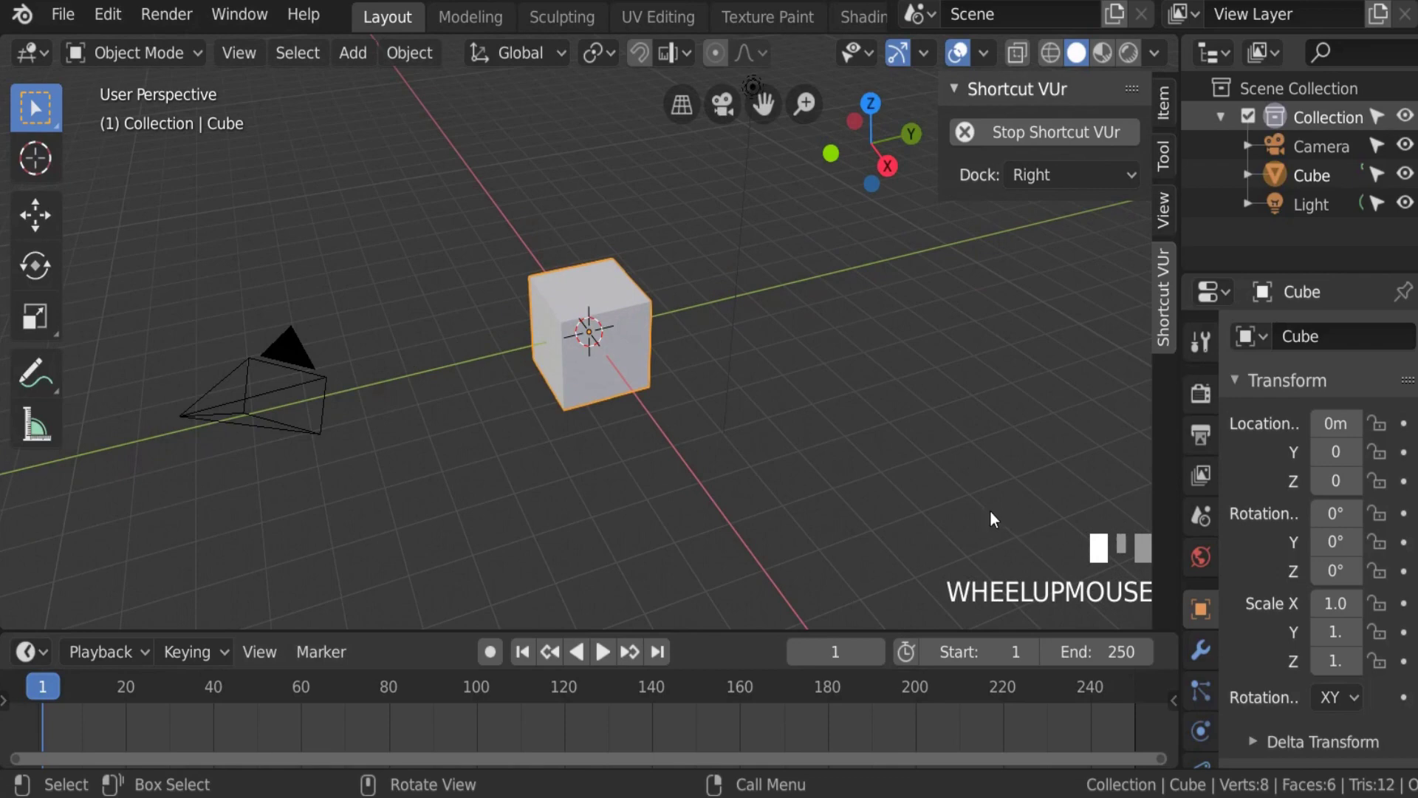
# Step: Hide the viewport sidebar and delete the default cube from the scene
pyautogui.keyDown('shift'); pyautogui.moveTo(993, 513); pyautogui.dragTo(1071, 476, button='middle'); pyautogui.keyUp('shift')
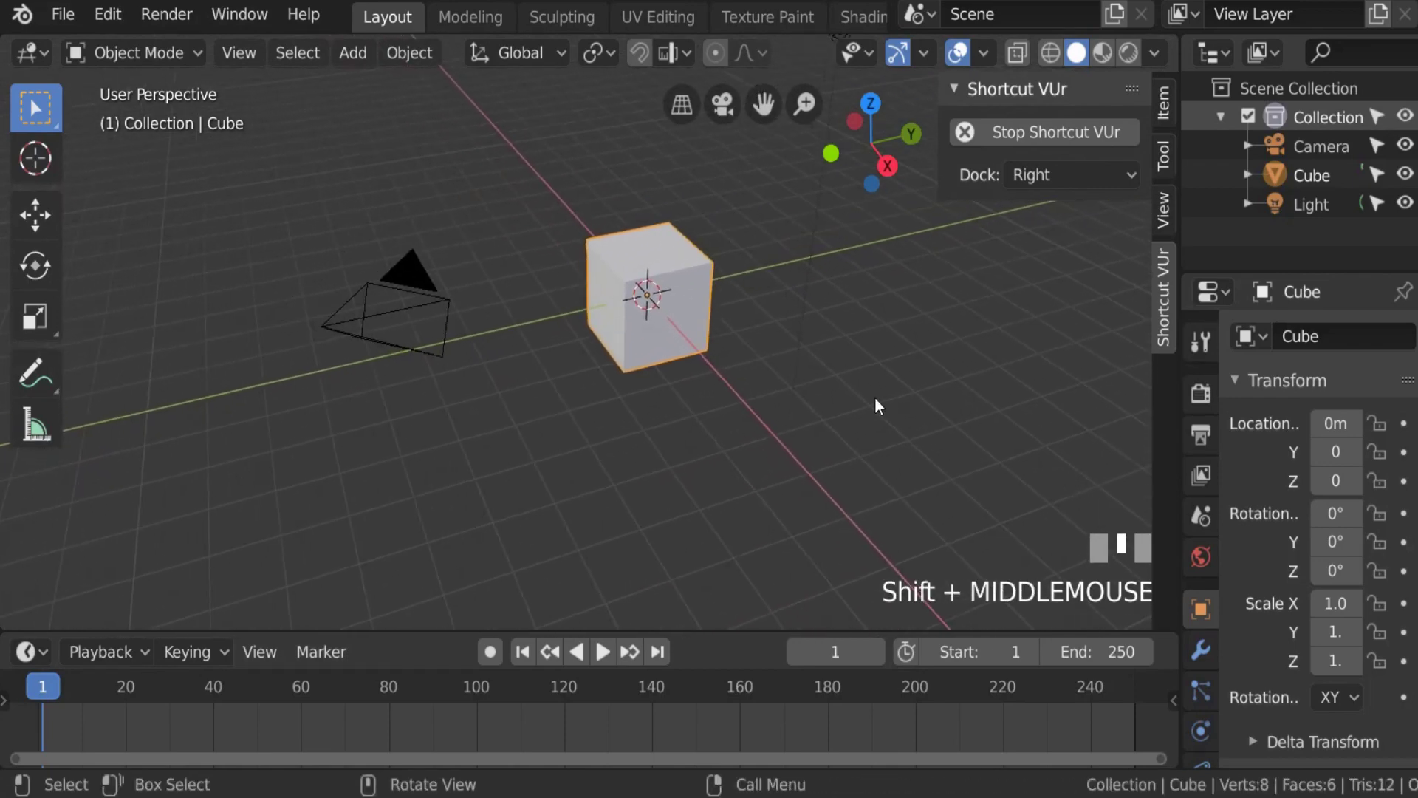
pyautogui.scroll(-2, 874, 403)
pyautogui.keyDown('shift'); pyautogui.moveTo(875, 403); pyautogui.dragTo(824, 414, button='middle'); pyautogui.keyUp('shift')
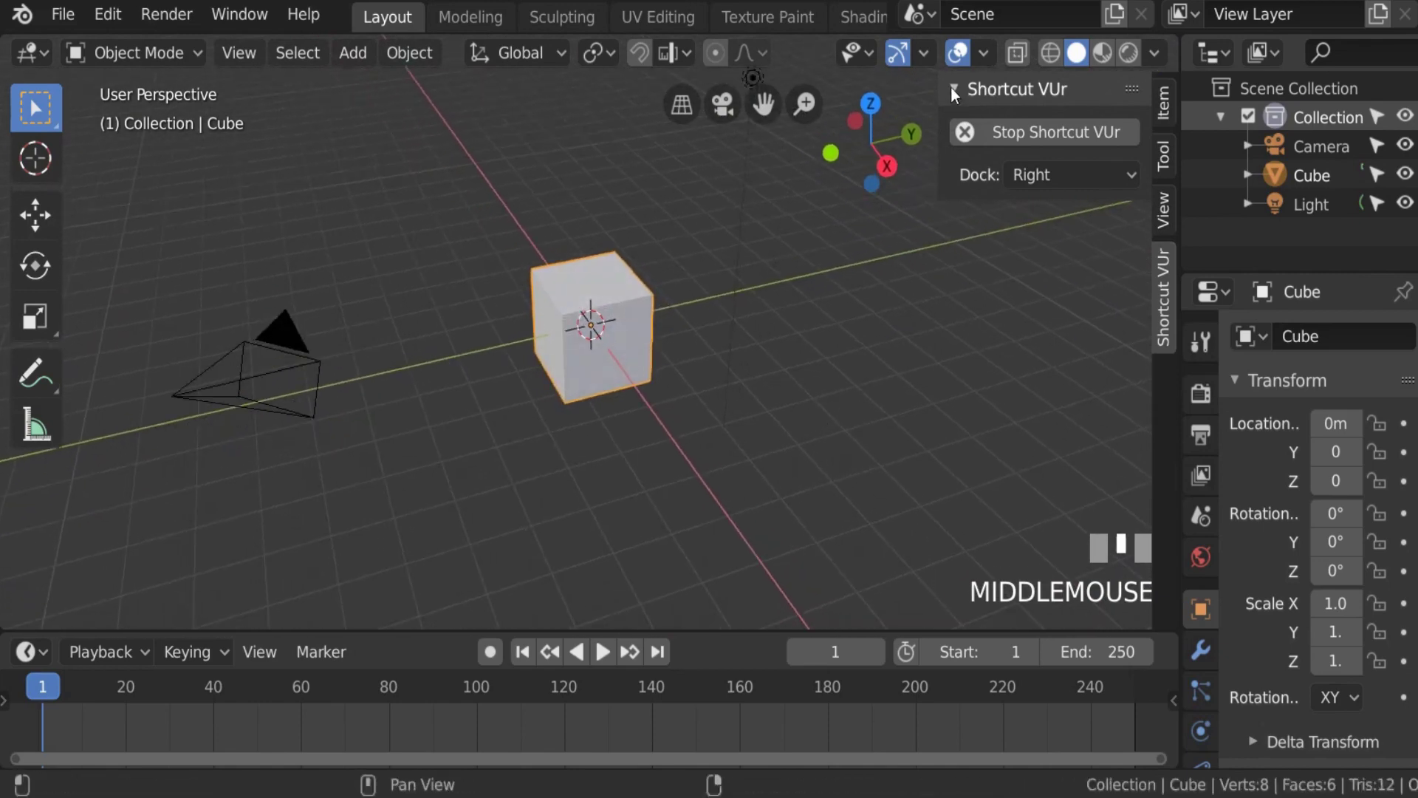
pyautogui.press('n')
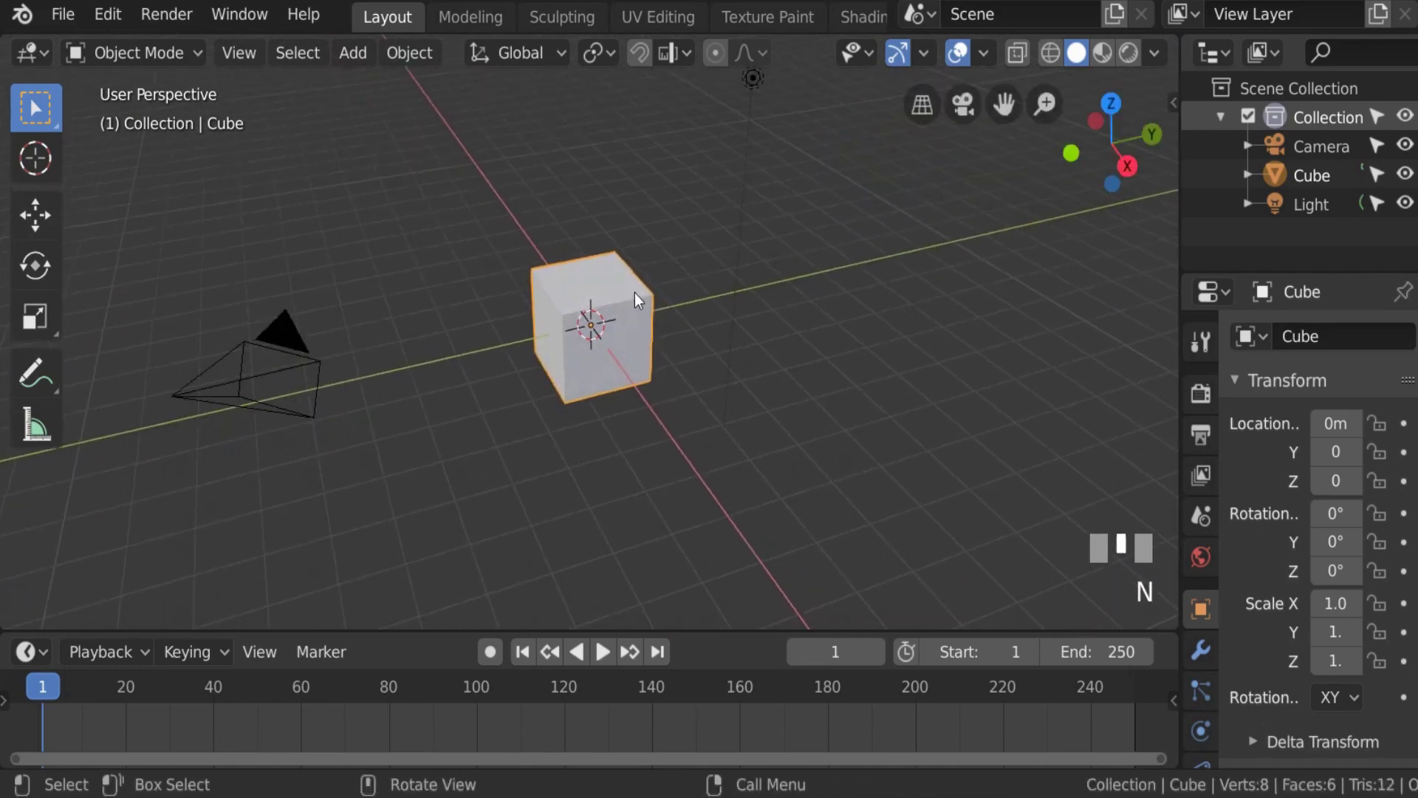
pyautogui.scroll(-2, 606, 286)
pyautogui.press('x')
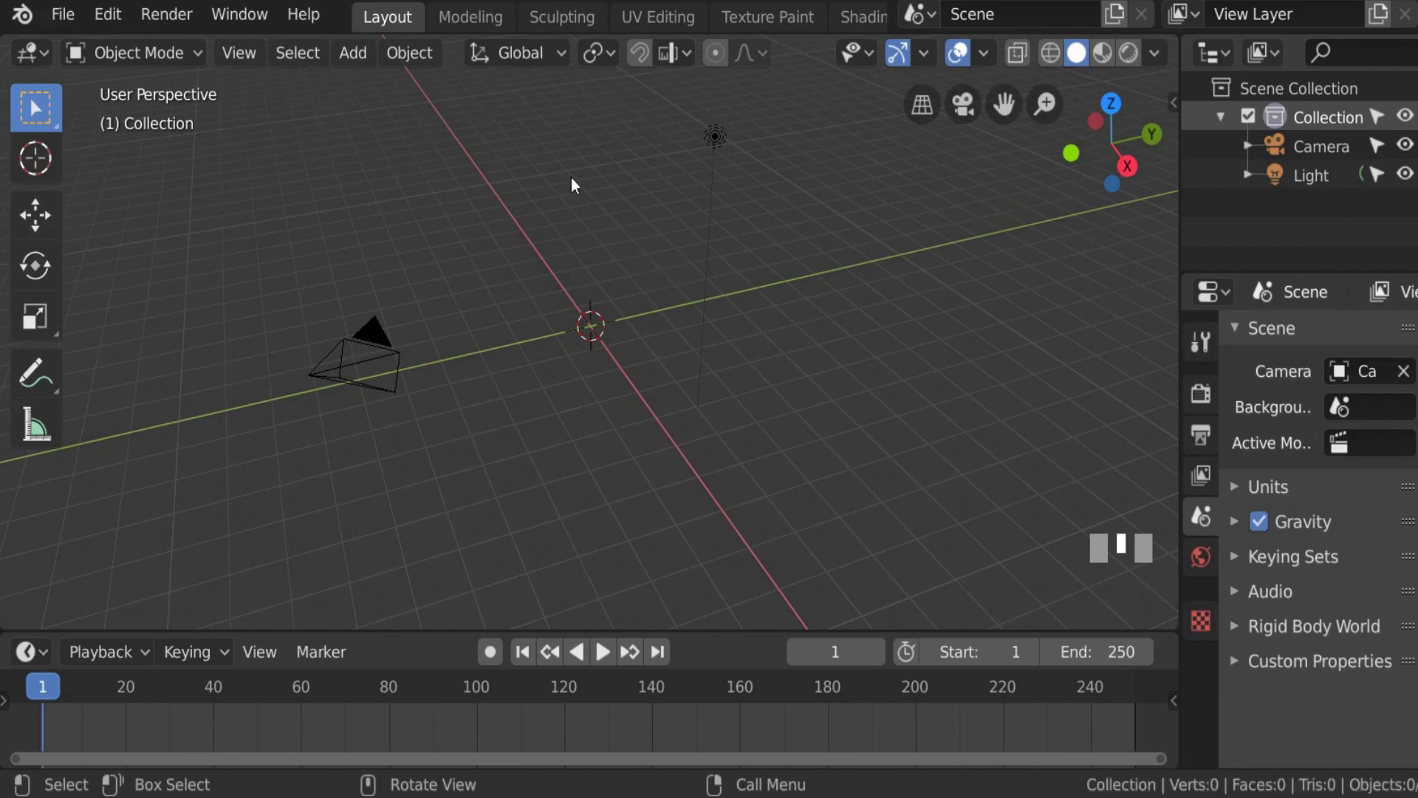
# Step: Add a cylinder mesh at the scene origin
pyautogui.scroll(1, 464, 242)
pyautogui.scroll(-1, 464, 242)
pyautogui.hotkey('shift', 'a')
pyautogui.moveTo(600, 302)
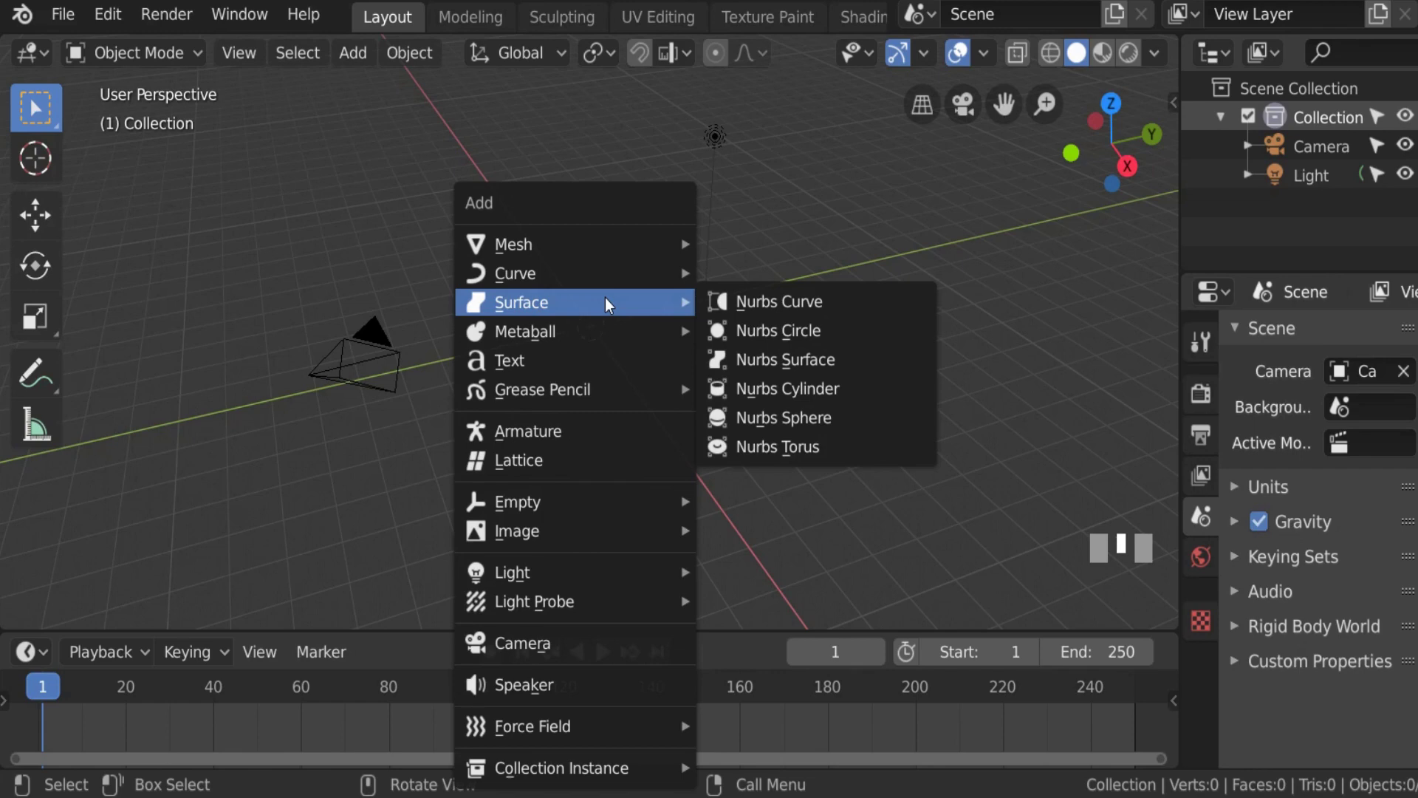
pyautogui.moveTo(629, 246)
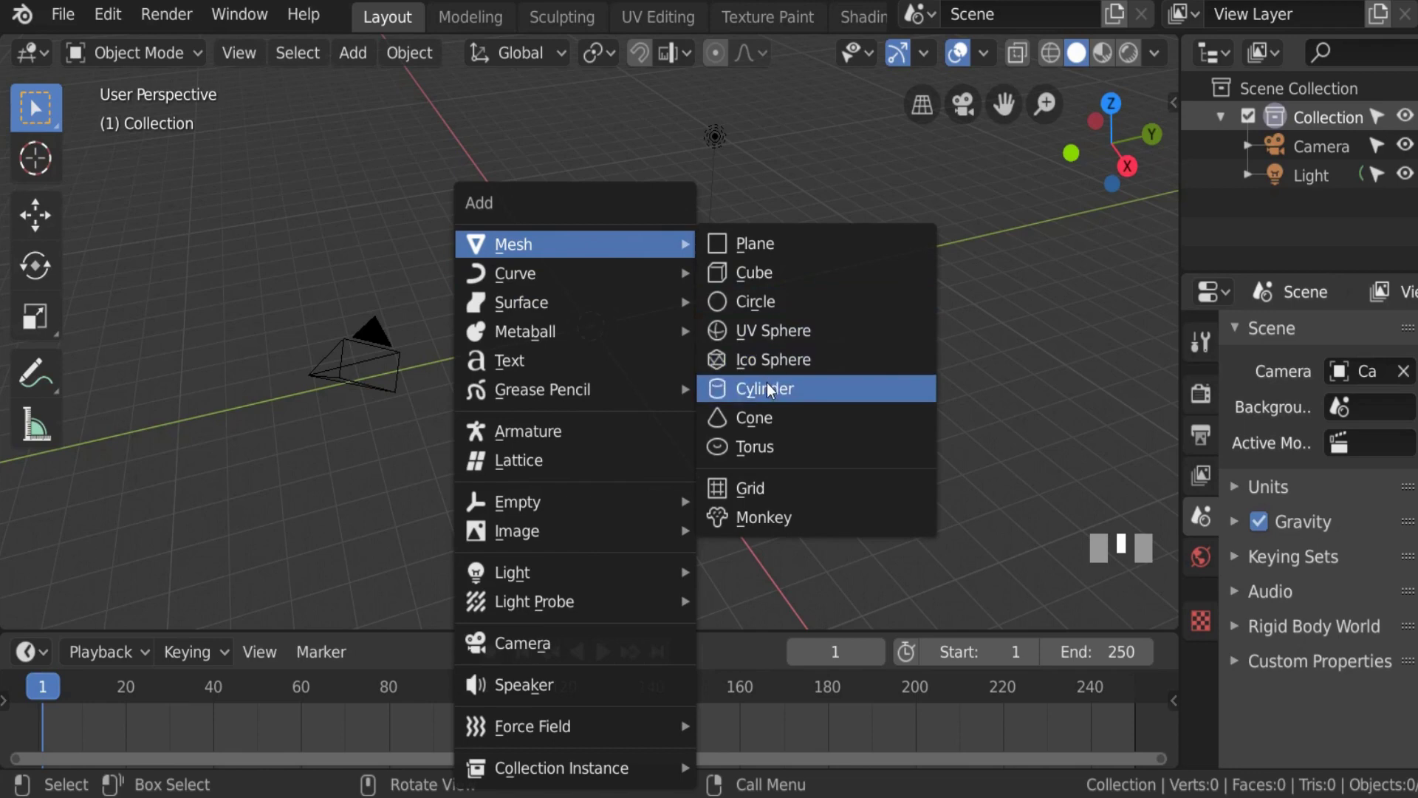
pyautogui.click(768, 389)
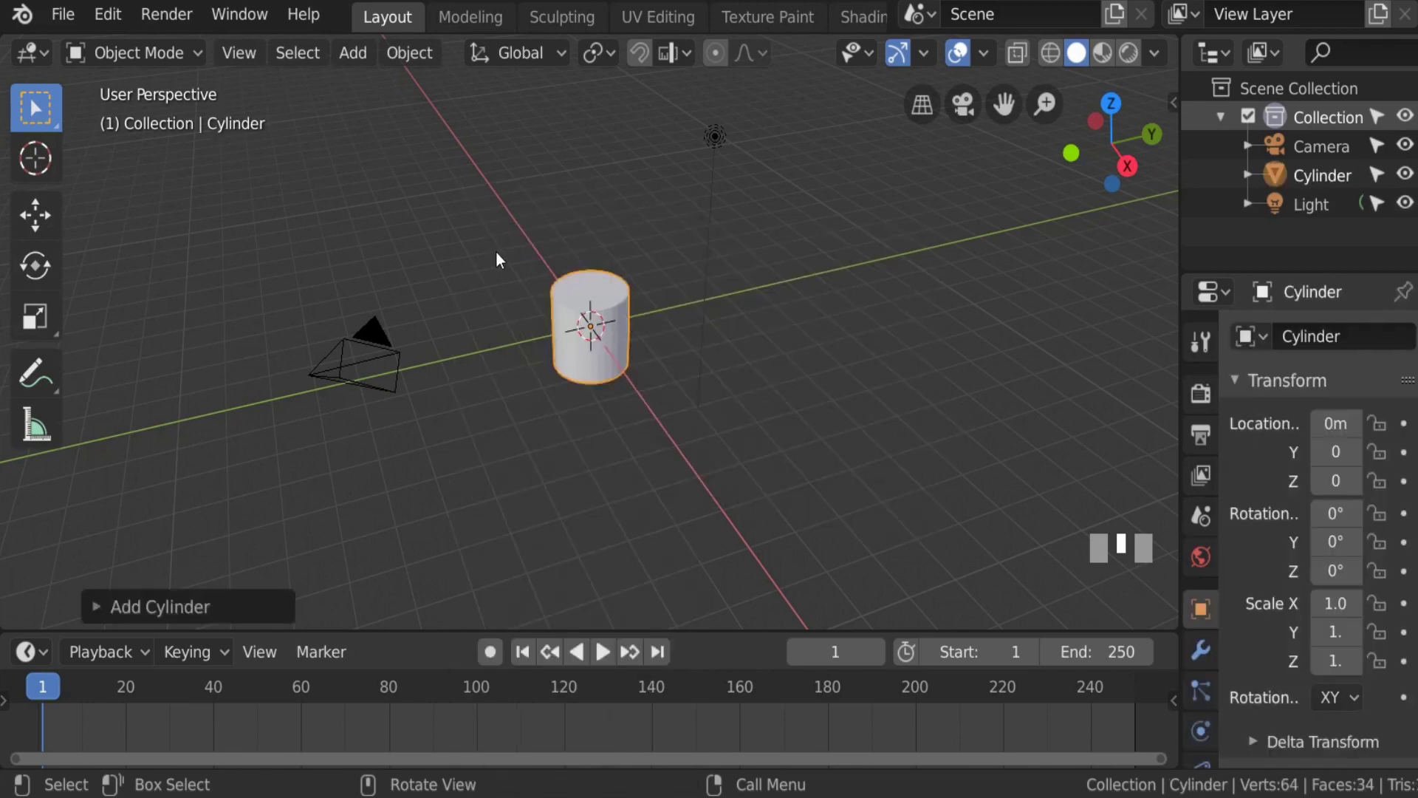
pyautogui.hotkey('shift', 'a')
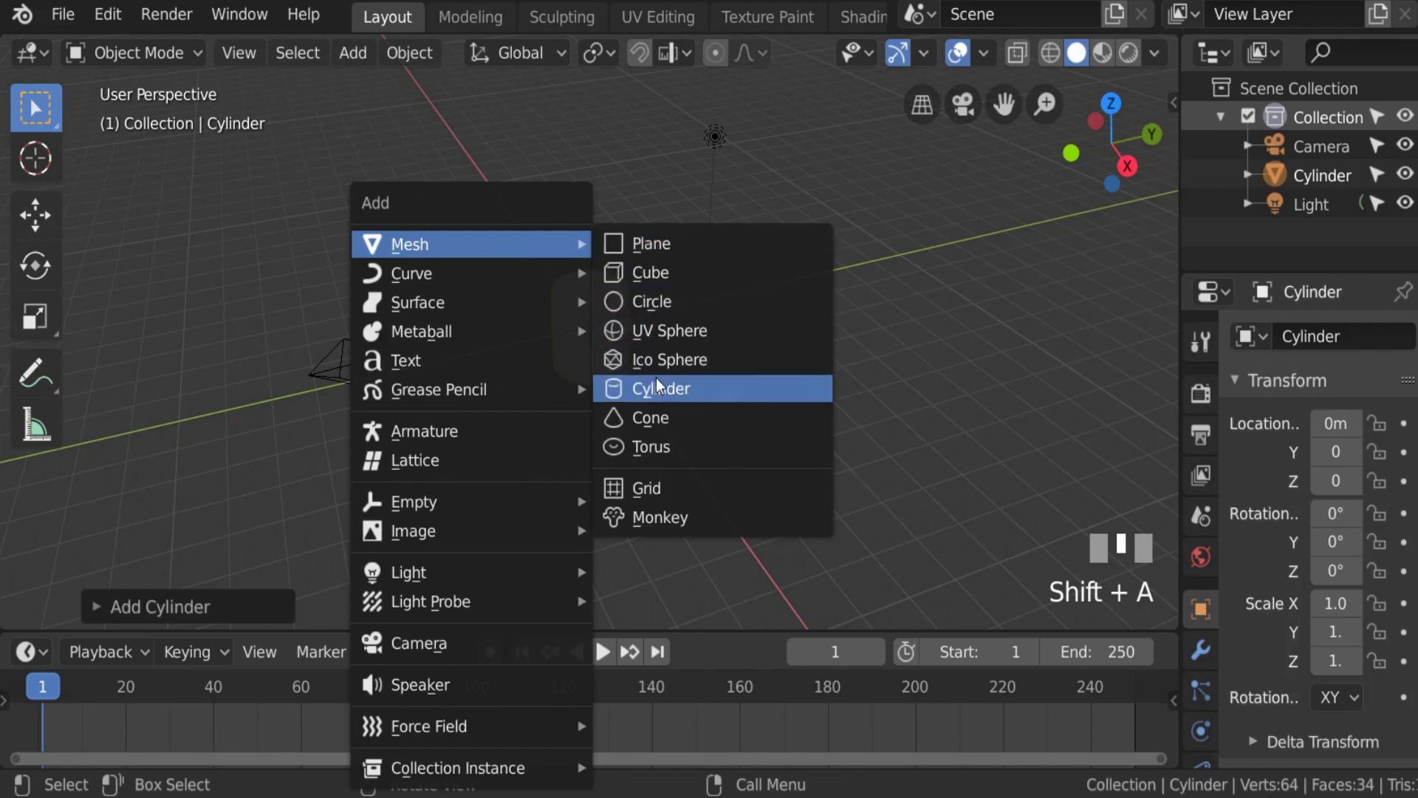
# Step: Examine the cylinder in the front, right and top orthographic views and from angled perspective views
pyautogui.scroll(5, 662, 298)
pyautogui.scroll(-3, 642, 291)
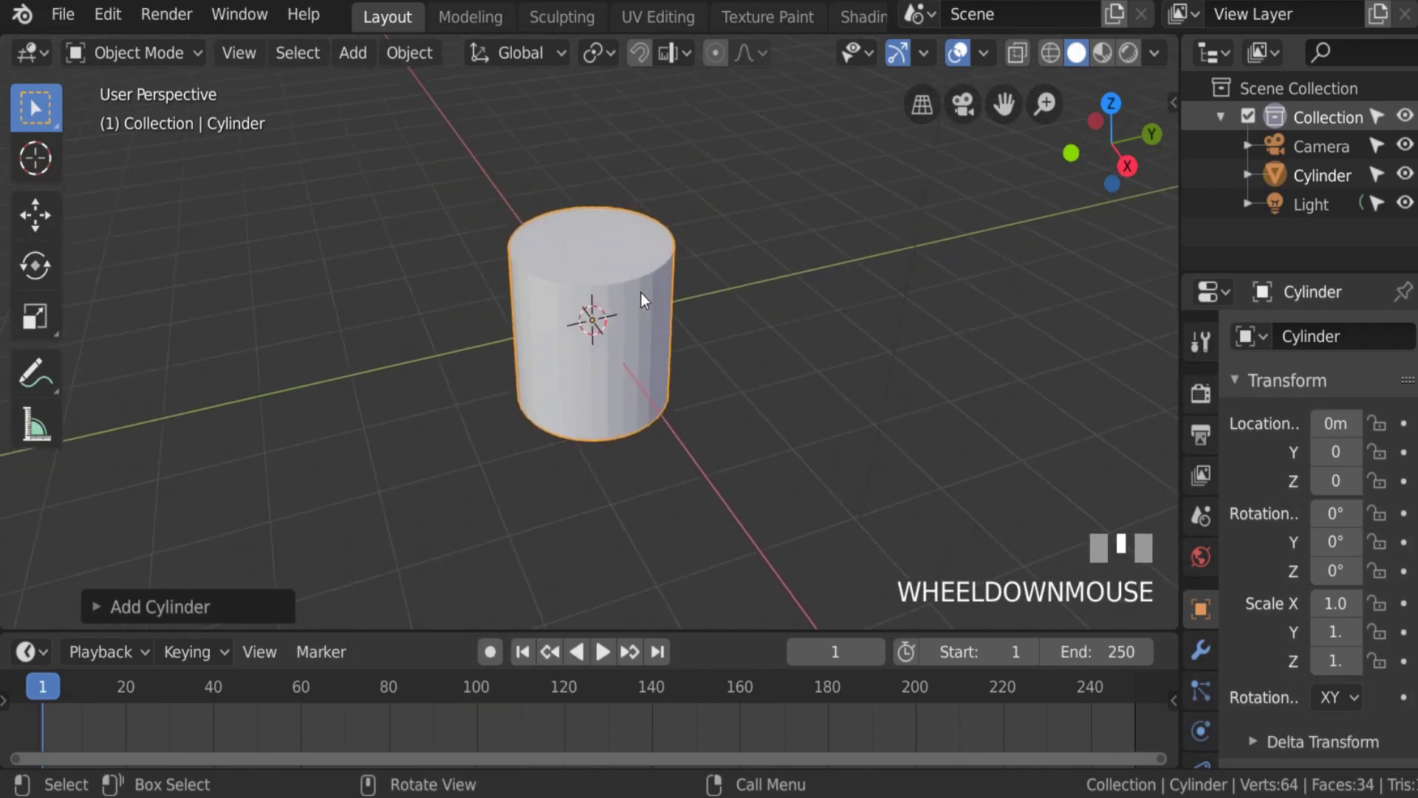
pyautogui.press('KP_1')
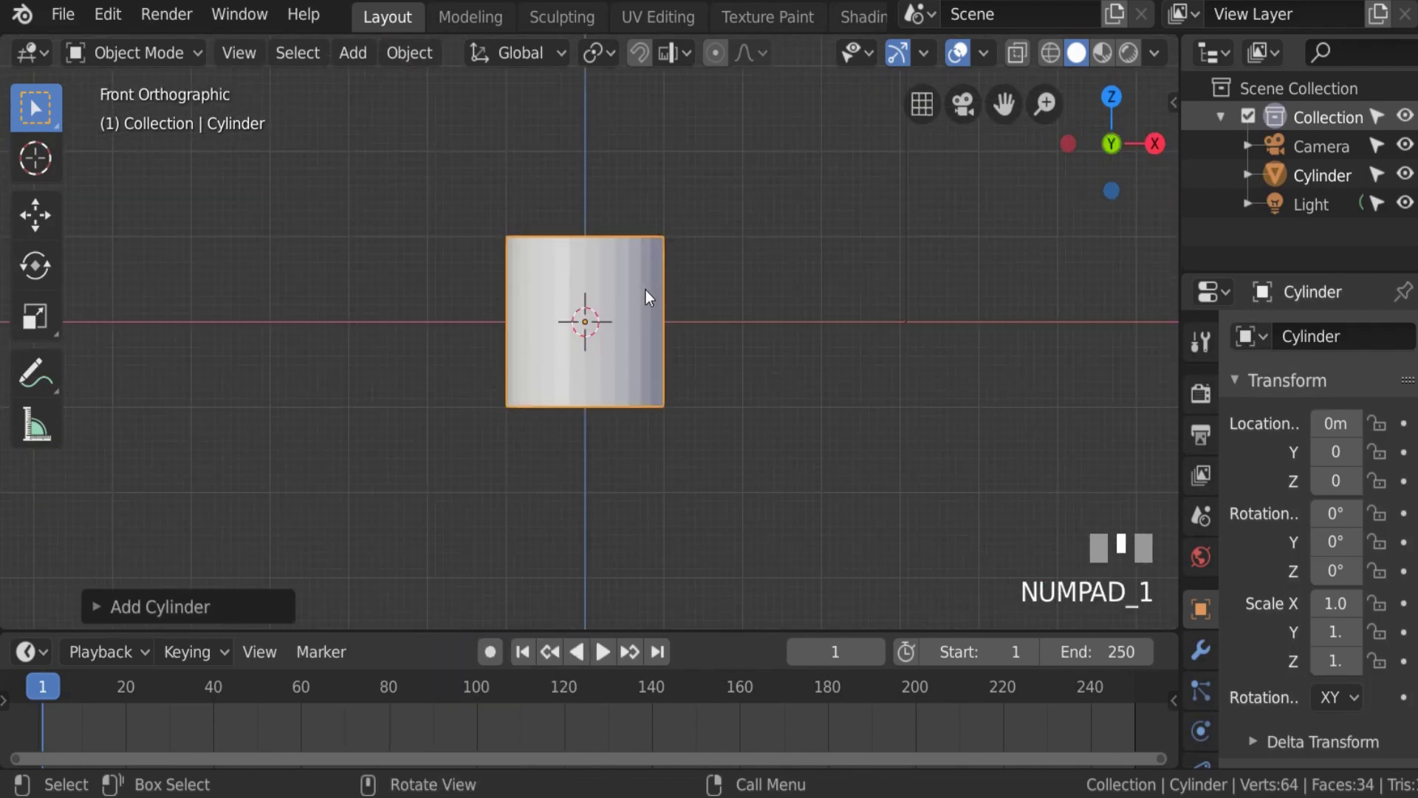
pyautogui.scroll(-2, 643, 292)
pyautogui.scroll(2, 640, 280)
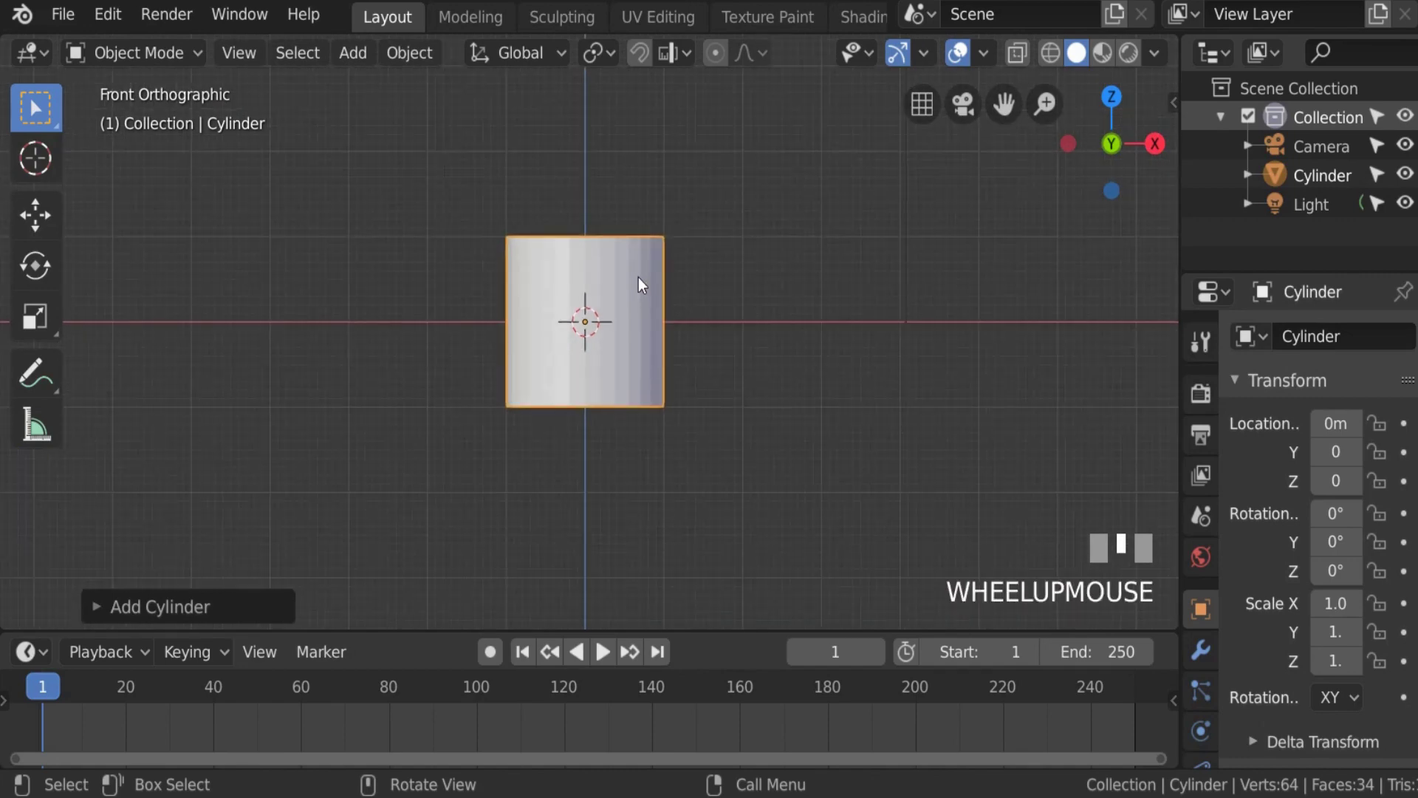
pyautogui.keyDown('shift'); pyautogui.moveTo(642, 258); pyautogui.dragTo(560, 330, button='middle'); pyautogui.keyUp('shift')
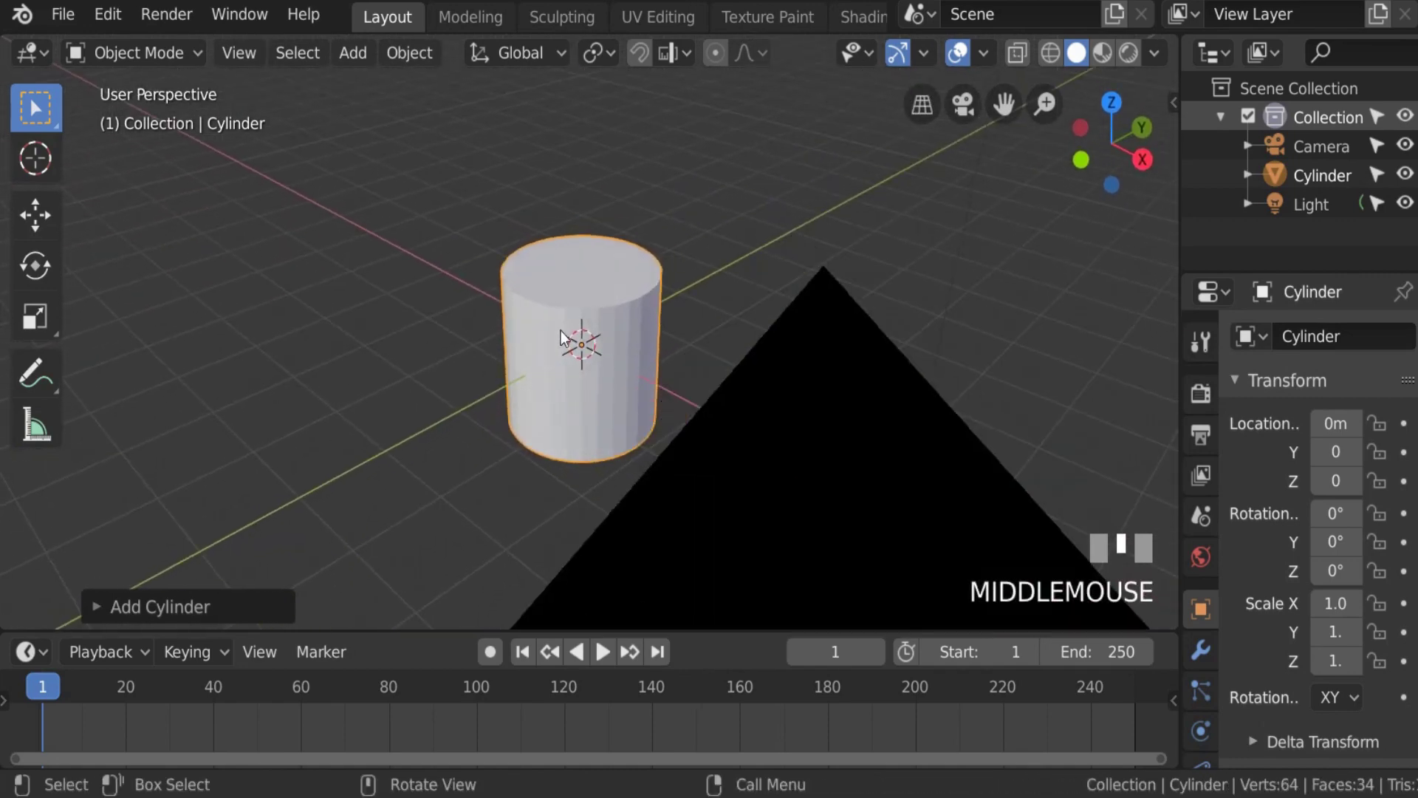
pyautogui.keyDown('shift'); pyautogui.moveTo(671, 347); pyautogui.dragTo(564, 366, button='middle'); pyautogui.keyUp('shift')
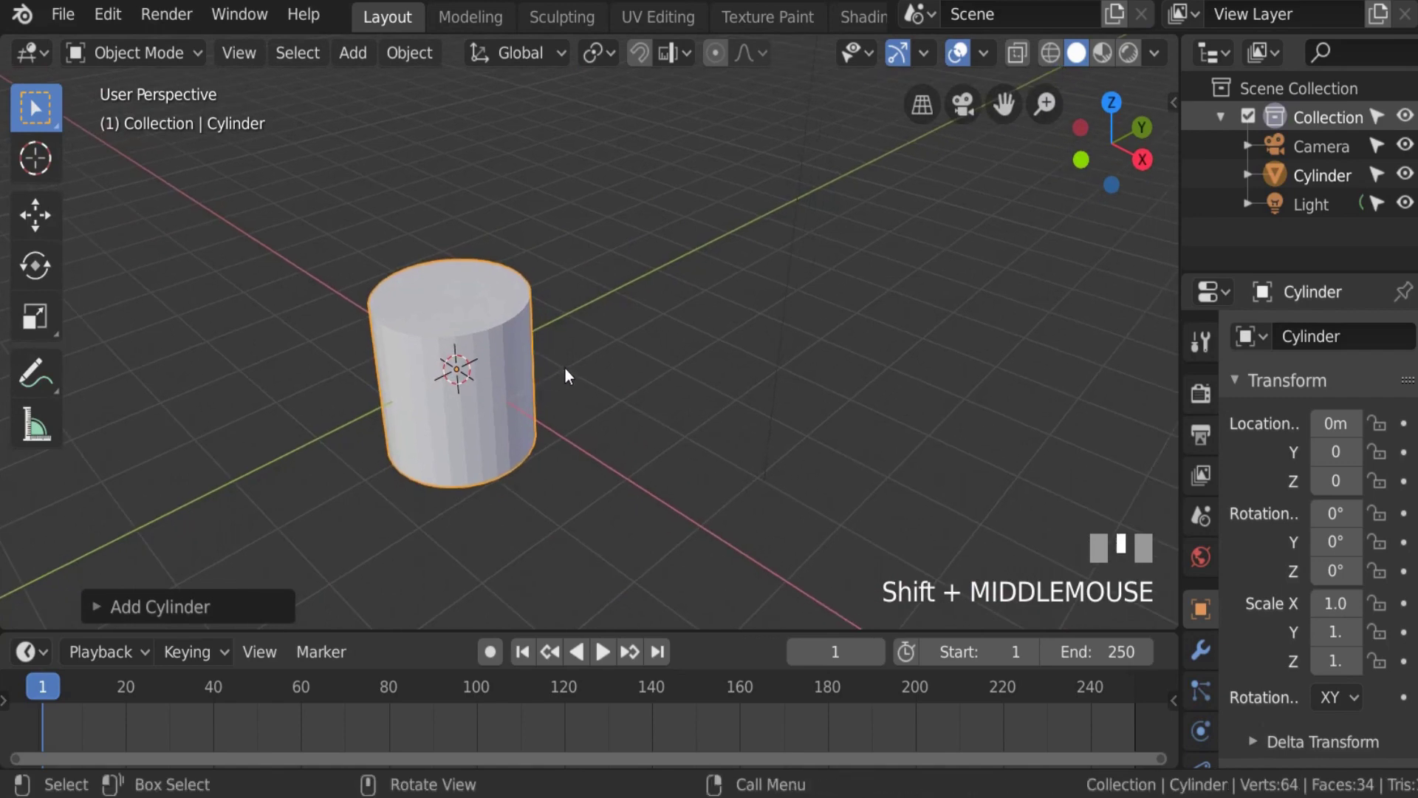
pyautogui.press('KP_1')
pyautogui.press('KP_3')
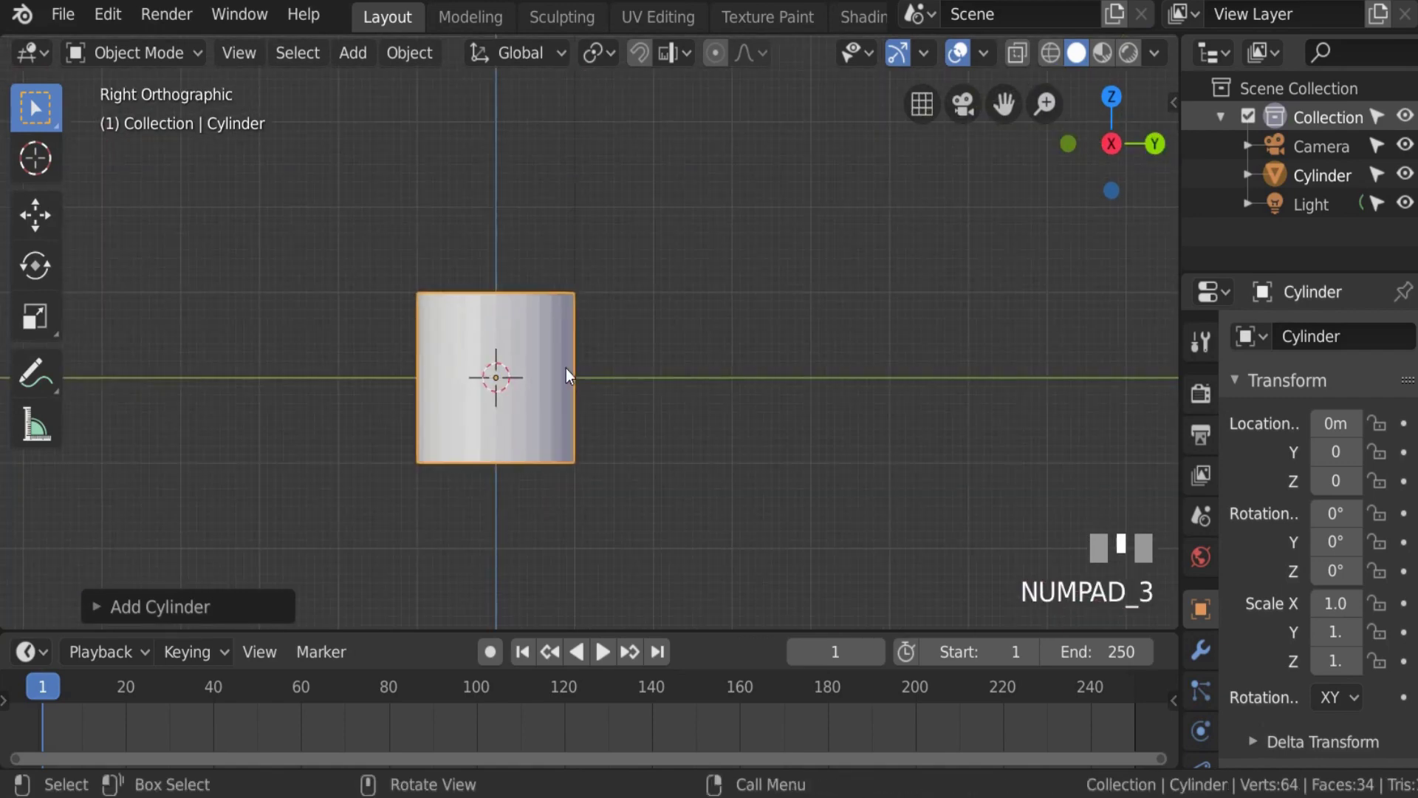
pyautogui.press('KP_7')
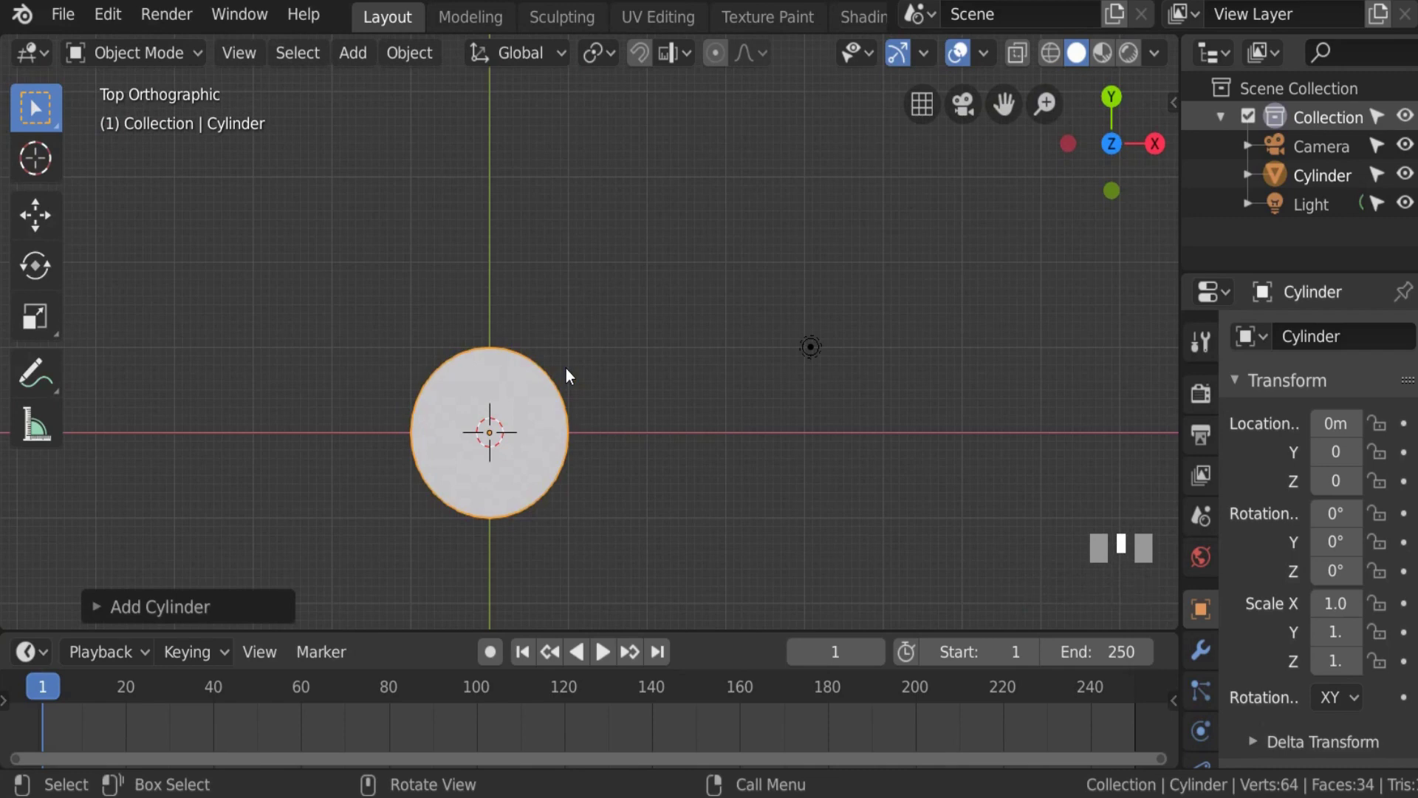
pyautogui.keyDown('shift'); pyautogui.moveTo(427, 418); pyautogui.dragTo(425, 179, button='middle'); pyautogui.keyUp('shift')
pyautogui.scroll(3, 484, 329)
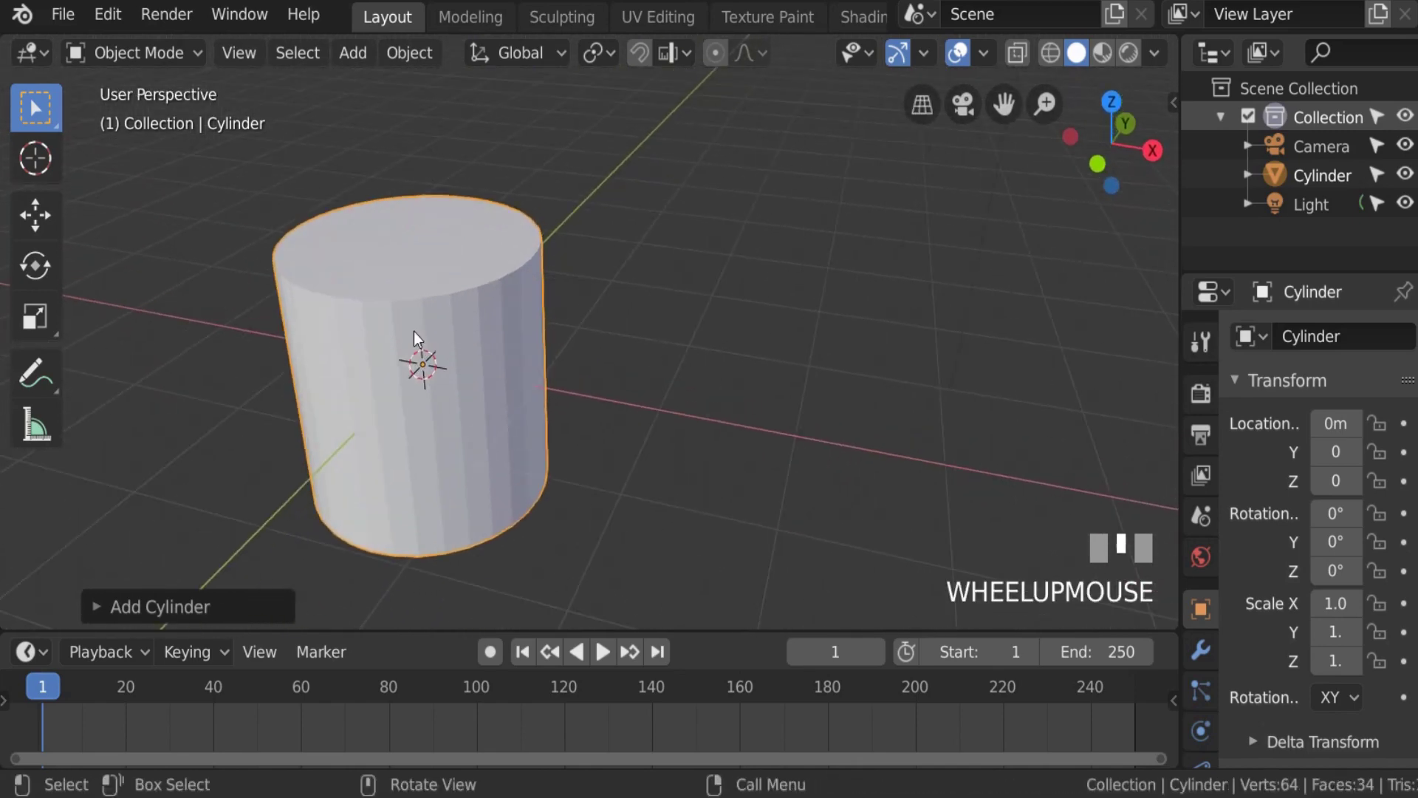
pyautogui.keyDown('shift'); pyautogui.moveTo(414, 331); pyautogui.dragTo(601, 282, button='middle'); pyautogui.keyUp('shift')
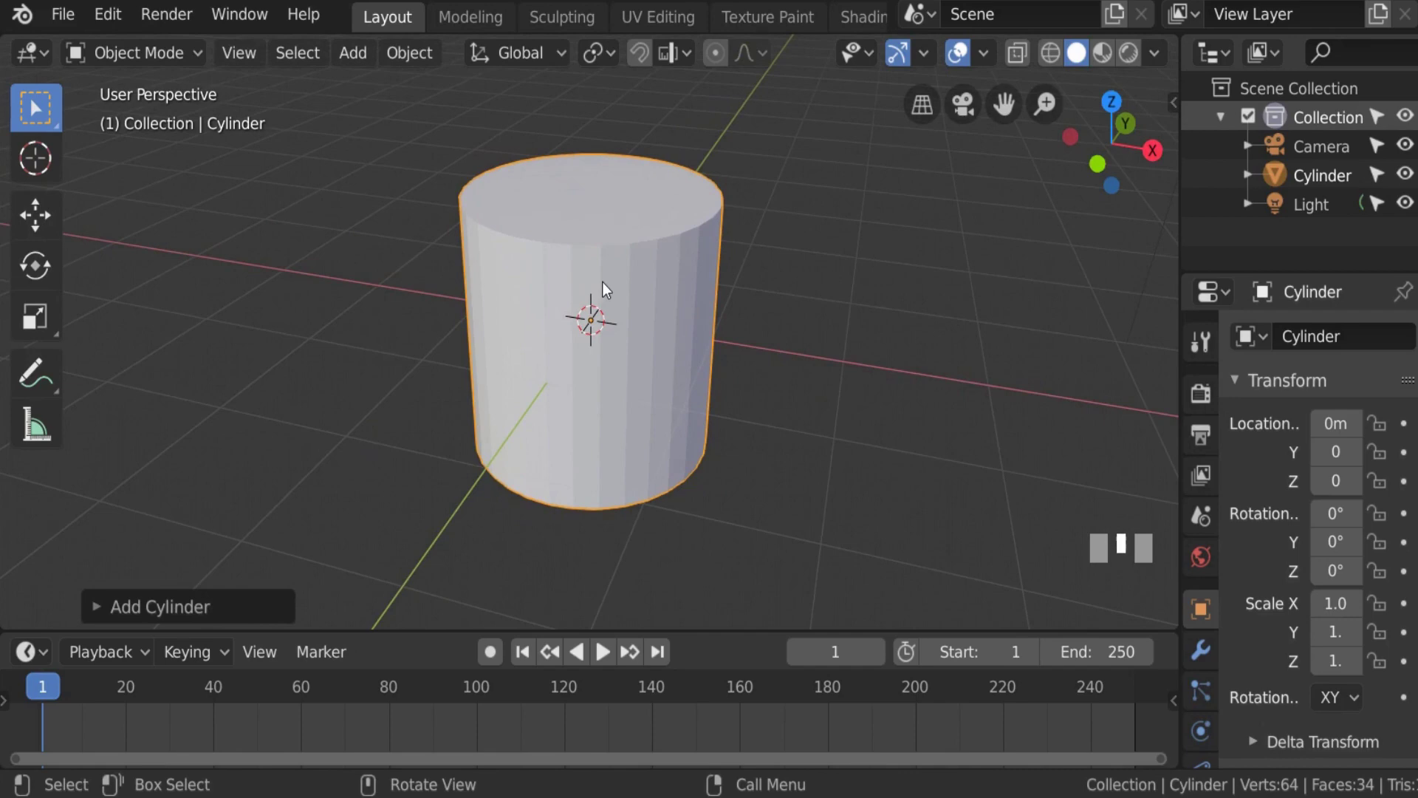
# Step: Try moving the cylinder freely within the front orthographic view
pyautogui.press('KP_1')
pyautogui.scroll(-2, 663, 322)
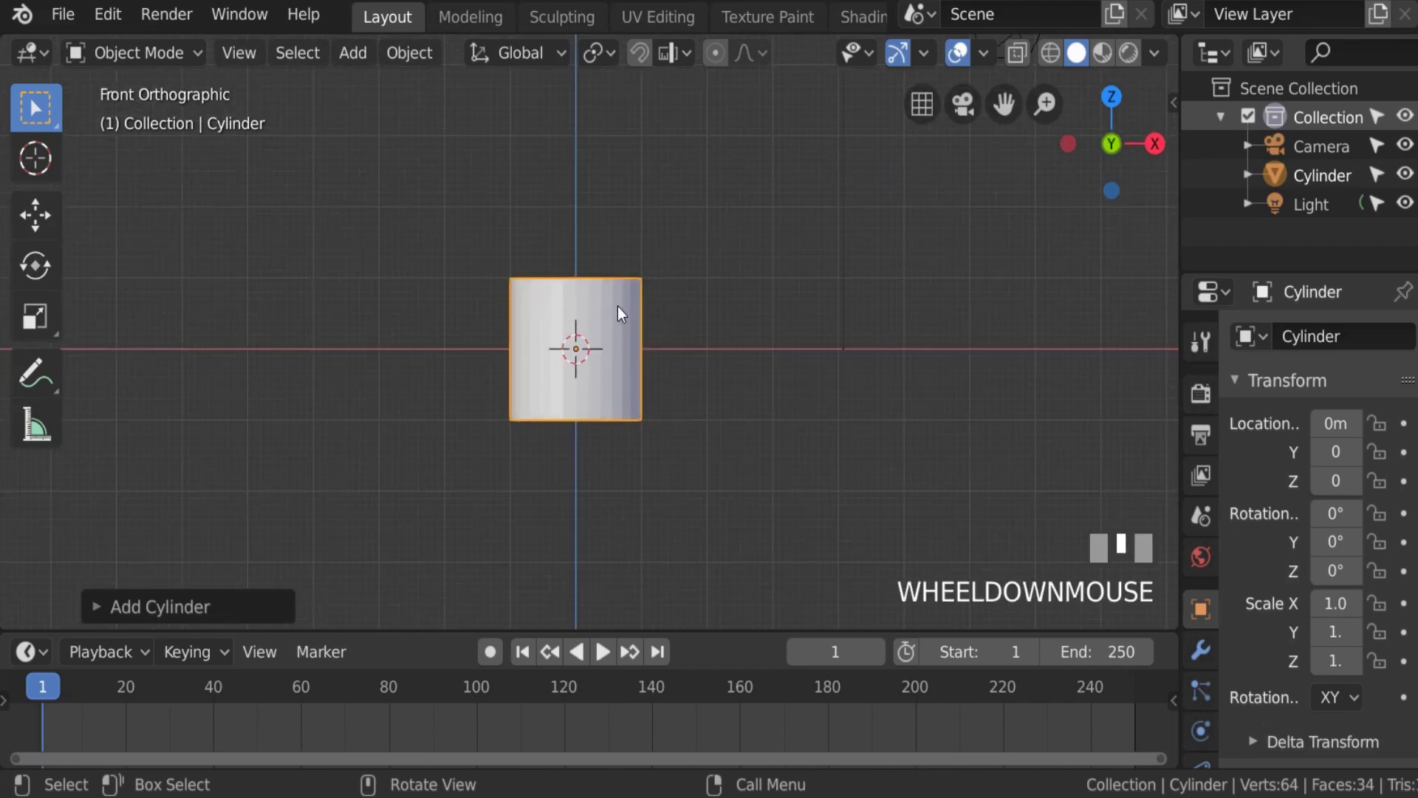
pyautogui.press('g')
pyautogui.rightClick(633, 342)
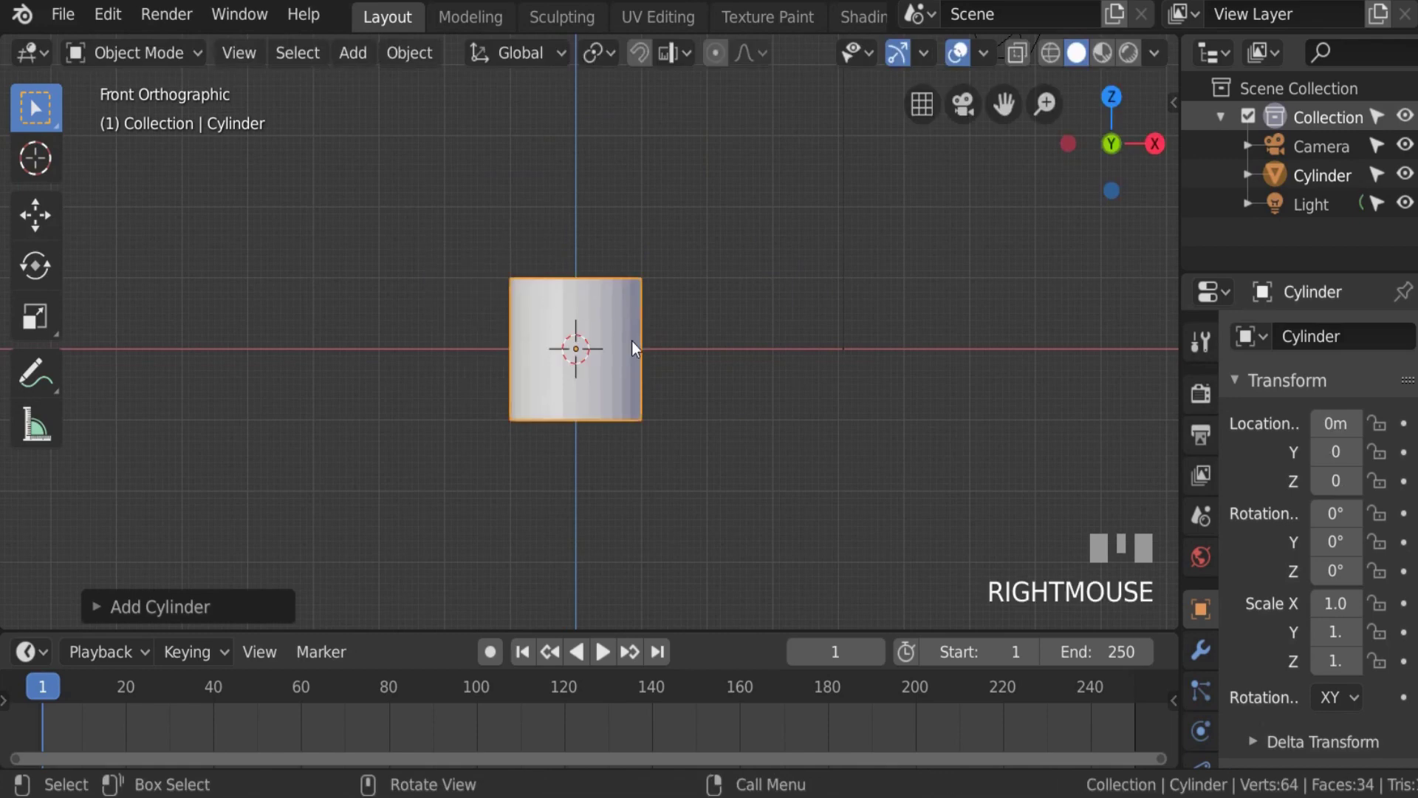
pyautogui.press('g')
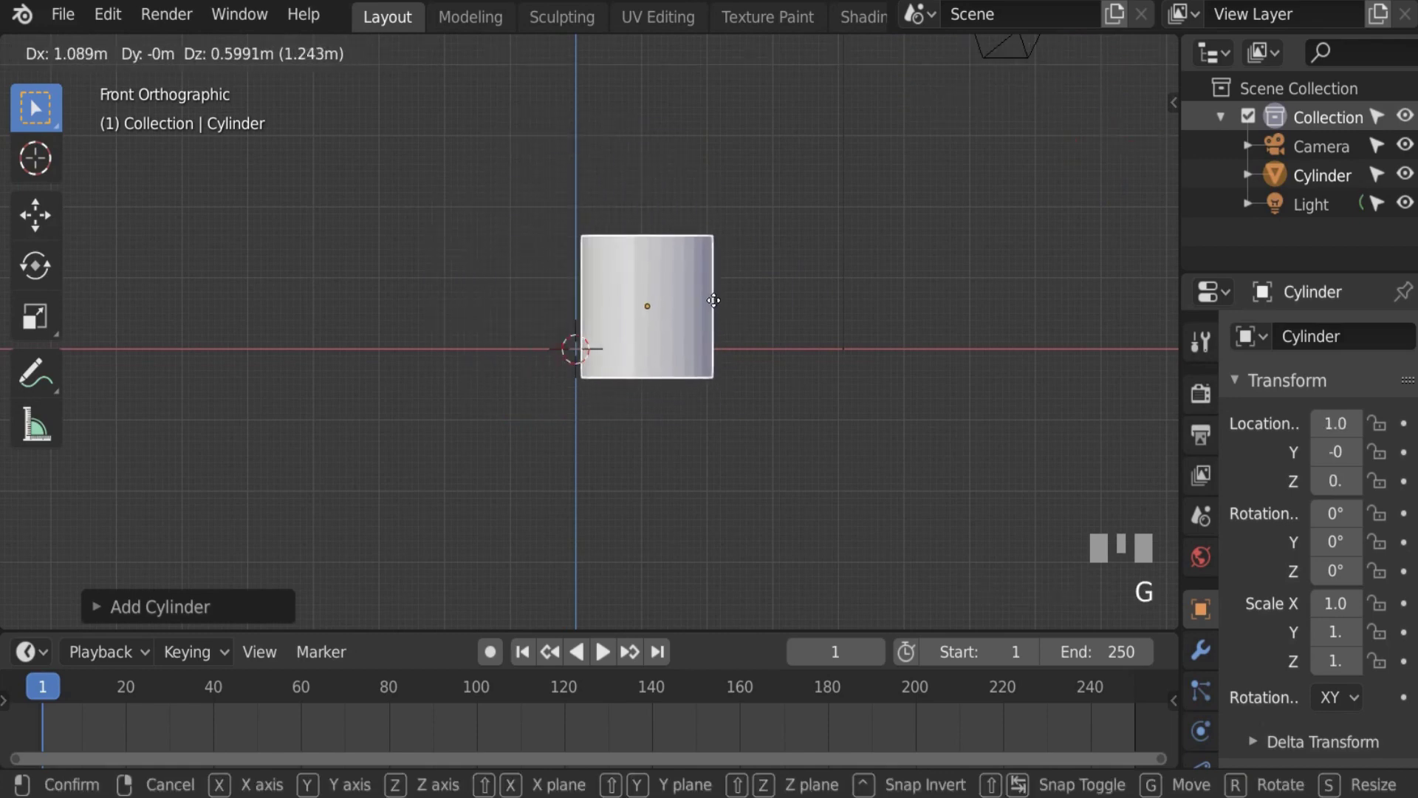
pyautogui.rightClick(608, 335)
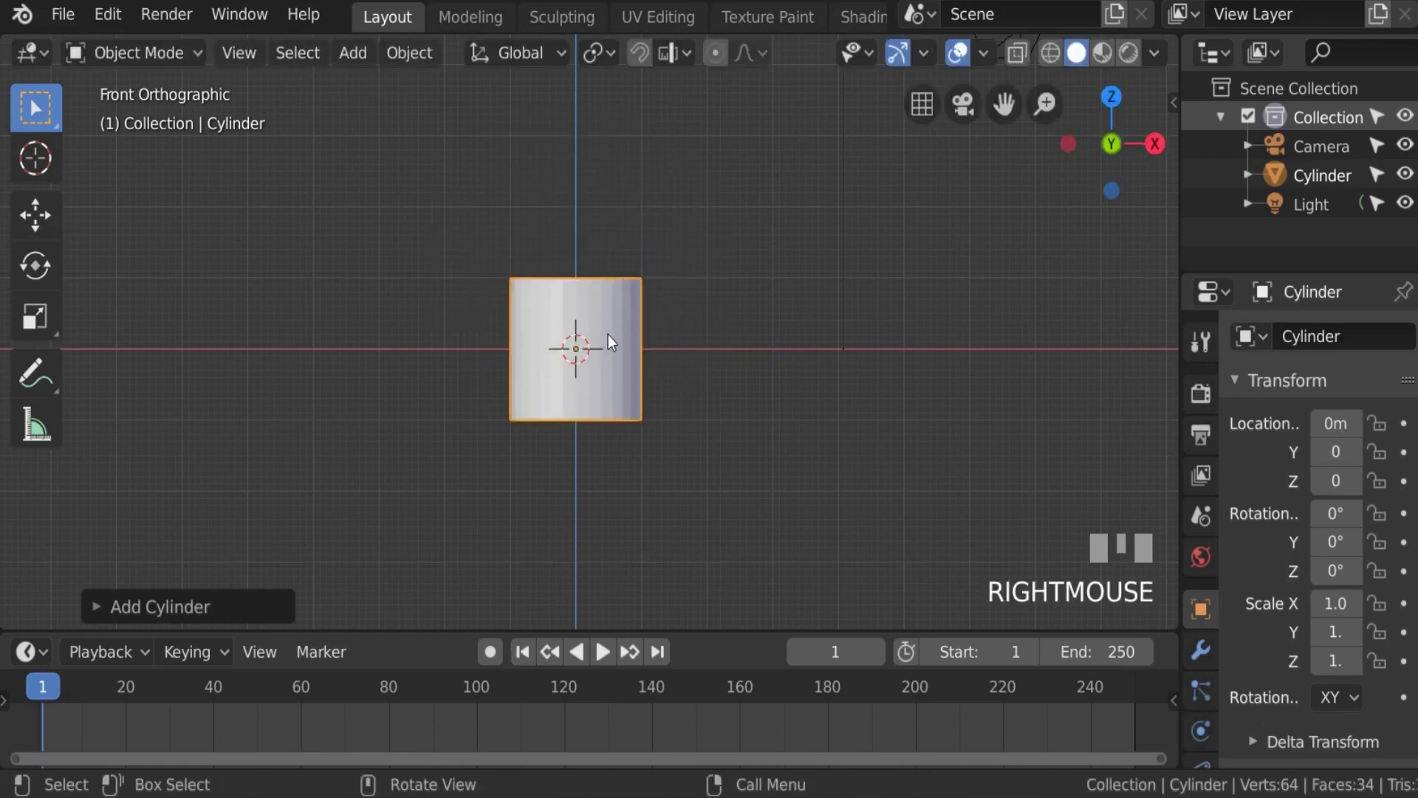
# Step: Try rotating and scaling the cylinder about its centre in the front view
pyautogui.press('r')
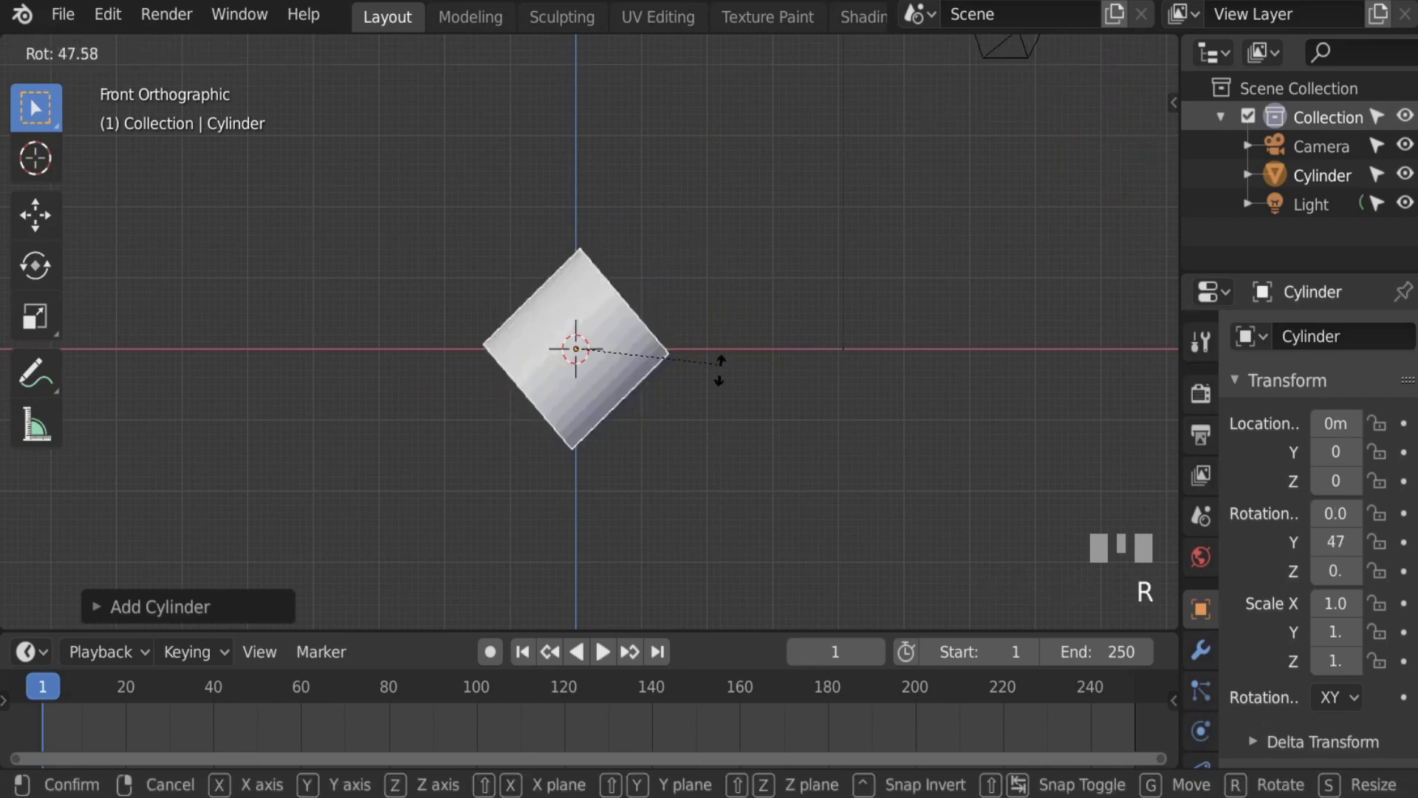
pyautogui.rightClick(720, 250)
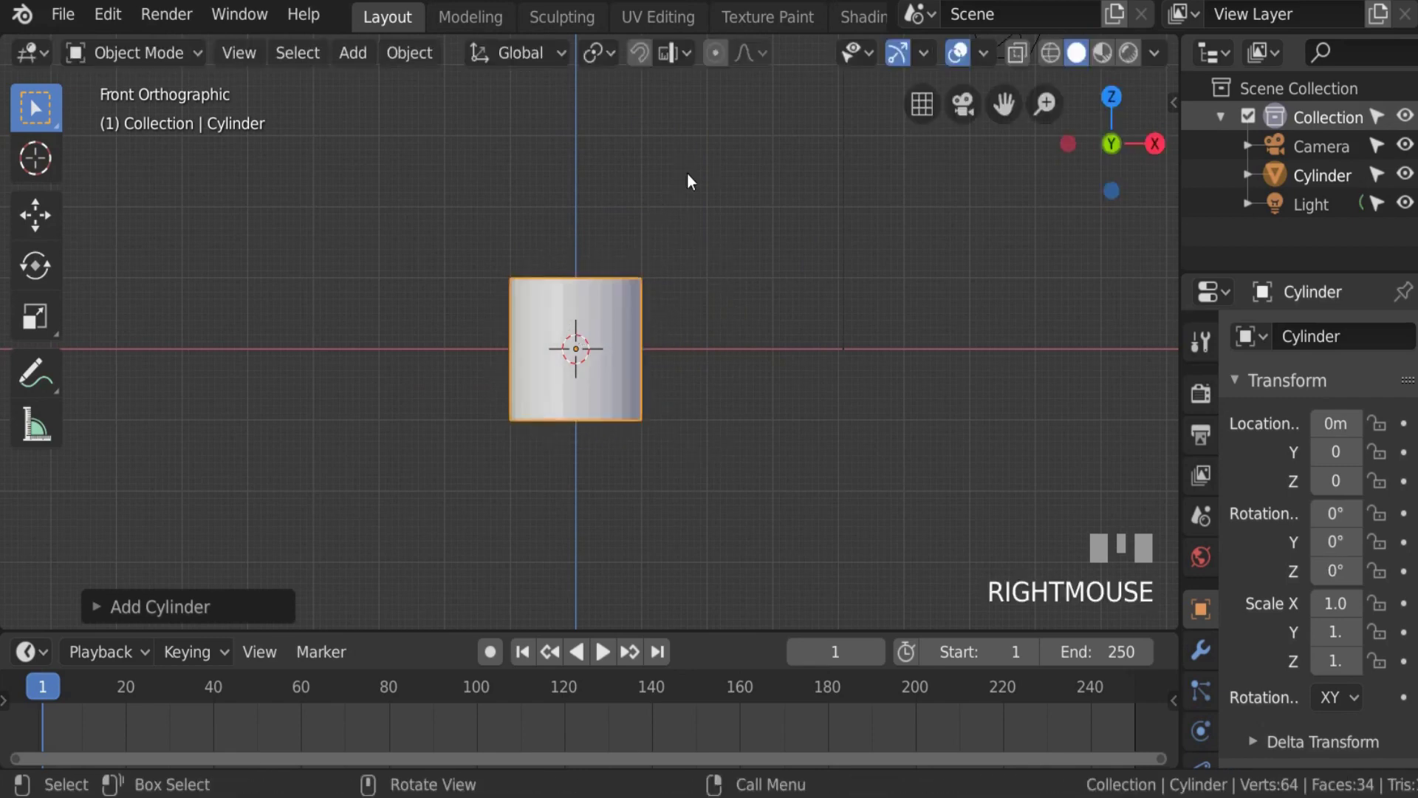
pyautogui.press('s')
pyautogui.rightClick(729, 289)
# Step: Try moving the cylinder away from the origin, about 3.8 m along X and upward, and undo the move
pyautogui.press('g')
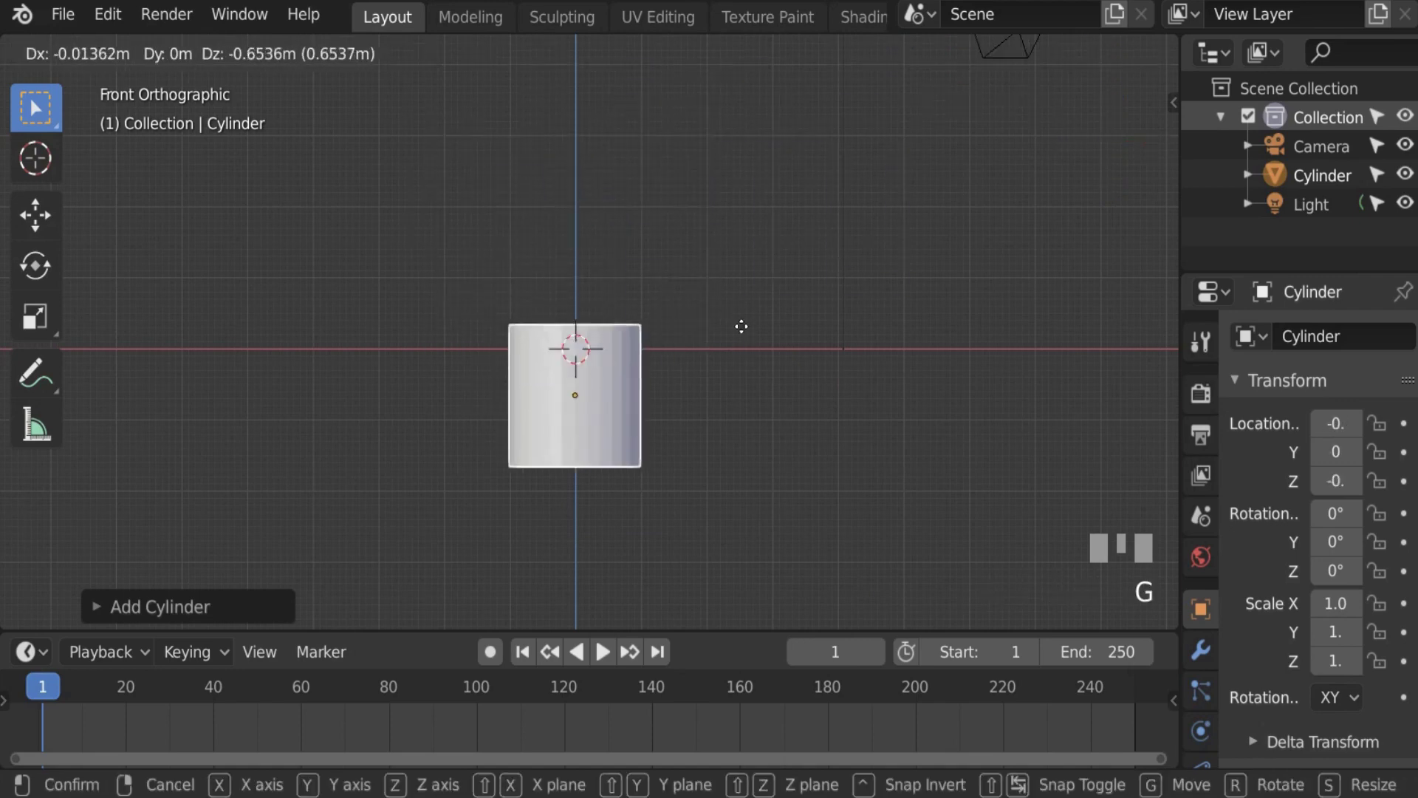
pyautogui.rightClick(616, 240)
pyautogui.press('g')
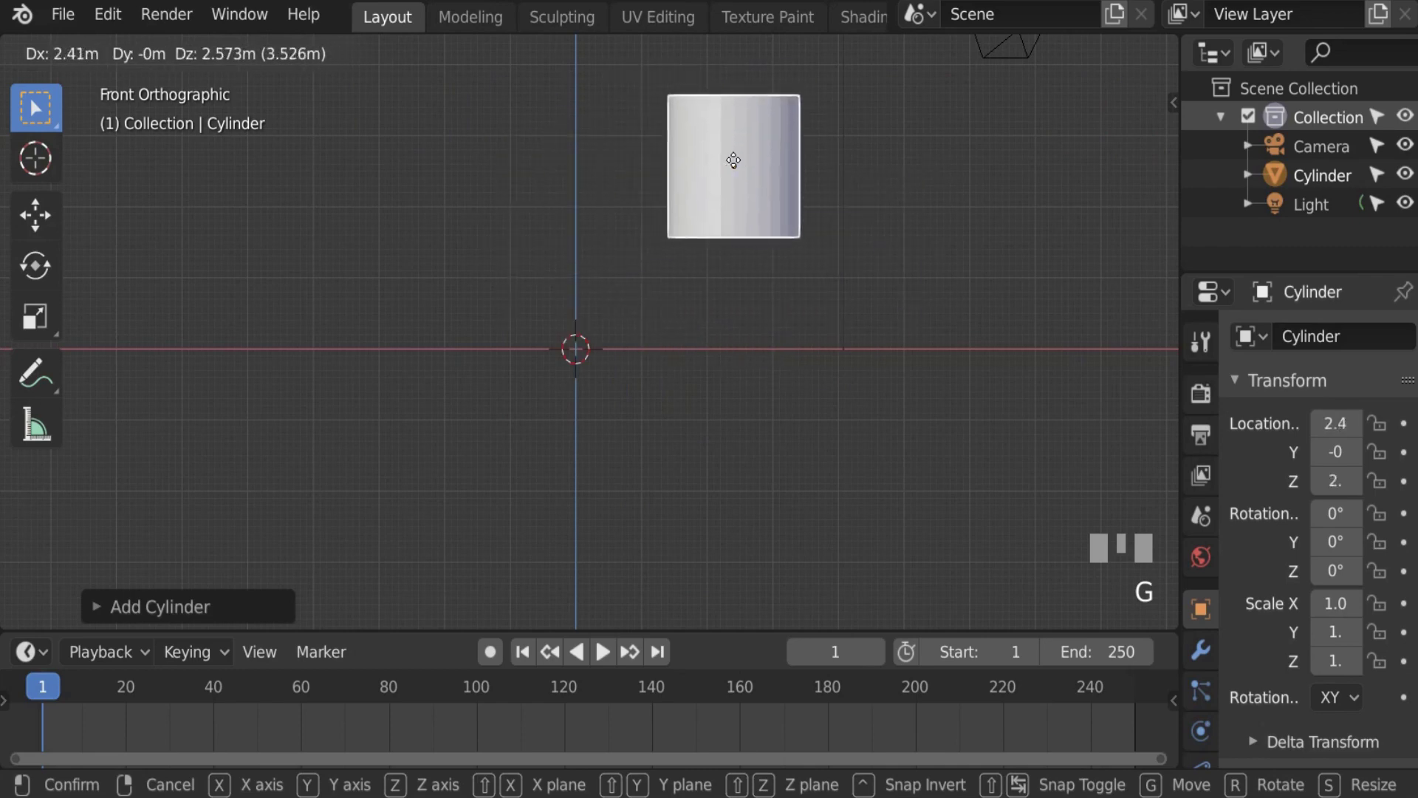
pyautogui.click(833, 140)
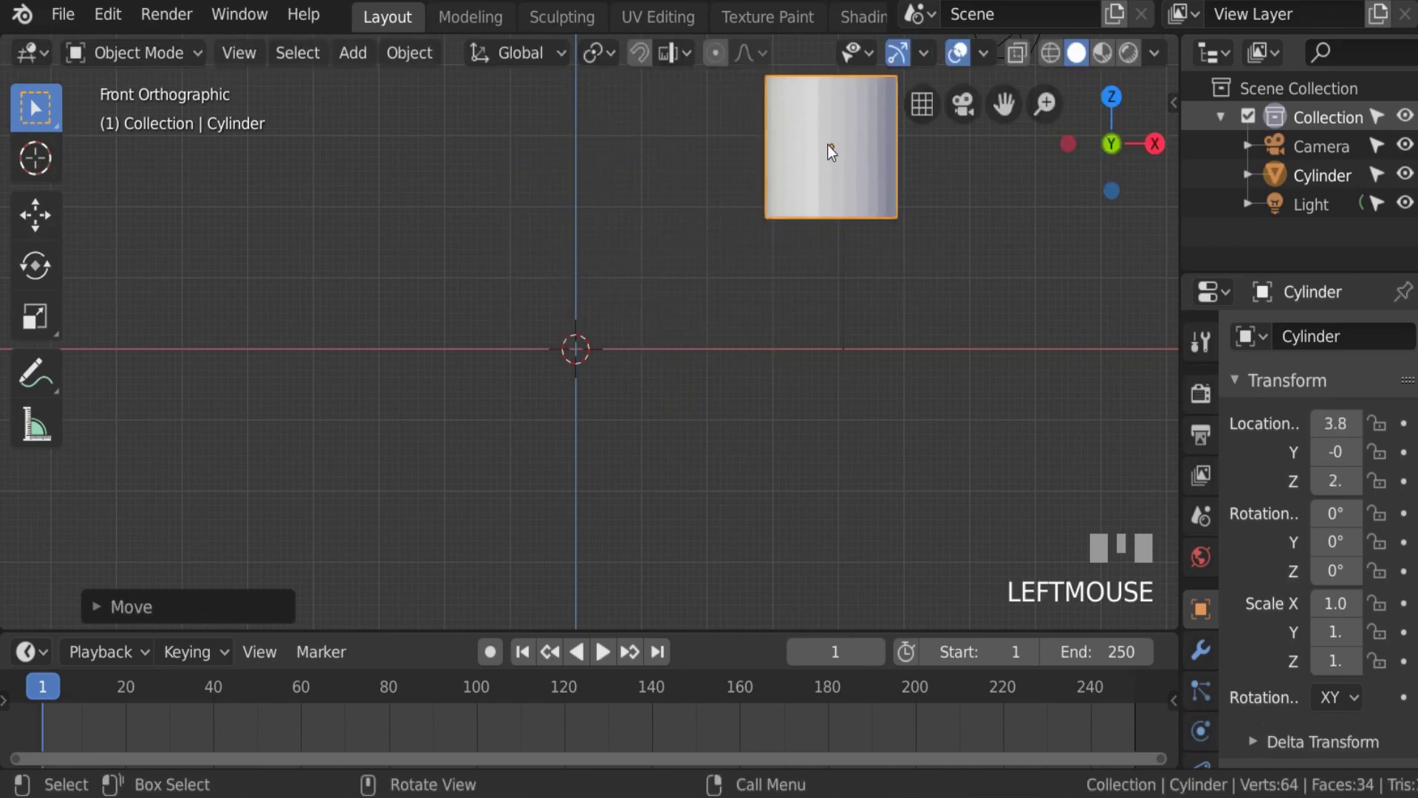
pyautogui.hotkey('ctrl', 'z')
pyautogui.press('g')
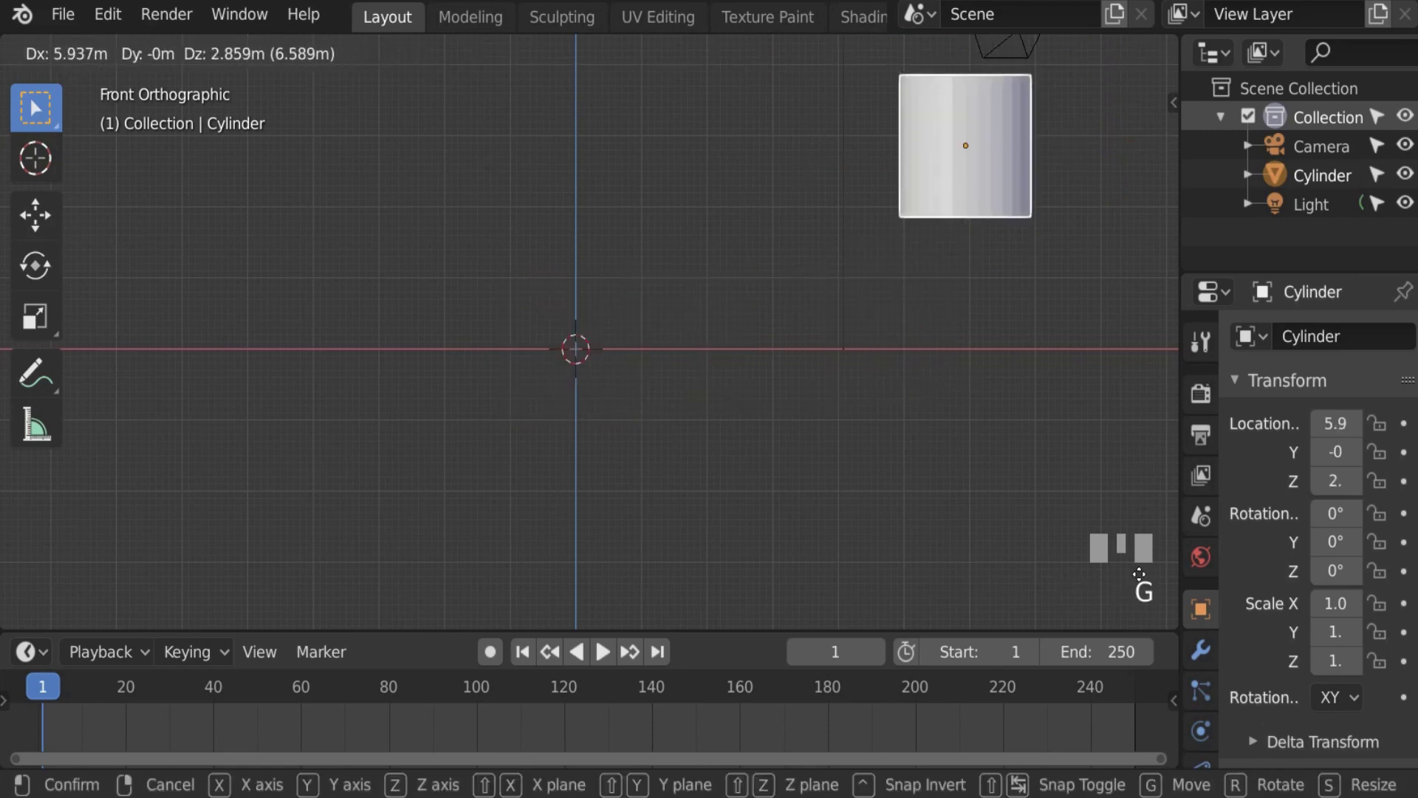
pyautogui.rightClick(1139, 574)
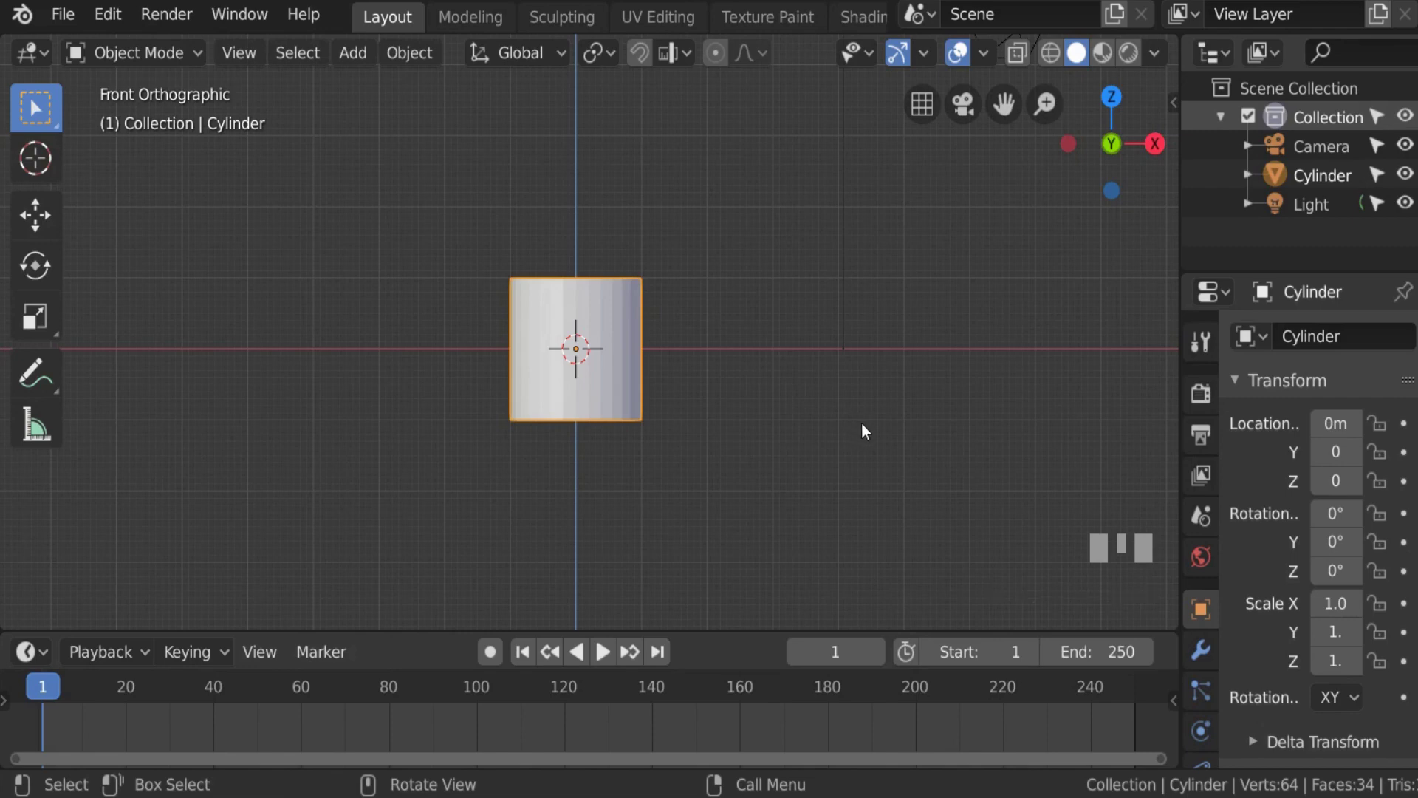
# Step: Try moving the cylinder freely while viewing it in perspective
pyautogui.keyDown('shift'); pyautogui.moveTo(858, 462); pyautogui.dragTo(799, 496, button='middle'); pyautogui.keyUp('shift')
pyautogui.scroll(3, 575, 474)
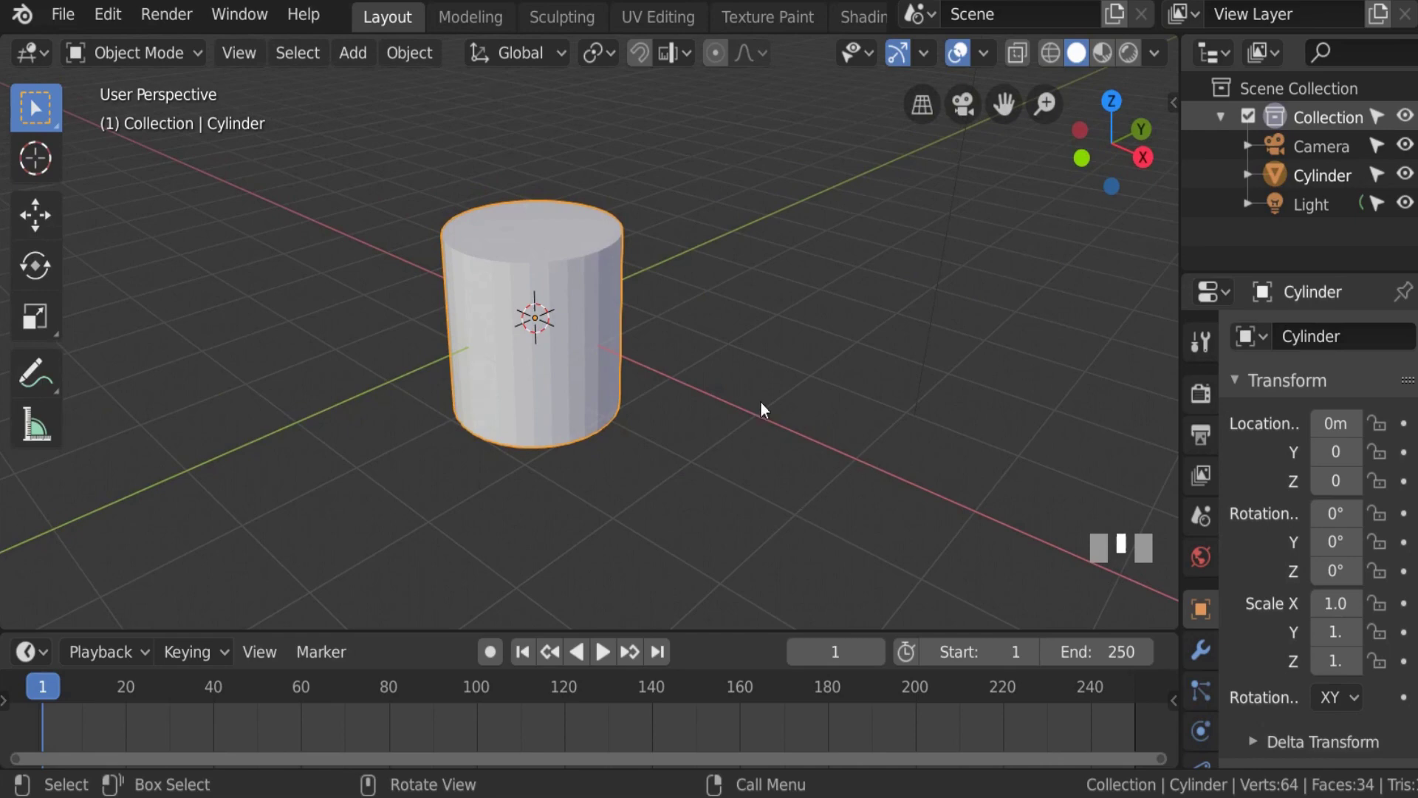
pyautogui.scroll(-1, 667, 336)
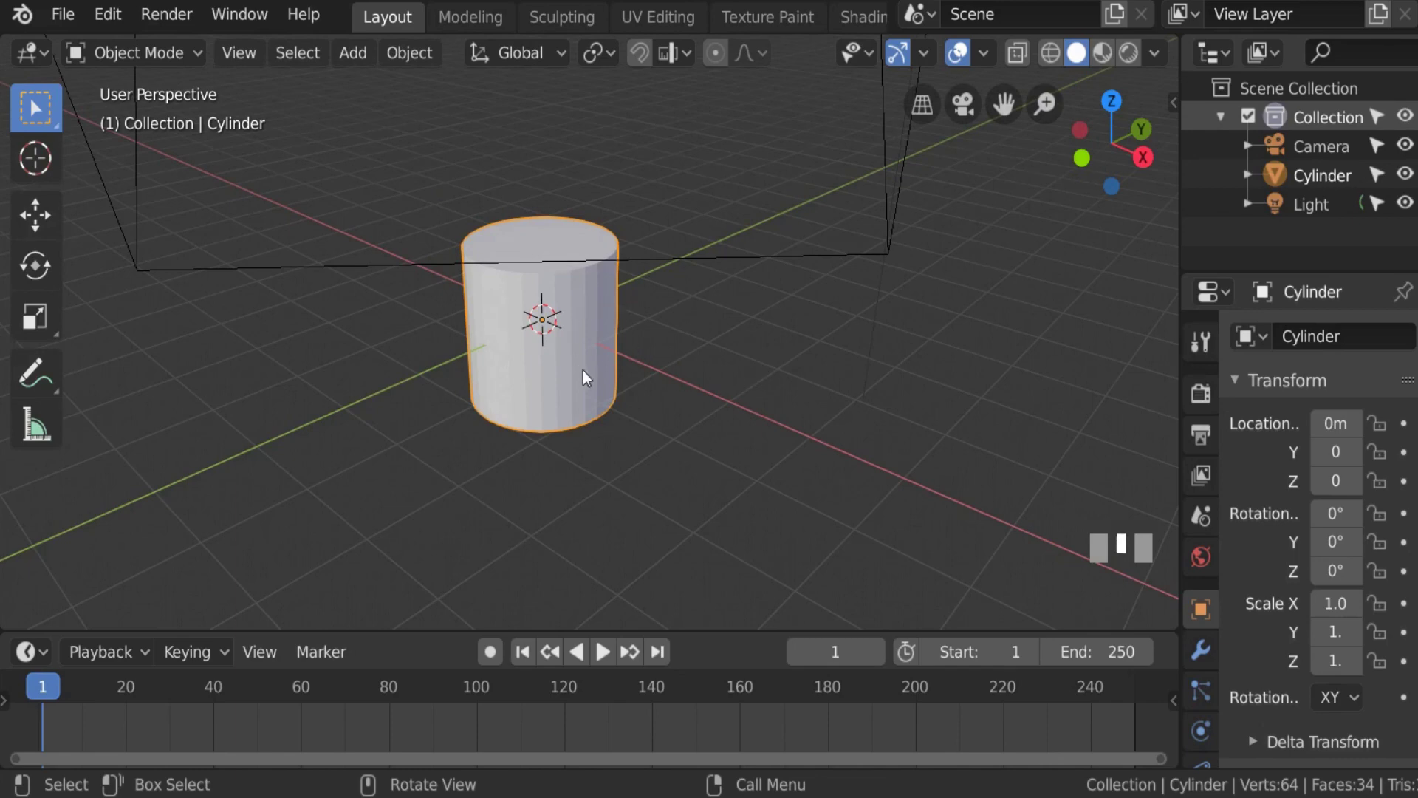
pyautogui.press('g')
pyautogui.rightClick(693, 400)
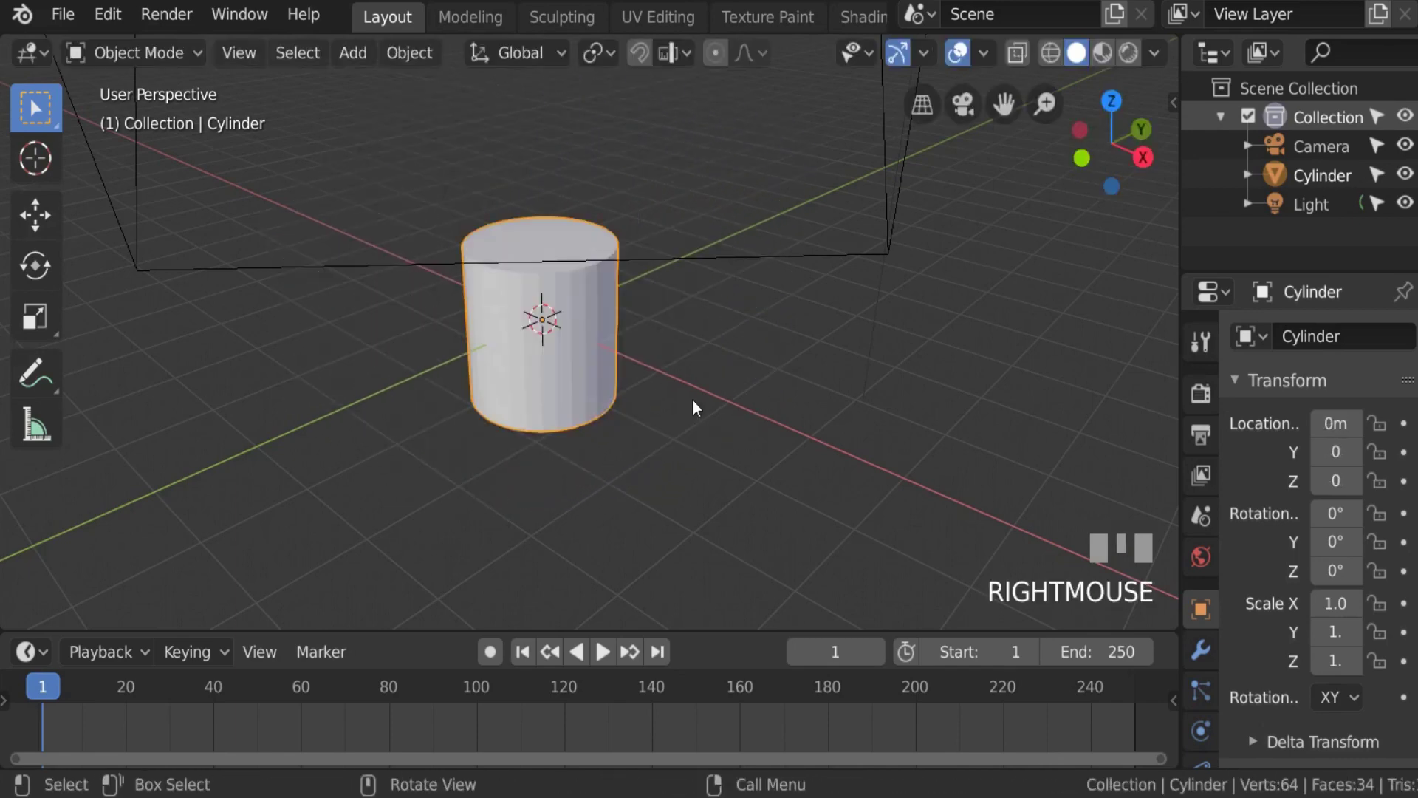
# Step: Check the cylinder in the front and top orthographic views, and try another free move from an angled perspective view
pyautogui.press('KP_1')
pyautogui.press('KP_7')
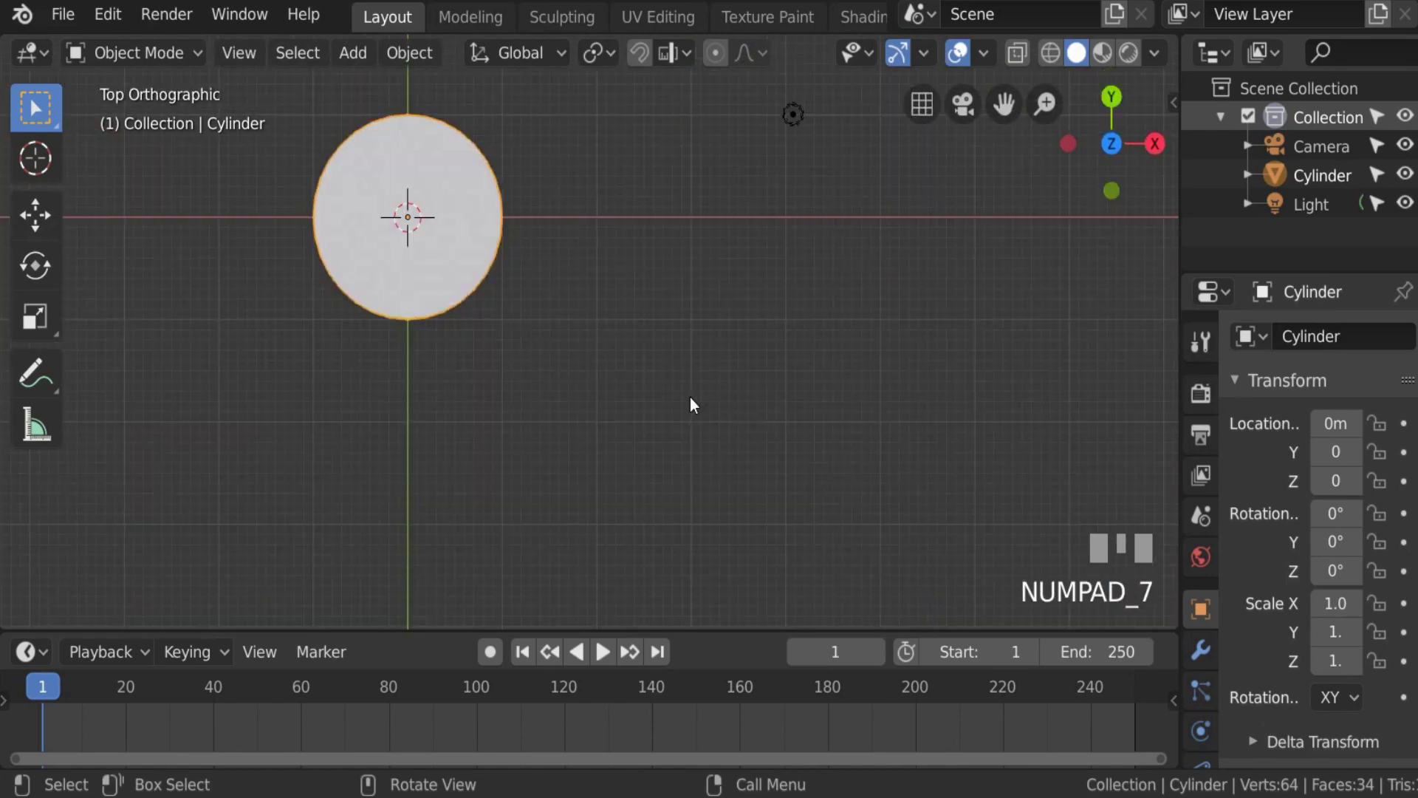
pyautogui.press('KP_1')
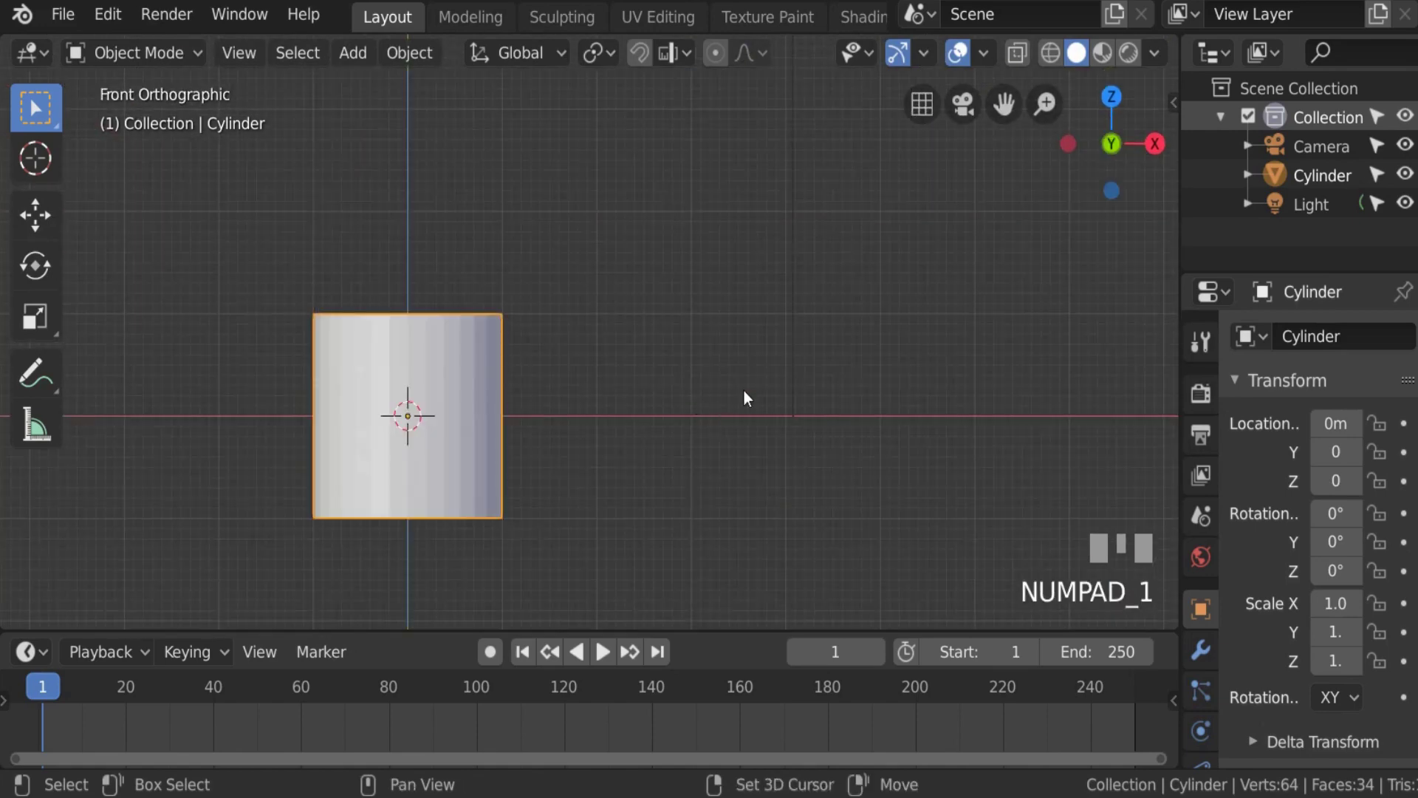
pyautogui.keyDown('shift'); pyautogui.moveTo(743, 392); pyautogui.dragTo(521, 444, button='middle'); pyautogui.keyUp('shift')
pyautogui.scroll(2, 496, 422)
pyautogui.scroll(-2, 525, 451)
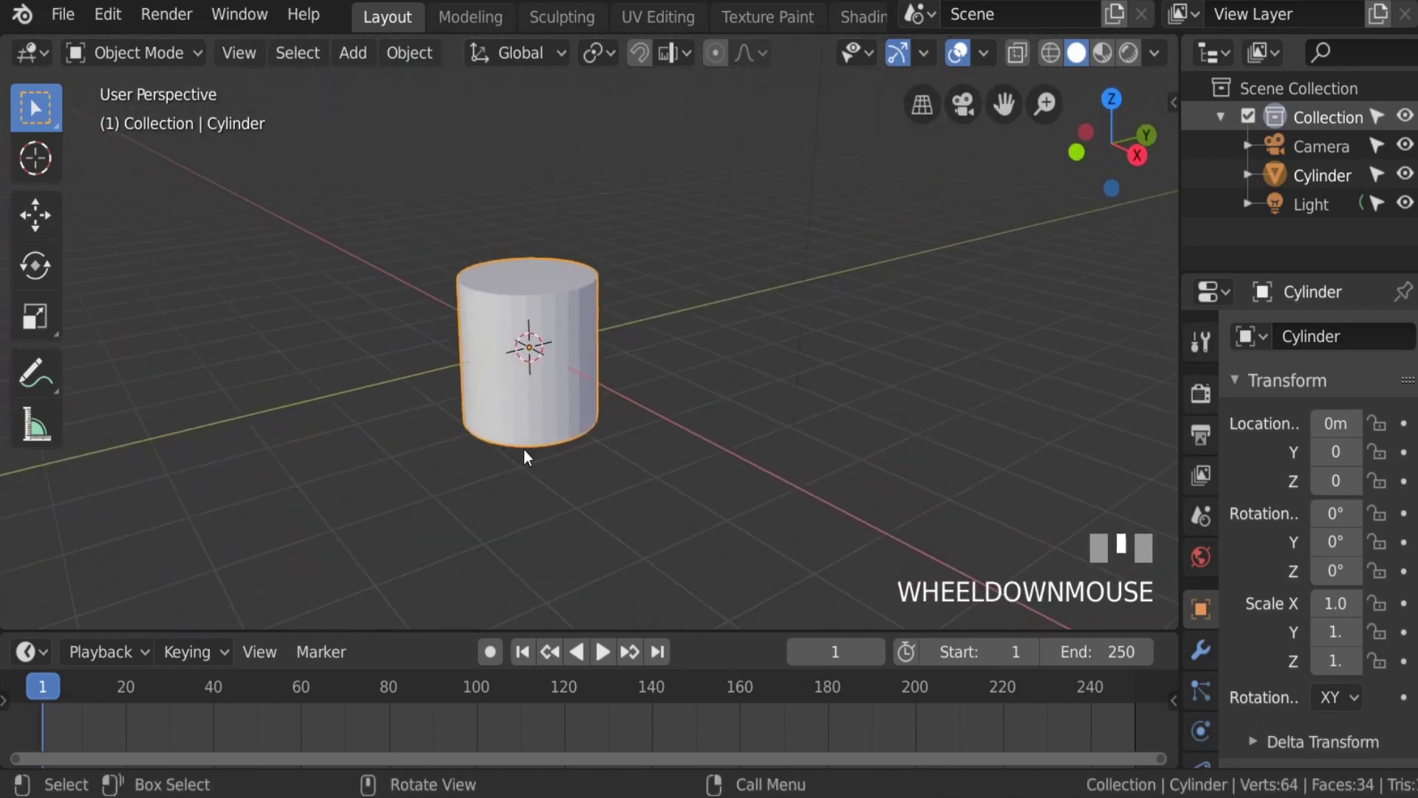
pyautogui.press('g')
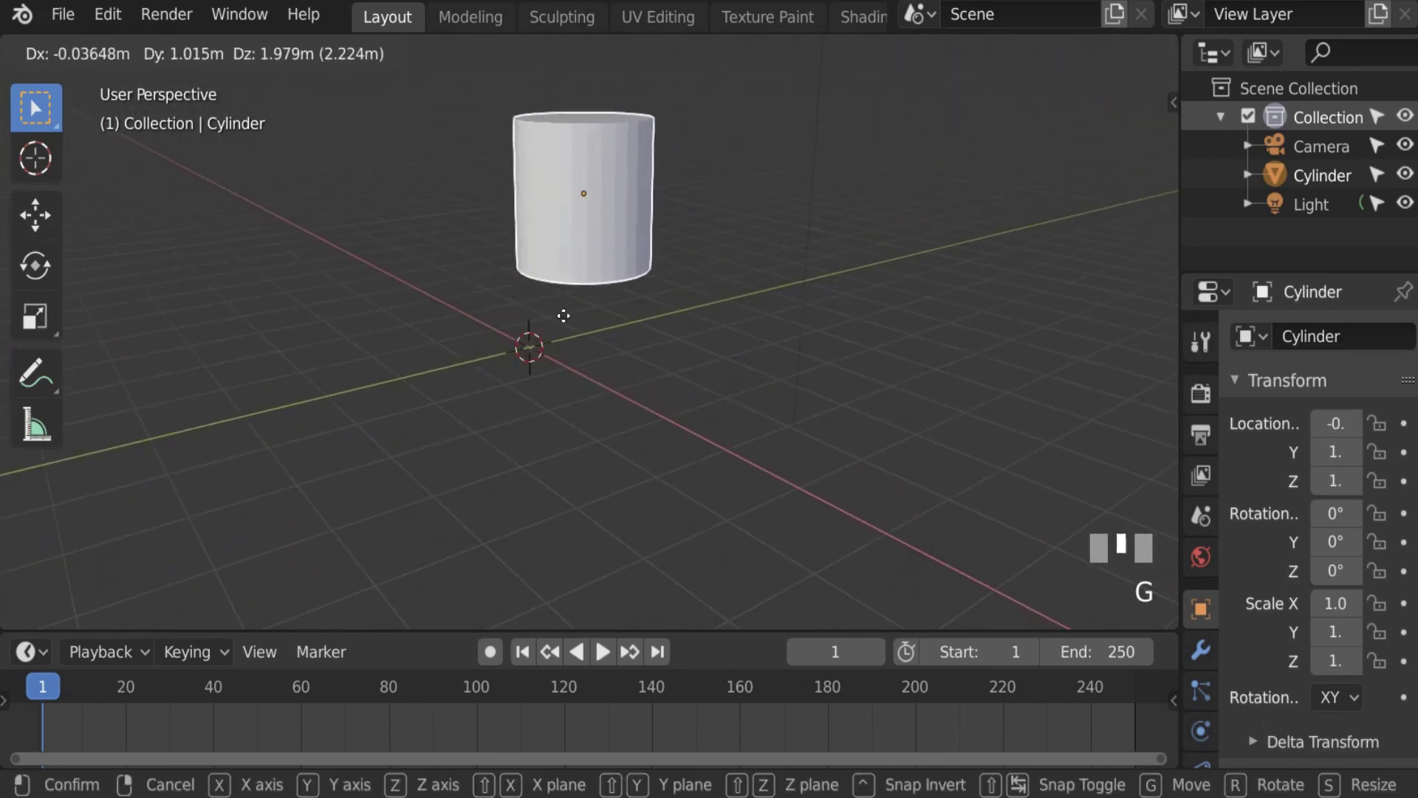
pyautogui.rightClick(393, 371)
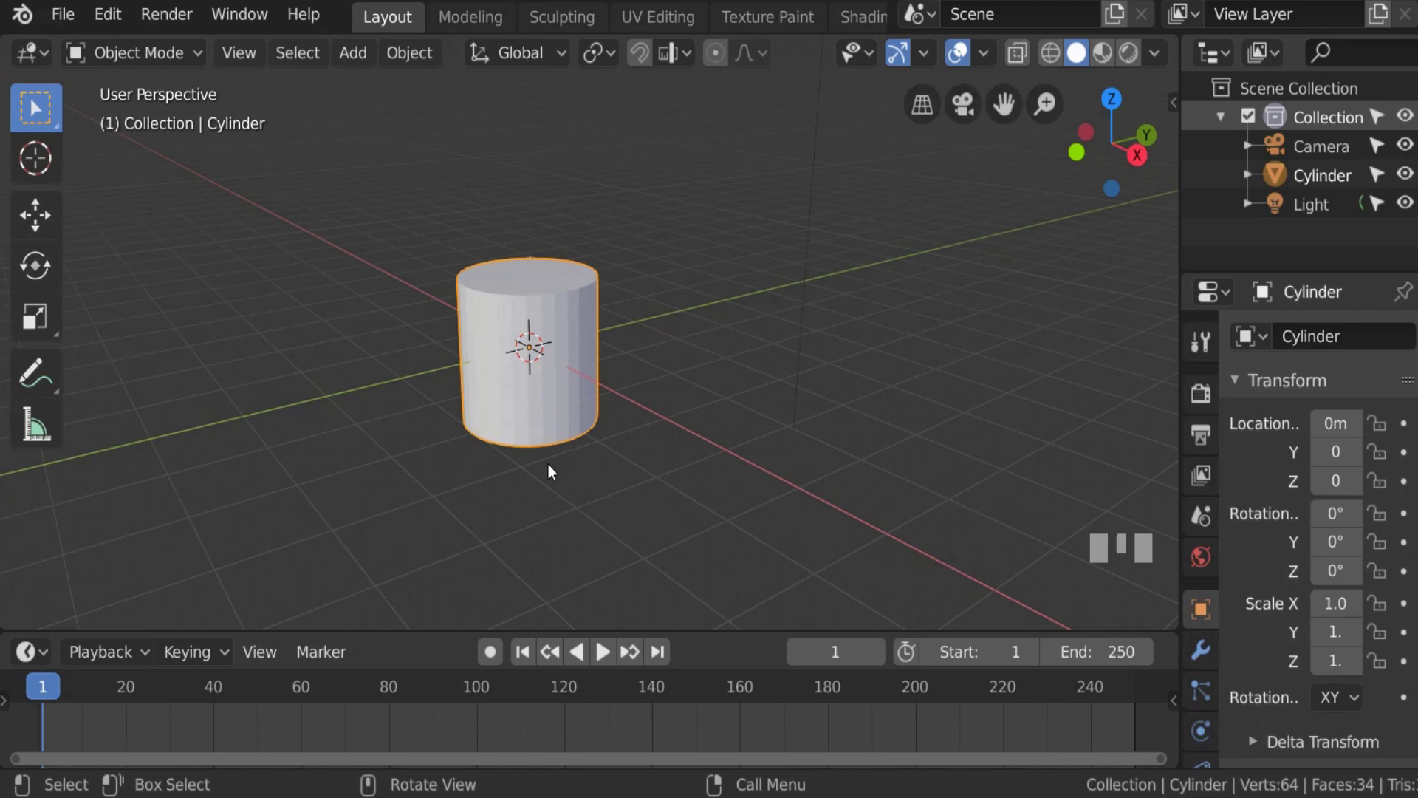
# Step: Try moving the cylinder with the movement constrained to the global X axis
pyautogui.scroll(-2, 548, 463)
pyautogui.press('g')
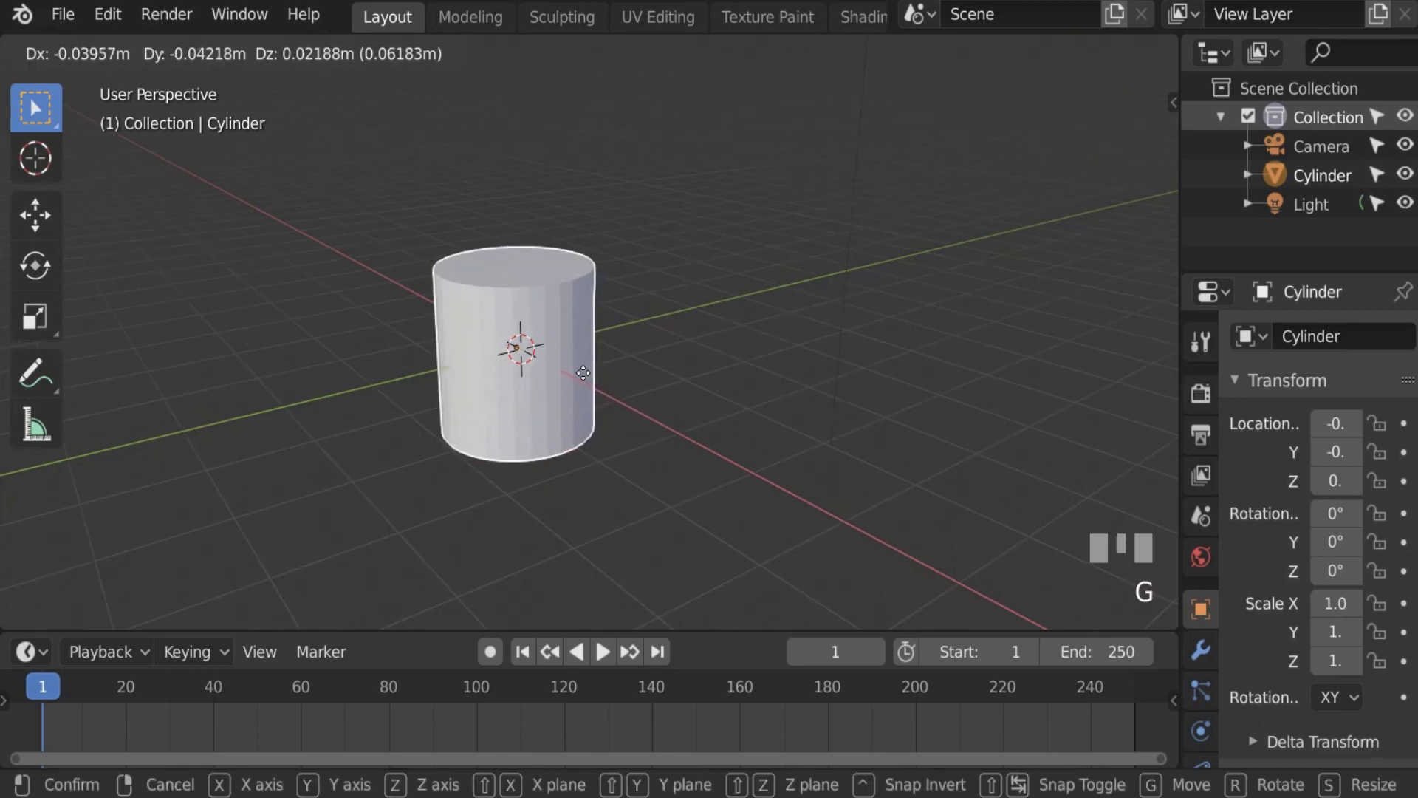
pyautogui.press('x')
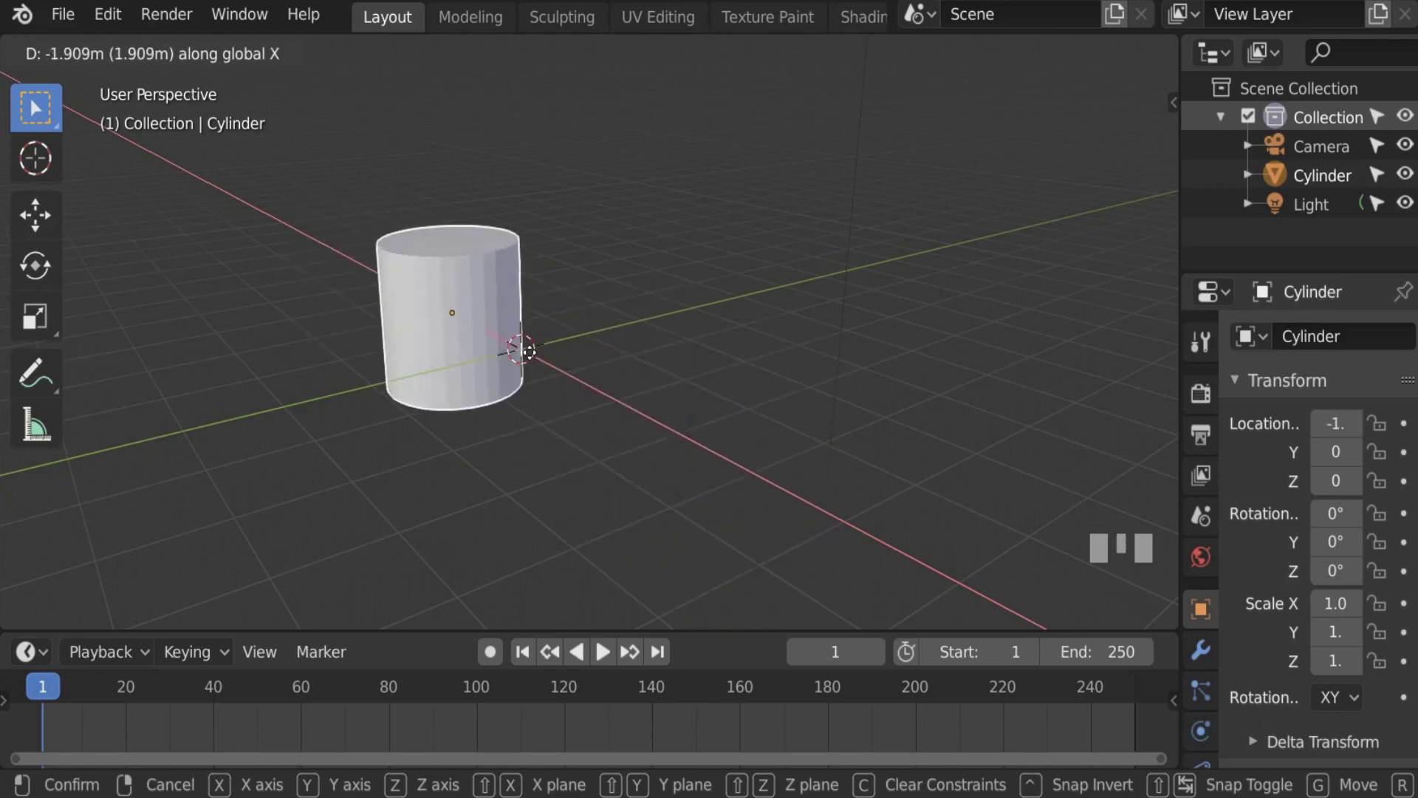
pyautogui.rightClick(751, 472)
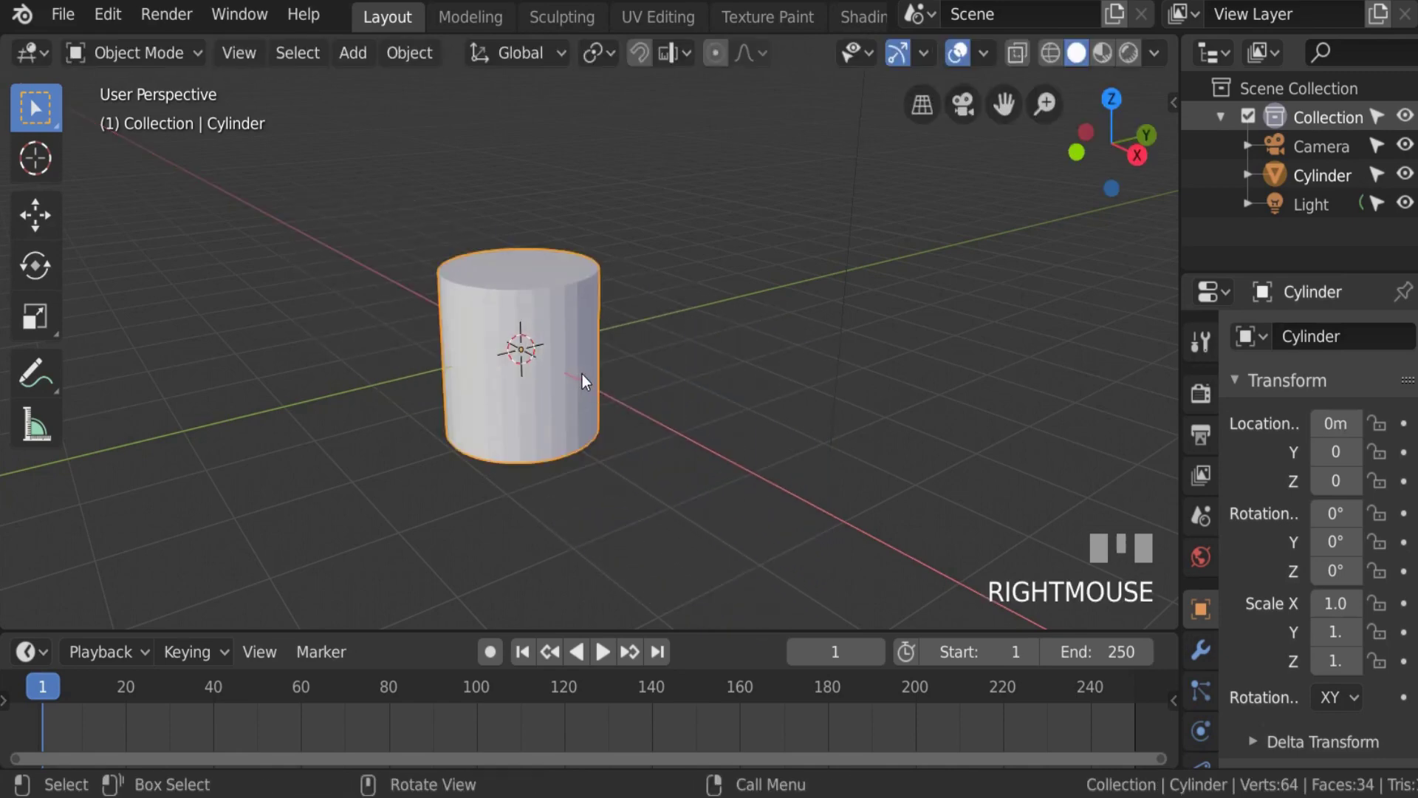
pyautogui.press('g')
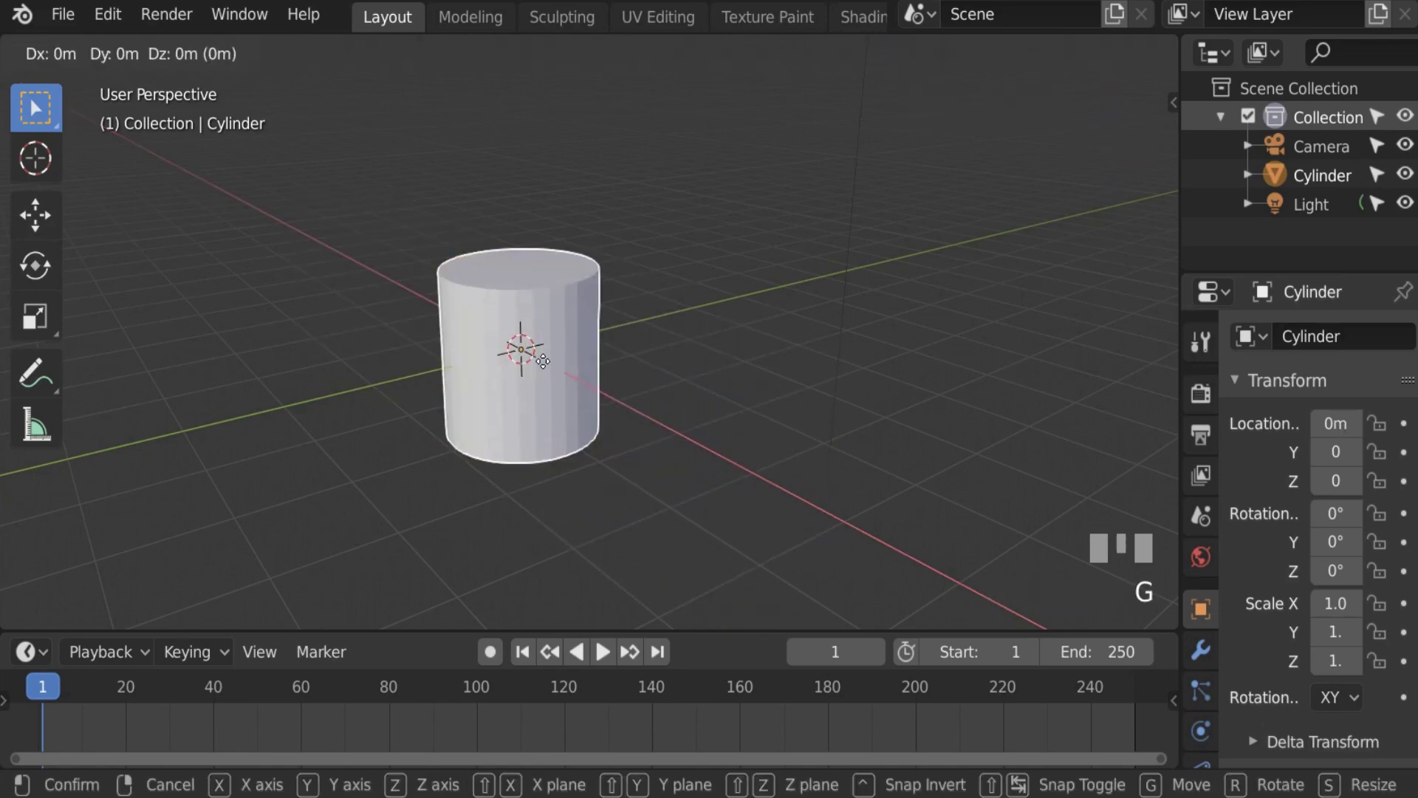
pyautogui.press('x')
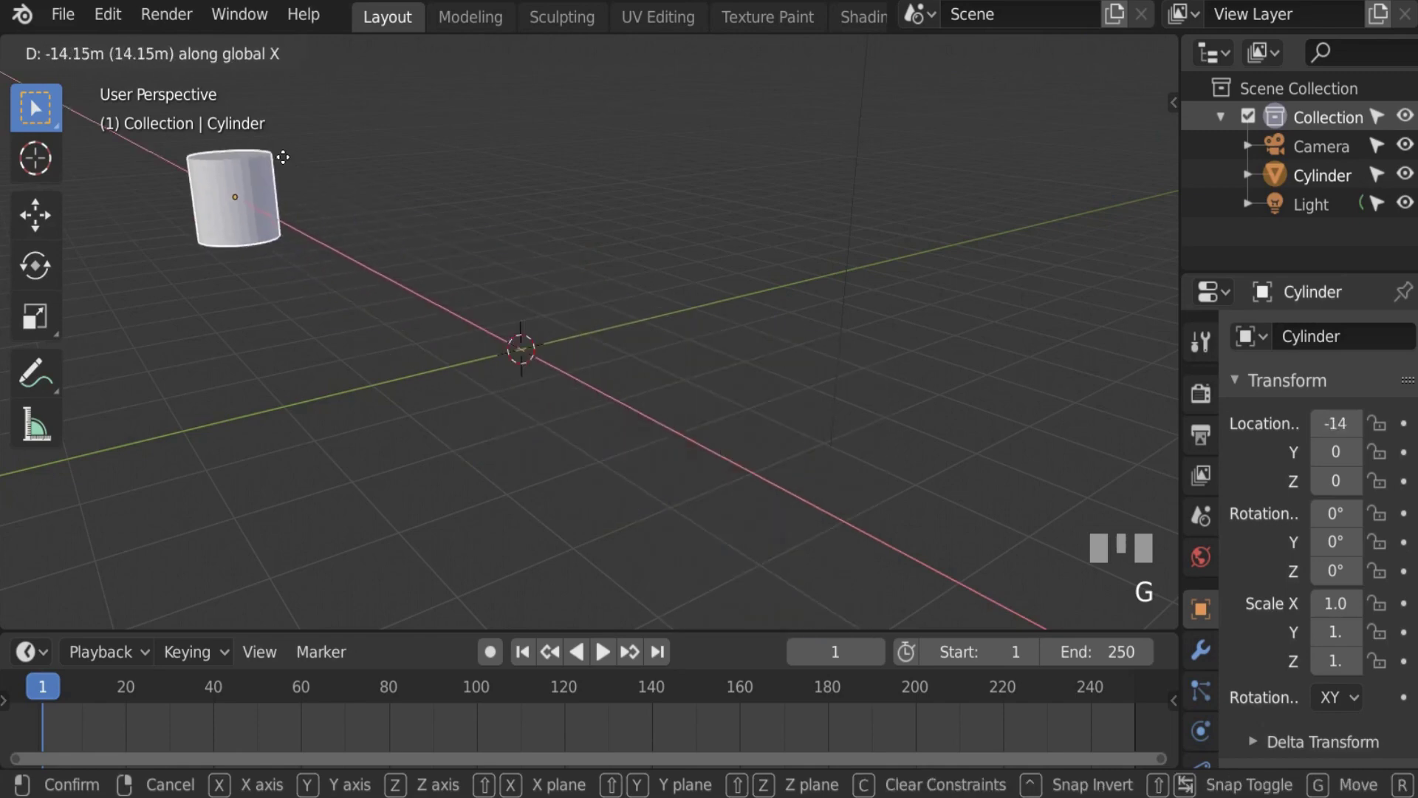
pyautogui.rightClick(503, 355)
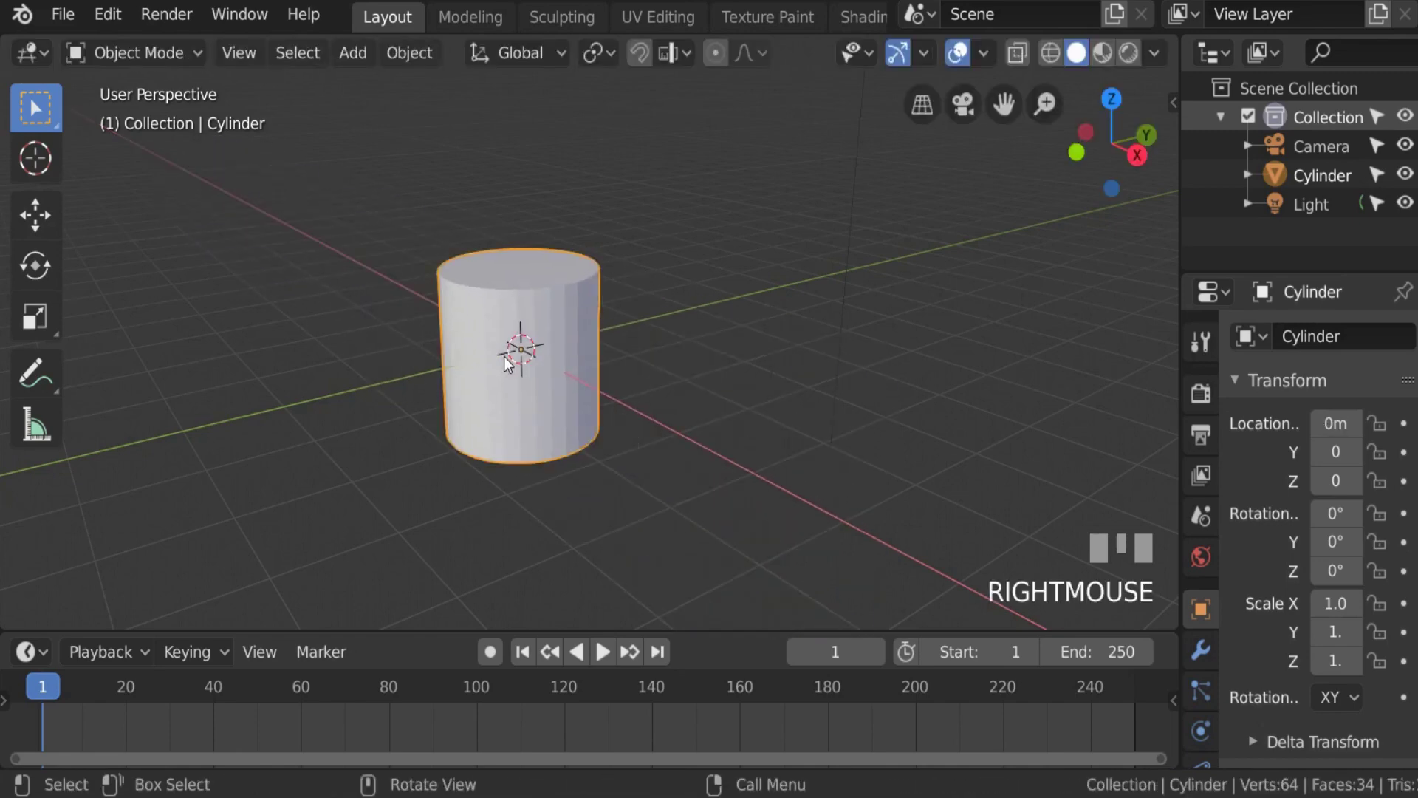
# Step: Try moving the cylinder upward with the movement constrained to the global Z axis
pyautogui.press('g')
pyautogui.press('z')
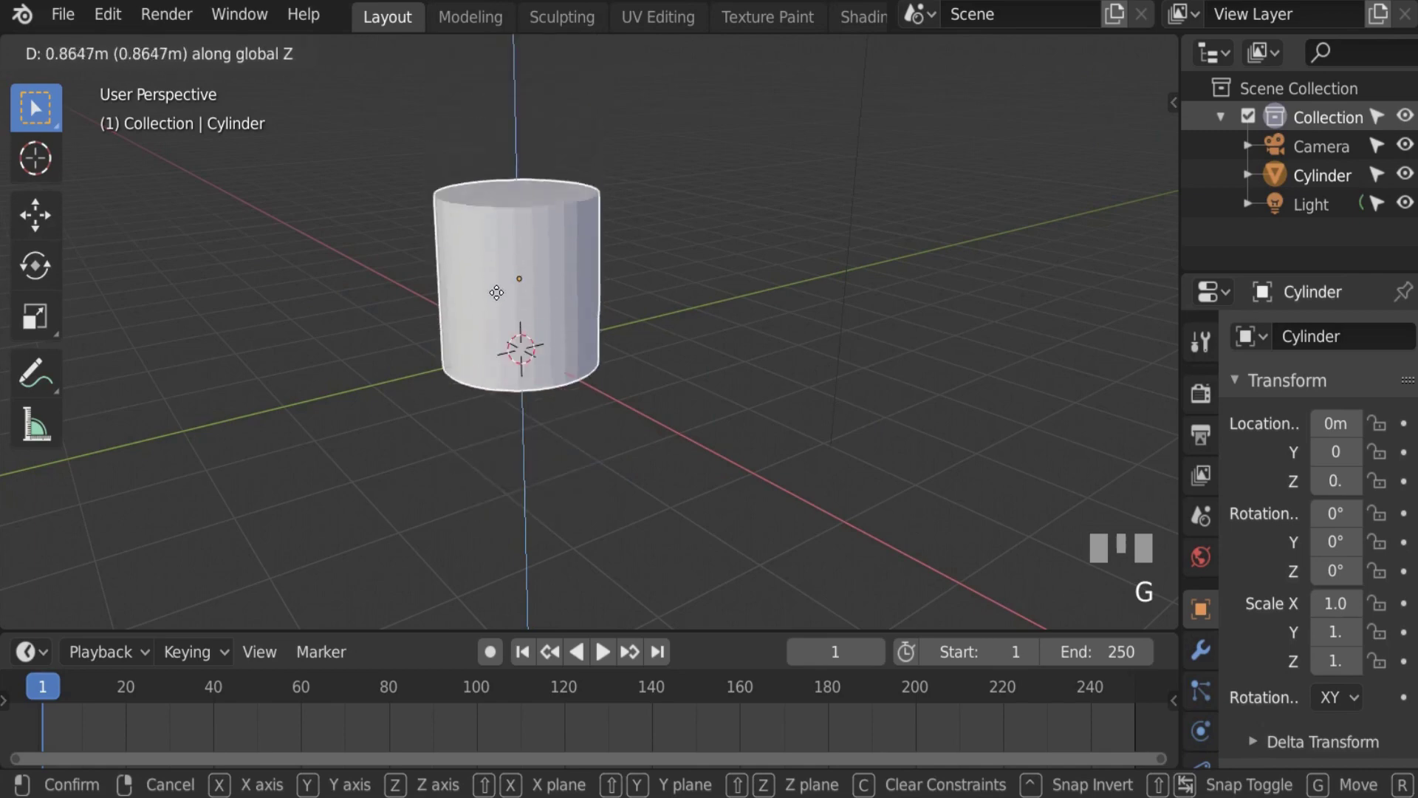
pyautogui.rightClick(549, 325)
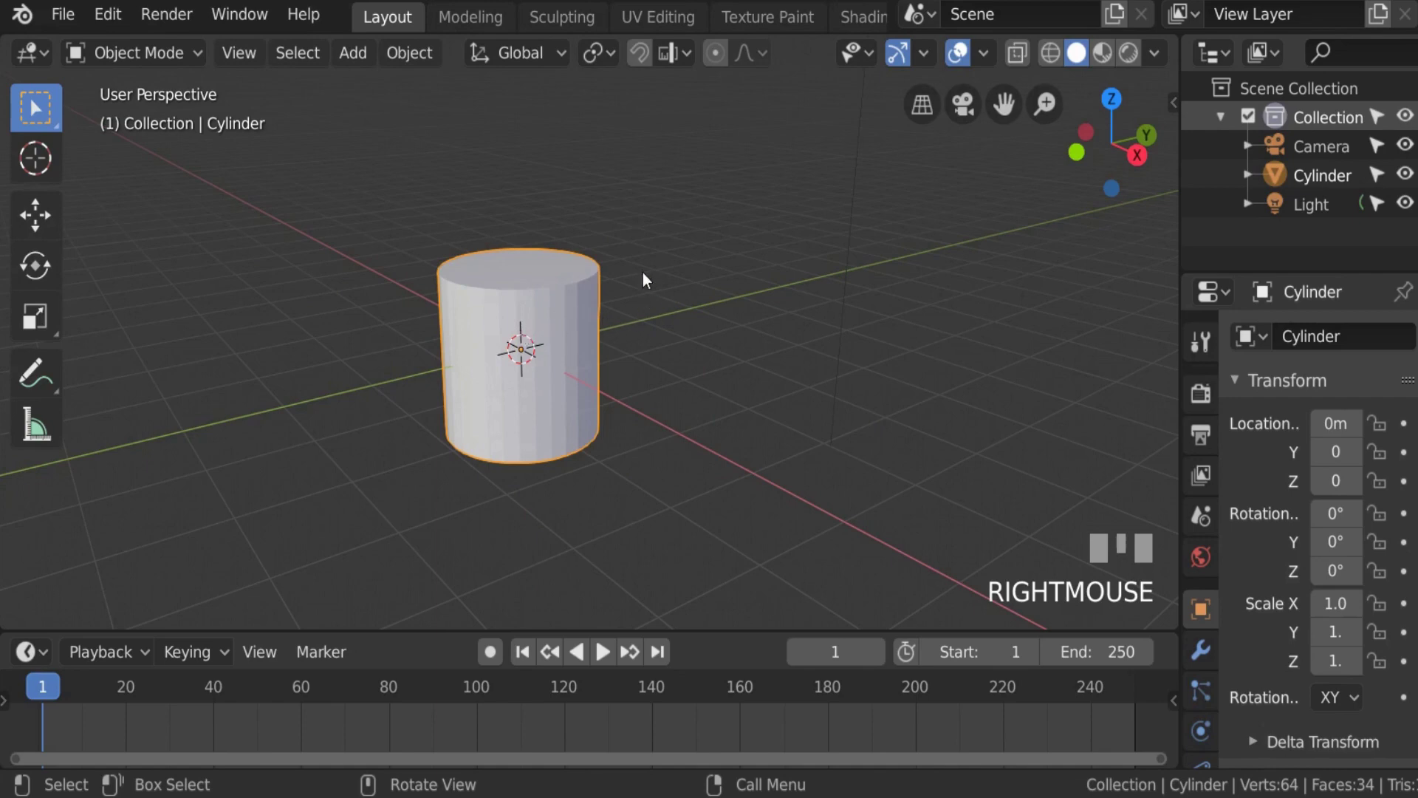
# Step: Try rotating the cylinder about the global X, Y and Z axes, one axis at a time
pyautogui.scroll(-1, 542, 317)
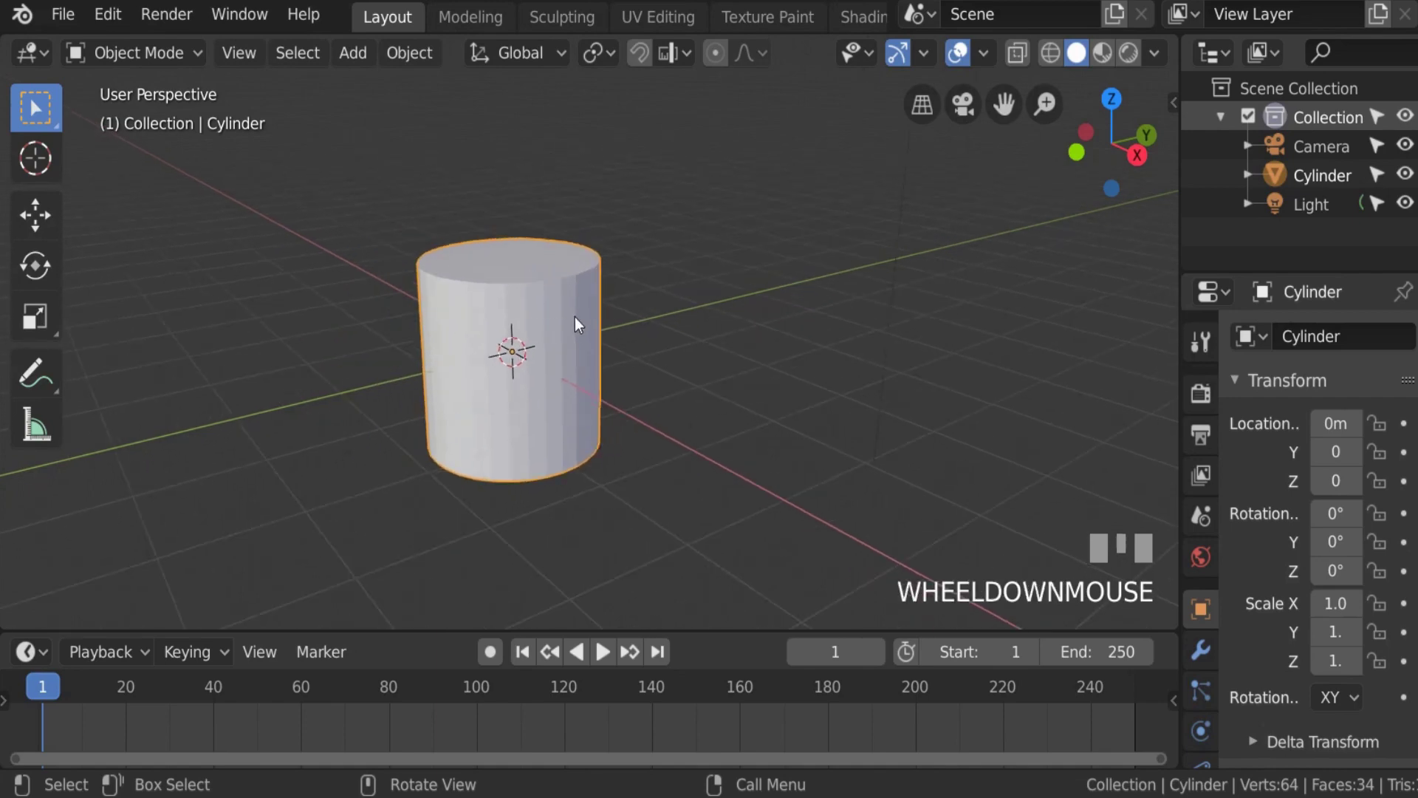
pyautogui.press('r')
pyautogui.press('x')
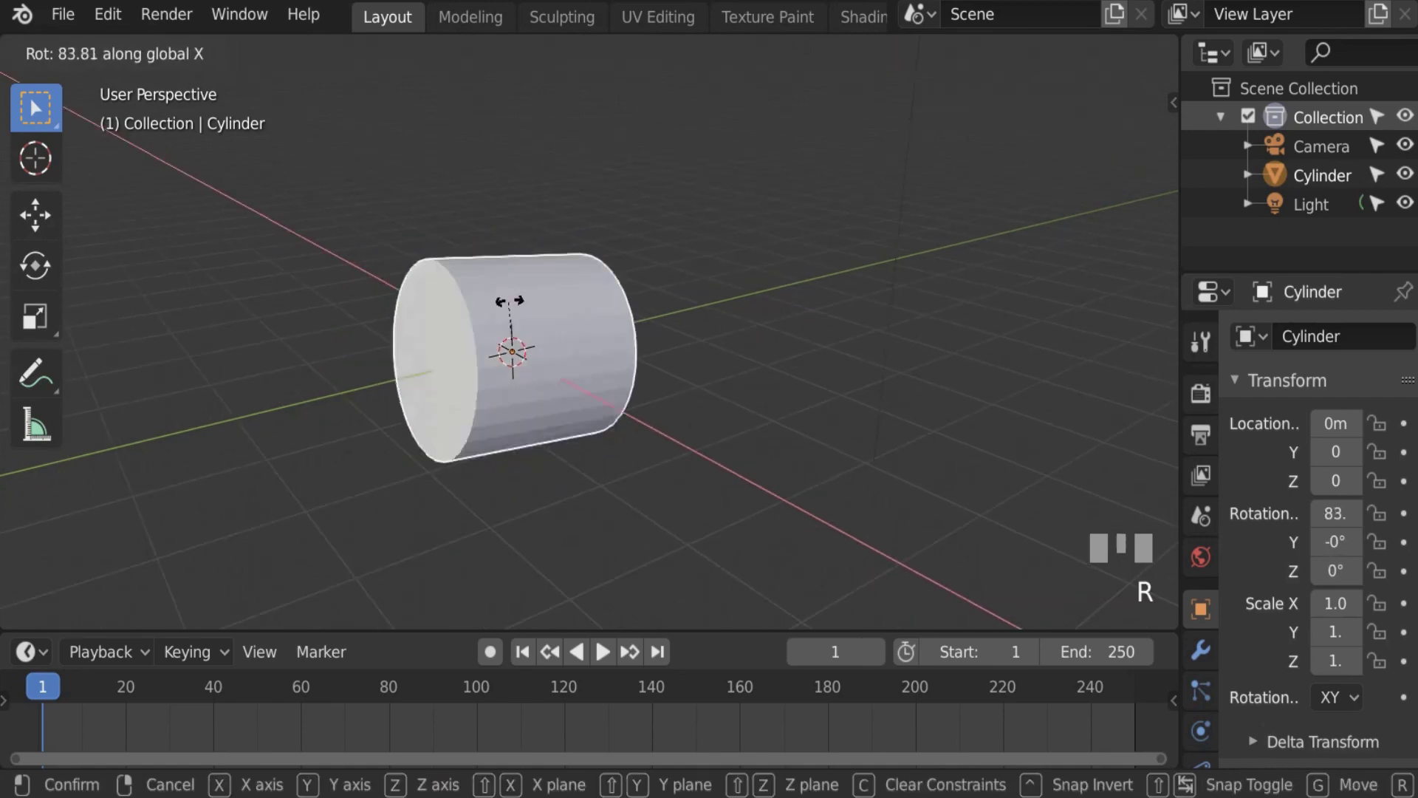
pyautogui.rightClick(746, 397)
pyautogui.press('r')
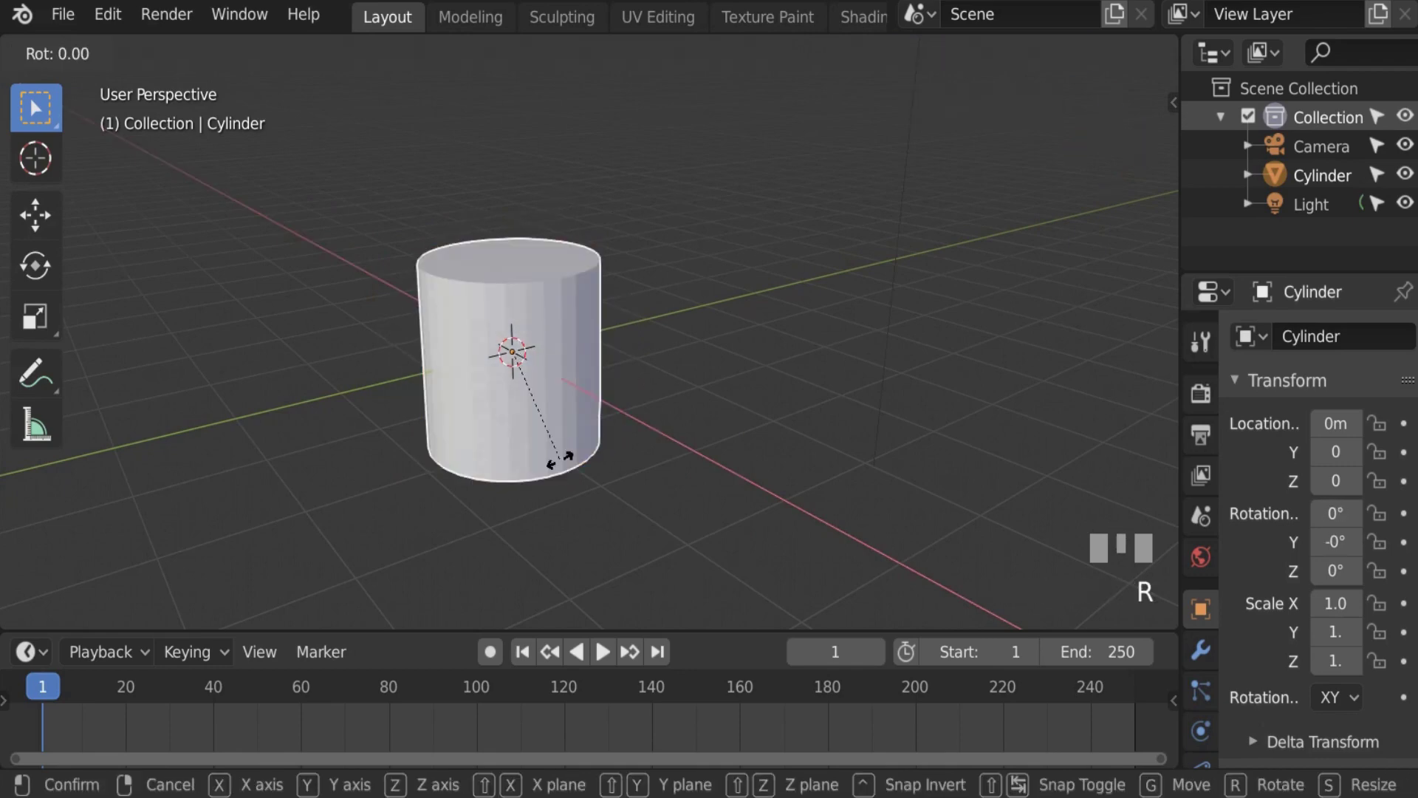
pyautogui.press('y')
pyautogui.rightClick(737, 259)
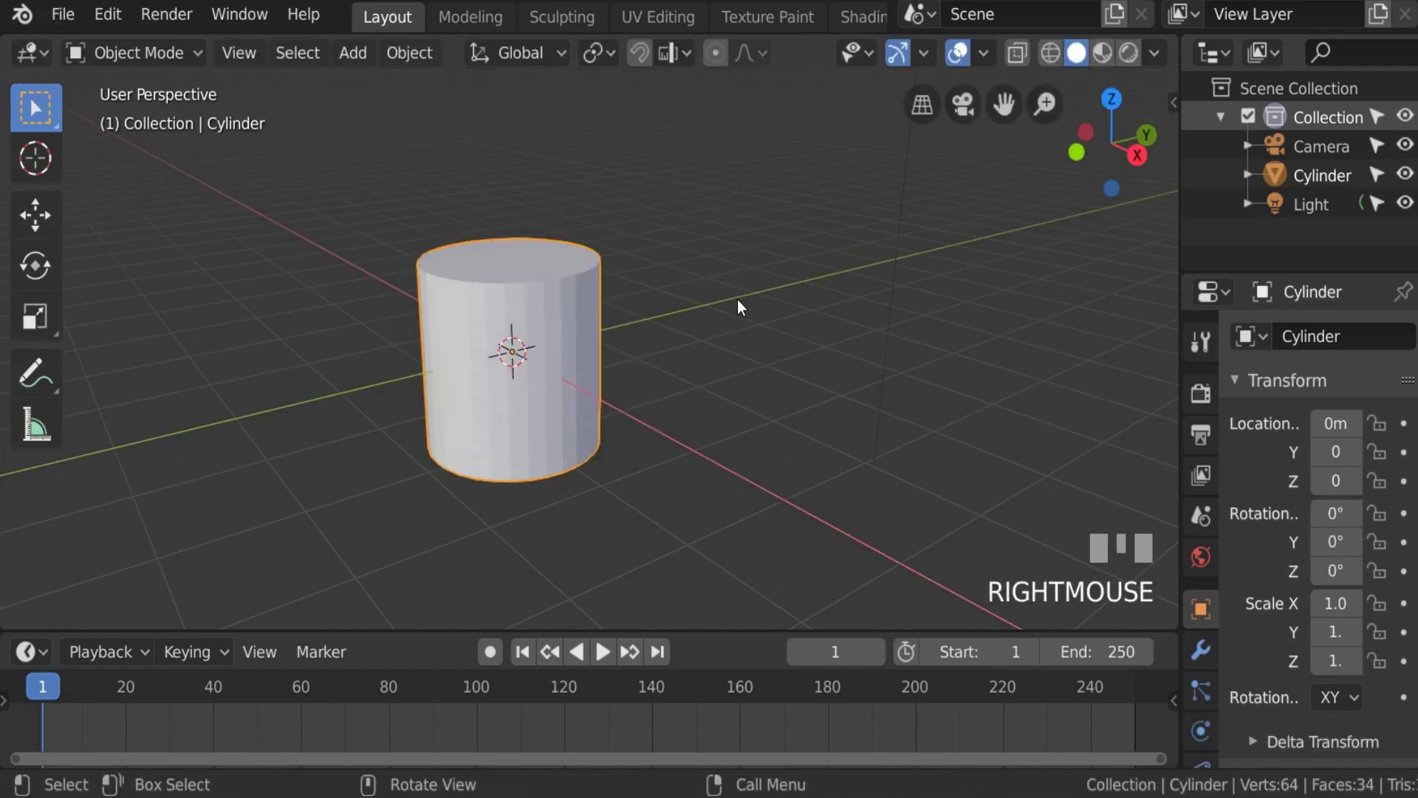
pyautogui.press('r')
pyautogui.press('z')
pyautogui.rightClick(687, 375)
# Step: Move the cylinder exactly 3 m along the global X axis
pyautogui.scroll(3, 715, 339)
pyautogui.scroll(-2, 655, 316)
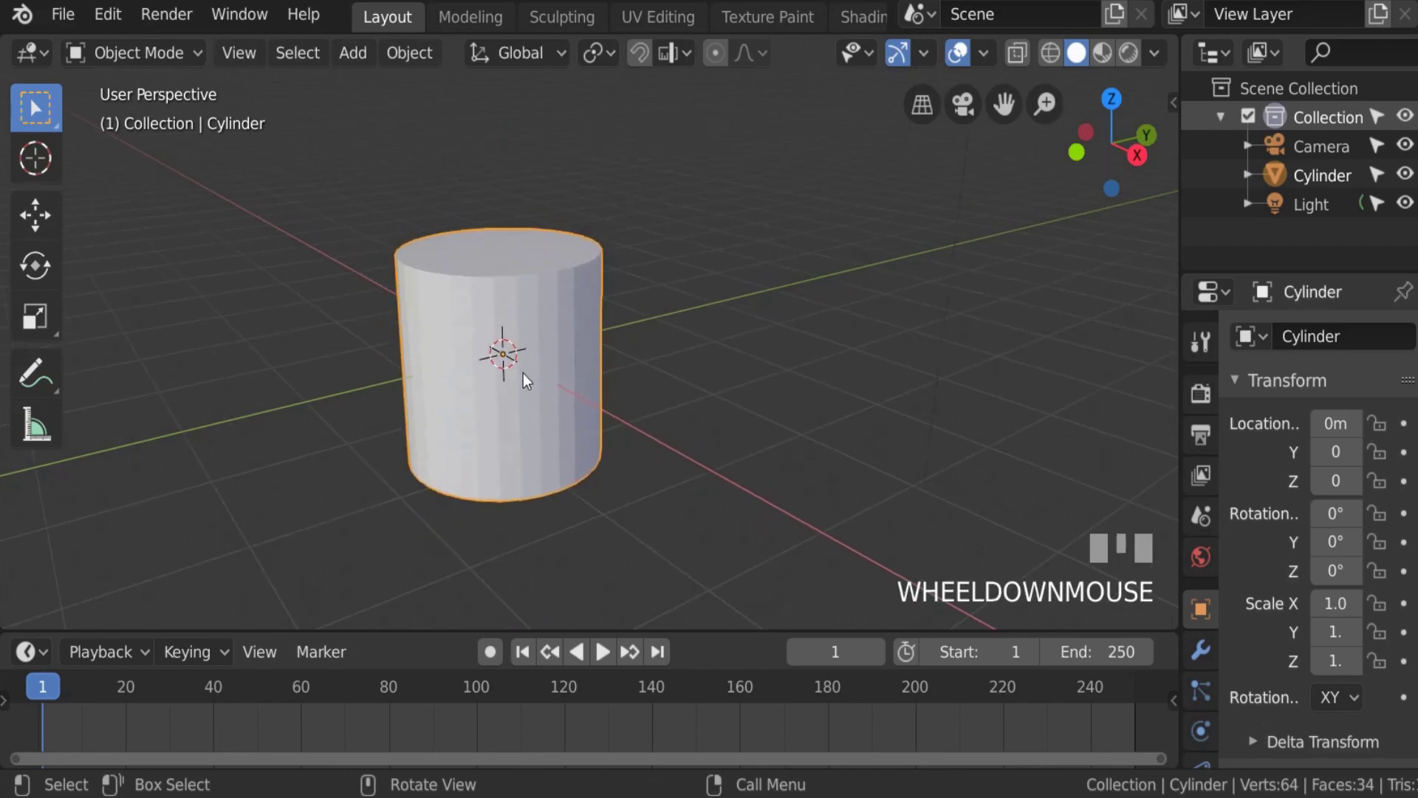
pyautogui.keyDown('shift'); pyautogui.moveTo(512, 376); pyautogui.dragTo(721, 436, button='middle'); pyautogui.keyUp('shift')
pyautogui.scroll(3, 705, 432)
pyautogui.scroll(-2, 701, 425)
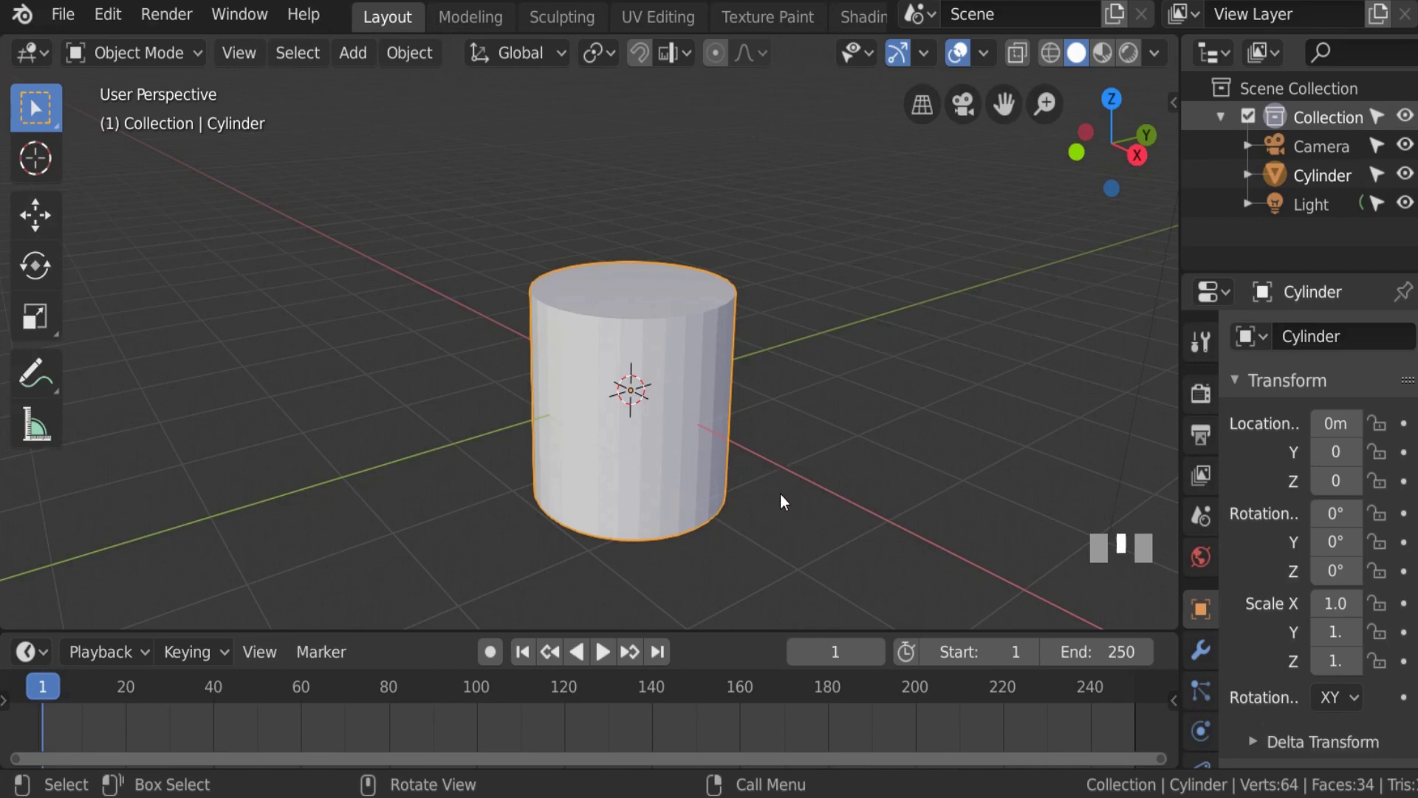
pyautogui.press('g')
pyautogui.press('x')
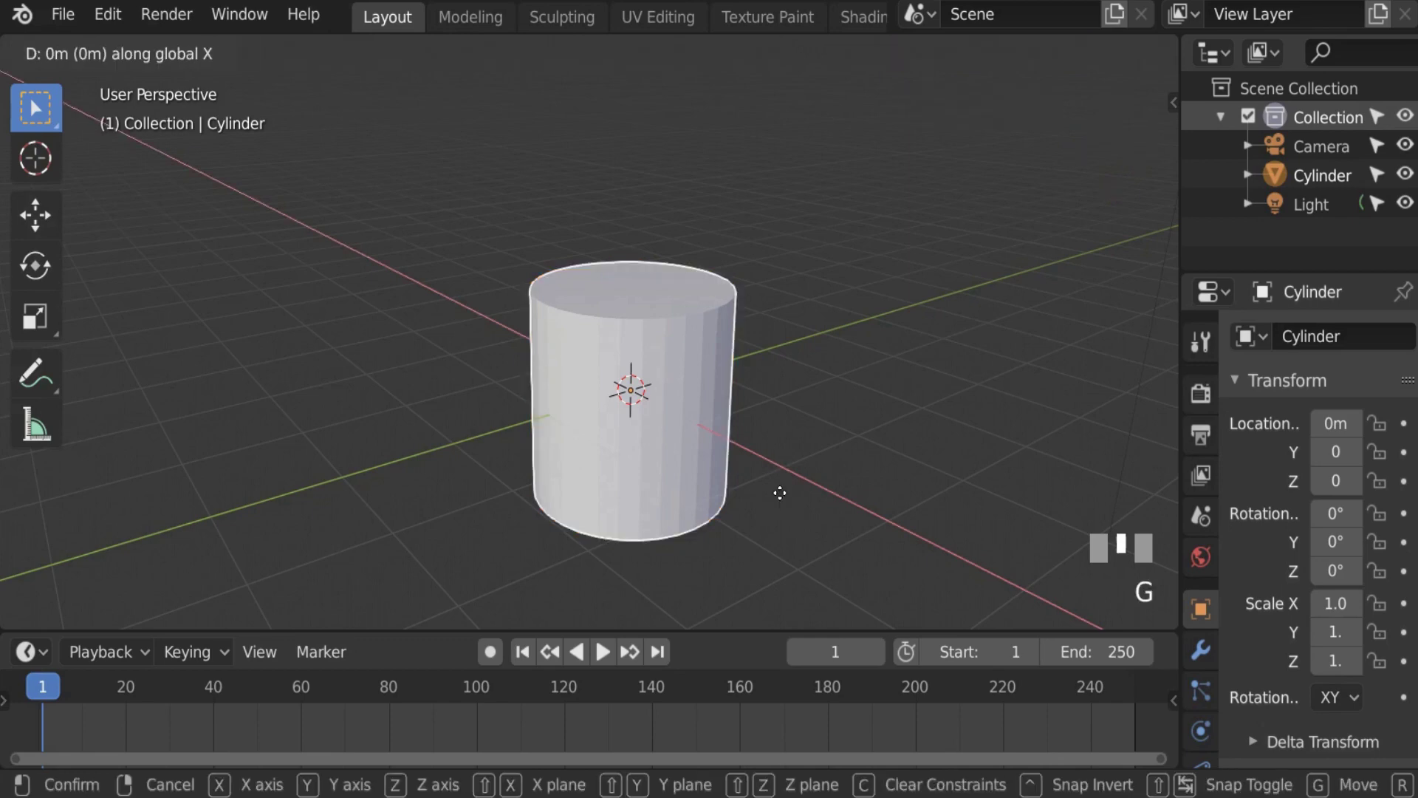
pyautogui.press('3')
pyautogui.press('KP_Enter')
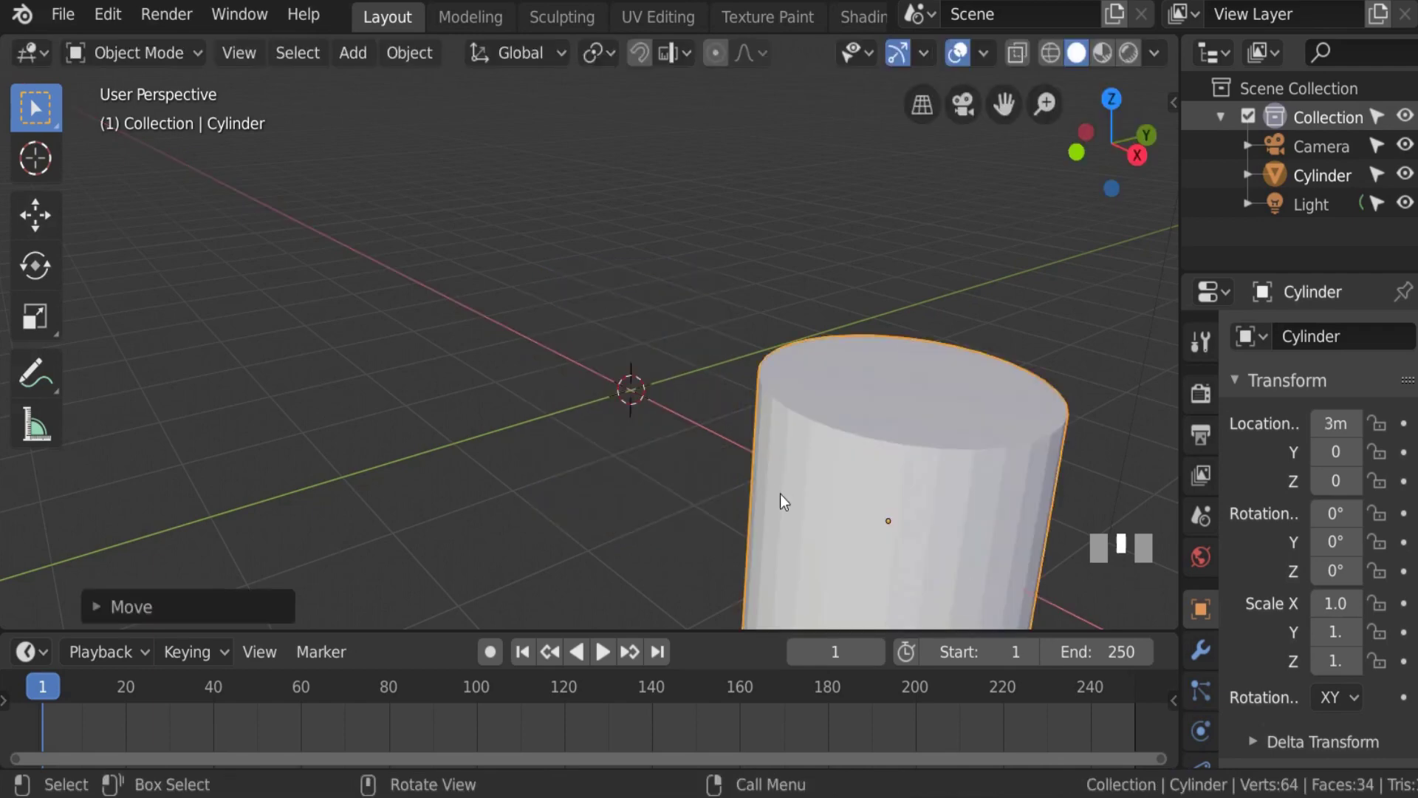
# Step: Rotate the cylinder about the global Y axis, trying 45° before replacing the angle with -45°
pyautogui.scroll(-3, 677, 507)
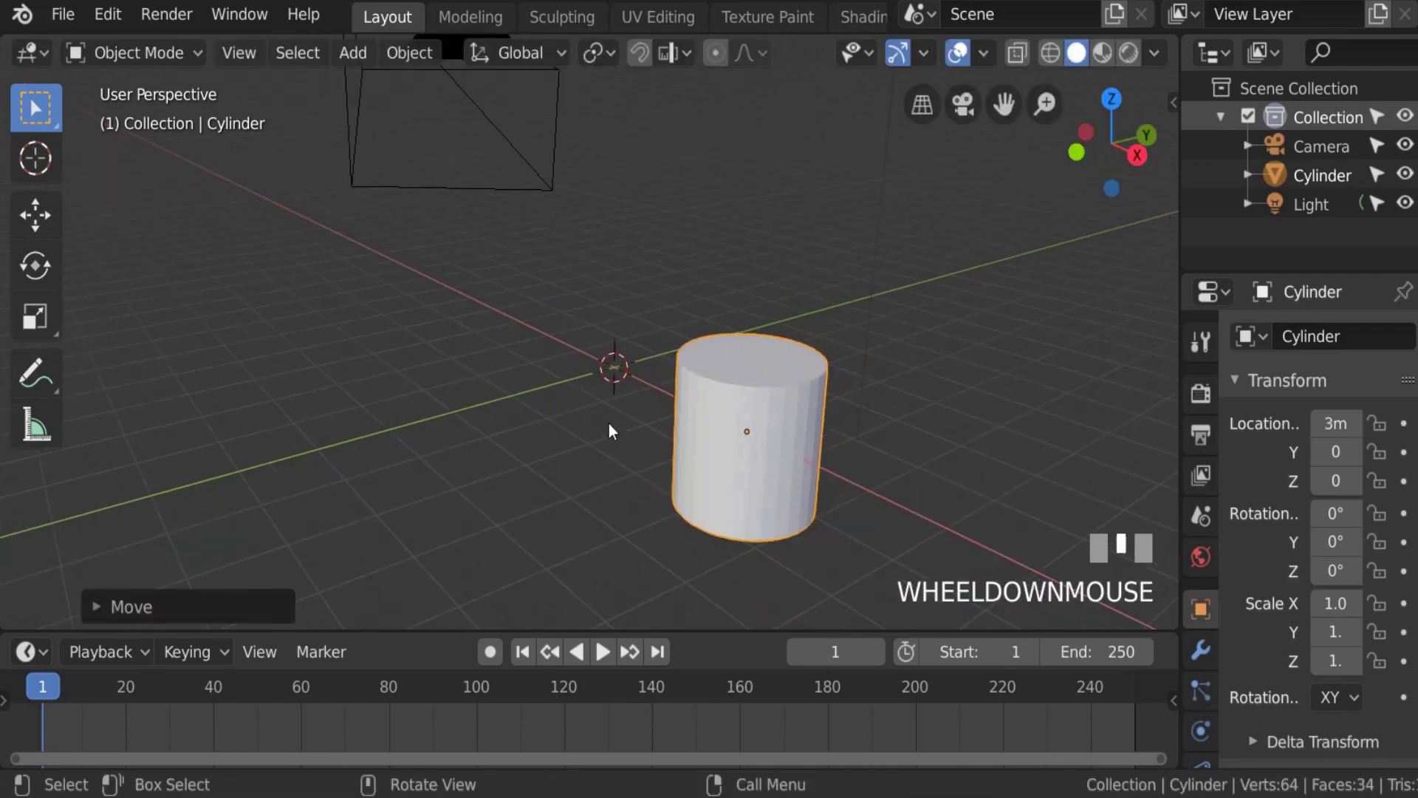
pyautogui.keyDown('shift'); pyautogui.moveTo(609, 424); pyautogui.dragTo(930, 473, button='middle'); pyautogui.keyUp('shift')
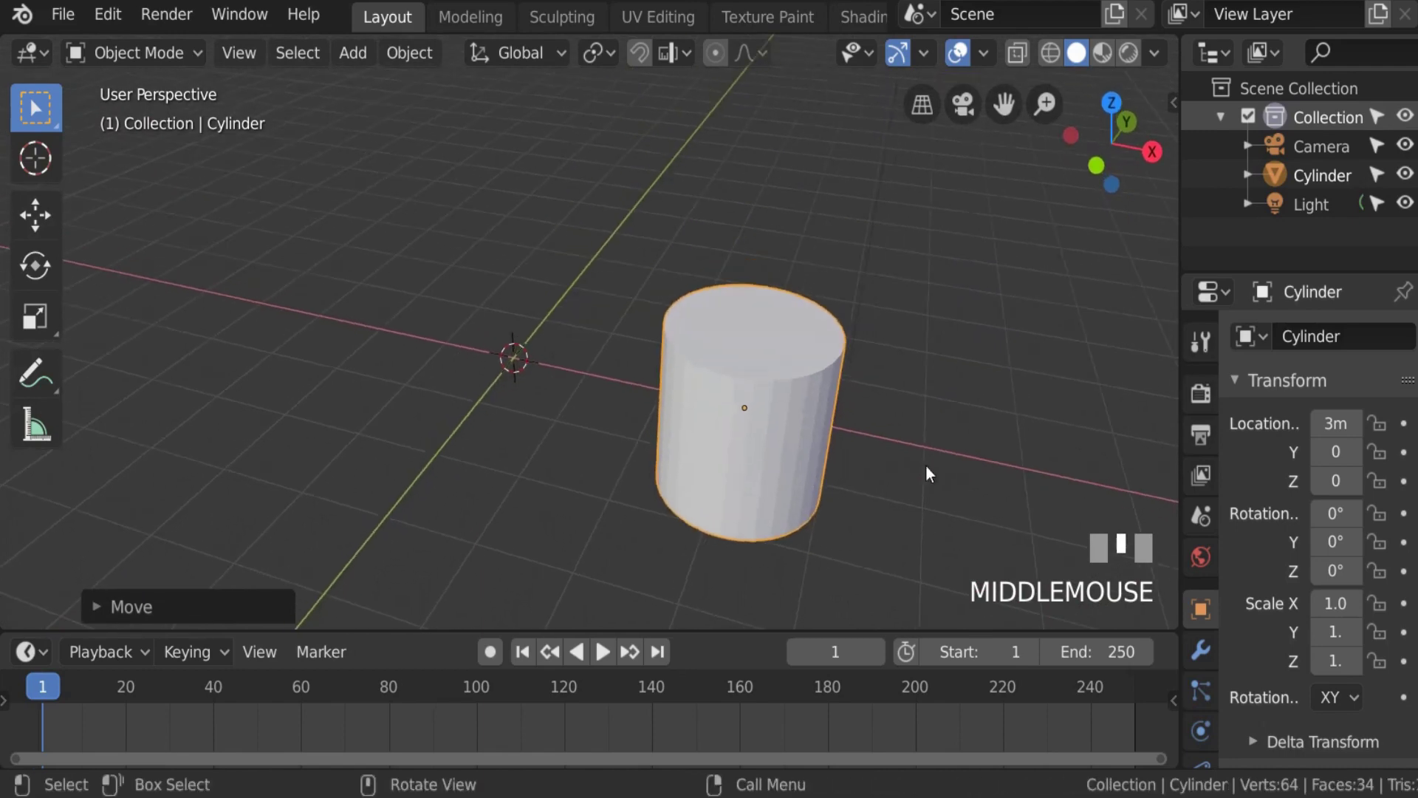
pyautogui.scroll(1, 744, 404)
pyautogui.scroll(-1, 743, 403)
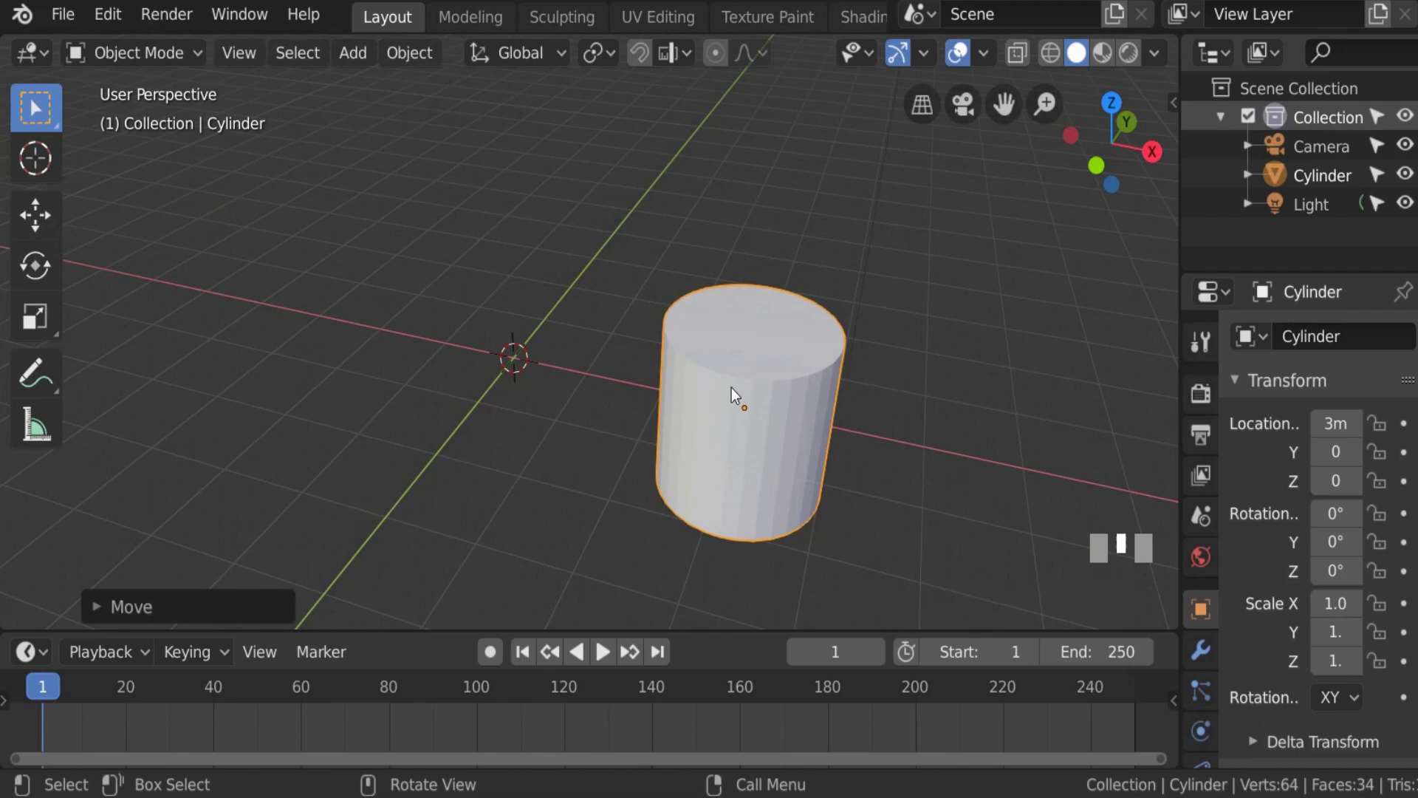
pyautogui.scroll(1, 730, 384)
pyautogui.scroll(-2, 730, 378)
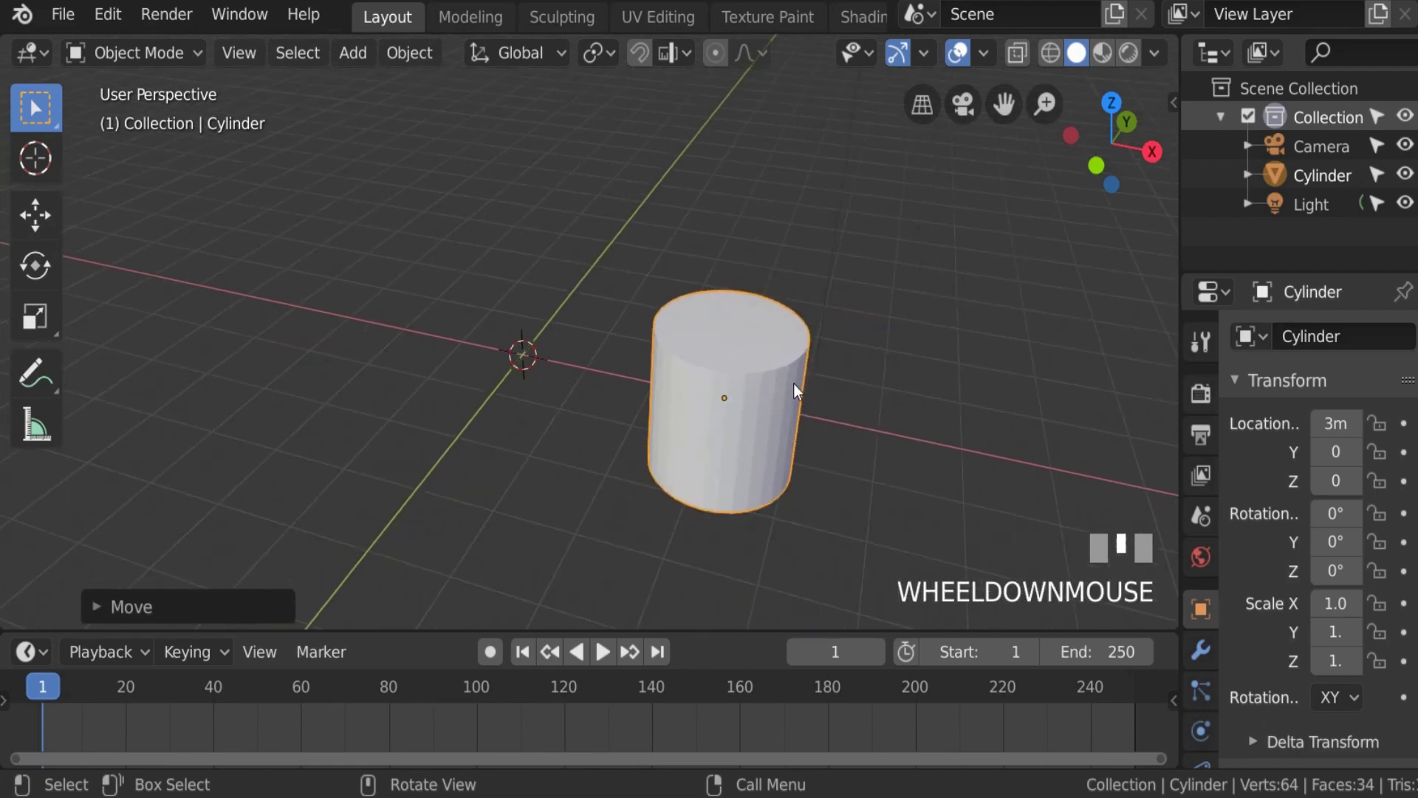
pyautogui.press('r')
pyautogui.press('y')
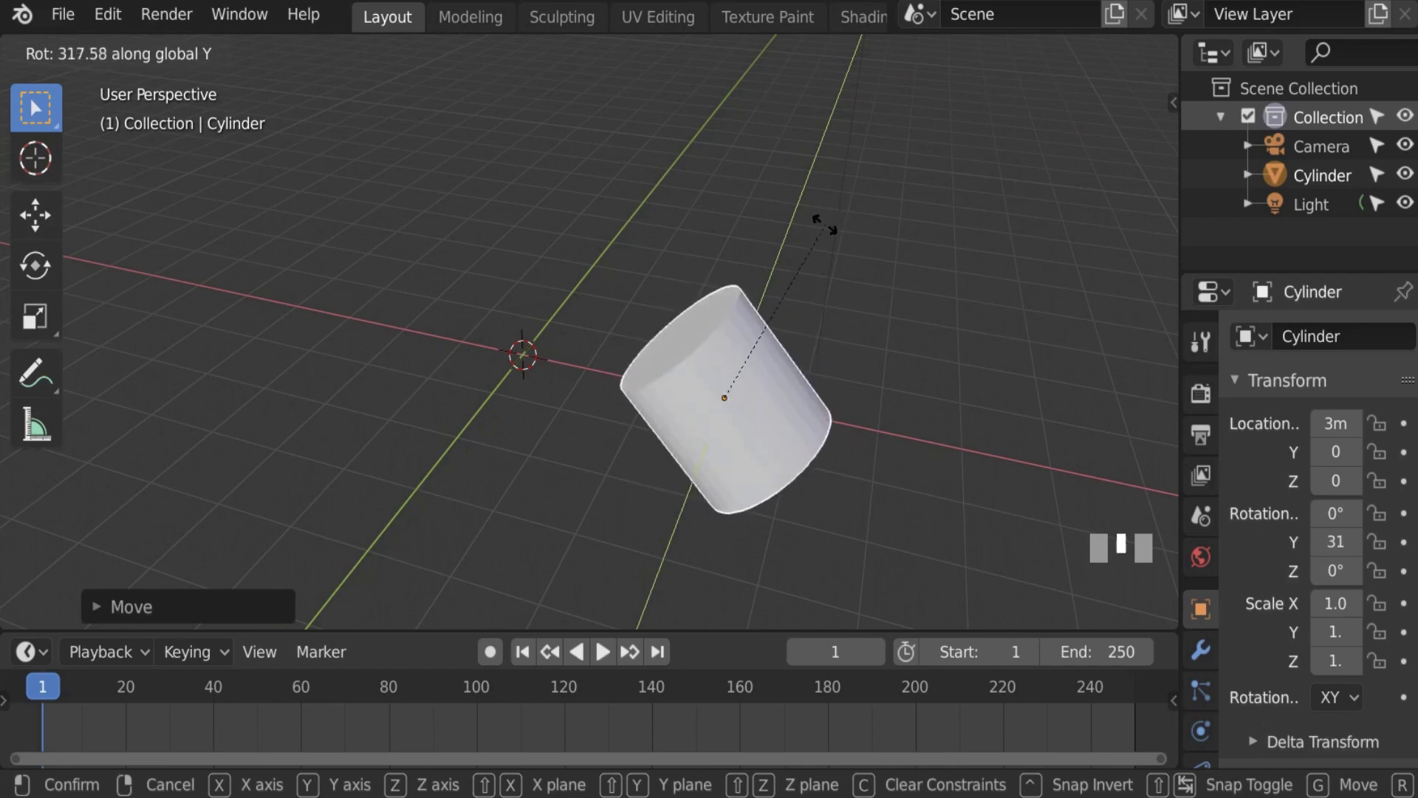
pyautogui.write('45')
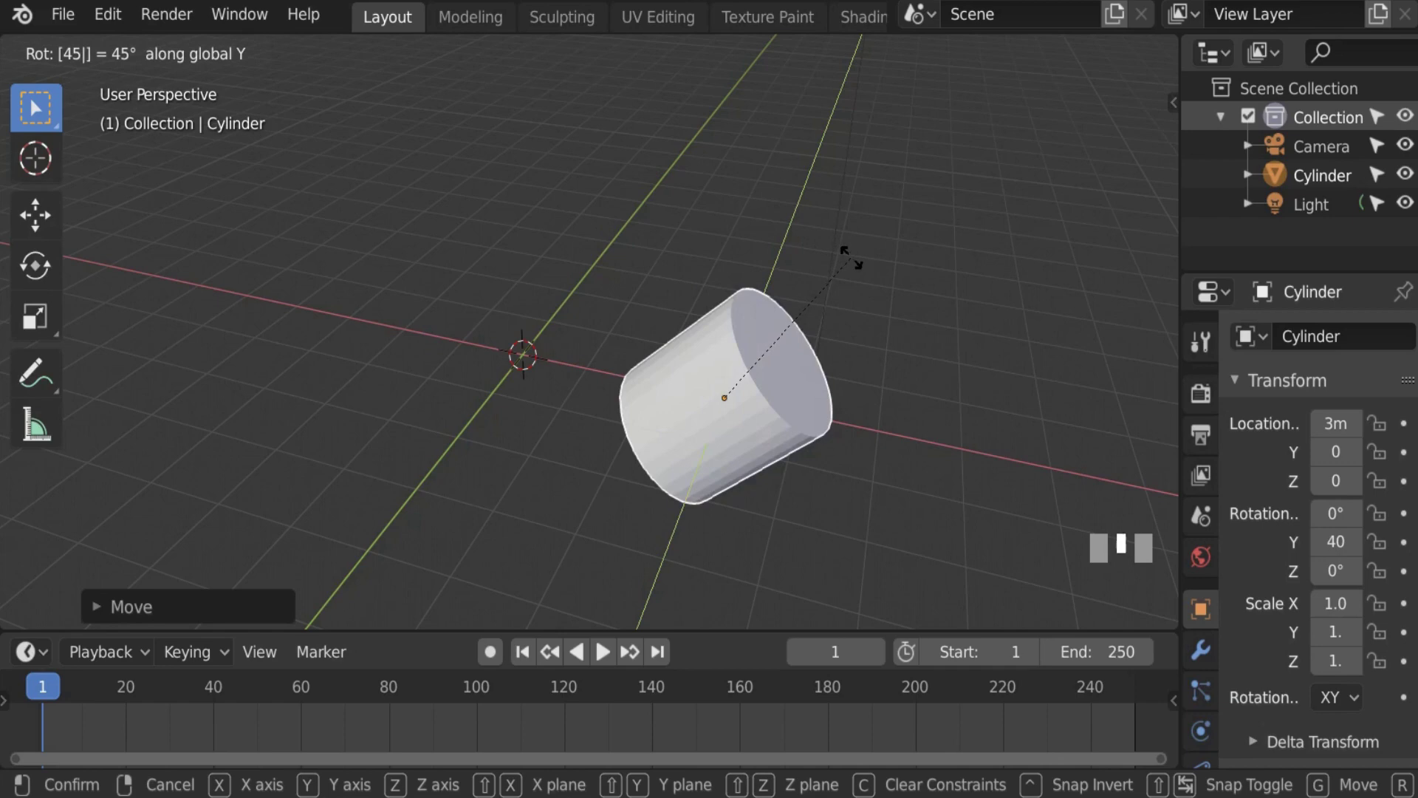
pyautogui.press('BackSpace')
pyautogui.press('BackSpace')
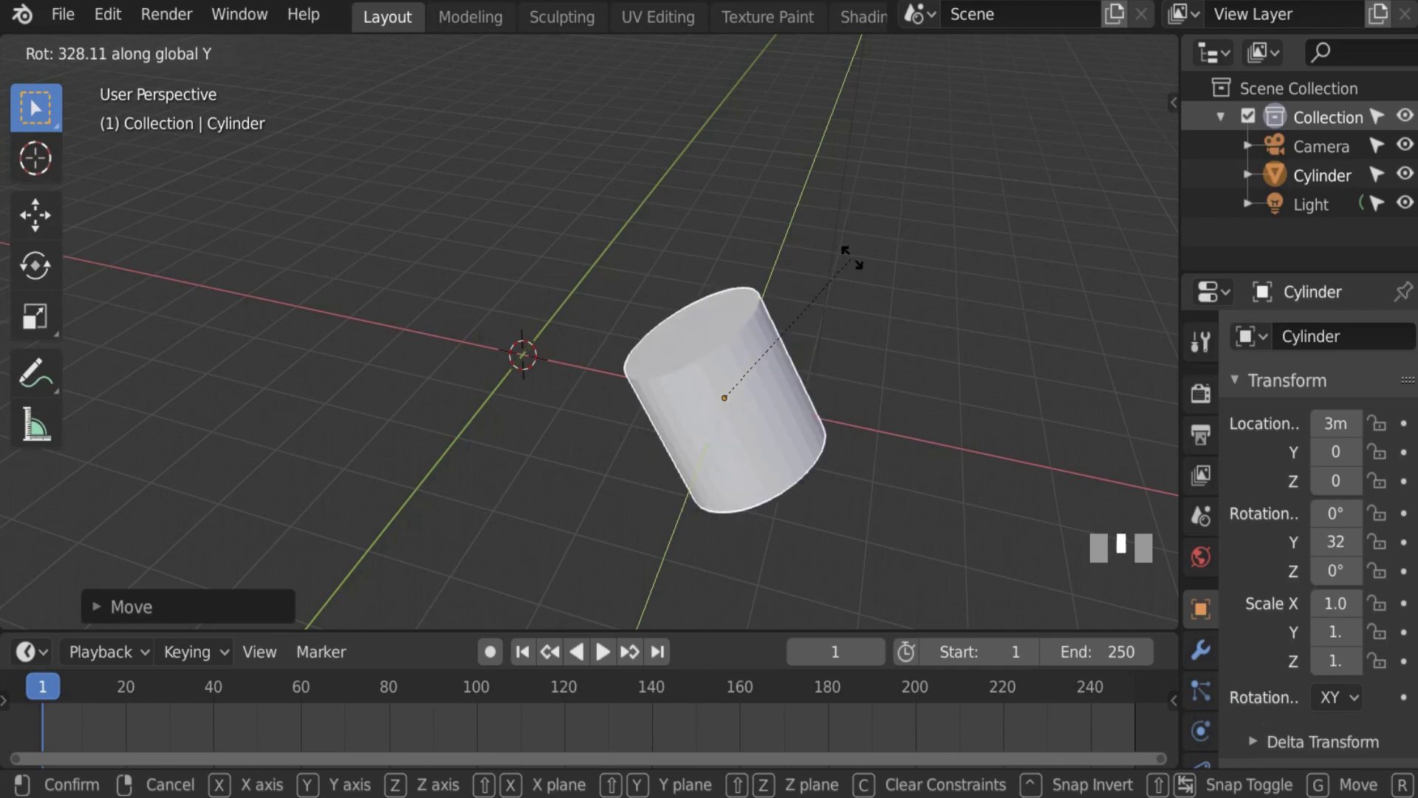
pyautogui.write('-45')
pyautogui.press('KP_Enter')
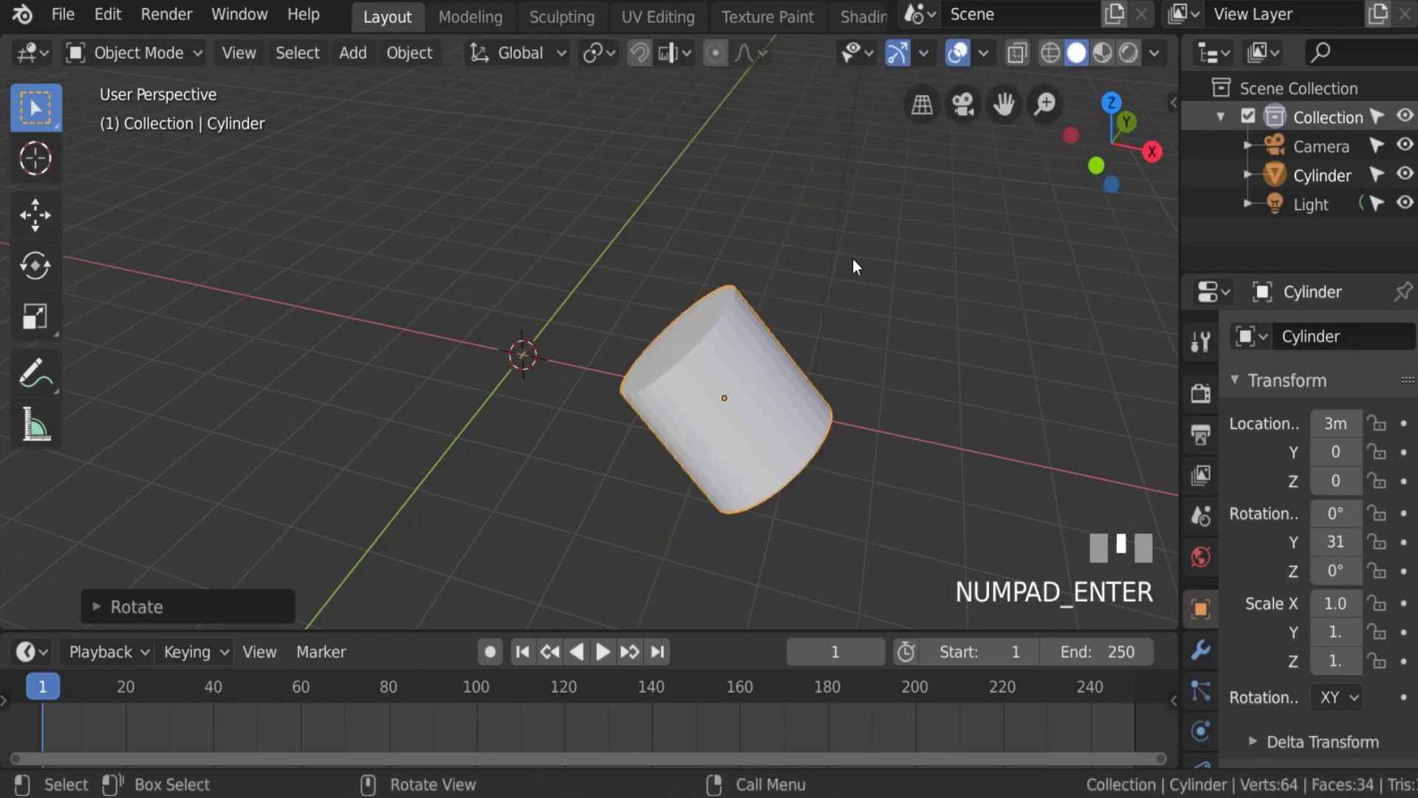
# Step: Scale the cylinder uniformly by a factor of 3 and undo the scaling
pyautogui.press('s')
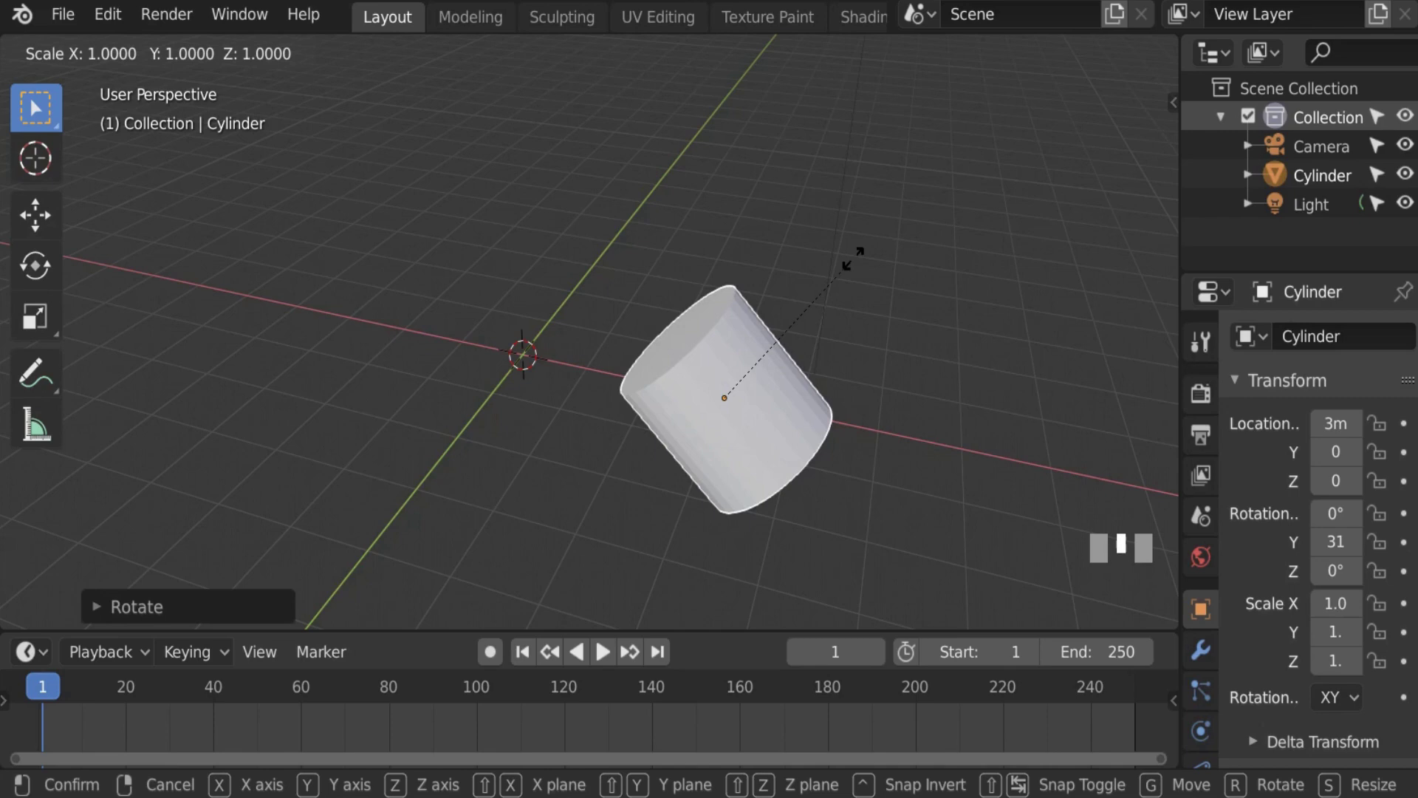
pyautogui.press('Escape')
pyautogui.write('s3')
pyautogui.press('KP_Enter')
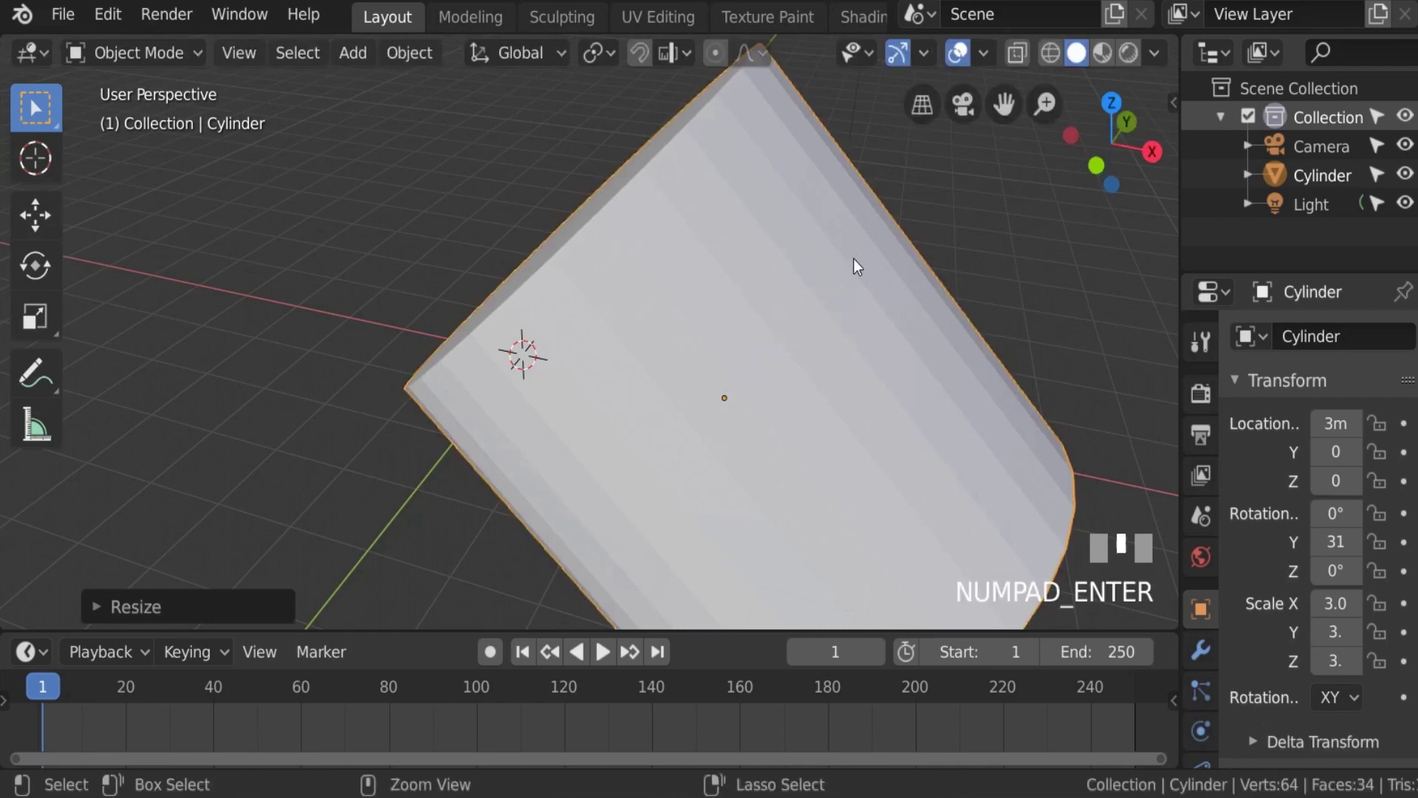
pyautogui.hotkey('ctrl', 'z')
# Step: Scale the tilted cylinder down uniformly by a factor of 0.2
pyautogui.press('s')
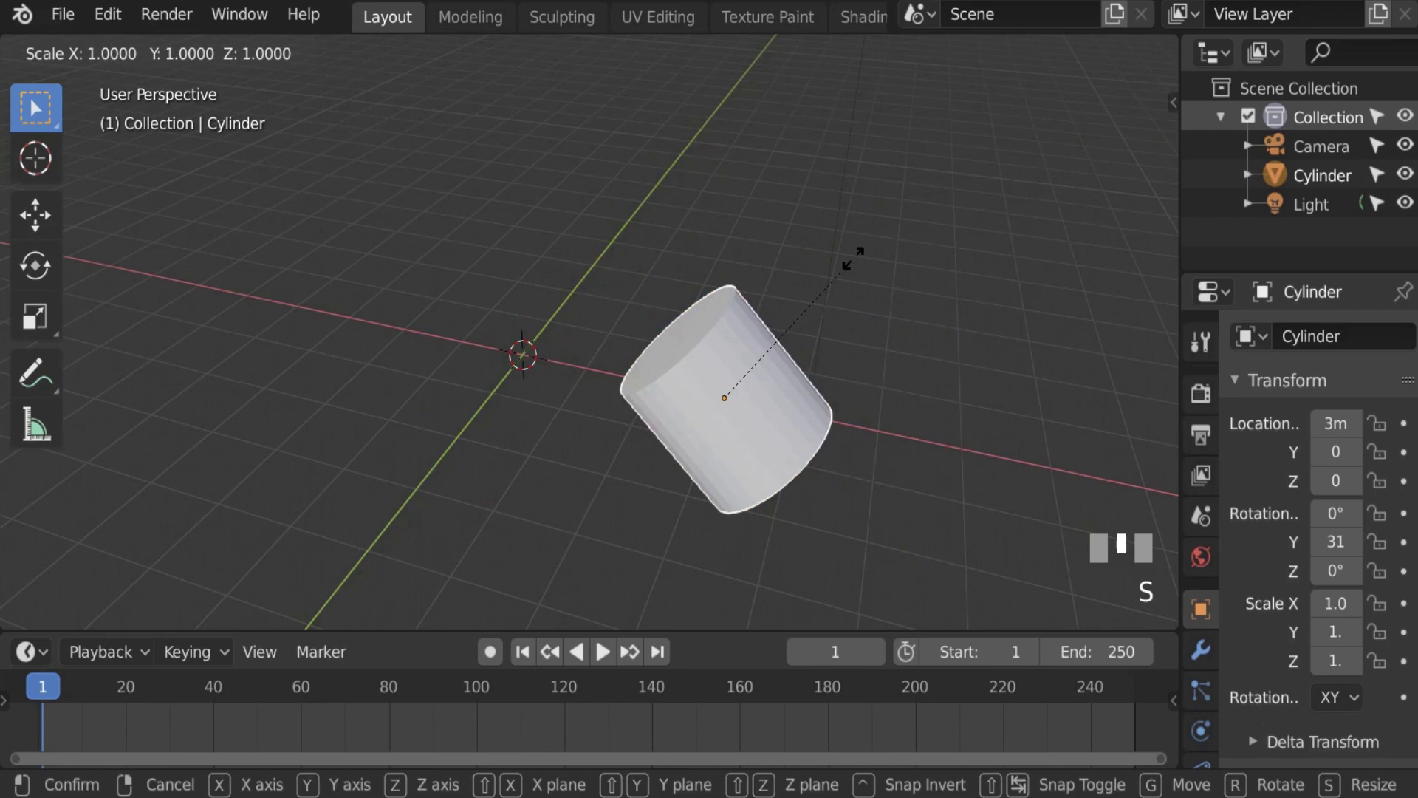
pyautogui.write('0.2')
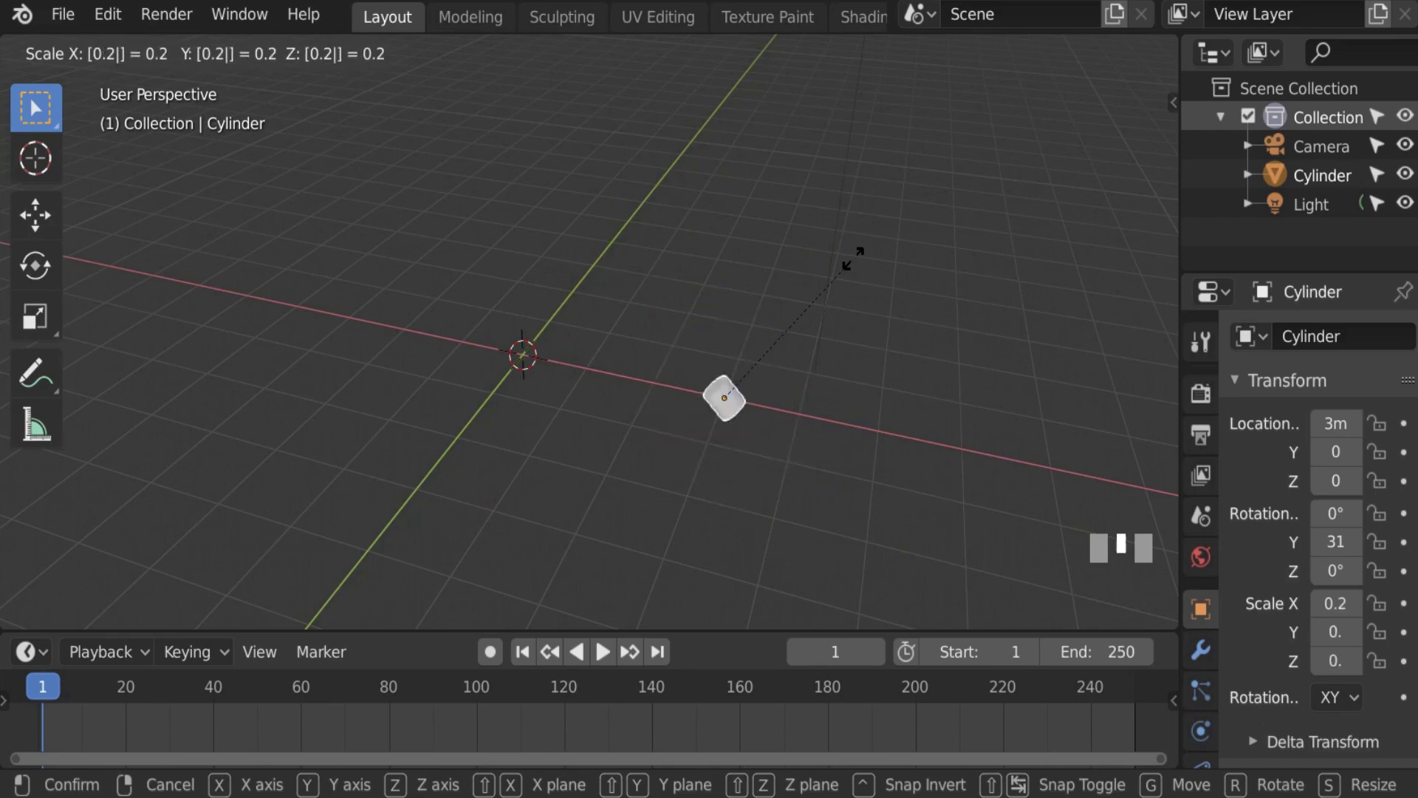
pyautogui.press('KP_Enter')
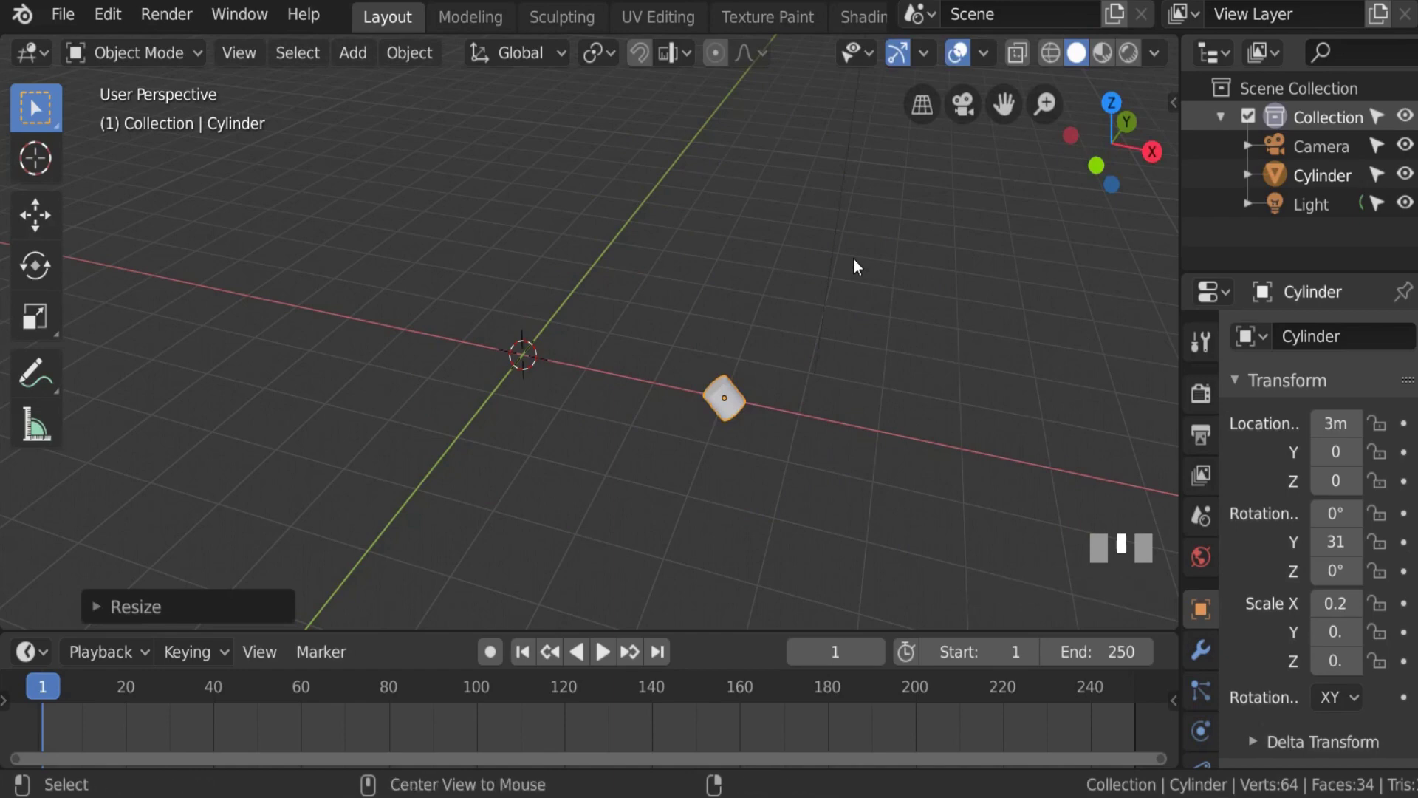
# Step: Clear the cylinder's location, rotation and scale to reset its transforms to their defaults
pyautogui.hotkey('alt', 'g')
pyautogui.hotkey('alt', 'r')
pyautogui.hotkey('alt', 's')
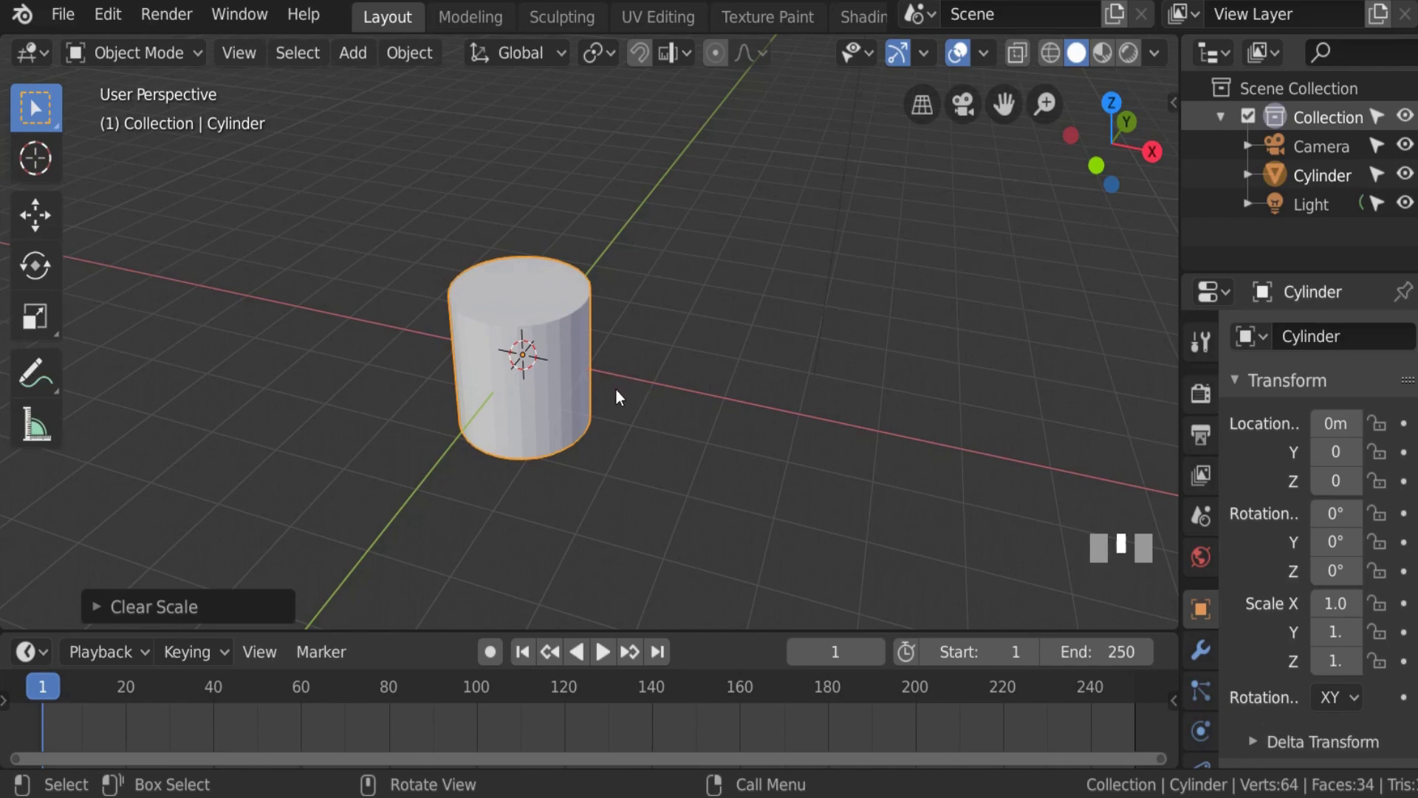
# Step: Switch the cylinder from Object Mode to Edit Mode
pyautogui.press('Tab')
pyautogui.scroll(2, 604, 408)
pyautogui.scroll(-1, 491, 310)
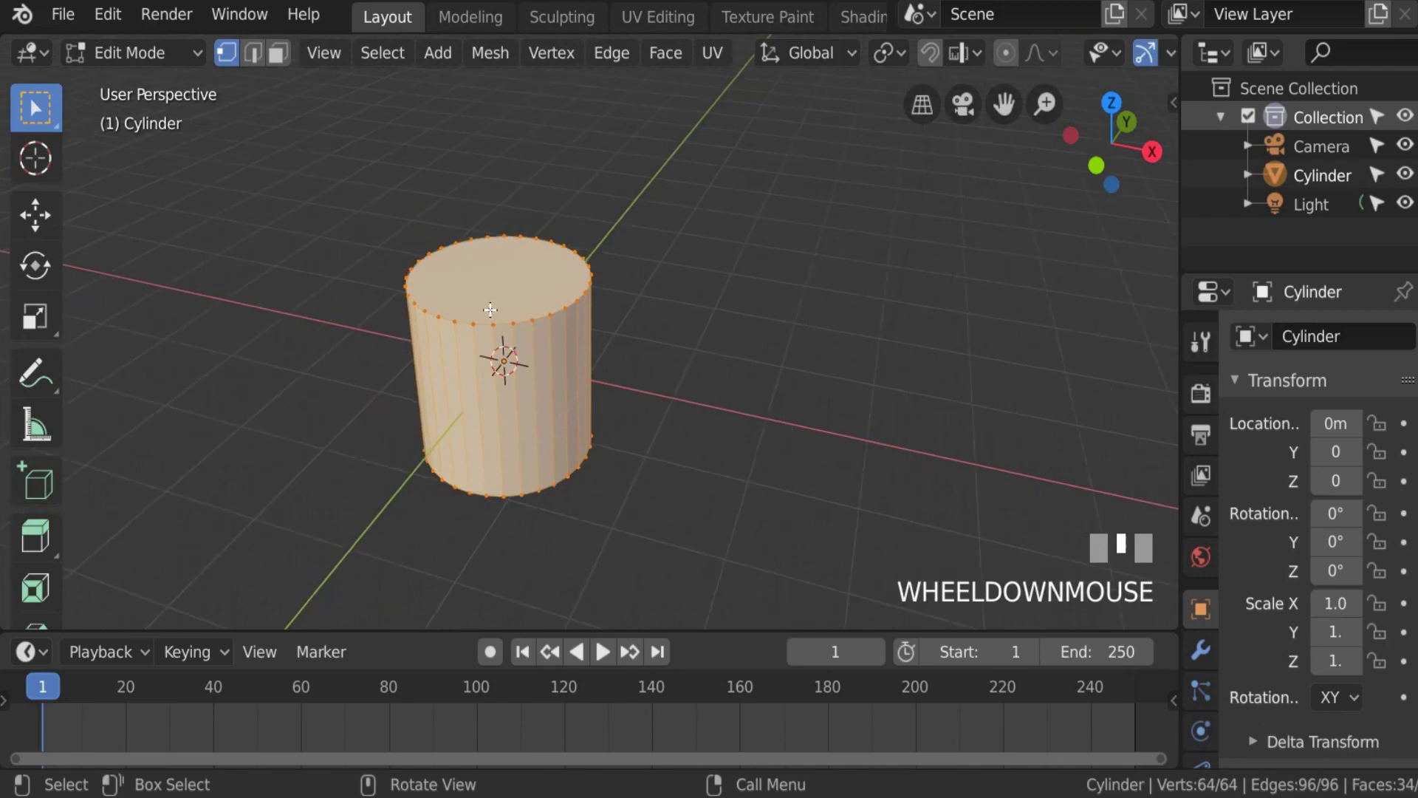
pyautogui.scroll(-1, 491, 310)
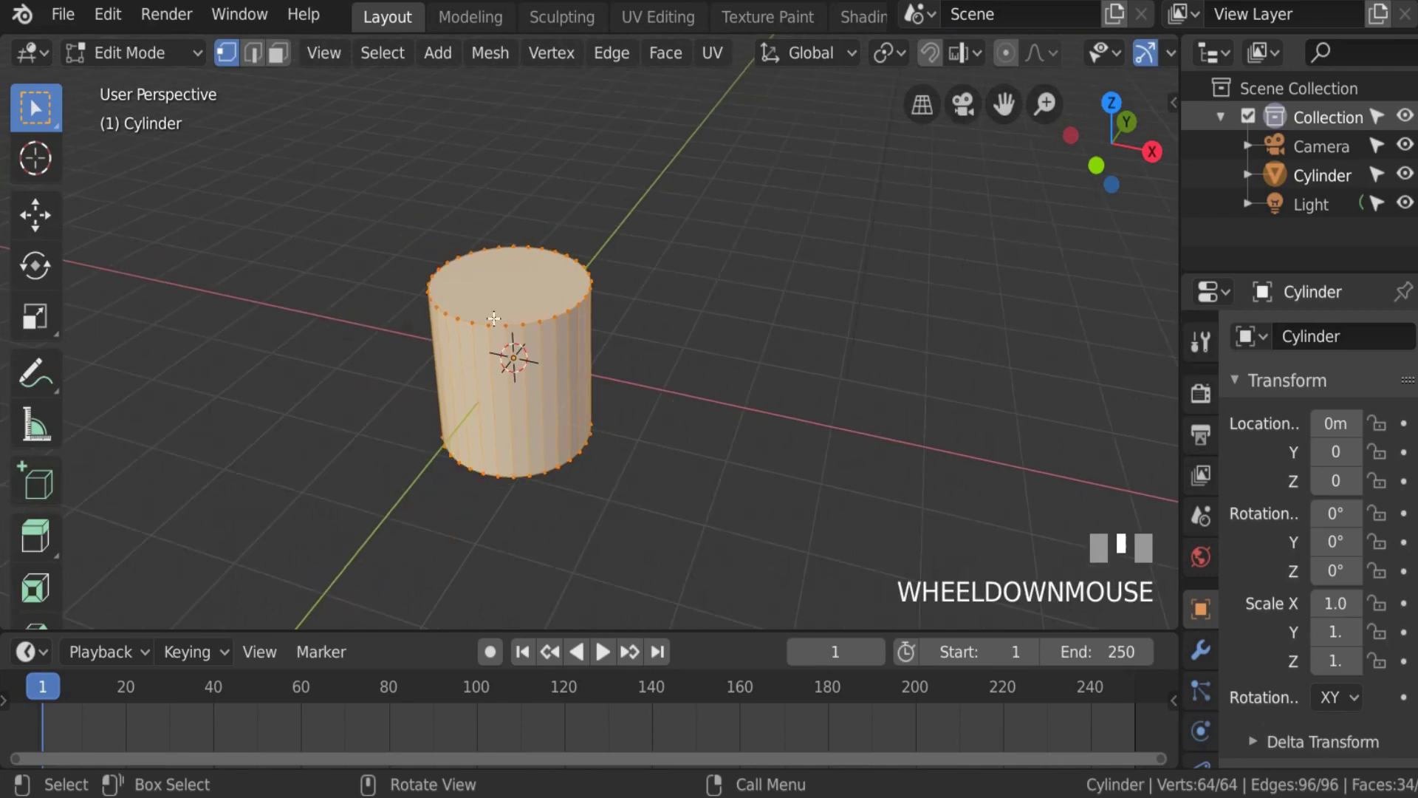
# Step: Return the cylinder to Object Mode and re-enter Edit Mode through the mode selector
pyautogui.click(189, 50)
pyautogui.click(171, 87)
pyautogui.click(171, 52)
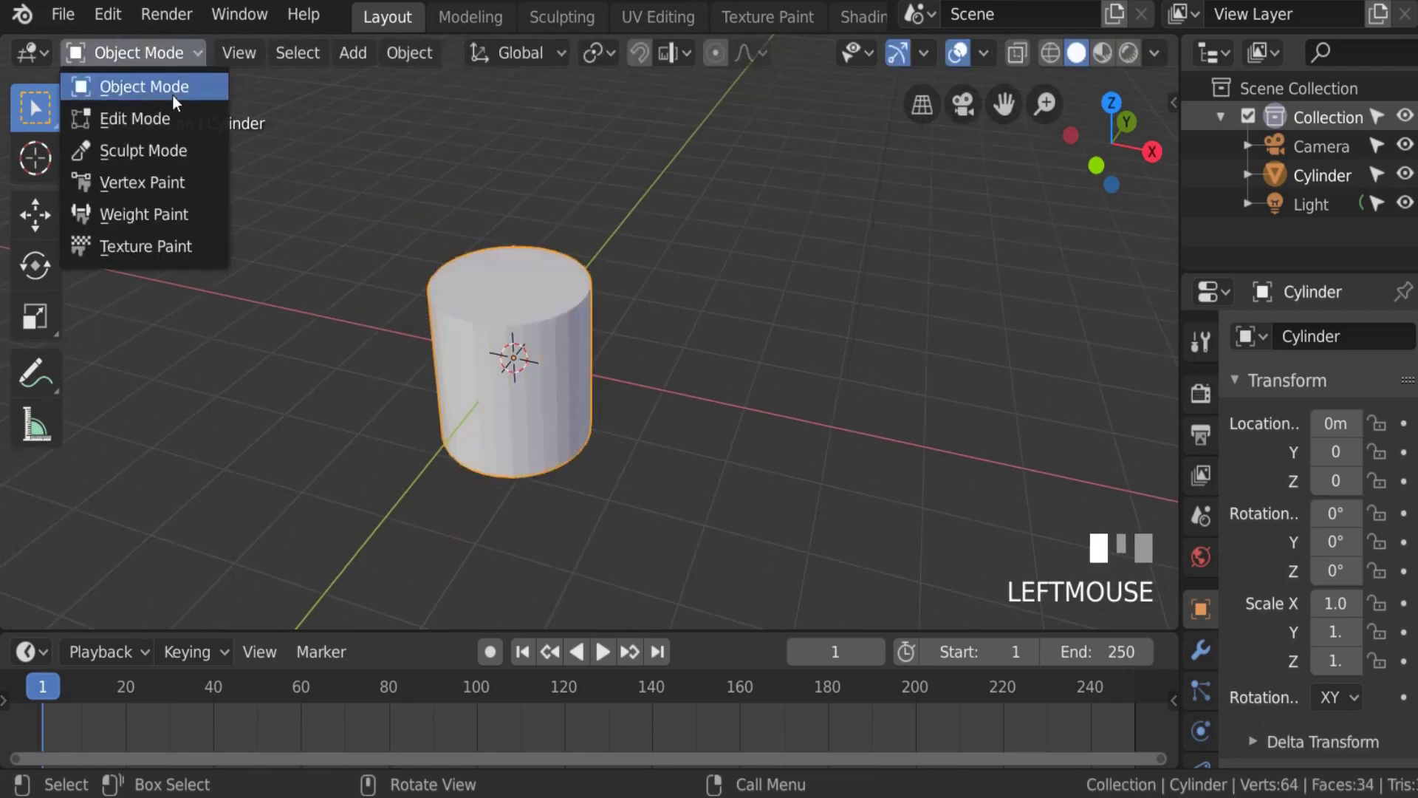
pyautogui.click(138, 115)
pyautogui.scroll(2, 438, 293)
pyautogui.scroll(-2, 437, 294)
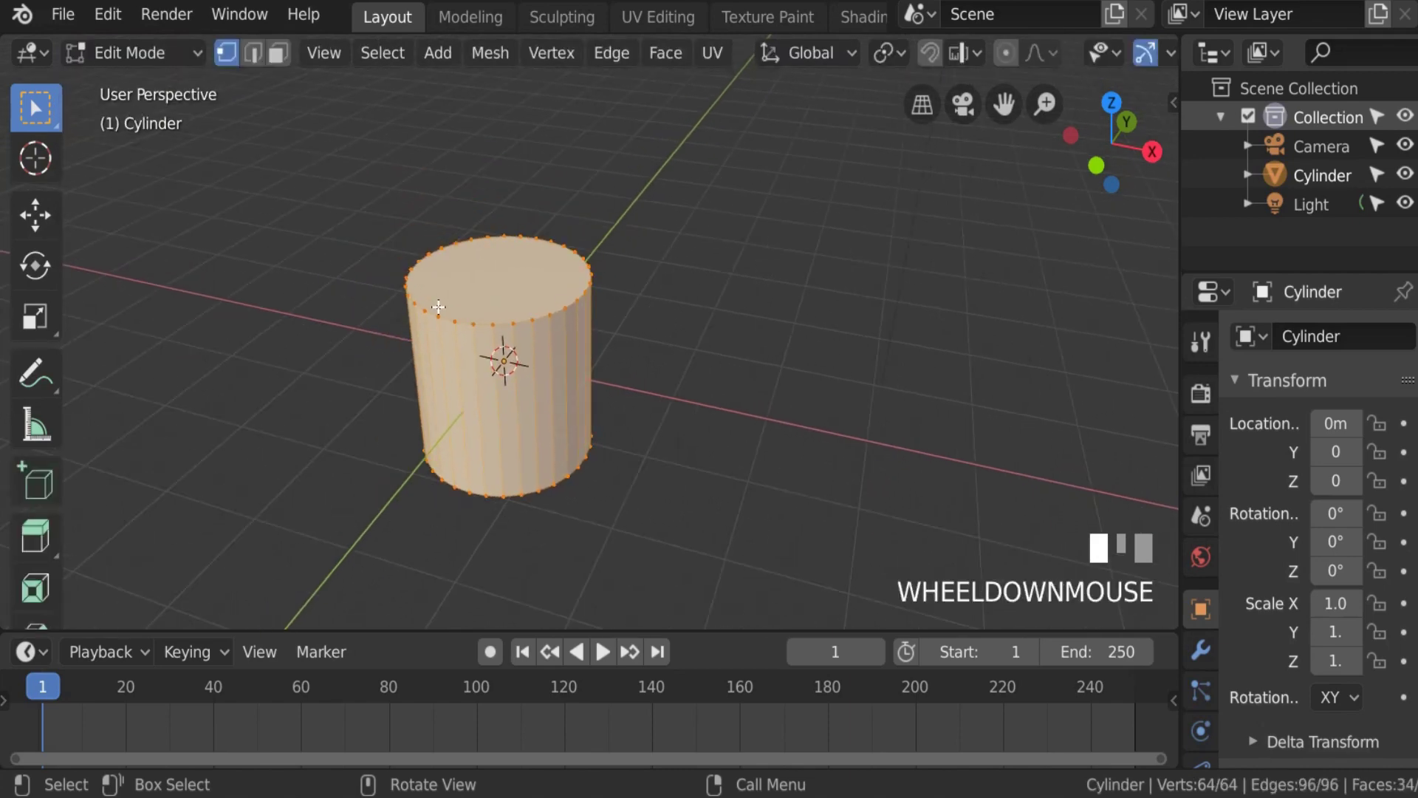
# Step: Cycle the mesh selection mode repeatedly through vertex, edge and face, ending in face selection
pyautogui.click(247, 54)
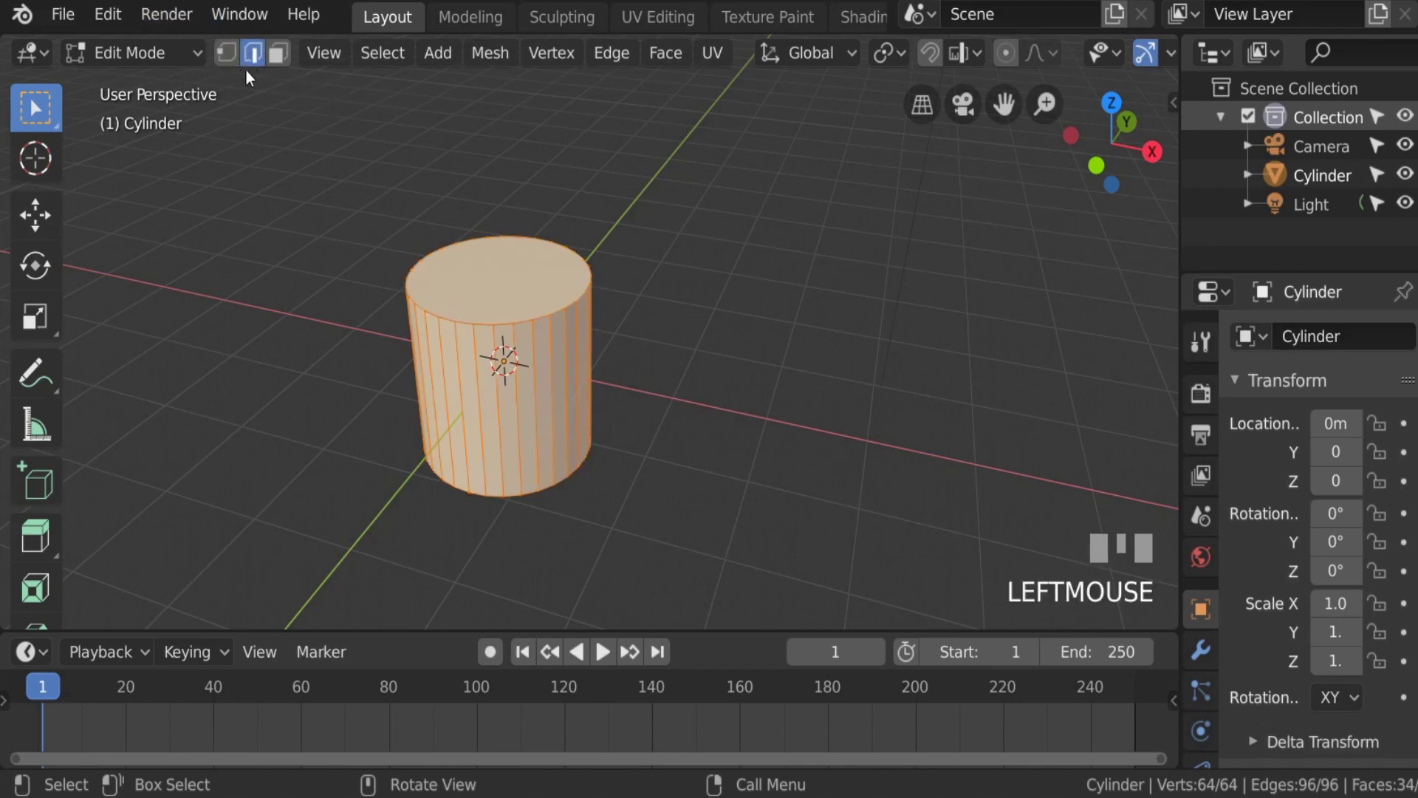
pyautogui.click(229, 56)
pyautogui.click(255, 59)
pyautogui.click(281, 52)
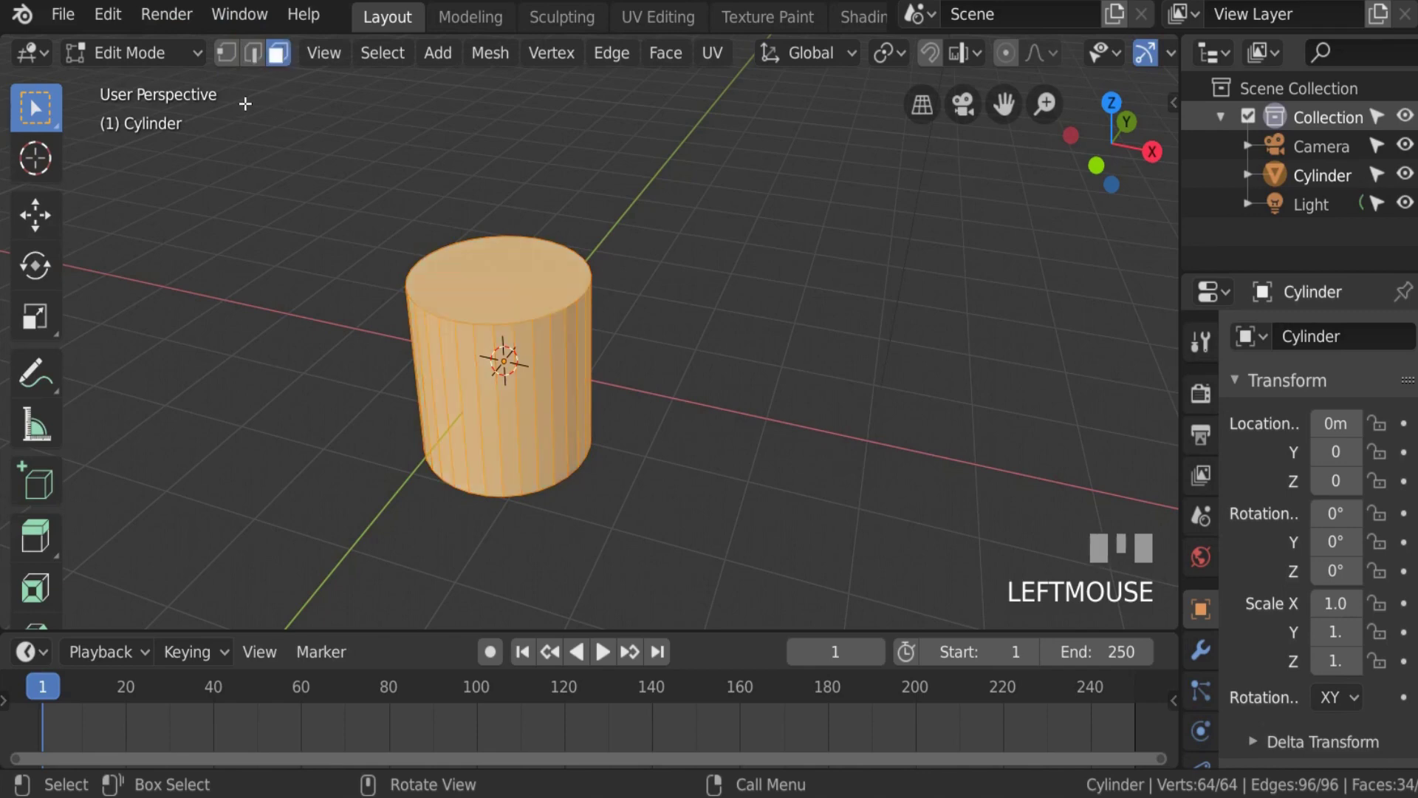
pyautogui.press('1')
pyautogui.press('3')
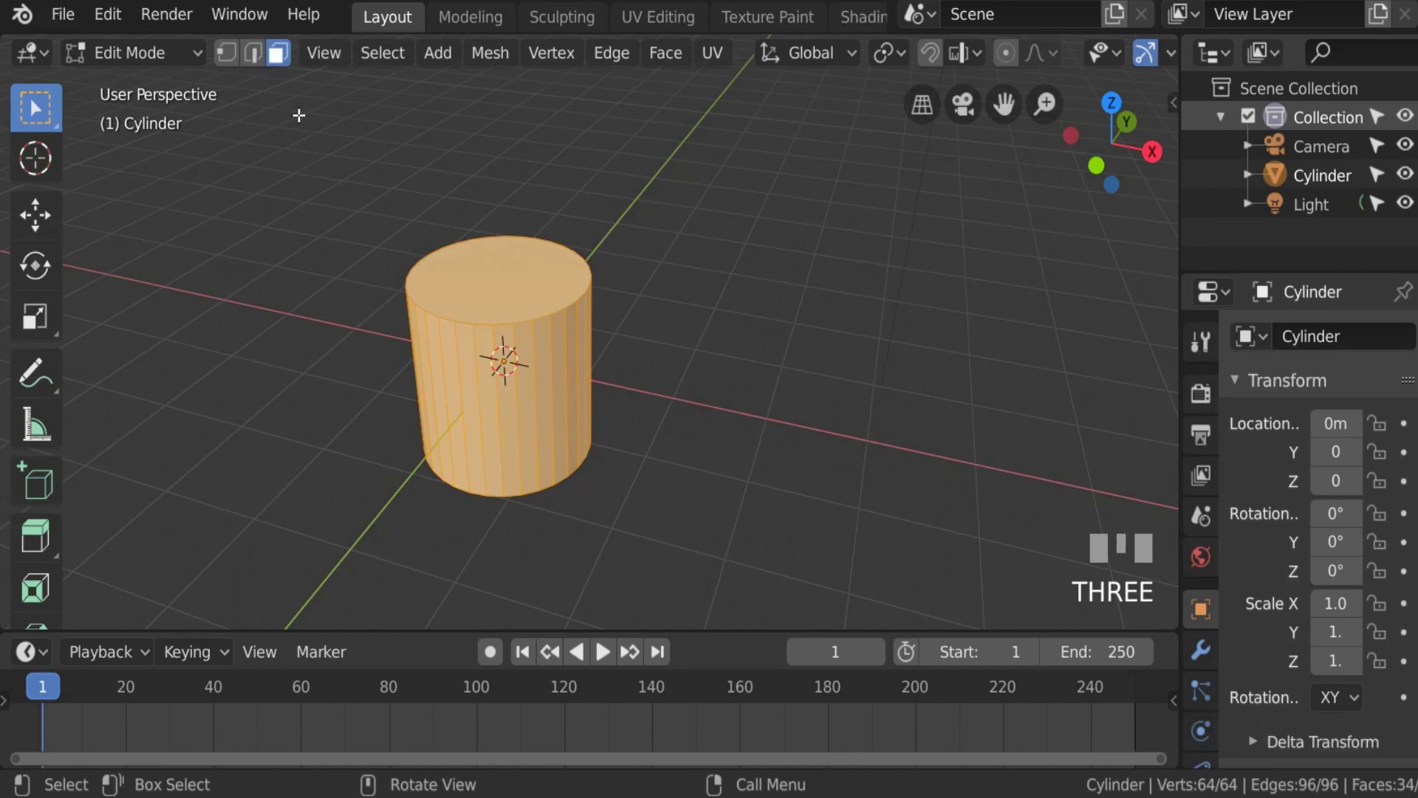
pyautogui.press('2')
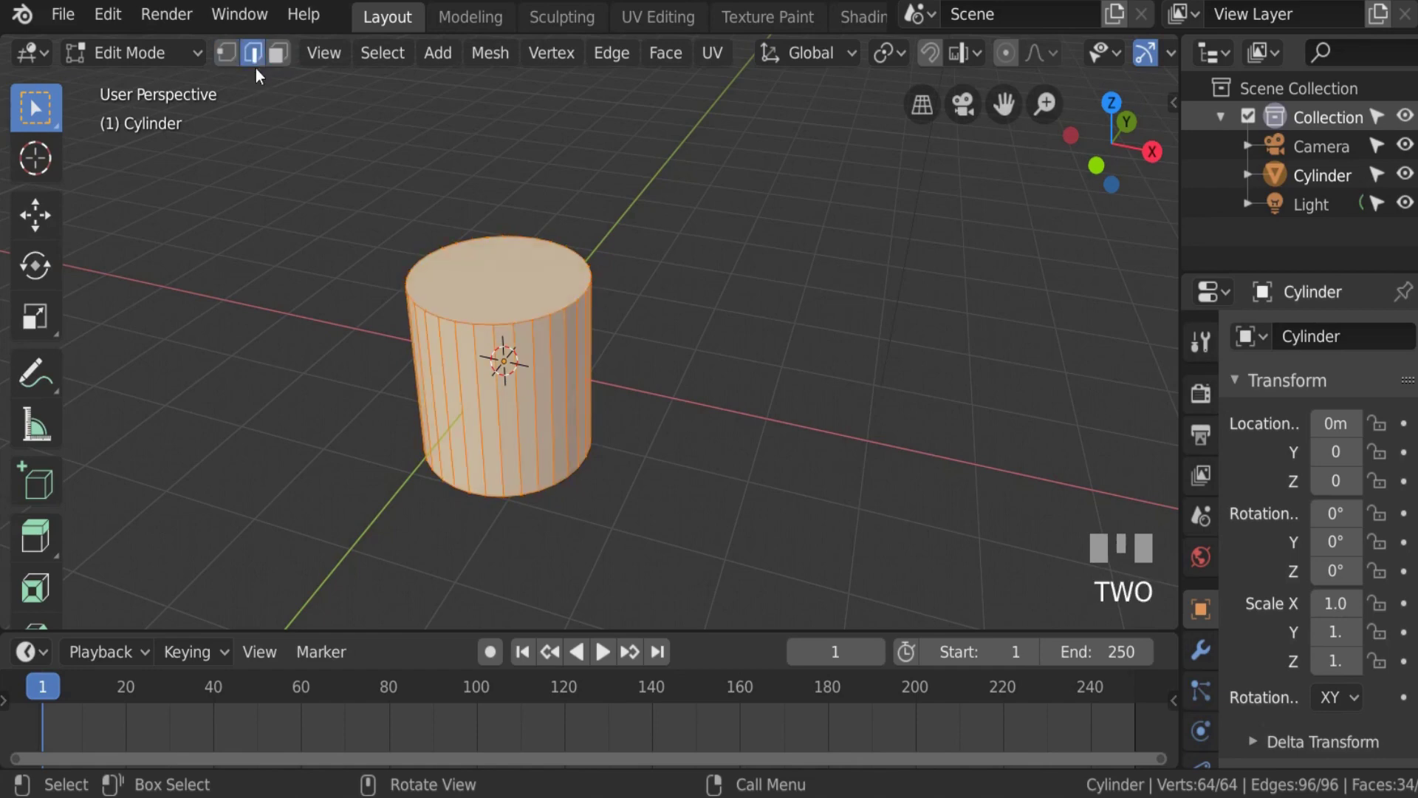
pyautogui.click(271, 55)
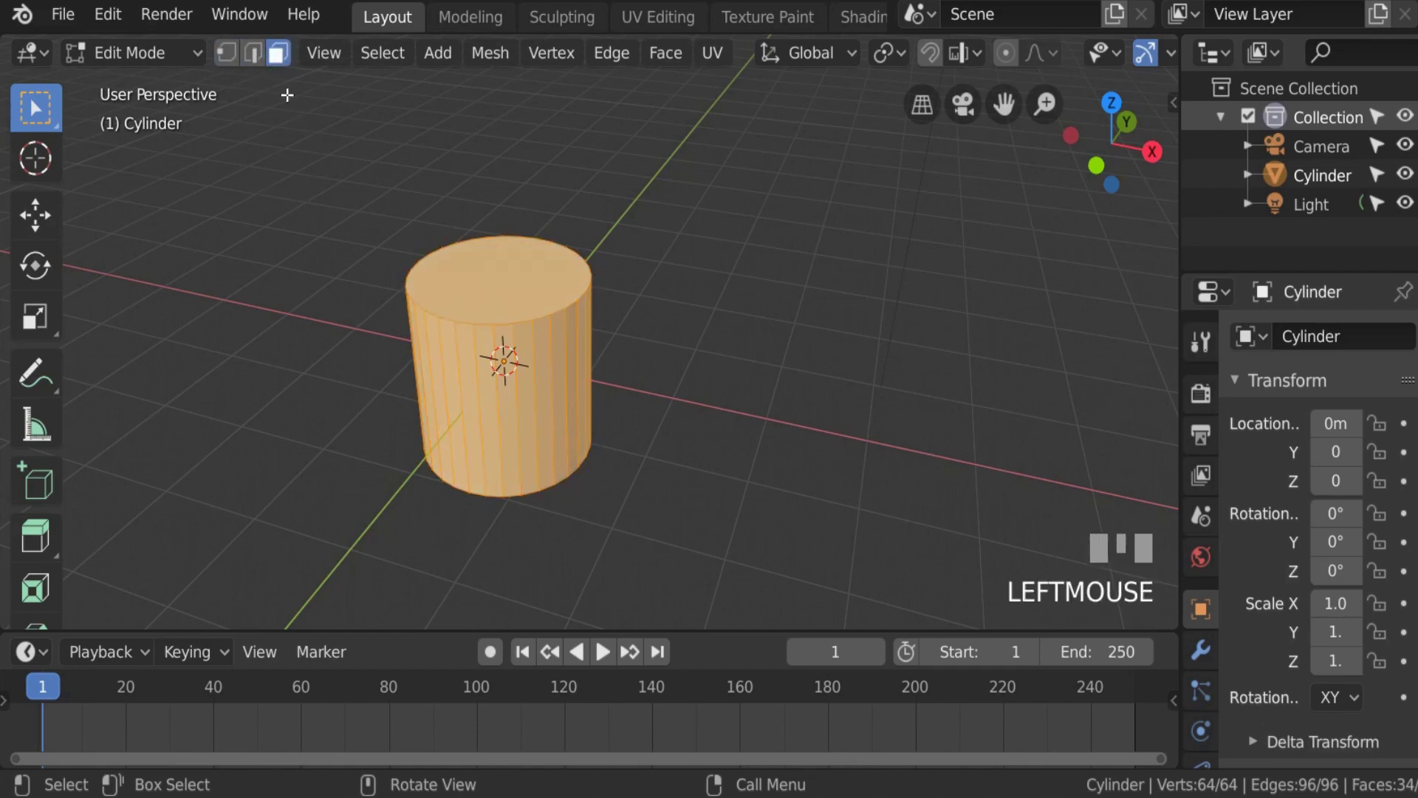
pyautogui.press('1')
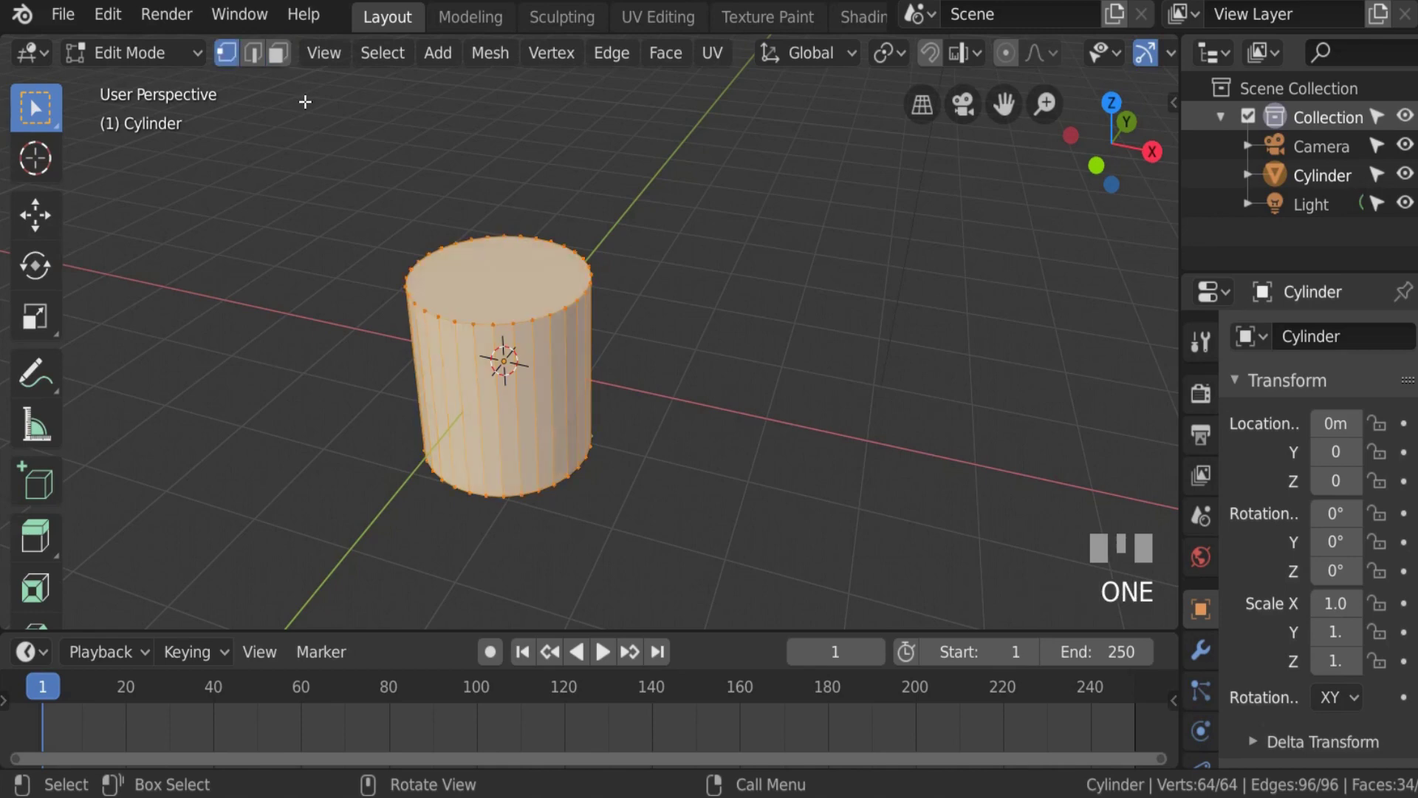
pyautogui.press('2')
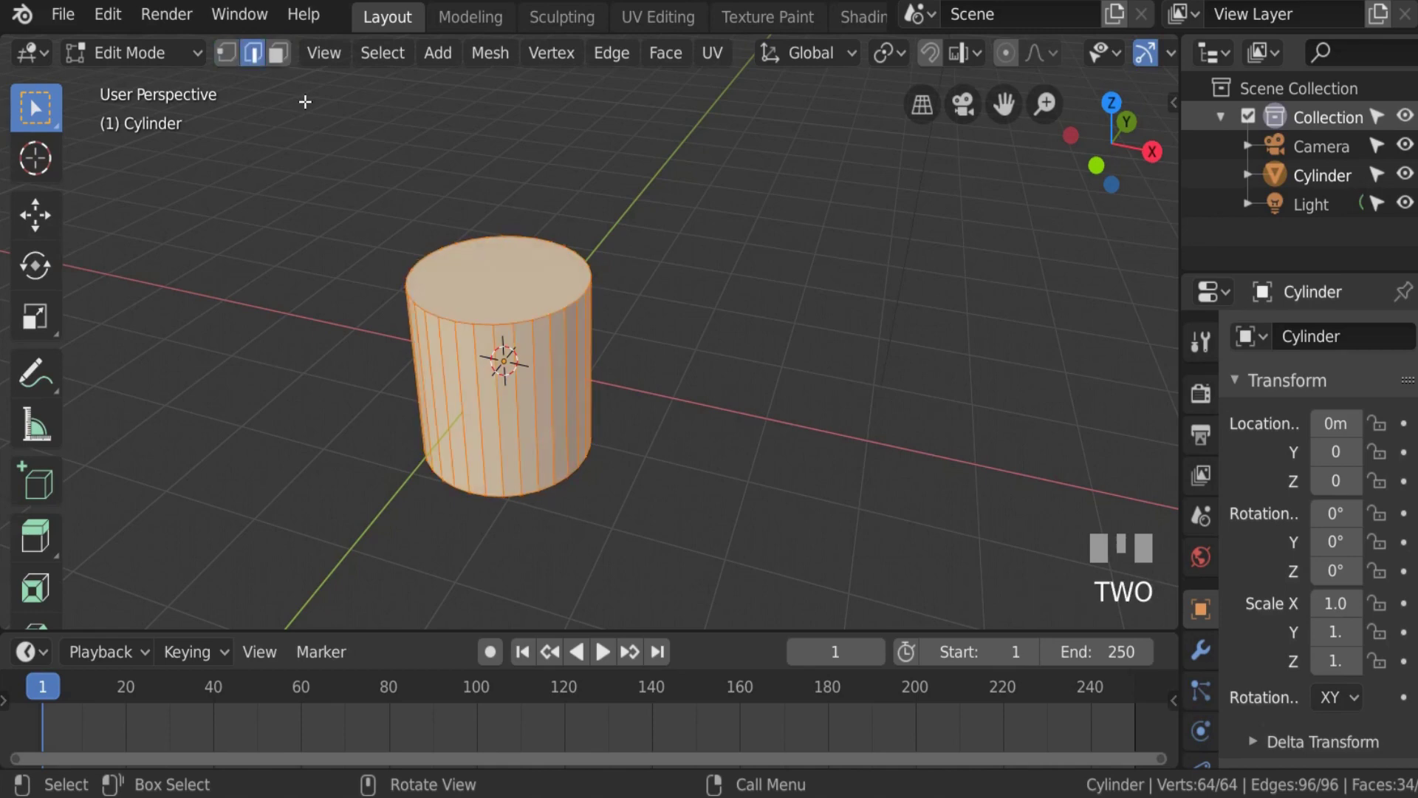
pyautogui.press('3')
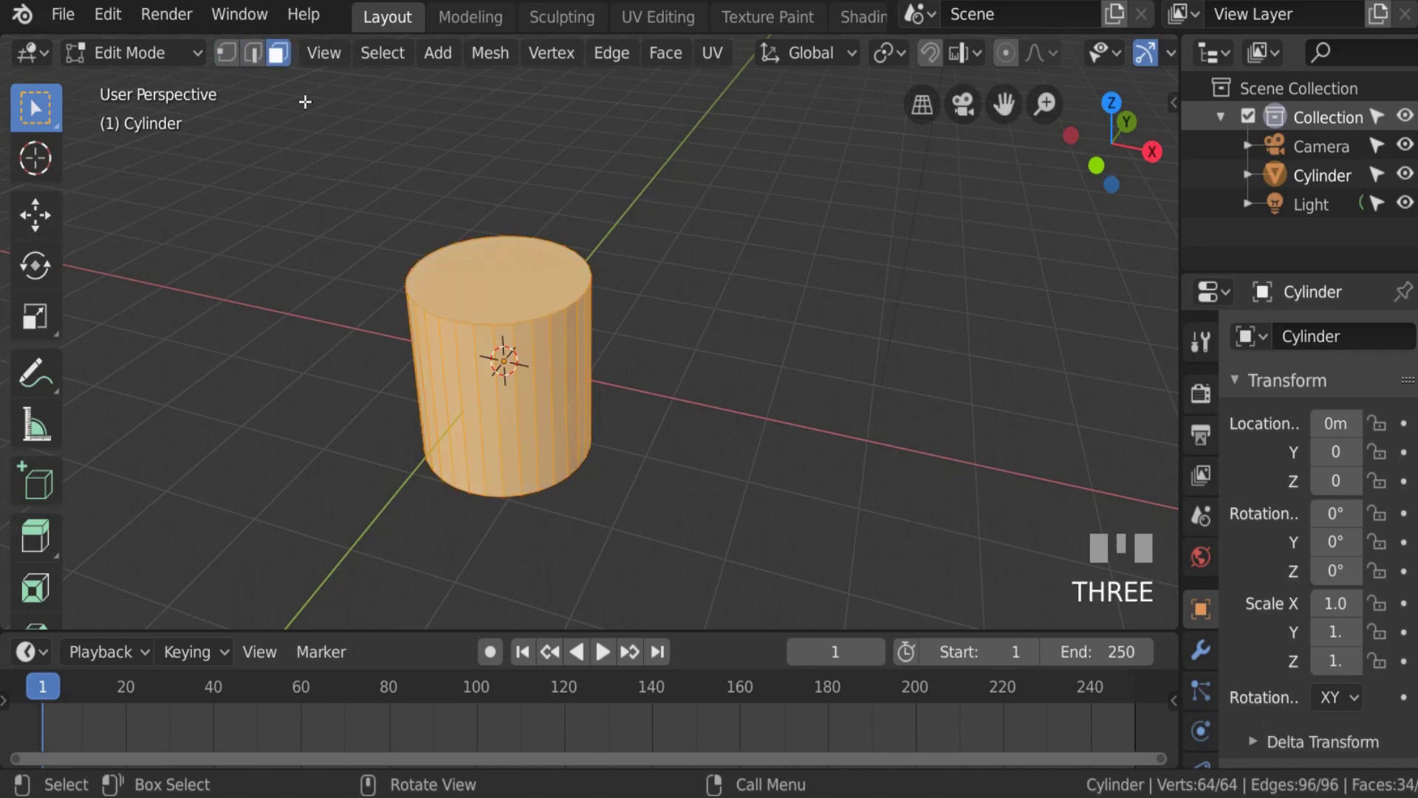
pyautogui.click(276, 60)
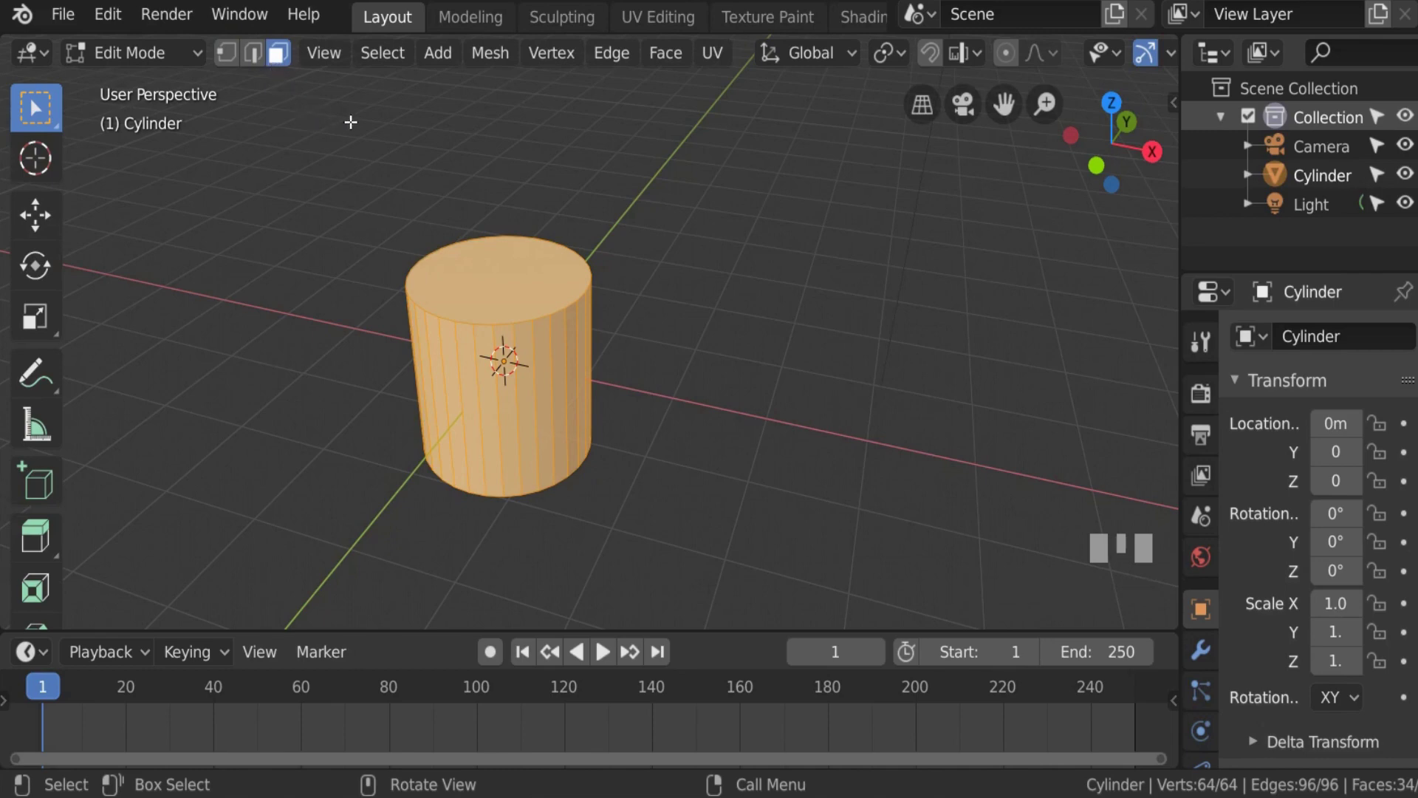
pyautogui.click(279, 54)
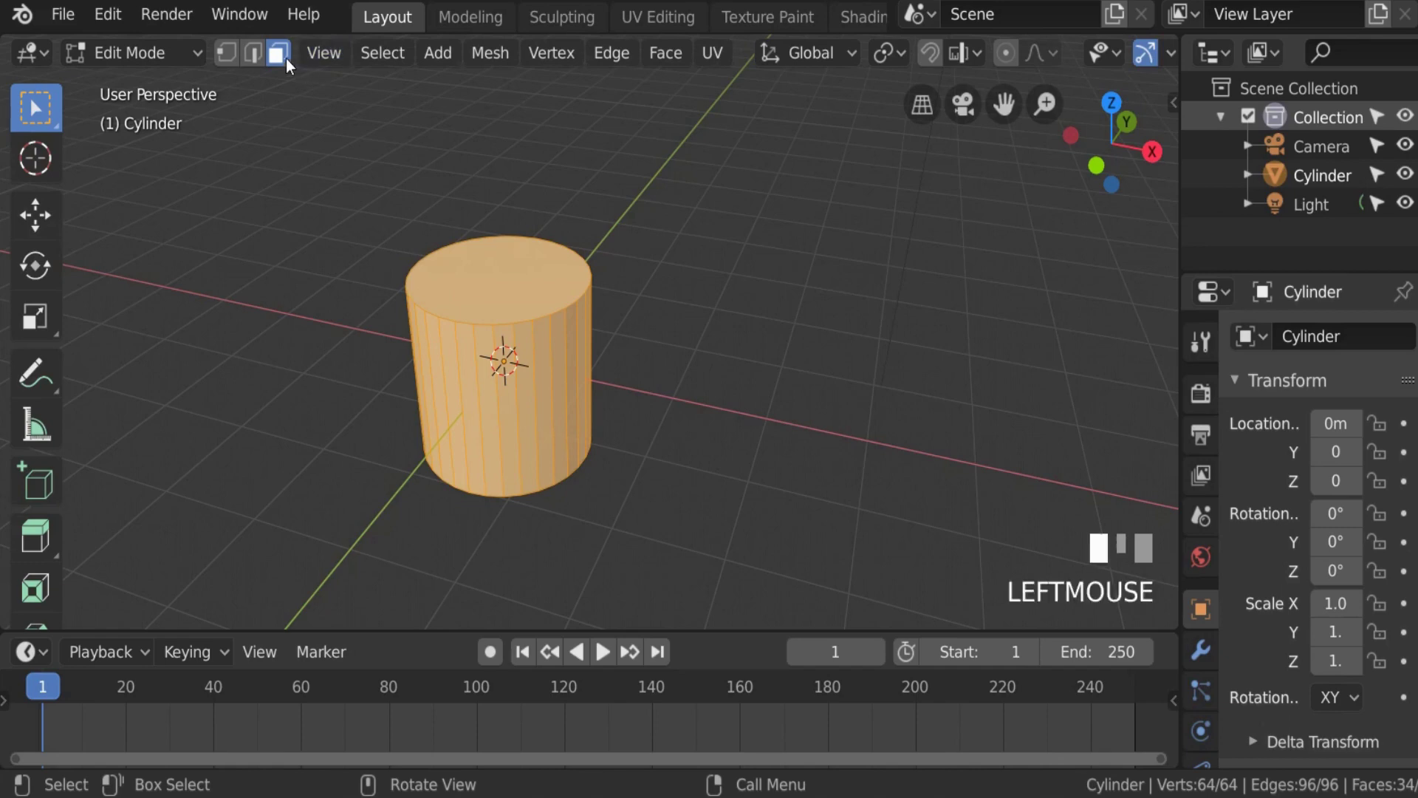
# Step: Select individual side faces of the cylinder one after another
pyautogui.scroll(3, 584, 333)
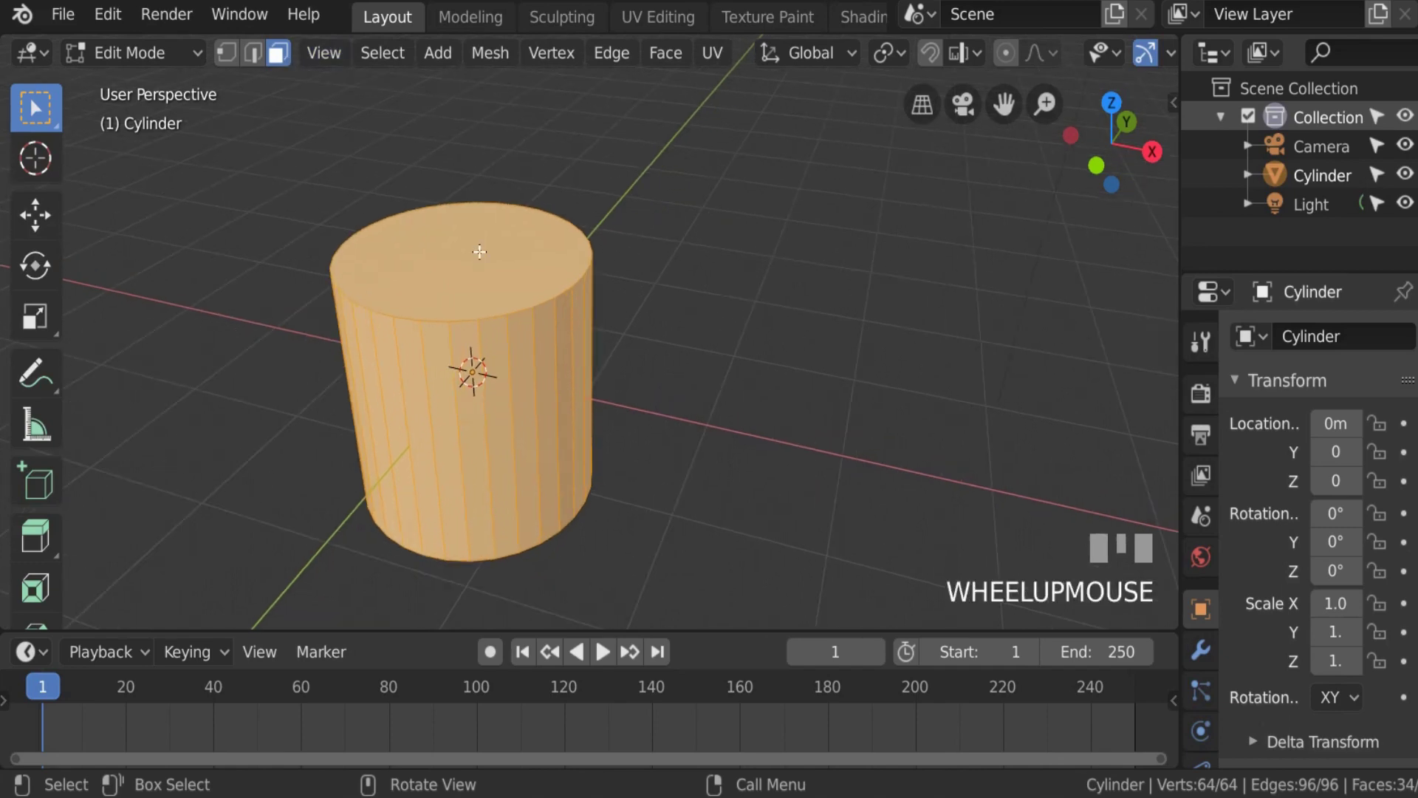
pyautogui.click(480, 295)
pyautogui.click(502, 373)
pyautogui.click(522, 373)
pyautogui.click(546, 366)
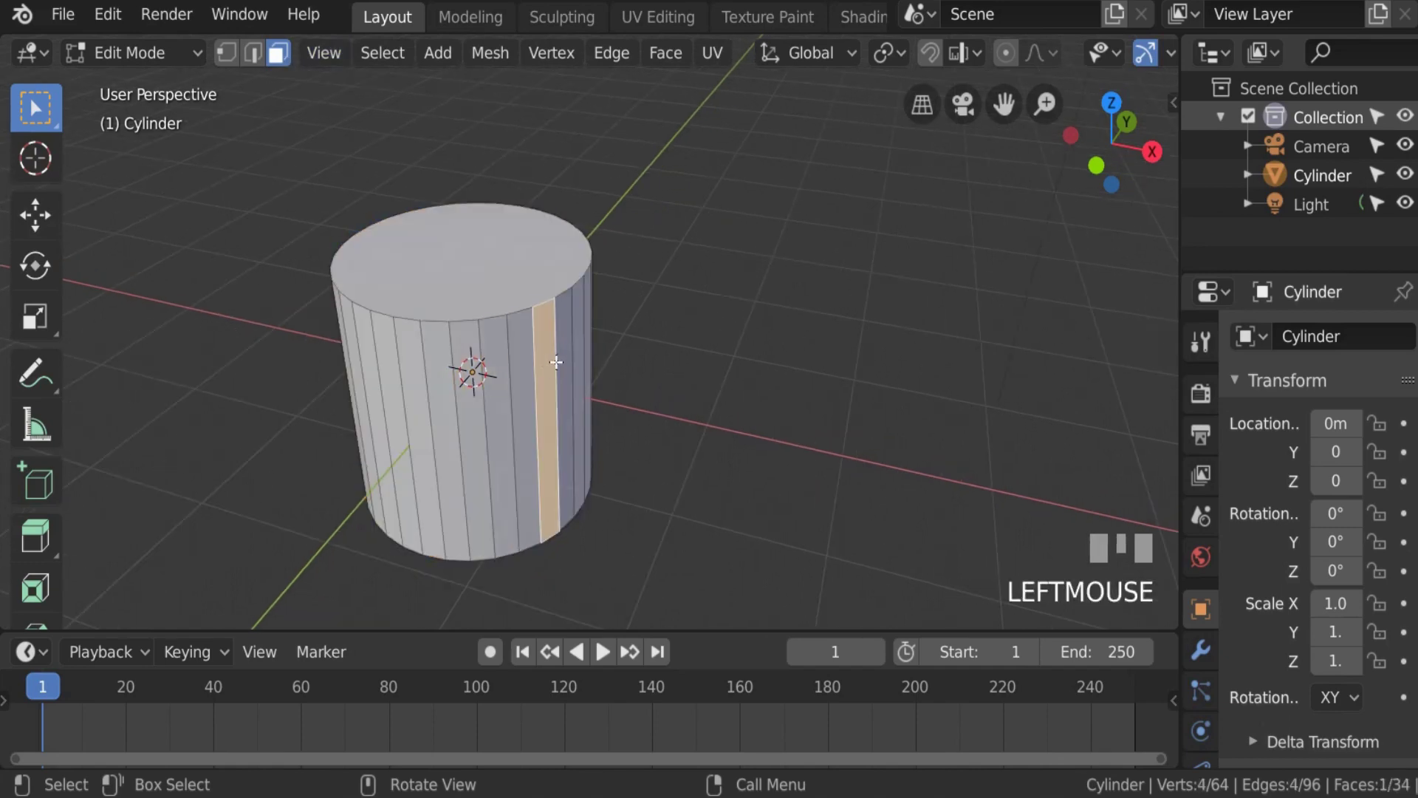
pyautogui.click(563, 362)
pyautogui.click(488, 362)
pyautogui.click(406, 369)
pyautogui.click(434, 369)
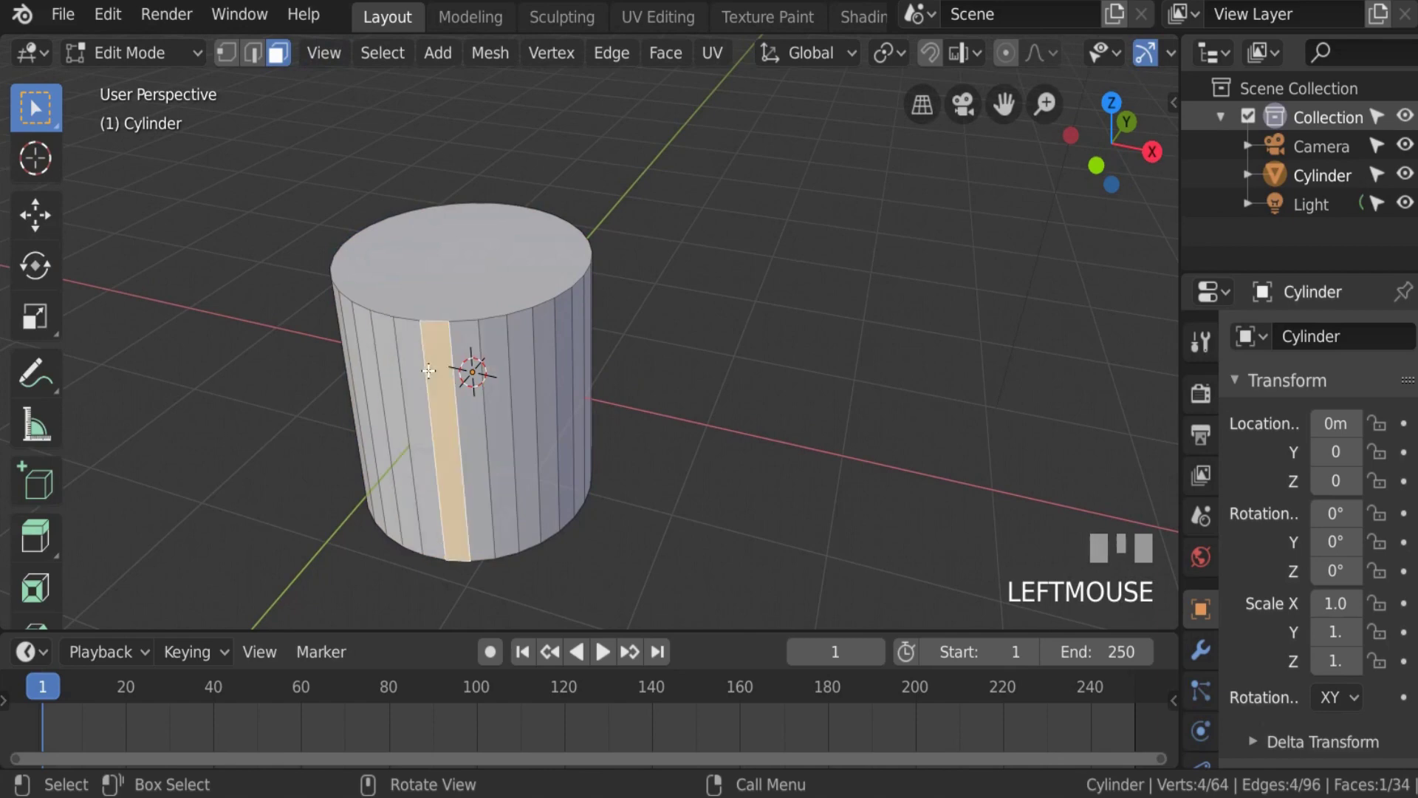
pyautogui.click(503, 359)
pyautogui.click(529, 350)
pyautogui.click(548, 350)
pyautogui.click(567, 344)
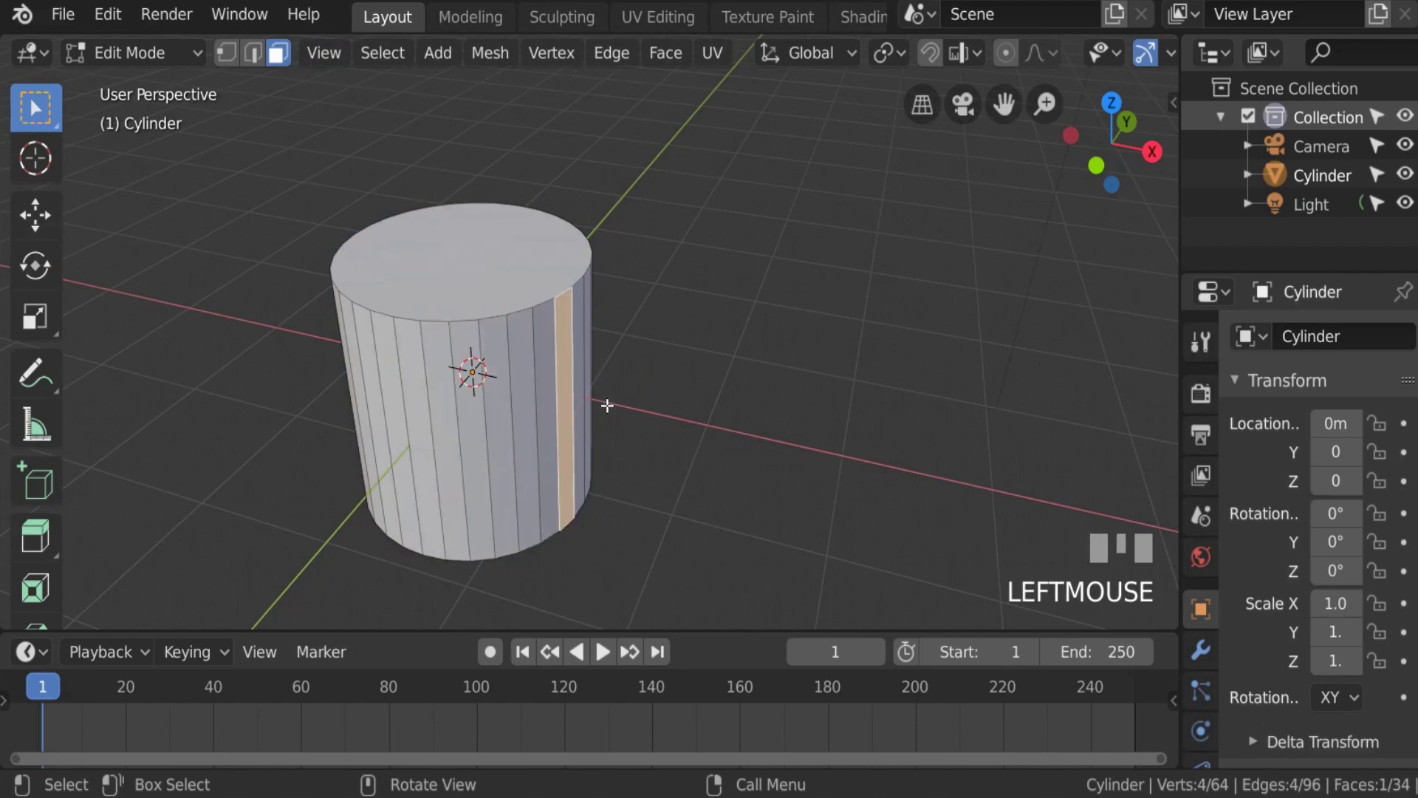
# Step: Select the circular bottom face of the cylinder from a view below it
pyautogui.scroll(-2, 497, 353)
pyautogui.scroll(3, 495, 376)
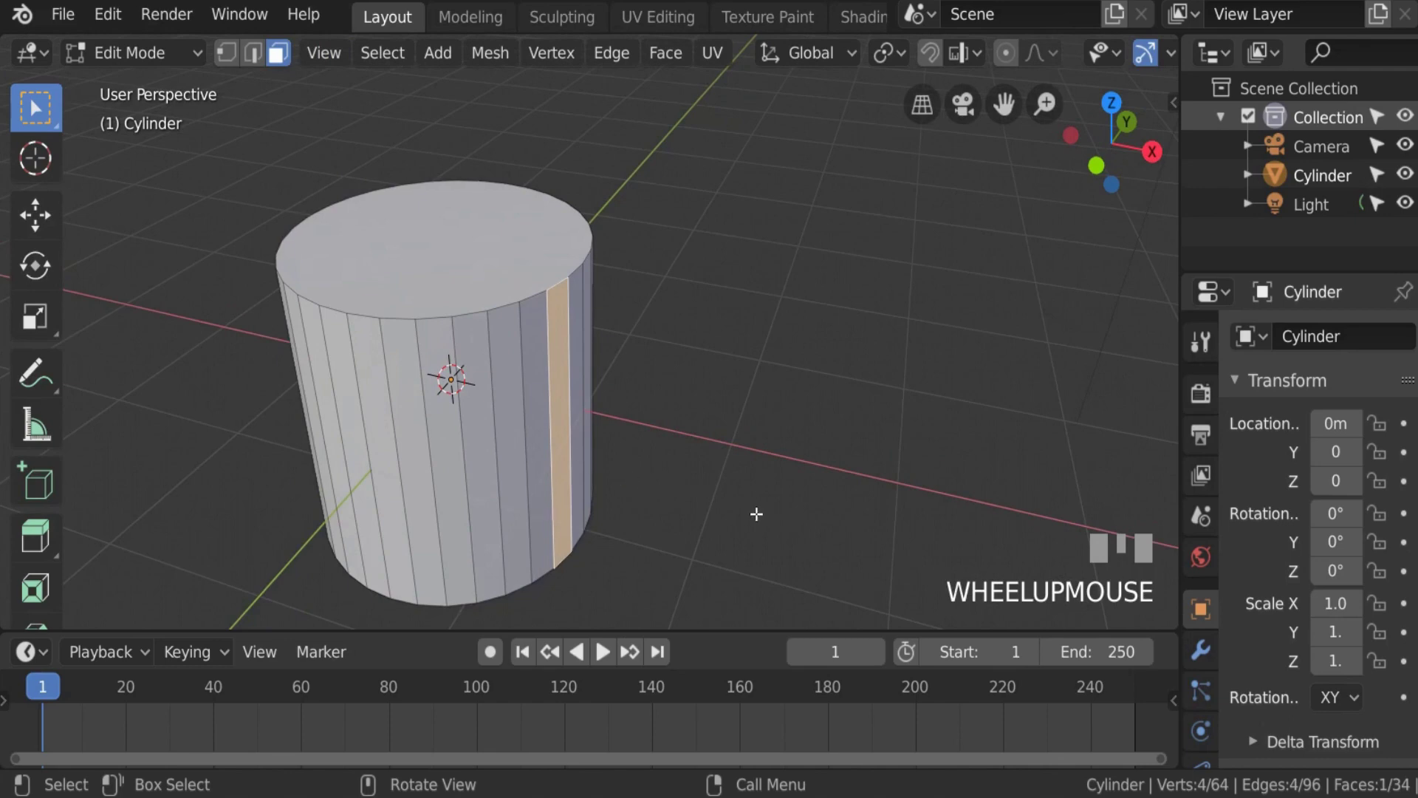
pyautogui.keyDown('shift'); pyautogui.moveTo(730, 521); pyautogui.dragTo(665, 295, button='middle'); pyautogui.keyUp('shift')
pyautogui.scroll(4, 582, 352)
pyautogui.scroll(-6, 620, 431)
pyautogui.scroll(3, 616, 347)
pyautogui.scroll(3, 665, 332)
pyautogui.scroll(-4, 665, 354)
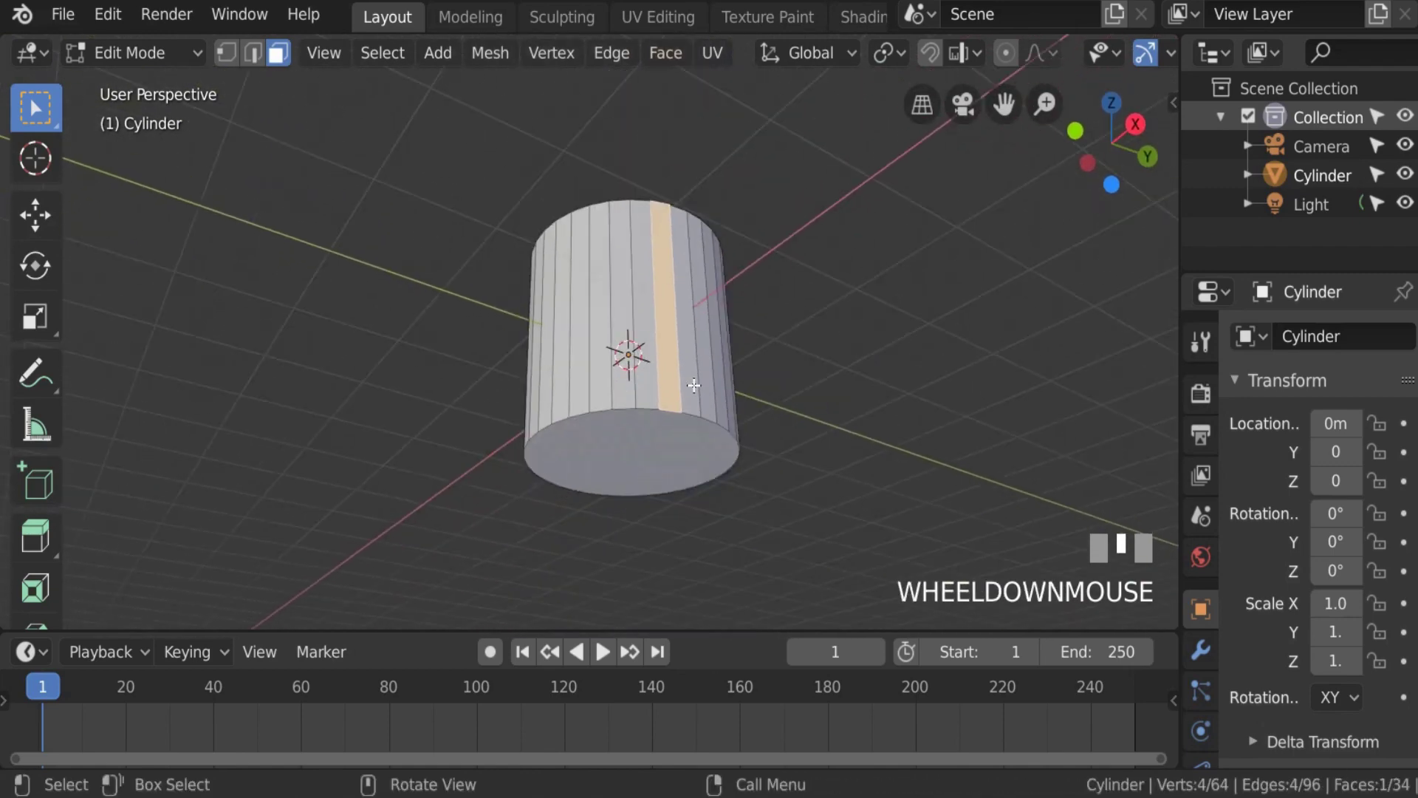
pyautogui.scroll(2, 693, 386)
pyautogui.scroll(-4, 693, 386)
pyautogui.scroll(5, 693, 382)
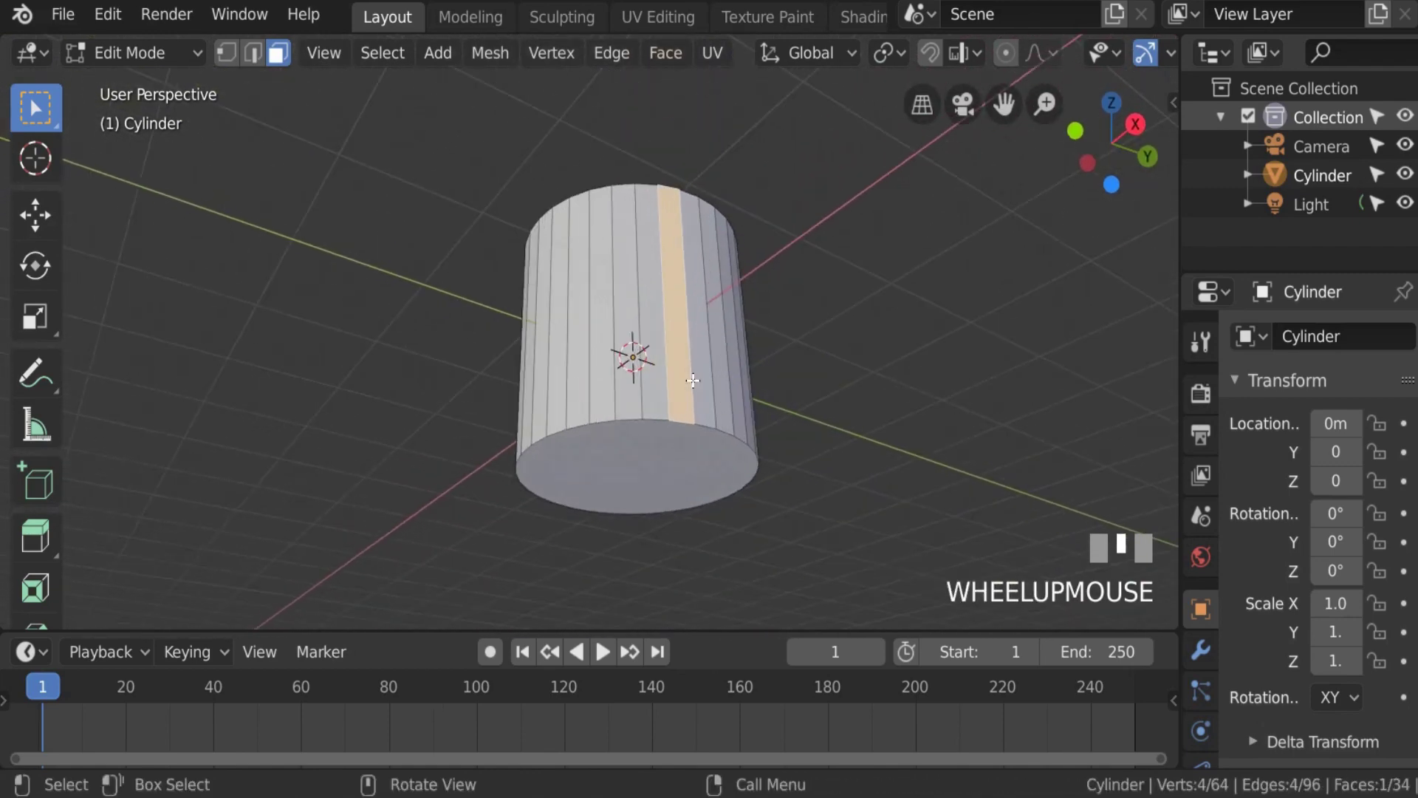
pyautogui.scroll(-1, 693, 381)
pyautogui.scroll(-1, 693, 381)
pyautogui.moveTo(693, 380); pyautogui.dragTo(659, 409, button='middle')
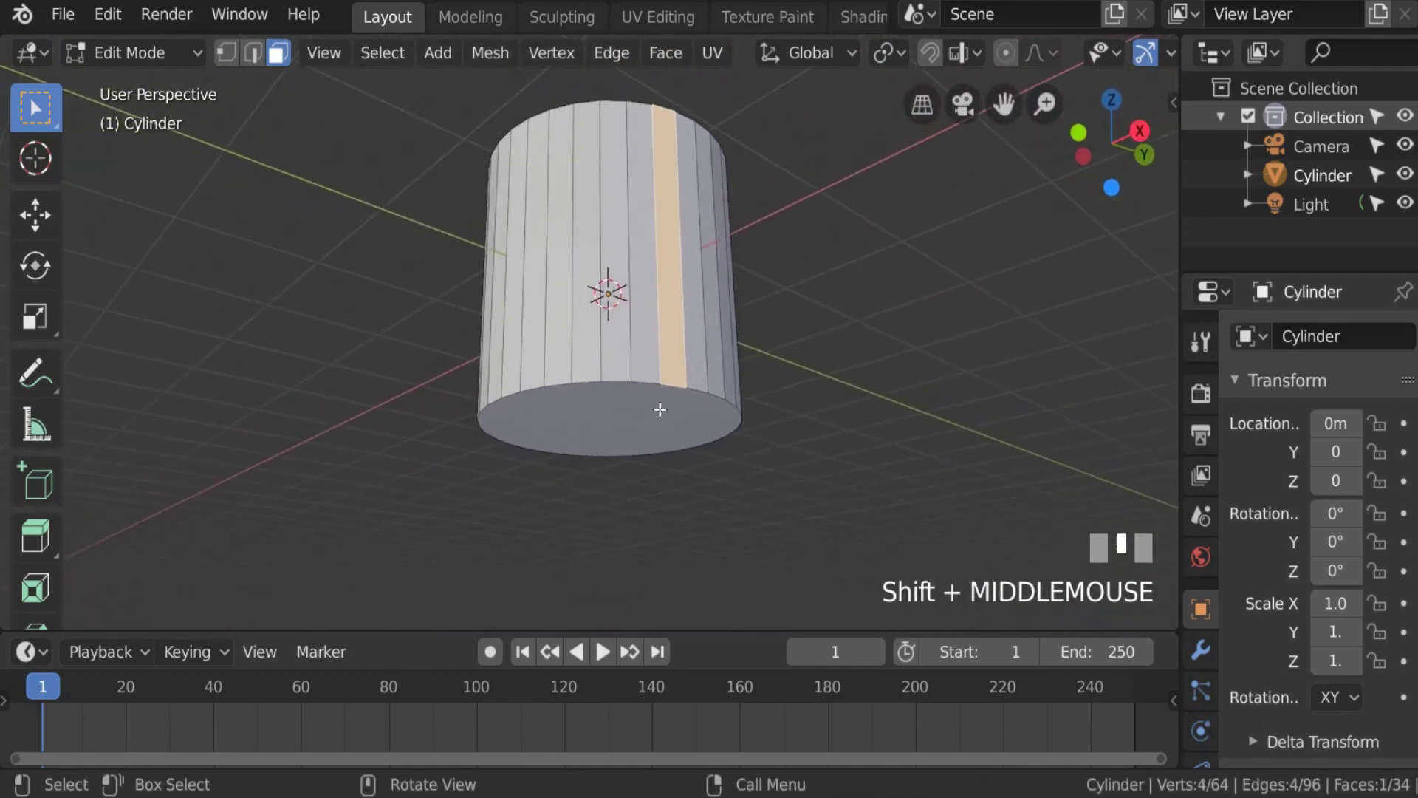
pyautogui.click(633, 414)
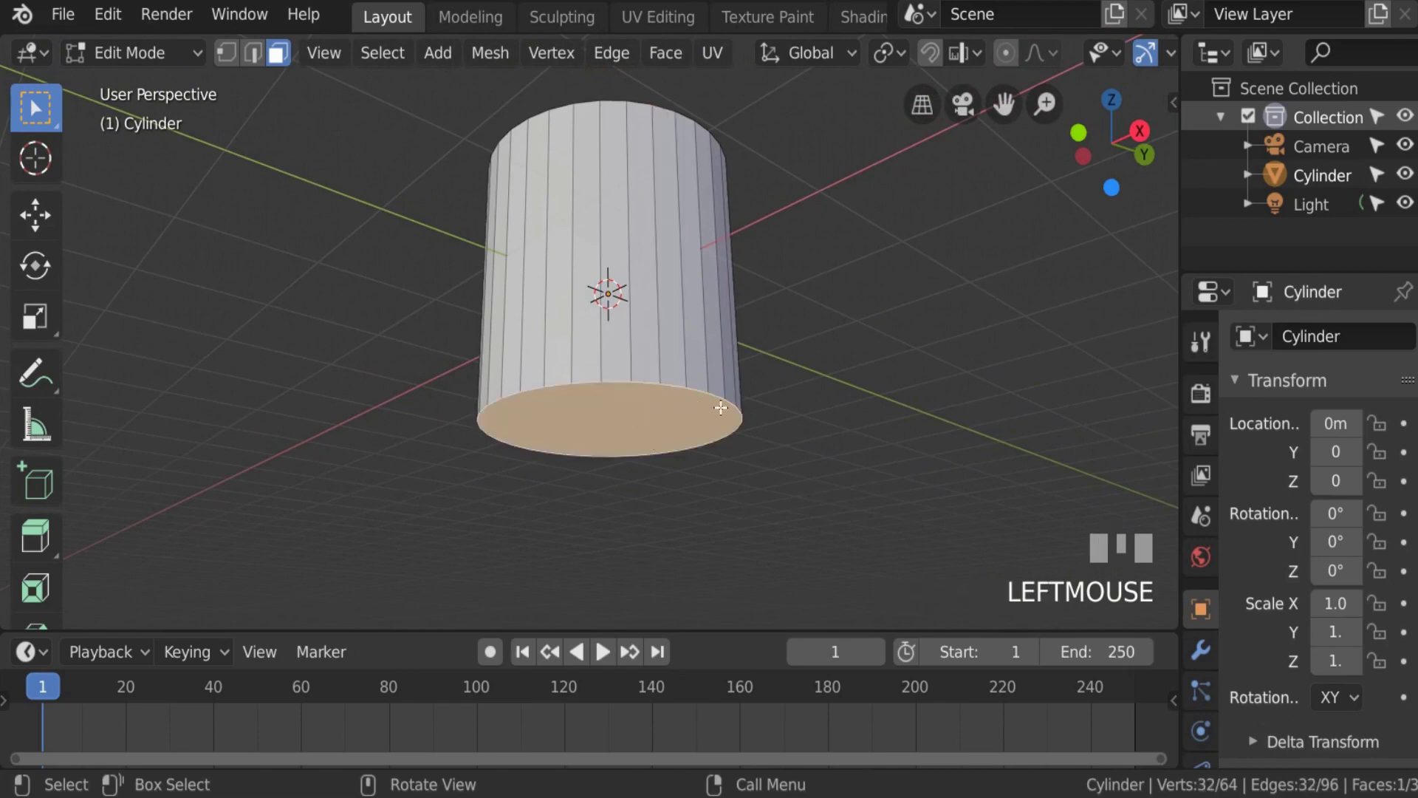
# Step: In the front orthographic view, scale the bottom face down uniformly to a little over half its size, tapering the cylinder
pyautogui.press('KP_1')
pyautogui.scroll(-1, 728, 412)
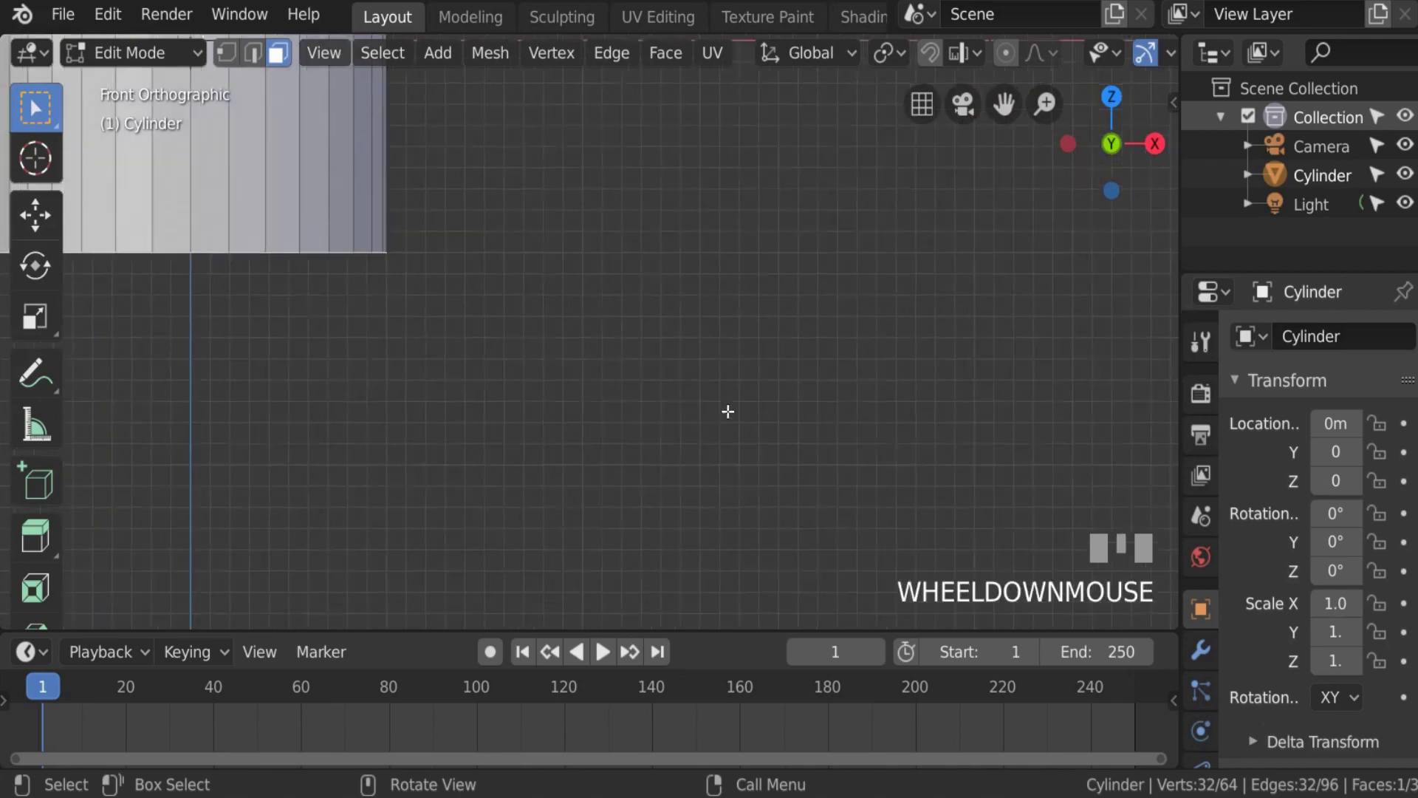
pyautogui.scroll(-3, 727, 411)
pyautogui.keyDown('ctrl'); pyautogui.moveTo(728, 411); pyautogui.dragTo(735, 298, button='middle'); pyautogui.keyUp('ctrl')
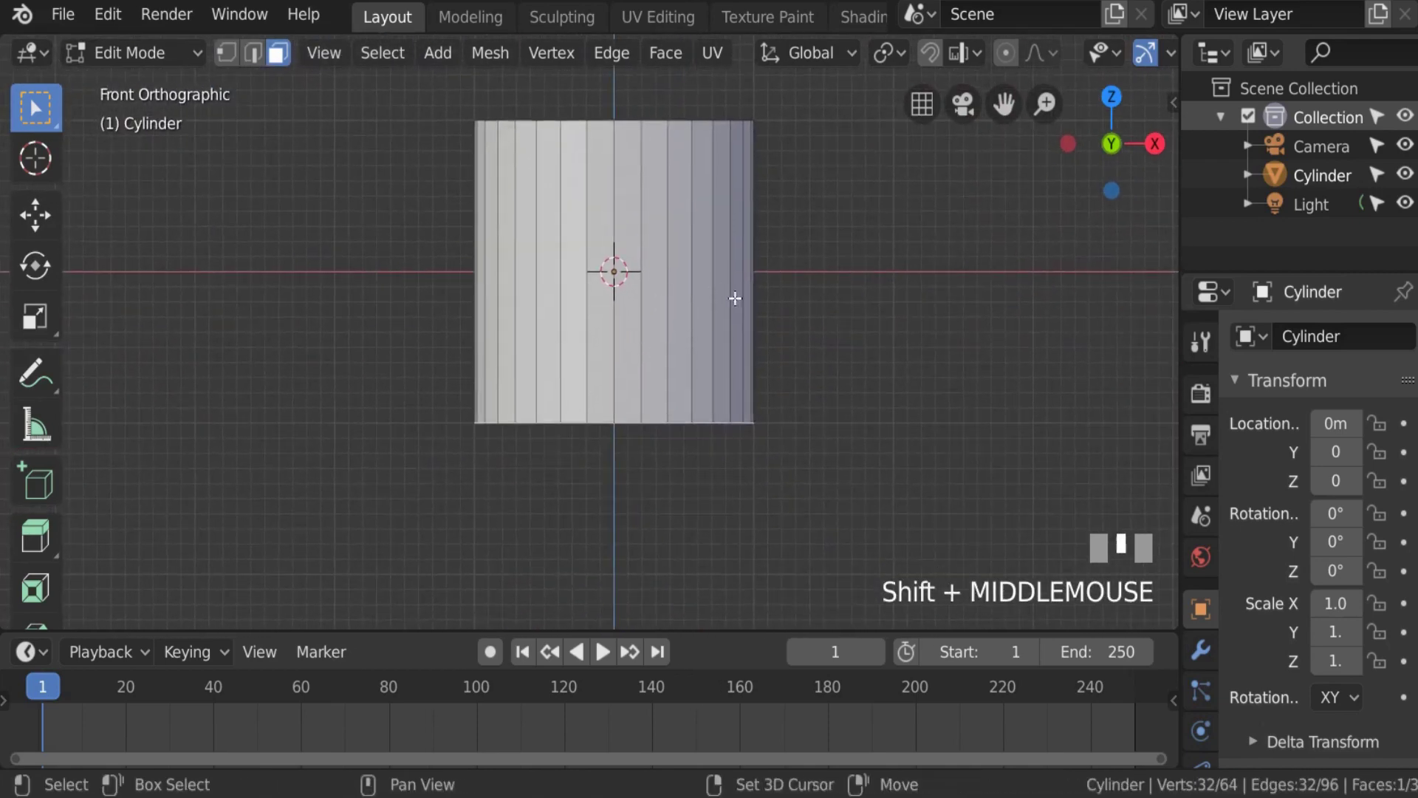
pyautogui.press('s')
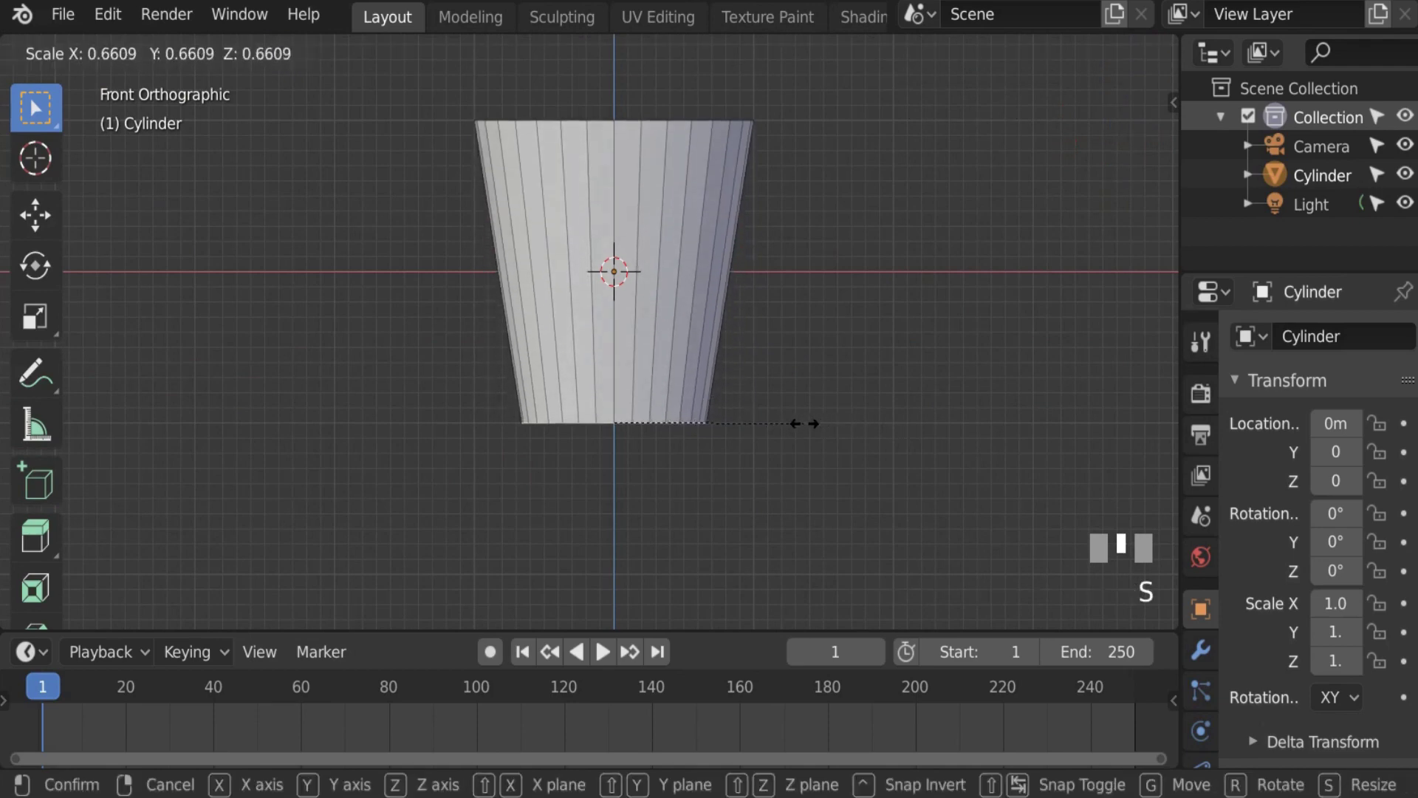
pyautogui.click(773, 421)
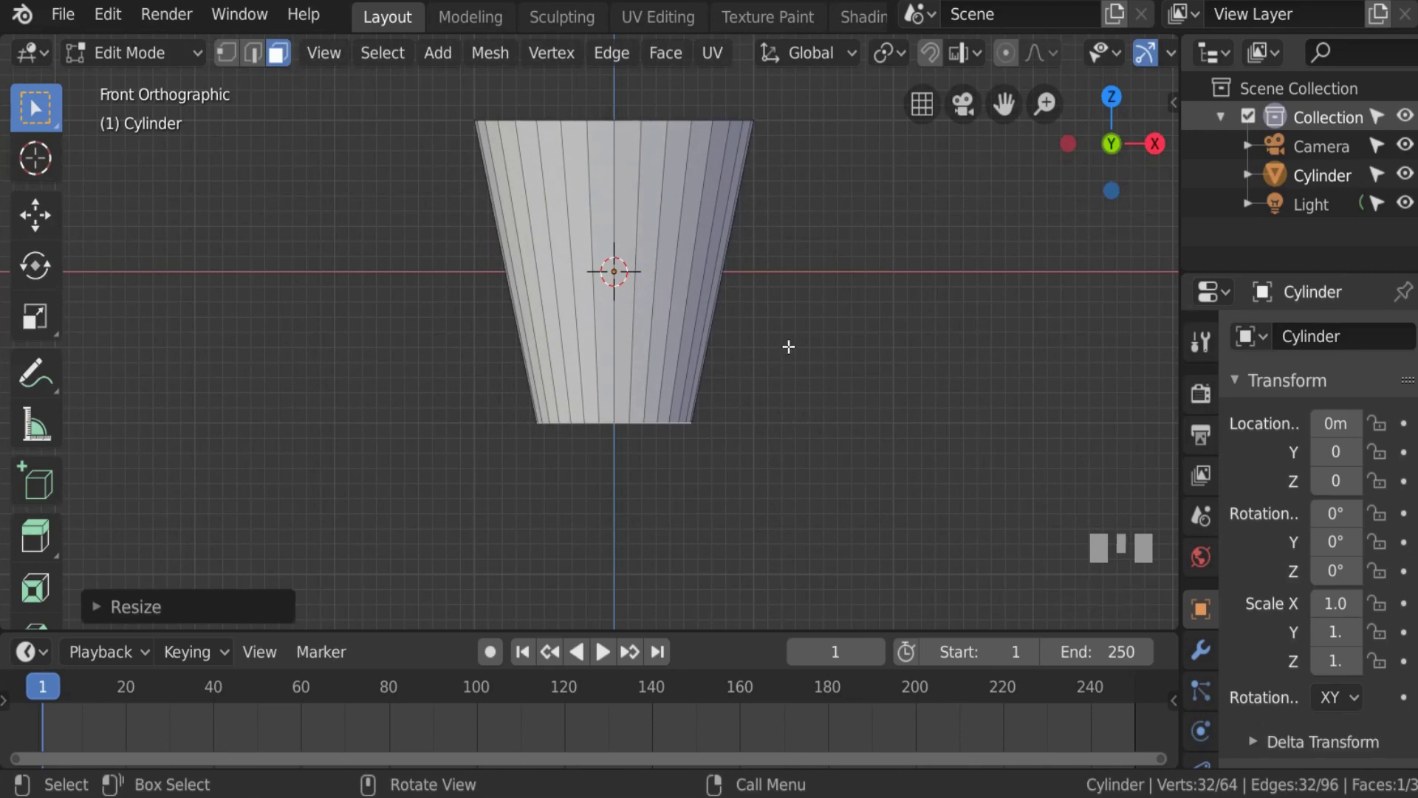
# Step: Alternate between selecting and deselecting the whole mesh, ending with all of its geometry selected
pyautogui.scroll(1, 782, 348)
pyautogui.scroll(-2, 784, 356)
pyautogui.press('a')
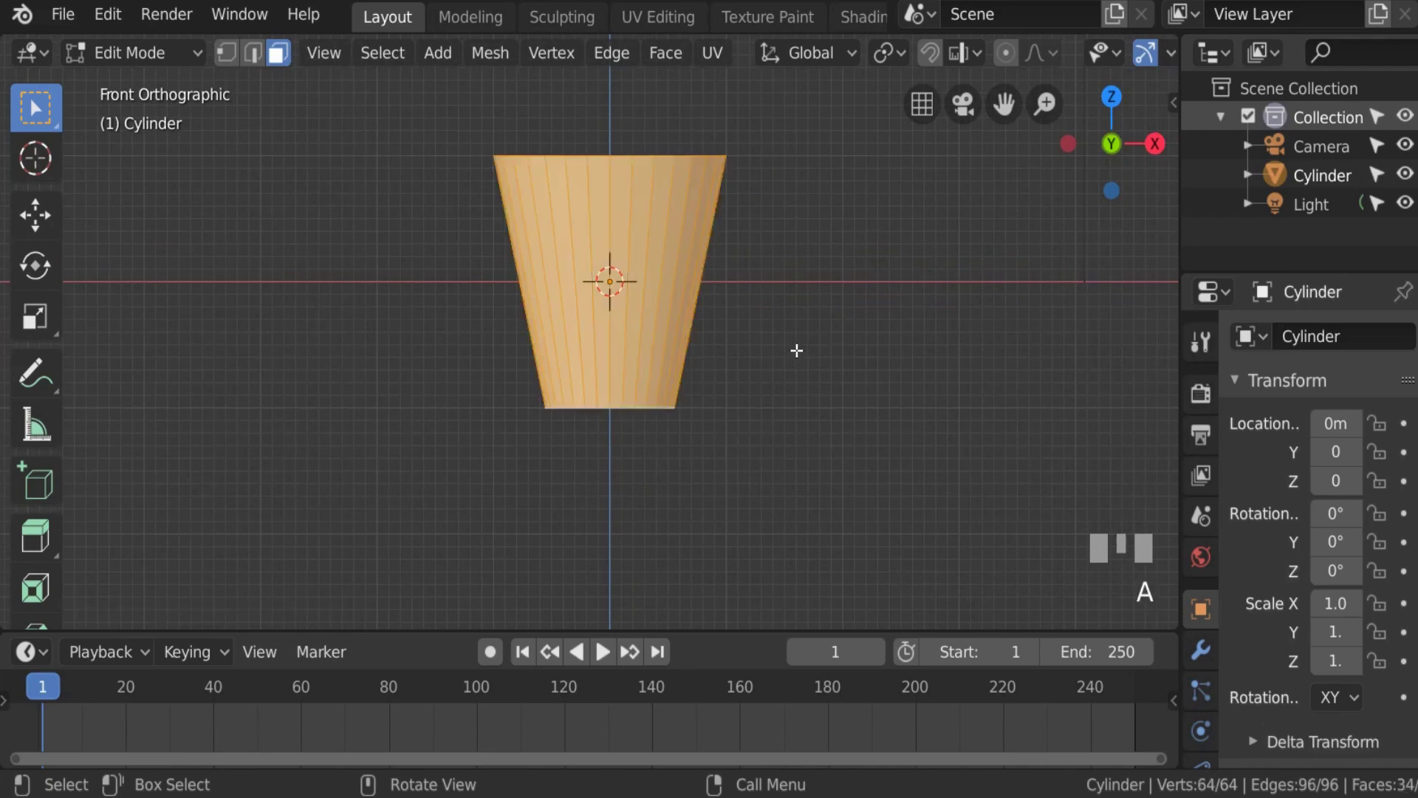
pyautogui.hotkey('alt', 'a')
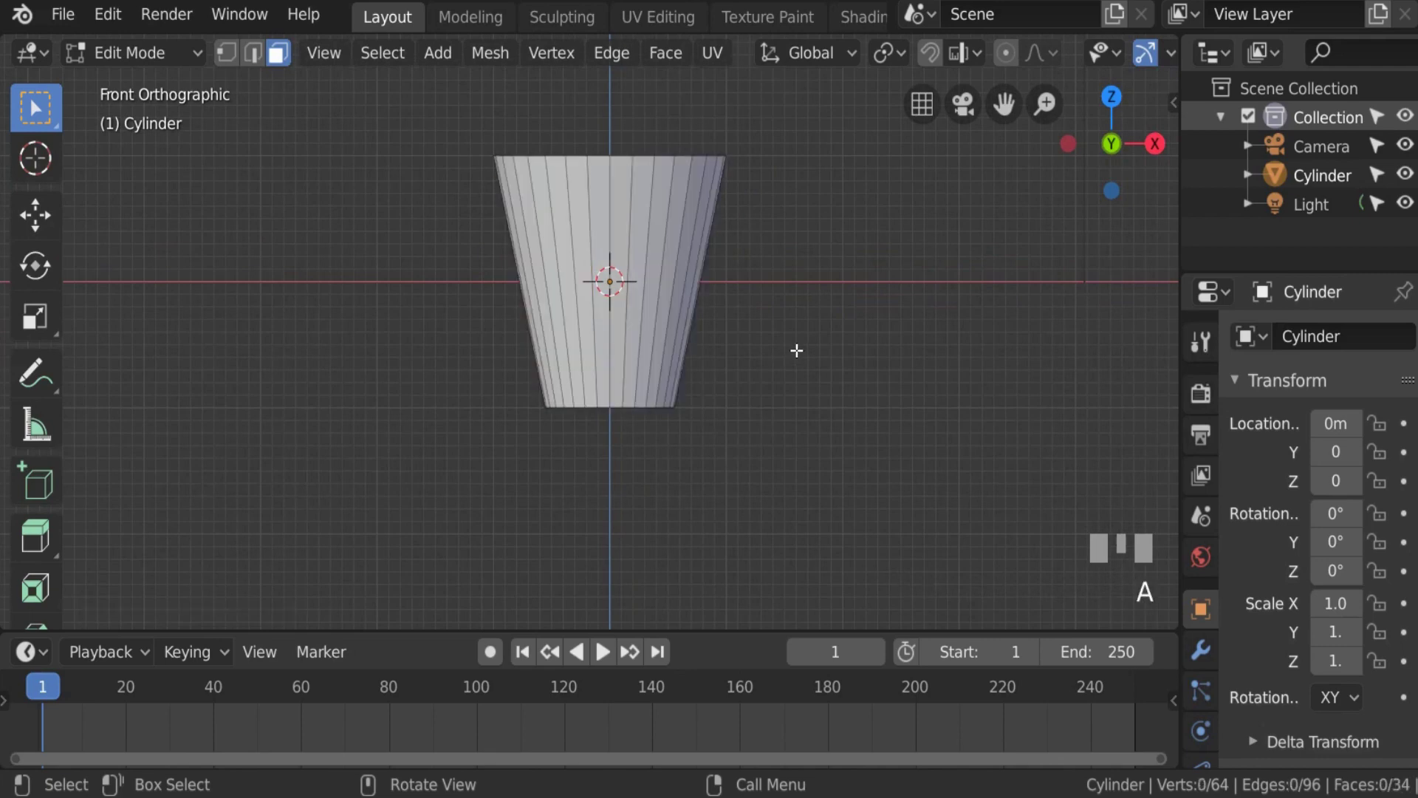
pyautogui.press('a')
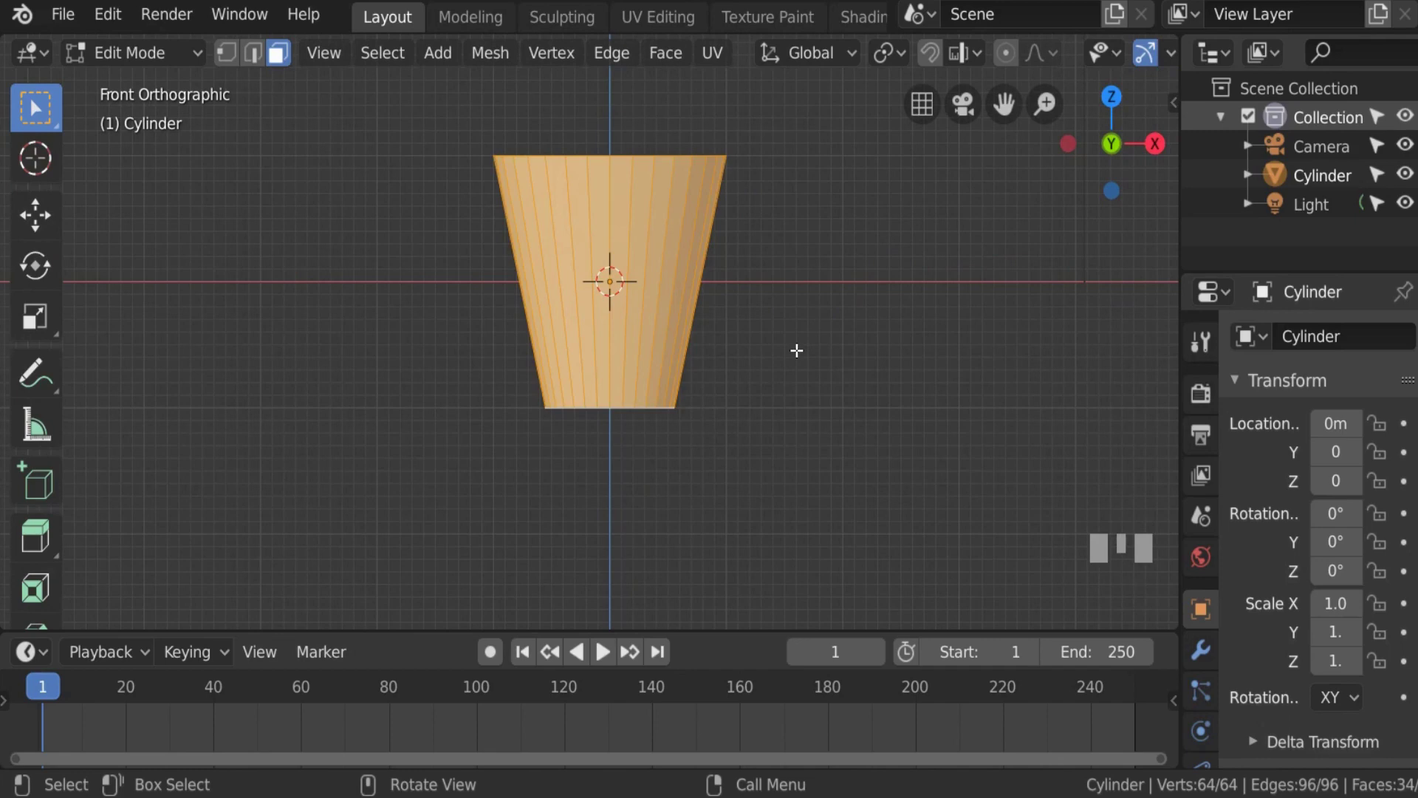
pyautogui.hotkey('alt', 'a')
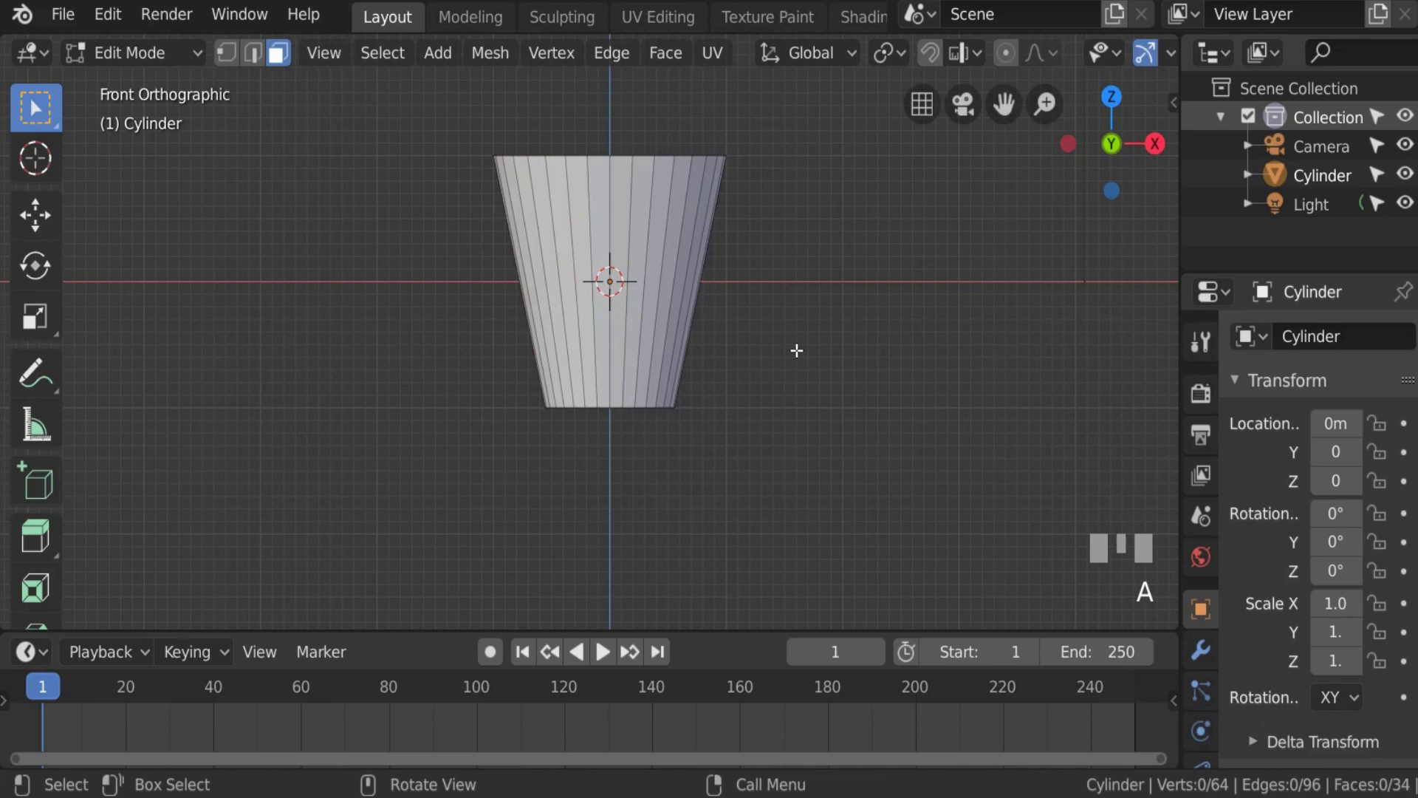
pyautogui.press('a')
pyautogui.scroll(3, 734, 313)
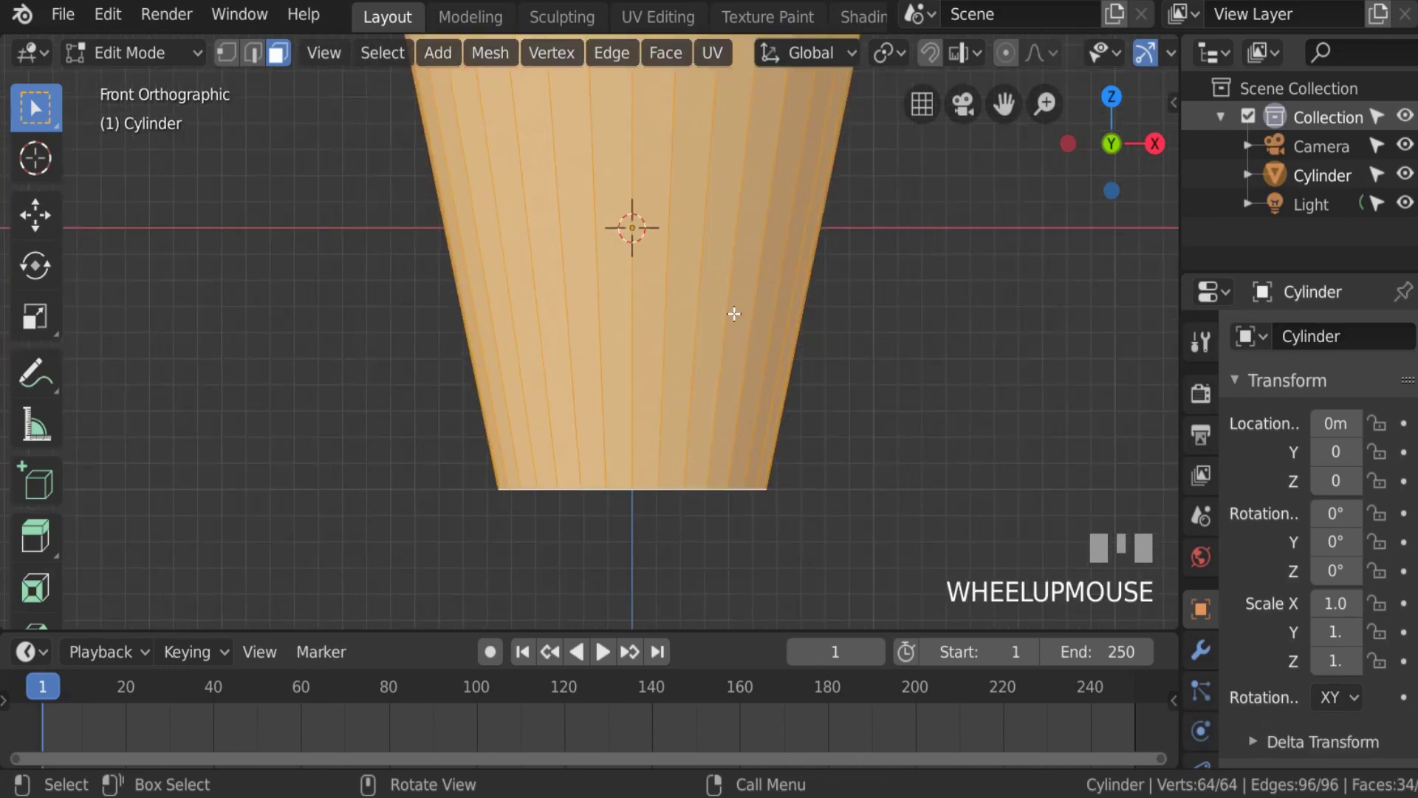
# Step: Try to move the whole mesh up about 0.2 m along the global Z axis
pyautogui.keyDown('shift'); pyautogui.moveTo(672, 269); pyautogui.dragTo(832, 370, button='middle'); pyautogui.keyUp('shift')
pyautogui.scroll(-3, 833, 368)
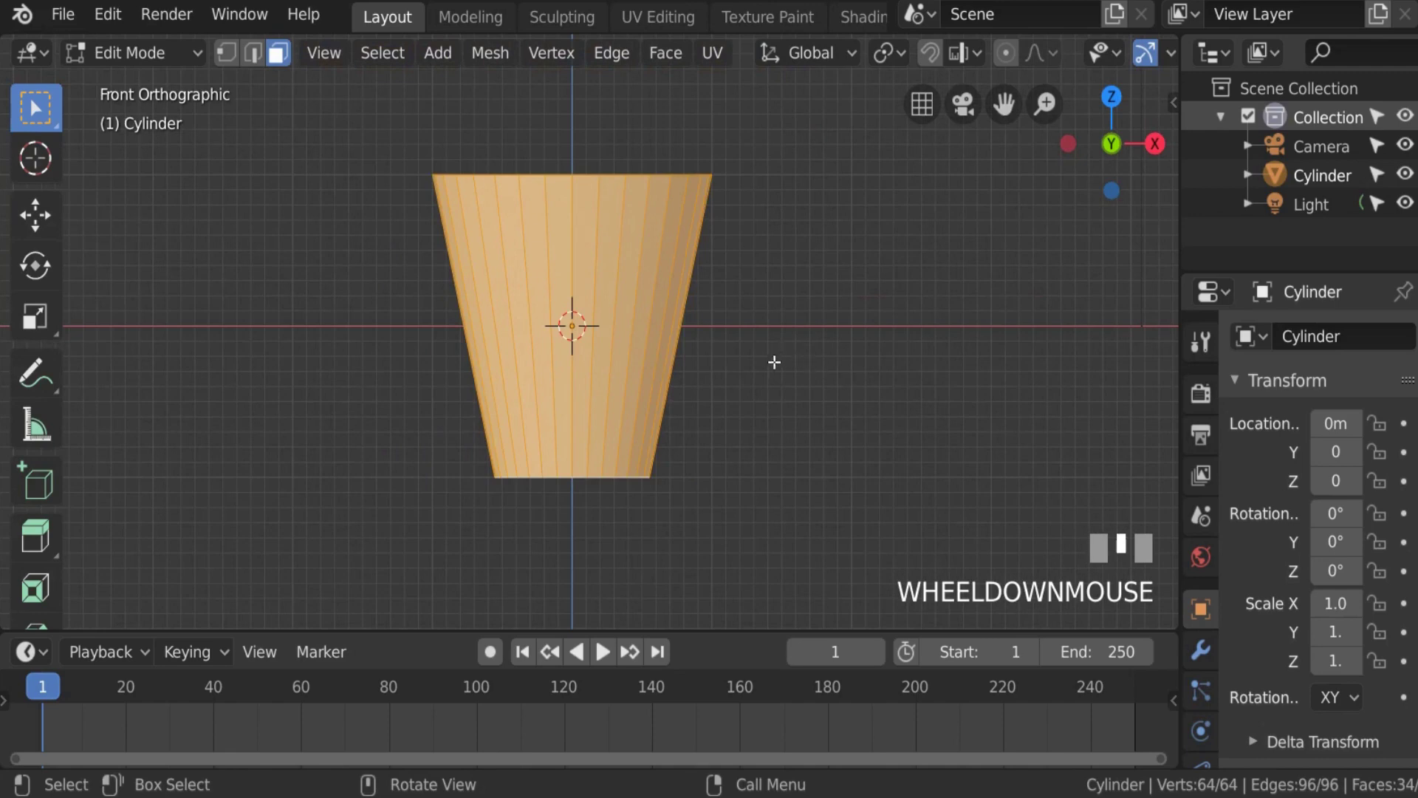
pyautogui.press('g')
pyautogui.press('z')
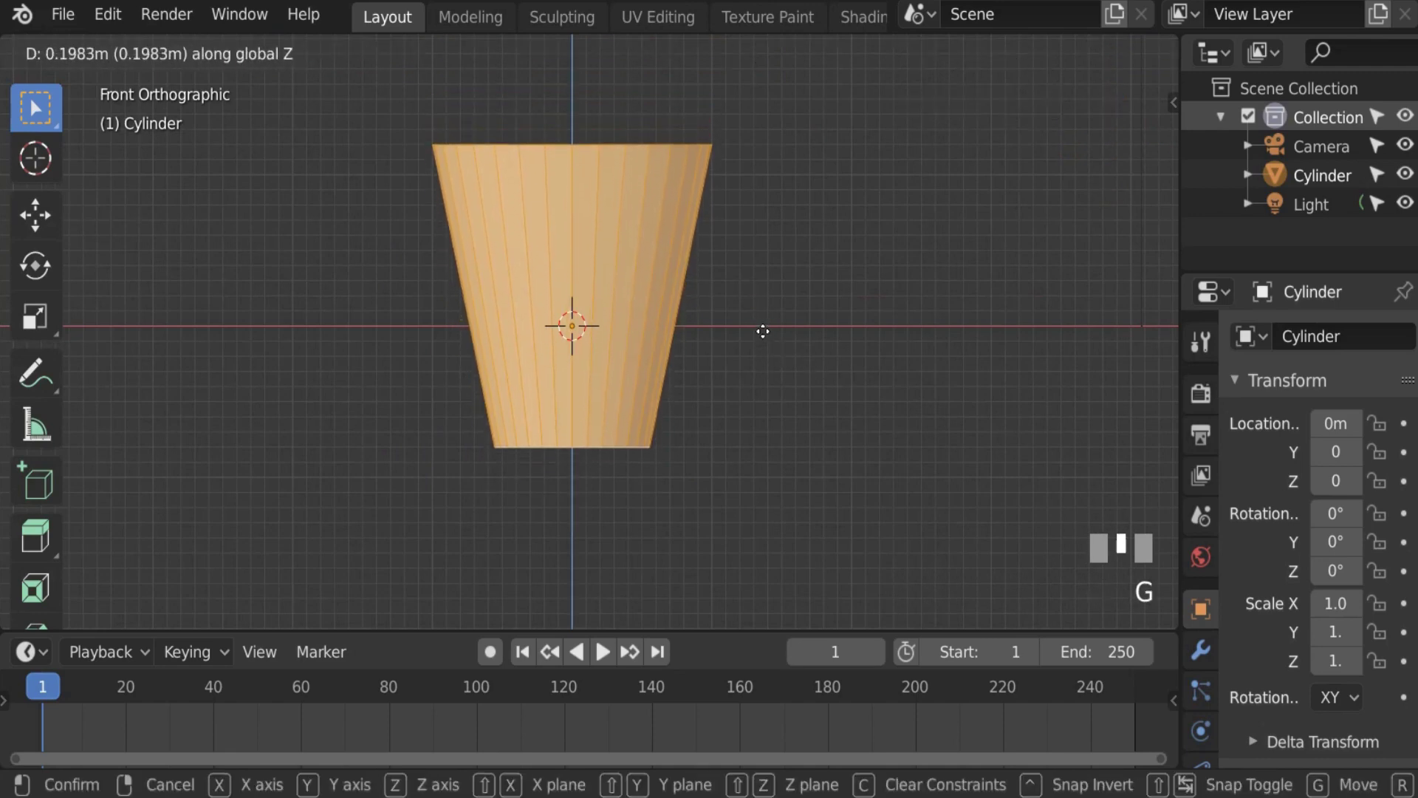
pyautogui.rightClick(761, 333)
# Step: Move the whole mesh up about 1 m along the global Z axis, bringing its base level with the origin
pyautogui.press('g')
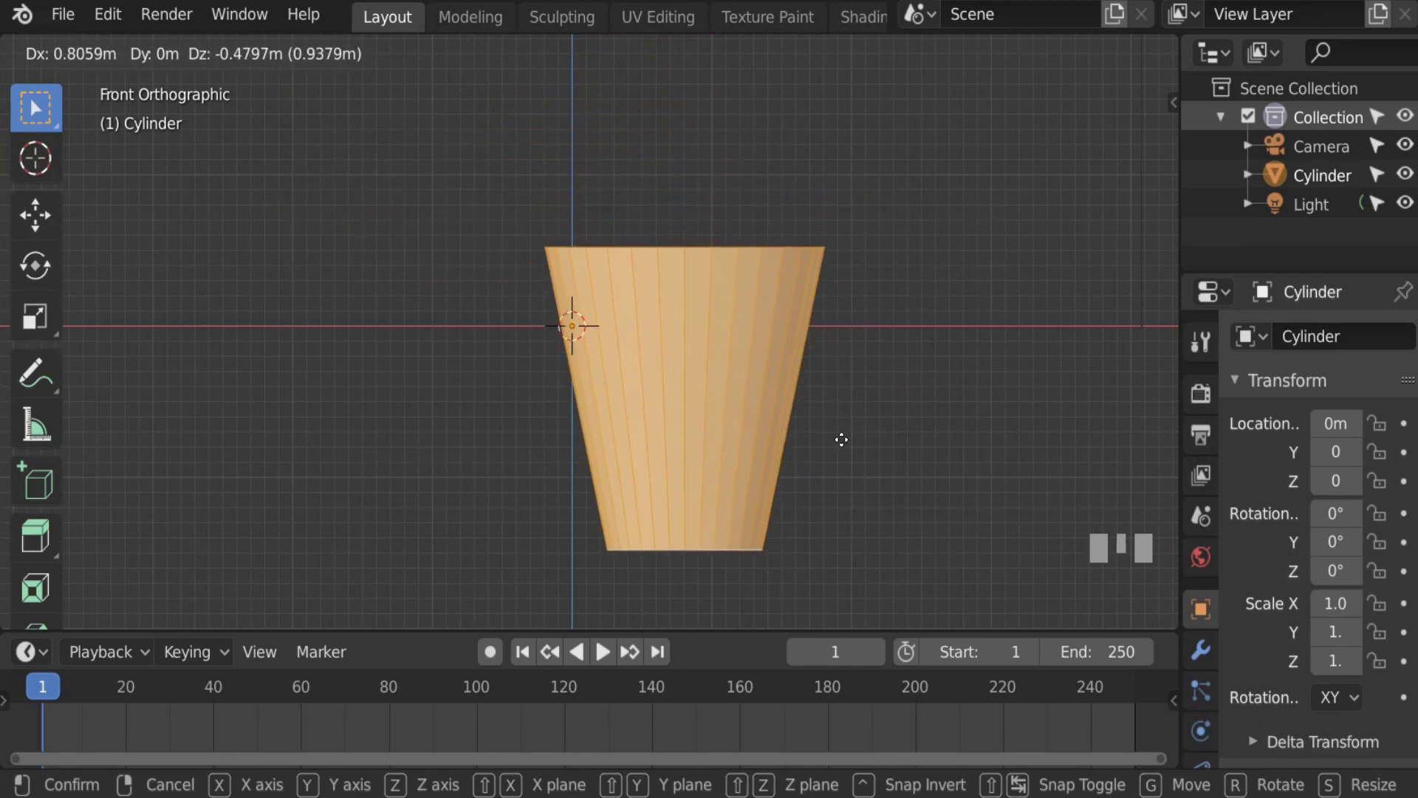
pyautogui.press('z')
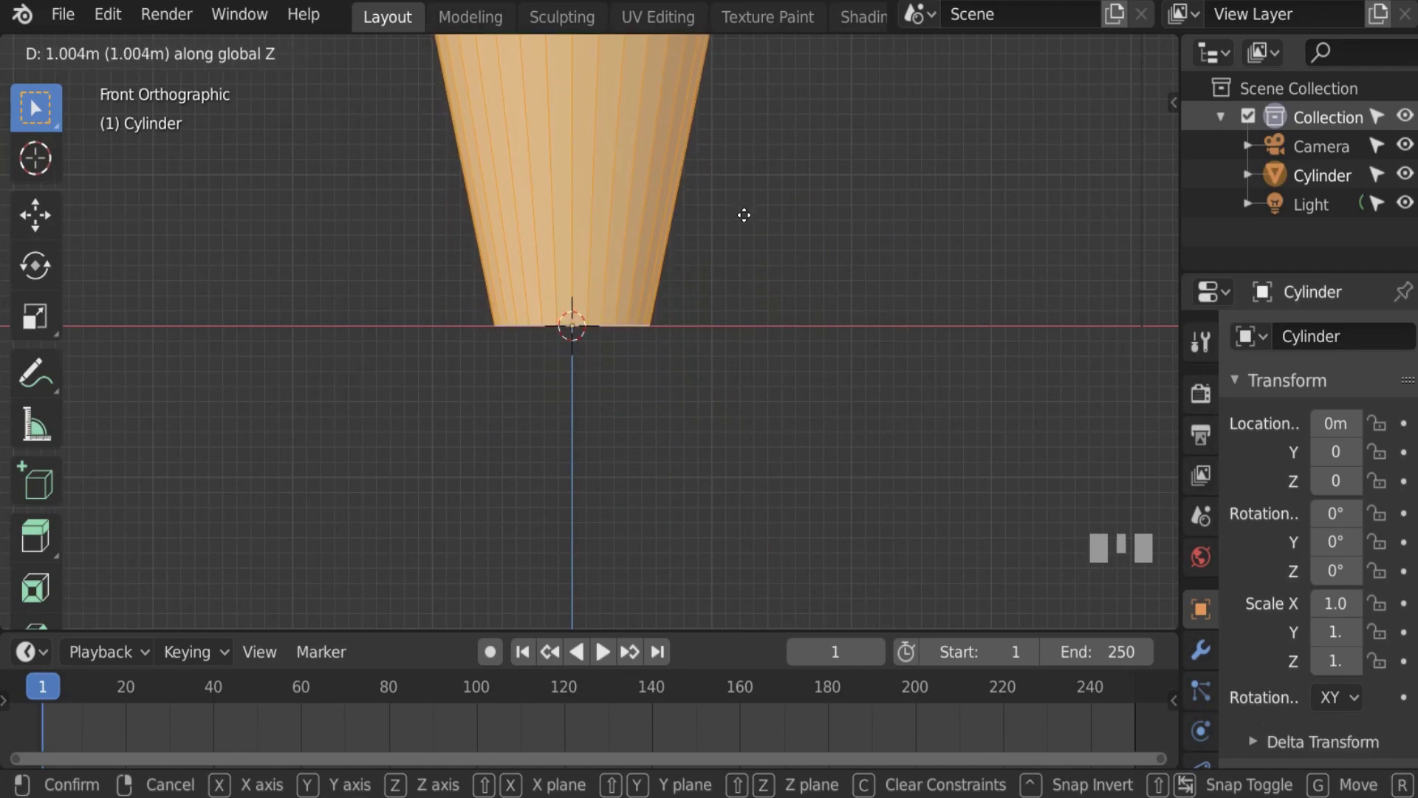
pyautogui.click(744, 215)
# Step: Nudge the whole mesh up about 0.0026 m along global Z to align its base precisely with the origin
pyautogui.scroll(5, 535, 308)
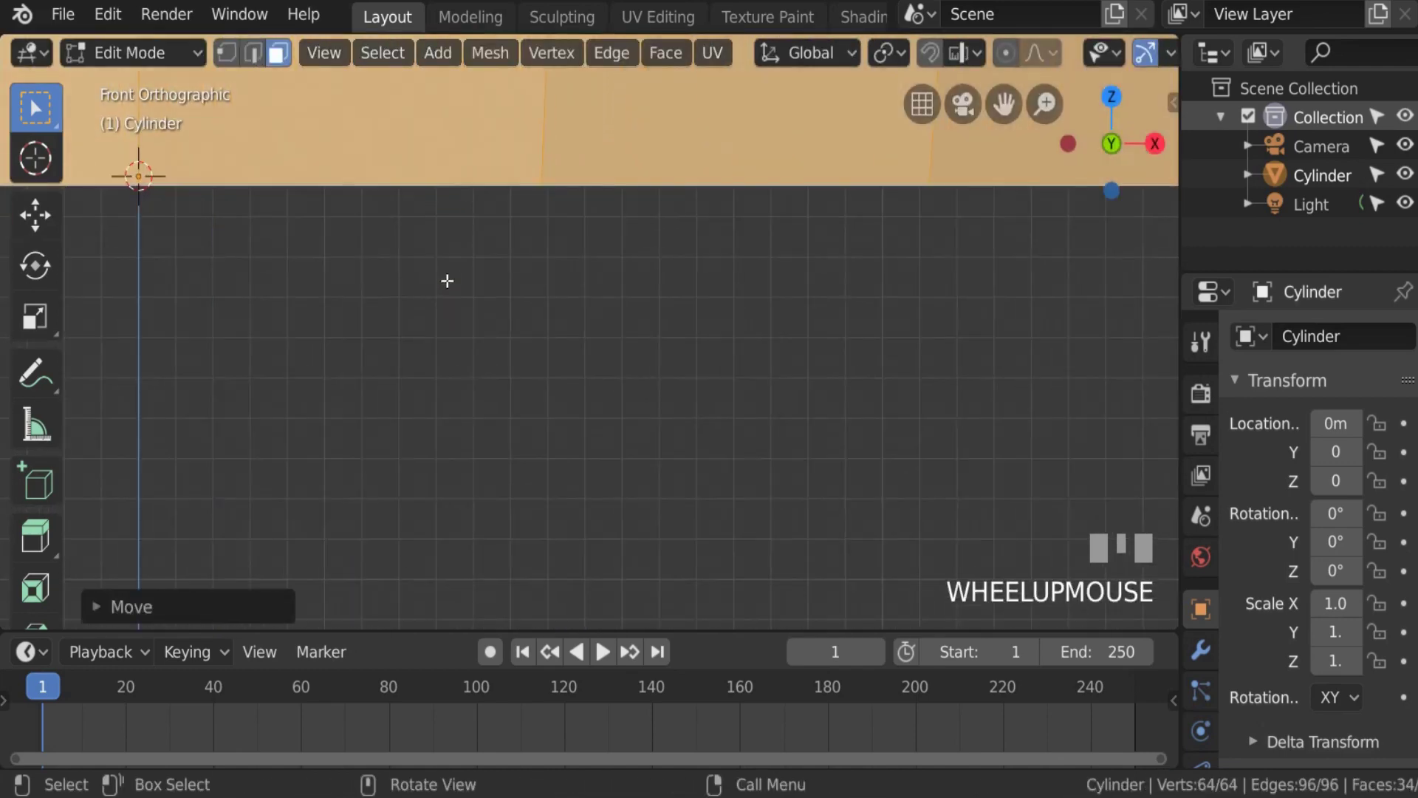
pyautogui.keyDown('shift'); pyautogui.moveTo(329, 241); pyautogui.dragTo(768, 401, button='middle'); pyautogui.keyUp('shift')
pyautogui.scroll(2, 768, 401)
pyautogui.press('g')
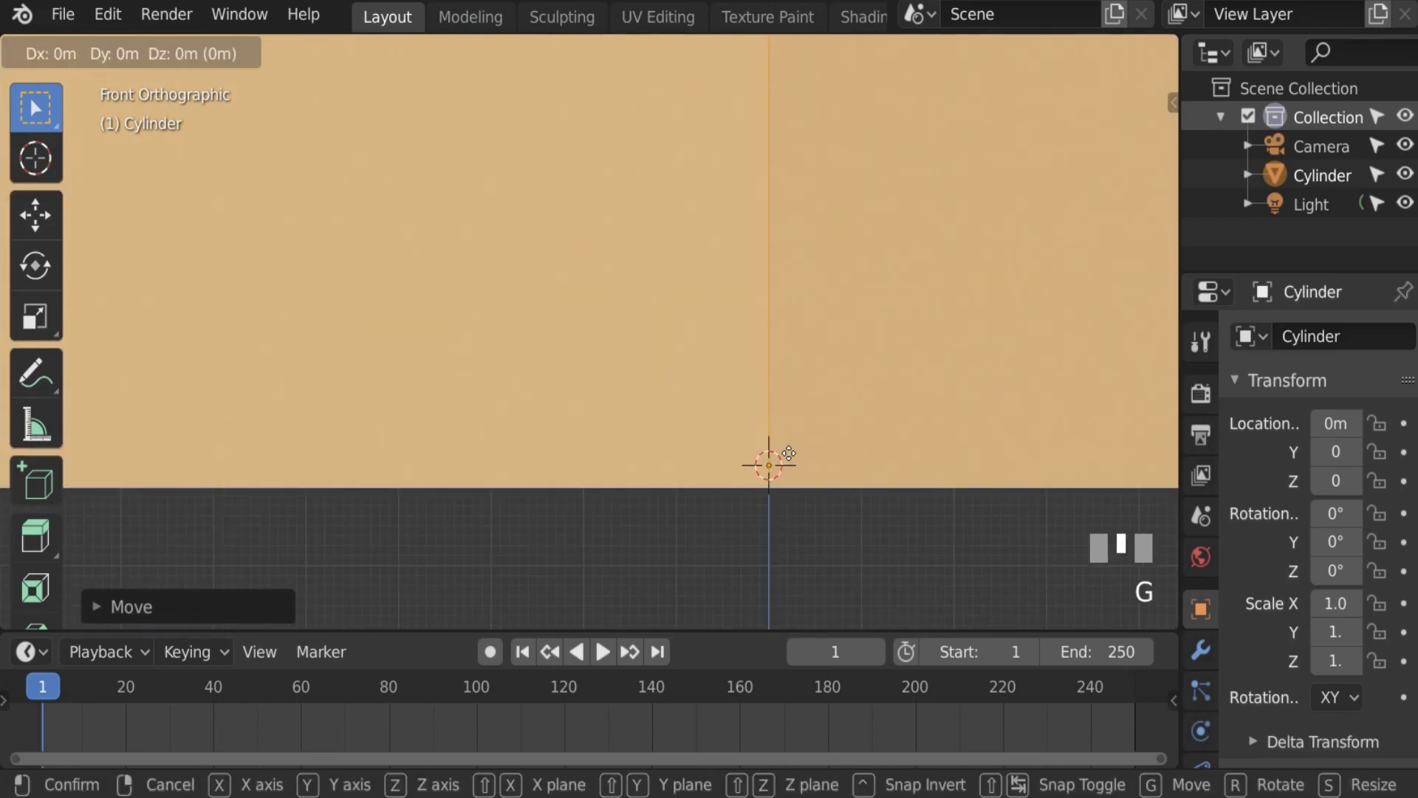
pyautogui.press('z')
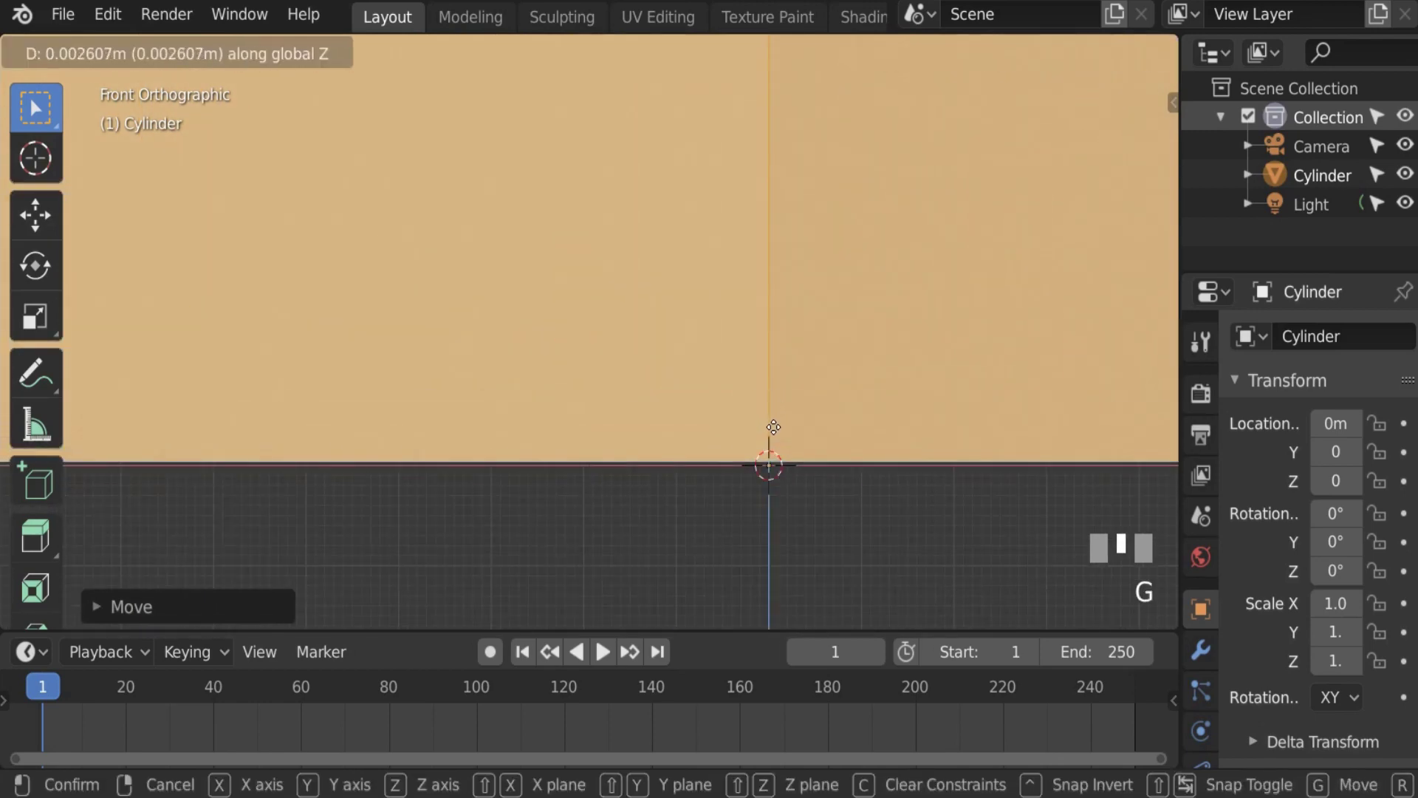
pyautogui.click(772, 428)
pyautogui.scroll(-2, 761, 431)
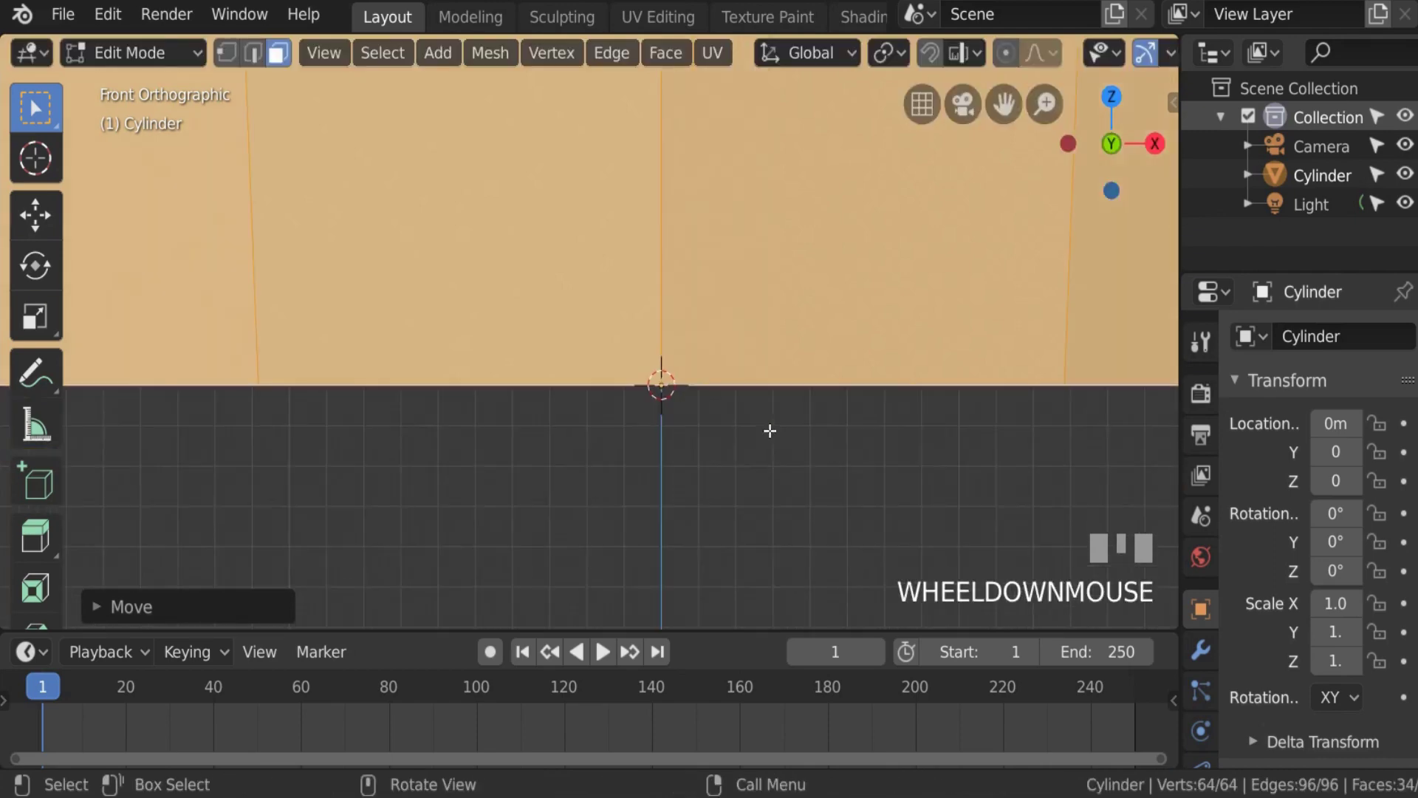
pyautogui.scroll(-4, 748, 423)
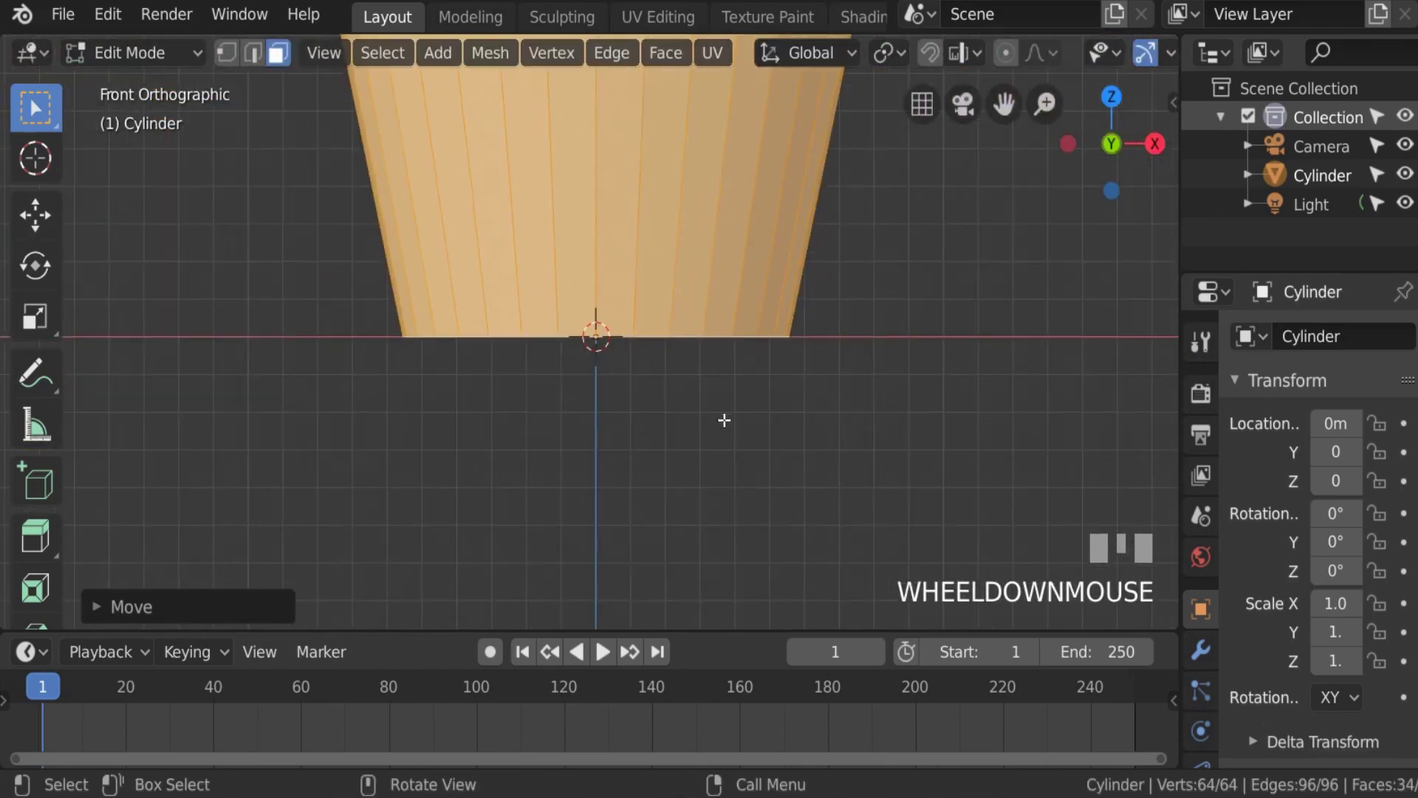
# Step: Switch to Object Mode and try to scale the cylinder from its origin at the base
pyautogui.press('Tab')
pyautogui.scroll(-1, 721, 384)
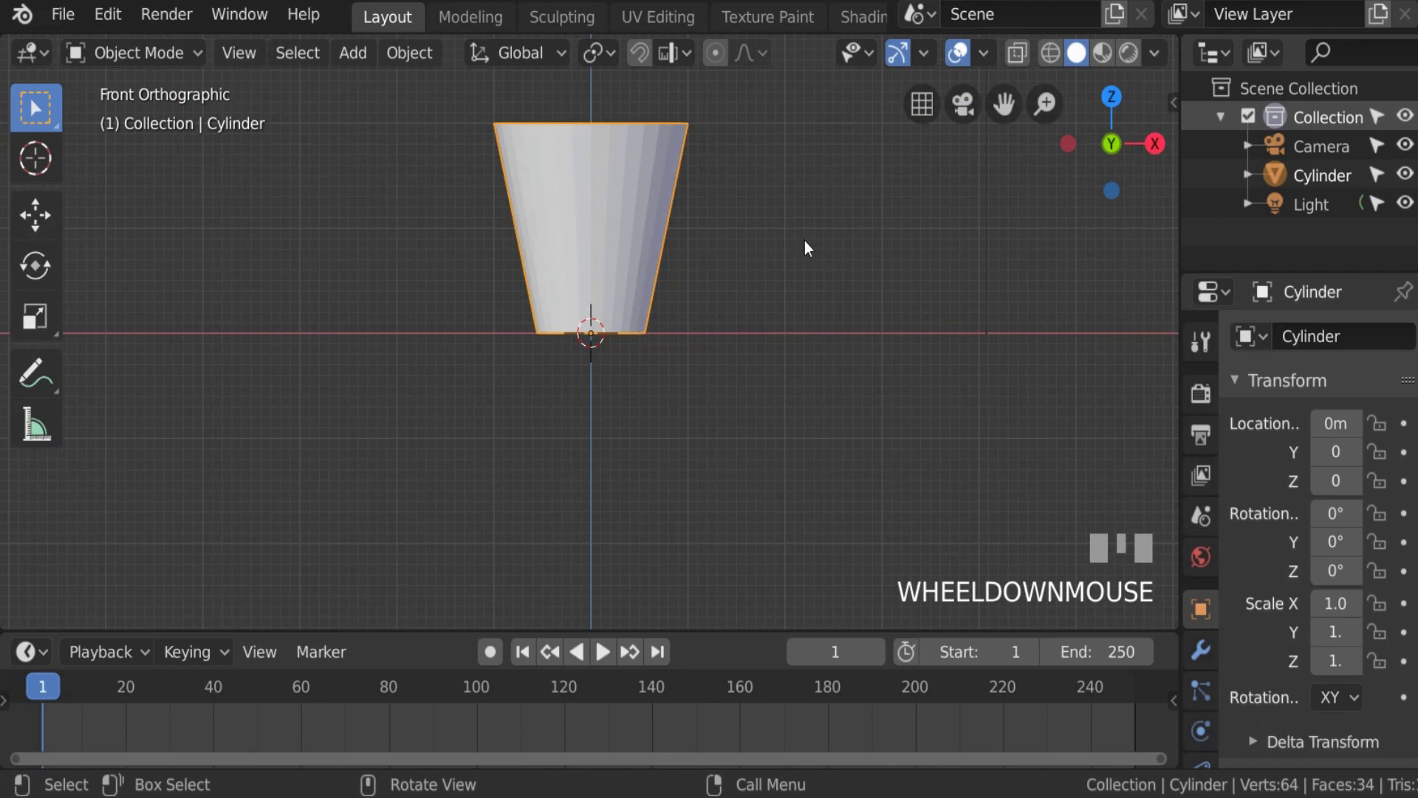
pyautogui.press('s')
pyautogui.rightClick(774, 179)
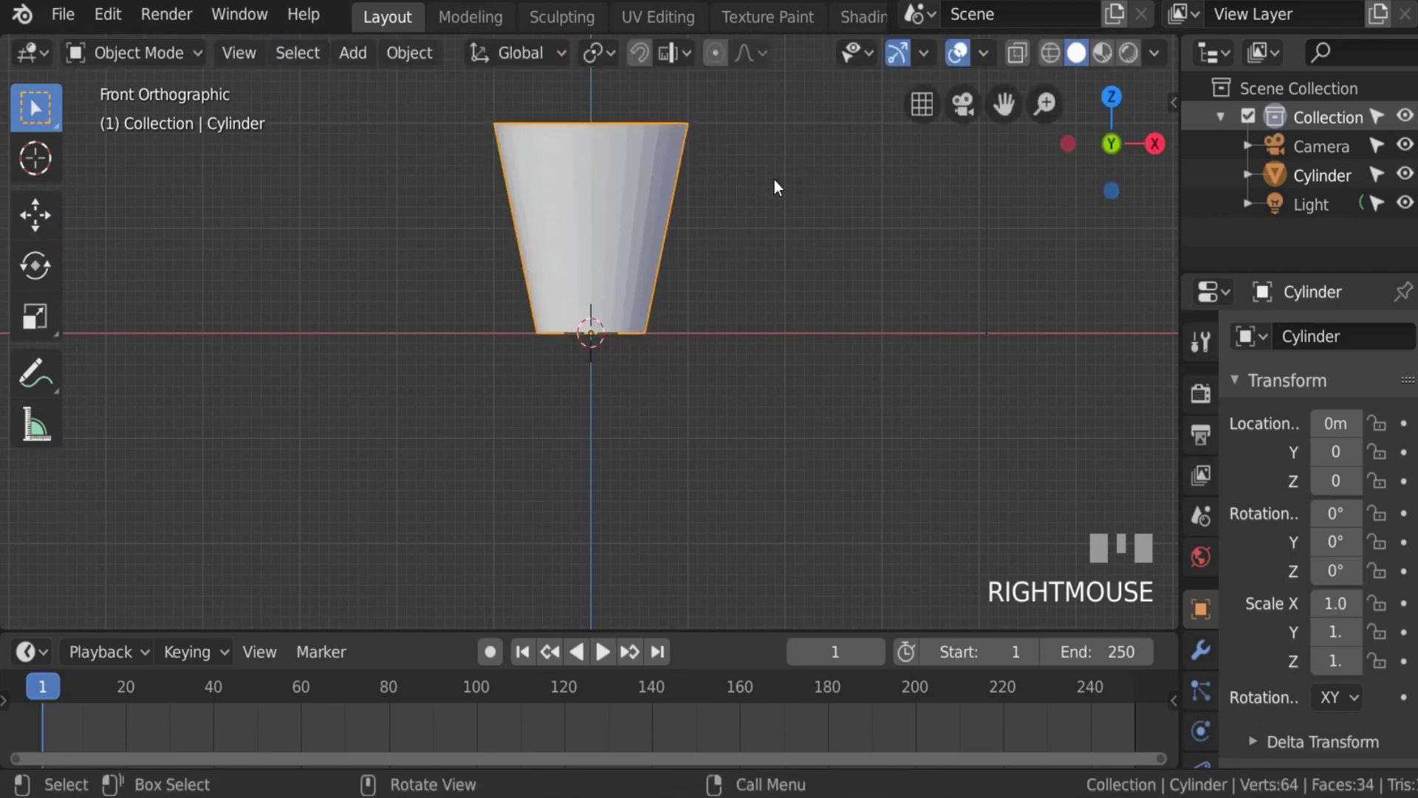
pyautogui.press('s')
pyautogui.rightClick(707, 238)
pyautogui.rightClick(760, 227)
# Step: Return the cylinder to Edit Mode and deselect all of its geometry
pyautogui.scroll(2, 666, 211)
pyautogui.keyDown('shift'); pyautogui.moveTo(667, 211); pyautogui.dragTo(706, 313, button='middle'); pyautogui.keyUp('shift')
pyautogui.press('Tab')
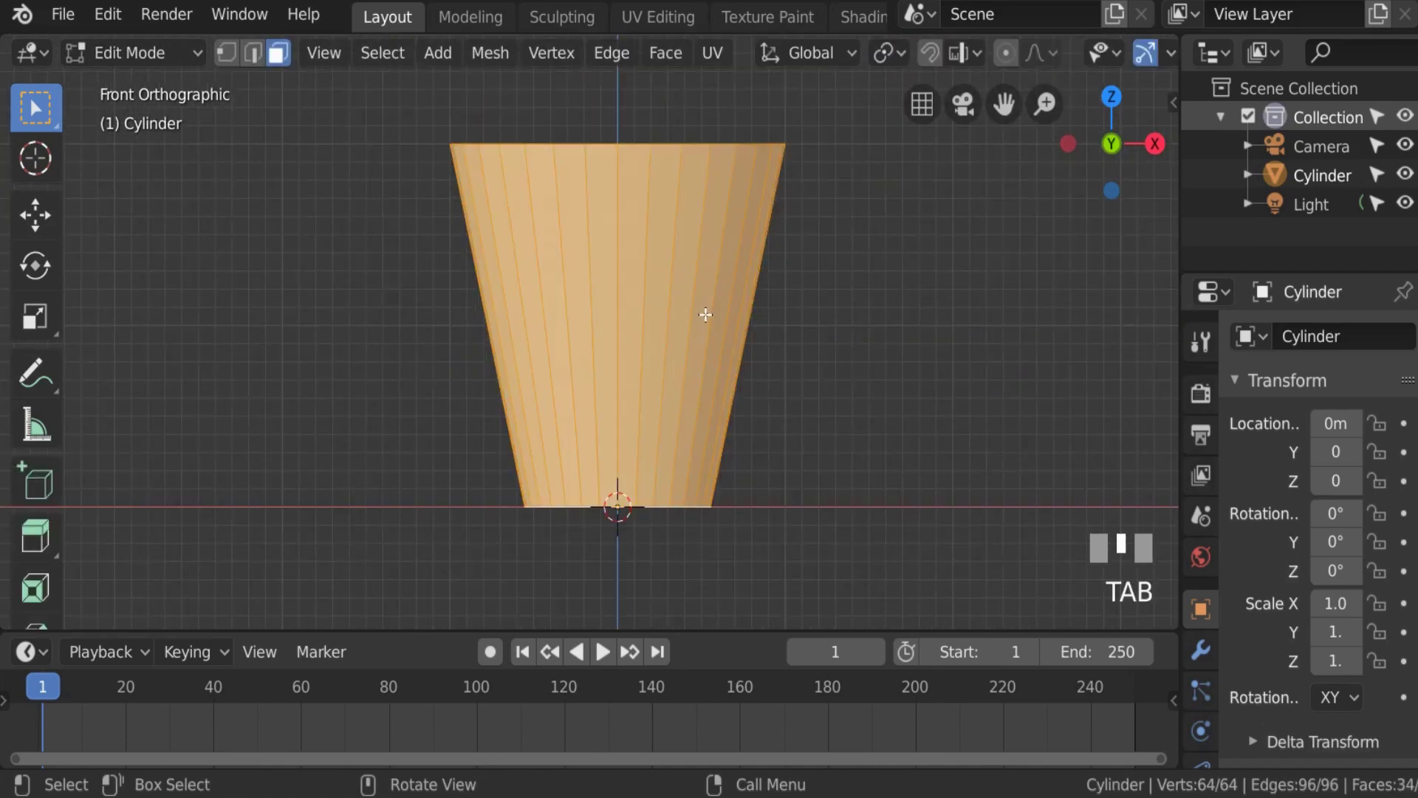
pyautogui.scroll(-1, 625, 300)
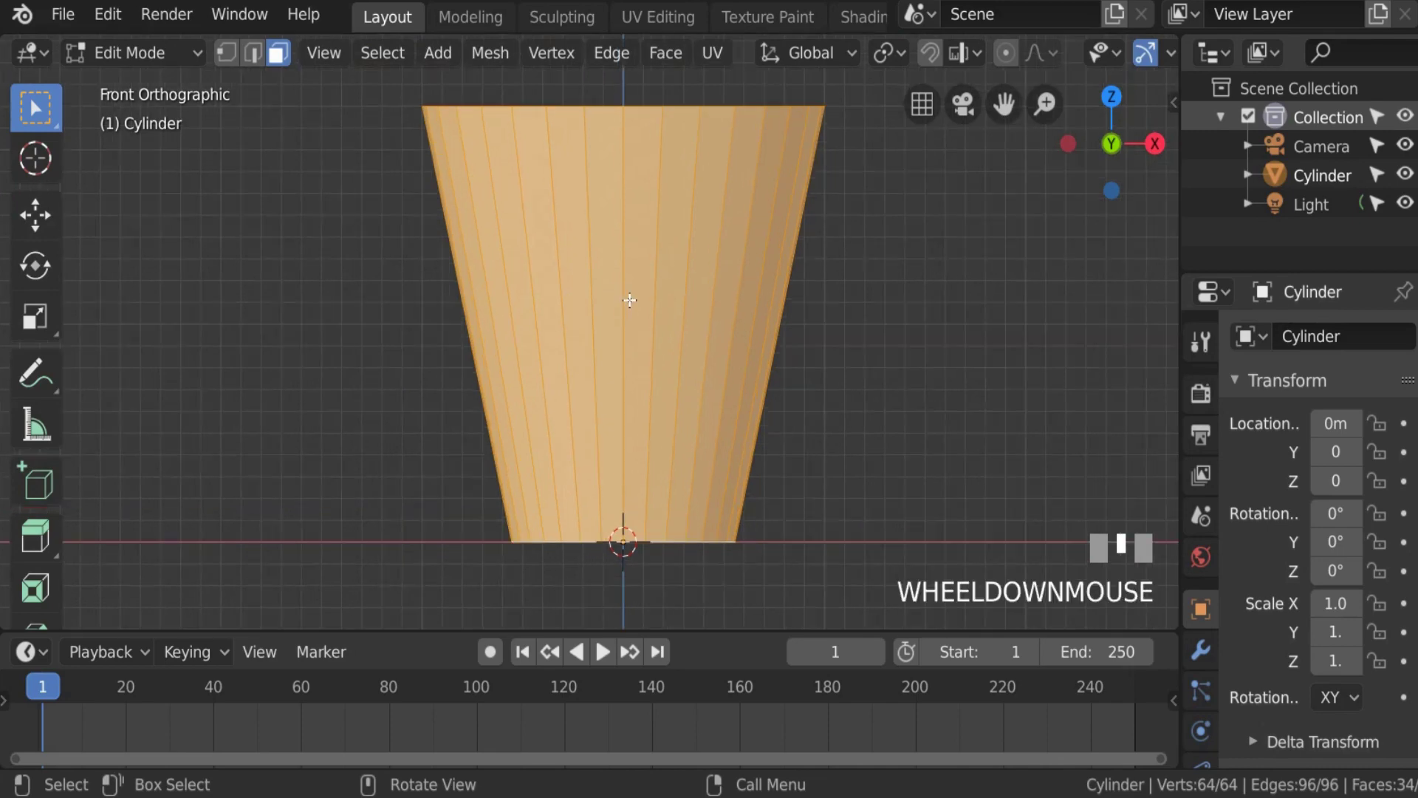
pyautogui.press('a')
pyautogui.press('a')
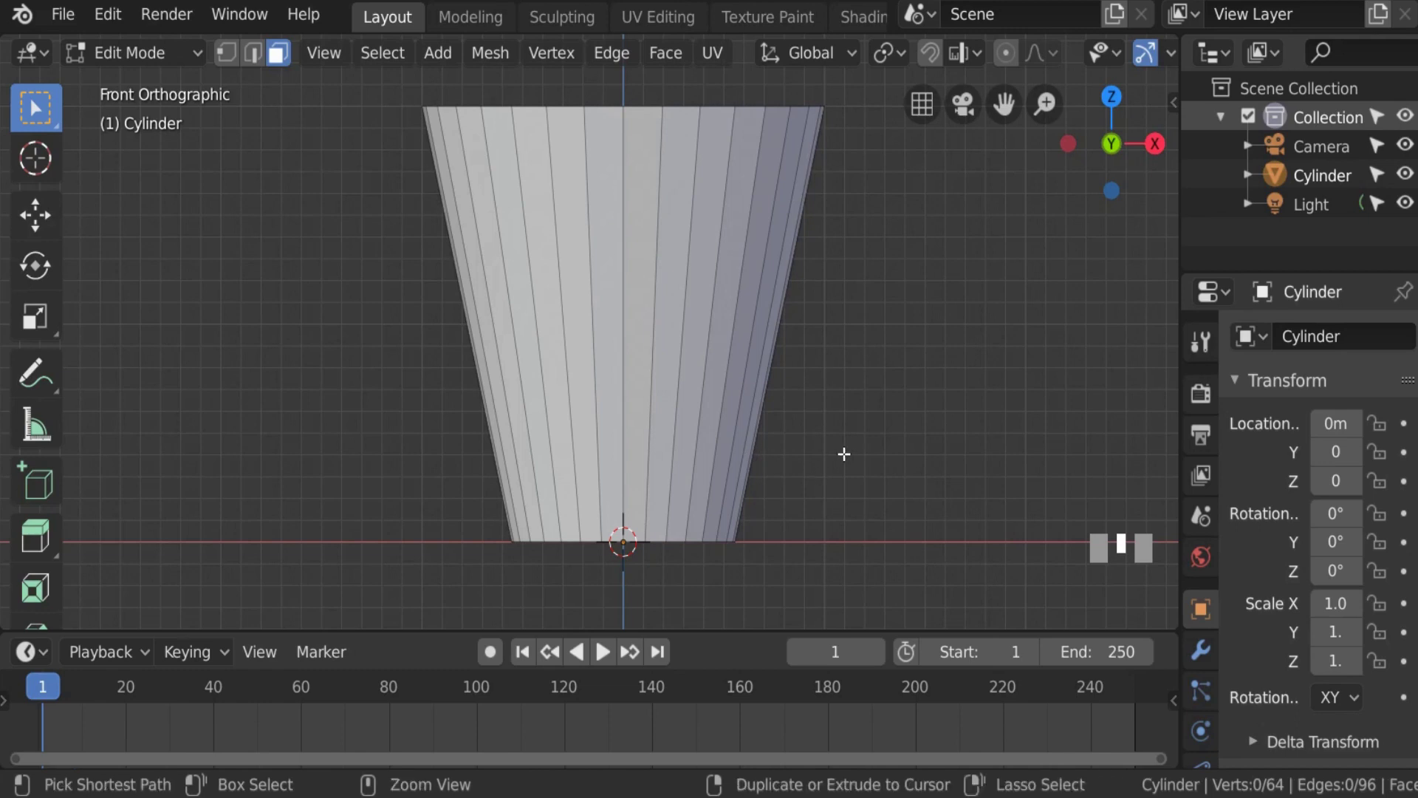
# Step: Add a single horizontal loop cut around the tapered cylinder, keeping it centred at mid-height
pyautogui.hotkey('ctrl', 'r')
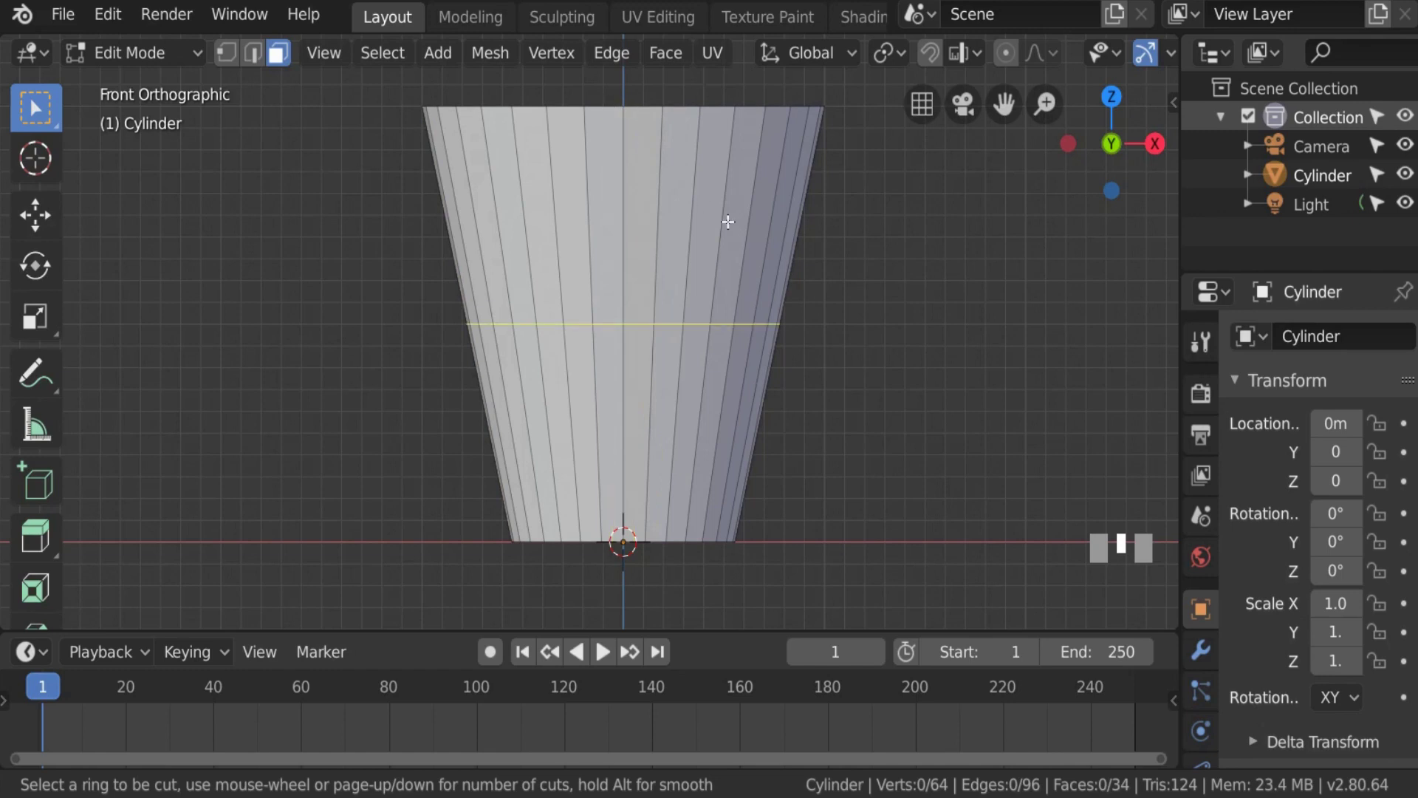
pyautogui.scroll(-1, 709, 259)
pyautogui.hotkey('ctrl', 'r')
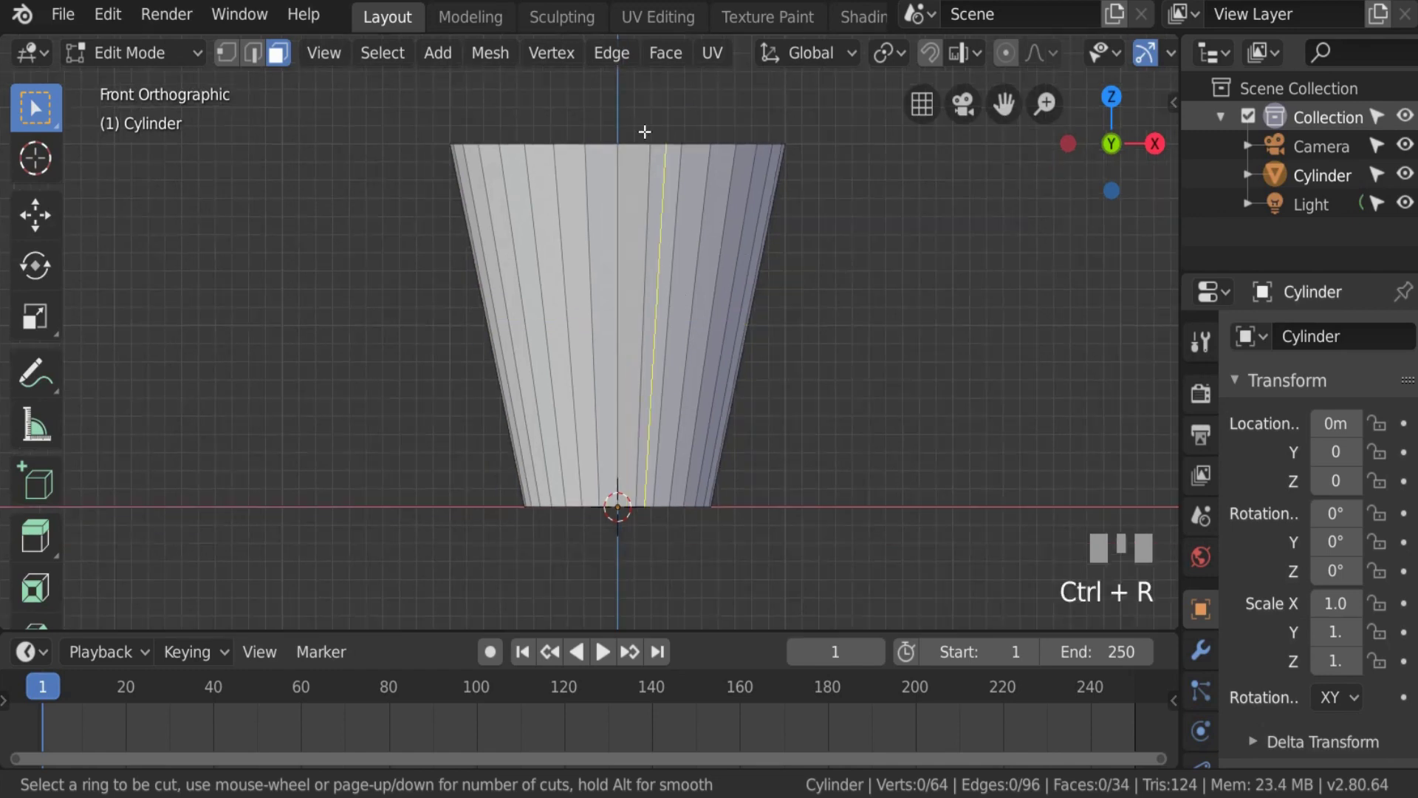
pyautogui.click(762, 304)
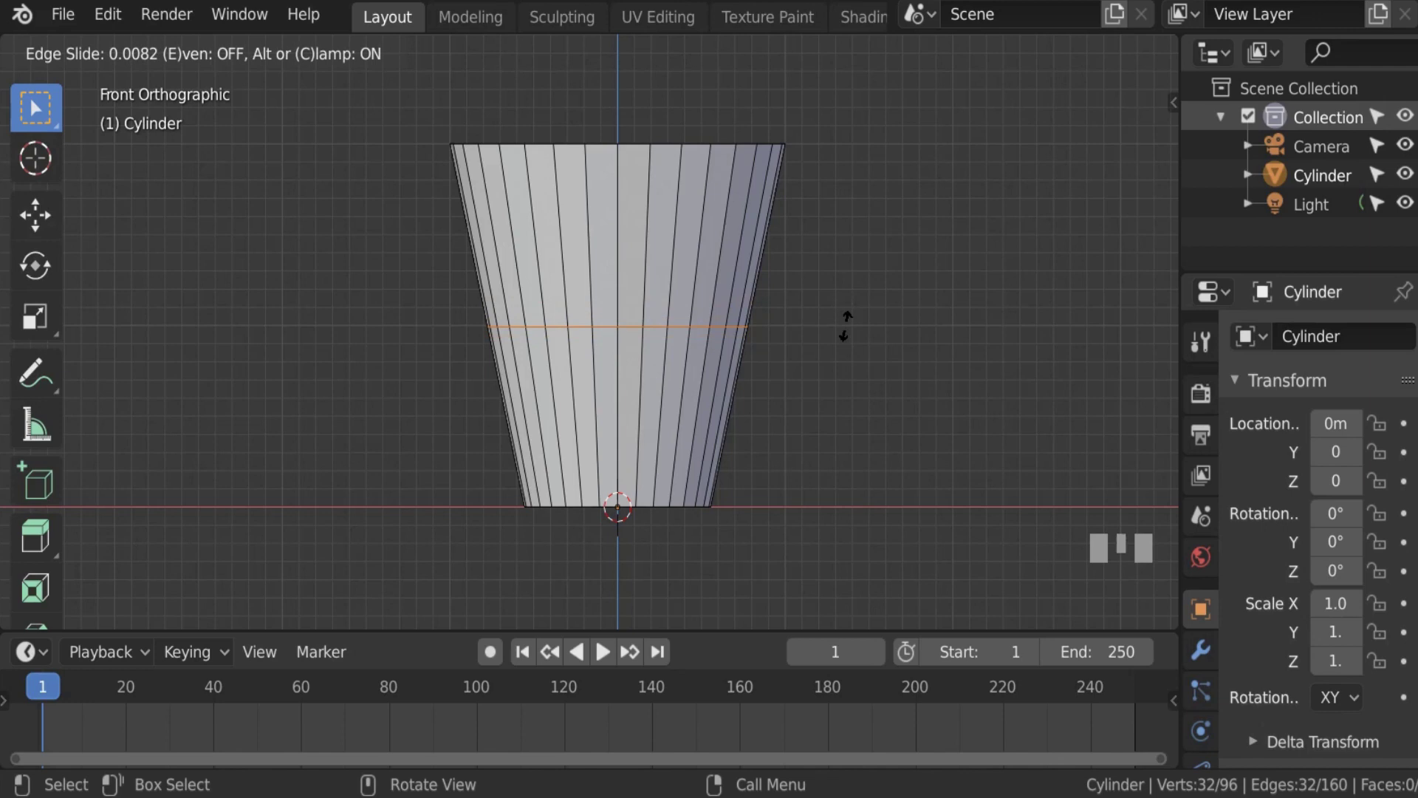
pyautogui.rightClick(885, 318)
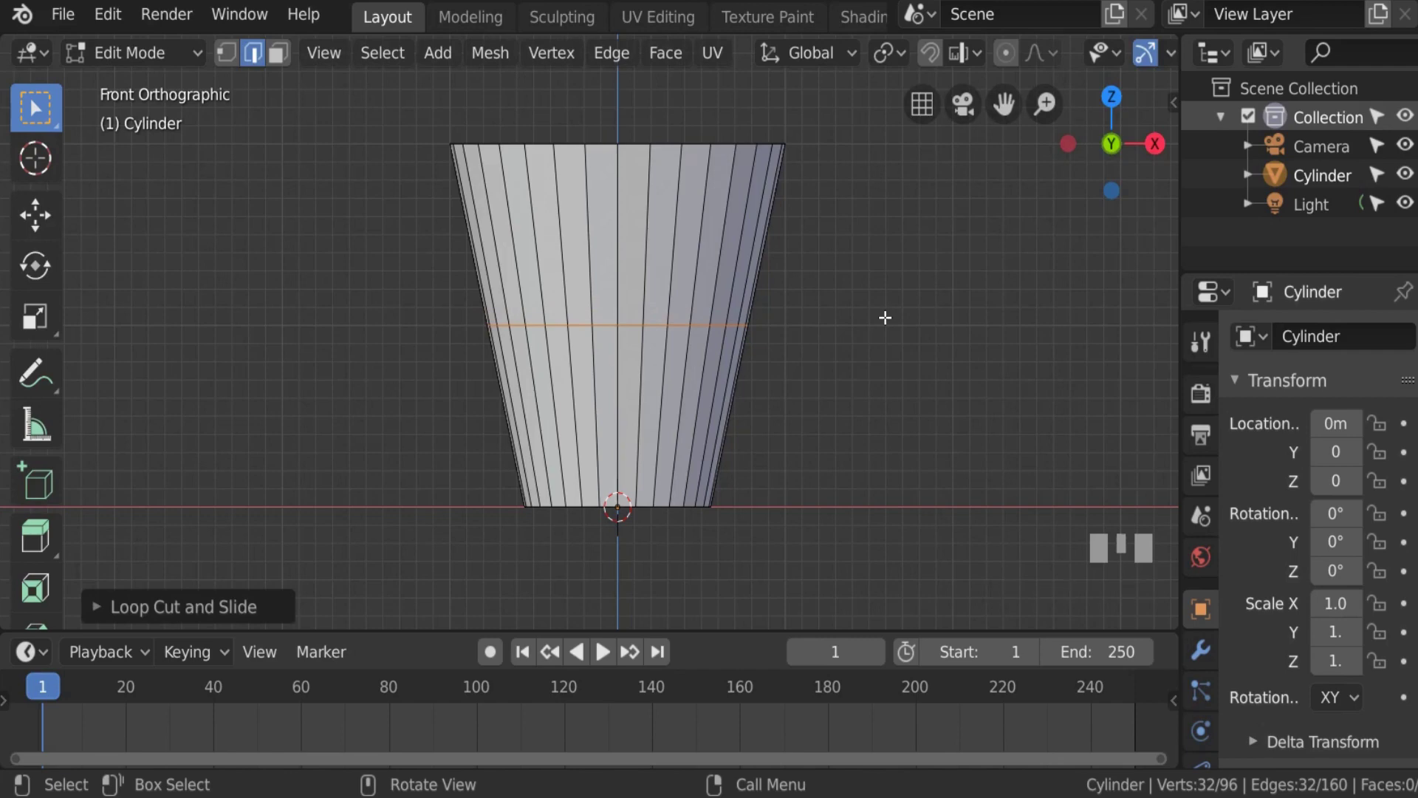
# Step: Deselect all, box-select the middle edge loop from the front with X-ray off, and inspect the selection around the back
pyautogui.press('a')
pyautogui.press('a')
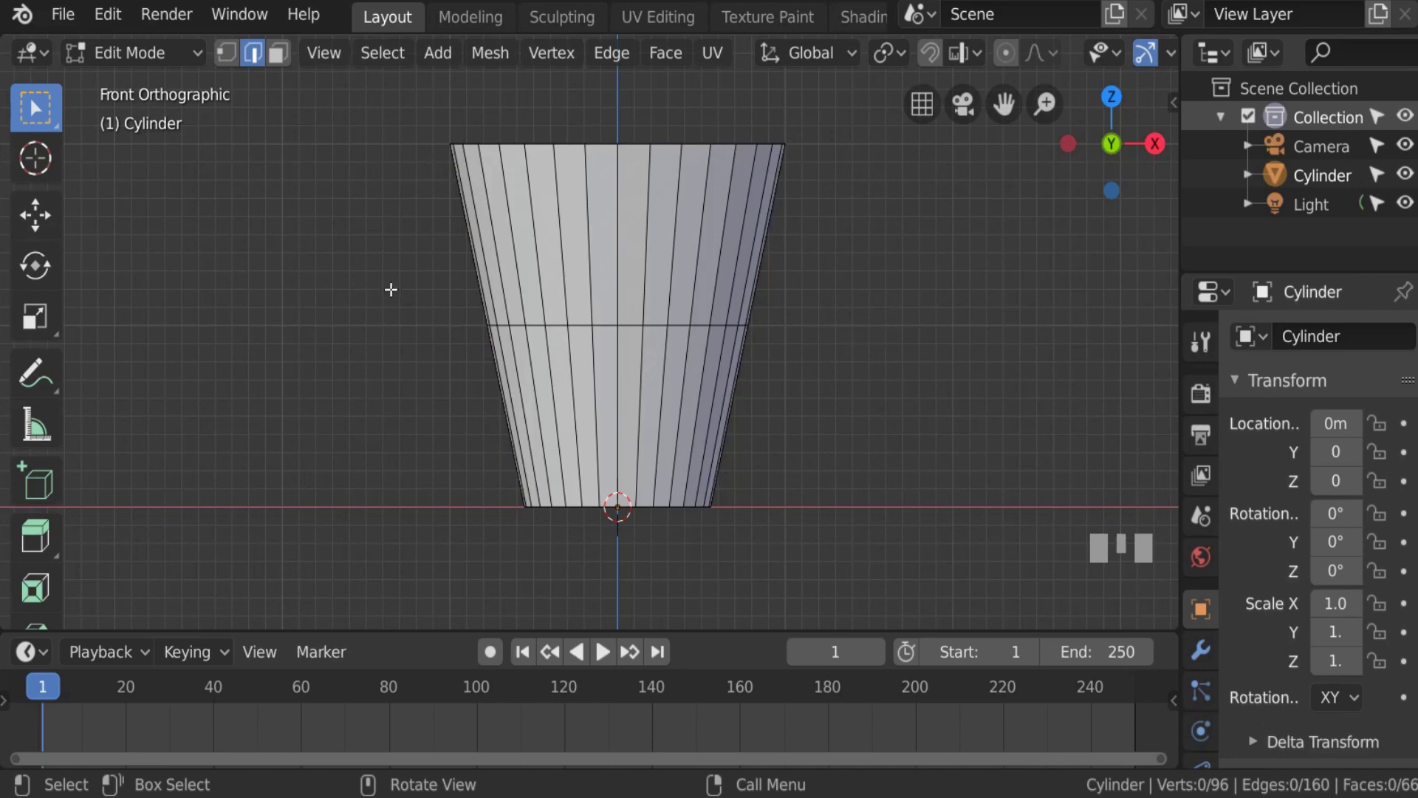
pyautogui.moveTo(445, 258); pyautogui.dragTo(866, 374)
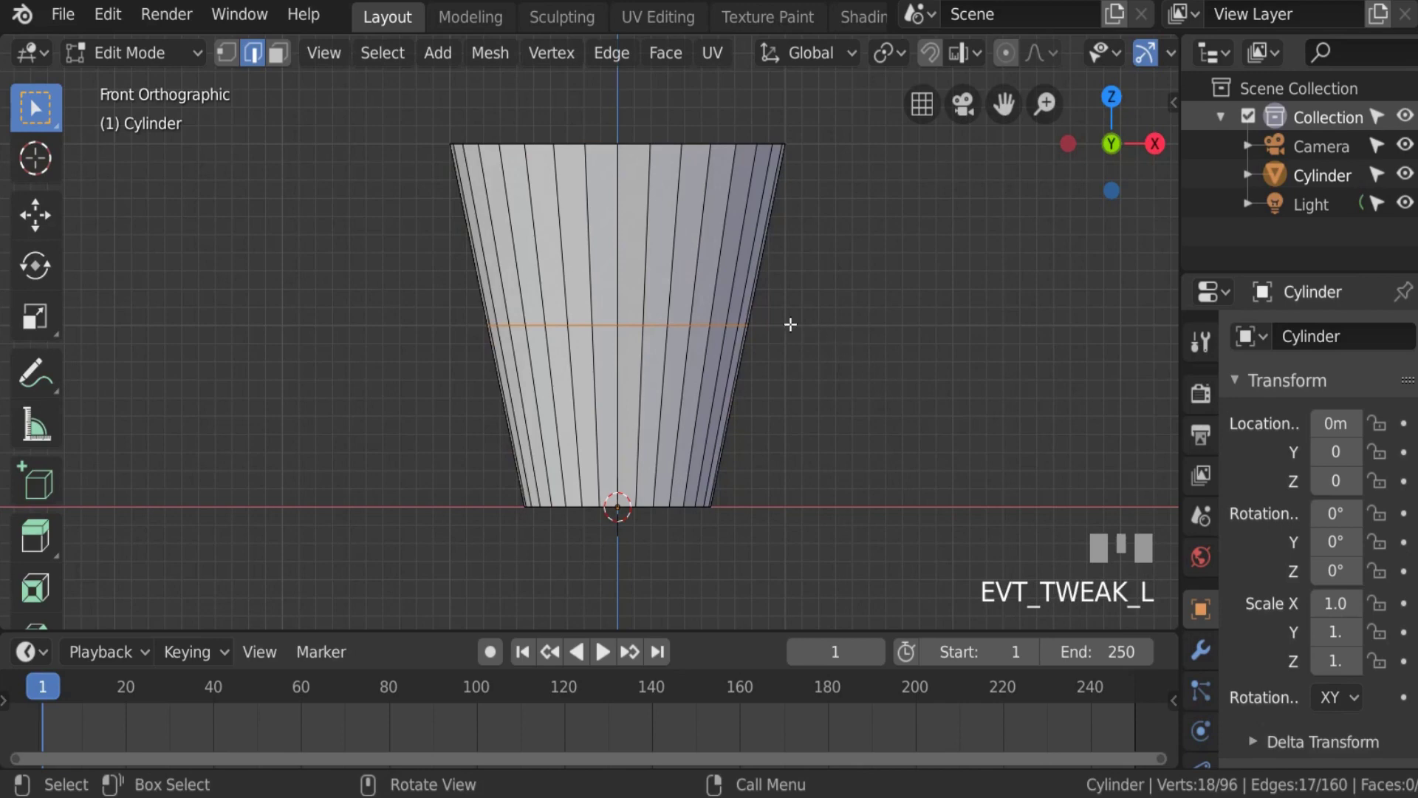
pyautogui.press('a')
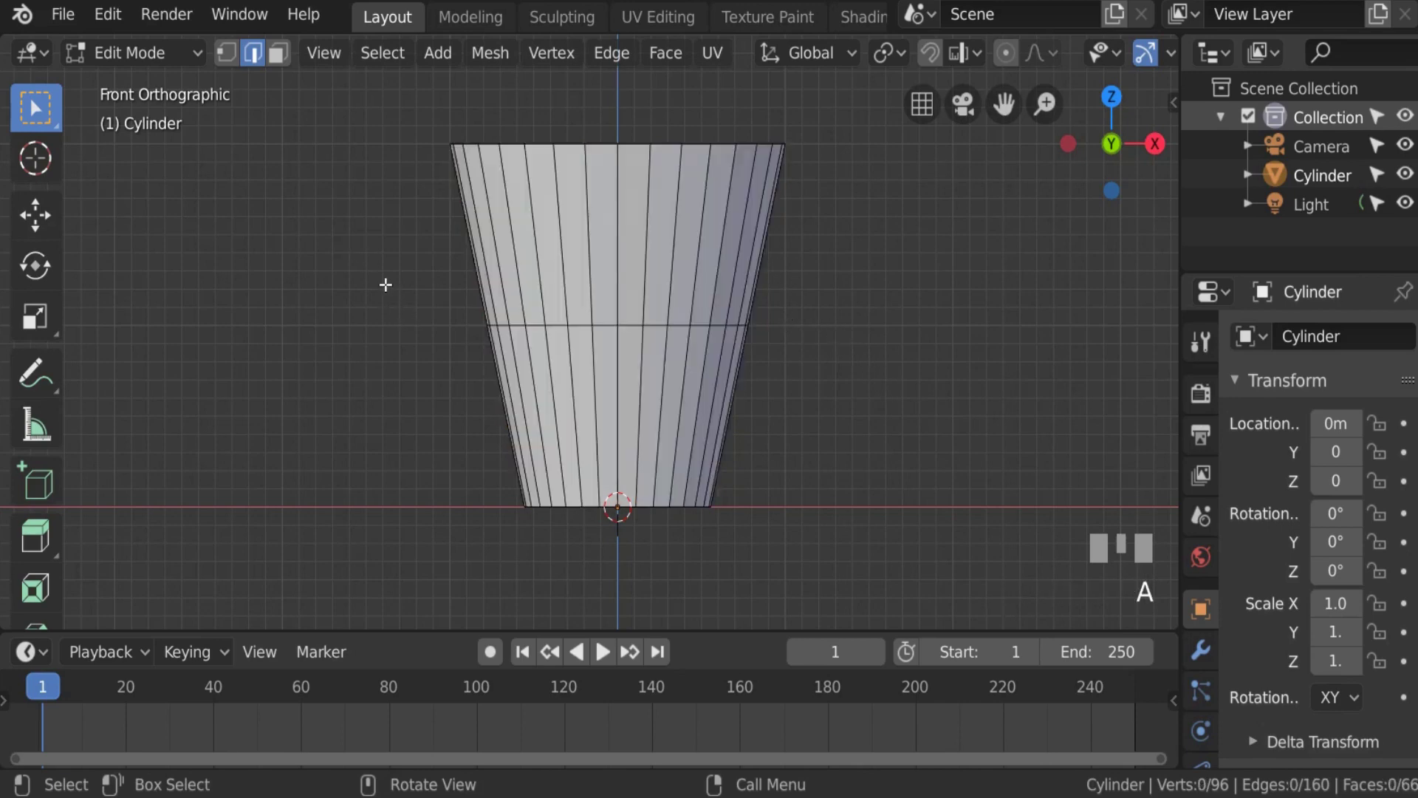
pyautogui.moveTo(384, 284); pyautogui.dragTo(899, 367)
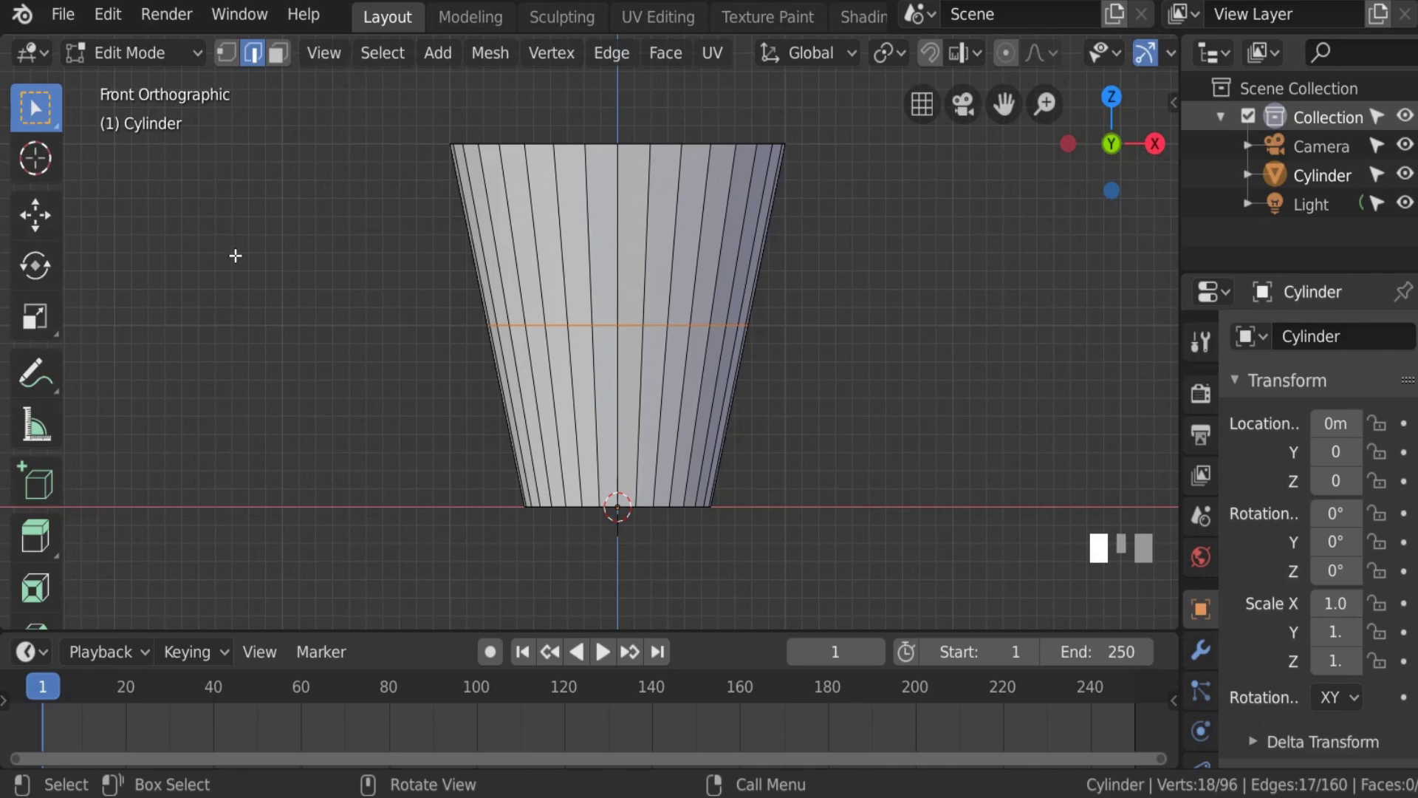
pyautogui.moveTo(356, 279); pyautogui.dragTo(893, 407)
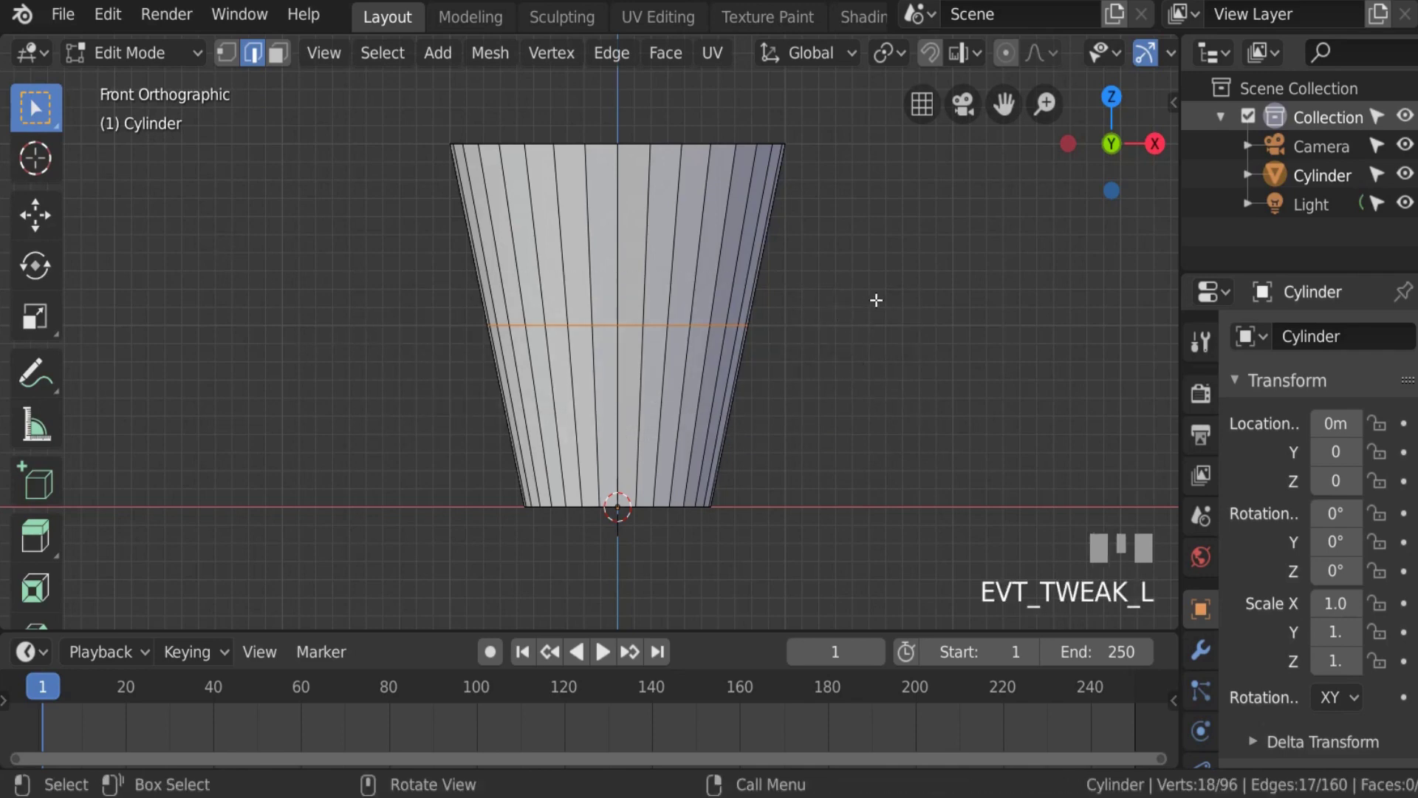
pyautogui.moveTo(913, 281); pyautogui.dragTo(642, 307, button='middle')
pyautogui.scroll(-4, 642, 307)
pyautogui.keyDown('shift'); pyautogui.moveTo(872, 362); pyautogui.dragTo(754, 385, button='middle'); pyautogui.keyUp('shift')
pyautogui.press('KP_1')
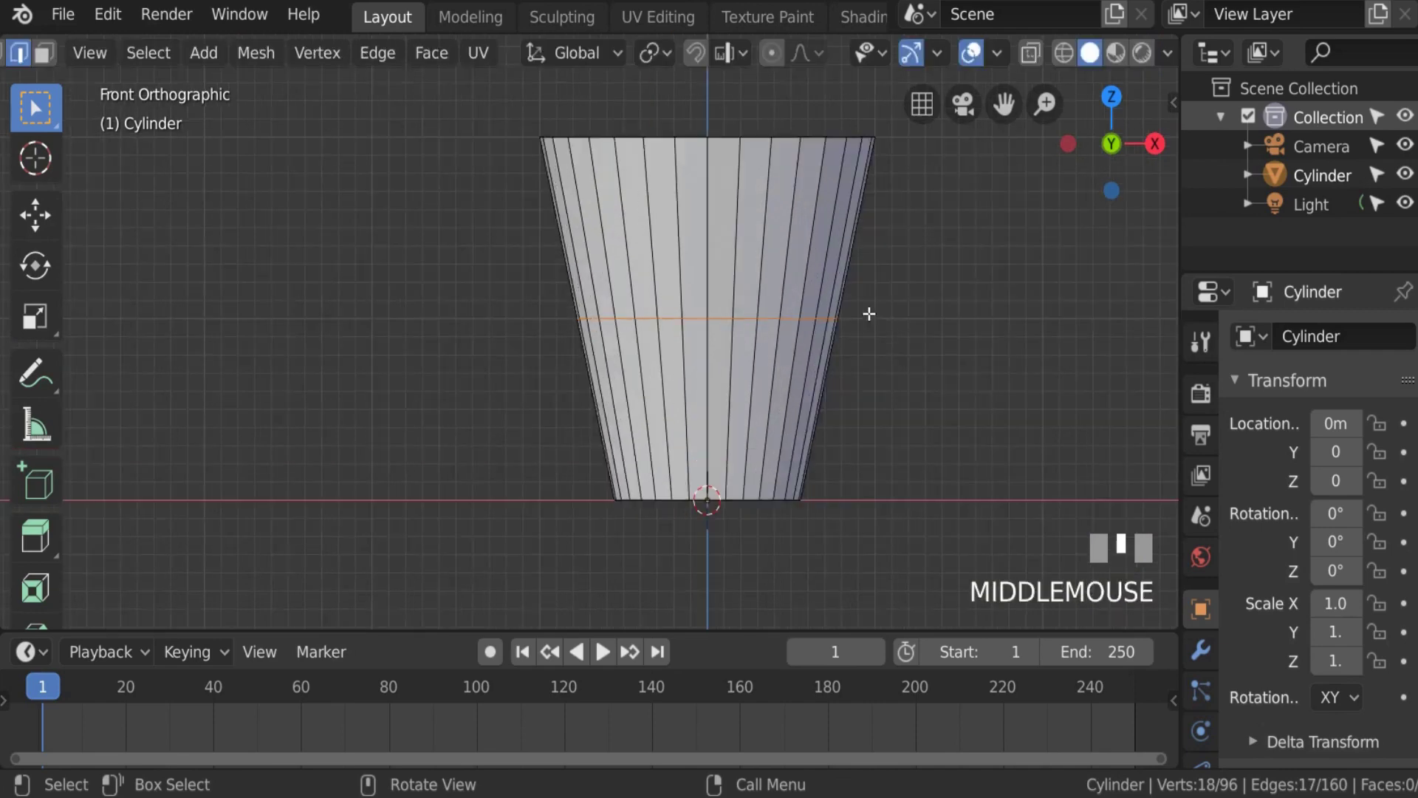
# Step: Deselect all geometry and turn on X-ray display to see through the mesh, finishing in the front orthographic view
pyautogui.press('a')
pyautogui.press('a')
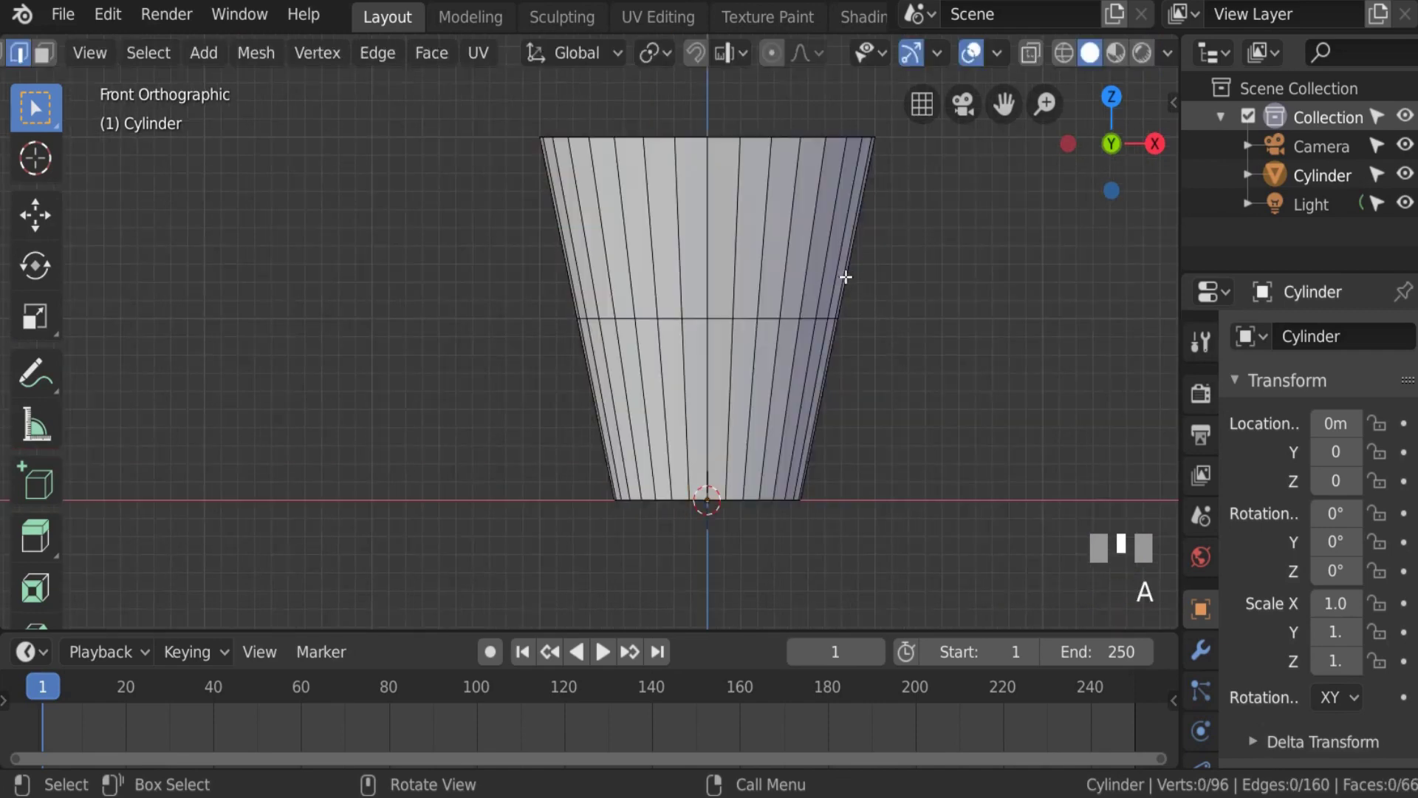
pyautogui.click(1030, 56)
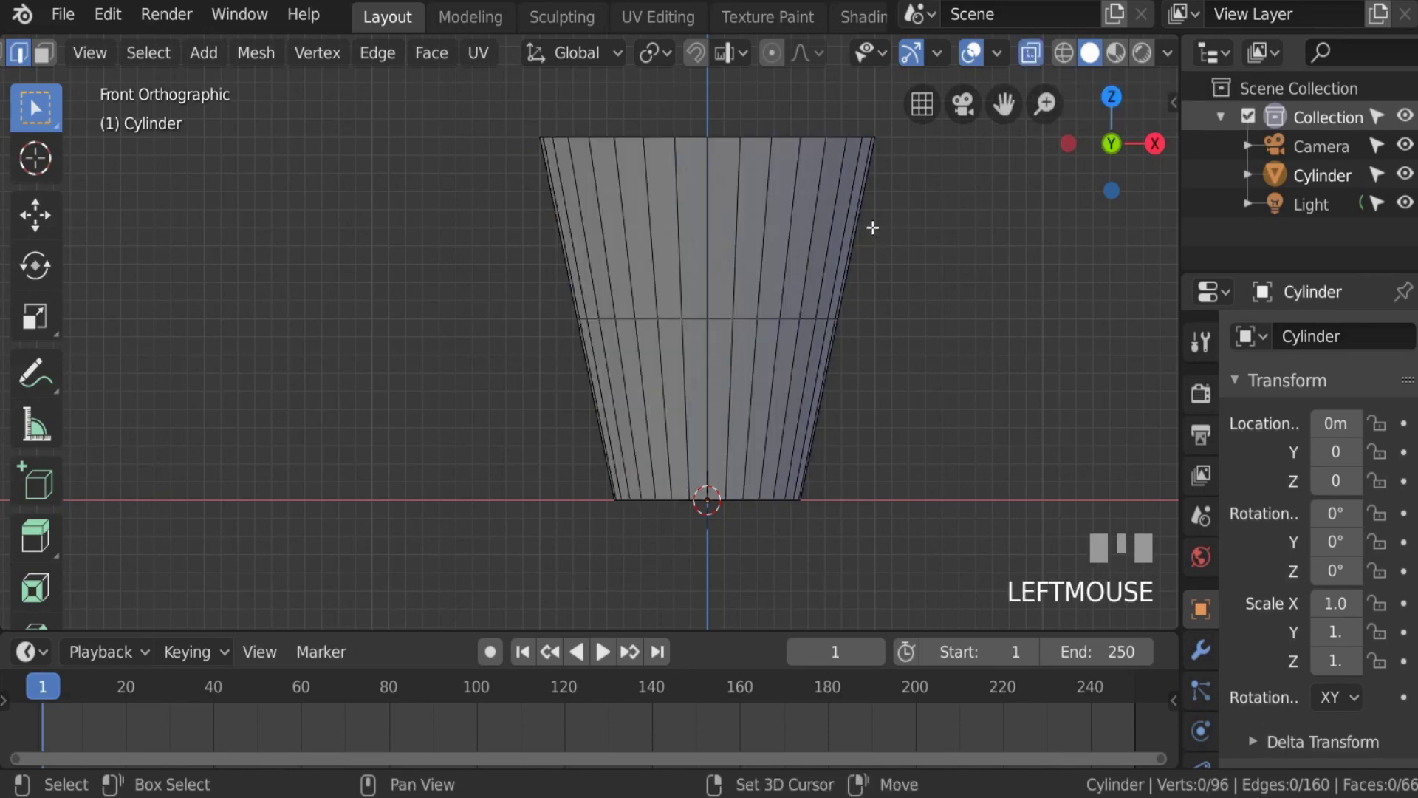
pyautogui.keyDown('shift'); pyautogui.moveTo(871, 228); pyautogui.dragTo(877, 308, button='middle'); pyautogui.keyUp('shift')
pyautogui.scroll(3, 773, 188)
pyautogui.scroll(-2, 773, 188)
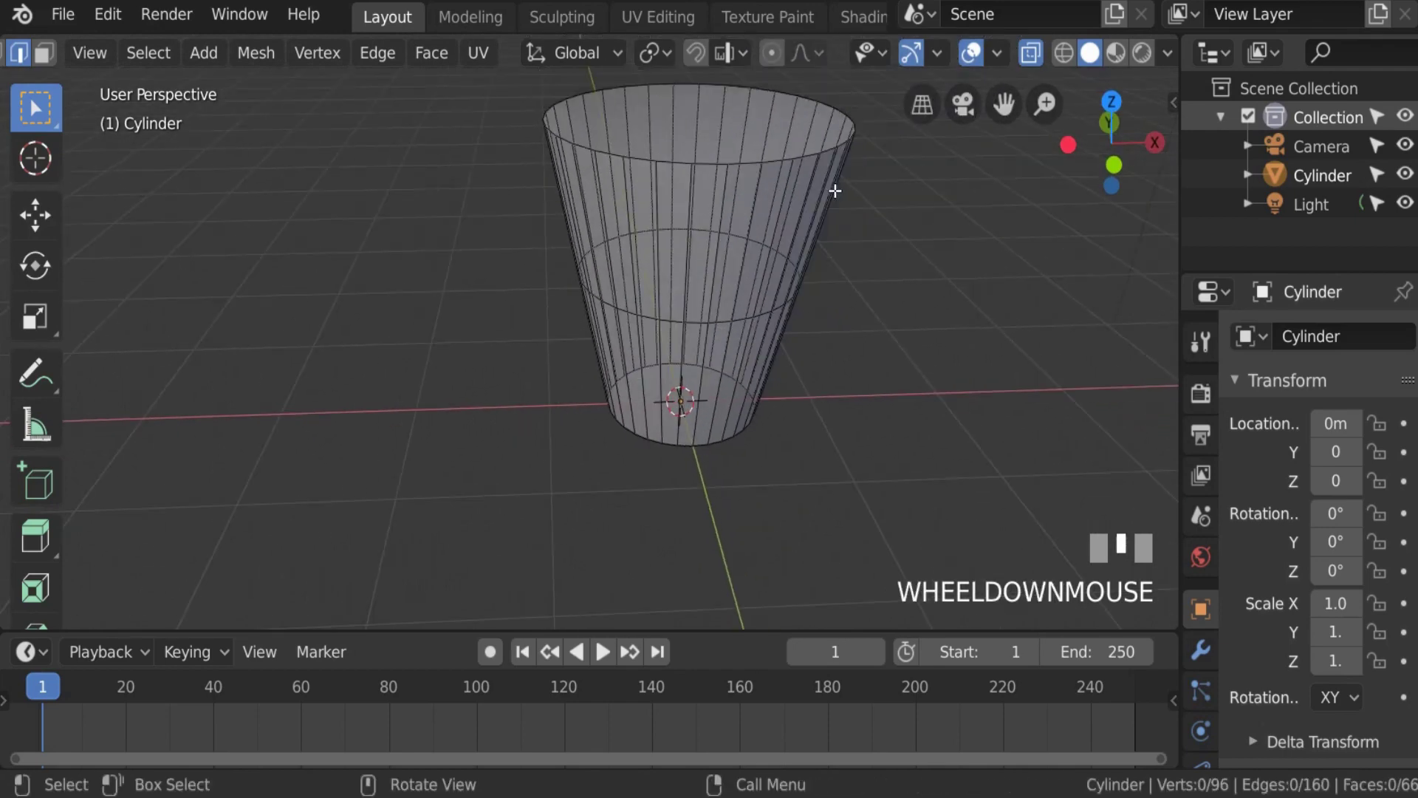
pyautogui.press('KP_1')
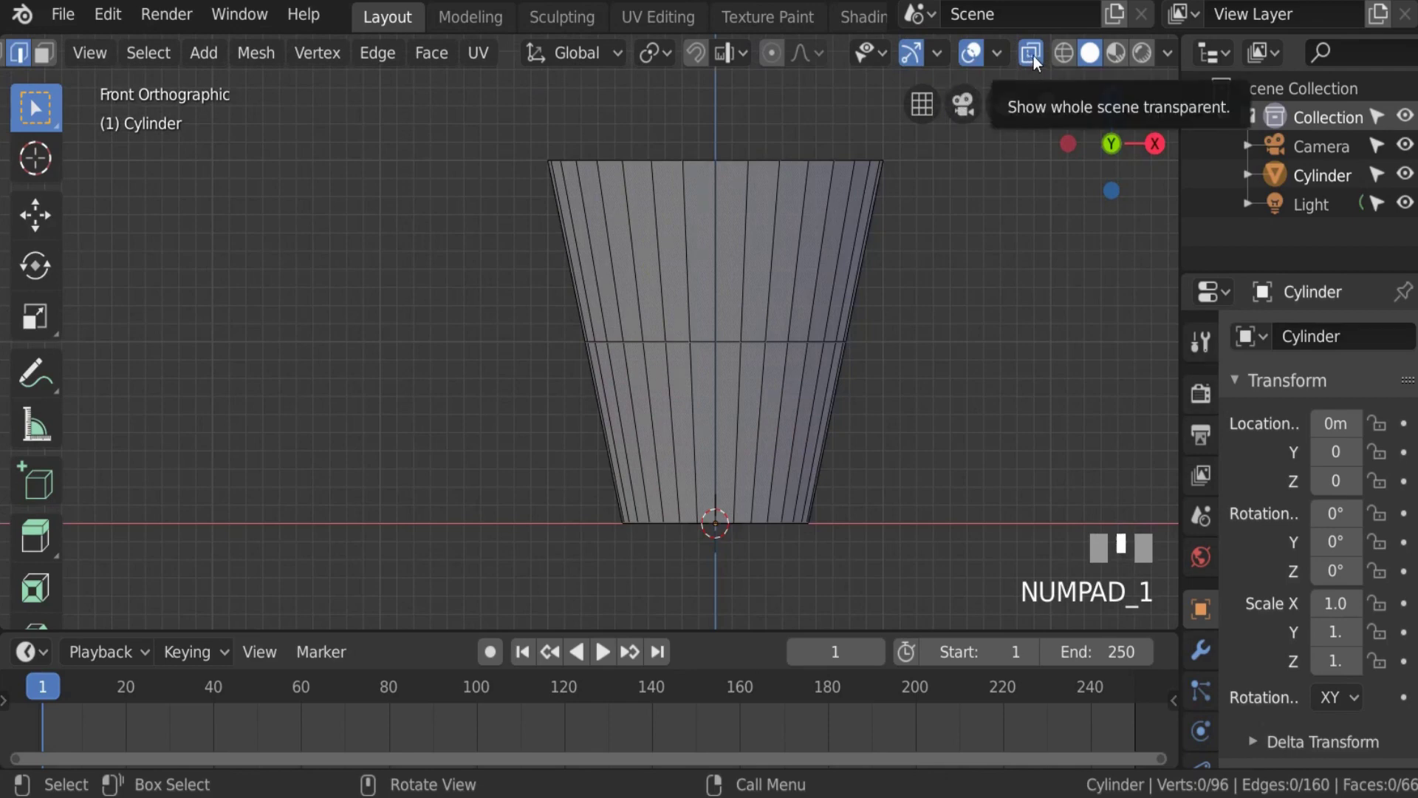
# Step: With X-ray display on, box-select the full middle edge loop, including its rear edges, from the front view
pyautogui.moveTo(1034, 55); pyautogui.dragTo(1117, 52, button='middle')
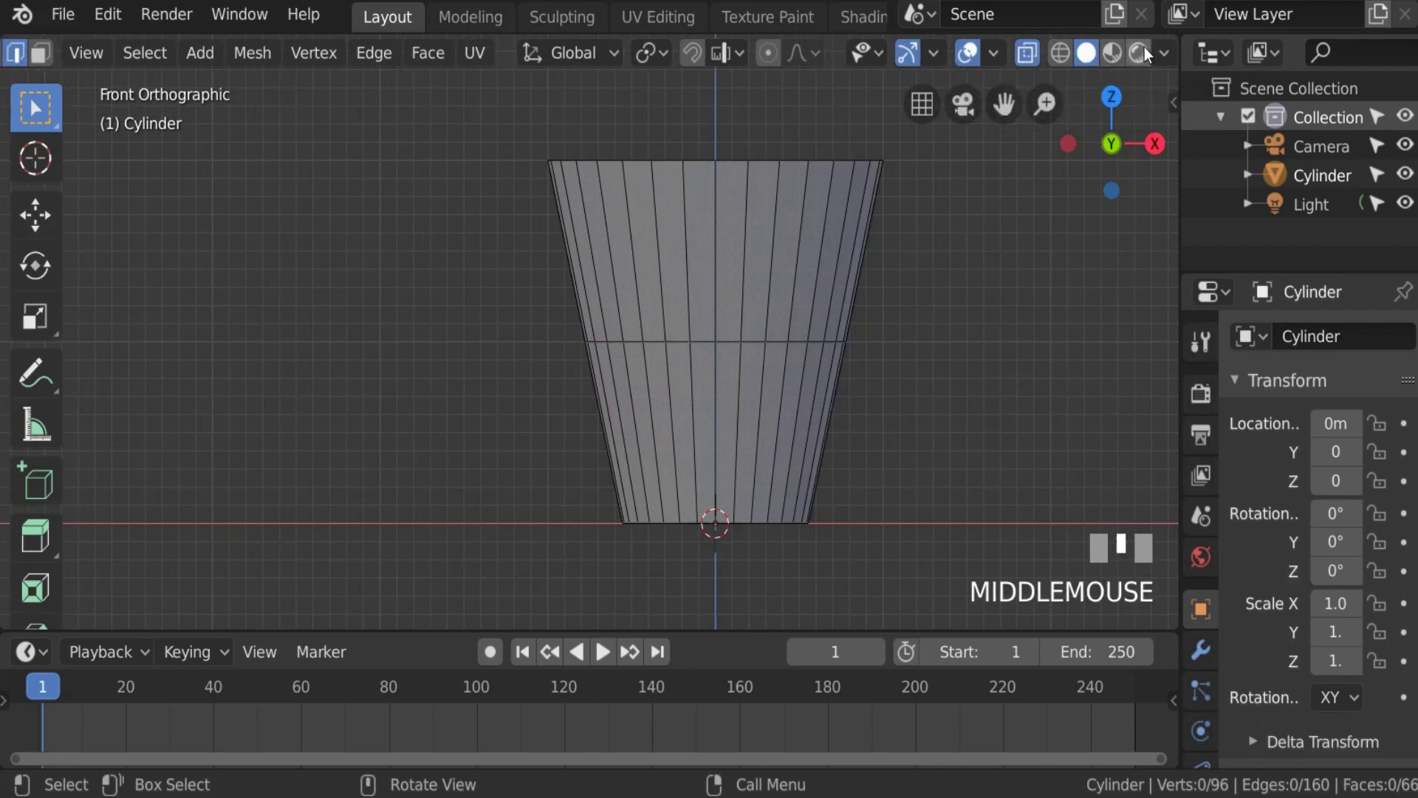
pyautogui.click(1024, 54)
pyautogui.click(1024, 53)
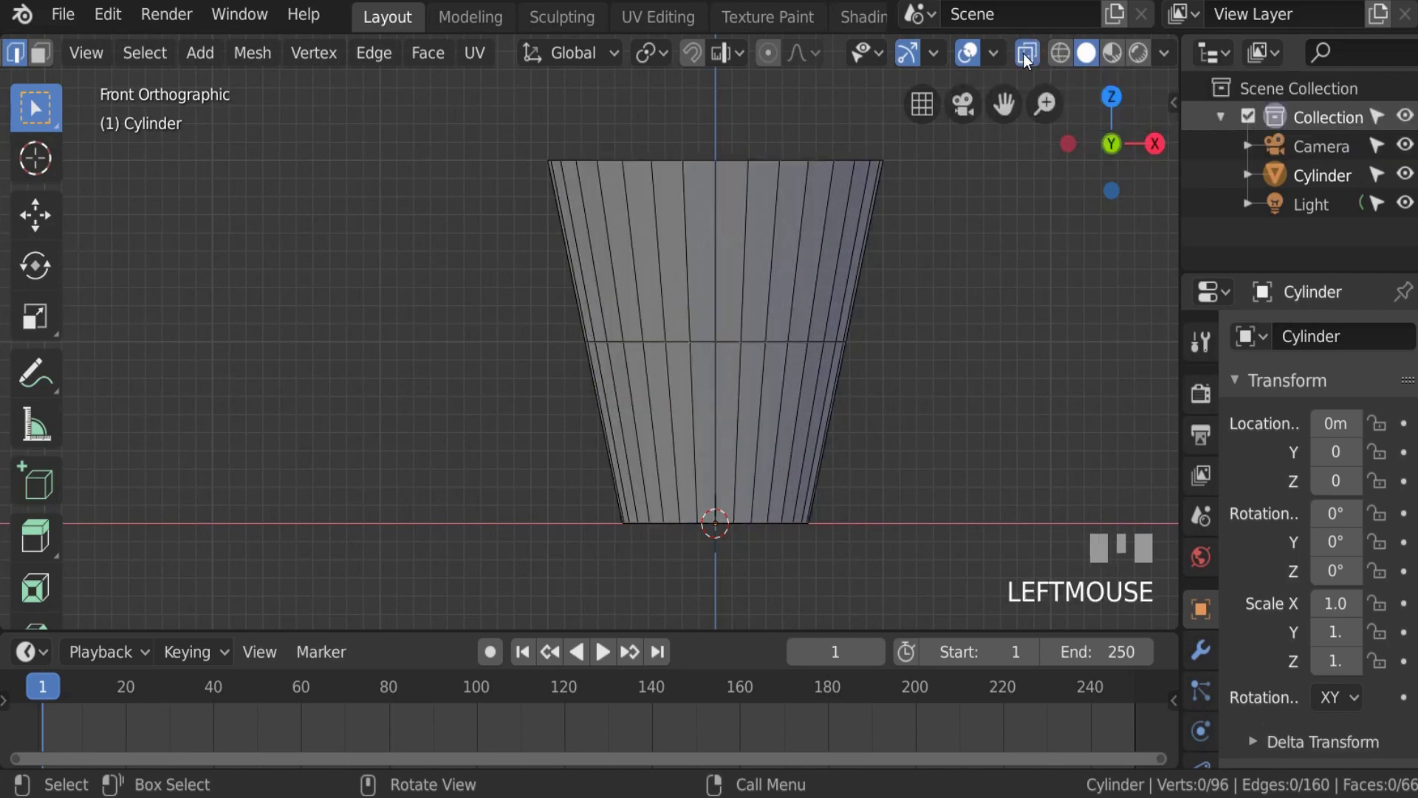
pyautogui.click(1024, 54)
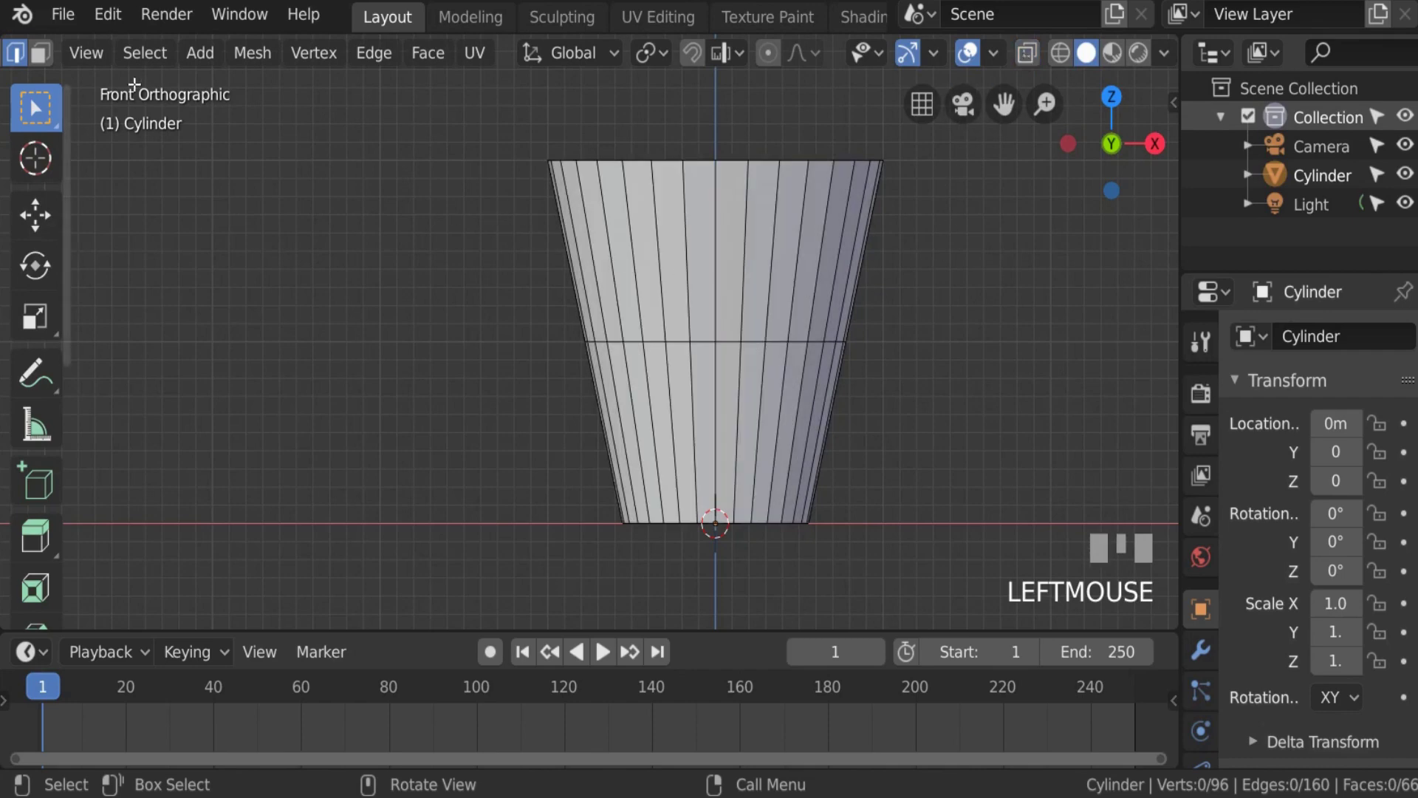
pyautogui.moveTo(526, 299); pyautogui.dragTo(928, 373)
pyautogui.click(1026, 53)
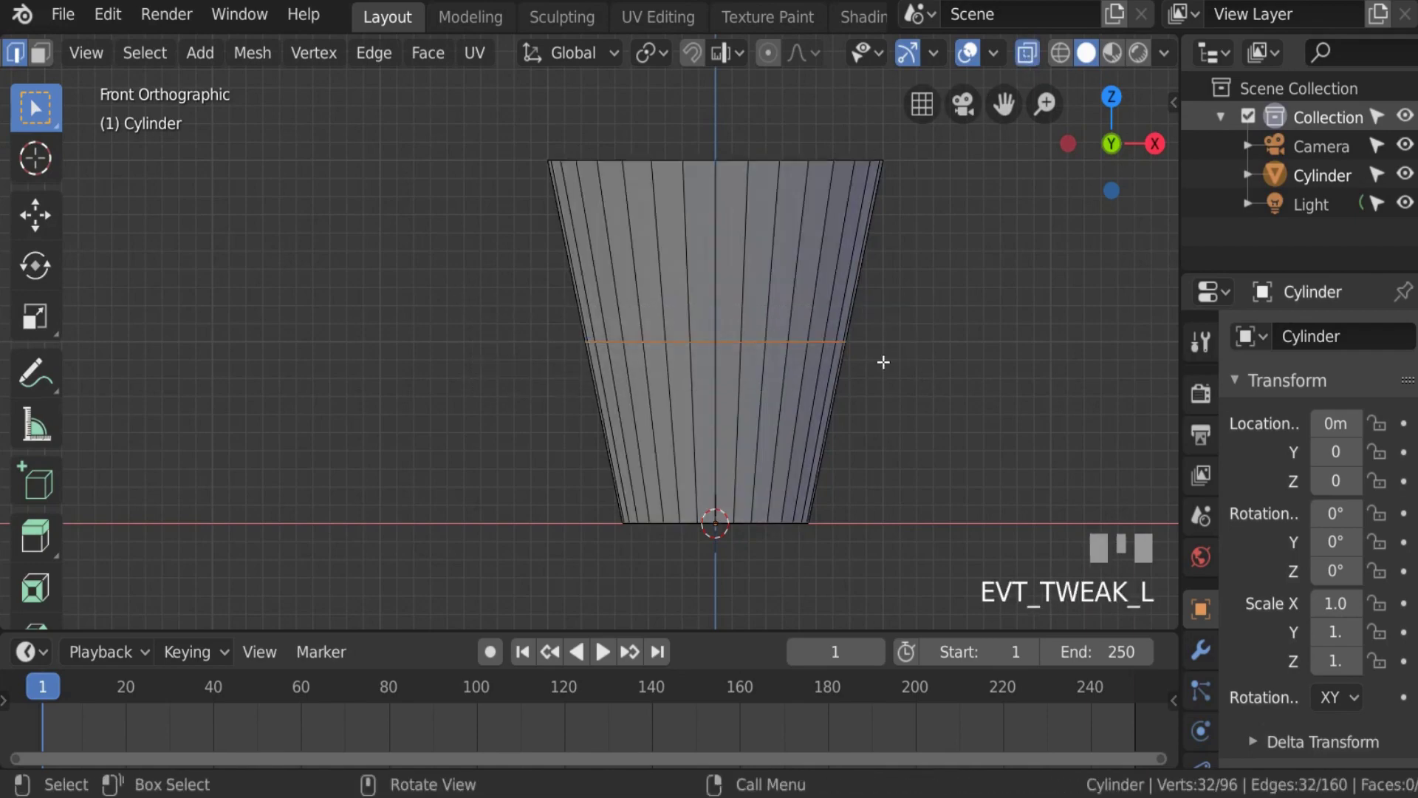
pyautogui.keyDown('shift'); pyautogui.moveTo(889, 310); pyautogui.dragTo(832, 388, button='middle'); pyautogui.keyUp('shift')
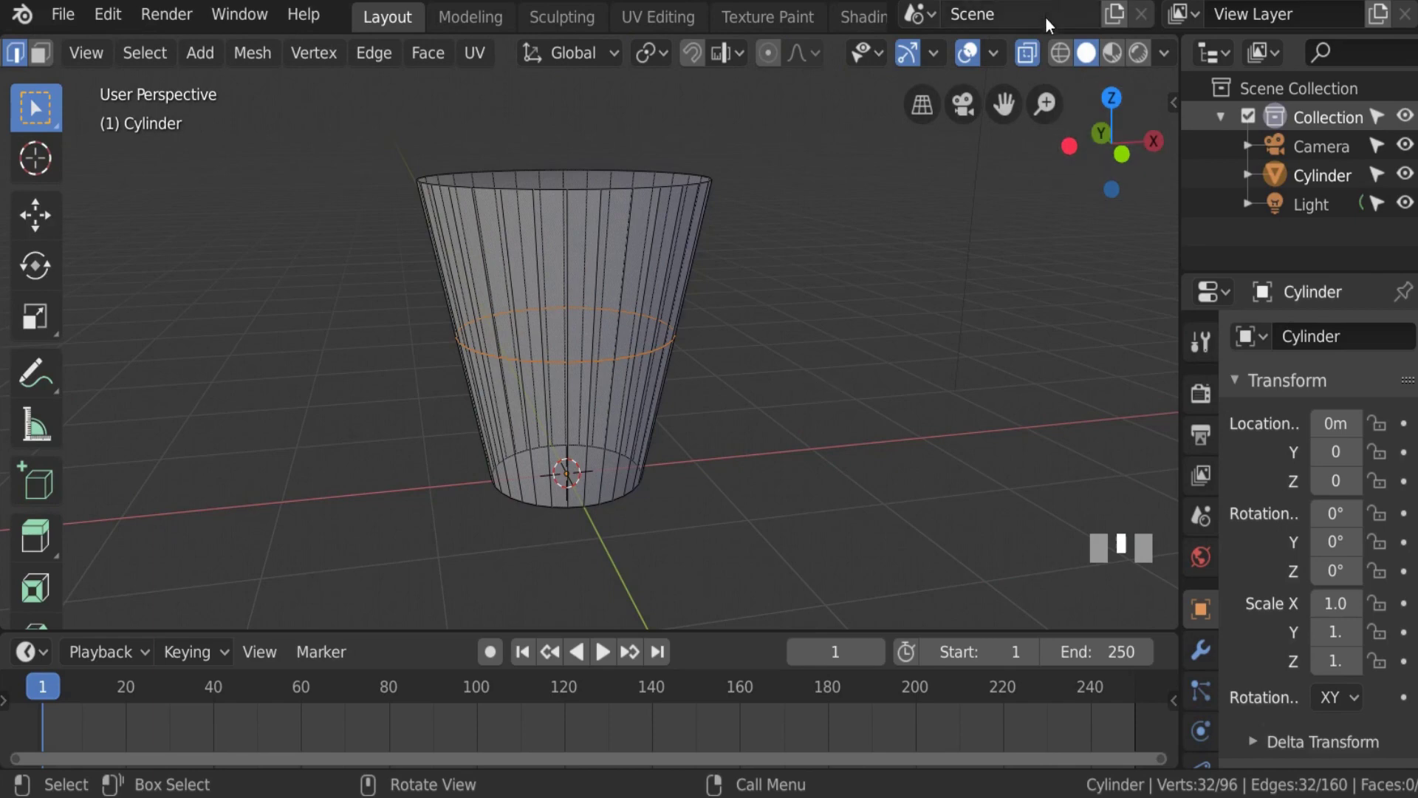
# Step: Toggle X-ray display repeatedly to compare the see-through and solid views of the selected loop, leaving it off
pyautogui.click(1034, 51)
pyautogui.click(1033, 52)
pyautogui.click(1032, 52)
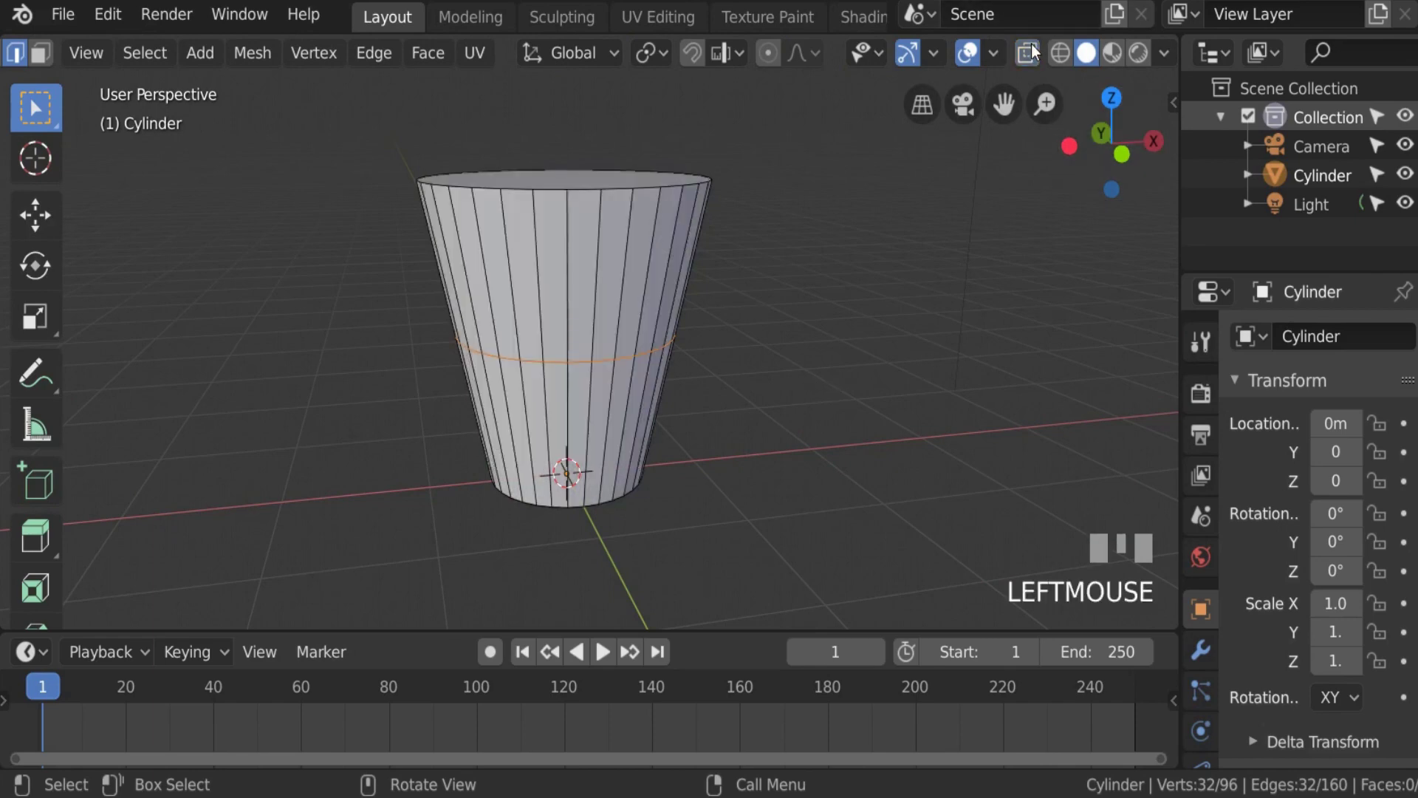
pyautogui.click(1033, 52)
pyautogui.click(1033, 52)
# Step: View the cylinder from the front and switch the viewport between wireframe and solid shading, ending in wireframe
pyautogui.press('KP_1')
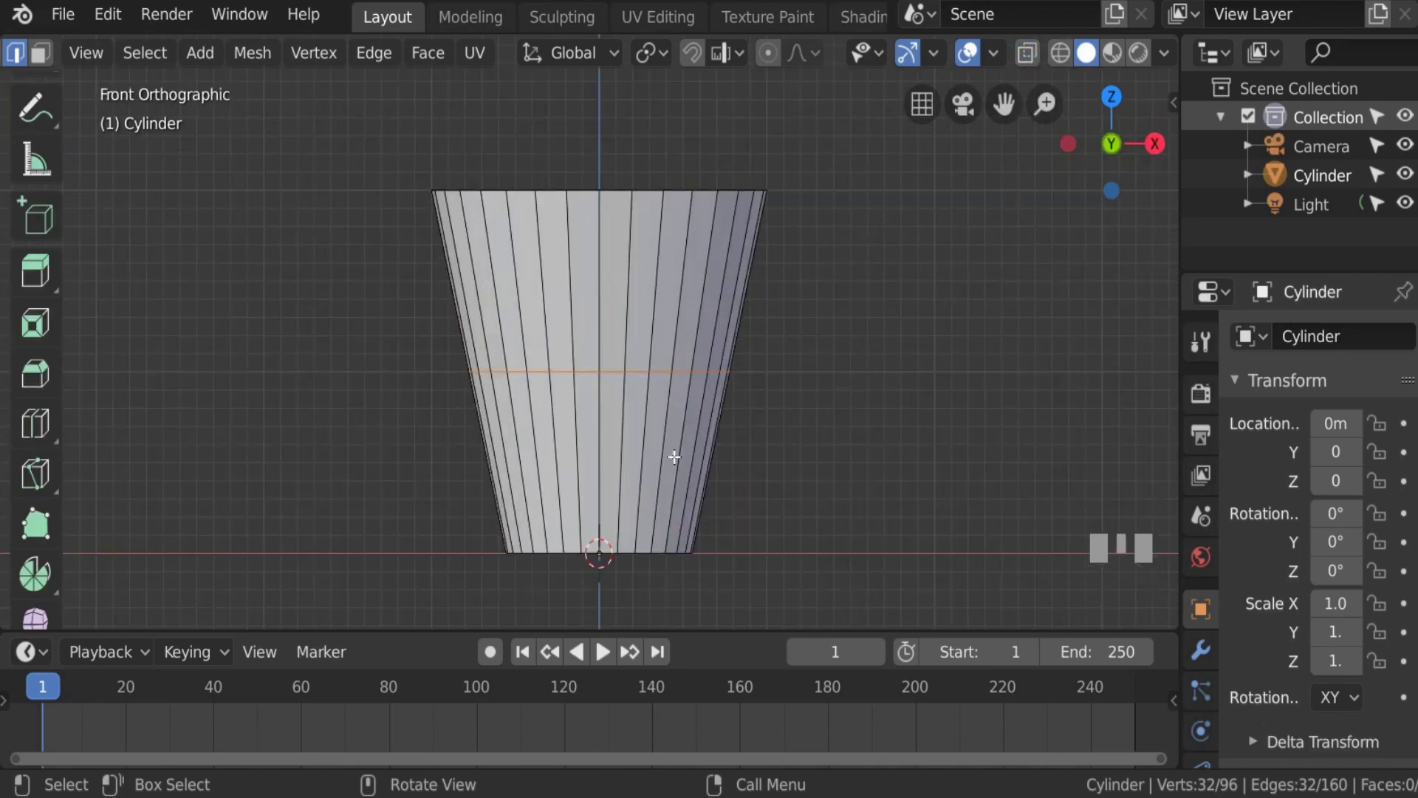
pyautogui.press('z')
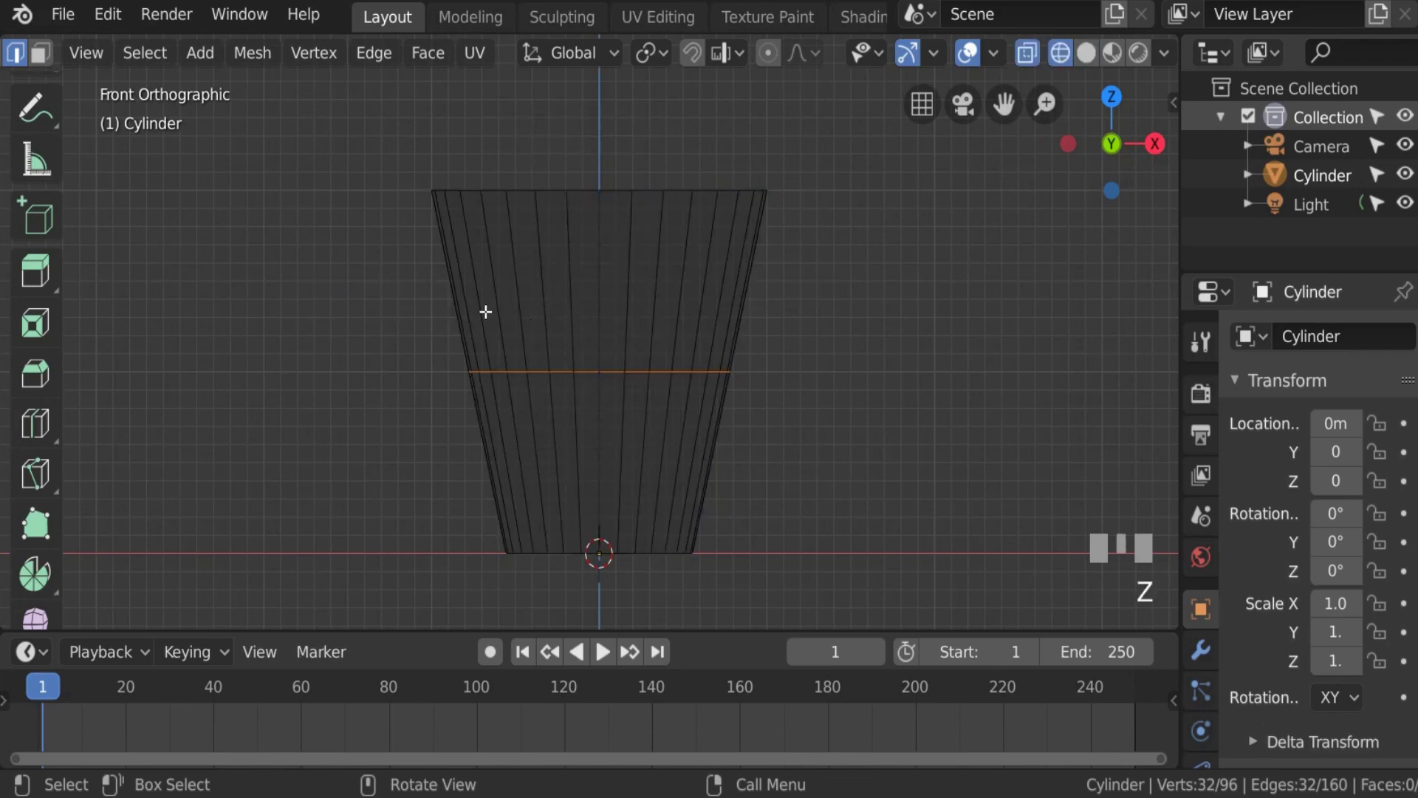
pyautogui.press('z')
pyautogui.press('z')
pyautogui.press('z')
pyautogui.press('z')
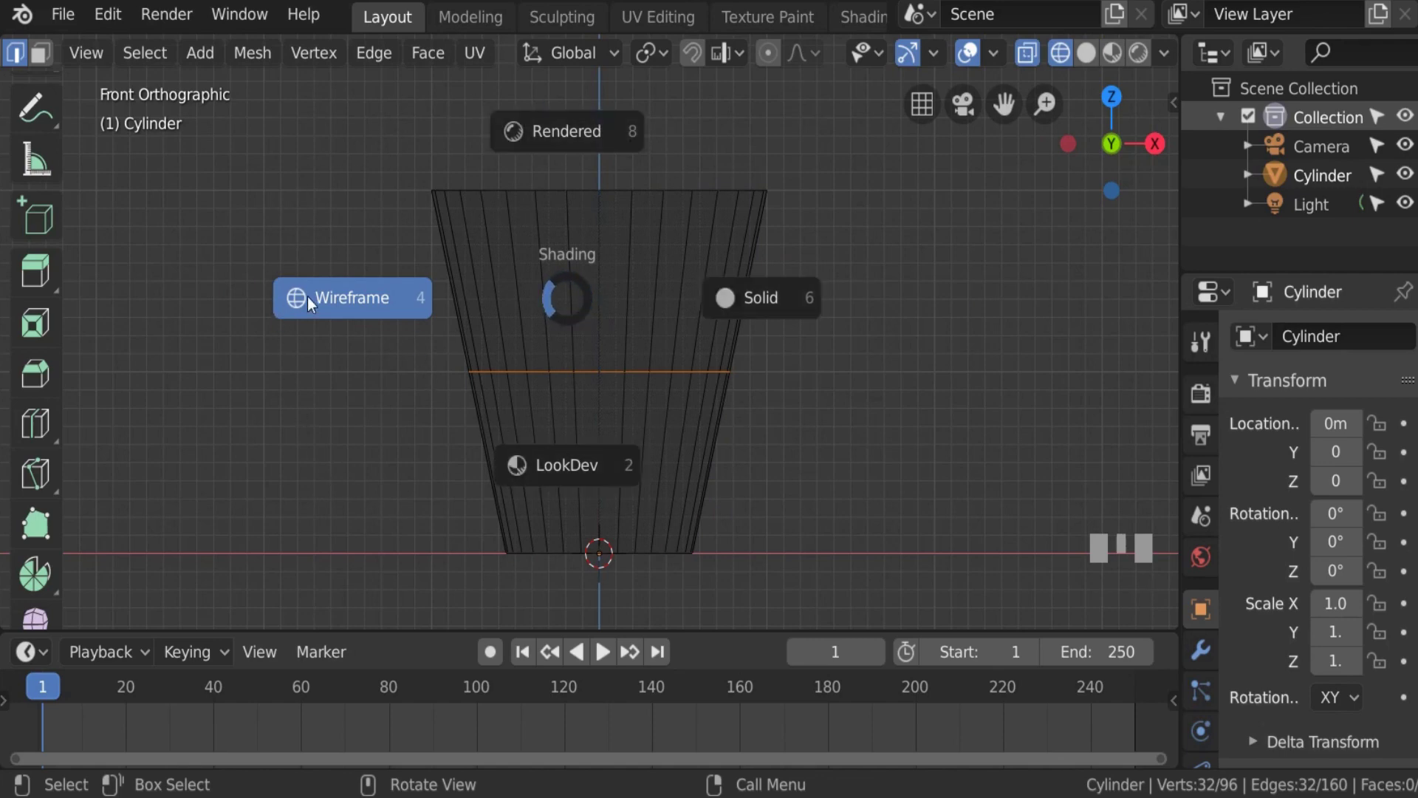
pyautogui.click(729, 310)
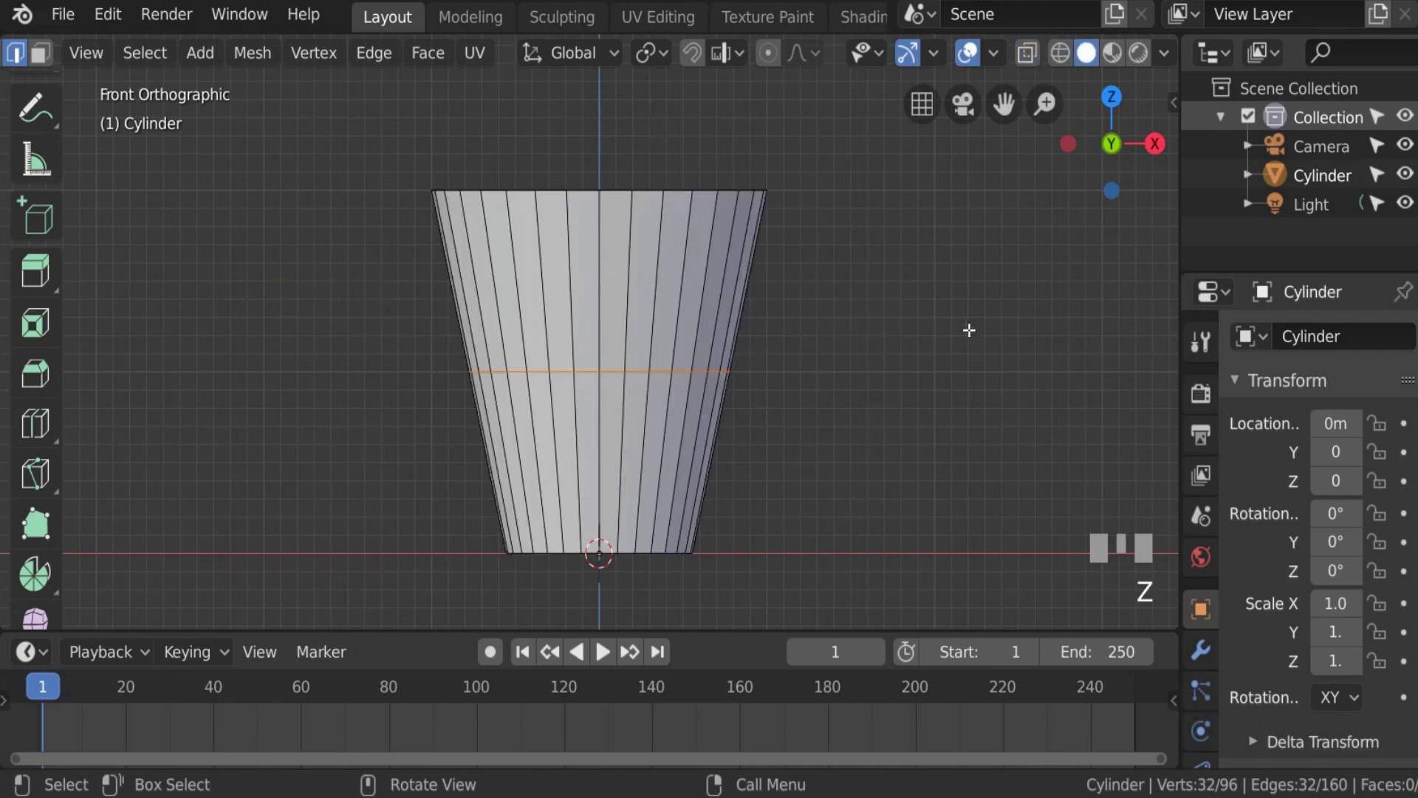
pyautogui.press('z')
pyautogui.click(317, 324)
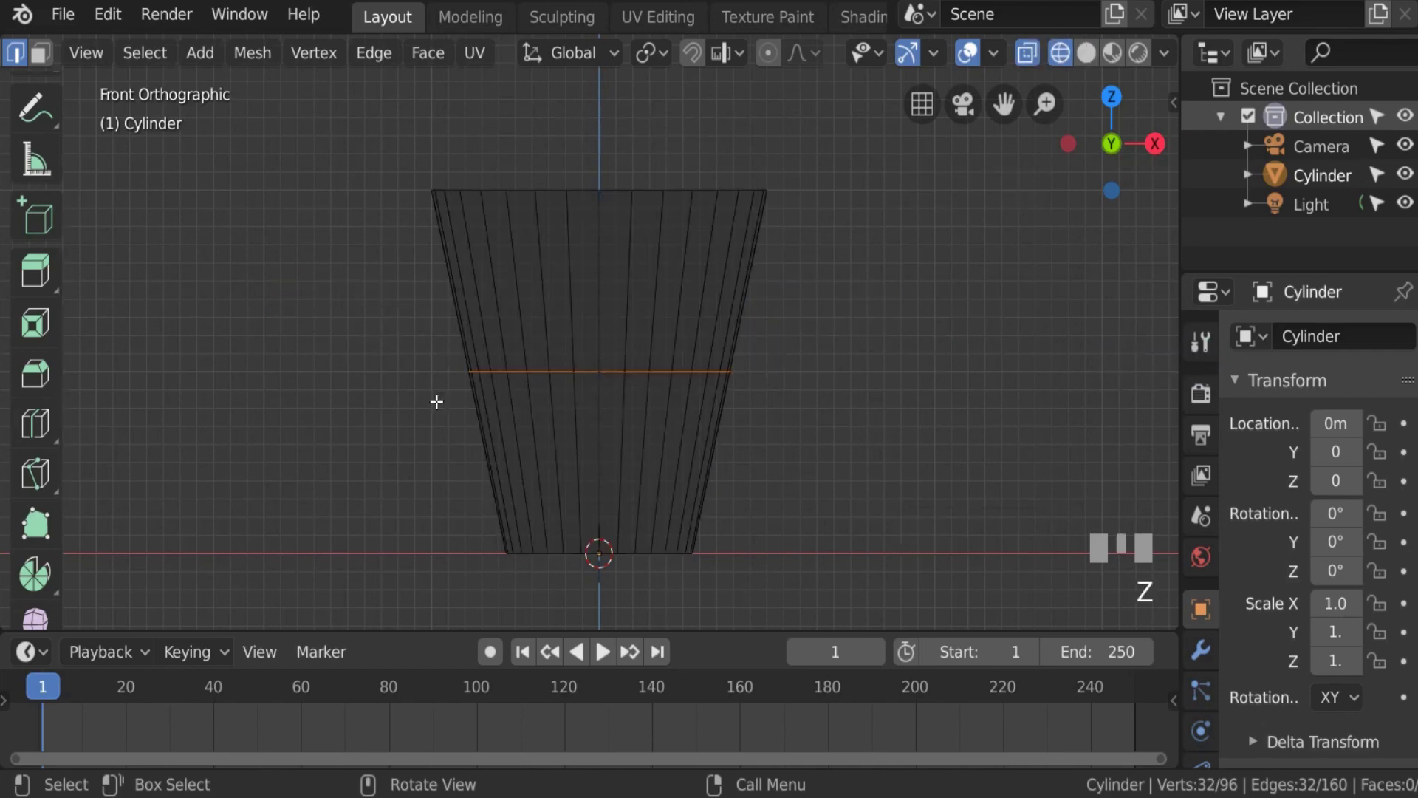
# Step: Compare the LookDev, Rendered and Solid shading modes on the cylinder, and return to wireframe shading
pyautogui.press('z')
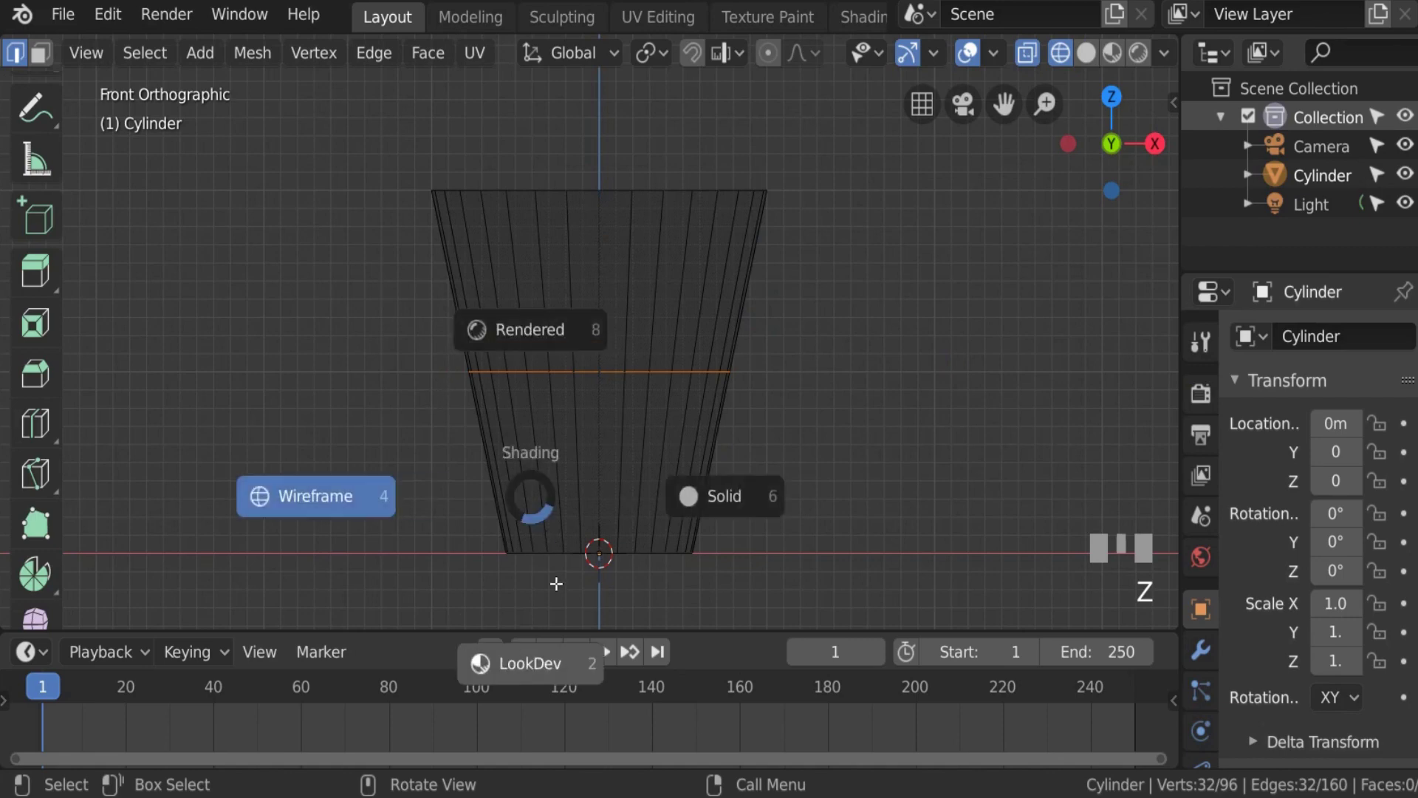
pyautogui.click(542, 672)
pyautogui.press('z')
pyautogui.click(569, 259)
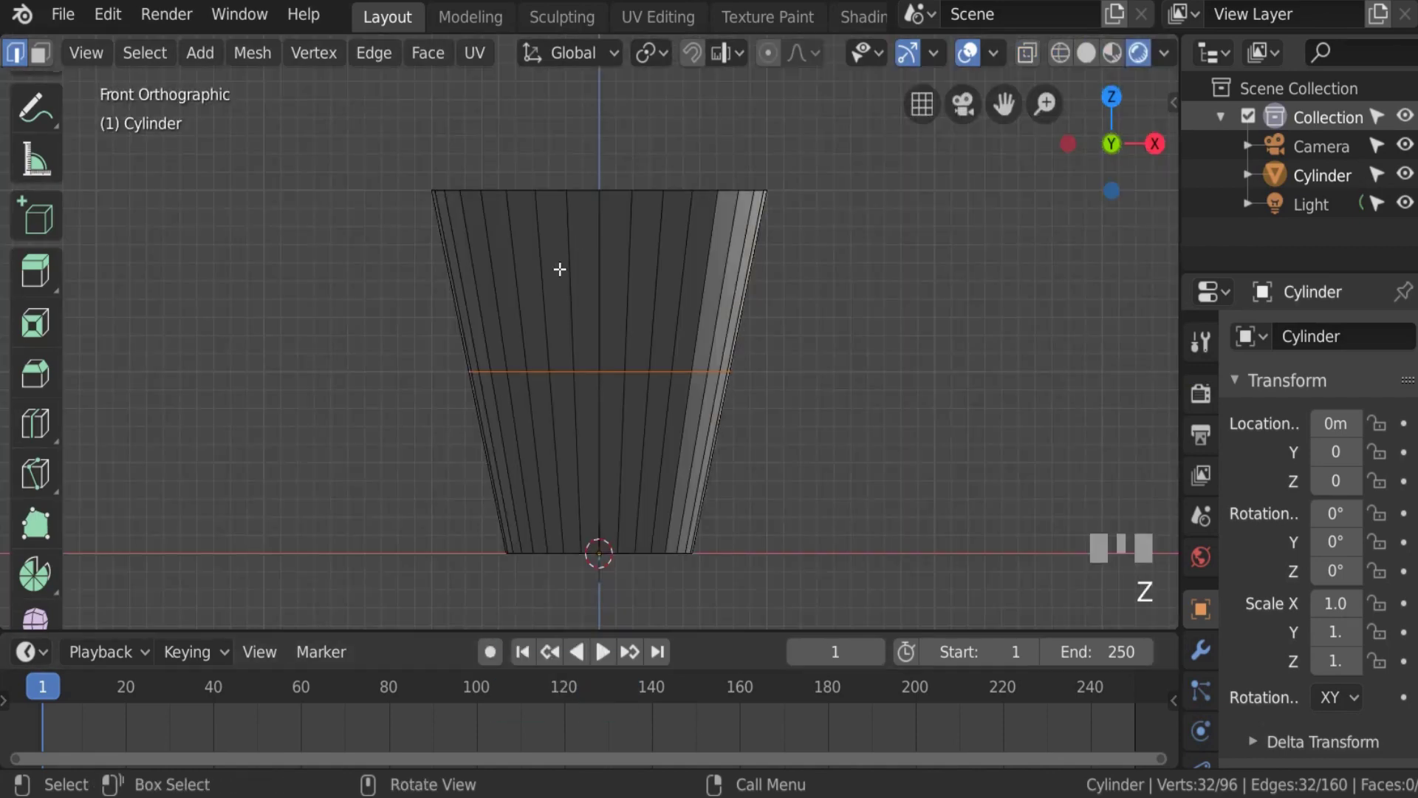
pyautogui.press('z')
pyautogui.click(580, 672)
pyautogui.press('z')
pyautogui.press('z')
pyautogui.press('z')
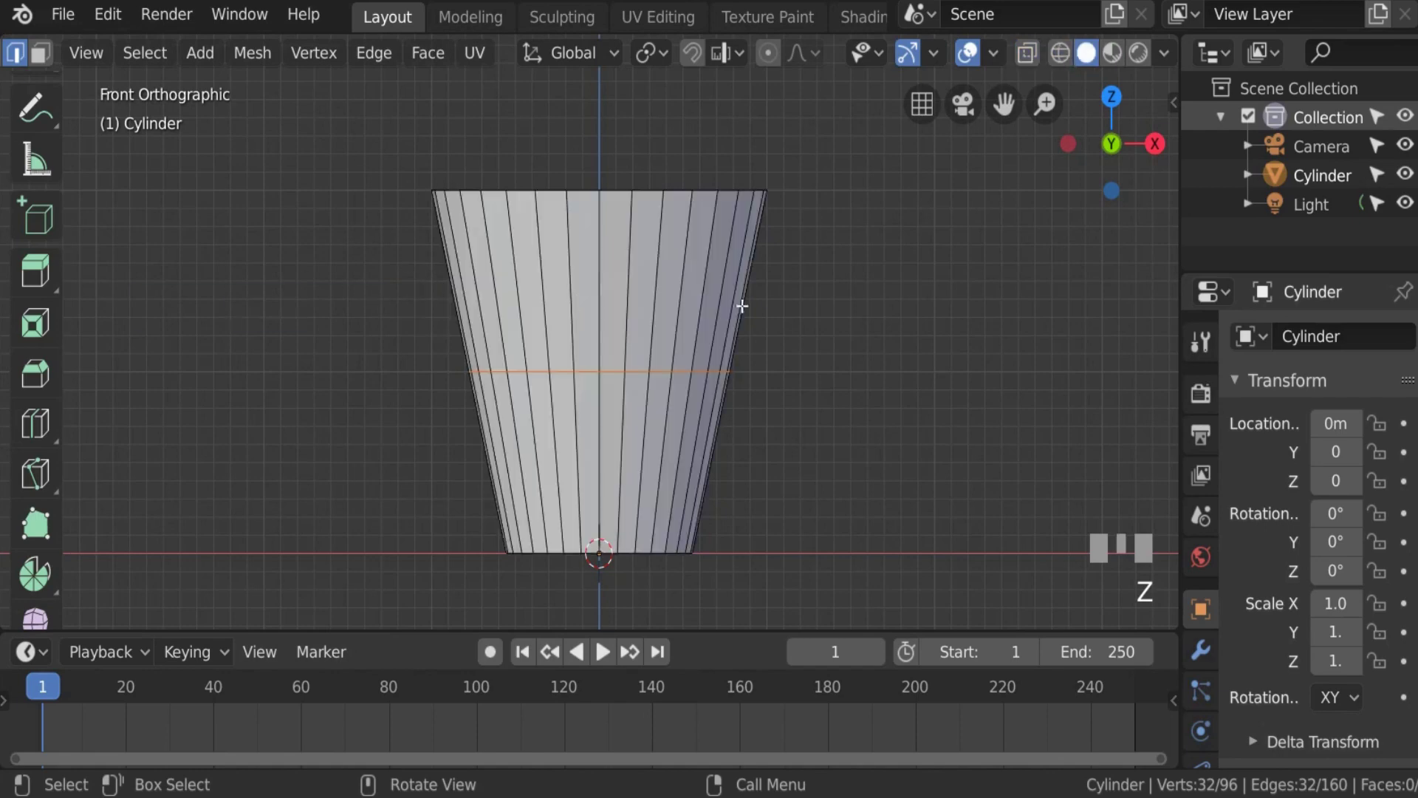
pyautogui.press('z')
pyautogui.press('z')
pyautogui.press('z')
# Step: Scale the cylinder's selected middle edge loop uniformly outward to about 1.96 m across
pyautogui.scroll(1, 696, 402)
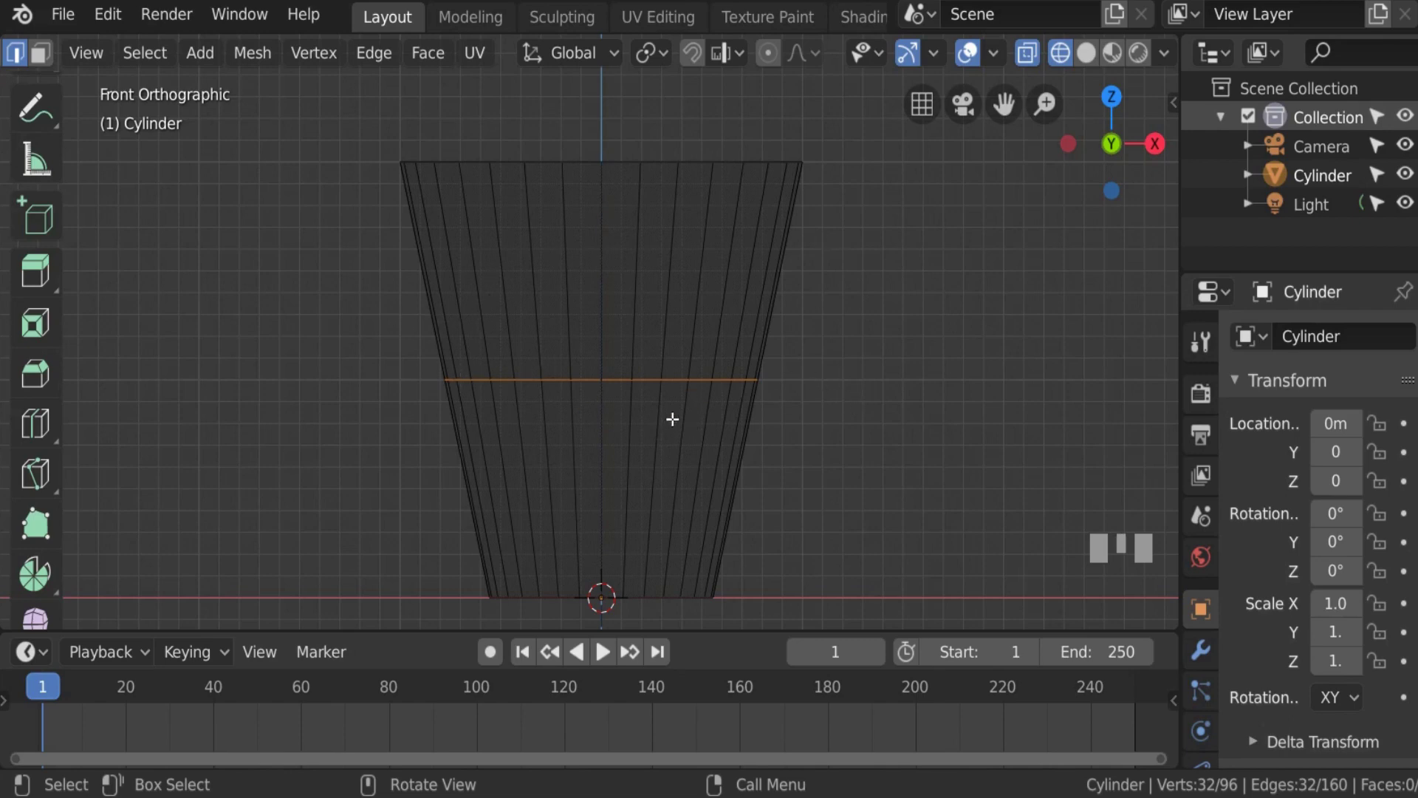
pyautogui.press('s')
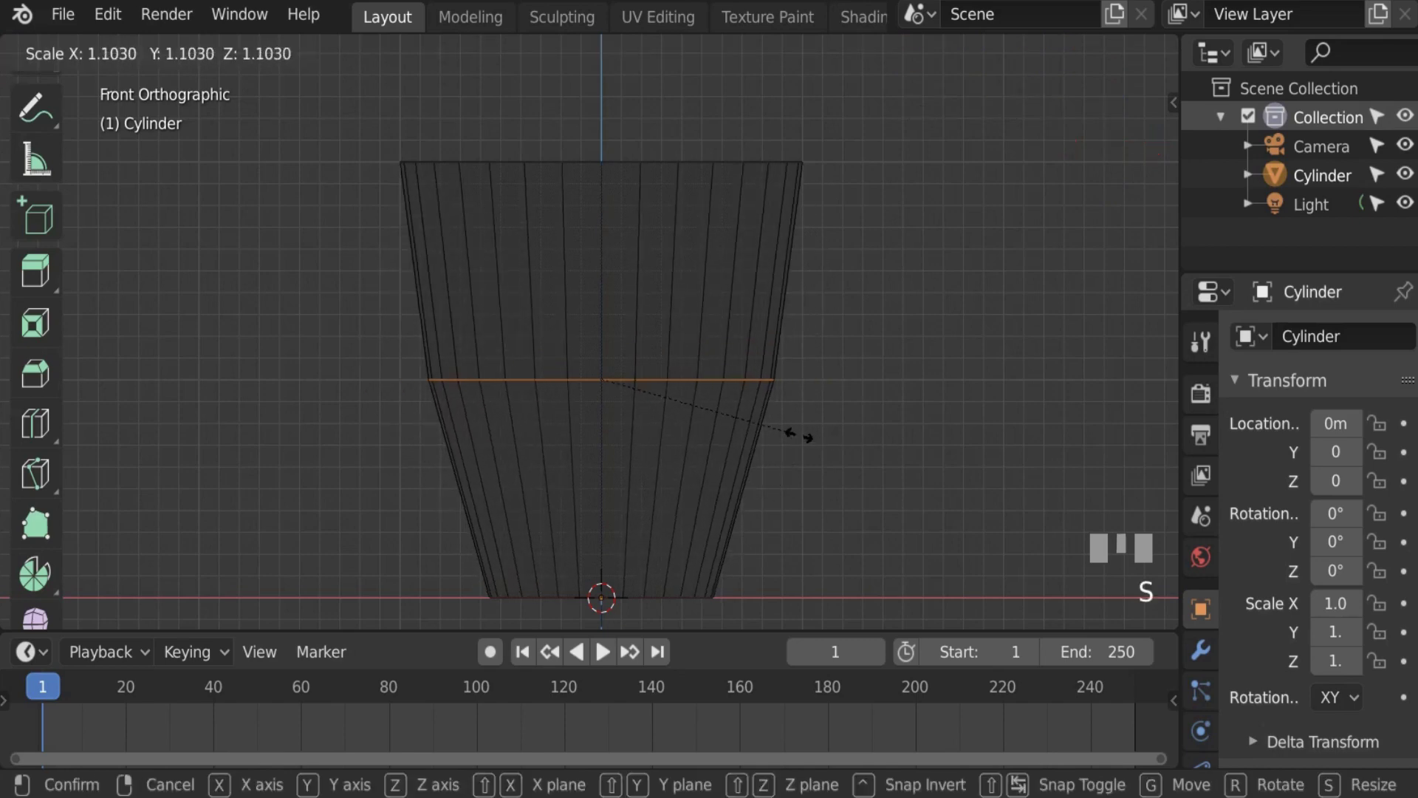
pyautogui.click(787, 433)
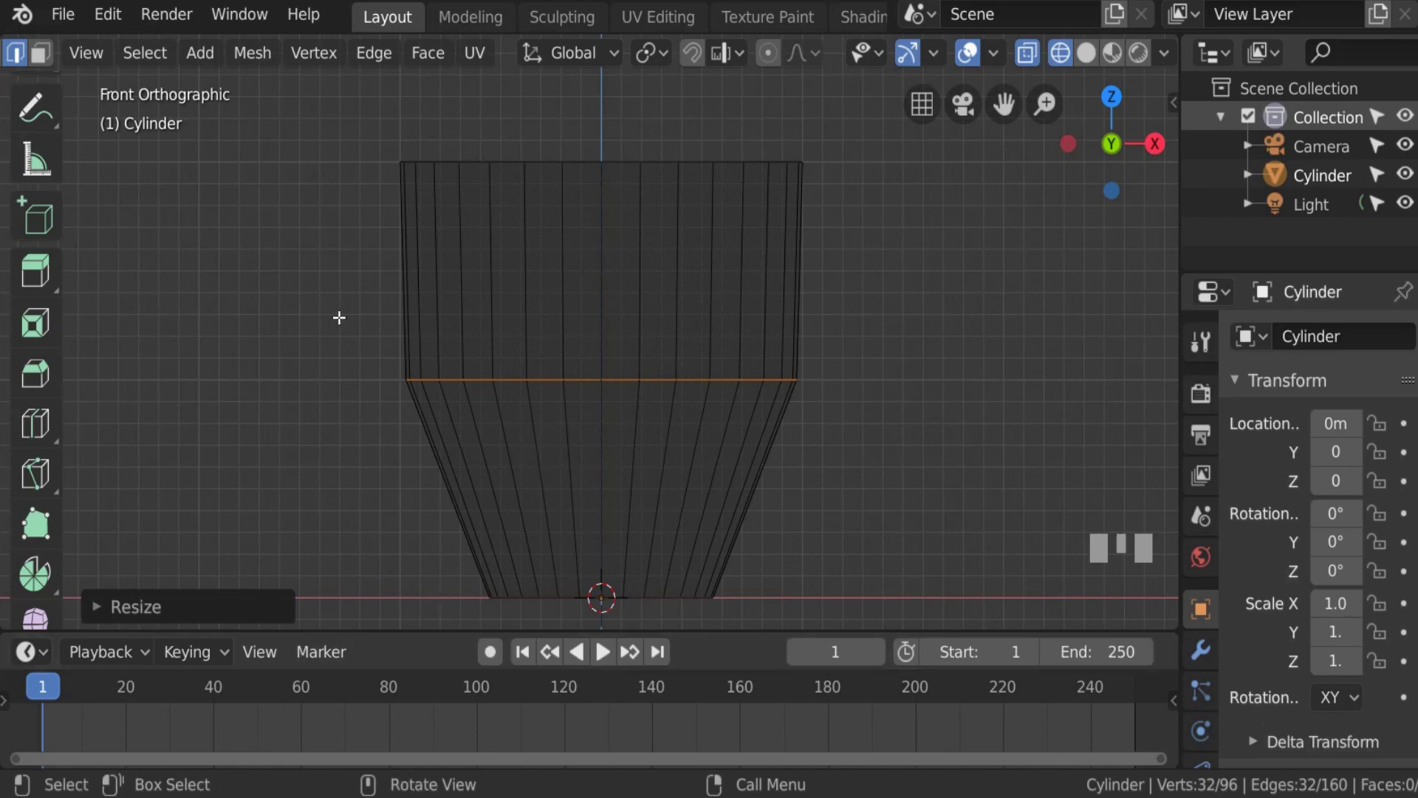
# Step: Measure the cylinder's width at its middle edge loop from the front in Object Mode, and return to the box selection tool
pyautogui.press('Tab')
pyautogui.scroll(-1, 319, 380)
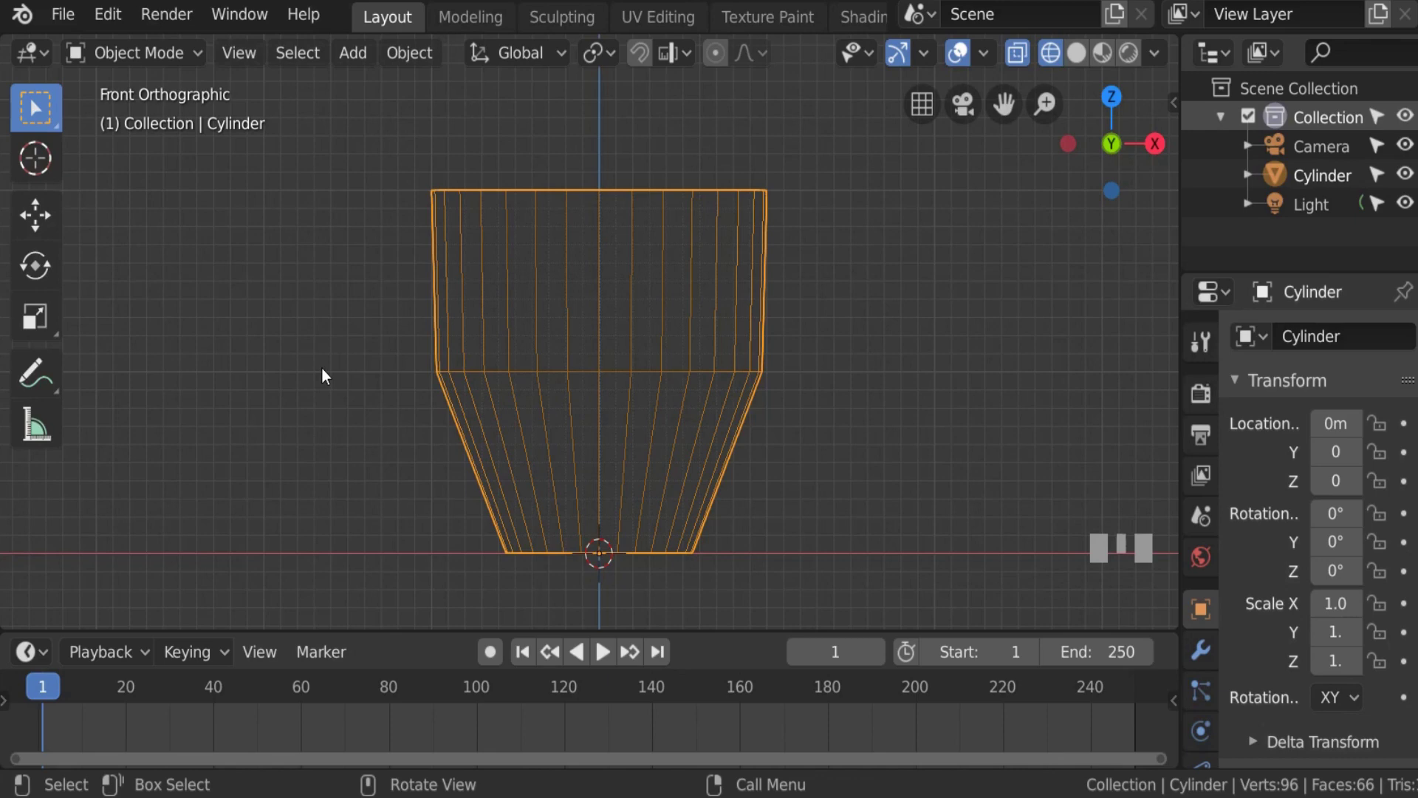
pyautogui.click(36, 425)
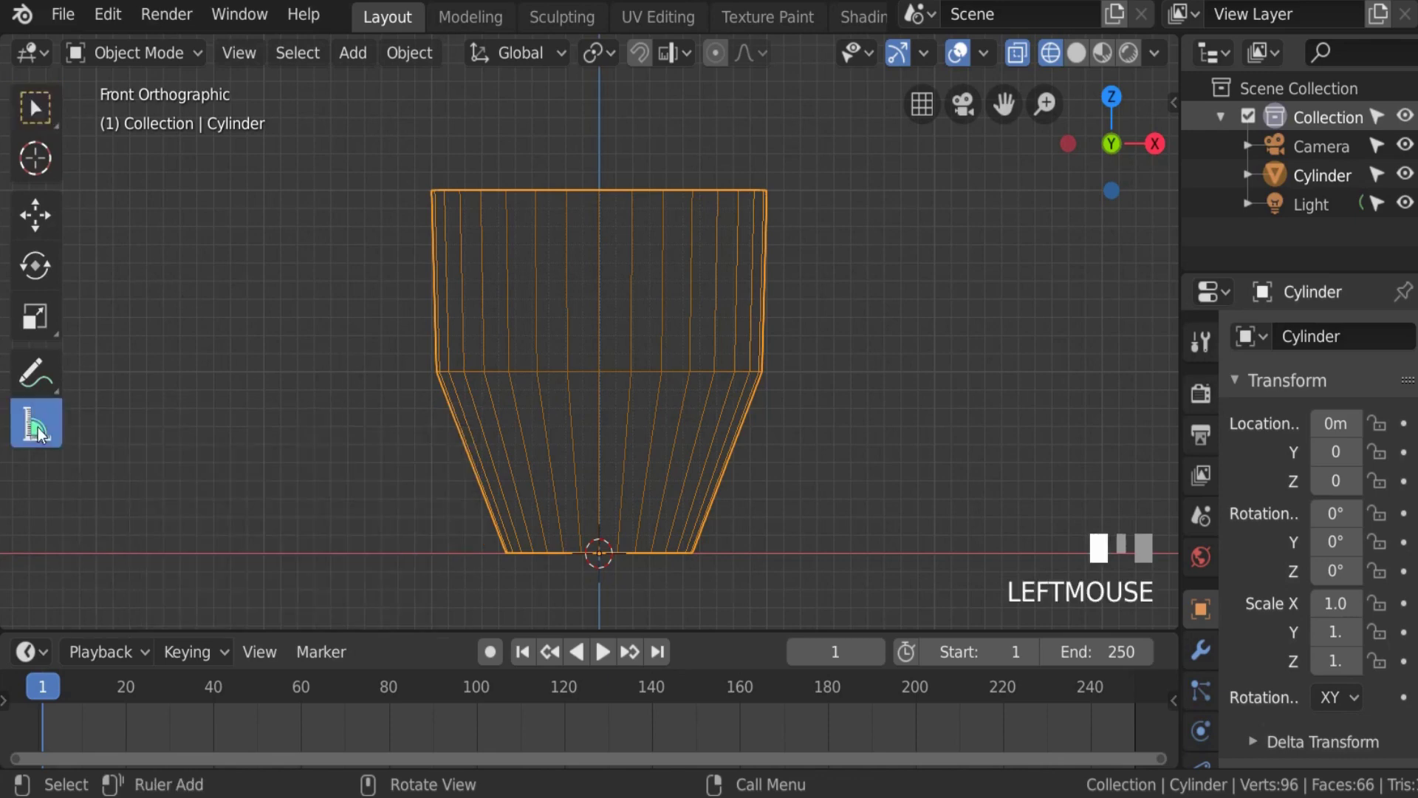
pyautogui.moveTo(438, 373); pyautogui.dragTo(762, 372)
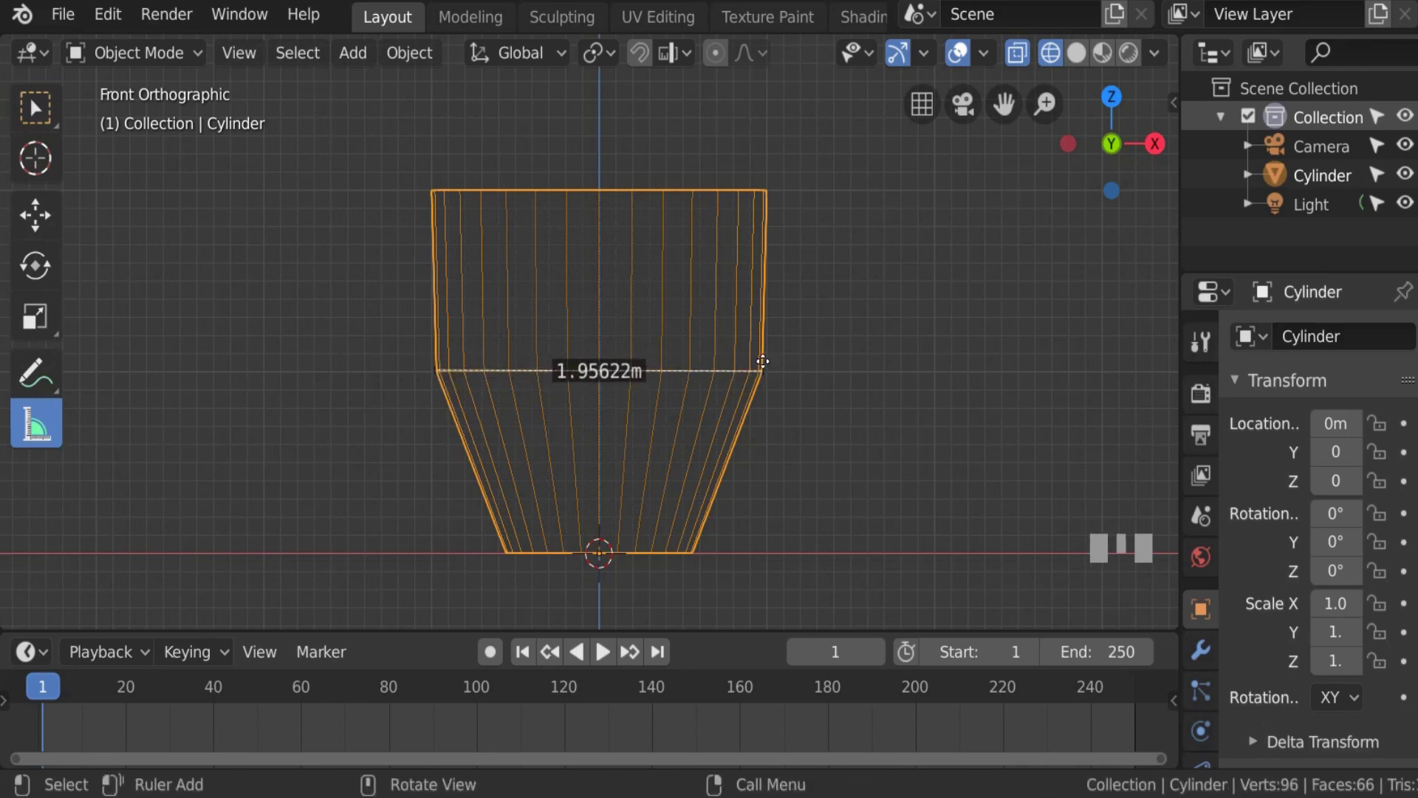
pyautogui.keyDown('shift'); pyautogui.moveTo(665, 293); pyautogui.dragTo(595, 414, button='middle'); pyautogui.keyUp('shift')
pyautogui.hotkey('ctrl', 'z')
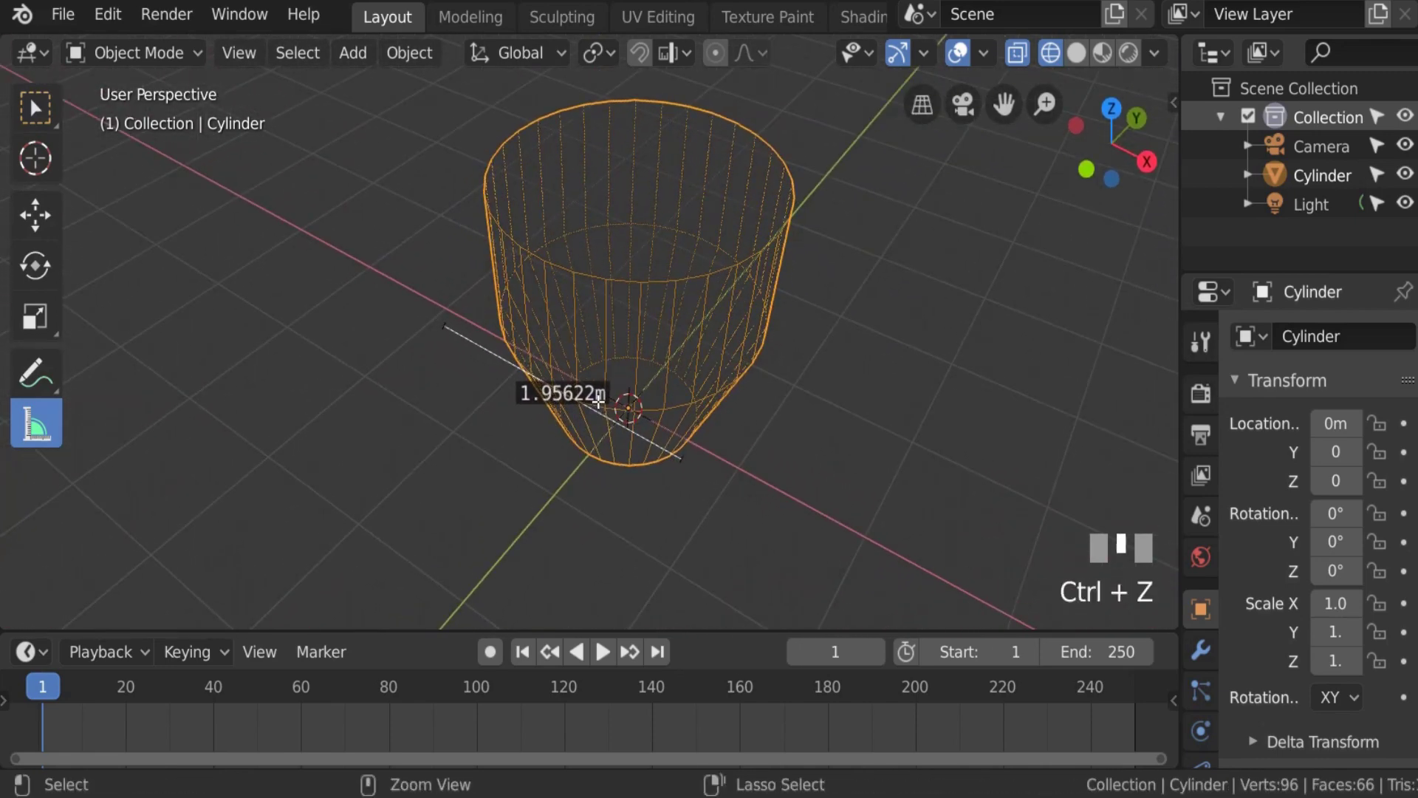
pyautogui.press('Escape')
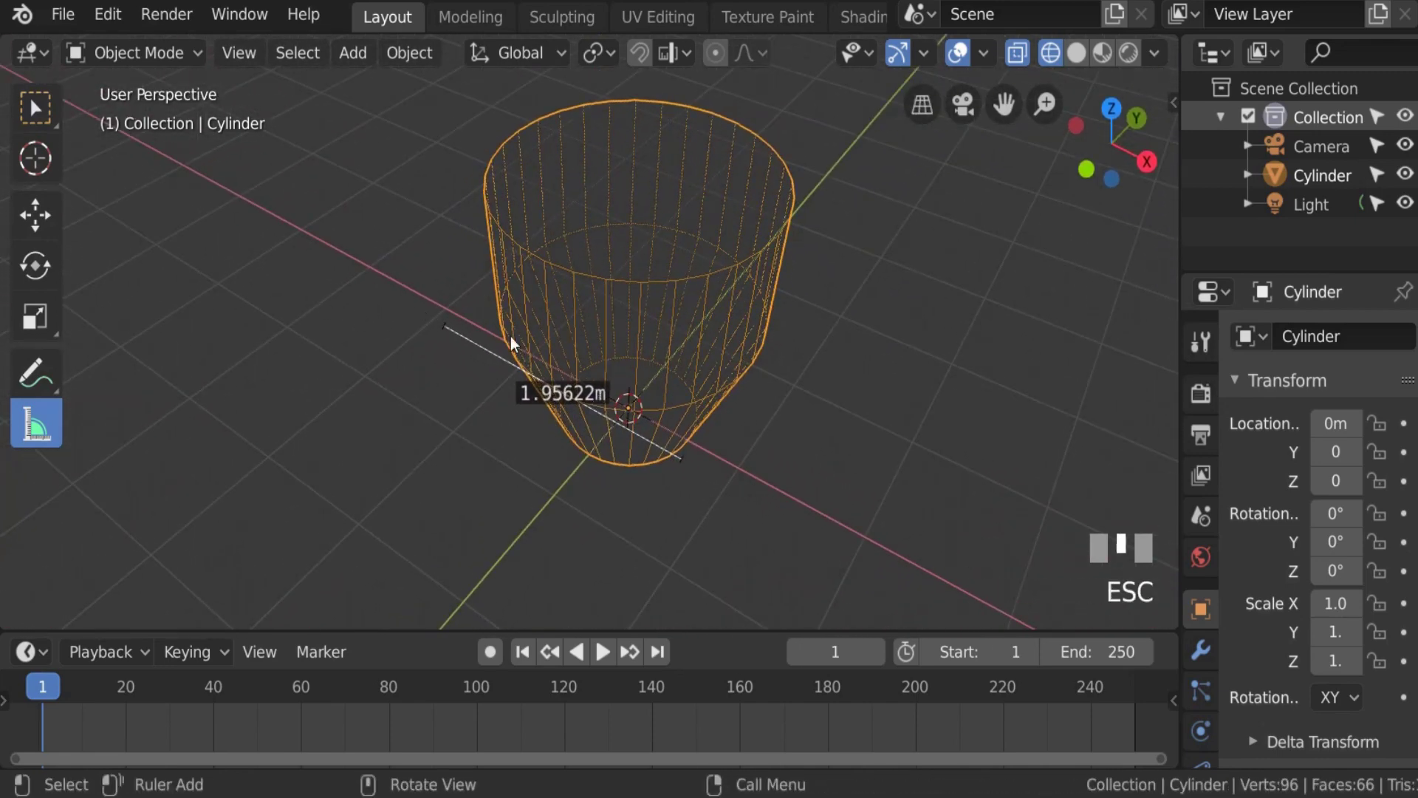
pyautogui.click(35, 107)
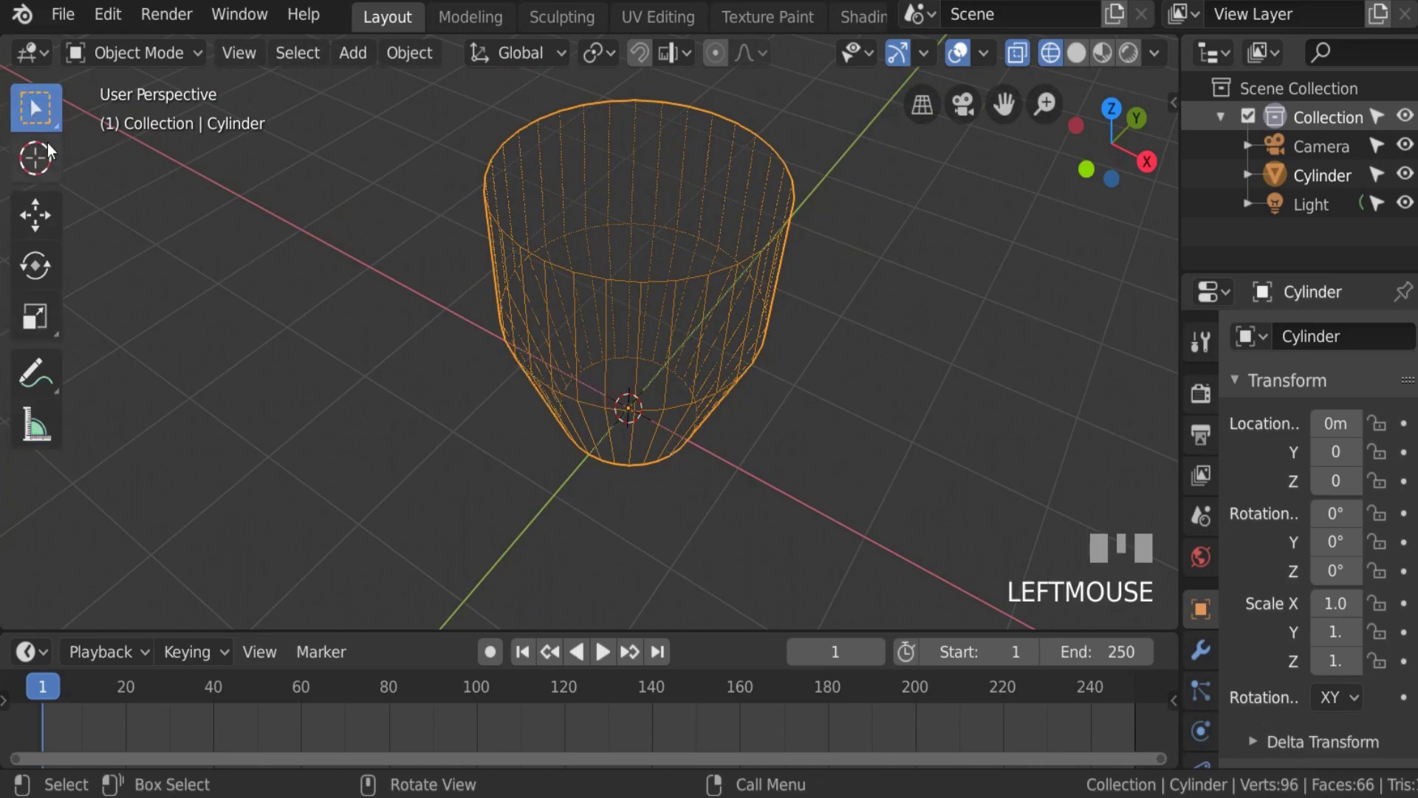
# Step: Check the reshaped cylinder from the front in Object and Edit Mode, finishing in Object Mode
pyautogui.scroll(3, 570, 380)
pyautogui.scroll(-2, 570, 380)
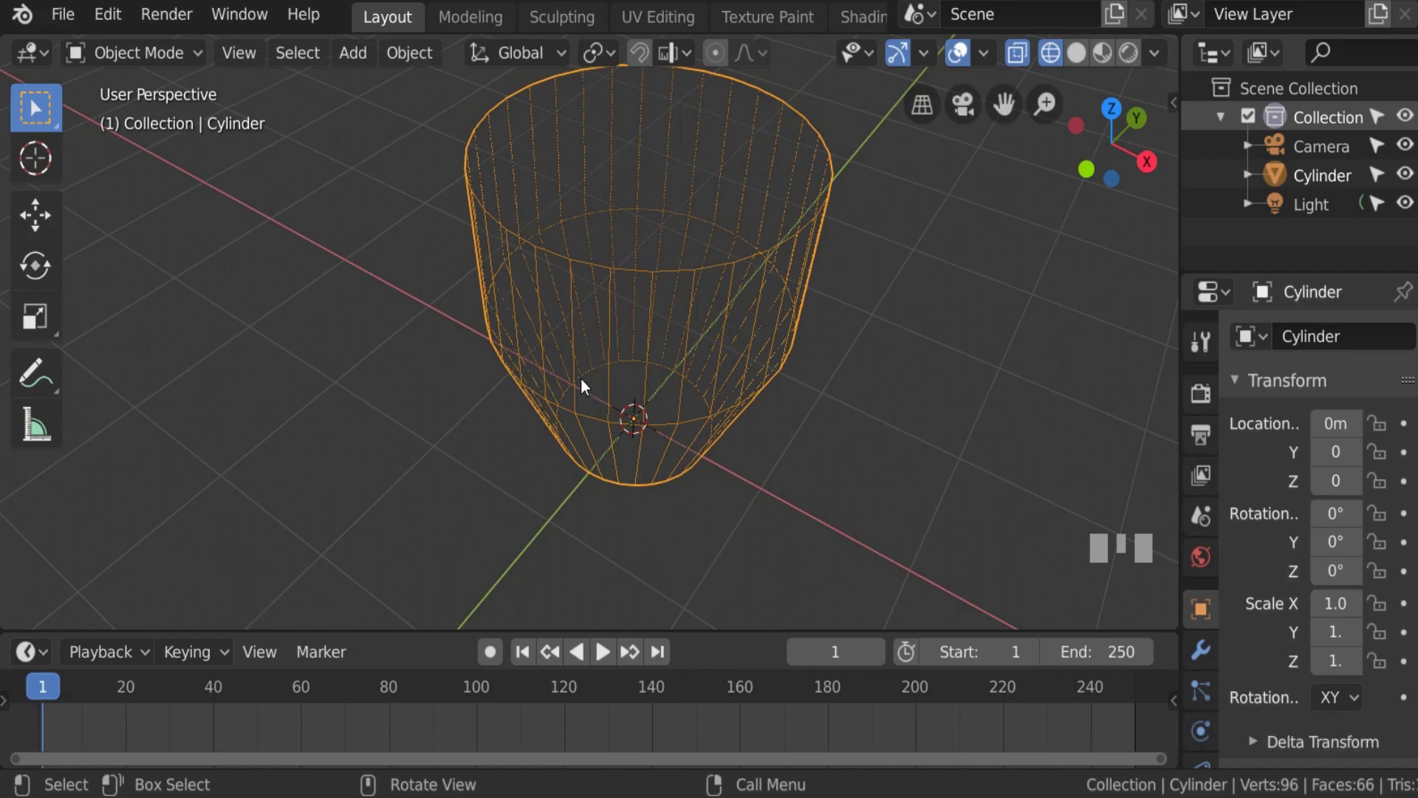
pyautogui.press('KP_1')
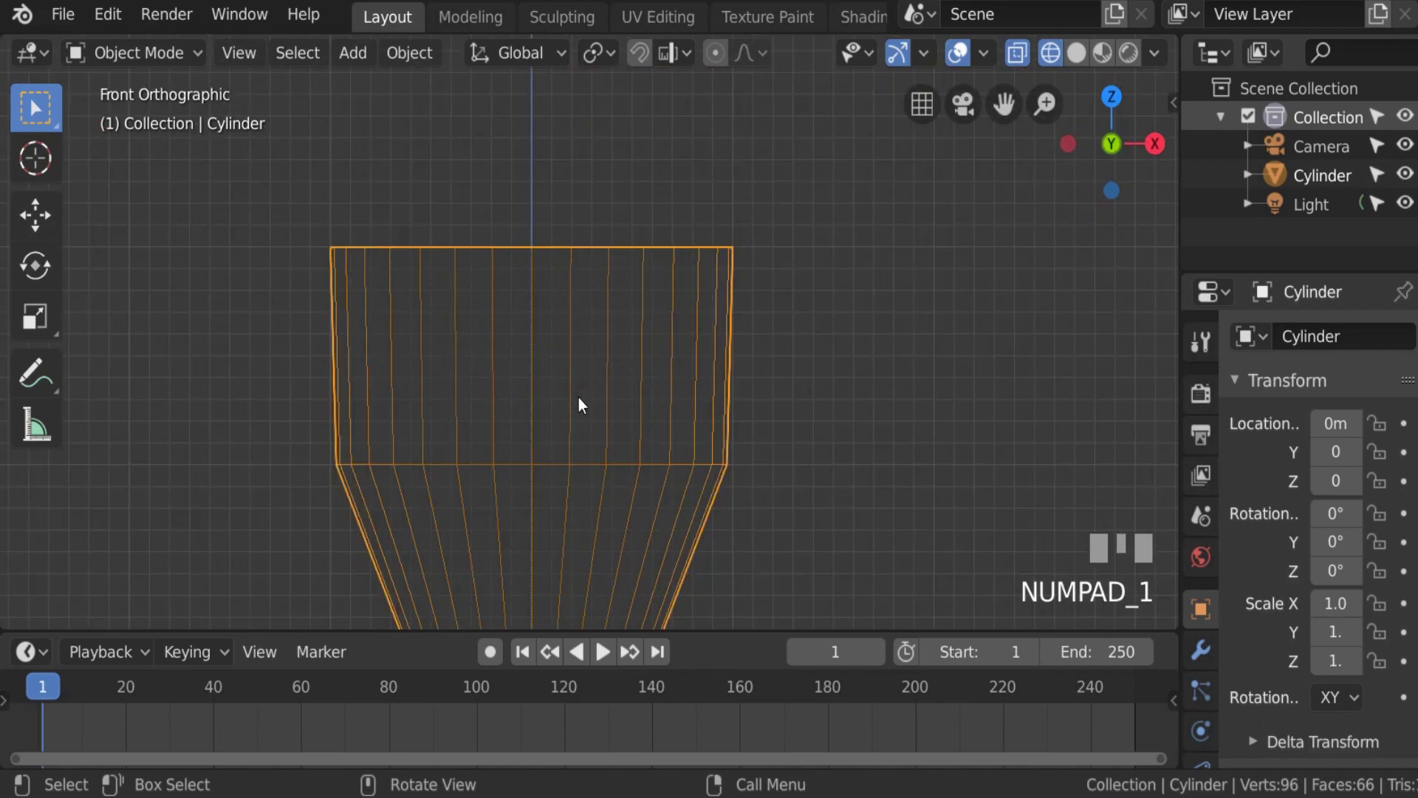
pyautogui.scroll(-2, 425, 427)
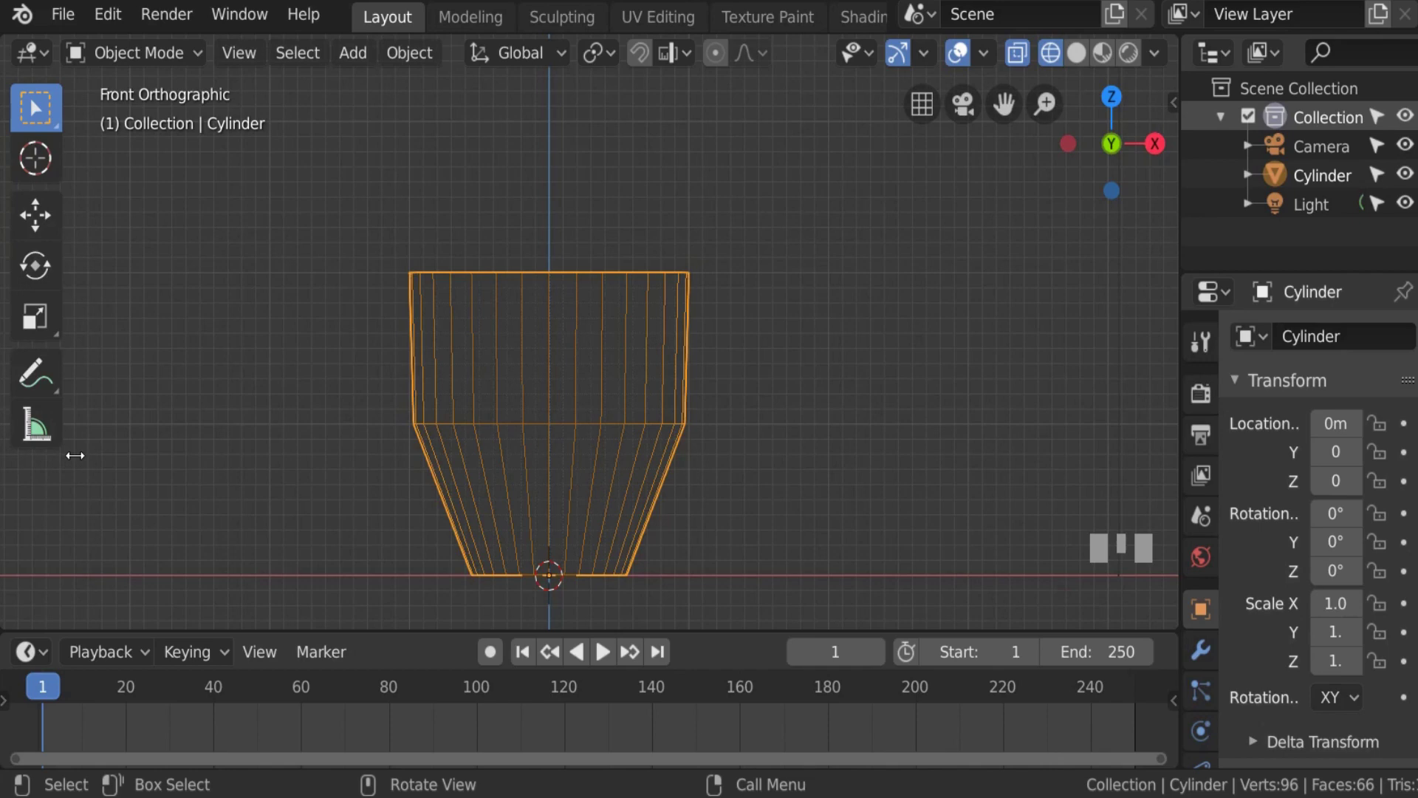
pyautogui.scroll(1, 325, 413)
pyautogui.press('Tab')
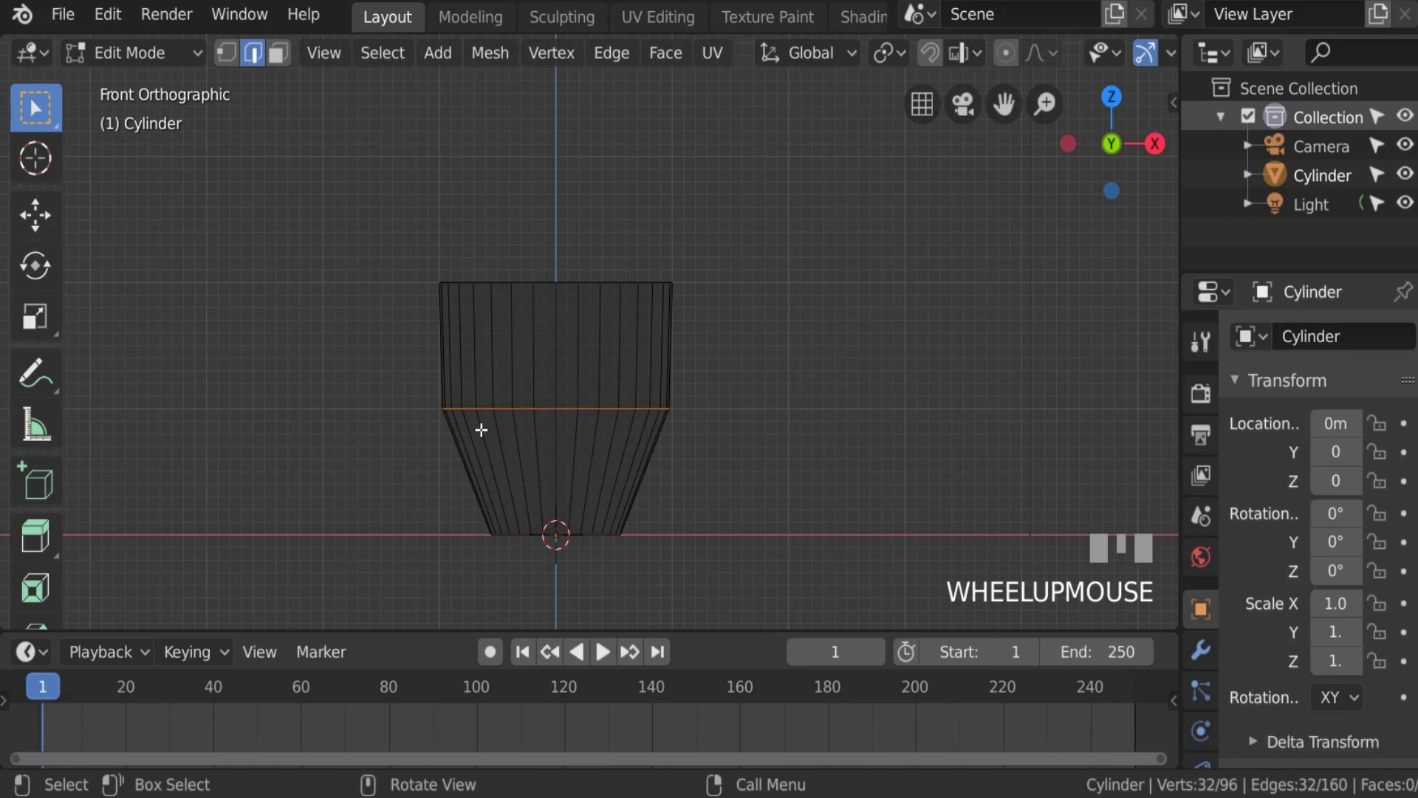
pyautogui.scroll(-3, 374, 414)
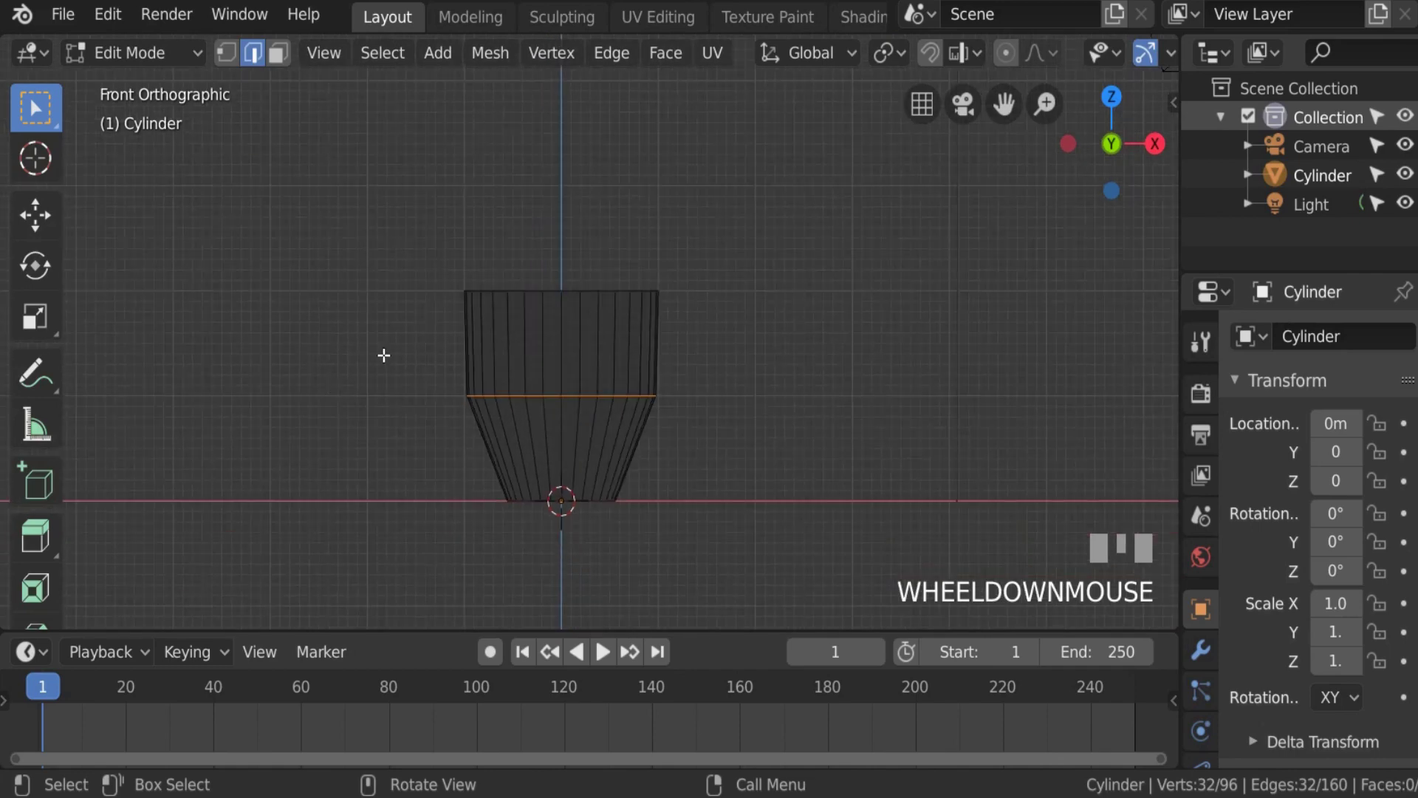
pyautogui.press('Tab')
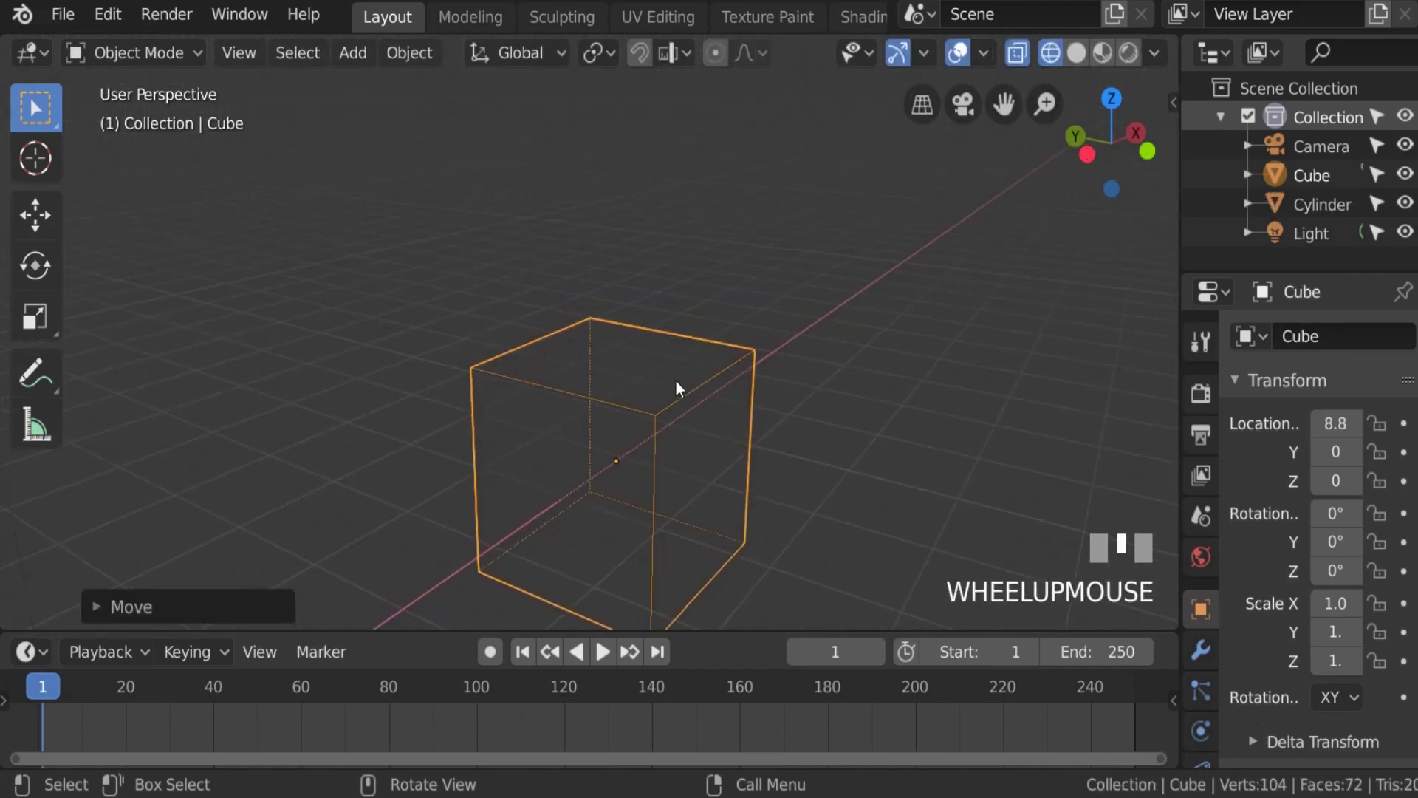
# Step: Open the cube in Edit Mode with solid shading and select the top edge between its top face and darker side face
pyautogui.press('Tab')
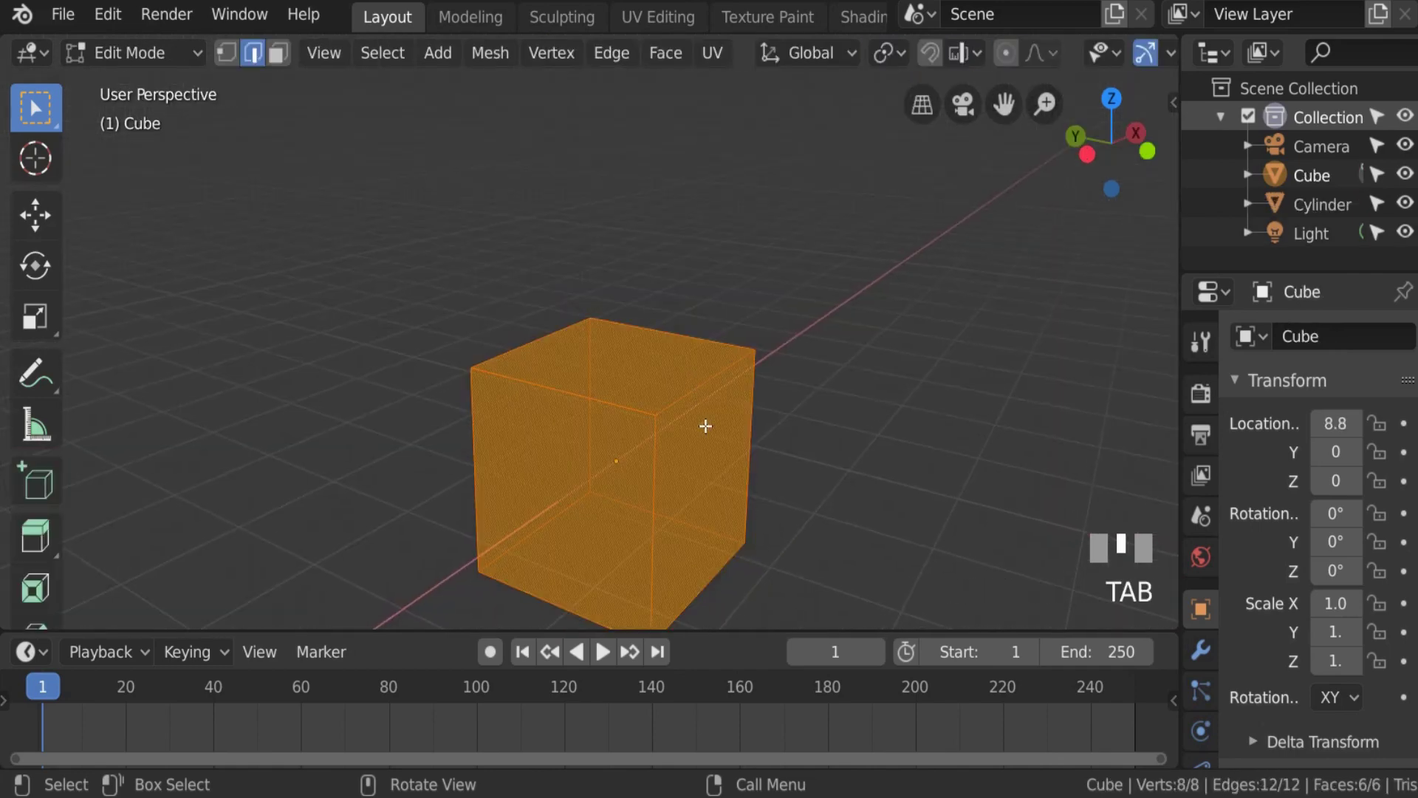
pyautogui.scroll(1, 661, 445)
pyautogui.scroll(-5, 1101, 55)
pyautogui.click(1078, 53)
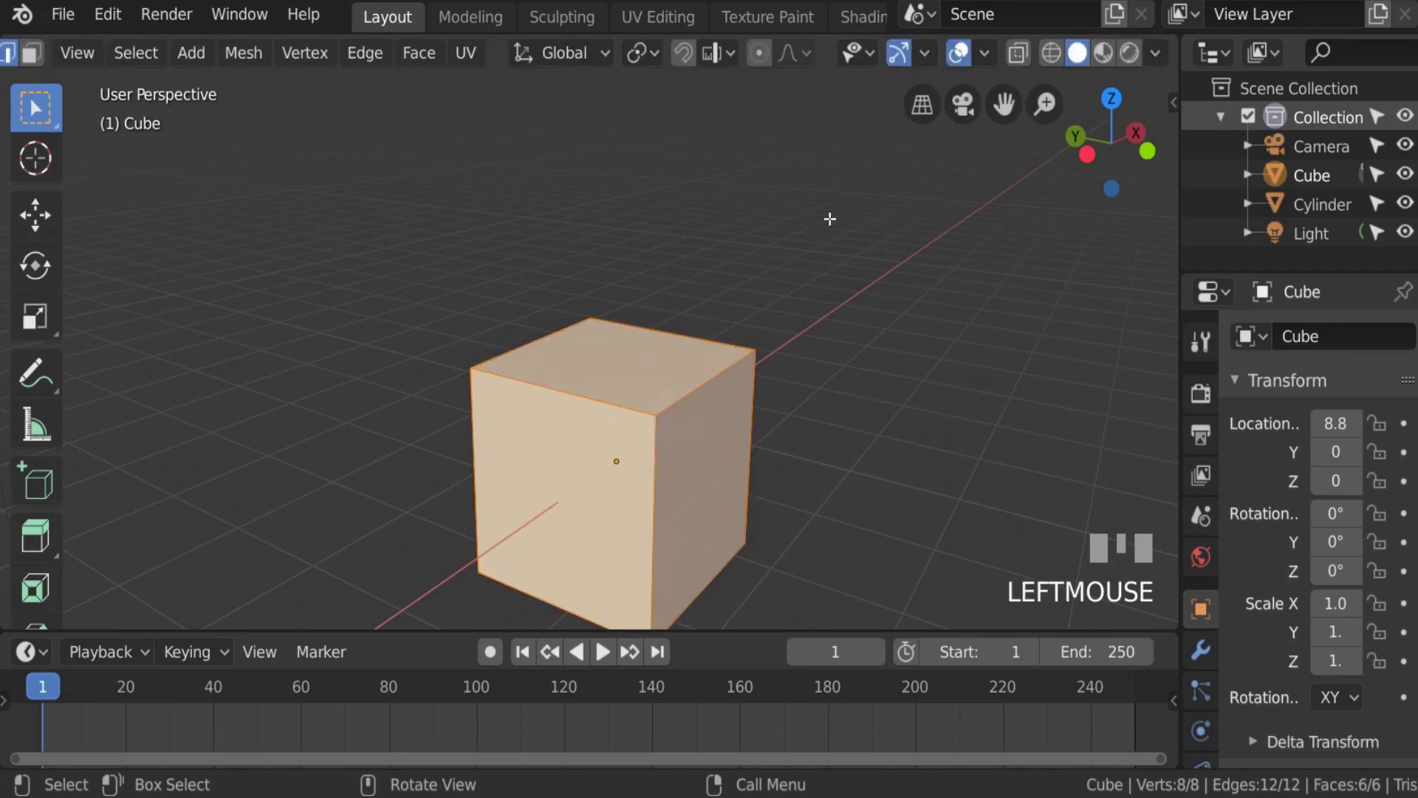
pyautogui.press('Tab')
pyautogui.press('Tab')
pyautogui.click(693, 390)
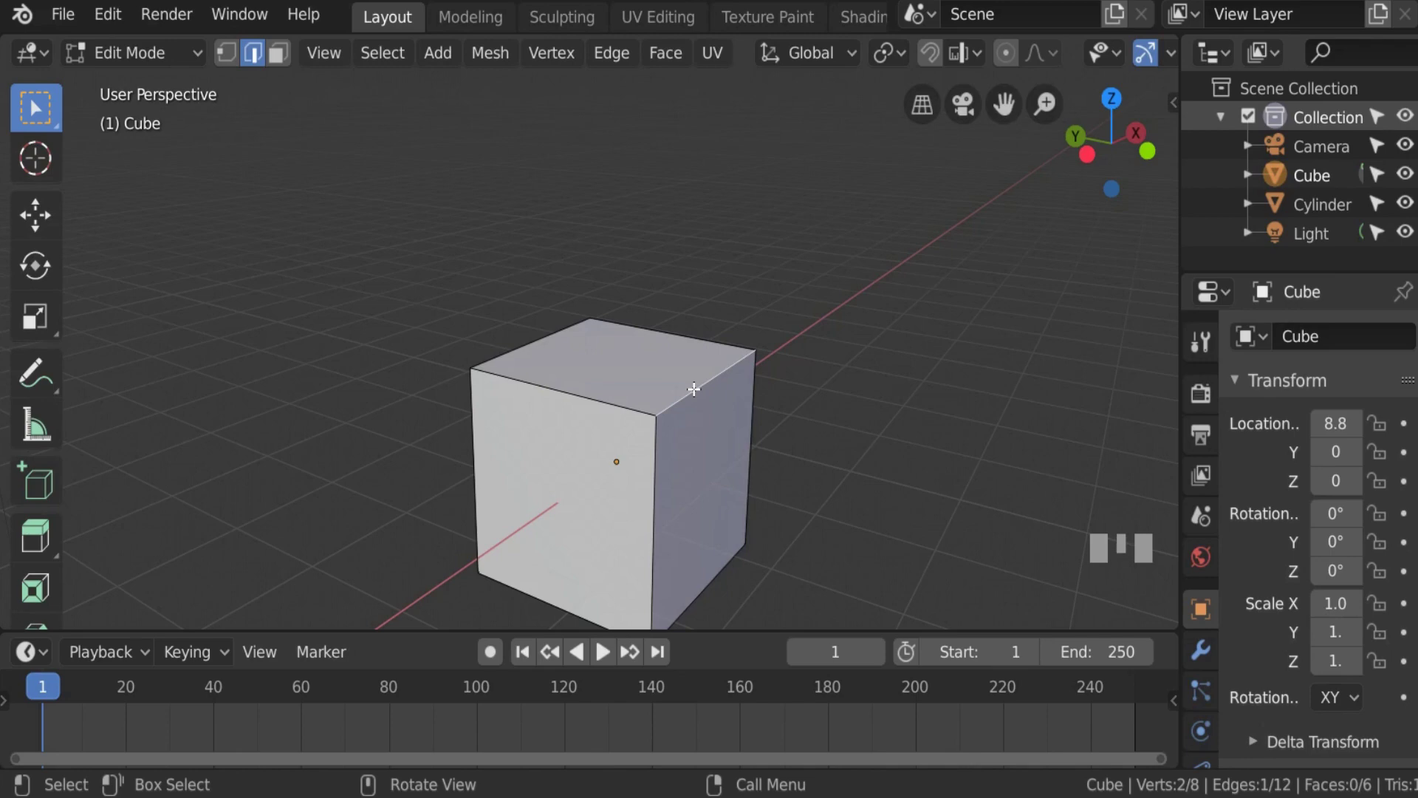
# Step: Try a single-segment bevel on the cube's selected top edge and cancel it
pyautogui.scroll(1, 694, 389)
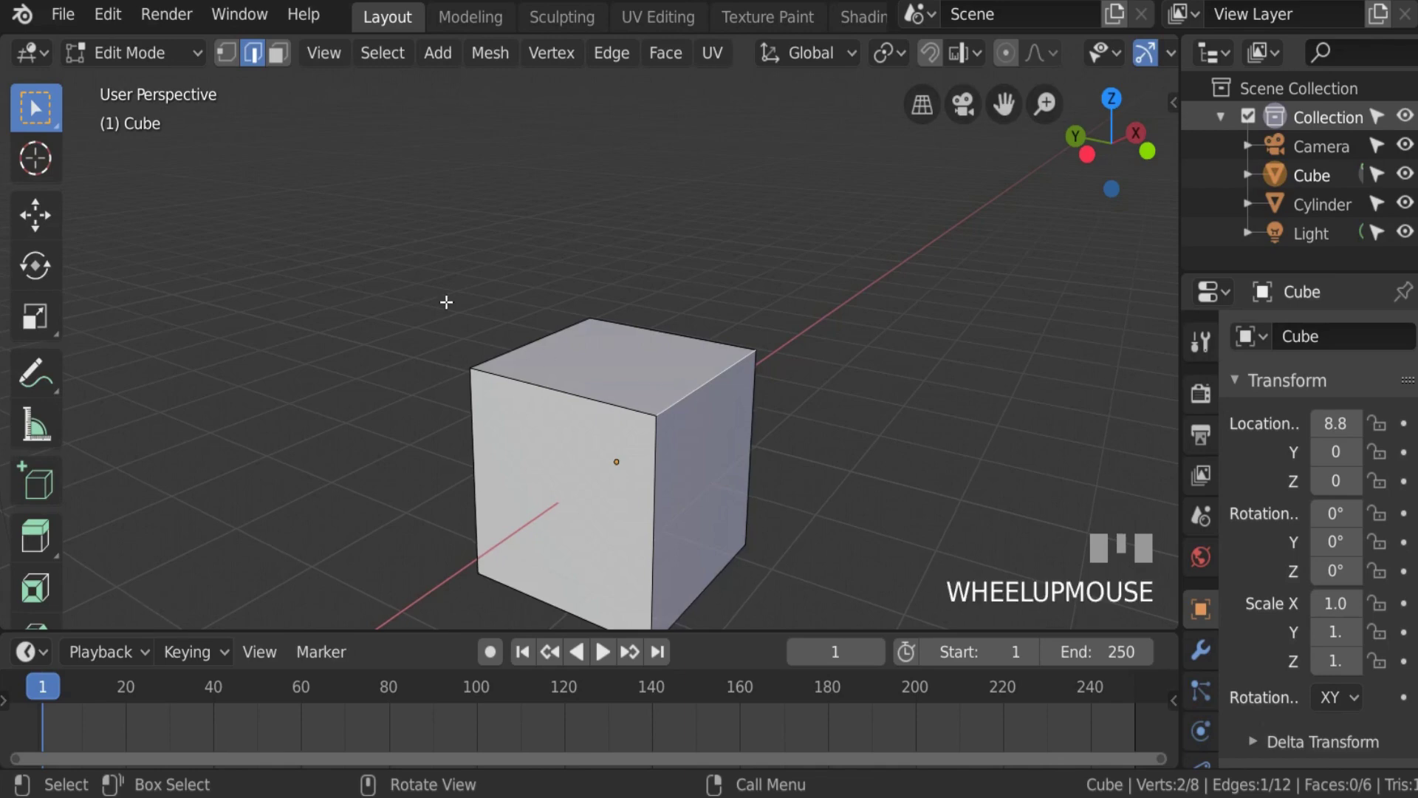
pyautogui.scroll(-5, 30, 417)
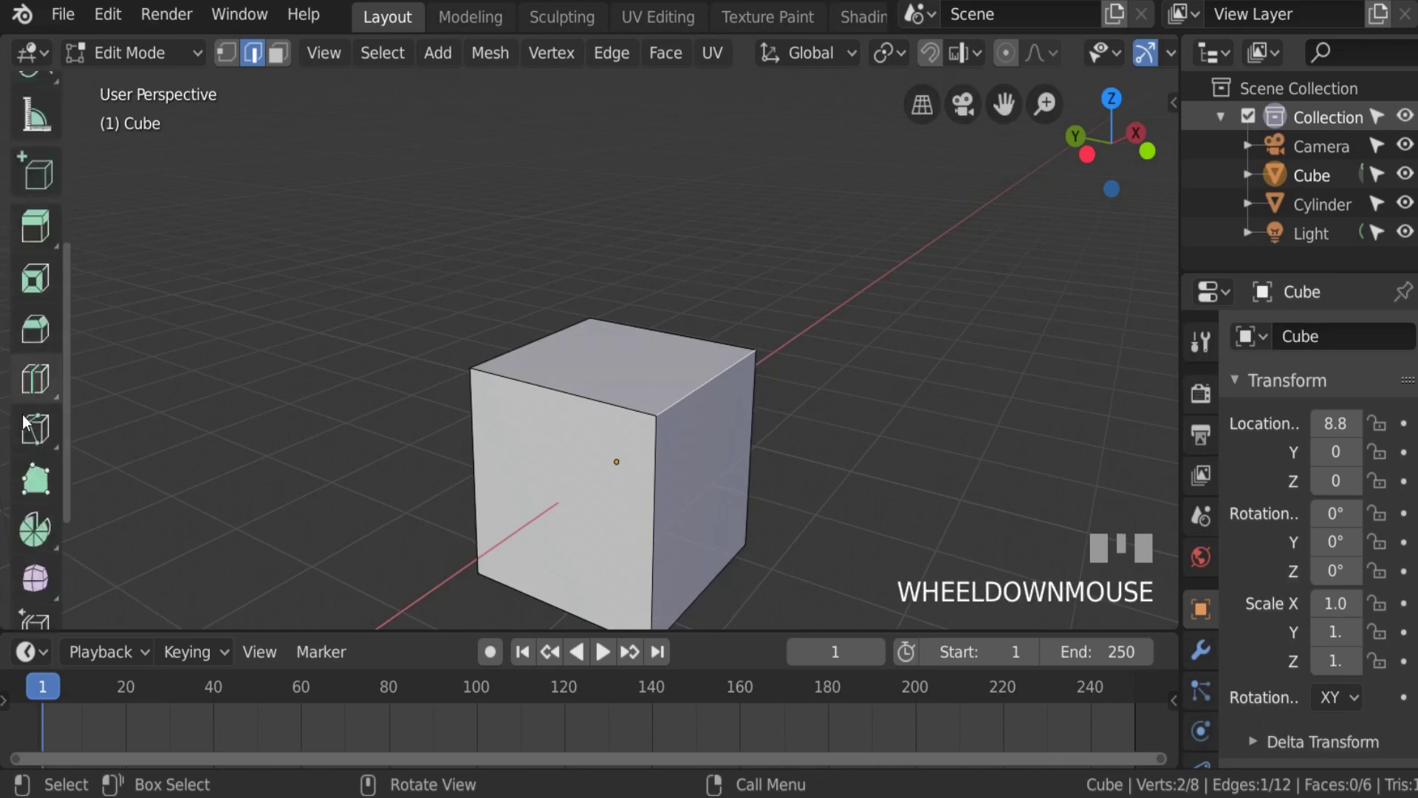
pyautogui.scroll(-1, 30, 369)
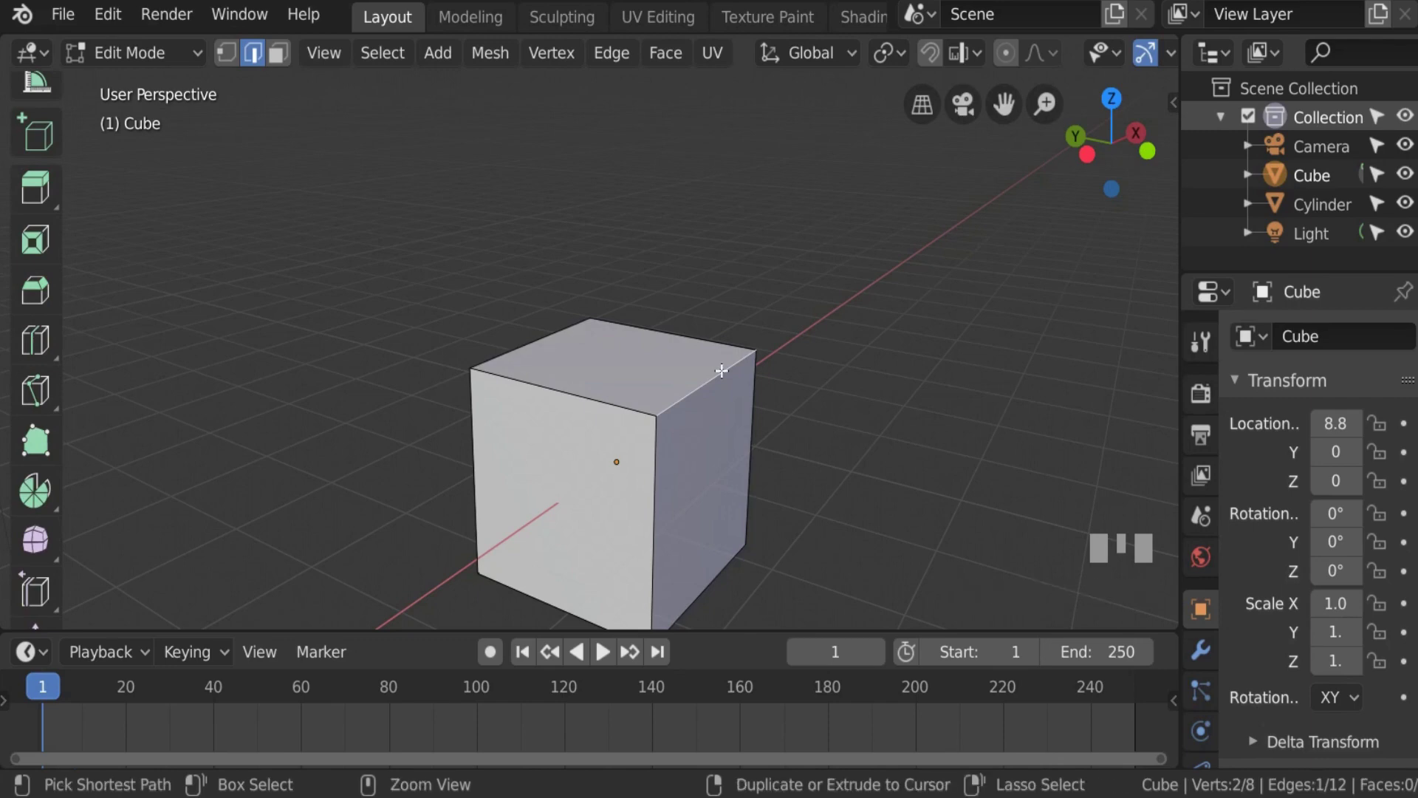
pyautogui.hotkey('ctrl', 'b')
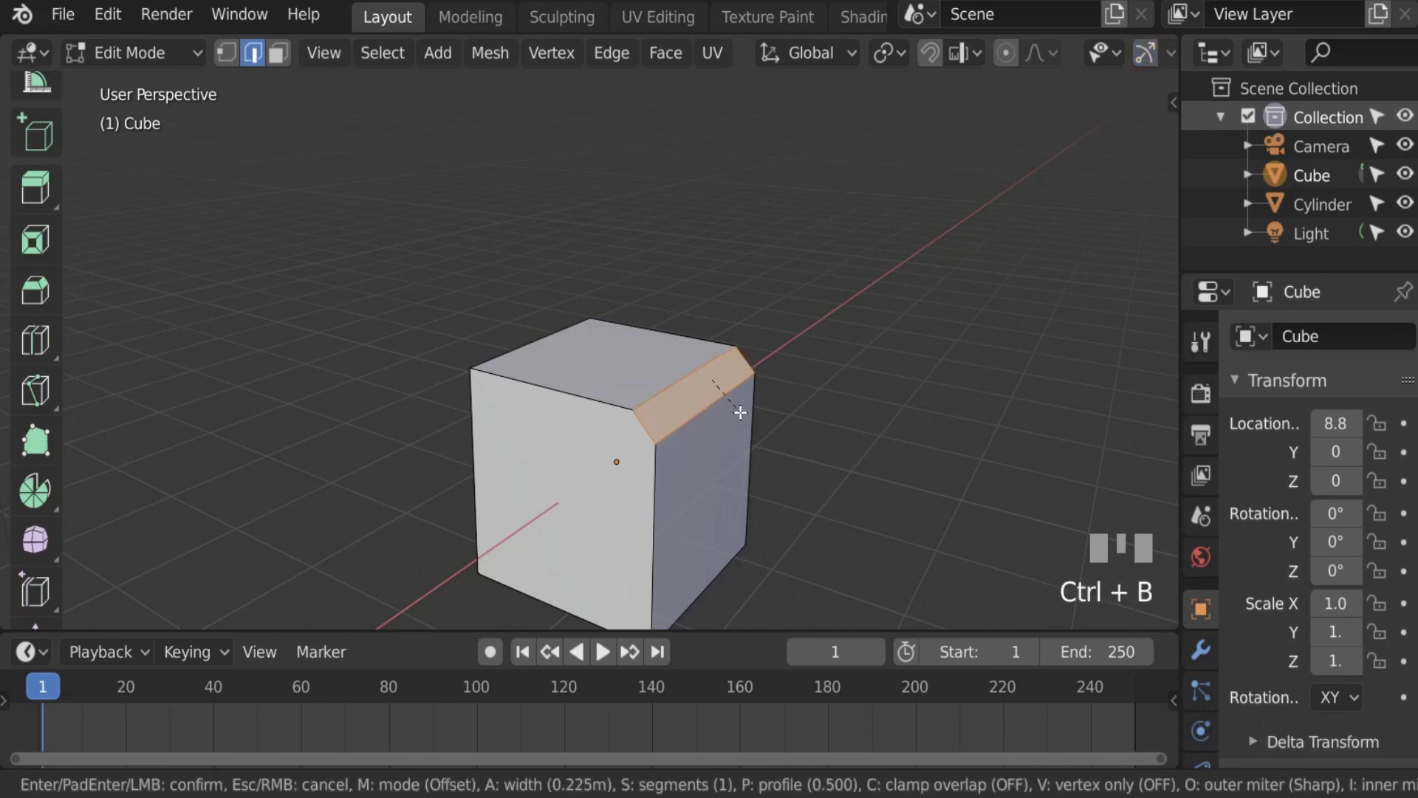
pyautogui.rightClick(710, 398)
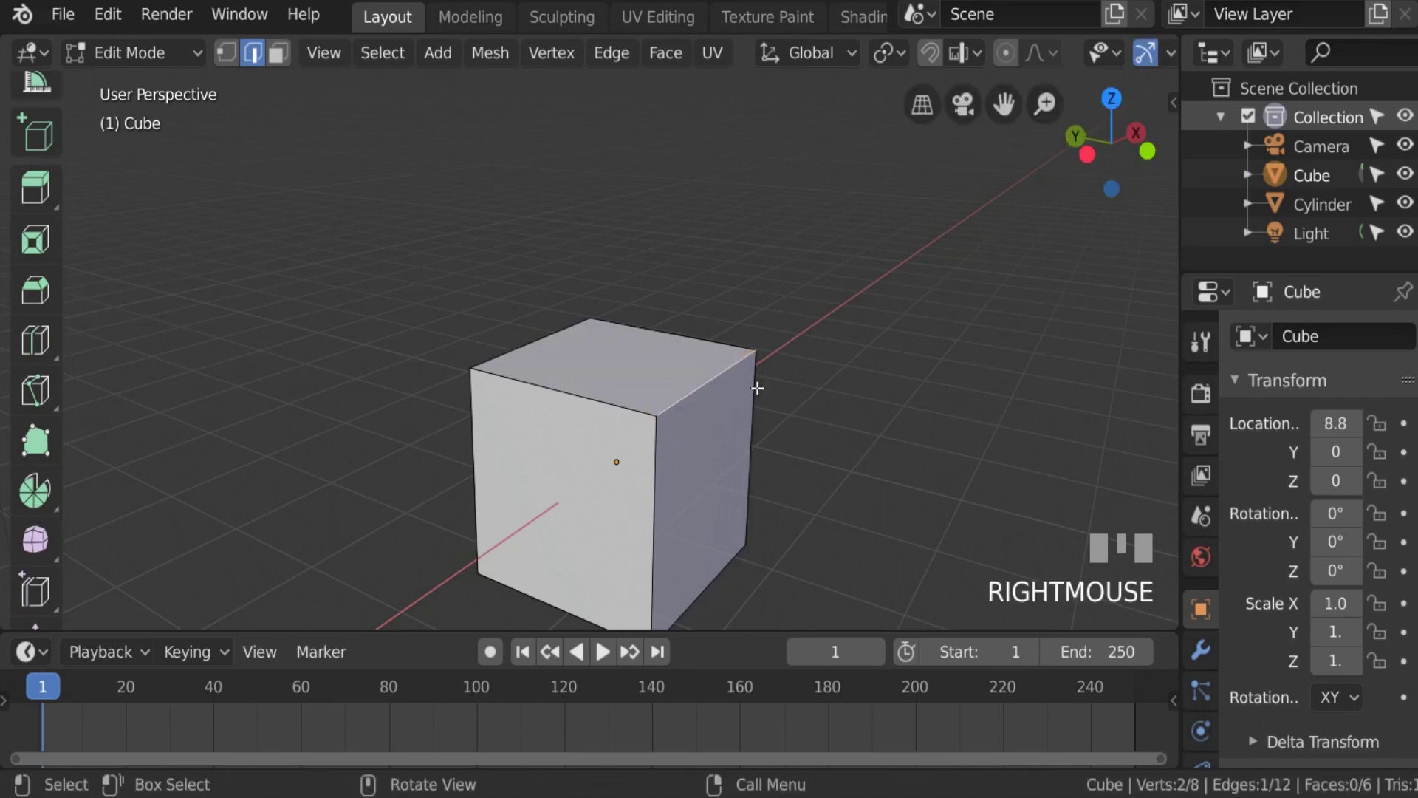
# Step: Examine the edge operations offered for the cube's selected edge, and dismiss the list without choosing one
pyautogui.scroll(1, 769, 386)
pyautogui.rightClick(756, 377)
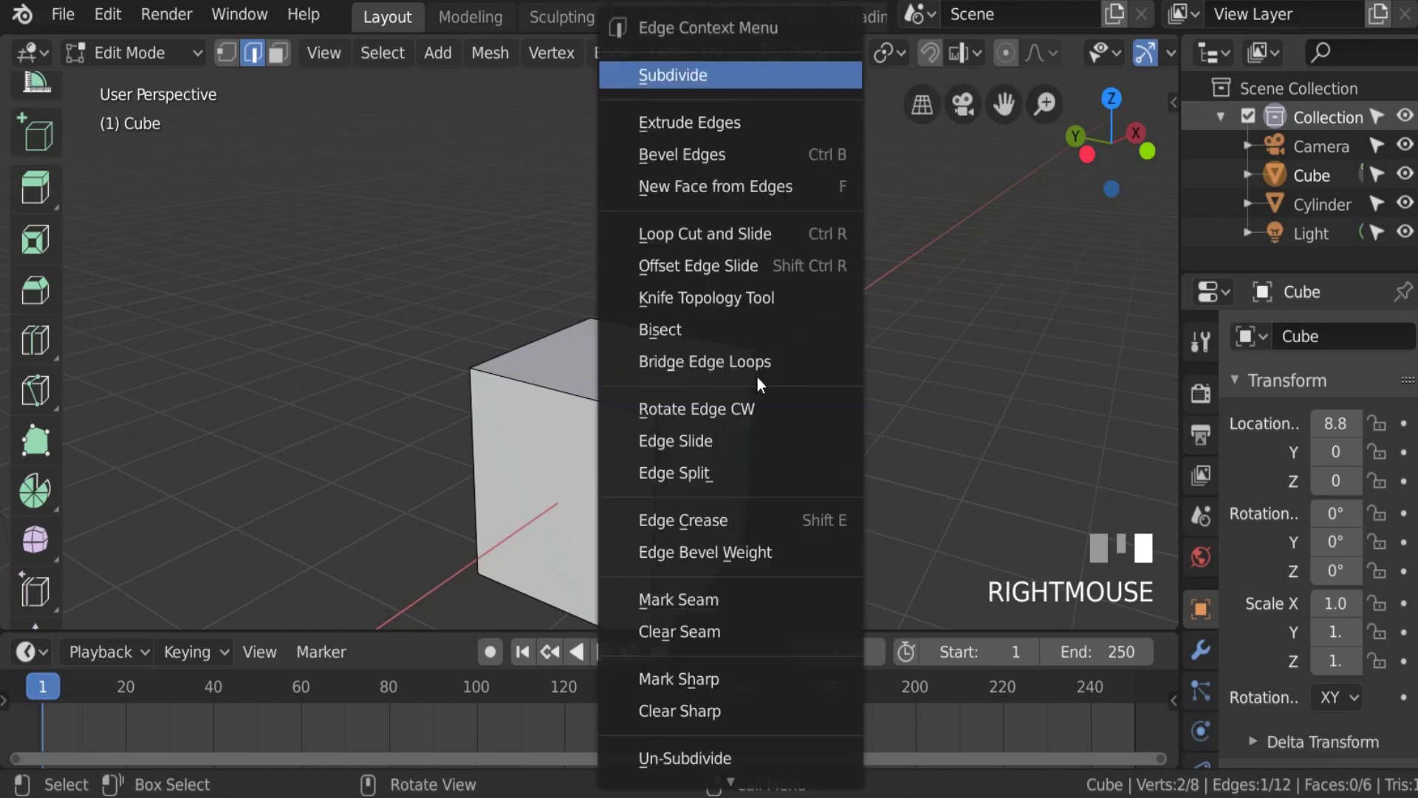
pyautogui.click(495, 331)
pyautogui.scroll(1, 561, 362)
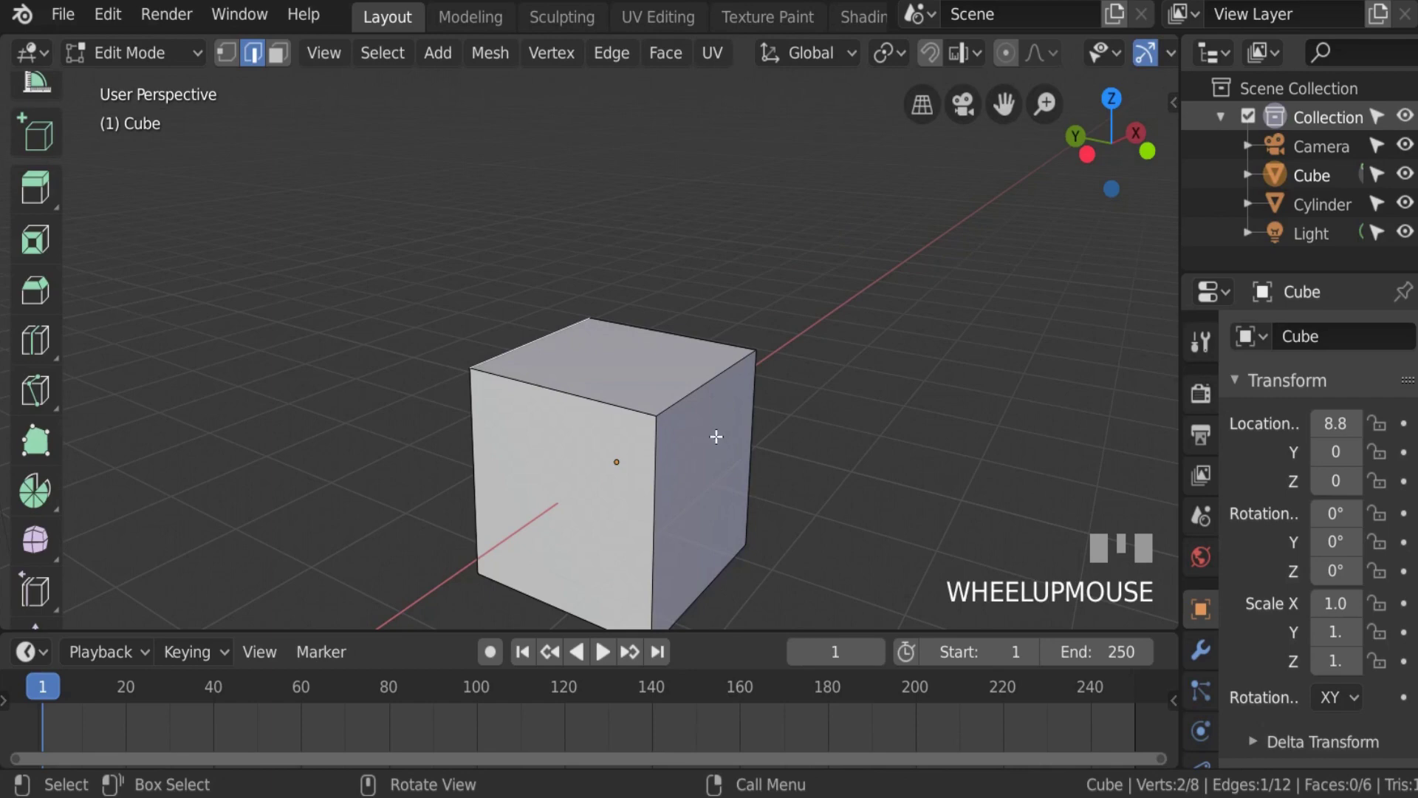
# Step: Select the cube's top face in face selection mode, and return to edge selection to pick the edge beside the darker side face
pyautogui.click(707, 387)
pyautogui.press('3')
pyautogui.click(707, 387)
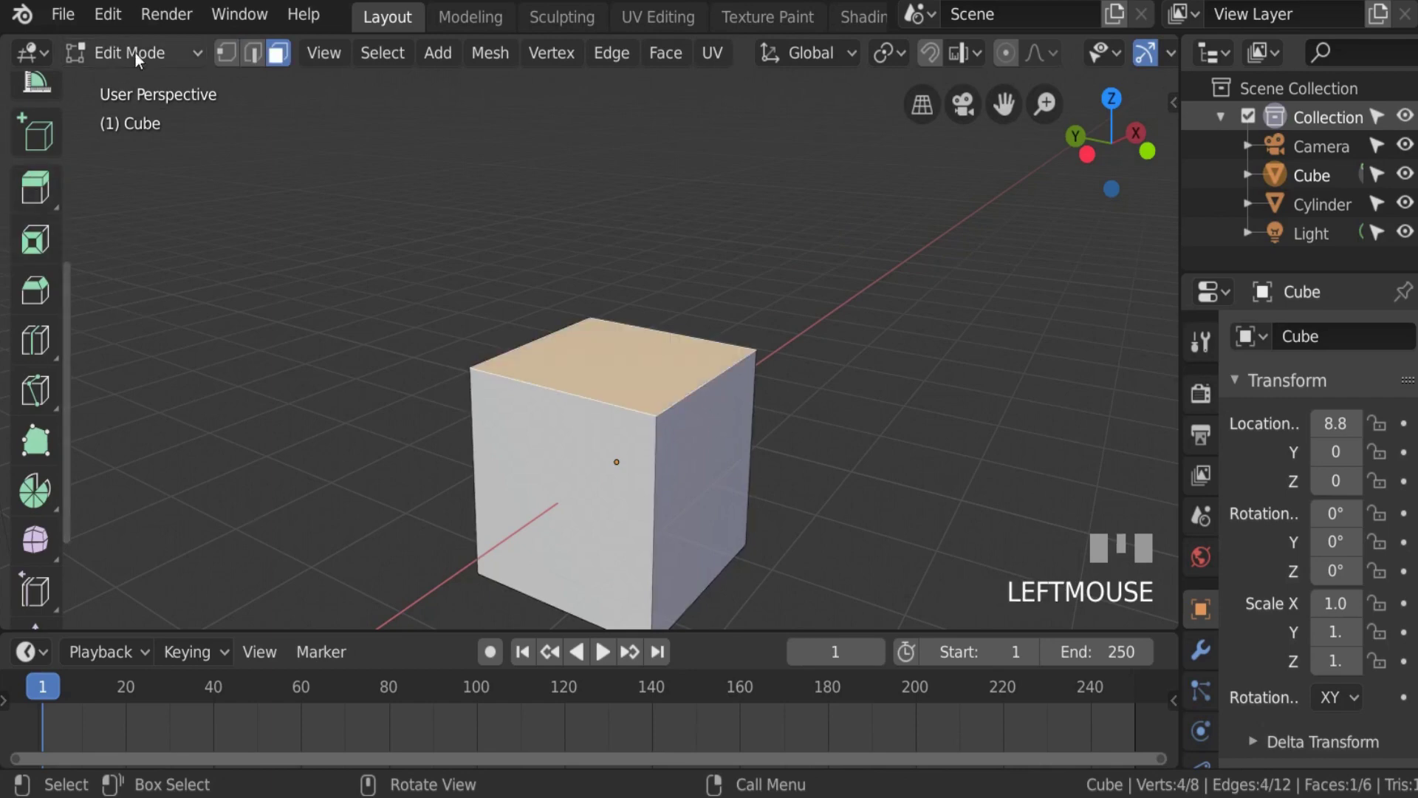
pyautogui.press('2')
pyautogui.click(698, 386)
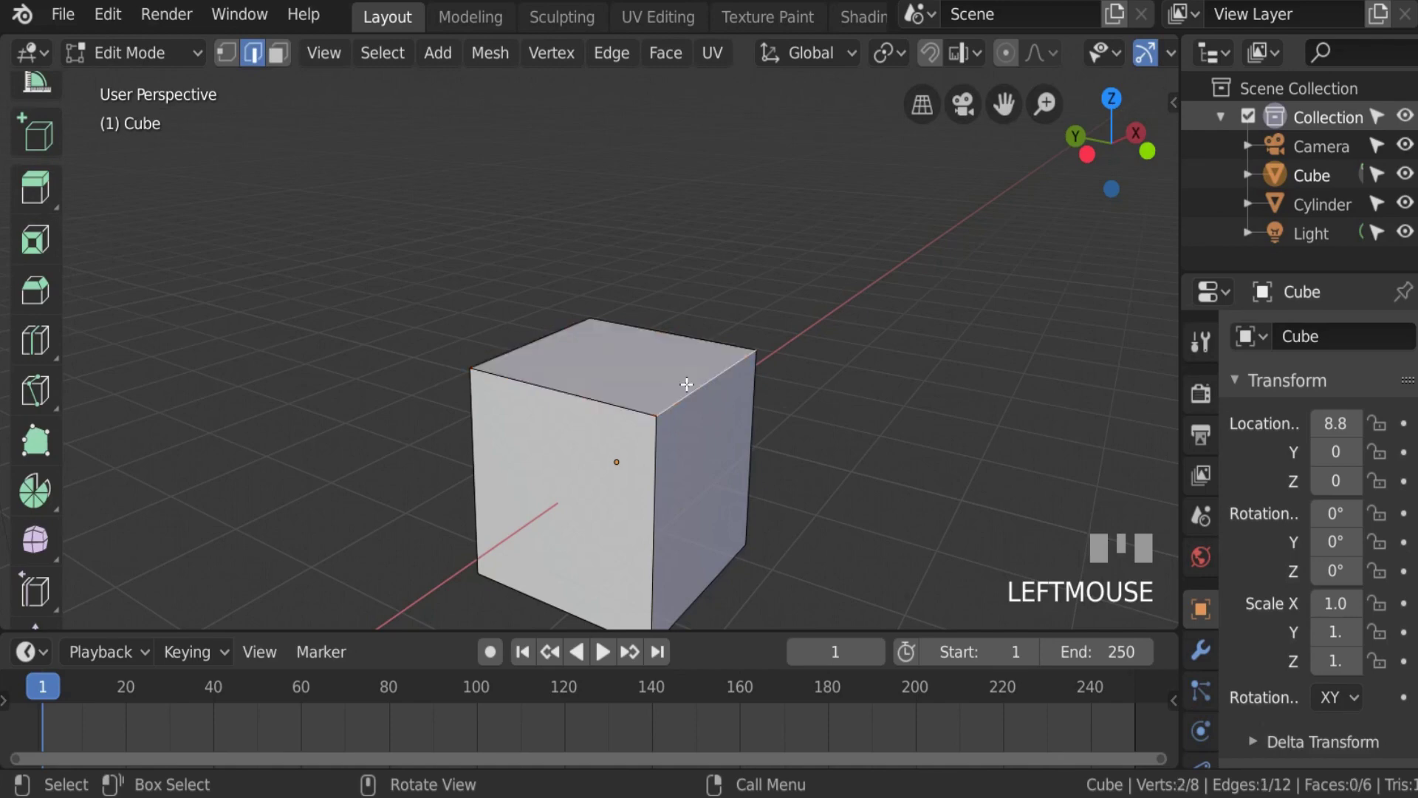
# Step: Bevel the cube's selected top edge with one segment and reduce the bevel width to 0.262 m in the operation settings
pyautogui.hotkey('ctrl', 'b')
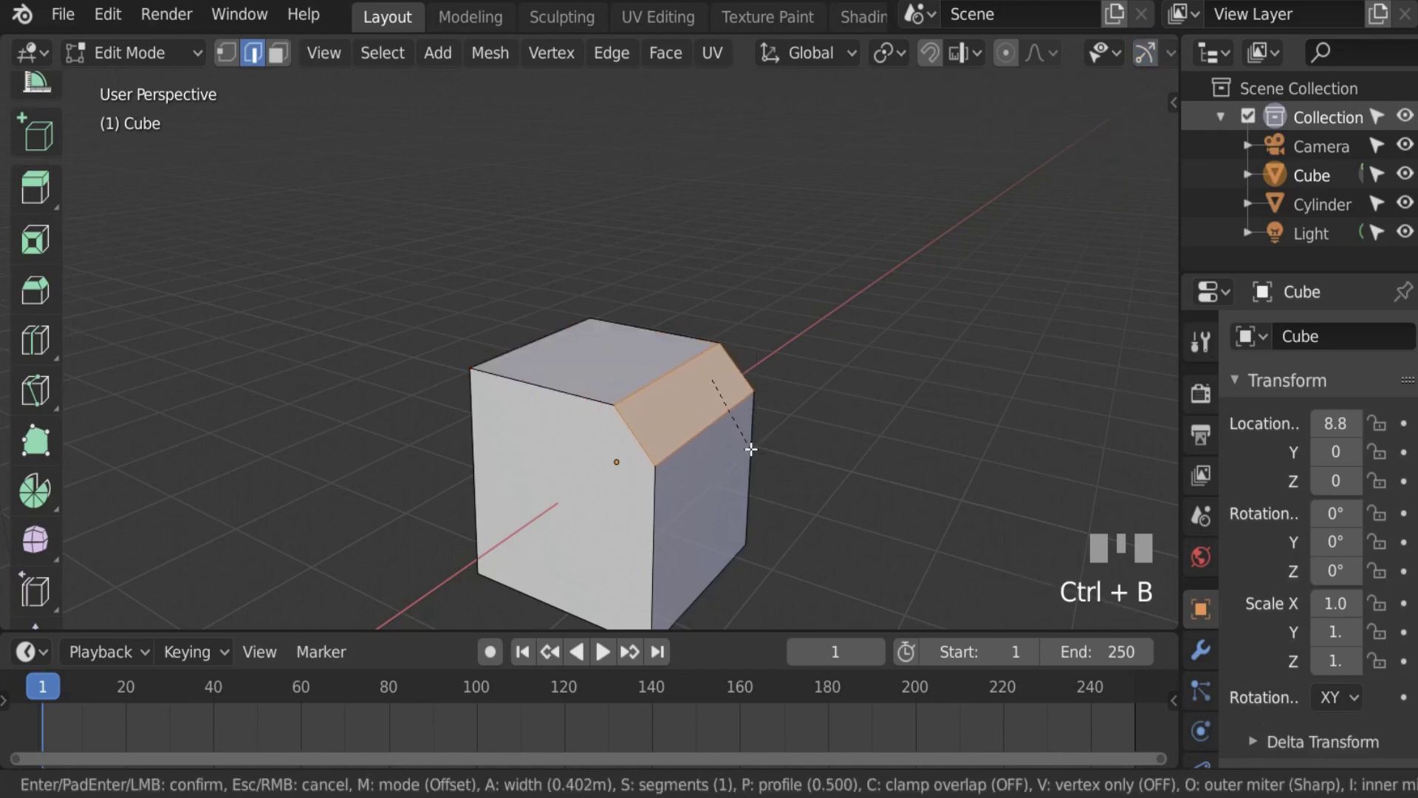
pyautogui.click(753, 444)
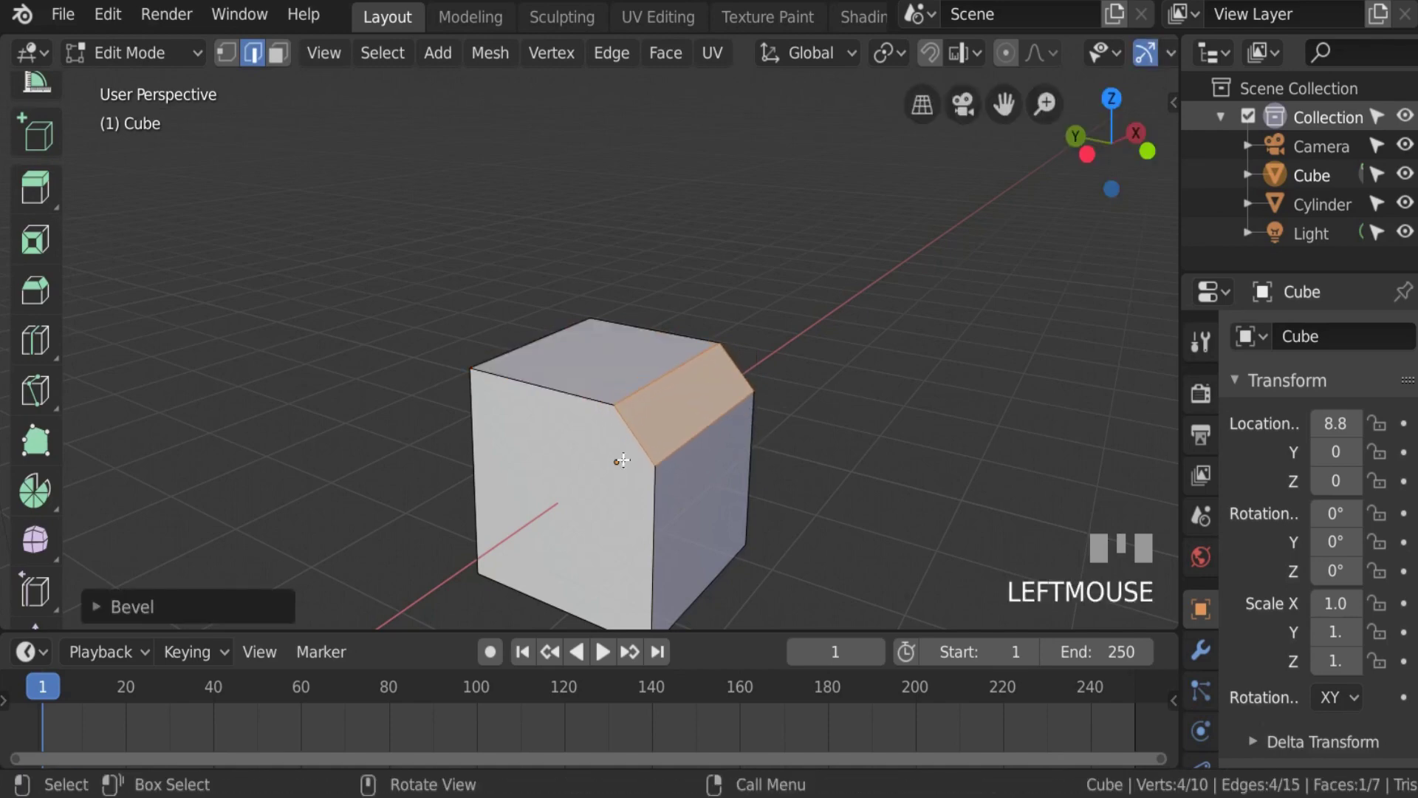
pyautogui.click(97, 604)
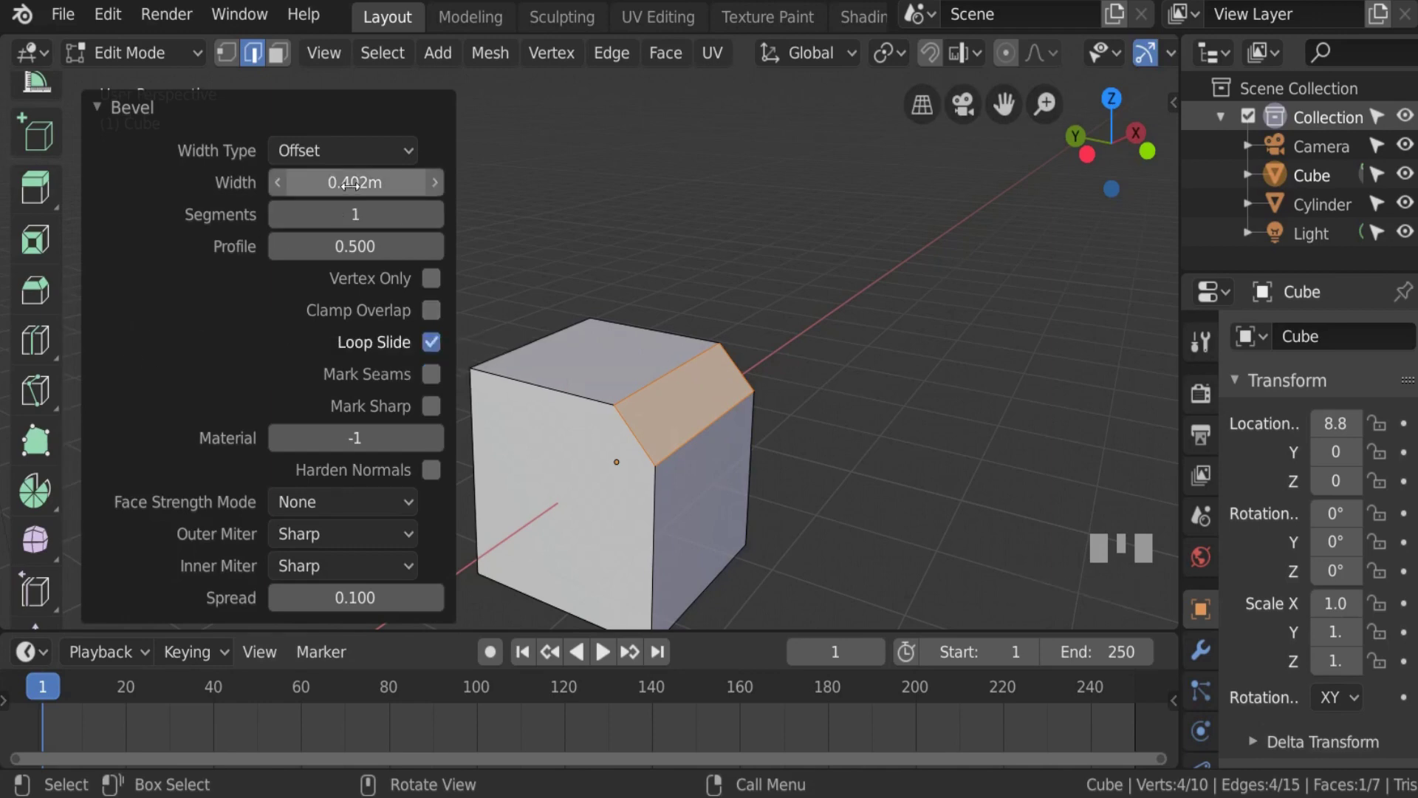
pyautogui.moveTo(352, 185); pyautogui.dragTo(318, 190)
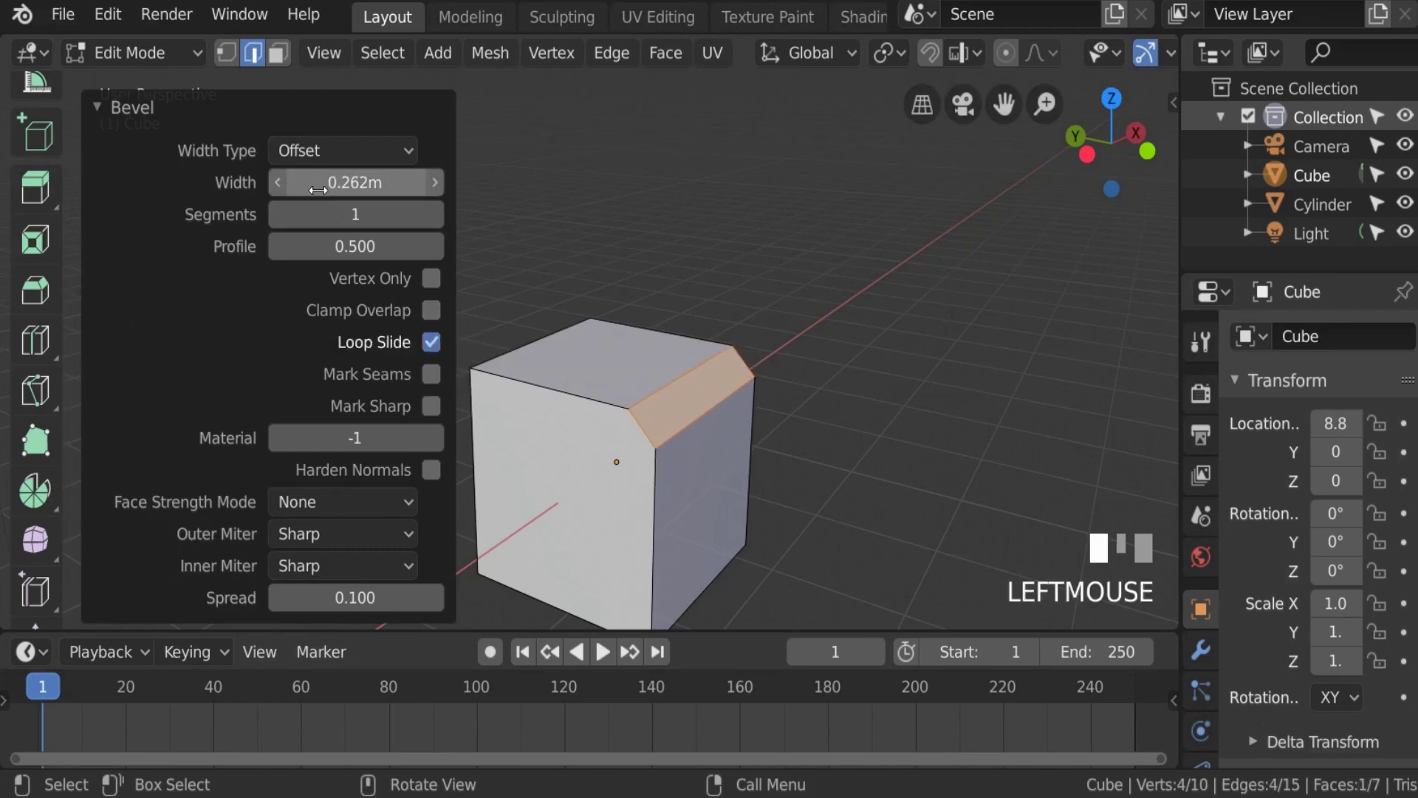
pyautogui.click(93, 107)
pyautogui.click(95, 607)
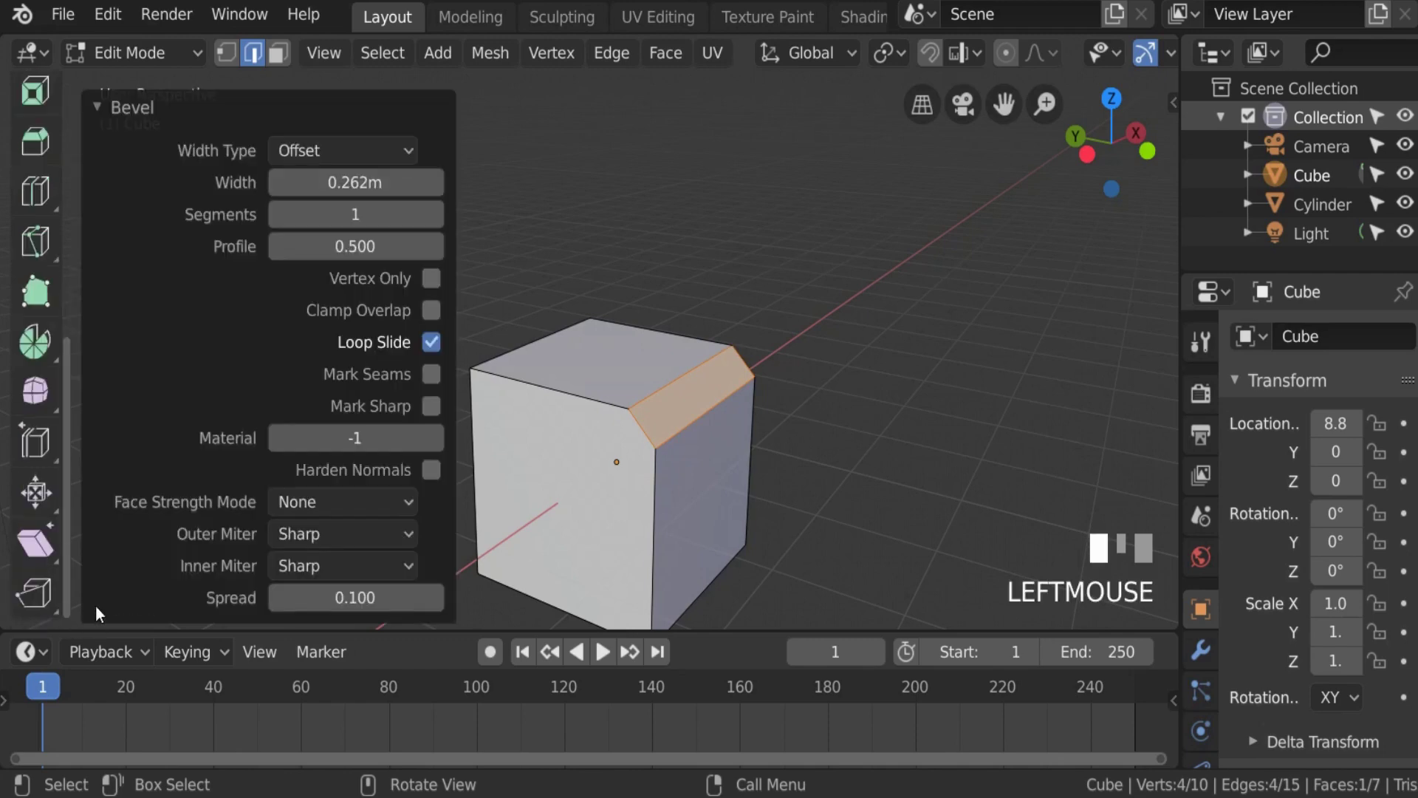
pyautogui.click(405, 153)
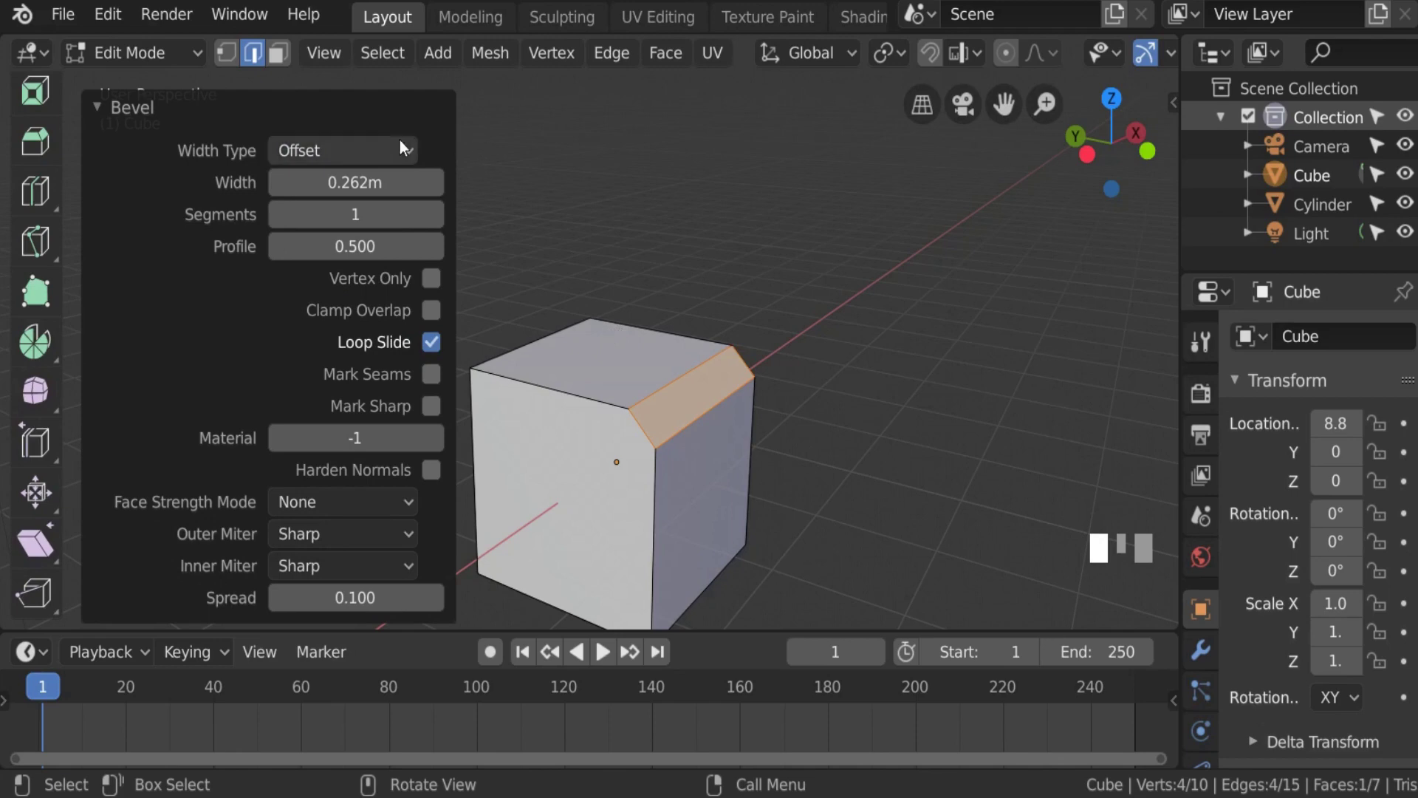
pyautogui.click(101, 105)
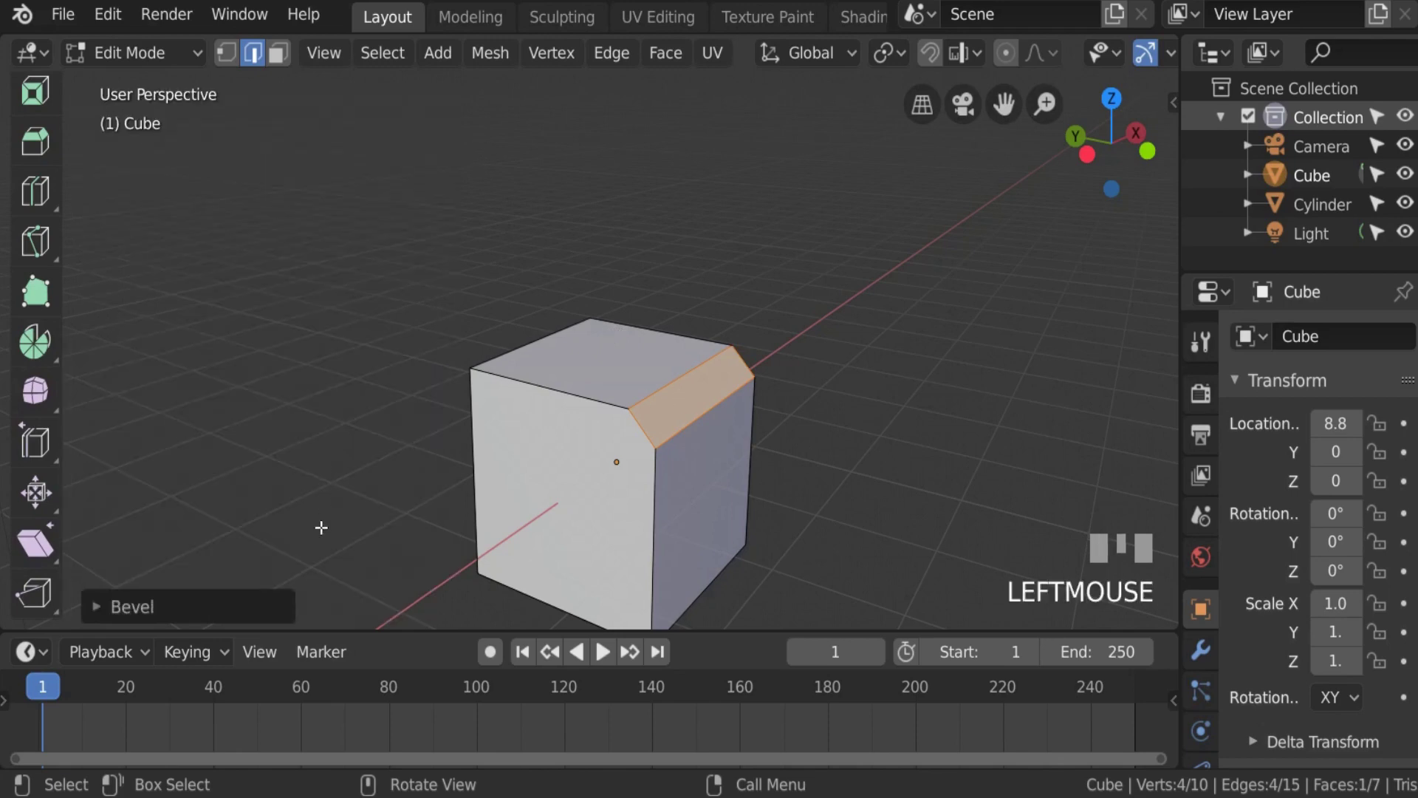
pyautogui.click(103, 600)
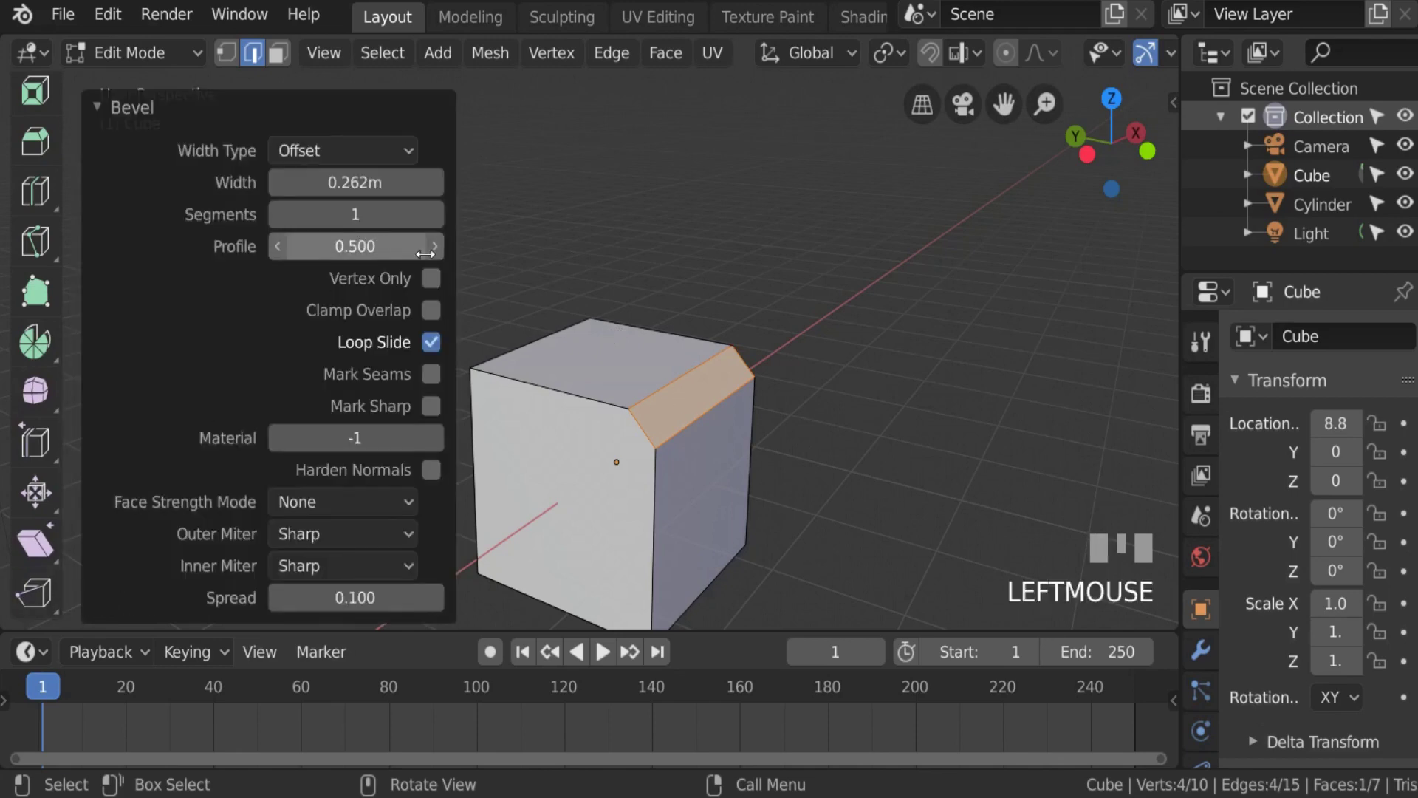
# Step: Undo the bevel on the cube's top edge beside the darker side face
pyautogui.click(691, 412)
pyautogui.hotkey('ctrl', 'z')
pyautogui.hotkey('ctrl', 'z')
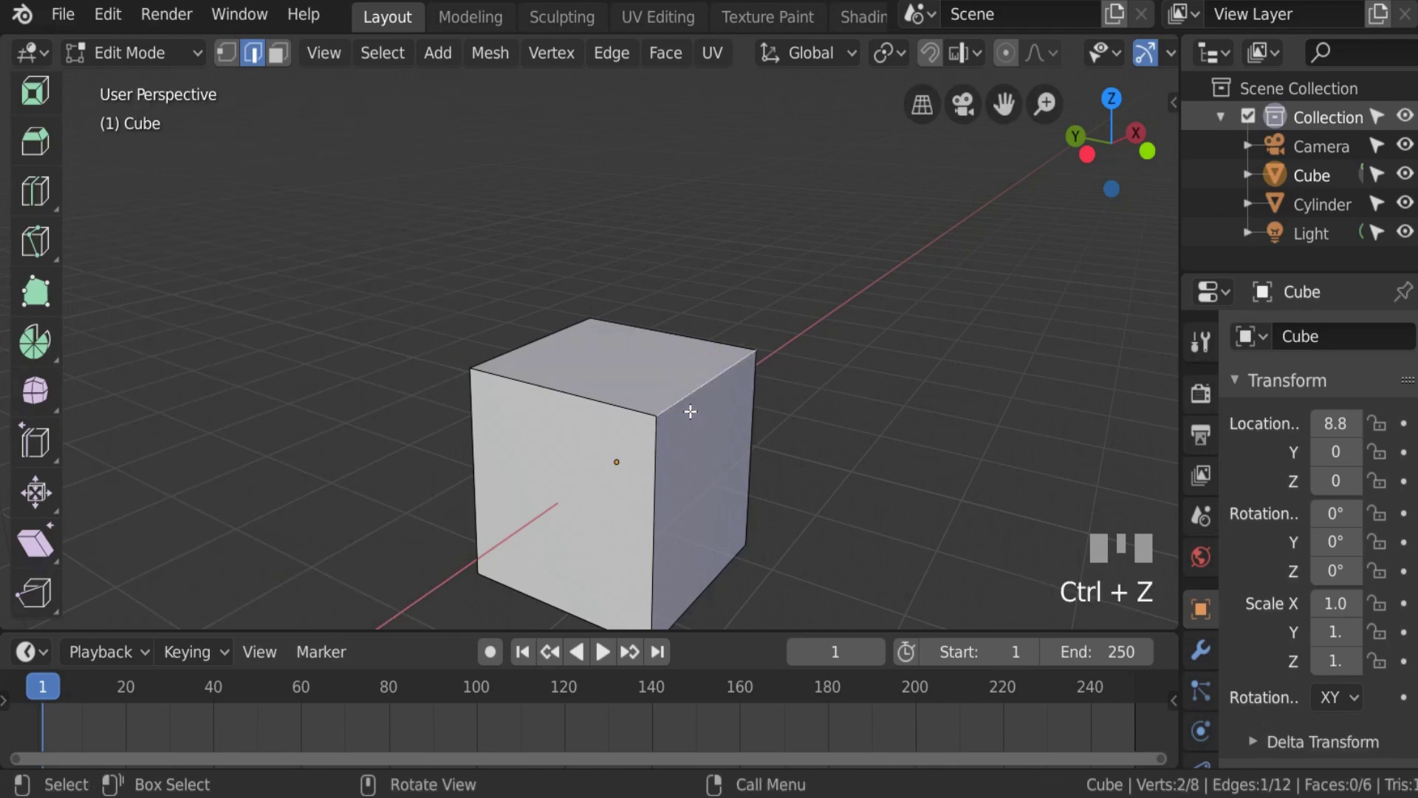
# Step: Bevel the cube's selected top edge with a single segment, and clear the selection in face selection mode
pyautogui.hotkey('ctrl', 'b')
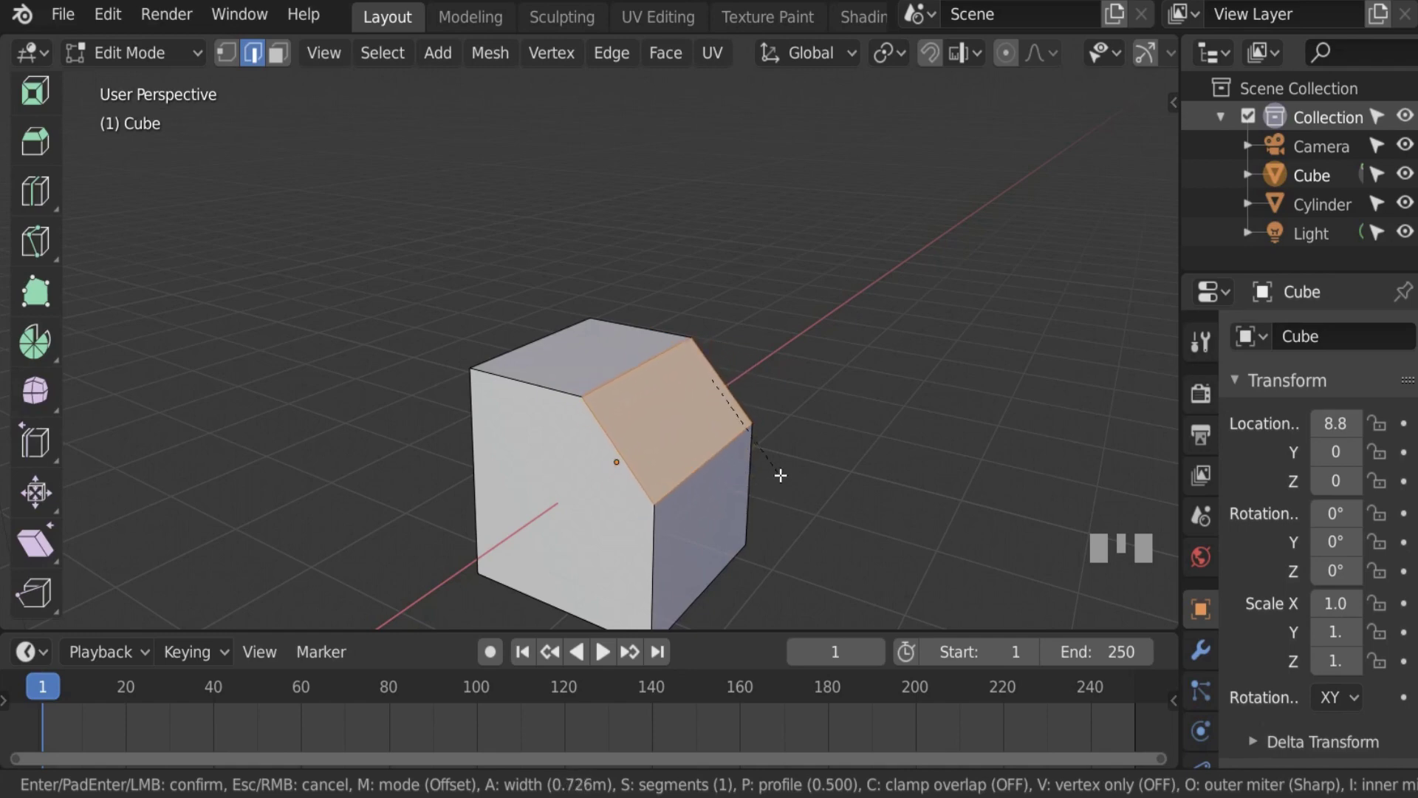
pyautogui.click(692, 406)
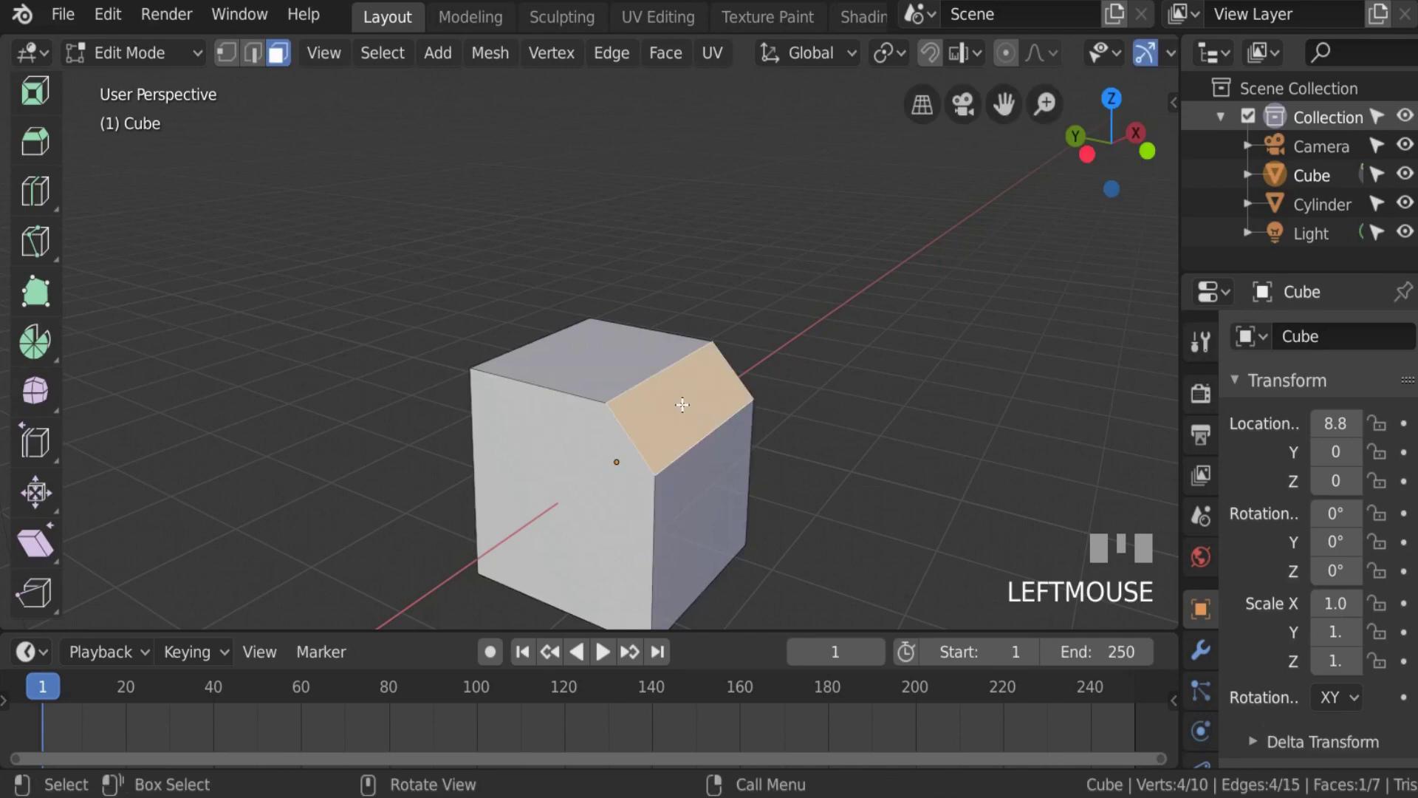
pyautogui.press('a')
pyautogui.press('a')
pyautogui.press('a')
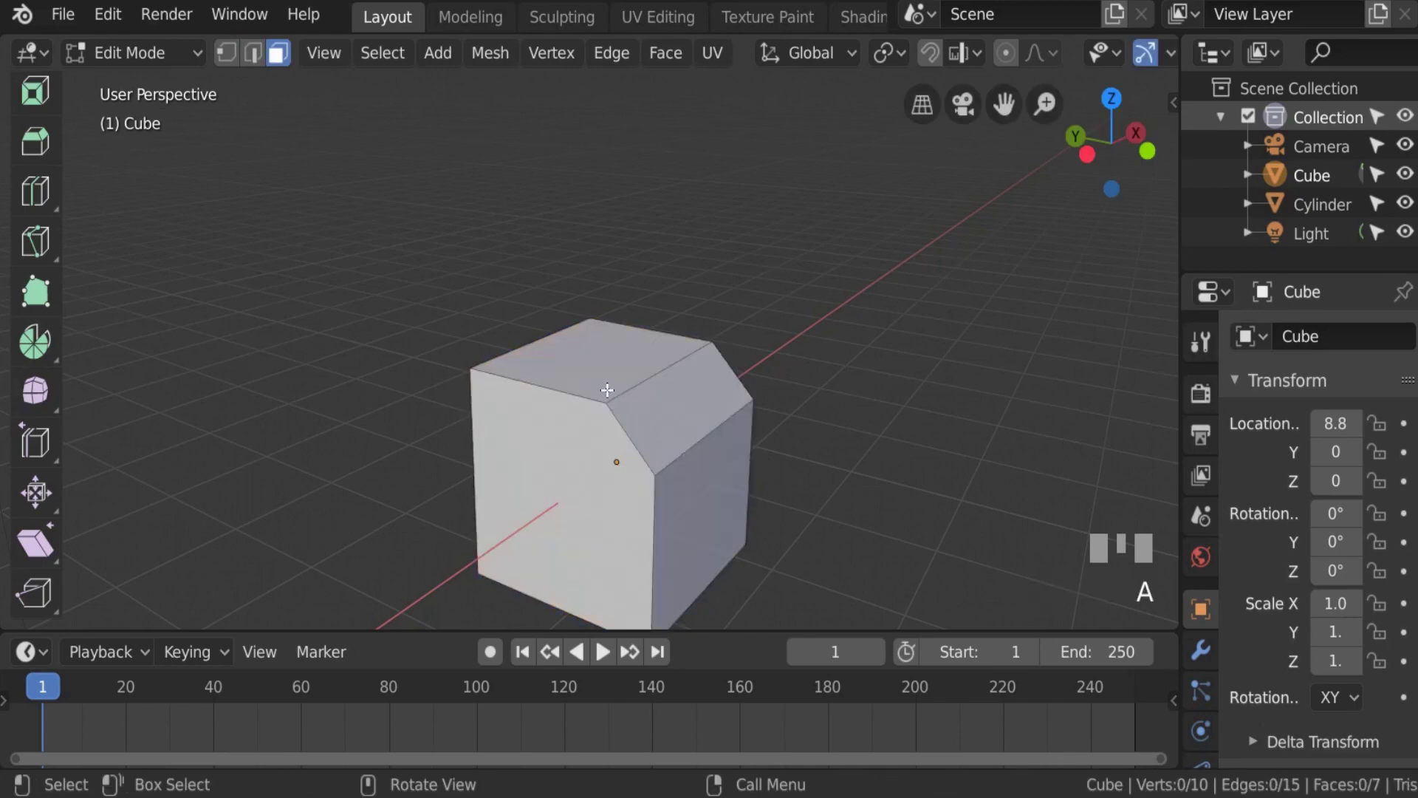
# Step: Try a single-segment bevel on the entire selected cube in vertex selection mode, and cancel it
pyautogui.click(222, 55)
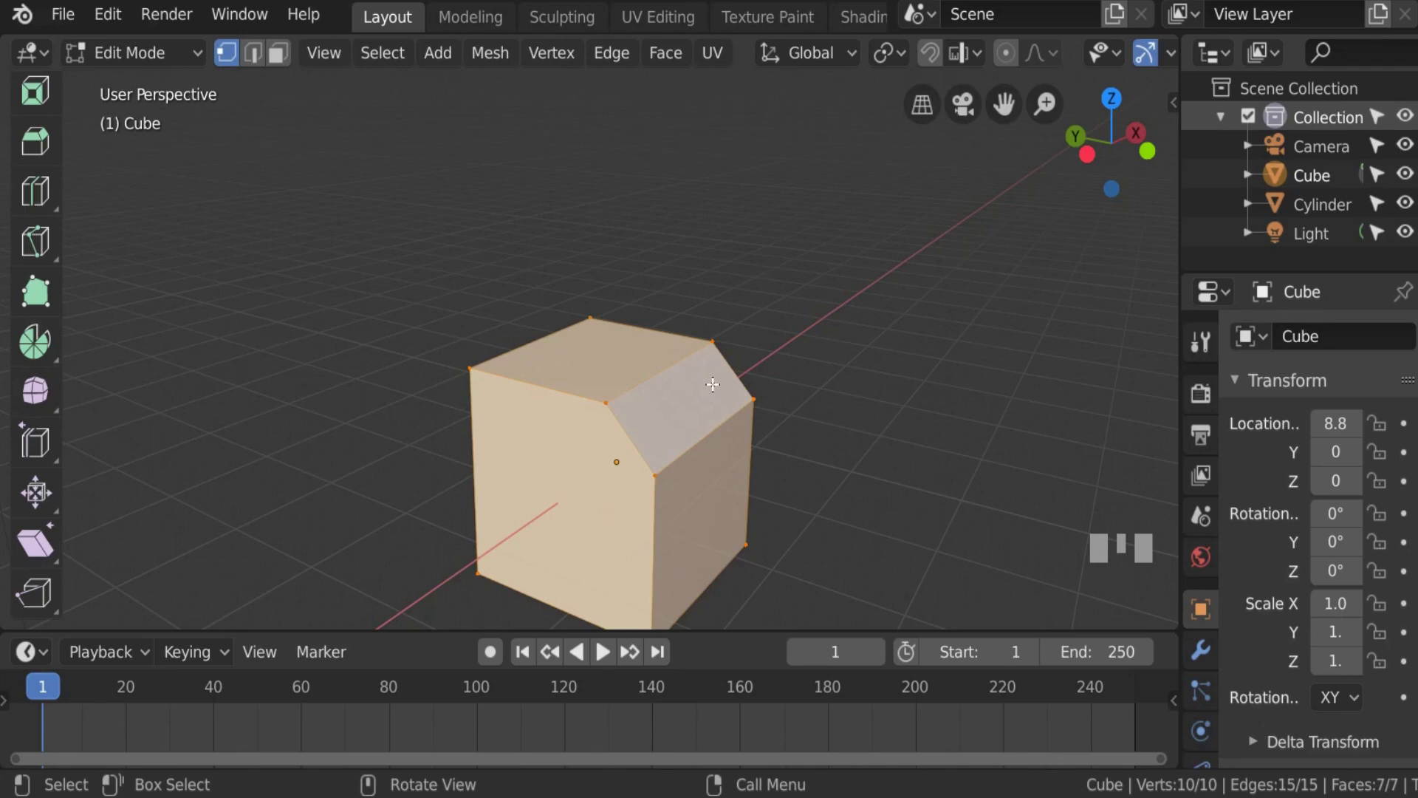
pyautogui.hotkey('ctrl', 'b')
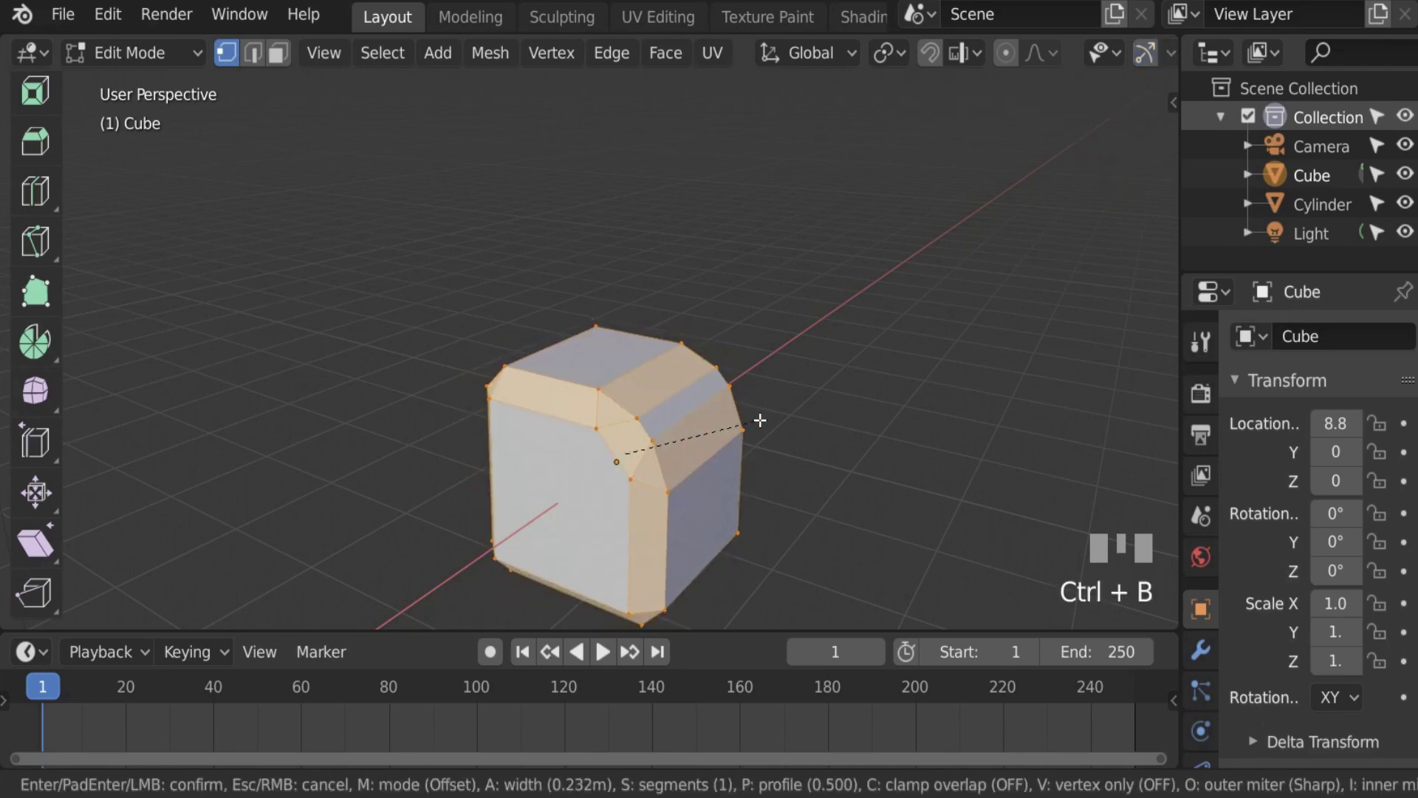
pyautogui.rightClick(709, 410)
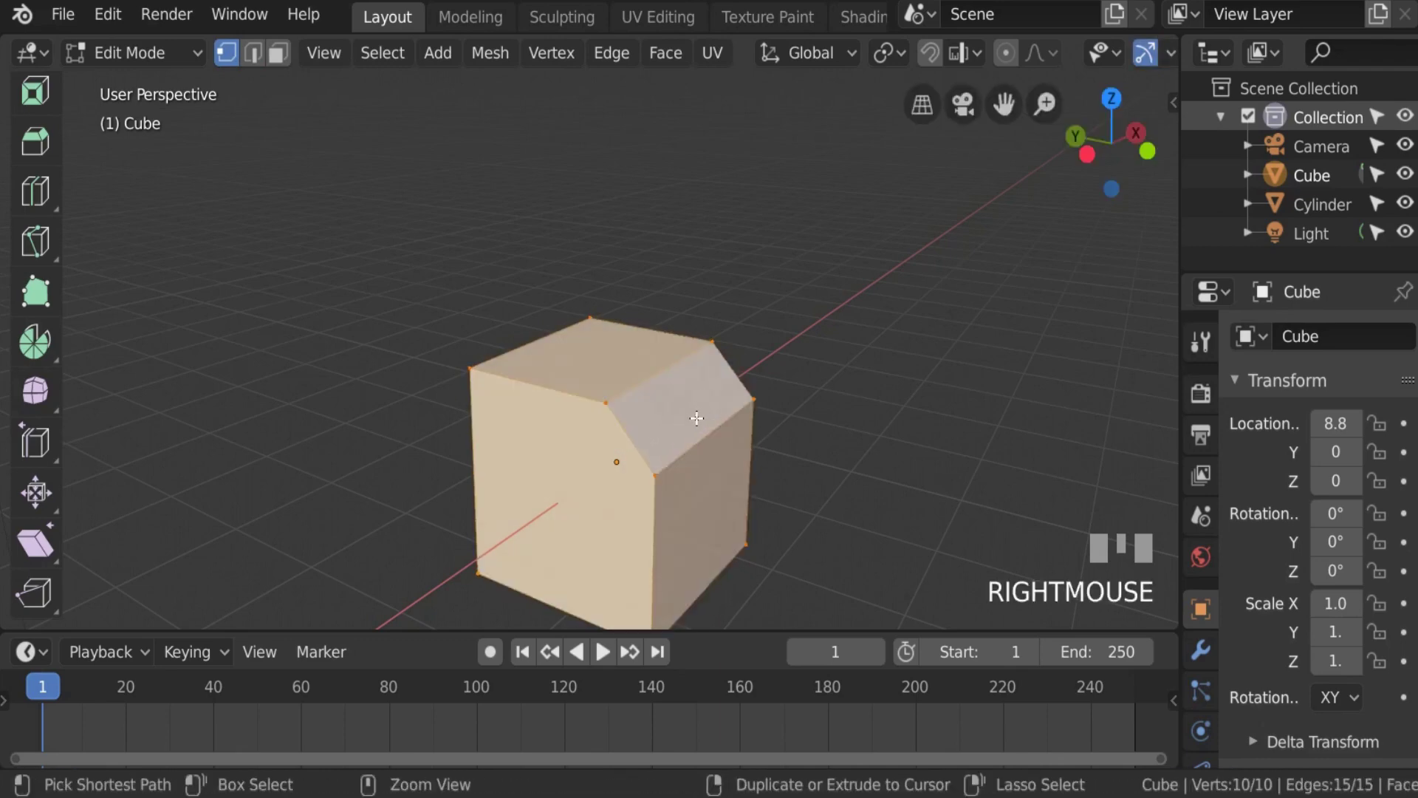
pyautogui.hotkey('ctrl', 'z')
pyautogui.hotkey('ctrl', 'z')
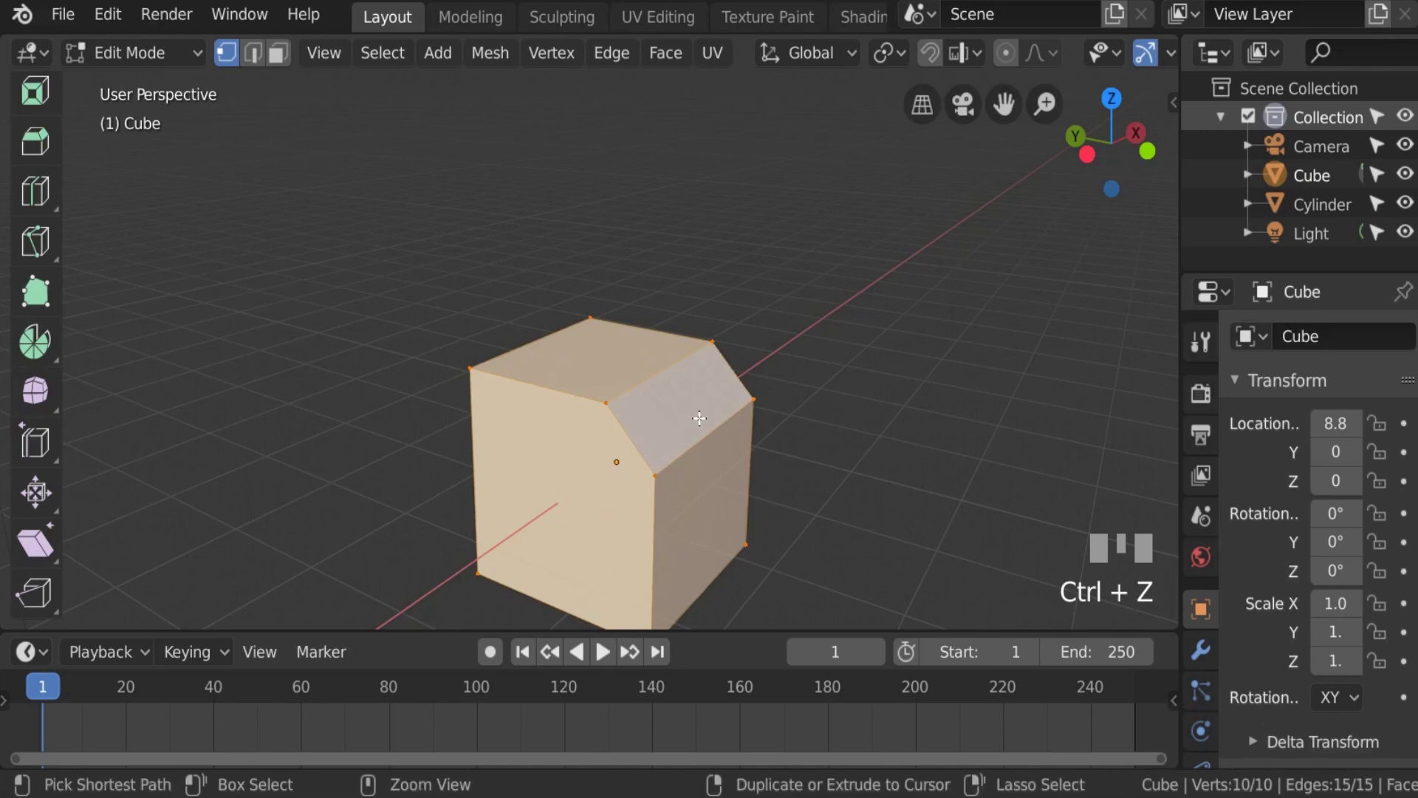
pyautogui.hotkey('ctrl', 'b')
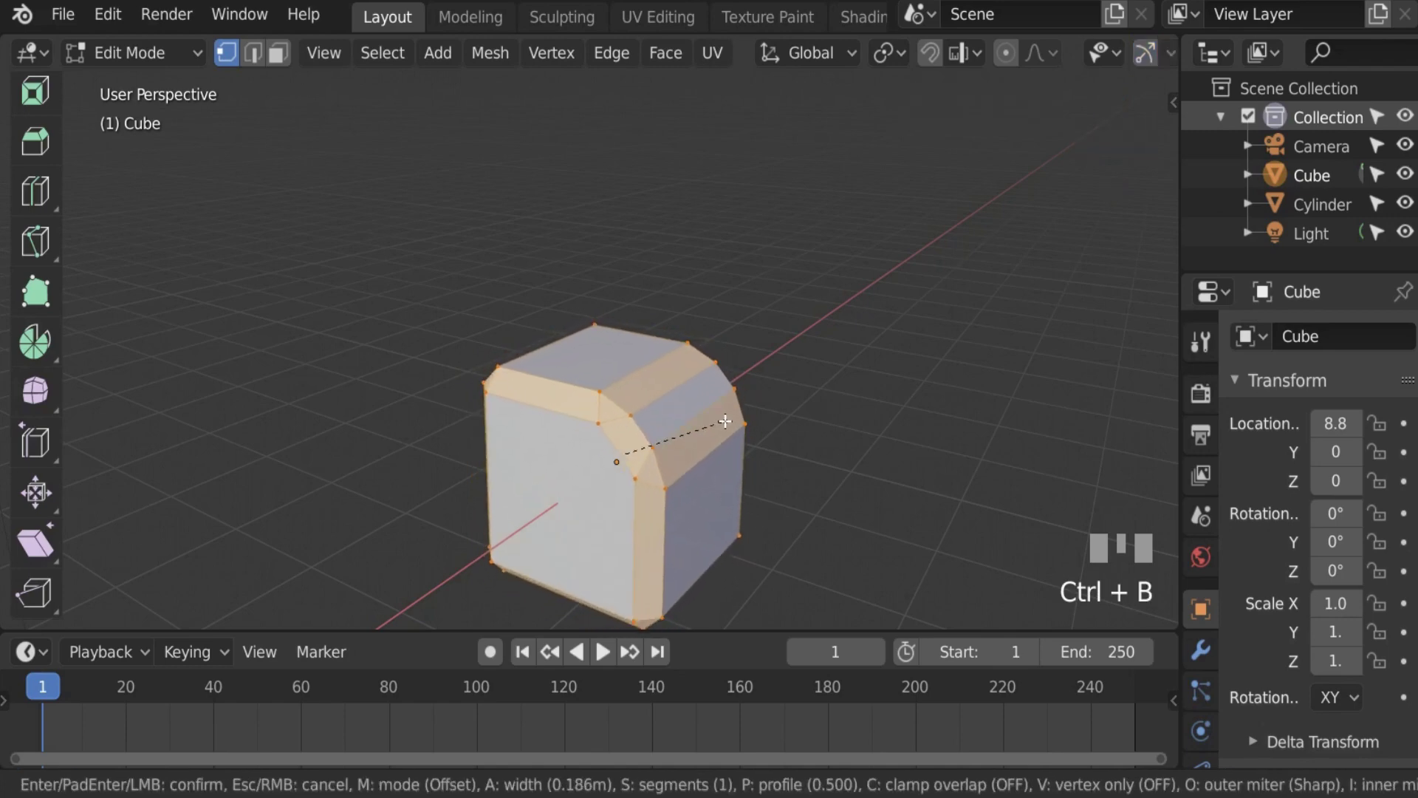
pyautogui.rightClick(724, 421)
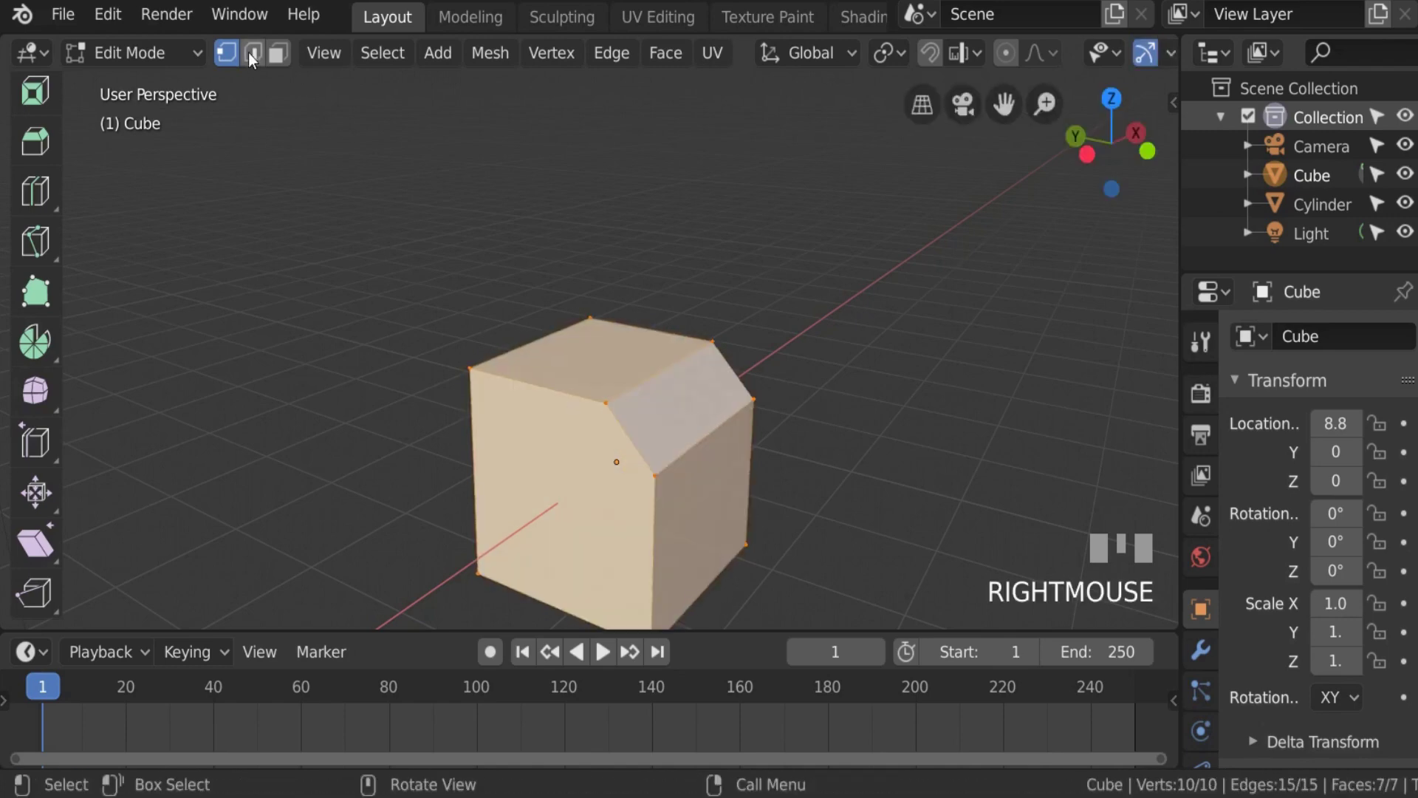
# Step: Switch to edge selection mode, and try a bevel on all the cube's edges before cancelling it
pyautogui.click(252, 53)
pyautogui.hotkey('ctrl', 'v')
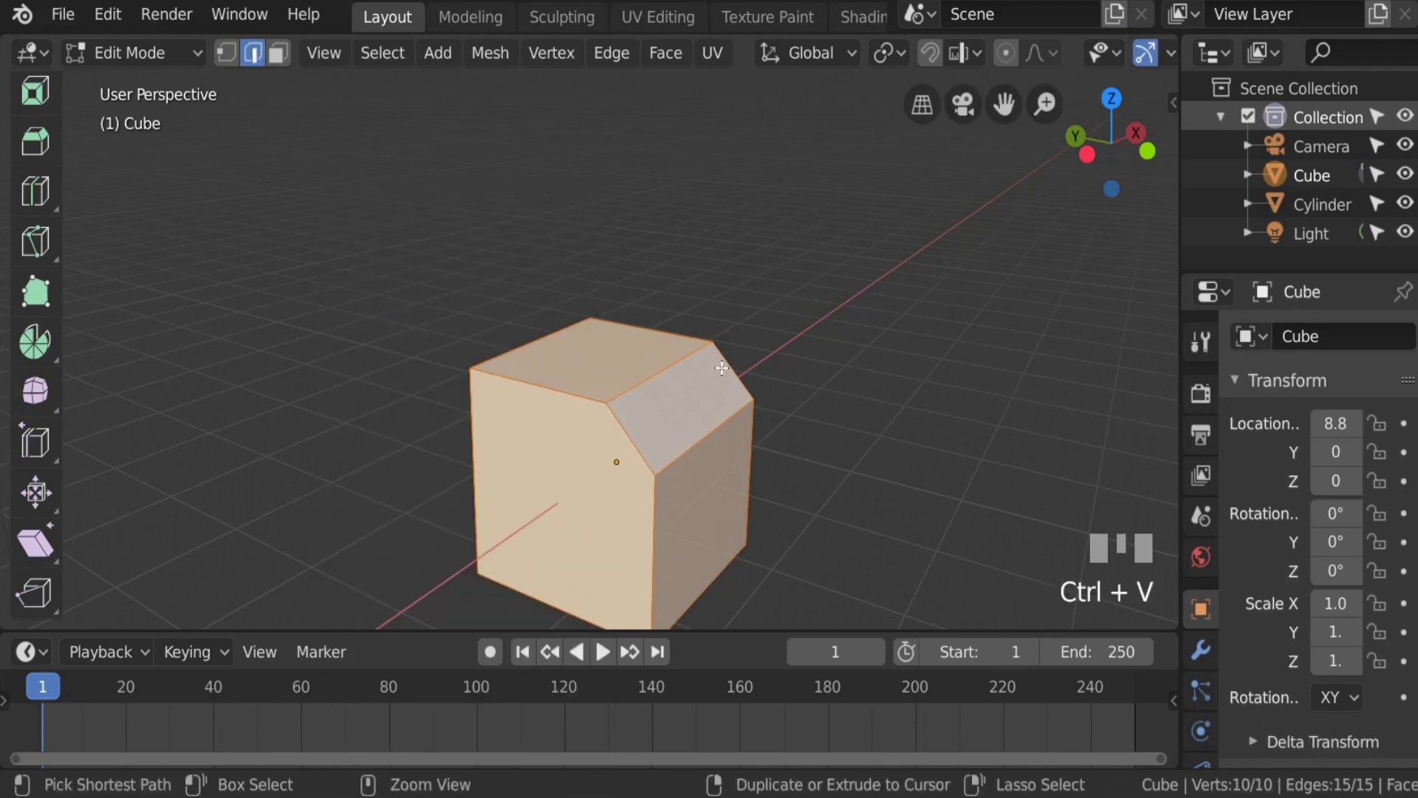
pyautogui.hotkey('ctrl', 'b')
pyautogui.rightClick(747, 370)
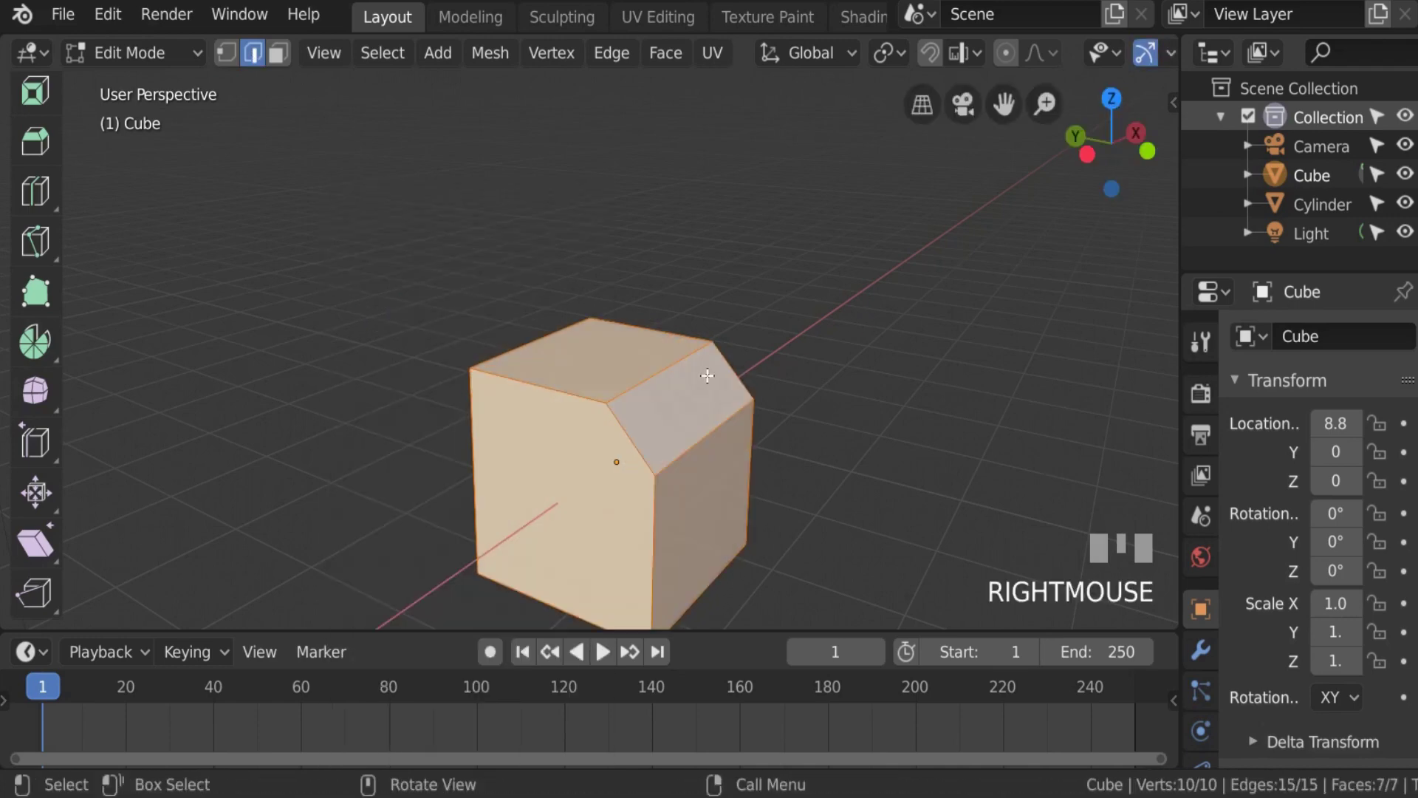
pyautogui.rightClick(648, 367)
# Step: Select the cube's top edge opposite the bevelled one and frame it in the viewport
pyautogui.click(621, 396)
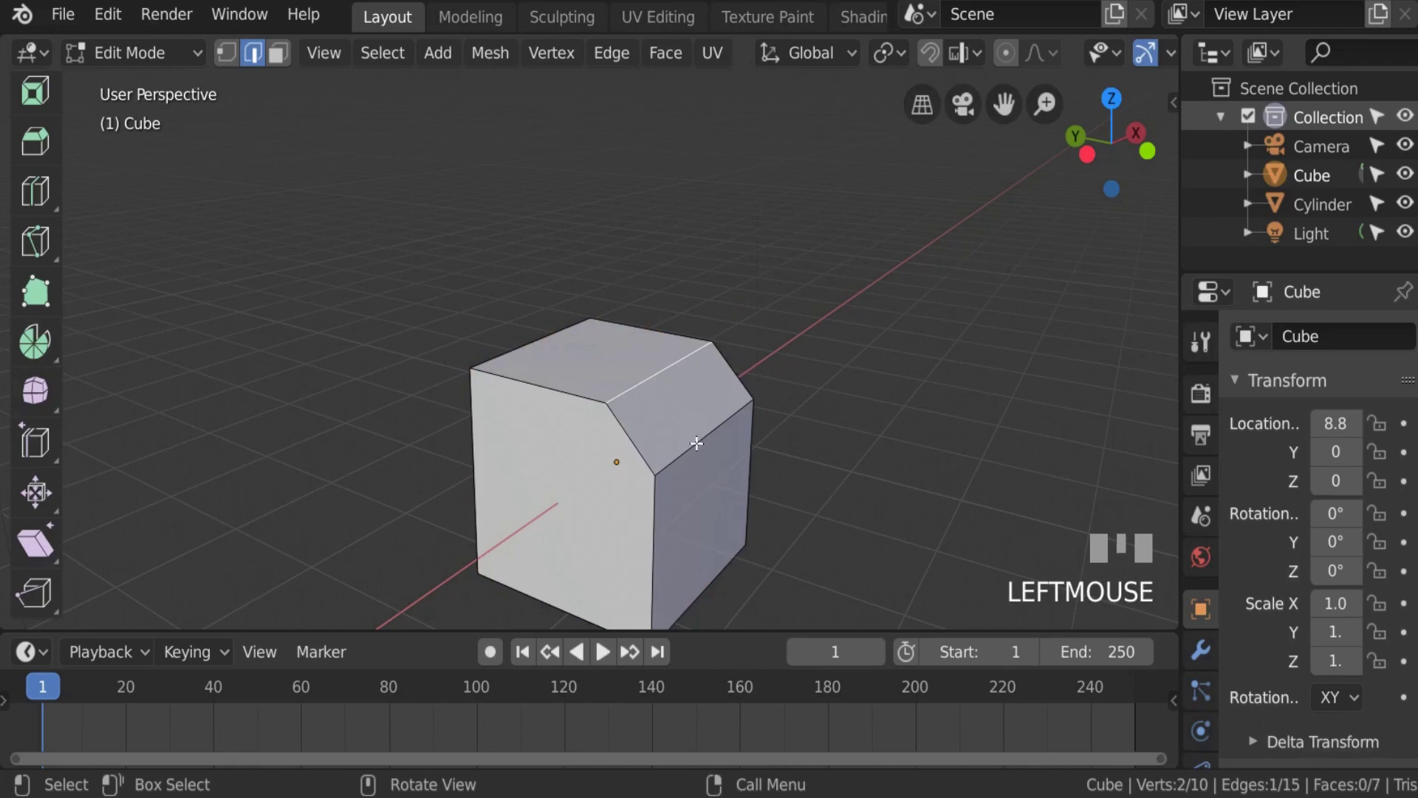
pyautogui.scroll(1, 646, 417)
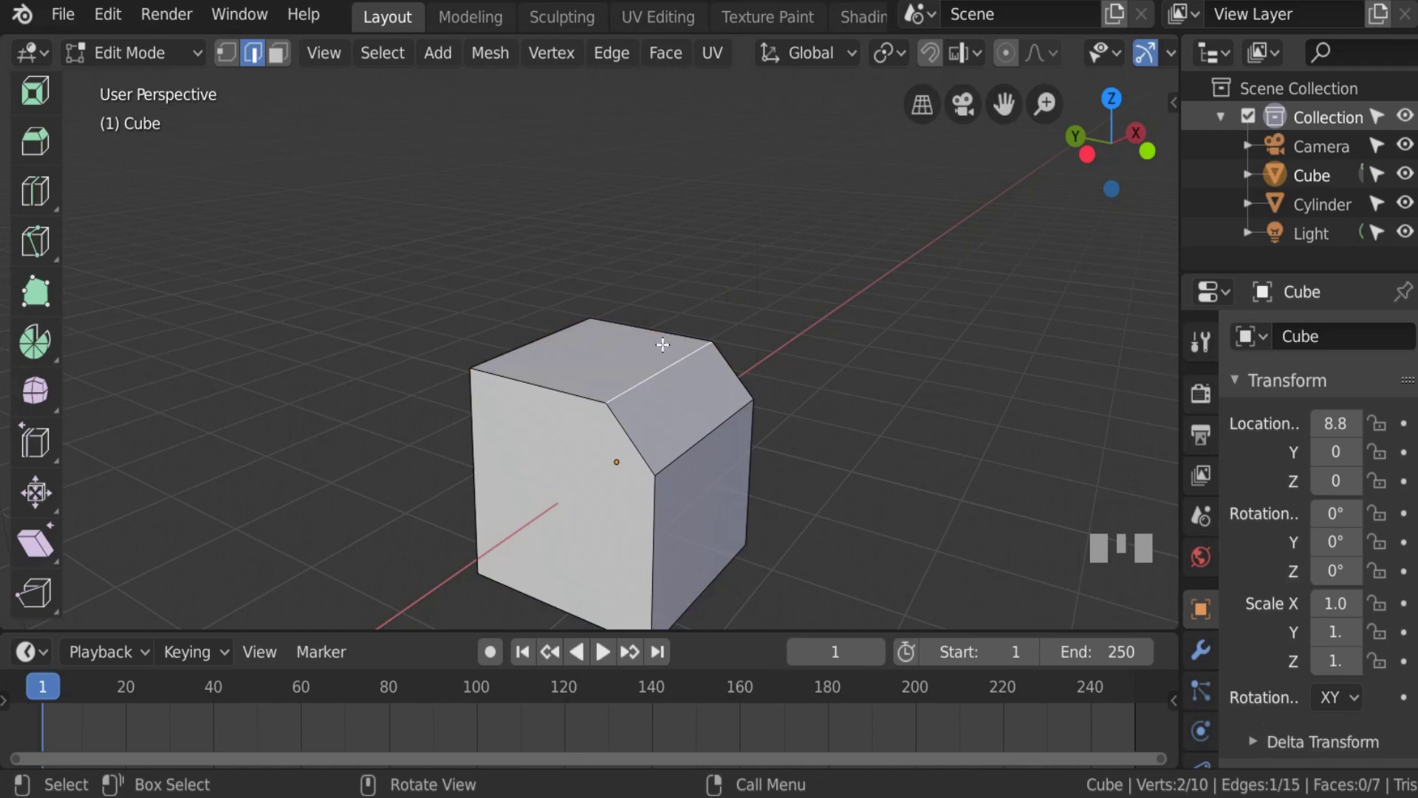
pyautogui.scroll(1, 661, 367)
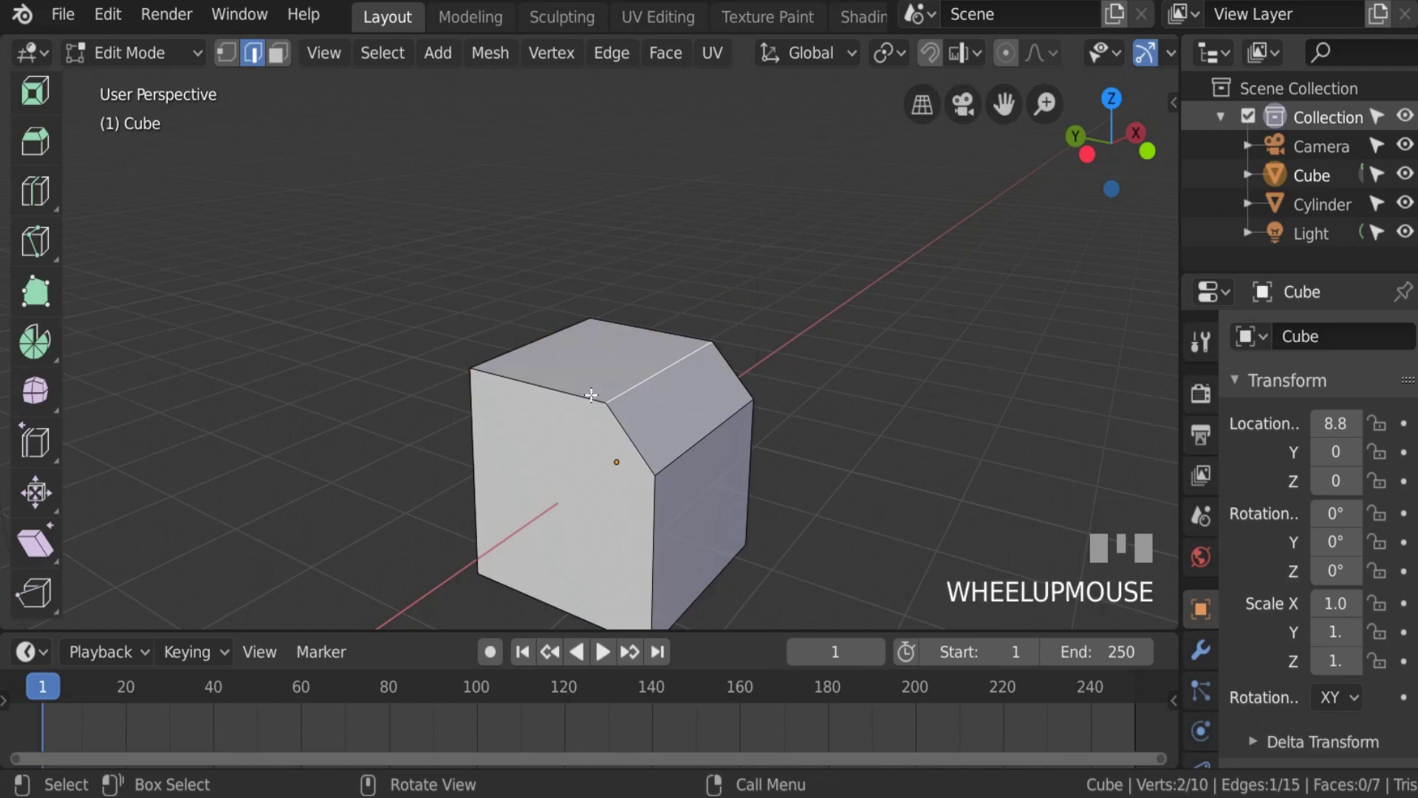
pyautogui.click(524, 354)
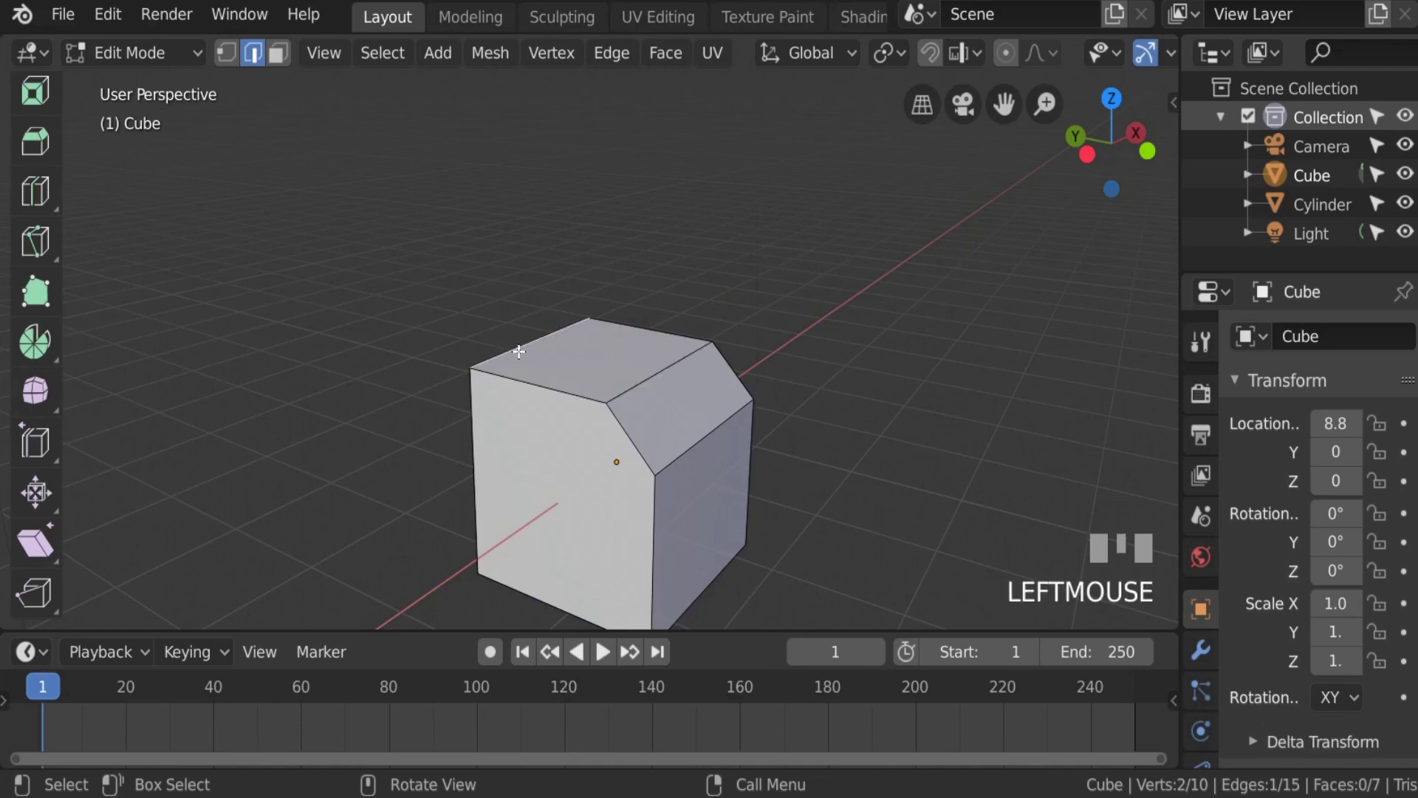
pyautogui.keyDown('shift'); pyautogui.moveTo(518, 351); pyautogui.dragTo(646, 386, button='middle'); pyautogui.keyUp('shift')
pyautogui.scroll(-2, 561, 379)
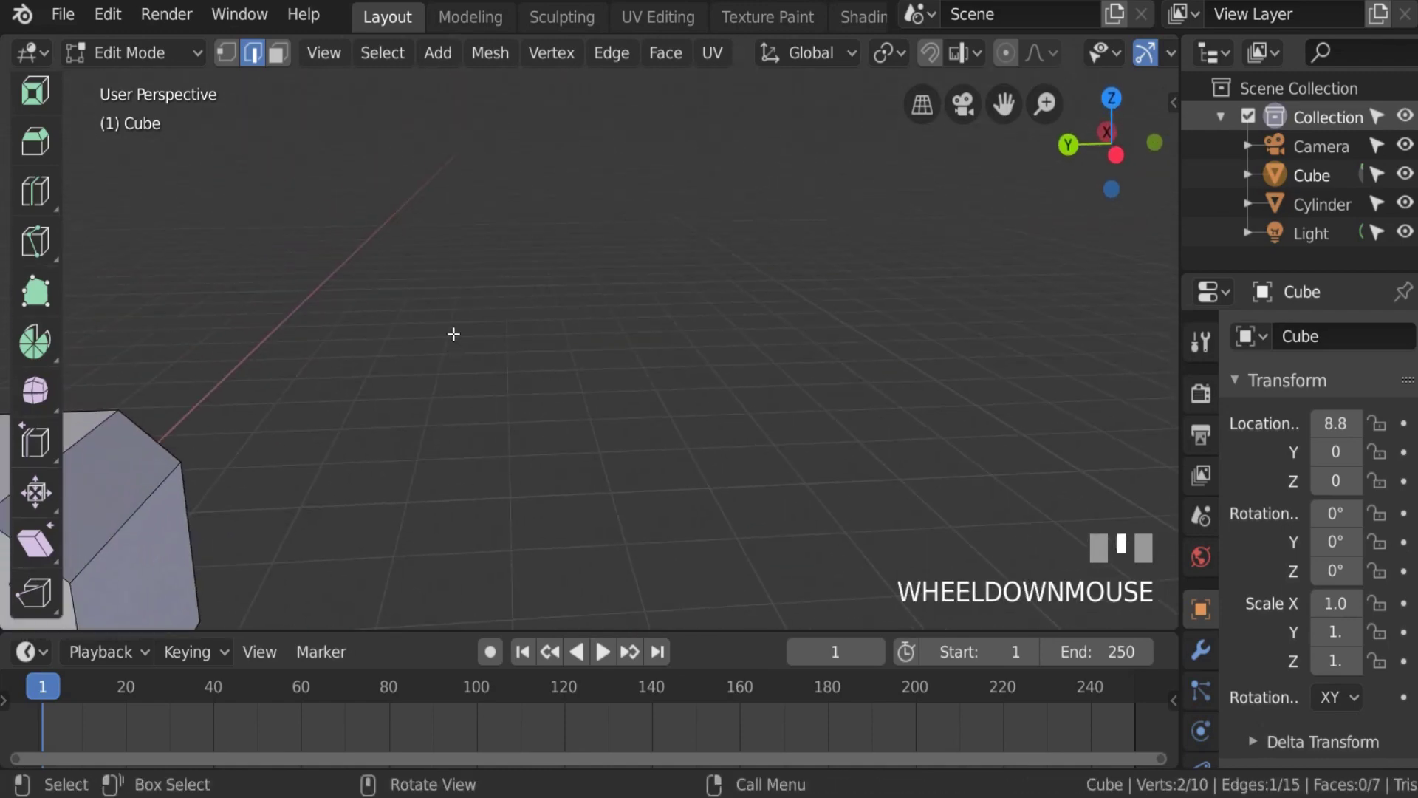
pyautogui.press('KP_Decimal')
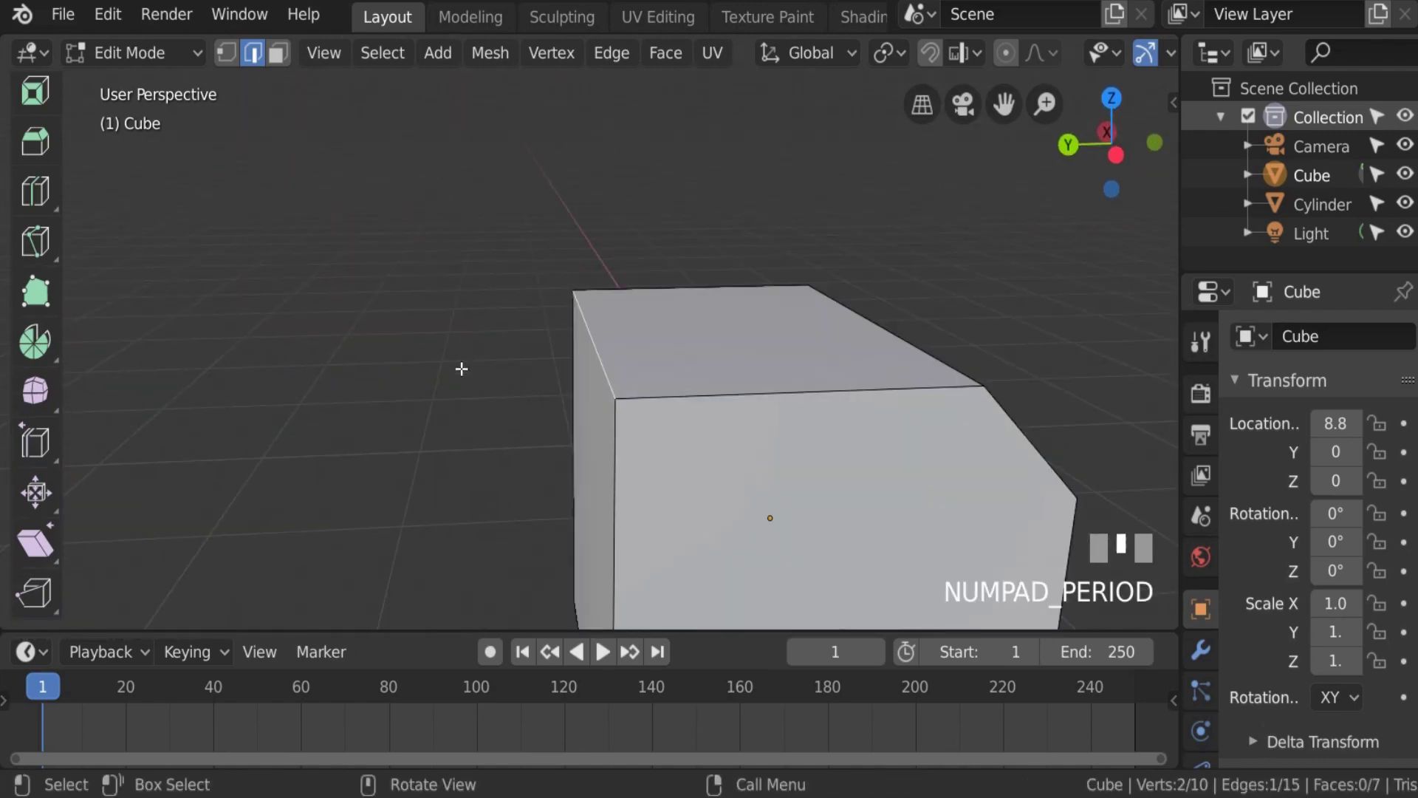
# Step: Try a three-segment bevel about 0.48 m wide on the selected top edge, and undo it
pyautogui.hotkey('ctrl', 'b')
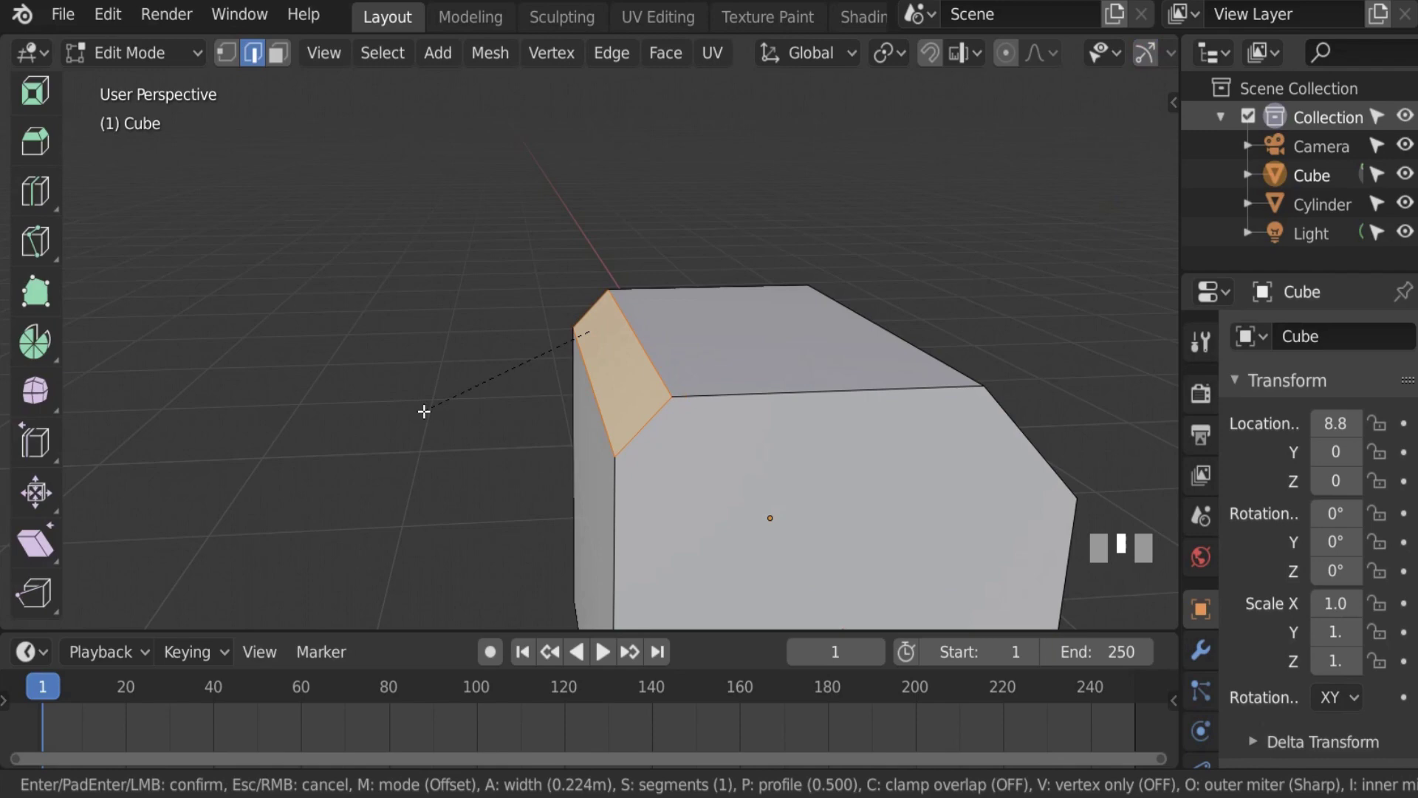
pyautogui.scroll(2, 657, 397)
pyautogui.click(656, 397)
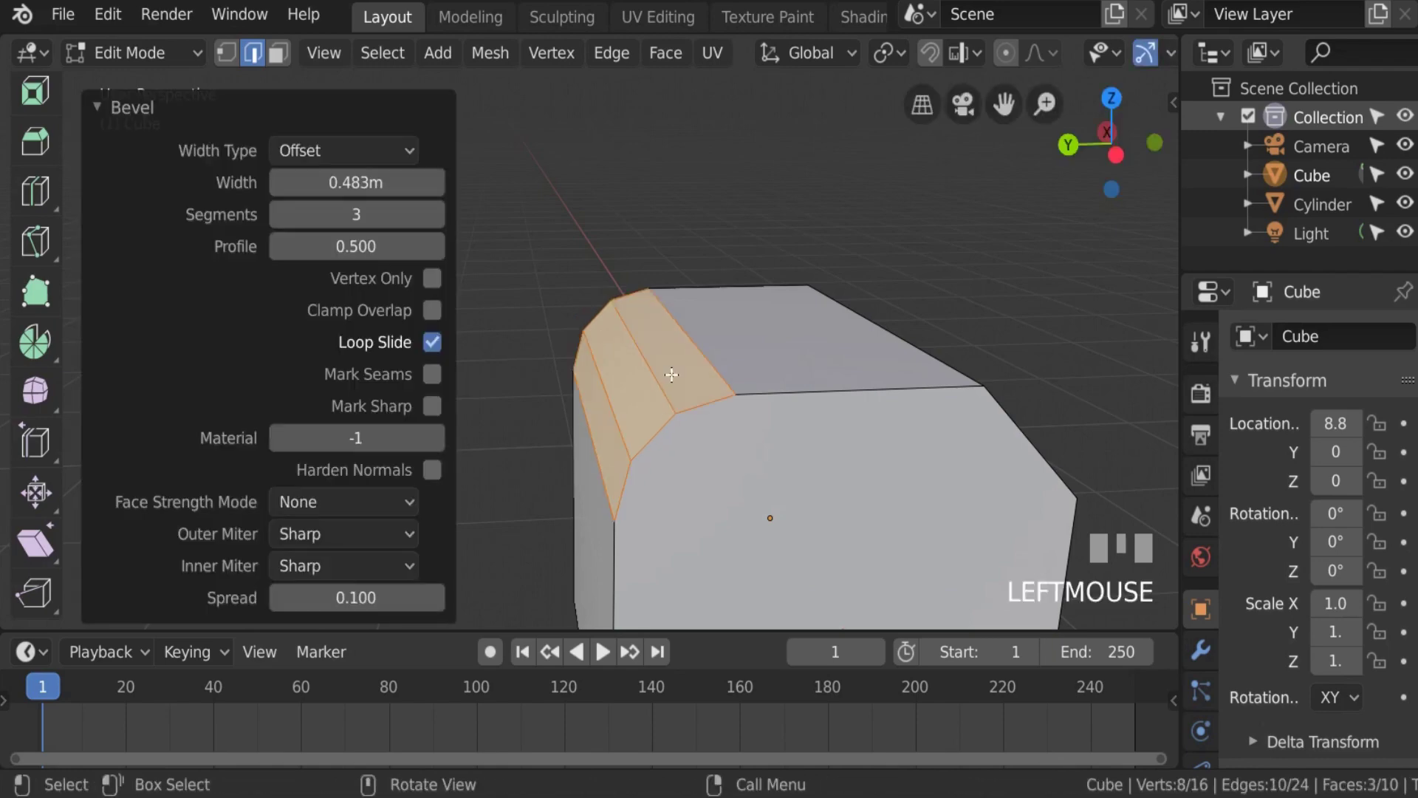
pyautogui.hotkey('ctrl', 'z')
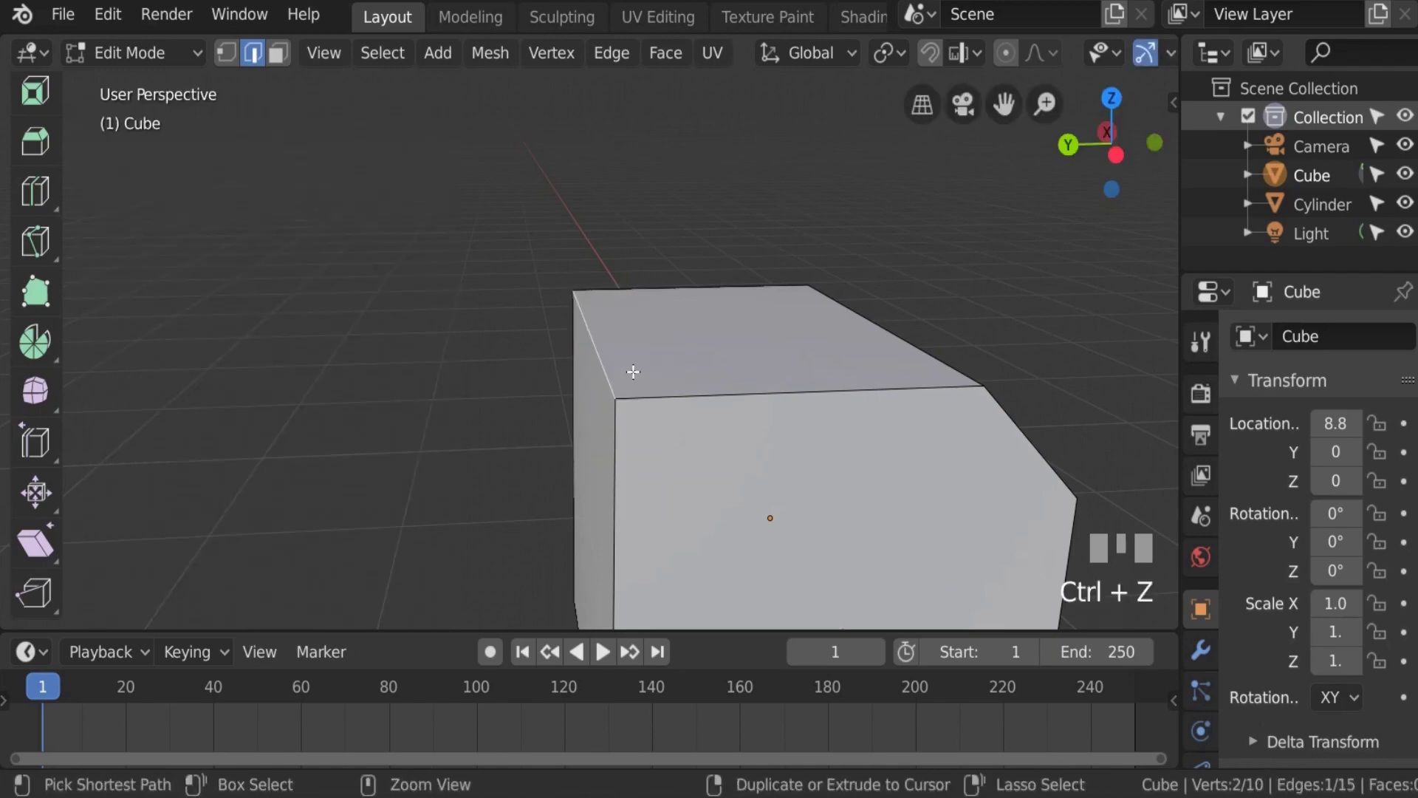
# Step: Bevel the selected top edge about 0.83 m wide with seven segments to round it
pyautogui.hotkey('ctrl', 'b')
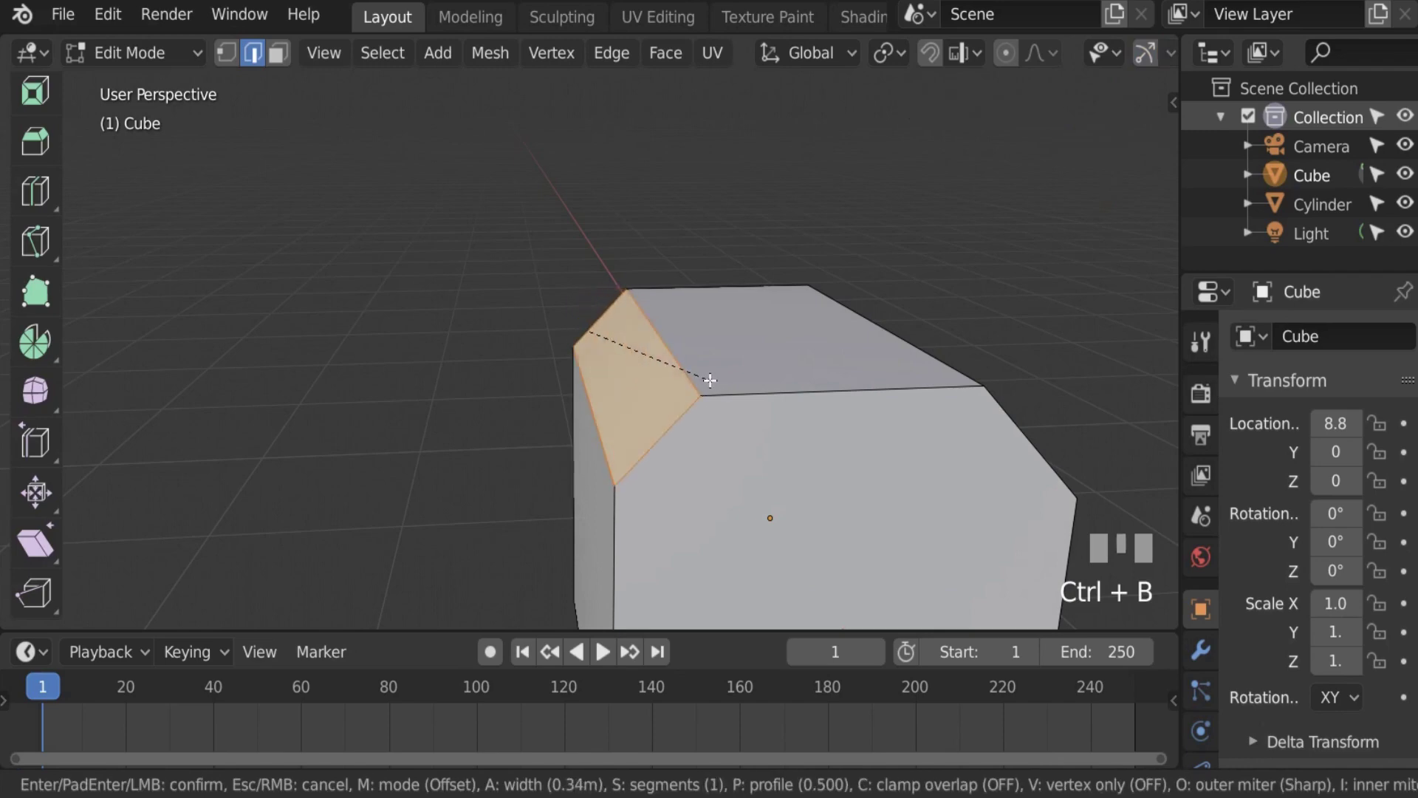
pyautogui.scroll(3, 710, 381)
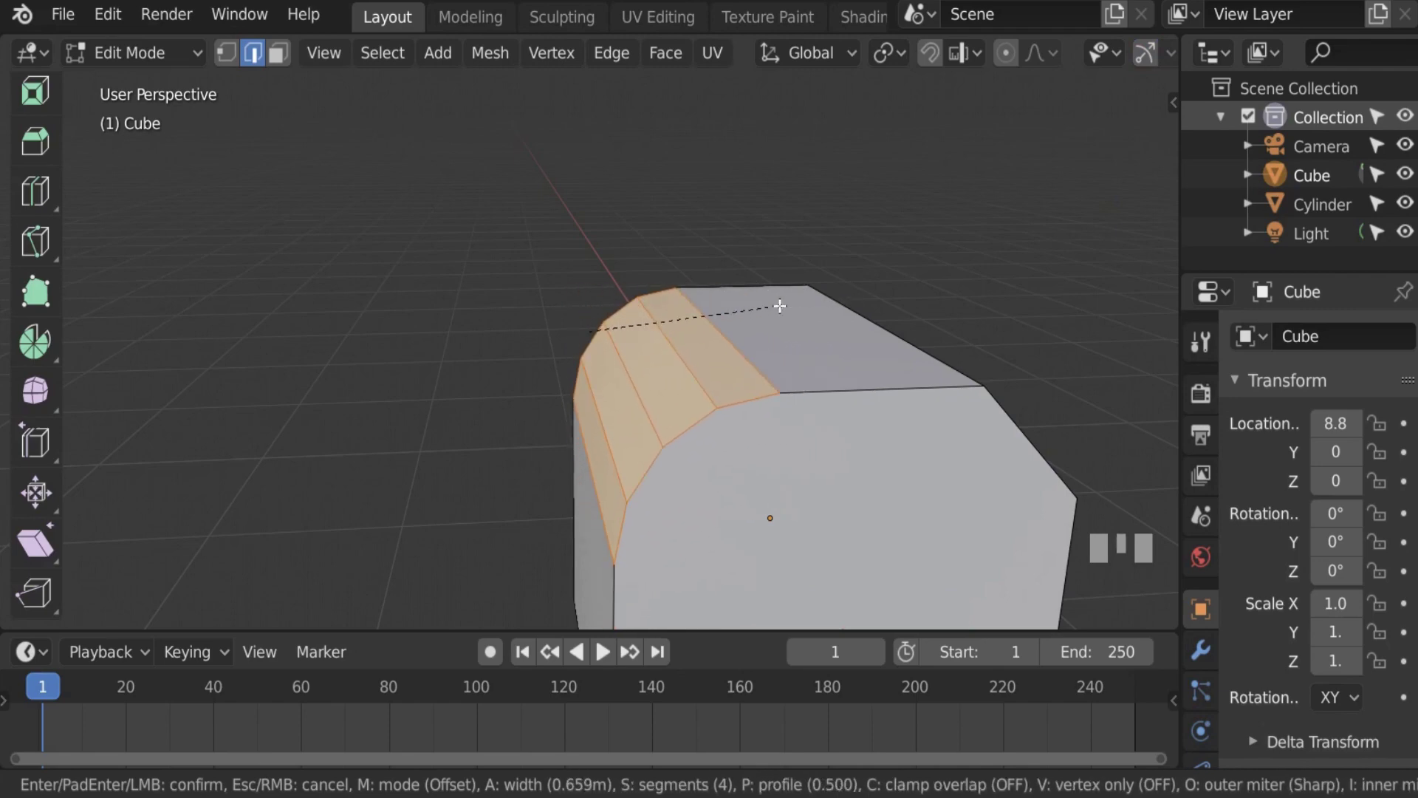
pyautogui.scroll(2, 813, 301)
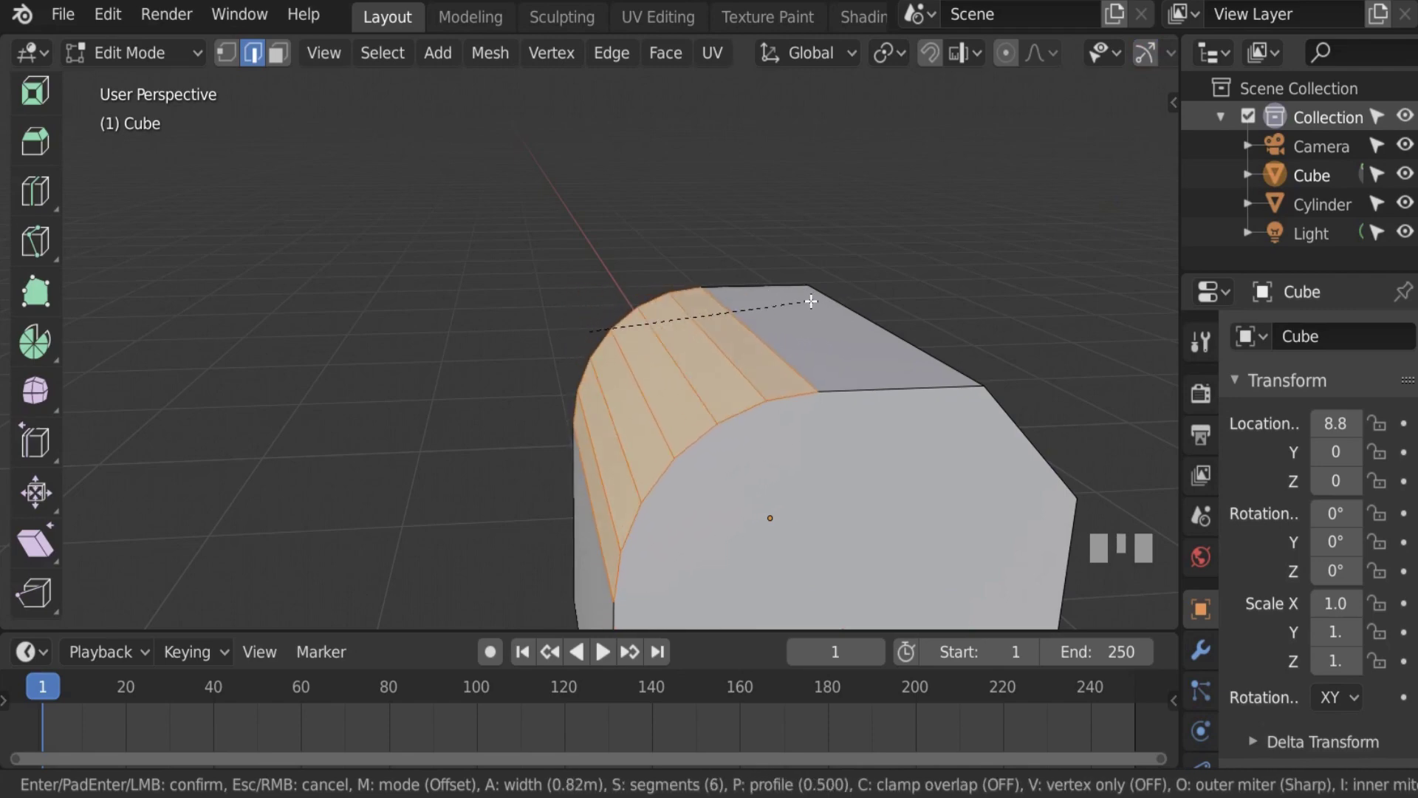
pyautogui.scroll(-3, 812, 301)
pyautogui.scroll(-2, 811, 301)
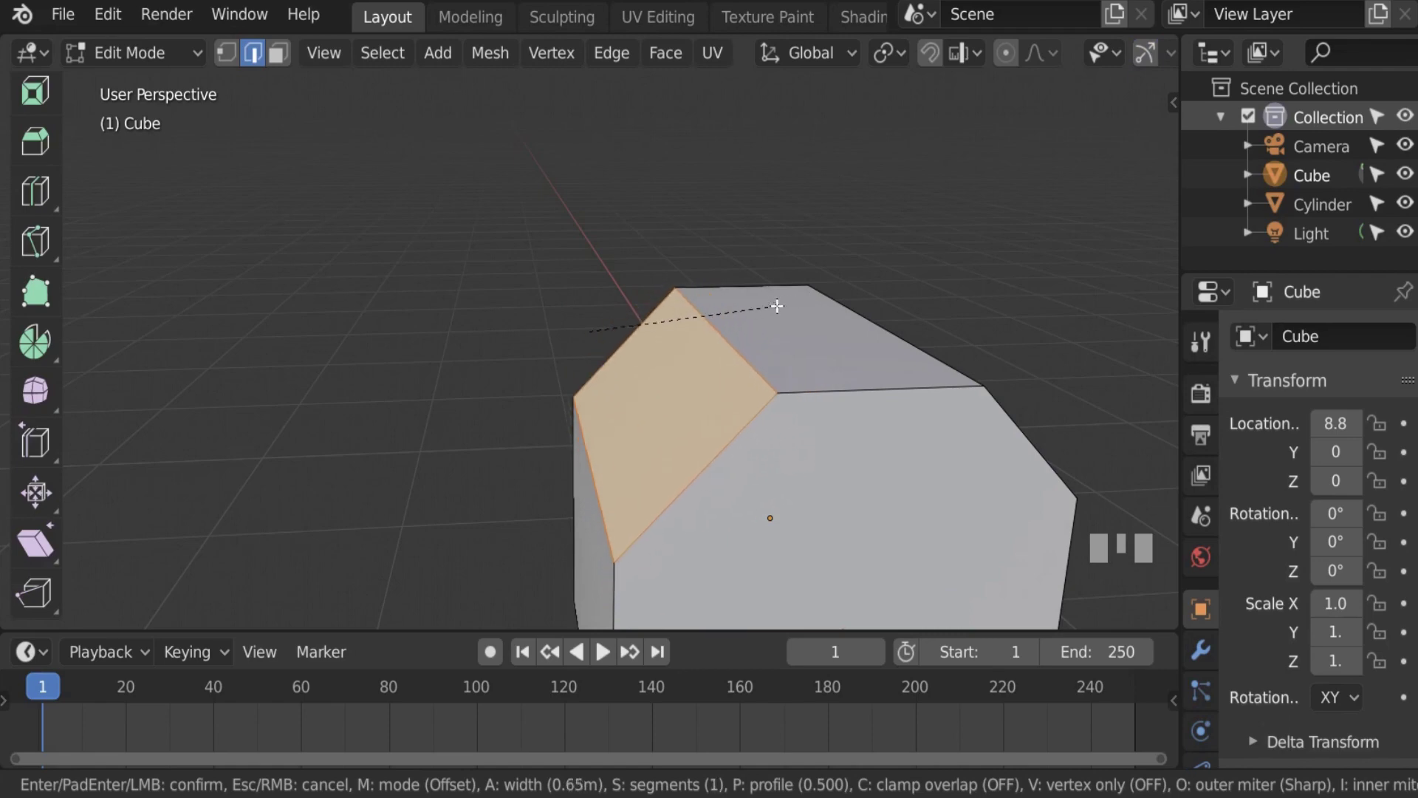
pyautogui.scroll(6, 788, 322)
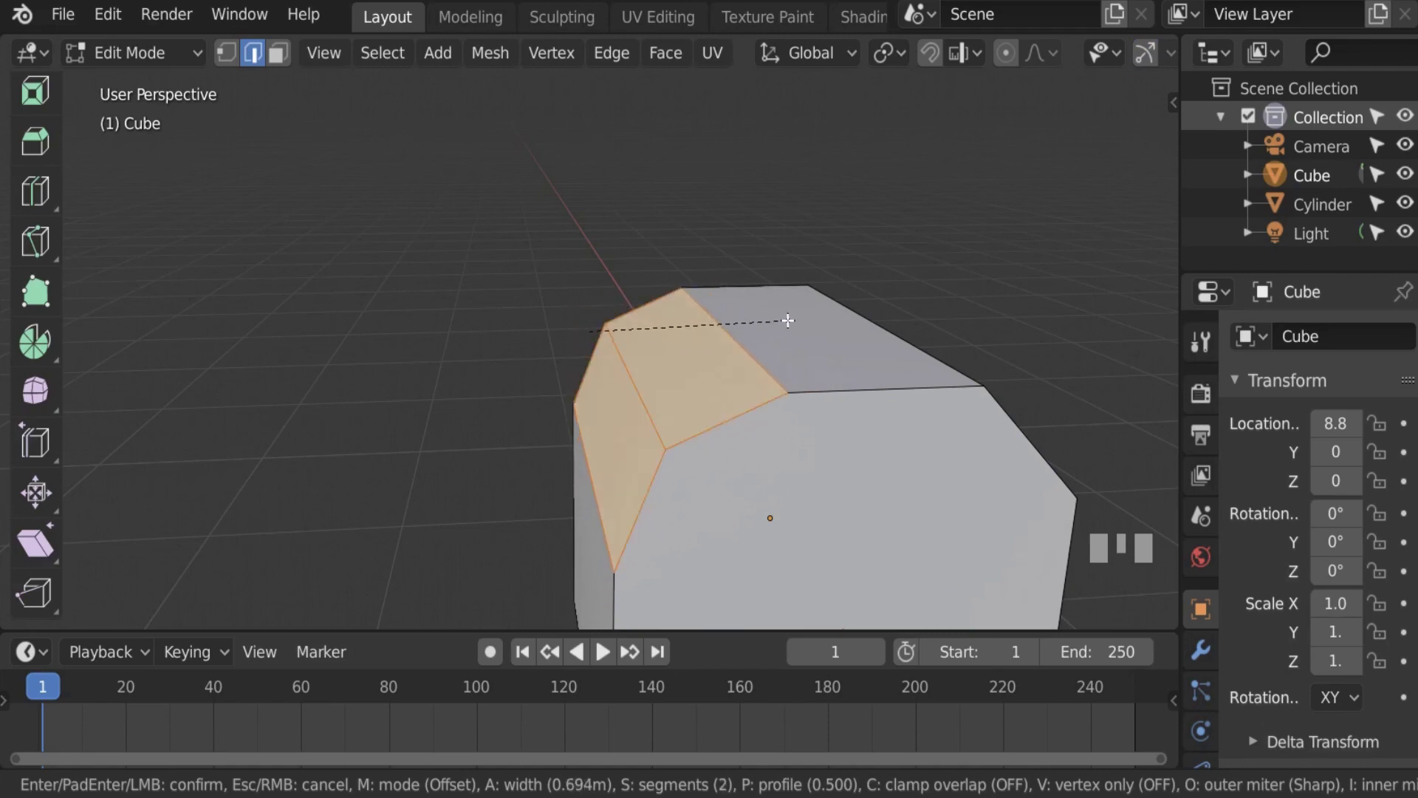
pyautogui.click(925, 332)
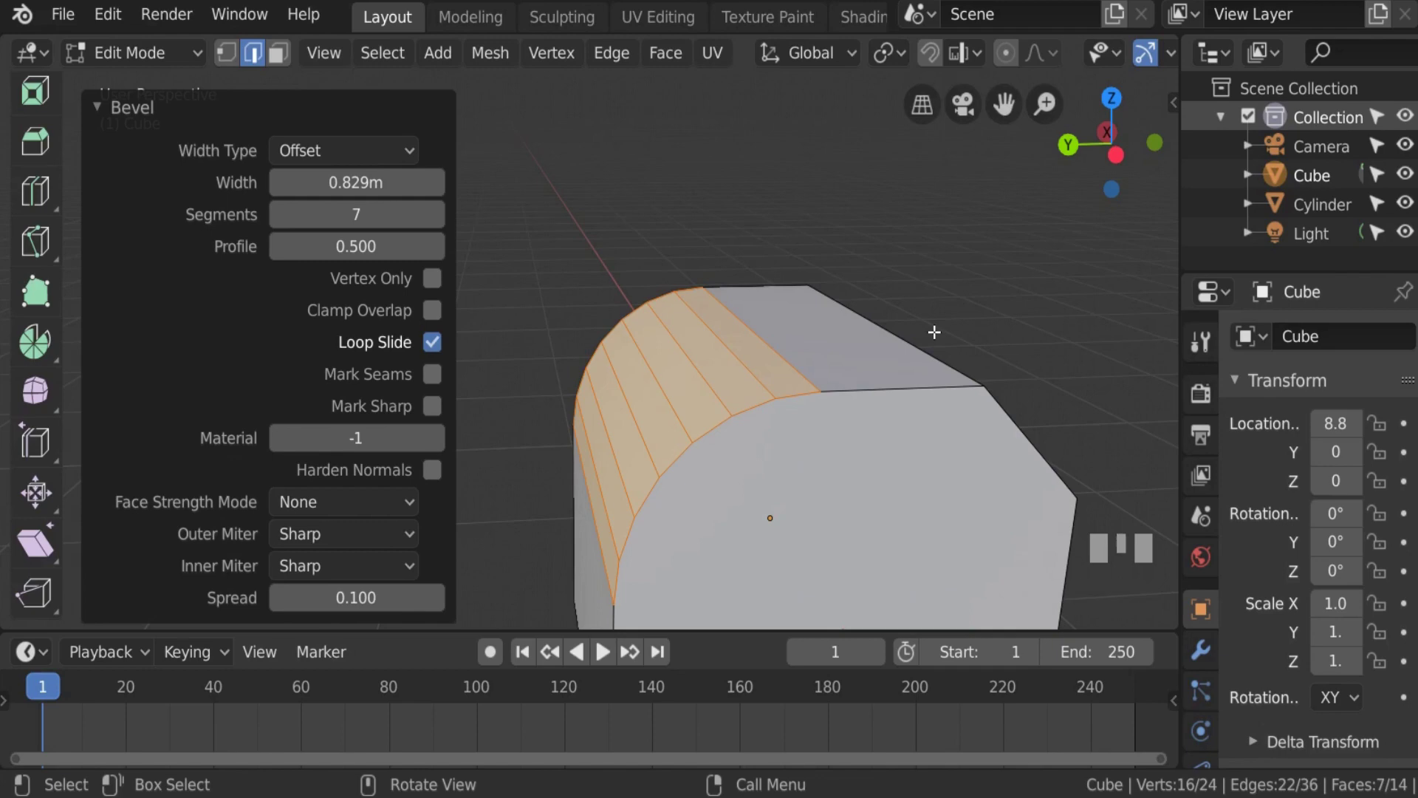
# Step: Leave Edit Mode and delete the bevelled cube from the scene
pyautogui.click(763, 320)
pyautogui.scroll(-5, 767, 370)
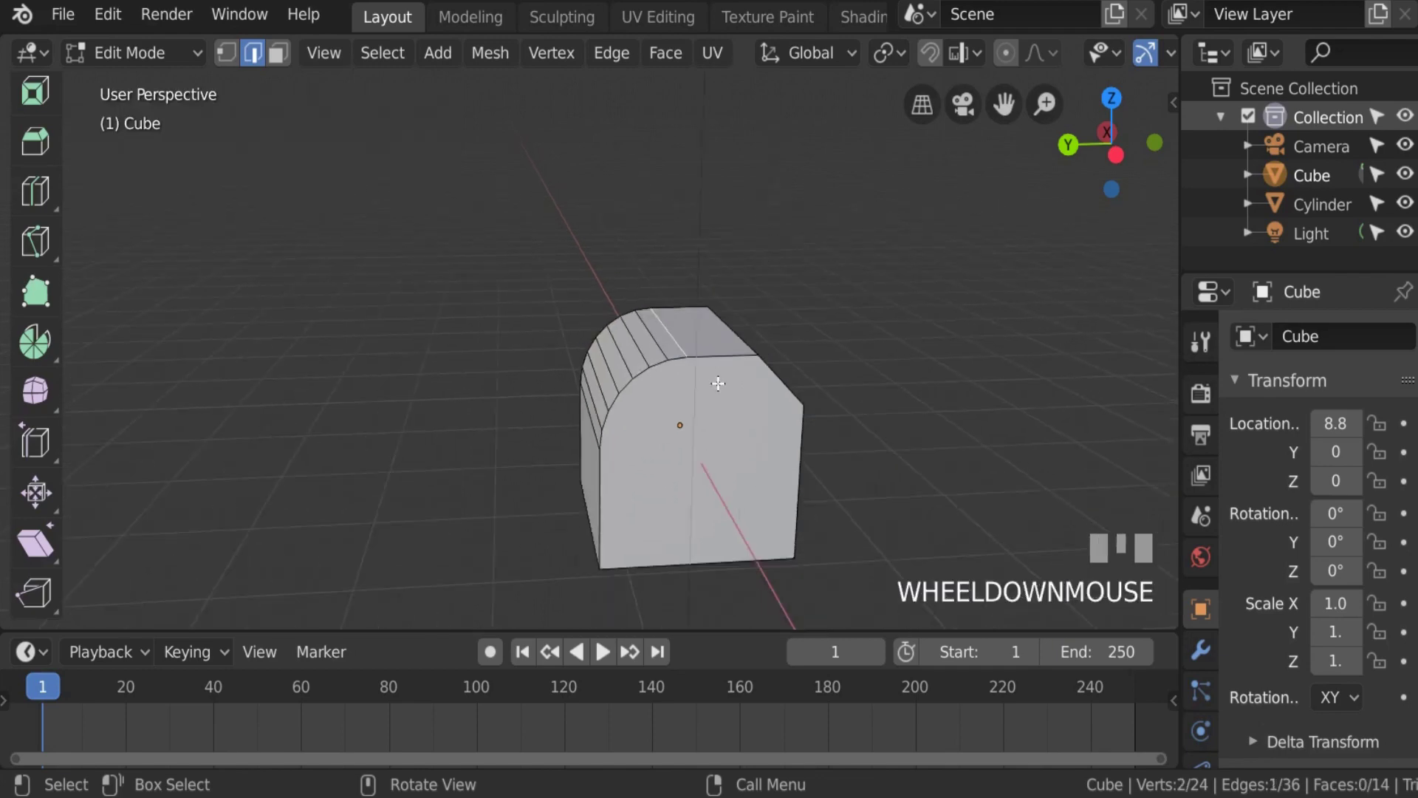
pyautogui.press('Tab')
pyautogui.scroll(1, 715, 382)
pyautogui.scroll(1, 715, 382)
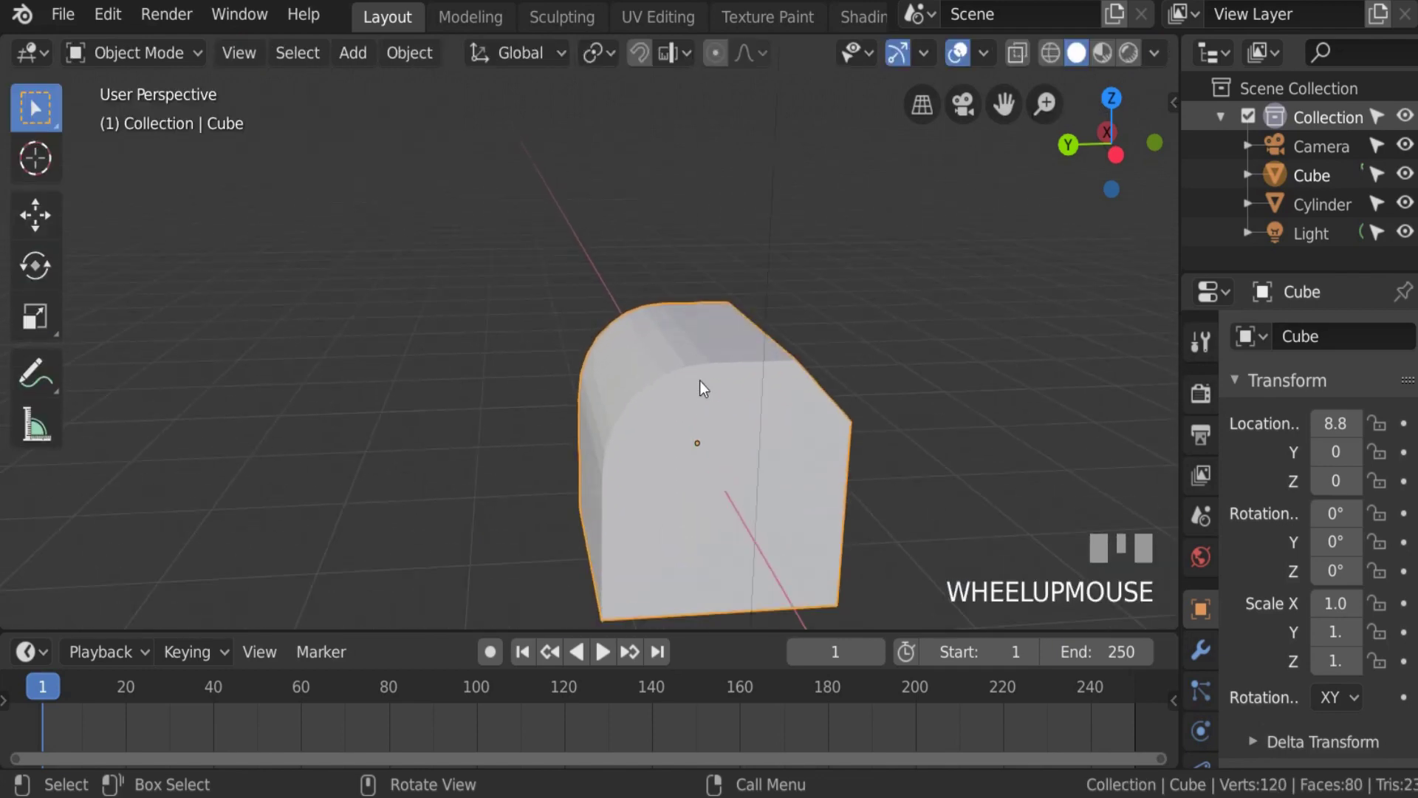
pyautogui.press('x')
pyautogui.click(698, 380)
# Step: Add a new 2 m cube mesh at the world origin
pyautogui.hotkey('shift', 'a')
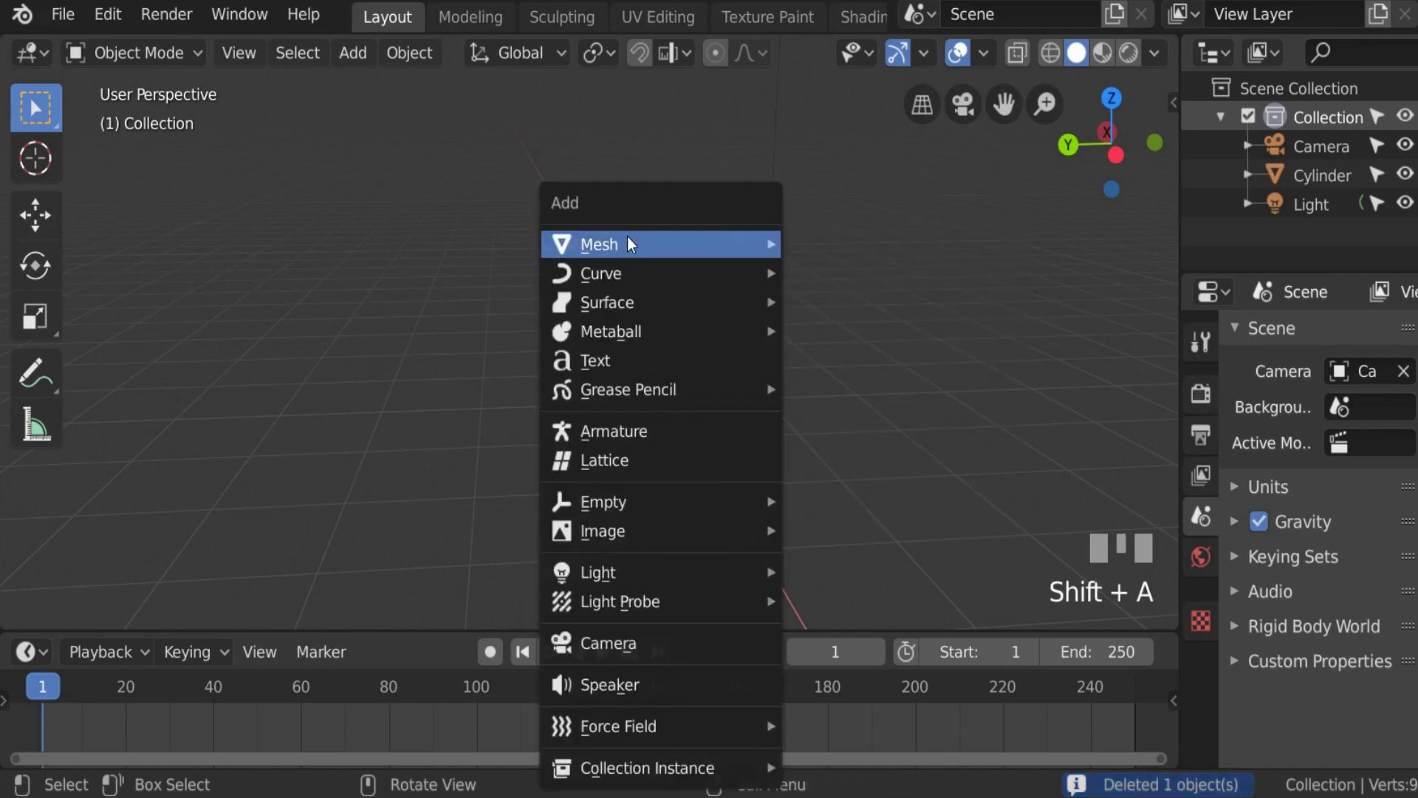
pyautogui.moveTo(665, 241)
pyautogui.click(845, 273)
pyautogui.scroll(-2, 752, 347)
pyautogui.scroll(-2, 752, 348)
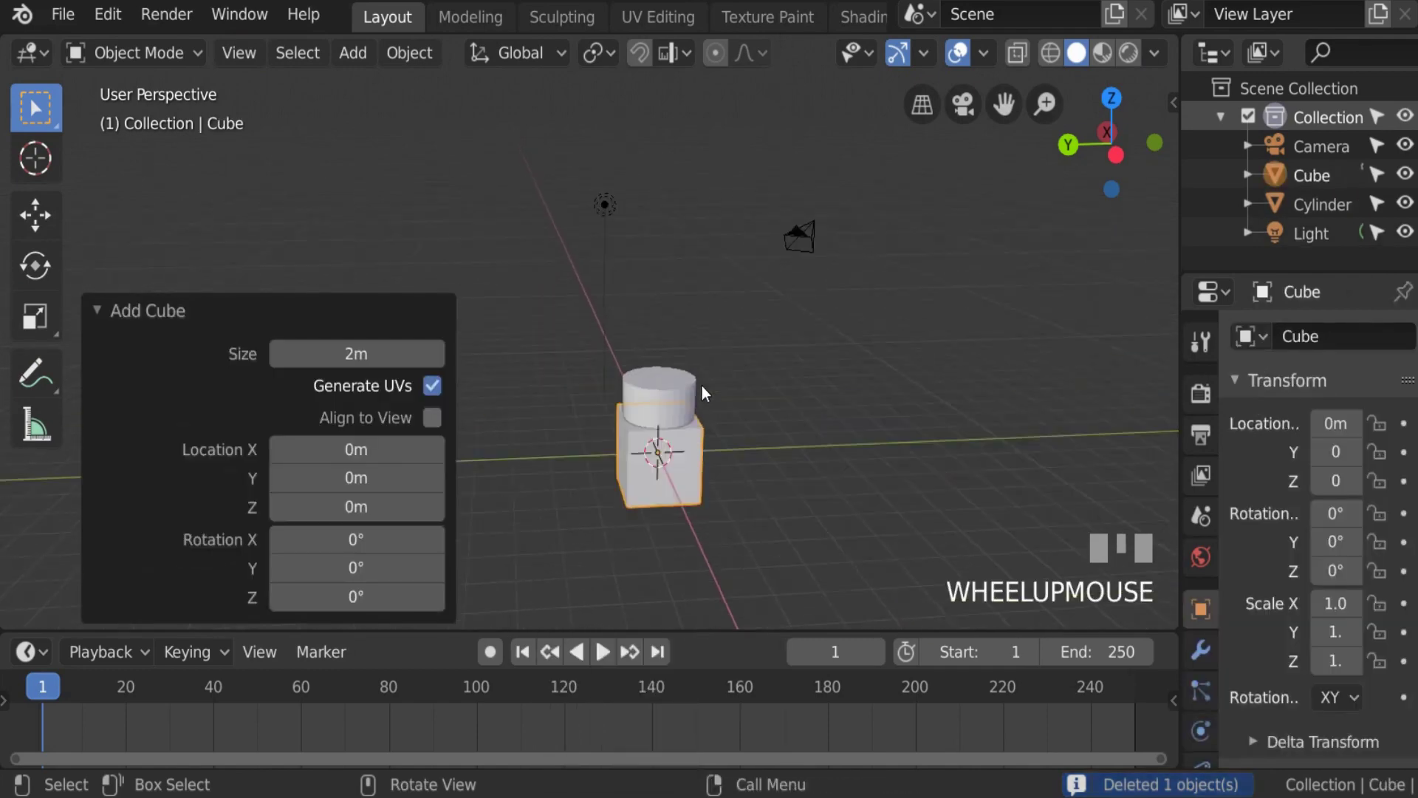
pyautogui.scroll(2, 703, 387)
# Step: Flatten the new cube in Edit Mode by scaling it along Z to about 0.117
pyautogui.press('Tab')
pyautogui.scroll(-2, 721, 450)
pyautogui.scroll(2, 720, 450)
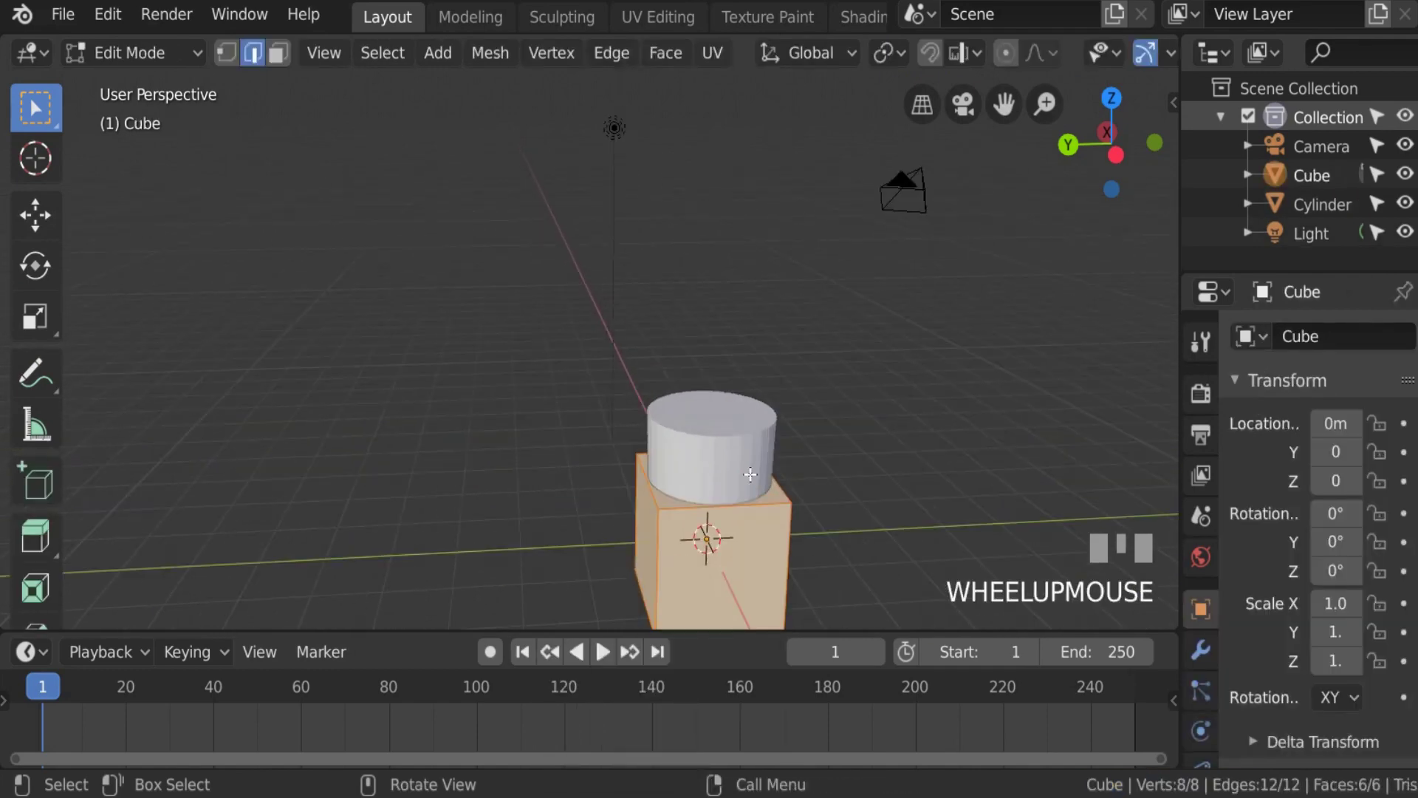
pyautogui.press('s')
pyautogui.press('z')
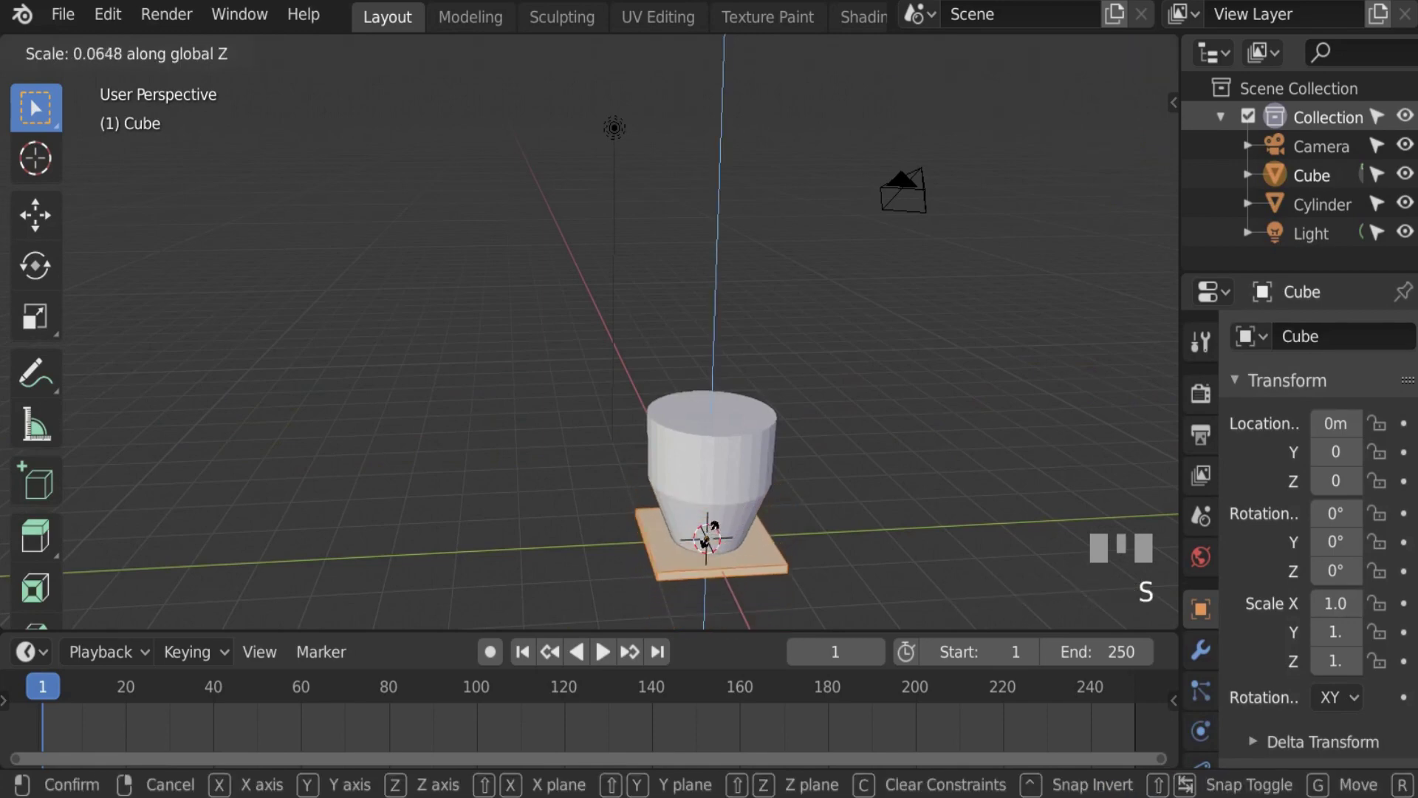
pyautogui.click(708, 532)
pyautogui.scroll(1, 708, 532)
pyautogui.scroll(-1, 708, 532)
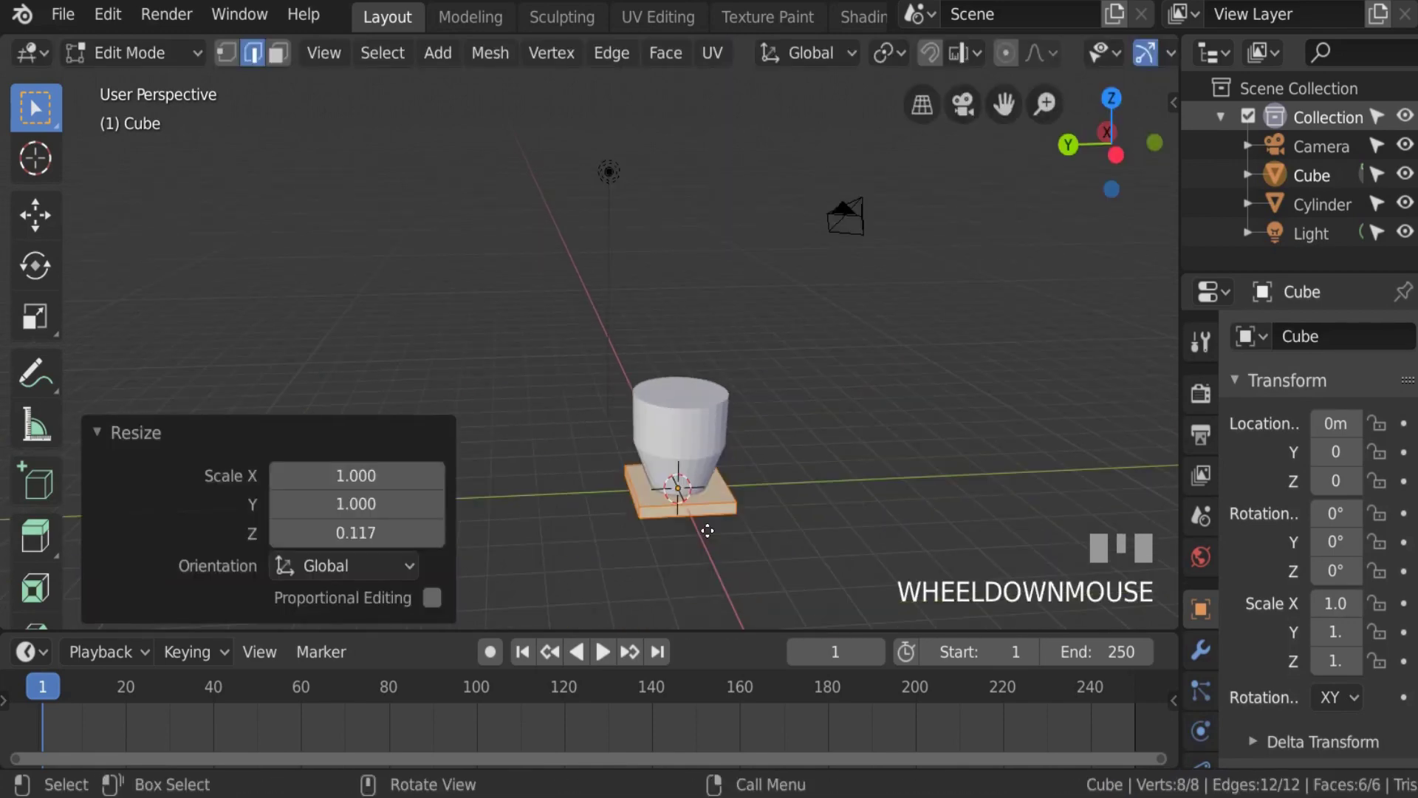
# Step: Move the flattened cube about 8.19 m along X, away from the cylinder, and frame it in the viewport
pyautogui.press('g')
pyautogui.press('x')
pyautogui.click(712, 458)
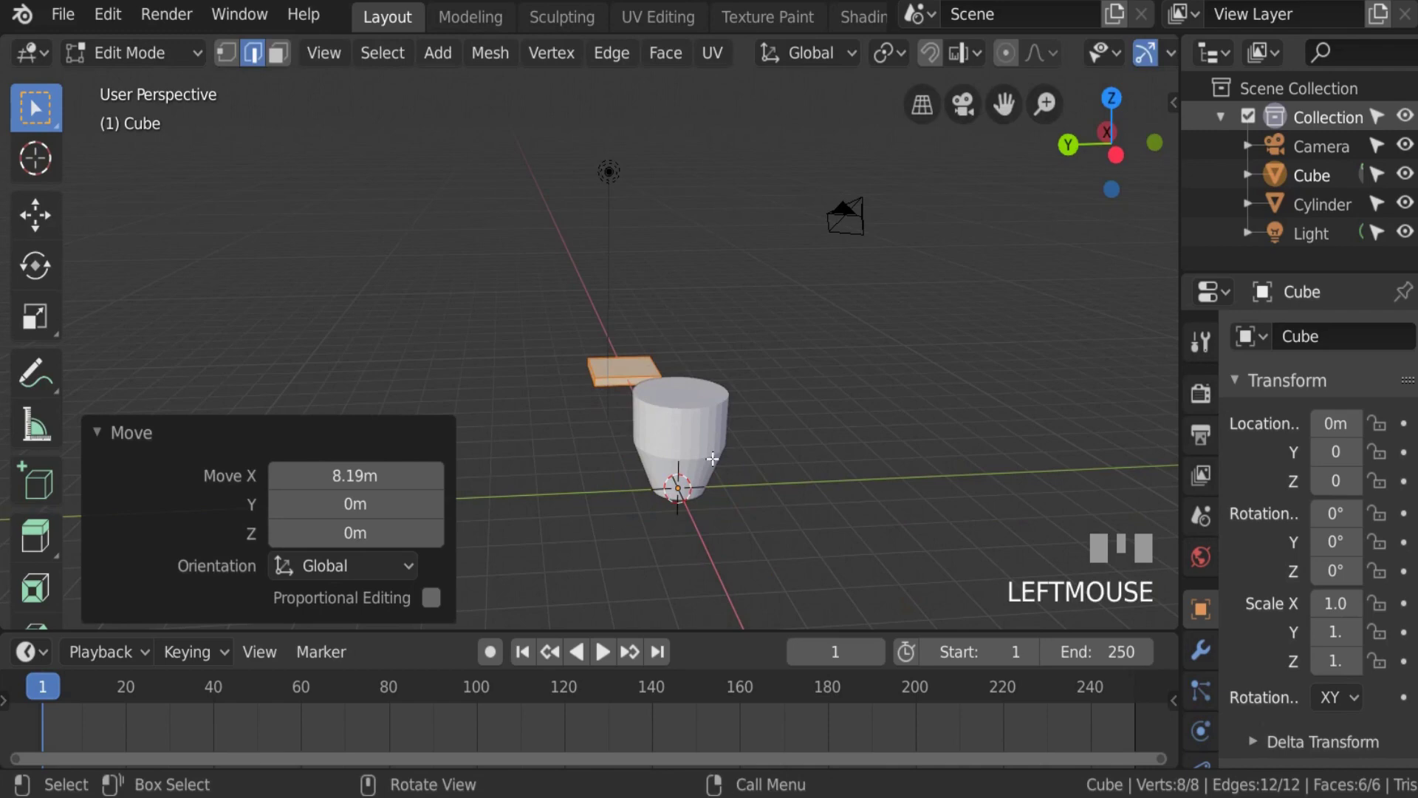
pyautogui.press('KP_Decimal')
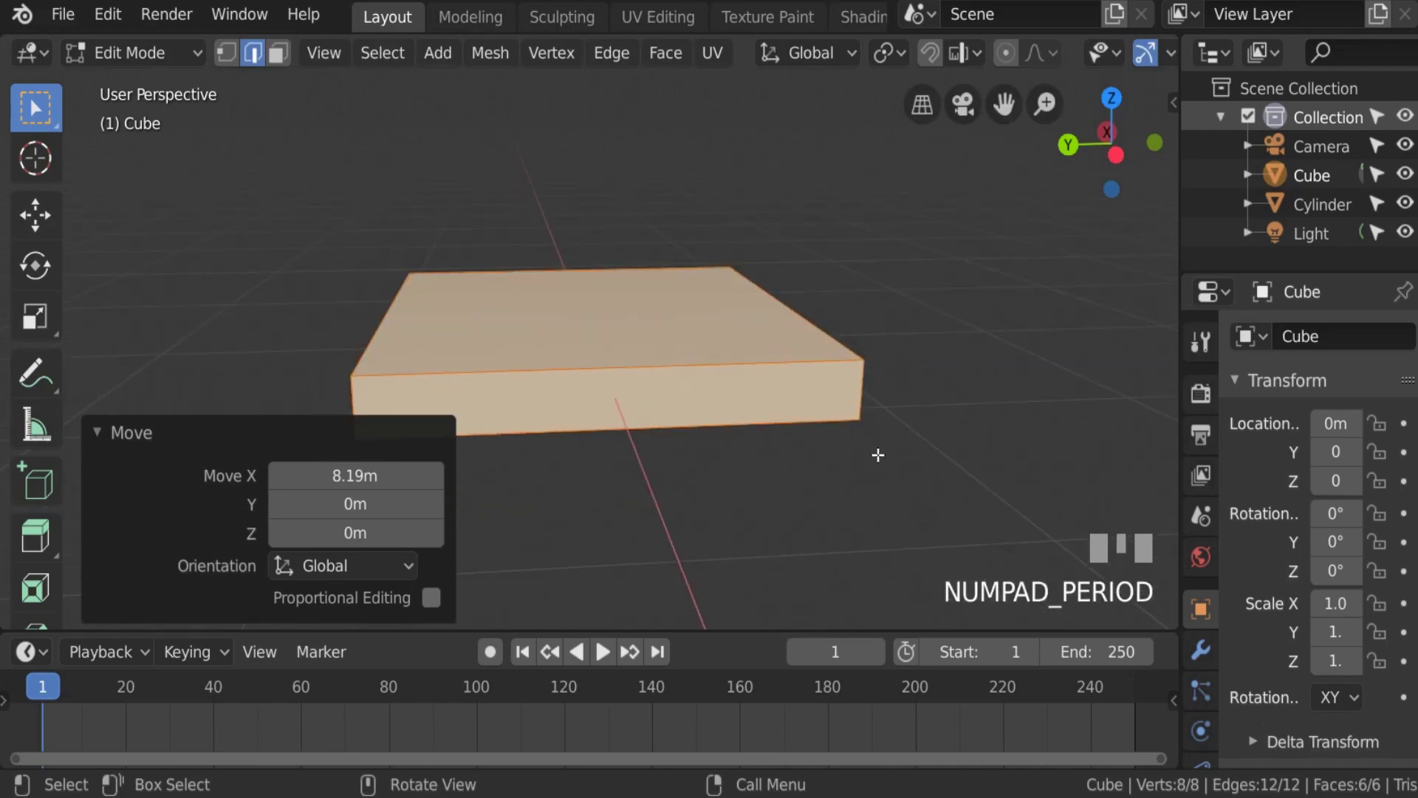
# Step: Thin the slab further by scaling it along Z to about 0.439
pyautogui.press('s')
pyautogui.press('z')
pyautogui.click(715, 377)
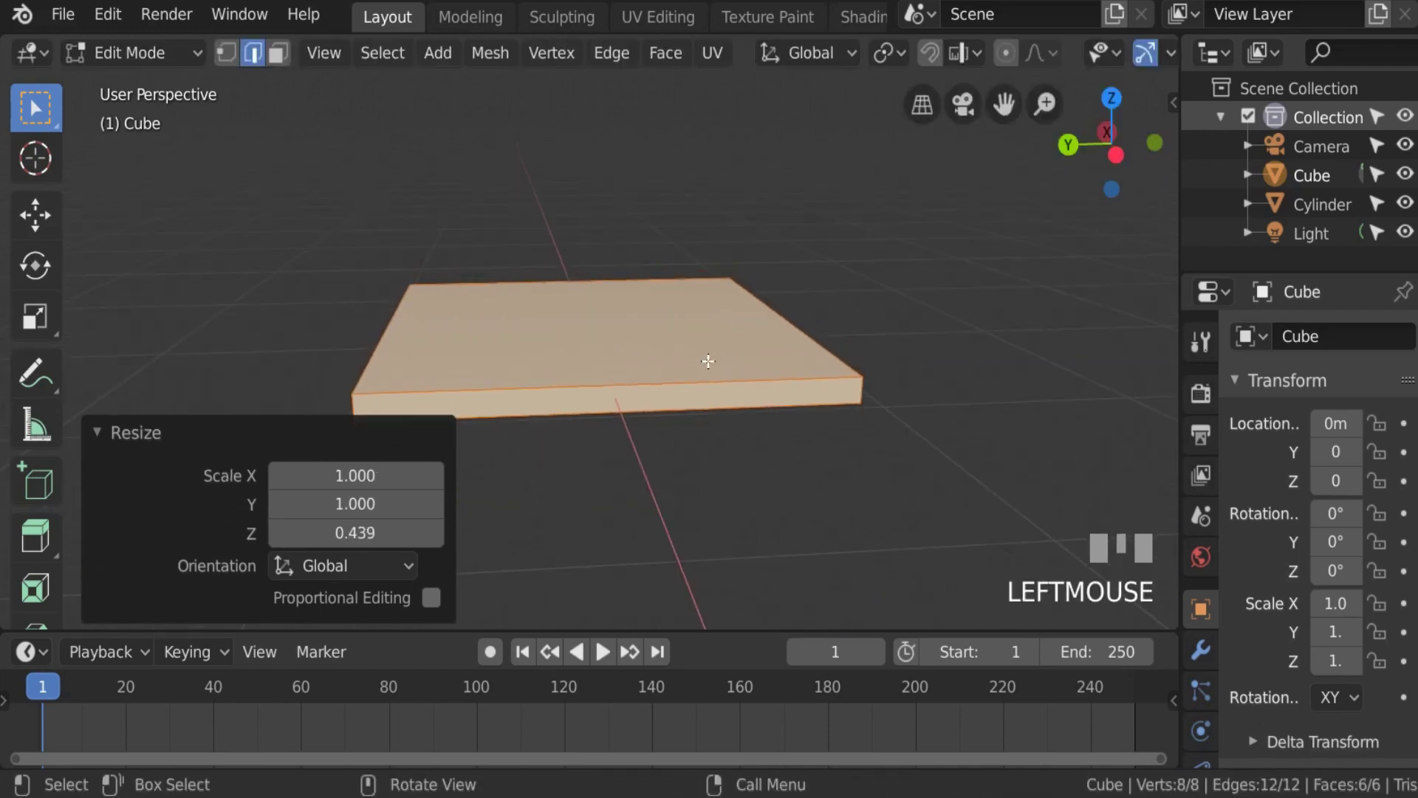
# Step: Bevel the slab's top face about 0.03 m wide with seven segments and inspect the rounded rim in Object Mode
pyautogui.click(693, 367)
pyautogui.press('3')
pyautogui.click(626, 309)
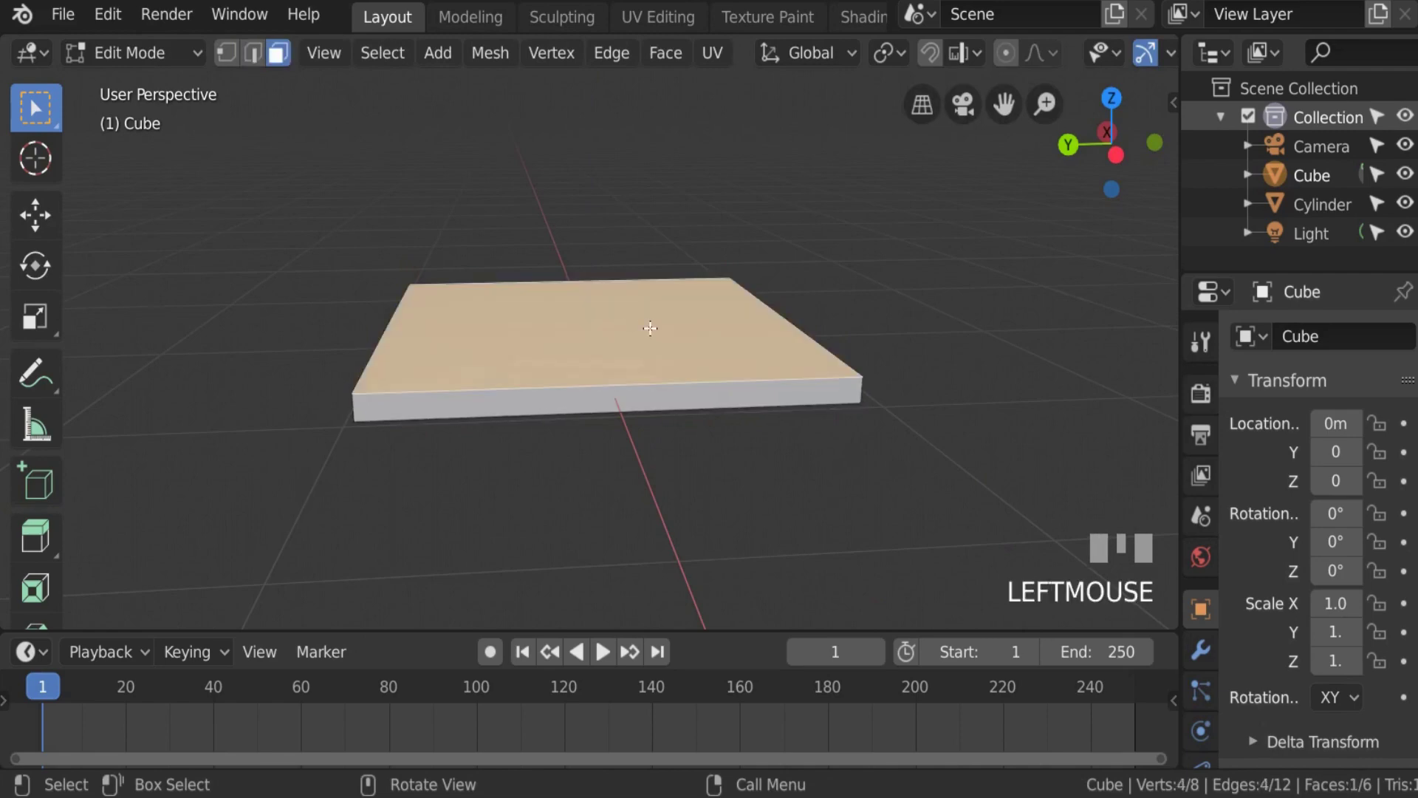
pyautogui.hotkey('ctrl', 'b')
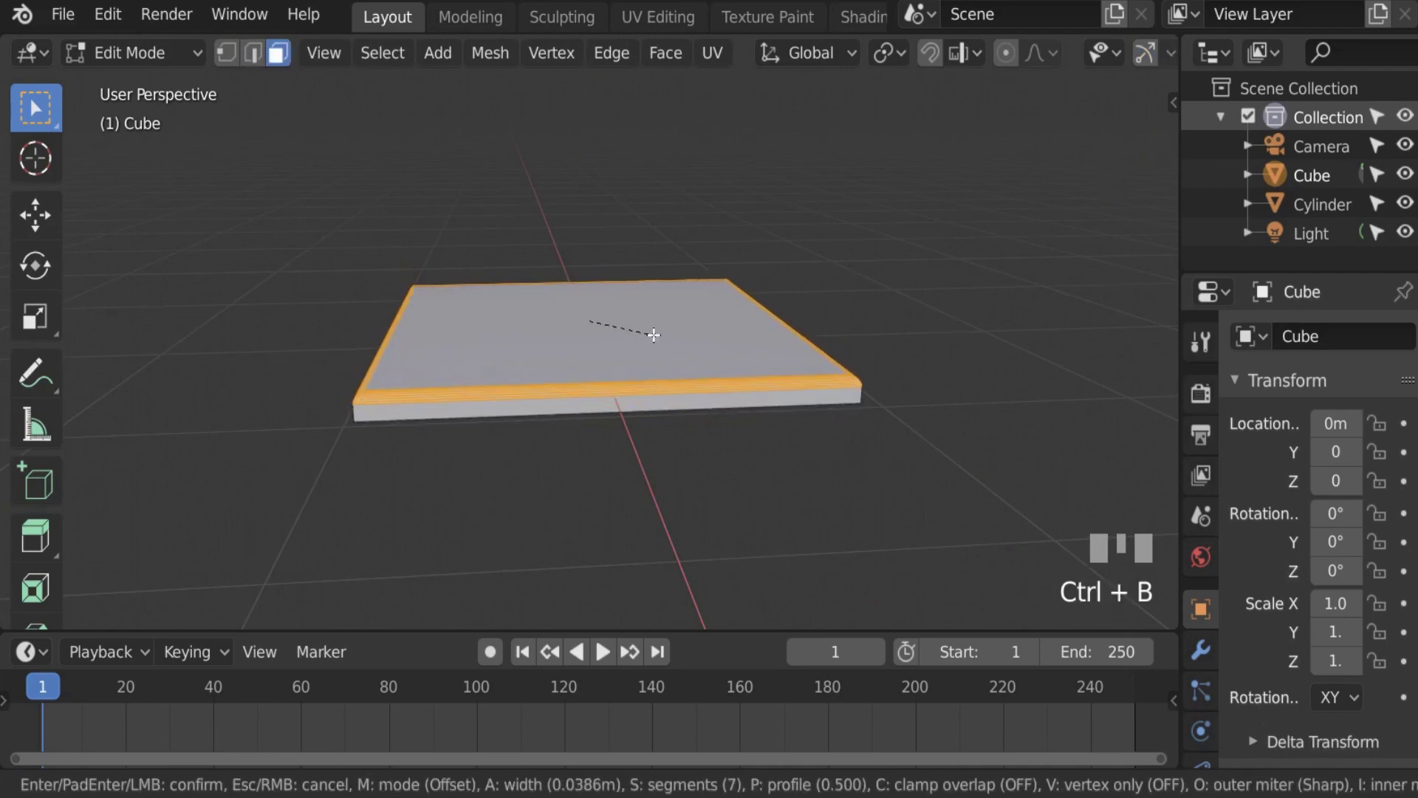
pyautogui.click(649, 334)
pyautogui.scroll(2, 646, 356)
pyautogui.scroll(2, 798, 421)
pyautogui.scroll(-1, 797, 421)
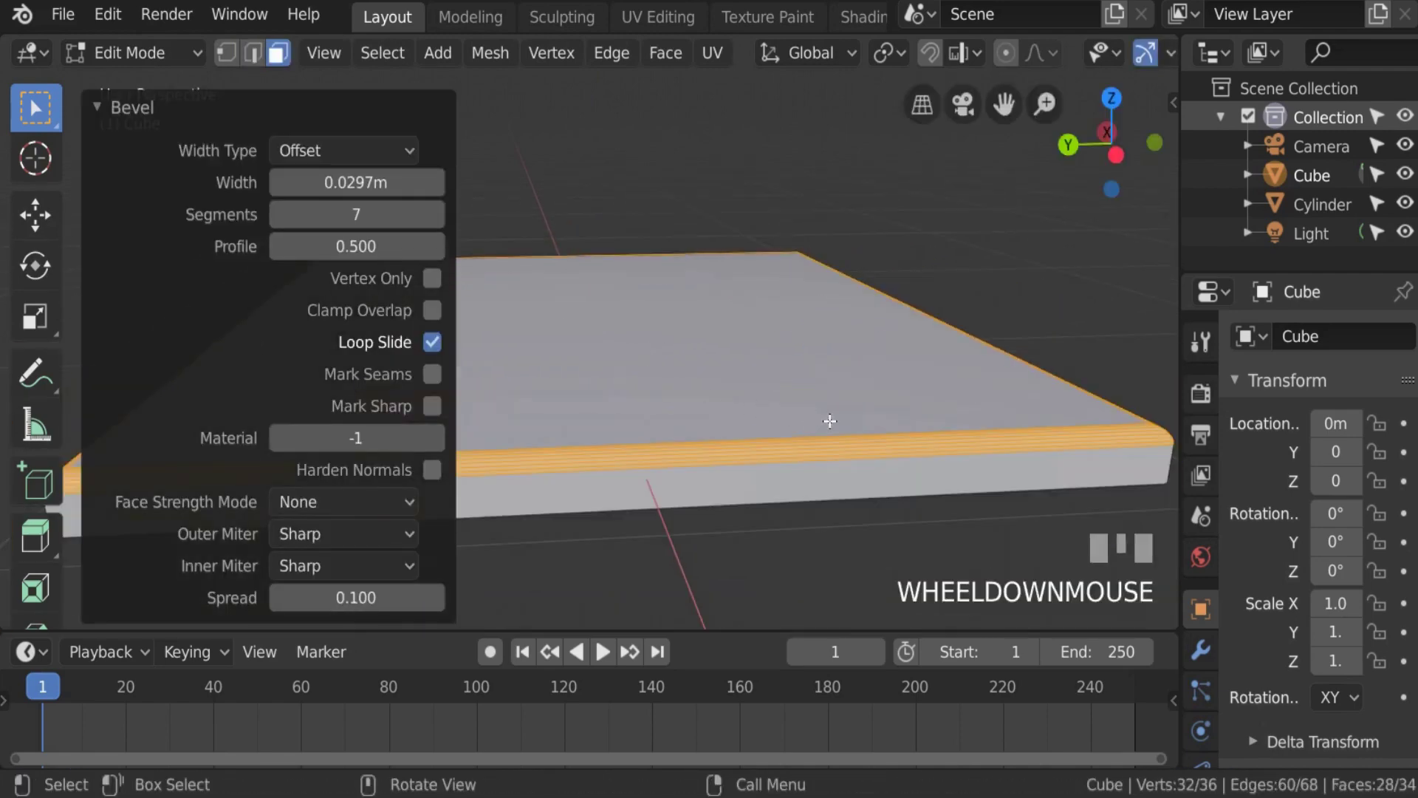
pyautogui.press('Tab')
pyautogui.scroll(-1, 886, 412)
pyautogui.scroll(1, 890, 406)
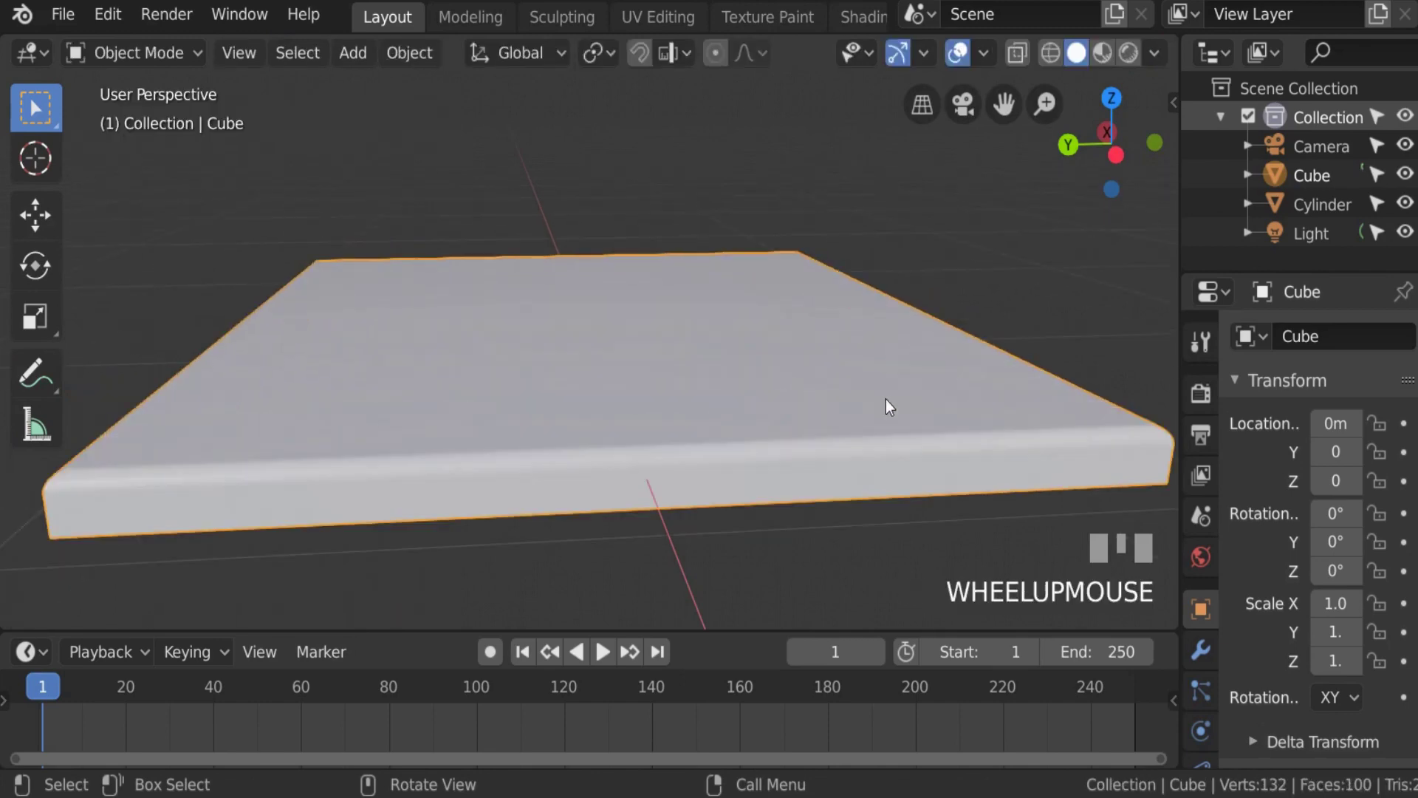
pyautogui.scroll(-1, 889, 407)
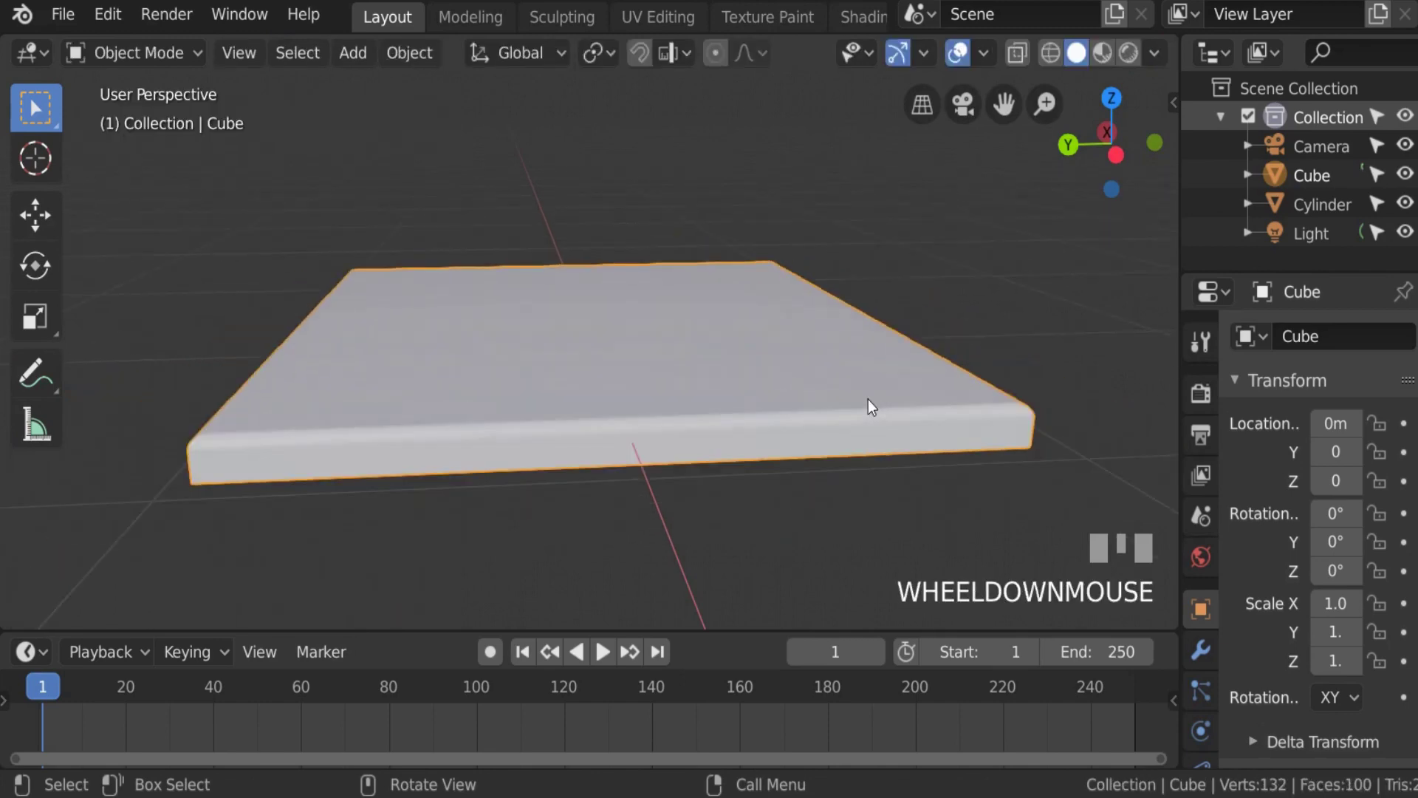
pyautogui.scroll(-3, 864, 405)
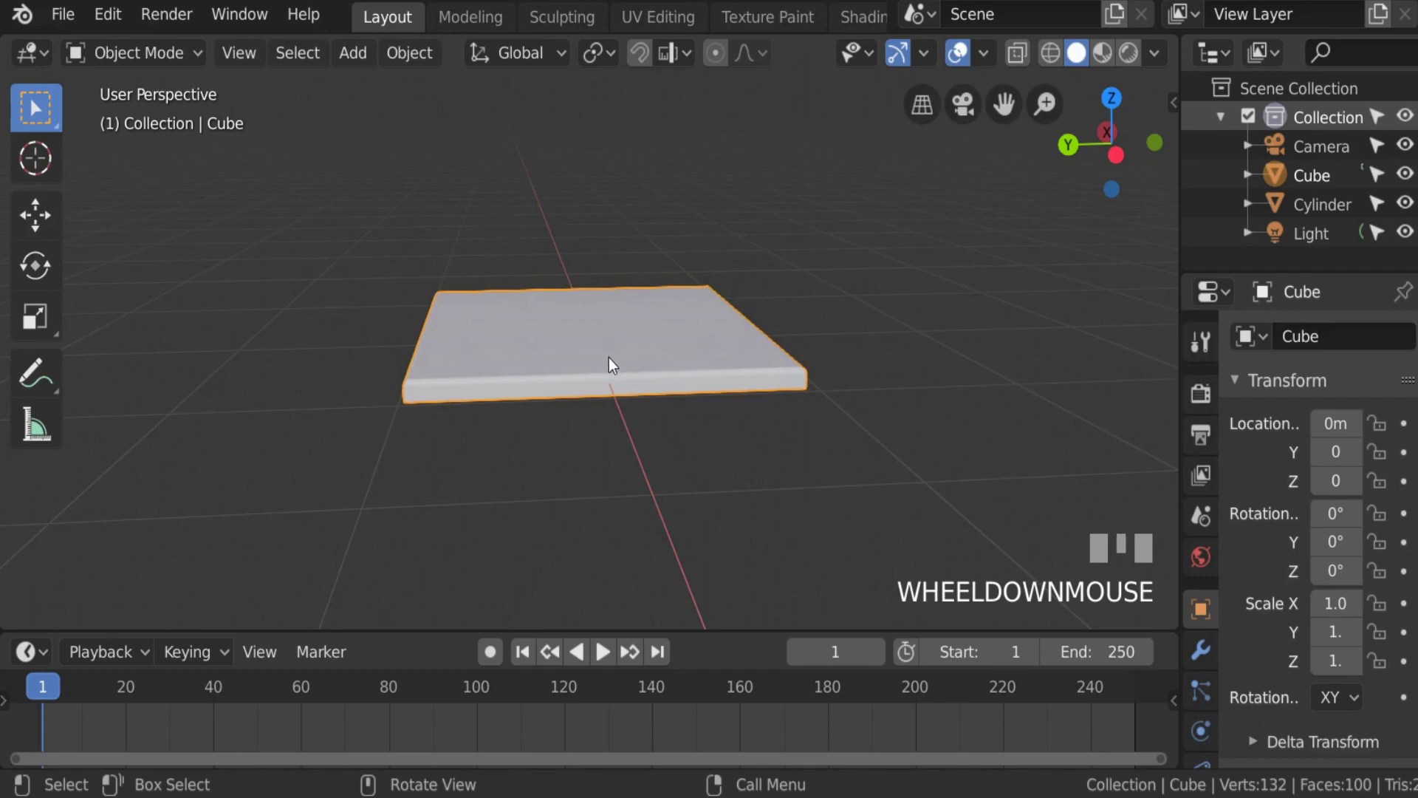
# Step: Undo the bevel on the slab's top face and return to Object Mode
pyautogui.scroll(2, 606, 350)
pyautogui.press('Tab')
pyautogui.hotkey('ctrl', 'z')
pyautogui.hotkey('ctrl', 'z')
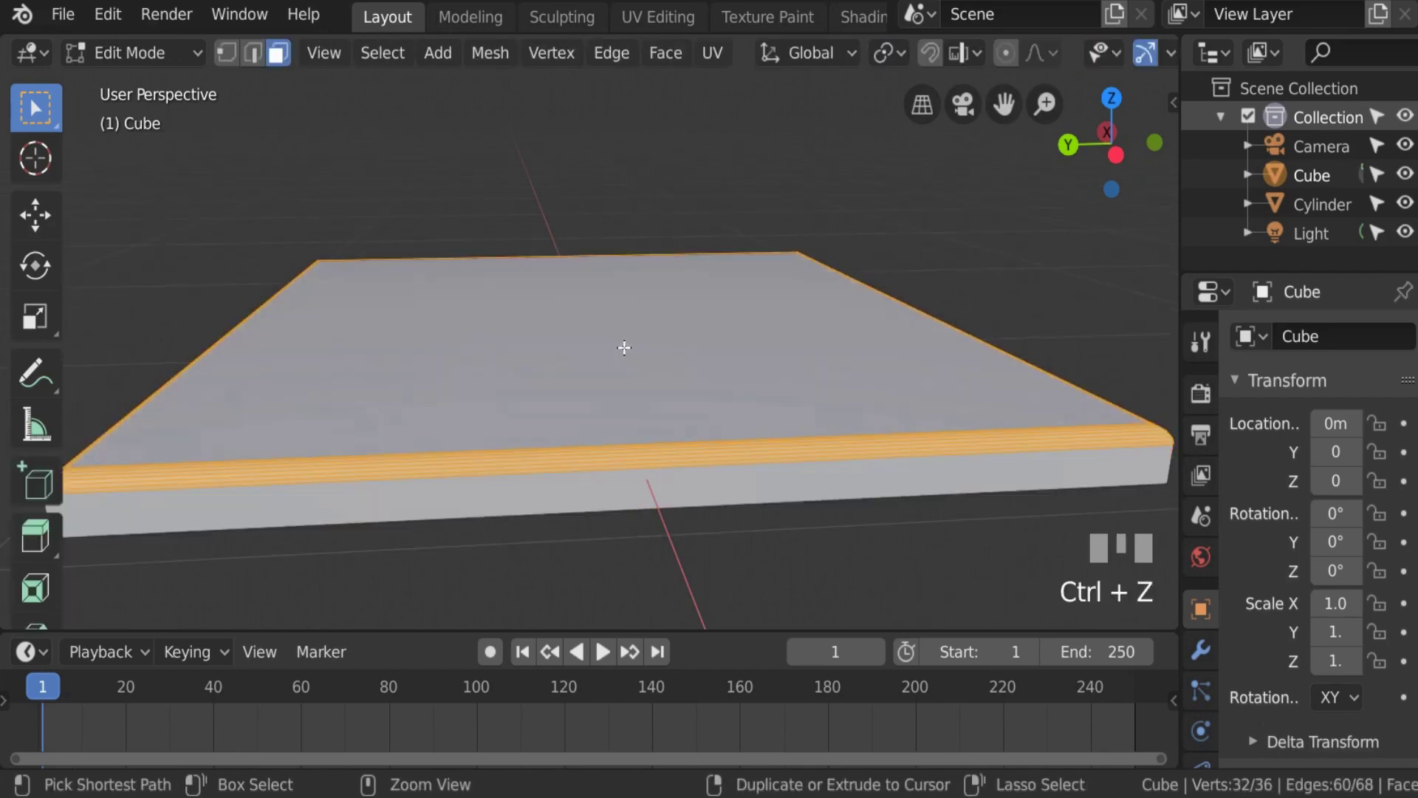
pyautogui.hotkey('ctrl', 'z')
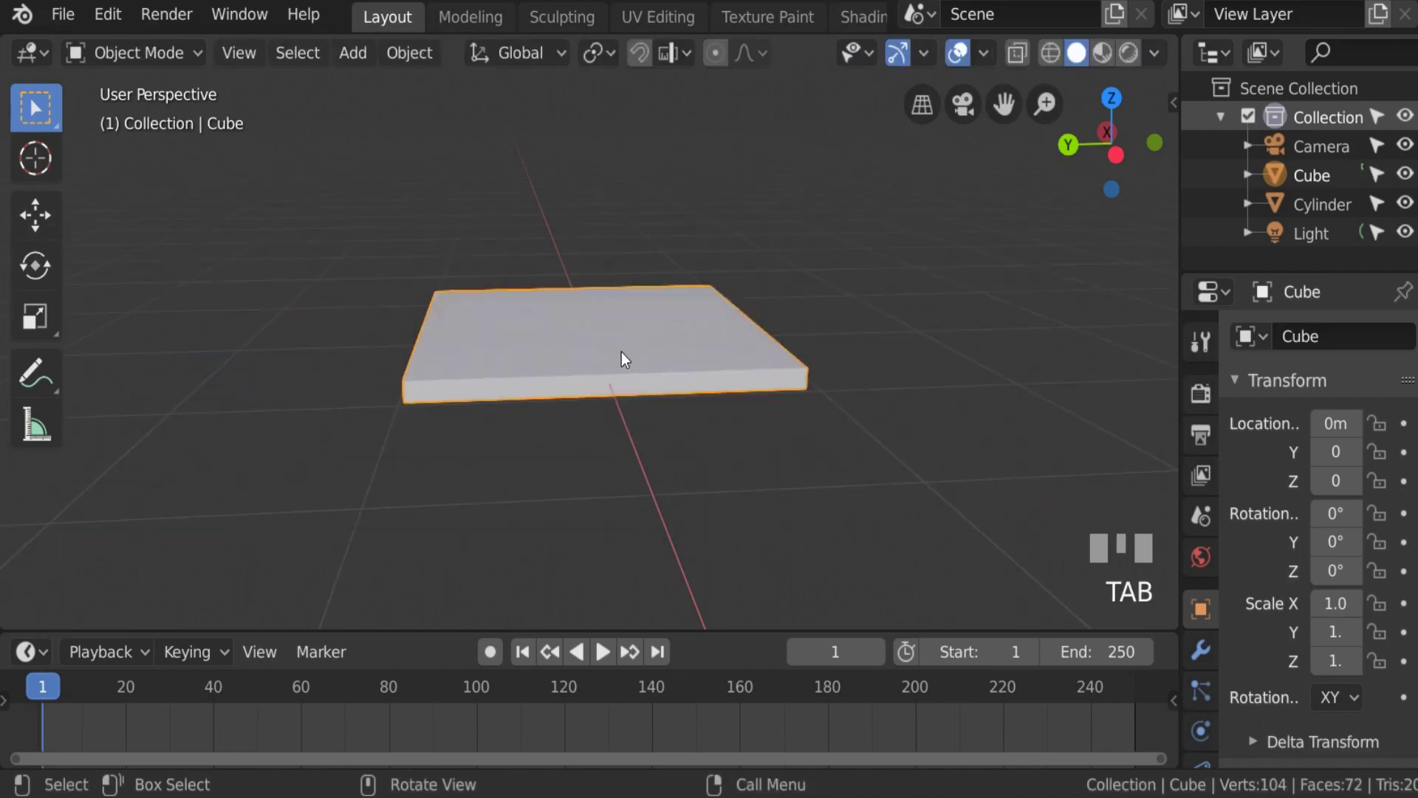
# Step: Select the cup-shaped cylinder, enter Edit Mode and frame it in the right orthographic view
pyautogui.scroll(3, 623, 353)
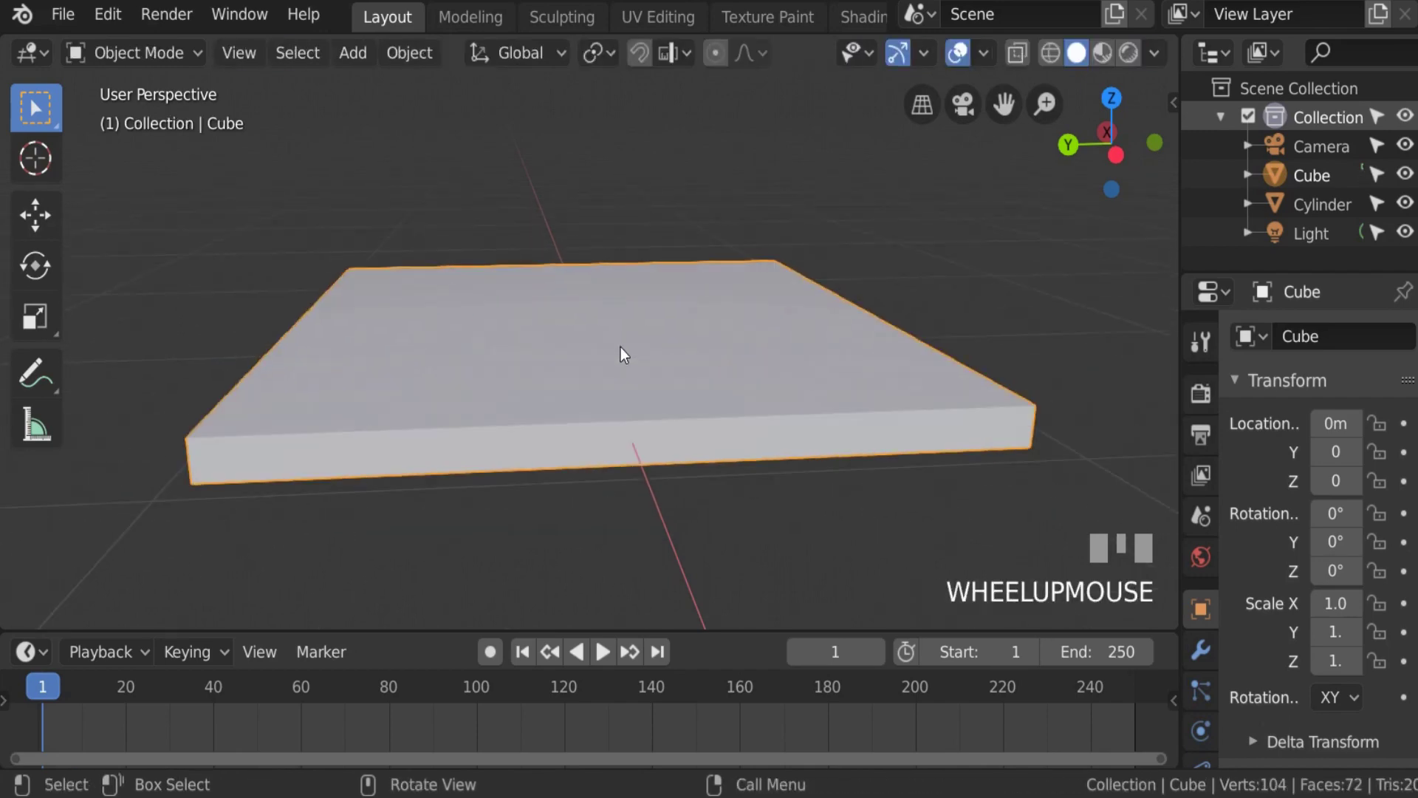
pyautogui.keyDown('ctrl'); pyautogui.moveTo(611, 374); pyautogui.dragTo(744, 348, button='middle'); pyautogui.keyUp('ctrl')
pyautogui.scroll(-6, 805, 383)
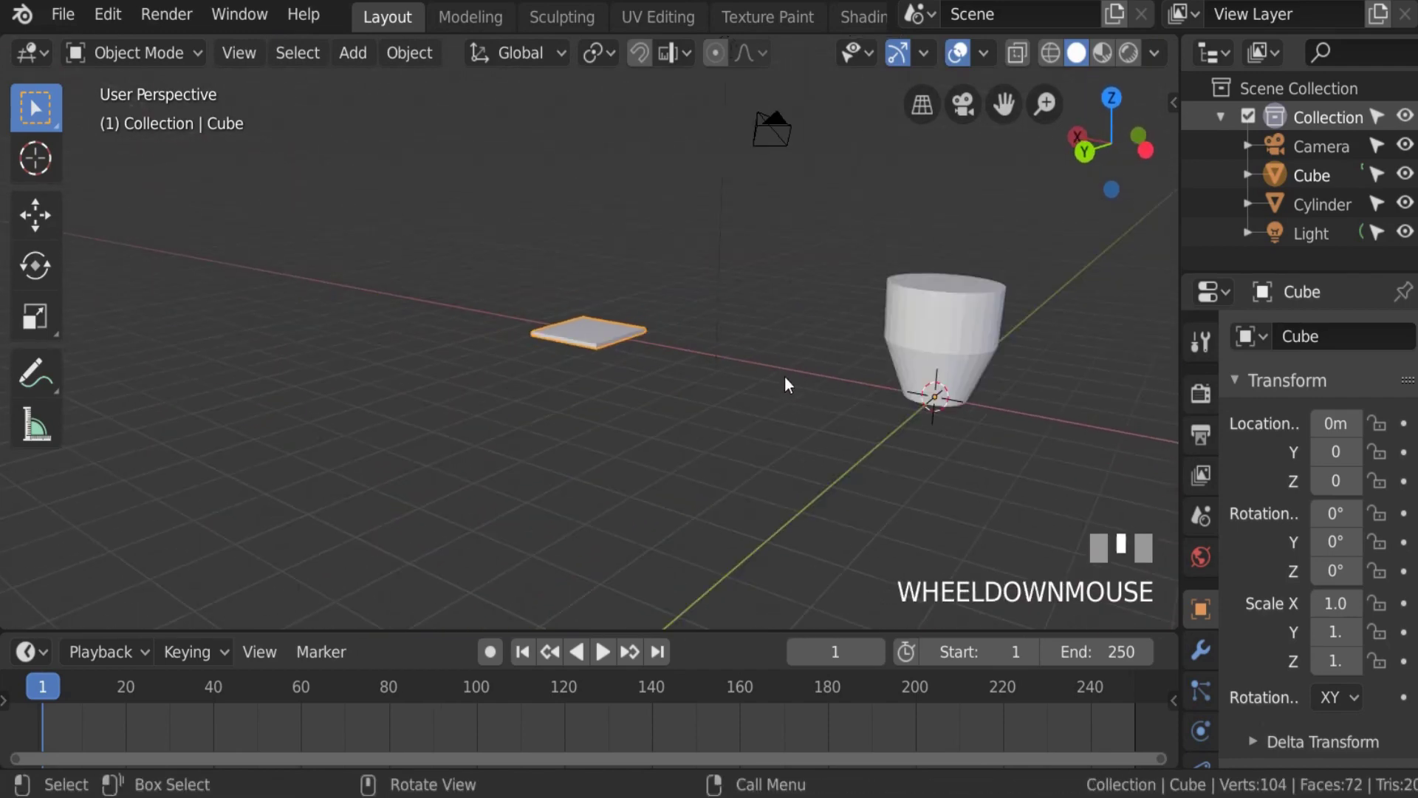
pyautogui.click(929, 354)
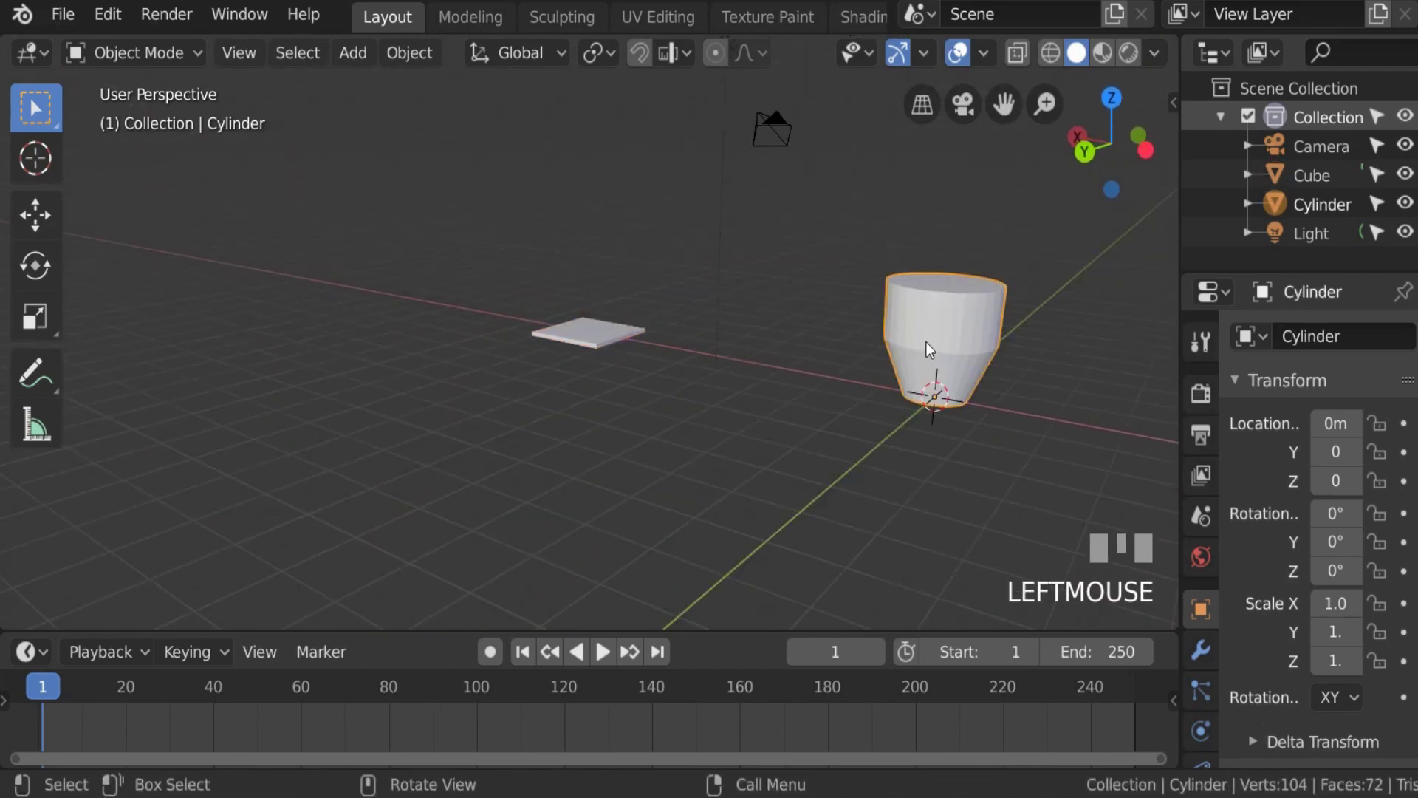
pyautogui.press('Tab')
pyautogui.scroll(3, 931, 347)
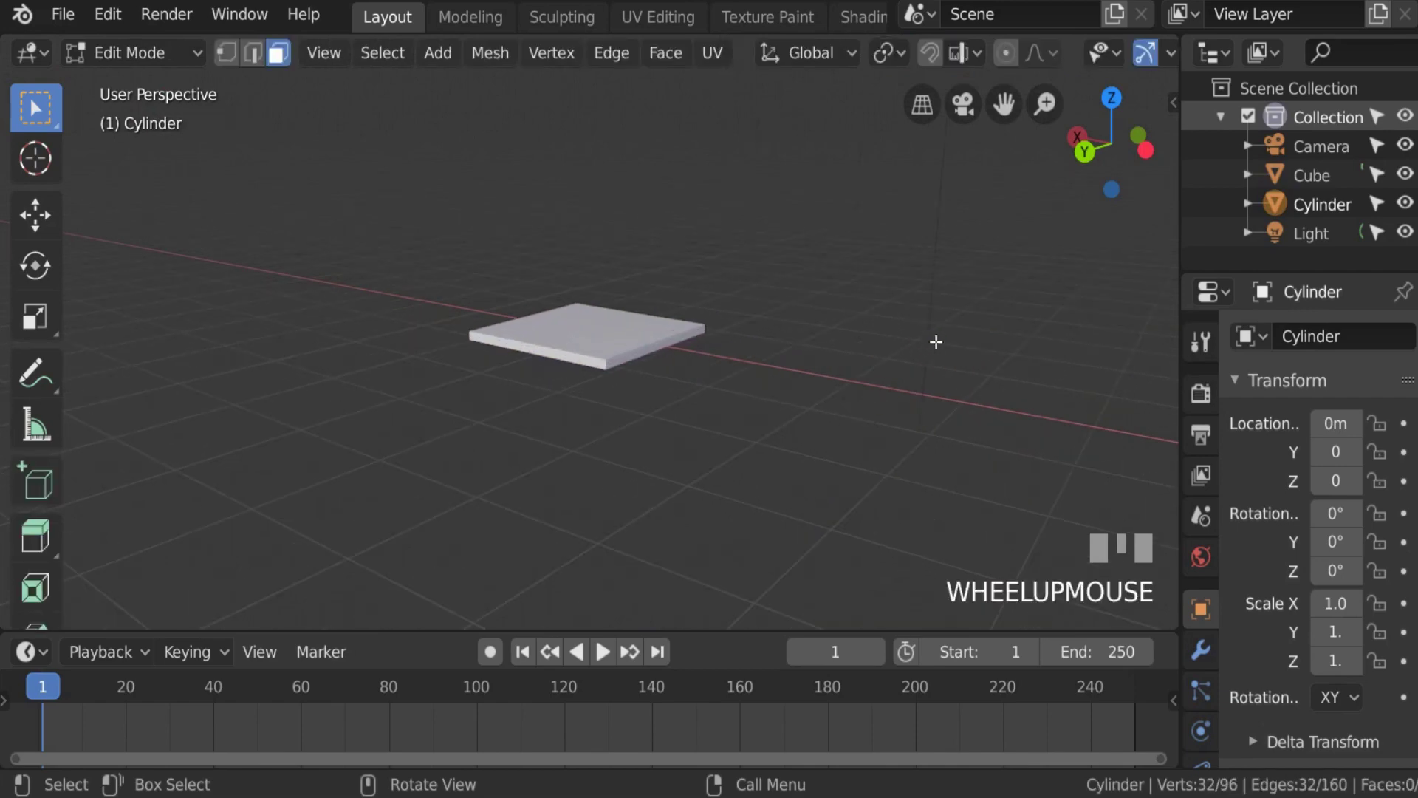
pyautogui.press('KP_3')
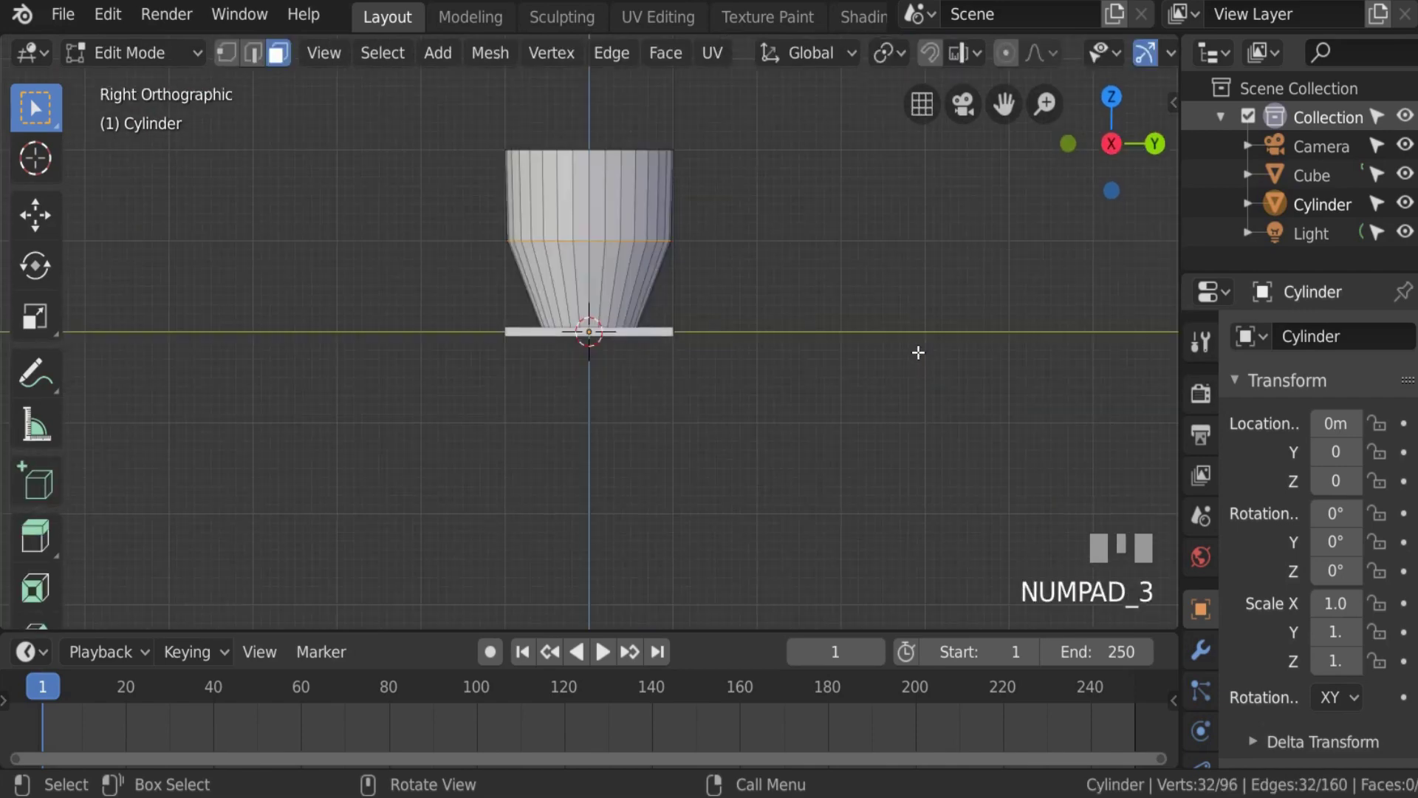
pyautogui.press('KP_Decimal')
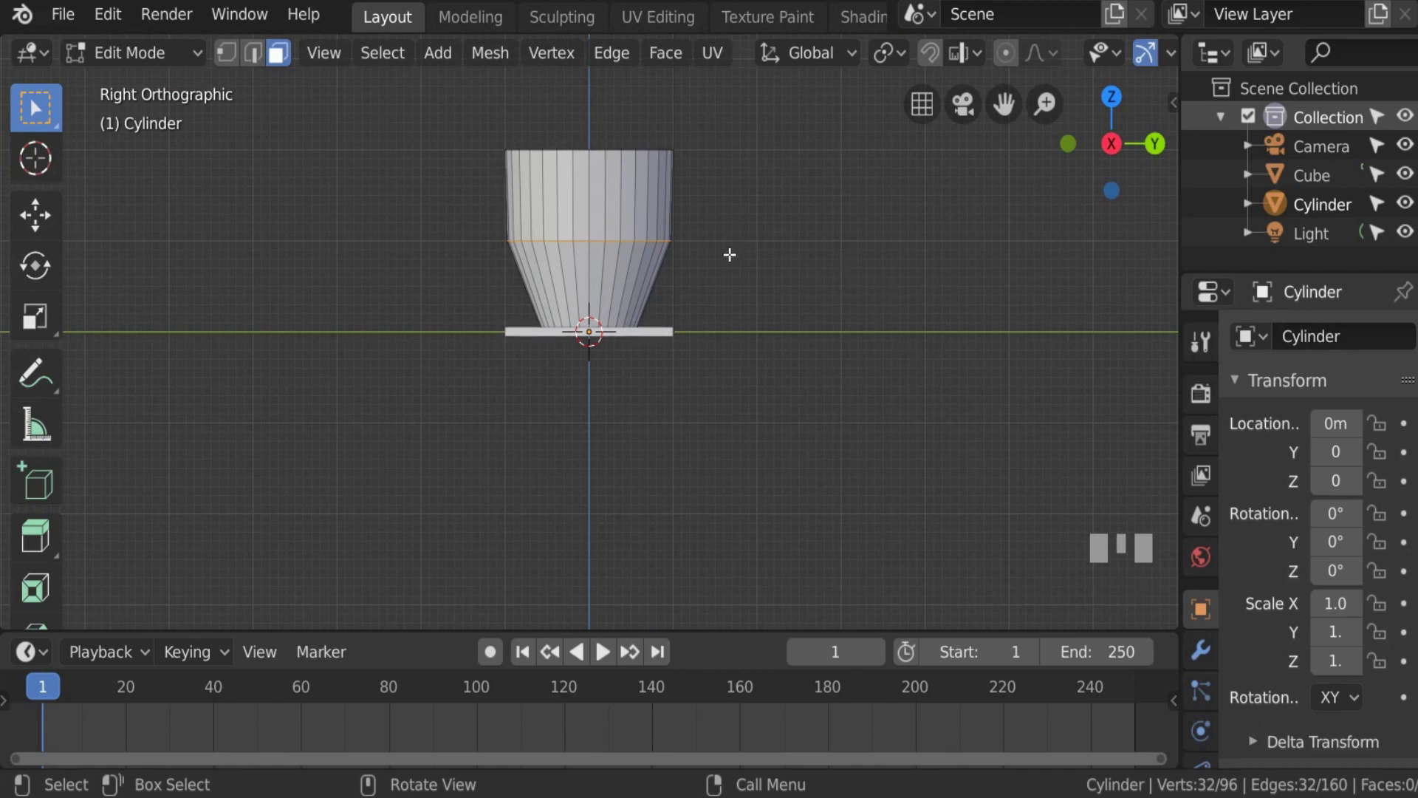
pyautogui.scroll(7, 633, 263)
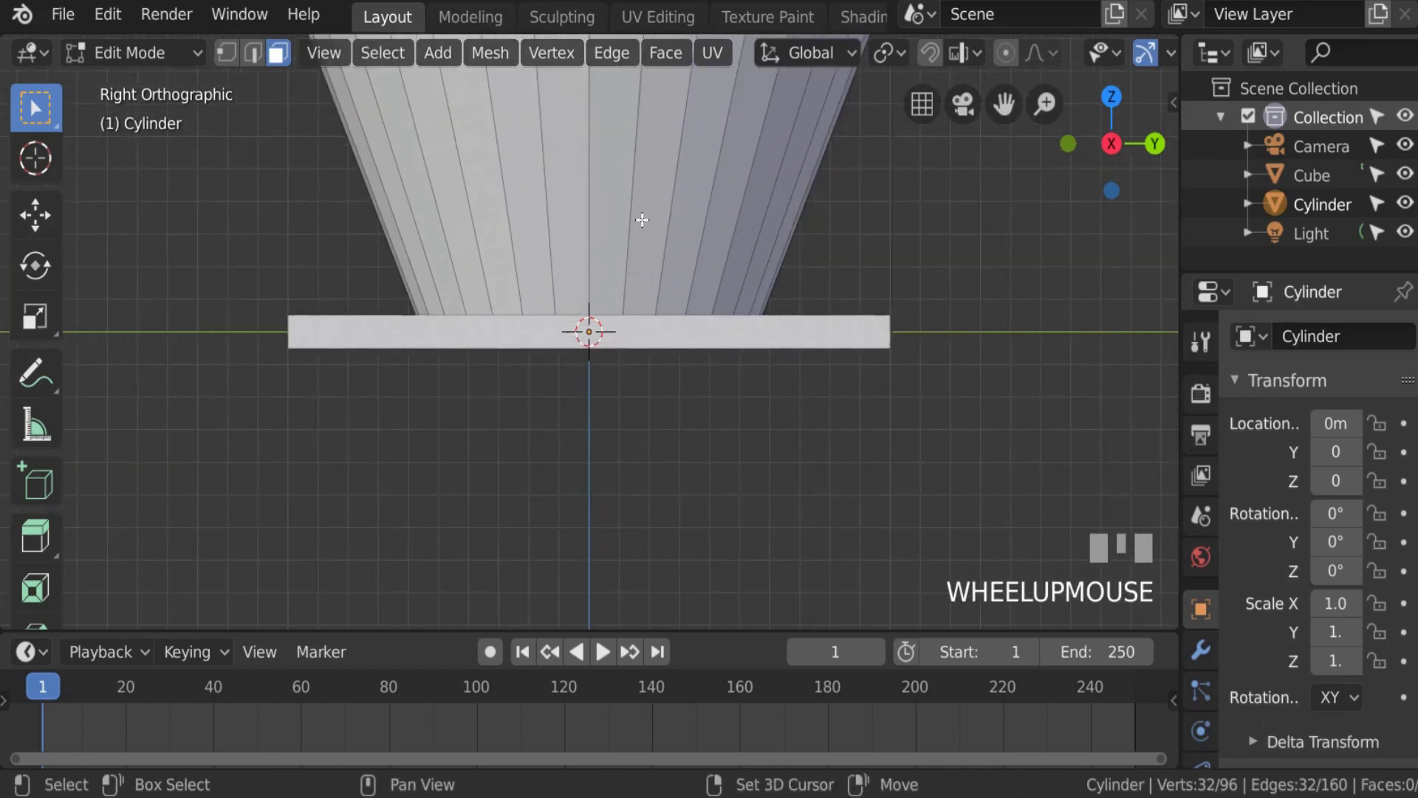
pyautogui.keyDown('shift'); pyautogui.moveTo(643, 218); pyautogui.dragTo(696, 25, button='middle'); pyautogui.keyUp('shift')
pyautogui.scroll(-2, 678, 314)
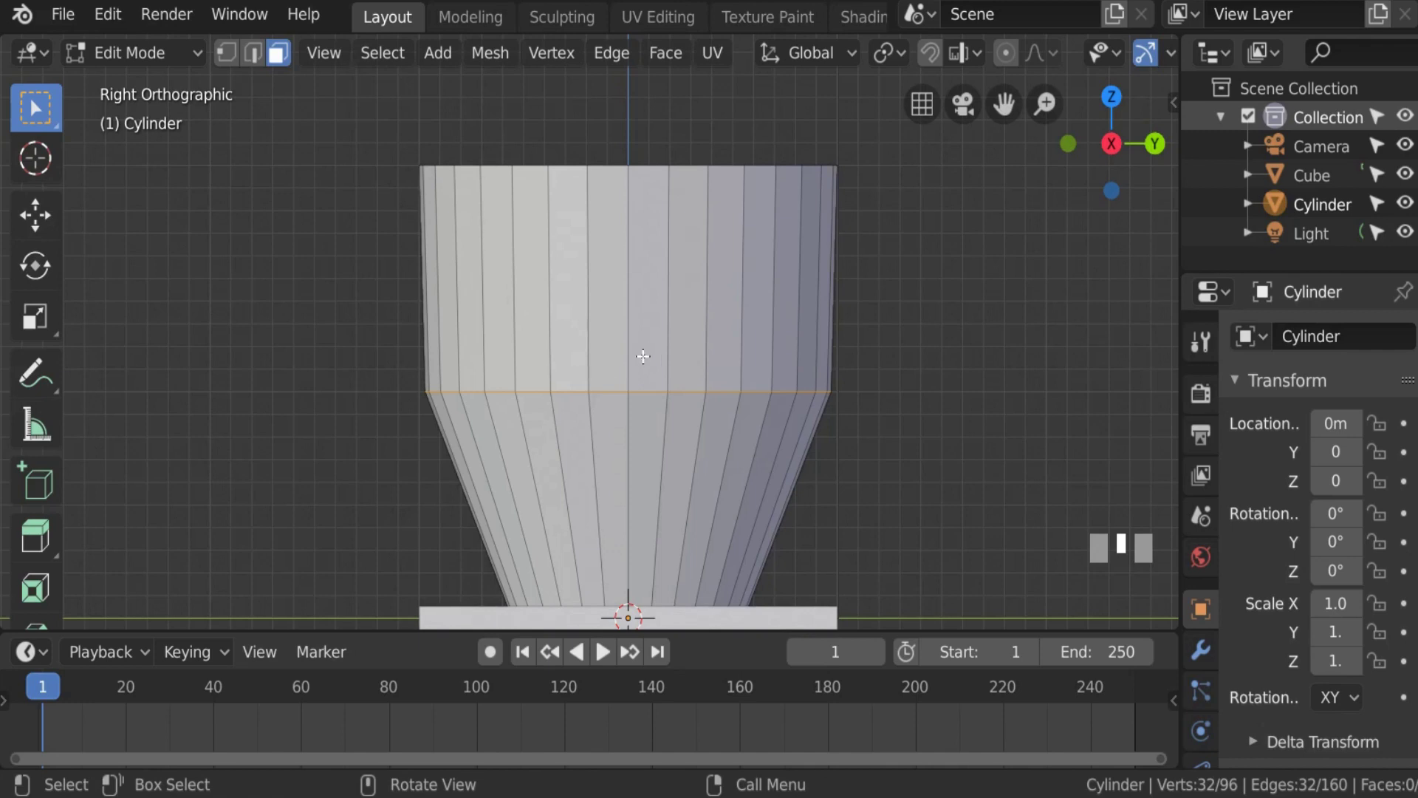
# Step: Deselect all of the cylinder's geometry, turn on X-ray and switch to edge selection mode
pyautogui.press('a')
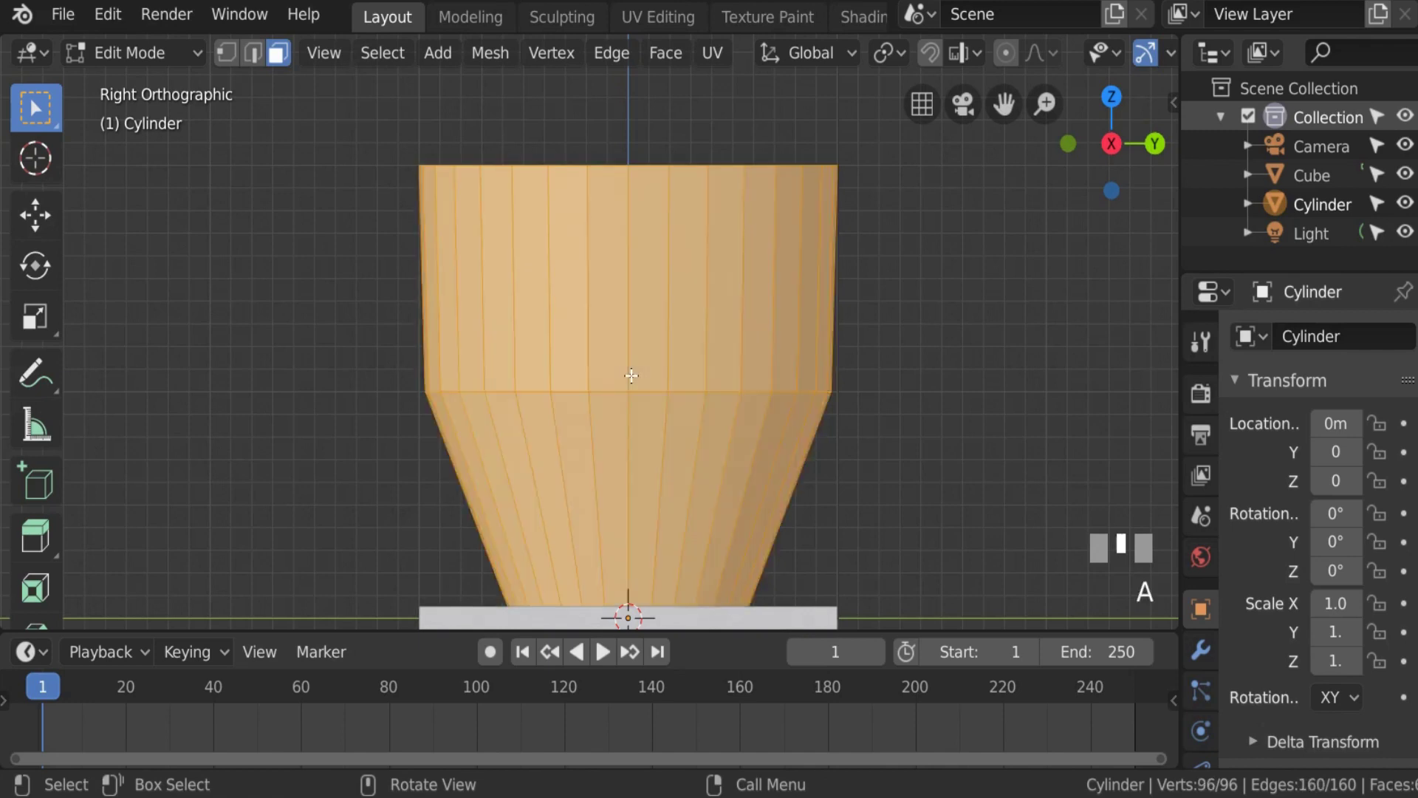
pyautogui.press('a')
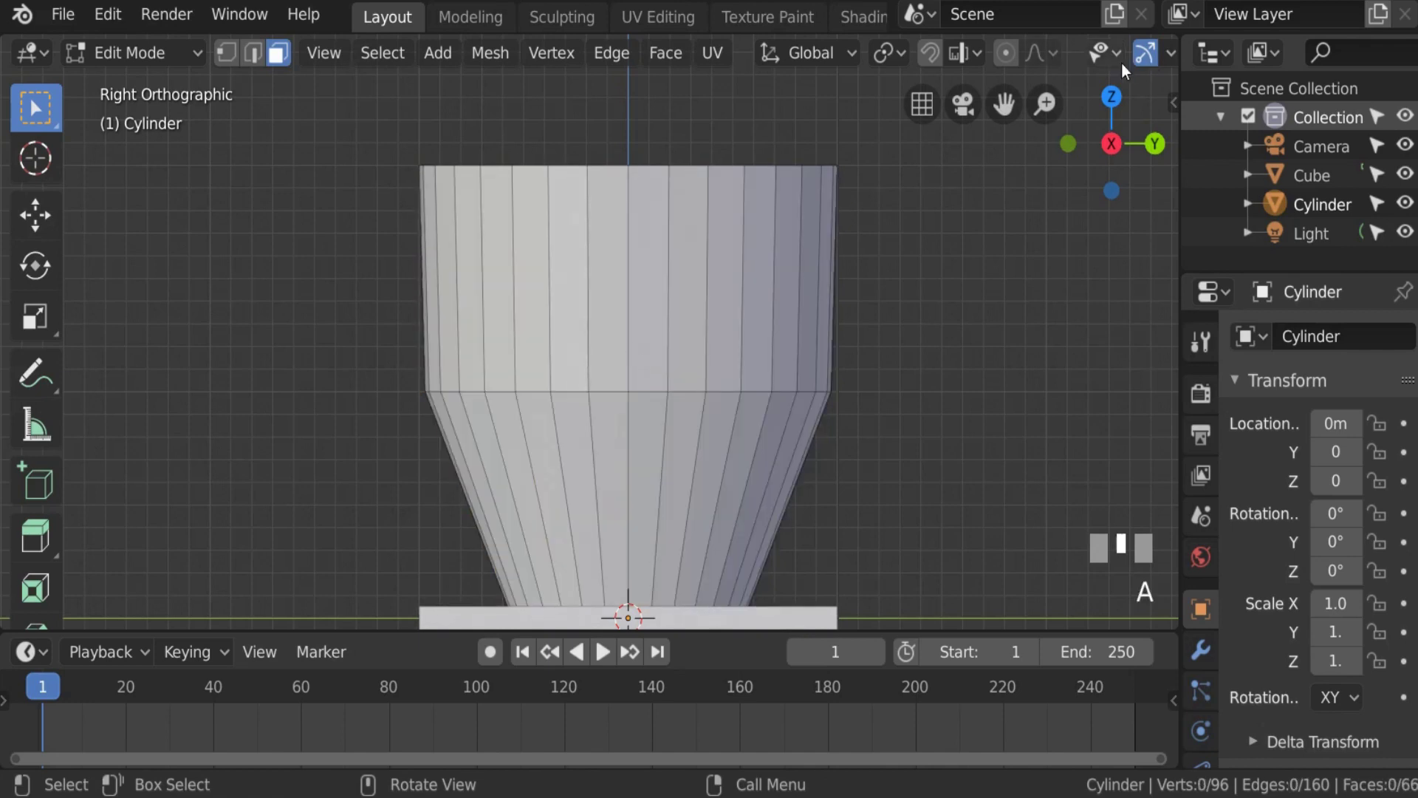
pyautogui.moveTo(1105, 53); pyautogui.dragTo(858, 53, button='middle')
pyautogui.click(1018, 53)
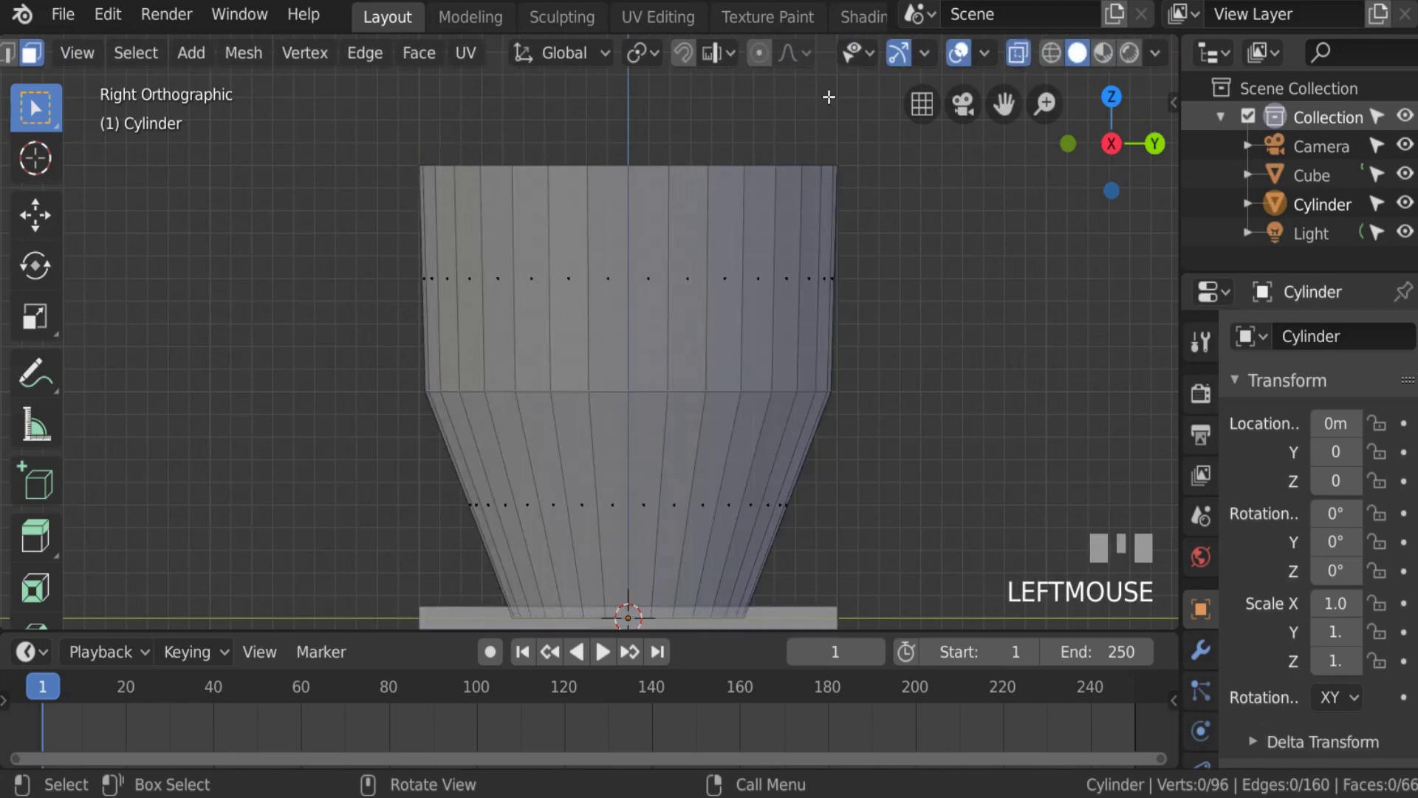
pyautogui.moveTo(319, 67); pyautogui.dragTo(428, 74, button='middle')
pyautogui.press('2')
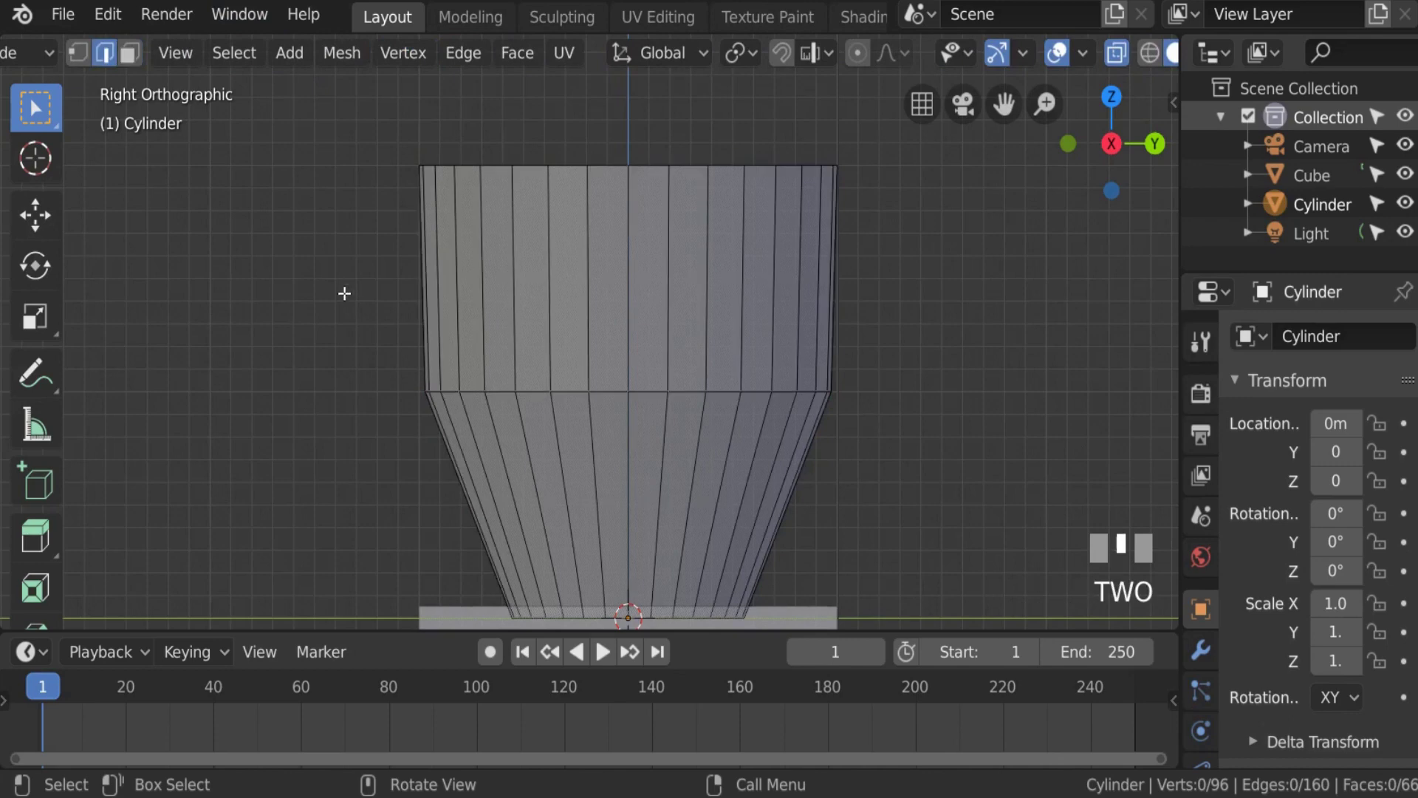
# Step: Box-select the cylinder's middle edge loop and bevel it about 0.89 m wide with eight segments
pyautogui.moveTo(289, 322); pyautogui.dragTo(915, 441)
pyautogui.scroll(-1, 910, 437)
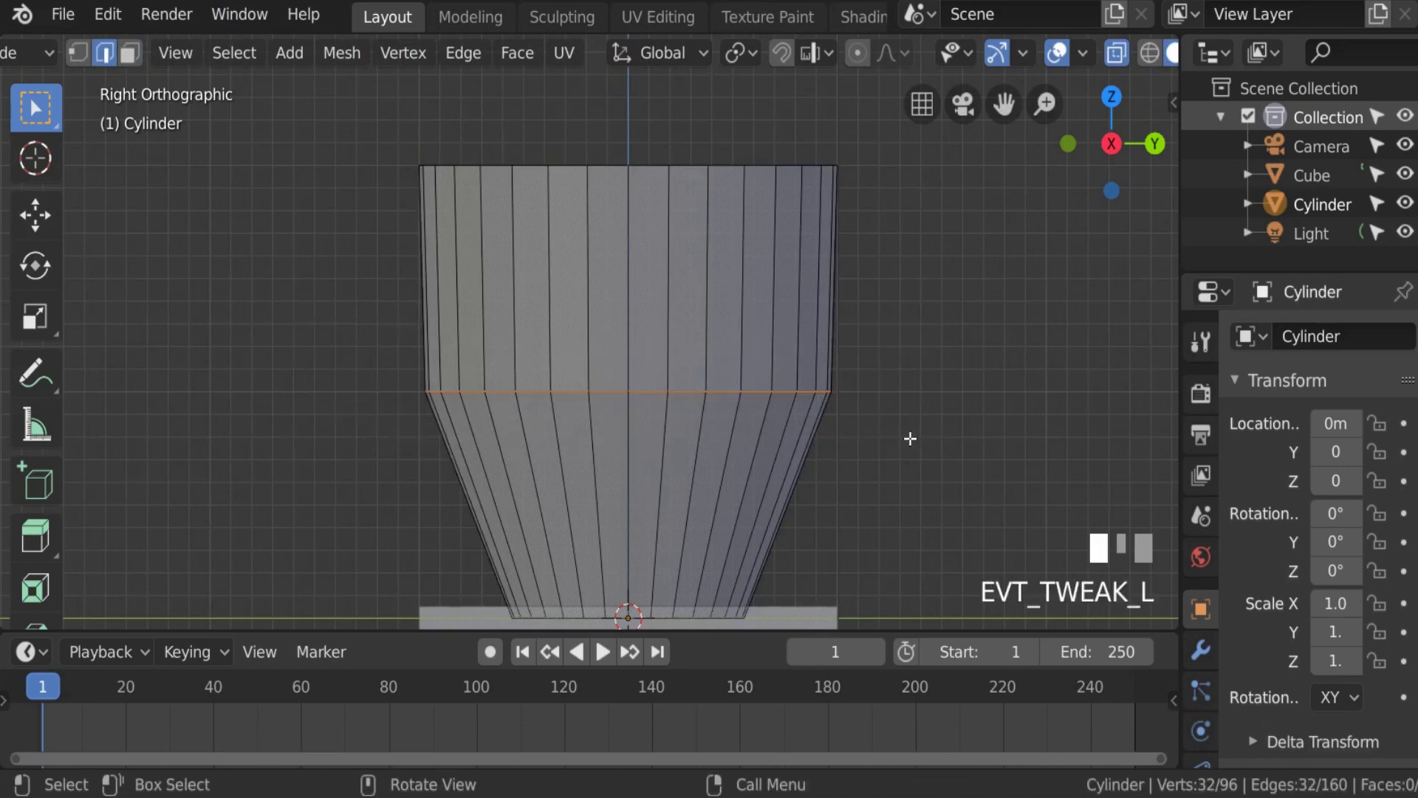
pyautogui.hotkey('ctrl', 'b')
pyautogui.scroll(-6, 845, 443)
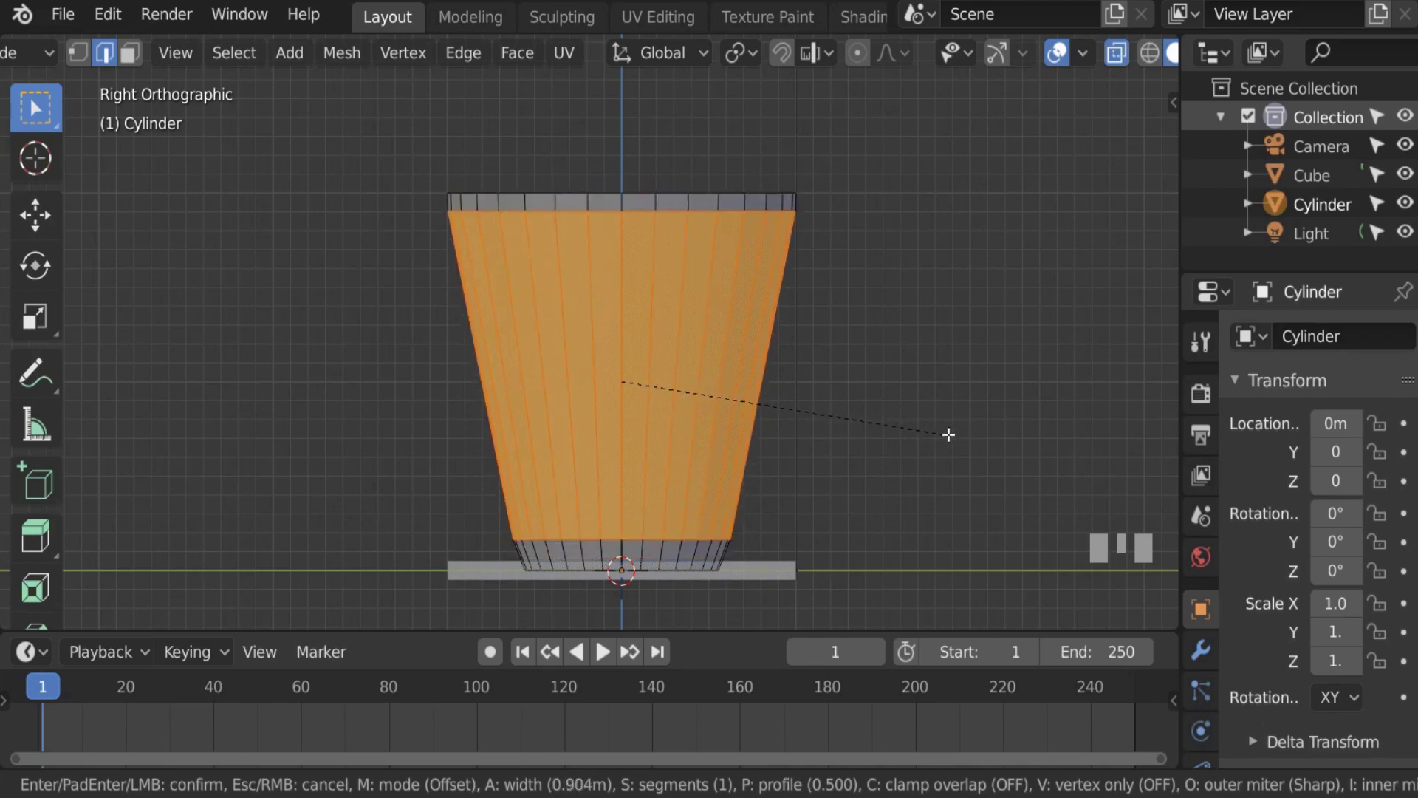
pyautogui.scroll(5, 949, 429)
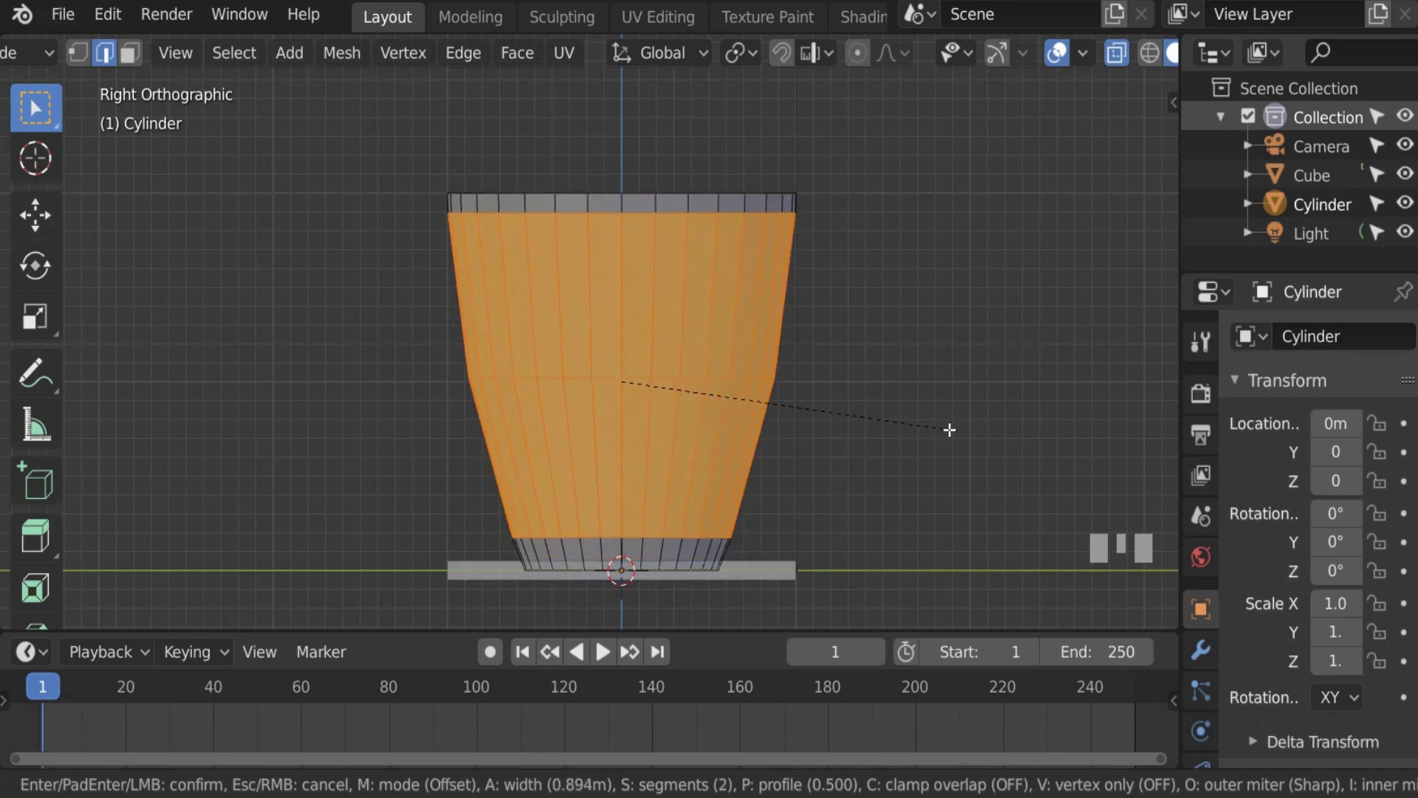
pyautogui.scroll(1, 949, 429)
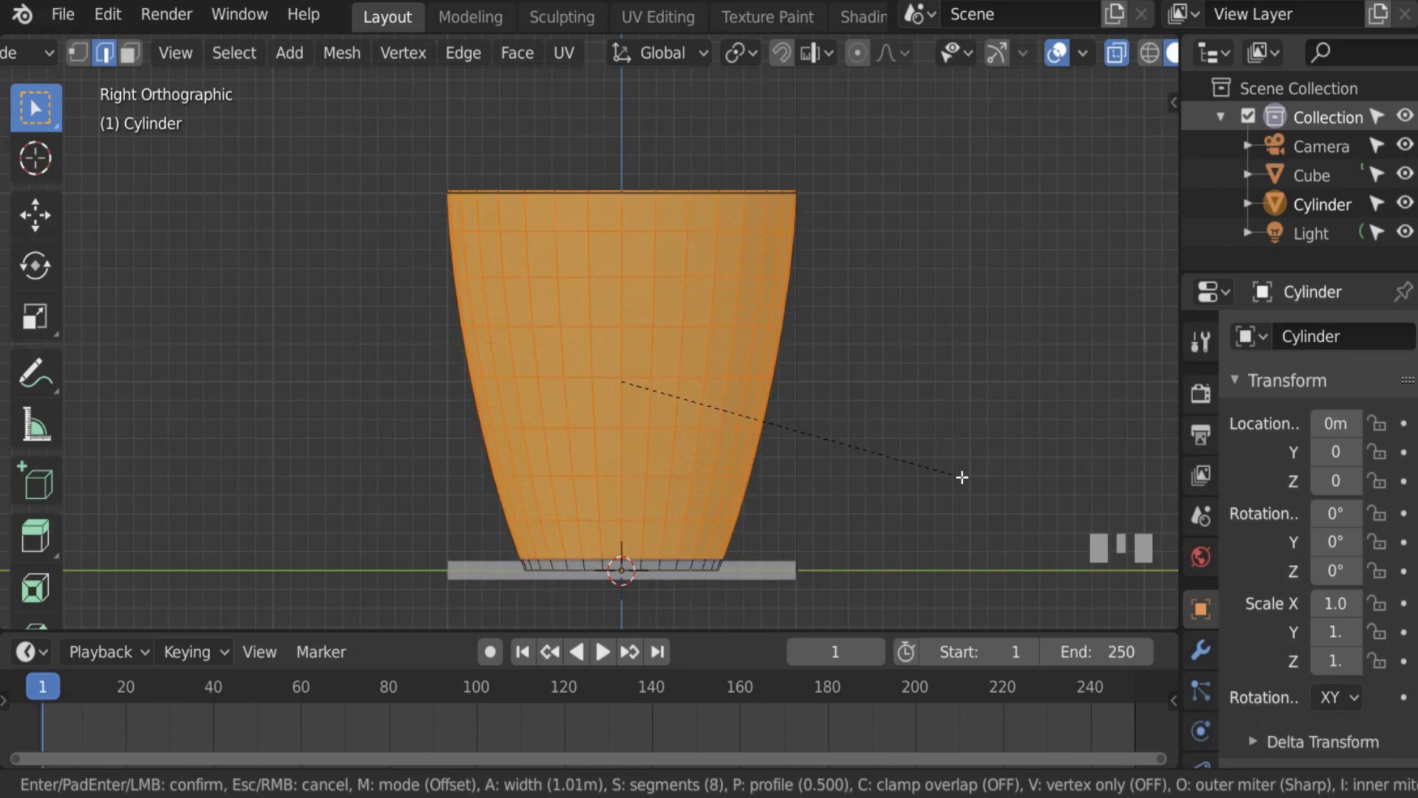
pyautogui.click(943, 472)
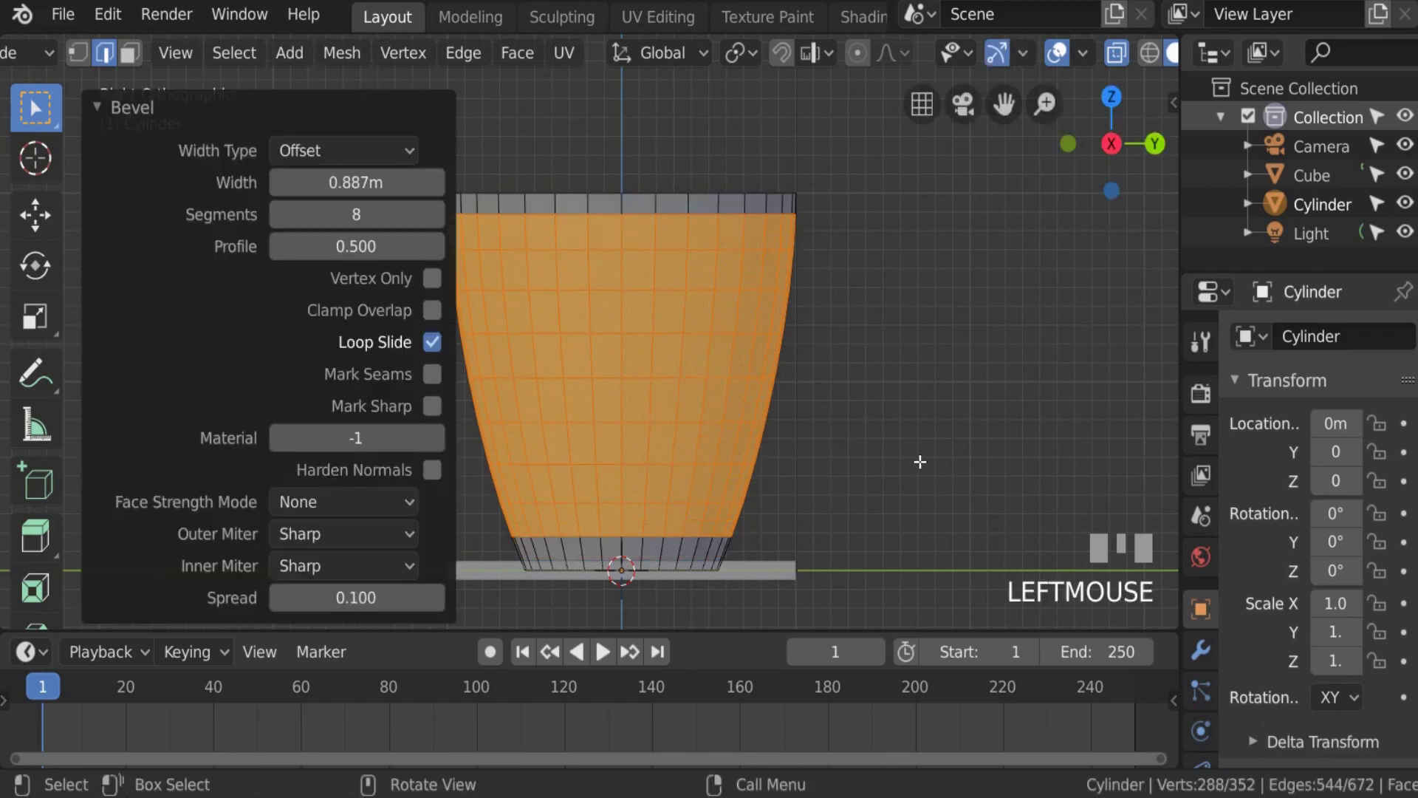
# Step: Deselect the cylinder's geometry, return to Object Mode and delete the flat slab
pyautogui.hotkey('alt', 'a')
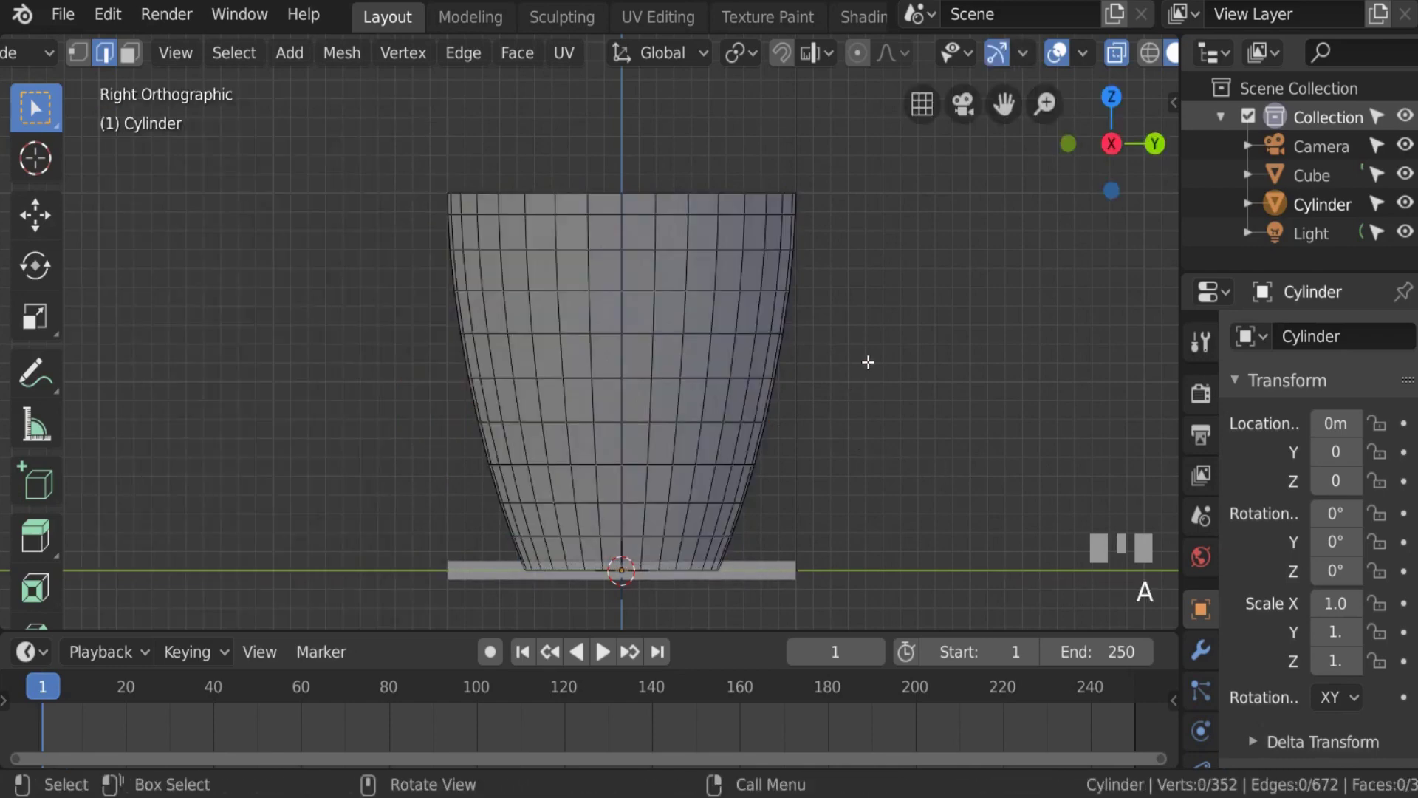
pyautogui.keyDown('shift'); pyautogui.moveTo(867, 357); pyautogui.dragTo(645, 446, button='middle'); pyautogui.keyUp('shift')
pyautogui.scroll(2, 741, 424)
pyautogui.press('Tab')
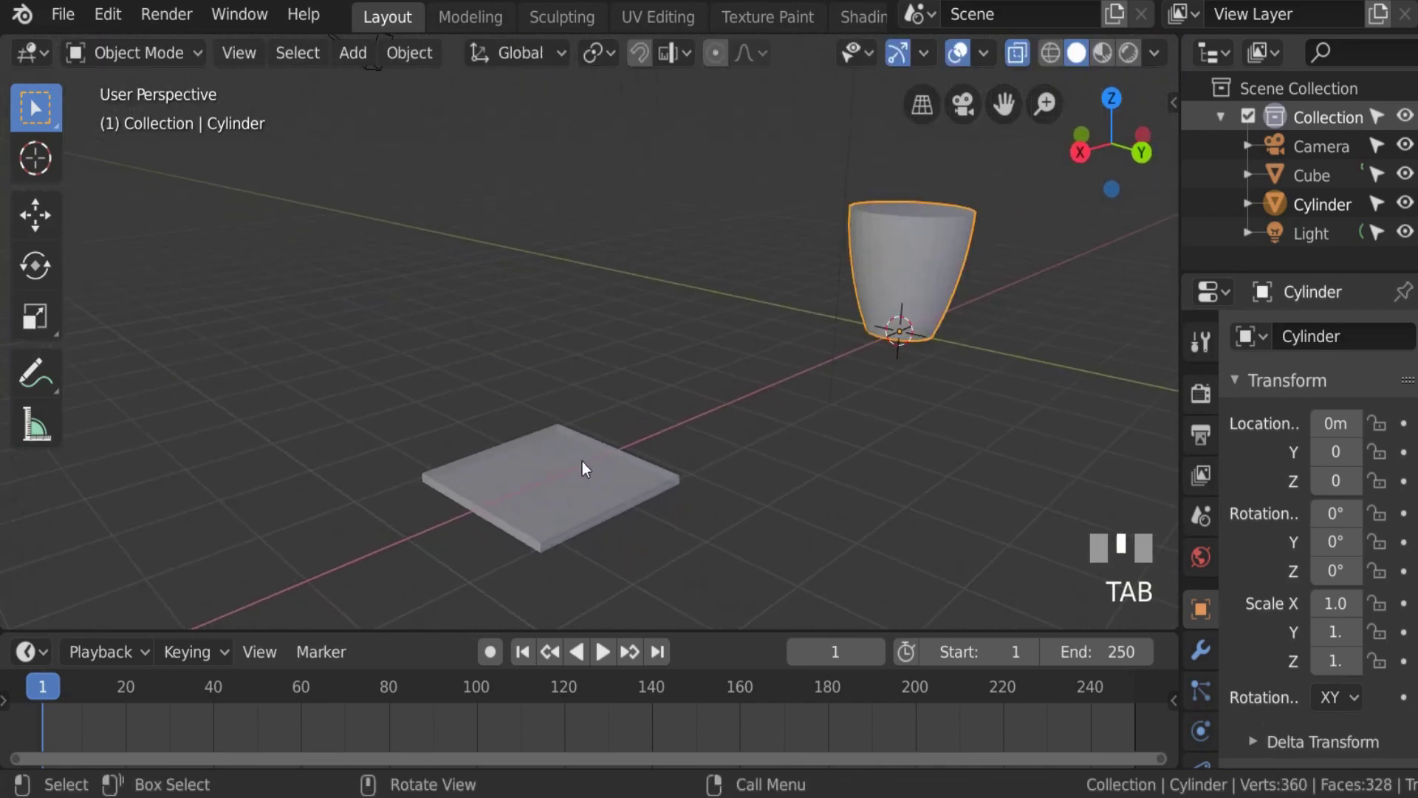
pyautogui.click(585, 468)
pyautogui.press('x')
pyautogui.click(579, 464)
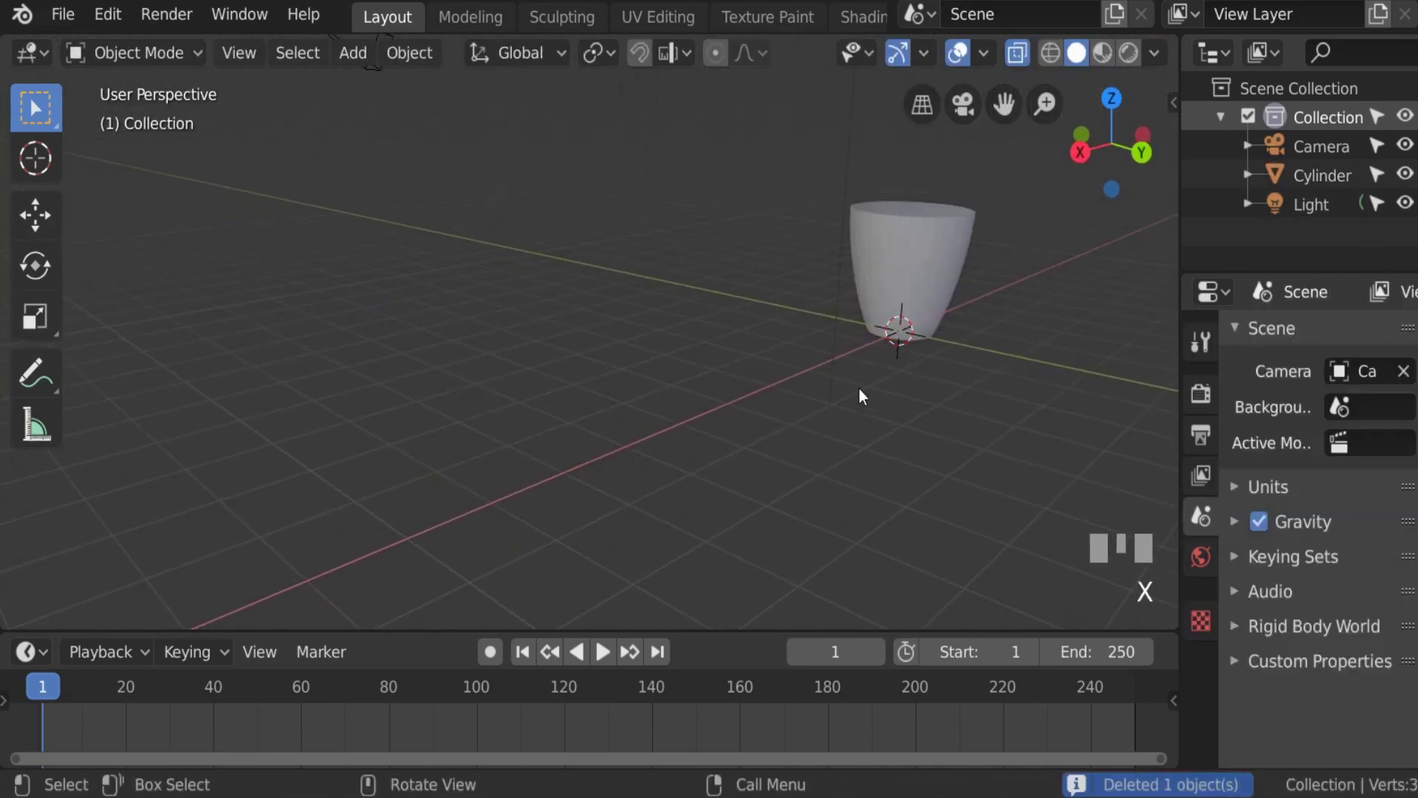
# Step: Select the cup-shaped cylinder, centre the view on it and widen the outliner and properties area
pyautogui.scroll(3, 860, 384)
pyautogui.click(1046, 285)
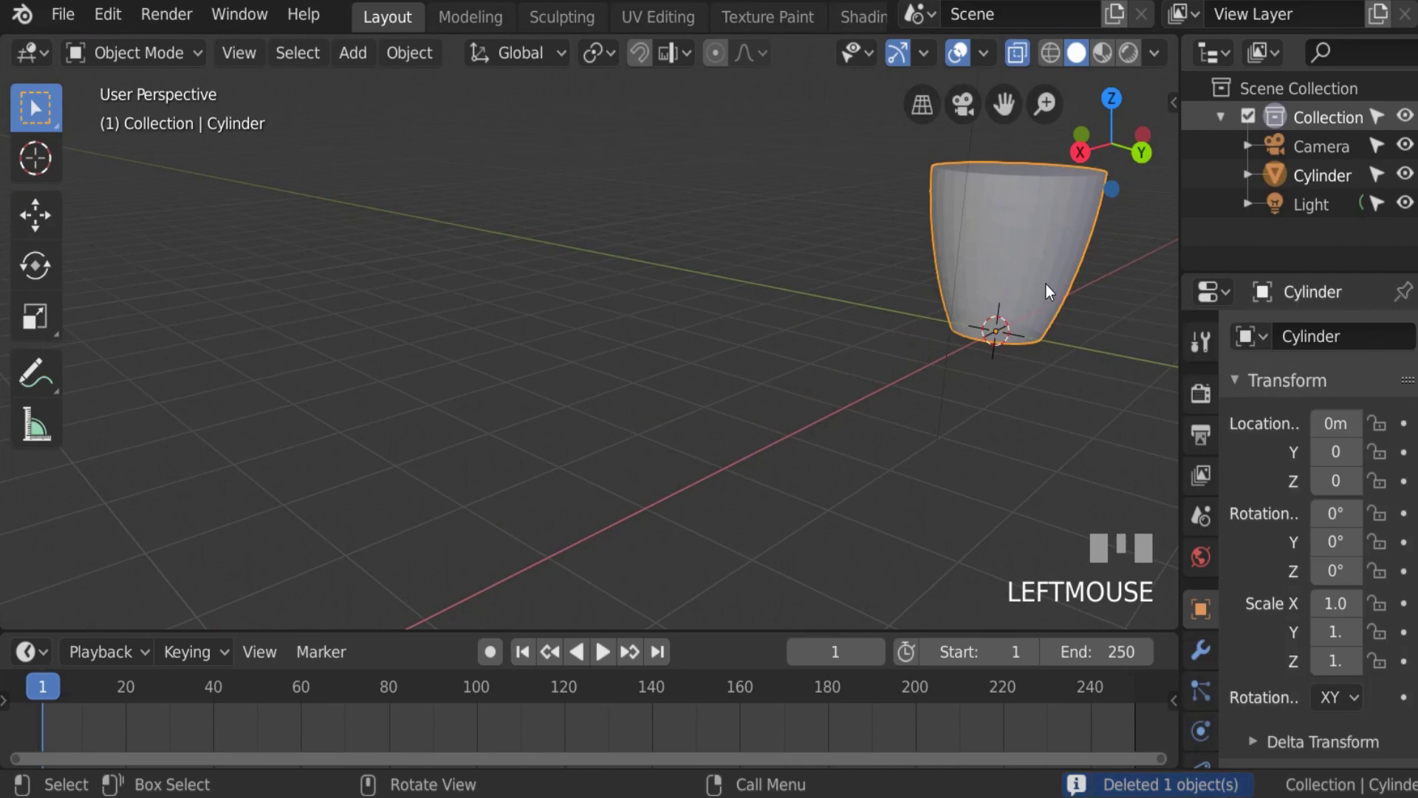
pyautogui.press('KP_Decimal')
pyautogui.moveTo(1179, 335); pyautogui.dragTo(1010, 335)
pyautogui.scroll(-2, 552, 316)
pyautogui.scroll(2, 525, 326)
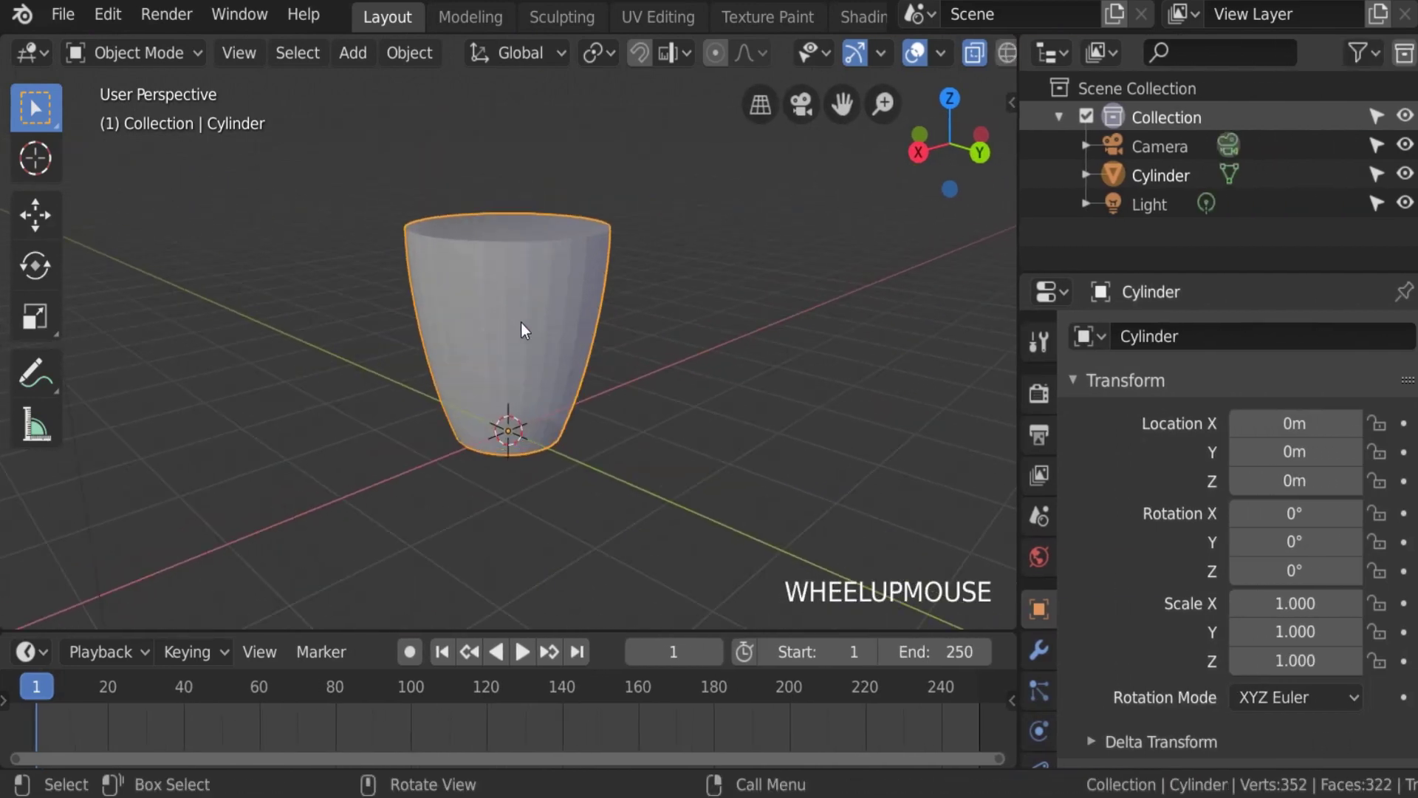
# Step: Add a cone mesh at the world origin and deselect it
pyautogui.scroll(-2, 515, 338)
pyautogui.hotkey('shift', 'a')
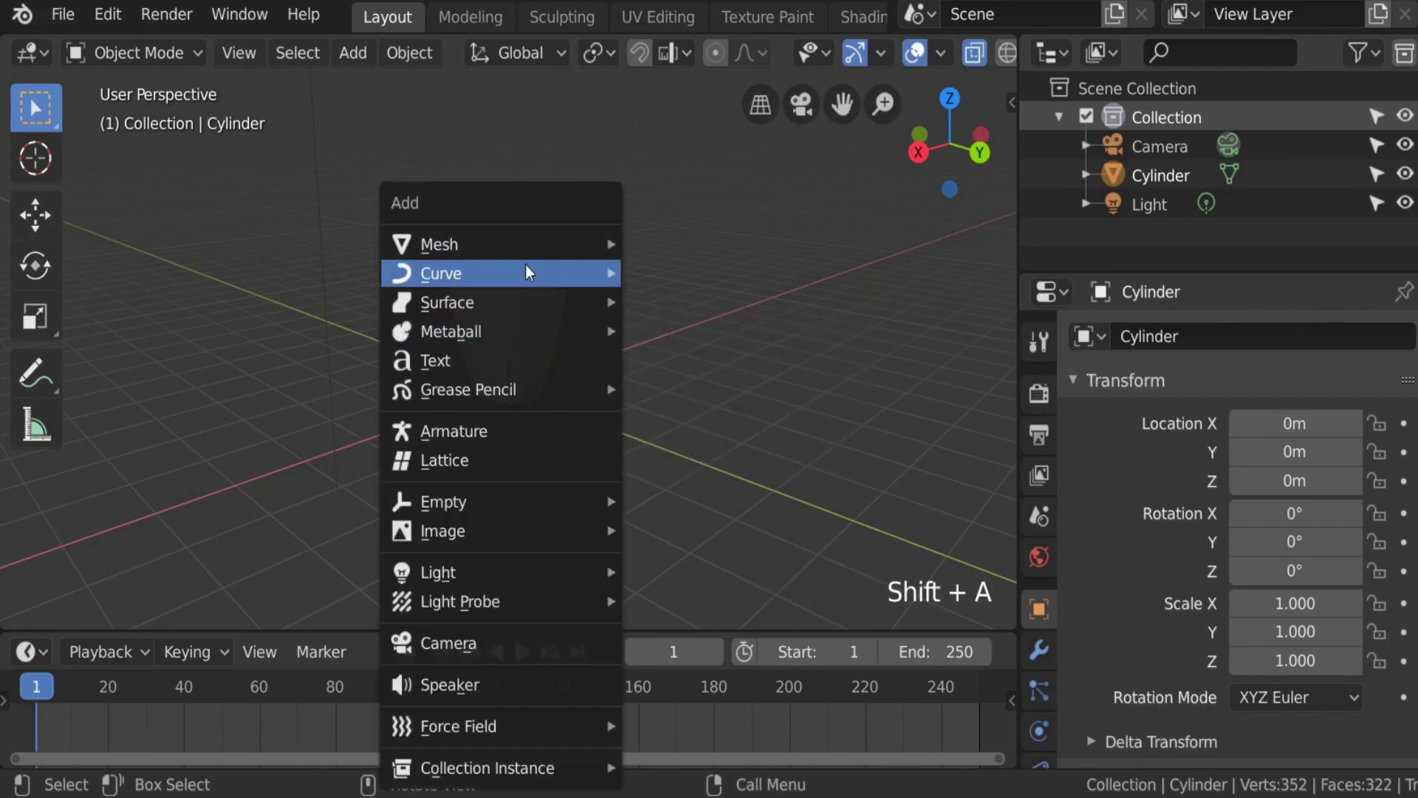
pyautogui.moveTo(517, 244)
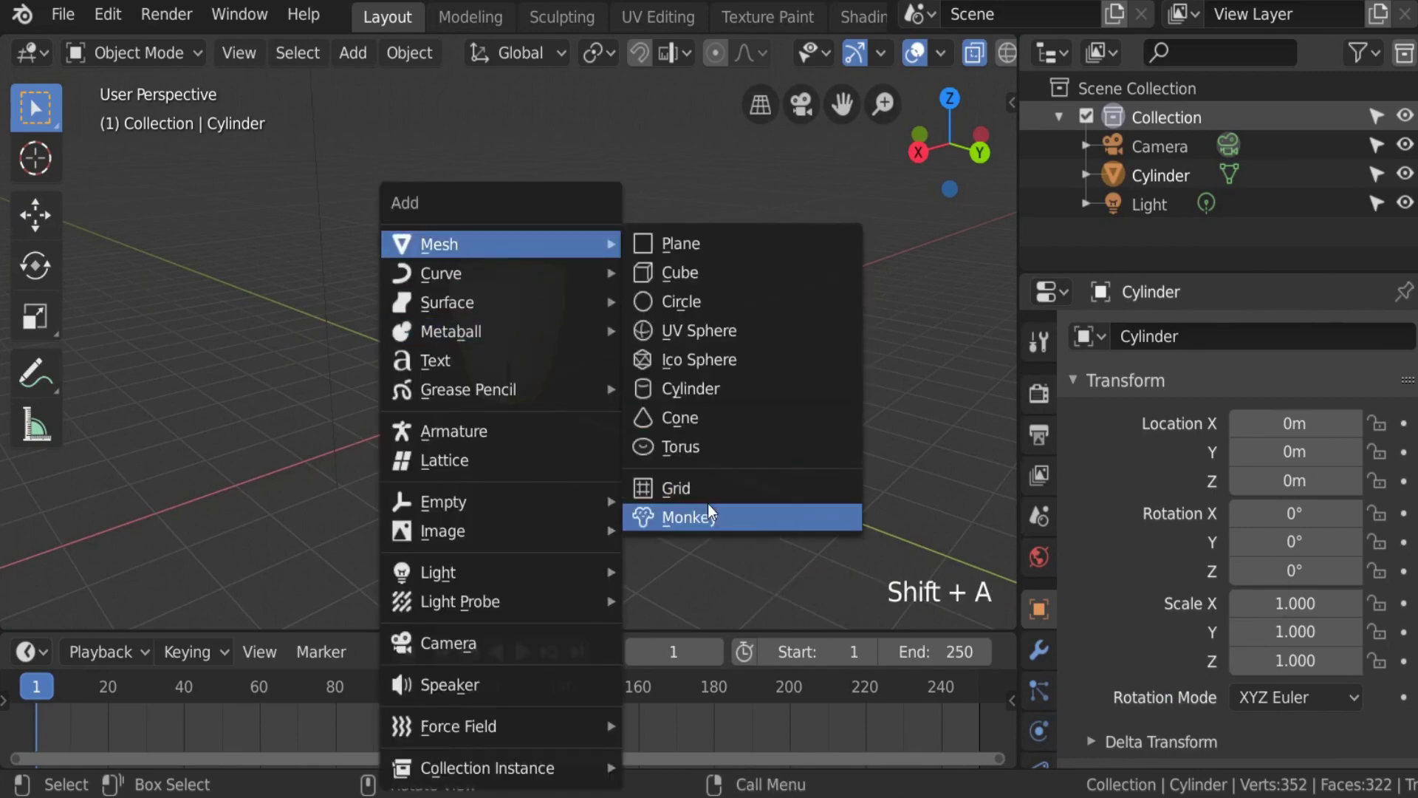
pyautogui.click(694, 419)
pyautogui.click(640, 295)
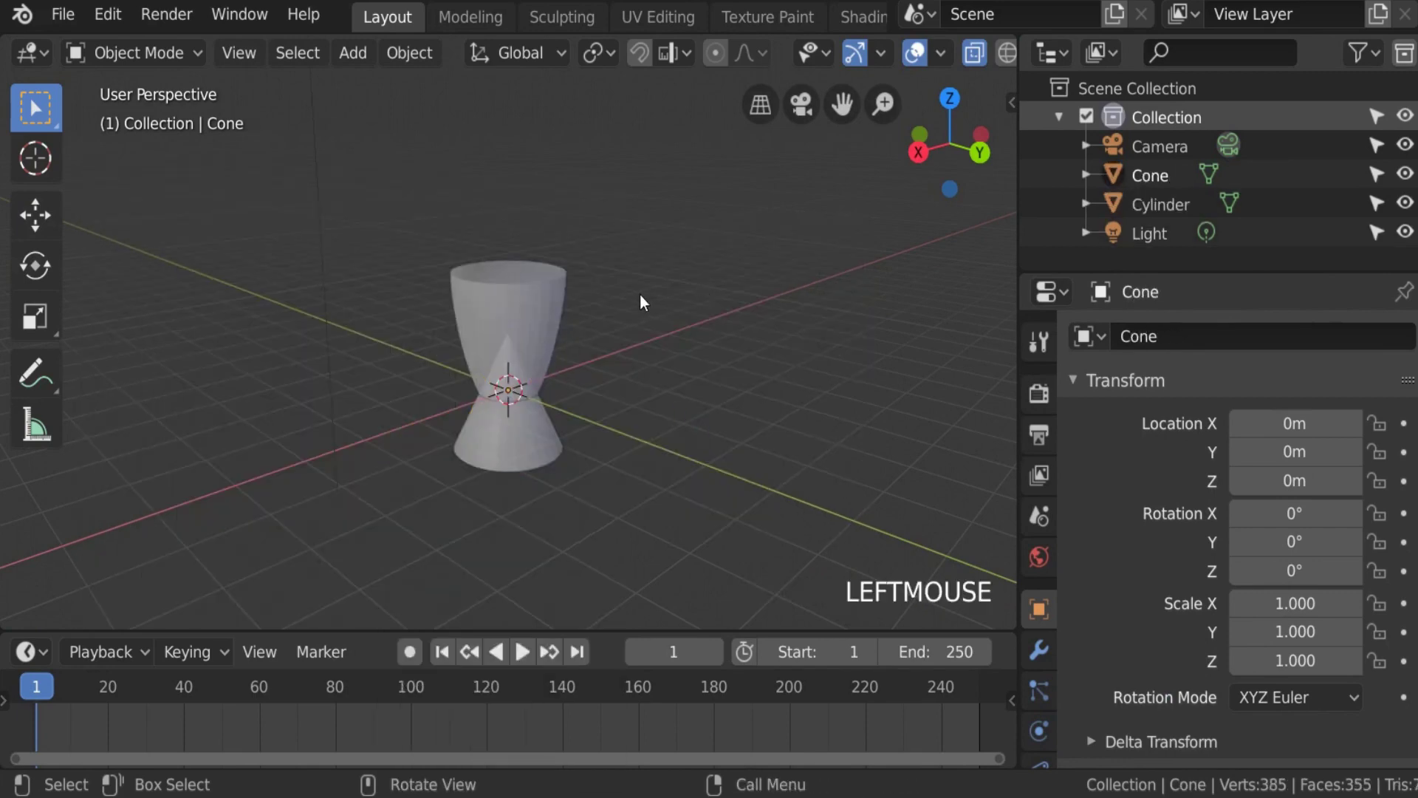
# Step: Add a UV sphere with a 1 m radius and move it to about X -2.2, Y 1.55, Z 1.52 m, beside the cup
pyautogui.hotkey('shift', 'a')
pyautogui.moveTo(648, 247)
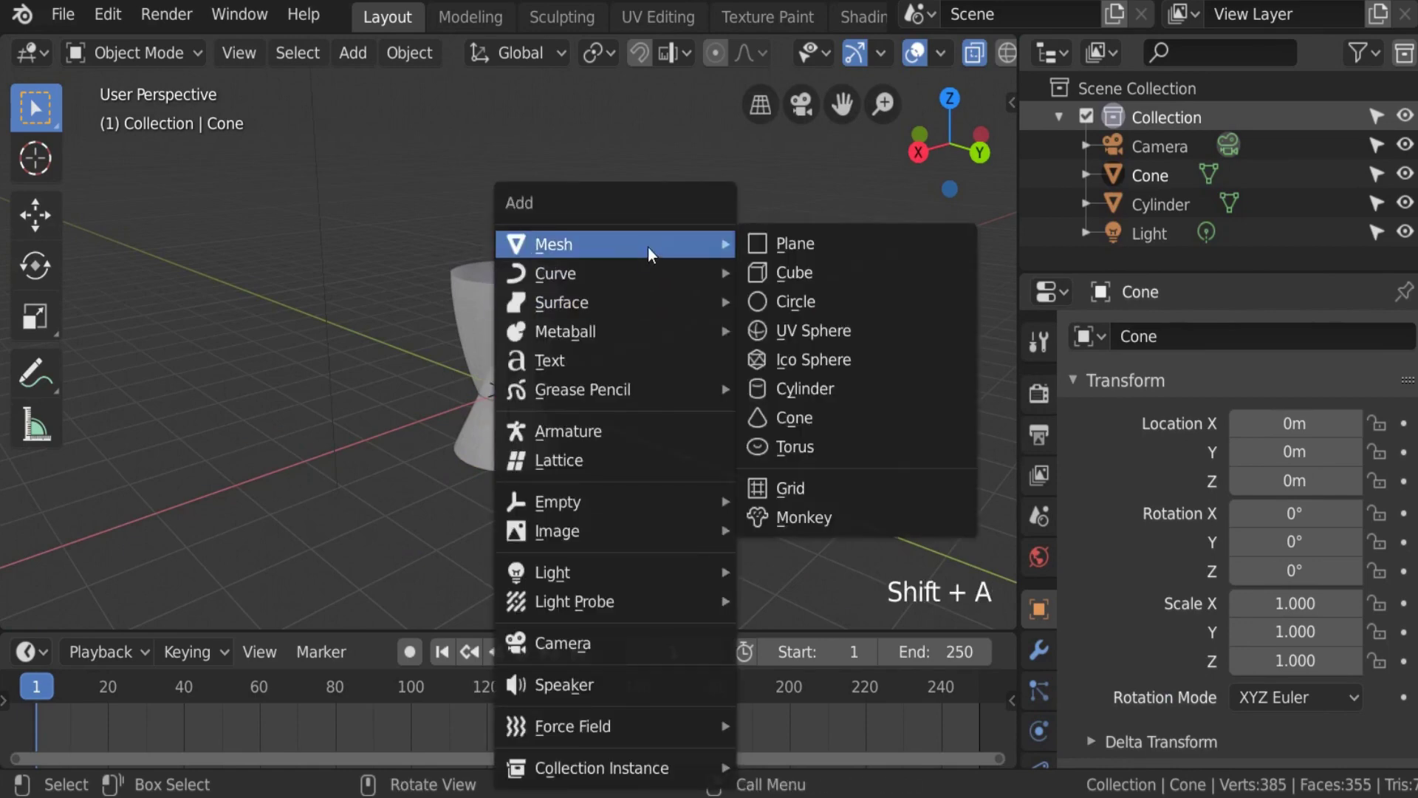
pyautogui.click(807, 329)
pyautogui.scroll(-1, 581, 300)
pyautogui.scroll(1, 551, 329)
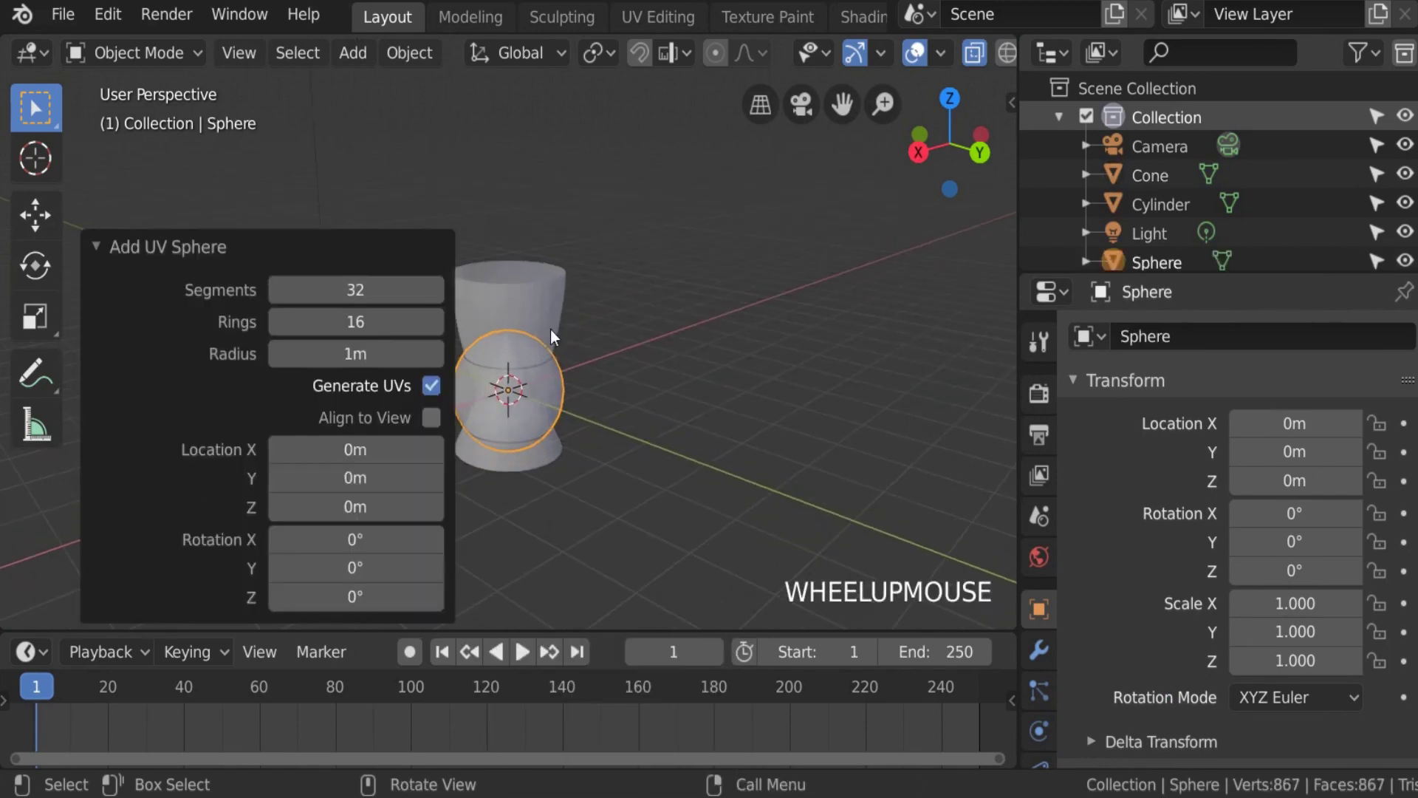
pyautogui.press('g')
pyautogui.click(707, 260)
# Step: Move the cone away from the cup to about X 2.61, Y -3.19, Z 1.79 m
pyautogui.click(531, 428)
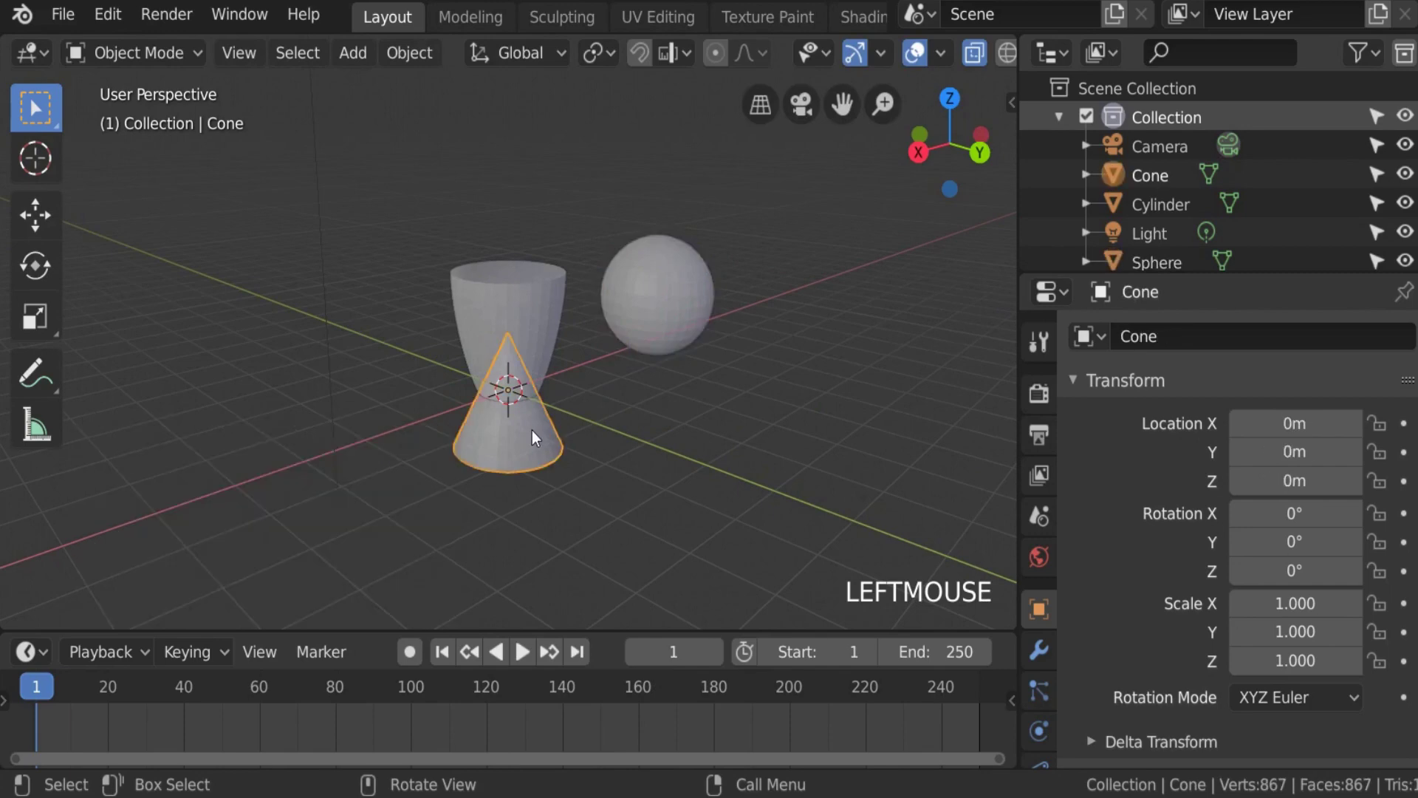
pyautogui.press('g')
pyautogui.click(304, 321)
# Step: Add a 2 m monkey mesh and move it above the sphere to about X -1.73, Y 0.49, Z 3.11 m
pyautogui.hotkey('shift', 'a')
pyautogui.moveTo(311, 245)
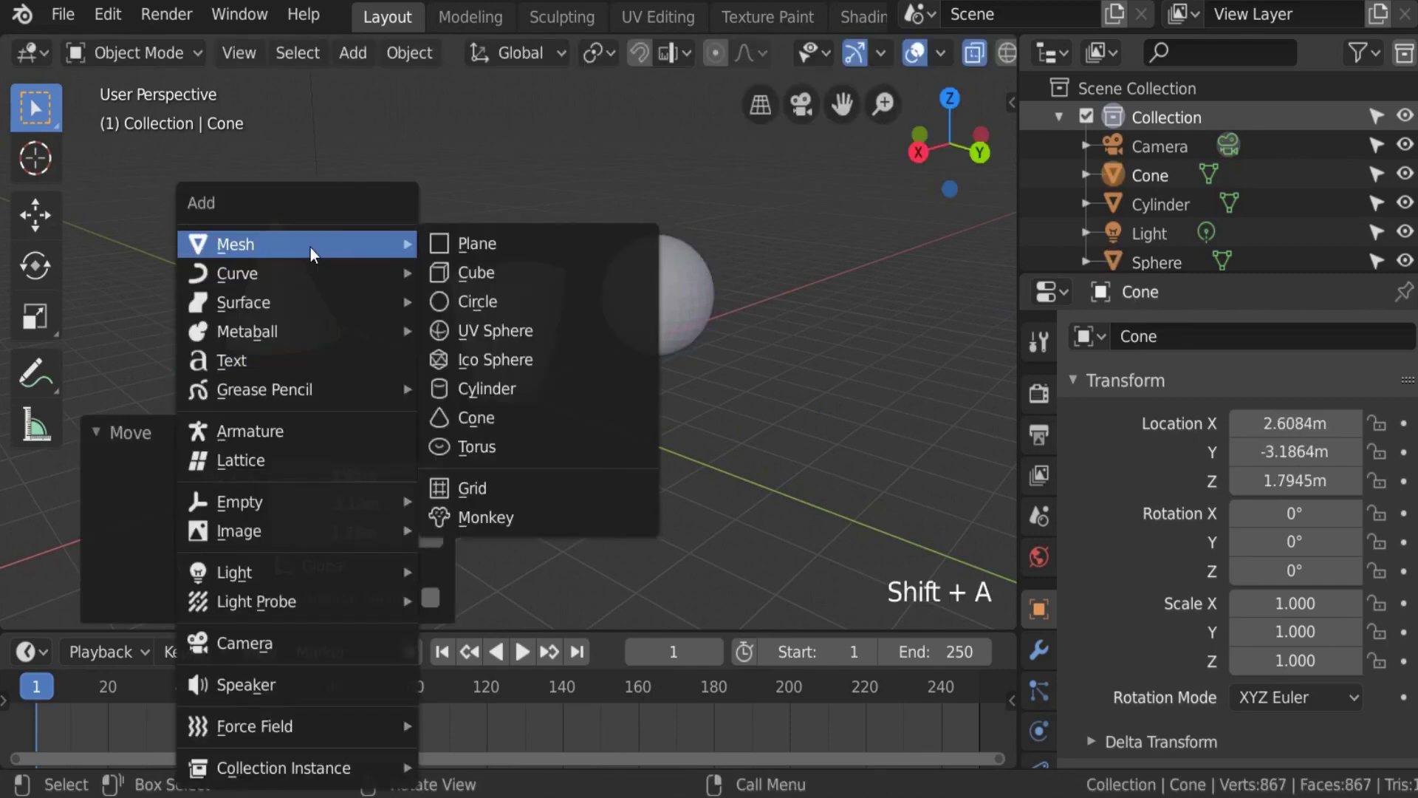
pyautogui.click(517, 517)
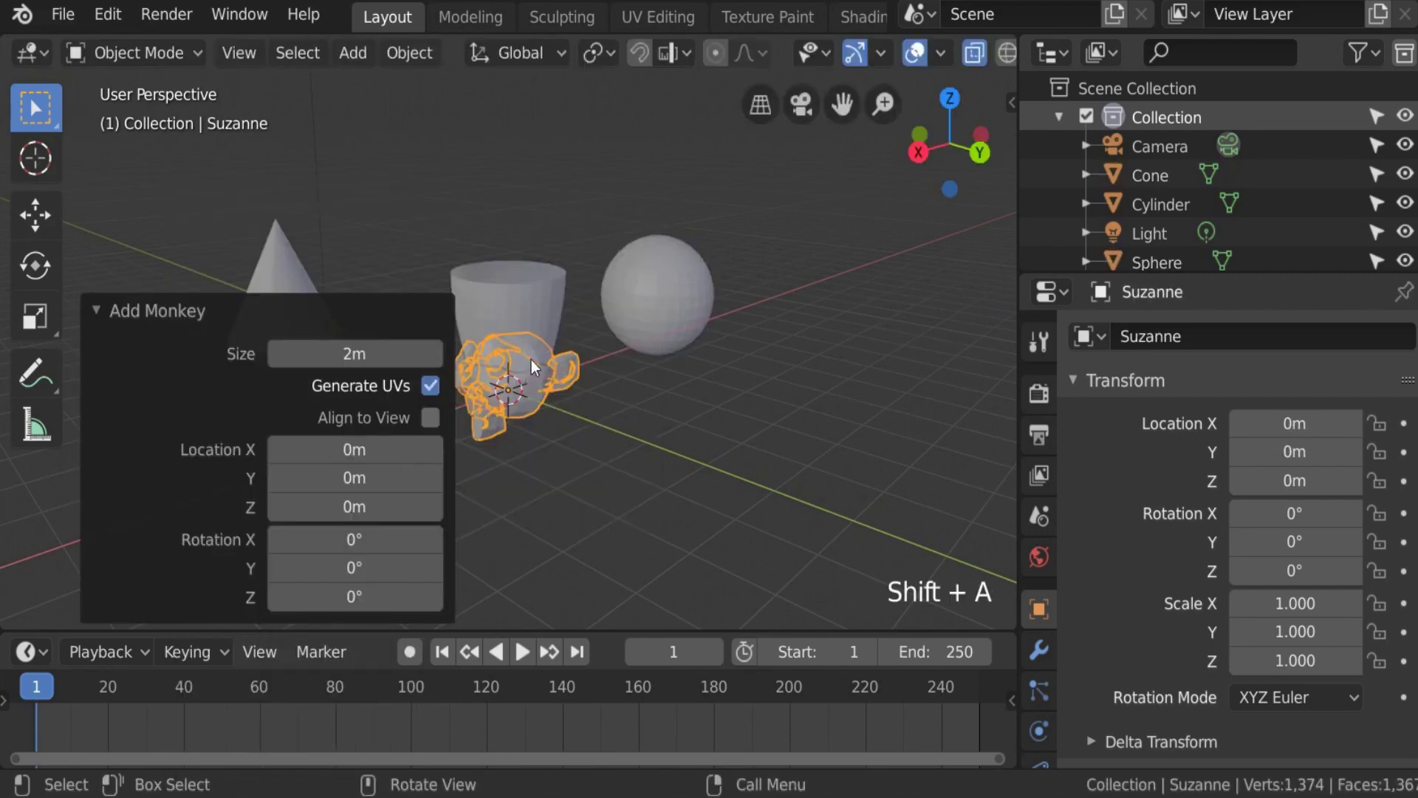
pyautogui.press('g')
pyautogui.click(589, 246)
pyautogui.scroll(-2, 580, 242)
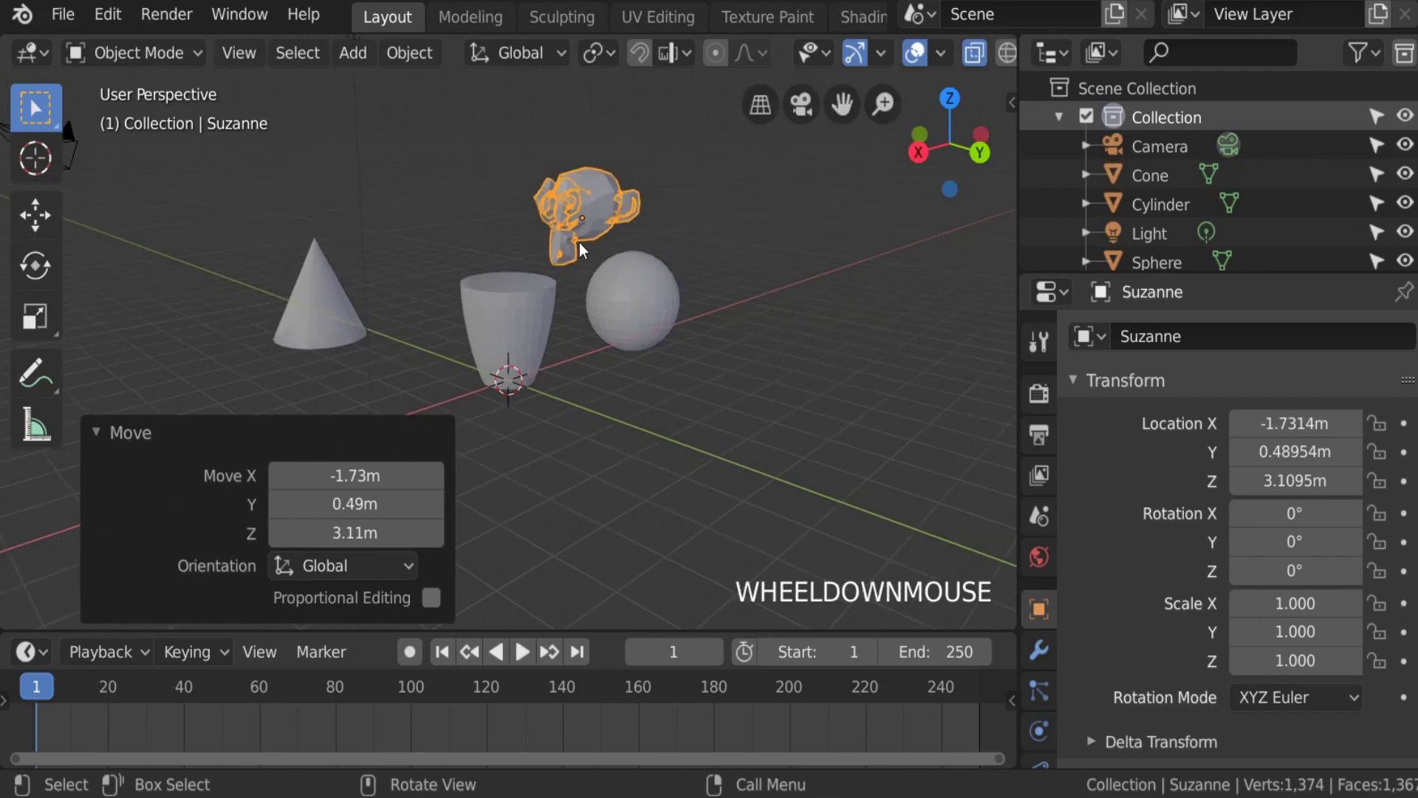
# Step: Inspect the cup, cone, sphere and monkey from the front, selecting the cone and finally the monkey
pyautogui.press('a')
pyautogui.keyDown('shift'); pyautogui.moveTo(498, 282); pyautogui.dragTo(738, 296, button='middle'); pyautogui.keyUp('shift')
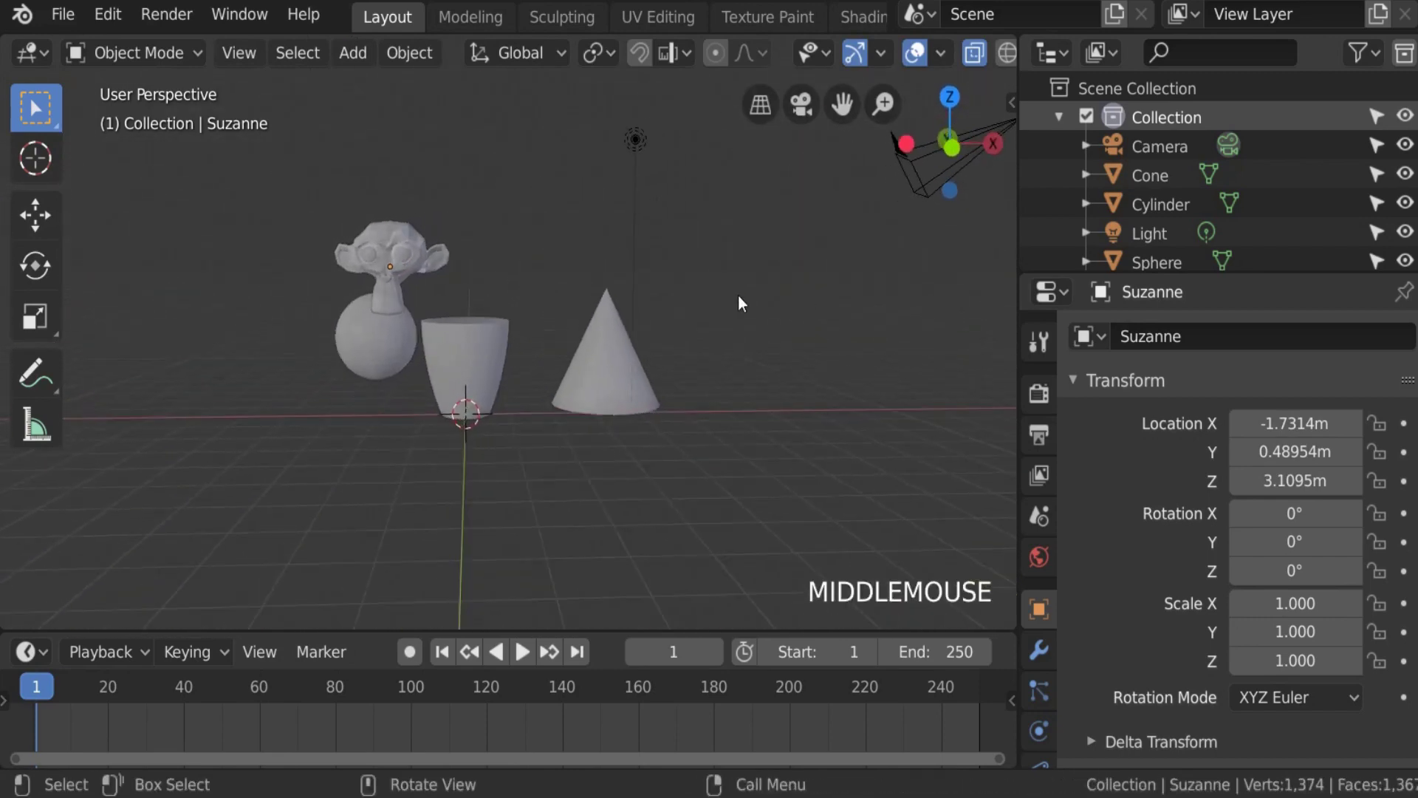
pyautogui.scroll(3, 668, 323)
pyautogui.click(717, 326)
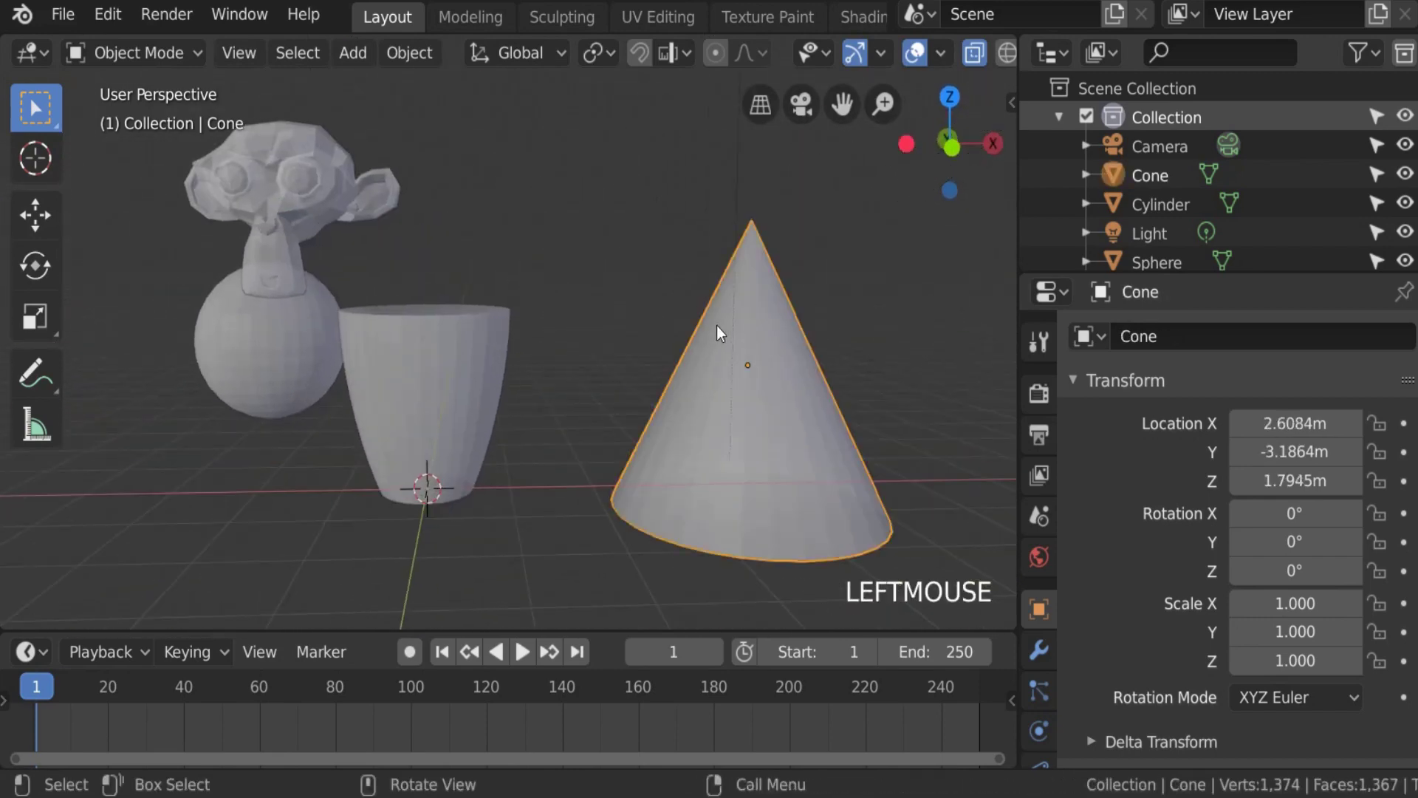
pyautogui.click(313, 172)
pyautogui.scroll(-2, 357, 282)
pyautogui.scroll(2, 358, 282)
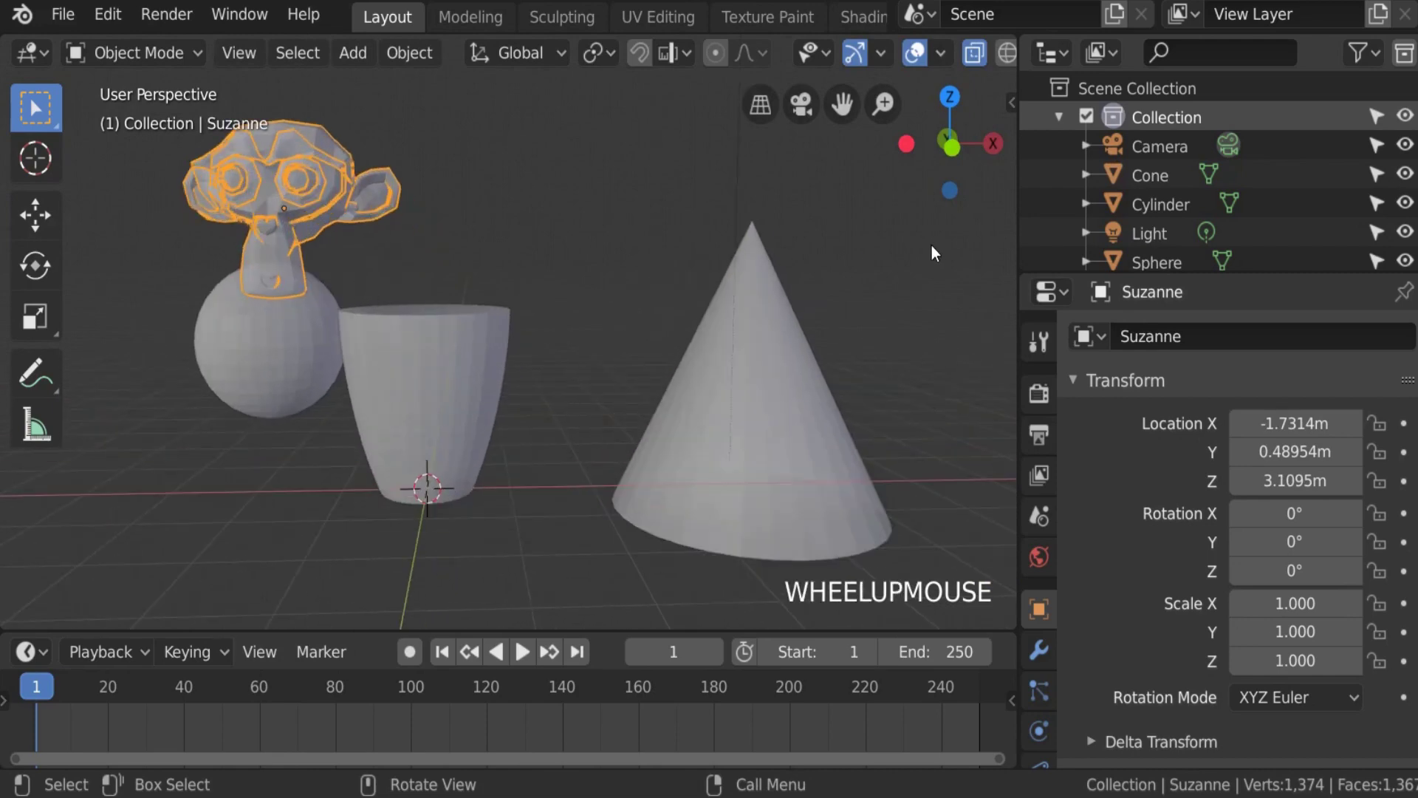
pyautogui.scroll(-6, 580, 340)
pyautogui.scroll(5, 570, 334)
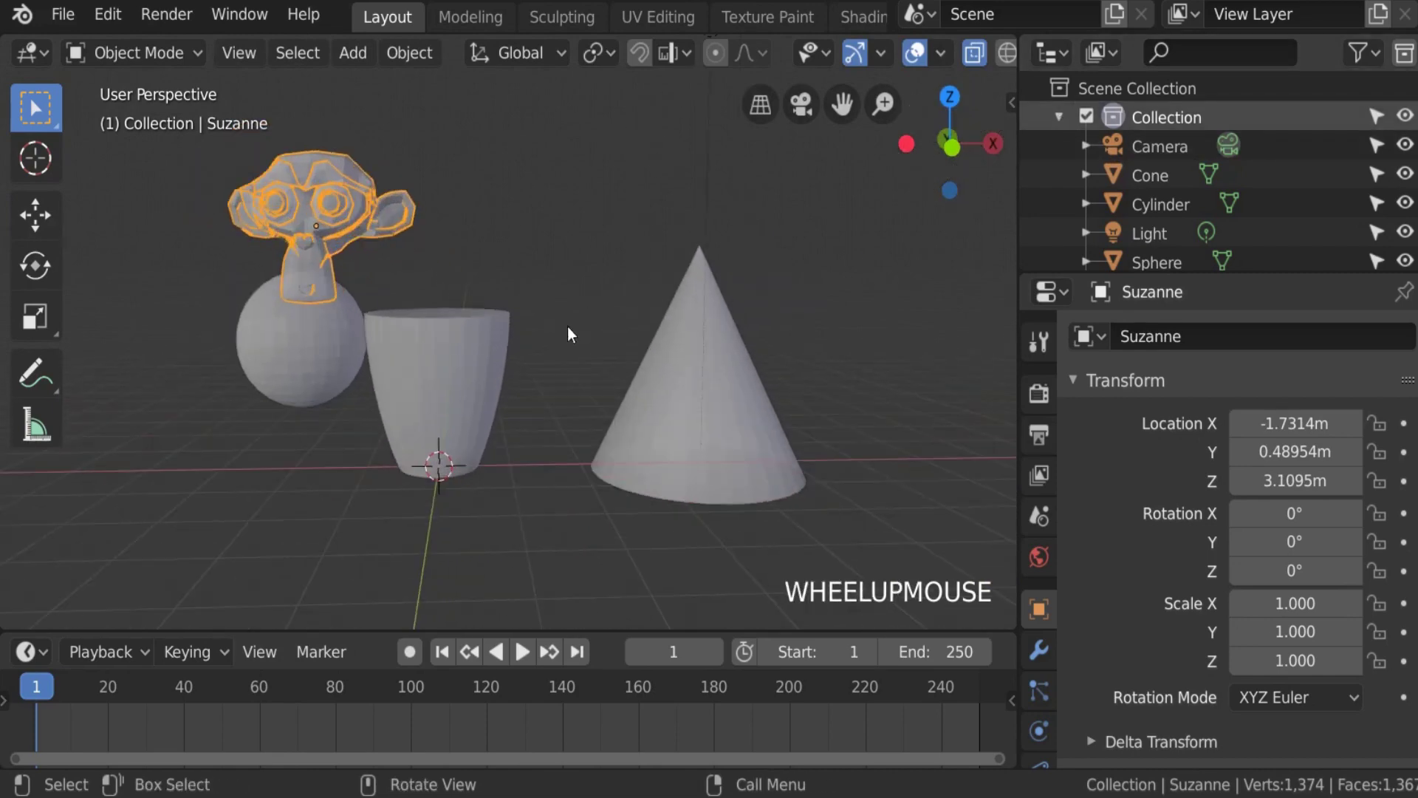
pyautogui.scroll(-4, 408, 266)
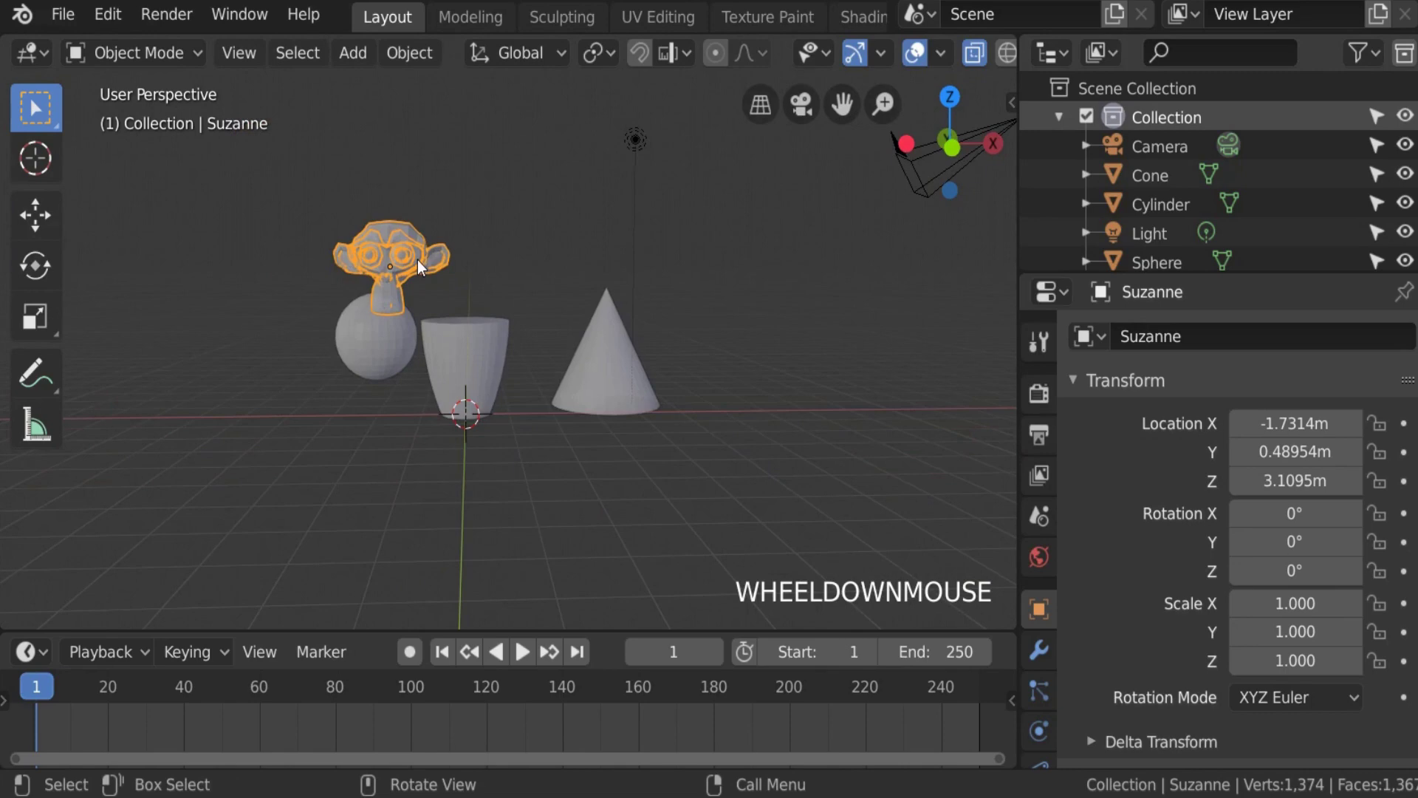
pyautogui.scroll(2, 418, 263)
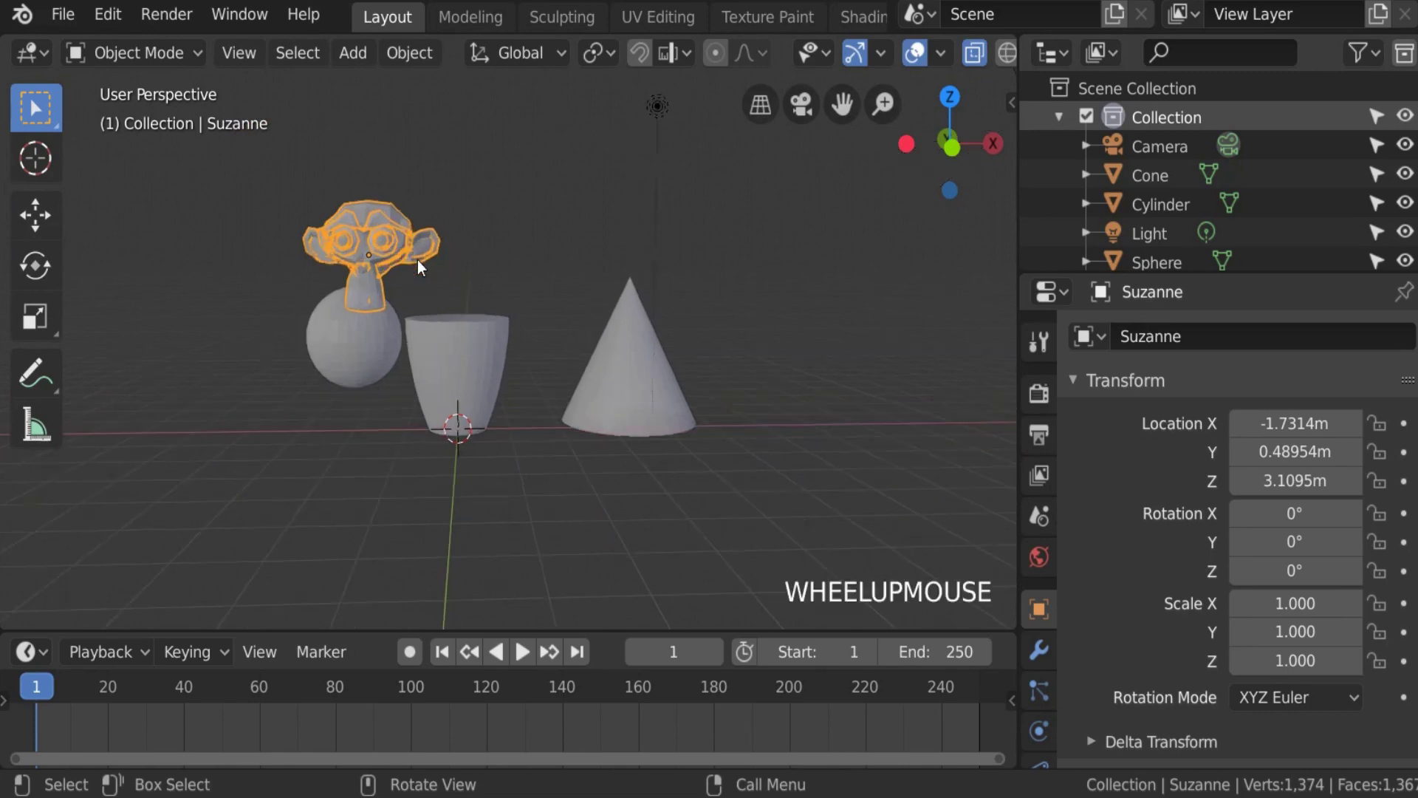
pyautogui.scroll(-2, 412, 290)
pyautogui.scroll(-1, 399, 272)
# Step: Hide the monkey, the sphere and the cone one by one, leaving the cup visible
pyautogui.press('h')
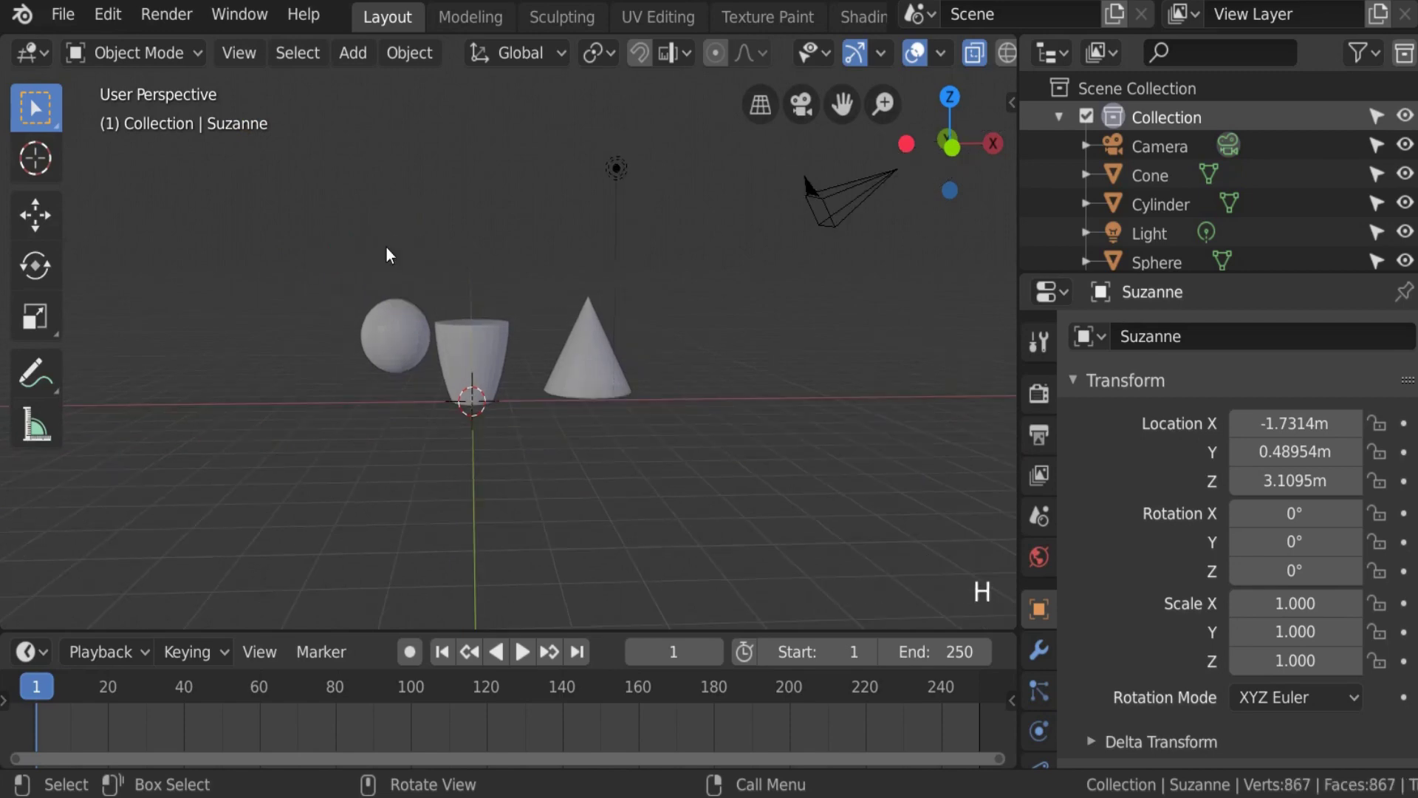
pyautogui.click(389, 306)
pyautogui.press('h')
pyautogui.click(577, 337)
pyautogui.press('h')
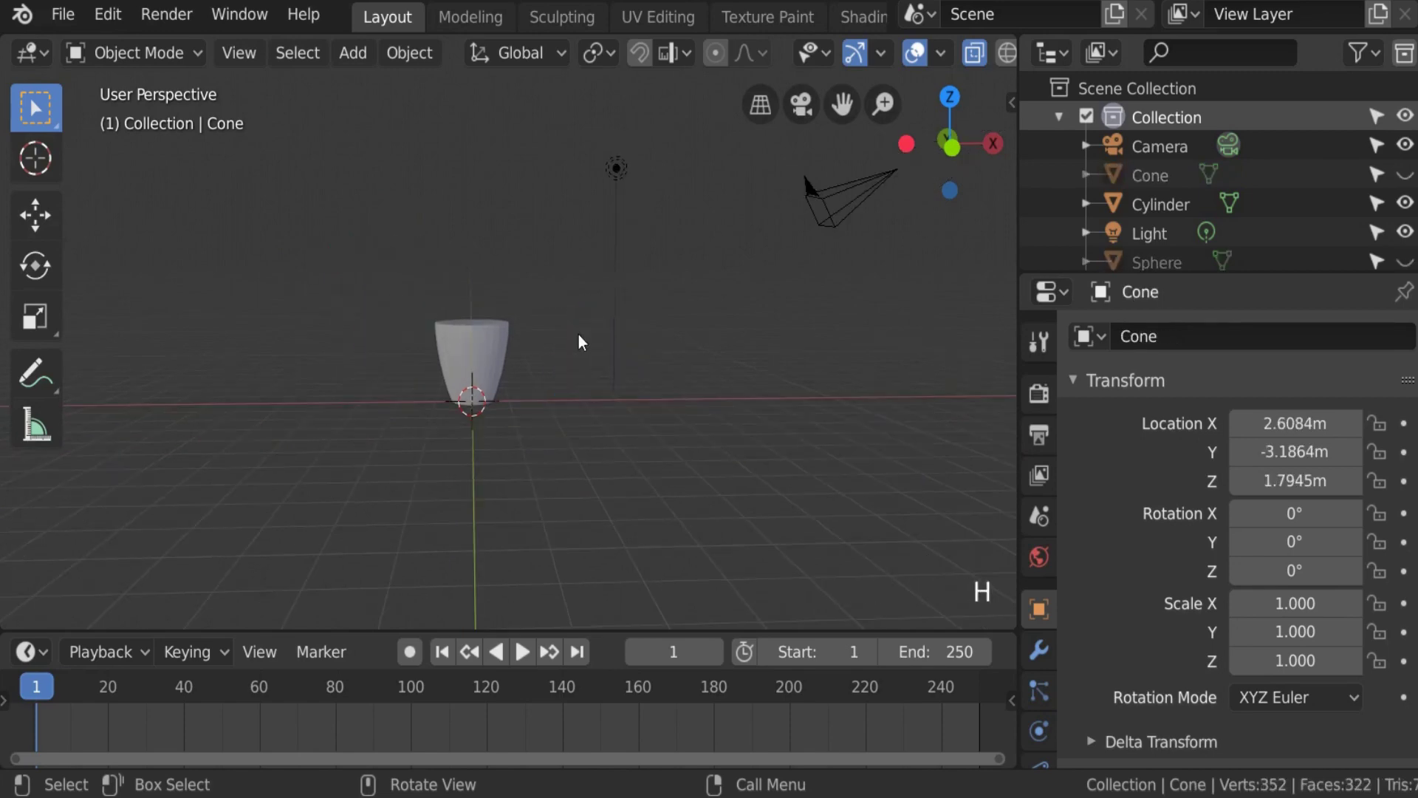
# Step: Enlarge the outliner to list every object and restore the visibility of the monkey, sphere and cone individually
pyautogui.moveTo(1197, 276); pyautogui.dragTo(1219, 413)
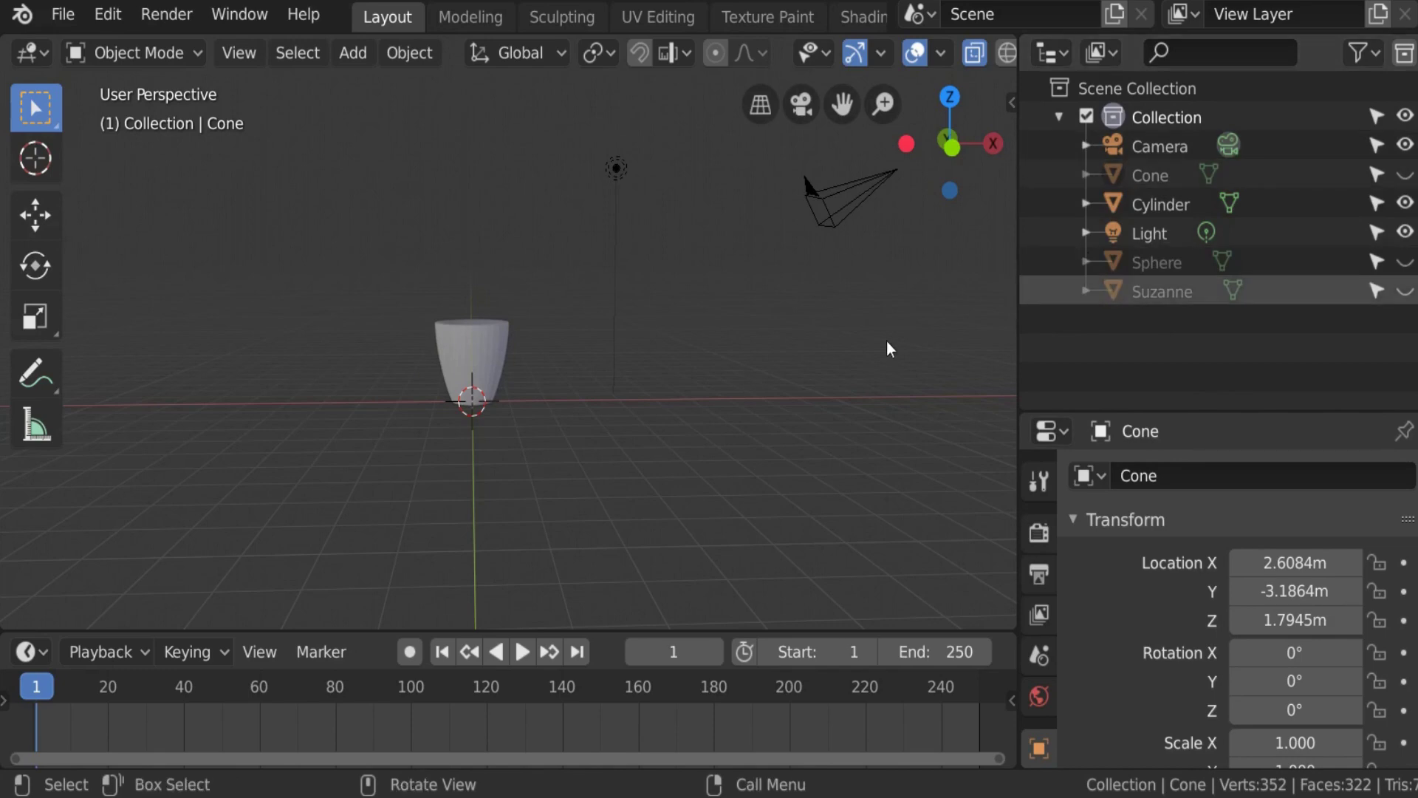
pyautogui.click(1404, 291)
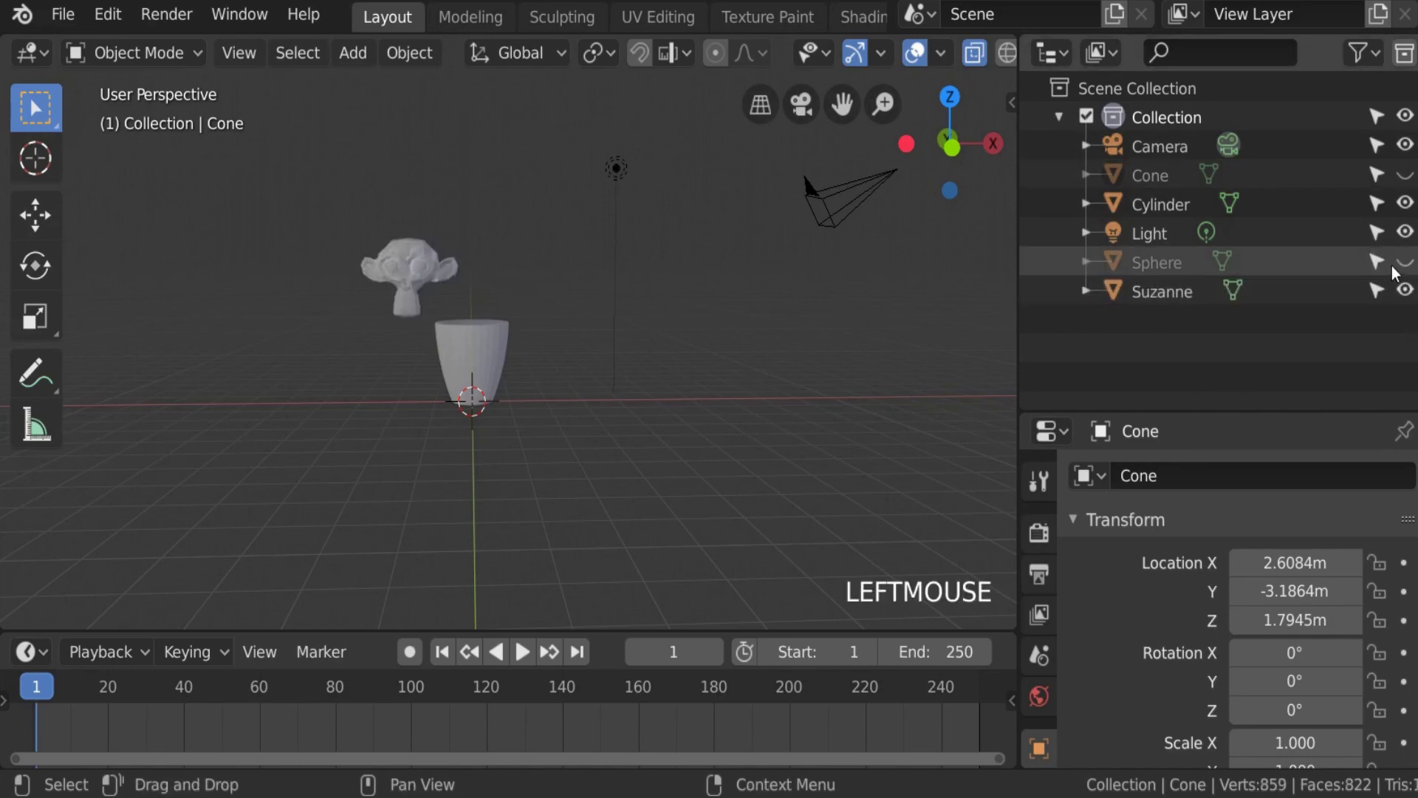
pyautogui.click(1405, 262)
pyautogui.click(1405, 174)
pyautogui.click(1405, 175)
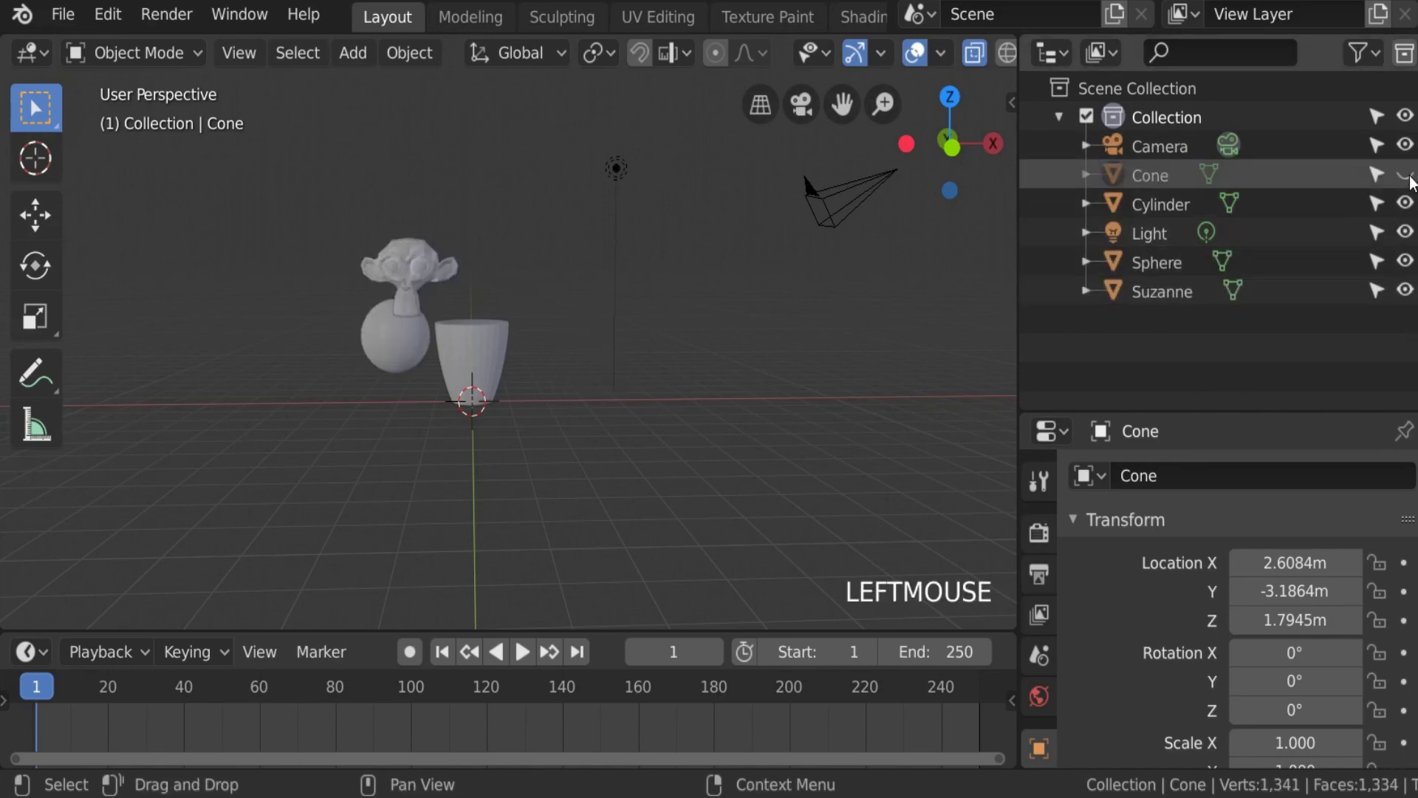
pyautogui.click(1405, 175)
# Step: Hide the monkey, sphere and cone again, select the cup and reveal all hidden objects at once
pyautogui.click(1406, 293)
pyautogui.click(1405, 262)
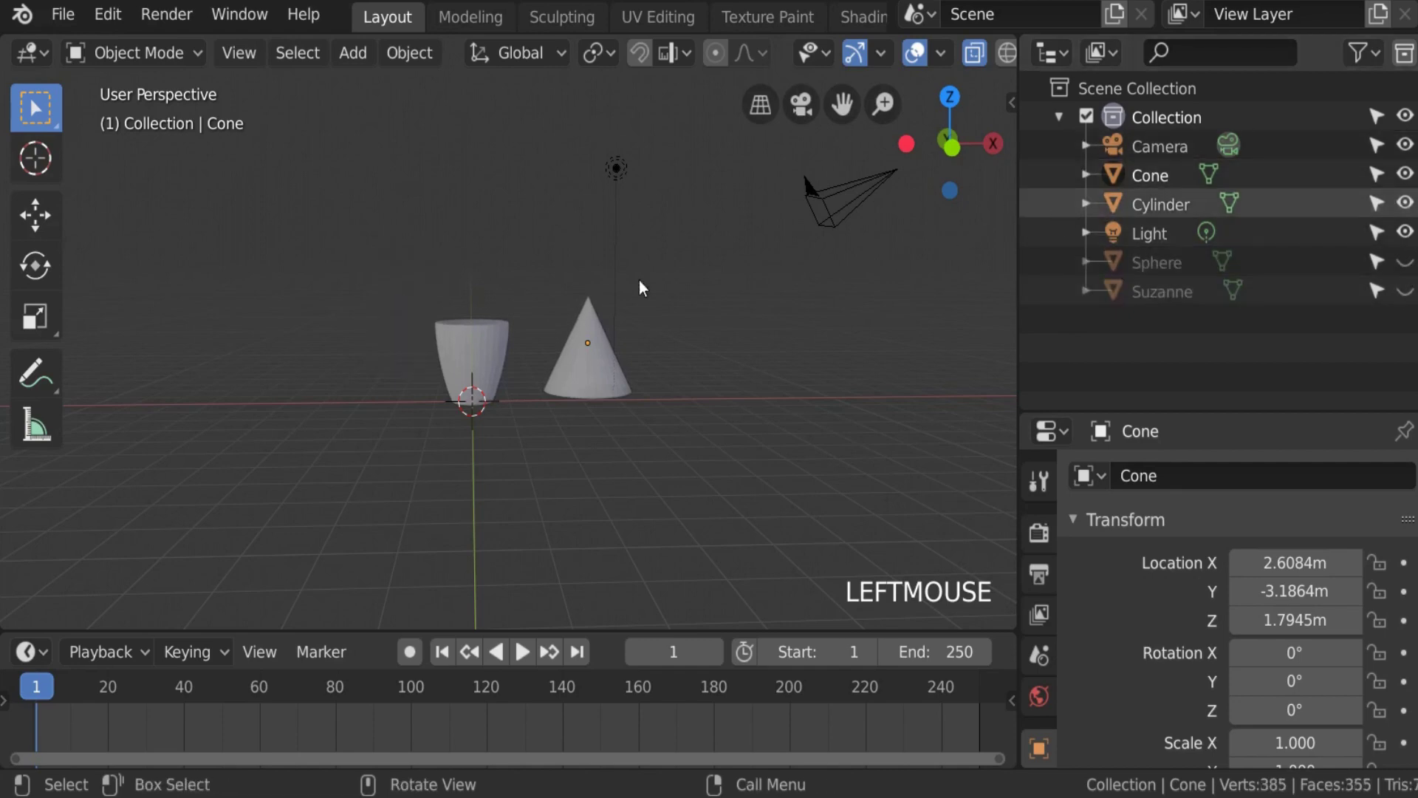
pyautogui.click(578, 335)
pyautogui.press('h')
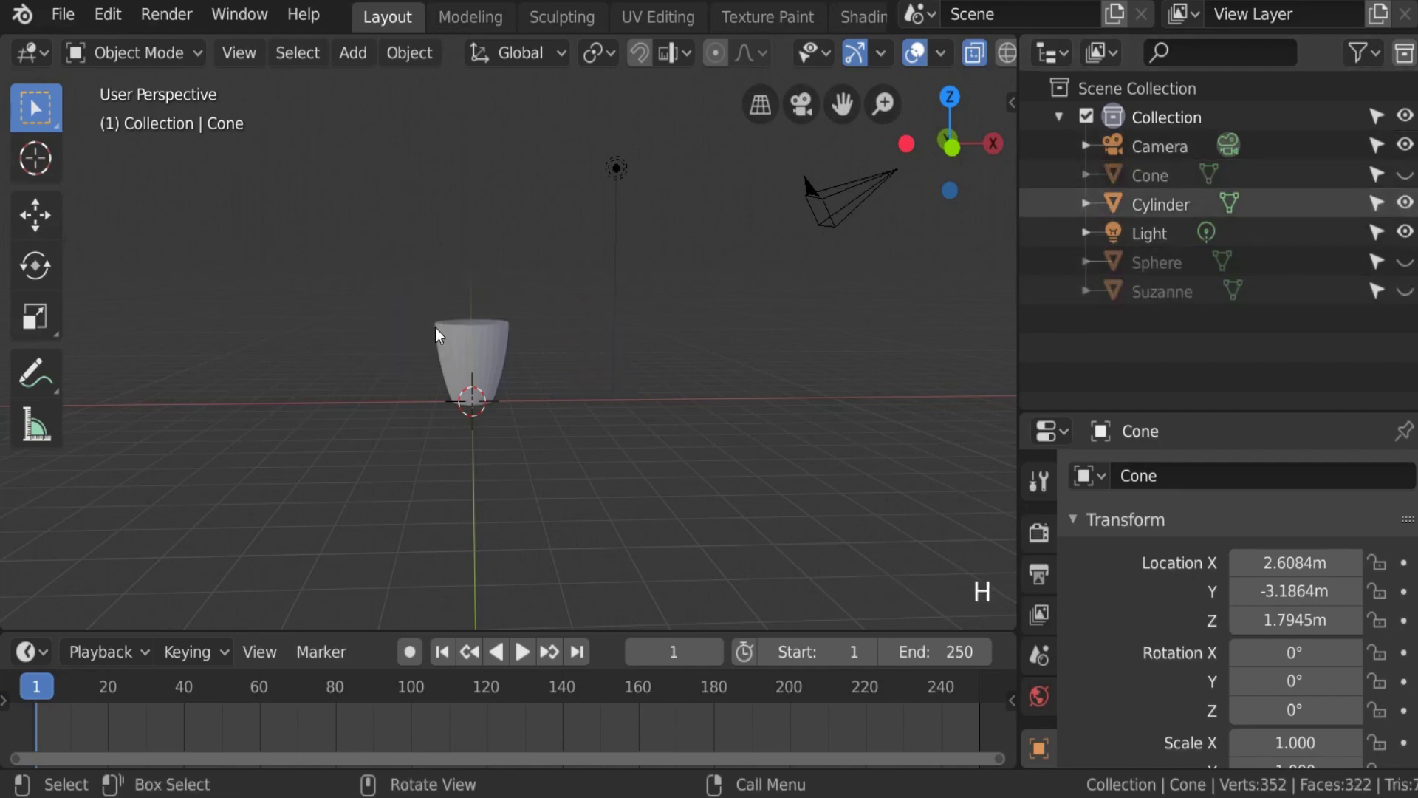
pyautogui.click(492, 350)
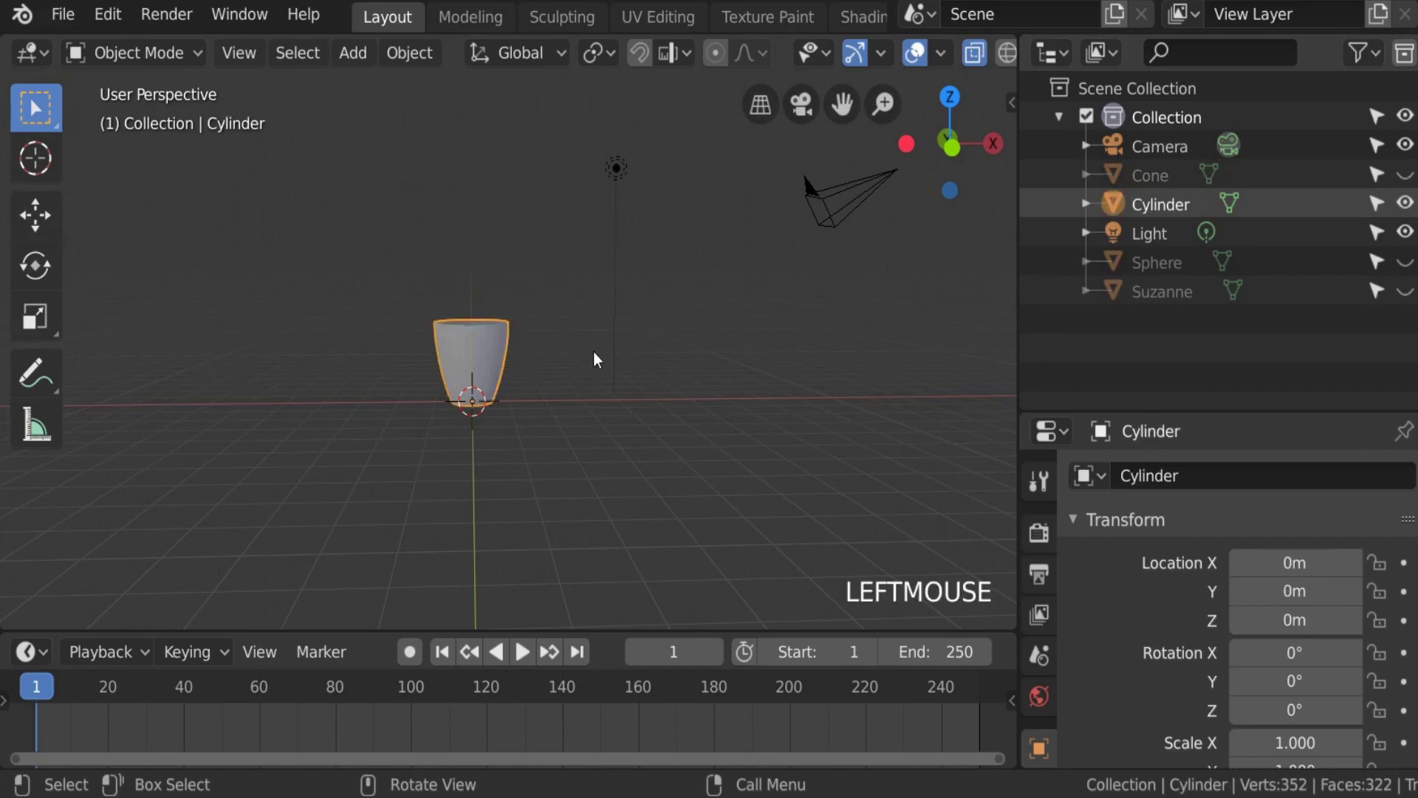
pyautogui.hotkey('alt', 'h')
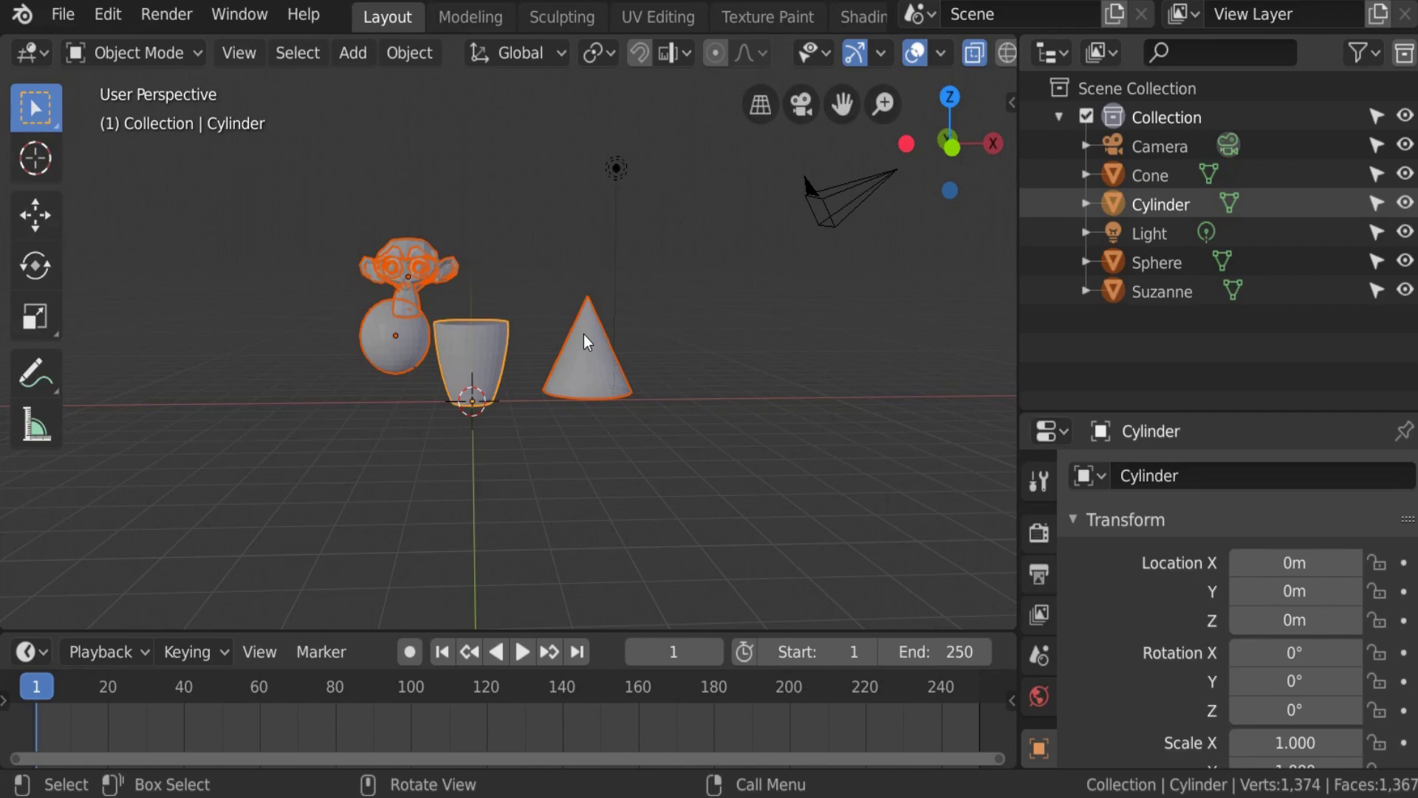
# Step: Hide the cone, monkey and sphere in turn, and unhide all of them together
pyautogui.click(585, 336)
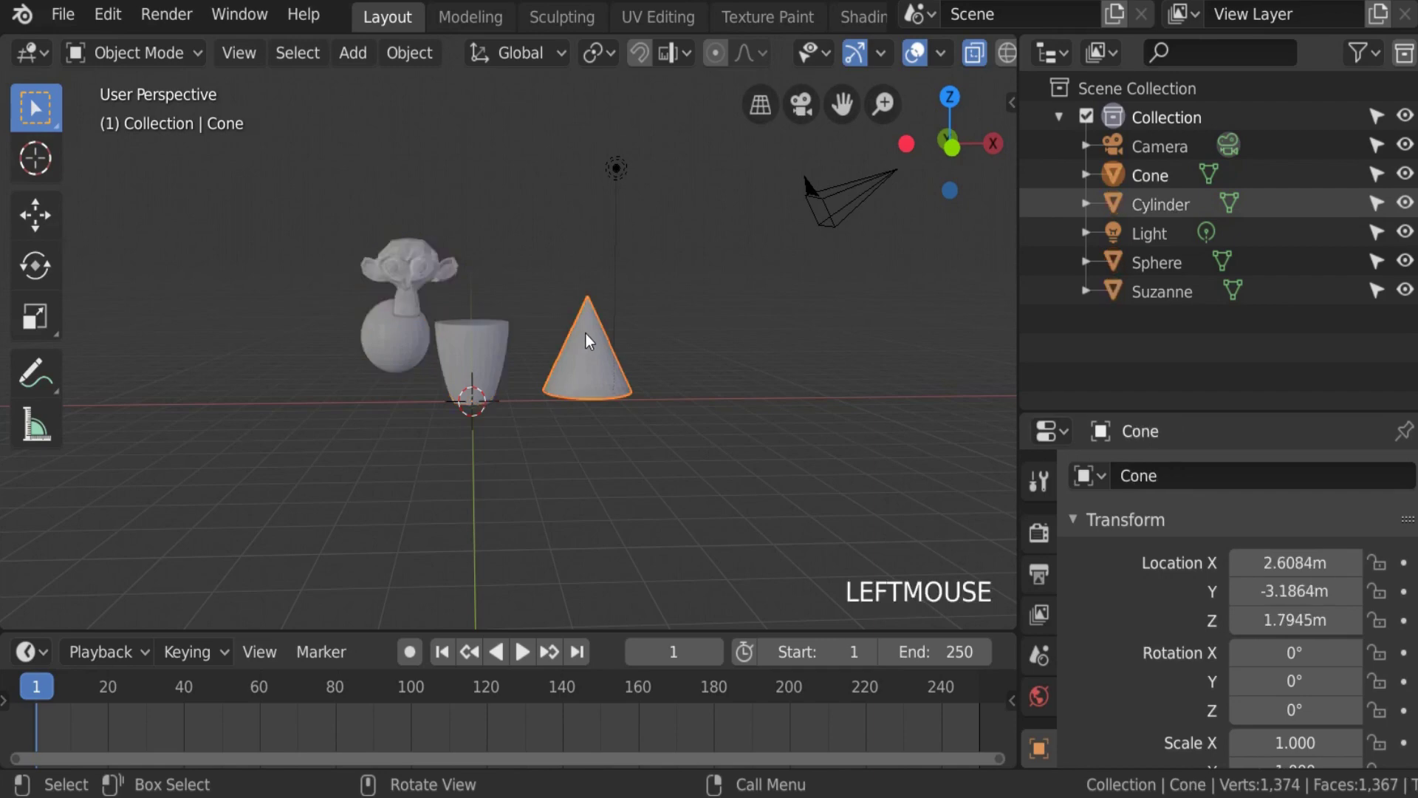
pyautogui.scroll(2, 615, 310)
pyautogui.scroll(-2, 573, 331)
pyautogui.press('h')
pyautogui.click(402, 266)
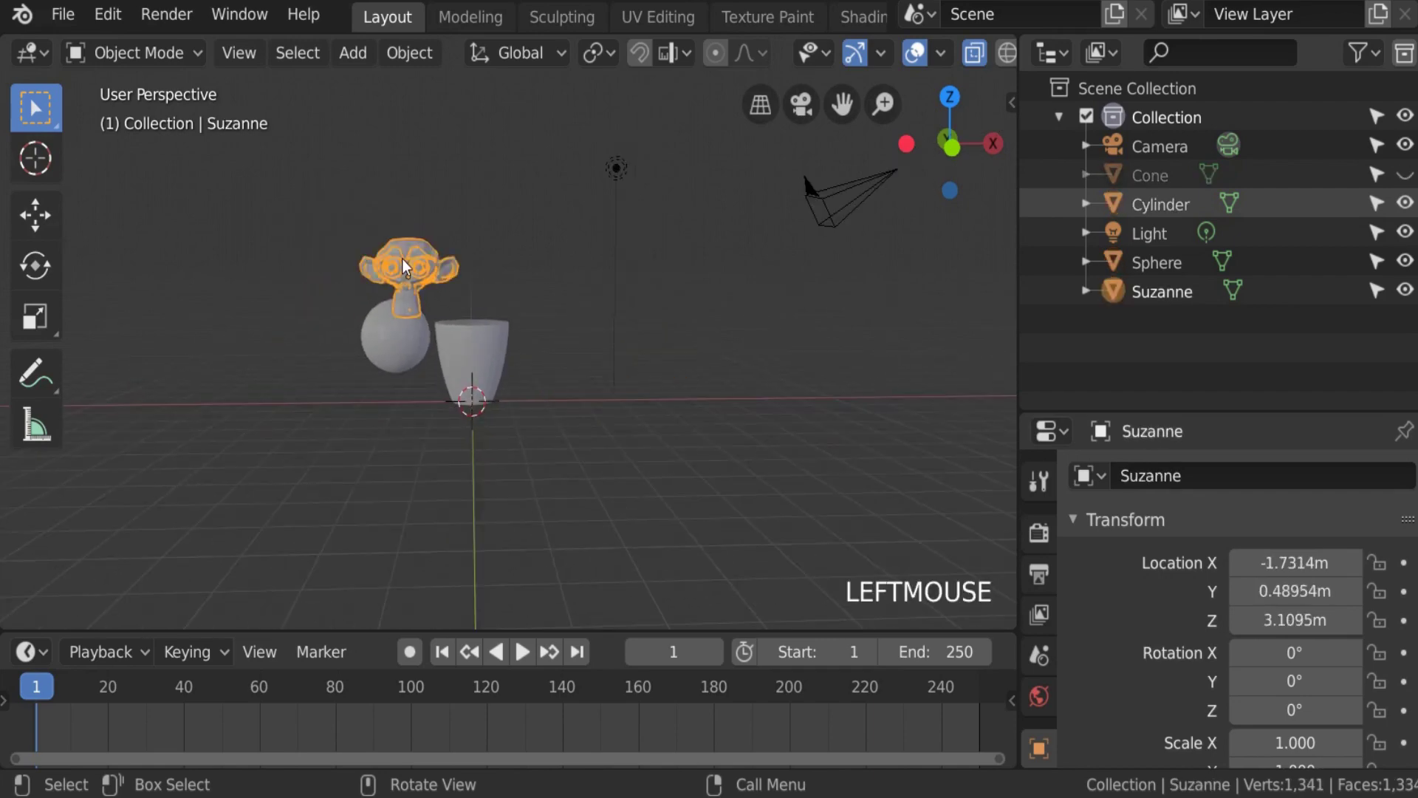
pyautogui.press('h')
pyautogui.click(376, 336)
pyautogui.press('h')
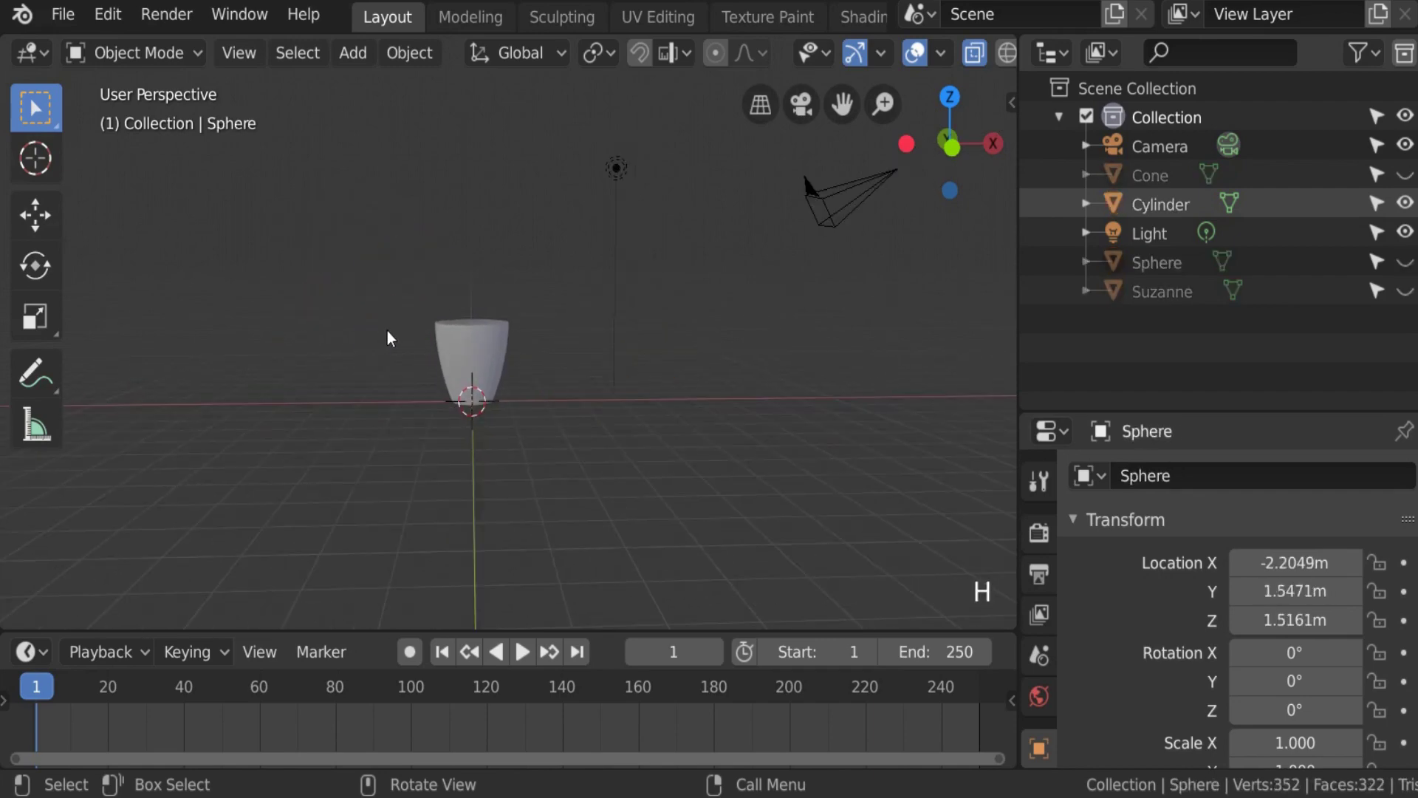
pyautogui.hotkey('alt', 'h')
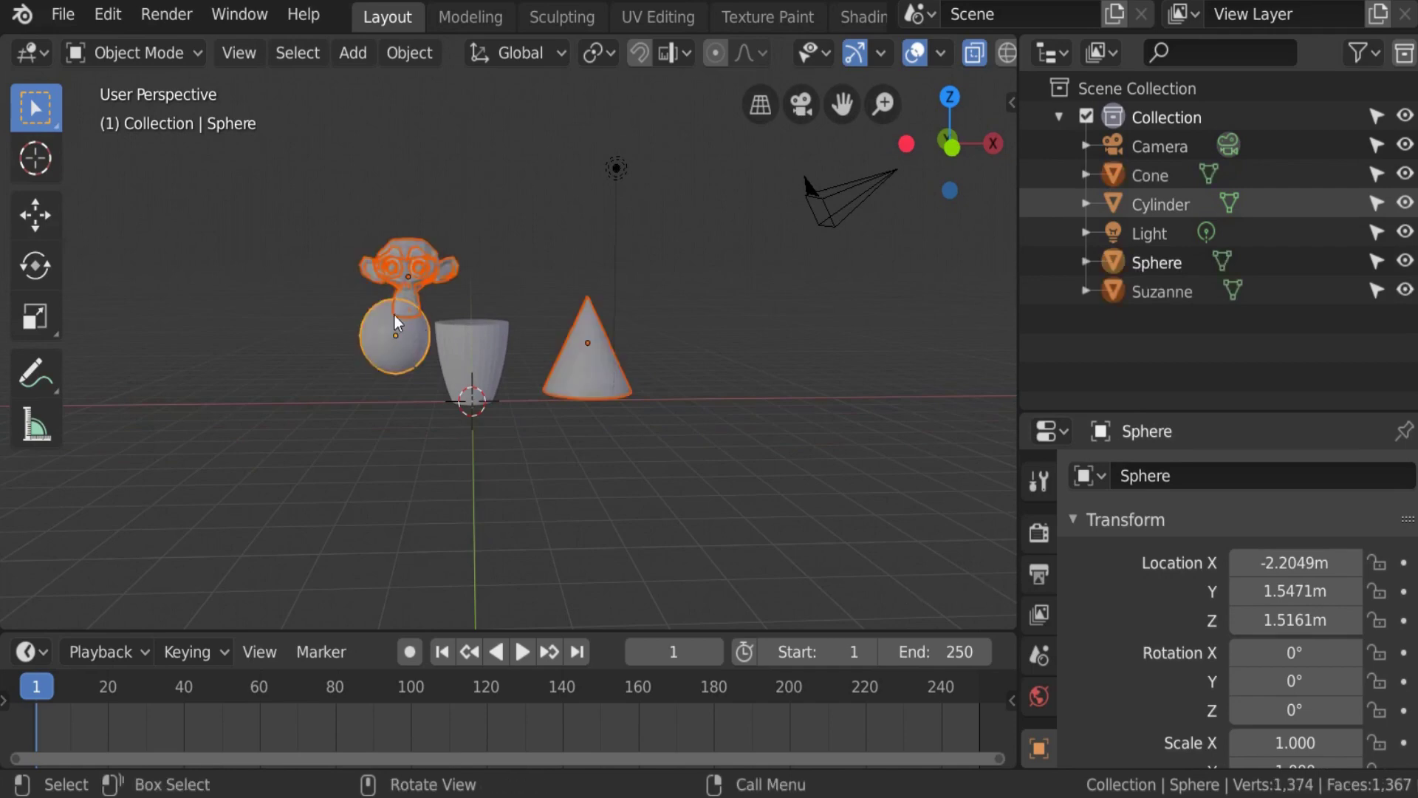
# Step: Select only the sphere and delete it from the scene
pyautogui.scroll(3, 392, 325)
pyautogui.click(356, 337)
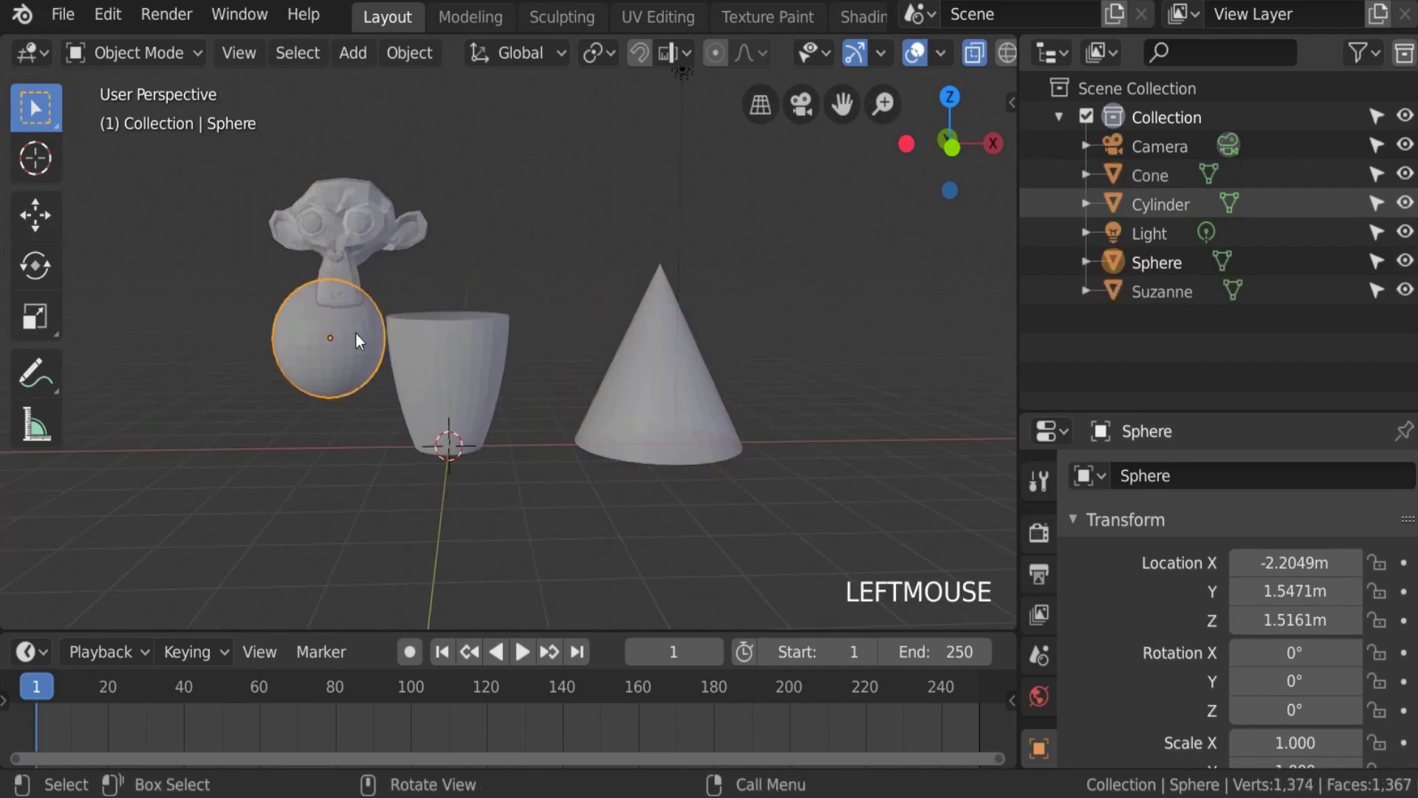
pyautogui.press('x')
pyautogui.click(333, 234)
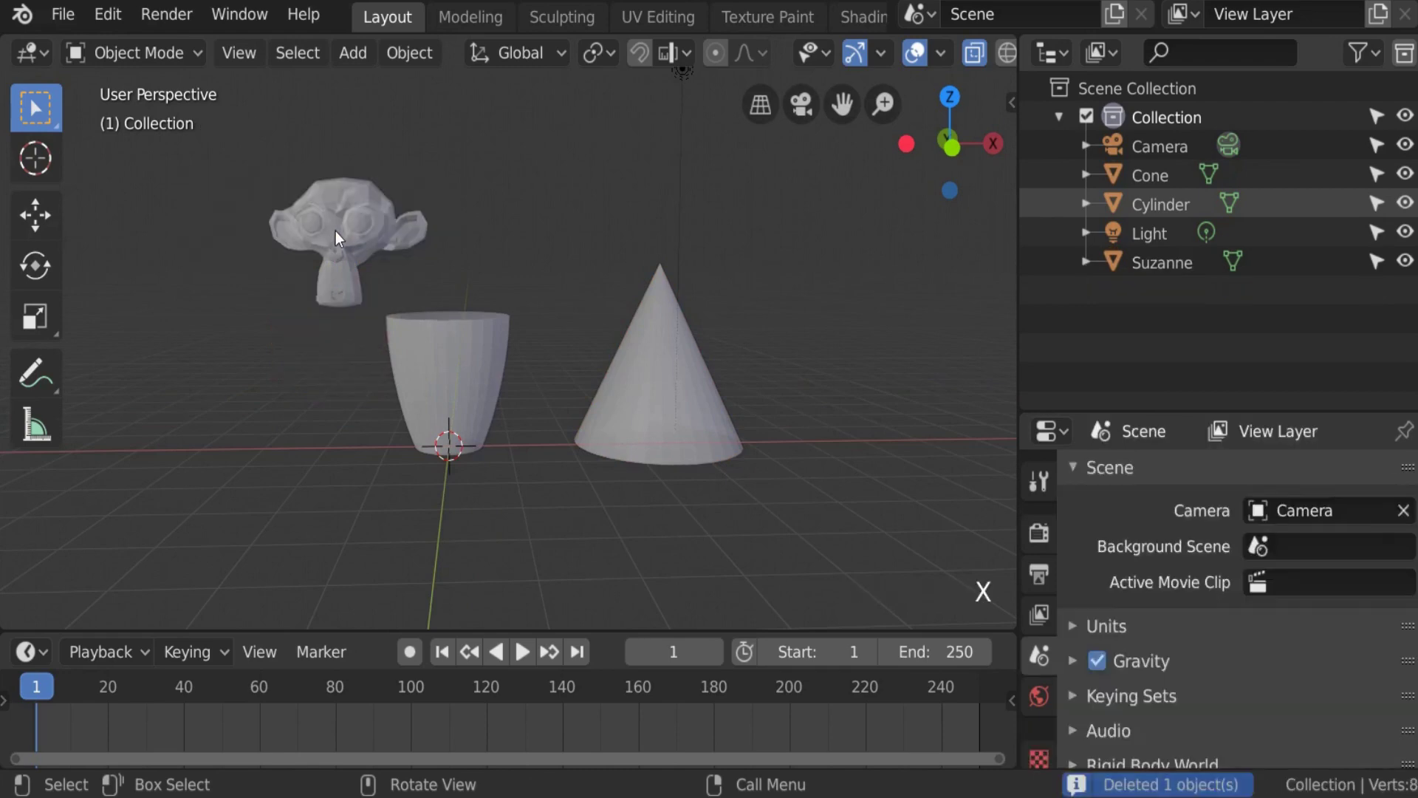
# Step: Delete the monkey head and the cone from the scene, one after the other
pyautogui.click(339, 226)
pyautogui.press('x')
pyautogui.click(338, 229)
pyautogui.click(684, 352)
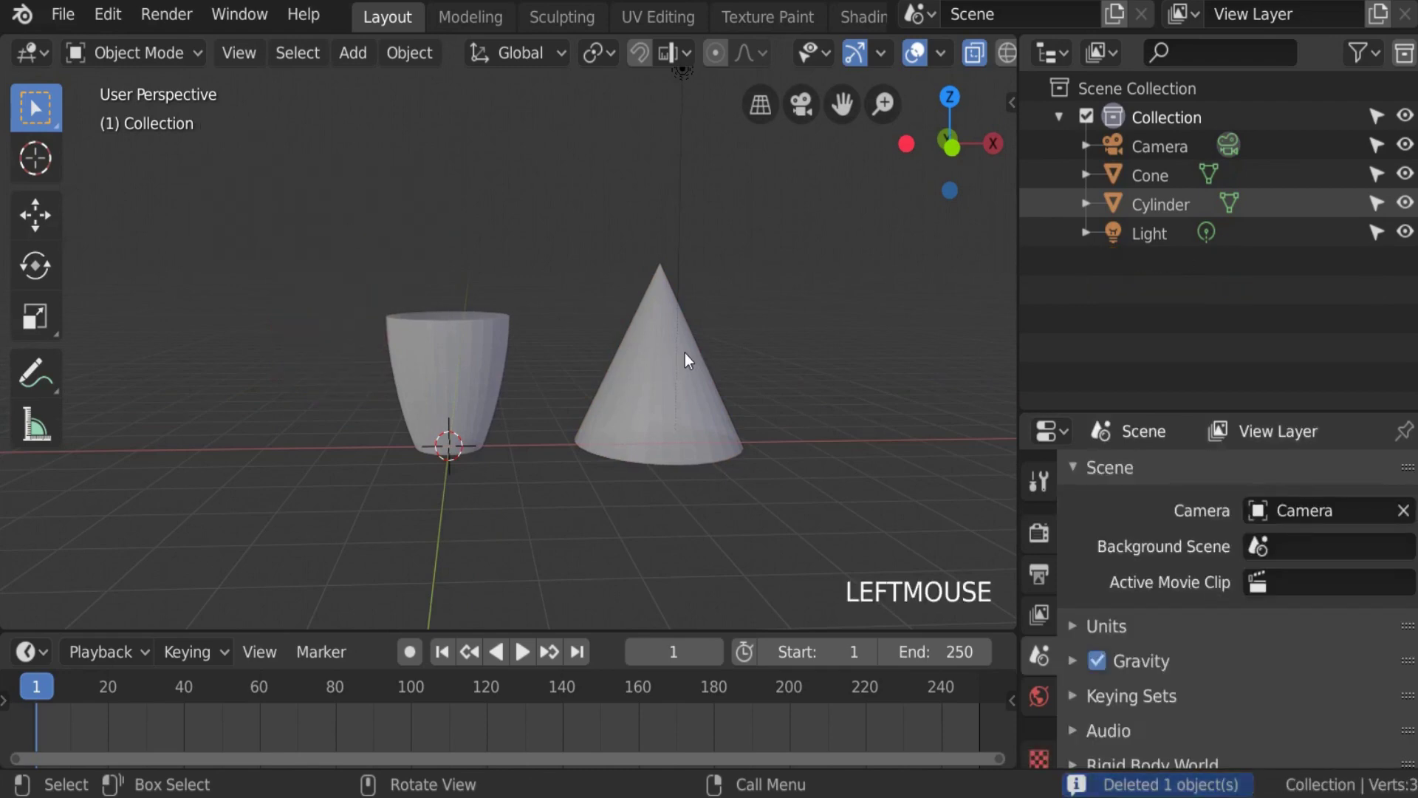
pyautogui.press('x')
pyautogui.click(684, 352)
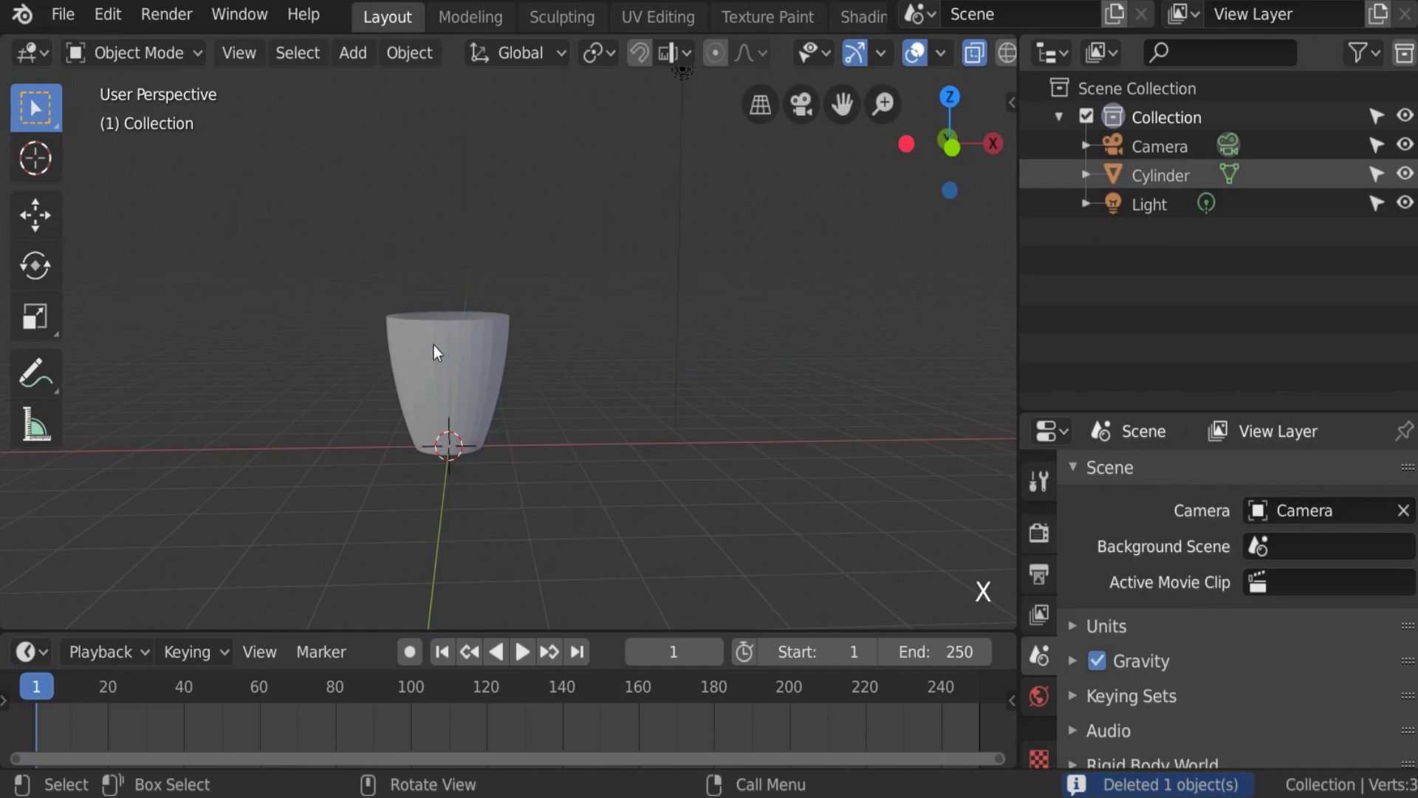
# Step: Open the cup in Edit Mode and switch to face selection
pyautogui.keyDown('shift'); pyautogui.moveTo(393, 254); pyautogui.dragTo(369, 353, button='middle'); pyautogui.keyUp('shift')
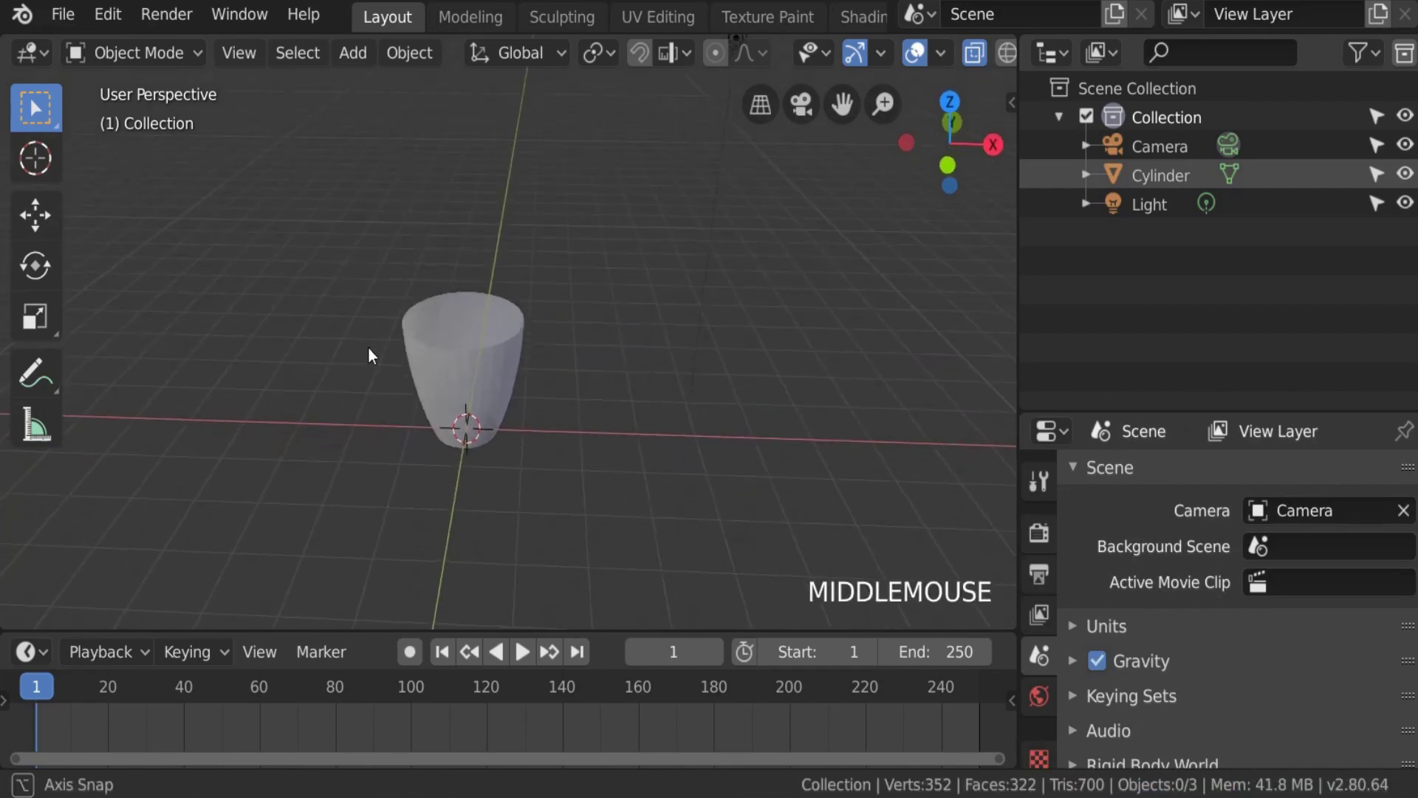
pyautogui.click(441, 325)
pyautogui.scroll(3, 437, 320)
pyautogui.keyDown('shift'); pyautogui.moveTo(437, 321); pyautogui.dragTo(415, 197, button='middle'); pyautogui.keyUp('shift')
pyautogui.scroll(3, 416, 274)
pyautogui.keyDown('shift'); pyautogui.moveTo(424, 295); pyautogui.dragTo(596, 287, button='middle'); pyautogui.keyUp('shift')
pyautogui.press('Tab')
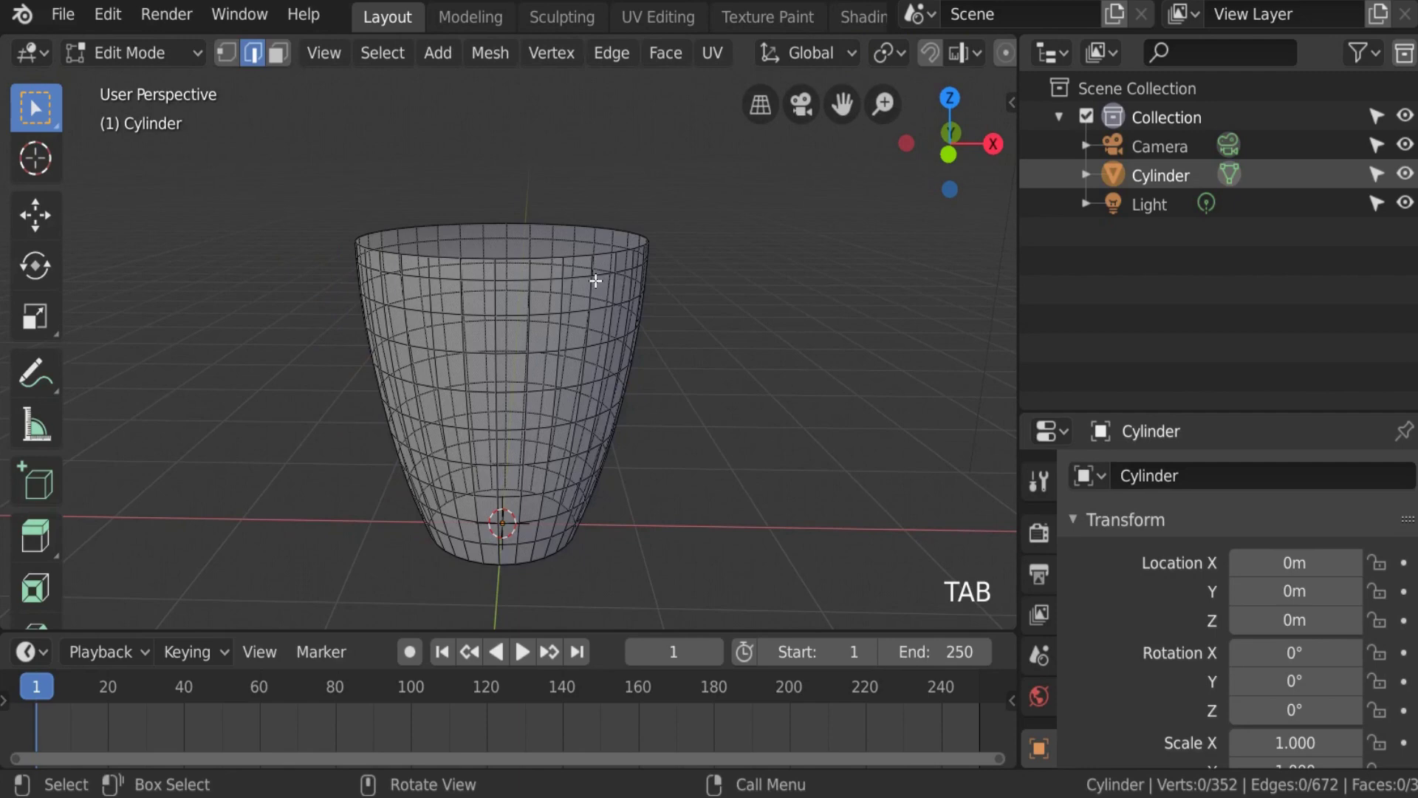
pyautogui.moveTo(595, 280); pyautogui.dragTo(562, 310, button='middle')
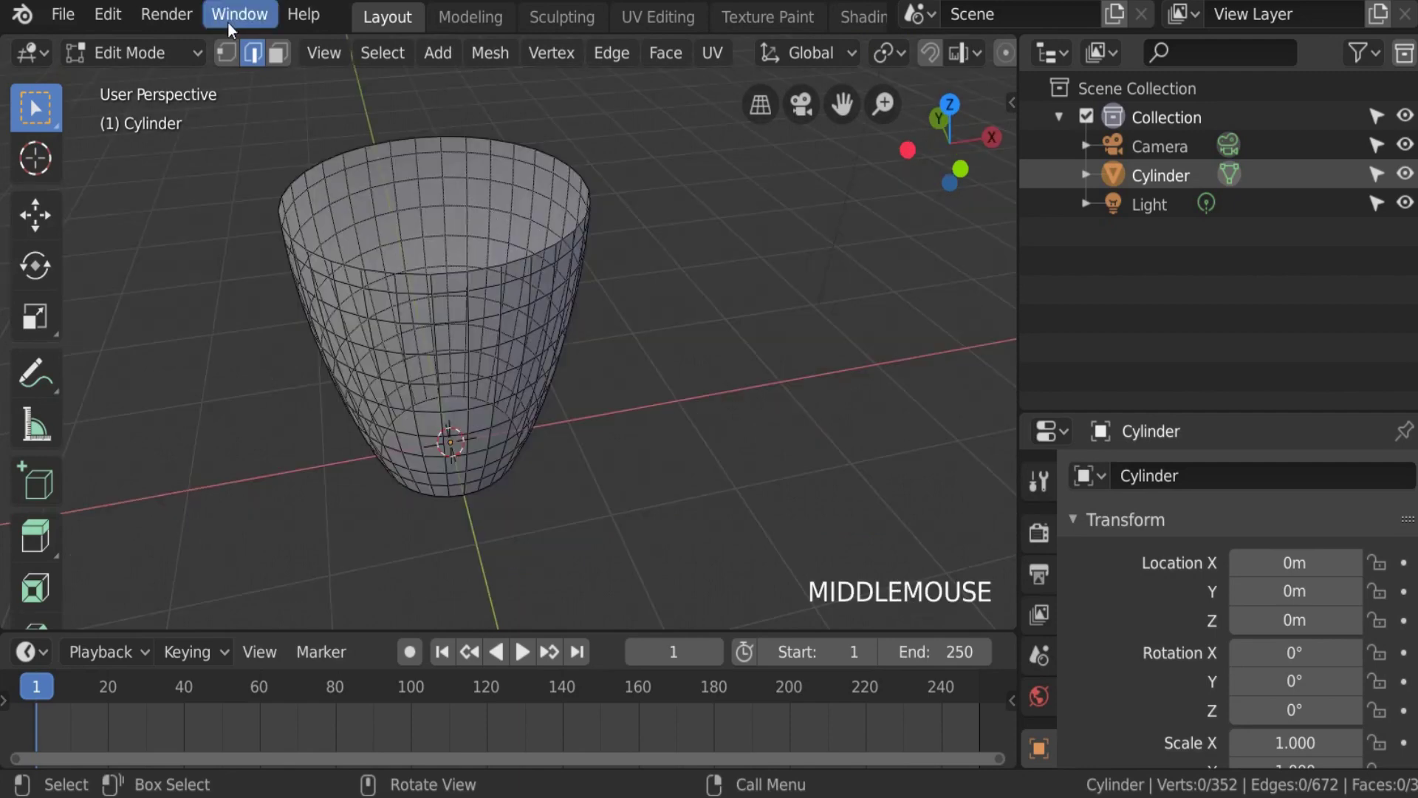
pyautogui.click(278, 52)
# Step: Return the cup to Object Mode, keep it selected, and enter Edit Mode again
pyautogui.press('Tab')
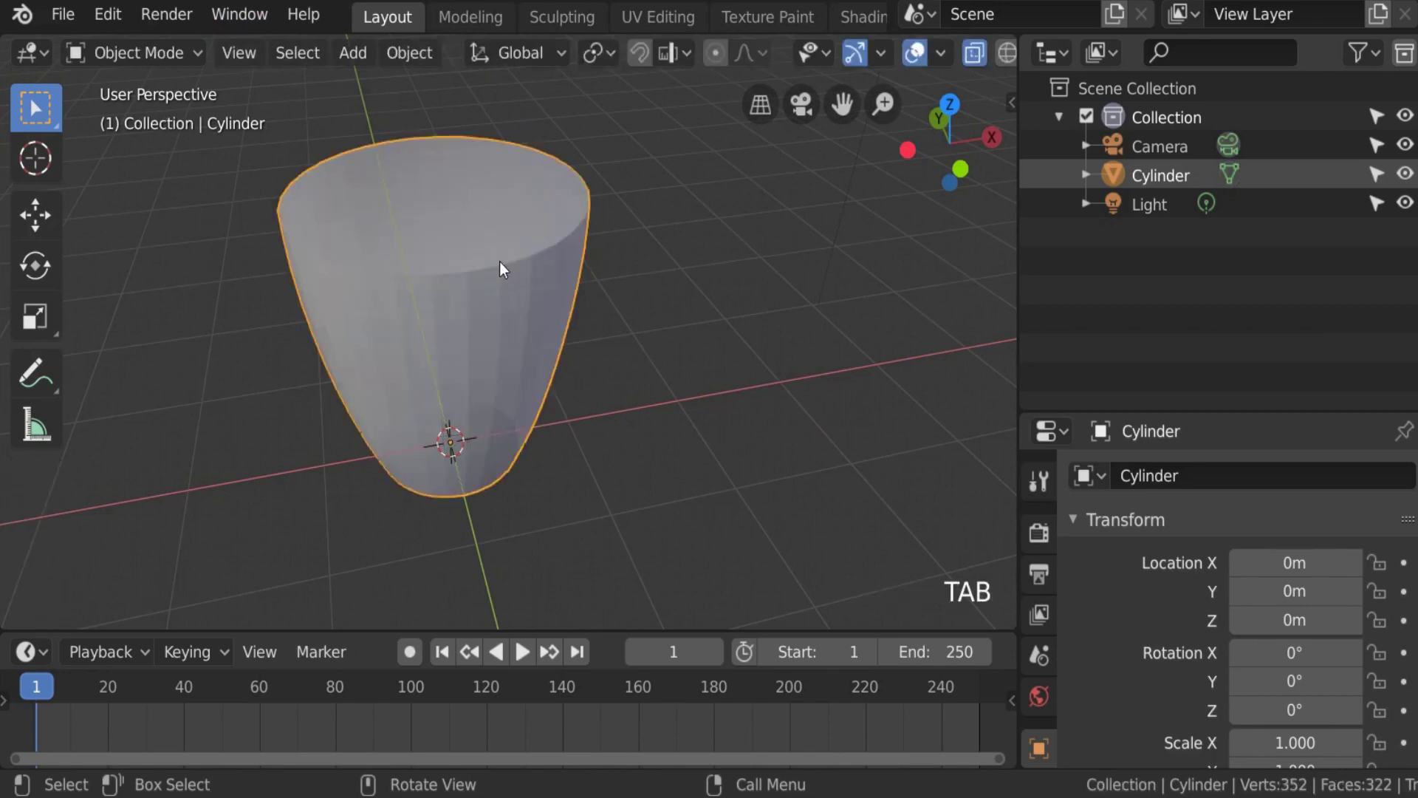
pyautogui.click(672, 232)
pyautogui.scroll(-2, 665, 258)
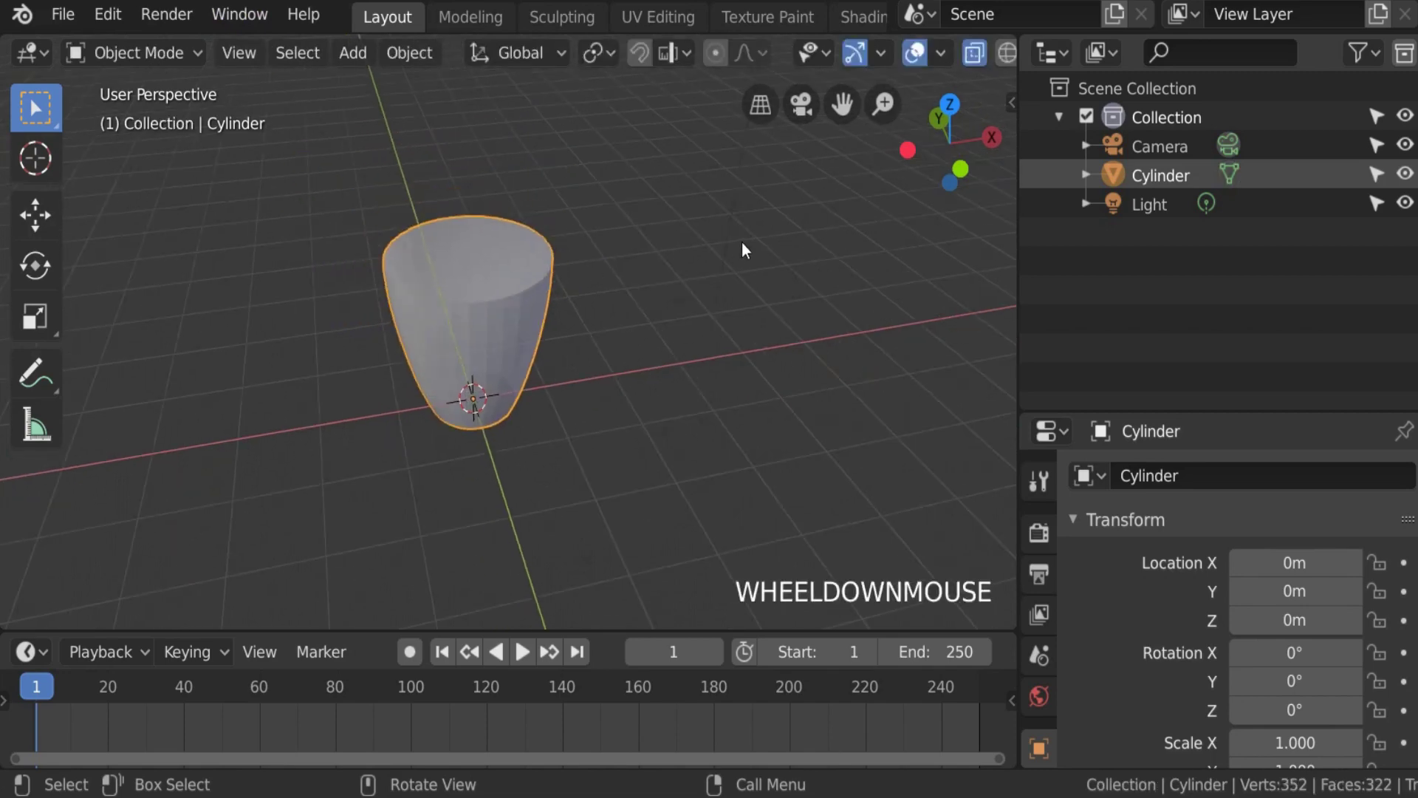
pyautogui.click(481, 207)
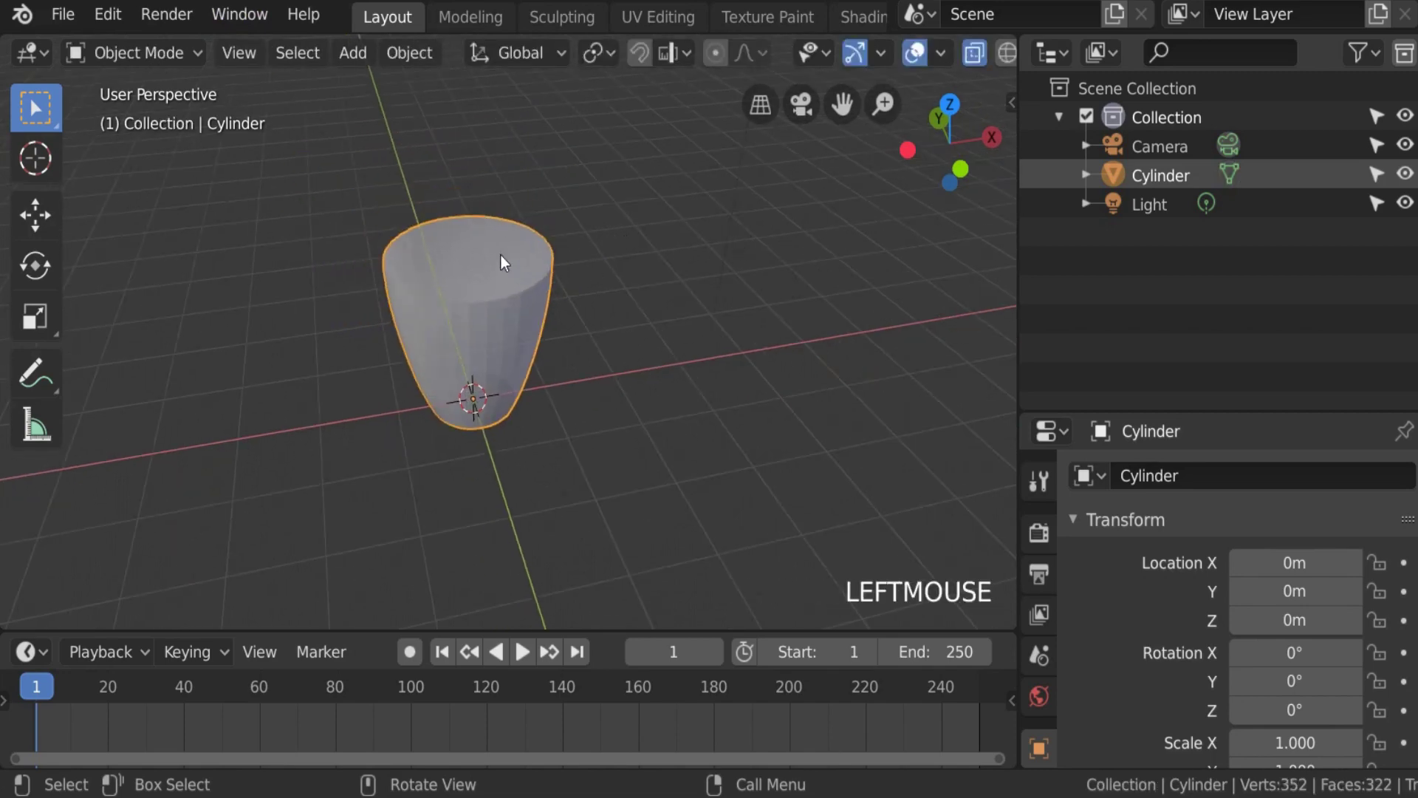
pyautogui.click(180, 47)
pyautogui.click(147, 117)
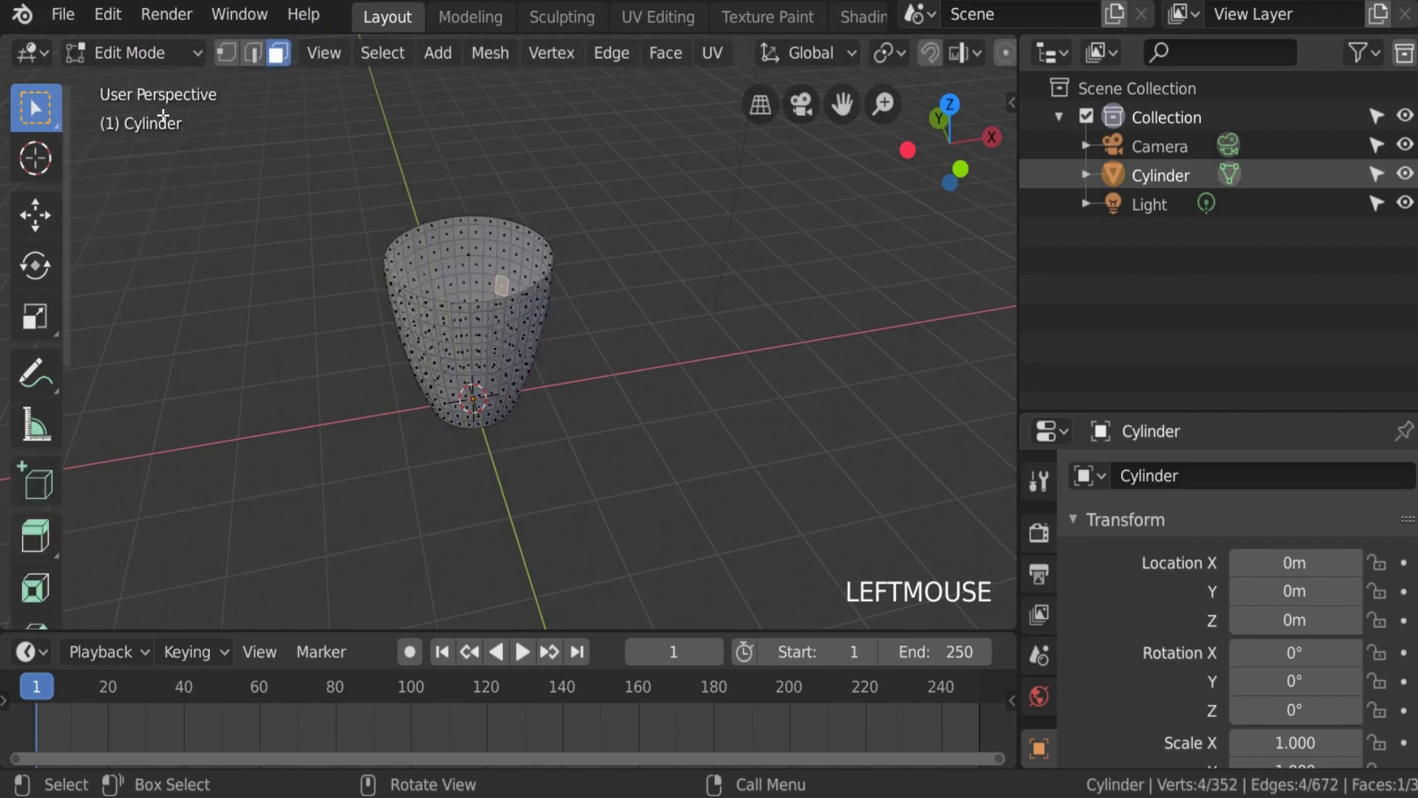
# Step: Select a single face on the cup's wall, frame it in the view and deselect everything
pyautogui.click(487, 288)
pyautogui.press('KP_Decimal')
pyautogui.scroll(-4, 507, 291)
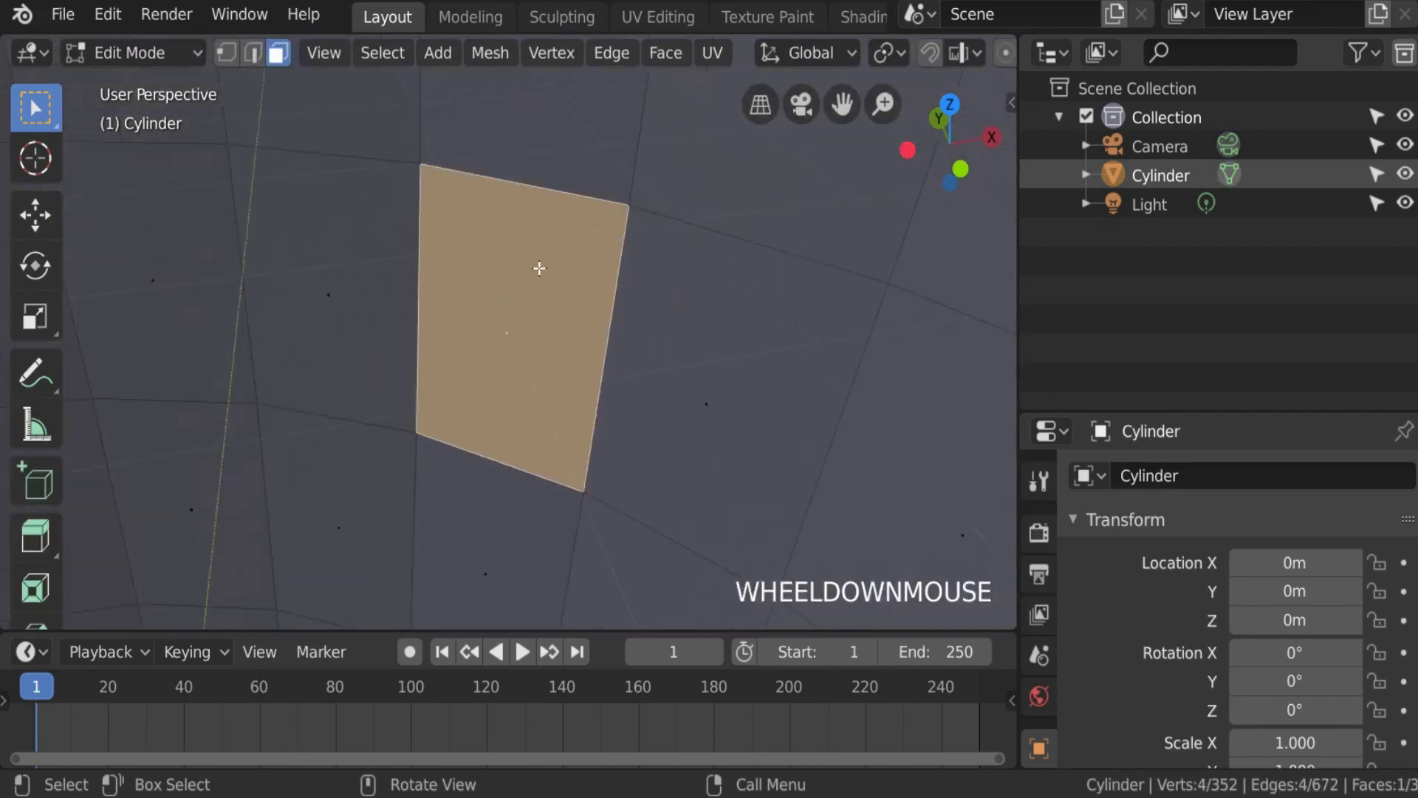
pyautogui.scroll(-2, 465, 303)
pyautogui.press('a')
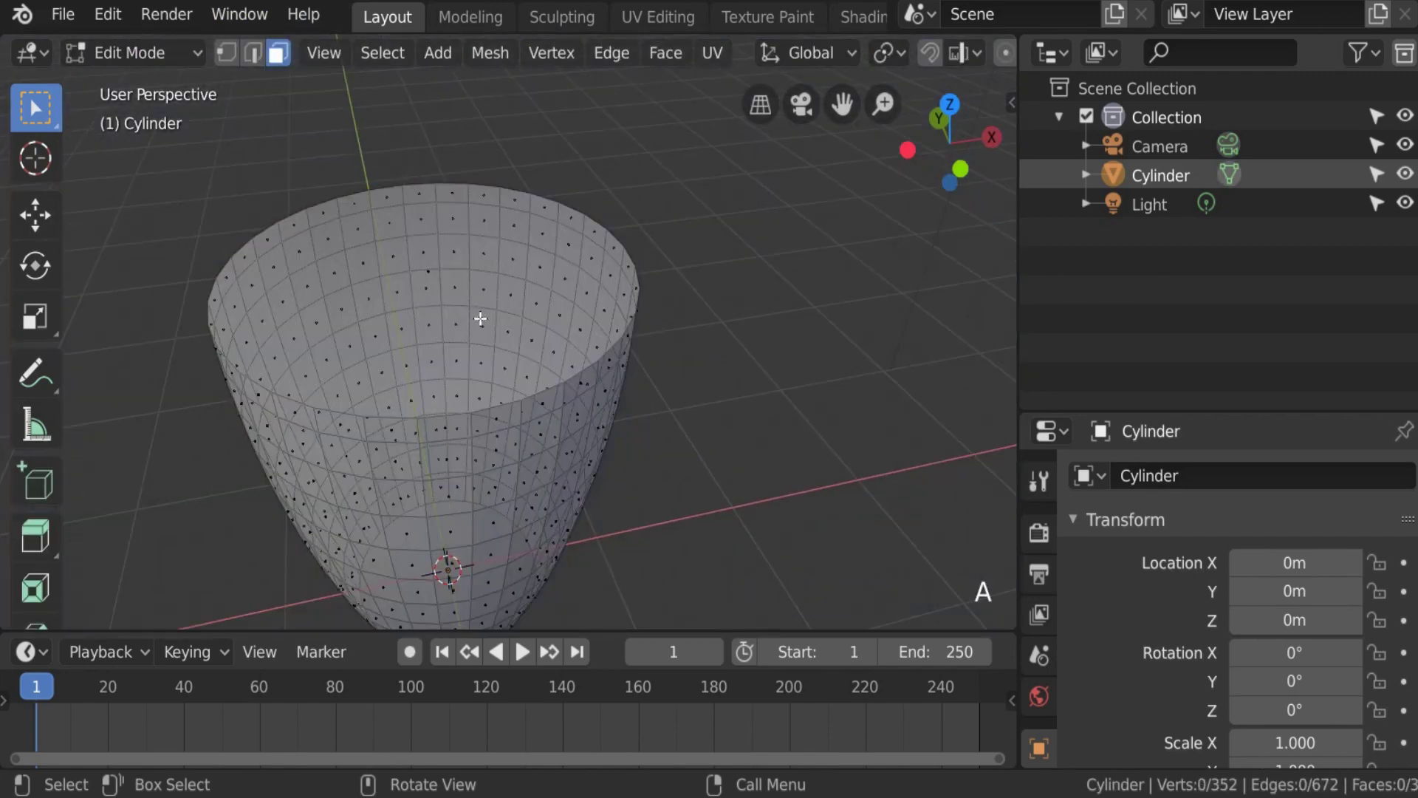
# Step: Turn off X-ray display for the cup's mesh
pyautogui.press('KP_1')
pyautogui.scroll(-2, 487, 315)
pyautogui.keyDown('shift'); pyautogui.moveTo(490, 313); pyautogui.dragTo(633, 427, button='middle'); pyautogui.keyUp('shift')
pyautogui.scroll(-3, 634, 419)
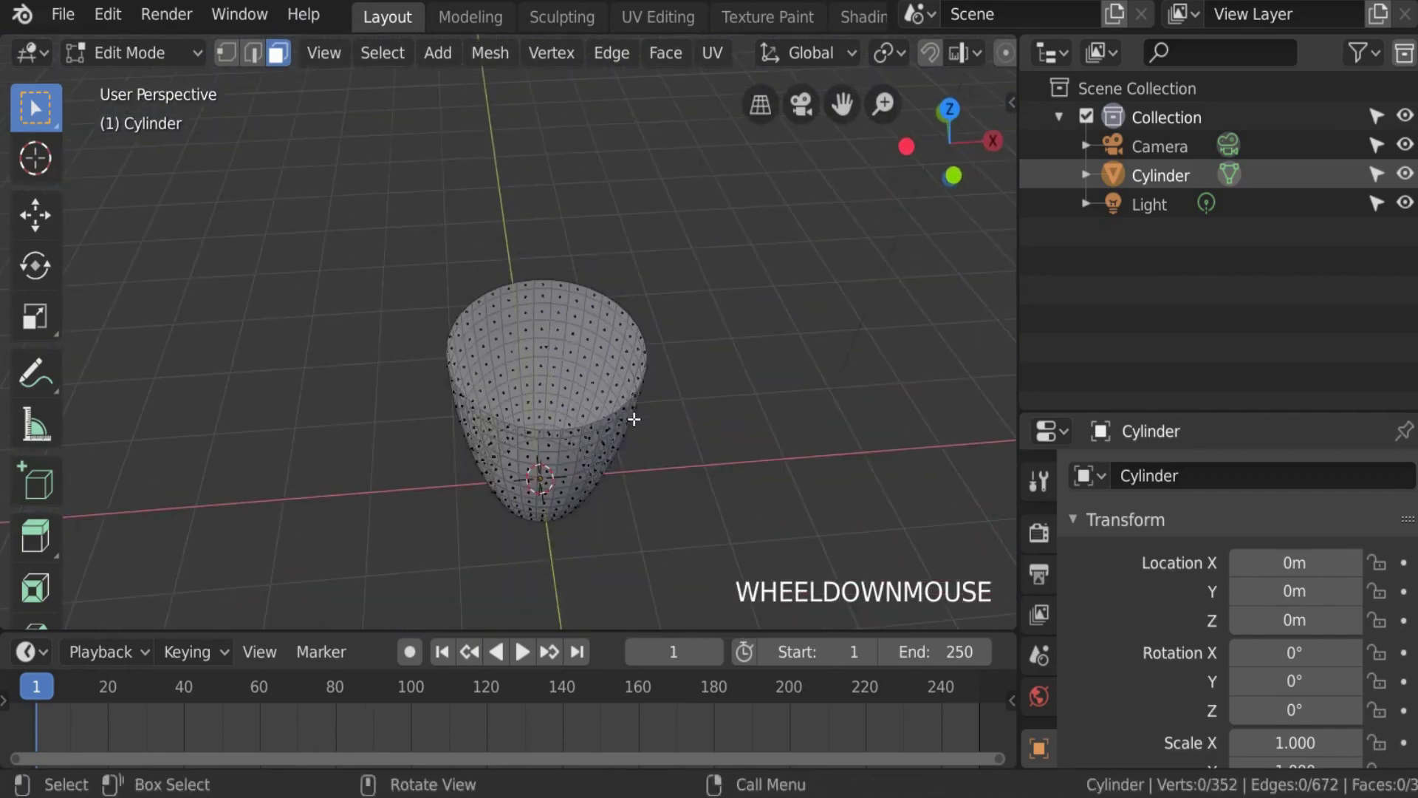
pyautogui.scroll(3, 634, 418)
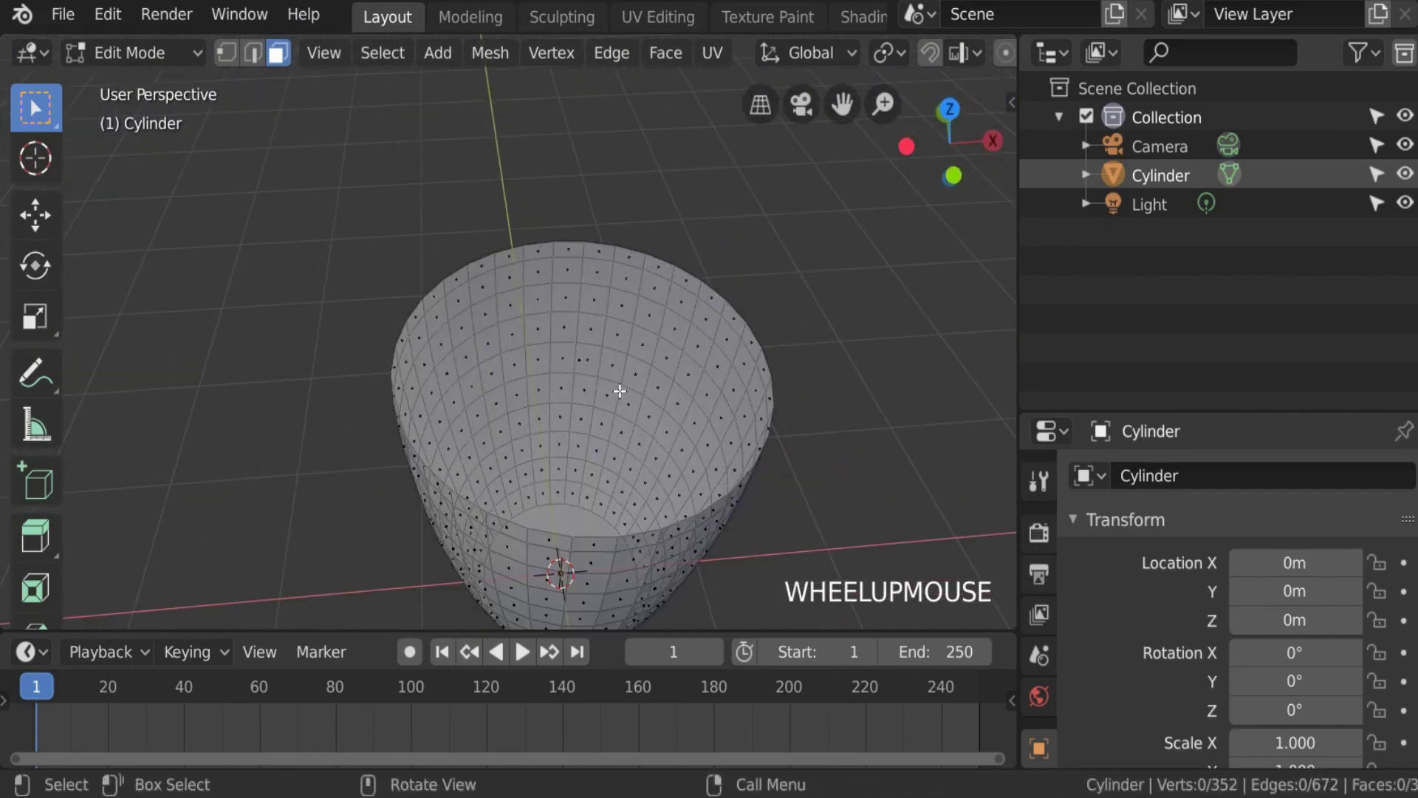
pyautogui.moveTo(938, 60); pyautogui.dragTo(529, 59, button='middle')
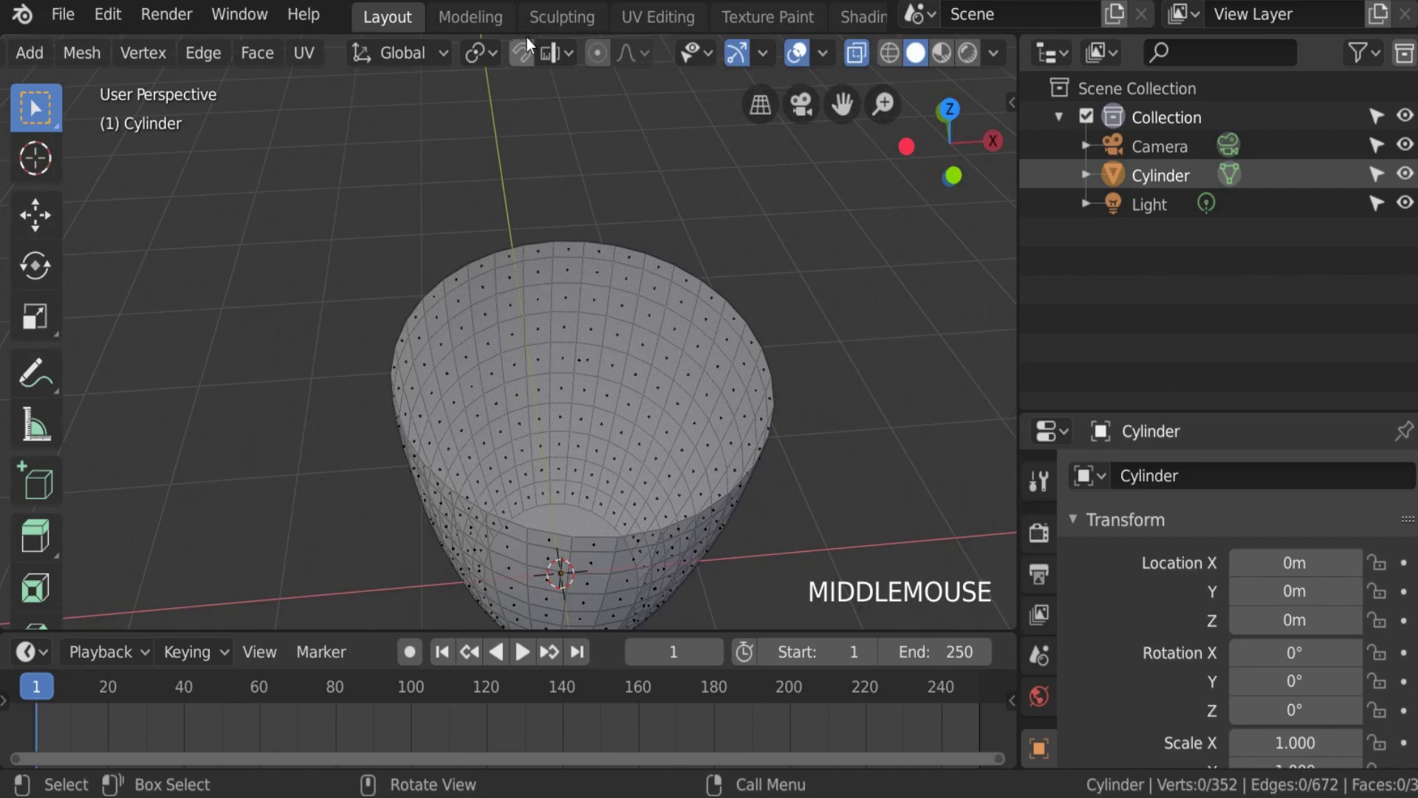
pyautogui.click(857, 54)
pyautogui.moveTo(143, 52); pyautogui.dragTo(653, 53, button='middle')
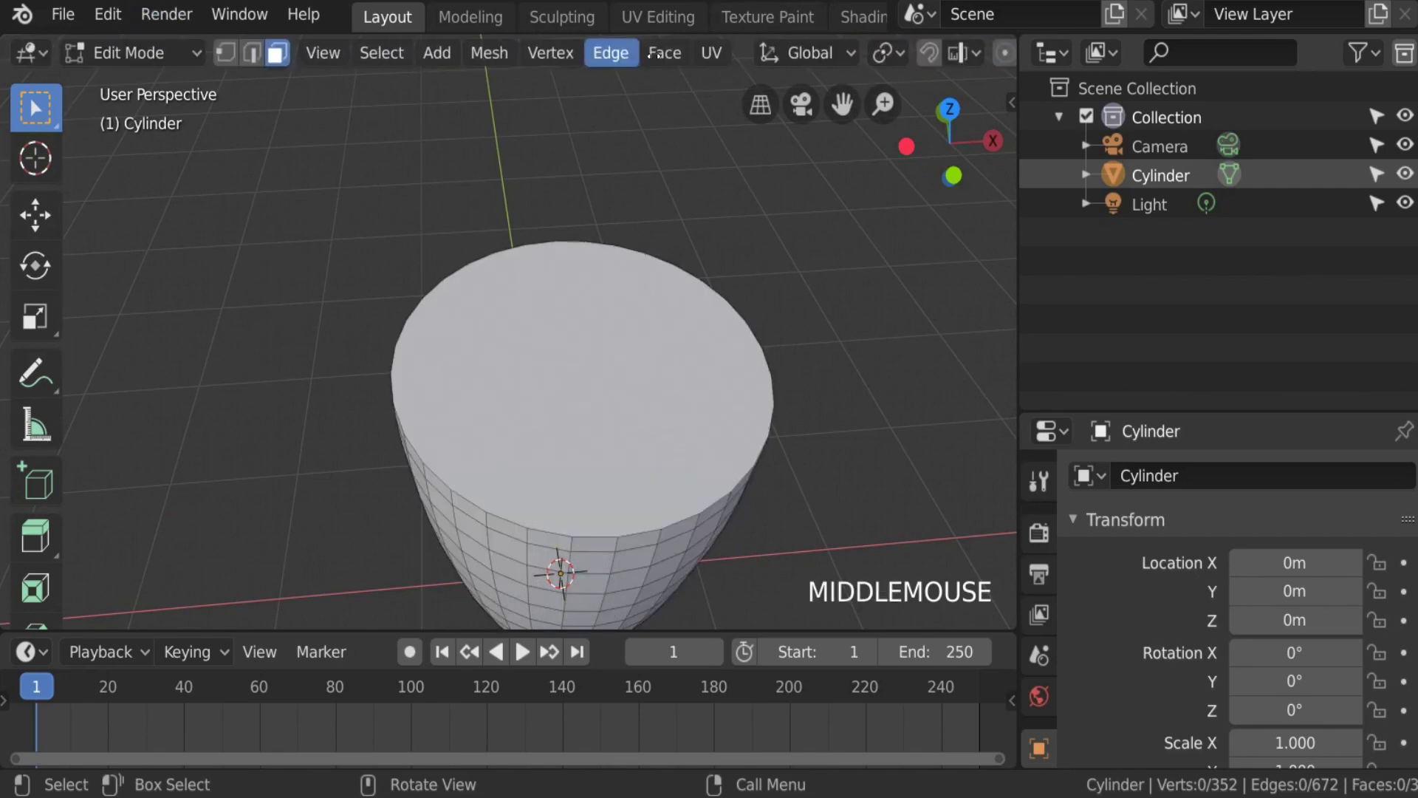
# Step: Inset the cup's top face by about 0.2 m in face selection and undo the inset
pyautogui.click(615, 353)
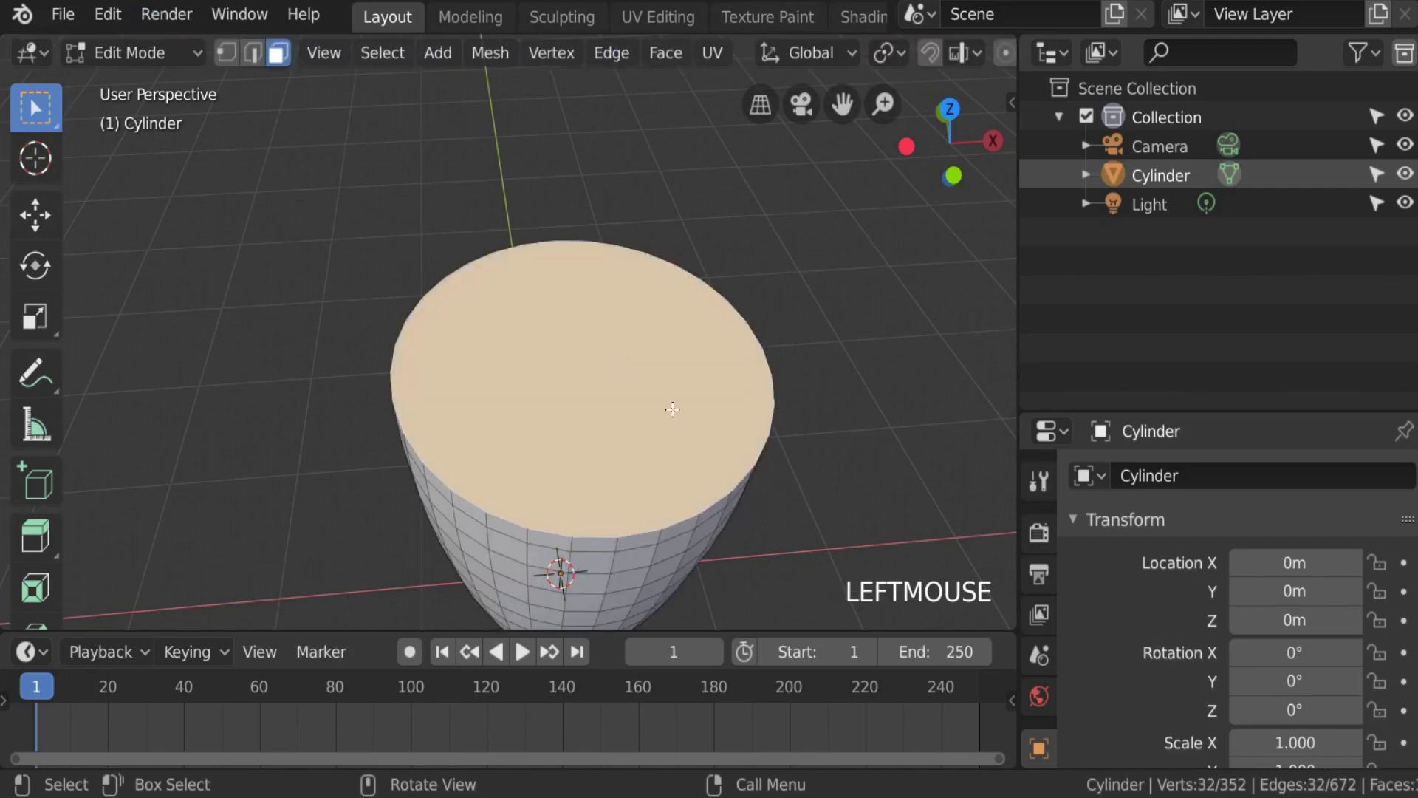
pyautogui.keyDown('shift'); pyautogui.moveTo(671, 415); pyautogui.dragTo(655, 288, button='middle'); pyautogui.keyUp('shift')
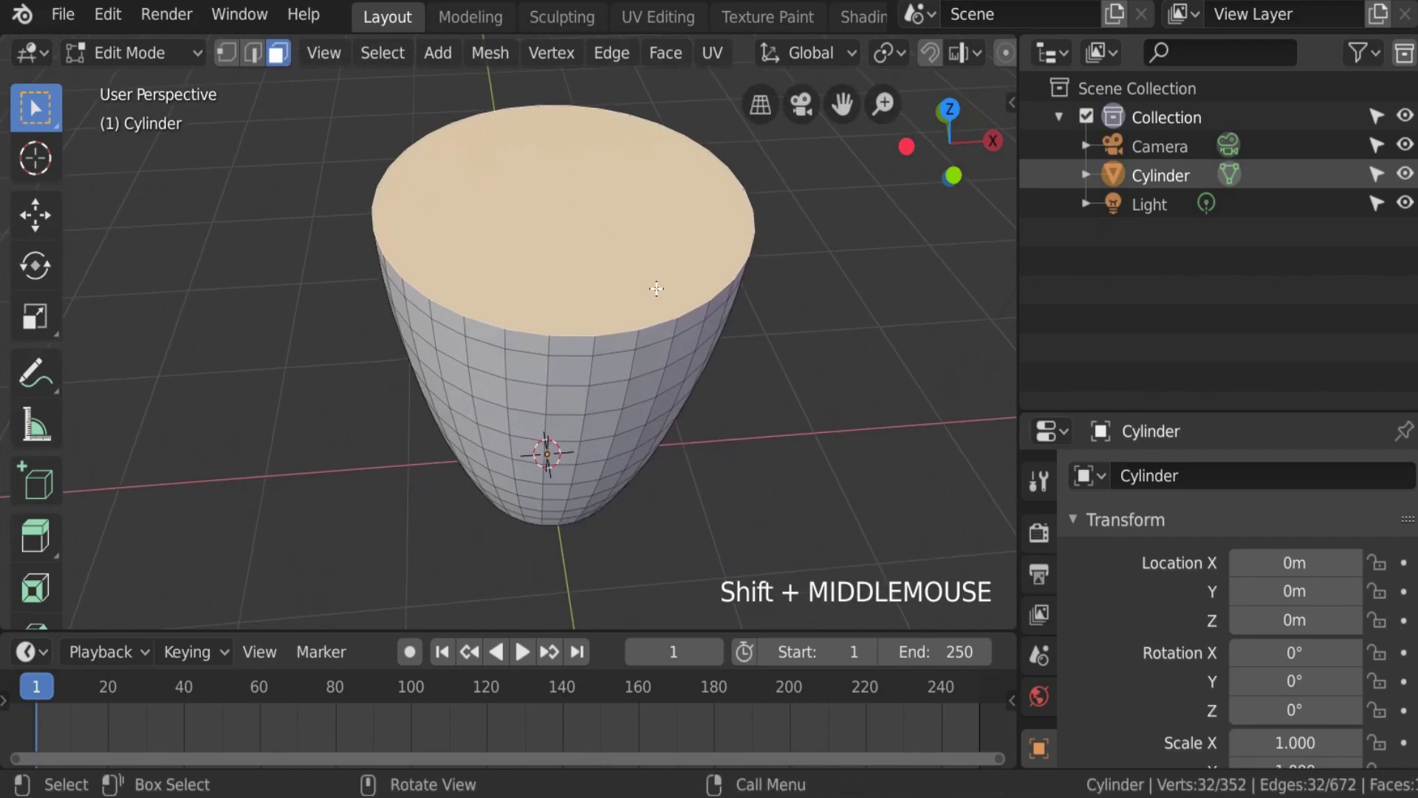
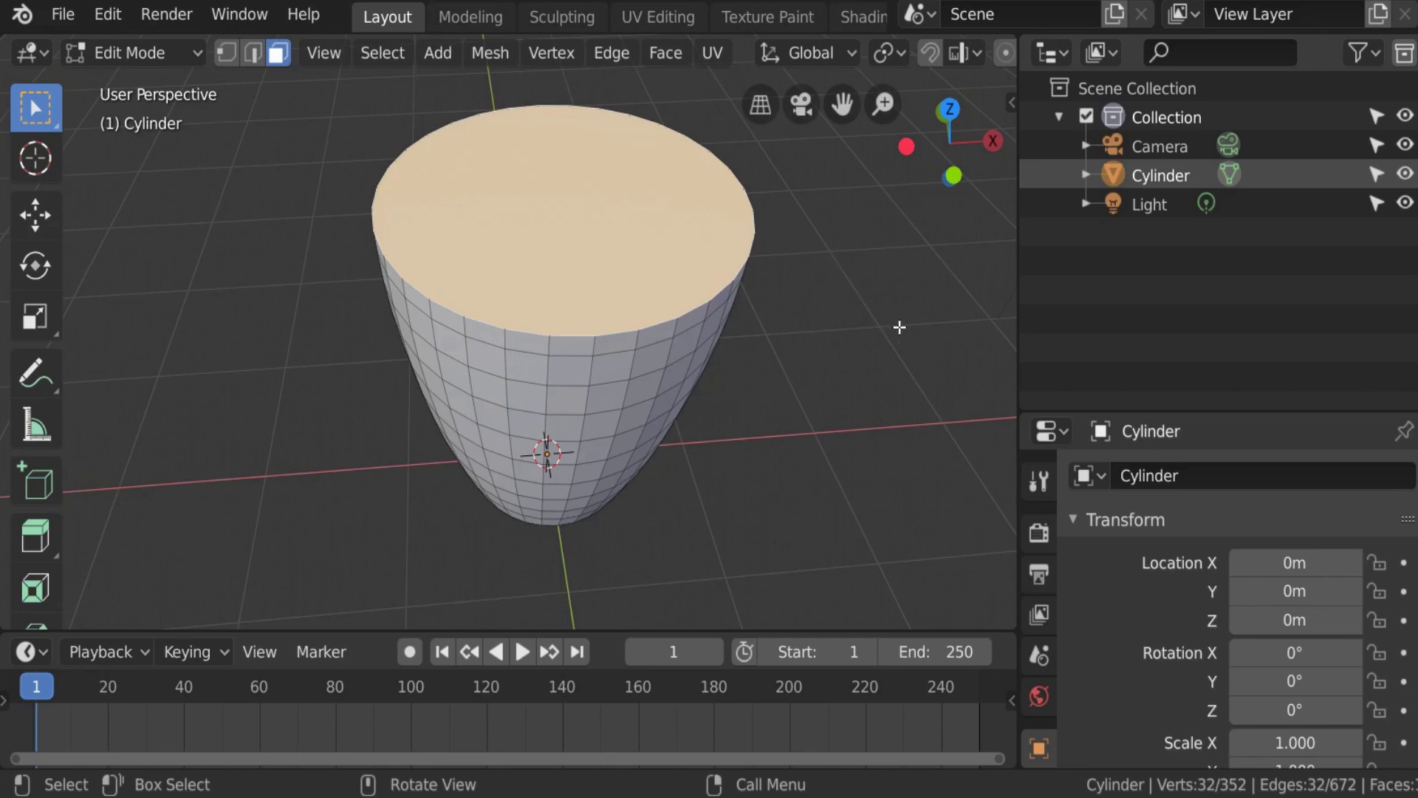
pyautogui.press('i')
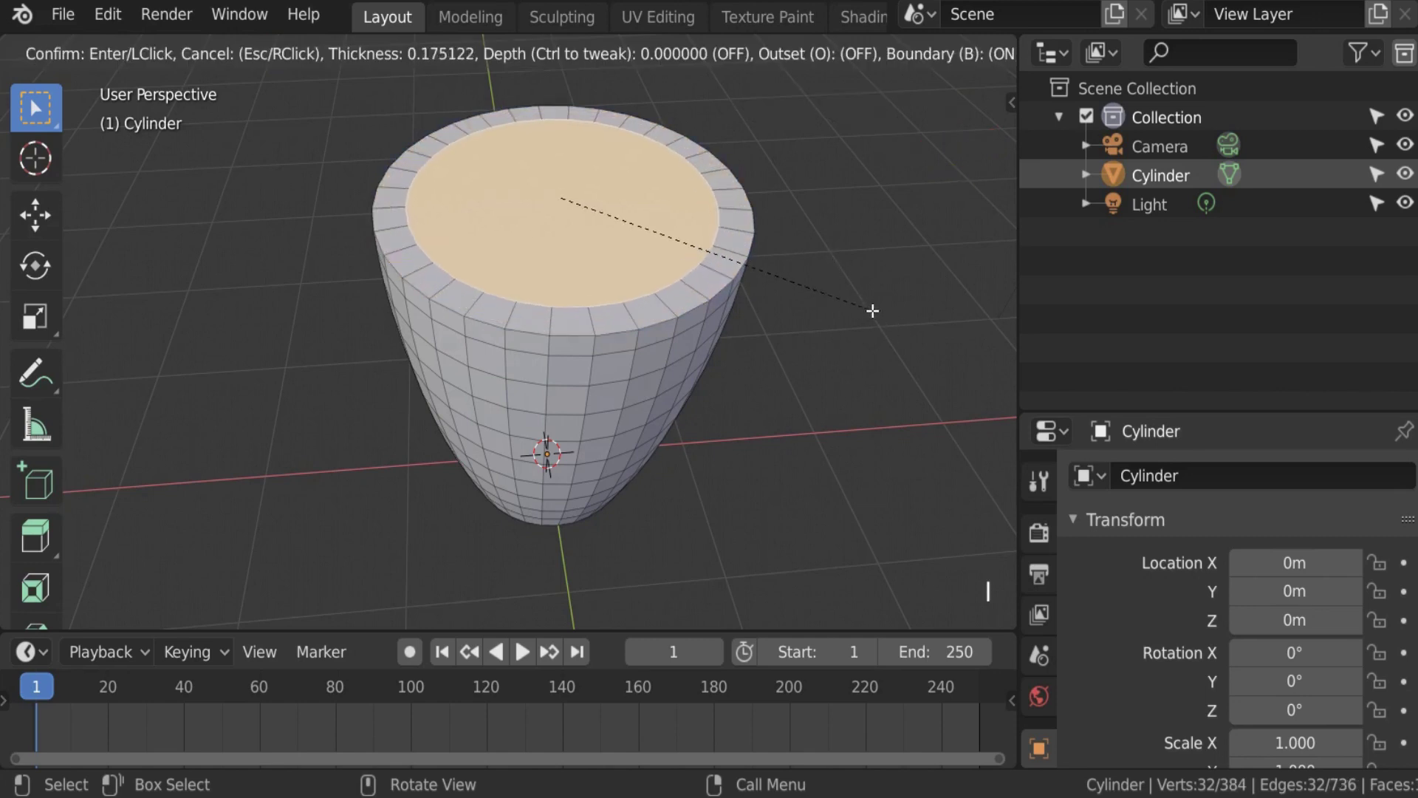
pyautogui.click(864, 307)
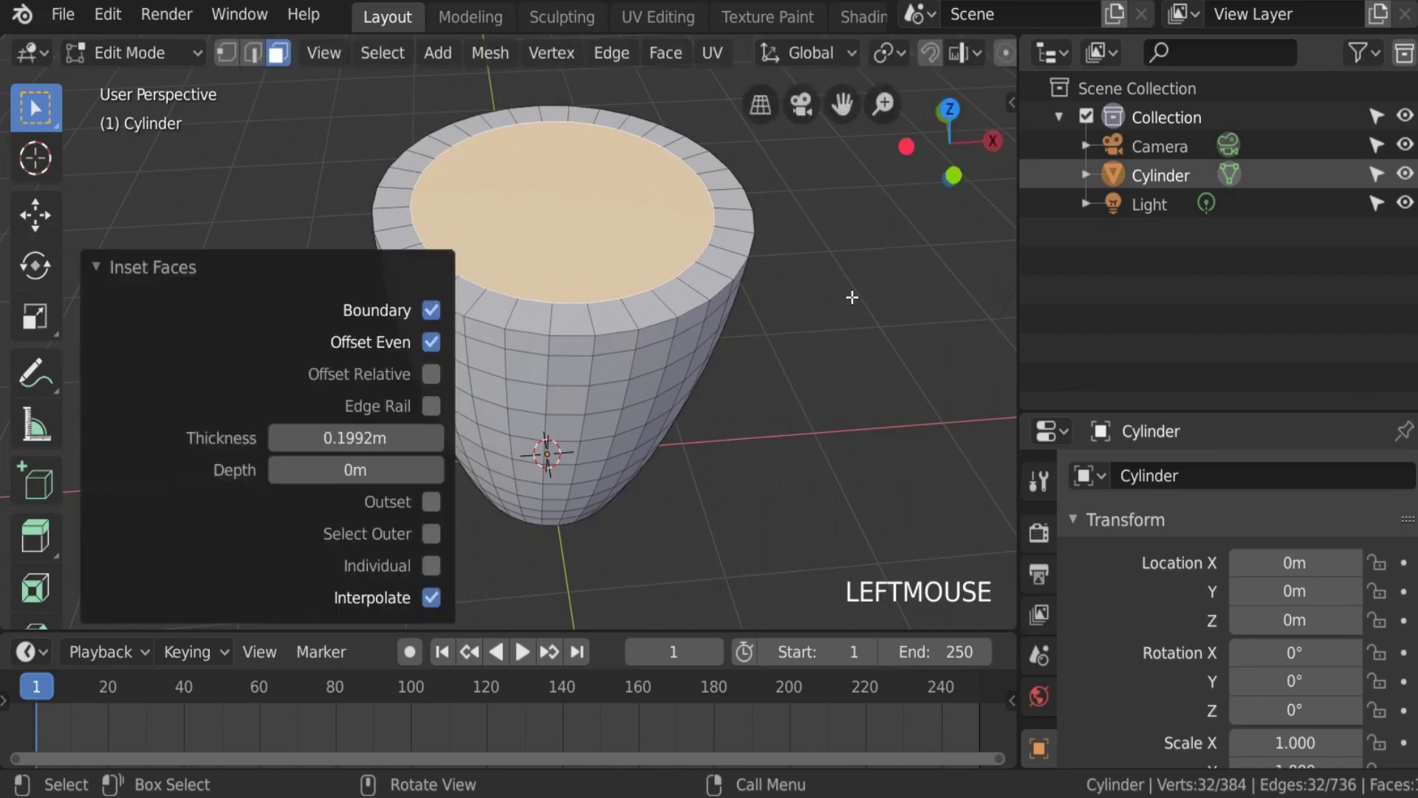
pyautogui.hotkey('ctrl', 'z')
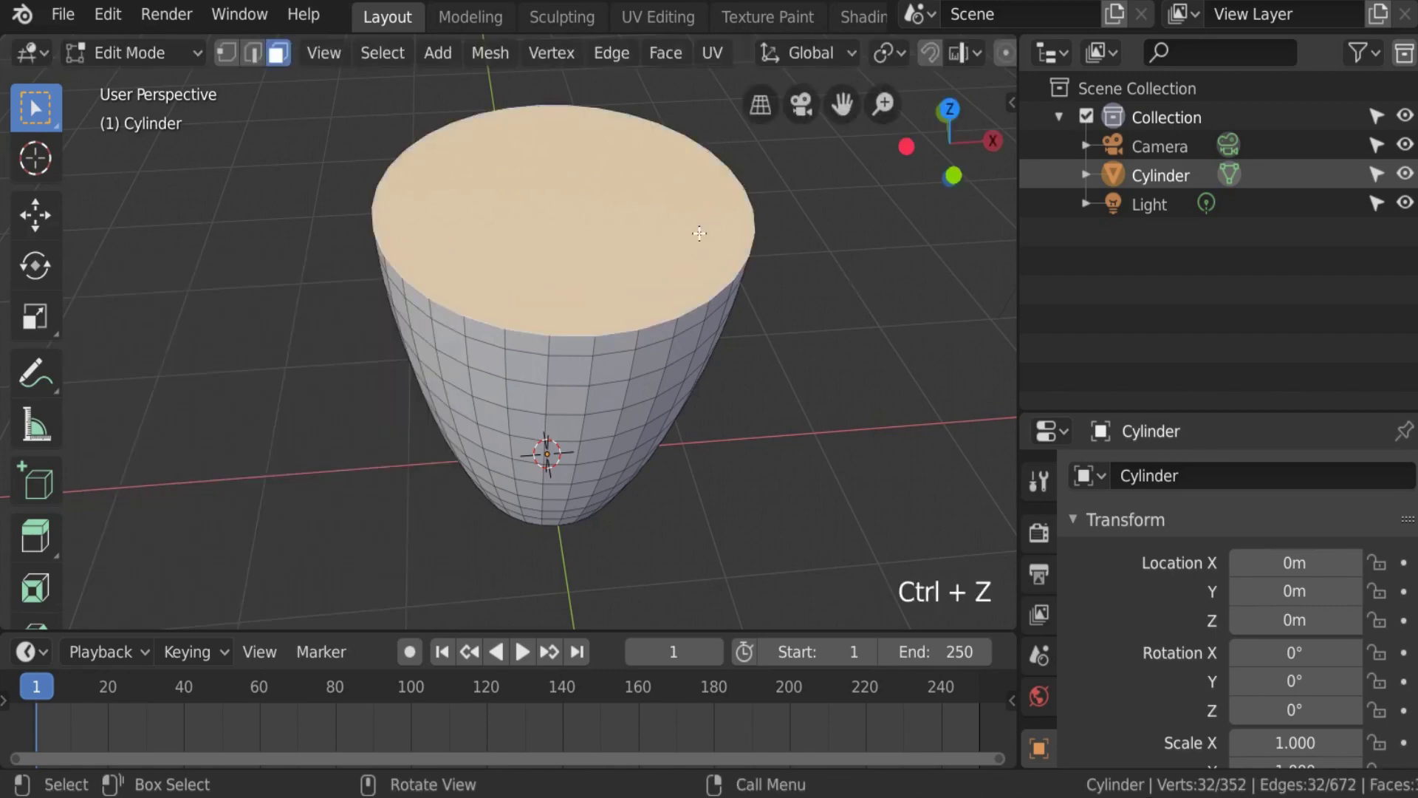
# Step: Inset the top face by about 0.16 m in vertex selection, collapse the operation settings, undo the inset and deselect
pyautogui.press('1')
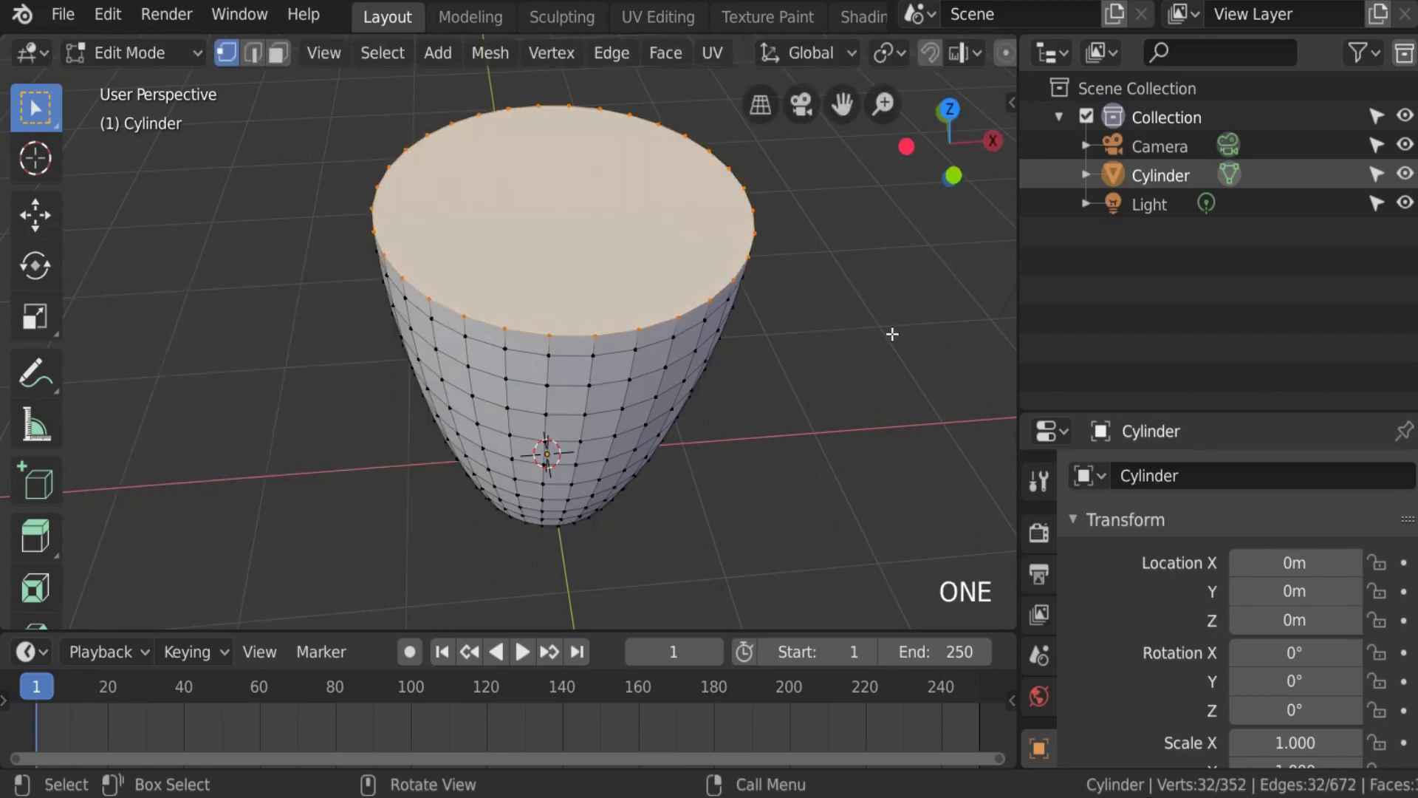
pyautogui.press('i')
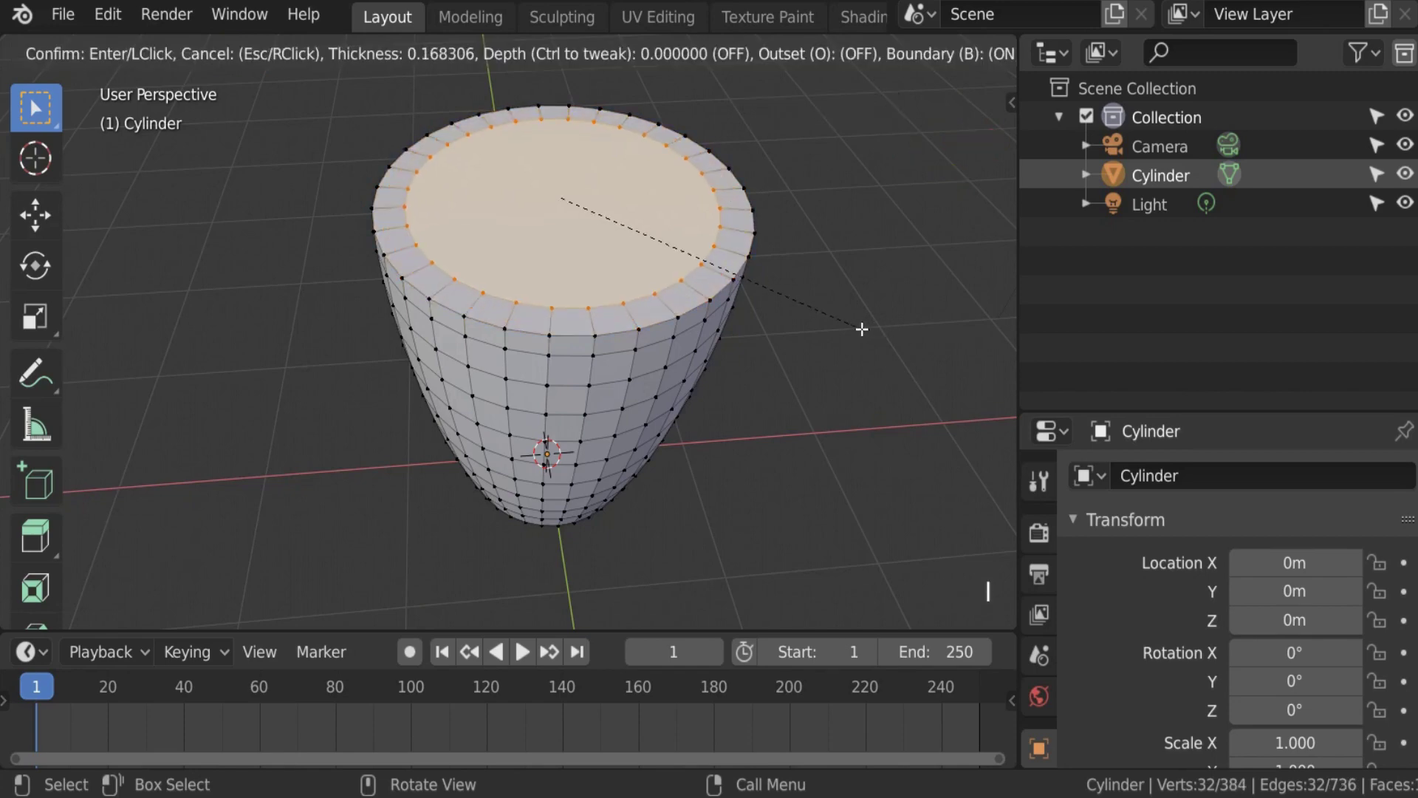
pyautogui.click(864, 329)
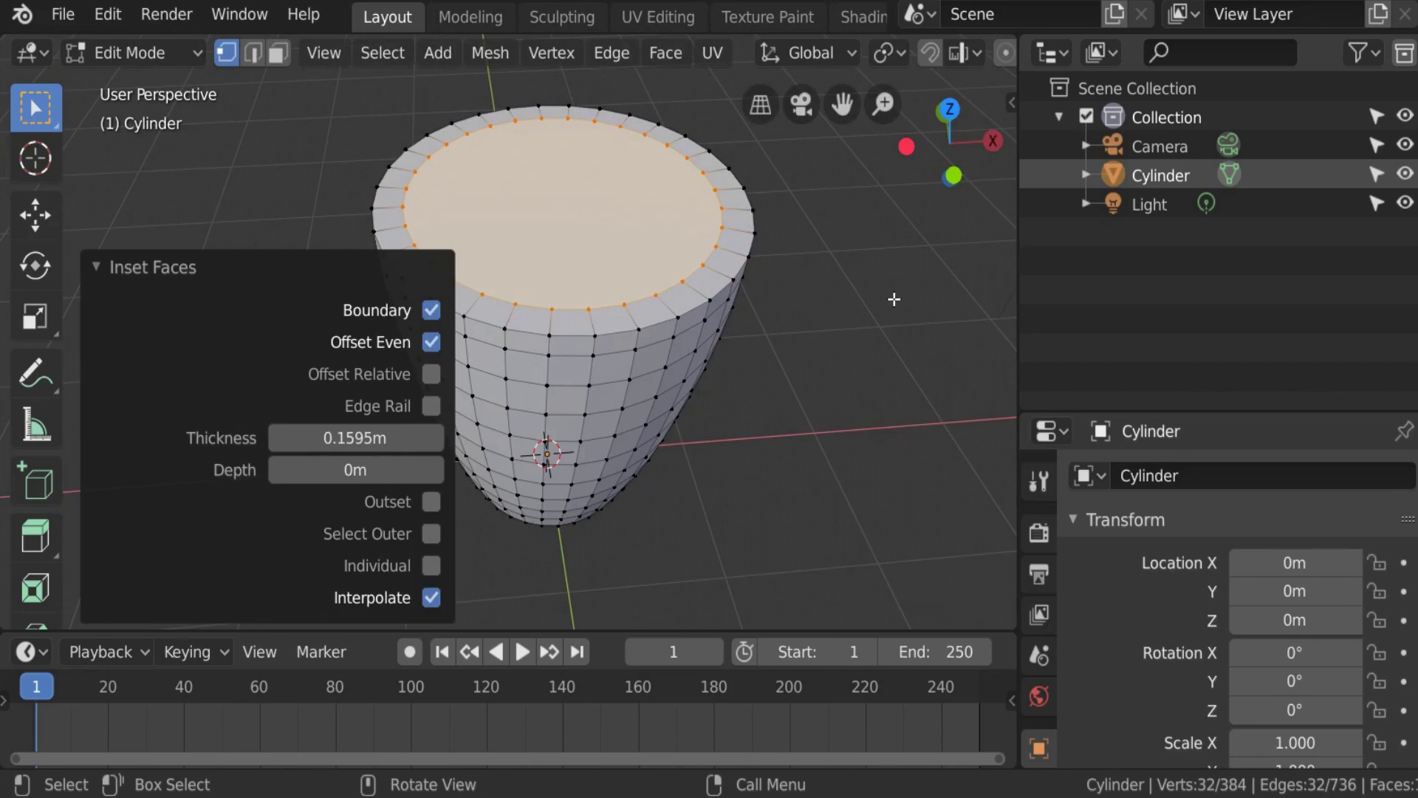
pyautogui.scroll(-3, 894, 299)
pyautogui.scroll(1, 767, 282)
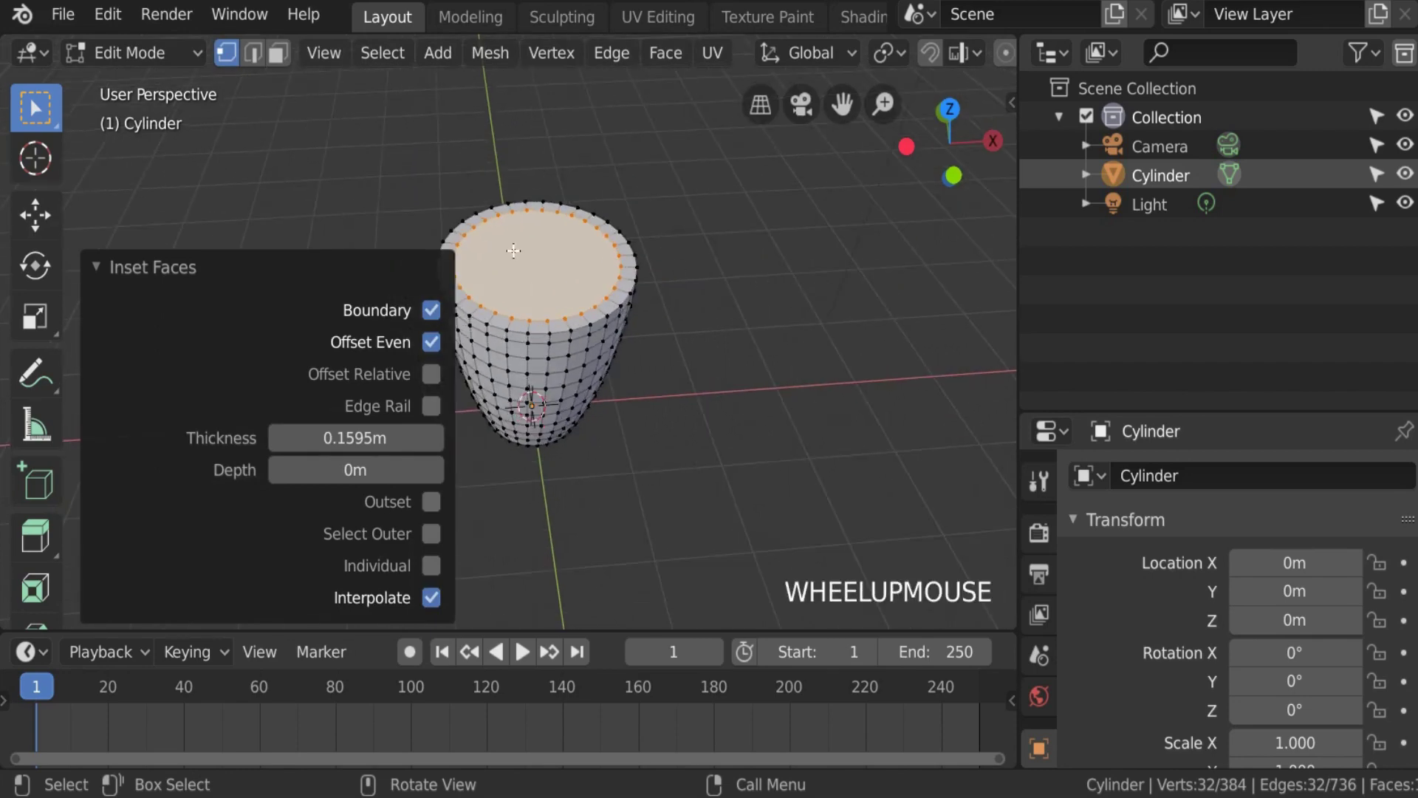
pyautogui.click(108, 267)
pyautogui.scroll(2, 400, 246)
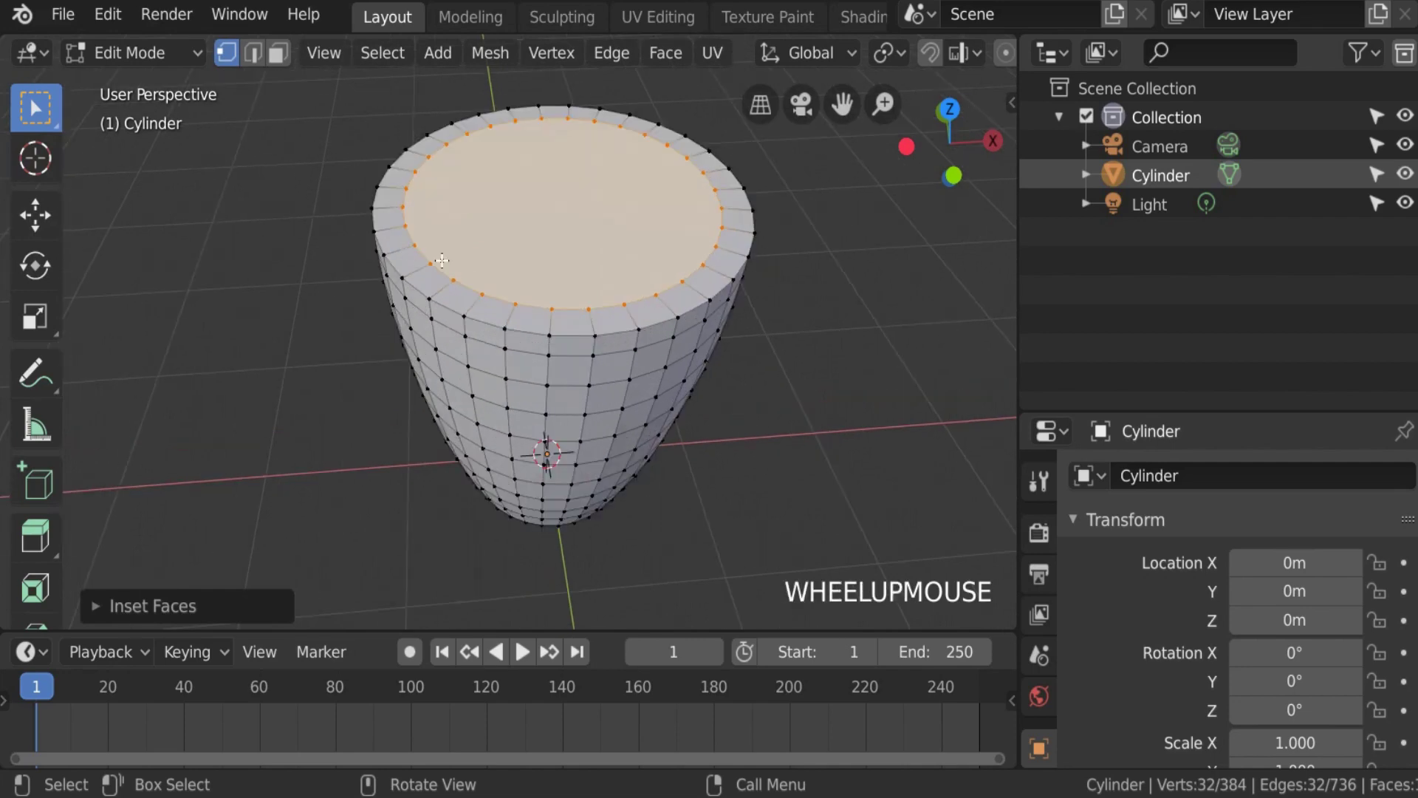
pyautogui.hotkey('ctrl', 'z')
pyautogui.click(529, 368)
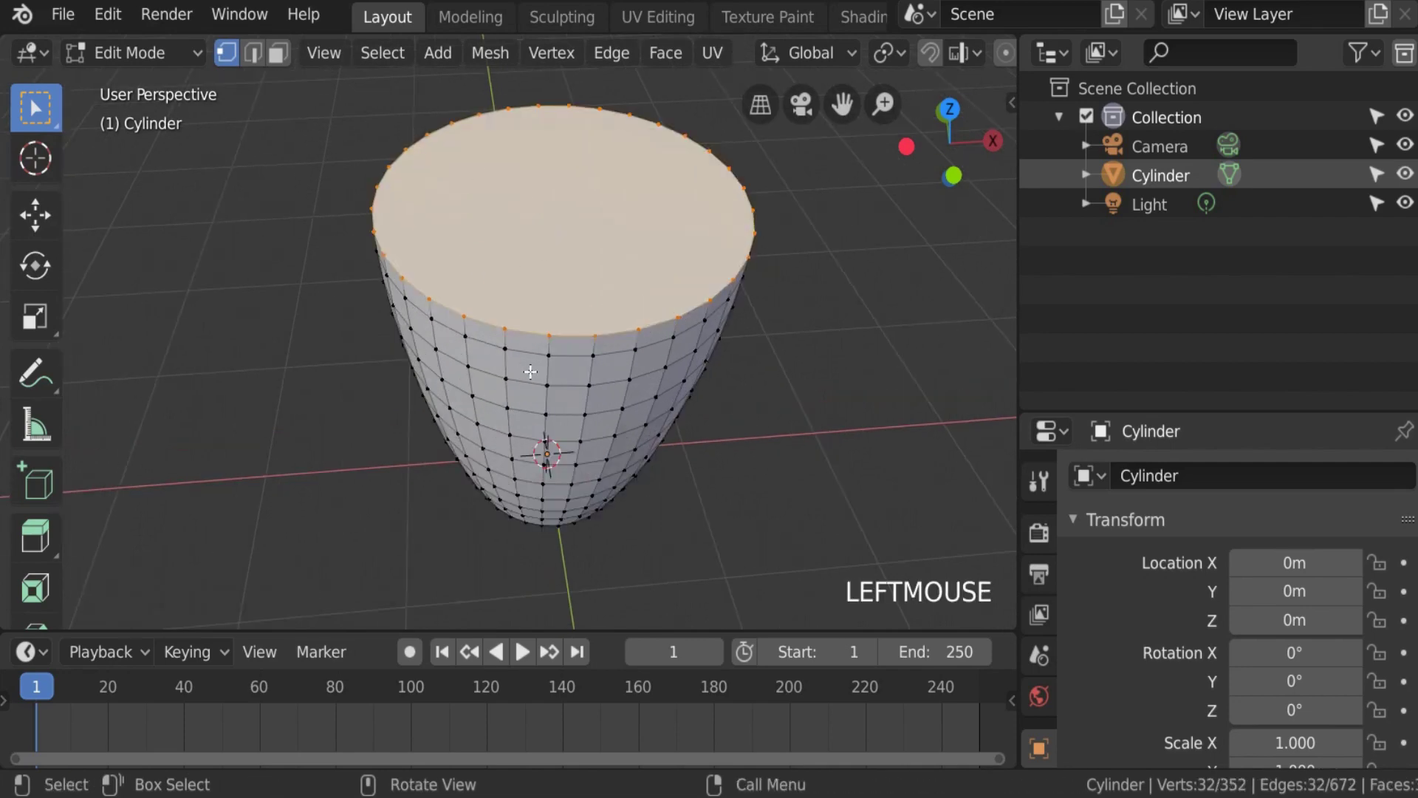
# Step: Switch to face selection, select a two-by-two block of faces on the cup's side and try insetting them
pyautogui.press('3')
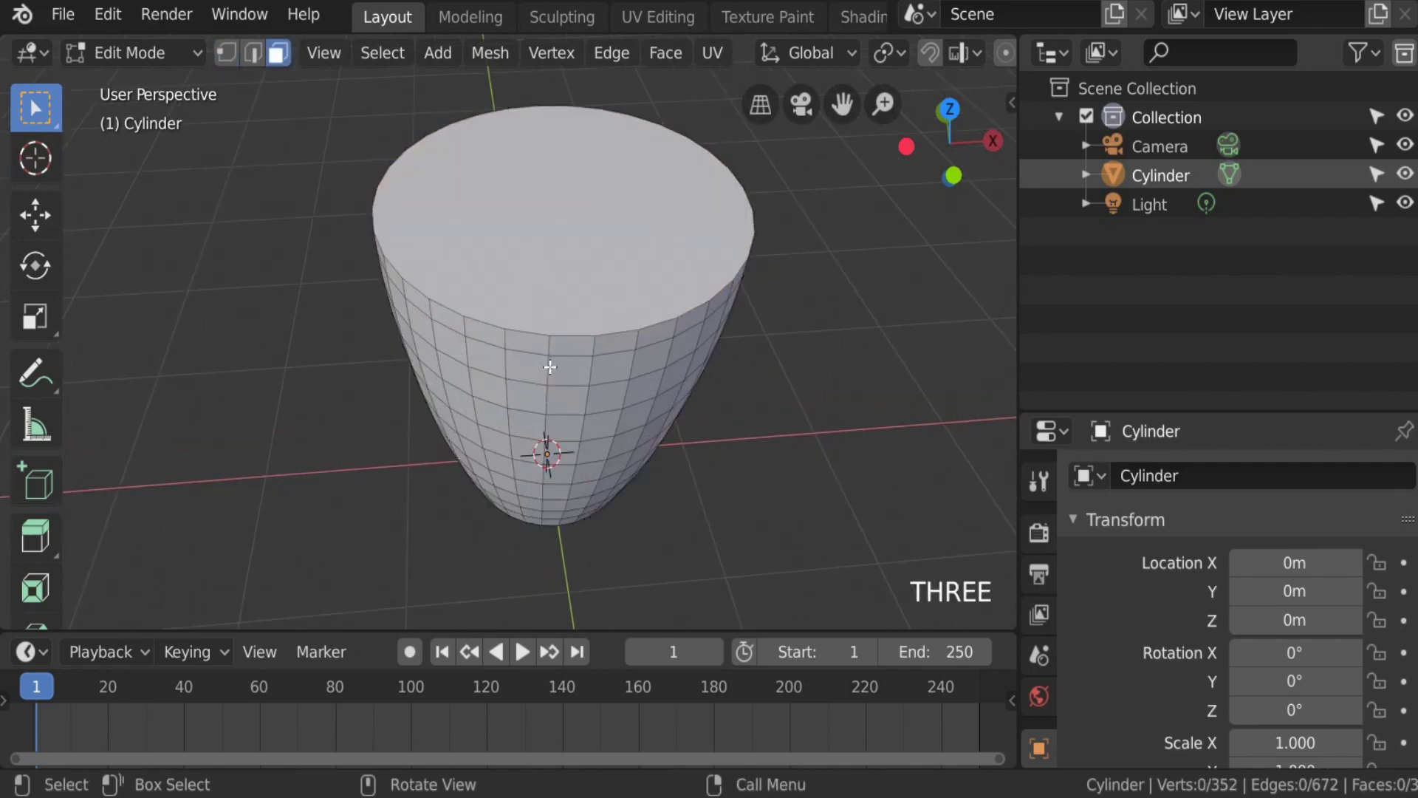
pyautogui.click(563, 373)
pyautogui.keyDown('shift'); pyautogui.click(562, 405); pyautogui.keyUp('shift')
pyautogui.keyDown('shift'); pyautogui.click(607, 399); pyautogui.keyUp('shift')
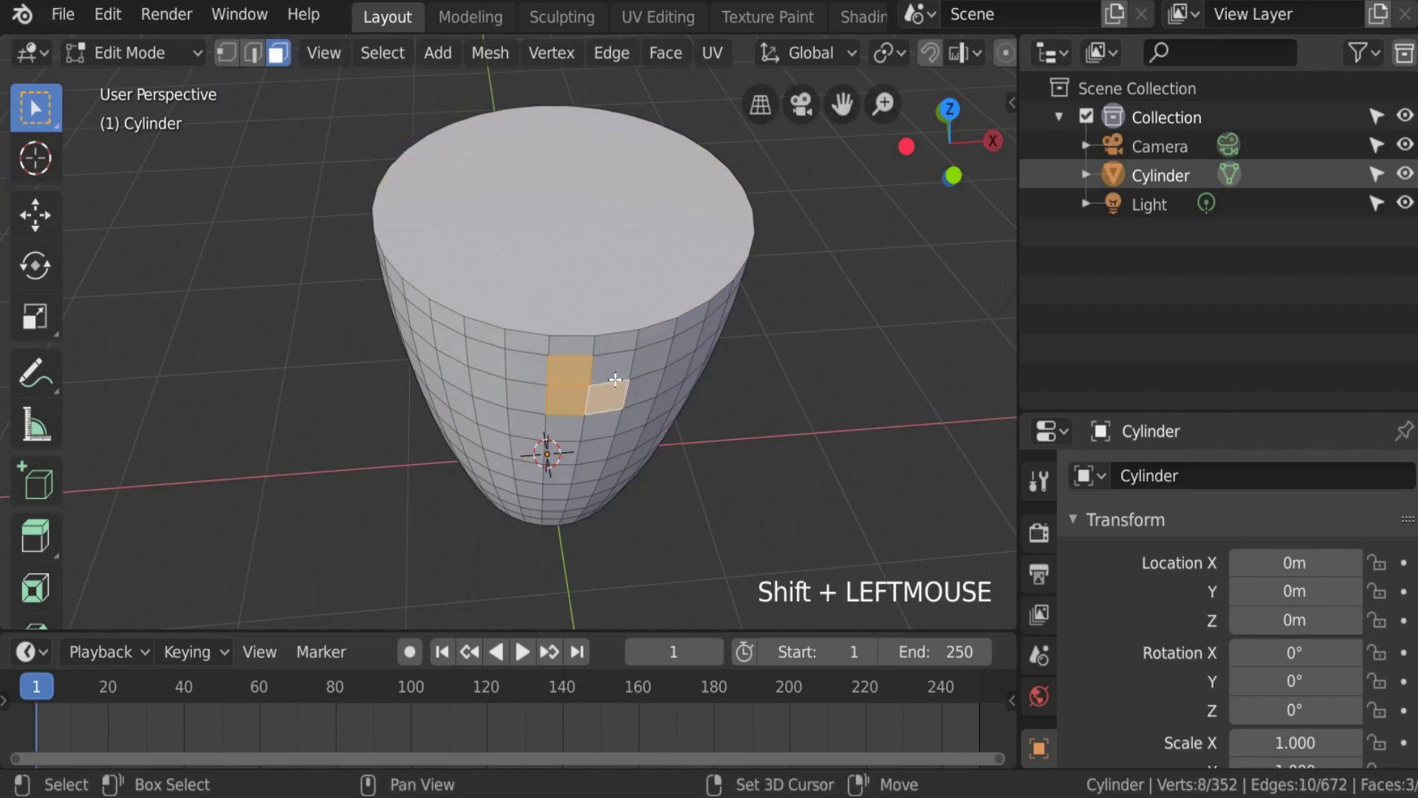
pyautogui.keyDown('shift'); pyautogui.click(612, 370); pyautogui.keyUp('shift')
pyautogui.scroll(1, 612, 373)
pyautogui.press('i')
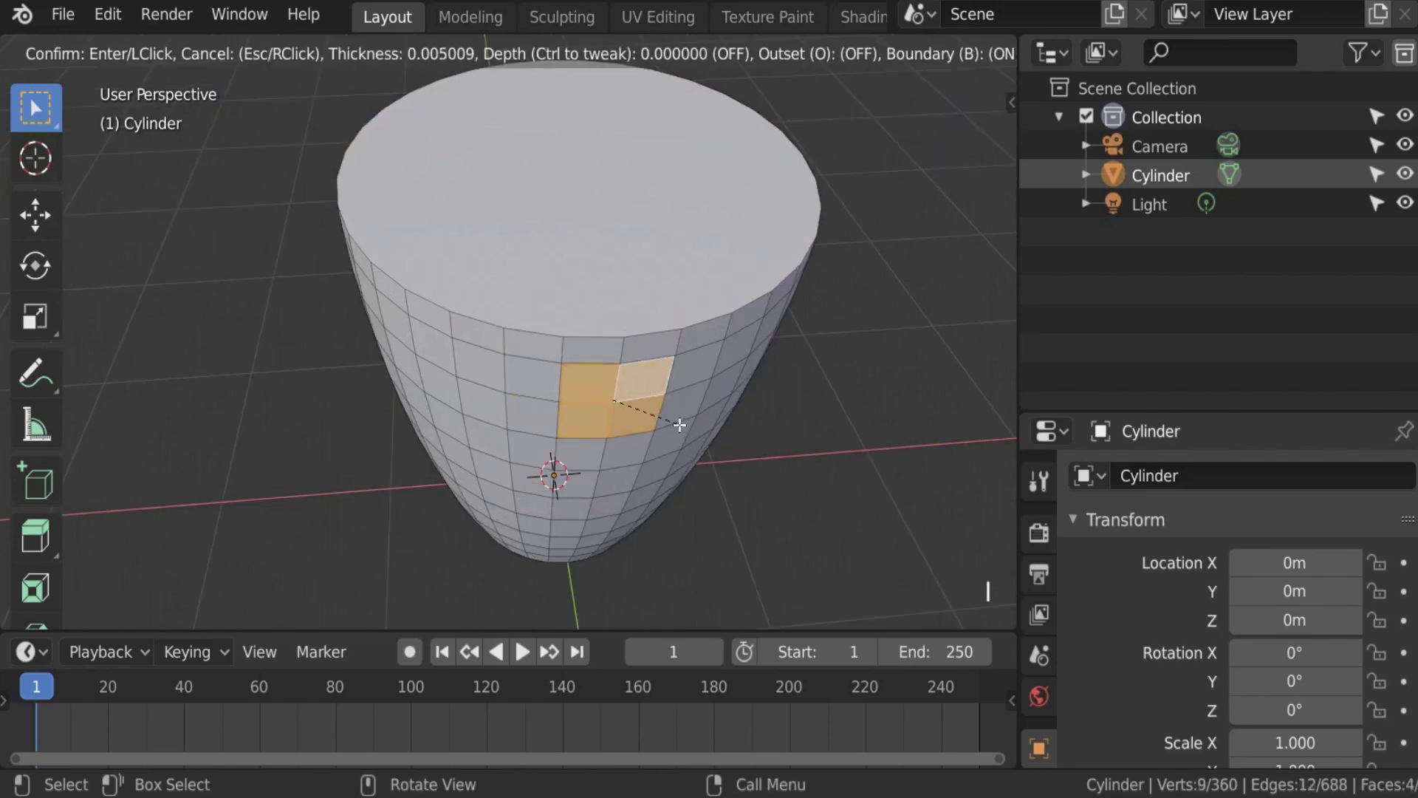
pyautogui.click(671, 414)
pyautogui.scroll(1, 663, 417)
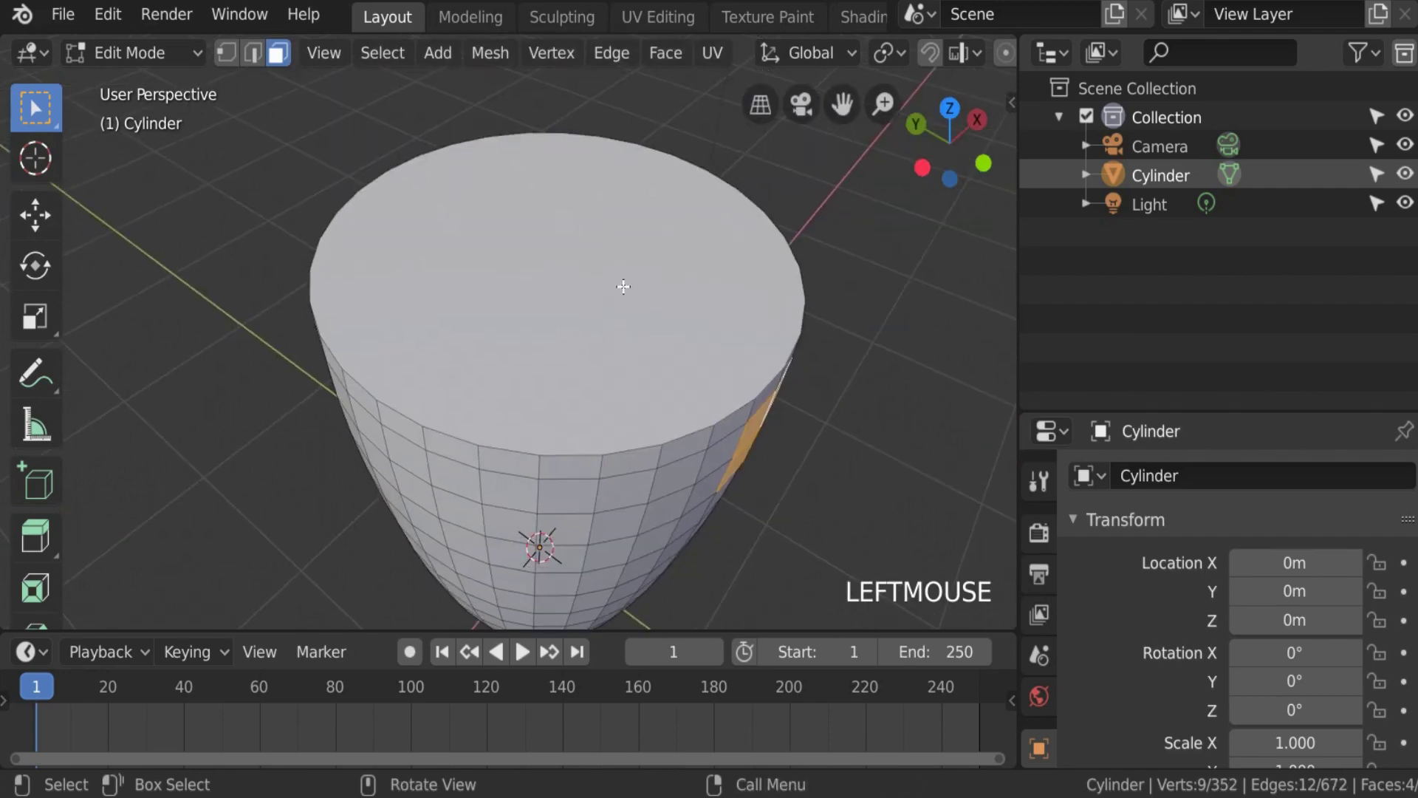
# Step: Inset the cup's top face by about 0.1 m to form a rim and return to Object Mode
pyautogui.click(627, 285)
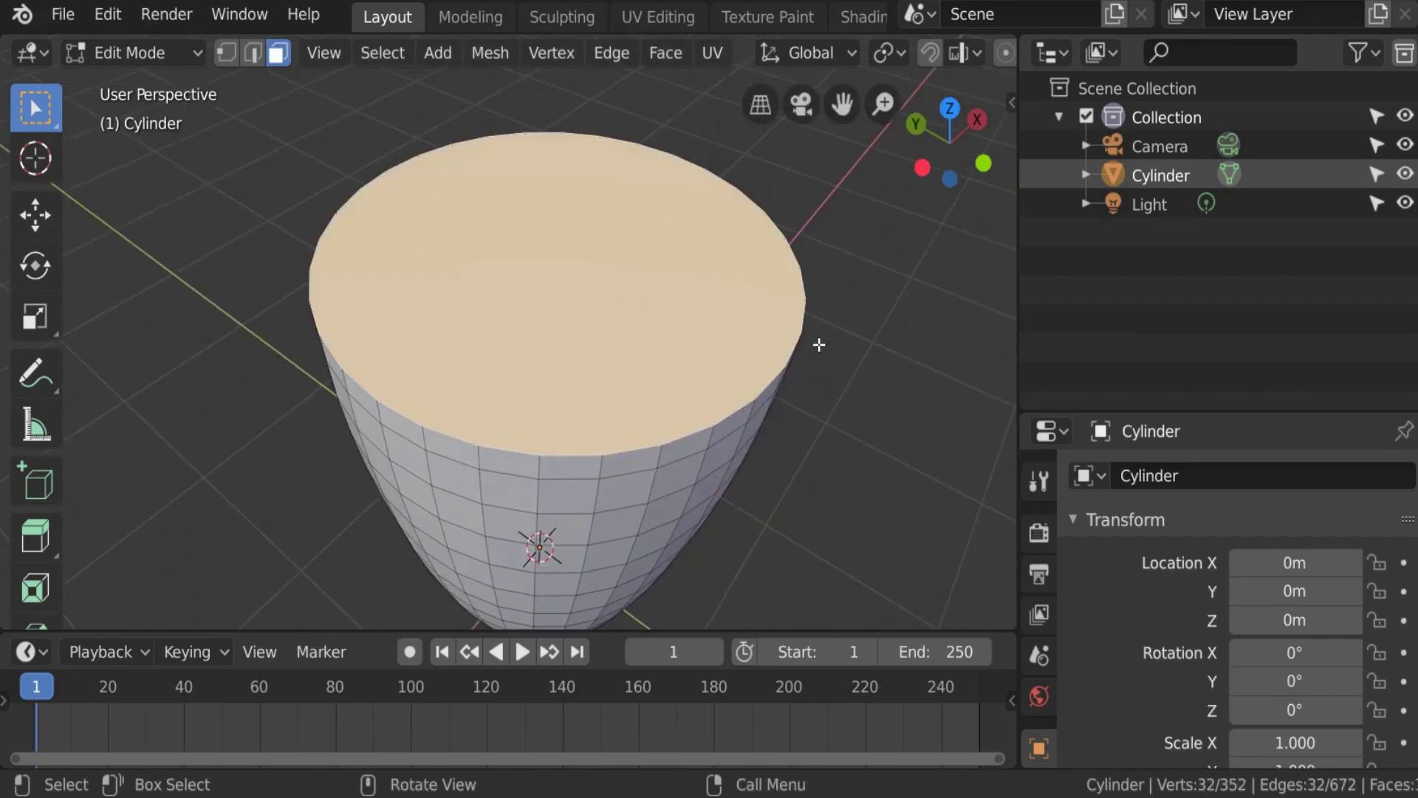
pyautogui.press('i')
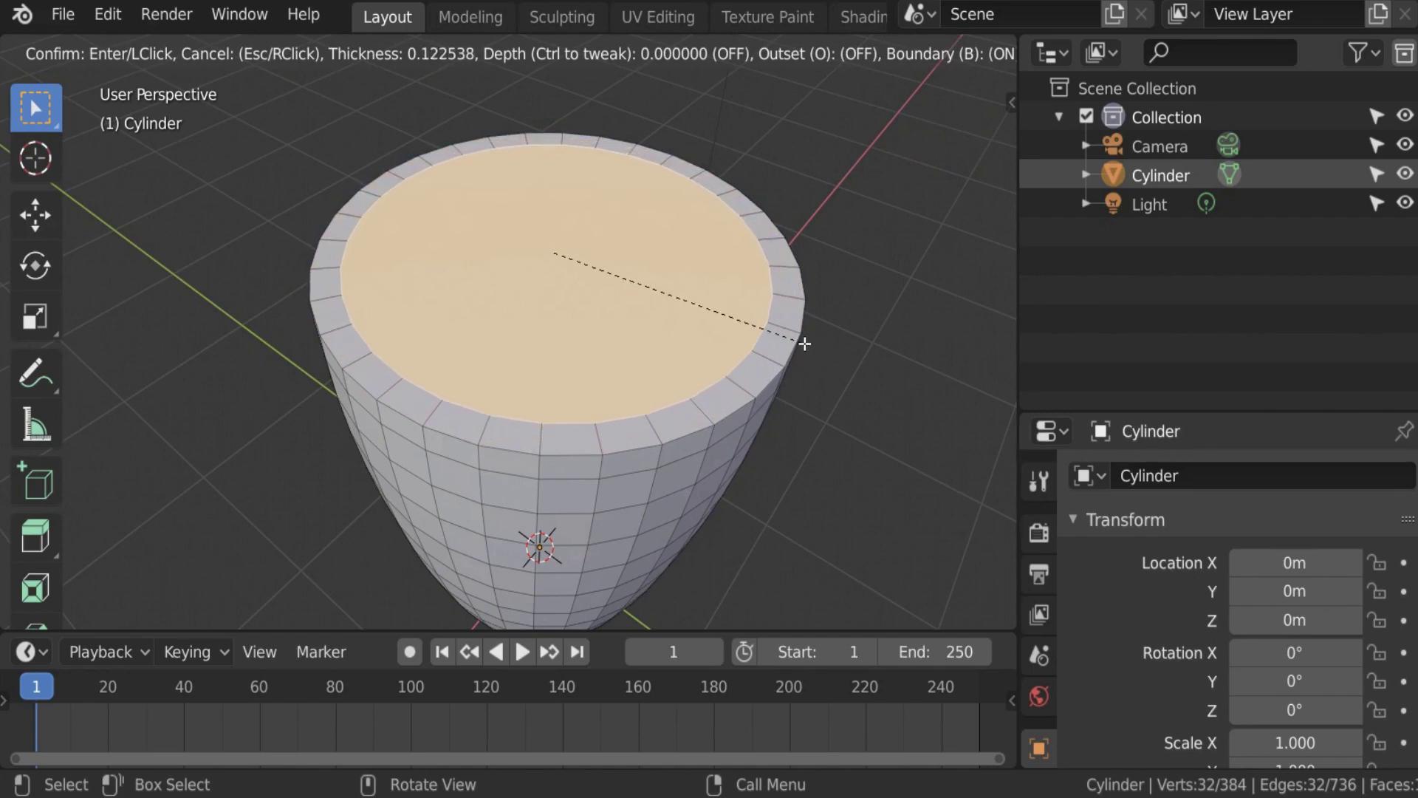
pyautogui.click(805, 348)
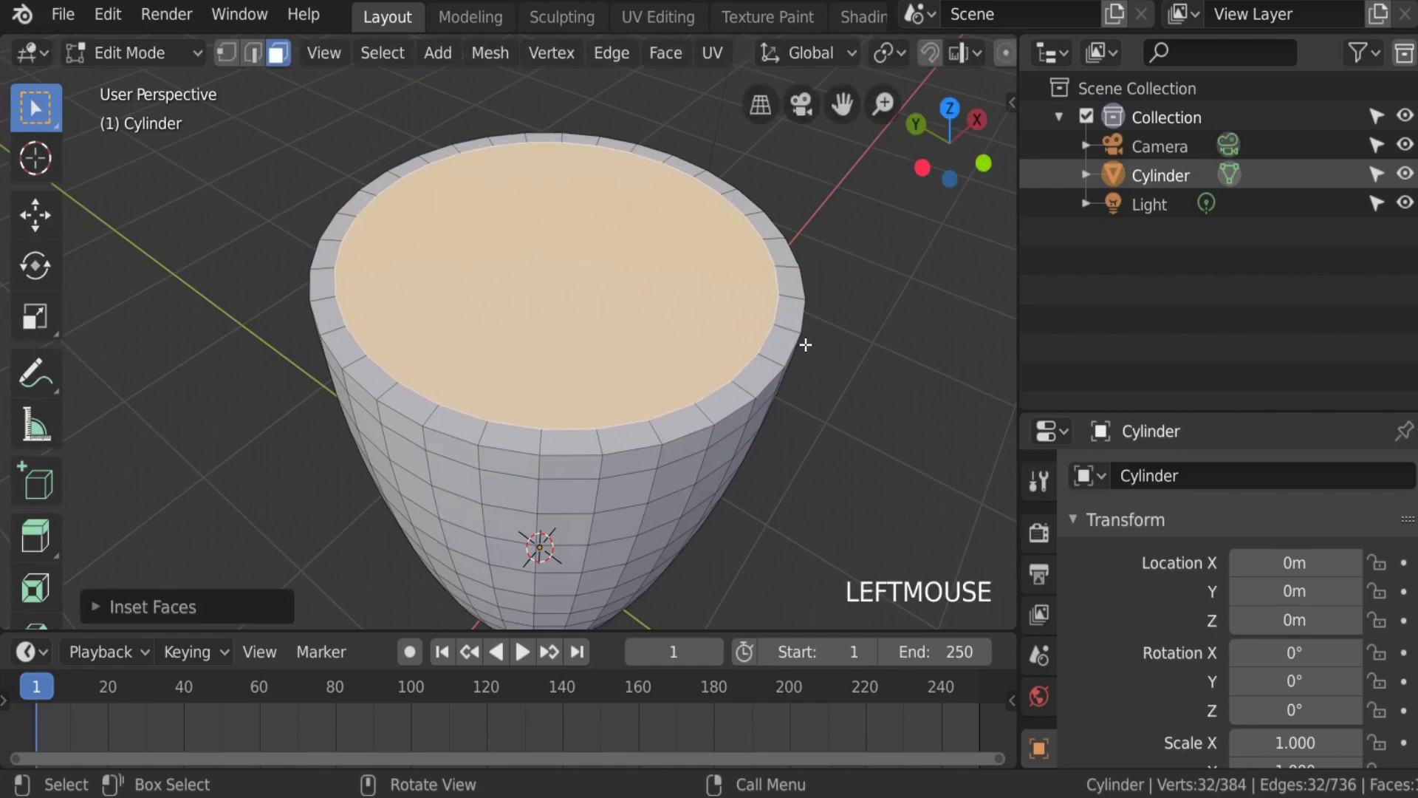
pyautogui.press('Tab')
pyautogui.scroll(-4, 762, 388)
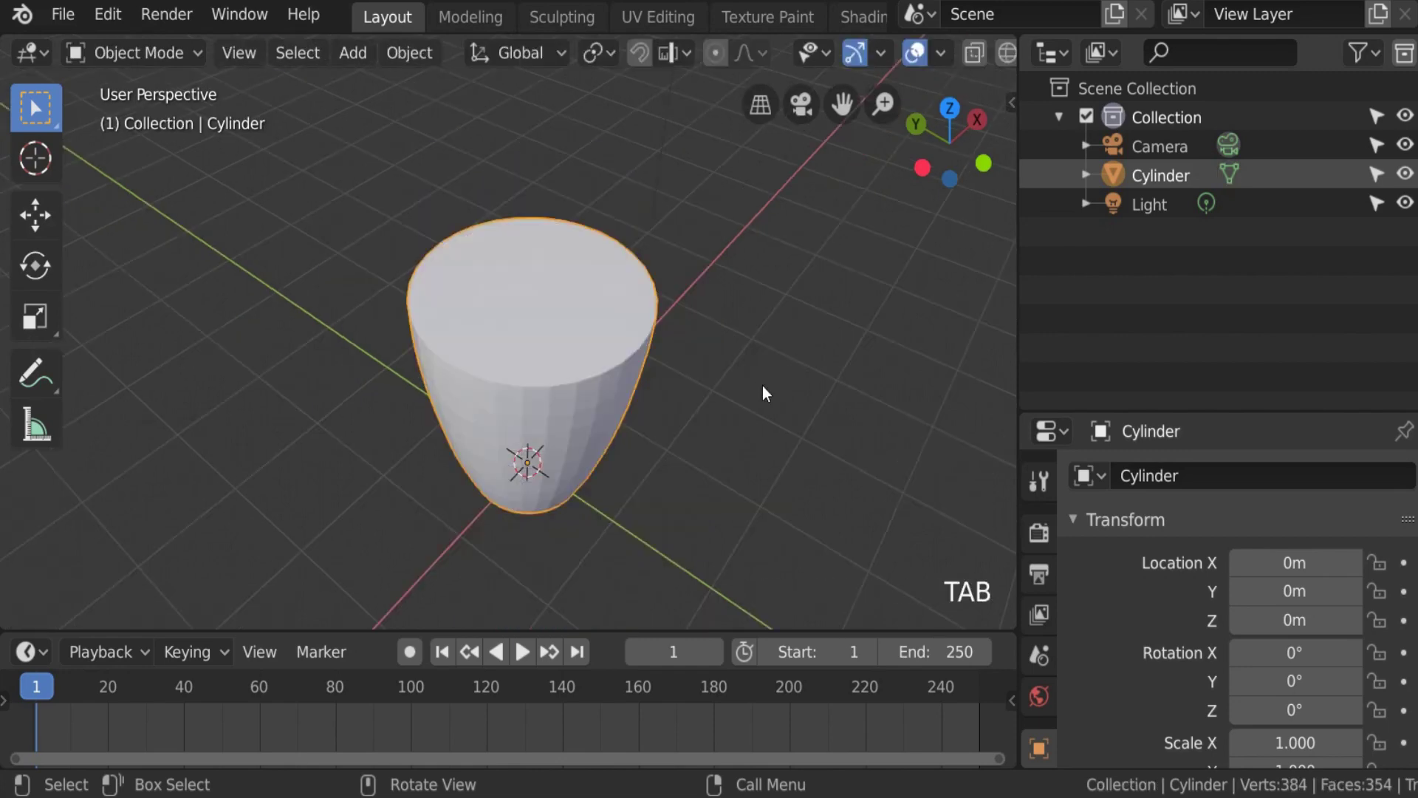
# Step: Add a mesh cube and move it clear of the cup to about X 4.79 m, Y -3.66 m, Z 1.61 m
pyautogui.hotkey('shift', 'a')
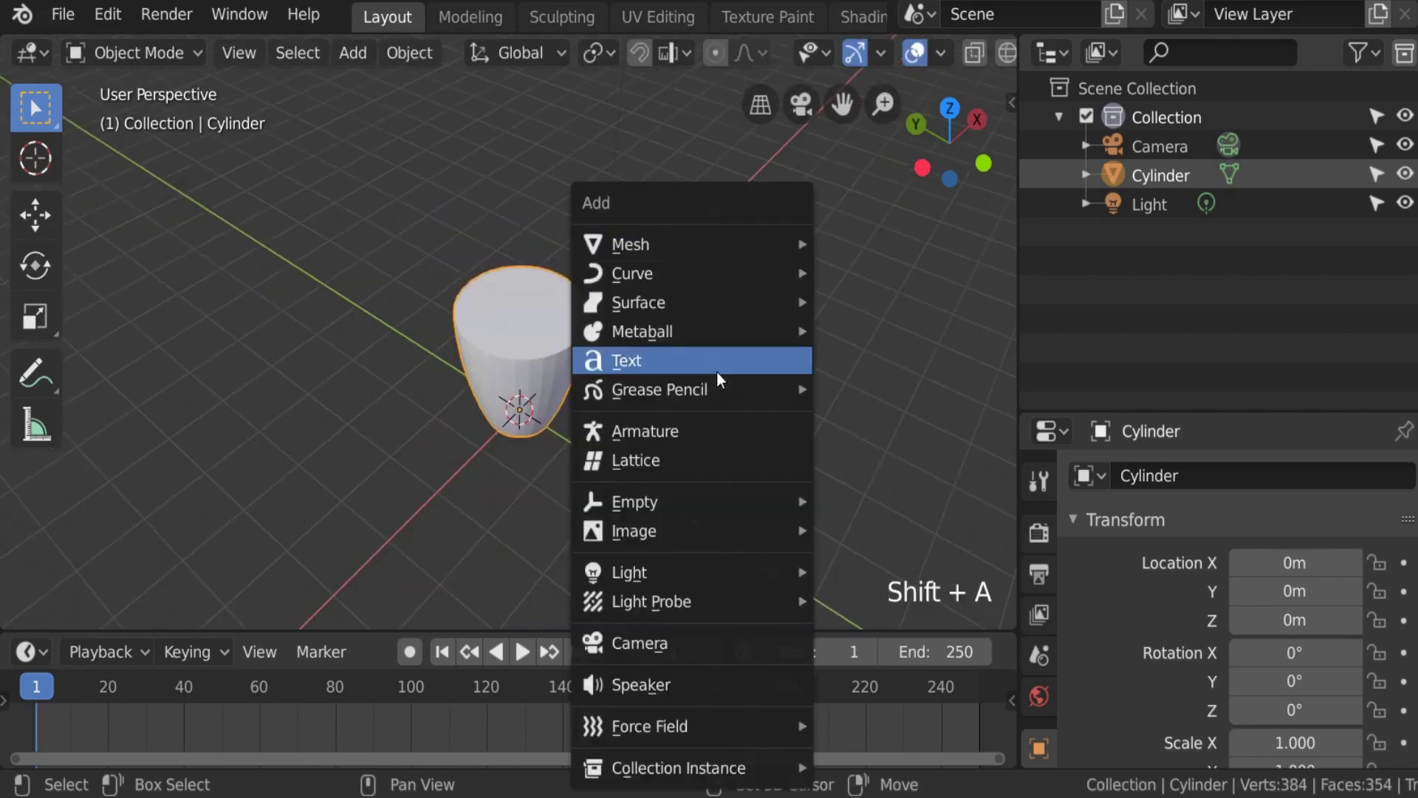
pyautogui.moveTo(702, 247)
pyautogui.click(880, 280)
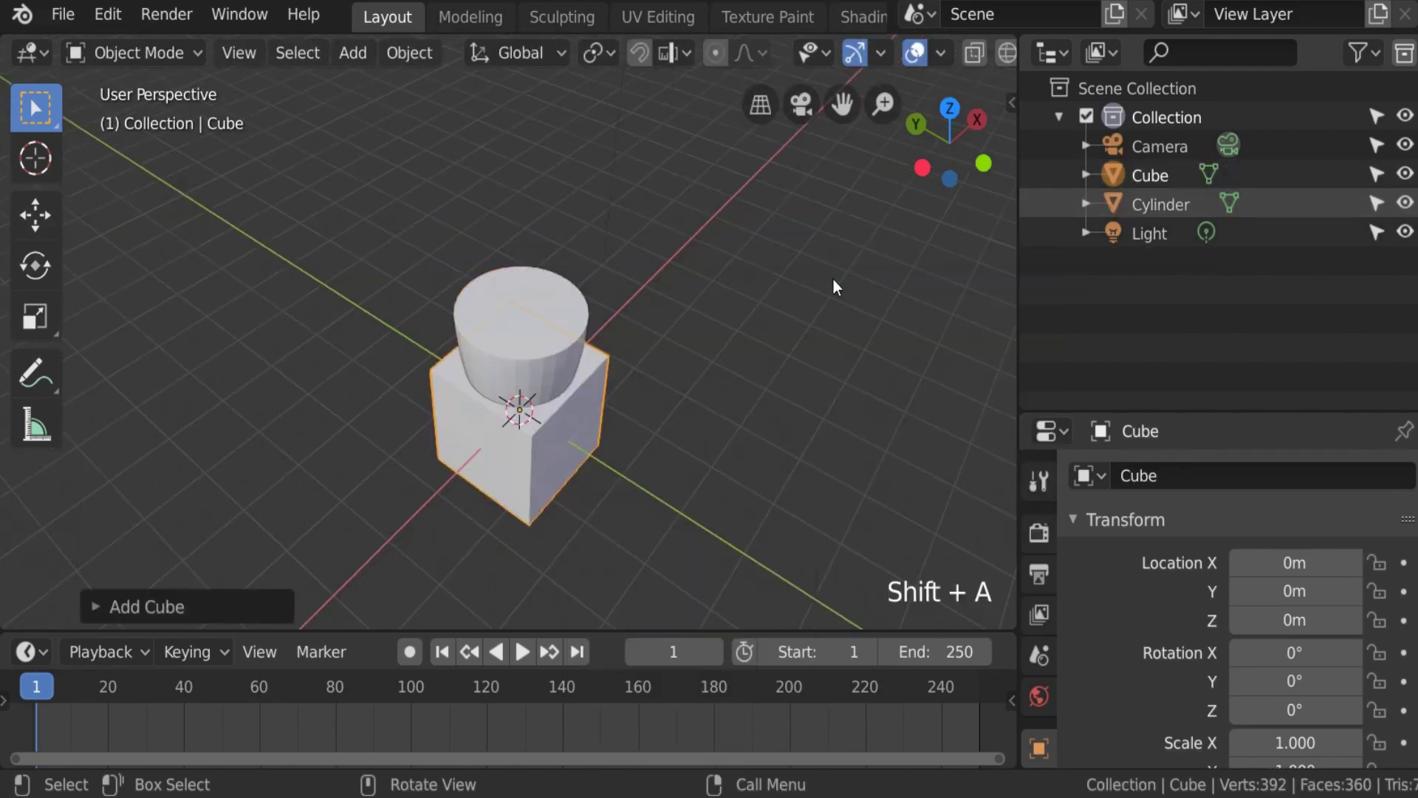
pyautogui.scroll(-2, 660, 355)
pyautogui.press('g')
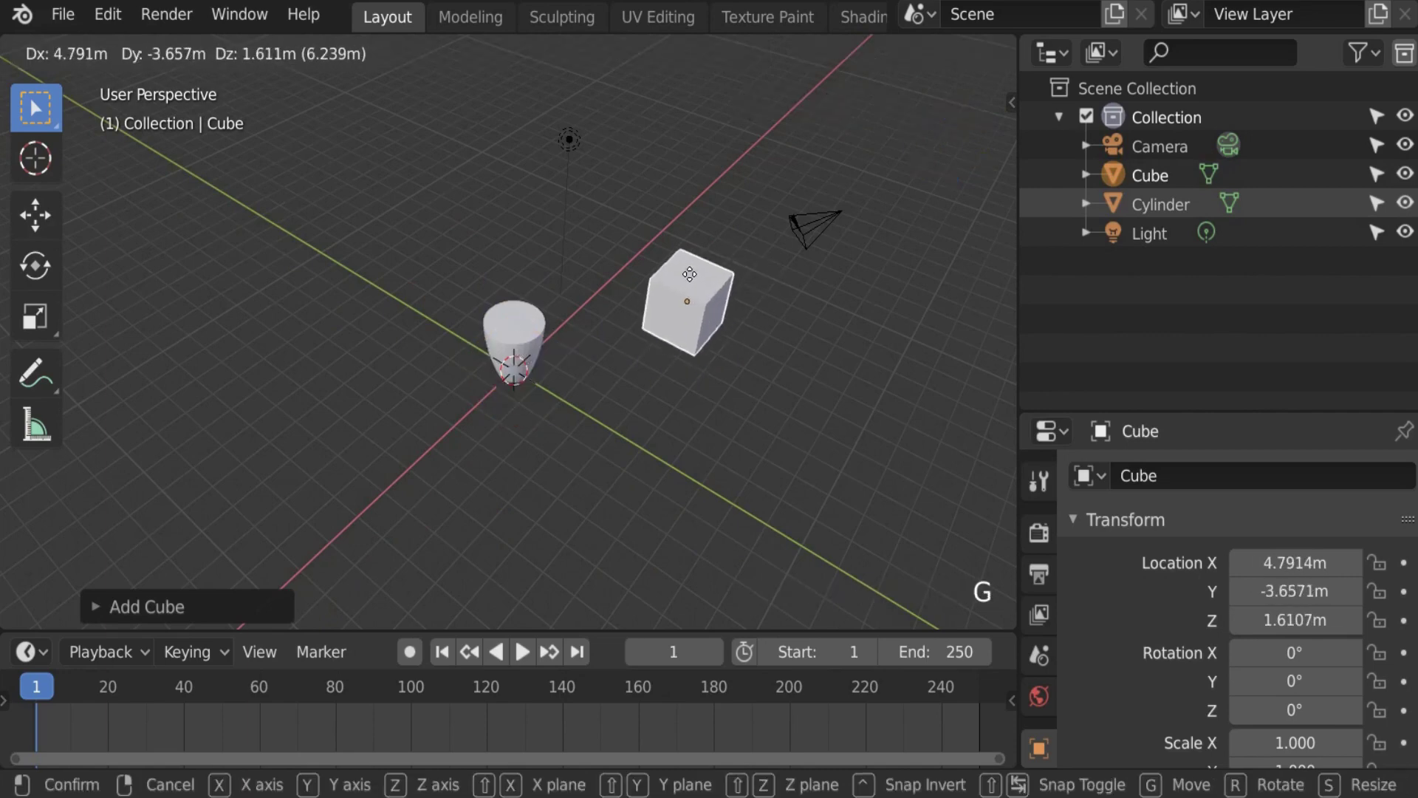
pyautogui.click(707, 272)
pyautogui.scroll(2, 707, 272)
pyautogui.press('KP_Decimal')
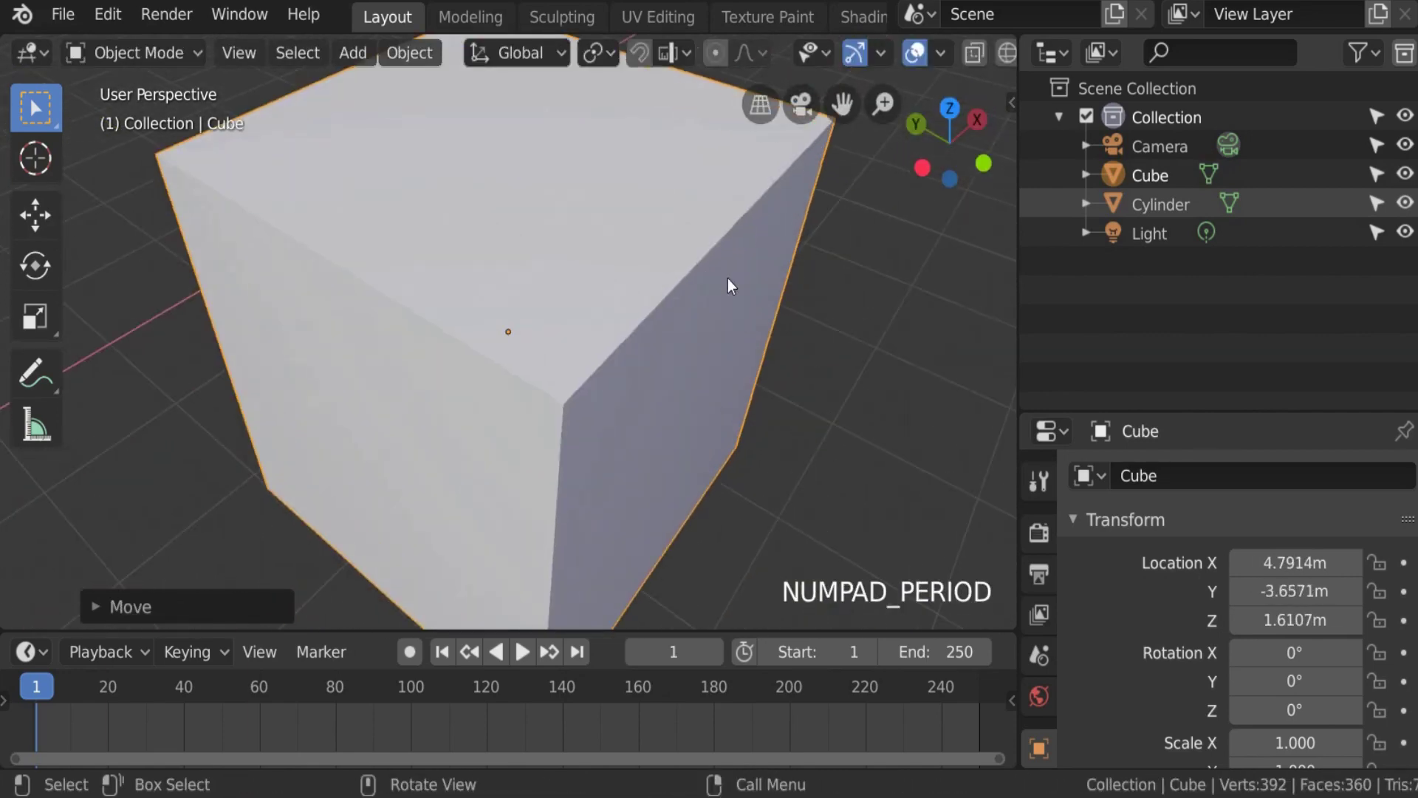
pyautogui.scroll(-4, 562, 277)
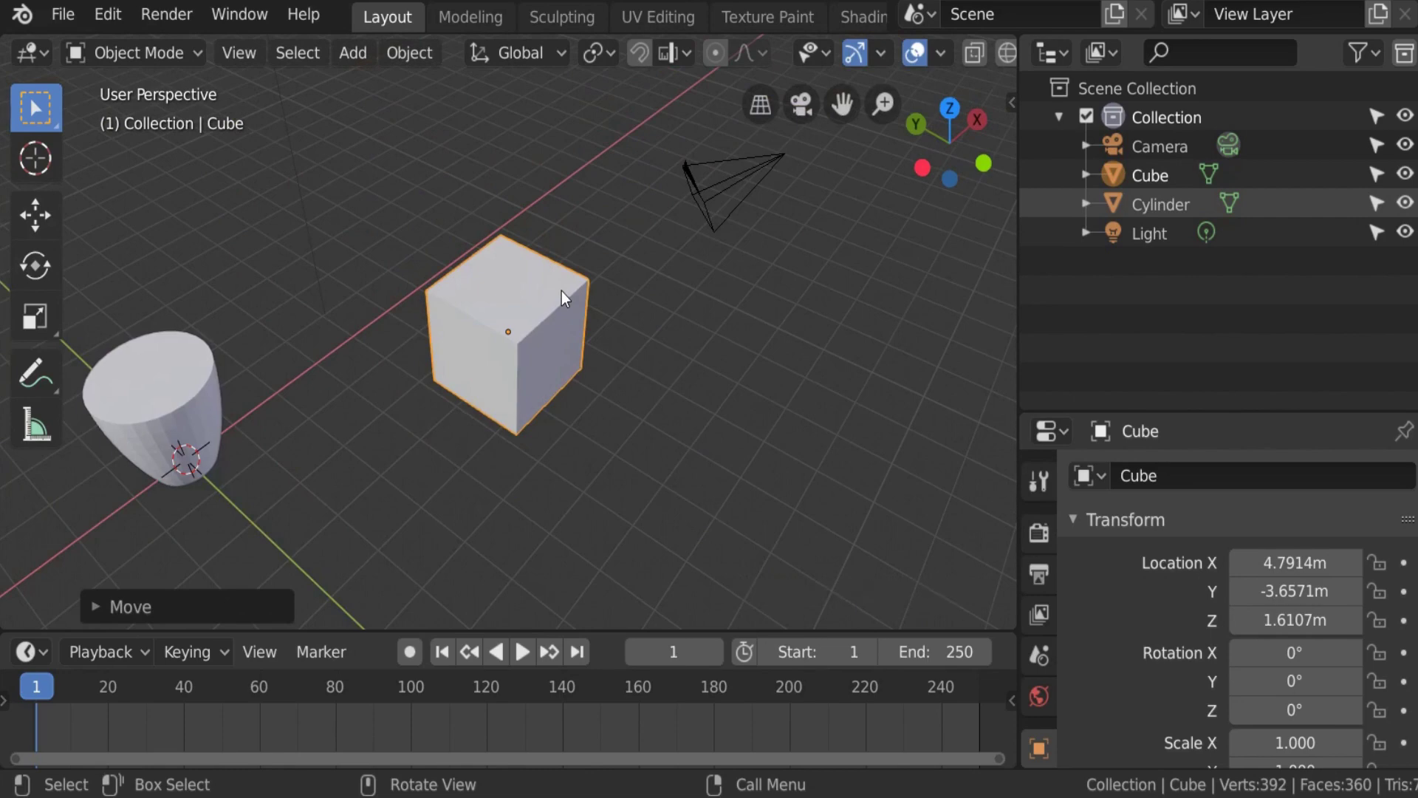
# Step: Enter Edit Mode on the cube and inset its top face by about 0.28 m
pyautogui.press('Tab')
pyautogui.scroll(3, 518, 323)
pyautogui.click(550, 292)
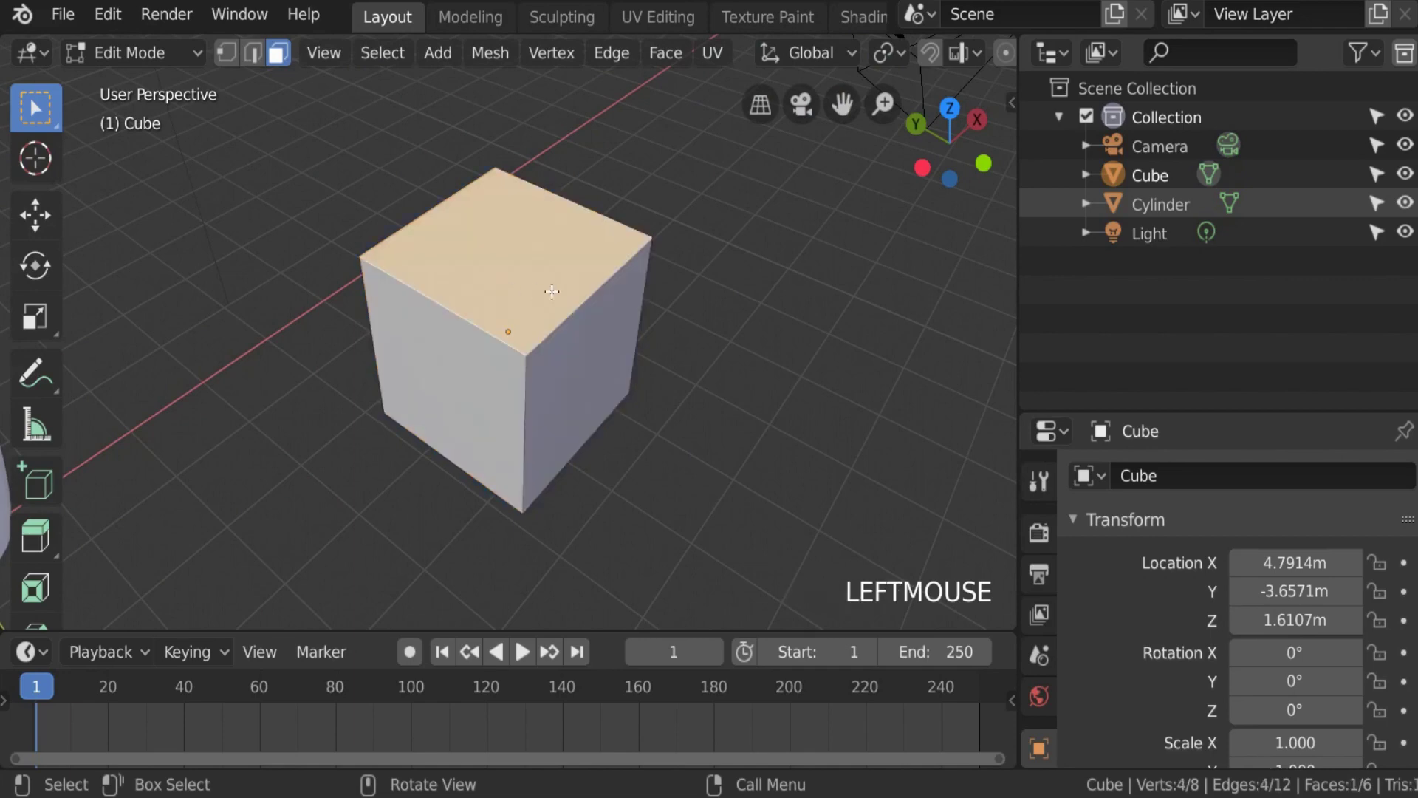
pyautogui.press('i')
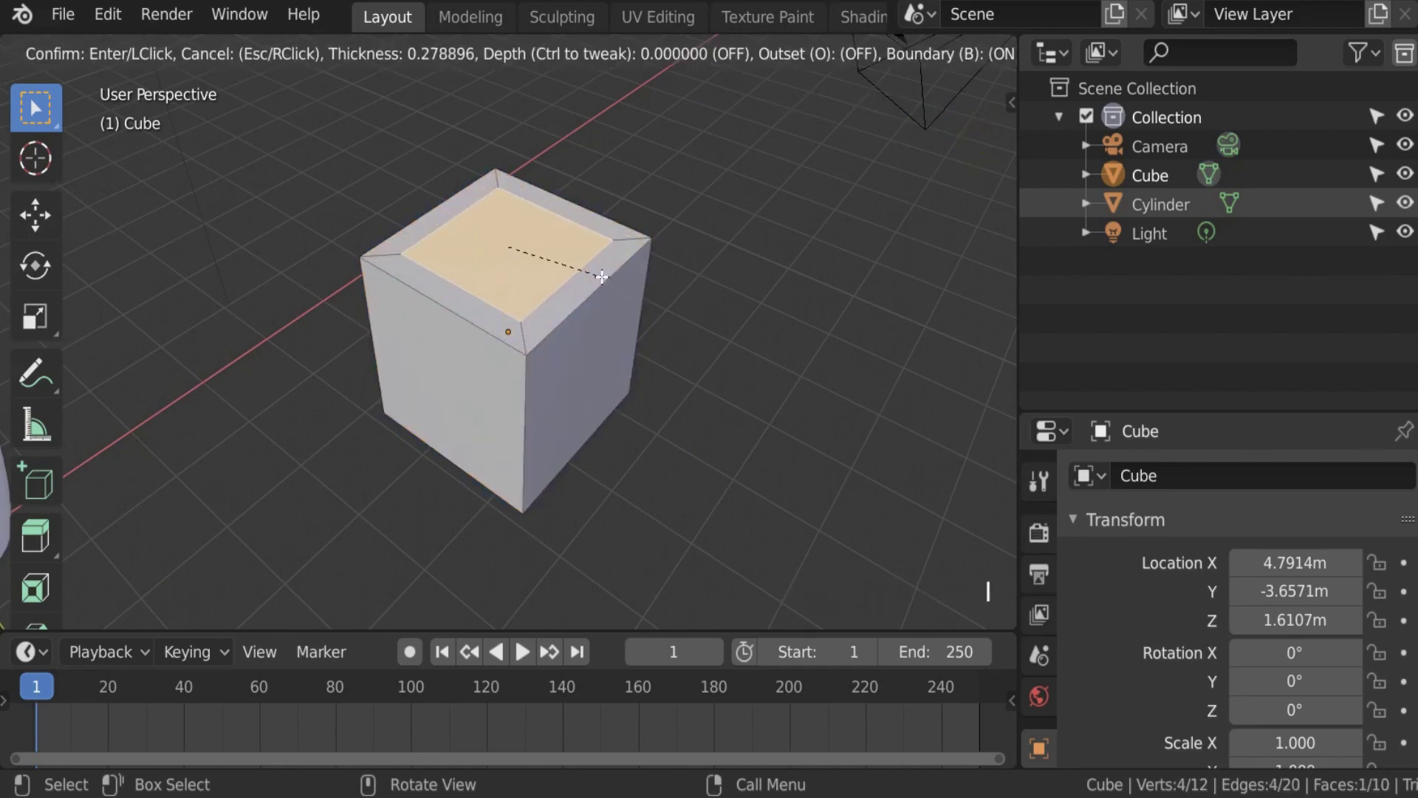
pyautogui.click(590, 330)
# Step: Extrude the cube's side face facing away from the cup outward by about 1.2 m
pyautogui.click(598, 332)
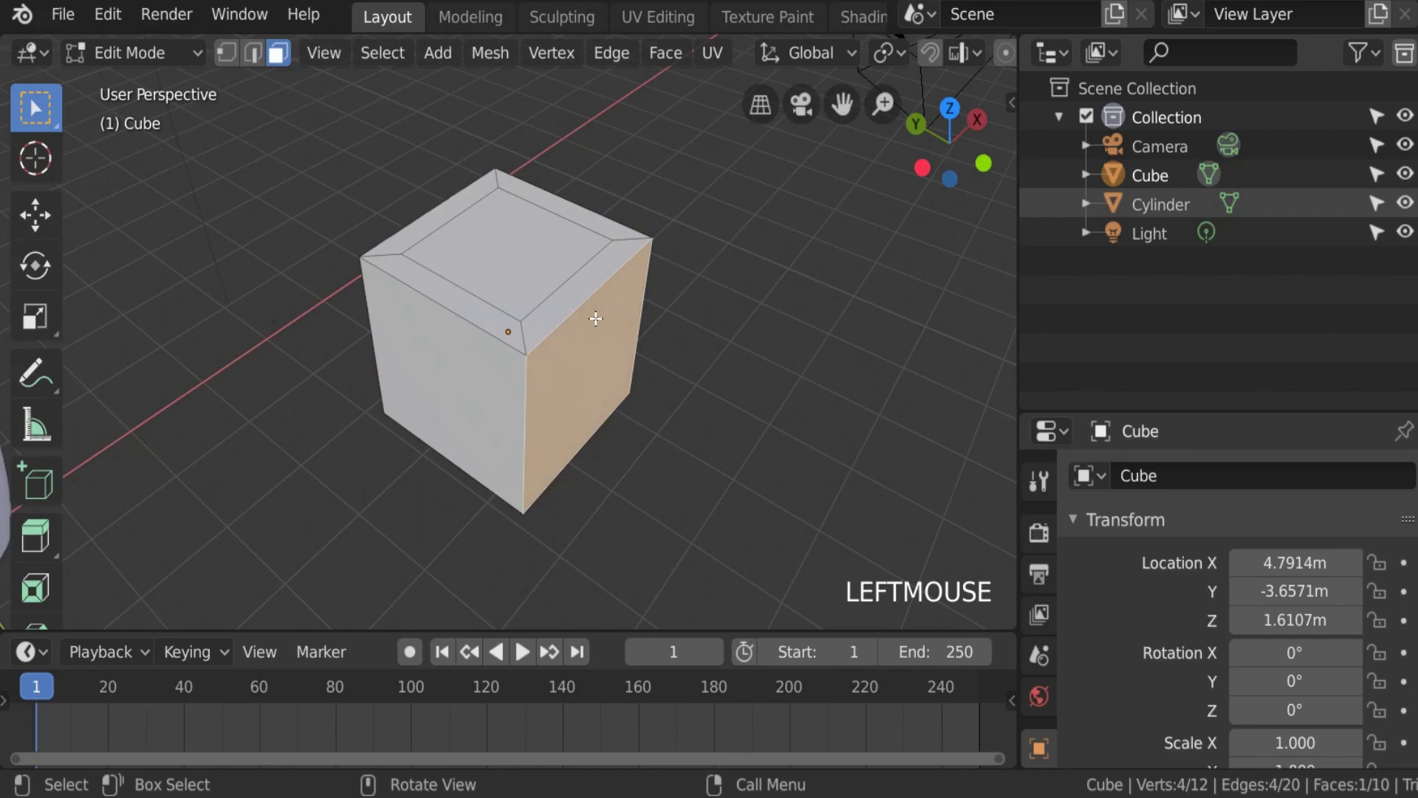
pyautogui.press('e')
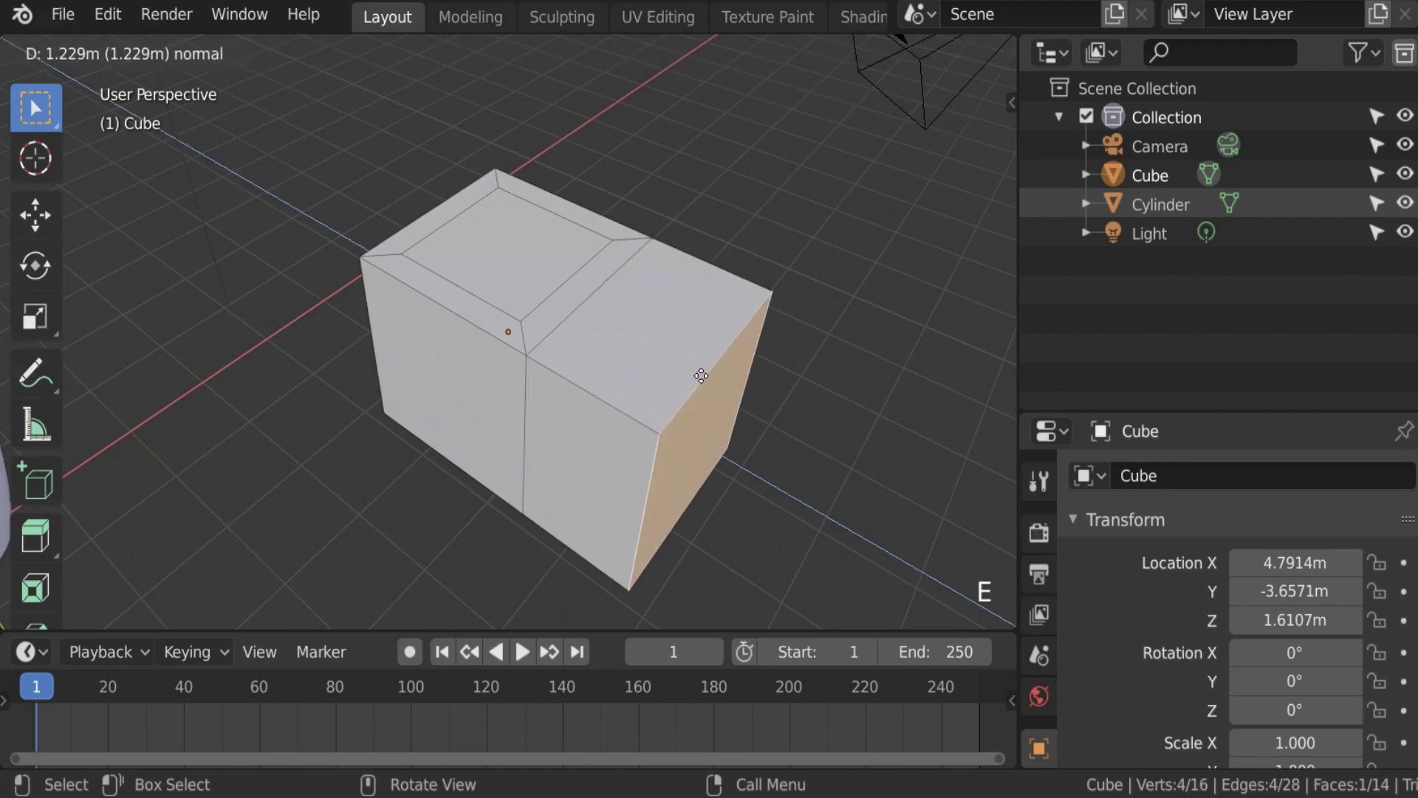
pyautogui.click(722, 409)
pyautogui.scroll(-2, 740, 428)
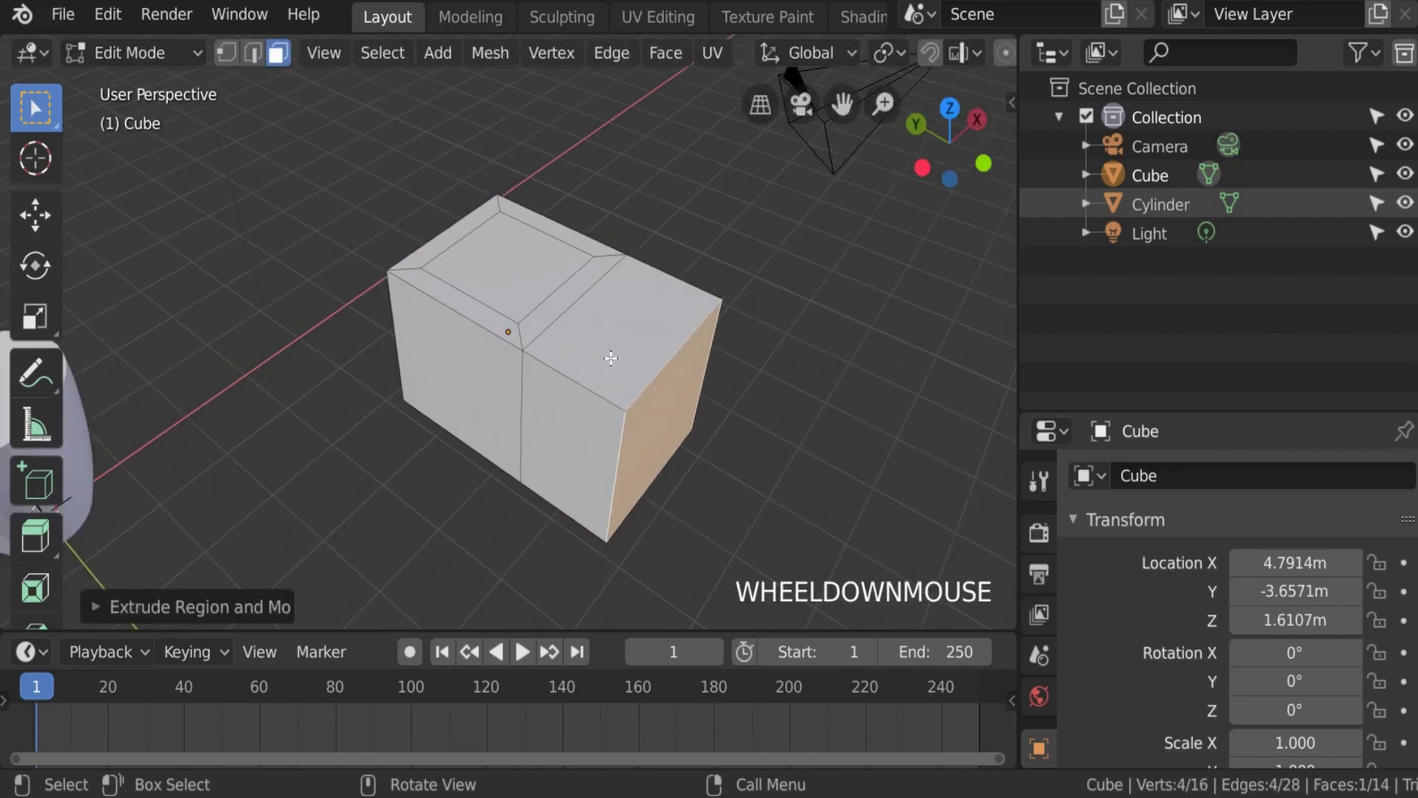
# Step: Extrude two opposite border strips around the inset top face upward into raised walls
pyautogui.click(557, 316)
pyautogui.press('e')
pyautogui.click(552, 233)
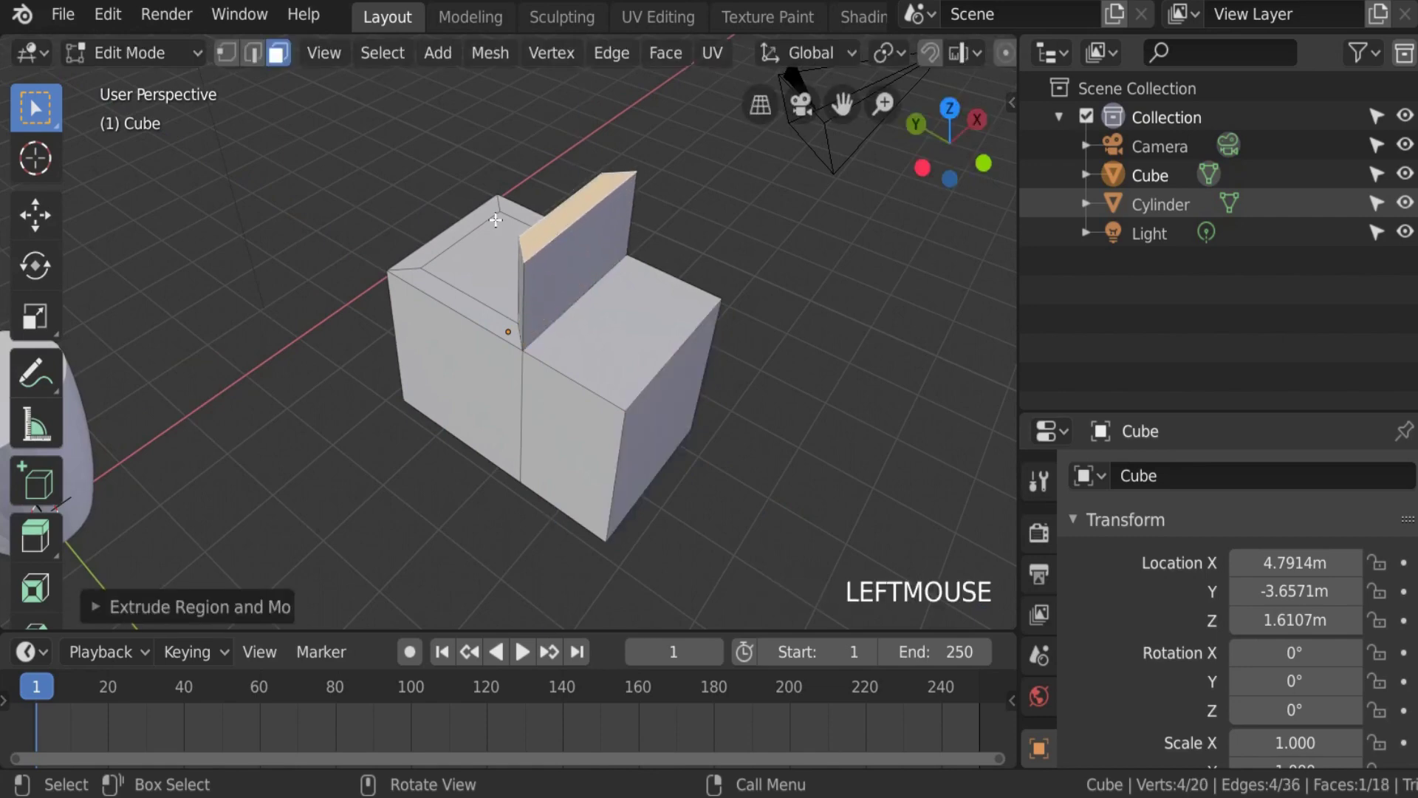
pyautogui.click(446, 223)
pyautogui.press('e')
pyautogui.click(461, 193)
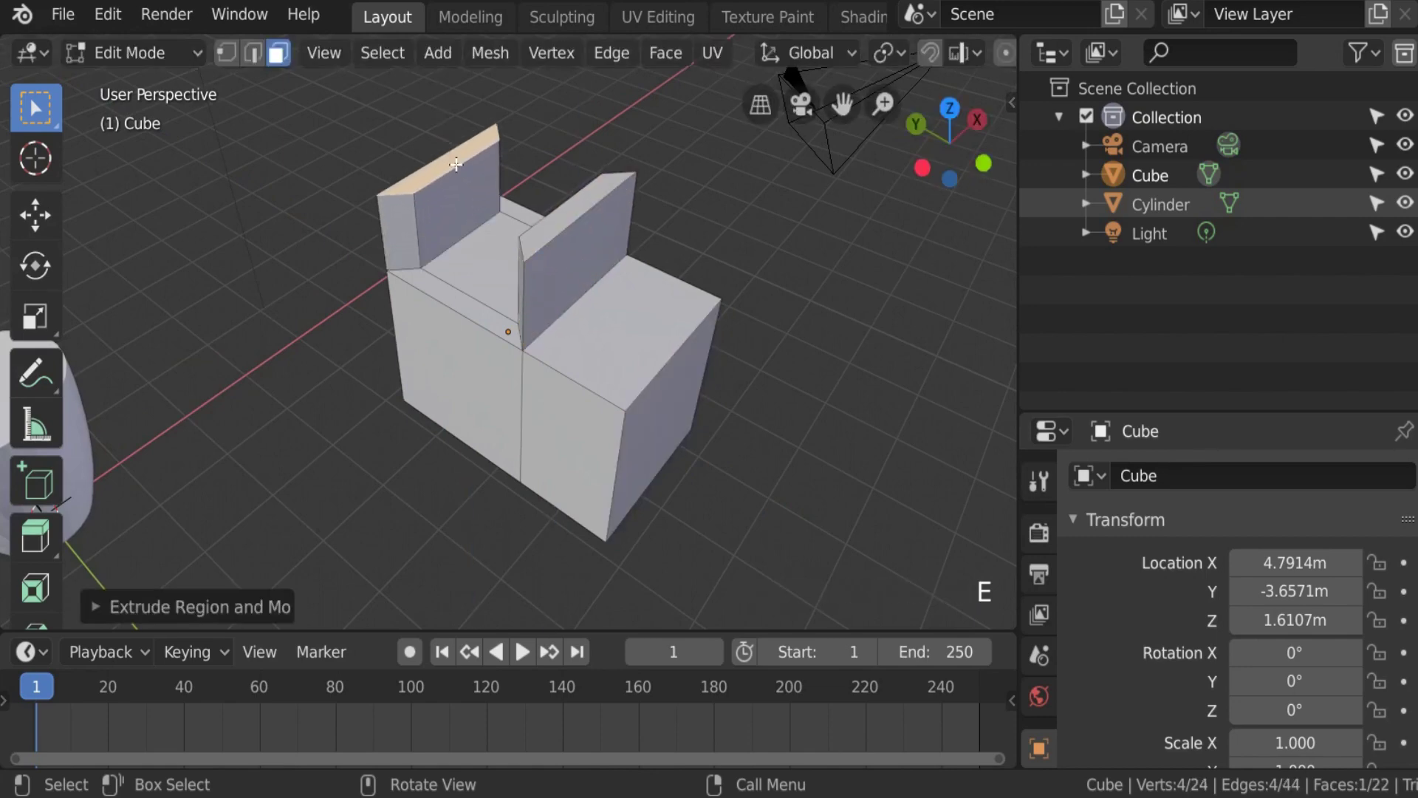
# Step: Extrude the outer face of the raised wall on the cup's side outward into an overhanging block
pyautogui.scroll(2, 460, 190)
pyautogui.scroll(-2, 463, 200)
pyautogui.keyDown('shift'); pyautogui.moveTo(464, 201); pyautogui.dragTo(661, 264, button='middle'); pyautogui.keyUp('shift')
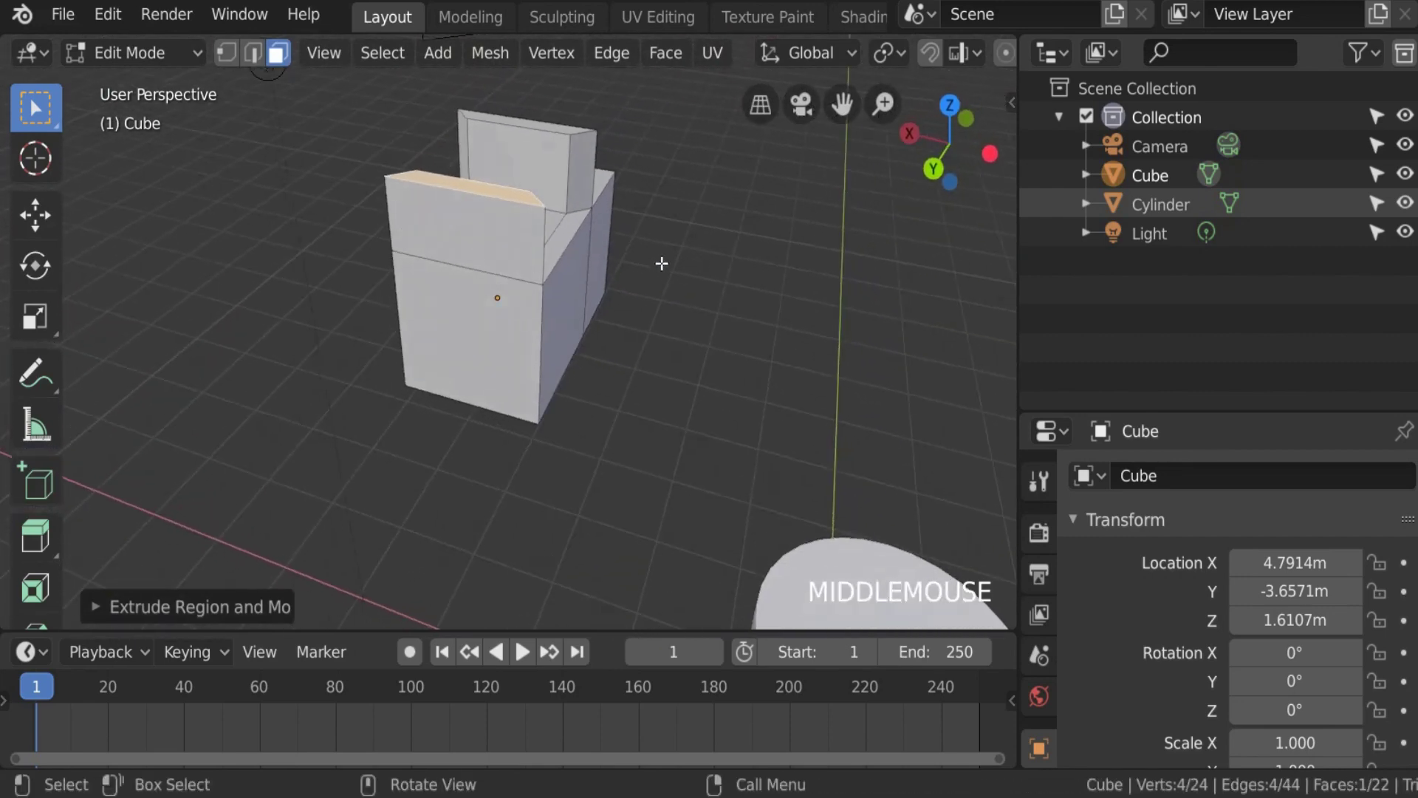
pyautogui.click(455, 227)
pyautogui.scroll(2, 458, 229)
pyautogui.scroll(-2, 468, 230)
pyautogui.press('e')
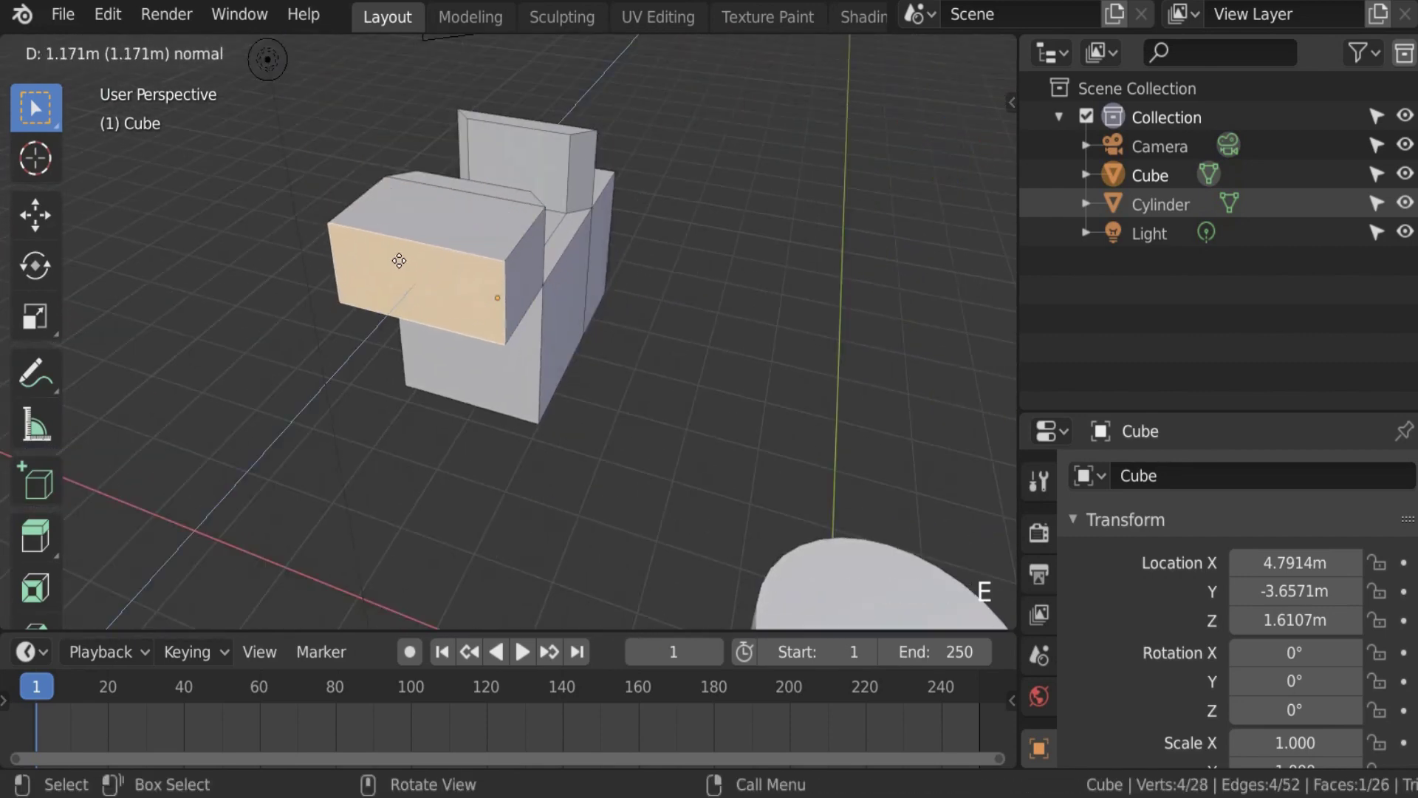
pyautogui.click(369, 251)
pyautogui.keyDown('shift'); pyautogui.moveTo(370, 251); pyautogui.dragTo(281, 286, button='middle'); pyautogui.keyUp('shift')
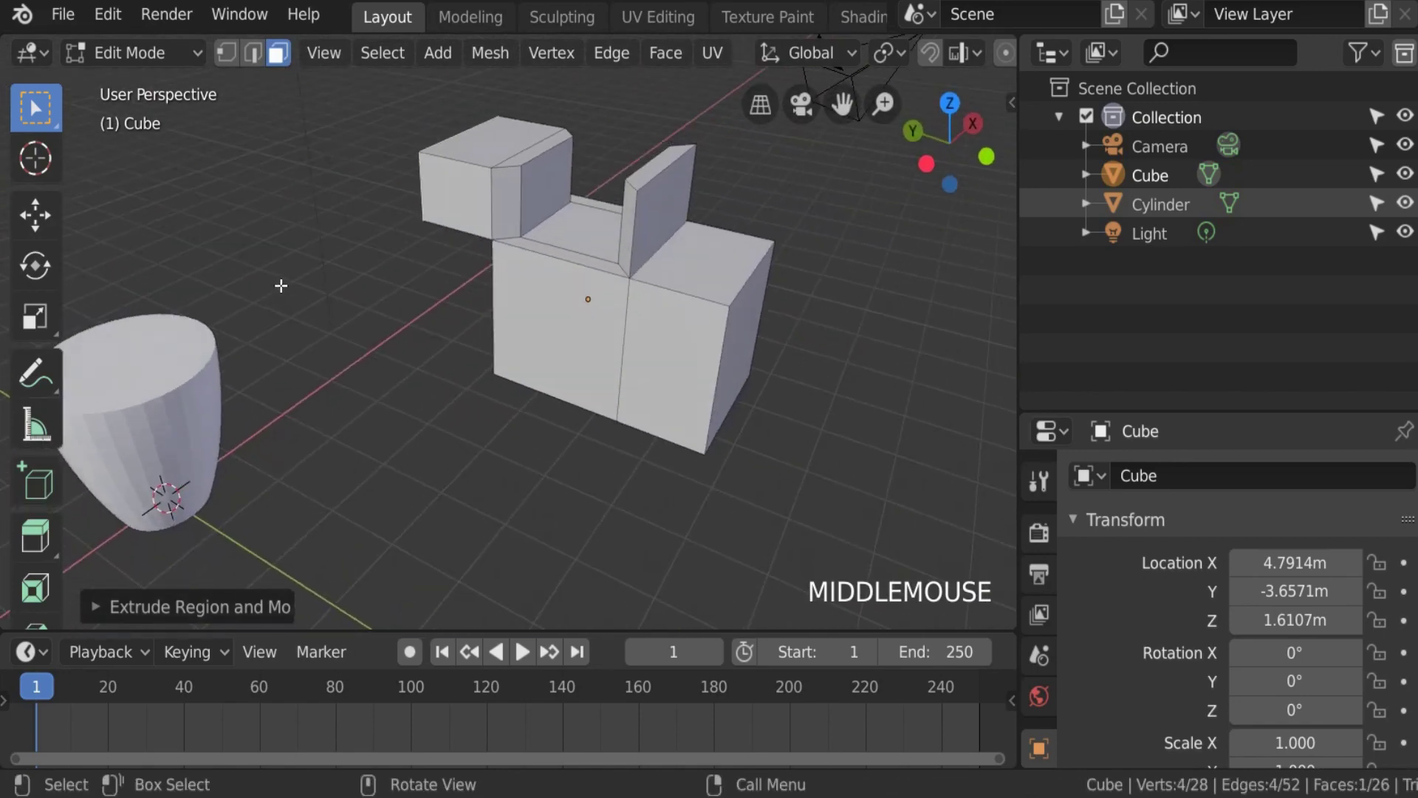
# Step: Extrude the original cube's side face below the raised walls outward into another block
pyautogui.keyDown('shift'); pyautogui.moveTo(679, 386); pyautogui.dragTo(529, 409, button='middle'); pyautogui.keyUp('shift')
pyautogui.click(702, 394)
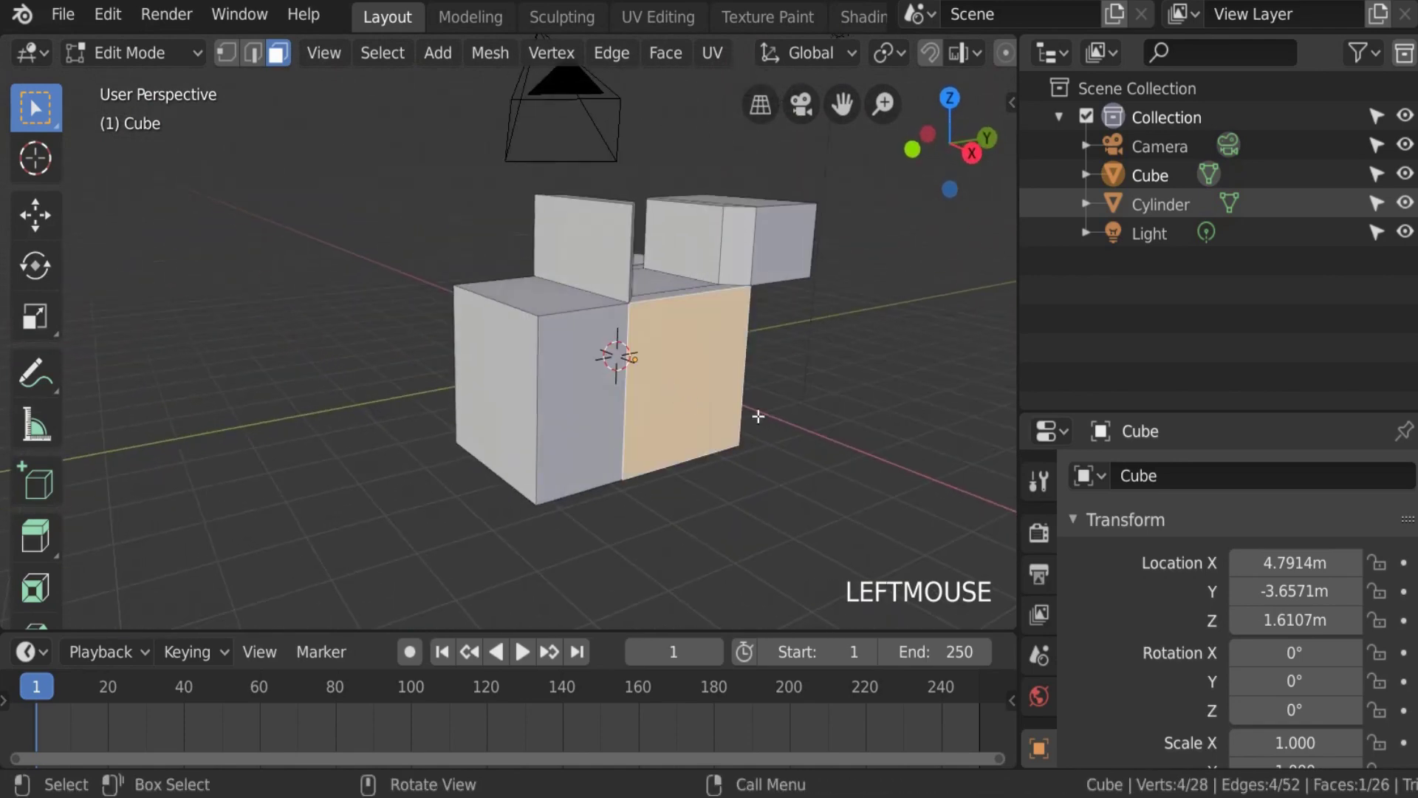
pyautogui.press('e')
pyautogui.click(768, 419)
# Step: Extrude the narrow top face of the raised wall beside the overhanging block upward
pyautogui.keyDown('shift'); pyautogui.moveTo(769, 420); pyautogui.dragTo(559, 447, button='middle'); pyautogui.keyUp('shift')
pyautogui.click(678, 396)
pyautogui.scroll(-2, 678, 395)
pyautogui.scroll(2, 558, 447)
pyautogui.click(588, 343)
pyautogui.keyDown('shift'); pyautogui.moveTo(587, 344); pyautogui.dragTo(516, 280, button='middle'); pyautogui.keyUp('shift')
pyautogui.press('e')
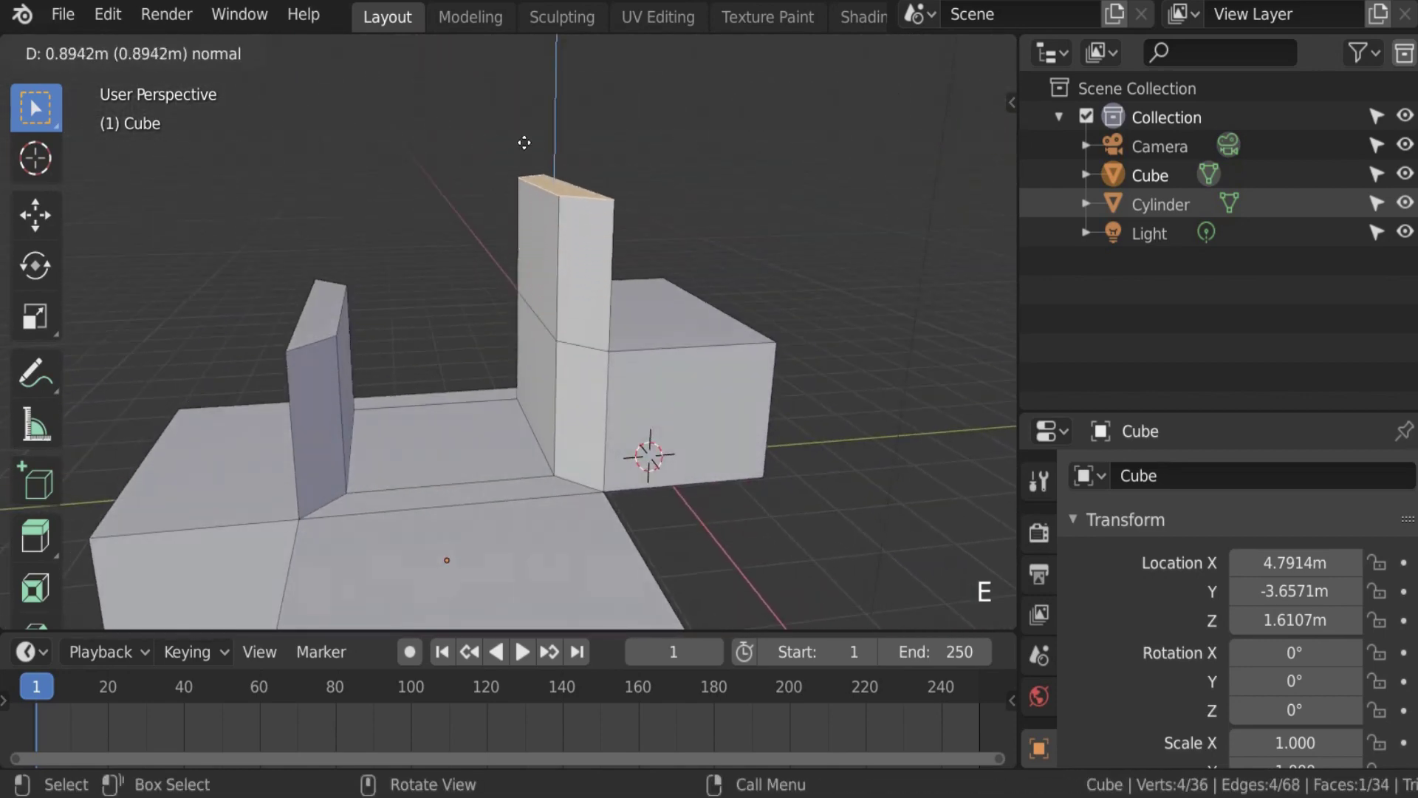
pyautogui.click(540, 222)
# Step: Extrude the inner face of the heightened wall section toward the opposite wall
pyautogui.click(540, 222)
pyautogui.press('e')
pyautogui.click(497, 255)
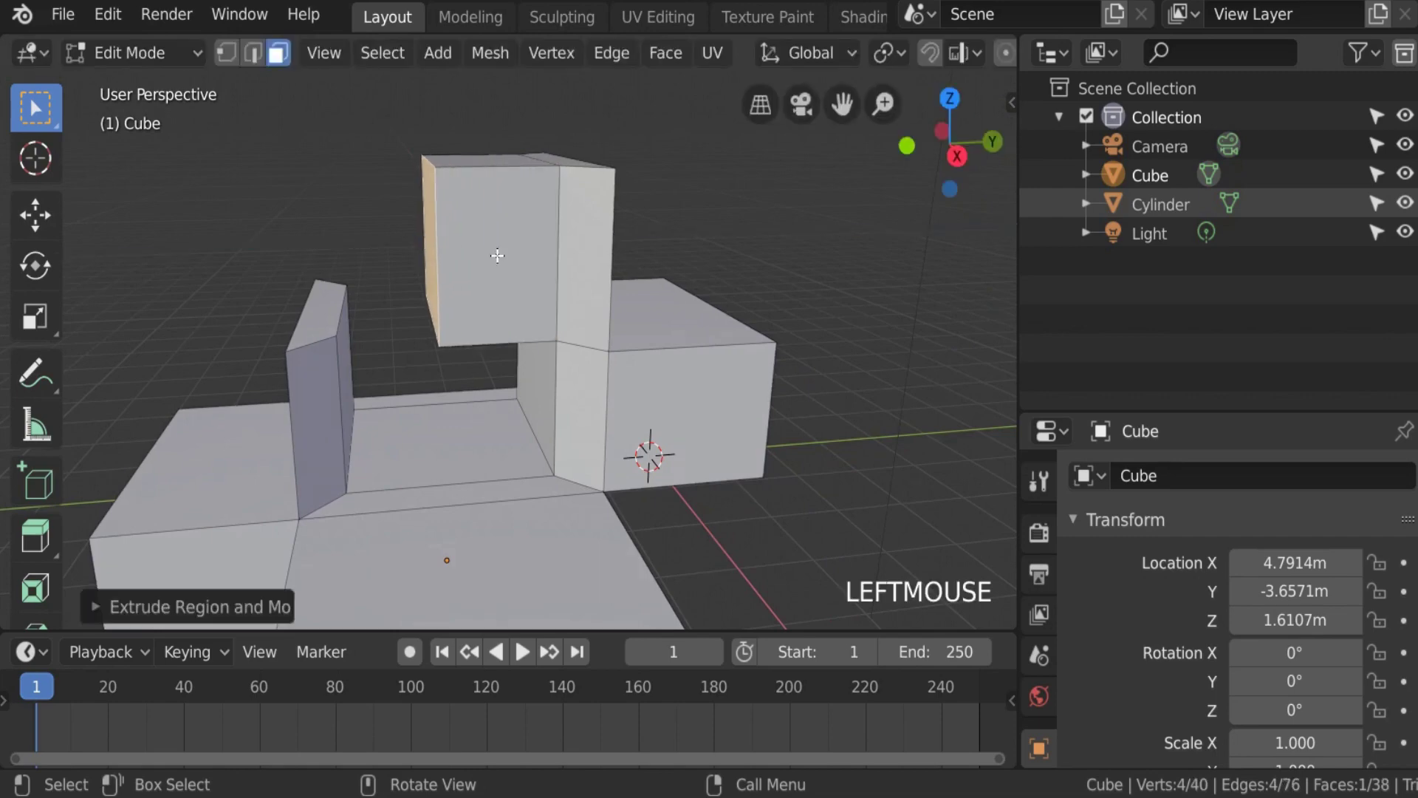
# Step: Inset the outer end face of the block extruded from the original cube's side by about 0.29 m
pyautogui.keyDown('shift'); pyautogui.moveTo(625, 243); pyautogui.dragTo(839, 411, button='middle'); pyautogui.keyUp('shift')
pyautogui.scroll(-3, 380, 295)
pyautogui.scroll(-2, 563, 349)
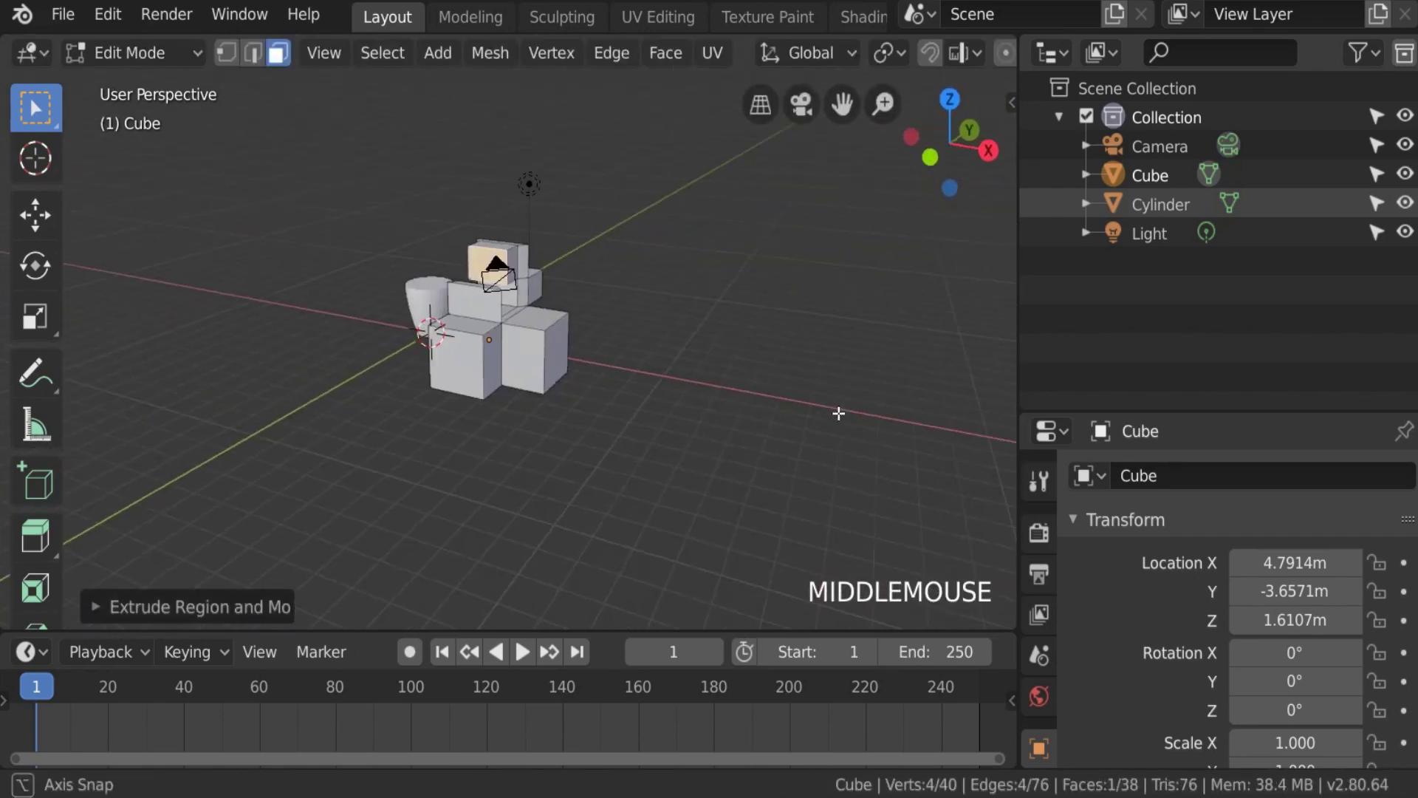
pyautogui.scroll(3, 532, 409)
pyautogui.click(533, 392)
pyautogui.scroll(2, 581, 392)
pyautogui.click(620, 386)
pyautogui.keyDown('shift'); pyautogui.moveTo(667, 404); pyautogui.dragTo(501, 454, button='middle'); pyautogui.keyUp('shift')
pyautogui.press('i')
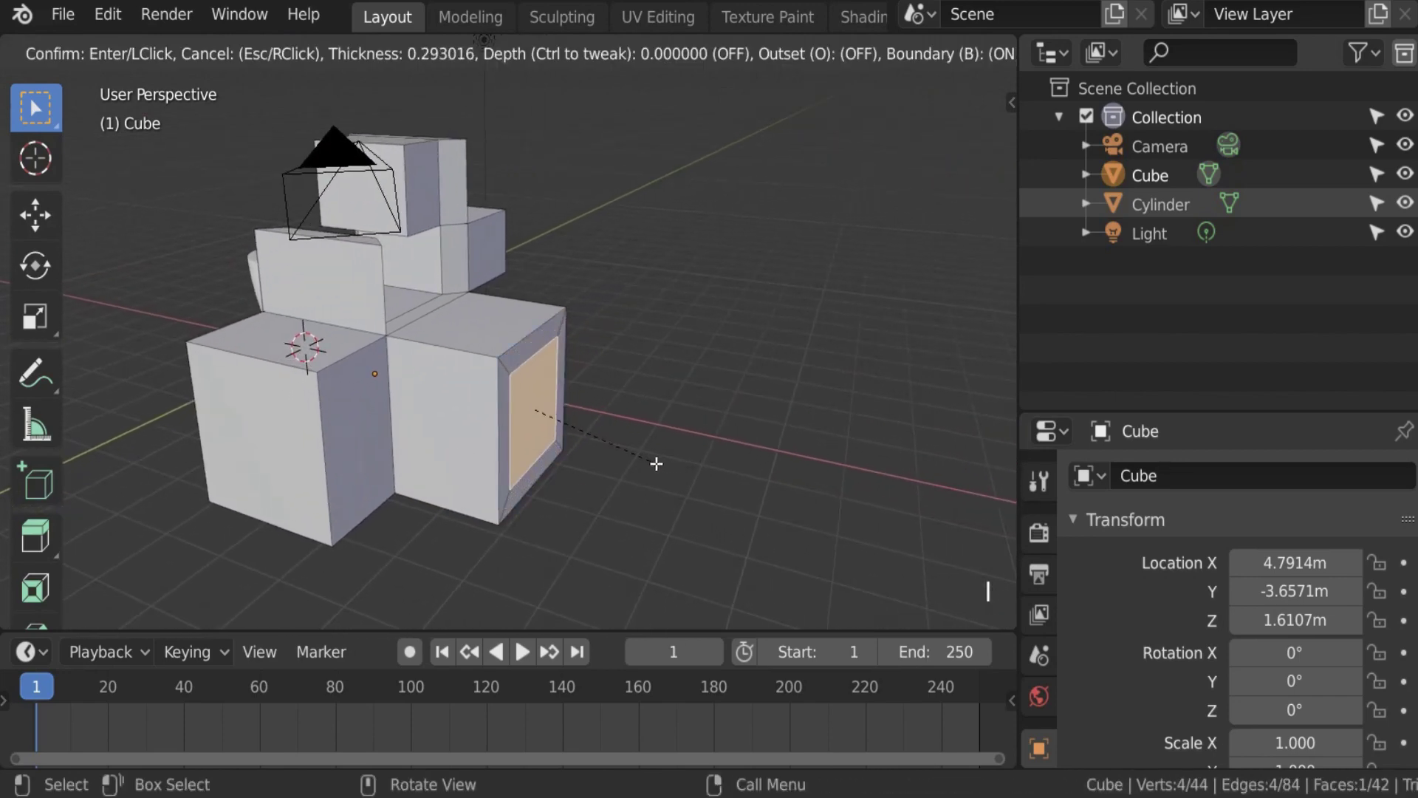
pyautogui.click(656, 469)
pyautogui.press('e')
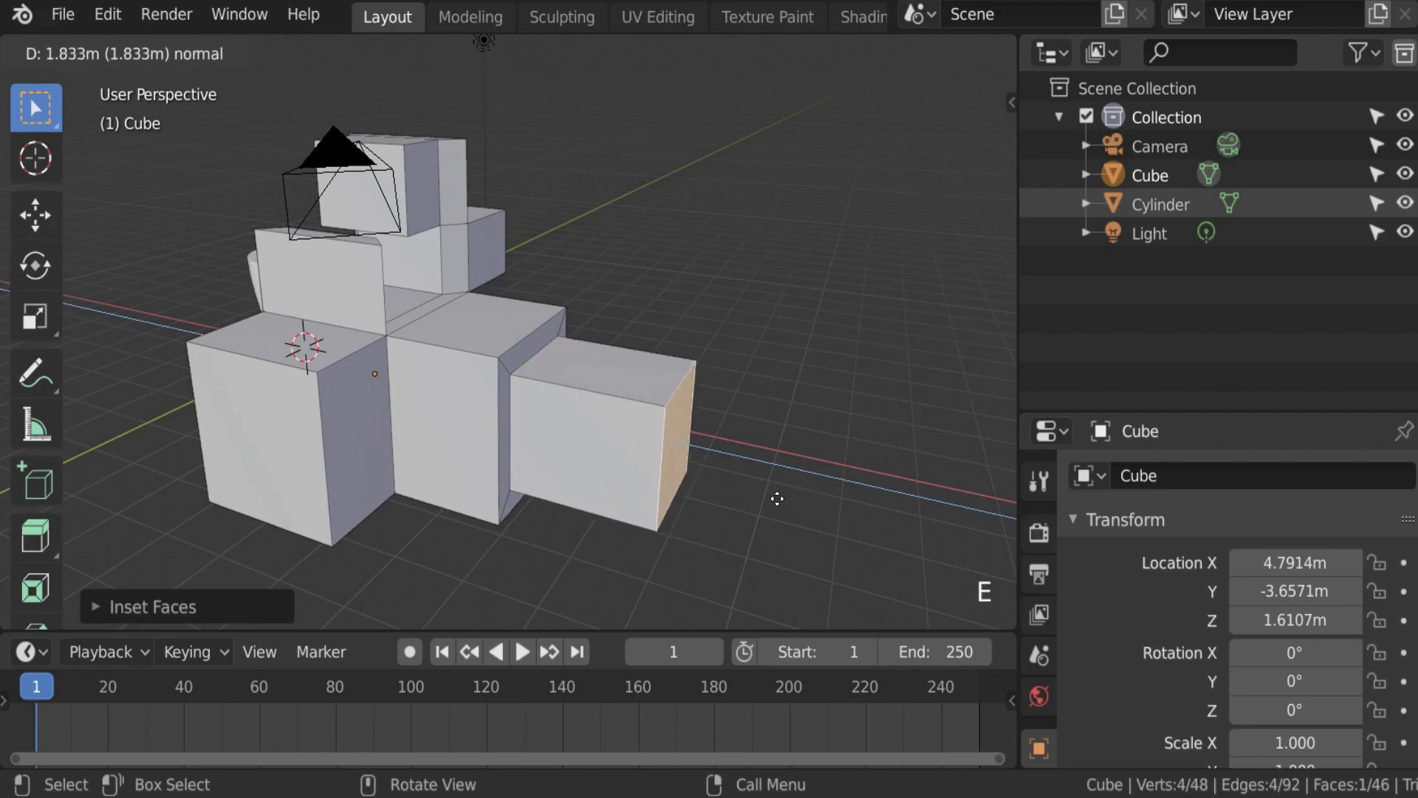
pyautogui.rightClick(685, 479)
pyautogui.press('e')
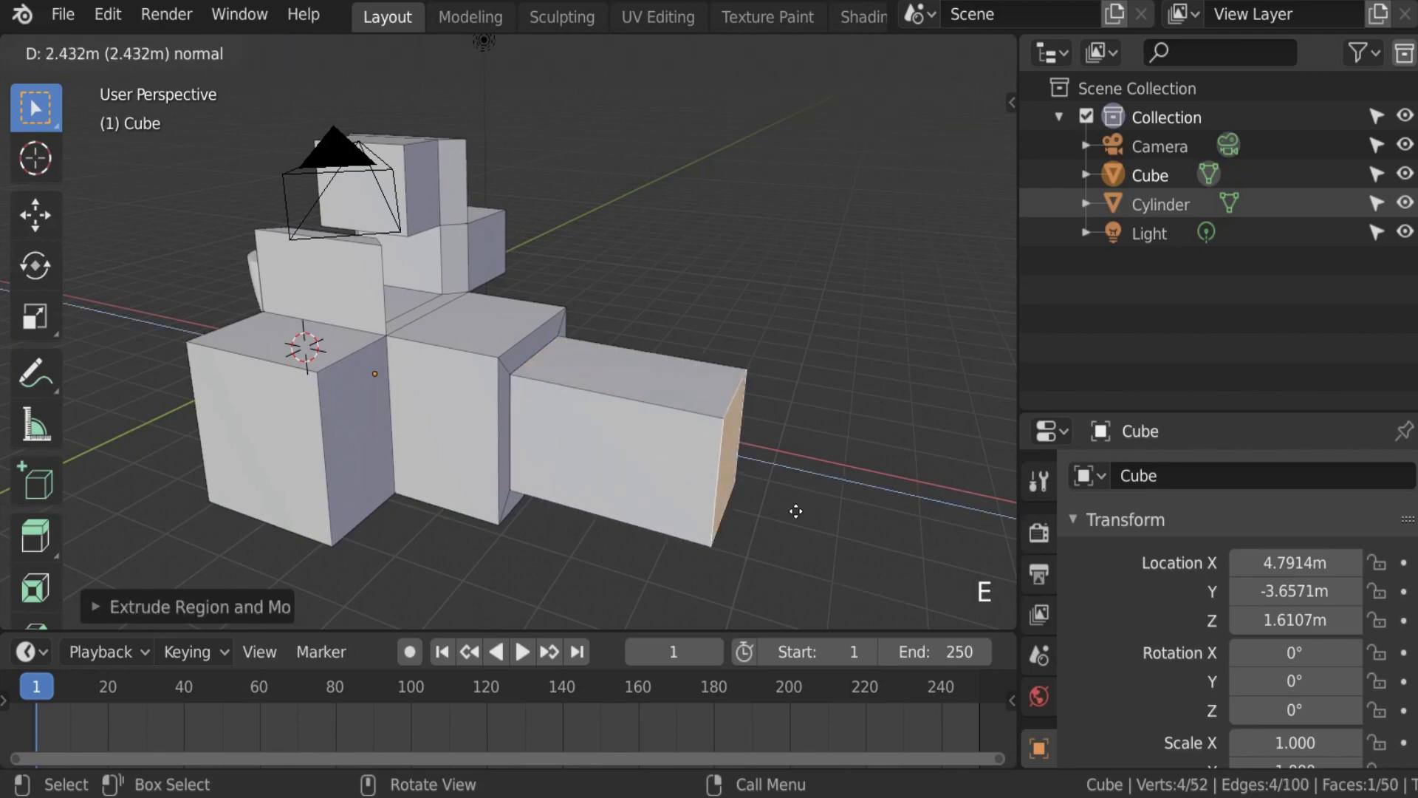
pyautogui.rightClick(675, 497)
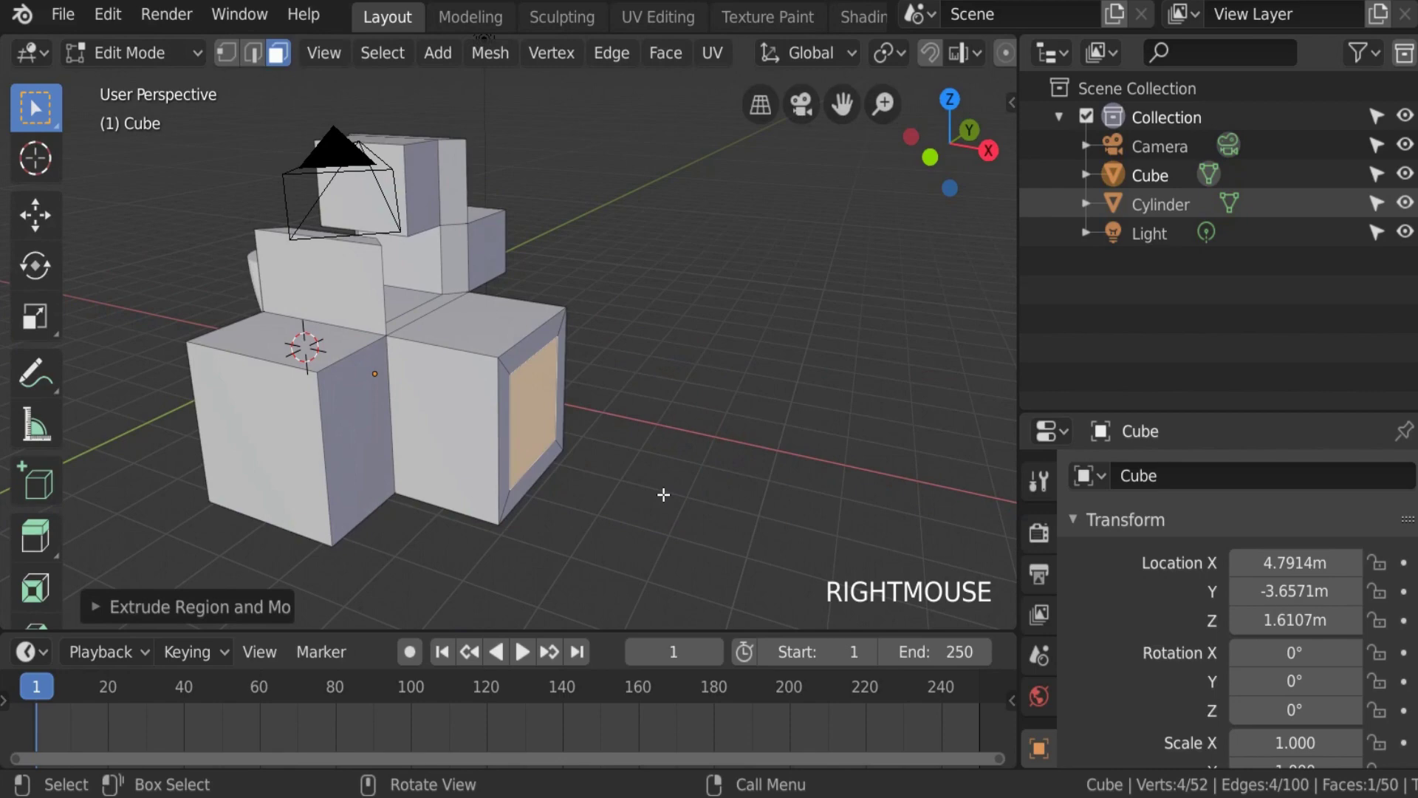
# Step: Extrude the inset end face of the side block outward
pyautogui.press('e')
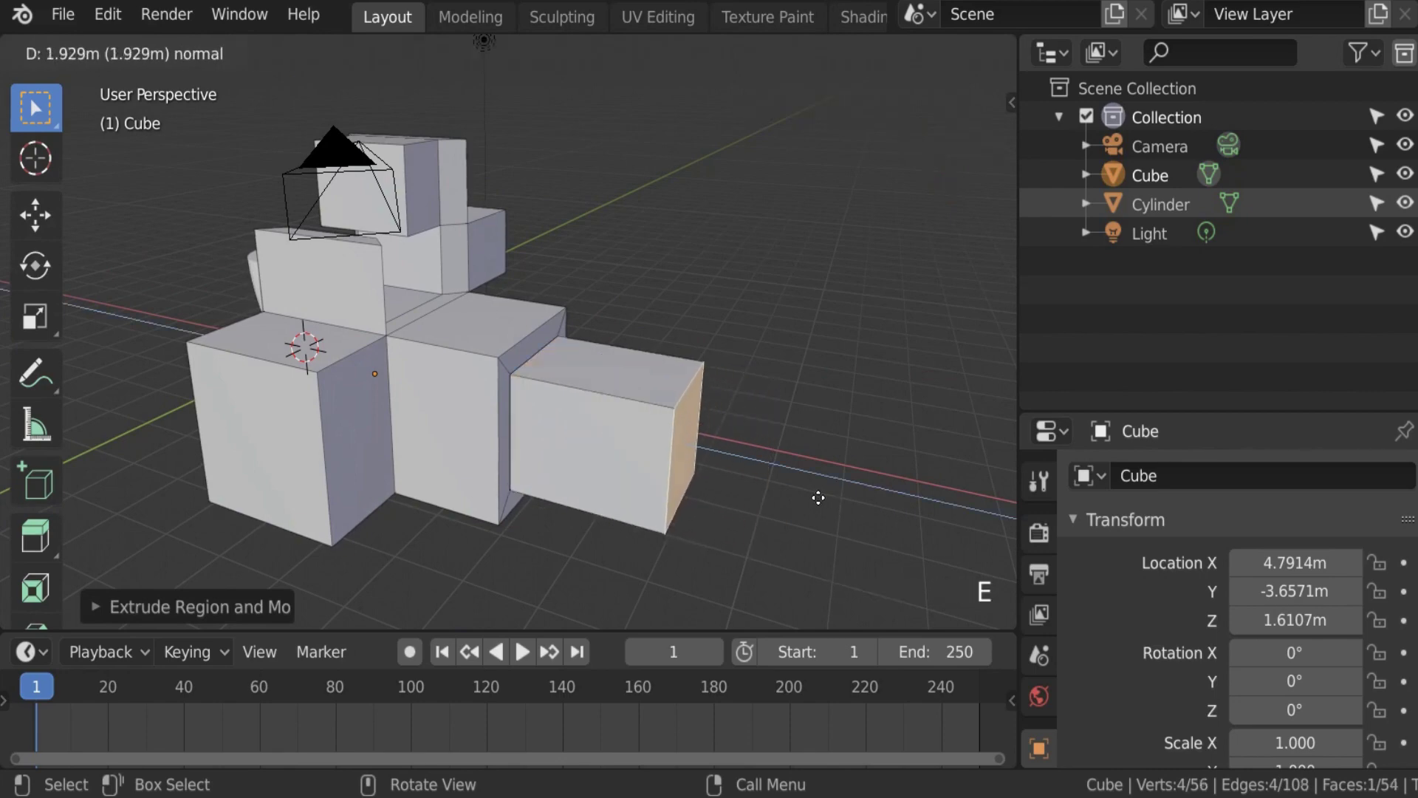
pyautogui.click(665, 453)
pyautogui.scroll(2, 599, 418)
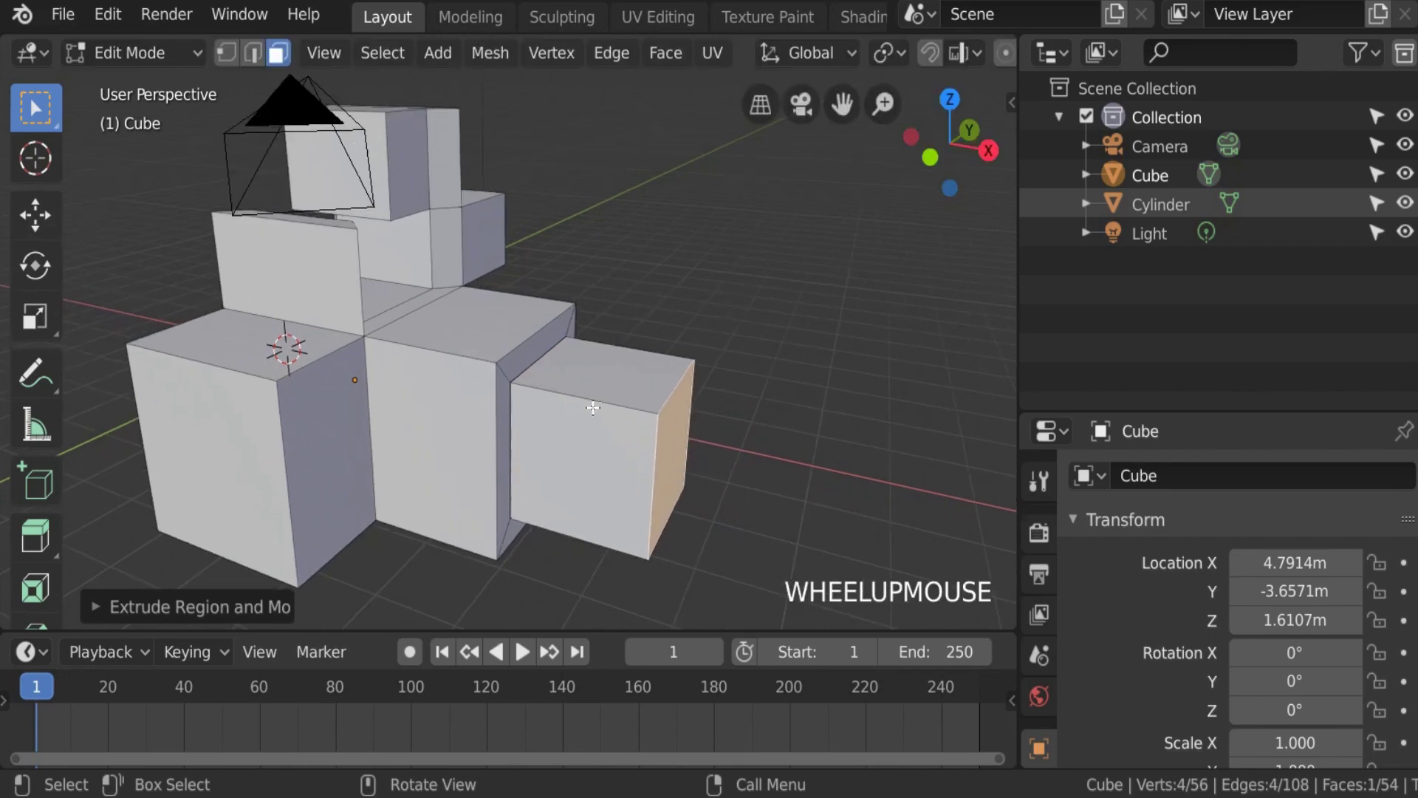
# Step: Extrude the narrow end face of the taller wall's lower section outward into a small block
pyautogui.scroll(-2, 576, 413)
pyautogui.keyDown('shift'); pyautogui.moveTo(600, 378); pyautogui.dragTo(650, 353, button='middle'); pyautogui.keyUp('shift')
pyautogui.scroll(-2, 923, 347)
pyautogui.scroll(3, 602, 352)
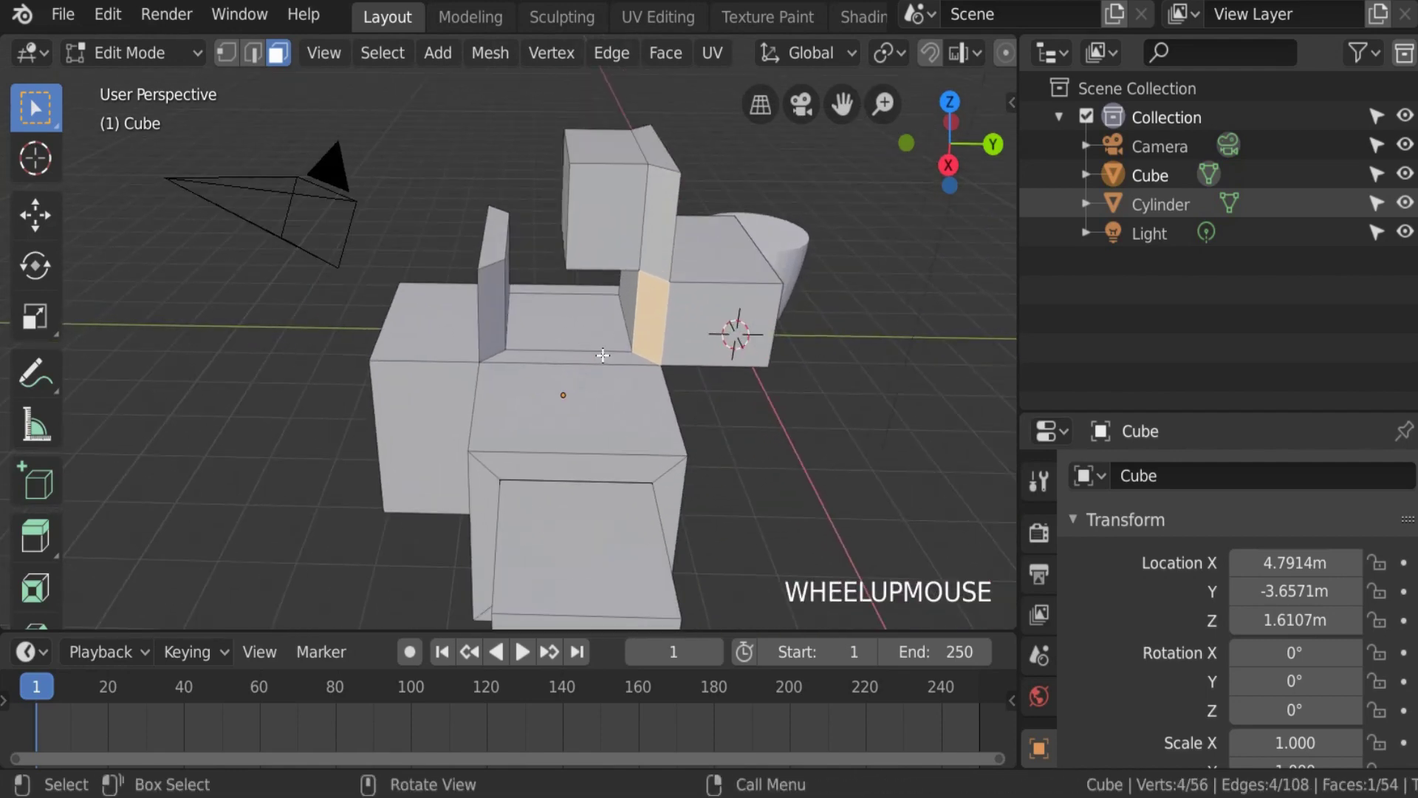
pyautogui.press('e')
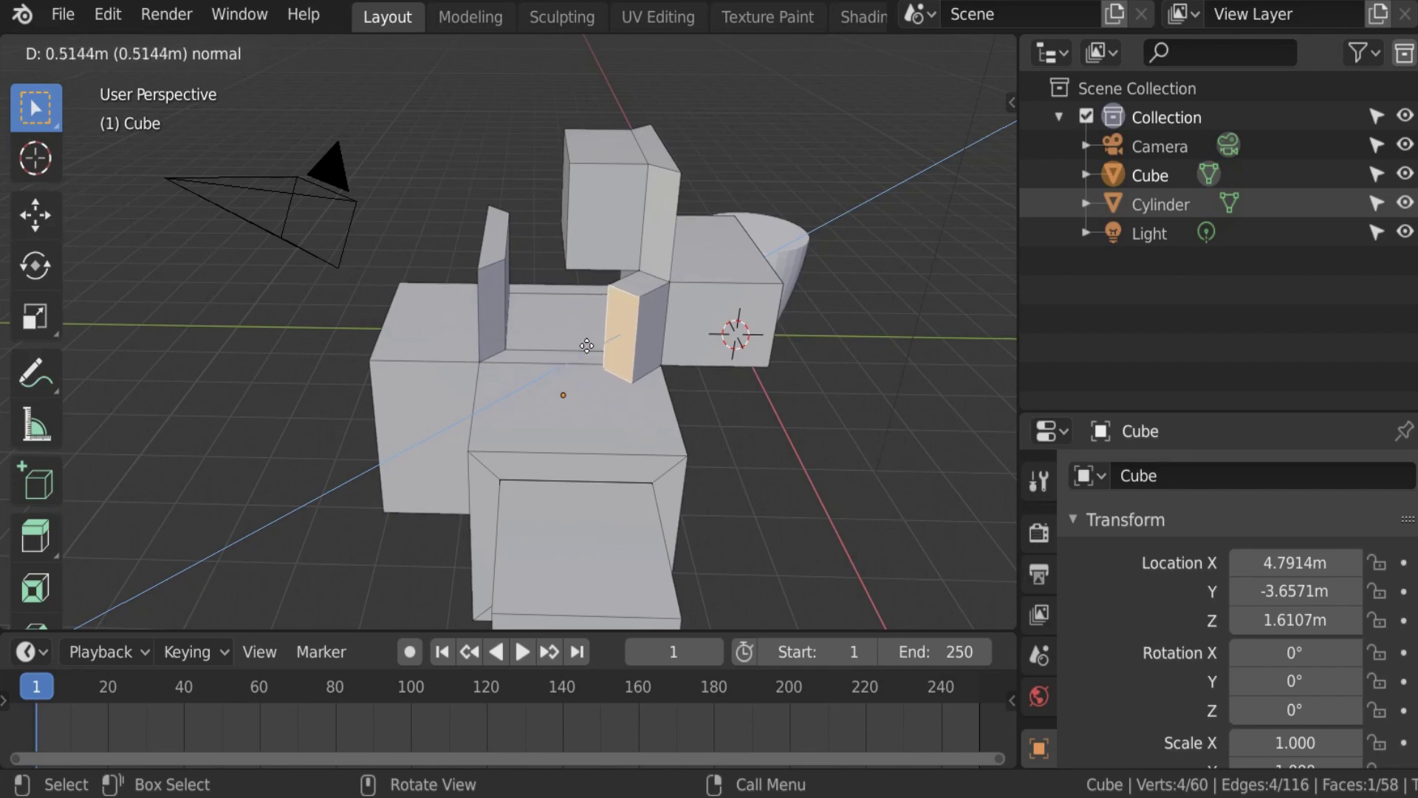
pyautogui.click(574, 347)
# Step: Extrude the side of the small new block facing the cup outward by about 0.2 m
pyautogui.scroll(-2, 571, 347)
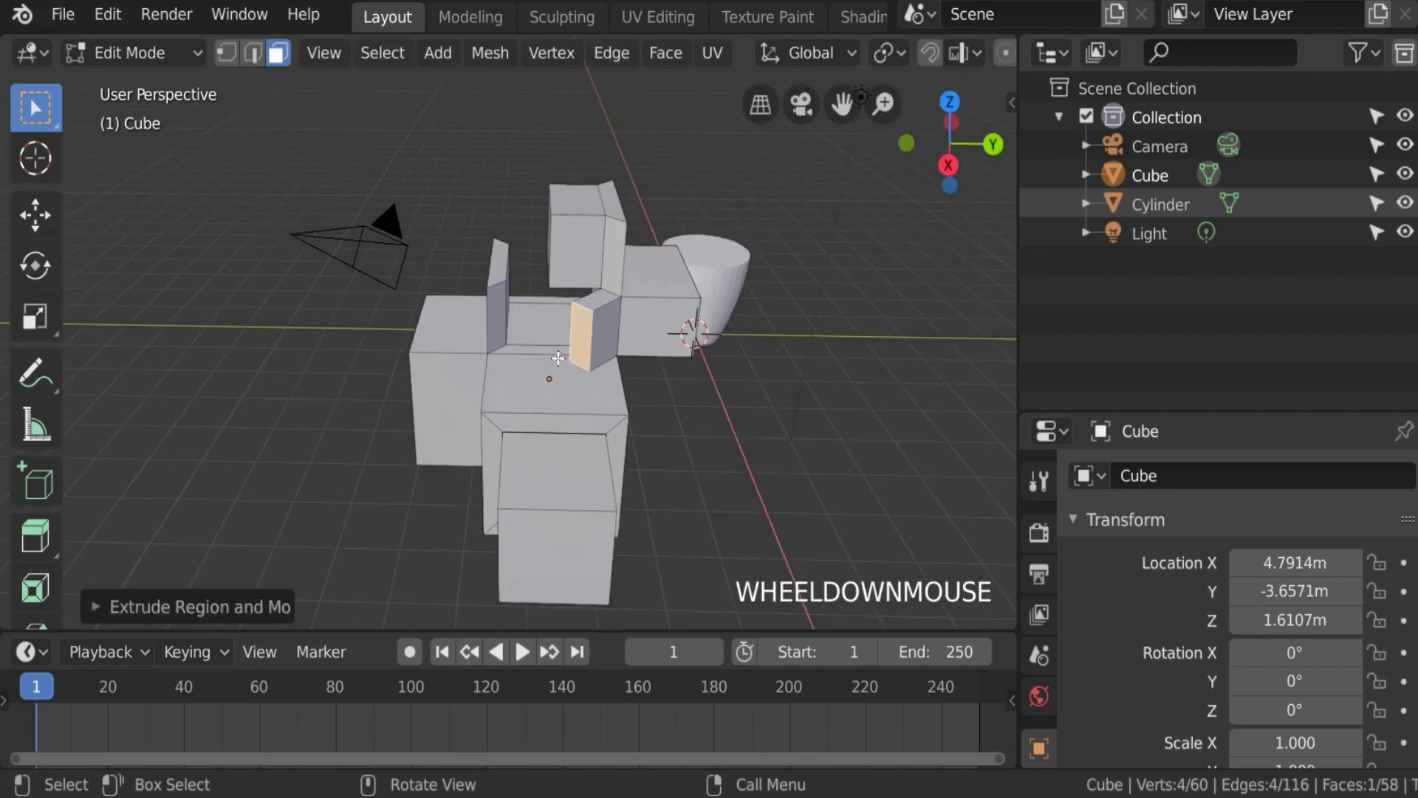
pyautogui.scroll(2, 558, 357)
pyautogui.click(660, 331)
pyautogui.press('e')
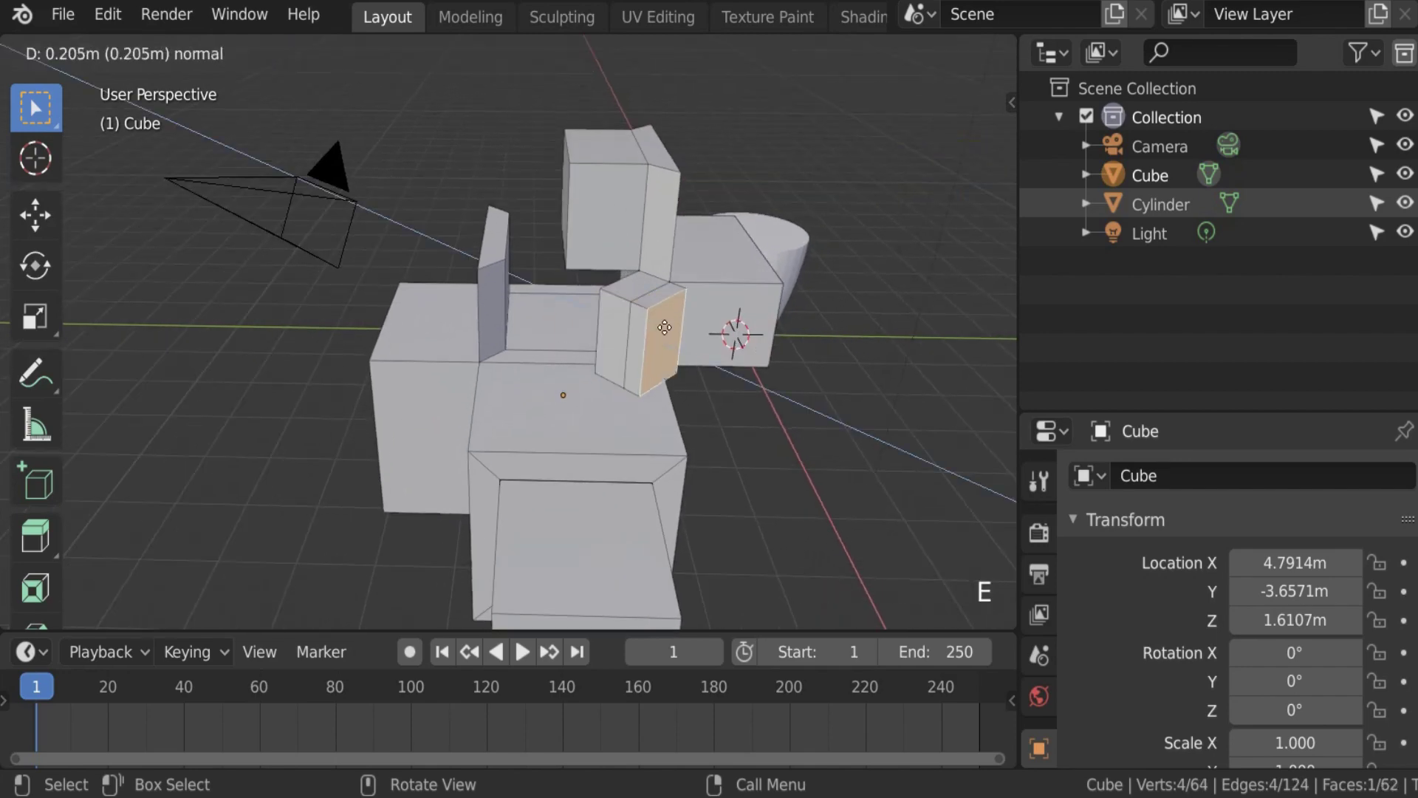
pyautogui.click(664, 327)
# Step: Return to Object Mode, select the extruded cube model and hide it
pyautogui.keyDown('shift'); pyautogui.moveTo(664, 328); pyautogui.dragTo(373, 313, button='middle'); pyautogui.keyUp('shift')
pyautogui.scroll(-2, 570, 382)
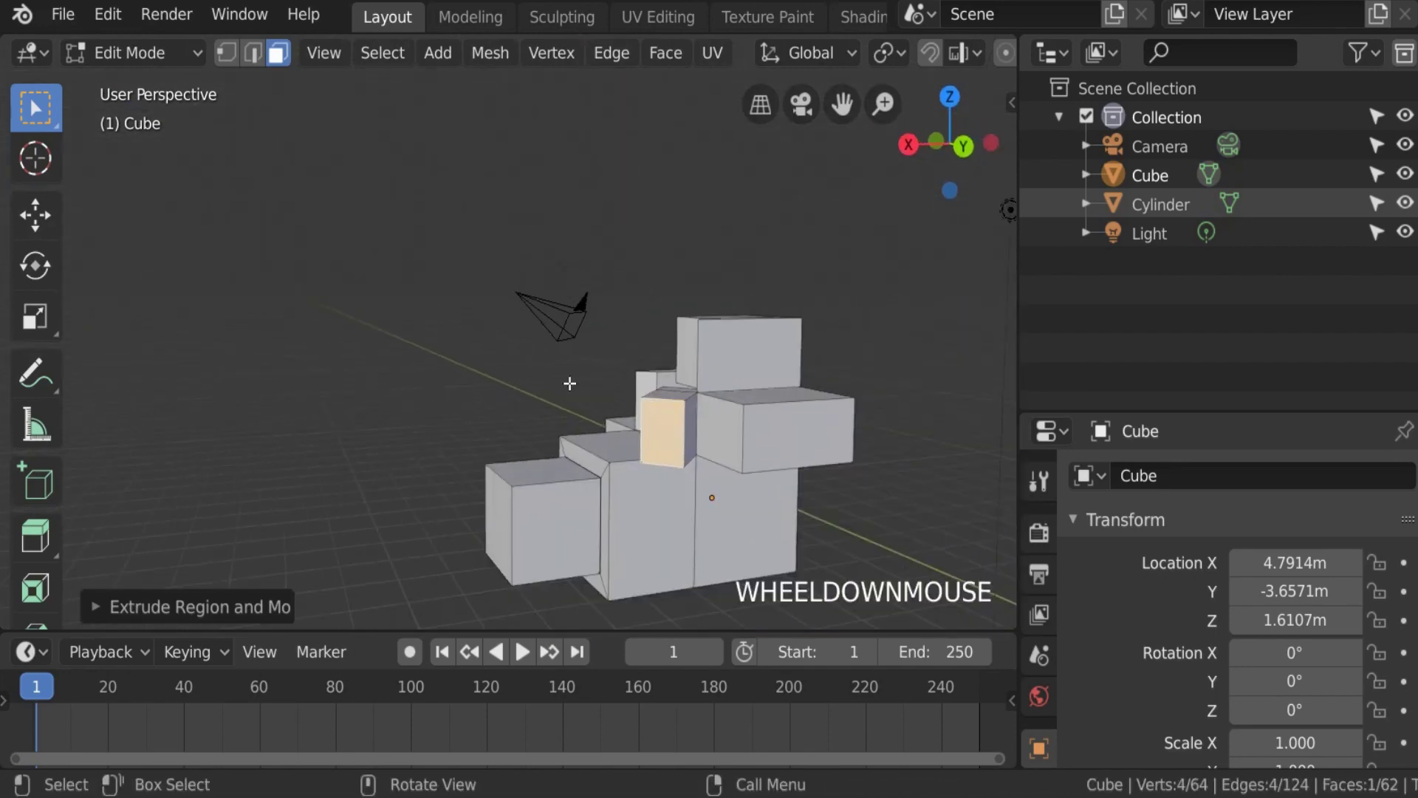
pyautogui.scroll(-1, 569, 383)
pyautogui.keyDown('shift'); pyautogui.moveTo(570, 383); pyautogui.dragTo(866, 434, button='middle'); pyautogui.keyUp('shift')
pyautogui.press('Tab')
pyautogui.click(871, 424)
pyautogui.click(645, 400)
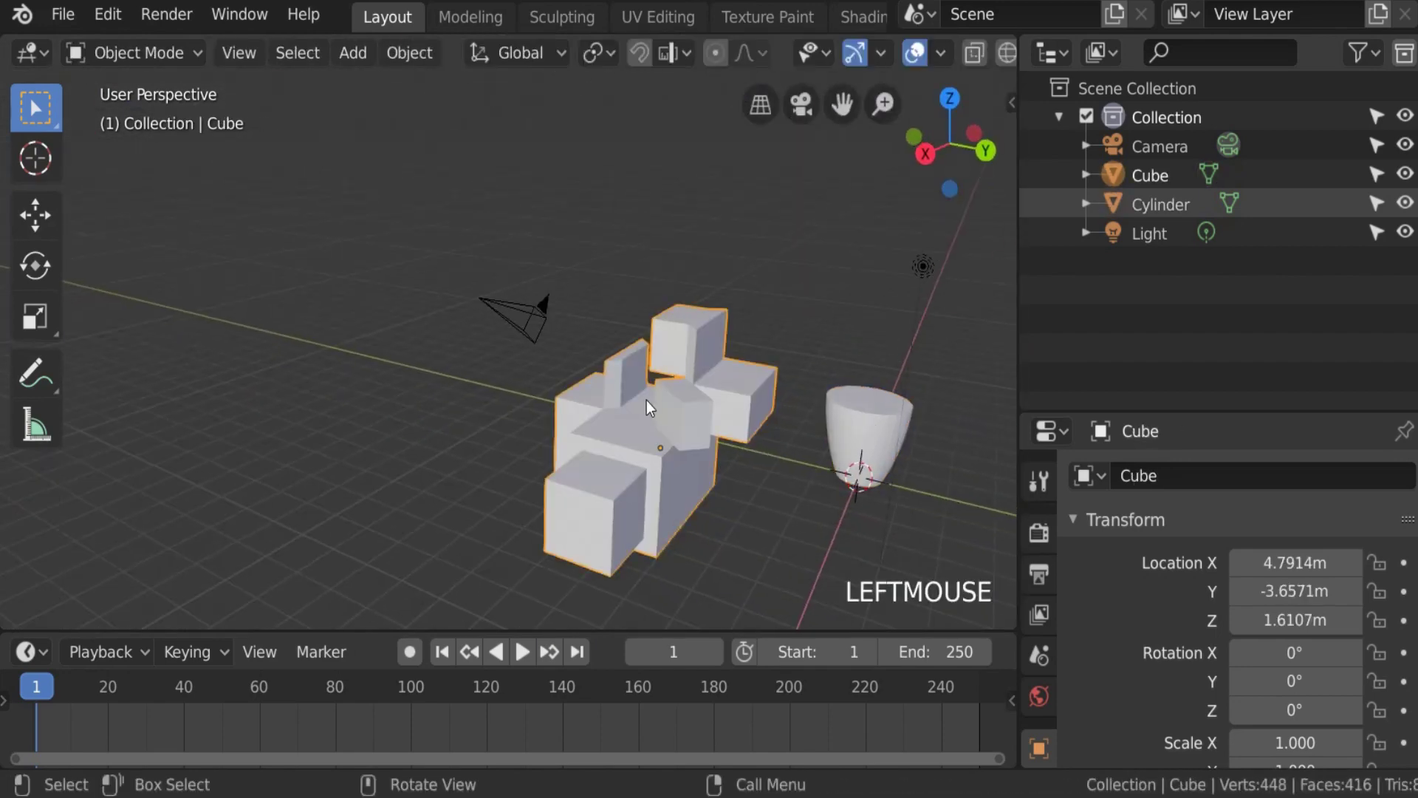
pyautogui.press('h')
# Step: Select the cup, enter Edit Mode and try to extrude its inner top face downward
pyautogui.click(852, 422)
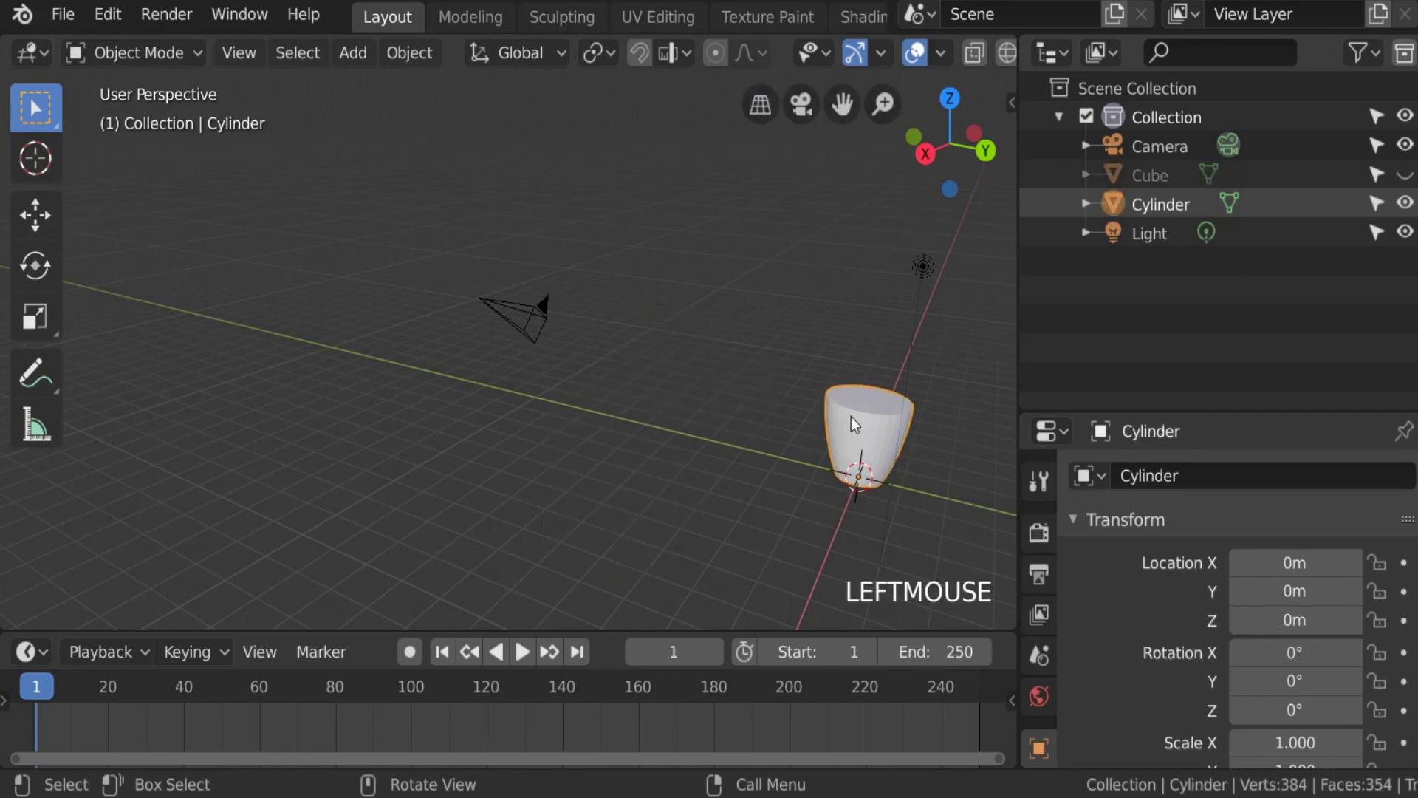
pyautogui.press('KP_Decimal')
pyautogui.scroll(-3, 851, 421)
pyautogui.press('Tab')
pyautogui.keyDown('shift'); pyautogui.moveTo(712, 399); pyautogui.dragTo(600, 427, button='middle'); pyautogui.keyUp('shift')
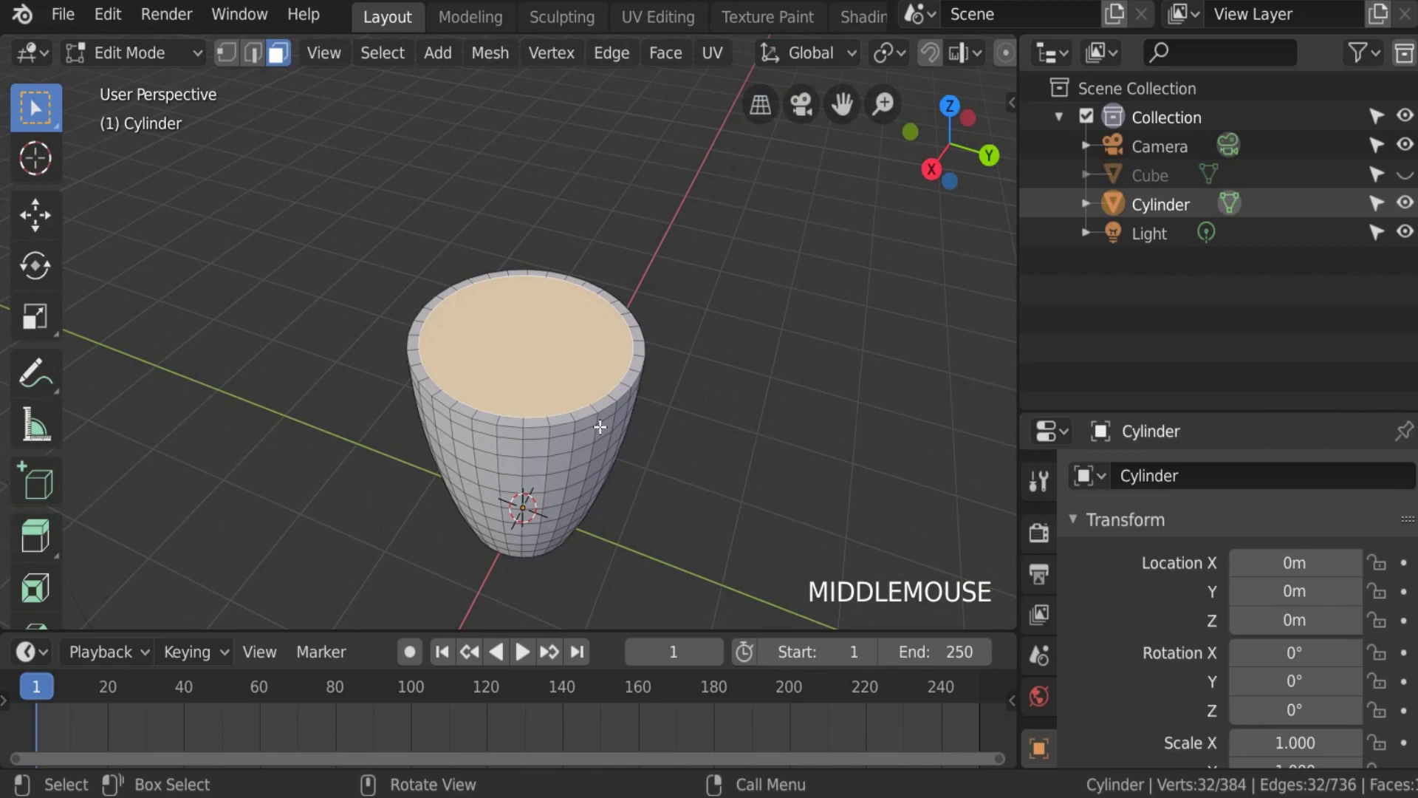
pyautogui.scroll(-2, 583, 421)
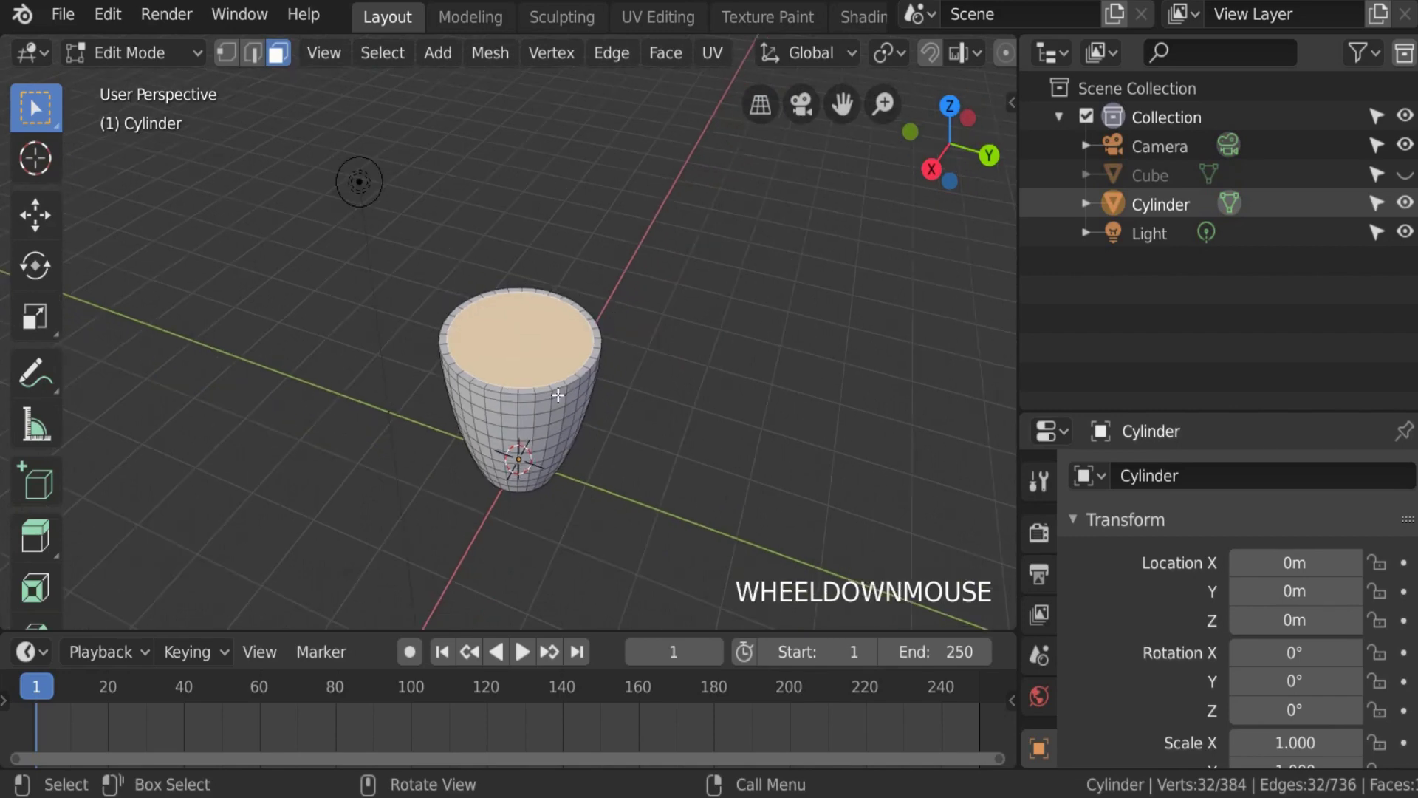
pyautogui.press('e')
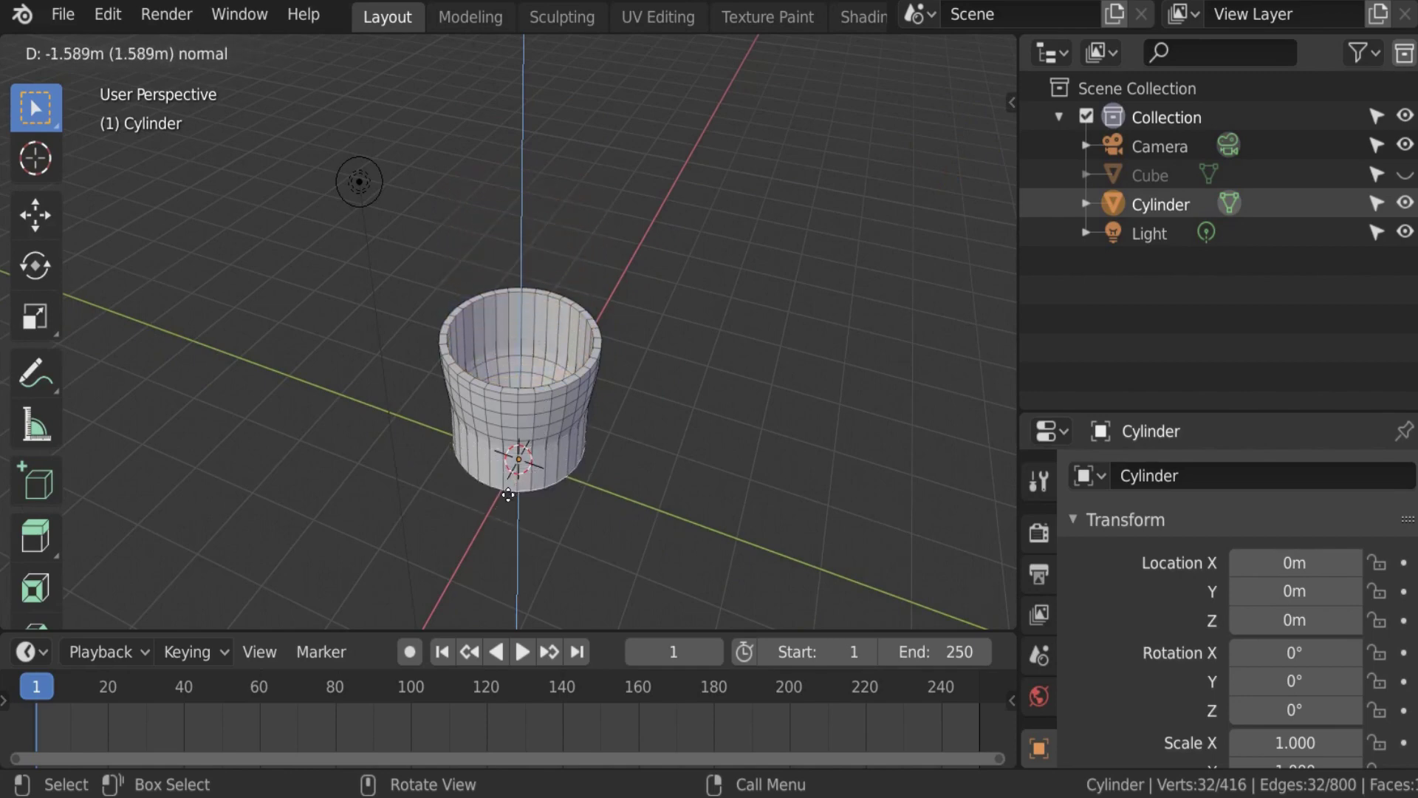
pyautogui.rightClick(510, 469)
# Step: Show the cup in front view with X-ray enabled so its interior can be seen
pyautogui.press('KP_1')
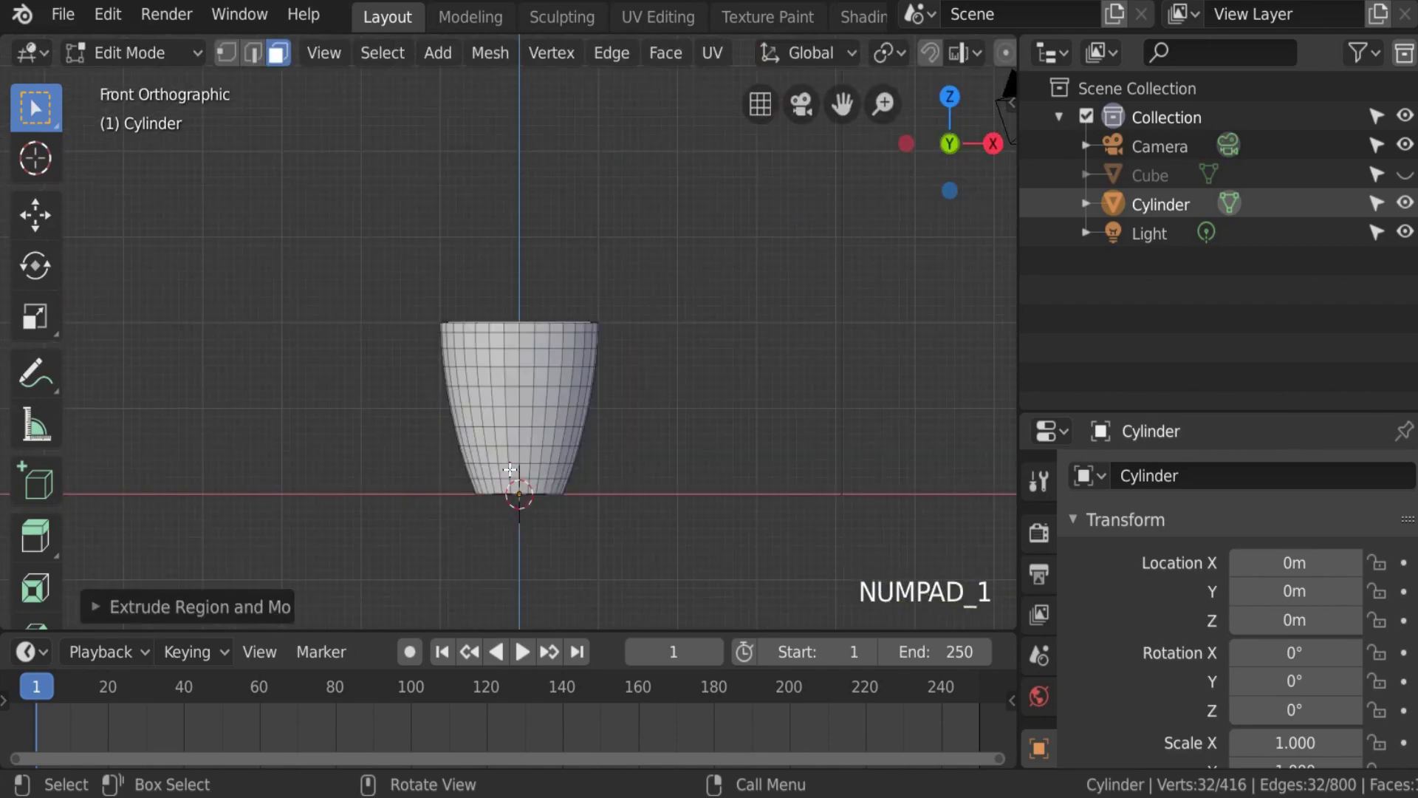
pyautogui.scroll(4, 521, 444)
pyautogui.scroll(-1, 534, 397)
pyautogui.moveTo(534, 397); pyautogui.dragTo(524, 266, button='middle')
pyautogui.press('KP_1')
pyautogui.scroll(3, 525, 267)
pyautogui.scroll(-2, 524, 267)
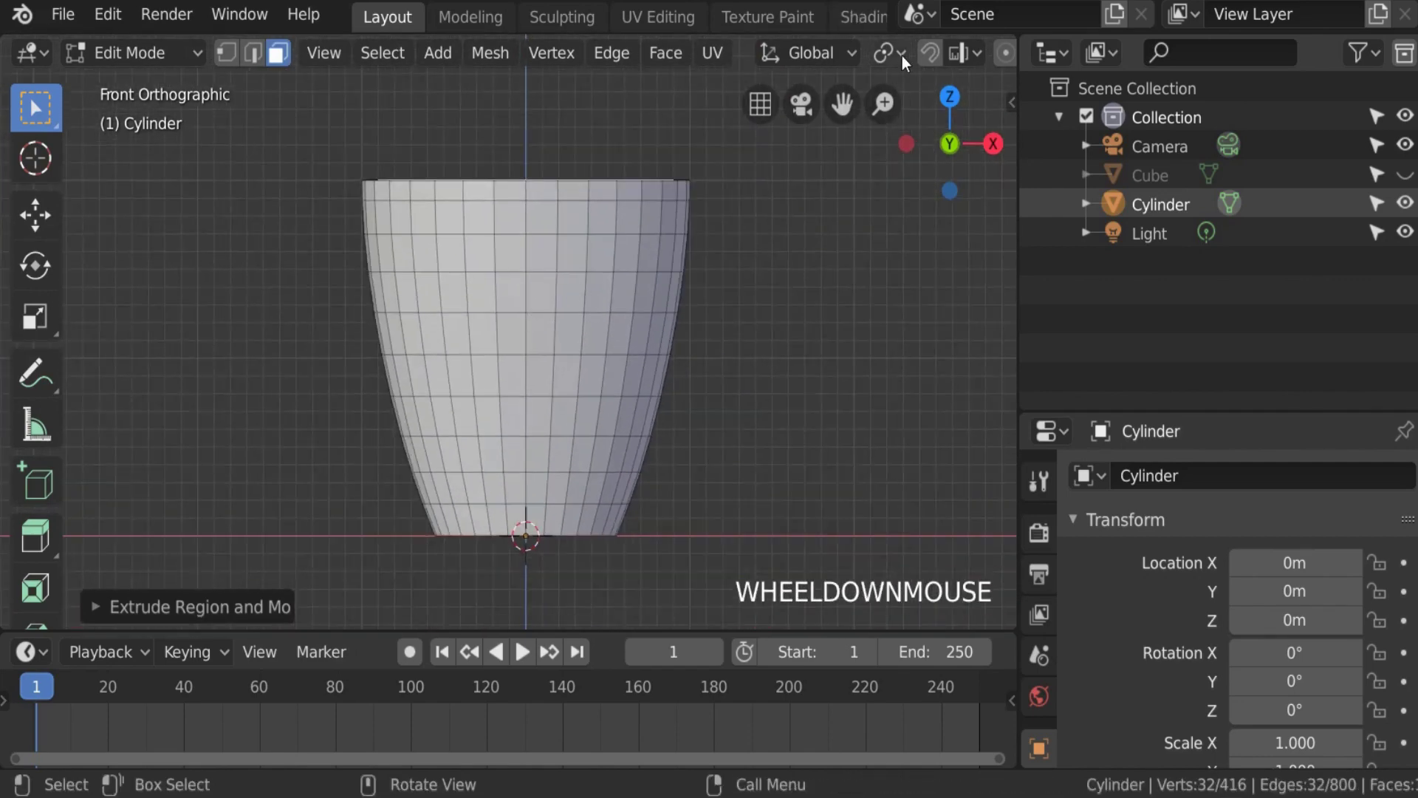
pyautogui.moveTo(902, 55); pyautogui.dragTo(493, 56, button='middle')
pyautogui.click(856, 53)
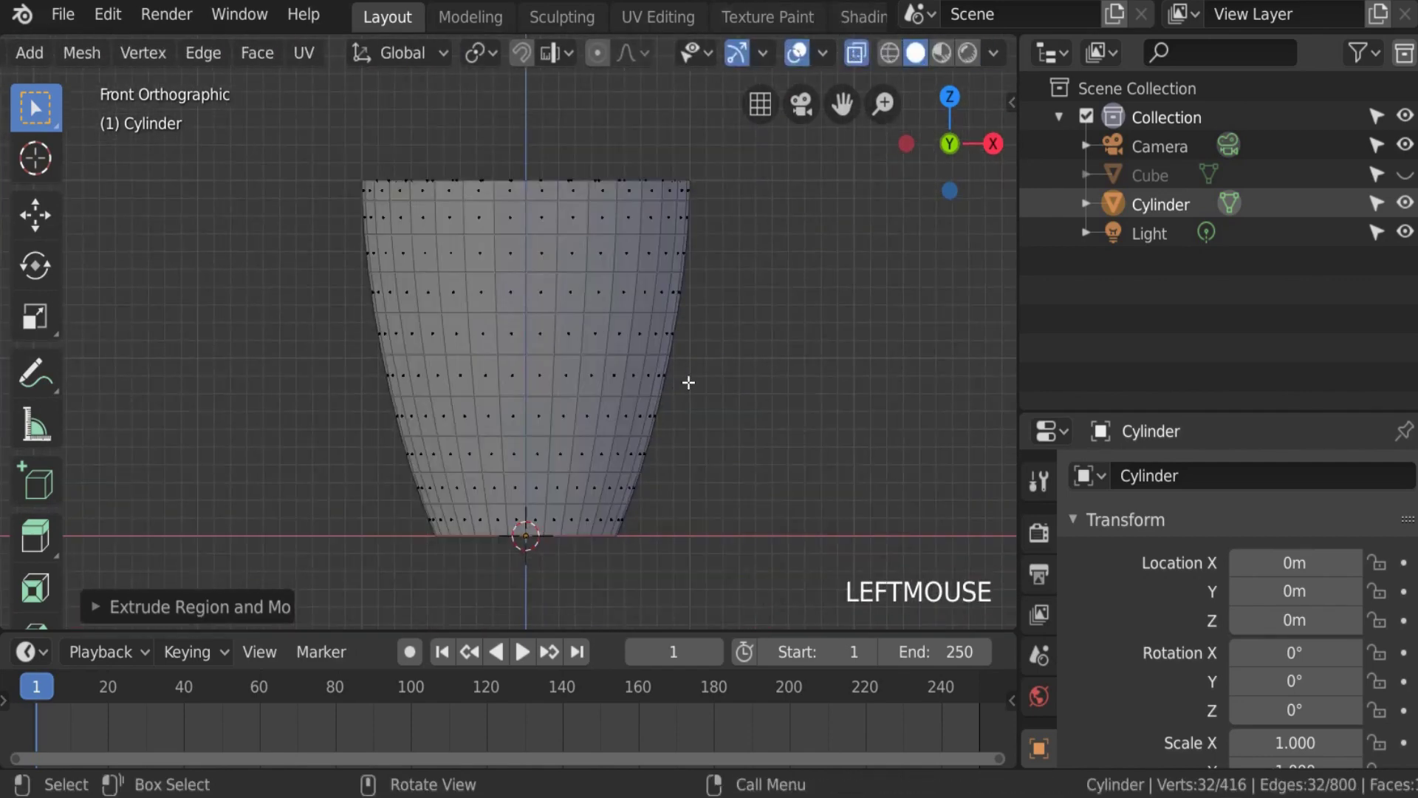
# Step: Extrude the inner top face down through the cup to just above its base
pyautogui.press('e')
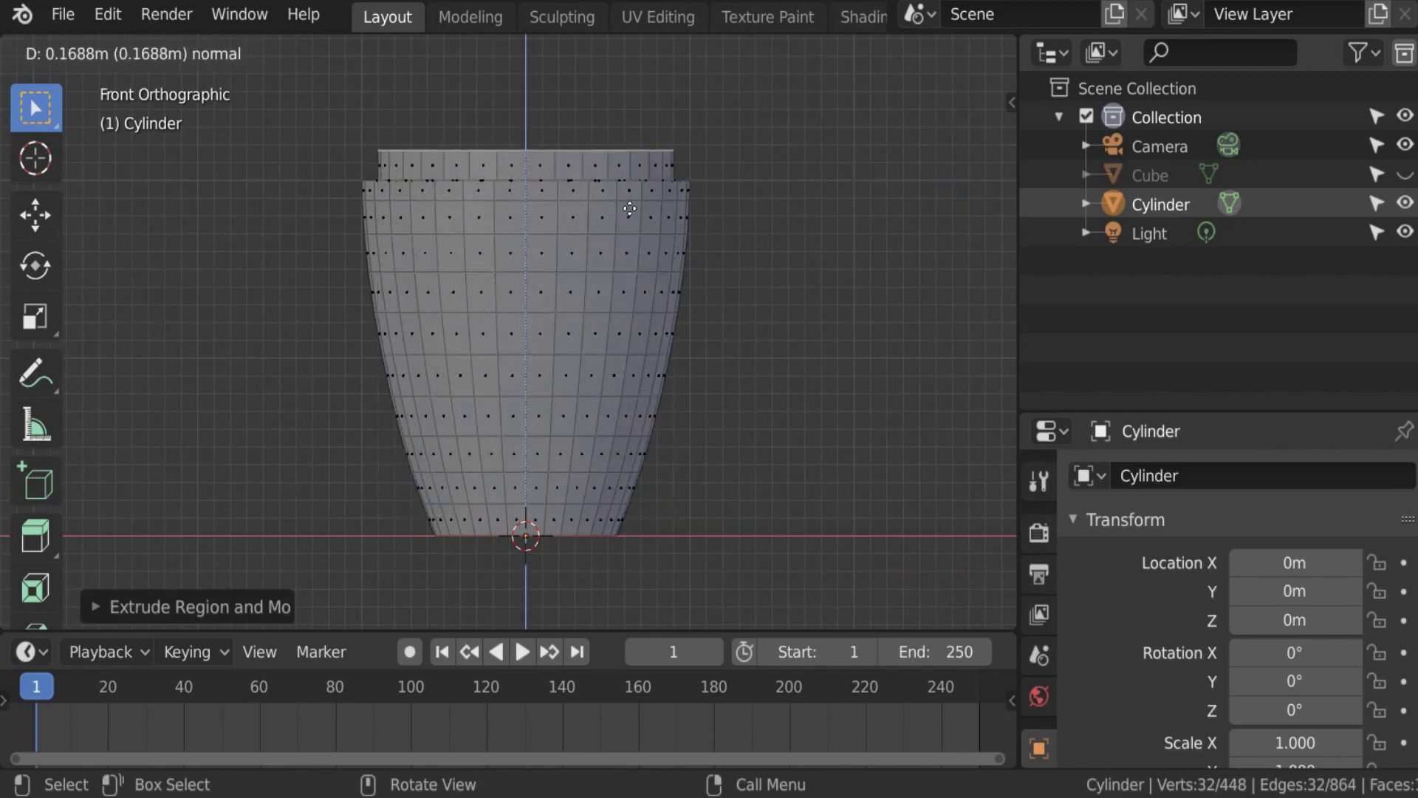
pyautogui.click(668, 571)
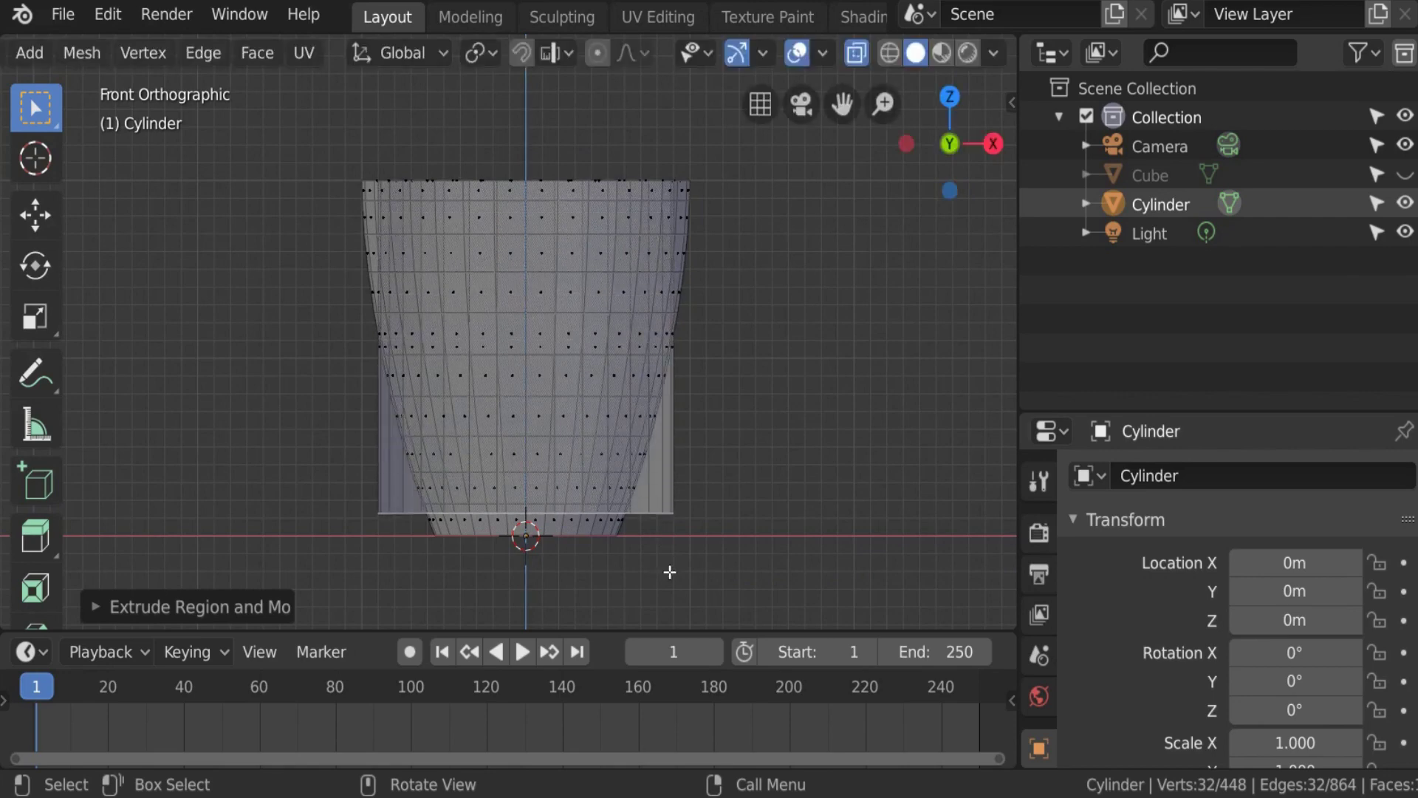
pyautogui.scroll(2, 649, 386)
pyautogui.scroll(-1, 645, 355)
pyautogui.keyDown('shift'); pyautogui.moveTo(645, 354); pyautogui.dragTo(628, 413, button='middle'); pyautogui.keyUp('shift')
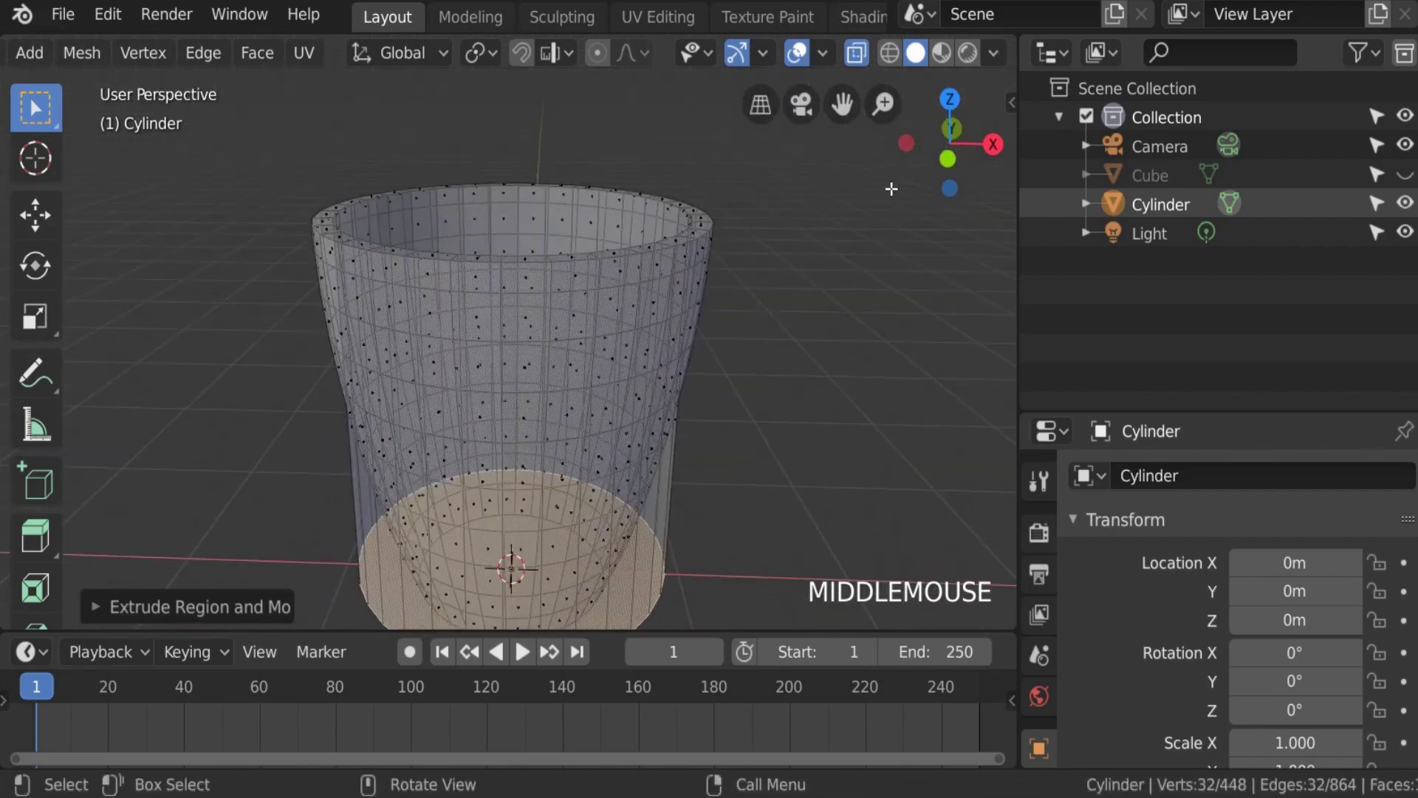
# Step: Examine the extruded interior against the cup's outer wall from the side, the front and below
pyautogui.click(907, 144)
pyautogui.moveTo(907, 144); pyautogui.dragTo(982, 144)
pyautogui.hotkey('alt', 'a')
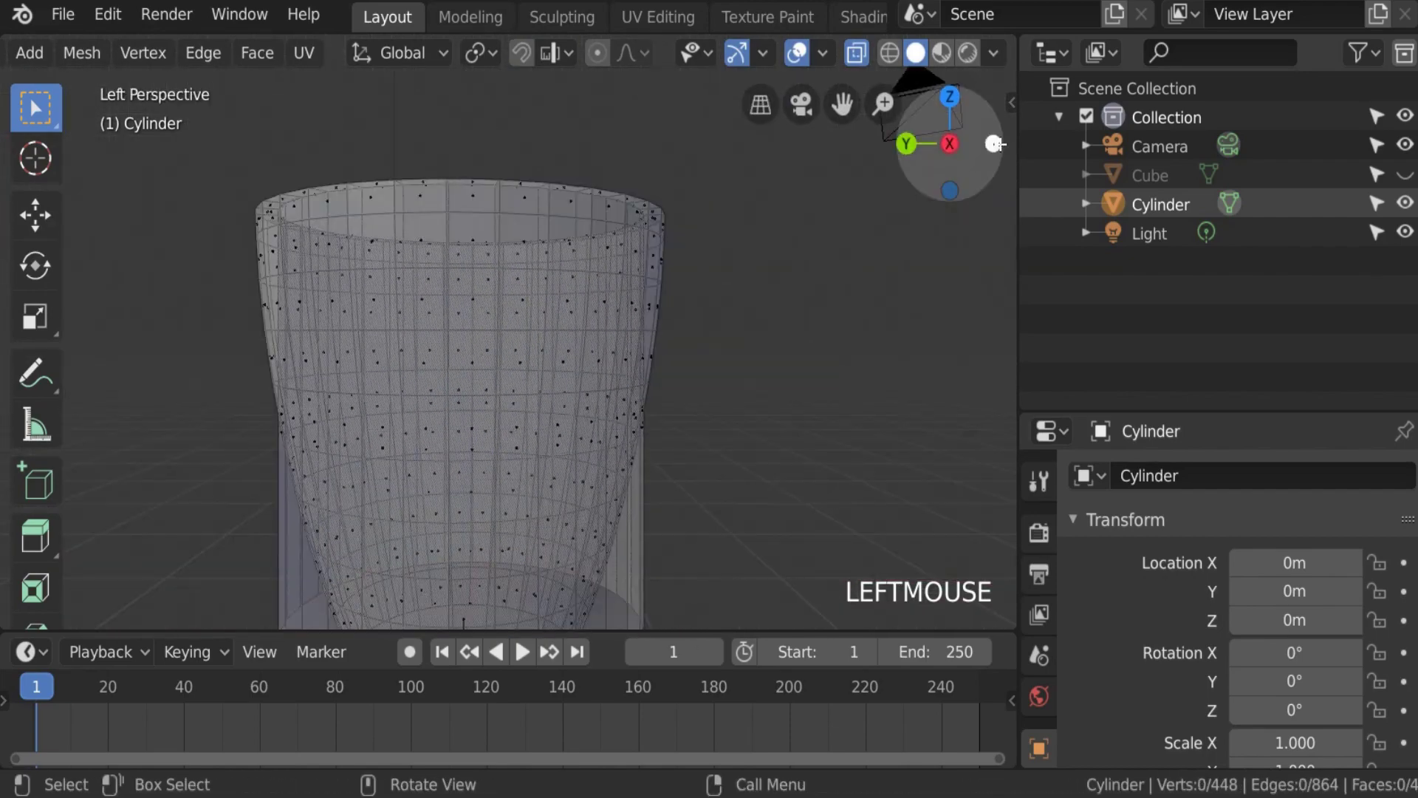
pyautogui.click(993, 144)
pyautogui.scroll(-3, 613, 285)
pyautogui.scroll(3, 621, 363)
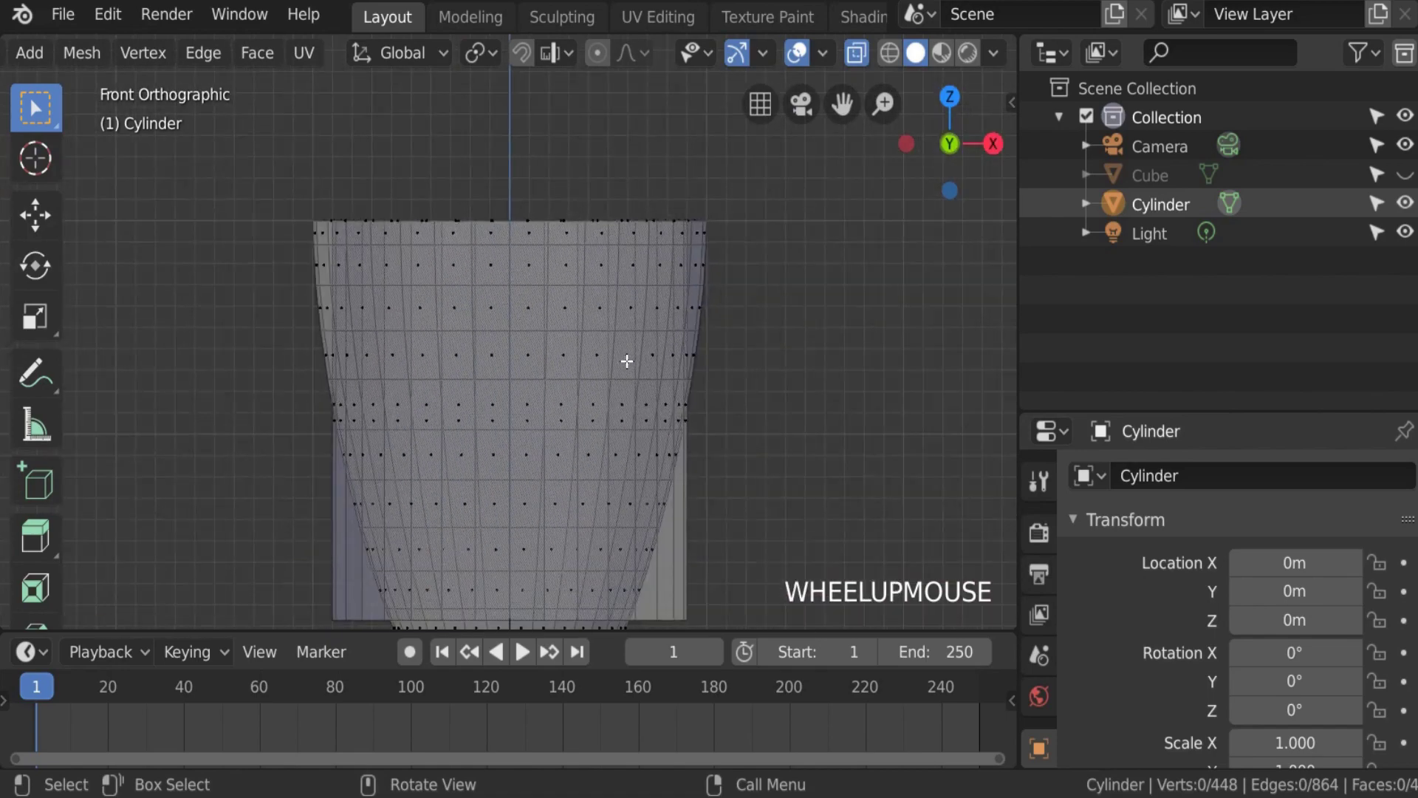
pyautogui.keyDown('shift'); pyautogui.moveTo(583, 437); pyautogui.dragTo(599, 272, button='middle'); pyautogui.keyUp('shift')
pyautogui.press('less')
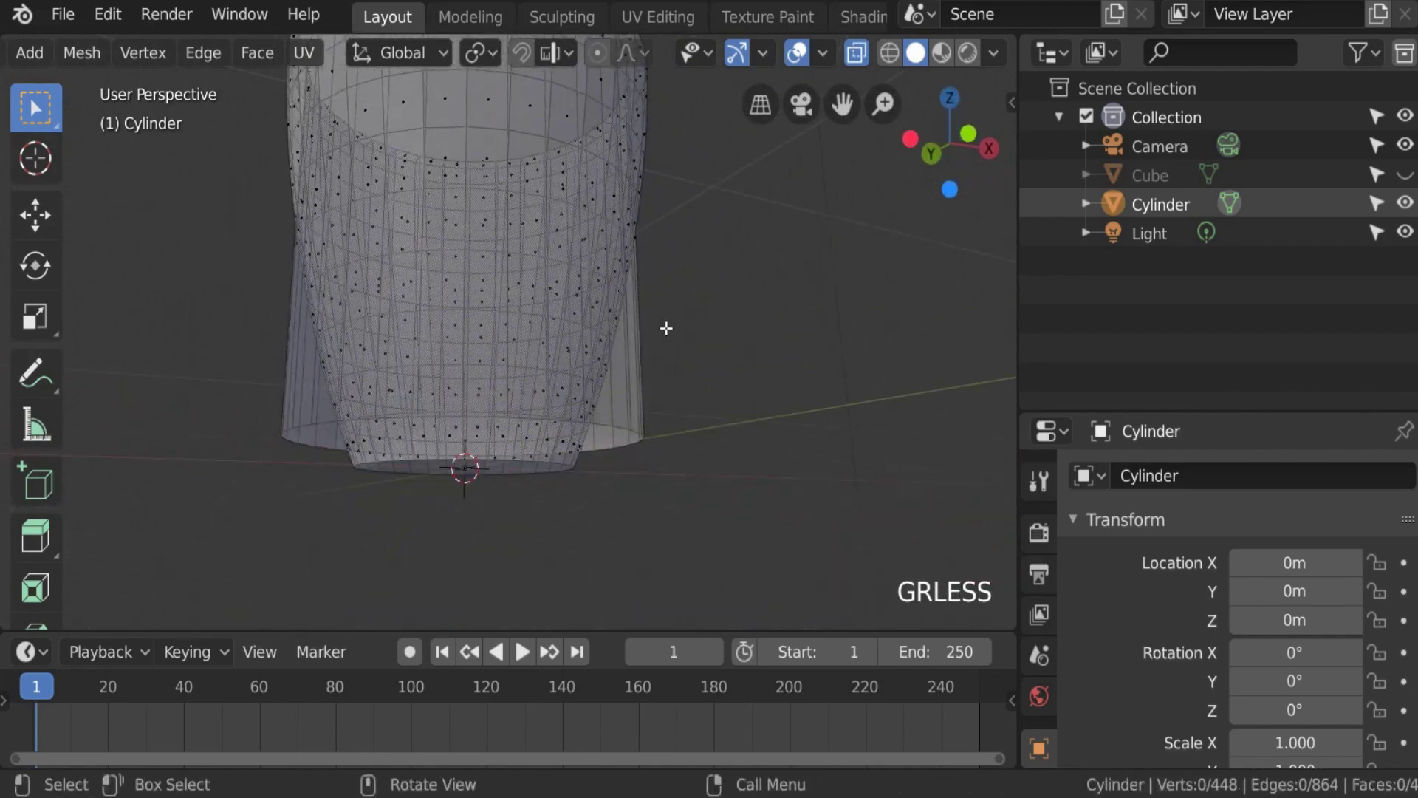
# Step: Display the cup in wireframe and examine the selected inner floor face from the front and below
pyautogui.press('z')
pyautogui.press('z')
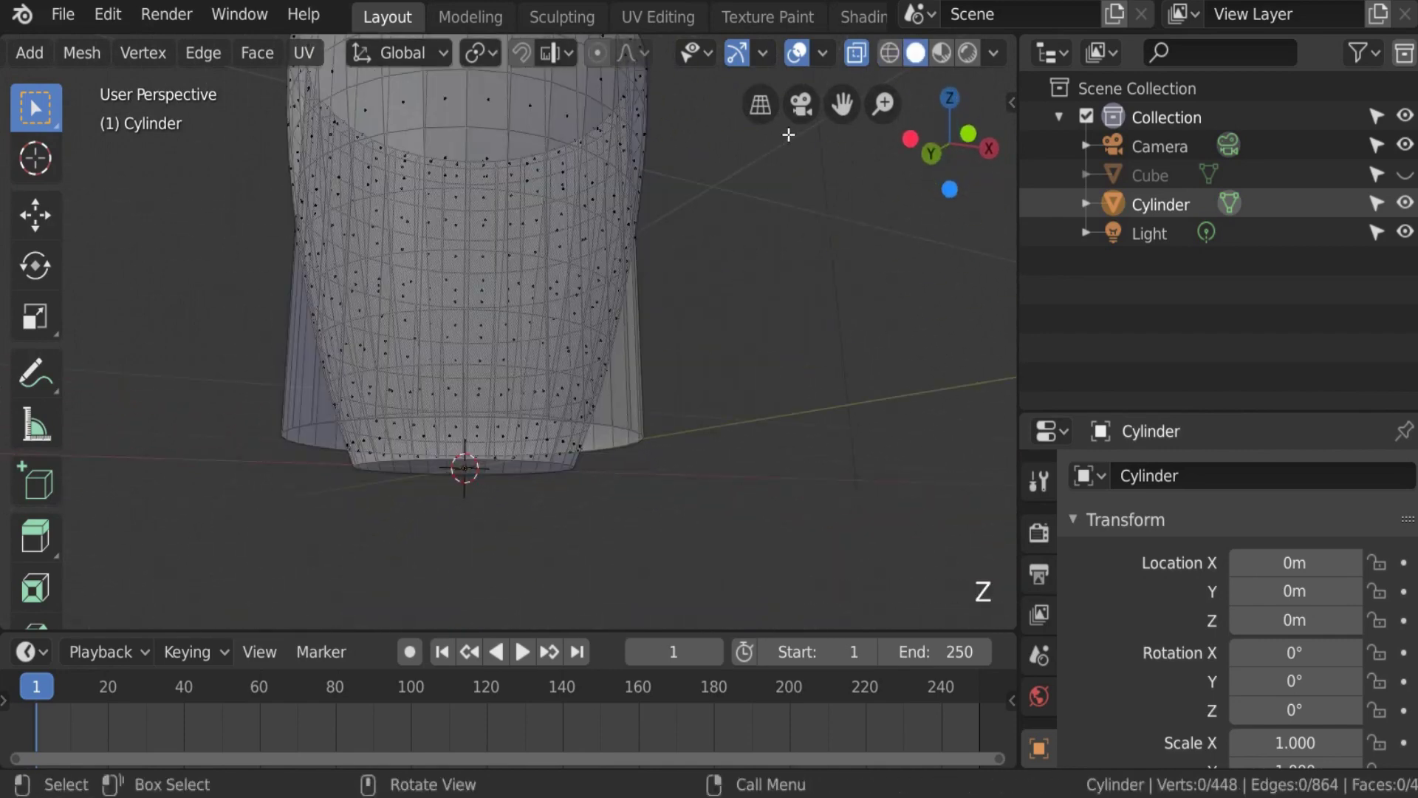
pyautogui.click(866, 49)
pyautogui.keyDown('shift'); pyautogui.moveTo(680, 285); pyautogui.dragTo(554, 418, button='middle'); pyautogui.keyUp('shift')
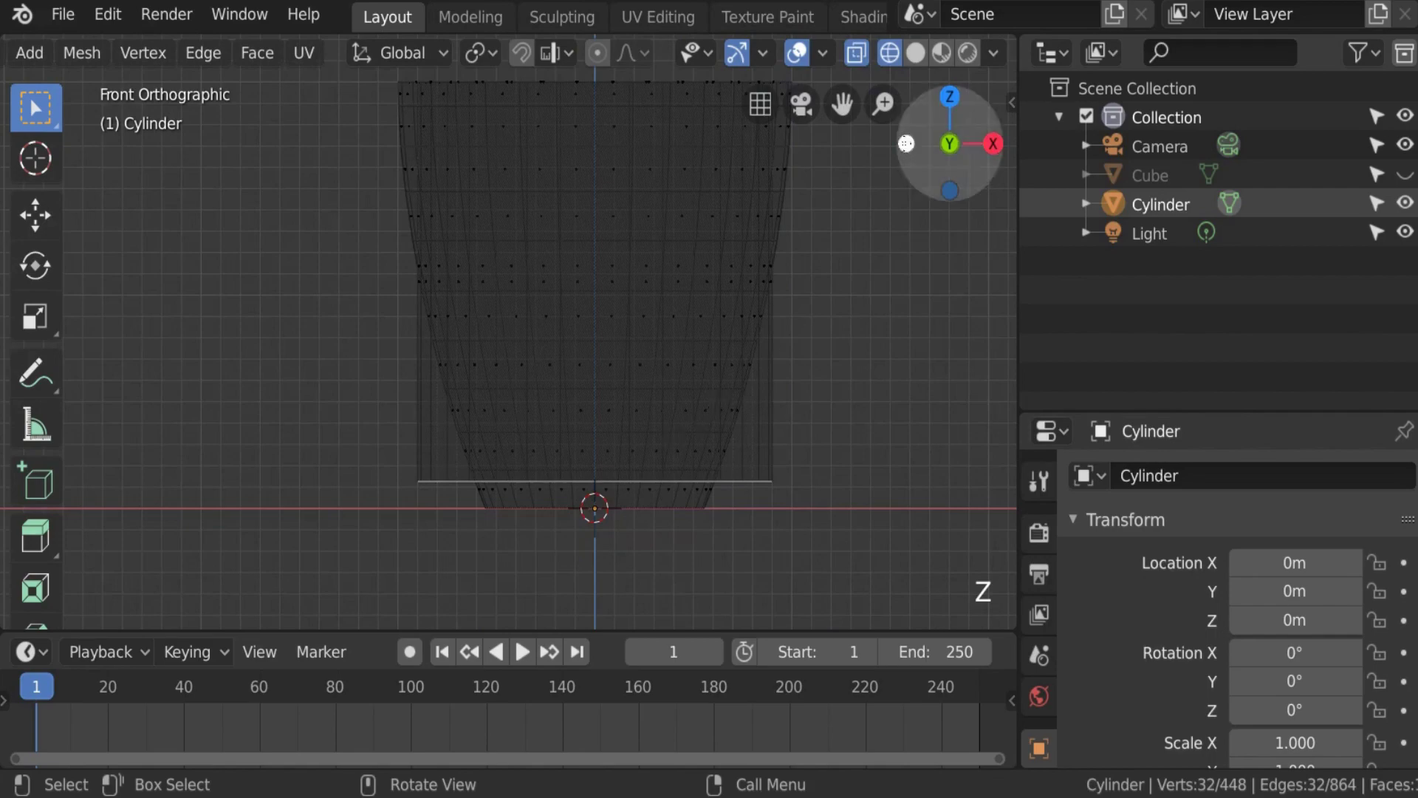
pyautogui.keyDown('shift'); pyautogui.moveTo(769, 452); pyautogui.dragTo(643, 339, button='middle'); pyautogui.keyUp('shift')
pyautogui.scroll(5, 649, 326)
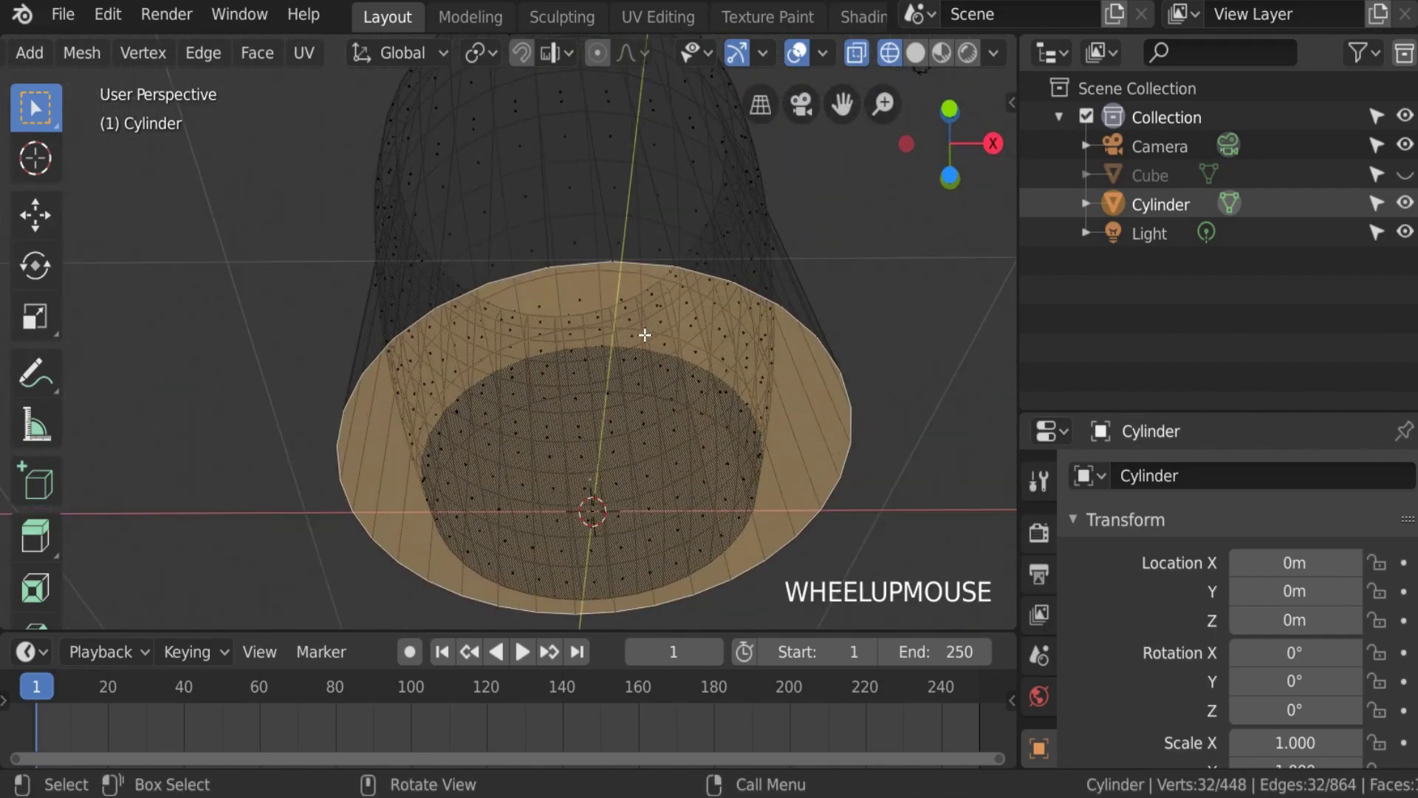
# Step: Leave wireframe for Material Preview shading and scale the inner floor face down until it fits inside the cup's outer wall
pyautogui.hotkey('shift', 'z')
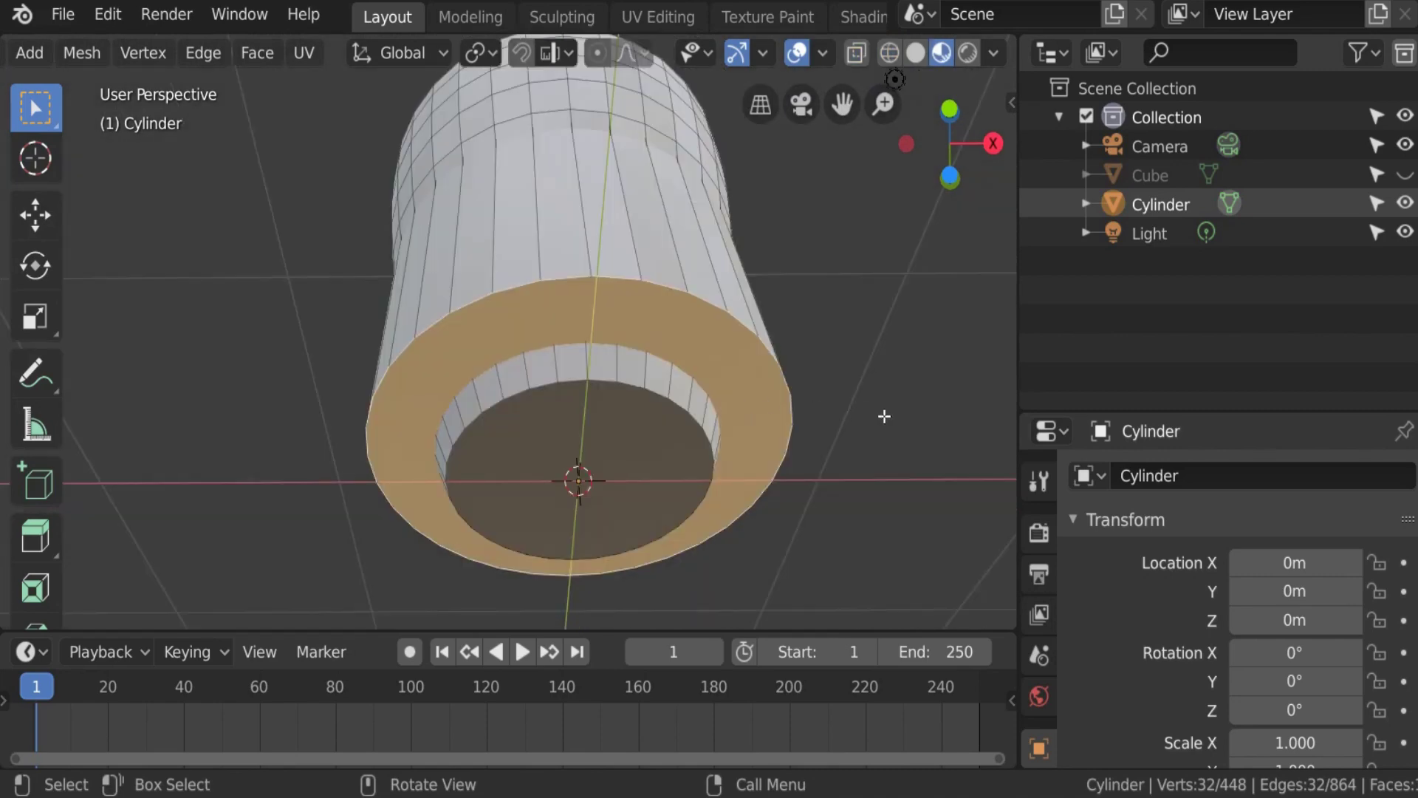
pyautogui.press('s')
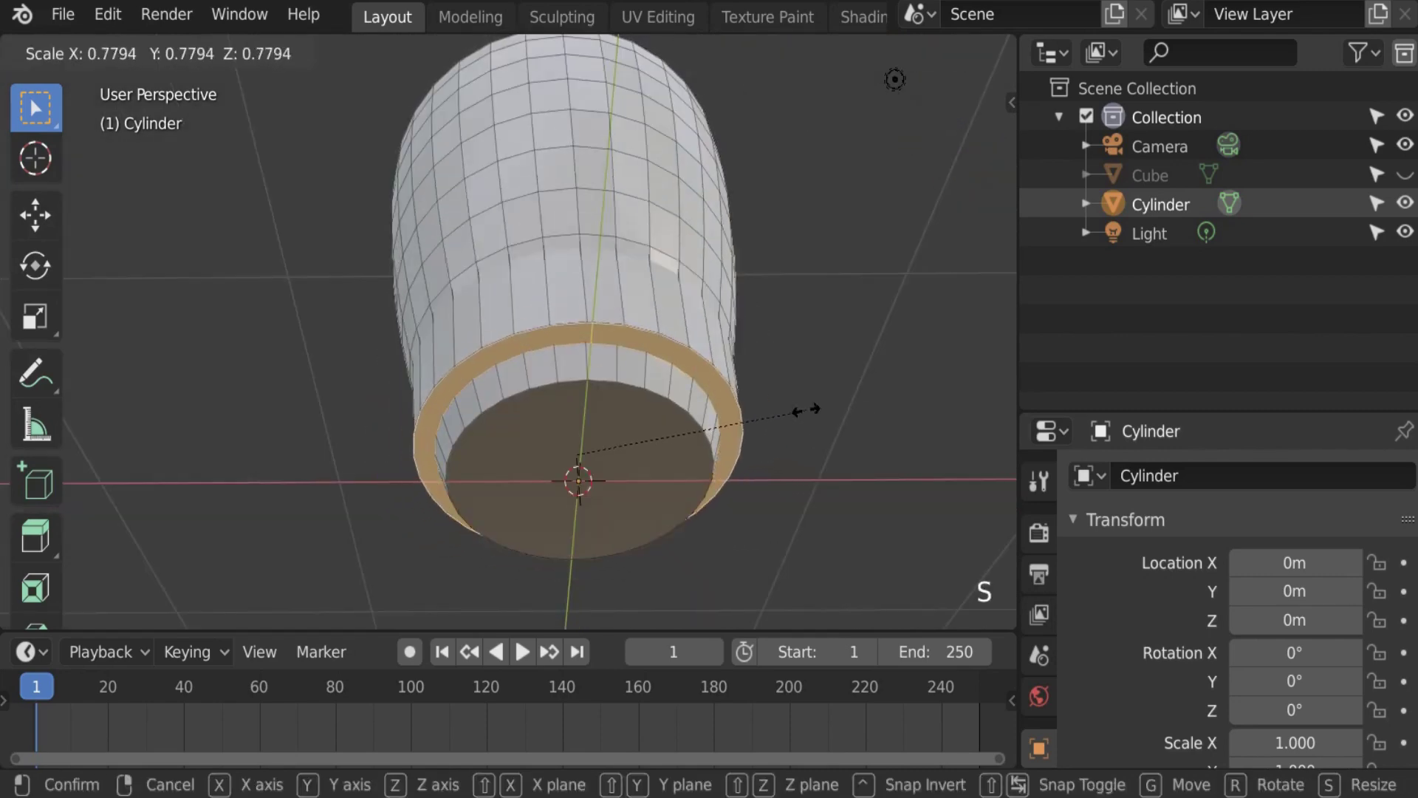
pyautogui.click(737, 395)
pyautogui.press('KP_1')
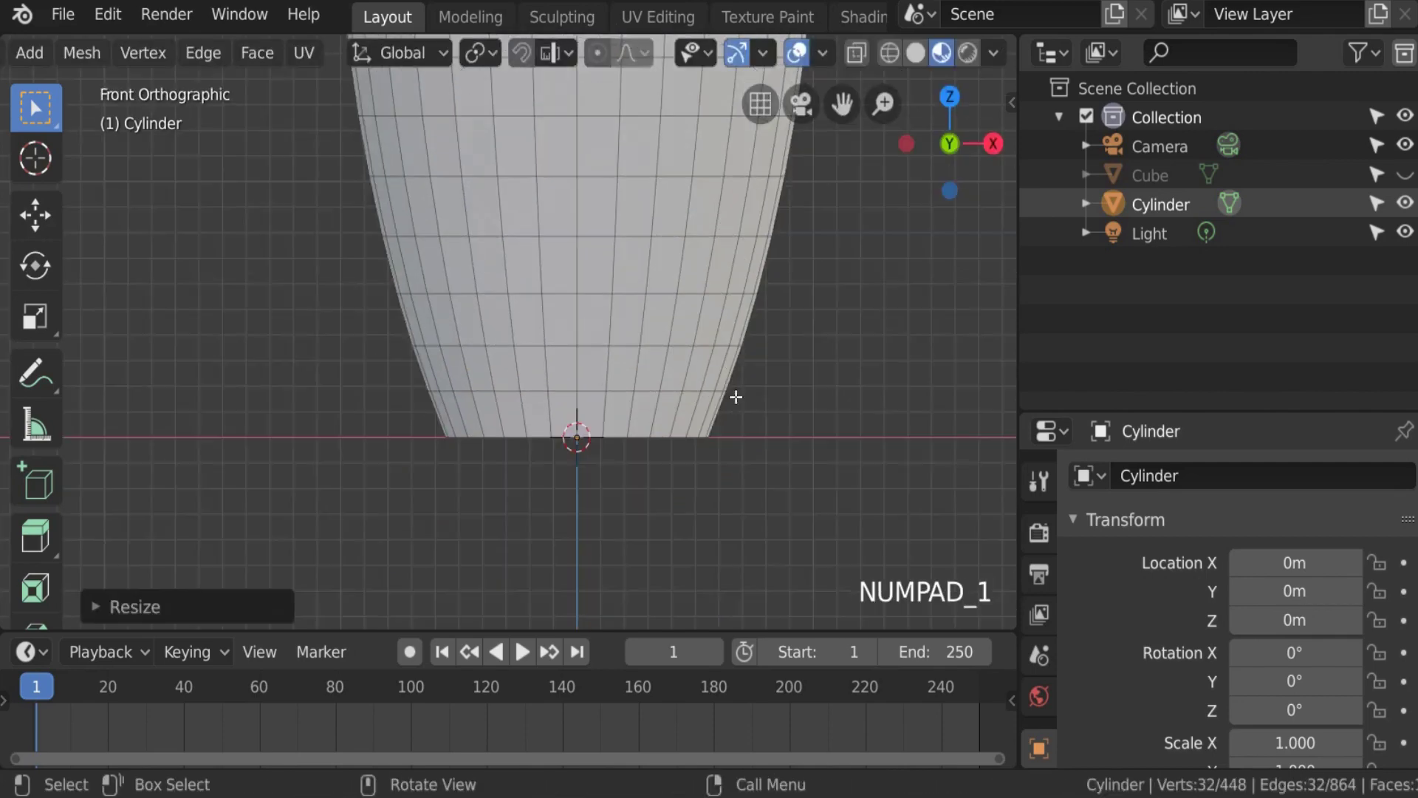
# Step: Examine the cup's inner floor in front wireframe view and its interior in perspective with solid shading
pyautogui.hotkey('shift', 'z')
pyautogui.scroll(2, 709, 384)
pyautogui.scroll(-1, 676, 403)
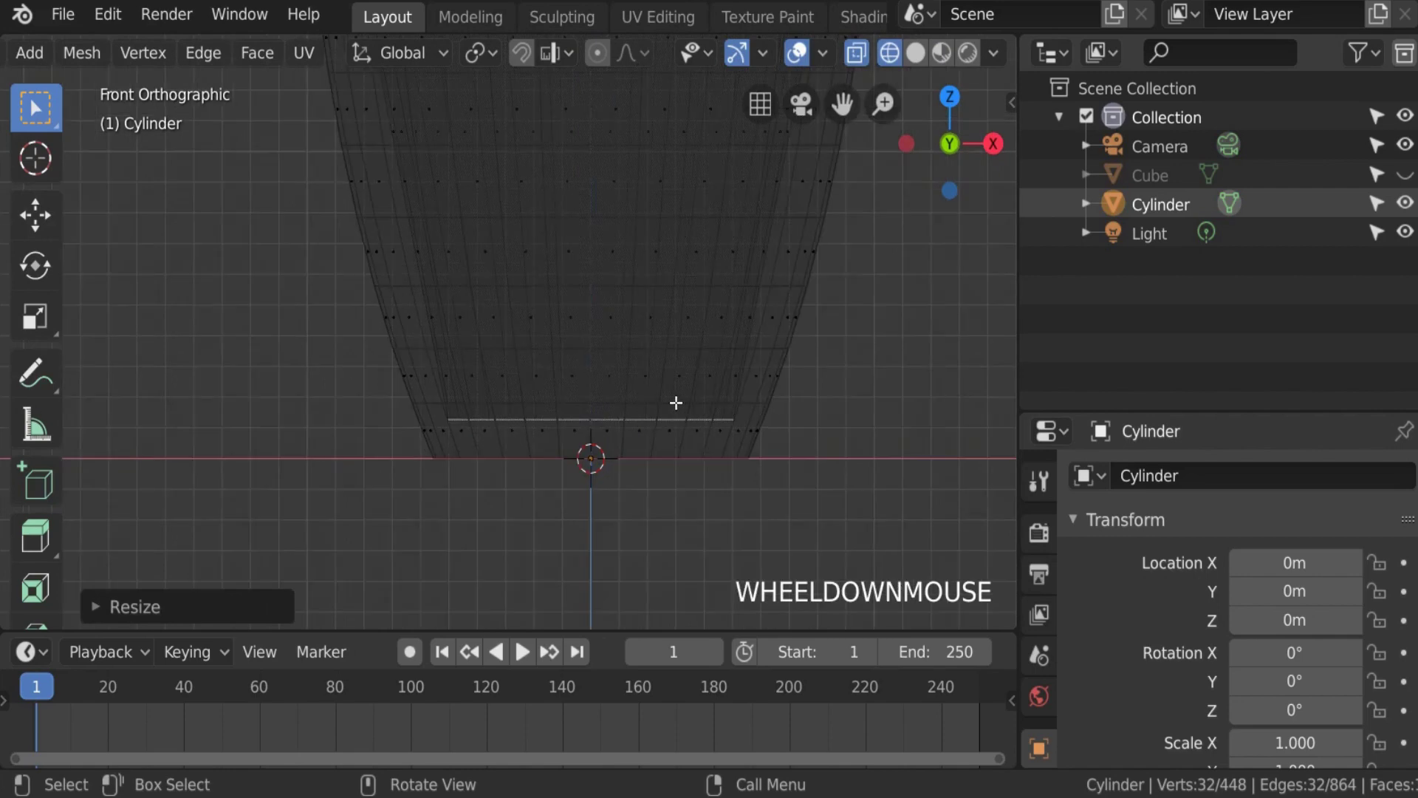
pyautogui.scroll(1, 675, 403)
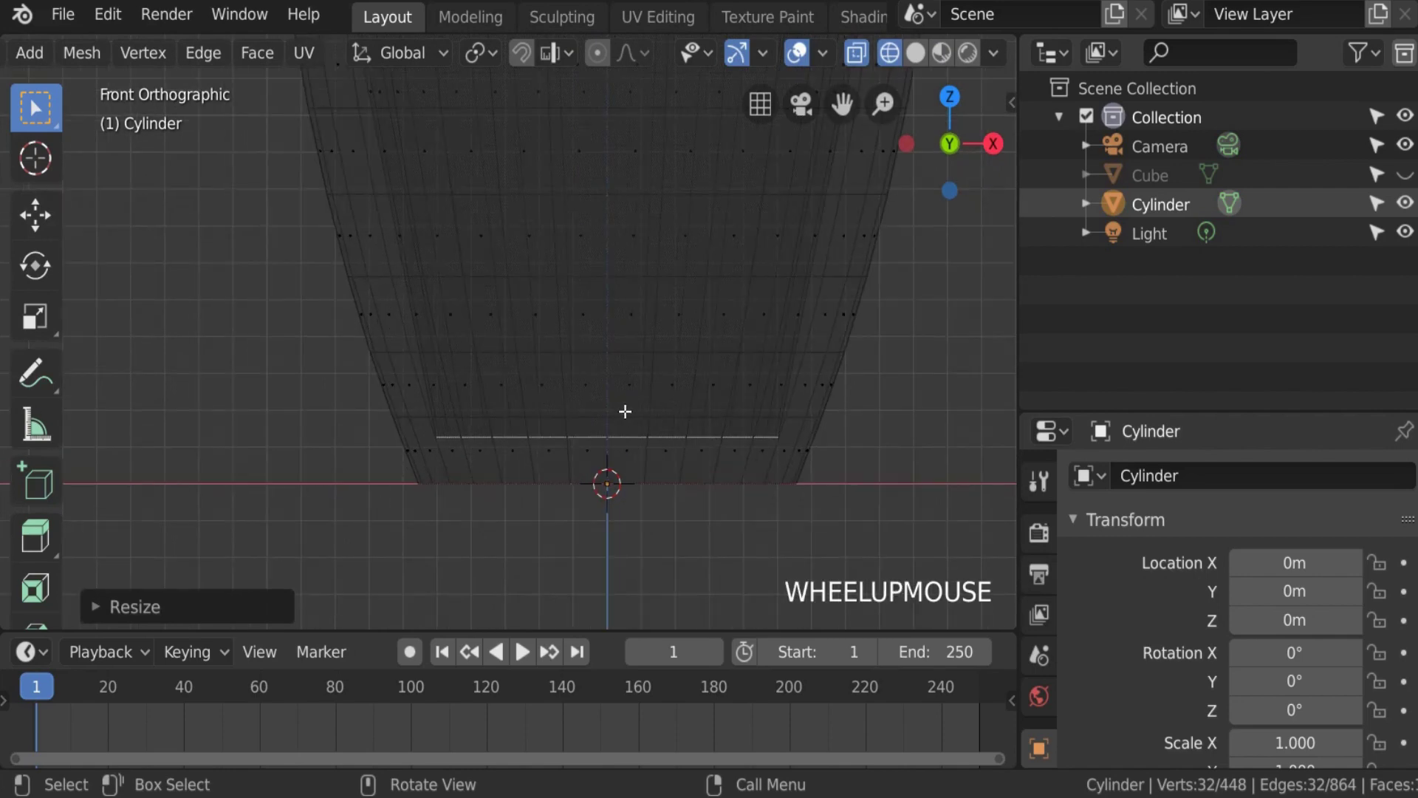
pyautogui.scroll(-3, 623, 412)
pyautogui.keyDown('shift'); pyautogui.moveTo(631, 313); pyautogui.dragTo(484, 500, button='middle'); pyautogui.keyUp('shift')
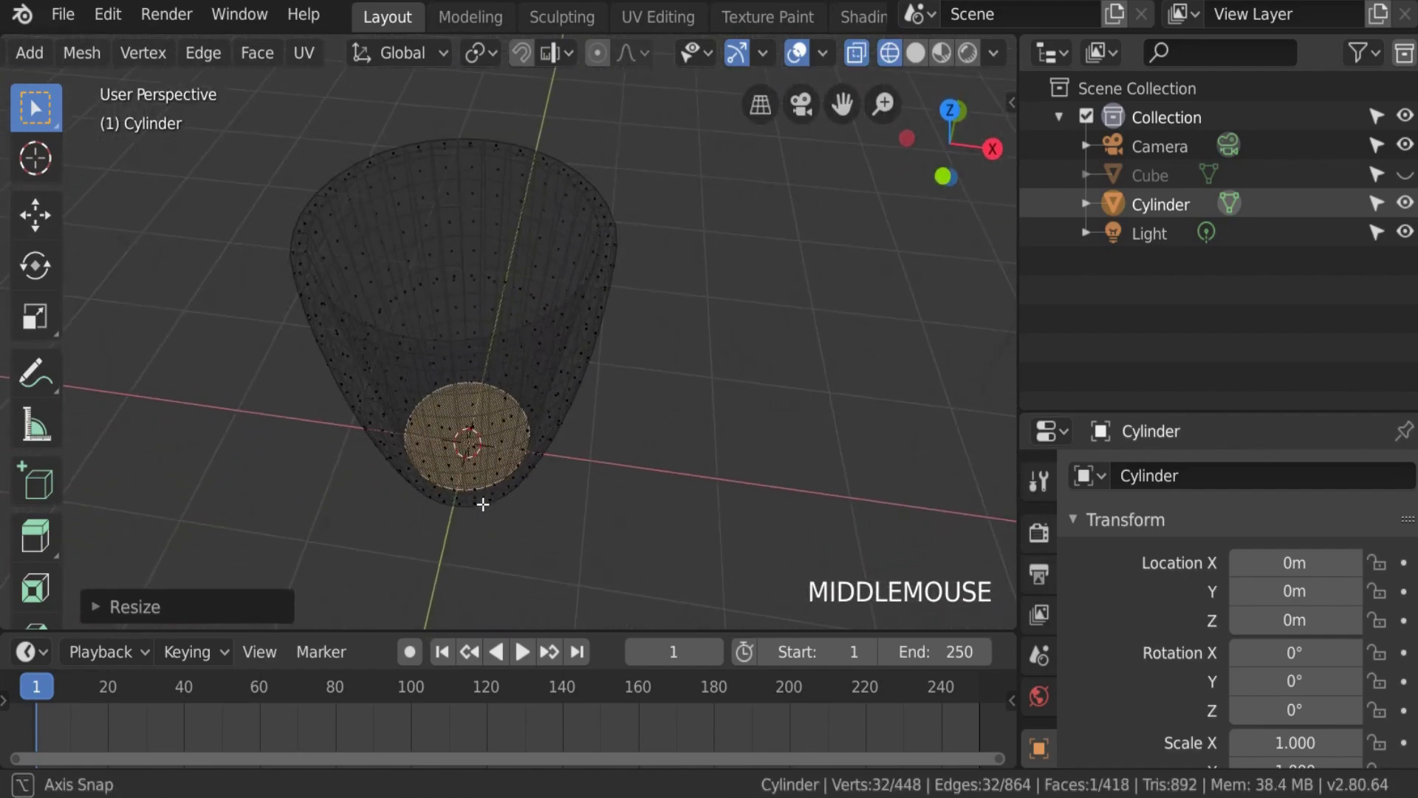
pyautogui.scroll(3, 462, 294)
pyautogui.scroll(-2, 491, 310)
pyautogui.press('z')
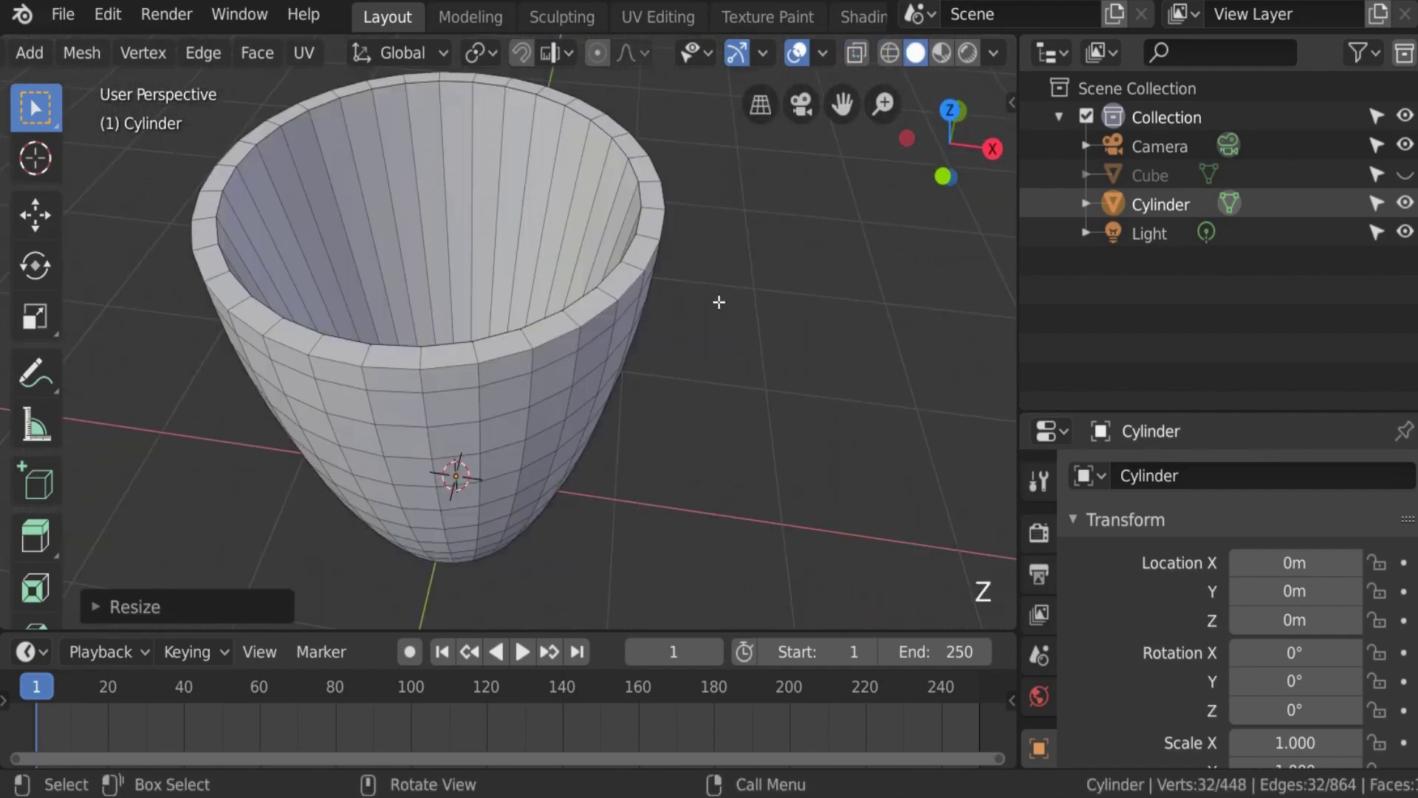
pyautogui.scroll(-2, 528, 310)
pyautogui.moveTo(528, 310)
pyautogui.keyDown('ctrl'); pyautogui.mouseDown(button='middle')
pyautogui.moveTo(543, 394)
pyautogui.moveTo(511, 307)
pyautogui.mouseUp(button='middle'); pyautogui.keyUp('ctrl')
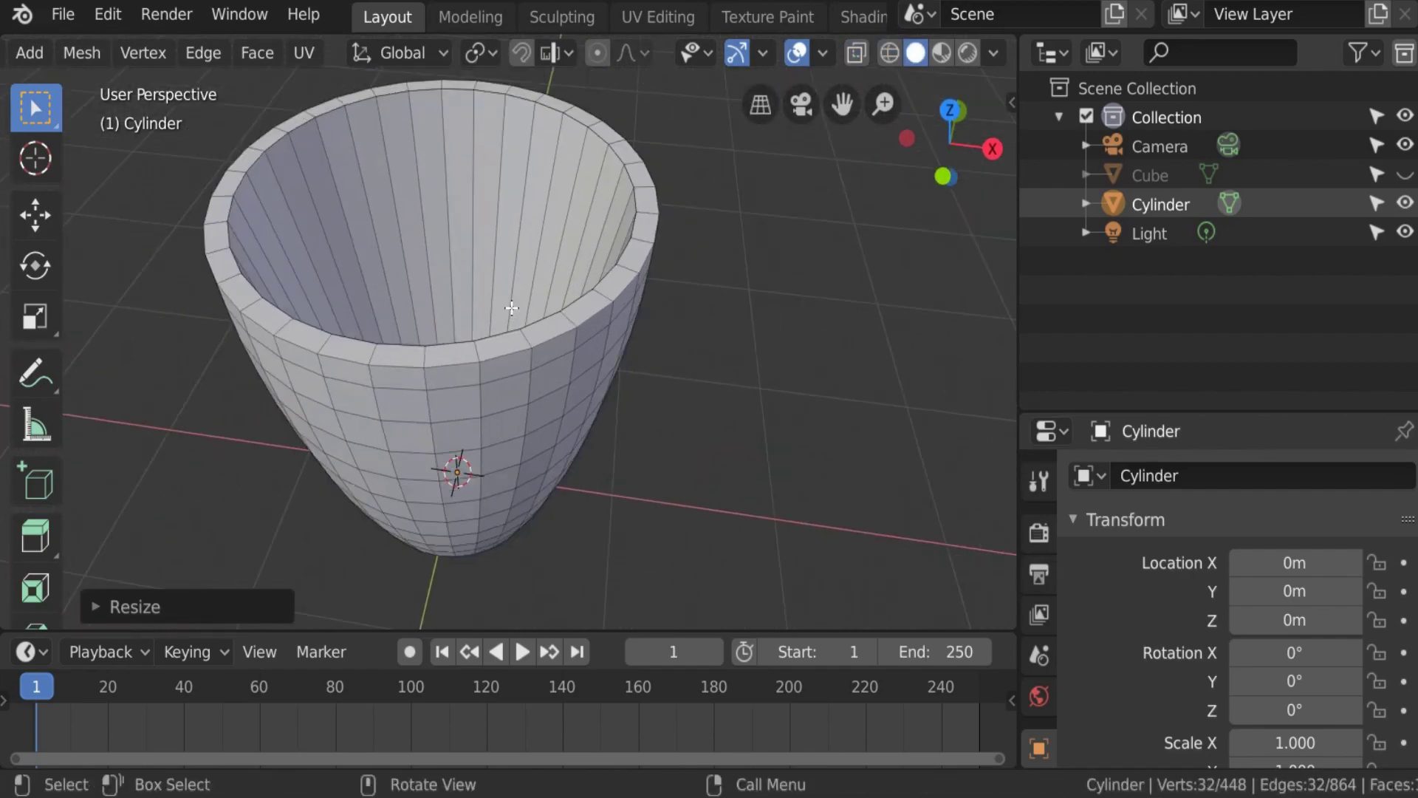
pyautogui.scroll(2, 502, 244)
pyautogui.scroll(-1, 502, 244)
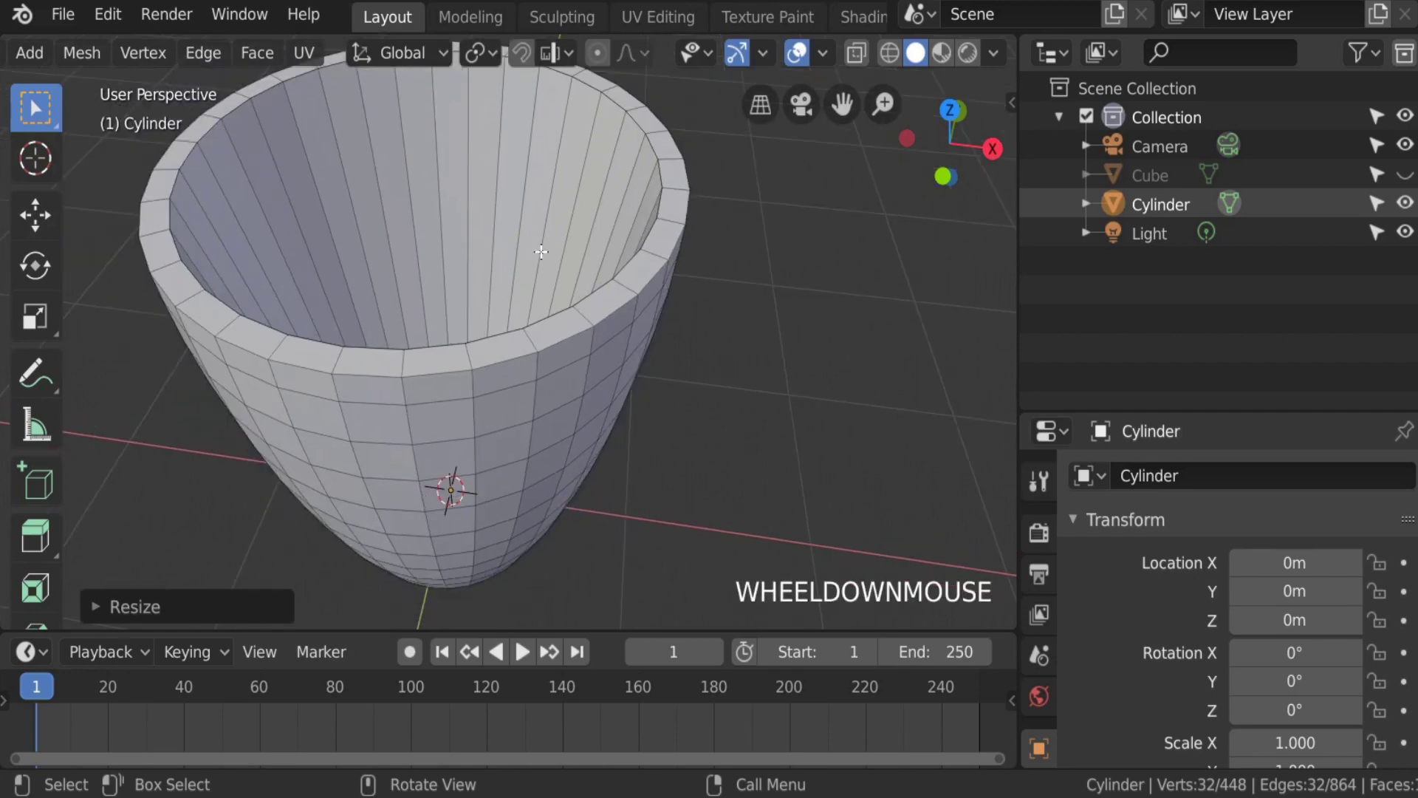
pyautogui.keyDown('shift'); pyautogui.moveTo(484, 254); pyautogui.dragTo(578, 328, button='middle'); pyautogui.keyUp('shift')
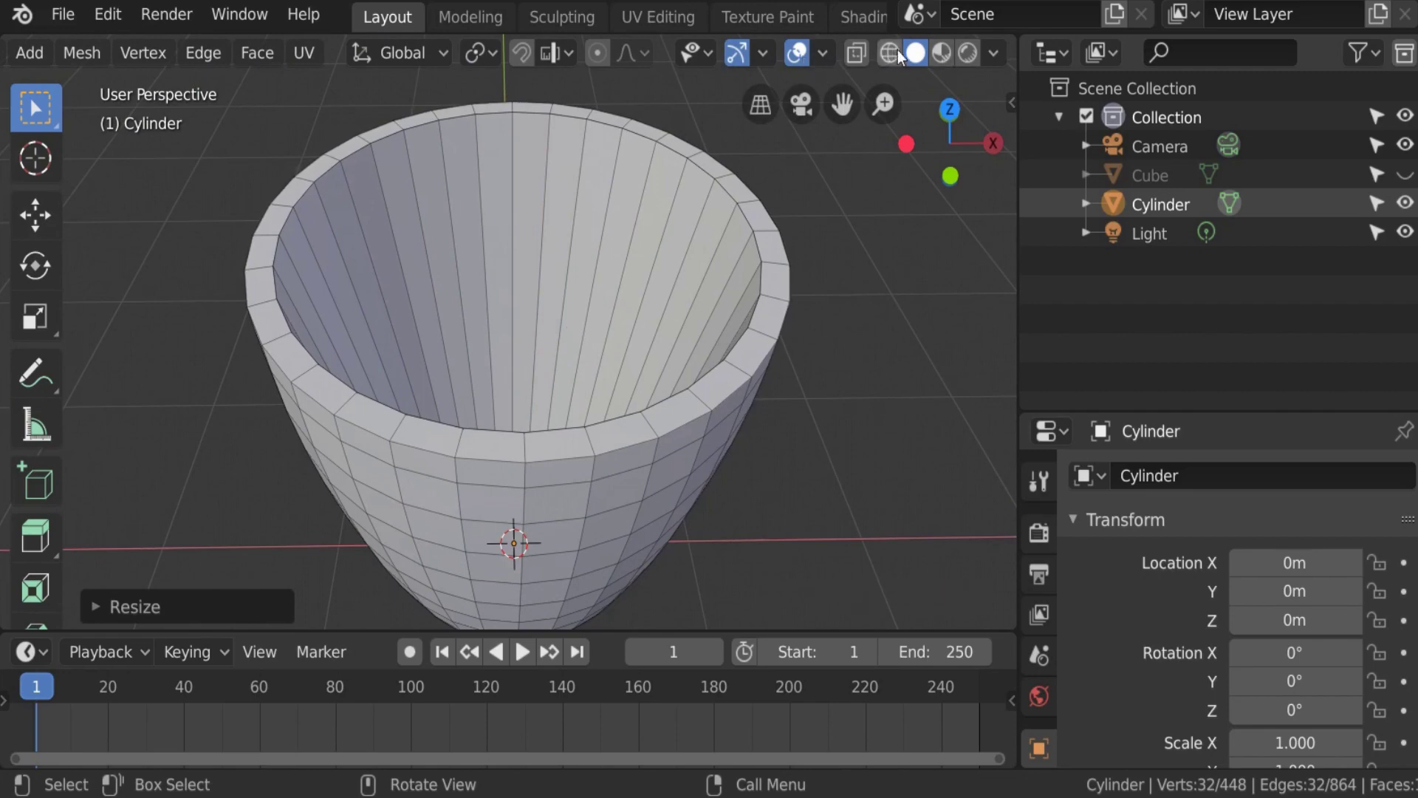
# Step: Compare the cup in X-ray and wireframe display, ending in opaque solid shading
pyautogui.click(851, 56)
pyautogui.click(854, 57)
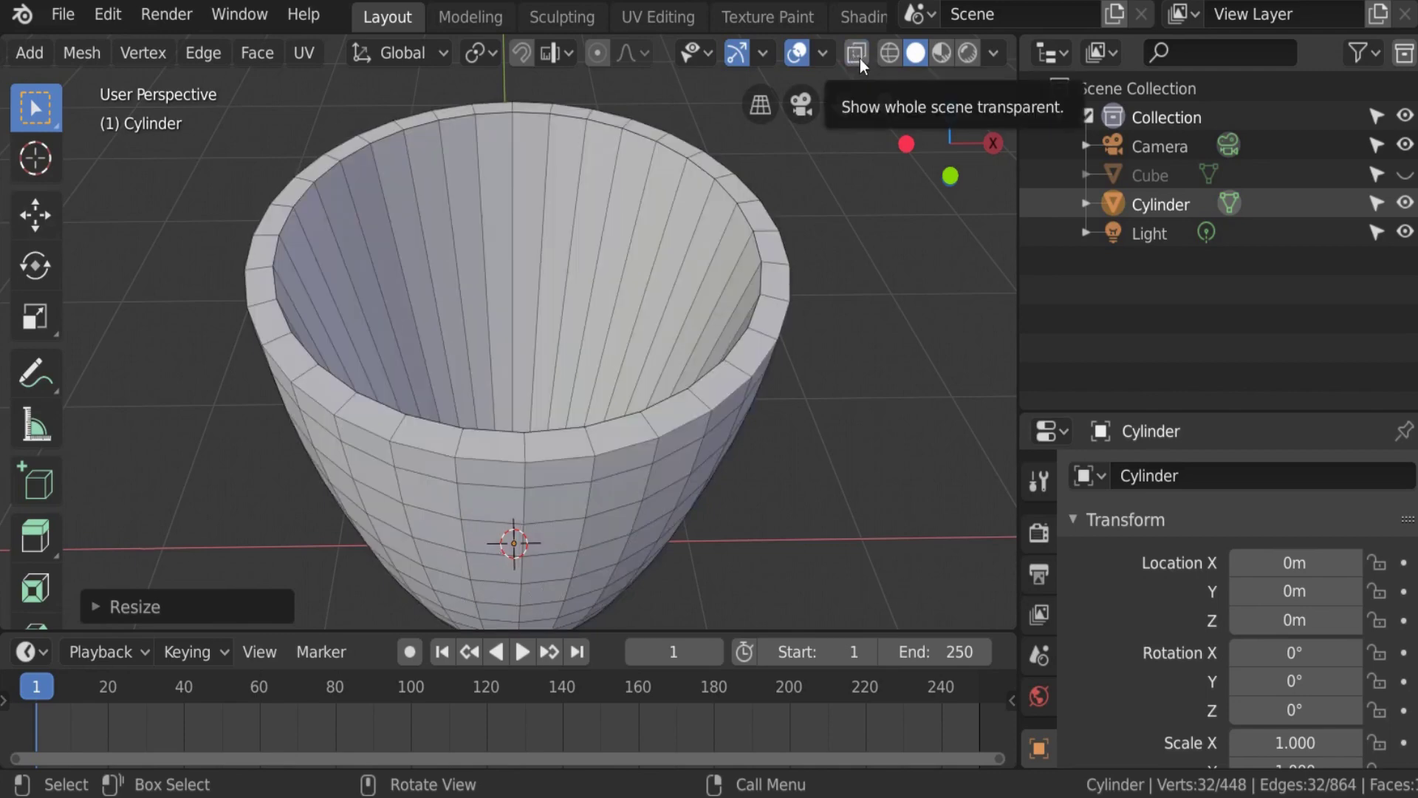
pyautogui.click(857, 56)
pyautogui.click(855, 56)
pyautogui.click(856, 56)
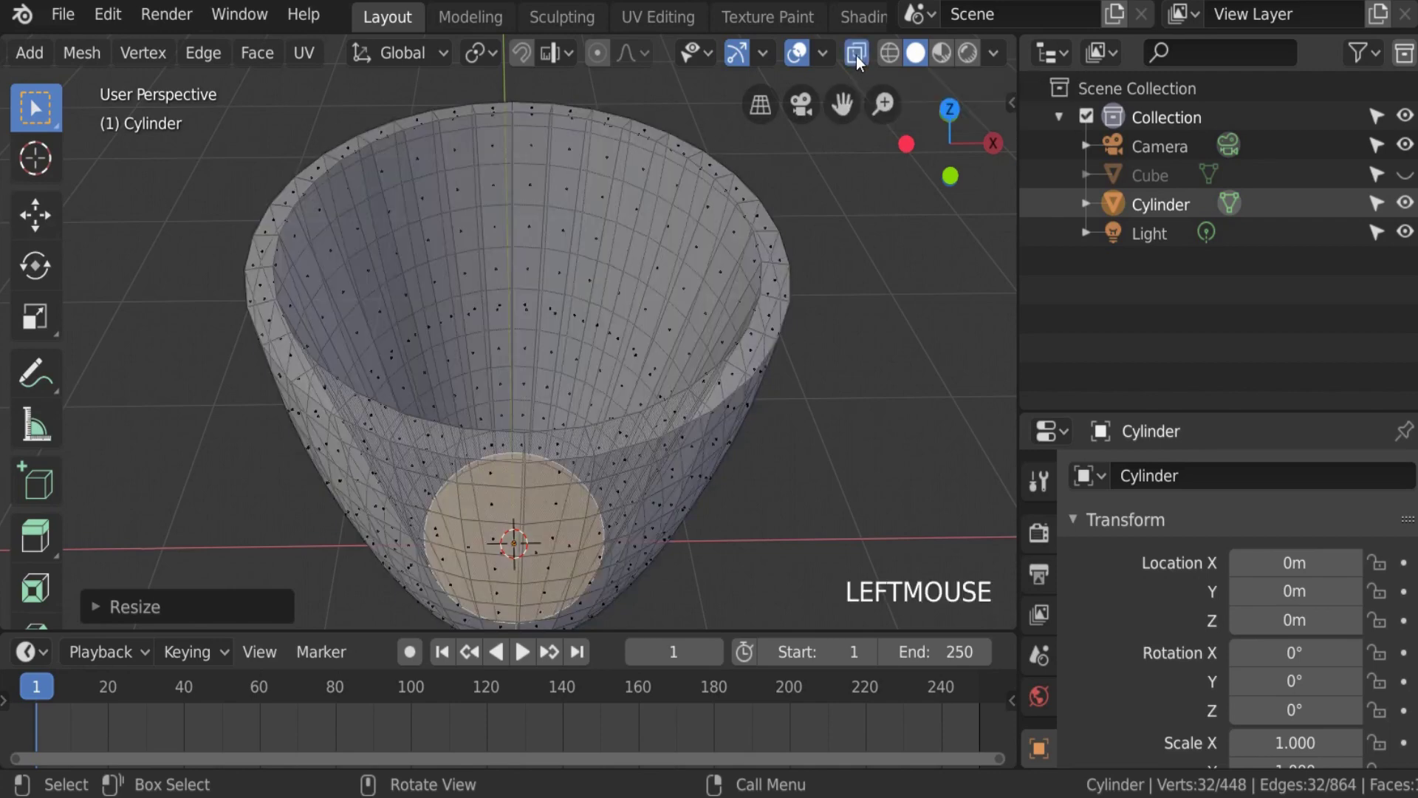
pyautogui.click(858, 55)
pyautogui.click(887, 55)
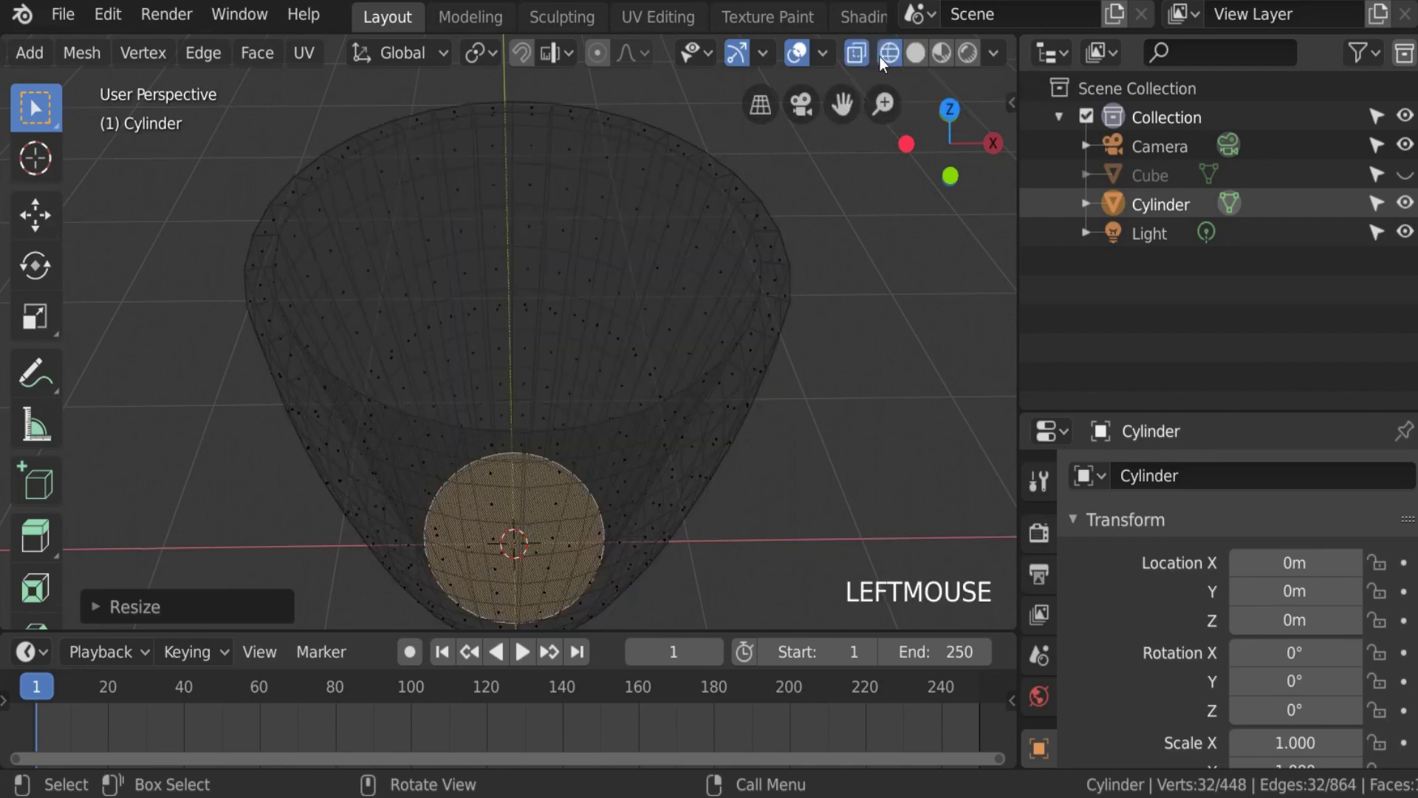
pyautogui.click(914, 54)
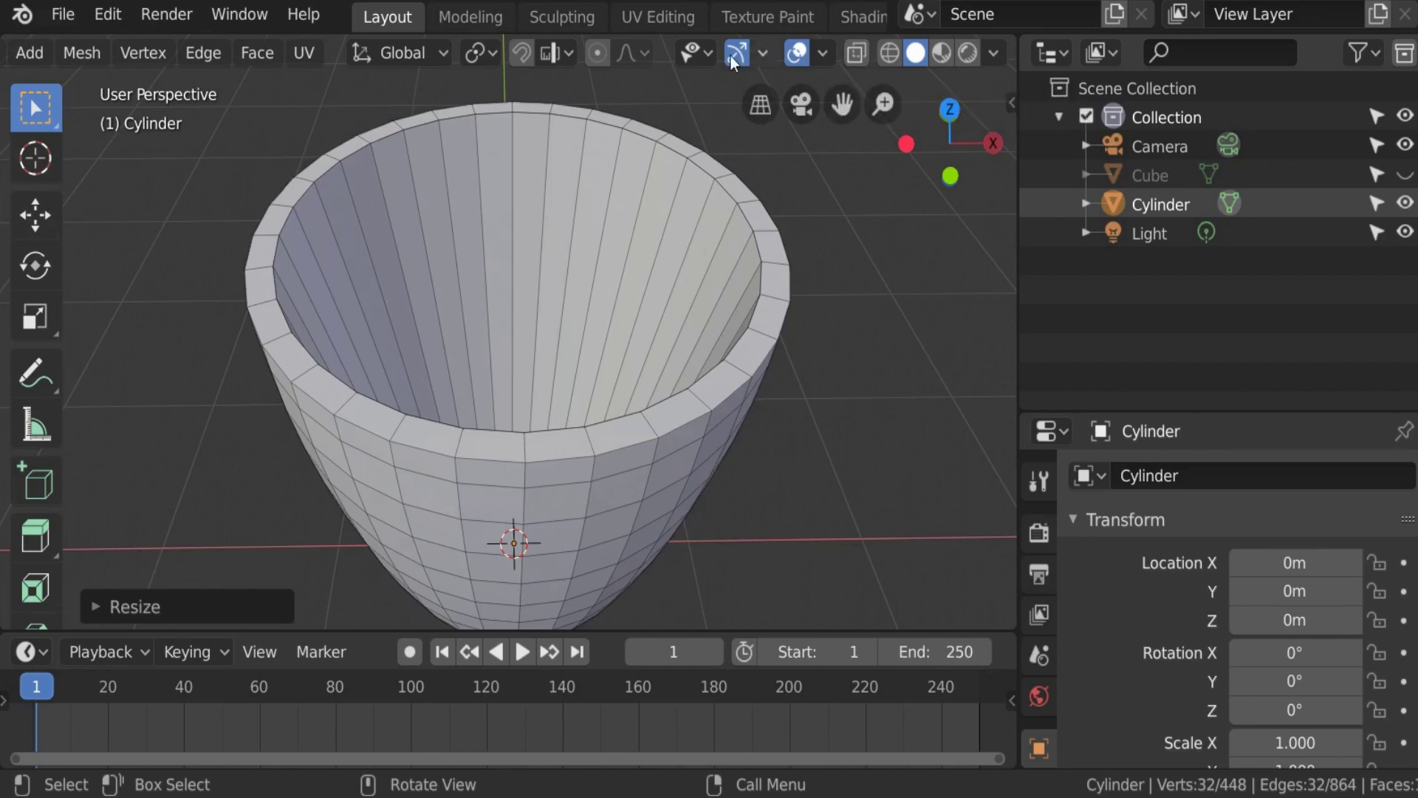
# Step: Add one centred horizontal loop cut around the cup's inner wall, without sliding it
pyautogui.scroll(1, 507, 217)
pyautogui.scroll(-1, 506, 218)
pyautogui.scroll(2, 529, 226)
pyautogui.scroll(-3, 529, 226)
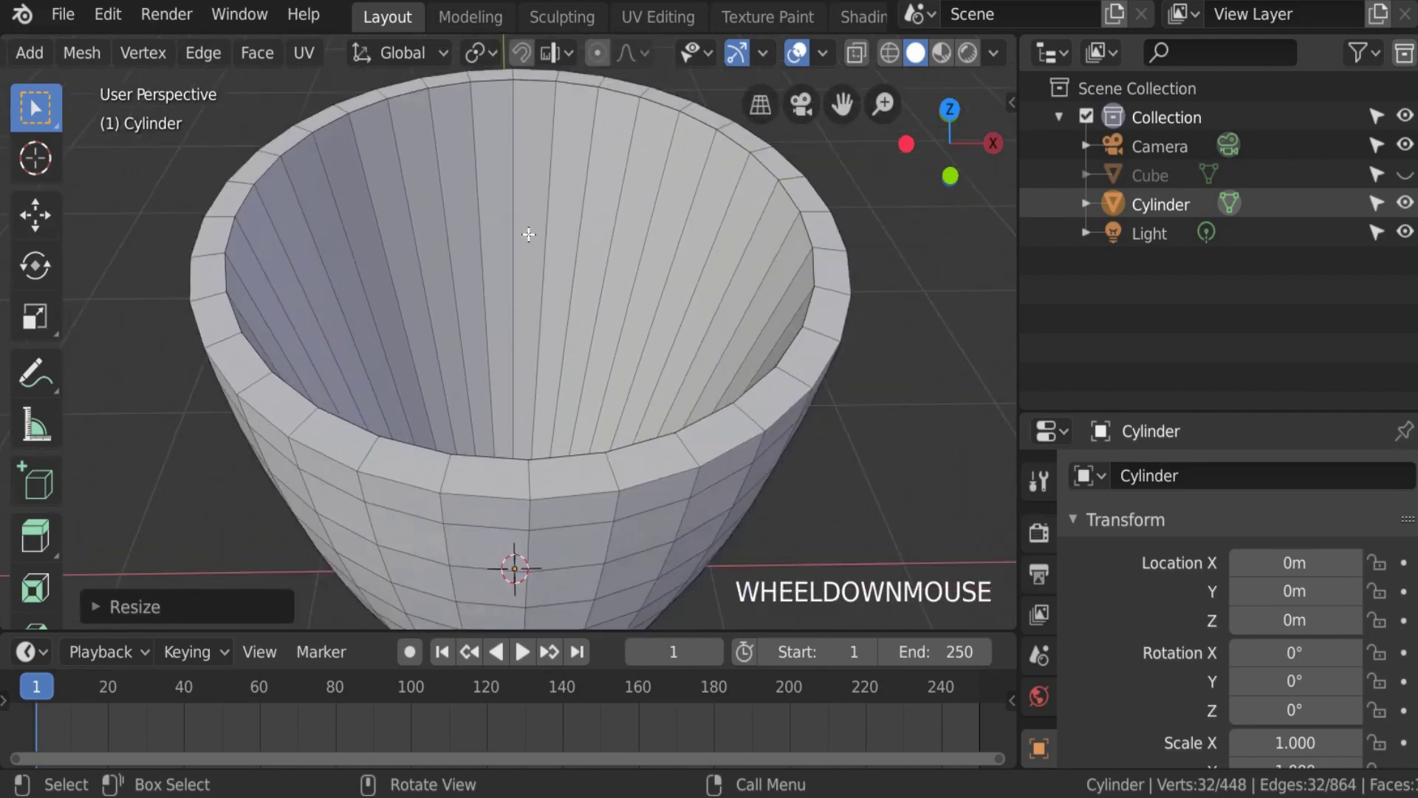
pyautogui.moveTo(529, 207); pyautogui.dragTo(589, 307, button='middle')
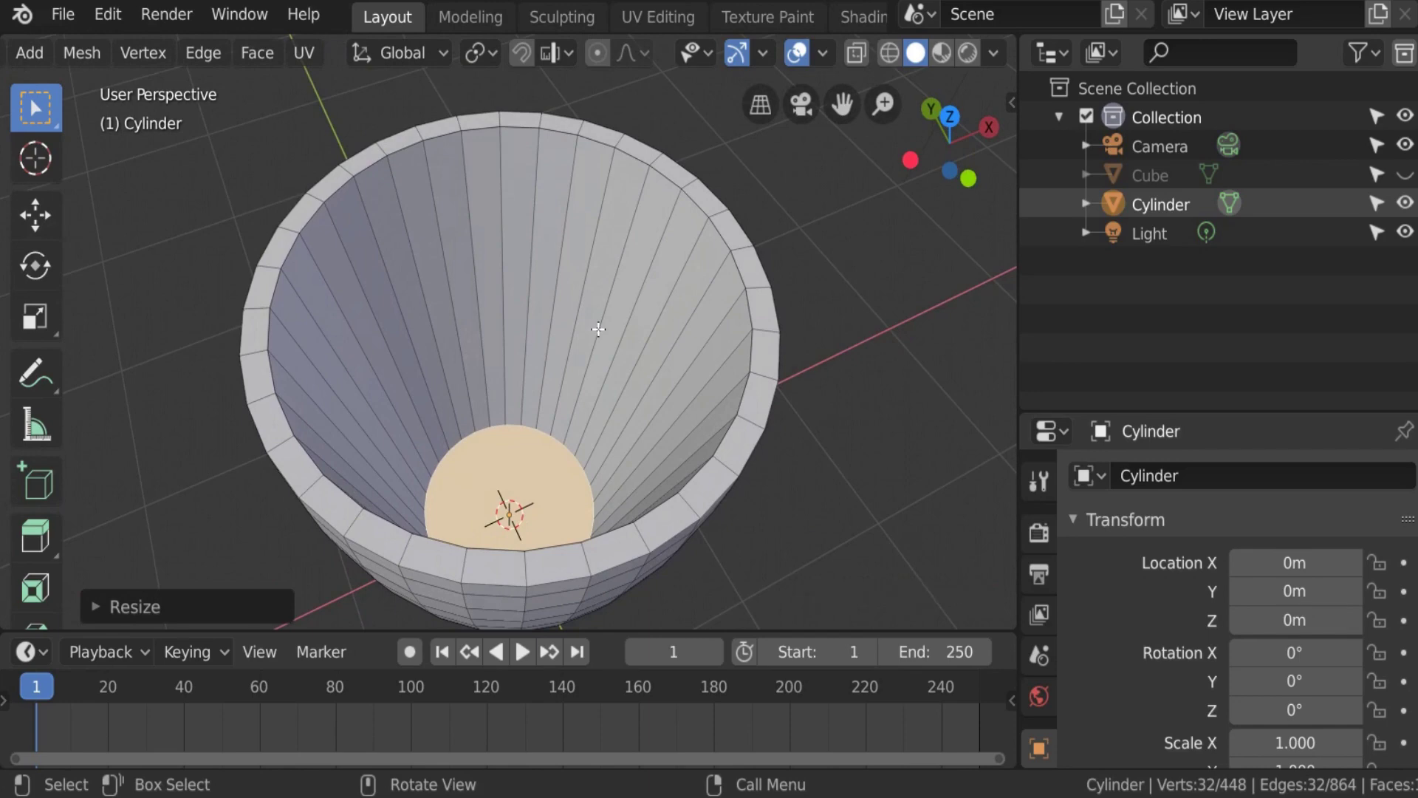
pyautogui.press('ctrl')
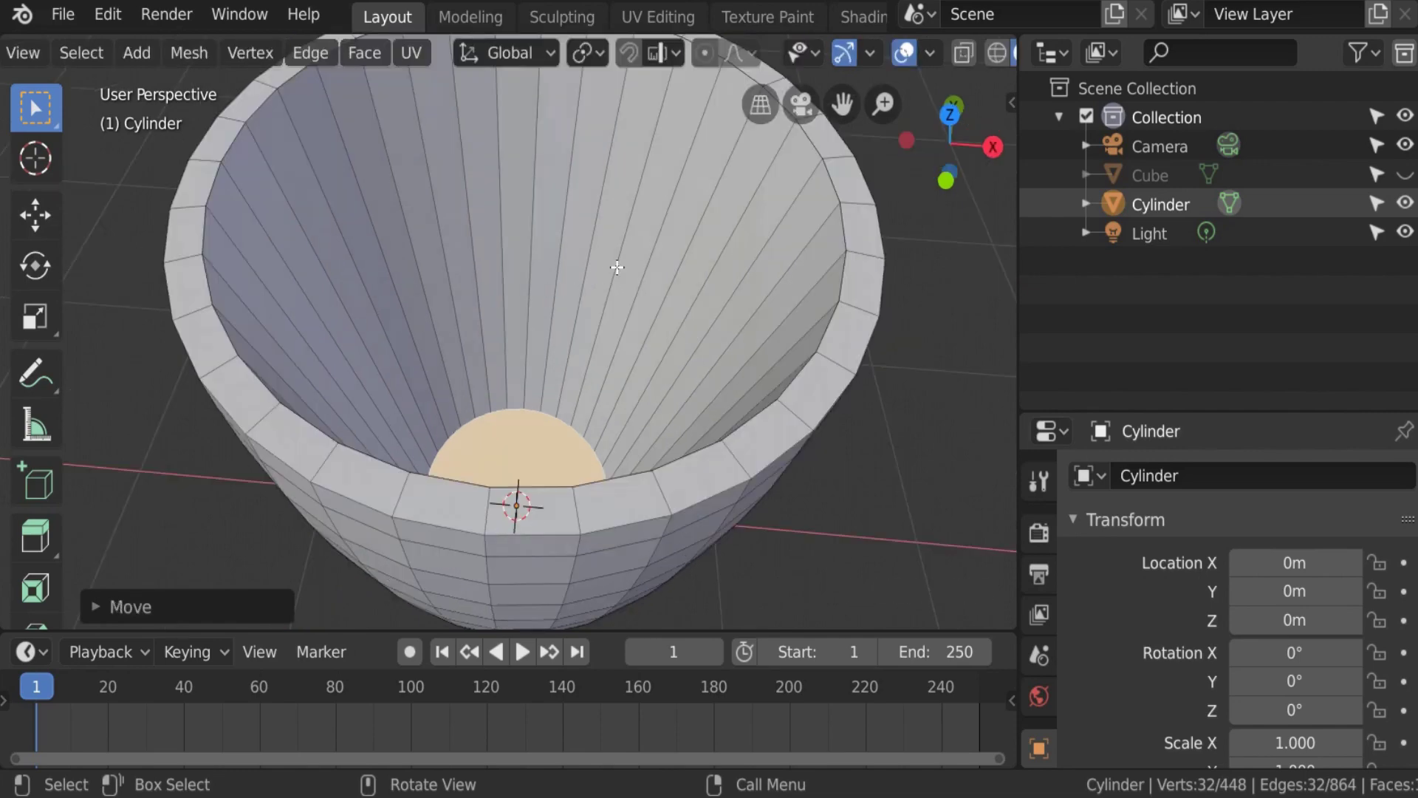
pyautogui.hotkey('ctrl', 'r')
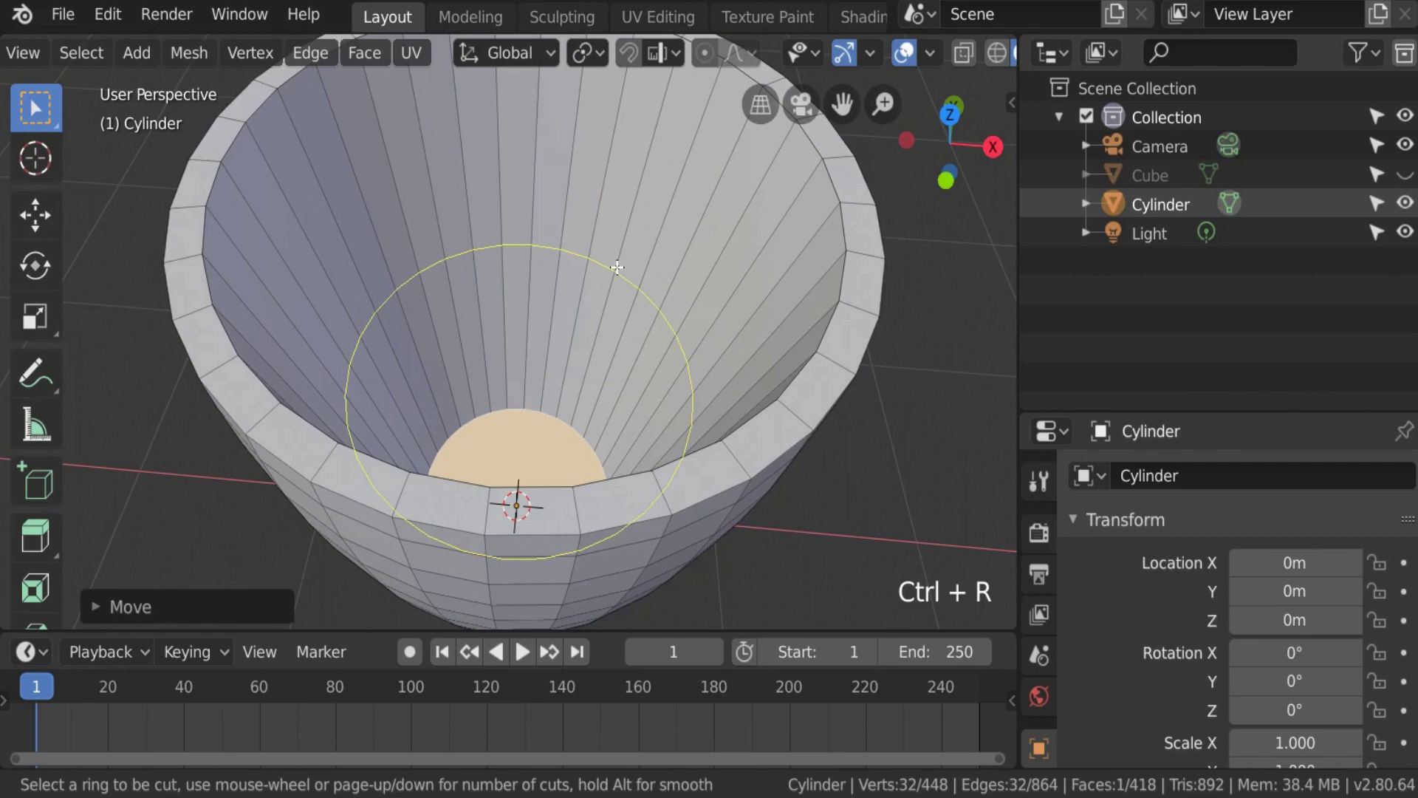
pyautogui.click(635, 264)
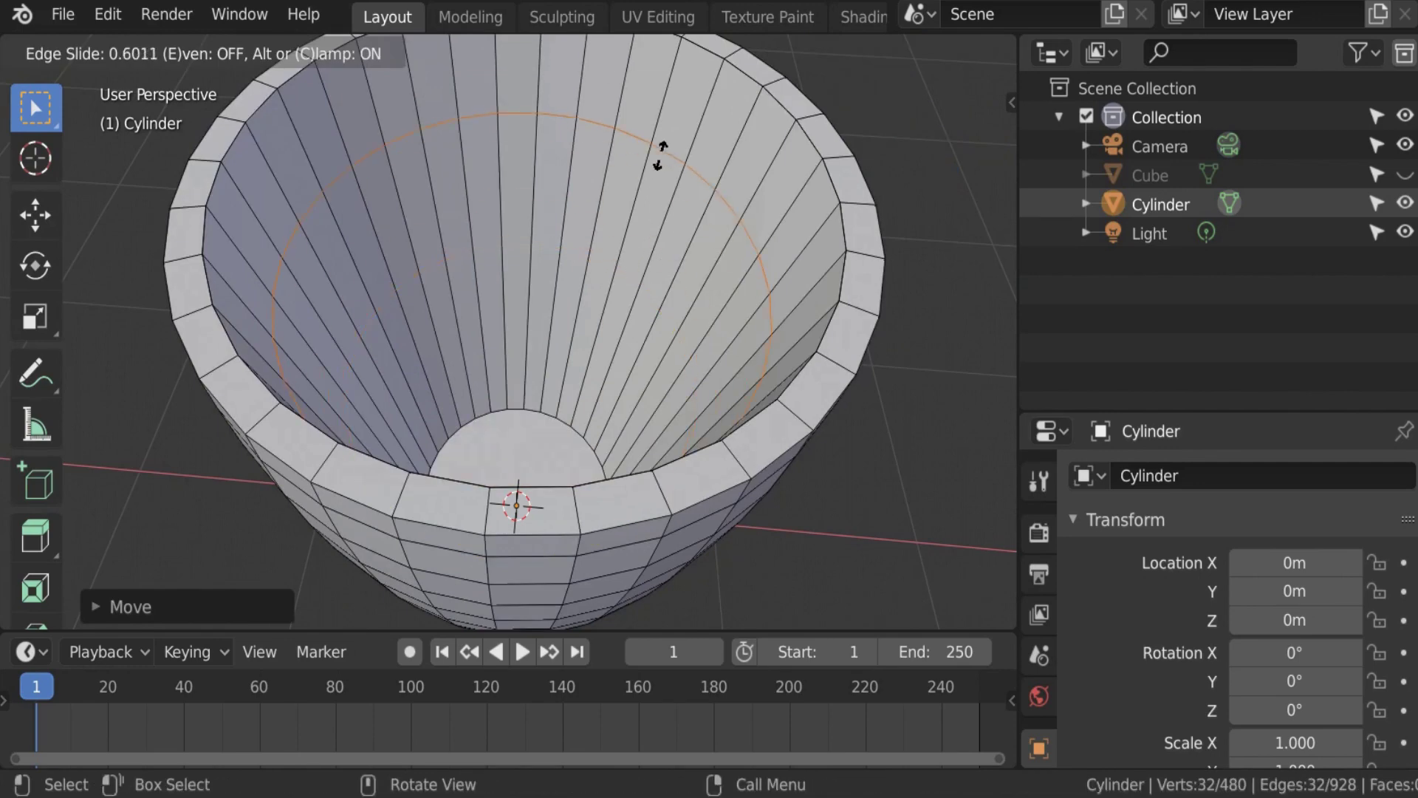
pyautogui.rightClick(627, 218)
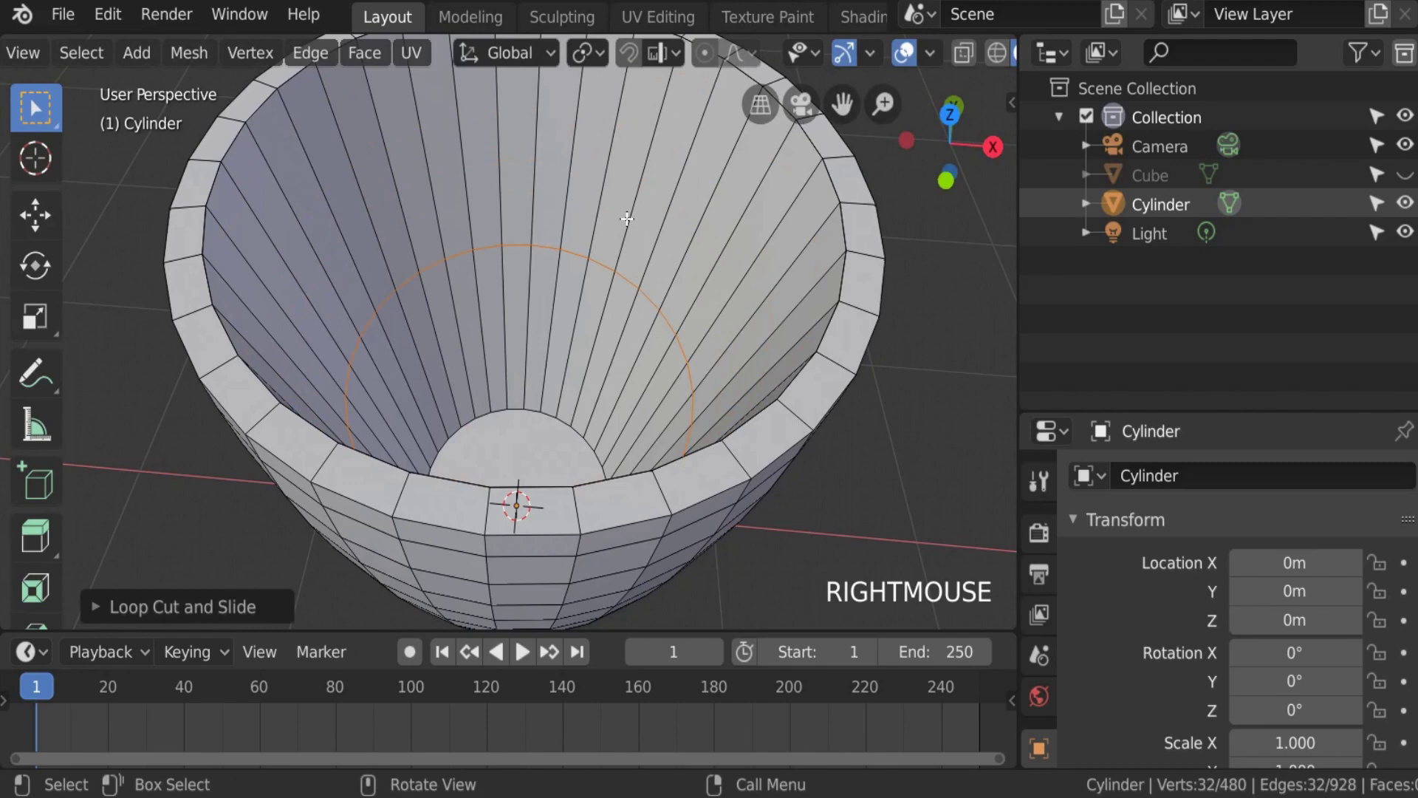
# Step: In front view with X-ray on, scale the new inner loop outward to about 1.157 to follow the outer wall's curve
pyautogui.scroll(-3, 626, 218)
pyautogui.press('KP_1')
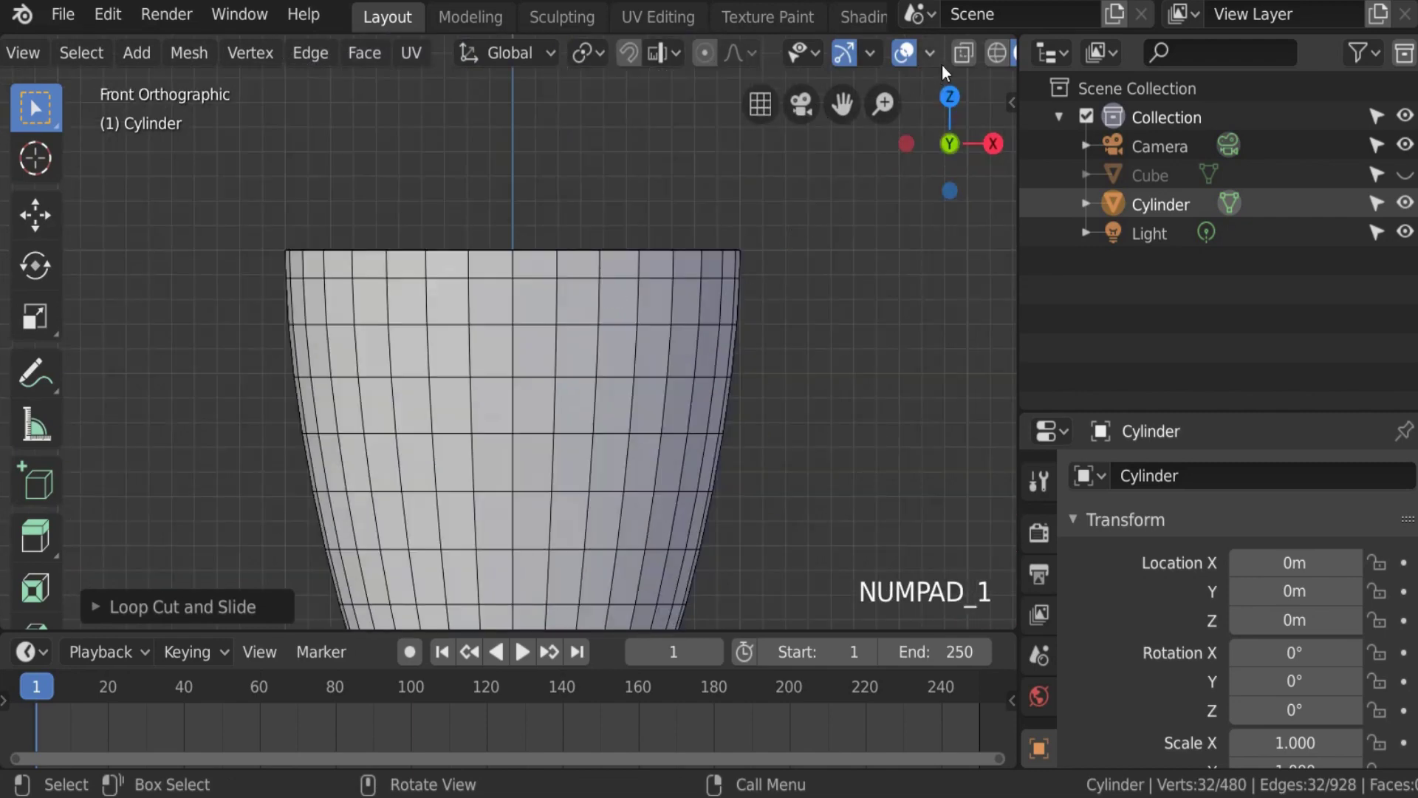
pyautogui.click(963, 52)
pyautogui.scroll(2, 638, 430)
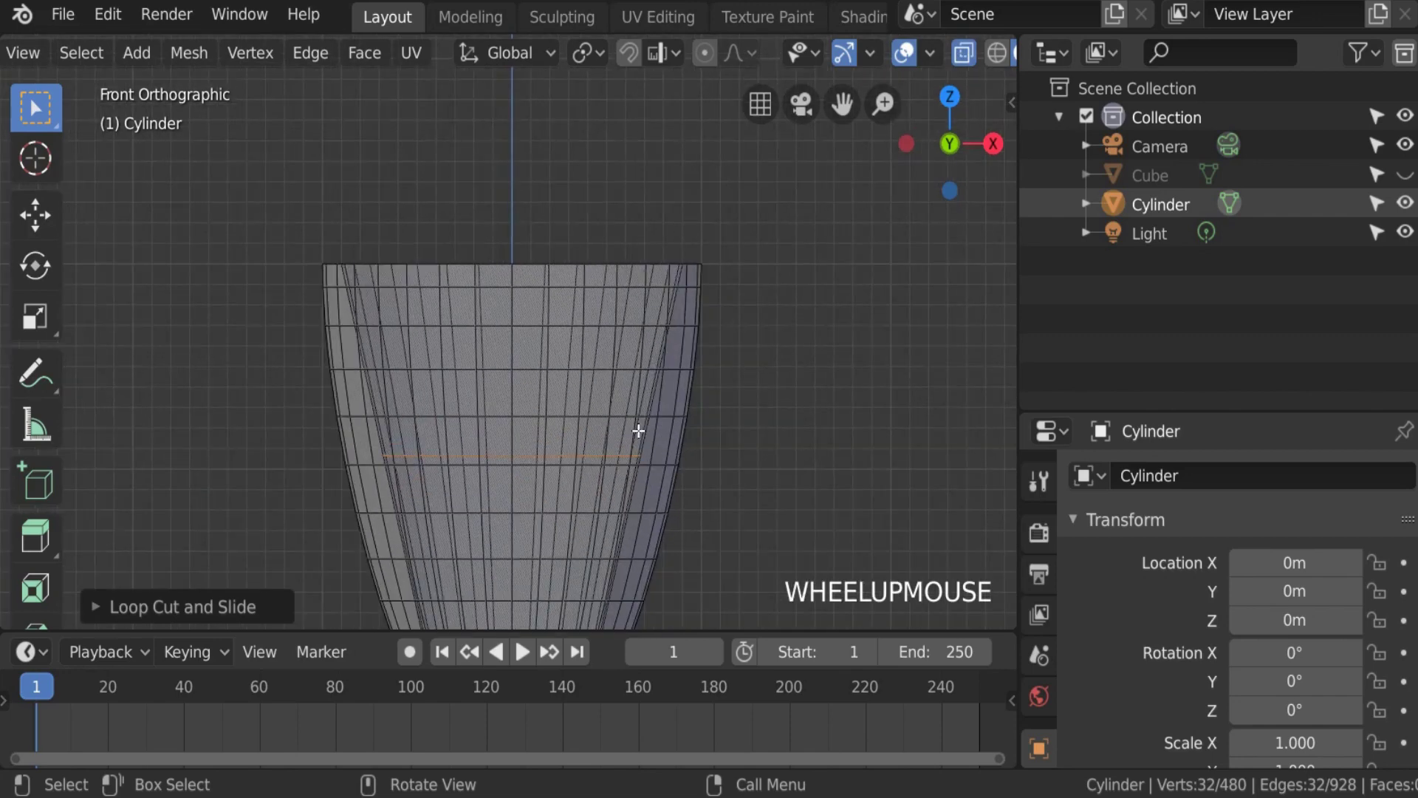
pyautogui.scroll(-1, 638, 430)
pyautogui.press('s')
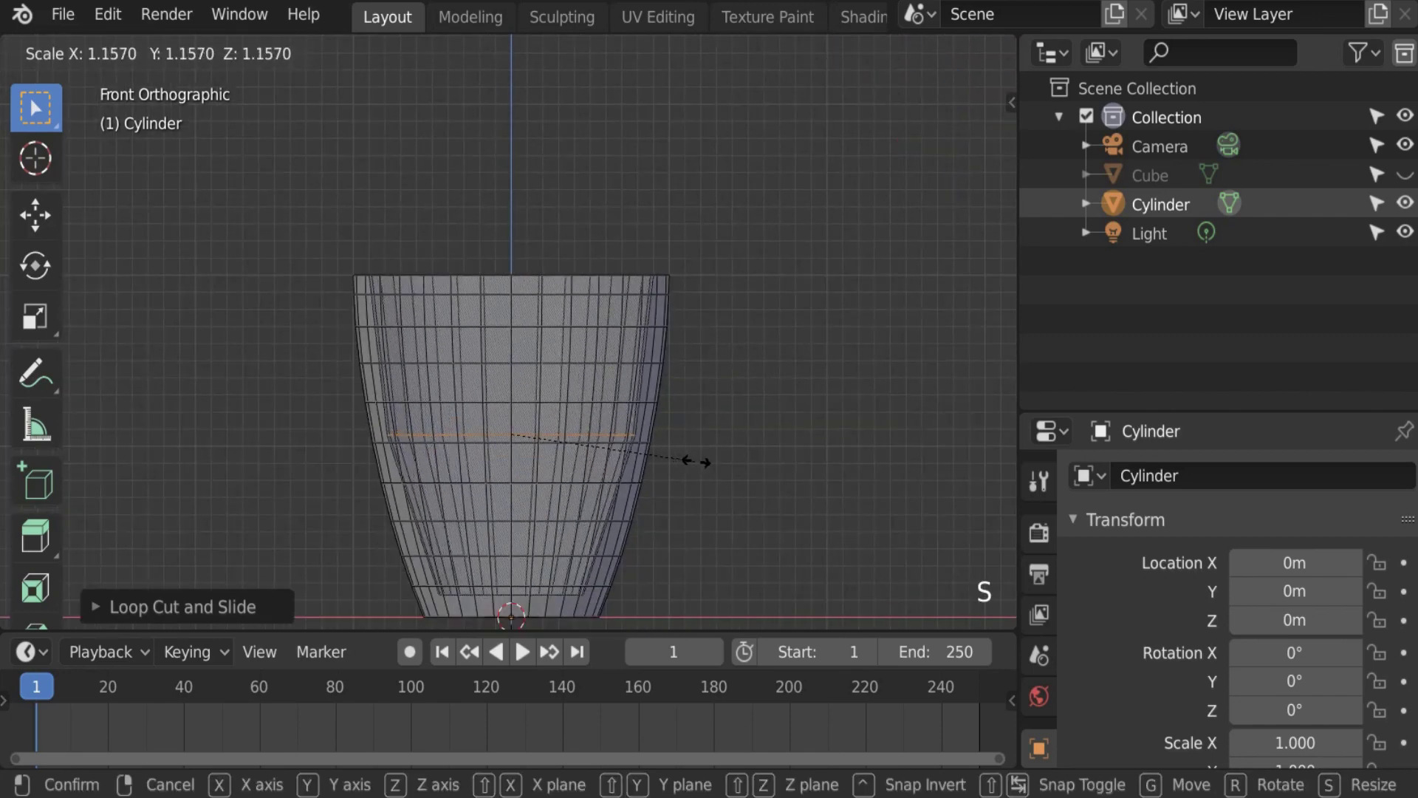
pyautogui.click(694, 463)
pyautogui.scroll(1, 602, 394)
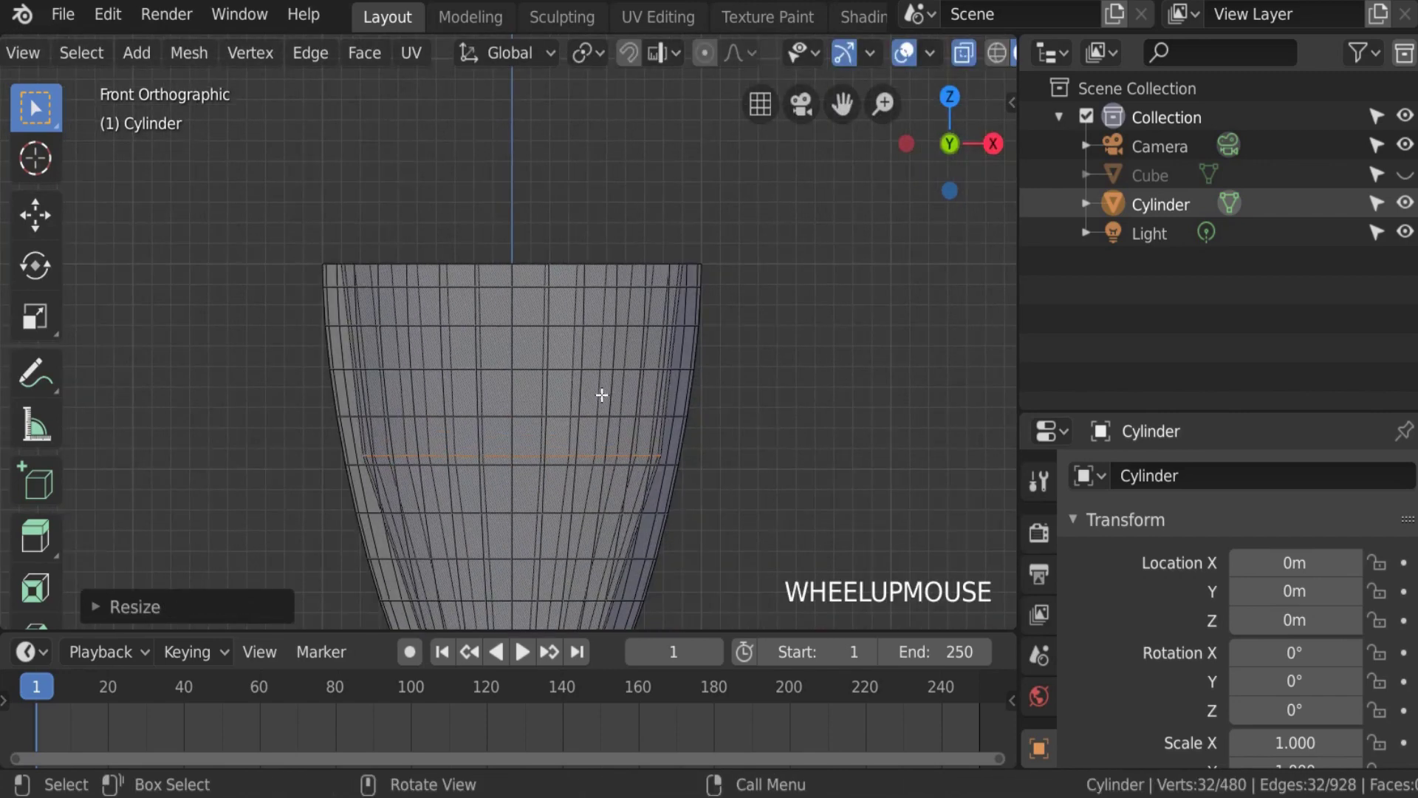
# Step: Bevel the inner loop with 8 segments, spreading it over most of the inner wall's height
pyautogui.press('ctrl')
pyautogui.hotkey('ctrl', 'b')
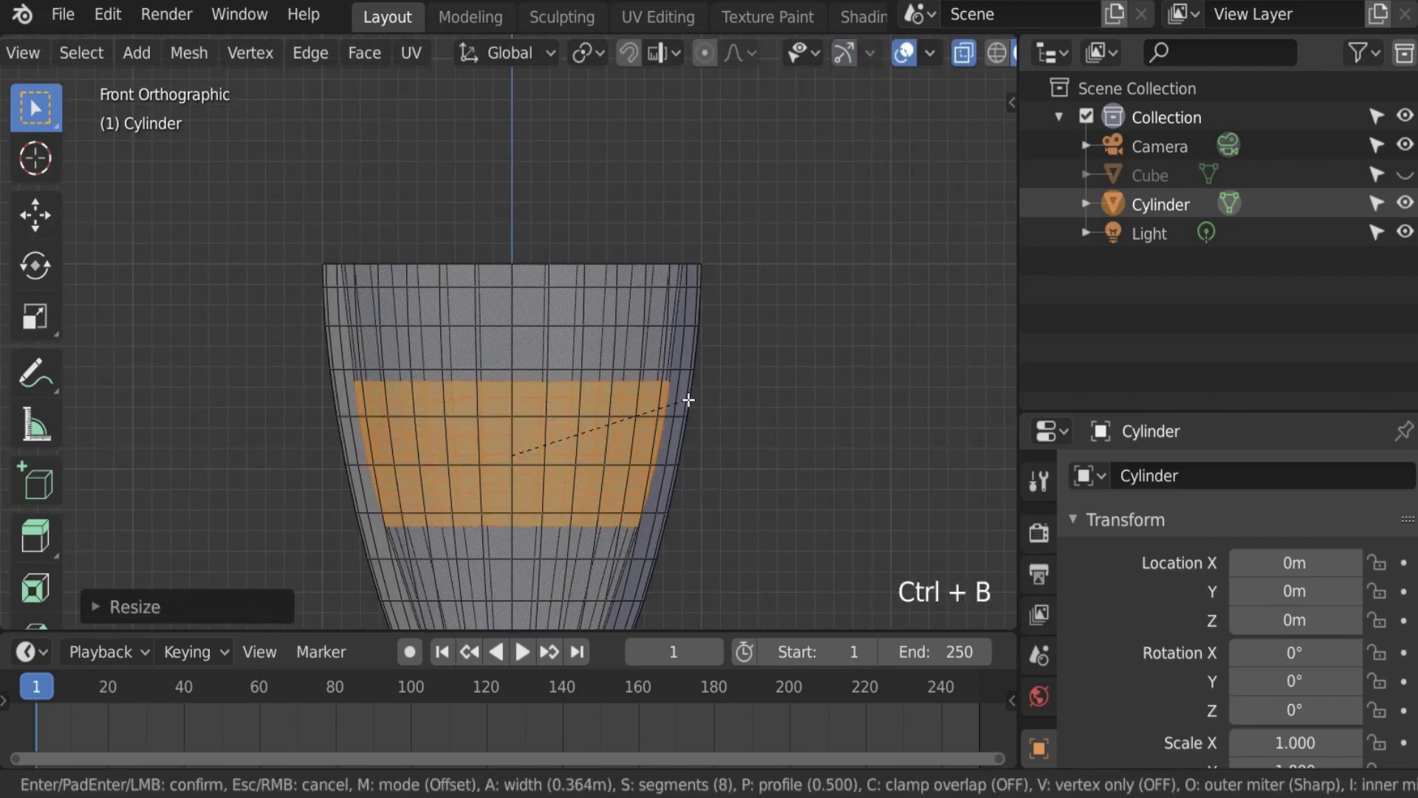
pyautogui.click(768, 386)
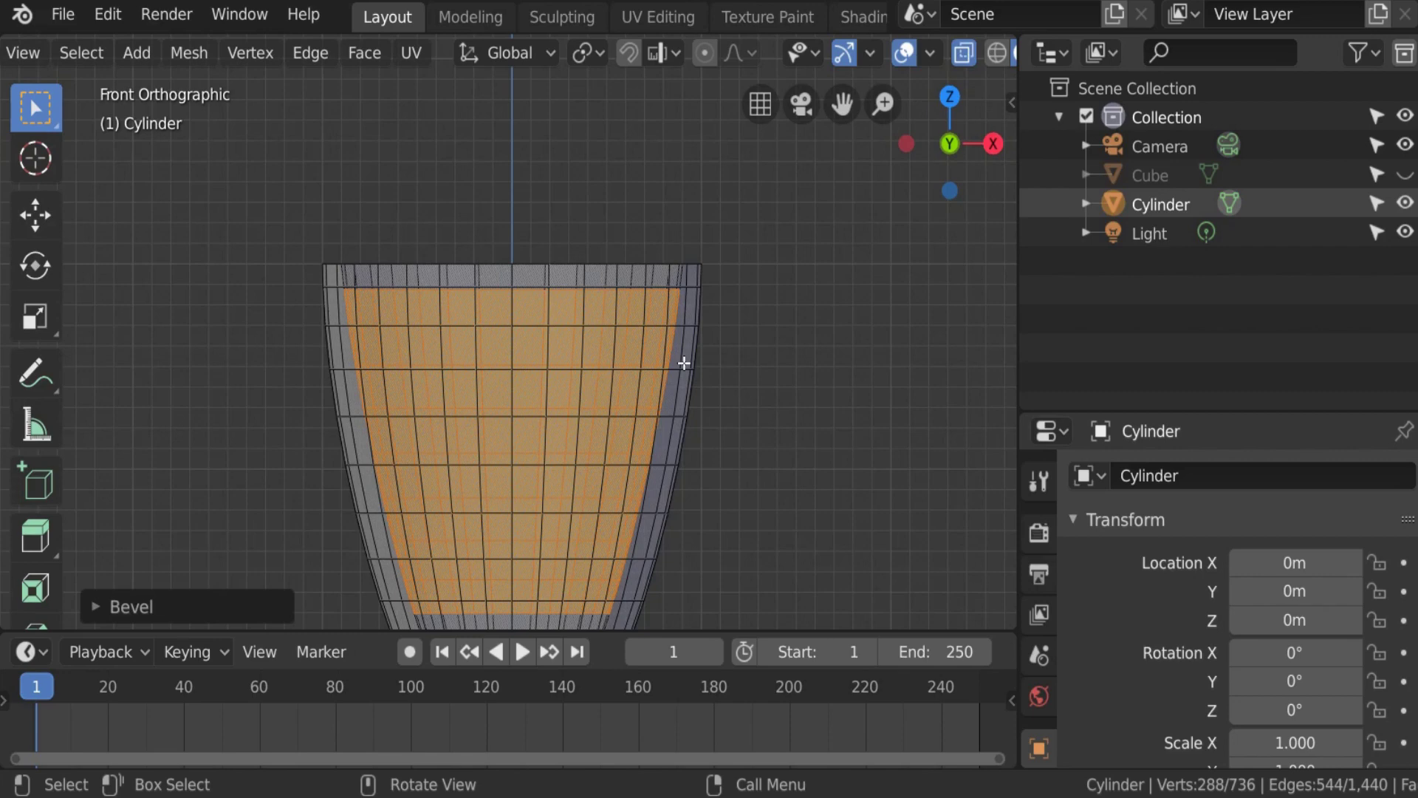
# Step: Inspect the bevelled inner wall in opaque perspective view and in front view with X-ray, ending with X-ray off
pyautogui.scroll(-2, 724, 377)
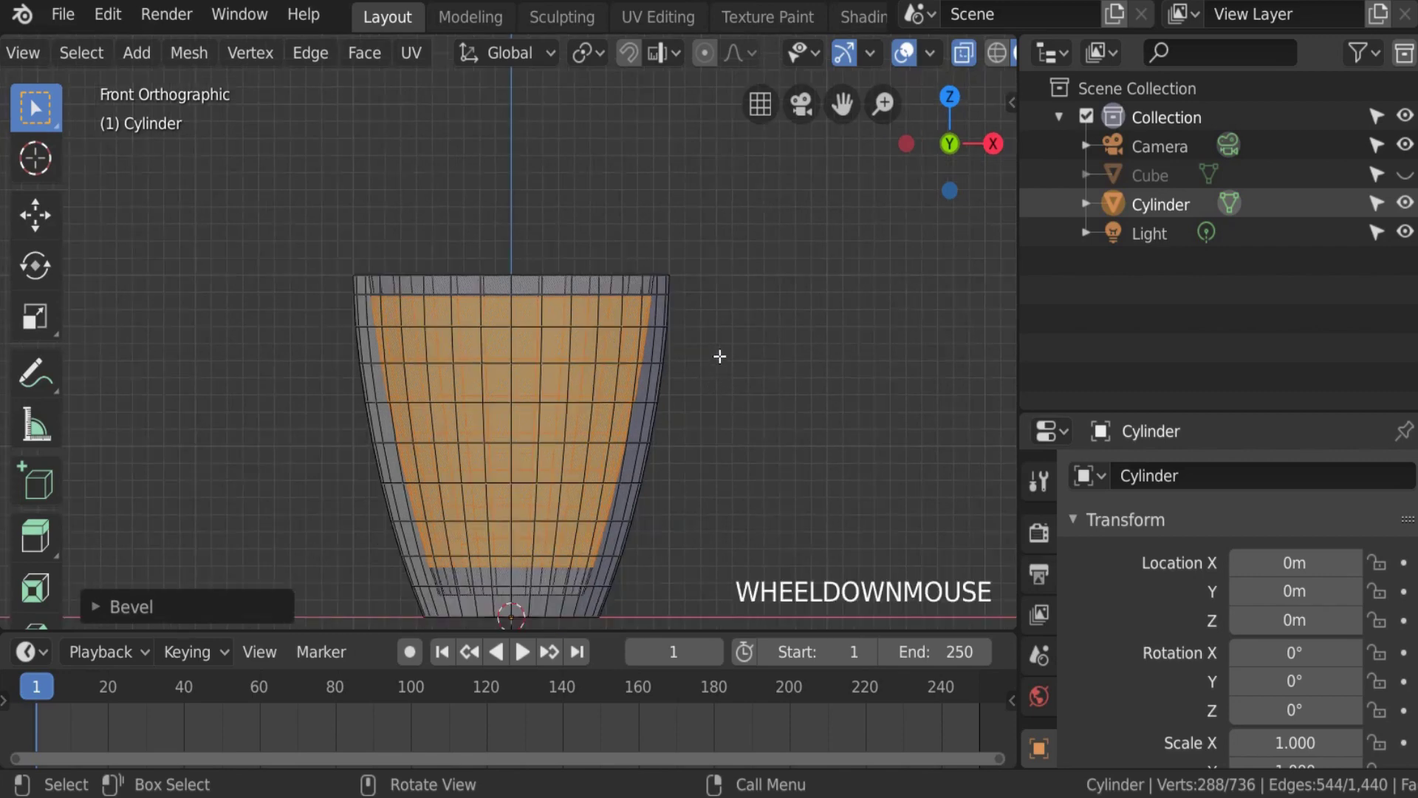
pyautogui.keyDown('shift'); pyautogui.moveTo(722, 355); pyautogui.dragTo(662, 337, button='middle'); pyautogui.keyUp('shift')
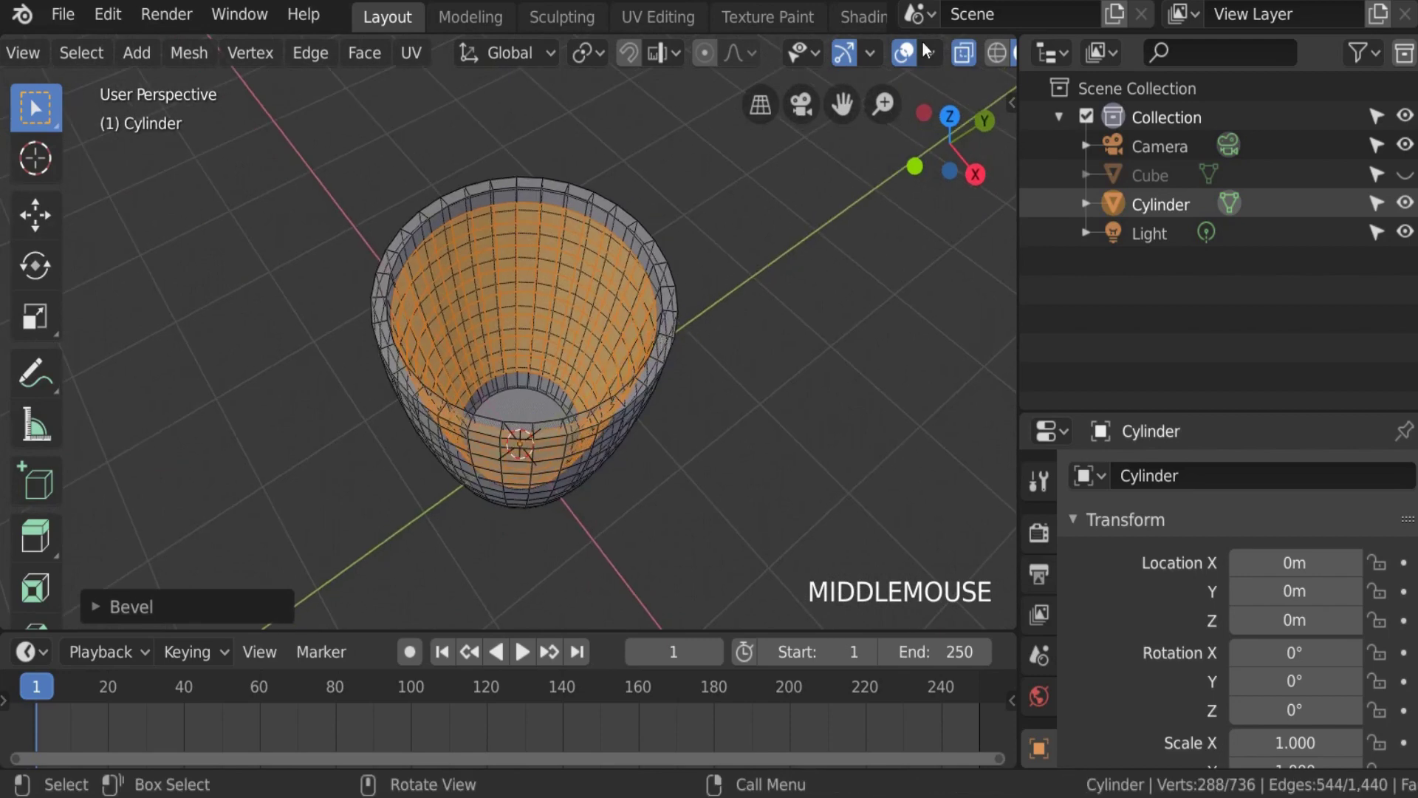
pyautogui.click(969, 51)
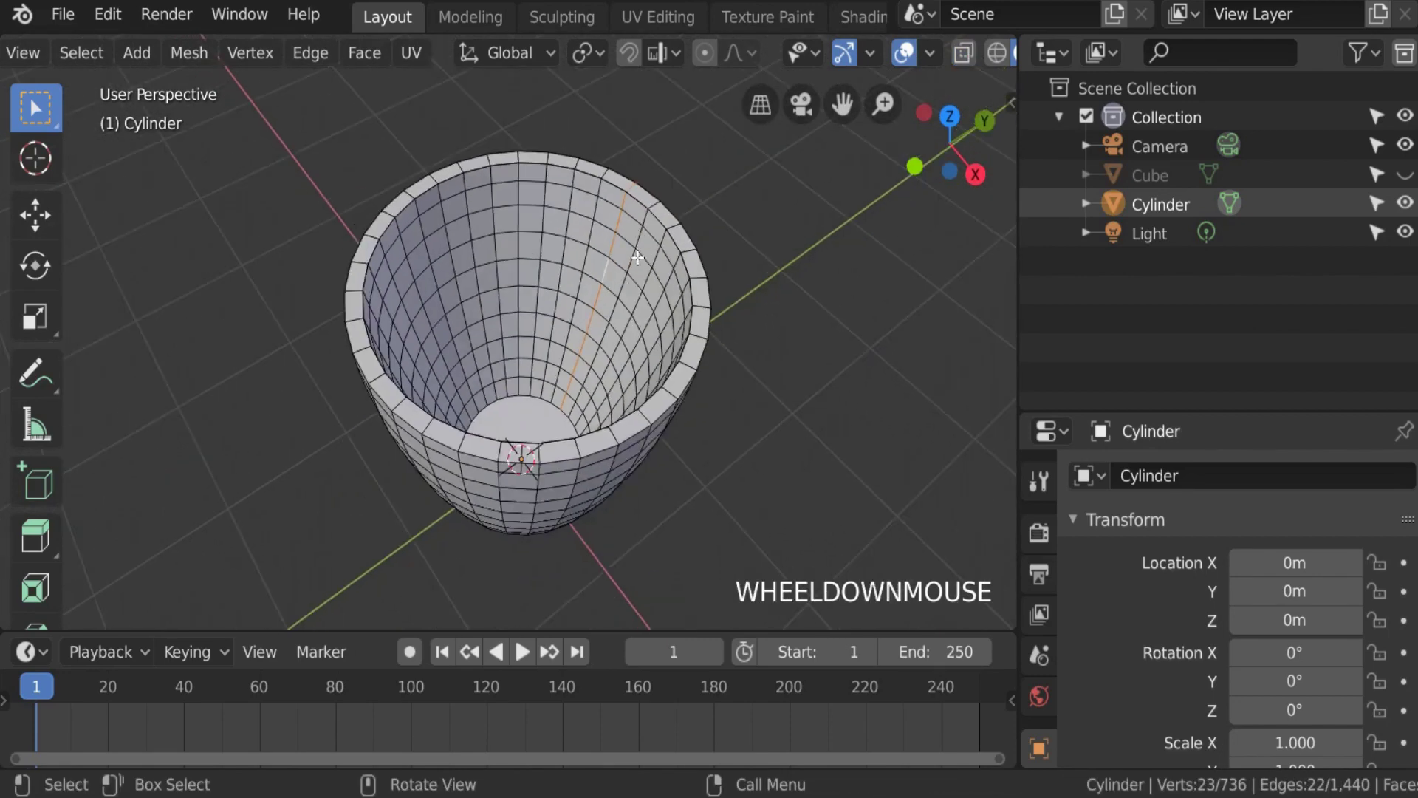
pyautogui.scroll(-2, 637, 259)
pyautogui.scroll(3, 637, 258)
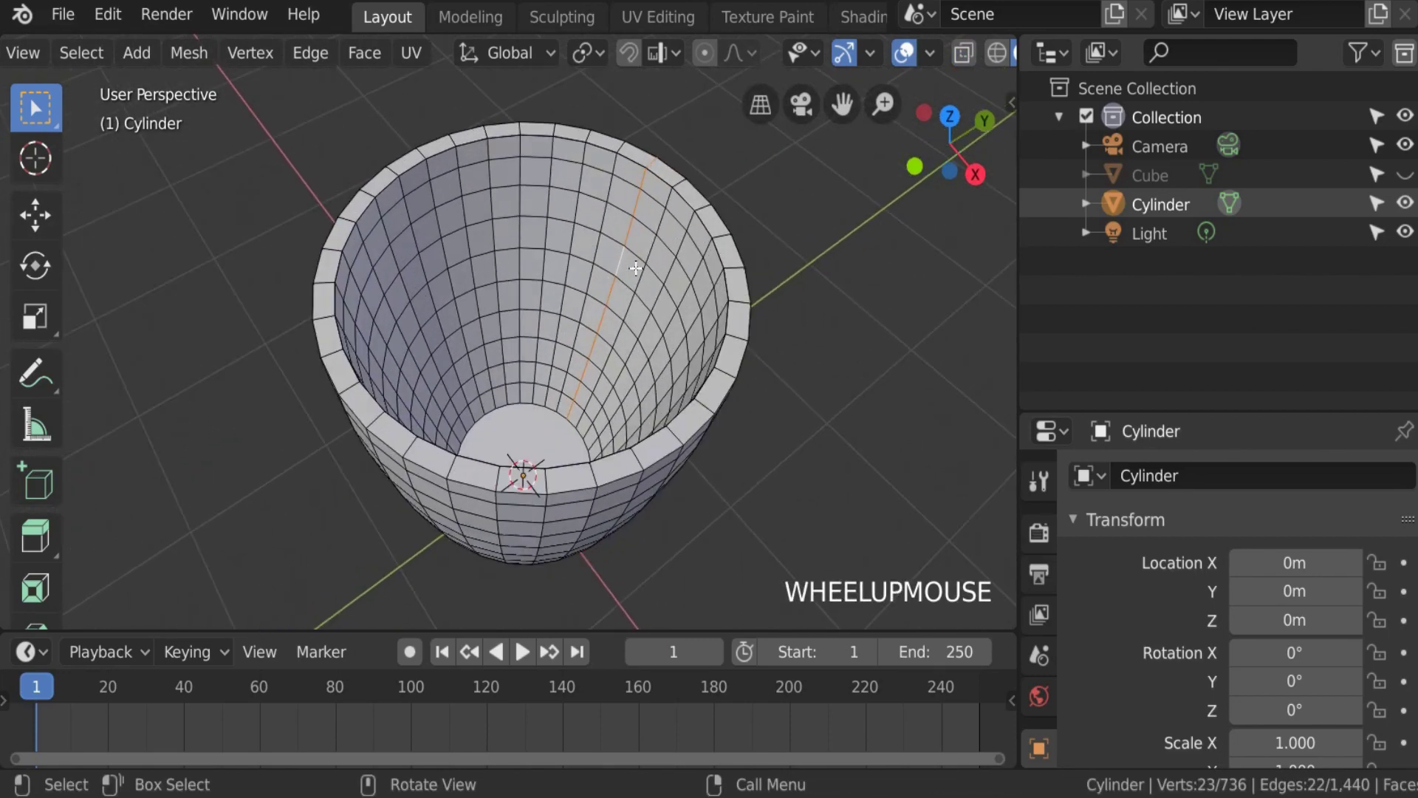
pyautogui.scroll(-1, 635, 262)
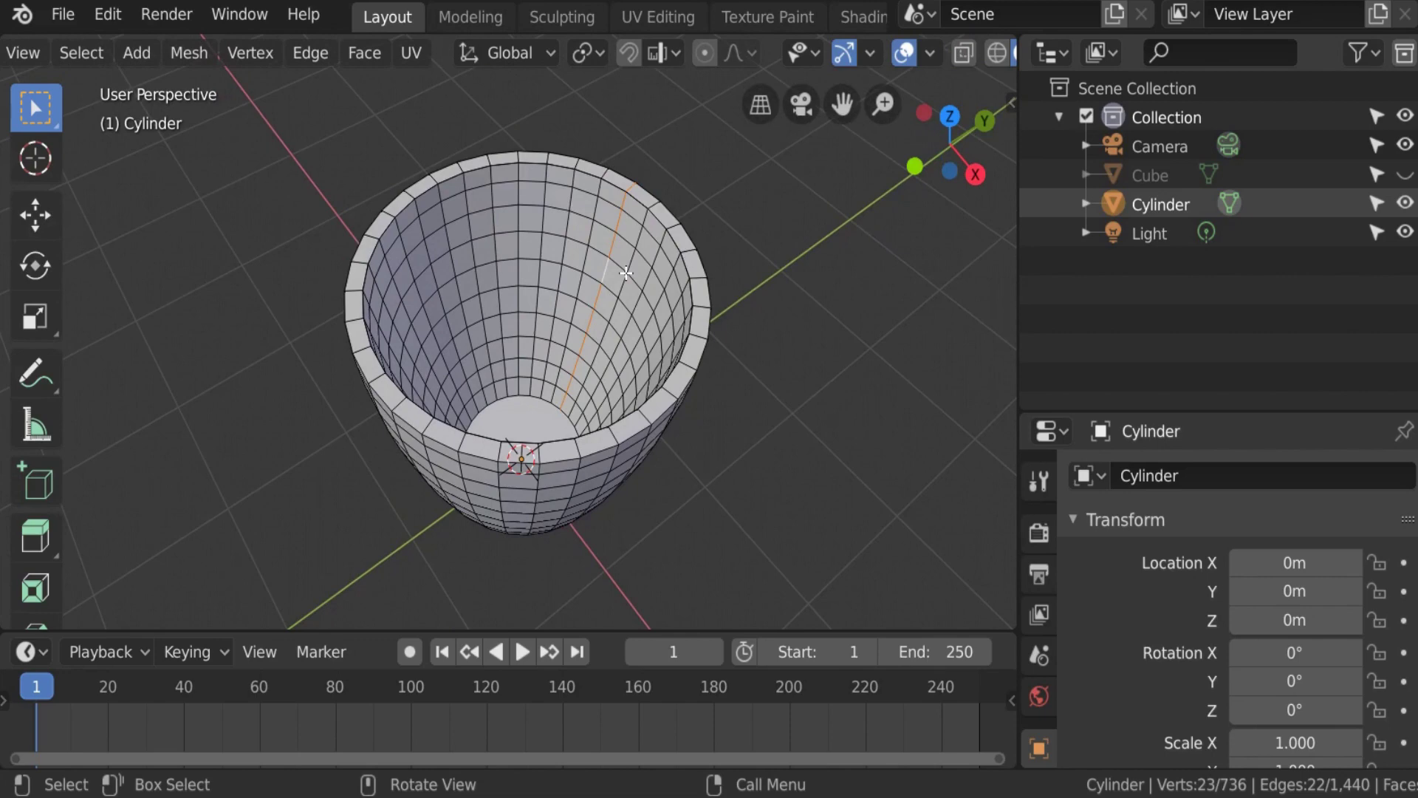
pyautogui.press('KP_1')
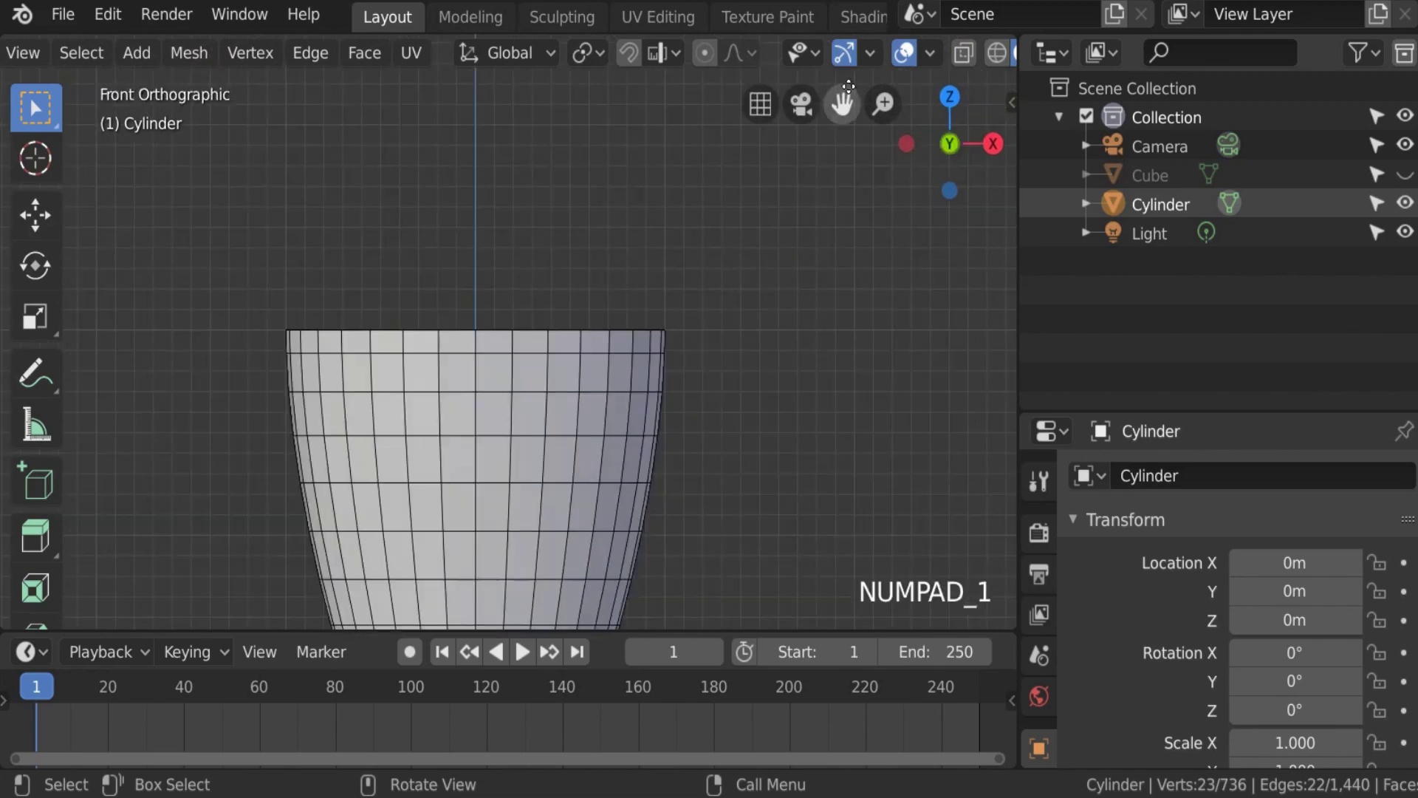
pyautogui.click(962, 53)
pyautogui.scroll(-1, 490, 421)
pyautogui.scroll(1, 390, 466)
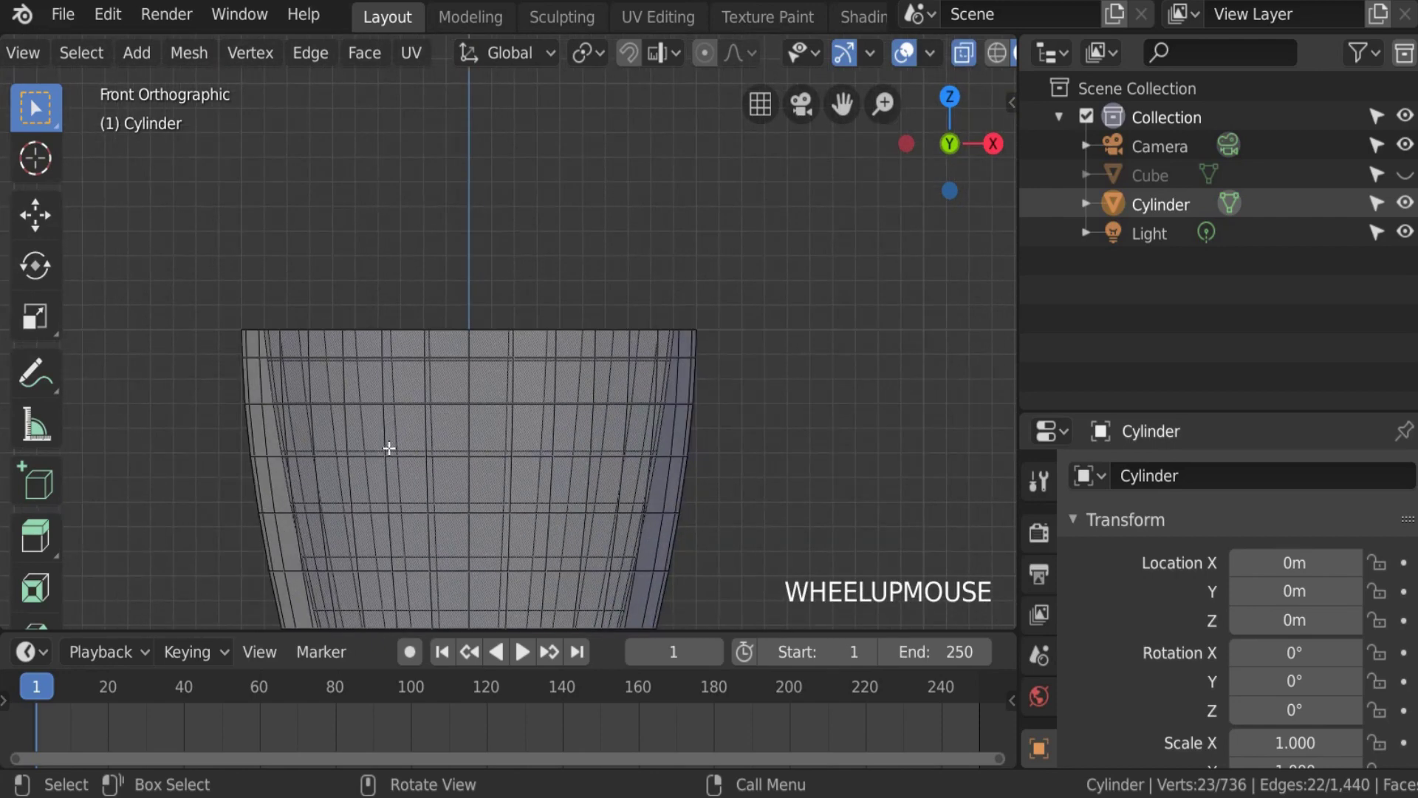
pyautogui.scroll(-1, 346, 441)
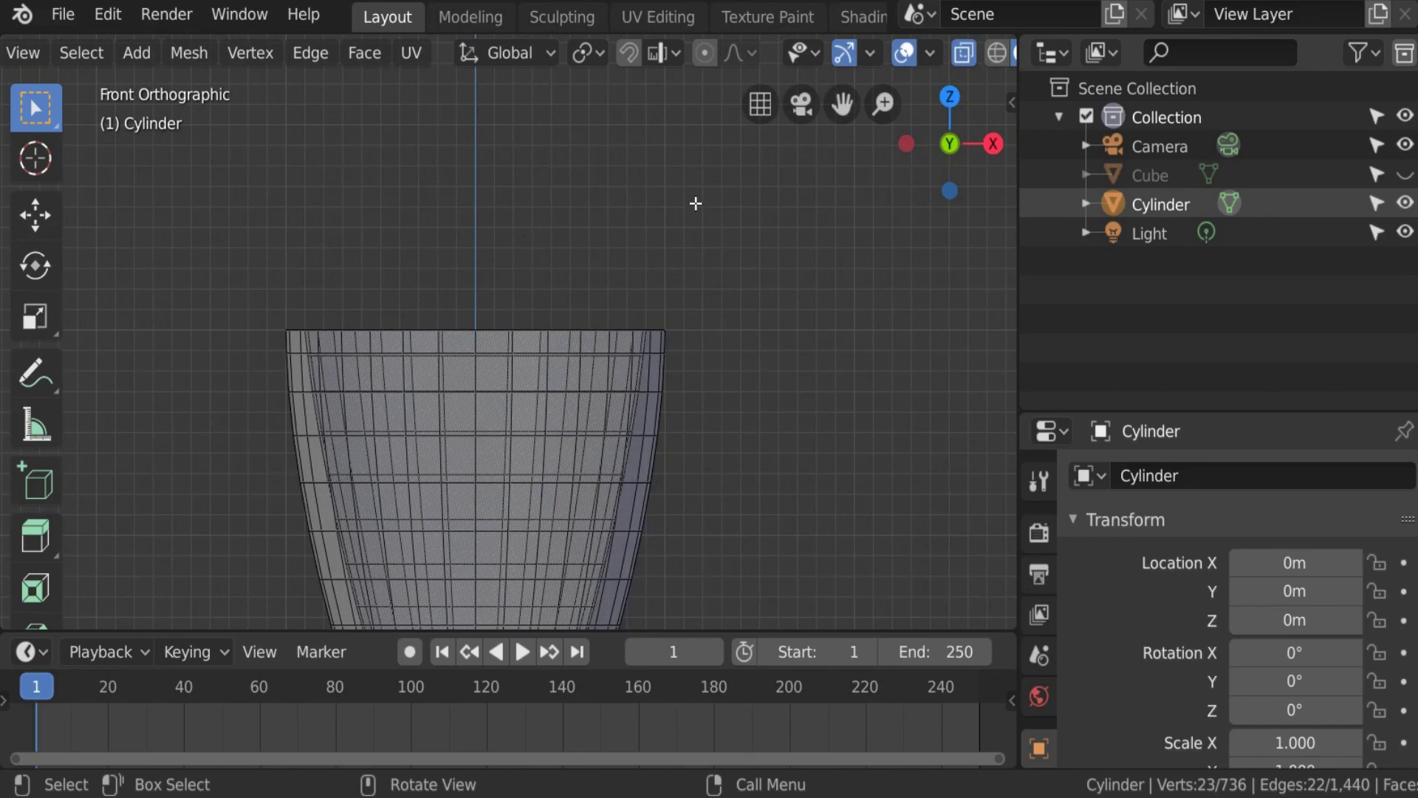
pyautogui.click(962, 54)
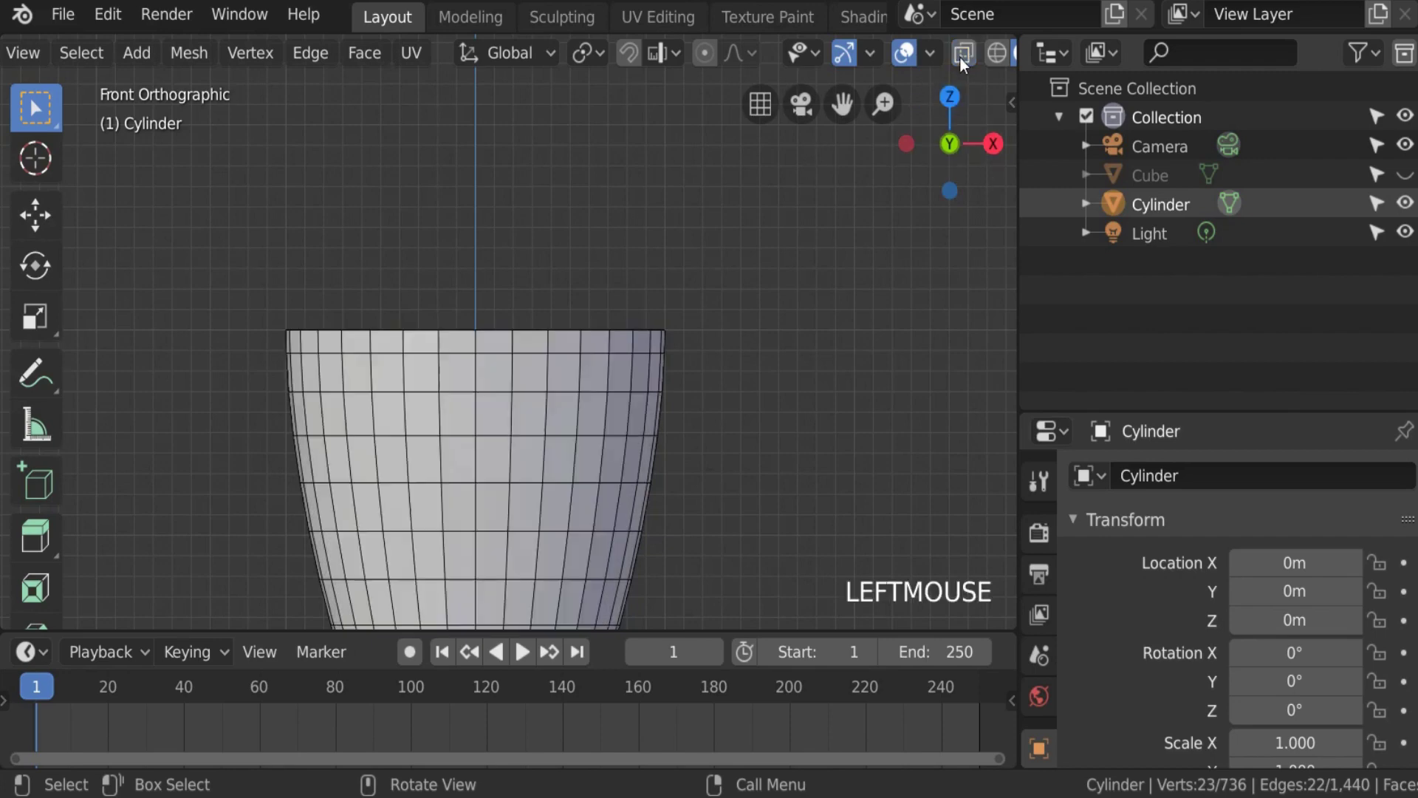
# Step: In face selection mode, select the fourth horizontal face loop below the rim on the cup's outer wall
pyautogui.keyDown('alt'); pyautogui.click(523, 529); pyautogui.keyUp('alt')
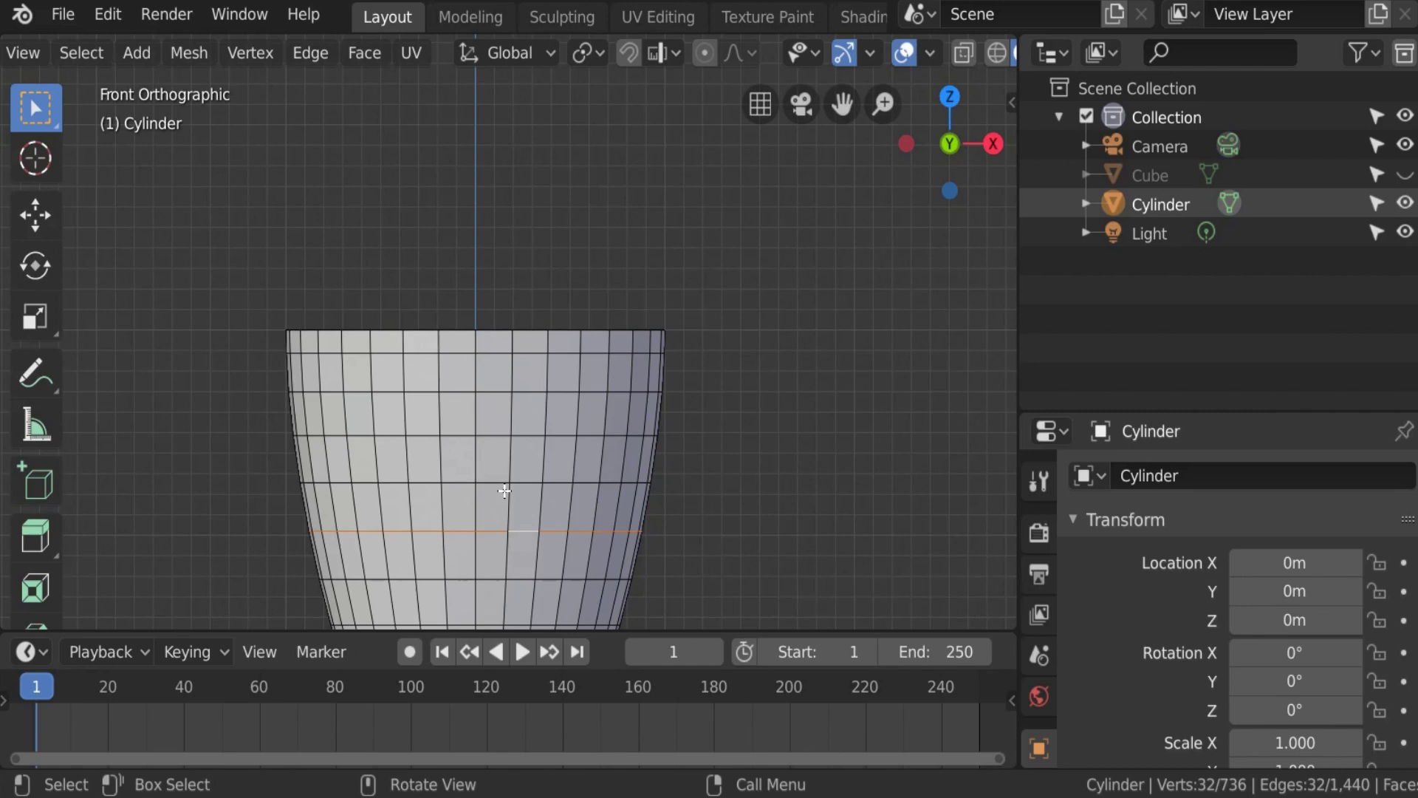
pyautogui.press('3')
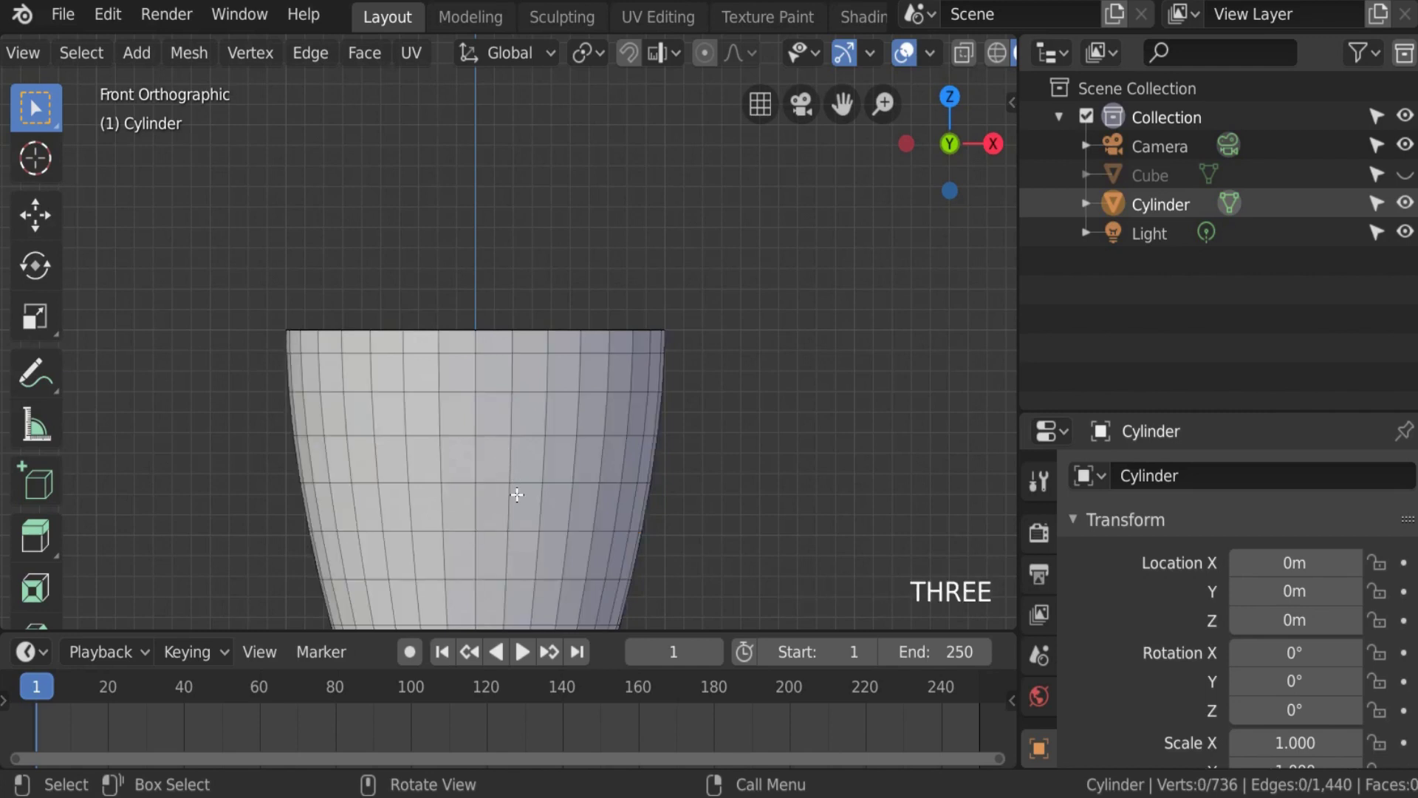
pyautogui.keyDown('alt'); pyautogui.click(502, 466); pyautogui.keyUp('alt')
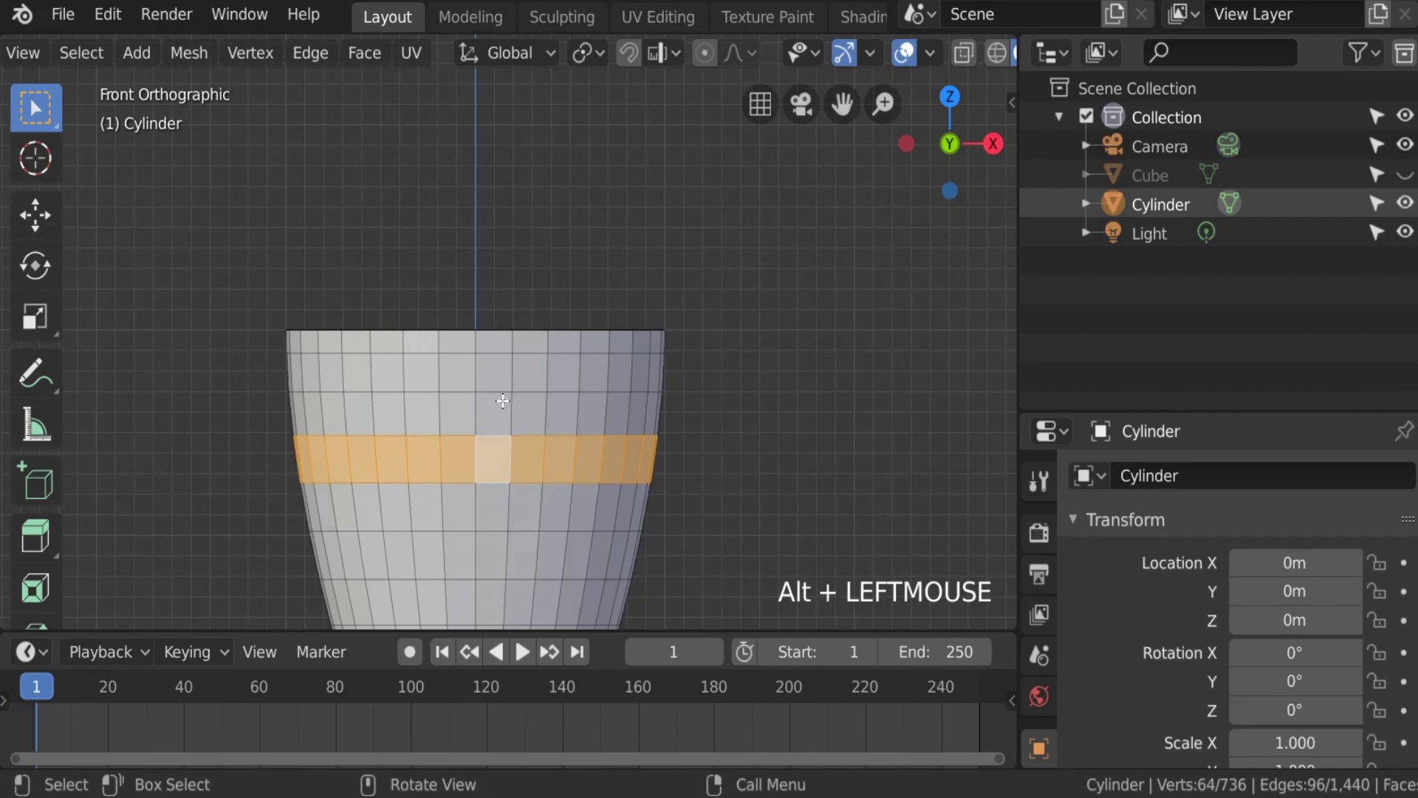
# Step: Select different horizontal face loops around the cup's outer wall, rim and inner wall in perspective view
pyautogui.keyDown('shift'); pyautogui.moveTo(494, 396); pyautogui.dragTo(588, 443, button='middle'); pyautogui.keyUp('shift')
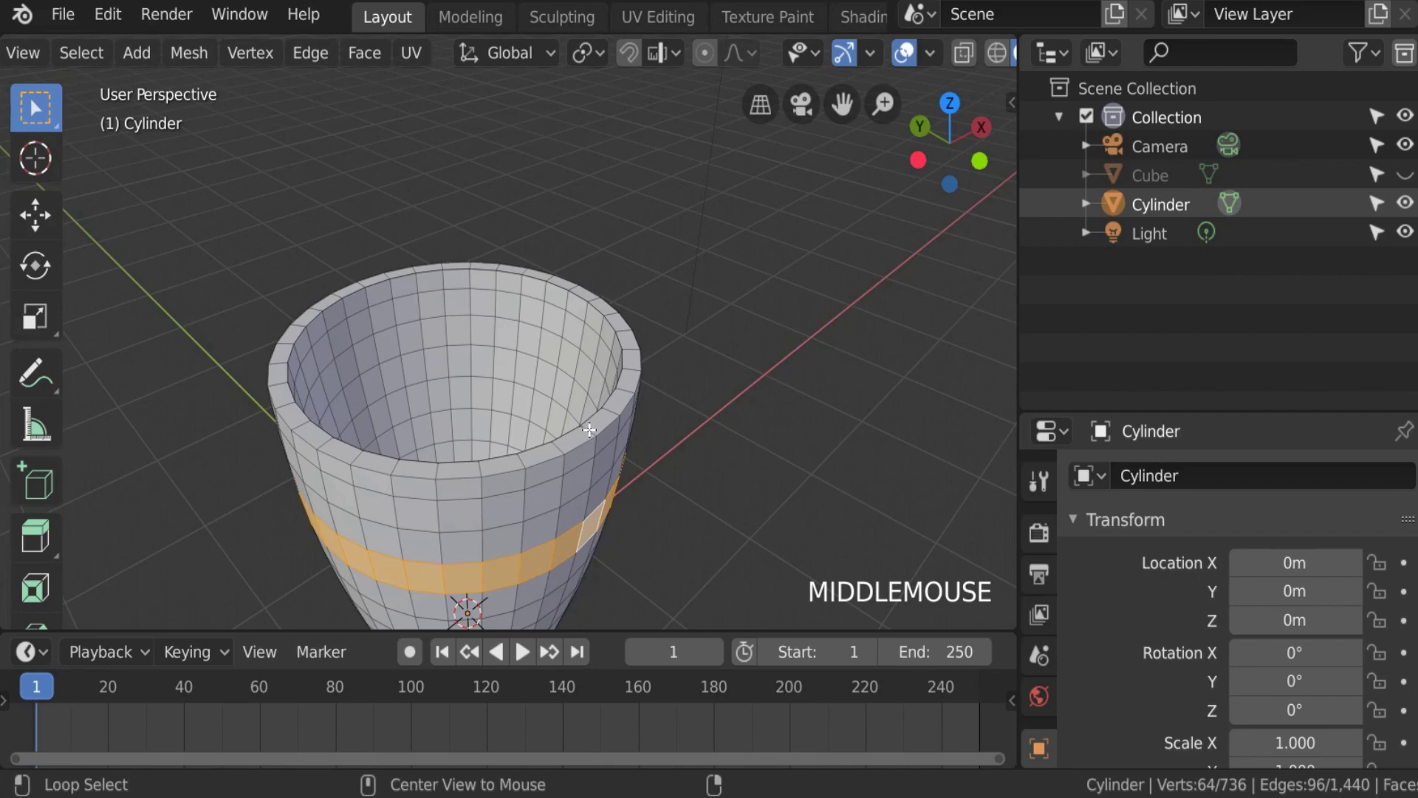
pyautogui.keyDown('alt'); pyautogui.click(590, 430); pyautogui.keyUp('alt')
pyautogui.keyDown('alt'); pyautogui.click(541, 449); pyautogui.keyUp('alt')
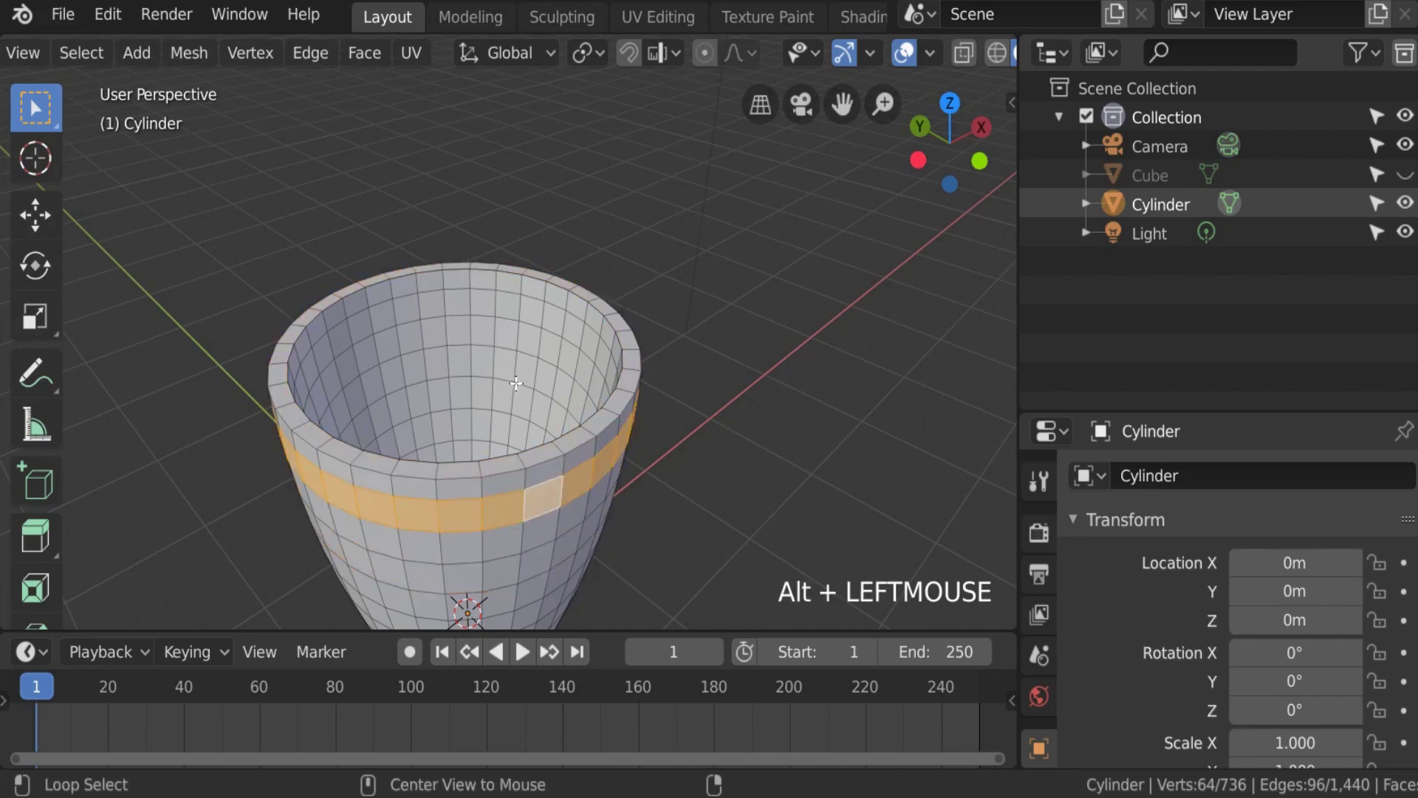
pyautogui.keyDown('alt'); pyautogui.click(519, 373); pyautogui.keyUp('alt')
pyautogui.keyDown('alt'); pyautogui.click(520, 318); pyautogui.keyUp('alt')
pyautogui.keyDown('alt'); pyautogui.click(520, 309); pyautogui.keyUp('alt')
pyautogui.keyDown('alt'); pyautogui.click(511, 371); pyautogui.keyUp('alt')
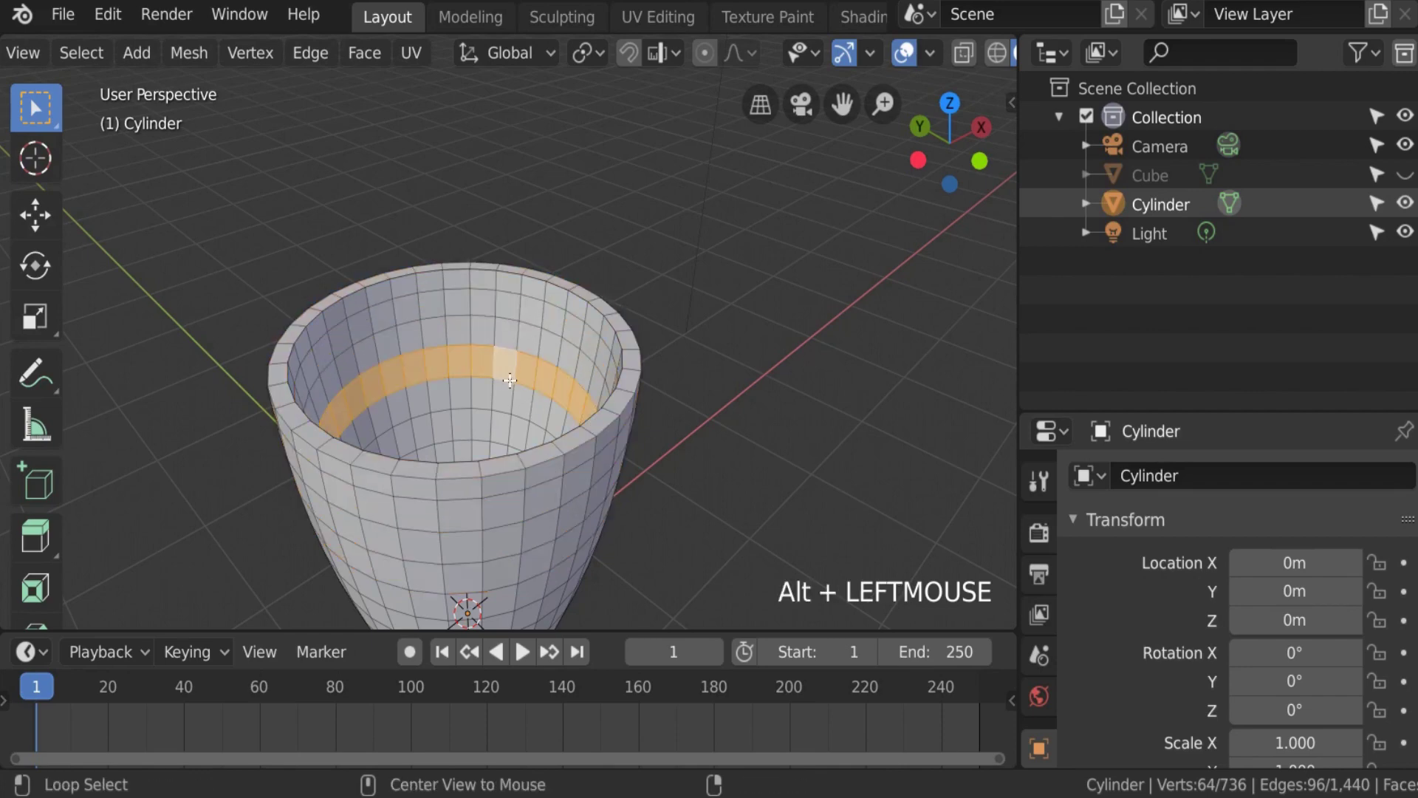
pyautogui.keyDown('alt'); pyautogui.click(505, 402); pyautogui.keyUp('alt')
# Step: Select different vertical face loops running down the back of the cup's inner wall
pyautogui.keyDown('alt'); pyautogui.click(510, 274); pyautogui.keyUp('alt')
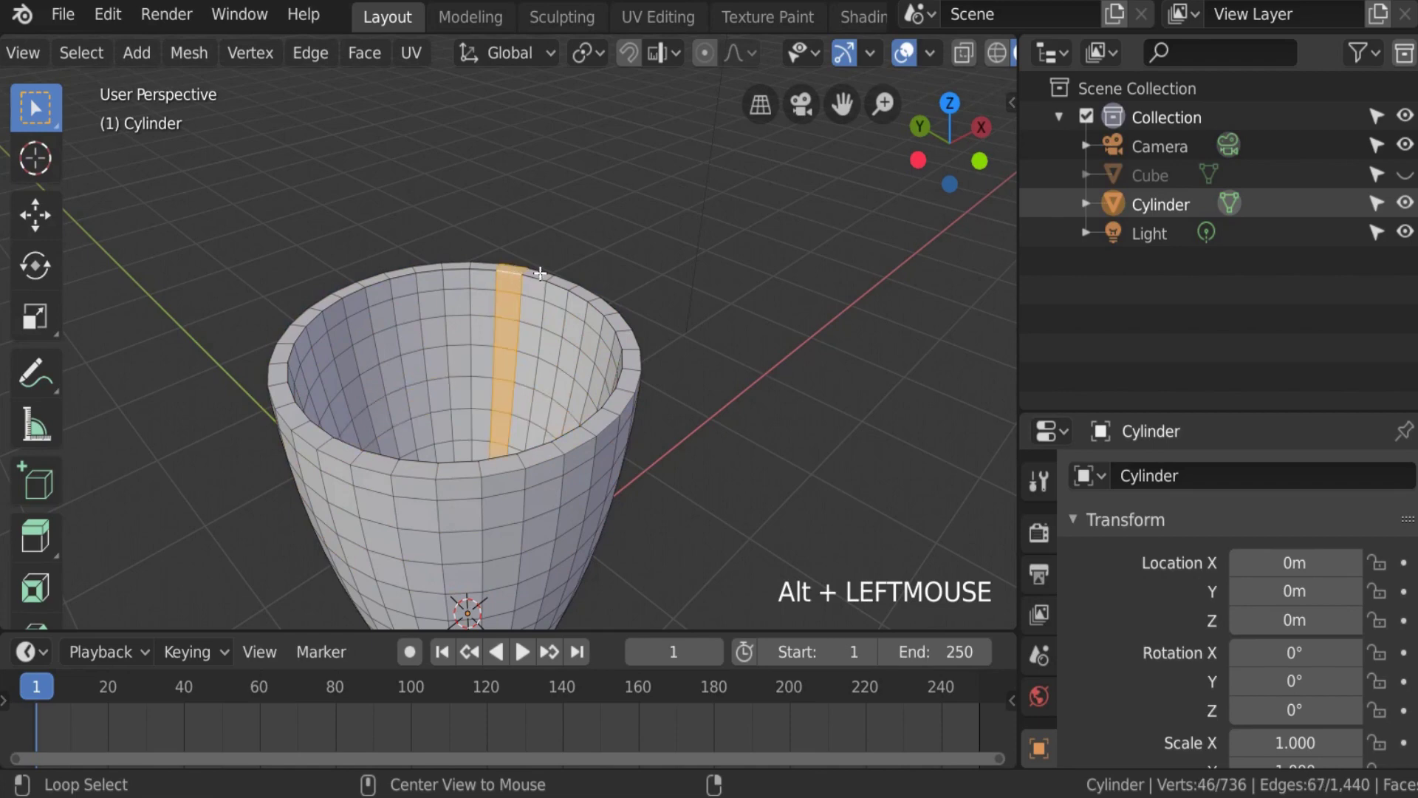
pyautogui.keyDown('alt'); pyautogui.click(540, 285); pyautogui.keyUp('alt')
pyautogui.keyDown('alt'); pyautogui.click(563, 308); pyautogui.keyUp('alt')
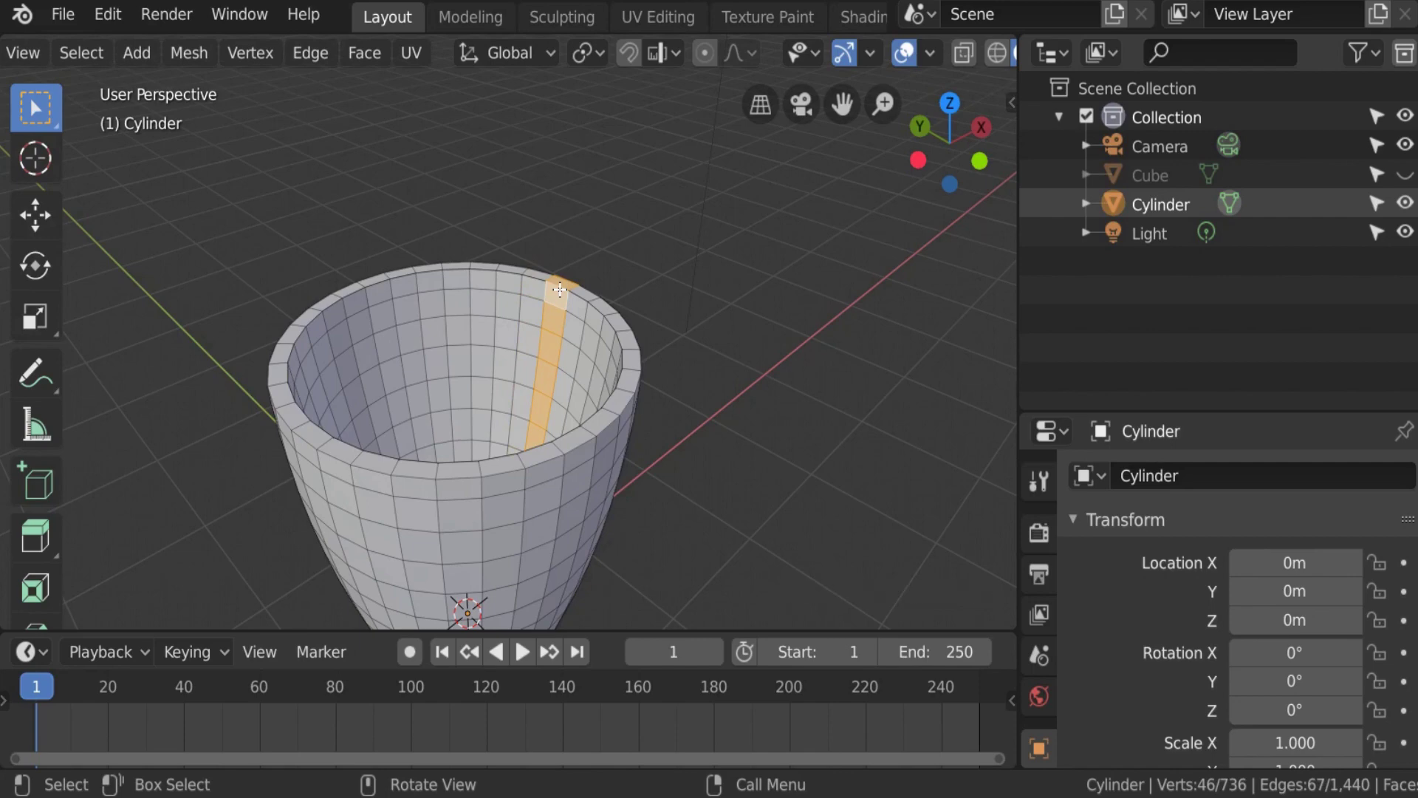
pyautogui.scroll(2, 559, 289)
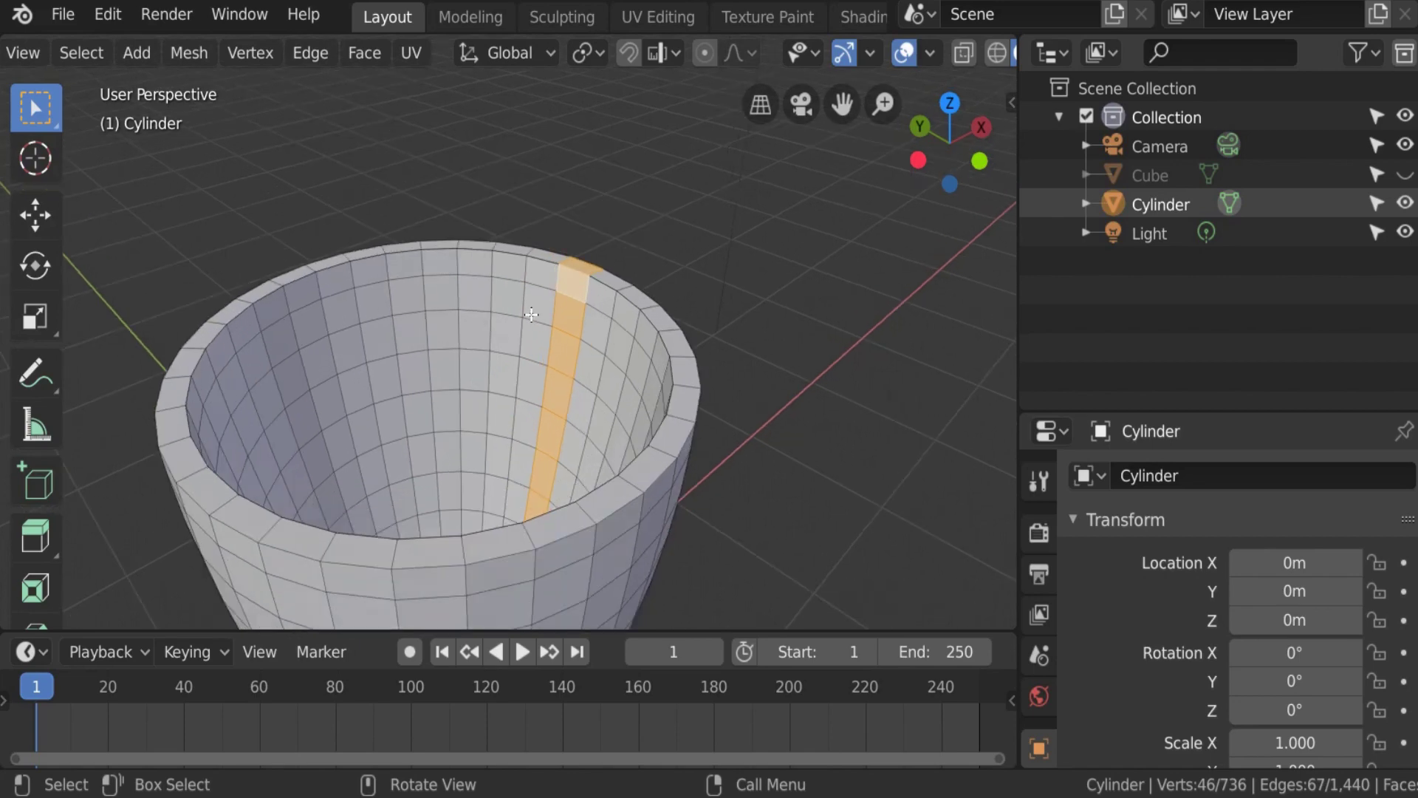
pyautogui.keyDown('alt'); pyautogui.click(531, 314); pyautogui.keyUp('alt')
pyautogui.scroll(-1, 532, 316)
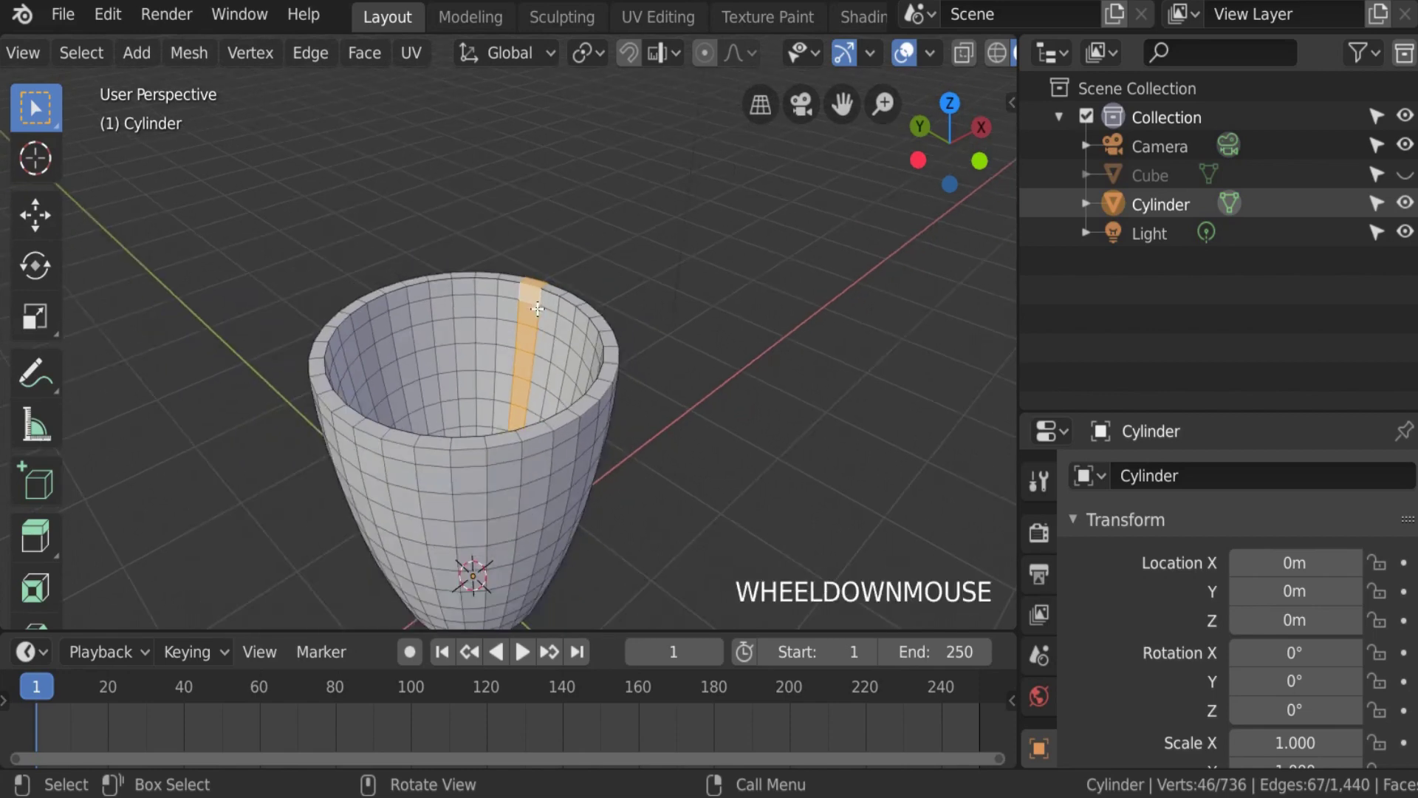
pyautogui.scroll(1, 533, 317)
pyautogui.scroll(-1, 535, 319)
# Step: Inspect the cup's faceted walls and base from several angles, switching between Object and Edit mode and ending in Object mode
pyautogui.press('Tab')
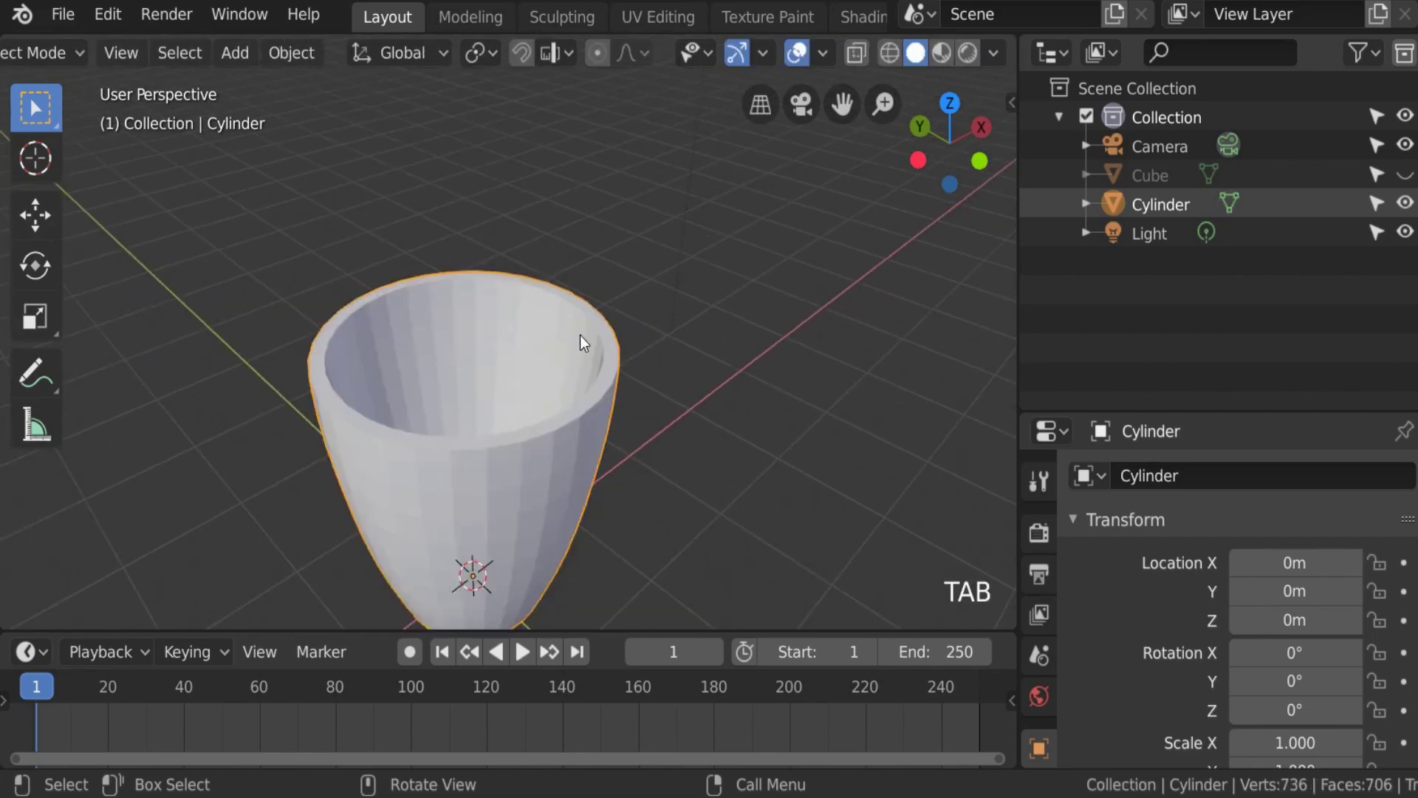
pyautogui.scroll(-3, 584, 369)
pyautogui.moveTo(585, 391); pyautogui.dragTo(443, 332, button='middle')
pyautogui.scroll(2, 471, 403)
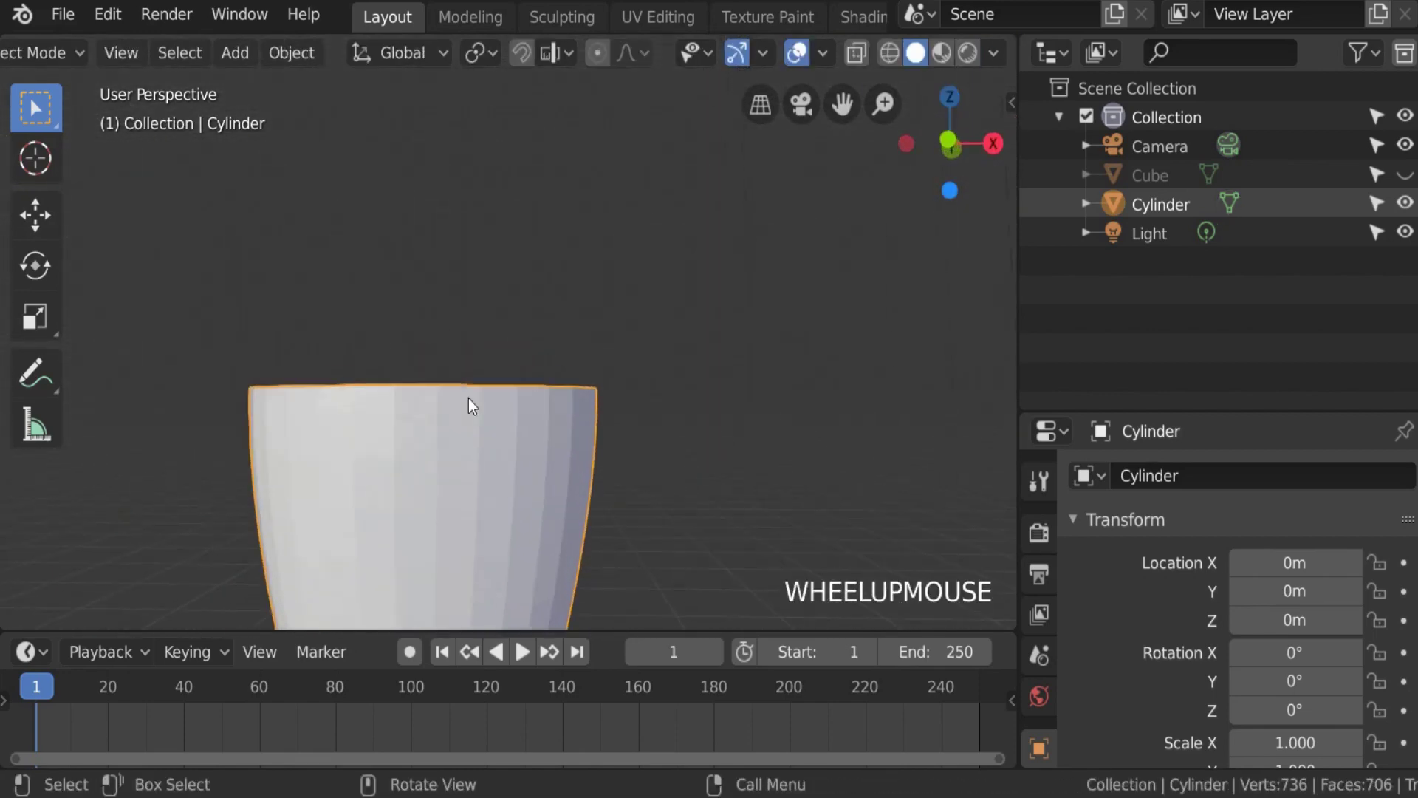
pyautogui.scroll(-1, 470, 409)
pyautogui.moveTo(481, 412)
pyautogui.keyDown('shift'); pyautogui.mouseDown(button='middle')
pyautogui.moveTo(497, 313)
pyautogui.moveTo(500, 373)
pyautogui.moveTo(547, 219)
pyautogui.moveTo(481, 416)
pyautogui.mouseUp(button='middle'); pyautogui.keyUp('shift')
pyautogui.press('Tab')
pyautogui.scroll(2, 480, 416)
pyautogui.scroll(-2, 473, 444)
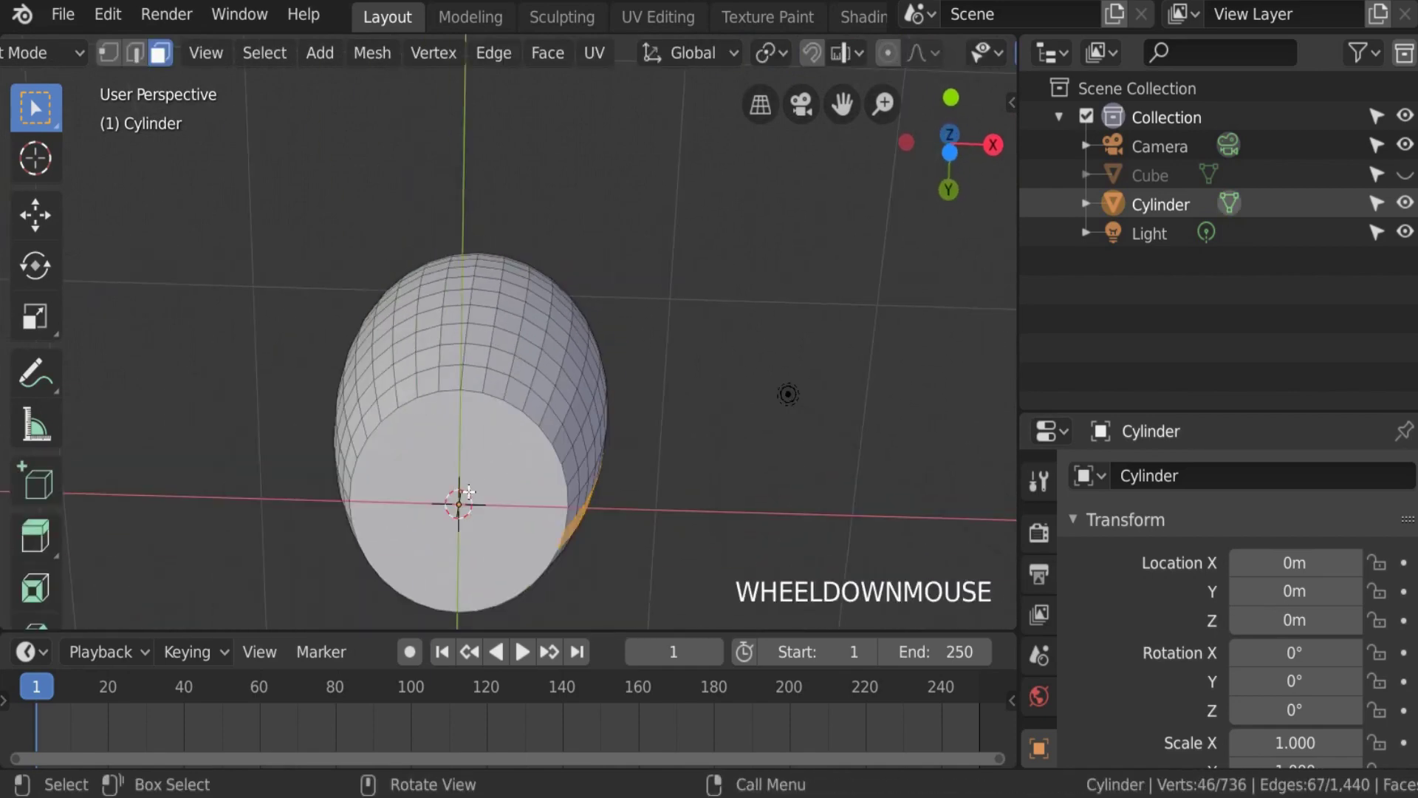
pyautogui.press('Tab')
pyautogui.moveTo(485, 374); pyautogui.dragTo(721, 601, button='middle')
pyautogui.scroll(-5, 1039, 551)
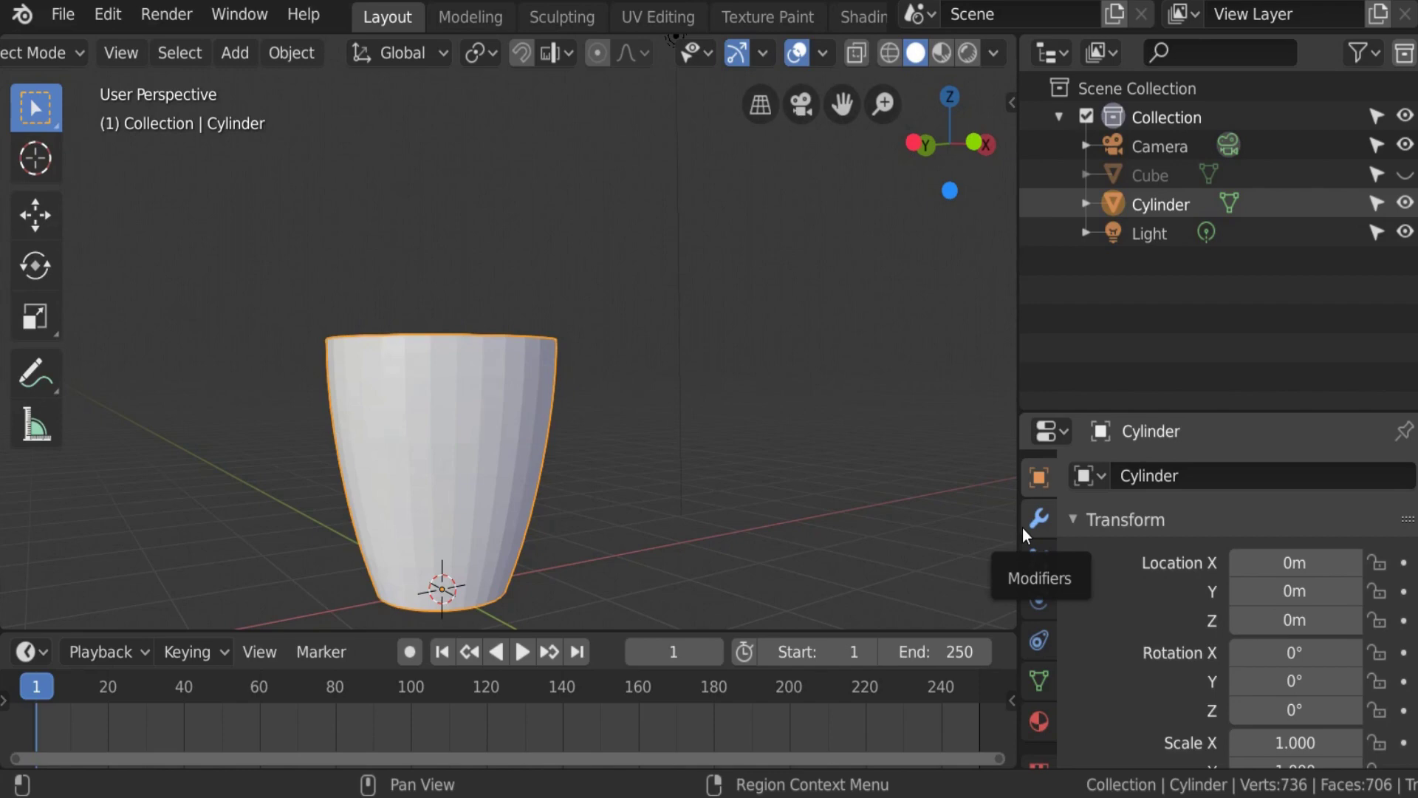
pyautogui.scroll(-3, 565, 511)
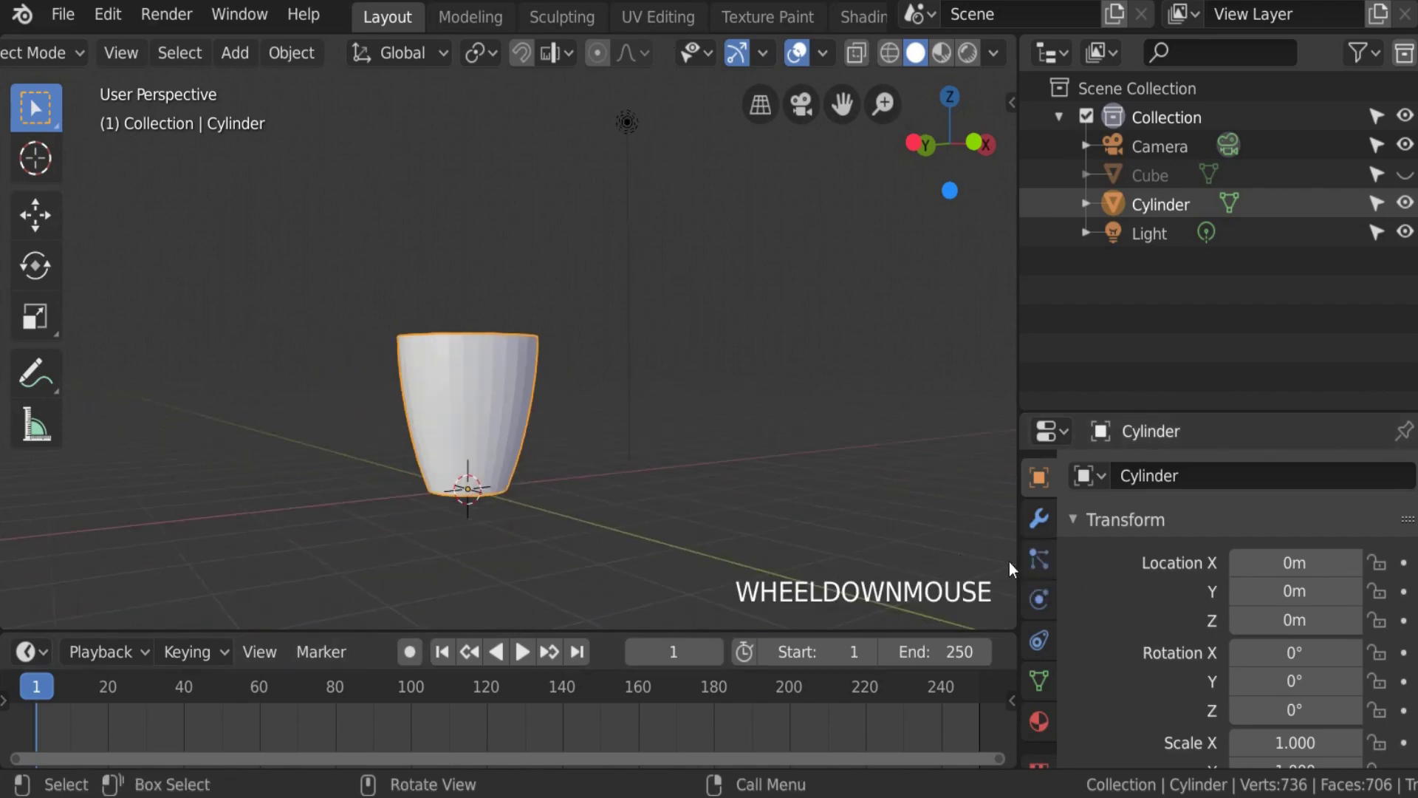
pyautogui.scroll(3, 692, 421)
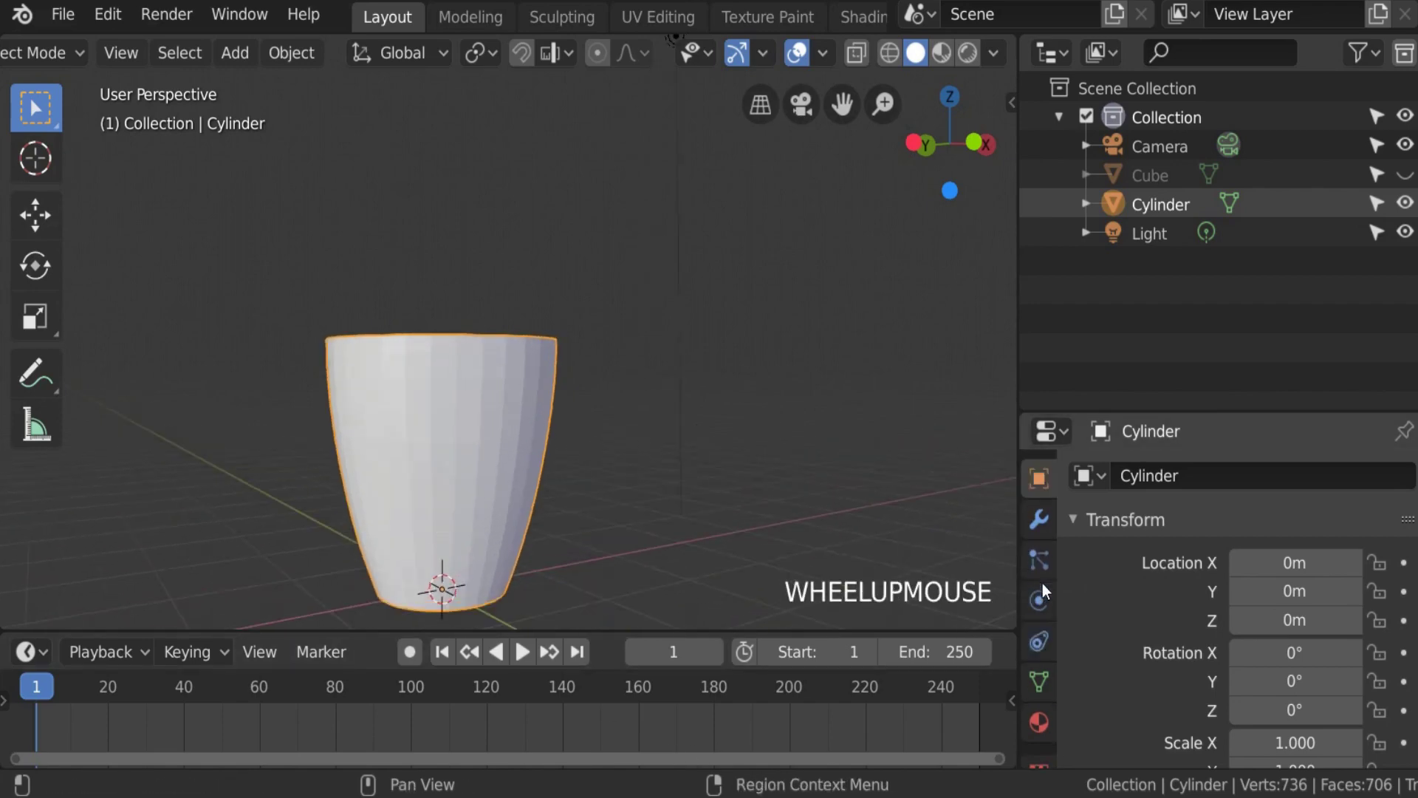
# Step: Add an Array modifier to the cup, set its count to 87, and view the row of copies
pyautogui.scroll(2, 1043, 583)
pyautogui.click(1036, 595)
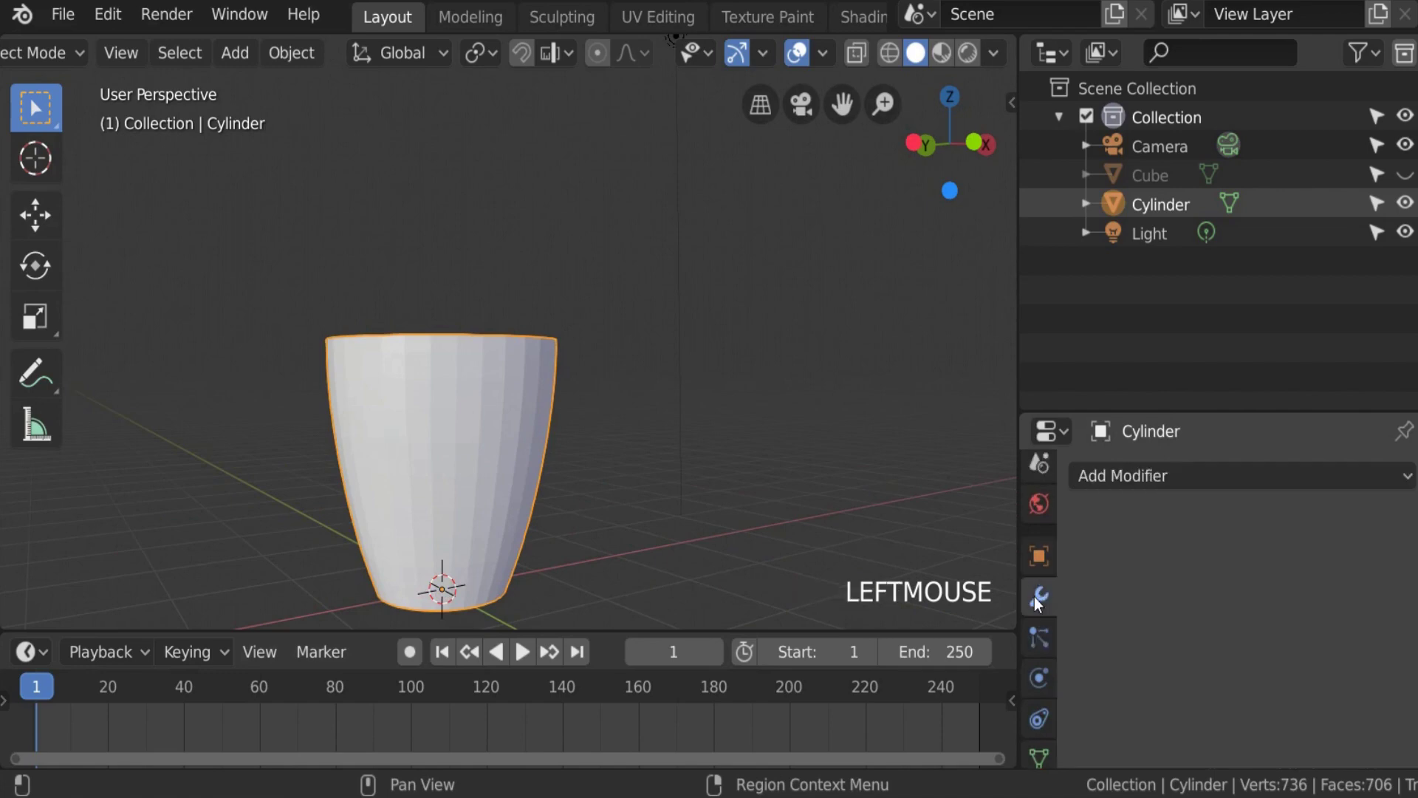
pyautogui.click(1111, 477)
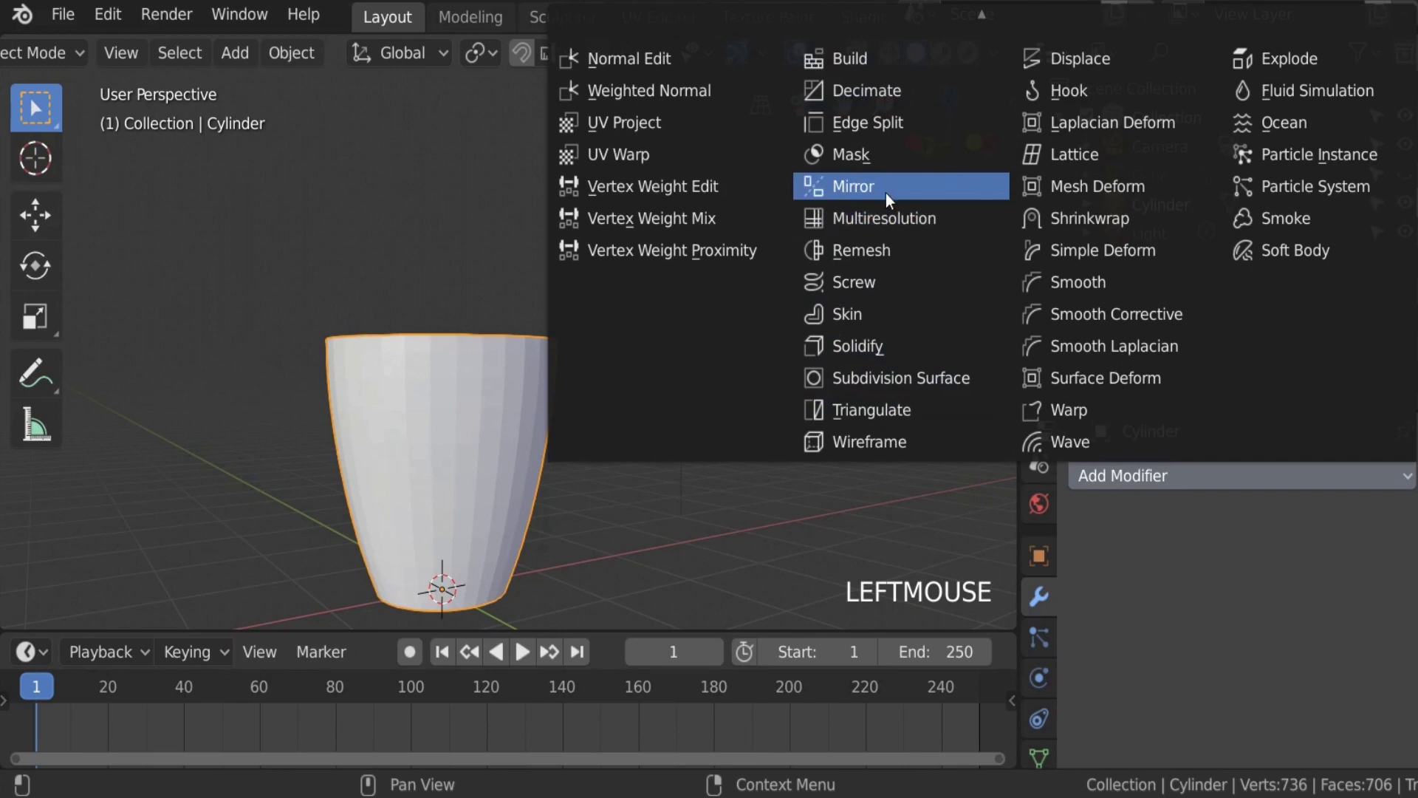
pyautogui.scroll(2, 909, 70)
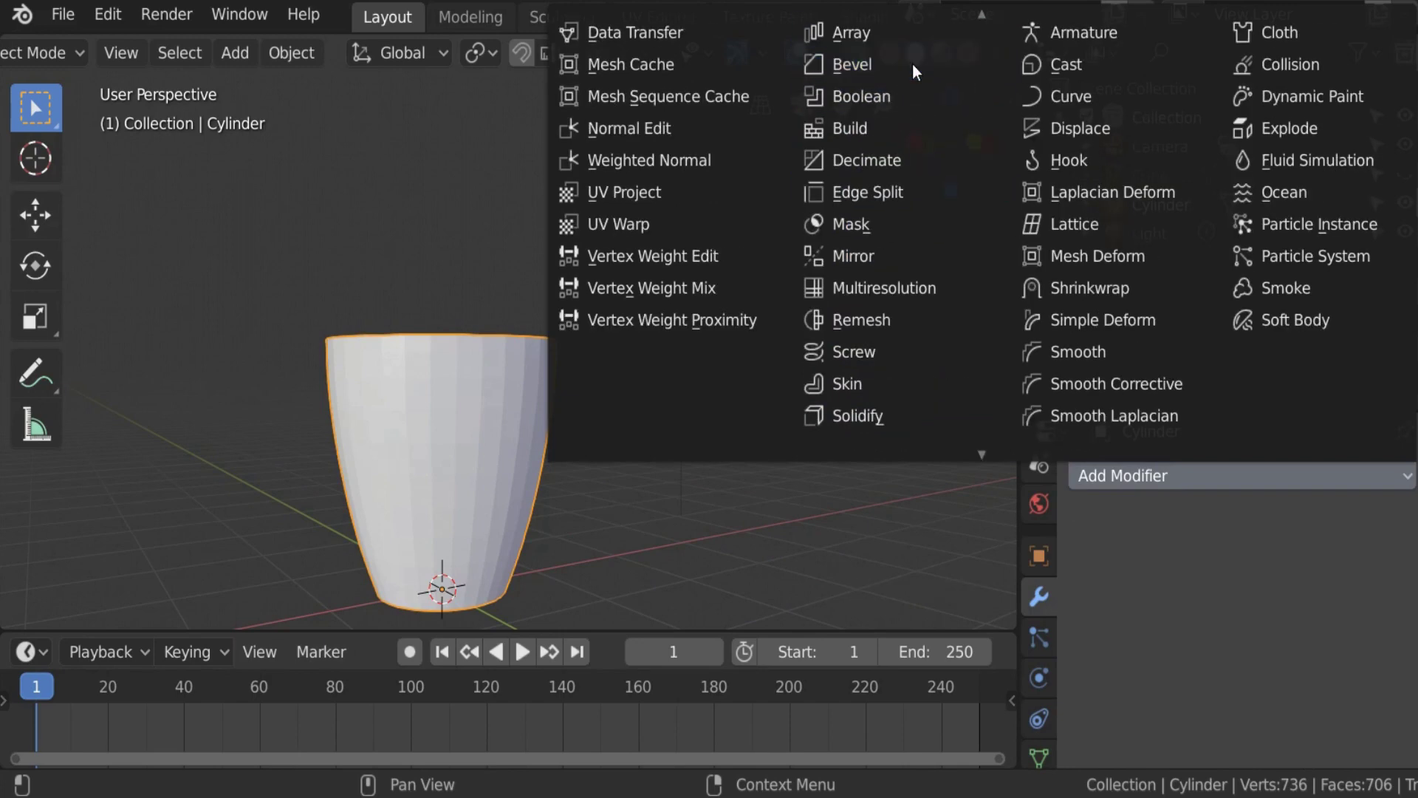
pyautogui.click(888, 36)
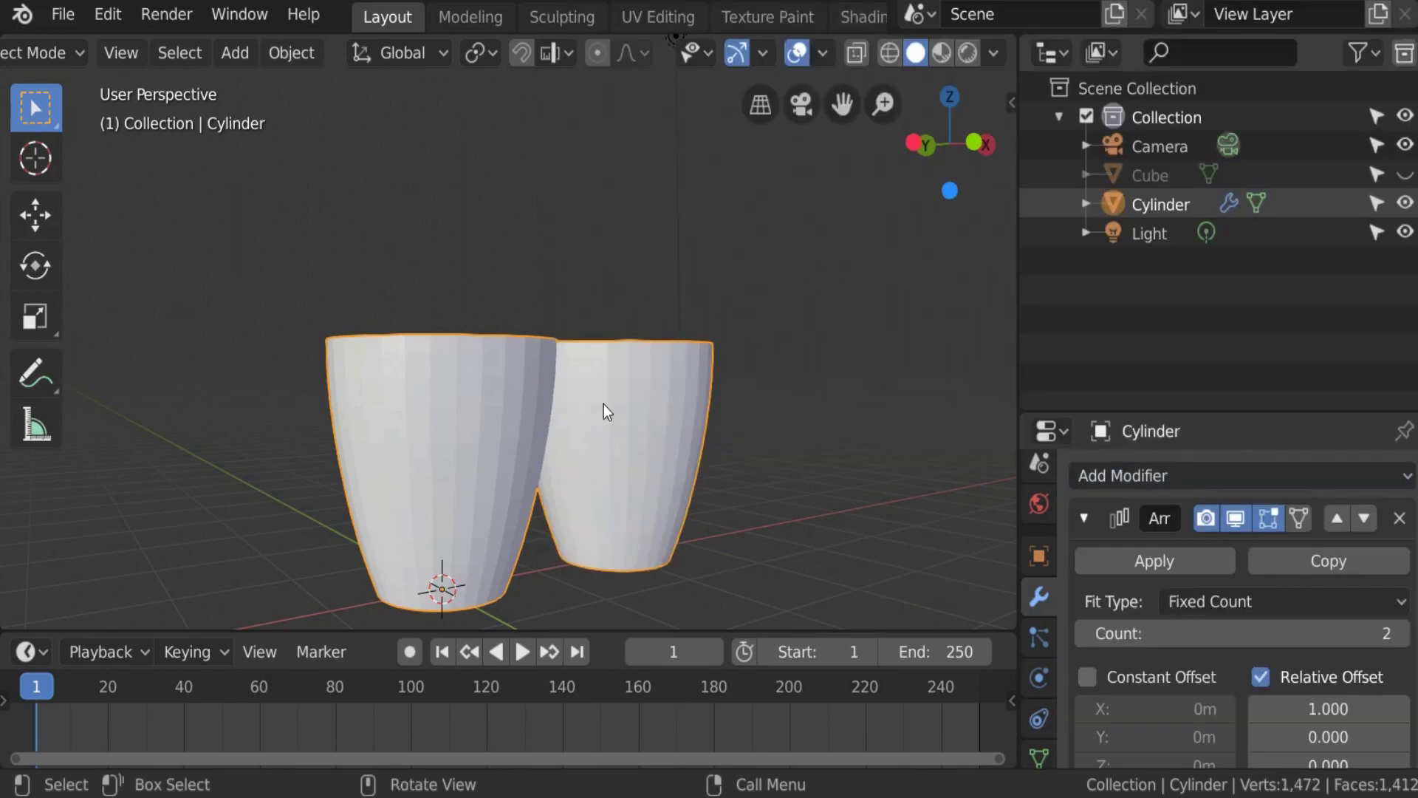
pyautogui.keyDown('shift'); pyautogui.moveTo(625, 405); pyautogui.dragTo(556, 497, button='middle'); pyautogui.keyUp('shift')
pyautogui.moveTo(1139, 620); pyautogui.dragTo(1315, 633)
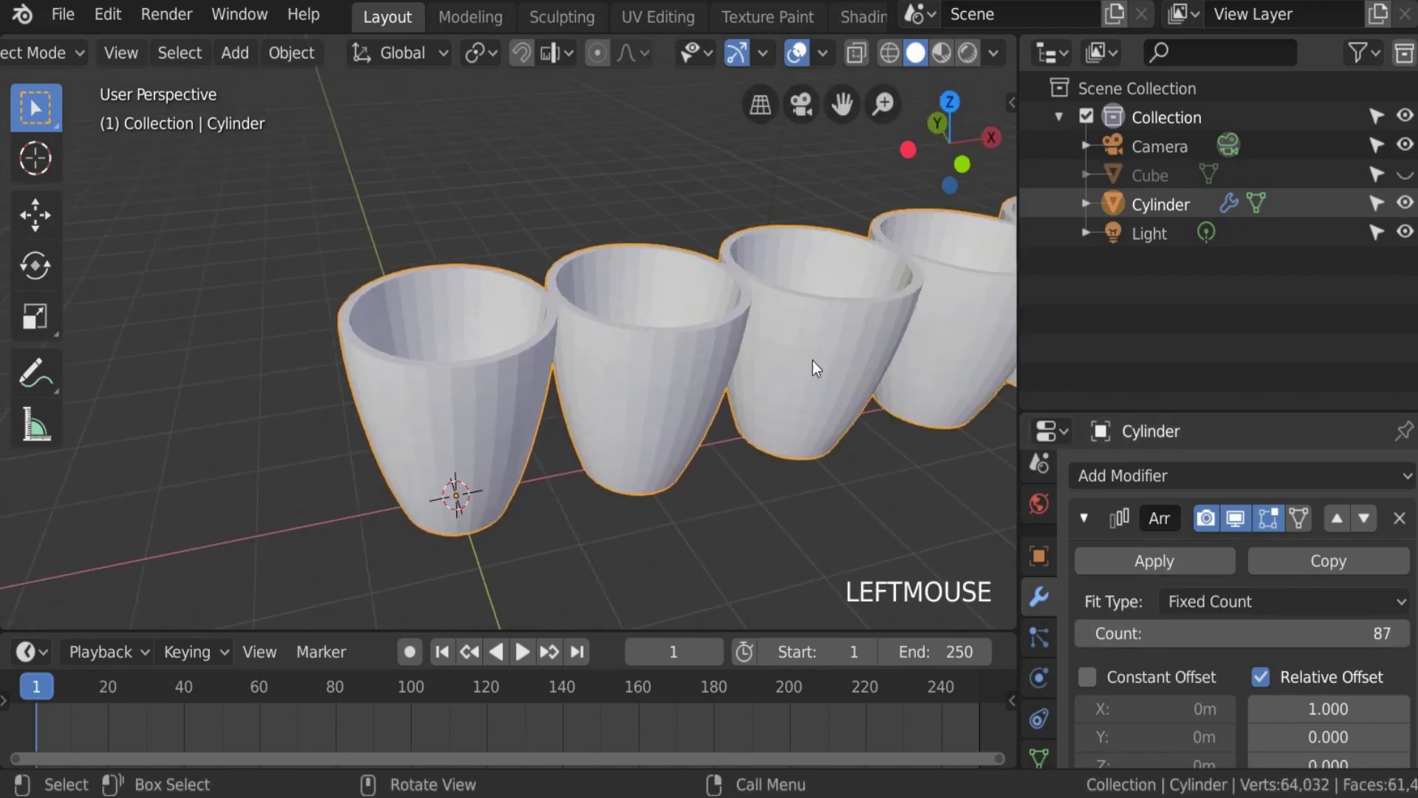
pyautogui.scroll(-5, 707, 342)
pyautogui.scroll(-2, 693, 343)
pyautogui.scroll(2, 687, 334)
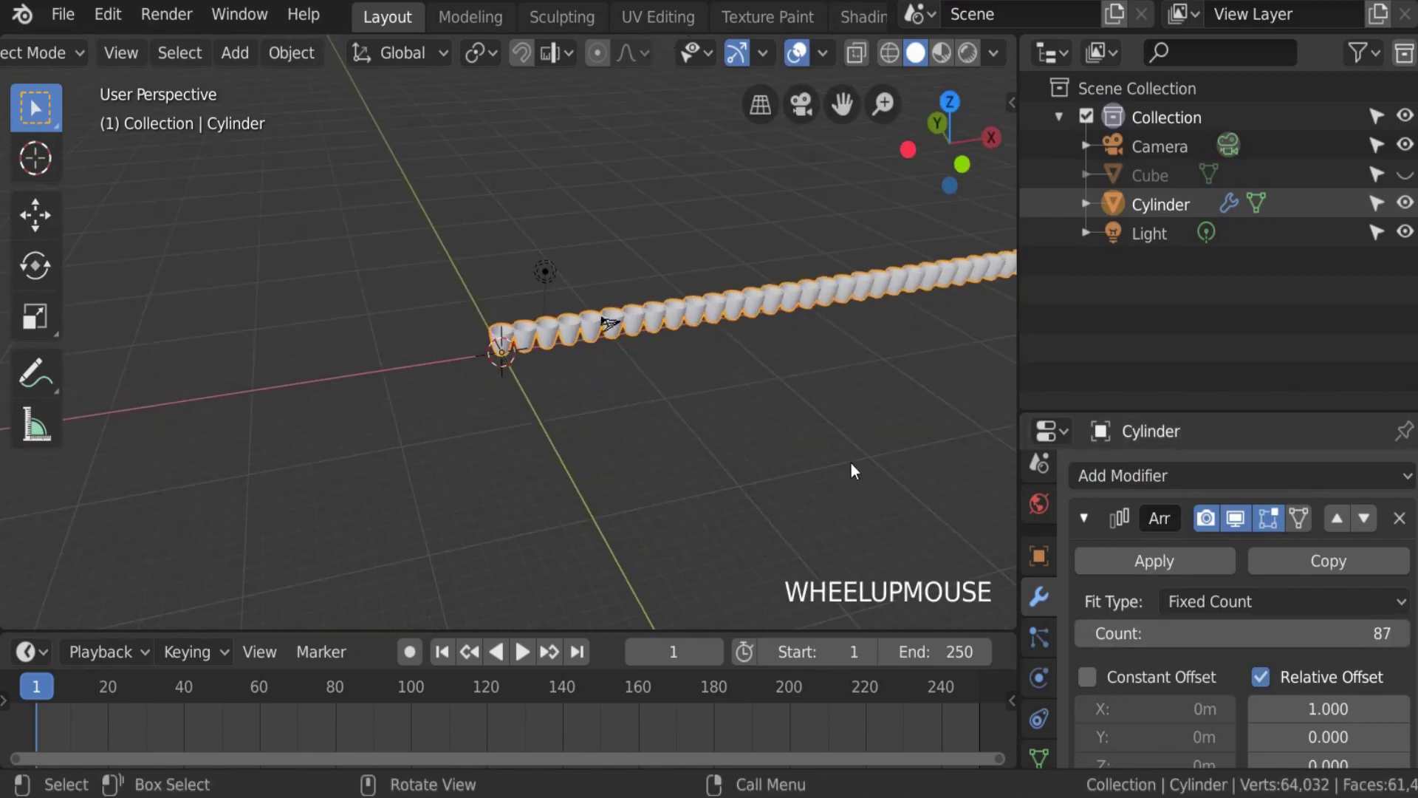
pyautogui.scroll(8, 482, 327)
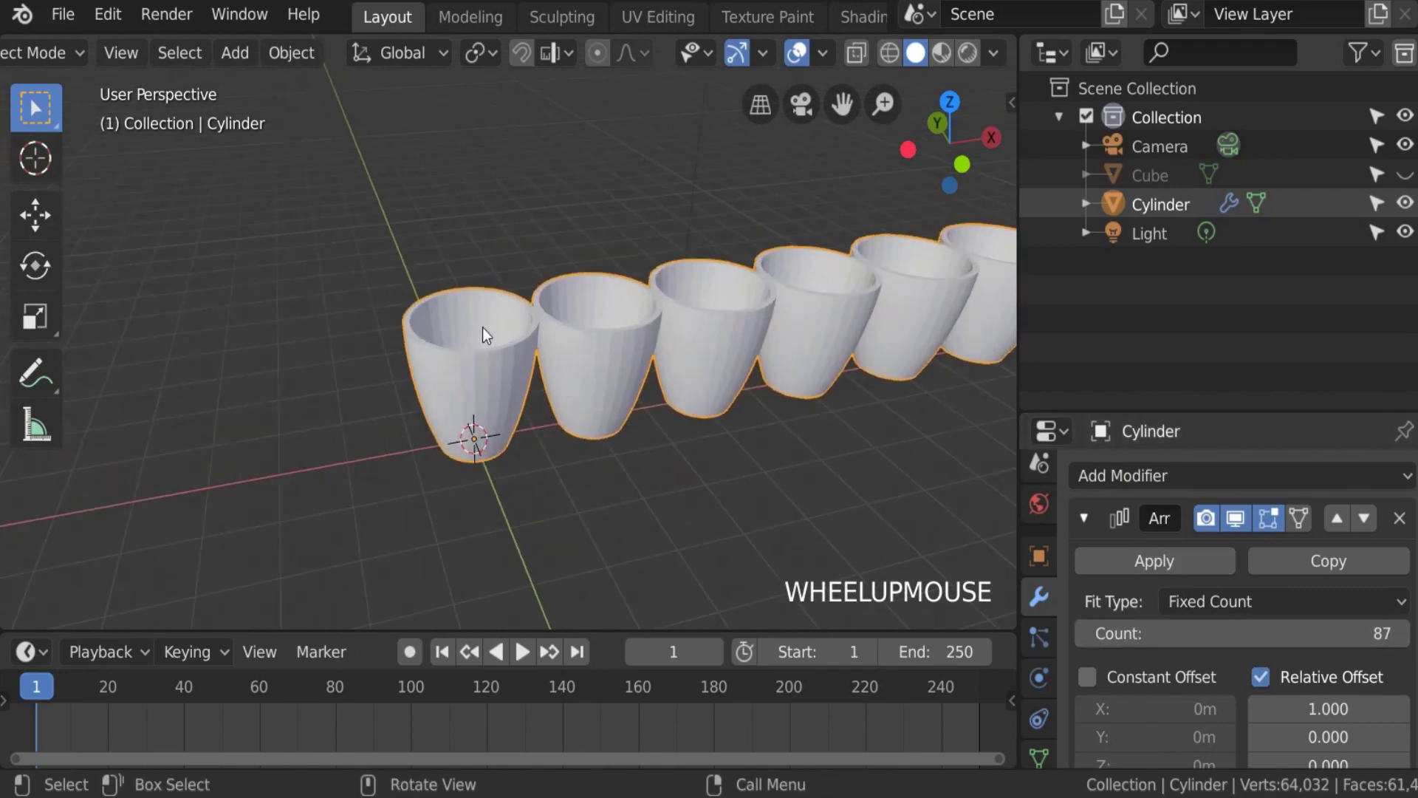
pyautogui.scroll(-1, 481, 331)
# Step: In Edit mode, try moving a single face at the back of the rim upward, cancel the move, and remove the Array modifier
pyautogui.press('Tab')
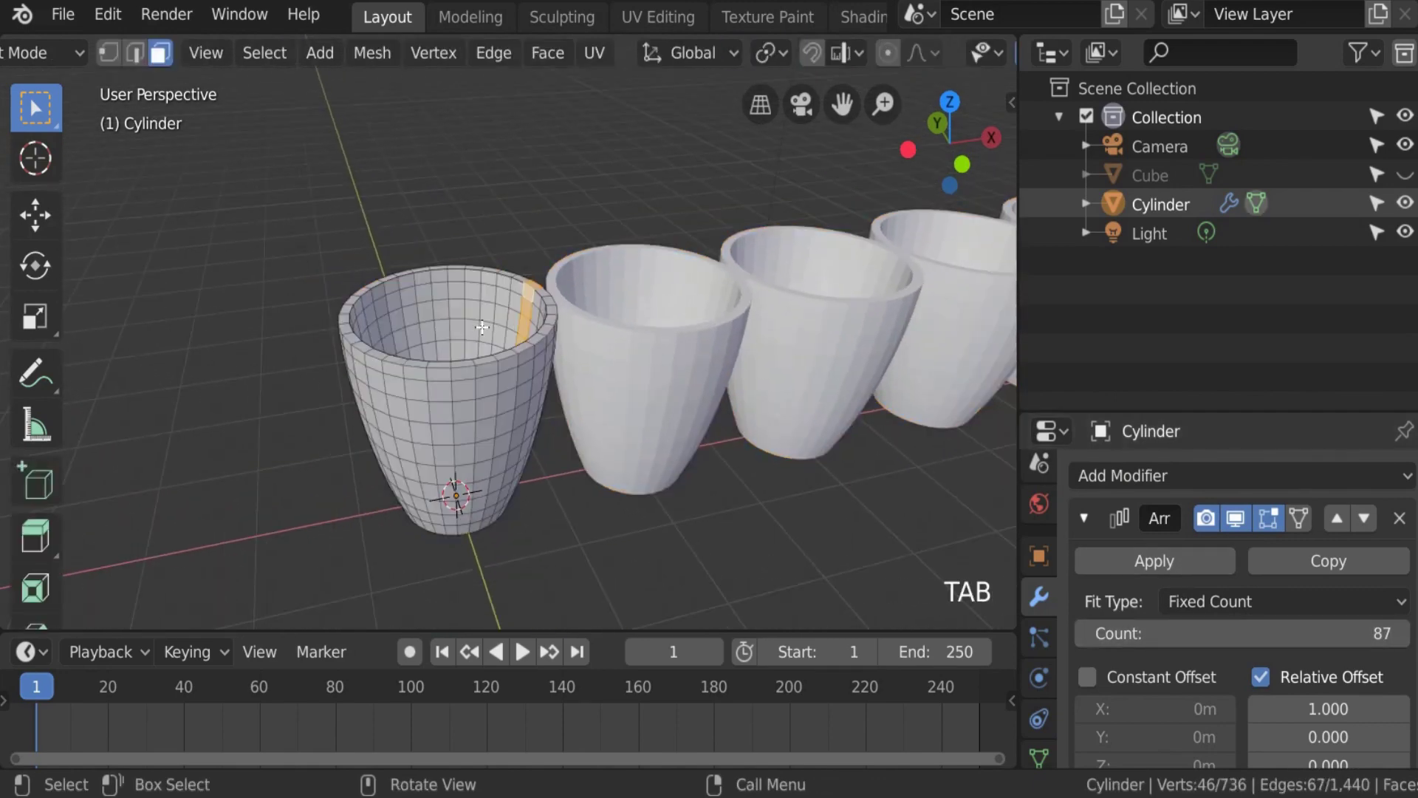
pyautogui.click(460, 272)
pyautogui.scroll(2, 455, 265)
pyautogui.click(439, 233)
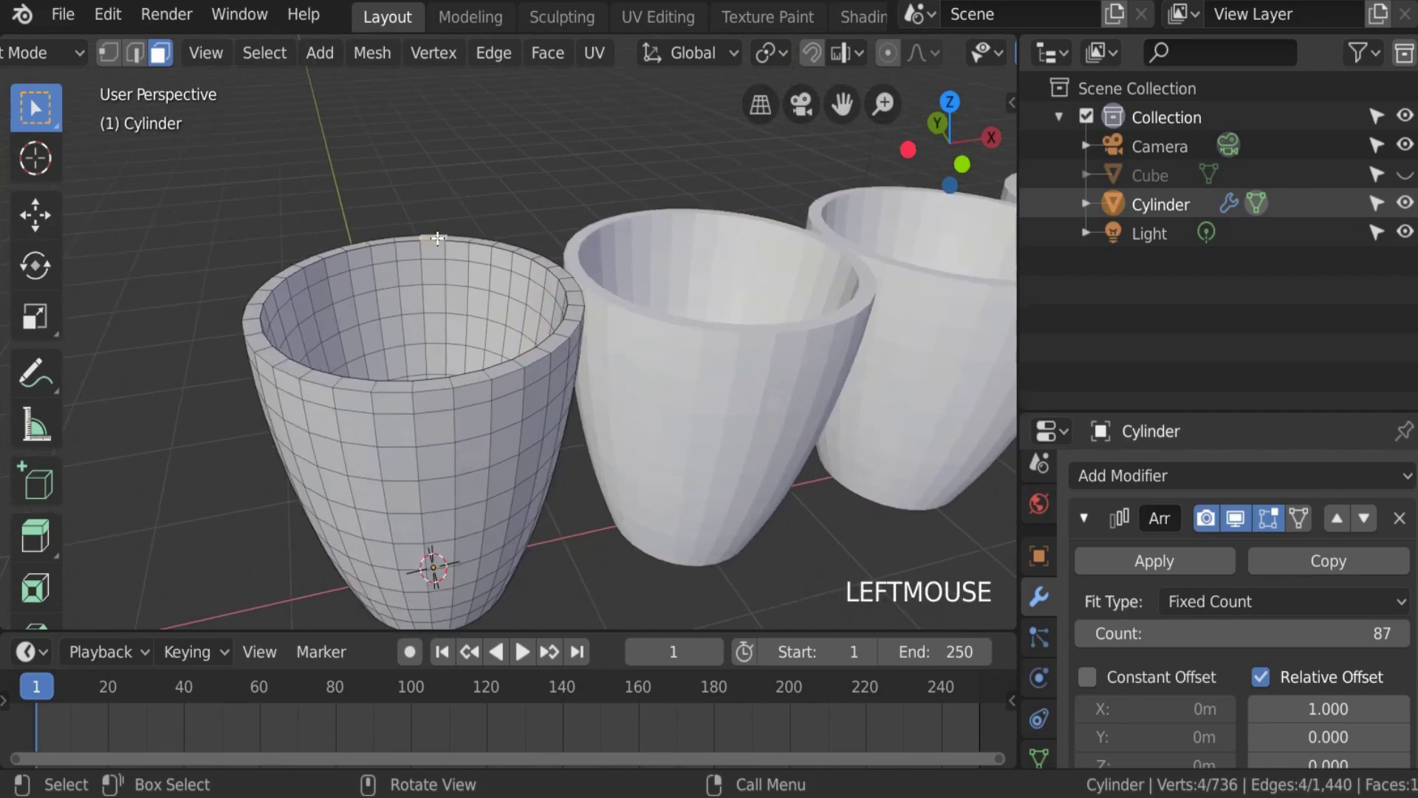
pyautogui.press('g')
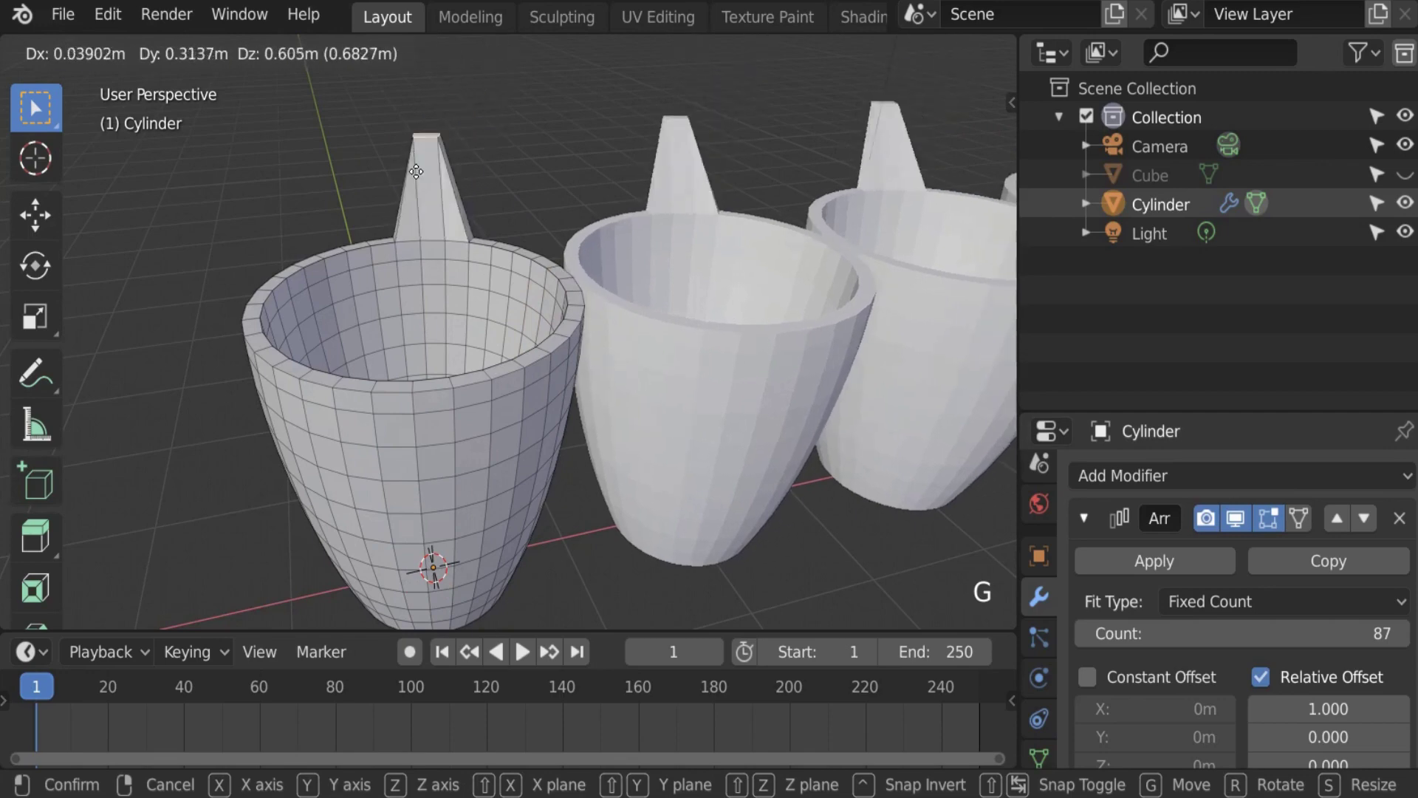
pyautogui.rightClick(478, 119)
pyautogui.scroll(-5, 454, 163)
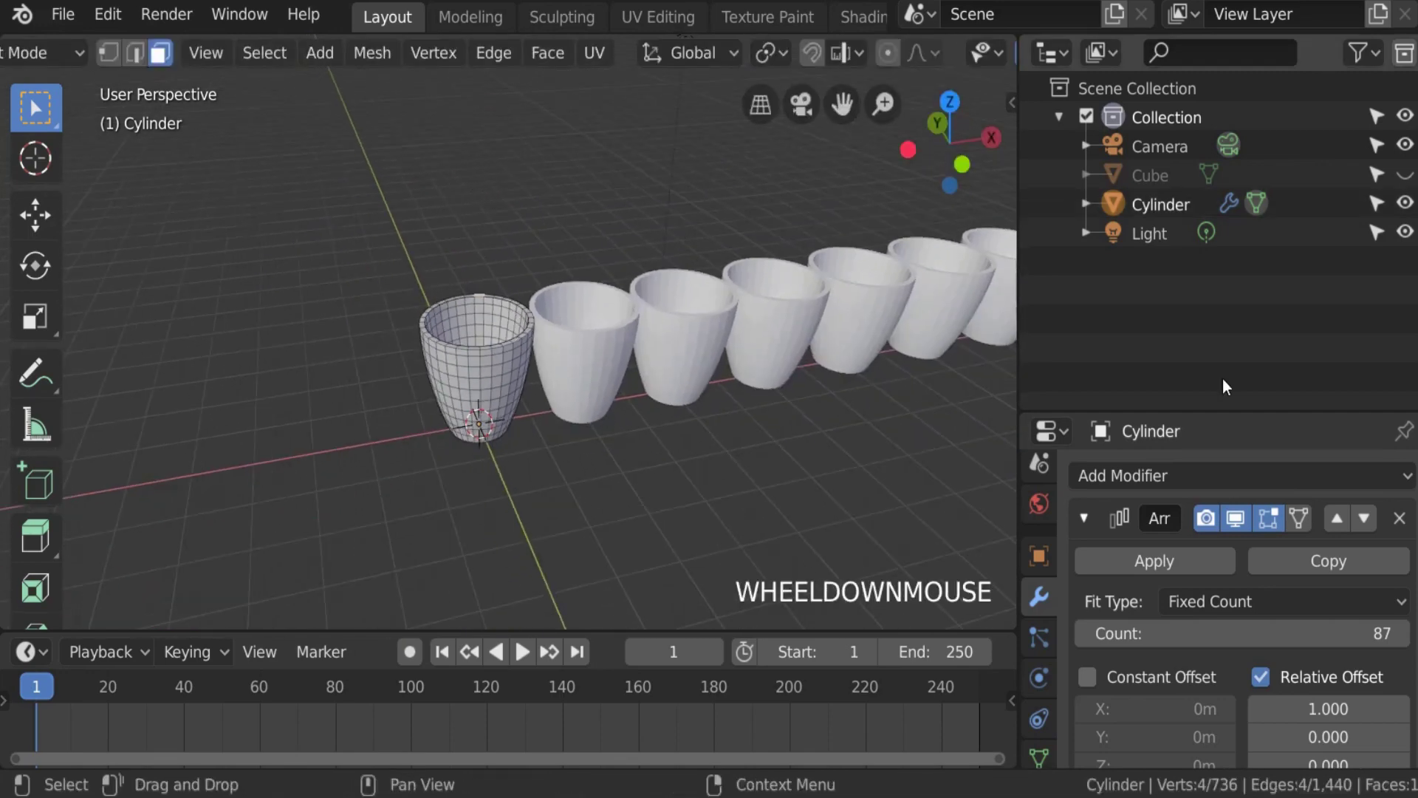
pyautogui.click(1402, 524)
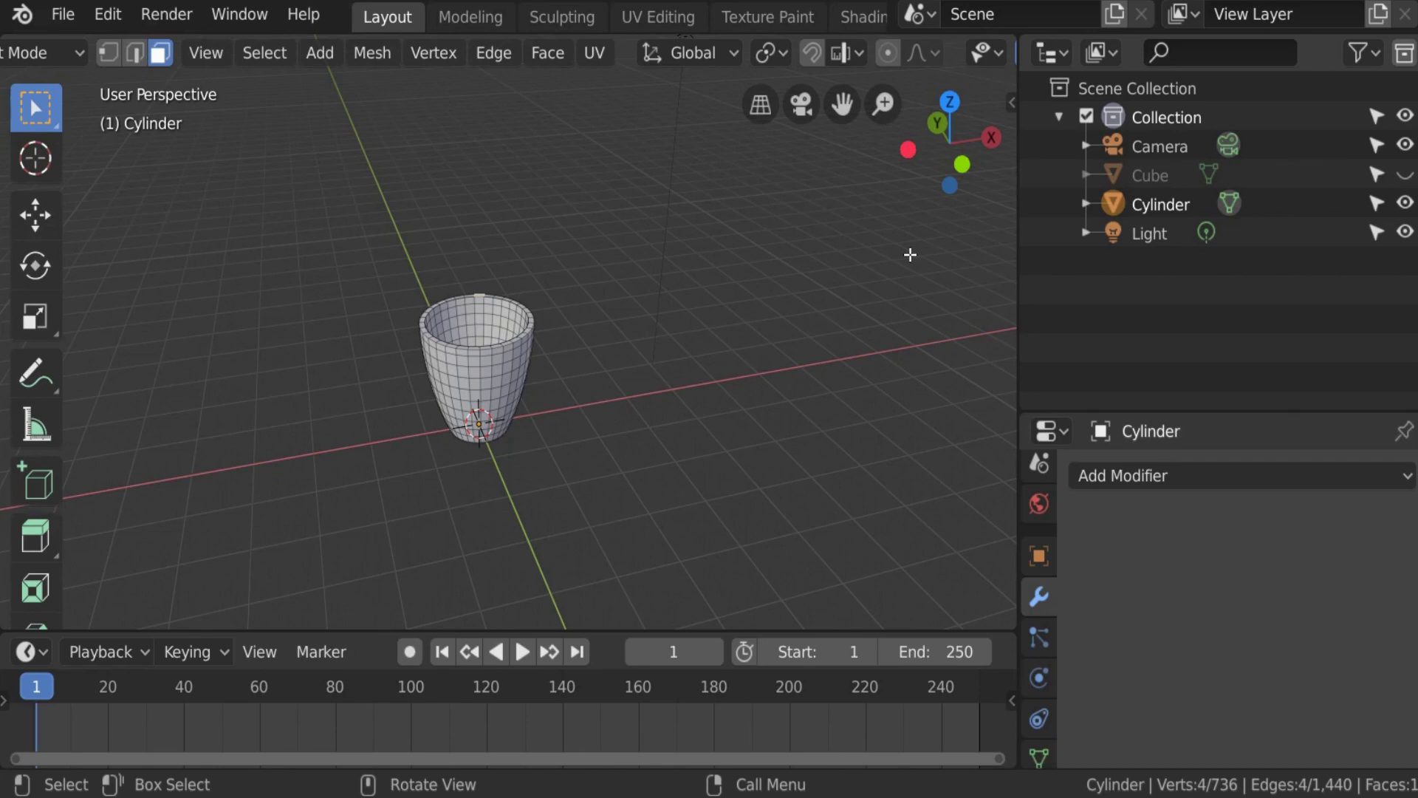
# Step: Add a Subdivision Surface modifier to the cup
pyautogui.scroll(3, 772, 307)
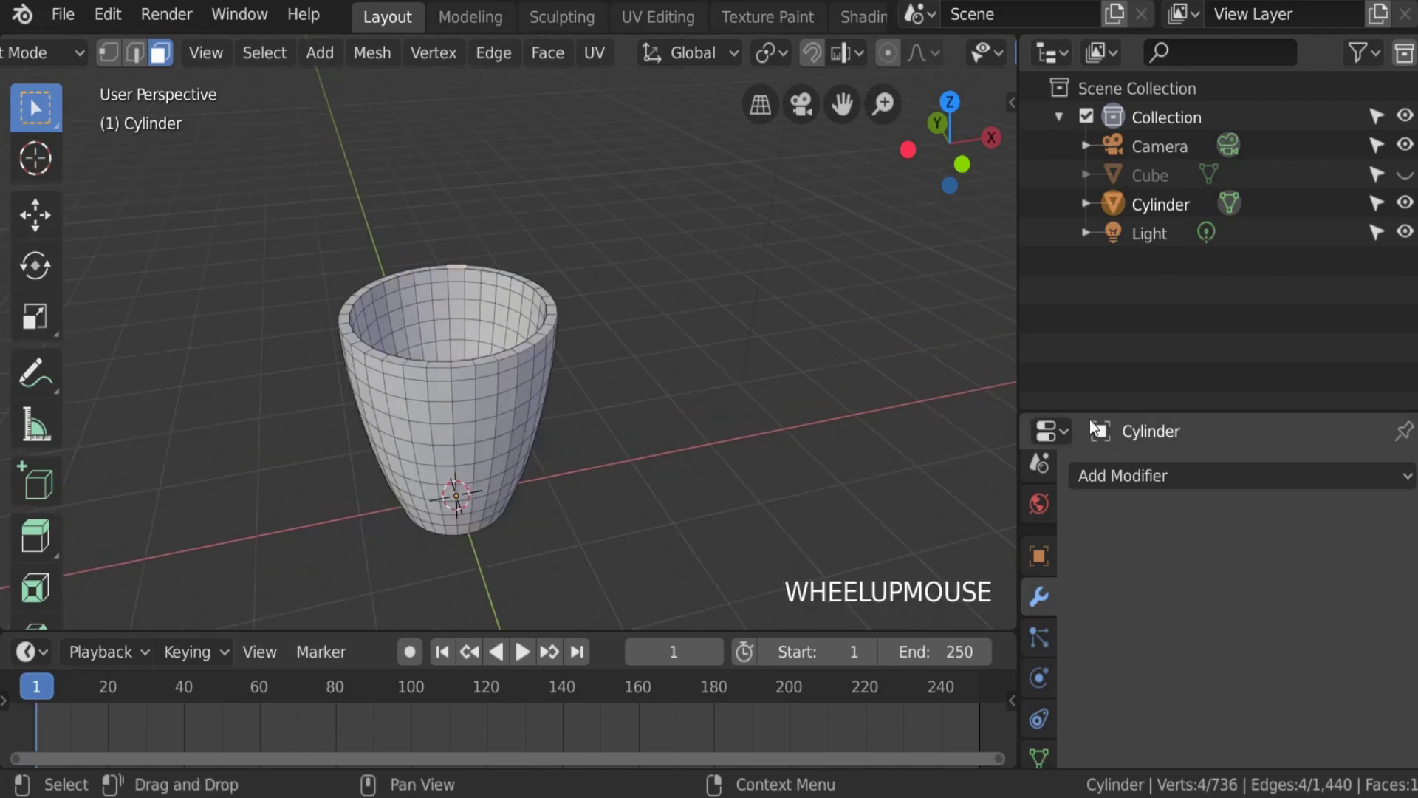
pyautogui.click(1122, 477)
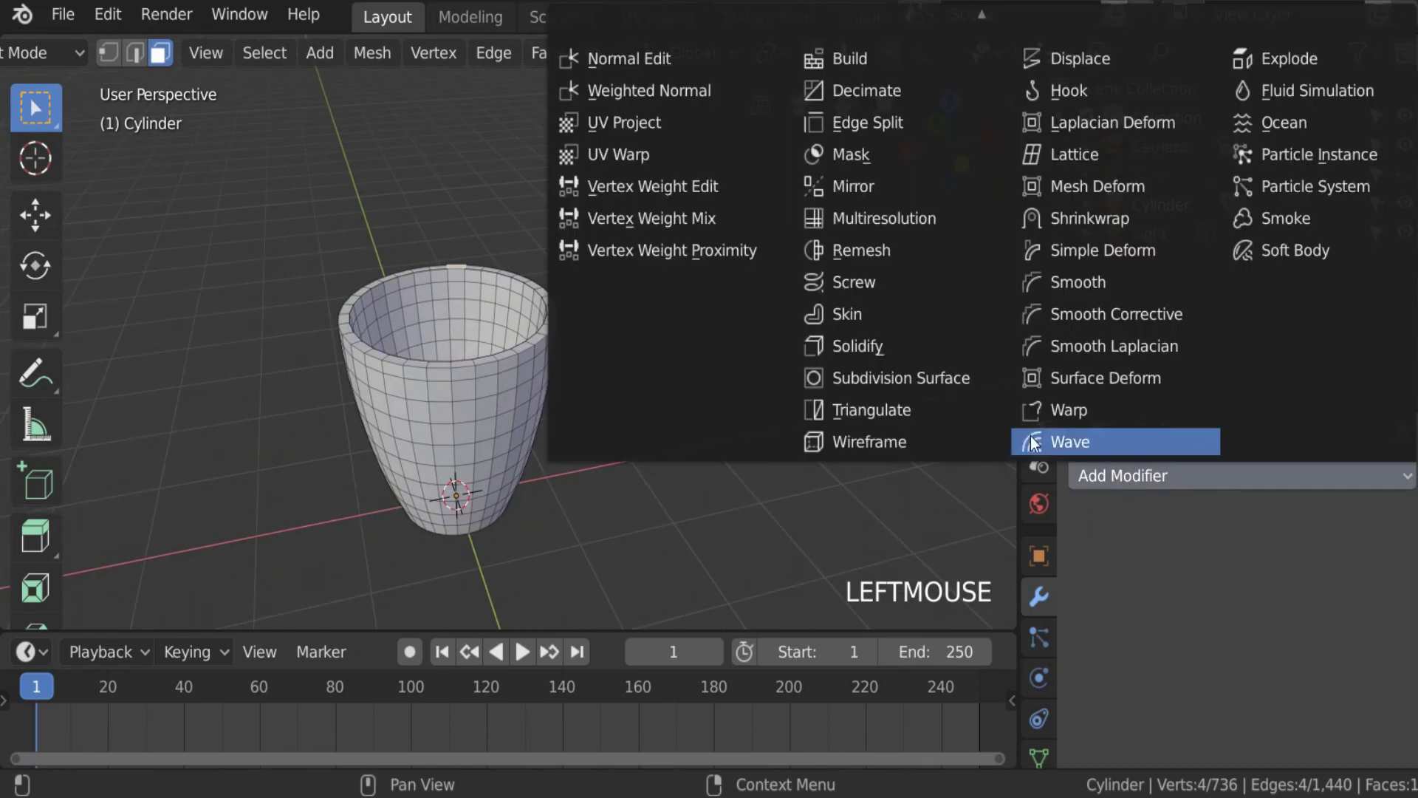
pyautogui.click(932, 383)
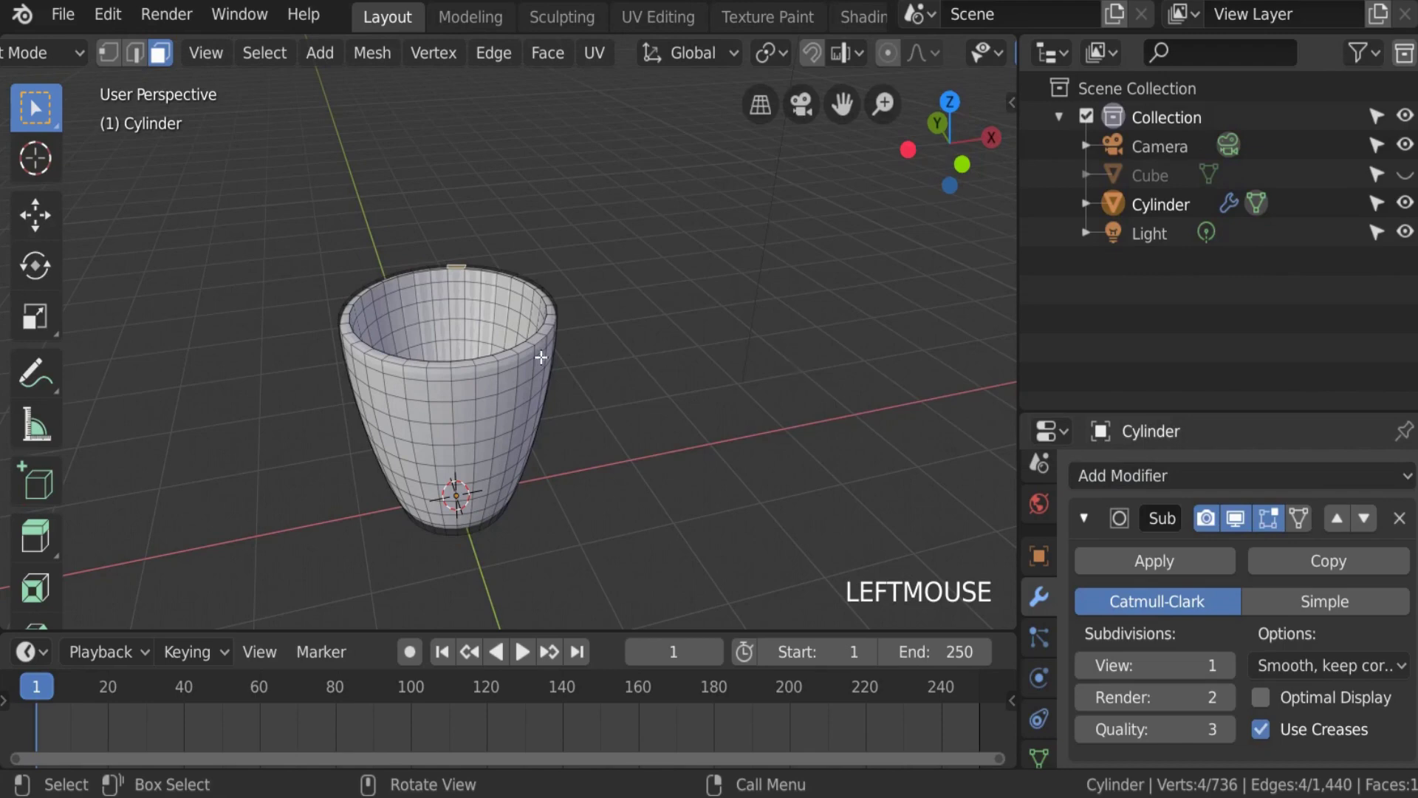
pyautogui.scroll(3, 502, 354)
pyautogui.scroll(-1, 491, 356)
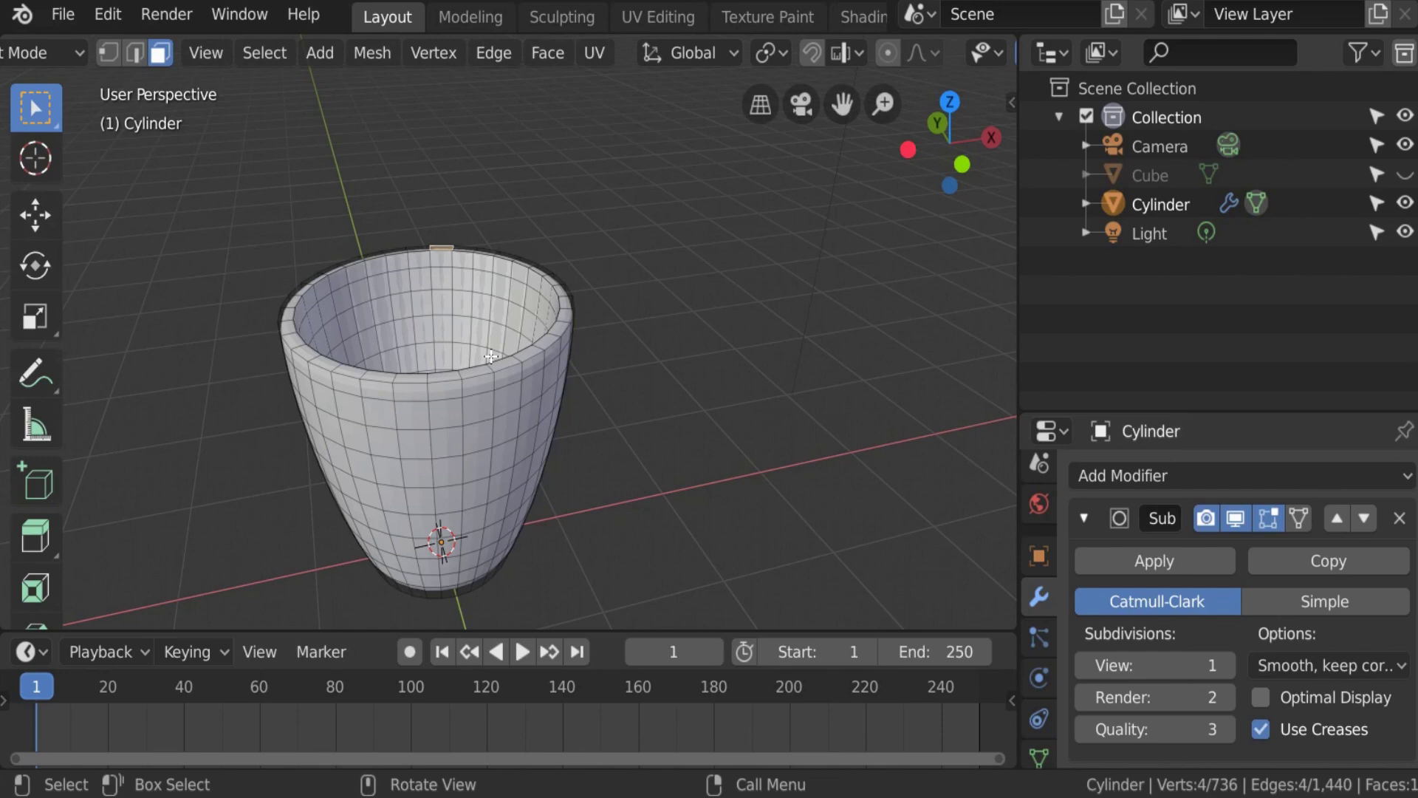
# Step: Check the smoothed rim and outer wall up close and set the modifier's viewport subdivisions to 3
pyautogui.scroll(3, 491, 356)
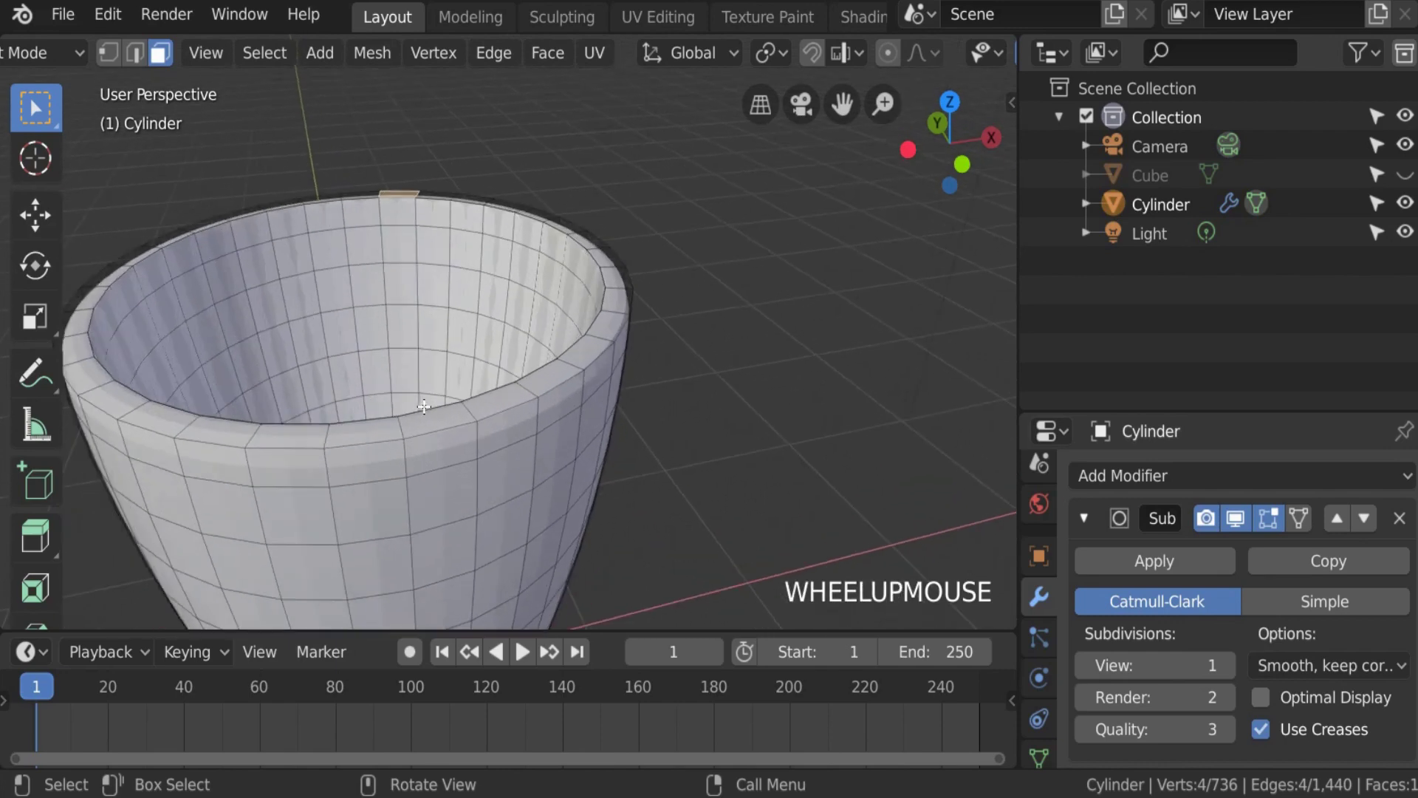
pyautogui.keyDown('shift'); pyautogui.scroll(-1, 435, 403); pyautogui.keyUp('shift')
pyautogui.keyDown('shift'); pyautogui.moveTo(437, 404); pyautogui.dragTo(591, 308, button='middle'); pyautogui.keyUp('shift')
pyautogui.scroll(2, 613, 313)
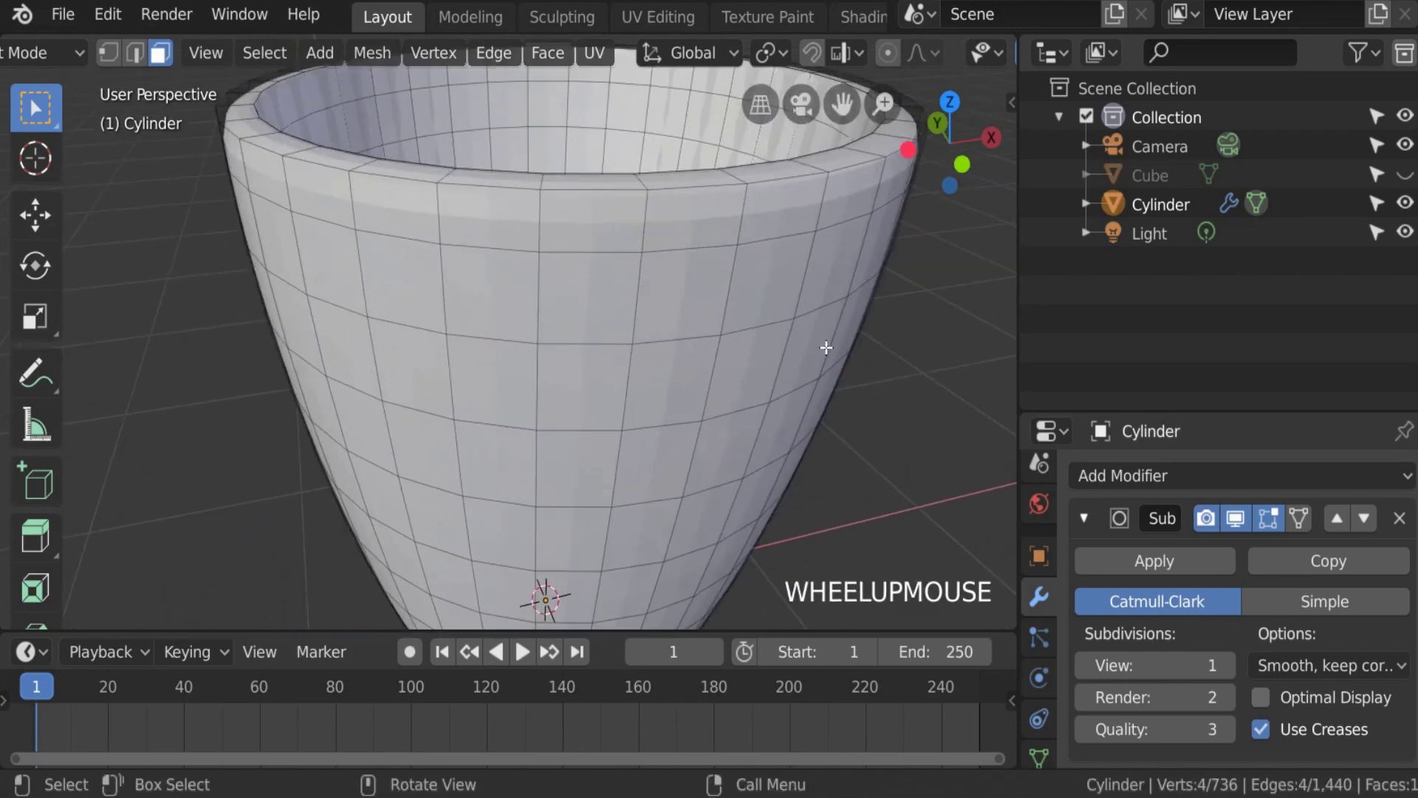
pyautogui.click(1227, 666)
pyautogui.click(1227, 666)
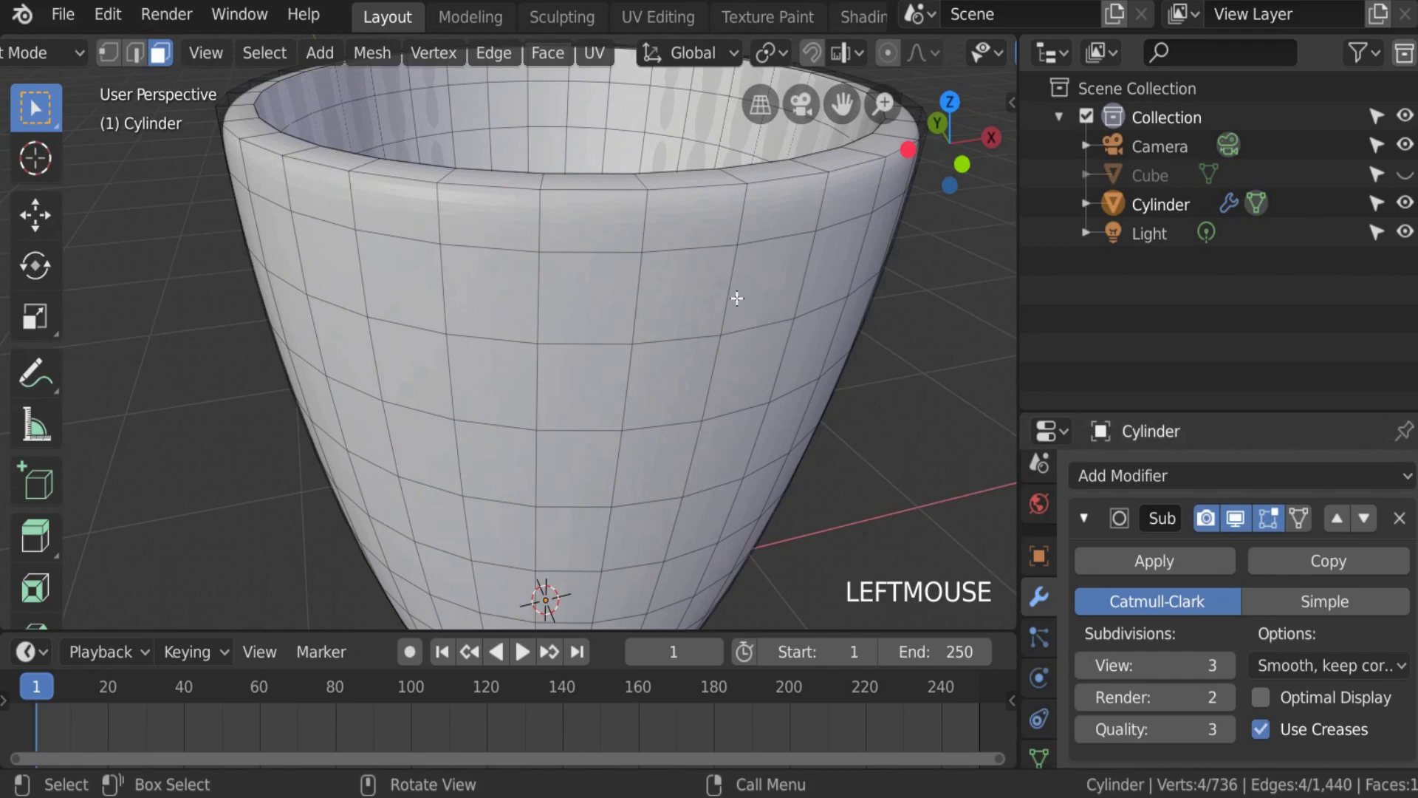
# Step: Apply the Subdivision Surface modifier in Object mode and return to Edit mode to view the resulting mesh
pyautogui.click(1142, 565)
pyautogui.press('Tab')
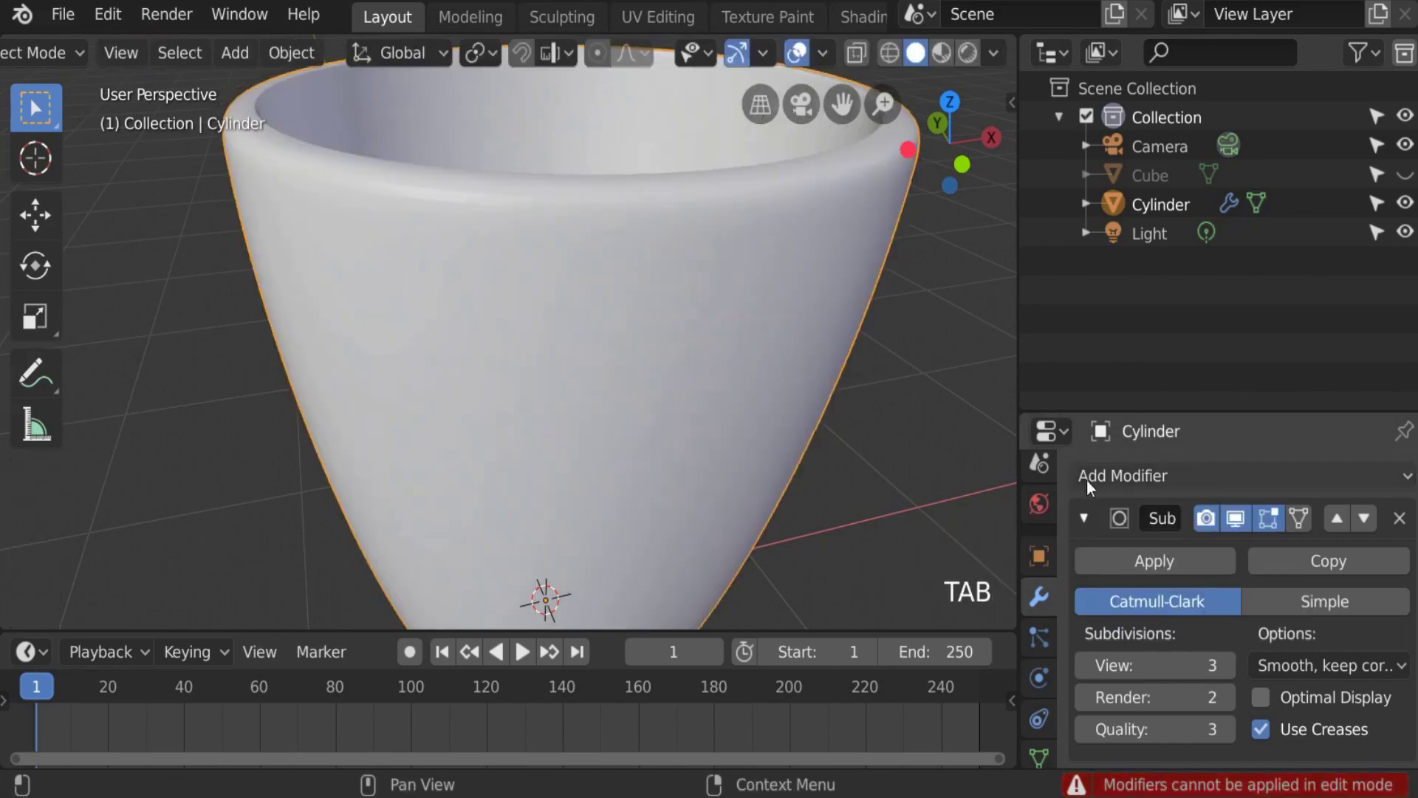
pyautogui.click(1188, 564)
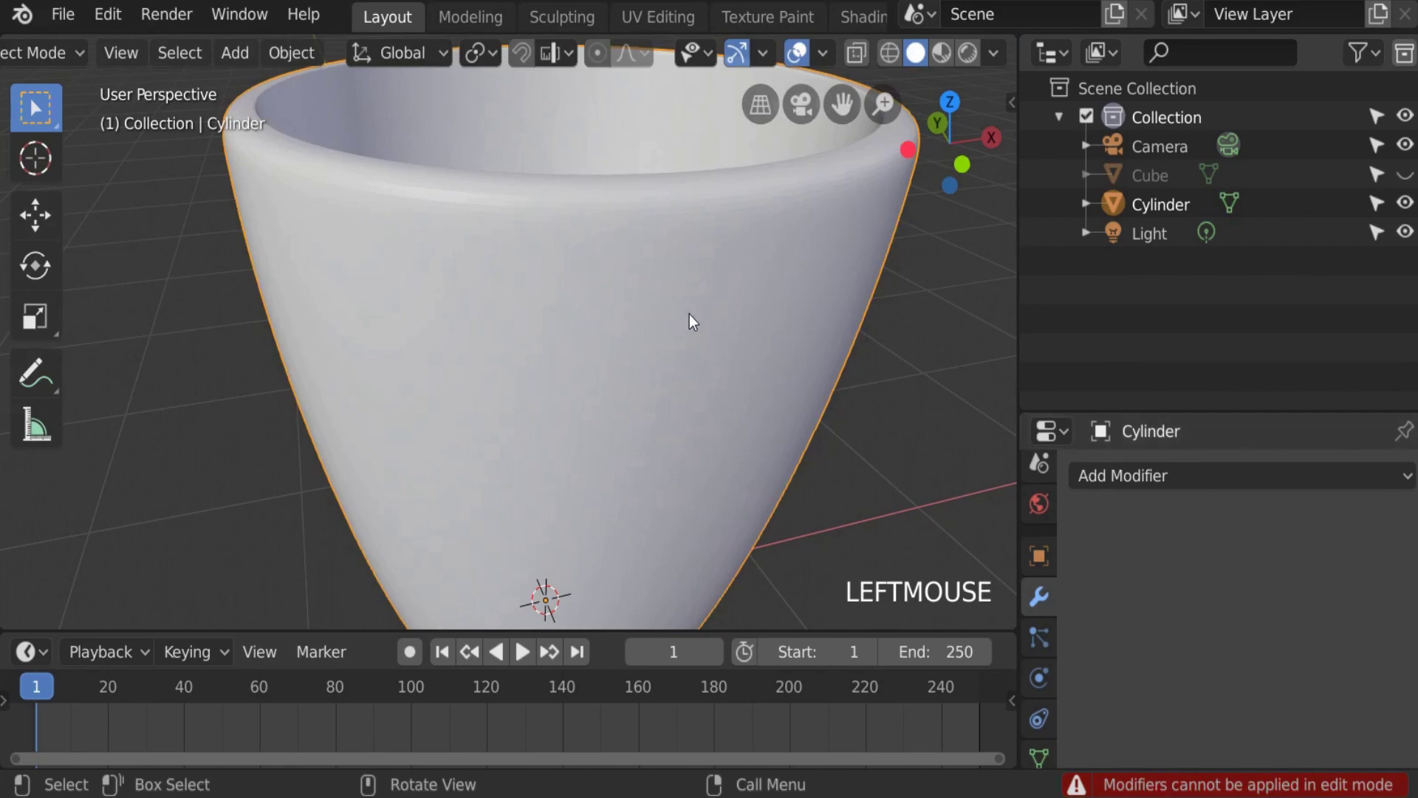
pyautogui.scroll(2, 697, 313)
pyautogui.press('Tab')
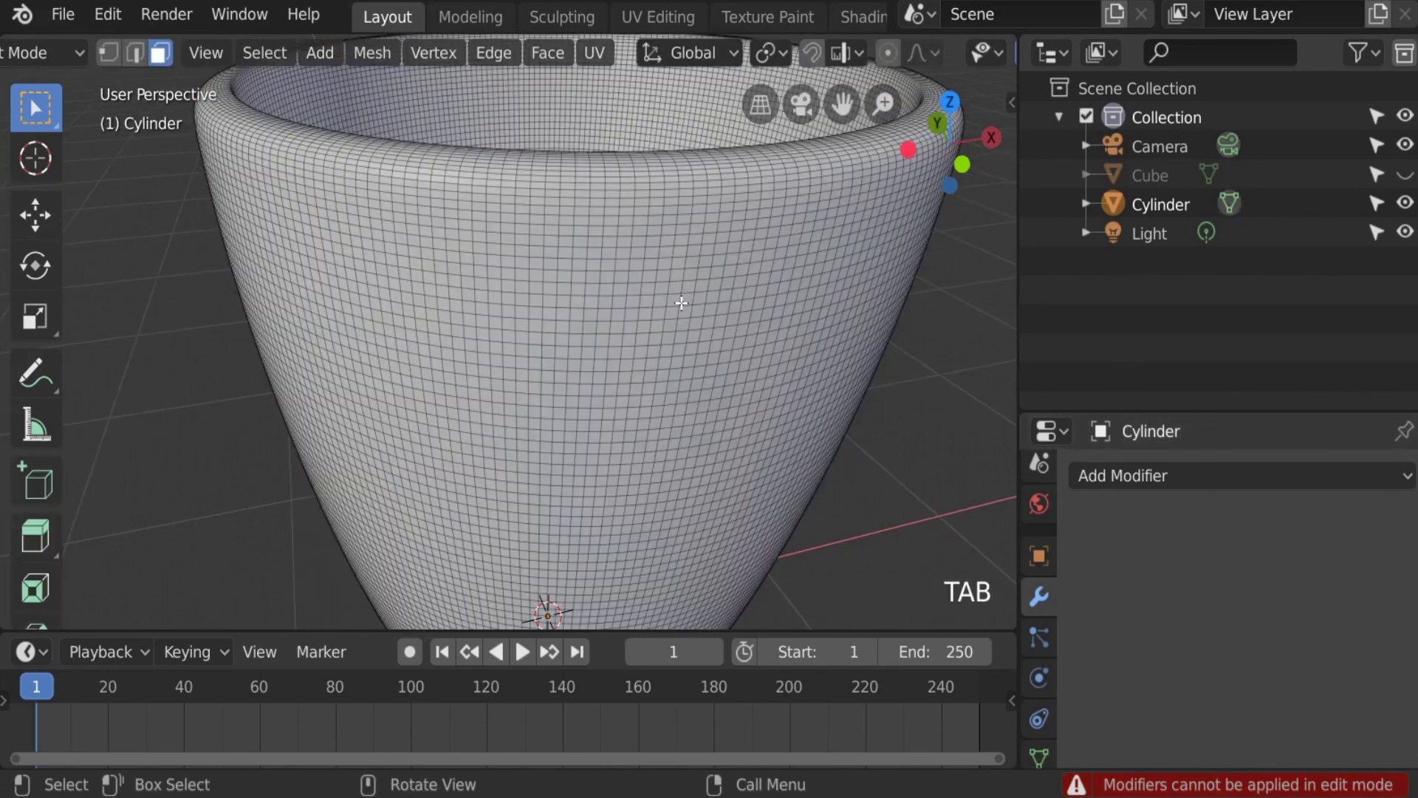
# Step: Undo applying the Subdivision Surface modifier so it is editable again in Object mode, and collapse its settings
pyautogui.scroll(-2, 652, 300)
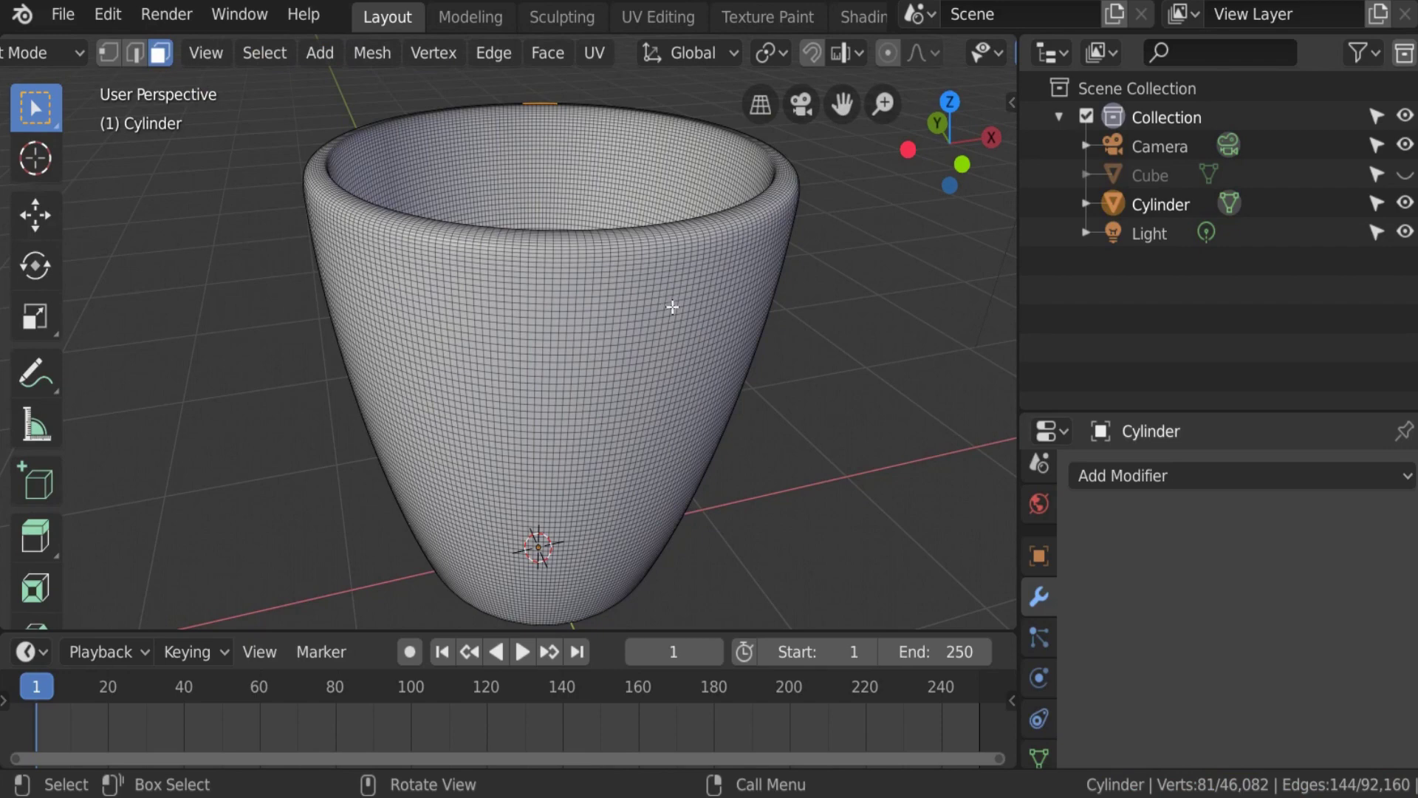
pyautogui.hotkey('ctrl', 'z')
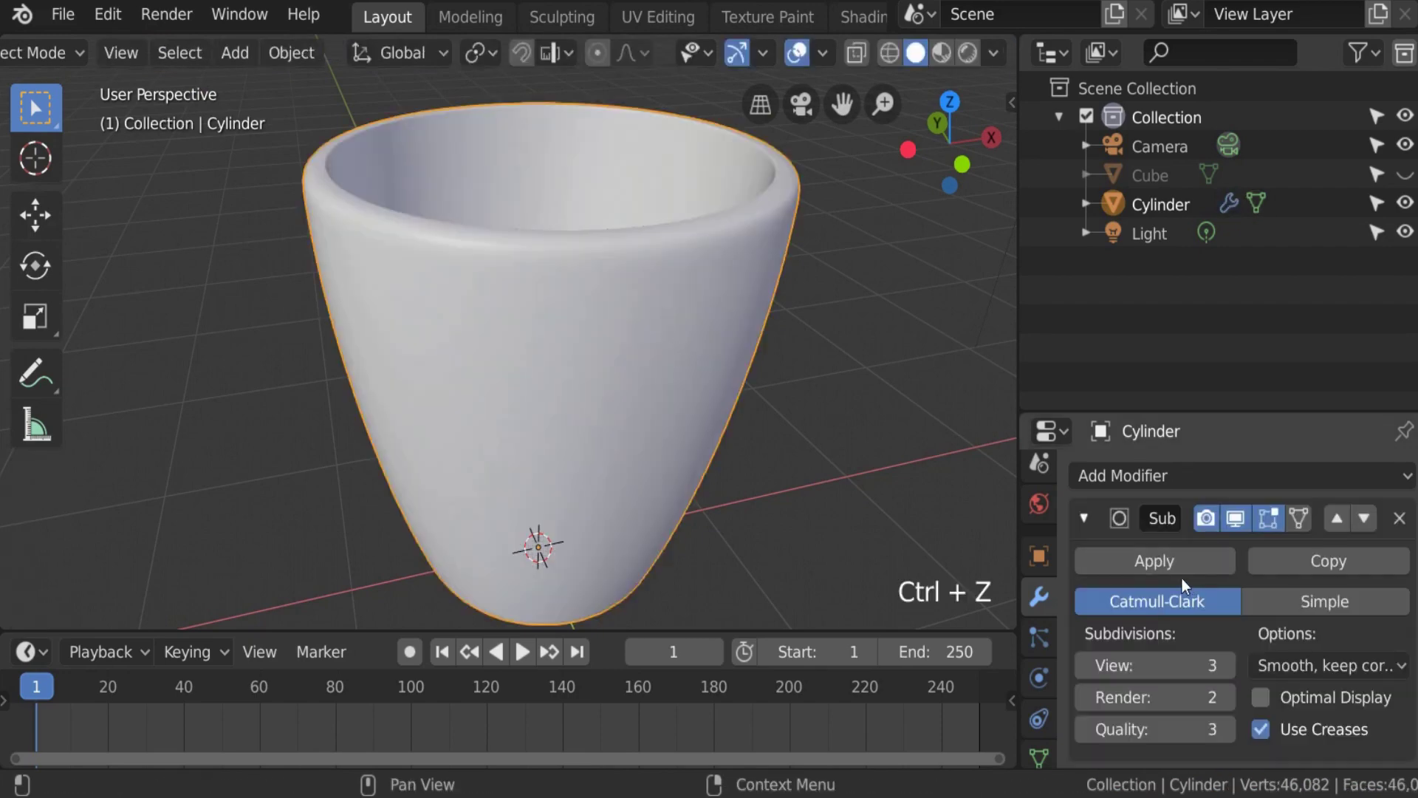
pyautogui.click(1085, 517)
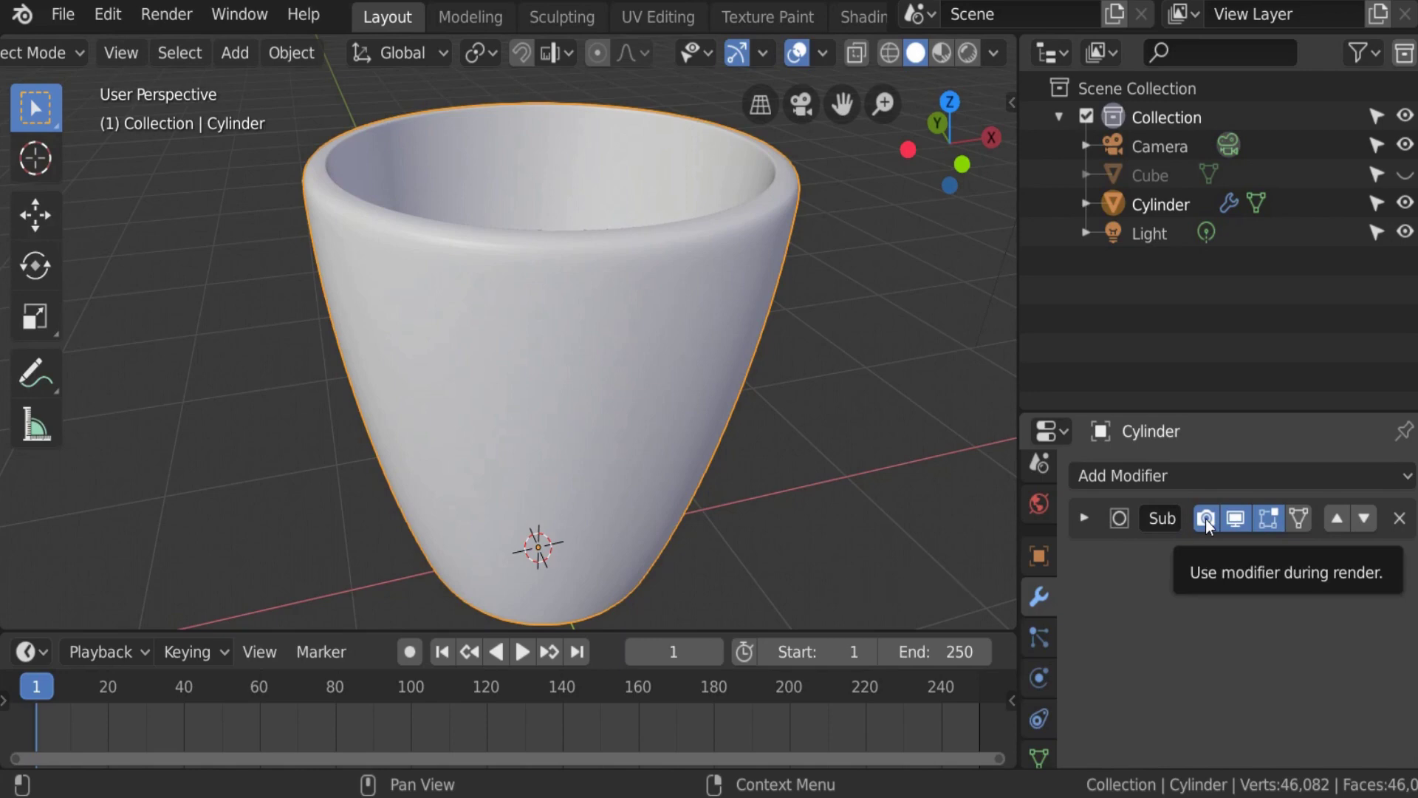
# Step: Toggle the Subdivision Surface modifier's viewport display off and on repeatedly to compare the cup with and without smoothing
pyautogui.click(1231, 520)
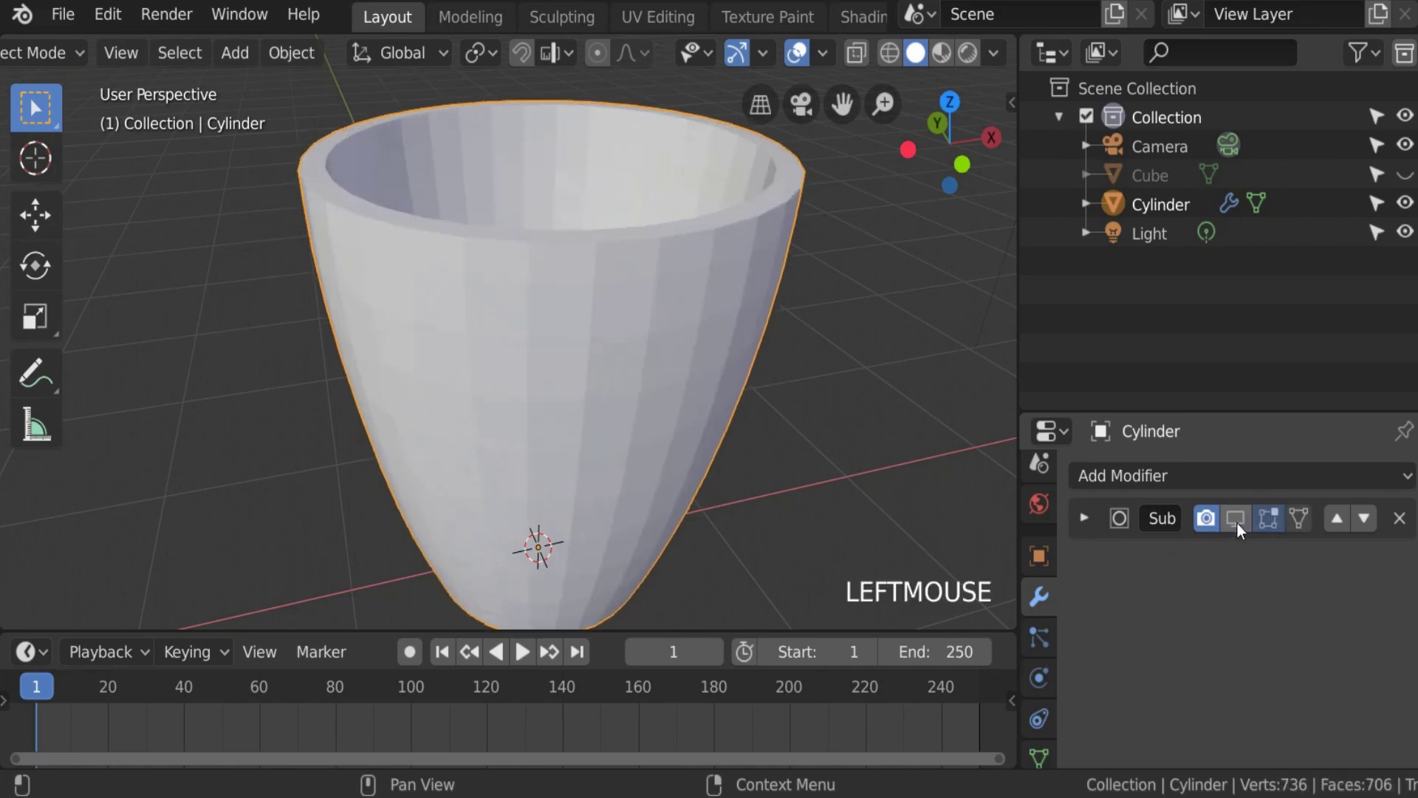
pyautogui.click(1235, 519)
pyautogui.click(1235, 520)
pyautogui.click(1235, 519)
pyautogui.click(1235, 519)
pyautogui.click(1235, 520)
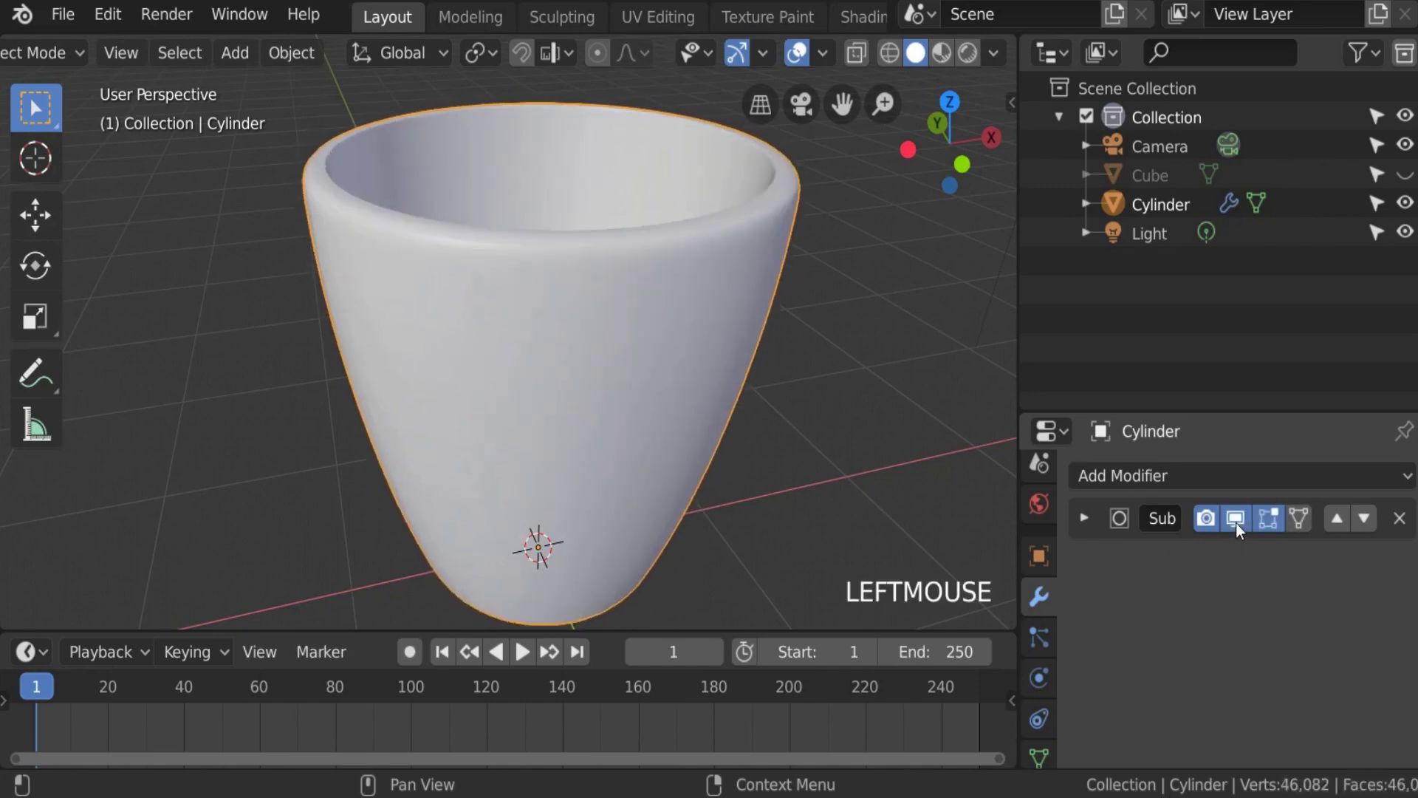
pyautogui.click(1235, 519)
pyautogui.click(1244, 520)
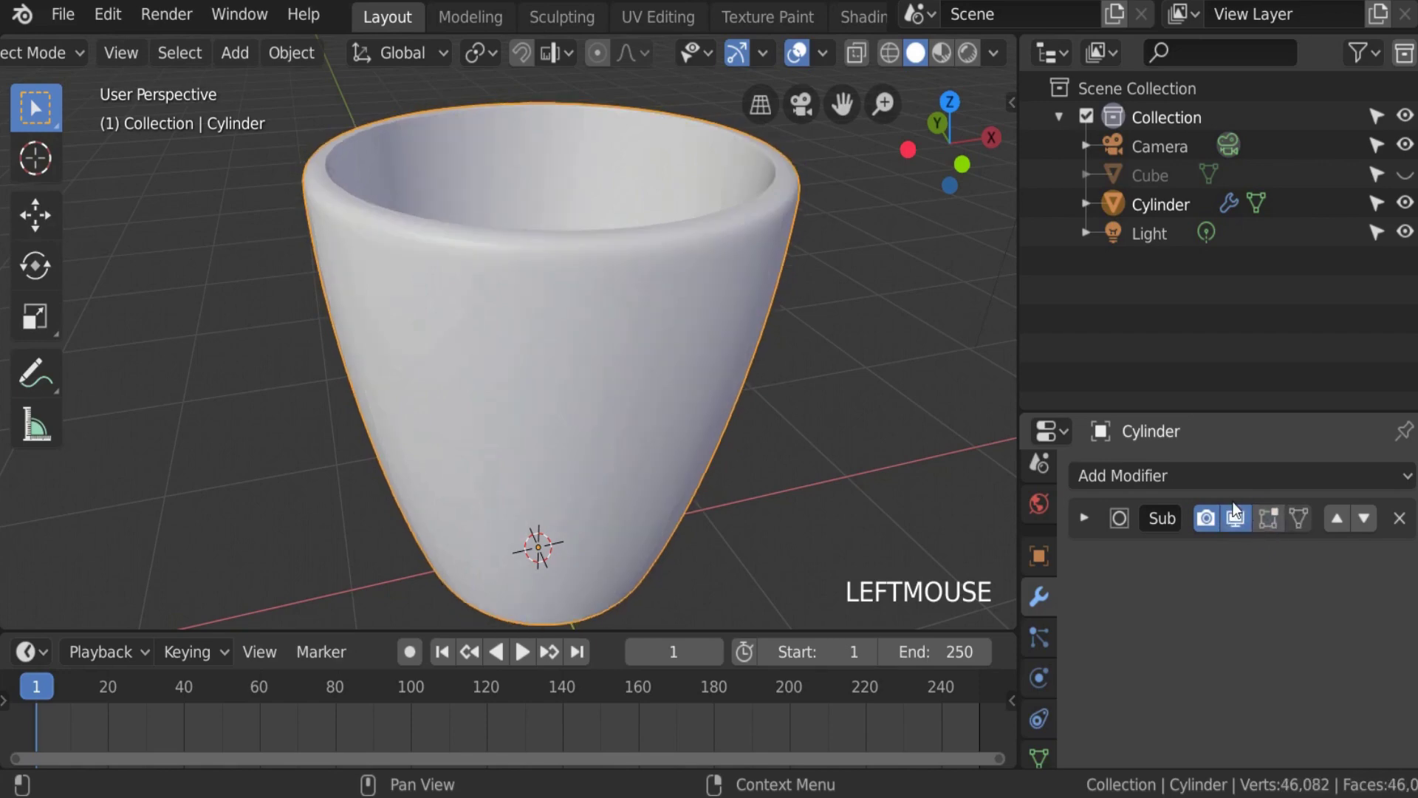
# Step: Enter Edit mode and toggle the modifier's Edit mode display repeatedly, leaving it enabled
pyautogui.click(1270, 521)
pyautogui.press('Tab')
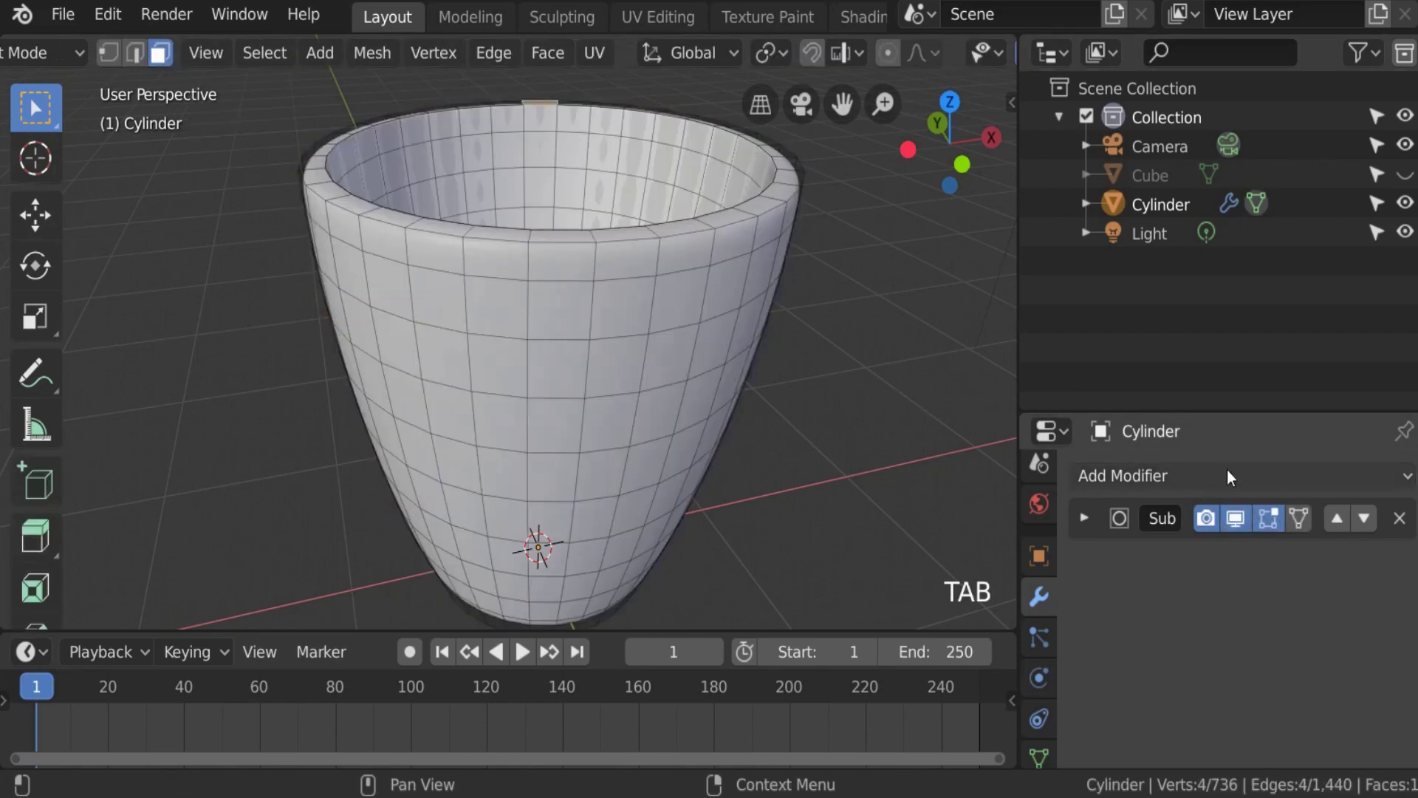
pyautogui.click(1269, 519)
pyautogui.click(1269, 518)
pyautogui.click(1268, 517)
pyautogui.click(1269, 517)
pyautogui.click(1269, 517)
pyautogui.click(1269, 517)
pyautogui.click(1269, 517)
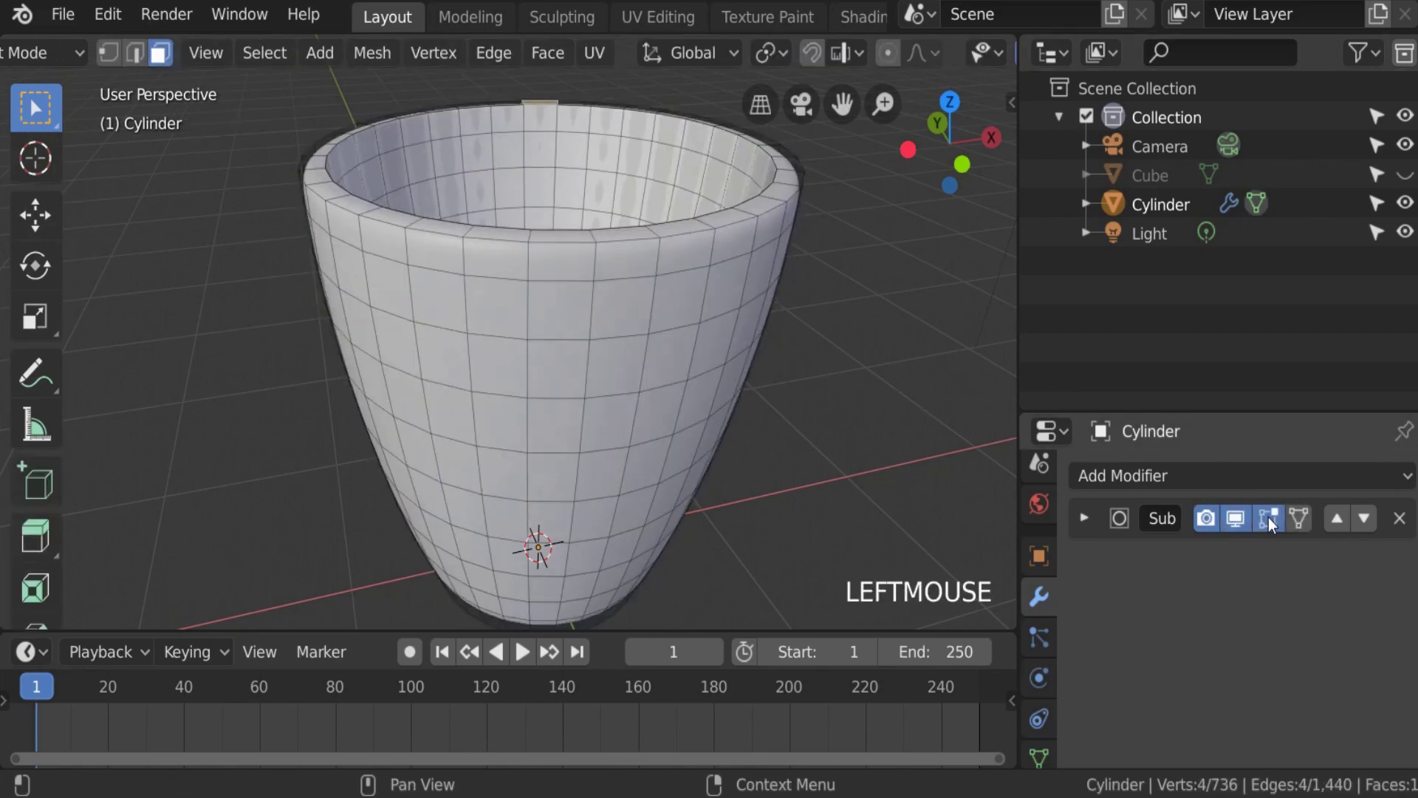
pyautogui.click(1268, 517)
pyautogui.click(1269, 517)
# Step: Try fitting the editing cage to the subdivided surface with the modifier's on-cage option, and turn the option back off
pyautogui.click(1298, 517)
pyautogui.click(1298, 518)
pyautogui.click(1299, 517)
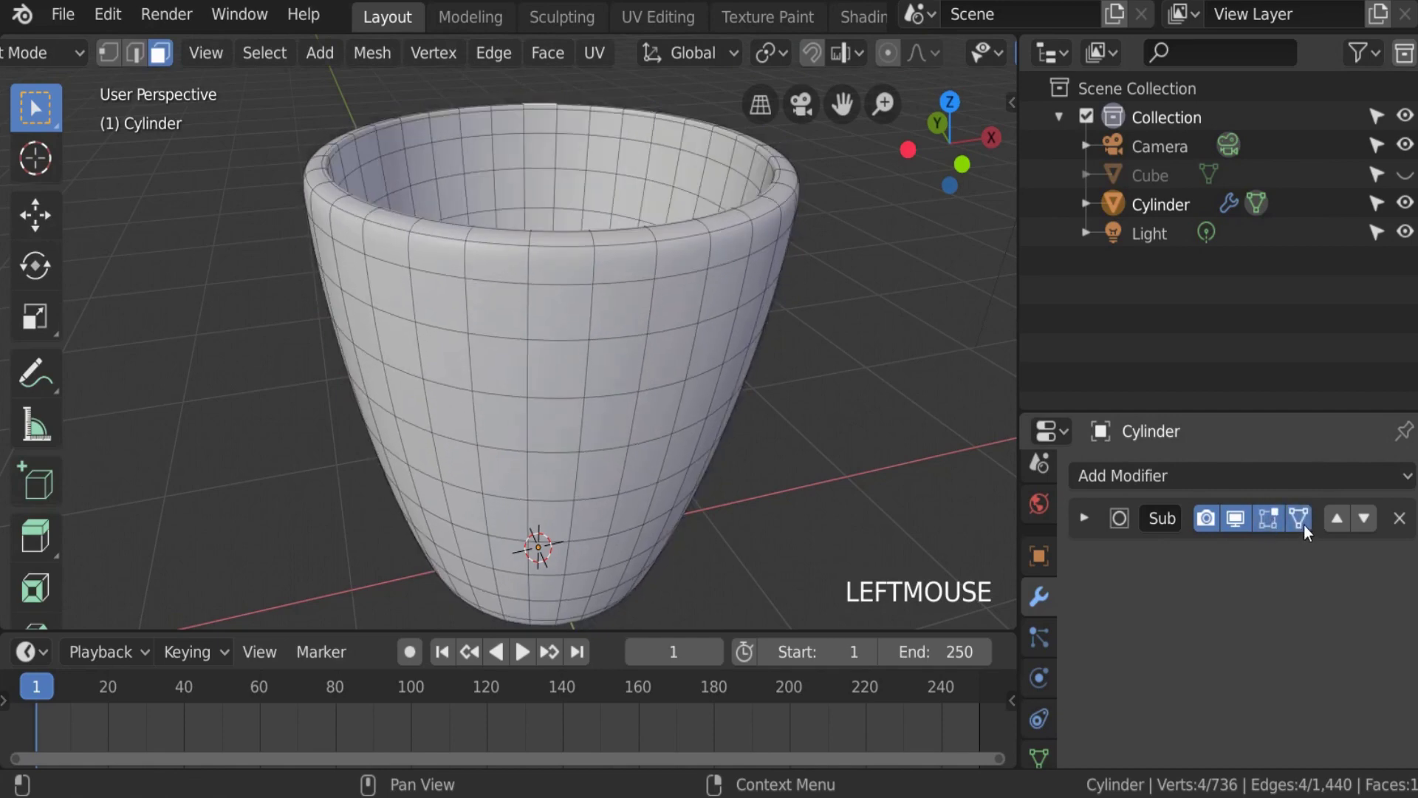
pyautogui.click(1305, 525)
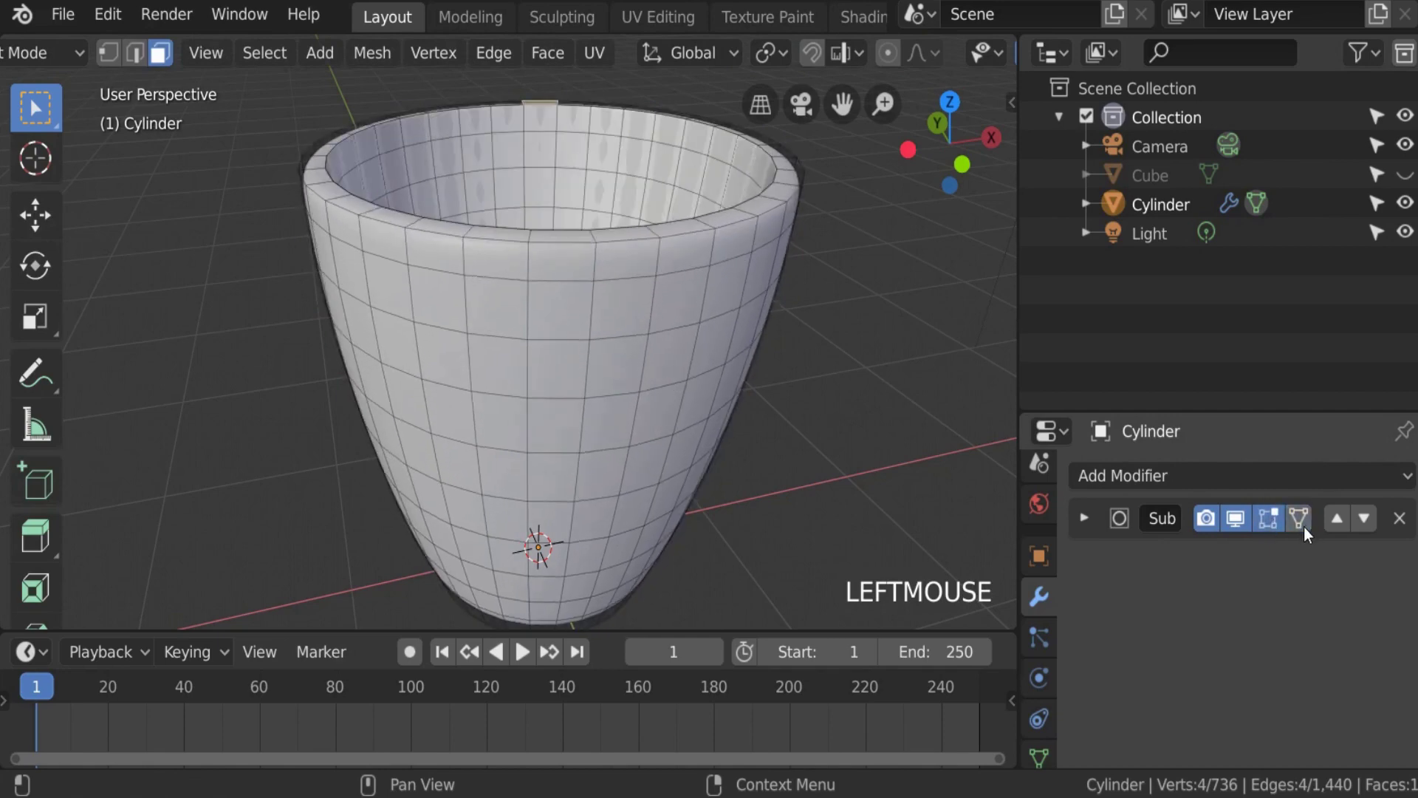
# Step: Expand the modifier's settings, lower its viewport subdivisions to 0, and raise them to 4
pyautogui.click(1085, 517)
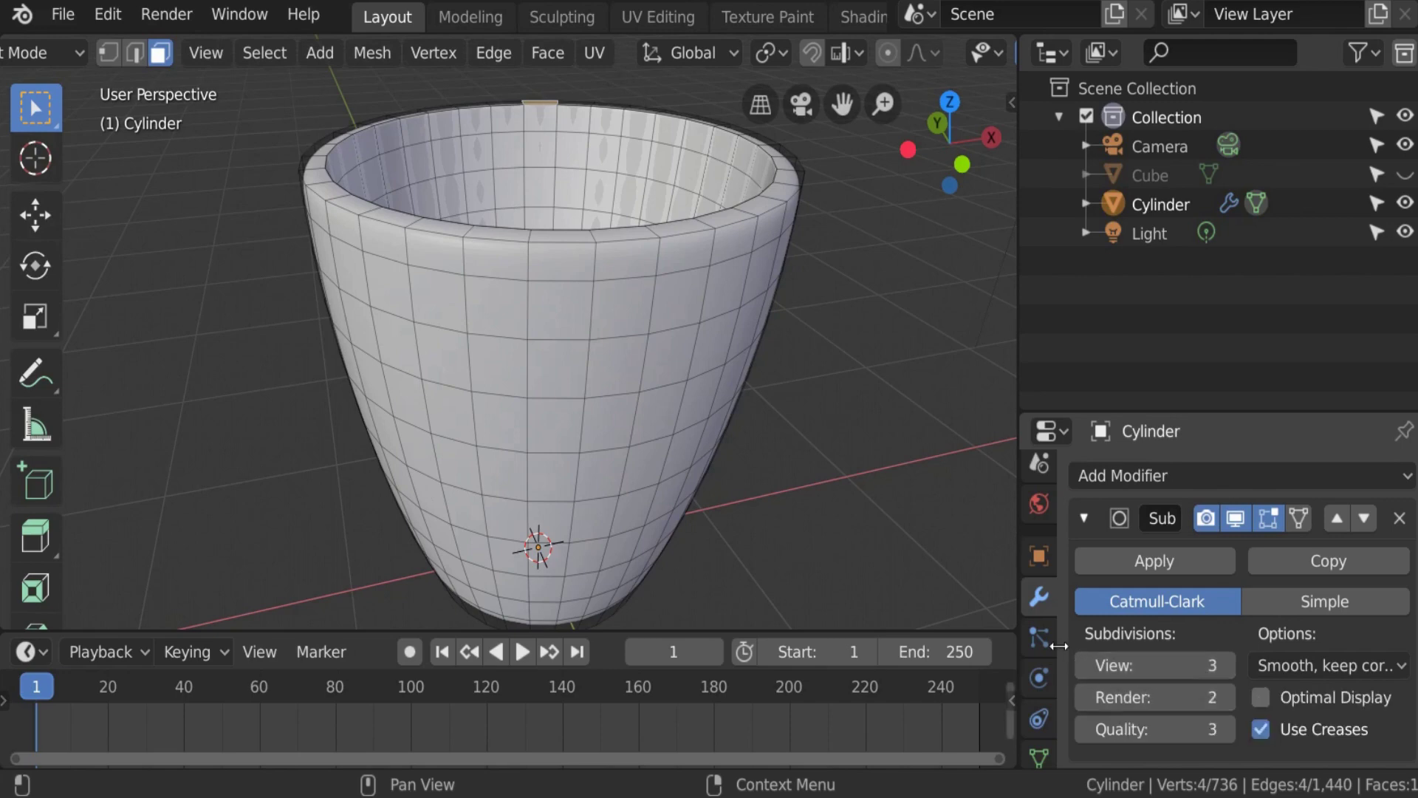
pyautogui.click(1085, 667)
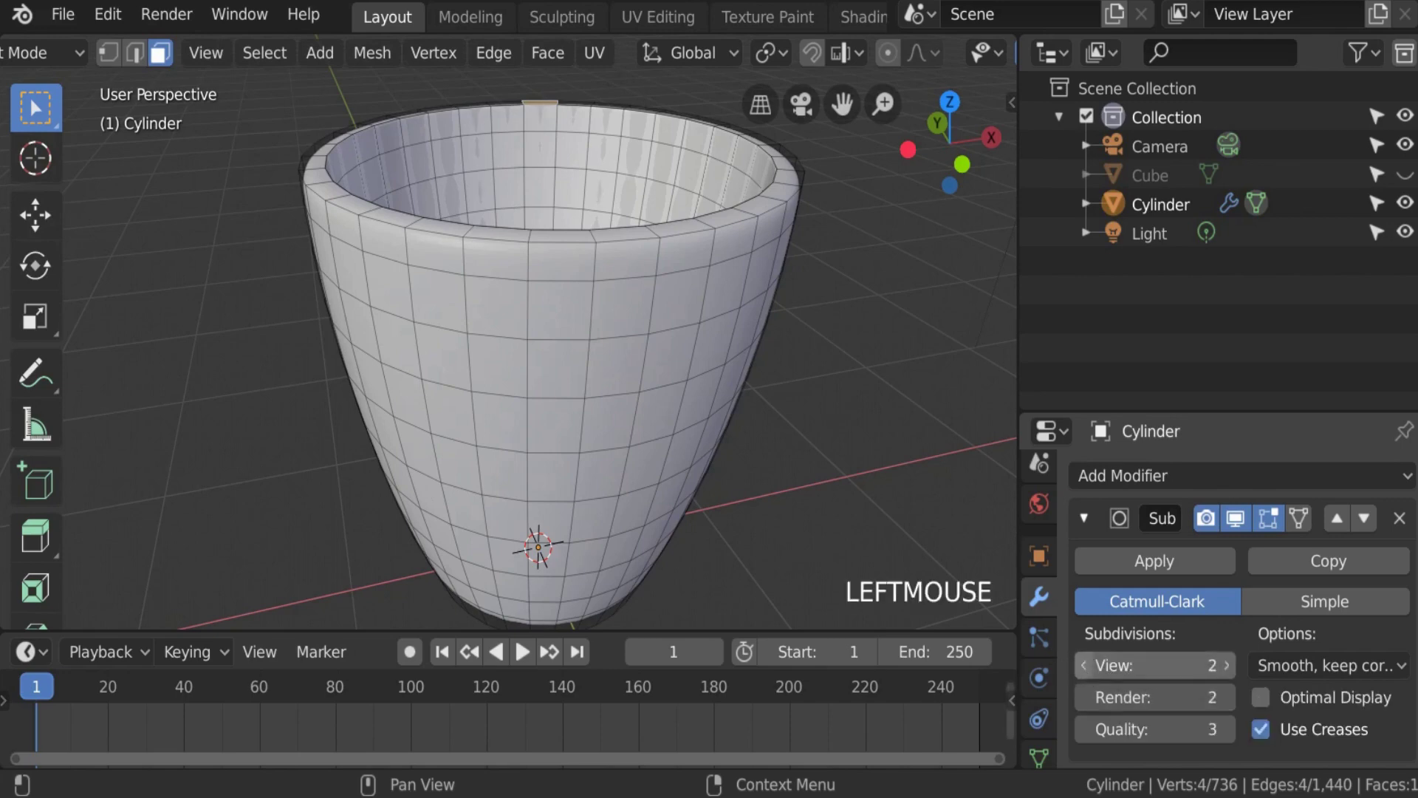
pyautogui.click(1085, 668)
pyautogui.click(1085, 668)
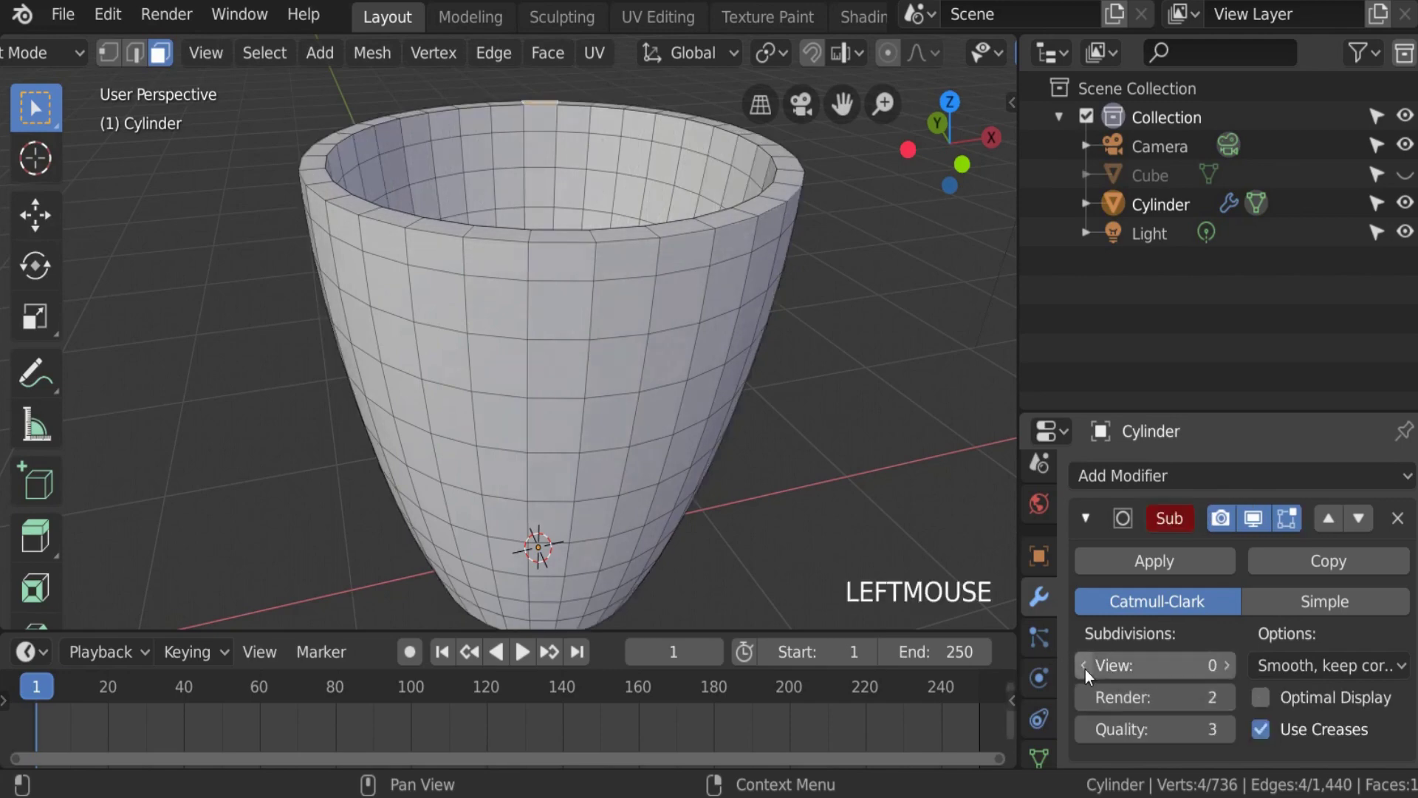
pyautogui.click(1223, 665)
pyautogui.click(1223, 665)
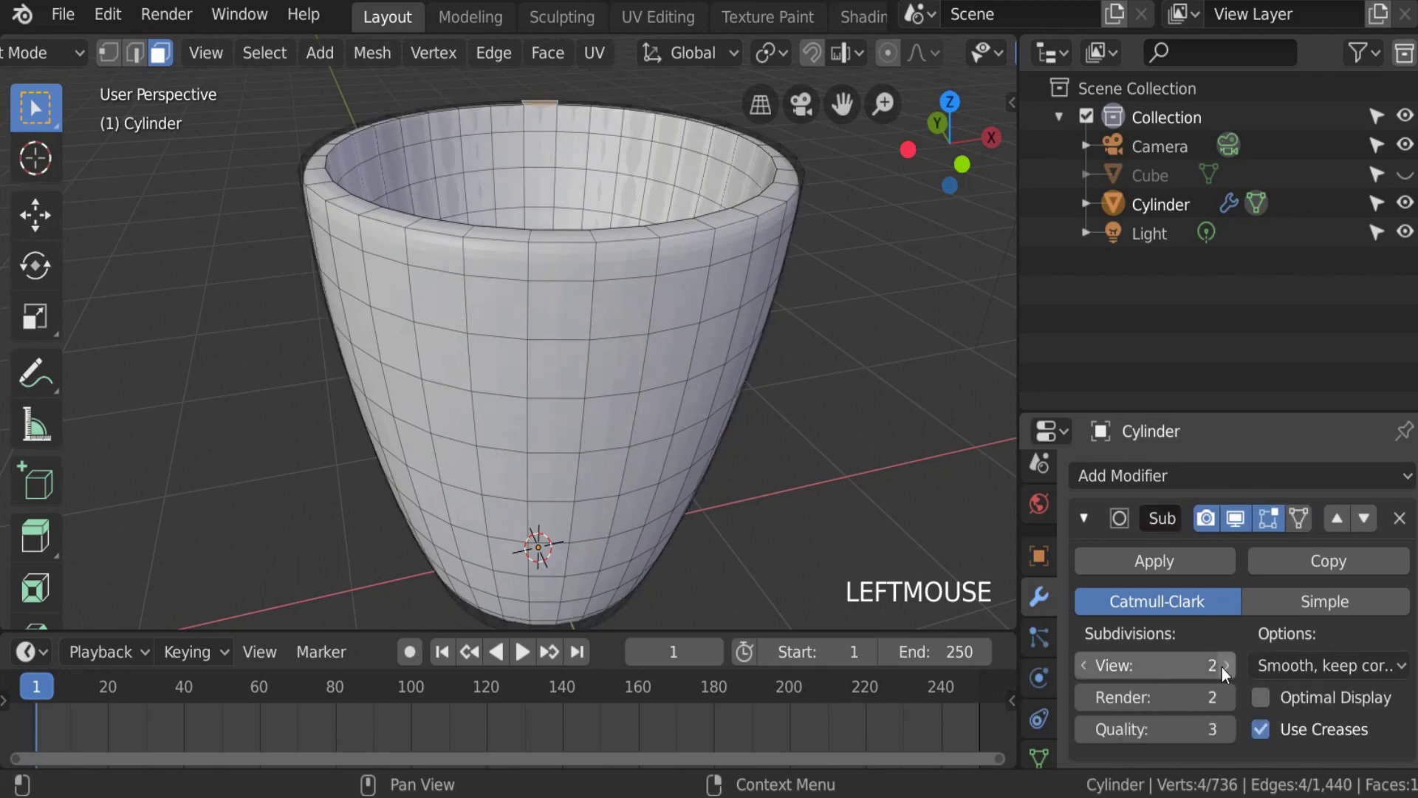
pyautogui.click(1223, 665)
pyautogui.click(1223, 666)
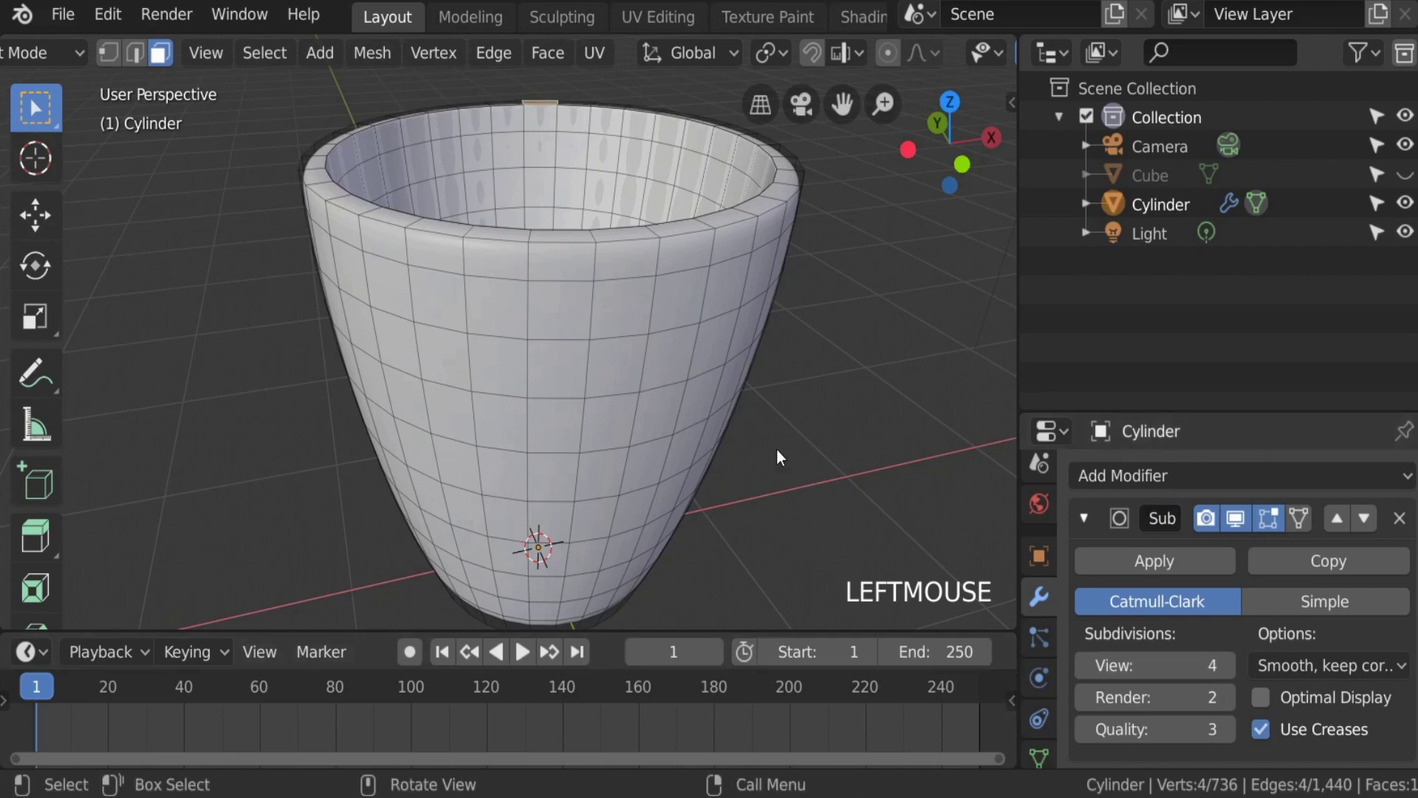
# Step: Inspect the cup's wall up close and reduce the viewport subdivisions to 3
pyautogui.scroll(8, 756, 414)
pyautogui.scroll(2, 709, 315)
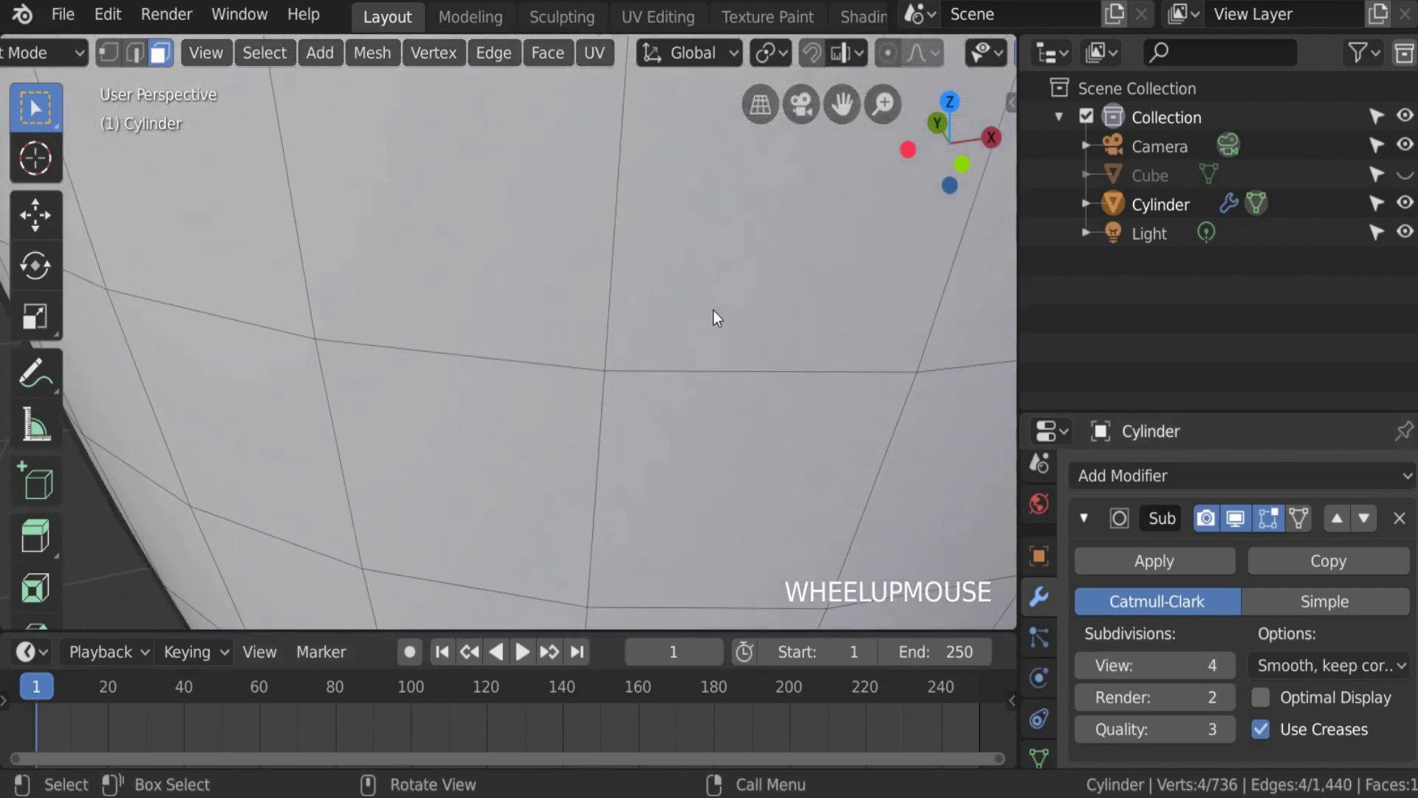
pyautogui.scroll(-6, 714, 313)
pyautogui.scroll(-1, 712, 310)
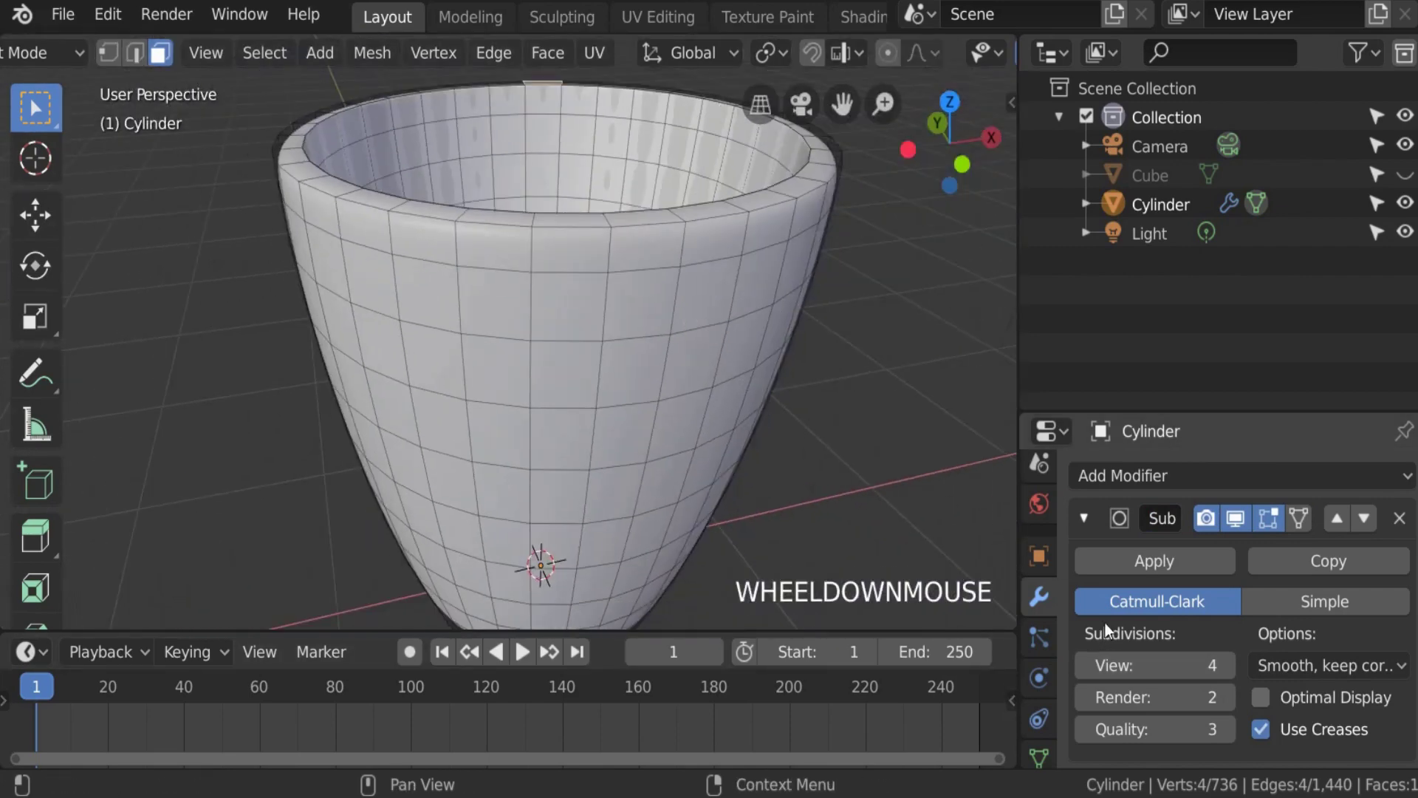
pyautogui.click(1090, 663)
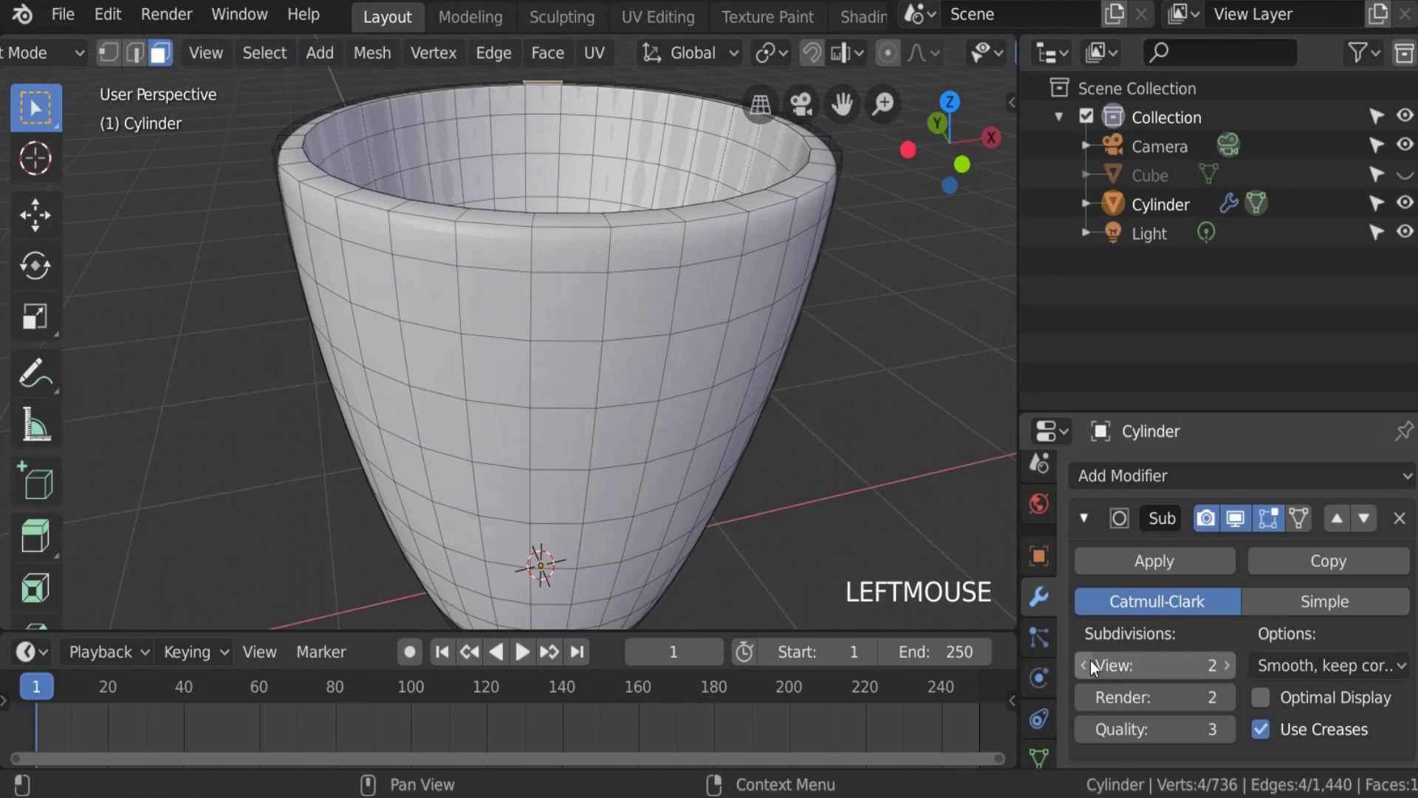
pyautogui.click(1091, 663)
pyautogui.click(1090, 662)
pyautogui.click(1226, 665)
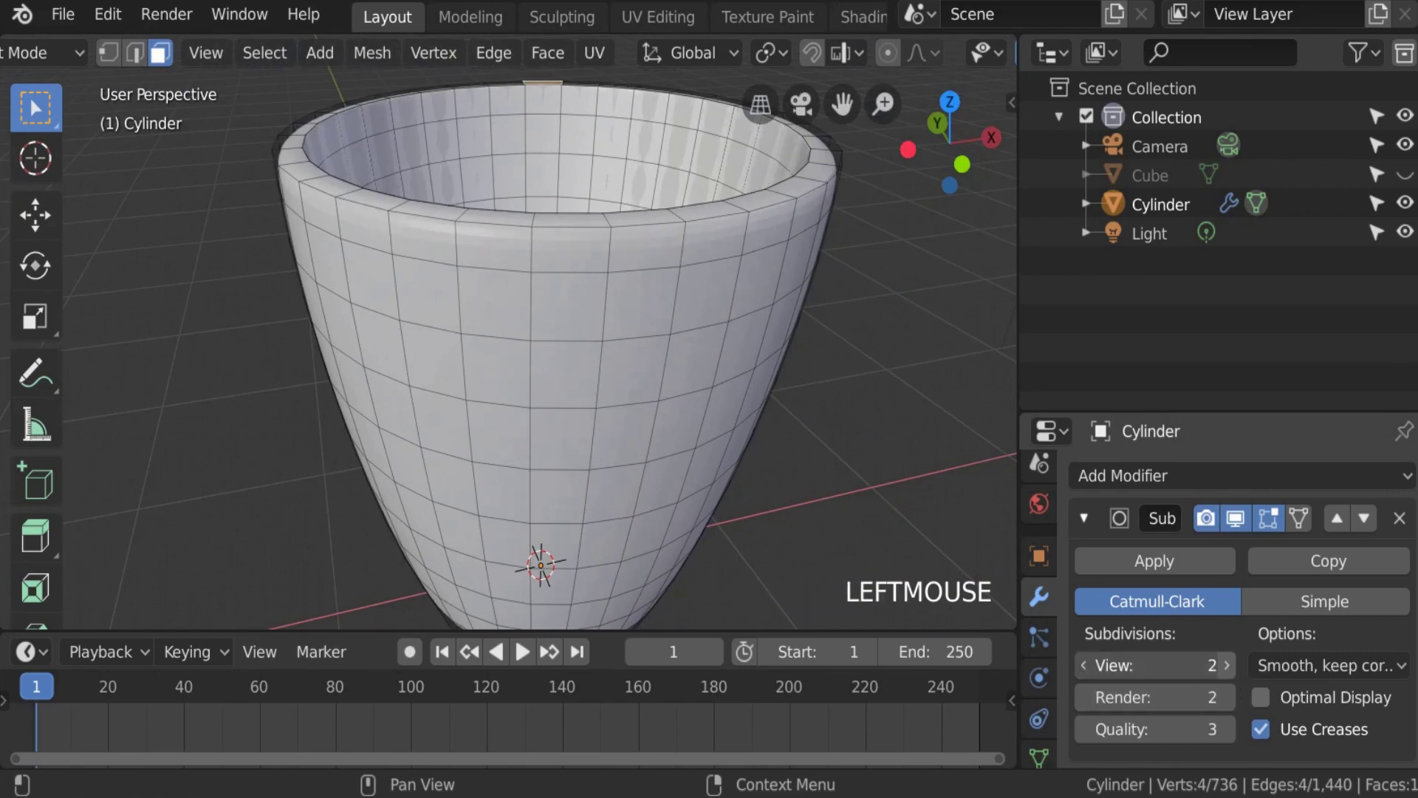
pyautogui.click(1226, 665)
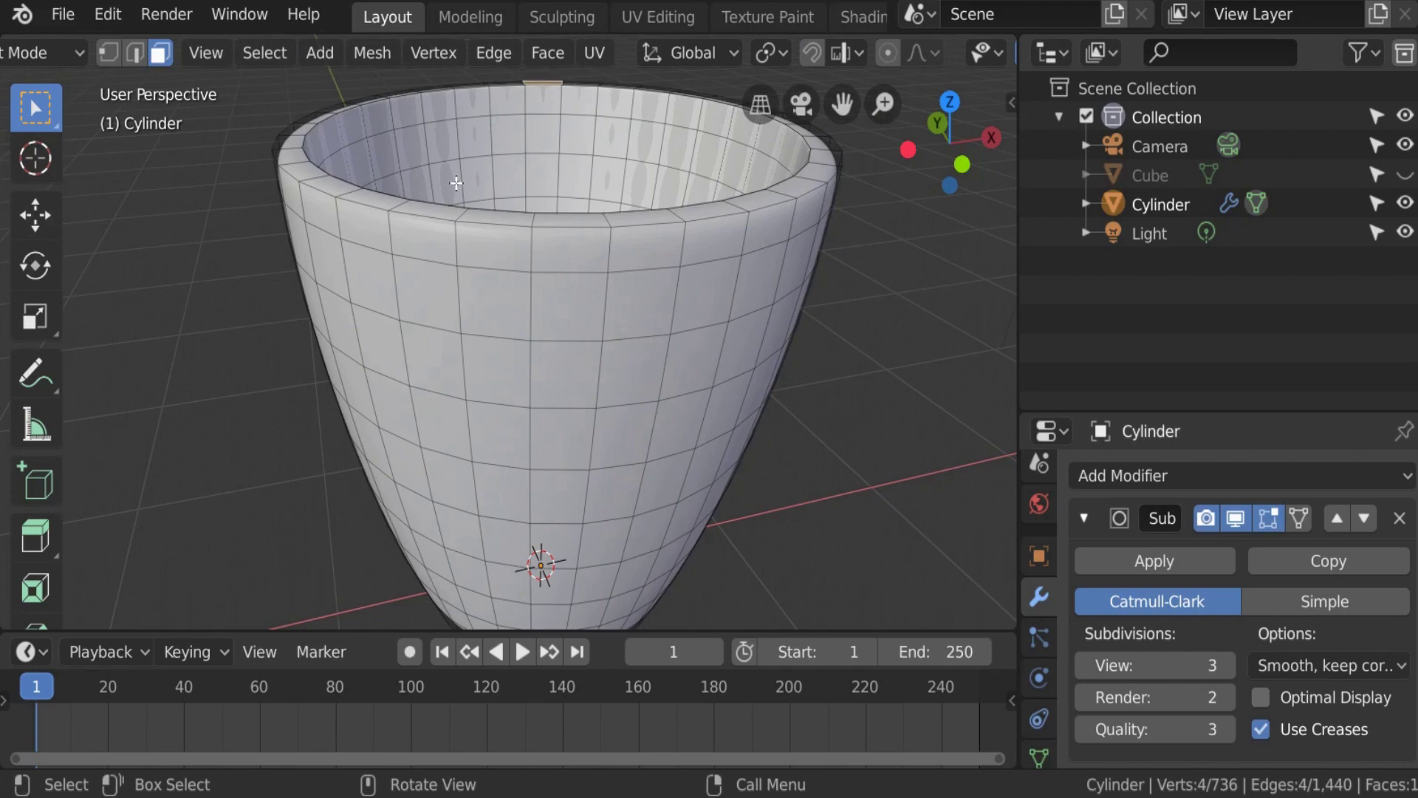
# Step: Lower the viewport subdivisions to 0, switch to Object mode, and raise them one level at a time to 3
pyautogui.click(63, 14)
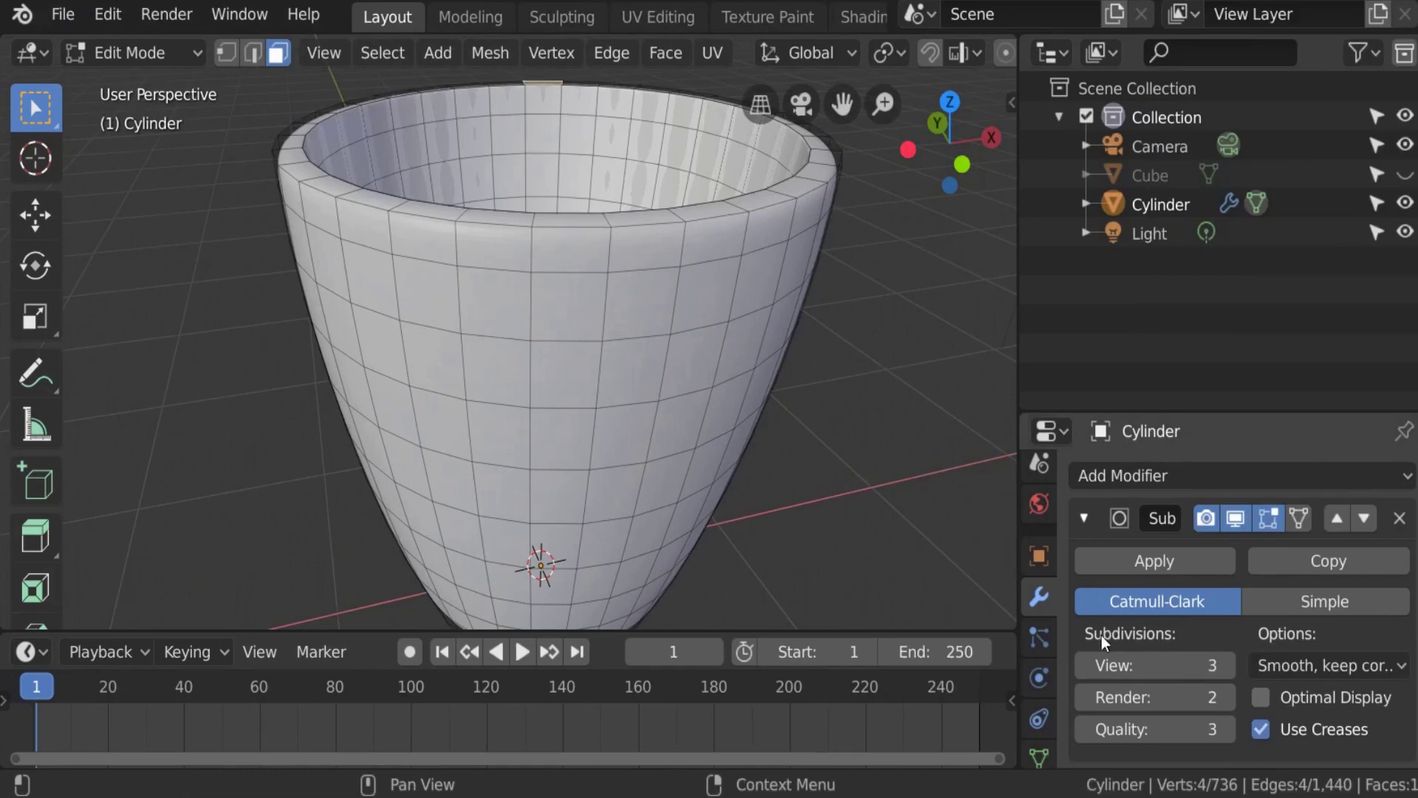
pyautogui.click(1078, 665)
pyautogui.click(1078, 665)
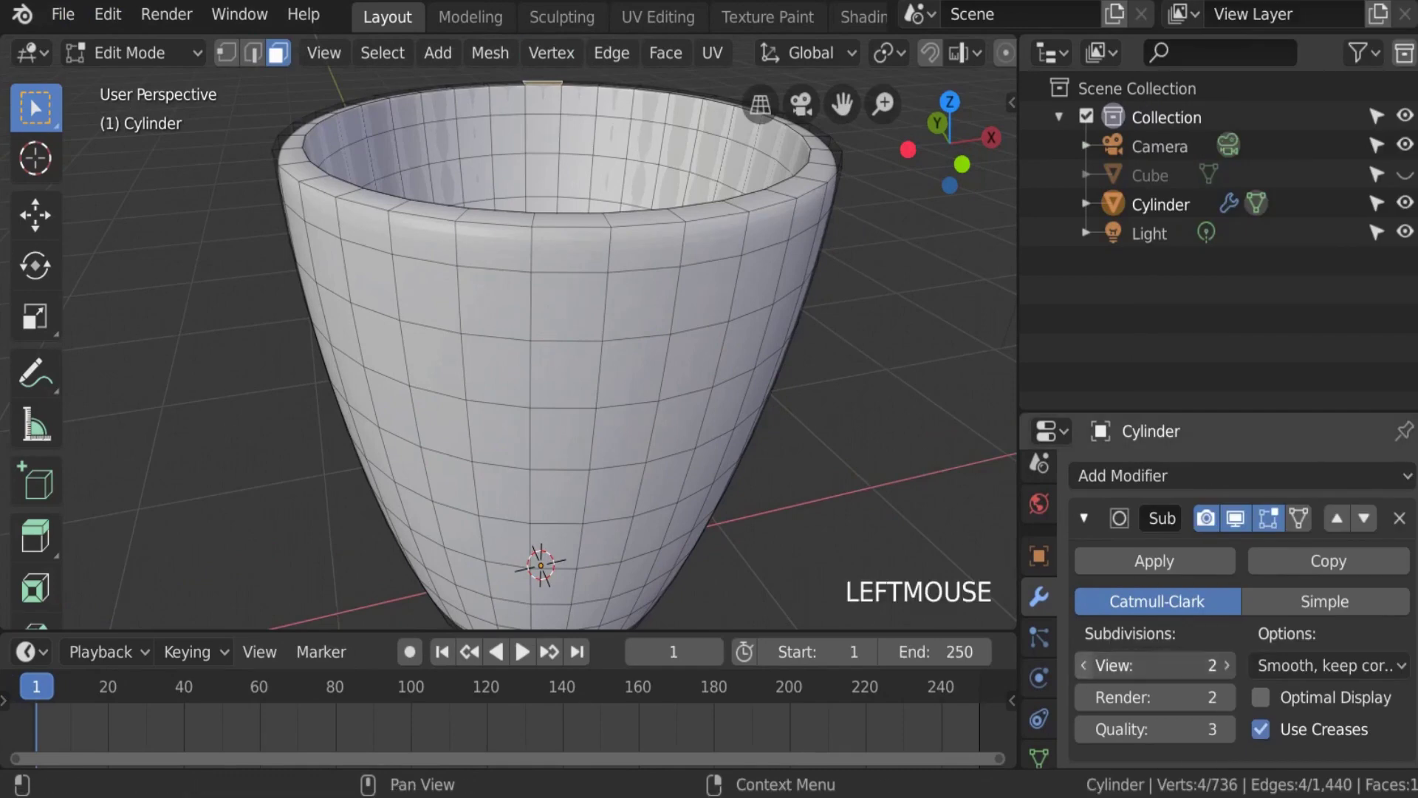
pyautogui.click(1079, 665)
pyautogui.press('Tab')
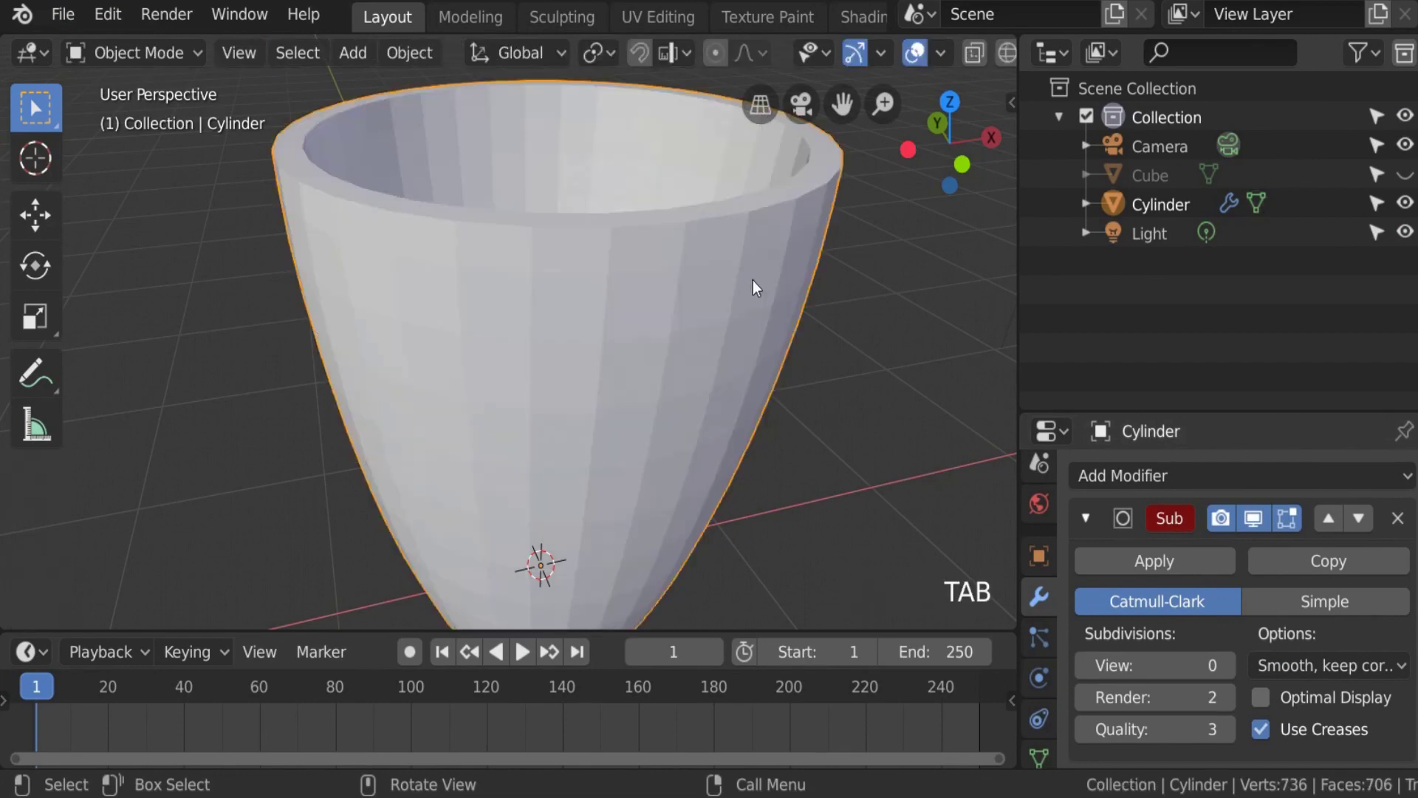
pyautogui.click(1228, 665)
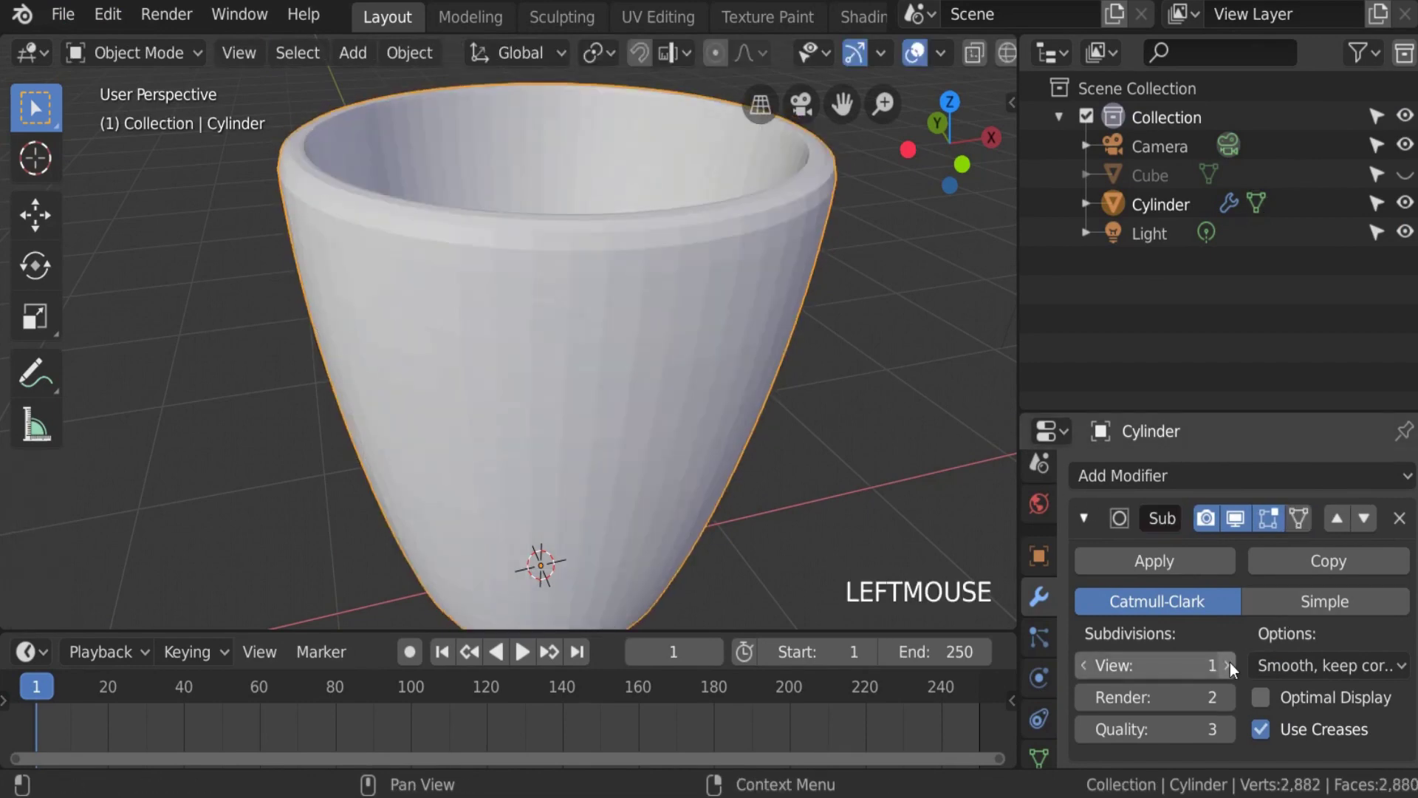
pyautogui.click(1229, 664)
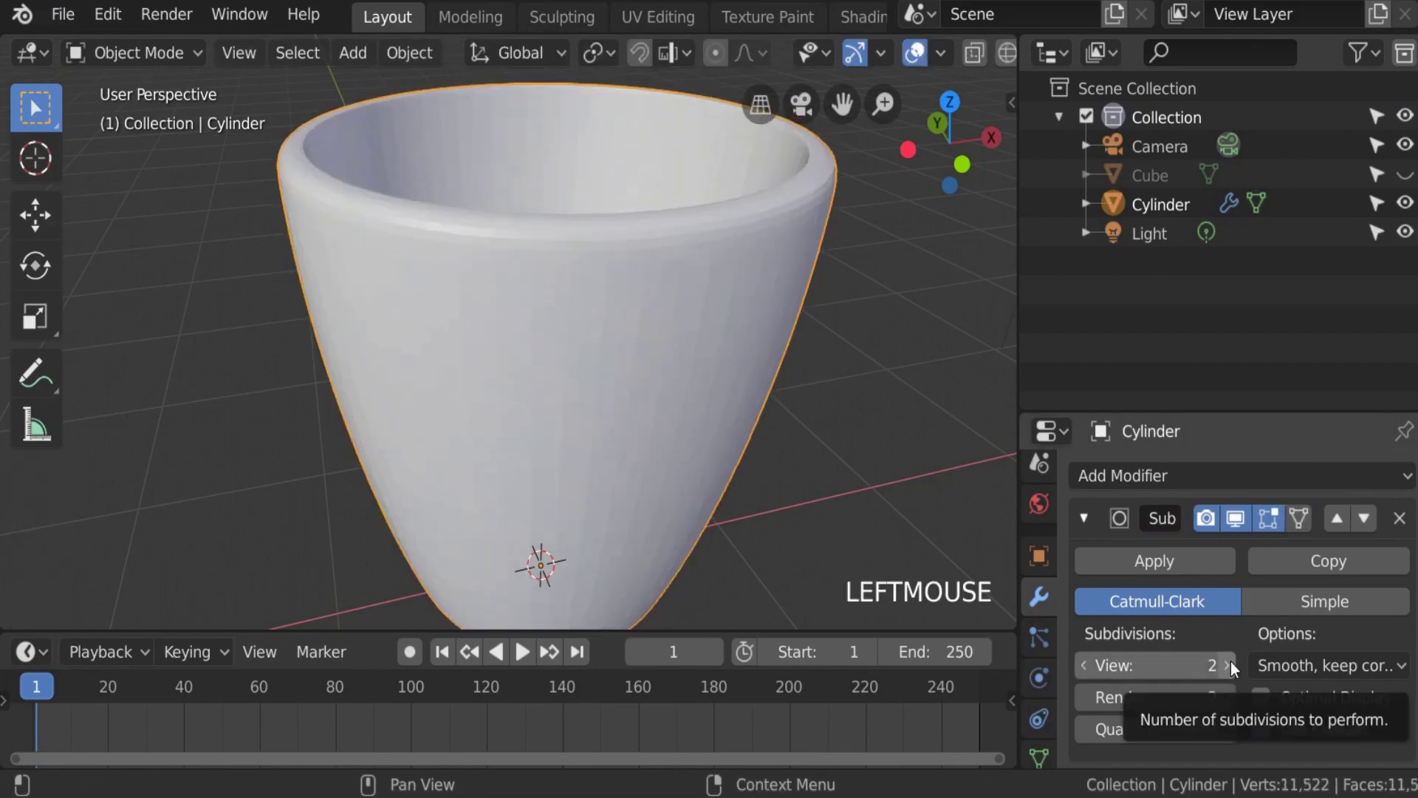
pyautogui.click(1230, 665)
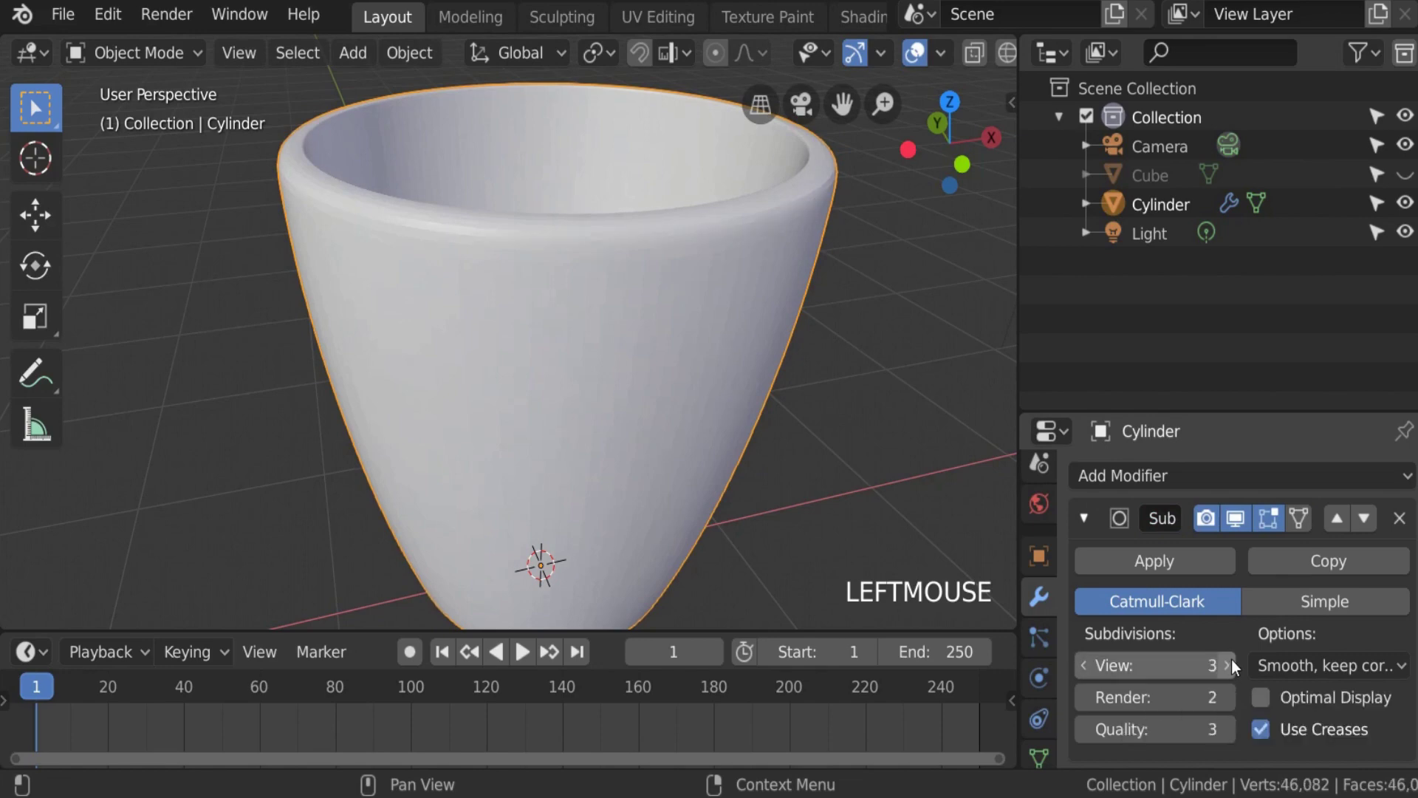
# Step: Compare the unsmoothed and smoothed cup in Object mode, return to Edit mode, and set the viewport subdivisions to 2
pyautogui.click(1085, 664)
pyautogui.click(1085, 665)
pyautogui.click(1086, 665)
pyautogui.moveTo(1152, 665); pyautogui.dragTo(1230, 663)
pyautogui.press('Tab')
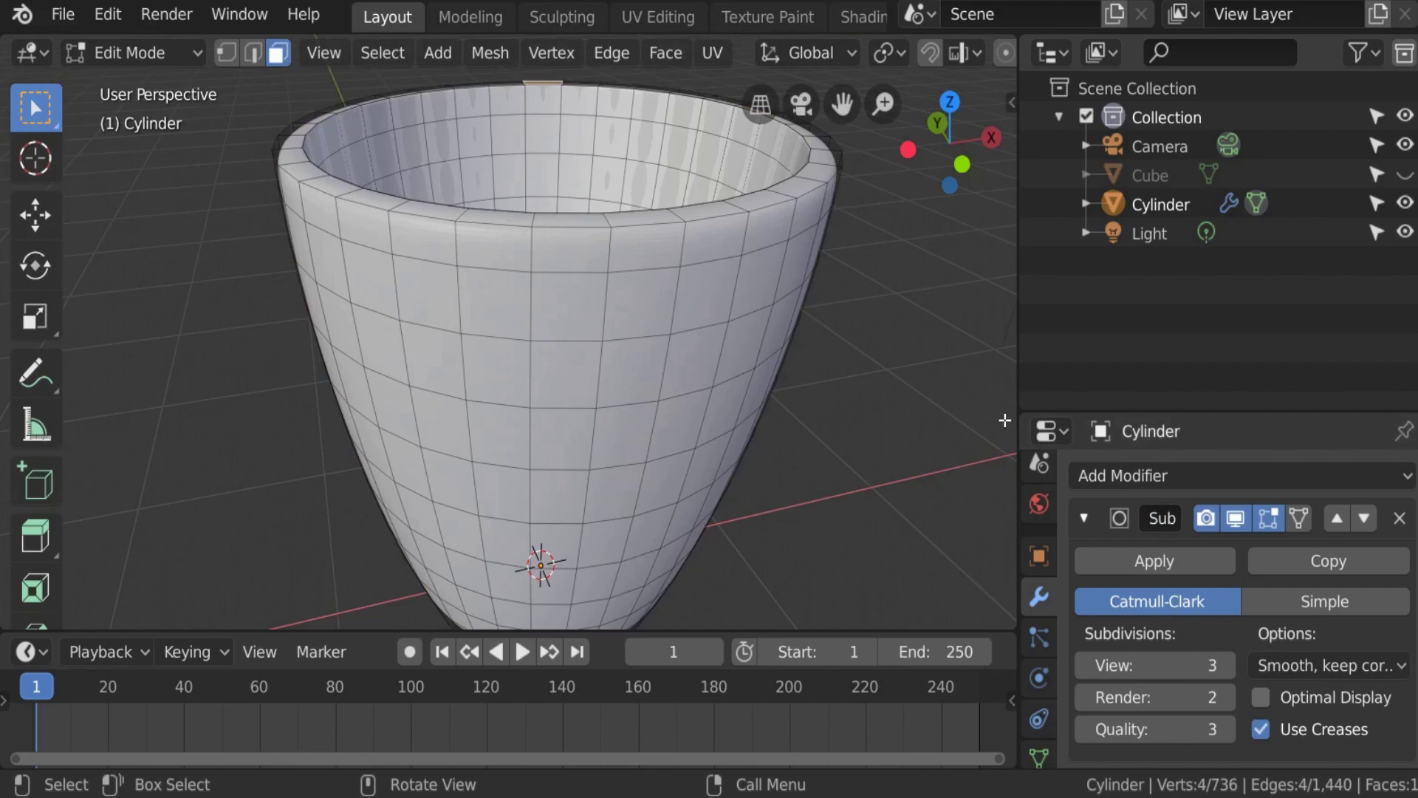
pyautogui.click(1082, 664)
# Step: Examine the cup from the front and from below, checking how the subdivision smooths its base
pyautogui.scroll(2, 585, 396)
pyautogui.scroll(-4, 588, 402)
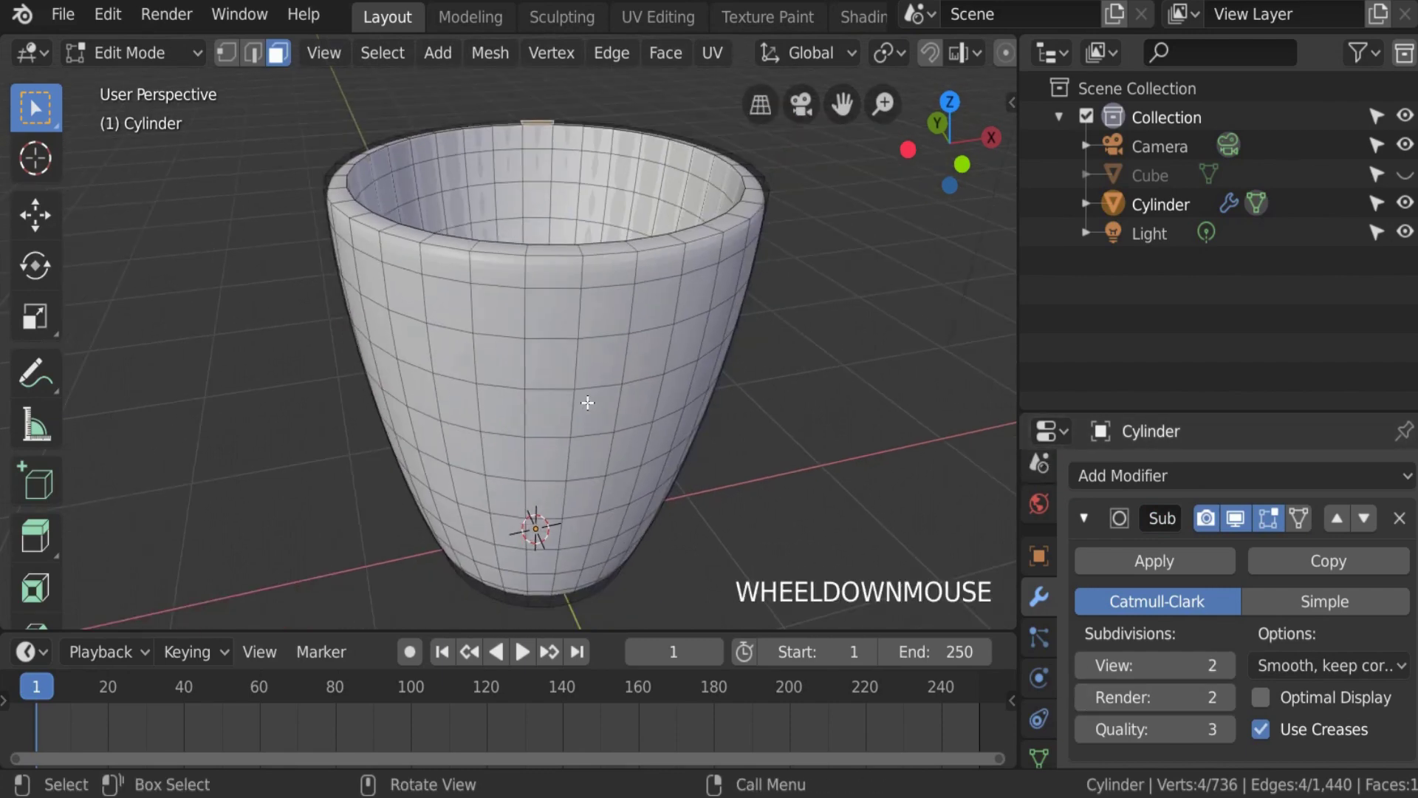
pyautogui.press('KP_1')
pyautogui.scroll(-4, 551, 379)
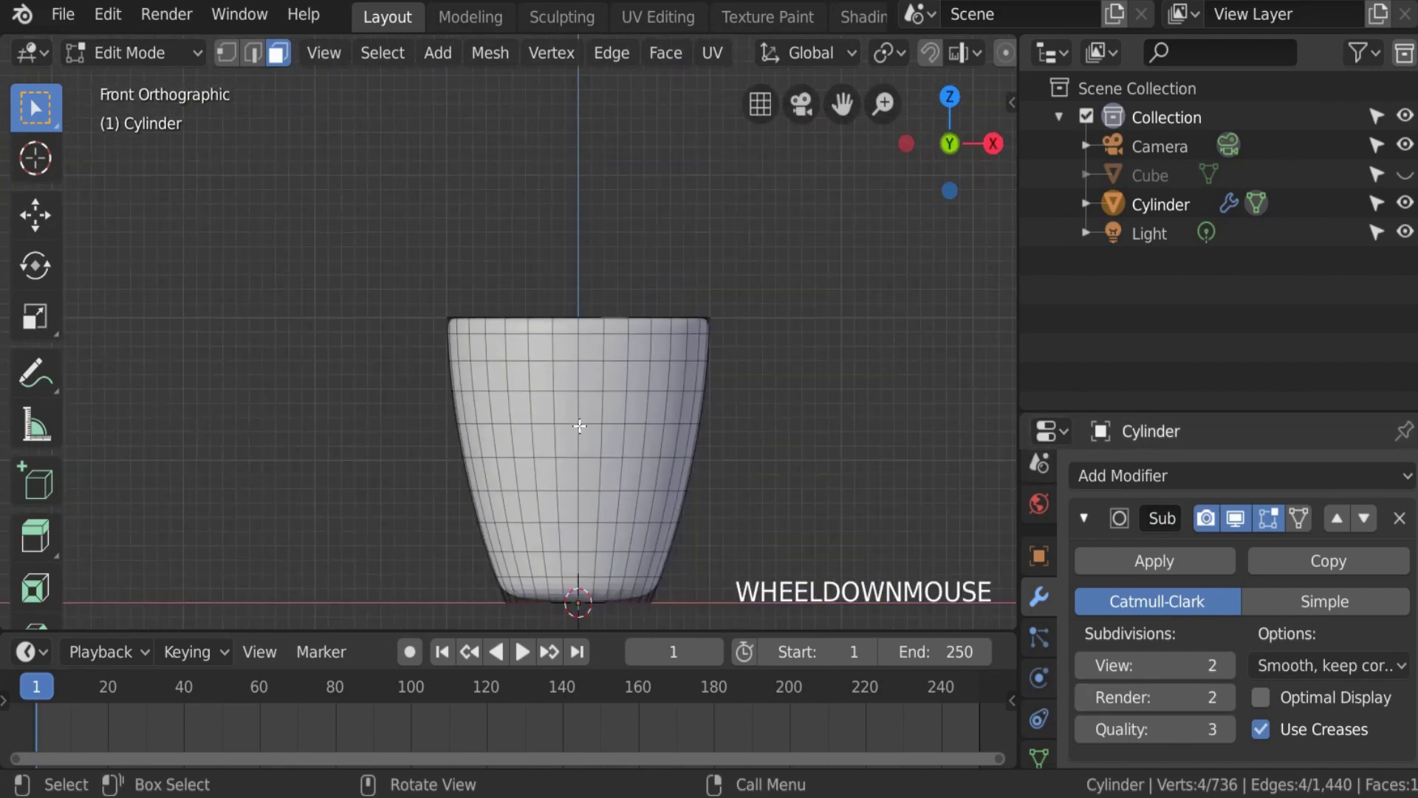
pyautogui.moveTo(558, 462); pyautogui.dragTo(584, 369, button='middle')
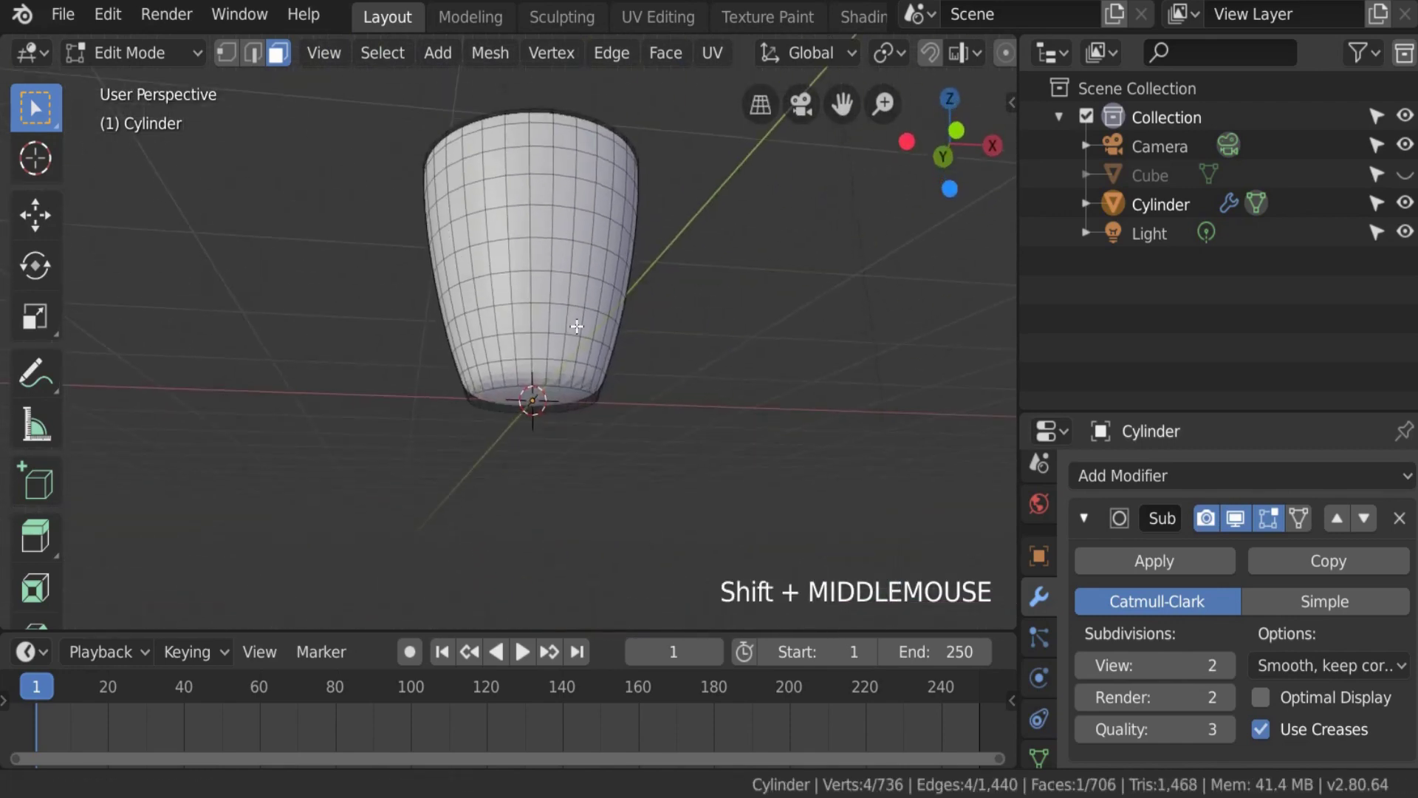
pyautogui.scroll(2, 591, 399)
pyautogui.keyDown('shift'); pyautogui.moveTo(598, 420); pyautogui.dragTo(618, 244, button='middle'); pyautogui.keyUp('shift')
pyautogui.scroll(2, 632, 376)
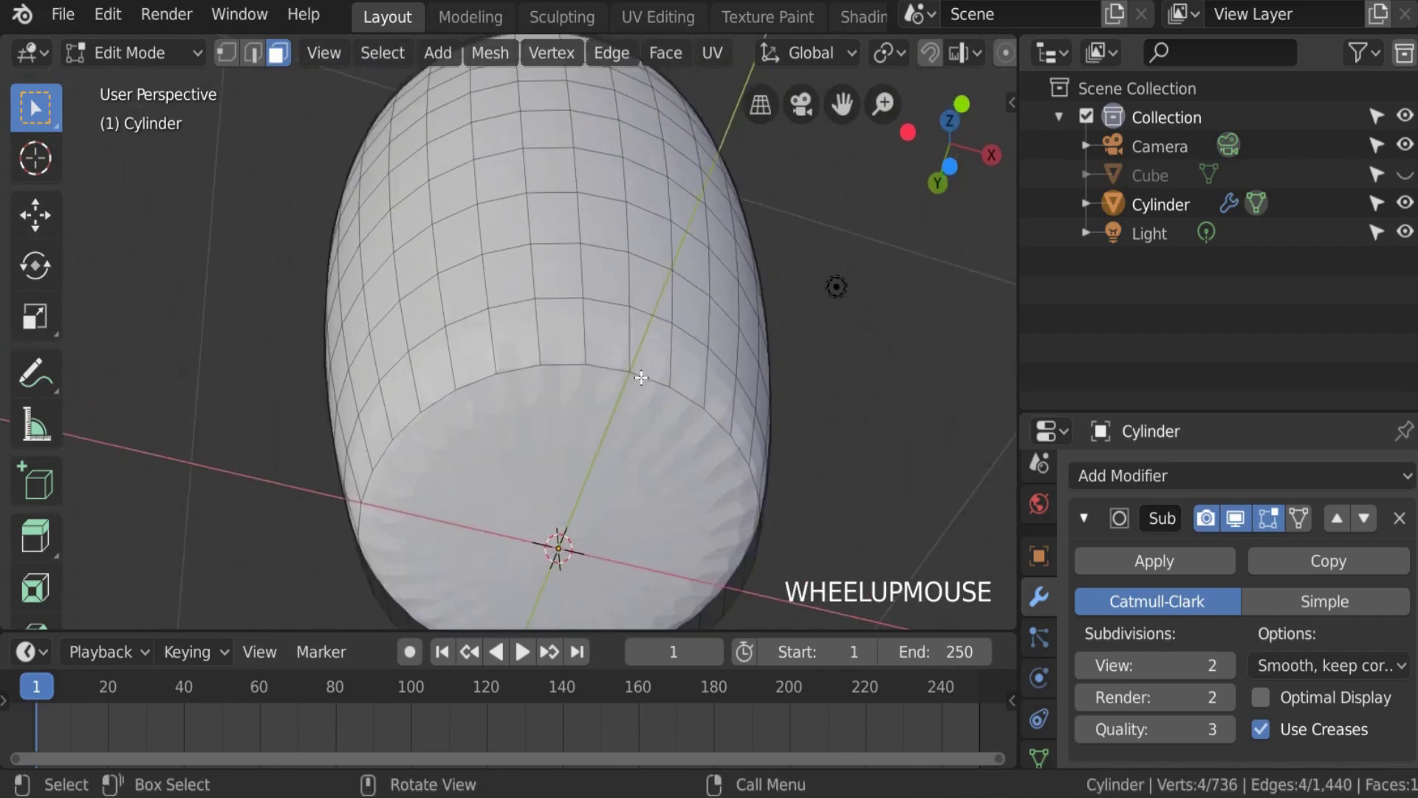
pyautogui.scroll(-1, 616, 411)
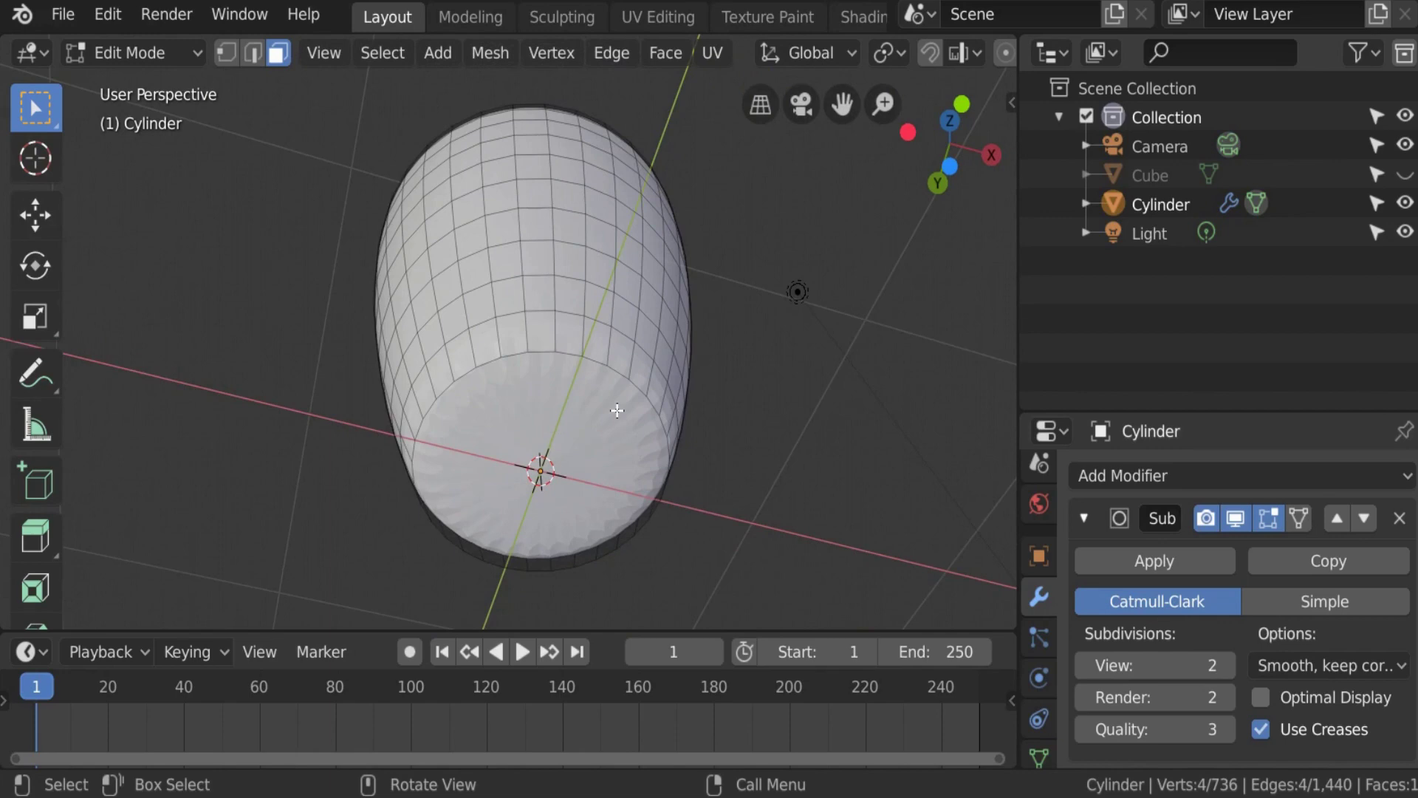
# Step: Select the cup's bottom face and switch to vertex selection at the base
pyautogui.click(558, 407)
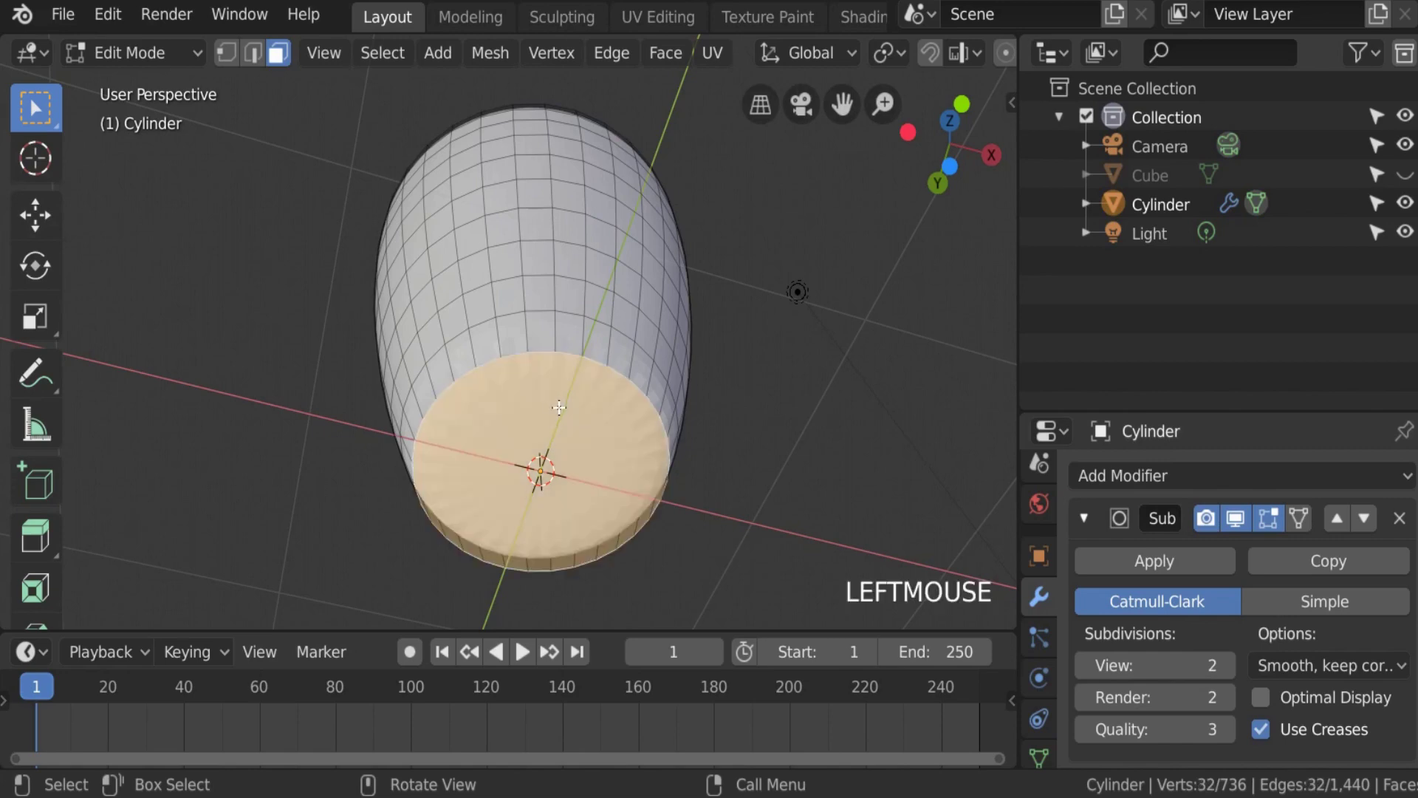
pyautogui.scroll(2, 559, 407)
pyautogui.keyDown('shift'); pyautogui.moveTo(559, 407); pyautogui.dragTo(636, 534, button='middle'); pyautogui.keyUp('shift')
pyautogui.scroll(2, 491, 379)
pyautogui.keyDown('shift'); pyautogui.moveTo(490, 380); pyautogui.dragTo(490, 313, button='middle'); pyautogui.keyUp('shift')
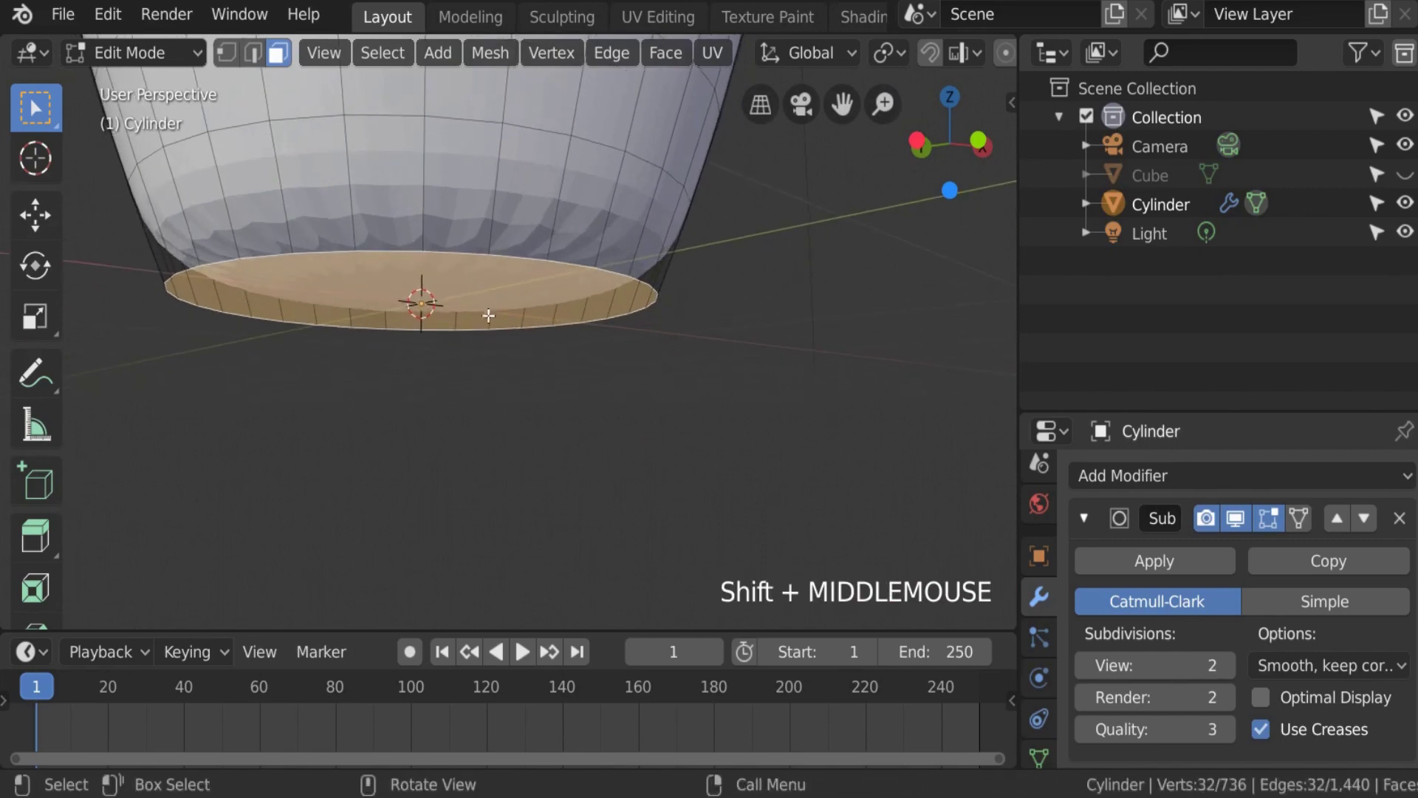
pyautogui.press('1')
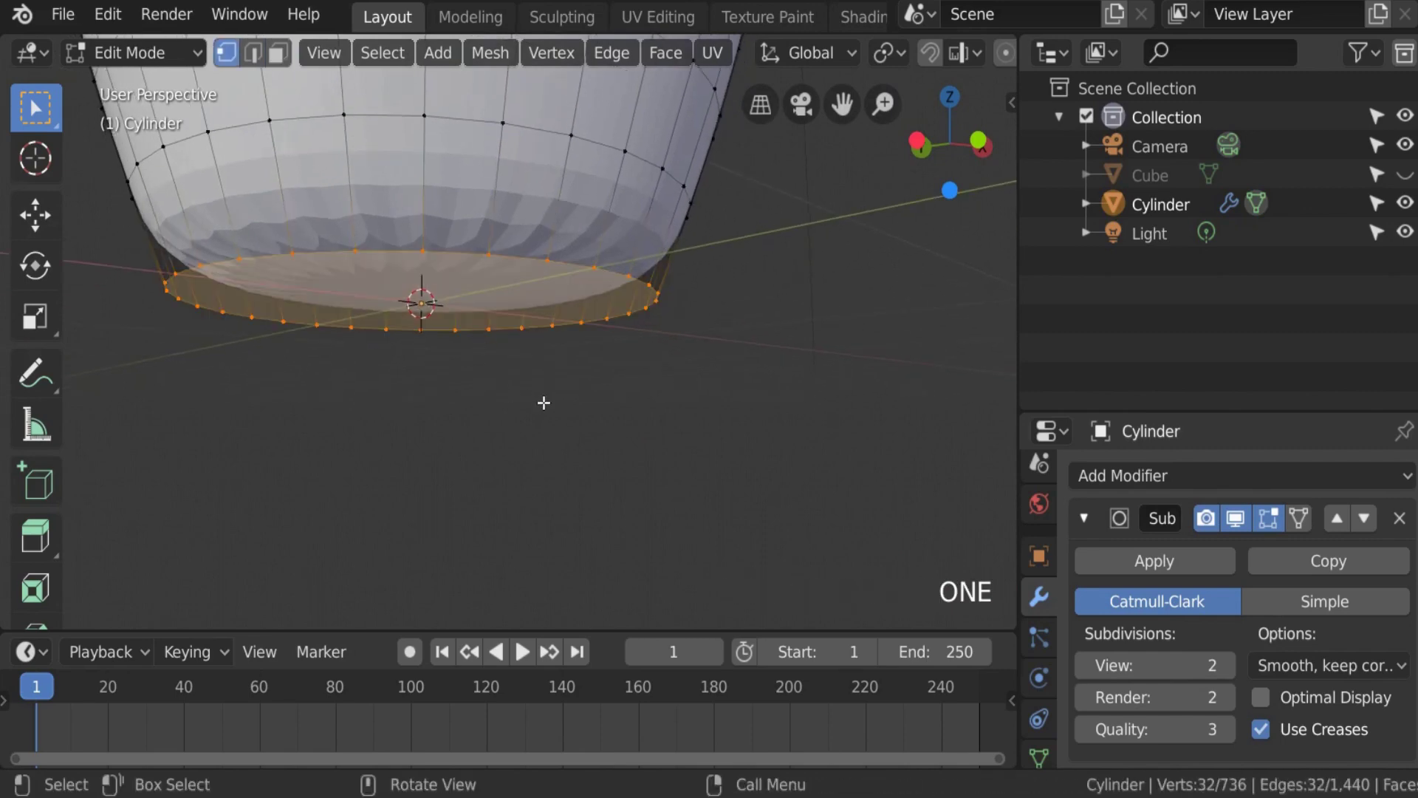
# Step: Examine the smoothed base from below in Object mode and return to Edit mode
pyautogui.keyDown('shift'); pyautogui.moveTo(458, 398); pyautogui.dragTo(370, 310, button='middle'); pyautogui.keyUp('shift')
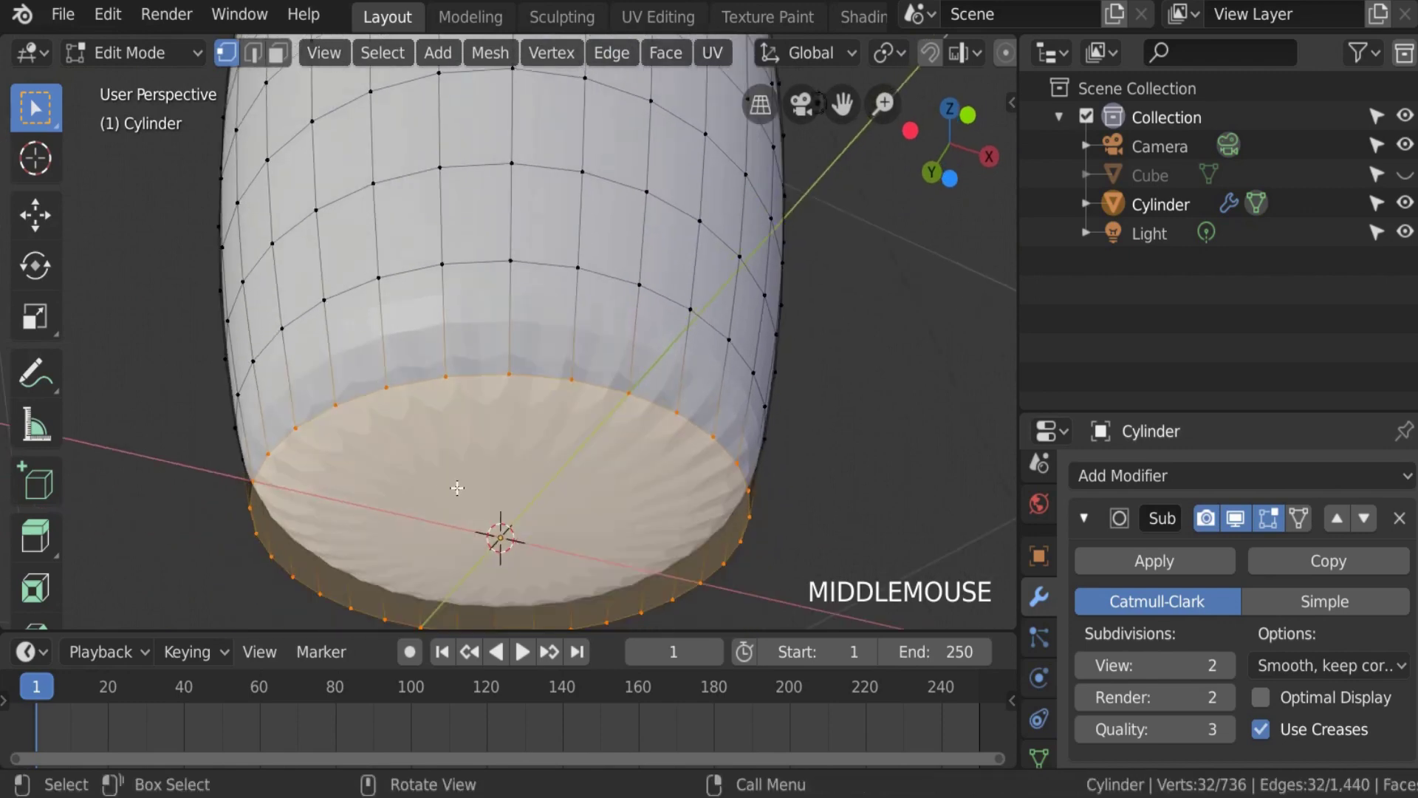
pyautogui.keyDown('shift'); pyautogui.moveTo(458, 489); pyautogui.dragTo(491, 363, button='middle'); pyautogui.keyUp('shift')
pyautogui.scroll(2, 512, 283)
pyautogui.press('Tab')
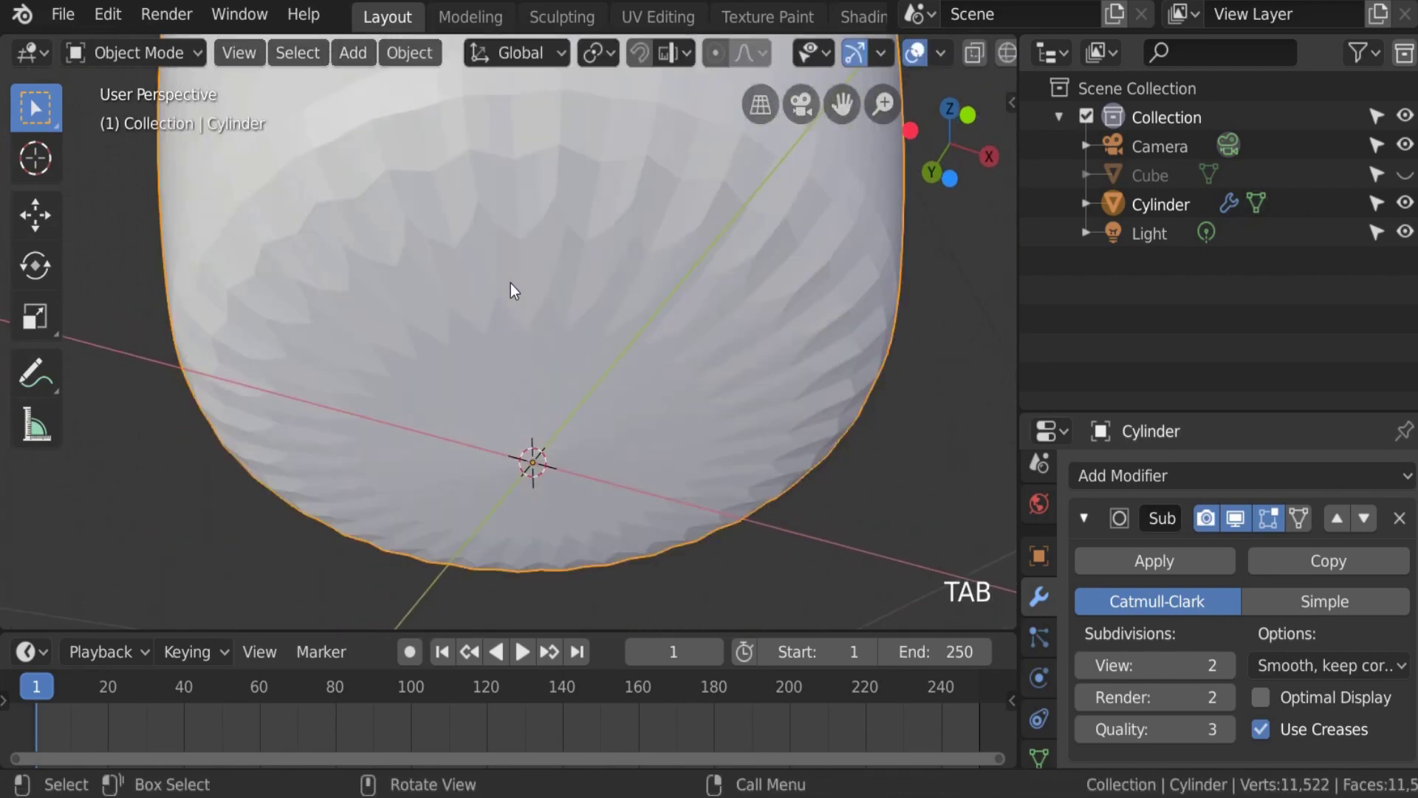
pyautogui.scroll(-1, 511, 282)
pyautogui.keyDown('shift'); pyautogui.moveTo(511, 282); pyautogui.dragTo(567, 288, button='middle'); pyautogui.keyUp('shift')
pyautogui.scroll(-3, 508, 427)
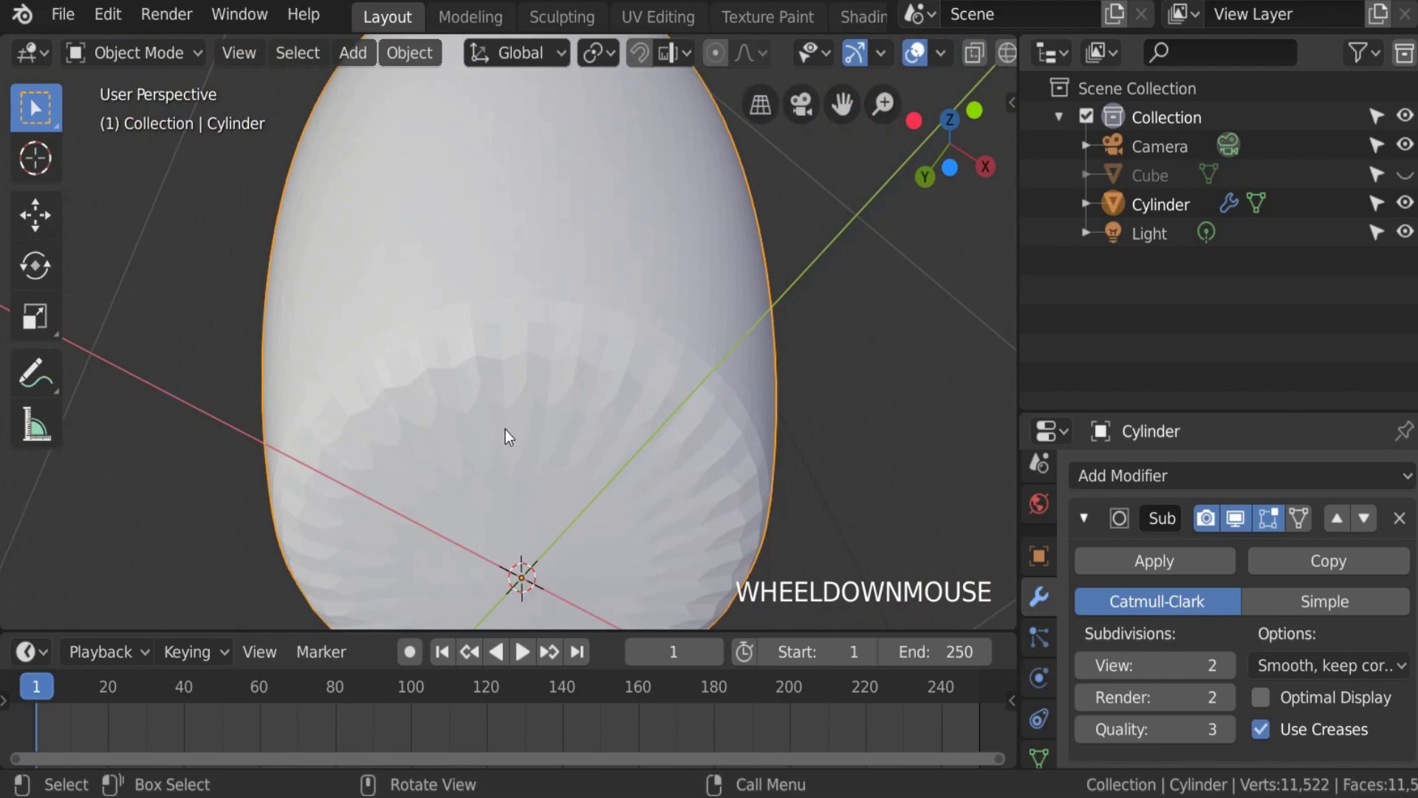
pyautogui.press('Tab')
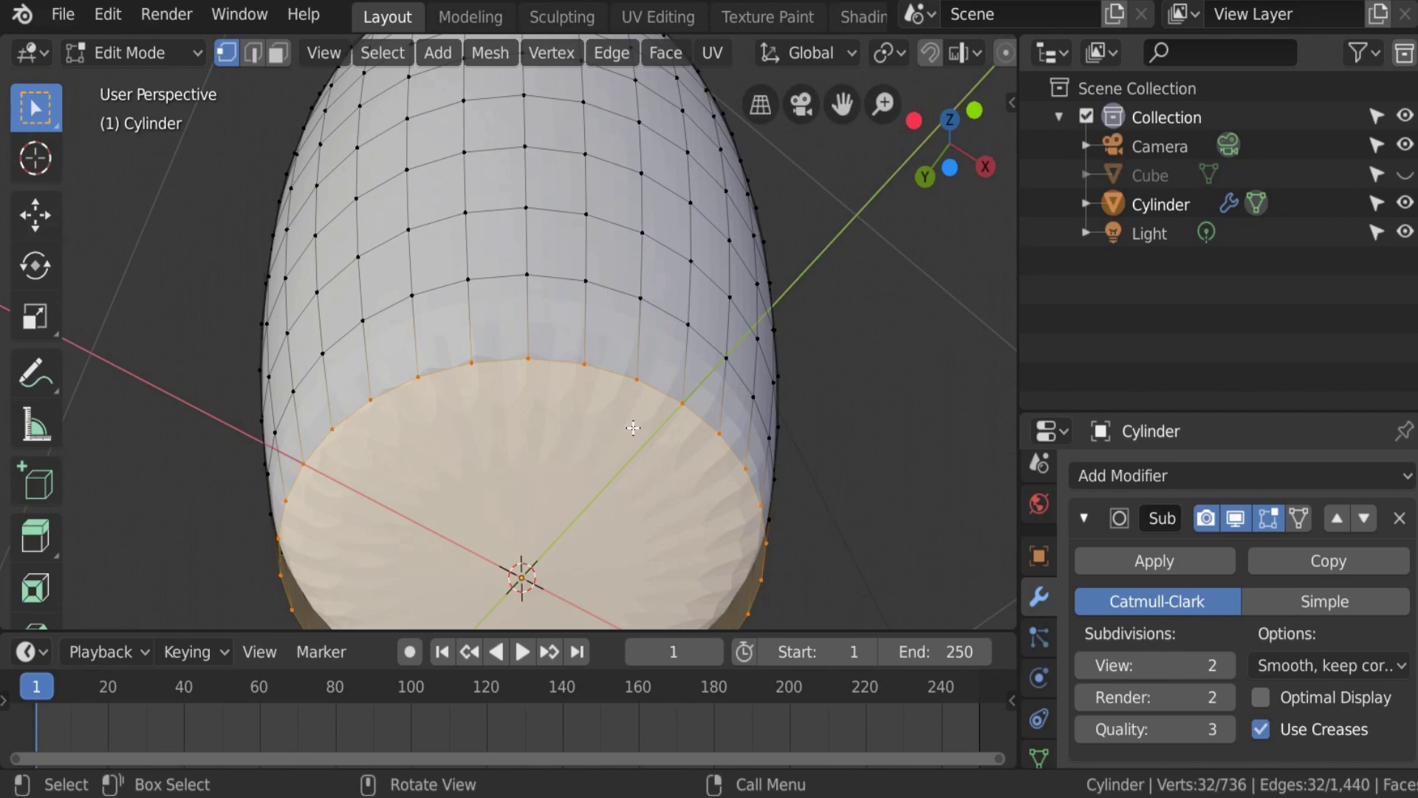
pyautogui.press('i')
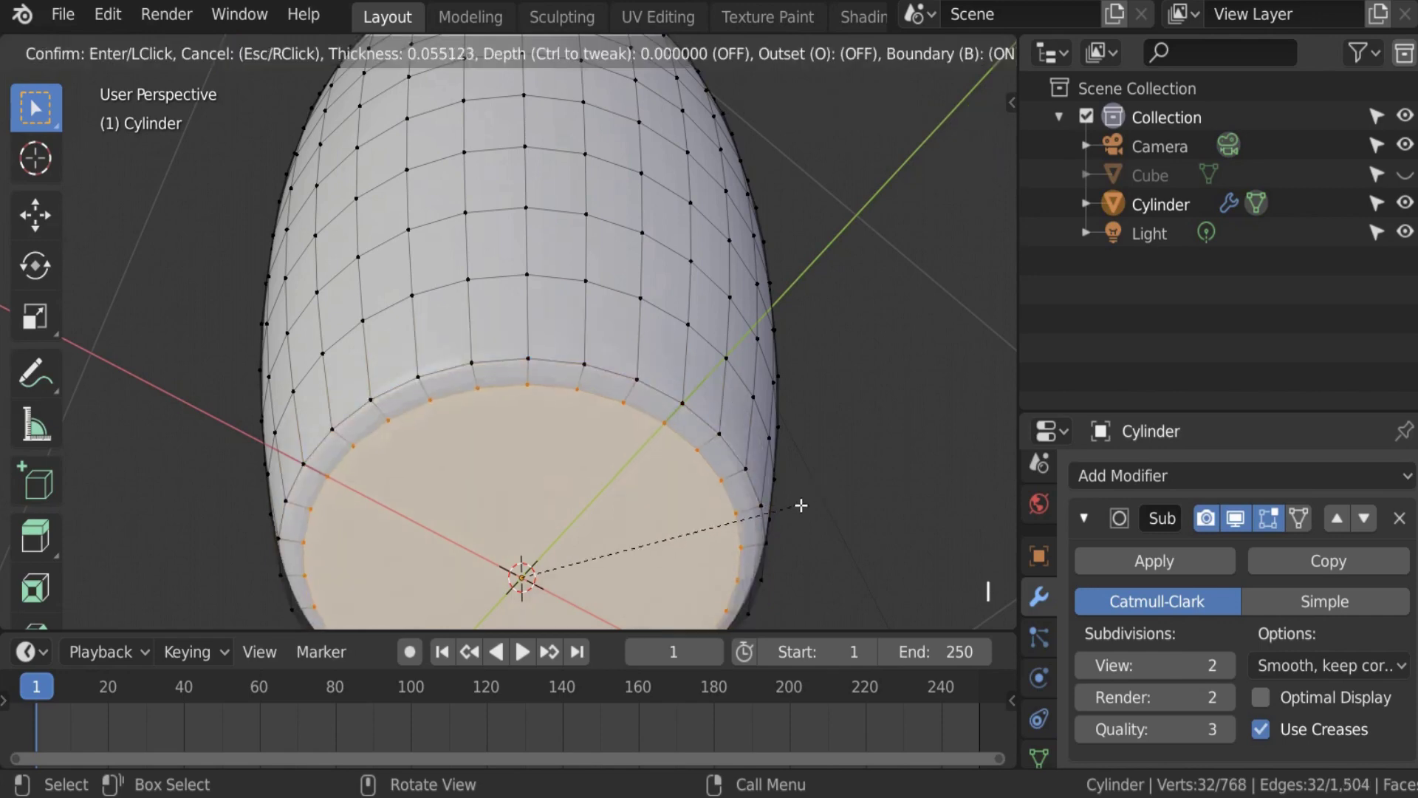
pyautogui.click(760, 519)
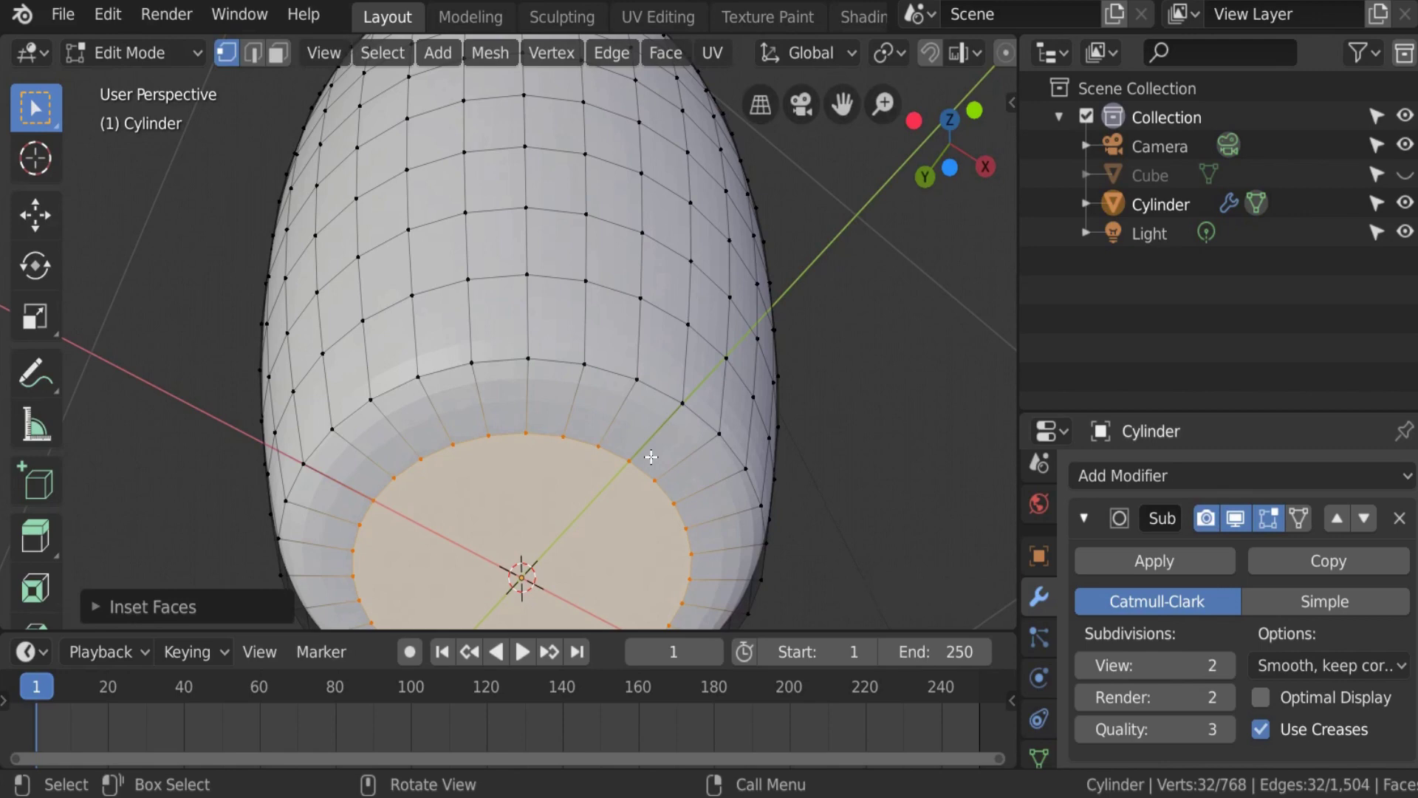
pyautogui.hotkey('ctrl', 'z')
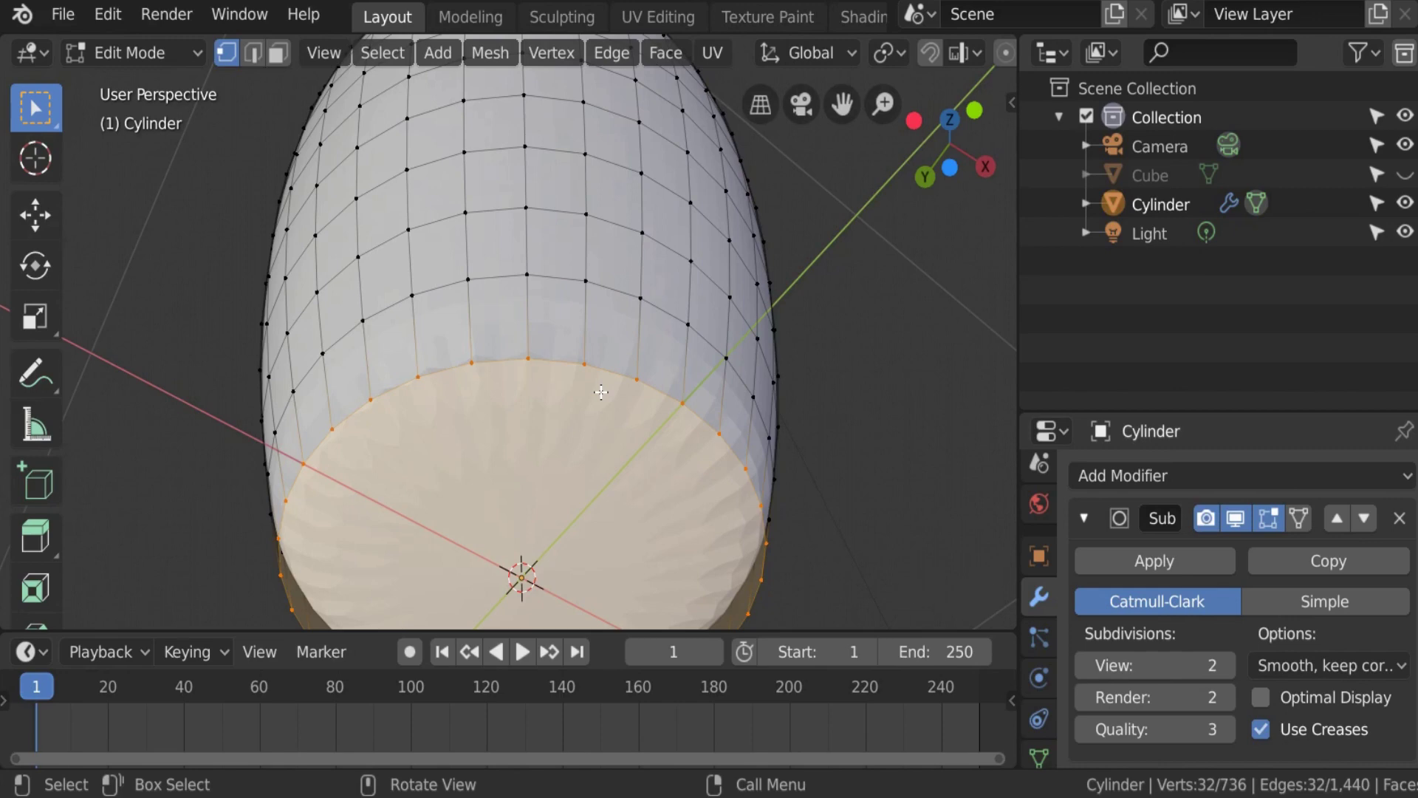
# Step: Inset the cup's bottom face by about 0.11 and check the base from the front and from below in Object mode
pyautogui.press('i')
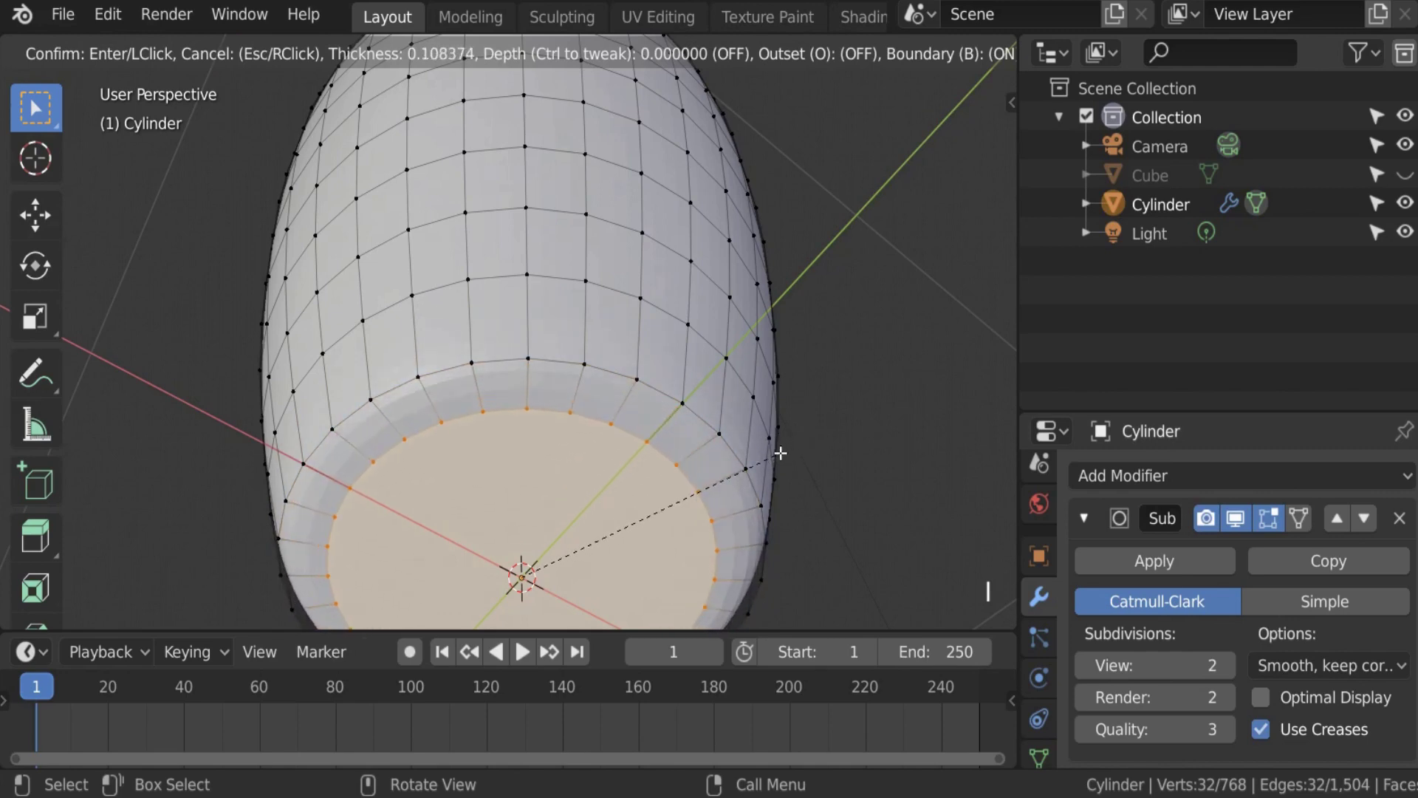
pyautogui.click(774, 457)
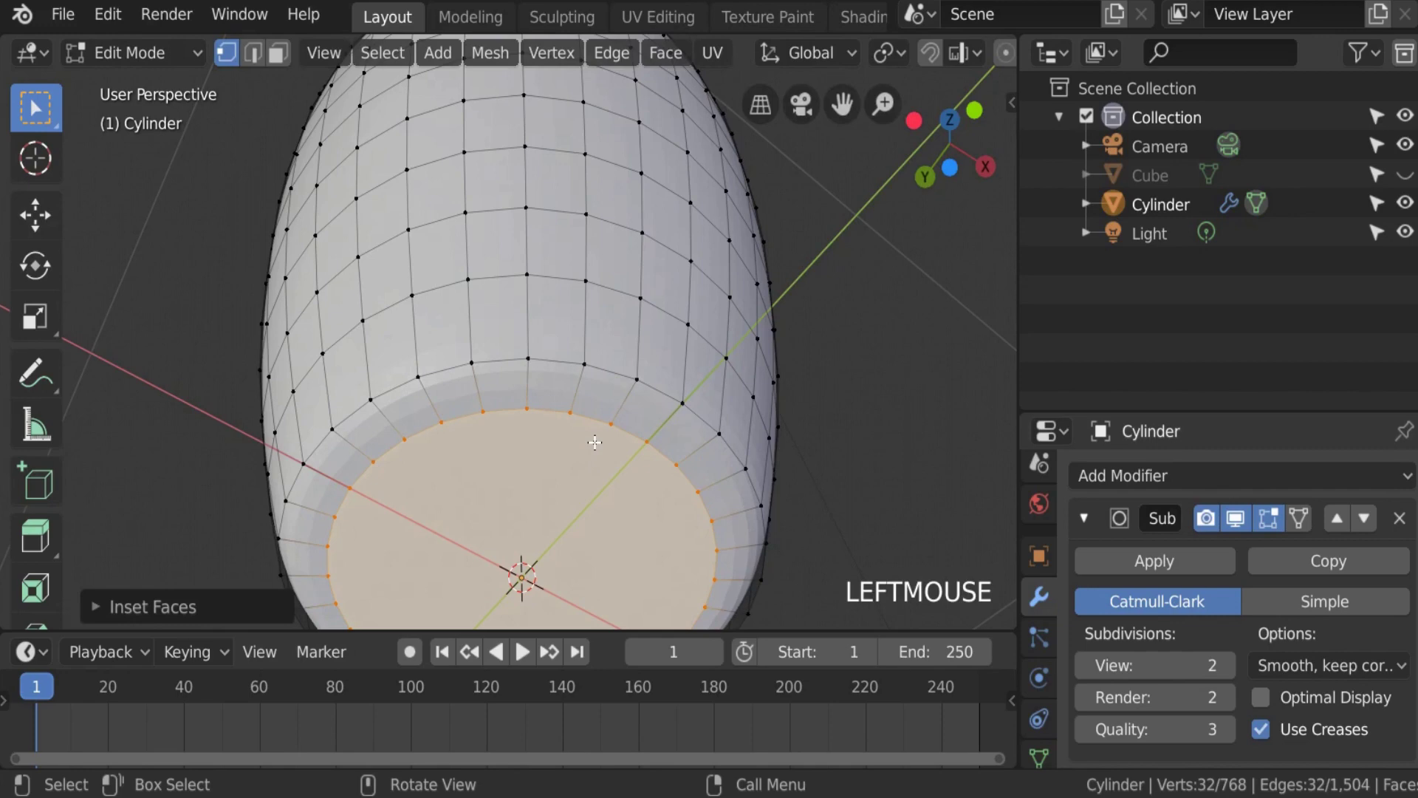
pyautogui.press('KP_1')
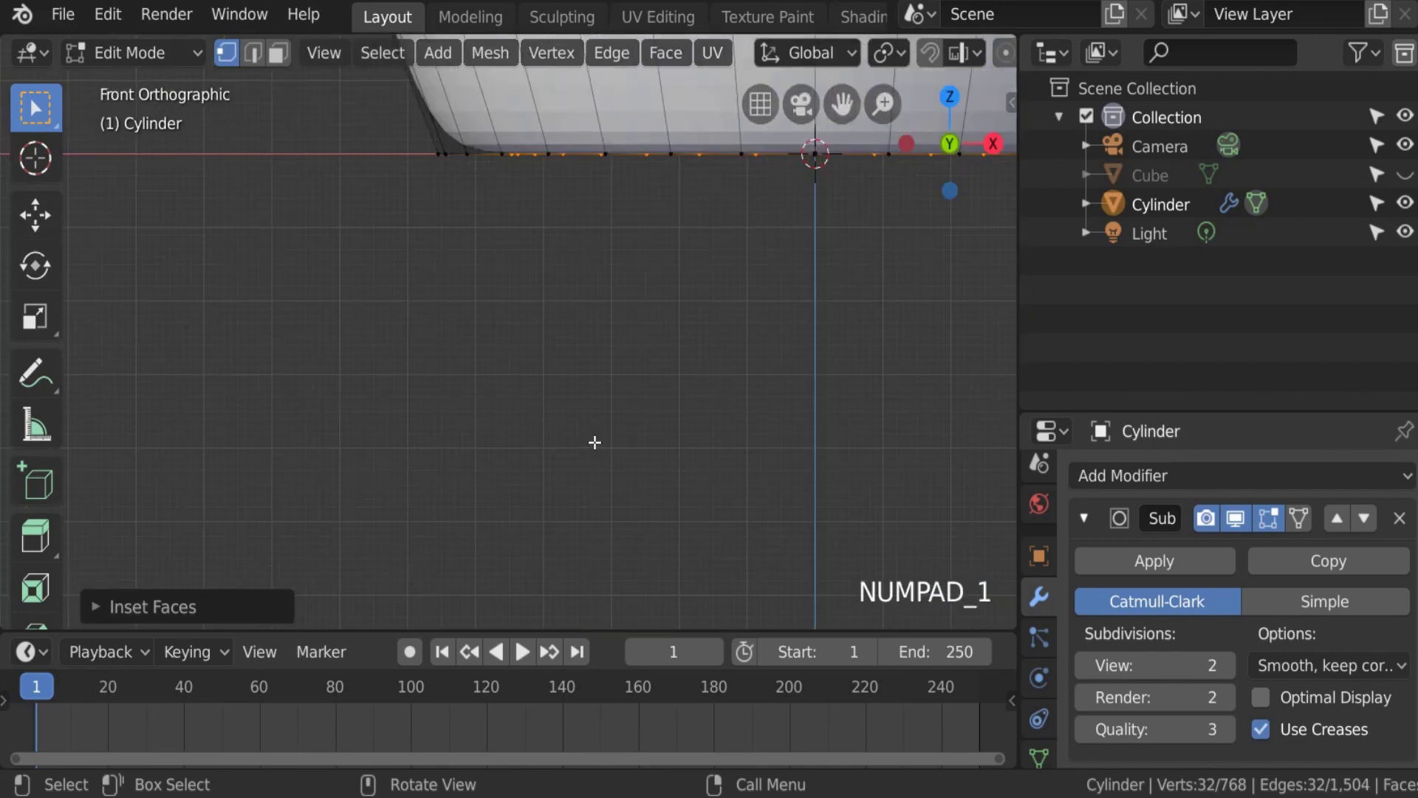
pyautogui.scroll(-2, 684, 427)
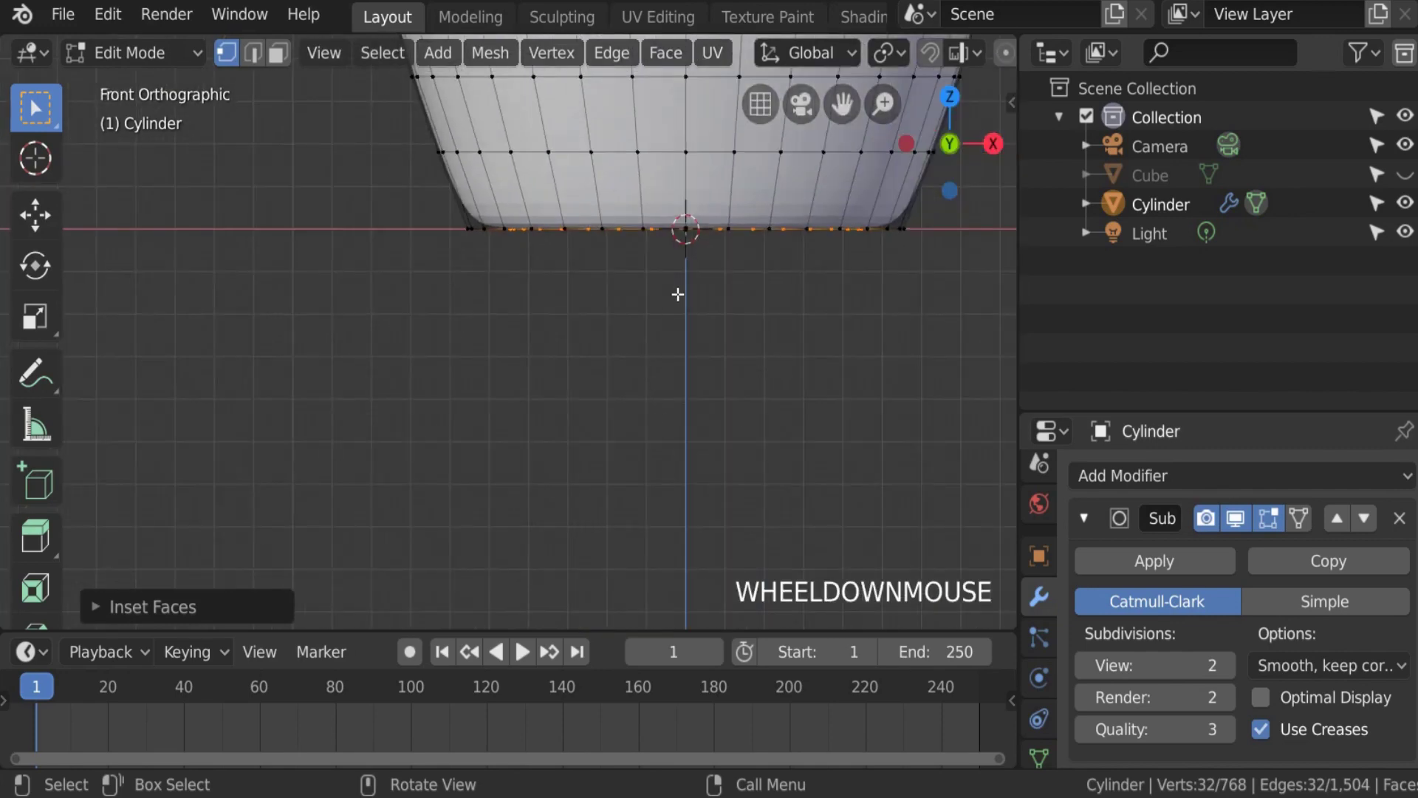
pyautogui.keyDown('shift'); pyautogui.moveTo(674, 295); pyautogui.dragTo(477, 385, button='middle'); pyautogui.keyUp('shift')
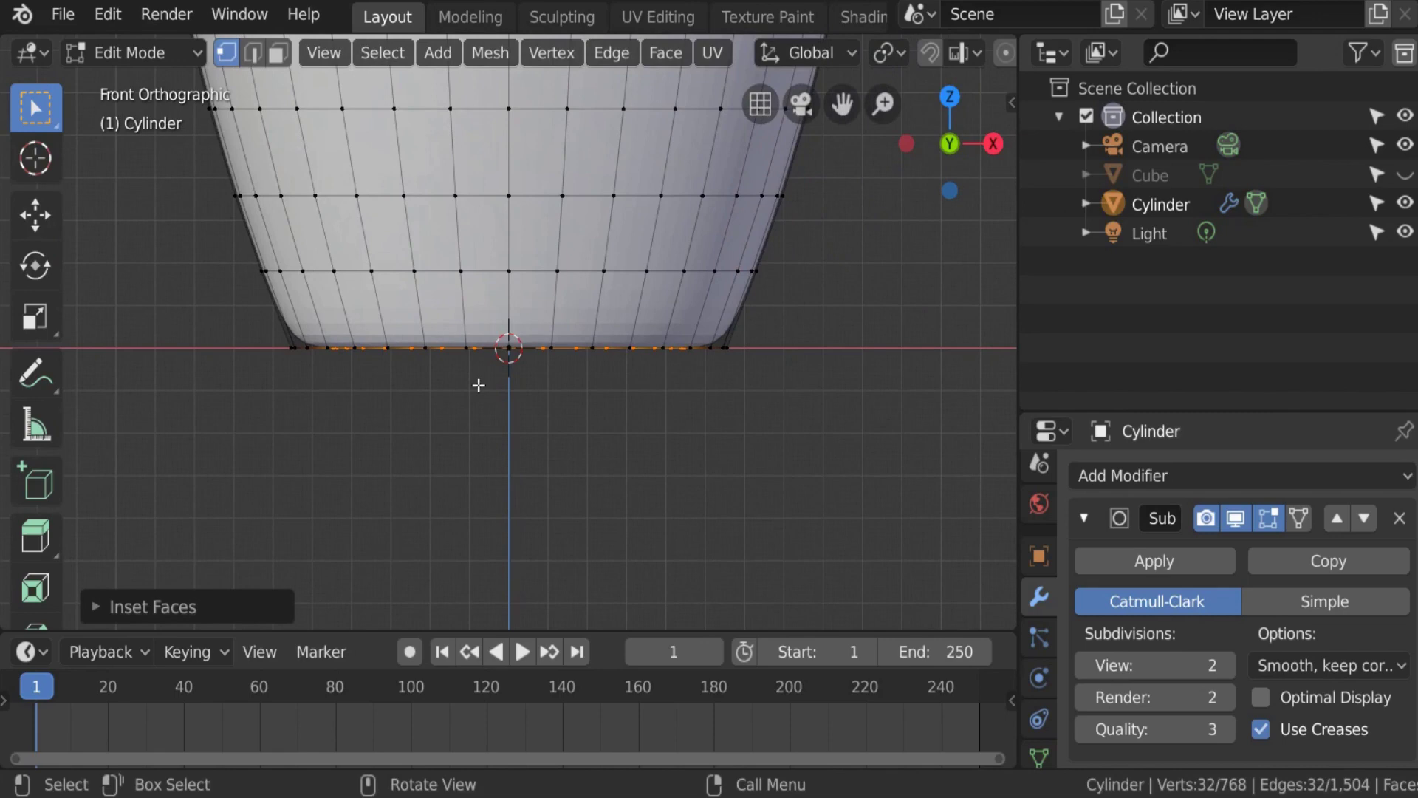
pyautogui.keyDown('shift'); pyautogui.moveTo(502, 415); pyautogui.dragTo(465, 280, button='middle'); pyautogui.keyUp('shift')
pyautogui.press('Tab')
pyautogui.scroll(3, 493, 511)
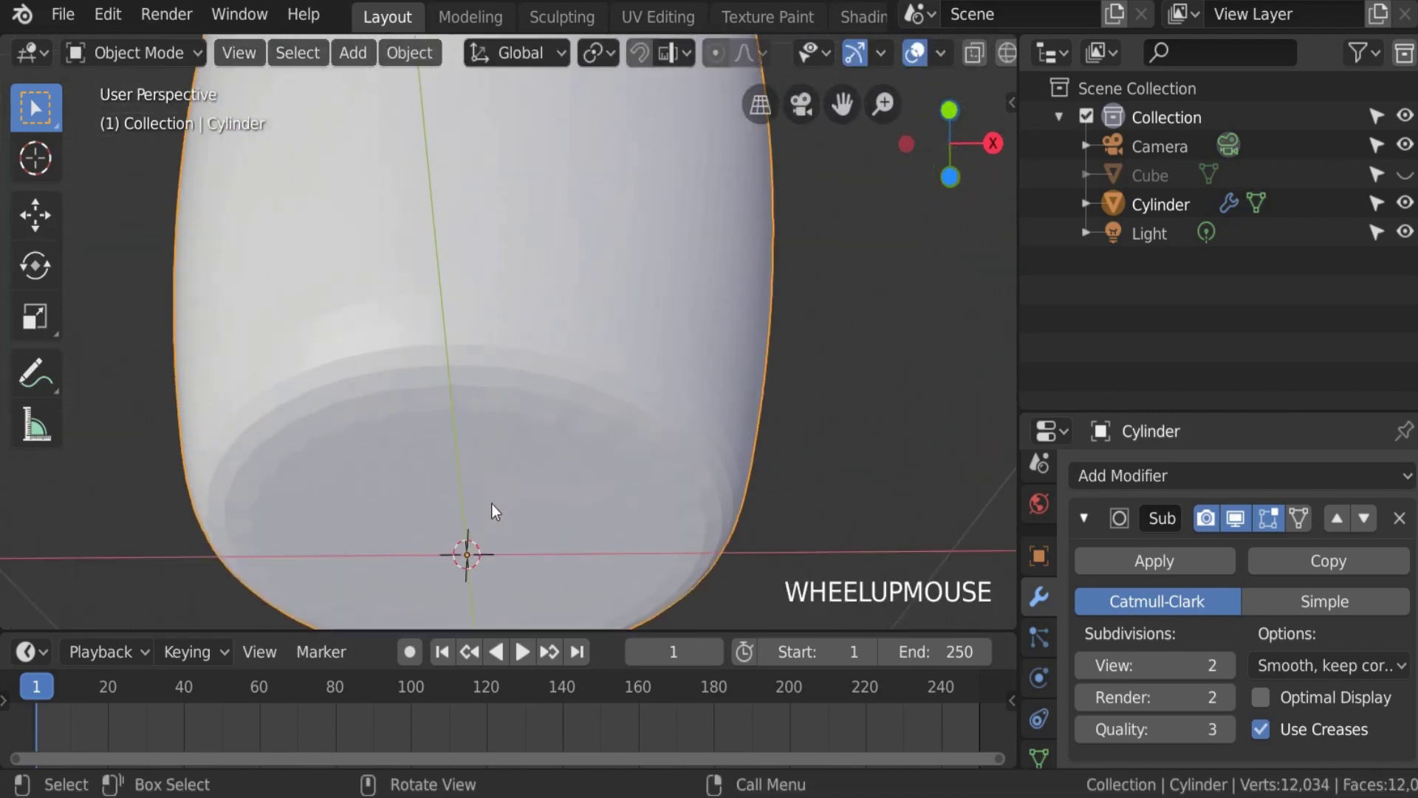
pyautogui.scroll(-2, 468, 525)
# Step: Inset the bottom face a second time in Edit mode and compare the base in Edit and Object mode
pyautogui.press('Tab')
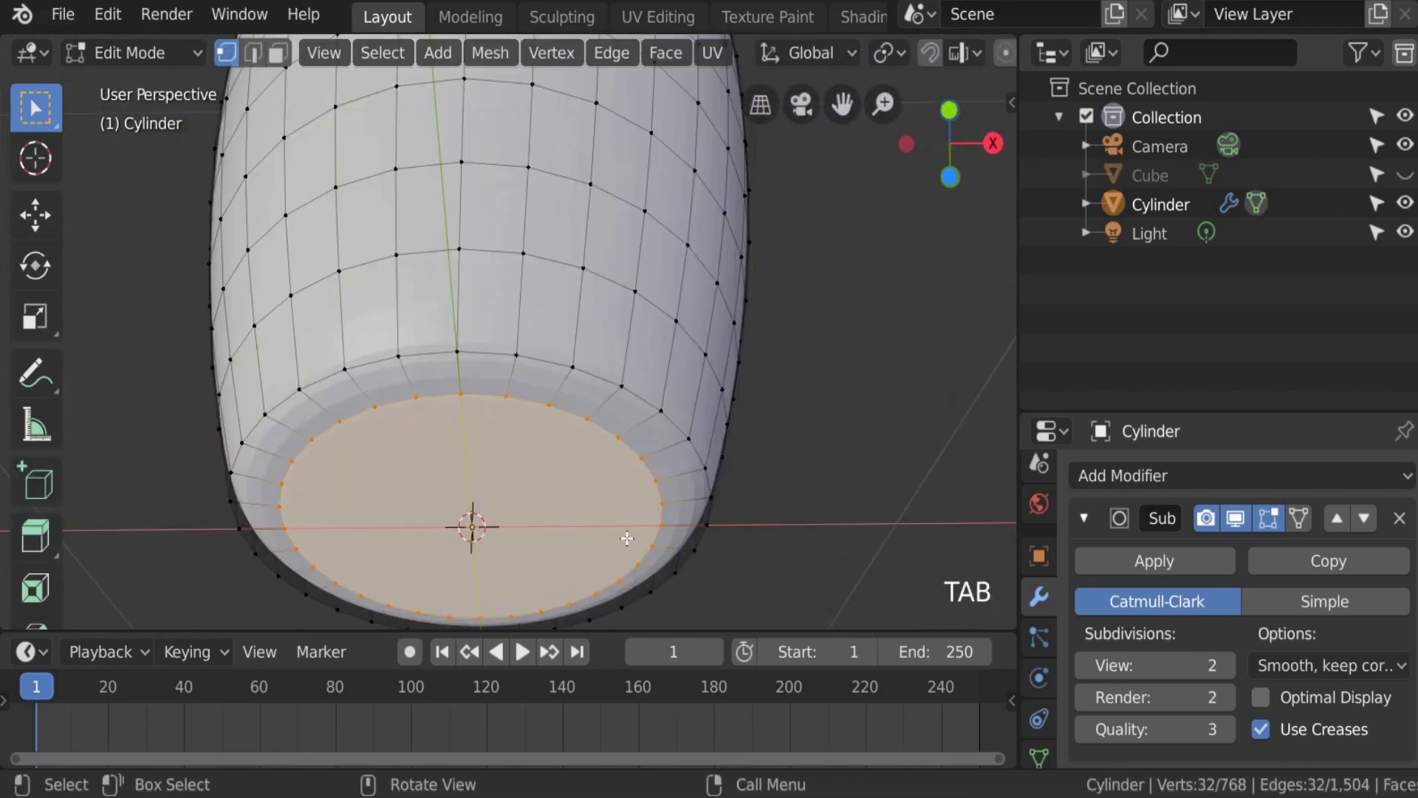
pyautogui.press('i')
pyautogui.click(578, 537)
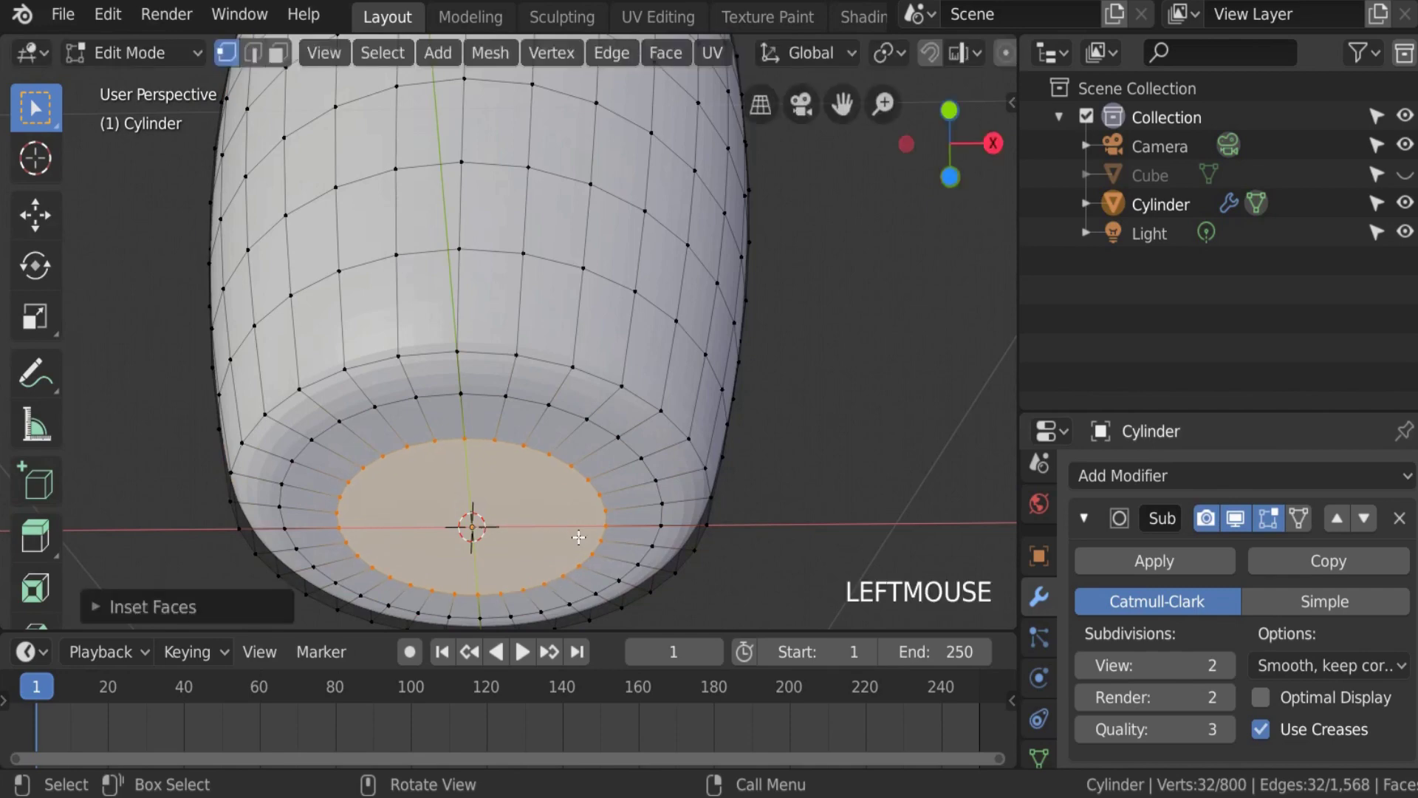
pyautogui.press('Tab')
pyautogui.press('Tab')
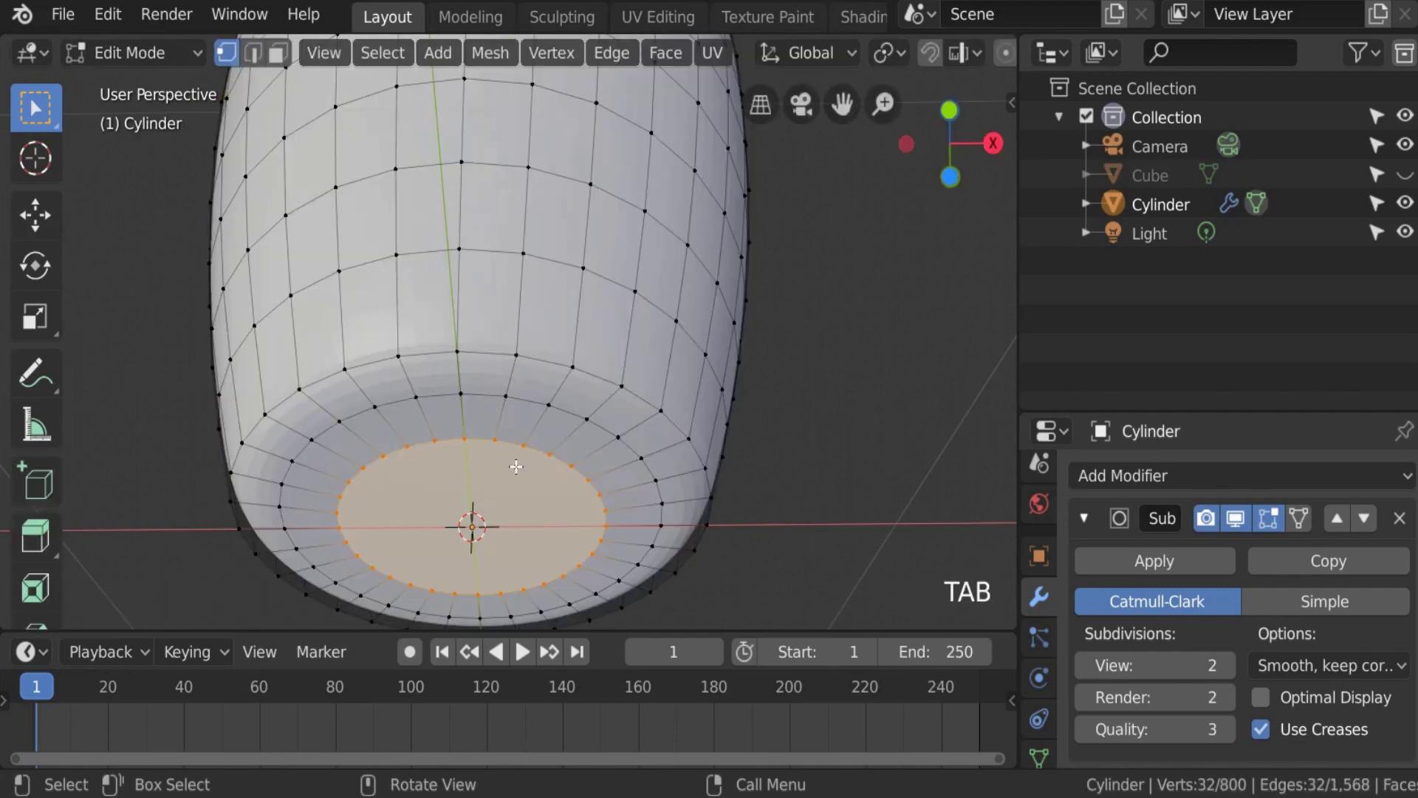
pyautogui.press('Tab')
pyautogui.press('Tab')
pyautogui.press('Tab')
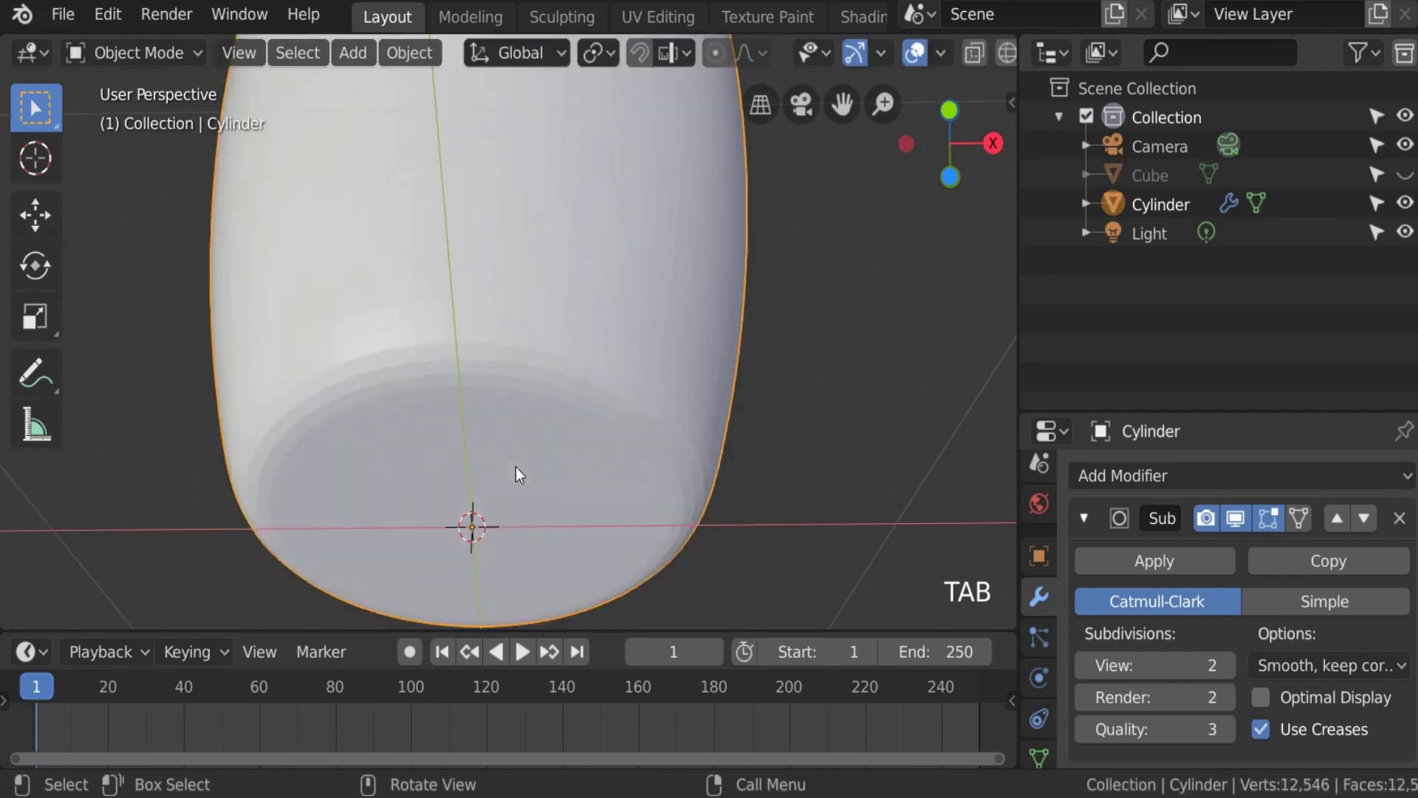
# Step: Inspect the whole cup in front view, comparing its smoothed shape with its mesh
pyautogui.scroll(-2, 530, 406)
pyautogui.keyDown('shift'); pyautogui.moveTo(569, 377); pyautogui.dragTo(564, 506, button='middle'); pyautogui.keyUp('shift')
pyautogui.scroll(-2, 546, 299)
pyautogui.scroll(1, 520, 299)
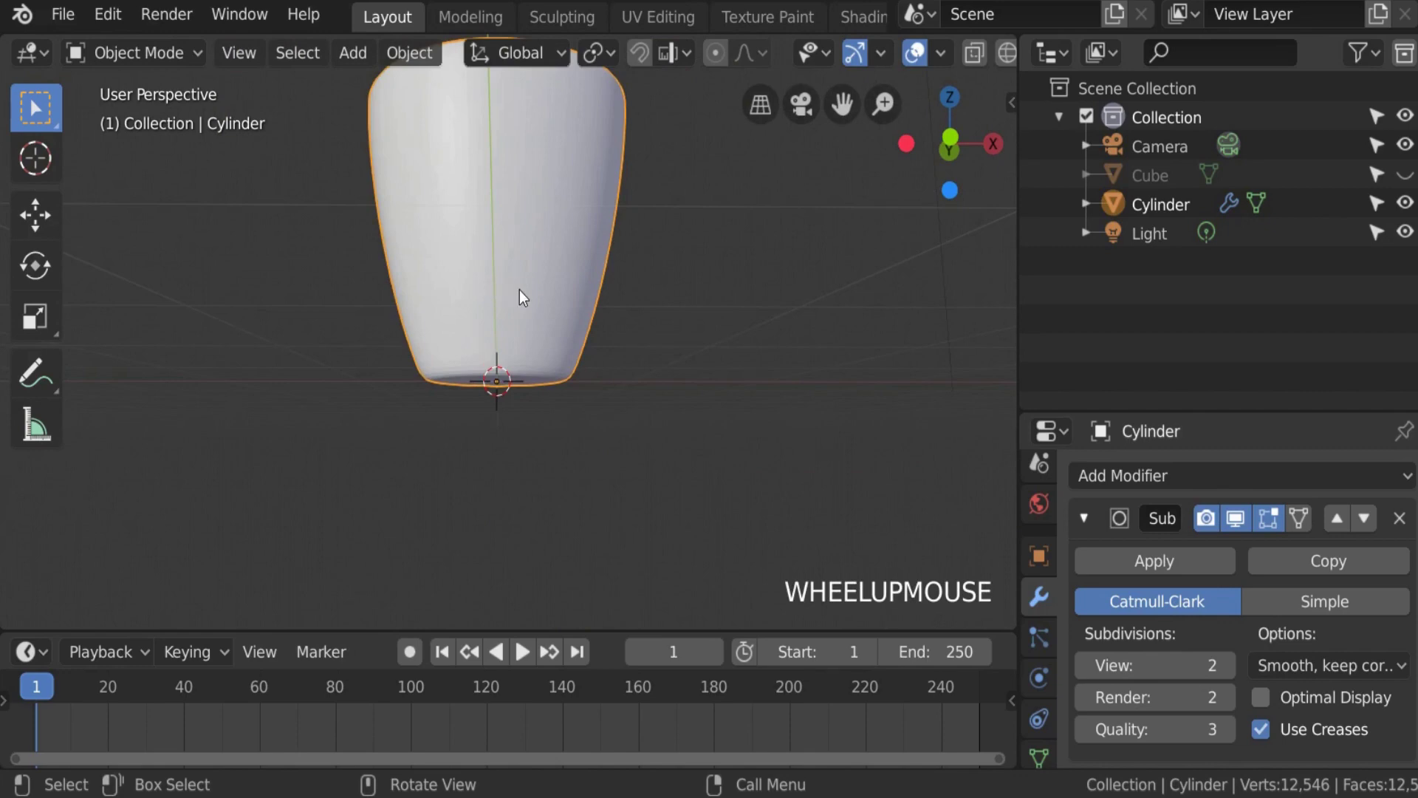
pyautogui.press('KP_1')
pyautogui.scroll(-1, 324, 199)
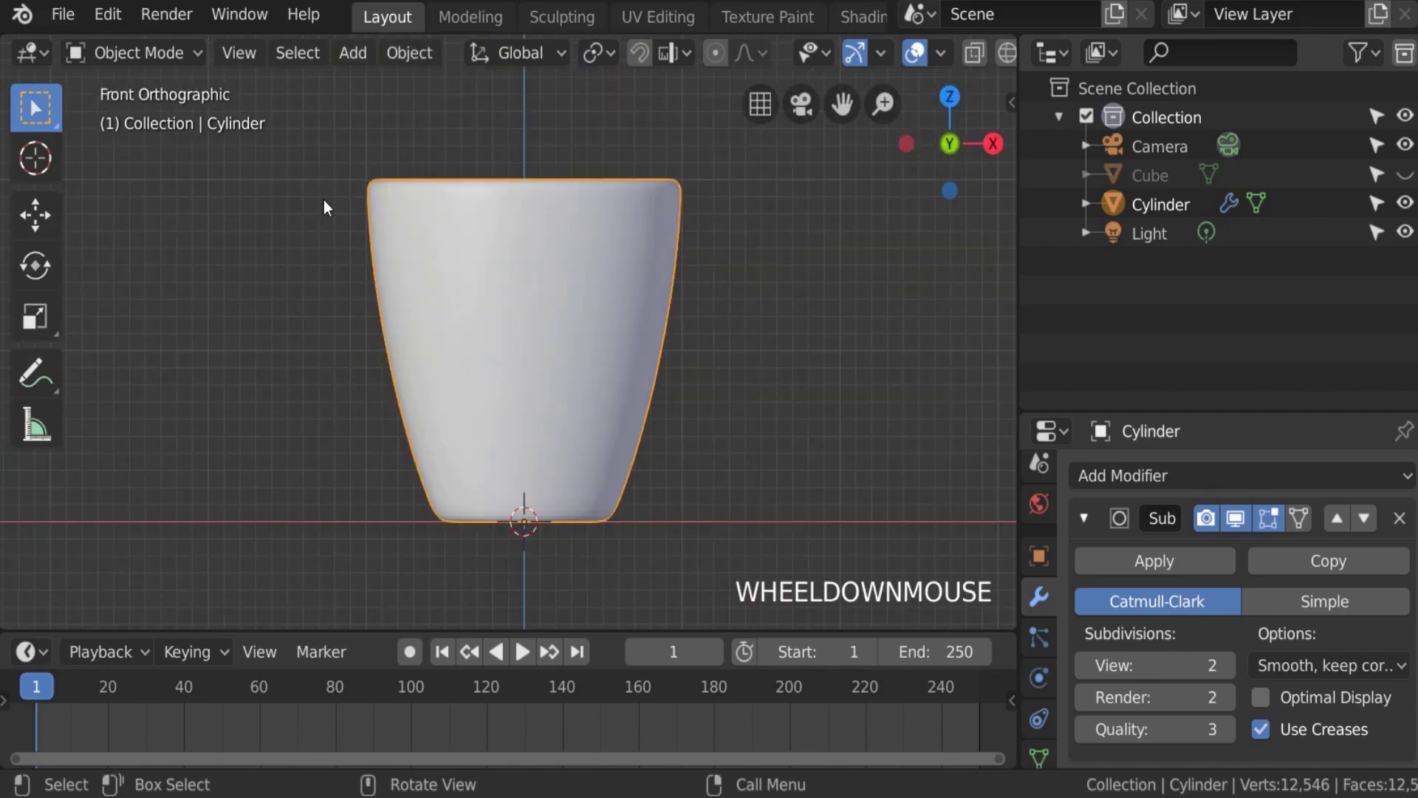
pyautogui.press('Tab')
pyautogui.scroll(1, 442, 246)
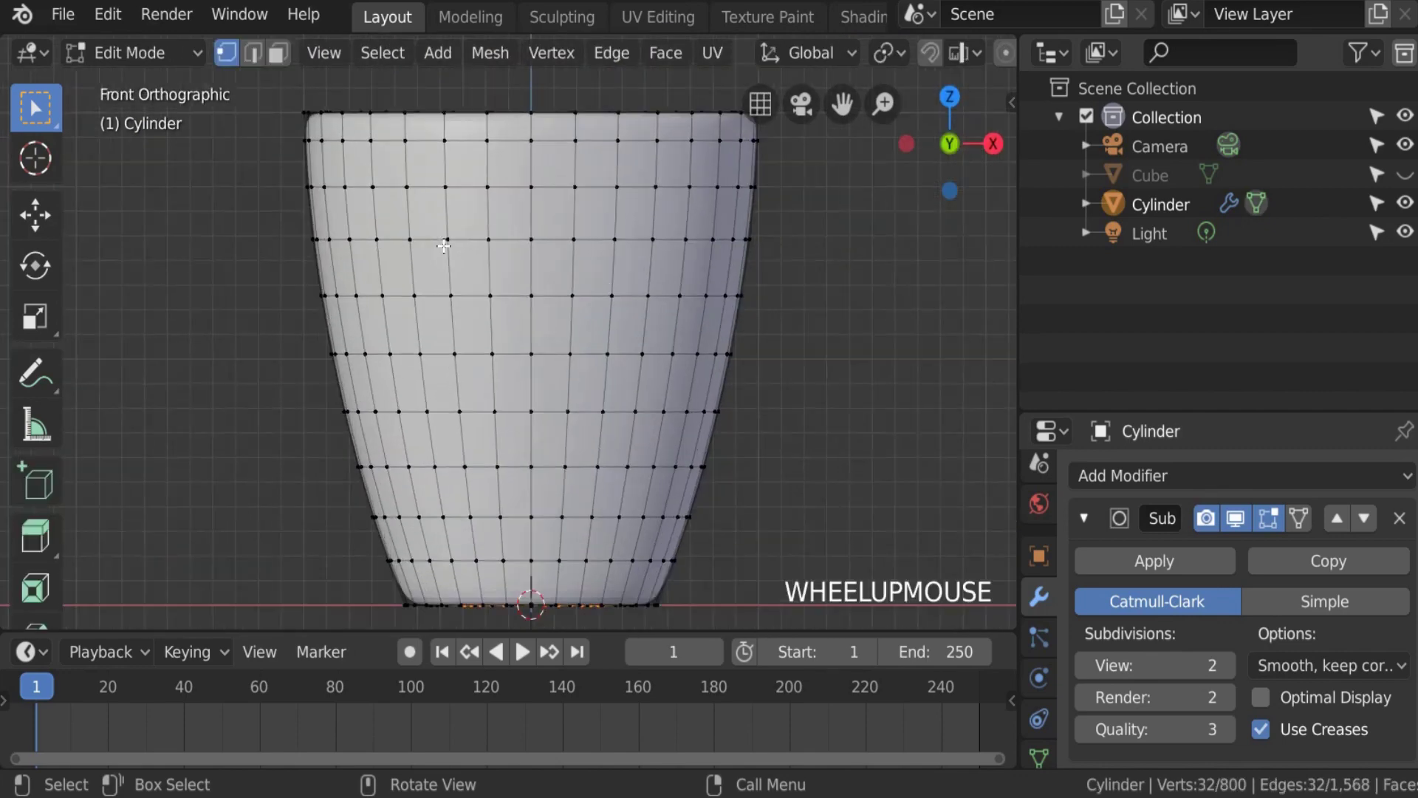
pyautogui.scroll(-2, 463, 257)
pyautogui.press('Tab')
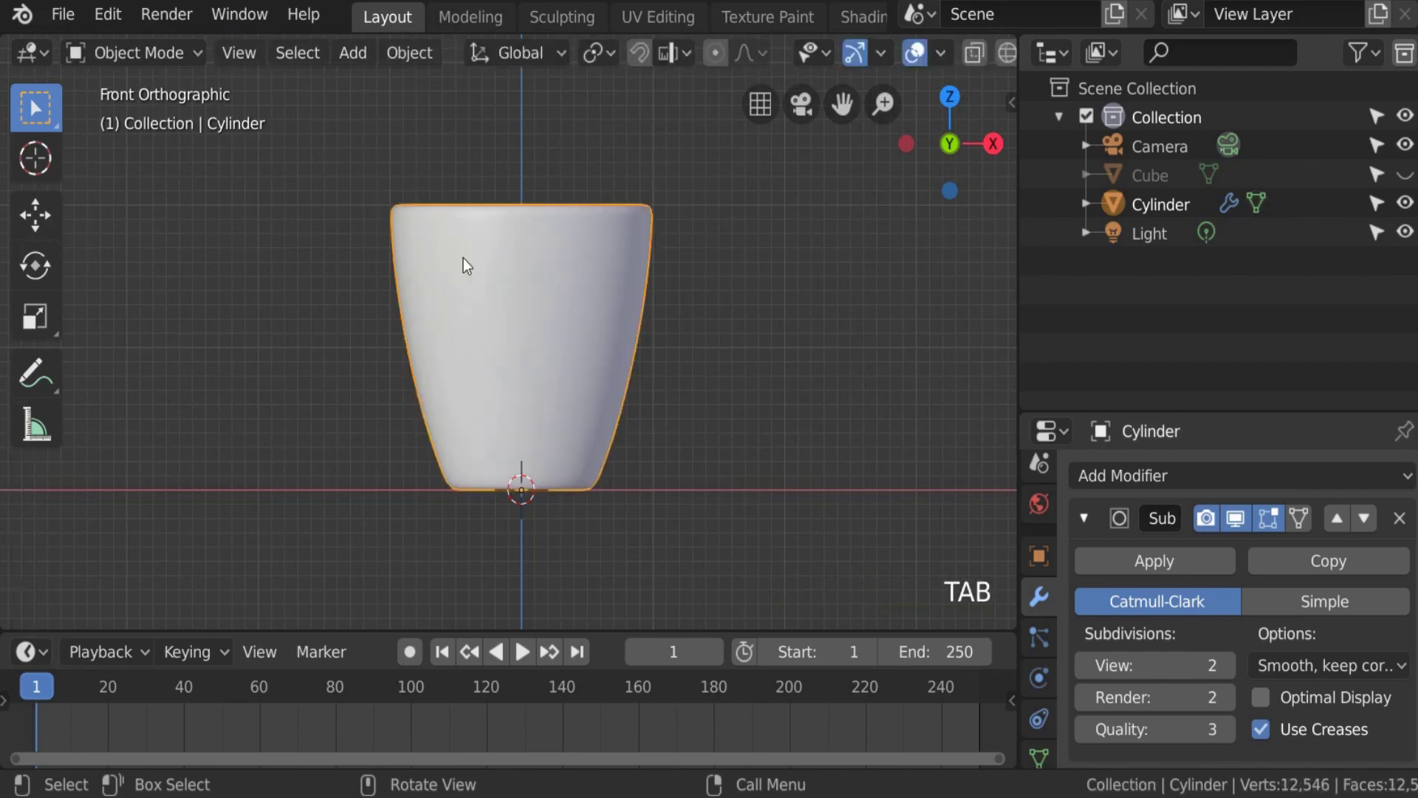
pyautogui.scroll(2, 580, 274)
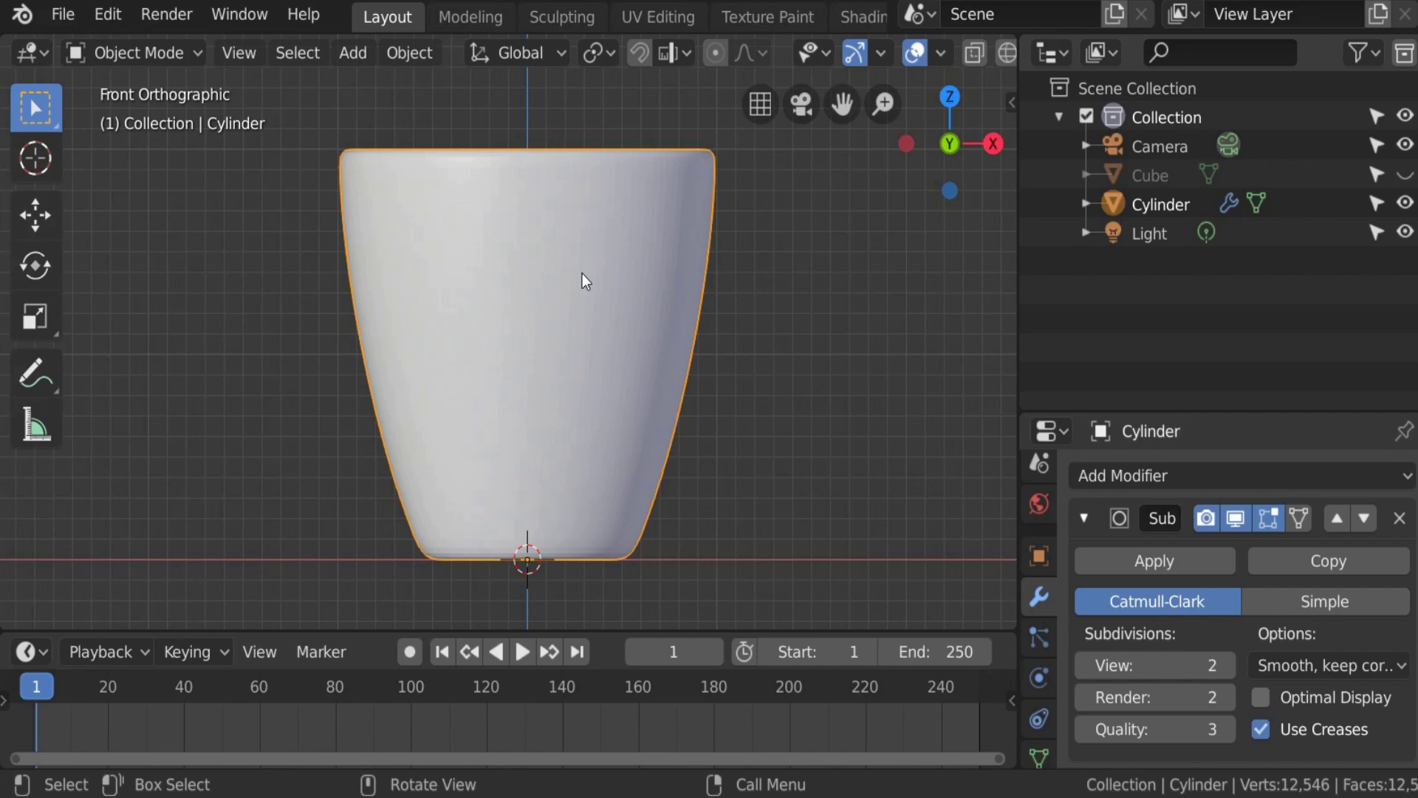
# Step: Select a two-by-two block of outer faces on the upper +X part of the cup's front in face selection mode
pyautogui.press('Tab')
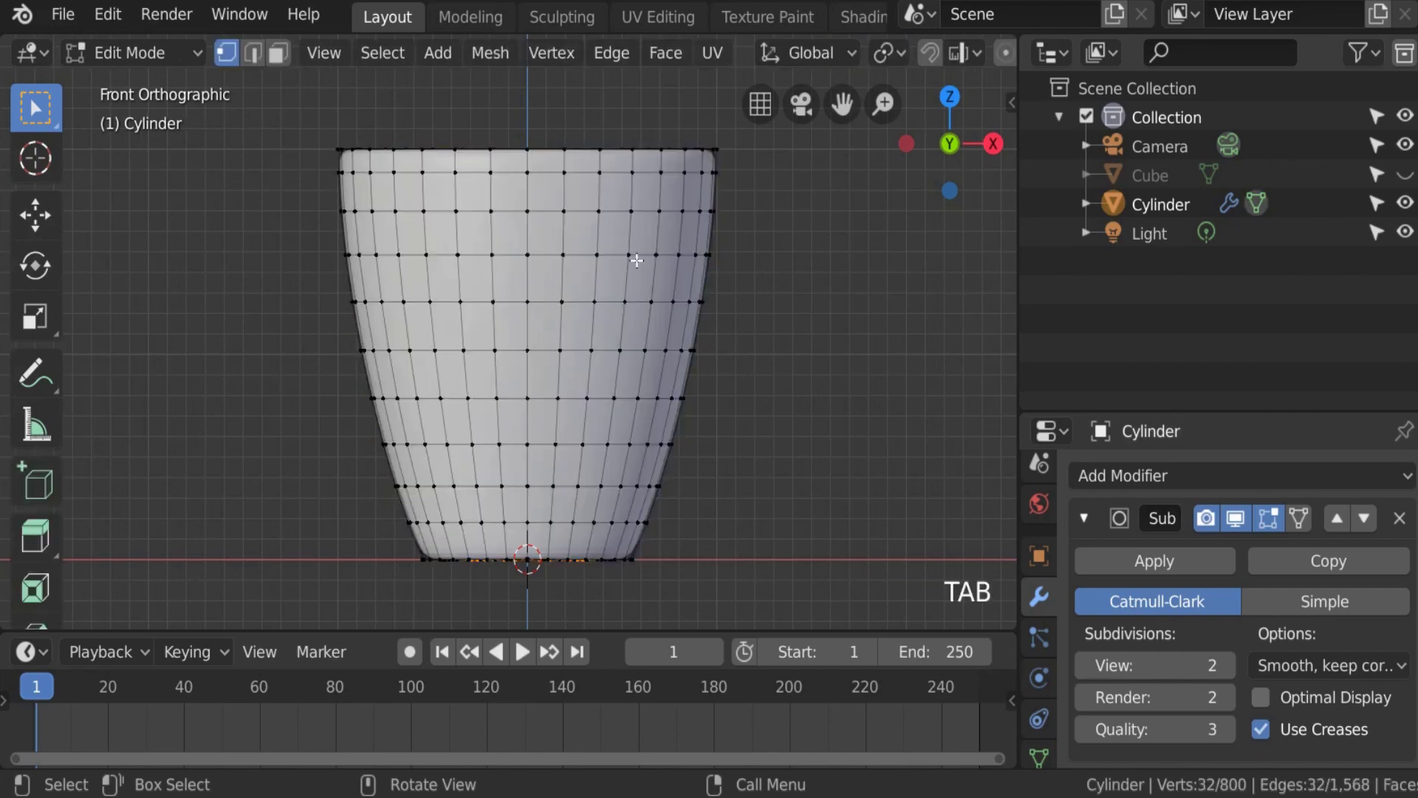
pyautogui.click(645, 243)
pyautogui.press('3')
pyautogui.click(646, 237)
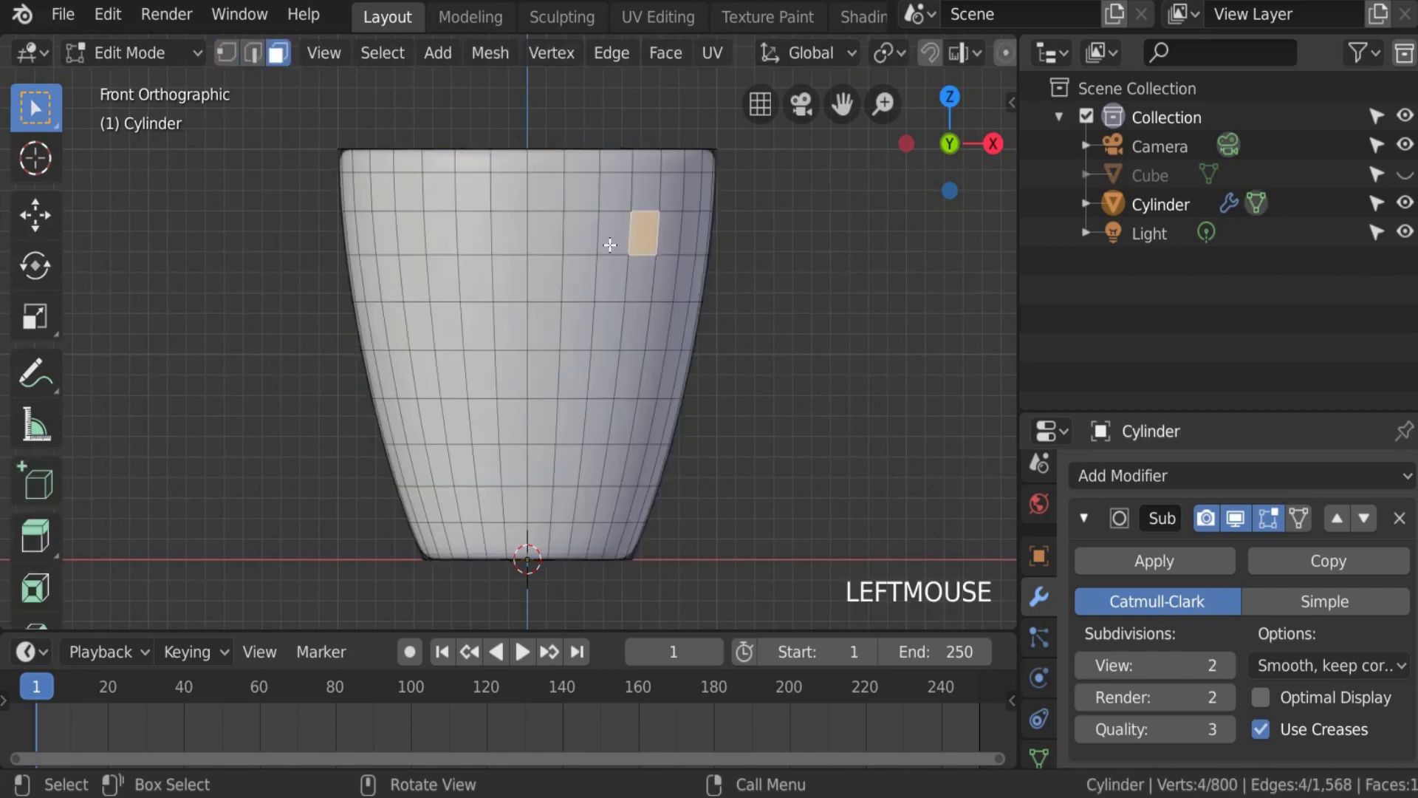
pyautogui.click(610, 246)
pyautogui.keyDown('shift'); pyautogui.click(635, 280); pyautogui.keyUp('shift')
pyautogui.keyDown('shift'); pyautogui.click(649, 242); pyautogui.keyUp('shift')
pyautogui.keyDown('shift'); pyautogui.click(608, 276); pyautogui.keyUp('shift')
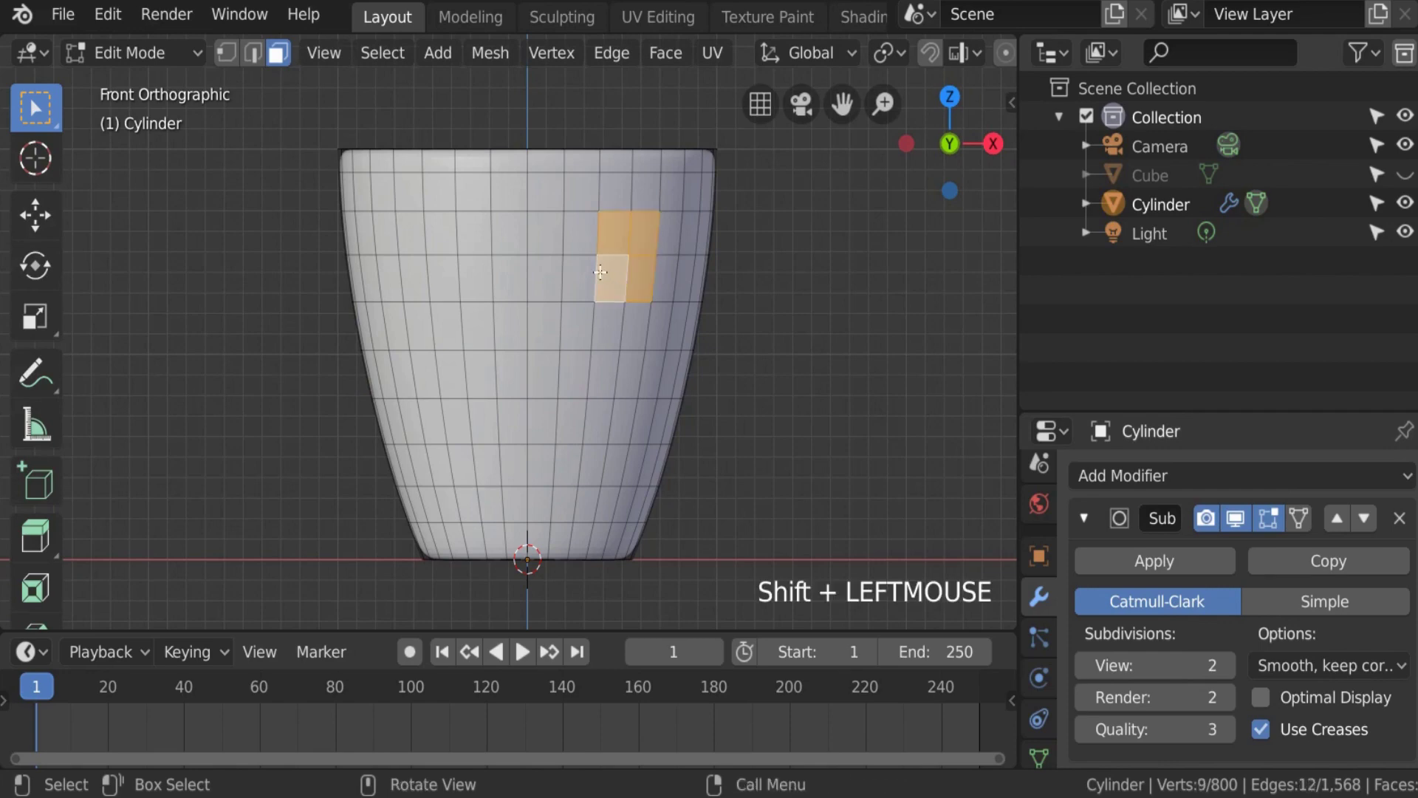
# Step: Try extruding the four selected faces outward from the cup's side, check it from the front, and undo the extrusion
pyautogui.keyDown('shift'); pyautogui.moveTo(604, 274); pyautogui.dragTo(692, 362, button='middle'); pyautogui.keyUp('shift')
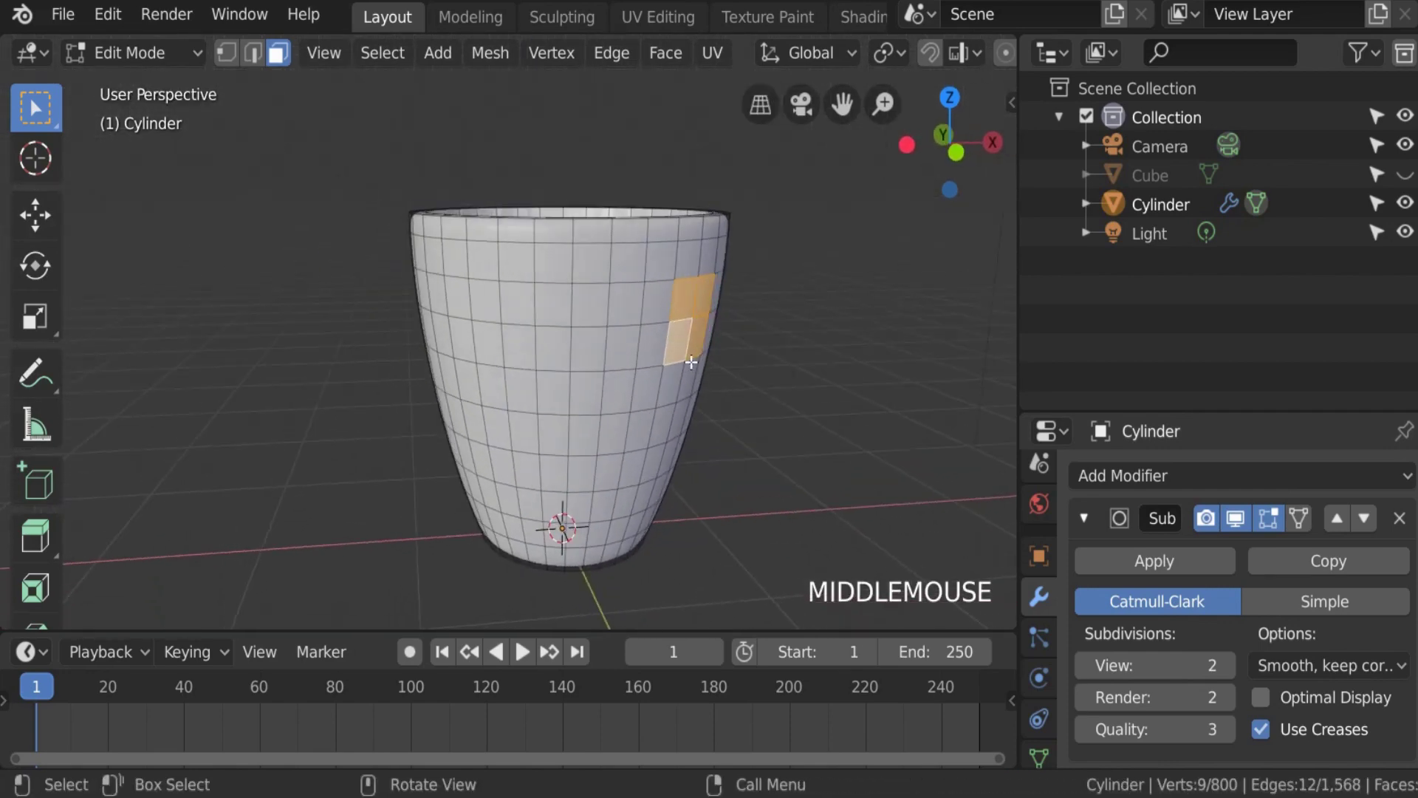
pyautogui.press('e')
pyautogui.click(753, 396)
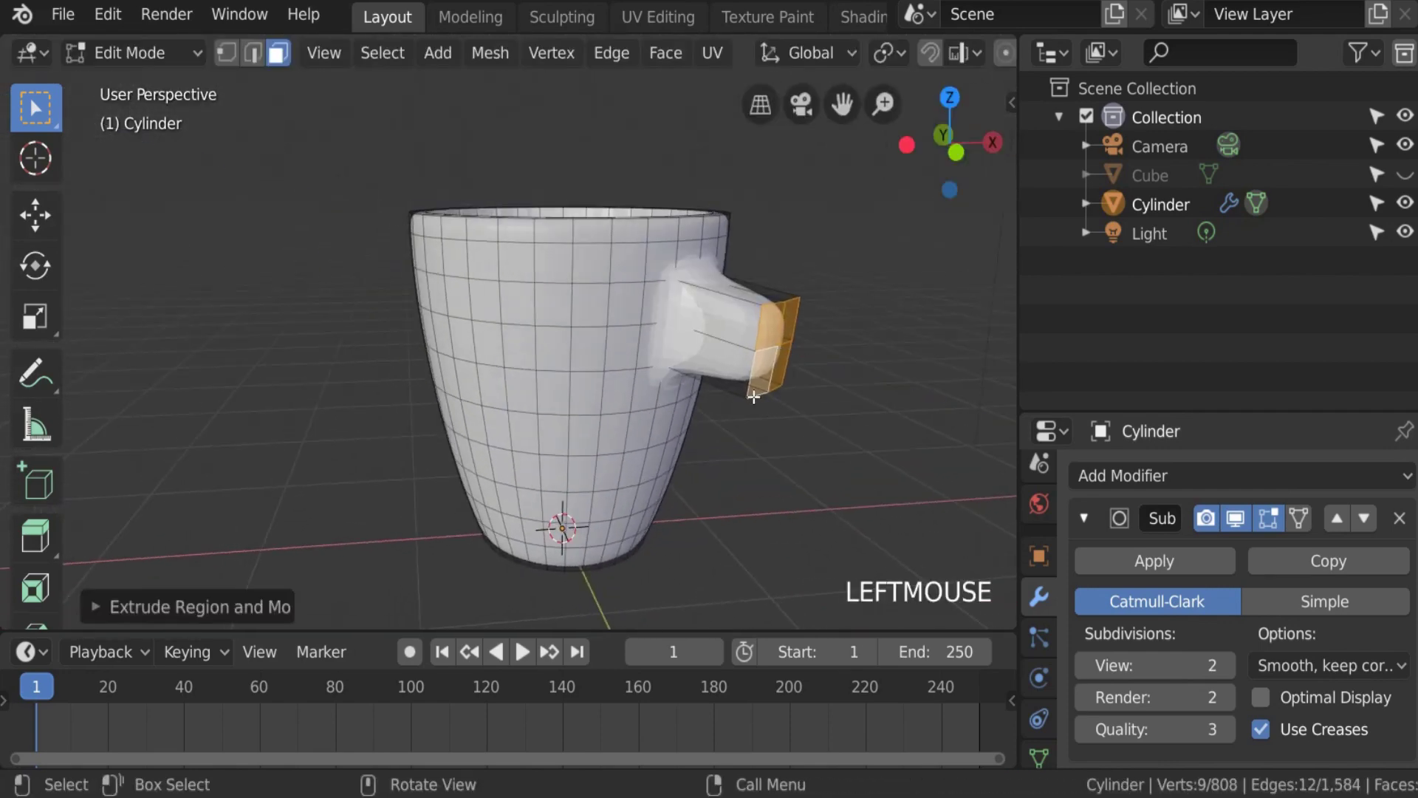
pyautogui.press('KP_1')
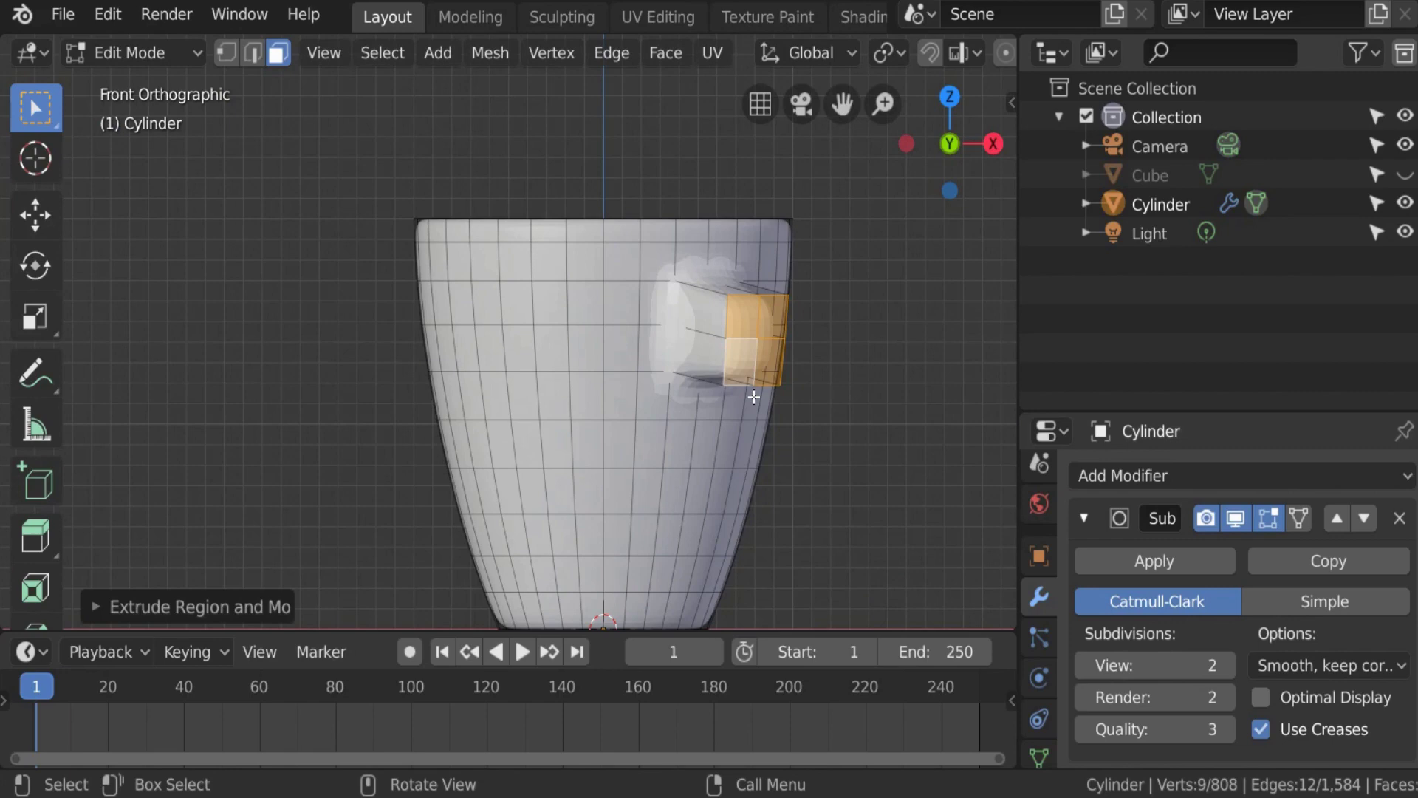
pyautogui.hotkey('ctrl', 'z')
# Step: Select a single face near the upper centre of the cup's front
pyautogui.click(613, 307)
pyautogui.scroll(-2, 641, 290)
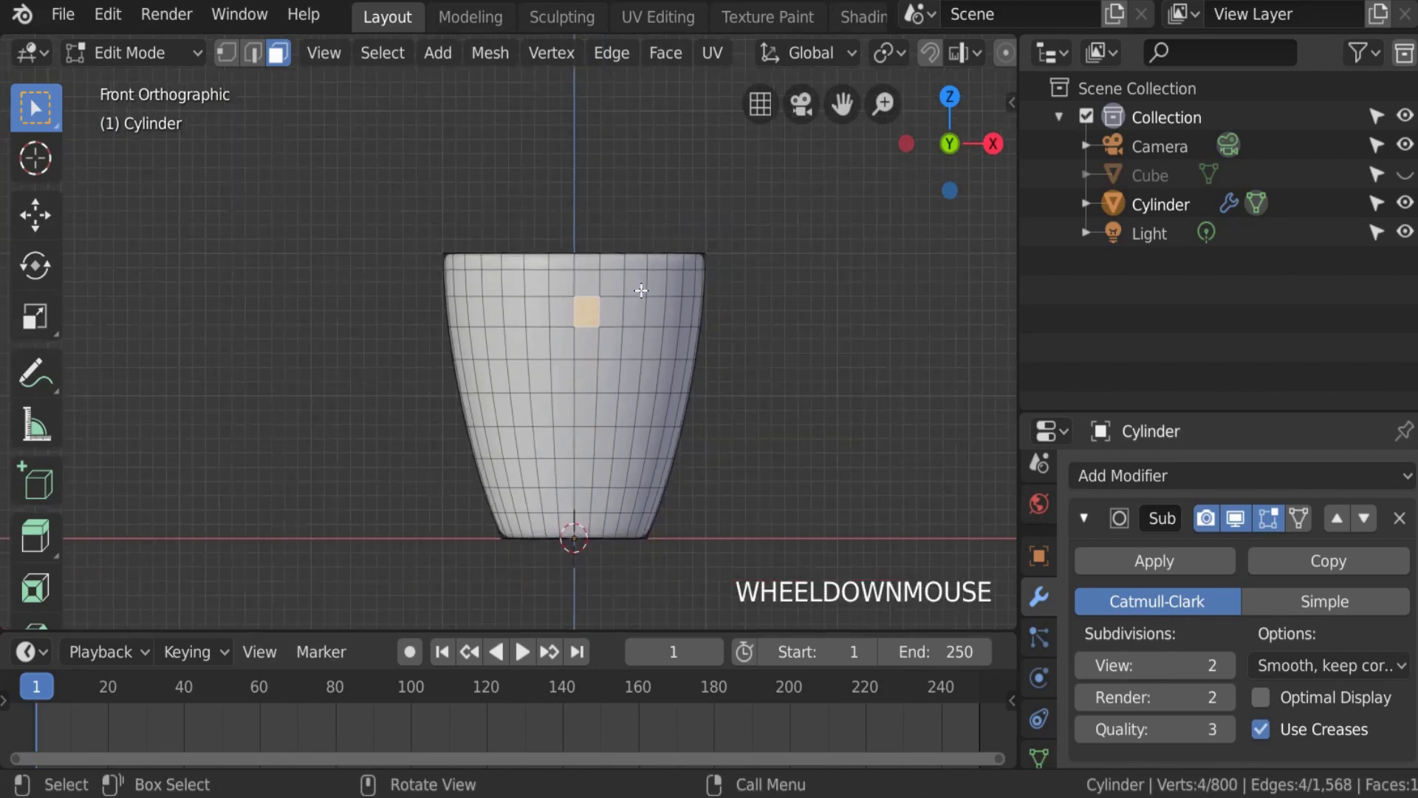
pyautogui.scroll(3, 597, 324)
pyautogui.scroll(-4, 590, 268)
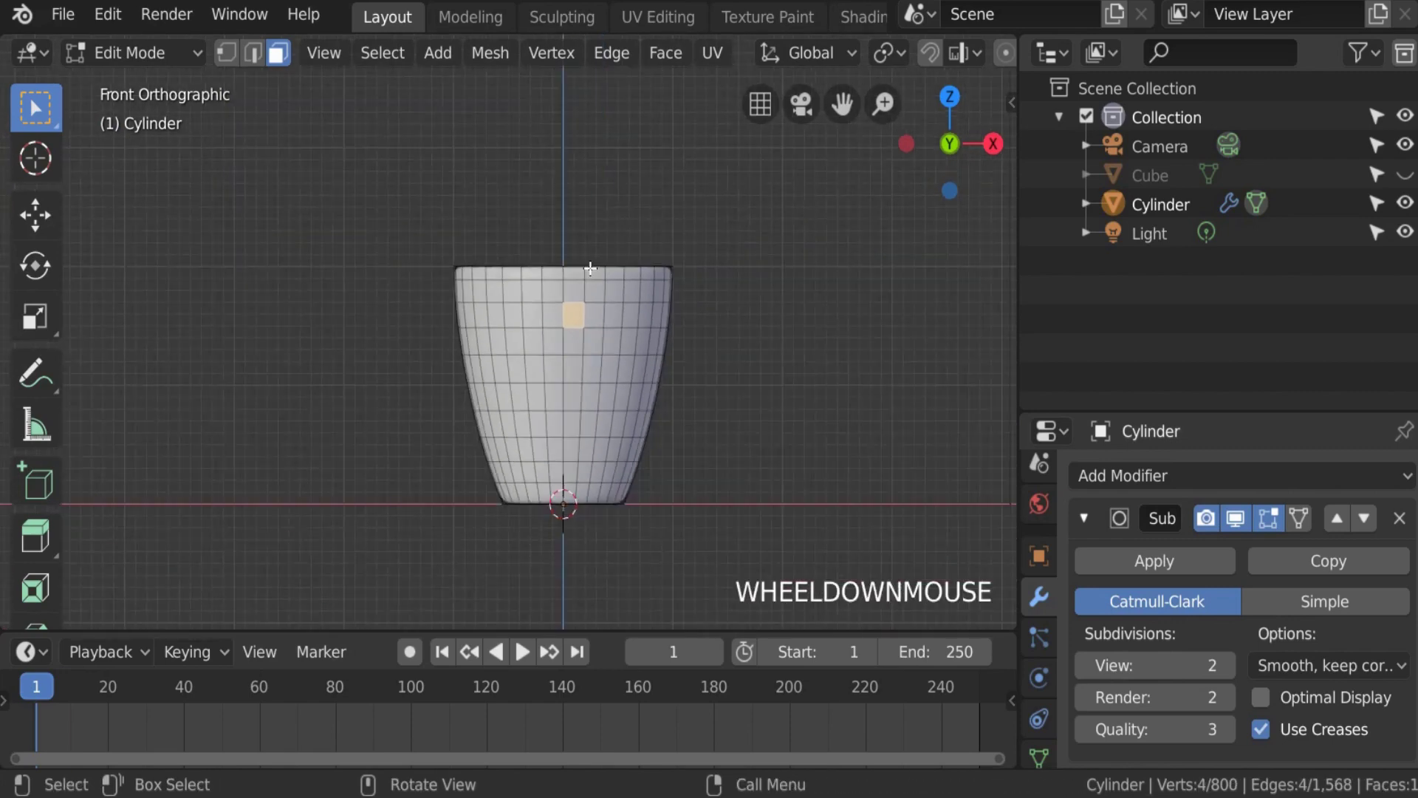
pyautogui.scroll(-2, 584, 277)
# Step: Switch to Object mode and move the cup away from the world origin, along positive X and slightly upward
pyautogui.press('Tab')
pyautogui.scroll(-2, 522, 332)
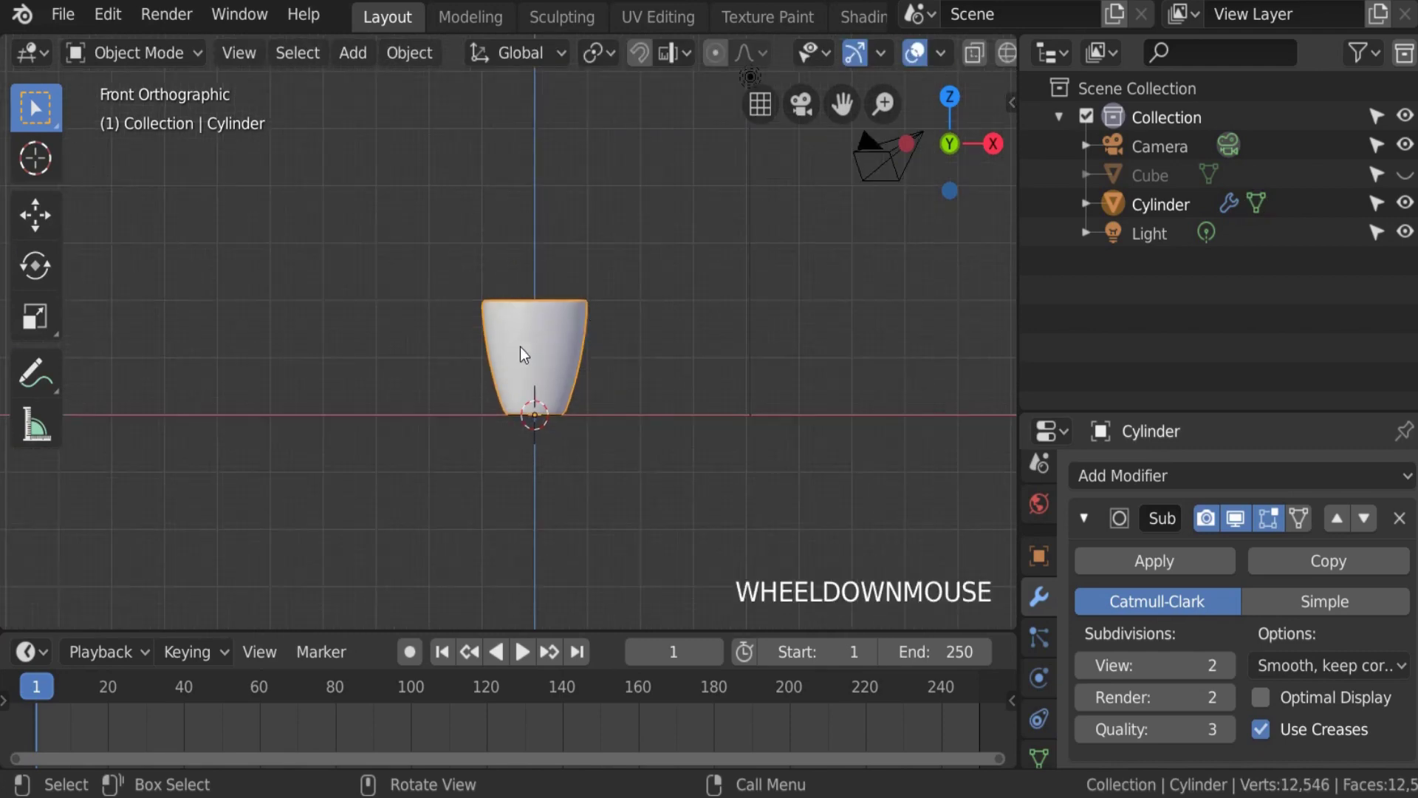
pyautogui.press('g')
pyautogui.click(903, 311)
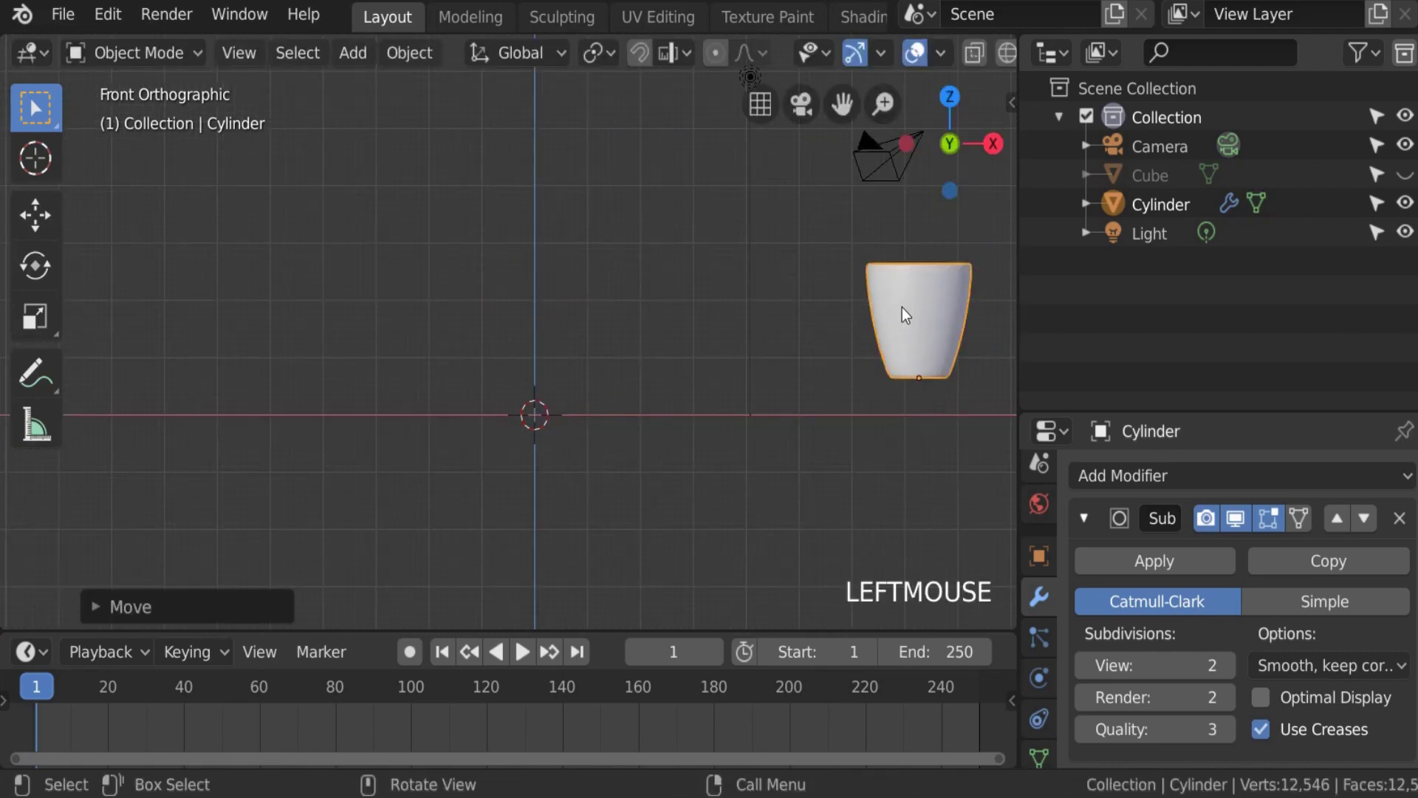
# Step: Check the moved cup from the side, frame it in front view, and select a face just below its rim in Edit mode
pyautogui.press('KP_3')
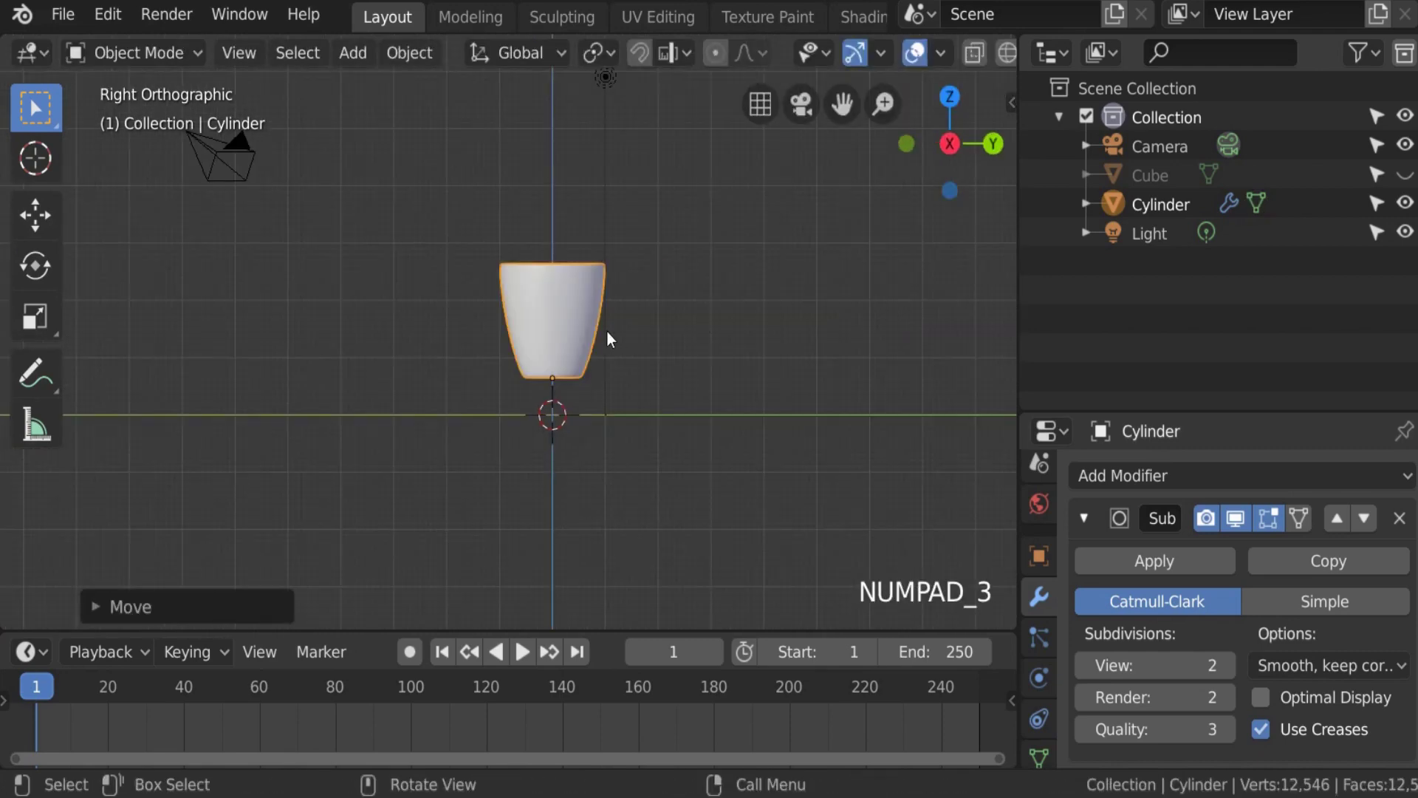
pyautogui.press('KP_1')
pyautogui.keyDown('shift'); pyautogui.moveTo(715, 396); pyautogui.dragTo(560, 396, button='middle'); pyautogui.keyUp('shift')
pyautogui.press('KP_Decimal')
pyautogui.press('Tab')
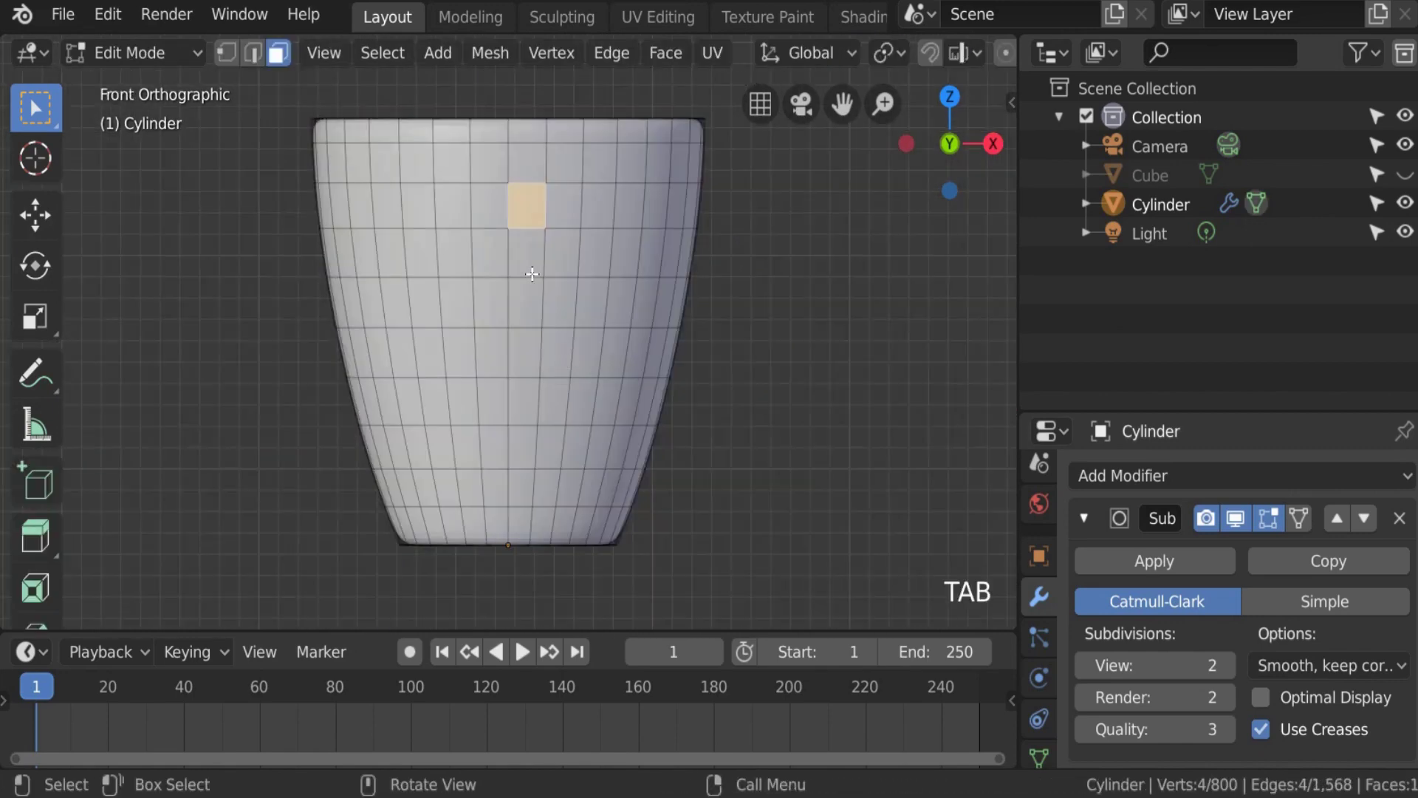
pyautogui.click(534, 167)
pyautogui.scroll(-6, 525, 185)
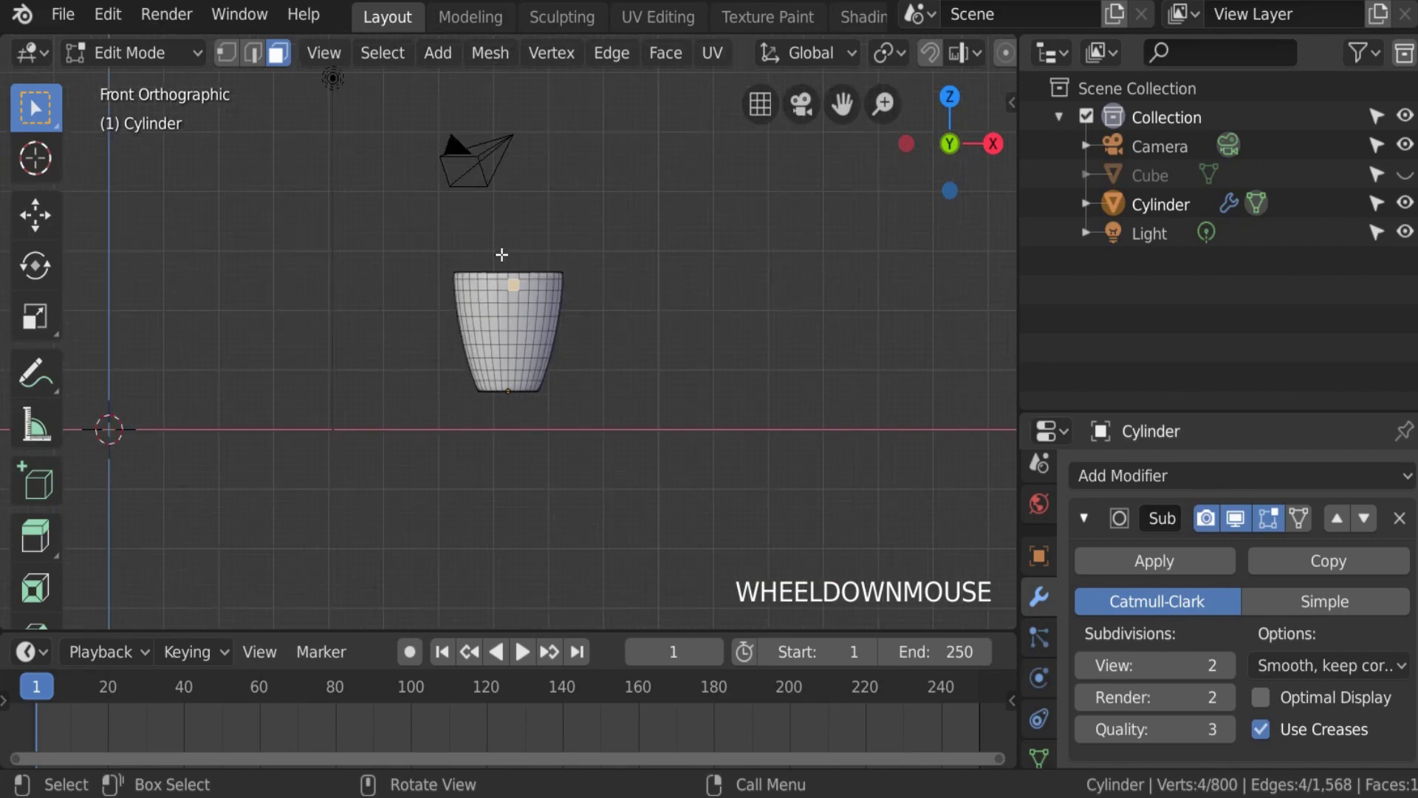
# Step: Return to Object mode, clear the cup's location to put it back at the world origin, and frame it in the right view
pyautogui.hotkey('alt', 'g')
pyautogui.rightClick(501, 257)
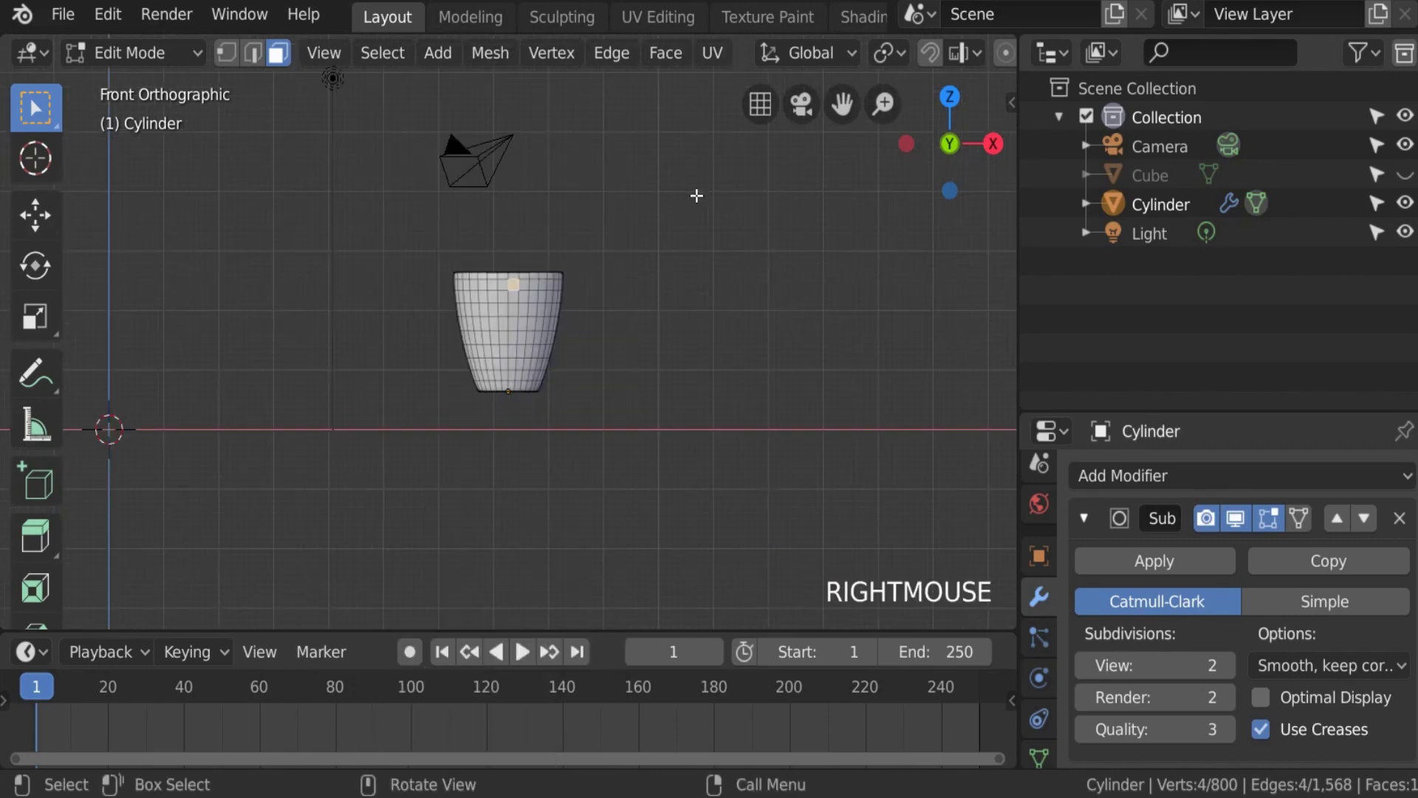
pyautogui.press('Tab')
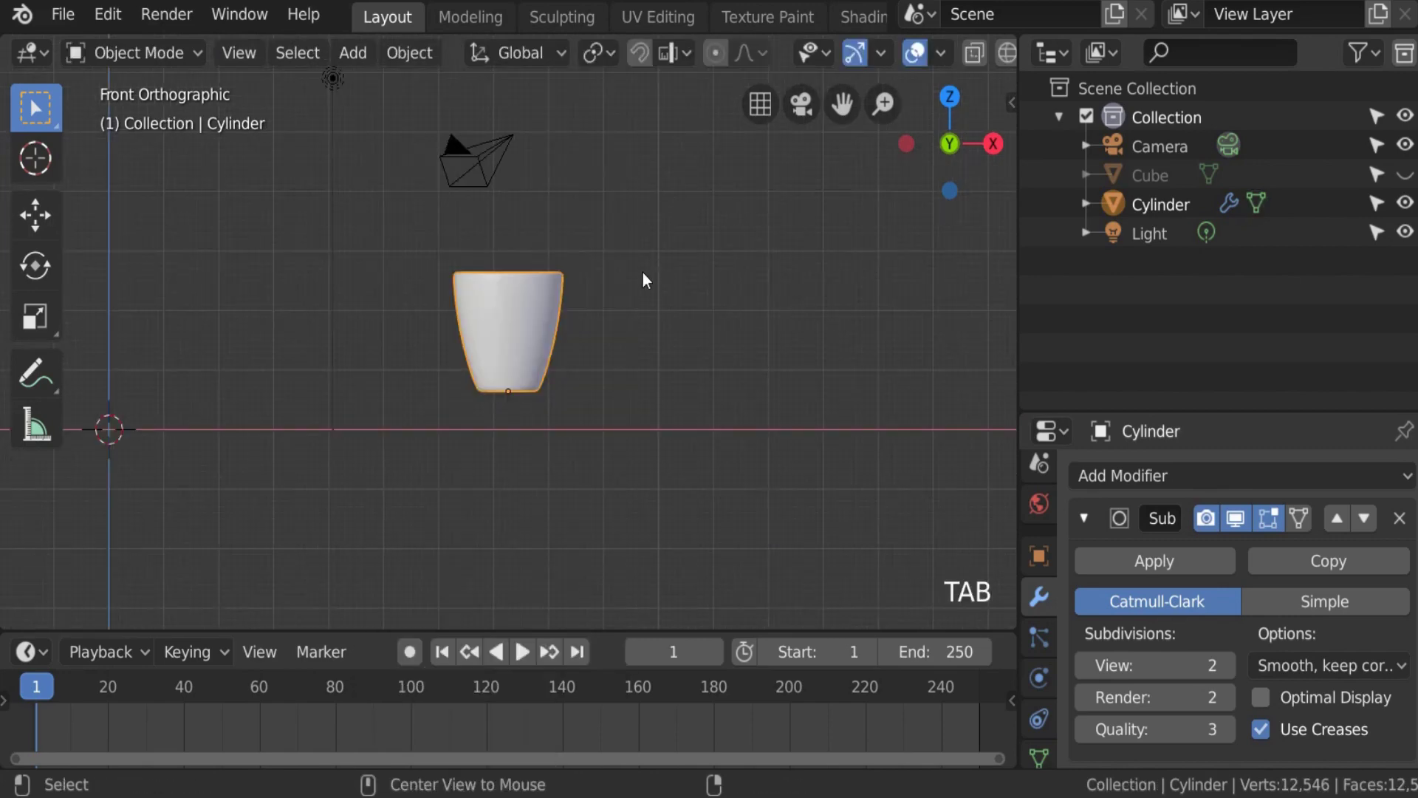
pyautogui.hotkey('alt', 'g')
pyautogui.press('KP_3')
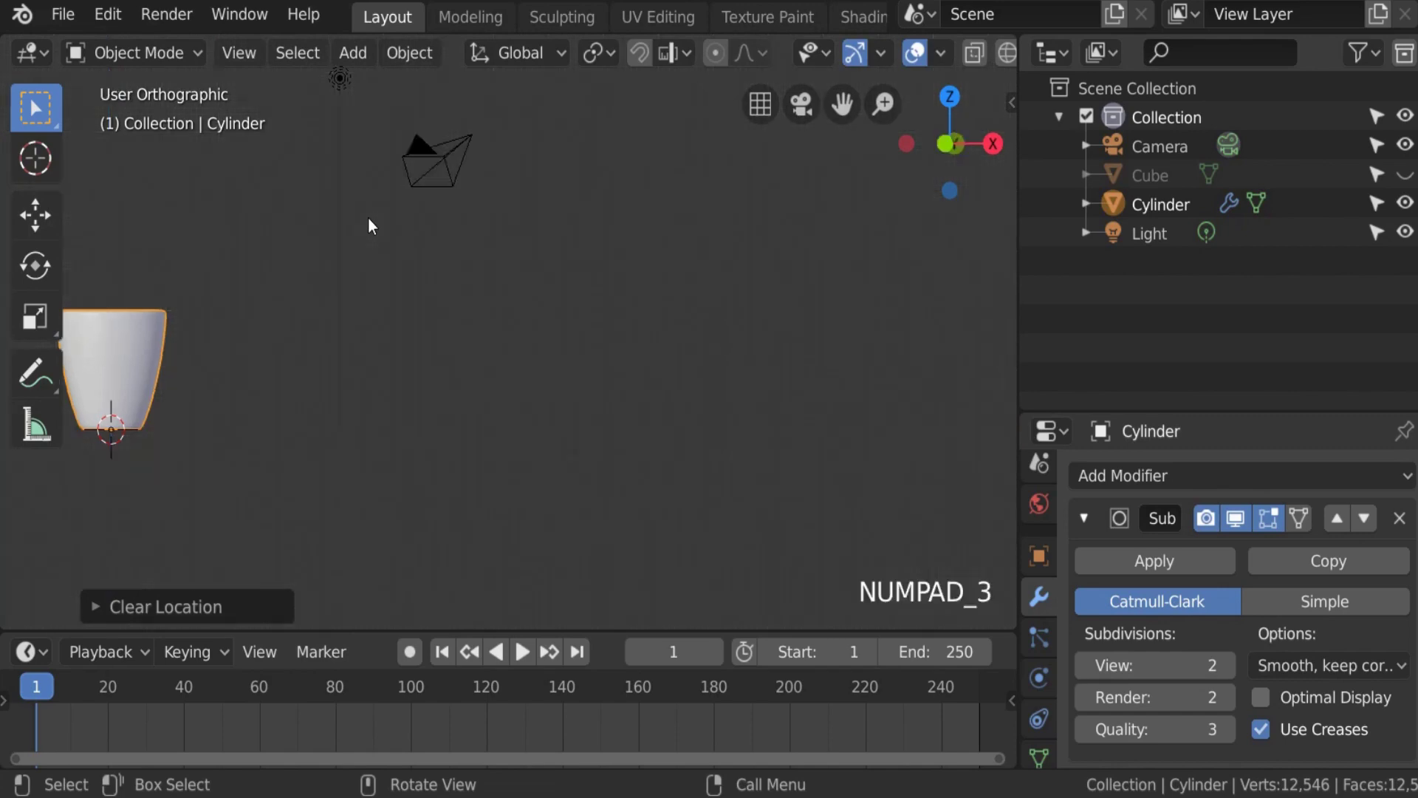
pyautogui.press('KP_Decimal')
# Step: In Edit mode, select two 2×2 blocks of faces on the cup's +X side, one near the rim and one lower down
pyautogui.press('Tab')
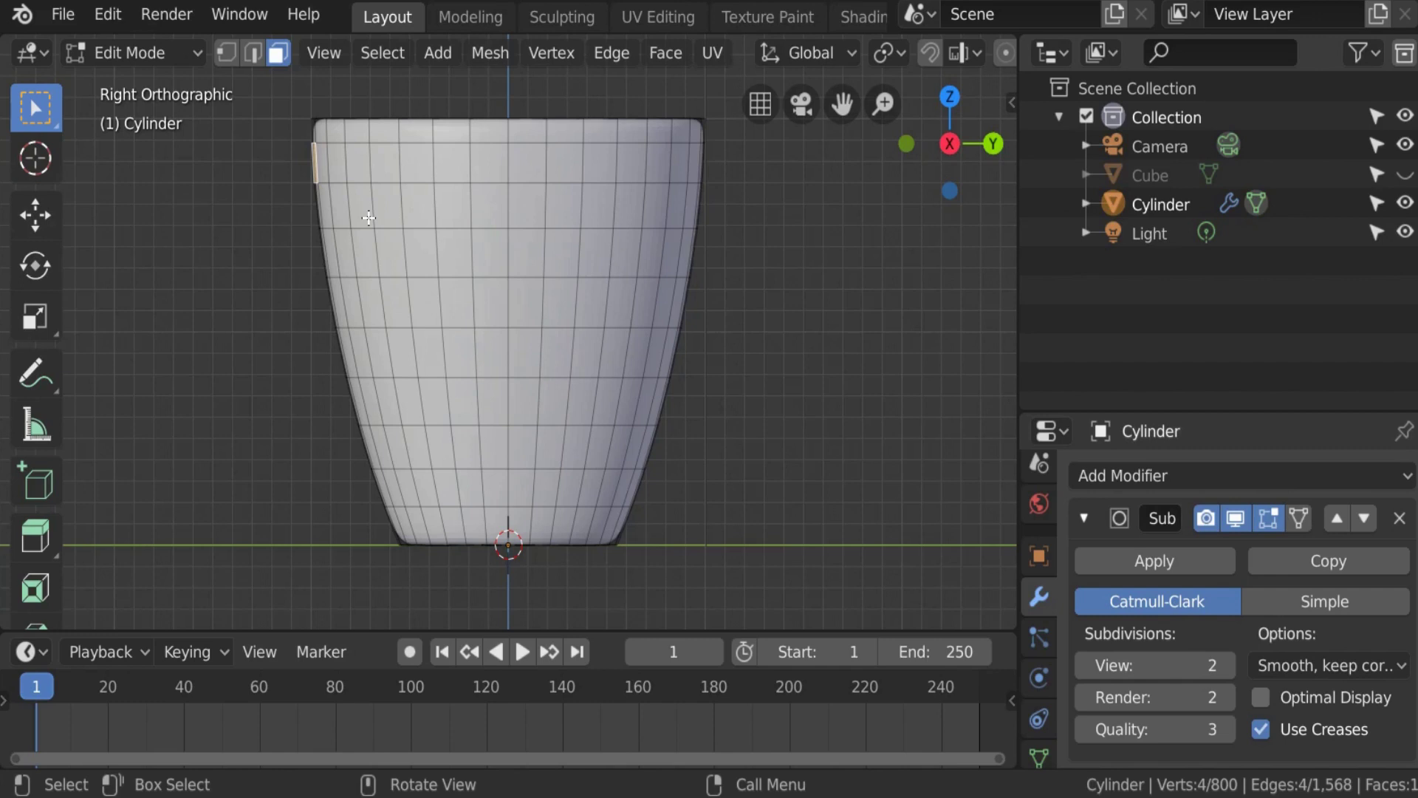
pyautogui.click(481, 215)
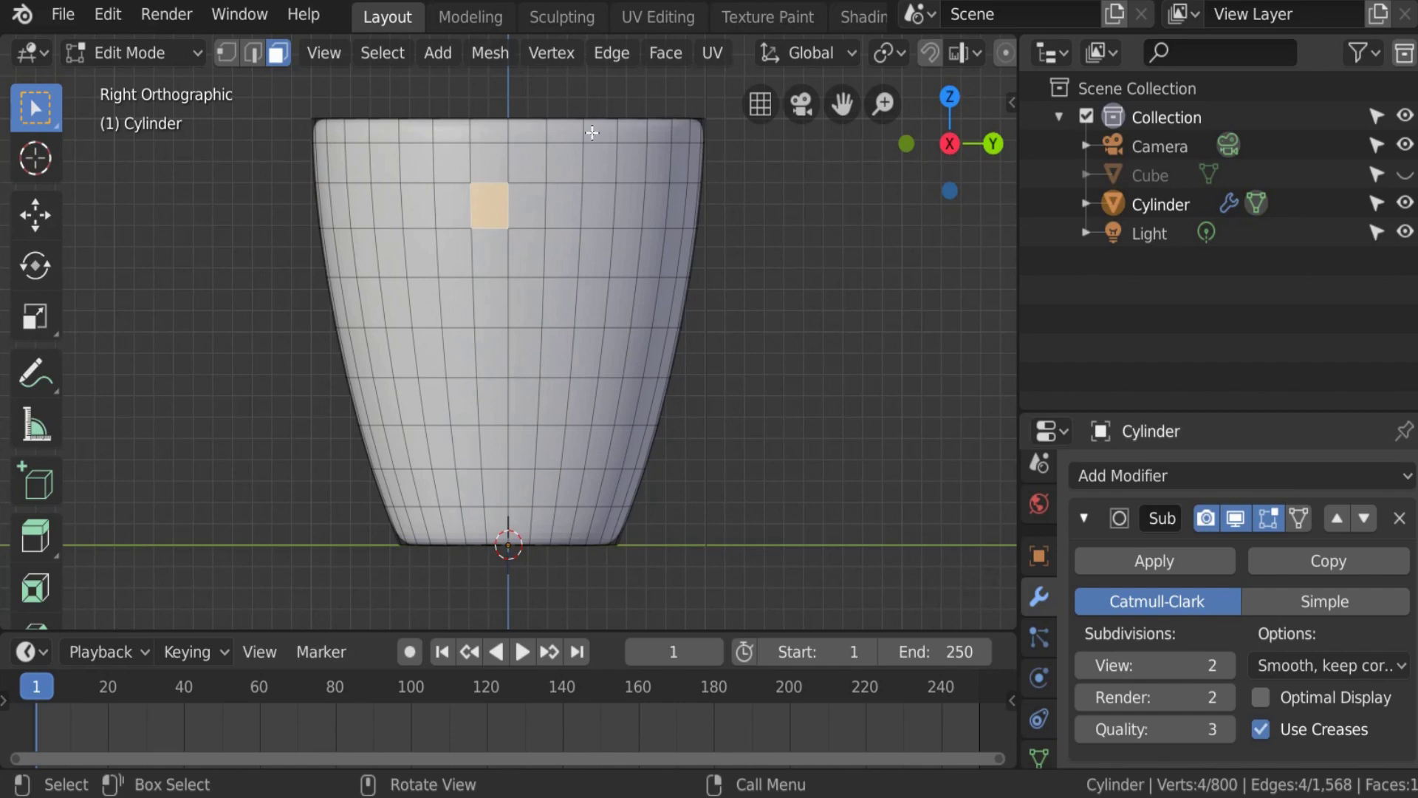
pyautogui.click(537, 208)
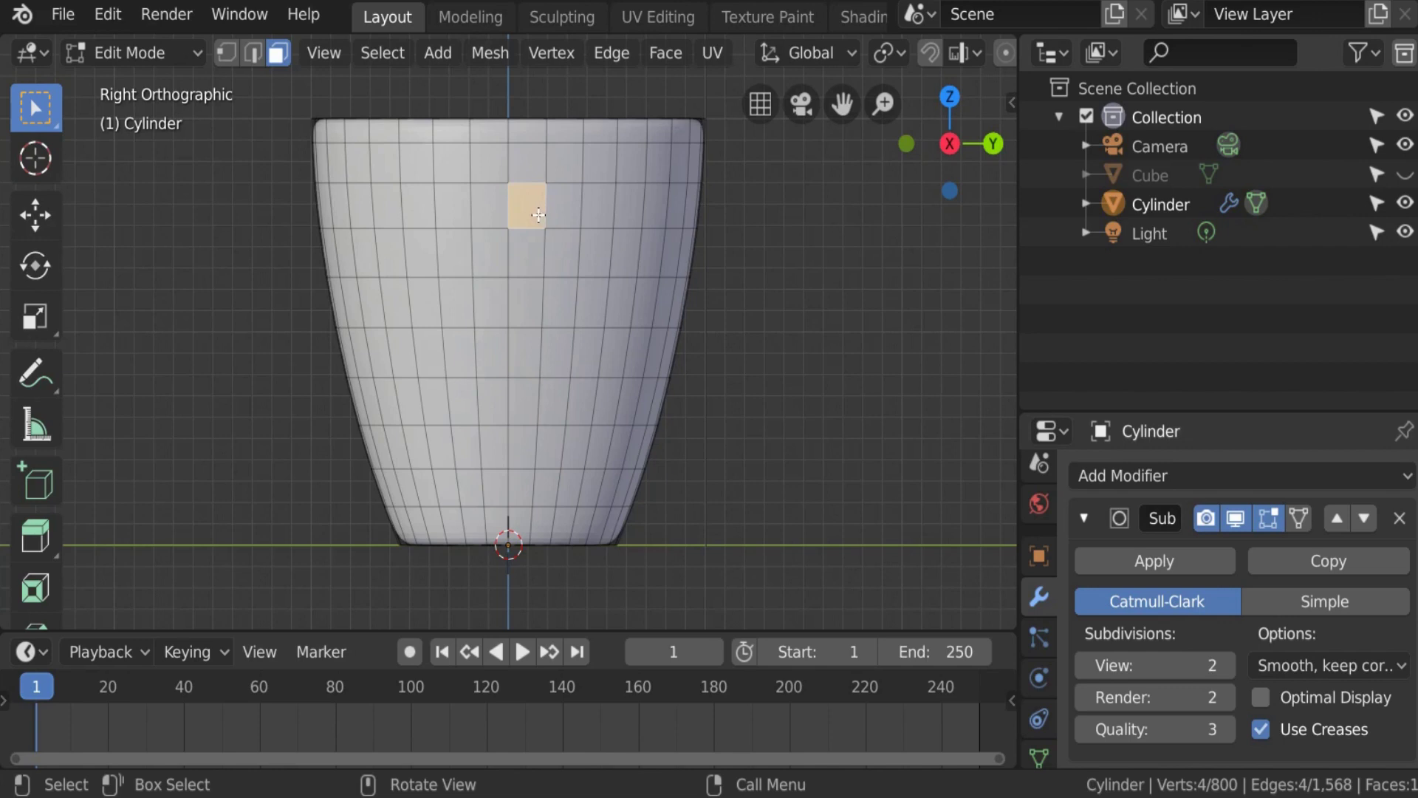
pyautogui.keyDown('shift'); pyautogui.click(487, 207); pyautogui.keyUp('shift')
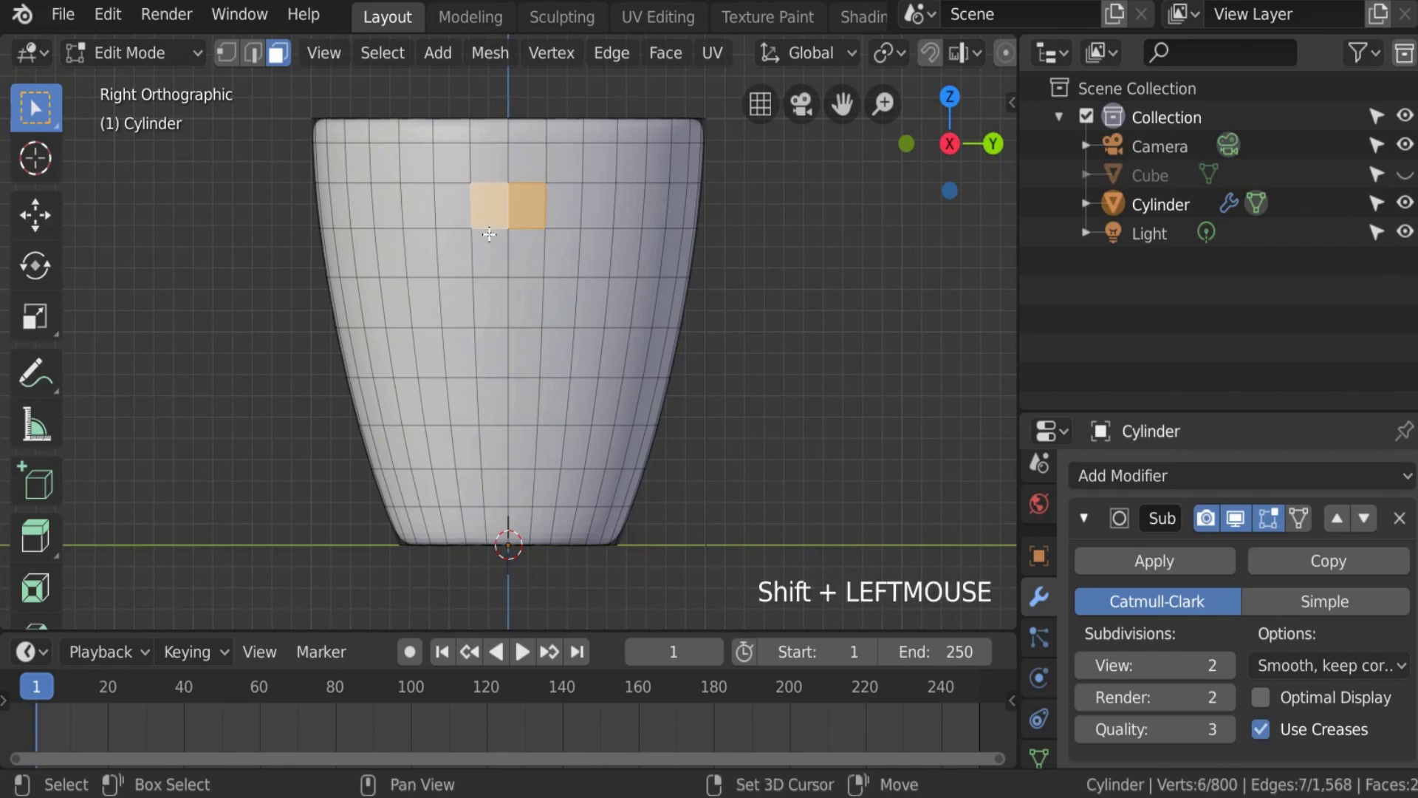
pyautogui.keyDown('shift'); pyautogui.click(526, 257); pyautogui.keyUp('shift')
pyautogui.keyDown('shift'); pyautogui.click(491, 259); pyautogui.keyUp('shift')
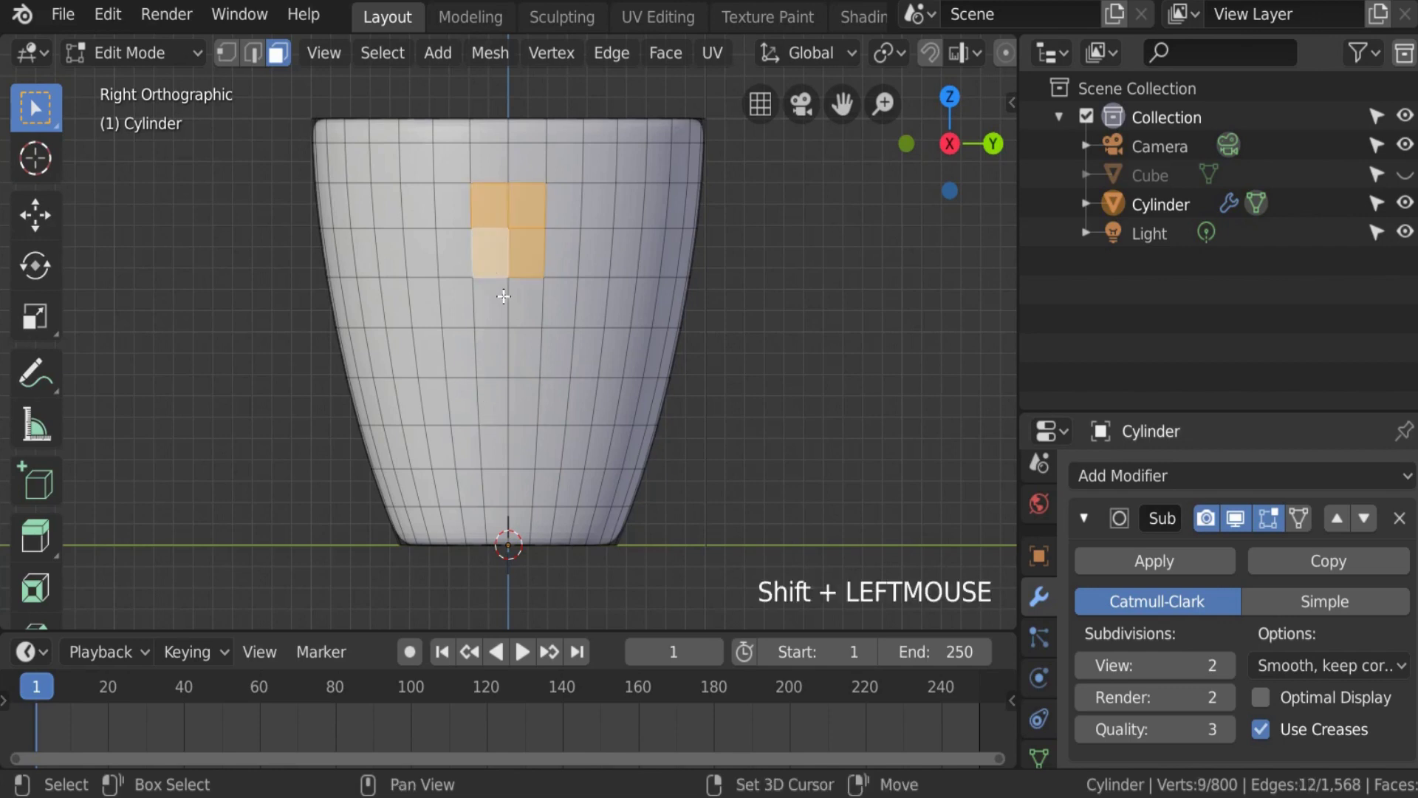
pyautogui.keyDown('shift'); pyautogui.click(490, 416); pyautogui.keyUp('shift')
pyautogui.keyDown('shift'); pyautogui.click(534, 411); pyautogui.keyUp('shift')
pyautogui.keyDown('shift'); pyautogui.click(524, 444); pyautogui.keyUp('shift')
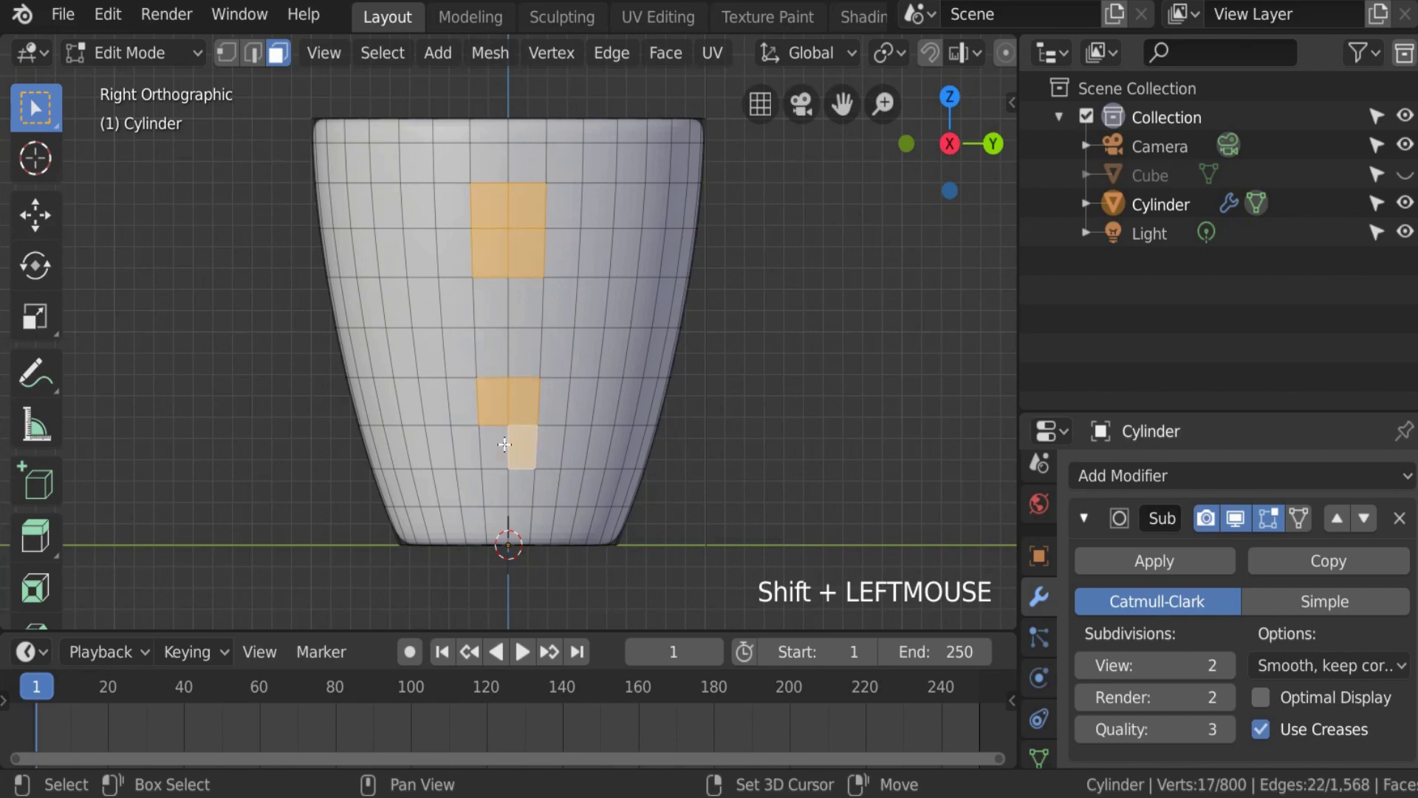
pyautogui.keyDown('shift'); pyautogui.click(501, 443); pyautogui.keyUp('shift')
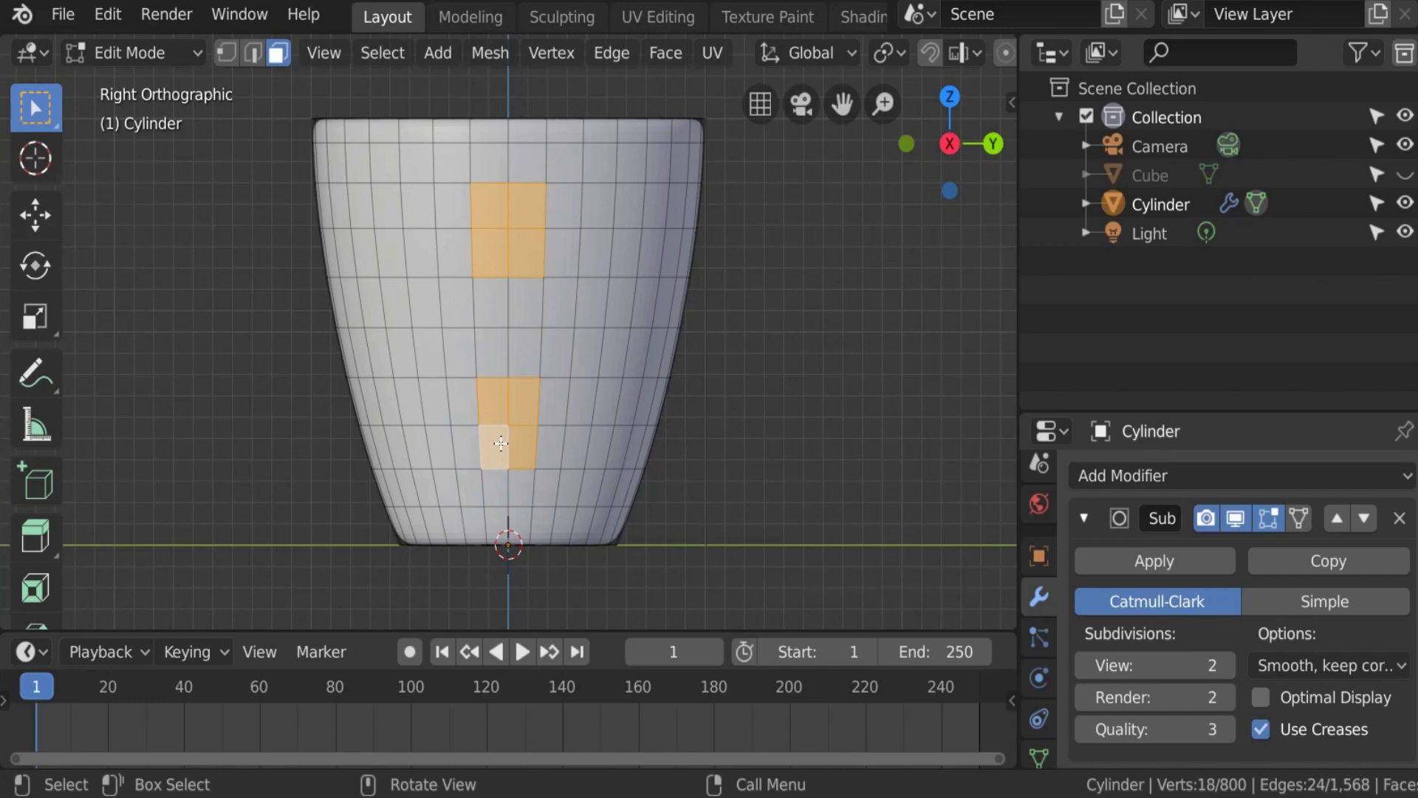
pyautogui.press('KP_3')
pyautogui.press('KP_1')
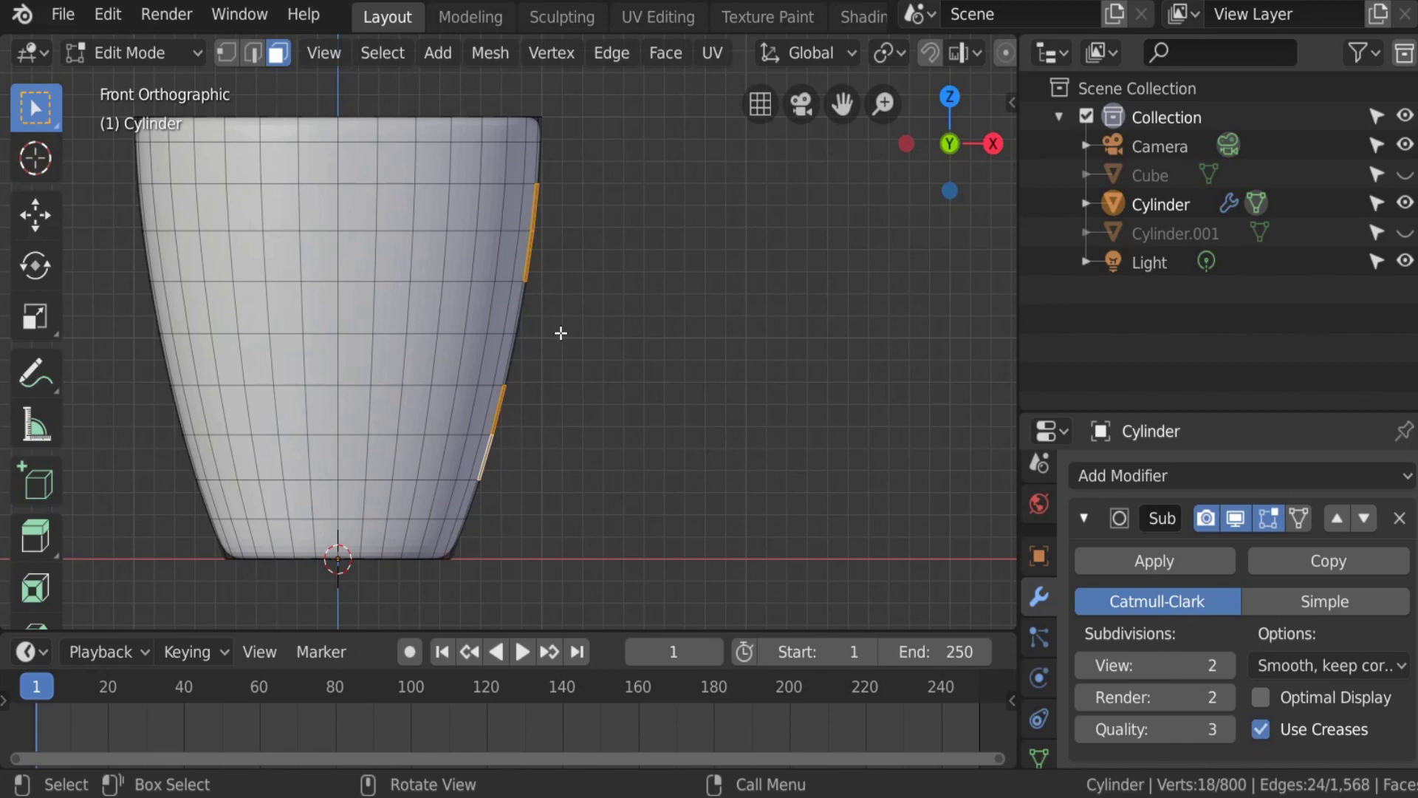
pyautogui.press('e')
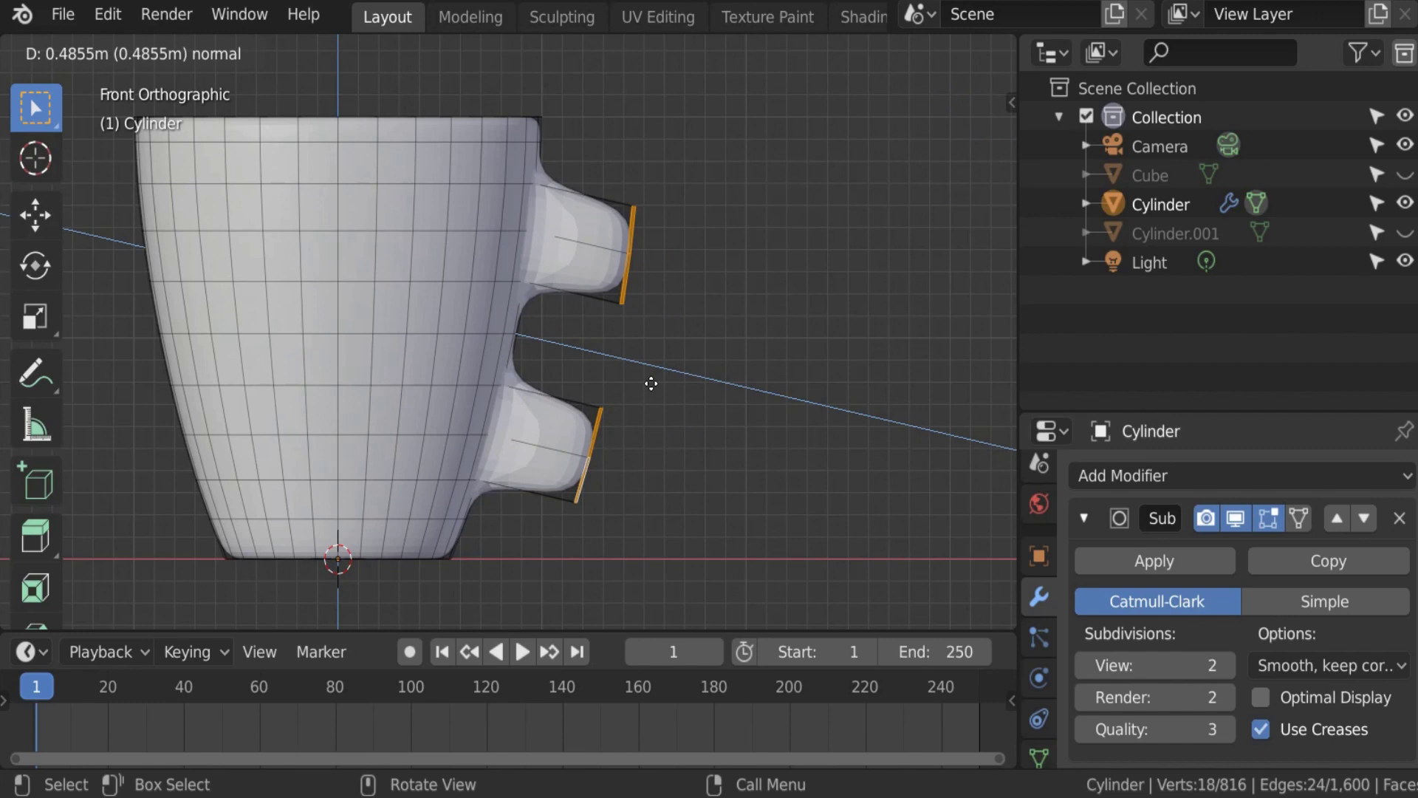
pyautogui.press('x')
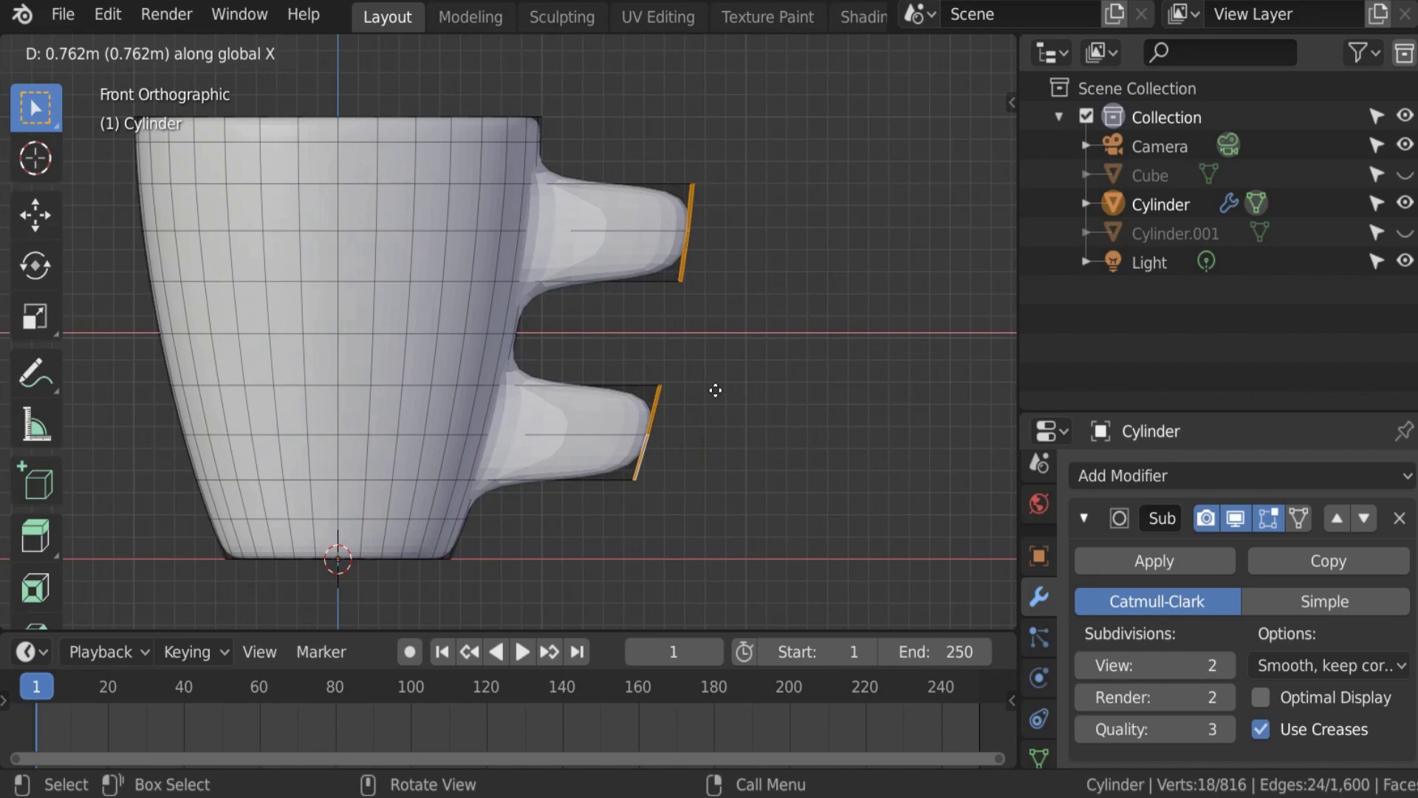
pyautogui.press('Escape')
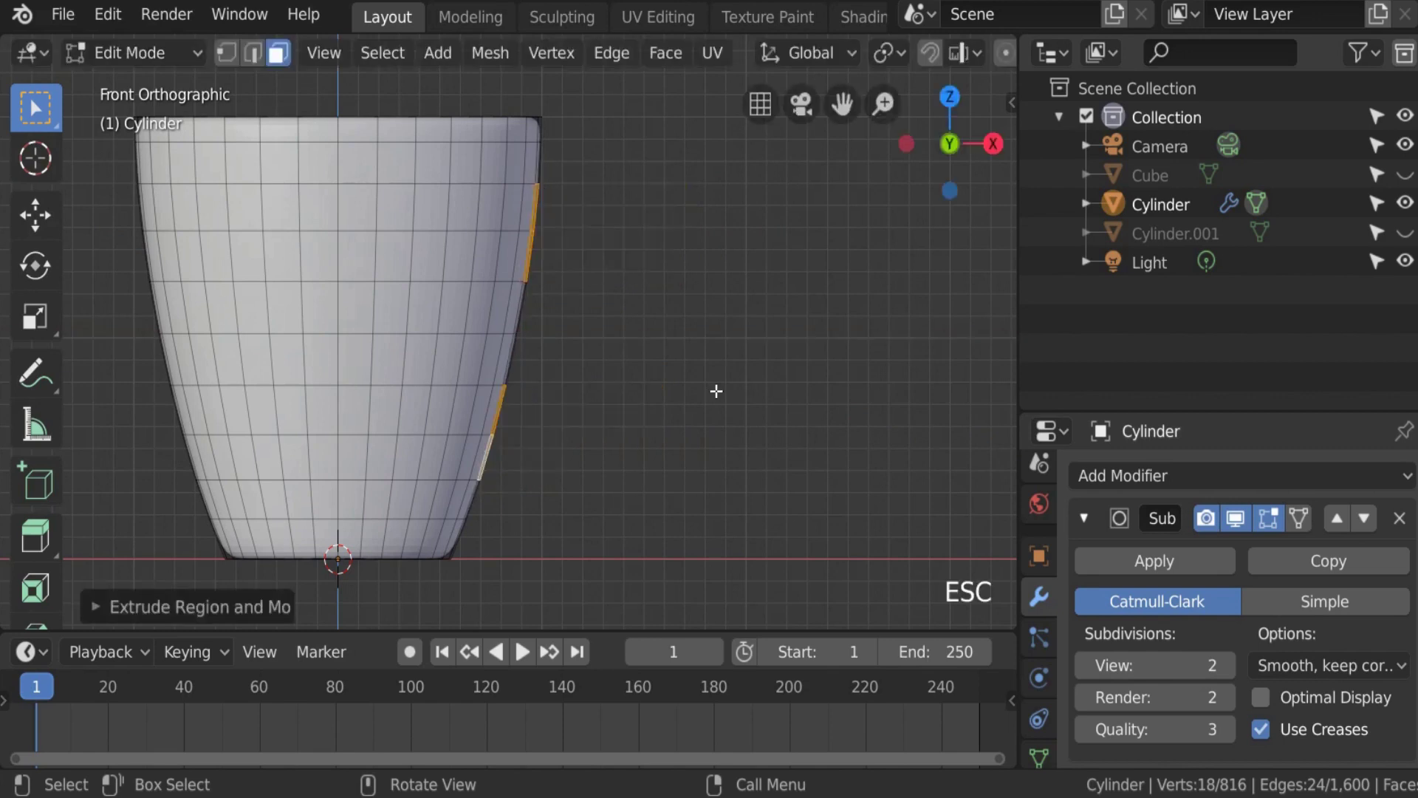
# Step: From the front view, extrude both selected face blocks about 0.63 m outward along global X
pyautogui.press('KP_3')
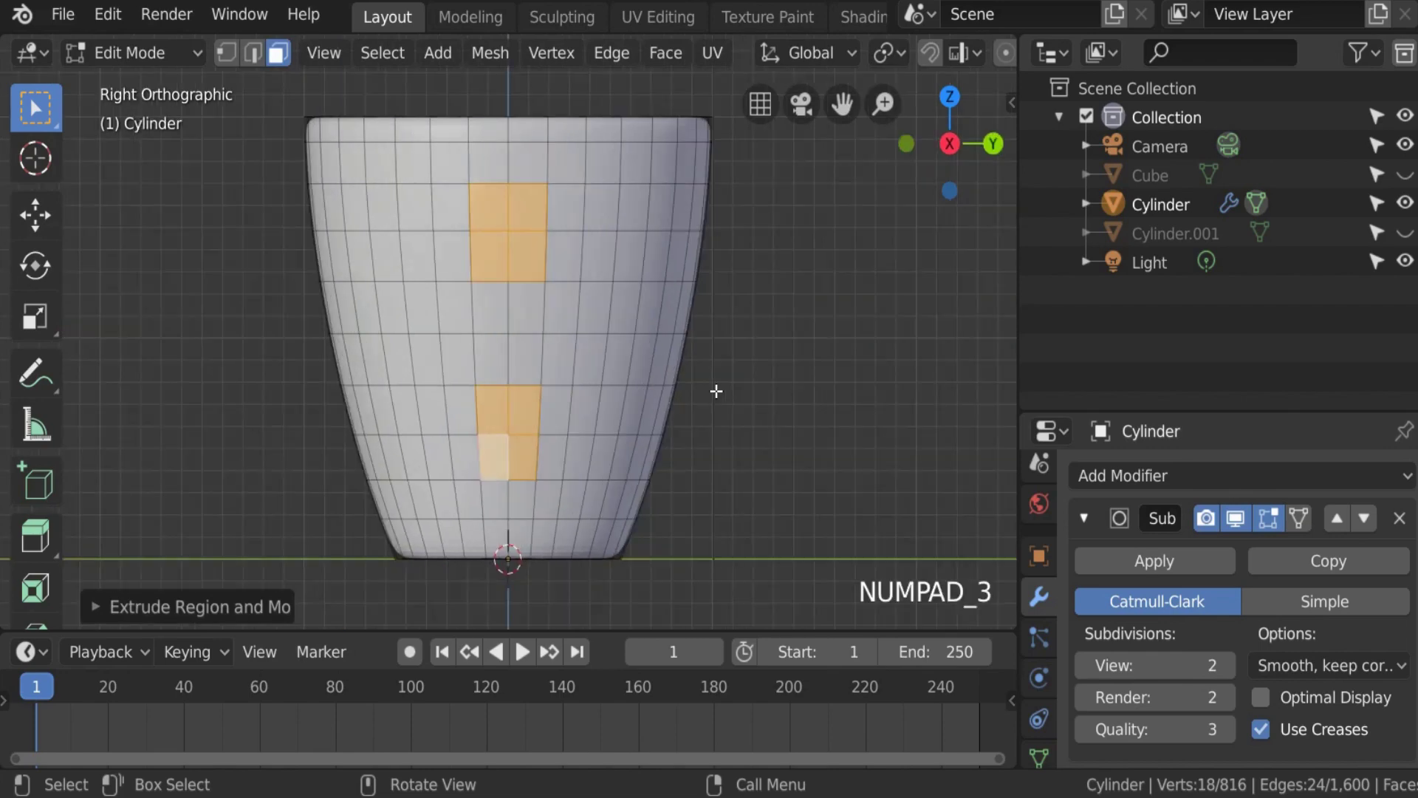
pyautogui.press('KP_1')
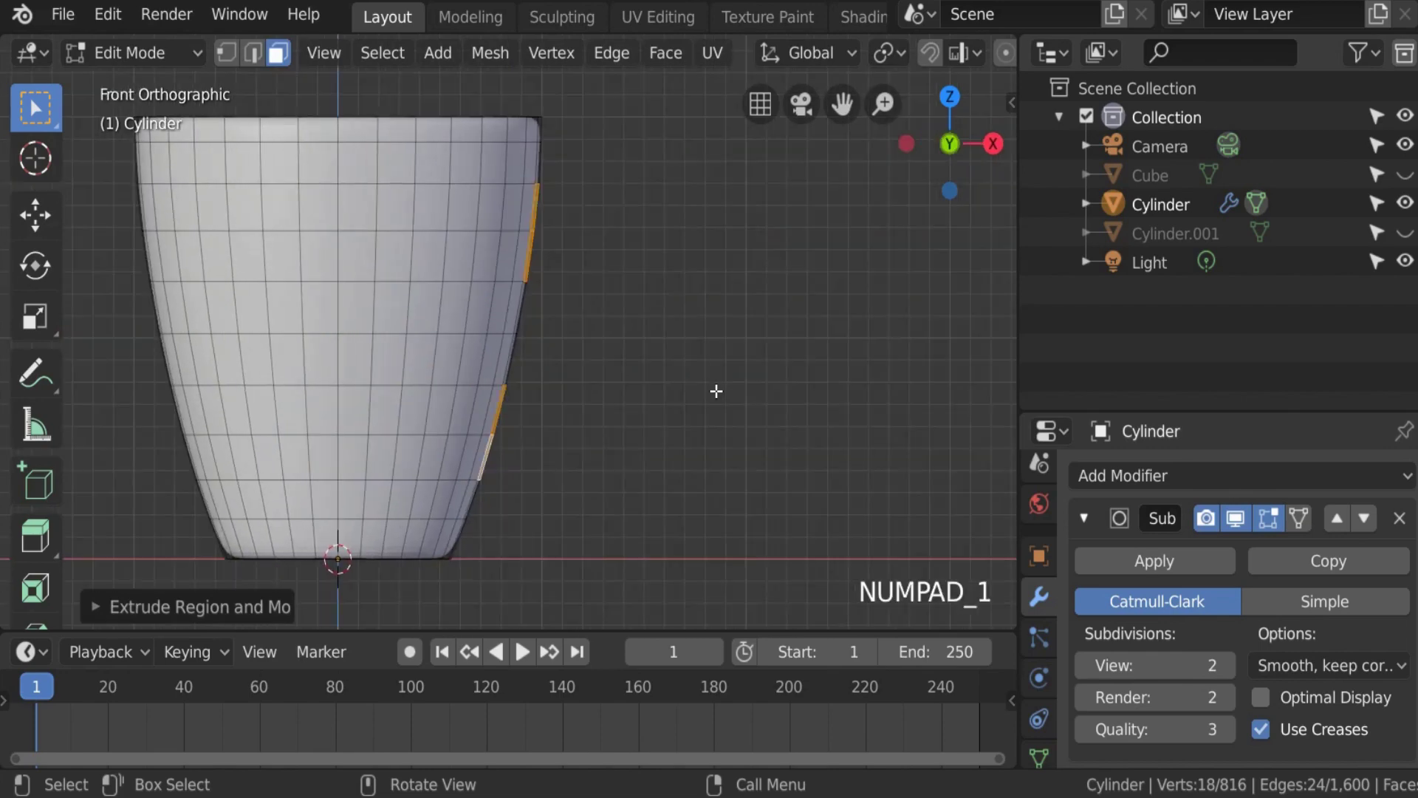
pyautogui.press('e')
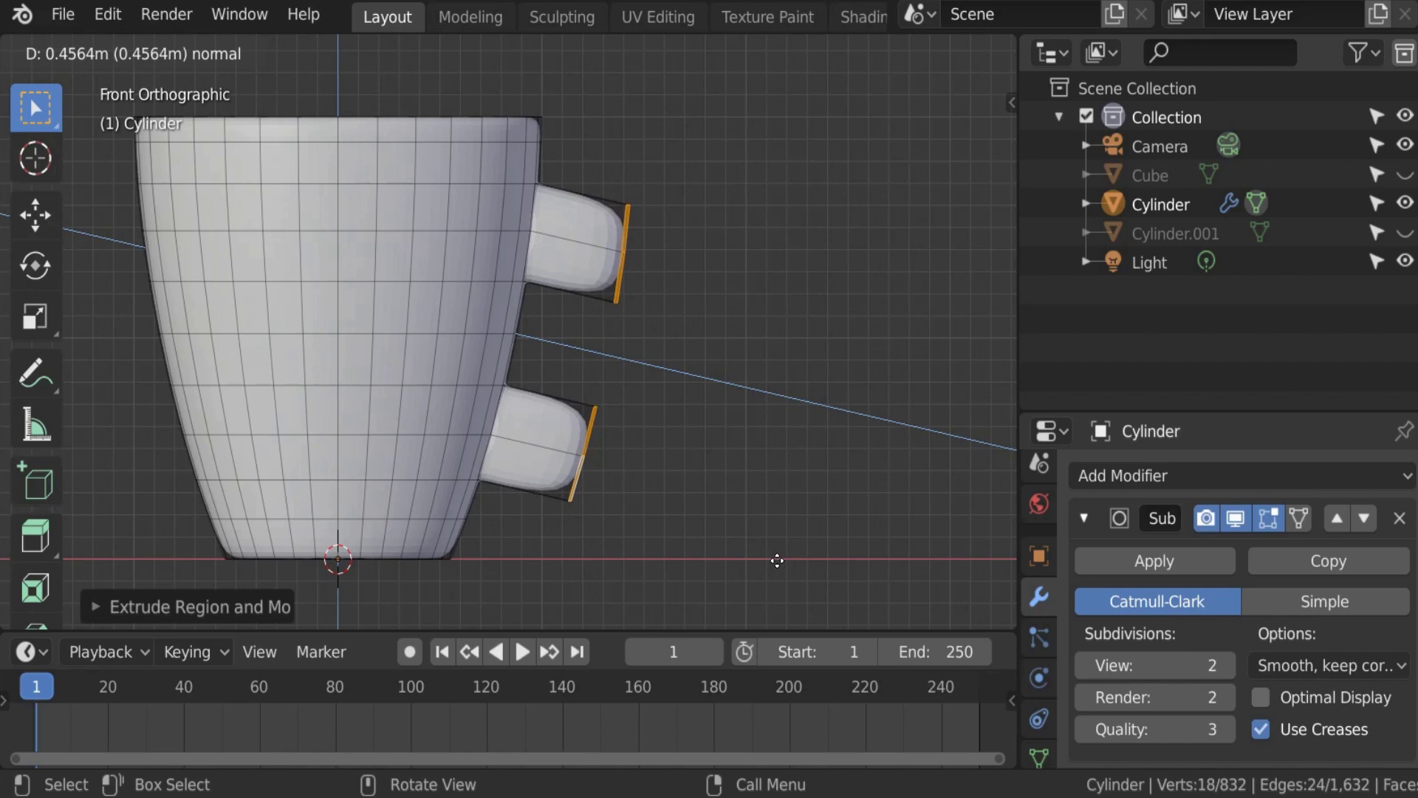
pyautogui.press('x')
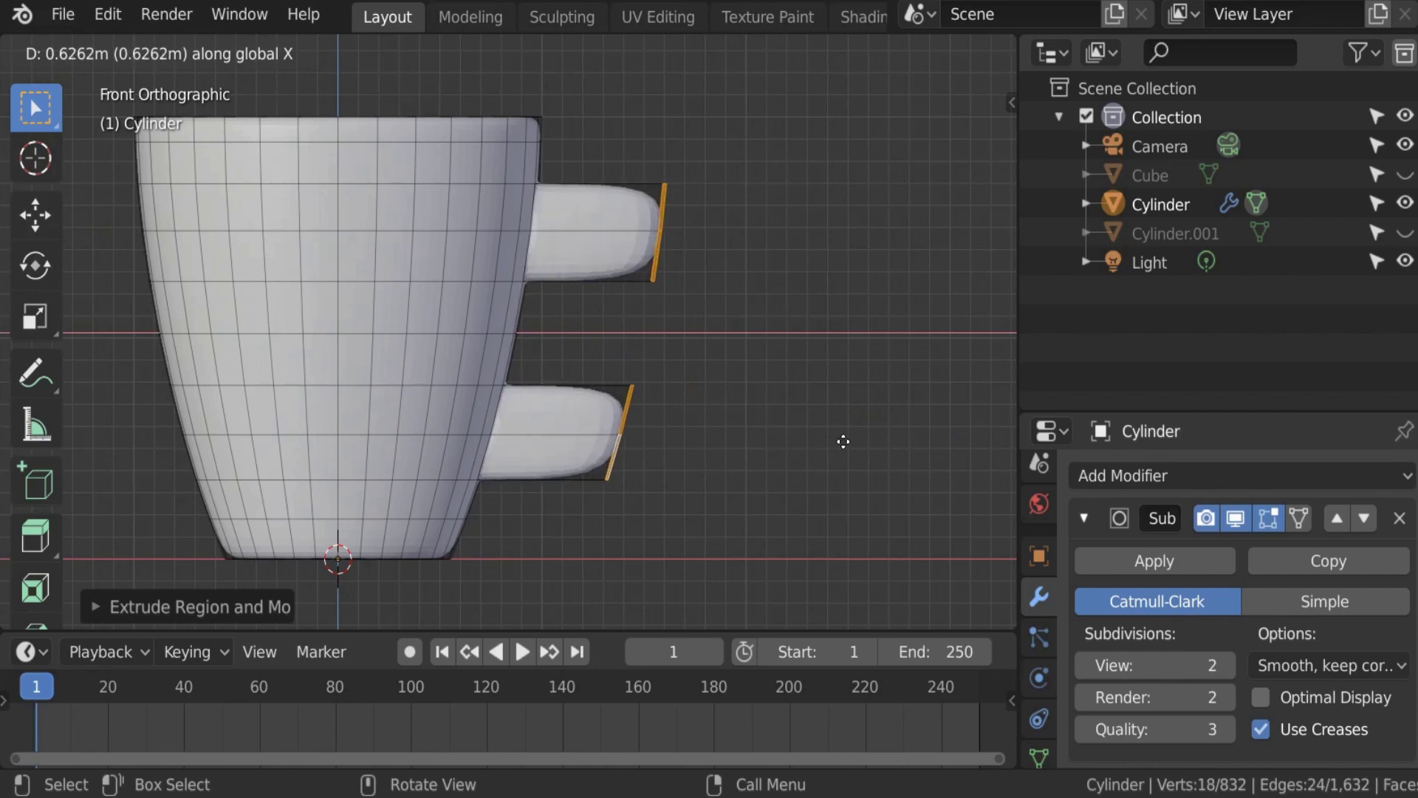
pyautogui.click(842, 438)
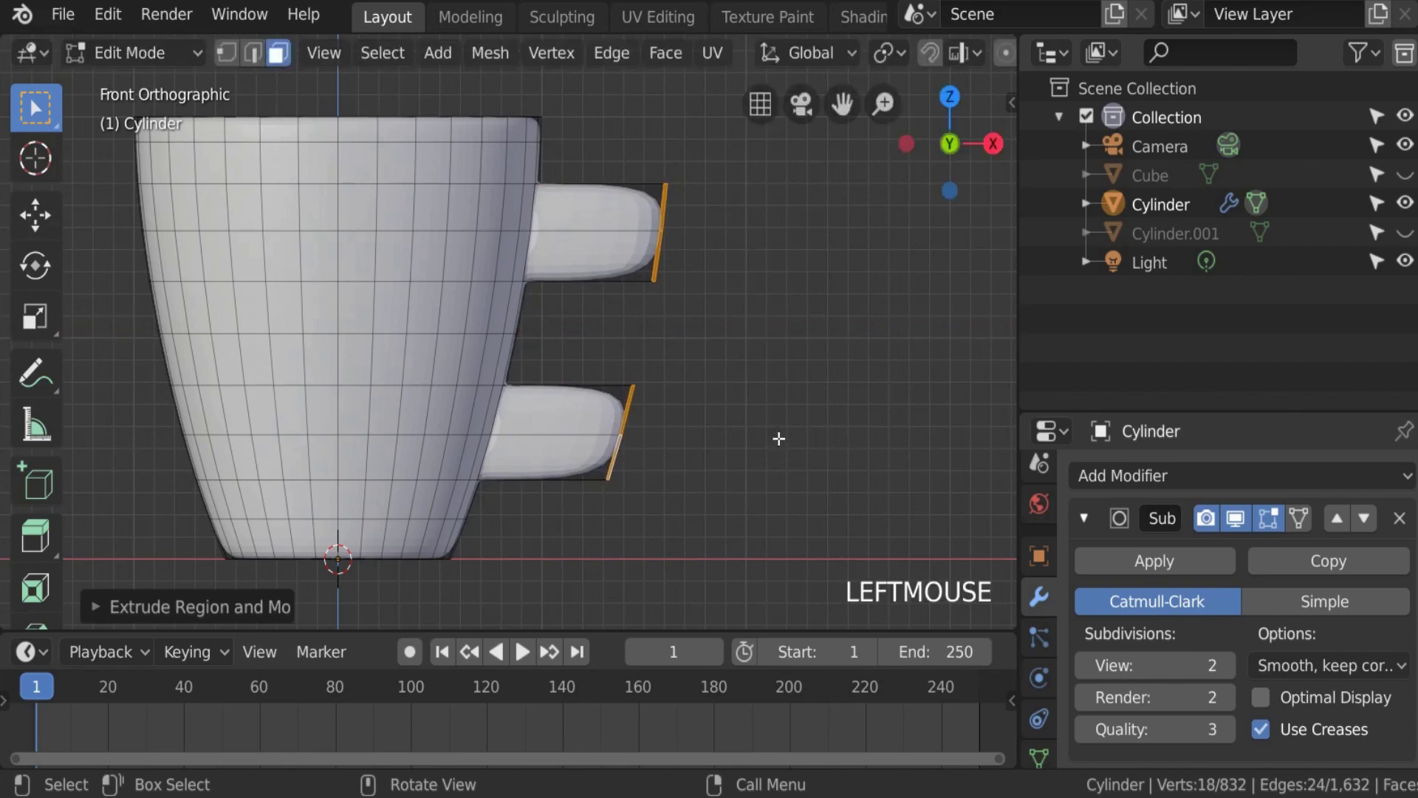
# Step: Turn on X-ray display, clear the selection, and box-select the end faces of the upper extrusion
pyautogui.moveTo(1004, 55); pyautogui.dragTo(817, 55, button='middle')
pyautogui.click(916, 54)
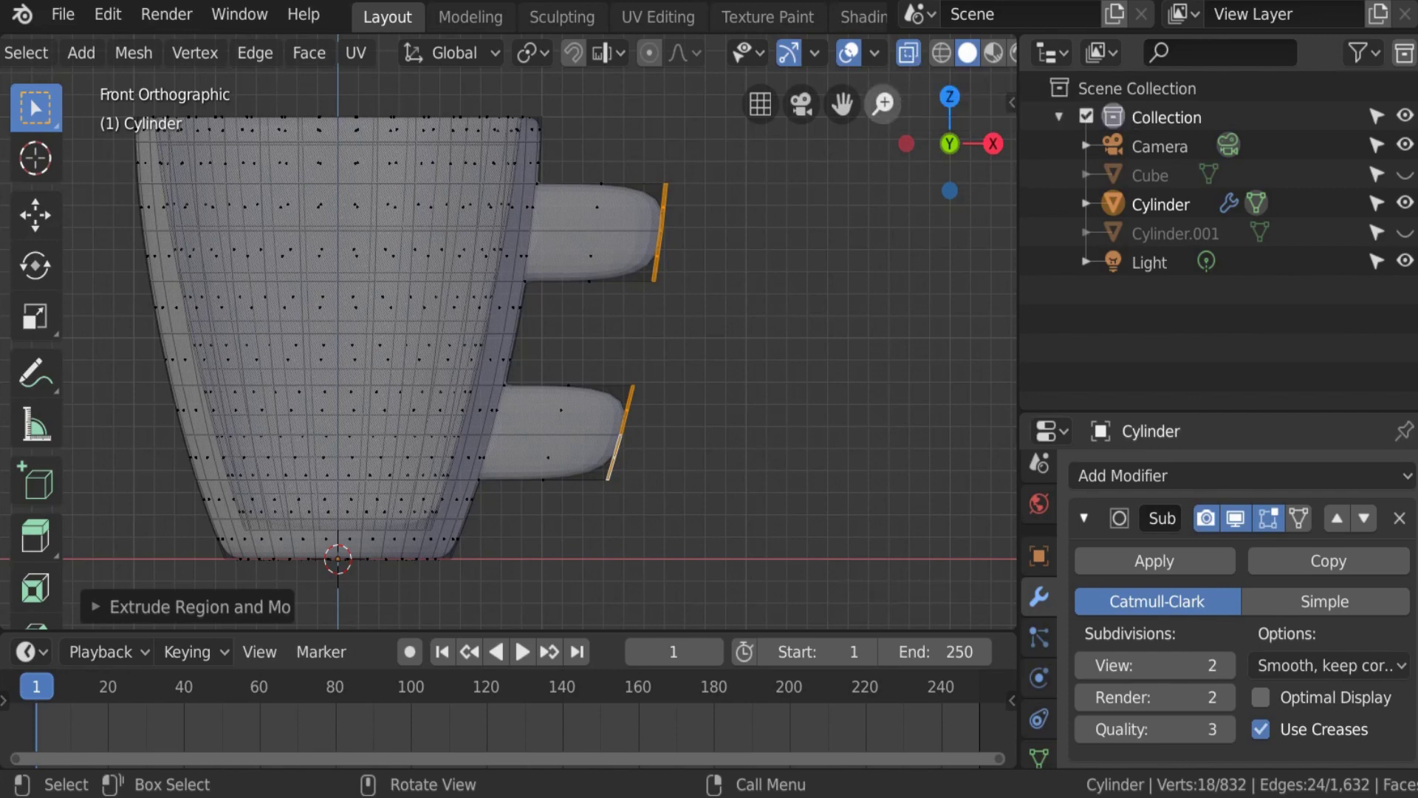
pyautogui.press('a')
pyautogui.press('a')
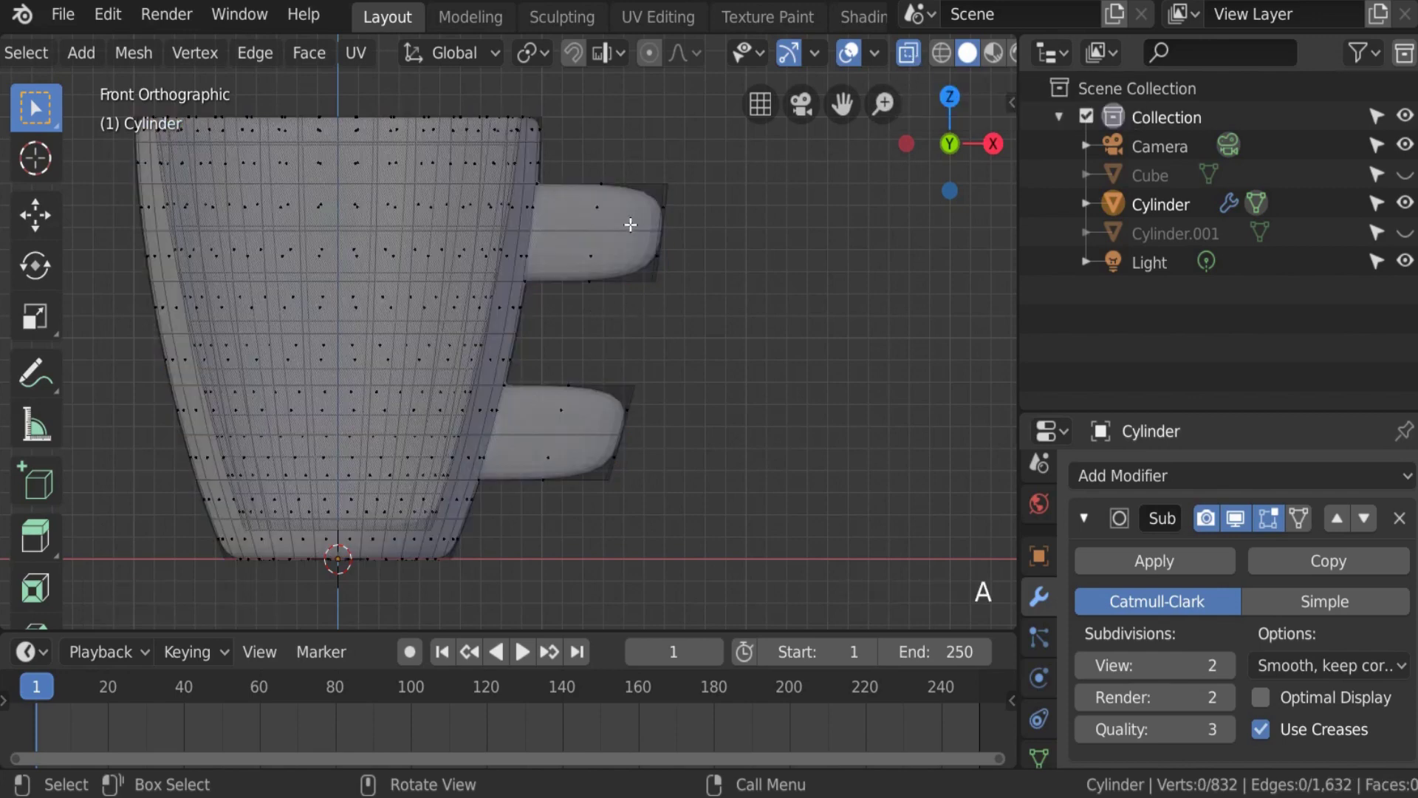
pyautogui.press('b')
pyautogui.moveTo(630, 146); pyautogui.dragTo(688, 284)
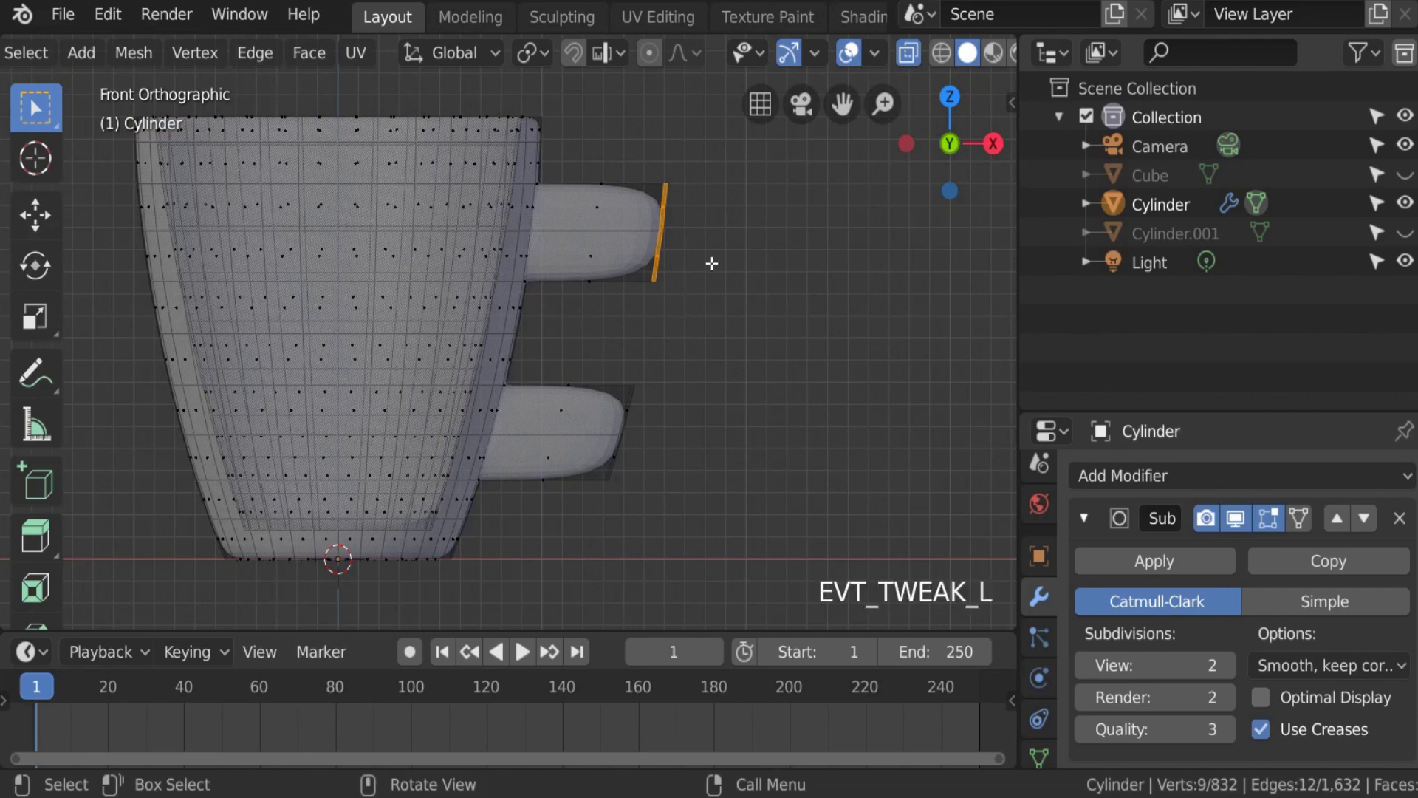
# Step: Try box-selecting the end faces of each extrusion in turn, finishing with only the upper end selected
pyautogui.press('b')
pyautogui.moveTo(673, 139); pyautogui.dragTo(764, 303)
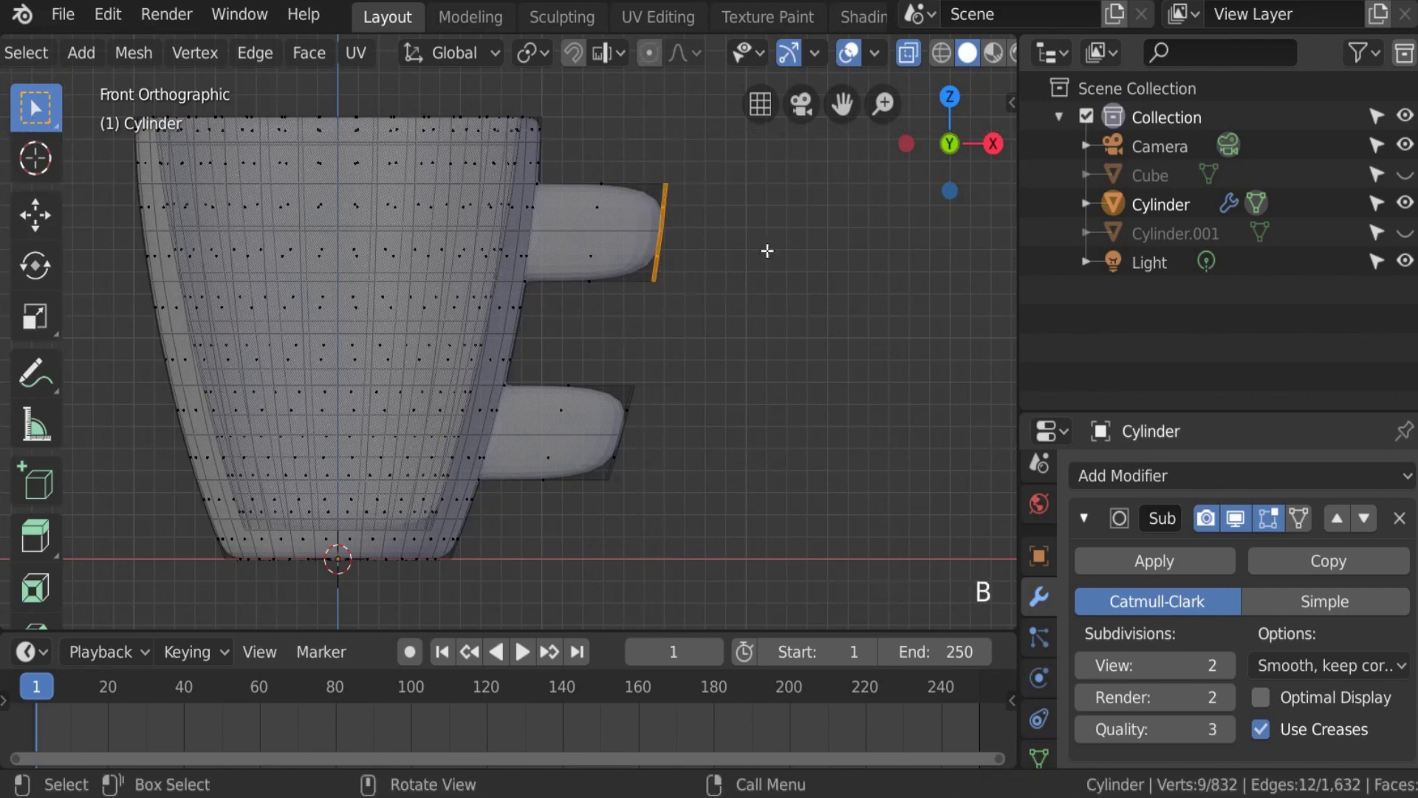
pyautogui.moveTo(607, 148); pyautogui.dragTo(697, 330)
pyautogui.moveTo(594, 346); pyautogui.dragTo(725, 534)
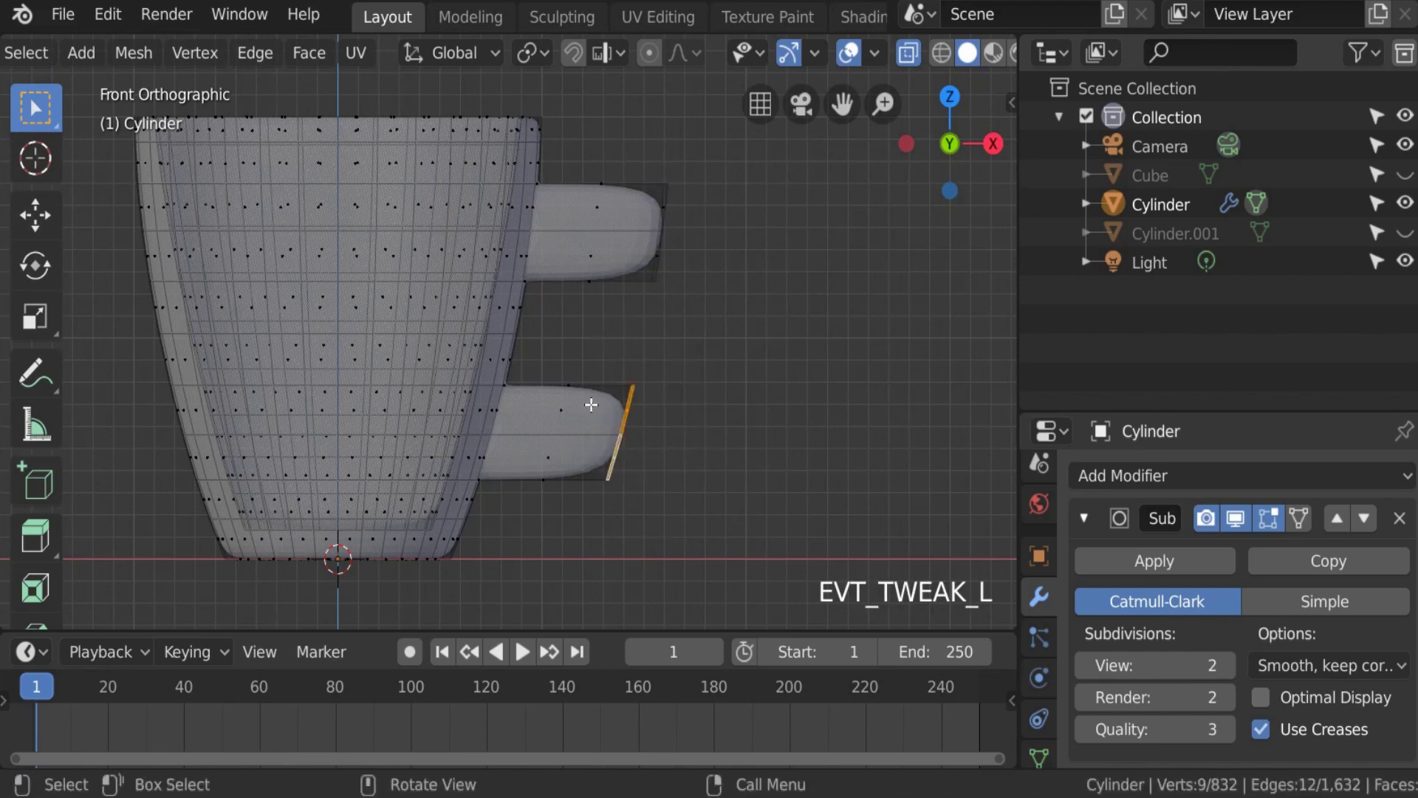
pyautogui.moveTo(698, 311); pyautogui.dragTo(636, 167)
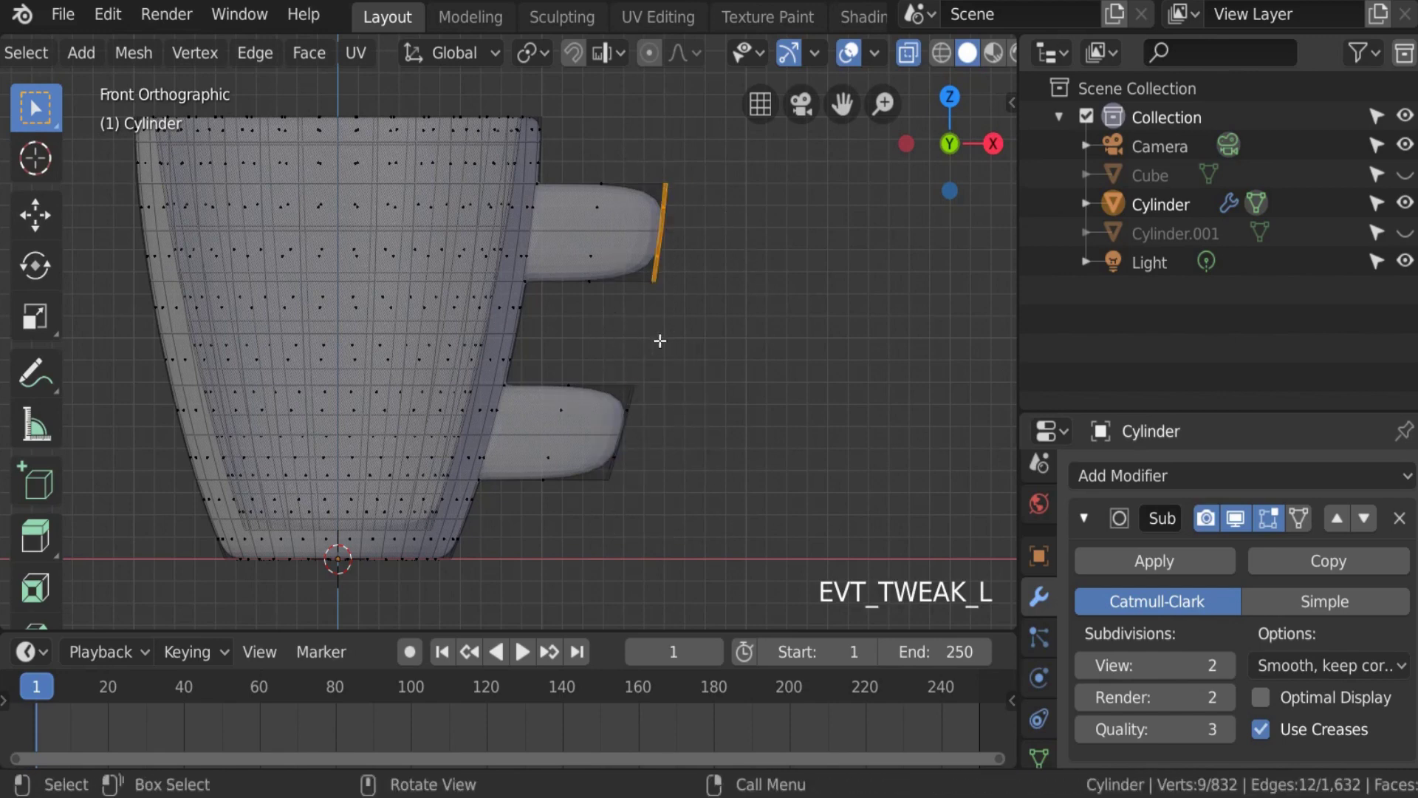
# Step: Try moving, extruding and rotating the upper extrusion's end faces, and undo these changes
pyautogui.press('g')
pyautogui.click(674, 297)
pyautogui.press('e')
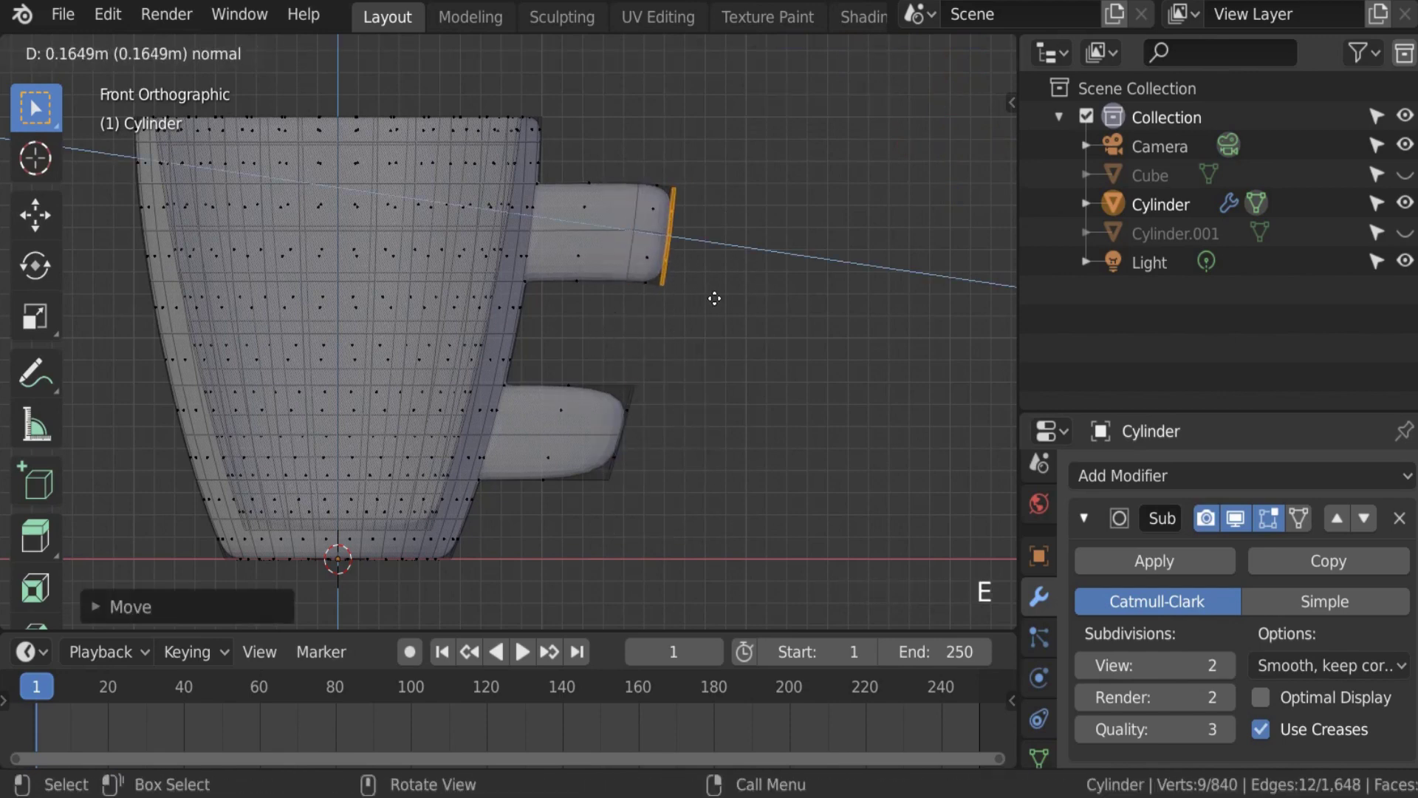
pyautogui.click(727, 288)
pyautogui.press('r')
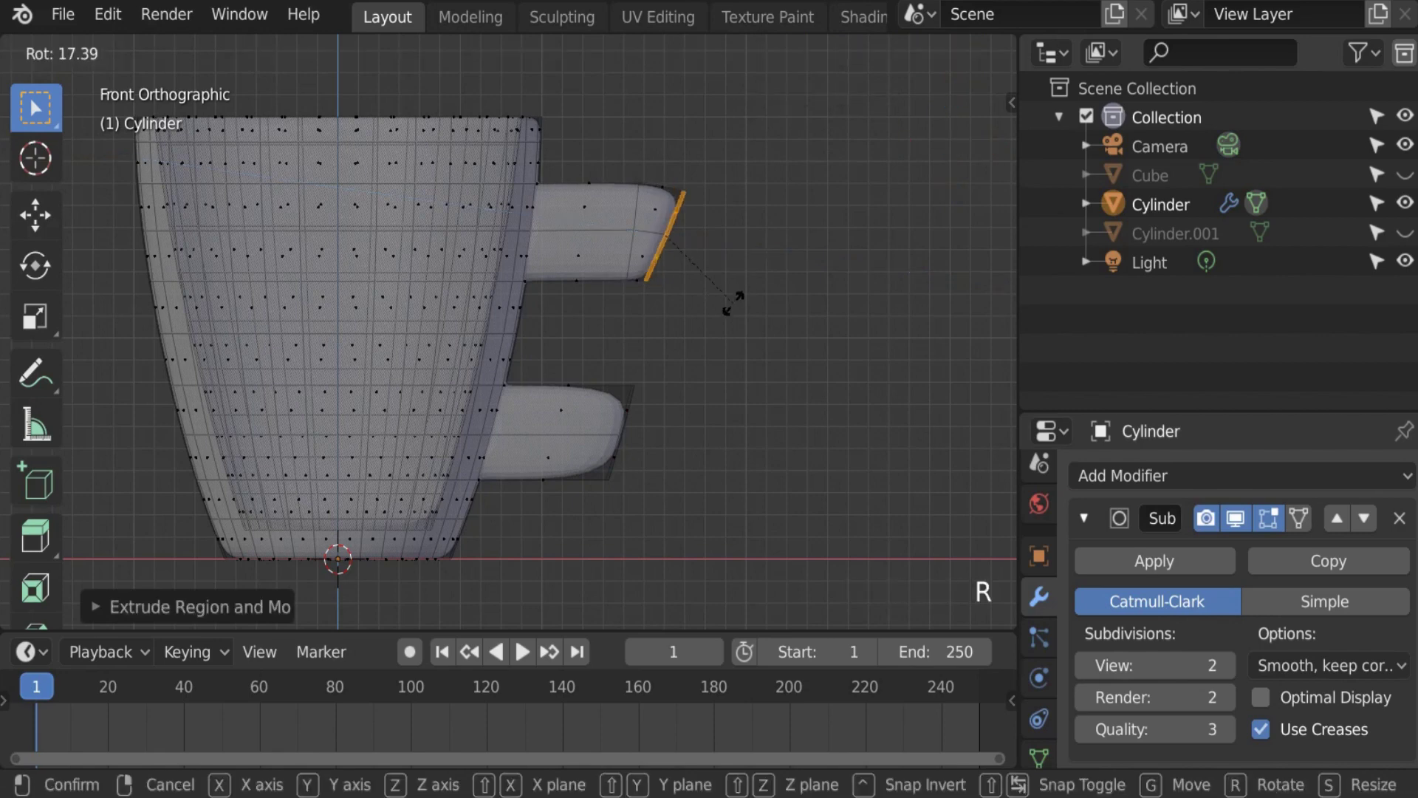
pyautogui.click(731, 305)
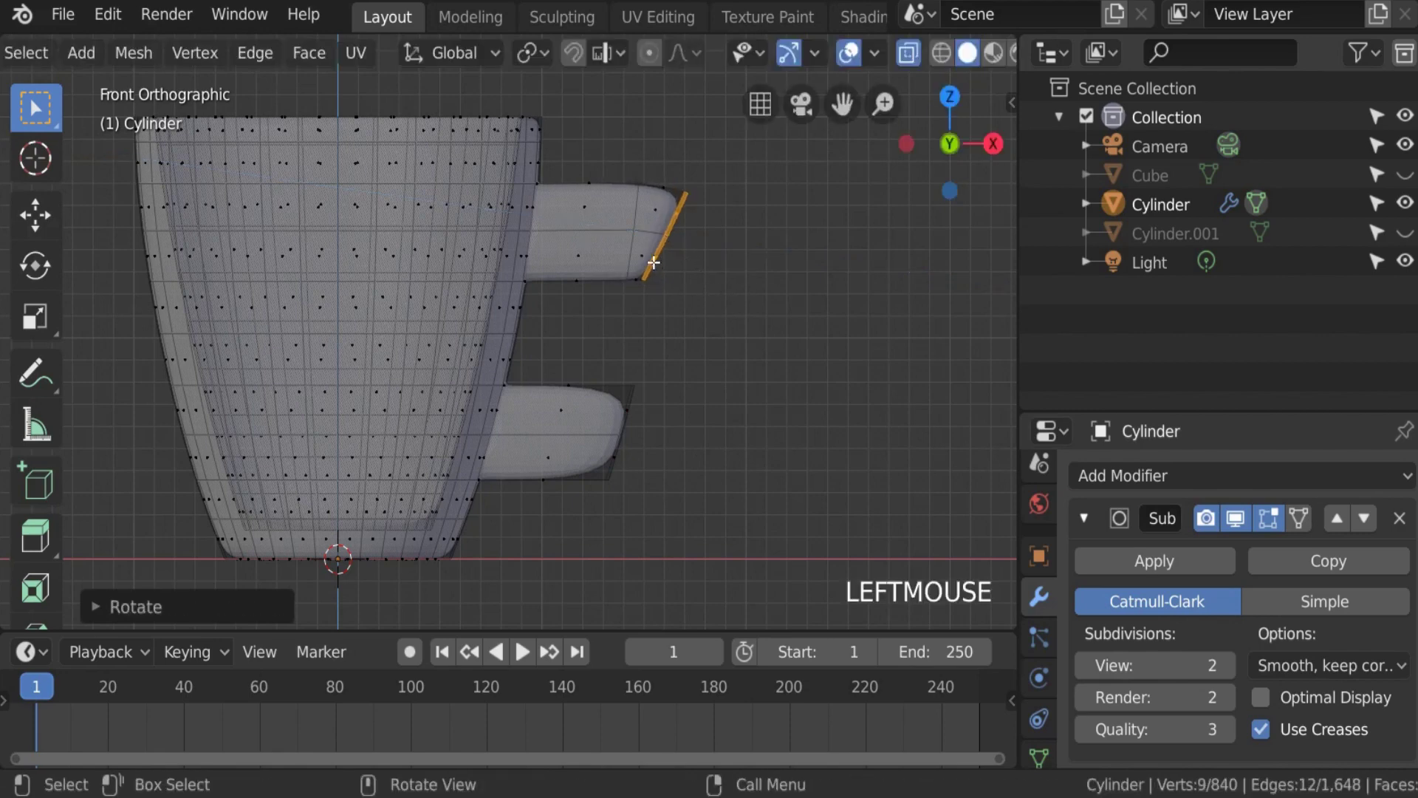
pyautogui.hotkey('ctrl', 'z')
pyautogui.hotkey('ctrl', 'z')
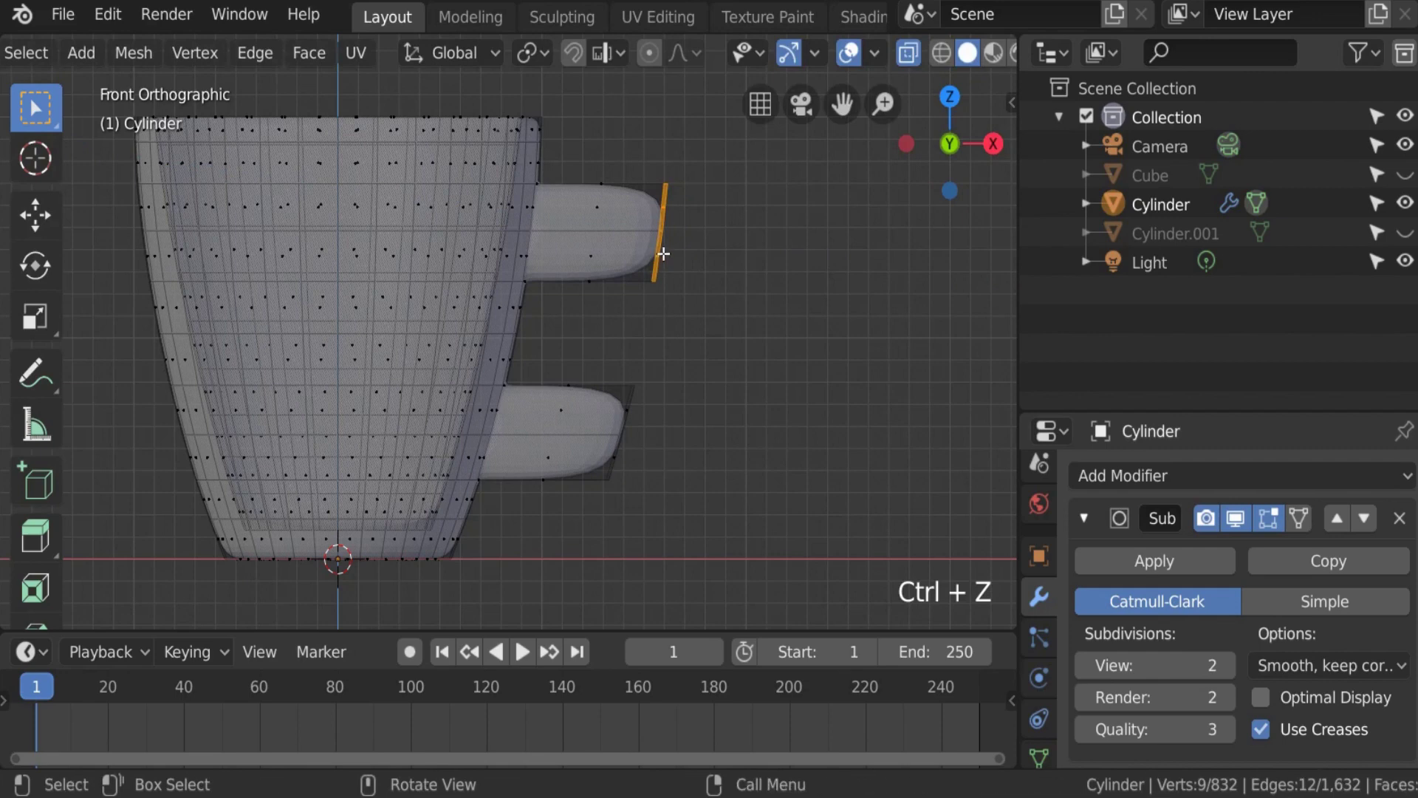
# Step: Move the upper extrusion's end faces toward the cup along X and extrude them a short segment outward
pyautogui.press('g')
pyautogui.press('x')
pyautogui.click(638, 251)
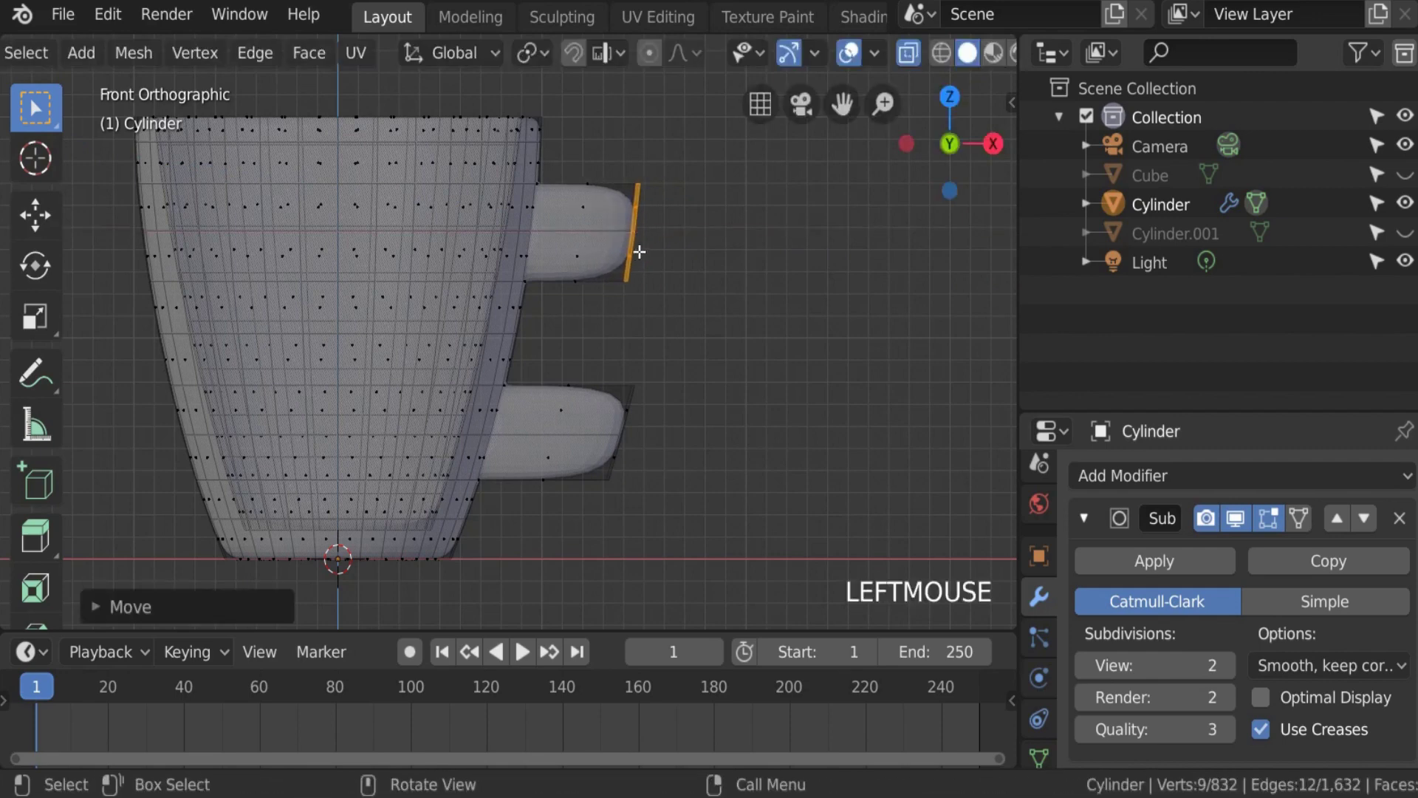
pyautogui.press('e')
pyautogui.click(712, 234)
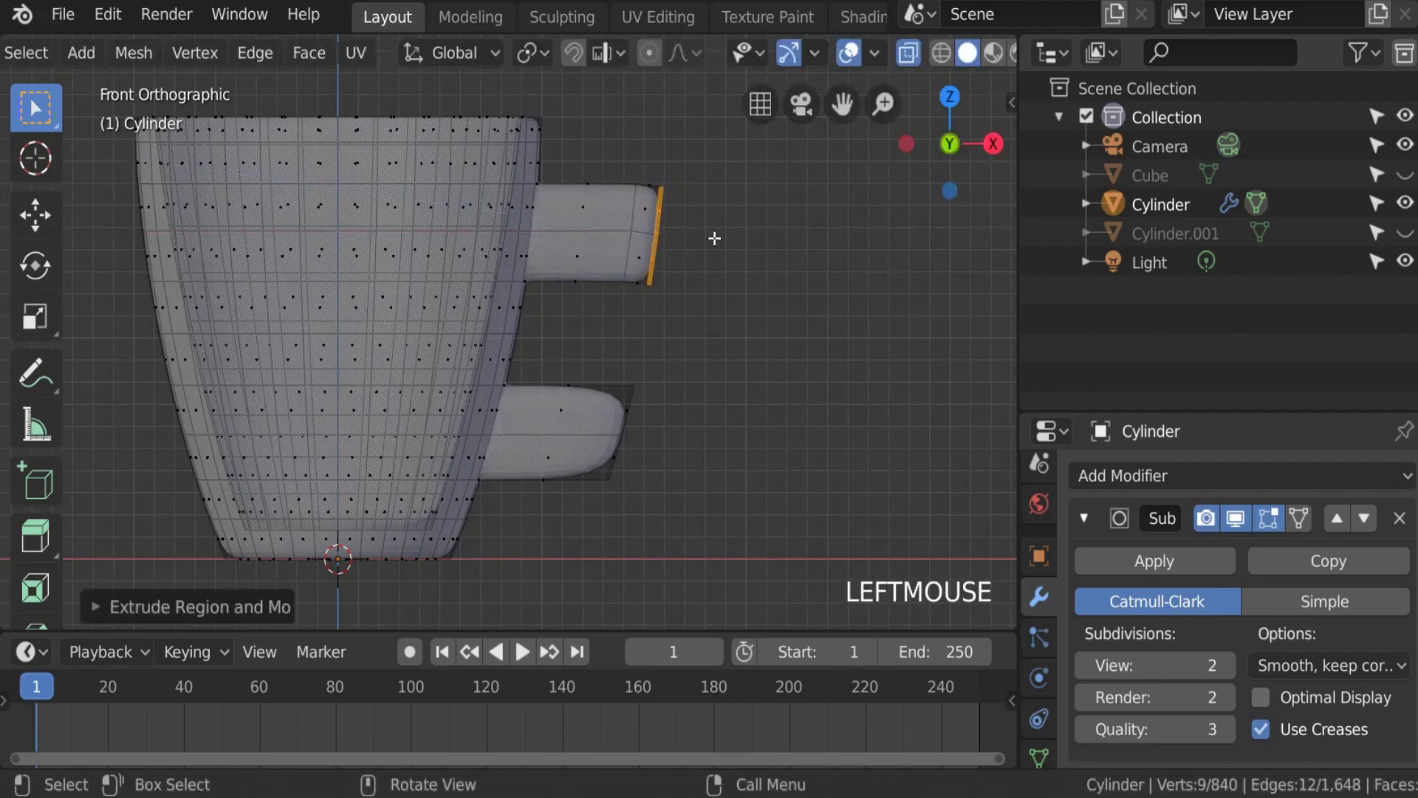
# Step: Try tilting the upper extrusion's end faces downward and moving them to form the start of the handle's bend
pyautogui.press('r')
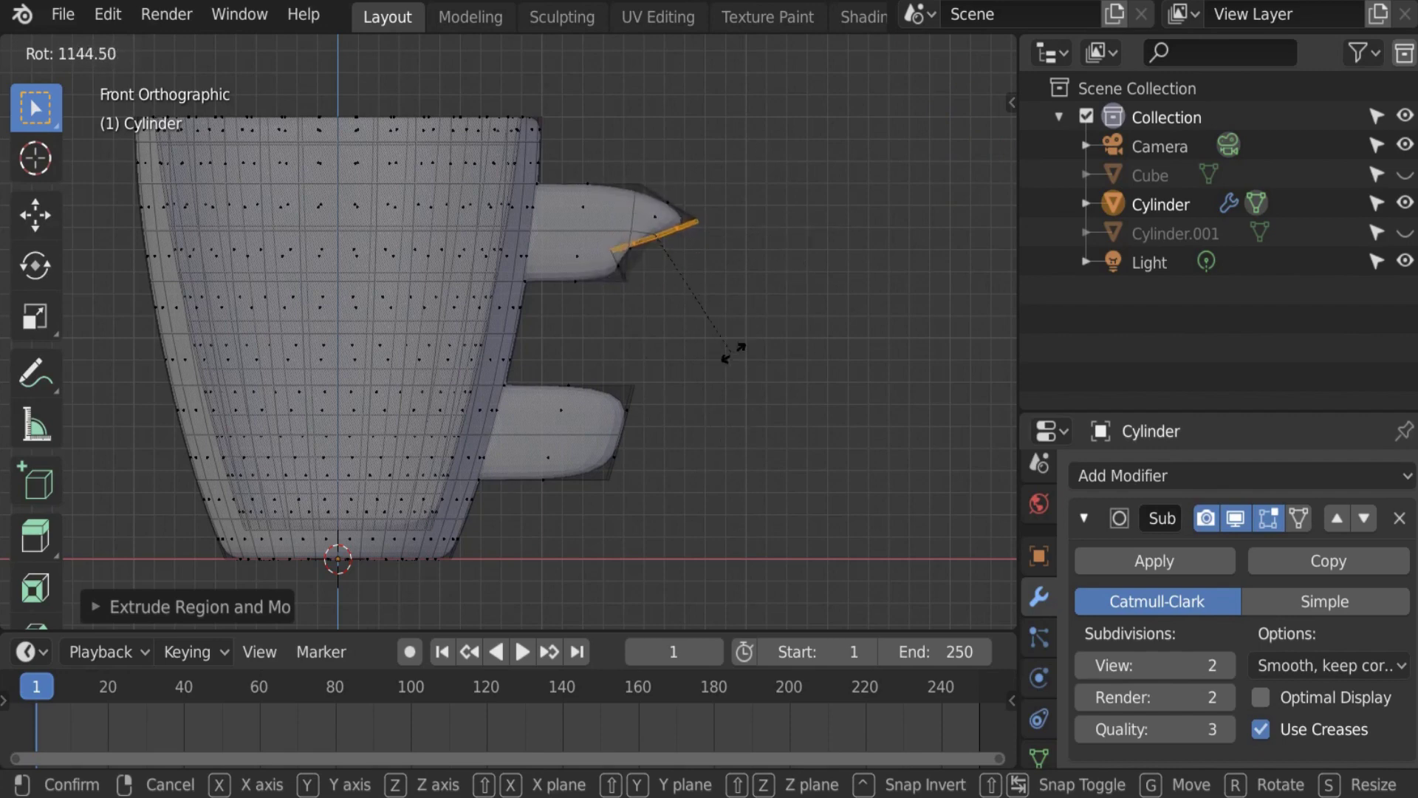
pyautogui.click(751, 332)
pyautogui.press('g')
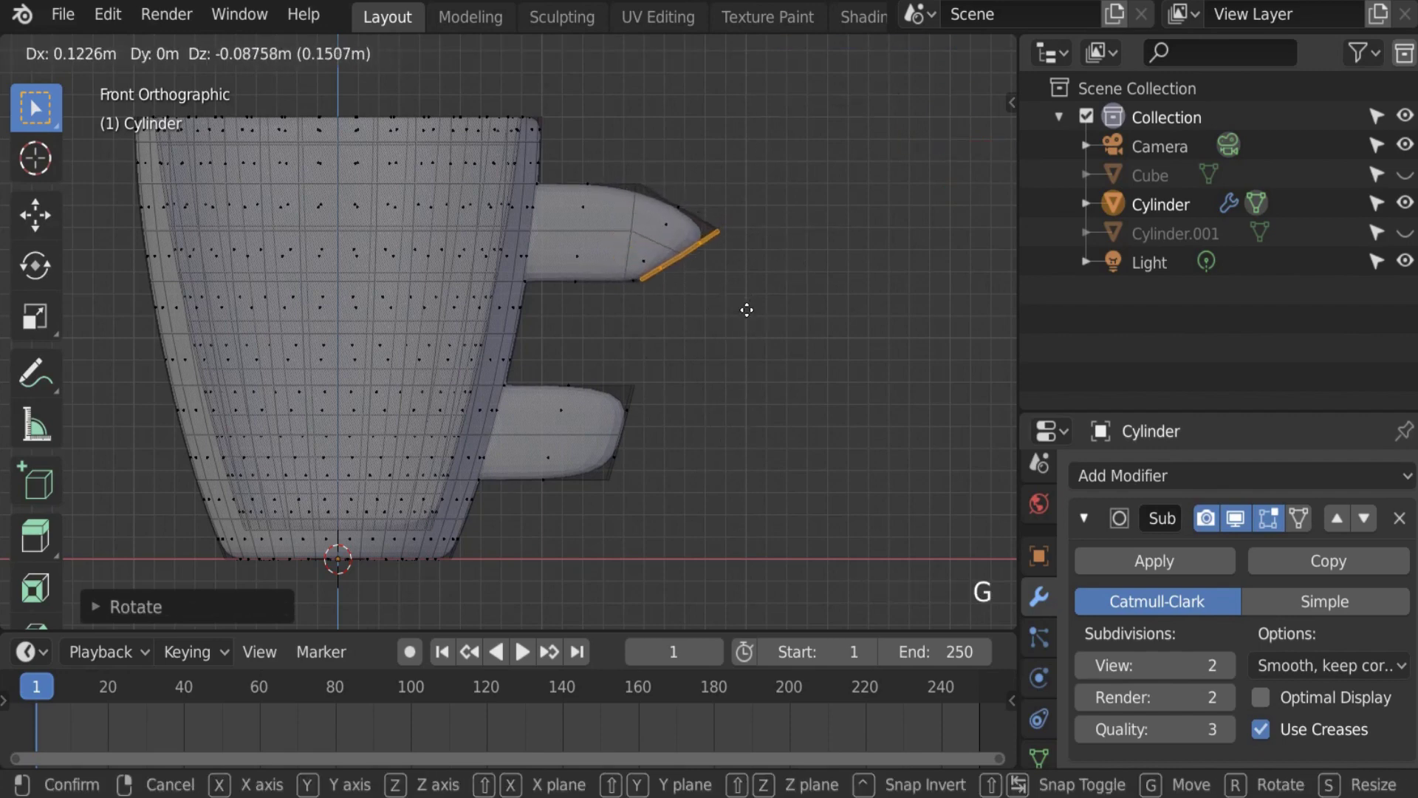
pyautogui.click(738, 315)
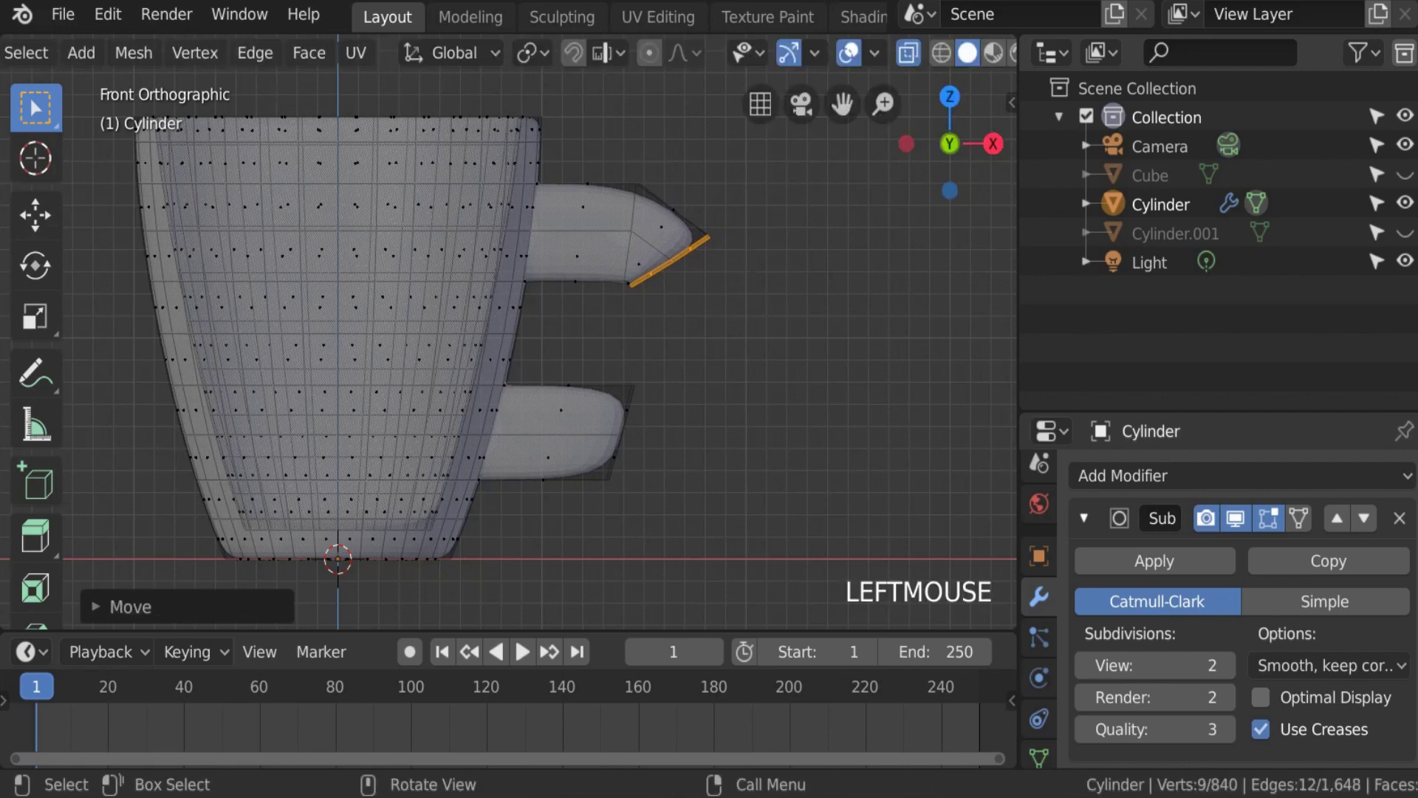
pyautogui.press('r')
pyautogui.click(716, 247)
pyautogui.press('g')
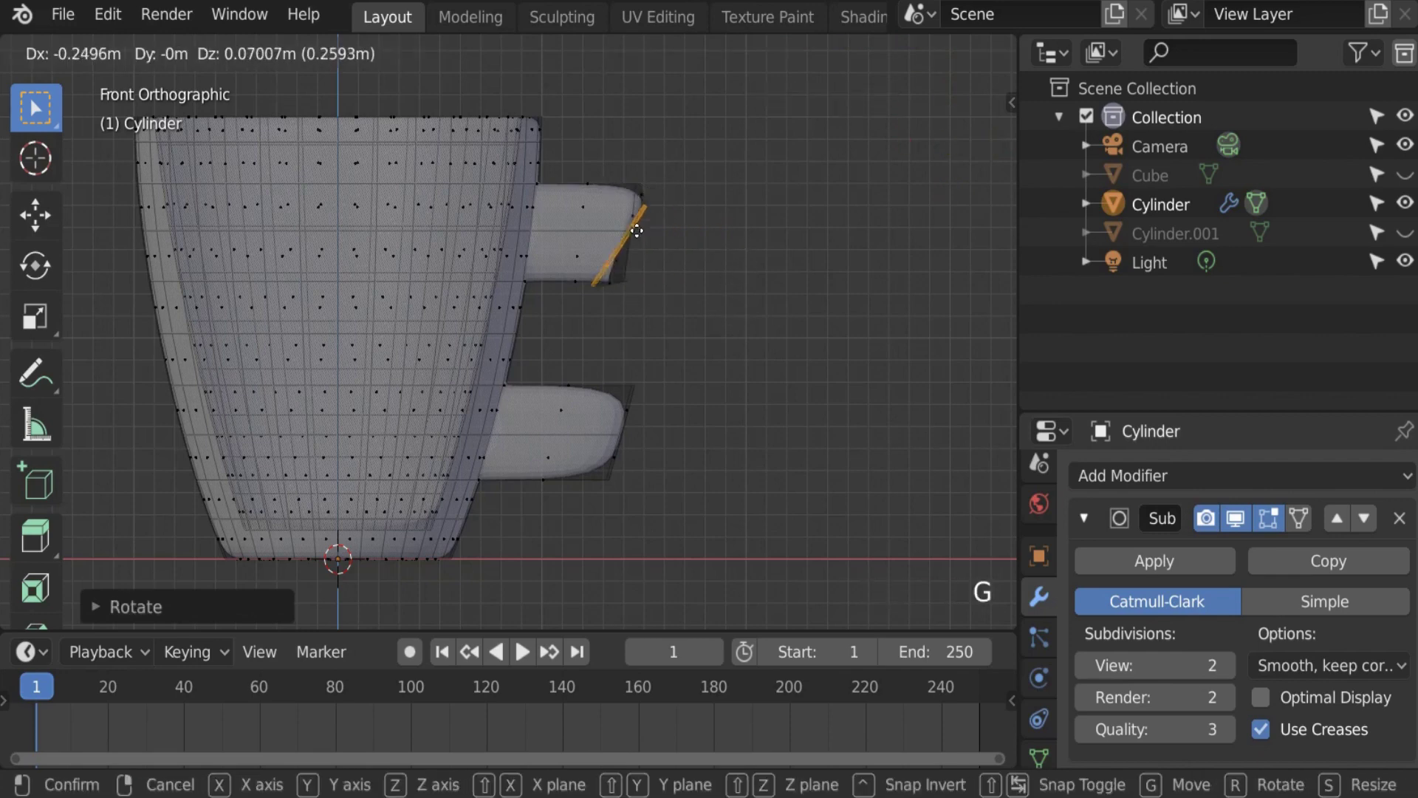
pyautogui.click(704, 233)
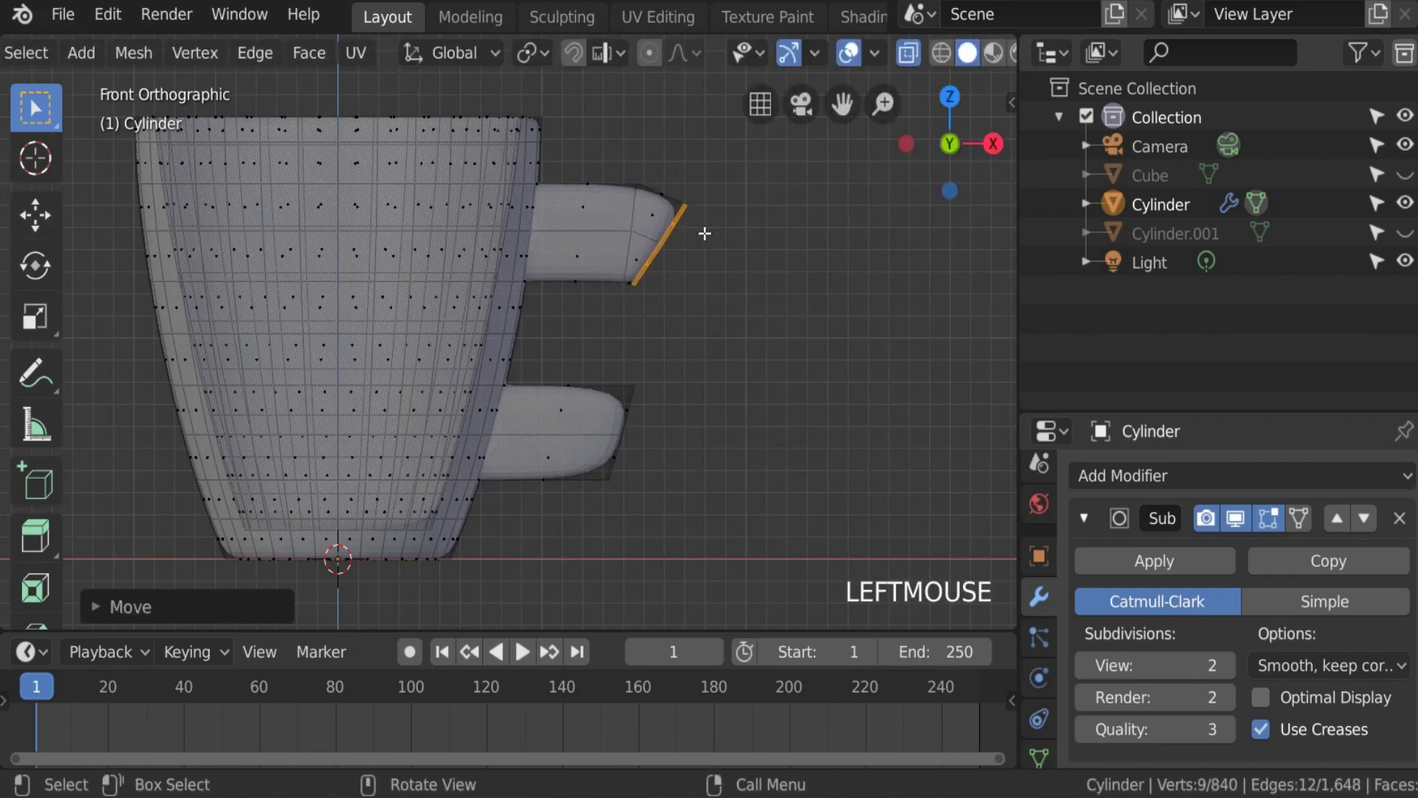
# Step: Try extruding the tilted end faces outward and down, and rotate and move the new end to curve the handle downward
pyautogui.press('e')
pyautogui.click(786, 292)
pyautogui.press('g')
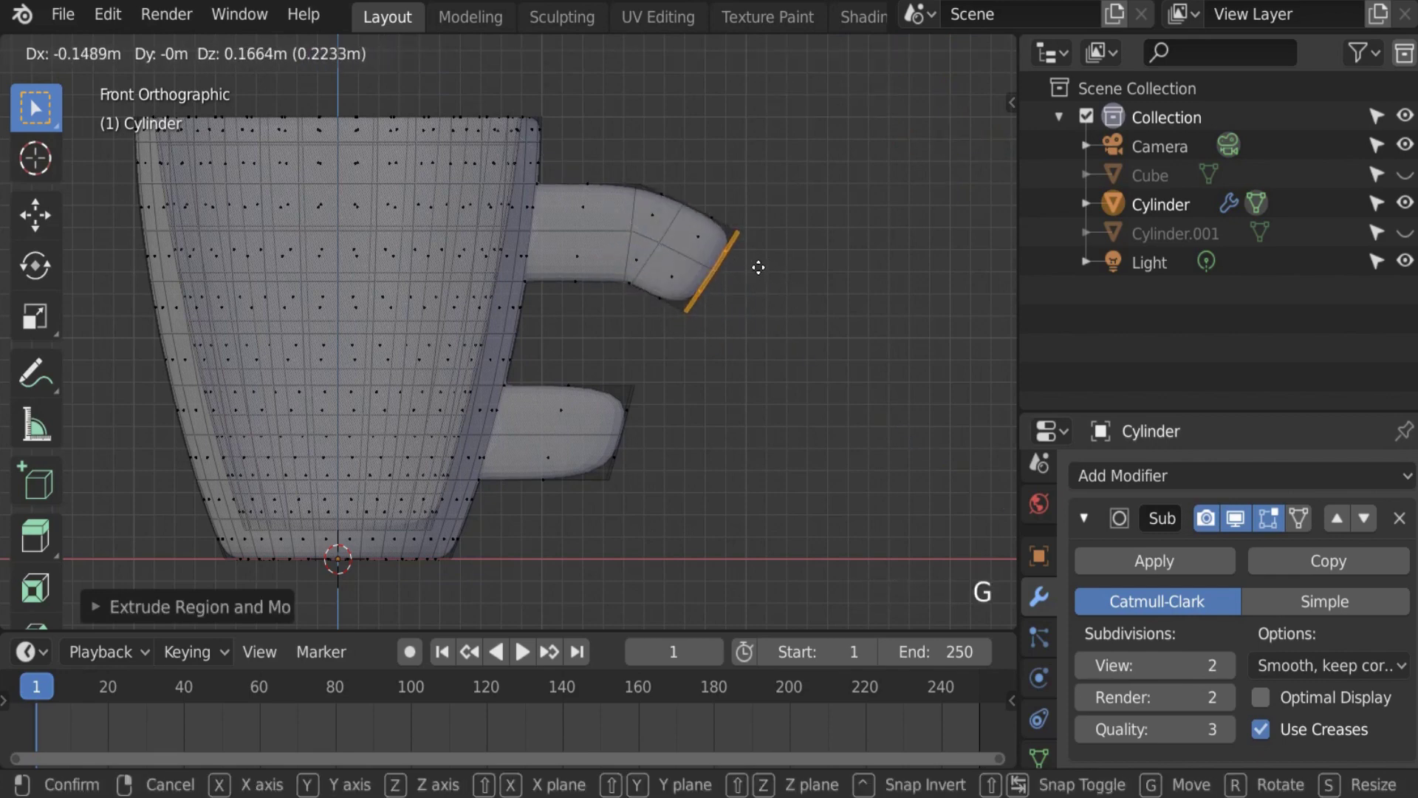
pyautogui.rightClick(780, 271)
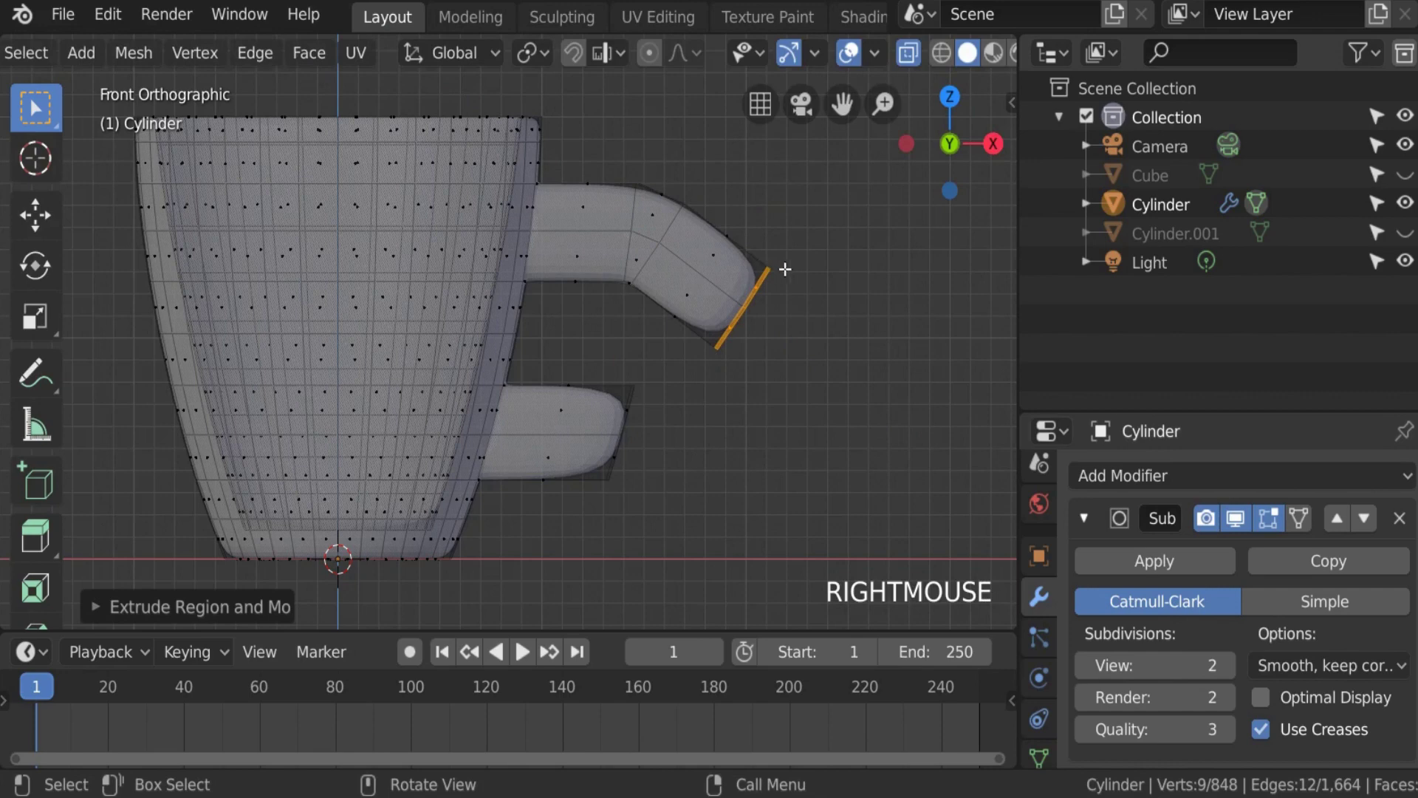
pyautogui.press('r')
pyautogui.click(799, 355)
pyautogui.press('g')
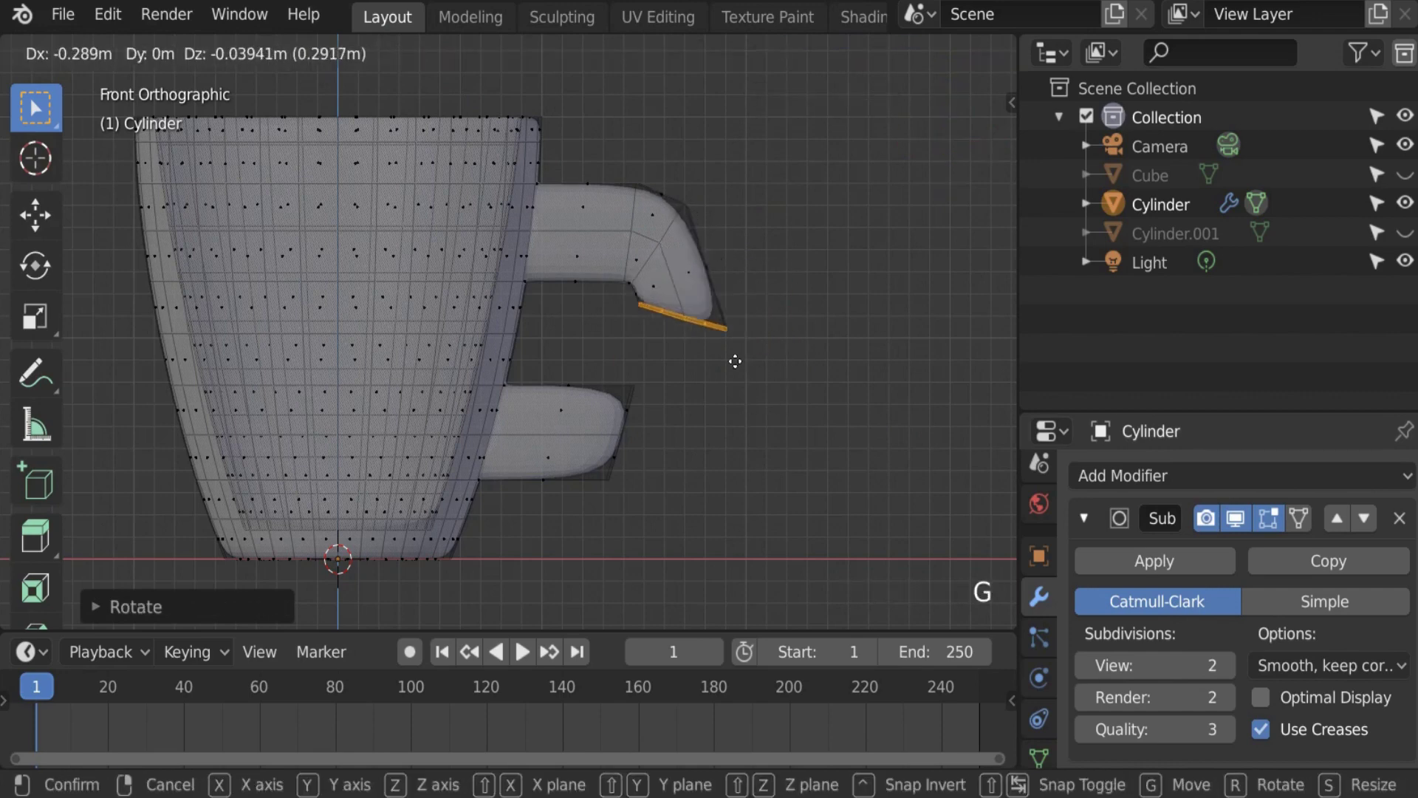
pyautogui.click(740, 356)
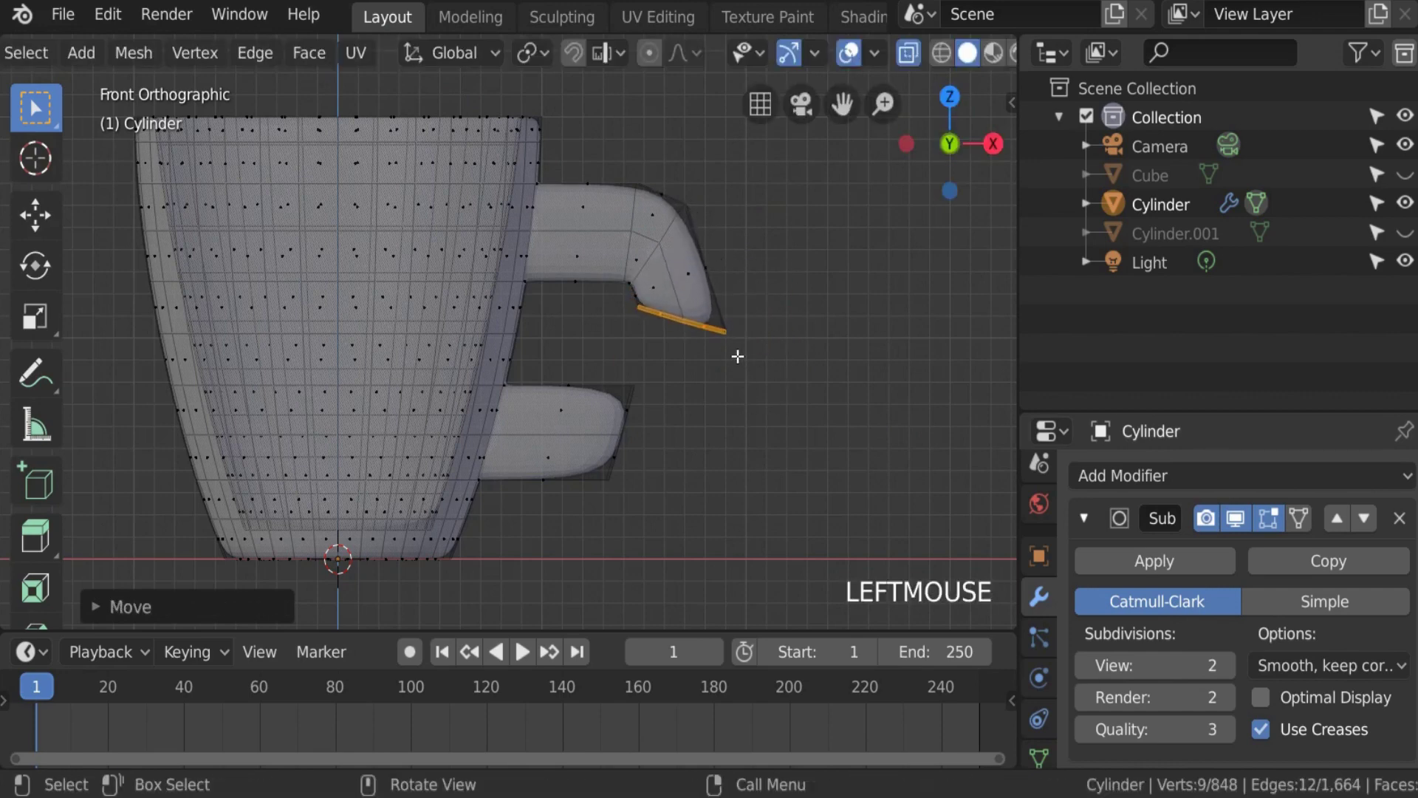
# Step: Undo the trial bend of the upper extrusion back to its straight end segment, and cancel a further rotation
pyautogui.hotkey('ctrl', 'z')
pyautogui.hotkey('ctrl', 'z')
pyautogui.hotkey('ctrl', 'z')
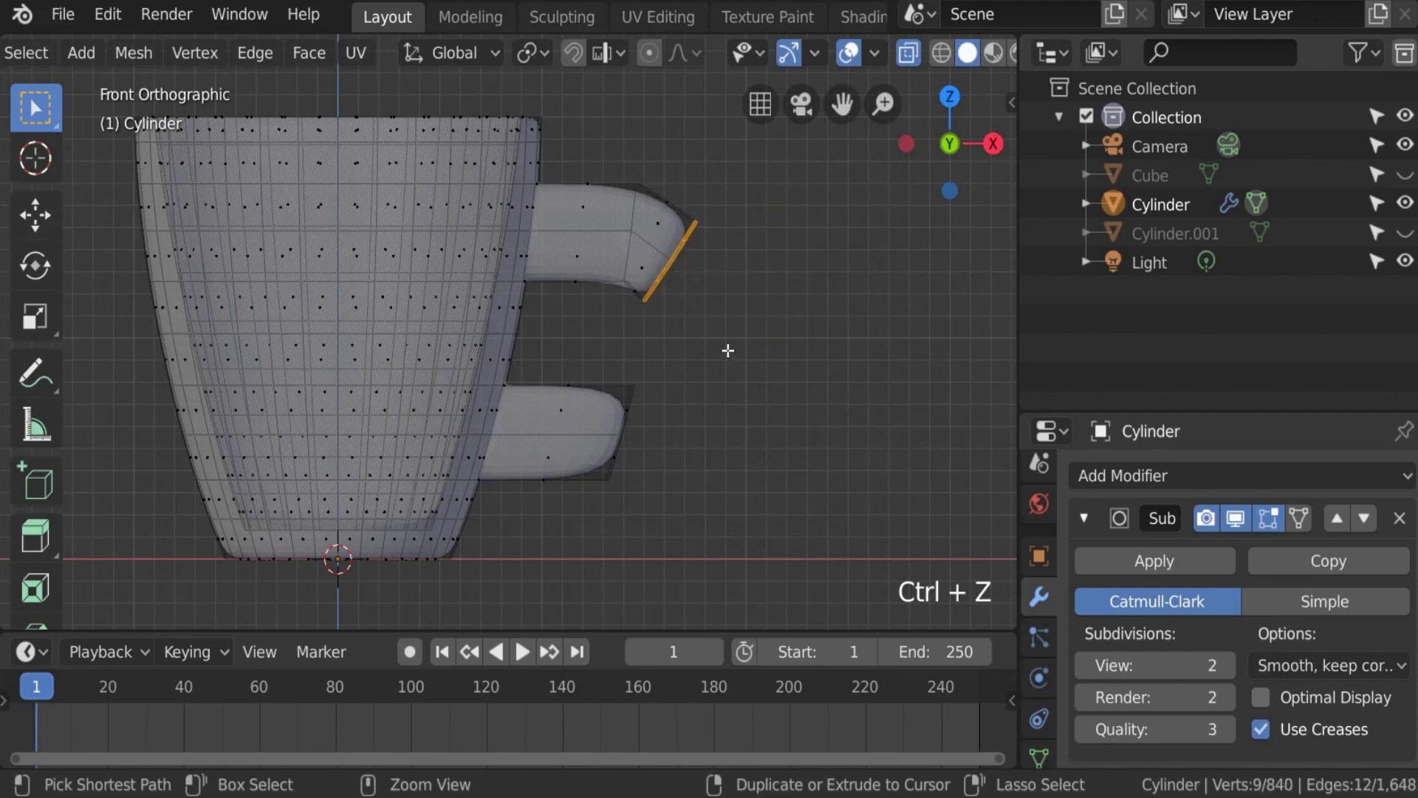
pyautogui.hotkey('ctrl', 'z')
pyautogui.hotkey('ctrl', 'z')
pyautogui.hotkey('ctrl', 'z')
pyautogui.press('r')
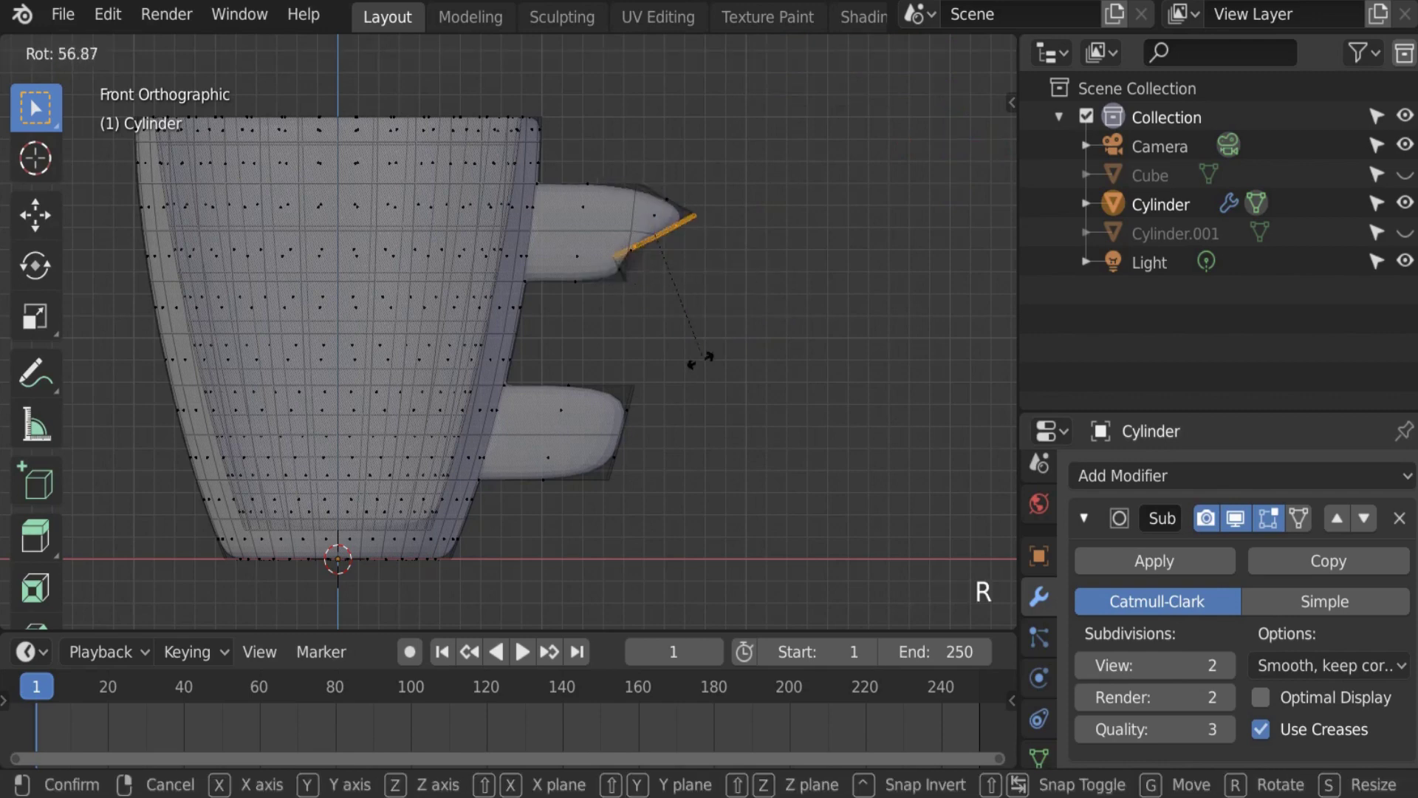
pyautogui.rightClick(773, 358)
# Step: Try rotating the upper extrusion's end faces about 39 degrees in a perspective view and moving them slightly outward and down
pyautogui.keyDown('shift'); pyautogui.moveTo(777, 287); pyautogui.dragTo(830, 290, button='middle'); pyautogui.keyUp('shift')
pyautogui.scroll(-2, 525, 386)
pyautogui.scroll(2, 737, 348)
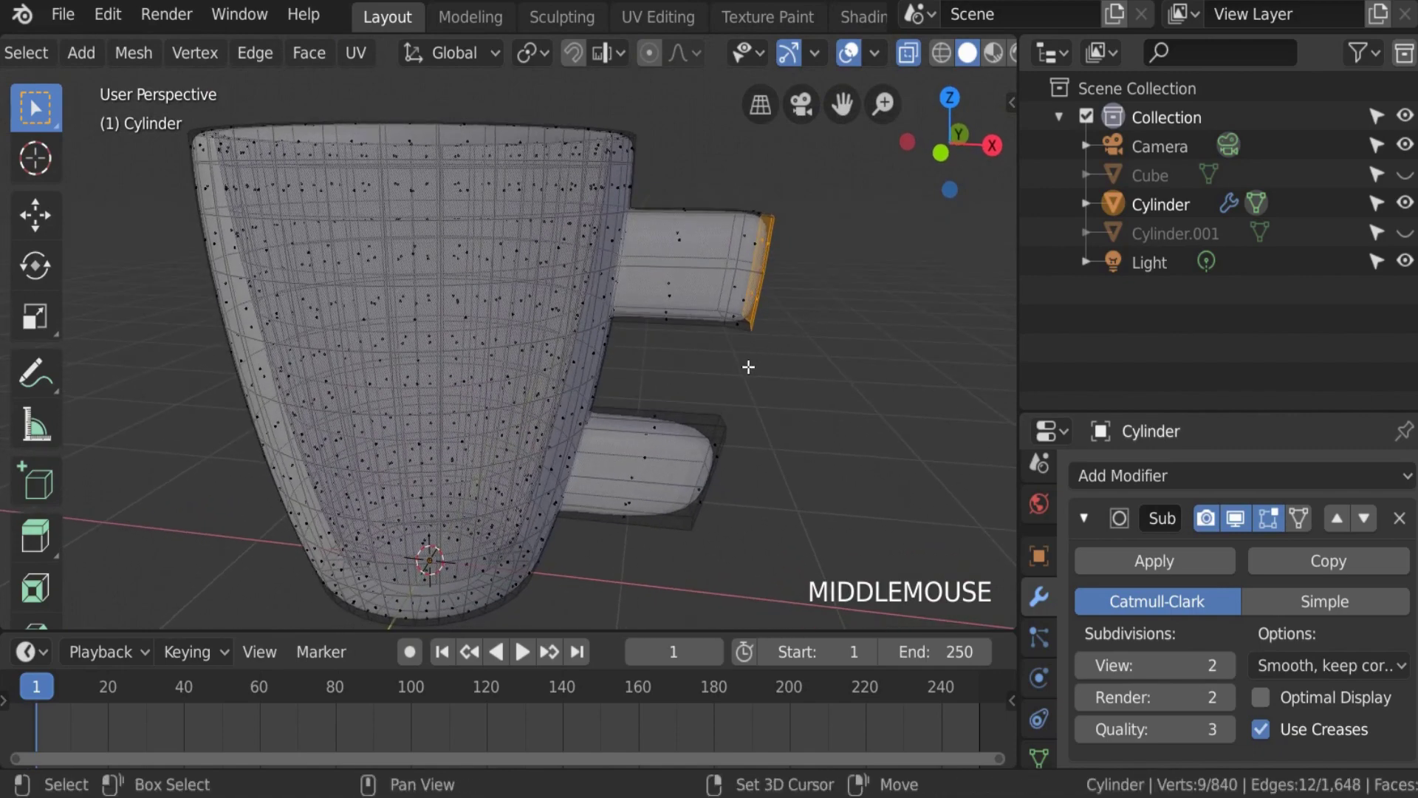
pyautogui.keyDown('shift'); pyautogui.moveTo(747, 364); pyautogui.dragTo(785, 309, button='middle'); pyautogui.keyUp('shift')
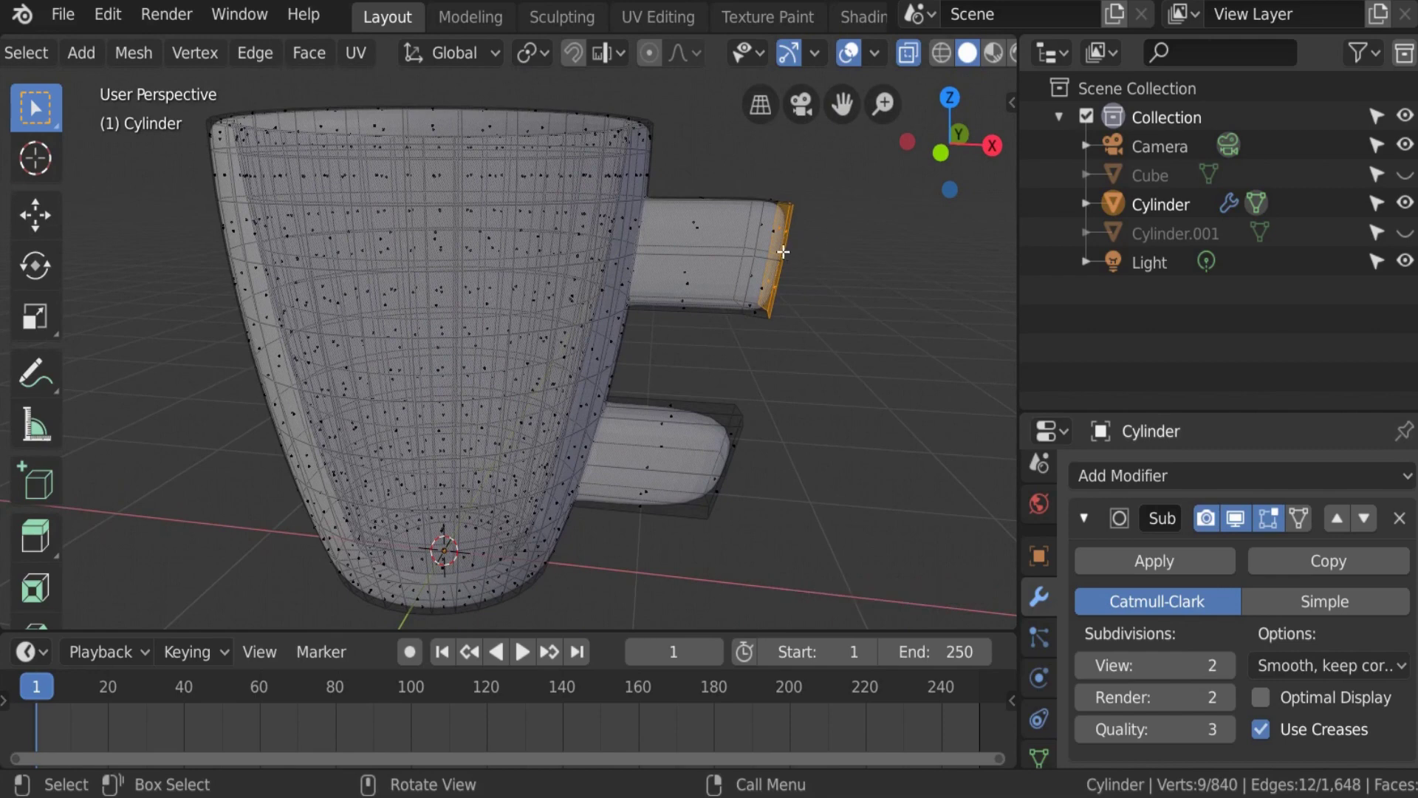
pyautogui.press('r')
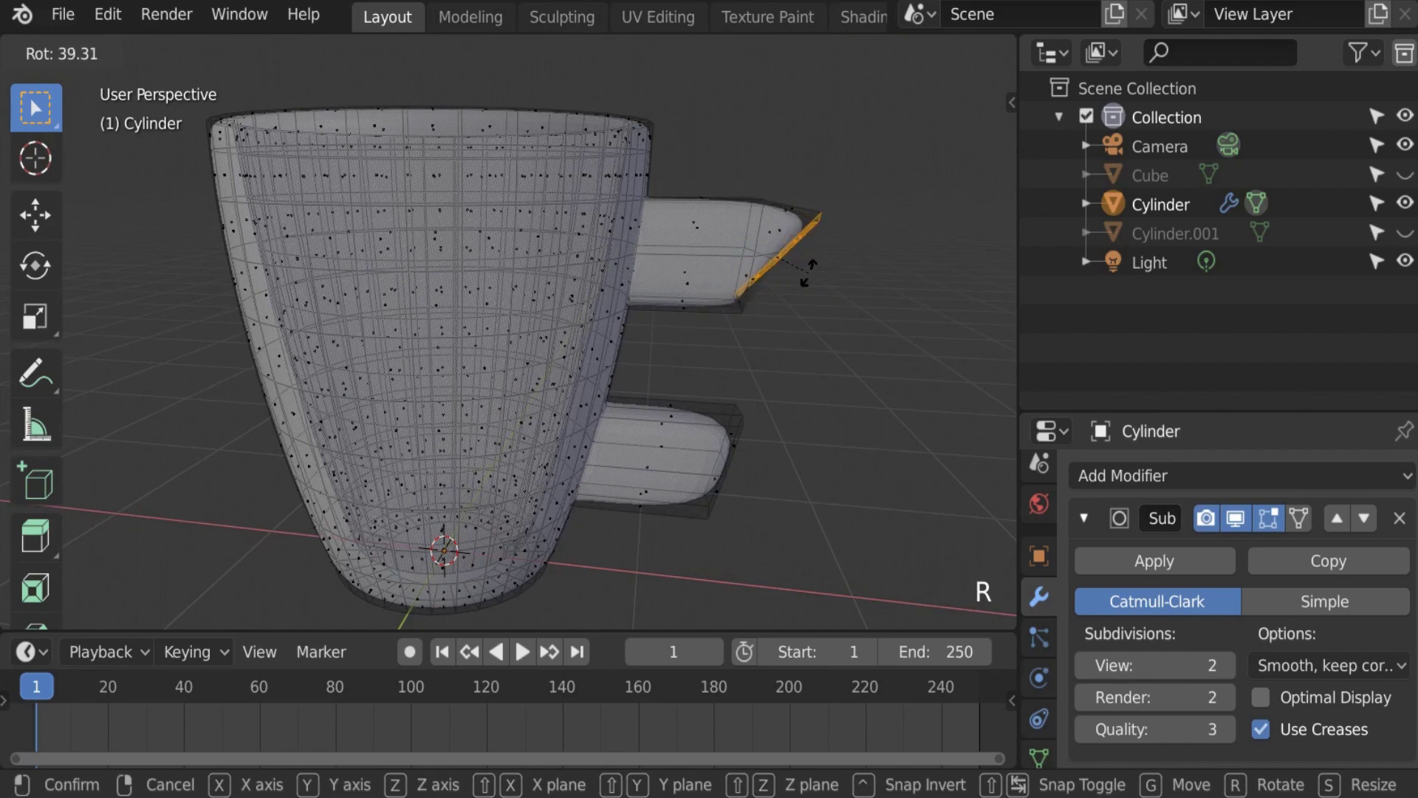
pyautogui.click(810, 274)
pyautogui.press('g')
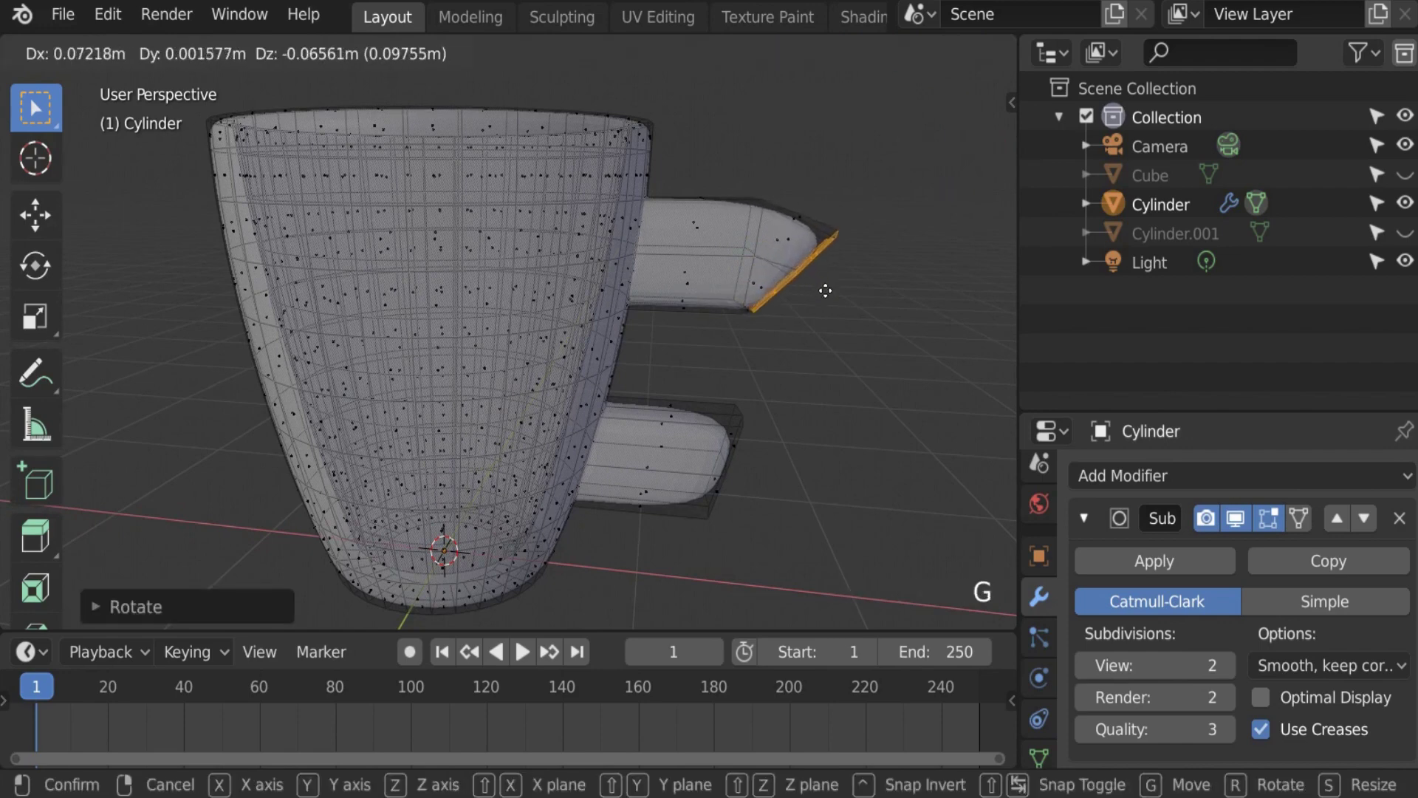
pyautogui.click(830, 294)
# Step: Try extruding the angled end faces, and rotate and move the new end so it faces downward
pyautogui.press('e')
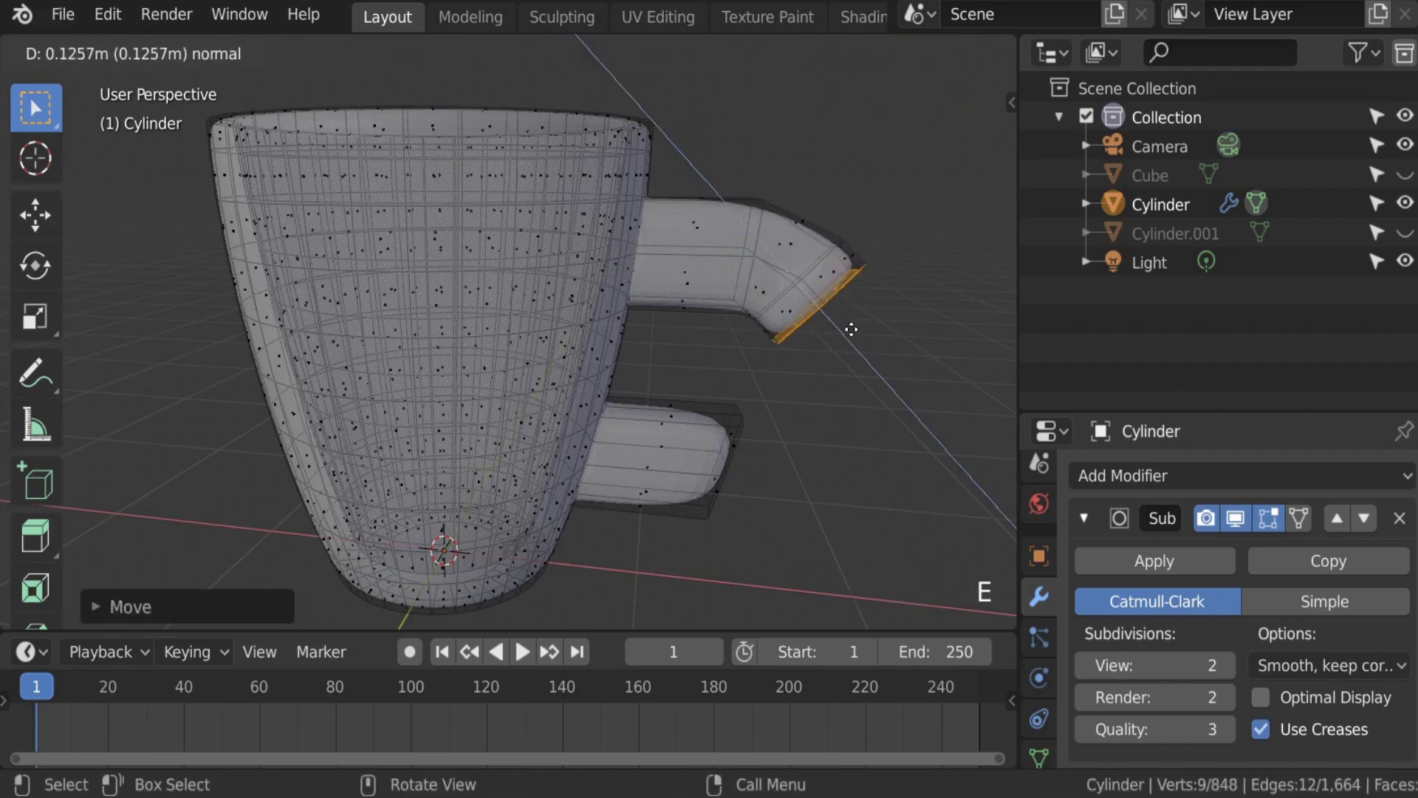
pyautogui.click(866, 346)
pyautogui.press('r')
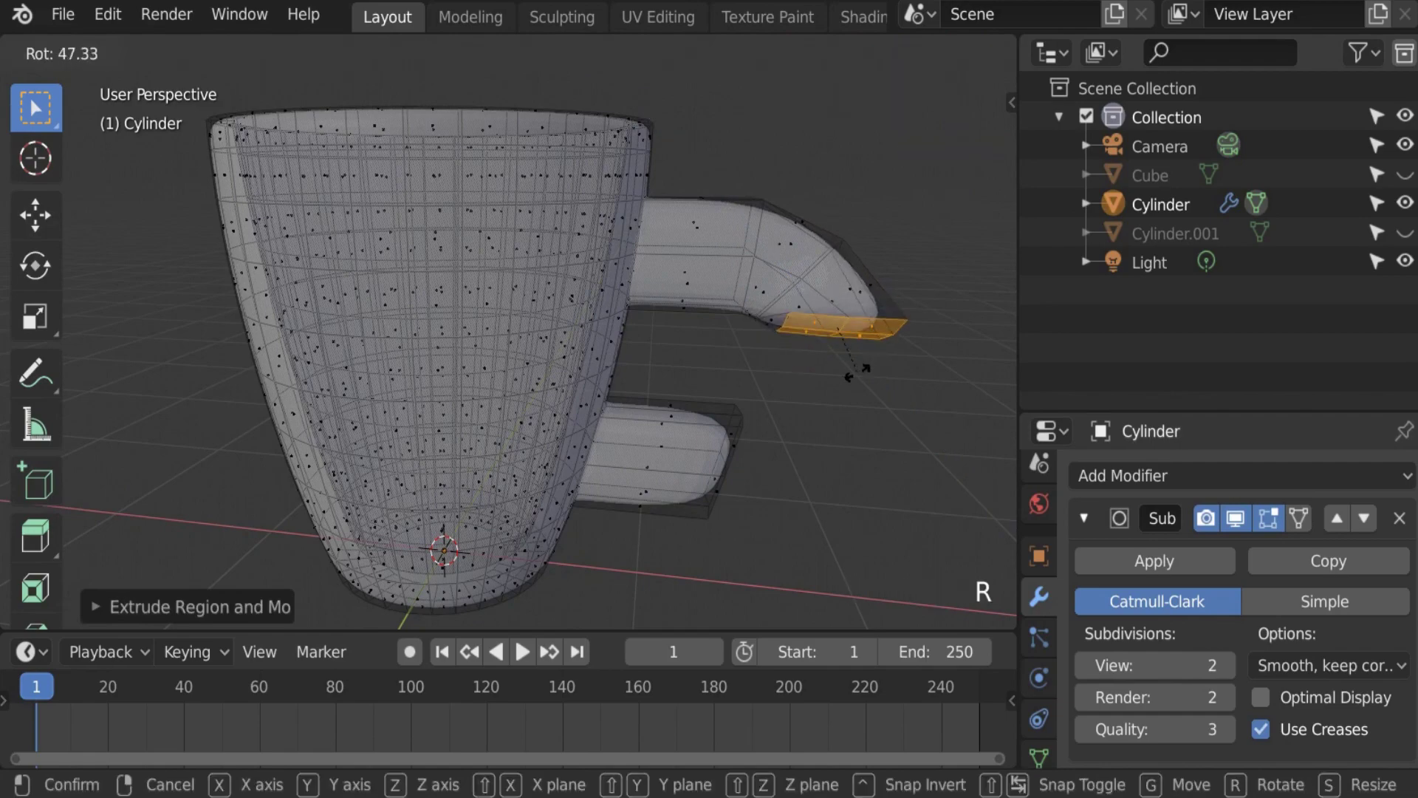
pyautogui.click(849, 359)
pyautogui.press('g')
pyautogui.click(832, 361)
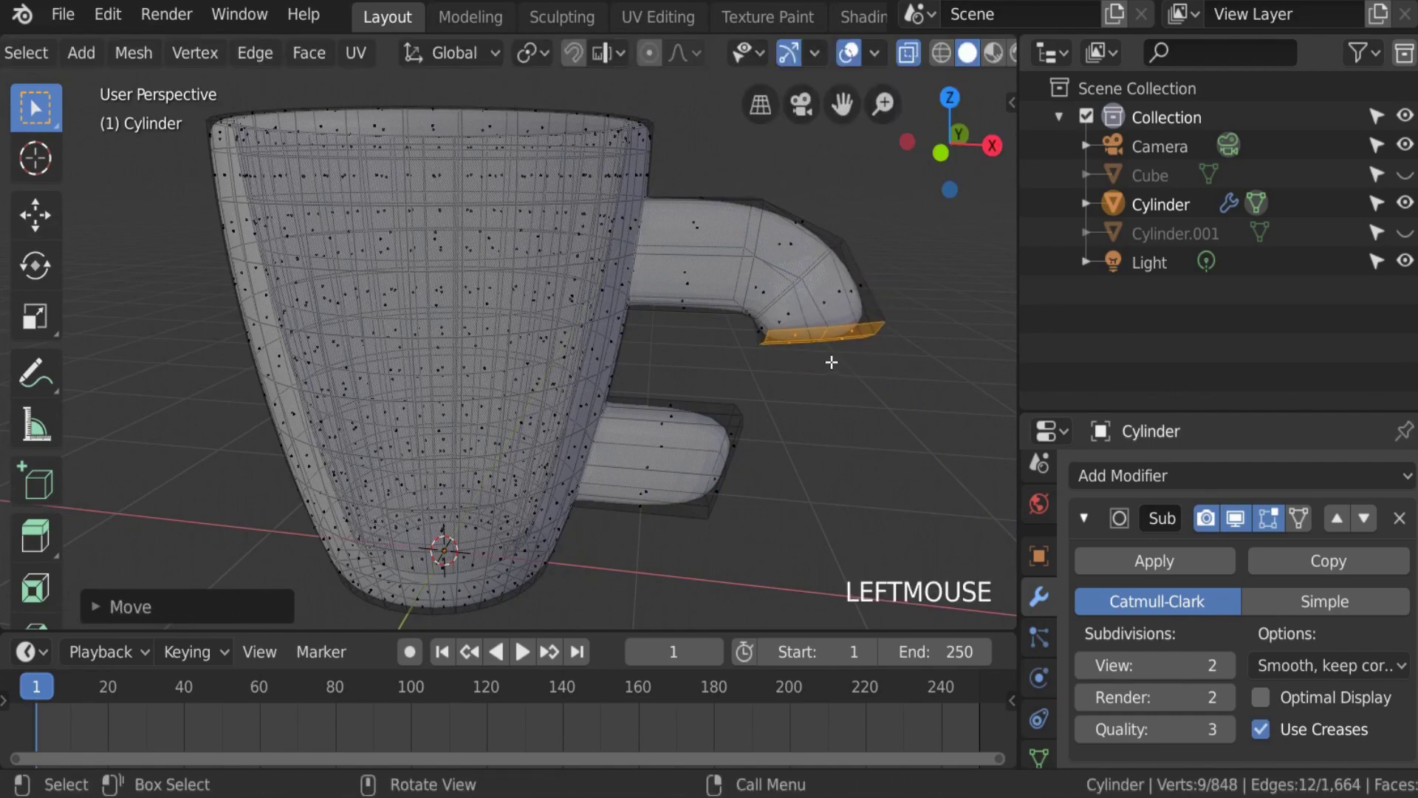
# Step: Try moving the bent handle's end faces along Y, undo the whole bend, and return to the front view
pyautogui.keyDown('ctrl'); pyautogui.moveTo(827, 363); pyautogui.dragTo(783, 349, button='middle'); pyautogui.keyUp('ctrl')
pyautogui.press('g')
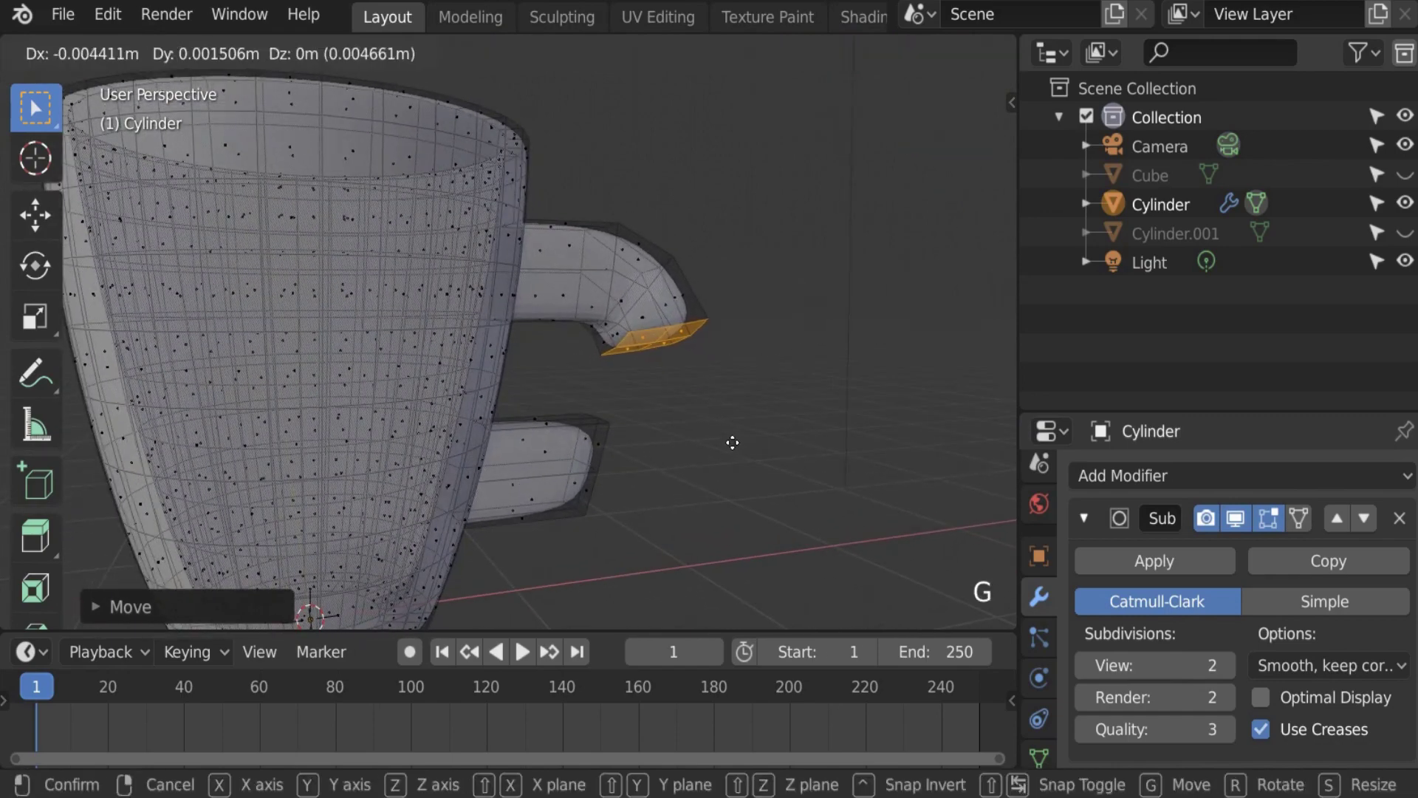
pyautogui.press('y')
pyautogui.click(705, 419)
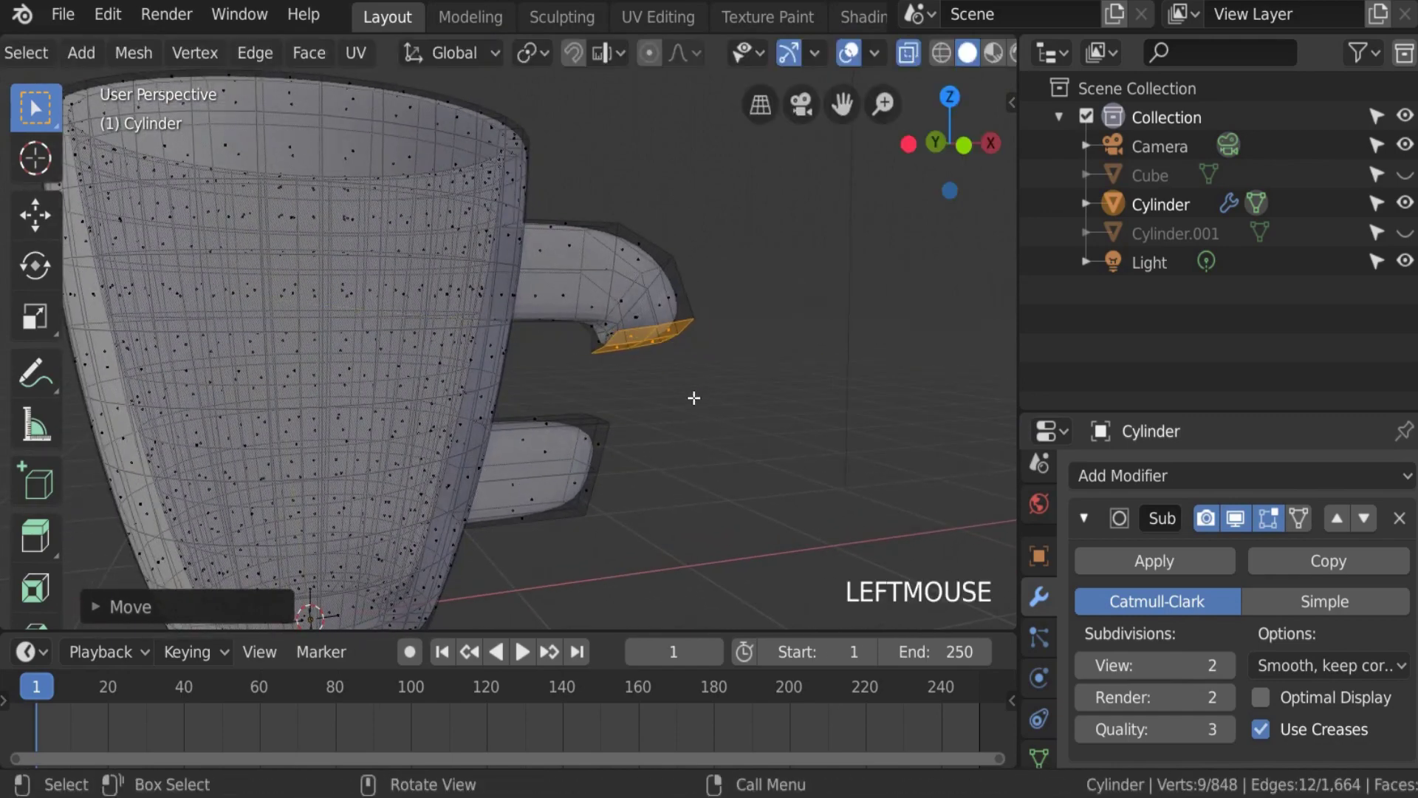
pyautogui.hotkey('ctrl', 'z')
pyautogui.hotkey('ctrl', 'z')
pyautogui.hotkey('ctrl', 'z')
pyautogui.hotkey('ctrl', 'z')
pyautogui.press('KP_1')
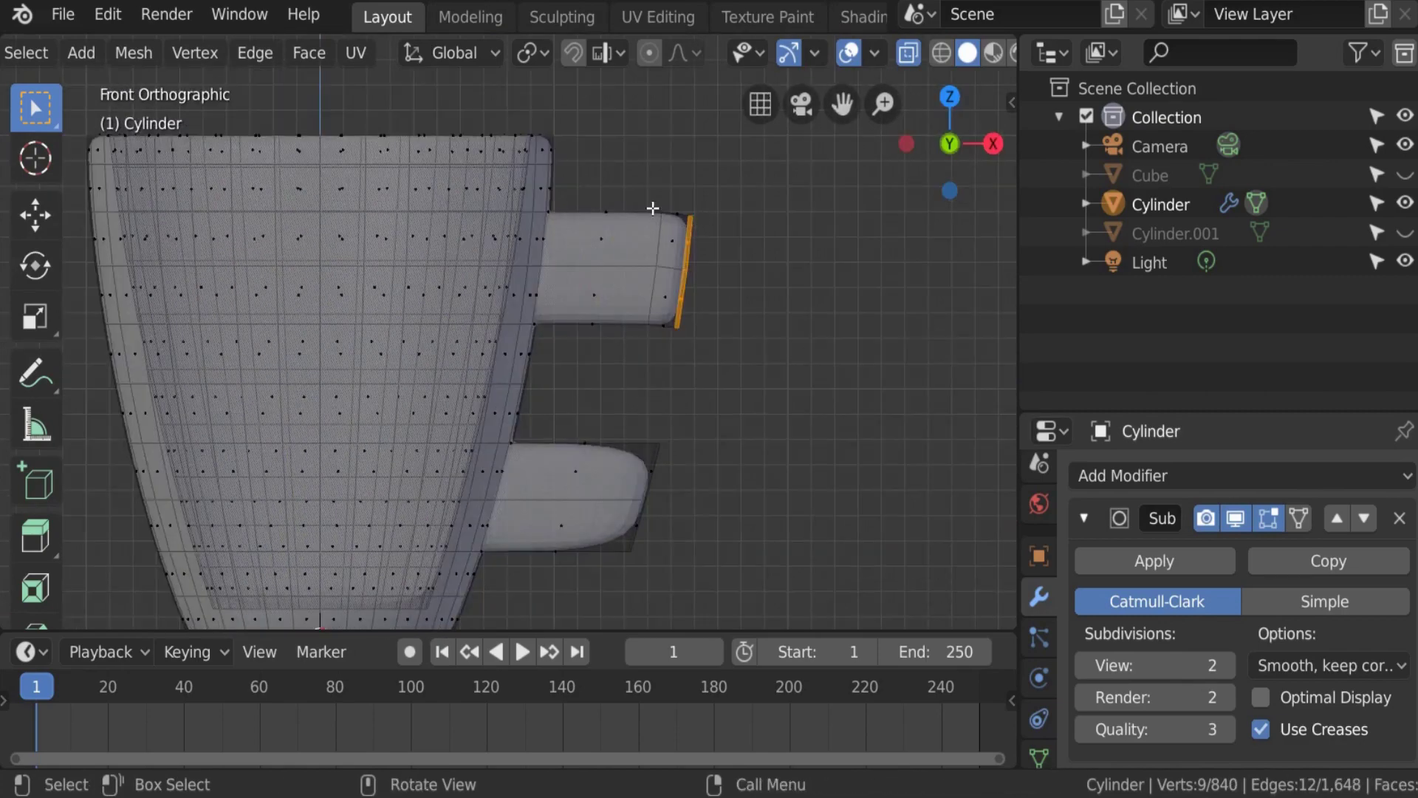
# Step: Box-select the upper extrusion's end segment and try moving it closer to the cup
pyautogui.press('b')
pyautogui.moveTo(627, 148); pyautogui.dragTo(773, 399)
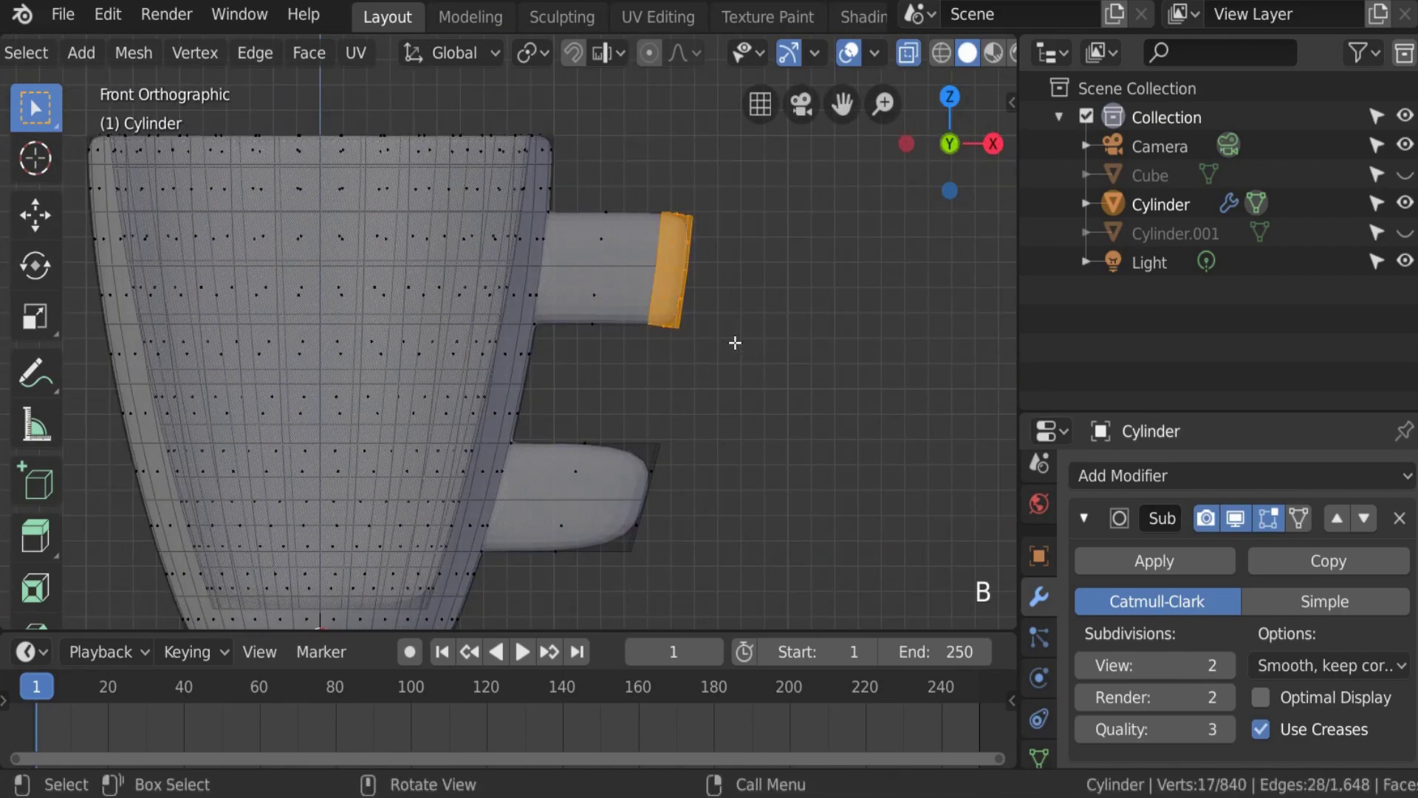
pyautogui.press('g')
pyautogui.click(685, 339)
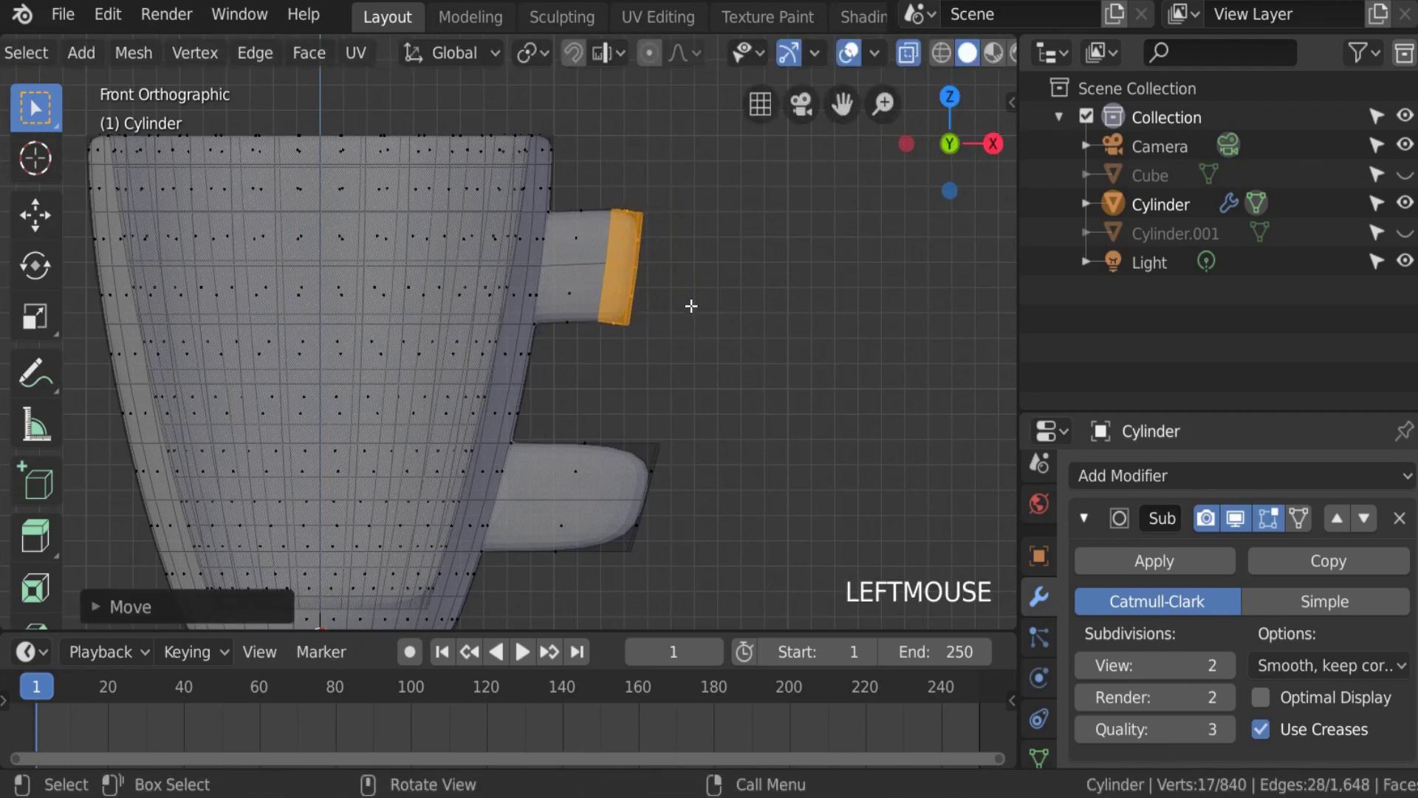
pyautogui.press('g')
pyautogui.click(688, 308)
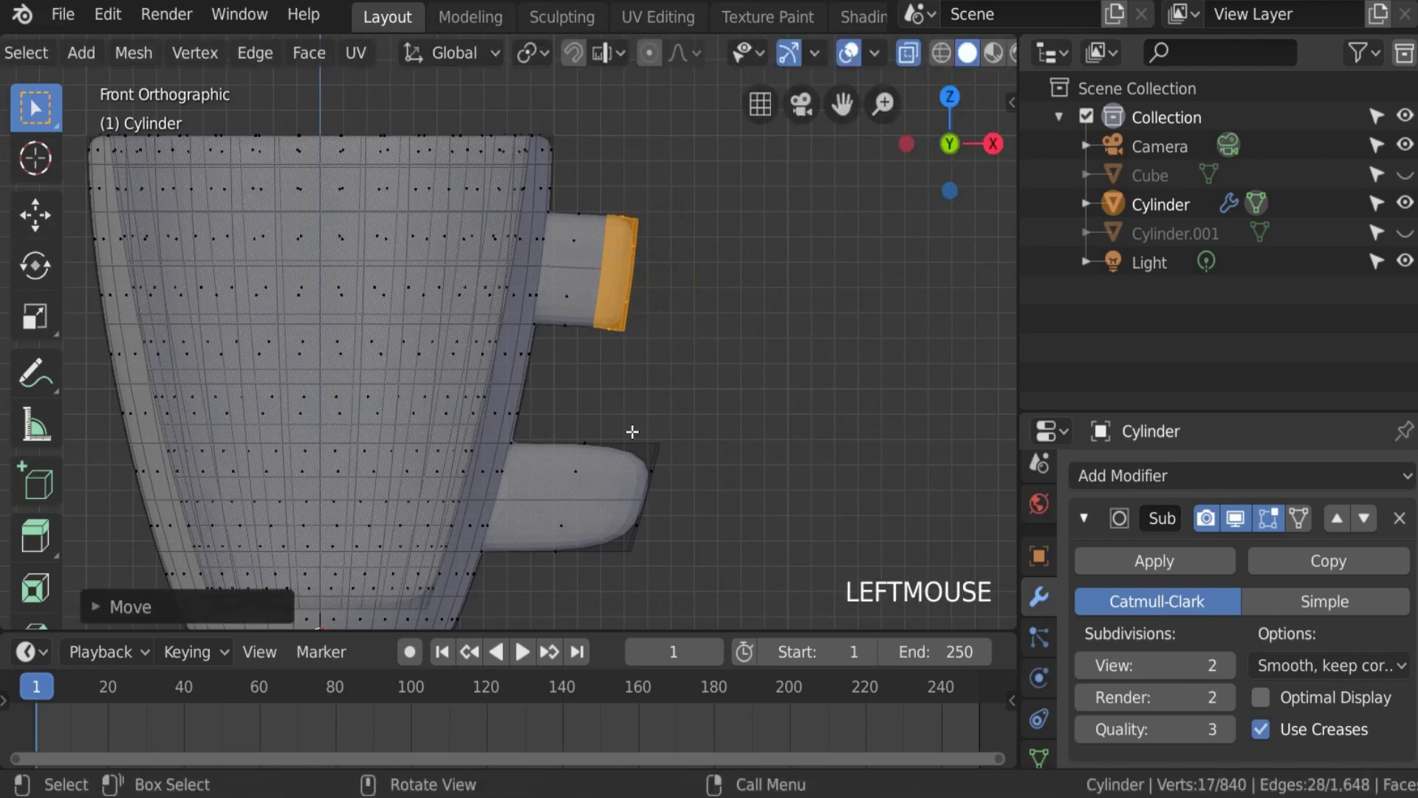
# Step: Clear the selection and undo back to the cup's state before both handle extrusions
pyautogui.press('a')
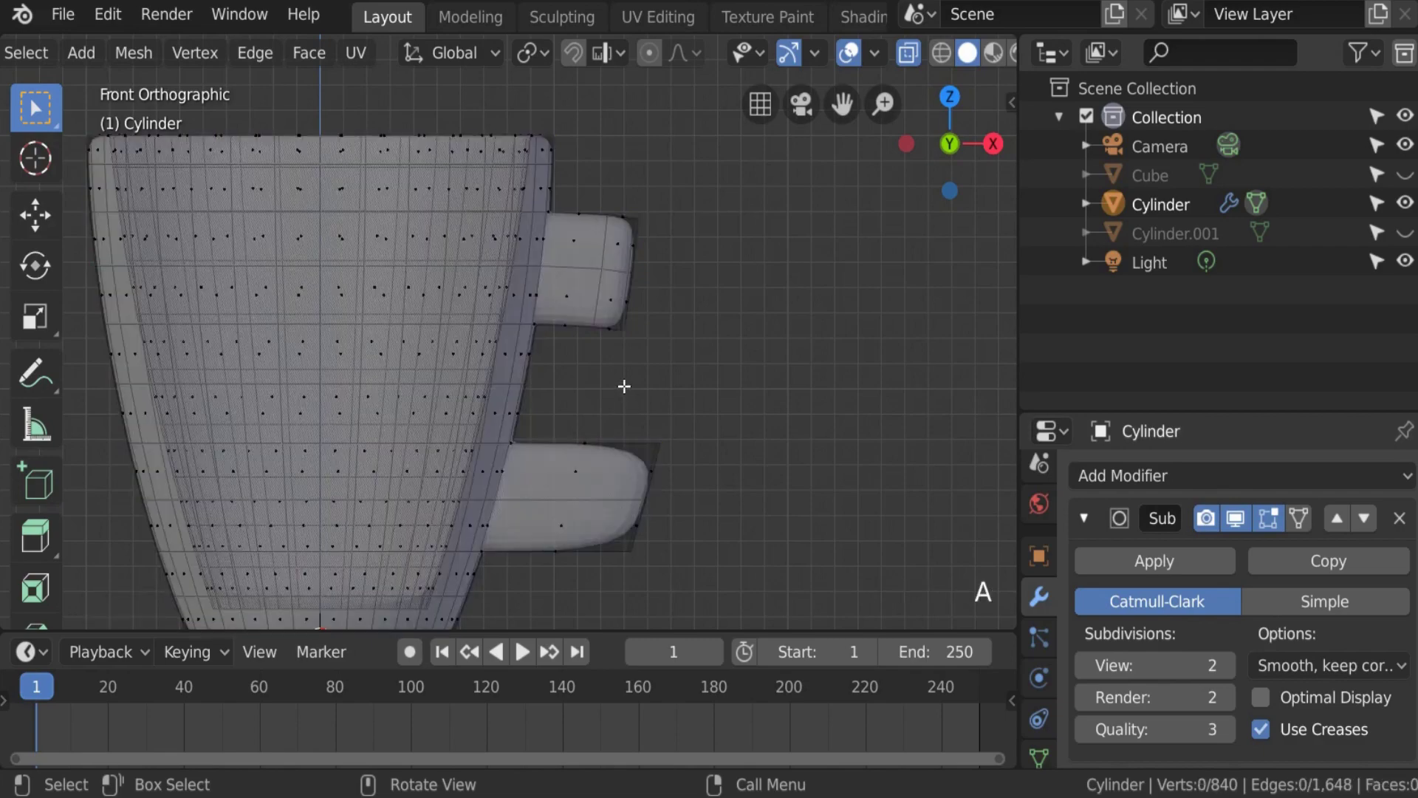
pyautogui.hotkey('ctrl', 'z')
pyautogui.hotkey('ctrl', 'z')
pyautogui.hotkey('ctrl', 'z')
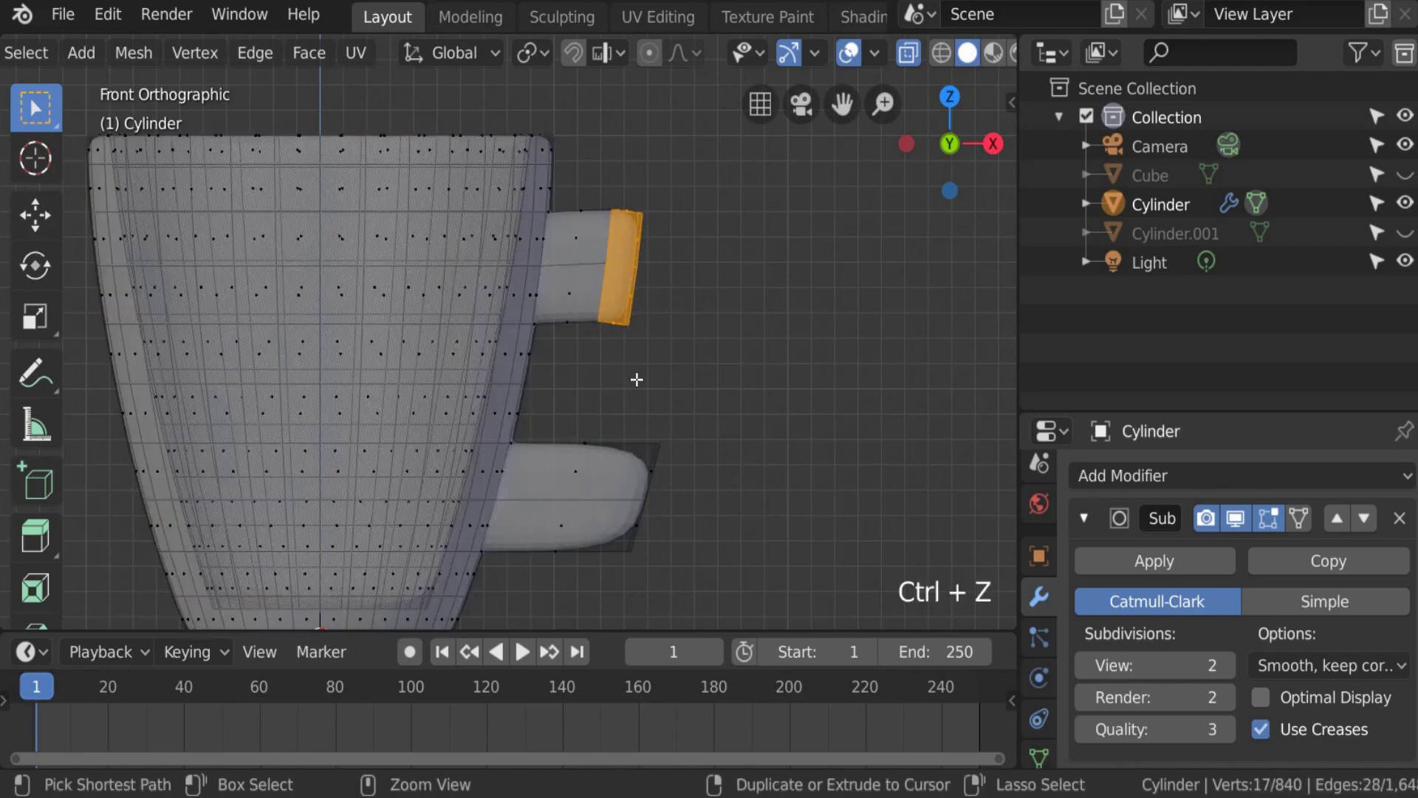
pyautogui.hotkey('ctrl', 'z')
pyautogui.hotkey('ctrl', 'z')
pyautogui.hotkey('ctrl', 'z')
pyautogui.hotkey('ctrl', 'z')
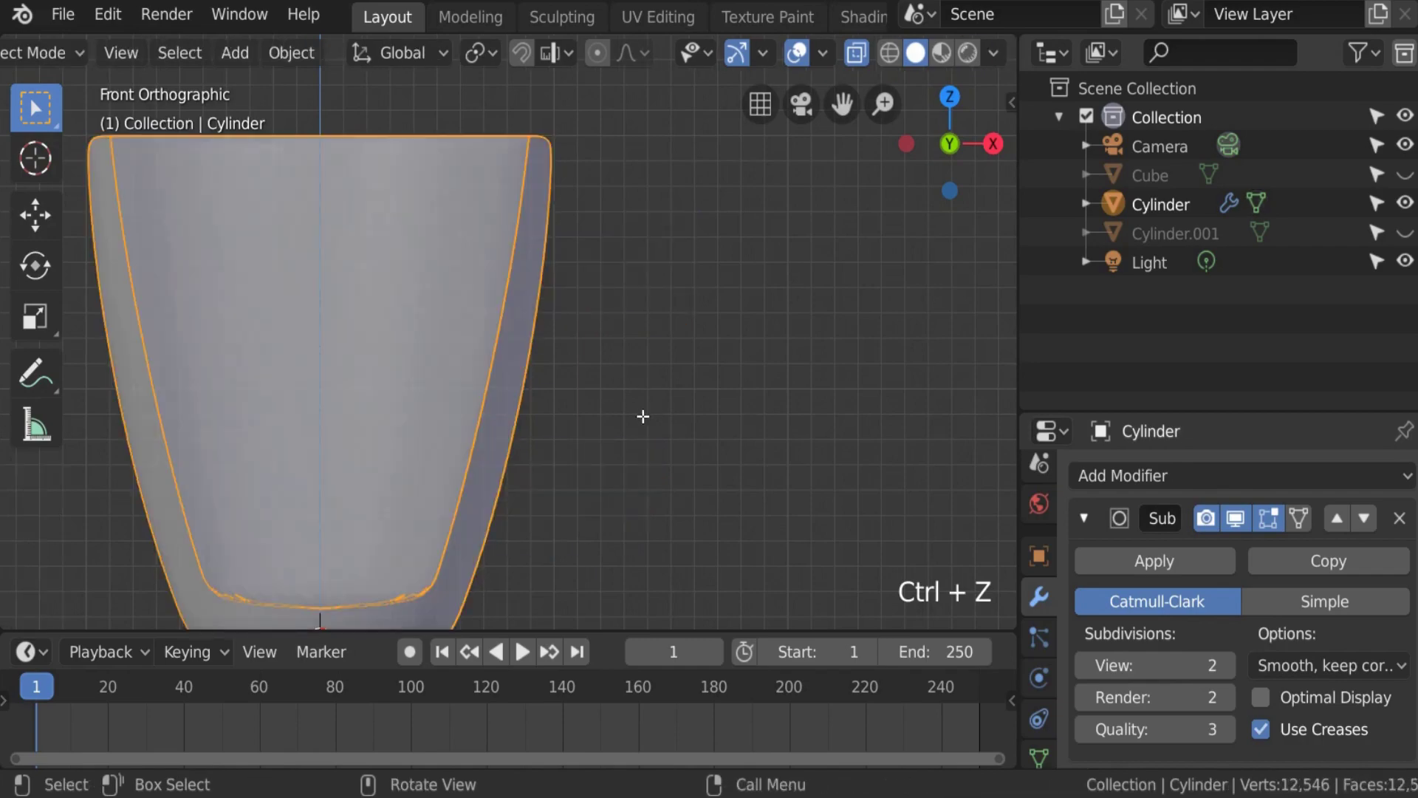
# Step: Enter Edit Mode on the cup, switch to the right orthographic view, and turn off X-ray display
pyautogui.keyDown('shift'); pyautogui.moveTo(643, 414); pyautogui.dragTo(475, 430, button='middle'); pyautogui.keyUp('shift')
pyautogui.press('KP_1')
pyautogui.press('Tab')
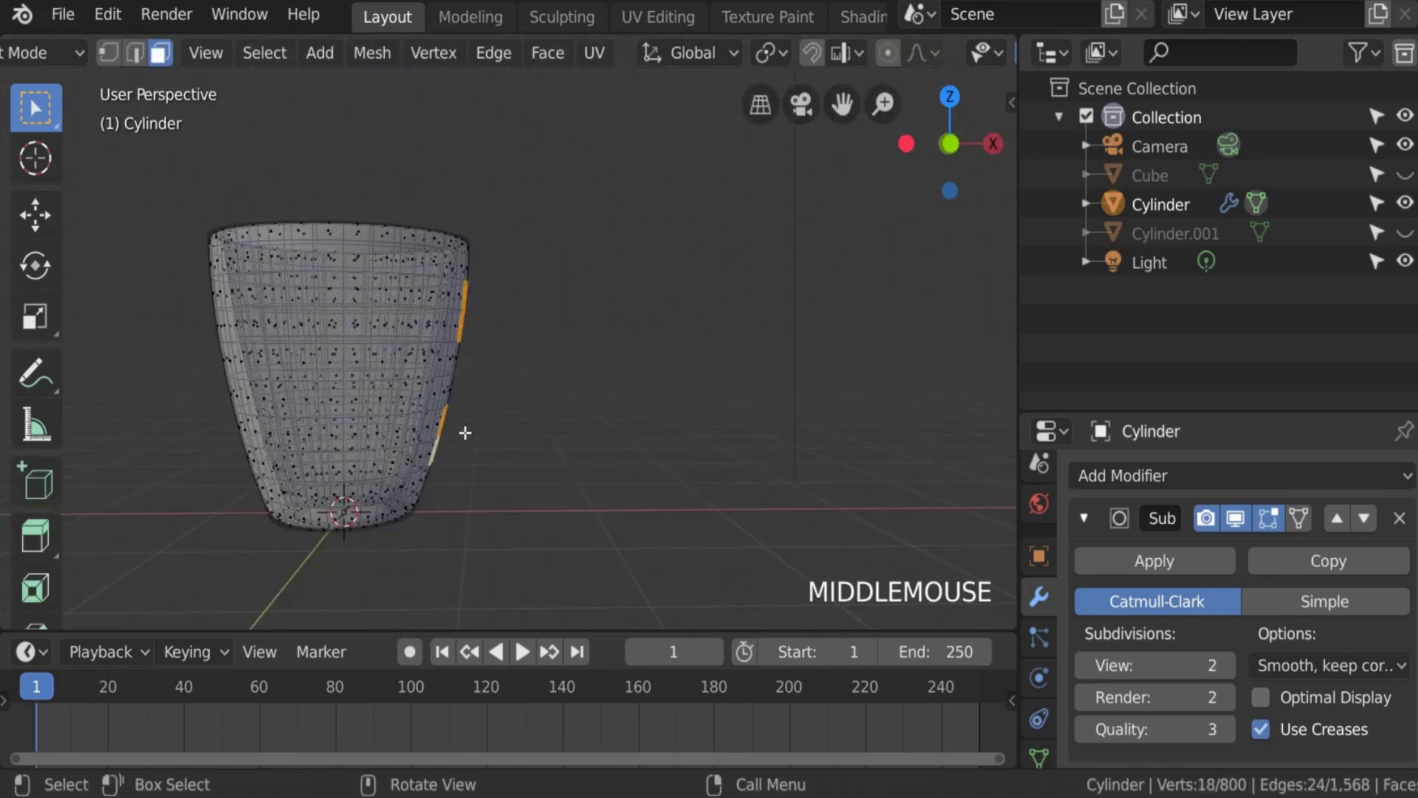
pyautogui.press('KP_3')
pyautogui.moveTo(1000, 70); pyautogui.dragTo(944, 60, button='middle')
pyautogui.click(1002, 53)
pyautogui.scroll(3, 681, 278)
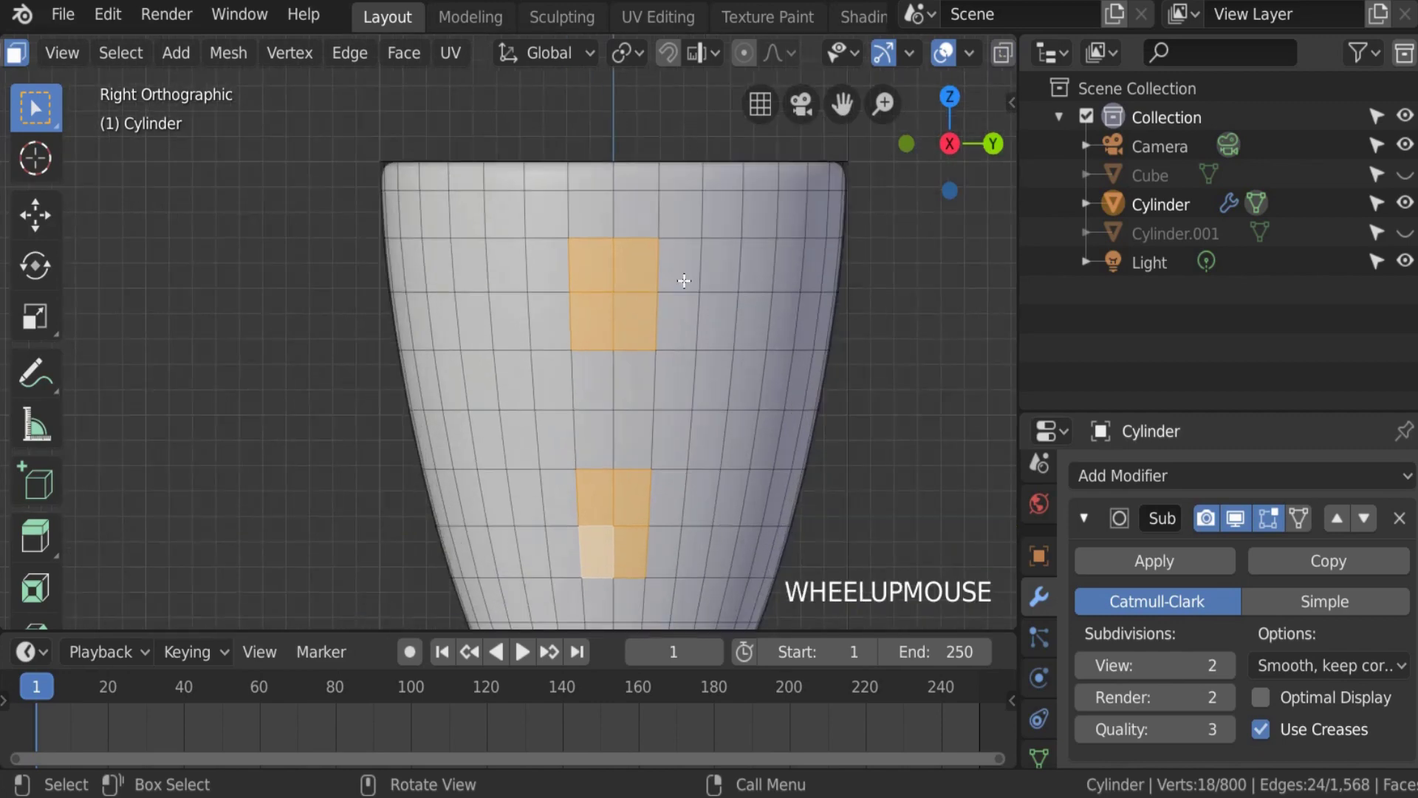
pyautogui.scroll(-2, 613, 296)
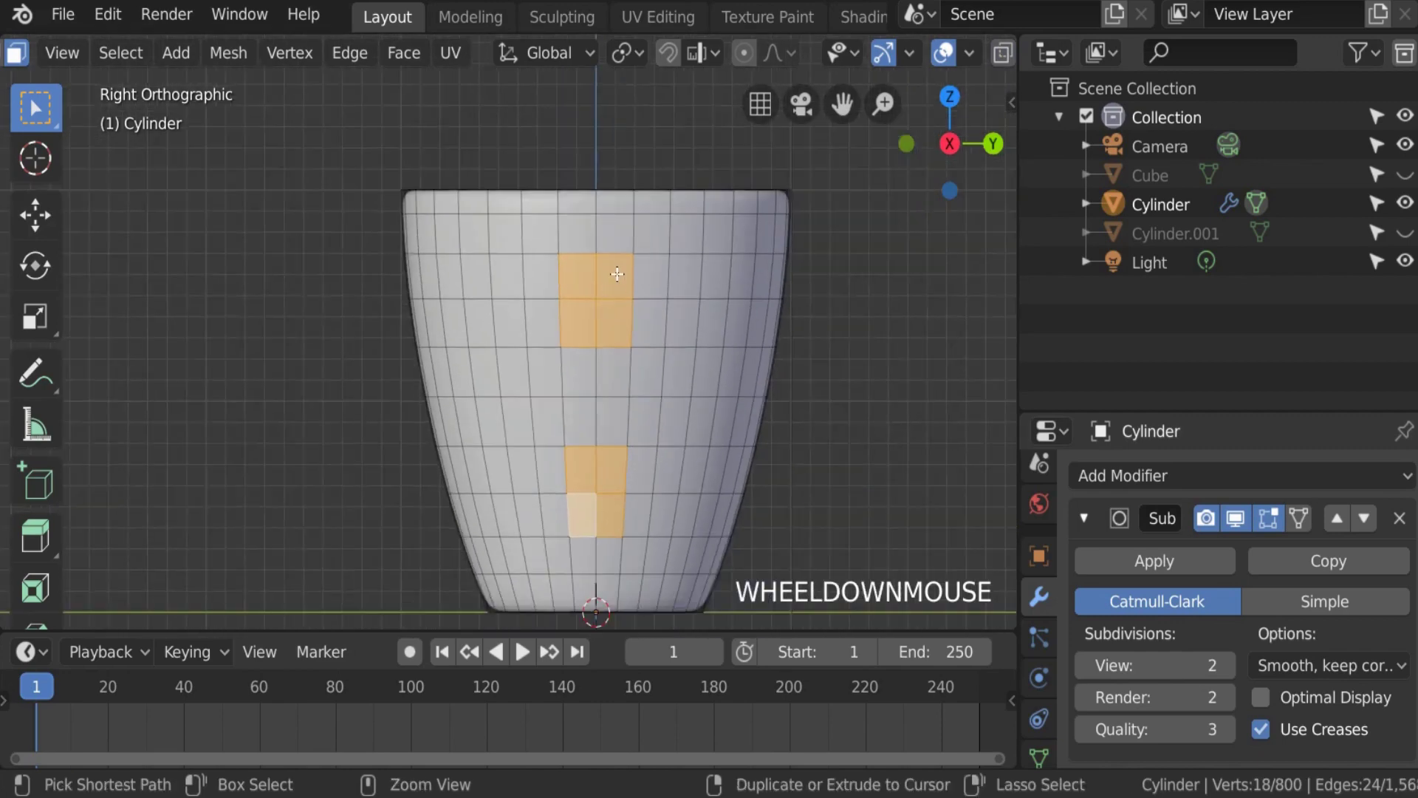
# Step: Cancel the loop cut and inset the two selected face groups on the cup's side by about 0.049
pyautogui.hotkey('ctrl', 'r')
pyautogui.rightClick(591, 305)
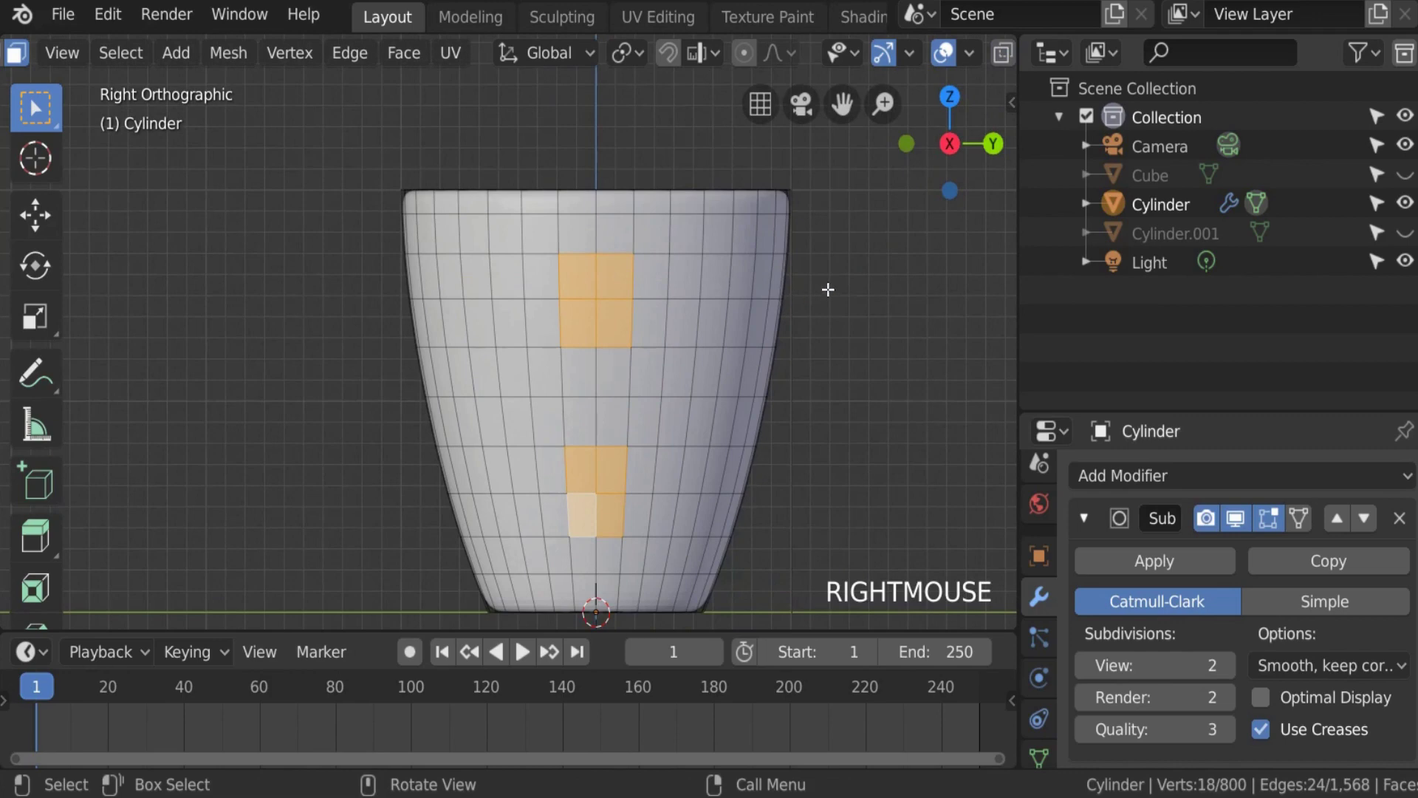
pyautogui.press('i')
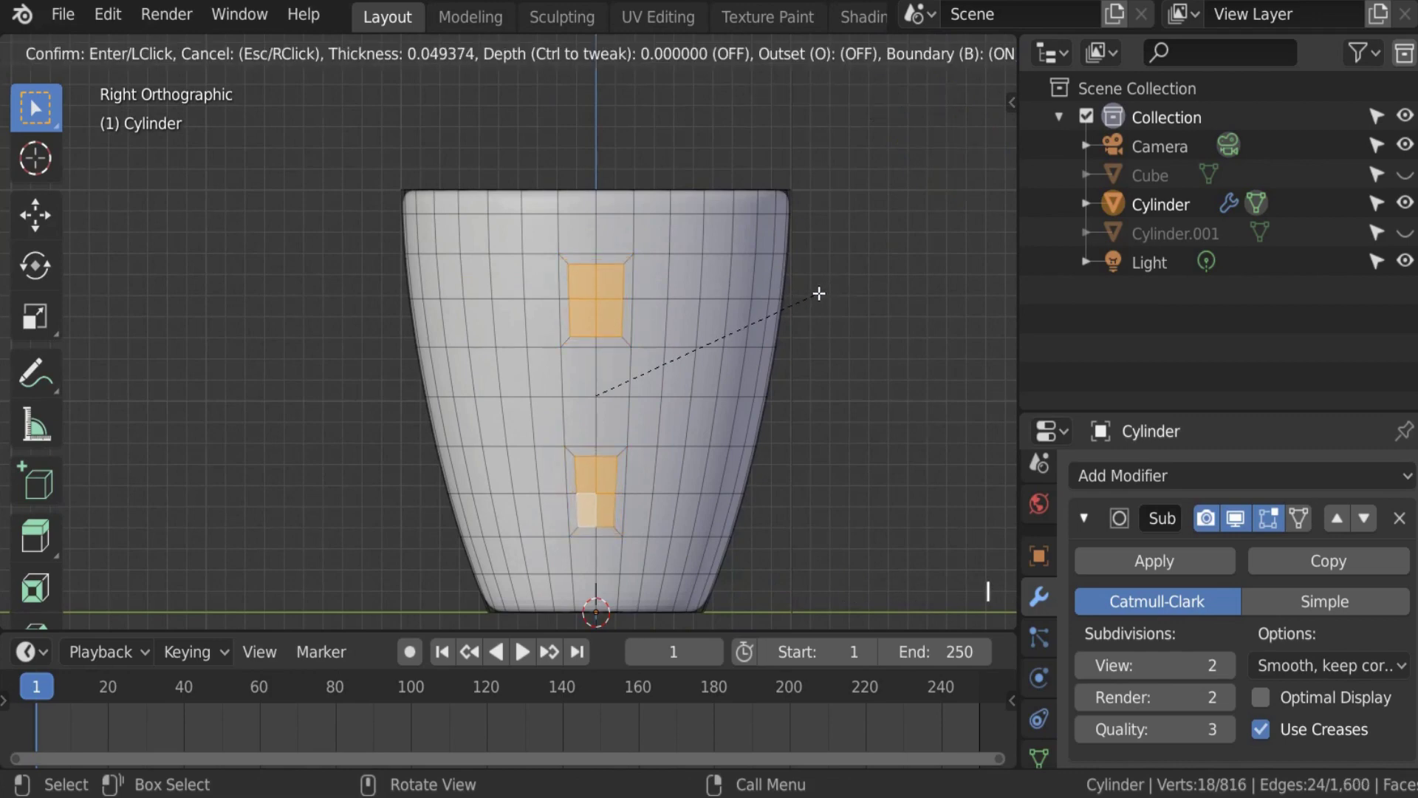
pyautogui.click(818, 293)
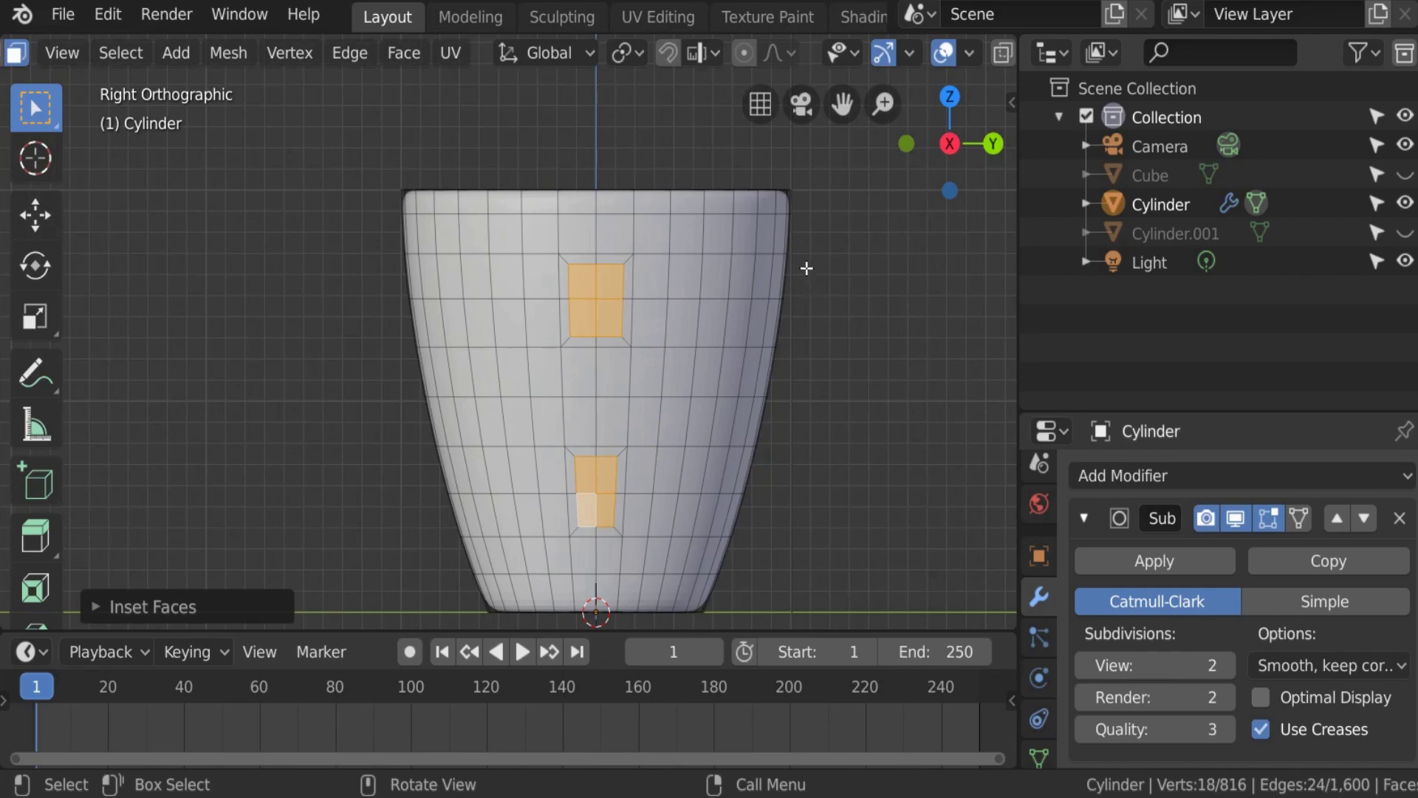
# Step: Extrude the two inset face groups on the cup's side outward along their normals by about 0.2 m in front orthographic view
pyautogui.press('KP_3')
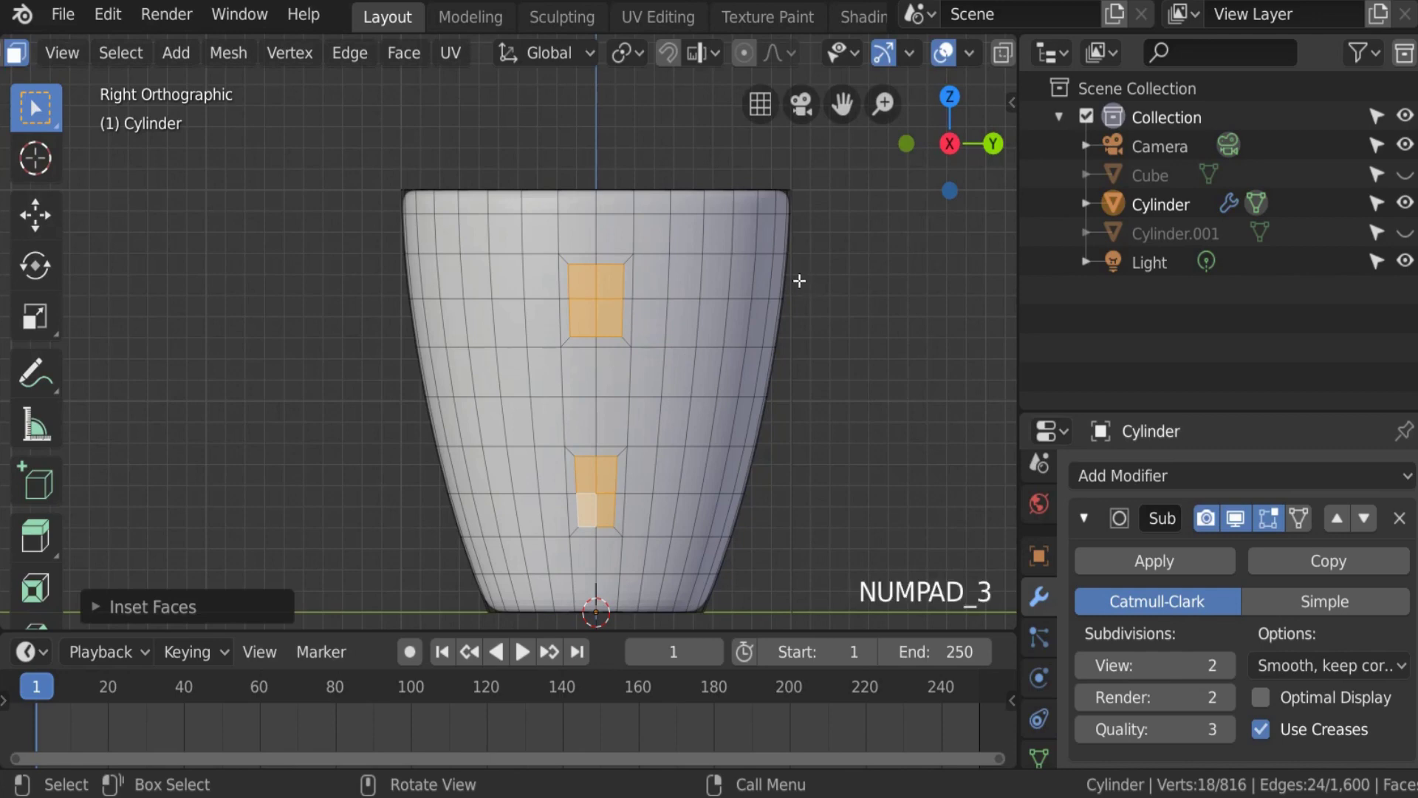
pyautogui.press('KP_1')
pyautogui.press('e')
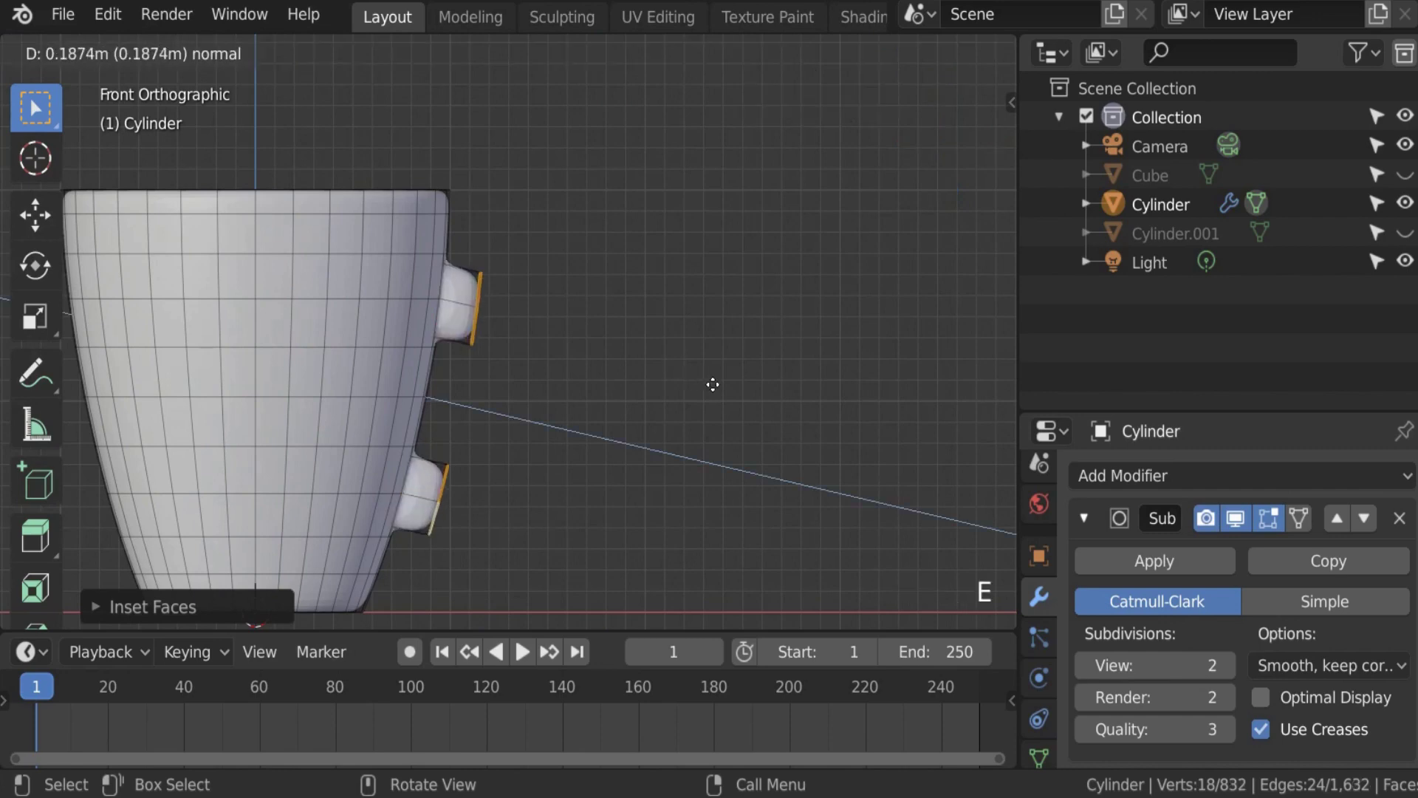
pyautogui.click(724, 391)
pyautogui.scroll(3, 591, 325)
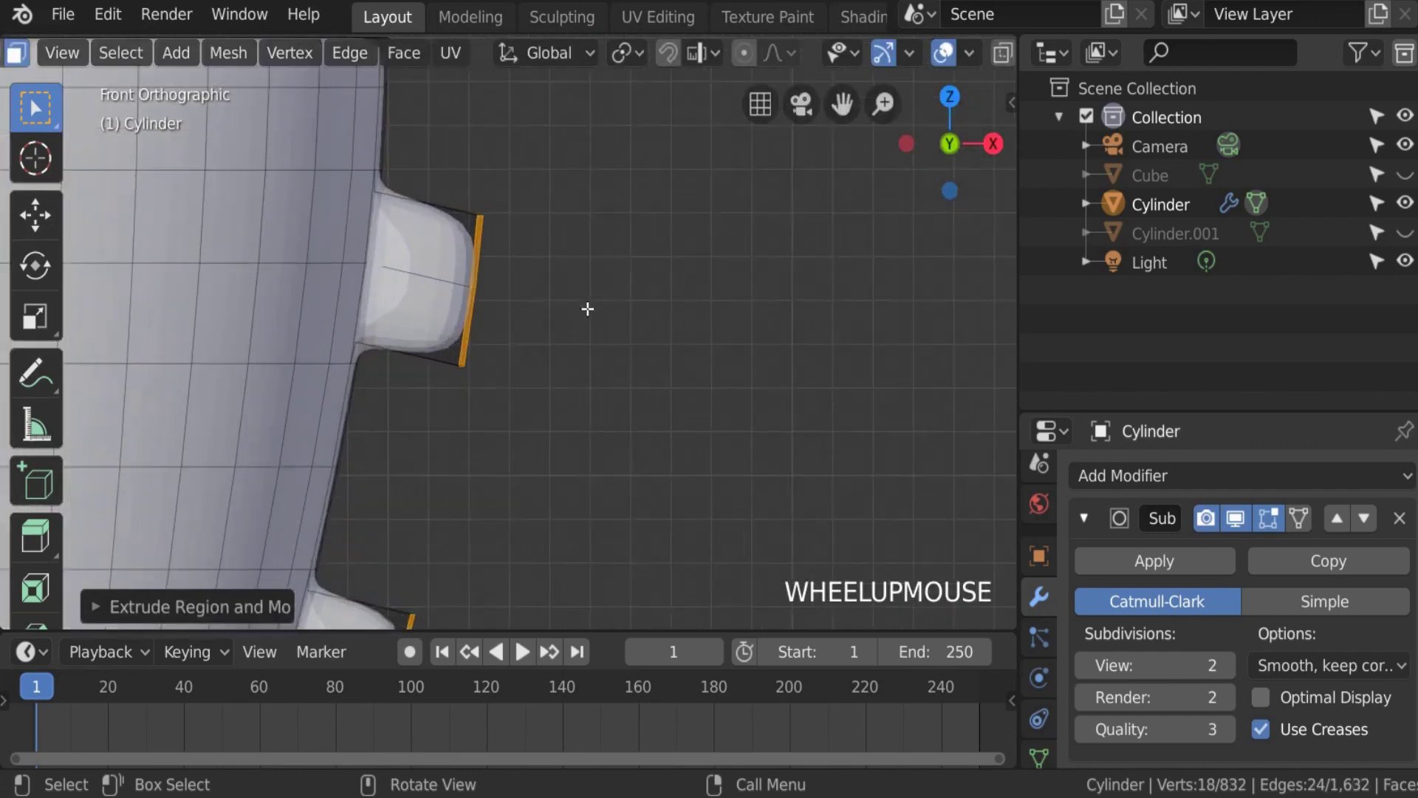
pyautogui.scroll(-1, 562, 321)
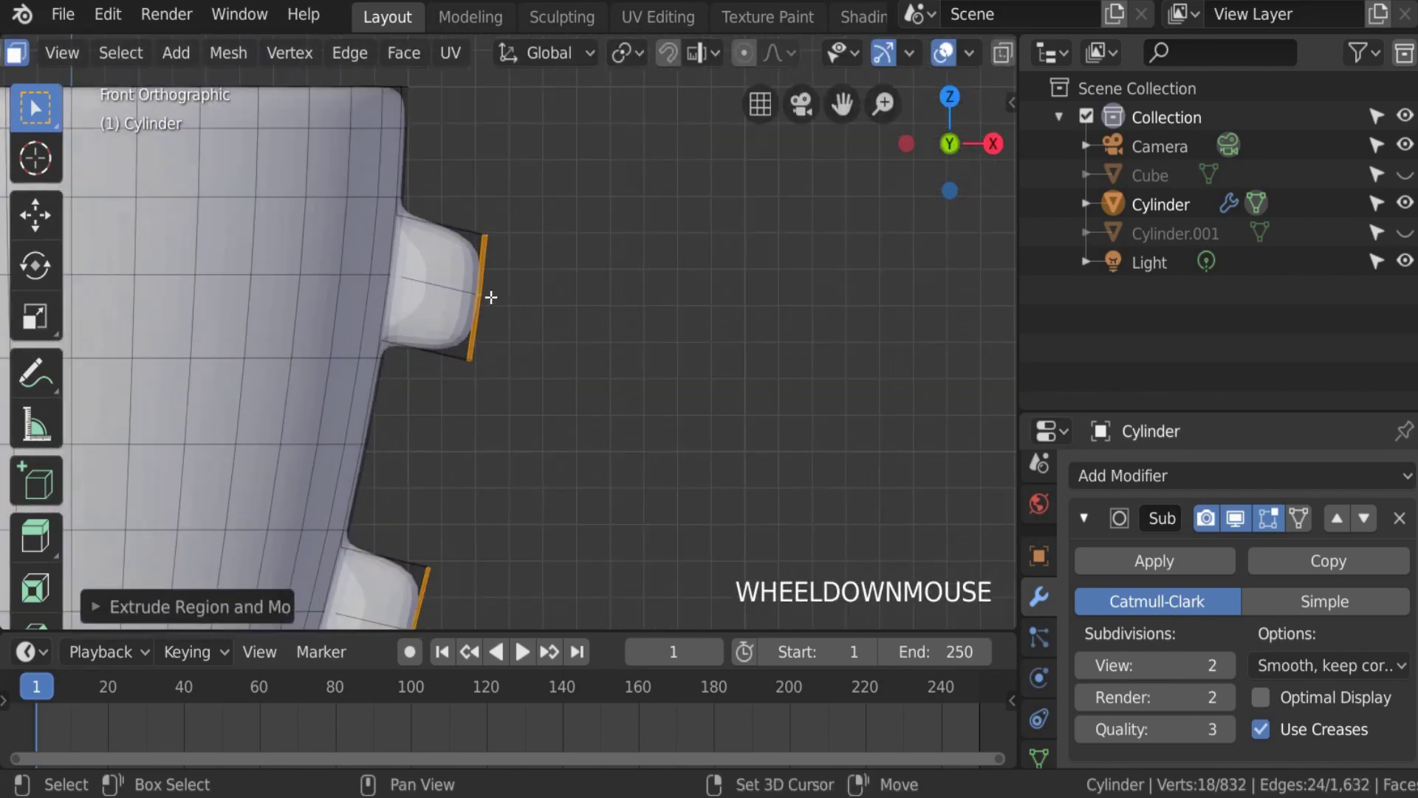
pyautogui.moveTo(490, 300); pyautogui.dragTo(327, 438, button='middle')
pyautogui.scroll(5, 327, 438)
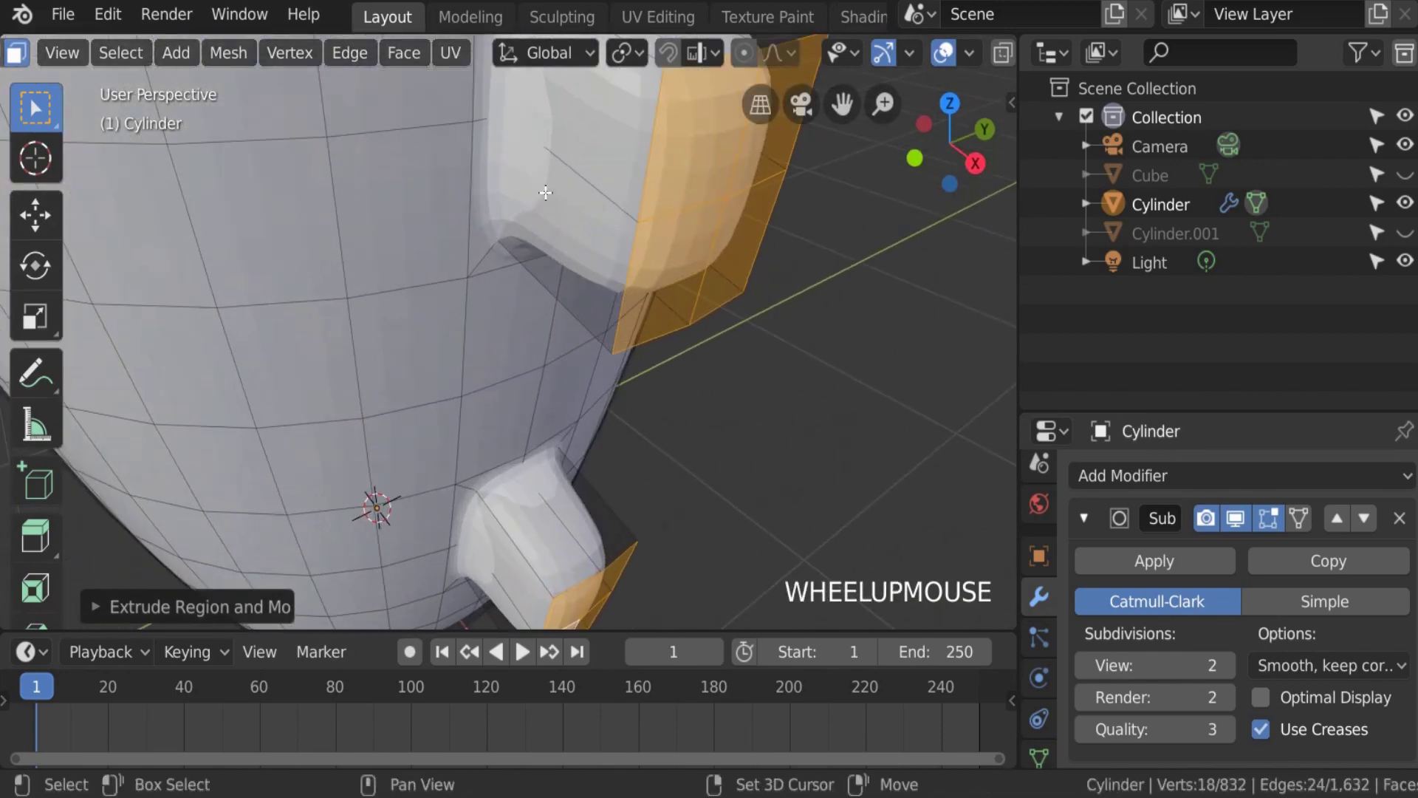
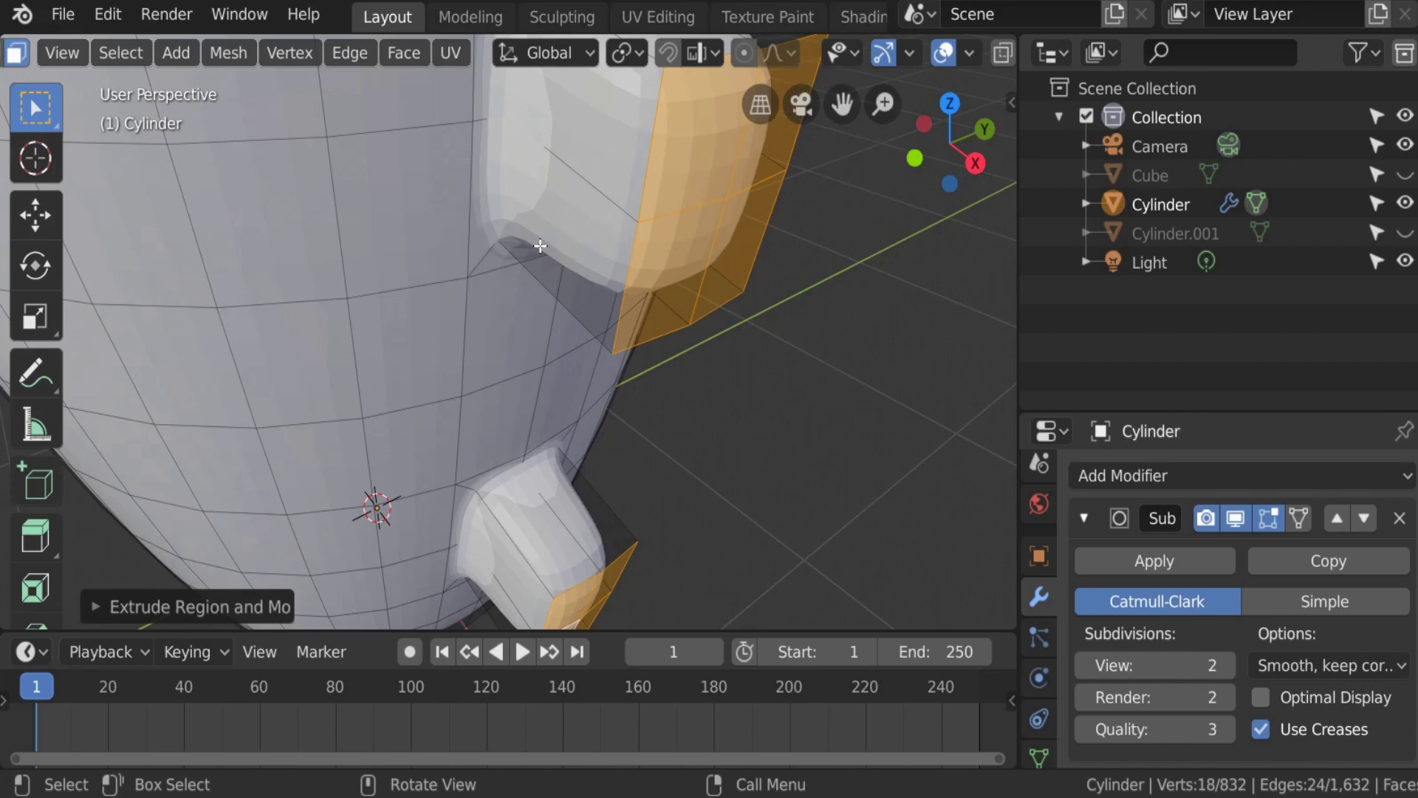
# Step: Check both stub extrusions from the front and right orthographic views and undo the extrusion along normals
pyautogui.press('KP_1')
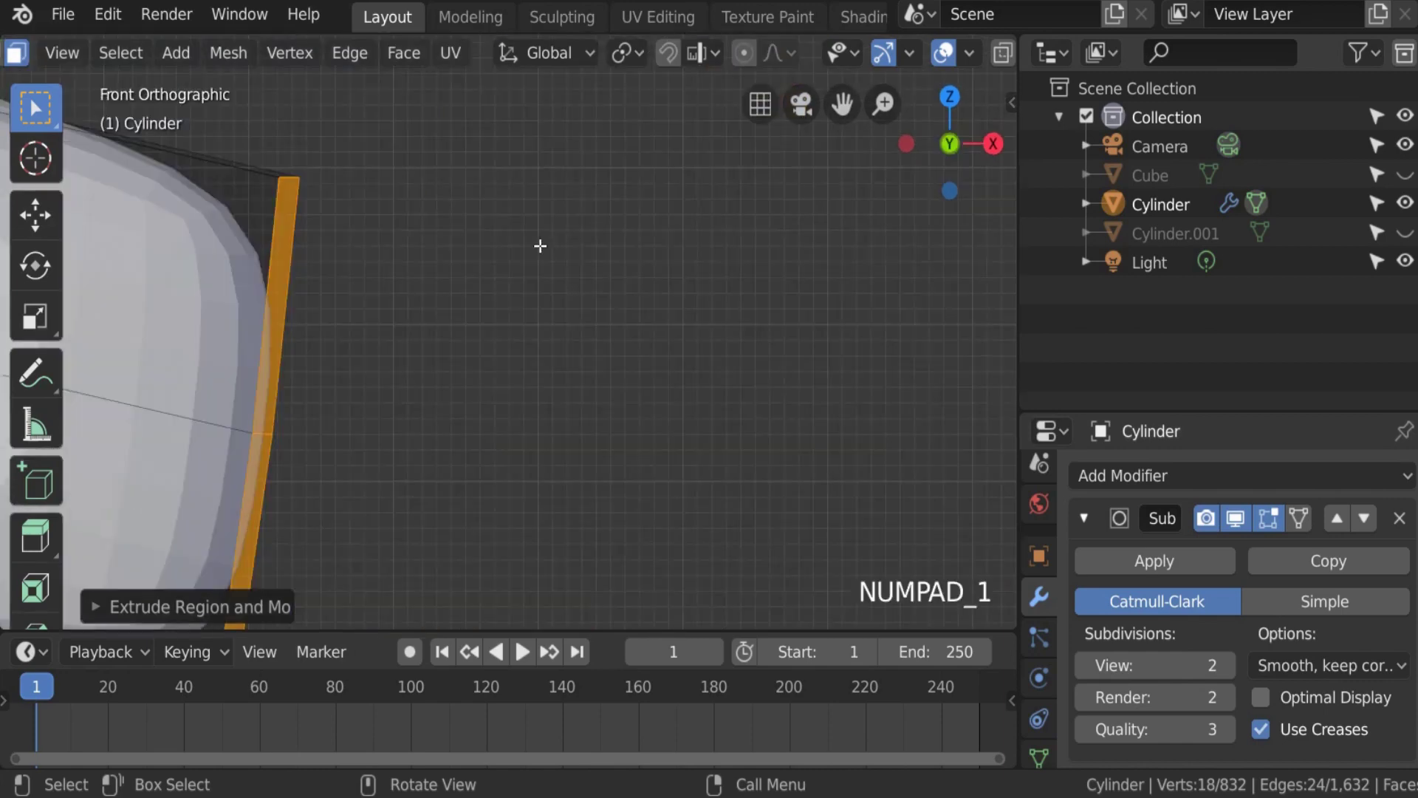
pyautogui.press('KP_3')
pyautogui.press('KP_1')
pyautogui.scroll(-6, 468, 313)
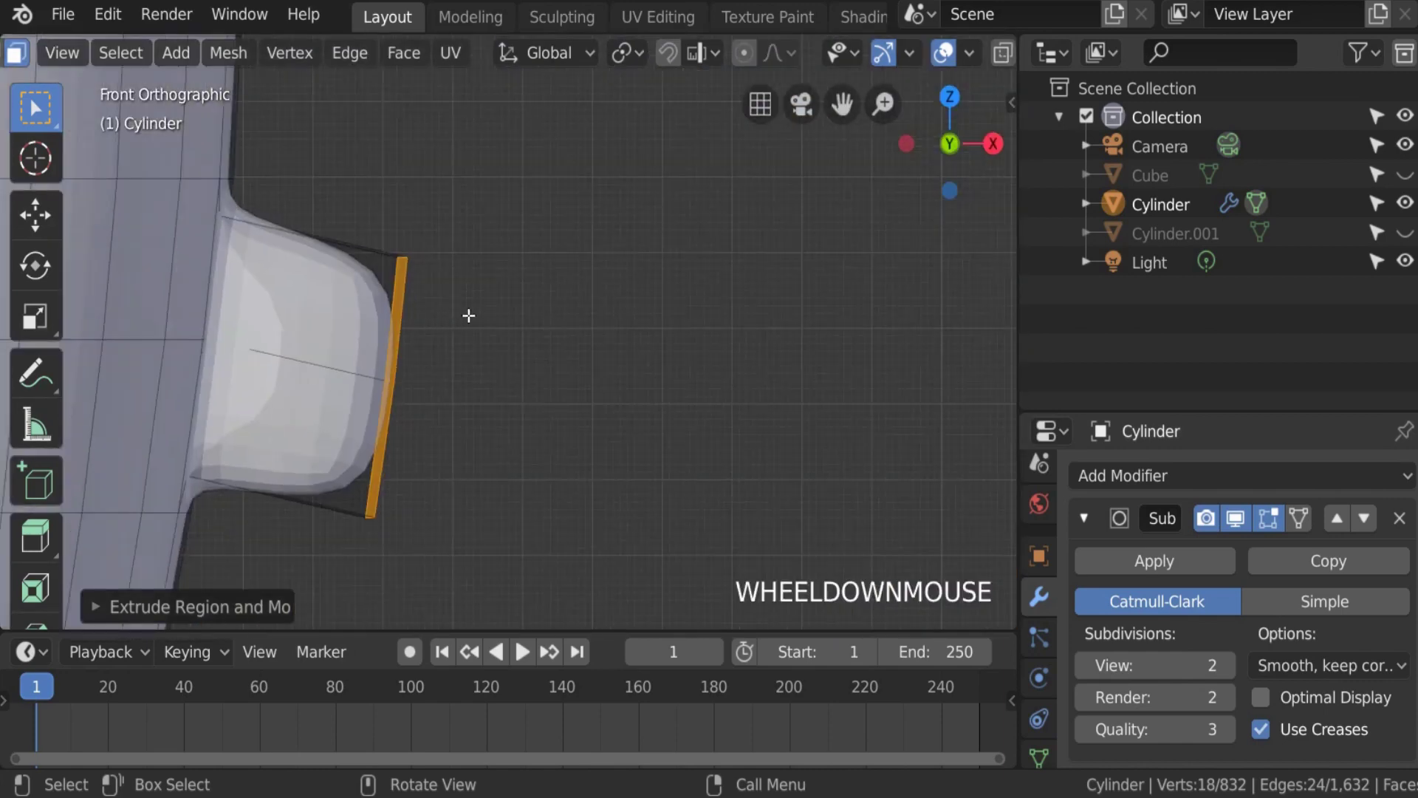
pyautogui.moveTo(468, 313); pyautogui.dragTo(481, 355, button='middle')
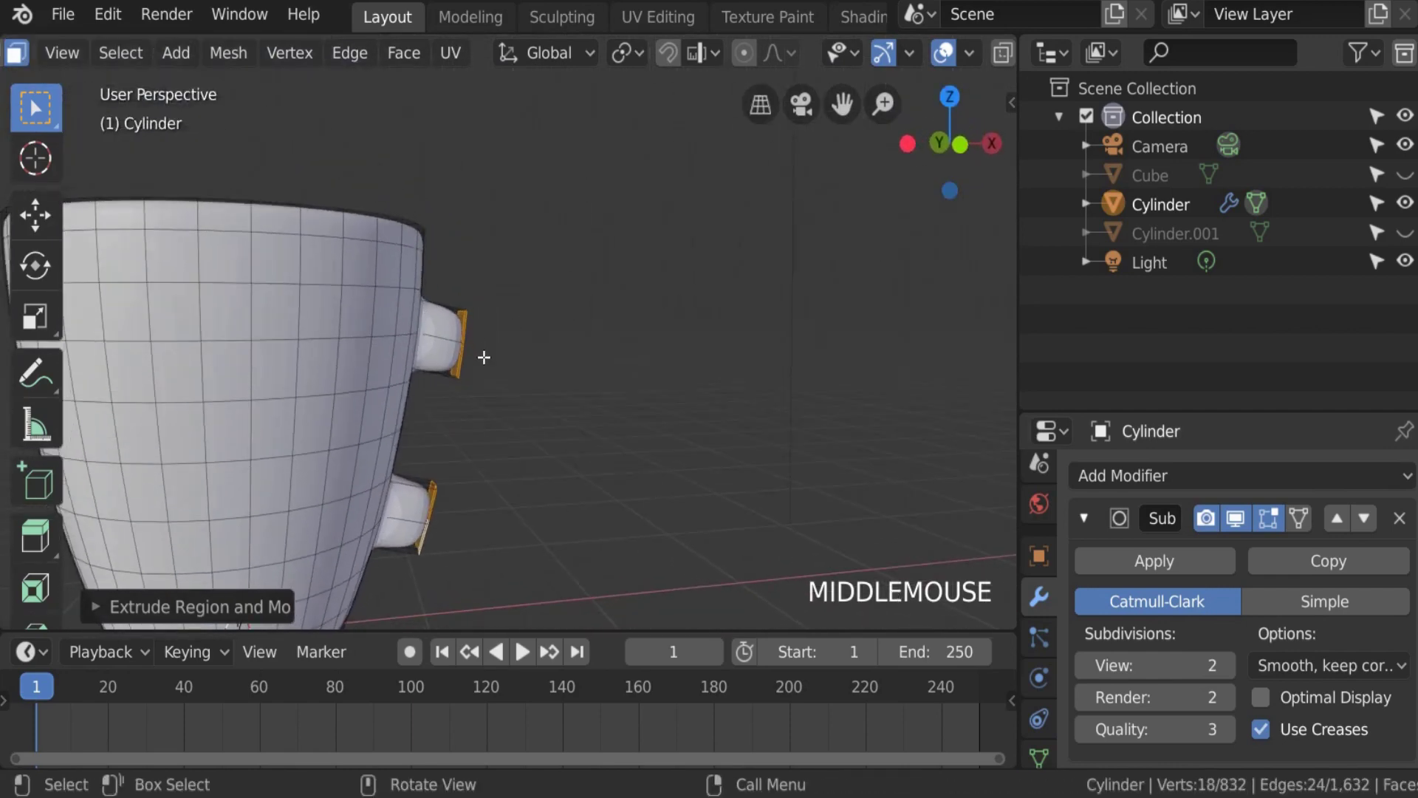
pyautogui.press('KP_3')
pyautogui.press('KP_1')
pyautogui.press('KP_3')
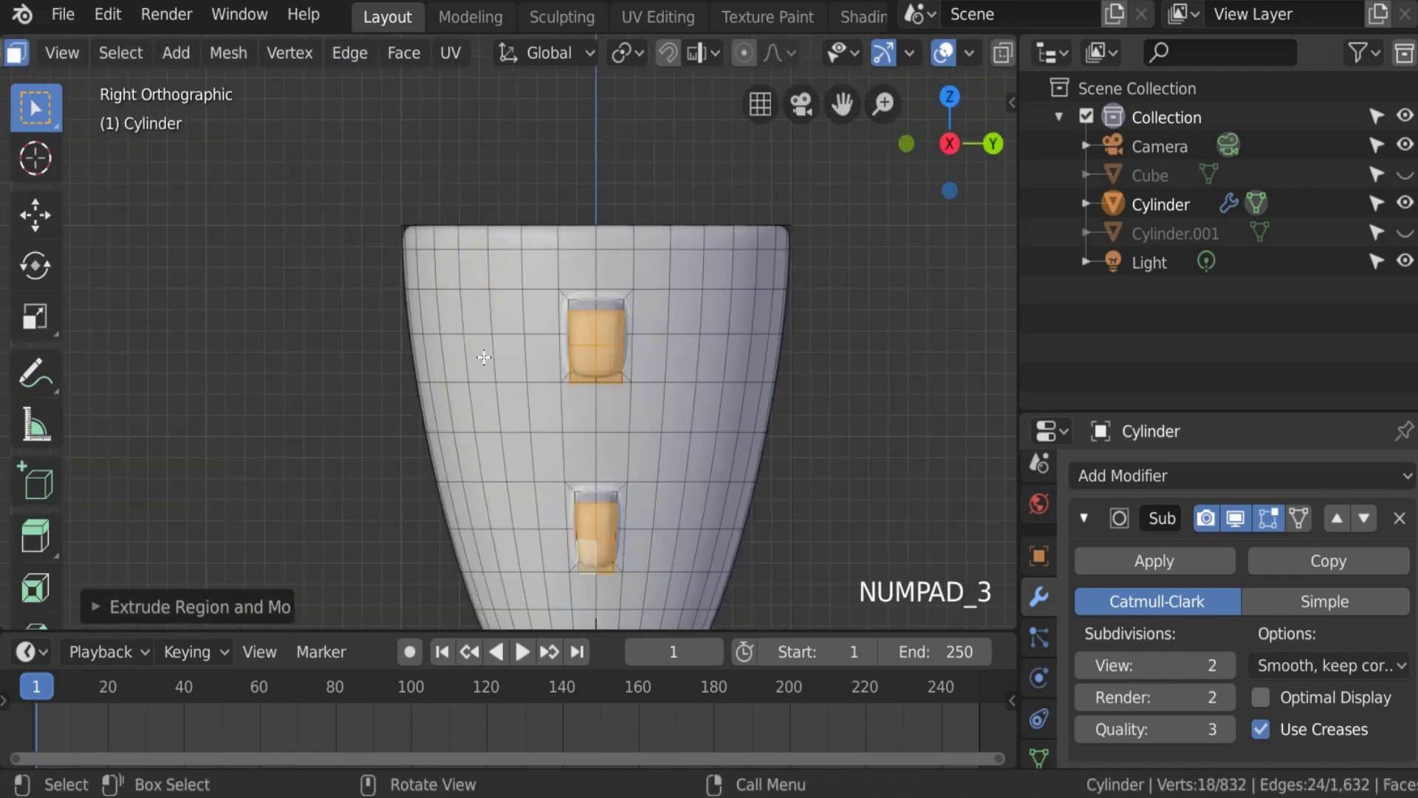
pyautogui.hotkey('ctrl', 'z')
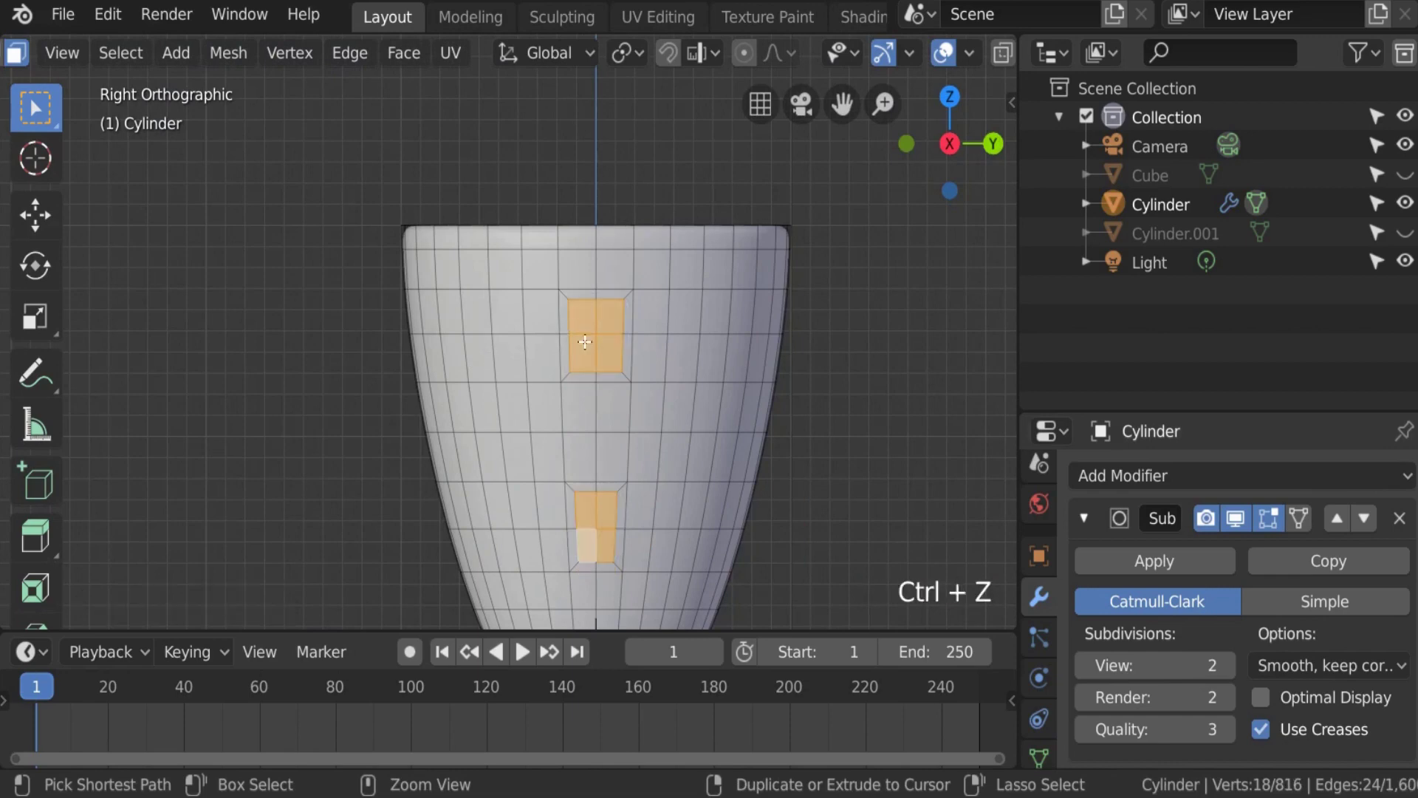
# Step: Add two centred horizontal loop cuts around the cup, through the upper and lower rows of the upper inset
pyautogui.scroll(2, 509, 341)
pyautogui.hotkey('ctrl', 'r')
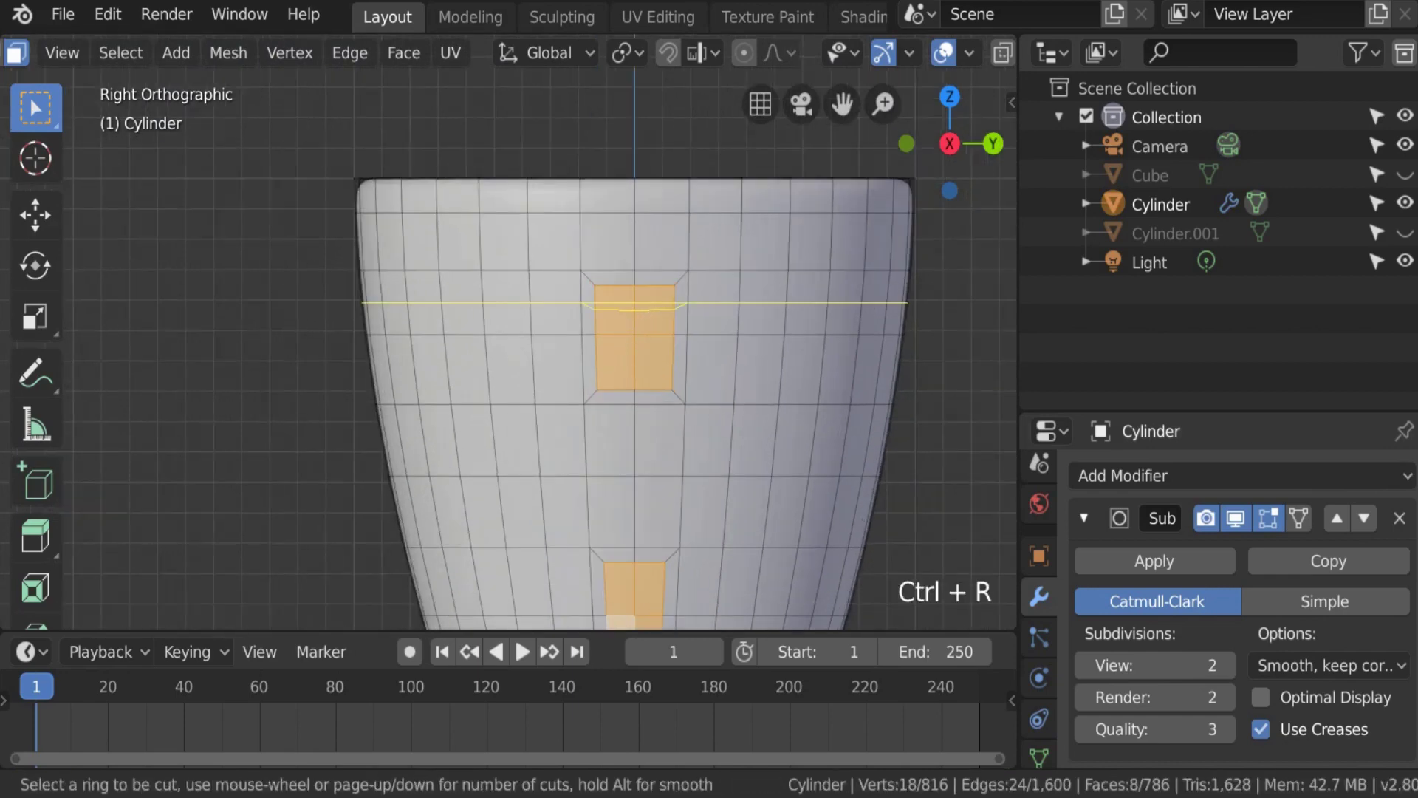
pyautogui.click(656, 311)
pyautogui.rightClick(654, 319)
pyautogui.hotkey('ctrl', 'r')
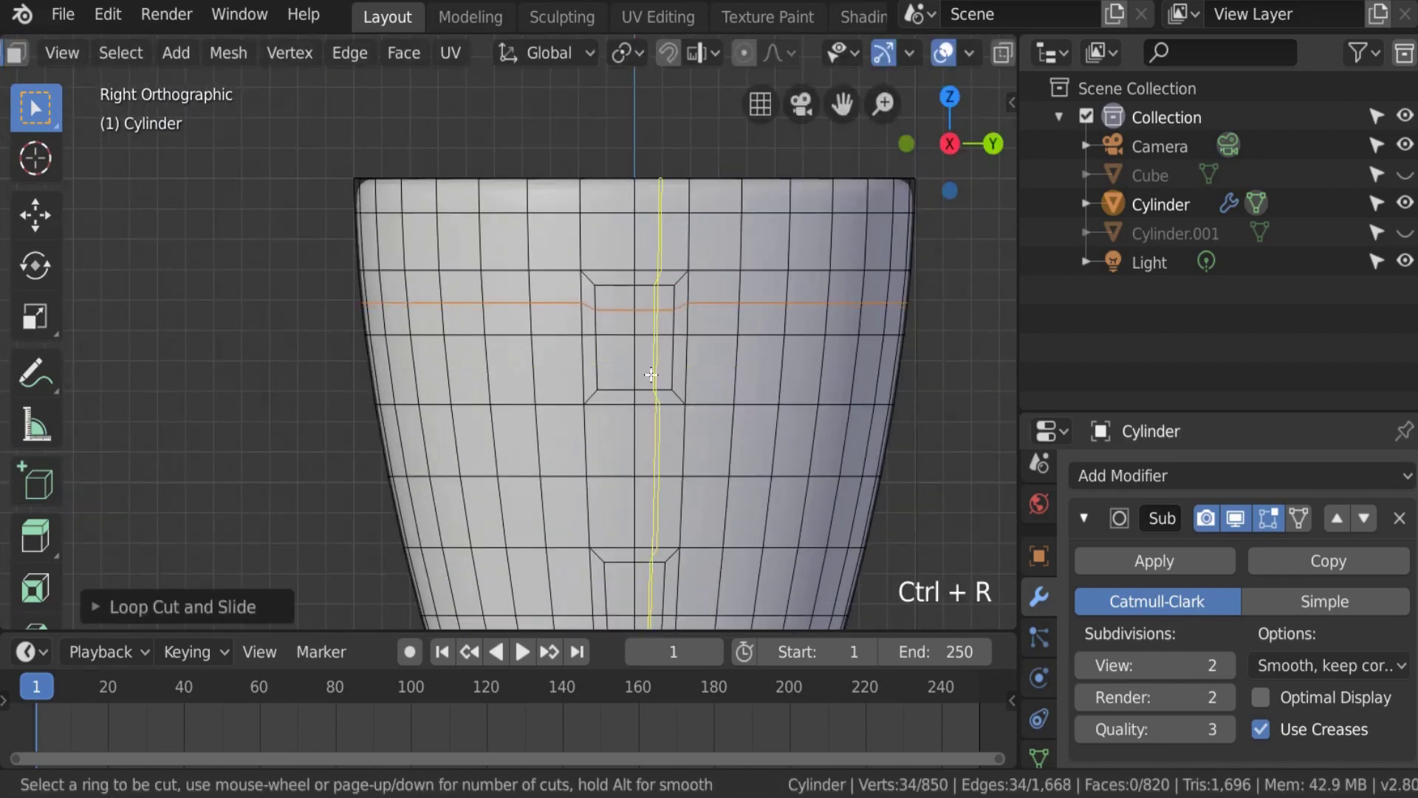
pyautogui.click(656, 366)
pyautogui.rightClick(661, 353)
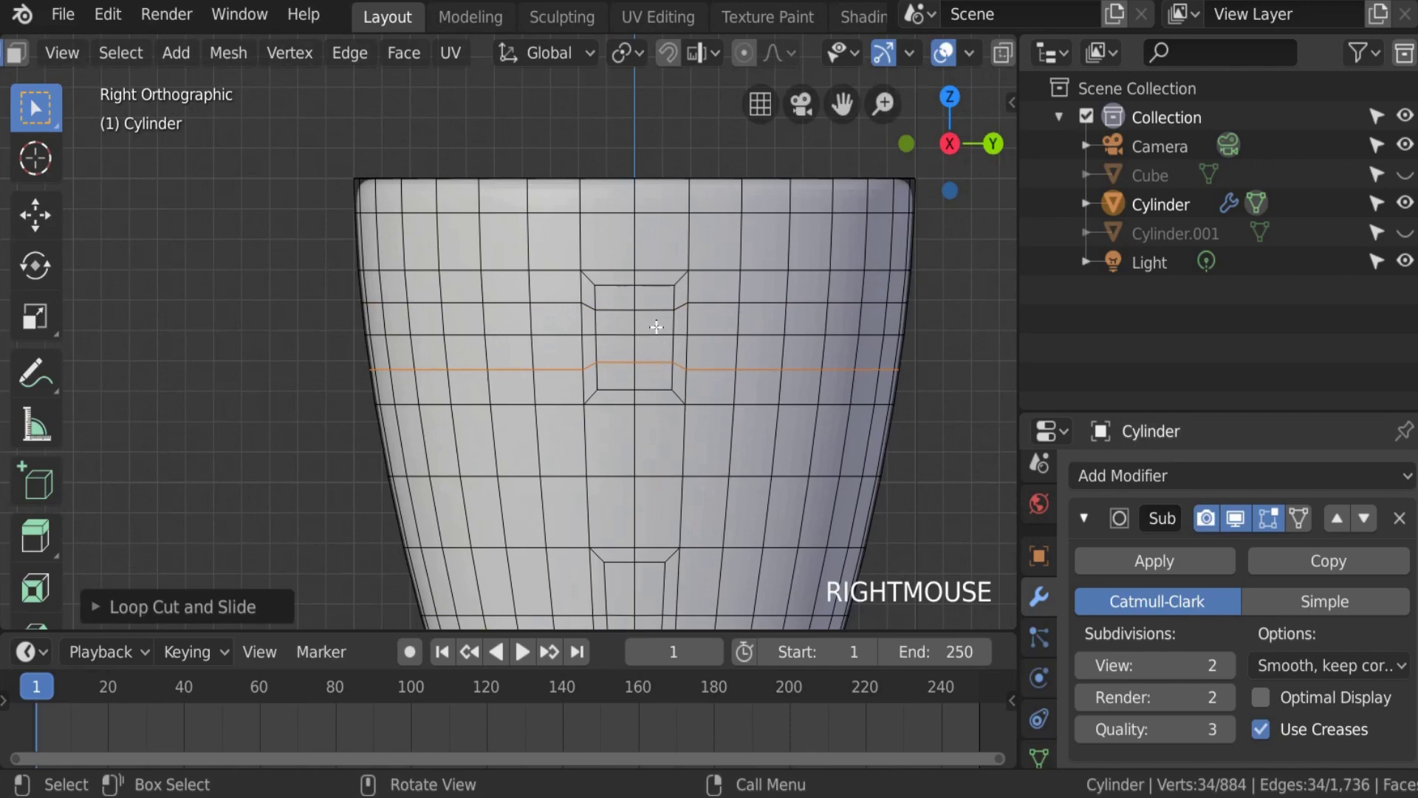
# Step: Add two centred vertical loop cuts through the inset faces, one on each side of the middle edge
pyautogui.hotkey('ctrl', 'r')
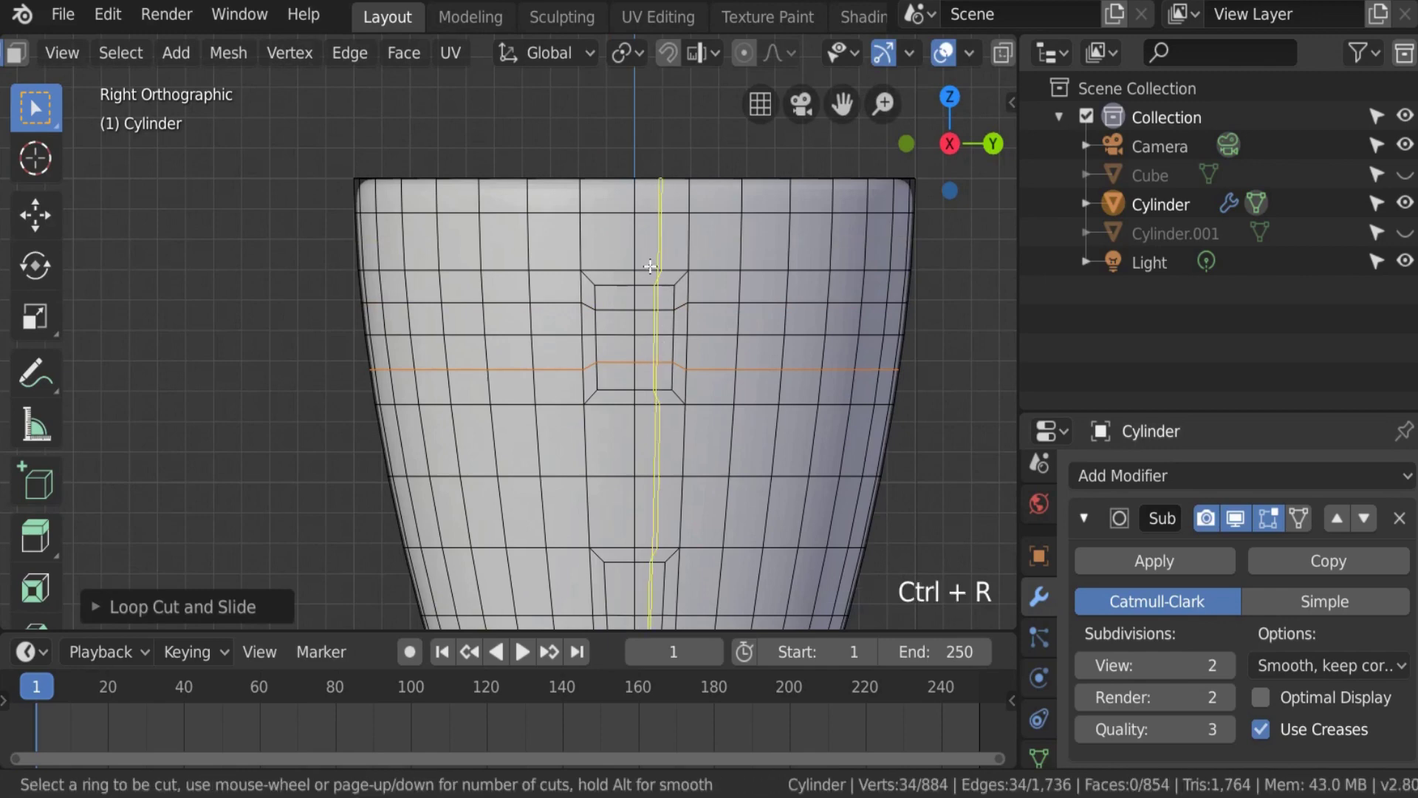
pyautogui.click(650, 268)
pyautogui.rightClick(650, 266)
pyautogui.hotkey('ctrl', 'r')
pyautogui.click(613, 253)
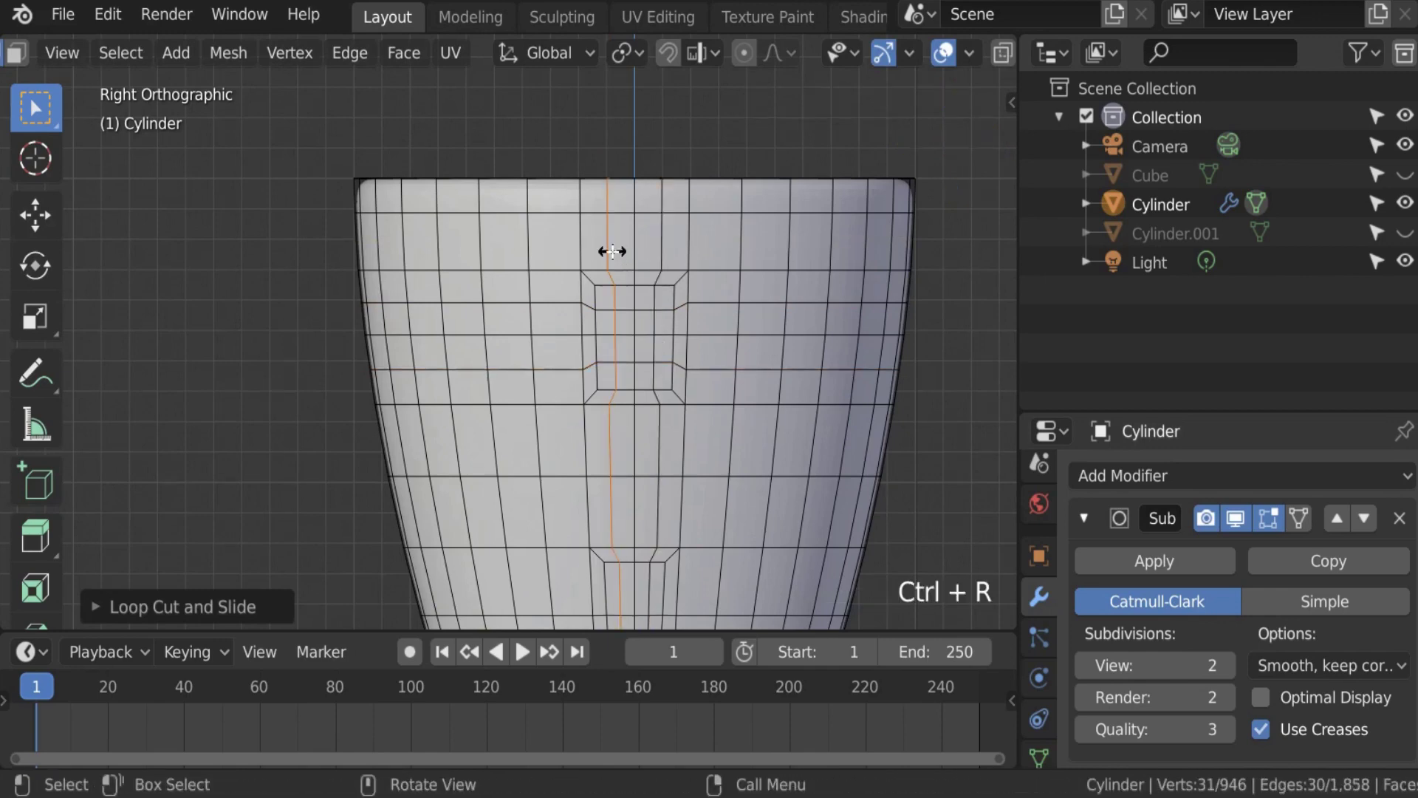
pyautogui.rightClick(615, 253)
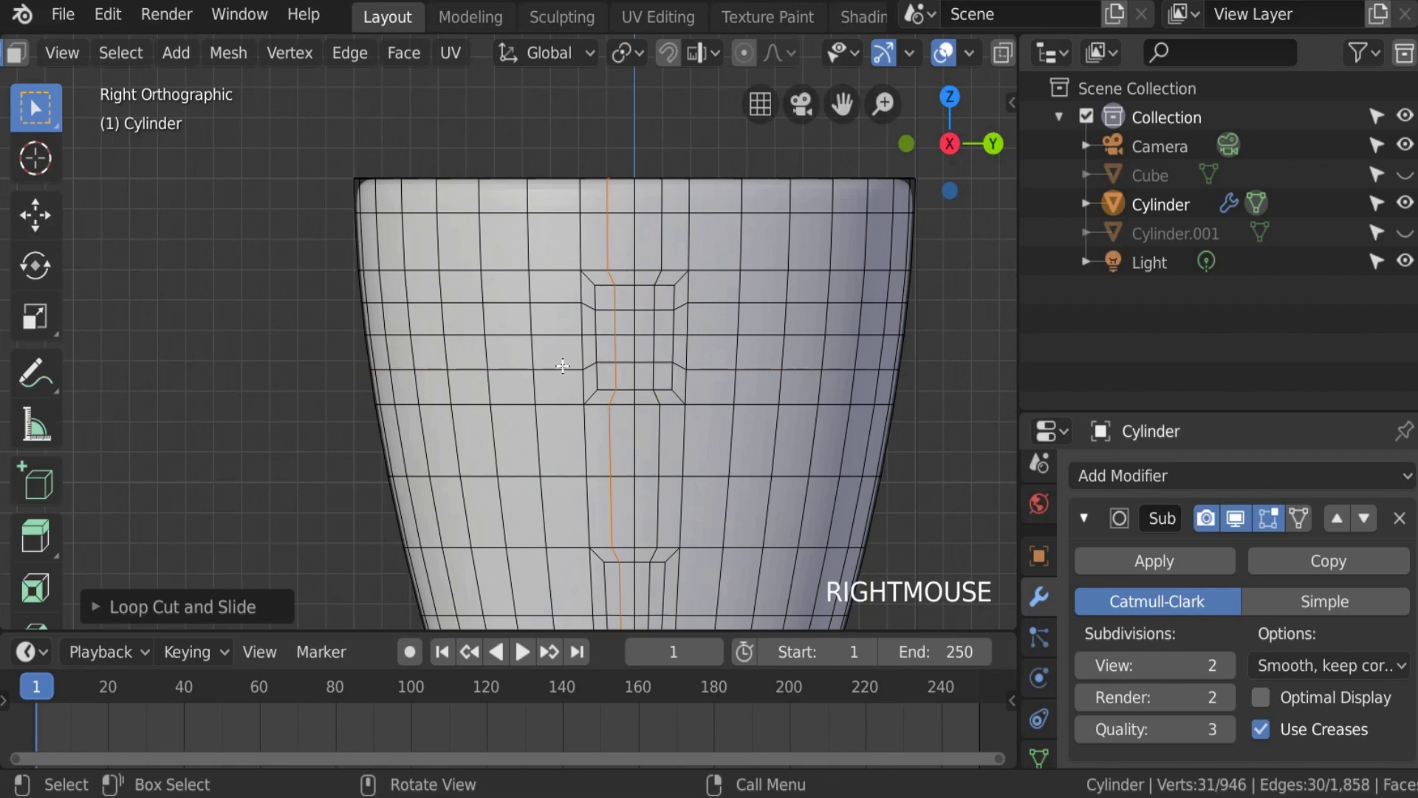
# Step: Examine the cup's smoothed surface in Object Mode from perspective, top and right orthographic views
pyautogui.press('Tab')
pyautogui.scroll(-1, 618, 278)
pyautogui.keyDown('shift'); pyautogui.moveTo(618, 278); pyautogui.dragTo(736, 459, button='middle'); pyautogui.keyUp('shift')
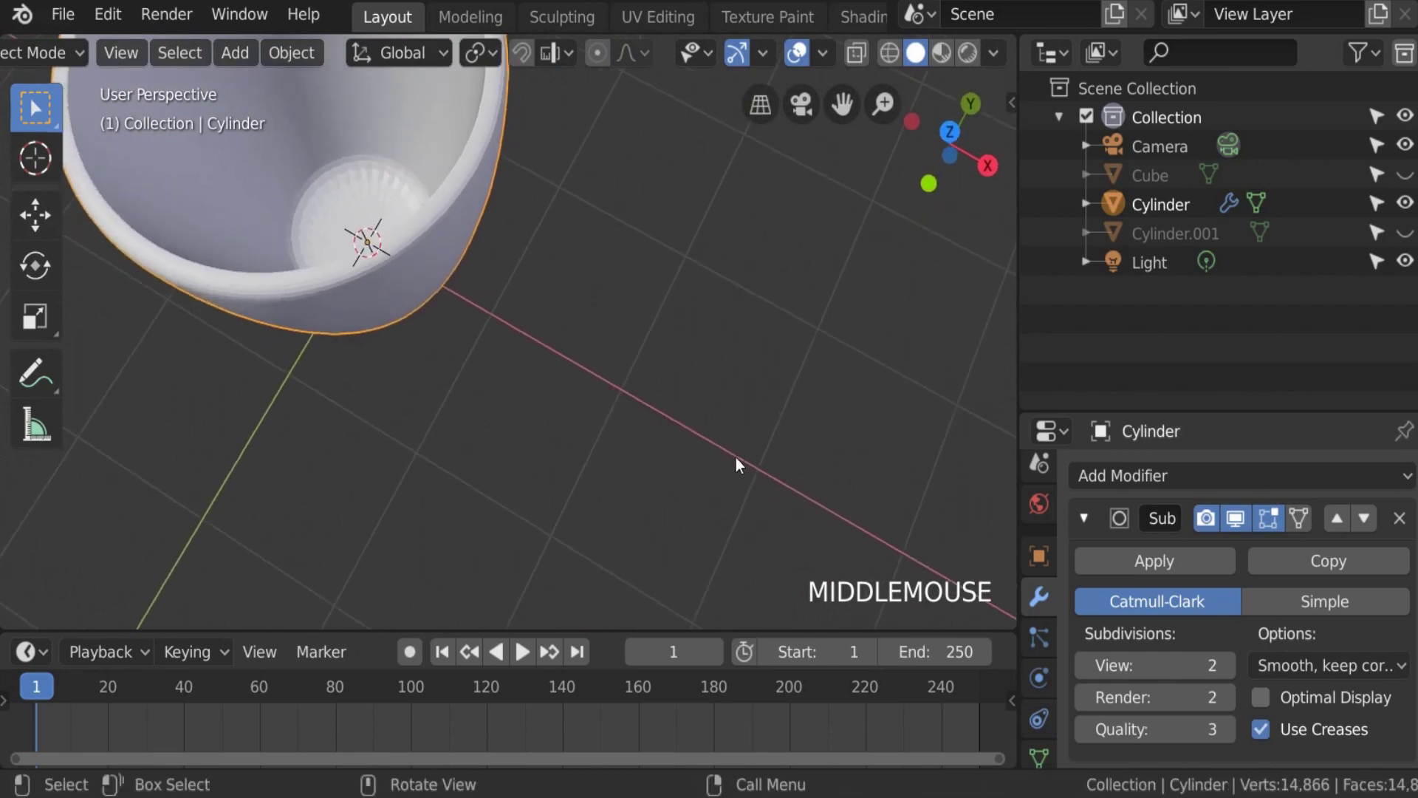
pyautogui.scroll(-2, 613, 386)
pyautogui.press('KP_7')
pyautogui.scroll(2, 604, 367)
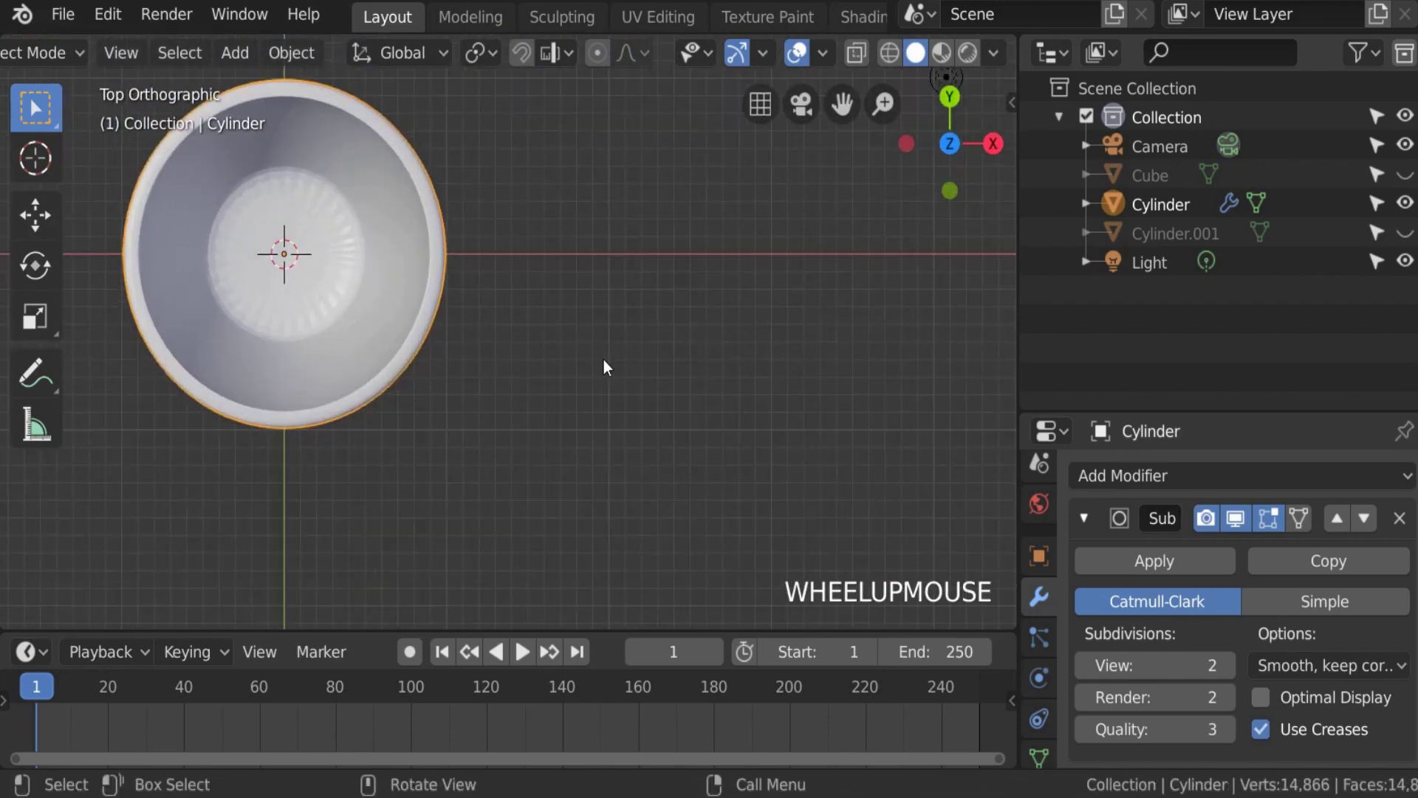
pyautogui.scroll(1, 604, 367)
pyautogui.press('KP_3')
pyautogui.scroll(-1, 609, 395)
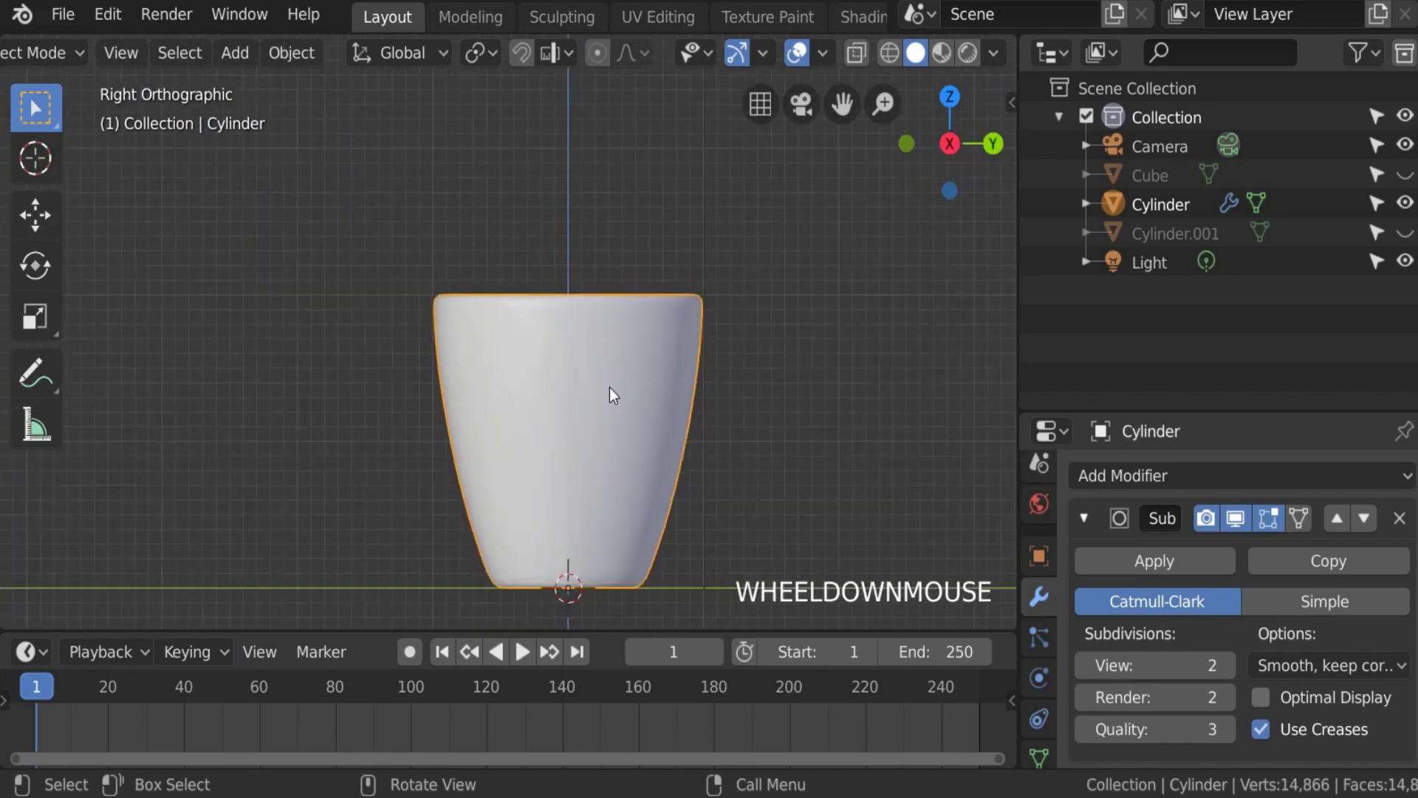
pyautogui.scroll(1, 611, 398)
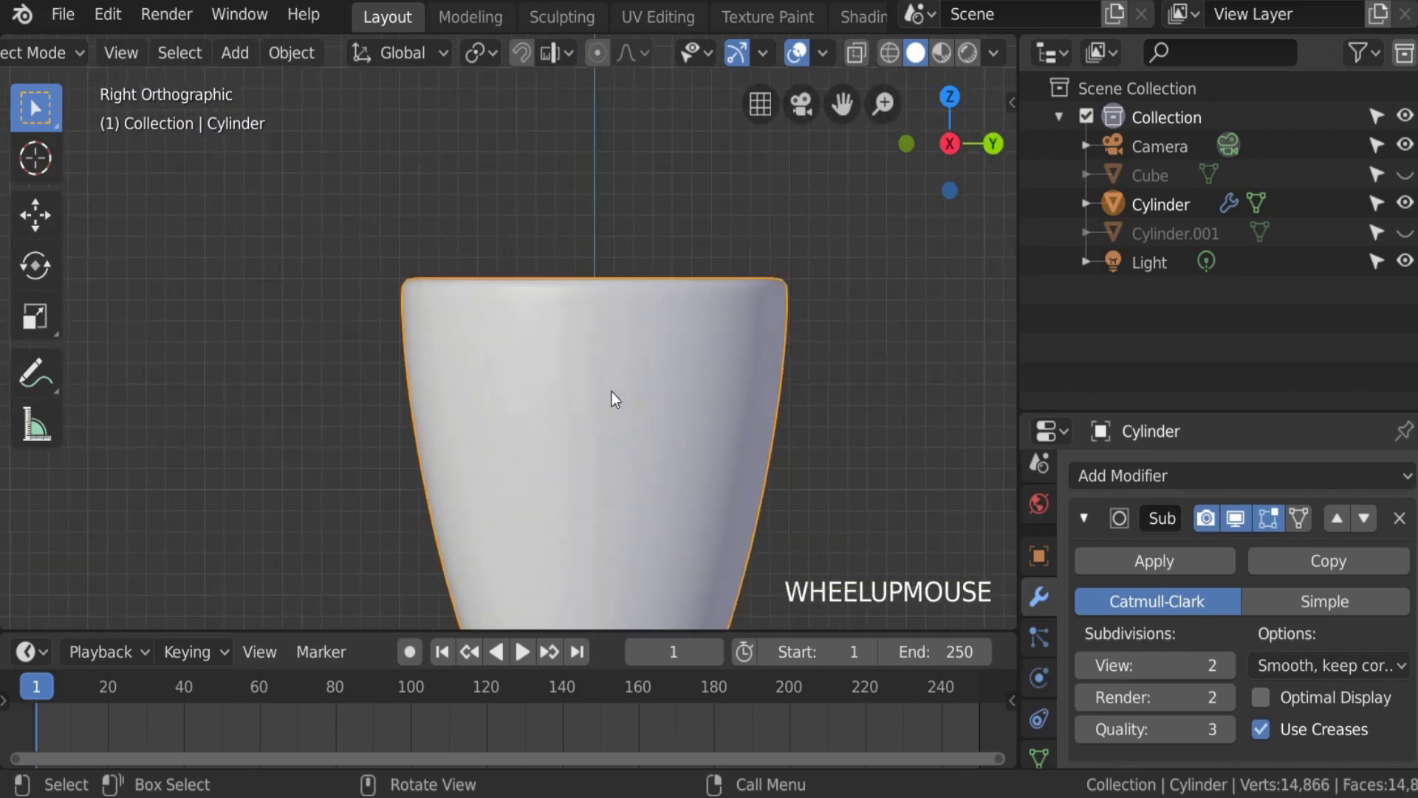
pyautogui.scroll(2, 611, 391)
pyautogui.scroll(-2, 602, 385)
pyautogui.scroll(3, 602, 383)
# Step: Return to Edit Mode and undo all four loop cuts, back to the two selected inset face groups
pyautogui.press('Tab')
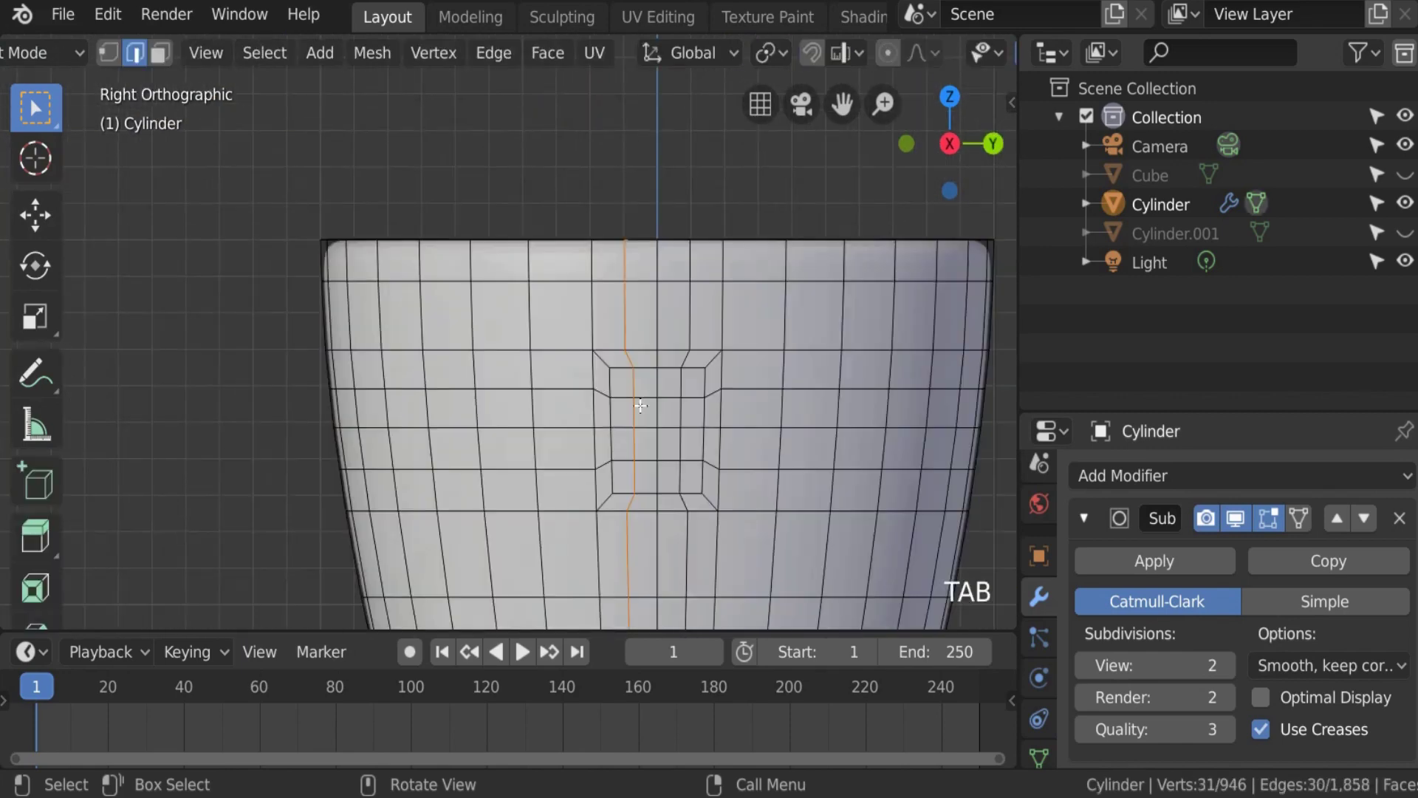
pyautogui.scroll(1, 650, 414)
pyautogui.scroll(-1, 650, 421)
pyautogui.hotkey('ctrl', 'z')
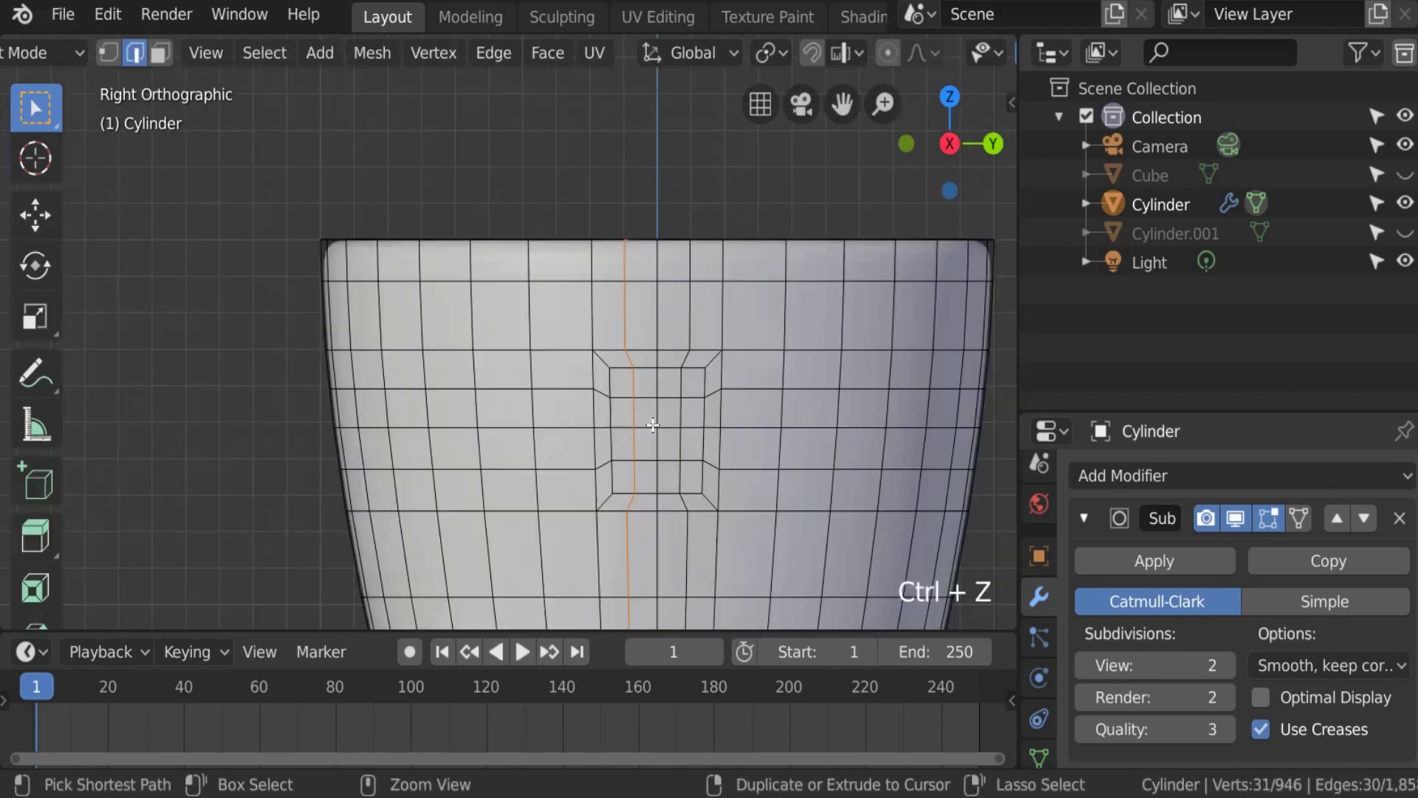
pyautogui.hotkey('ctrl', 'z')
pyautogui.hotkey('ctrl', 'z')
pyautogui.hotkey('ctrl', 'z')
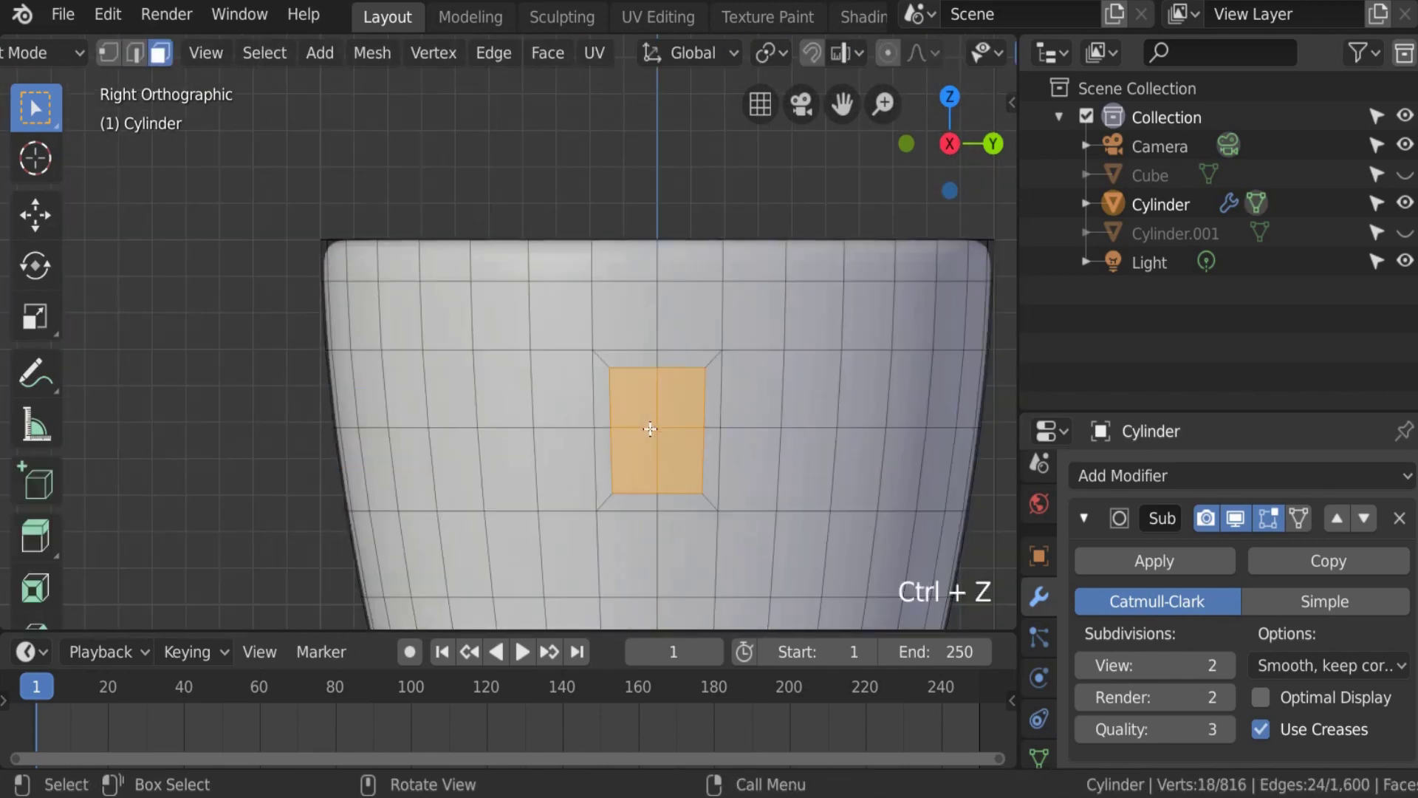
# Step: Extrude both inset face groups about 0.35 m along the global X axis in front orthographic view
pyautogui.scroll(-3, 657, 463)
pyautogui.scroll(-1, 642, 477)
pyautogui.press('KP_3')
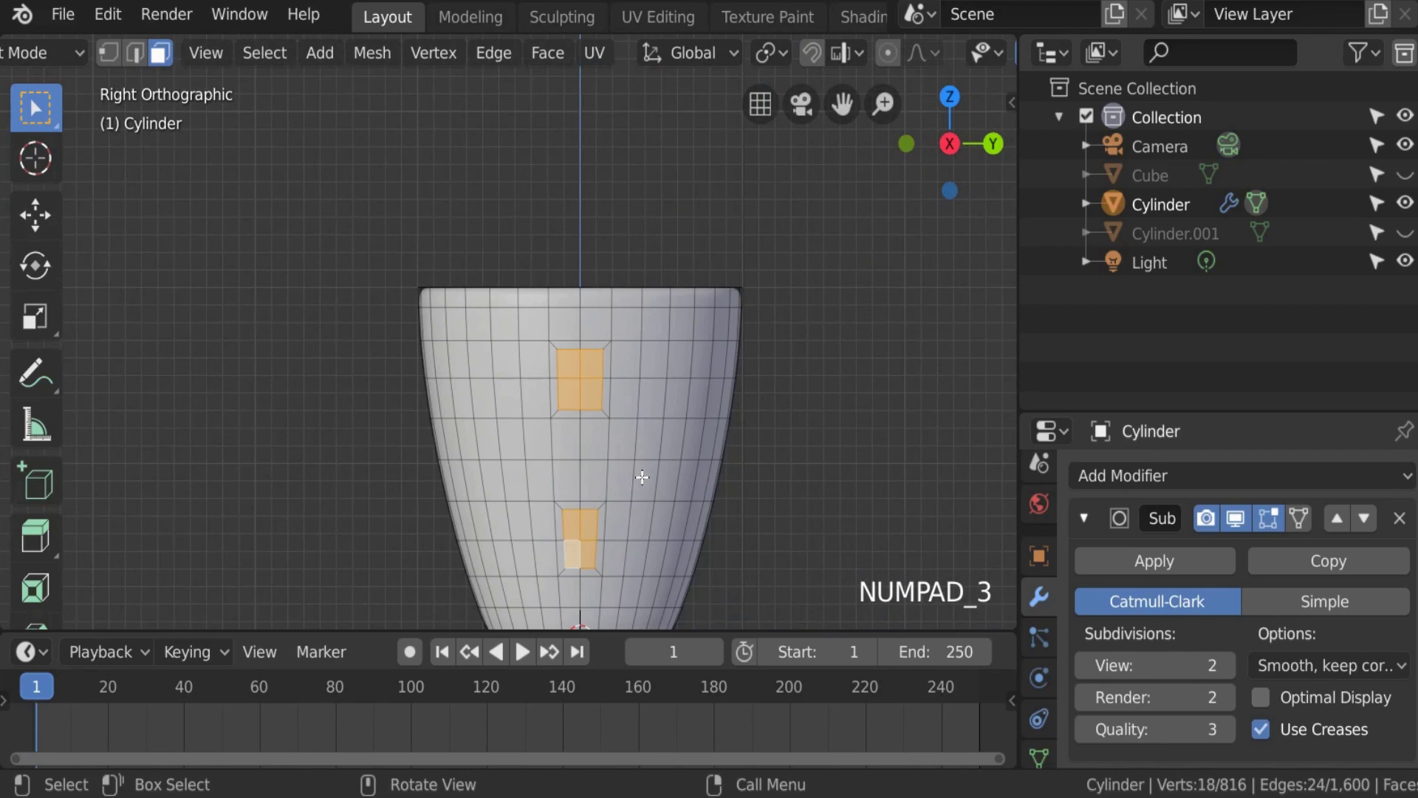
pyautogui.press('KP_1')
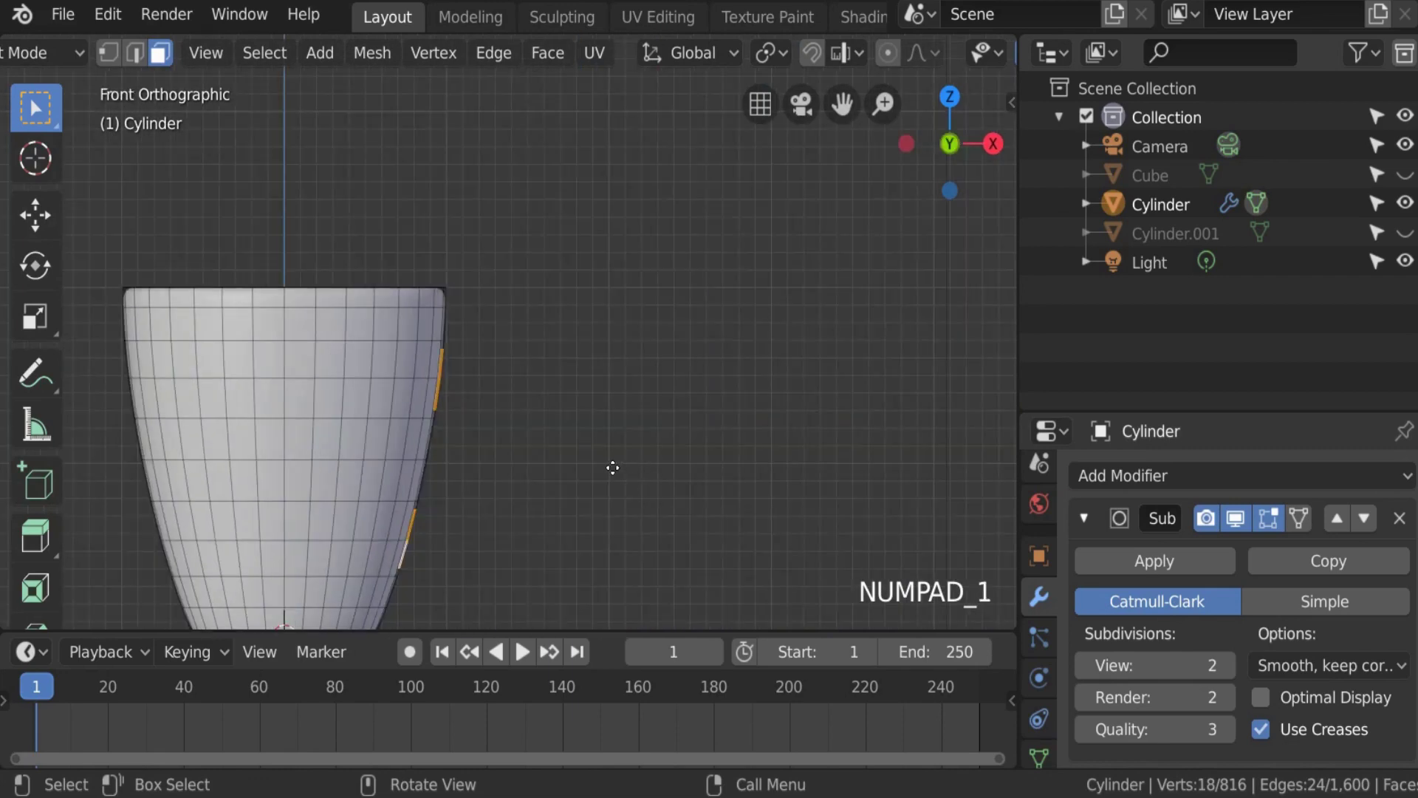
pyautogui.press('e')
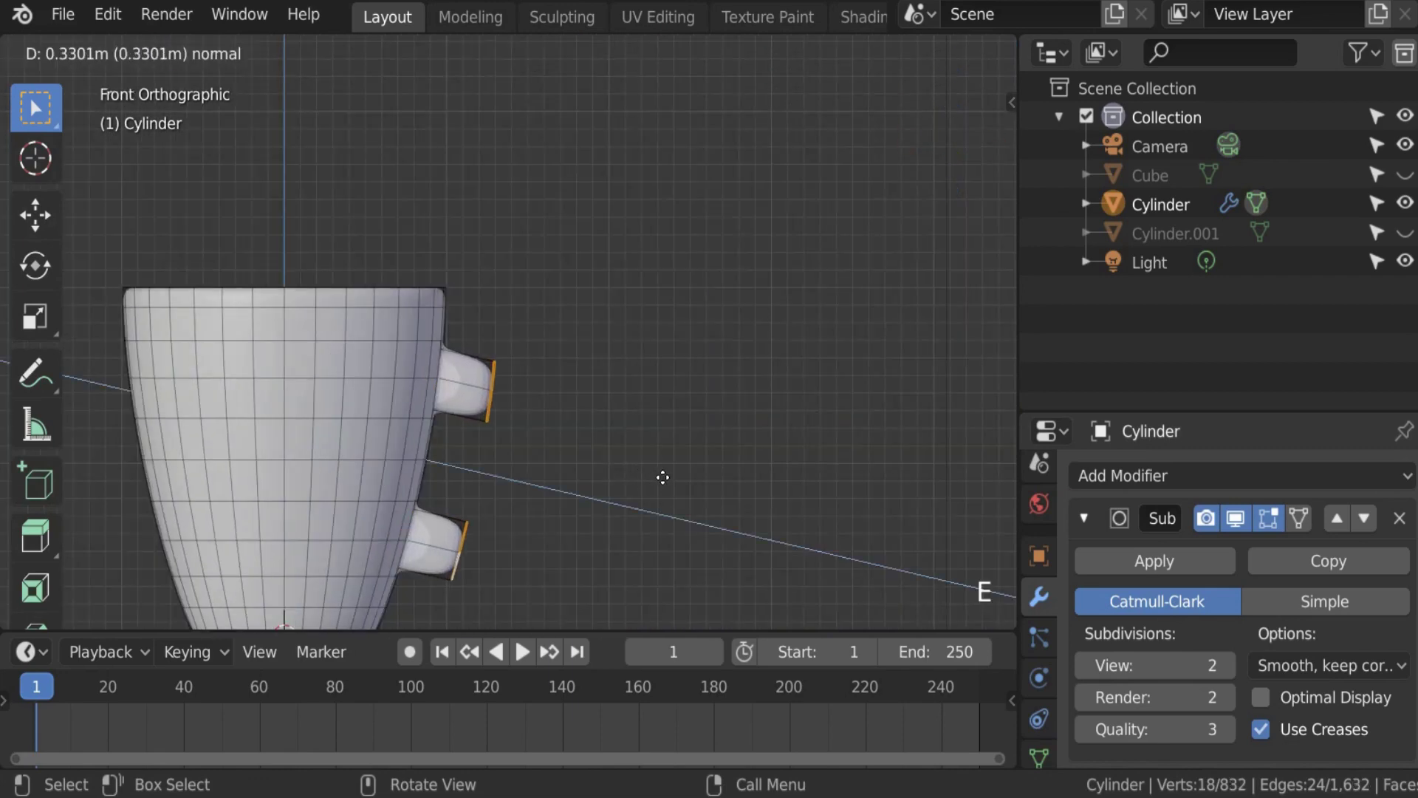
pyautogui.press('x')
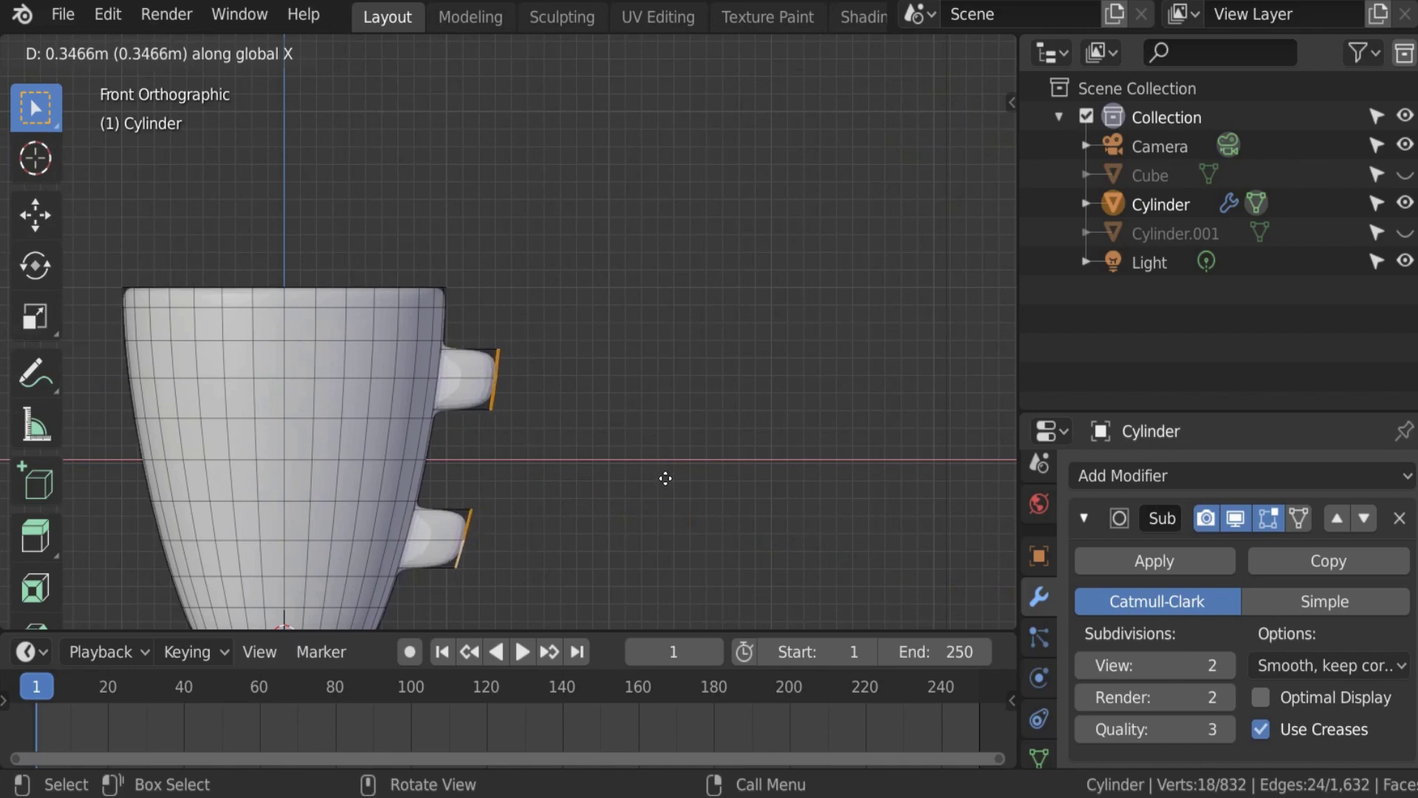
pyautogui.click(665, 479)
# Step: Clear the selection, box-select the upper part of the lower extrusion in front view, and turn on X-ray display
pyautogui.scroll(2, 459, 444)
pyautogui.press('KP_Decimal')
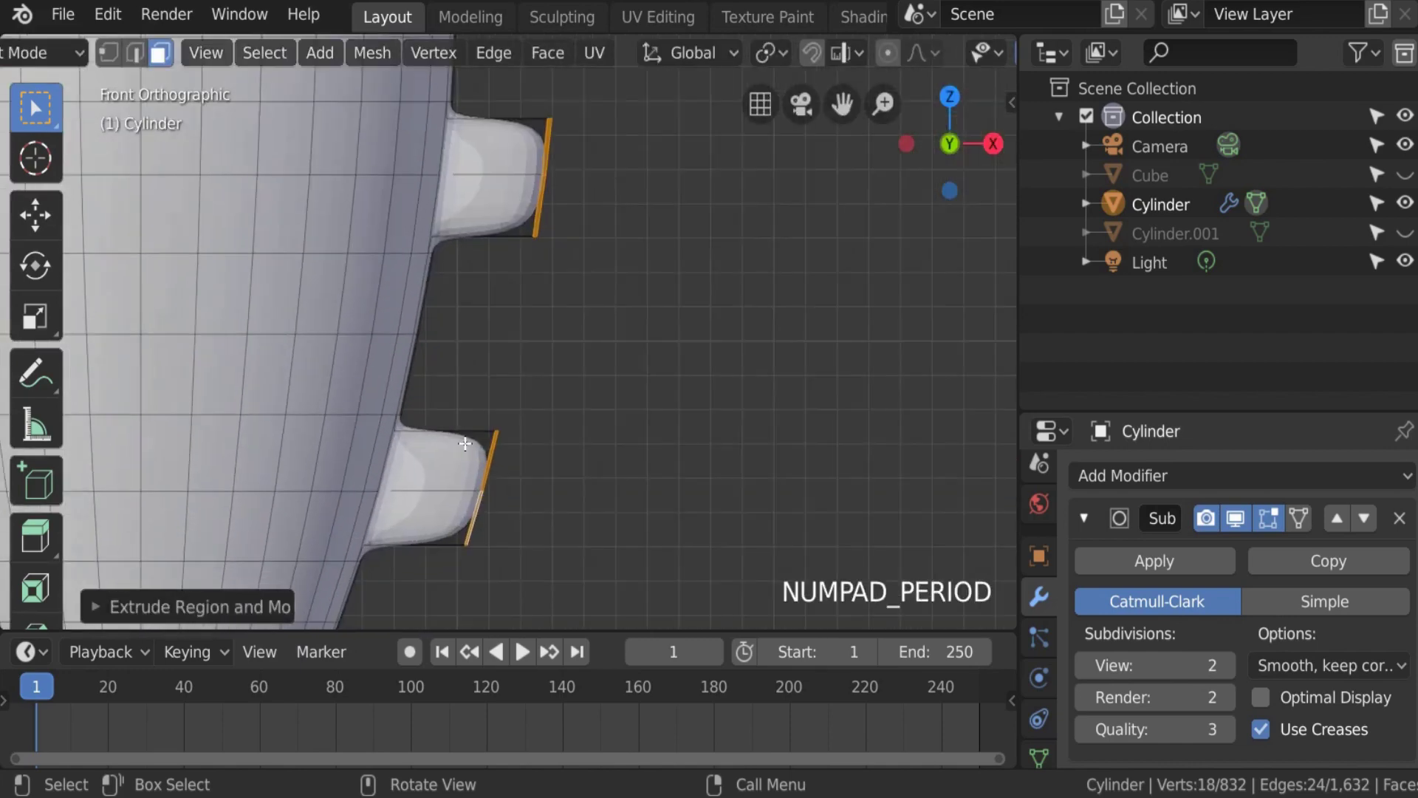
pyautogui.scroll(-3, 455, 406)
pyautogui.moveTo(430, 342); pyautogui.dragTo(419, 347, button='middle')
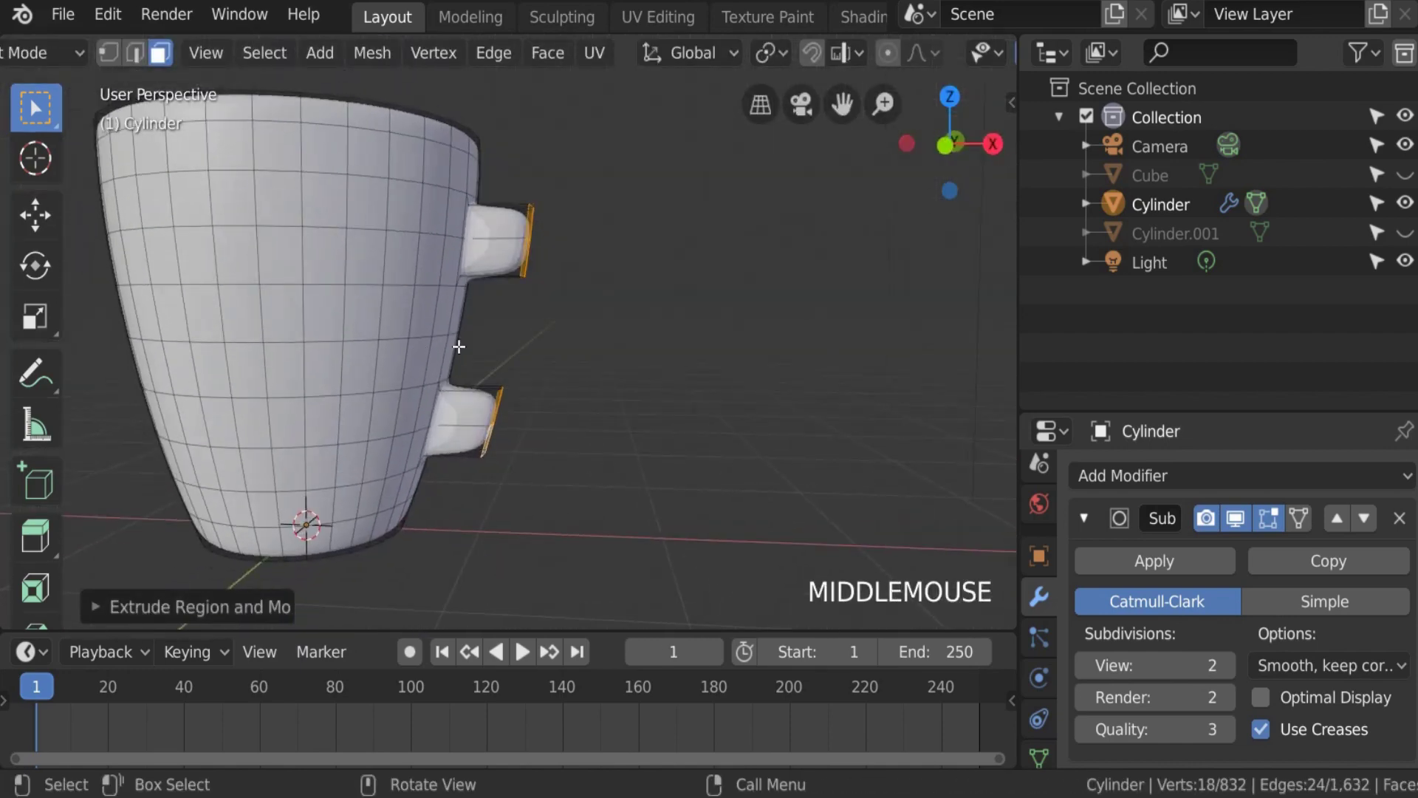
pyautogui.press('KP_3')
pyautogui.press('KP_1')
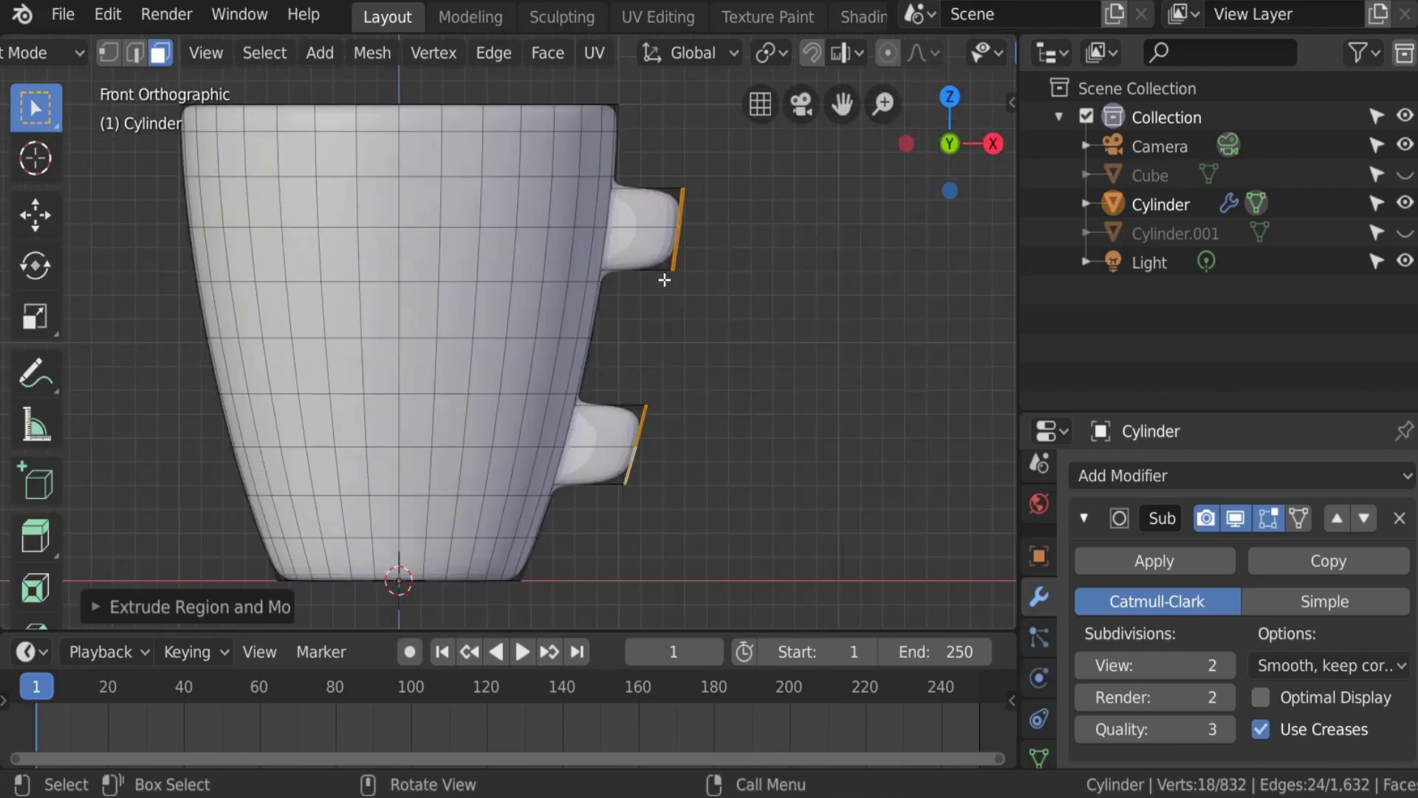
pyautogui.press('a')
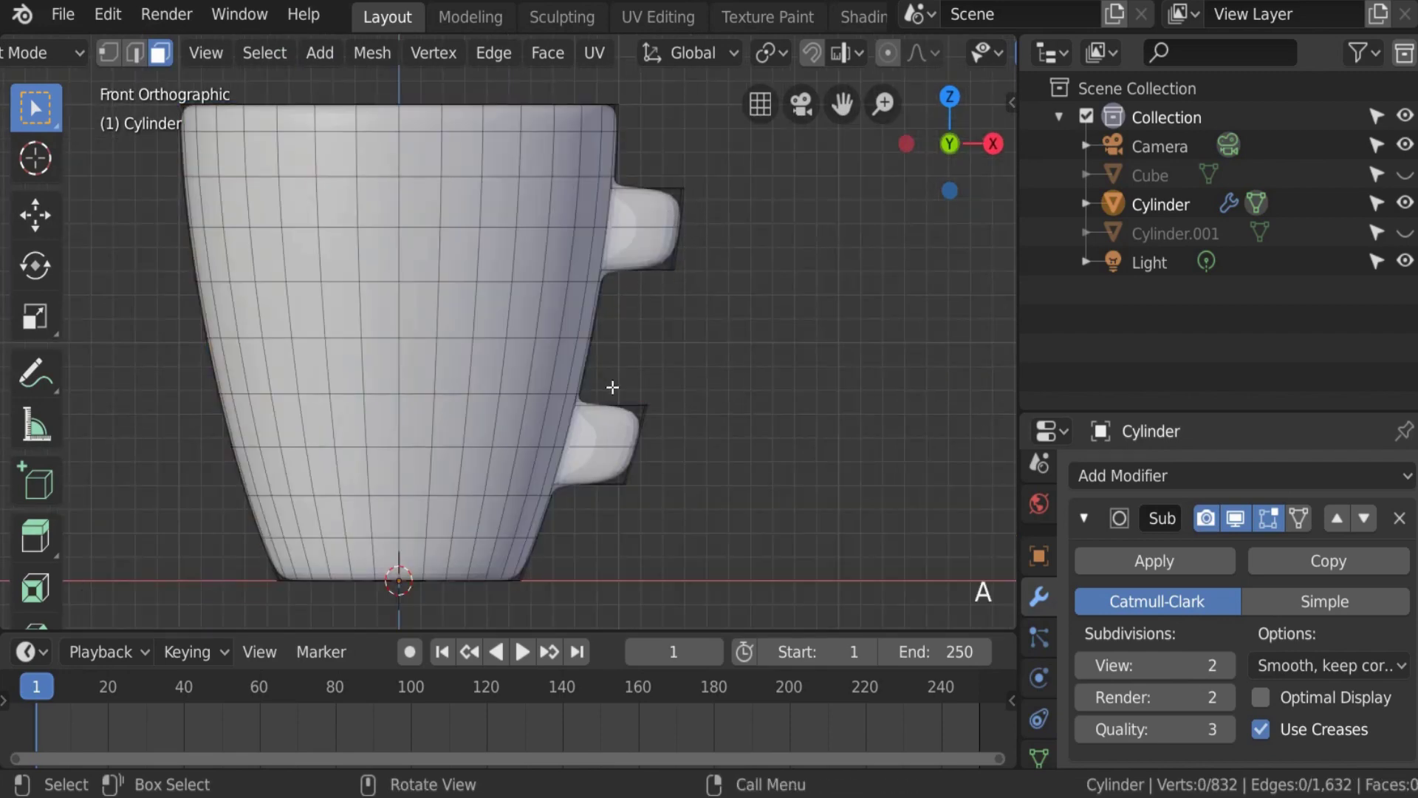
pyautogui.press('b')
pyautogui.moveTo(633, 370); pyautogui.dragTo(643, 435)
pyautogui.press('b')
pyautogui.rightClick(668, 361)
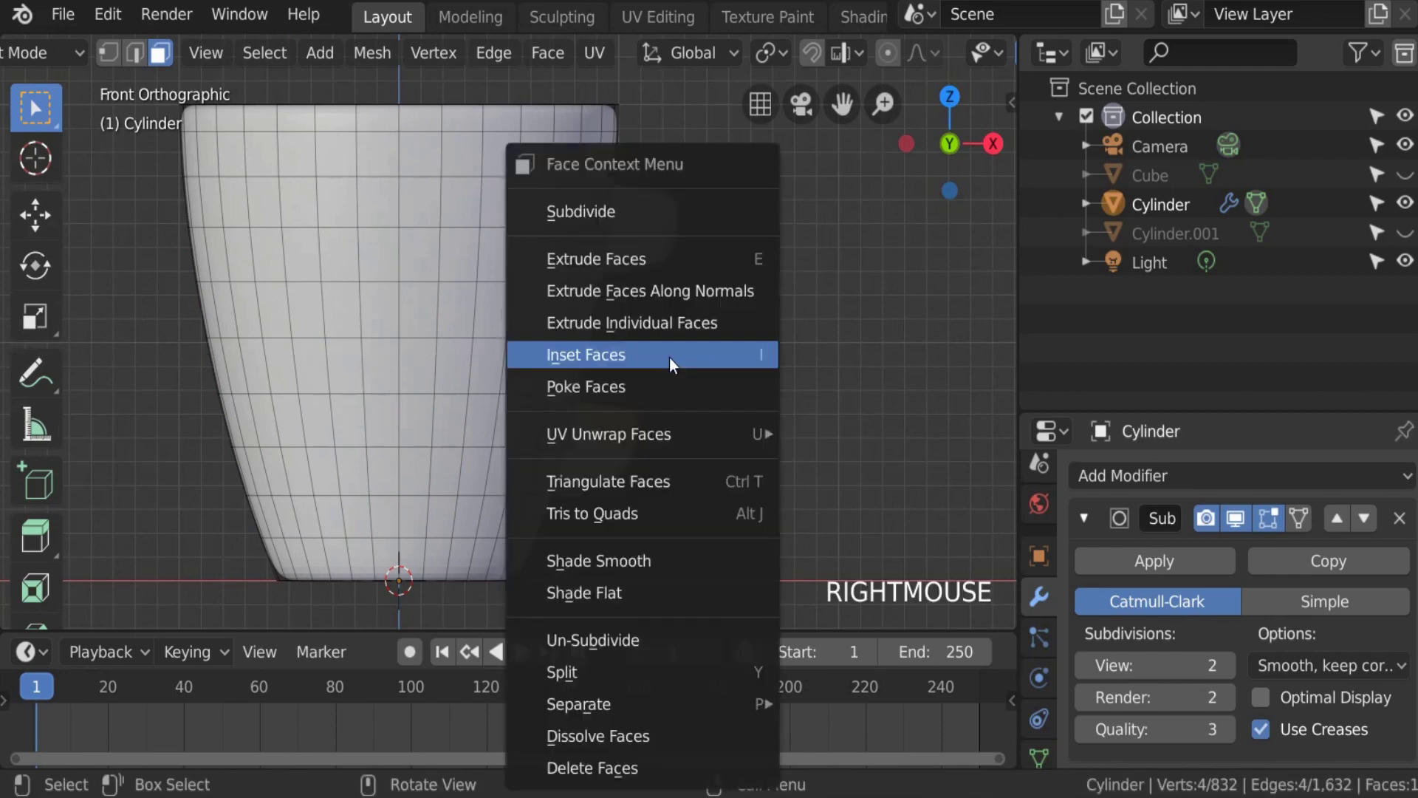
pyautogui.moveTo(941, 61); pyautogui.dragTo(928, 55, button='middle')
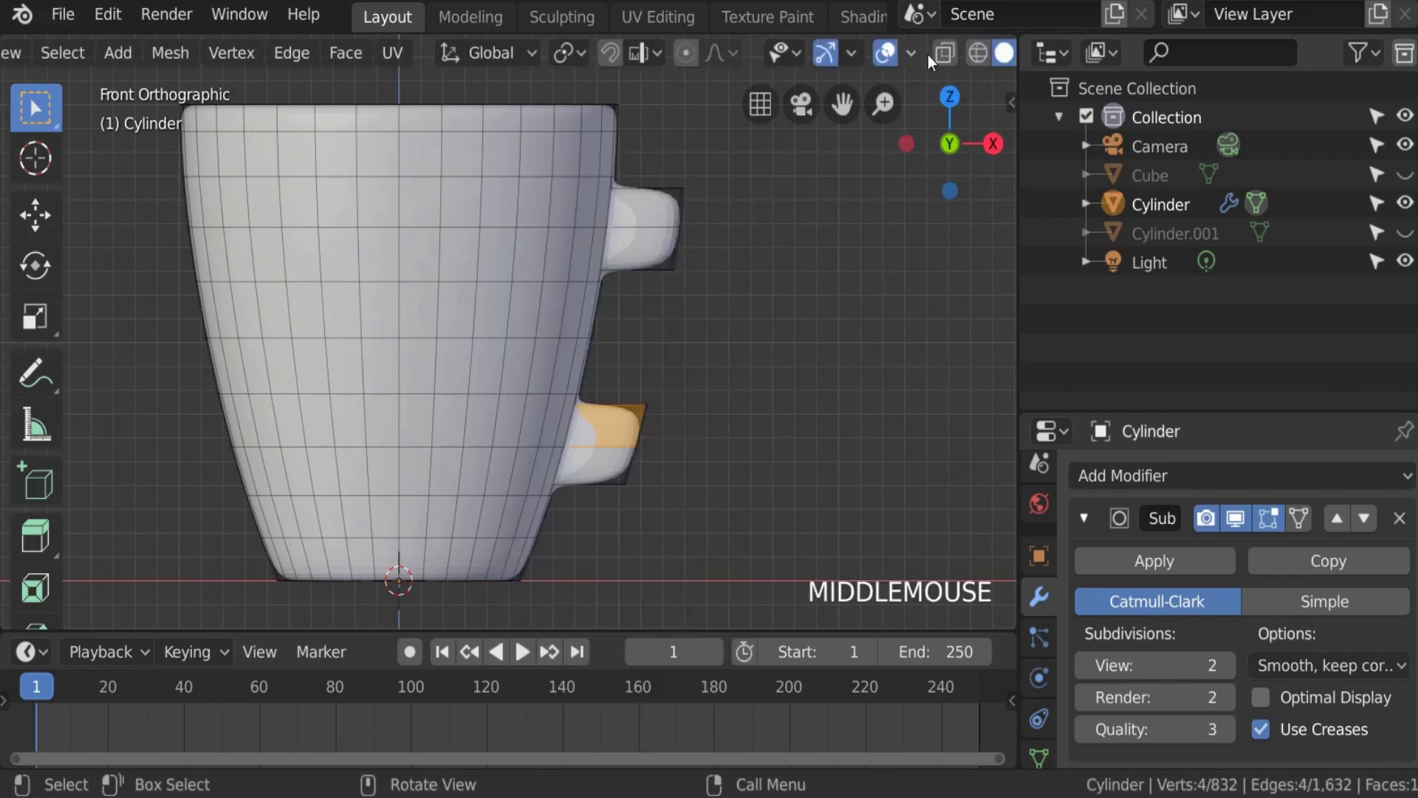
pyautogui.click(946, 52)
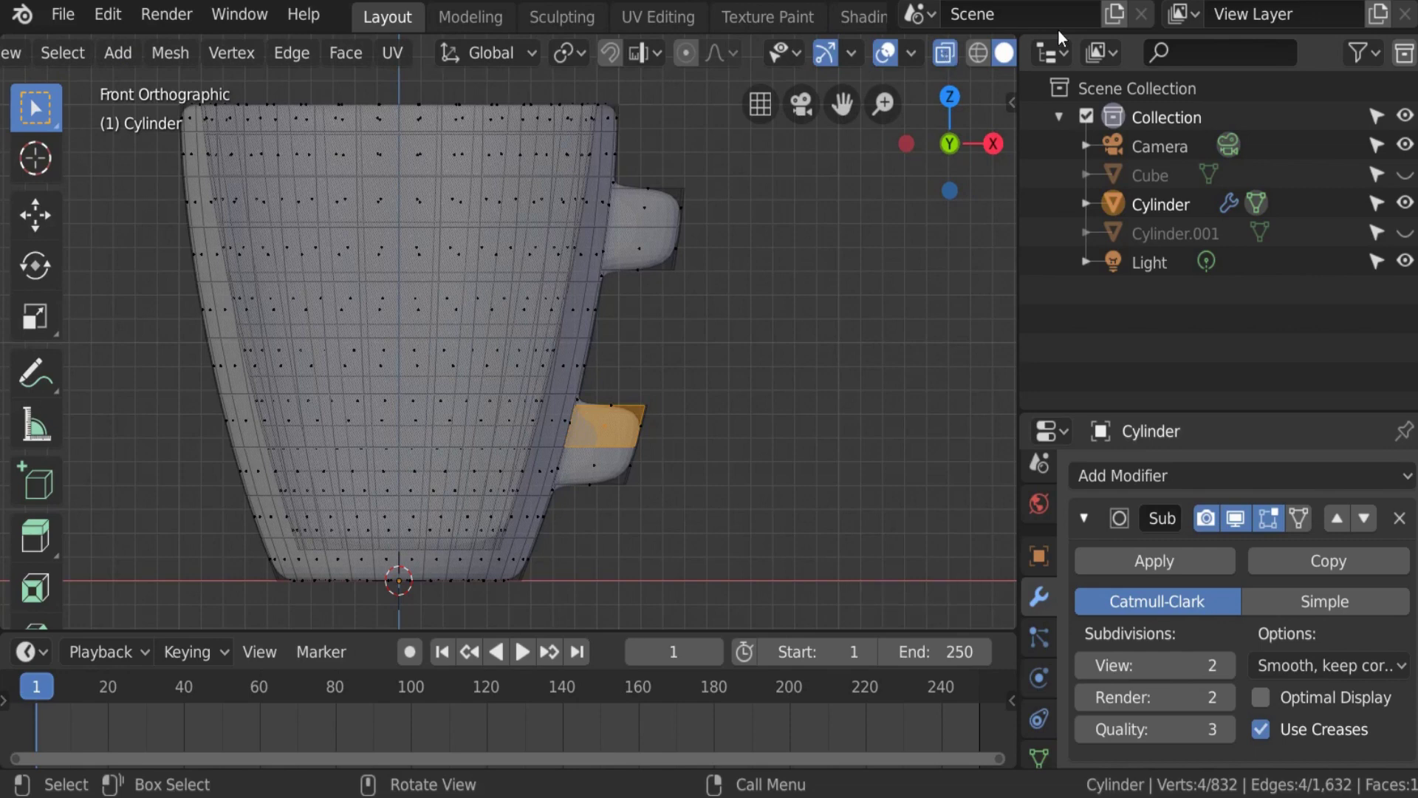
# Step: Clear the selection and select all outer end faces of the lower extrusion in front orthographic view
pyautogui.press('a')
pyautogui.press('a')
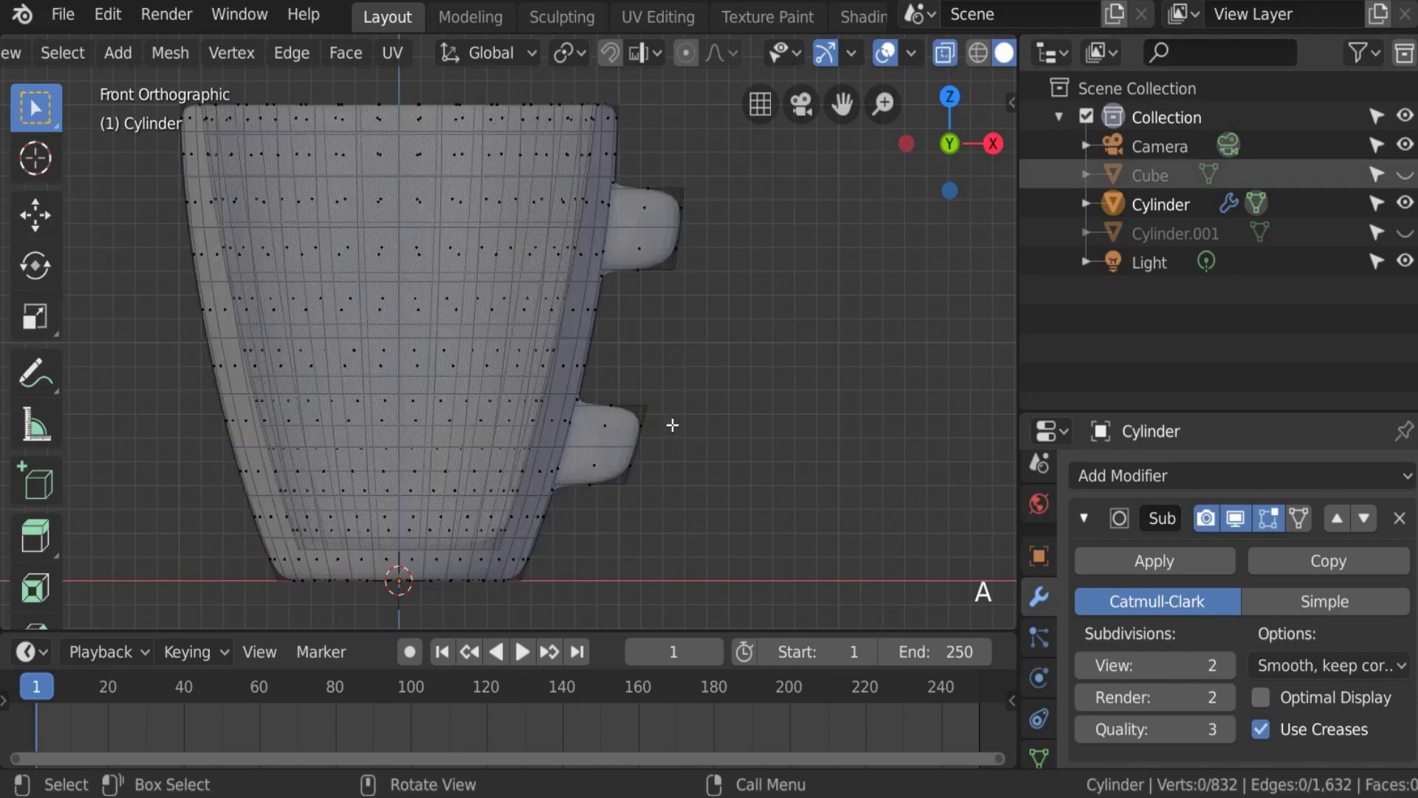
pyautogui.press('b')
pyautogui.moveTo(623, 385); pyautogui.dragTo(697, 495)
pyautogui.scroll(3, 697, 488)
pyautogui.scroll(-2, 669, 482)
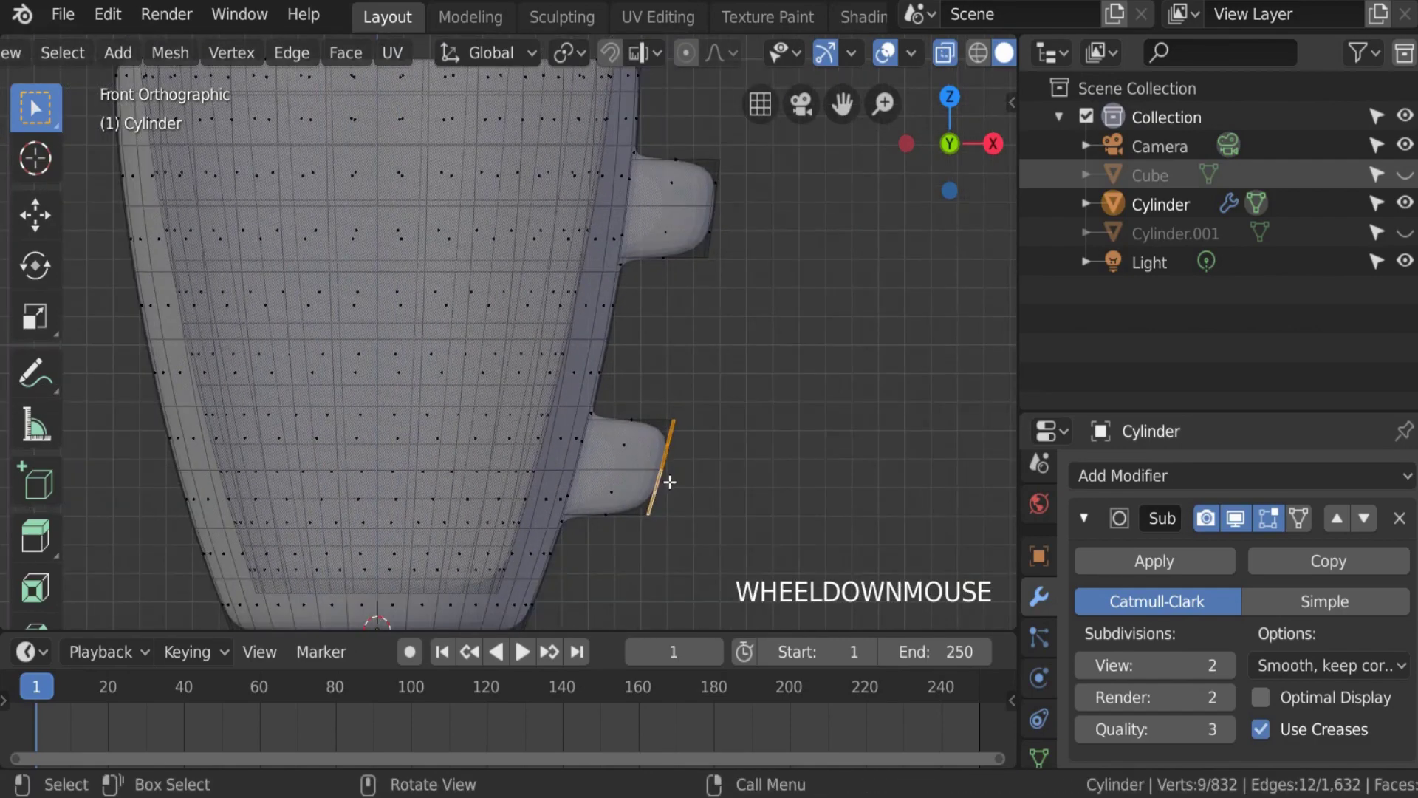
# Step: Extrude the lower extrusion's end faces a short distance outward and move them slightly upward
pyautogui.press('e')
pyautogui.click(724, 478)
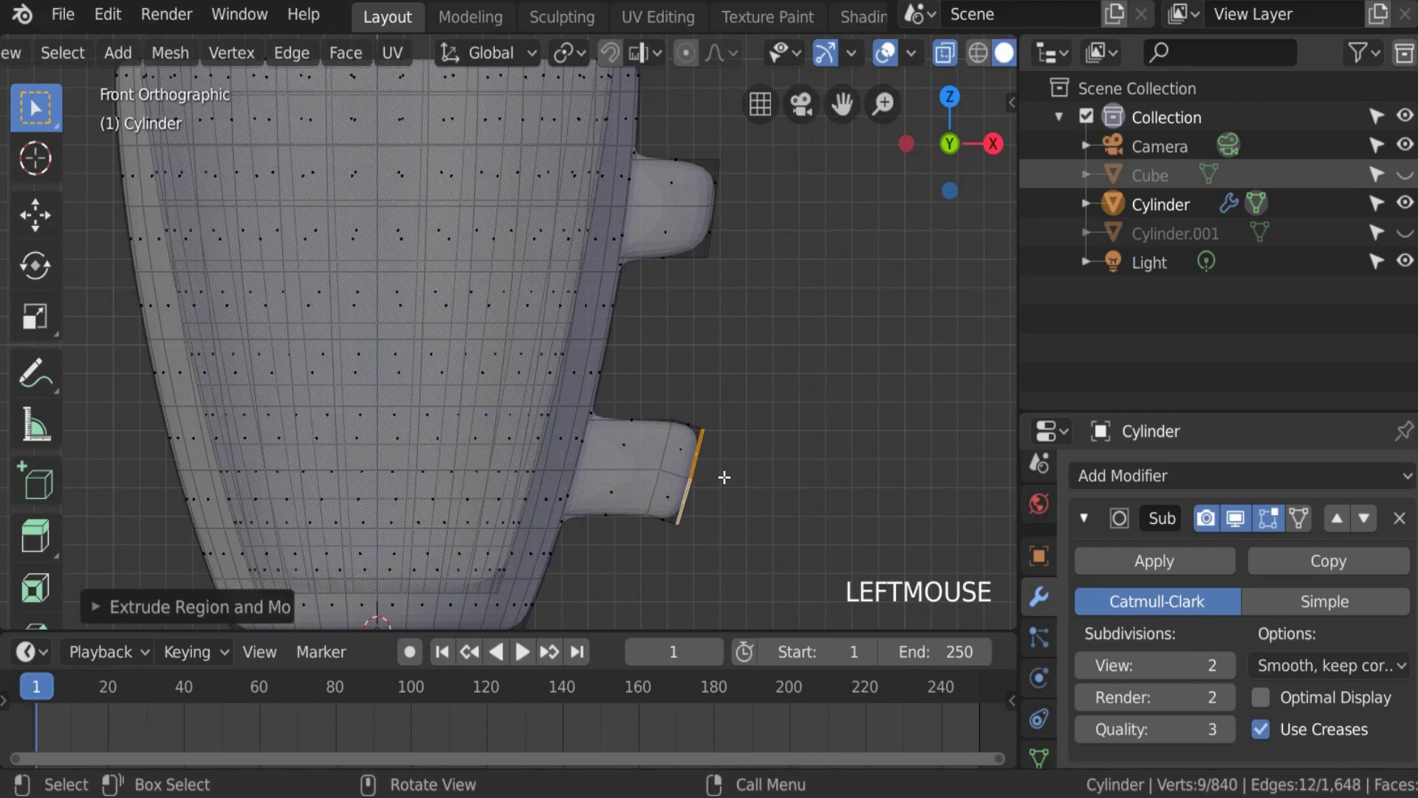
pyautogui.press('g')
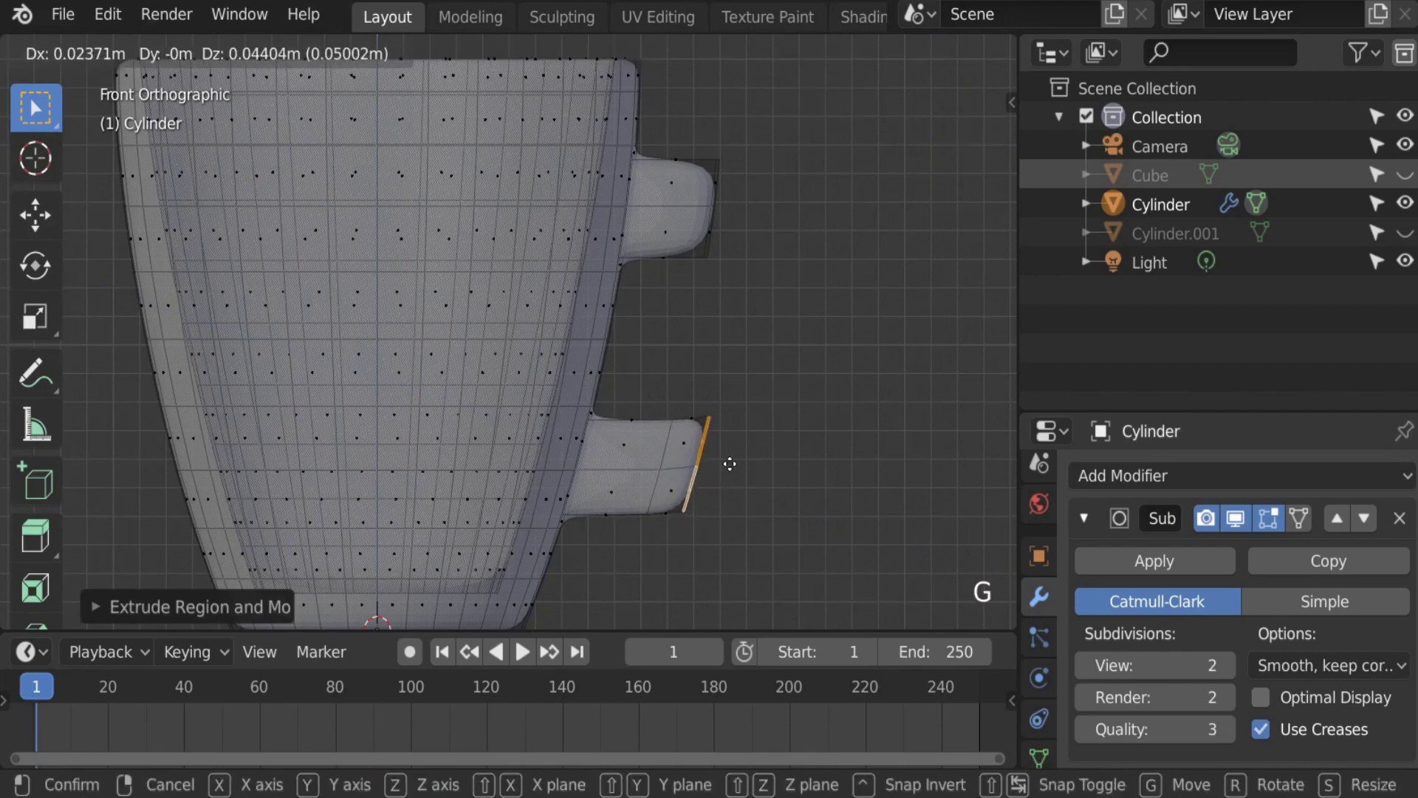
pyautogui.click(727, 464)
# Step: Try rotating the end faces, extruding them about 0.15 m along their normal and tilting the new end upward
pyautogui.press('r')
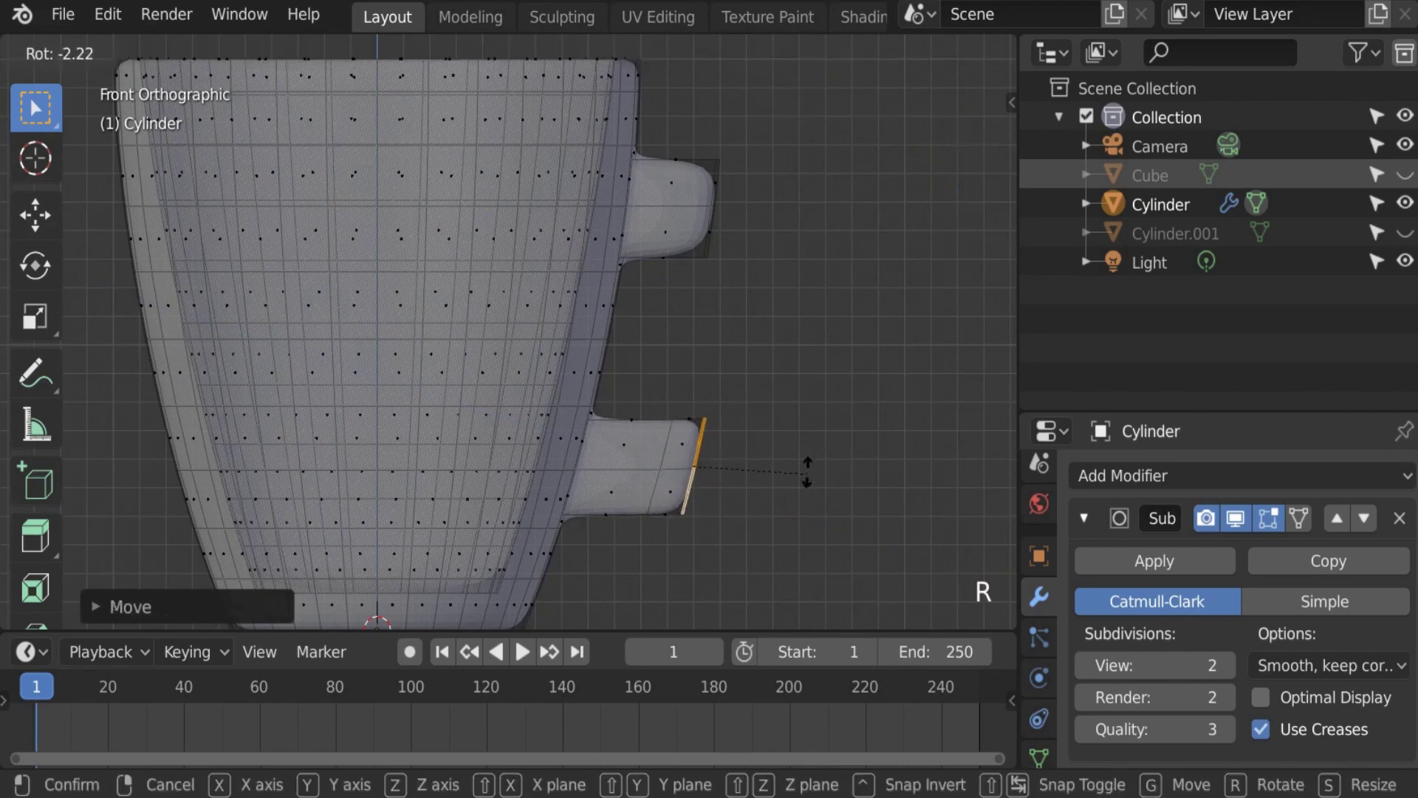
pyautogui.click(783, 434)
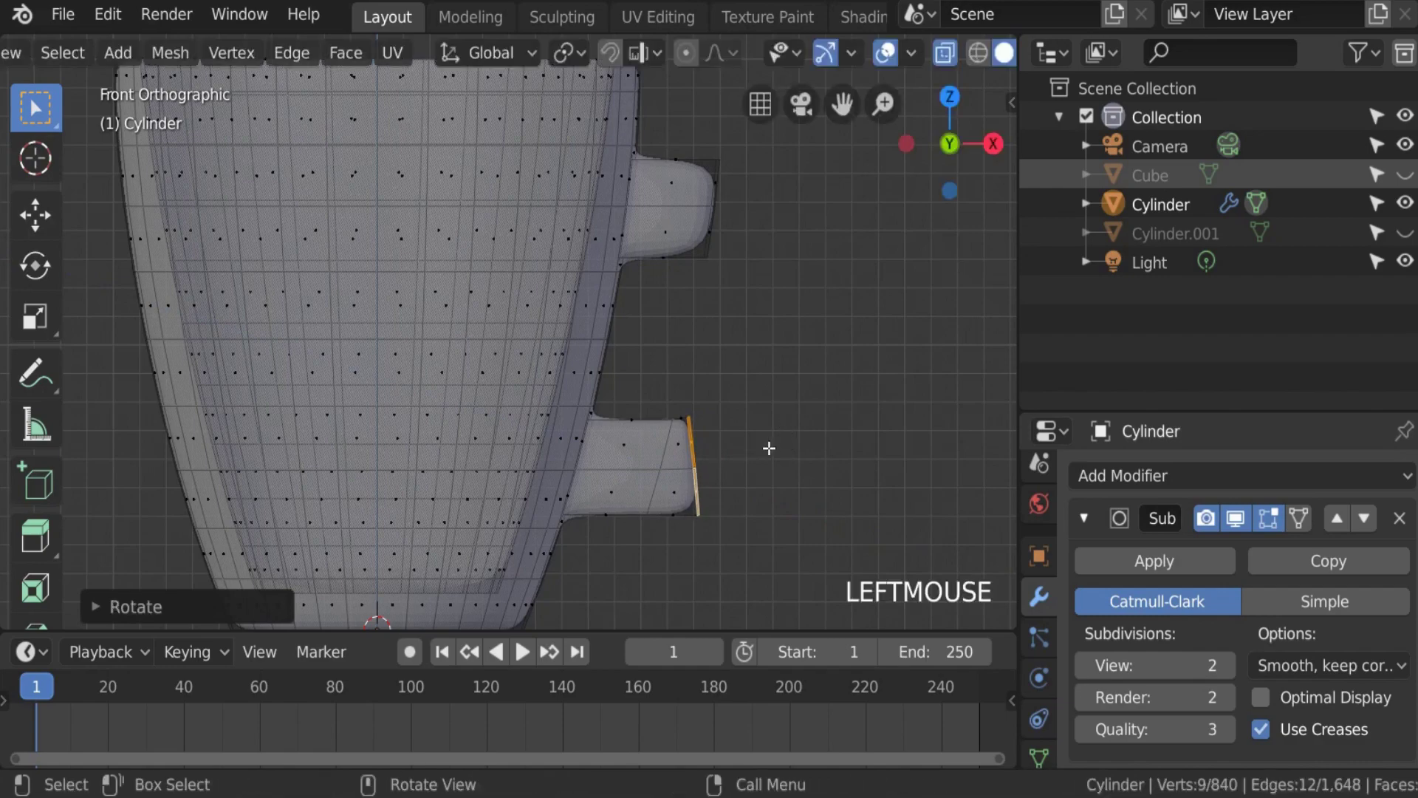
pyautogui.scroll(2, 765, 463)
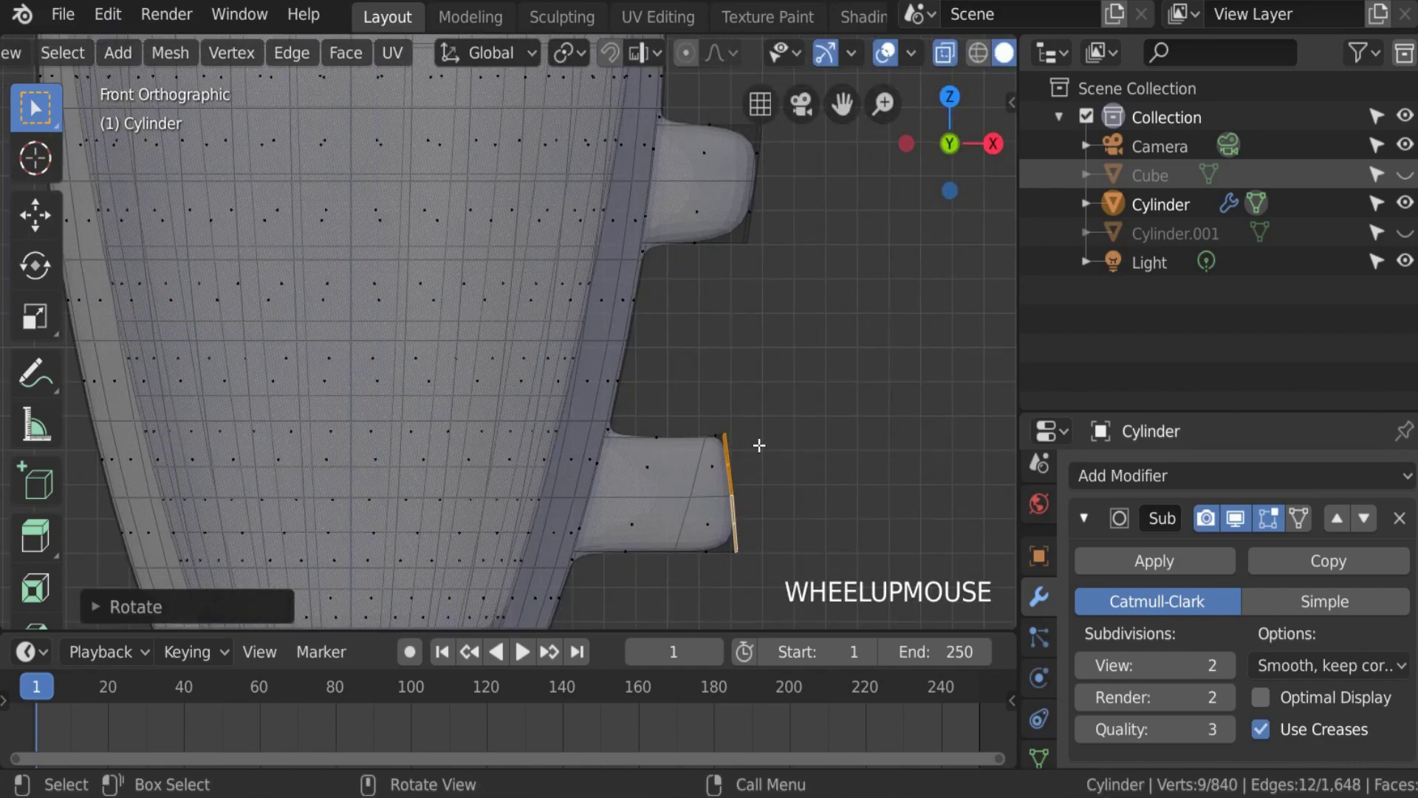
pyautogui.press('e')
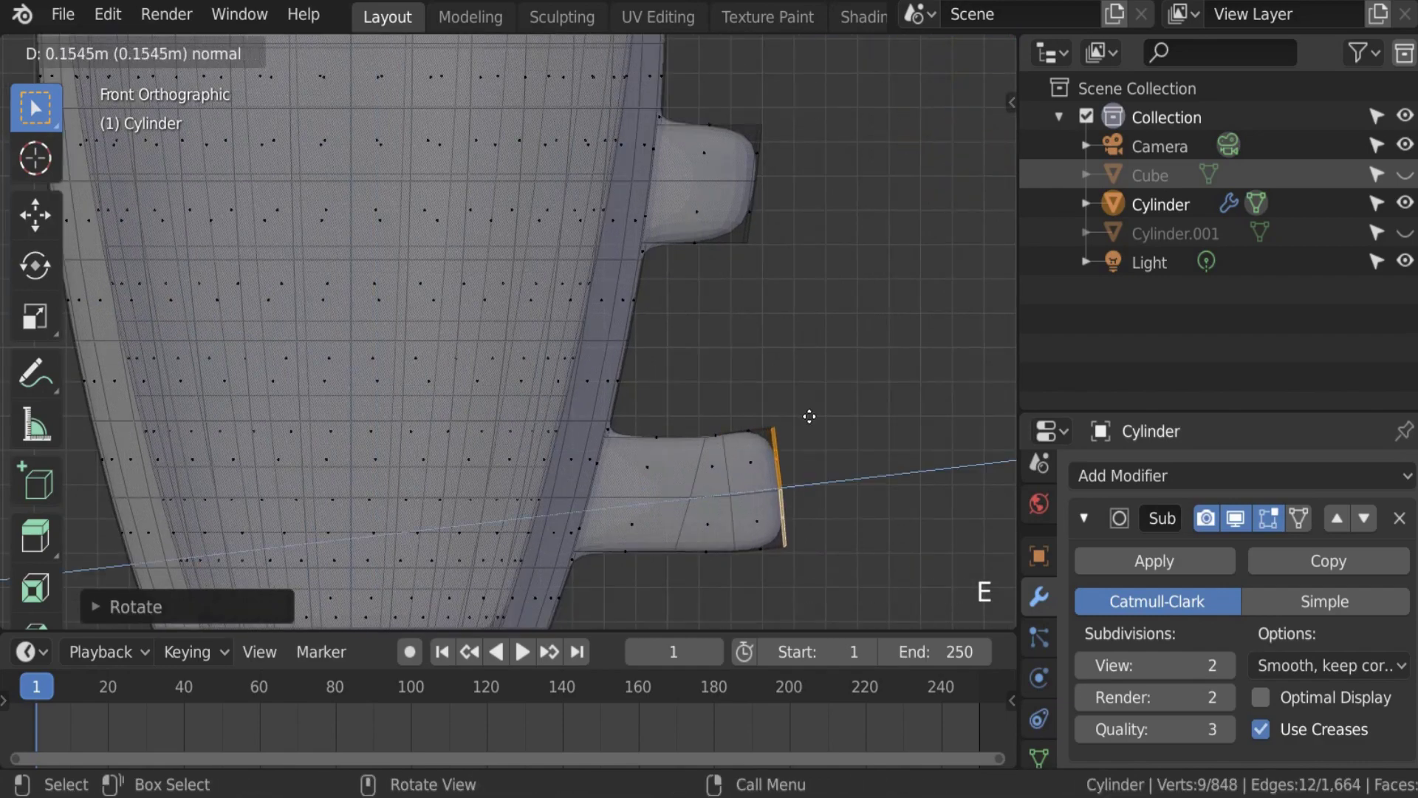
pyautogui.click(818, 437)
pyautogui.press('r')
pyautogui.click(803, 417)
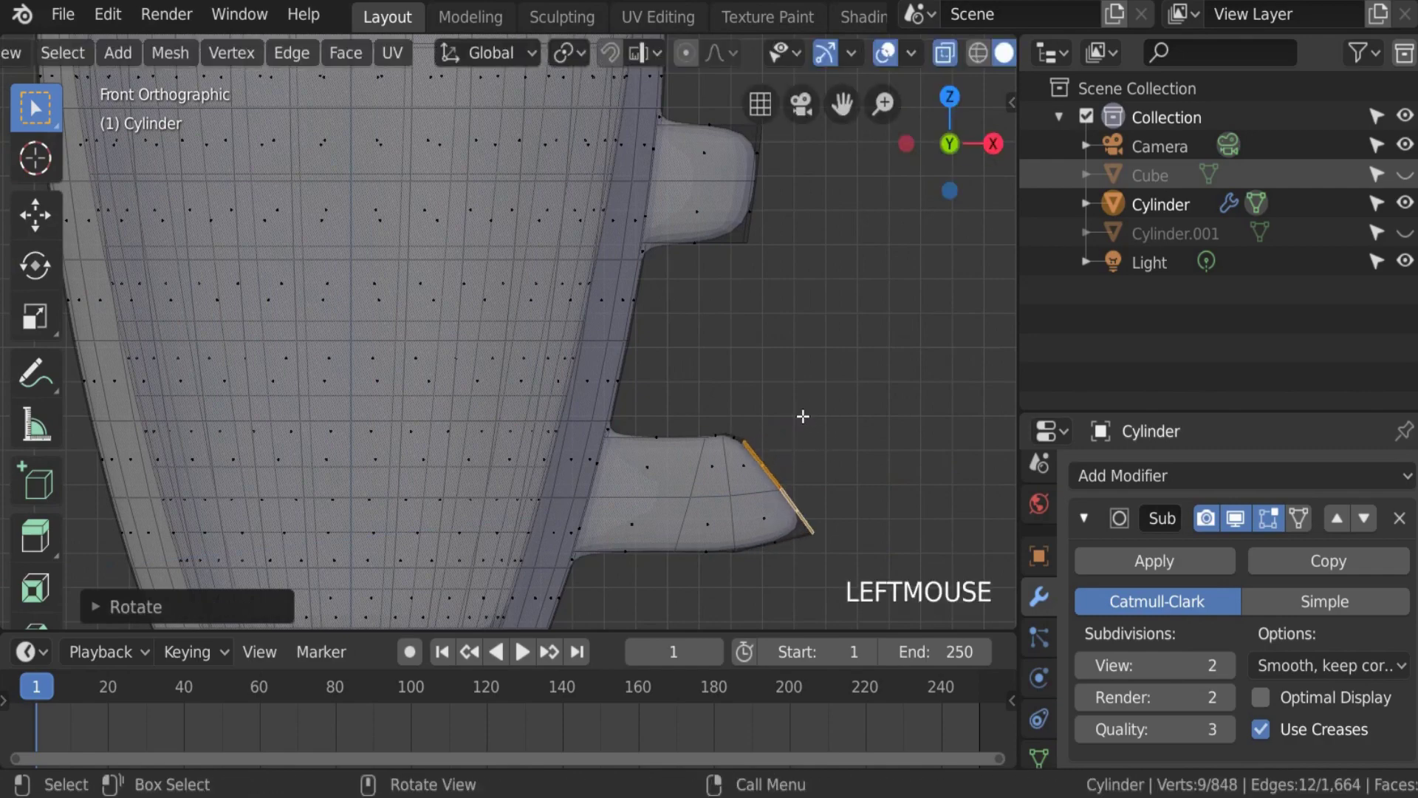
# Step: Try curving the lower handle part up toward the upper extrusion by repeatedly extruding its end faces to the cursor
pyautogui.keyDown('ctrl'); pyautogui.click(812, 386); pyautogui.keyUp('ctrl')
pyautogui.keyDown('ctrl'); pyautogui.rightClick(811, 386); pyautogui.keyUp('ctrl')
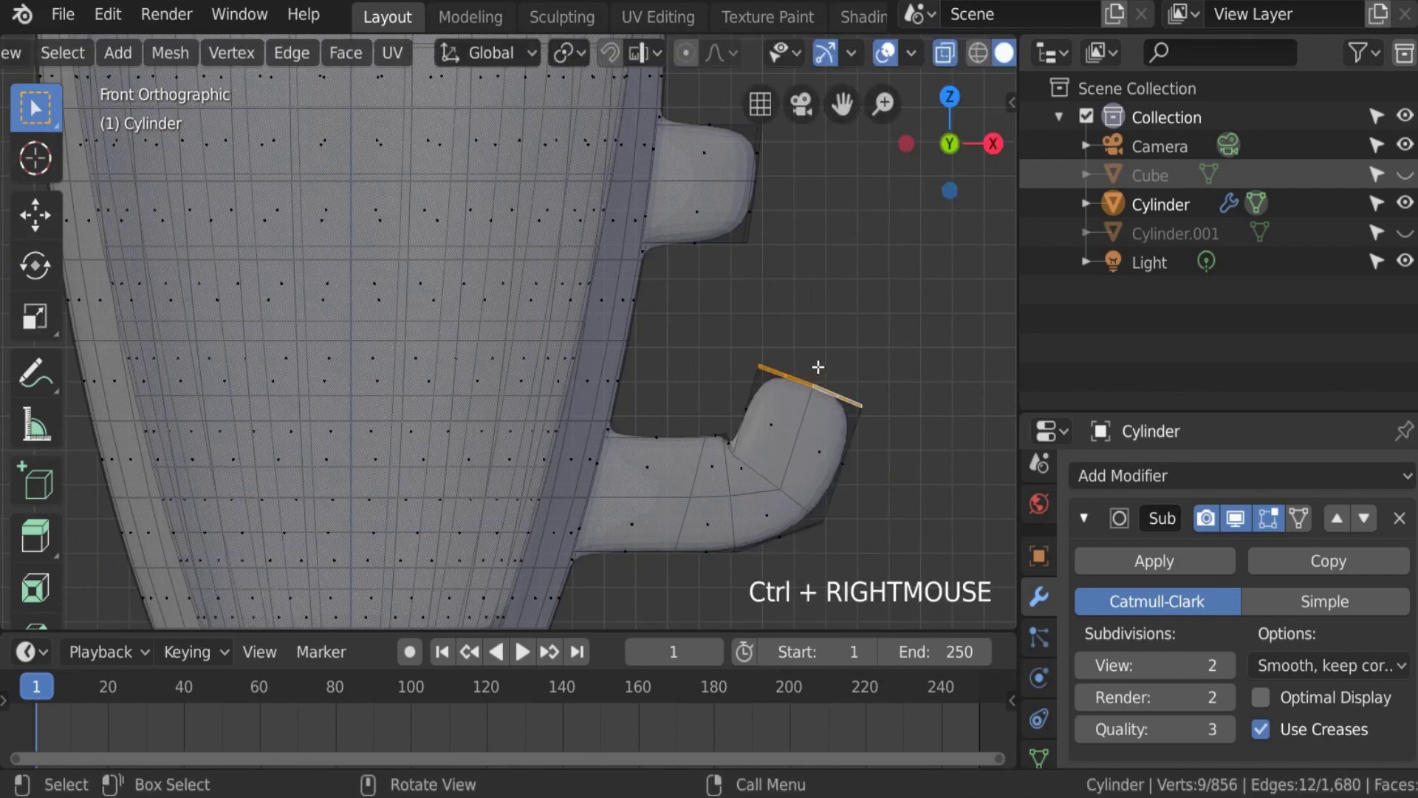
pyautogui.hotkey('ctrl', 'z')
pyautogui.press('g')
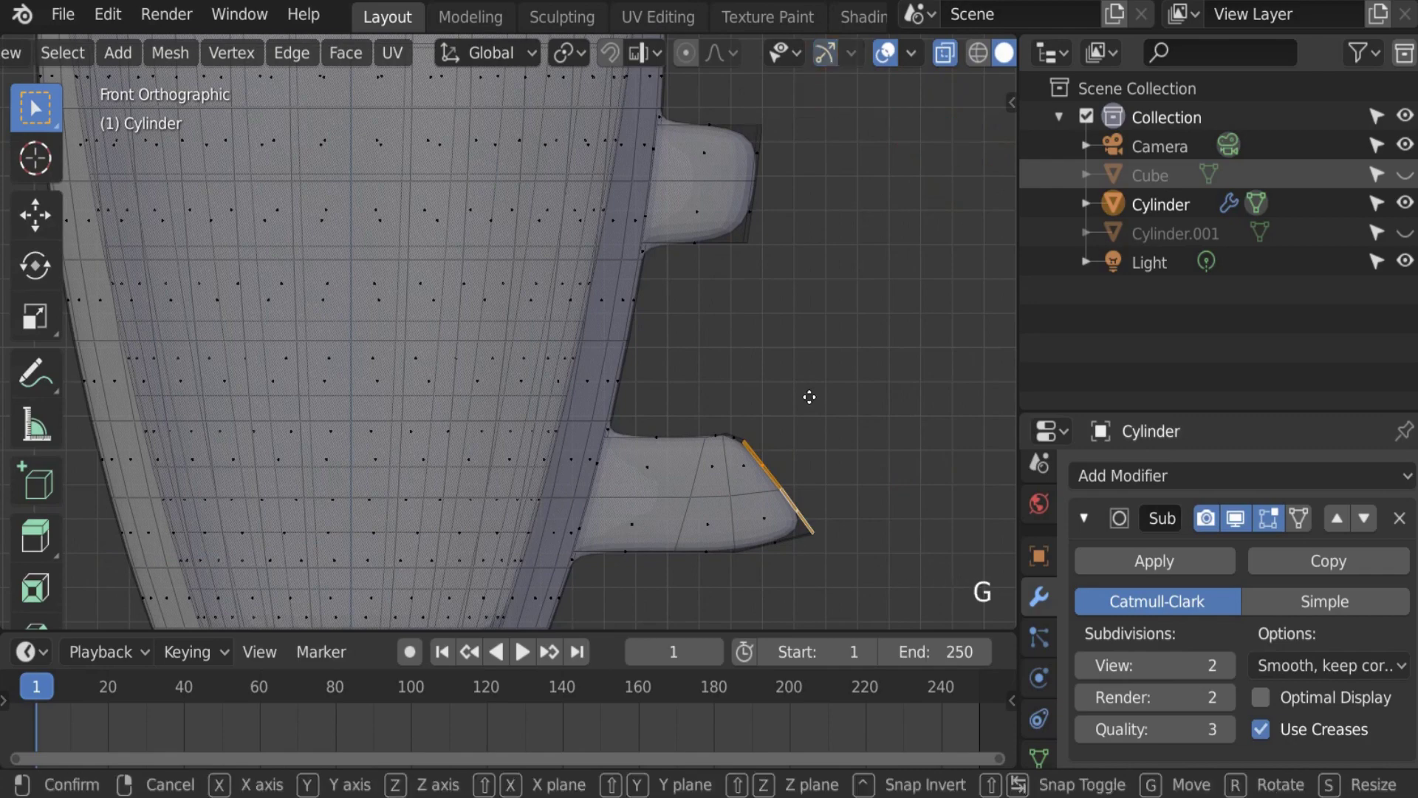
pyautogui.click(804, 382)
pyautogui.keyDown('ctrl'); pyautogui.rightClick(811, 362); pyautogui.keyUp('ctrl')
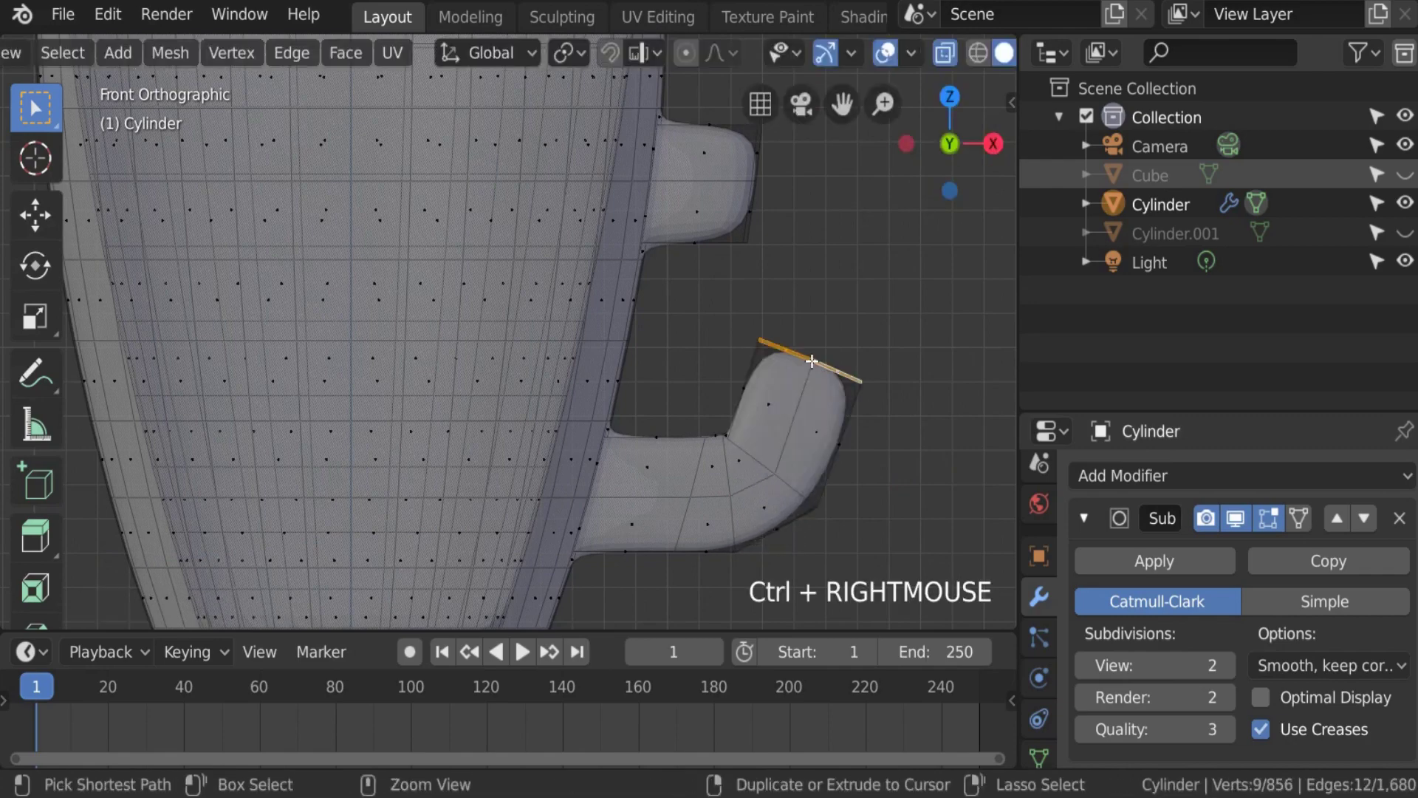
pyautogui.keyDown('ctrl'); pyautogui.rightClick(816, 287); pyautogui.keyUp('ctrl')
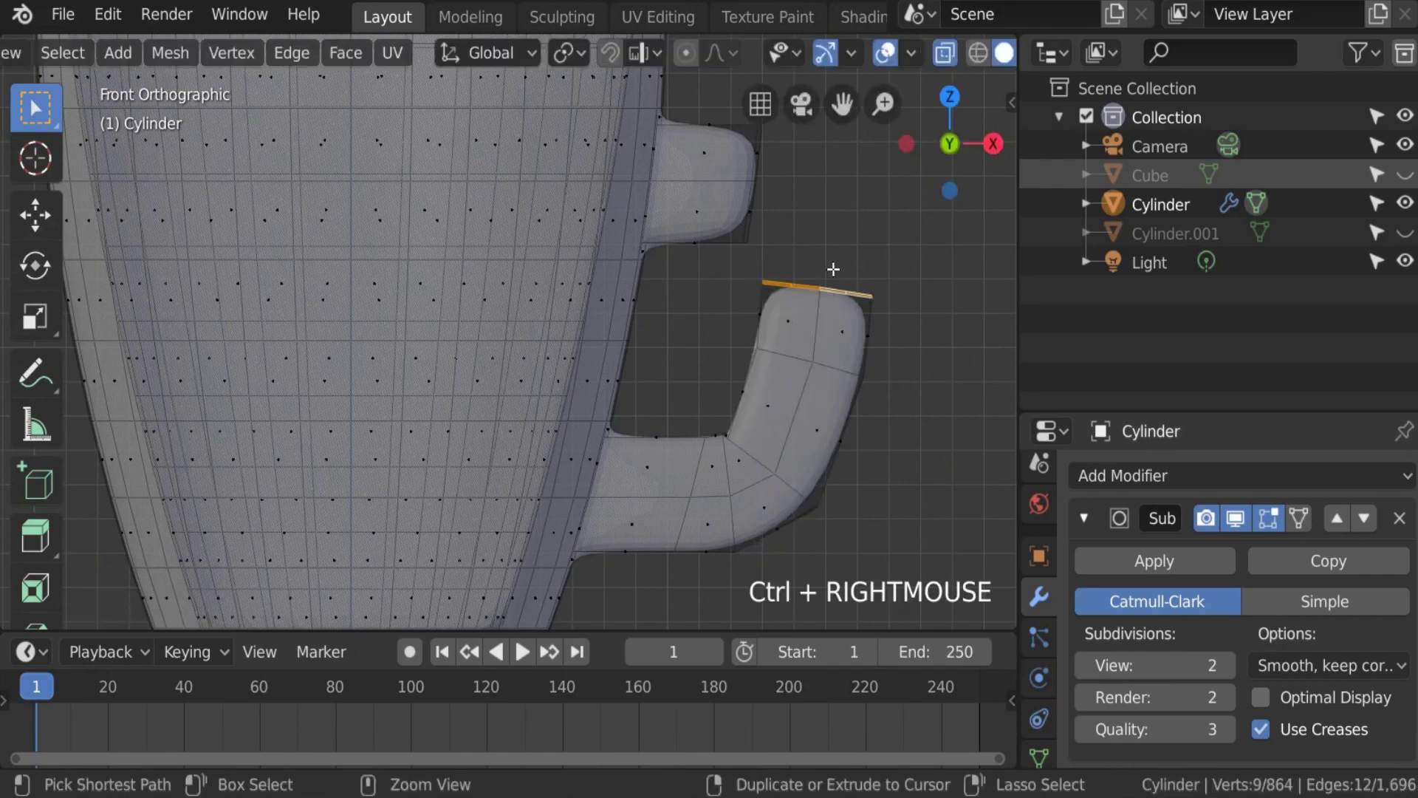
pyautogui.scroll(-3, 849, 252)
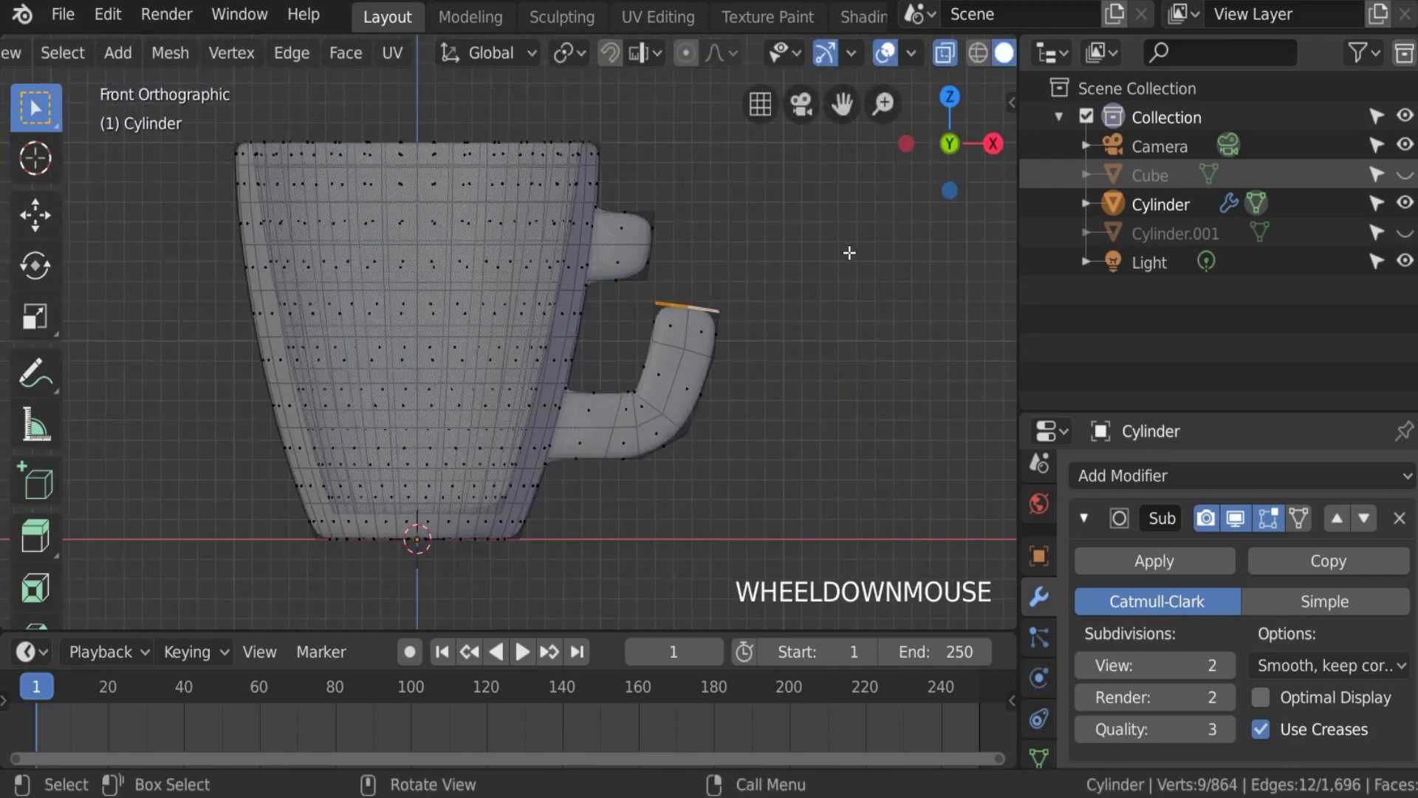
pyautogui.keyDown('ctrl'); pyautogui.rightClick(669, 279); pyautogui.keyUp('ctrl')
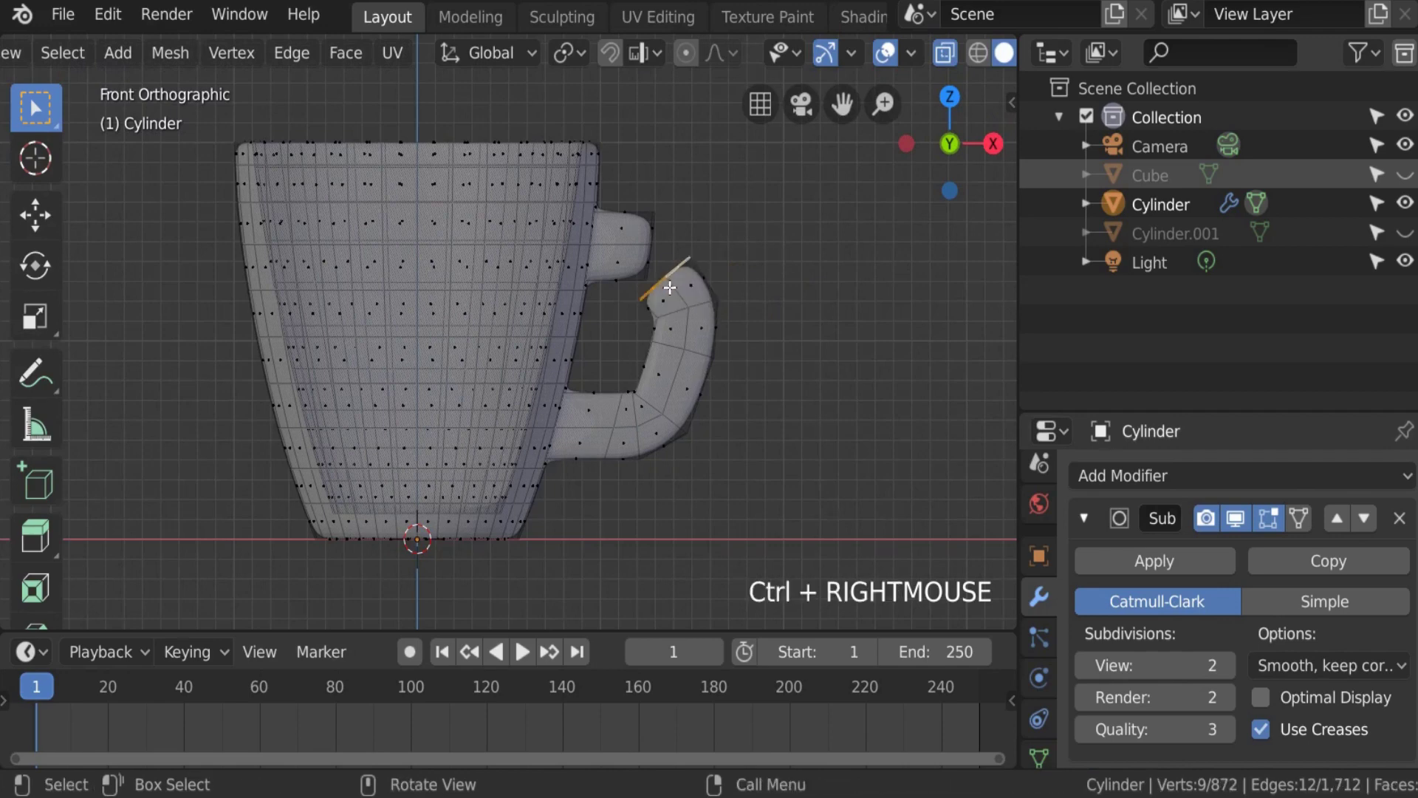
# Step: Undo the trial extrusions and rotations, back to the lower extrusion's tilted, unrotated end faces
pyautogui.hotkey('ctrl', 'z')
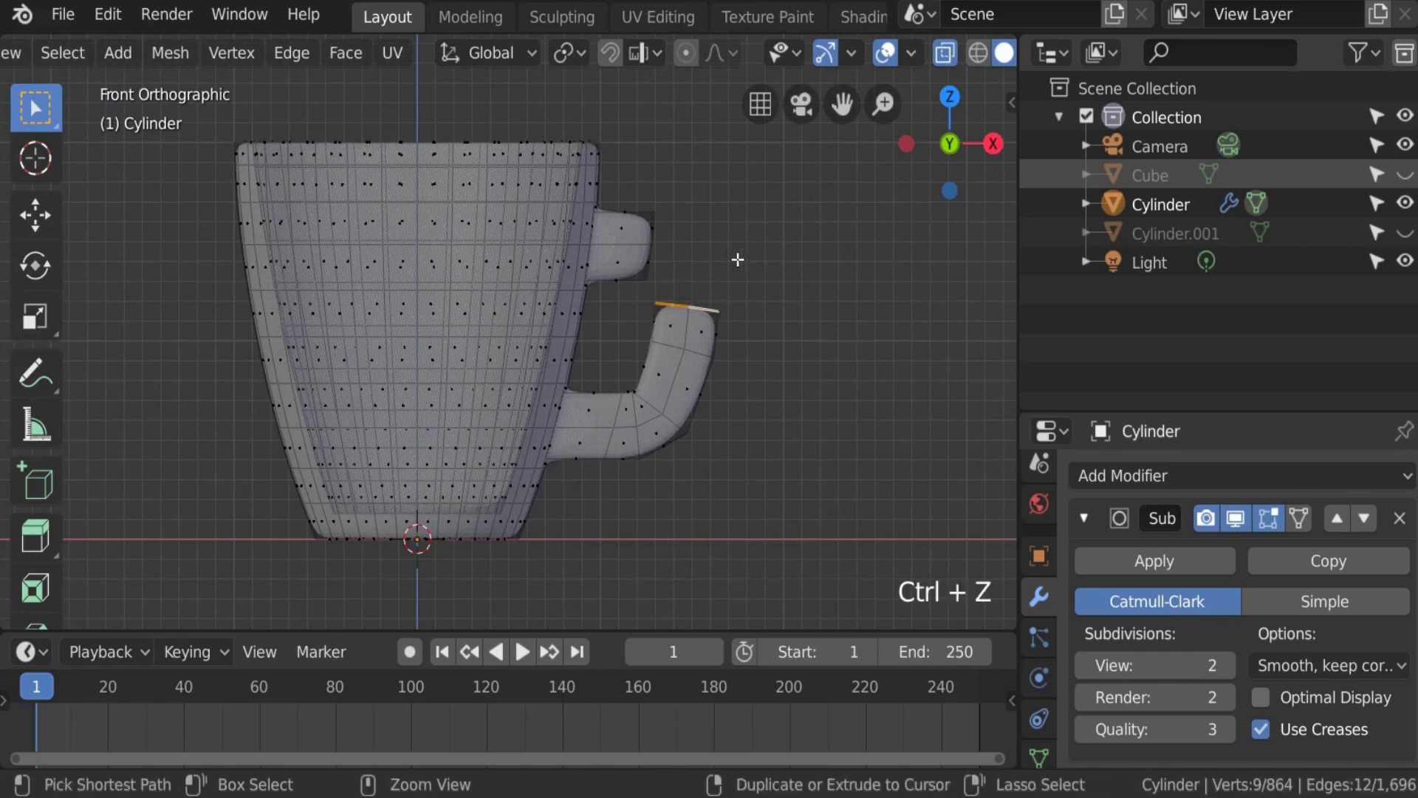
pyautogui.hotkey('ctrl', 'z')
pyautogui.hotkey('ctrl', 'z')
pyautogui.hotkey('ctrl', 'z')
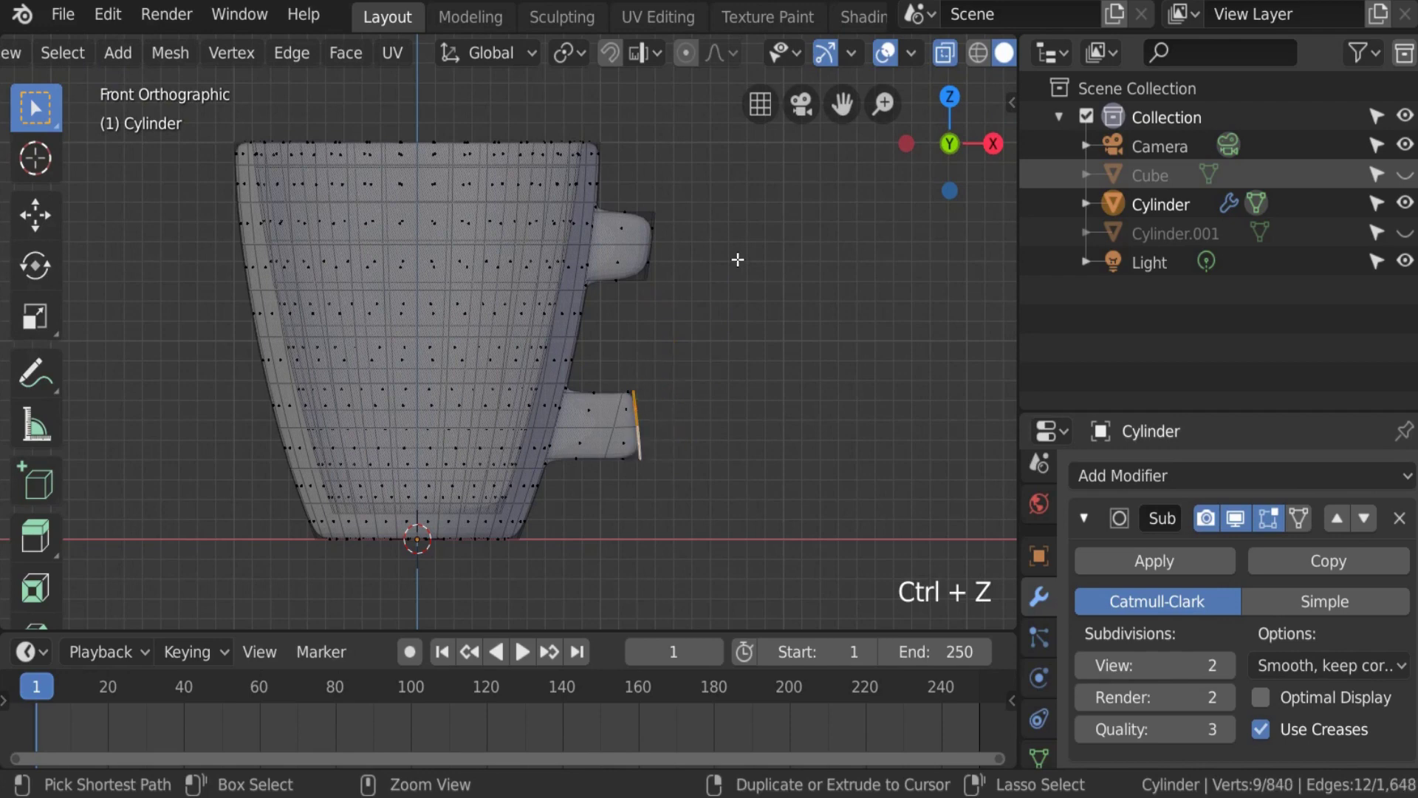
# Step: Extrude the lower end faces to the cursor in three segments, curving upward to just below the upper extrusion
pyautogui.scroll(3, 698, 362)
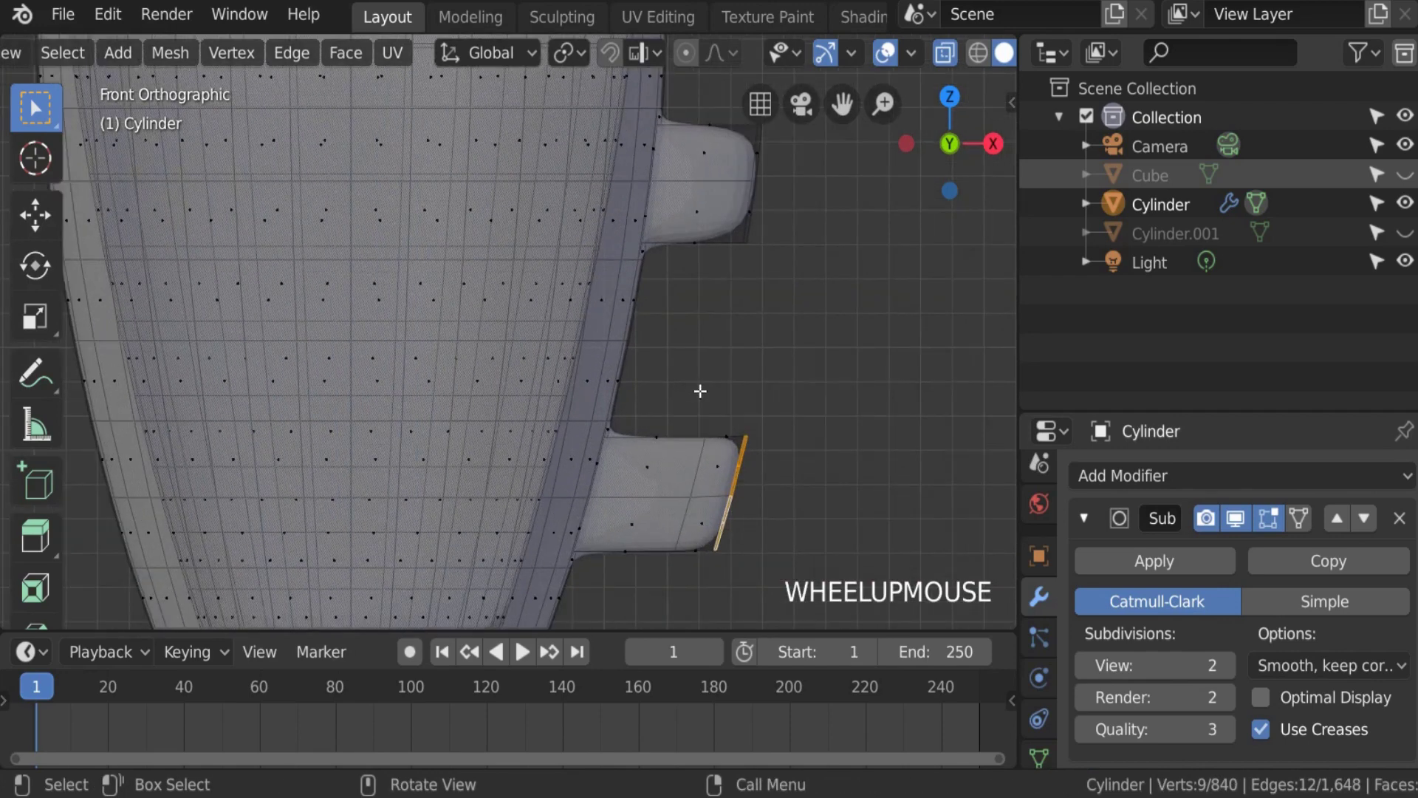
pyautogui.keyDown('ctrl'); pyautogui.rightClick(800, 423); pyautogui.keyUp('ctrl')
pyautogui.keyDown('ctrl'); pyautogui.rightClick(817, 340); pyautogui.keyUp('ctrl')
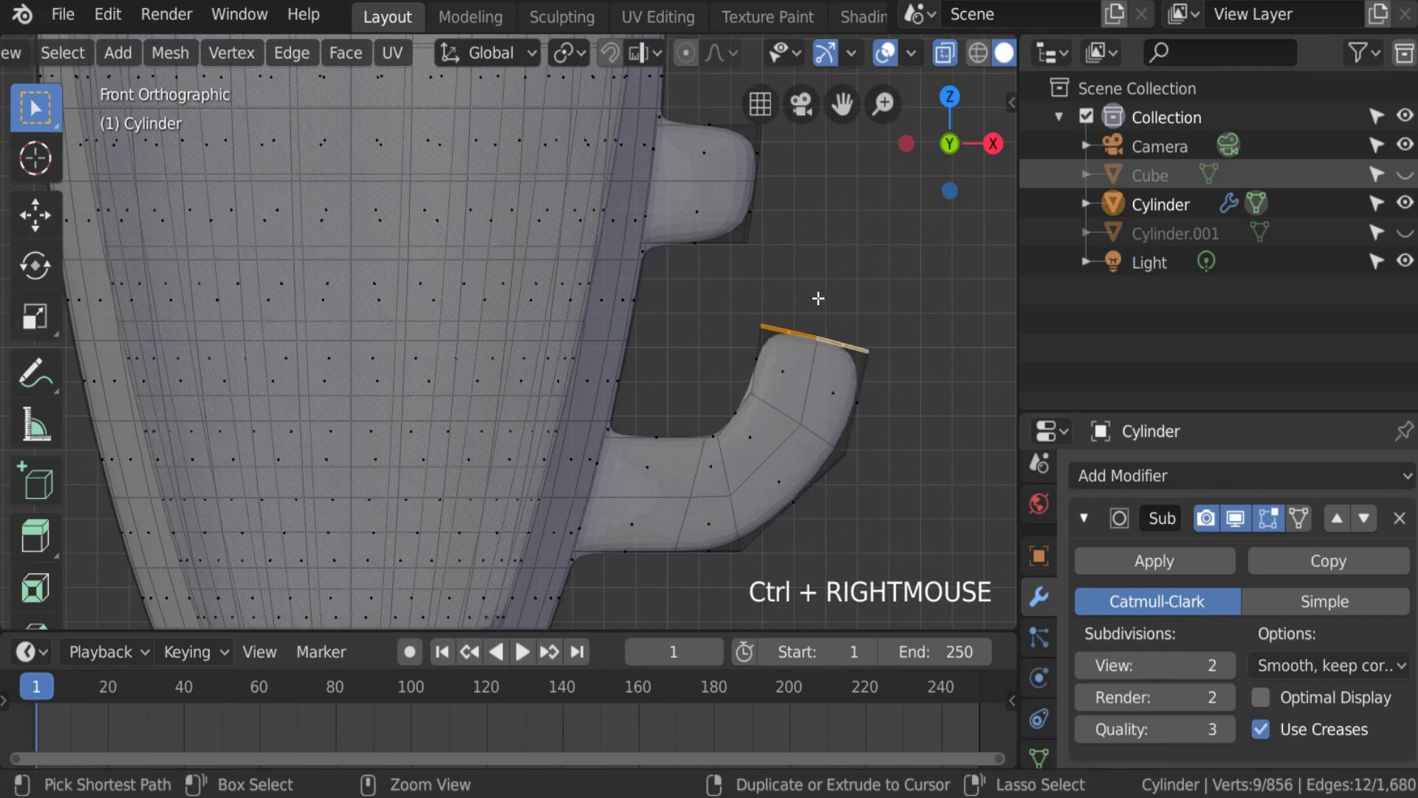
pyautogui.keyDown('ctrl'); pyautogui.rightClick(810, 265); pyautogui.keyUp('ctrl')
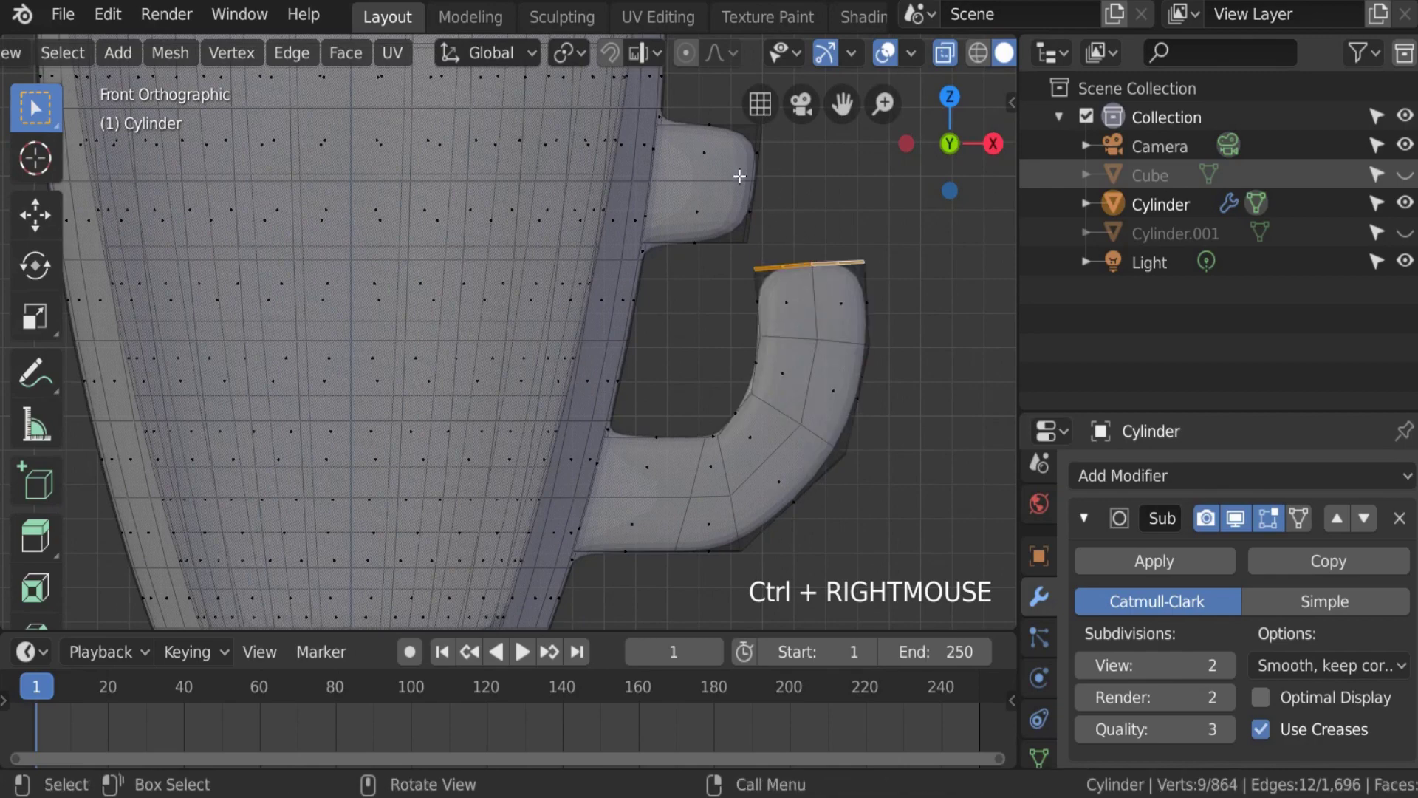
# Step: Clear the selection and select all outer end faces of the upper extrusion
pyautogui.press('a')
pyautogui.press('a')
pyautogui.press('b')
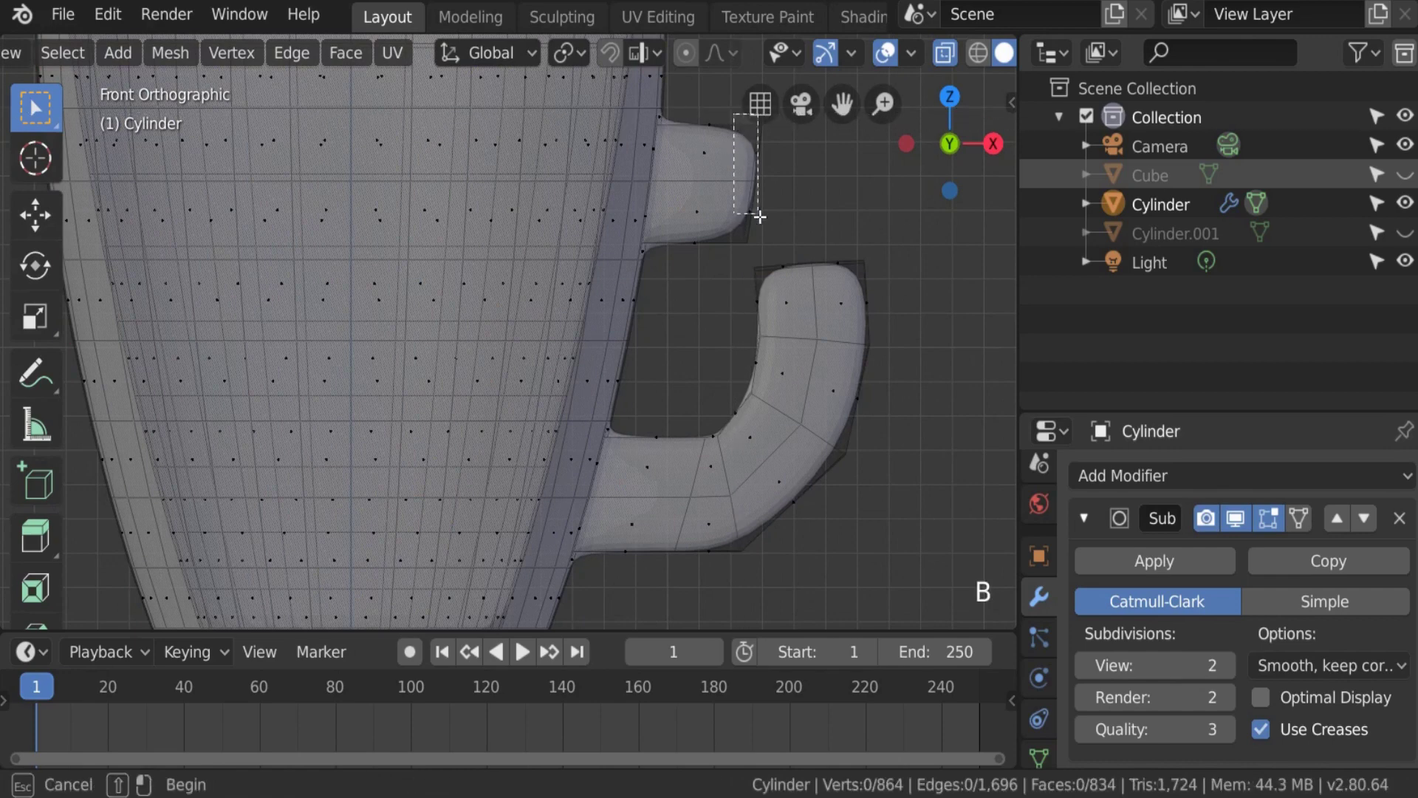
pyautogui.moveTo(735, 115); pyautogui.dragTo(782, 264)
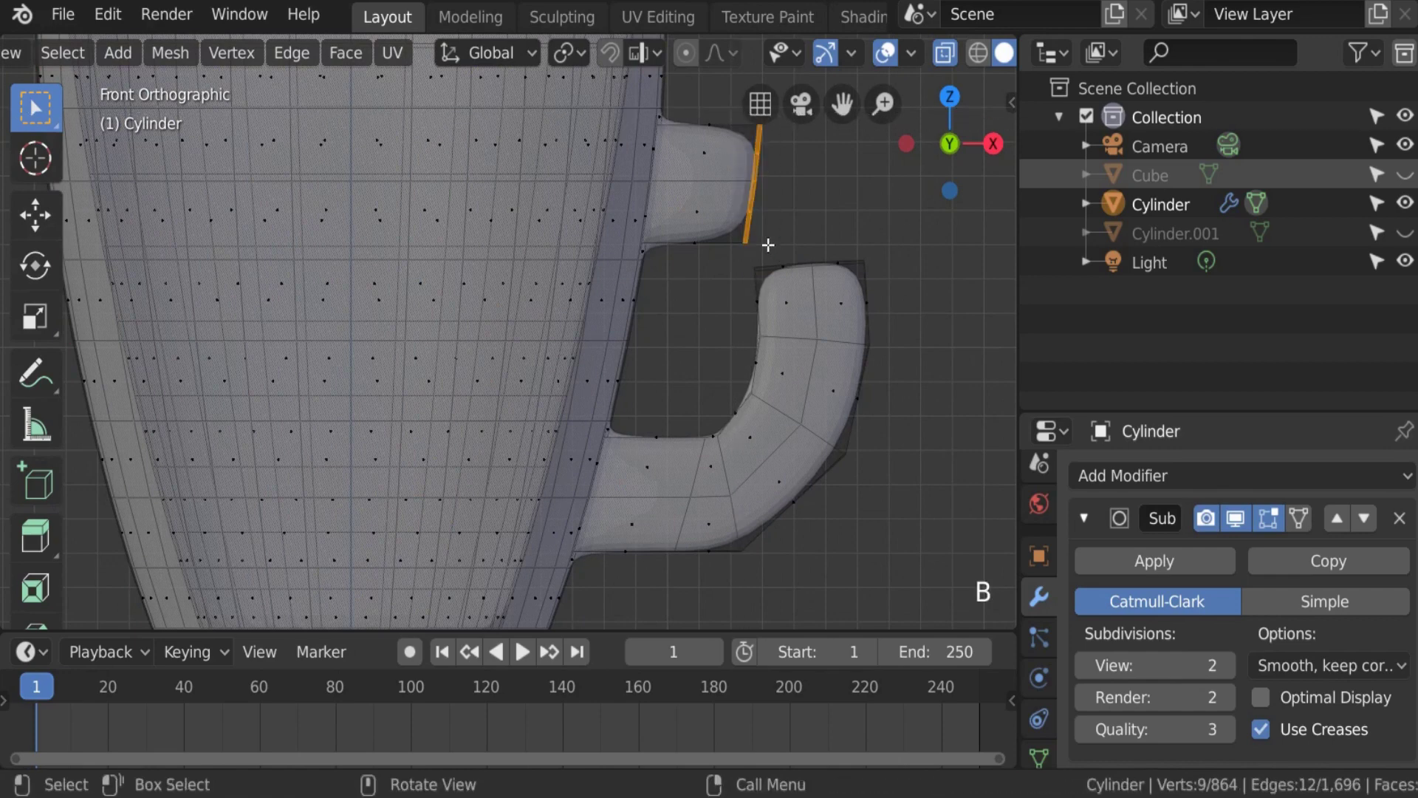
# Step: Extrude the upper end faces to the cursor, then rotate and nudge them to face down toward the lower handle part
pyautogui.keyDown('ctrl'); pyautogui.rightClick(807, 208); pyautogui.keyUp('ctrl')
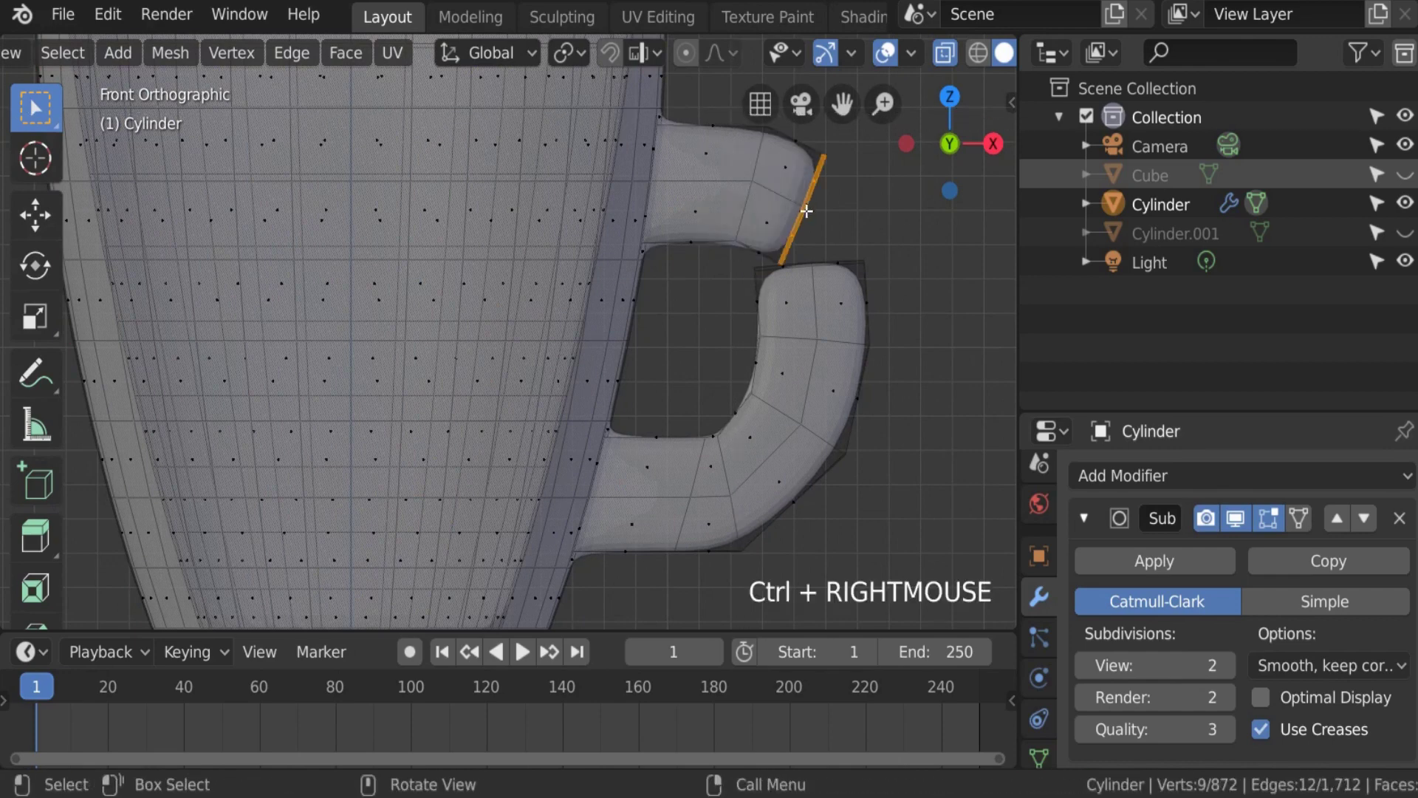
pyautogui.press('r')
pyautogui.click(829, 244)
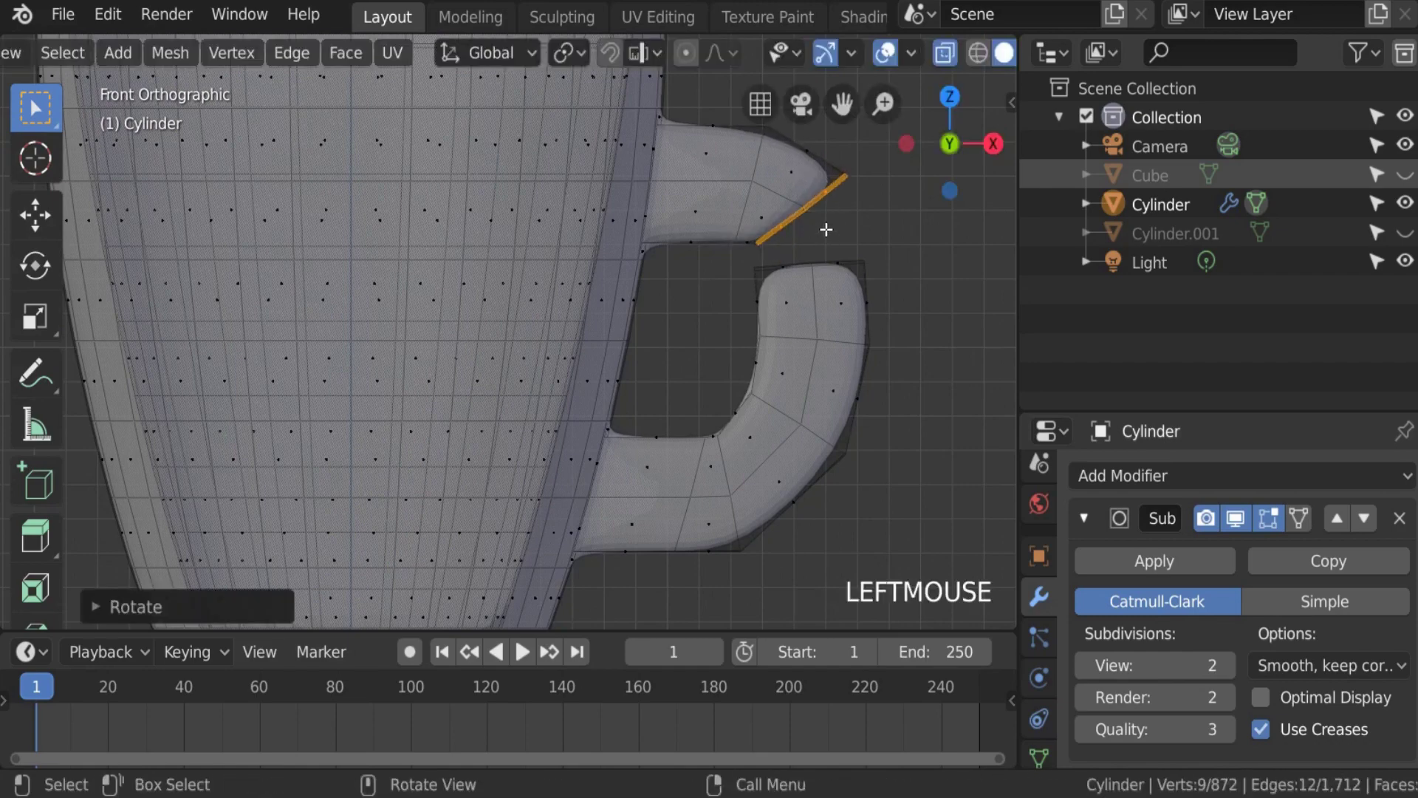
pyautogui.press('g')
pyautogui.click(822, 225)
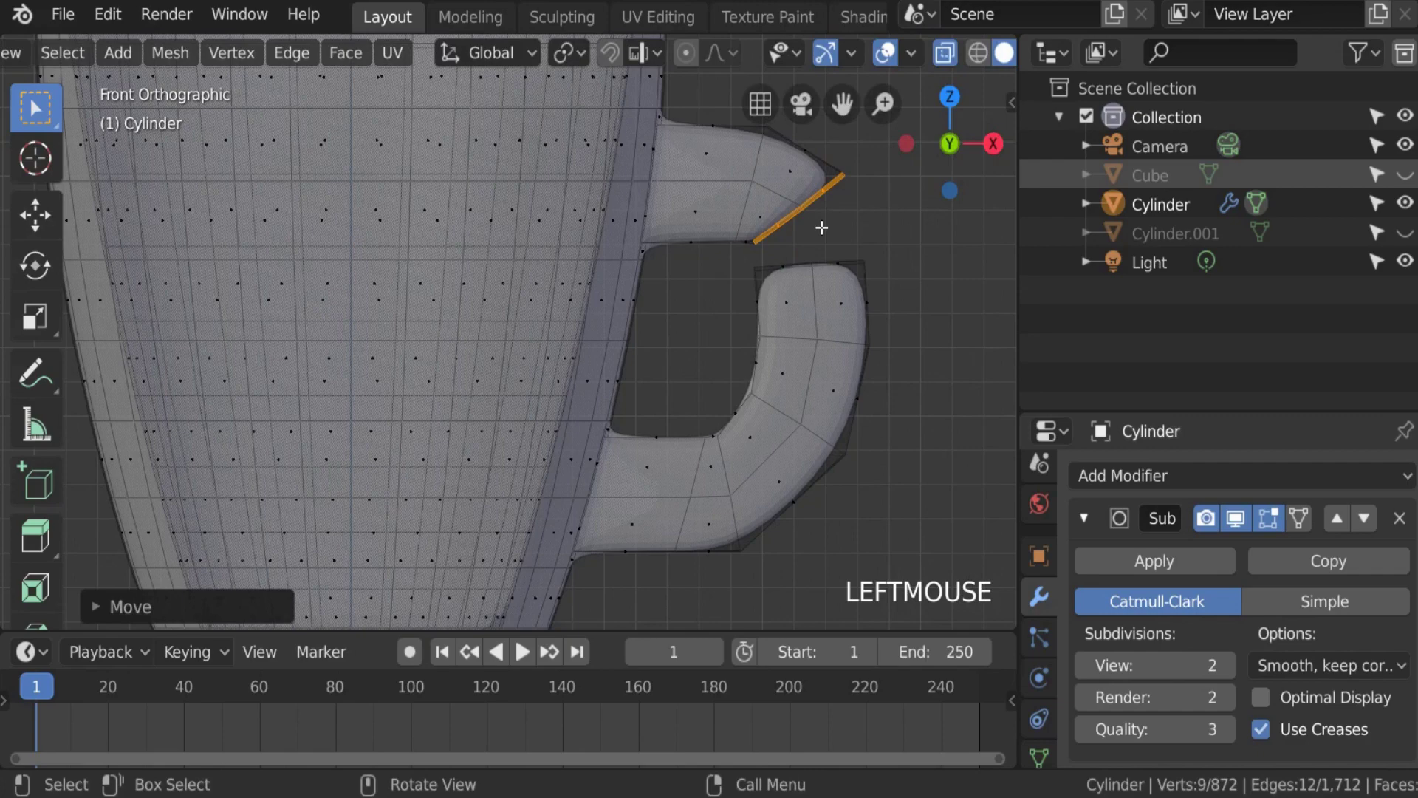
# Step: View the whole cup in perspective and turn off X-ray display
pyautogui.keyDown('shift'); pyautogui.moveTo(829, 231); pyautogui.dragTo(649, 362, button='middle'); pyautogui.keyUp('shift')
pyautogui.scroll(-4, 649, 362)
pyautogui.scroll(1, 650, 363)
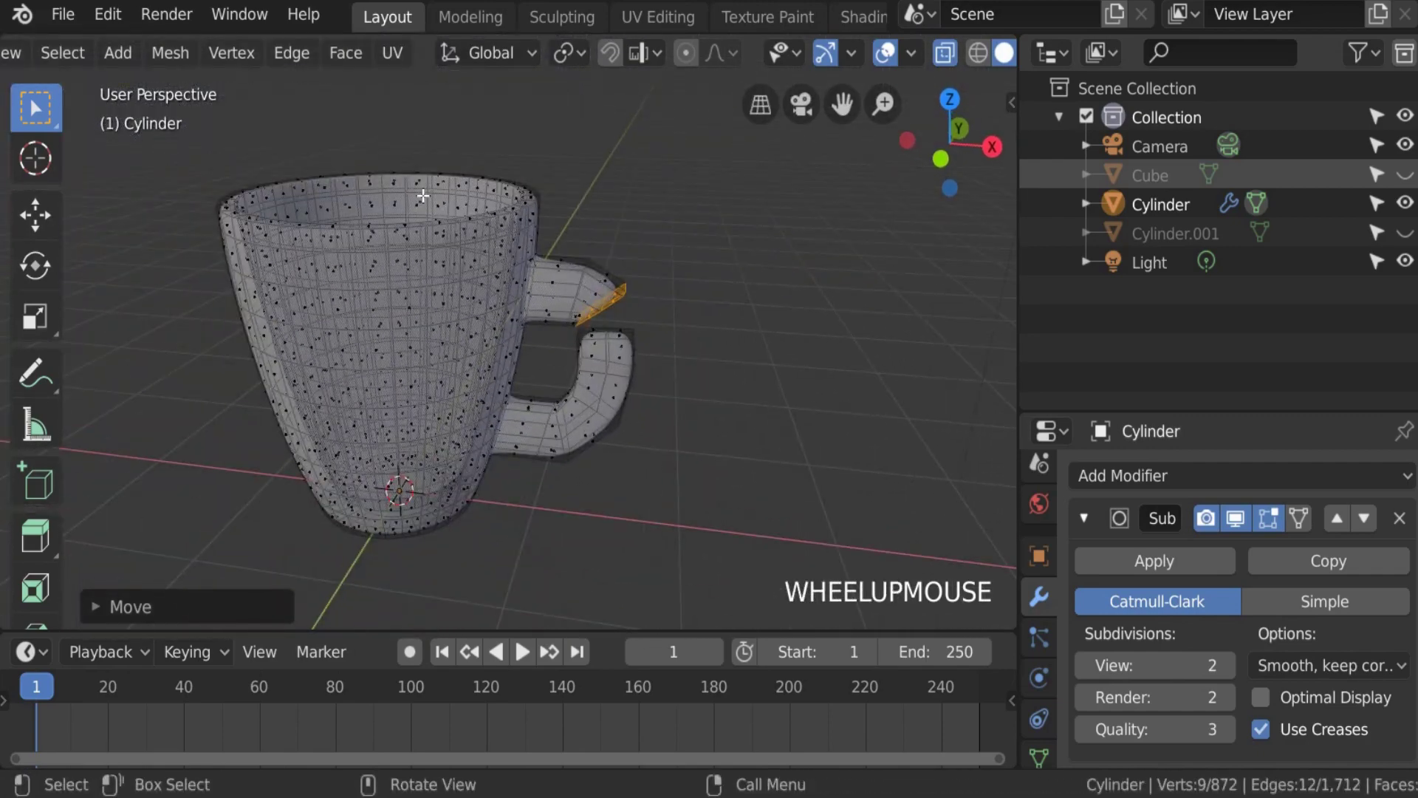
pyautogui.click(947, 56)
# Step: Try extruding a single outer face below the rim to the cursor repeatedly, forming a curved tube above the cup
pyautogui.scroll(2, 403, 236)
pyautogui.click(343, 243)
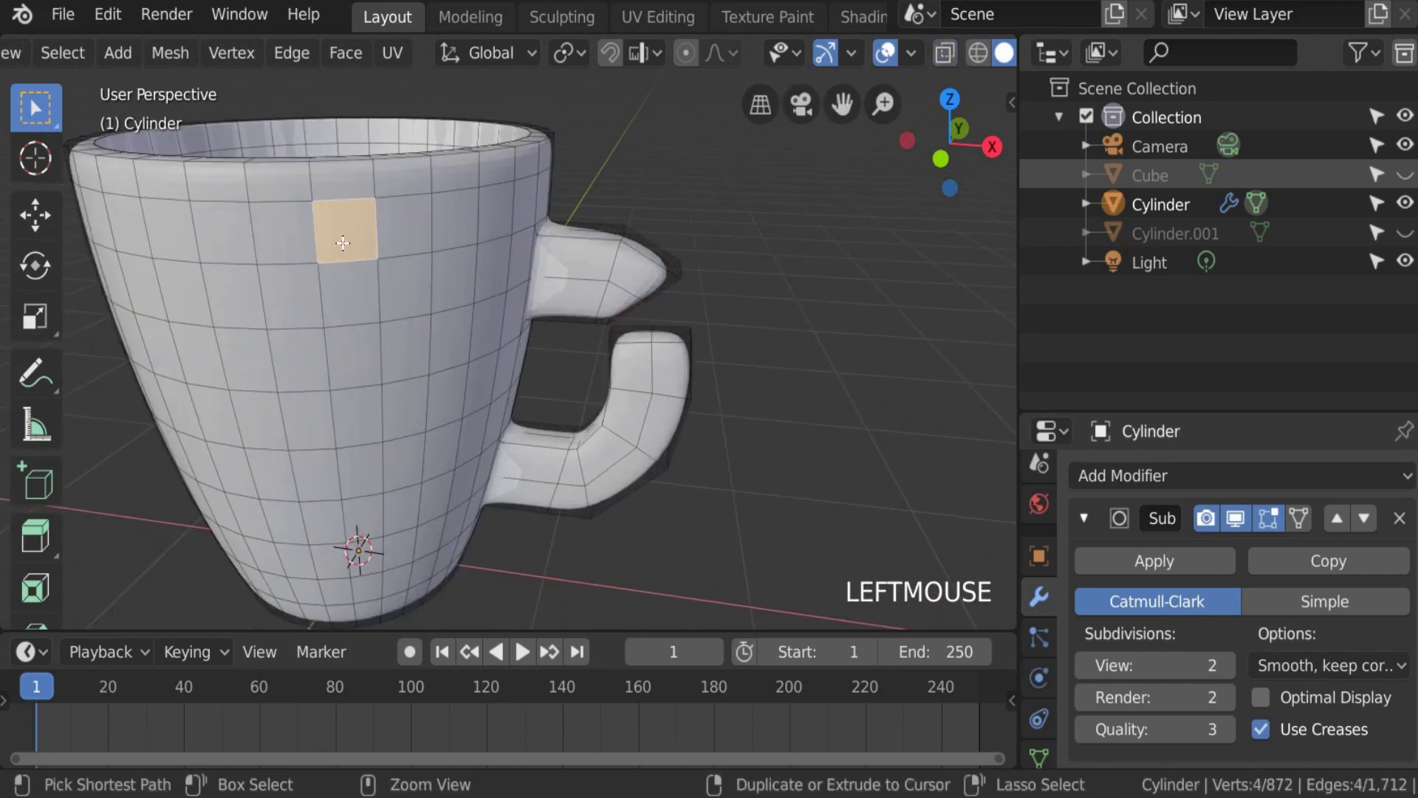
pyautogui.moveTo(342, 243); pyautogui.dragTo(579, 280, button='middle')
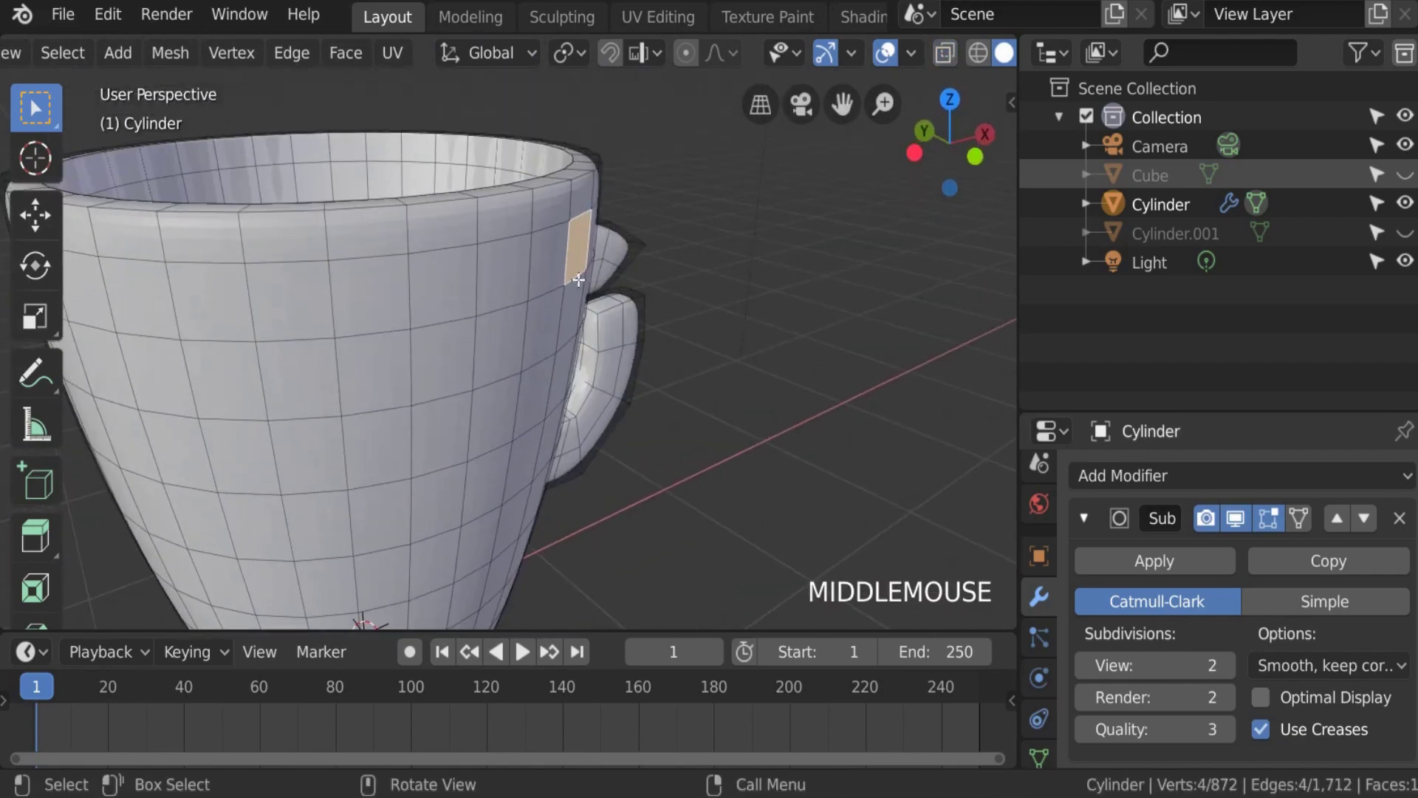
pyautogui.scroll(-2, 648, 277)
pyautogui.keyDown('ctrl'); pyautogui.rightClick(667, 303); pyautogui.keyUp('ctrl')
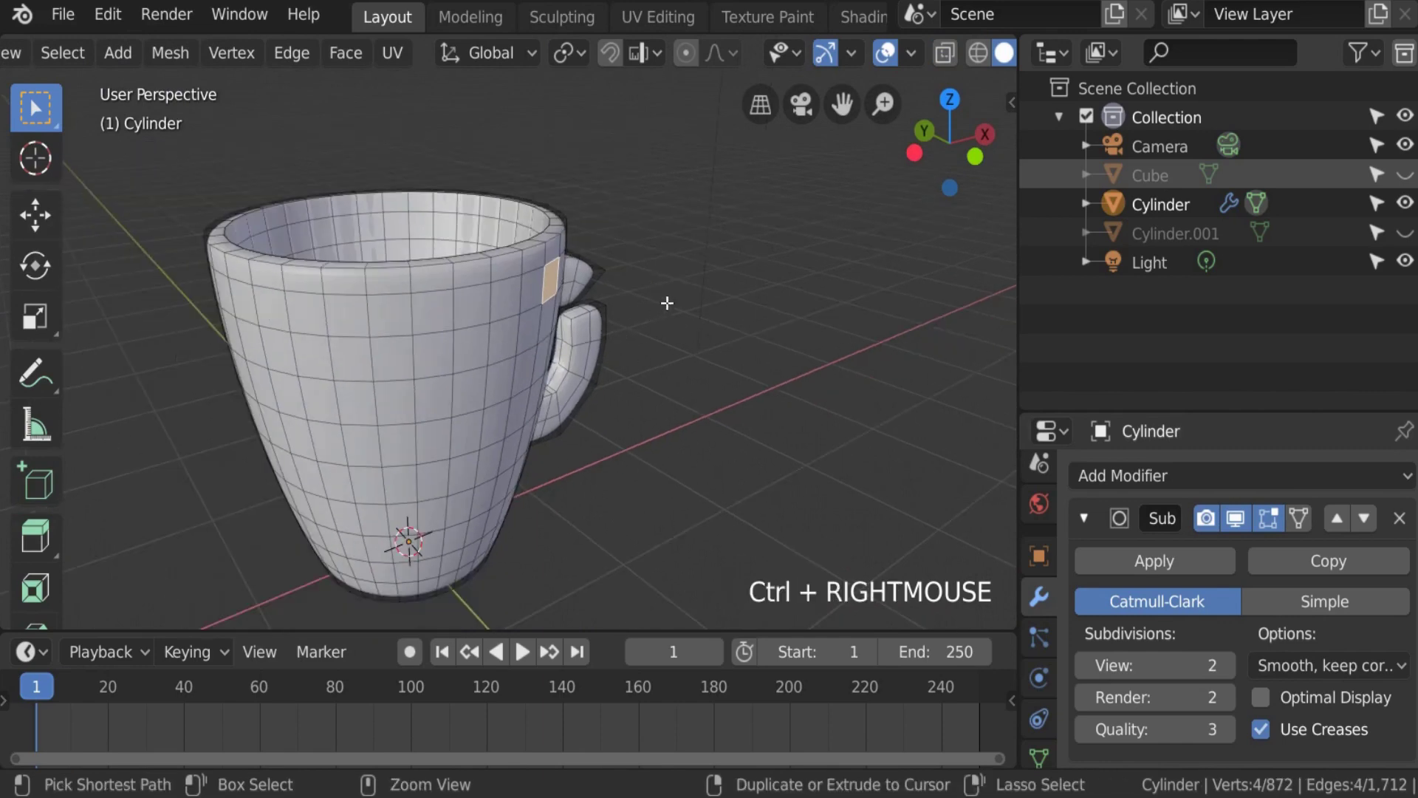
pyautogui.keyDown('ctrl'); pyautogui.rightClick(721, 246); pyautogui.keyUp('ctrl')
pyautogui.keyDown('ctrl'); pyautogui.rightClick(705, 196); pyautogui.keyUp('ctrl')
pyautogui.keyDown('ctrl'); pyautogui.rightClick(646, 144); pyautogui.keyUp('ctrl')
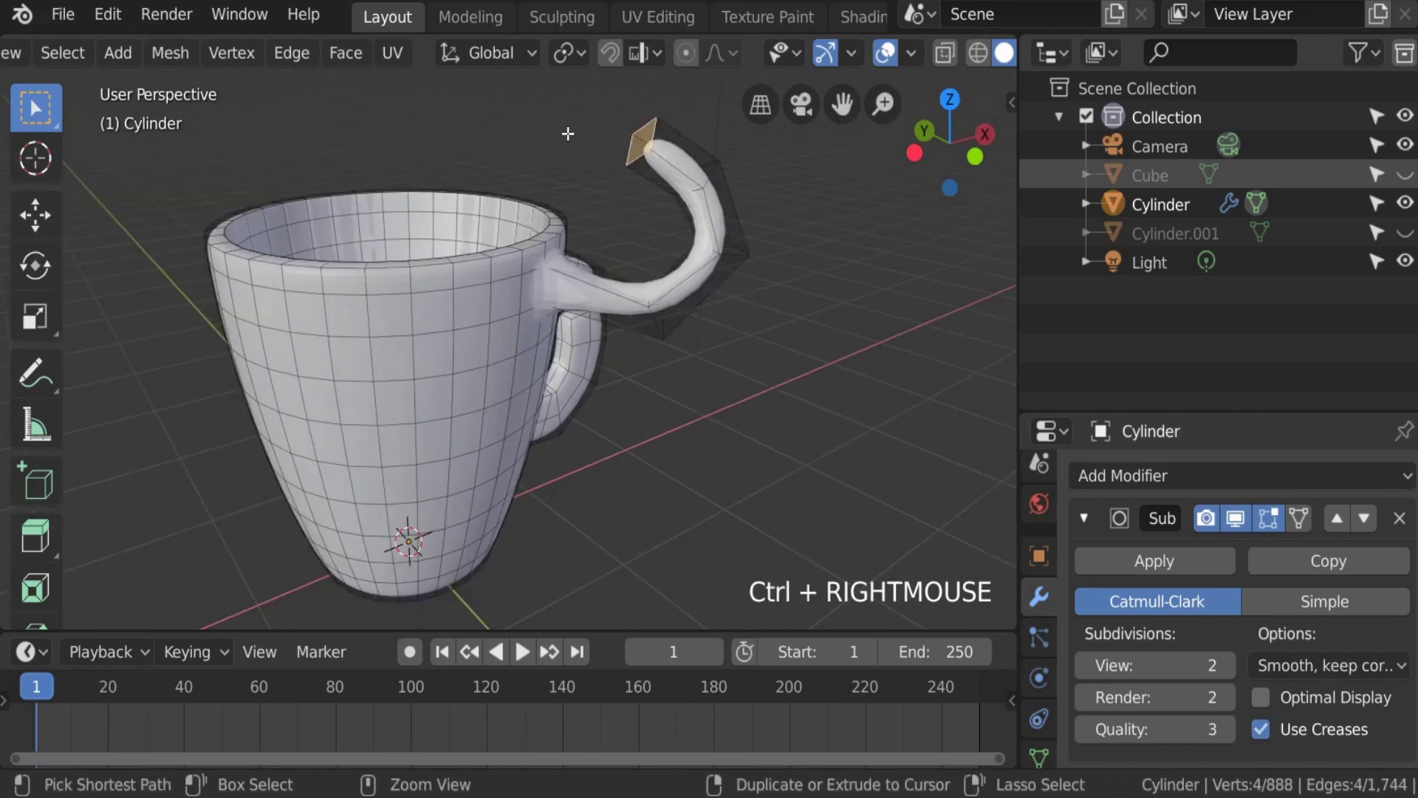
pyautogui.keyDown('ctrl'); pyautogui.rightClick(551, 130); pyautogui.keyUp('ctrl')
pyautogui.keyDown('ctrl'); pyautogui.rightClick(447, 124); pyautogui.keyUp('ctrl')
pyautogui.keyDown('ctrl'); pyautogui.rightClick(393, 96); pyautogui.keyUp('ctrl')
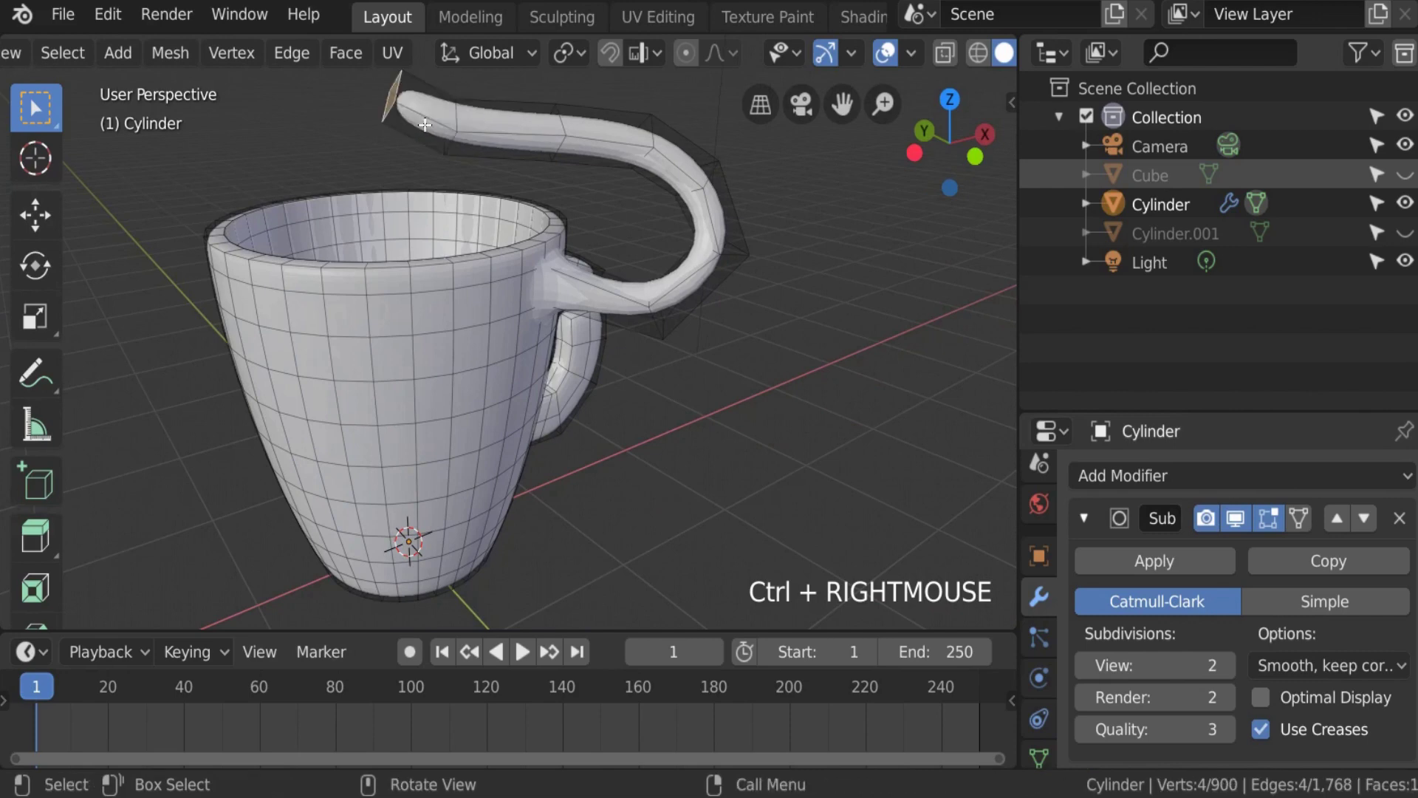
# Step: Undo the entire trial tube and its face selection, back to the selected end faces of the upper handle part
pyautogui.keyDown('ctrl'); pyautogui.moveTo(425, 124); pyautogui.dragTo(443, 221, button='middle'); pyautogui.keyUp('ctrl')
pyautogui.scroll(5, 465, 247)
pyautogui.press('ctrl+less')
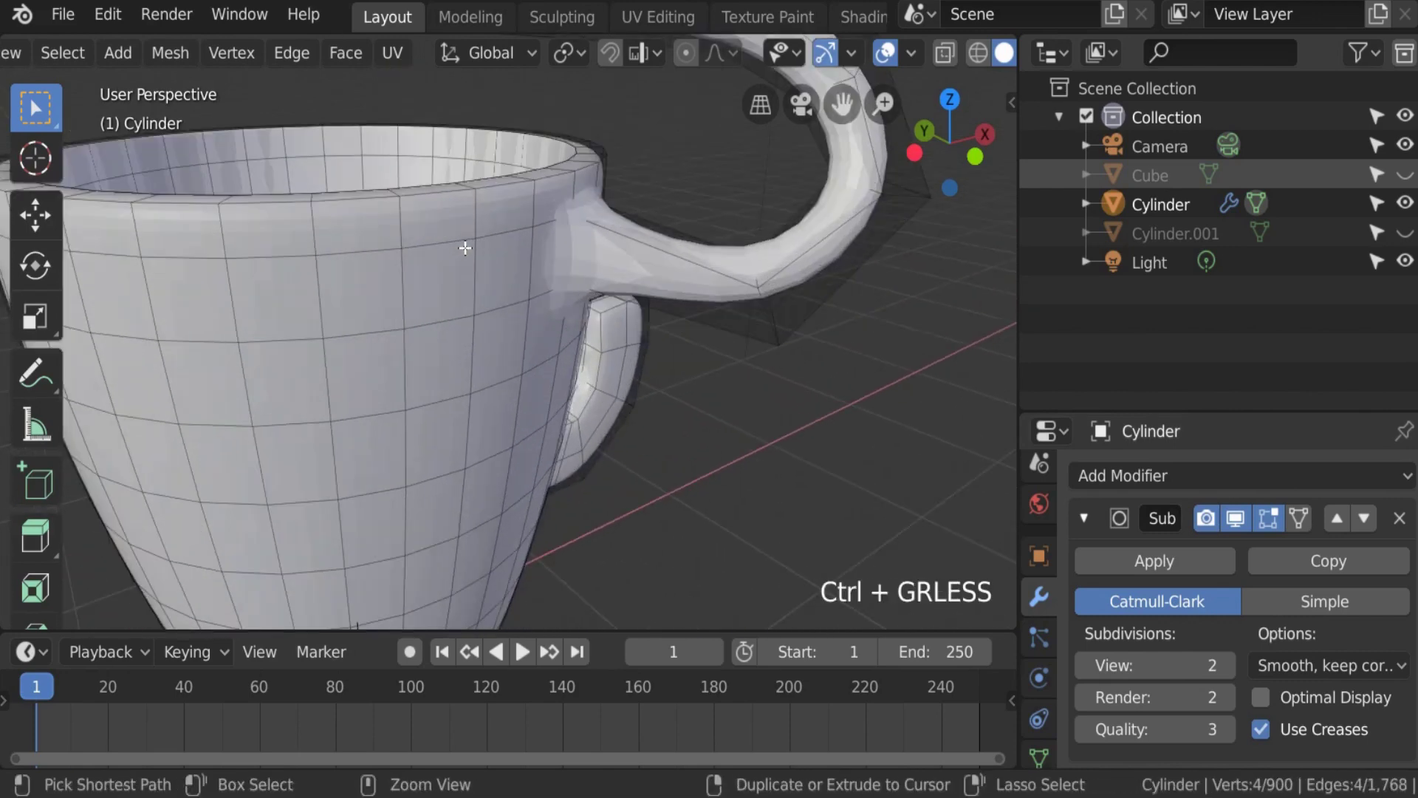
pyautogui.hotkey('ctrl', 'z')
pyautogui.hotkey('ctrl', 'z')
pyautogui.hotkey('ctrl', 'z')
pyautogui.hotkey('ctrl', 'z')
pyautogui.hotkey('ctrl', 'z')
pyautogui.hotkey('ctrl', 'z')
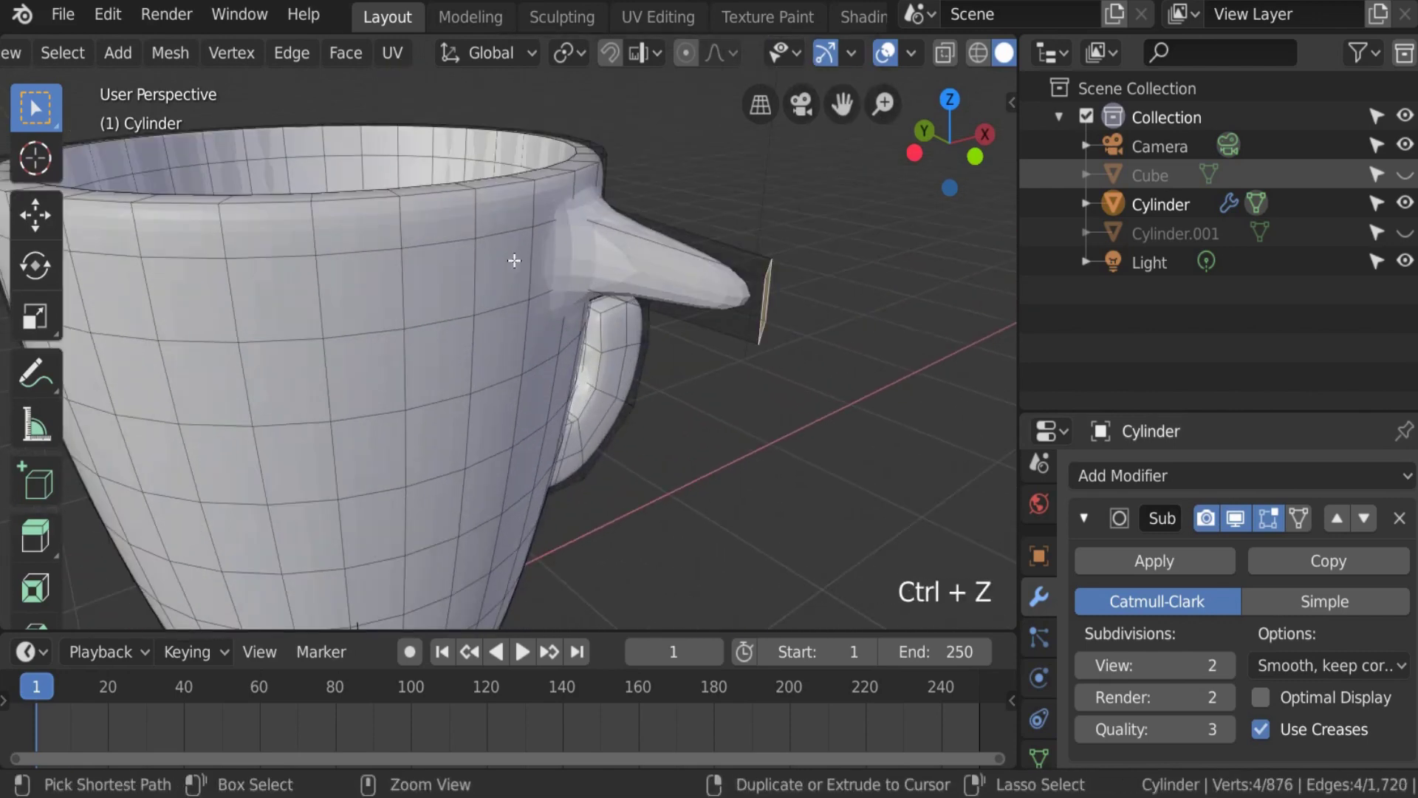
pyautogui.hotkey('ctrl', 'z')
pyautogui.keyDown('shift'); pyautogui.moveTo(560, 259); pyautogui.dragTo(392, 333, button='middle'); pyautogui.keyUp('shift')
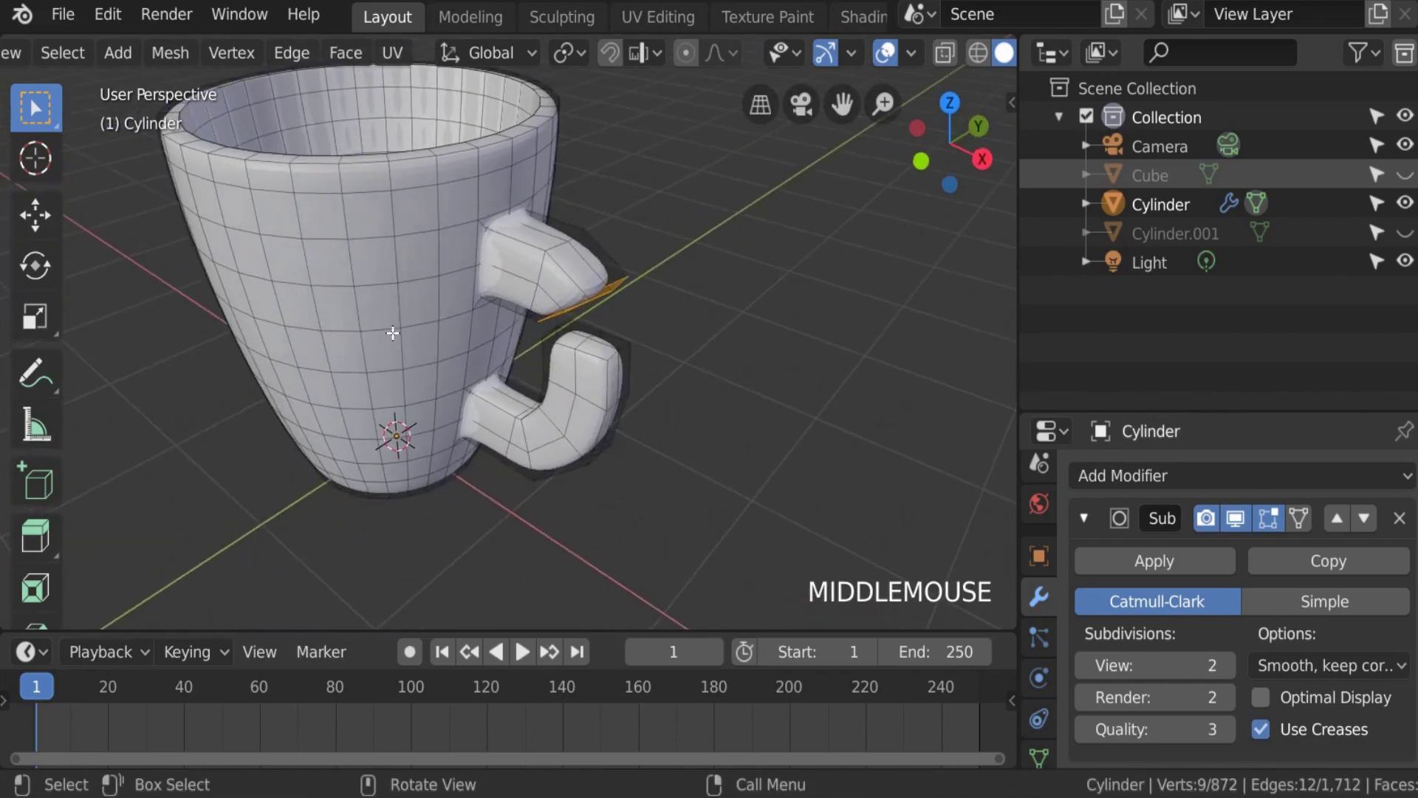
pyautogui.scroll(3, 392, 333)
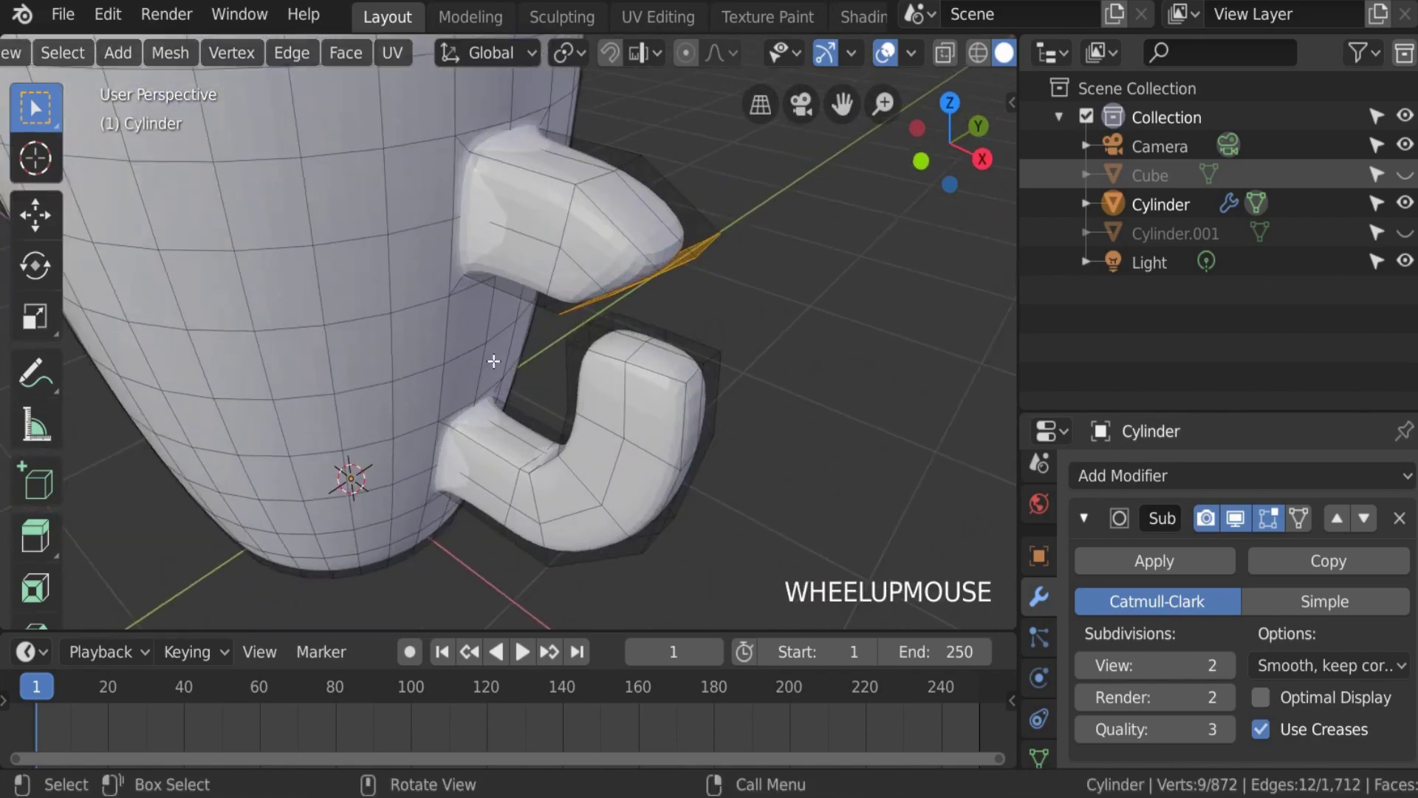
# Step: Try filling a face between the two inner corner vertices on each of the upper and lower handle ends
pyautogui.scroll(-3, 443, 340)
pyautogui.scroll(5, 579, 351)
pyautogui.scroll(2, 597, 361)
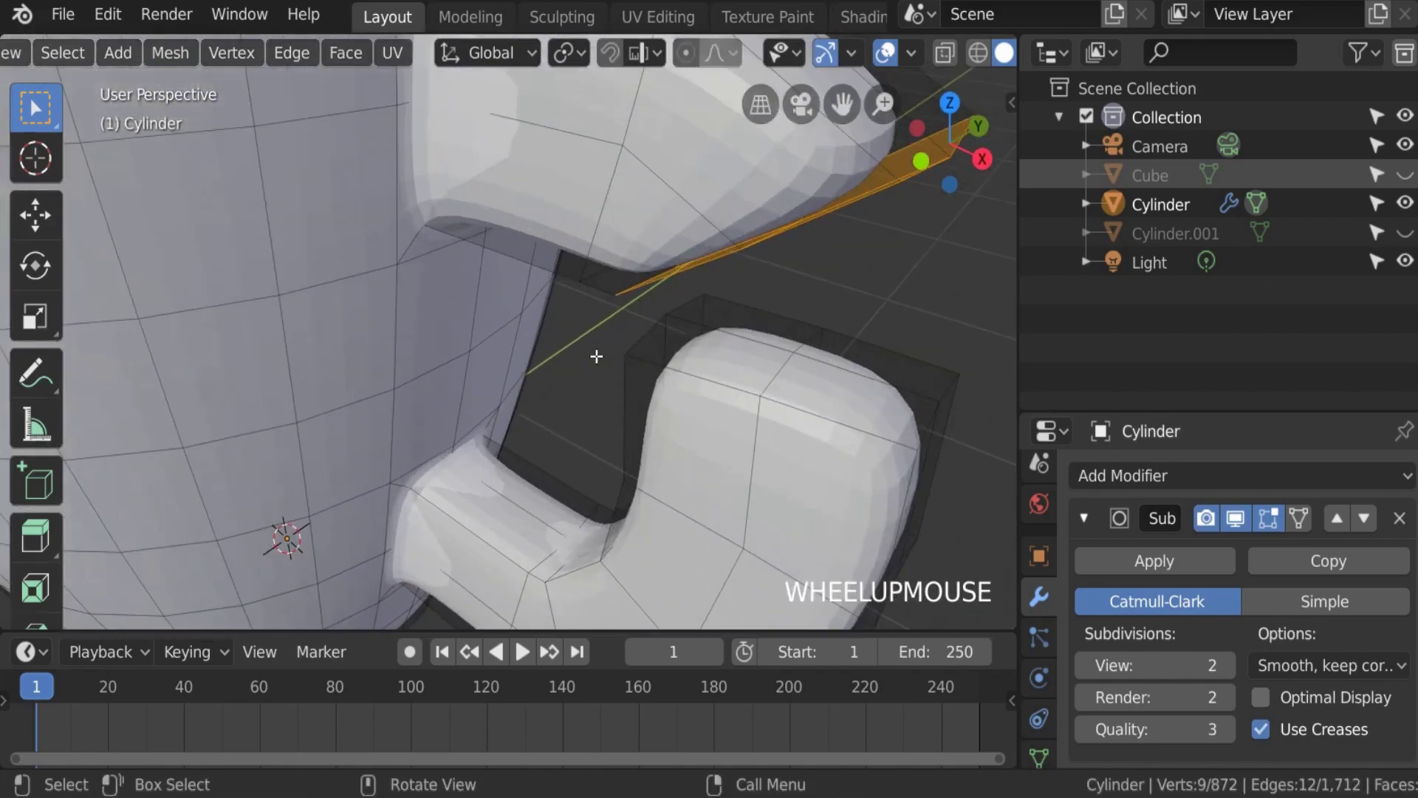
pyautogui.press('1')
pyautogui.click(616, 296)
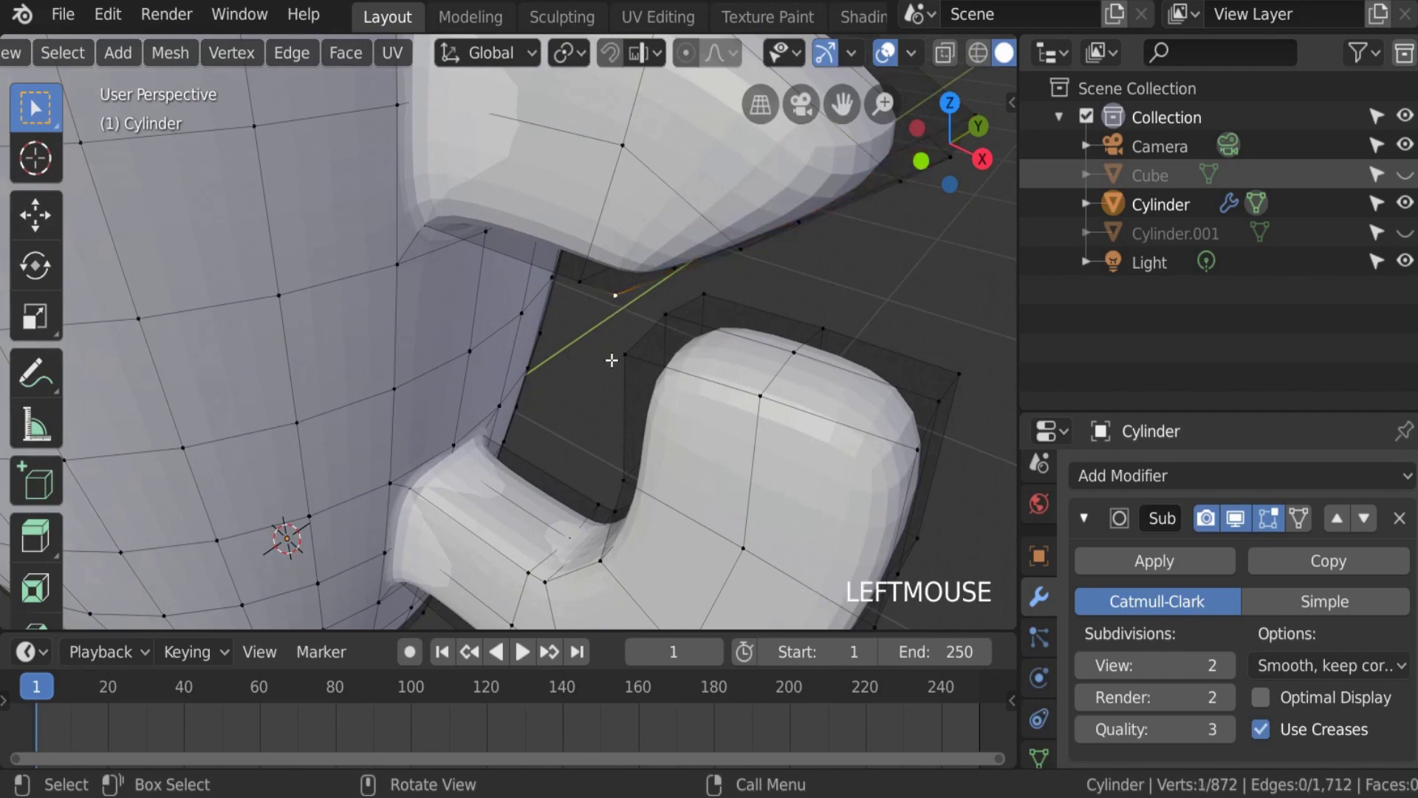
pyautogui.keyDown('shift'); pyautogui.click(624, 355); pyautogui.keyUp('shift')
pyautogui.keyDown('shift'); pyautogui.click(665, 313); pyautogui.keyUp('shift')
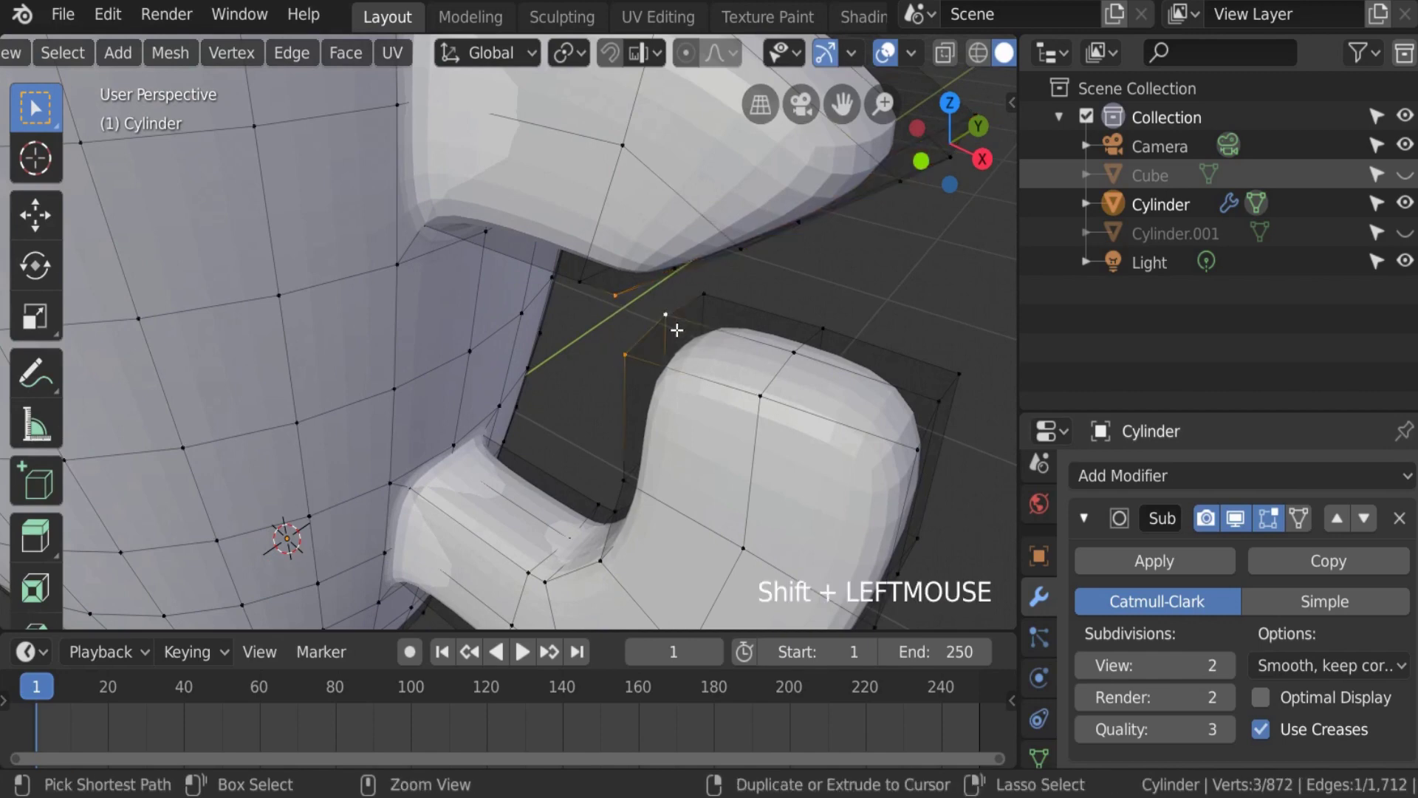
pyautogui.keyDown('ctrl'); pyautogui.moveTo(674, 325); pyautogui.dragTo(434, 244, button='middle'); pyautogui.keyUp('ctrl')
pyautogui.scroll(-2, 624, 281)
pyautogui.keyDown('shift'); pyautogui.click(433, 234); pyautogui.keyUp('shift')
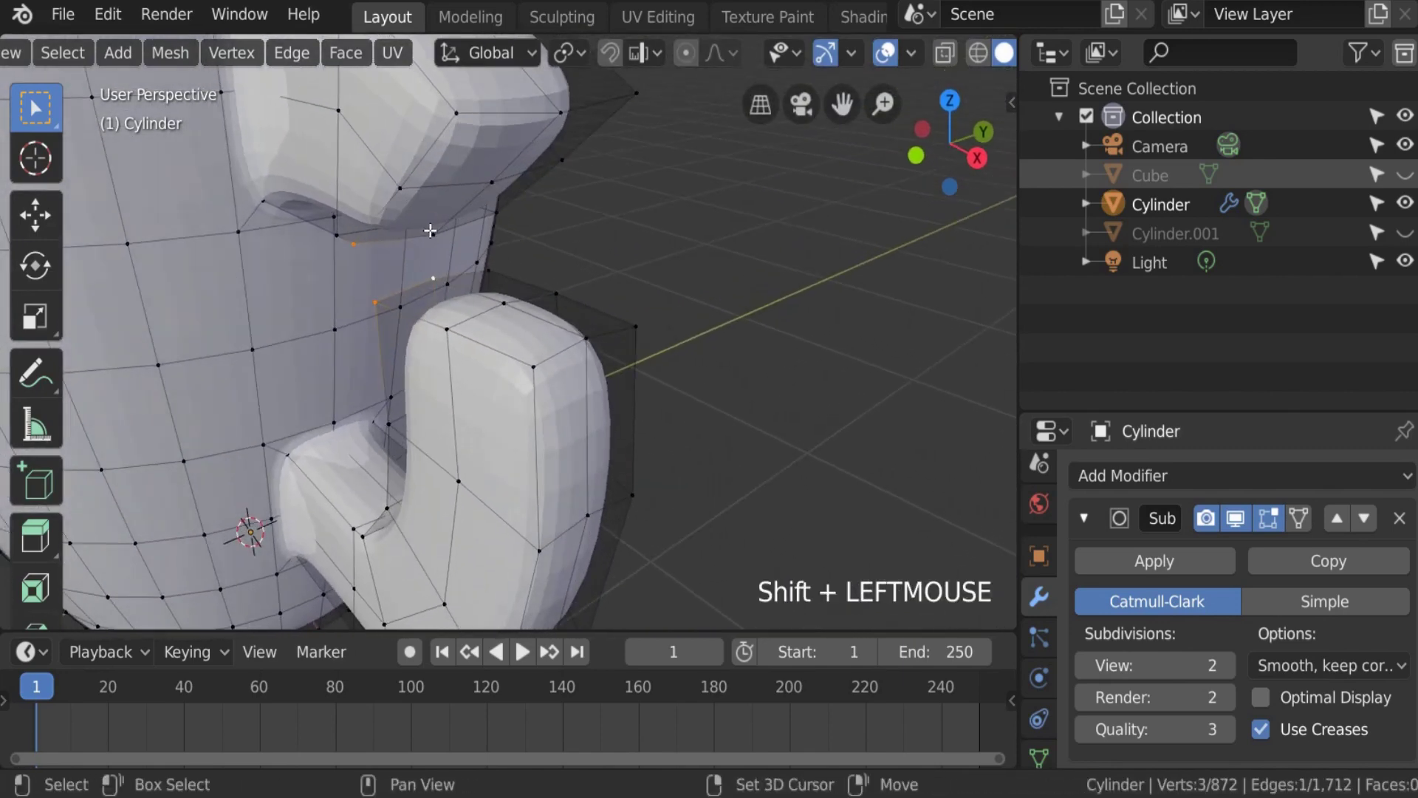
pyautogui.press('f')
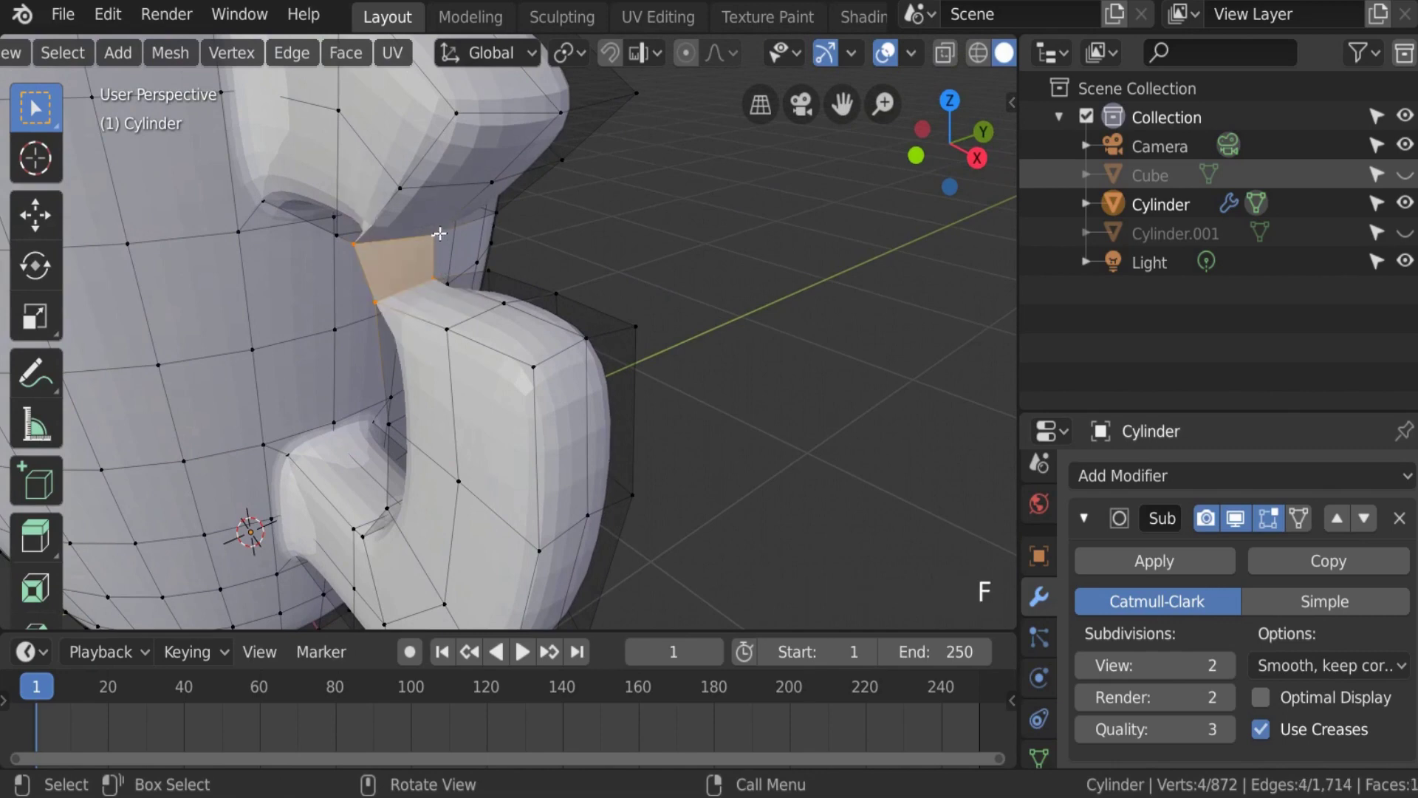
# Step: Try filling a second face beside the first one across the gap between the handle ends
pyautogui.click(434, 274)
pyautogui.keyDown('shift'); pyautogui.click(433, 279); pyautogui.keyUp('shift')
pyautogui.keyDown('shift'); pyautogui.click(487, 270); pyautogui.keyUp('shift')
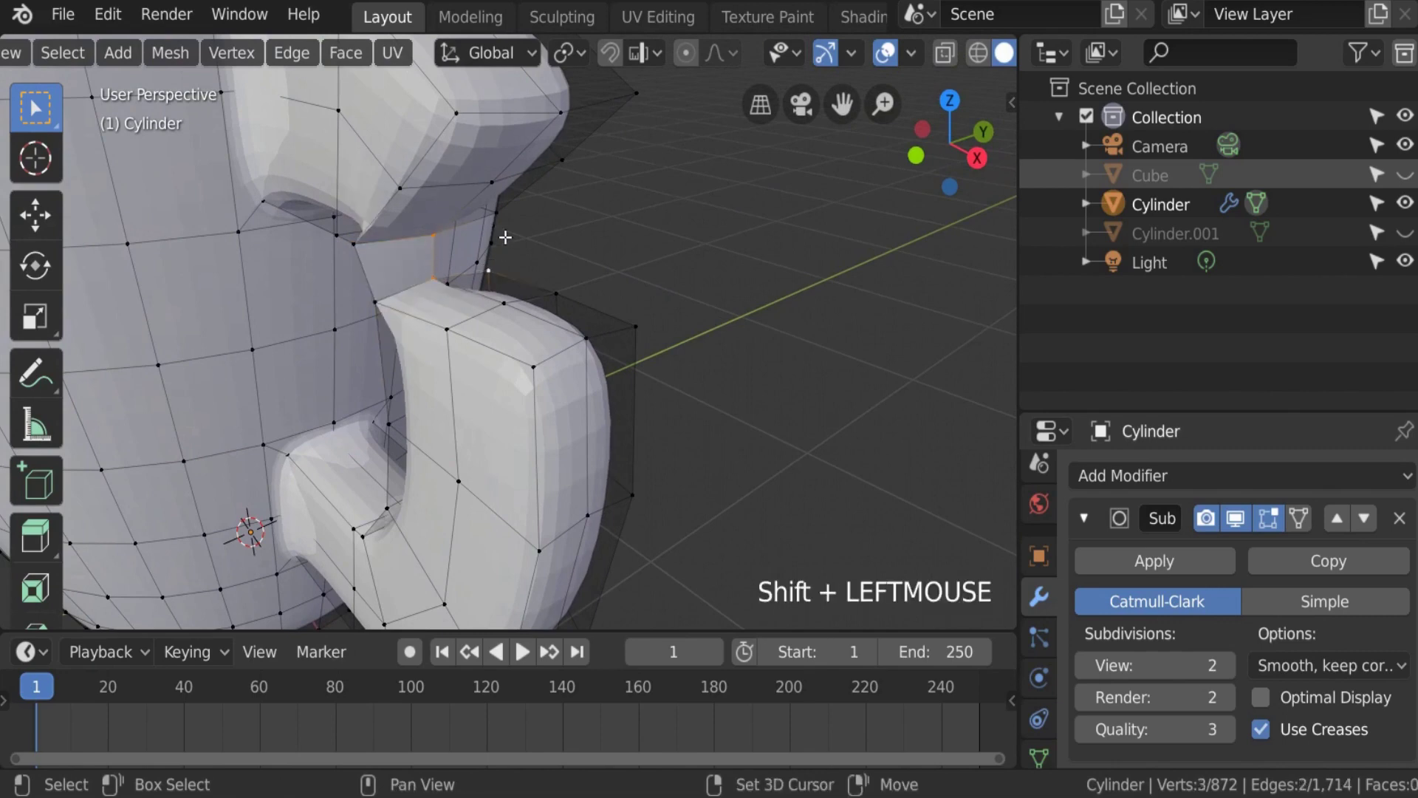
pyautogui.keyDown('shift'); pyautogui.click(497, 213); pyautogui.keyUp('shift')
pyautogui.press('f')
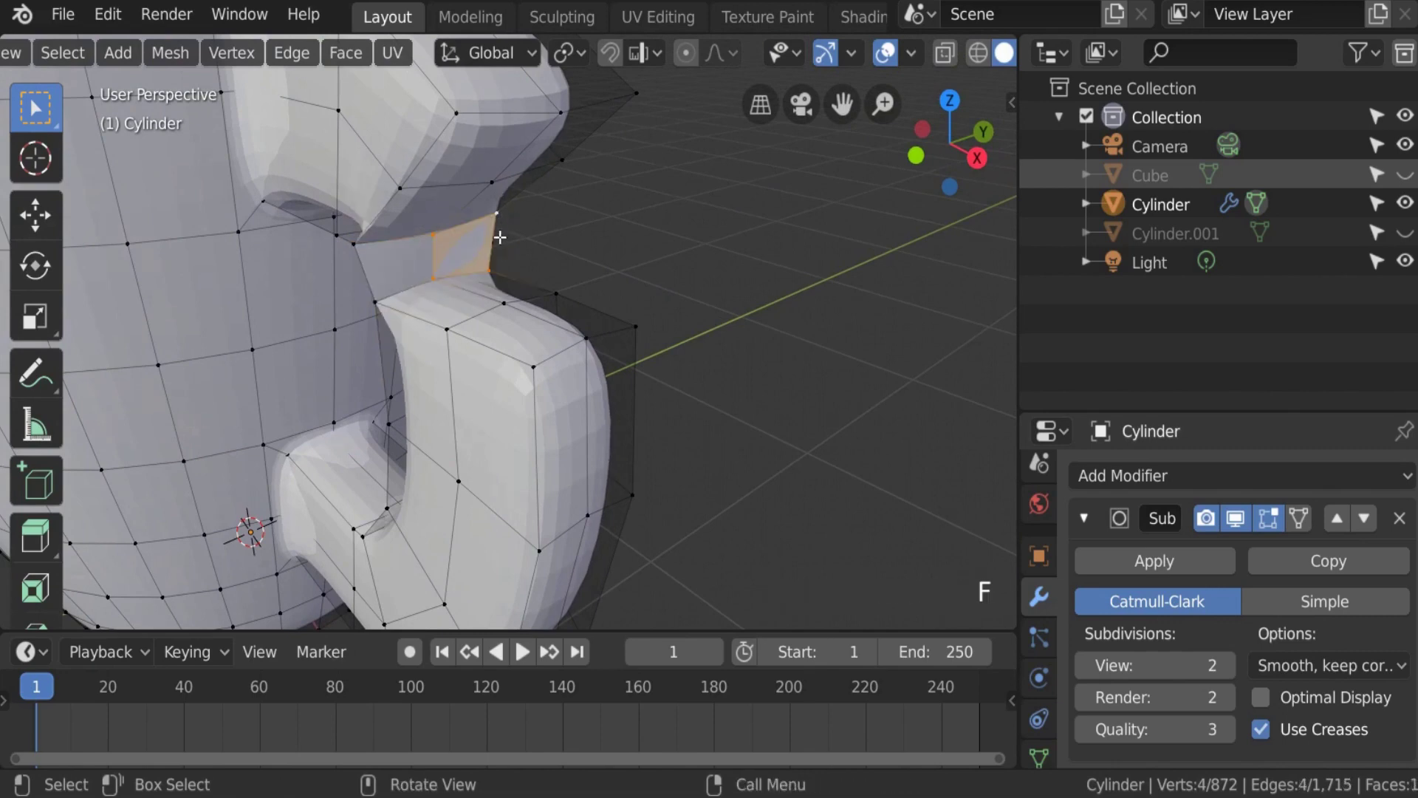
# Step: Try selecting the open edge of the new faces plus the adjacent handle end edges and moving them outward
pyautogui.click(499, 243)
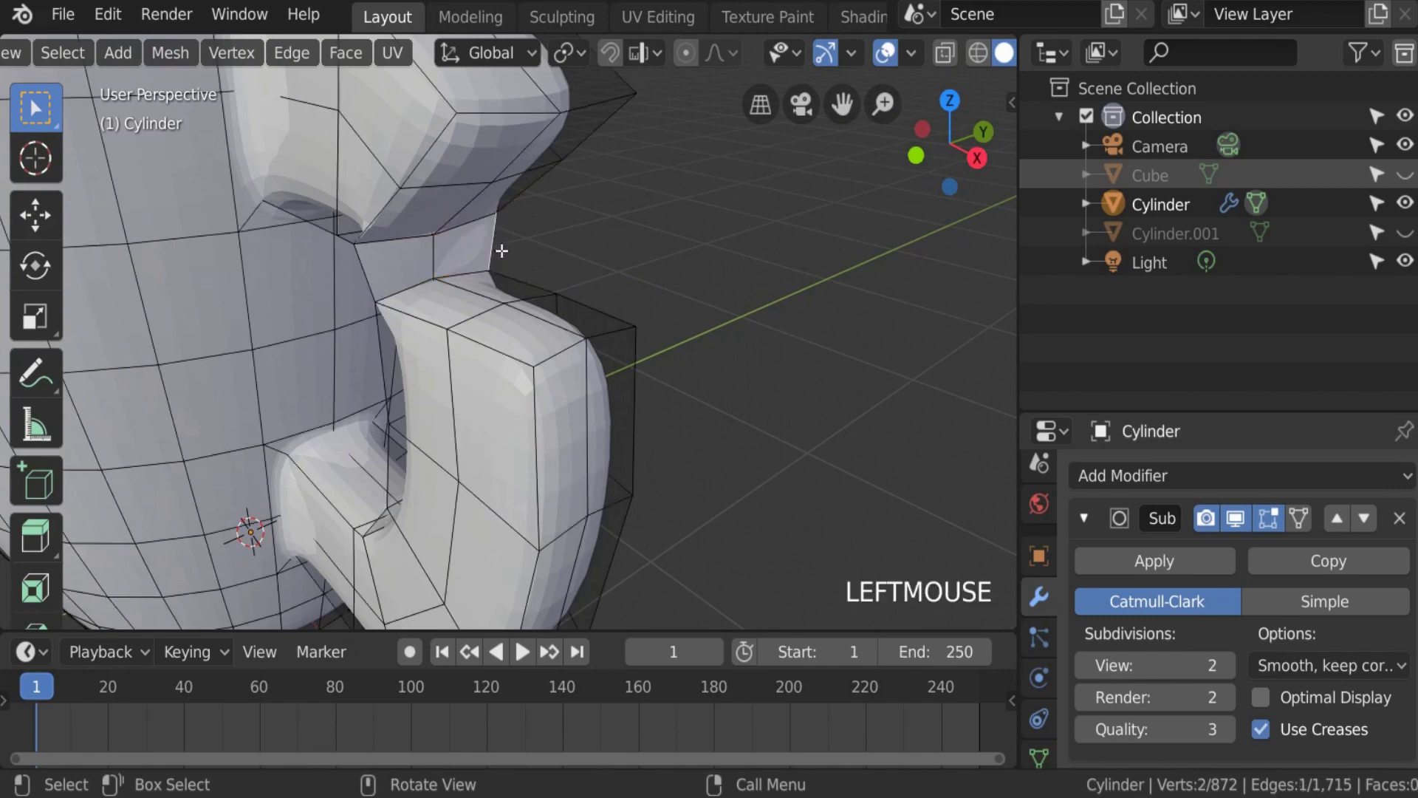
pyautogui.press('f')
pyautogui.keyDown('shift'); pyautogui.click(533, 190); pyautogui.keyUp('shift')
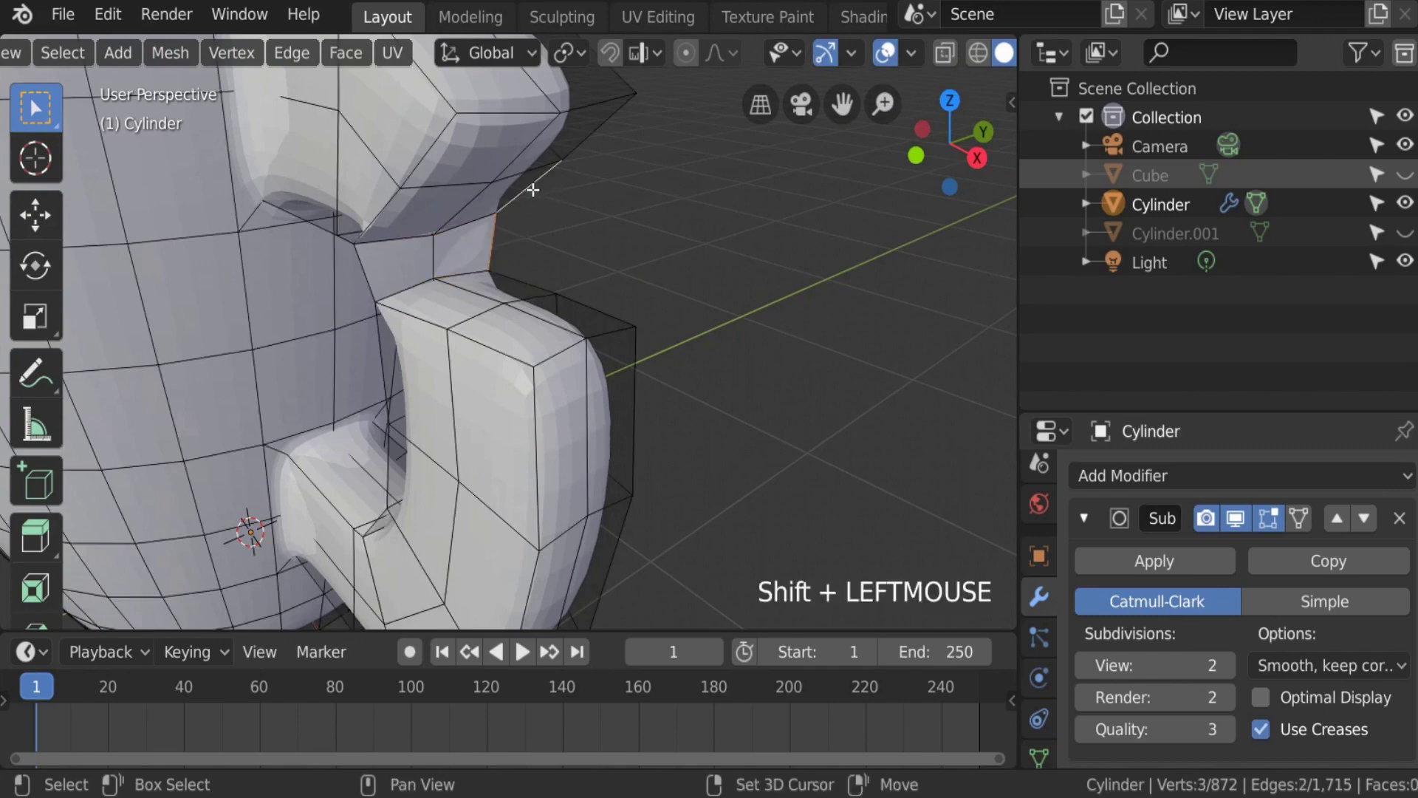
pyautogui.keyDown('shift'); pyautogui.click(521, 278); pyautogui.keyUp('shift')
pyautogui.press('g')
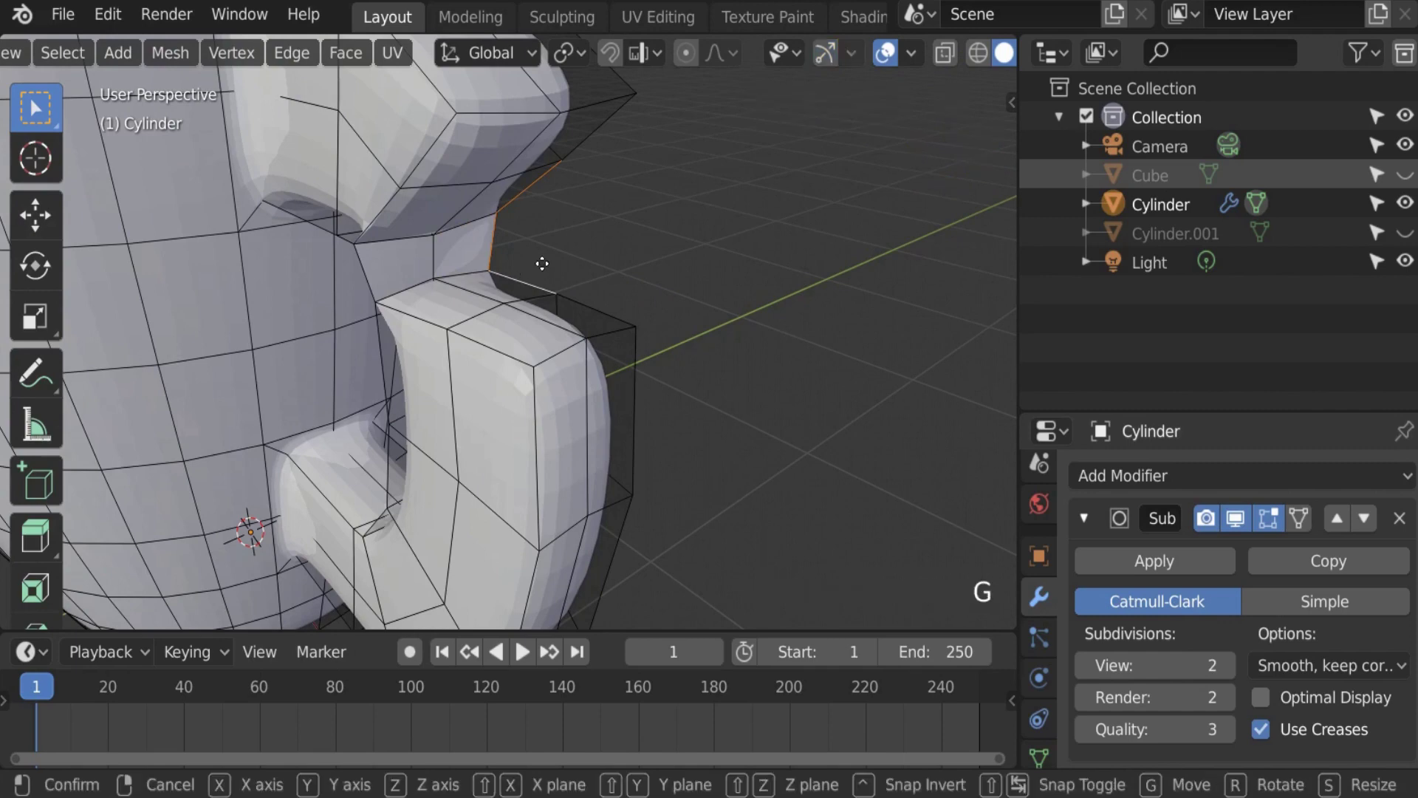
pyautogui.click(558, 279)
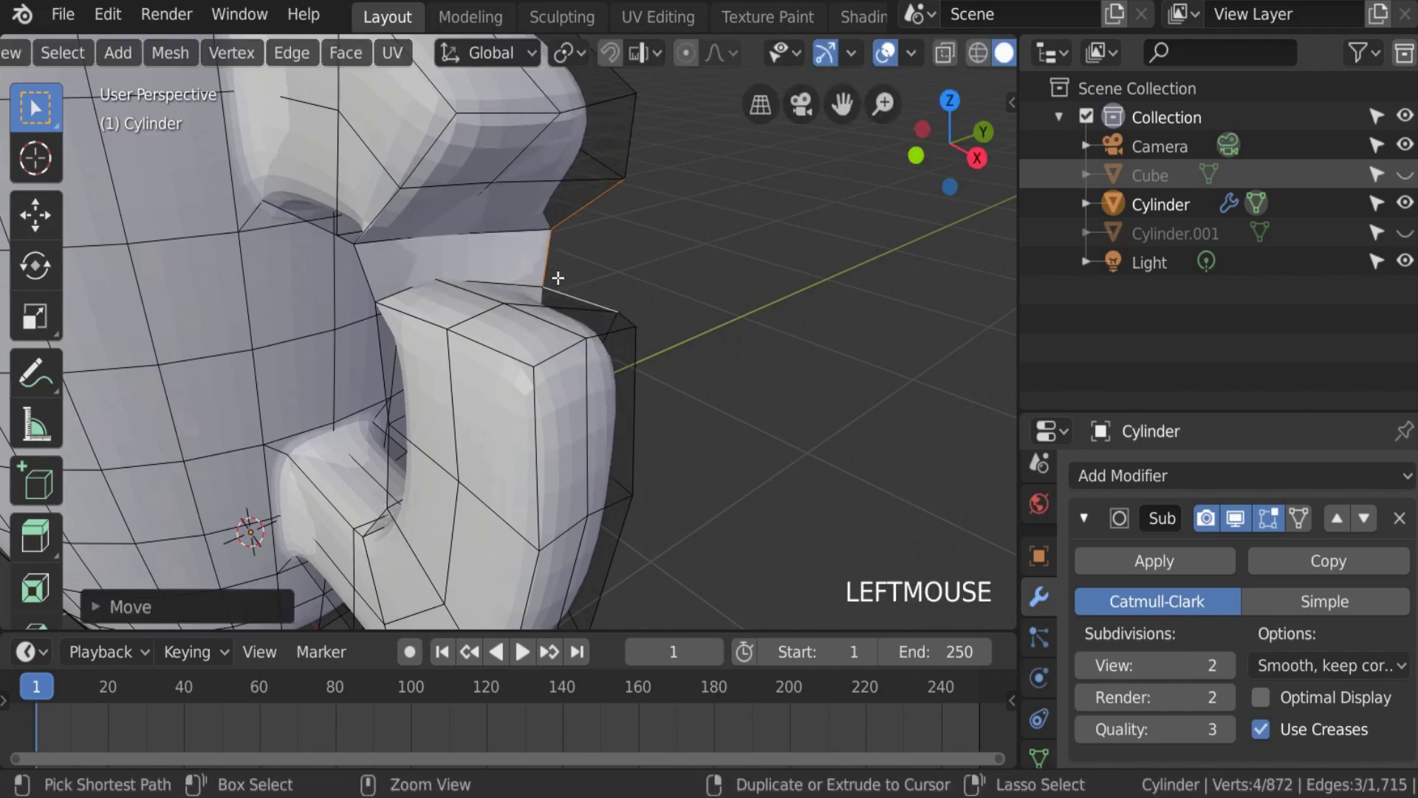
# Step: Undo the edge move and both filled faces between the handle ends
pyautogui.hotkey('ctrl', 'z')
pyautogui.keyDown('shift'); pyautogui.moveTo(557, 277); pyautogui.dragTo(649, 310, button='middle'); pyautogui.keyUp('shift')
pyautogui.scroll(4, 654, 317)
pyautogui.hotkey('ctrl', 'z')
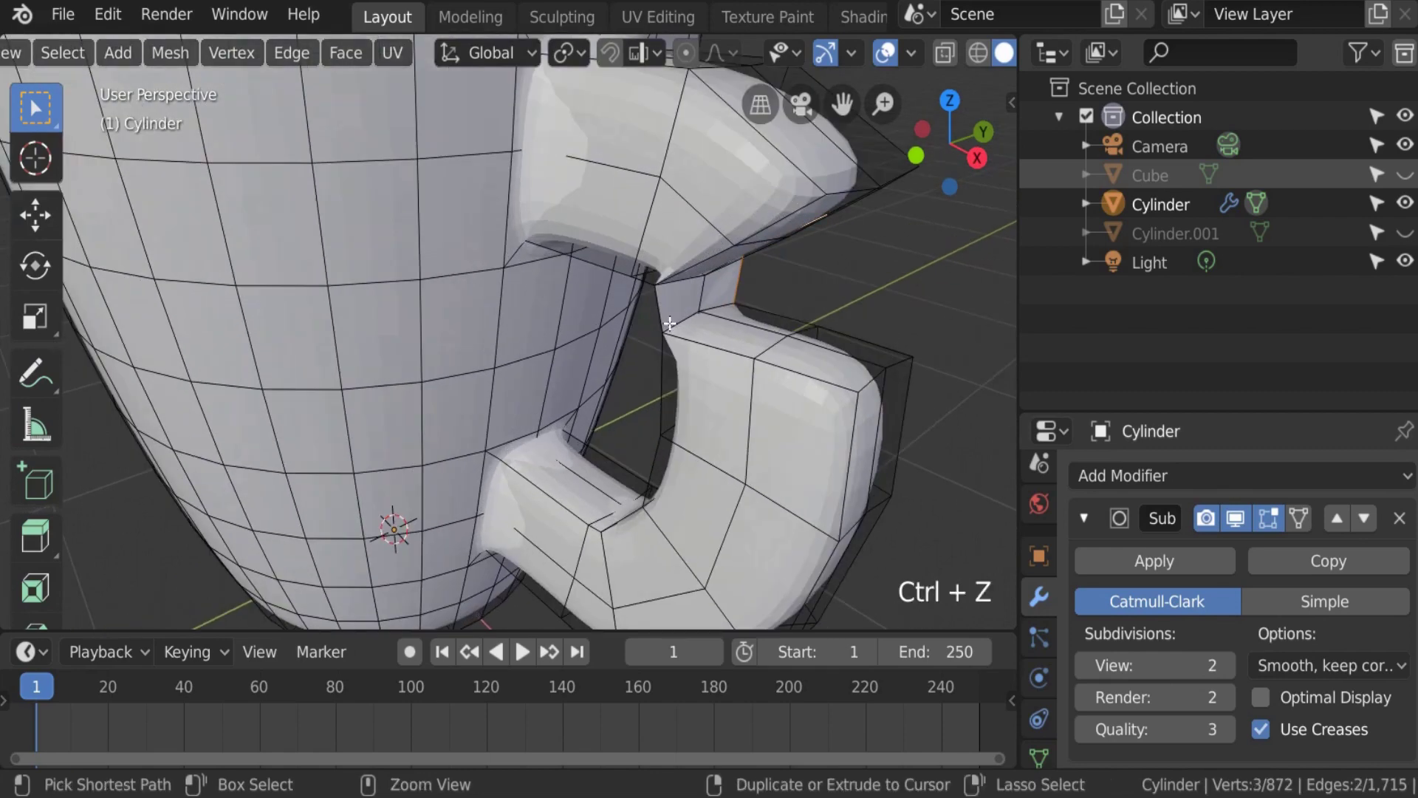
pyautogui.hotkey('ctrl', 'z')
pyautogui.hotkey('ctrl', 'z')
pyautogui.hotkey('ctrl', 'z')
pyautogui.hotkey('ctrl', 'z')
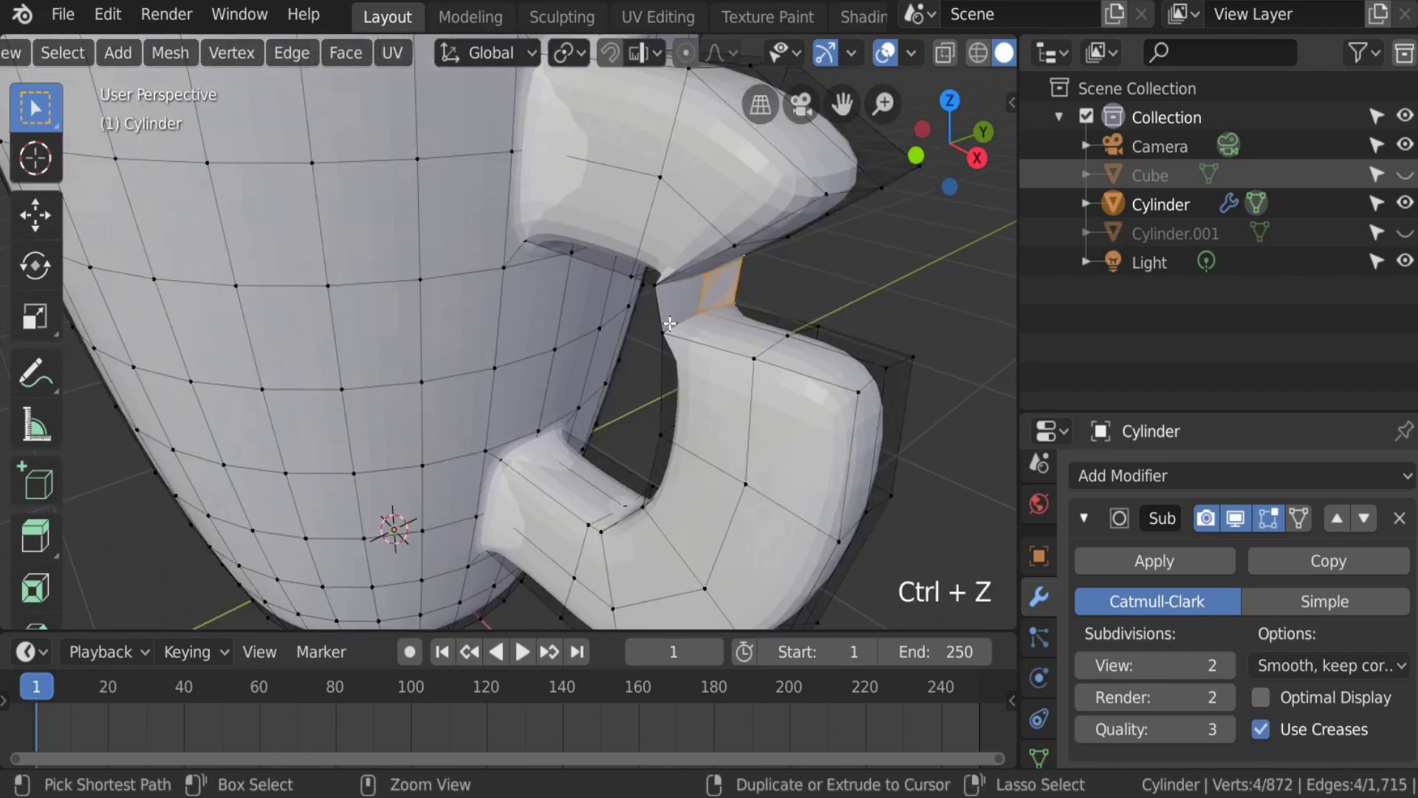
pyautogui.hotkey('ctrl', 'z')
pyautogui.hotkey('ctrl', 'z')
pyautogui.hotkey('ctrl', 'z')
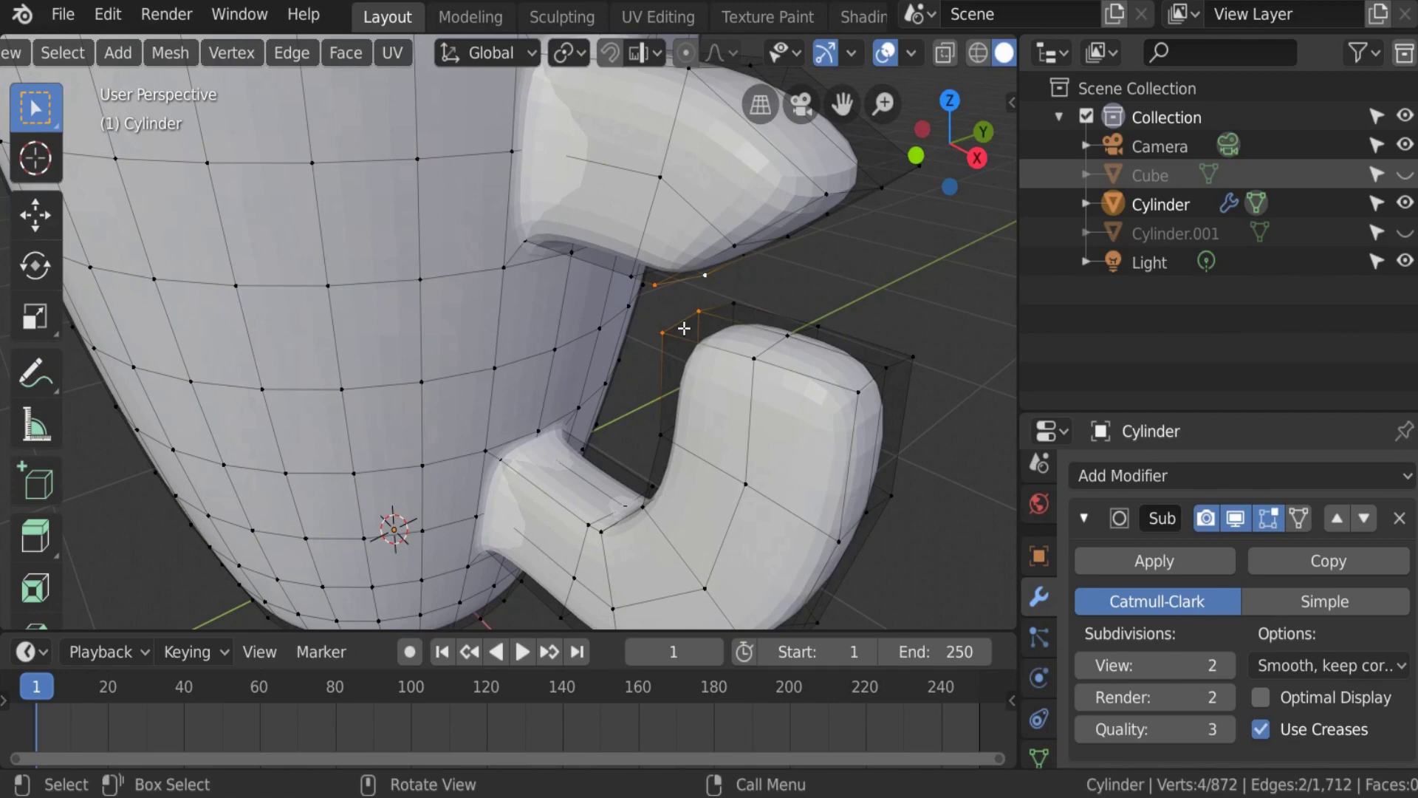
# Step: Select all four end faces on top of the lower handle part
pyautogui.press('3')
pyautogui.click(734, 334)
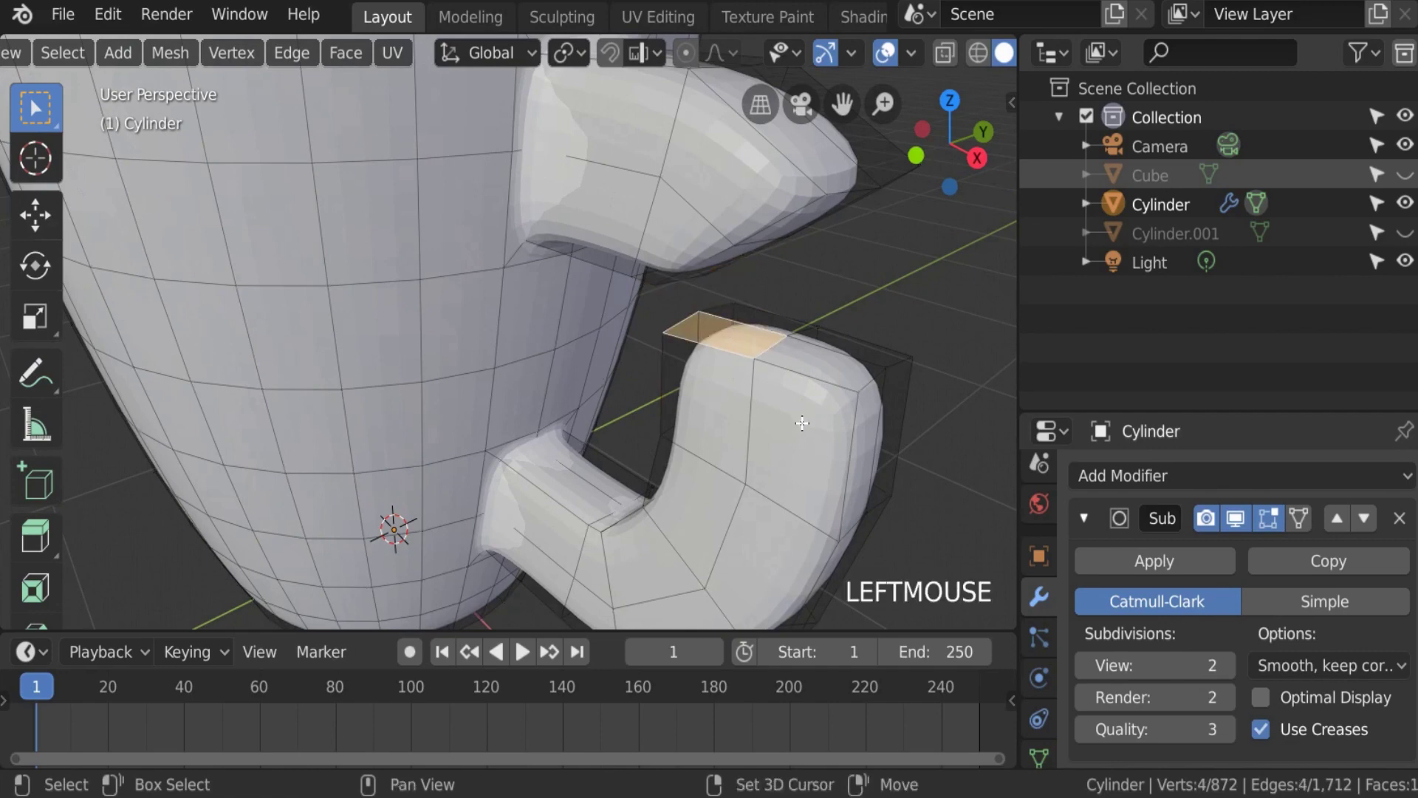
pyautogui.keyDown('shift'); pyautogui.moveTo(816, 411); pyautogui.dragTo(612, 393, button='middle'); pyautogui.keyUp('shift')
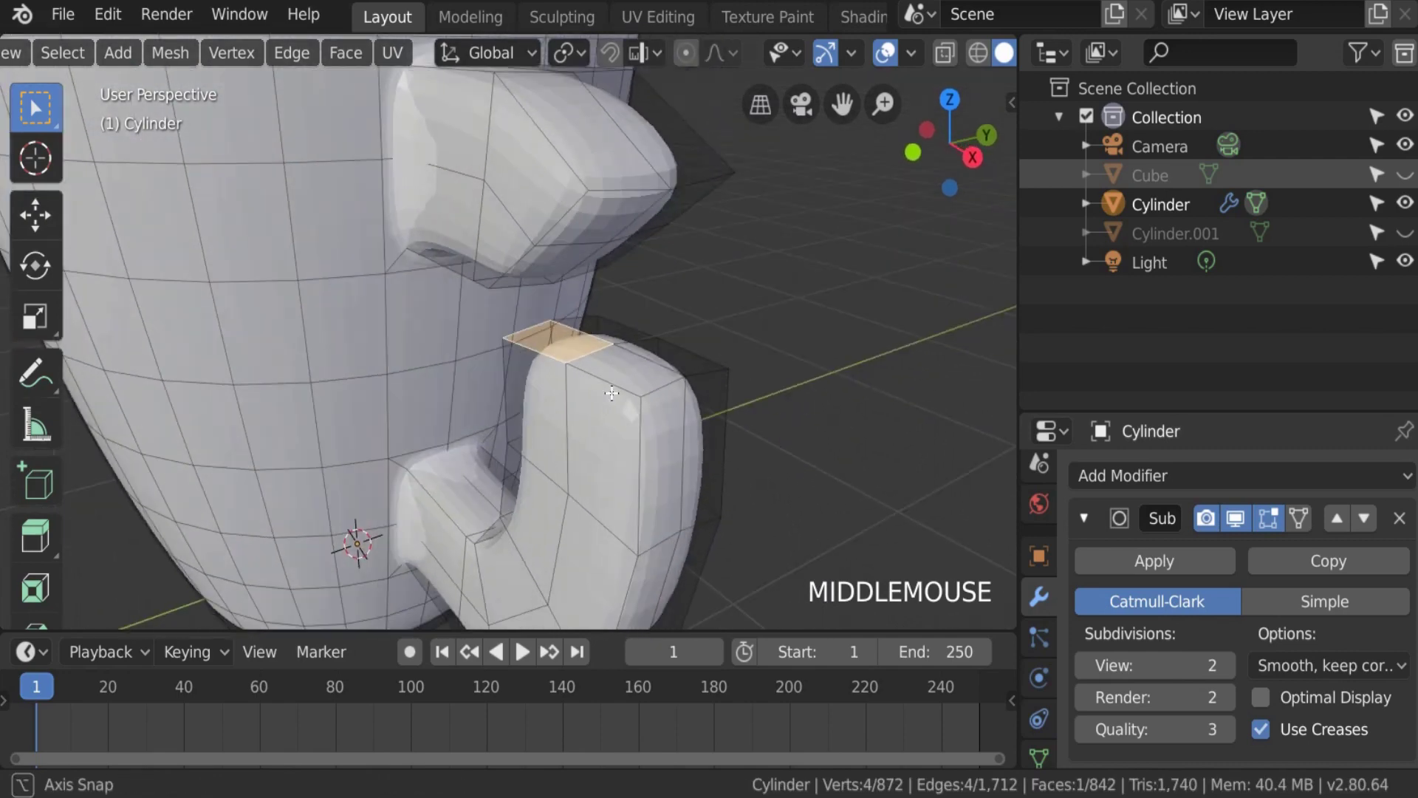
pyautogui.keyDown('shift'); pyautogui.click(655, 367); pyautogui.keyUp('shift')
pyautogui.keyDown('shift'); pyautogui.click(665, 356); pyautogui.keyUp('shift')
pyautogui.keyDown('shift'); pyautogui.click(613, 340); pyautogui.keyUp('shift')
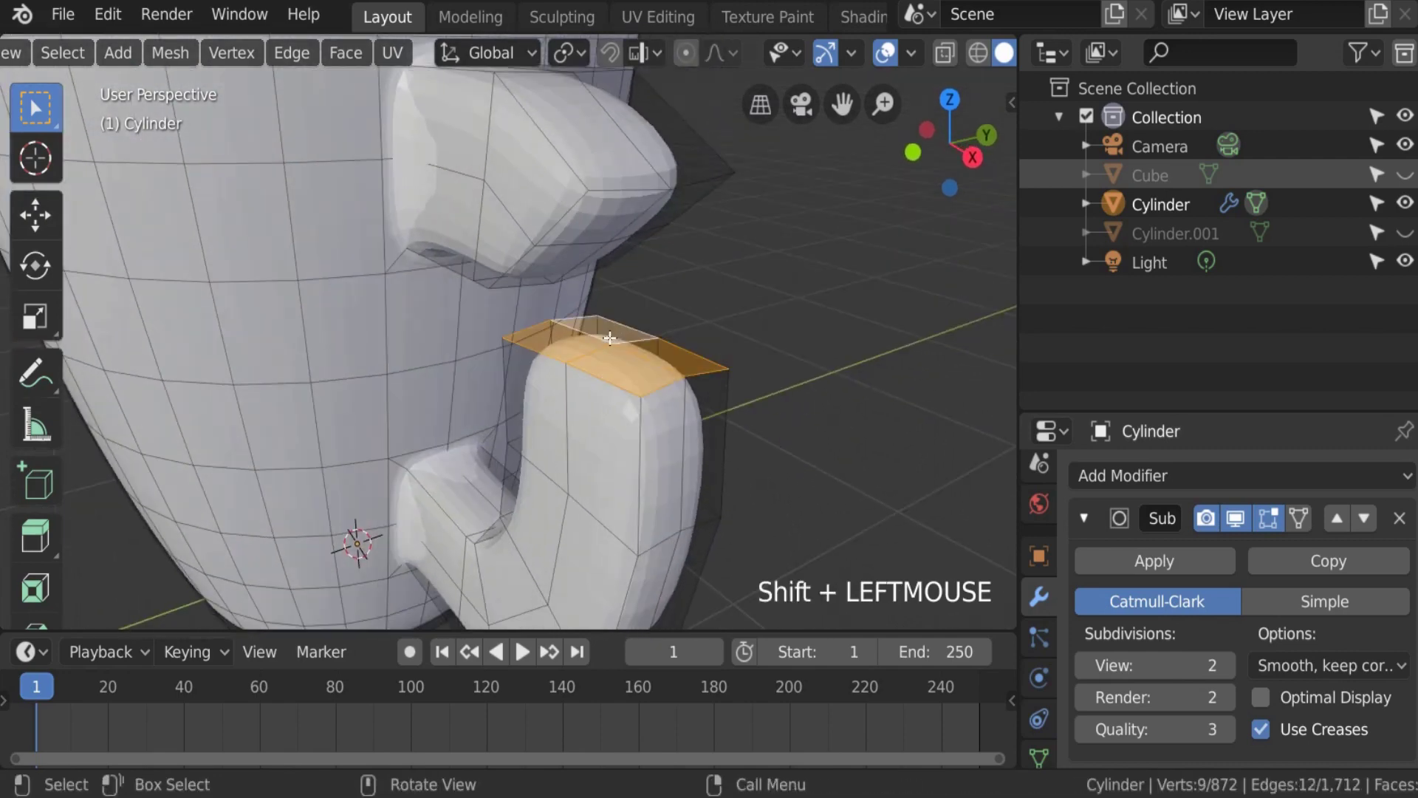
# Step: Add the four end faces of the upper handle part to the selection
pyautogui.keyDown('shift'); pyautogui.moveTo(613, 341); pyautogui.dragTo(514, 251, button='middle'); pyautogui.keyUp('shift')
pyautogui.keyDown('shift'); pyautogui.click(514, 251); pyautogui.keyUp('shift')
pyautogui.keyDown('shift'); pyautogui.click(514, 252); pyautogui.keyUp('shift')
pyautogui.keyDown('shift'); pyautogui.click(573, 244); pyautogui.keyUp('shift')
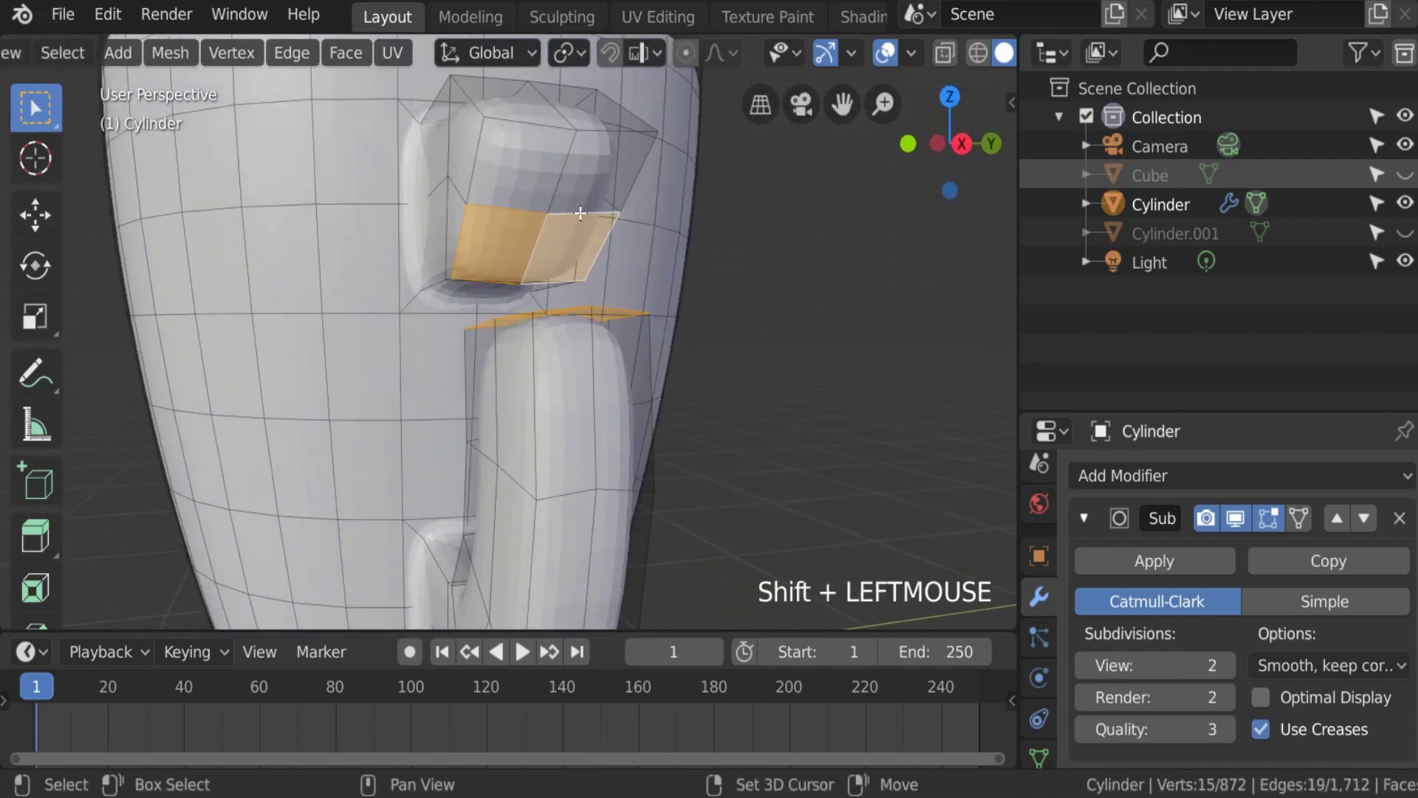
pyautogui.keyDown('shift'); pyautogui.click(588, 186); pyautogui.keyUp('shift')
pyautogui.keyDown('shift'); pyautogui.click(526, 182); pyautogui.keyUp('shift')
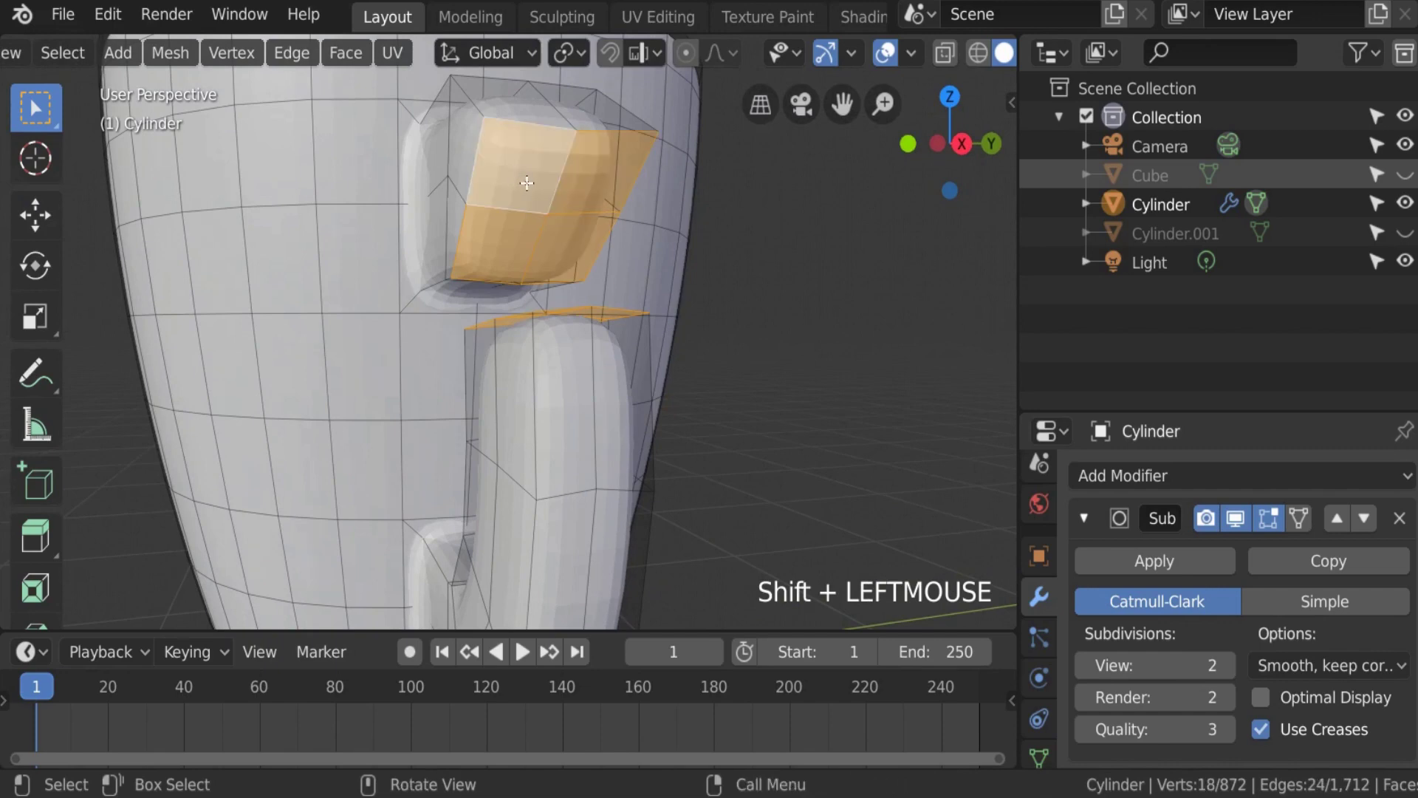
# Step: Try deleting the vertices of the selected handle end faces, and undo the deletion
pyautogui.press('x')
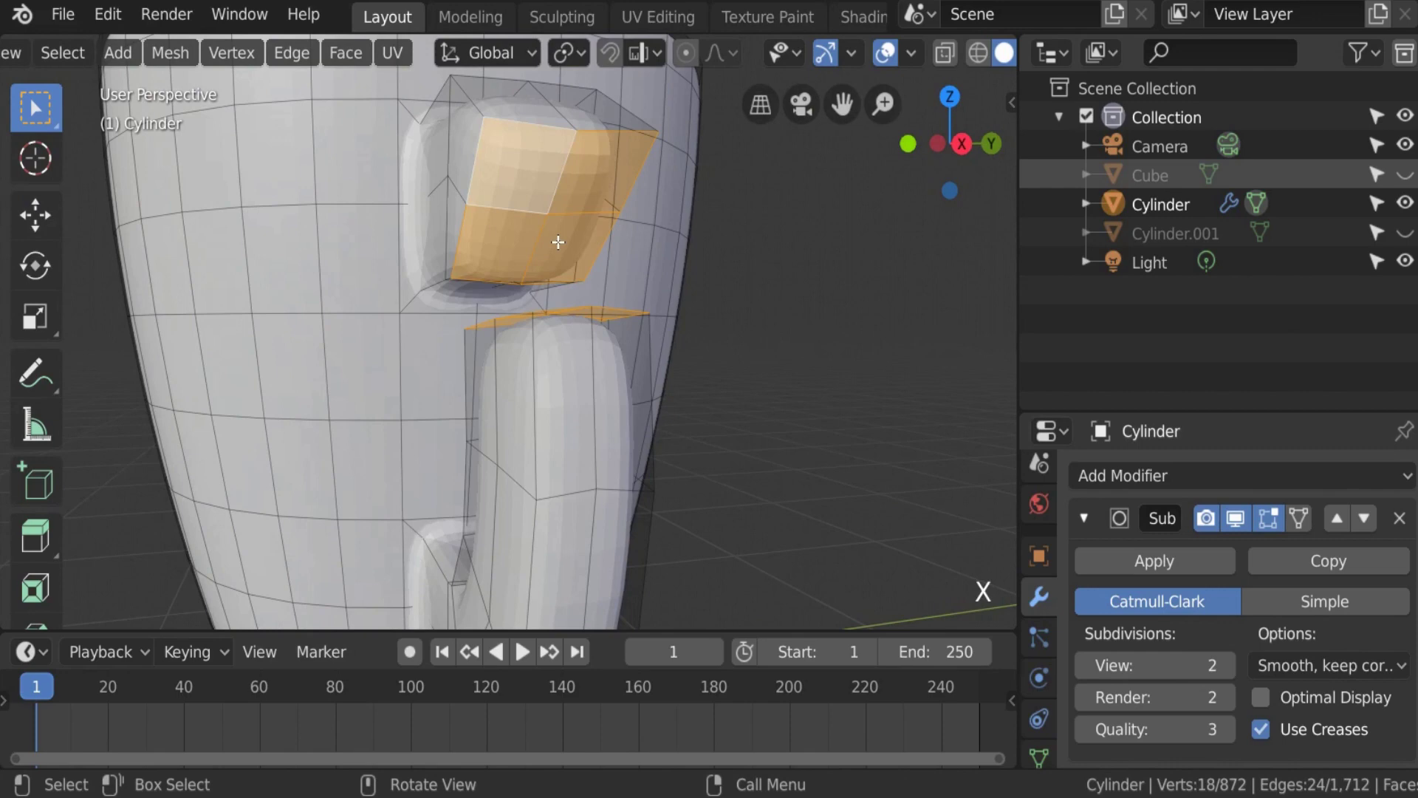
pyautogui.press('x')
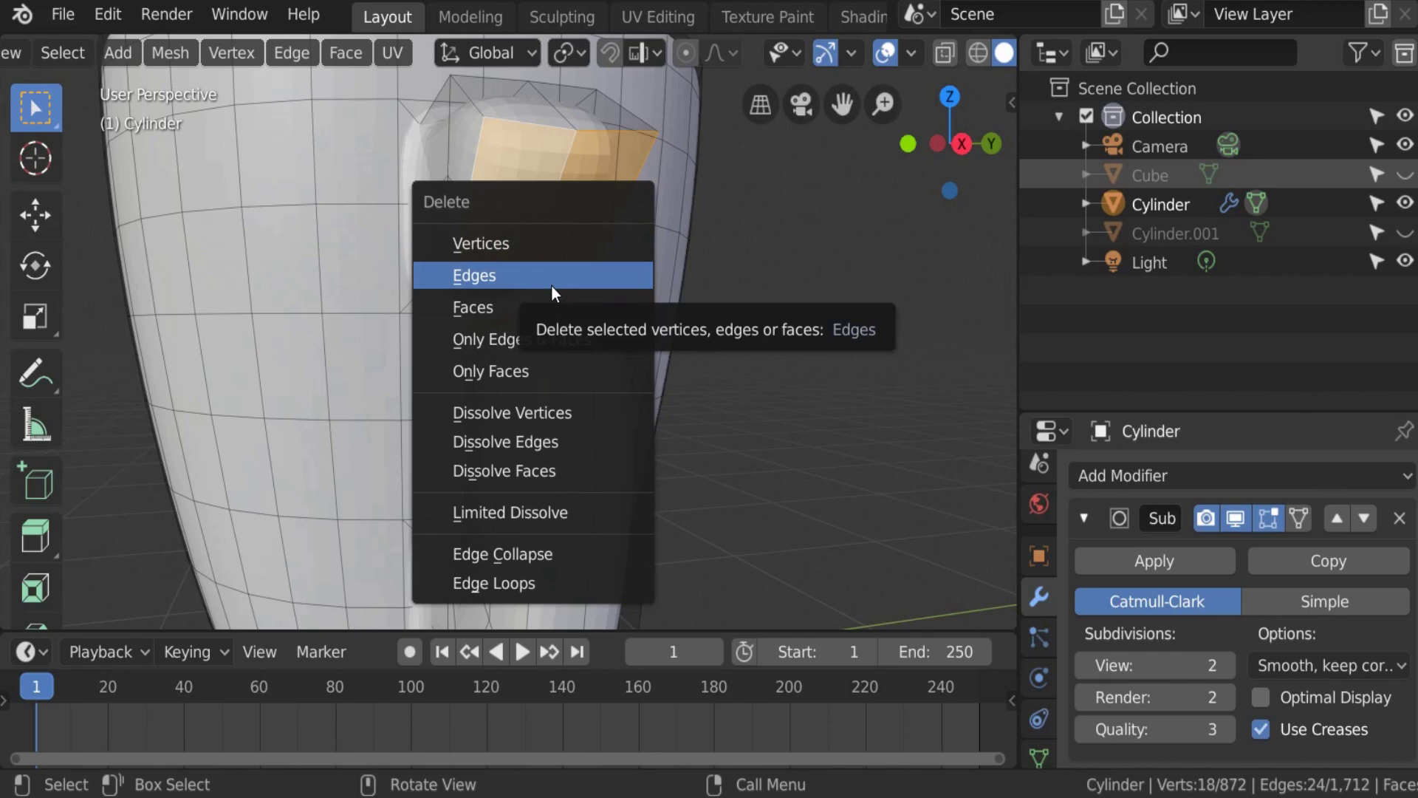
pyautogui.click(559, 246)
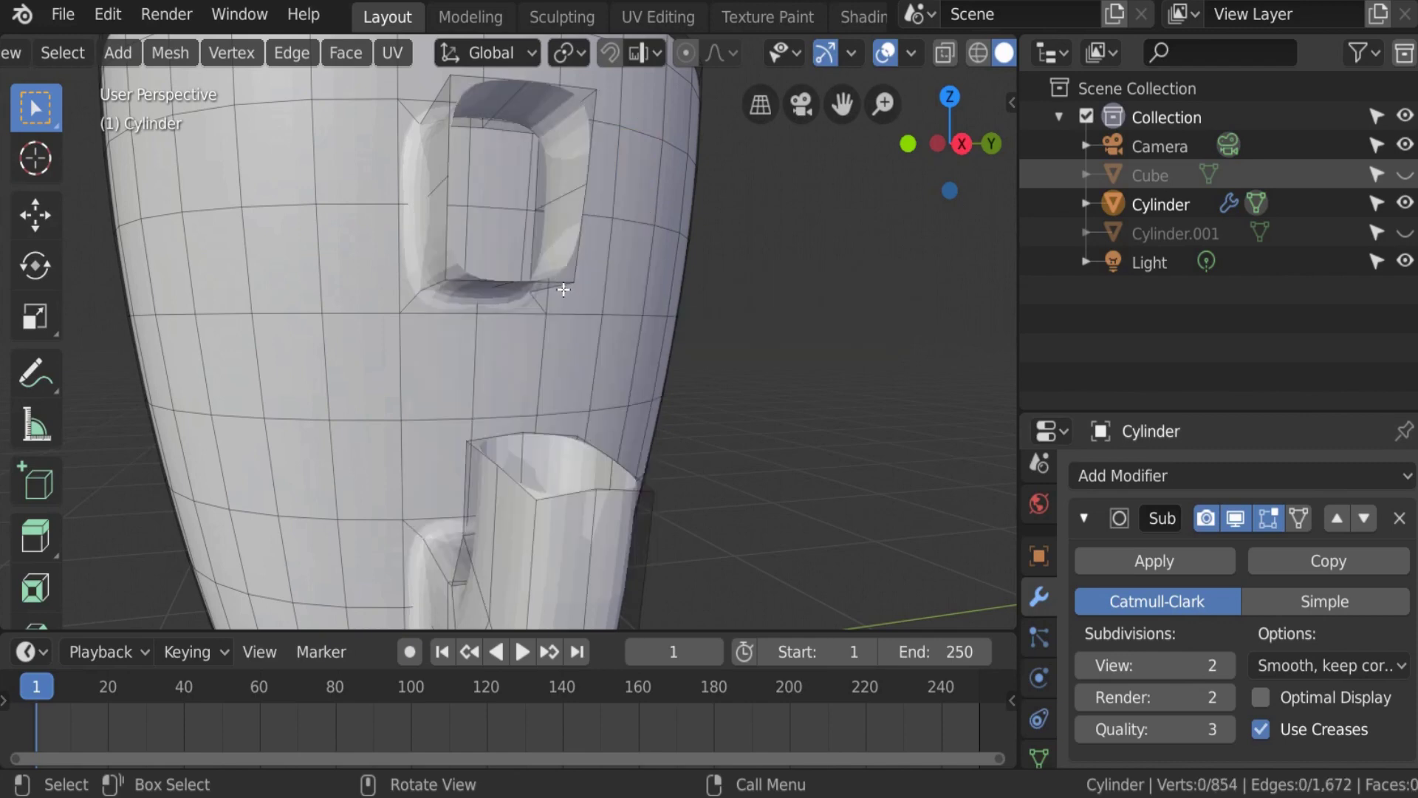
pyautogui.hotkey('ctrl', 'z')
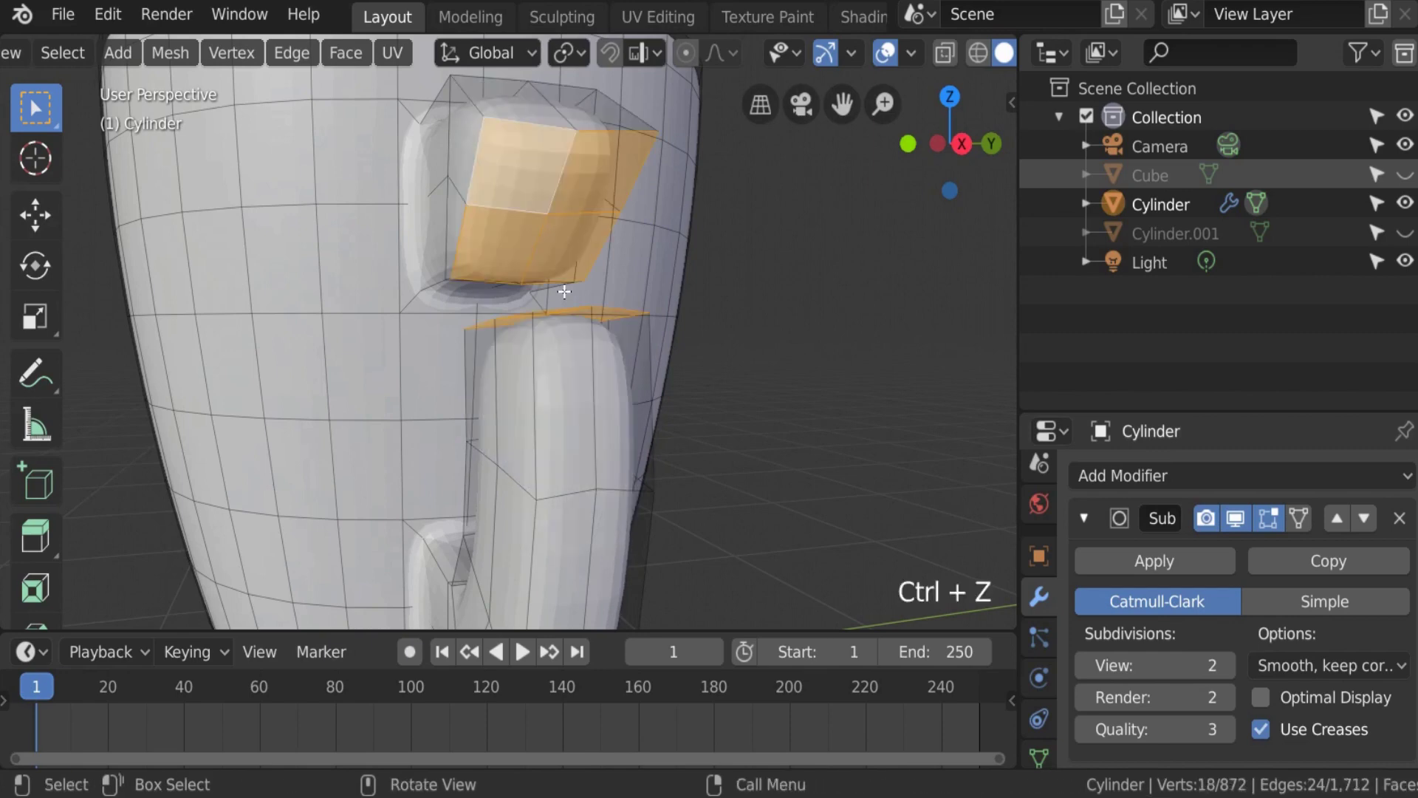
# Step: In front view, delete the selected end faces of both handle parts using the Faces option
pyautogui.press('KP_1')
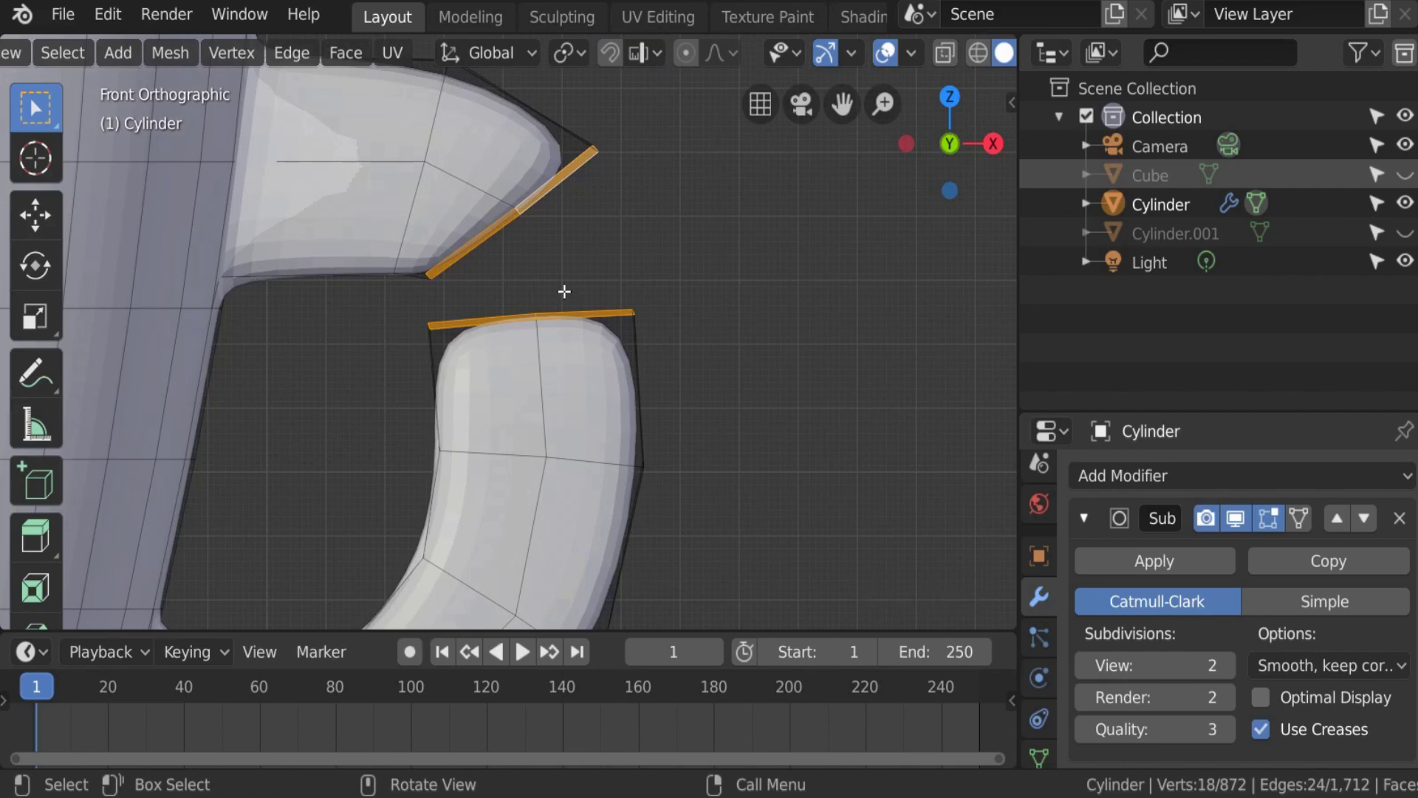
pyautogui.scroll(-2, 600, 356)
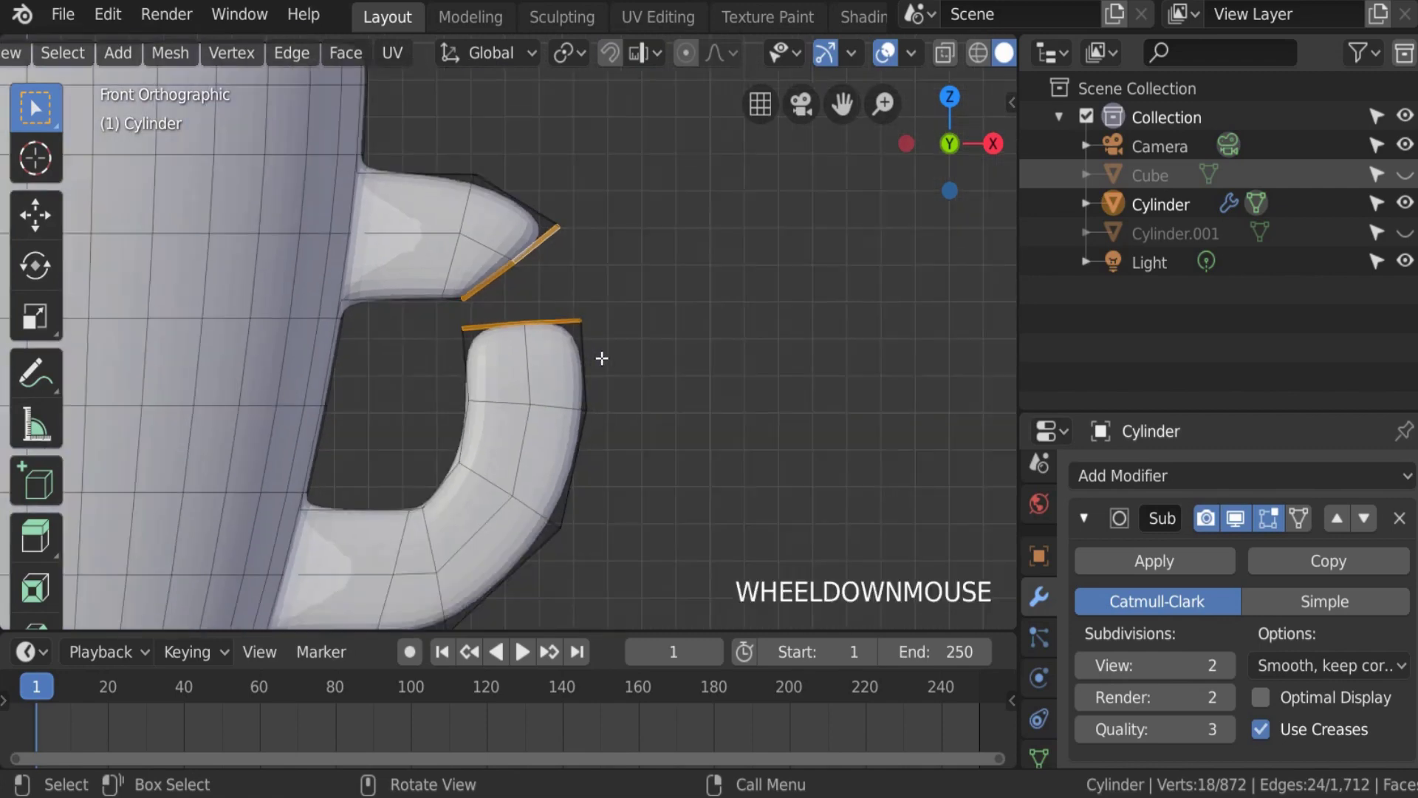
pyautogui.scroll(1, 596, 363)
pyautogui.press('x')
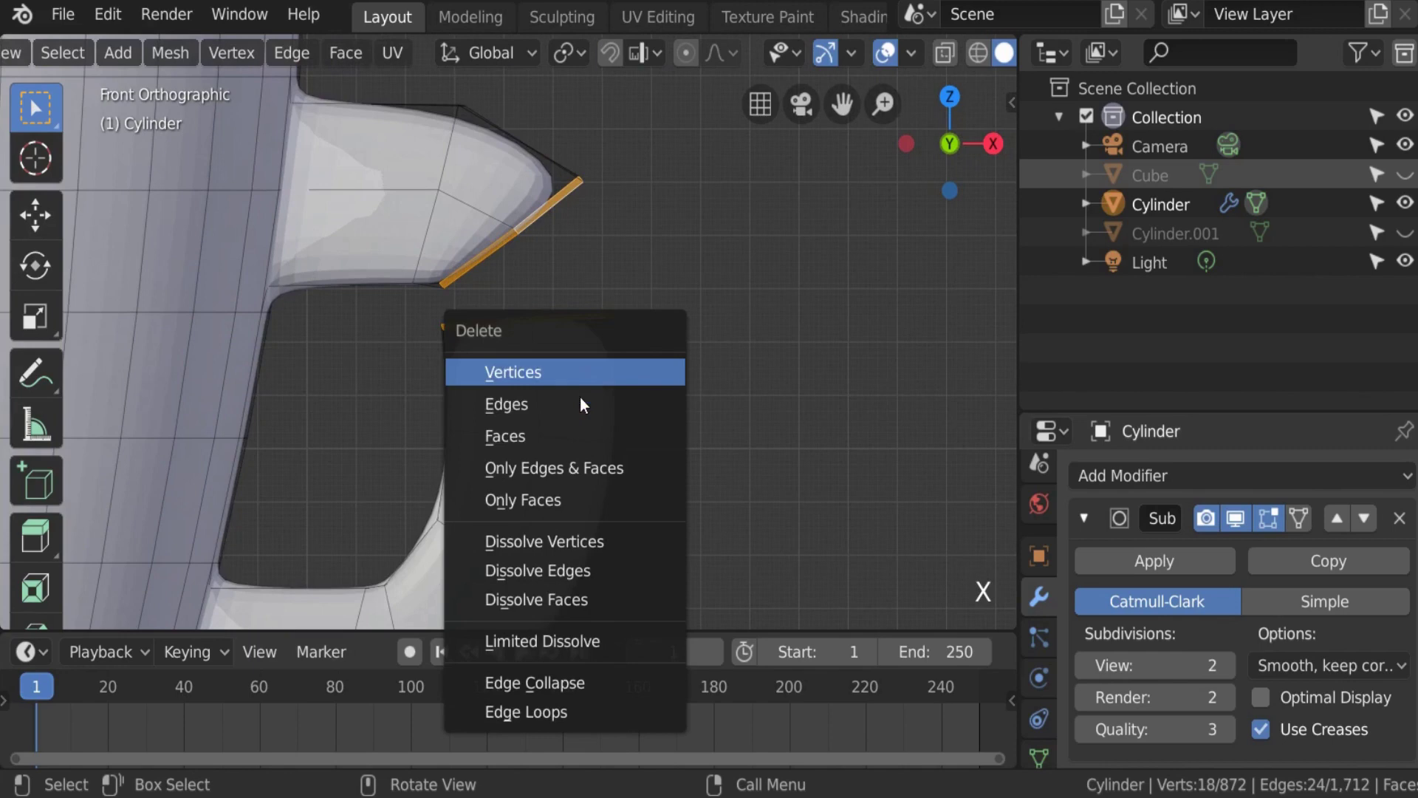
pyautogui.click(568, 443)
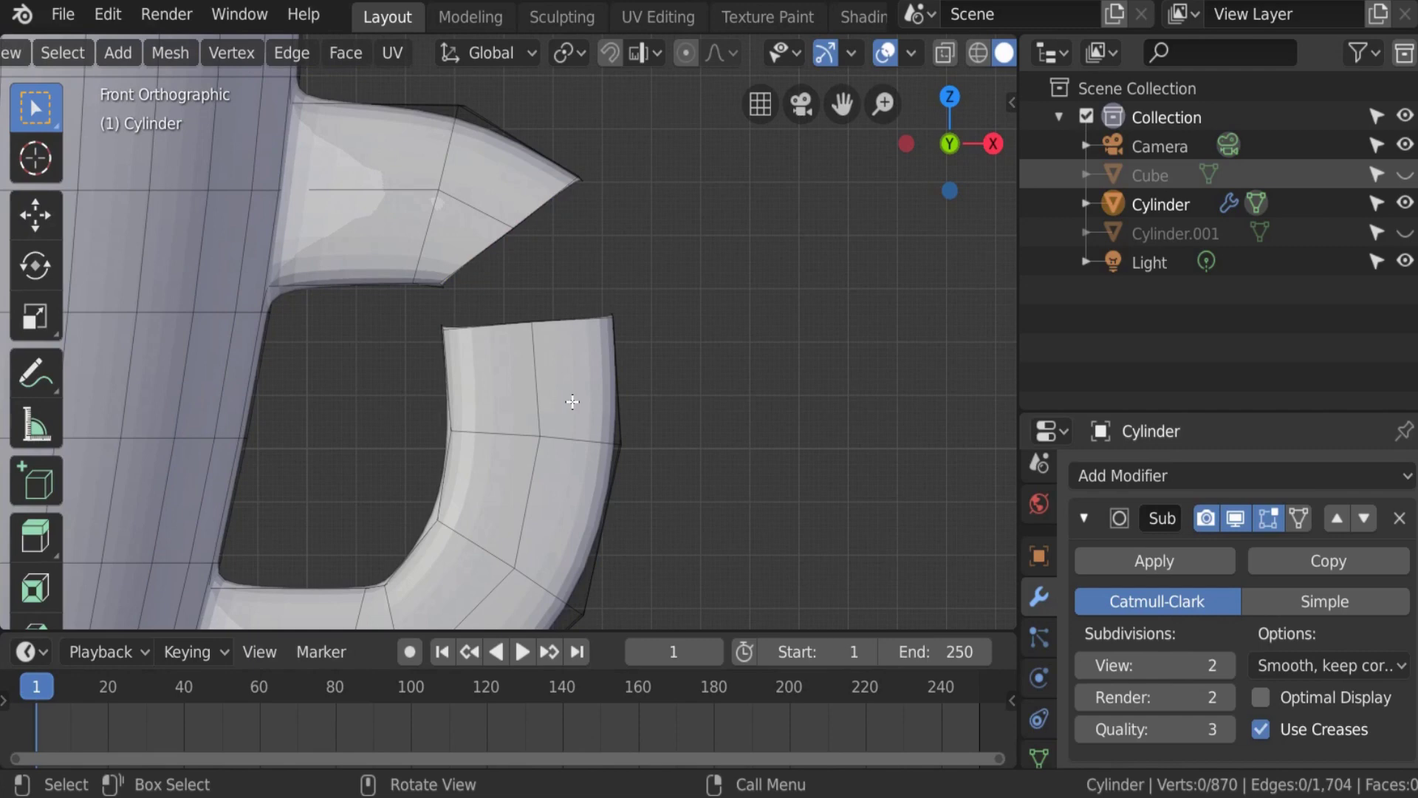
# Step: Try selecting the four corner vertices of one face on the cup's outer wall and deleting that face
pyautogui.scroll(-3, 571, 401)
pyautogui.keyDown('shift'); pyautogui.moveTo(545, 392); pyautogui.dragTo(451, 443, button='middle'); pyautogui.keyUp('shift')
pyautogui.scroll(2, 447, 432)
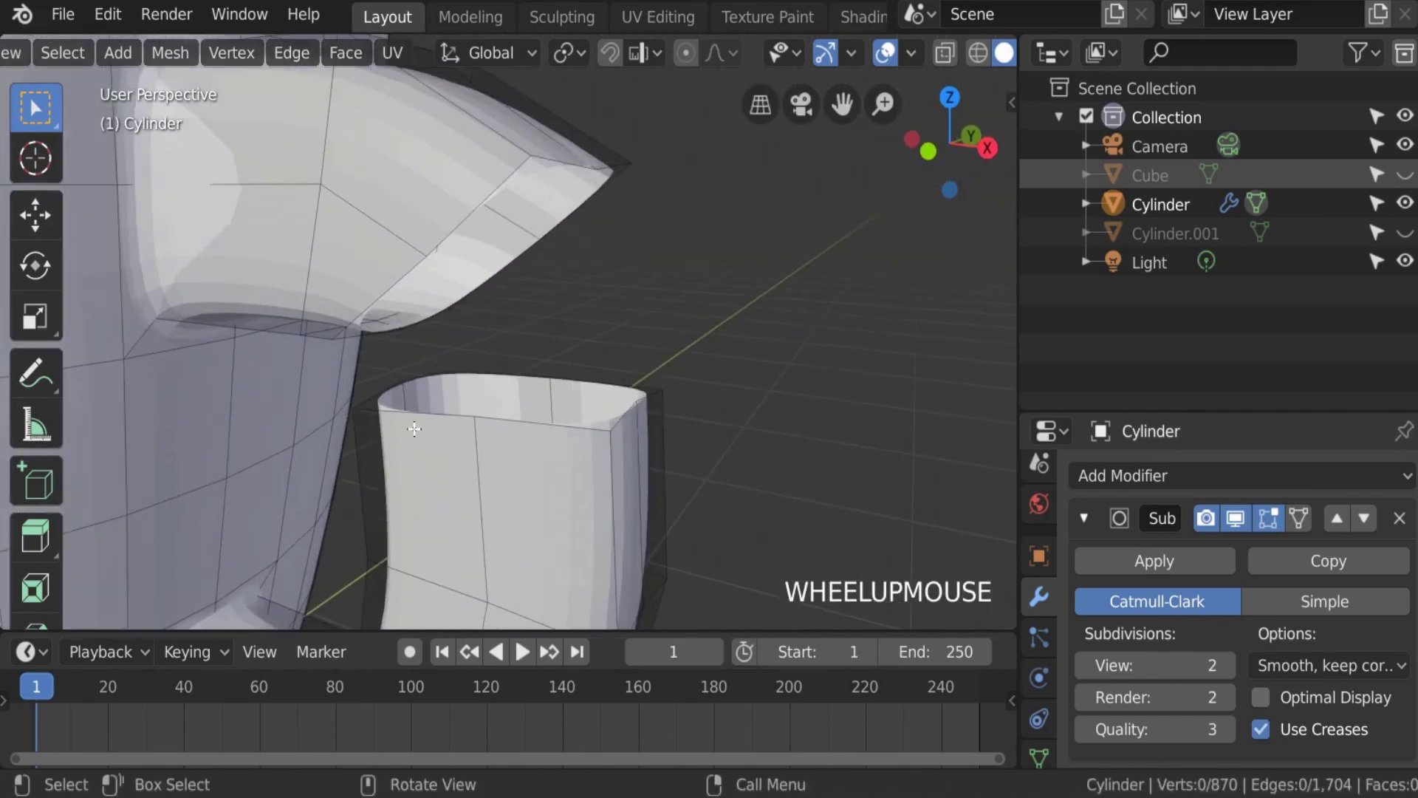
pyautogui.press('1')
pyautogui.scroll(-4, 340, 355)
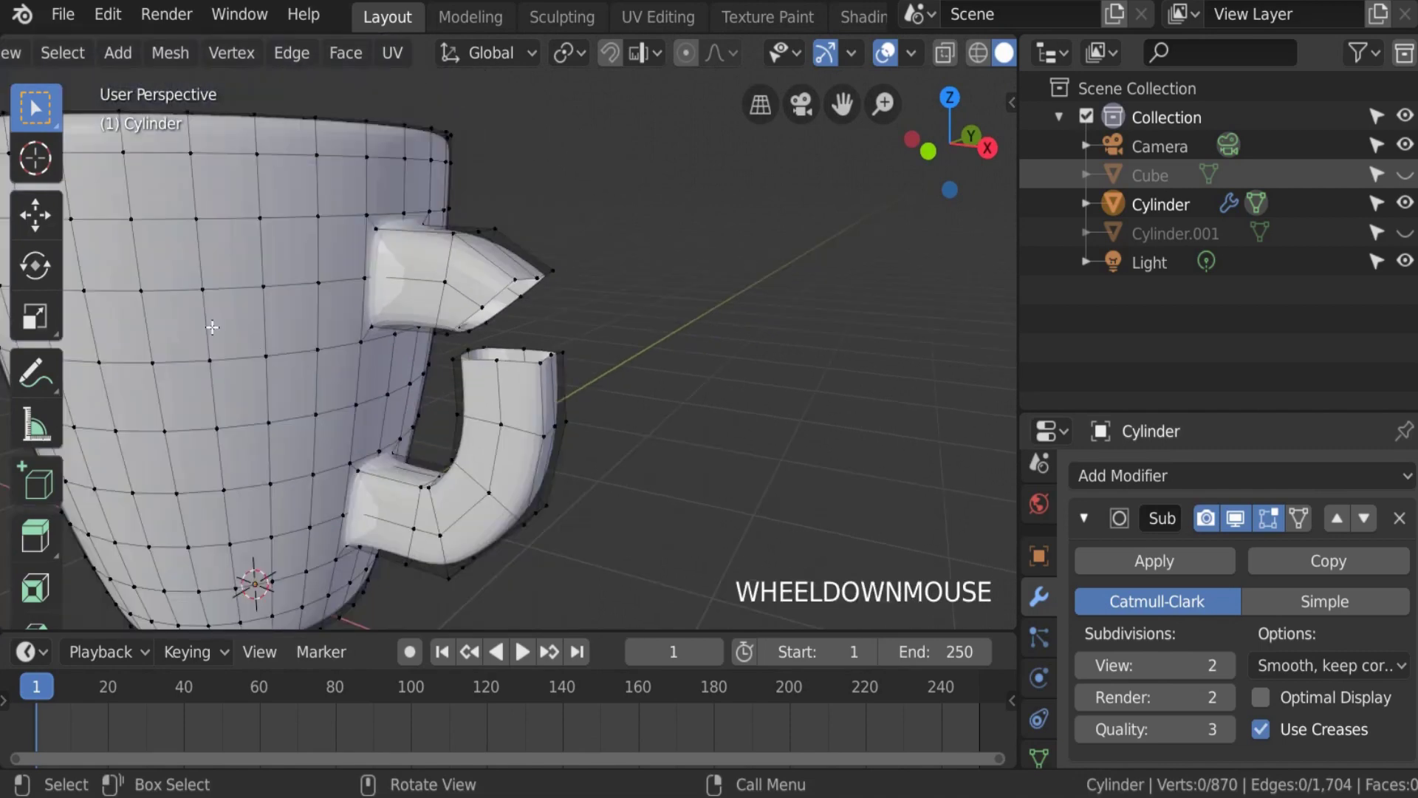
pyautogui.scroll(-3, 212, 327)
pyautogui.click(266, 309)
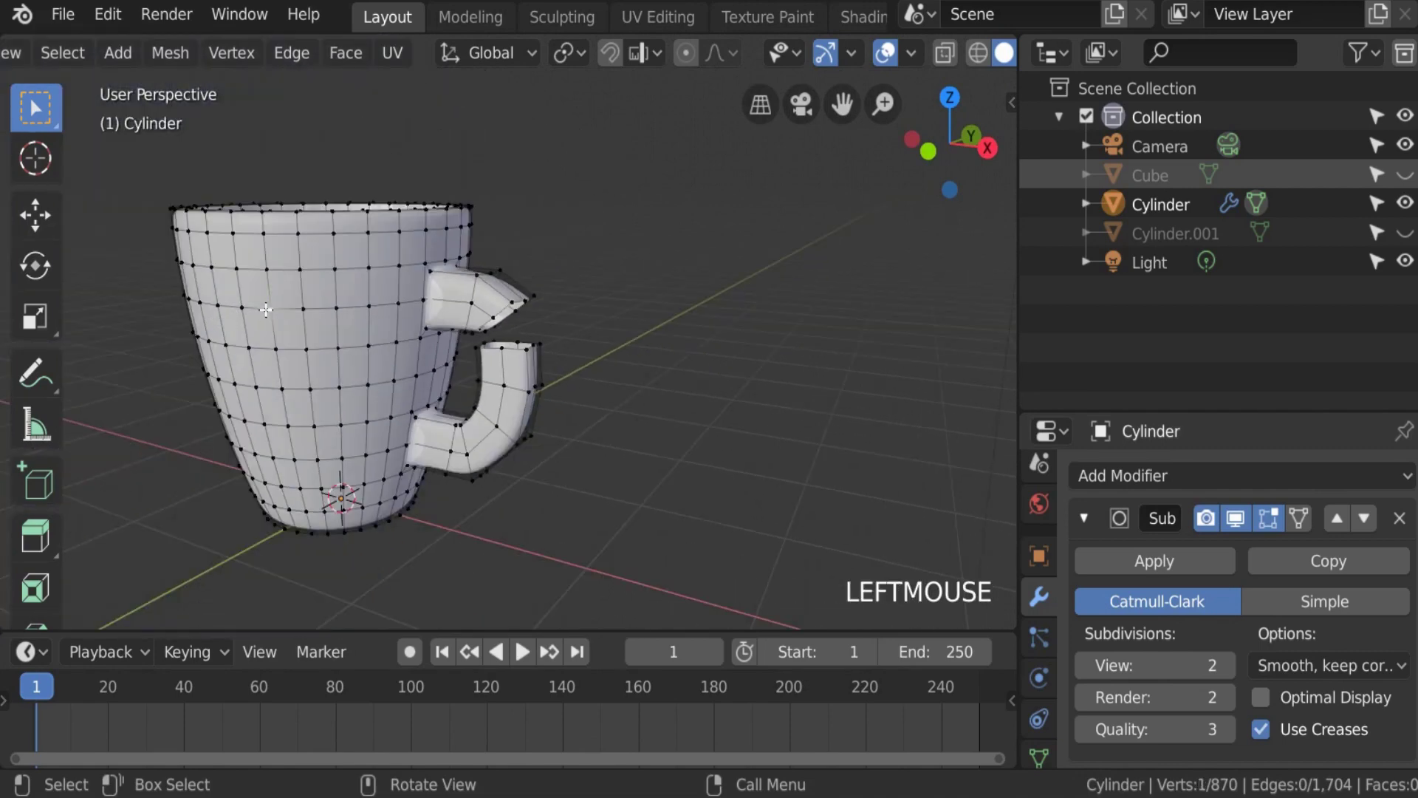
pyautogui.keyDown('ctrl'); pyautogui.click(308, 307); pyautogui.keyUp('ctrl')
pyautogui.keyDown('ctrl'); pyautogui.click(297, 273); pyautogui.keyUp('ctrl')
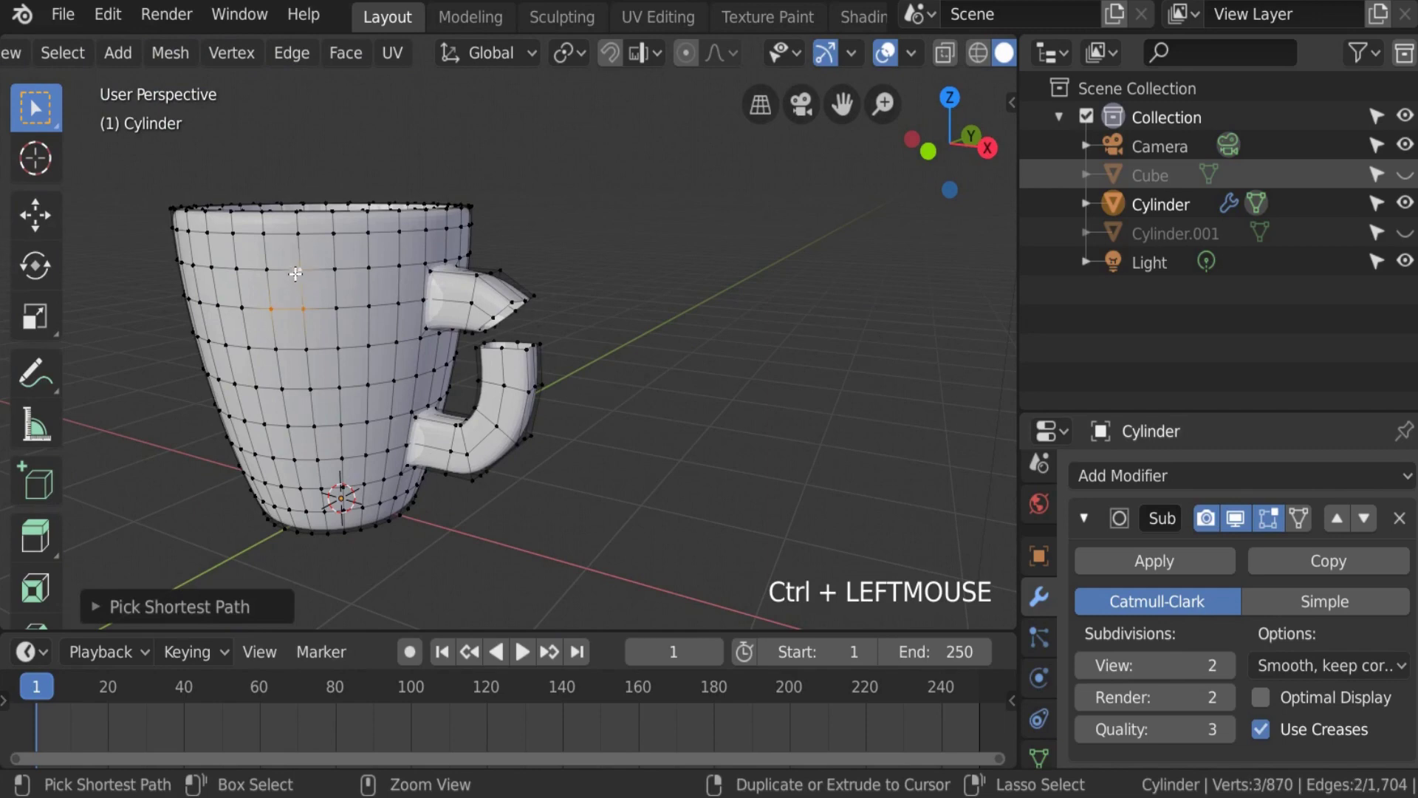
pyautogui.keyDown('ctrl'); pyautogui.click(263, 272); pyautogui.keyUp('ctrl')
pyautogui.press('x')
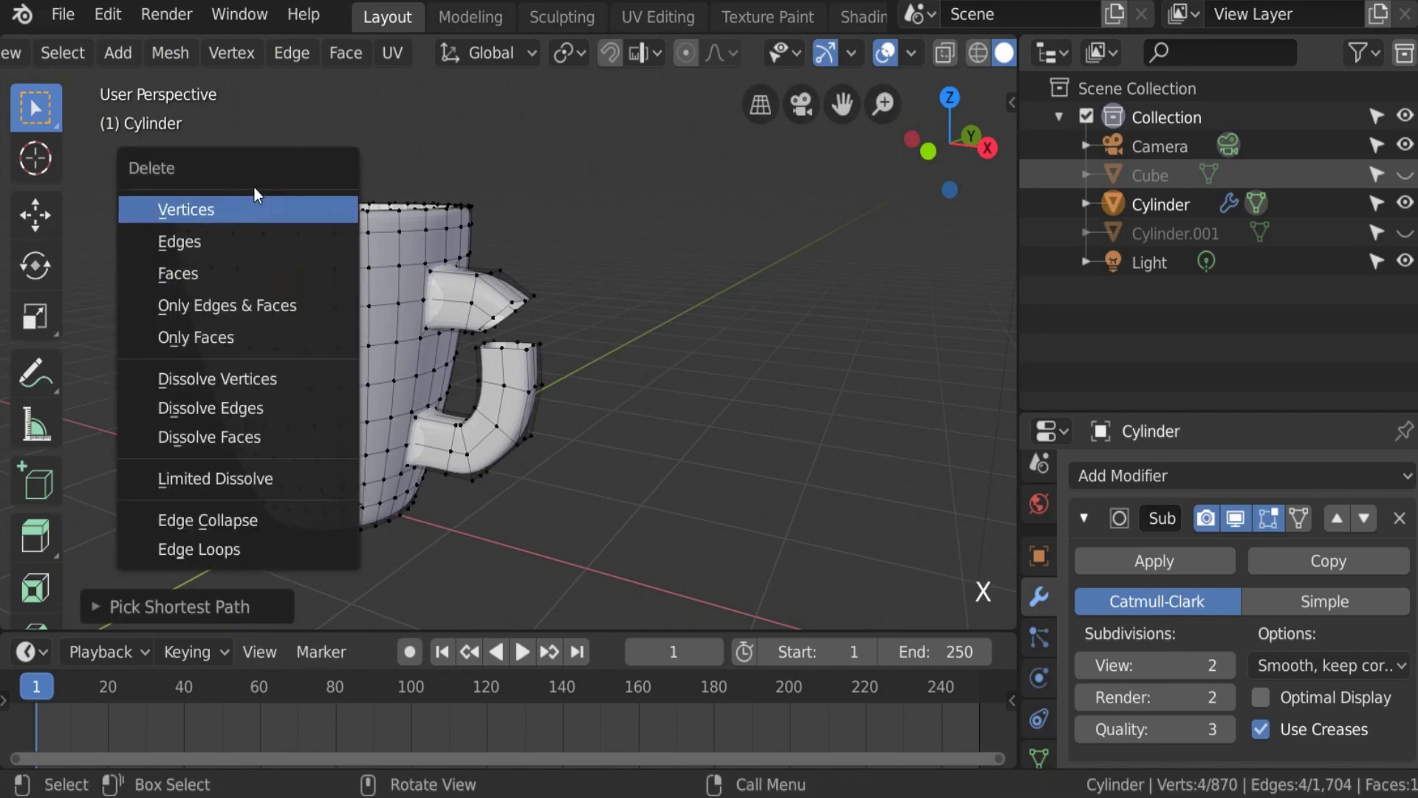
pyautogui.click(247, 281)
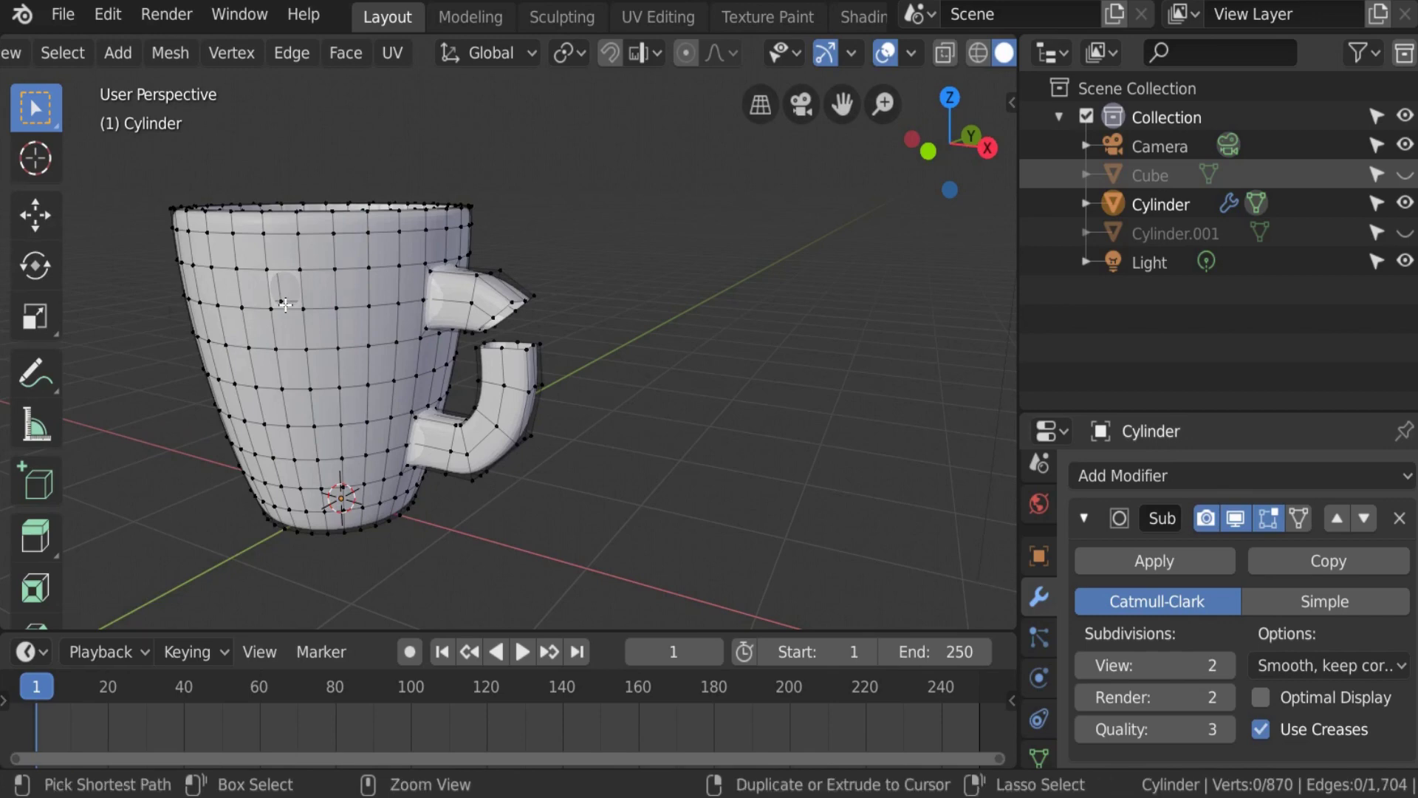
# Step: Undo the wall face deletion and frame the selected face in the view
pyautogui.scroll(2, 285, 304)
pyautogui.hotkey('ctrl', 'z')
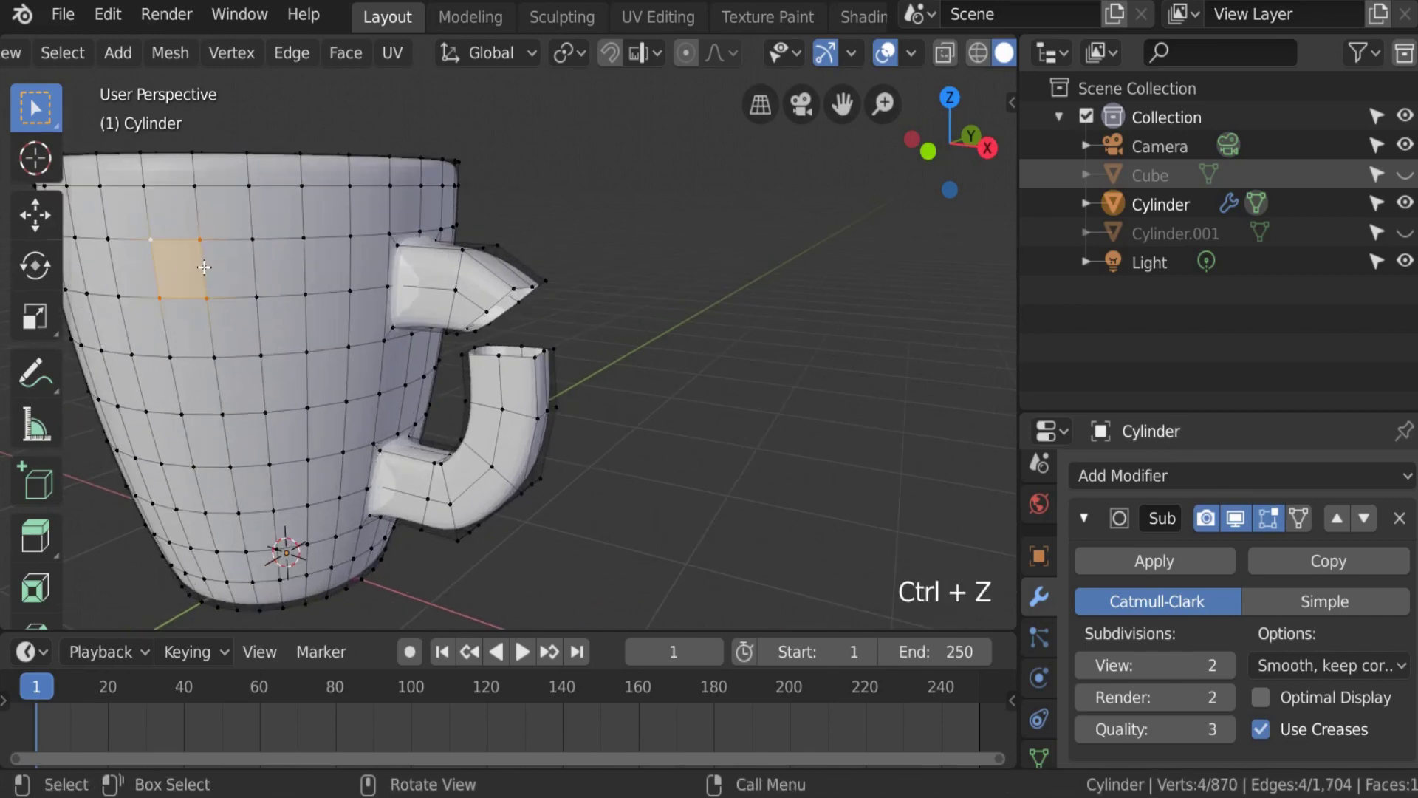
pyautogui.press('KP_Decimal')
pyautogui.scroll(-2, 288, 288)
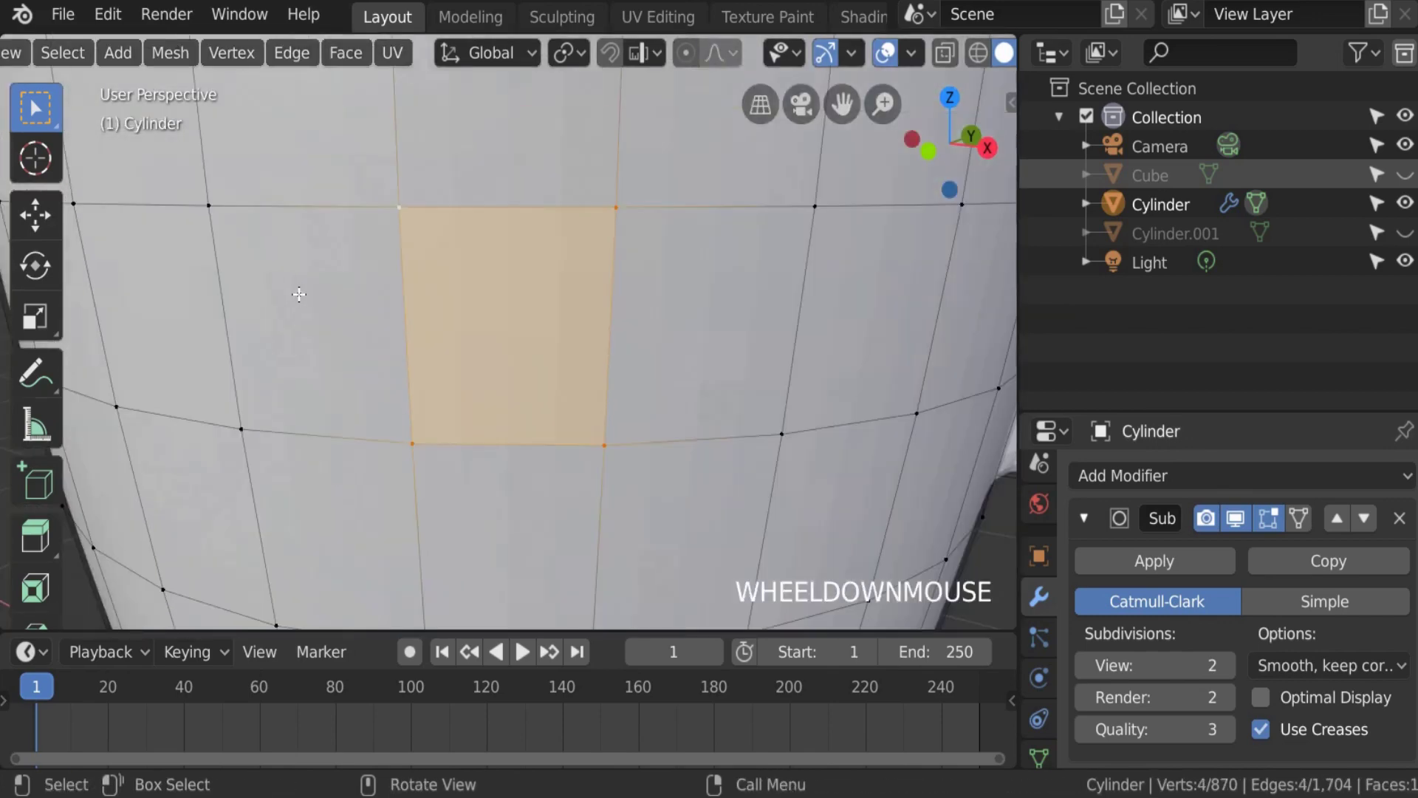
# Step: Try deleting only the selected face on the cup's outer wall, and undo the deletion
pyautogui.press('x')
pyautogui.click(299, 295)
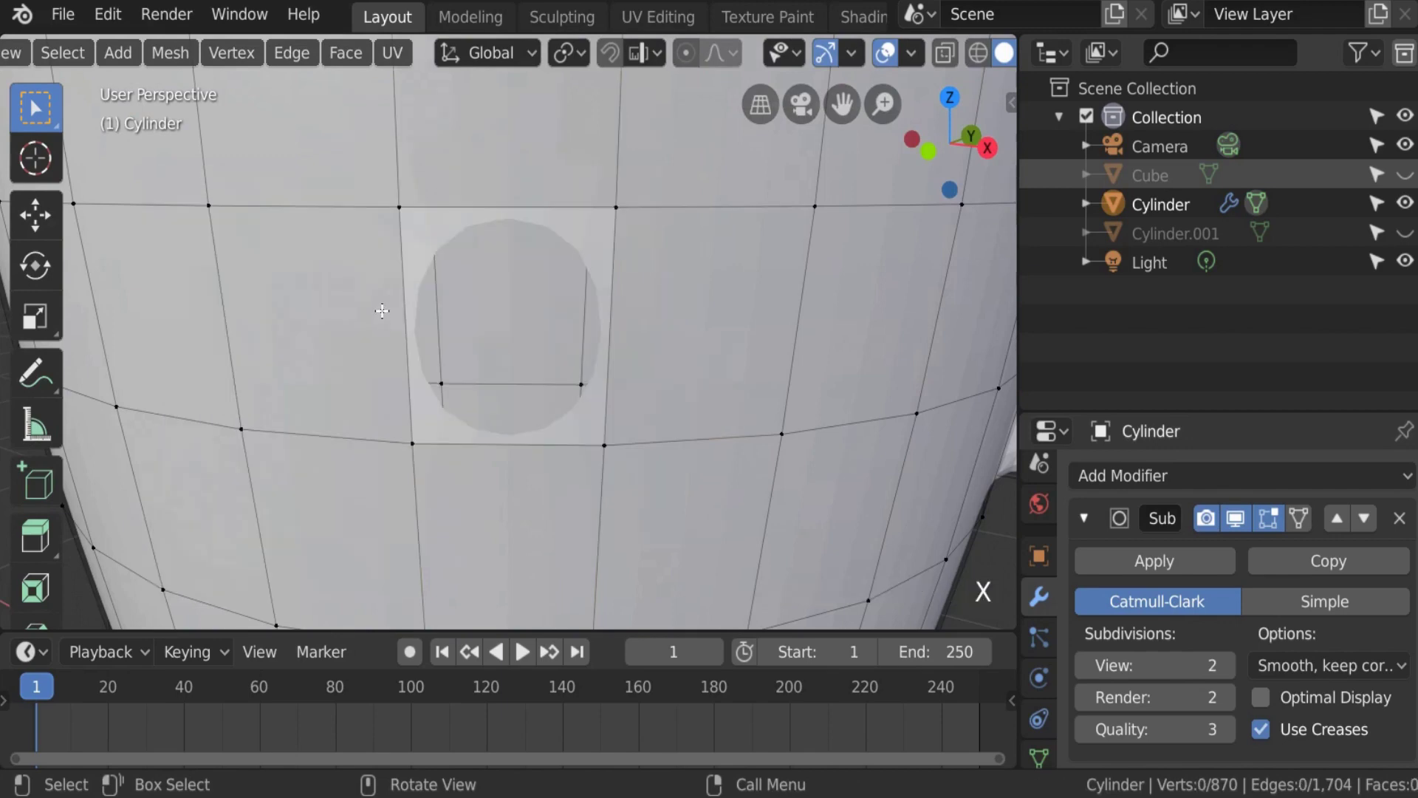
pyautogui.hotkey('ctrl', 'z')
# Step: Try deleting the selected wall face with the Edges option, and undo the deletion
pyautogui.press('x')
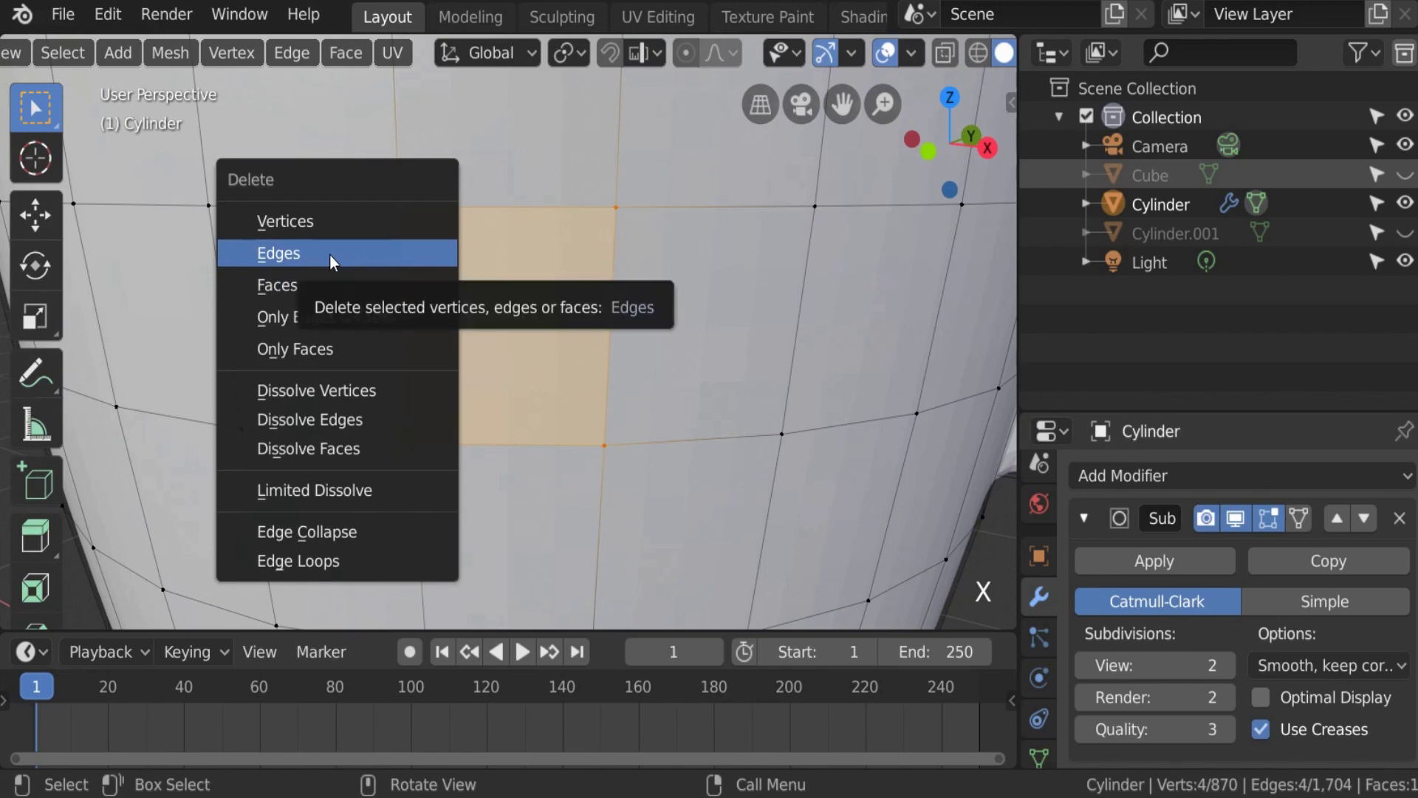
pyautogui.click(332, 263)
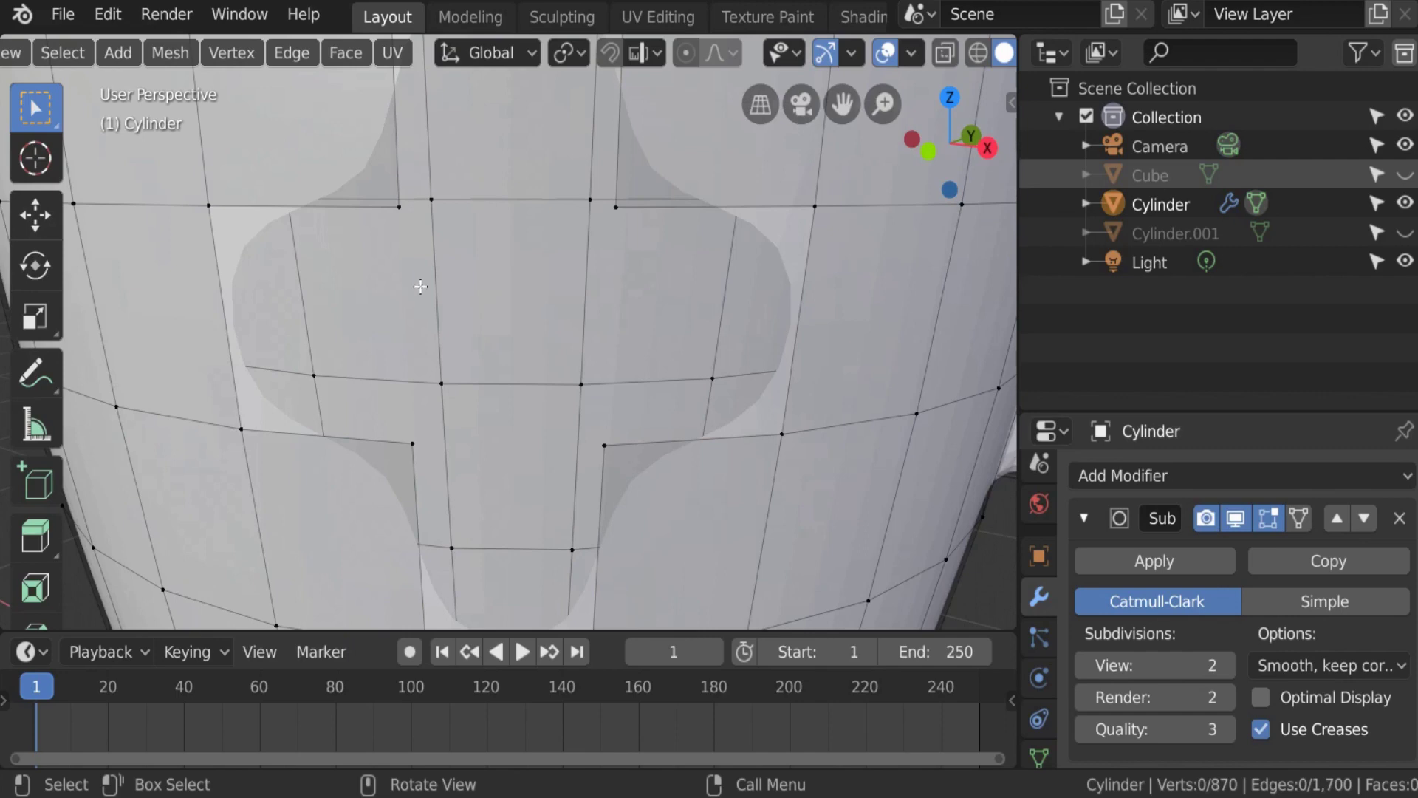
pyautogui.hotkey('ctrl', 'z')
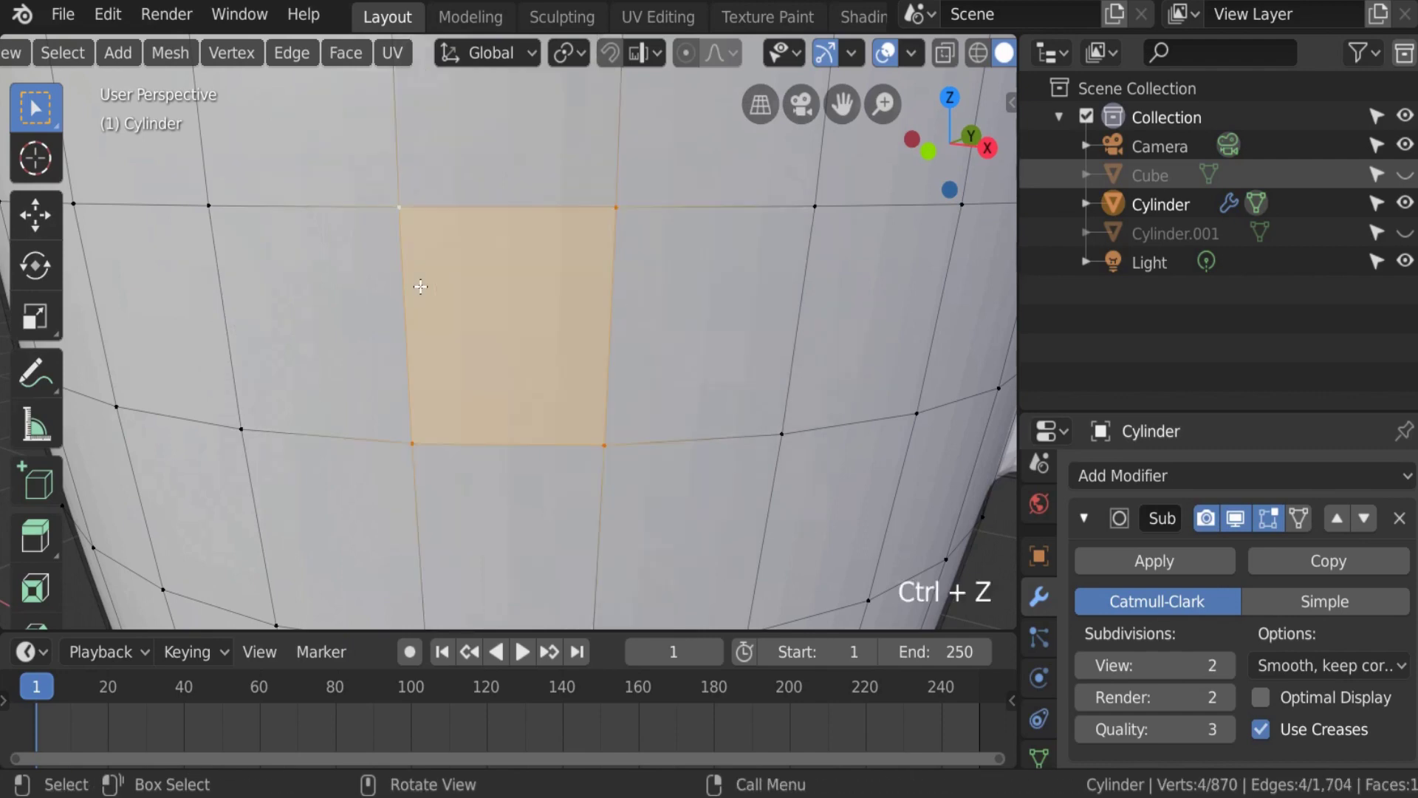
# Step: Try deleting the selected wall face with the Vertices option, and undo the deletion
pyautogui.press('x')
pyautogui.click(404, 254)
pyautogui.scroll(-4, 405, 258)
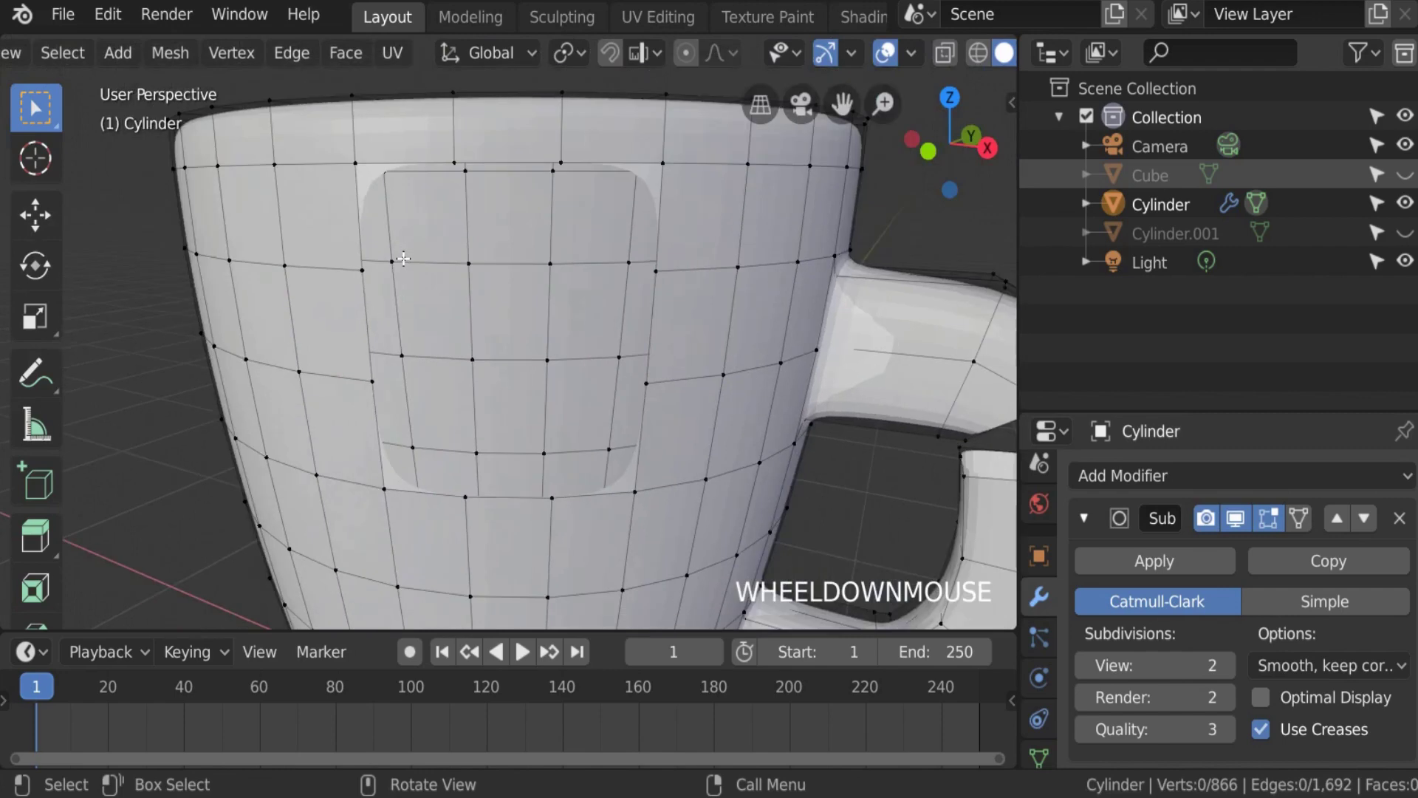
pyautogui.hotkey('ctrl', 'z')
pyautogui.scroll(-3, 561, 336)
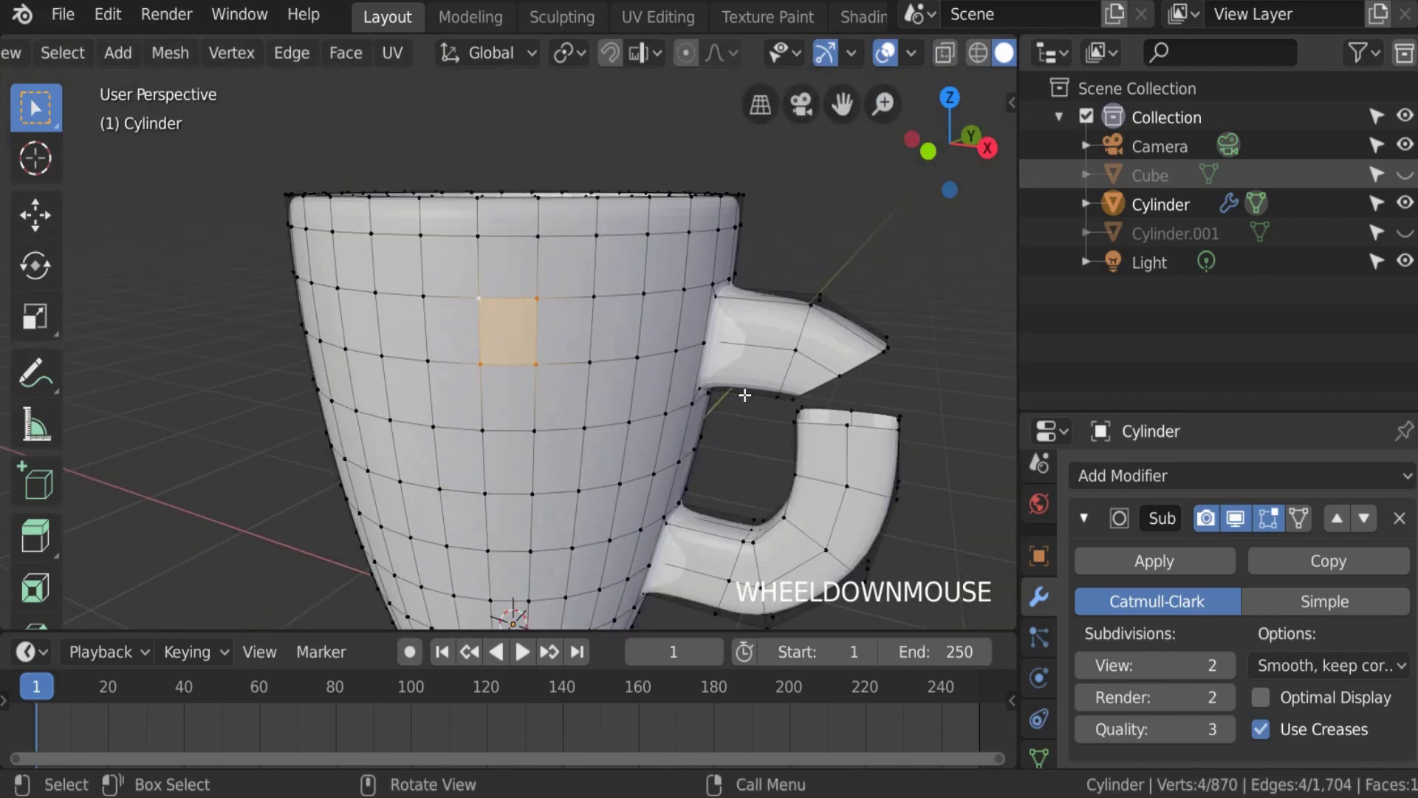
# Step: Select one corner vertex on the open end of the upper handle part and the facing one on the lower part
pyautogui.keyDown('shift'); pyautogui.moveTo(794, 391); pyautogui.dragTo(591, 409, button='middle'); pyautogui.keyUp('shift')
pyautogui.scroll(2, 755, 484)
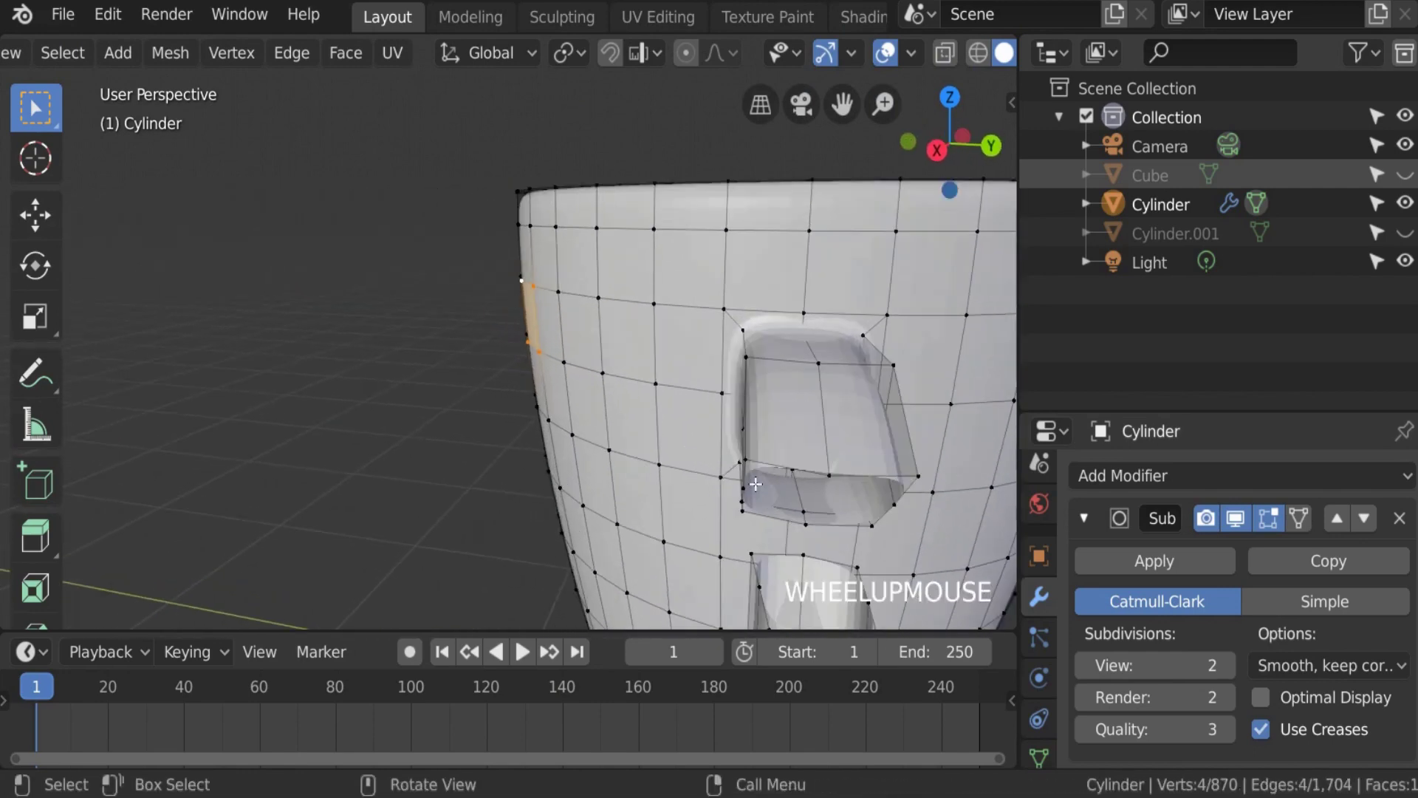
pyautogui.click(746, 516)
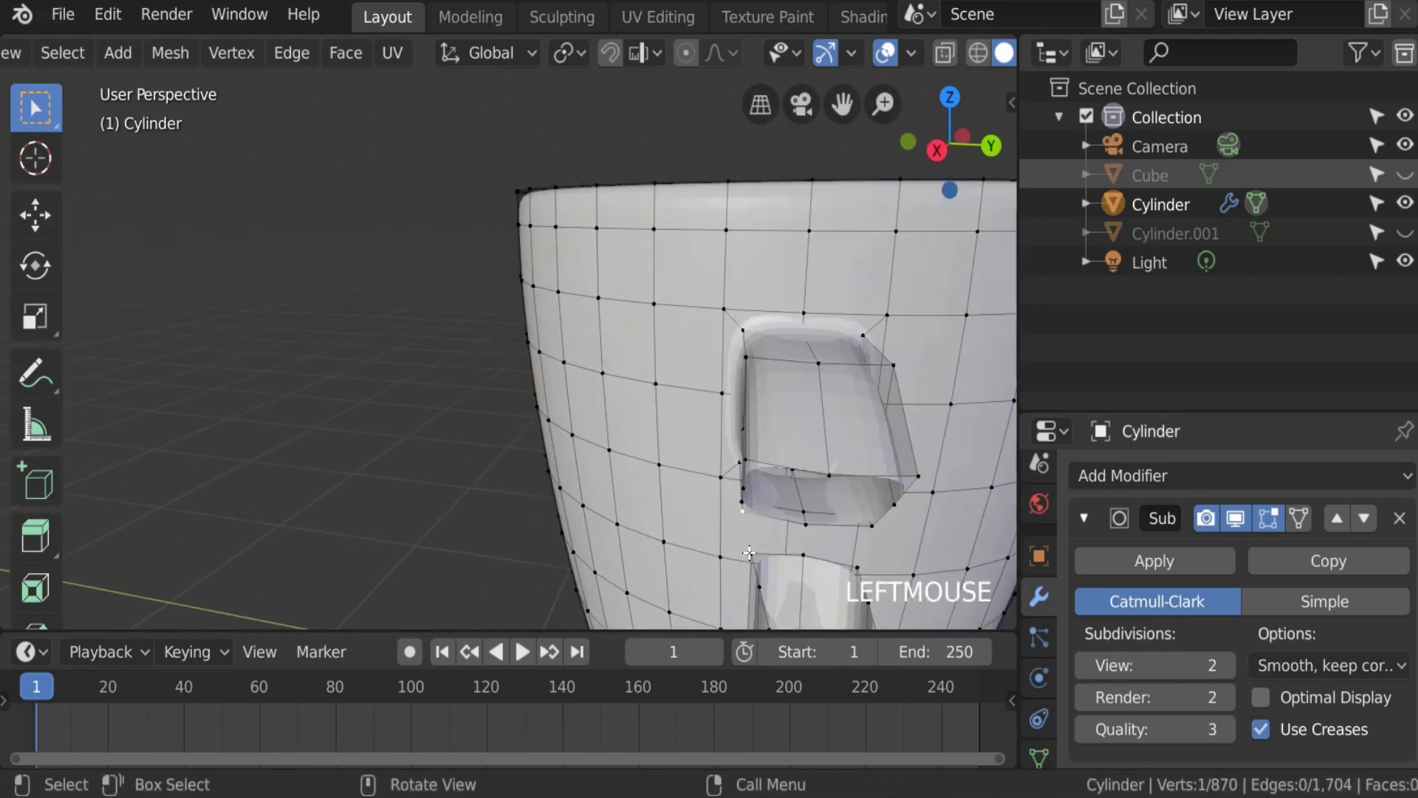
pyautogui.keyDown('shift'); pyautogui.click(749, 552); pyautogui.keyUp('shift')
pyautogui.keyDown('shift'); pyautogui.moveTo(797, 537); pyautogui.dragTo(591, 354, button='middle'); pyautogui.keyUp('shift')
pyautogui.scroll(3, 928, 373)
pyautogui.scroll(3, 504, 399)
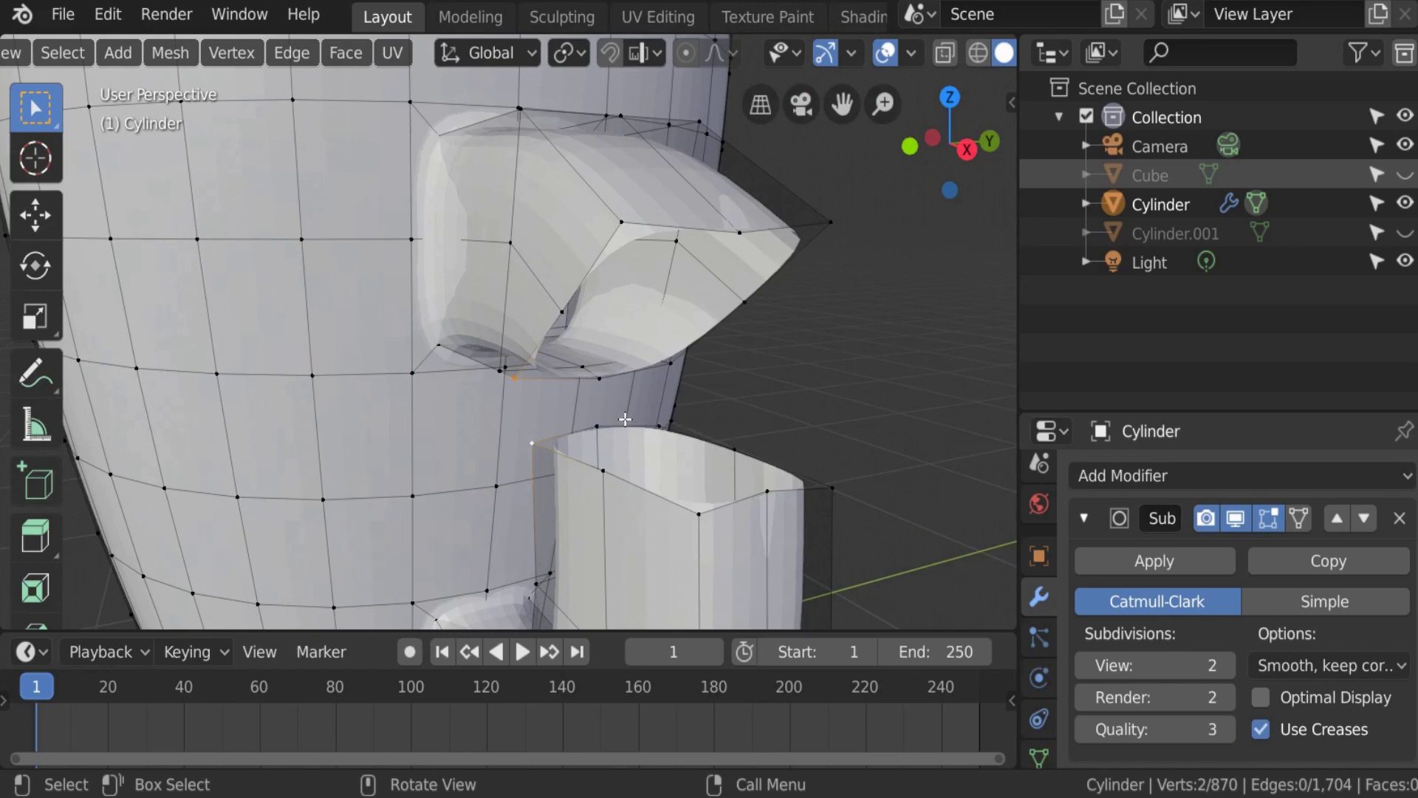
# Step: Select the open edge loops at the ends of both handle parts
pyautogui.keyDown('alt'); pyautogui.click(615, 434); pyautogui.keyUp('alt')
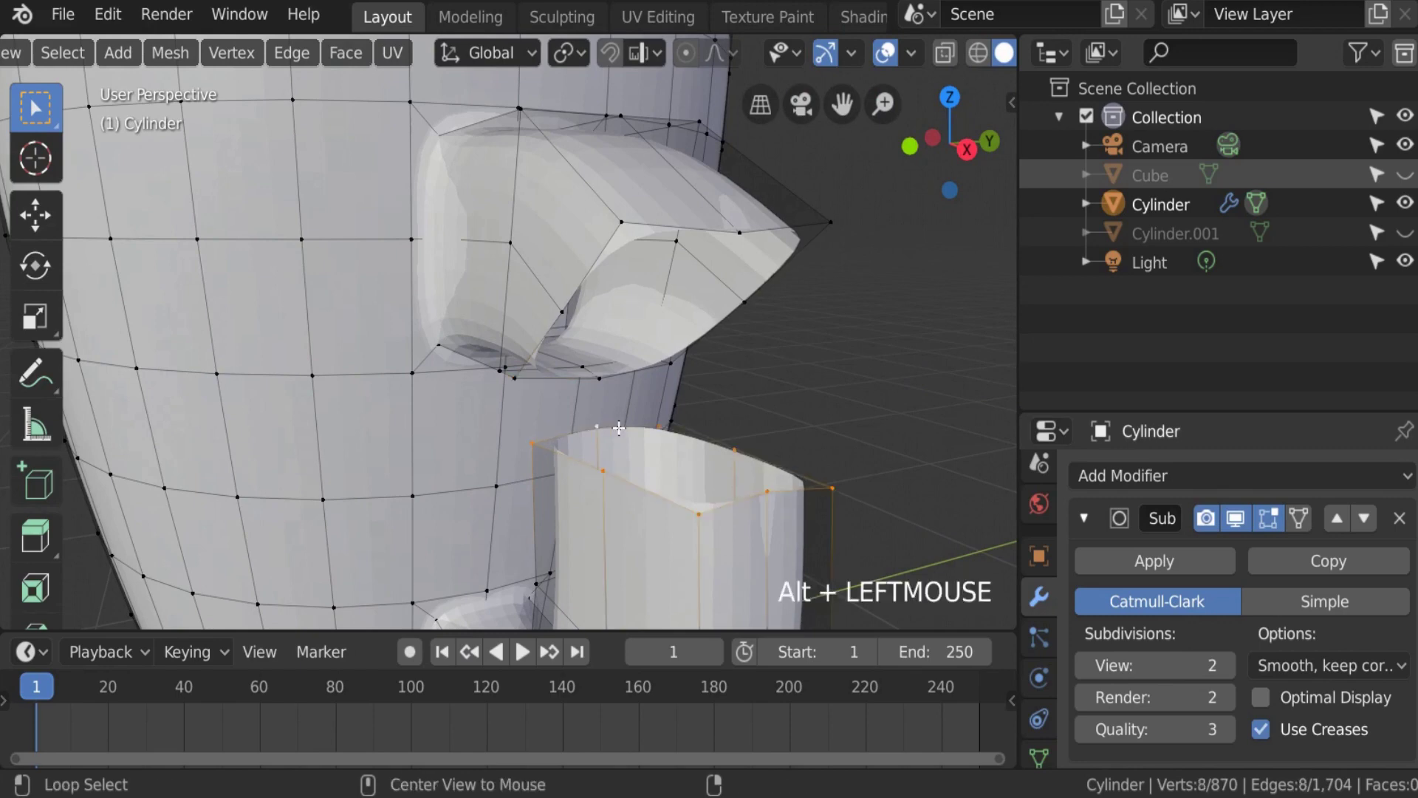
pyautogui.keyDown('alt'); pyautogui.keyDown('shift'); pyautogui.click(694, 356); pyautogui.keyUp('shift'); pyautogui.keyUp('alt')
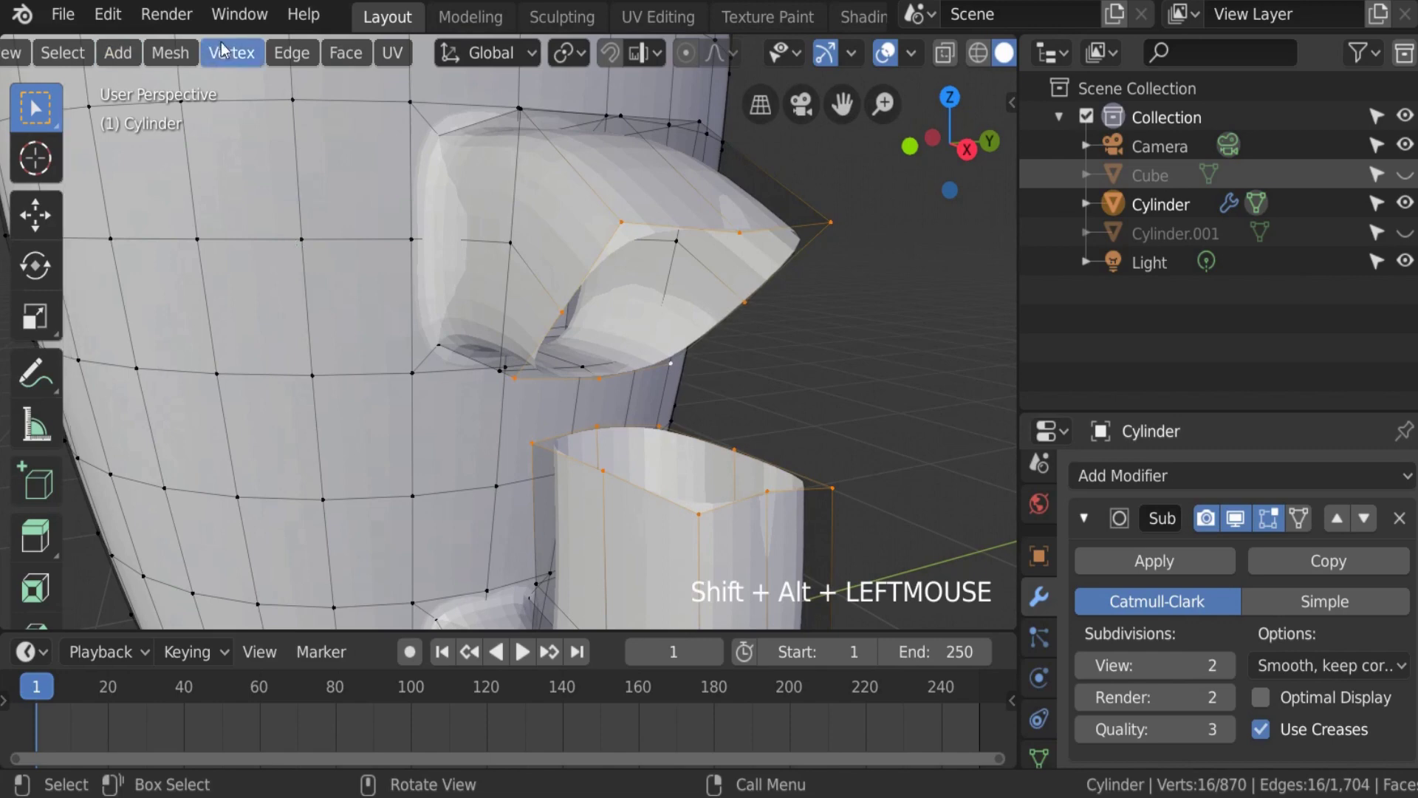
pyautogui.click(183, 55)
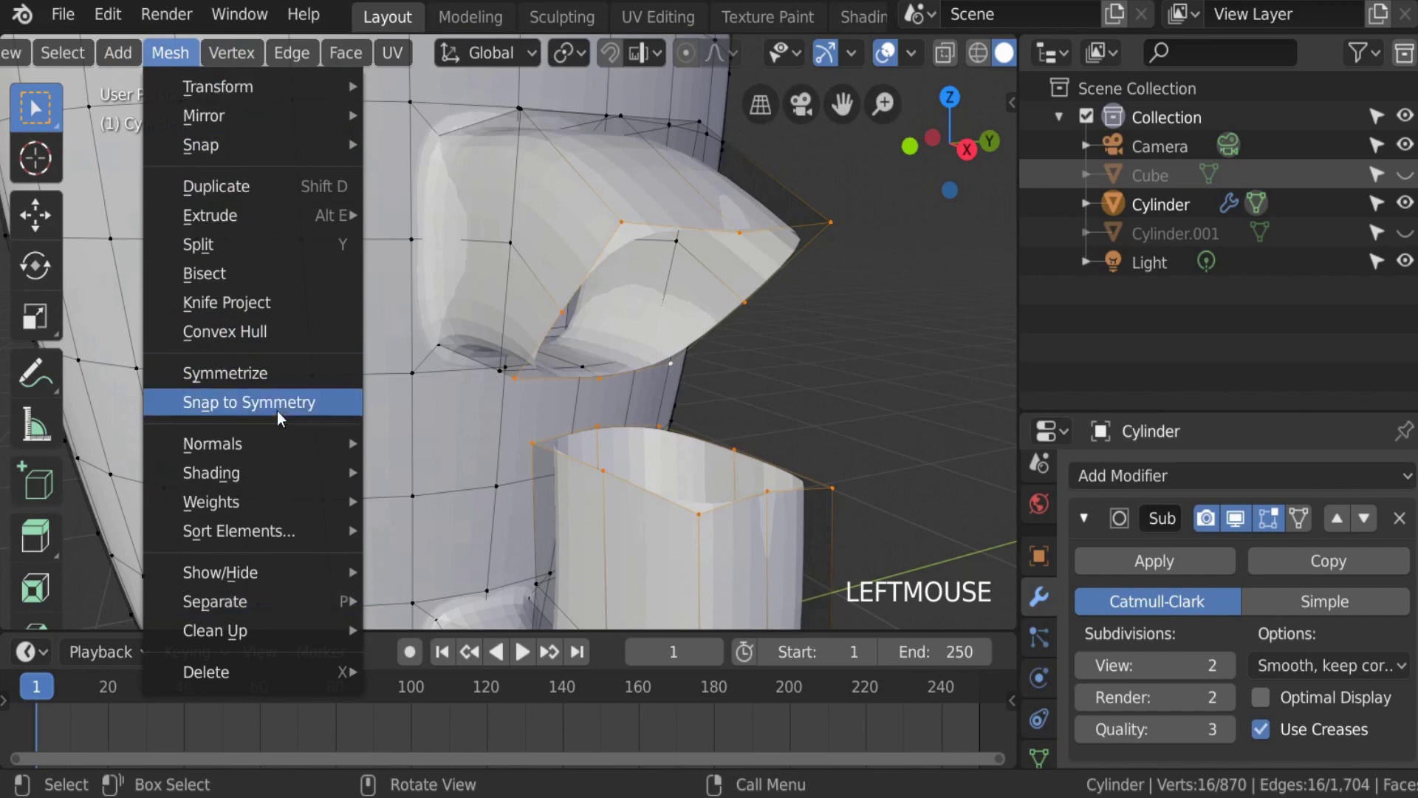
pyautogui.moveTo(232, 50)
pyautogui.moveTo(275, 57)
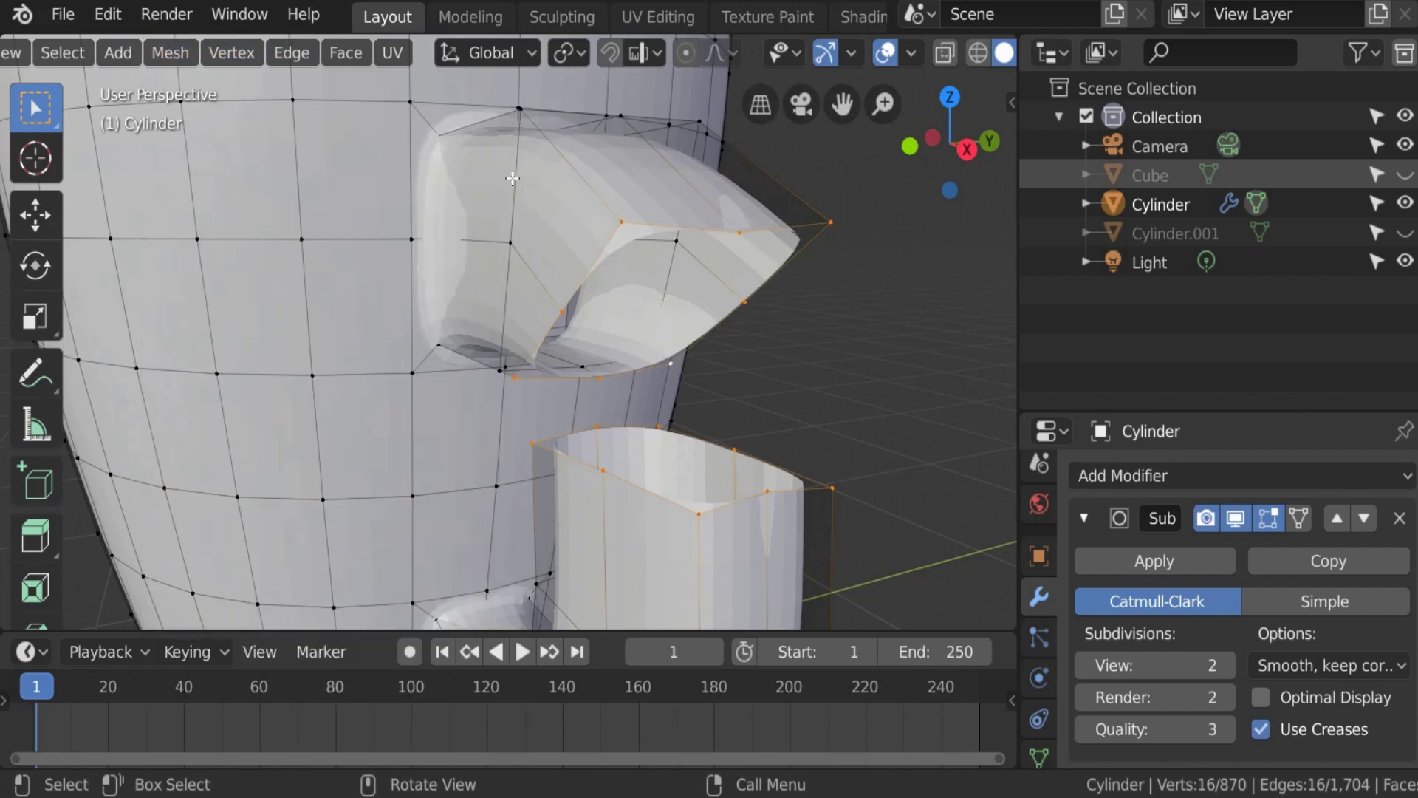
# Step: Try joining the two selected handle loops with Bridge Edge Loops, and undo the bridge
pyautogui.press('F3')
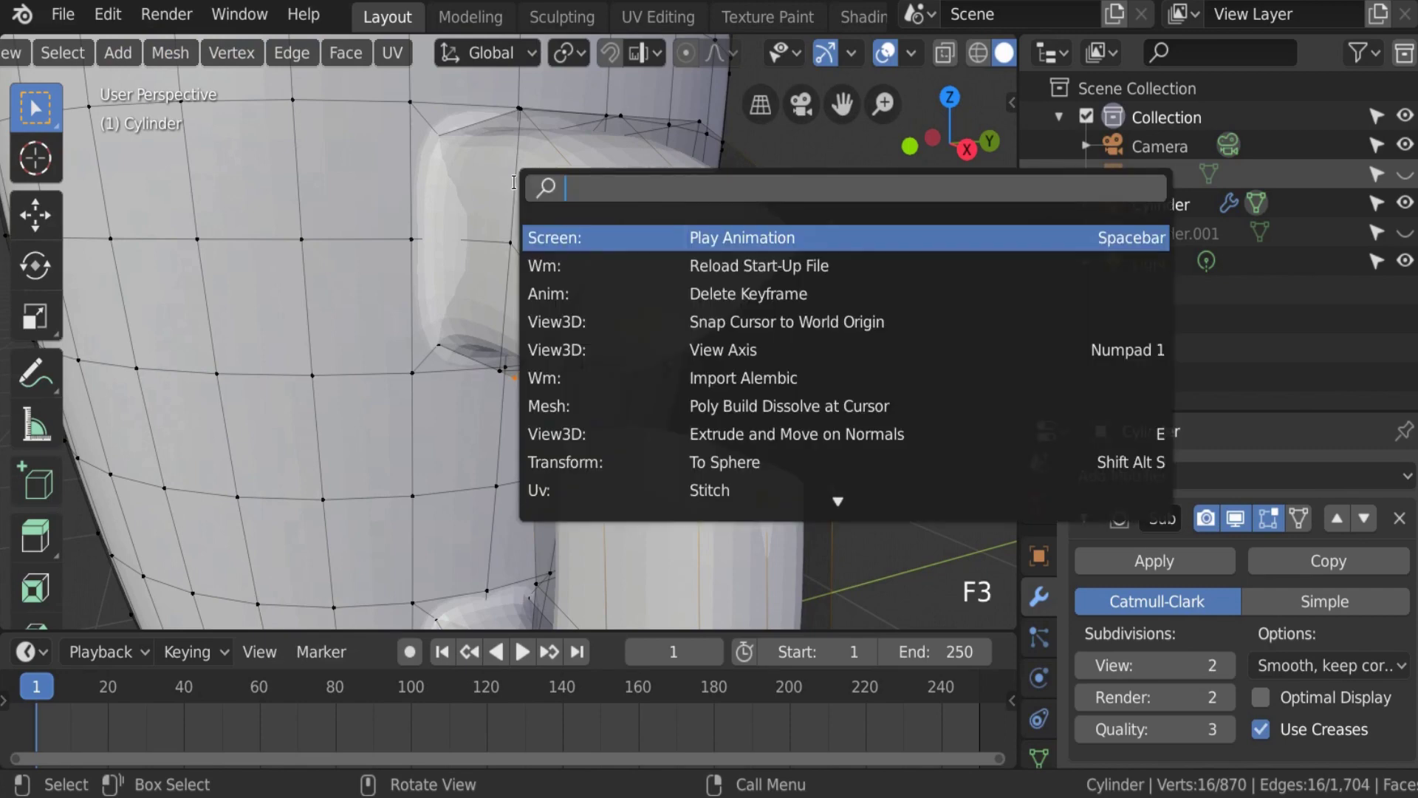
pyautogui.write('BRIDGE')
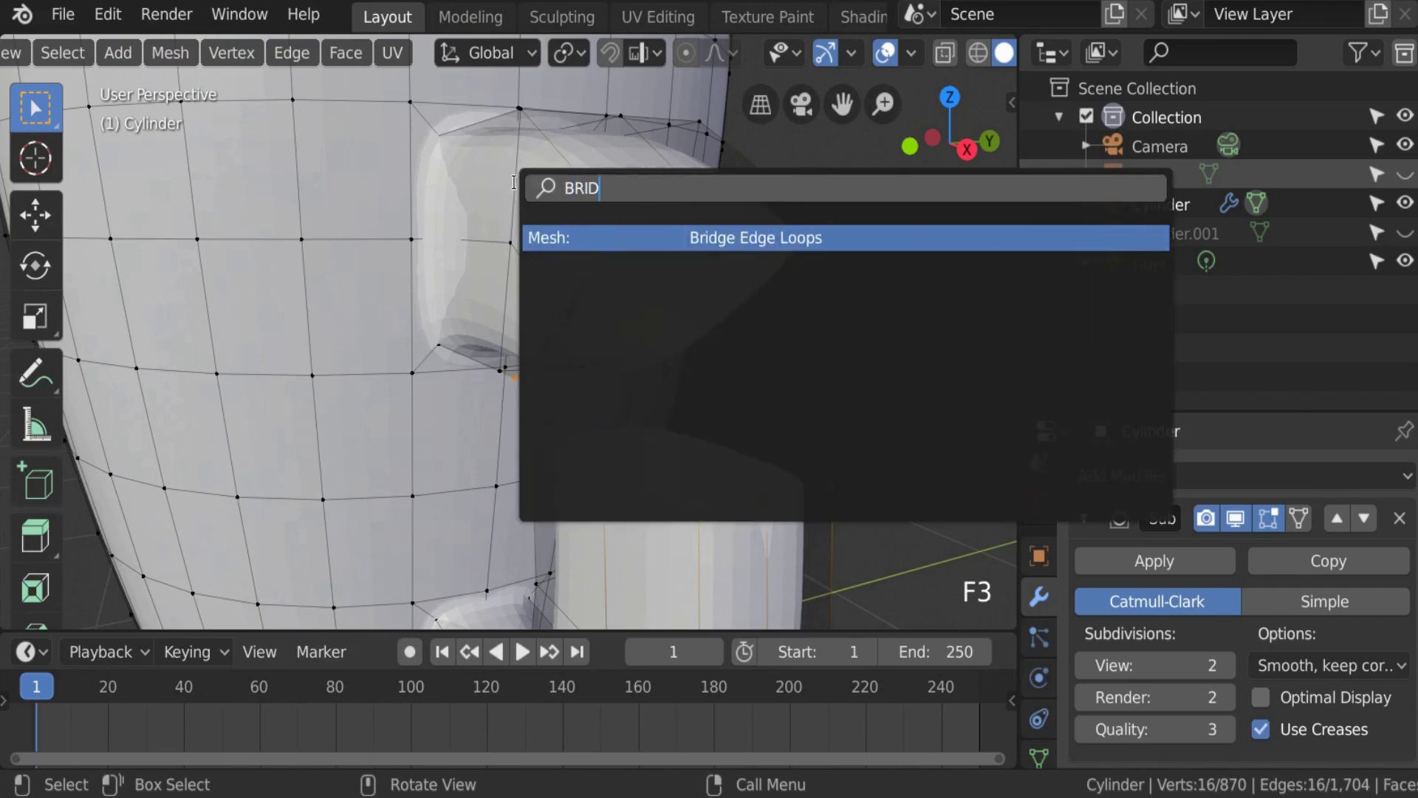
pyautogui.click(690, 235)
pyautogui.scroll(2, 657, 345)
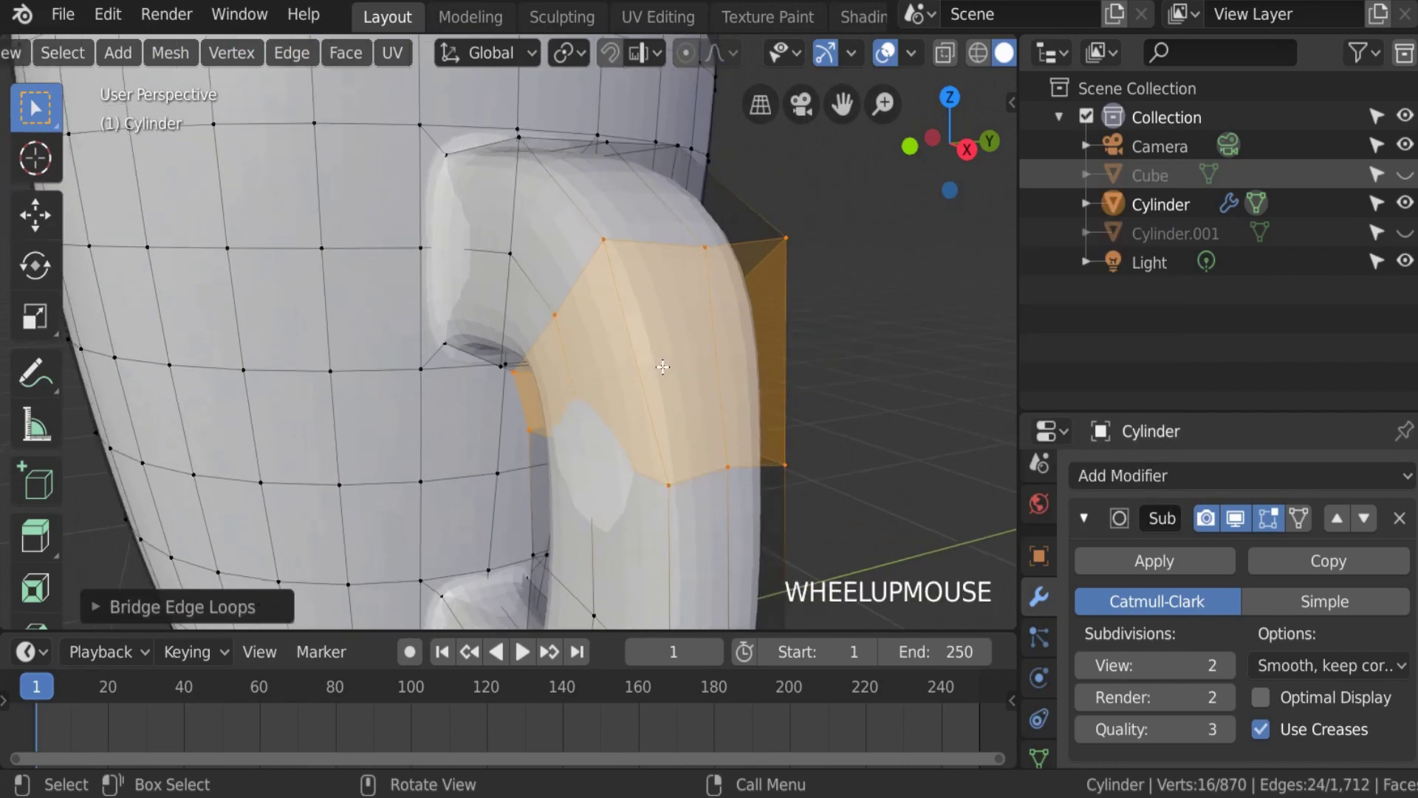
pyautogui.moveTo(658, 344); pyautogui.dragTo(690, 396, button='middle')
pyautogui.hotkey('ctrl', 'z')
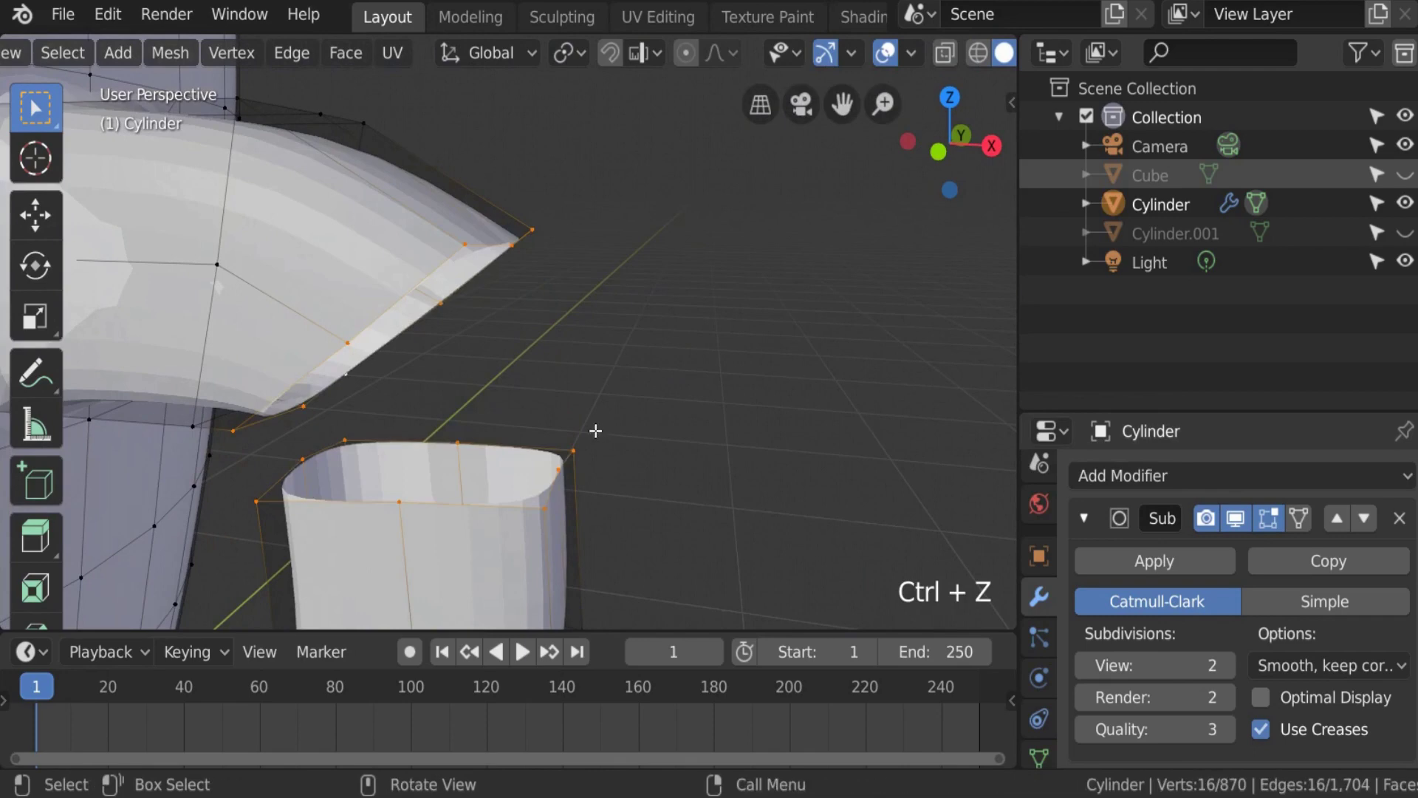
# Step: Clear the selection, reselect the open end loops of both handle parts, and join them with Bridge Edge Loops
pyautogui.press('a')
pyautogui.hotkey('alt', 'a')
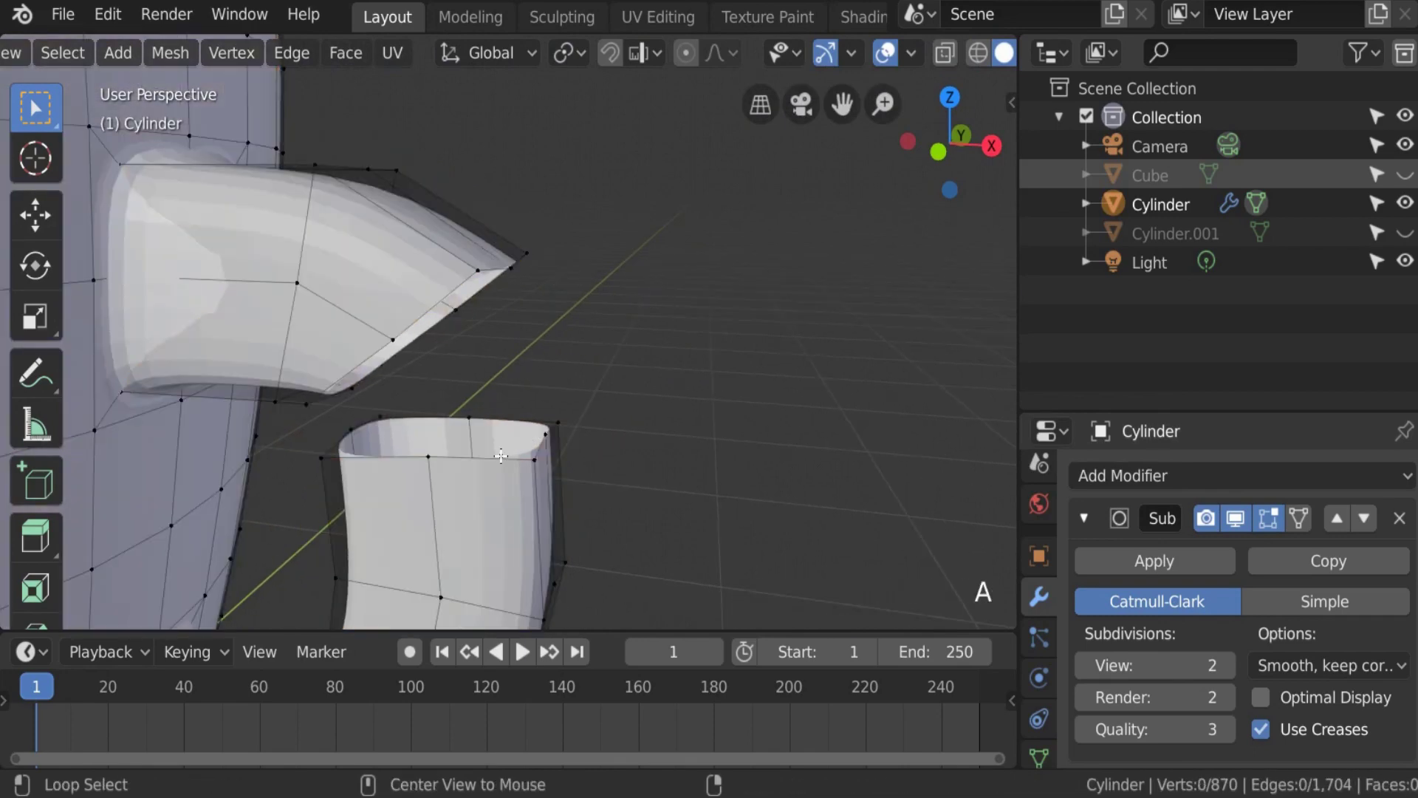
pyautogui.keyDown('alt'); pyautogui.click(501, 456); pyautogui.keyUp('alt')
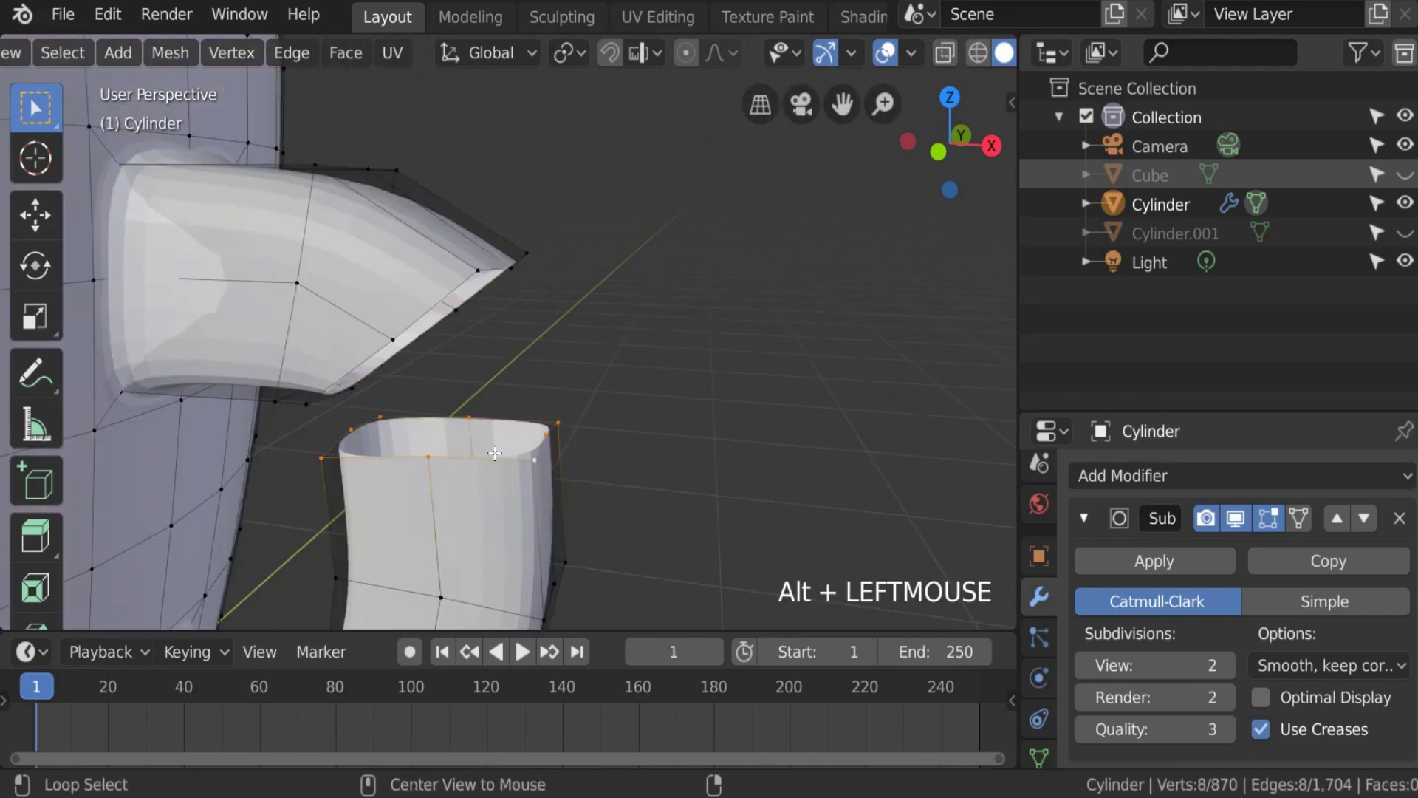
pyautogui.keyDown('alt'); pyautogui.keyDown('shift'); pyautogui.click(477, 304); pyautogui.keyUp('shift'); pyautogui.keyUp('alt')
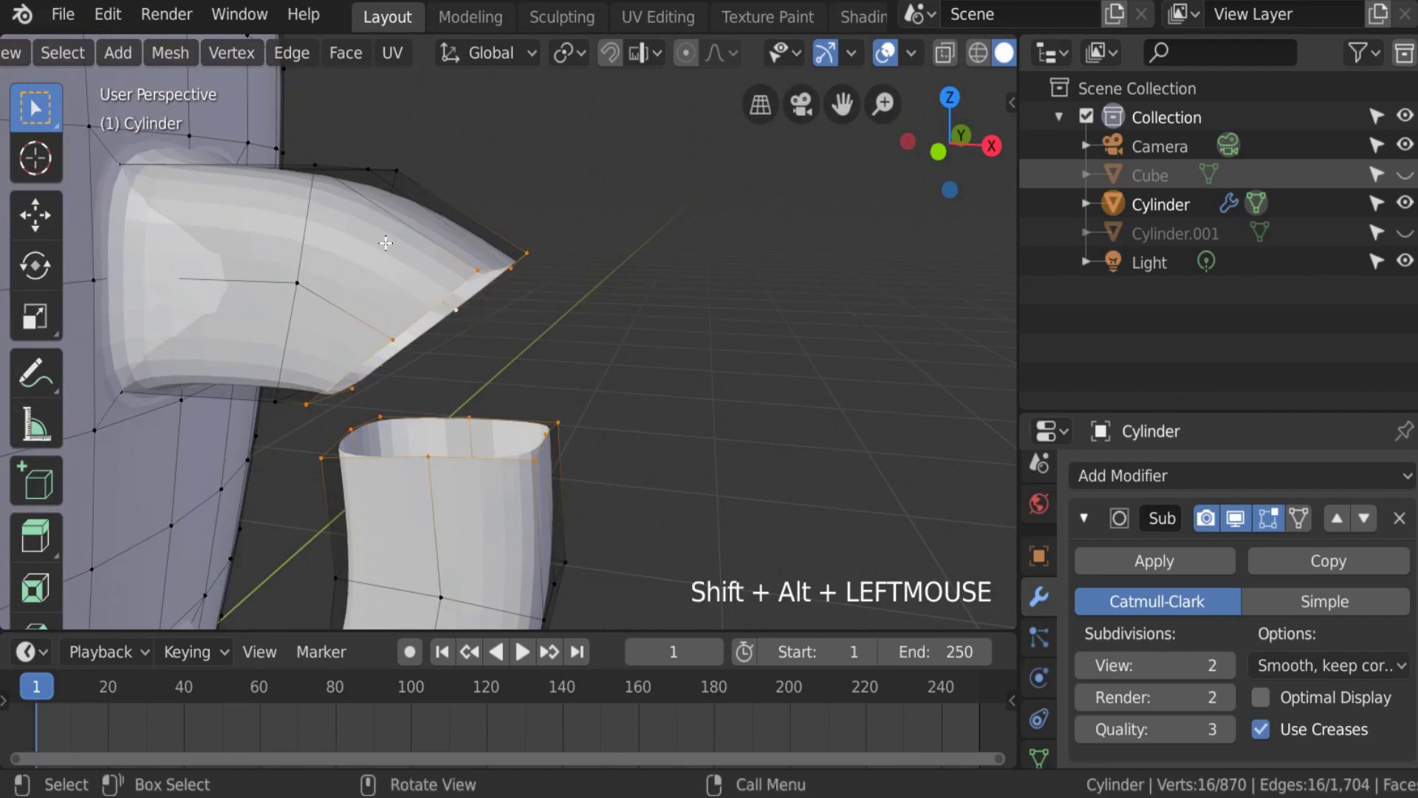
pyautogui.press('F3')
pyautogui.write('Bridge Edge Loops')
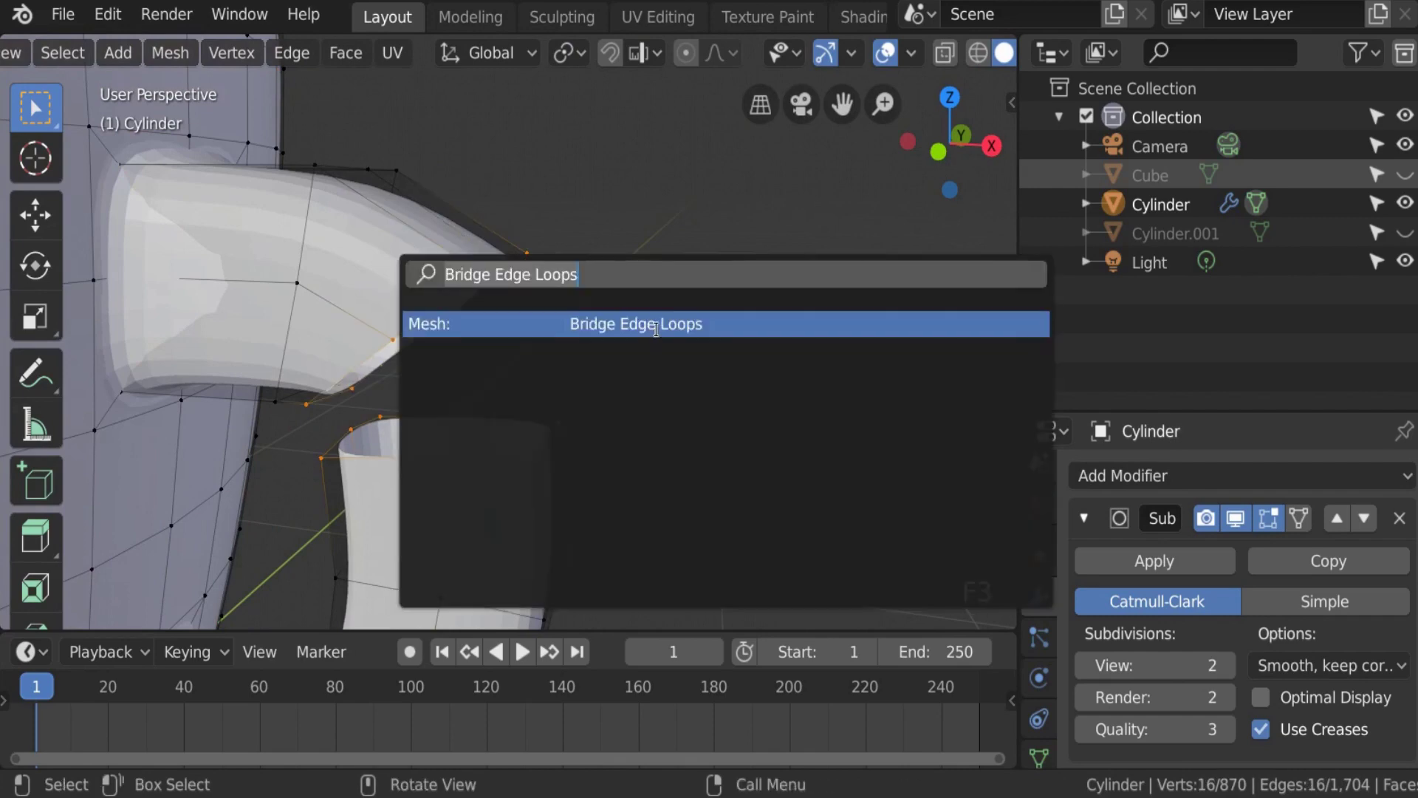
pyautogui.moveTo(592, 274); pyautogui.dragTo(411, 277)
pyautogui.write('BRIDGE')
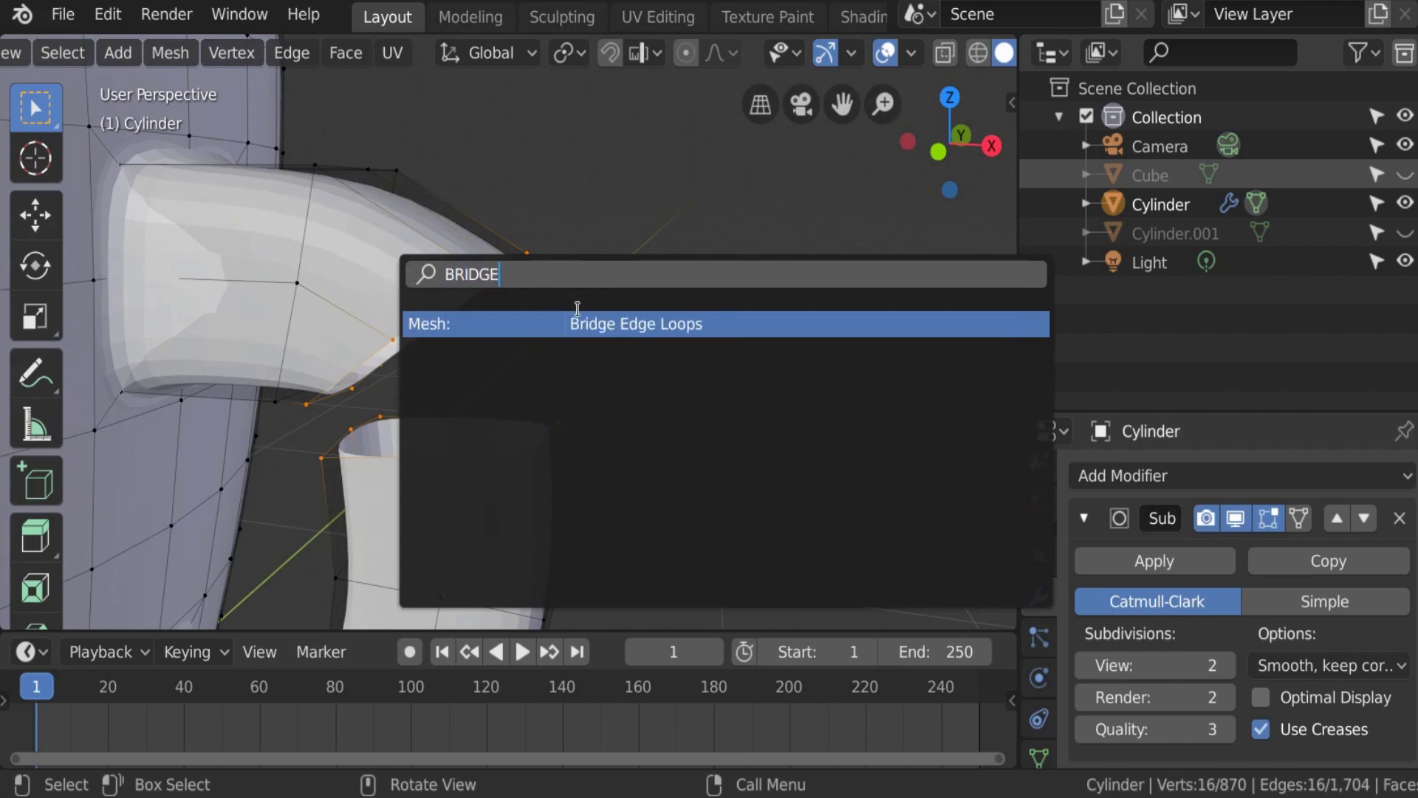
pyautogui.click(596, 323)
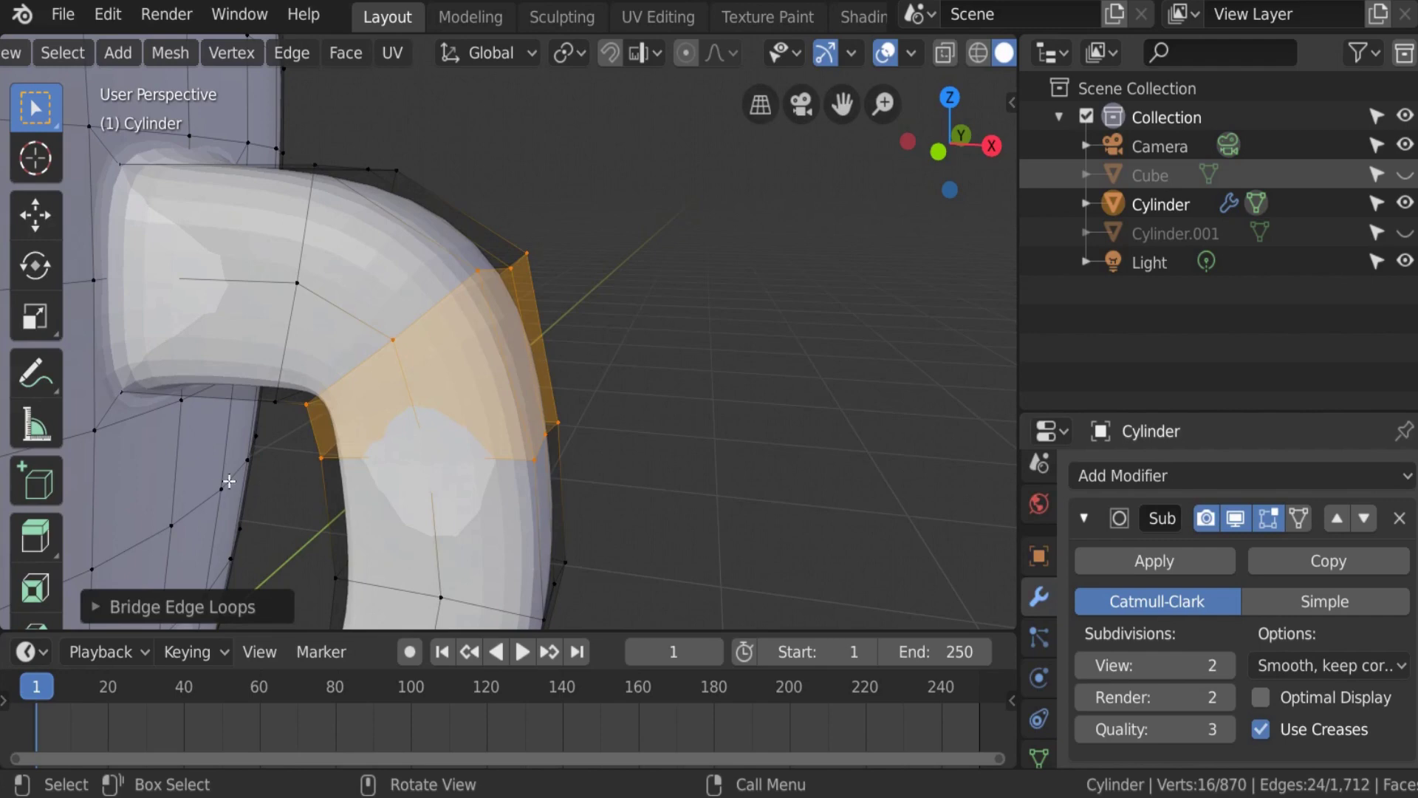
# Step: Examine the joined handle's shape from several angles in both Object Mode and Edit Mode
pyautogui.scroll(-4, 296, 472)
pyautogui.press('Tab')
pyautogui.scroll(-2, 529, 280)
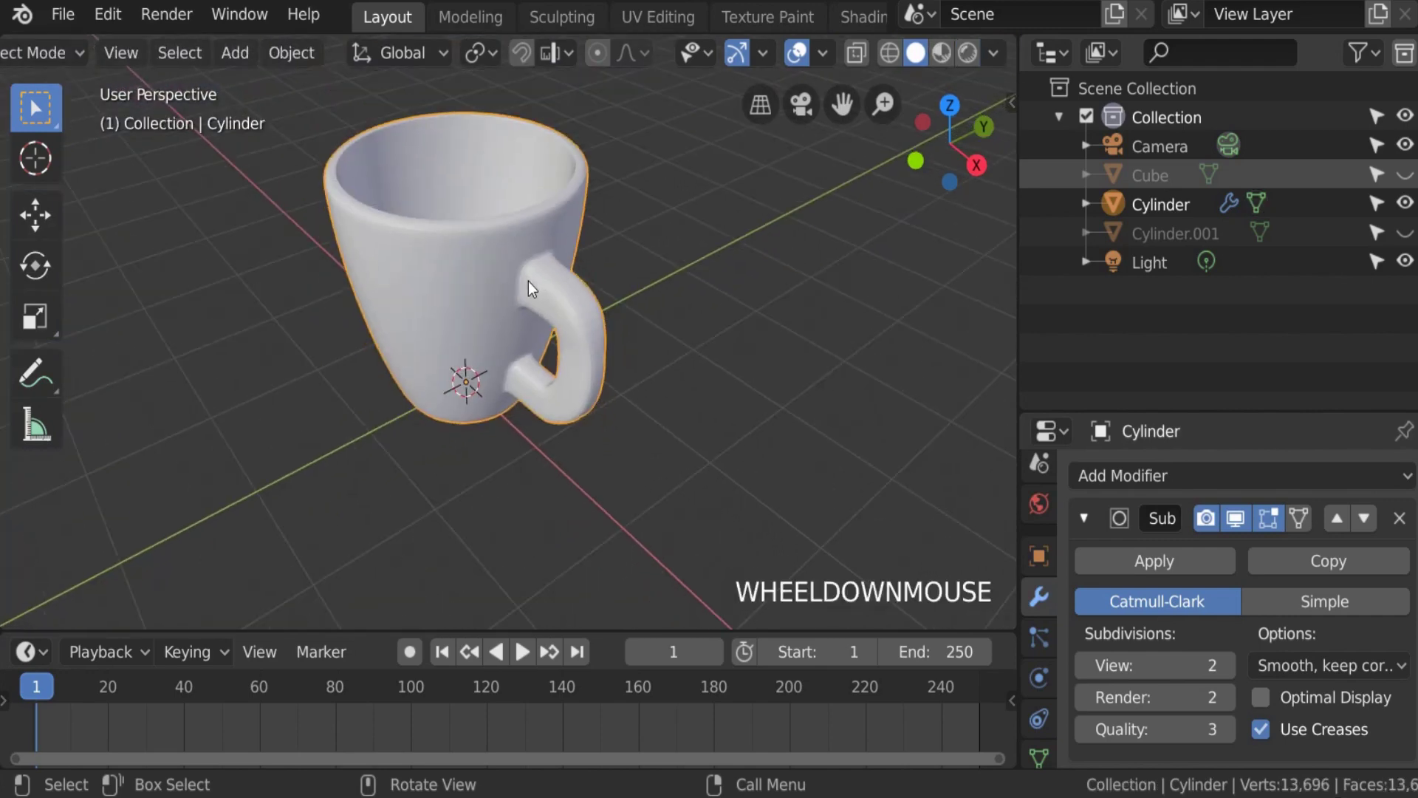
pyautogui.scroll(3, 542, 290)
pyautogui.keyDown('shift'); pyautogui.moveTo(542, 288); pyautogui.dragTo(405, 247, button='middle'); pyautogui.keyUp('shift')
pyautogui.scroll(5, 538, 325)
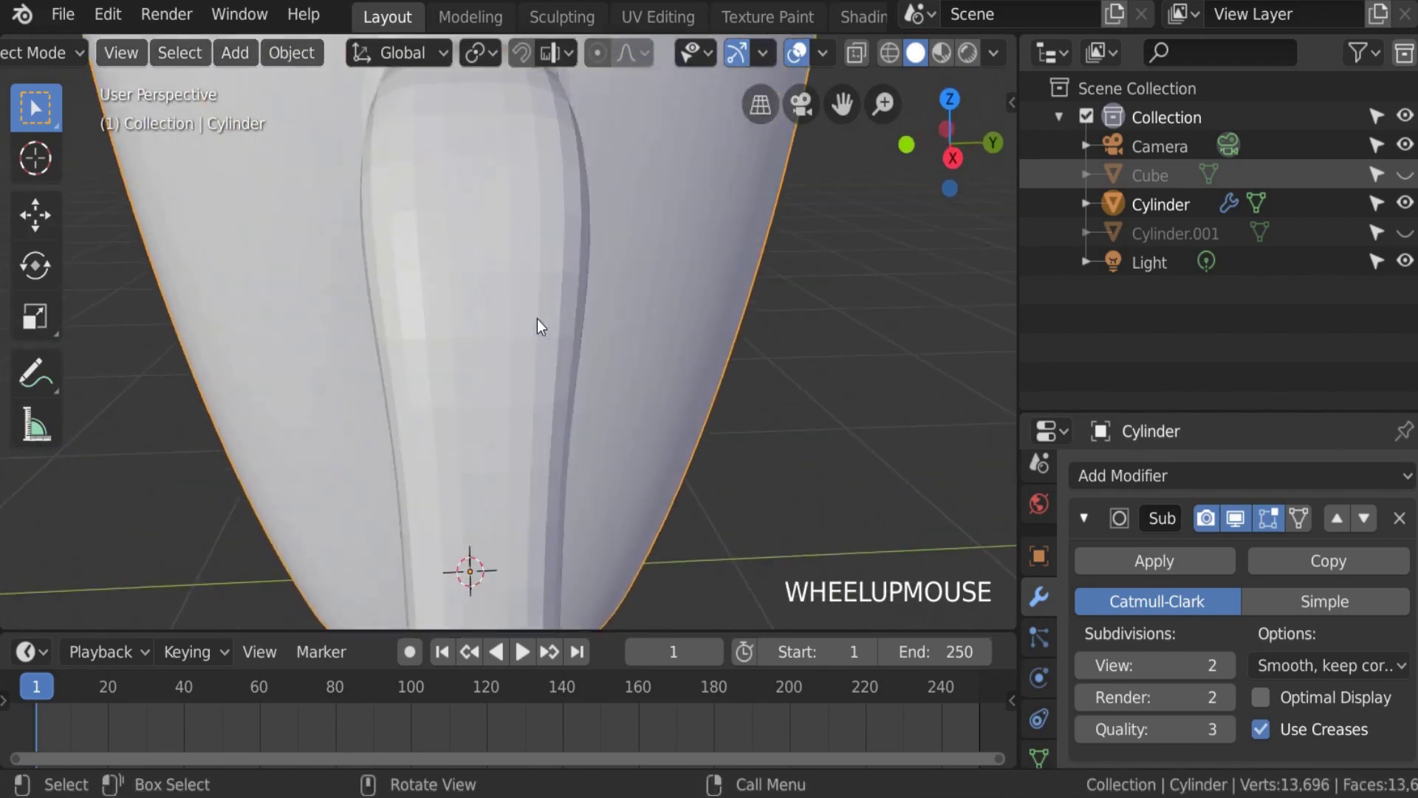
pyautogui.scroll(-2, 534, 329)
pyautogui.scroll(-3, 529, 330)
pyautogui.press('Tab')
pyautogui.scroll(3, 528, 330)
pyautogui.scroll(-1, 522, 330)
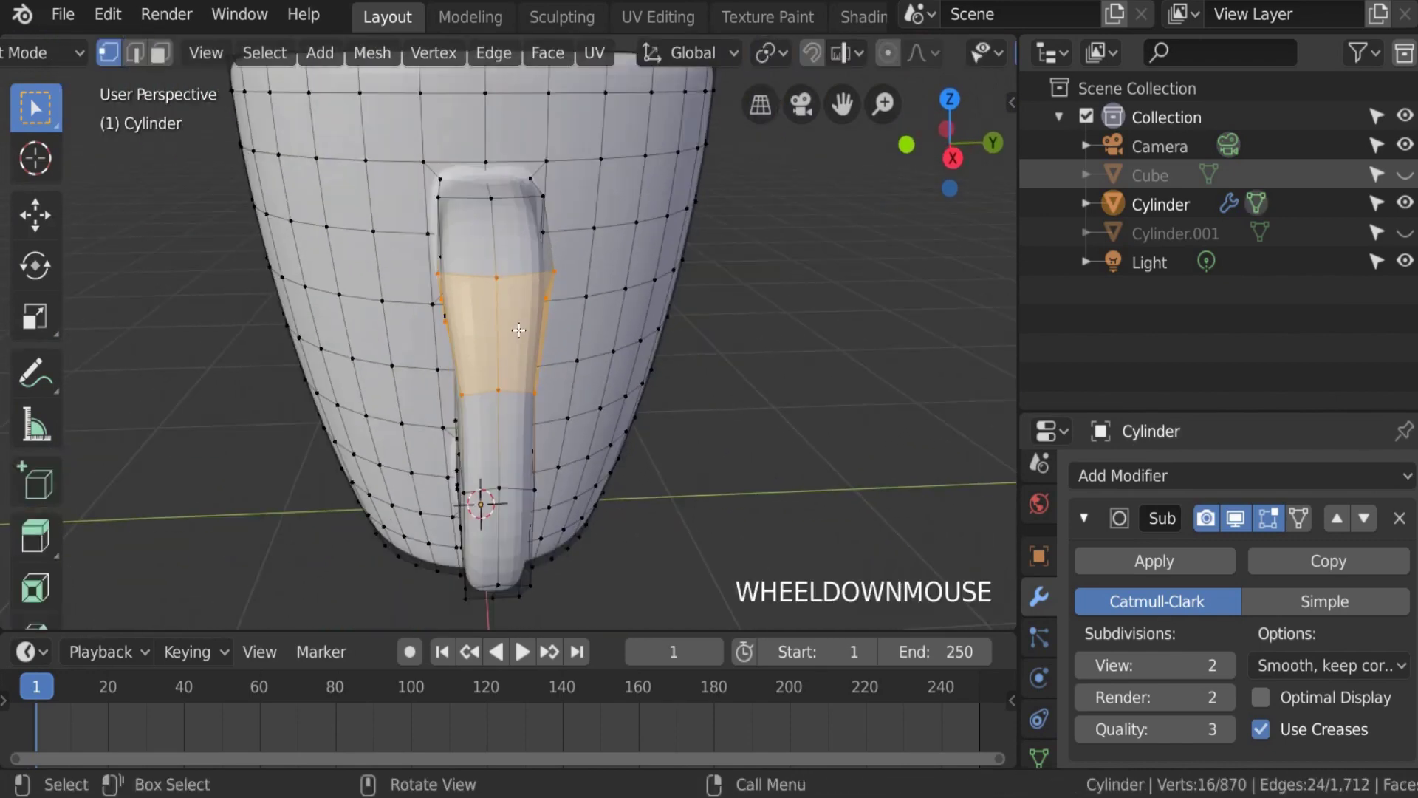
pyautogui.keyDown('shift'); pyautogui.moveTo(523, 330); pyautogui.dragTo(593, 284, button='middle'); pyautogui.keyUp('shift')
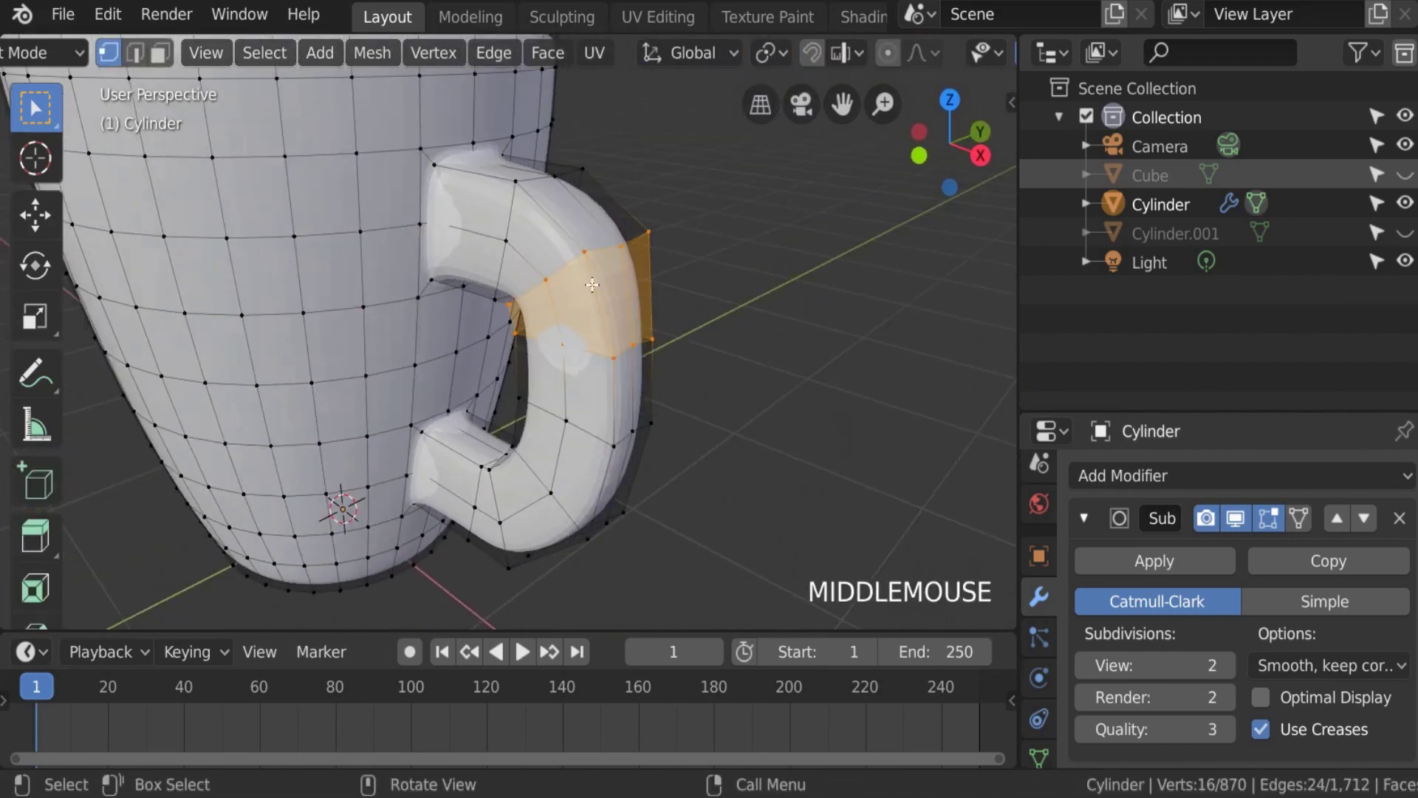
pyautogui.click(519, 188)
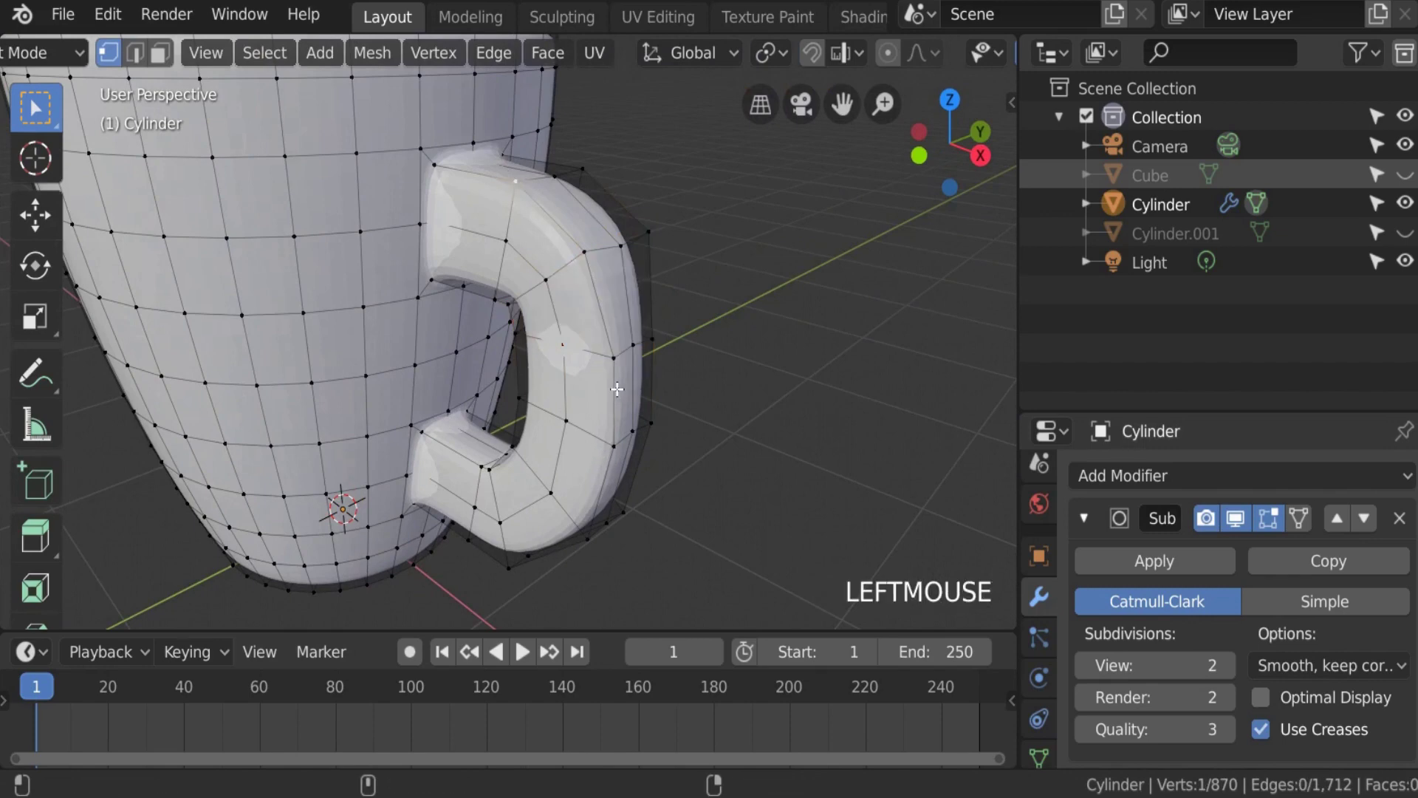
pyautogui.press('super')
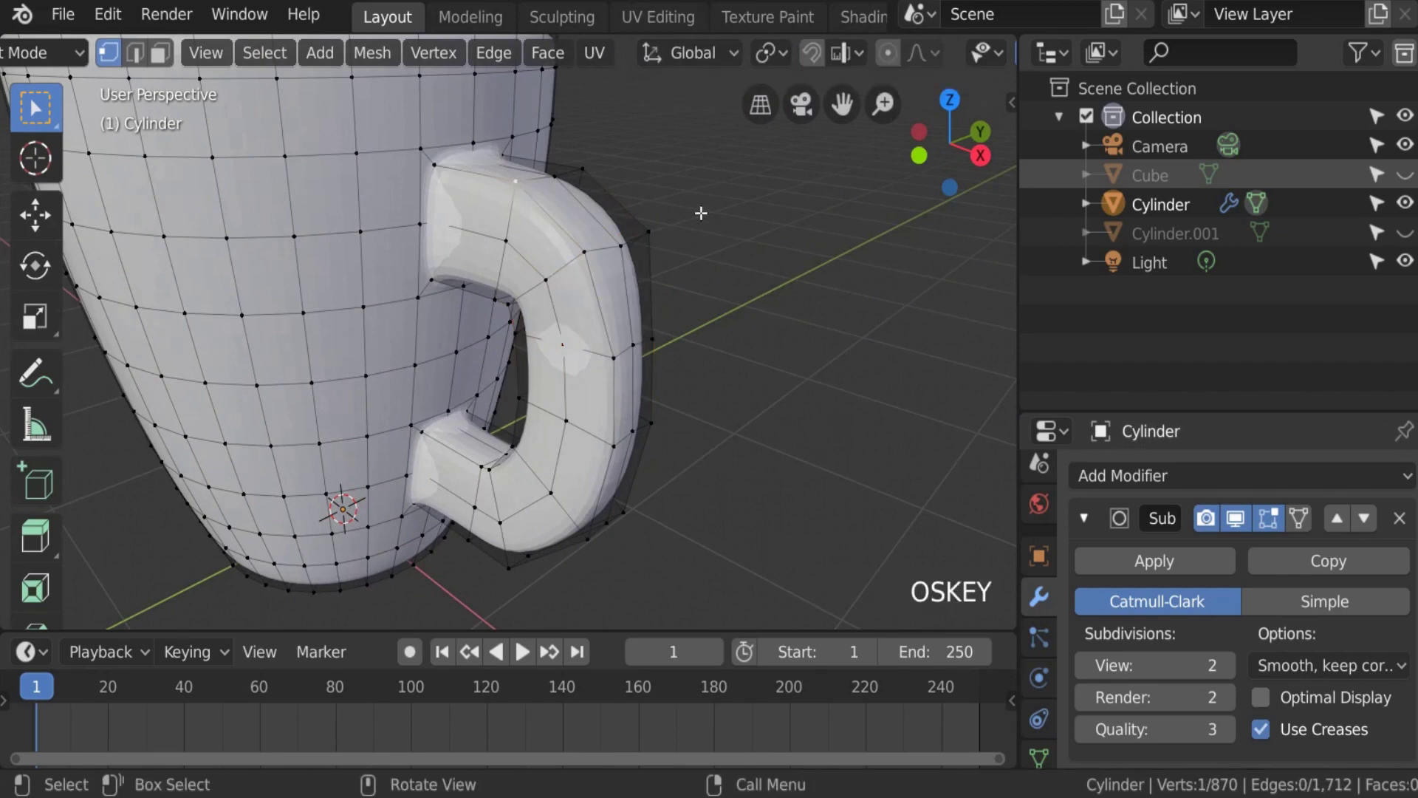
pyautogui.keyDown('shift'); pyautogui.moveTo(608, 304); pyautogui.dragTo(353, 325, button='middle'); pyautogui.keyUp('shift')
pyautogui.press('Tab')
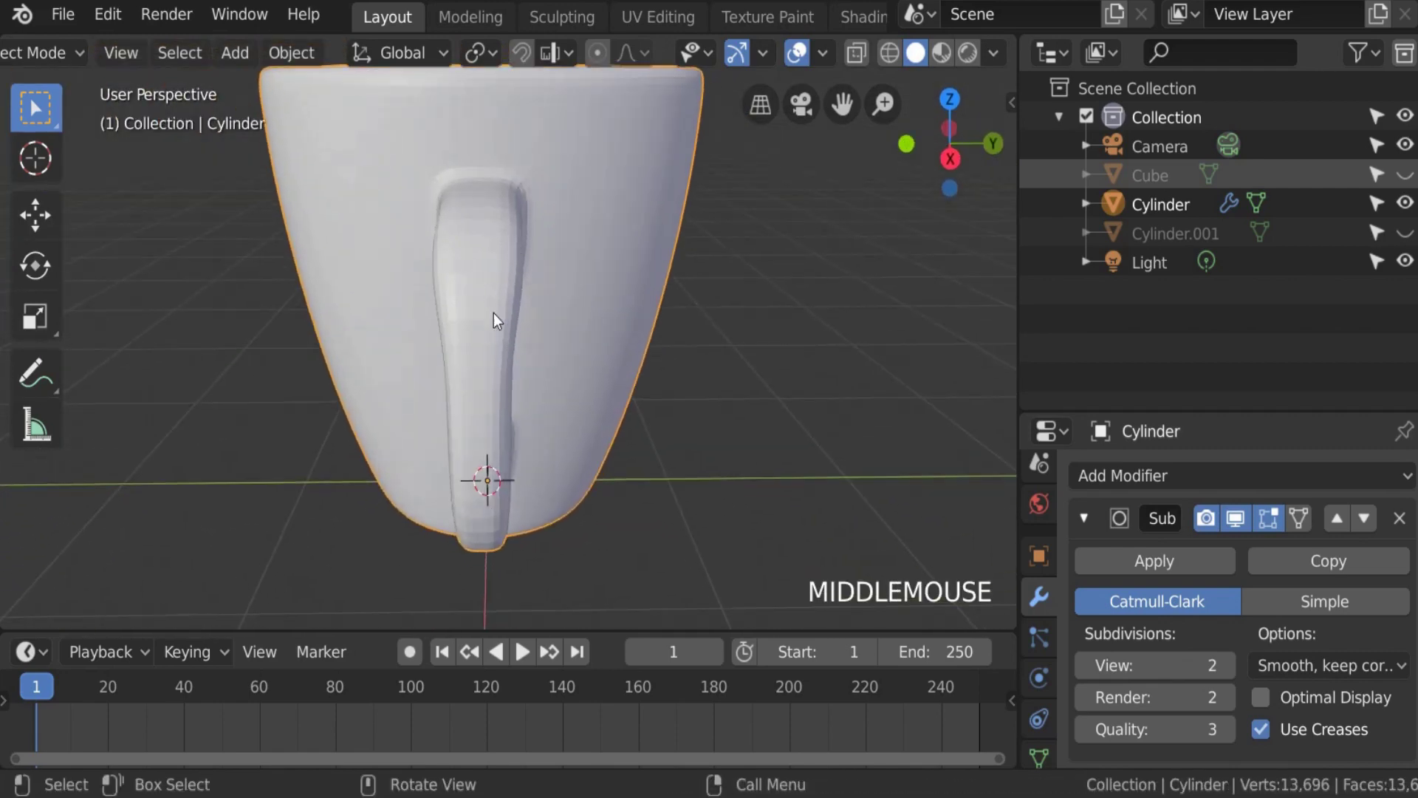
pyautogui.scroll(2, 495, 295)
# Step: In Edit Mode, scale the two outermost vertices at the upper handle's widest part to about 0.78 along Y
pyautogui.press('Tab')
pyautogui.click(542, 218)
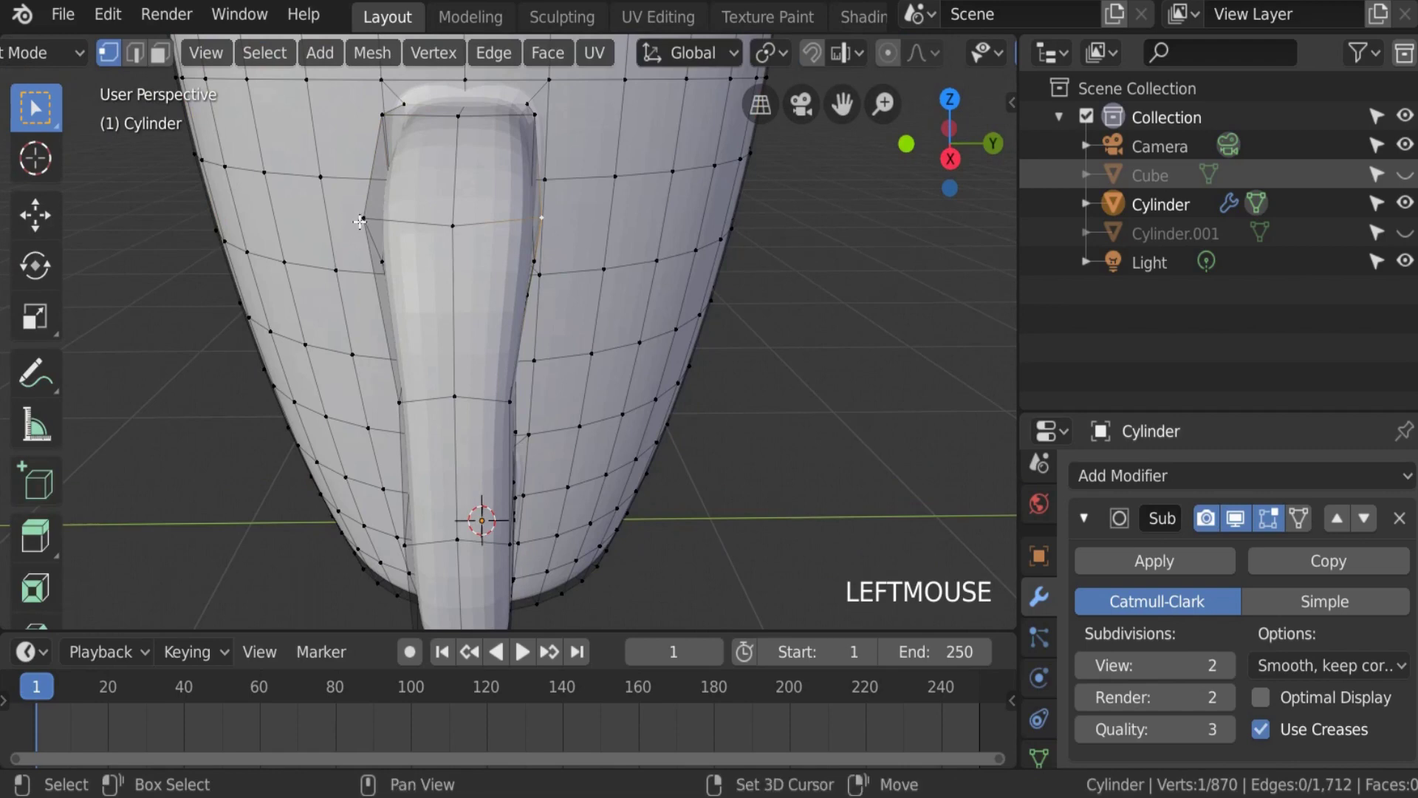
pyautogui.keyDown('shift'); pyautogui.click(362, 220); pyautogui.keyUp('shift')
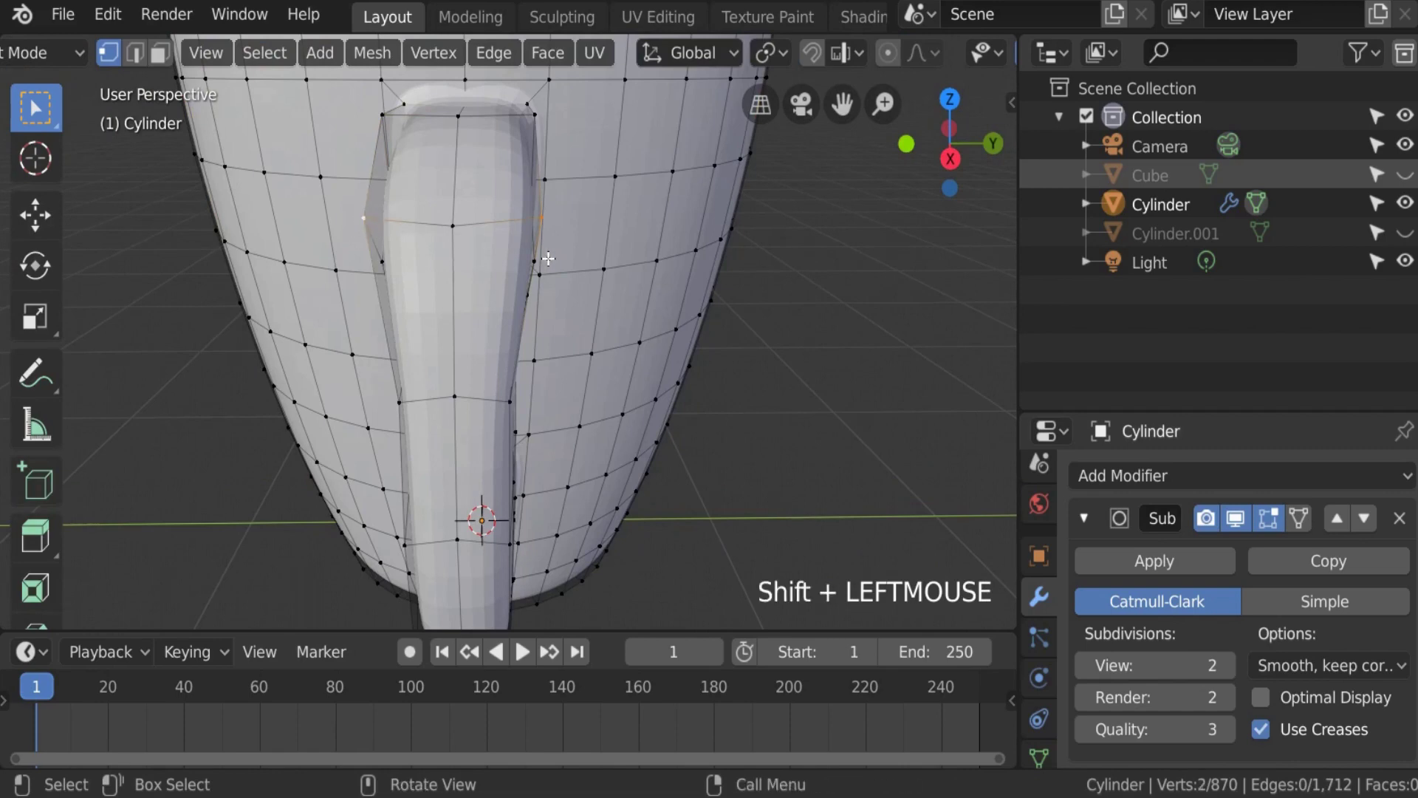
pyautogui.press('s')
pyautogui.press('y')
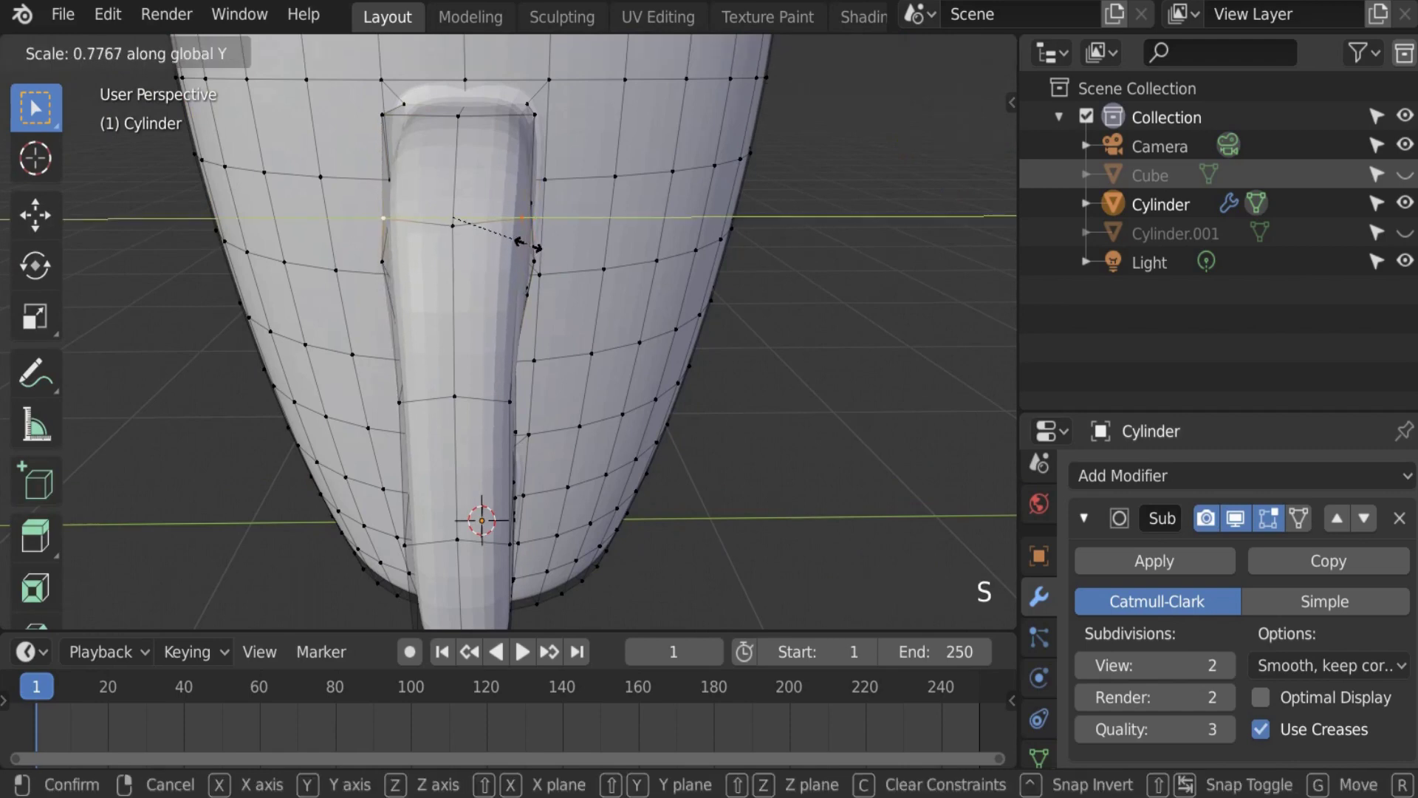
pyautogui.click(532, 246)
pyautogui.scroll(-2, 534, 244)
pyautogui.scroll(1, 534, 244)
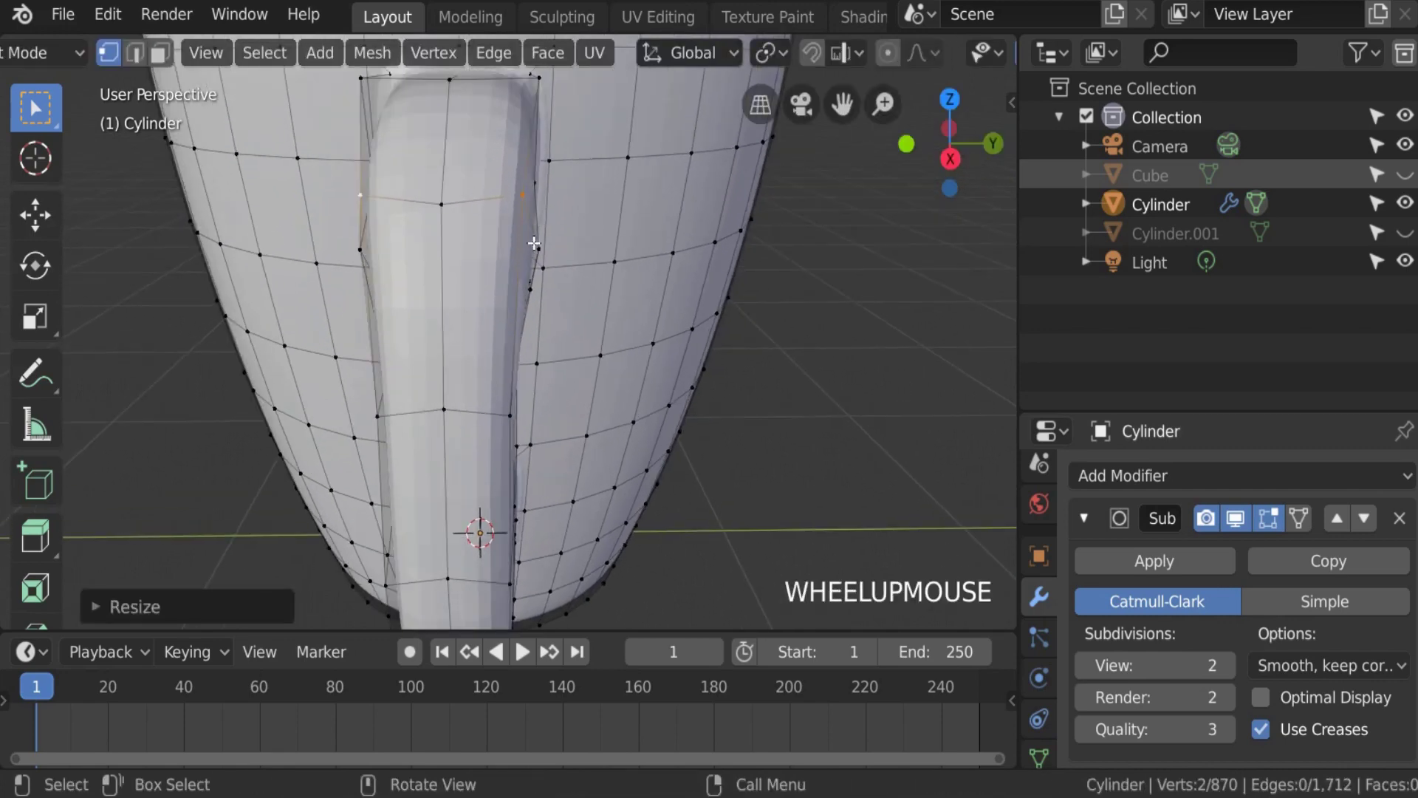
# Step: Examine the reshaped handle from several angles in both Object Mode and Edit Mode
pyautogui.scroll(-3, 534, 244)
pyautogui.moveTo(534, 244); pyautogui.dragTo(684, 310, button='middle')
pyautogui.click(587, 304)
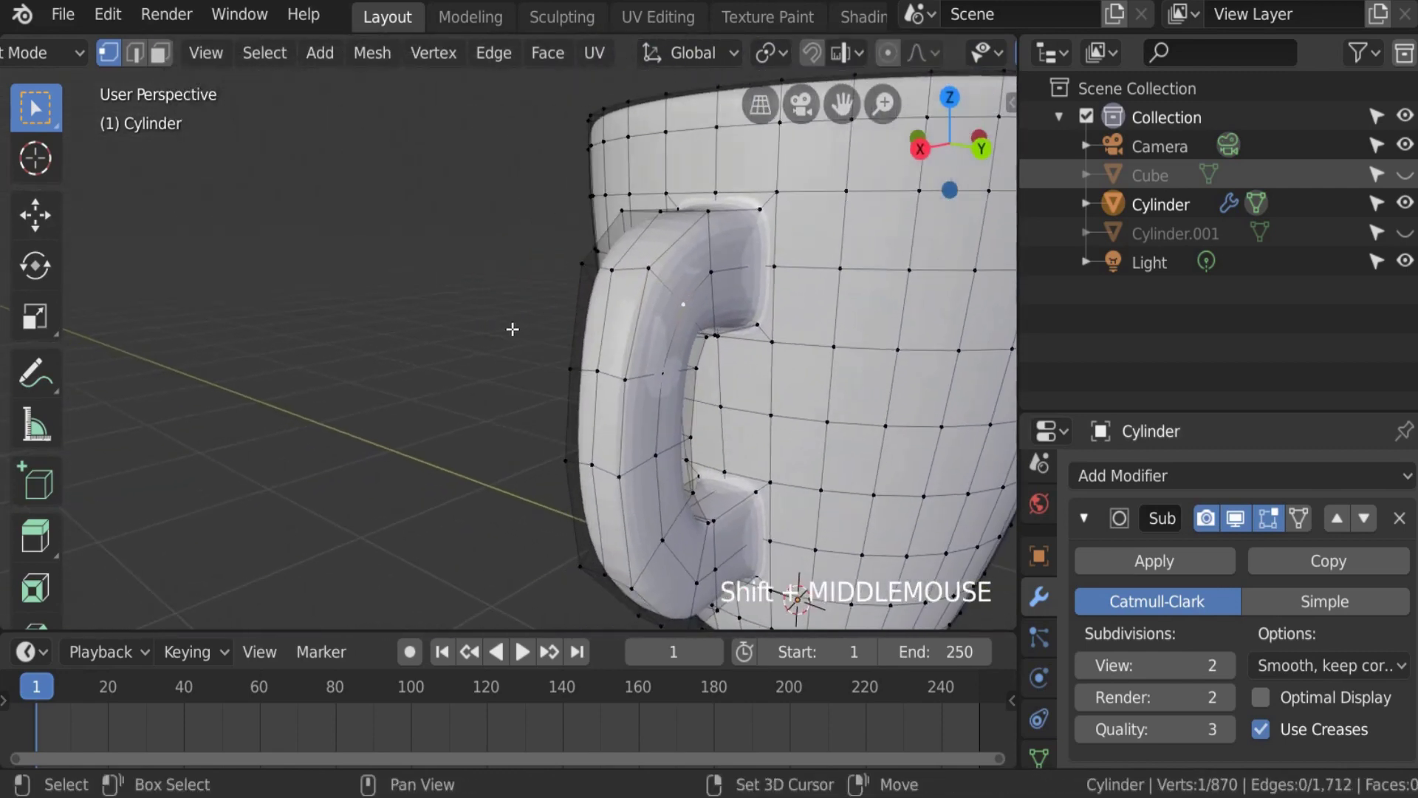
pyautogui.keyDown('shift'); pyautogui.moveTo(513, 329); pyautogui.dragTo(586, 320, button='middle'); pyautogui.keyUp('shift')
pyautogui.press('Tab')
pyautogui.scroll(-3, 409, 343)
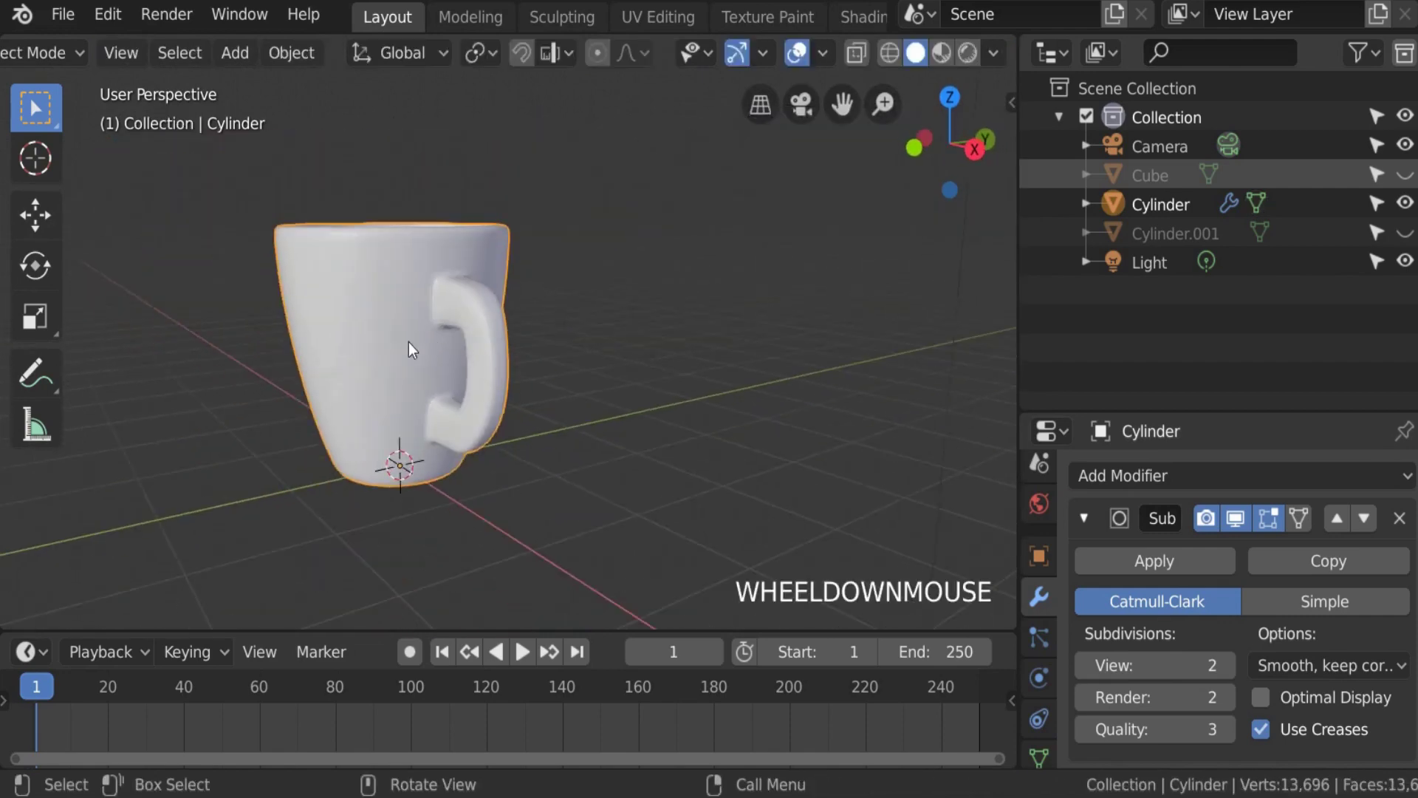
pyautogui.keyDown('shift'); pyautogui.moveTo(409, 342); pyautogui.dragTo(501, 331, button='middle'); pyautogui.keyUp('shift')
pyautogui.scroll(4, 507, 313)
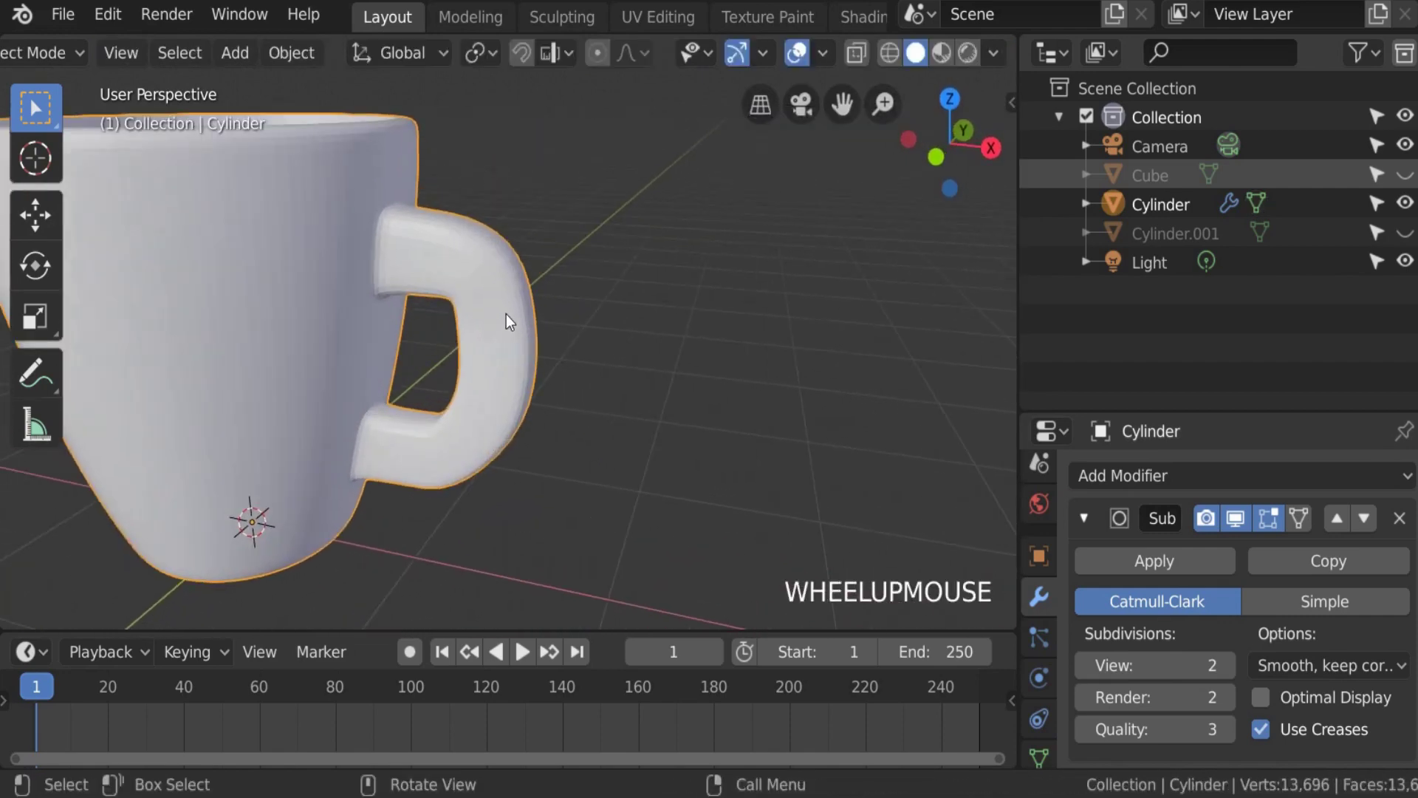
pyautogui.press('Tab')
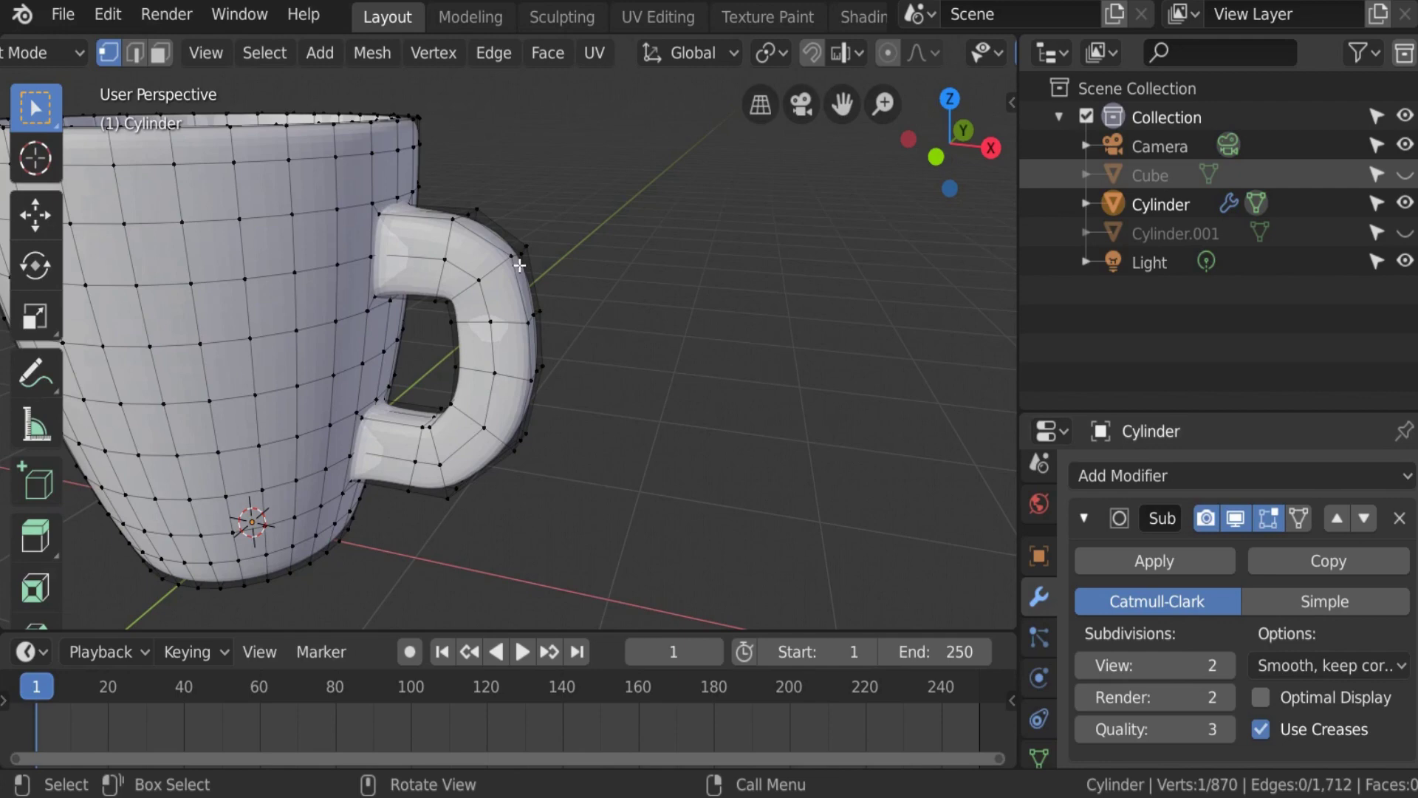
pyautogui.scroll(-3, 519, 264)
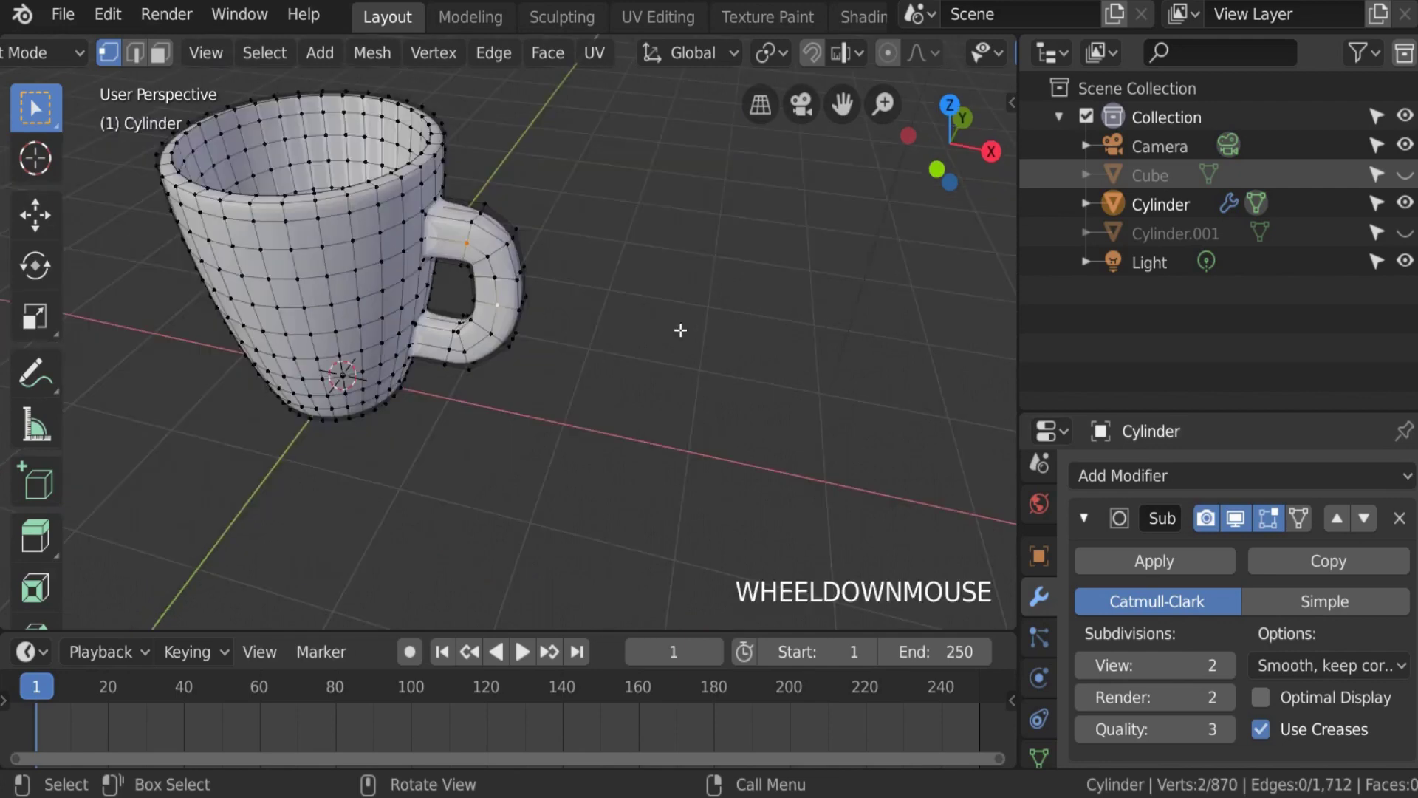
pyautogui.press('Tab')
pyautogui.scroll(-3, 621, 320)
pyautogui.keyDown('shift'); pyautogui.moveTo(601, 322); pyautogui.dragTo(536, 446, button='middle'); pyautogui.keyUp('shift')
pyautogui.scroll(3, 410, 286)
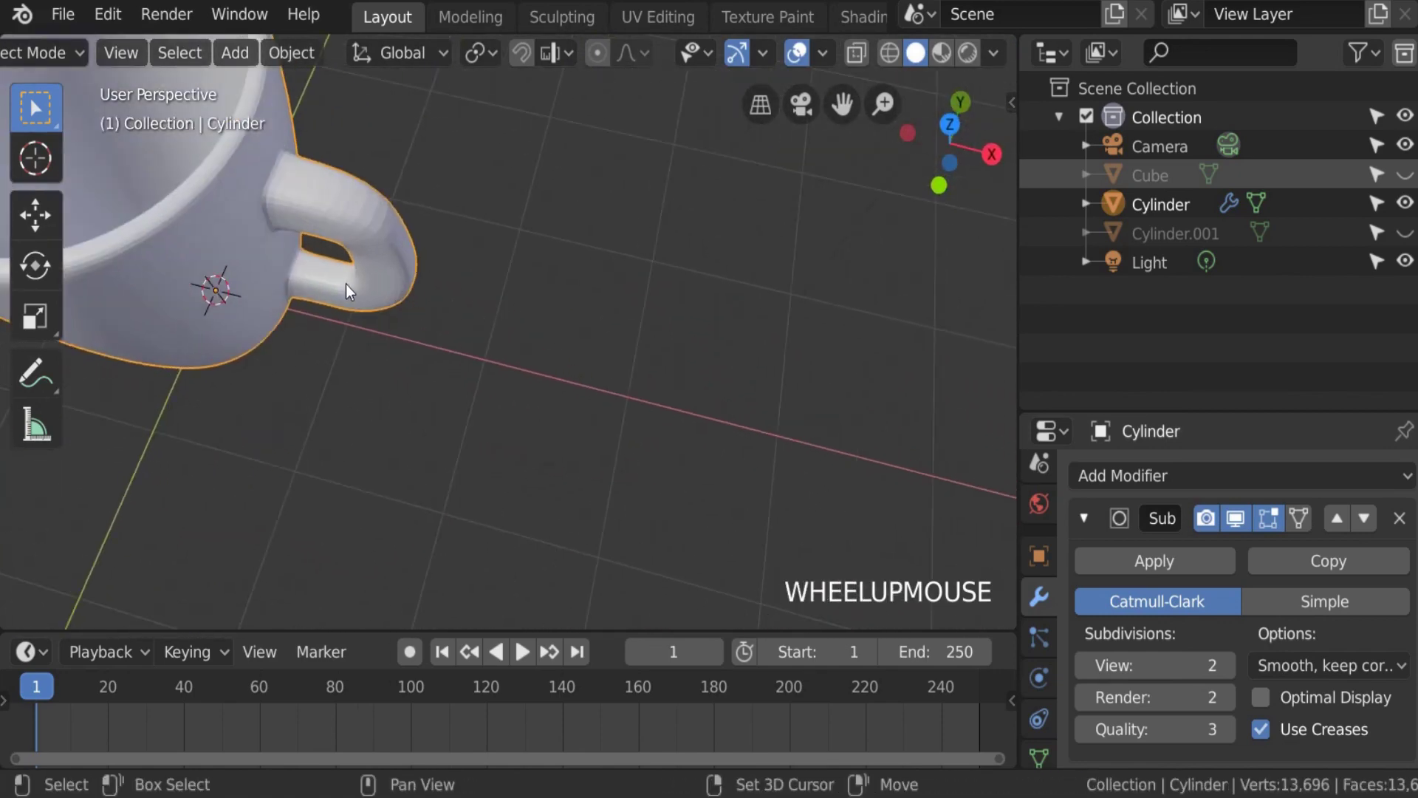
pyautogui.keyDown('shift'); pyautogui.moveTo(345, 283); pyautogui.dragTo(583, 435, button='middle'); pyautogui.keyUp('shift')
# Step: In Edit Mode, switch to face selection and select the round face at the cup's inside bottom
pyautogui.press('Tab')
pyautogui.scroll(2, 473, 377)
pyautogui.press('3')
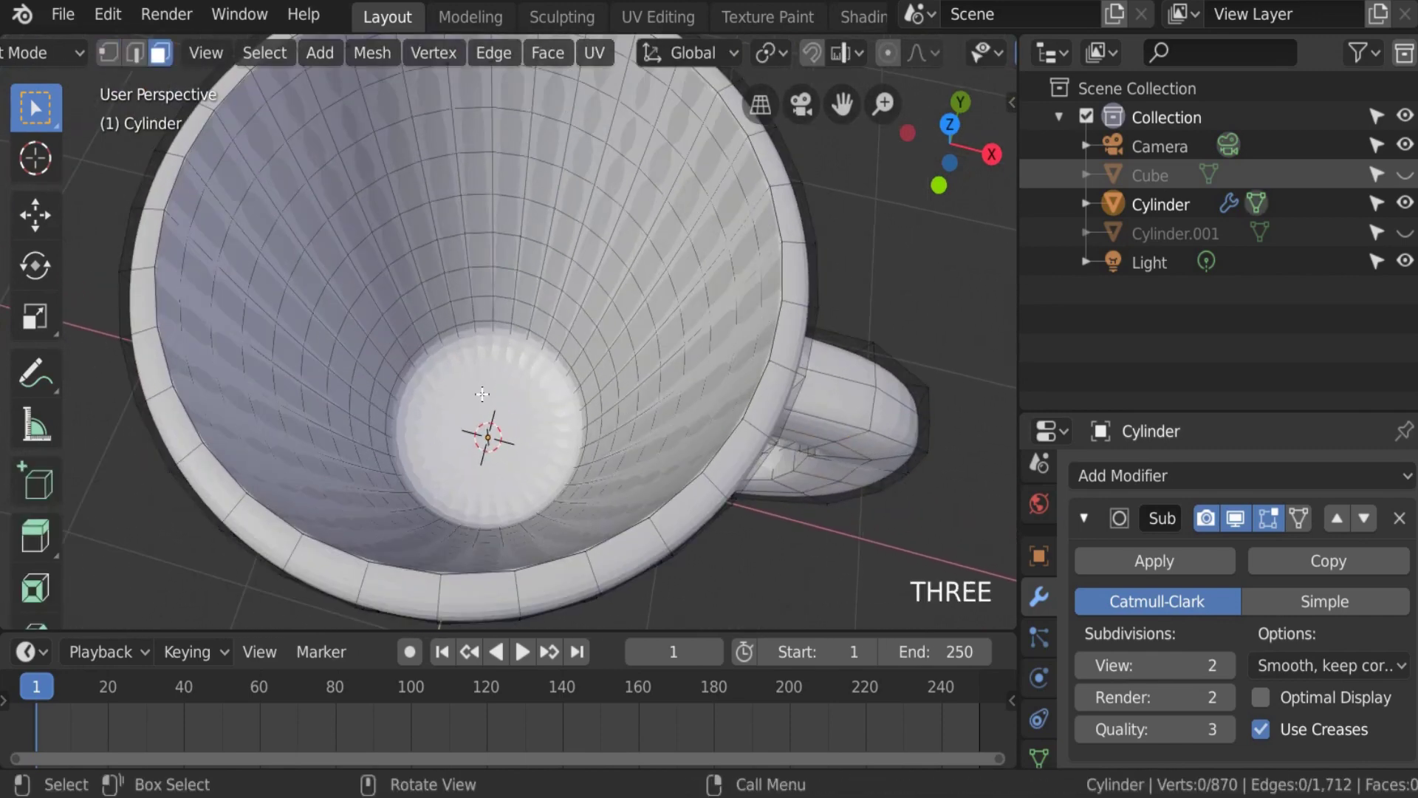
pyautogui.click(492, 403)
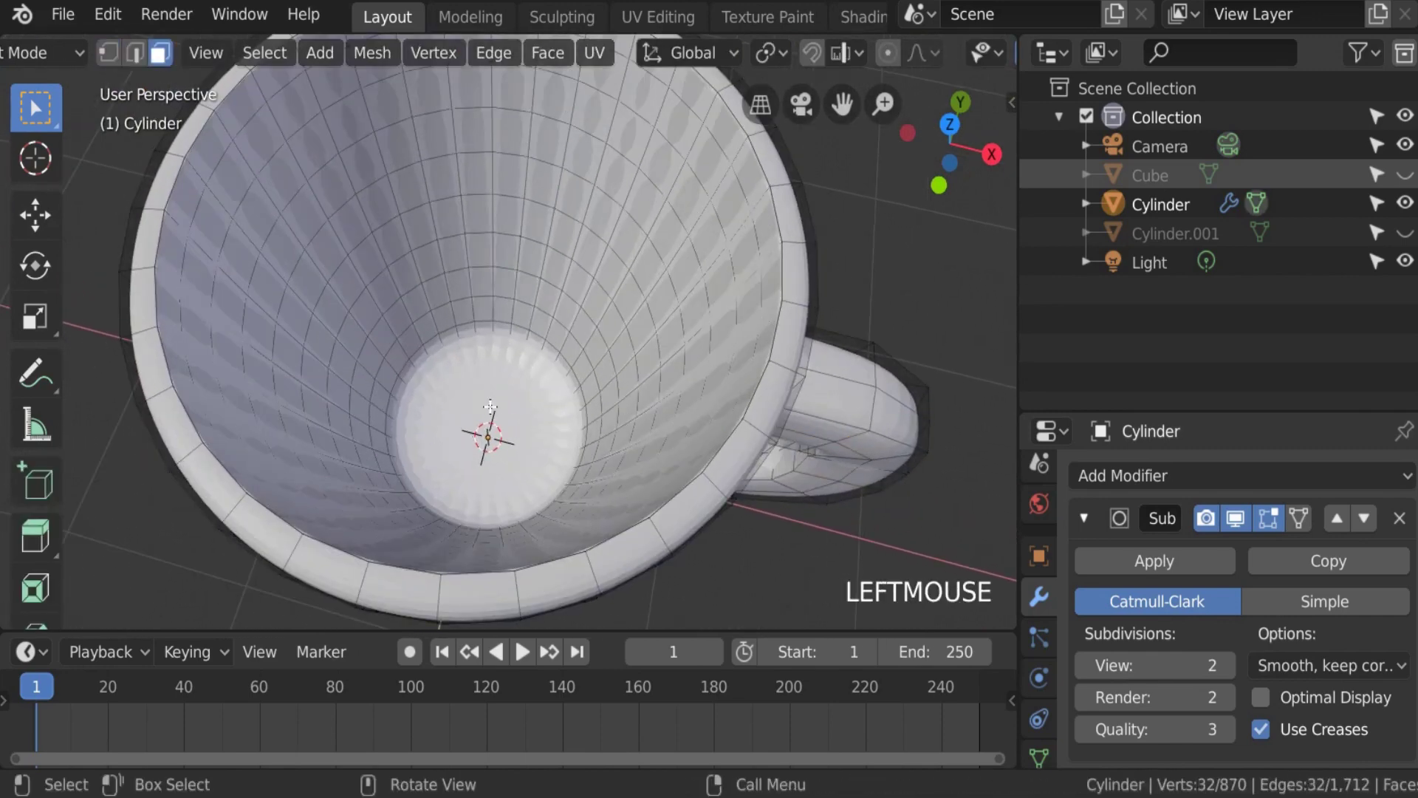
pyautogui.scroll(-3, 490, 406)
pyautogui.scroll(3, 487, 399)
pyautogui.scroll(-2, 485, 393)
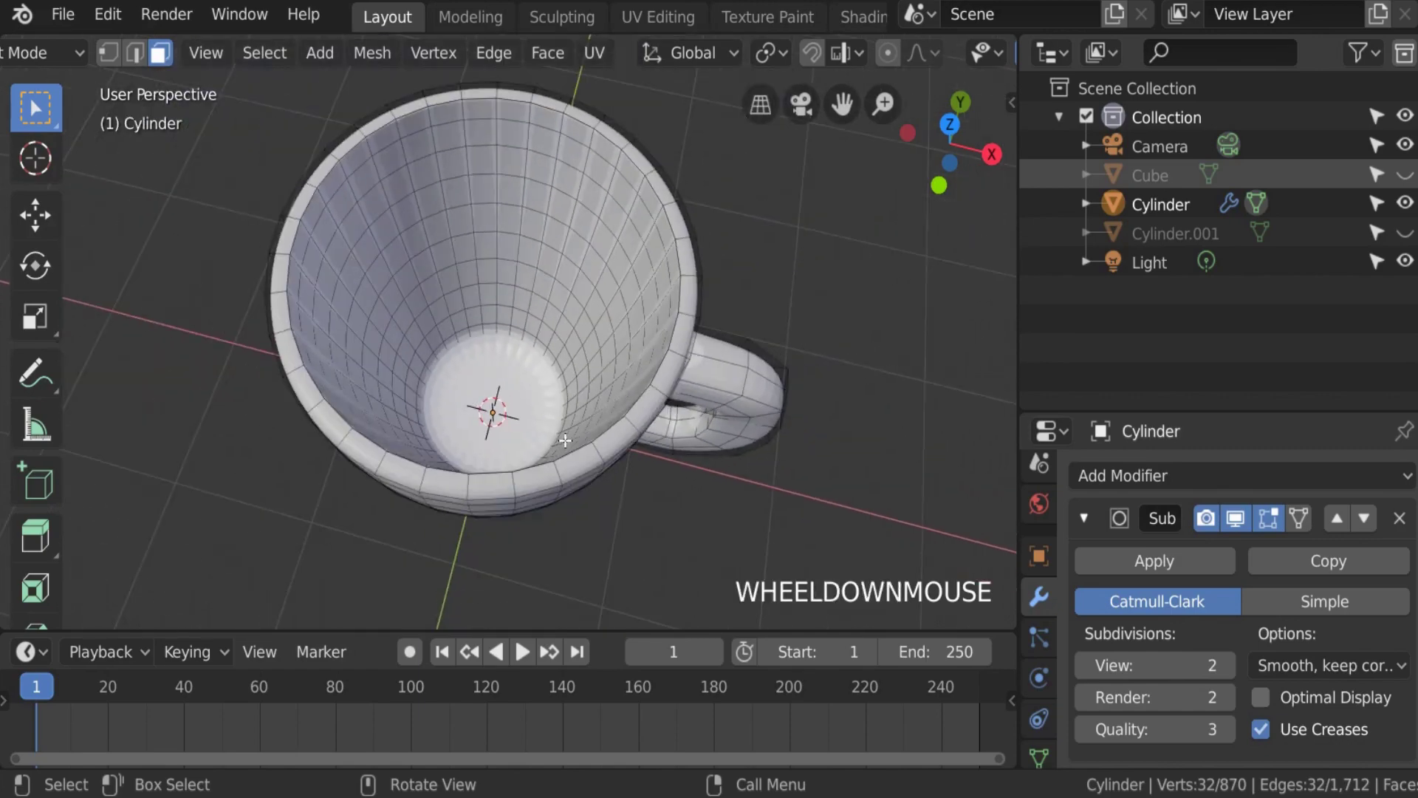
# Step: Check the selected round bottom face in wireframe shading with X-ray enabled, and return to solid shading
pyautogui.click(491, 407)
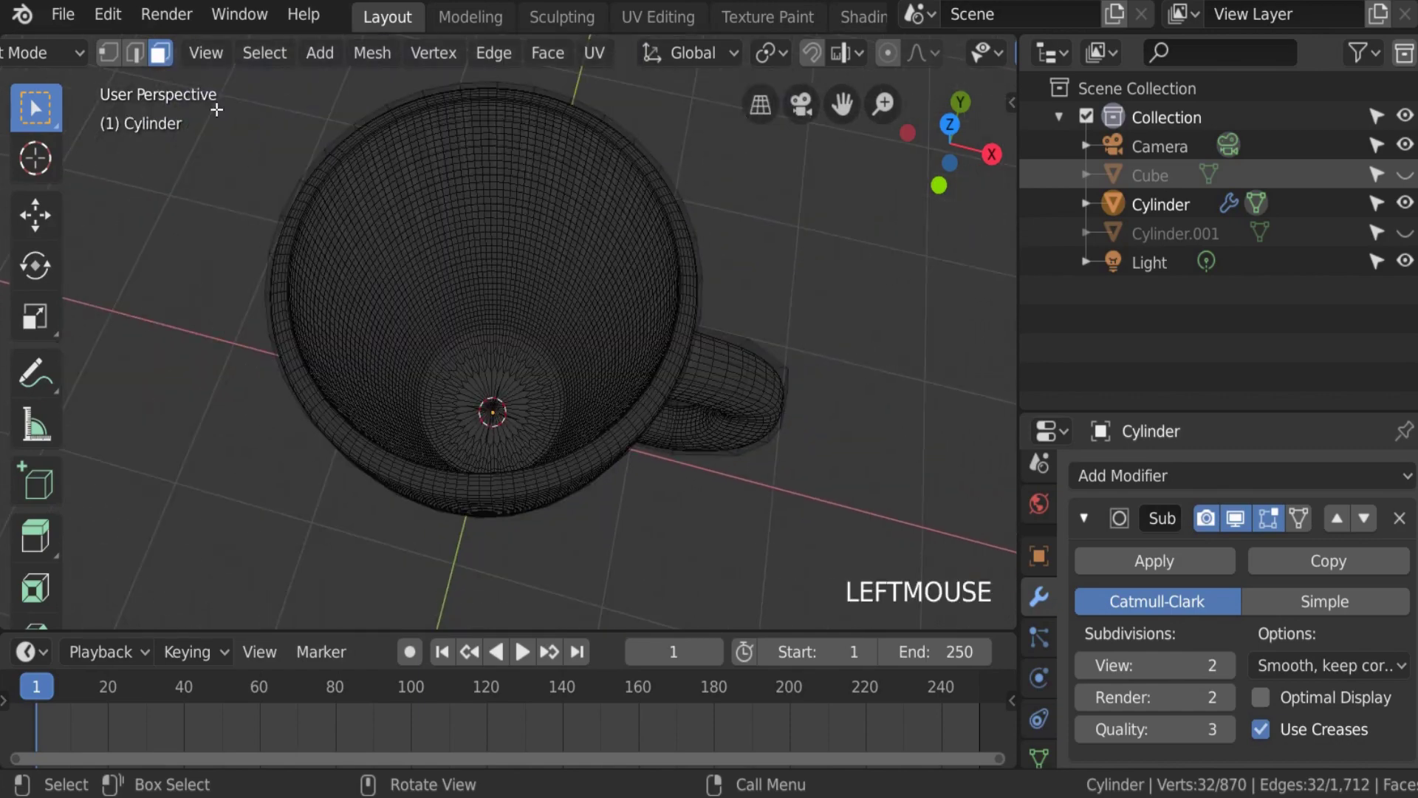
pyautogui.click(477, 216)
pyautogui.click(482, 414)
pyautogui.scroll(-1, 966, 59)
pyautogui.moveTo(966, 59); pyautogui.dragTo(727, 32, button='middle')
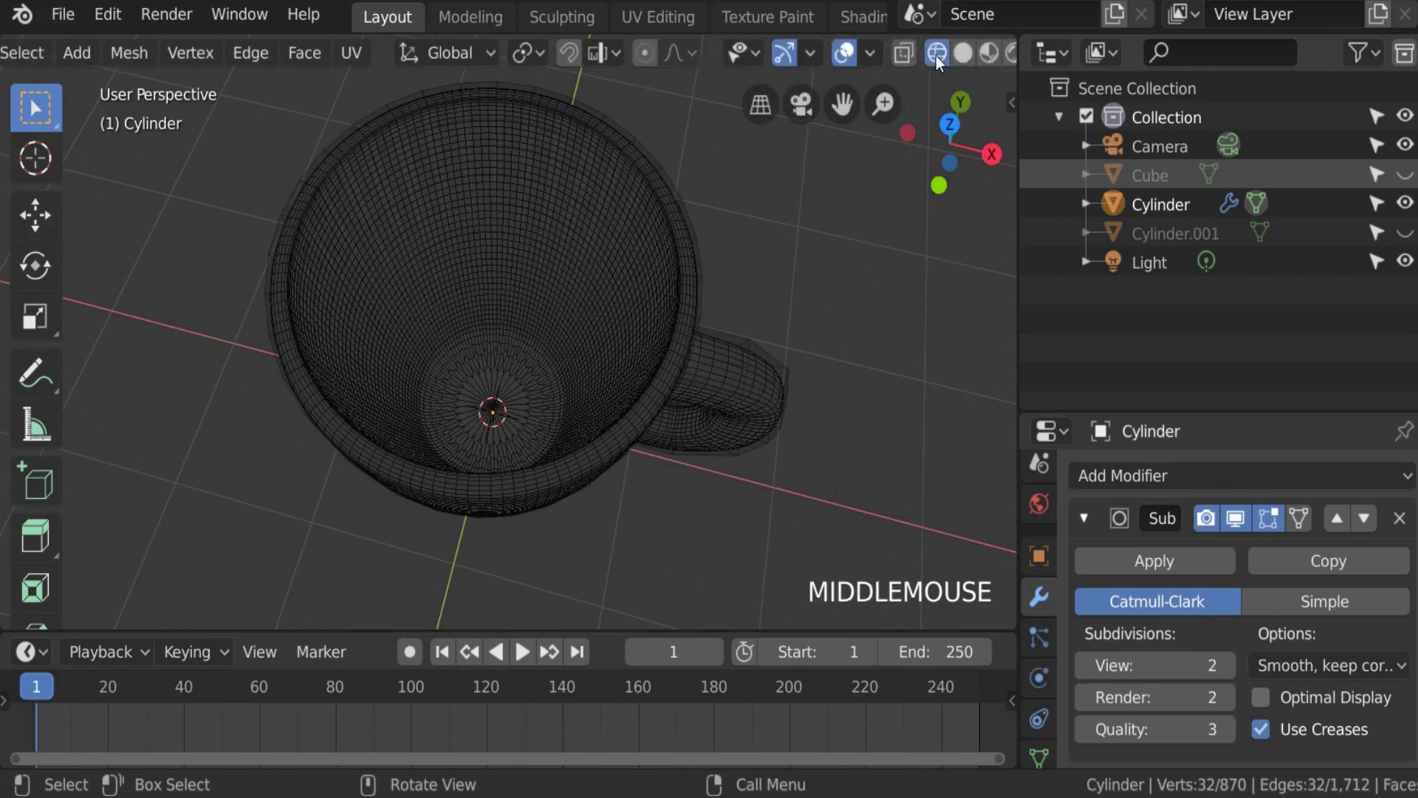
pyautogui.click(903, 52)
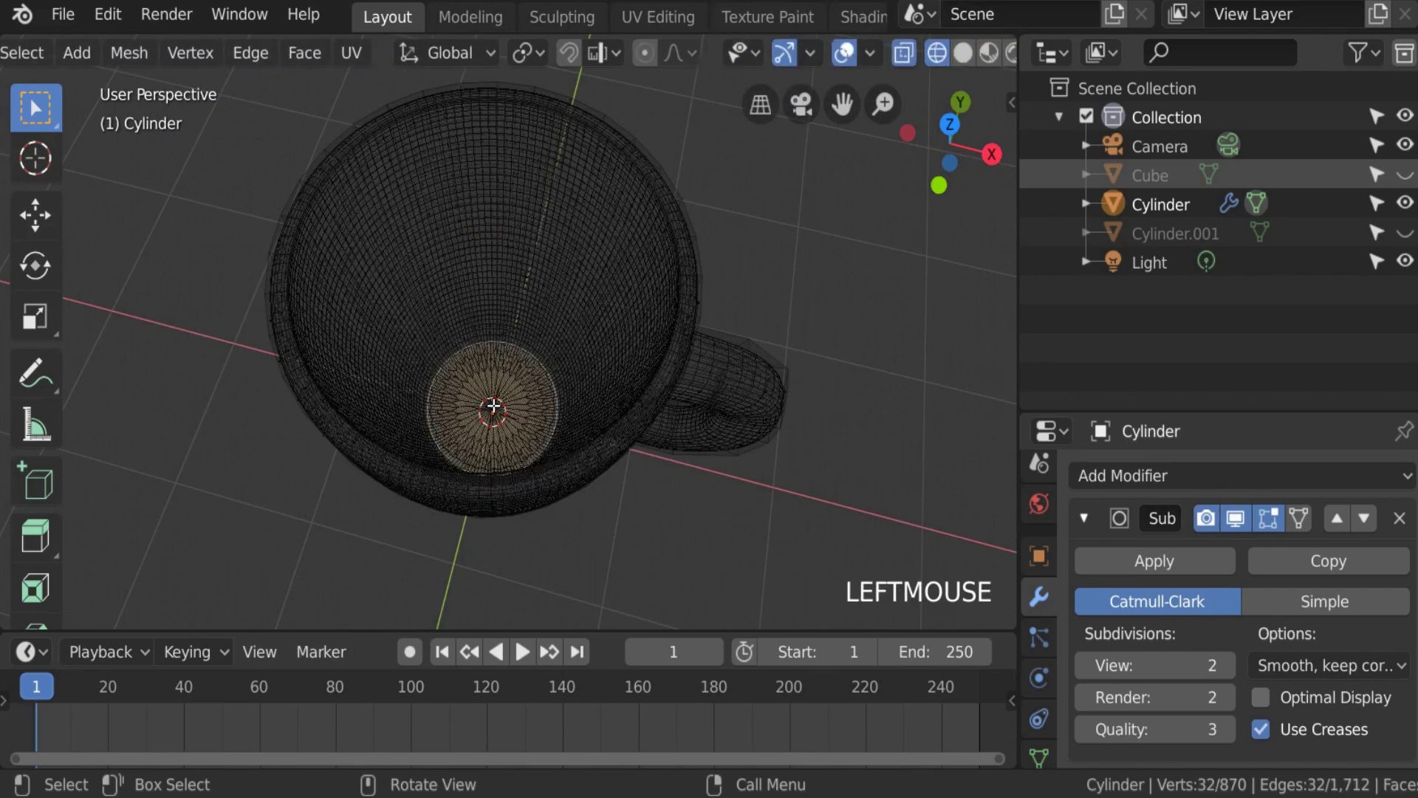
pyautogui.scroll(2, 495, 411)
pyautogui.press('z')
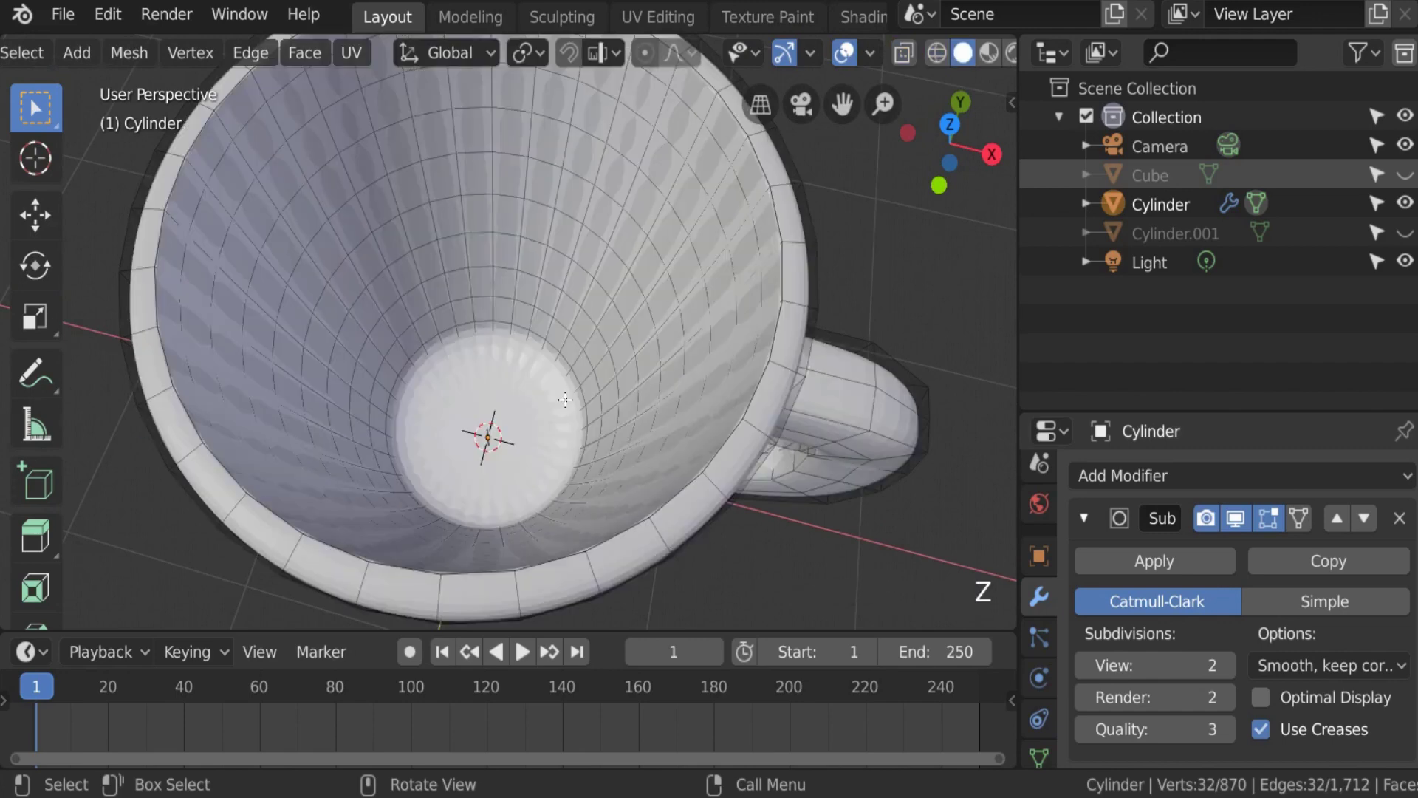
pyautogui.click(462, 424)
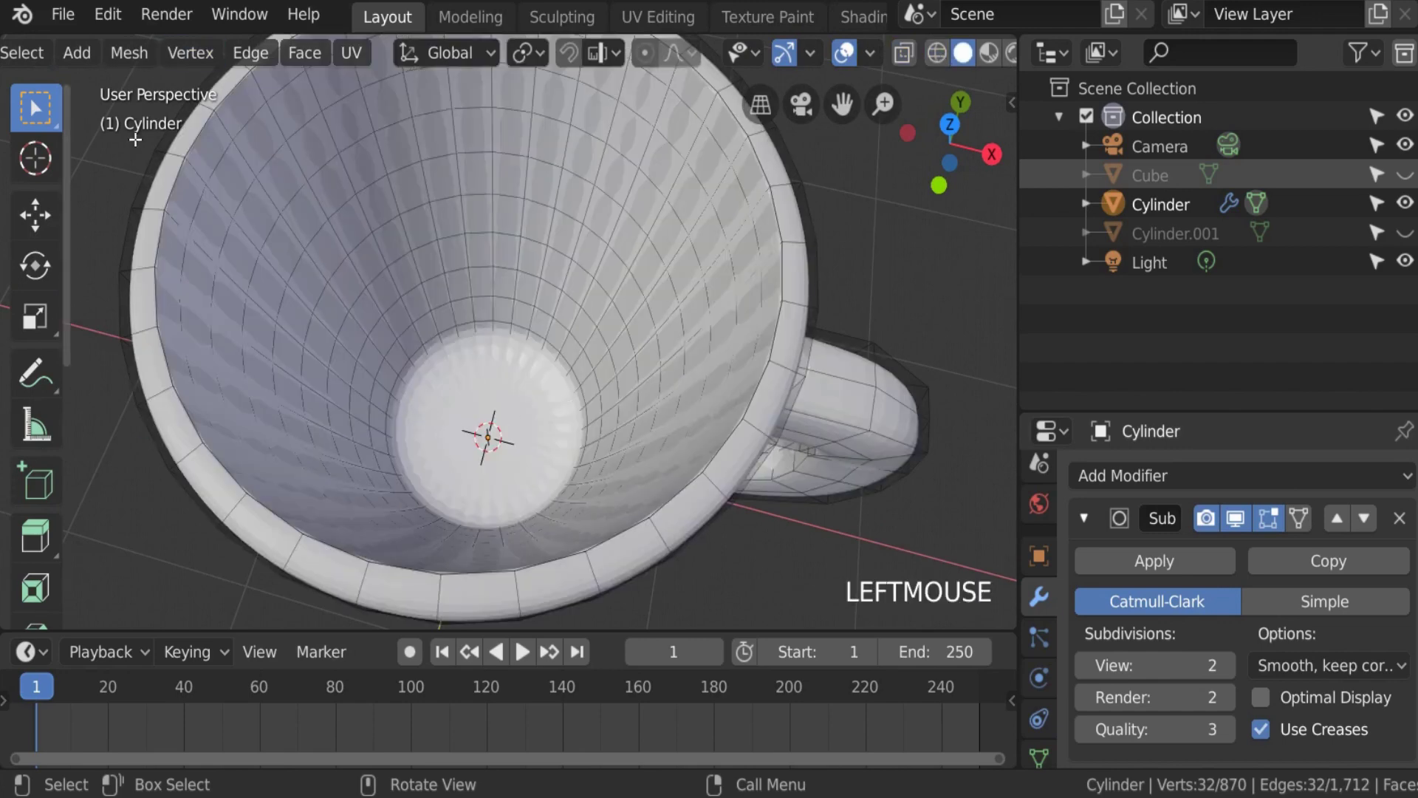
# Step: Inspect the underside of the cup in solid shading
pyautogui.scroll(-4, 512, 415)
pyautogui.moveTo(512, 415)
pyautogui.keyDown('shift'); pyautogui.mouseDown(button='middle')
pyautogui.moveTo(516, 279)
pyautogui.moveTo(517, 414)
pyautogui.mouseUp(button='middle'); pyautogui.keyUp('shift')
pyautogui.scroll(-3, 517, 709)
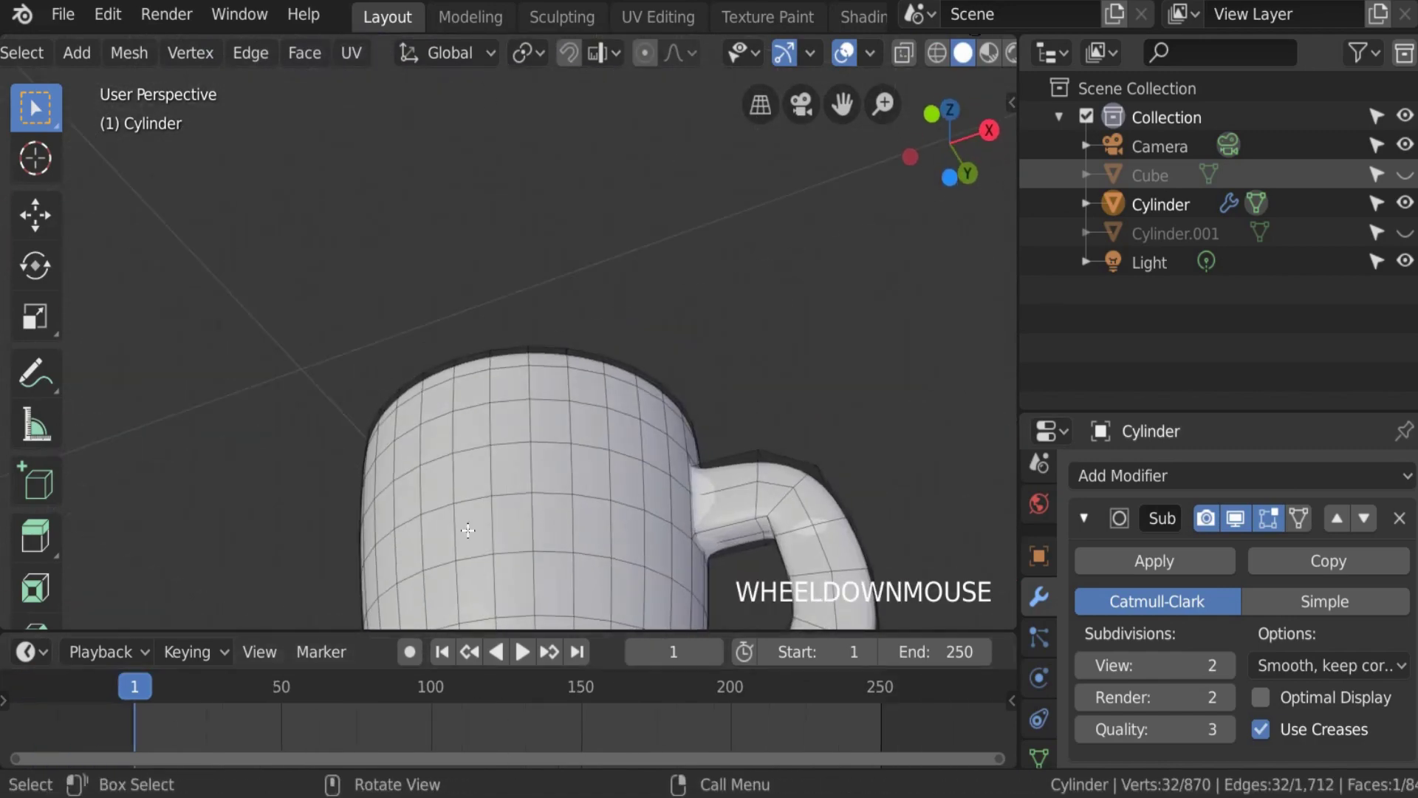
# Step: Hide the outermost face at the centre of the mug's underside to expose the inner floor
pyautogui.keyDown('shift'); pyautogui.scroll(-5, 492, 566); pyautogui.keyUp('shift')
pyautogui.keyDown('shift'); pyautogui.moveTo(512, 562); pyautogui.dragTo(513, 459, button='middle'); pyautogui.keyUp('shift')
pyautogui.scroll(1, 513, 458)
pyautogui.click(525, 412)
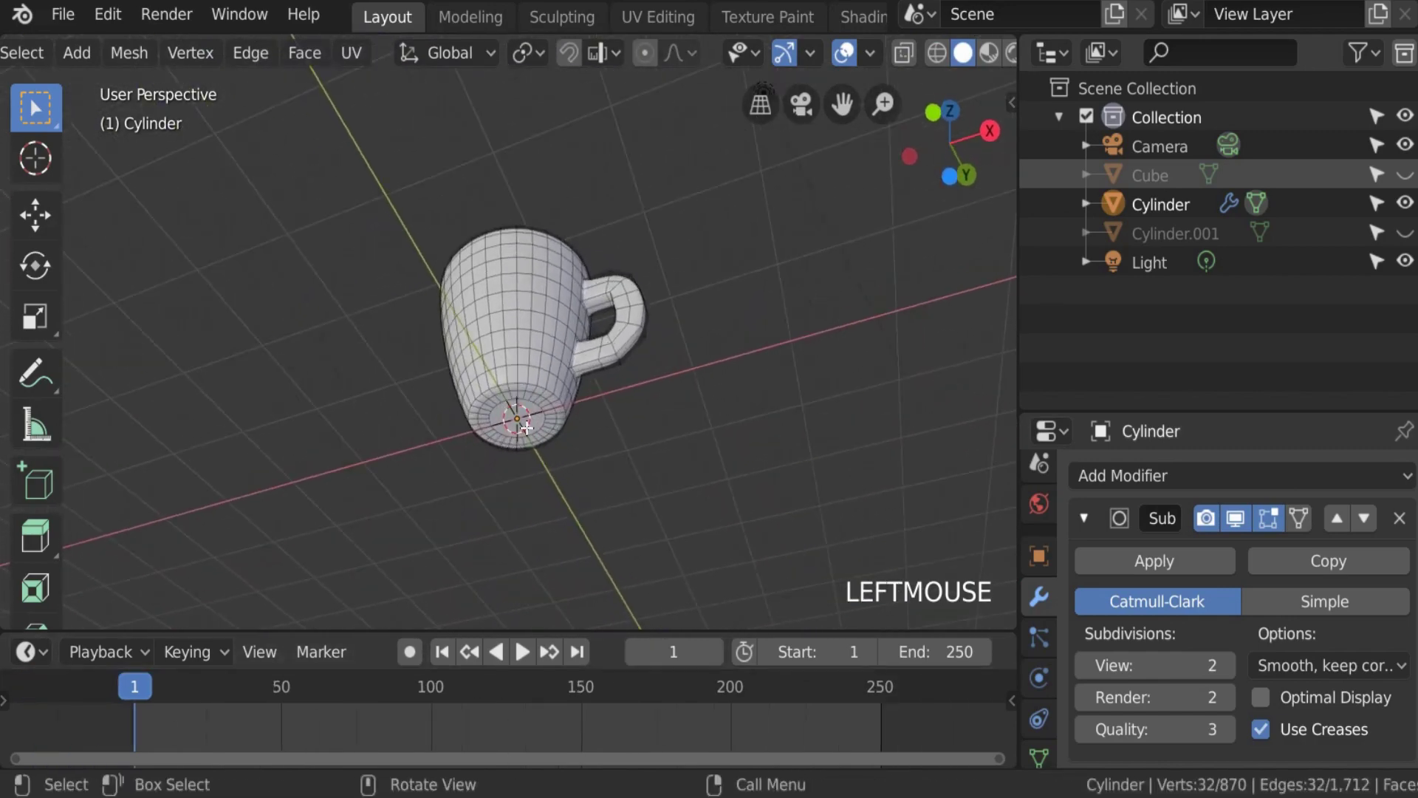
pyautogui.scroll(3, 525, 414)
pyautogui.scroll(-1, 527, 461)
pyautogui.press('h')
pyautogui.scroll(2, 523, 476)
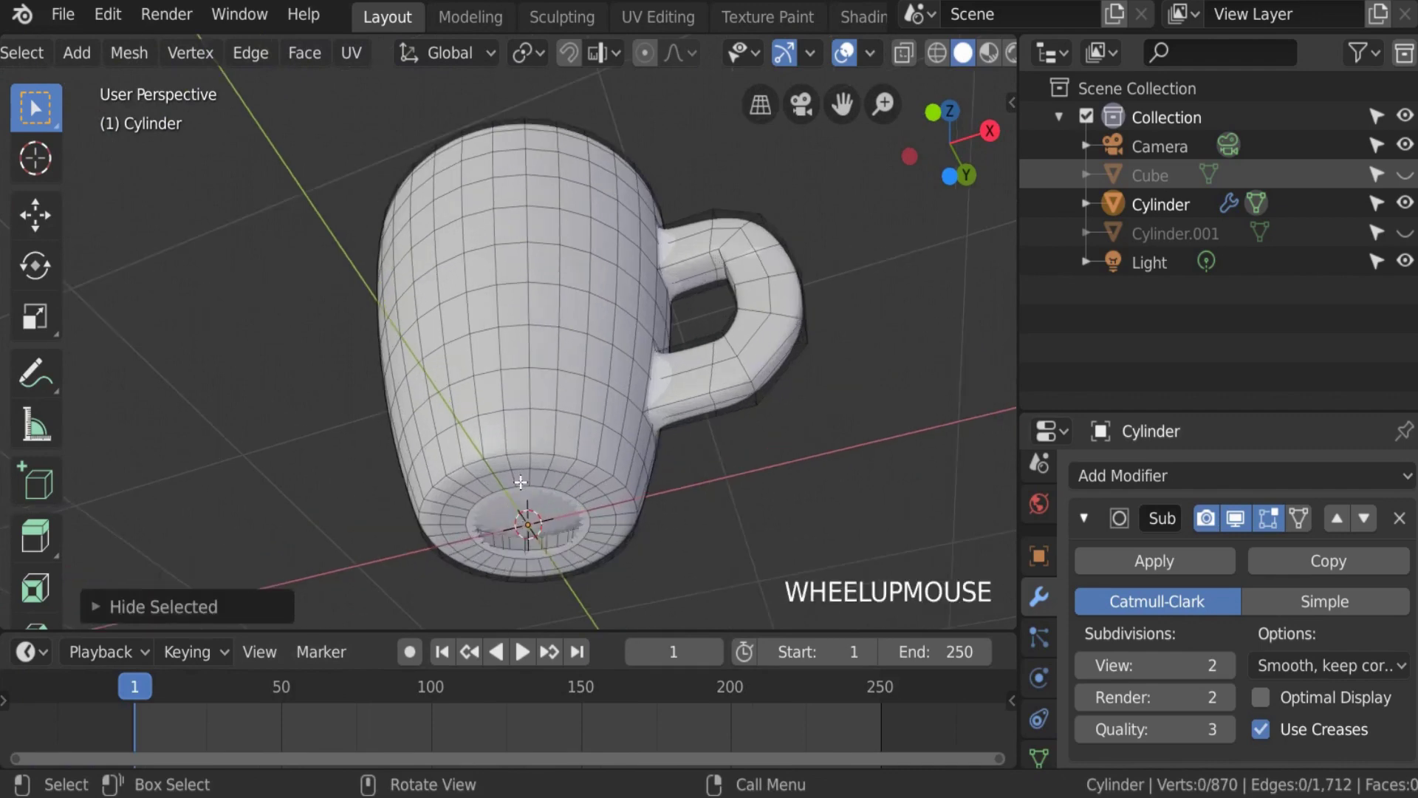
# Step: Inset the mug's inner floor face twice, adding two concentric rings of faces toward its centre
pyautogui.click(526, 510)
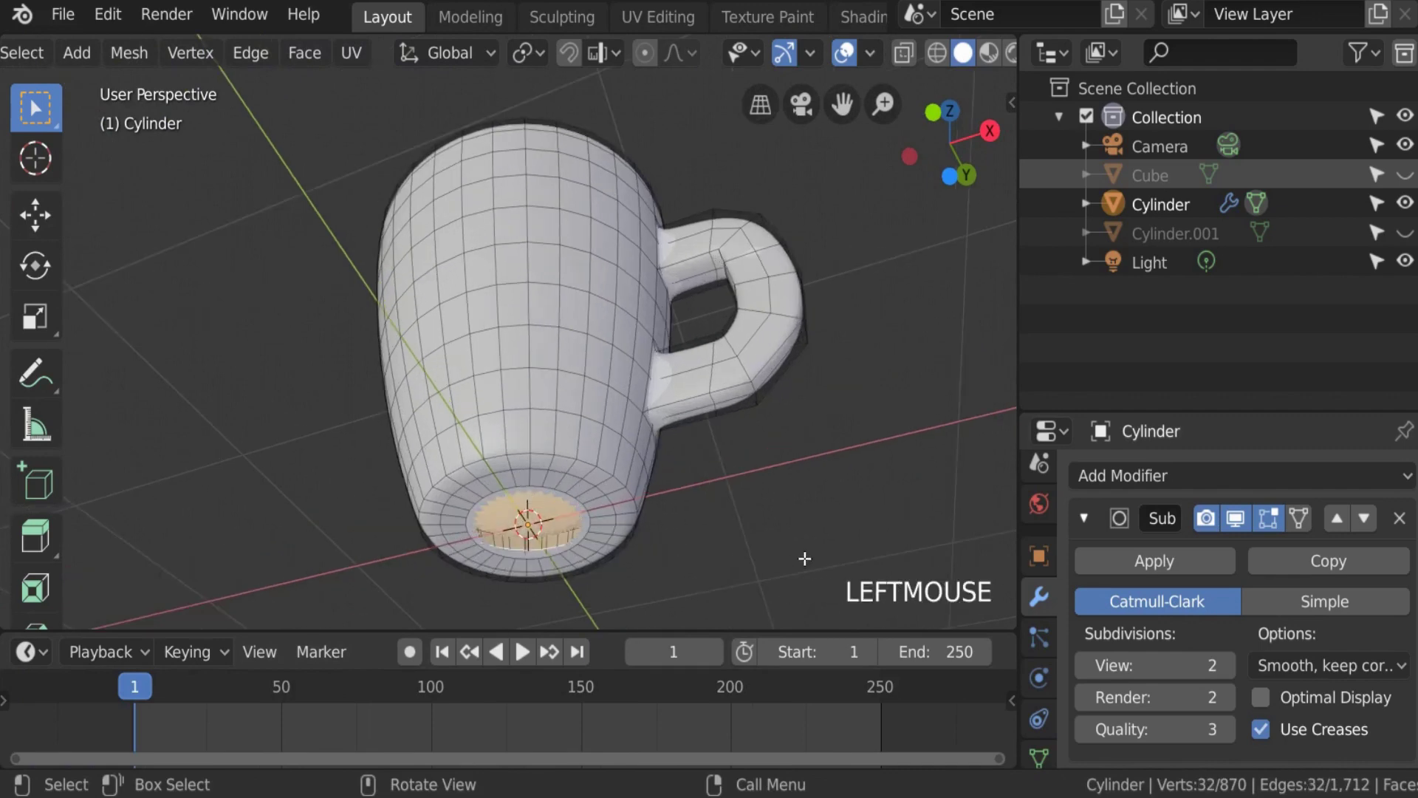
pyautogui.press('i')
pyautogui.click(773, 539)
pyautogui.press('i')
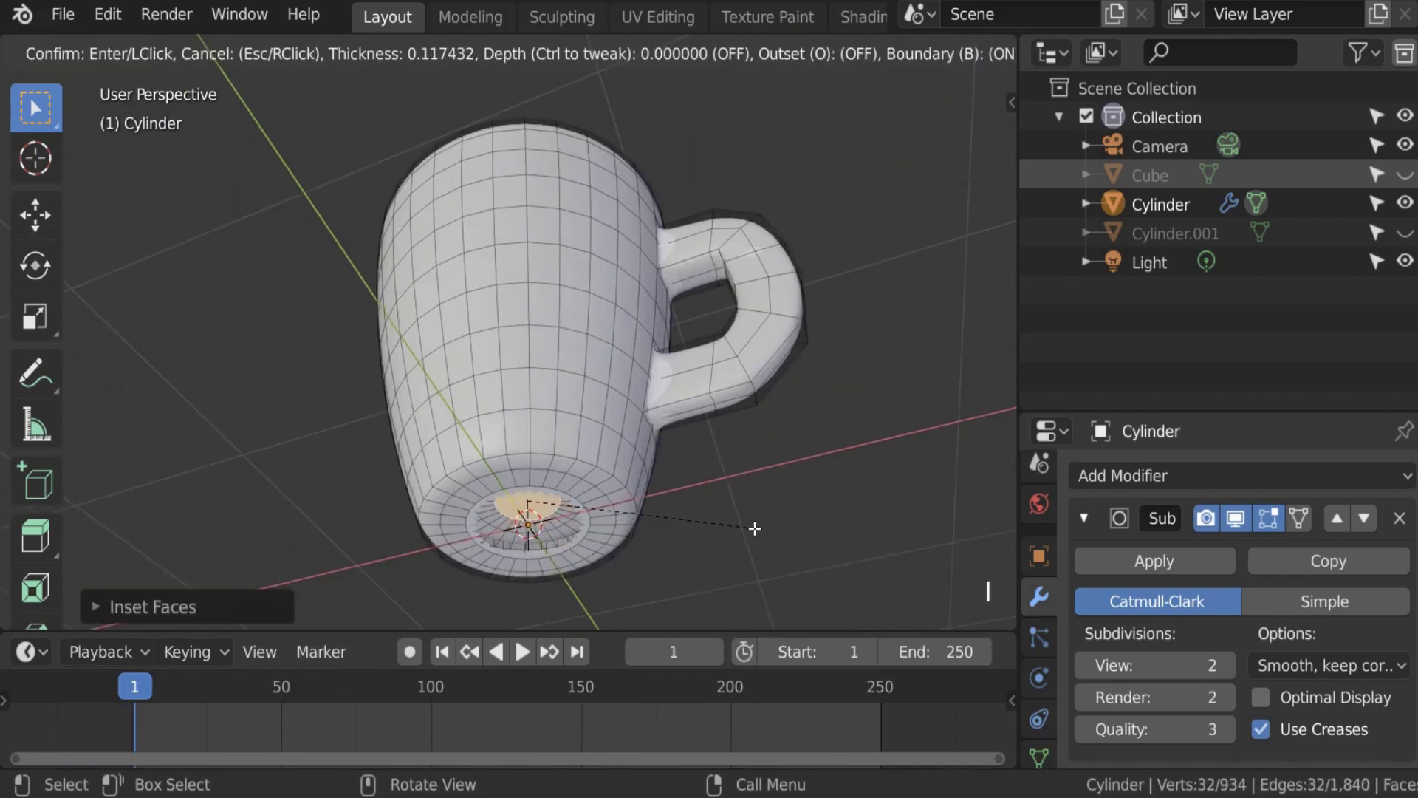
pyautogui.click(575, 508)
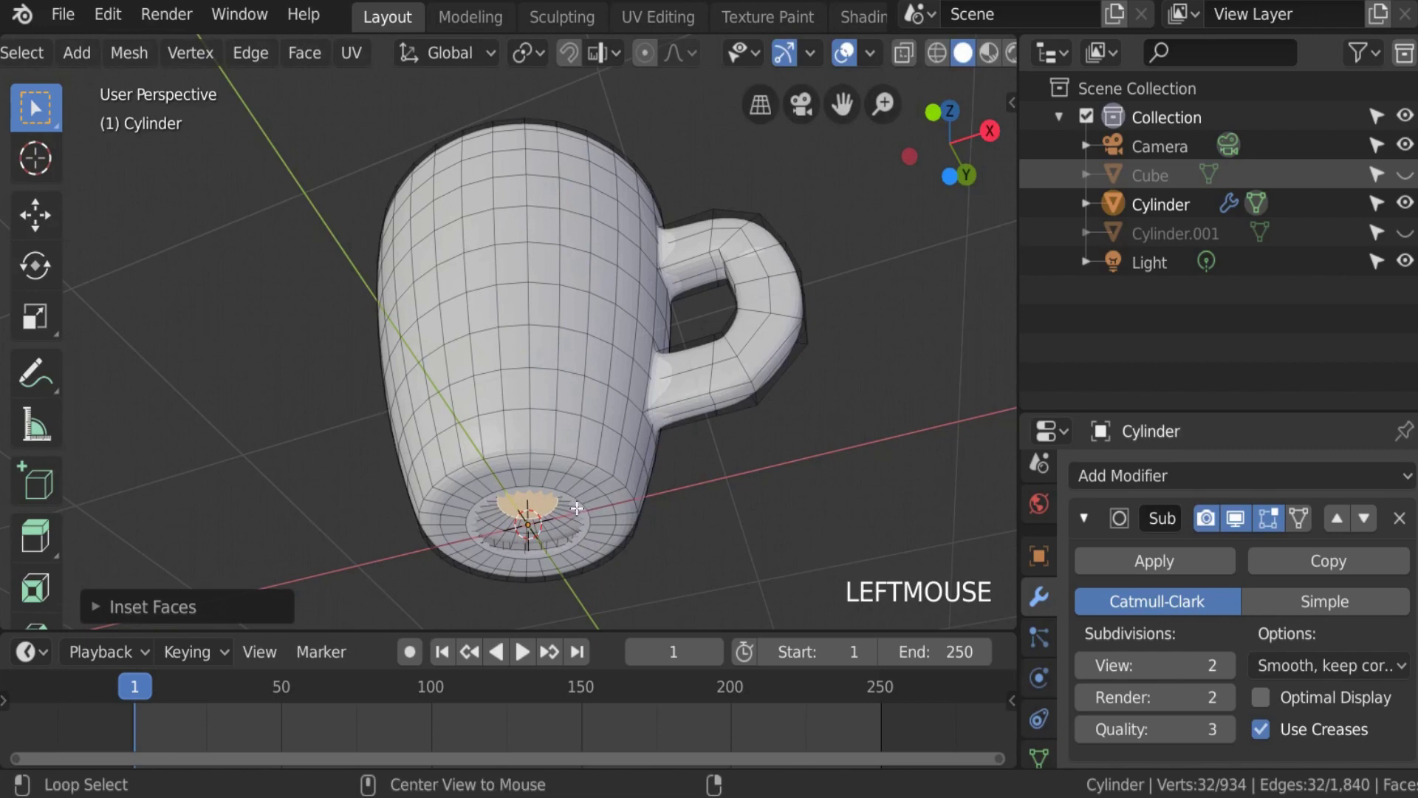
# Step: Reveal the hidden underside face, select the whole mug mesh, and return to Object Mode
pyautogui.hotkey('alt', 'h')
pyautogui.press('a')
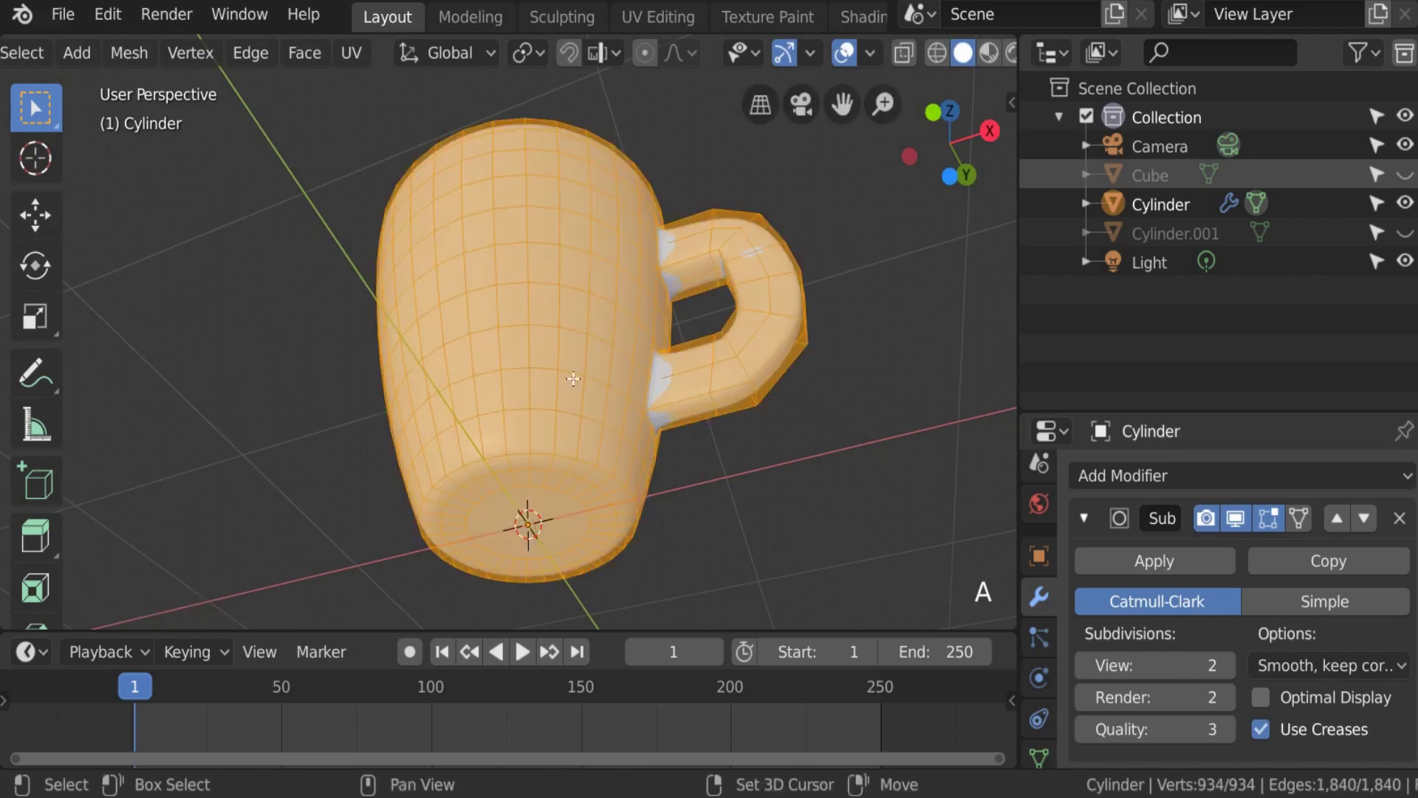
pyautogui.moveTo(525, 517); pyautogui.dragTo(531, 201, button='middle')
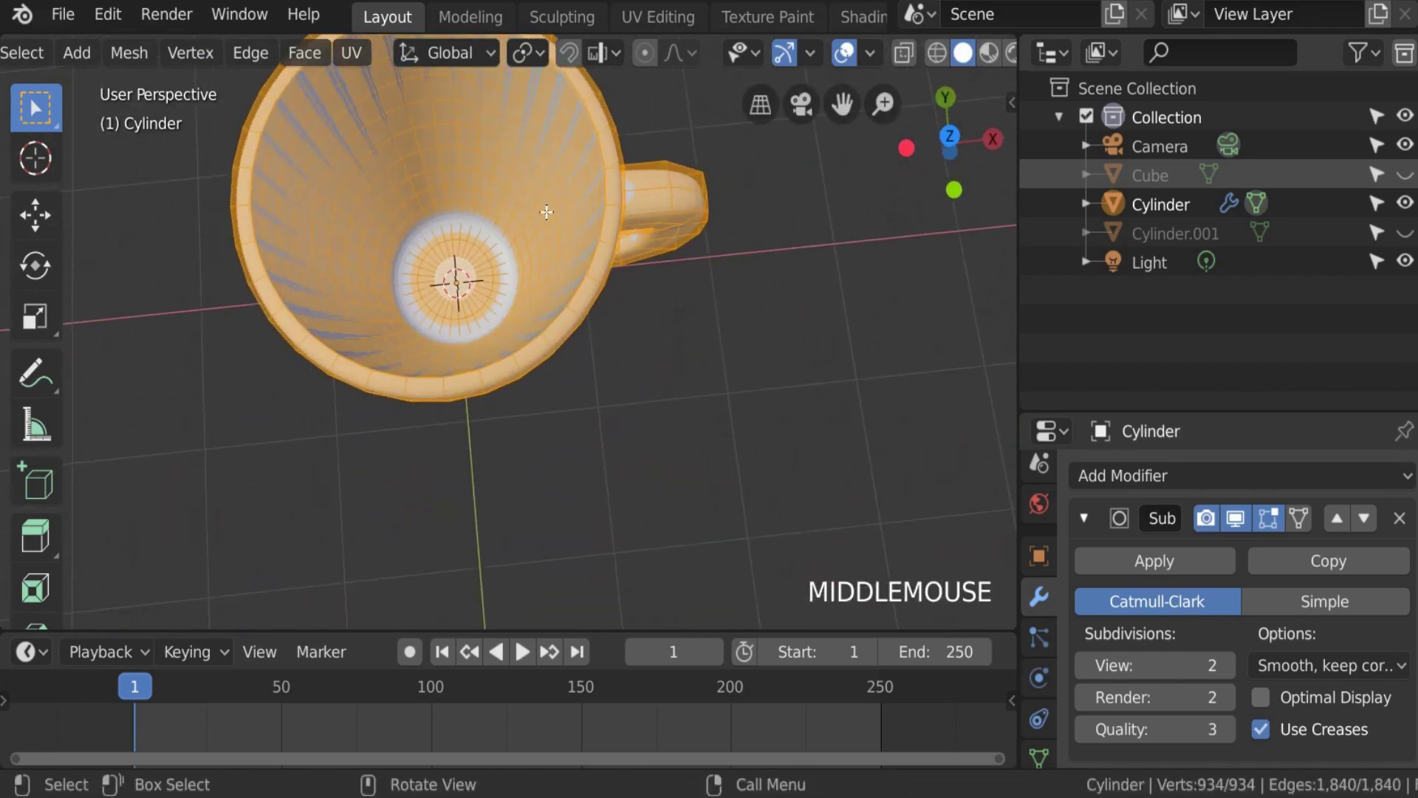
pyautogui.press('z')
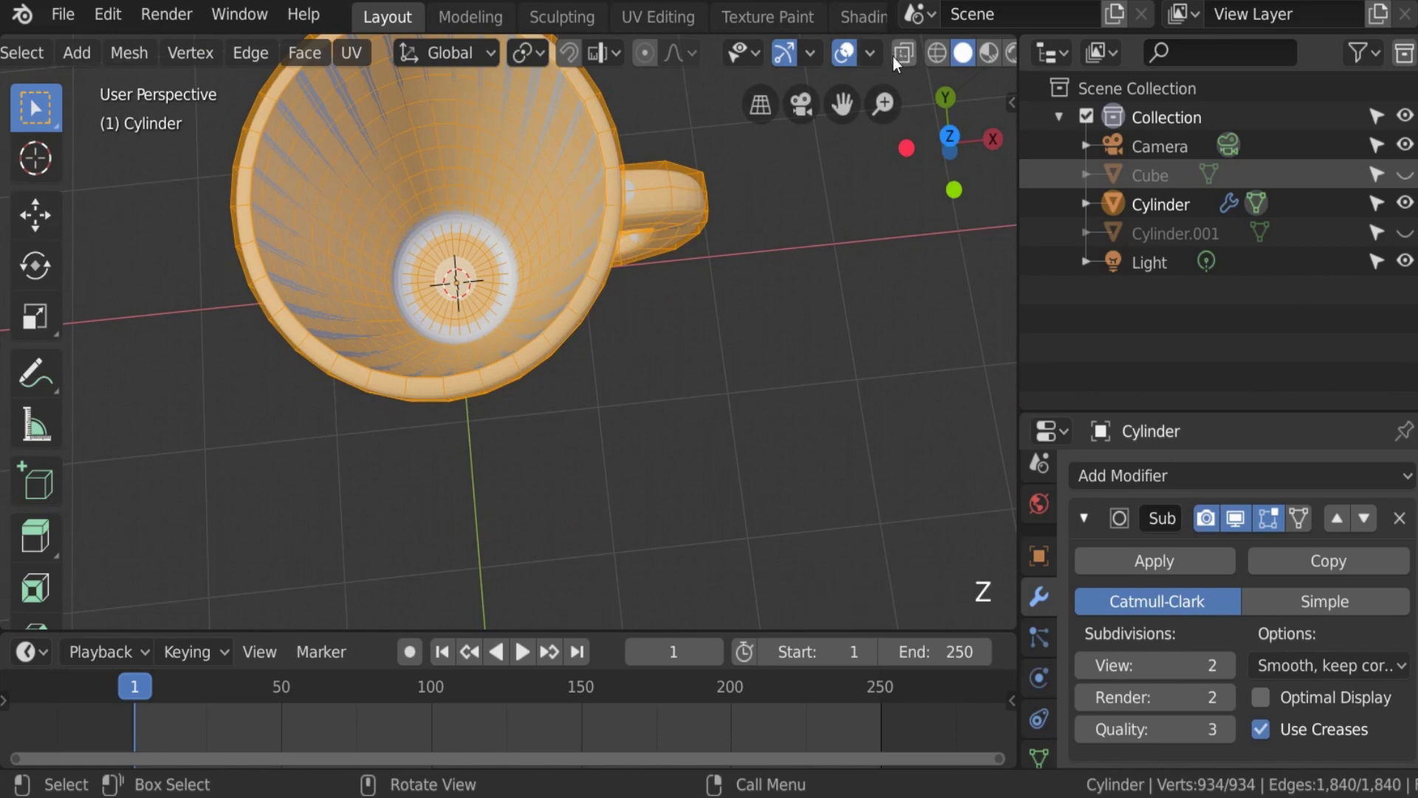
pyautogui.scroll(-3, 850, 16)
pyautogui.scroll(-3, 541, 188)
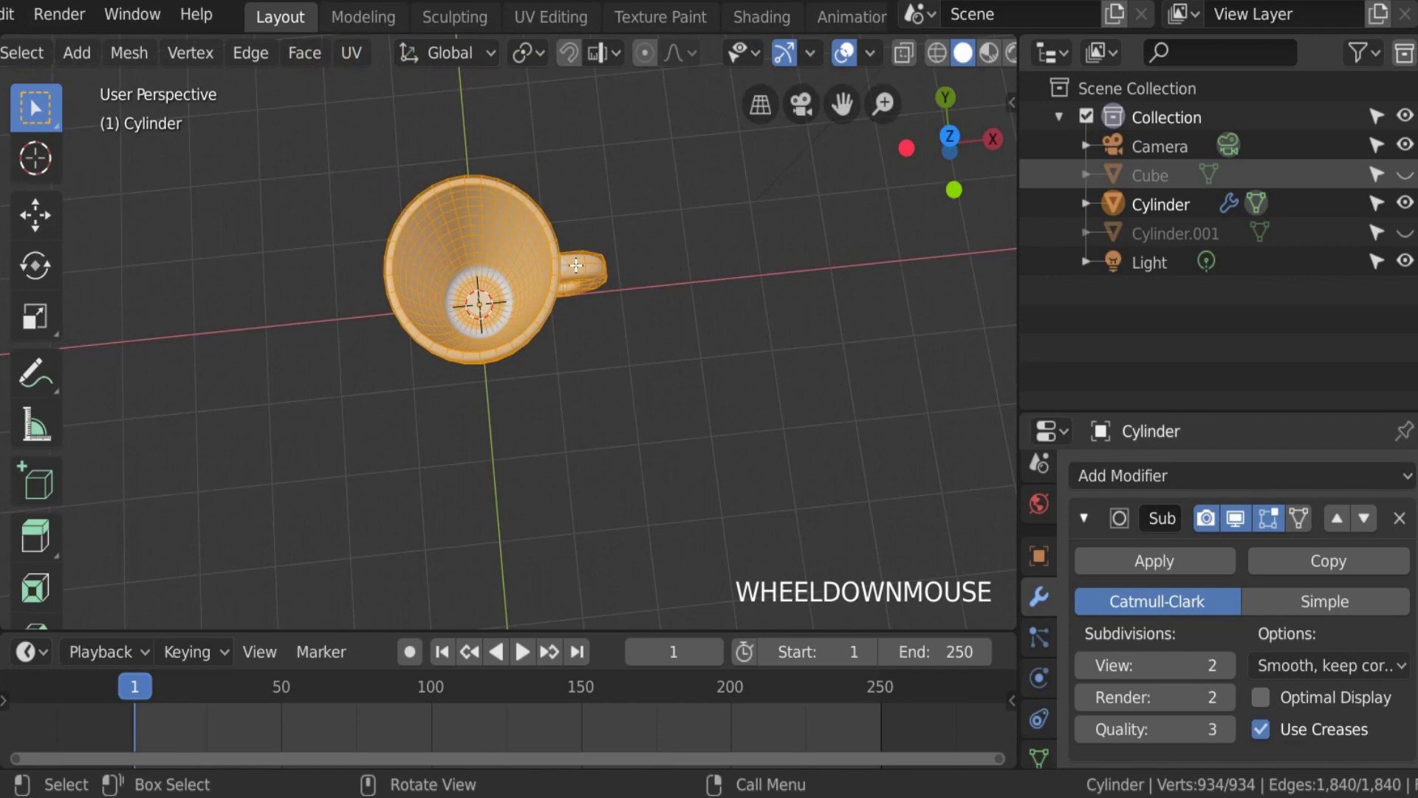
pyautogui.scroll(-3, 576, 264)
pyautogui.scroll(5, 540, 284)
pyautogui.scroll(-1, 506, 303)
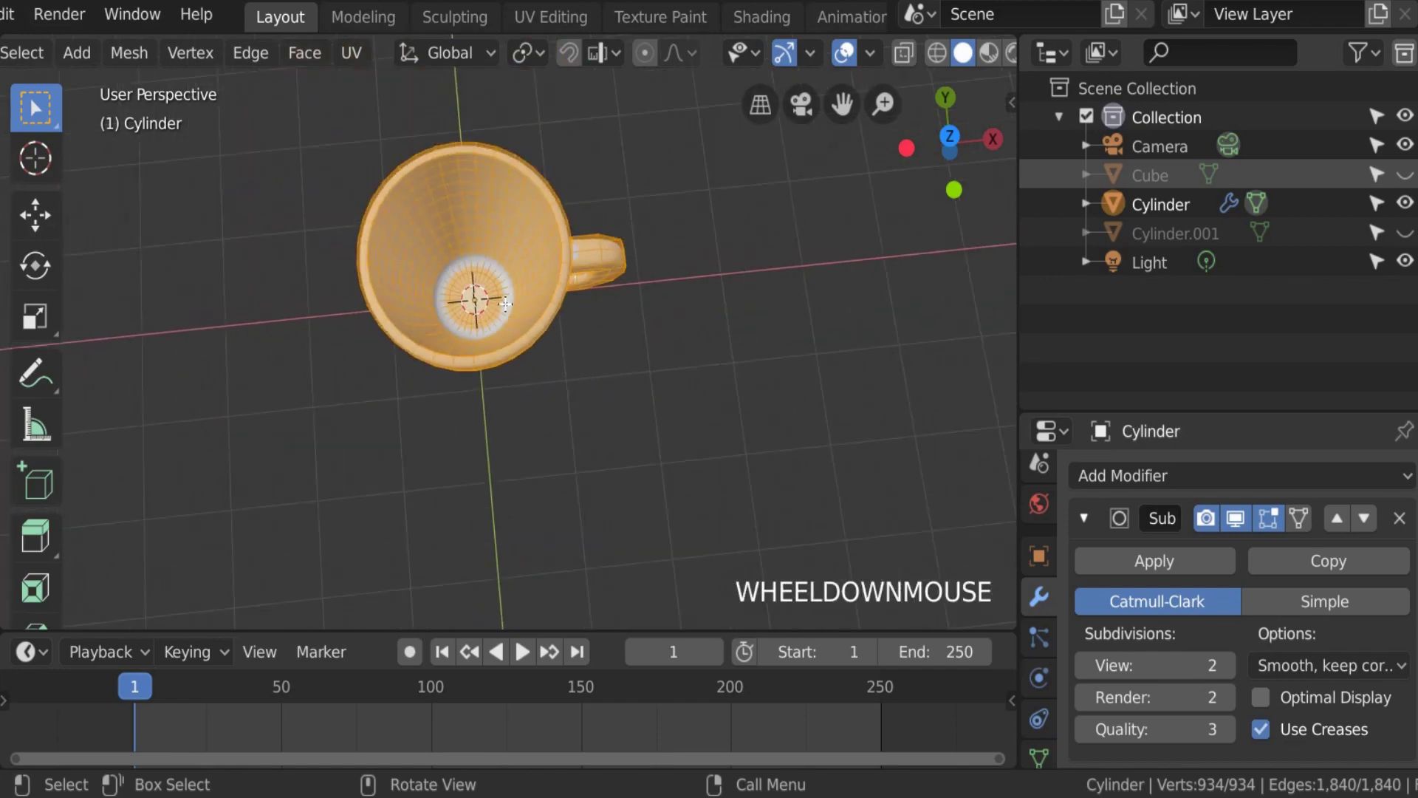
pyautogui.press('Tab')
# Step: Switch to the top orthographic view and hide the finished mug object
pyautogui.scroll(-2, 517, 298)
pyautogui.moveTo(512, 344); pyautogui.dragTo(491, 271, button='middle')
pyautogui.scroll(2, 491, 270)
pyautogui.scroll(-3, 495, 283)
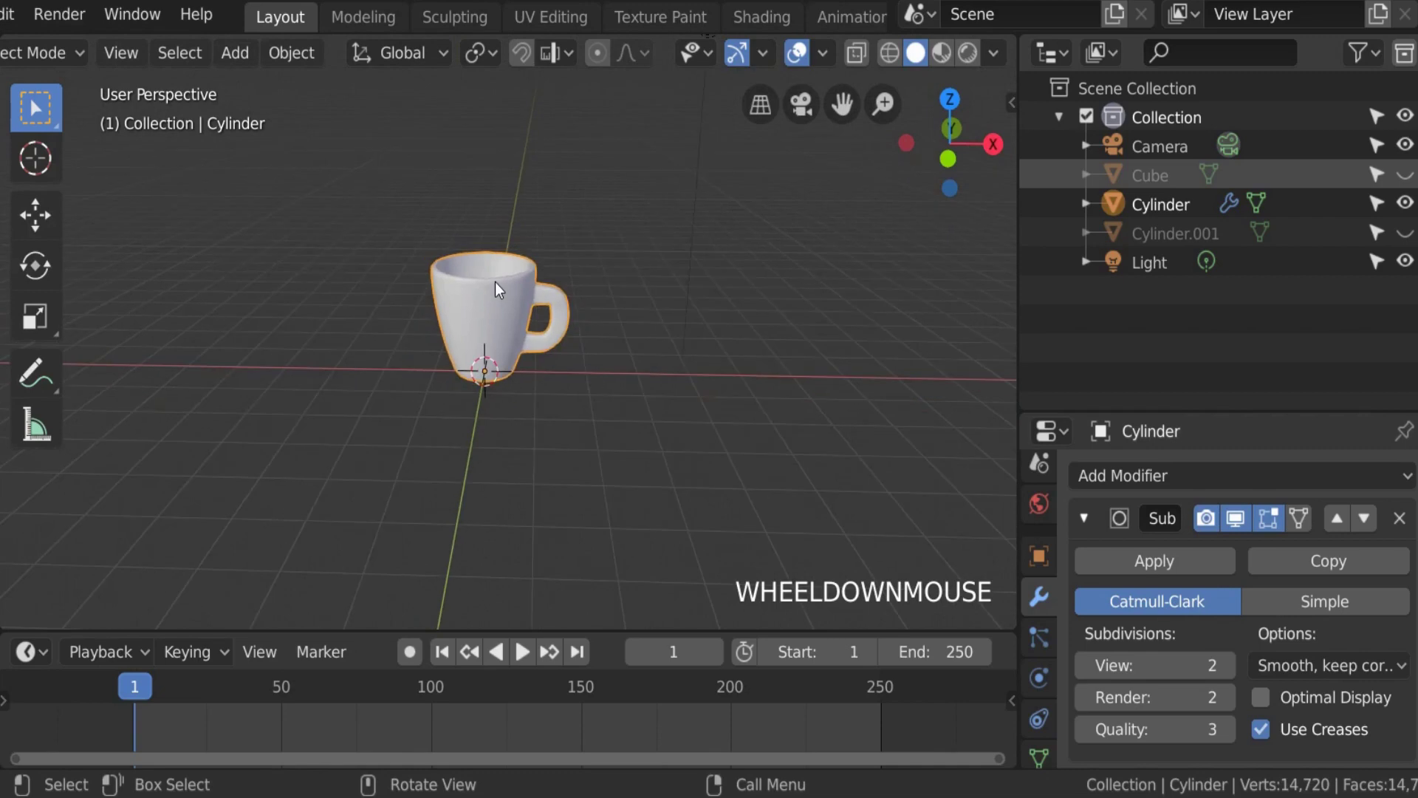
pyautogui.press('KP_7')
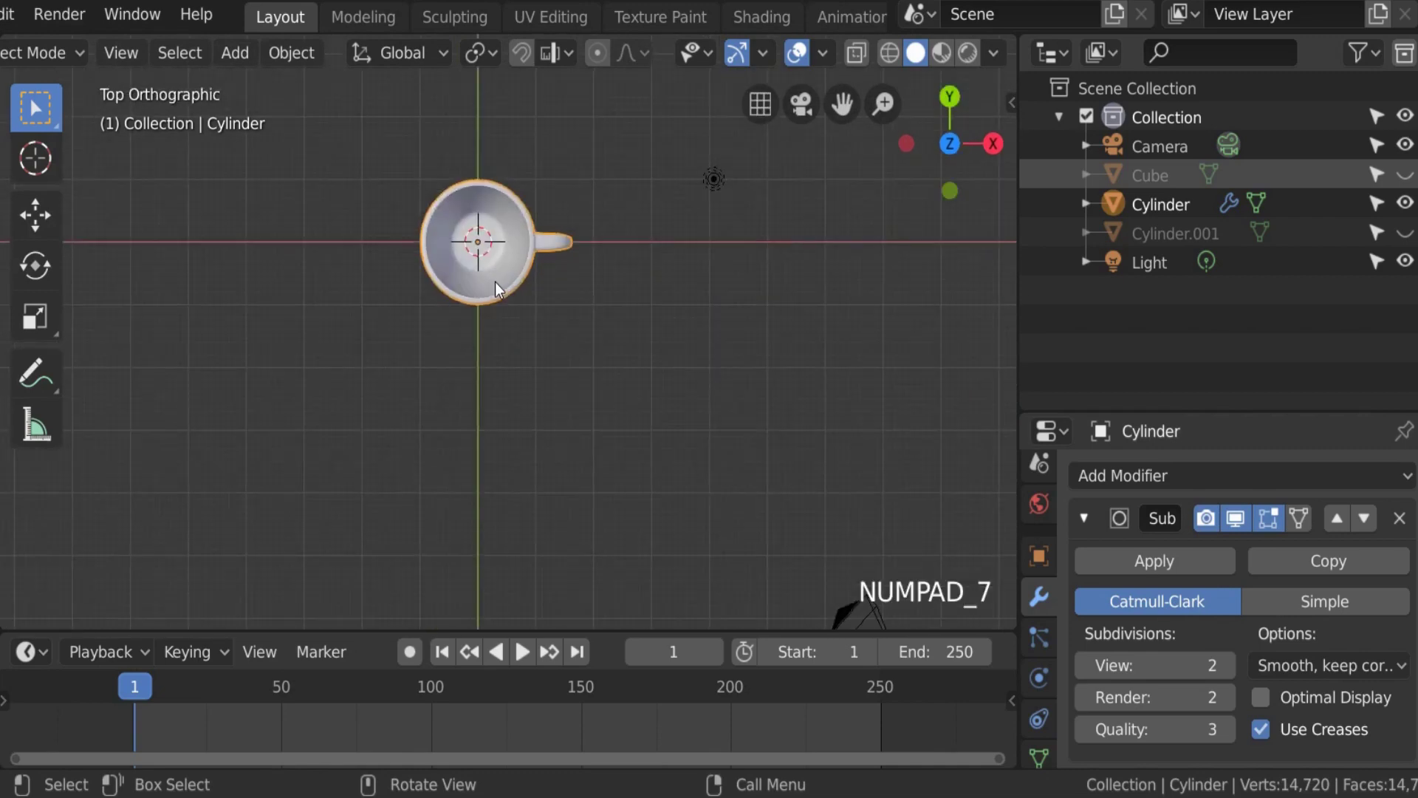
pyautogui.press('Tab')
pyautogui.press('Tab')
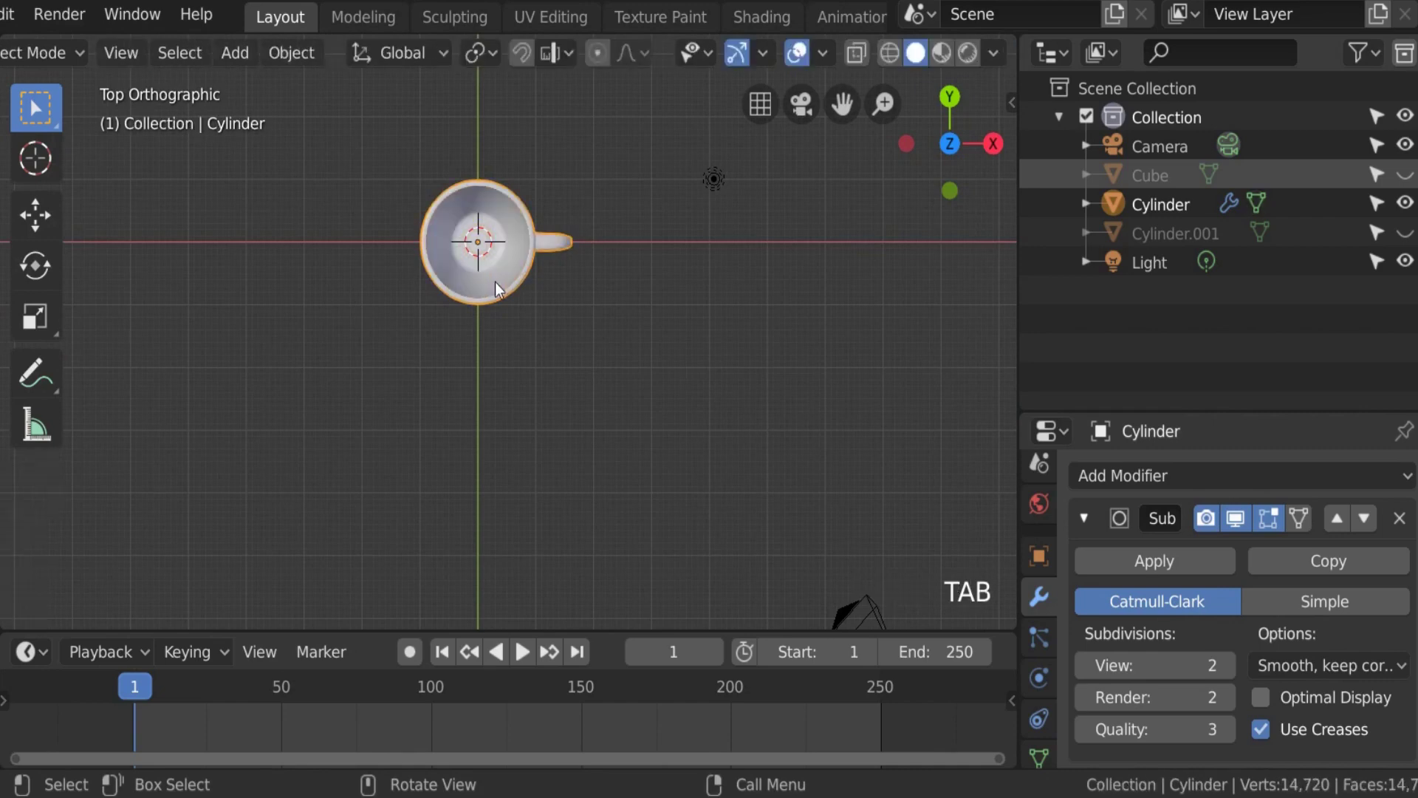
pyautogui.press('h')
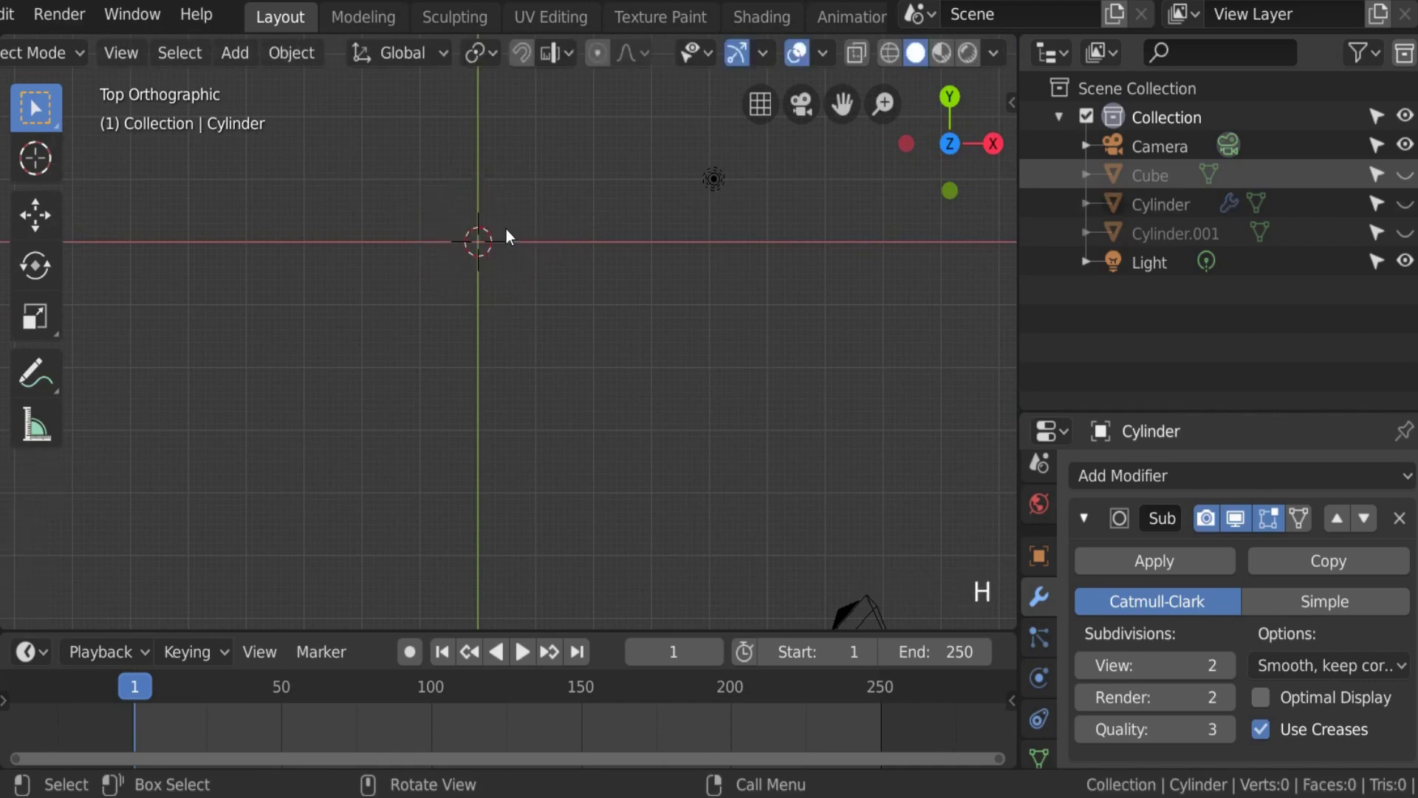
pyautogui.scroll(2, 481, 222)
pyautogui.scroll(2, 430, 219)
pyautogui.keyDown('shift'); pyautogui.moveTo(428, 216); pyautogui.dragTo(566, 458, button='middle'); pyautogui.keyUp('shift')
pyautogui.scroll(4, 614, 409)
pyautogui.keyDown('shift'); pyautogui.moveTo(685, 340); pyautogui.dragTo(544, 288, button='middle'); pyautogui.keyUp('shift')
pyautogui.scroll(2, 545, 288)
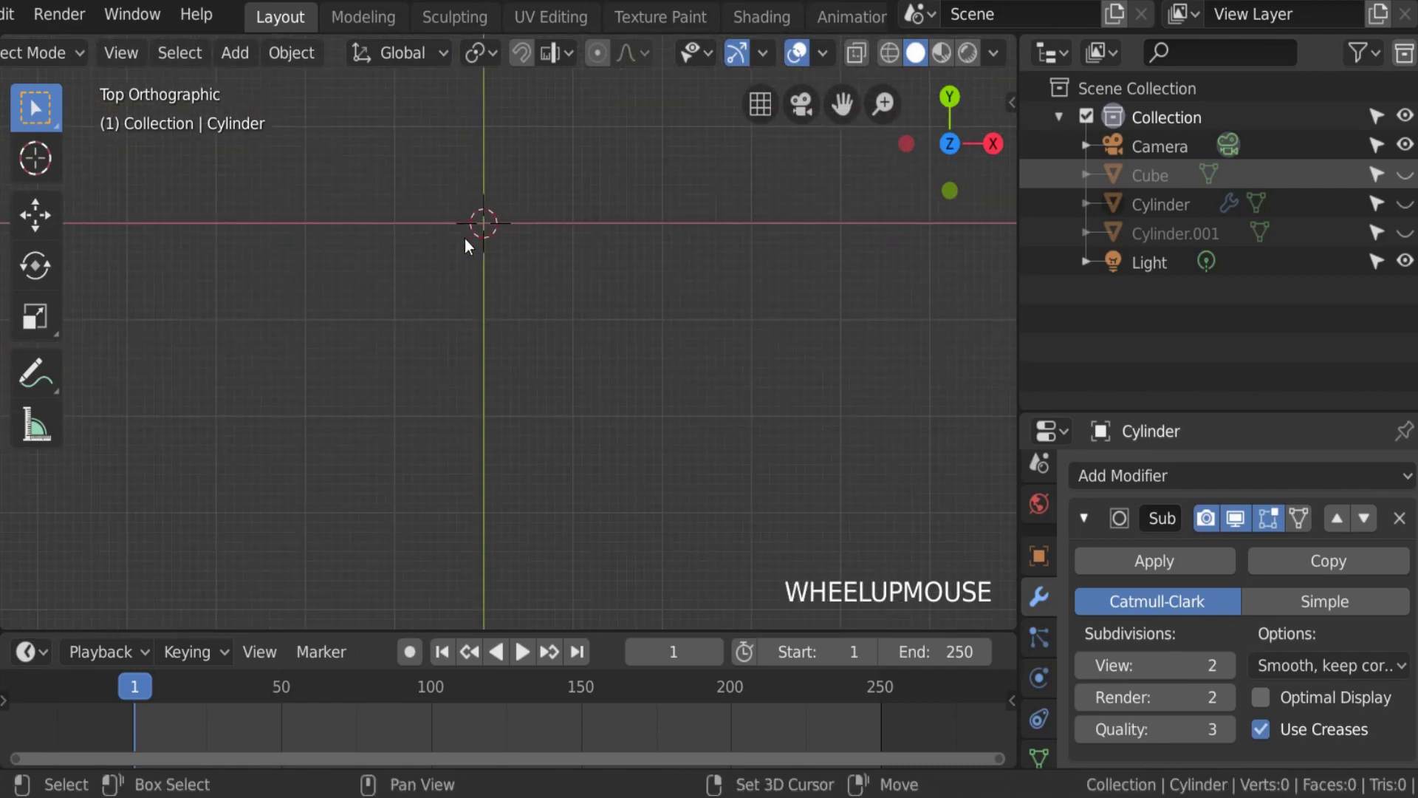
pyautogui.keyDown('shift'); pyautogui.moveTo(468, 244); pyautogui.dragTo(494, 393, button='middle'); pyautogui.keyUp('shift')
pyautogui.scroll(-1, 494, 389)
pyautogui.scroll(-8, 494, 380)
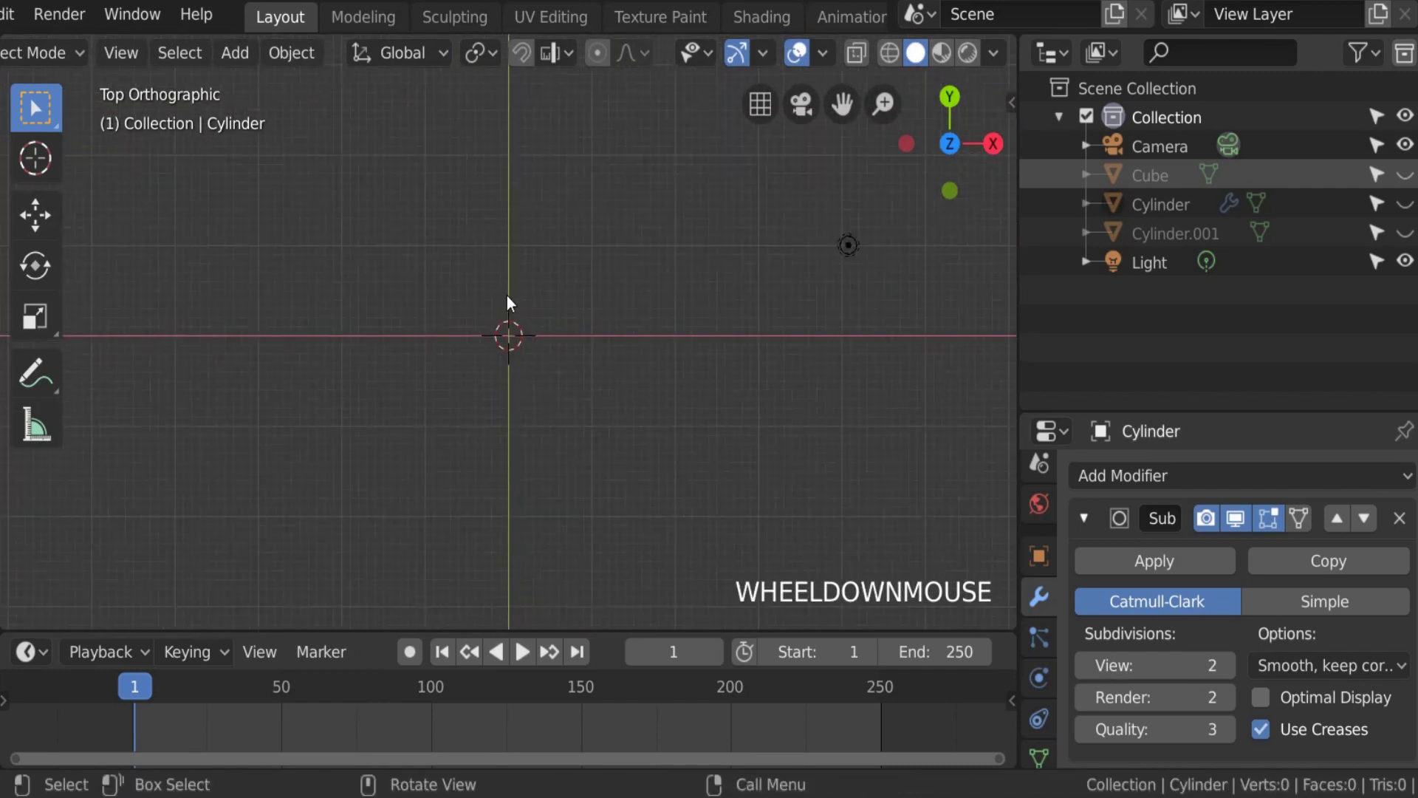
# Step: Add a plane mesh at the world origin
pyautogui.click(140, 55)
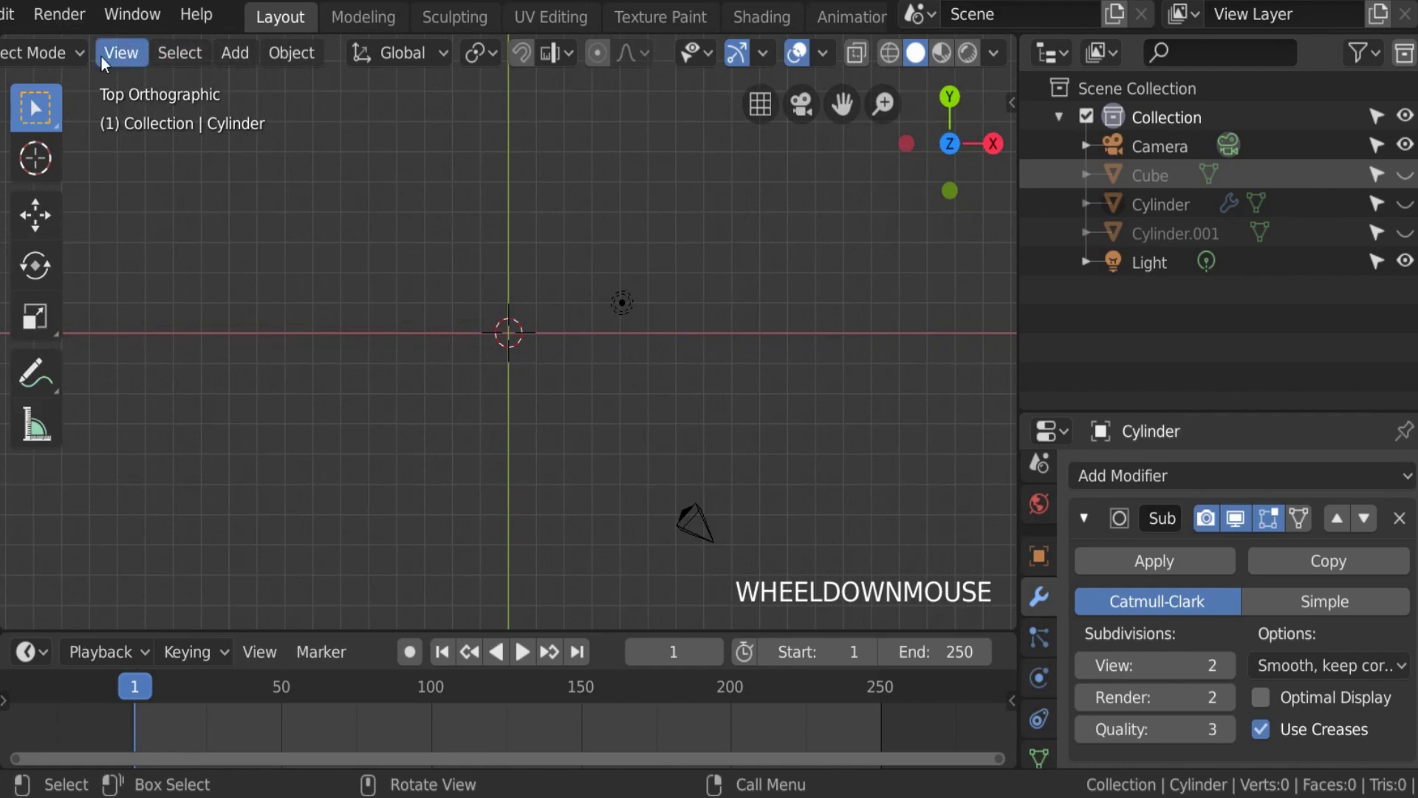
pyautogui.moveTo(101, 57); pyautogui.dragTo(219, 56, button='middle')
pyautogui.press('x')
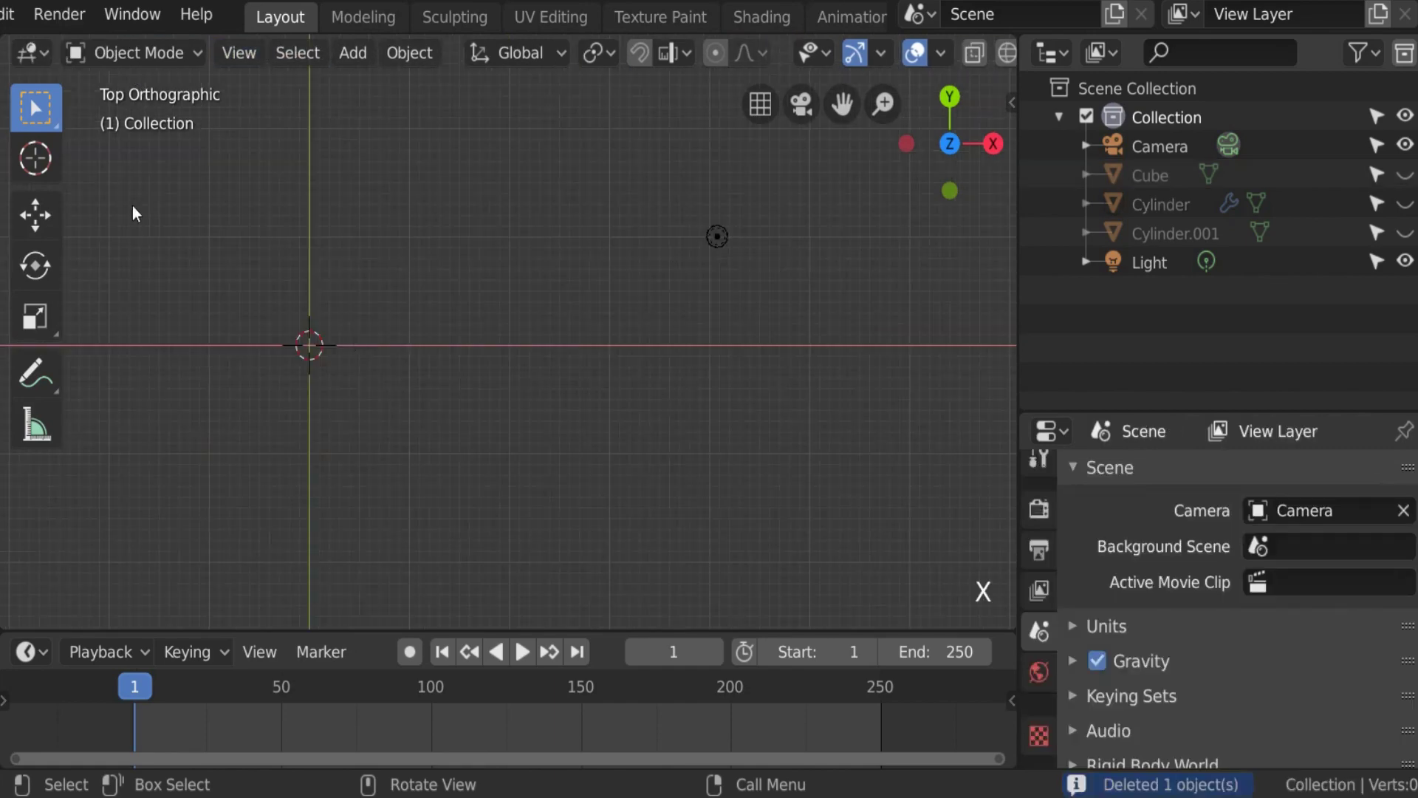
pyautogui.click(345, 52)
pyautogui.moveTo(369, 82)
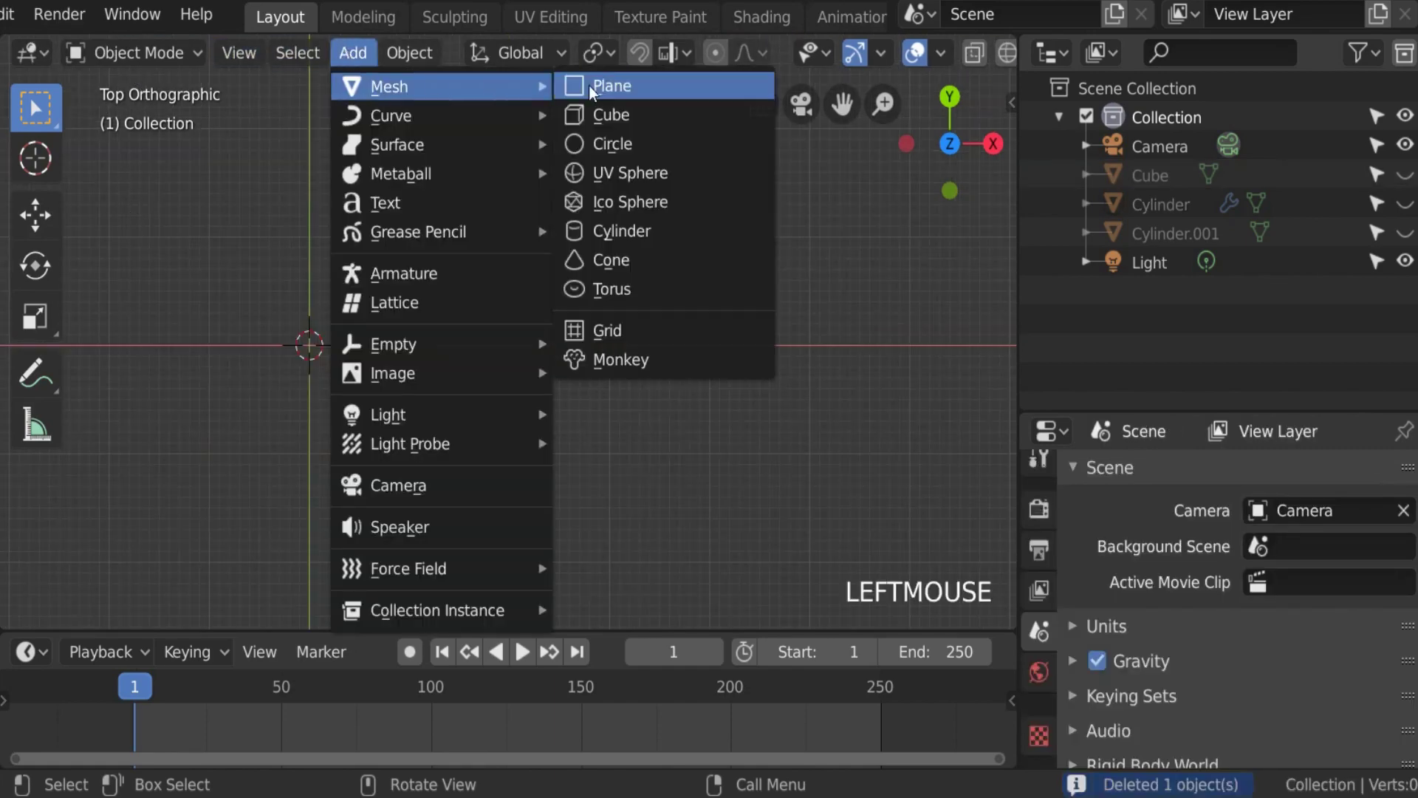
pyautogui.click(588, 85)
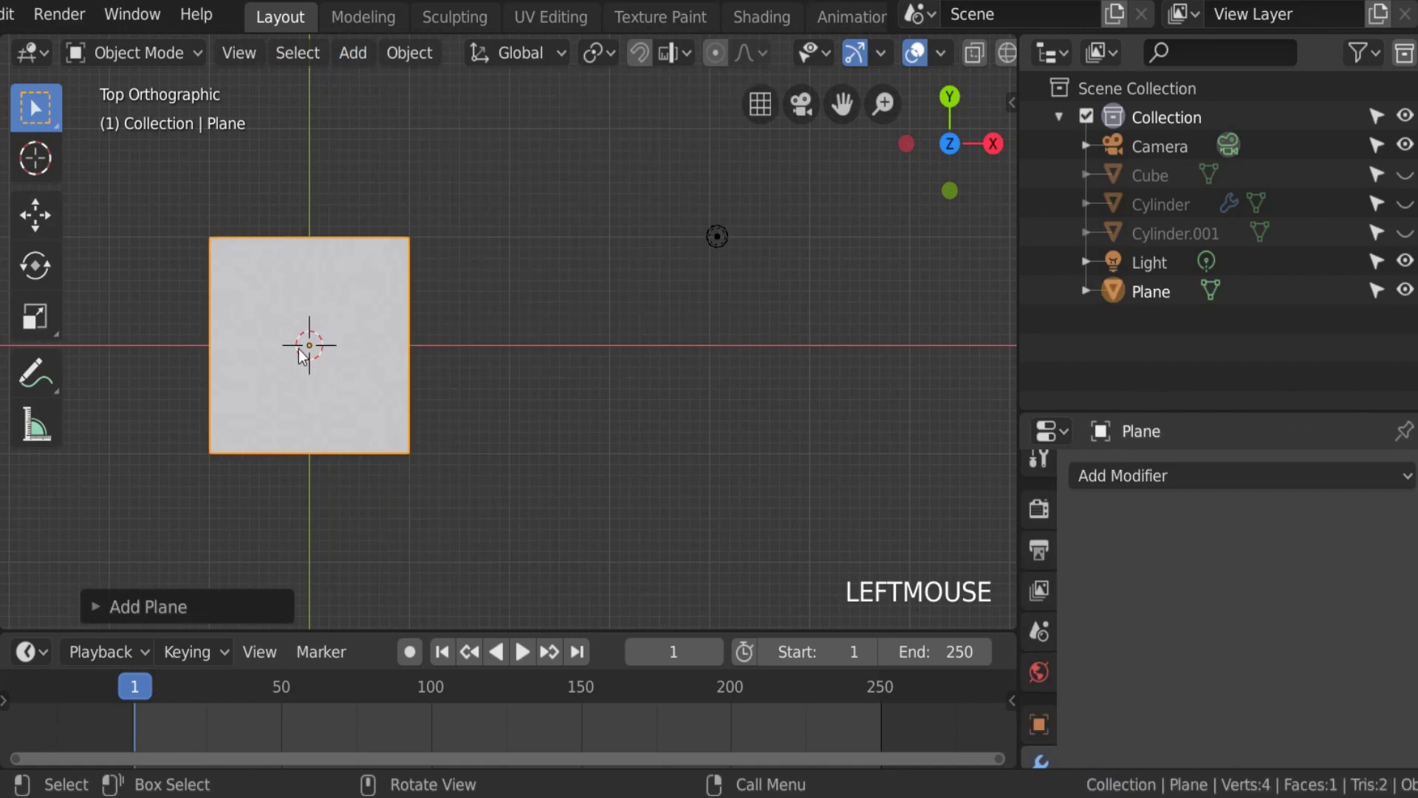
# Step: Add a Subdivision Surface modifier to the plane and set its View subdivisions to 2
pyautogui.scroll(-5, 1030, 635)
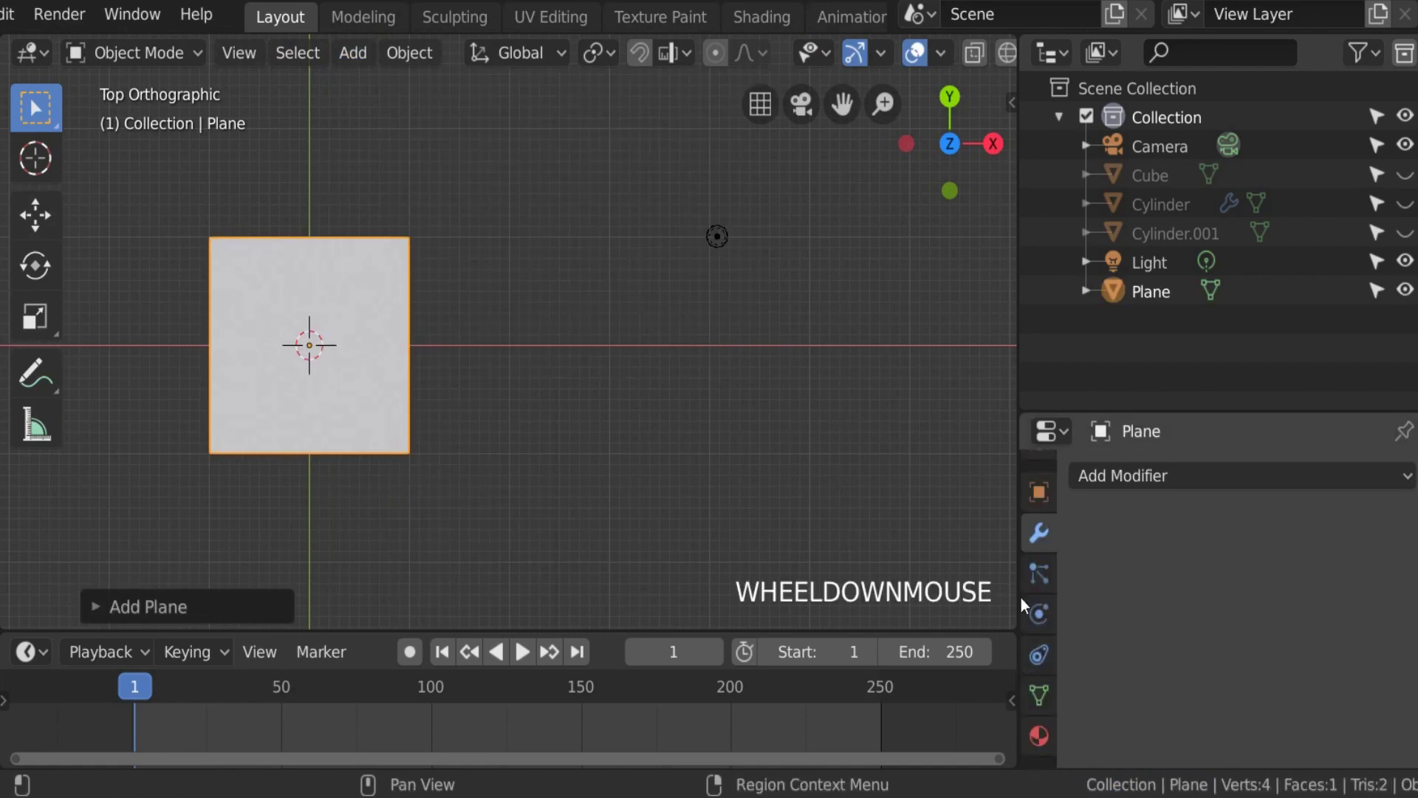
pyautogui.click(1253, 478)
pyautogui.click(957, 375)
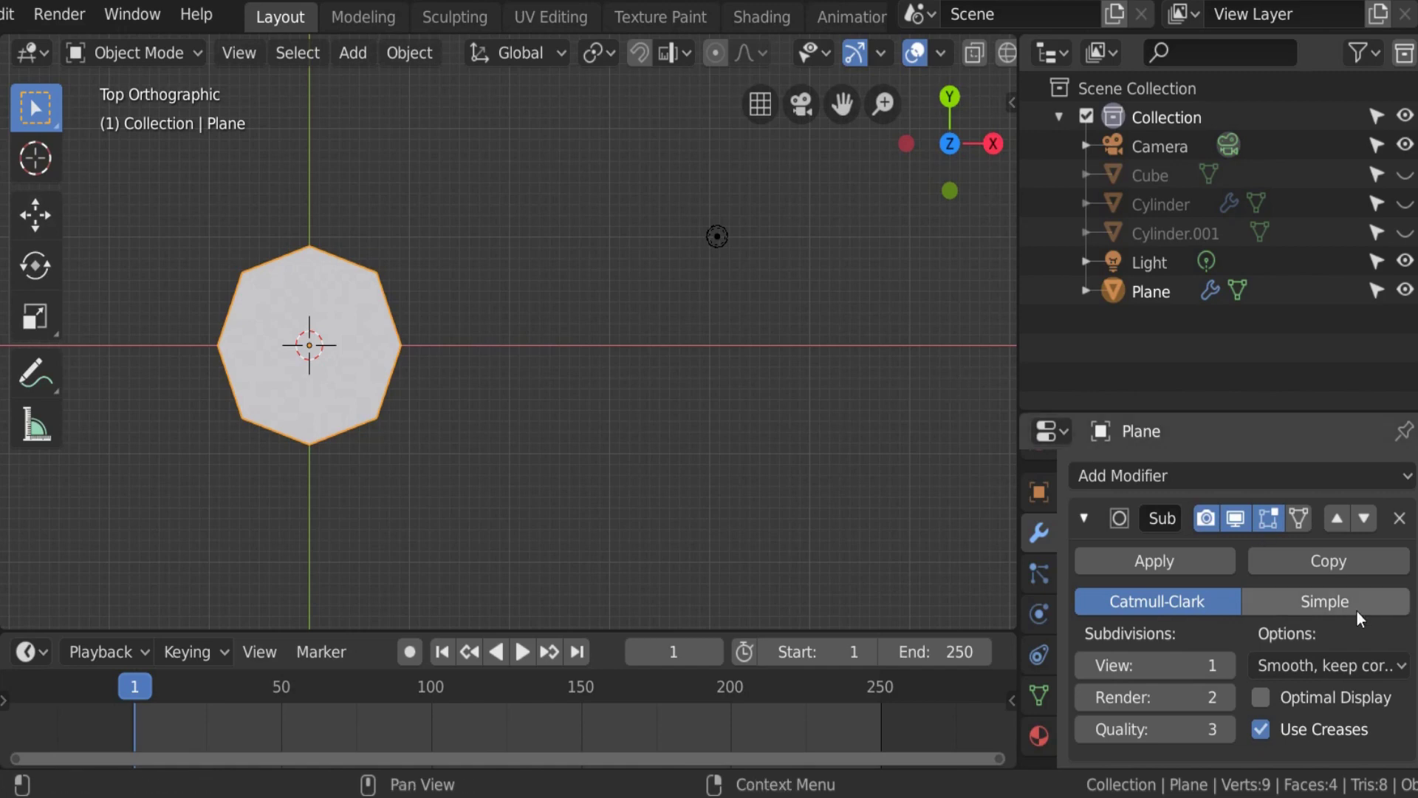
pyautogui.click(1213, 660)
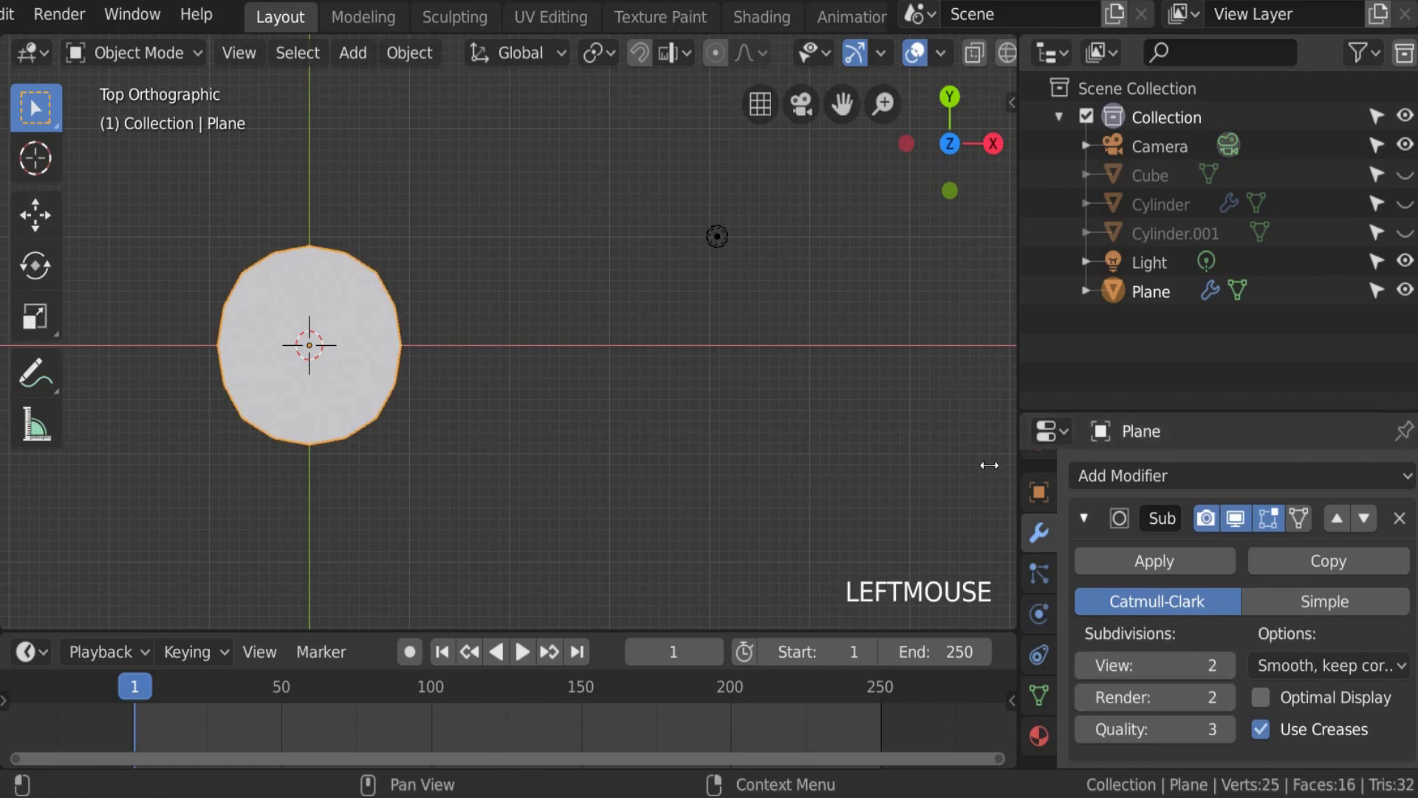
# Step: In Edit Mode with edge selection, extrude the plane's positive-X edge outward along the X axis
pyautogui.scroll(3, 417, 209)
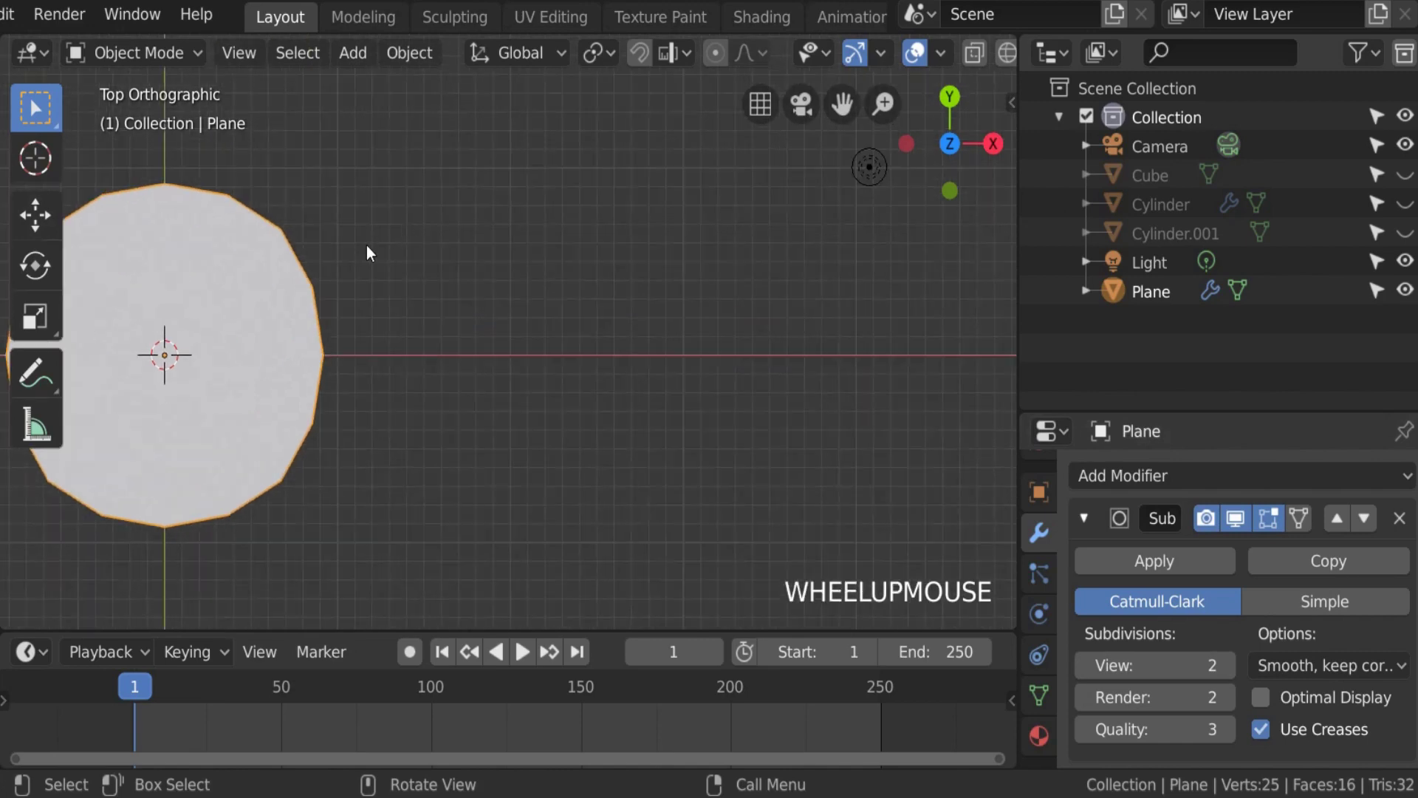
pyautogui.keyDown('shift'); pyautogui.moveTo(353, 275); pyautogui.dragTo(659, 259, button='middle'); pyautogui.keyUp('shift')
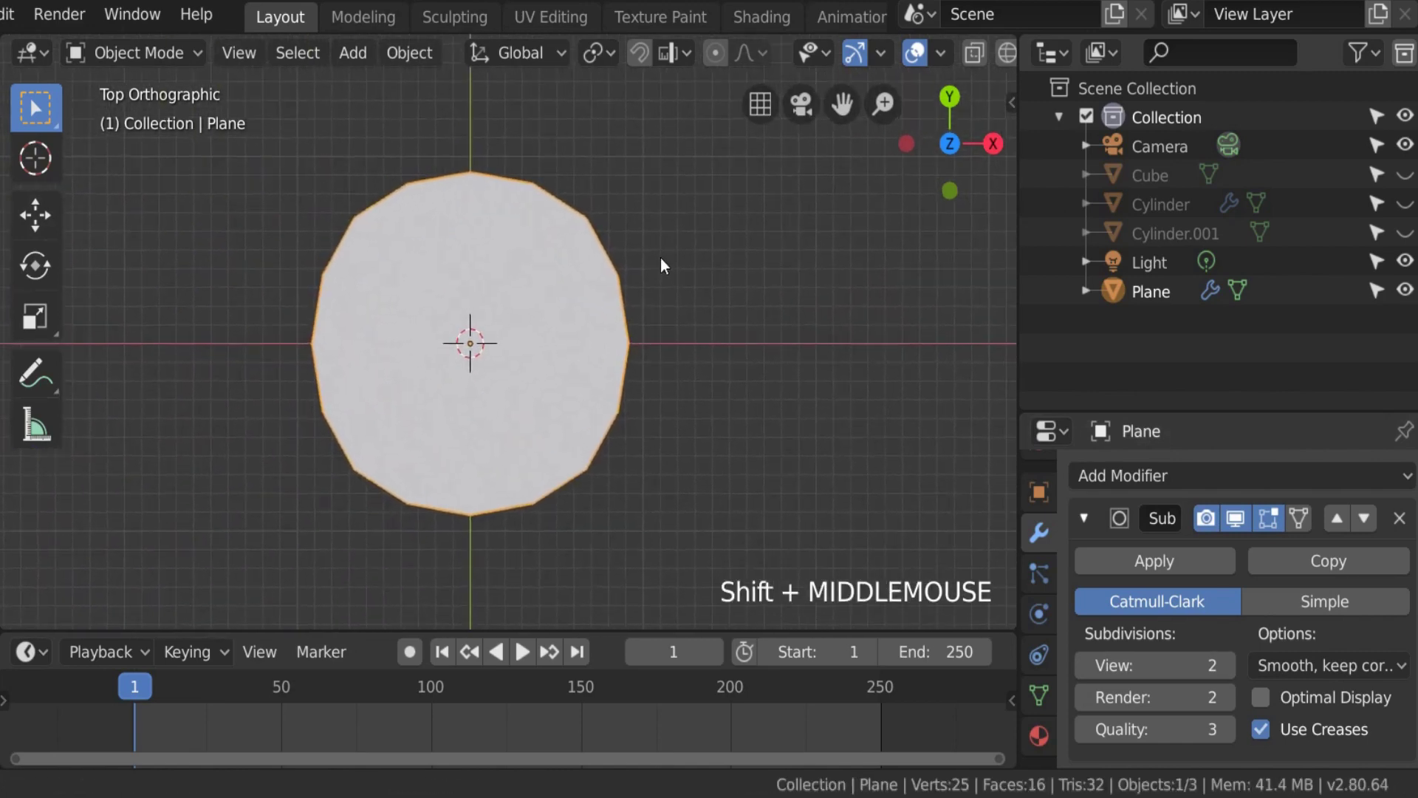
pyautogui.scroll(-2, 601, 258)
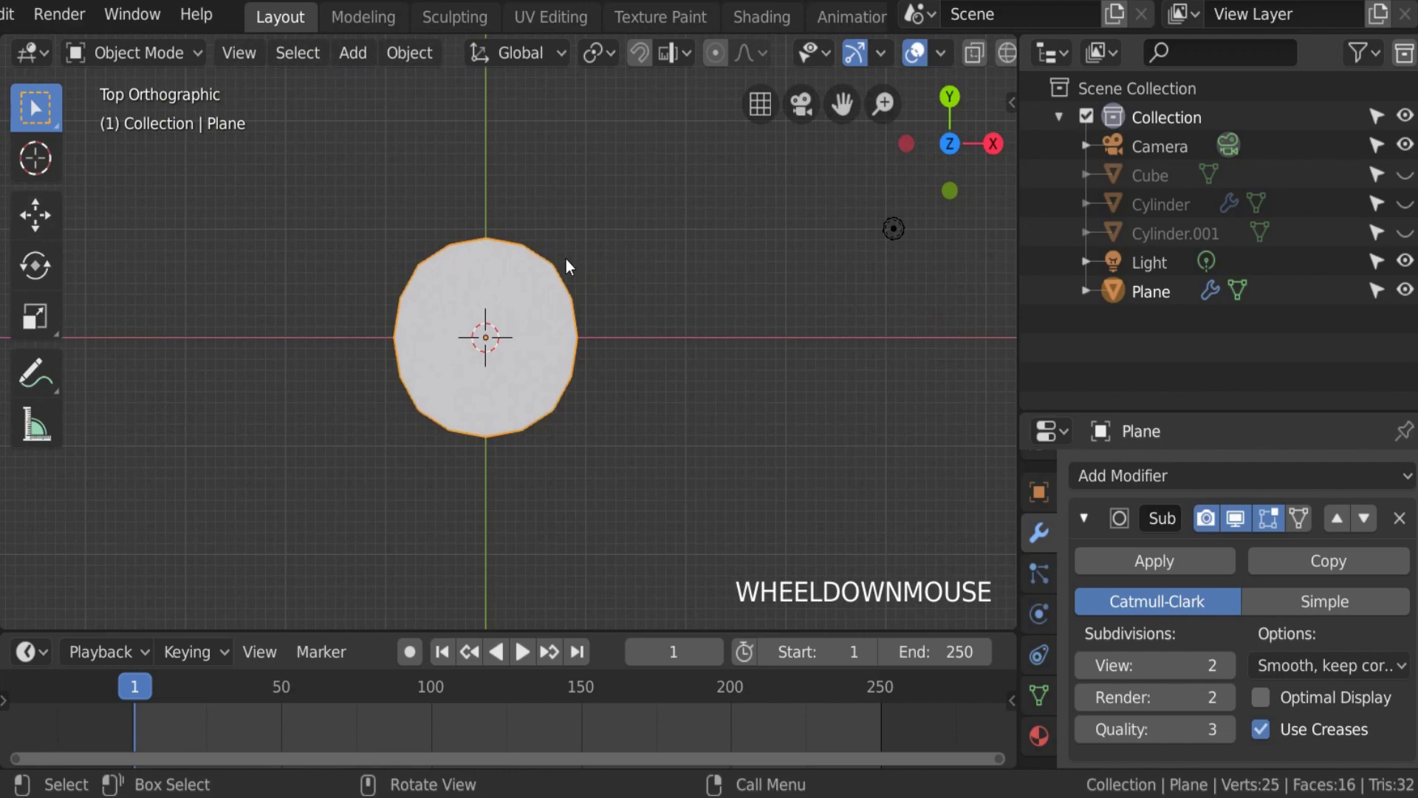
pyautogui.press('Tab')
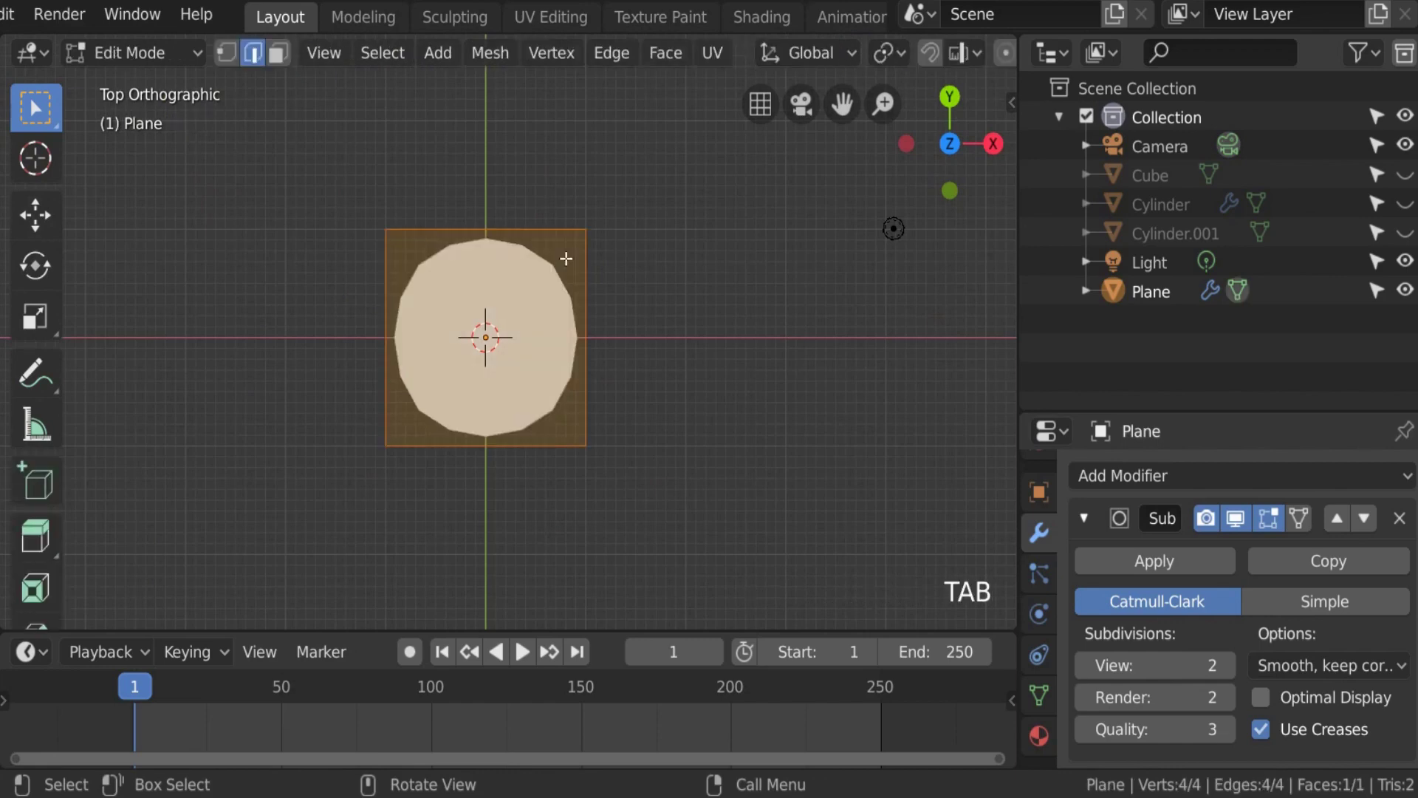
pyautogui.click(249, 55)
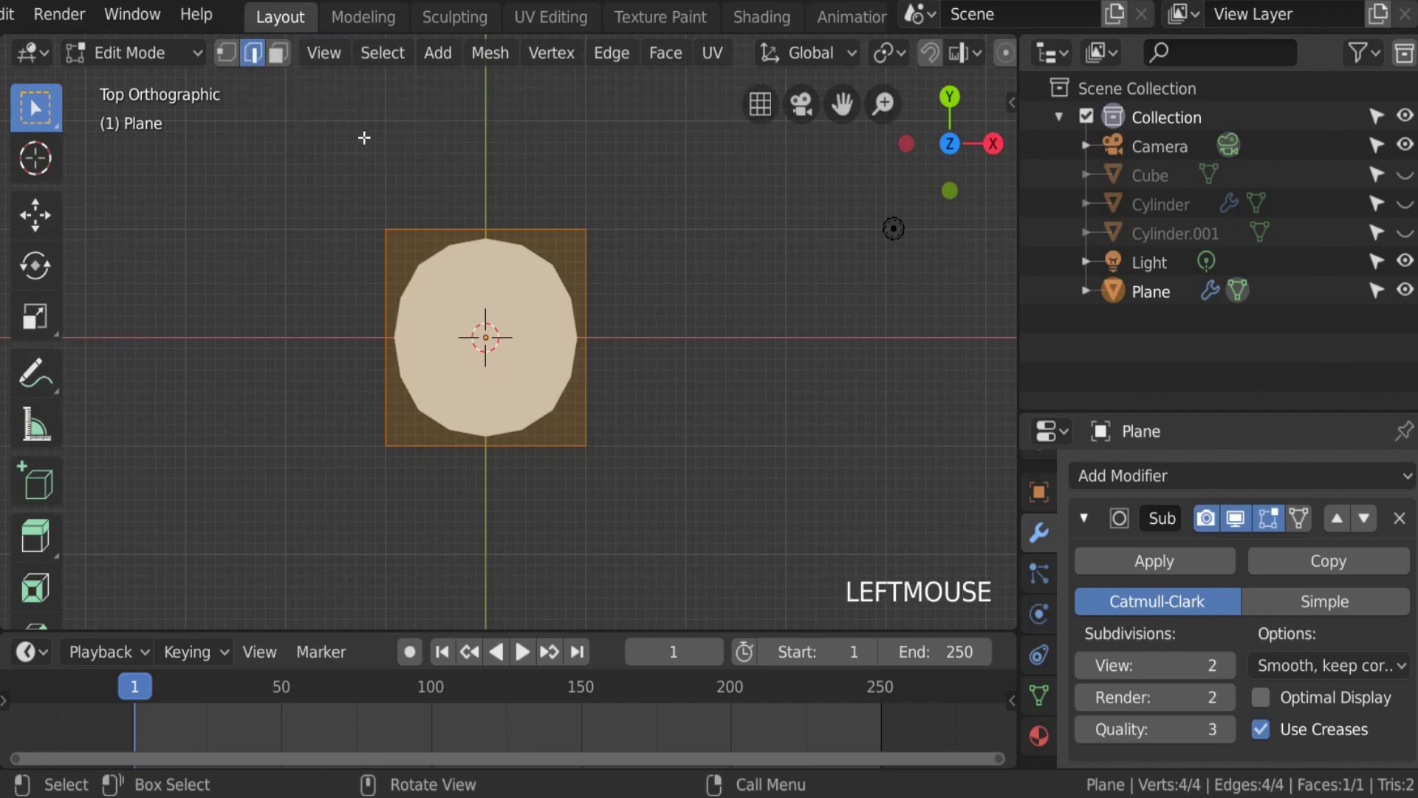
pyautogui.click(593, 289)
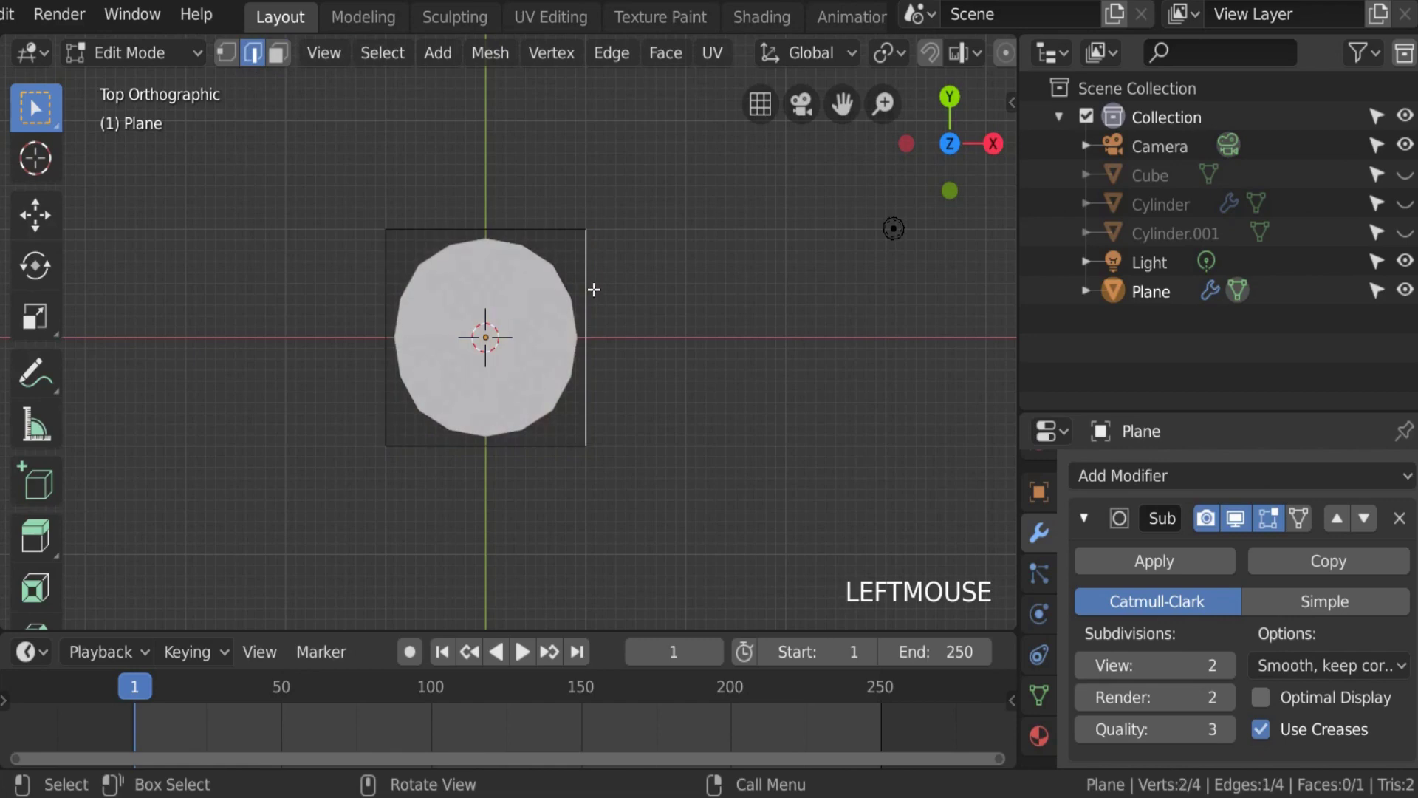
pyautogui.press('e')
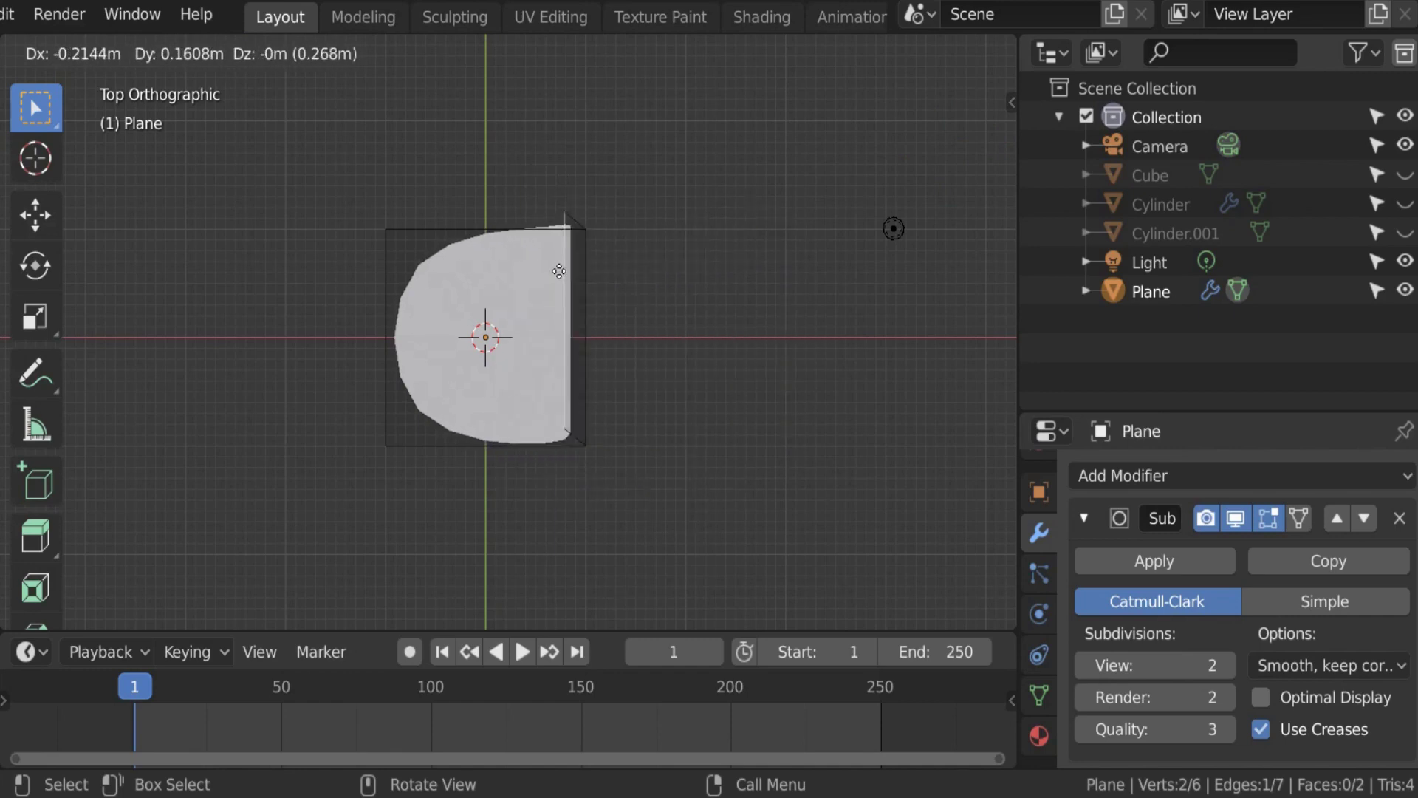
pyautogui.press('x')
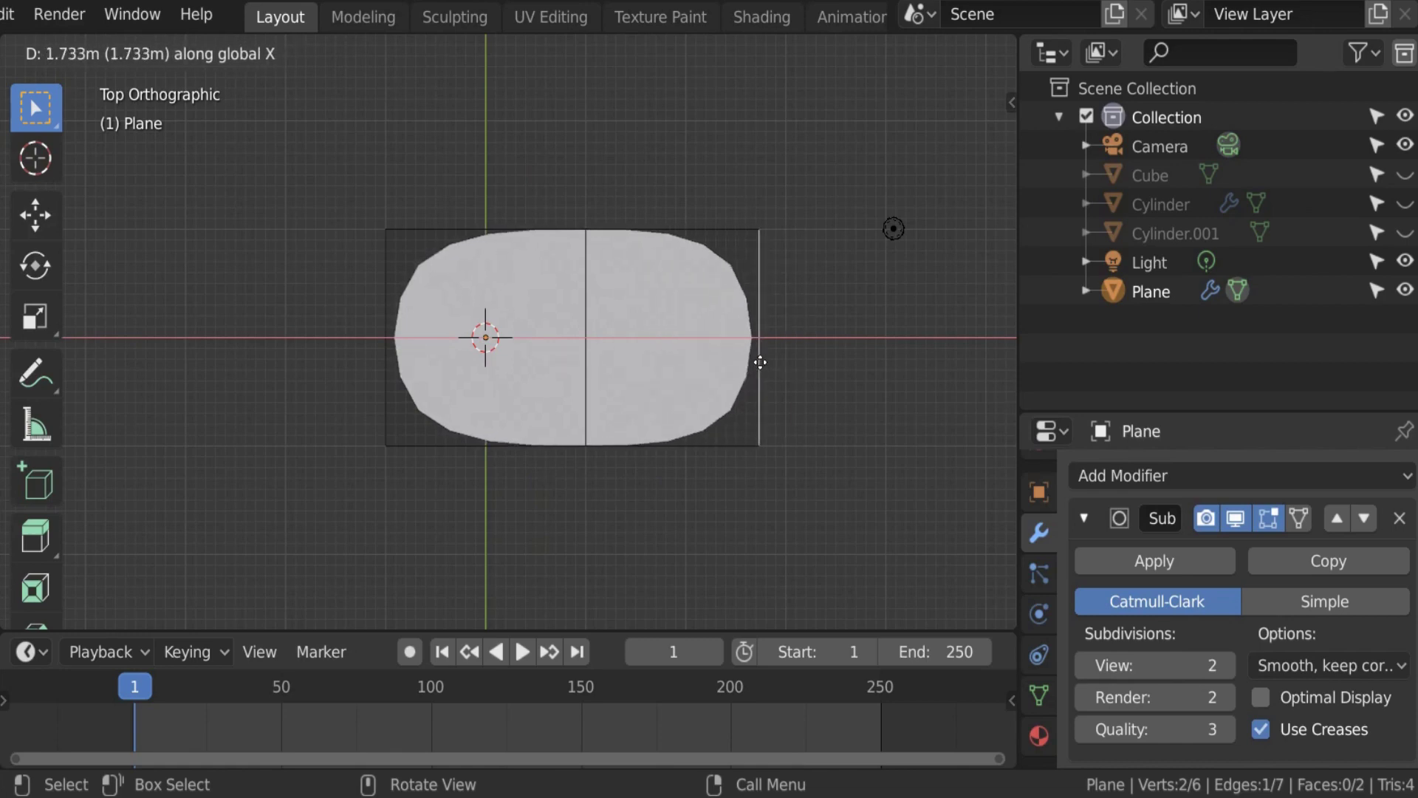
pyautogui.click(725, 352)
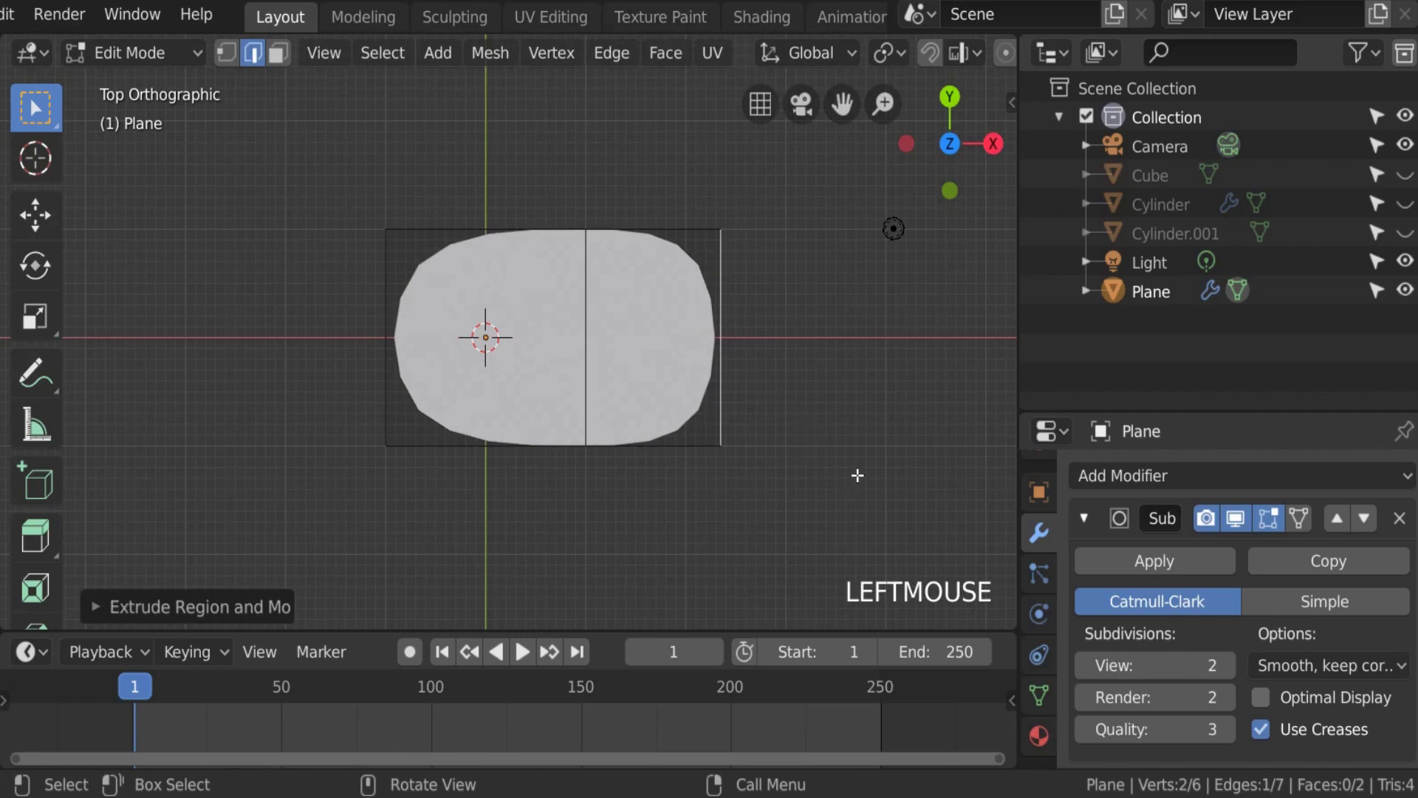
# Step: Scale the extruded end edge down to just over half its length and move it inward along the X axis
pyautogui.press('s')
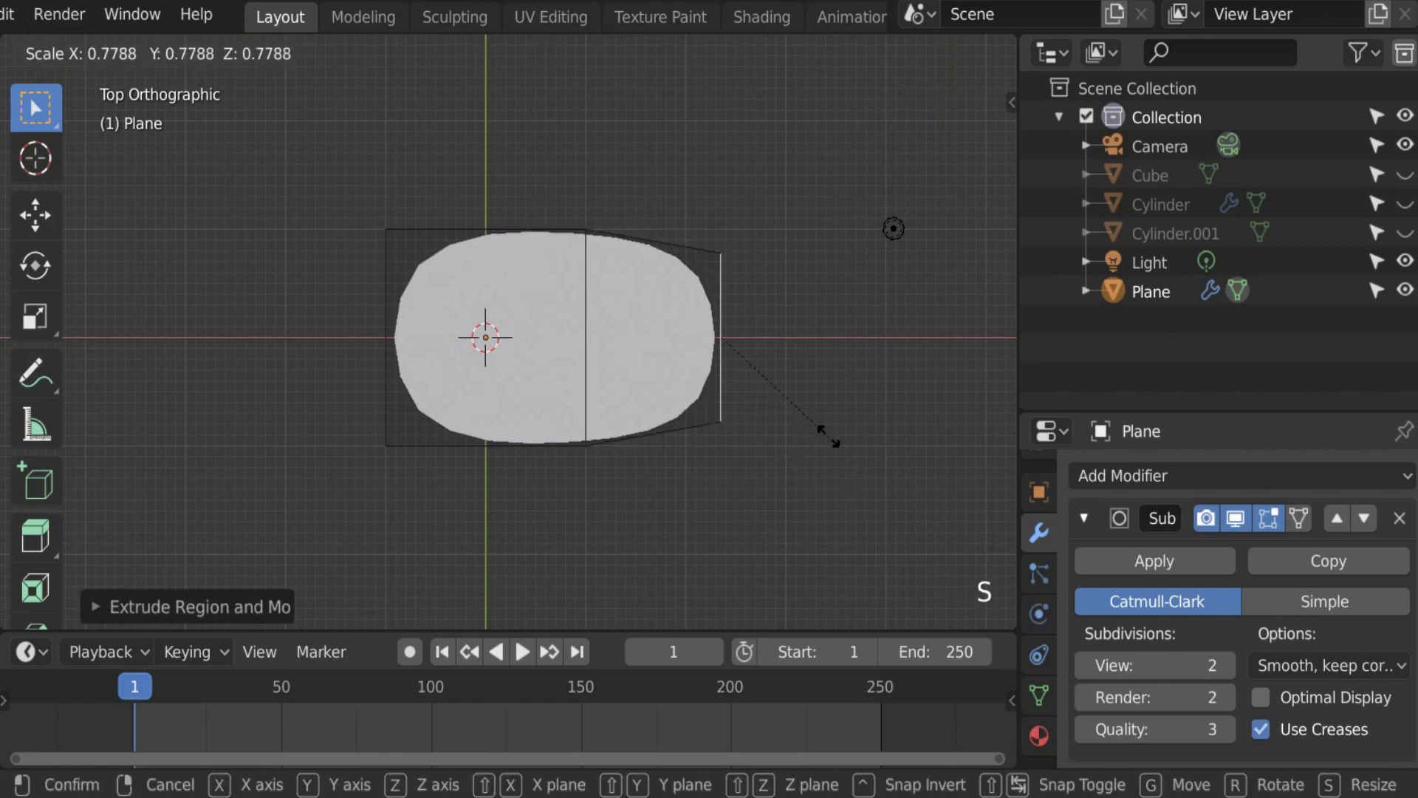
pyautogui.click(802, 395)
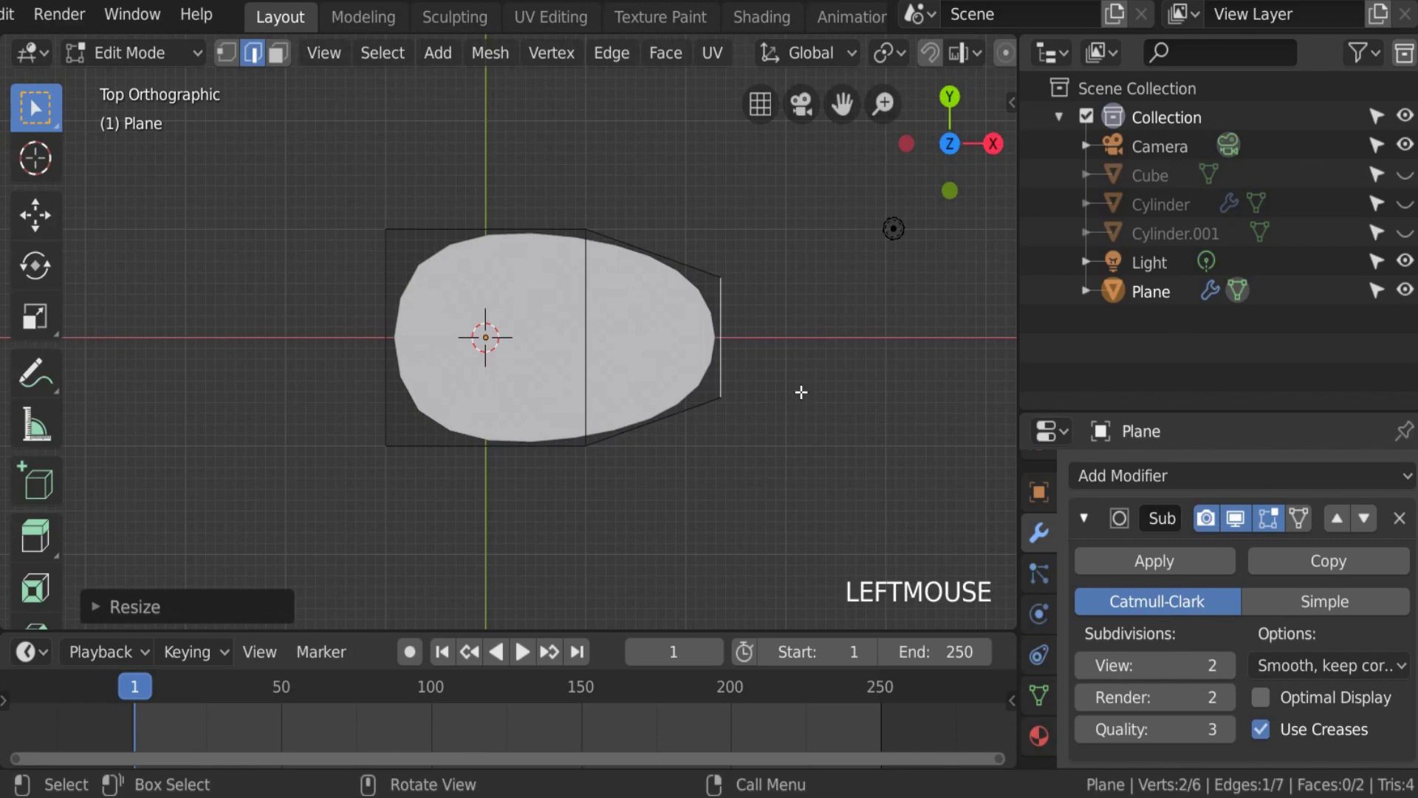
pyautogui.press('g')
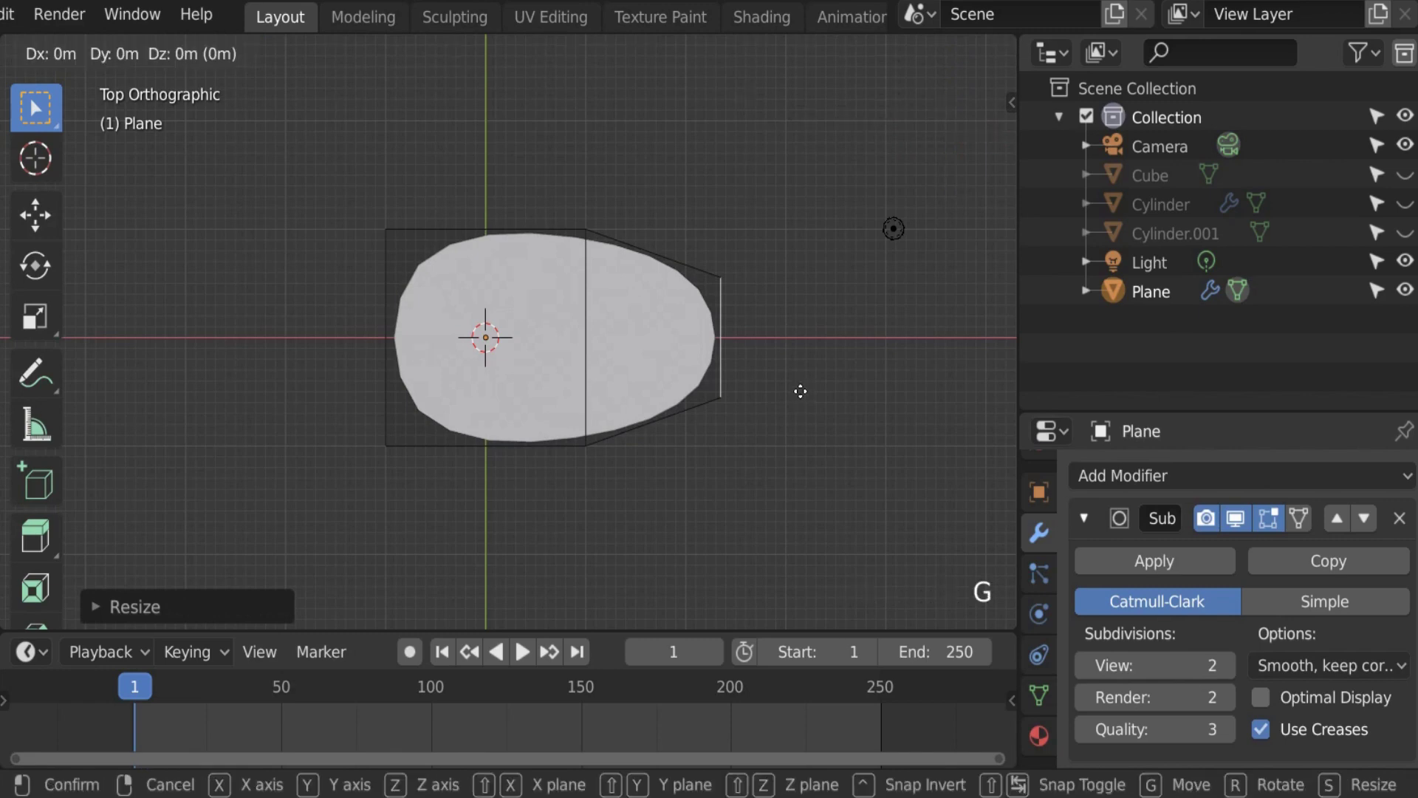
pyautogui.press('x')
pyautogui.click(760, 377)
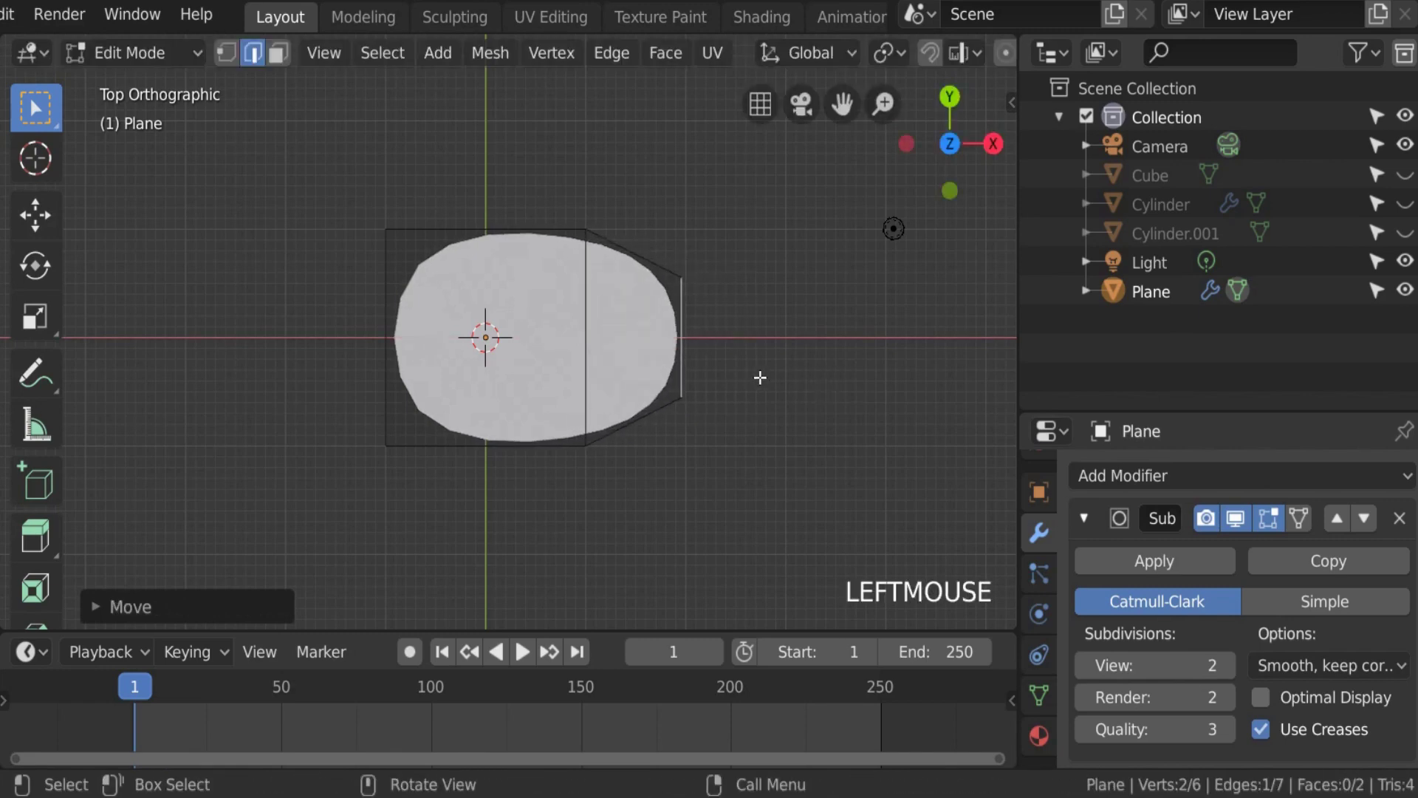
# Step: Narrow the end edge a little more and shift it about 0.1 m in the negative X direction
pyautogui.press('s')
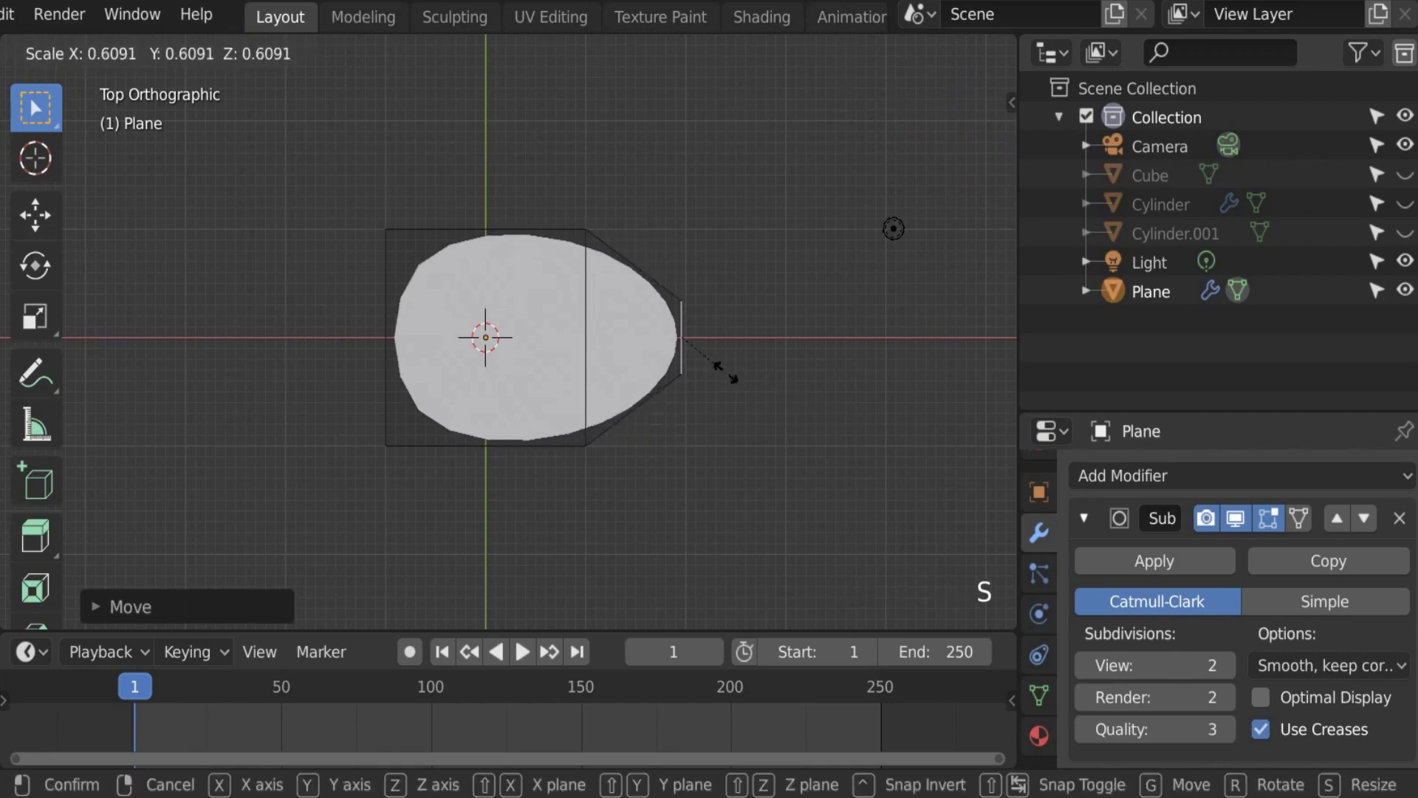
pyautogui.click(738, 378)
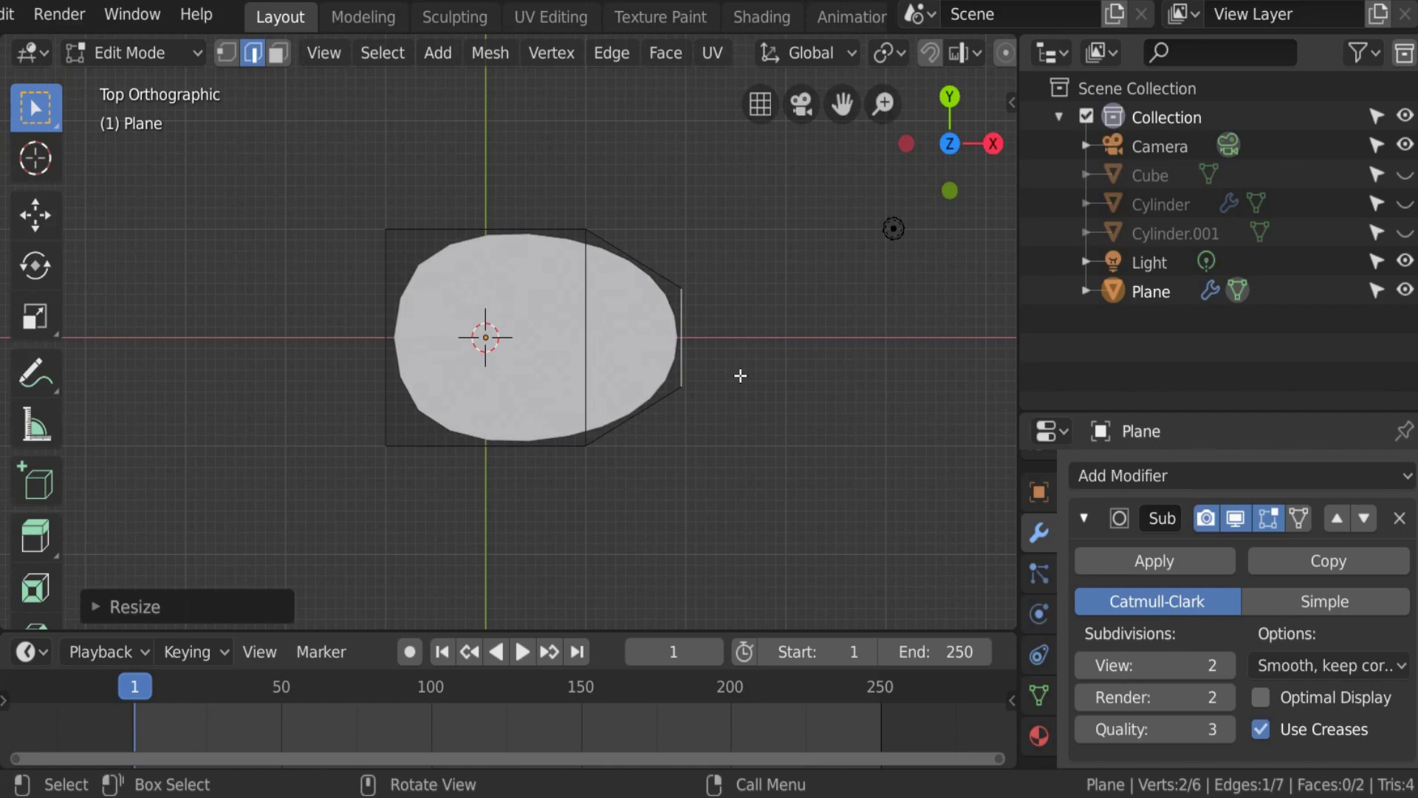
pyautogui.scroll(1, 731, 330)
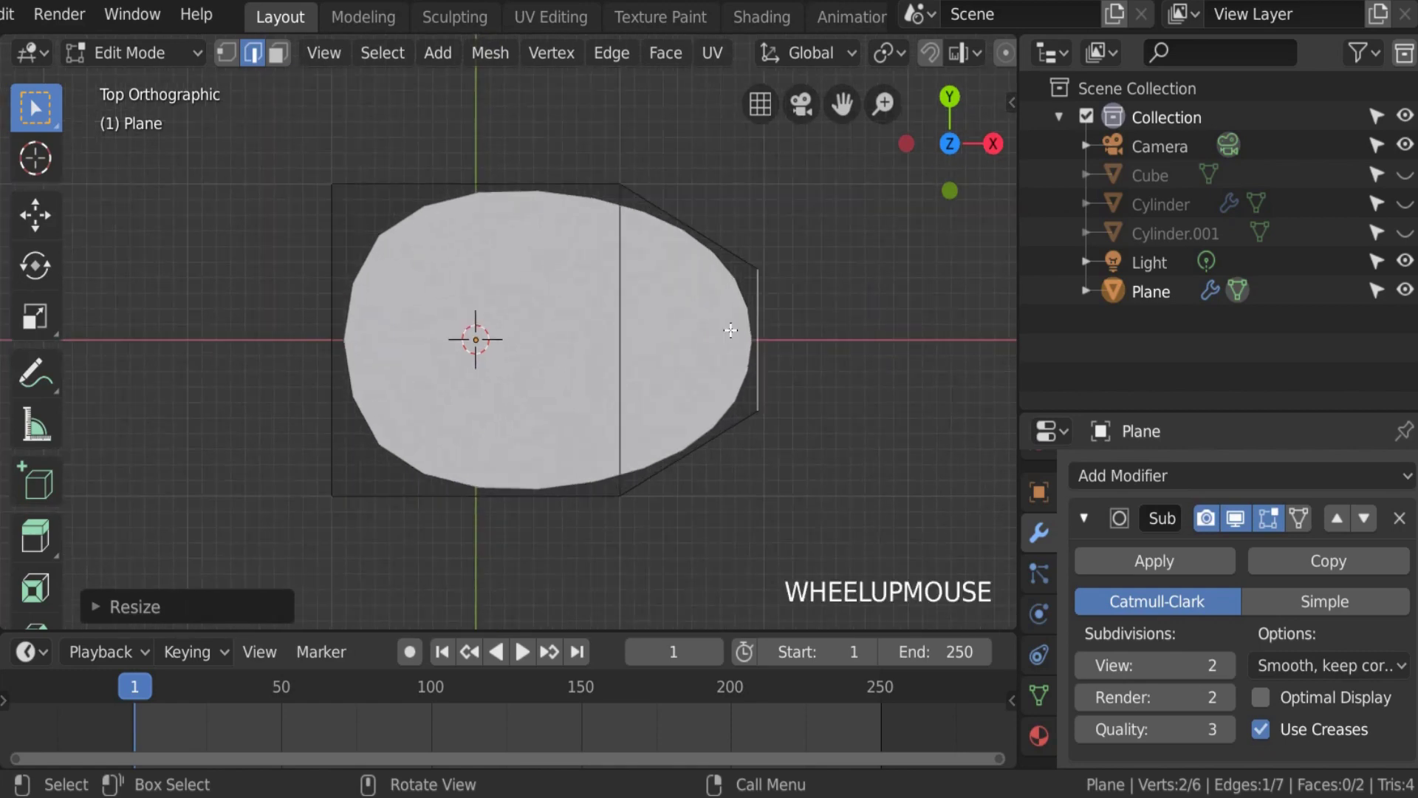
pyautogui.scroll(-1, 732, 335)
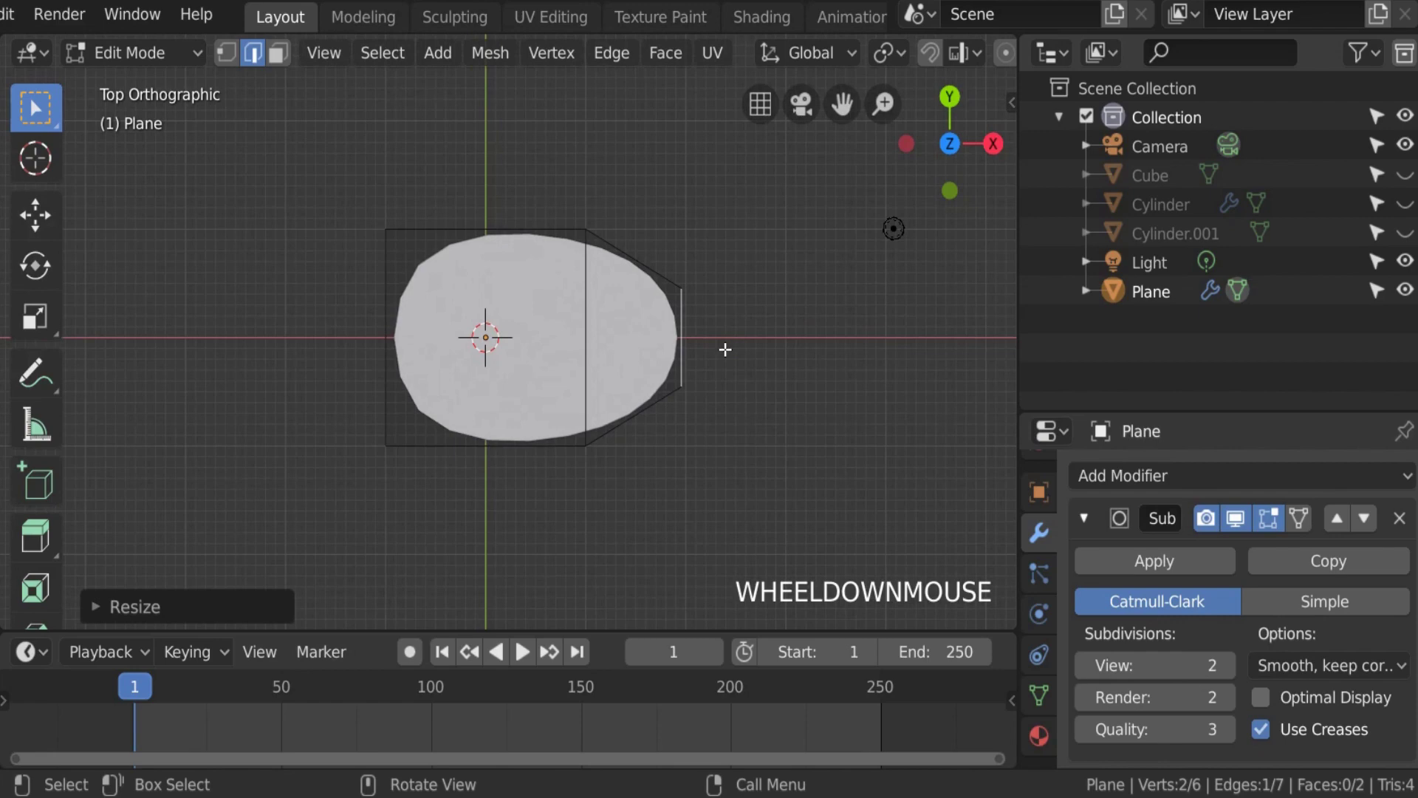
pyautogui.press('g')
pyautogui.press('x')
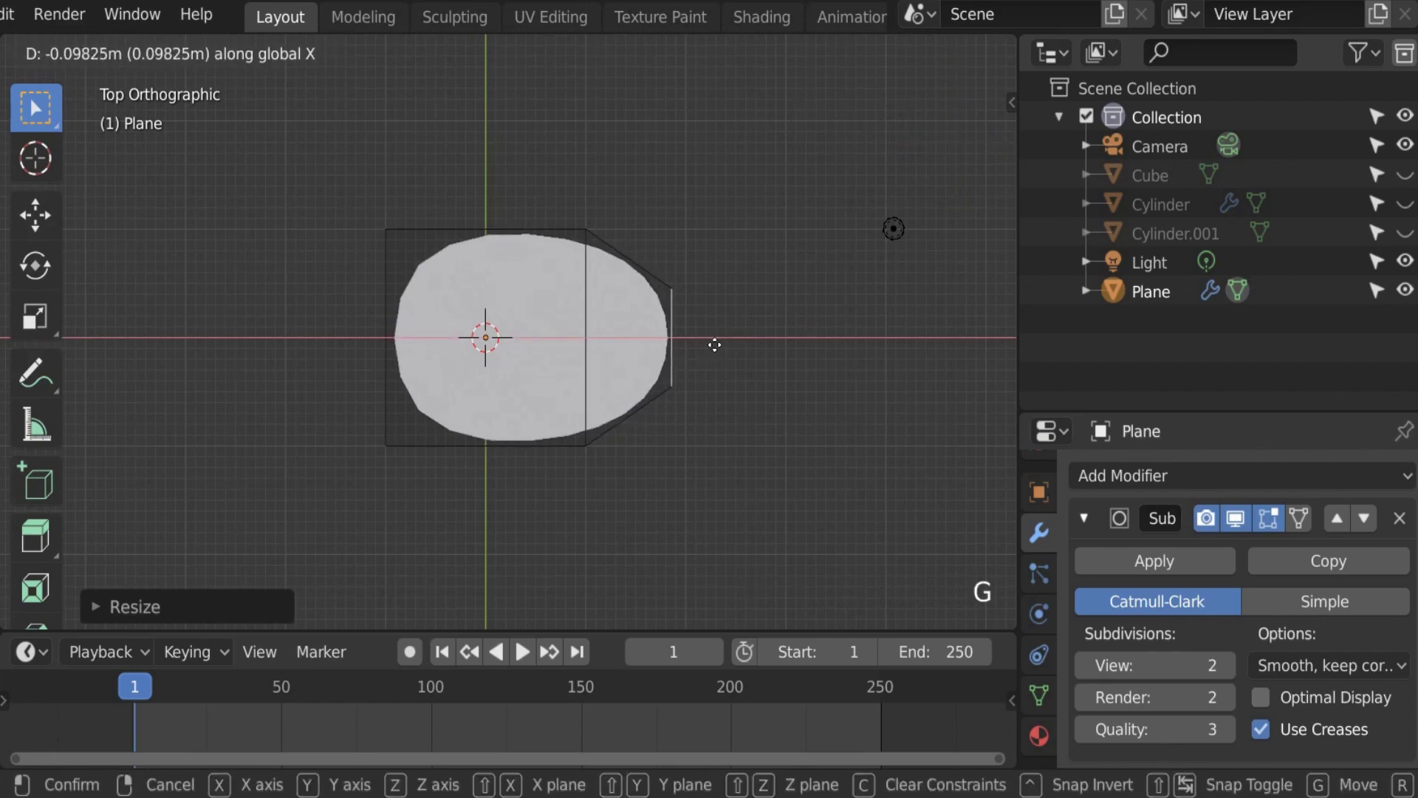
pyautogui.click(714, 345)
# Step: Extrude the narrowed end edge a short distance outward along the X axis to form the neck
pyautogui.scroll(1, 703, 340)
pyautogui.press('e')
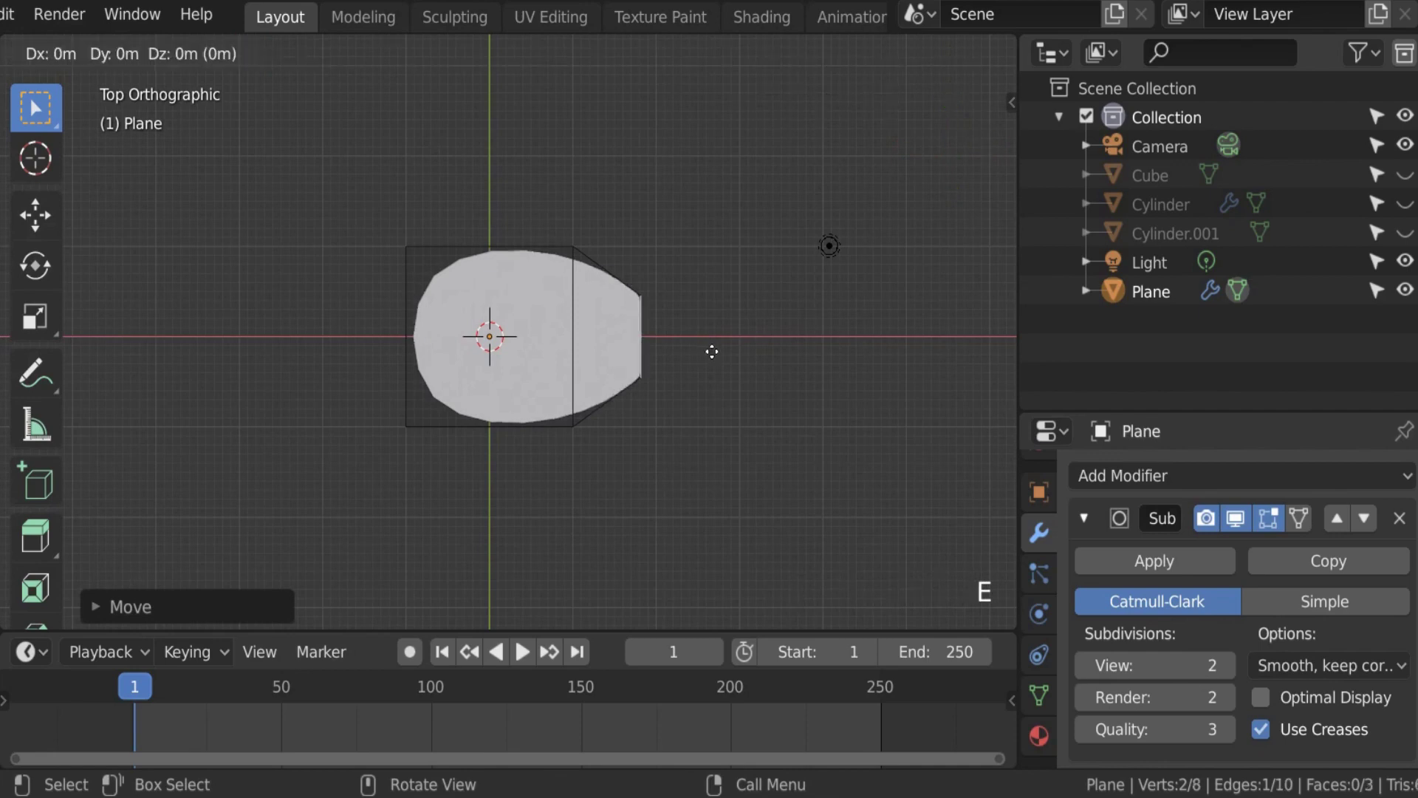
pyautogui.press('x')
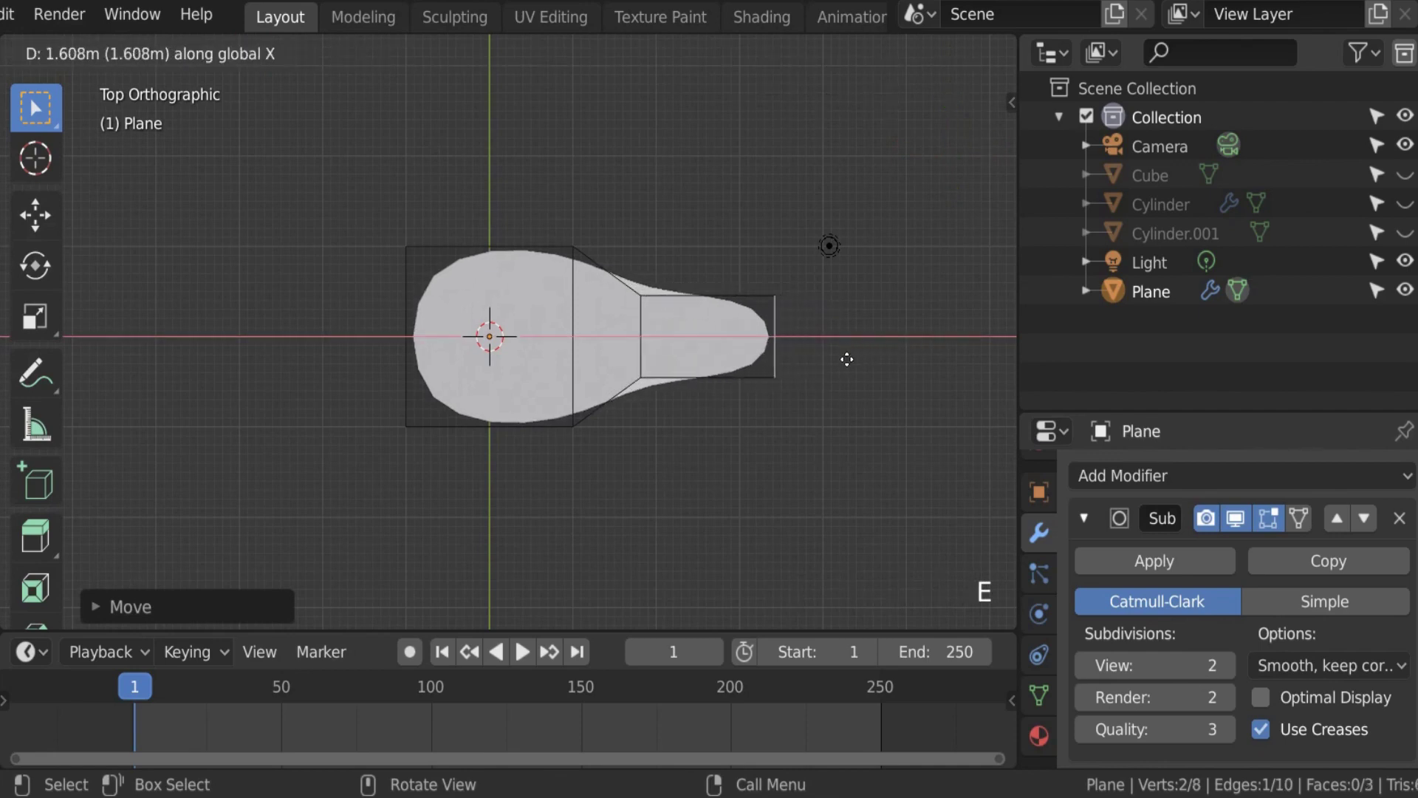
pyautogui.click(750, 373)
# Step: Try scaling the new neck edge narrower, and undo the scaling
pyautogui.press('s')
pyautogui.click(744, 361)
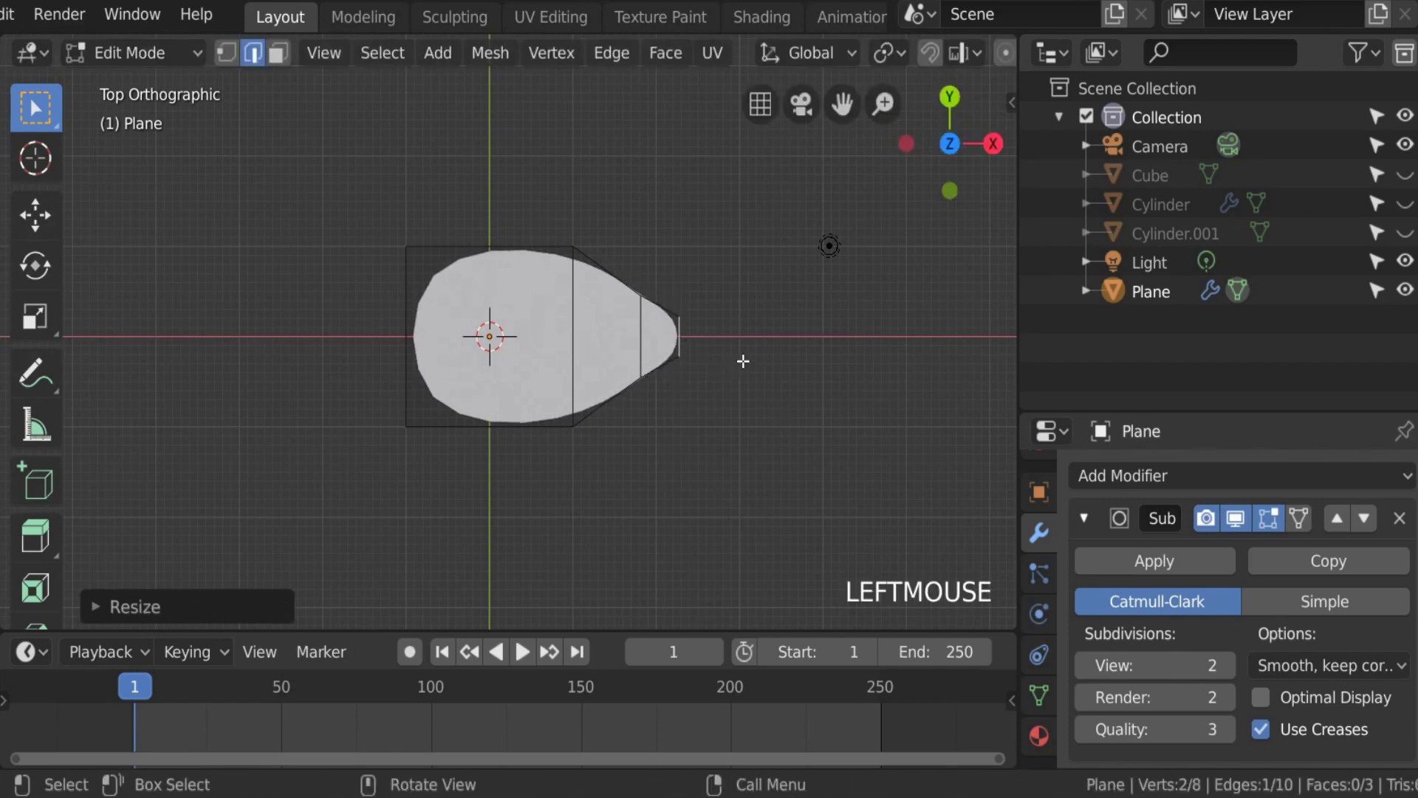
pyautogui.scroll(-1, 741, 362)
pyautogui.scroll(1, 656, 360)
pyautogui.hotkey('ctrl', 'z')
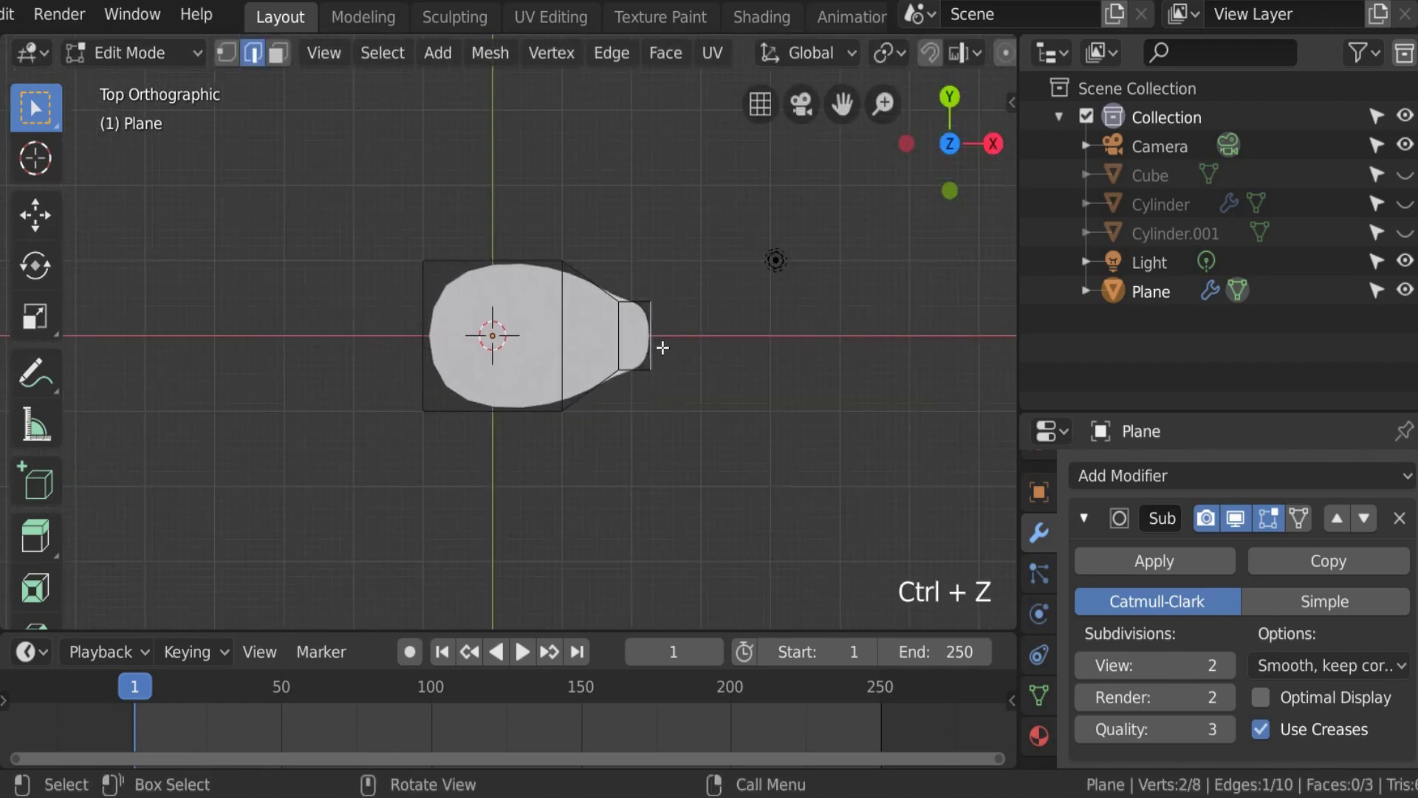
# Step: Fine-tune the neck edge's position along X and extrude it outward into a long handle section
pyautogui.press('g')
pyautogui.press('x')
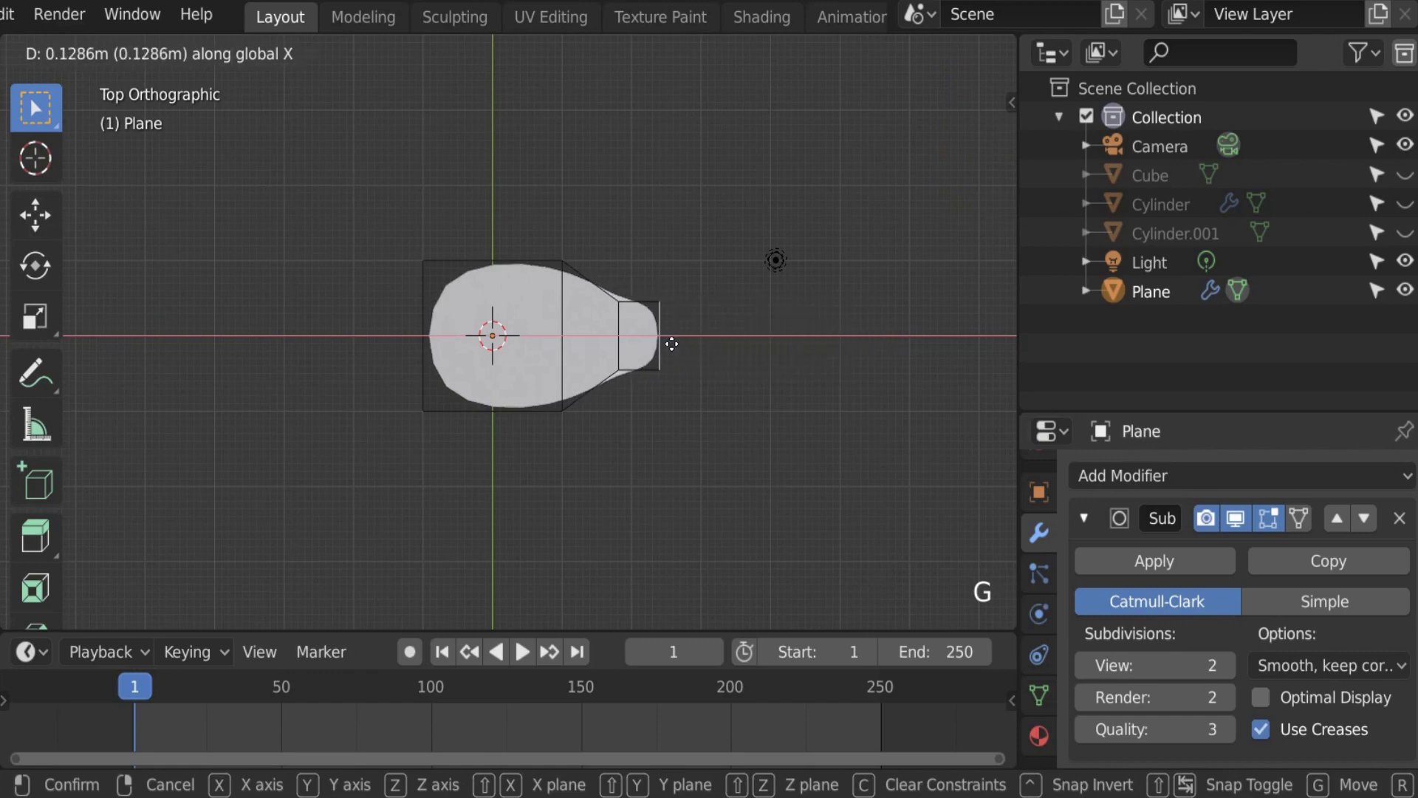
pyautogui.click(662, 344)
pyautogui.click(665, 345)
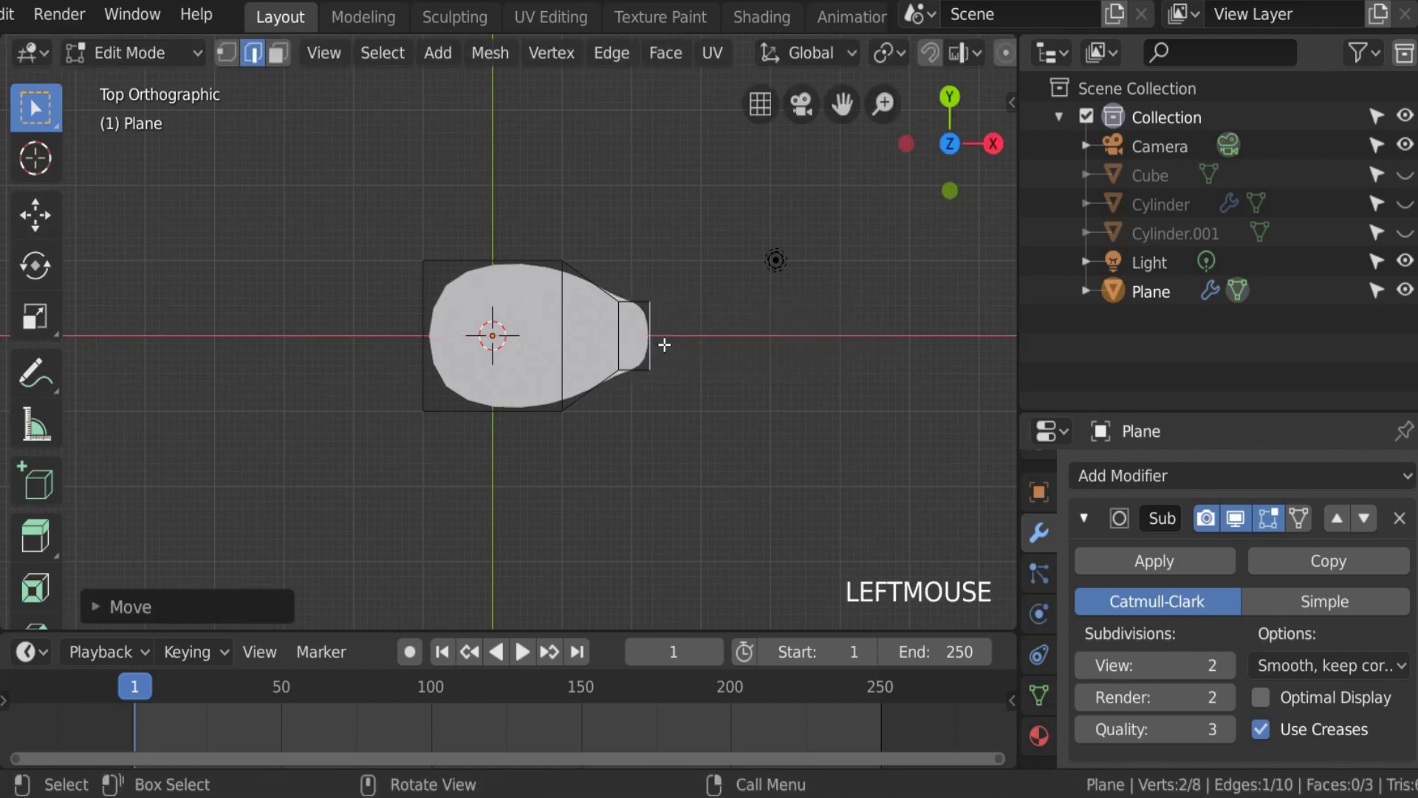
pyautogui.press('e')
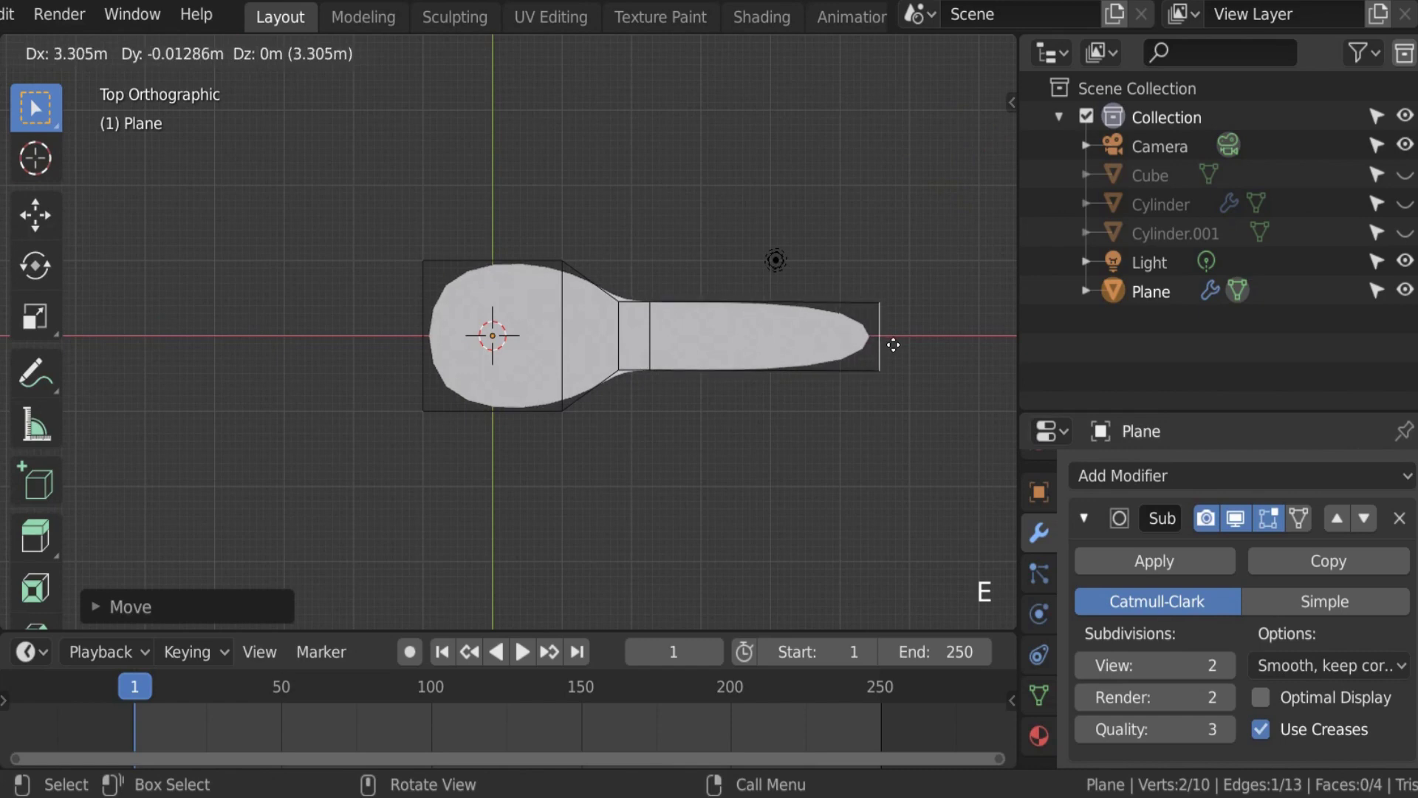
pyautogui.click(928, 348)
# Step: Select the handle's two cross edges, at the neck and the far end, and scale them down to about 0.8 along Y
pyautogui.scroll(2, 684, 316)
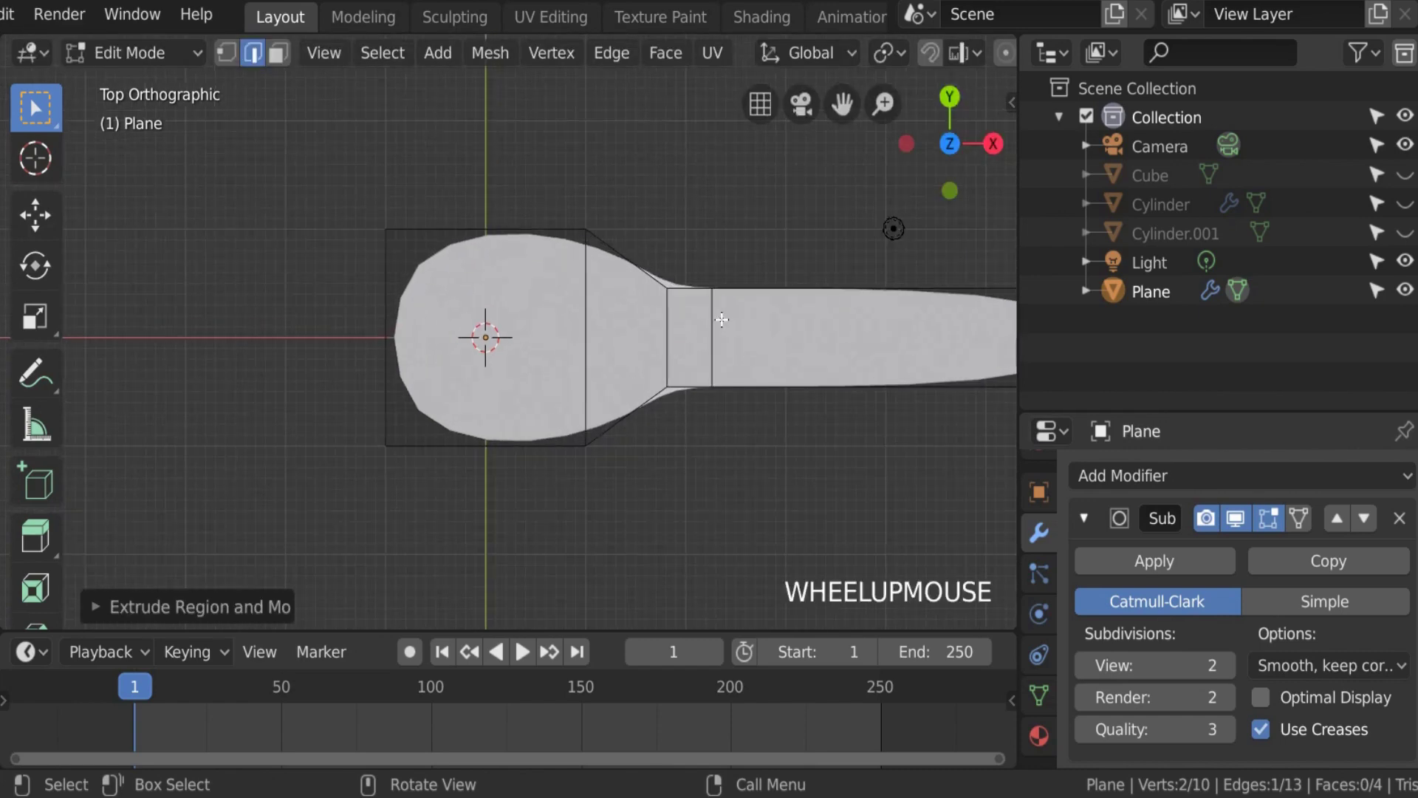
pyautogui.scroll(-1, 718, 320)
pyautogui.scroll(-2, 718, 320)
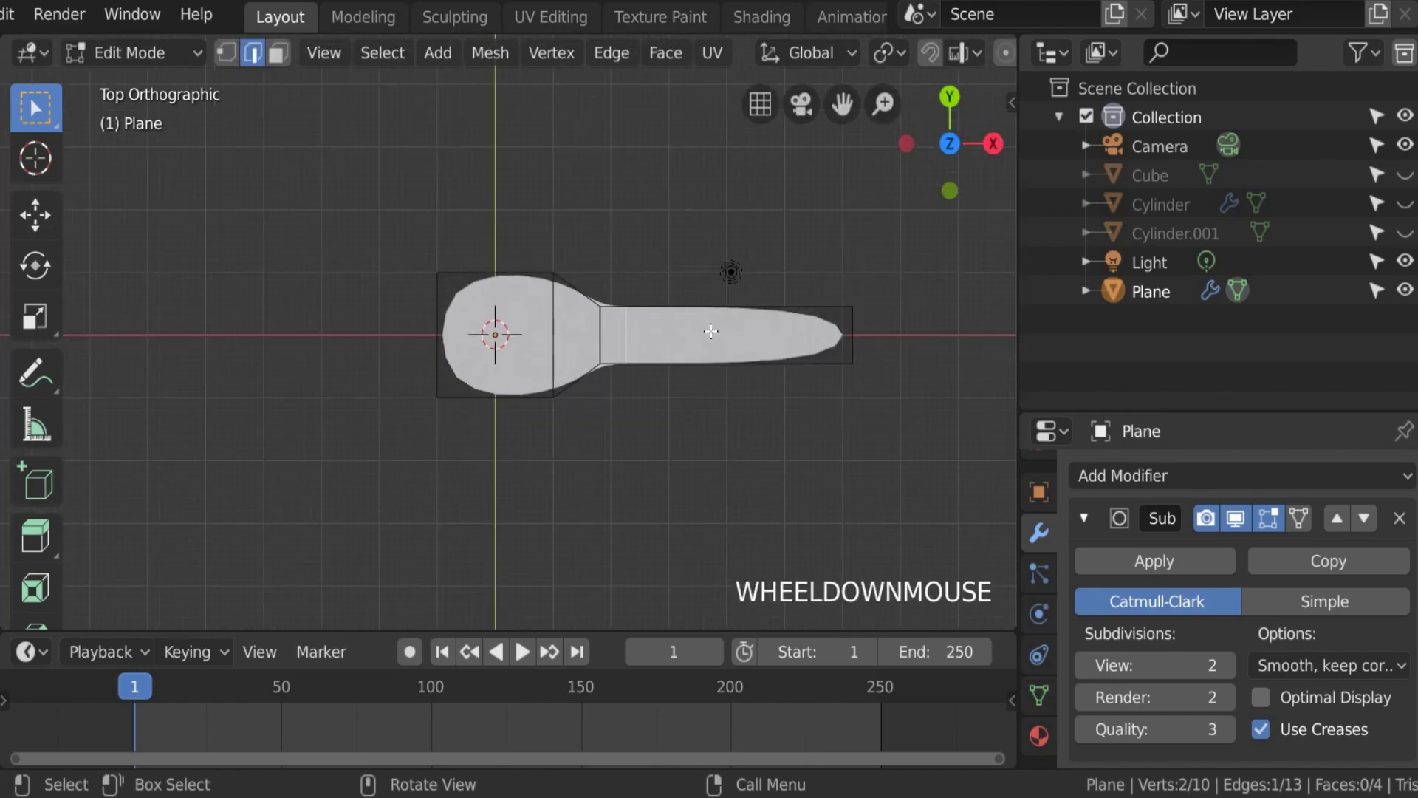
pyautogui.keyDown('ctrl'); pyautogui.click(850, 335); pyautogui.keyUp('ctrl')
pyautogui.click(850, 337)
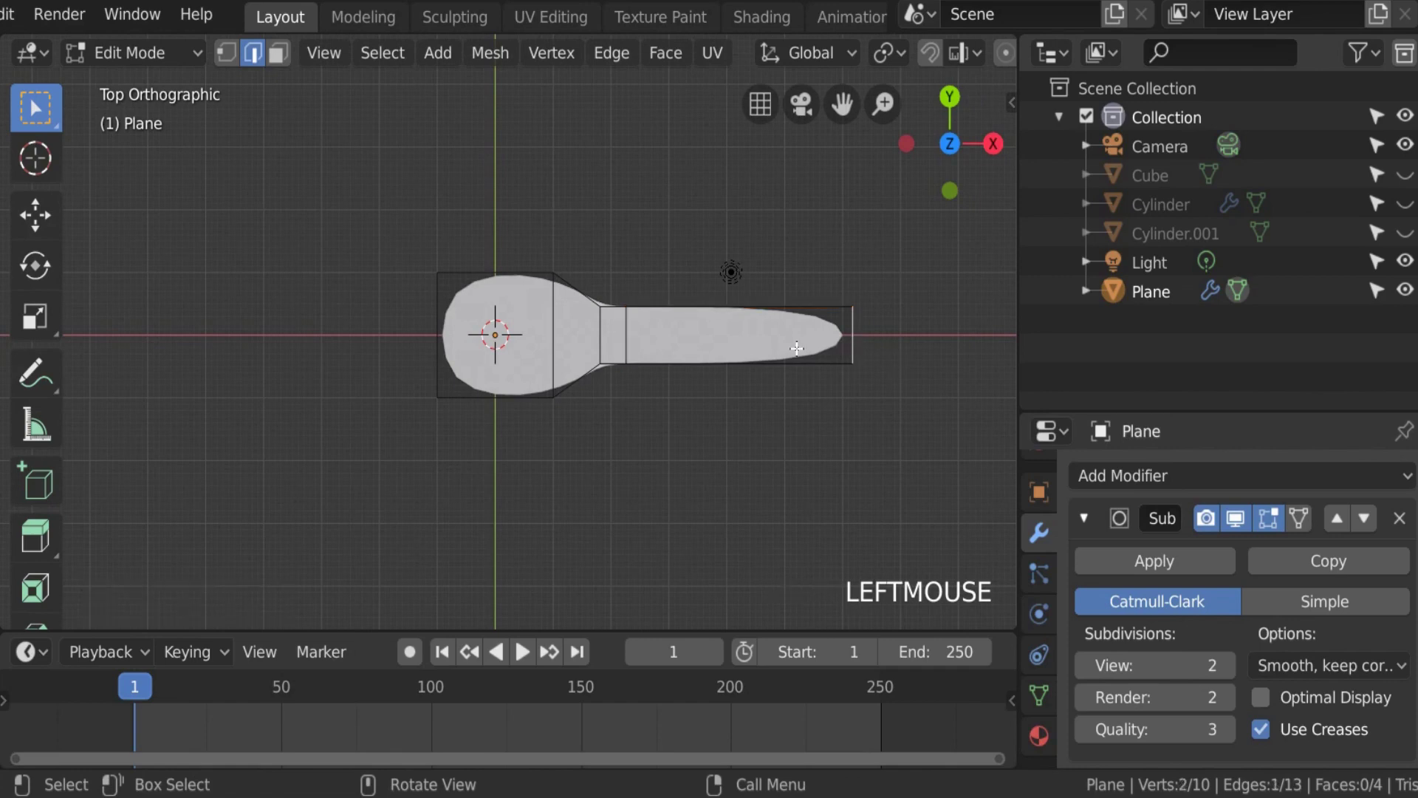
pyautogui.keyDown('shift'); pyautogui.click(628, 330); pyautogui.keyUp('shift')
pyautogui.press('s')
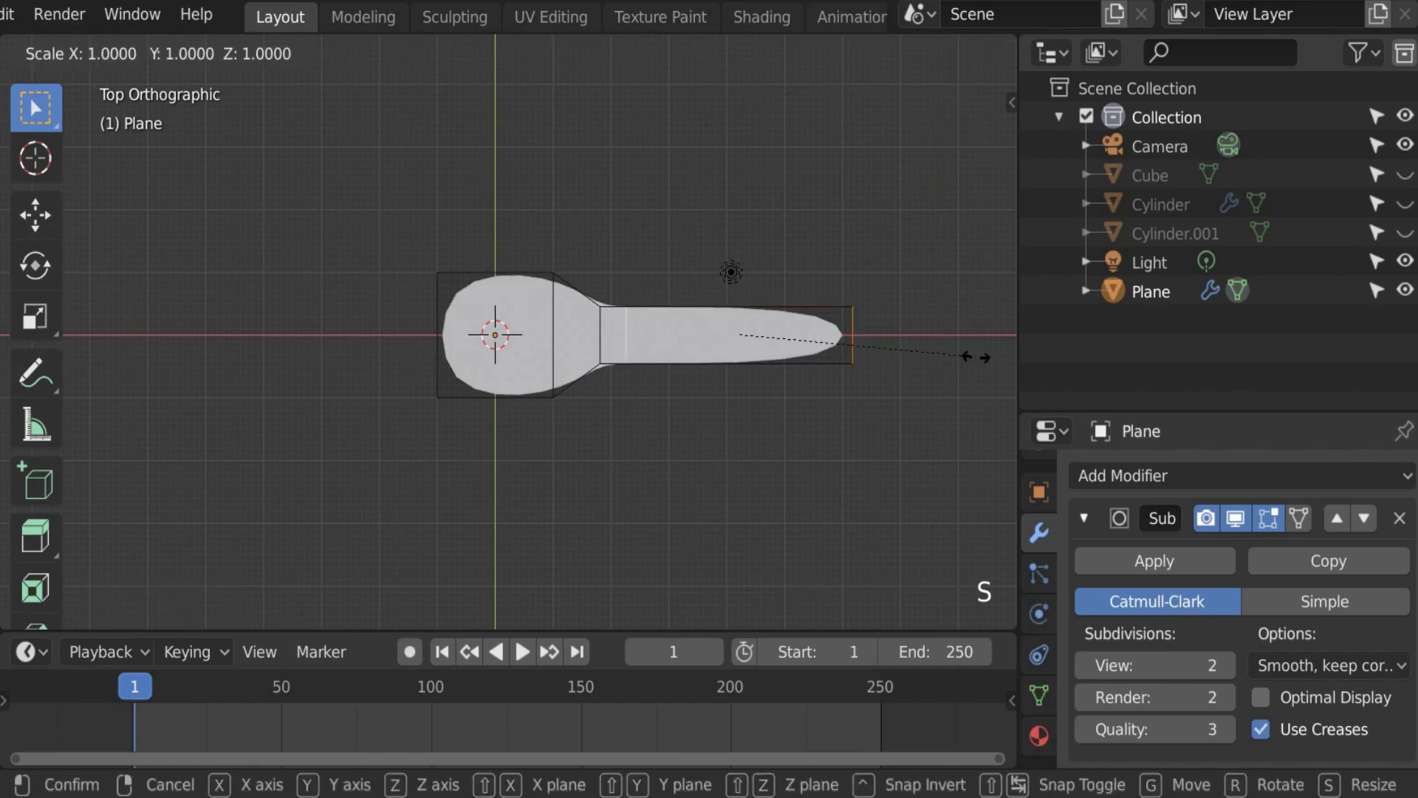
pyautogui.press('y')
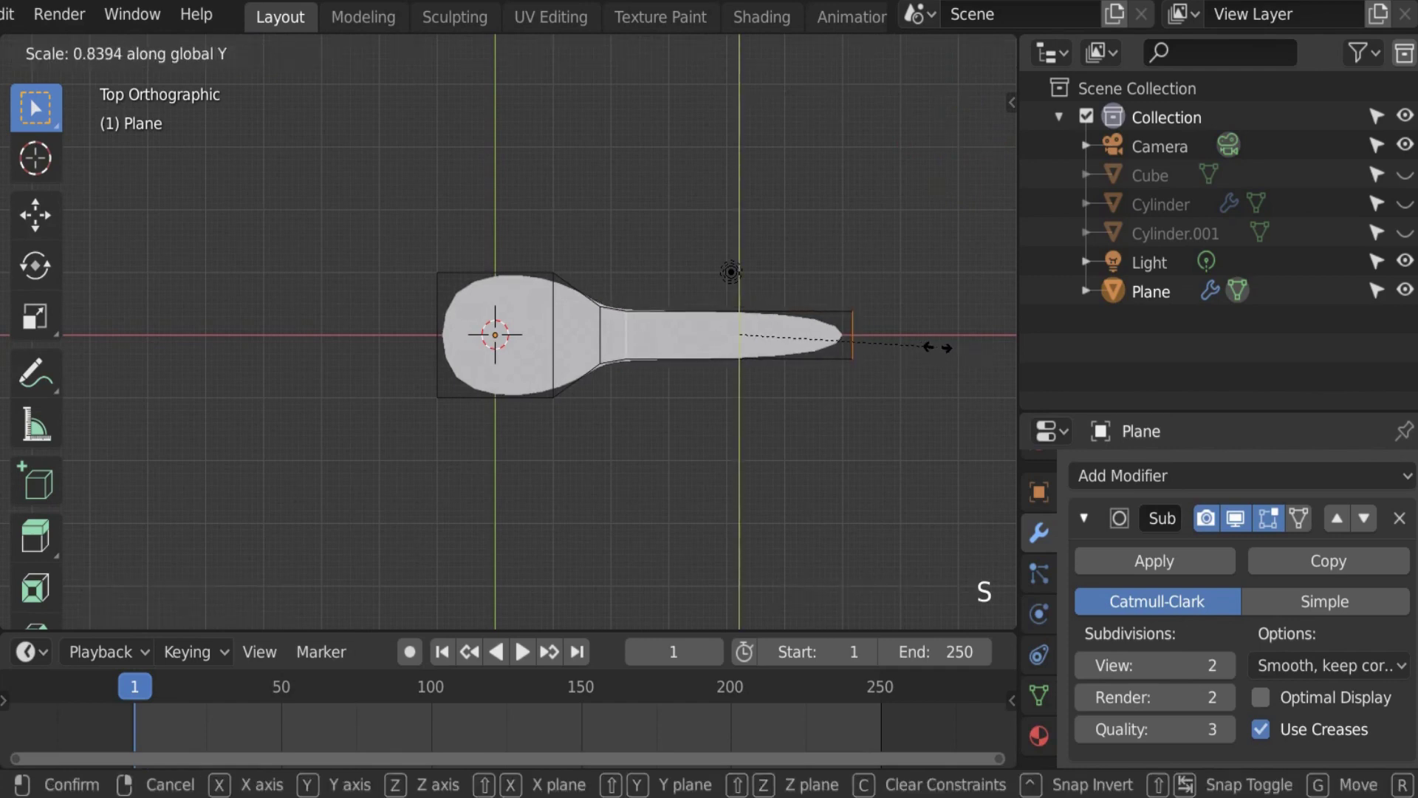
pyautogui.click(919, 346)
# Step: Extrude the handle's far end edge a short distance along X, widen it to flare the tip, and return to Object Mode
pyautogui.click(849, 329)
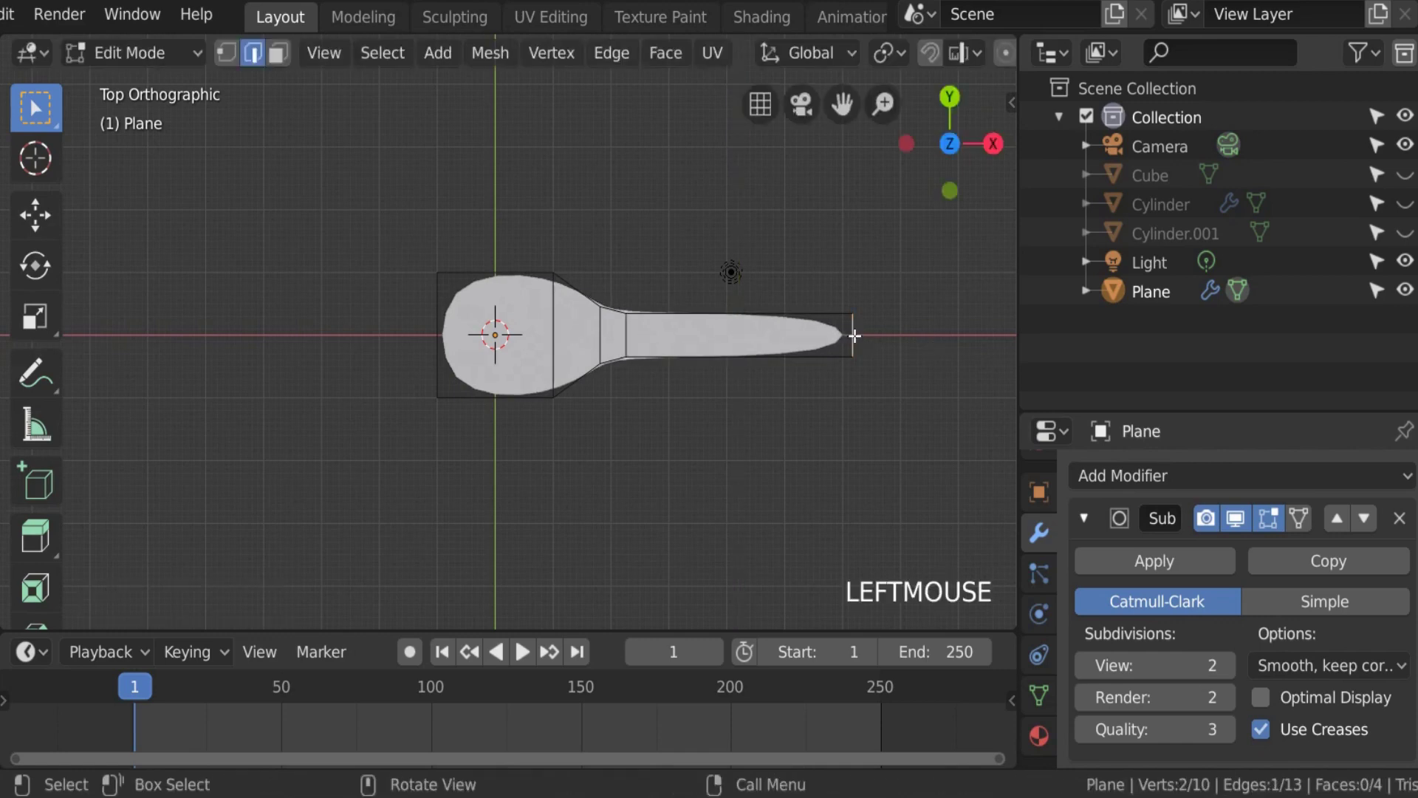
pyautogui.press('e')
pyautogui.press('x')
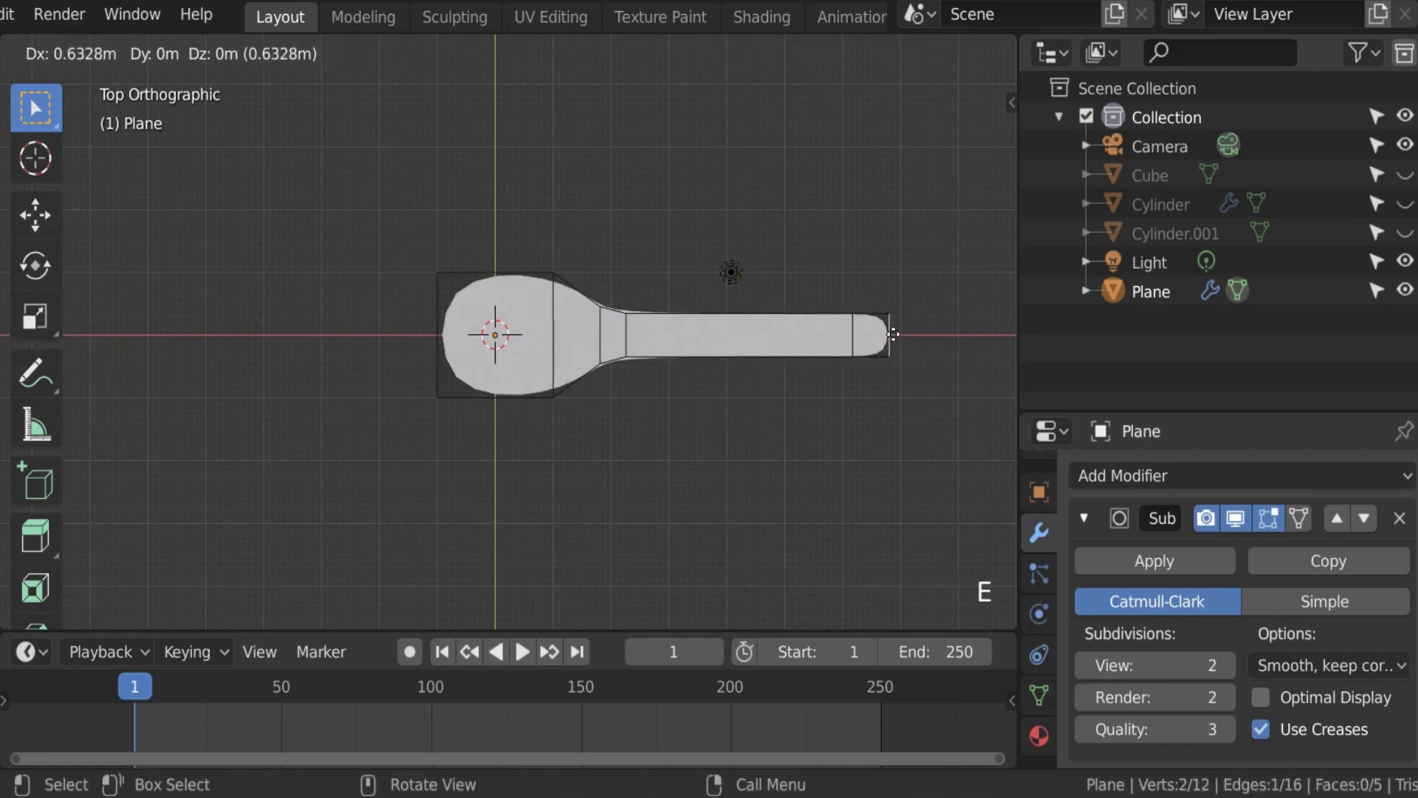
pyautogui.click(894, 334)
pyautogui.press('s')
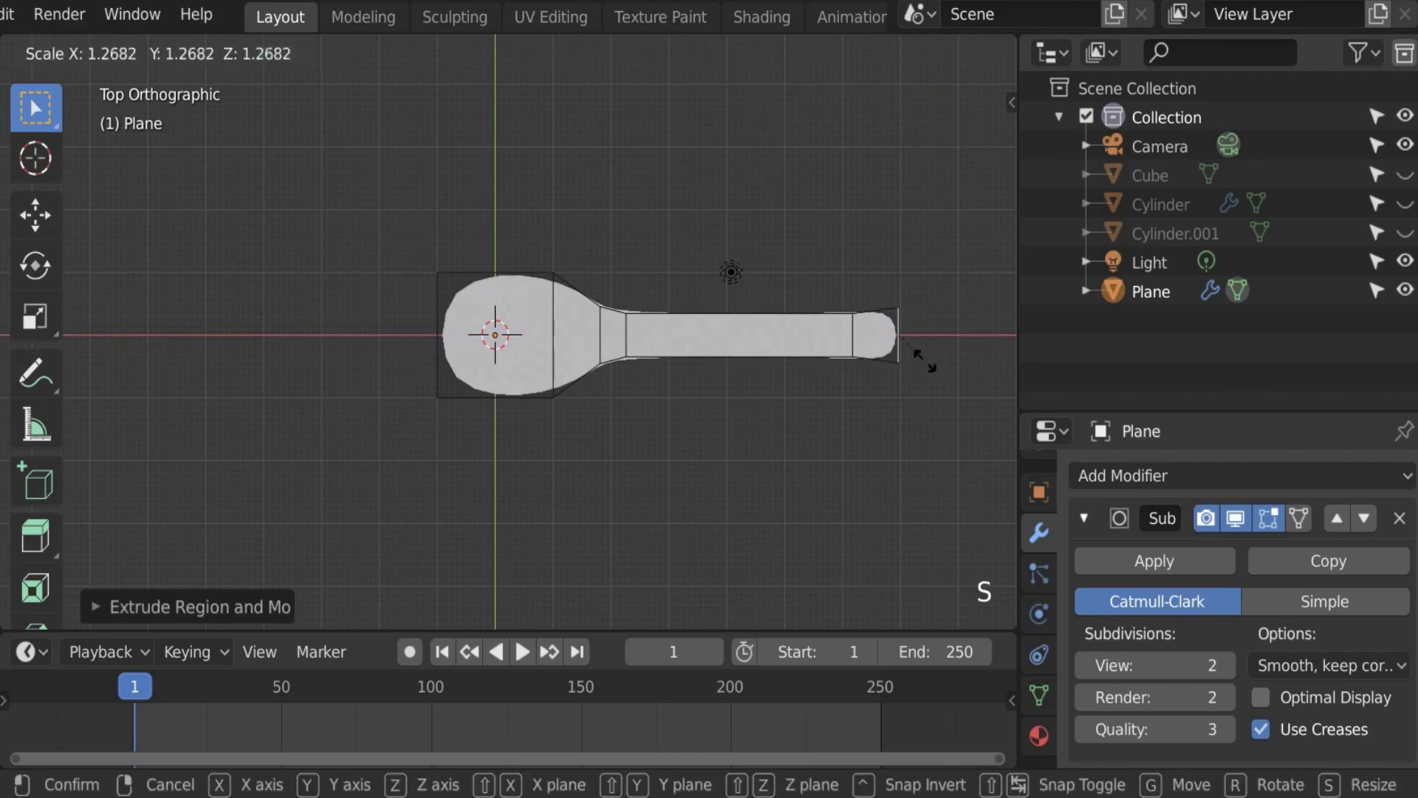
pyautogui.click(934, 361)
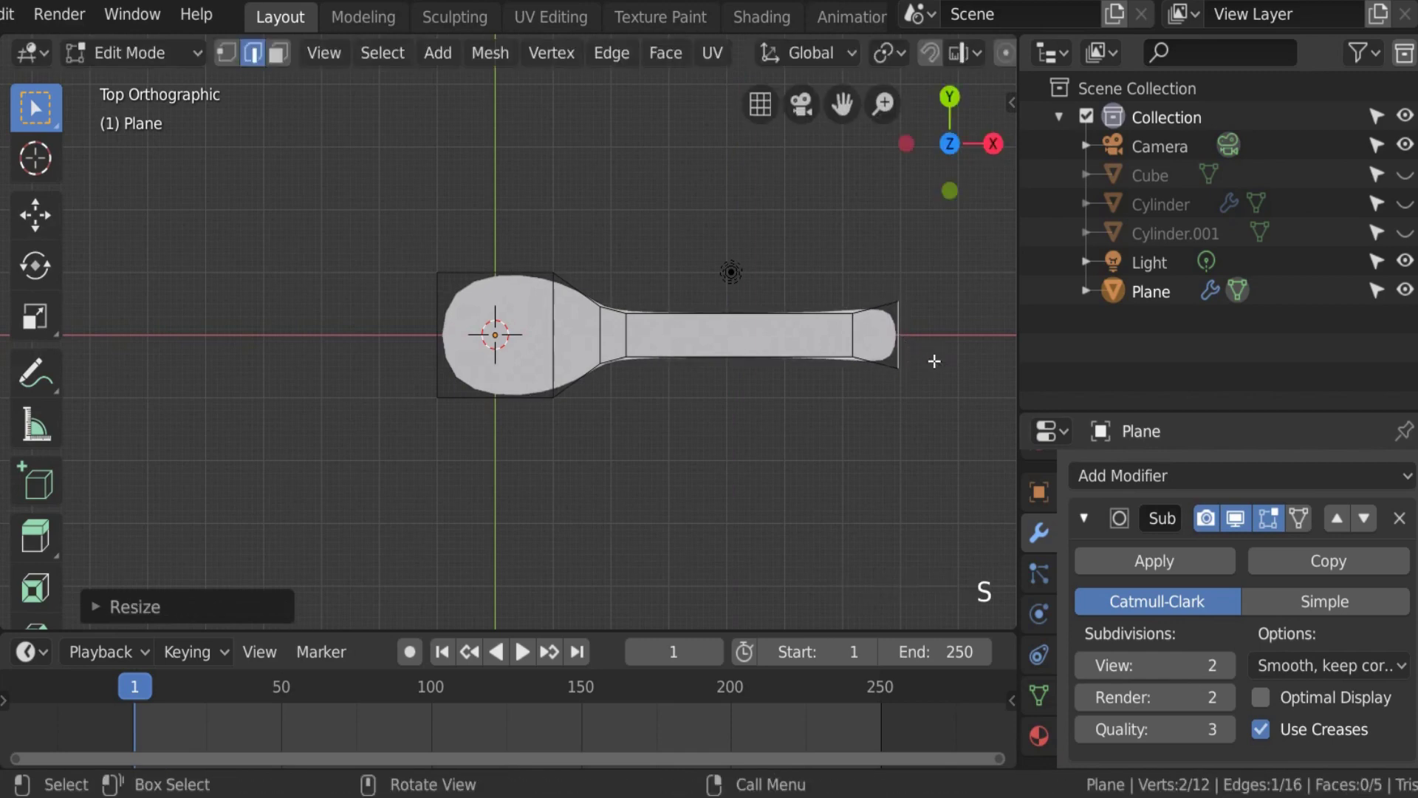
pyautogui.press('Tab')
# Step: Examine the smoothed spoon outline, its bowl and handle, from several distances and perspective angles
pyautogui.scroll(-2, 724, 337)
pyautogui.scroll(3, 723, 339)
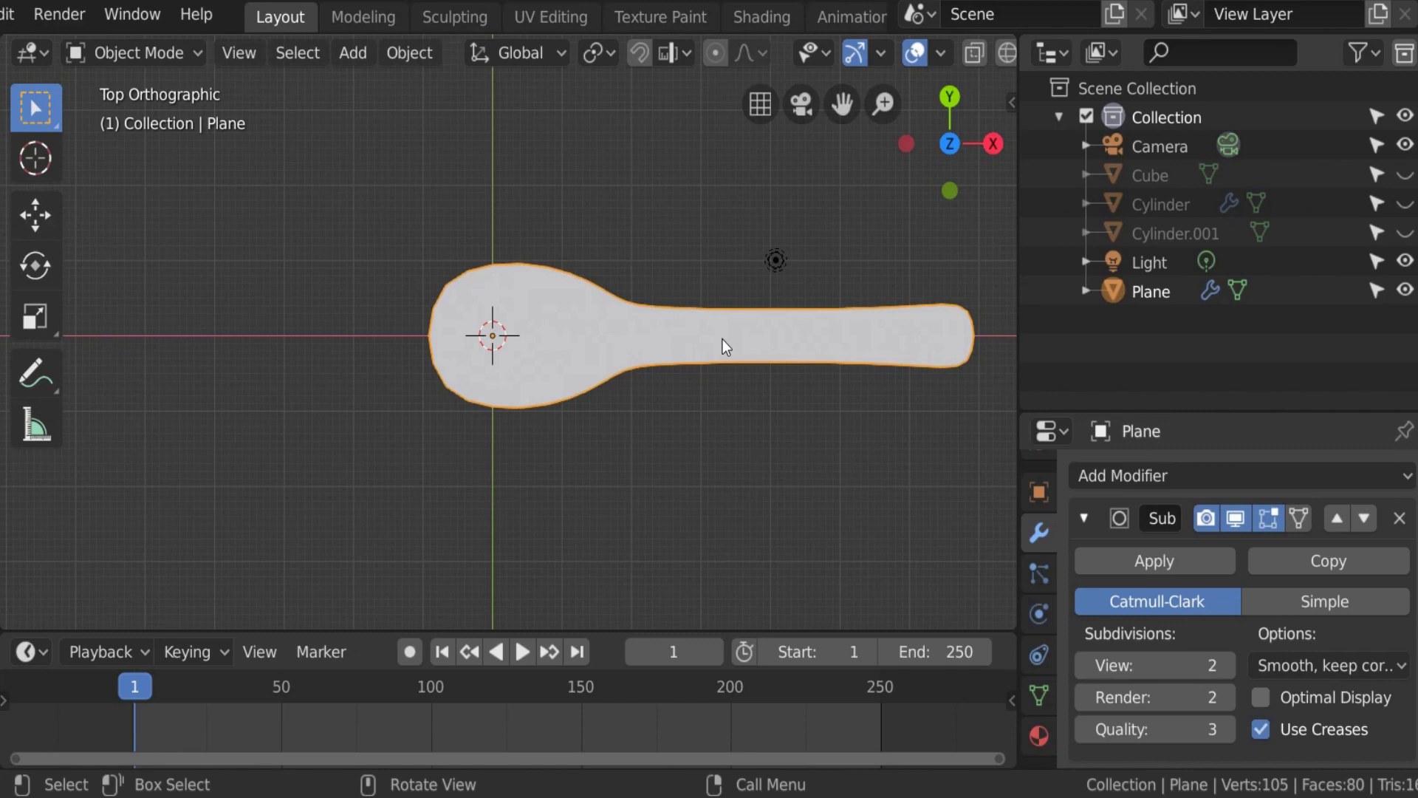
pyautogui.scroll(-3, 643, 392)
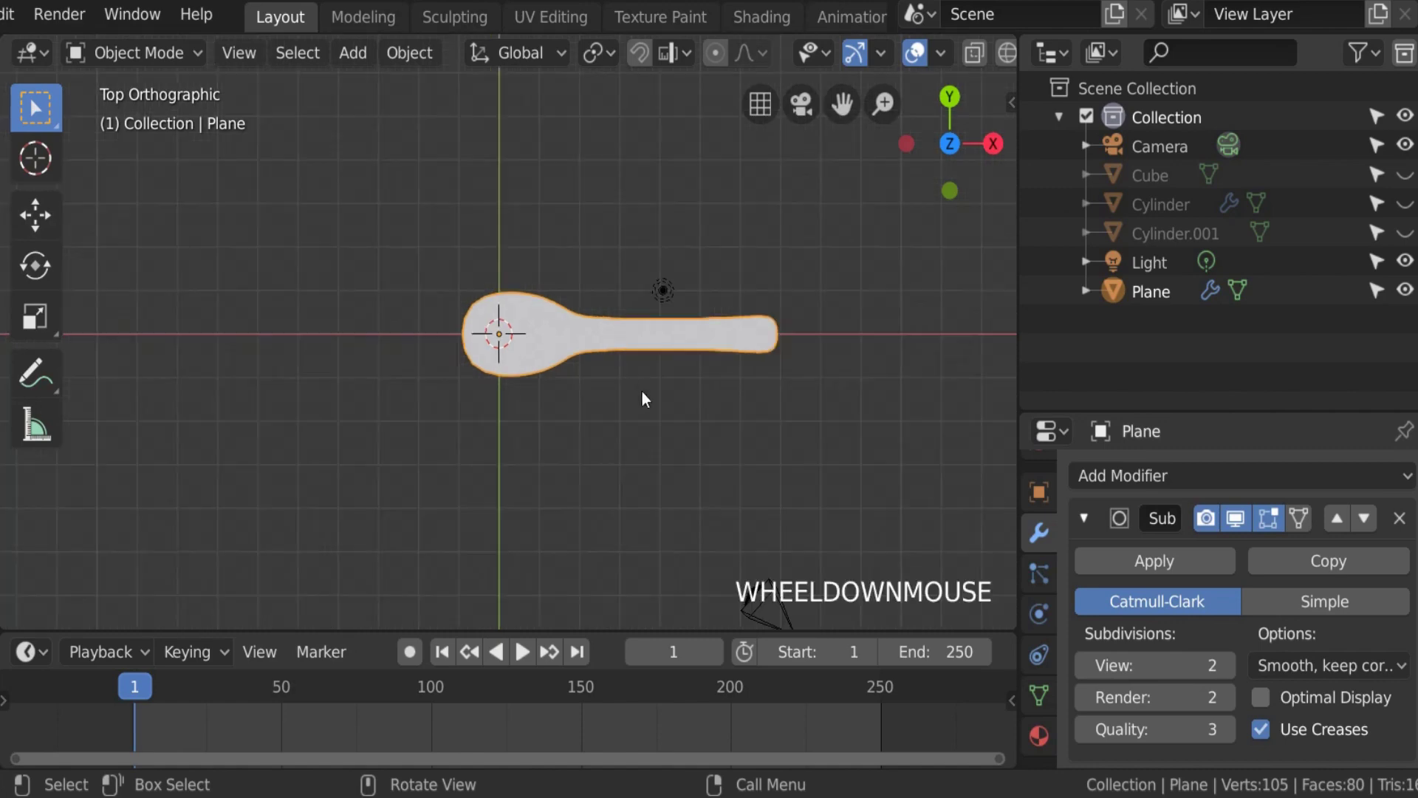
pyautogui.scroll(4, 650, 381)
pyautogui.keyDown('shift'); pyautogui.moveTo(569, 416); pyautogui.dragTo(647, 342, button='middle'); pyautogui.keyUp('shift')
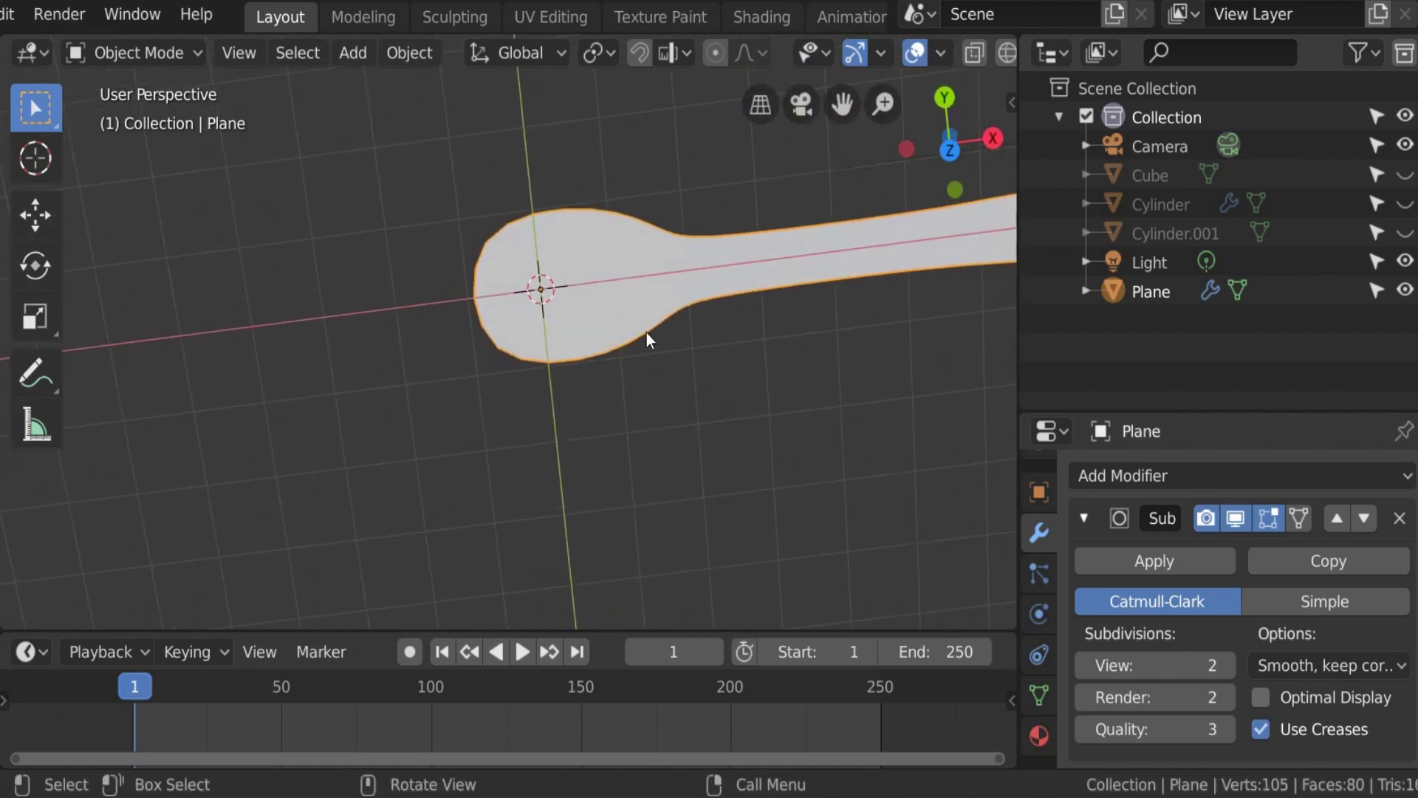
pyautogui.scroll(-1, 612, 276)
pyautogui.scroll(1, 592, 277)
pyautogui.scroll(-3, 591, 295)
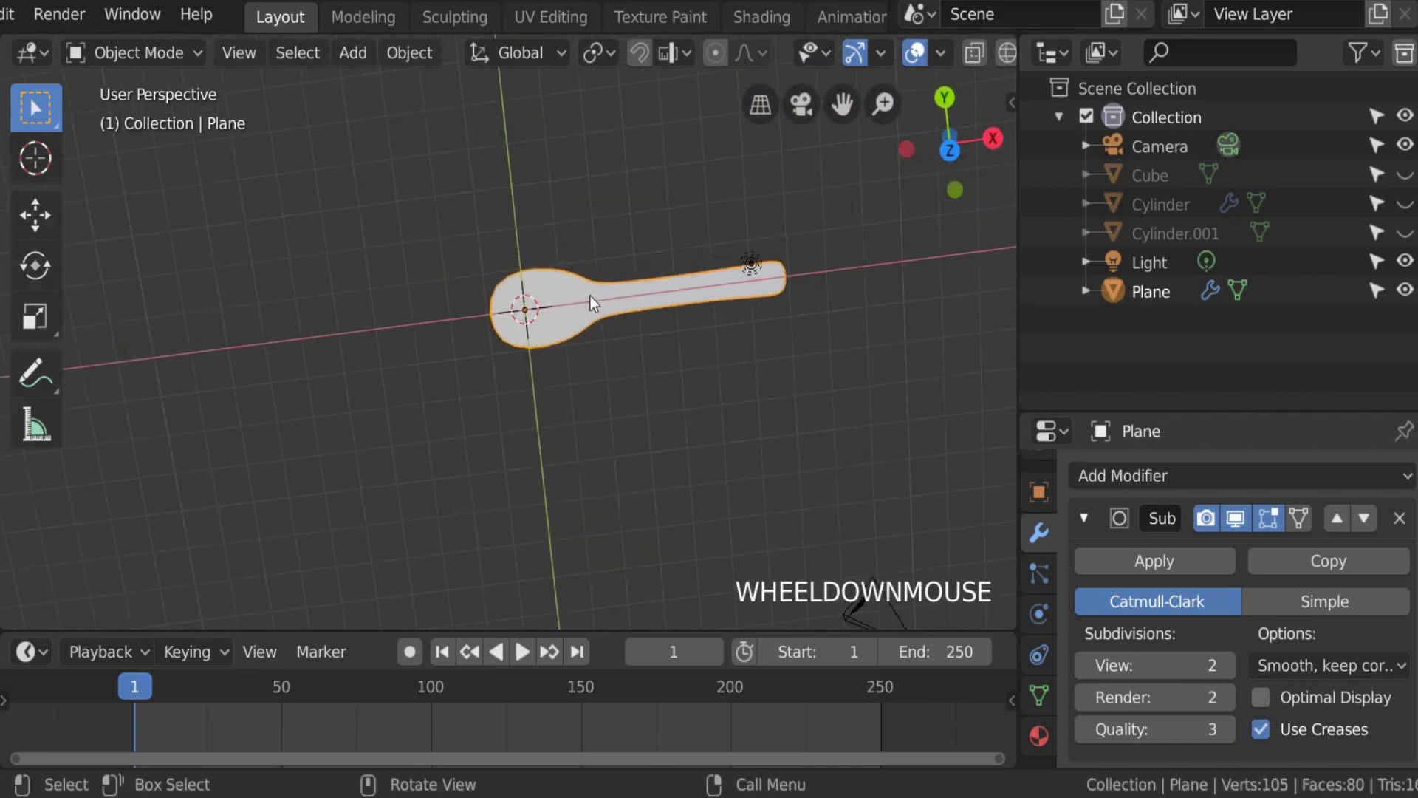
pyautogui.keyDown('shift'); pyautogui.moveTo(573, 312); pyautogui.dragTo(650, 405, button='middle'); pyautogui.keyUp('shift')
pyautogui.scroll(3, 364, 259)
pyautogui.scroll(3, 610, 387)
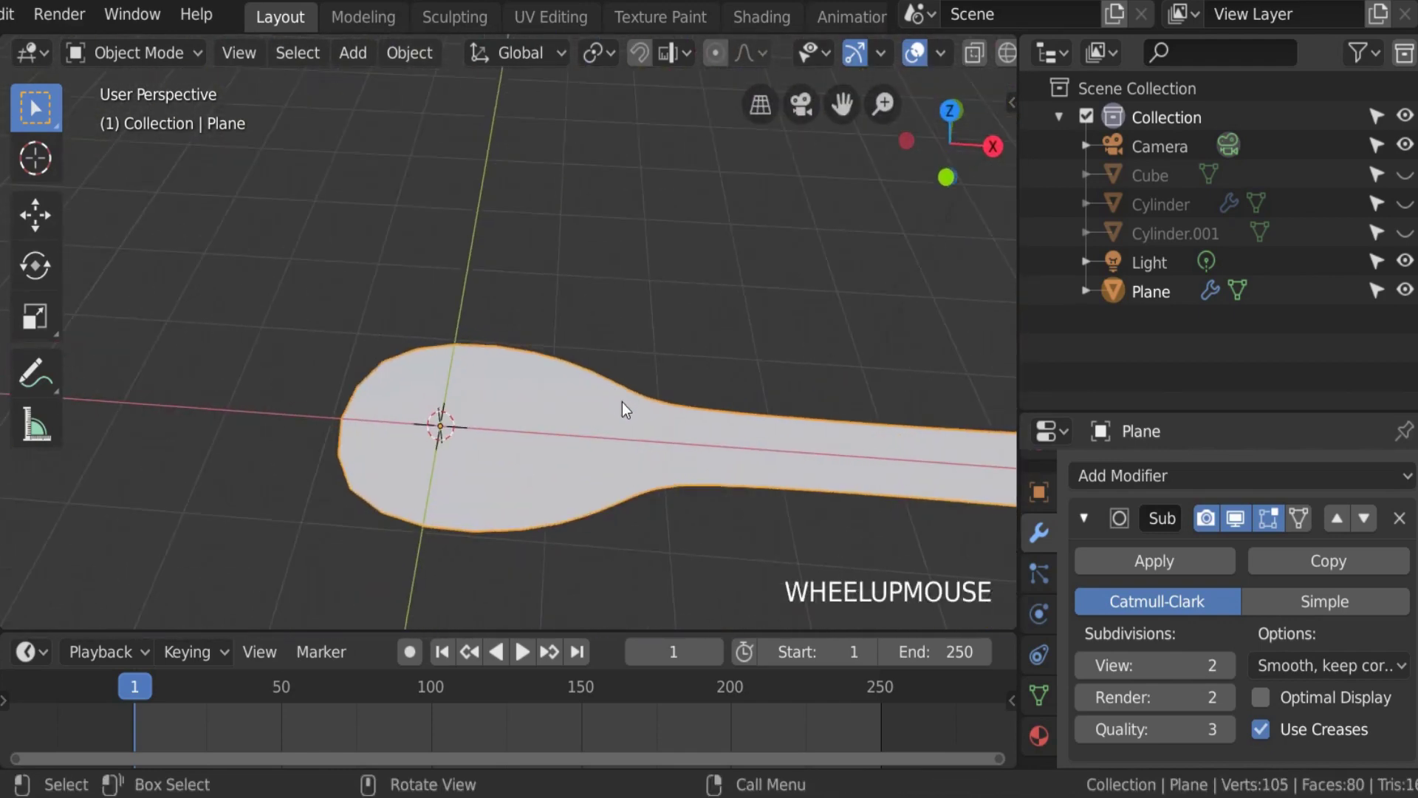
pyautogui.scroll(-2, 629, 419)
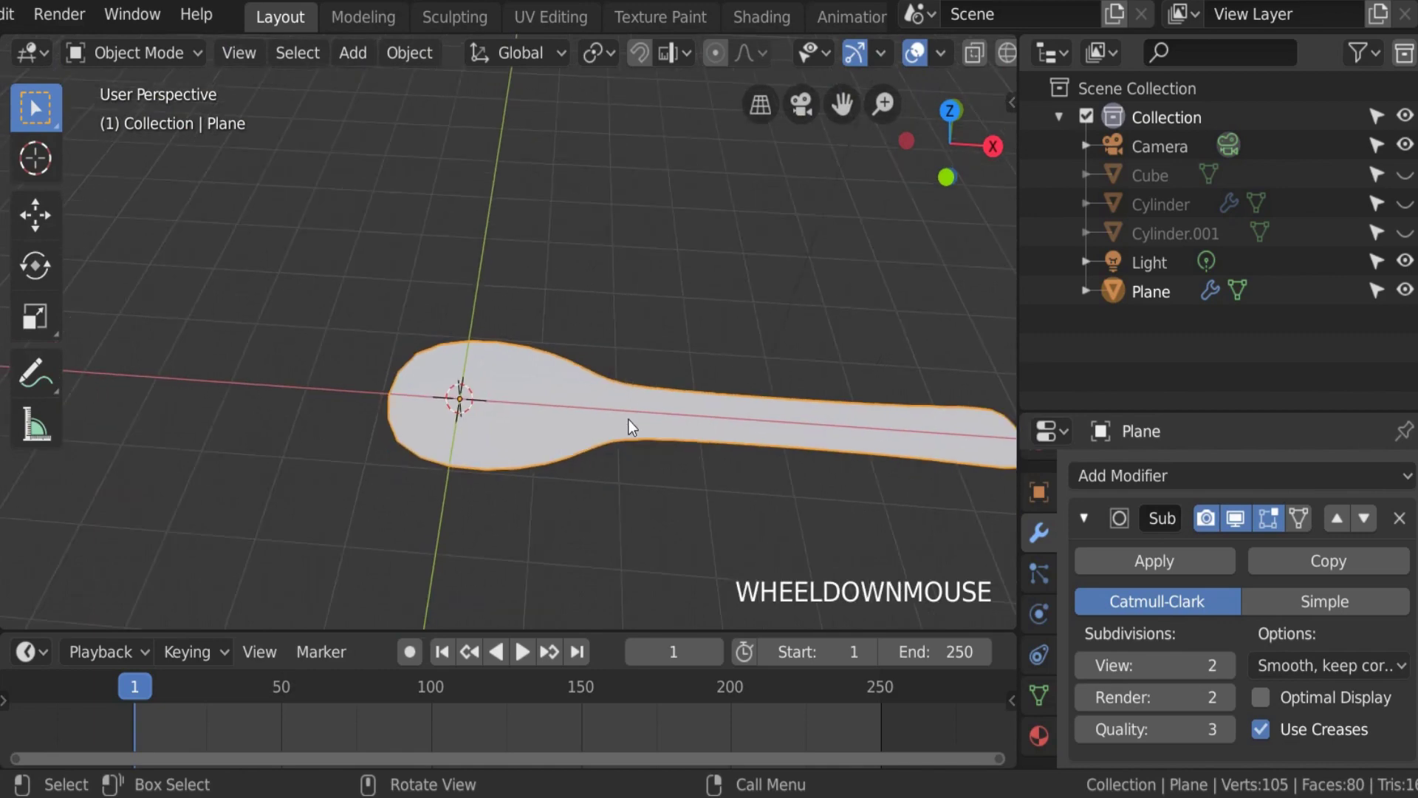
pyautogui.scroll(-2, 628, 419)
# Step: In the top orthographic view, move the spoon object about 4 m along the positive Y axis, away from the origin
pyautogui.press('KP_7')
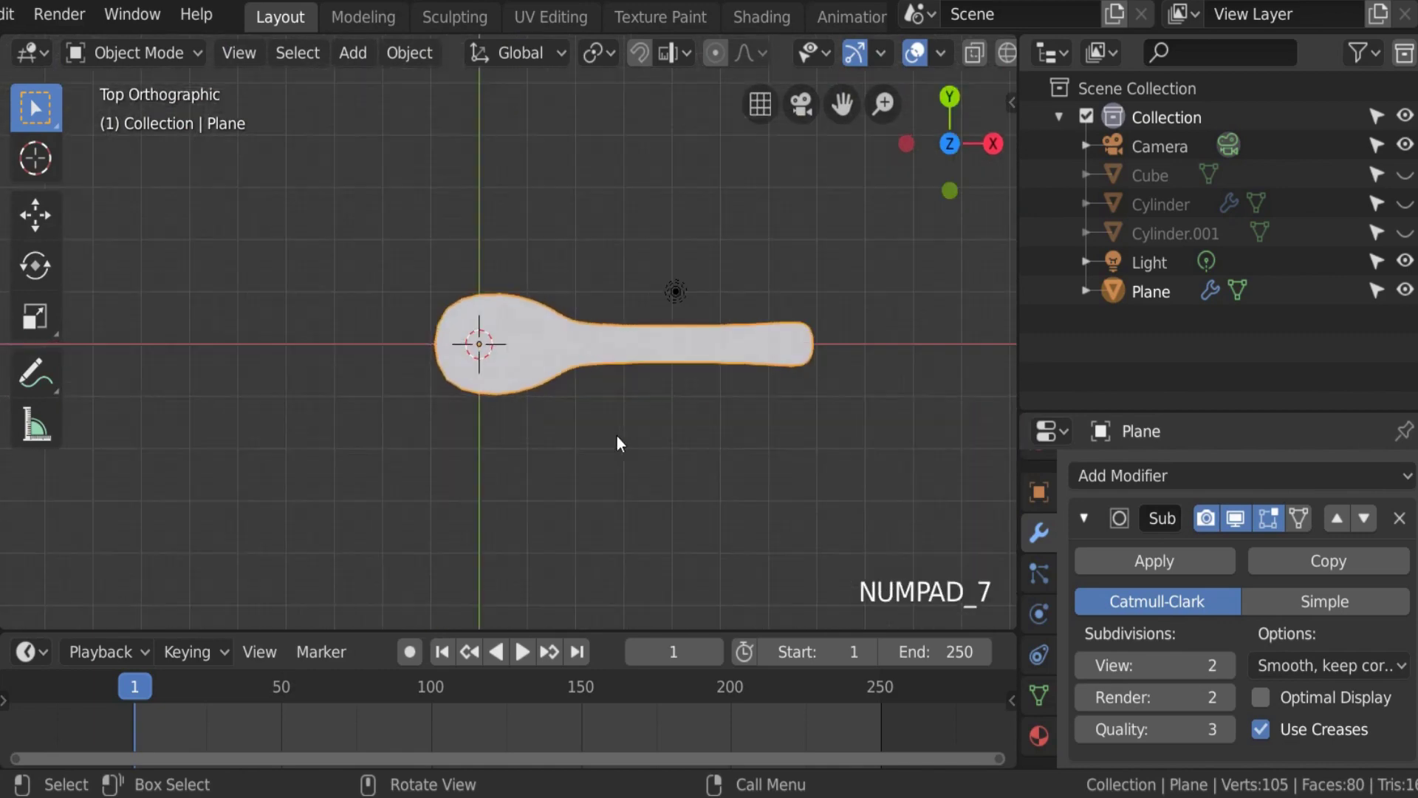
pyautogui.scroll(-3, 617, 439)
pyautogui.scroll(3, 613, 443)
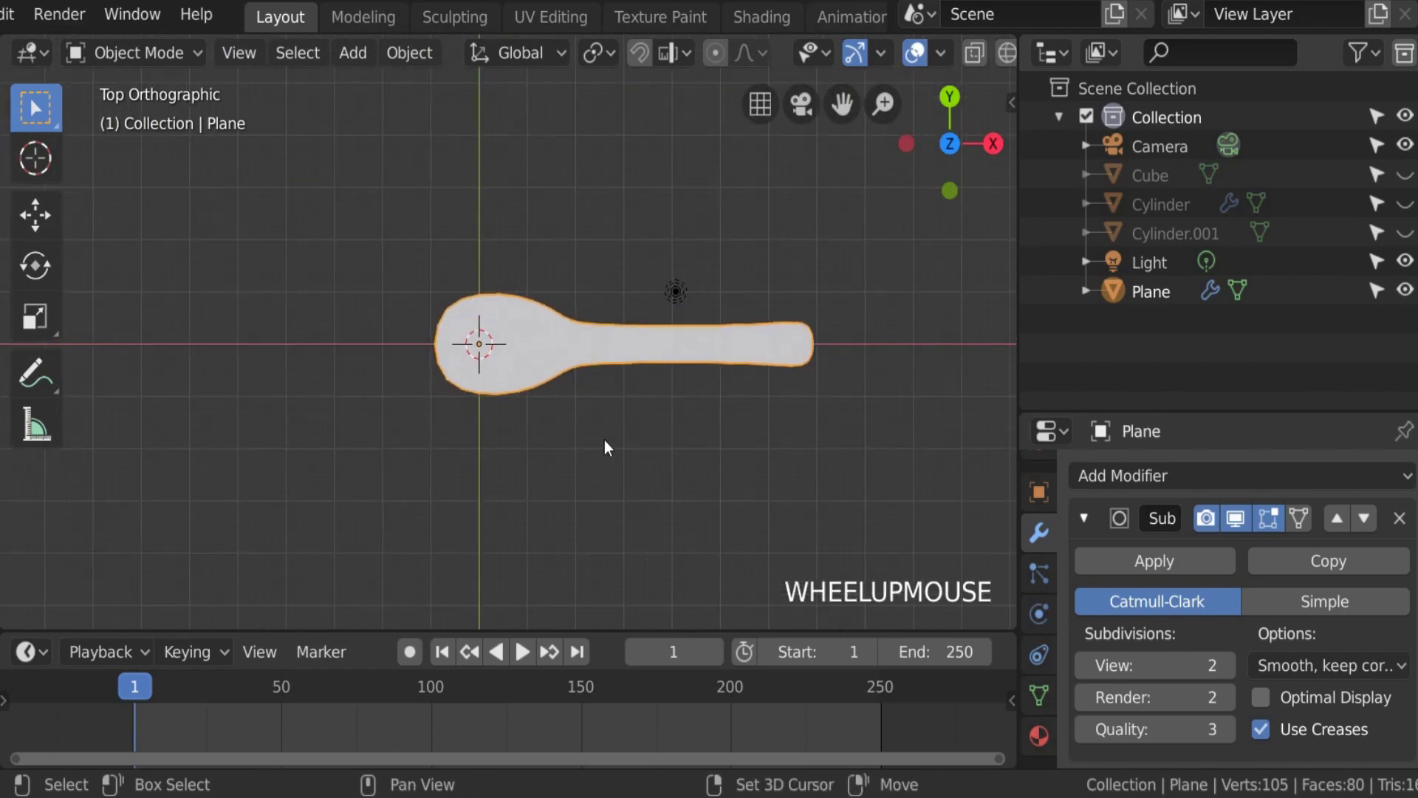
pyautogui.press('g')
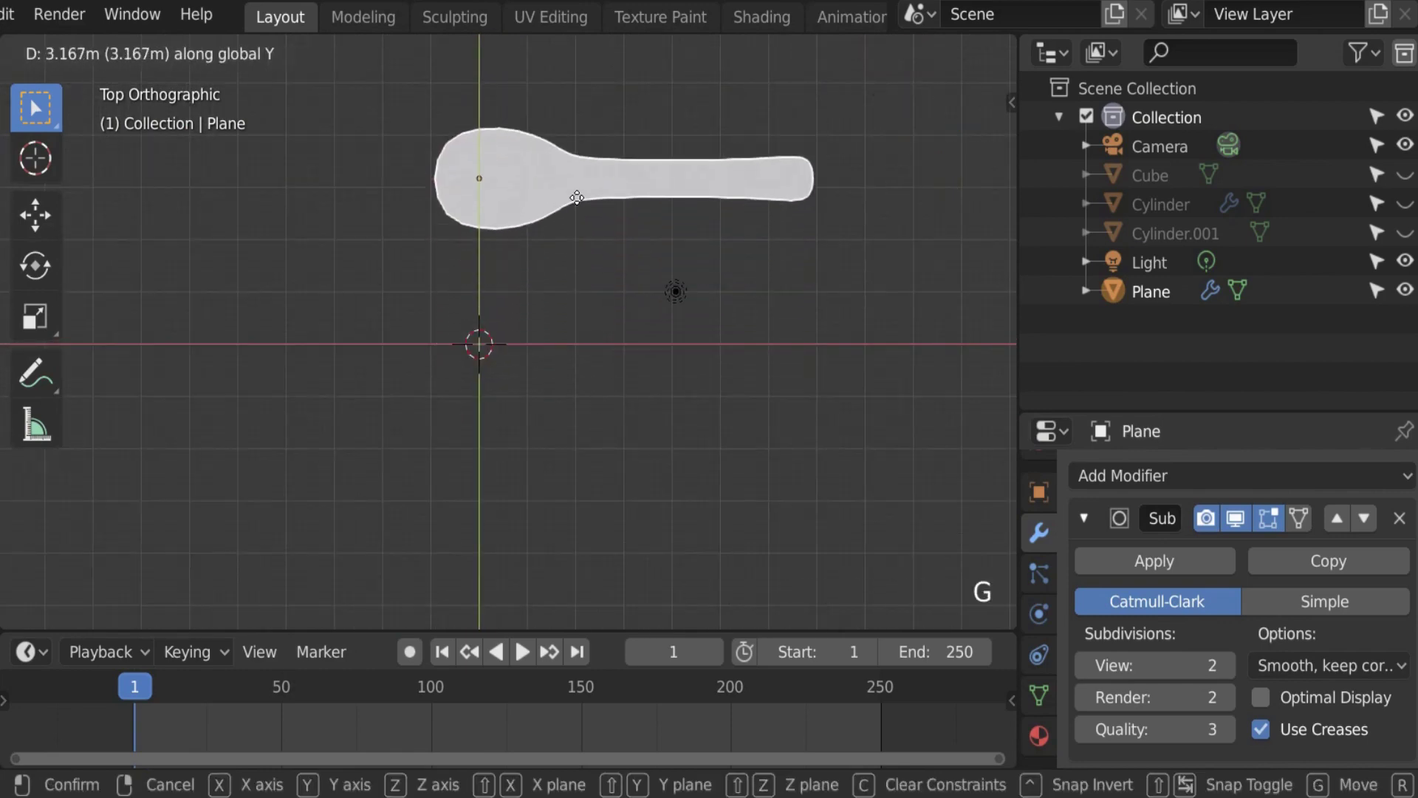
pyautogui.click(578, 162)
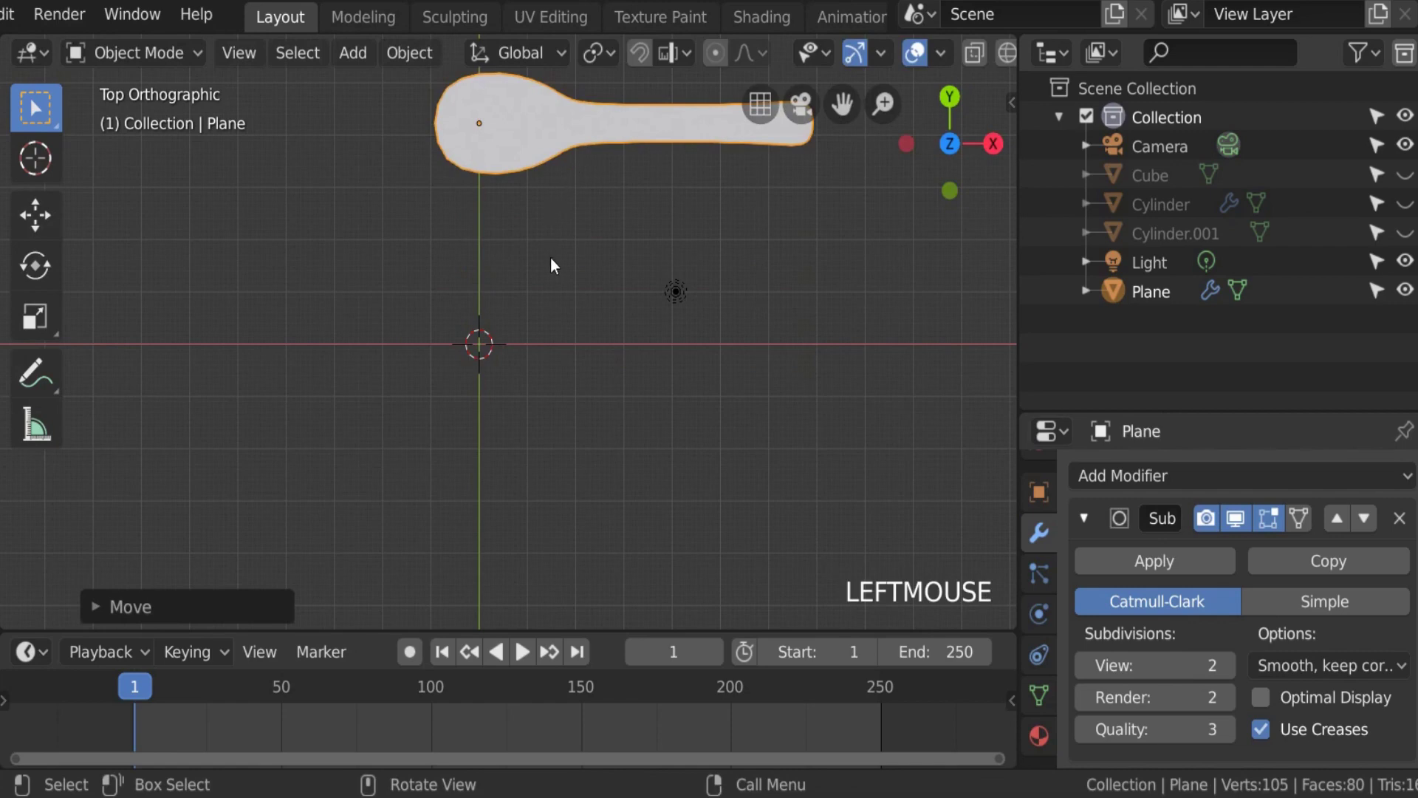
# Step: Add a new plane at the origin and give it a Subdivision Surface modifier with 2 viewport subdivisions
pyautogui.hotkey('shift', 'a')
pyautogui.moveTo(634, 244)
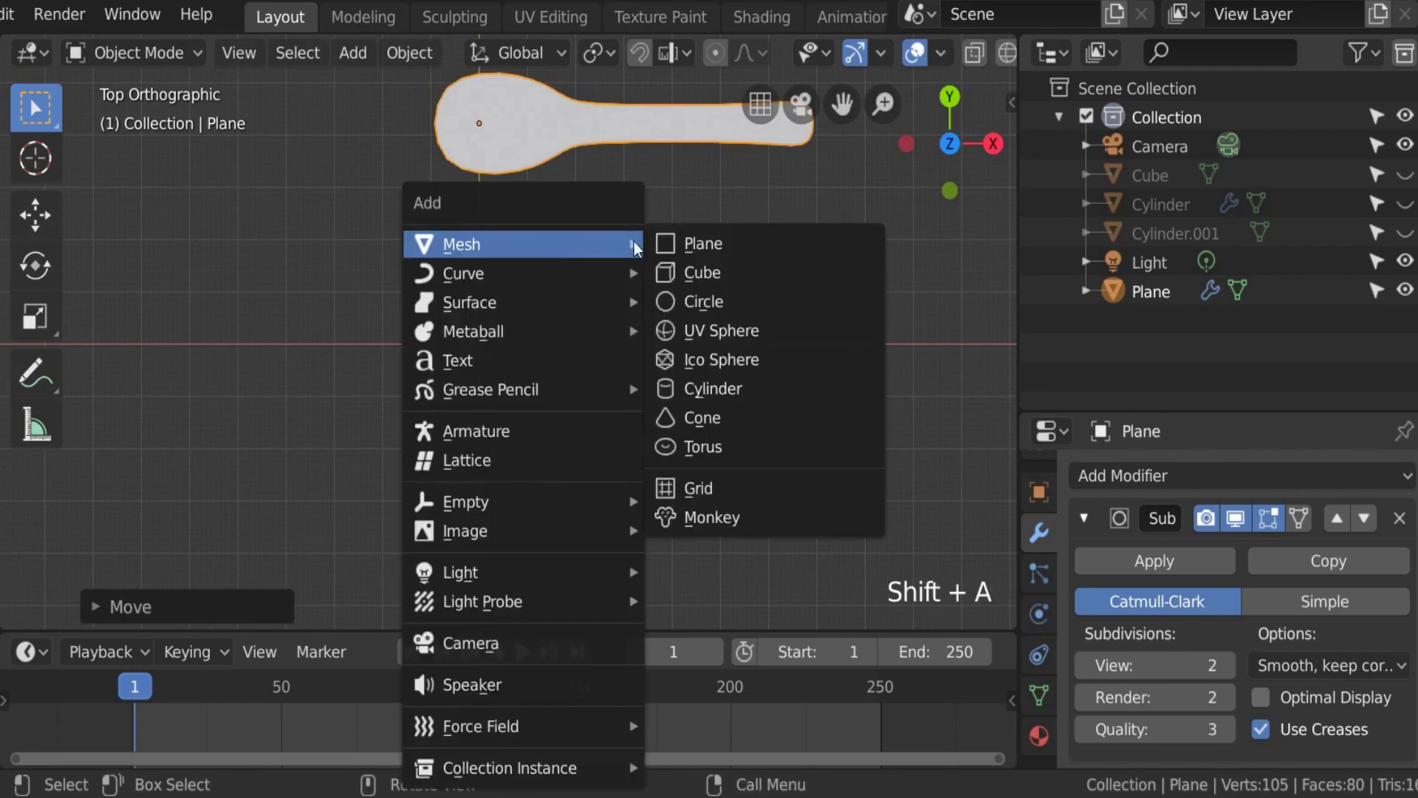
pyautogui.click(732, 246)
pyautogui.scroll(6, 574, 300)
pyautogui.scroll(-2, 553, 307)
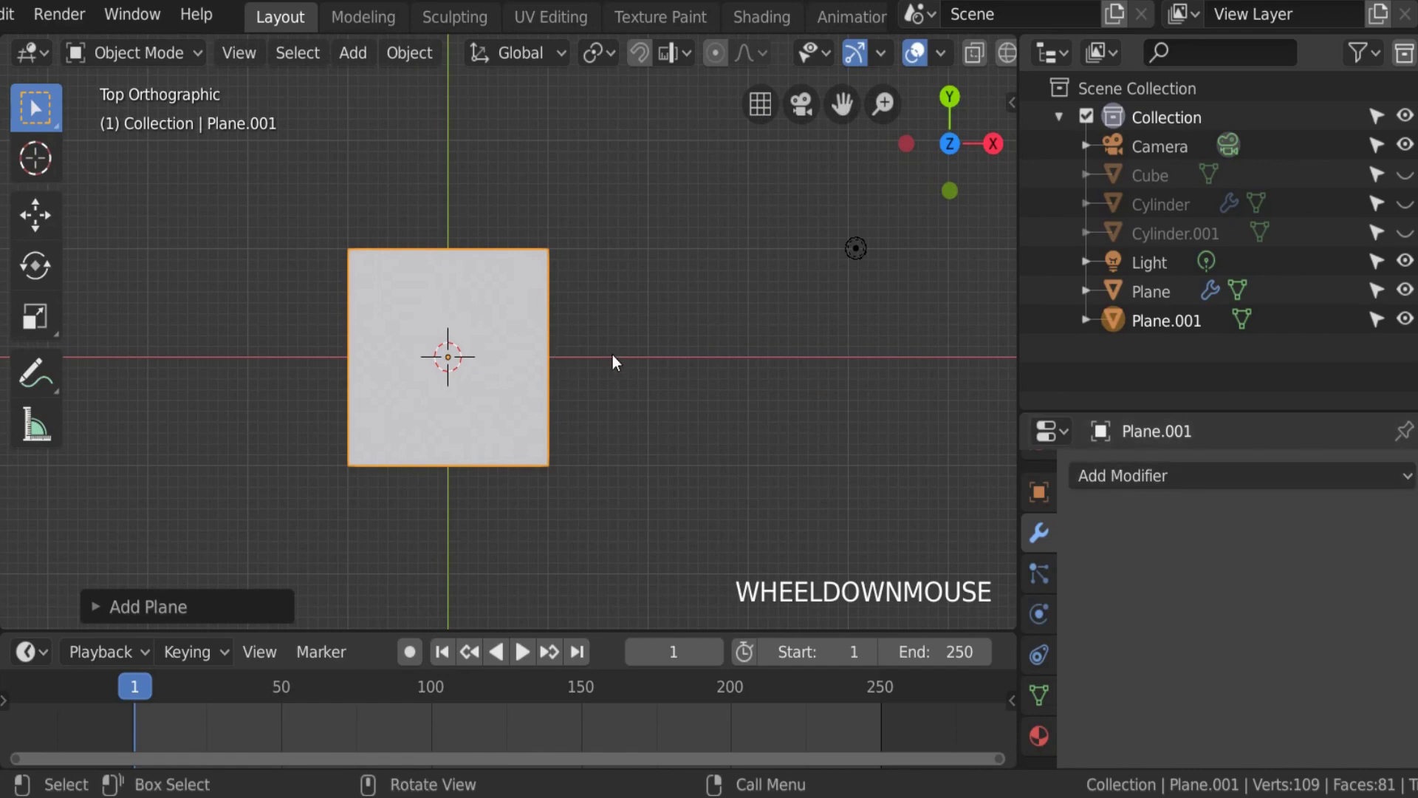
pyautogui.click(1100, 473)
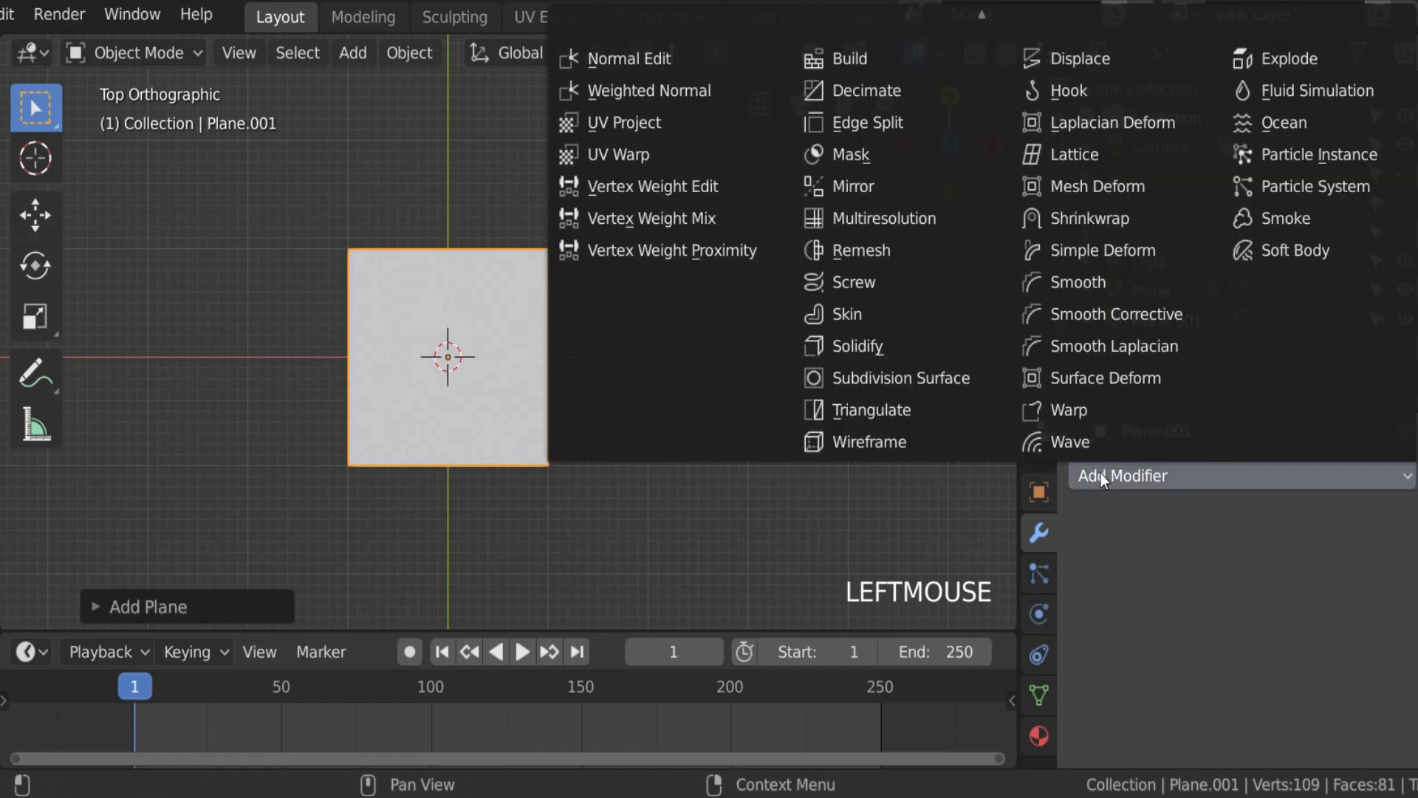
pyautogui.click(895, 378)
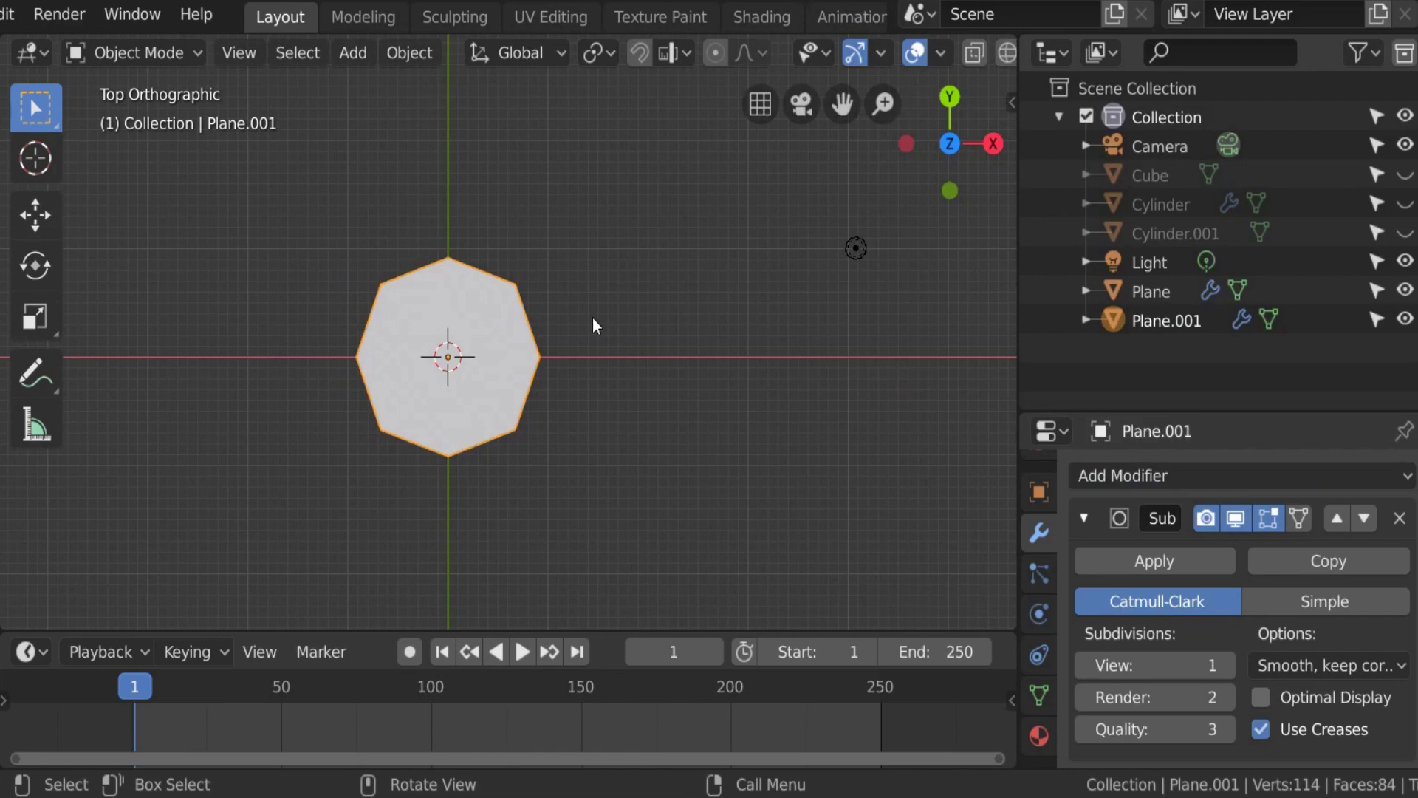
pyautogui.click(1227, 665)
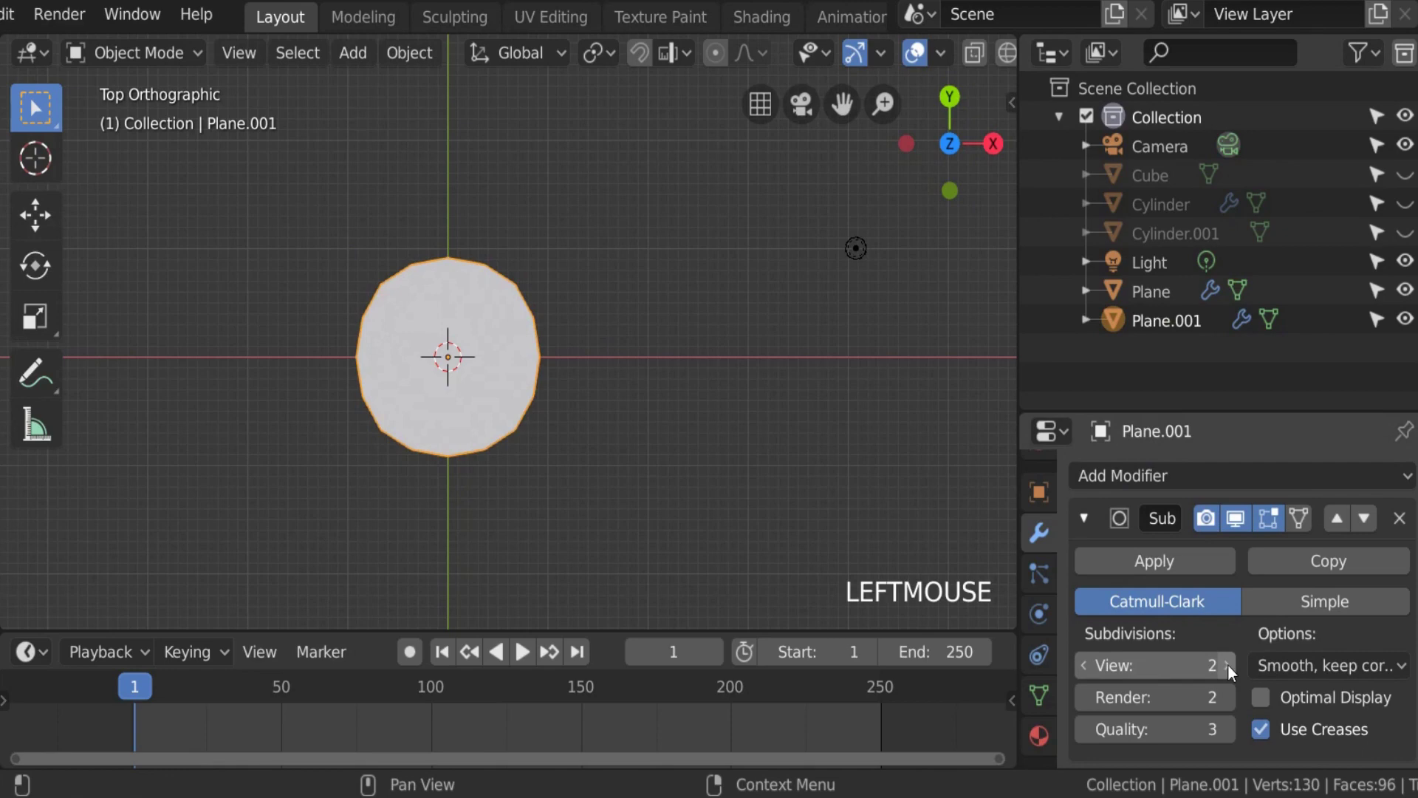
# Step: In Edit Mode, extrude the new plane's +X edge outward along X and scale it down to less than half its width
pyautogui.press('Tab')
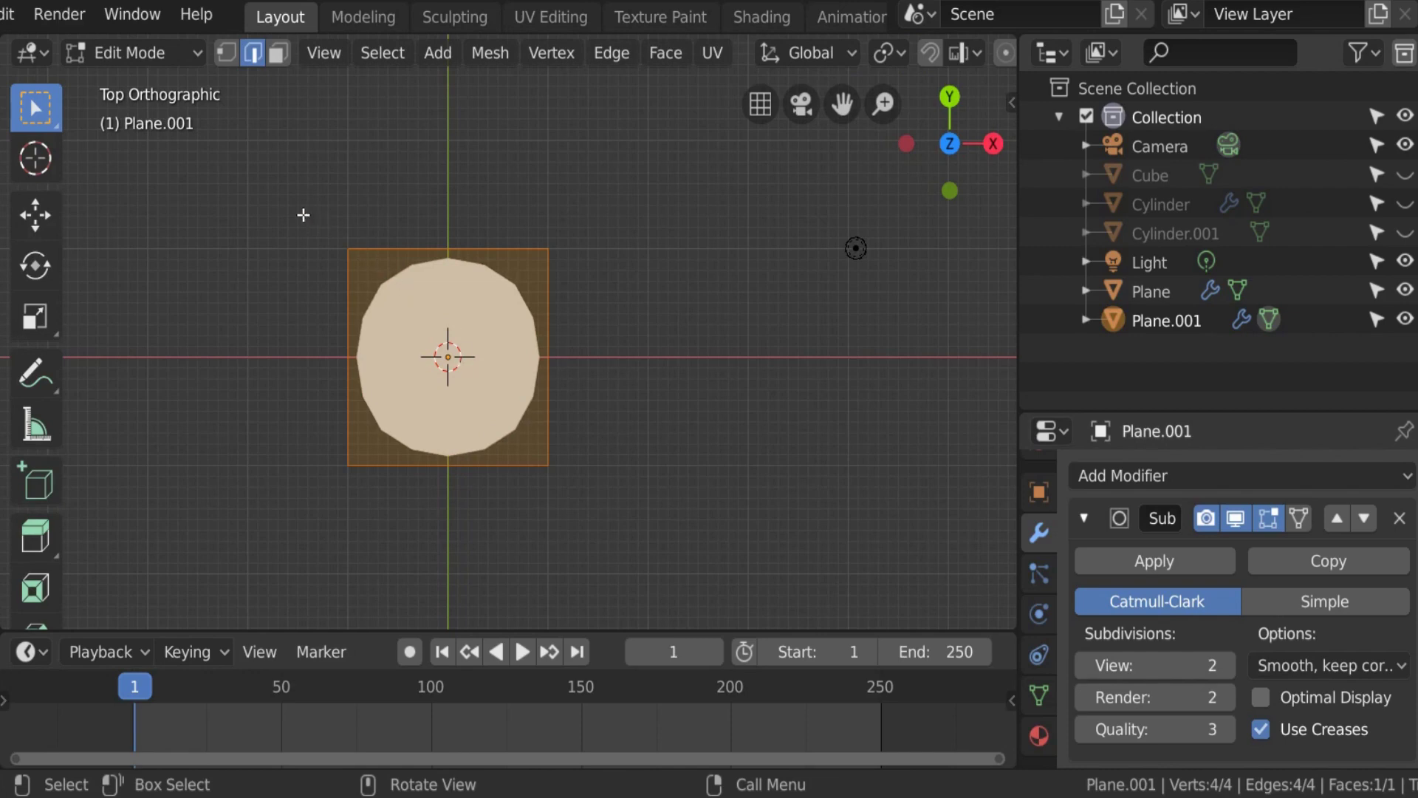
pyautogui.click(253, 49)
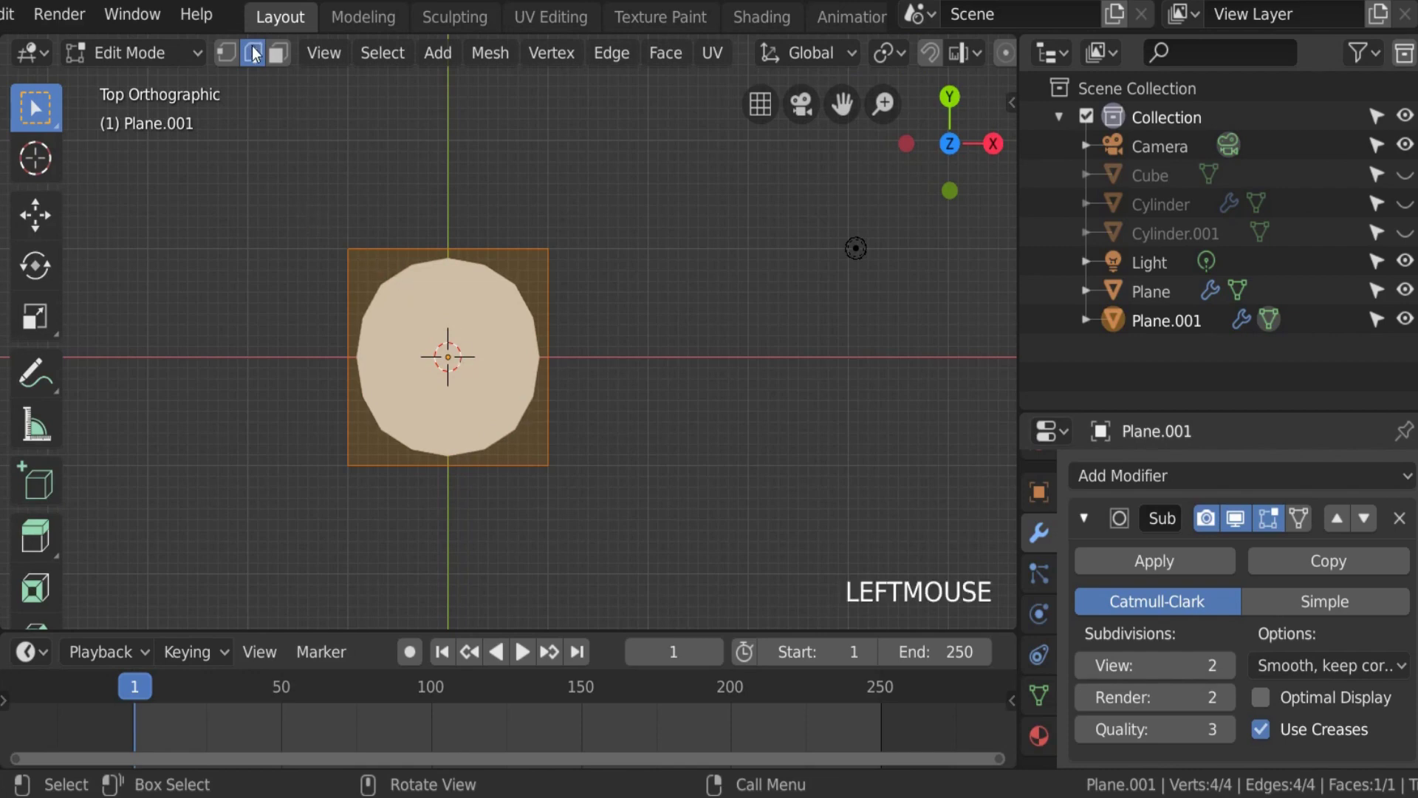
pyautogui.click(552, 317)
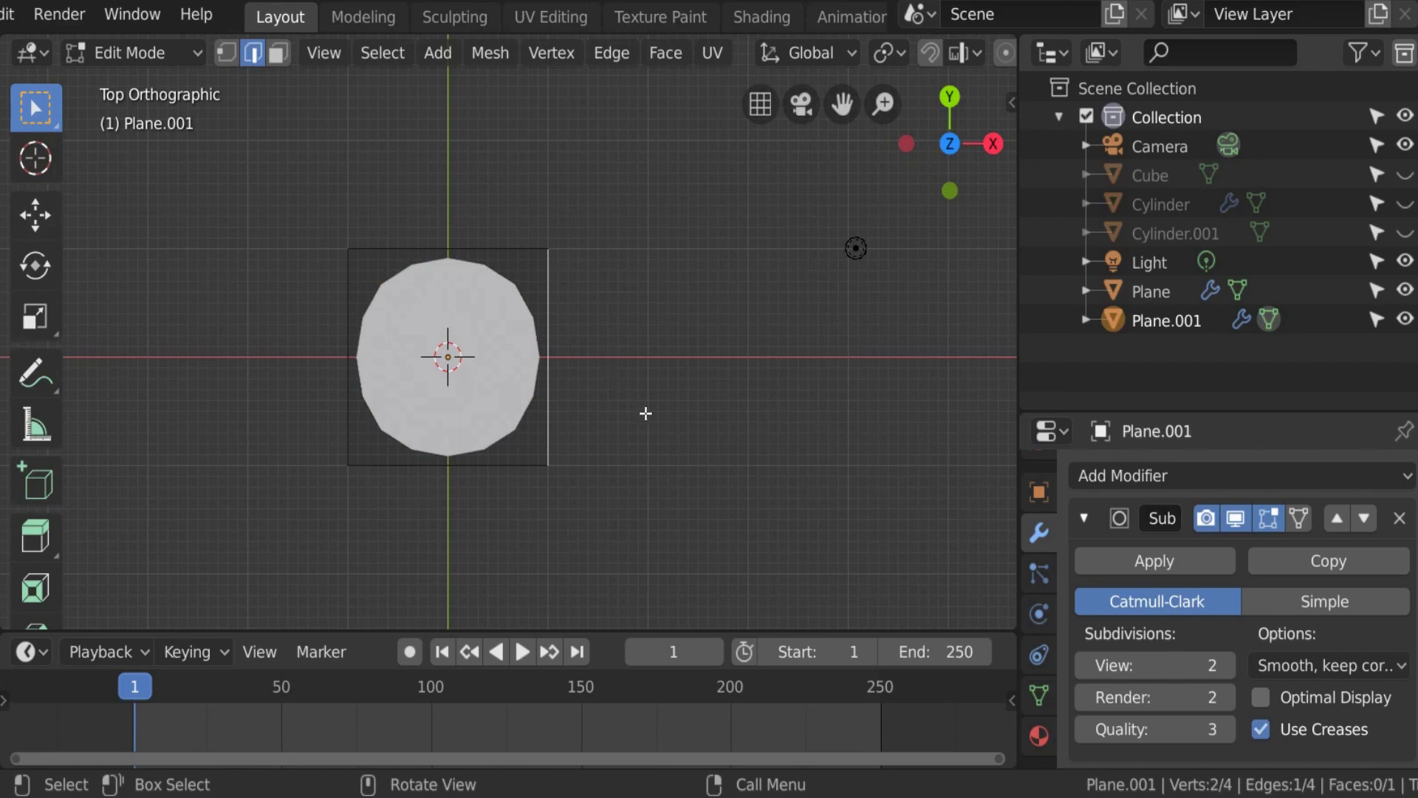
pyautogui.press('e')
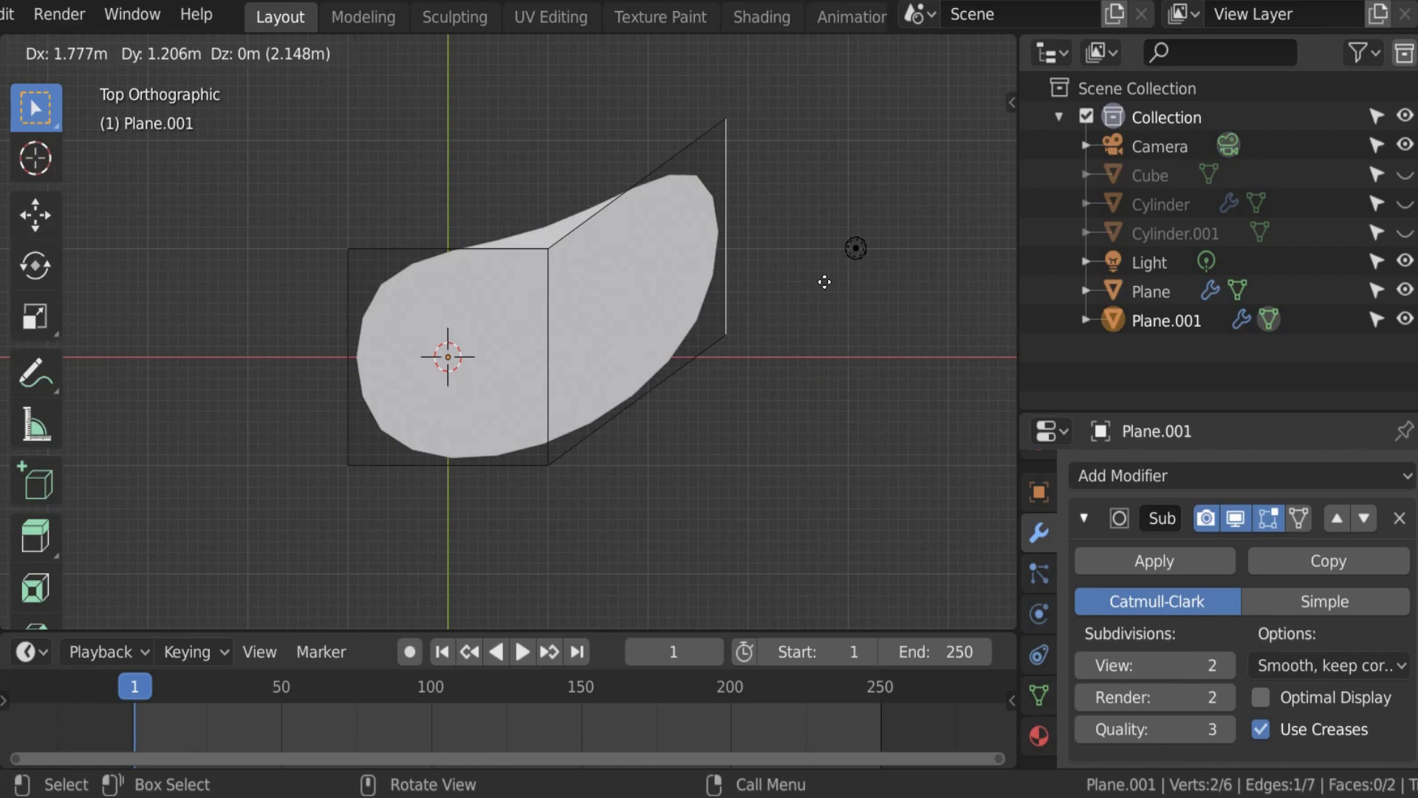
pyautogui.press('x')
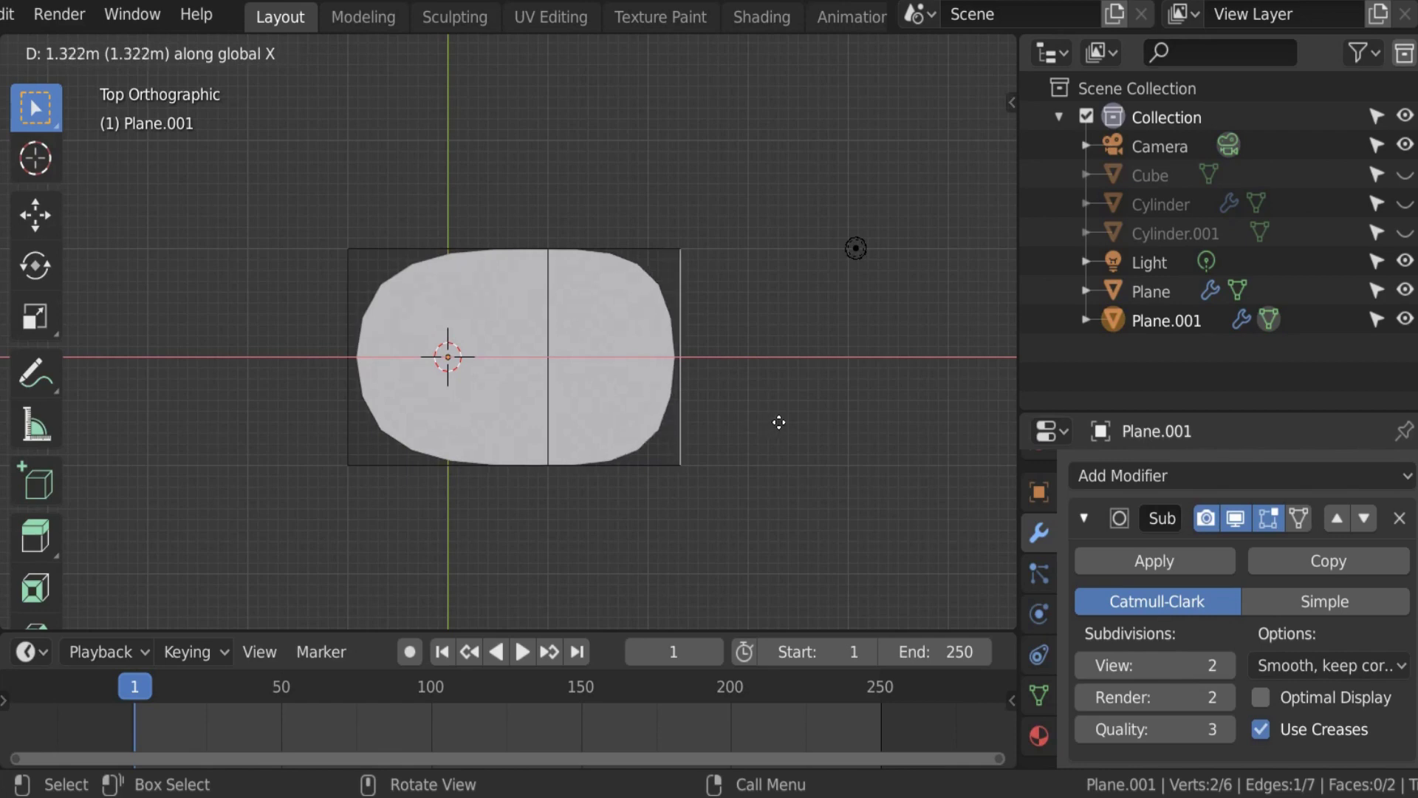
pyautogui.click(791, 436)
pyautogui.press('s')
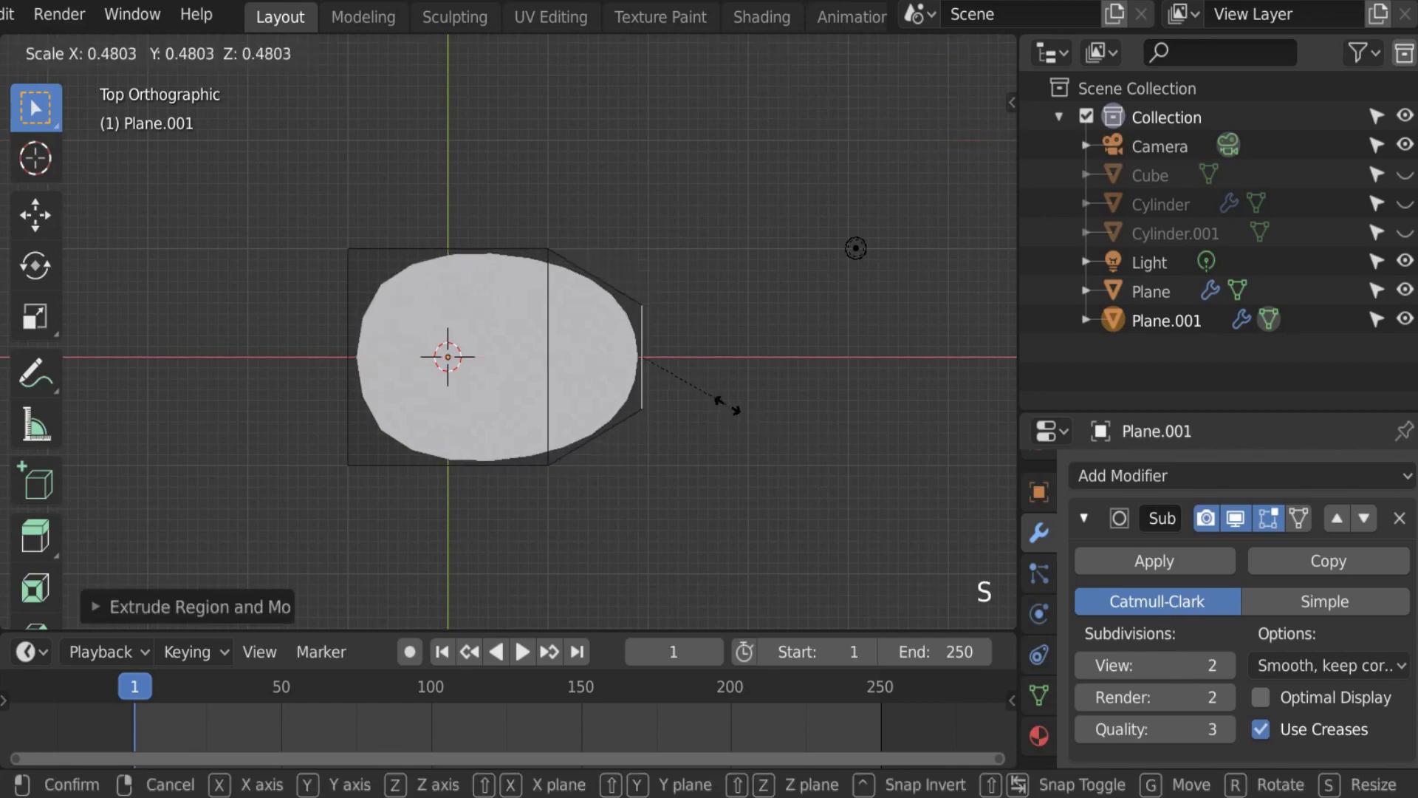
pyautogui.click(719, 400)
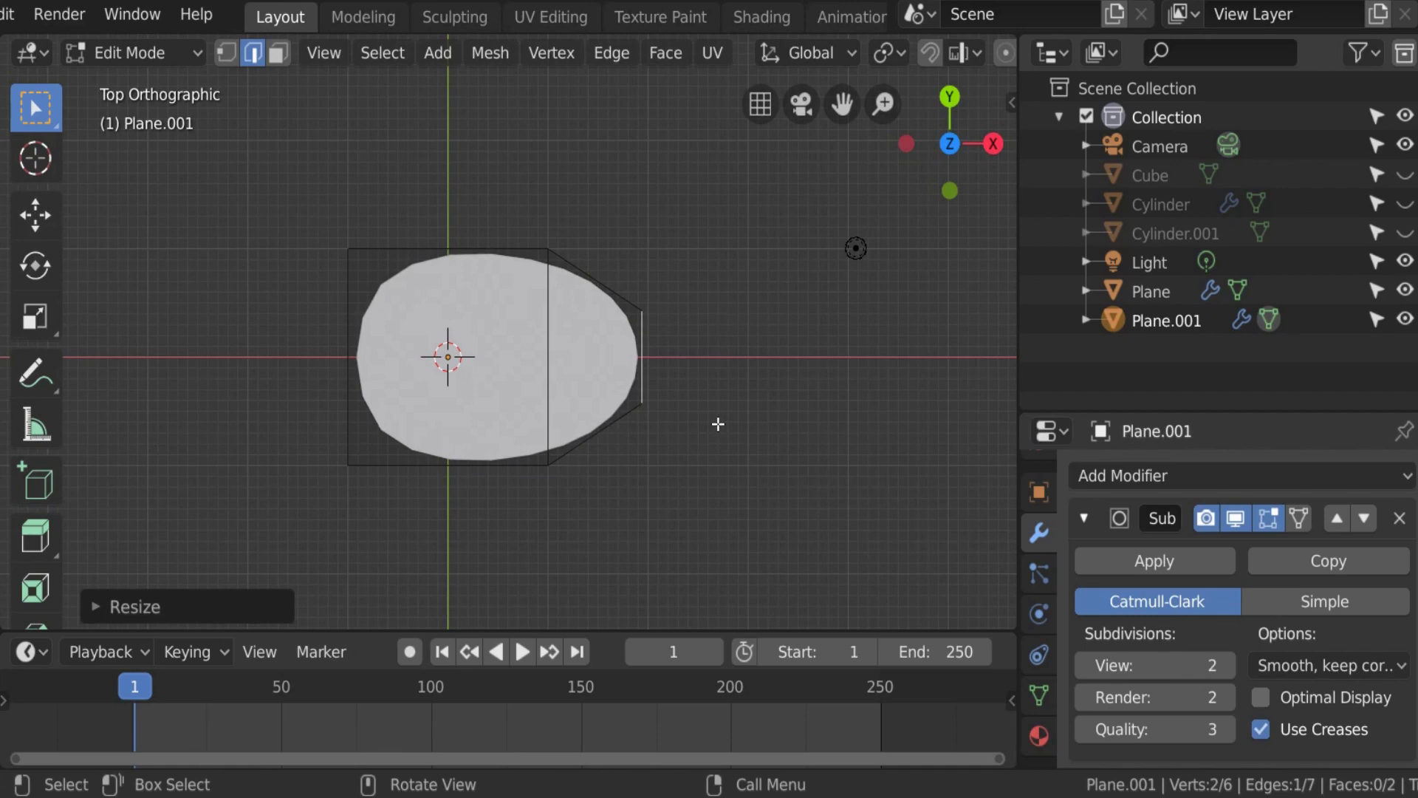
# Step: Extrude the narrowed edge a short distance further along X and scale it down to handle width
pyautogui.press('e')
pyautogui.press('x')
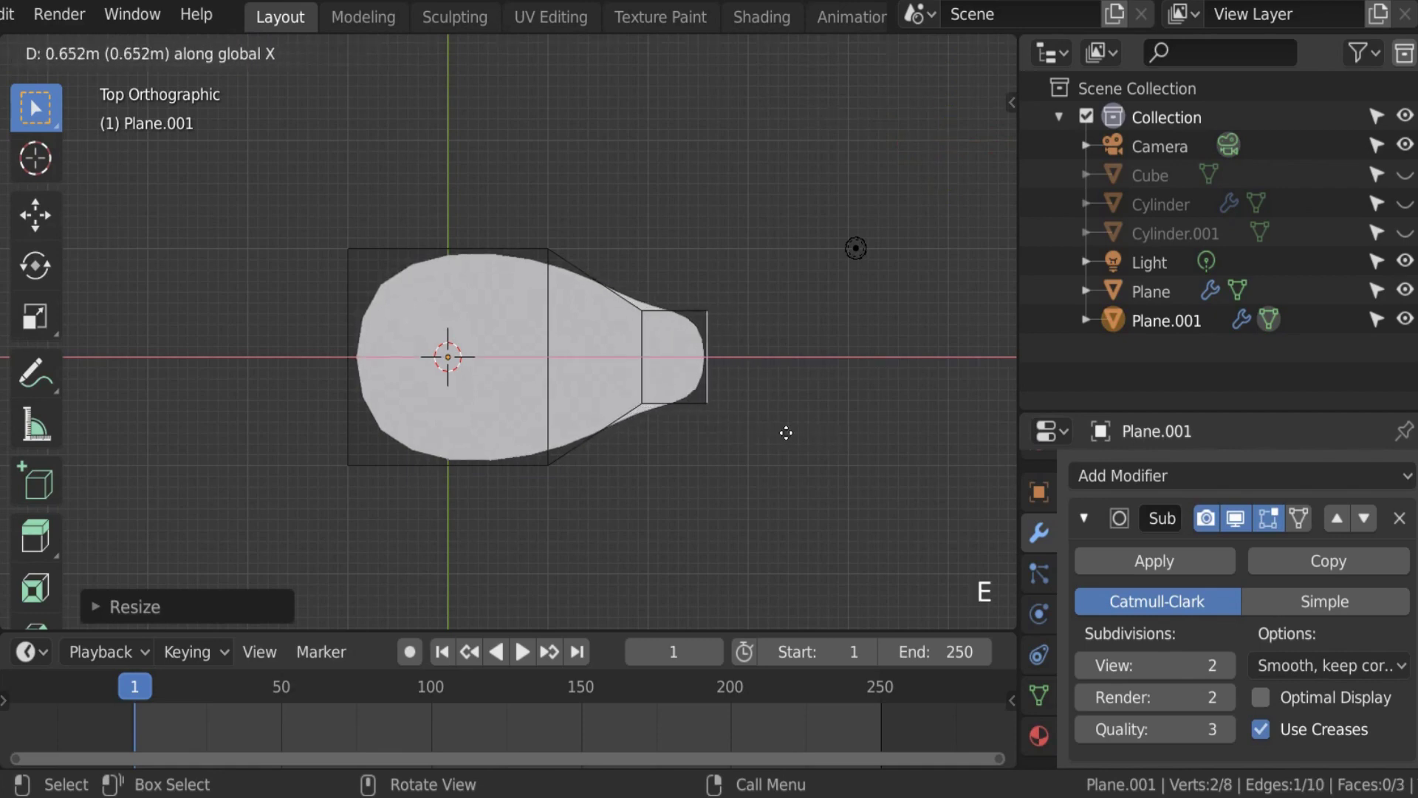
pyautogui.click(808, 422)
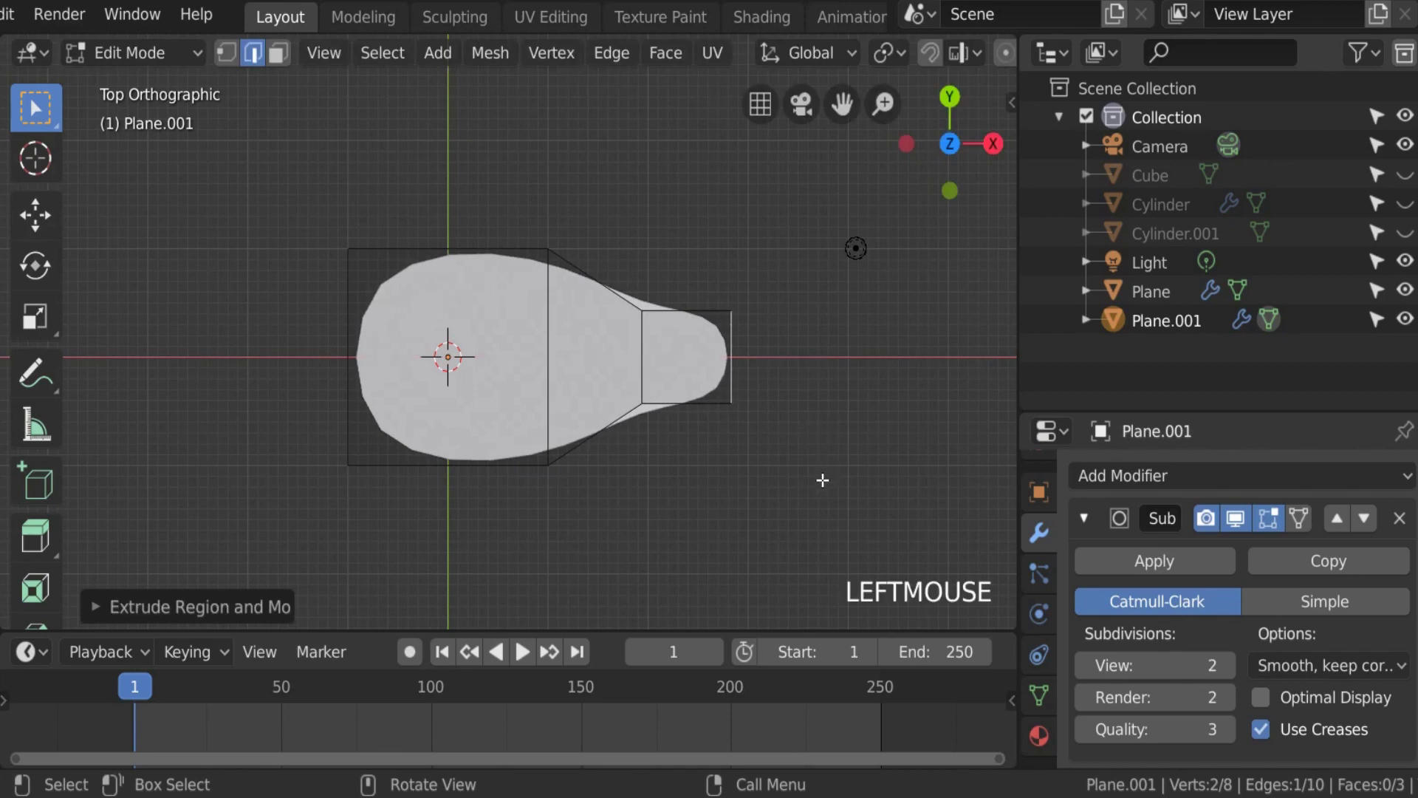
pyautogui.press('s')
pyautogui.click(773, 393)
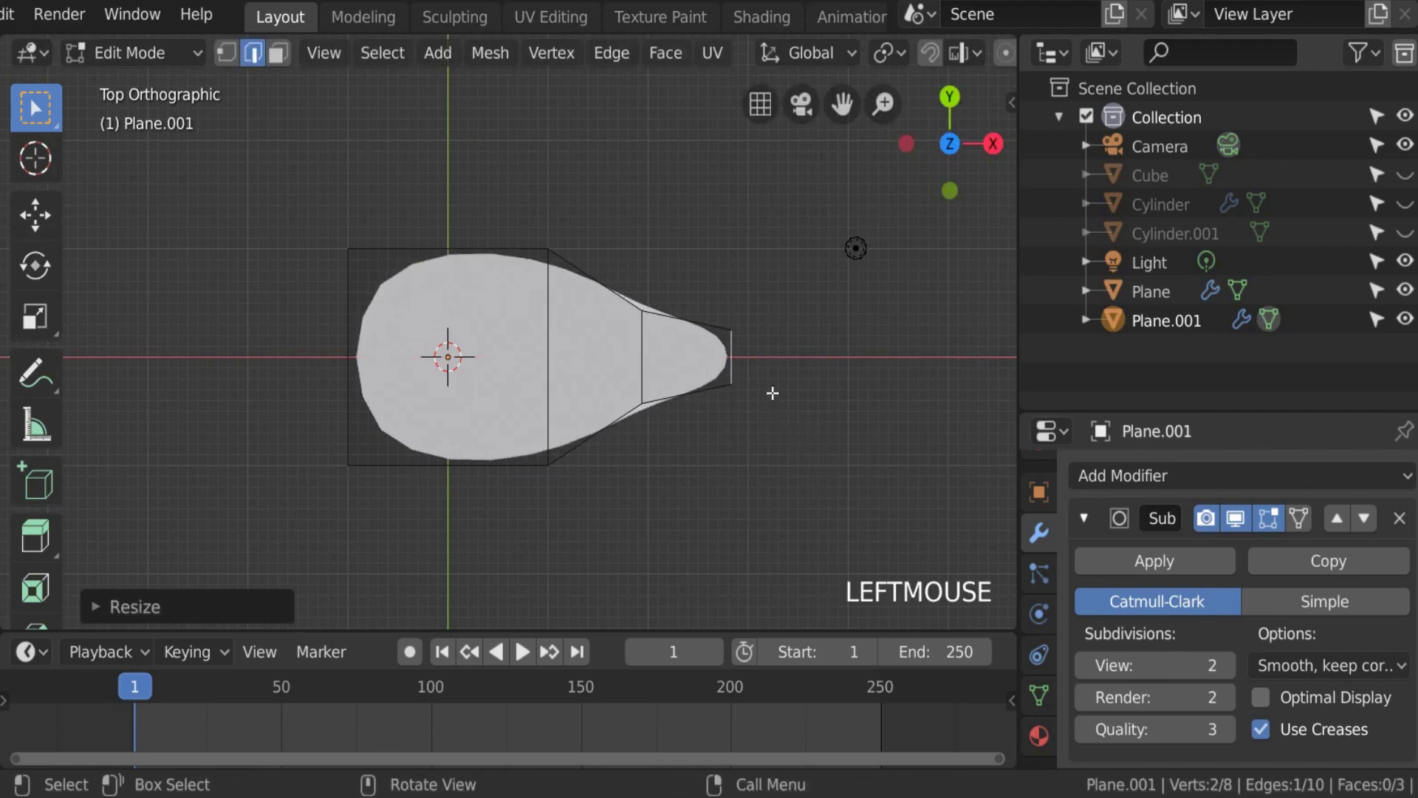
# Step: Extrude the narrow end edge a long way along X to form the second spoon's handle
pyautogui.press('e')
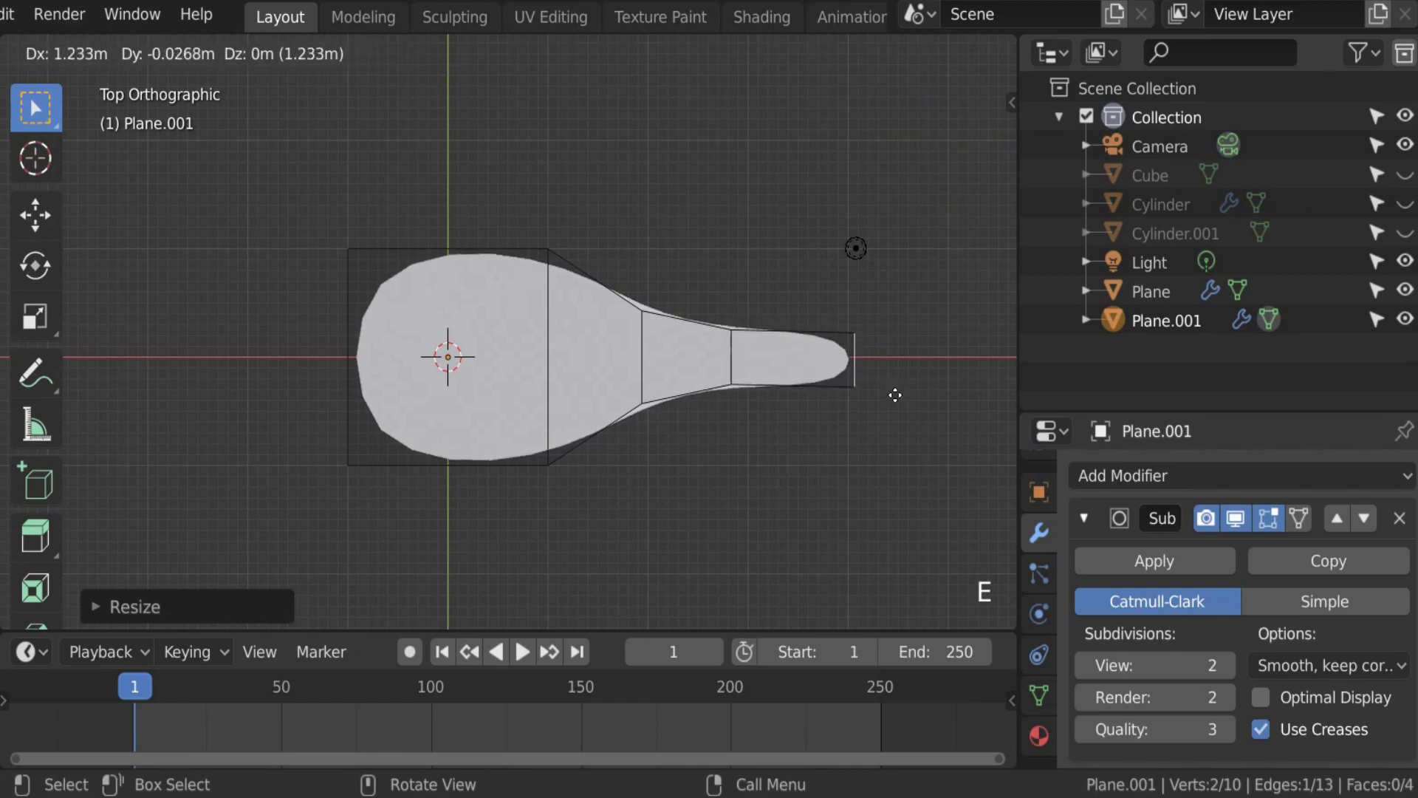
pyautogui.press('x')
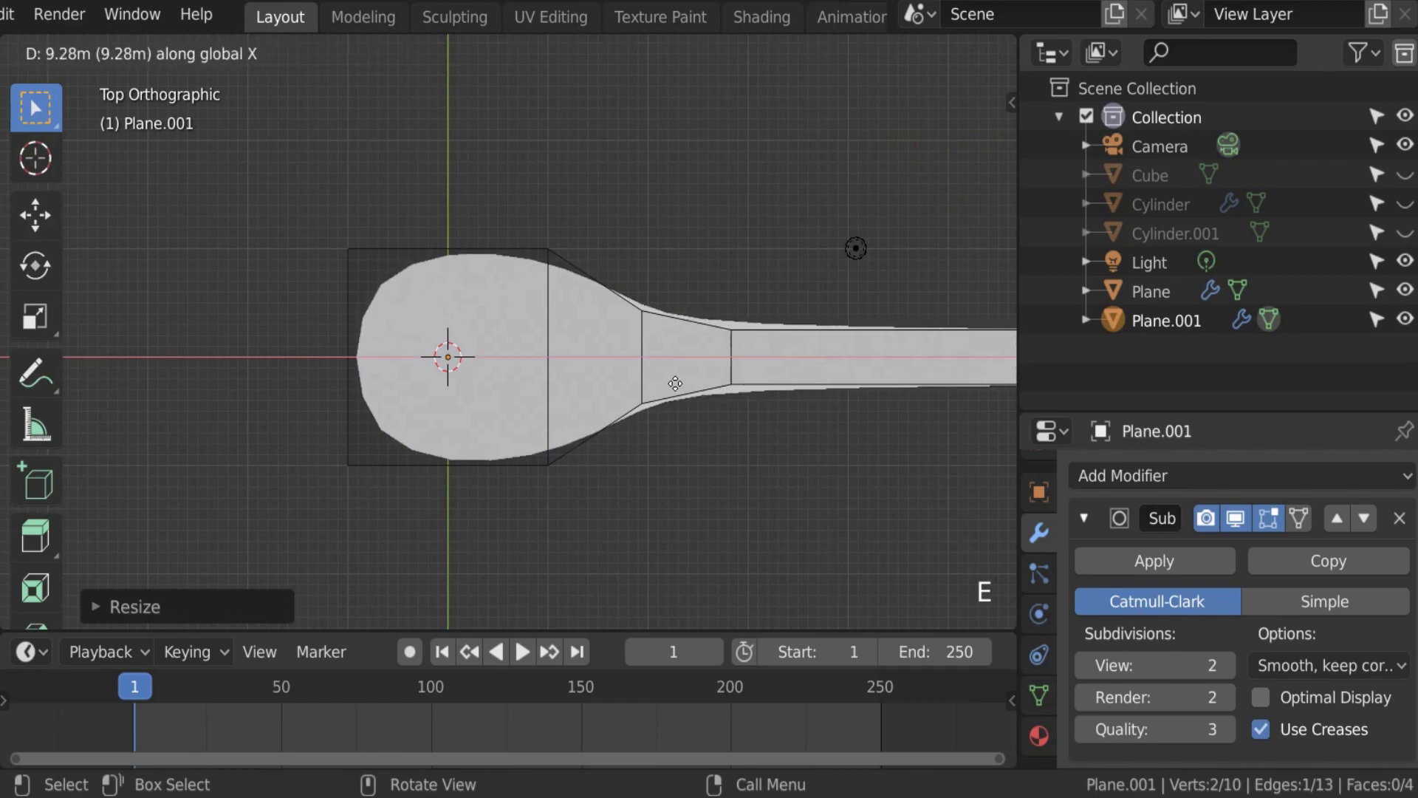
pyautogui.click(986, 352)
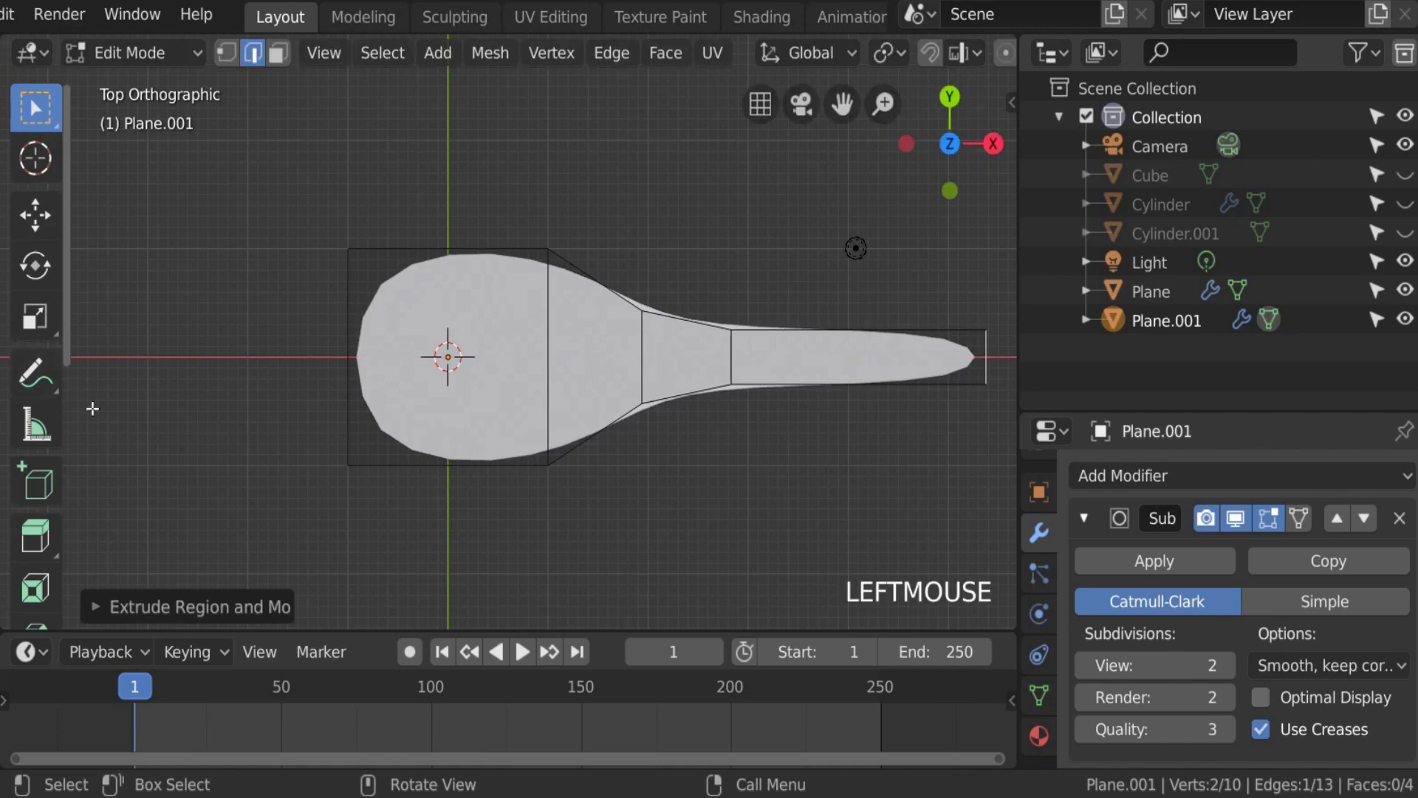
pyautogui.scroll(-2, 140, 421)
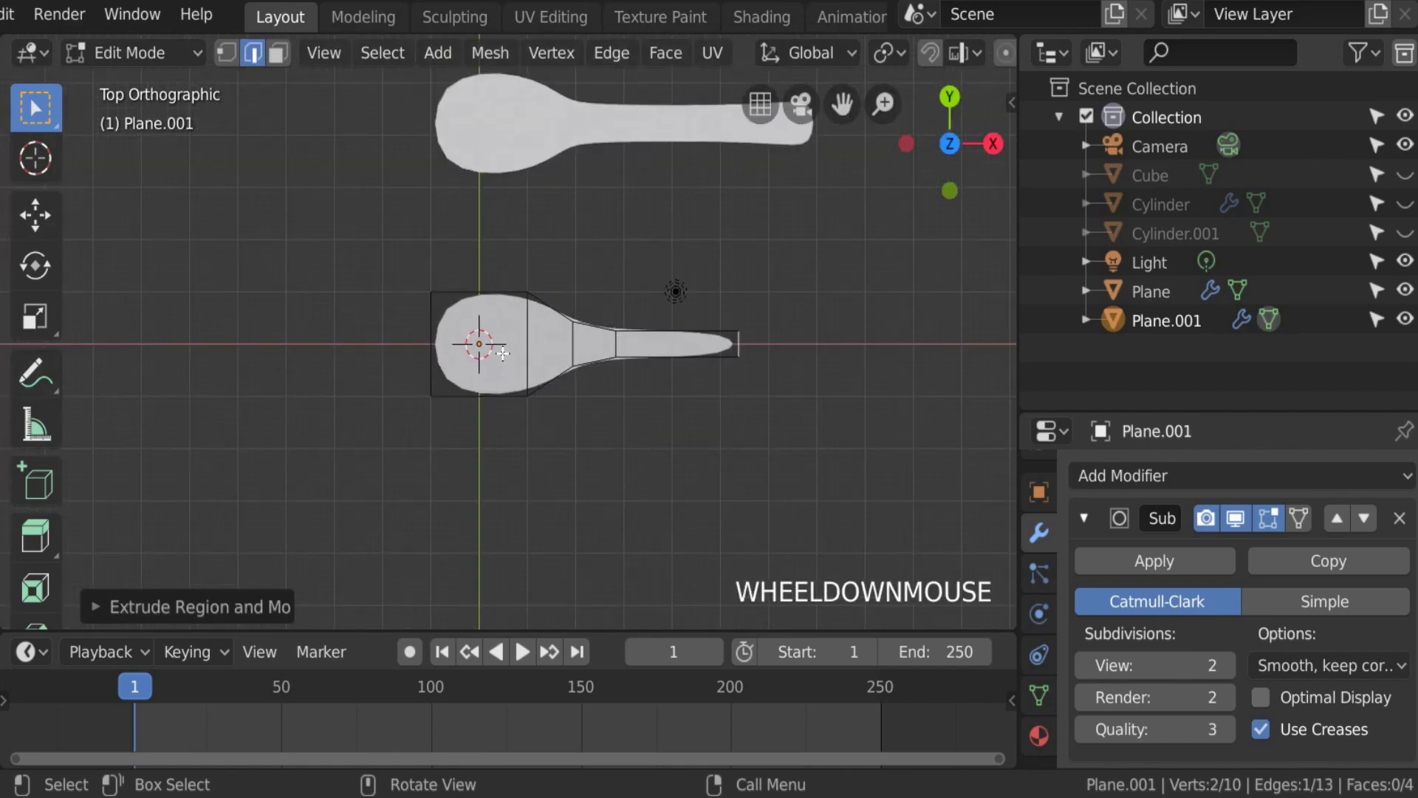
# Step: Move the first tapered neck edge closer to the bowl
pyautogui.scroll(4, 502, 354)
pyautogui.click(637, 338)
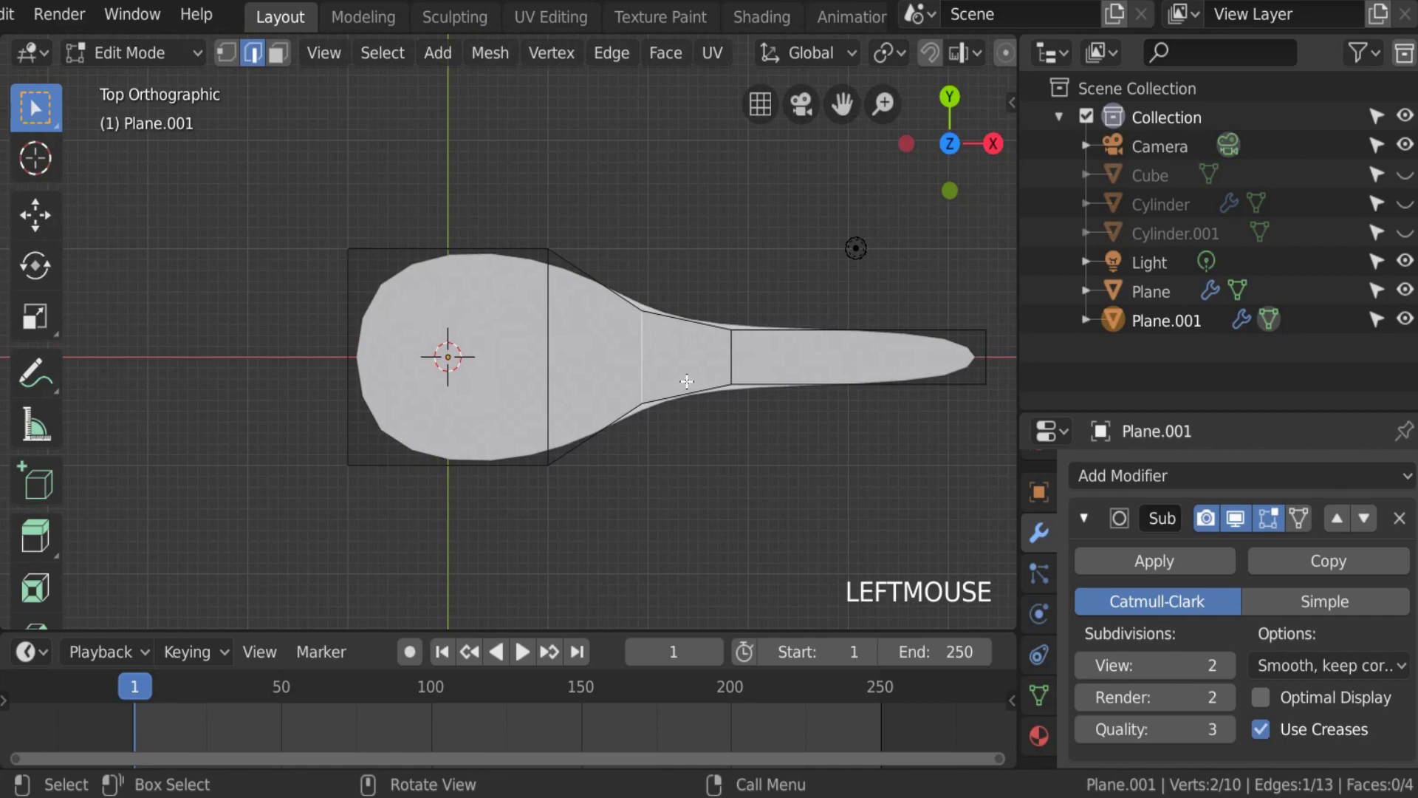
pyautogui.press('g')
pyautogui.click(650, 373)
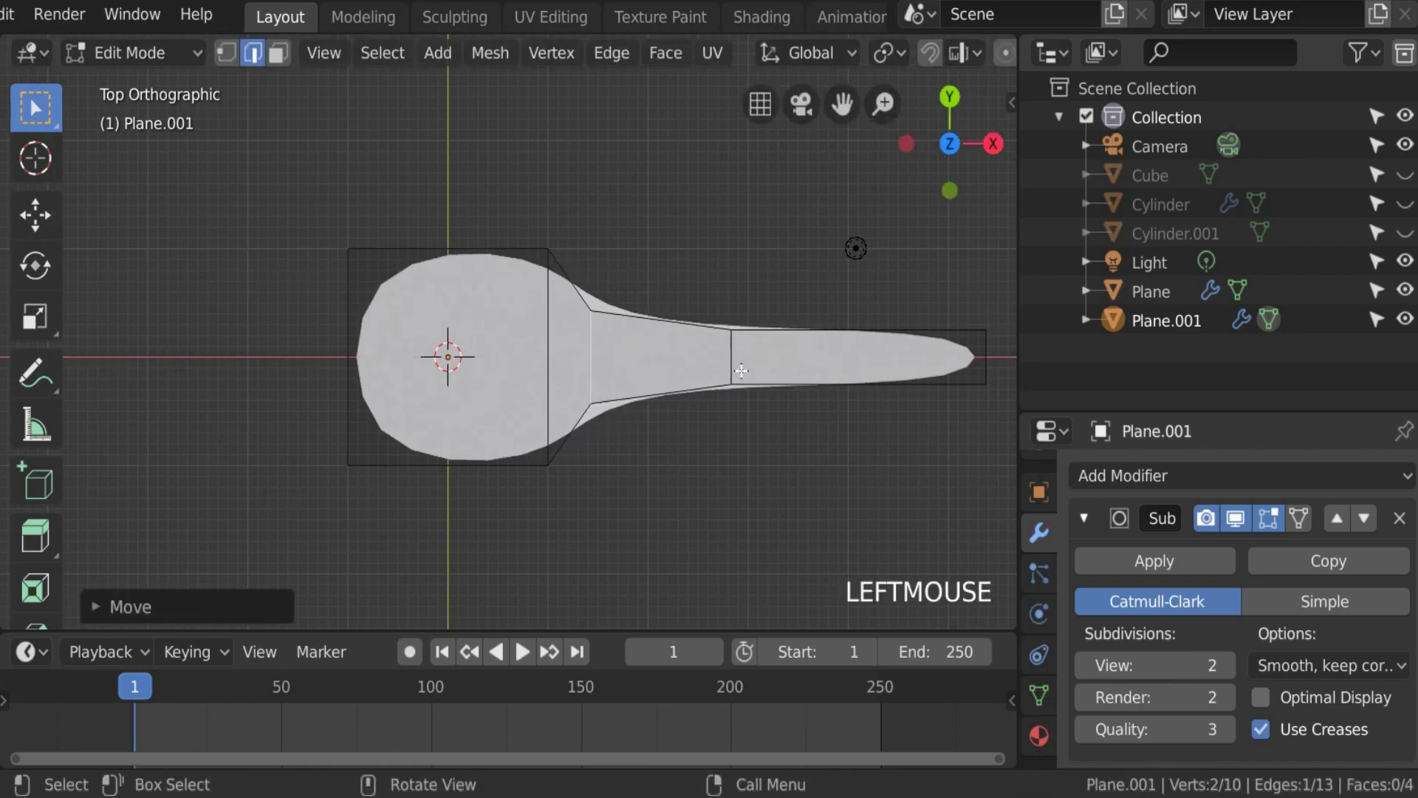
# Step: Move the cross edge at the start of the handle along X close to the neck and scale it slightly
pyautogui.click(733, 357)
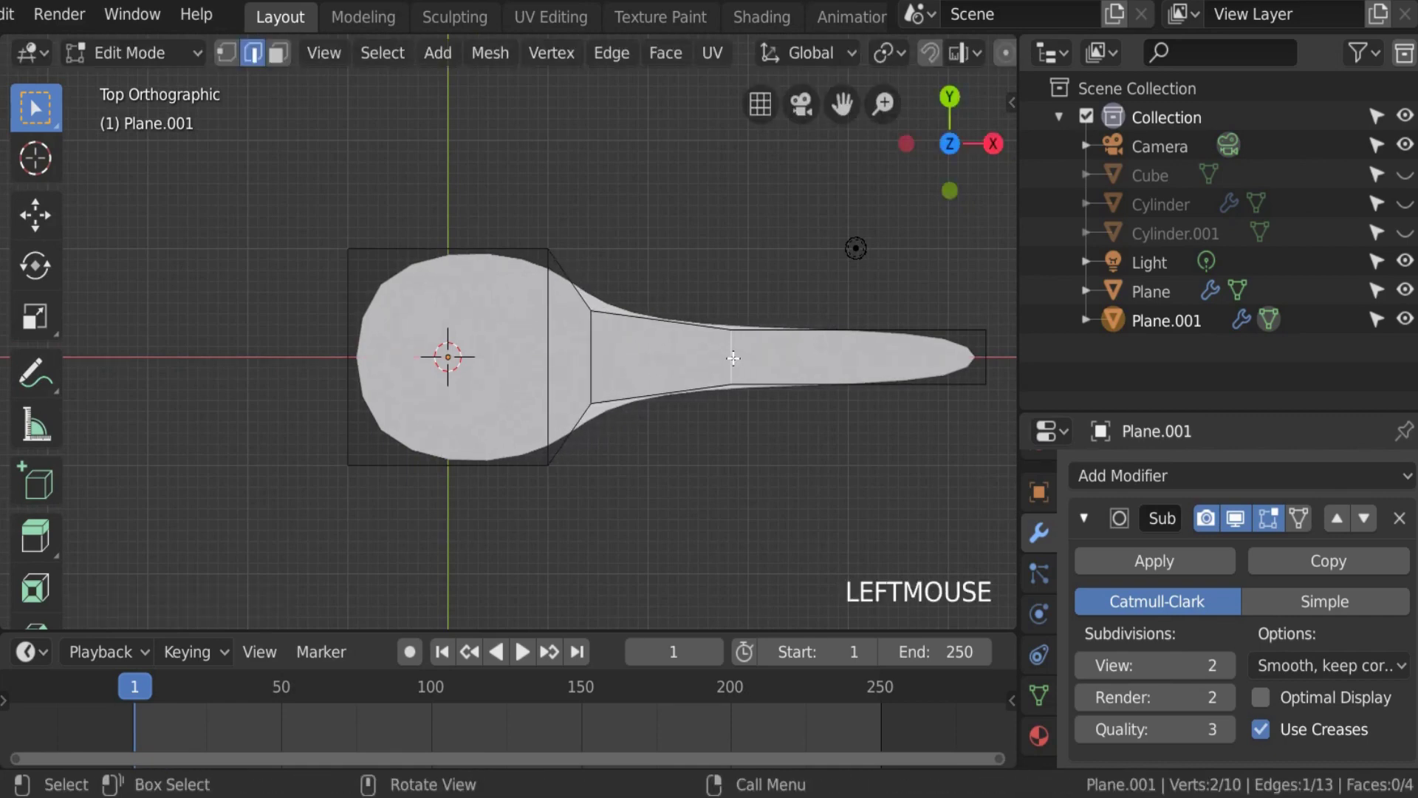
pyautogui.press('g')
pyautogui.press('x')
pyautogui.click(649, 379)
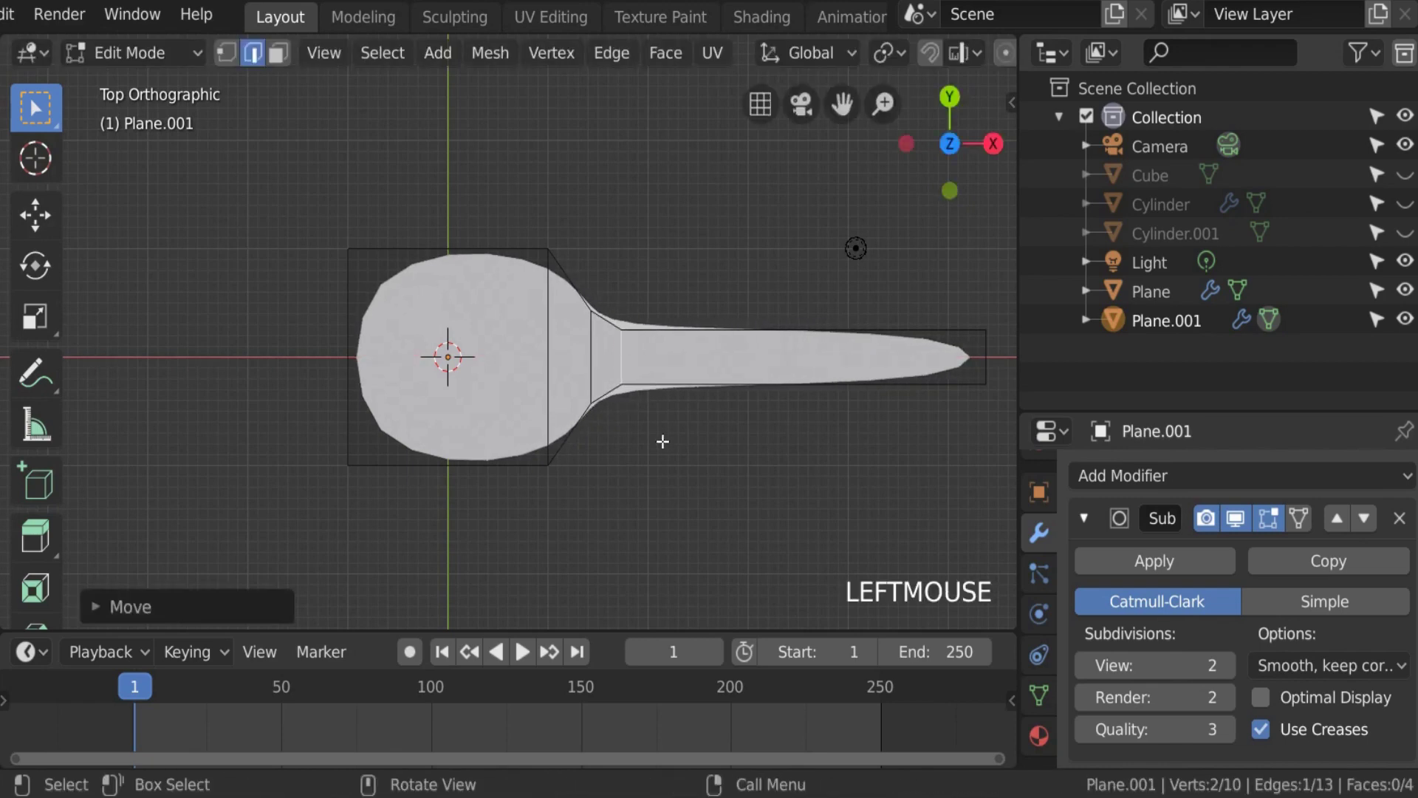
pyautogui.press('s')
pyautogui.click(671, 443)
pyautogui.scroll(-2, 840, 365)
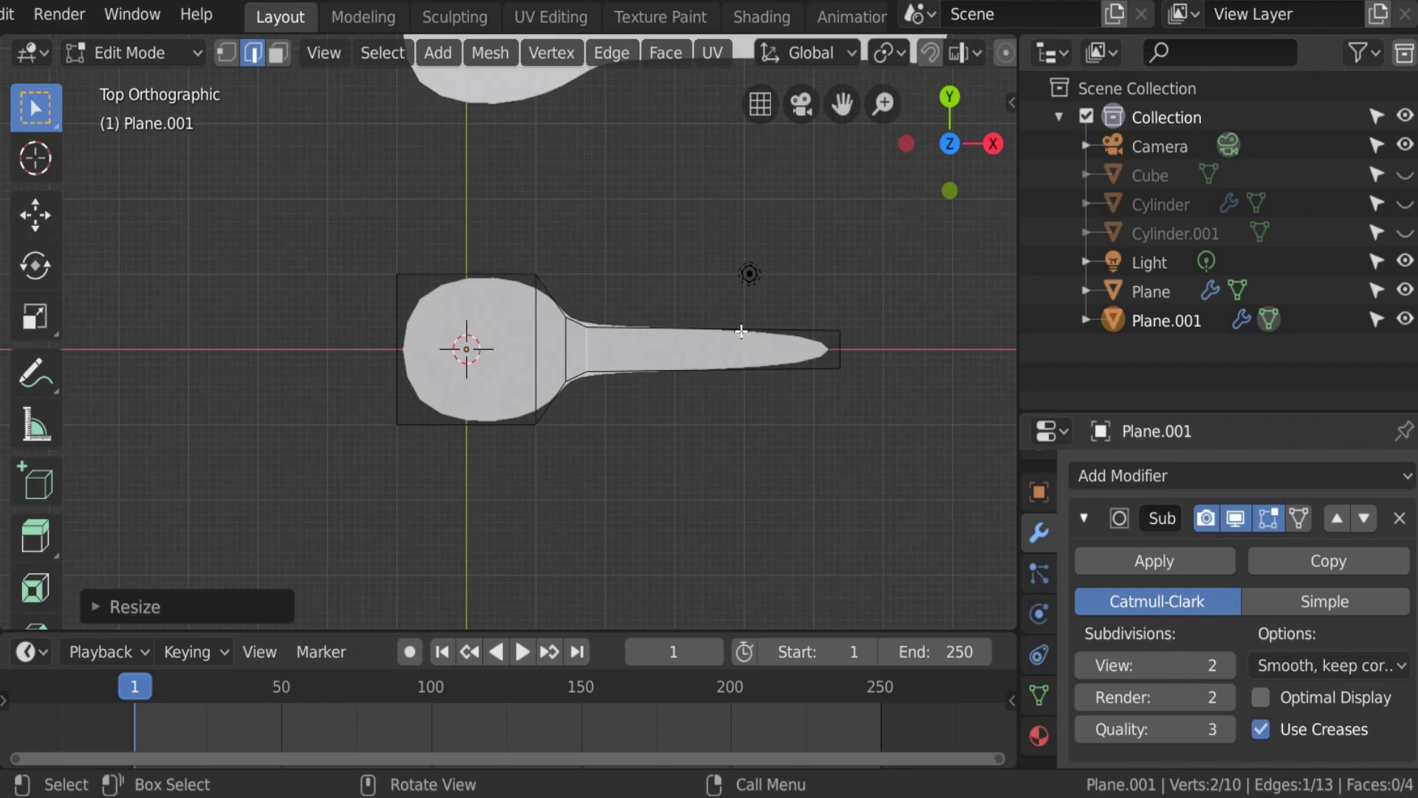
pyautogui.press('g')
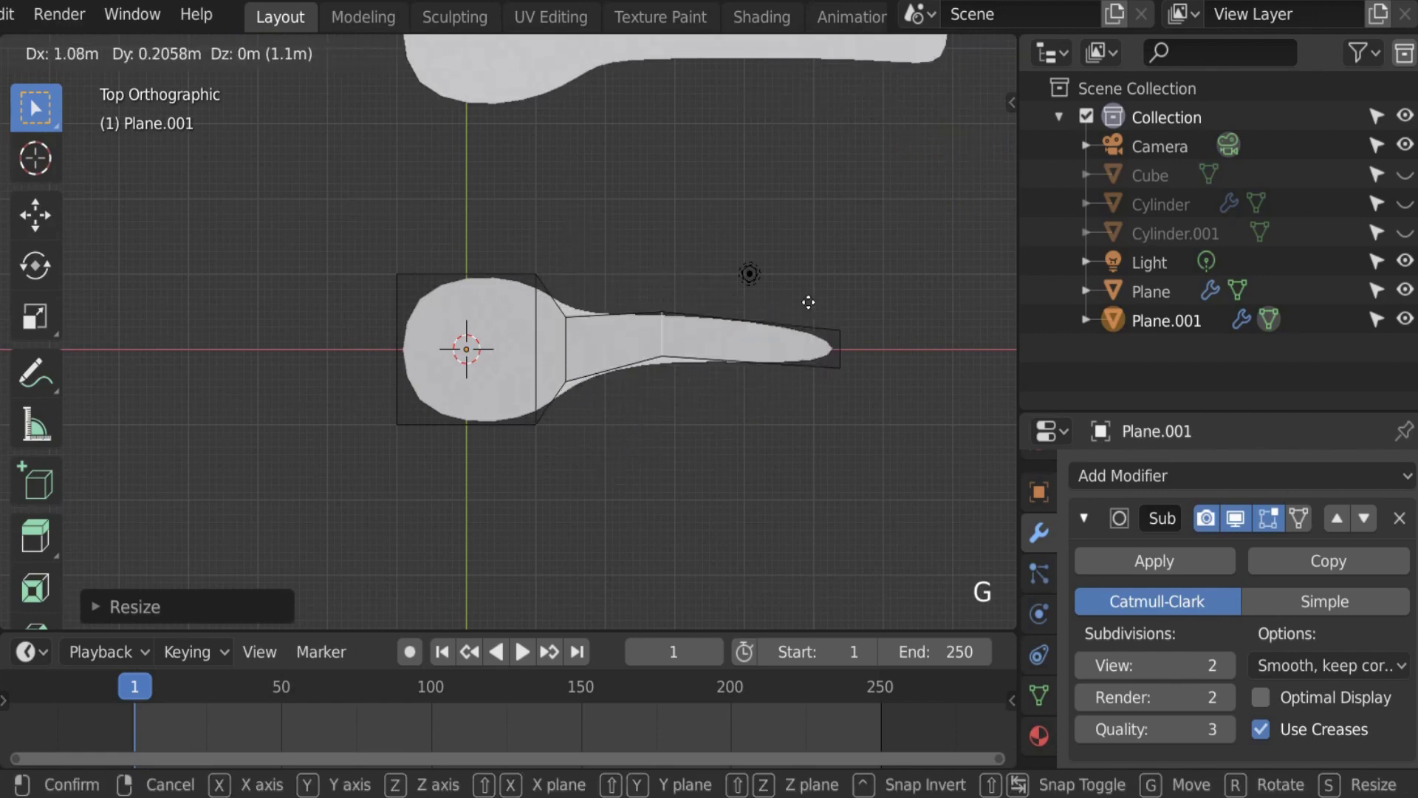
pyautogui.rightClick(791, 383)
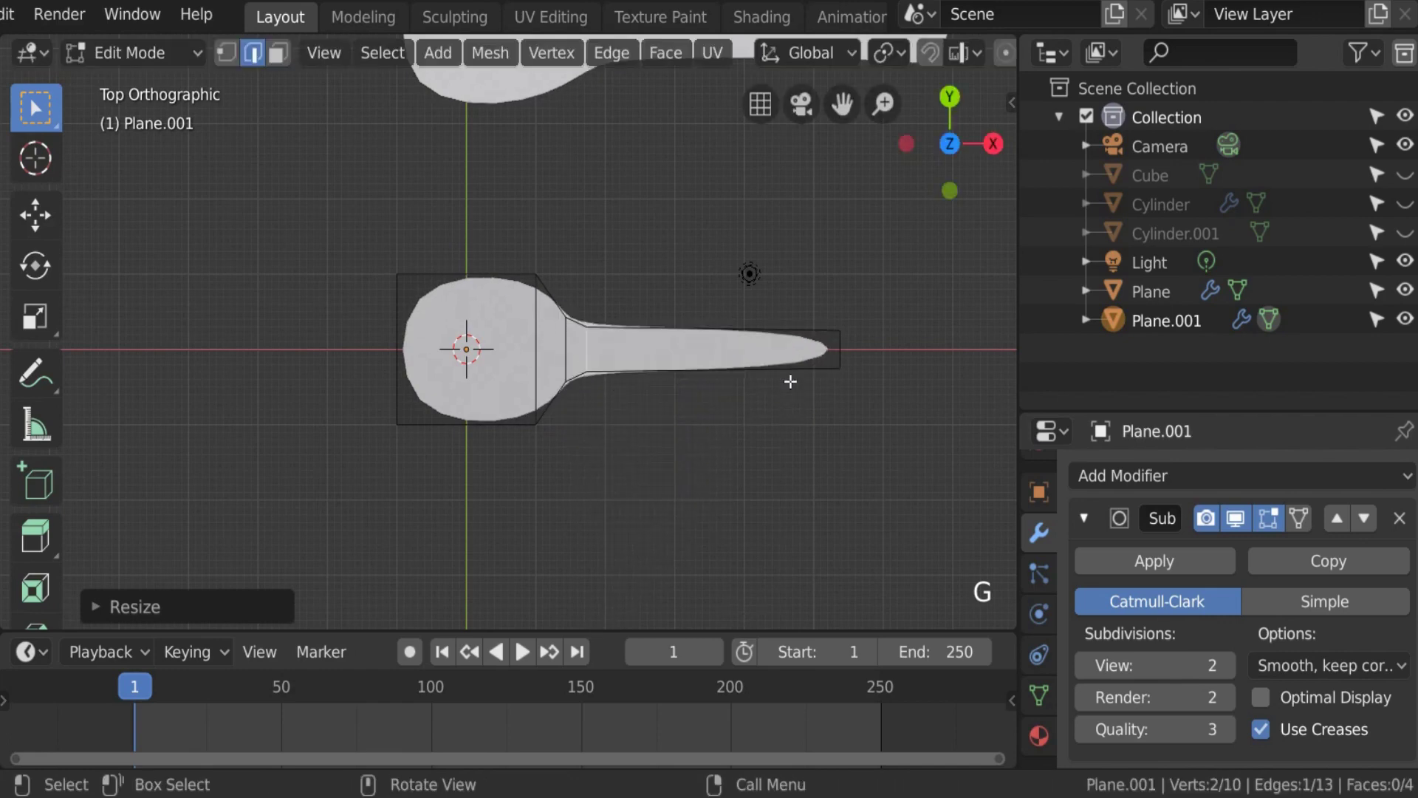
# Step: Extrude the handle's far end edge outward about 0.35 m, scale it up about 1.8 times to flare the tip, and return to Object Mode
pyautogui.scroll(3, 706, 390)
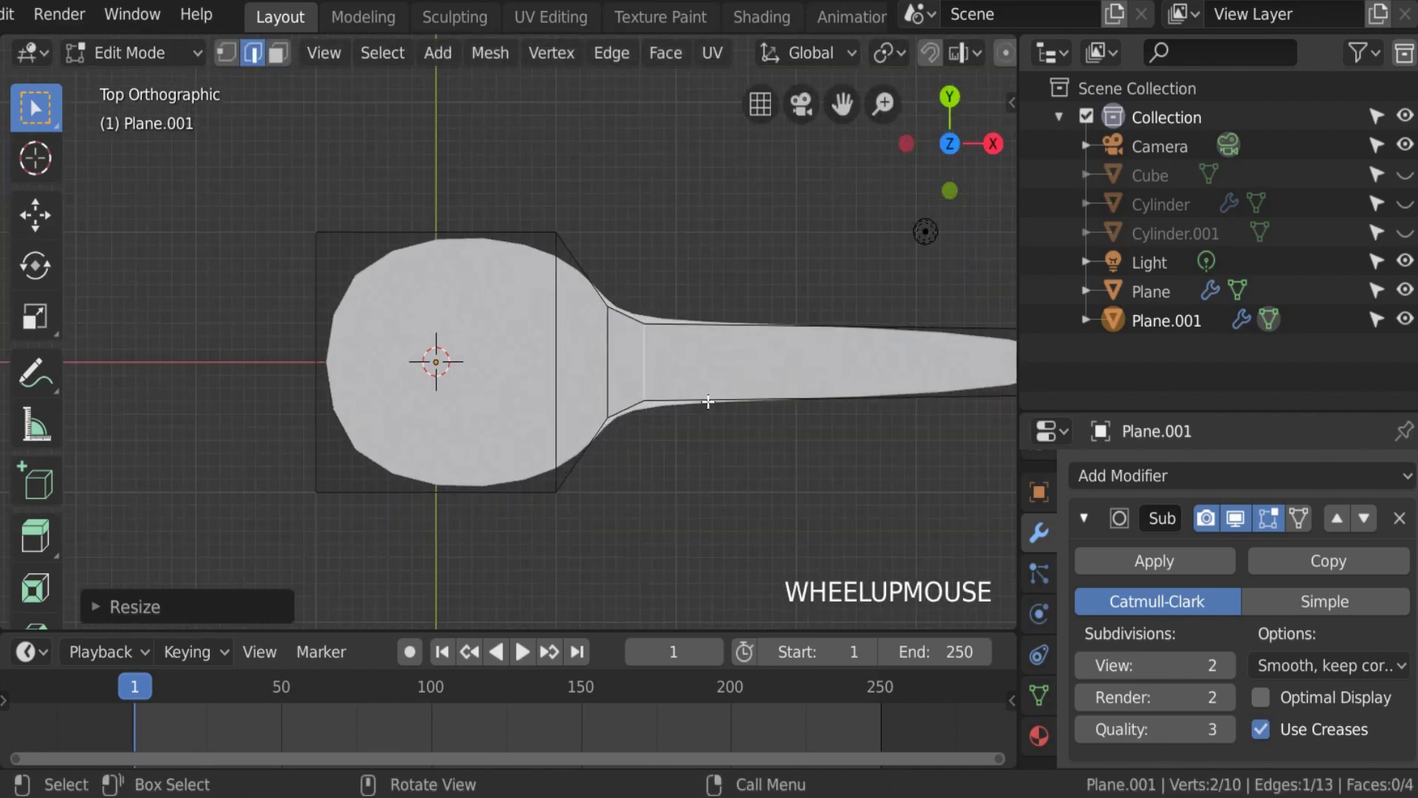
pyautogui.scroll(-2, 709, 401)
pyautogui.keyDown('shift'); pyautogui.moveTo(751, 428); pyautogui.dragTo(534, 421, button='middle'); pyautogui.keyUp('shift')
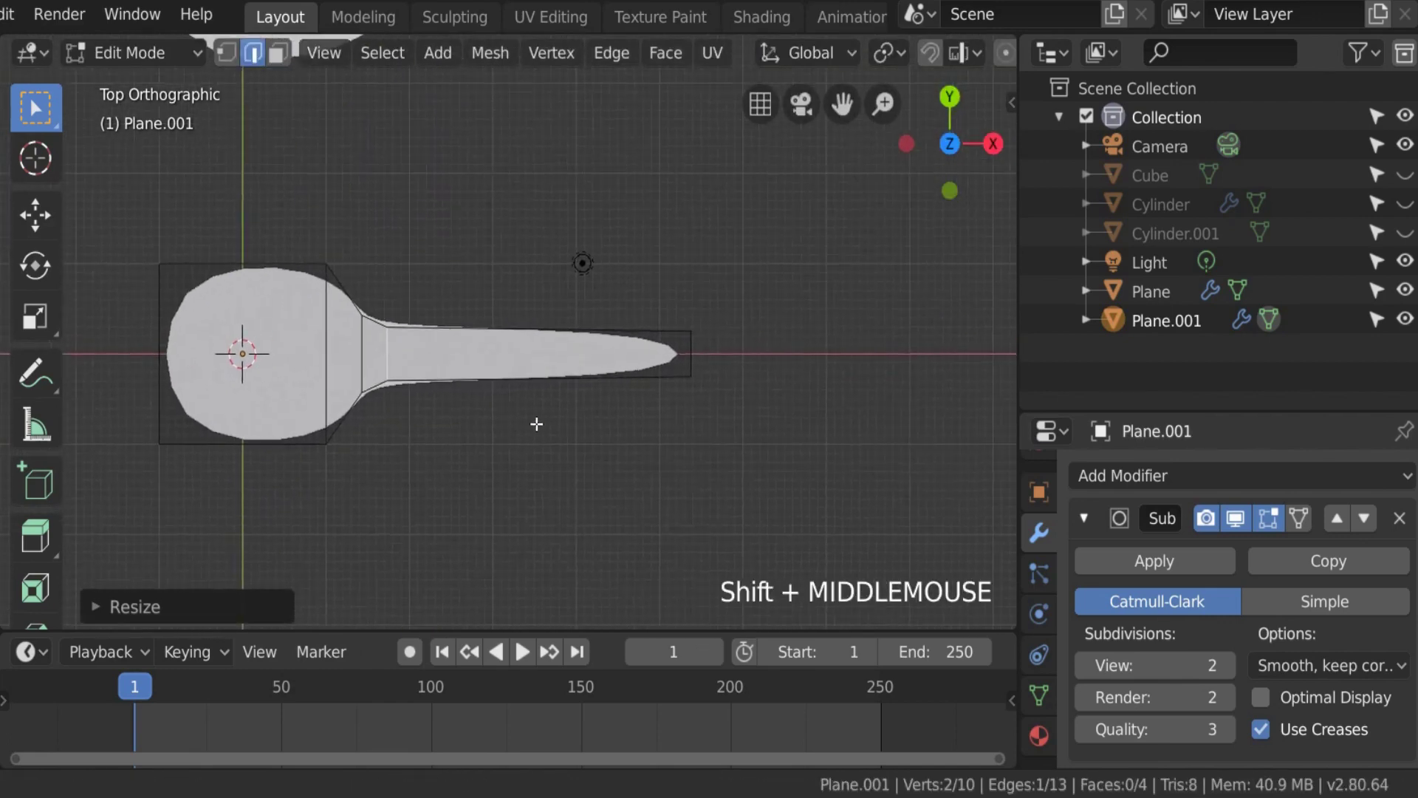
pyautogui.click(700, 357)
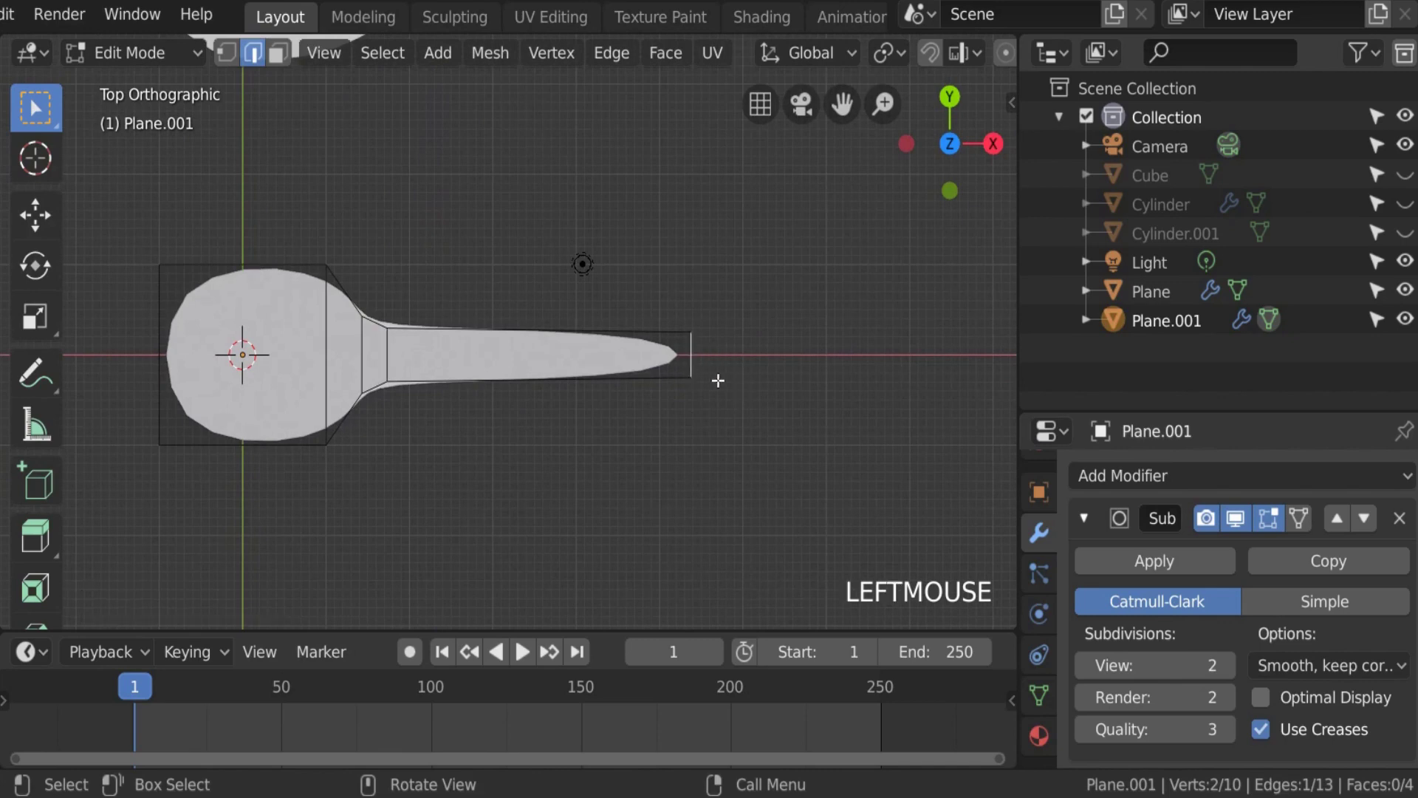
pyautogui.press('e')
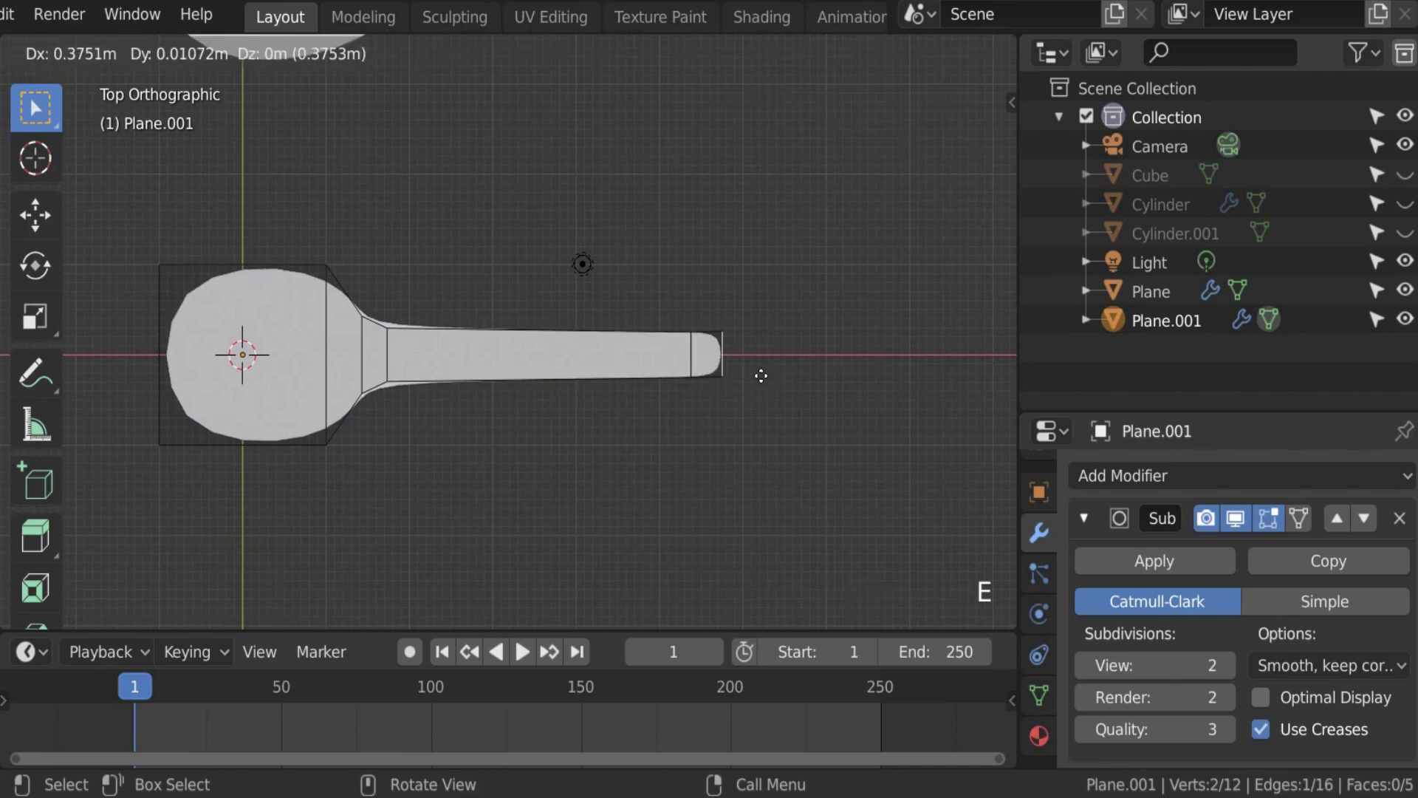
pyautogui.click(759, 377)
pyautogui.press('s')
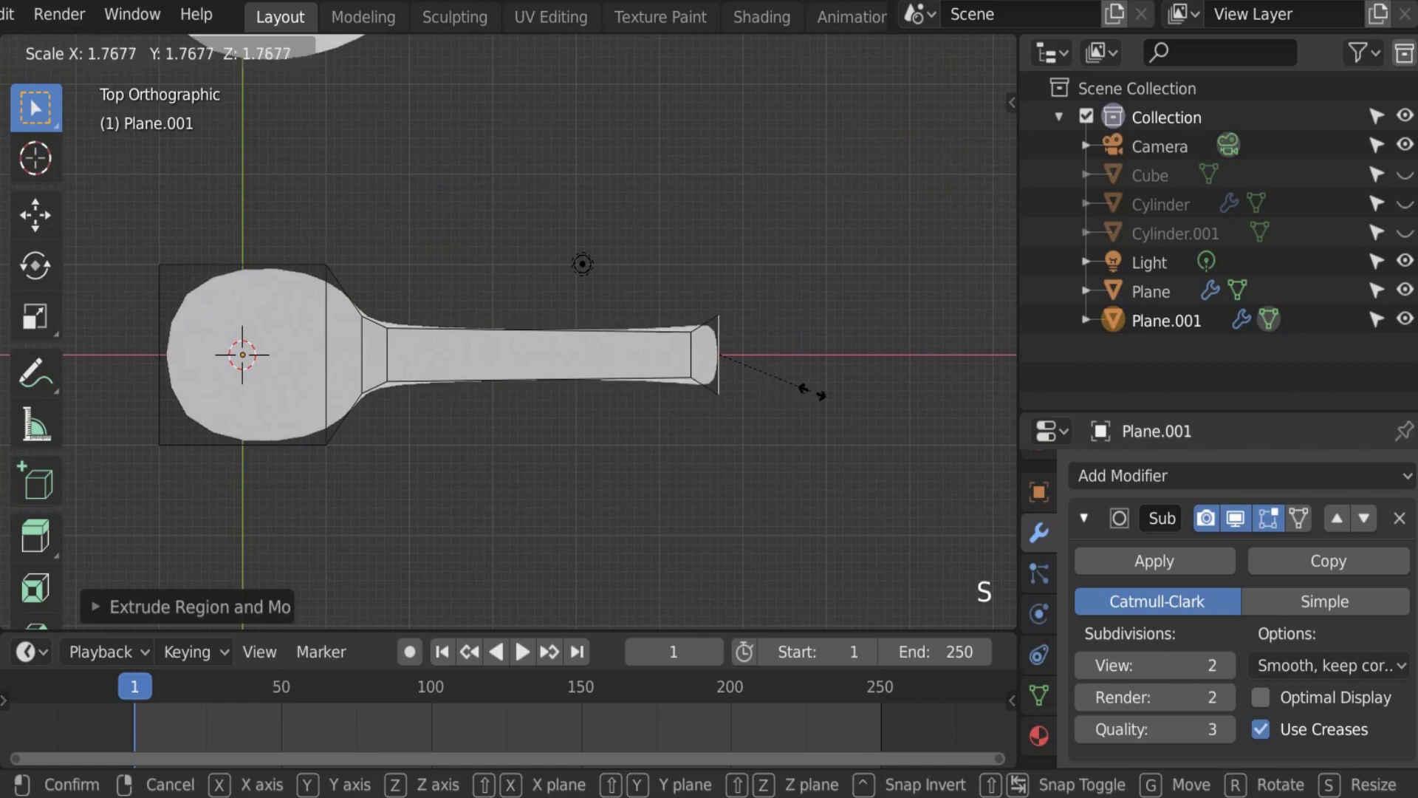
pyautogui.click(828, 394)
pyautogui.press('Tab')
pyautogui.scroll(-3, 645, 378)
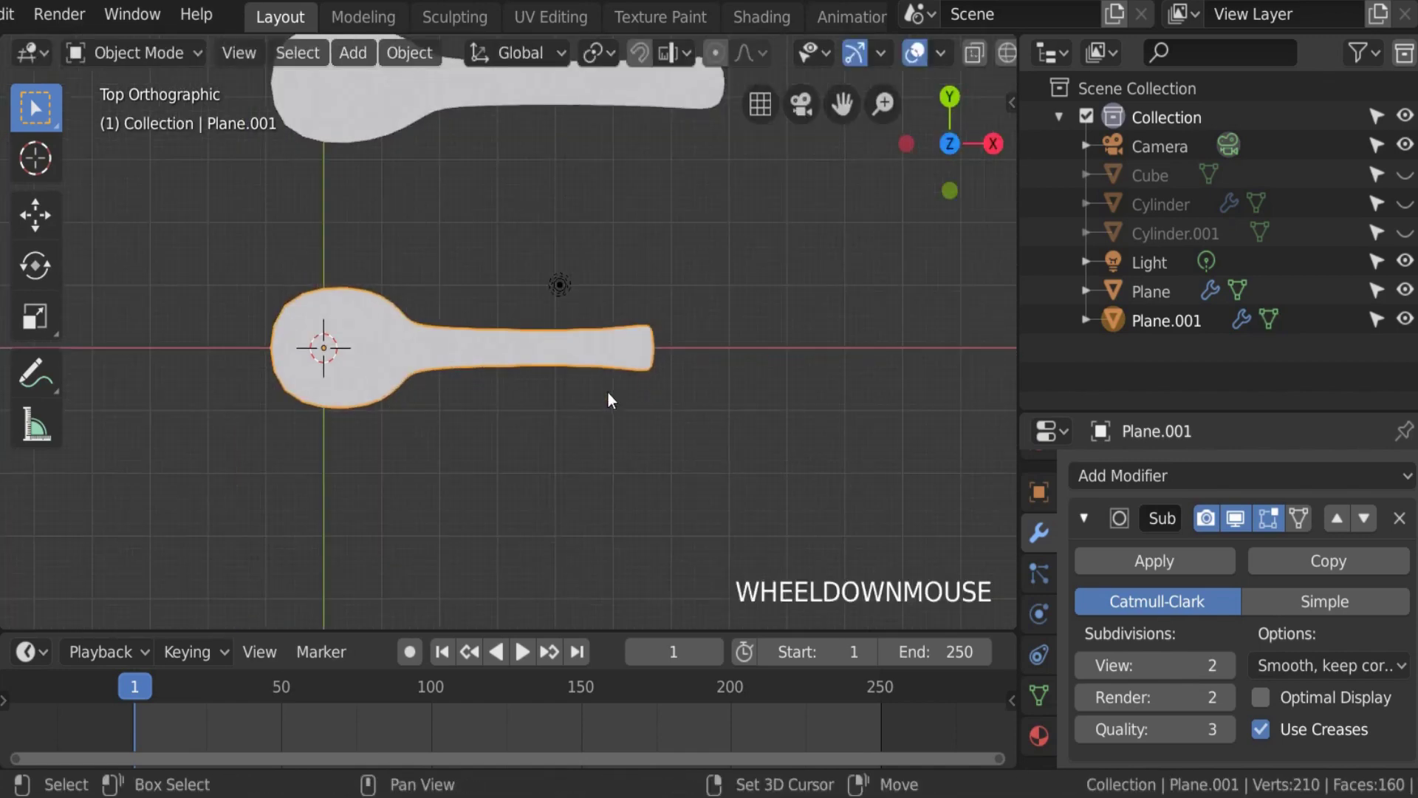
# Step: Compare the two spoons in perspective, and select the smaller one at the origin in the top orthographic view
pyautogui.keyDown('shift'); pyautogui.moveTo(608, 392); pyautogui.dragTo(649, 237, button='middle'); pyautogui.keyUp('shift')
pyautogui.click(647, 165)
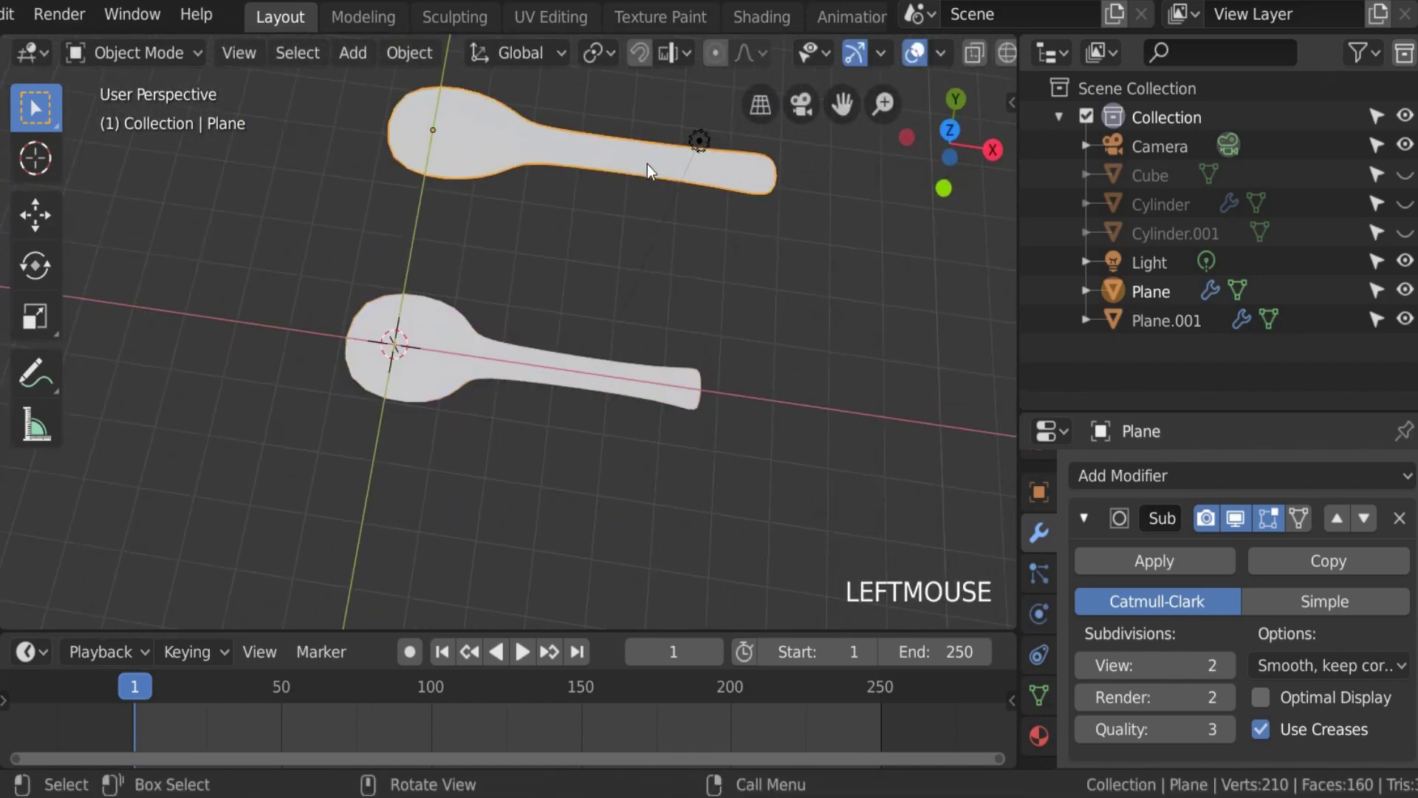
pyautogui.press('KP_7')
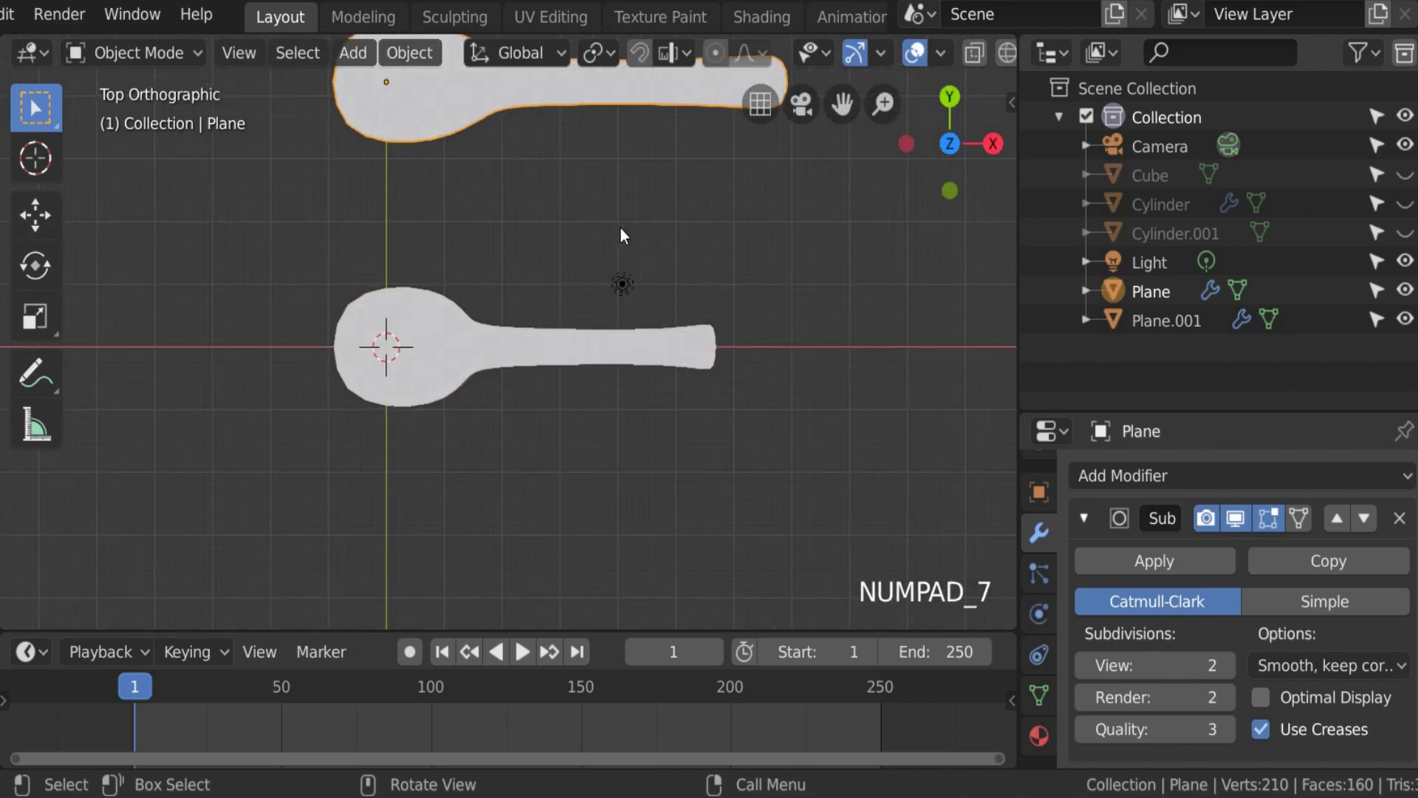
pyautogui.scroll(1, 620, 229)
pyautogui.click(548, 334)
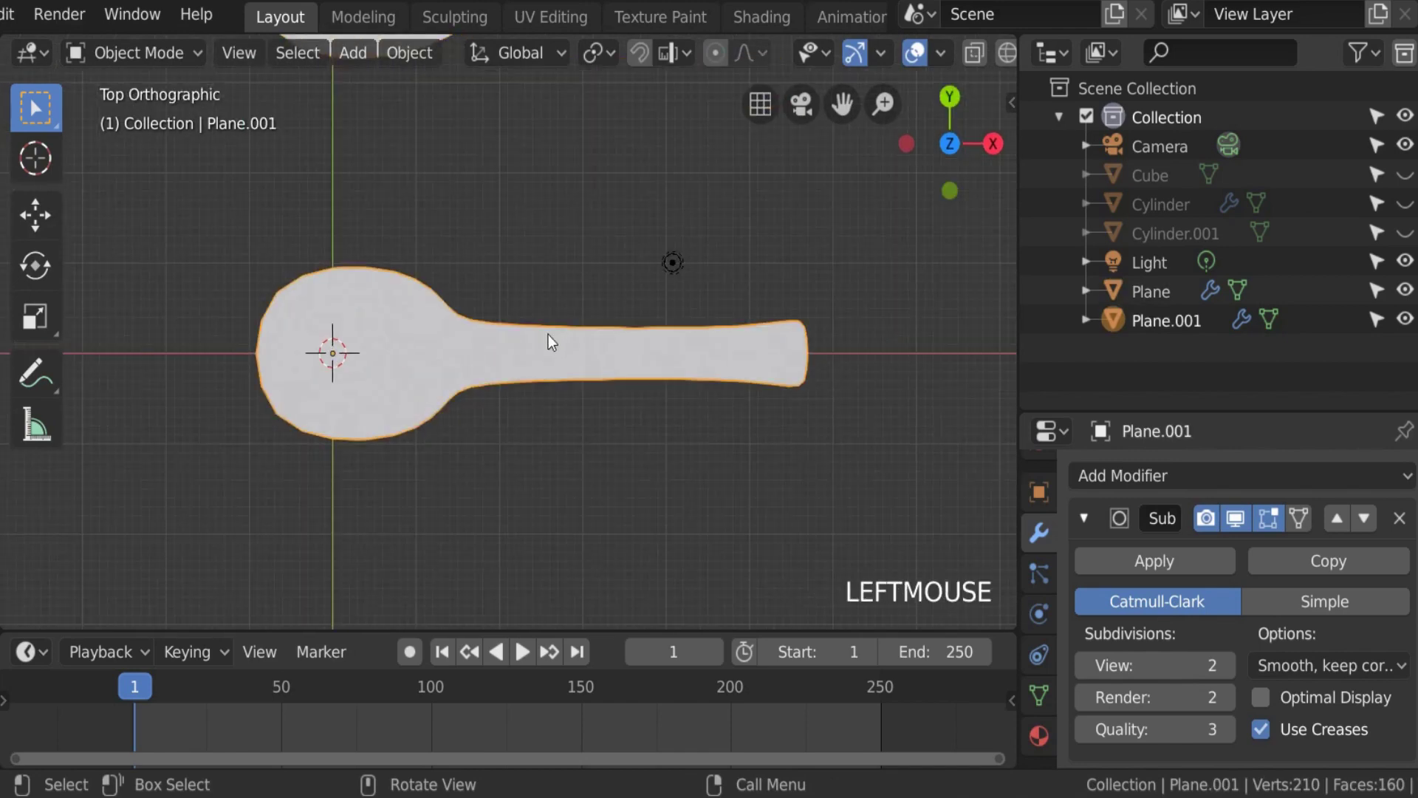
# Step: Move the larger spoon about 1.76 m along negative Y, closer to the smaller spoon at the origin
pyautogui.scroll(-2, 546, 325)
pyautogui.click(463, 116)
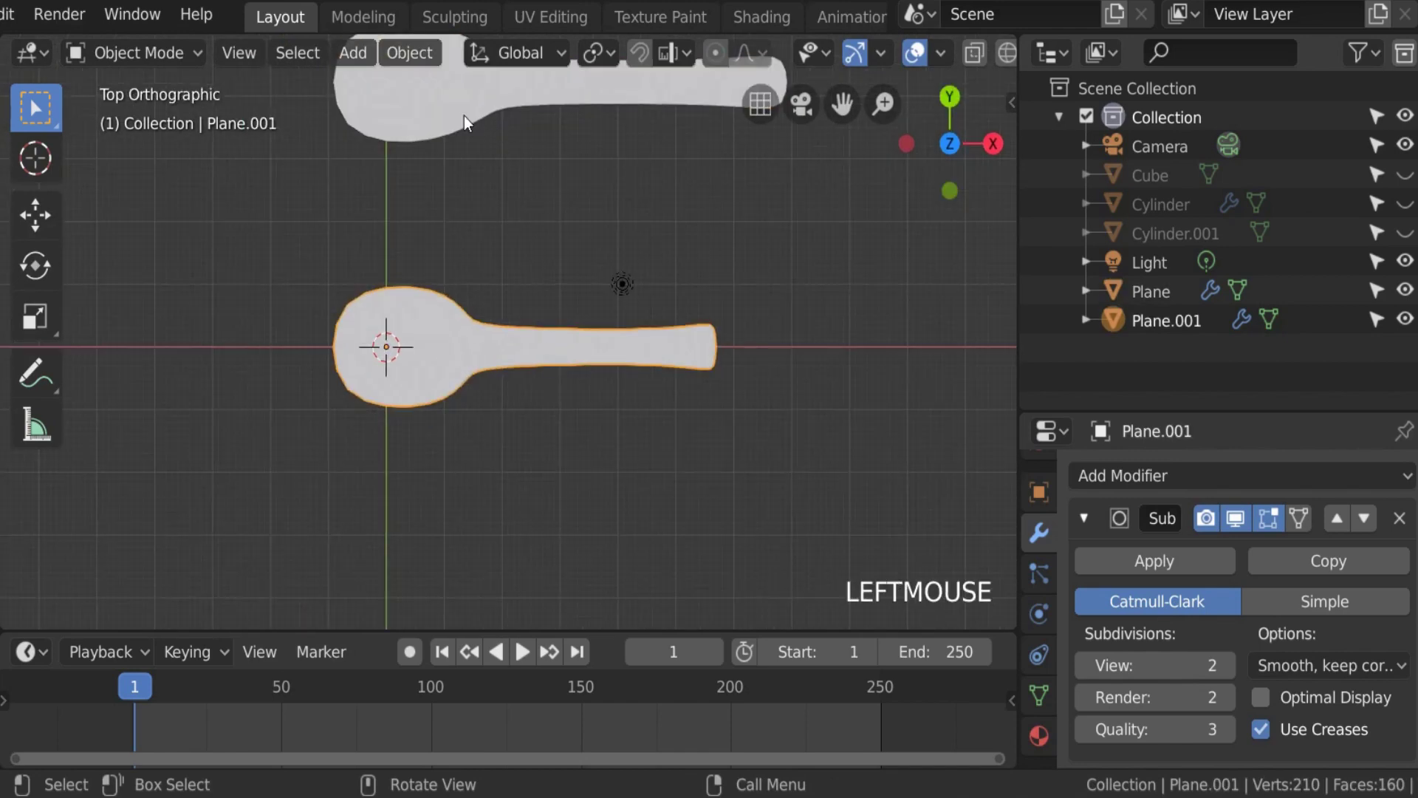
pyautogui.press('g')
pyautogui.press('y')
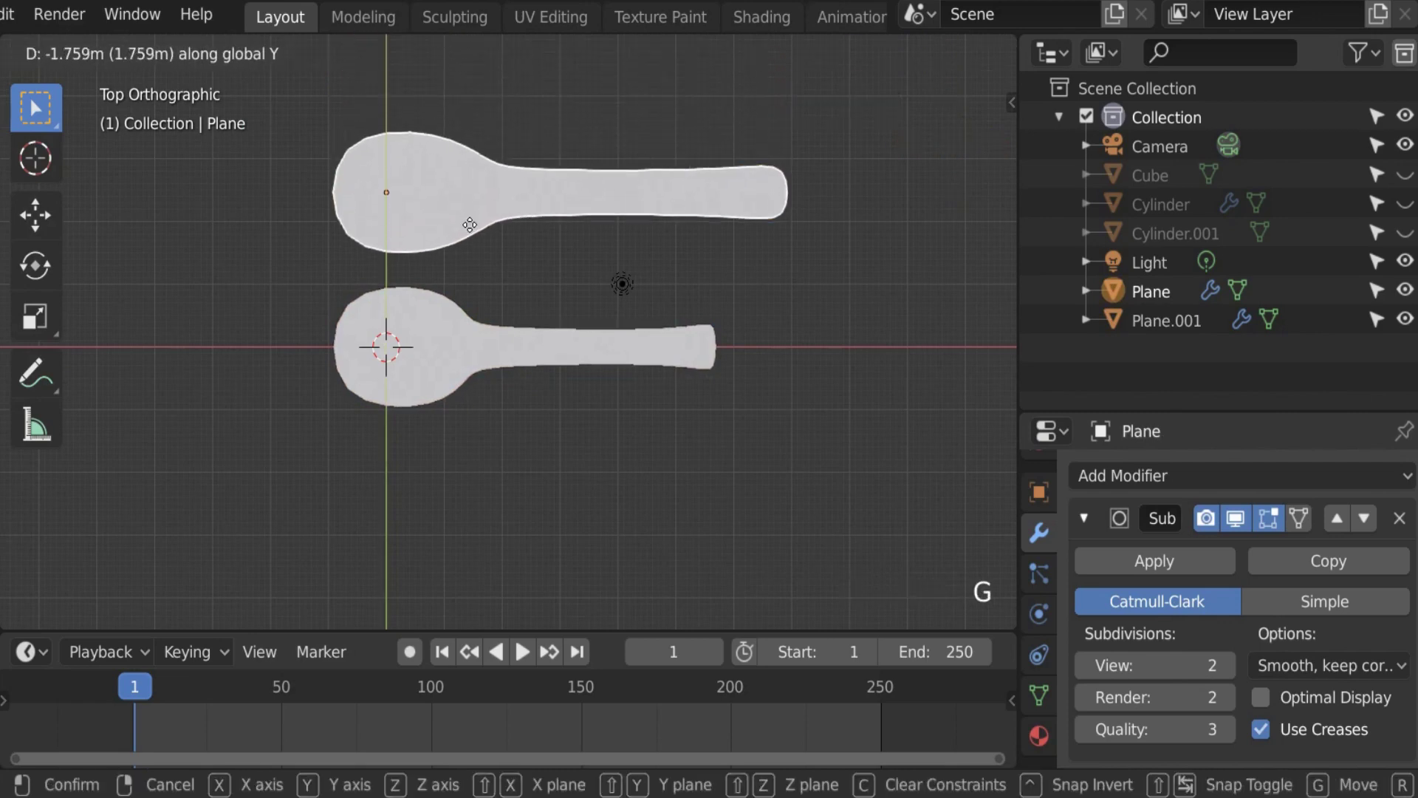
pyautogui.click(470, 325)
pyautogui.scroll(1, 470, 331)
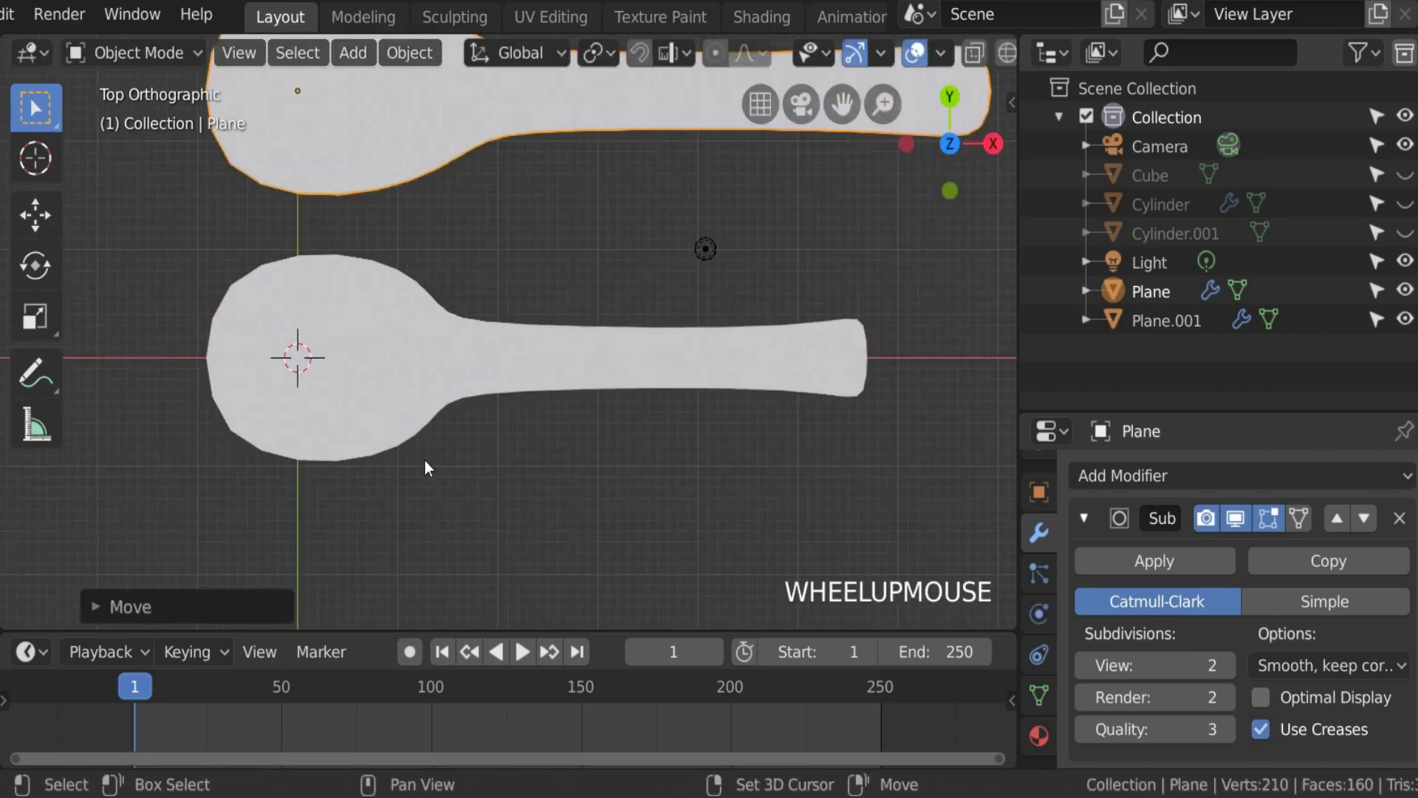
pyautogui.keyDown('shift'); pyautogui.moveTo(424, 460); pyautogui.dragTo(541, 338, button='middle'); pyautogui.keyUp('shift')
# Step: Select the smaller spoon, collapse its Subdivision modifier settings, and inspect its flat shape in the right orthographic and perspective views
pyautogui.click(543, 339)
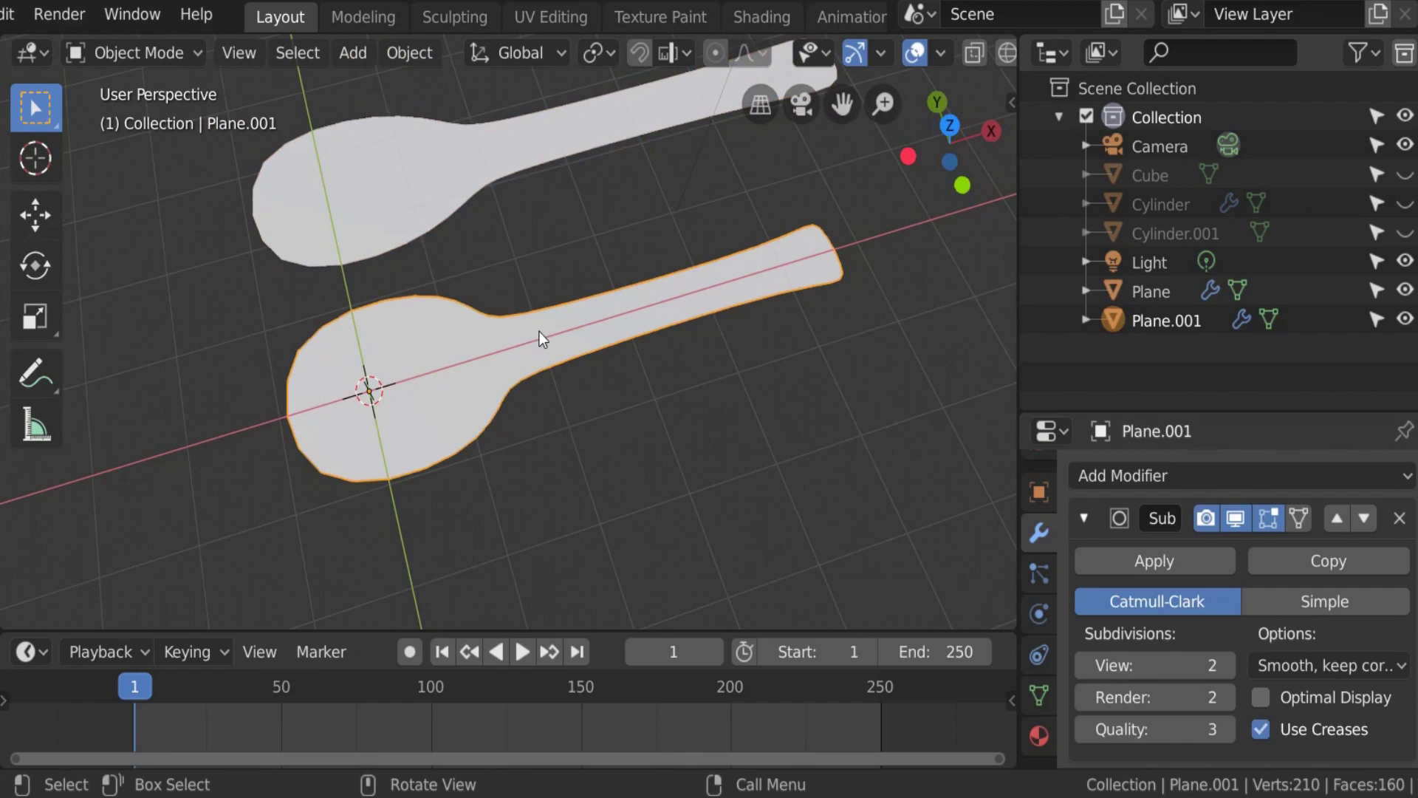
pyautogui.click(1083, 518)
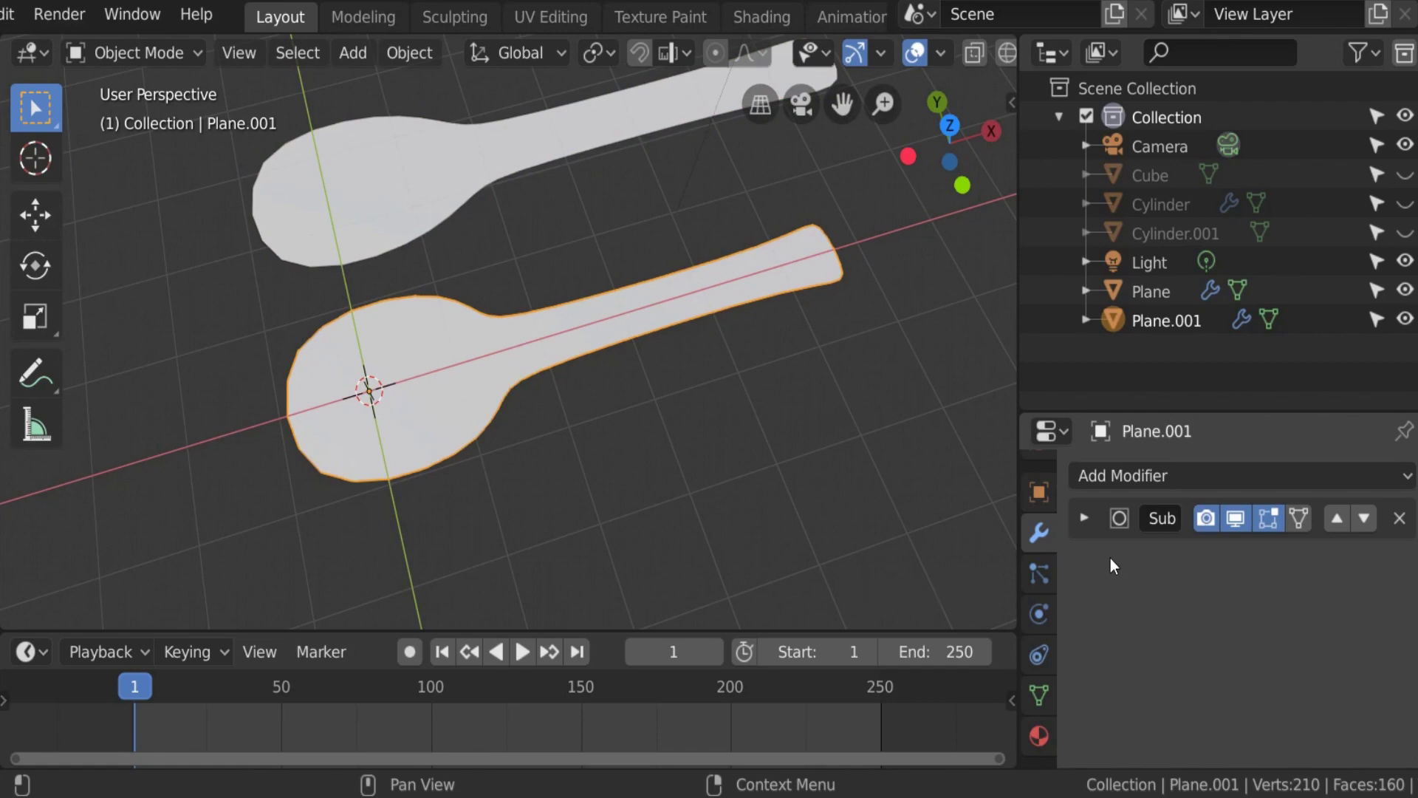
pyautogui.scroll(-1, 487, 414)
pyautogui.scroll(2, 486, 420)
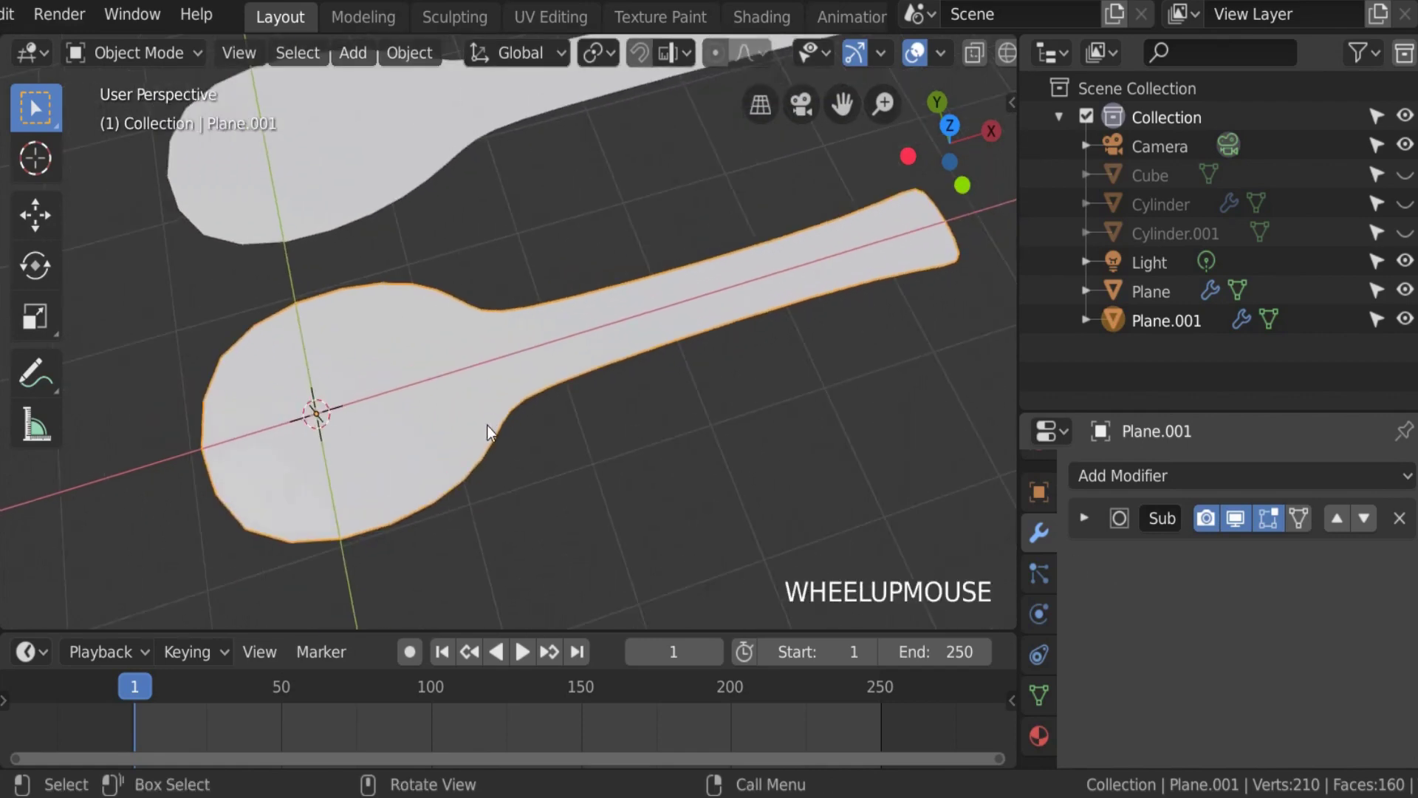
pyautogui.keyDown('shift'); pyautogui.moveTo(471, 463); pyautogui.dragTo(681, 294, button='middle'); pyautogui.keyUp('shift')
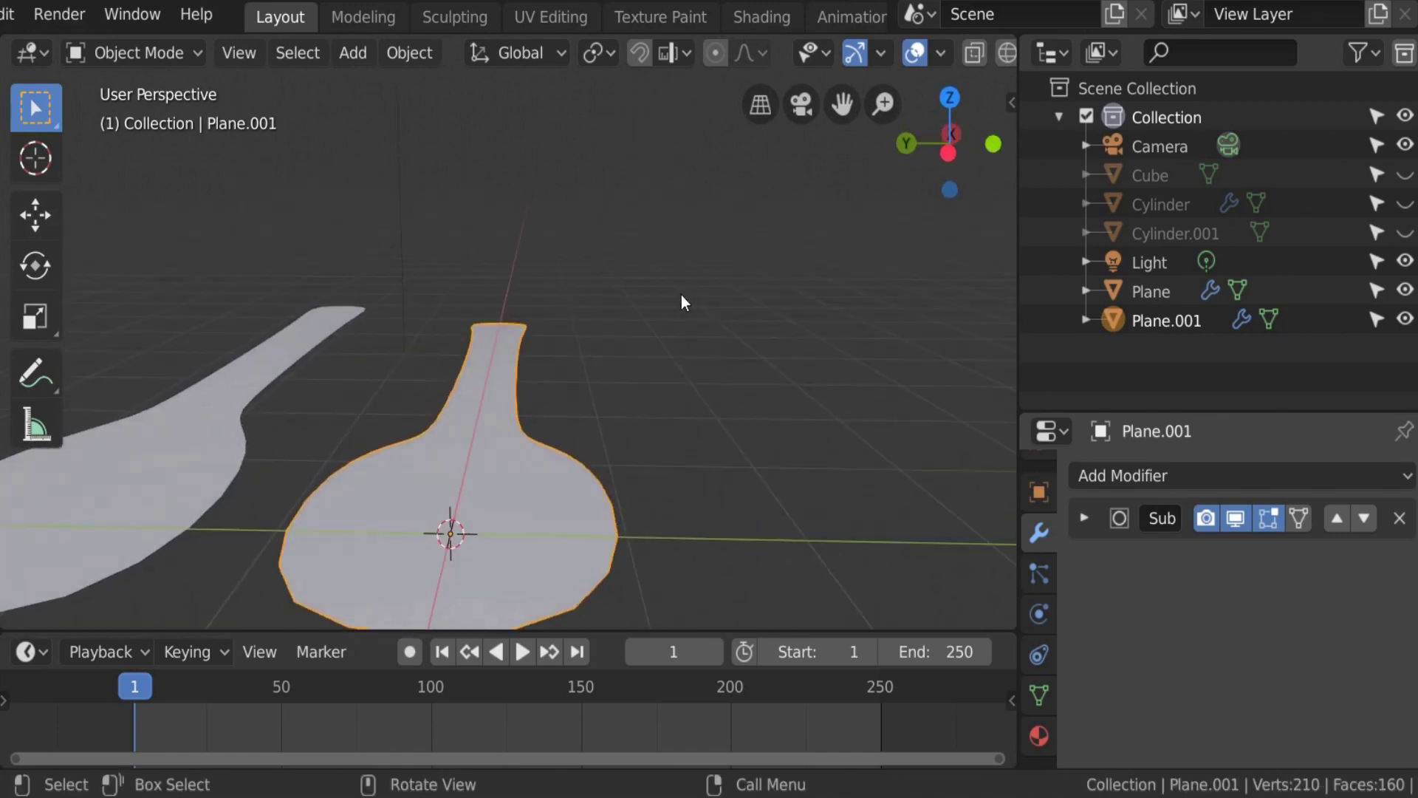
pyautogui.press('KP_3')
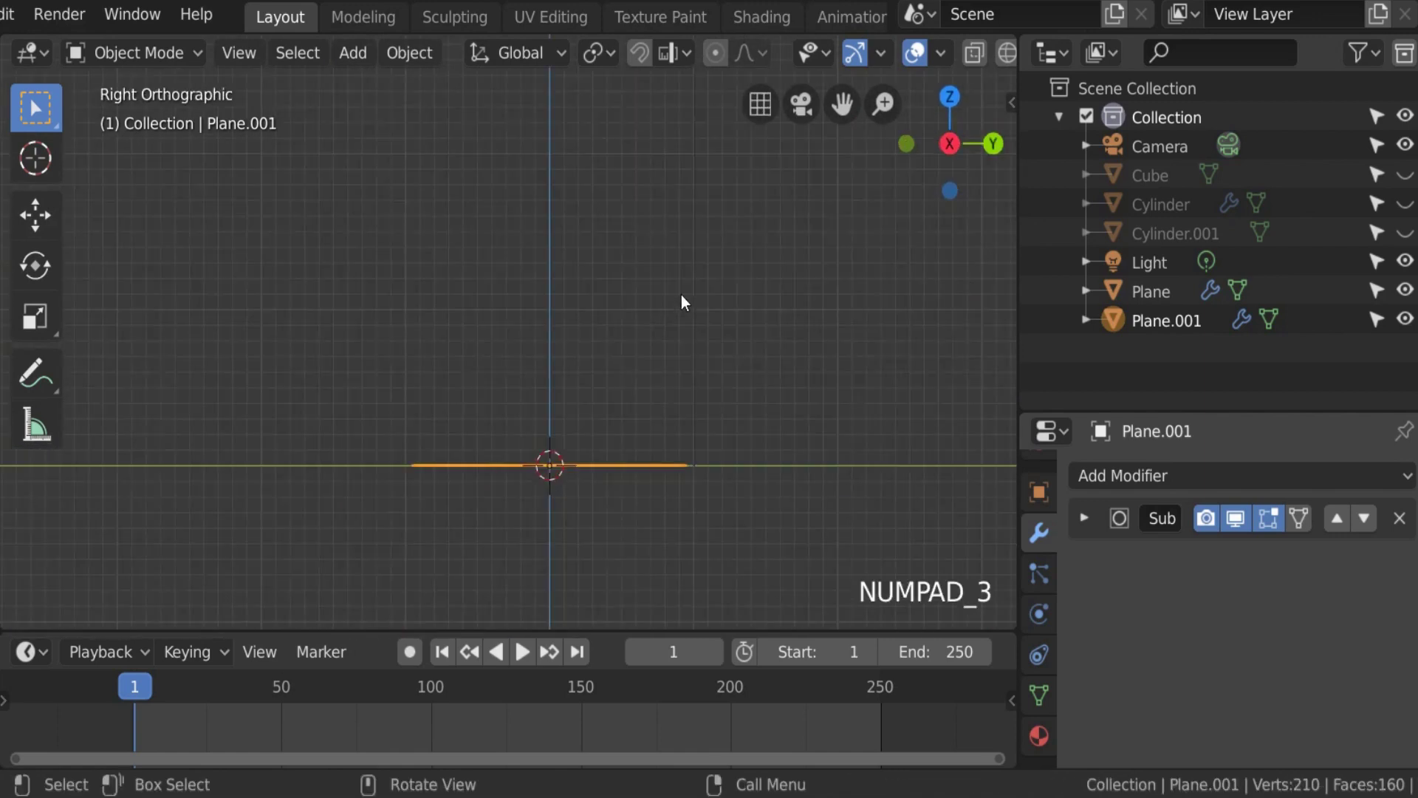
pyautogui.scroll(3, 679, 342)
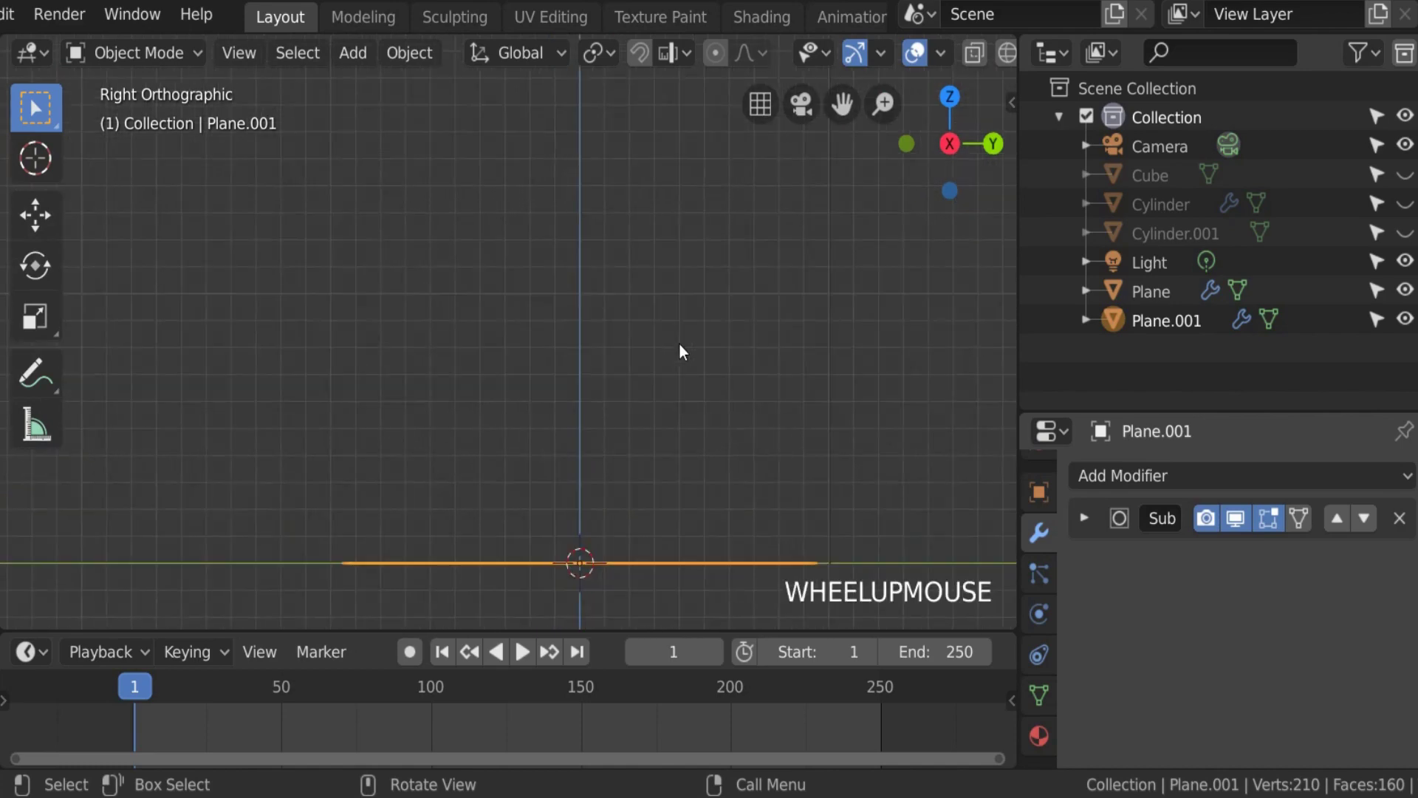
pyautogui.scroll(-3, 679, 343)
pyautogui.moveTo(557, 364); pyautogui.dragTo(718, 449, button='middle')
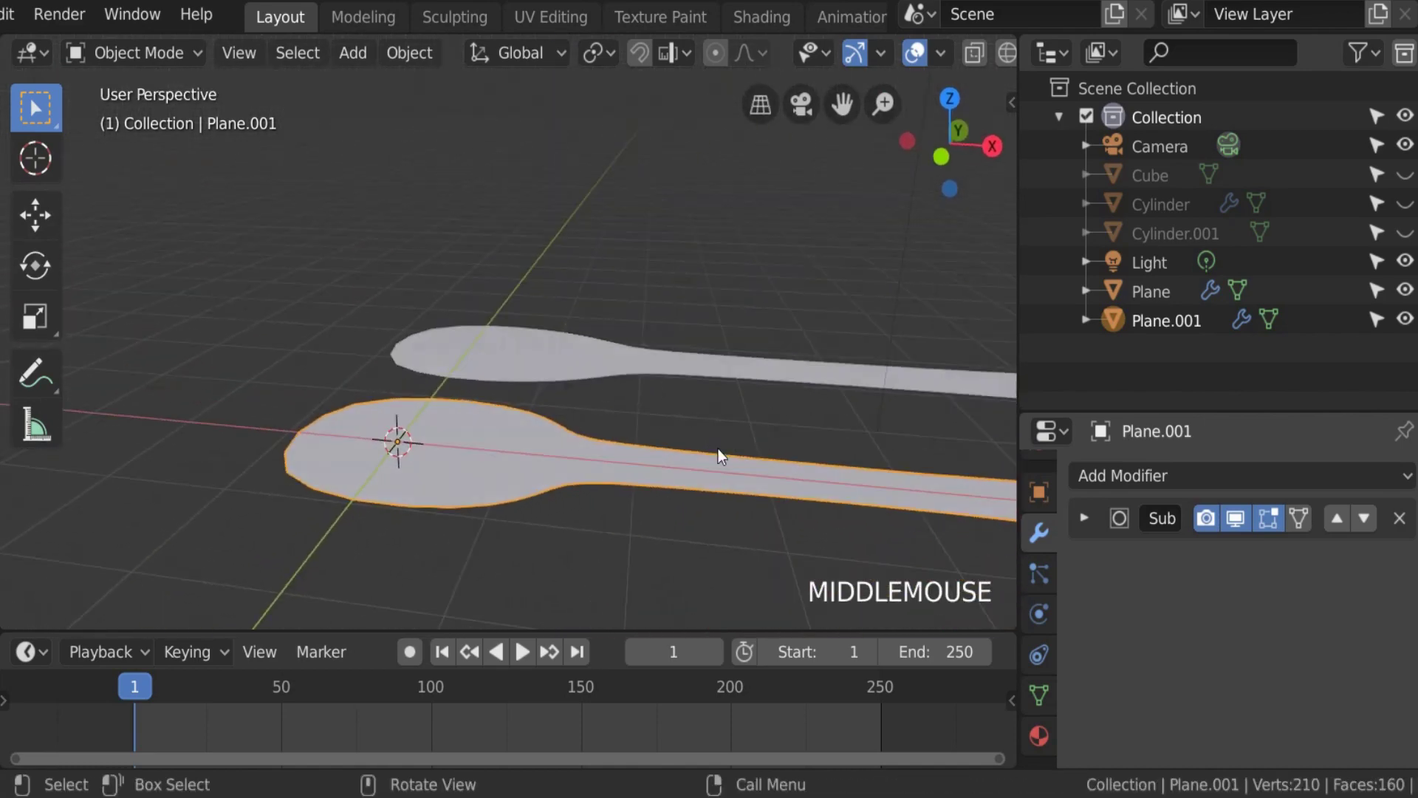
# Step: Hide the larger spoon and select the smaller spoon at the origin
pyautogui.click(775, 369)
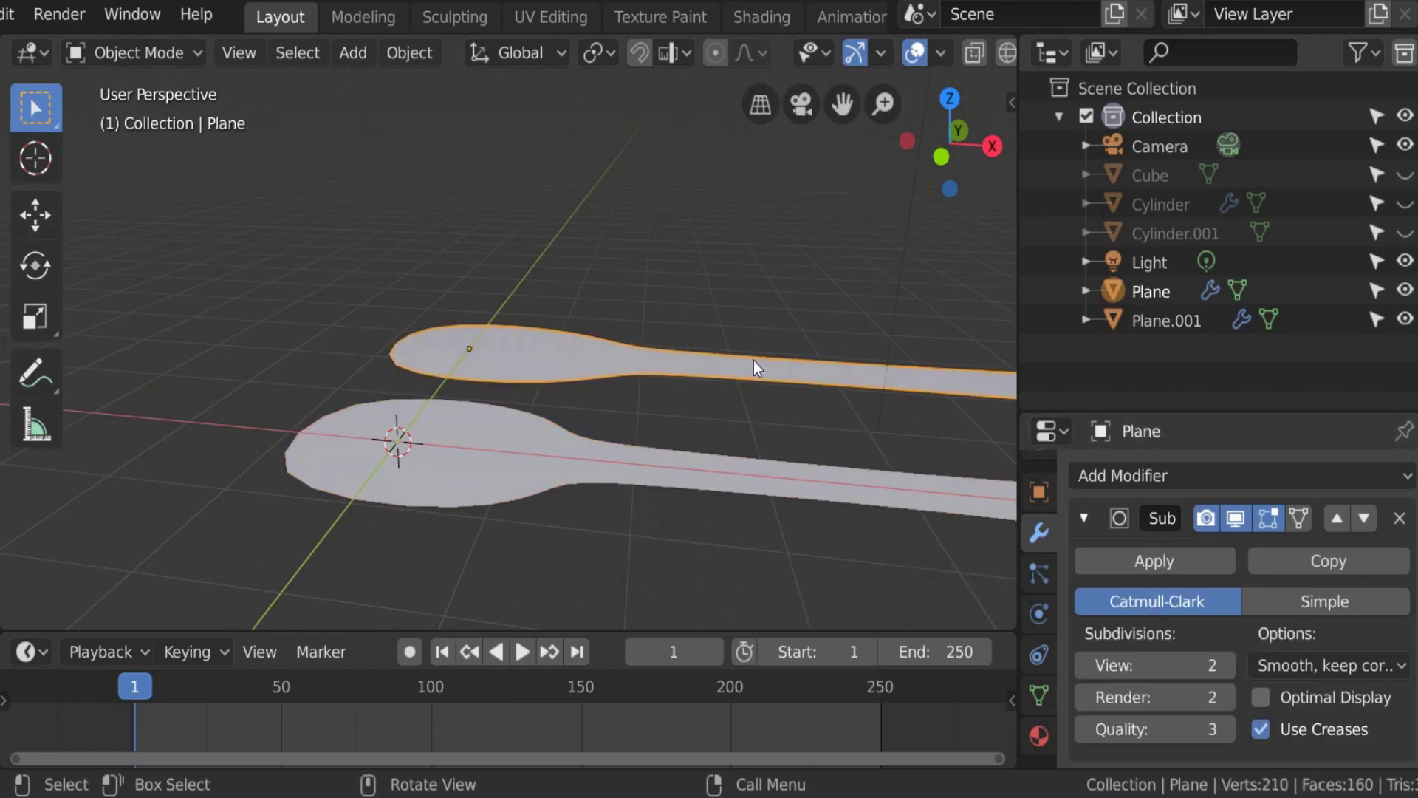
pyautogui.press('h')
pyautogui.click(473, 407)
# Step: Add a Solidify modifier to the smaller spoon and check the result around the bowl and handle
pyautogui.click(1169, 479)
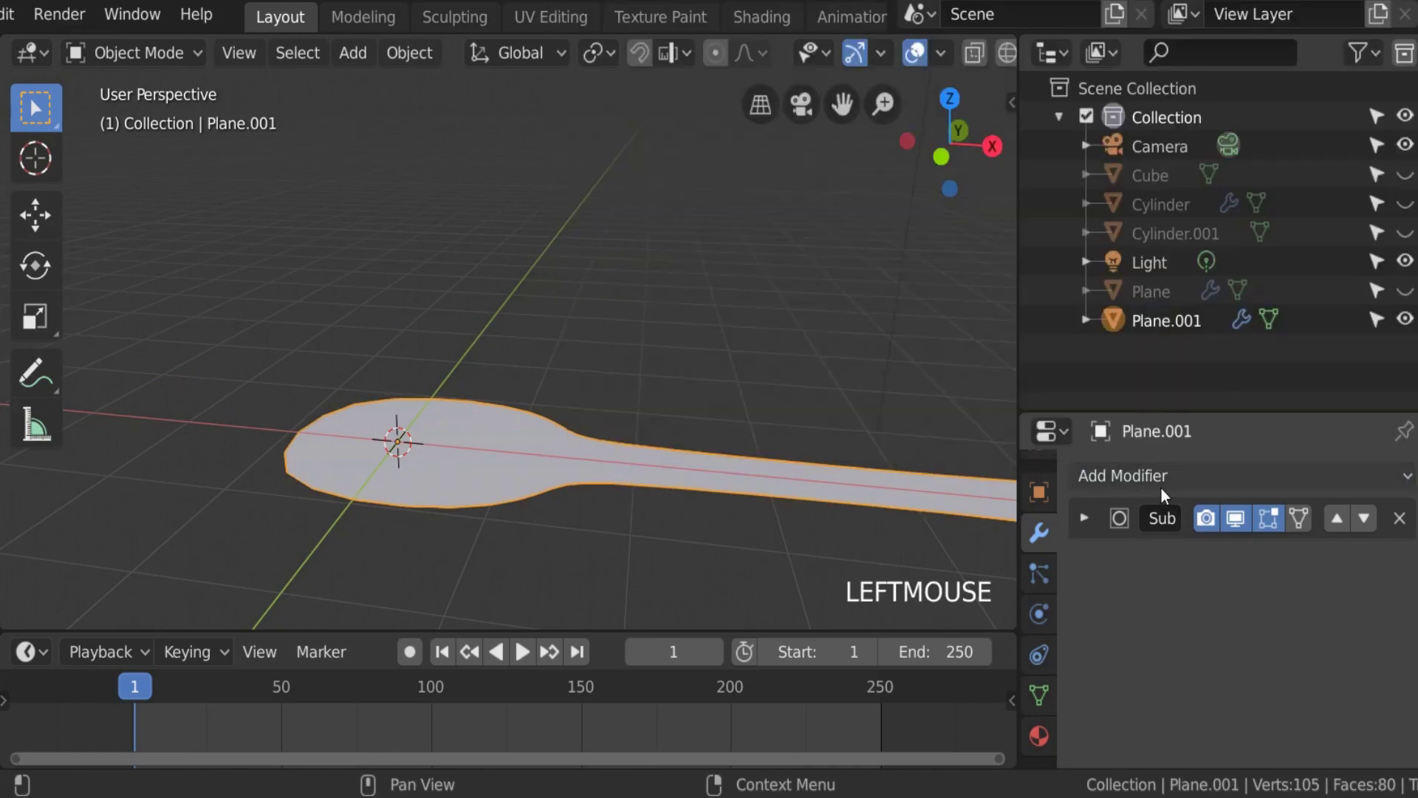
pyautogui.click(1161, 489)
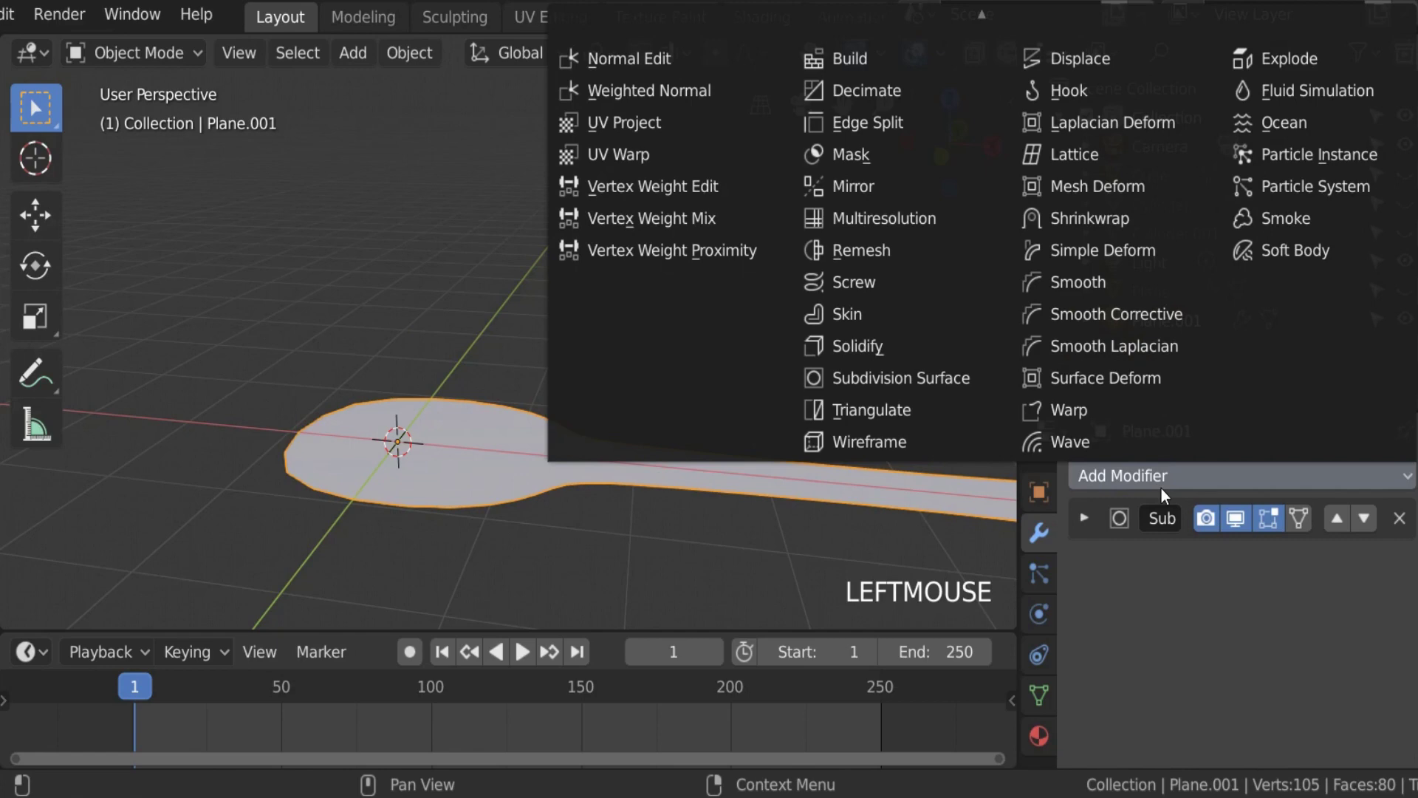
pyautogui.click(888, 347)
pyautogui.scroll(2, 531, 491)
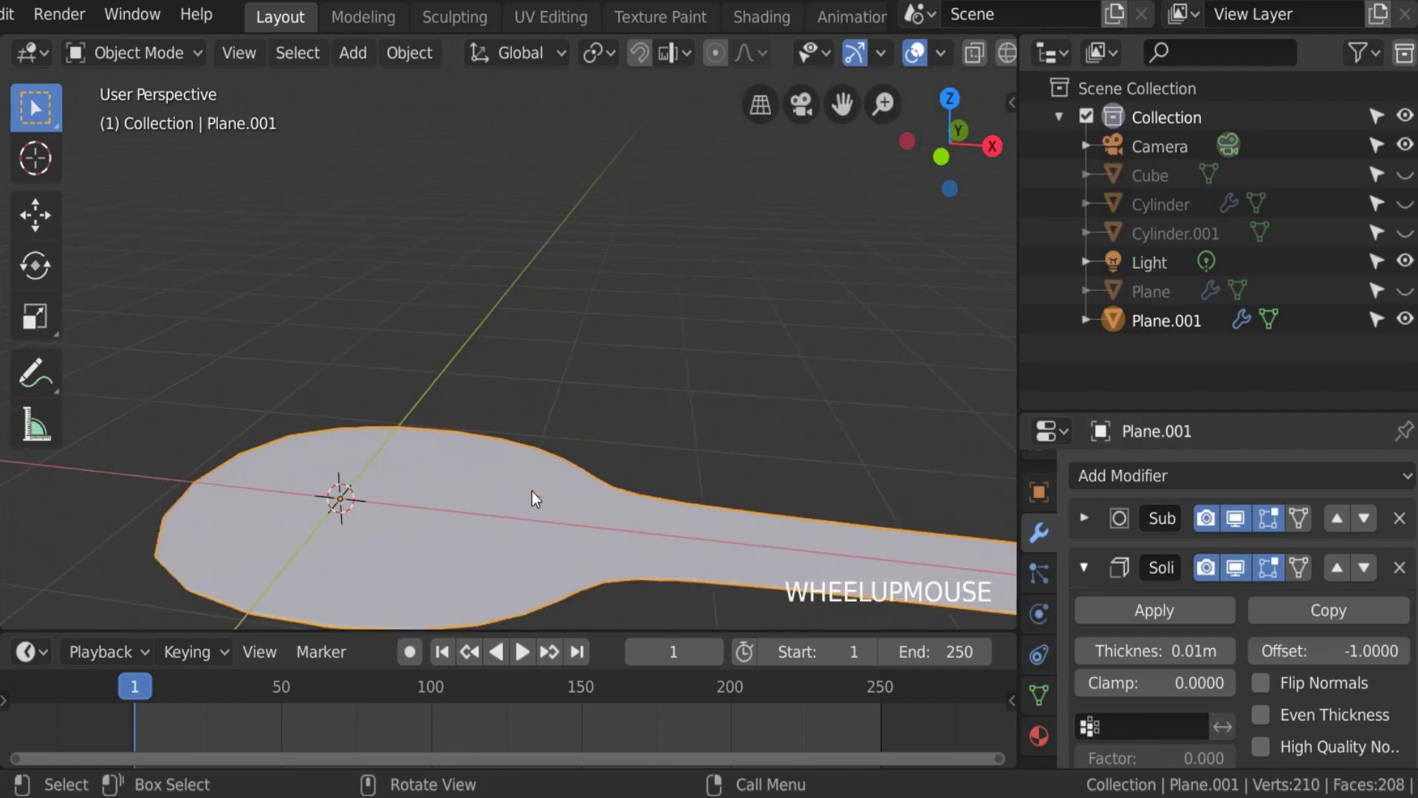
pyautogui.scroll(-2, 532, 491)
pyautogui.scroll(-2, 533, 487)
pyautogui.scroll(3, 536, 483)
pyautogui.scroll(-3, 538, 481)
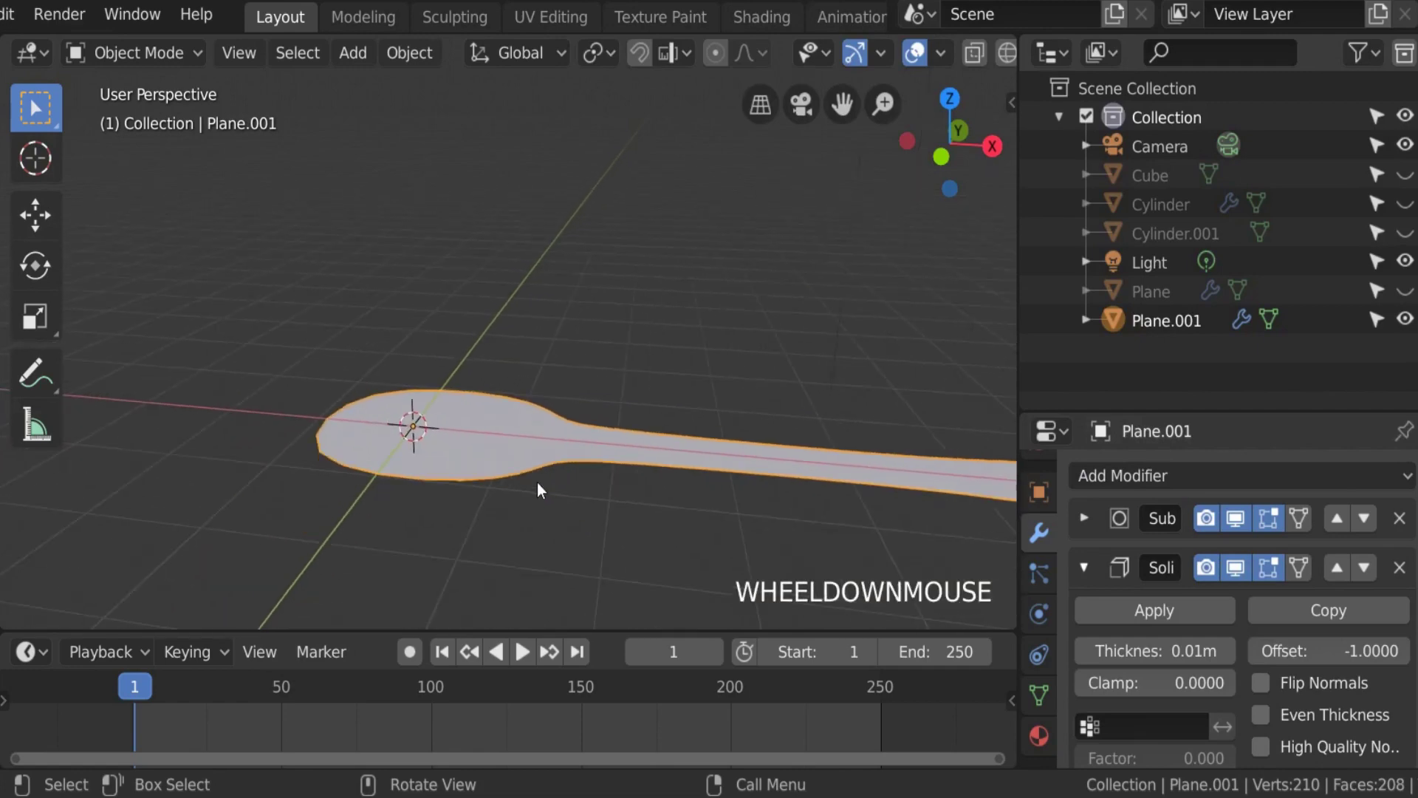
pyautogui.scroll(2, 544, 448)
pyautogui.scroll(-3, 528, 459)
pyautogui.keyDown('shift'); pyautogui.moveTo(529, 460); pyautogui.dragTo(827, 474, button='middle'); pyautogui.keyUp('shift')
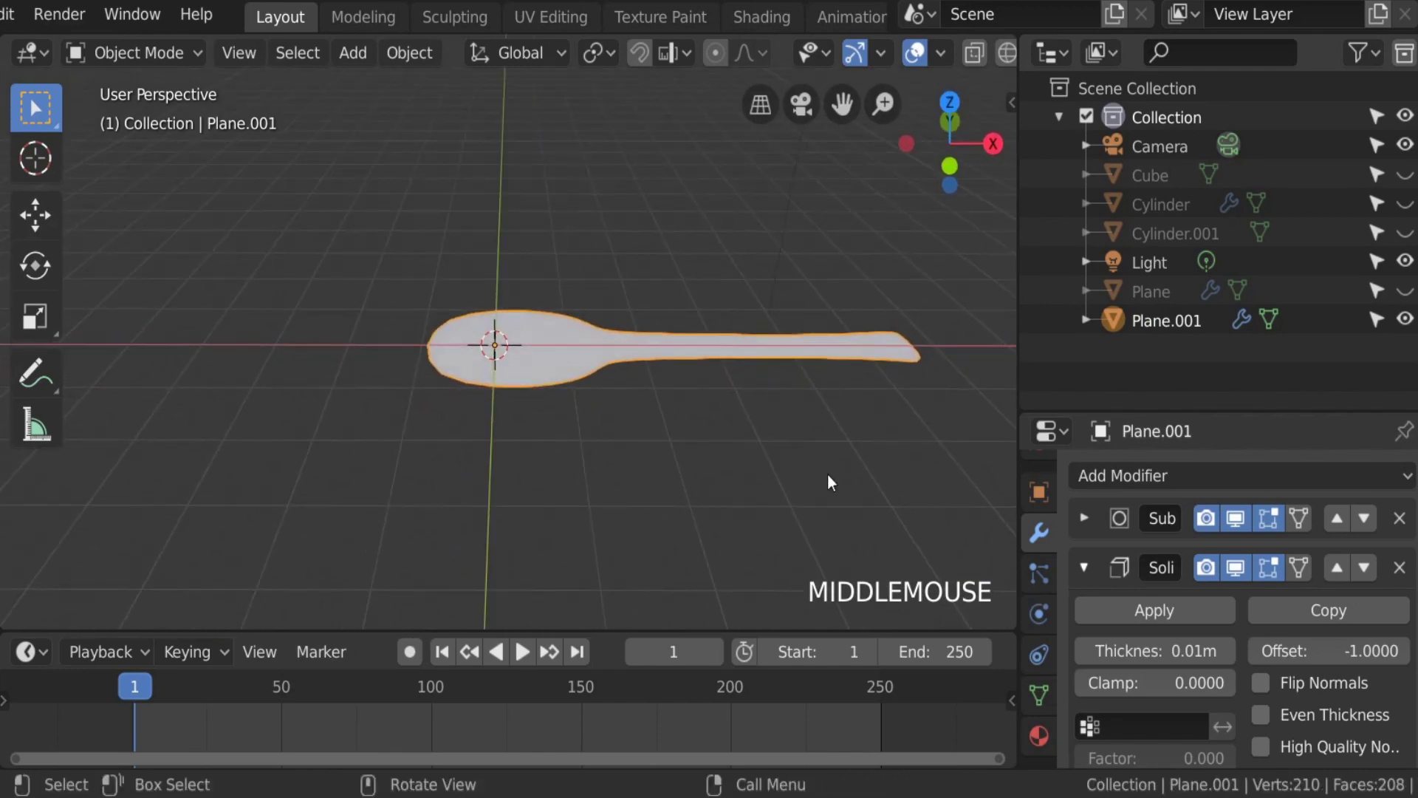
# Step: Collapse the Solidify settings and widen the properties area so the full modifier names can be read
pyautogui.click(1083, 567)
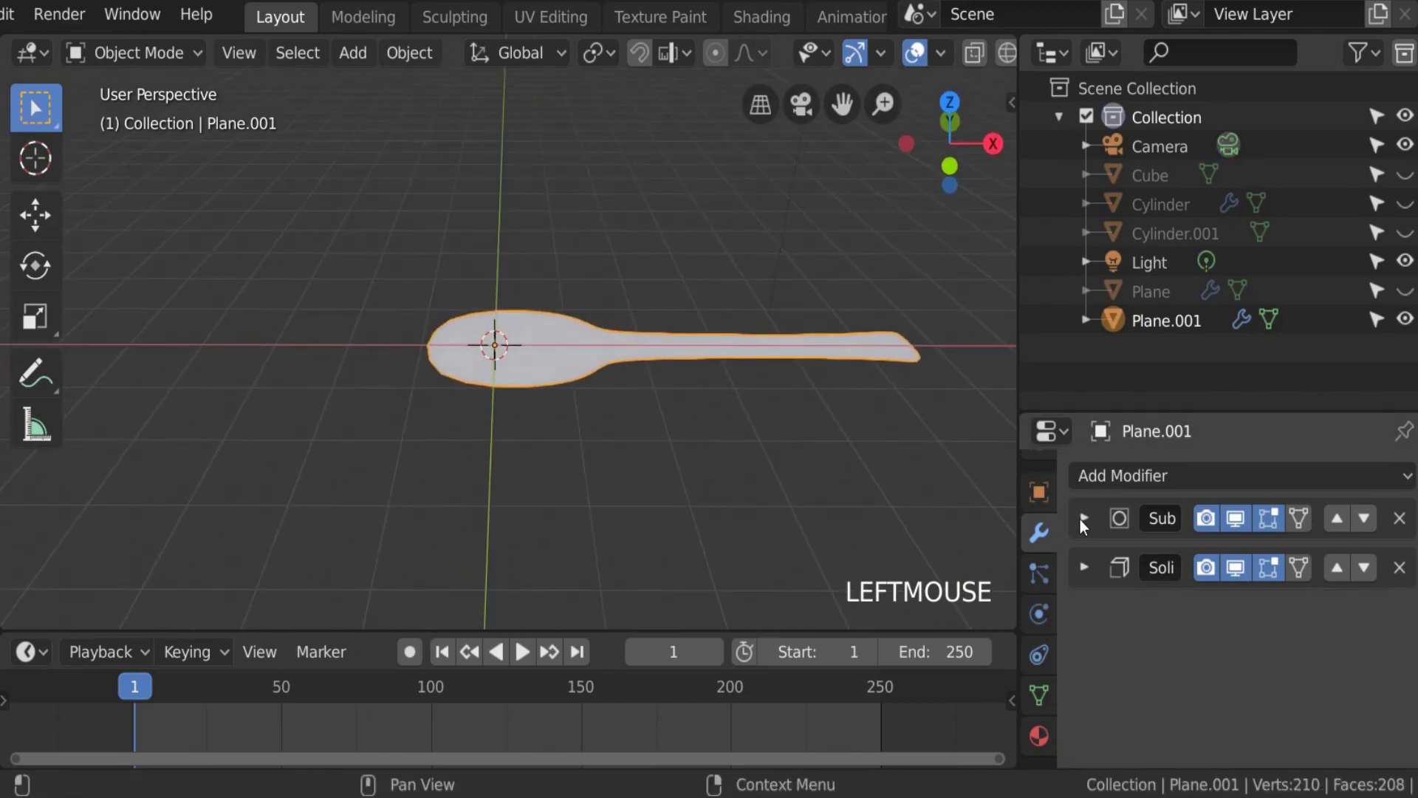
pyautogui.click(1082, 519)
pyautogui.click(1082, 519)
pyautogui.click(1083, 566)
pyautogui.click(1084, 565)
pyautogui.moveTo(1020, 524); pyautogui.dragTo(814, 526)
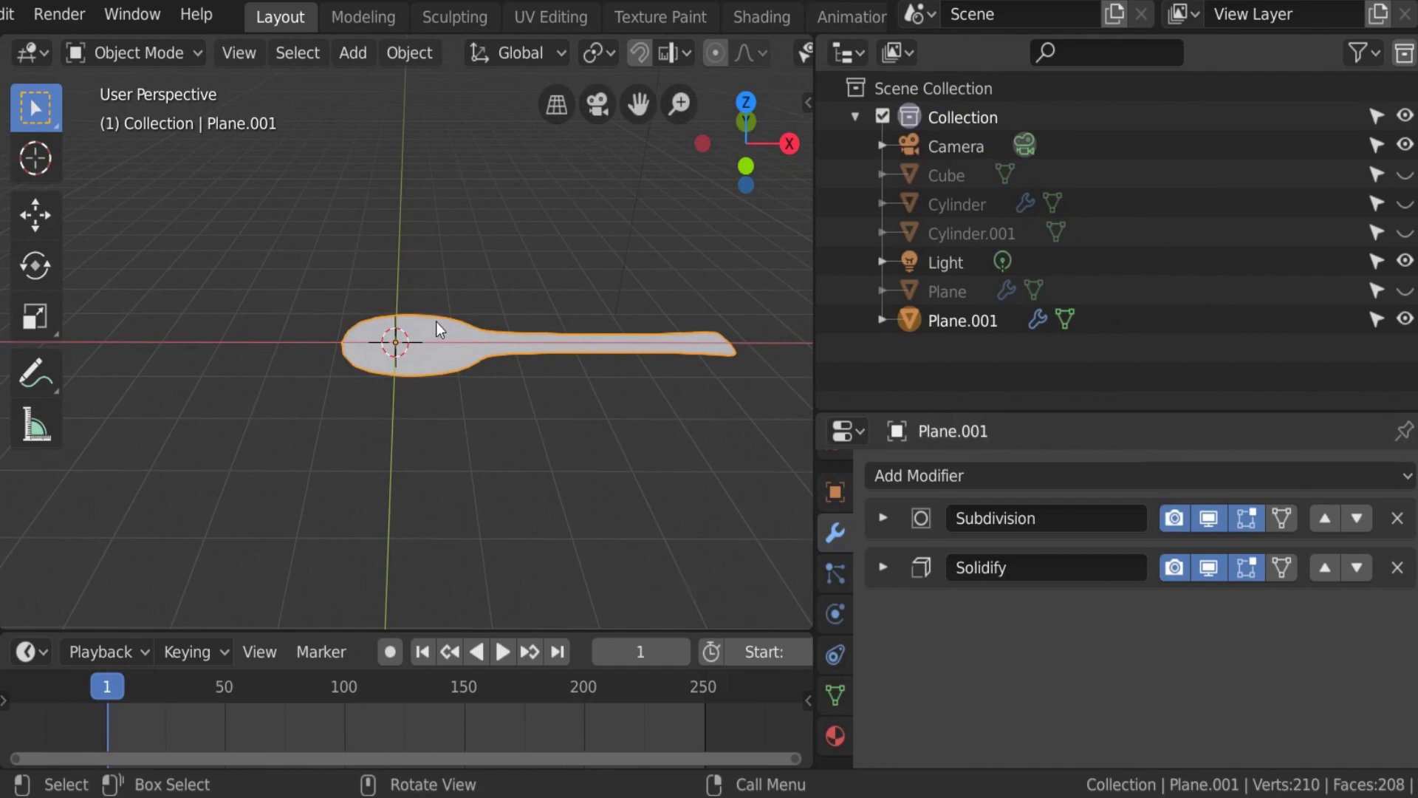
# Step: Examine the spoon's whole mesh cage in Edit Mode and return to Object Mode
pyautogui.press('Tab')
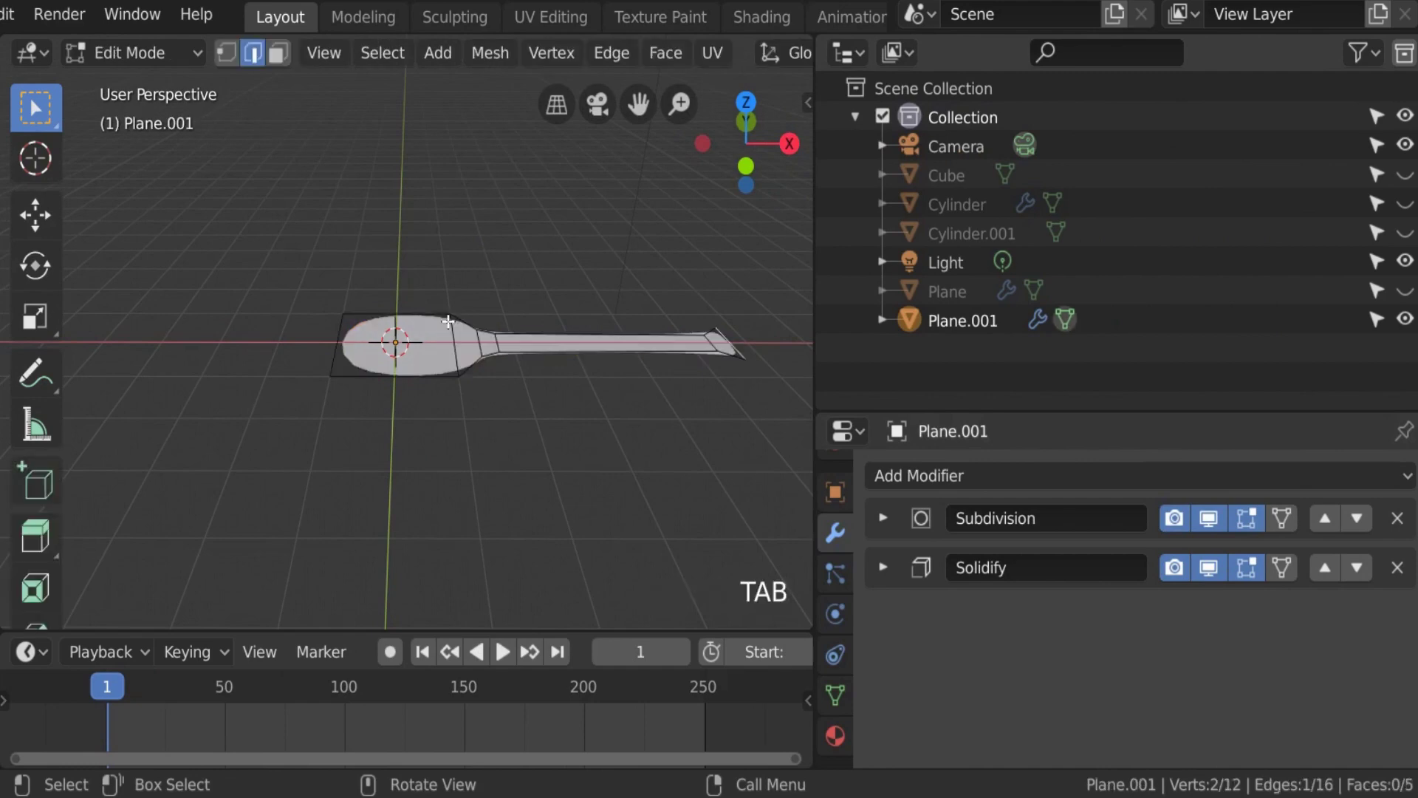
pyautogui.press('a')
pyautogui.scroll(4, 454, 336)
pyautogui.scroll(-1, 446, 344)
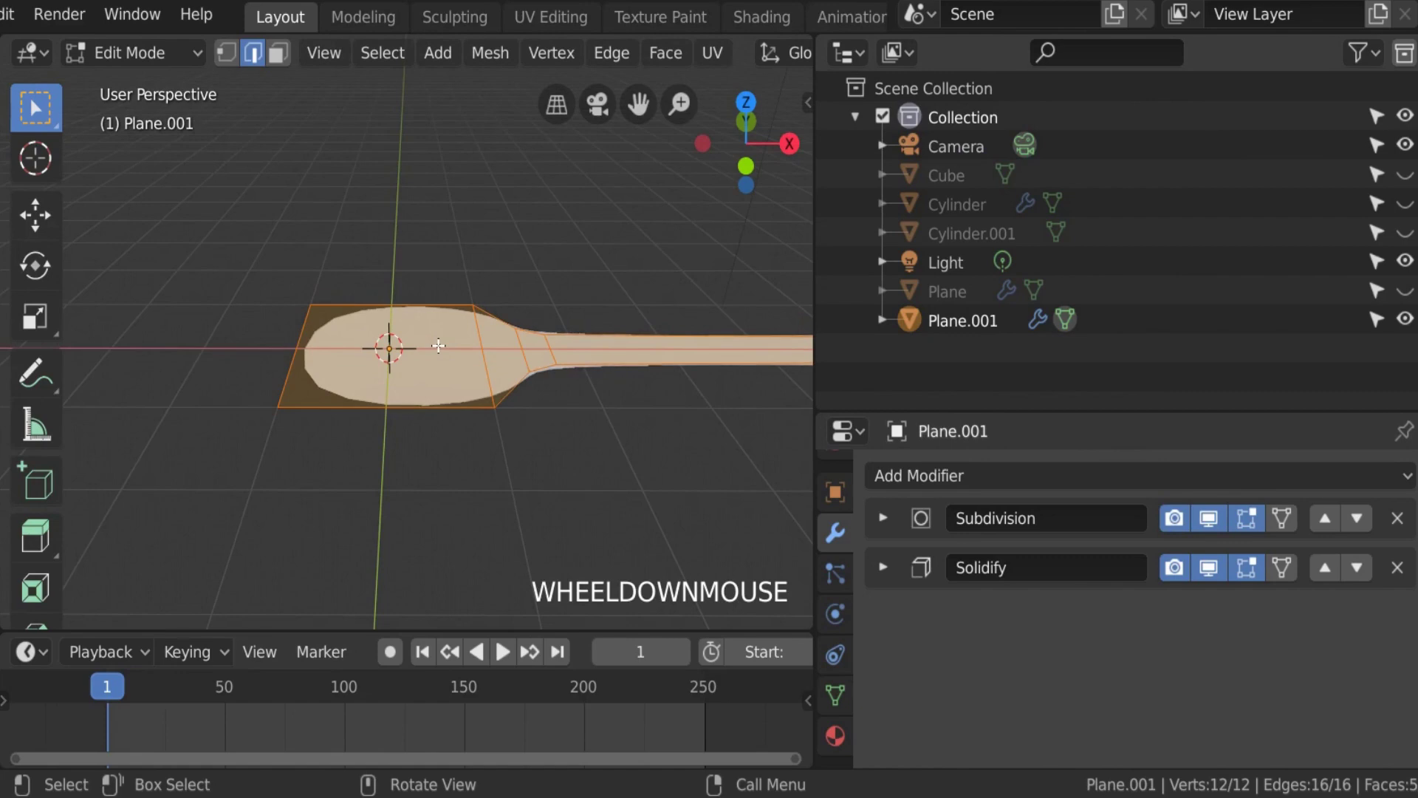
pyautogui.press('Tab')
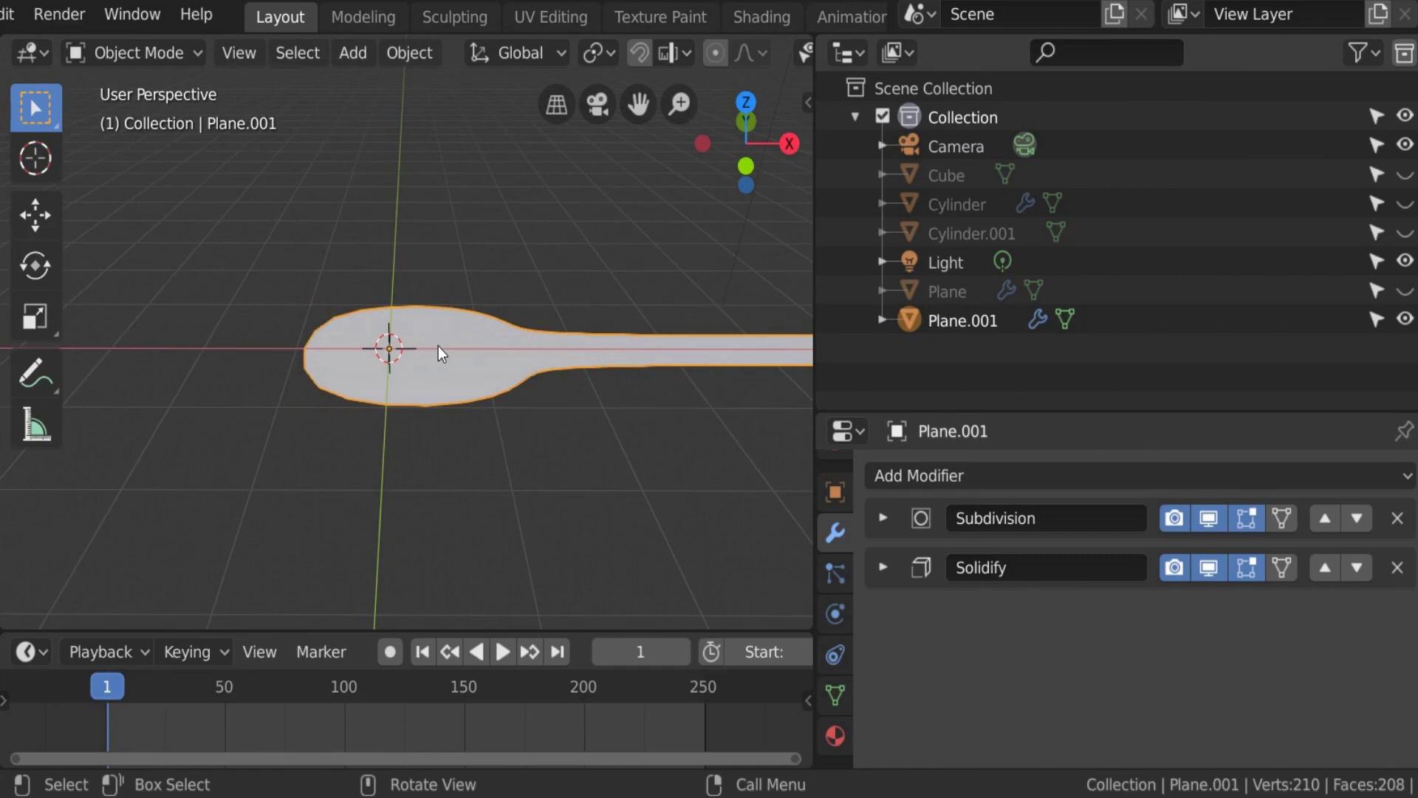
# Step: Expand the Solidify settings and set the spoon's thickness to 0.1 m
pyautogui.click(884, 567)
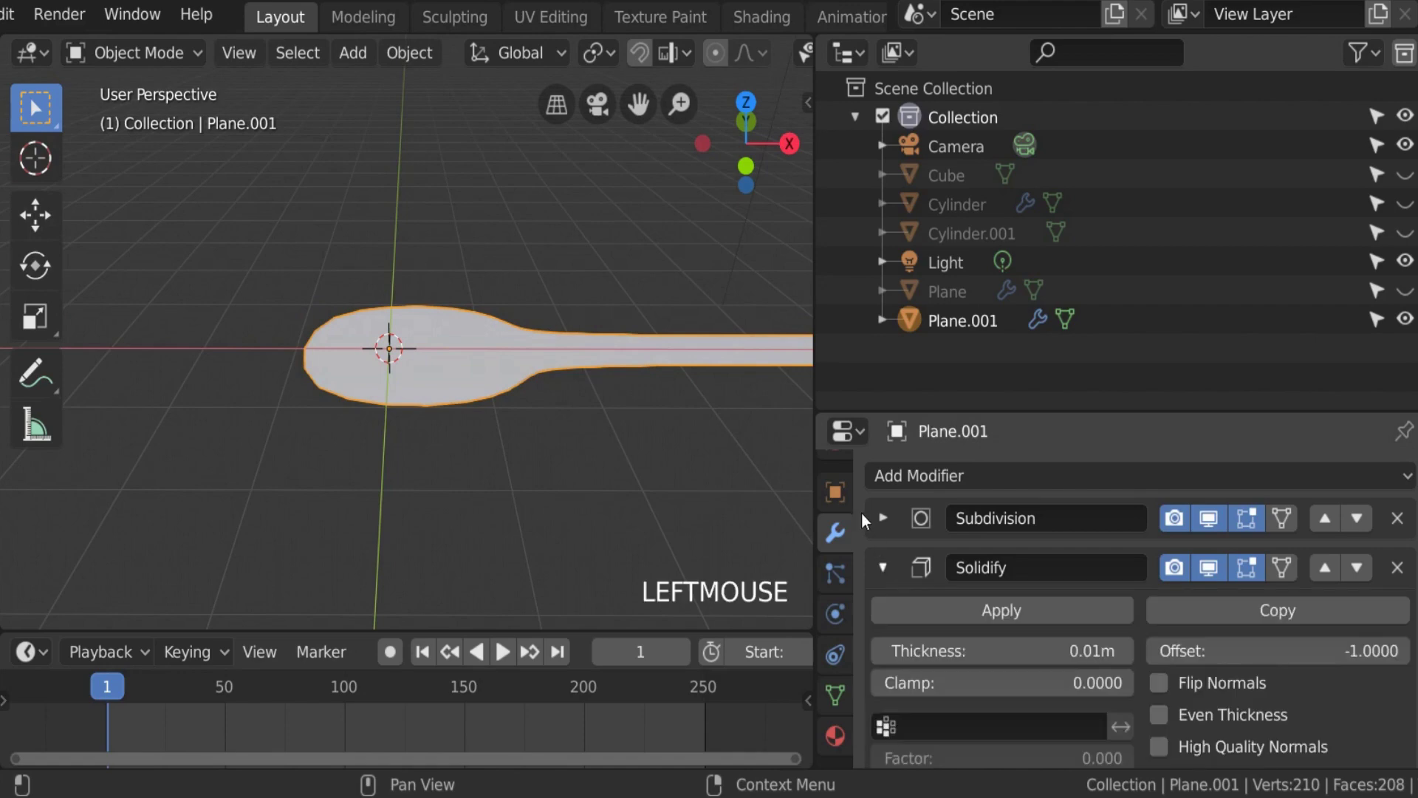
pyautogui.scroll(-2, 872, 531)
pyautogui.scroll(1, 872, 532)
pyautogui.scroll(-3, 434, 406)
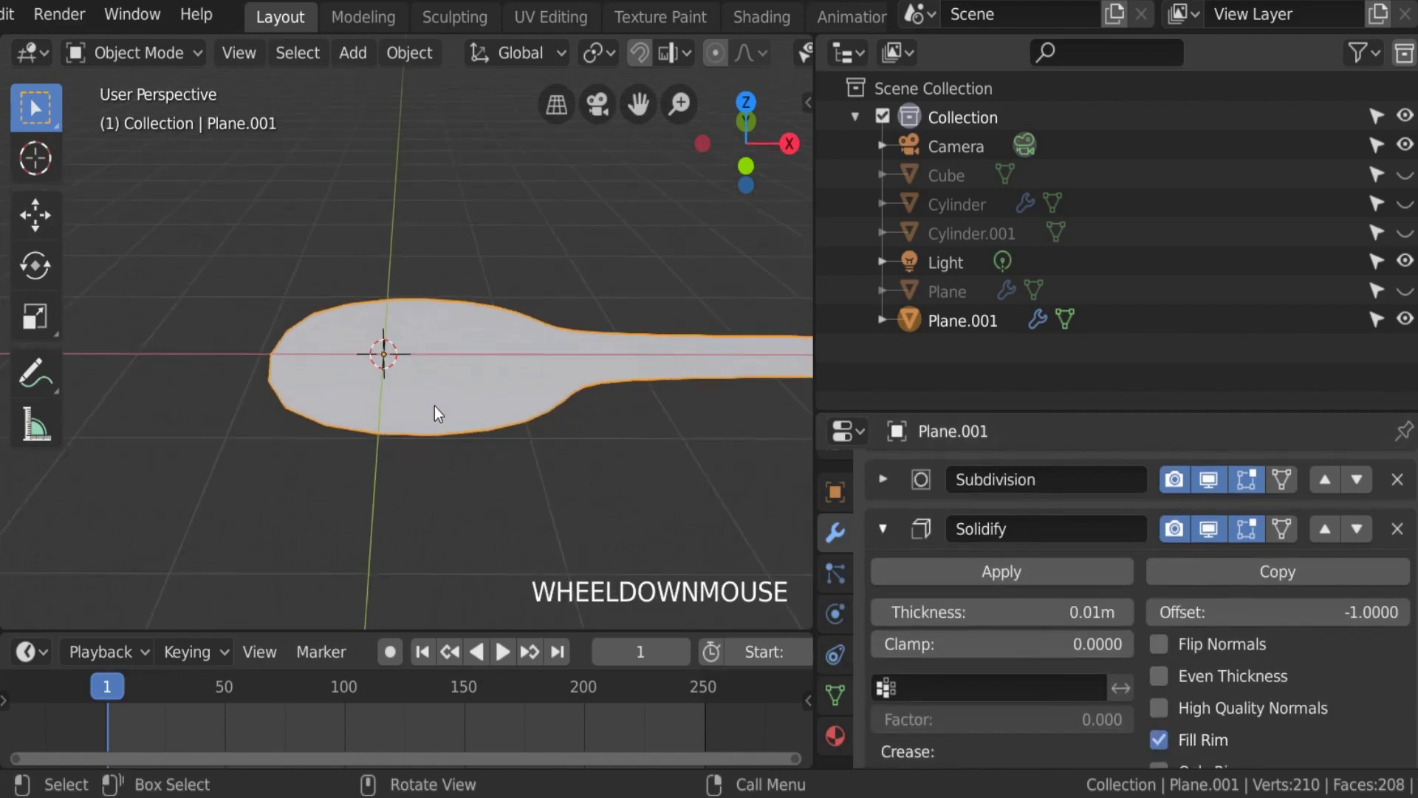
pyautogui.keyDown('shift'); pyautogui.moveTo(429, 414); pyautogui.dragTo(445, 298, button='middle'); pyautogui.keyUp('shift')
pyautogui.scroll(2, 445, 298)
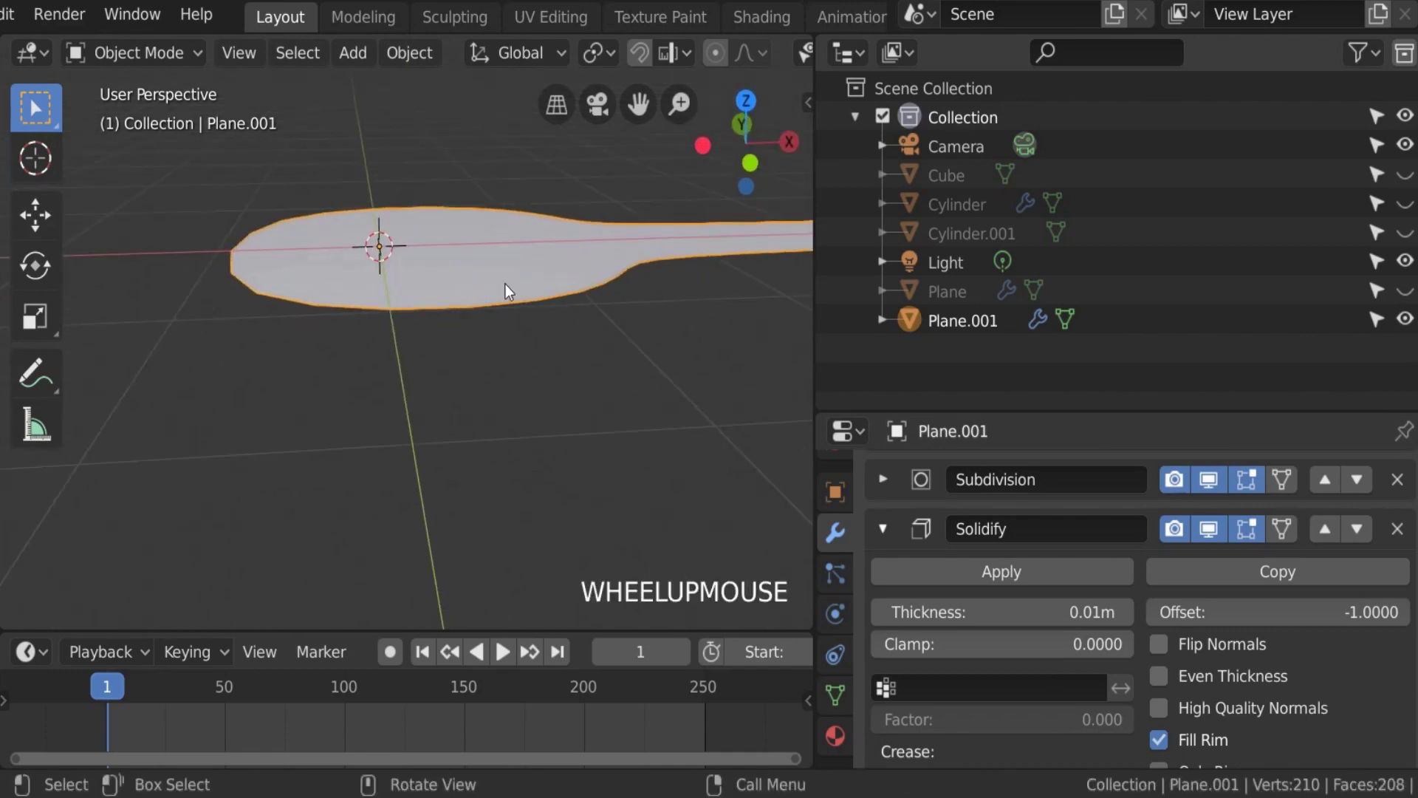
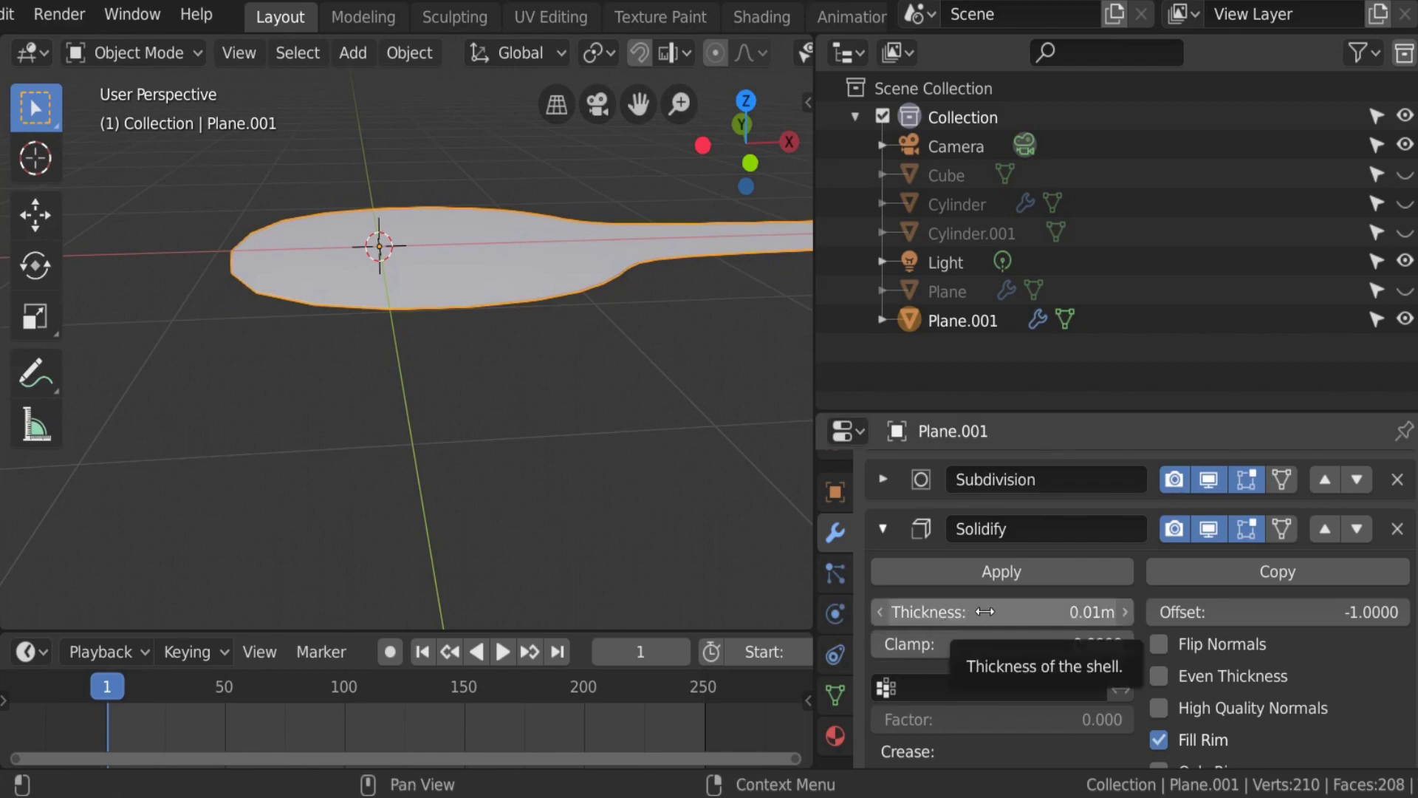
pyautogui.moveTo(955, 619)
pyautogui.mouseDown()
pyautogui.moveTo(1105, 619)
pyautogui.moveTo(902, 619)
pyautogui.moveTo(1108, 619)
pyautogui.moveTo(886, 619)
pyautogui.moveTo(1123, 619)
pyautogui.moveTo(879, 619)
pyautogui.moveTo(1152, 619)
pyautogui.moveTo(969, 619)
pyautogui.mouseUp()
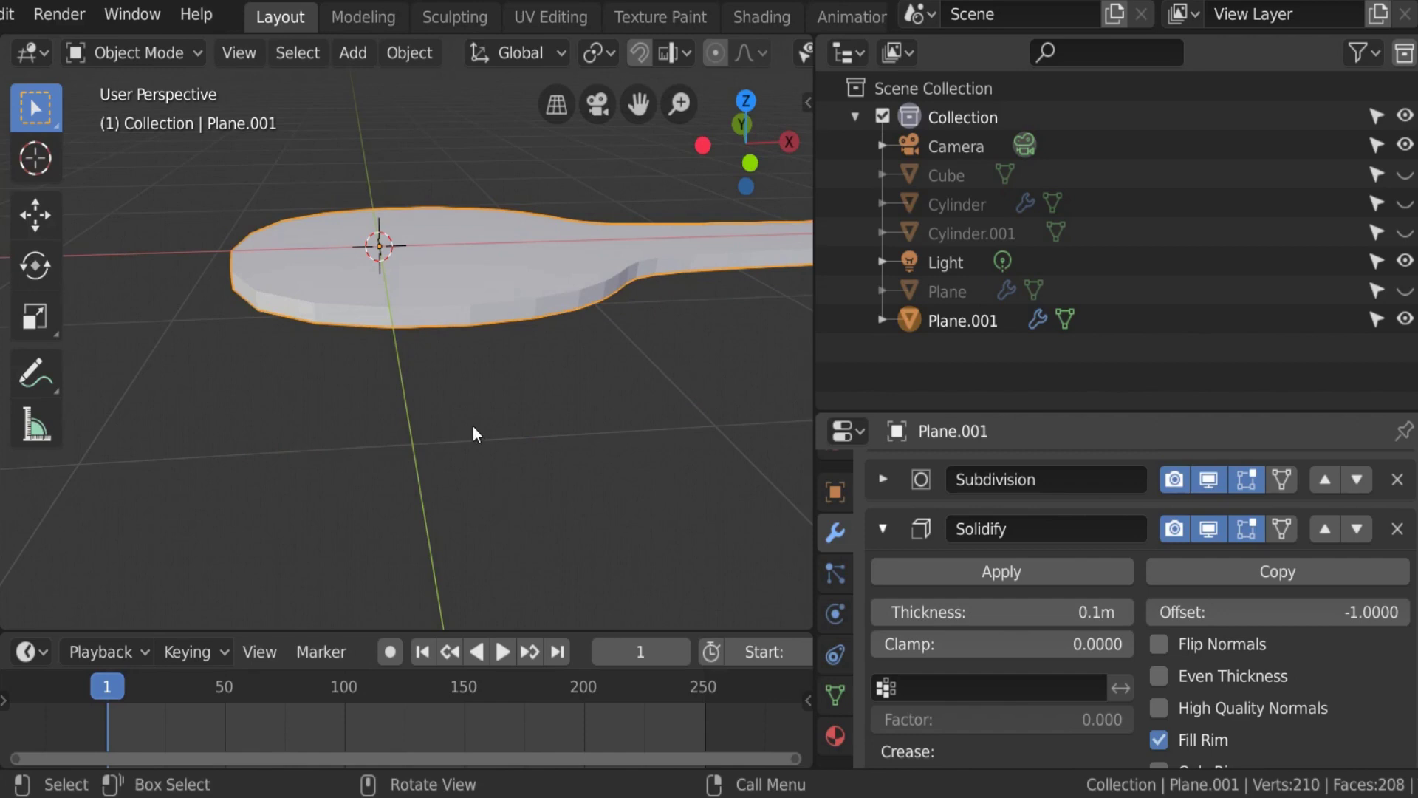
# Step: Examine the thickened spoon in perspective and in the top orthographic view
pyautogui.moveTo(473, 426)
pyautogui.keyDown('shift'); pyautogui.mouseDown(button='middle')
pyautogui.moveTo(426, 458)
pyautogui.moveTo(540, 450)
pyautogui.moveTo(524, 410)
pyautogui.moveTo(383, 433)
pyautogui.moveTo(511, 417)
pyautogui.moveTo(521, 353)
pyautogui.moveTo(454, 383)
pyautogui.moveTo(418, 483)
pyautogui.moveTo(543, 375)
pyautogui.moveTo(497, 344)
pyautogui.moveTo(443, 411)
pyautogui.moveTo(498, 421)
pyautogui.mouseUp(button='middle'); pyautogui.keyUp('shift')
pyautogui.scroll(-3, 557, 428)
pyautogui.scroll(4, 505, 304)
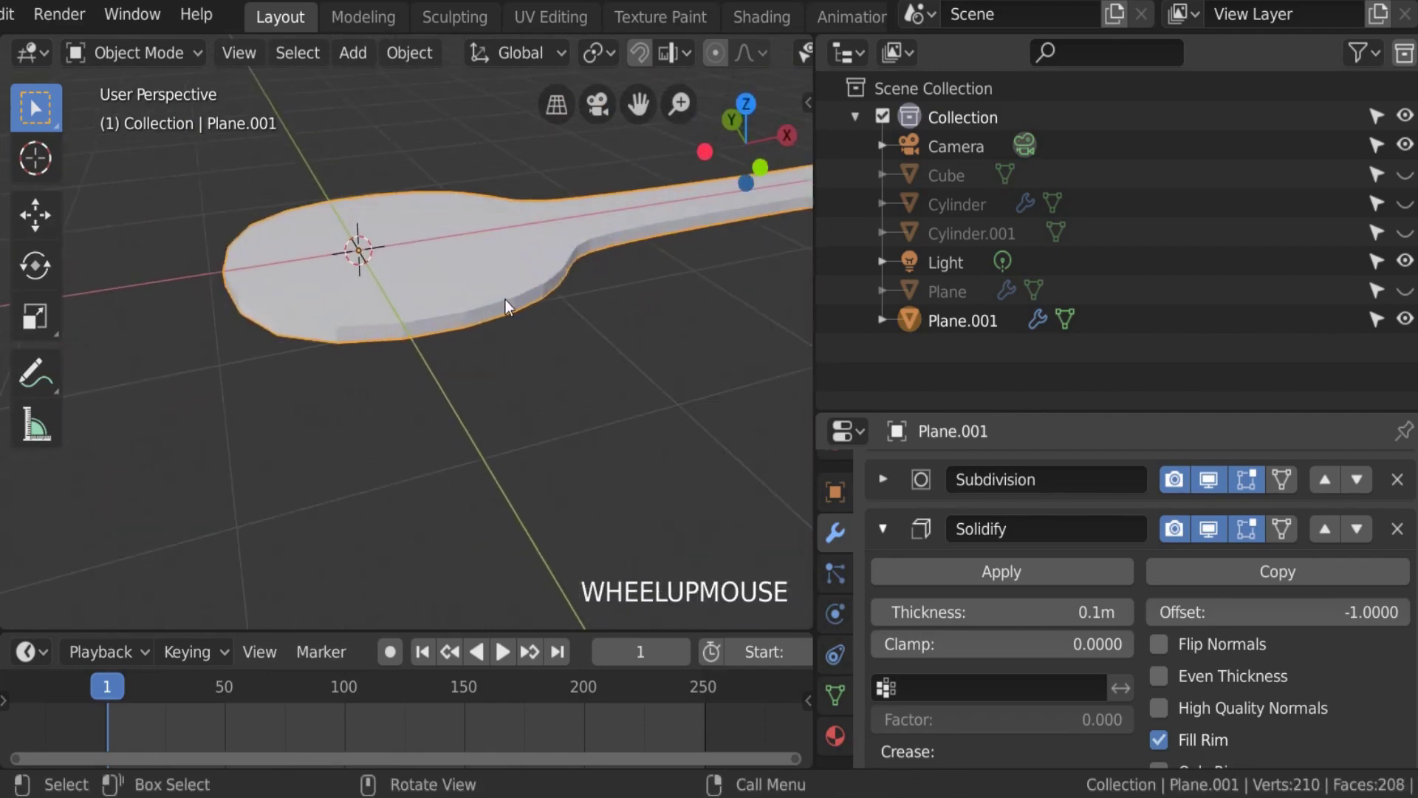
pyautogui.press('KP_7')
pyautogui.scroll(-3, 503, 298)
pyautogui.keyDown('shift'); pyautogui.moveTo(507, 326); pyautogui.dragTo(326, 379, button='middle'); pyautogui.keyUp('shift')
pyautogui.scroll(-3, 317, 384)
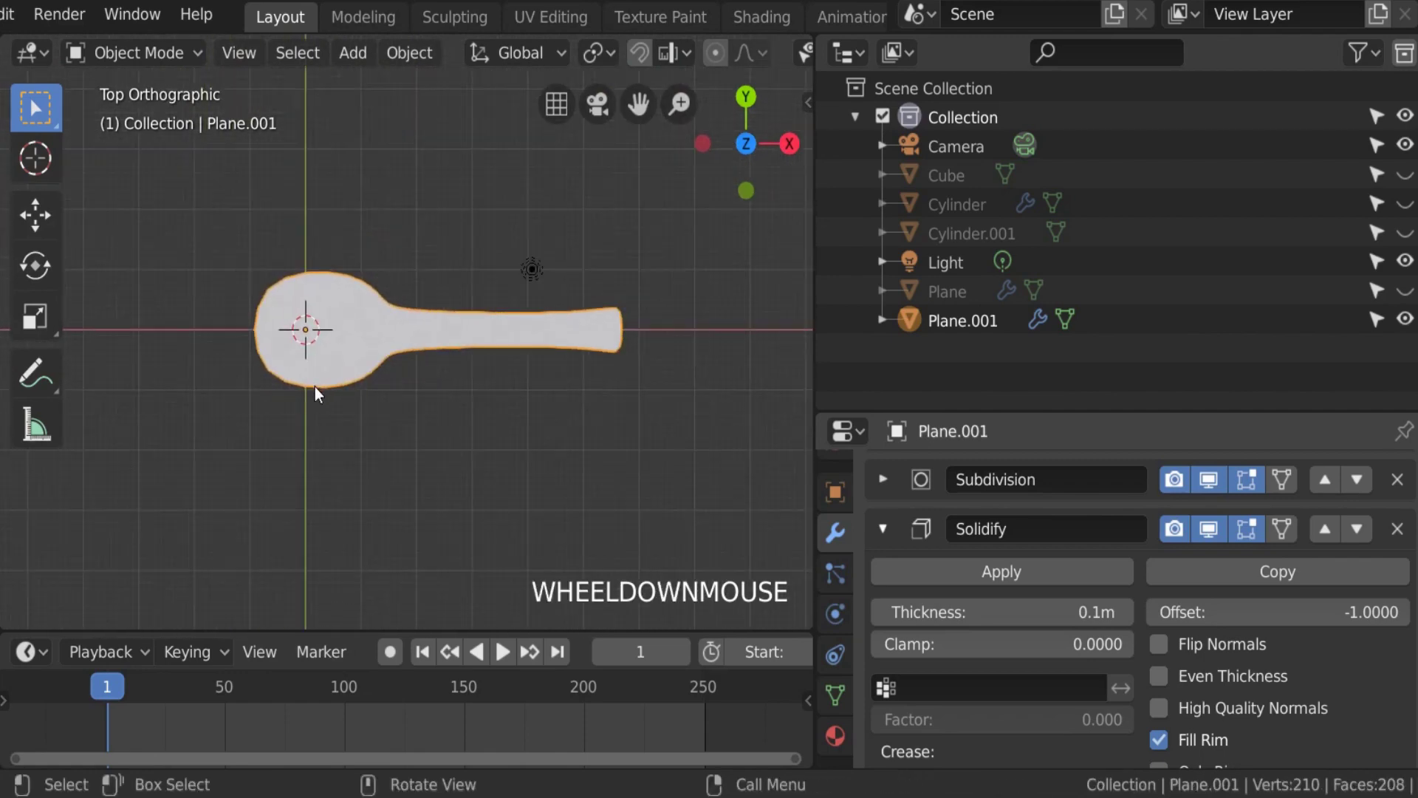
pyautogui.scroll(4, 316, 386)
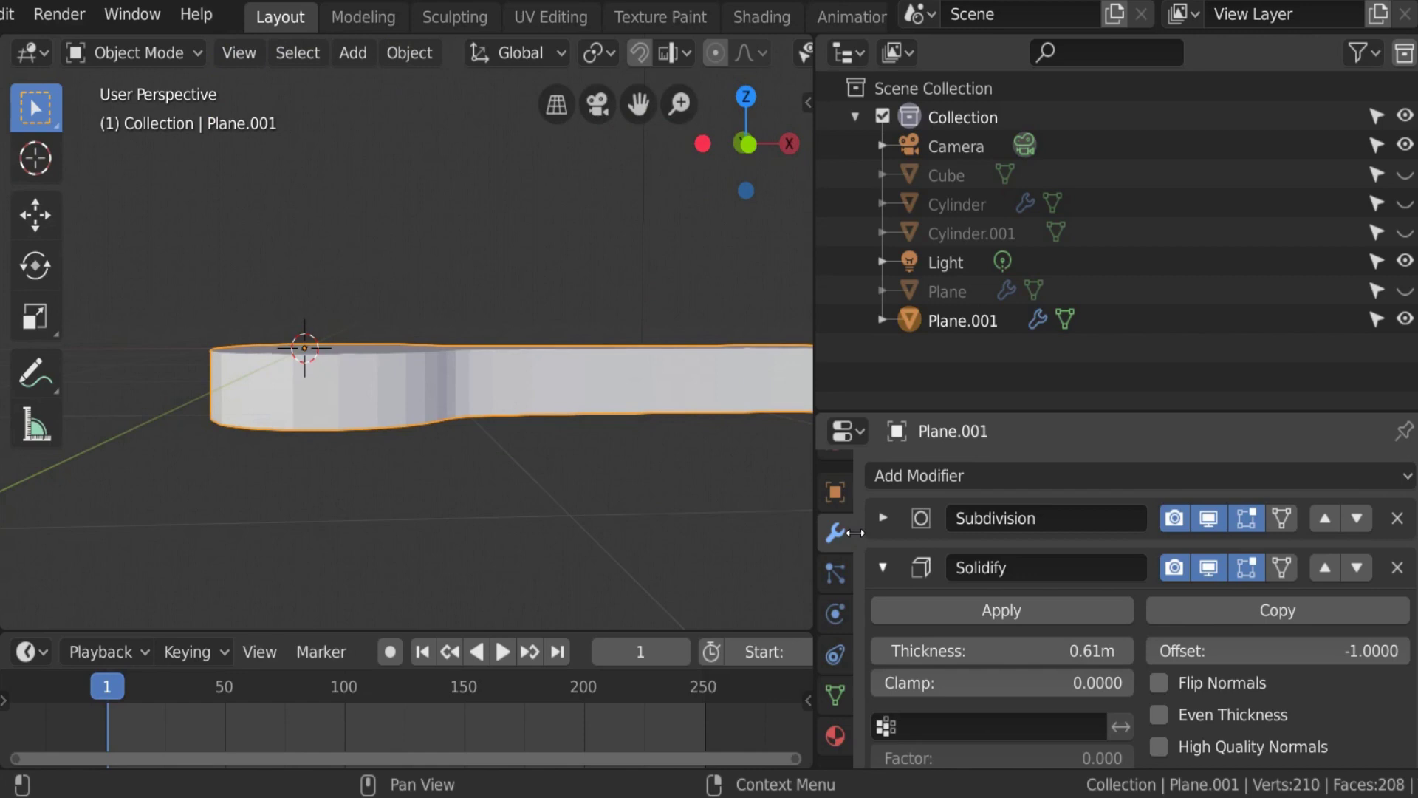
# Step: In Edit Mode, select the cross edge on the bowl's handle side and set the Solidify thickness to 0.1 m
pyautogui.press('Tab')
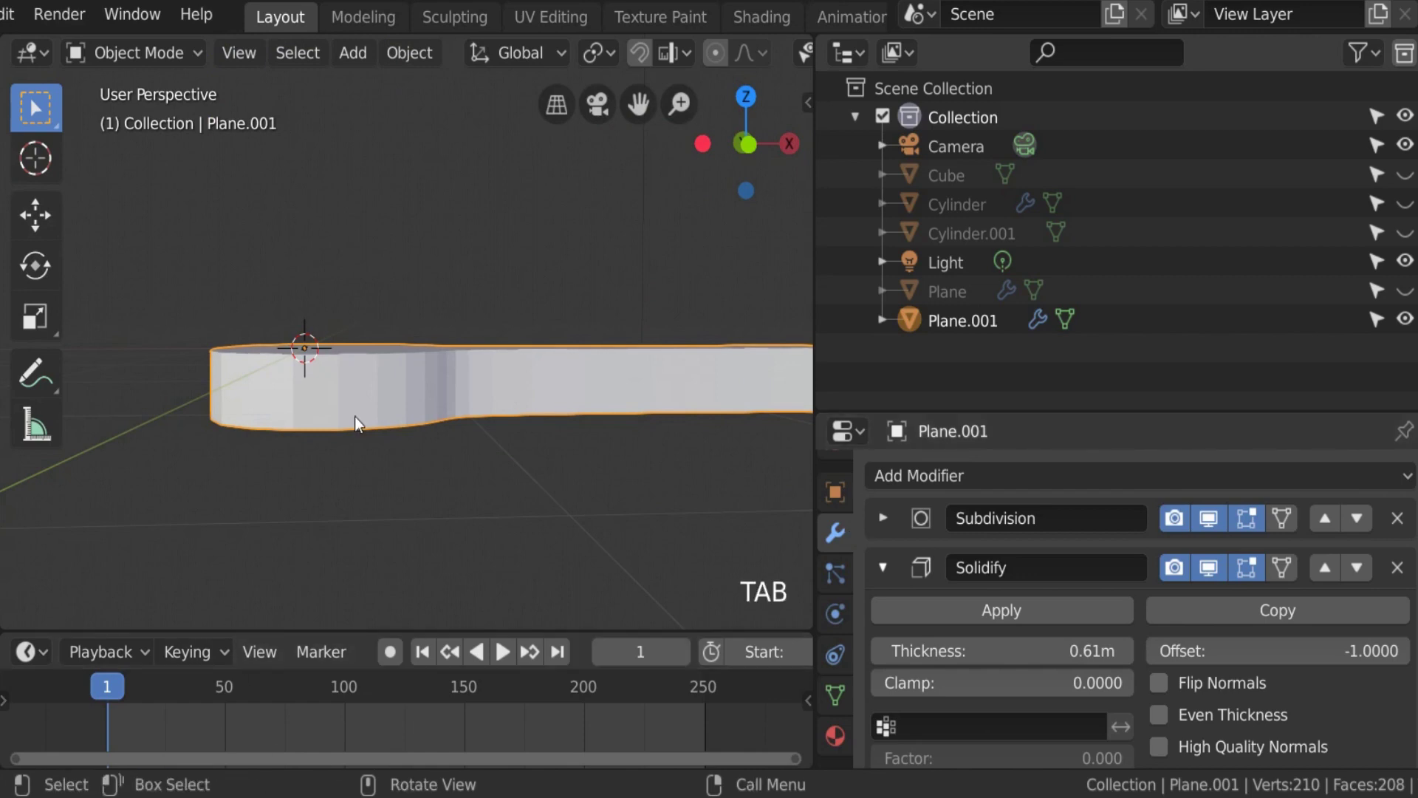
pyautogui.scroll(-1, 396, 386)
pyautogui.scroll(1, 396, 390)
pyautogui.keyDown('shift'); pyautogui.moveTo(396, 390); pyautogui.dragTo(467, 461, button='middle'); pyautogui.keyUp('shift')
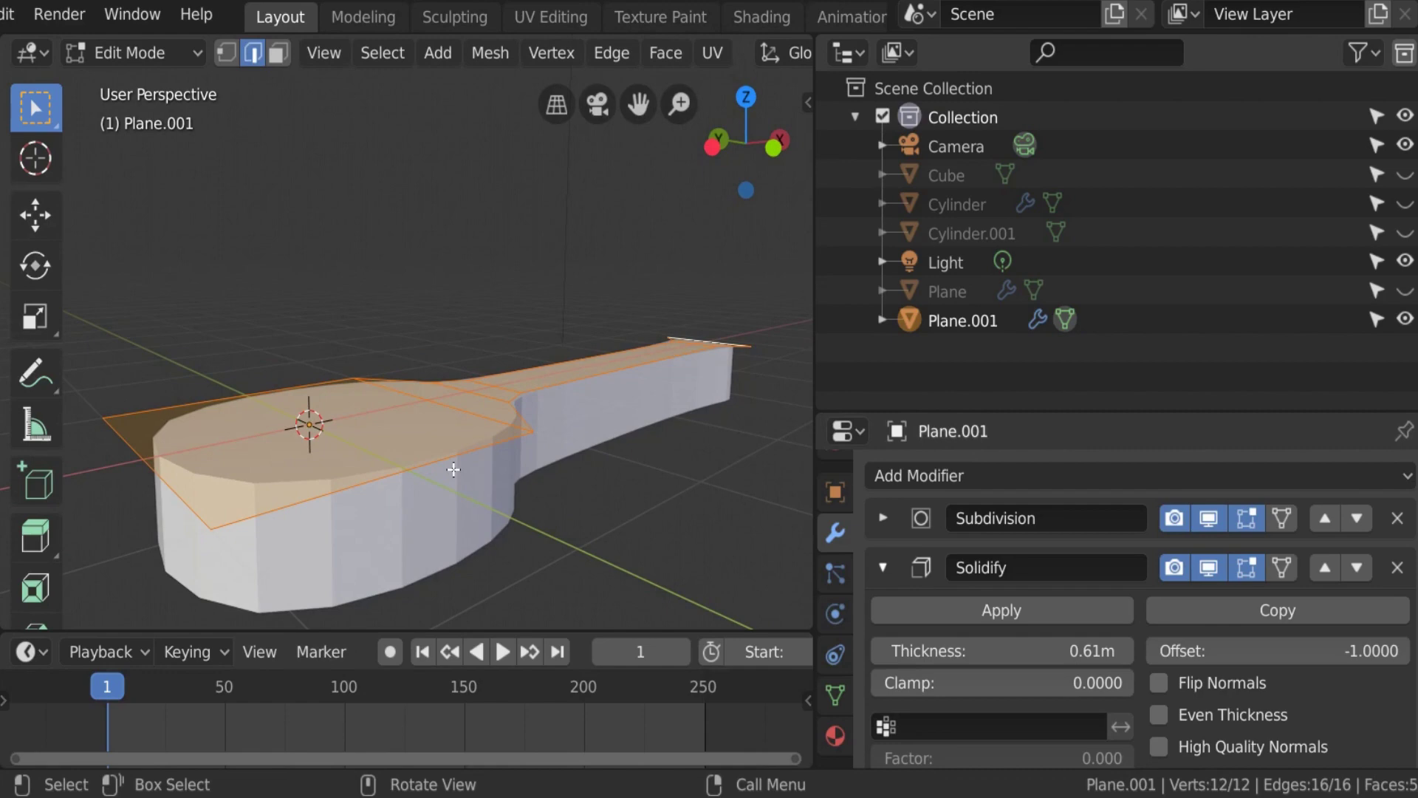
pyautogui.rightClick(412, 480)
pyautogui.moveTo(1019, 650); pyautogui.dragTo(841, 650)
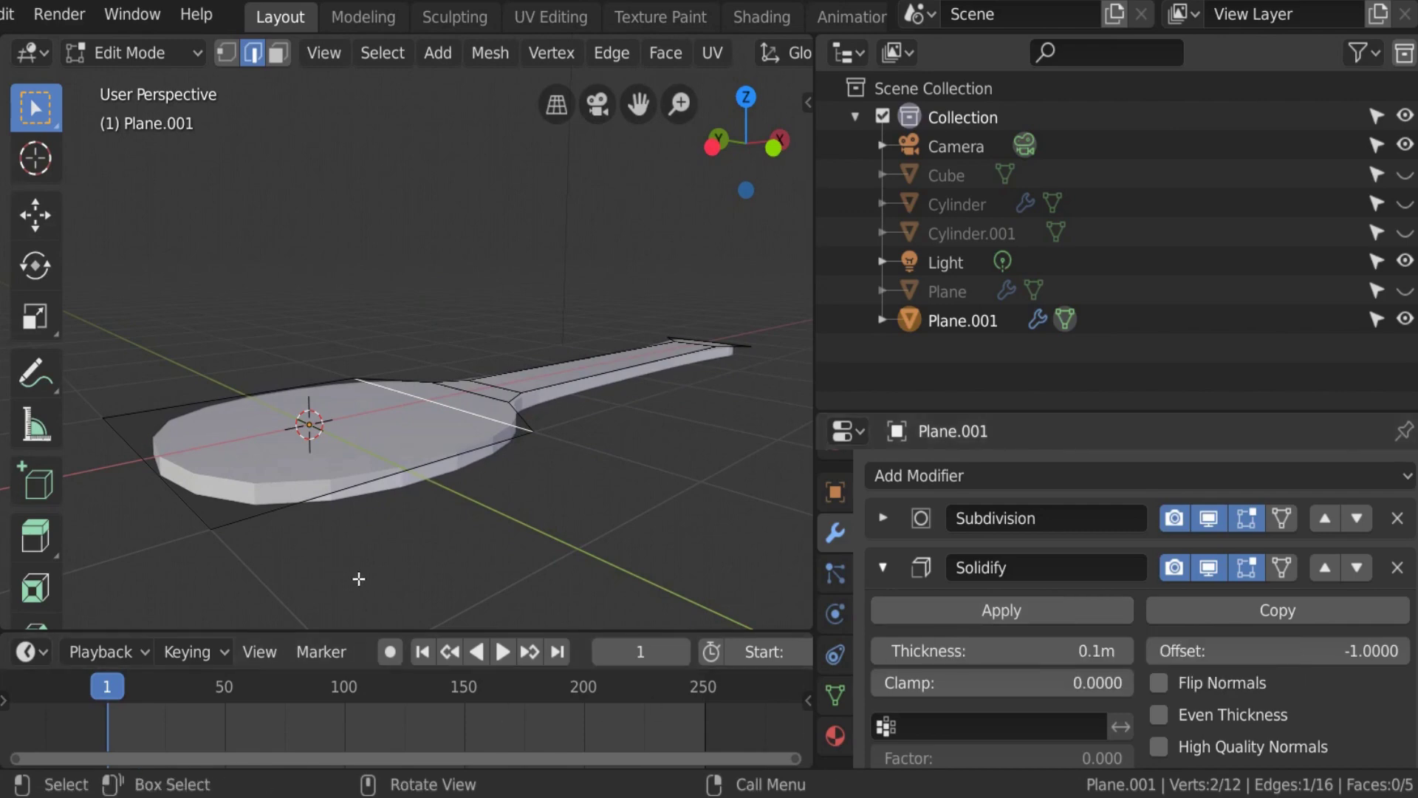
pyautogui.press('KP_7')
pyautogui.scroll(-2, 384, 574)
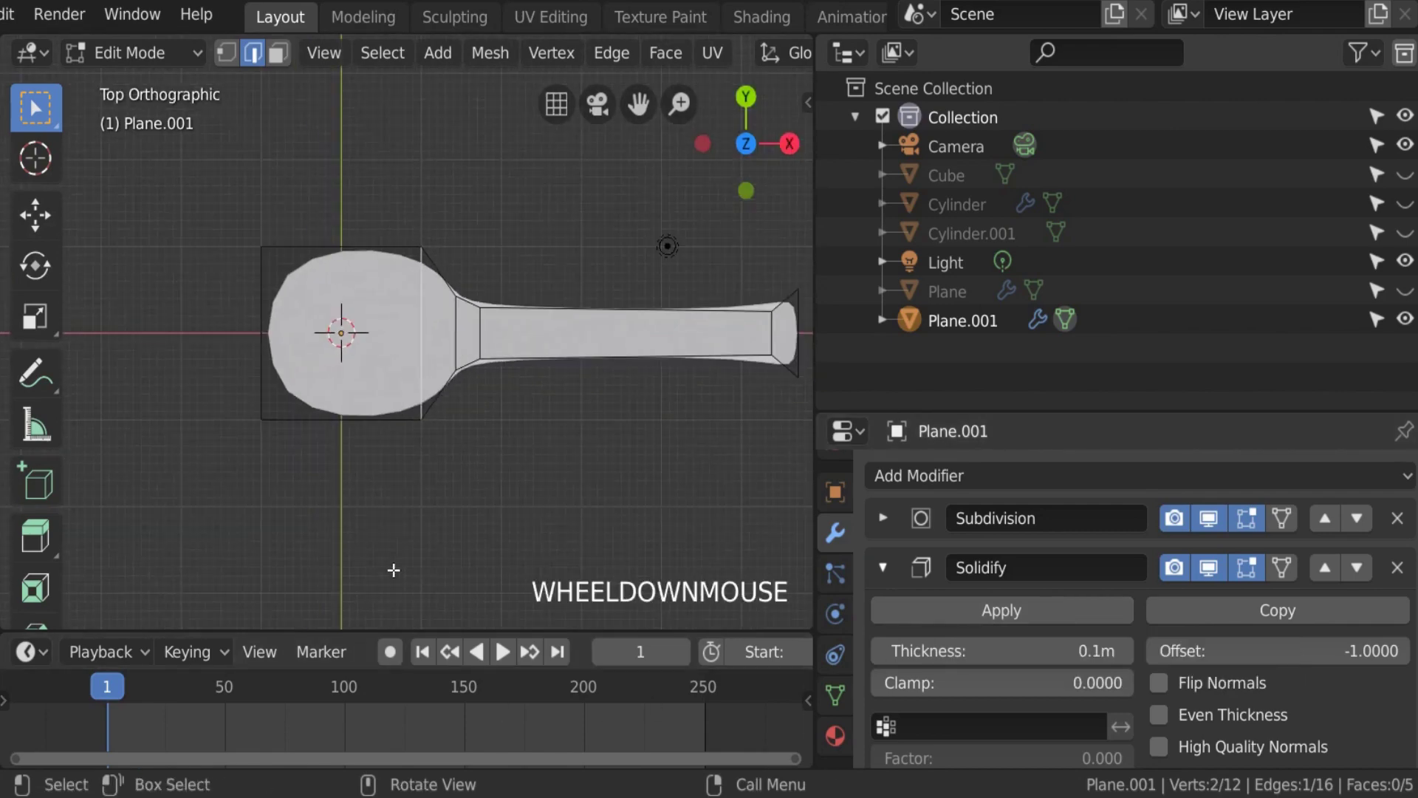
pyautogui.scroll(1, 463, 427)
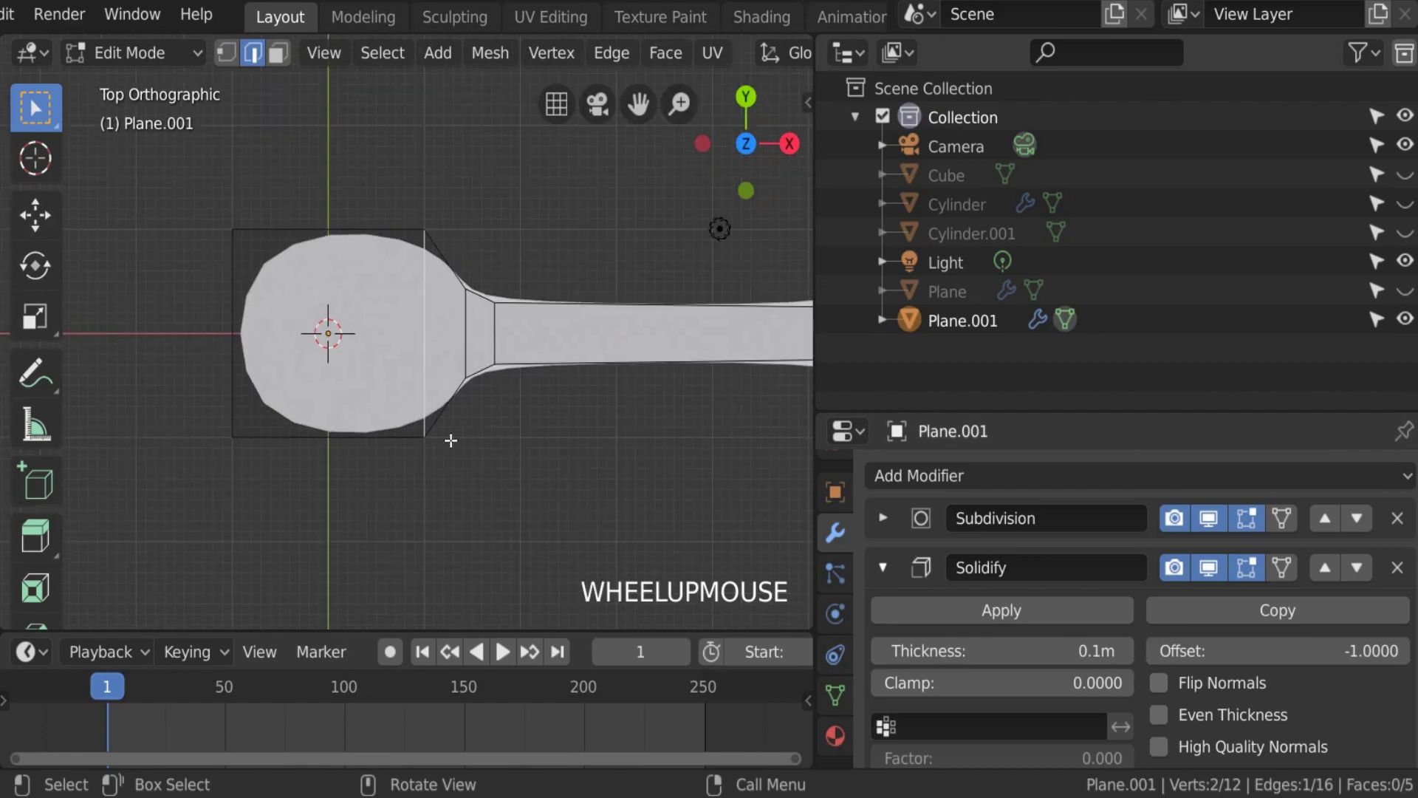
pyautogui.hotkey('ctrl', 'r')
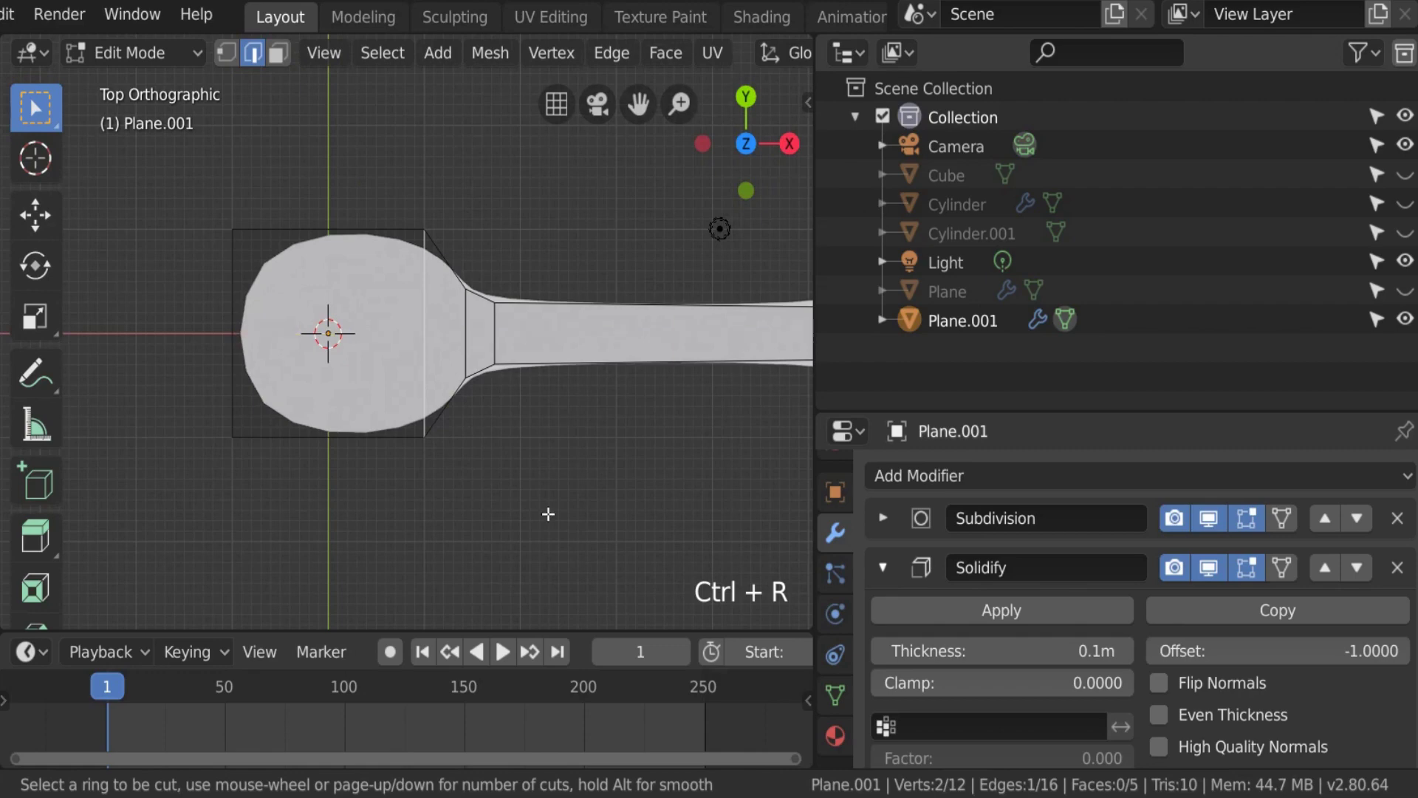
pyautogui.rightClick(513, 369)
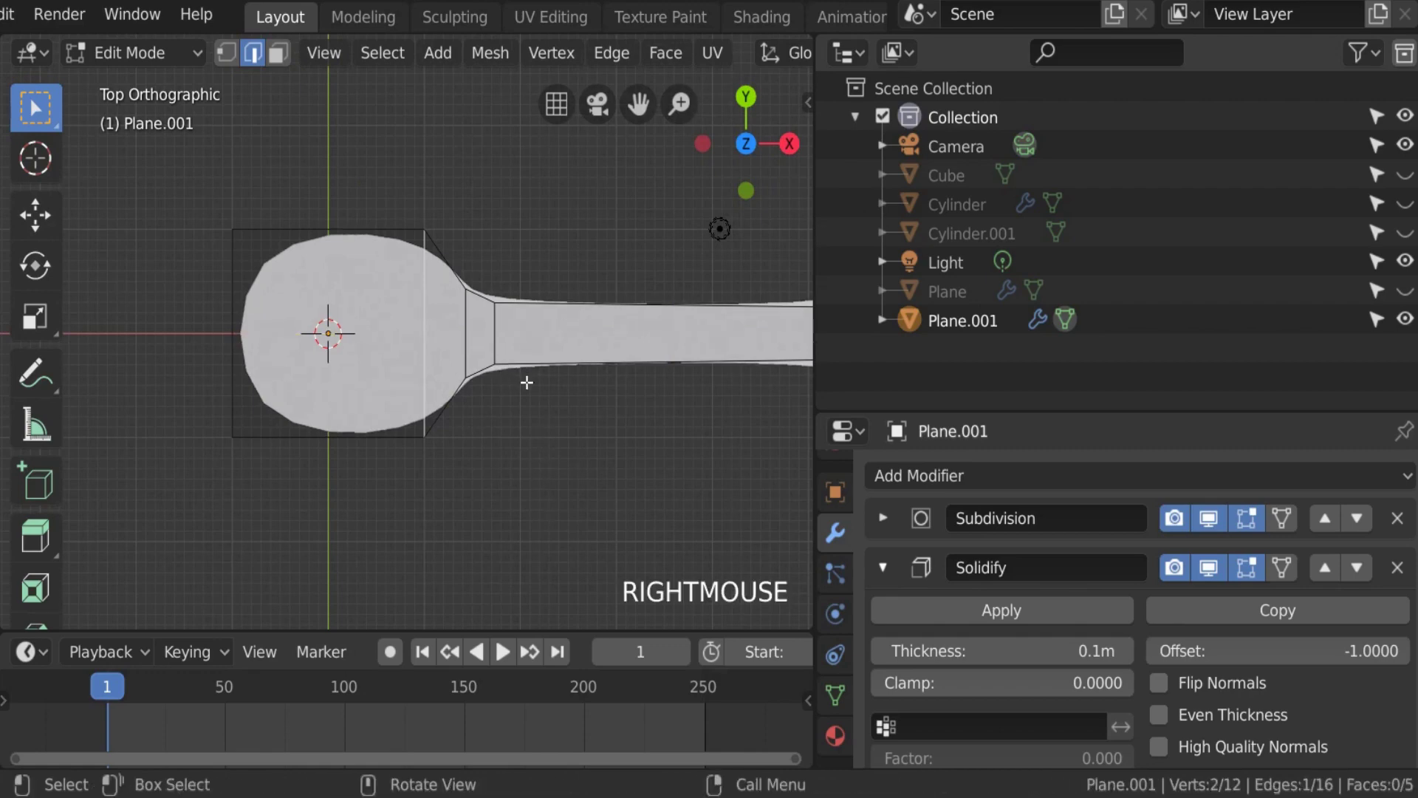
# Step: Add a cross loop cut near the middle of the spoon's handle, slid by about 0.08, and scale it down to narrow the handle
pyautogui.keyDown('shift'); pyautogui.moveTo(551, 479); pyautogui.dragTo(635, 220, button='middle'); pyautogui.keyUp('shift')
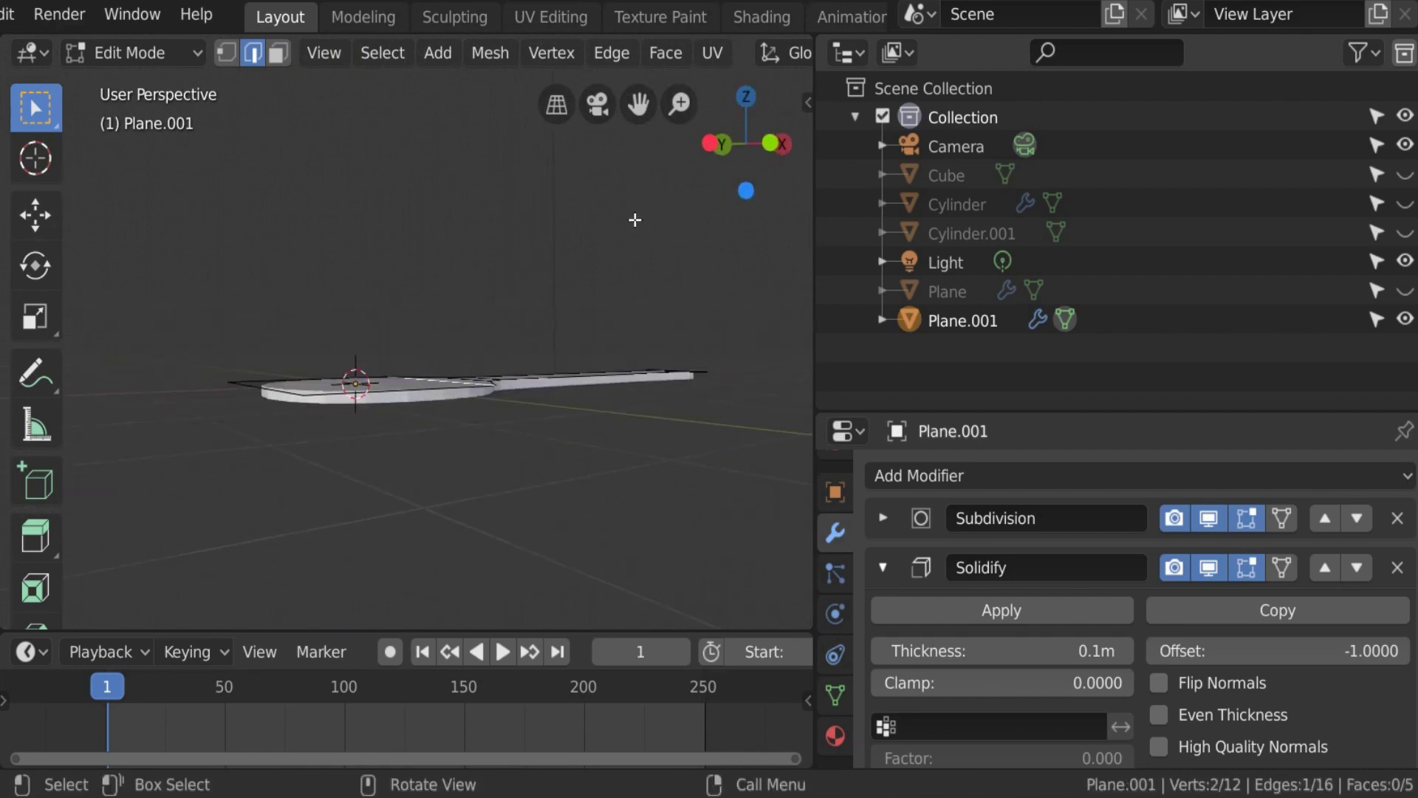
pyautogui.scroll(4, 567, 294)
pyautogui.keyDown('shift'); pyautogui.moveTo(567, 294); pyautogui.dragTo(351, 554, button='middle'); pyautogui.keyUp('shift')
pyautogui.scroll(-2, 347, 544)
pyautogui.scroll(3, 360, 516)
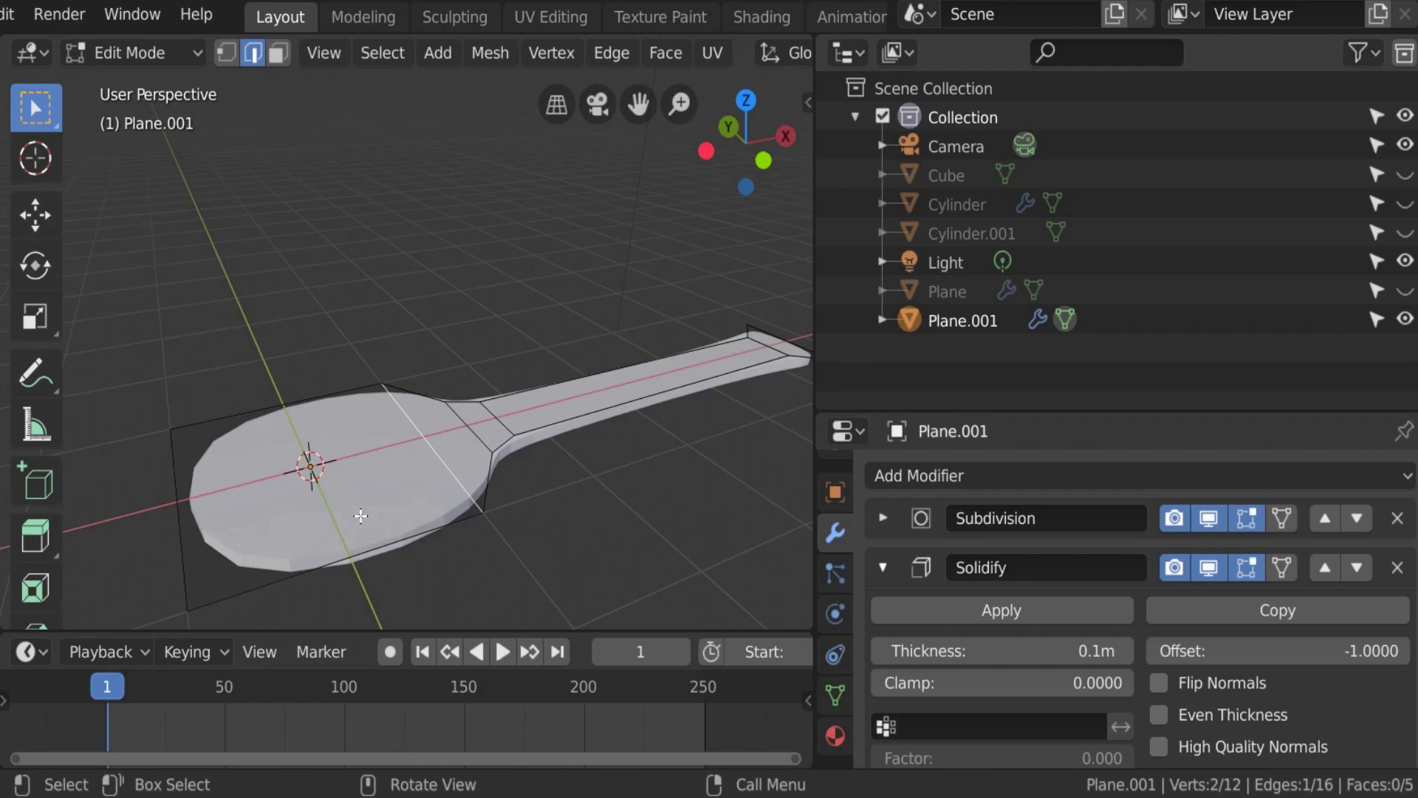
pyautogui.hotkey('ctrl', 'r')
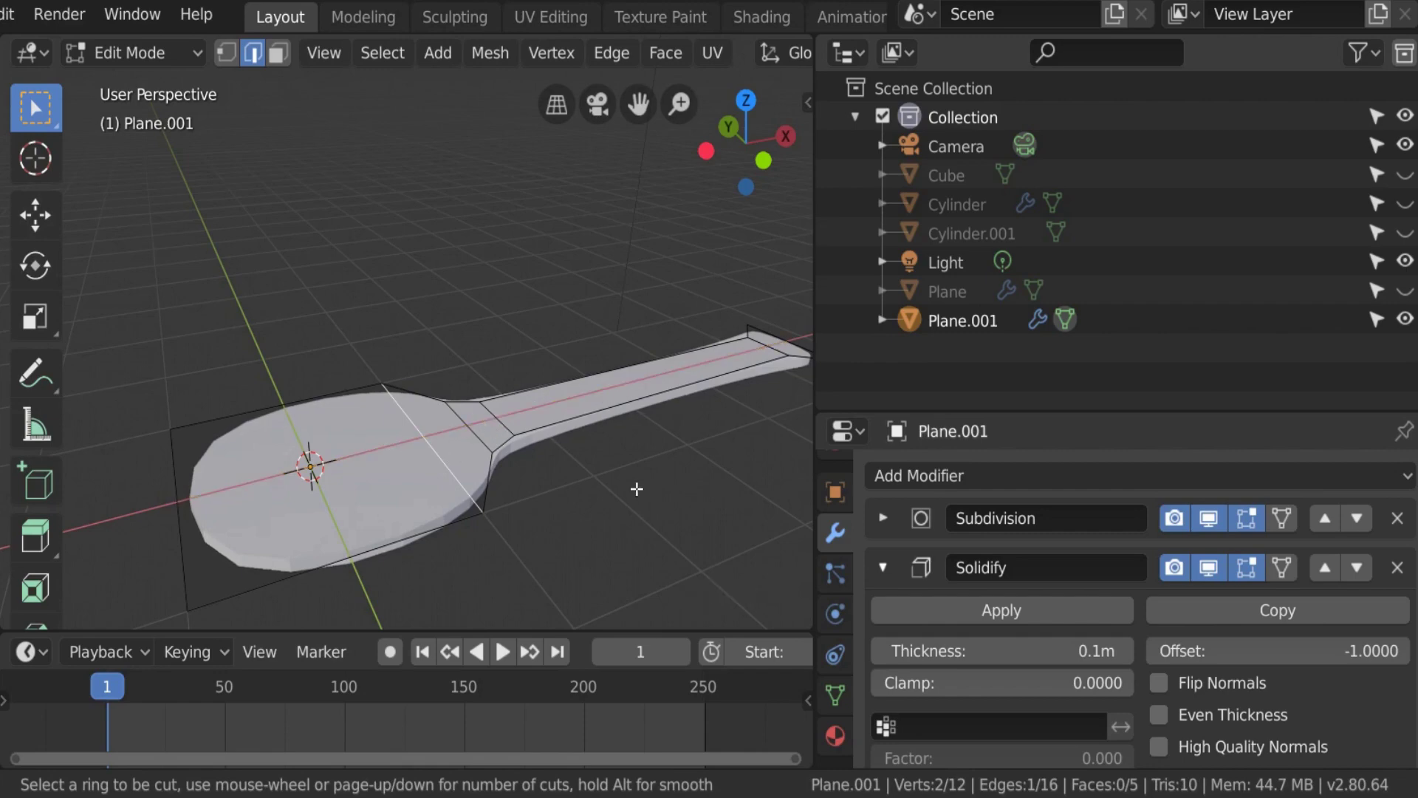
pyautogui.click(623, 392)
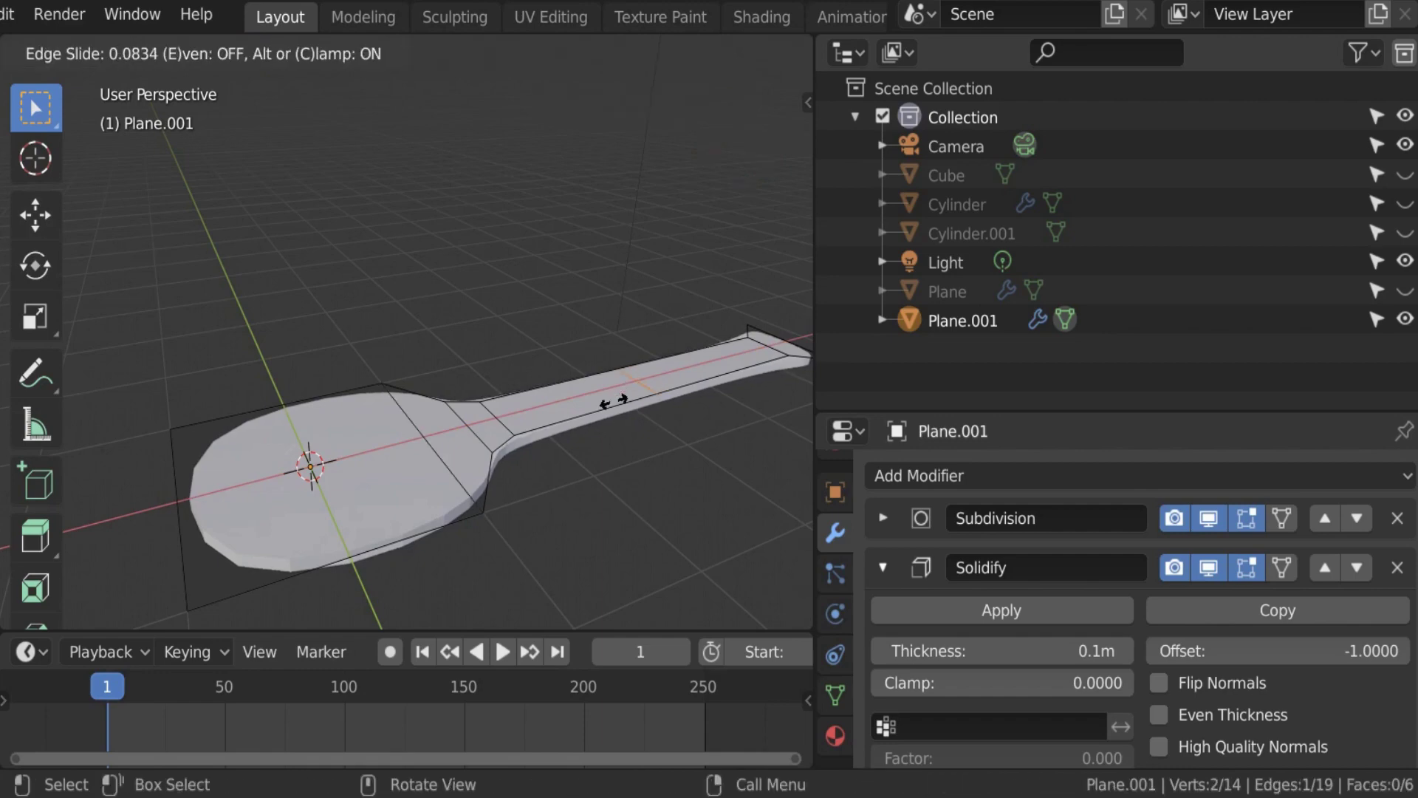
pyautogui.click(613, 401)
pyautogui.press('s')
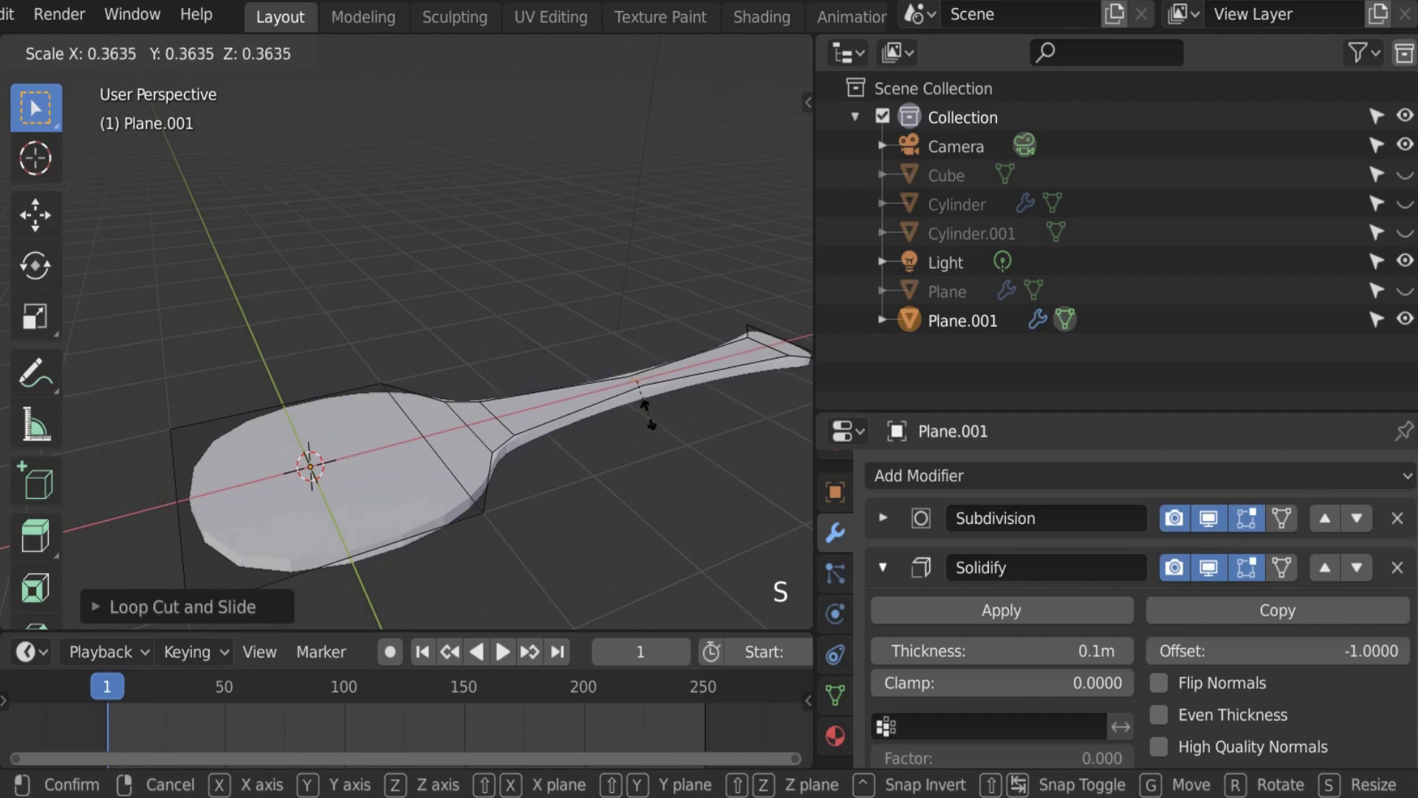
pyautogui.click(670, 430)
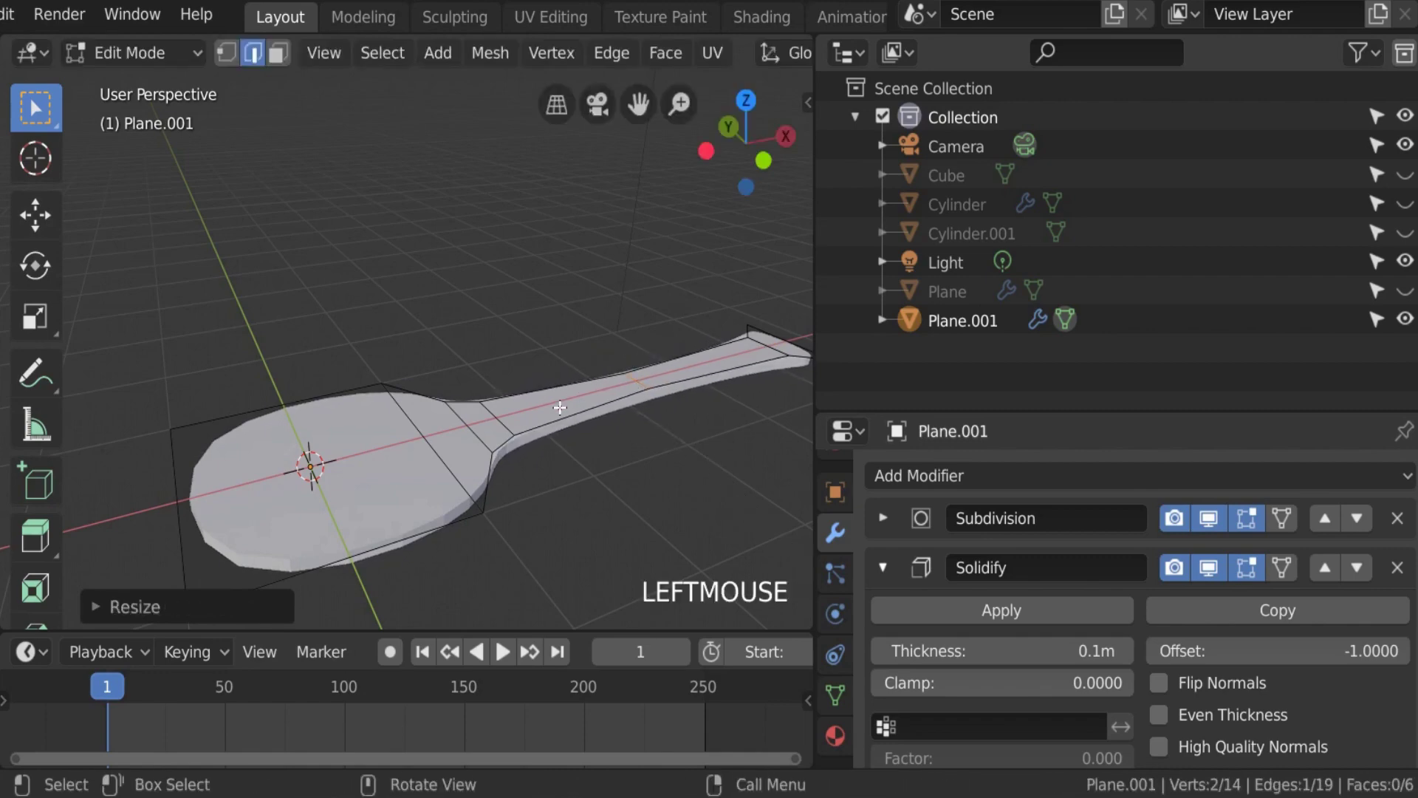
# Step: Try a lengthwise loop cut along the spoon's centre line and undo it
pyautogui.hotkey('ctrl', 'r')
pyautogui.click(469, 449)
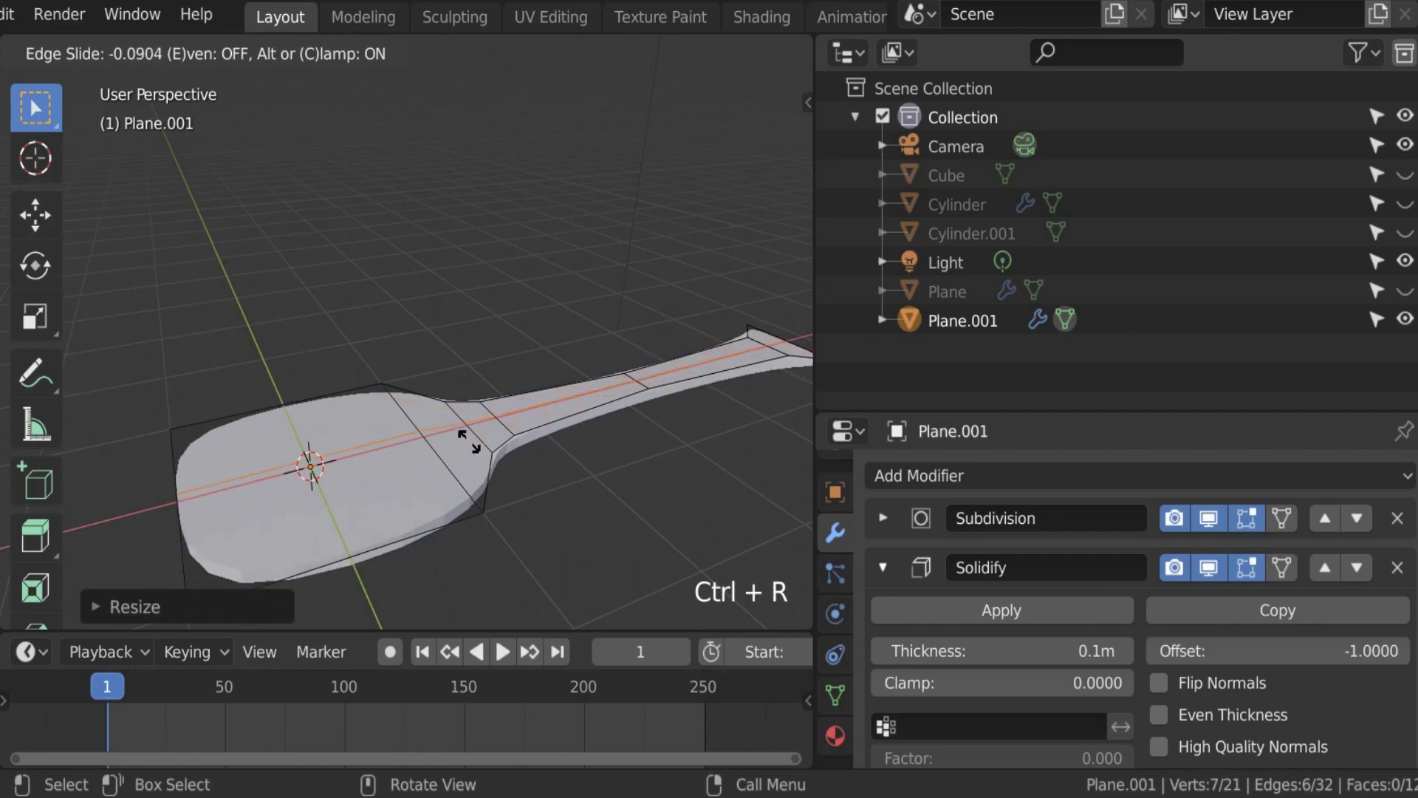
pyautogui.rightClick(459, 455)
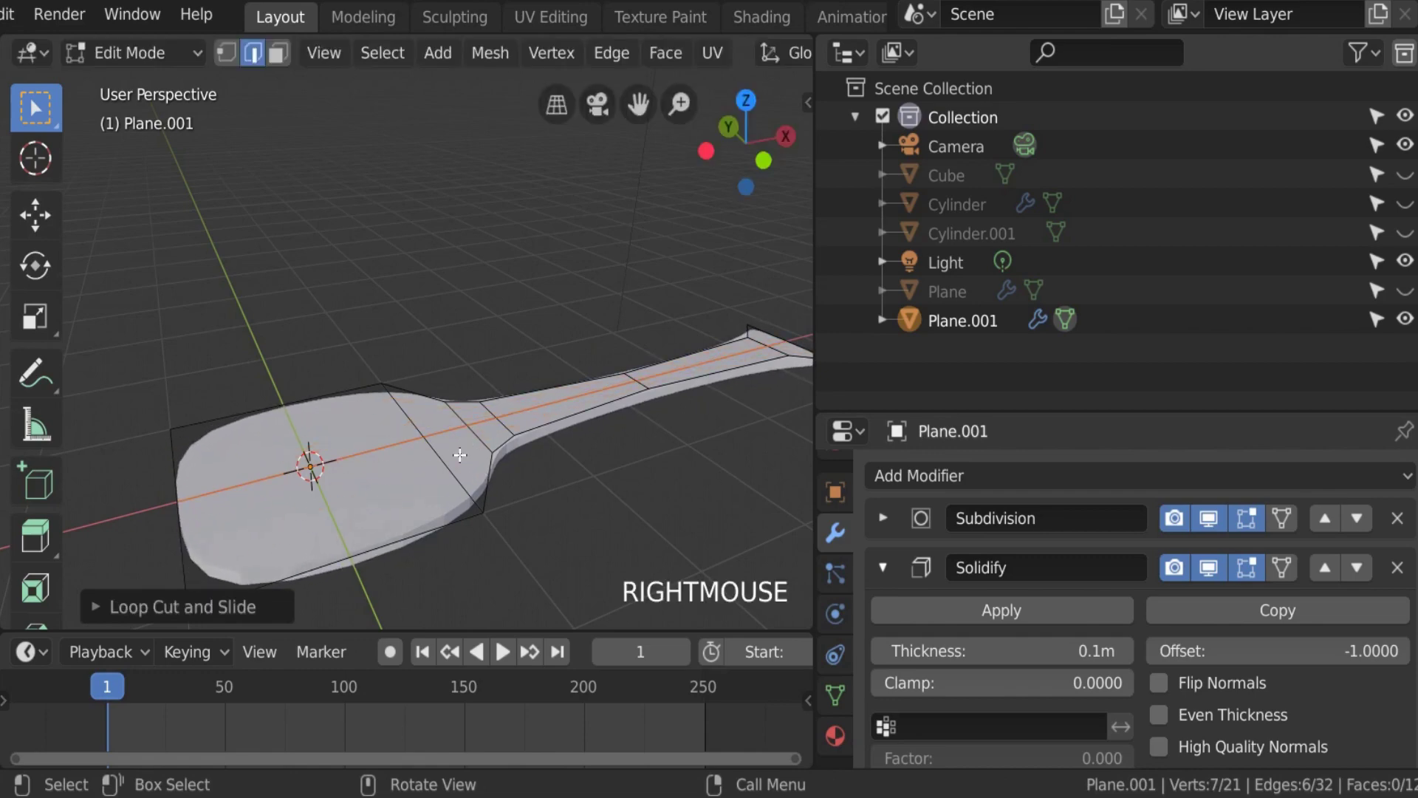
pyautogui.hotkey('ctrl', 'z')
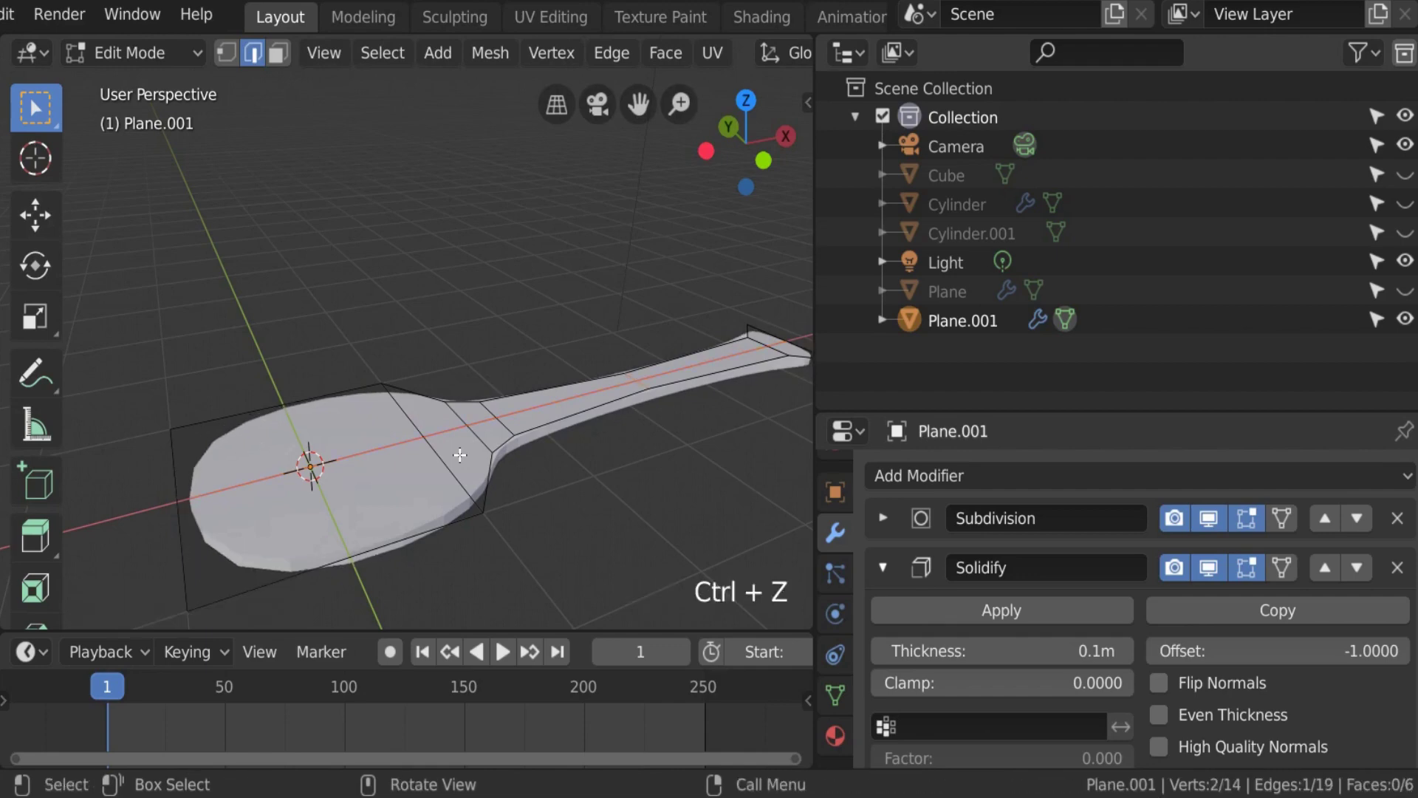
# Step: Add a lengthwise loop cut exactly along the spoon's centre line, running through the bowl and the handle
pyautogui.hotkey('ctrl', 'r')
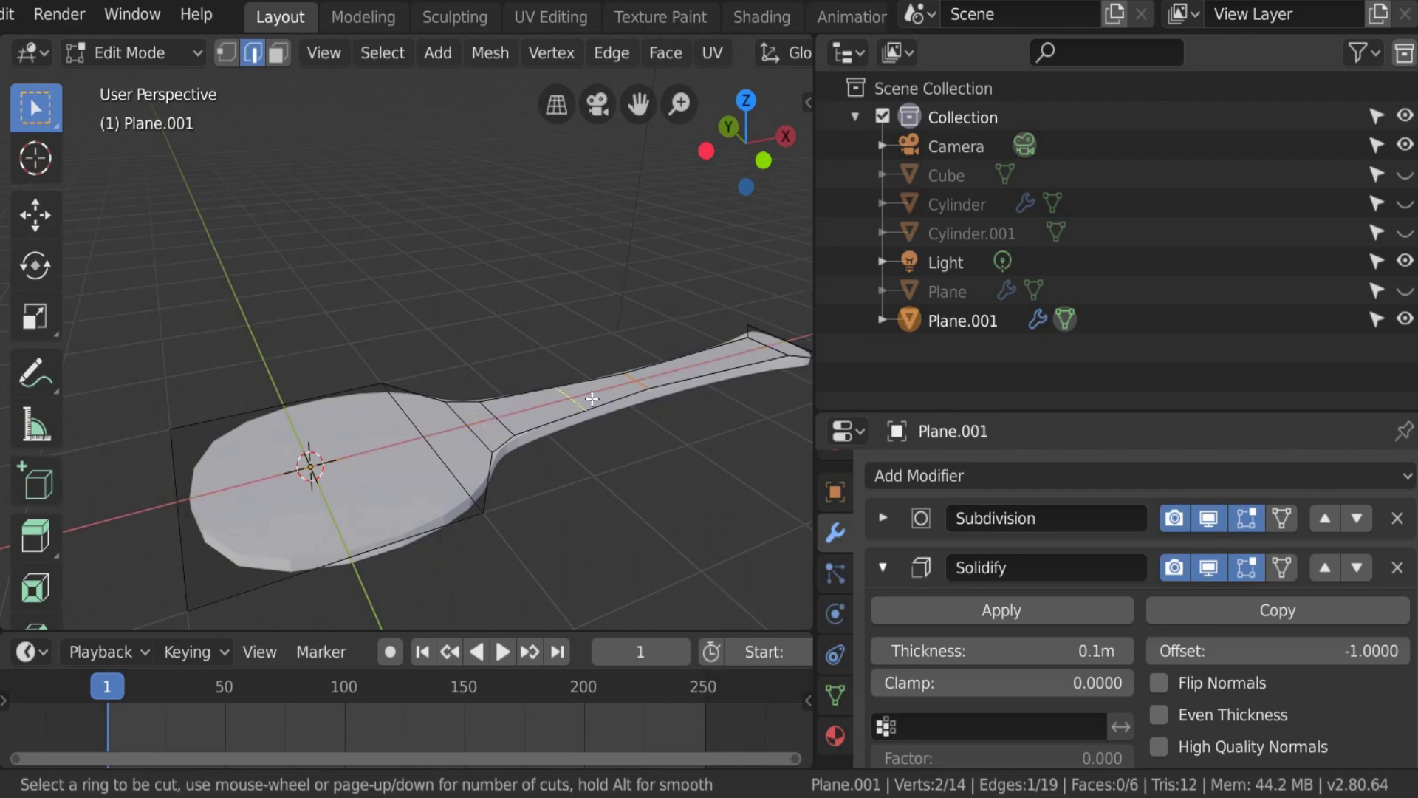
pyautogui.click(483, 429)
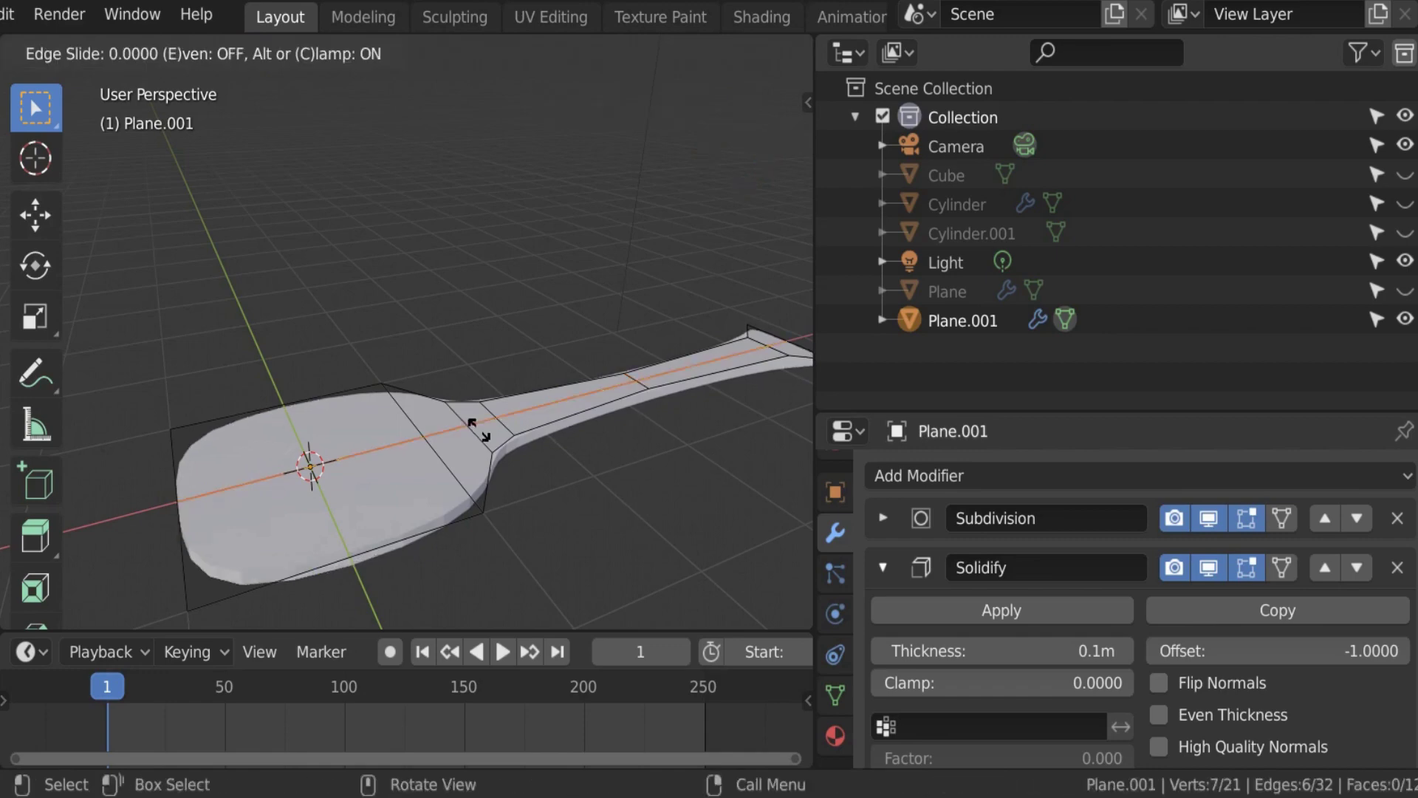
pyautogui.moveTo(429, 442); pyautogui.dragTo(436, 482)
pyautogui.rightClick(436, 483)
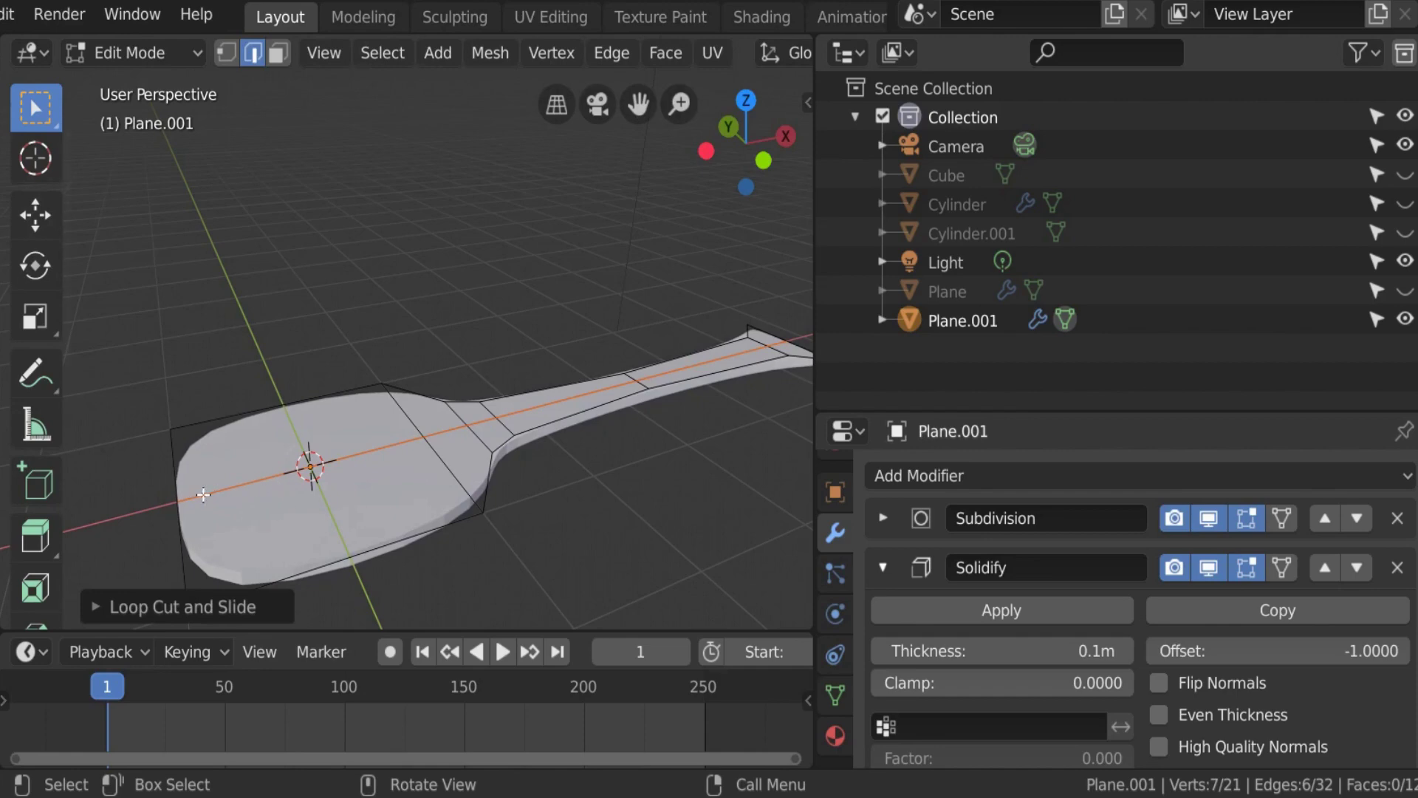
# Step: Move the centre vertex at the bowl's tip outward about 0.37 m along negative X to round the tip
pyautogui.press('1')
pyautogui.click(178, 501)
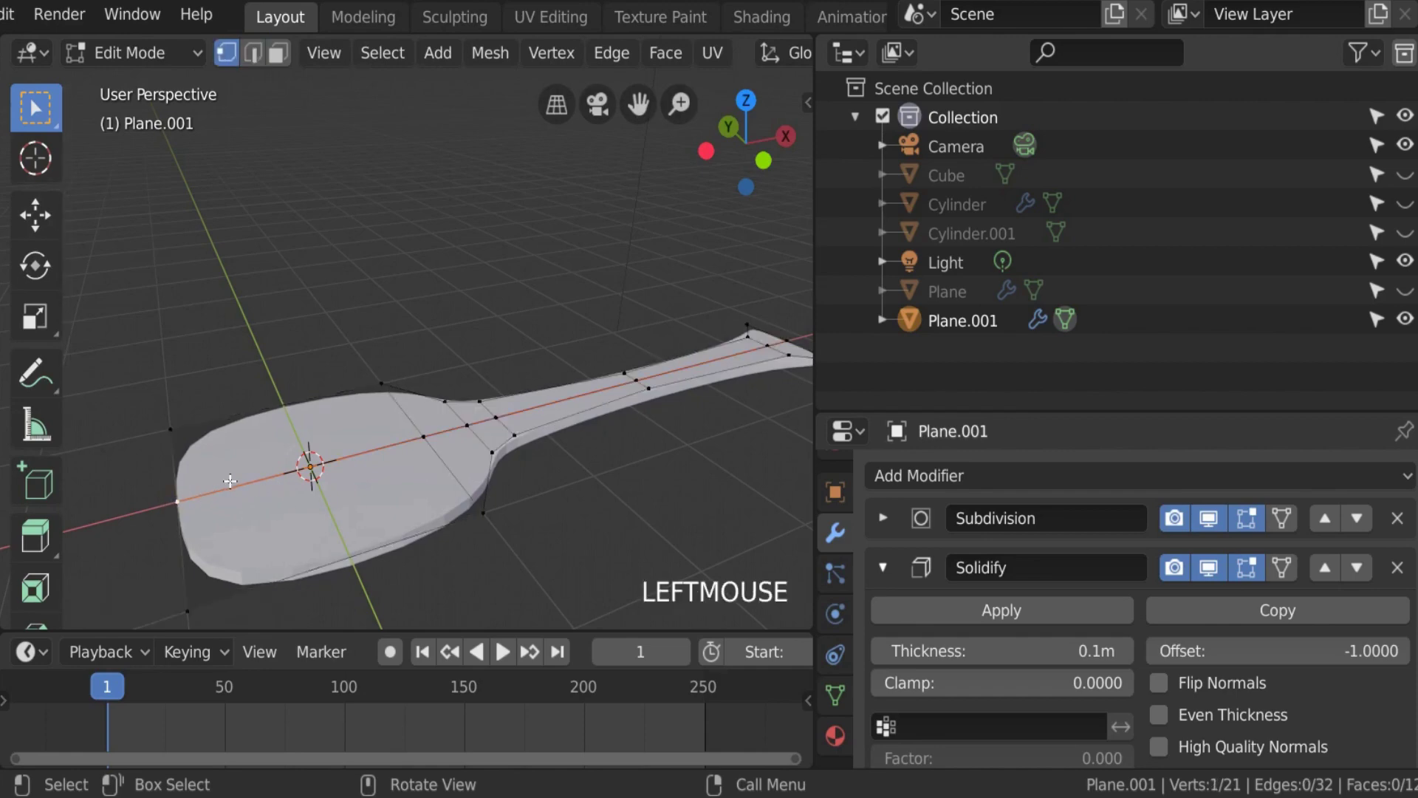
pyautogui.press('g')
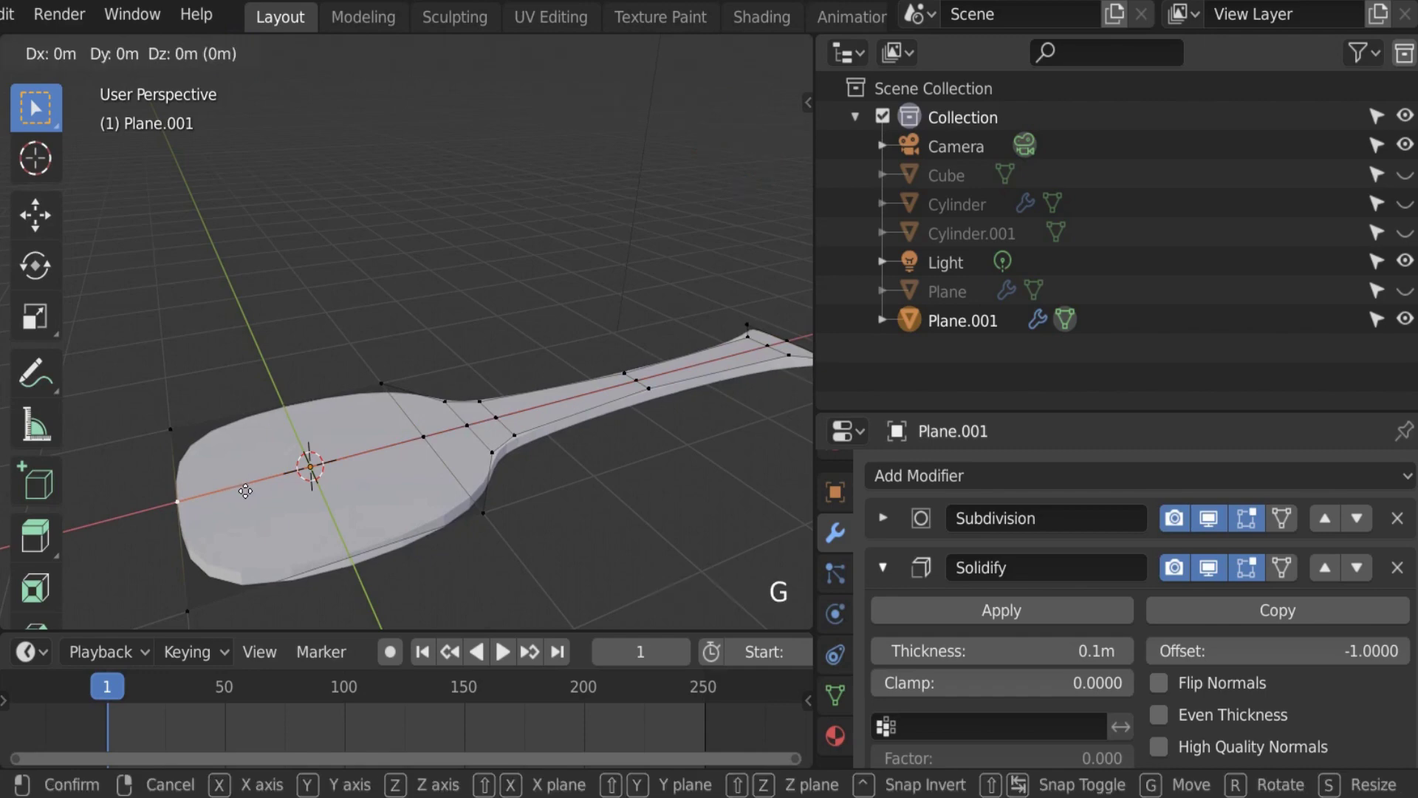
pyautogui.rightClick(248, 491)
pyautogui.click(169, 466)
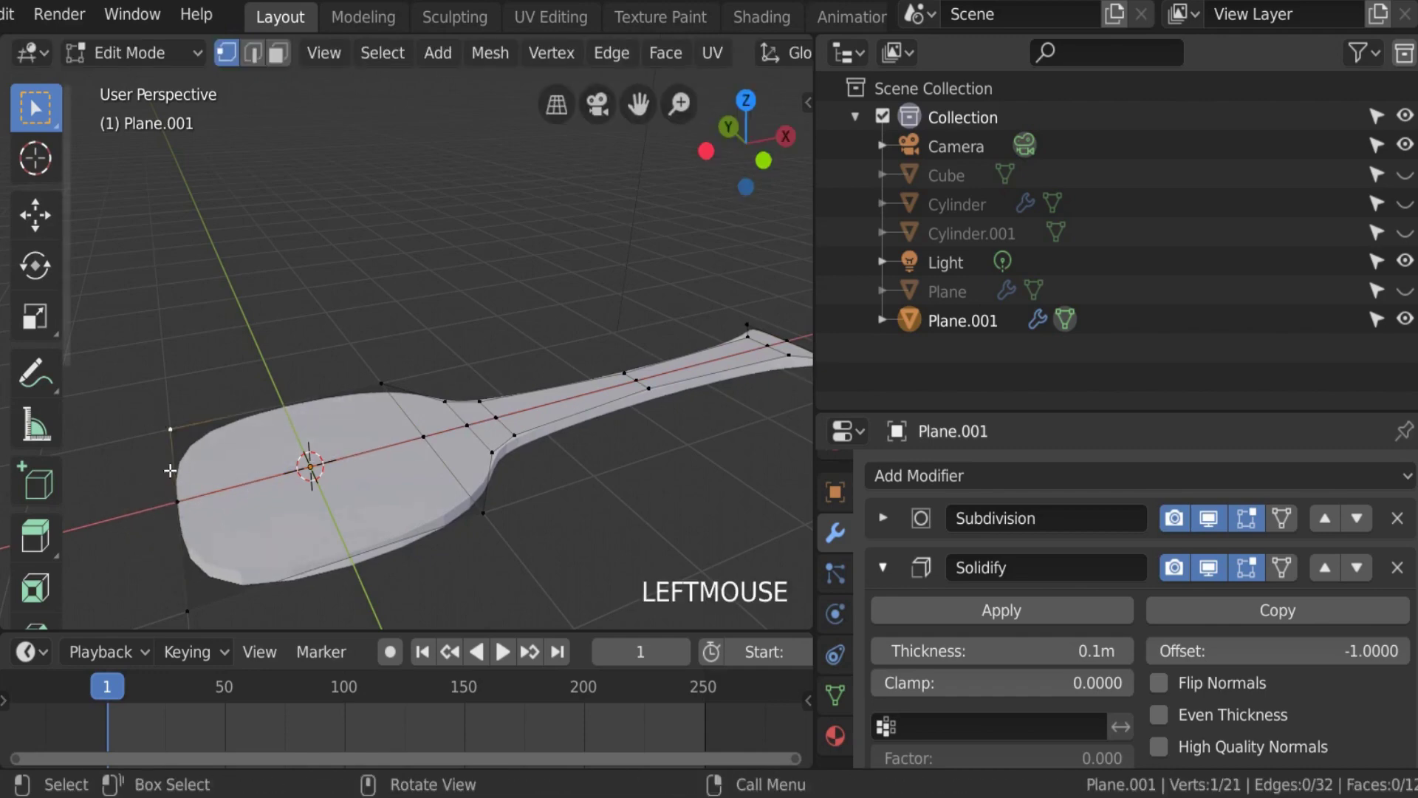
pyautogui.click(278, 52)
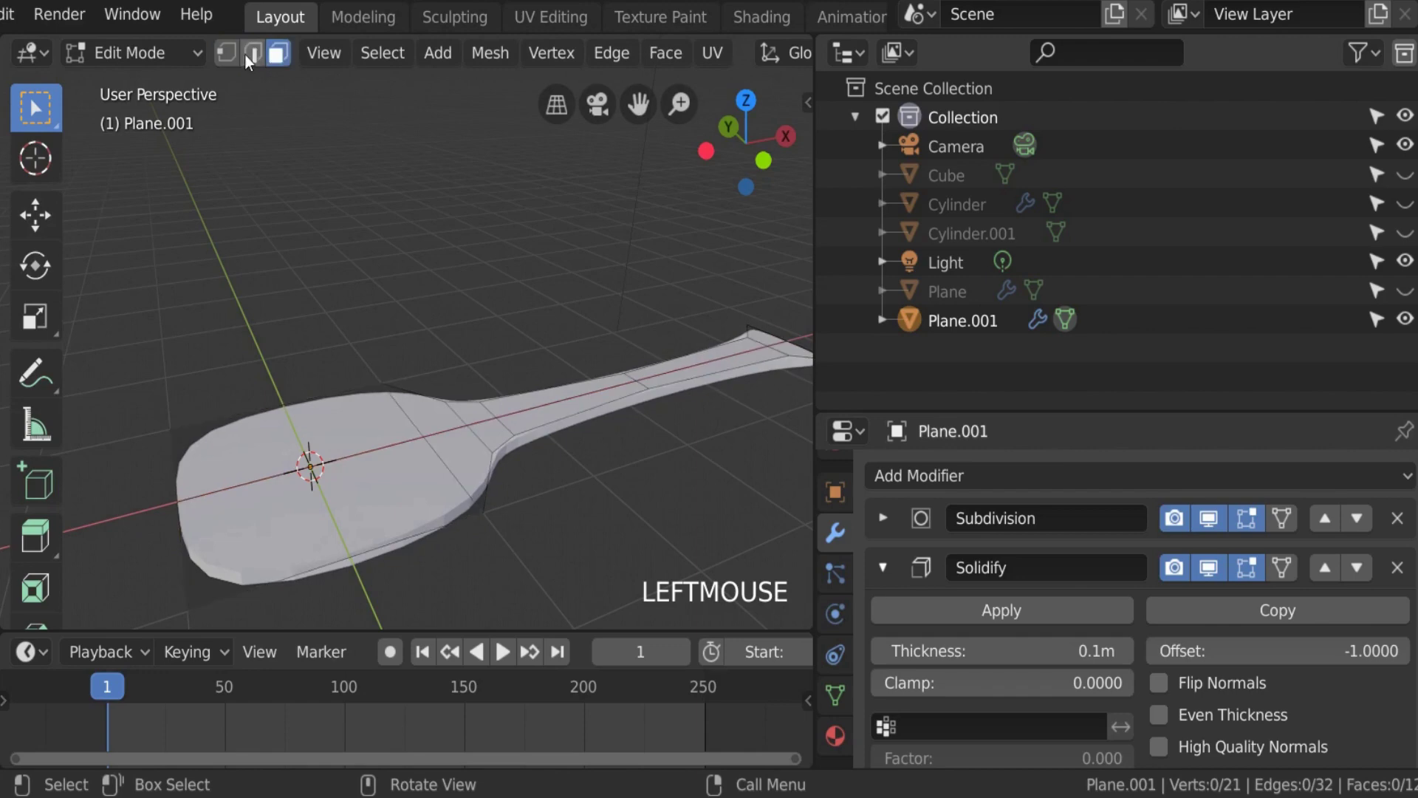
pyautogui.click(234, 56)
pyautogui.click(177, 500)
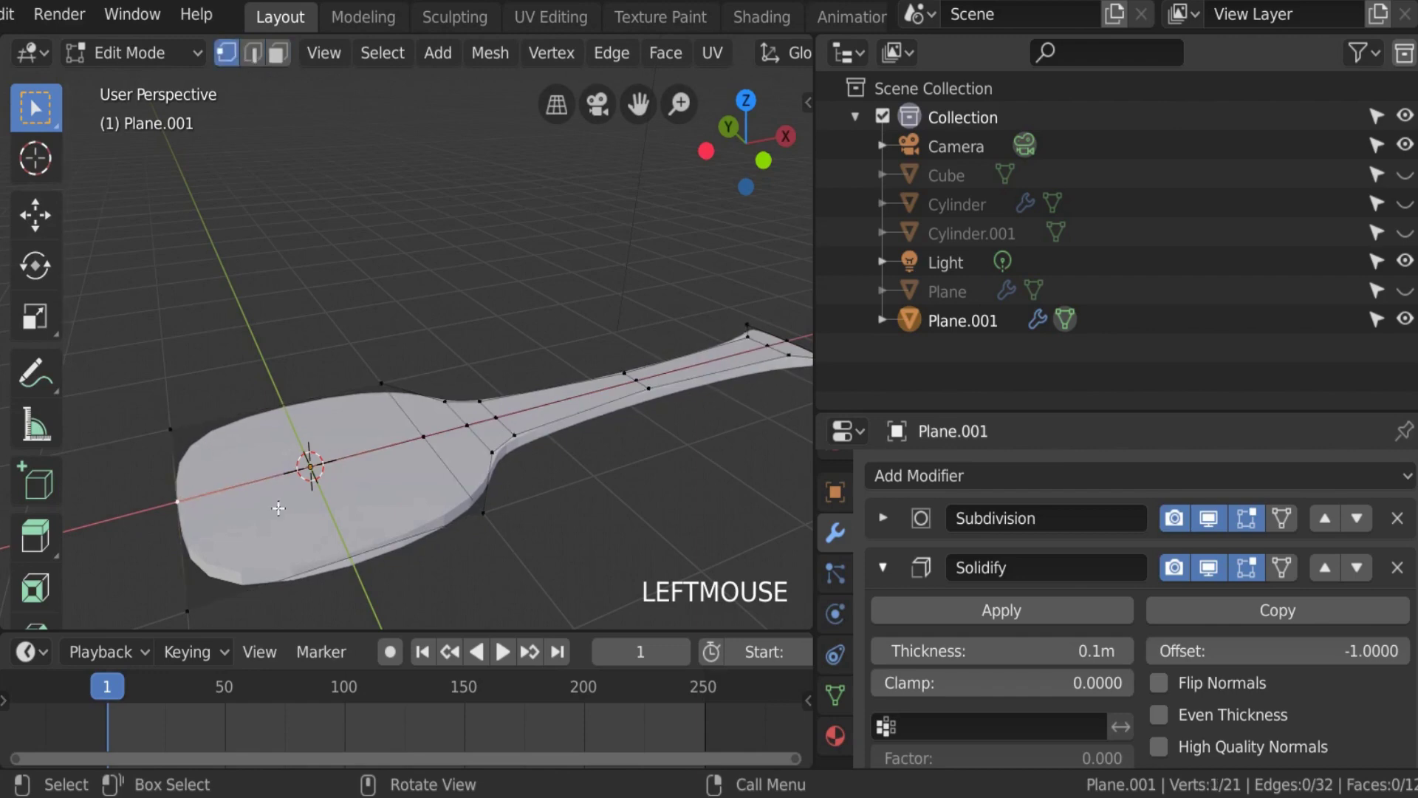
pyautogui.press('g')
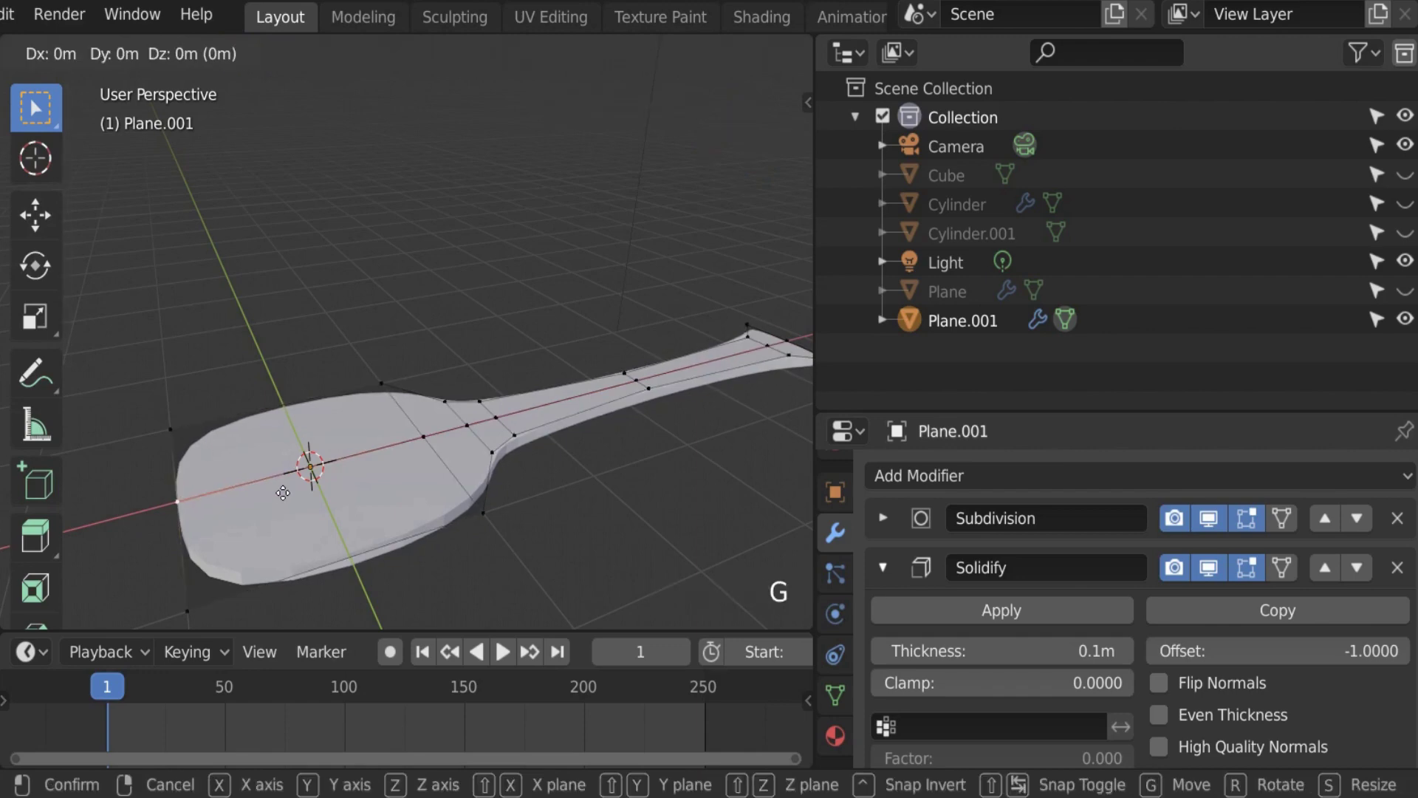
pyautogui.press('x')
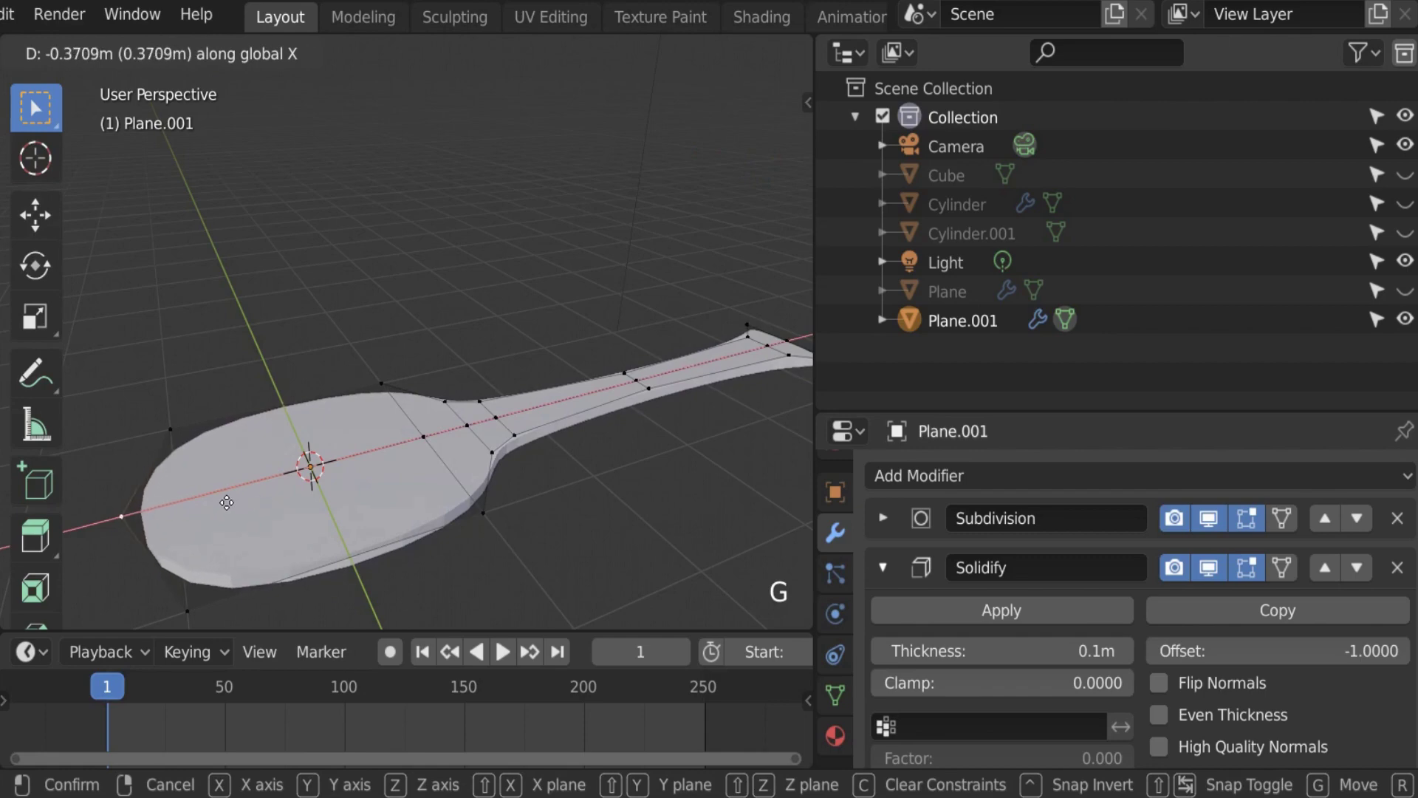
pyautogui.click(227, 503)
# Step: Add both front corner vertices of the bowl to the selection and move all three about 0.63 m along X to shorten the bowl
pyautogui.press('KP_7')
pyautogui.scroll(-2, 212, 501)
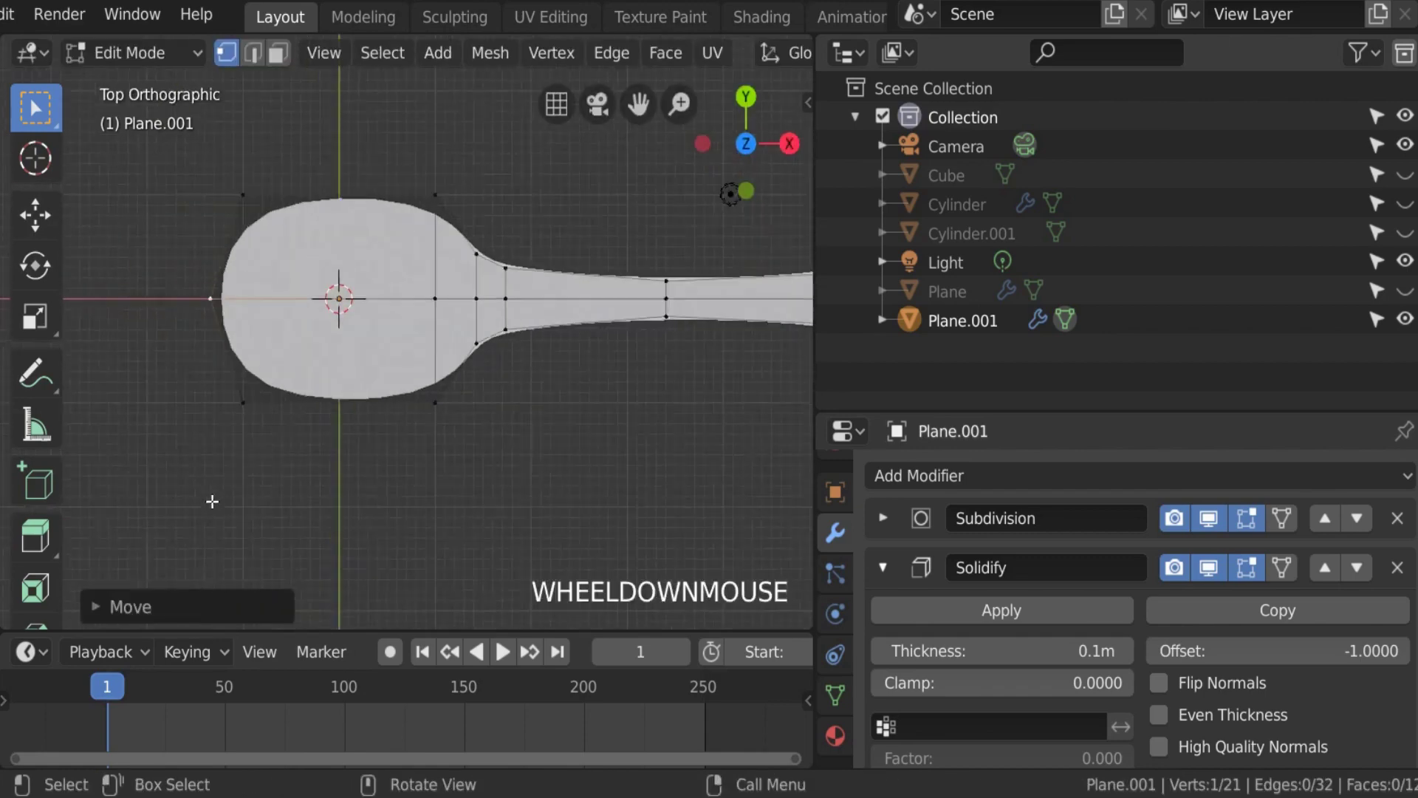
pyautogui.scroll(-1, 212, 501)
pyautogui.scroll(1, 414, 367)
pyautogui.scroll(-1, 399, 354)
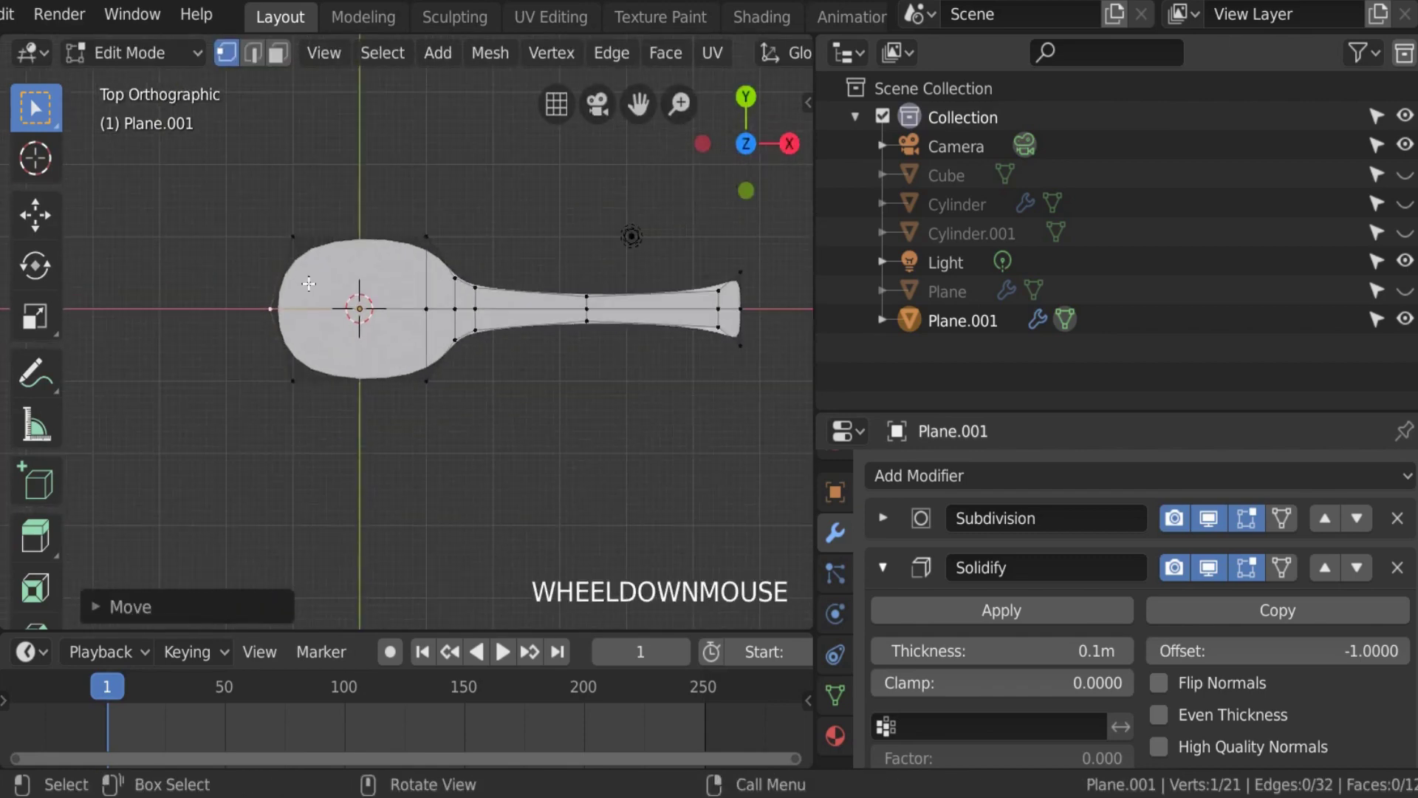
pyautogui.keyDown('shift'); pyautogui.click(293, 236); pyautogui.keyUp('shift')
pyautogui.keyDown('shift'); pyautogui.click(293, 380); pyautogui.keyUp('shift')
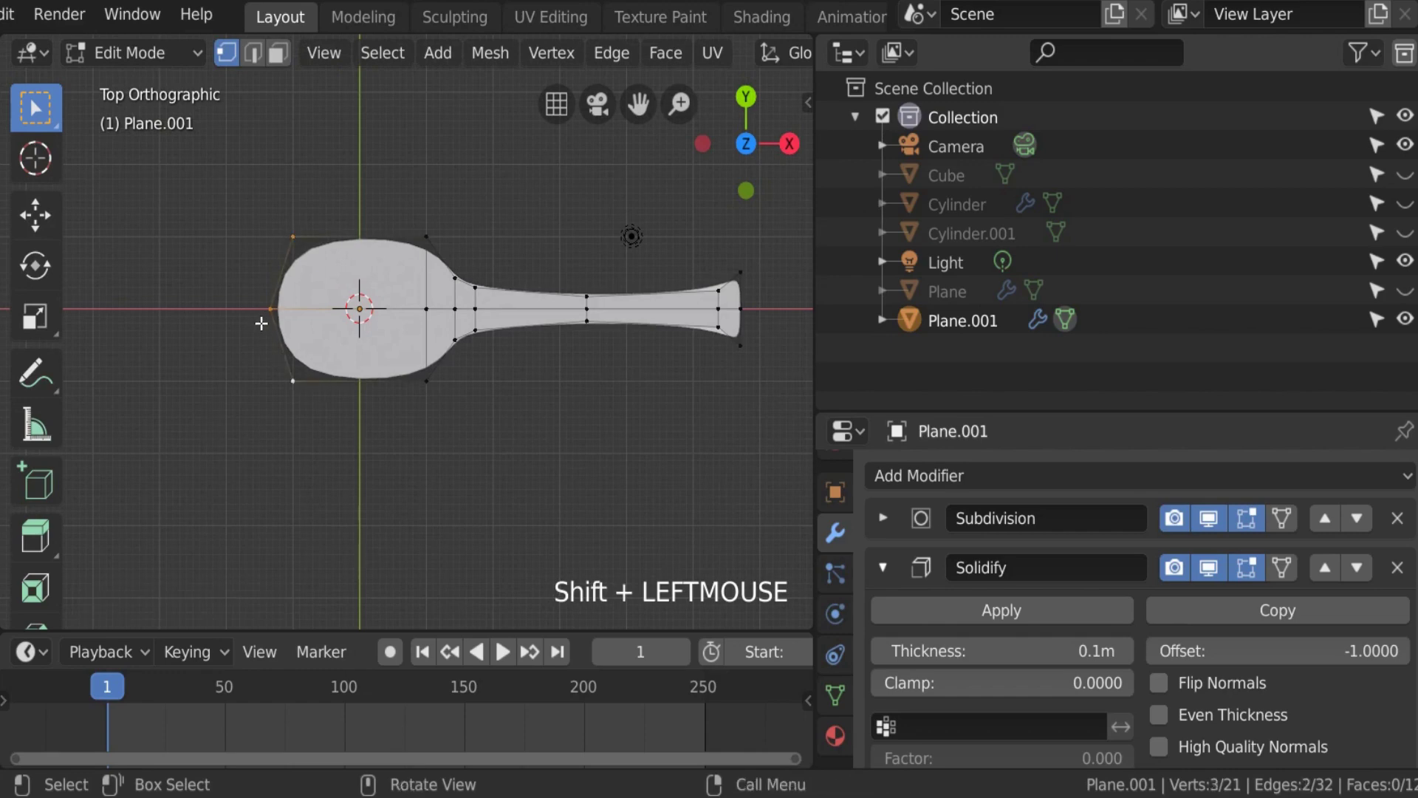
pyautogui.press('g')
pyautogui.press('x')
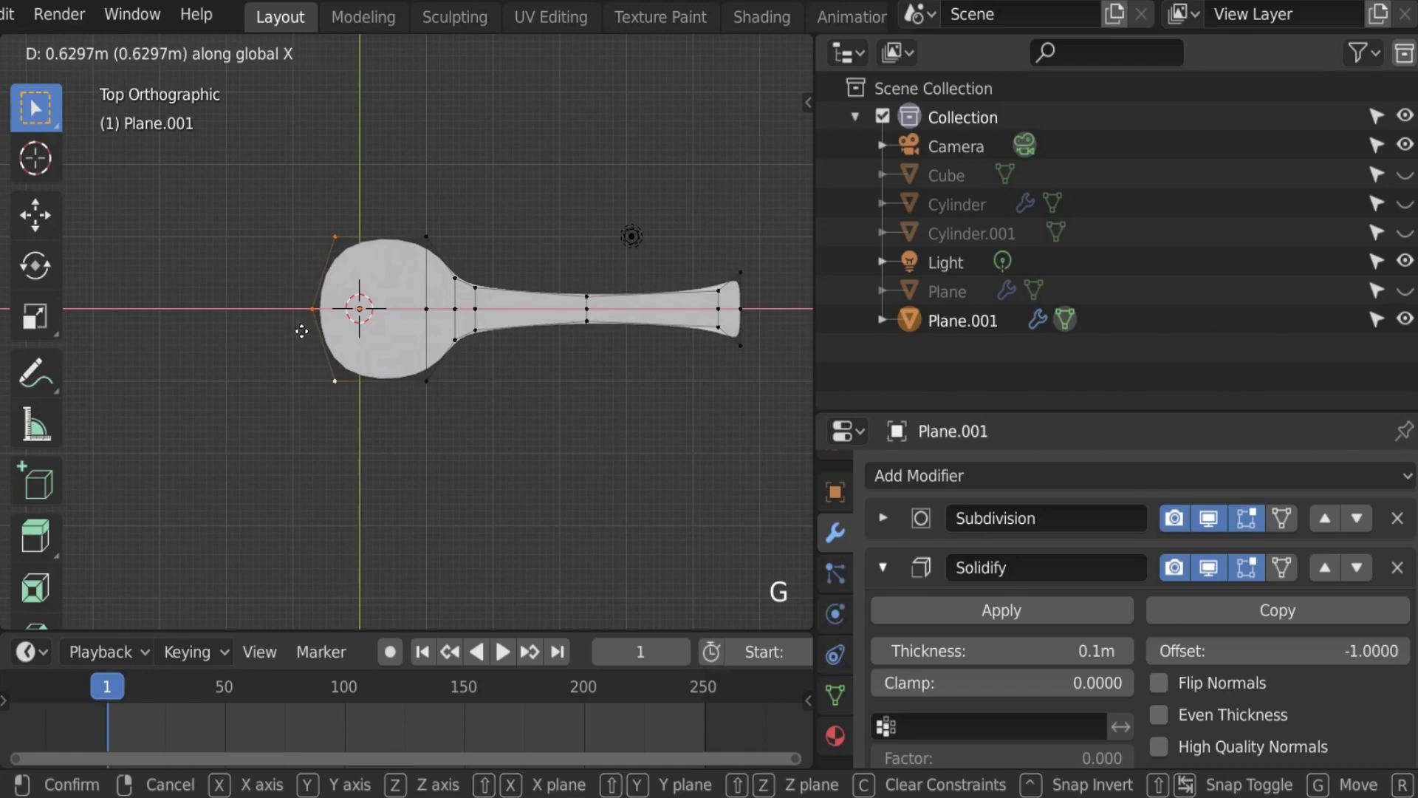
pyautogui.click(301, 331)
# Step: Add a cross loop cut through the middle of the bowl, slid by about 0.2 toward the handle
pyautogui.scroll(3, 303, 329)
pyautogui.keyDown('shift'); pyautogui.moveTo(366, 399); pyautogui.dragTo(453, 316, button='middle'); pyautogui.keyUp('shift')
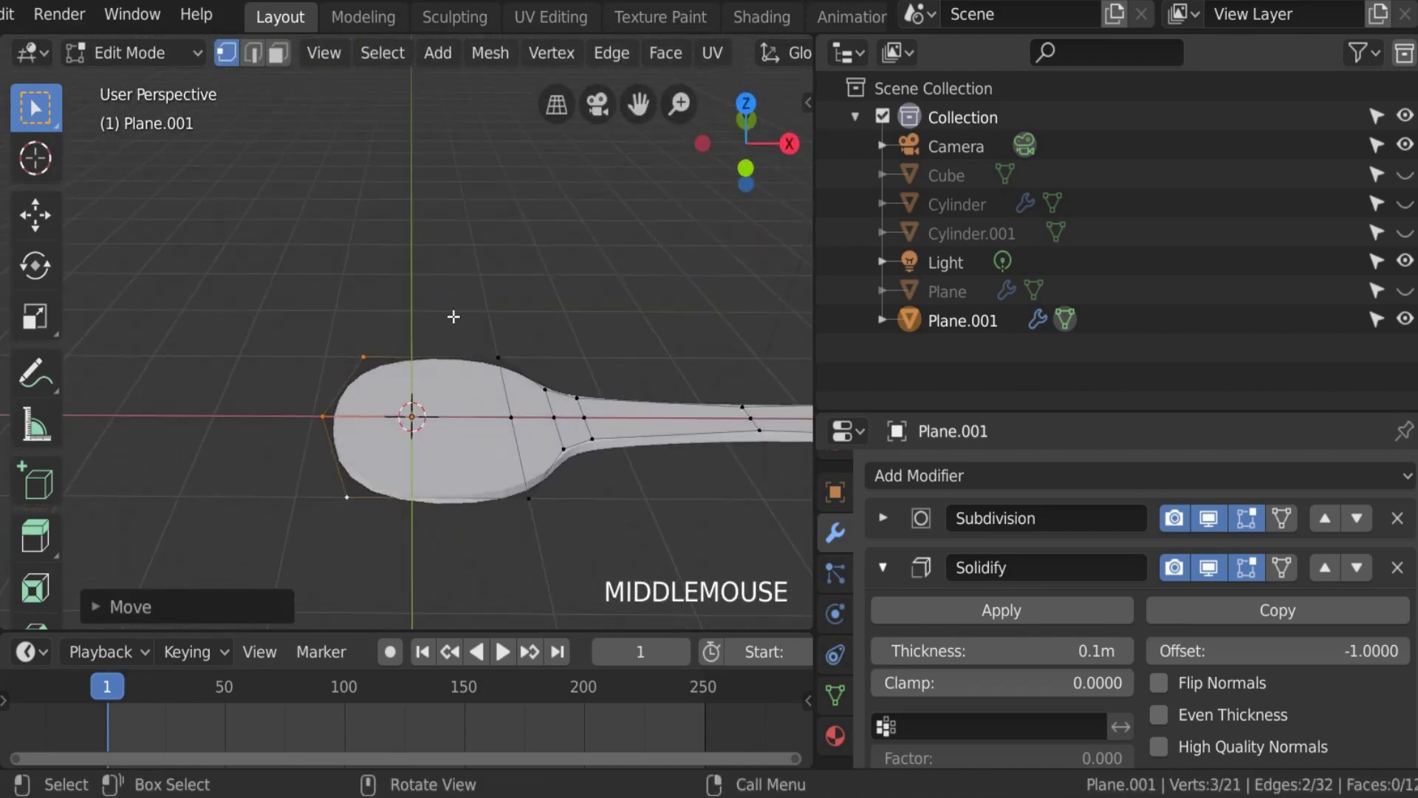
pyautogui.scroll(-1, 454, 316)
pyautogui.scroll(2, 455, 347)
pyautogui.scroll(-1, 456, 383)
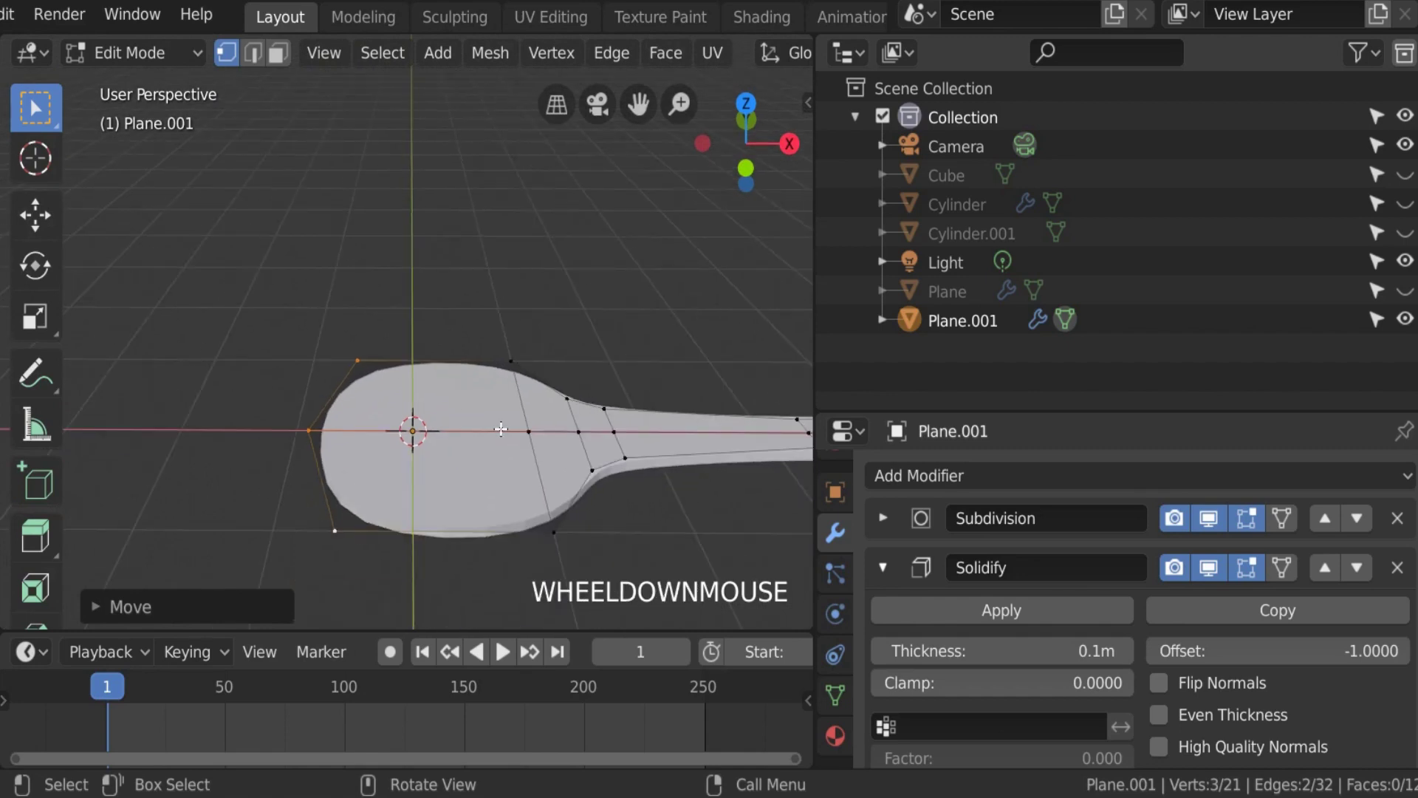
pyautogui.scroll(-2, 501, 429)
pyautogui.moveTo(502, 428); pyautogui.dragTo(436, 453, button='middle')
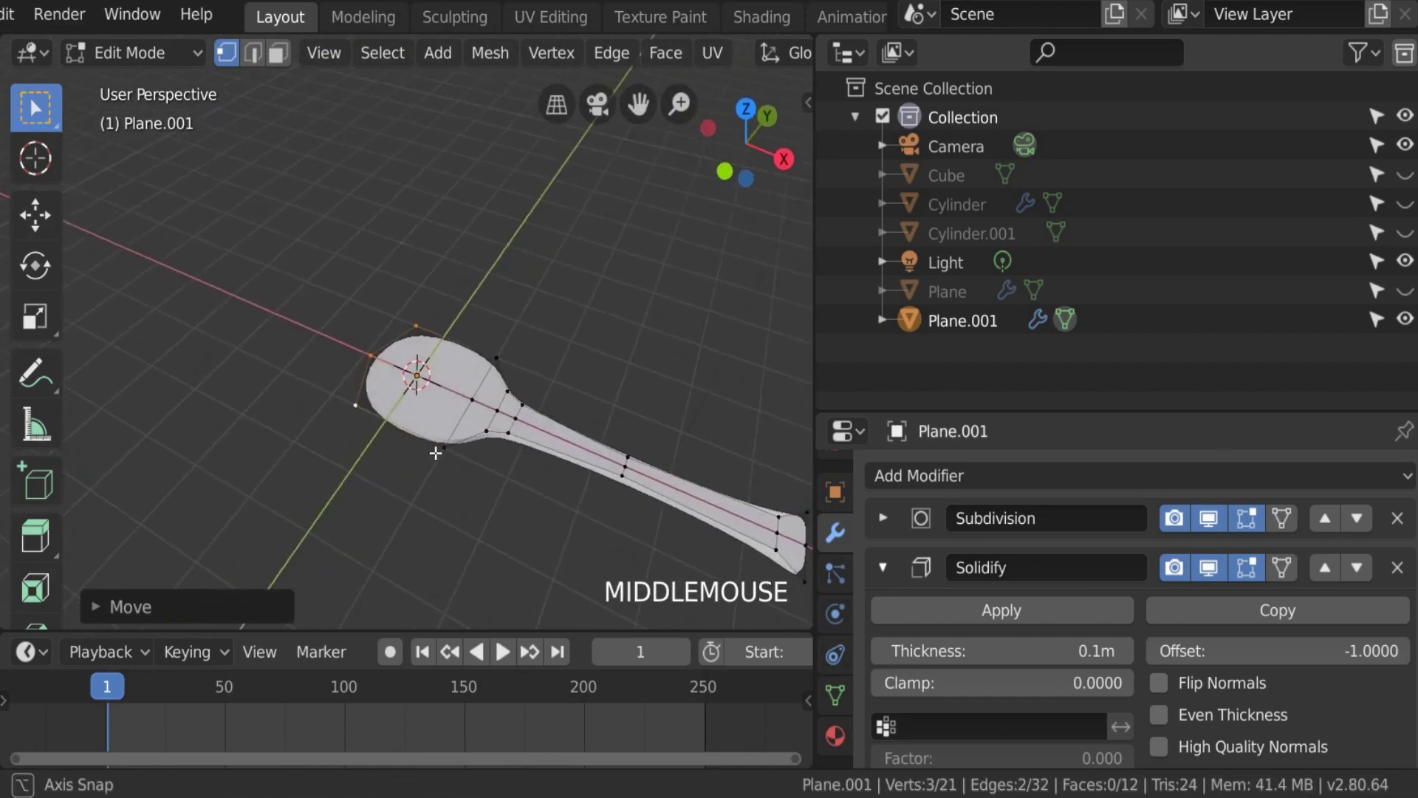
pyautogui.scroll(2, 443, 444)
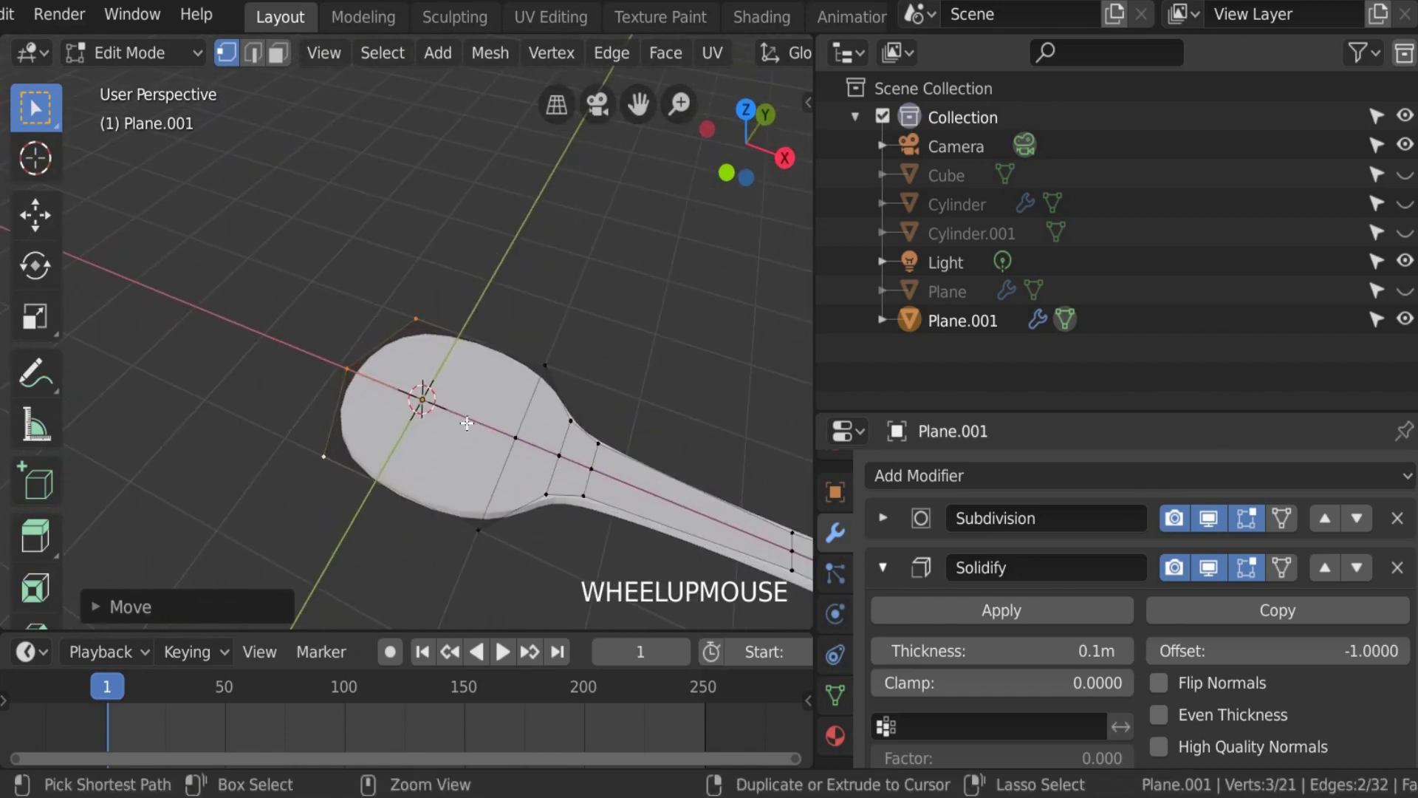
pyautogui.hotkey('ctrl', 'r')
pyautogui.click(445, 403)
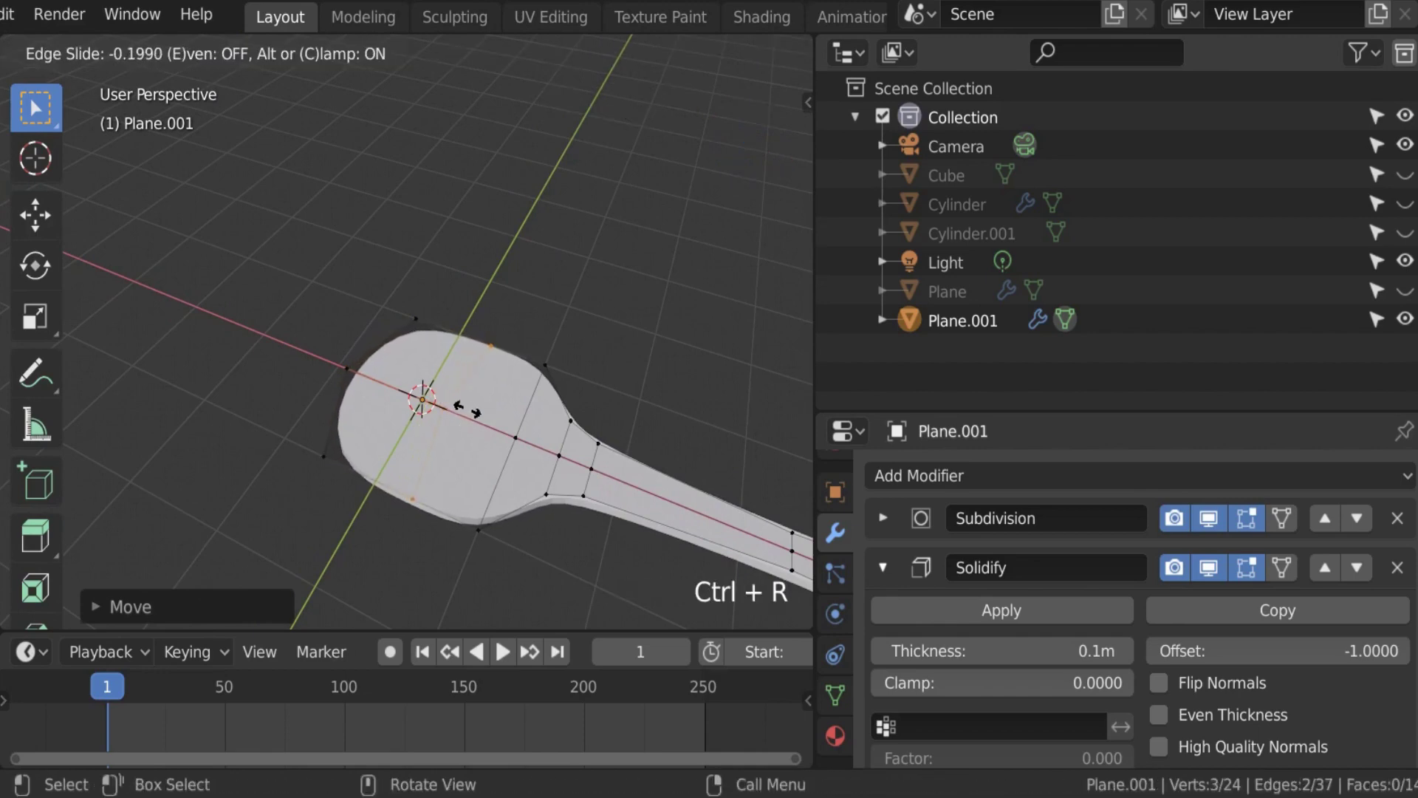
pyautogui.click(470, 410)
# Step: Select the centre vertex of the bowl's middle cross loop and move it straight down along Z to hollow the bowl
pyautogui.press('KP_7')
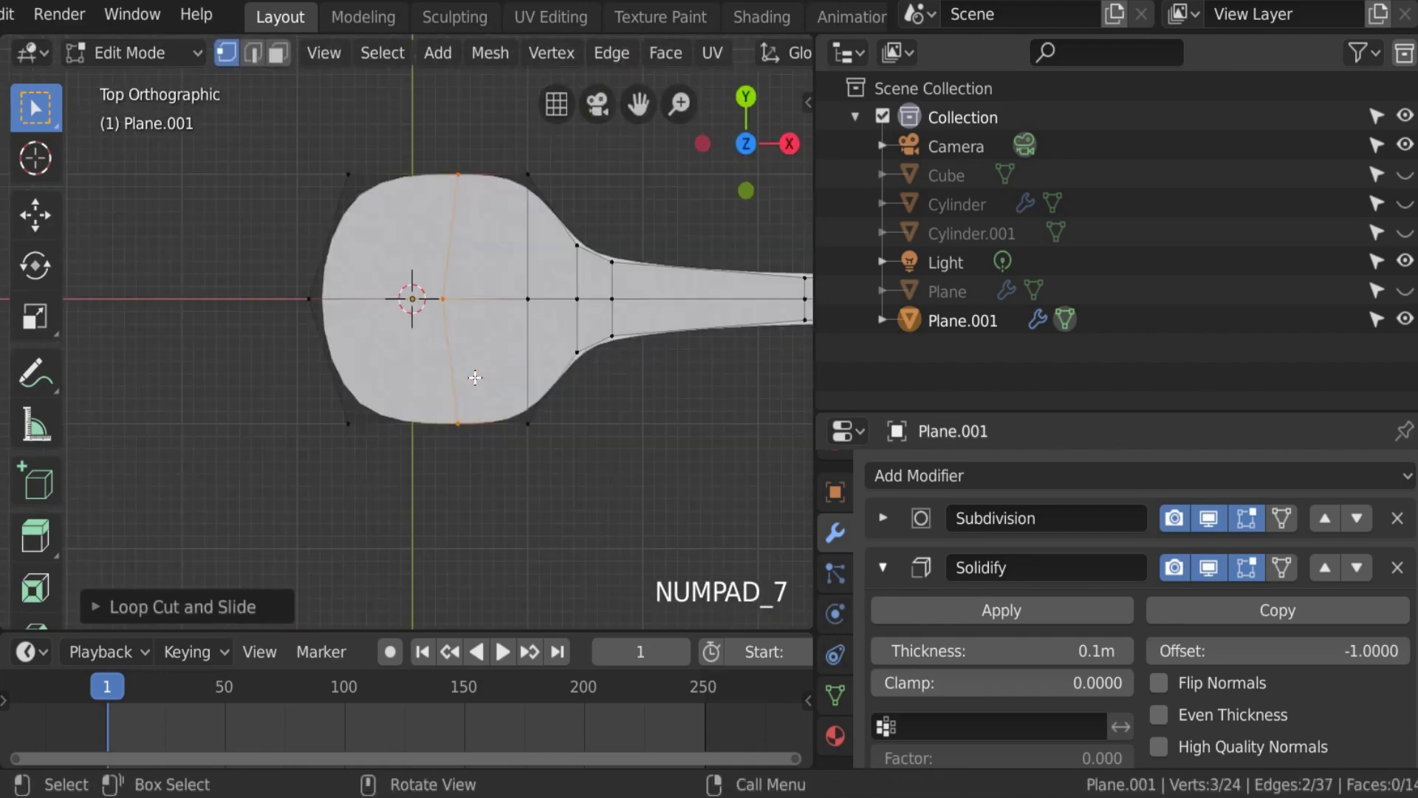
pyautogui.click(465, 170)
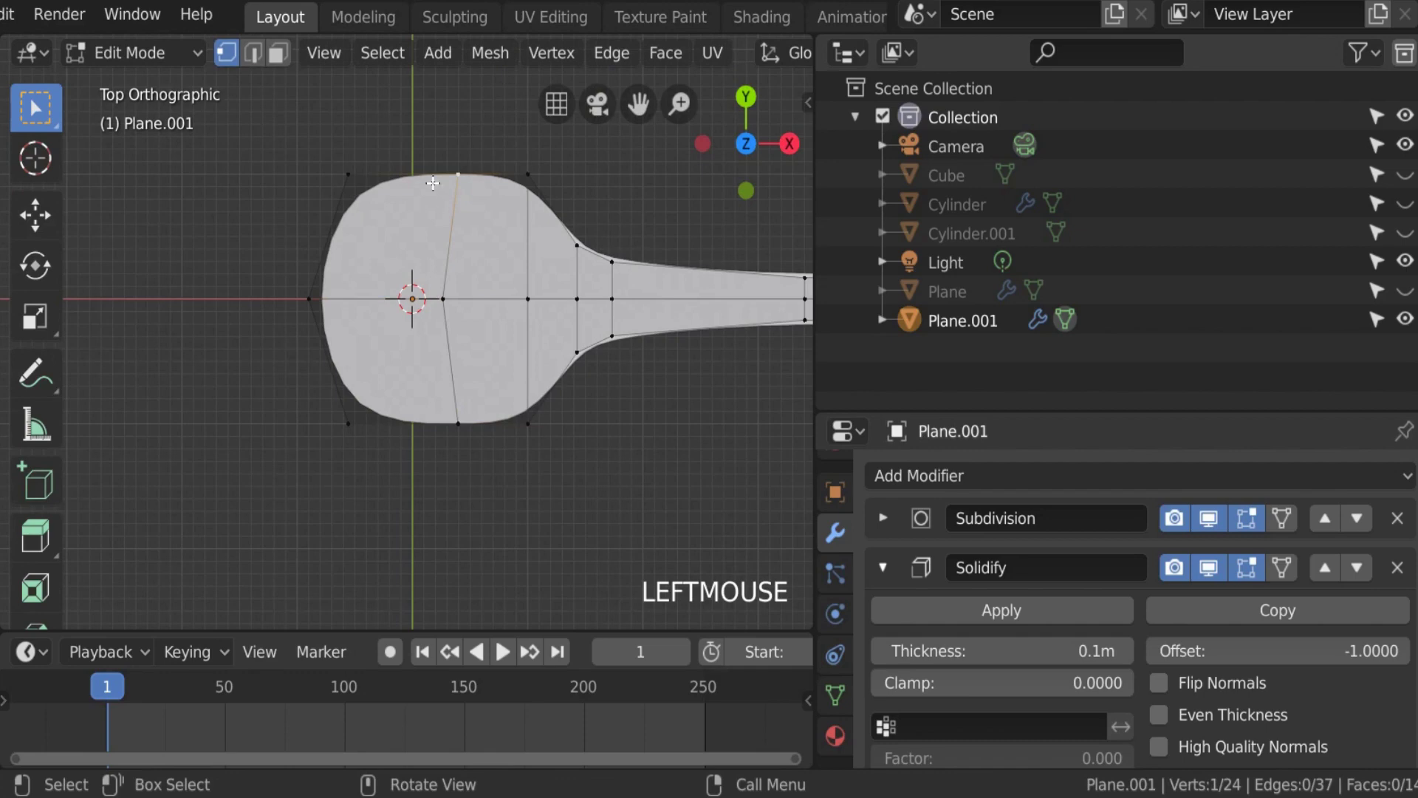
pyautogui.click(453, 303)
pyautogui.keyDown('shift'); pyautogui.moveTo(475, 330); pyautogui.dragTo(523, 76, button='middle'); pyautogui.keyUp('shift')
pyautogui.keyDown('shift'); pyautogui.moveTo(621, 295); pyautogui.dragTo(577, 304, button='middle'); pyautogui.keyUp('shift')
pyautogui.scroll(2, 399, 310)
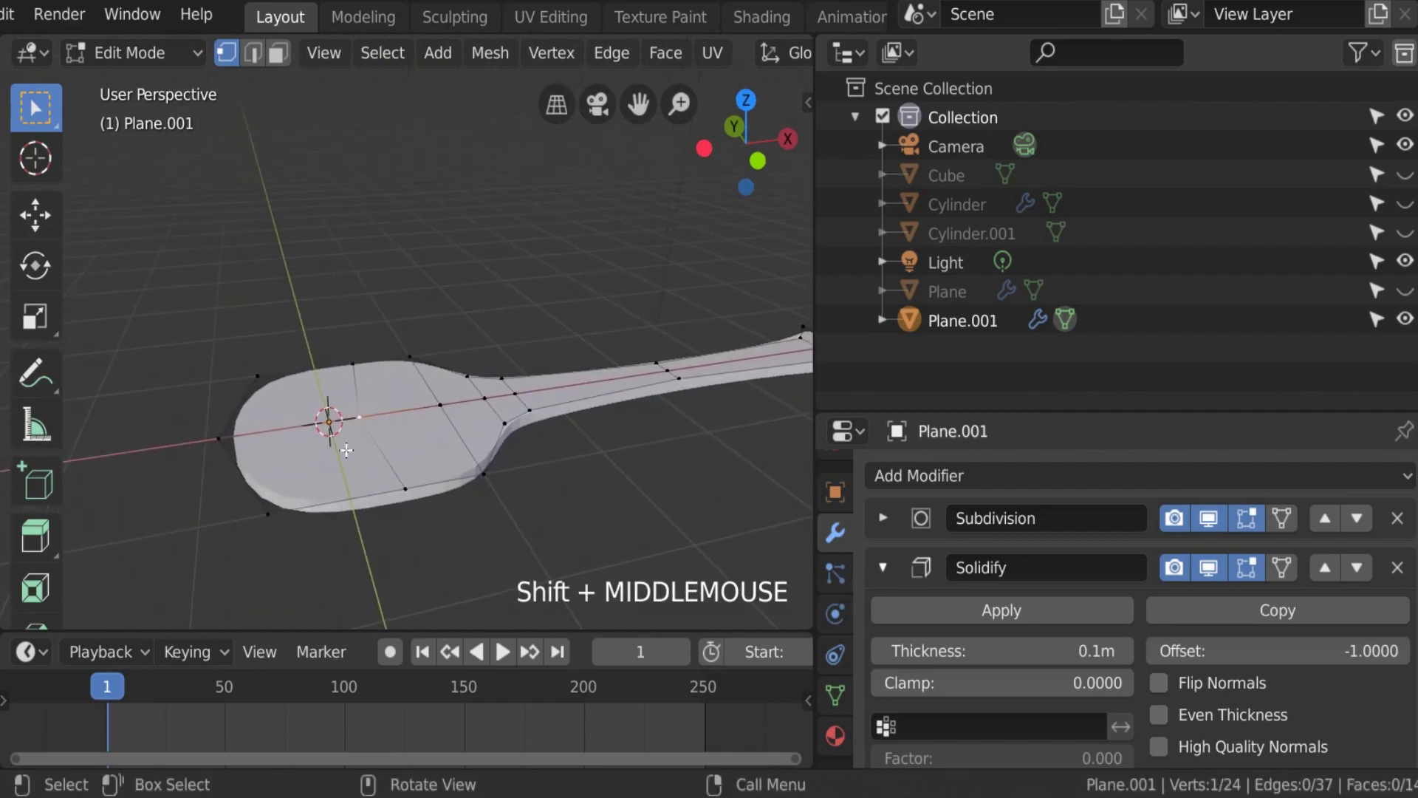
pyautogui.click(368, 416)
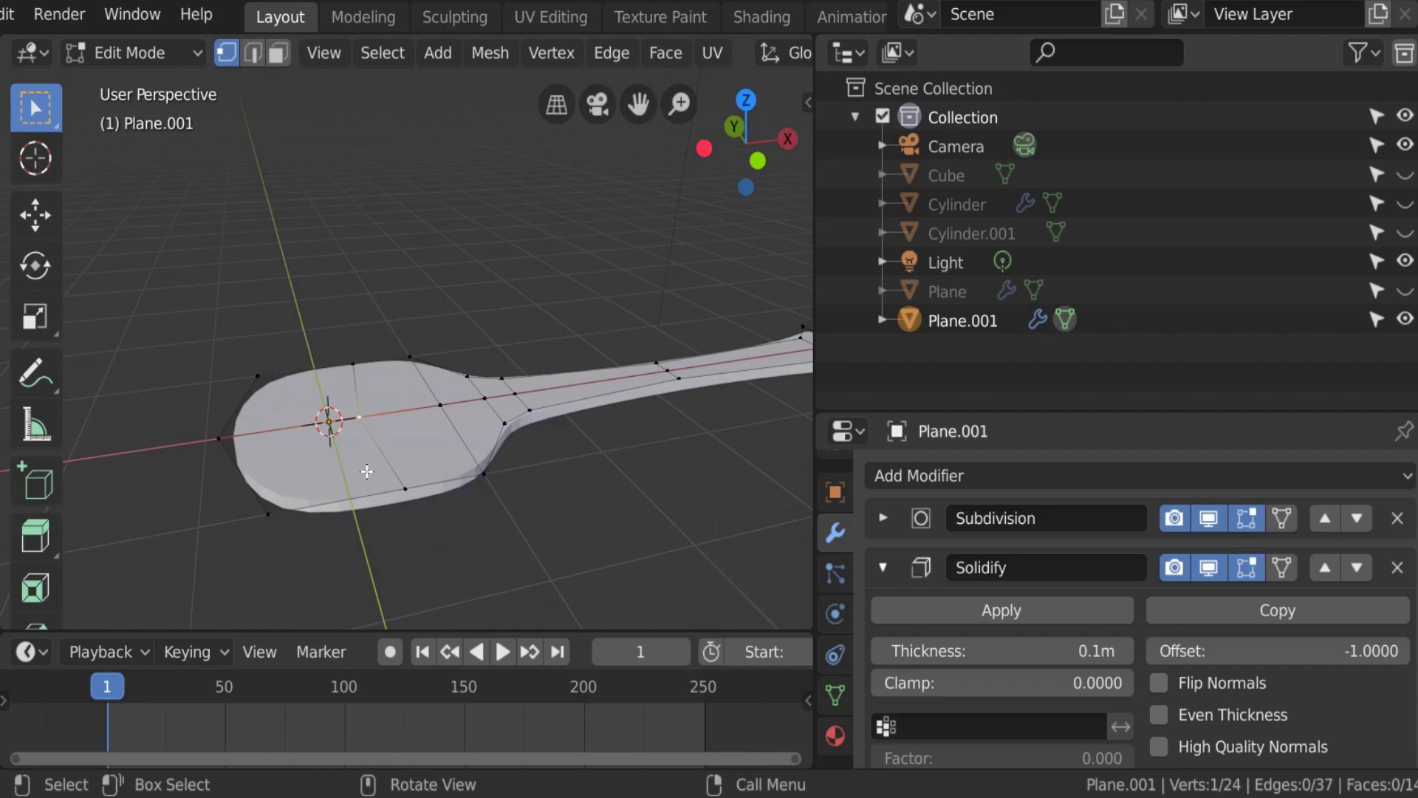
pyautogui.click(371, 413)
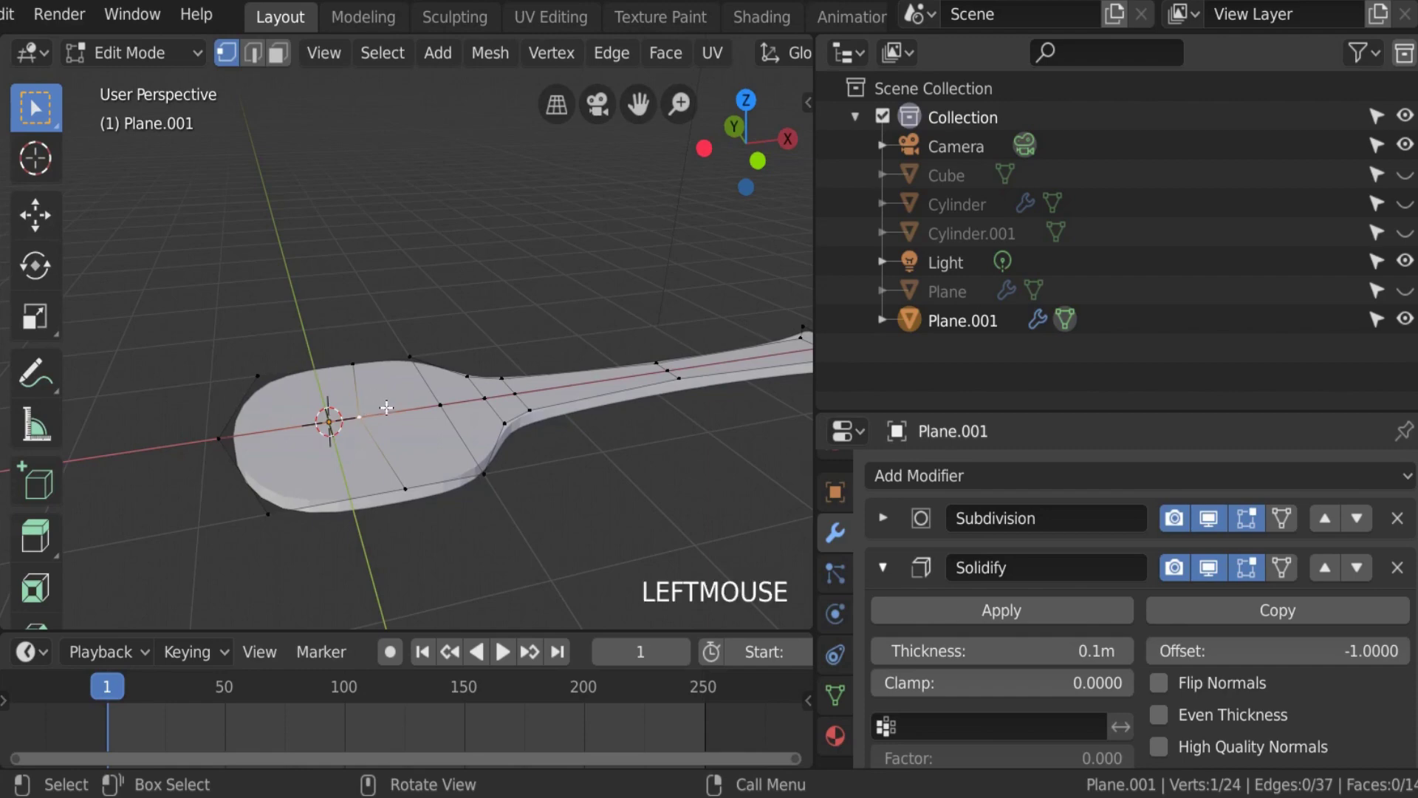
pyautogui.click(446, 413)
pyautogui.scroll(1, 379, 409)
pyautogui.scroll(-1, 373, 411)
pyautogui.click(362, 414)
pyautogui.press('g')
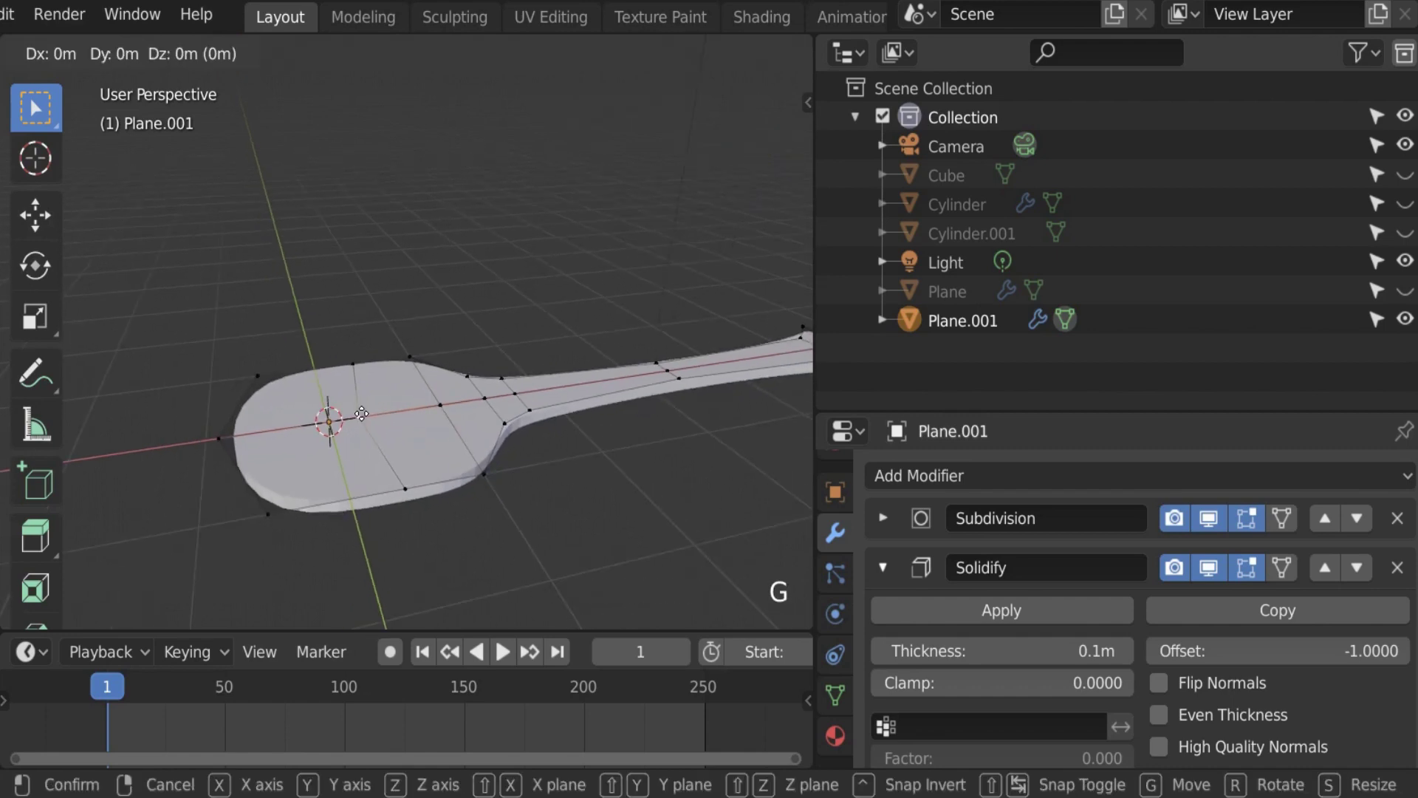
pyautogui.press('z')
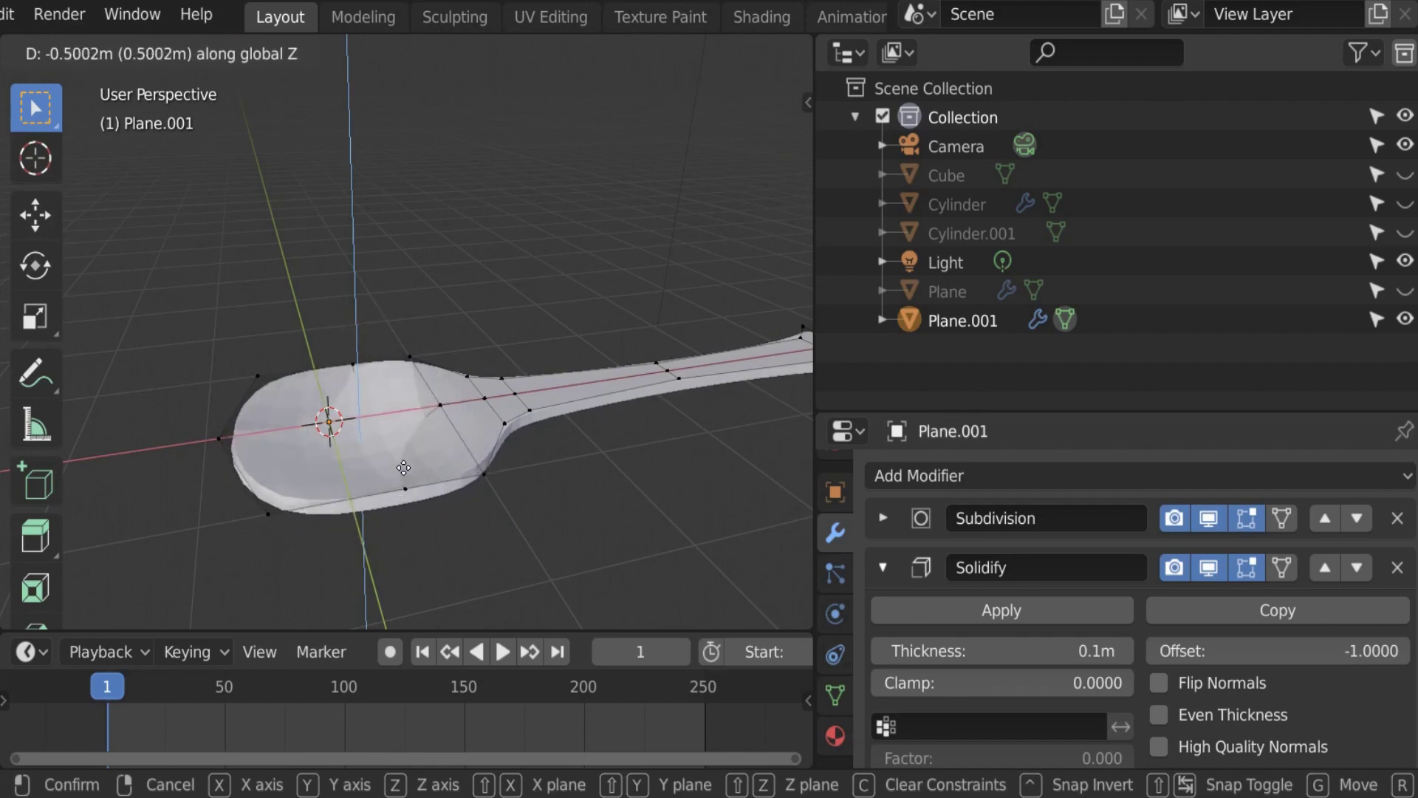
pyautogui.click(421, 499)
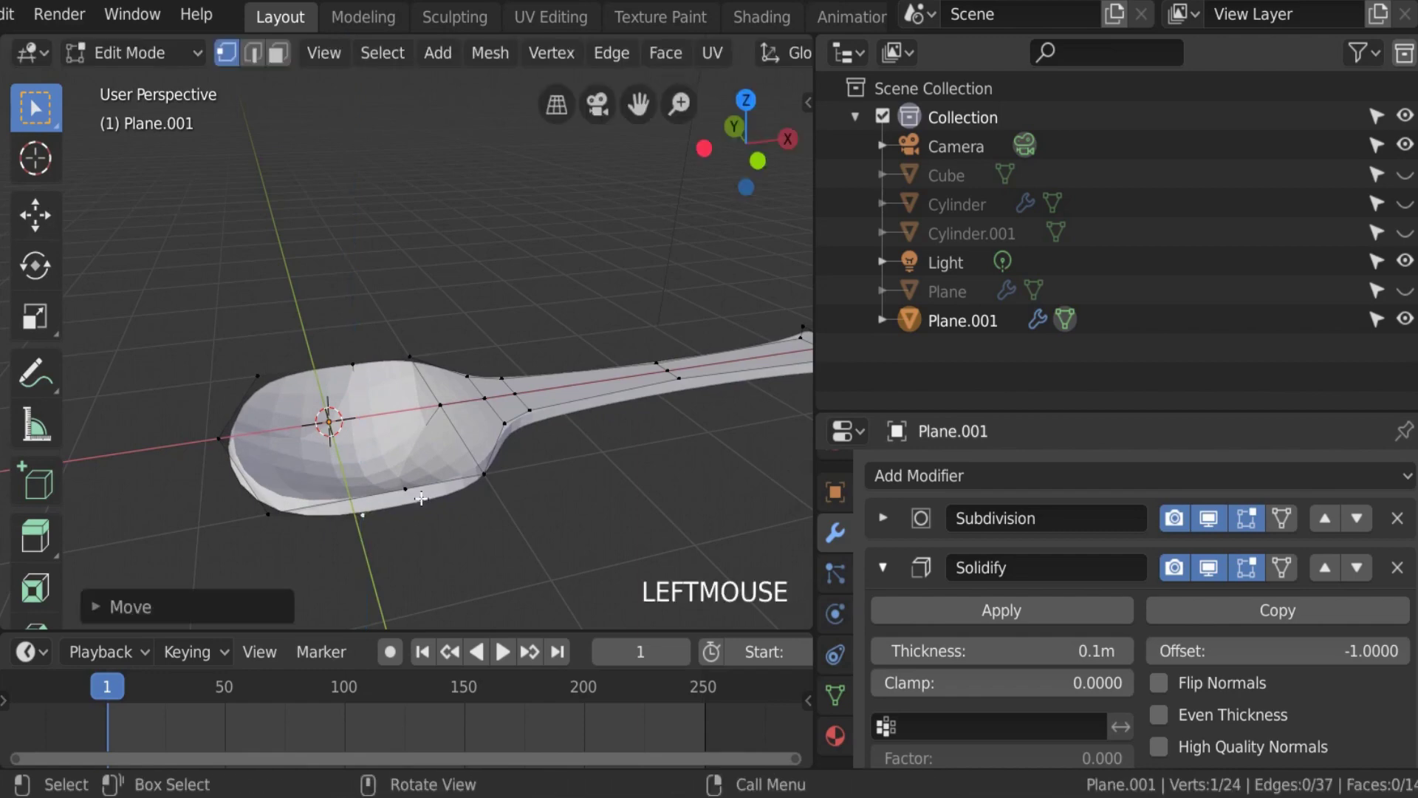
# Step: Lower the bowl's rear centre vertex, on the cross loop nearest the handle, slightly along Z
pyautogui.click(442, 412)
pyautogui.press('g')
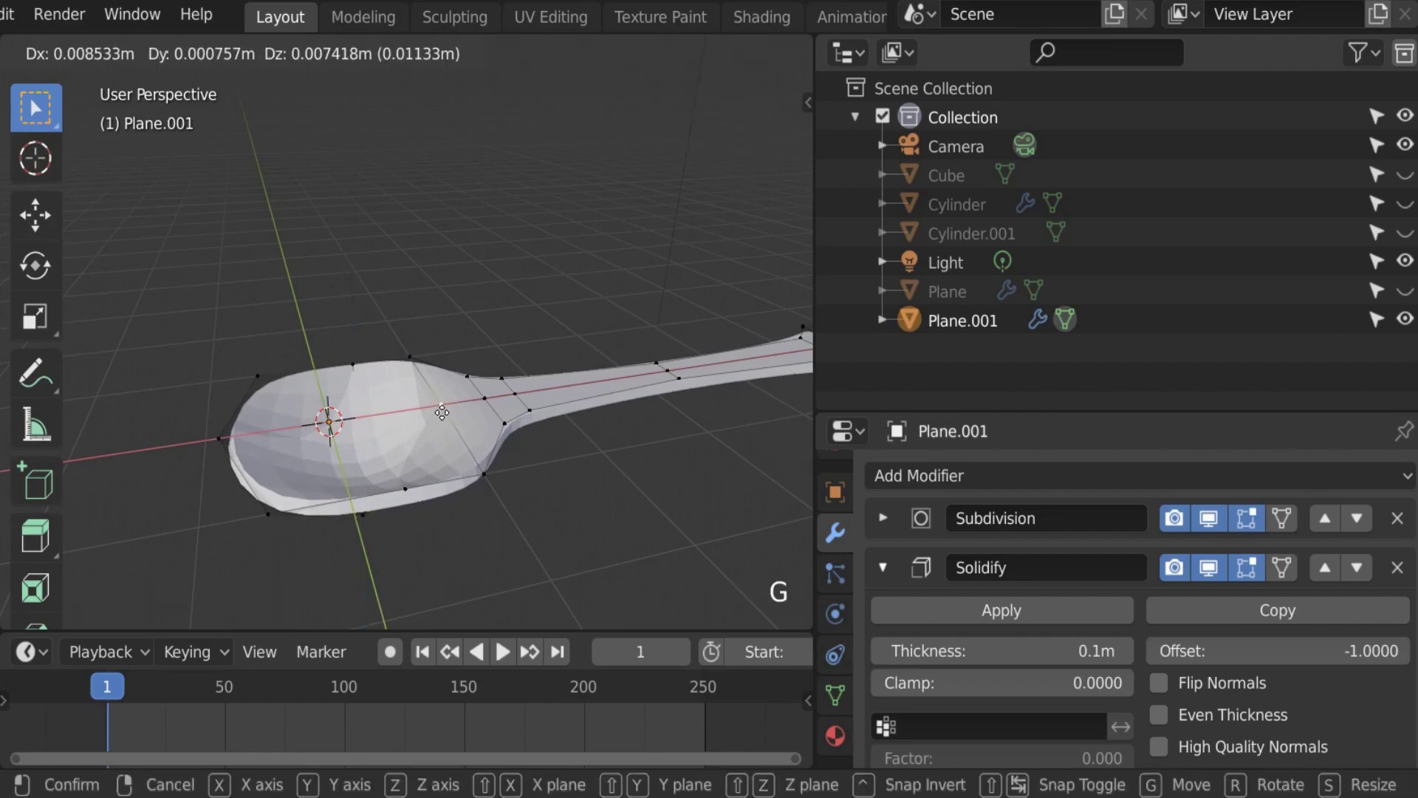
pyautogui.press('z')
pyautogui.click(444, 427)
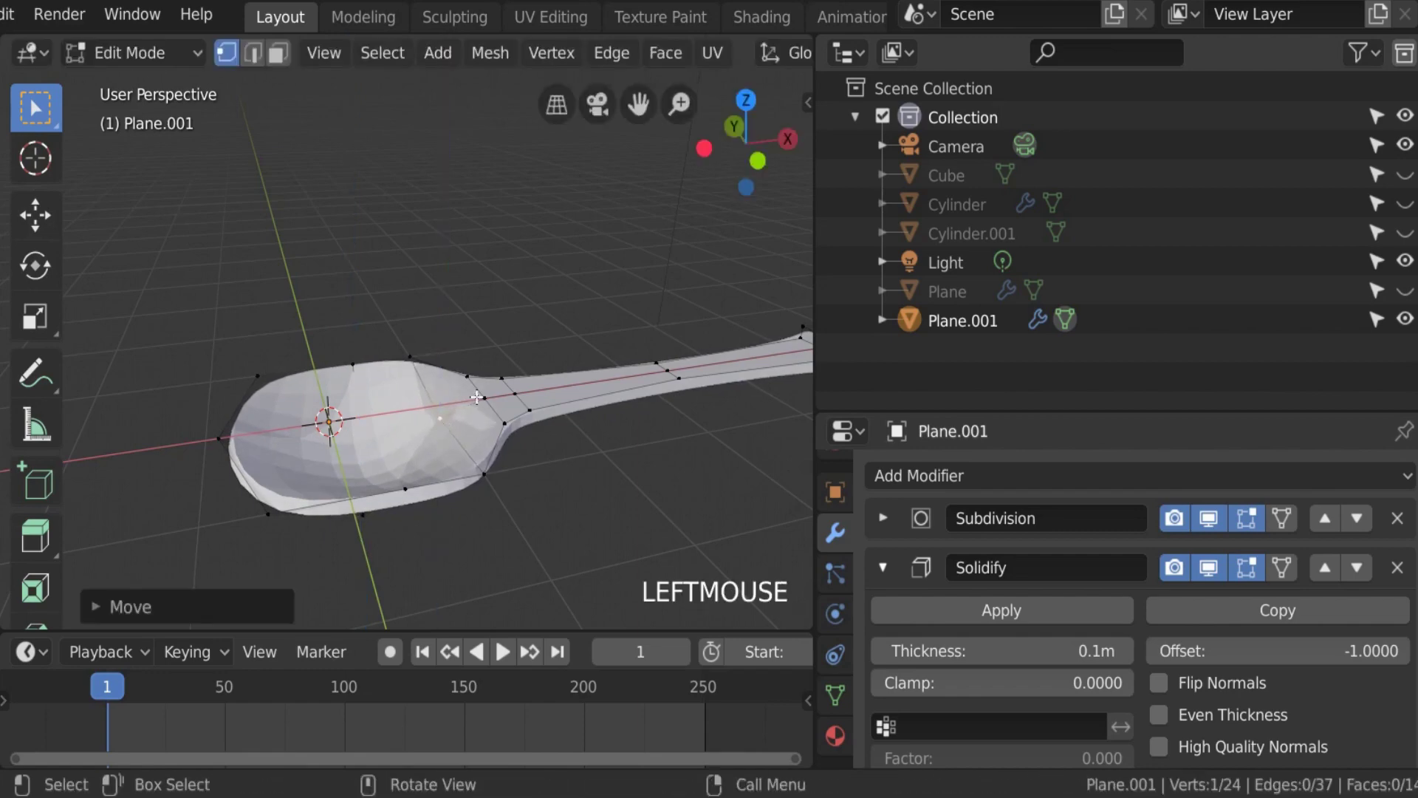
# Step: Select the four centre-line vertices along the handle up to its end and raise them along Z to give it a ridge
pyautogui.scroll(-1, 517, 399)
pyautogui.scroll(2, 502, 407)
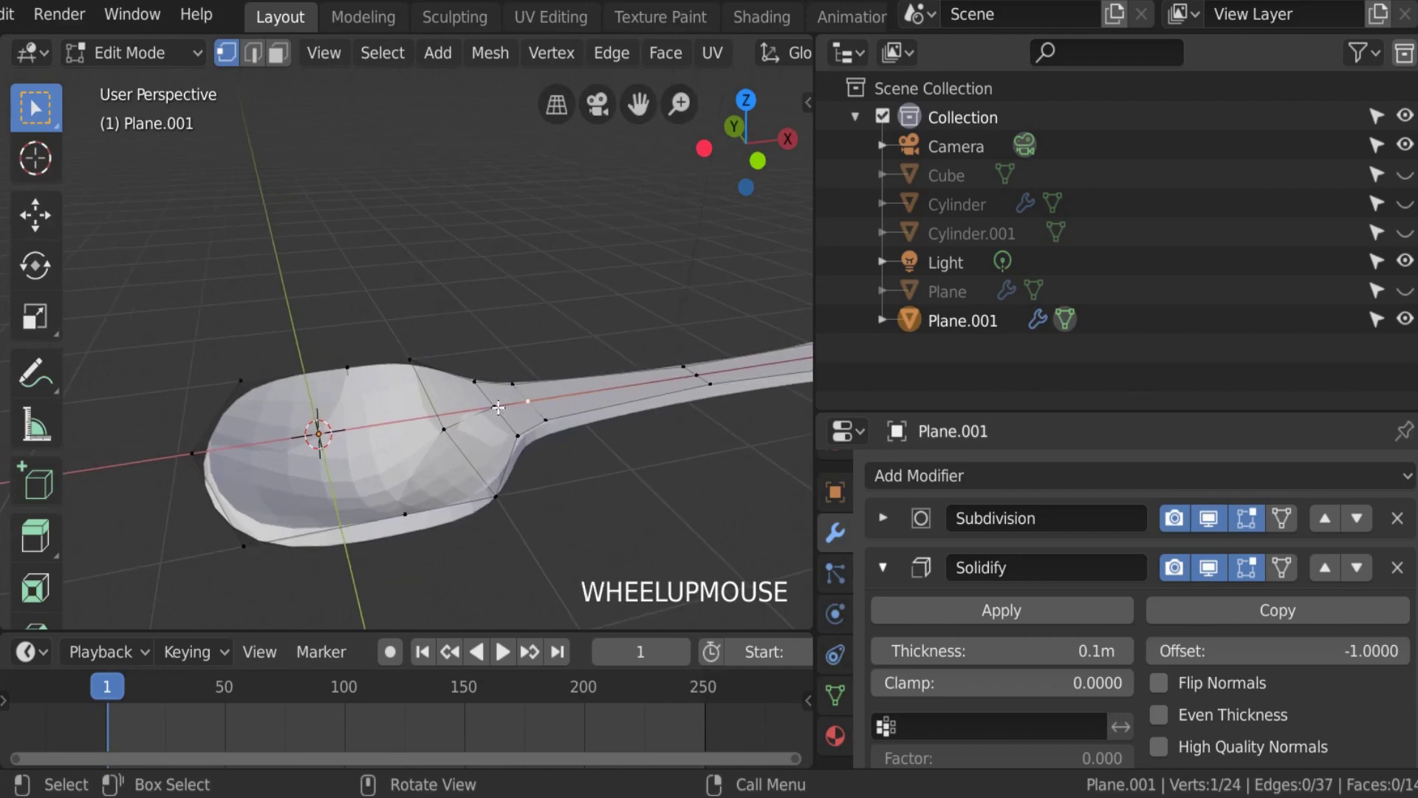
pyautogui.keyDown('shift'); pyautogui.moveTo(499, 407); pyautogui.dragTo(562, 437, button='middle'); pyautogui.keyUp('shift')
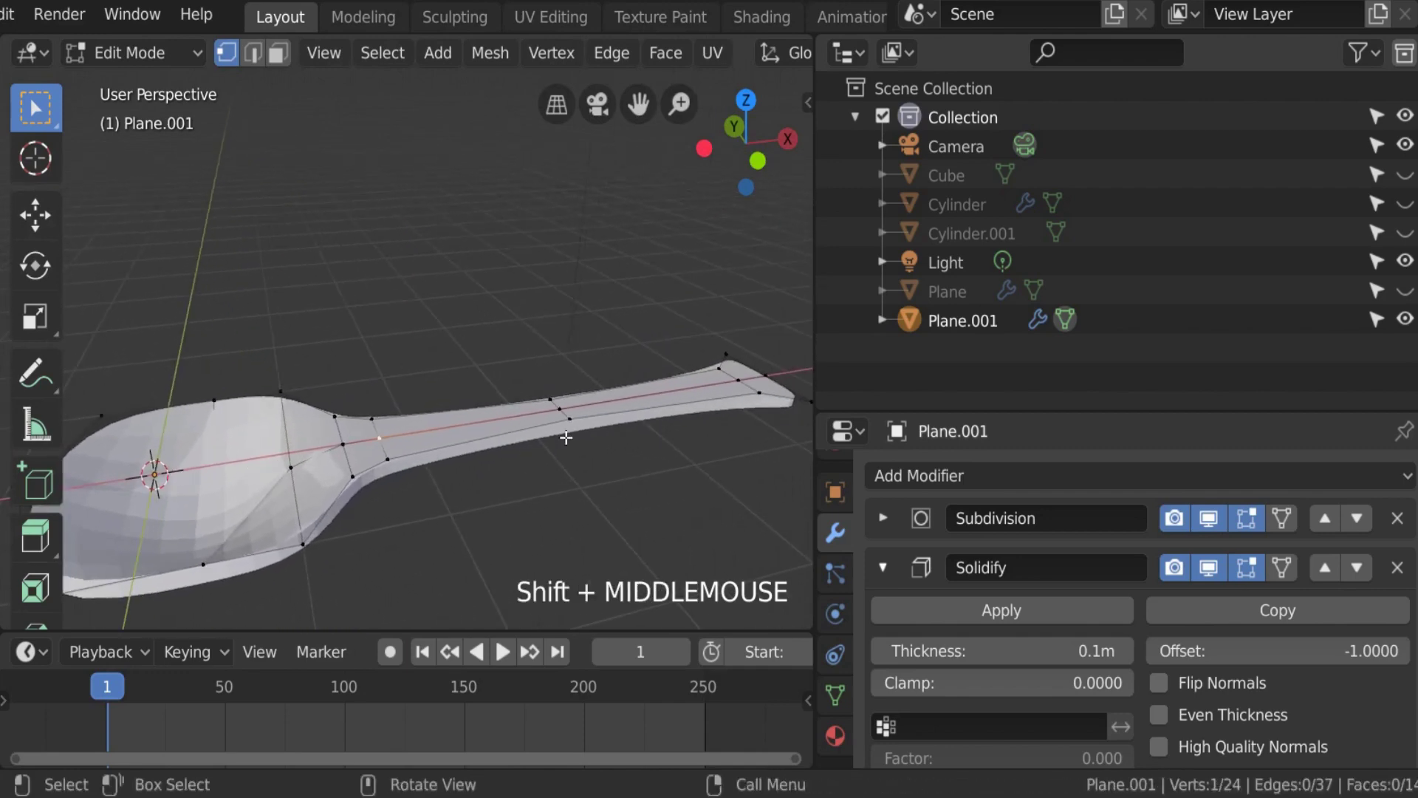
pyautogui.keyDown('shift'); pyautogui.click(559, 409); pyautogui.keyUp('shift')
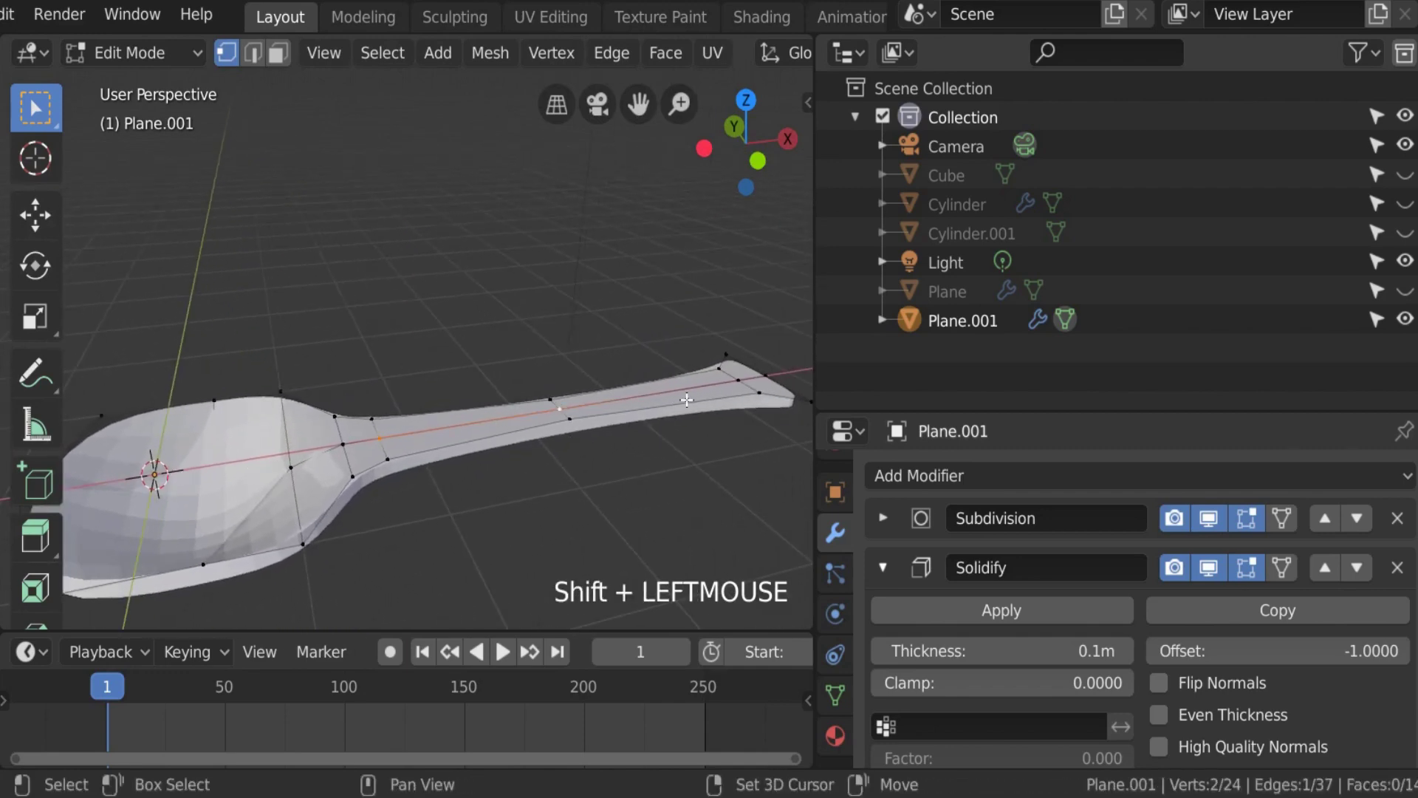
pyautogui.keyDown('shift'); pyautogui.click(765, 375); pyautogui.keyUp('shift')
pyautogui.keyDown('shift'); pyautogui.click(720, 368); pyautogui.keyUp('shift')
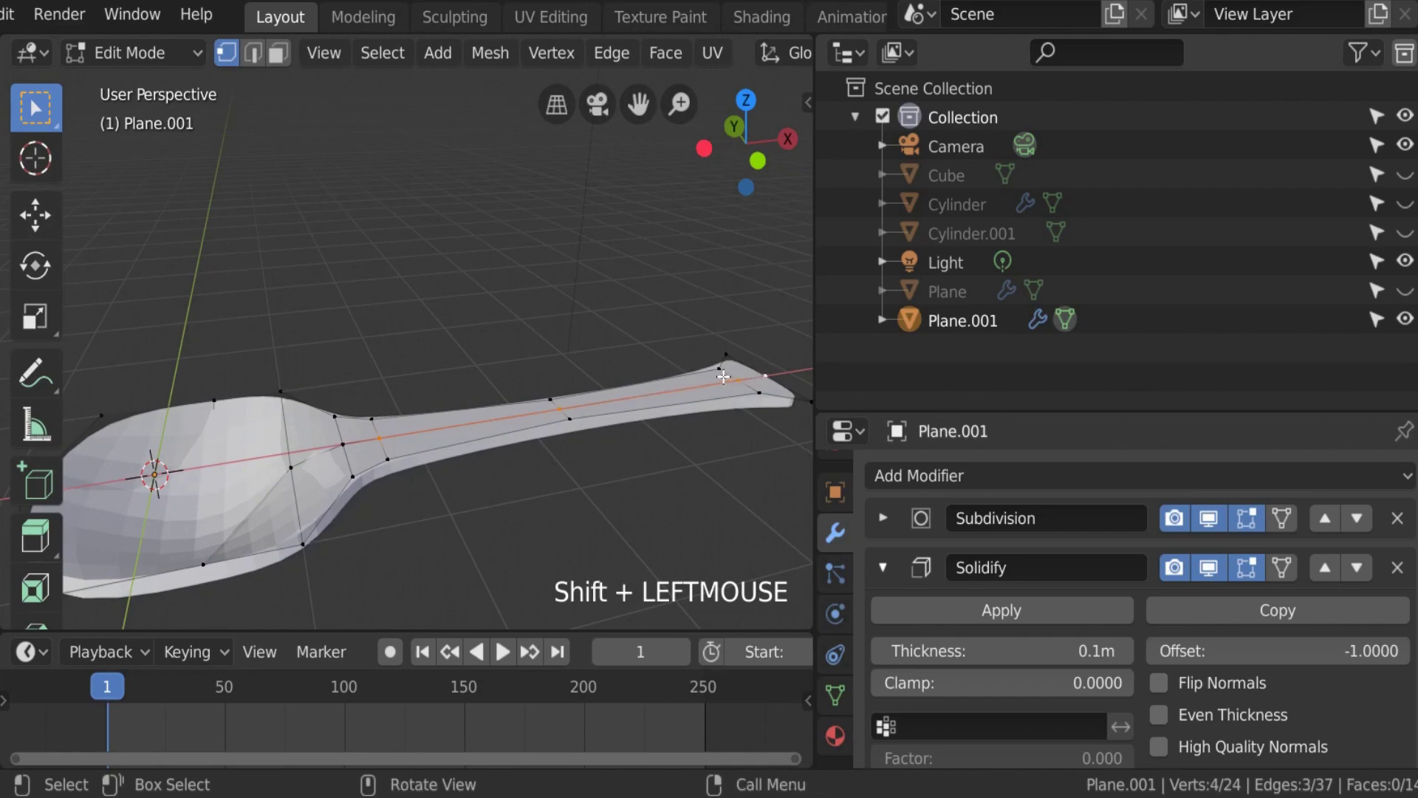
pyautogui.press('g')
pyautogui.press('z')
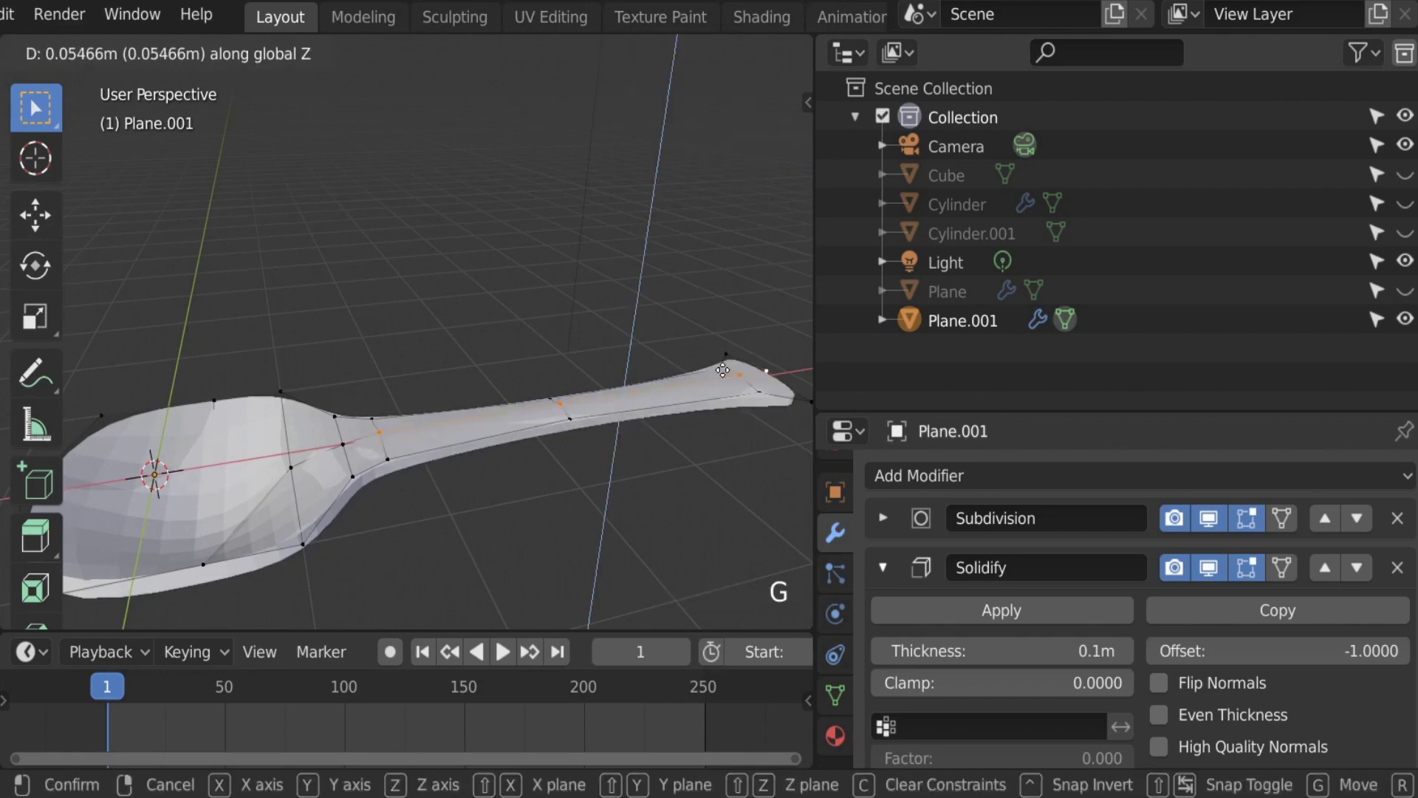
pyautogui.click(725, 358)
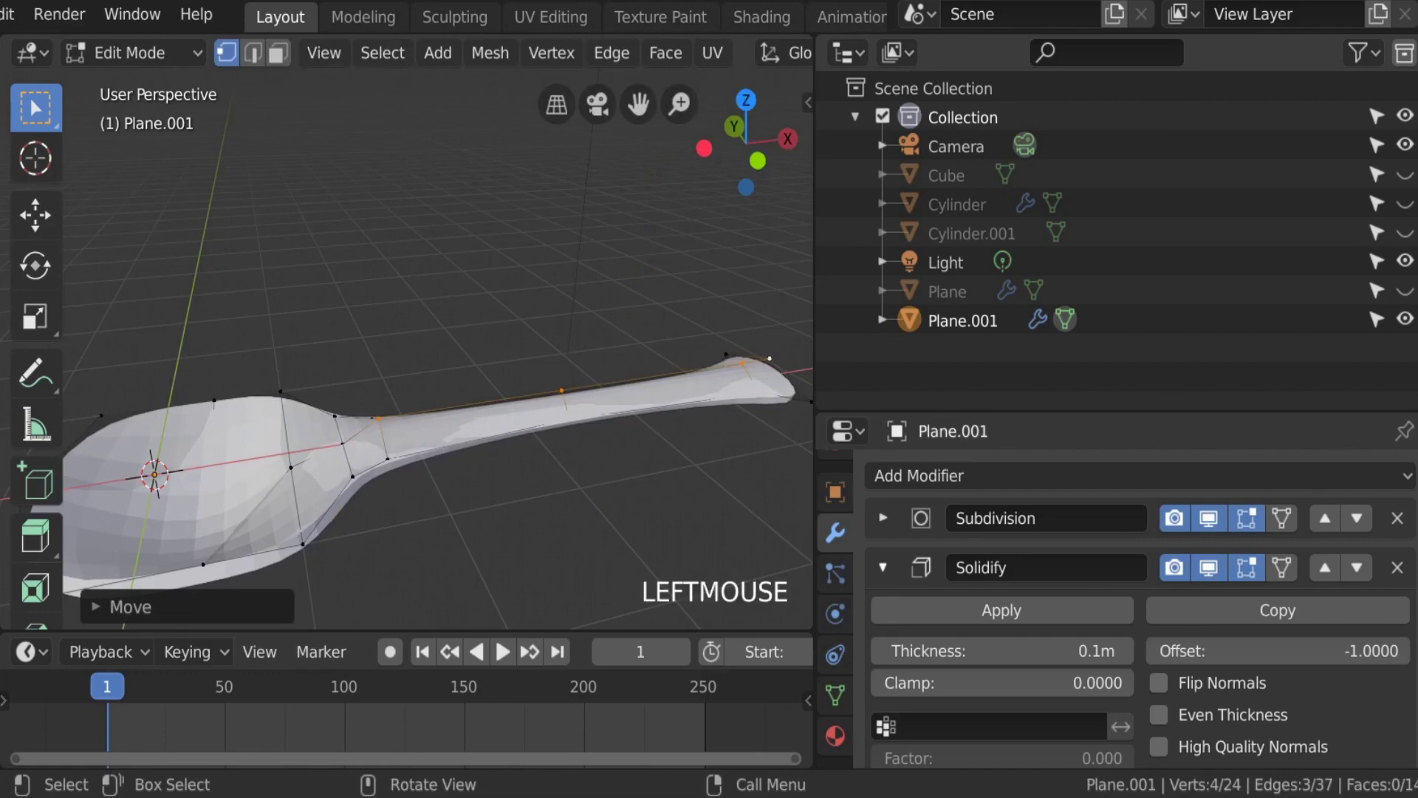
# Step: In the front view, lower the bowl's rear centre vertex further and nudge the handle's first centre-line vertex slightly down
pyautogui.press('Tab')
pyautogui.keyDown('shift'); pyautogui.moveTo(542, 374); pyautogui.dragTo(475, 325, button='middle'); pyautogui.keyUp('shift')
pyautogui.scroll(-3, 475, 328)
pyautogui.keyDown('shift'); pyautogui.moveTo(469, 397); pyautogui.dragTo(450, 446, button='middle'); pyautogui.keyUp('shift')
pyautogui.press('Tab')
pyautogui.scroll(4, 428, 439)
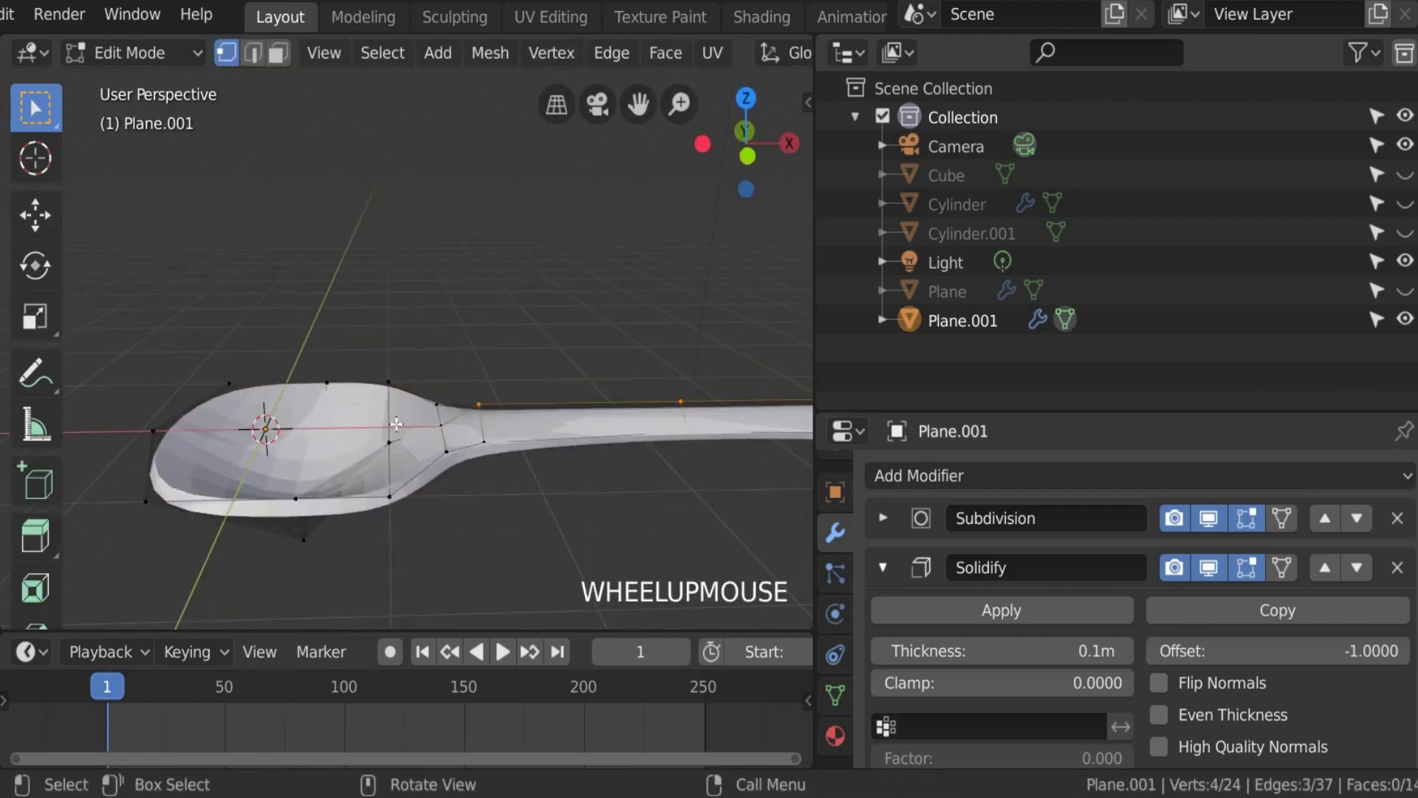
pyautogui.click(395, 441)
pyautogui.press('KP_1')
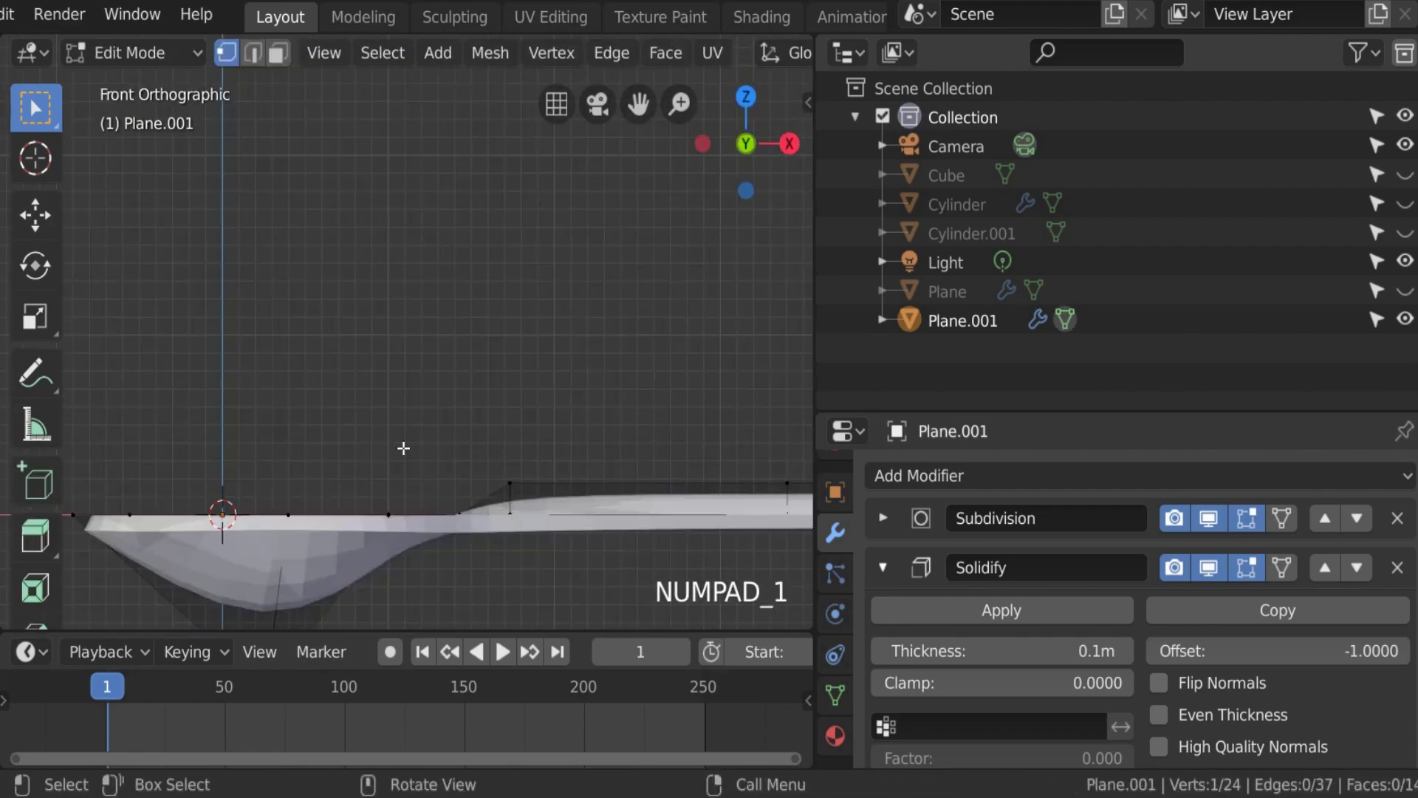
pyautogui.scroll(-2, 412, 449)
pyautogui.press('g')
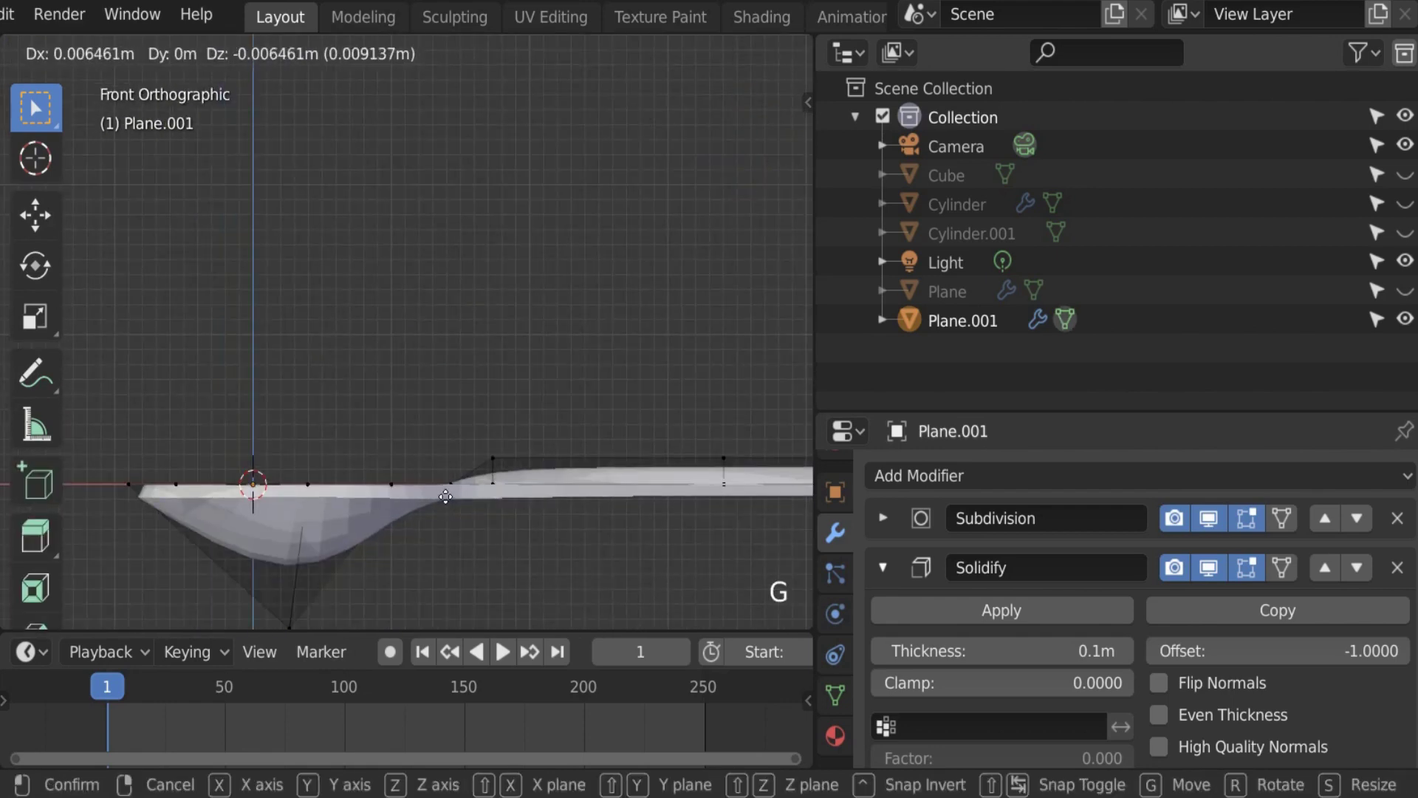
pyautogui.click(453, 529)
pyautogui.press('g')
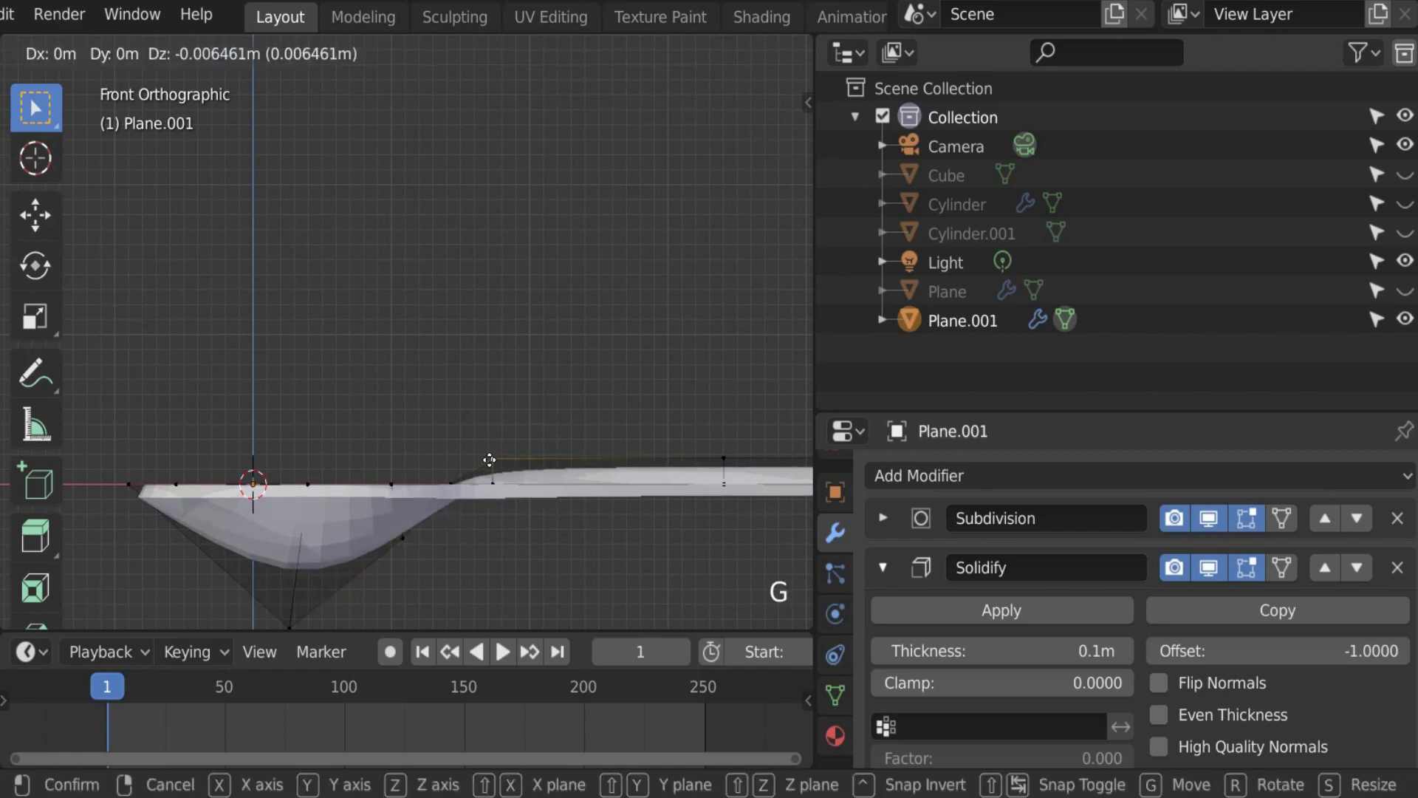
pyautogui.click(489, 467)
# Step: Select the centre vertex at the neck between bowl and handle and reposition it slightly in the front view
pyautogui.press('g')
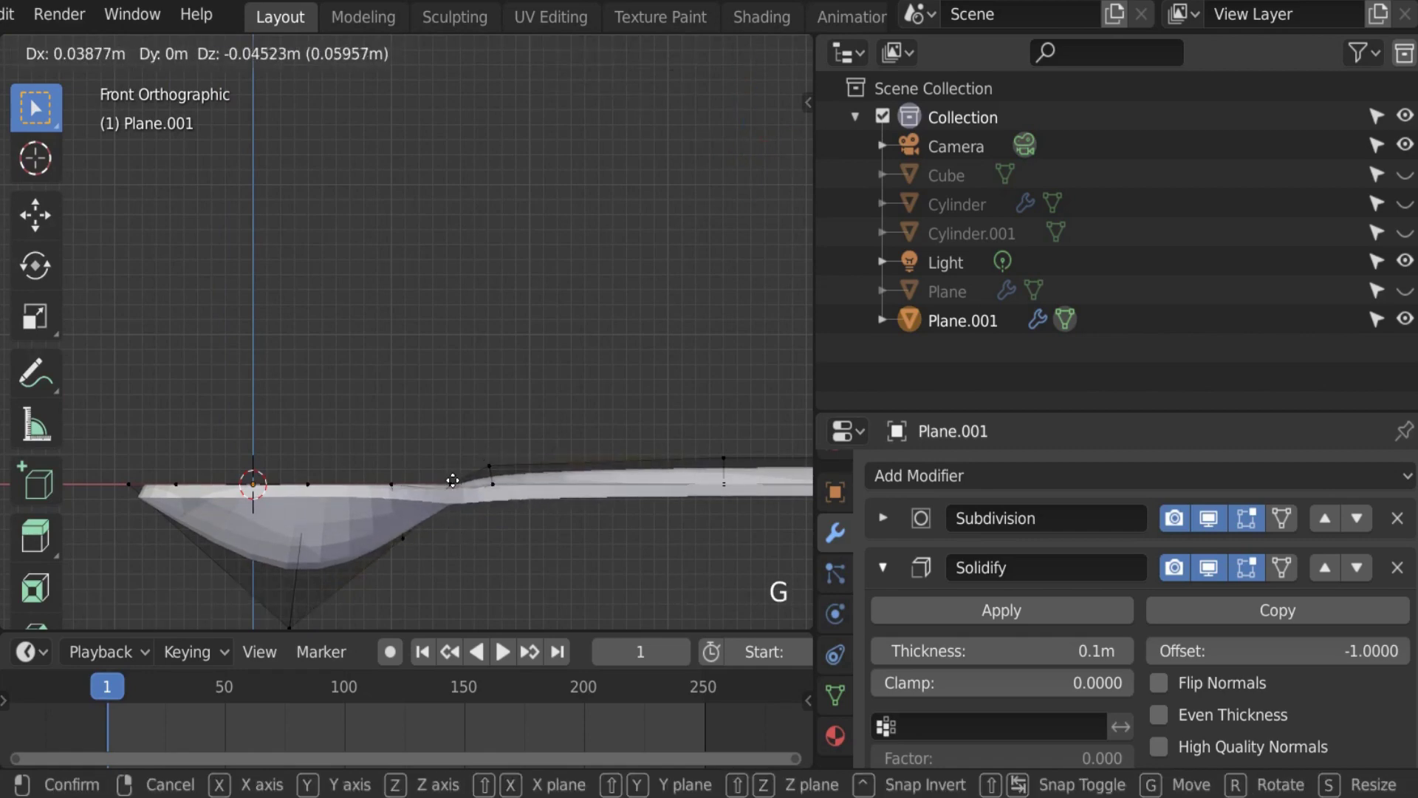
pyautogui.rightClick(448, 471)
pyautogui.moveTo(453, 536); pyautogui.dragTo(451, 526, button='middle')
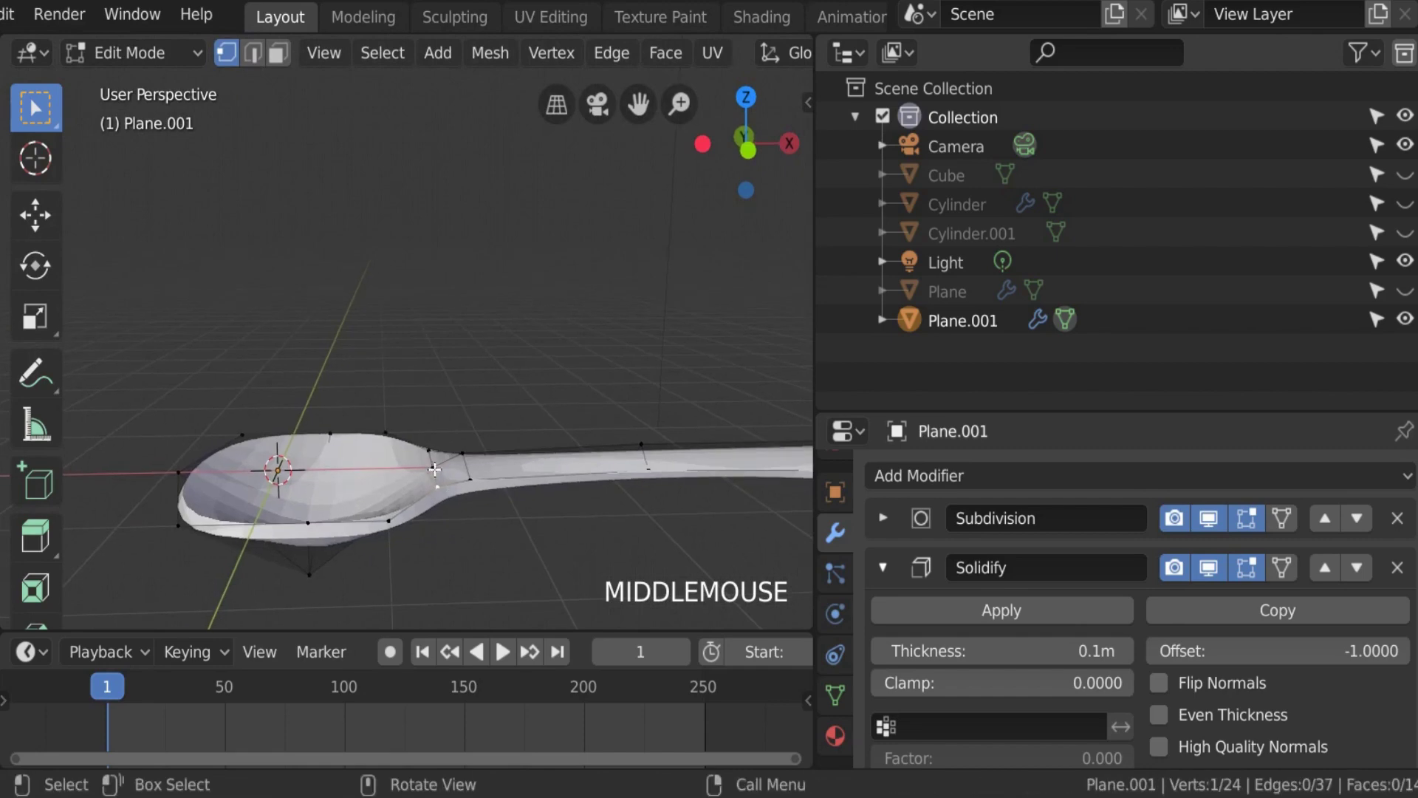
pyautogui.click(434, 469)
pyautogui.press('KP_1')
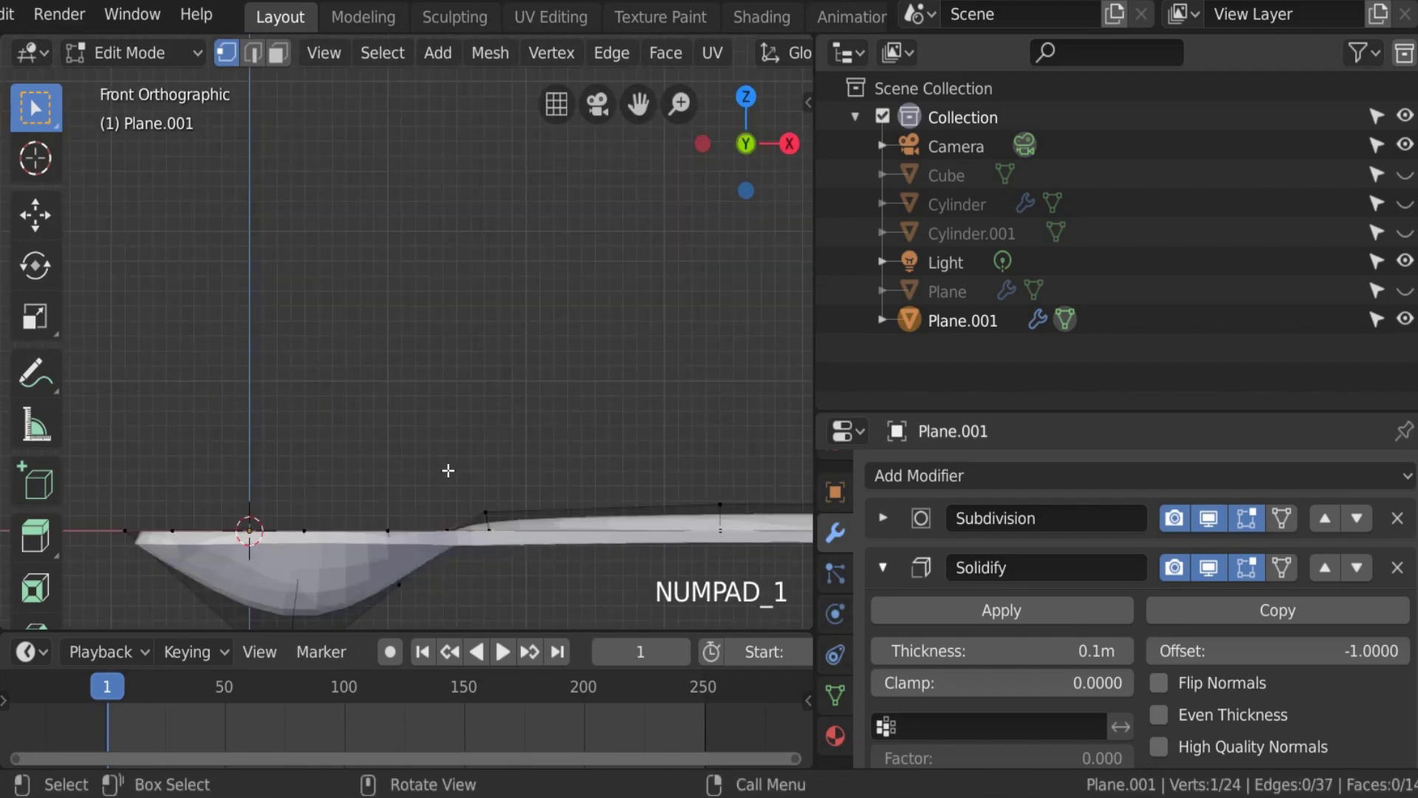
pyautogui.press('g')
pyautogui.click(389, 591)
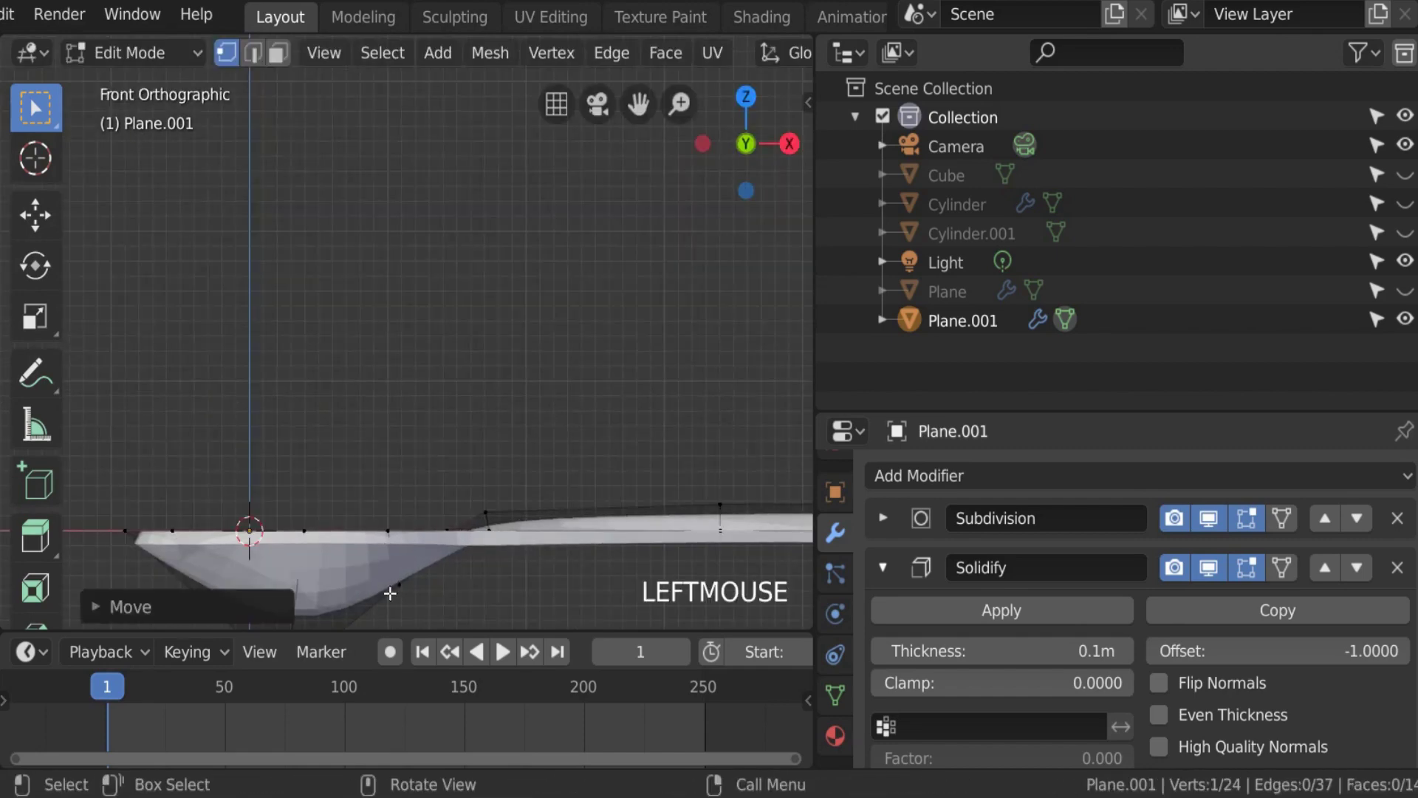
# Step: In the front view, adjust the bowl's rear centre vertex and raise its lowest centre vertex slightly to make the bowl shallower
pyautogui.moveTo(398, 588); pyautogui.dragTo(420, 534, button='middle')
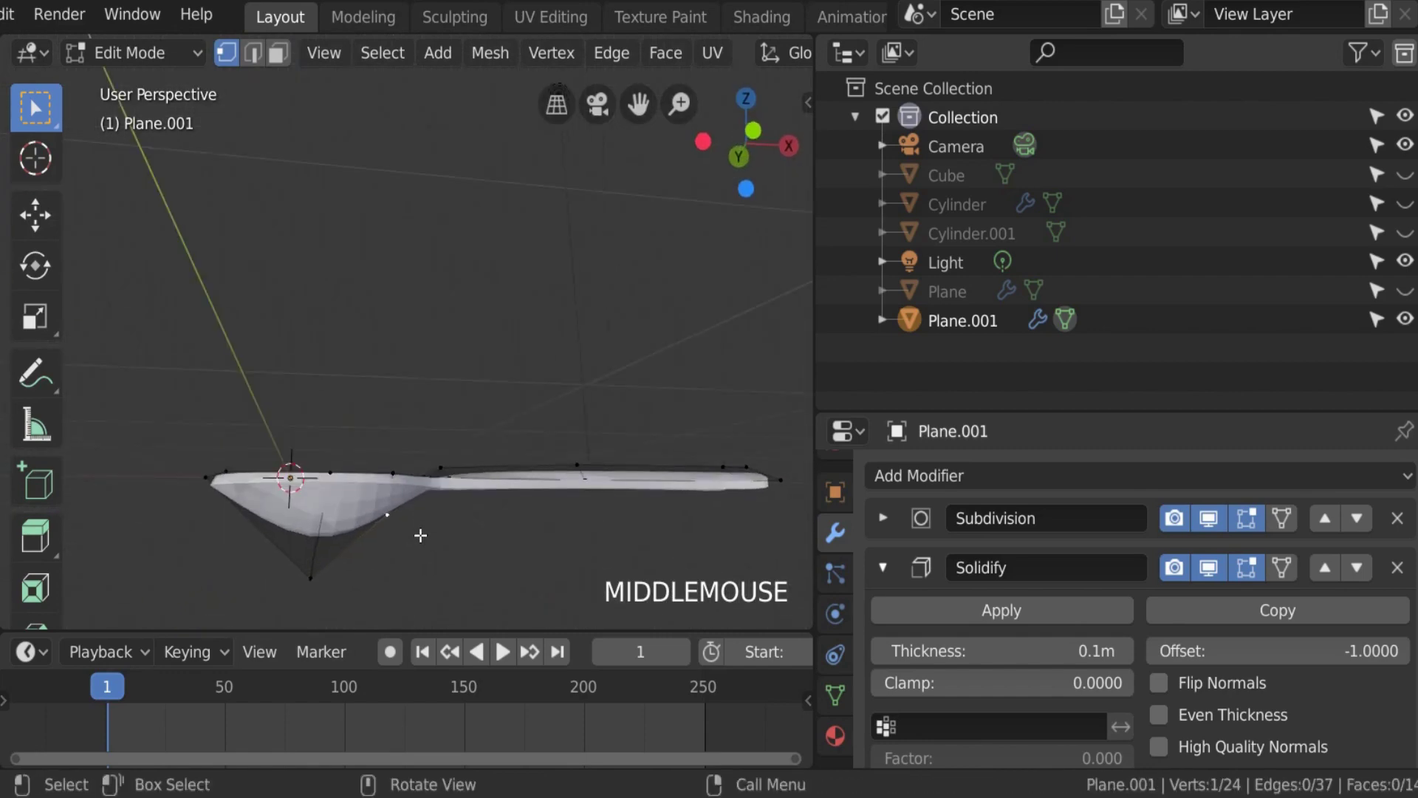
pyautogui.press('KP_1')
pyautogui.press('g')
pyautogui.click(338, 565)
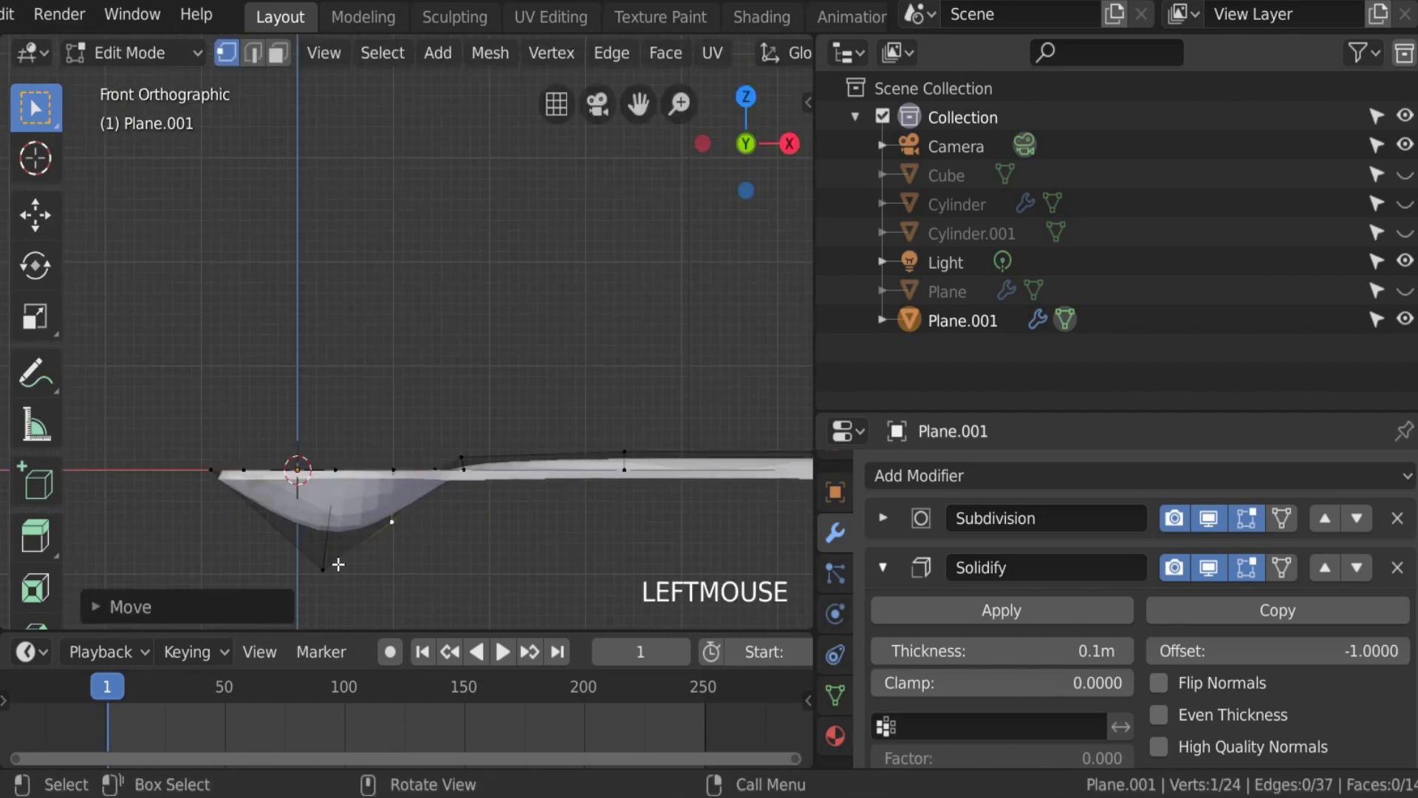
pyautogui.click(326, 564)
pyautogui.press('g')
pyautogui.click(329, 549)
pyautogui.scroll(2, 276, 503)
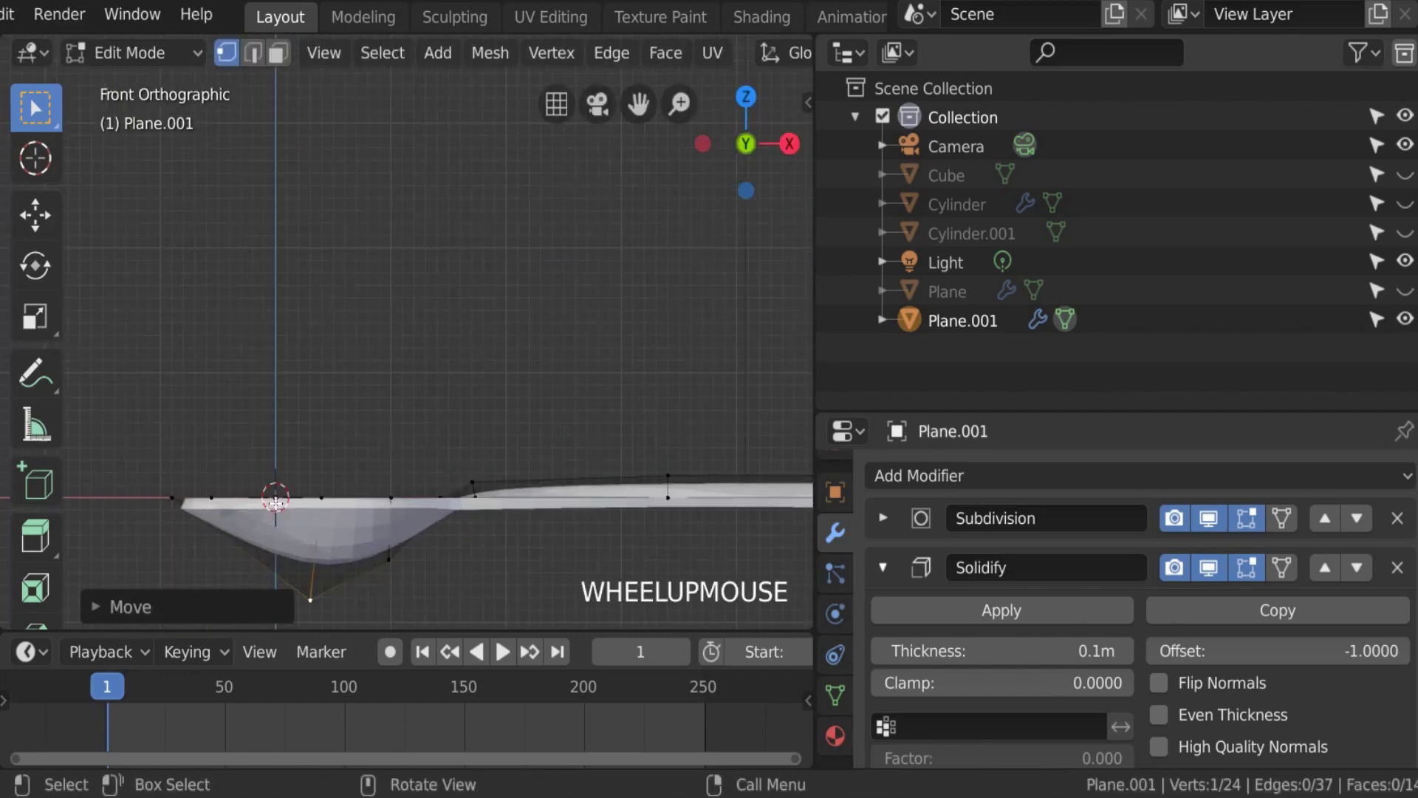
# Step: Return to Object Mode and collapse the Solidify modifier's settings
pyautogui.moveTo(290, 473); pyautogui.dragTo(564, 468, button='middle')
pyautogui.scroll(-2, 374, 517)
pyautogui.scroll(2, 371, 495)
pyautogui.press('Tab')
pyautogui.click(883, 567)
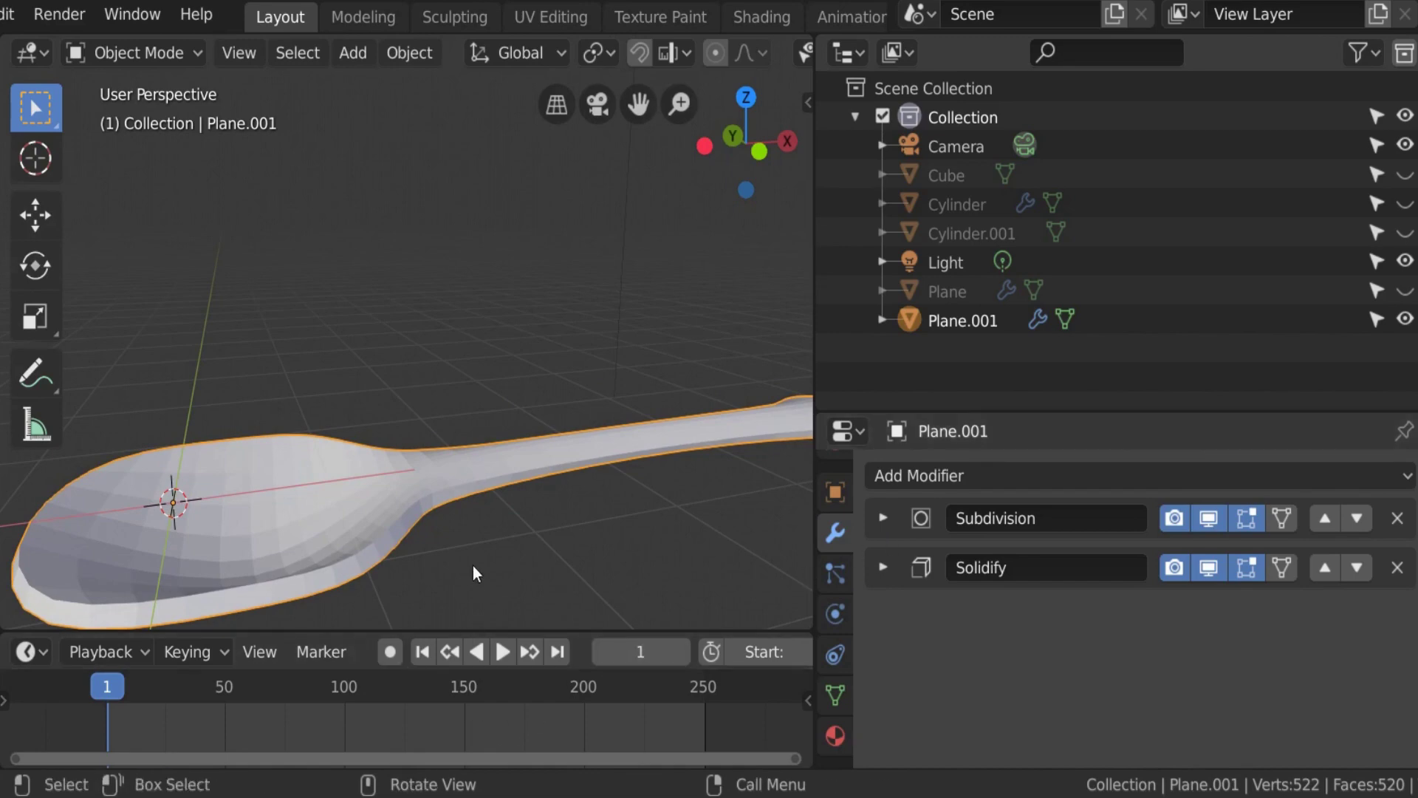
# Step: Select all of the spoon's vertices in Edit Mode and examine its vertex count and overall shape
pyautogui.press('Tab')
pyautogui.scroll(-4, 459, 506)
pyautogui.scroll(2, 446, 504)
pyautogui.press('a')
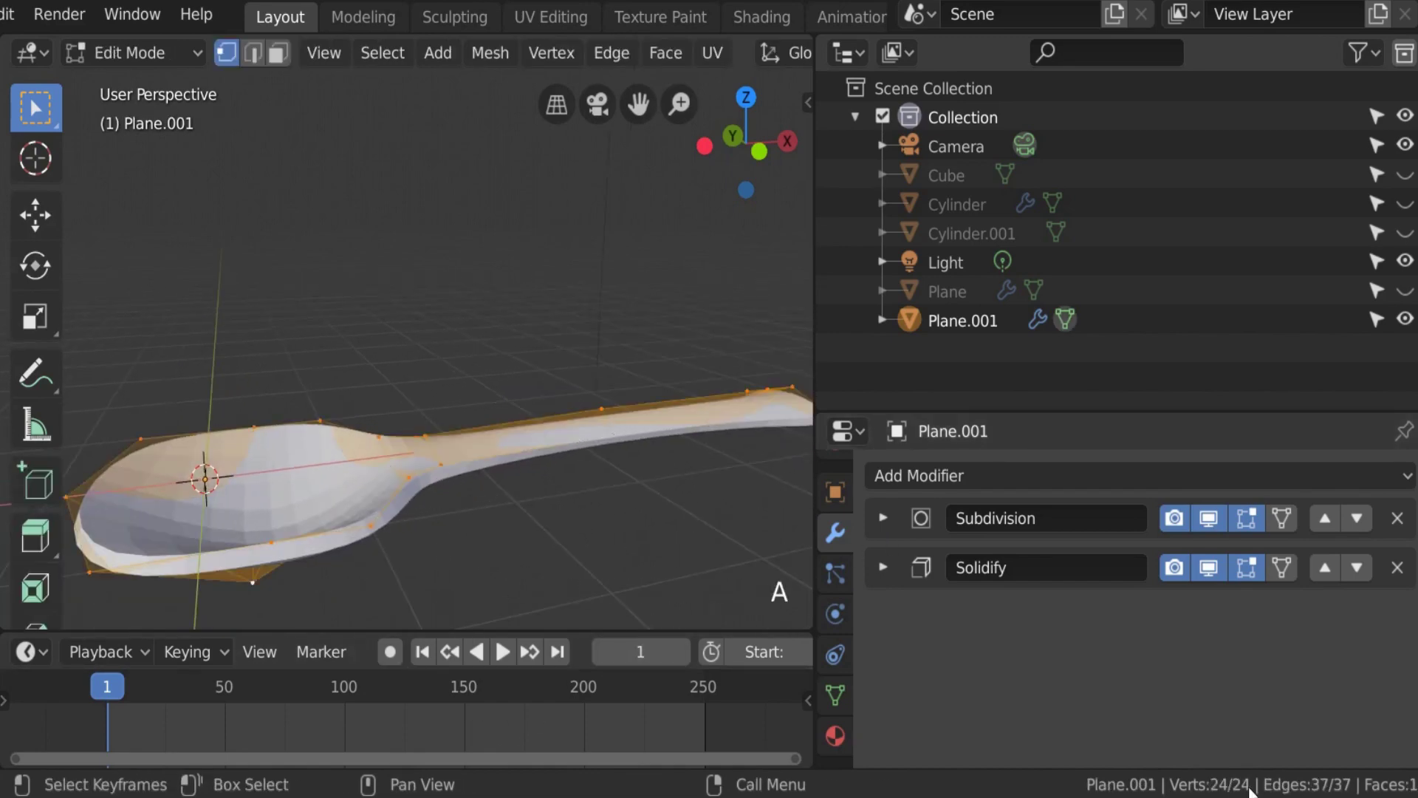
pyautogui.middleClick(452, 466)
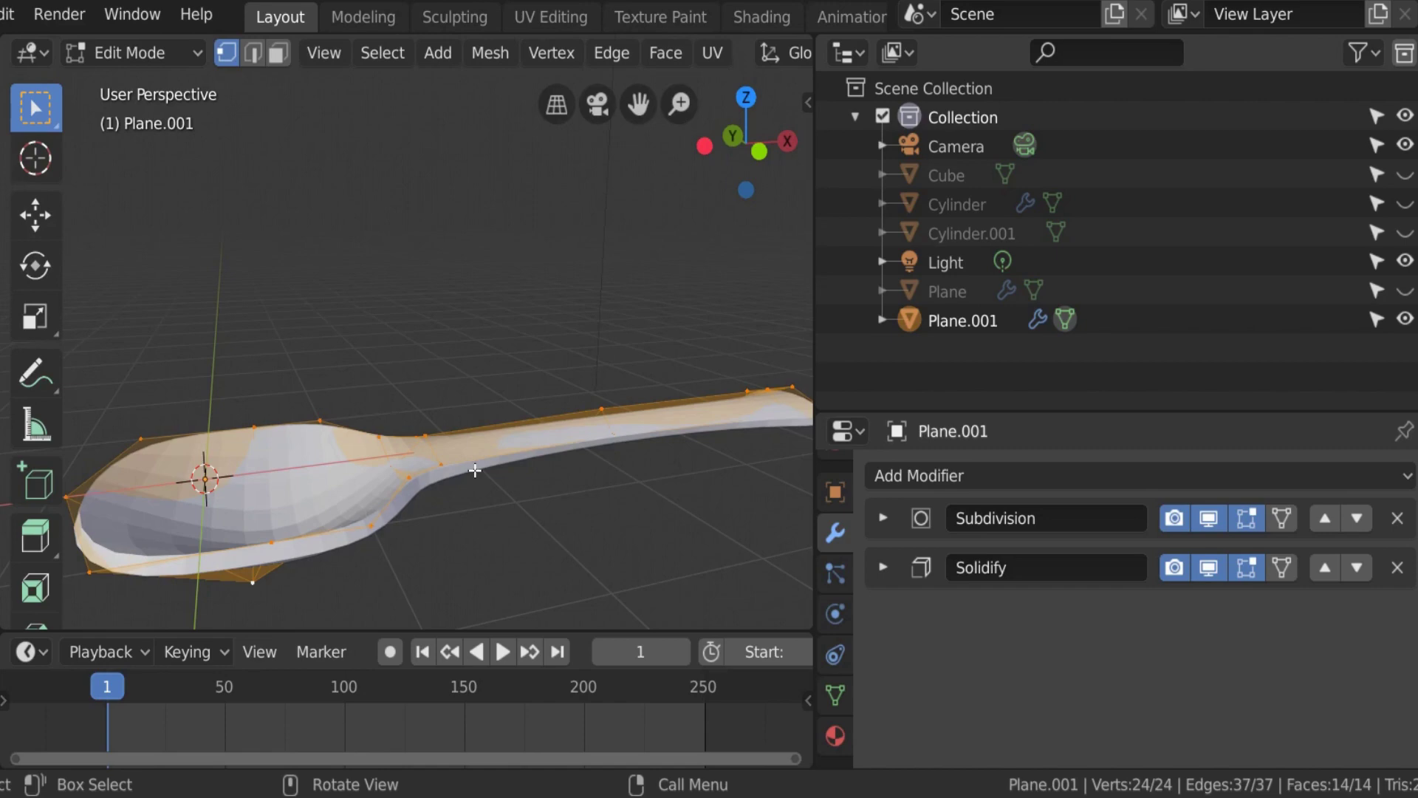
pyautogui.scroll(-3, 475, 471)
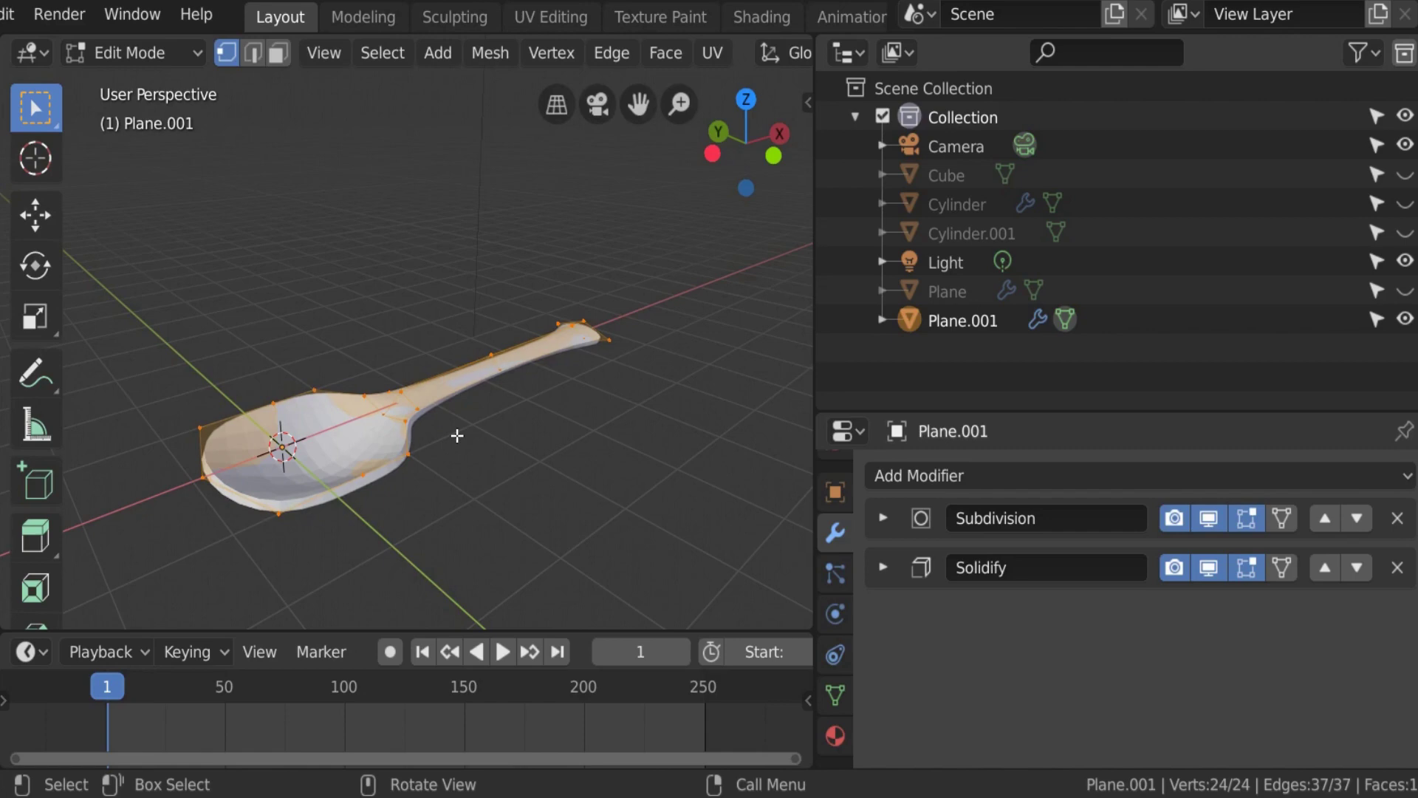
pyautogui.scroll(2, 494, 489)
pyautogui.keyDown('shift'); pyautogui.moveTo(440, 517); pyautogui.dragTo(530, 448, button='middle'); pyautogui.keyUp('shift')
# Step: Leave Edit Mode and move the Subdivision modifier below Solidify in the modifier stack
pyautogui.press('Tab')
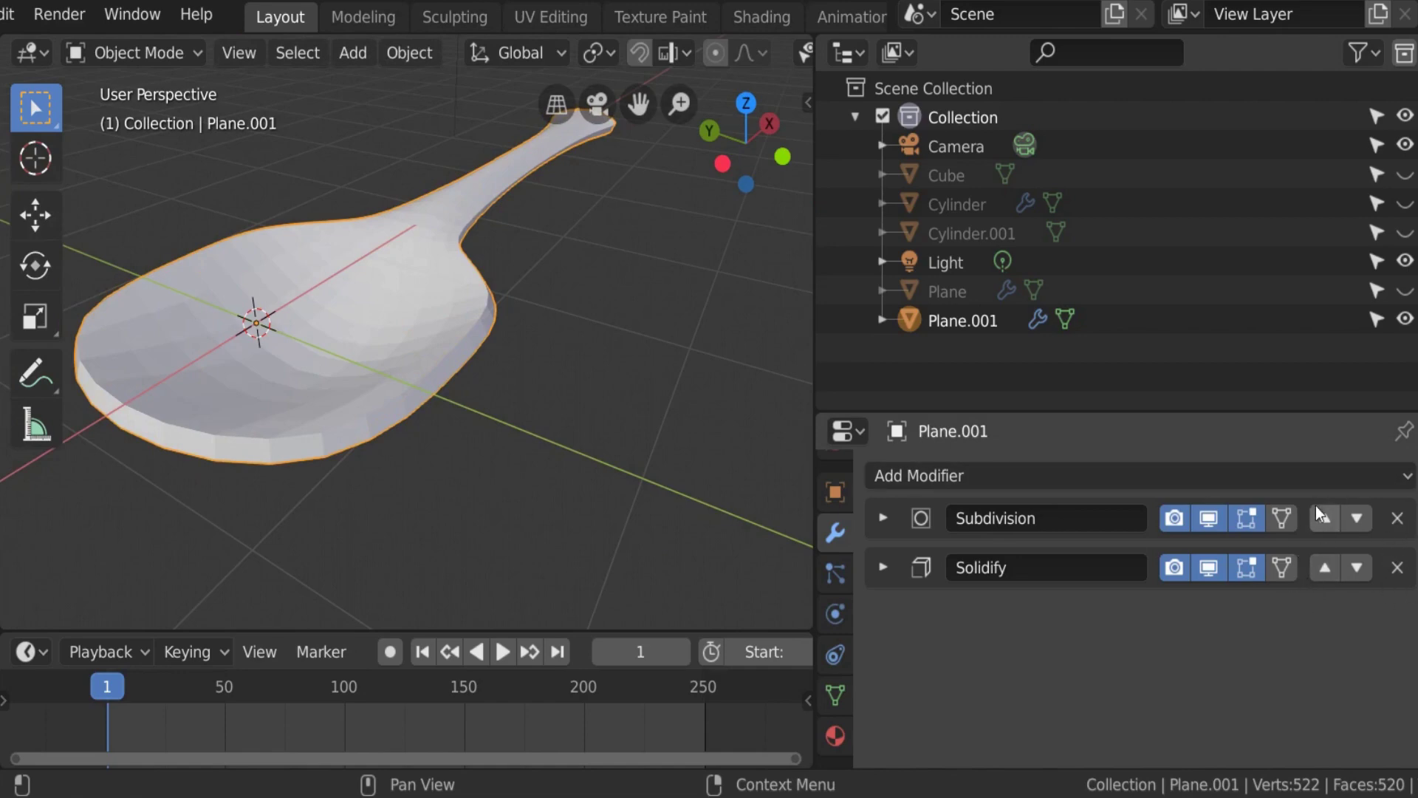
pyautogui.click(1358, 520)
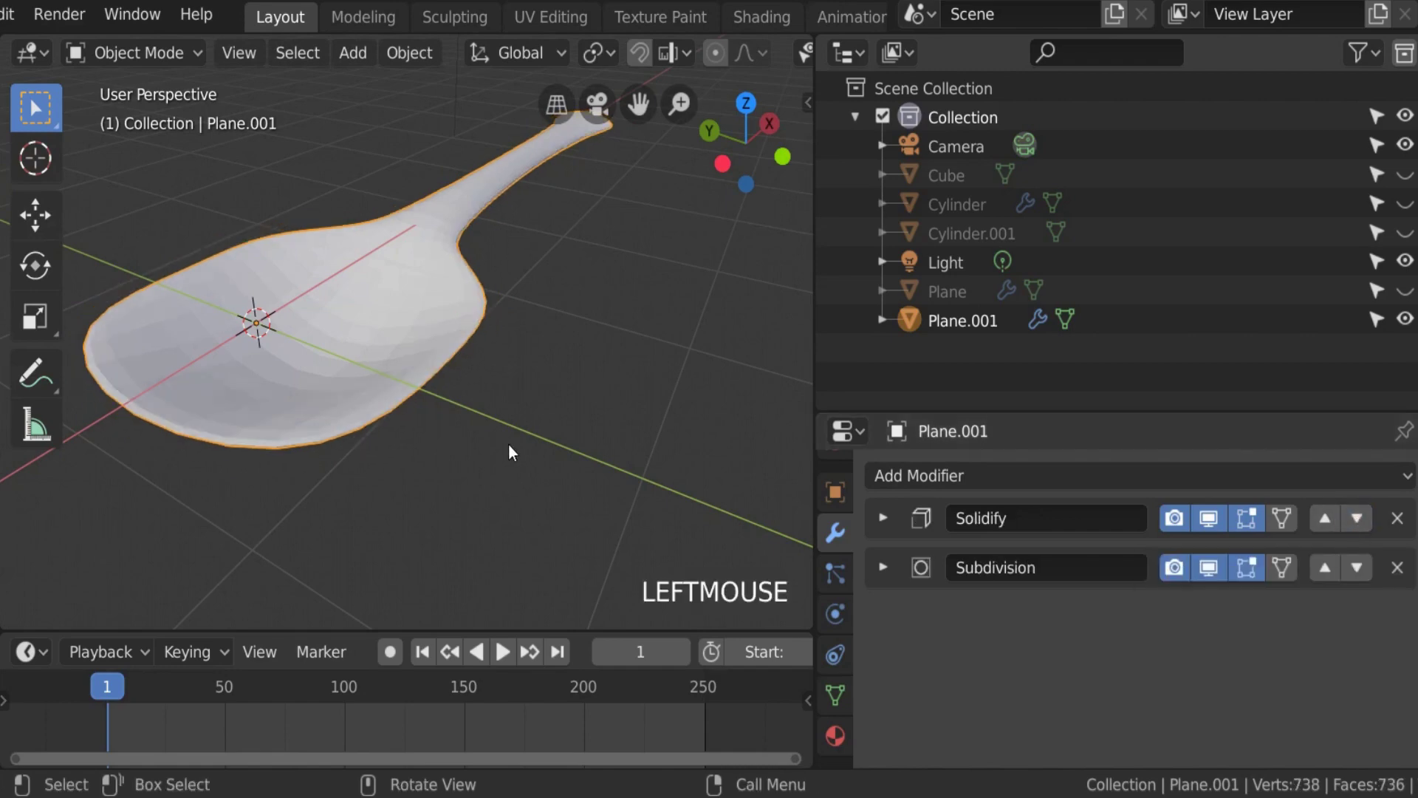
# Step: Switch the Subdivision modifier's viewport and render display off and back on to compare the spoon with and without smoothing
pyautogui.click(1209, 568)
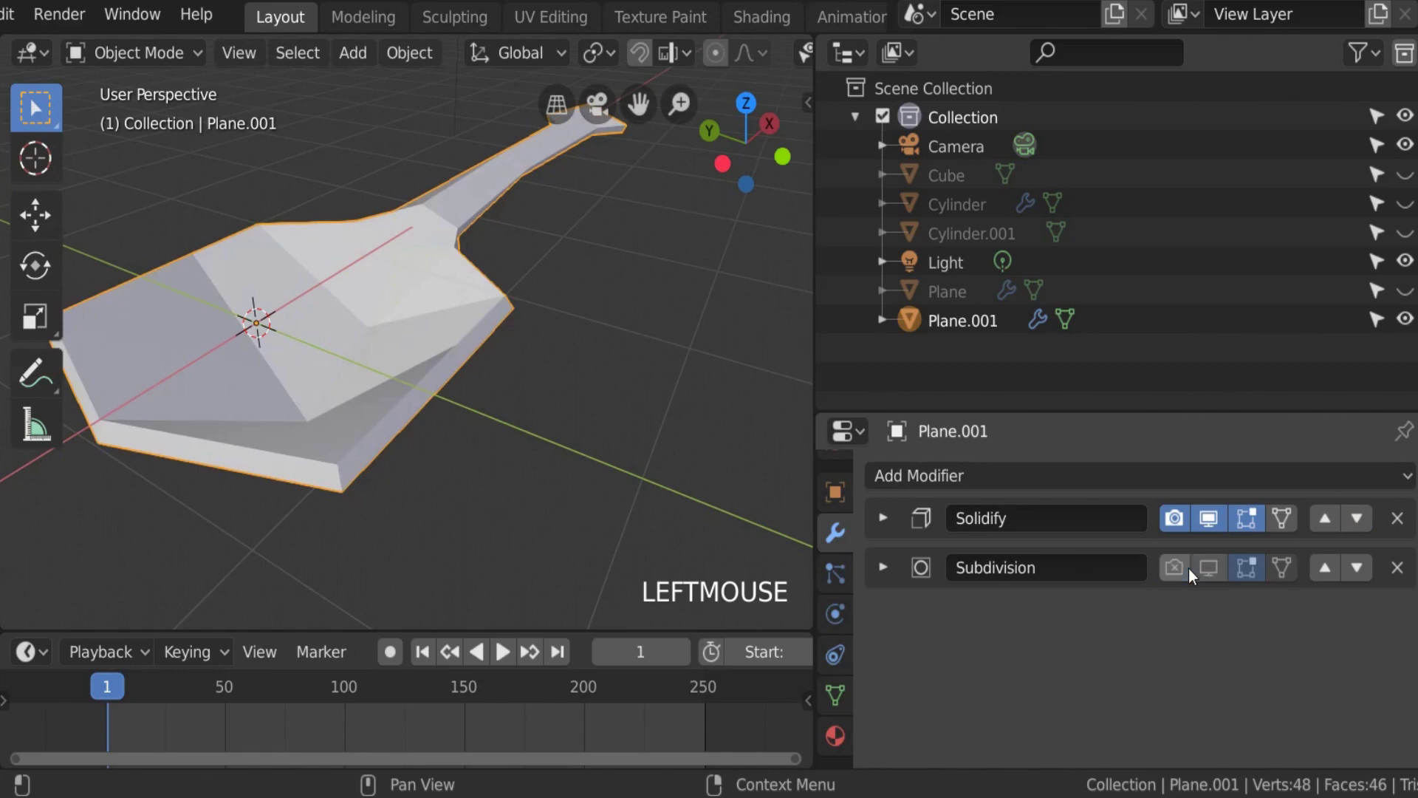
pyautogui.click(1207, 568)
pyautogui.click(1173, 567)
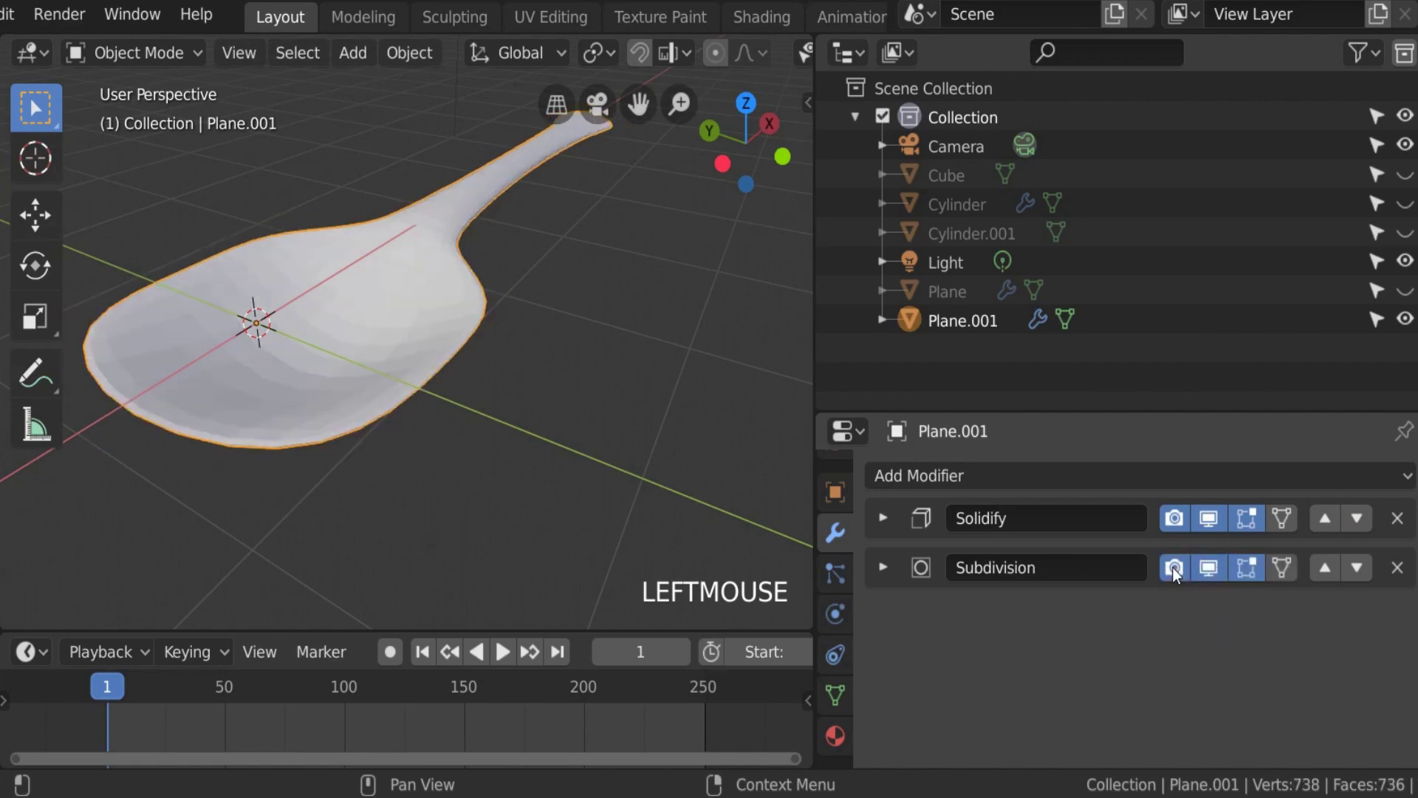
# Step: Toggle the Subdivision modifier's viewport display off and on to compare the shapes, and move it above Solidify in the stack
pyautogui.click(1199, 567)
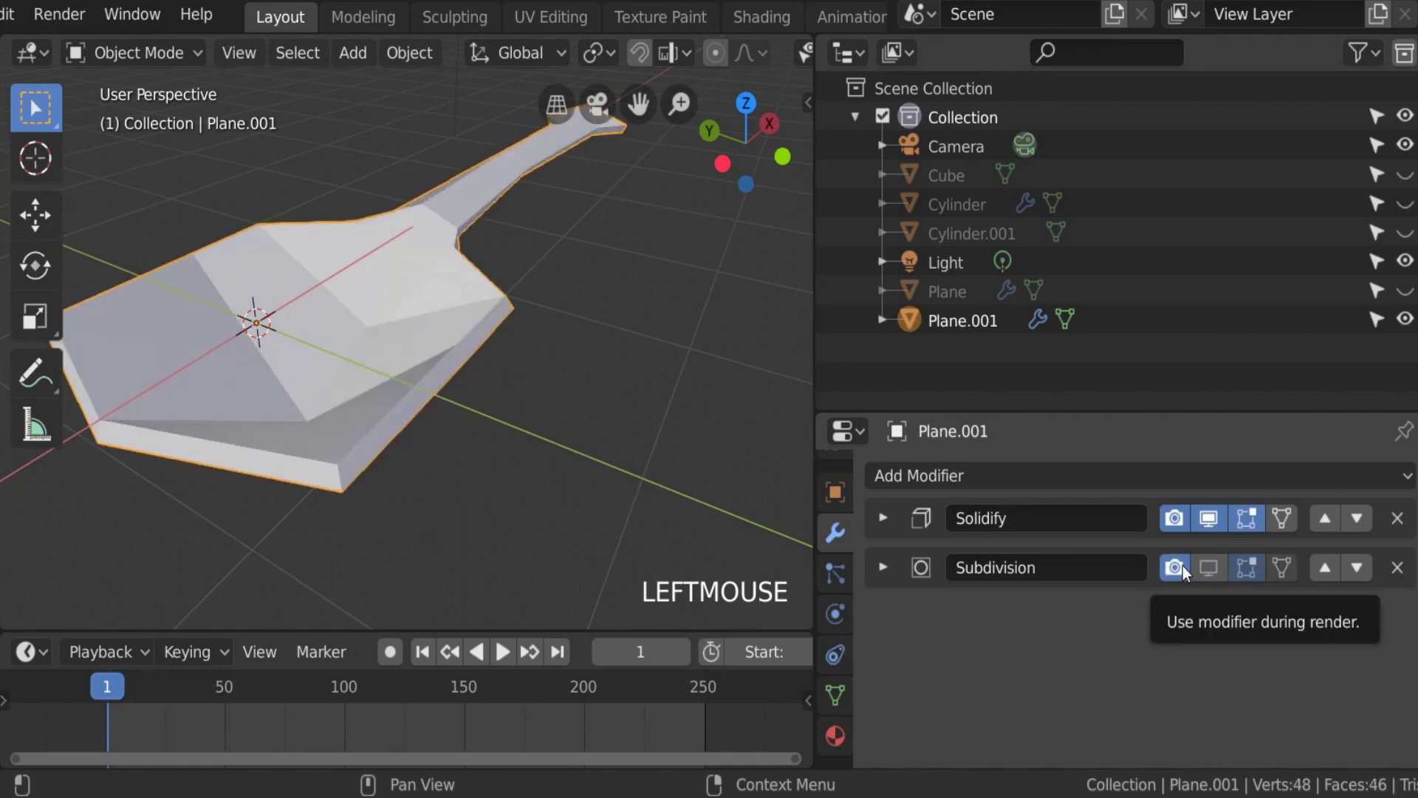
pyautogui.click(1209, 570)
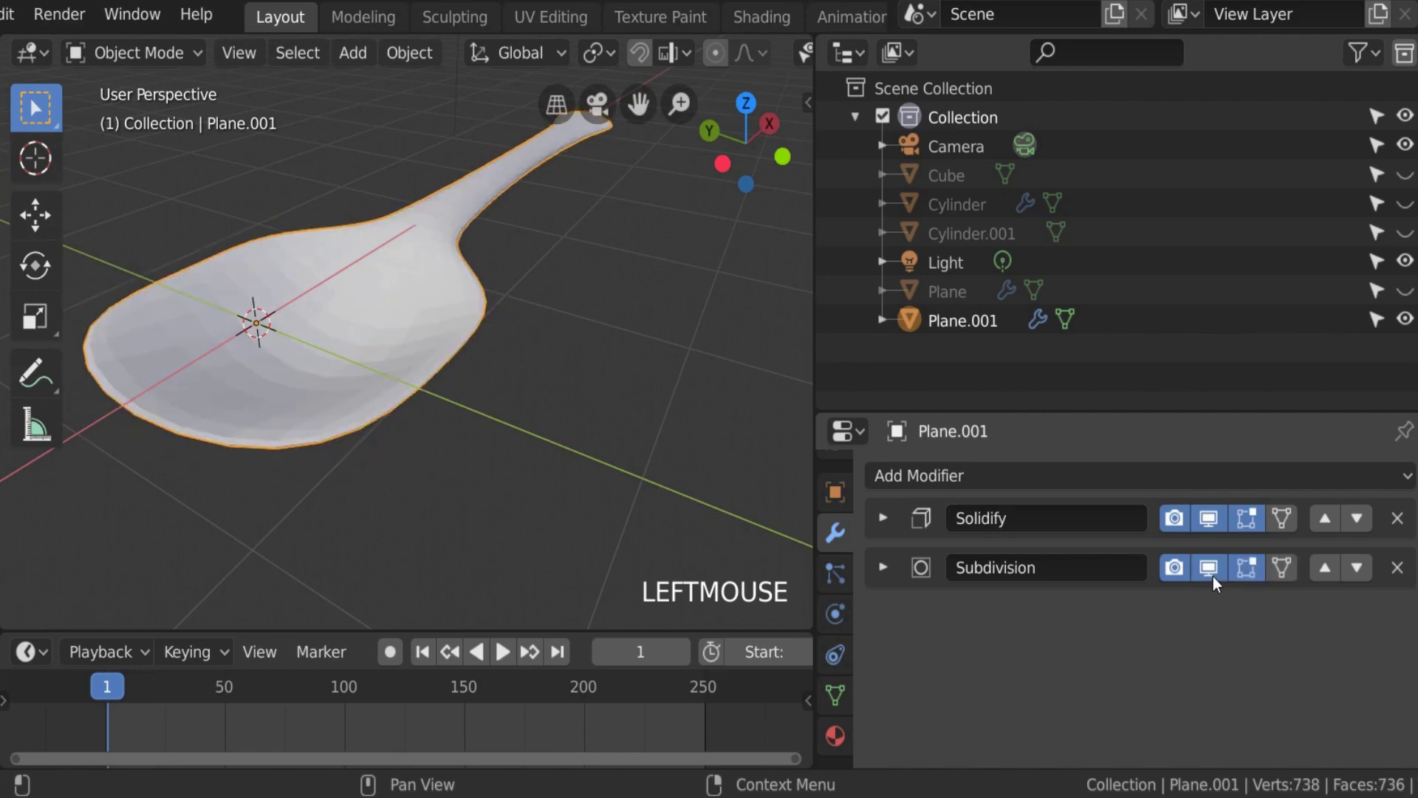
pyautogui.click(1323, 566)
pyautogui.click(1323, 566)
pyautogui.click(1323, 565)
pyautogui.click(1325, 567)
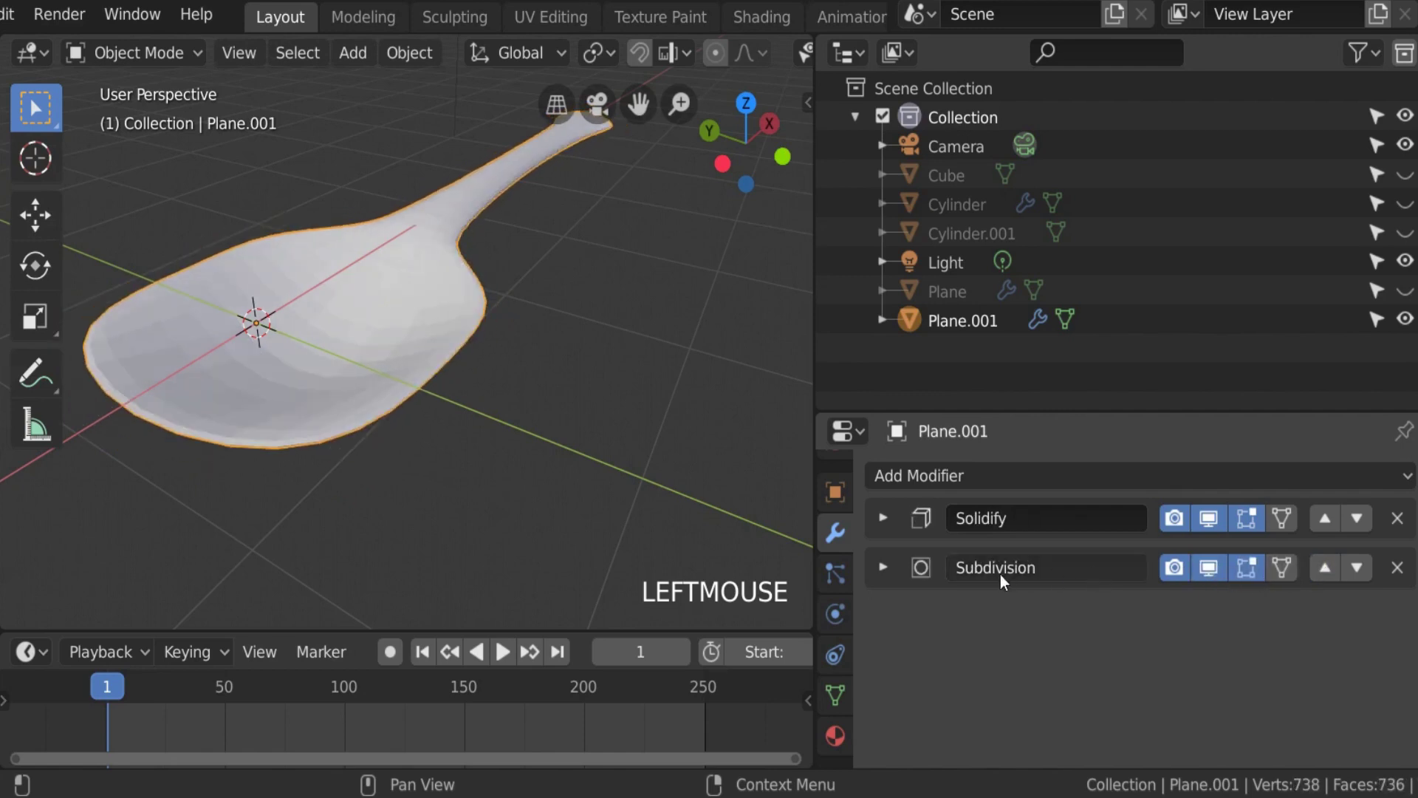
pyautogui.click(1322, 567)
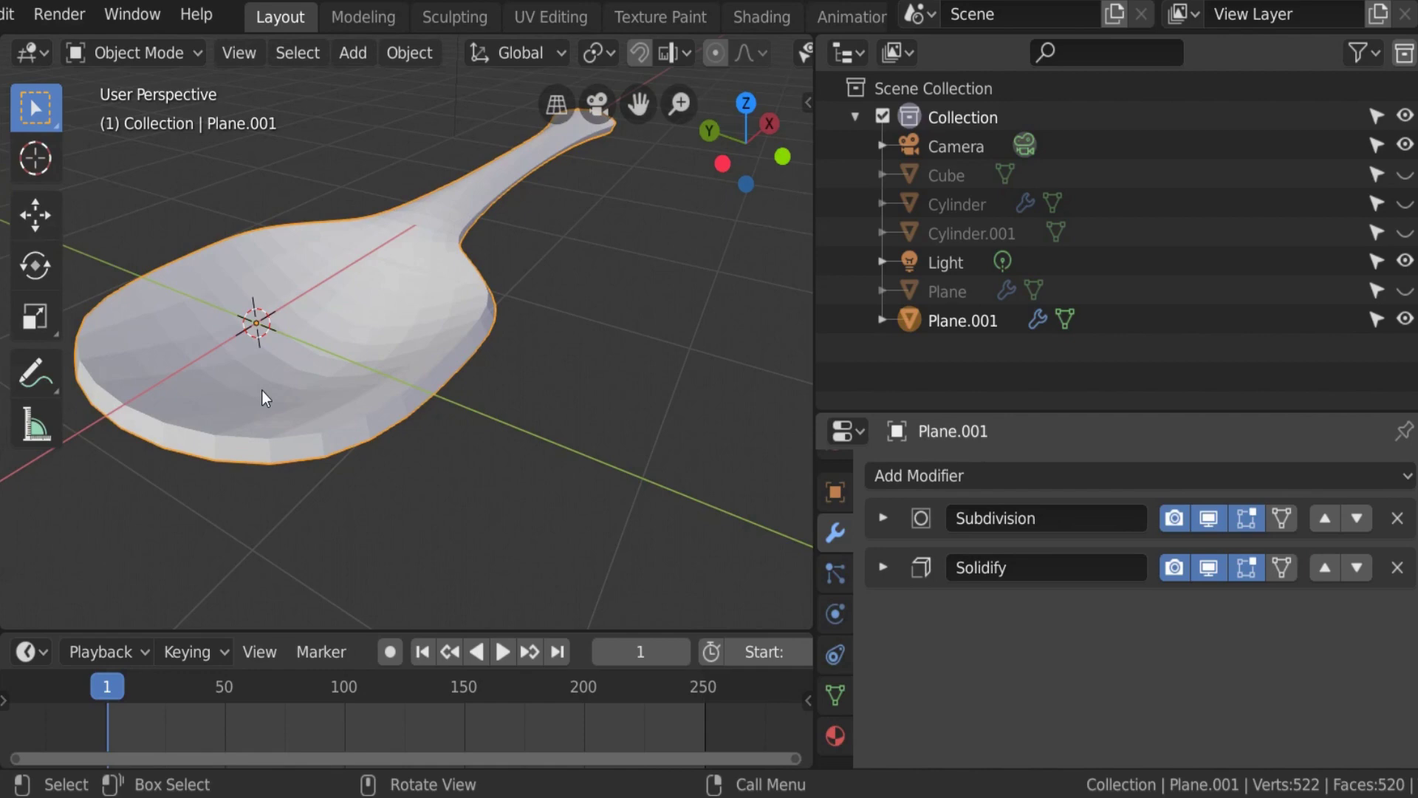
# Step: Add a second Subdivision modifier below Solidify and collapse its settings
pyautogui.click(883, 474)
pyautogui.click(886, 381)
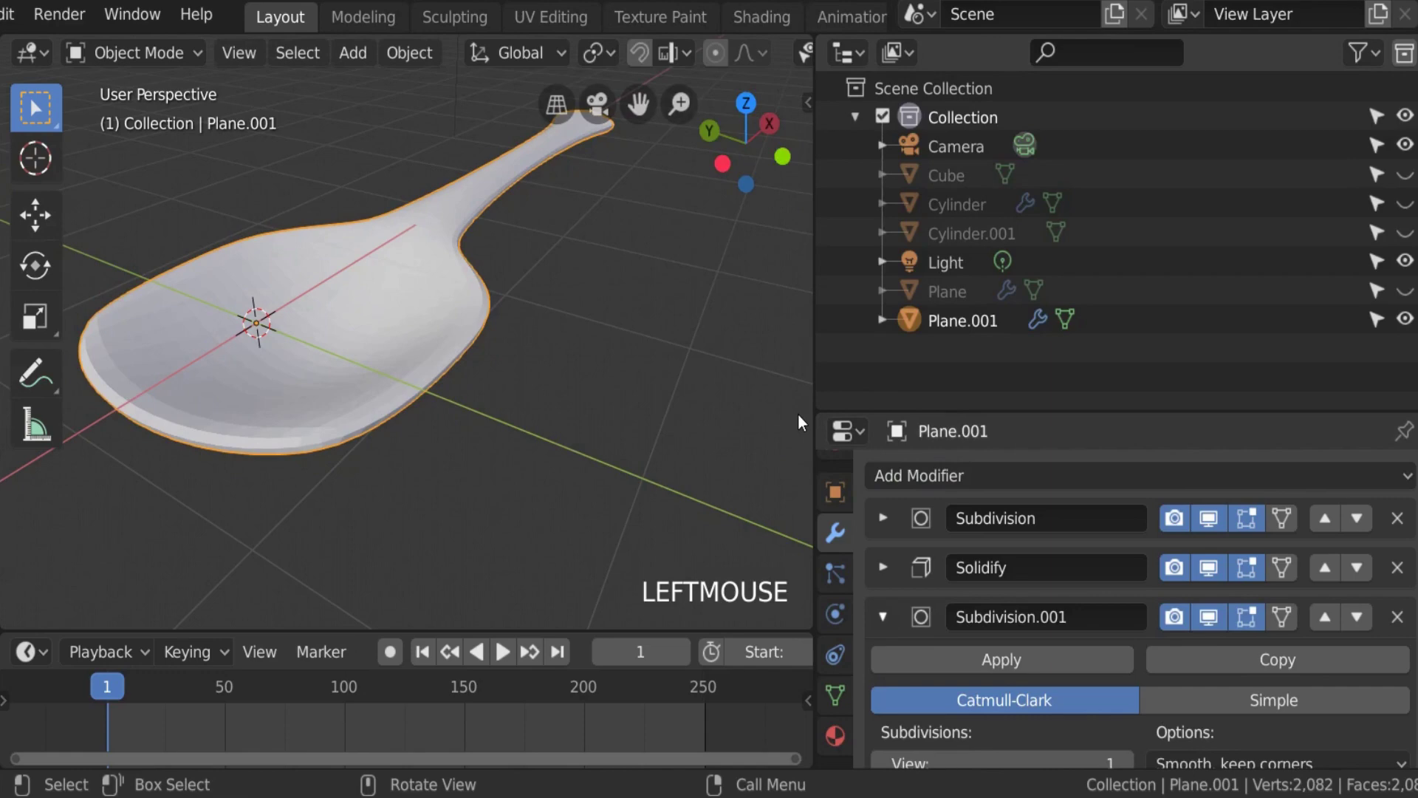
pyautogui.click(884, 616)
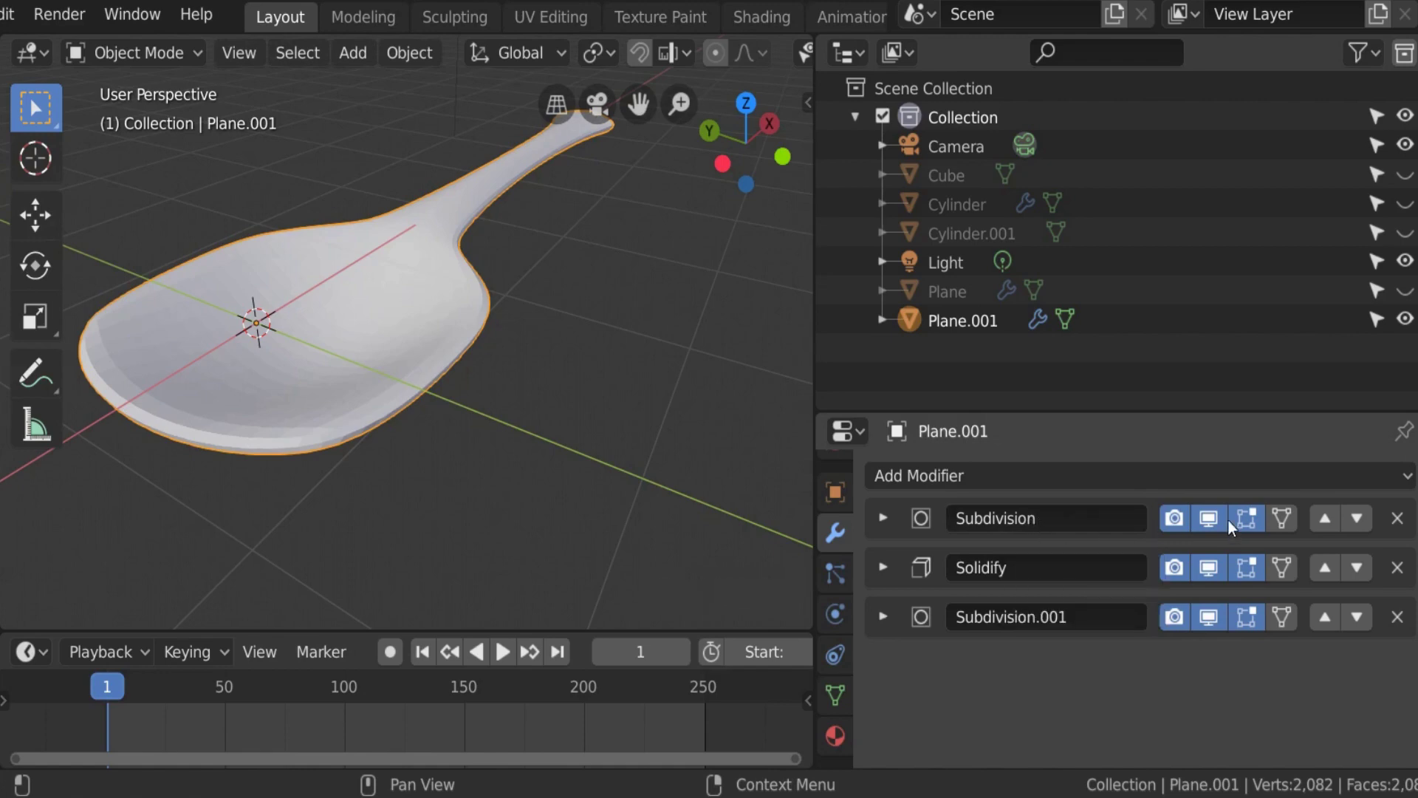
# Step: Hide all three modifiers in the viewport and show only the first Subdivision again to examine its effect on the spoon
pyautogui.moveTo(1210, 519); pyautogui.dragTo(1216, 614)
pyautogui.scroll(1, 281, 325)
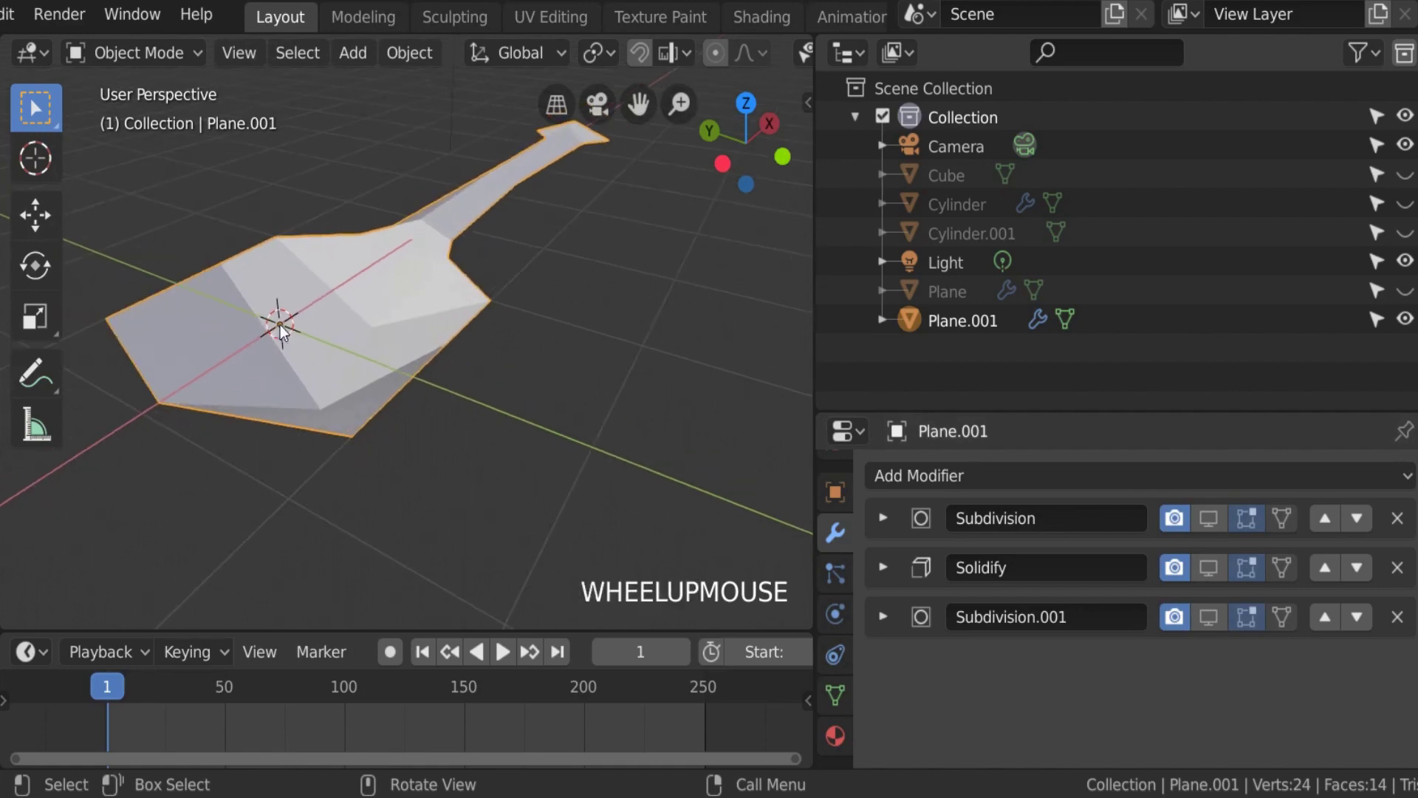
pyautogui.scroll(-2, 291, 346)
pyautogui.keyDown('shift'); pyautogui.moveTo(285, 329); pyautogui.dragTo(665, 399, button='middle'); pyautogui.keyUp('shift')
pyautogui.click(1209, 517)
pyautogui.scroll(1, 507, 334)
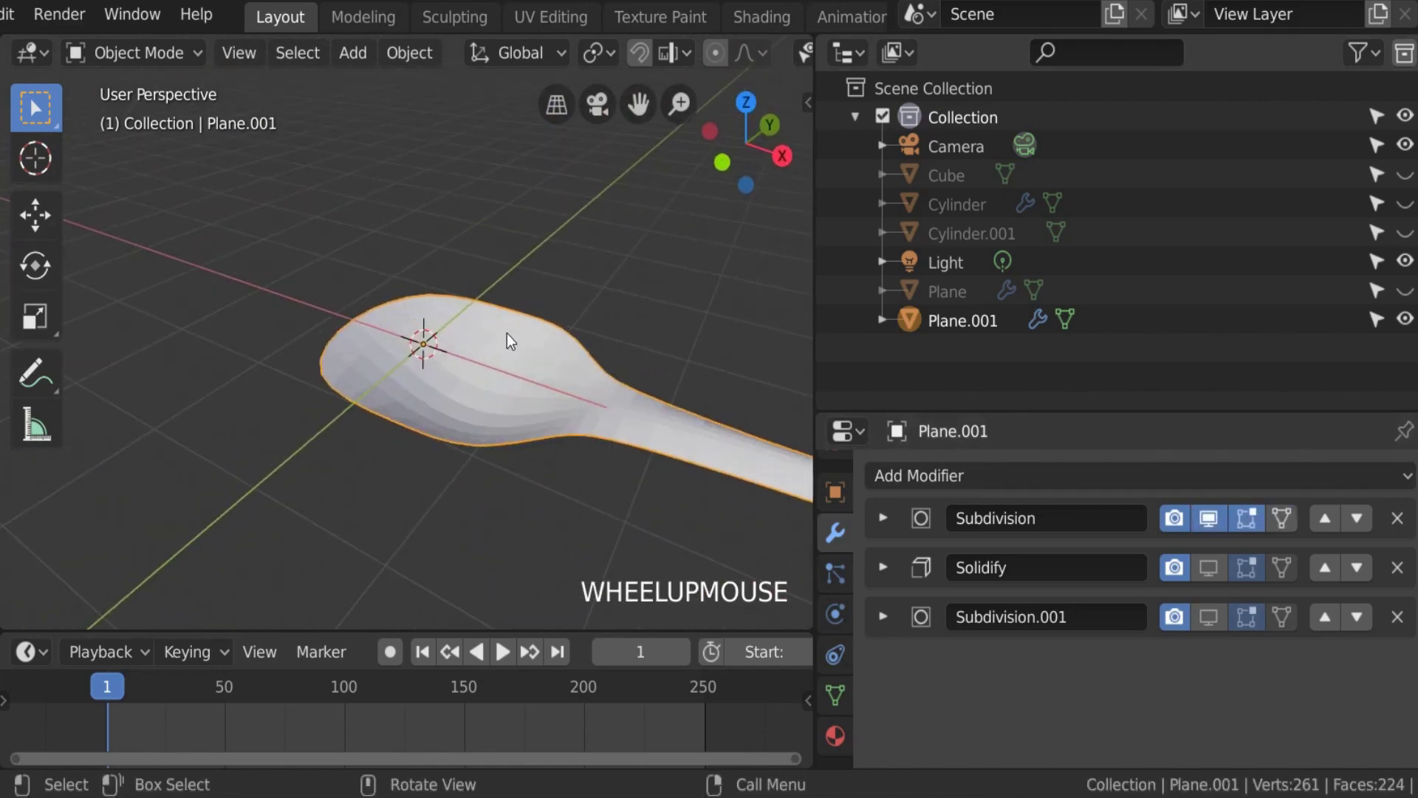
pyautogui.scroll(-1, 498, 339)
pyautogui.keyDown('shift'); pyautogui.moveTo(467, 347); pyautogui.dragTo(517, 312, button='middle'); pyautogui.keyUp('shift')
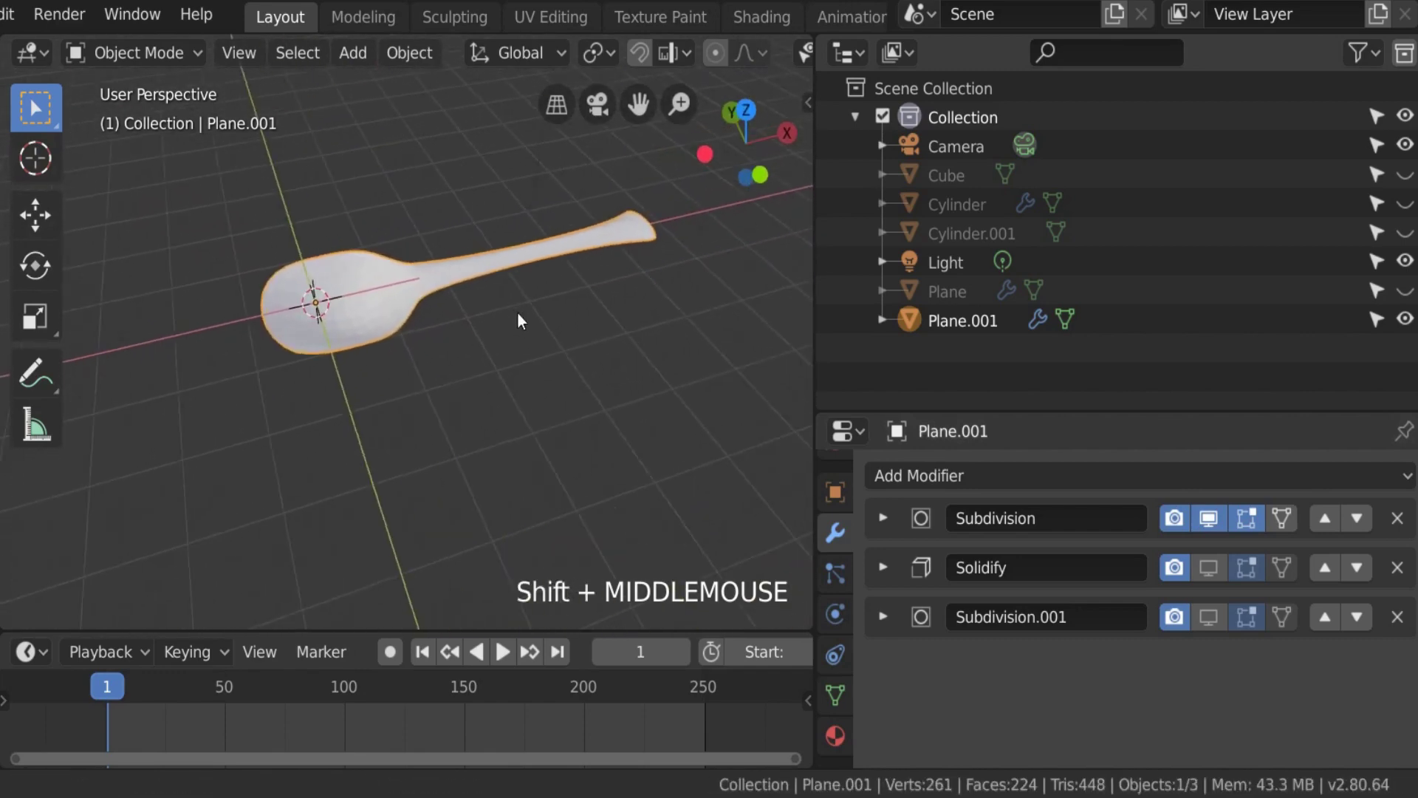
# Step: Turn the viewport display of Solidify and the second Subdivision back on one at a time to compare the bowl's rim
pyautogui.scroll(5, 453, 416)
pyautogui.scroll(-3, 453, 417)
pyautogui.keyDown('shift'); pyautogui.moveTo(452, 424); pyautogui.dragTo(452, 384, button='middle'); pyautogui.keyUp('shift')
pyautogui.click(1210, 567)
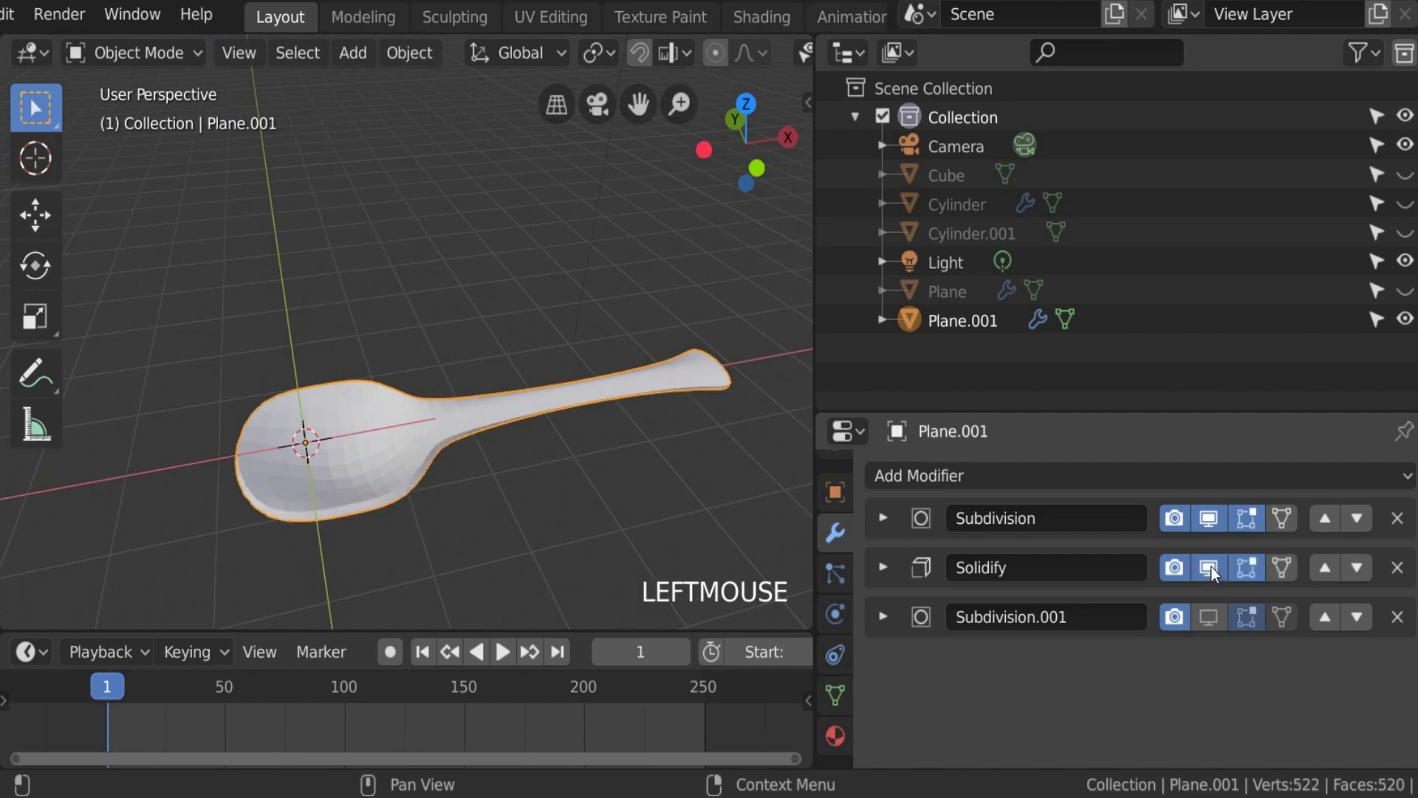
pyautogui.scroll(1, 310, 383)
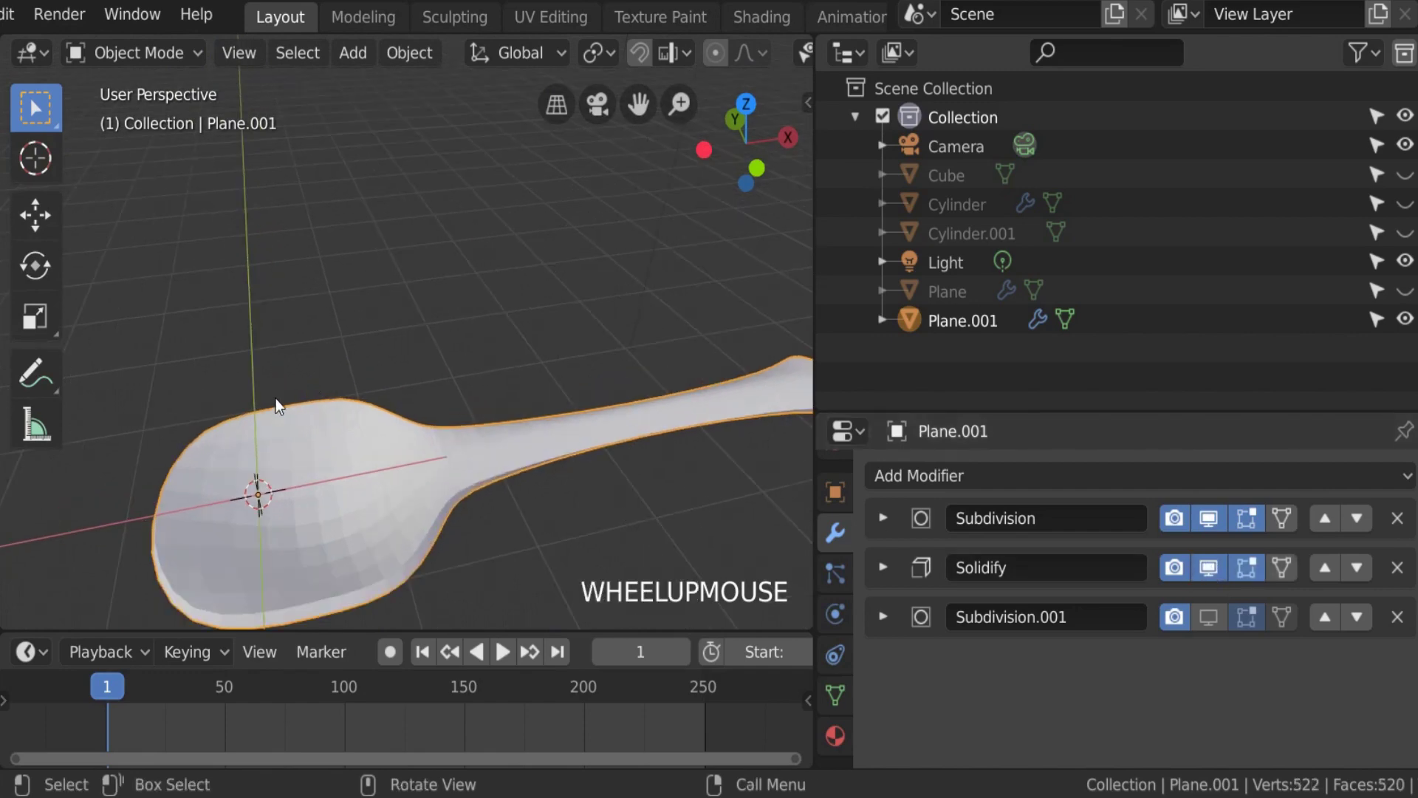
pyautogui.keyDown('shift'); pyautogui.moveTo(286, 404); pyautogui.dragTo(411, 250, button='middle'); pyautogui.keyUp('shift')
pyautogui.scroll(2, 407, 338)
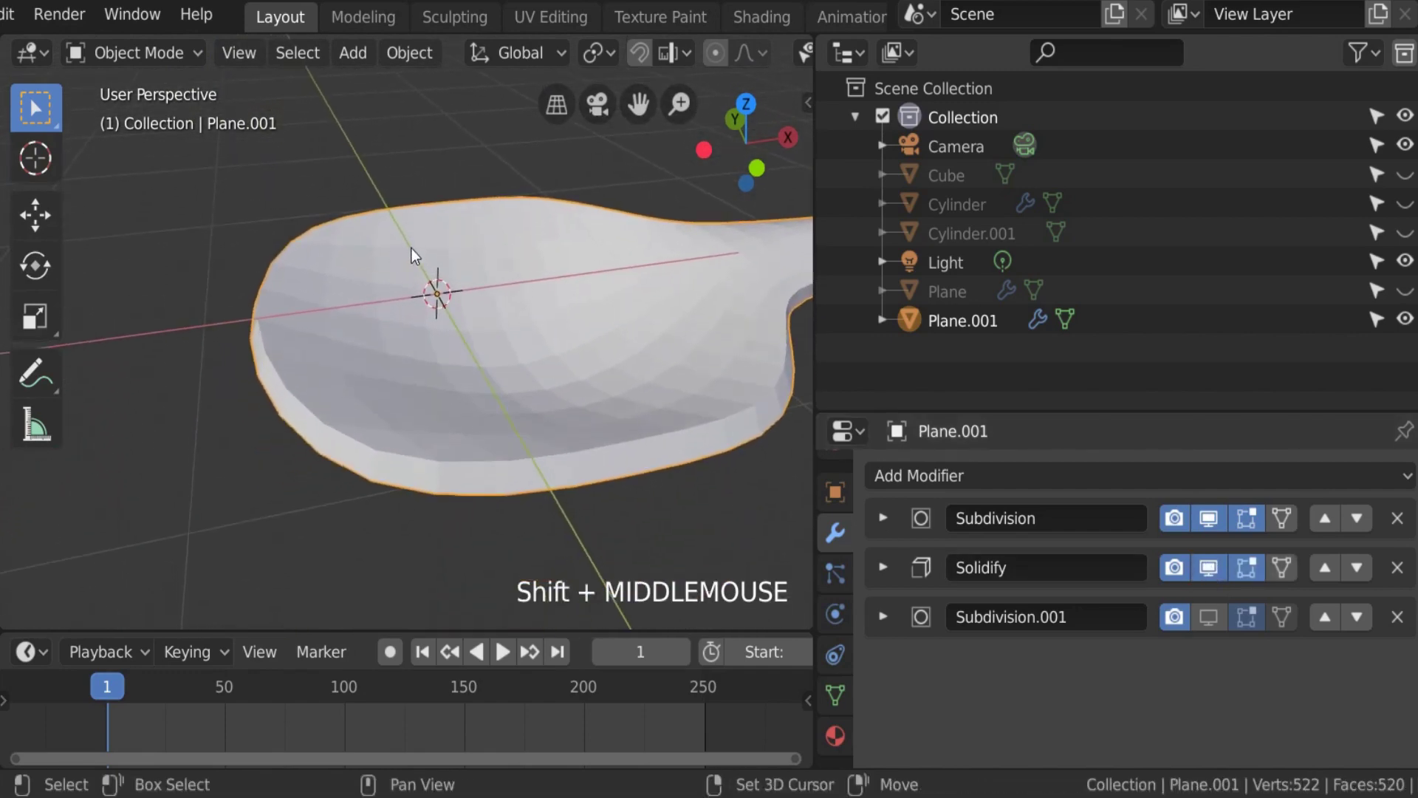
pyautogui.click(1210, 617)
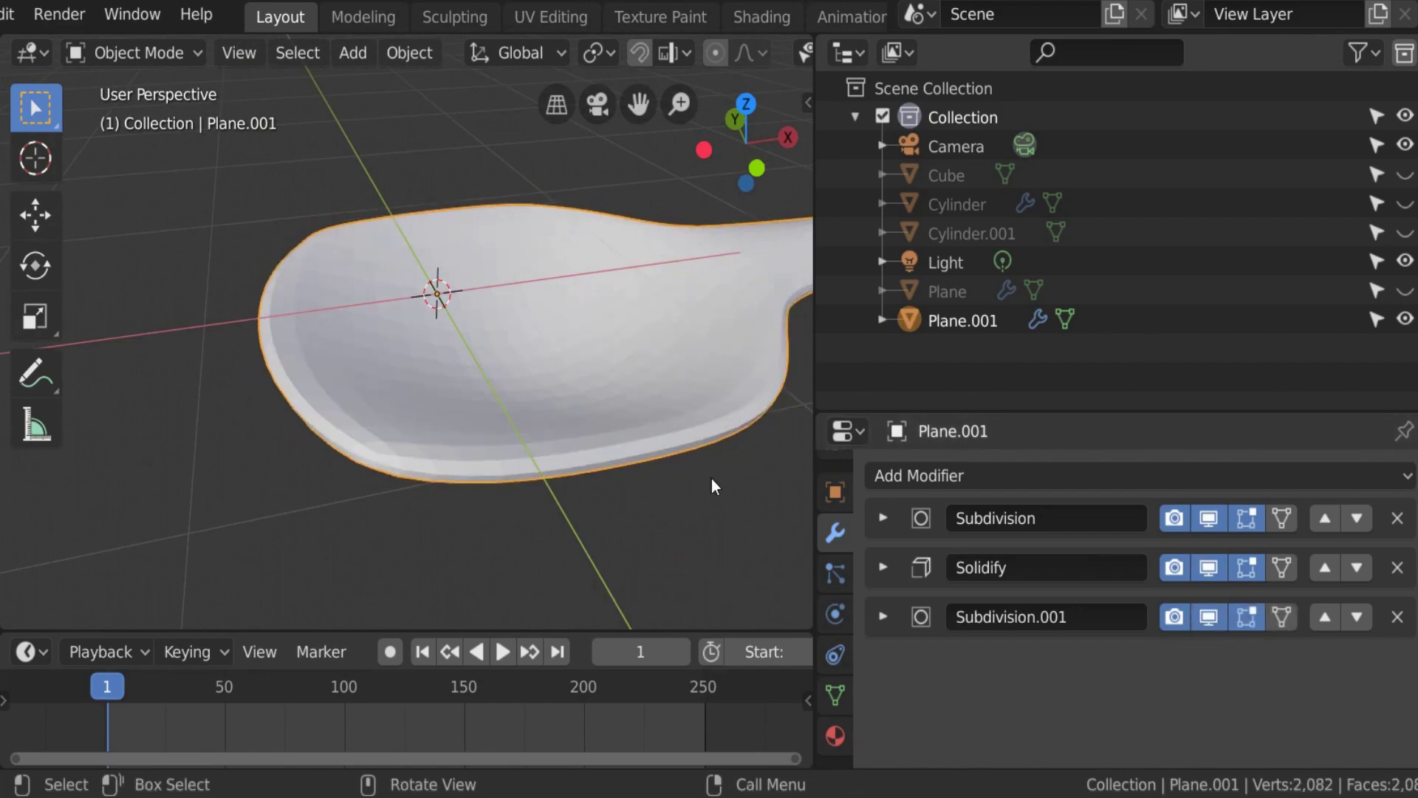
pyautogui.scroll(2, 600, 400)
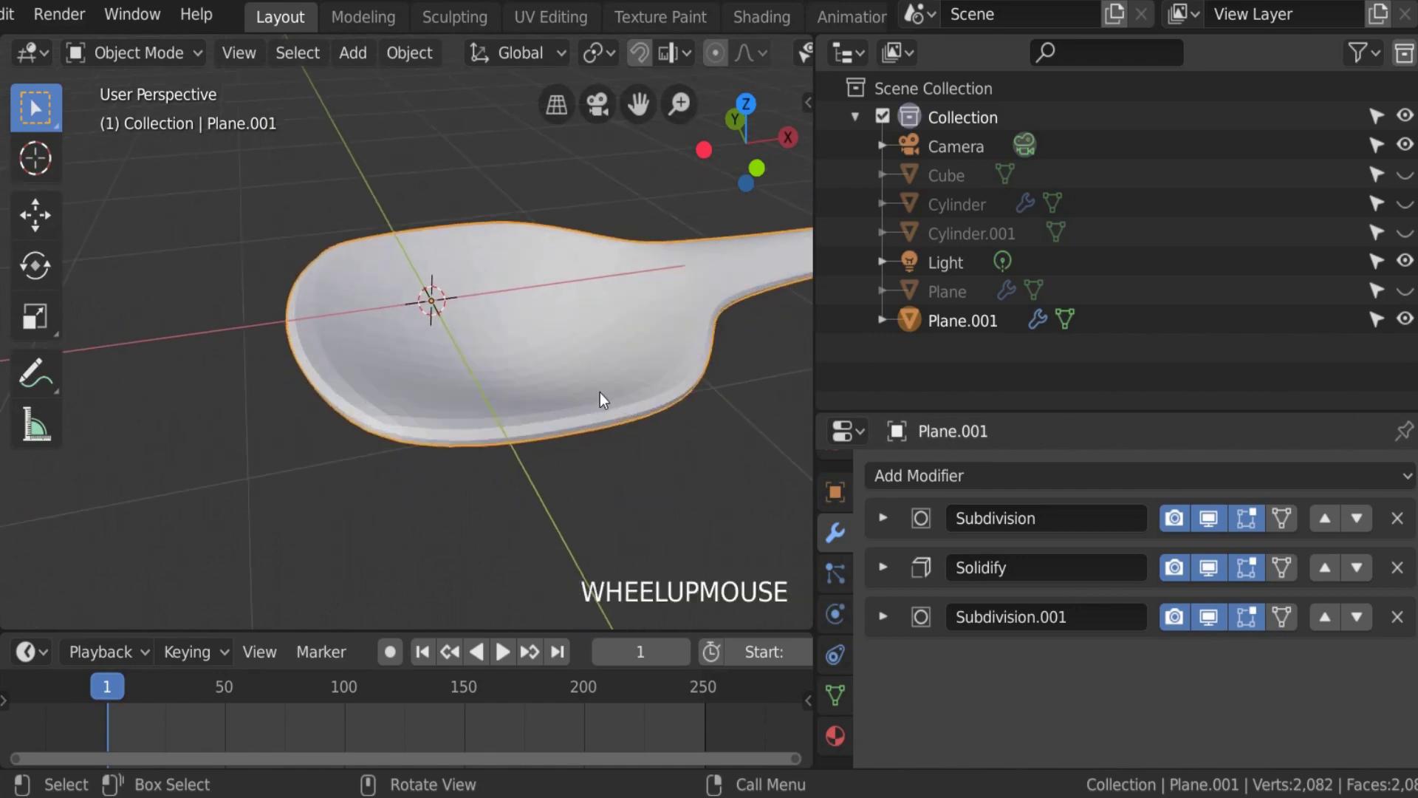
# Step: In Edit Mode from the top view, move the two corner vertices near the bowl's tip slightly toward the handle
pyautogui.press('KP_7')
pyautogui.press('Tab')
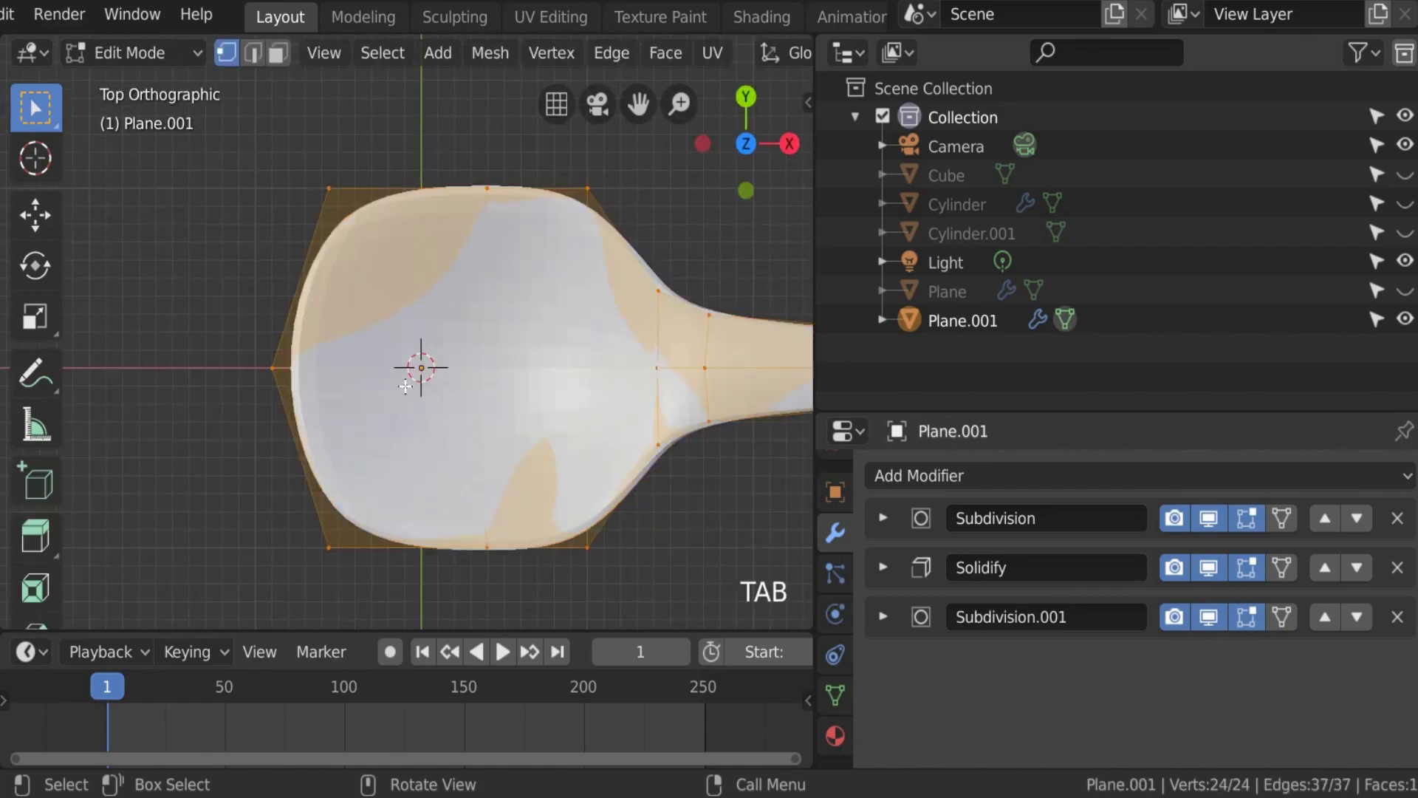
pyautogui.click(330, 195)
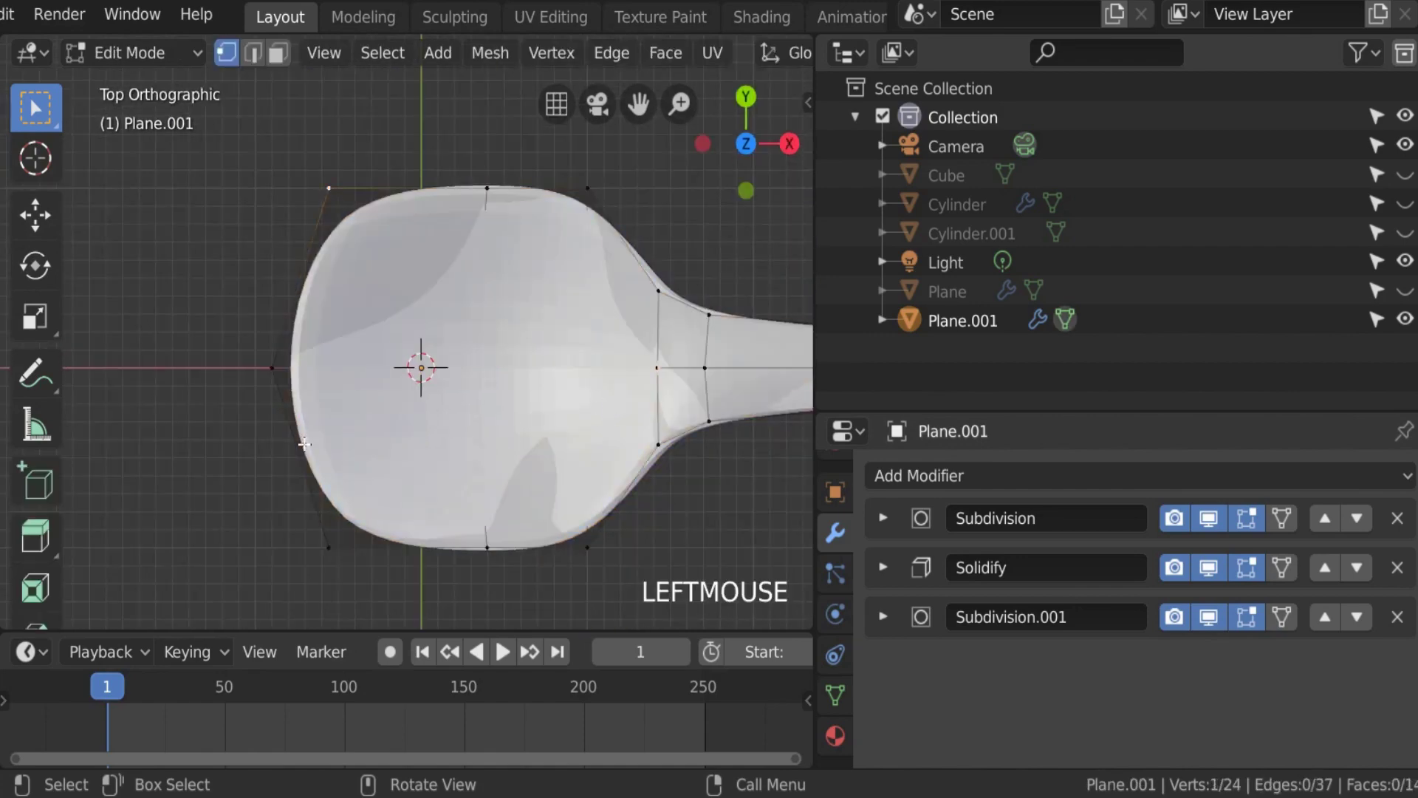
pyautogui.keyDown('shift'); pyautogui.click(330, 546); pyautogui.keyUp('shift')
pyautogui.press('g')
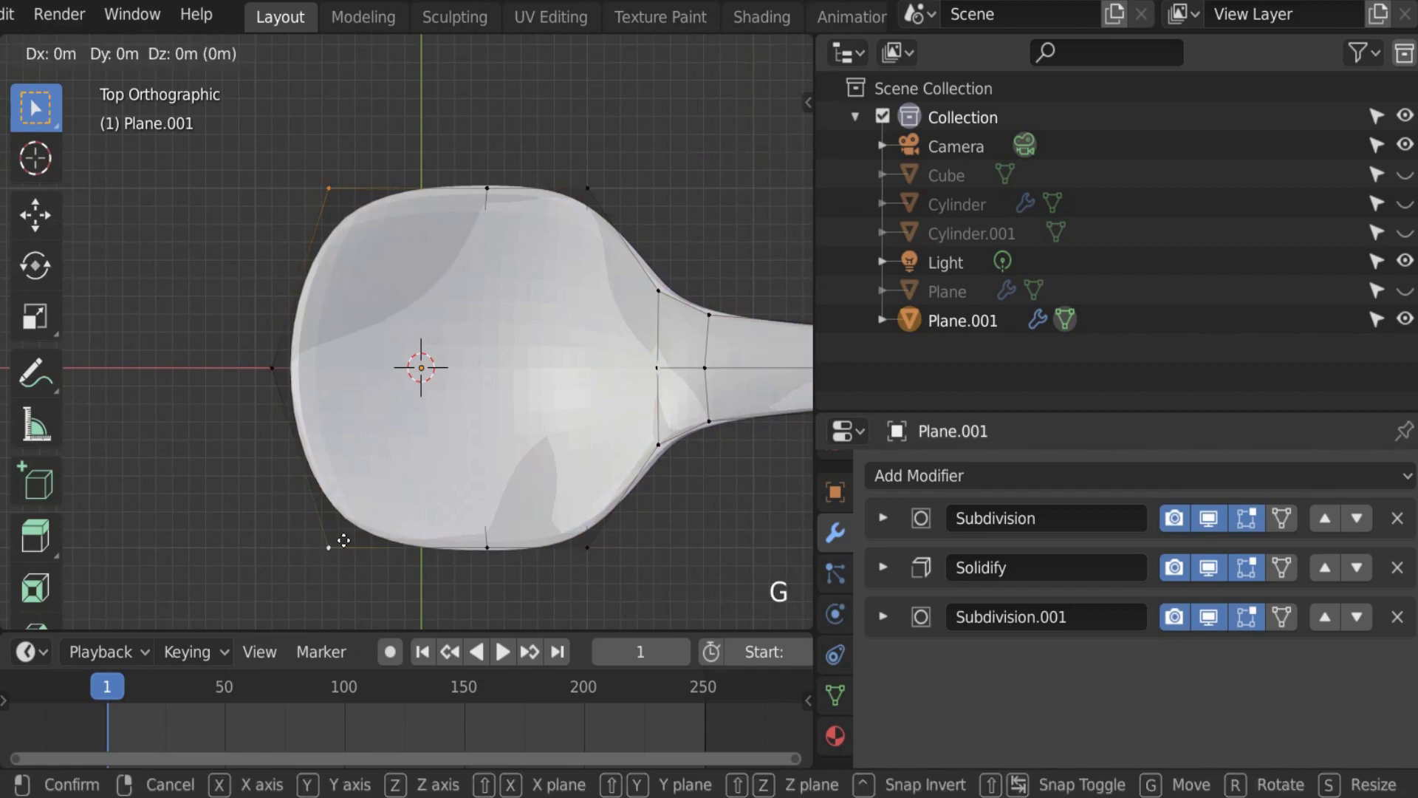
pyautogui.click(375, 537)
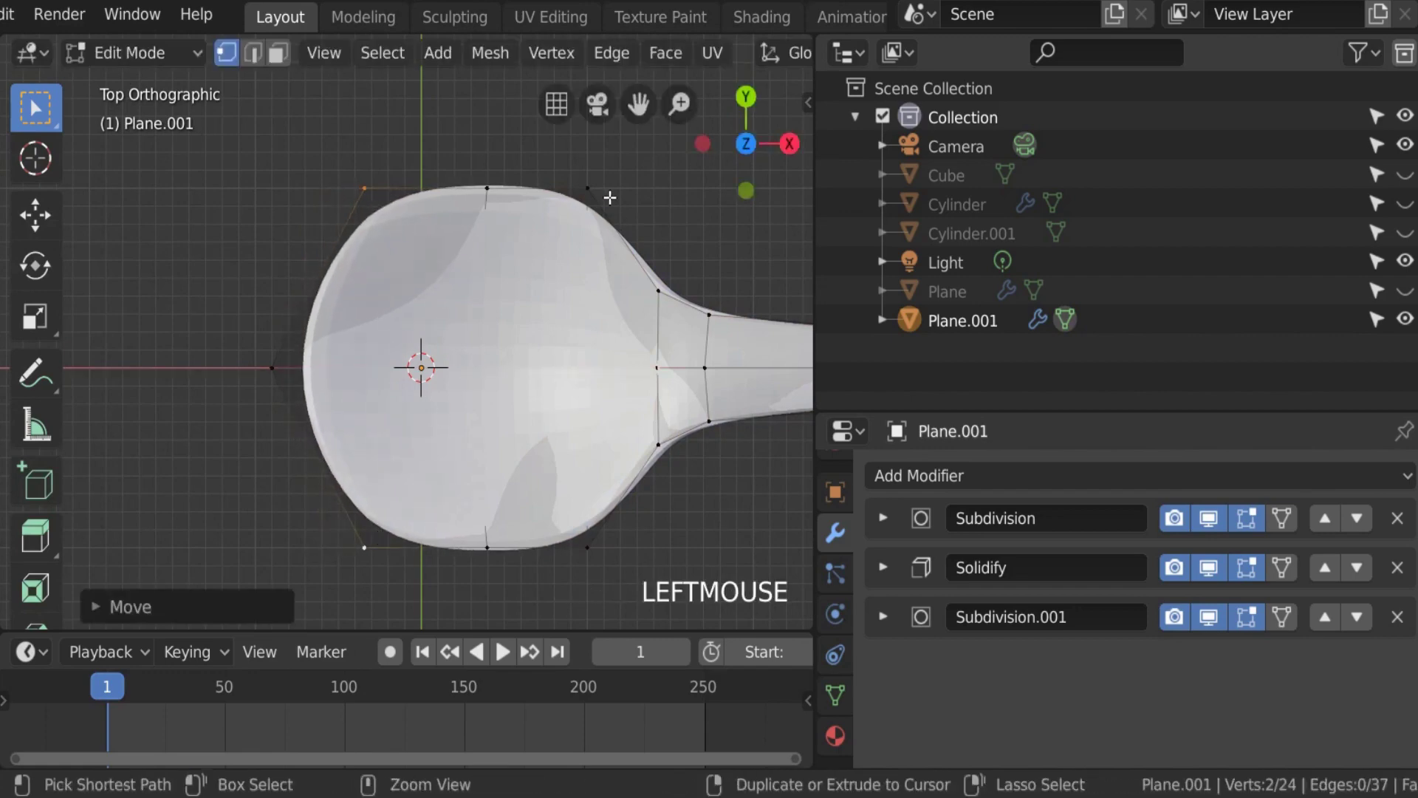
pyautogui.keyDown('shift'); pyautogui.click(488, 188); pyautogui.keyUp('shift')
pyautogui.keyDown('shift'); pyautogui.click(590, 187); pyautogui.keyUp('shift')
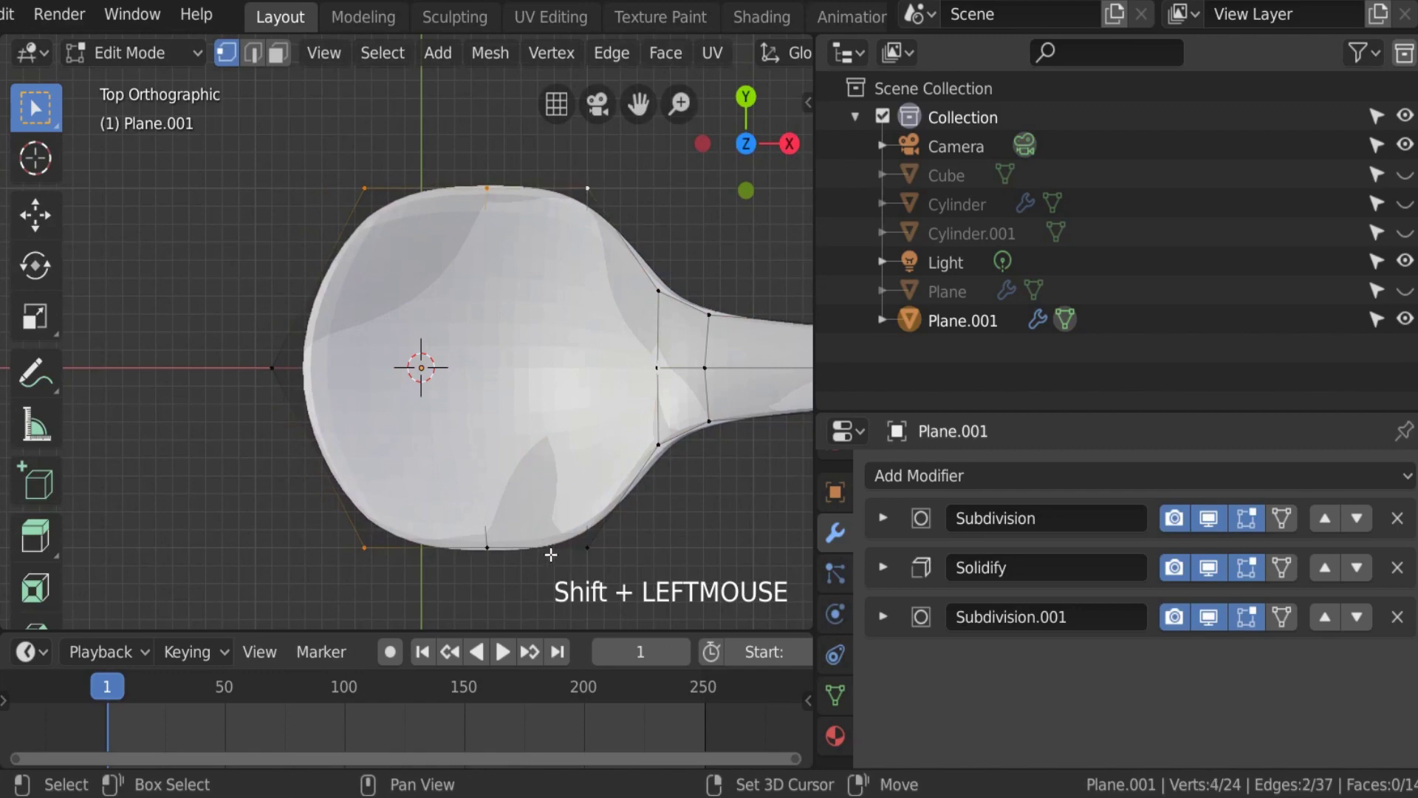
pyautogui.keyDown('shift'); pyautogui.click(587, 547); pyautogui.keyUp('shift')
pyautogui.keyDown('shift'); pyautogui.click(484, 547); pyautogui.keyUp('shift')
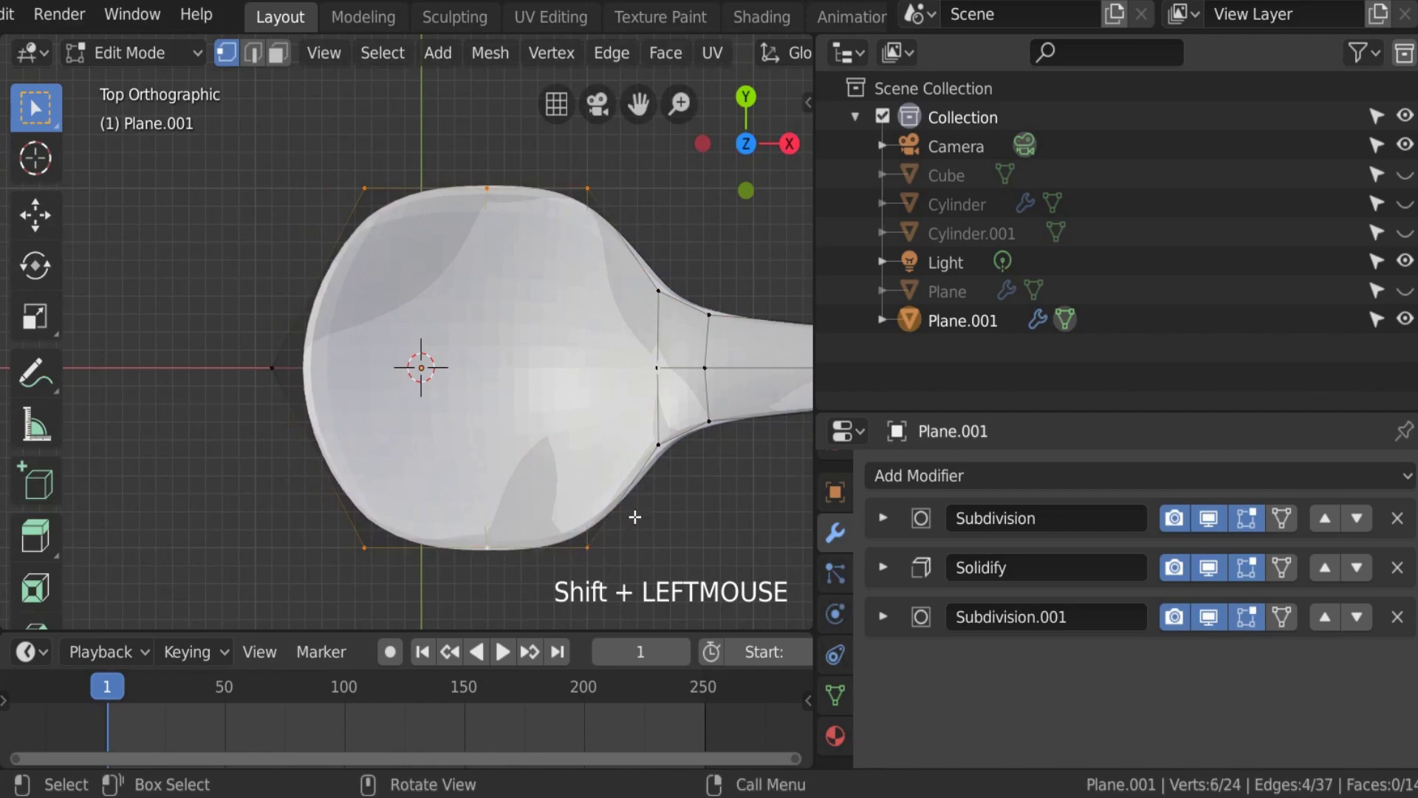
pyautogui.press('s')
pyautogui.press('x')
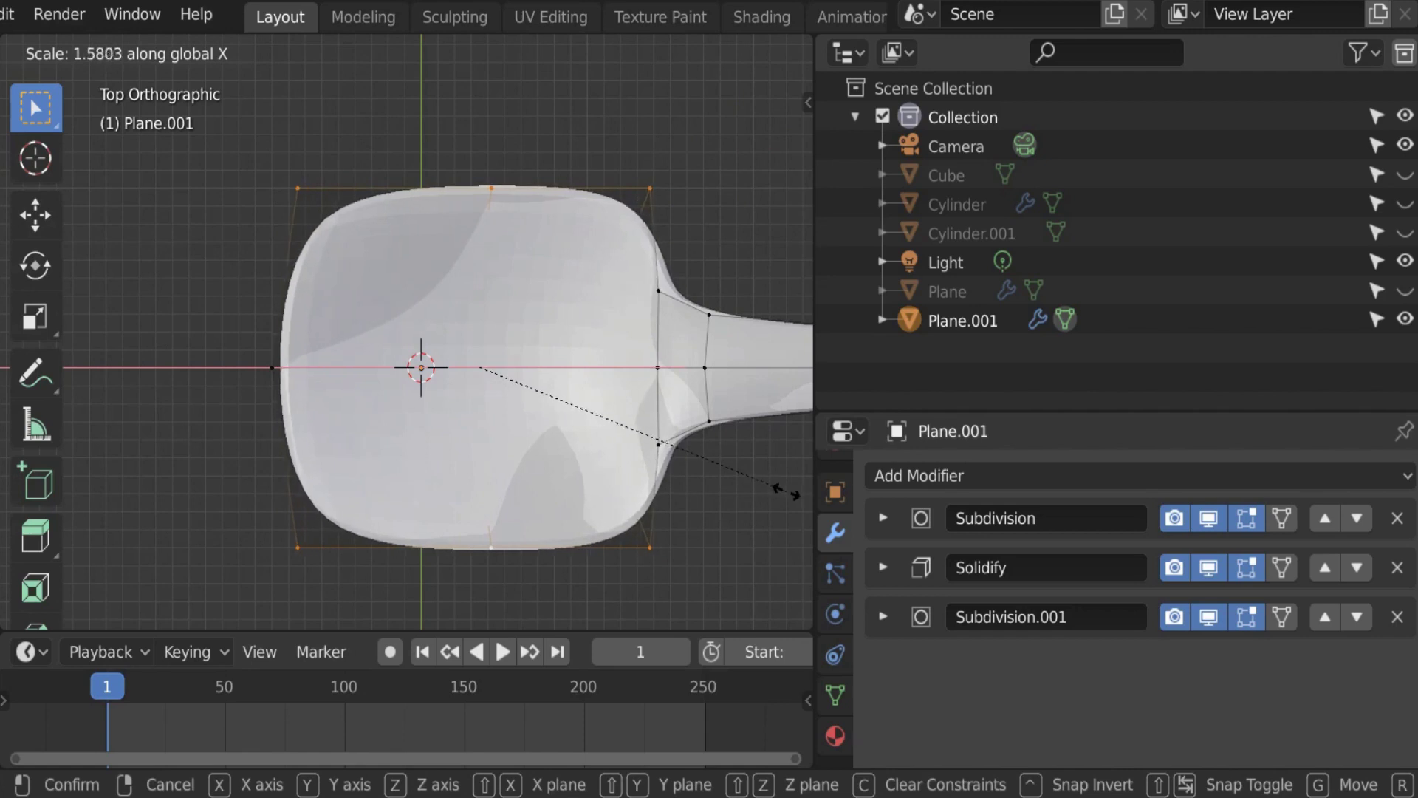
pyautogui.rightClick(629, 439)
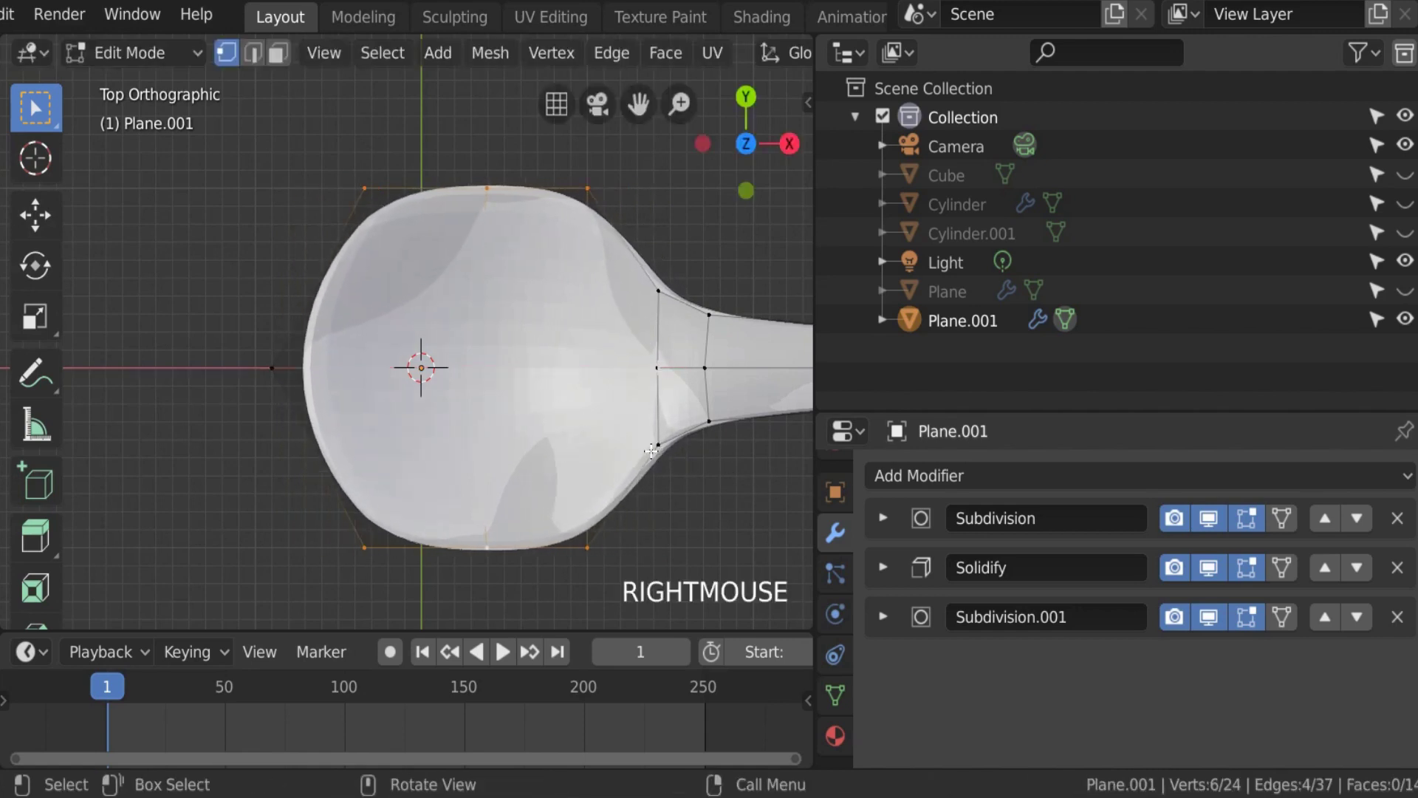
pyautogui.press('g')
pyautogui.press('y')
pyautogui.rightClick(630, 439)
pyautogui.press('s')
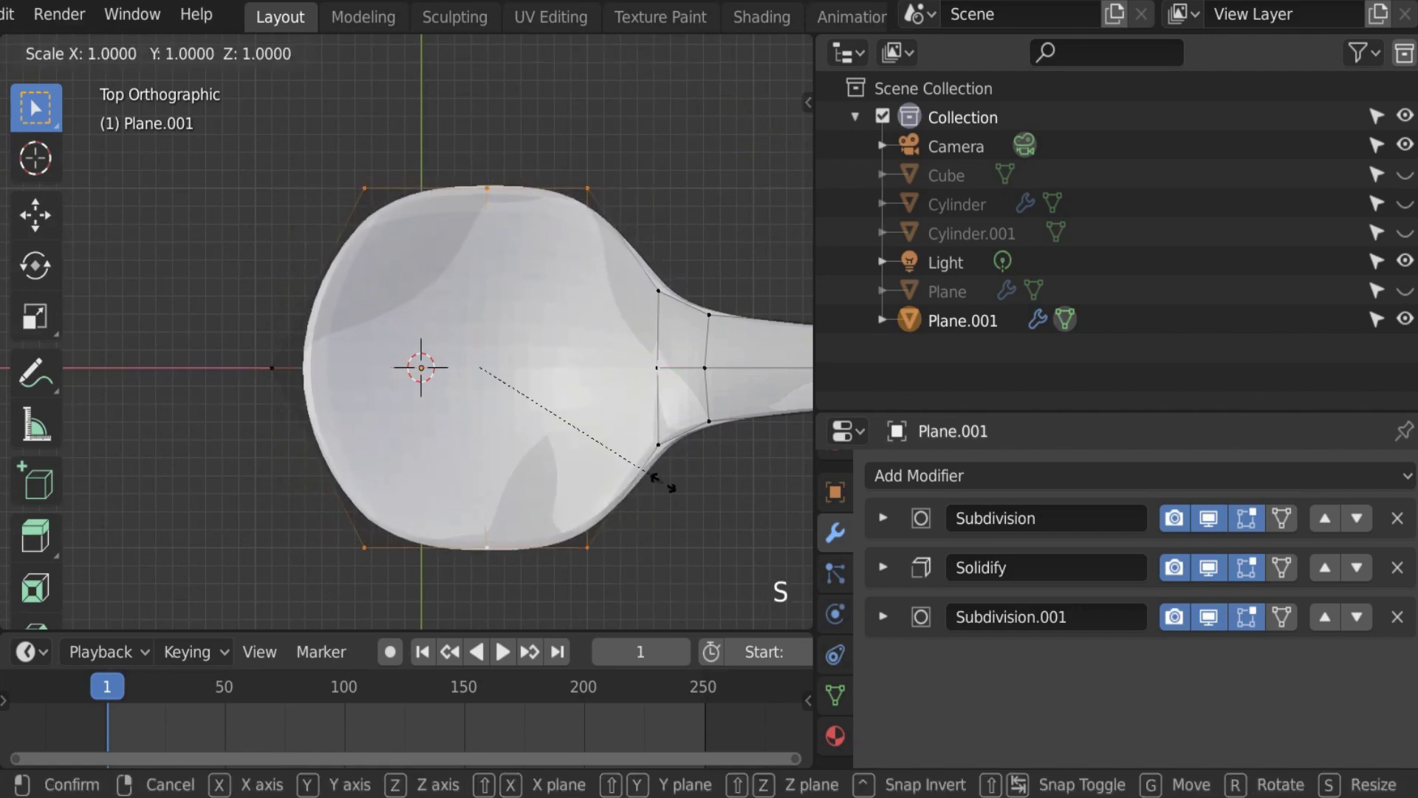
pyautogui.press('y')
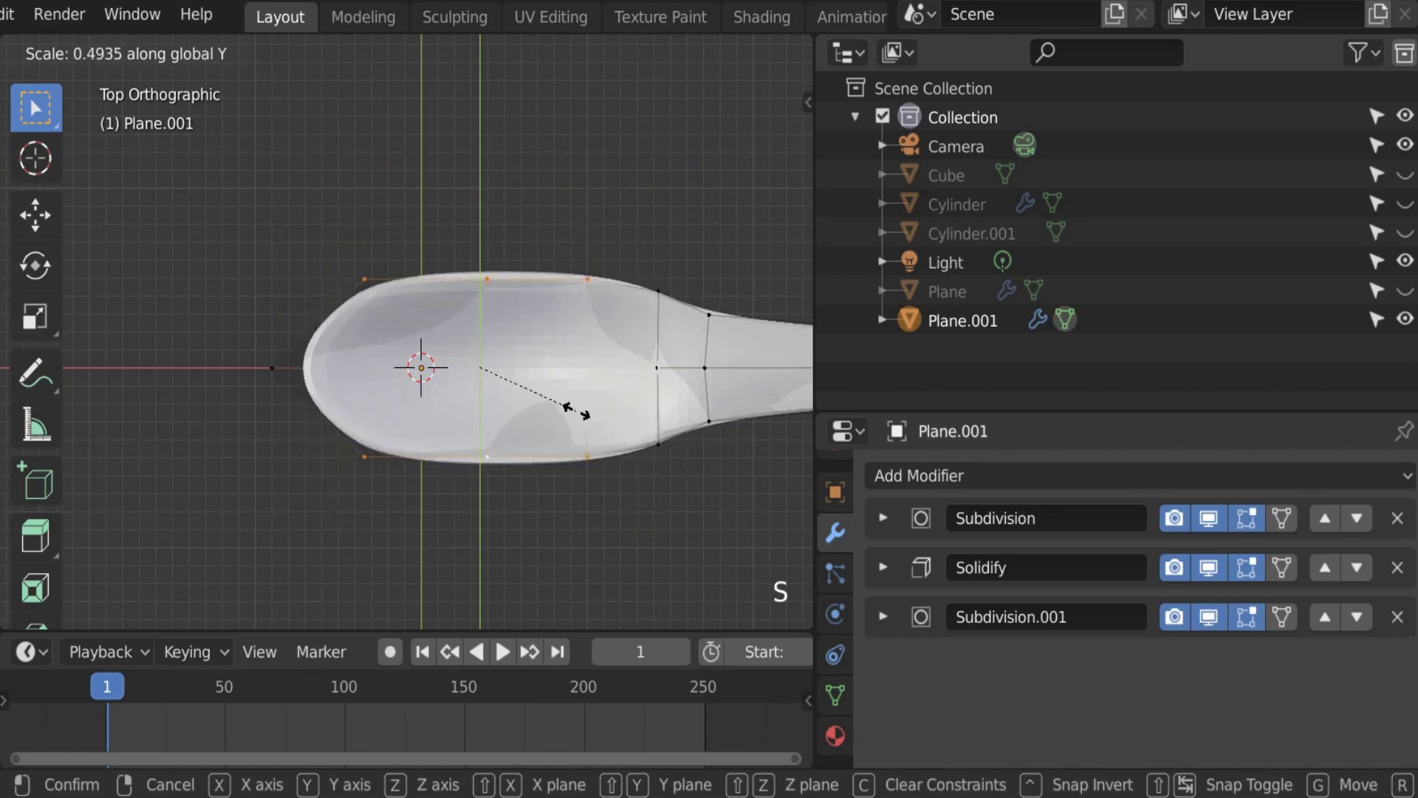
pyautogui.rightClick(680, 450)
# Step: Move the middle vertex at the handle's end outward about 0.3 m along X to round the tip, and return to Object Mode
pyautogui.scroll(-5, 601, 415)
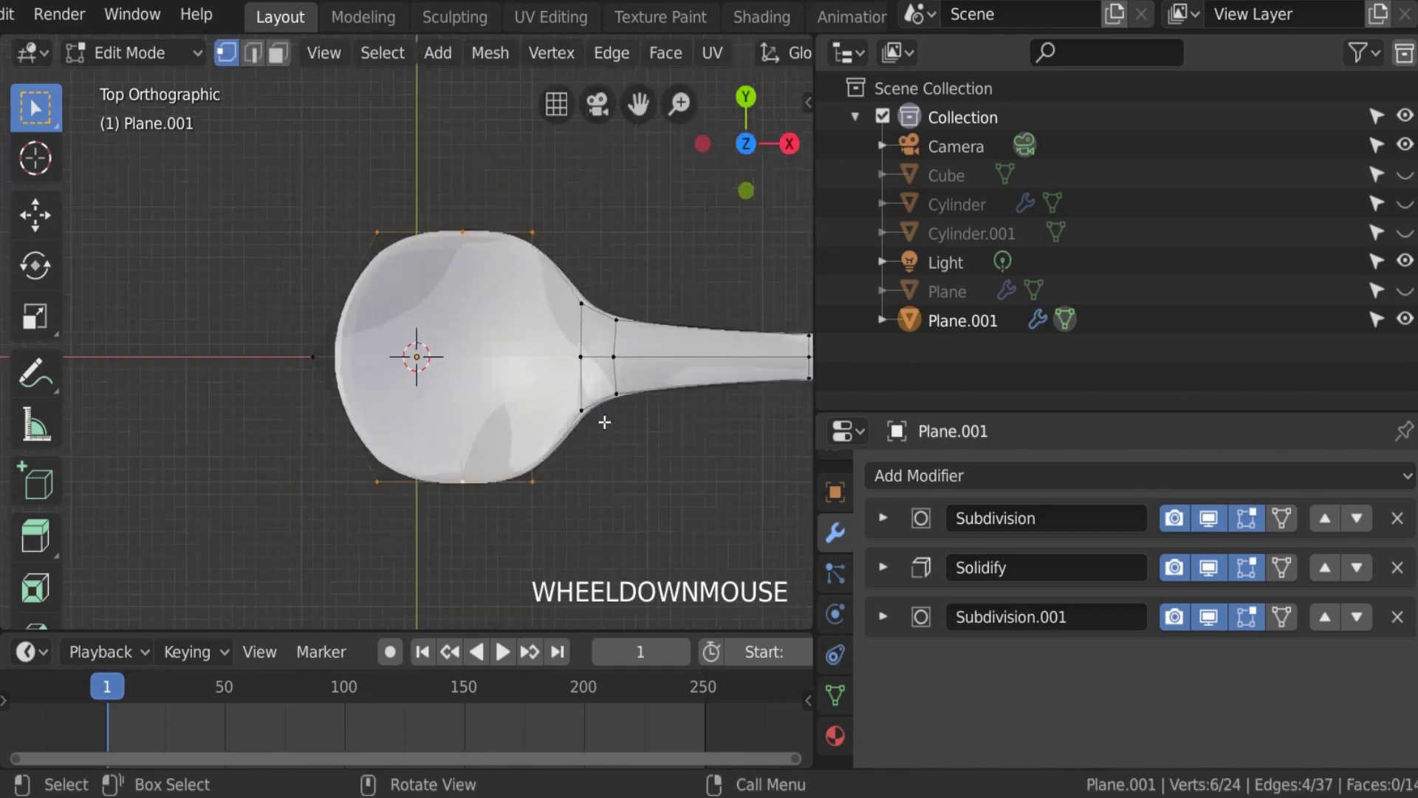
pyautogui.press('Tab')
pyautogui.scroll(-2, 496, 397)
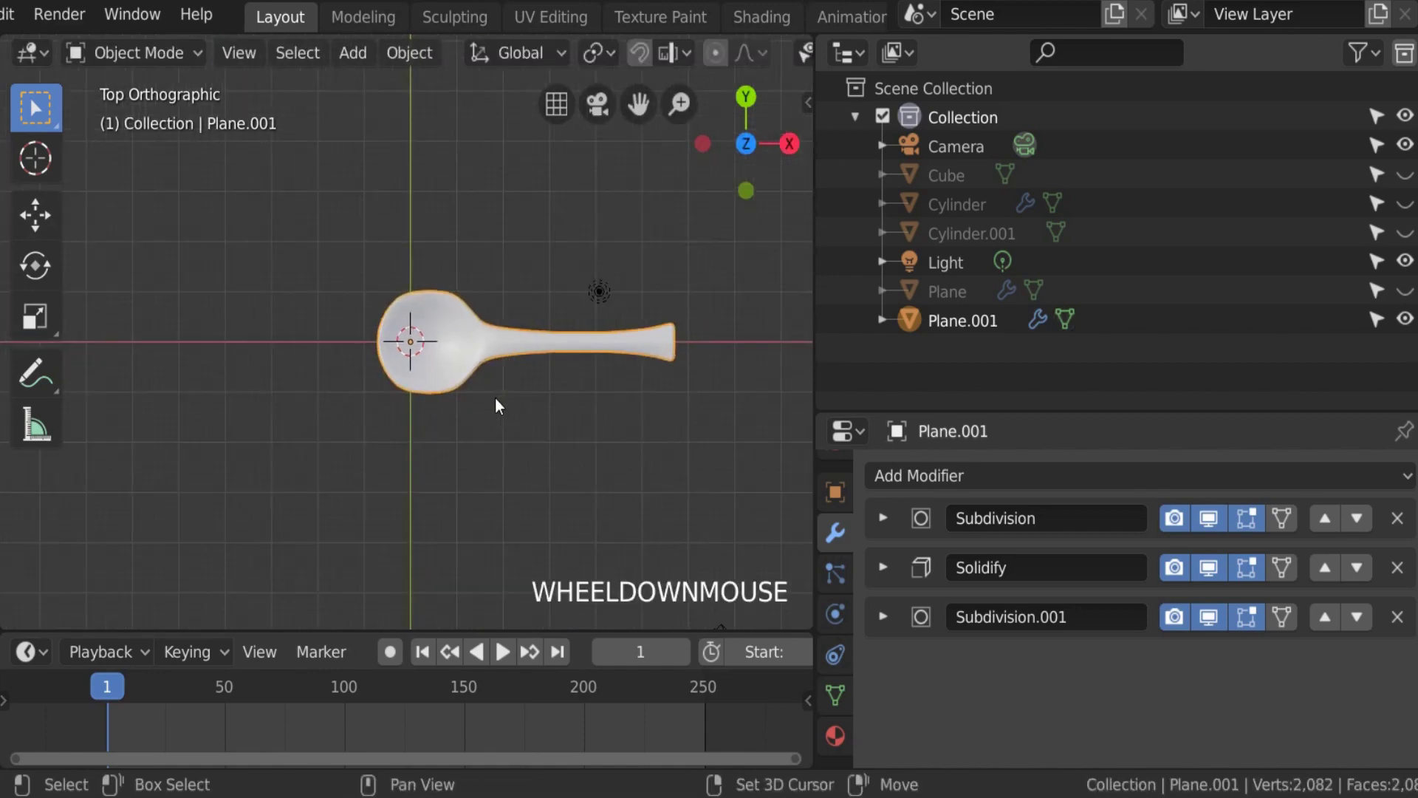
pyautogui.moveTo(495, 398); pyautogui.dragTo(693, 414, button='middle')
pyautogui.press('Tab')
pyautogui.click(774, 443)
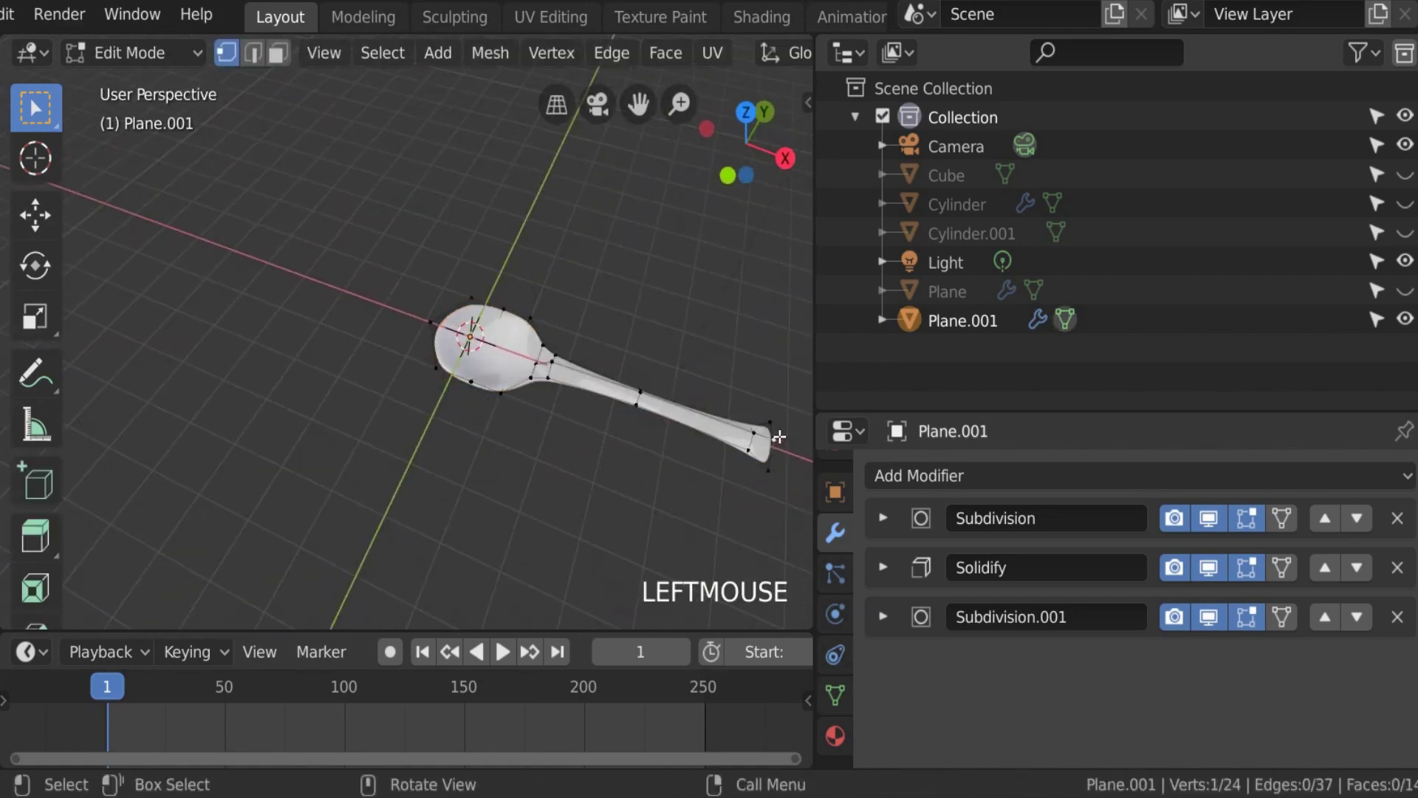
pyautogui.press('g')
pyautogui.press('x')
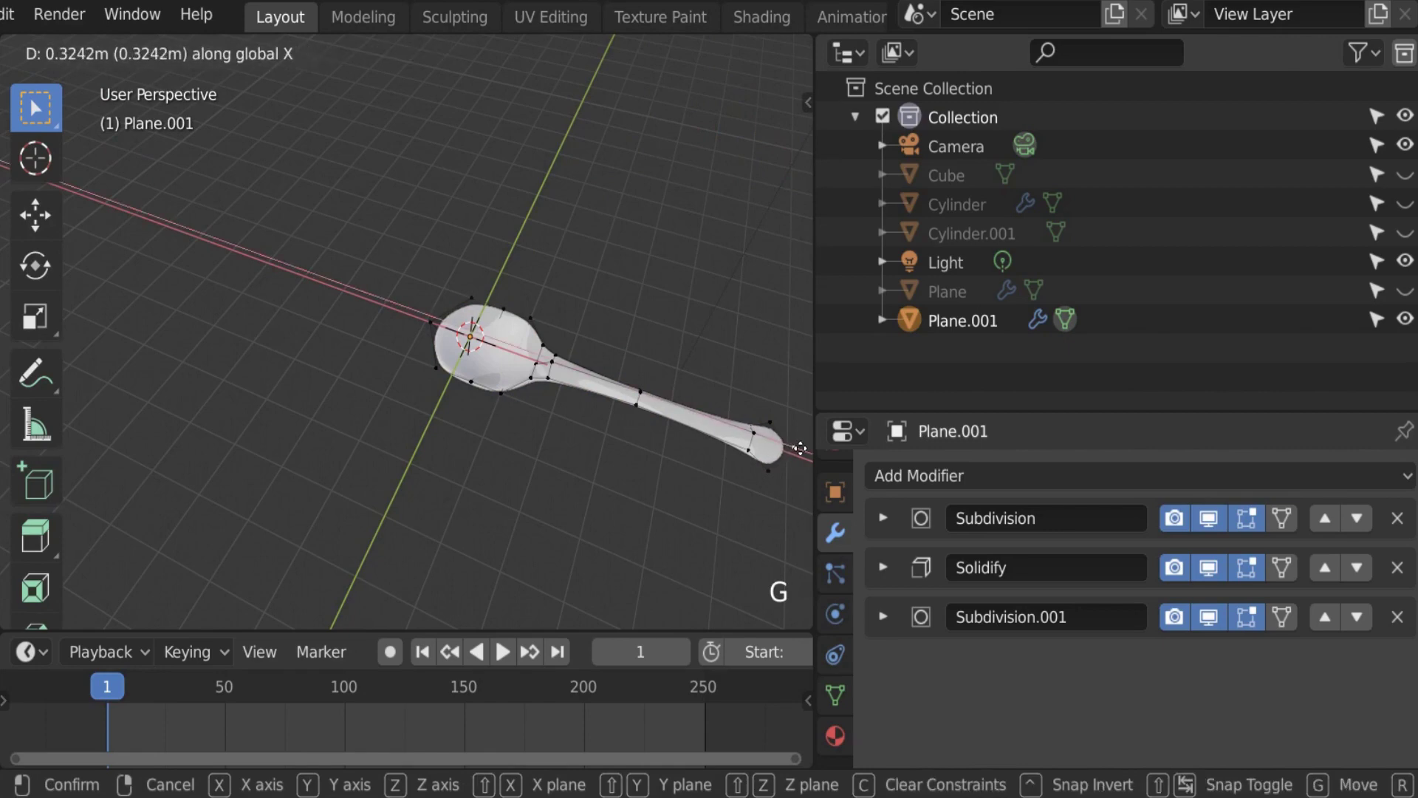
pyautogui.click(793, 448)
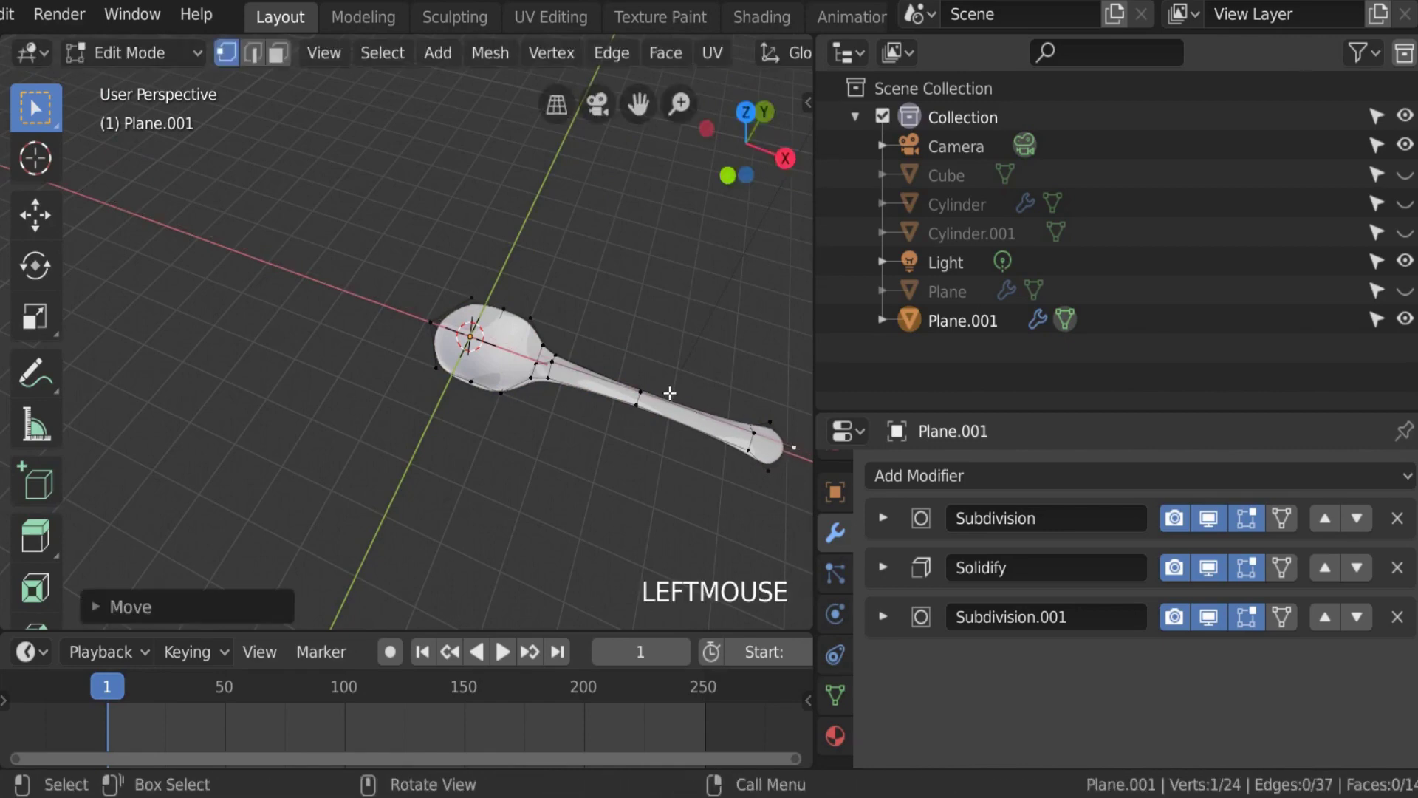
pyautogui.press('Tab')
# Step: Remove the second Subdivision modifier from below Solidify and inspect the spoon's bowl and rim
pyautogui.keyDown('shift'); pyautogui.moveTo(427, 504); pyautogui.dragTo(583, 421, button='middle'); pyautogui.keyUp('shift')
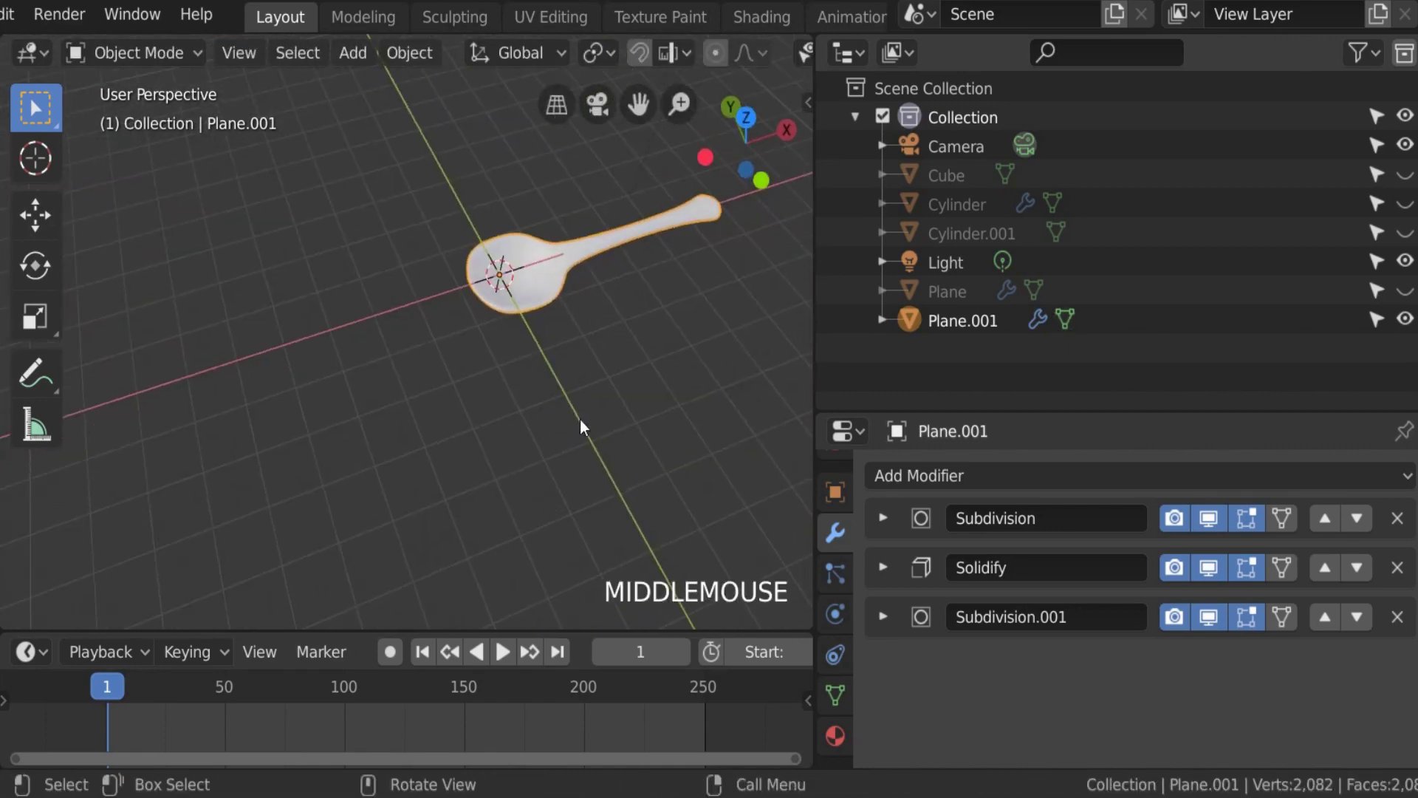
pyautogui.scroll(2, 606, 384)
pyautogui.moveTo(630, 345); pyautogui.dragTo(552, 347, button='middle')
pyautogui.click(1396, 617)
pyautogui.scroll(2, 493, 439)
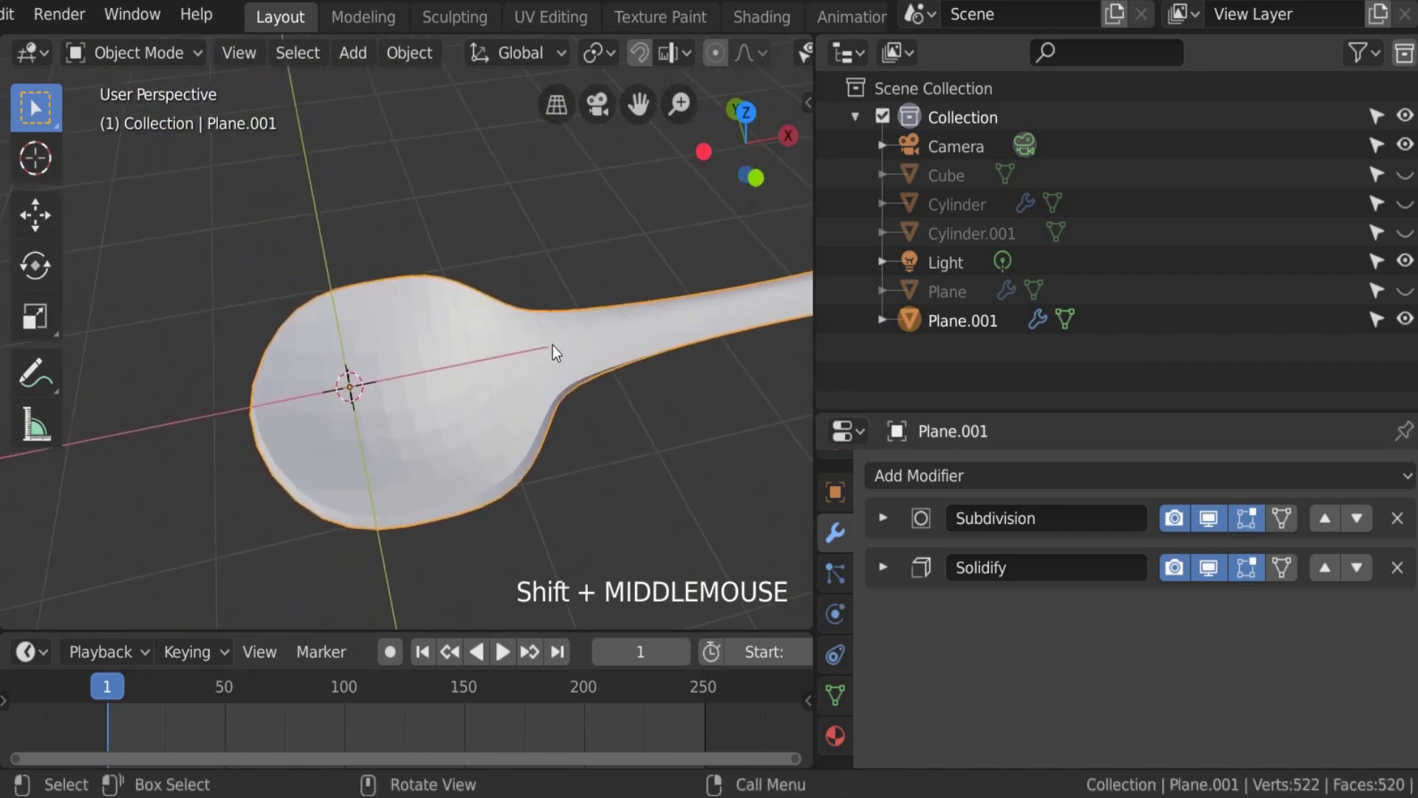
pyautogui.scroll(-1, 495, 362)
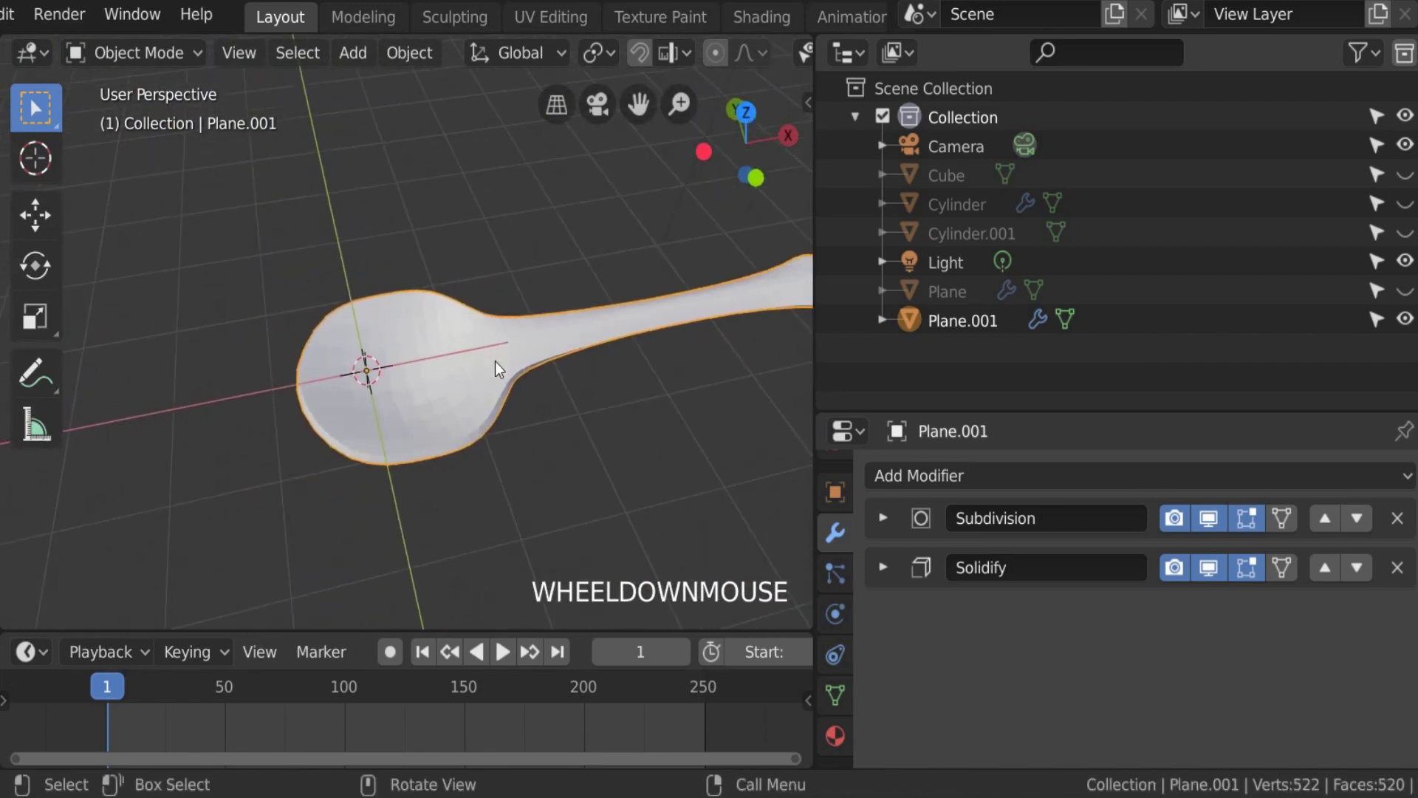
pyautogui.scroll(2, 477, 371)
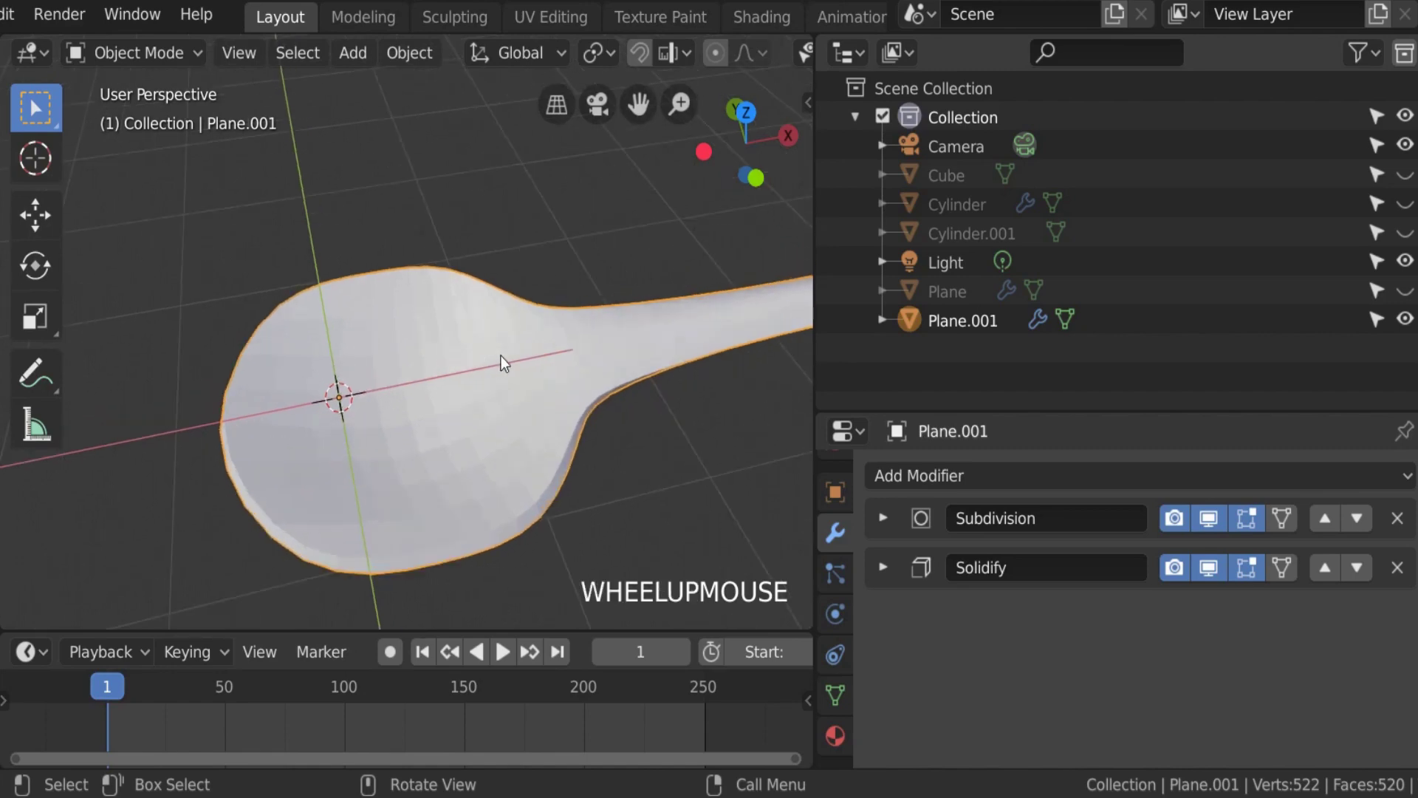
# Step: Apply the Solidify modifier to the spoon, leaving only Subdivision in the modifier stack
pyautogui.click(882, 567)
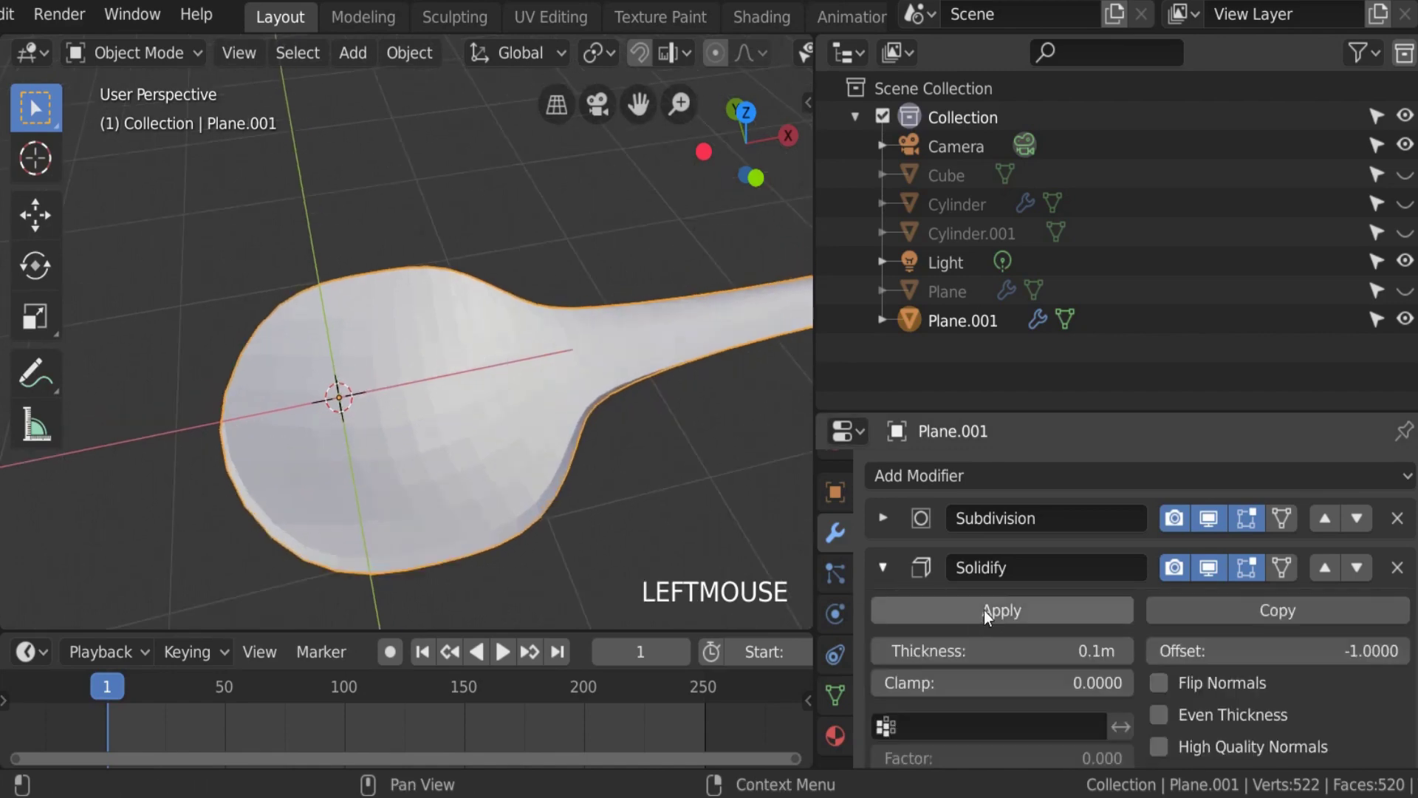
pyautogui.scroll(-2, 1198, 667)
pyautogui.scroll(-1, 1056, 623)
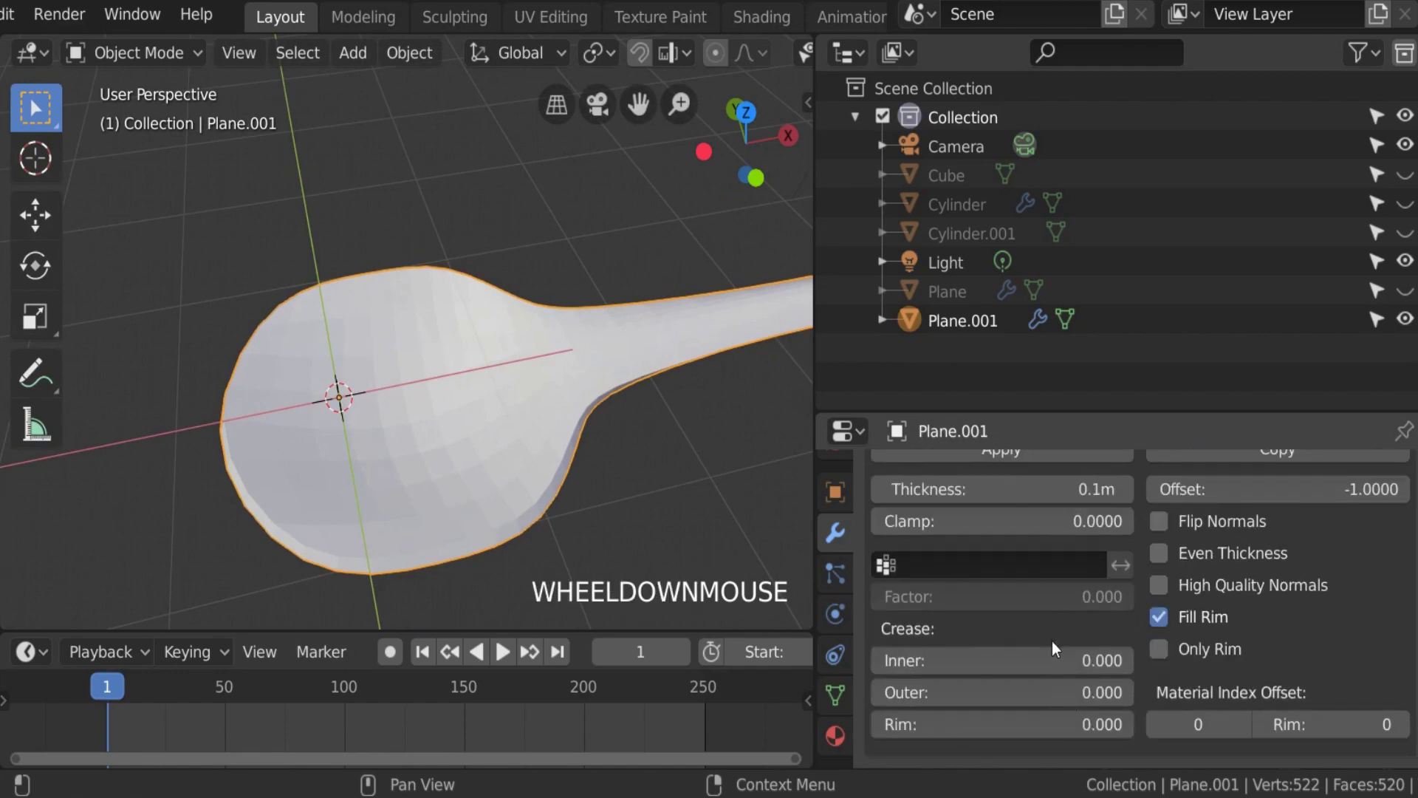
pyautogui.scroll(2, 1031, 627)
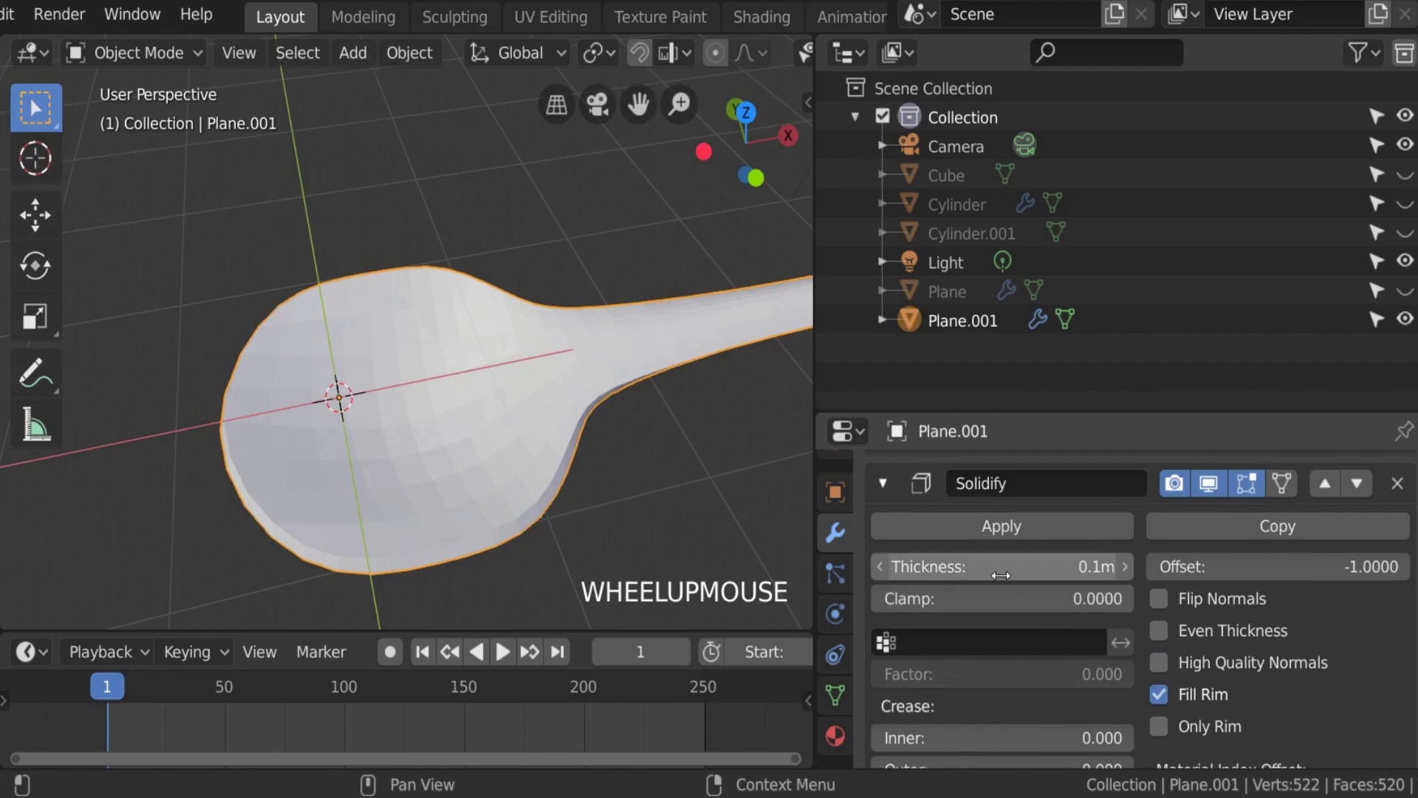
pyautogui.moveTo(1003, 571)
pyautogui.mouseDown()
pyautogui.moveTo(1023, 571)
pyautogui.moveTo(1002, 571)
pyautogui.mouseUp()
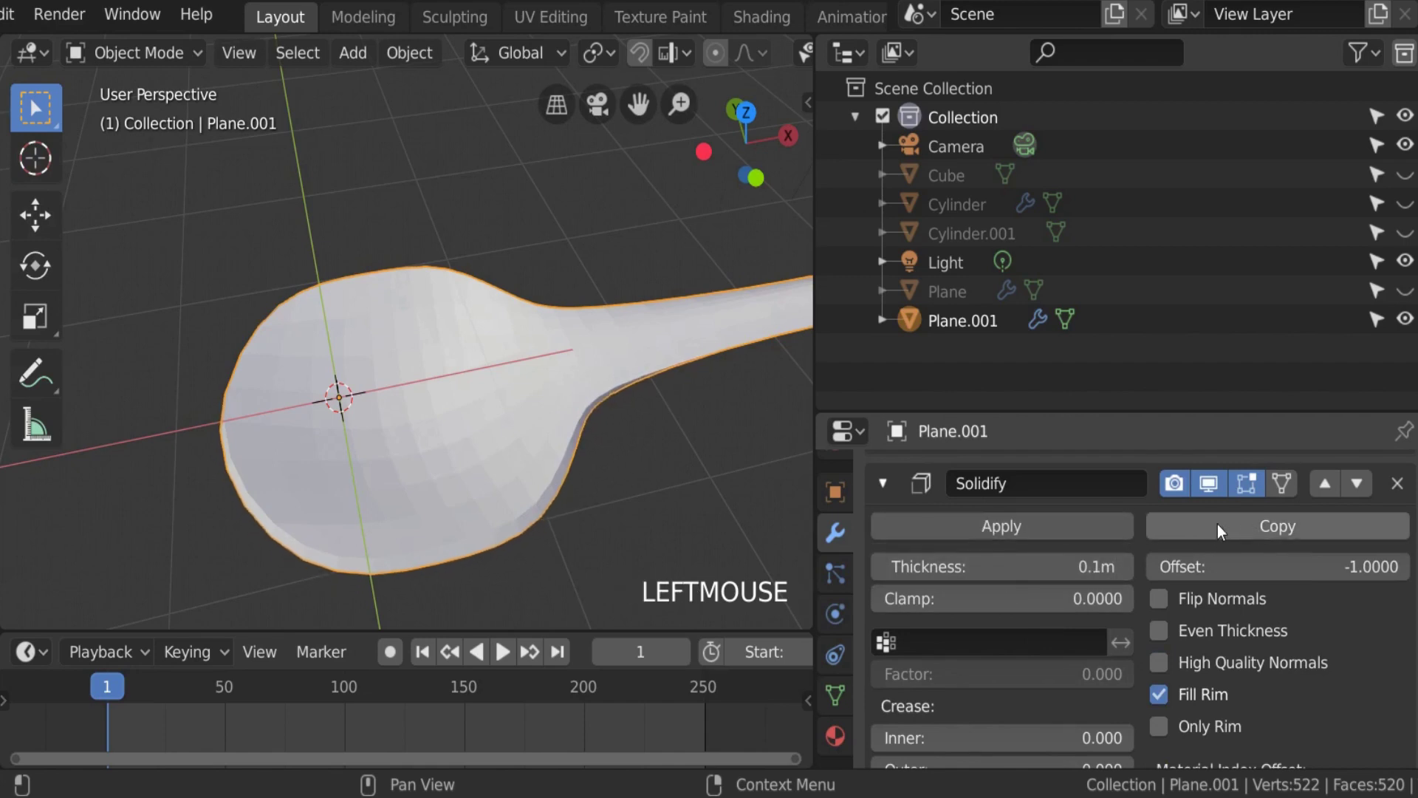
pyautogui.click(991, 539)
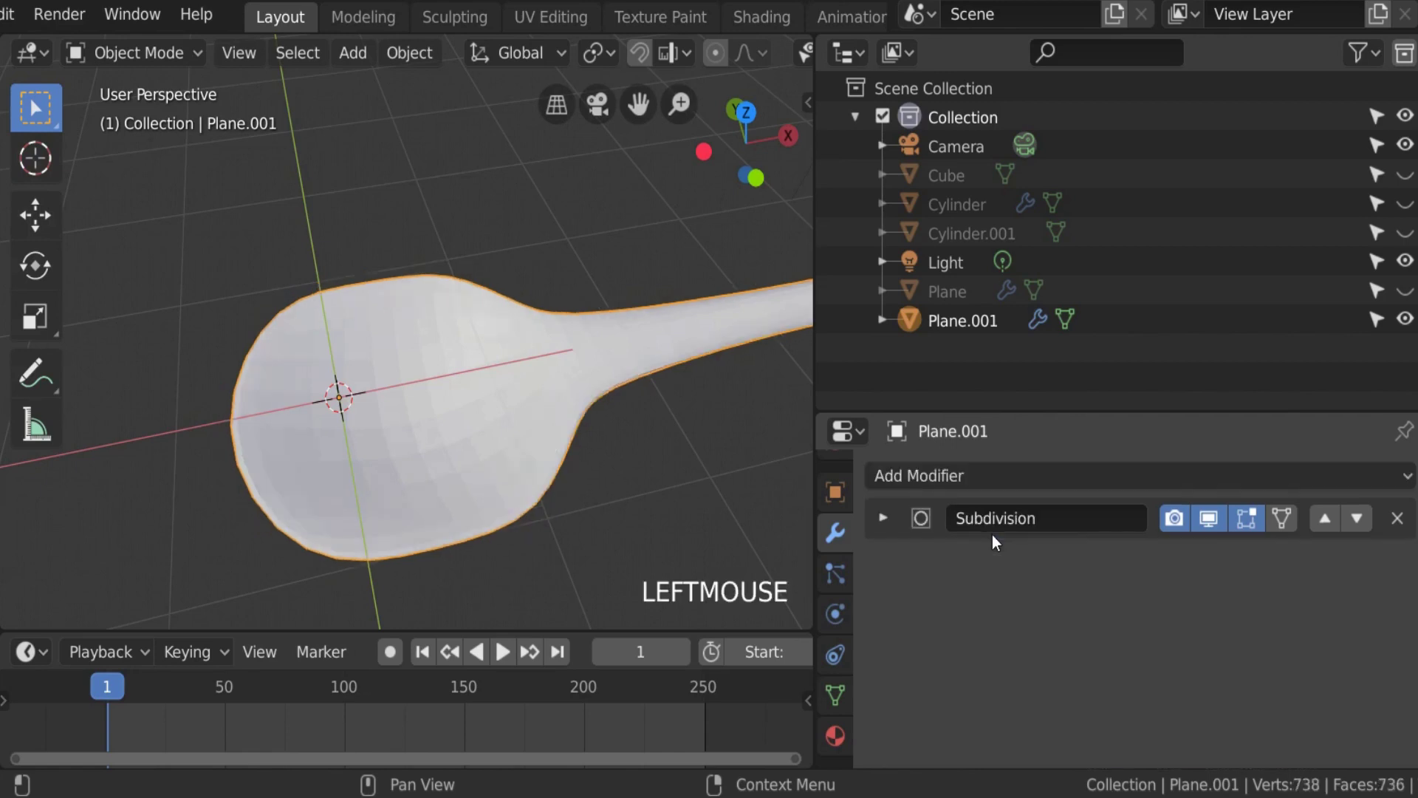
pyautogui.scroll(1, 654, 464)
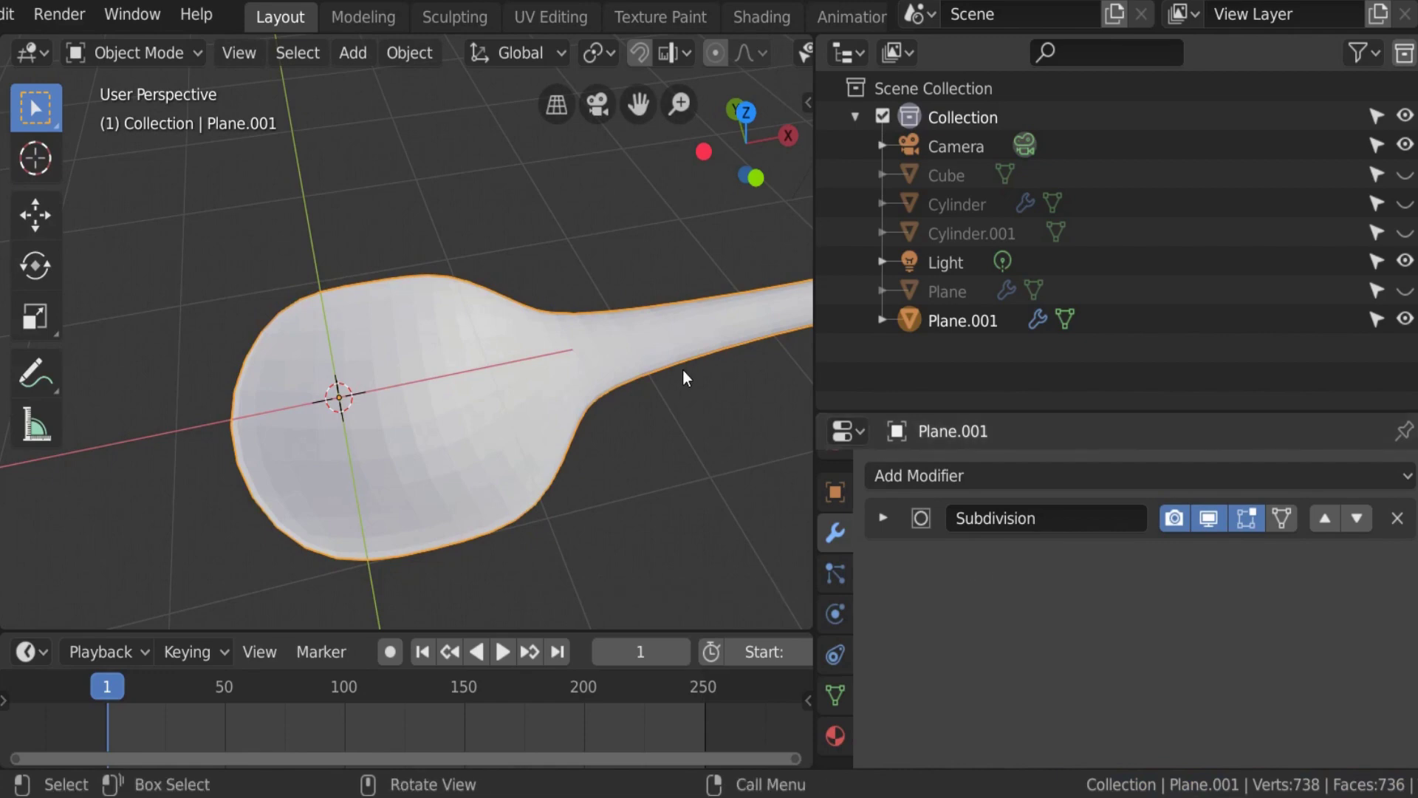
pyautogui.scroll(1, 581, 412)
pyautogui.scroll(-1, 581, 417)
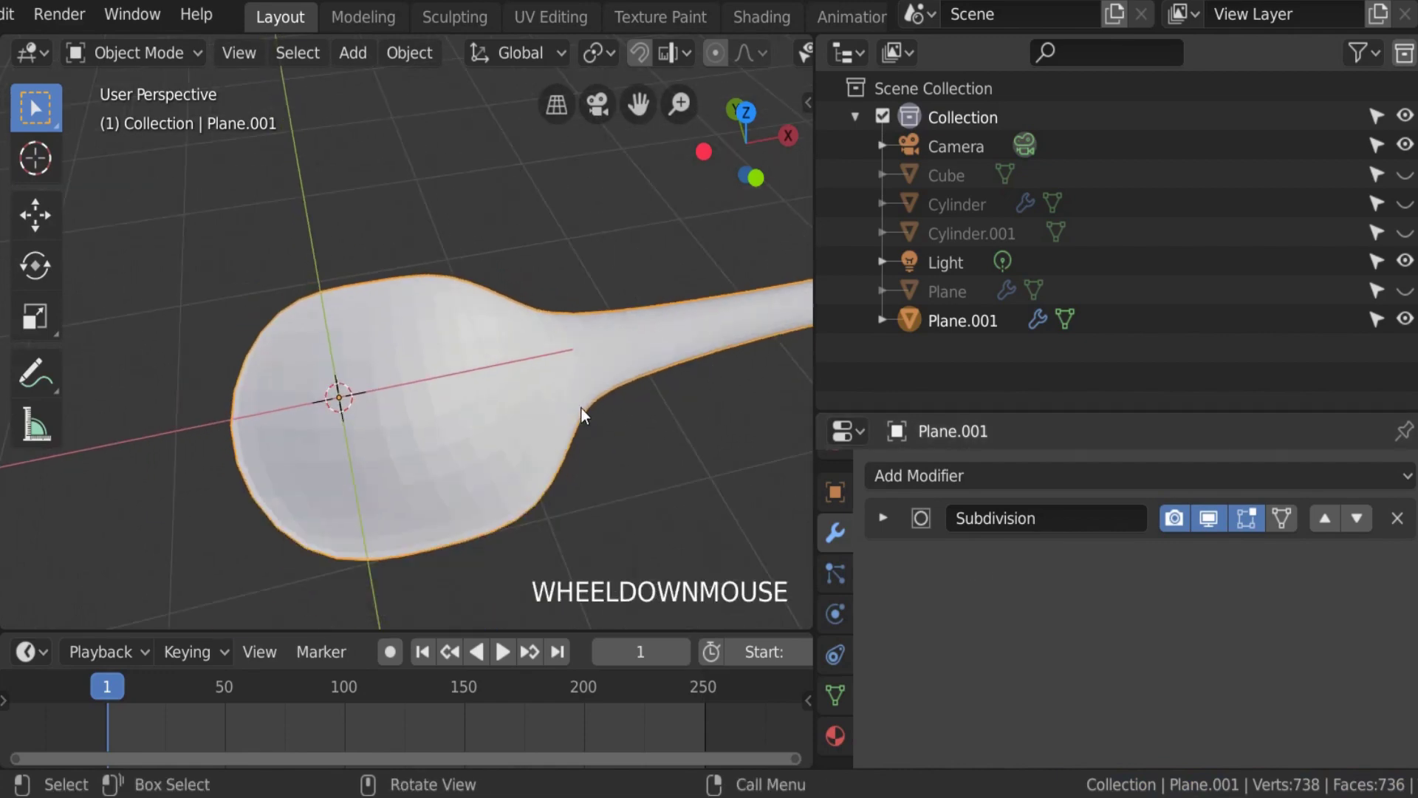
# Step: In Edit Mode, turn off the Subdivision modifier's display in the viewport and in Edit Mode to expose the base mesh
pyautogui.moveTo(582, 408); pyautogui.dragTo(462, 93, button='middle')
pyautogui.press('Tab')
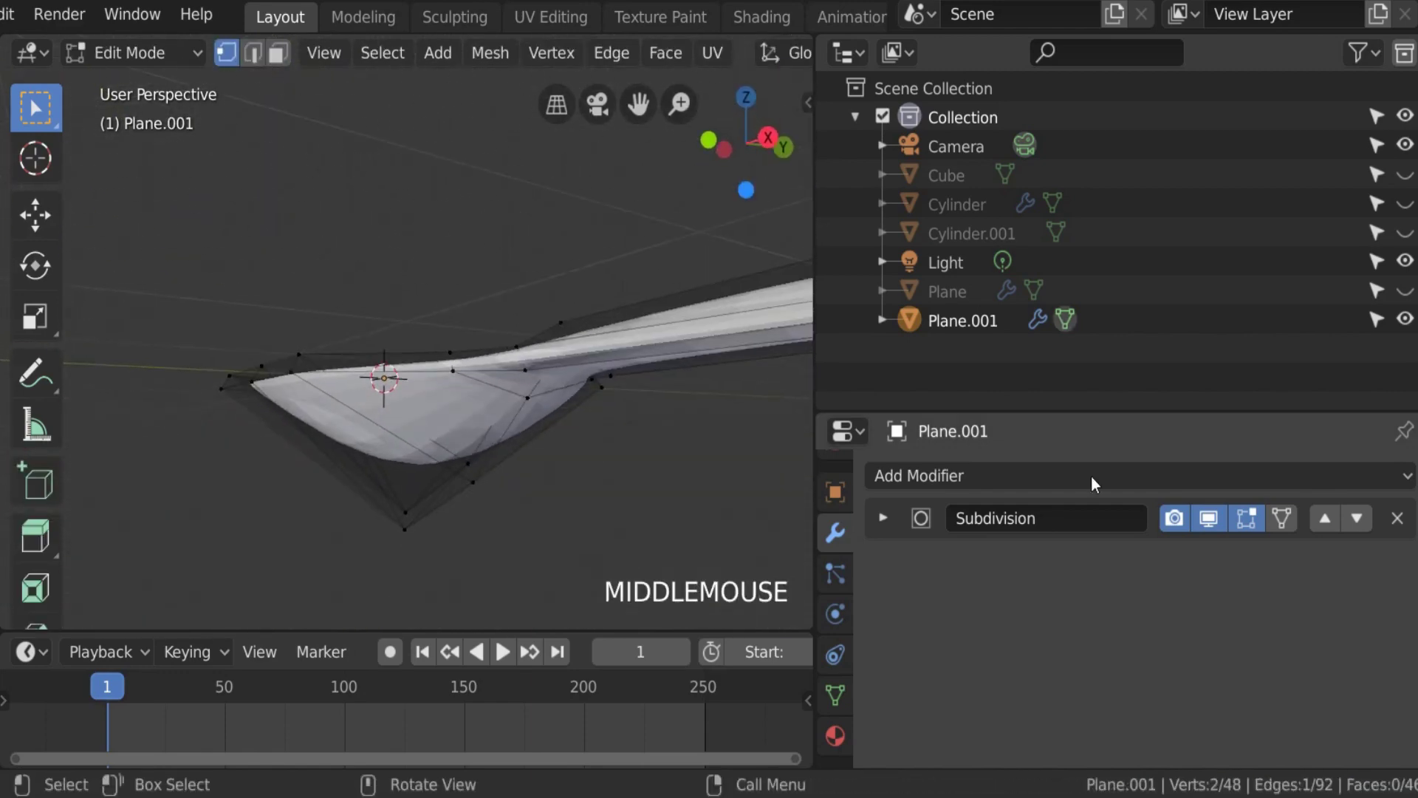
pyautogui.click(1207, 519)
pyautogui.click(1247, 517)
pyautogui.moveTo(414, 443); pyautogui.dragTo(448, 462, button='middle')
pyautogui.click(446, 456)
pyautogui.click(446, 467)
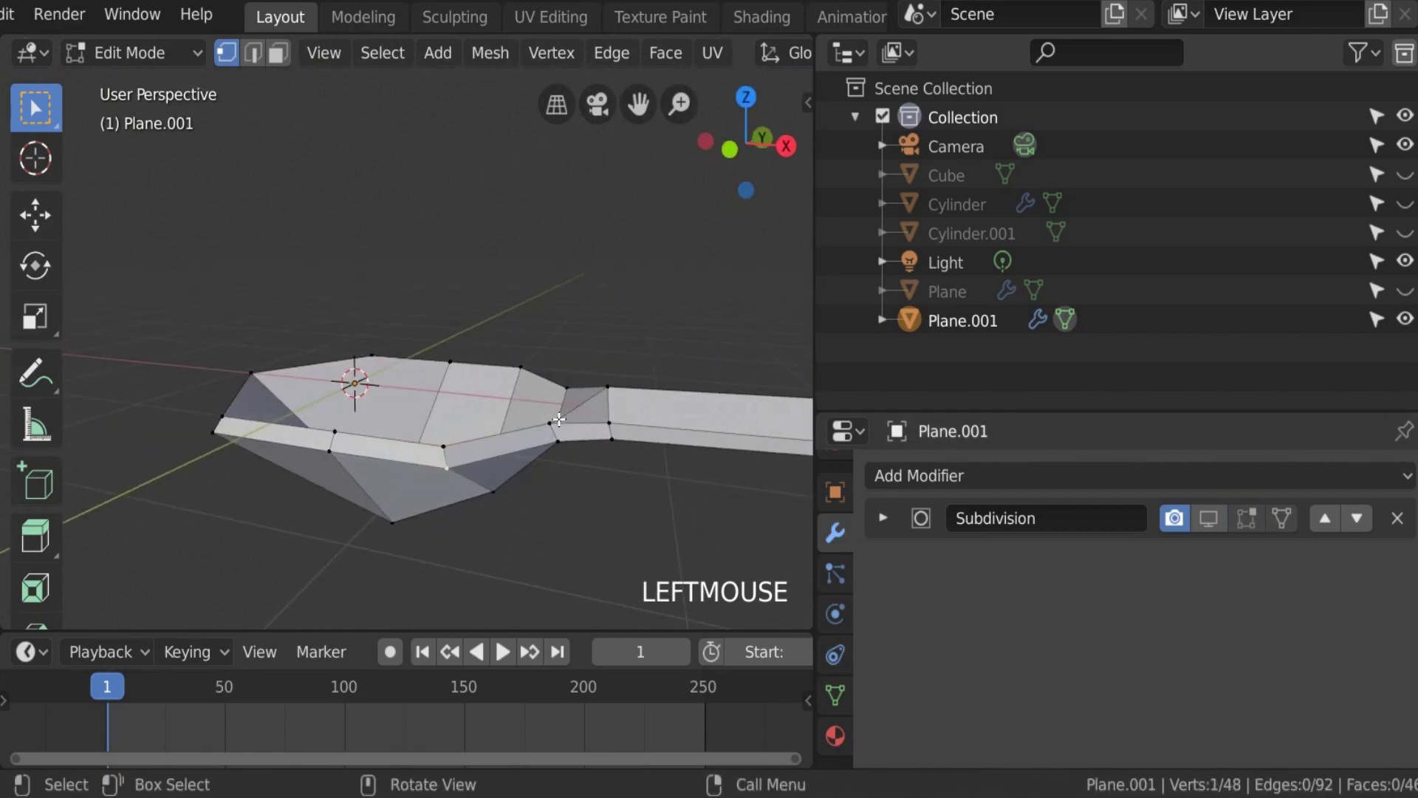
pyautogui.keyDown('shift'); pyautogui.moveTo(559, 436); pyautogui.dragTo(606, 423, button='middle'); pyautogui.keyUp('shift')
pyautogui.click(607, 418)
pyautogui.keyDown('shift'); pyautogui.moveTo(662, 386); pyautogui.dragTo(468, 481, button='middle'); pyautogui.keyUp('shift')
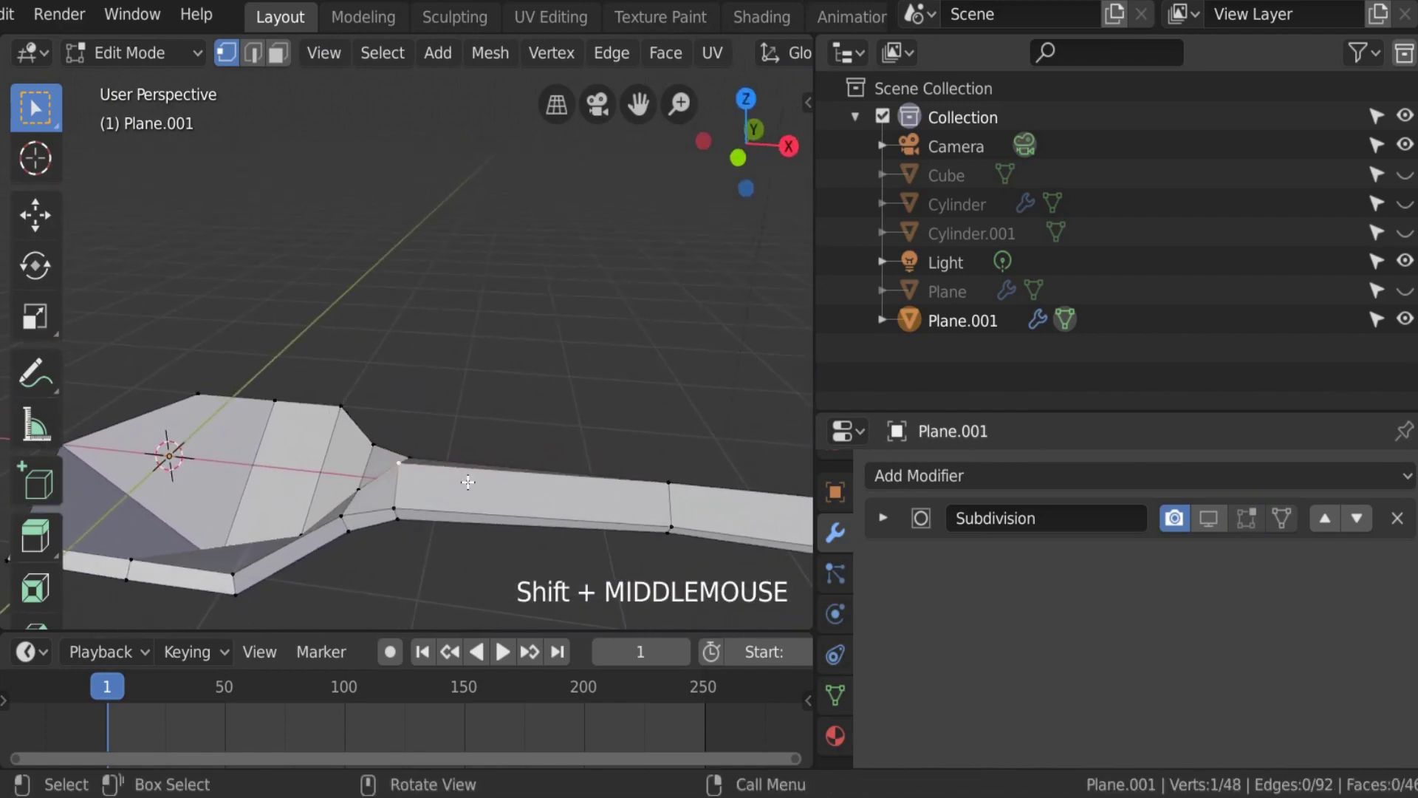
pyautogui.keyDown('shift'); pyautogui.click(670, 480); pyautogui.keyUp('shift')
pyautogui.press('g')
pyautogui.press('z')
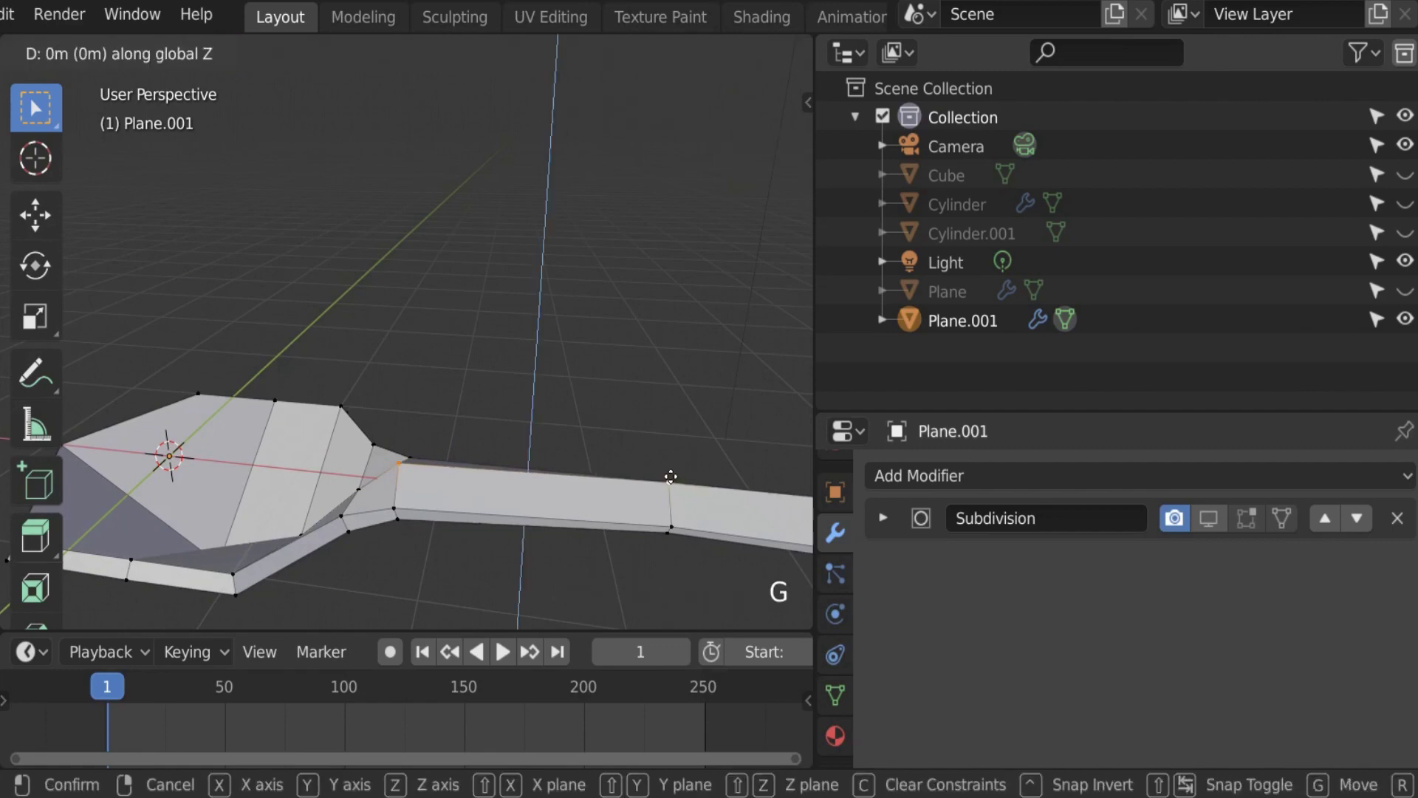
pyautogui.rightClick(669, 469)
# Step: Raise the two upper vertices at the handle's end about 0.28 m along Z, then show Subdivision in Object Mode
pyautogui.scroll(-2, 676, 464)
pyautogui.keyDown('shift'); pyautogui.moveTo(684, 463); pyautogui.dragTo(553, 418, button='middle'); pyautogui.keyUp('shift')
pyautogui.click(554, 419)
pyautogui.keyDown('shift'); pyautogui.click(625, 420); pyautogui.keyUp('shift')
pyautogui.scroll(1, 576, 386)
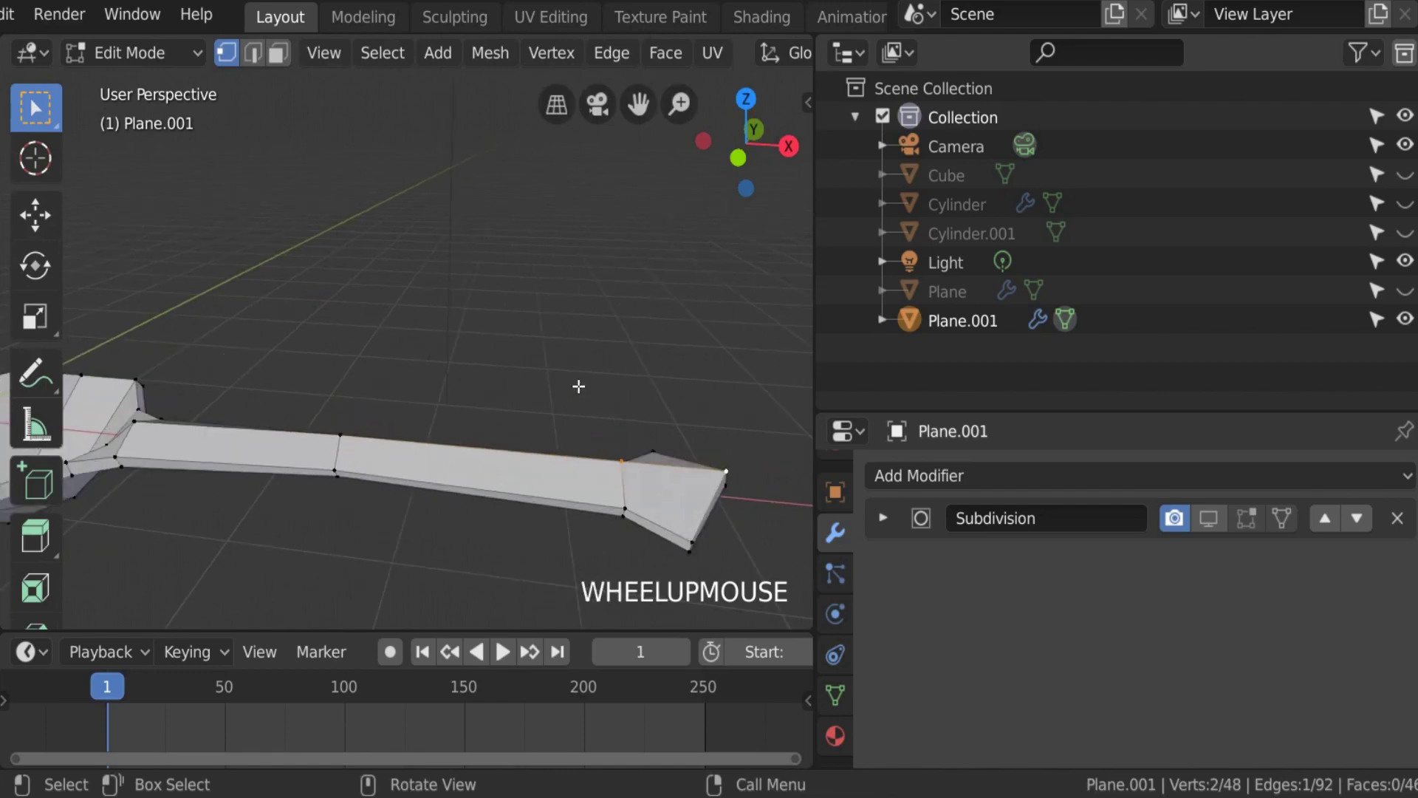
pyautogui.scroll(-1, 576, 387)
pyautogui.press('g')
pyautogui.press('z')
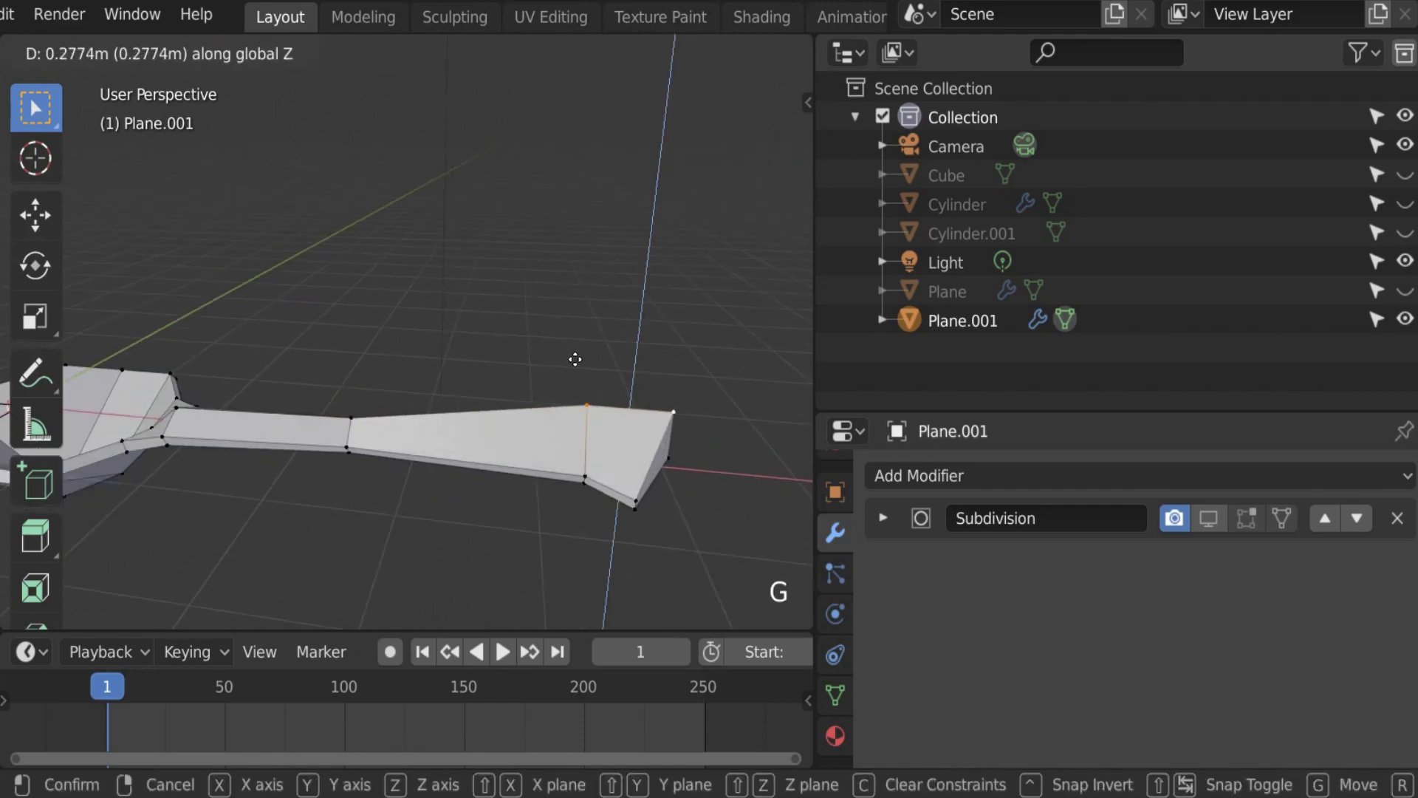
pyautogui.click(573, 362)
pyautogui.press('Tab')
pyautogui.click(1209, 517)
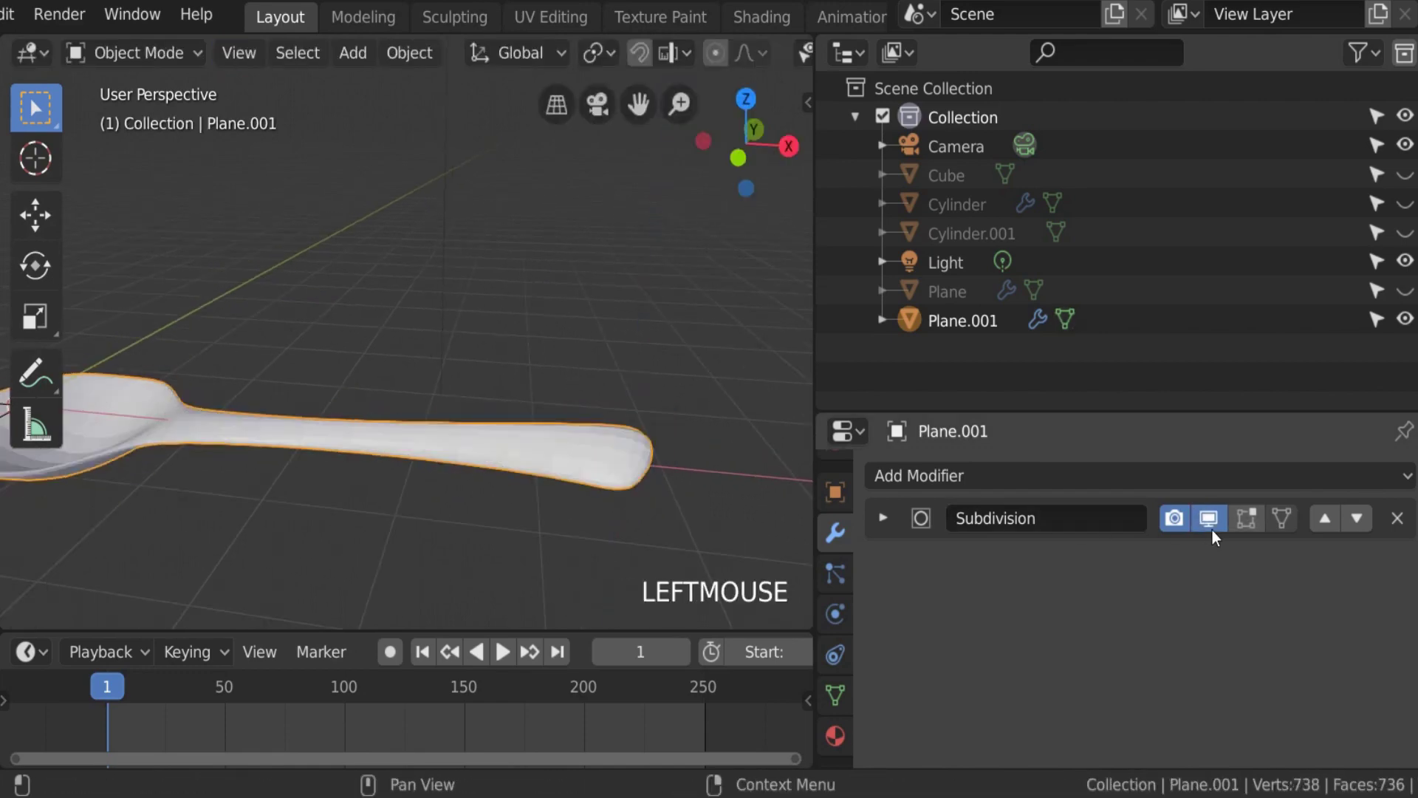
pyautogui.keyDown('shift'); pyautogui.moveTo(590, 443); pyautogui.dragTo(317, 480, button='middle'); pyautogui.keyUp('shift')
# Step: In Edit Mode, select the six rim vertices at the bowl's tip and scale them down along Z to thin the rim
pyautogui.press('Tab')
pyautogui.scroll(2, 315, 480)
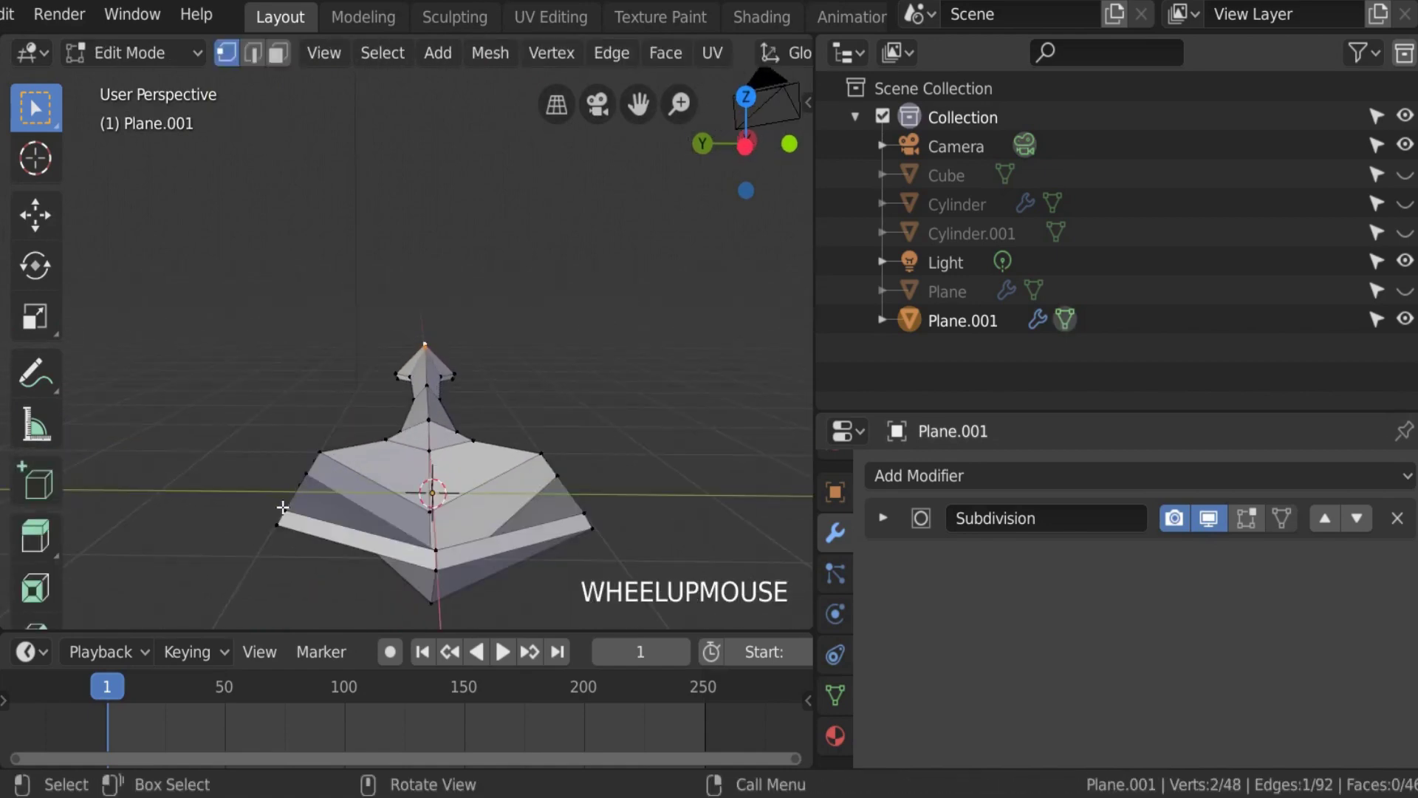
pyautogui.click(283, 508)
pyautogui.keyDown('shift'); pyautogui.click(278, 523); pyautogui.keyUp('shift')
pyautogui.keyDown('shift'); pyautogui.click(437, 570); pyautogui.keyUp('shift')
pyautogui.keyDown('shift'); pyautogui.click(438, 551); pyautogui.keyUp('shift')
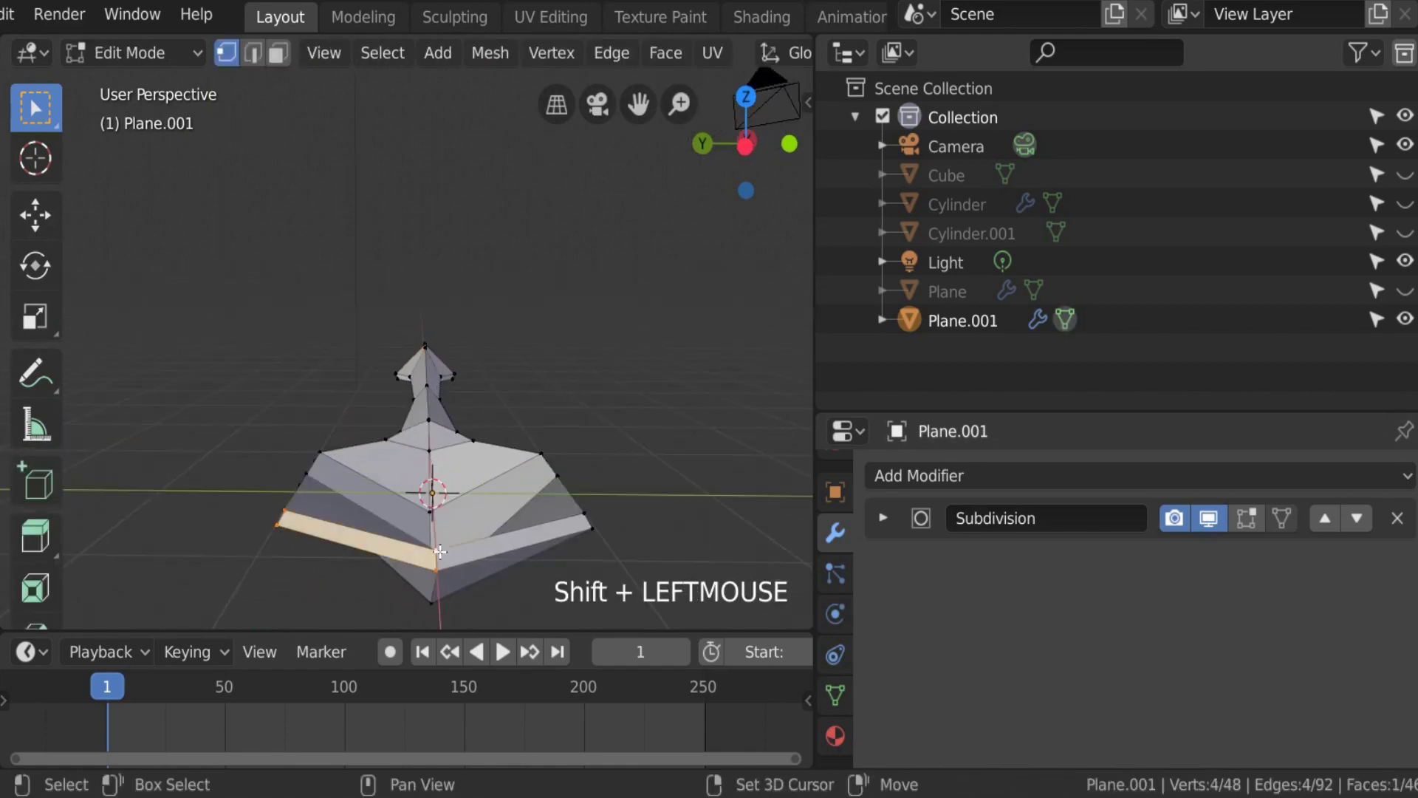
pyautogui.keyDown('shift'); pyautogui.click(586, 513); pyautogui.keyUp('shift')
pyautogui.keyDown('shift'); pyautogui.click(592, 529); pyautogui.keyUp('shift')
pyautogui.press('s')
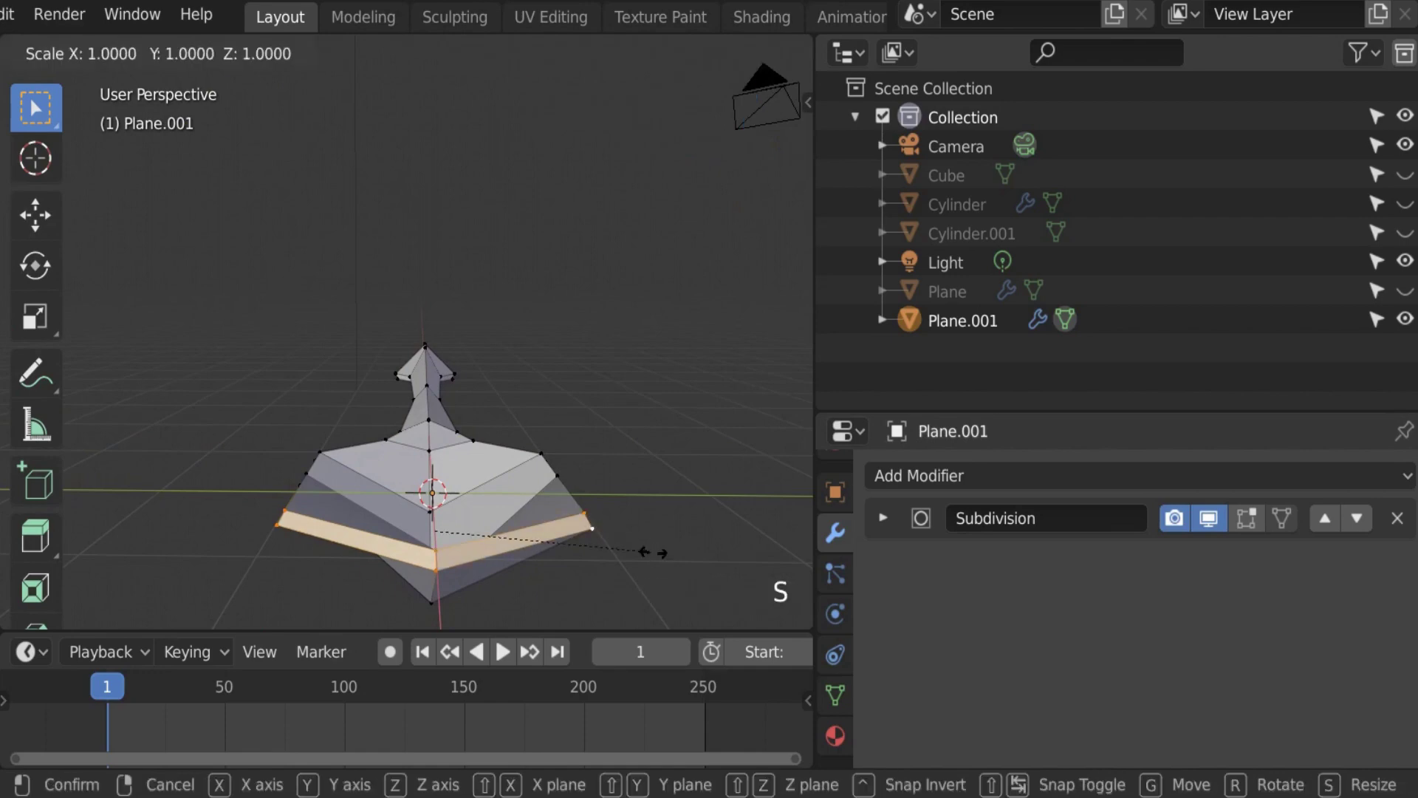
pyautogui.press('z')
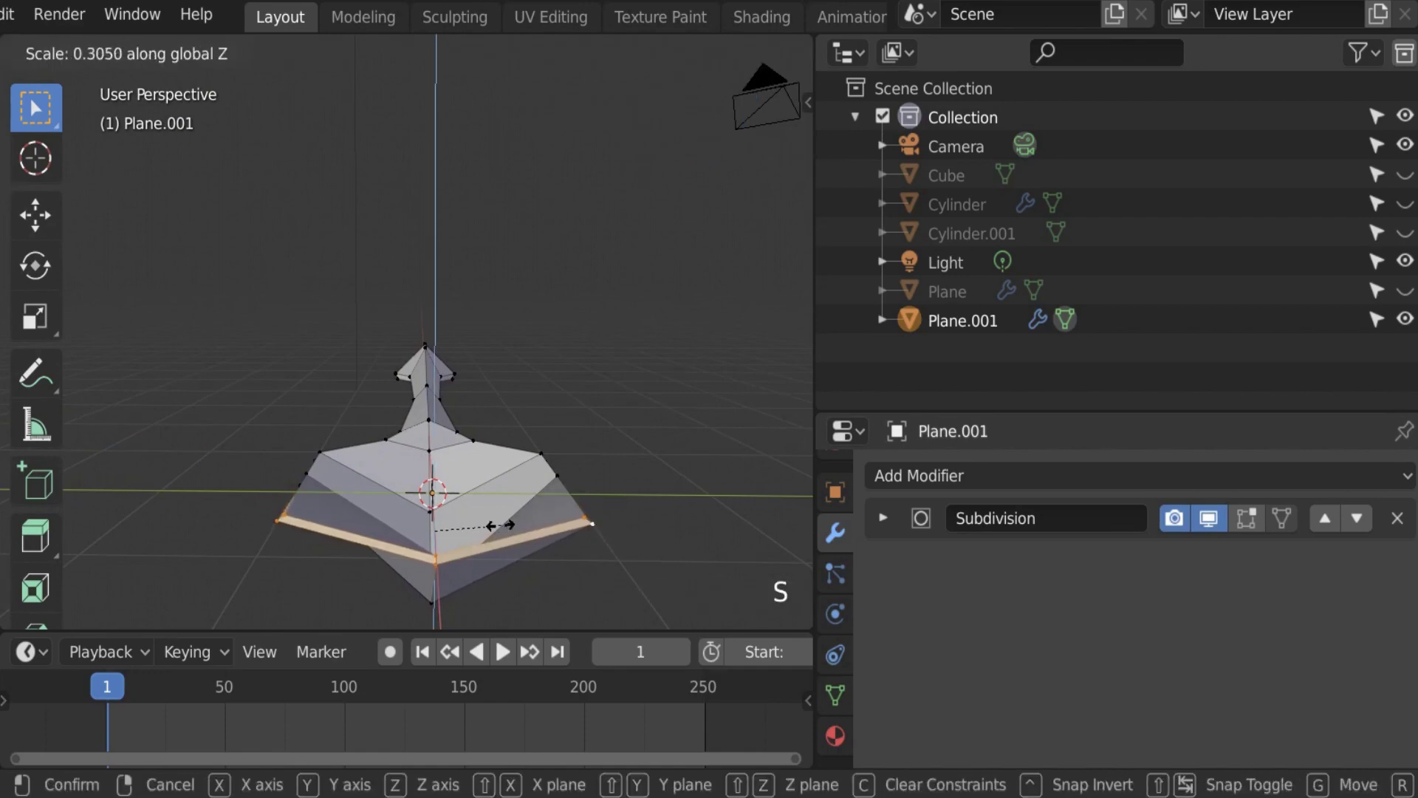
pyautogui.click(465, 514)
# Step: Inspect the smoothed bowl and its thinned rim in Object Mode
pyautogui.press('Tab')
pyautogui.scroll(-2, 472, 504)
pyautogui.keyDown('shift'); pyautogui.moveTo(472, 504); pyautogui.dragTo(371, 434, button='middle'); pyautogui.keyUp('shift')
pyautogui.scroll(2, 517, 505)
pyautogui.scroll(-2, 483, 499)
pyautogui.scroll(3, 476, 497)
pyautogui.scroll(-2, 391, 472)
pyautogui.scroll(3, 330, 477)
# Step: Return to Edit Mode and turn on the Subdivision modifier's Edit Mode display along with its viewport display
pyautogui.press('Tab')
pyautogui.moveTo(329, 476); pyautogui.dragTo(517, 465, button='middle')
pyautogui.click(1208, 518)
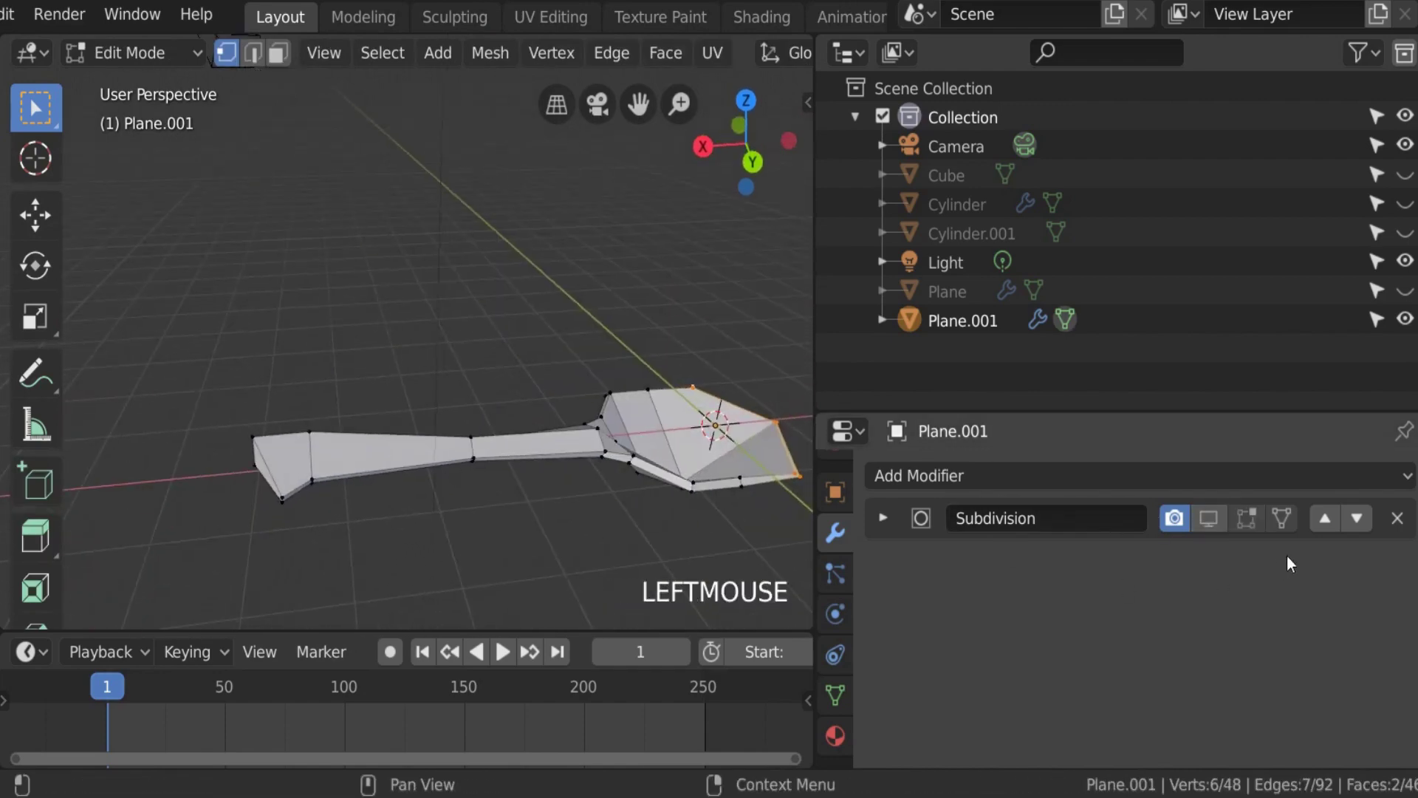
pyautogui.click(1208, 518)
pyautogui.click(1246, 518)
# Step: Add a loop cut around the handle's end and slide it close to the outer edge
pyautogui.moveTo(286, 474); pyautogui.dragTo(288, 497, button='middle')
pyautogui.scroll(2, 277, 400)
pyautogui.hotkey('ctrl', 'r')
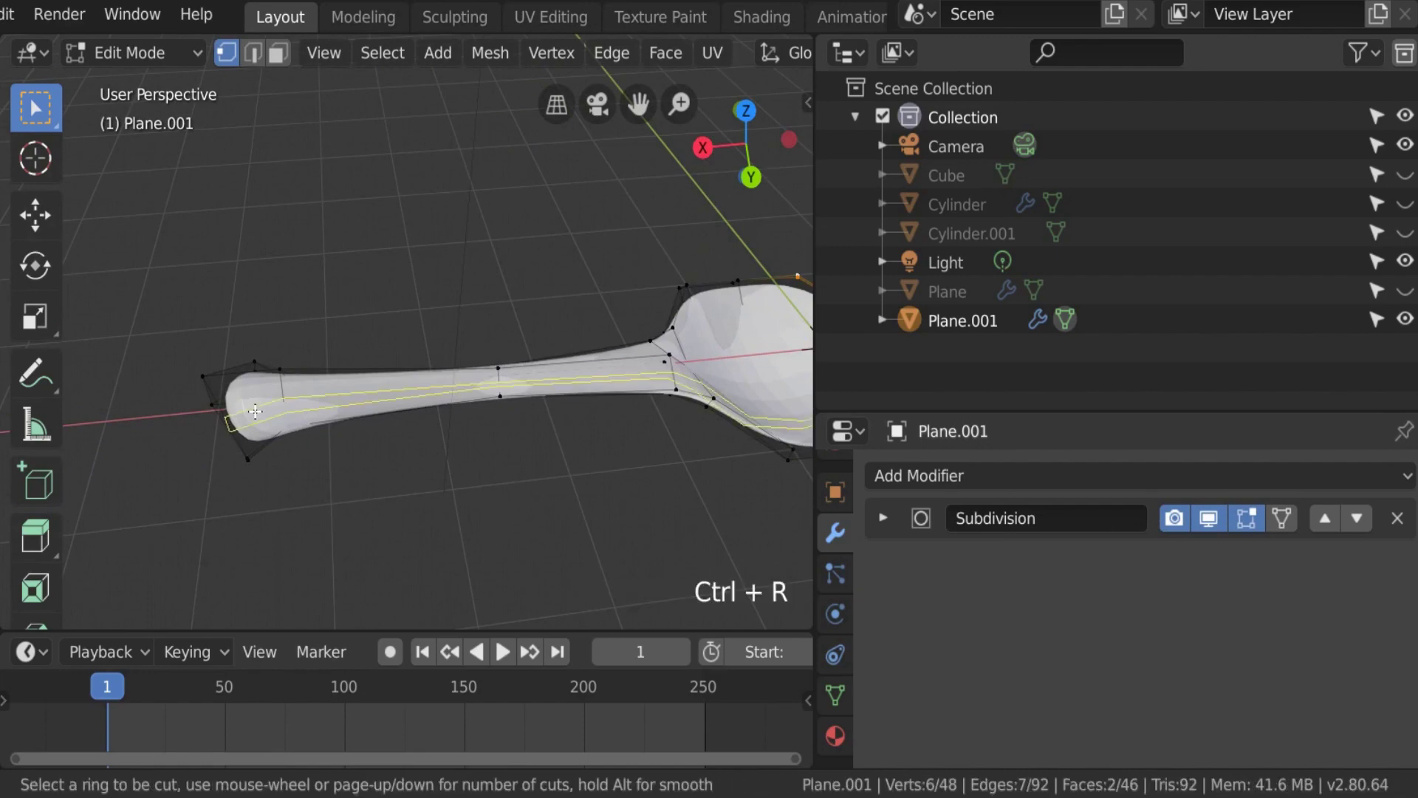
pyautogui.click(265, 378)
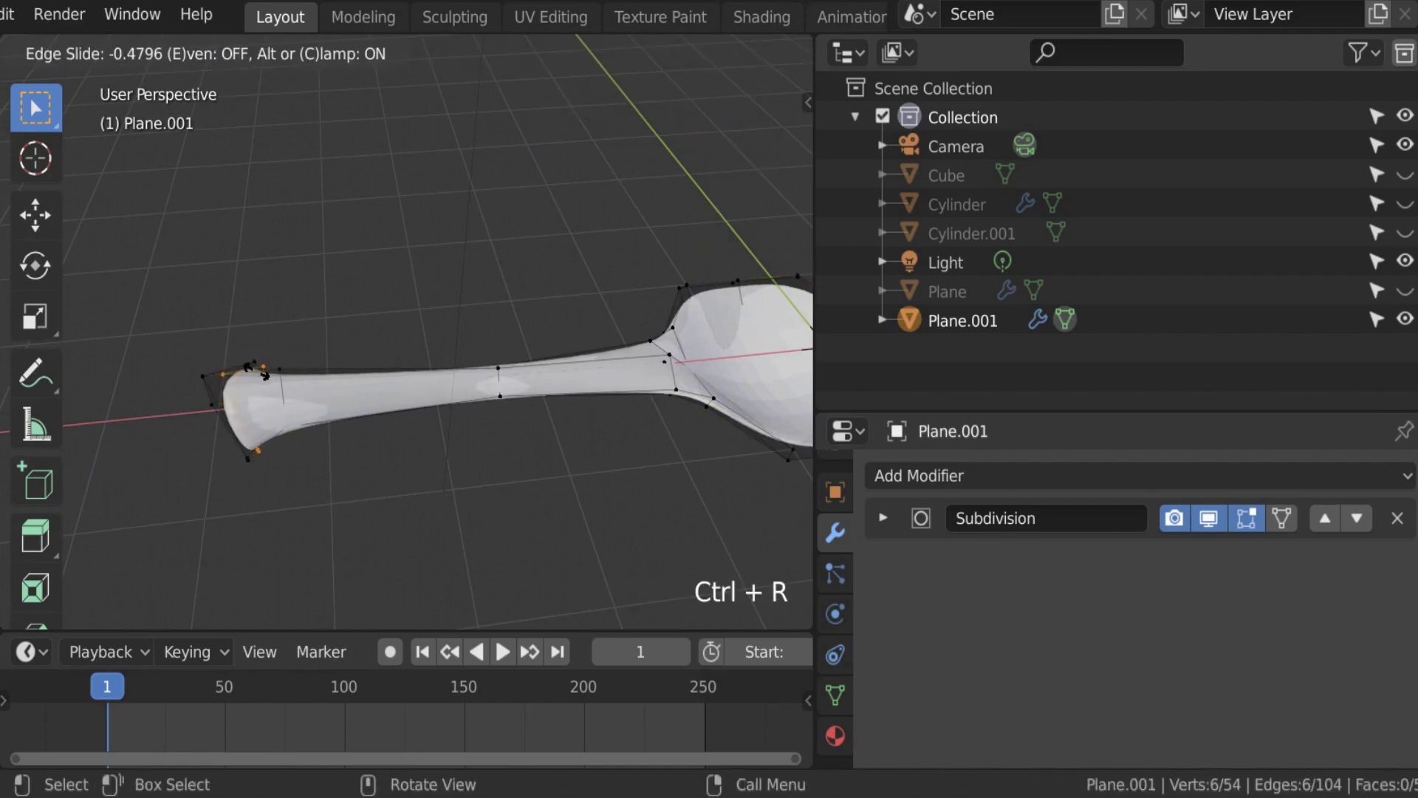
pyautogui.click(258, 357)
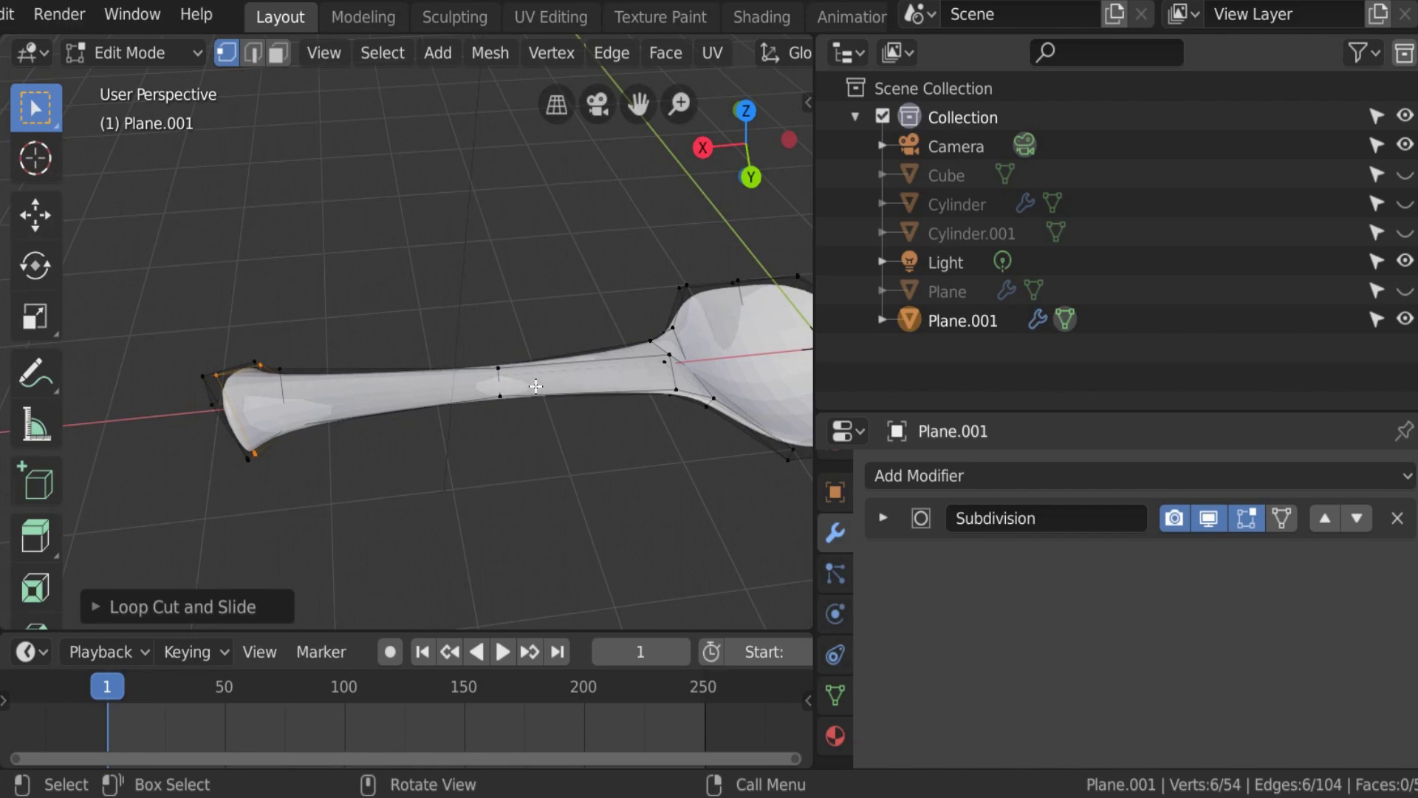
# Step: Add a loop cut across the handle and slide it close to the neck beside the bowl
pyautogui.hotkey('ctrl', 'r')
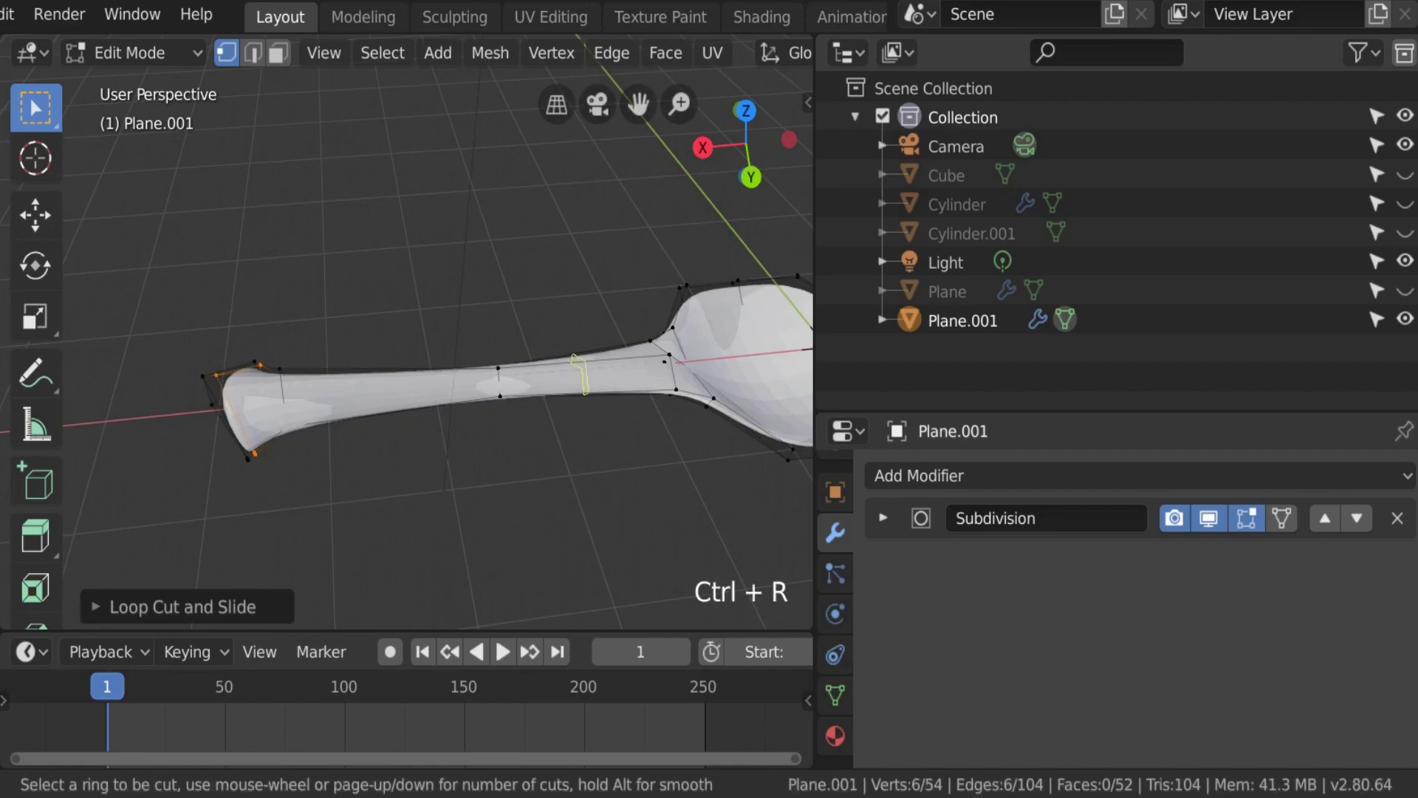
pyautogui.click(552, 377)
pyautogui.click(649, 377)
pyautogui.scroll(2, 680, 355)
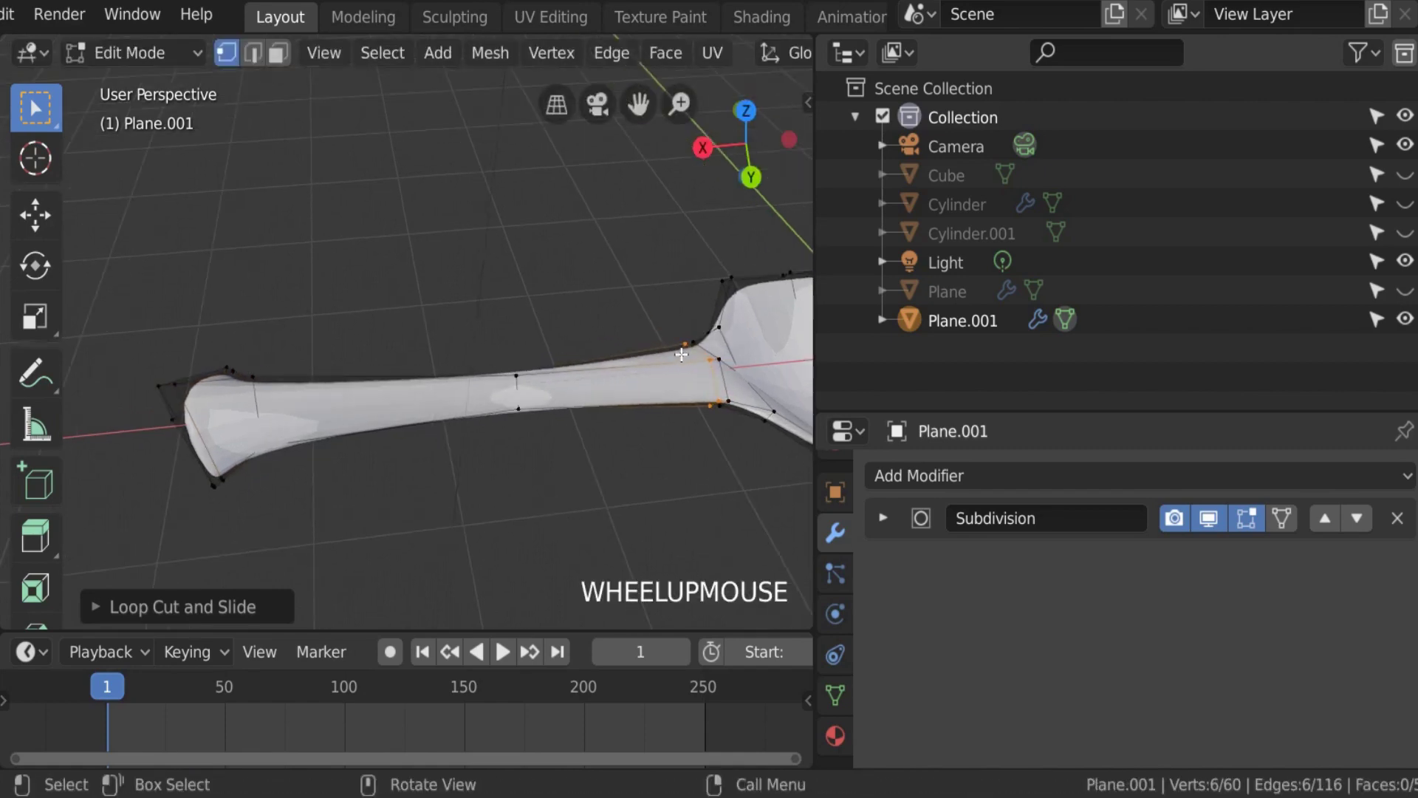
pyautogui.keyDown('shift'); pyautogui.moveTo(701, 377); pyautogui.dragTo(531, 361, button='middle'); pyautogui.keyUp('shift')
pyautogui.scroll(3, 738, 358)
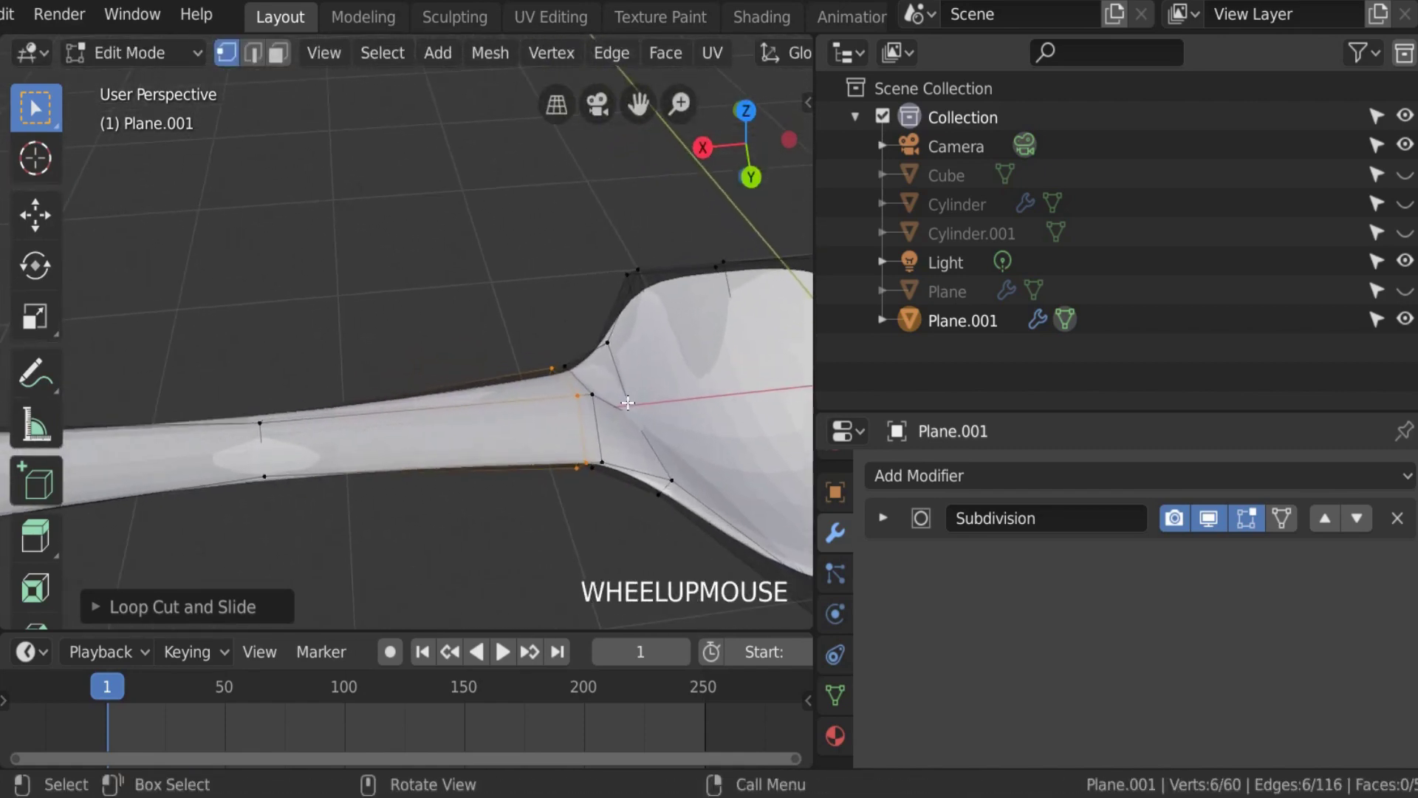
# Step: Add a loop cut where the neck widens into the bowl, slide it toward the handle, and inspect the spoon in Object Mode
pyautogui.hotkey('ctrl', 'r')
pyautogui.click(629, 461)
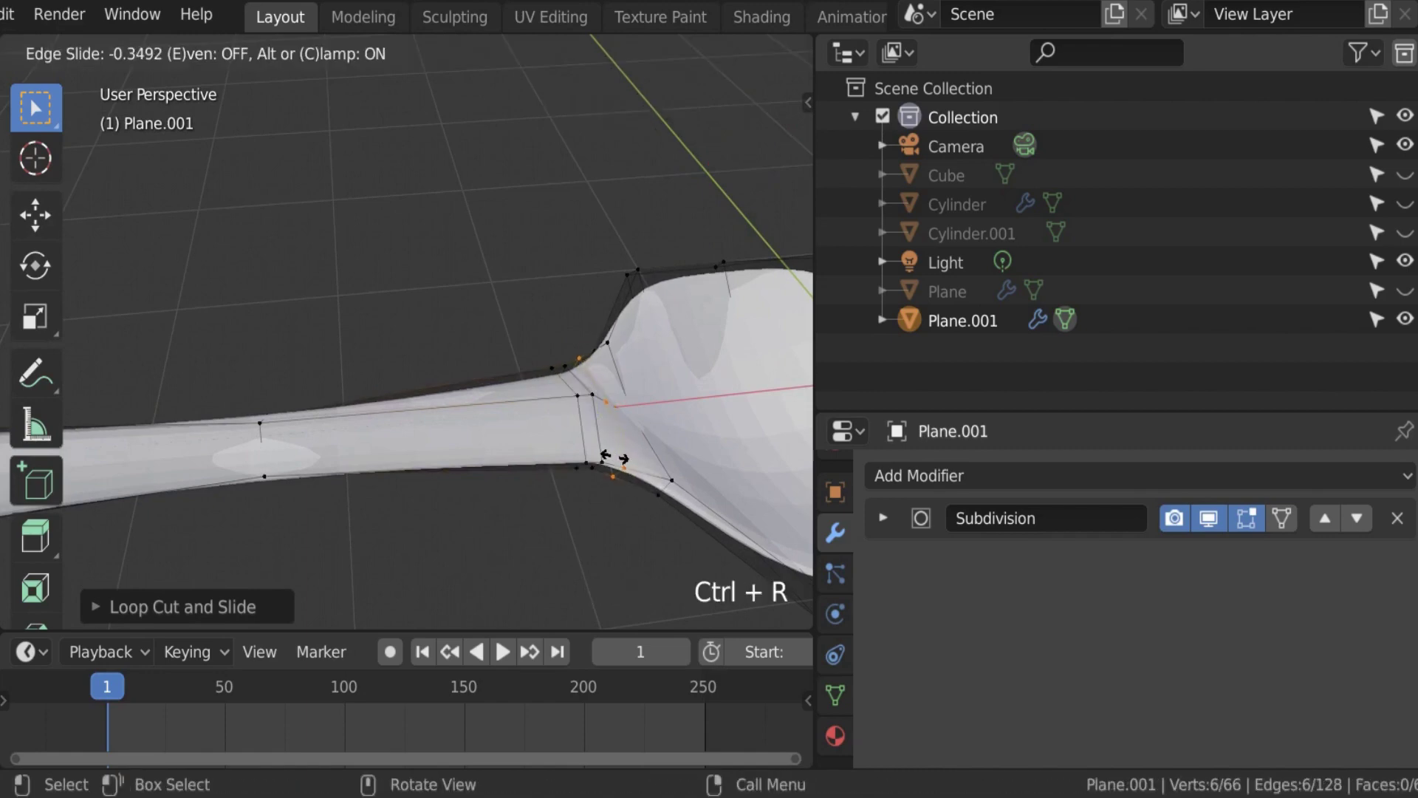
pyautogui.click(599, 454)
pyautogui.press('Tab')
pyautogui.keyDown('shift'); pyautogui.moveTo(595, 424); pyautogui.dragTo(487, 383, button='middle'); pyautogui.keyUp('shift')
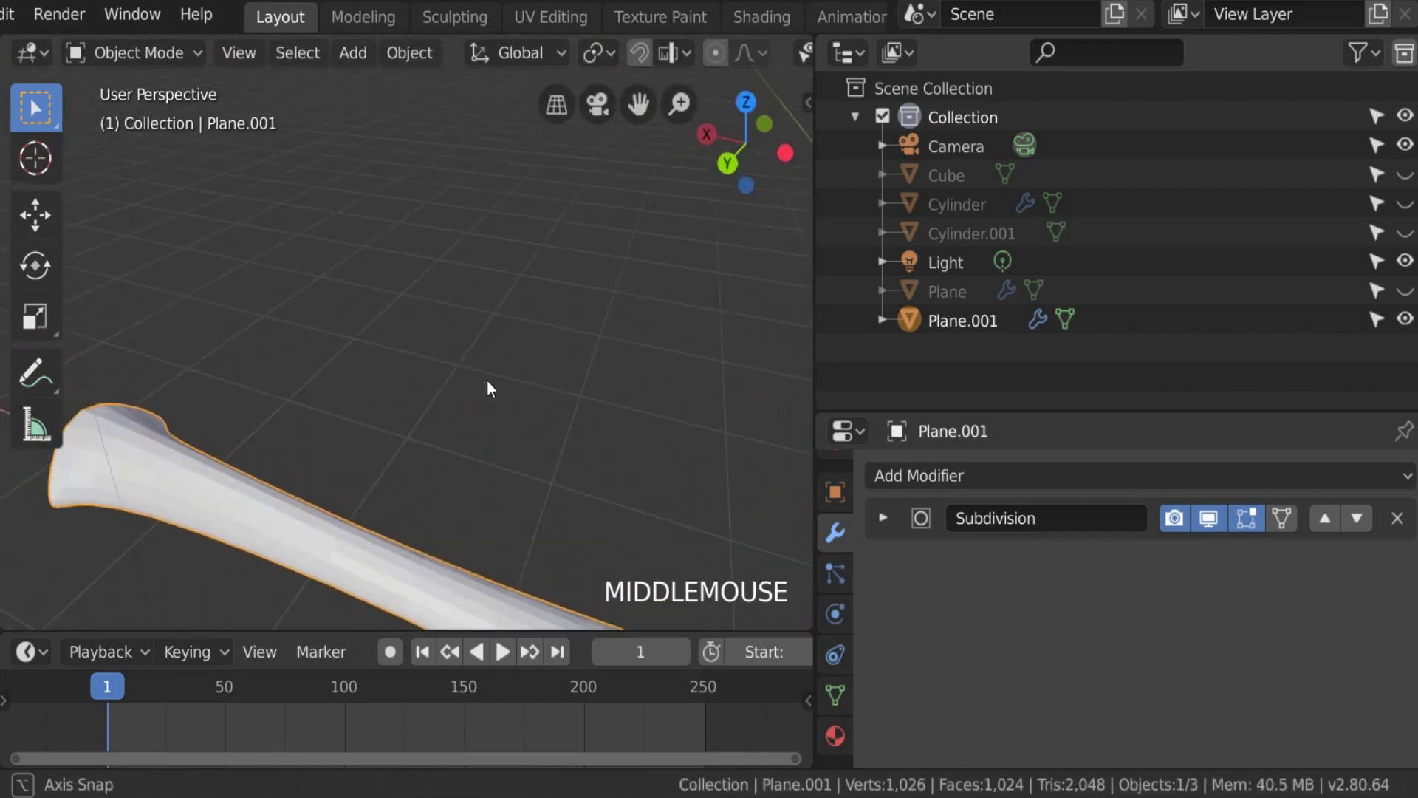
pyautogui.scroll(-4, 490, 377)
pyautogui.keyDown('shift'); pyautogui.moveTo(569, 472); pyautogui.dragTo(487, 355, button='middle'); pyautogui.keyUp('shift')
pyautogui.scroll(5, 371, 303)
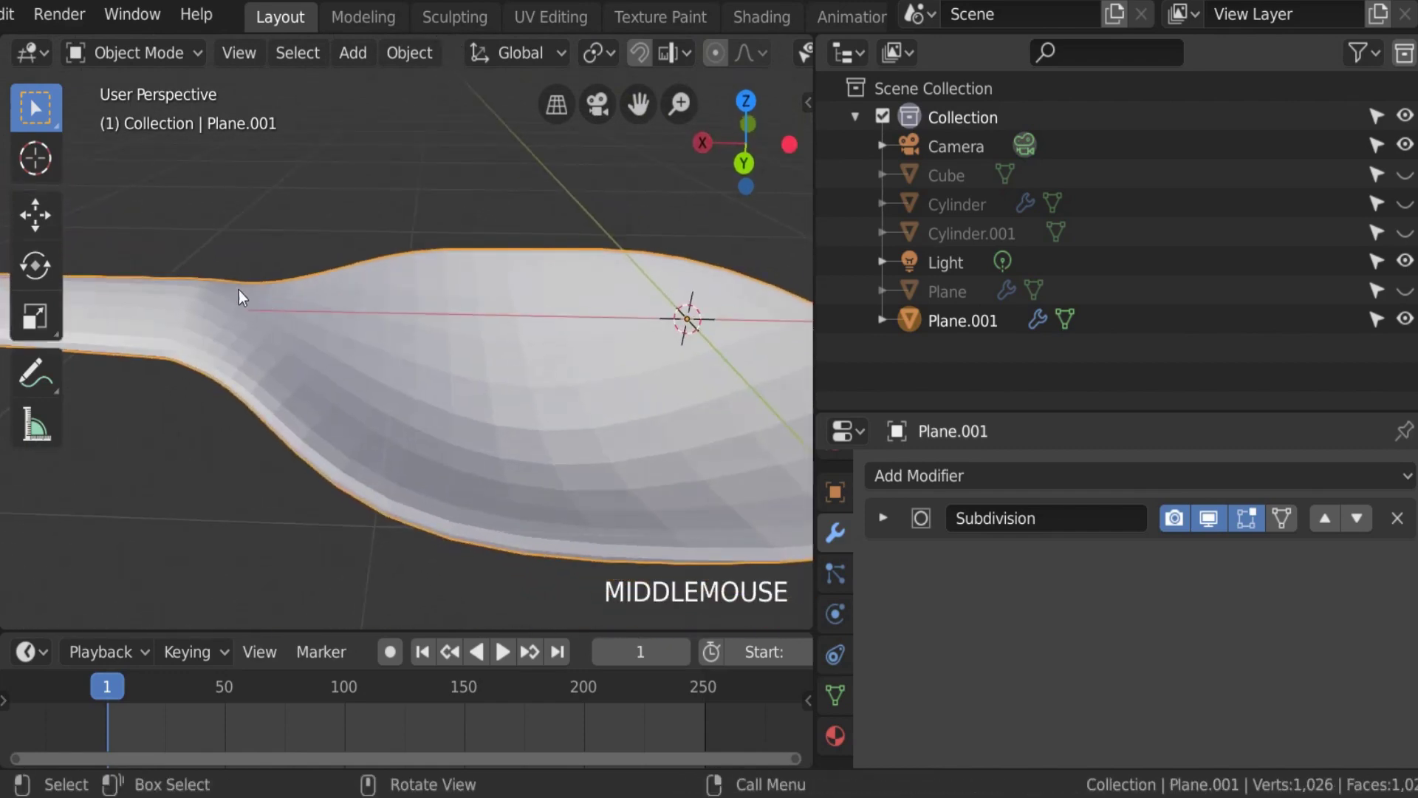
# Step: Set the Subdivision modifier's View subdivisions to 3 and check the smoothness of the bowl
pyautogui.click(882, 518)
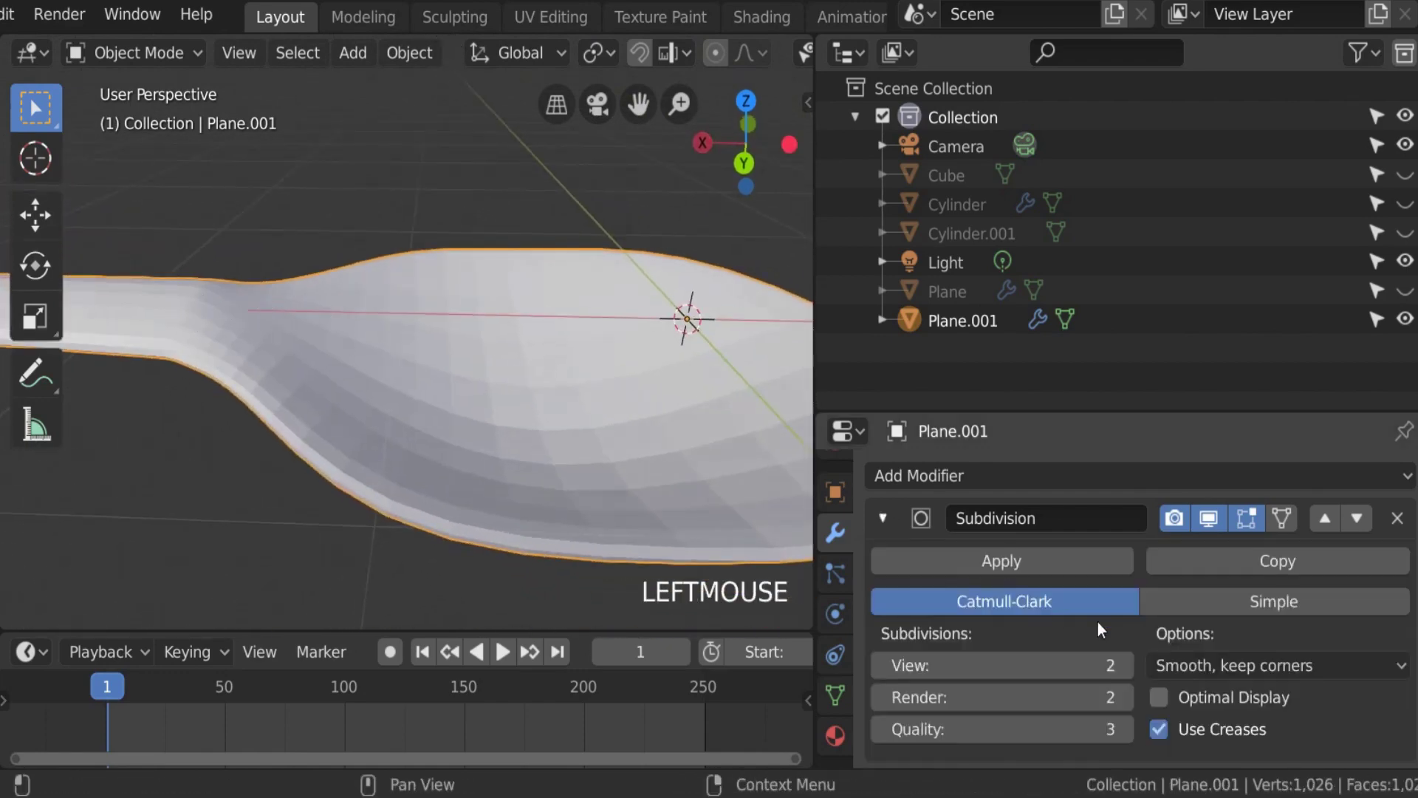
pyautogui.click(1123, 665)
pyautogui.scroll(-5, 220, 329)
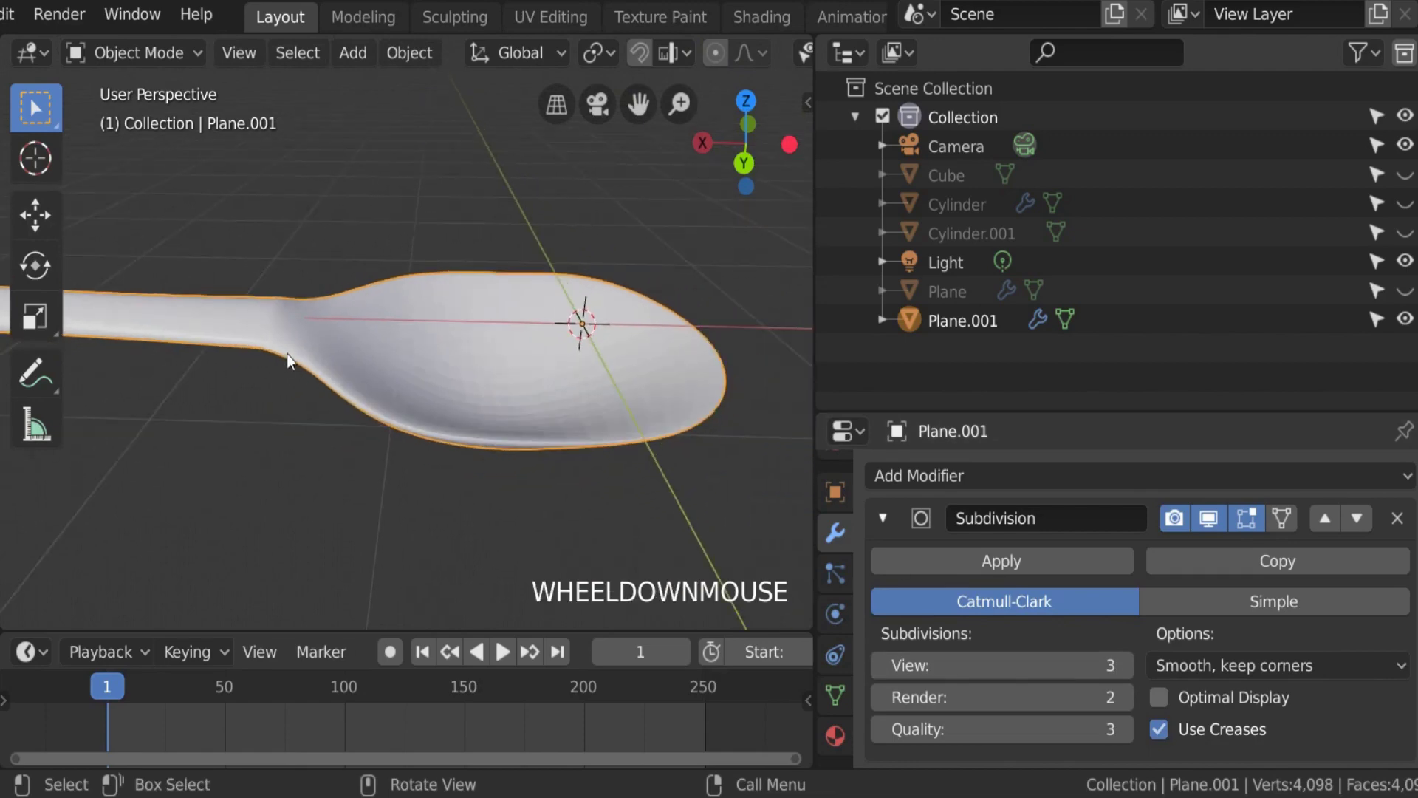
pyautogui.scroll(2, 362, 363)
pyautogui.scroll(2, 361, 364)
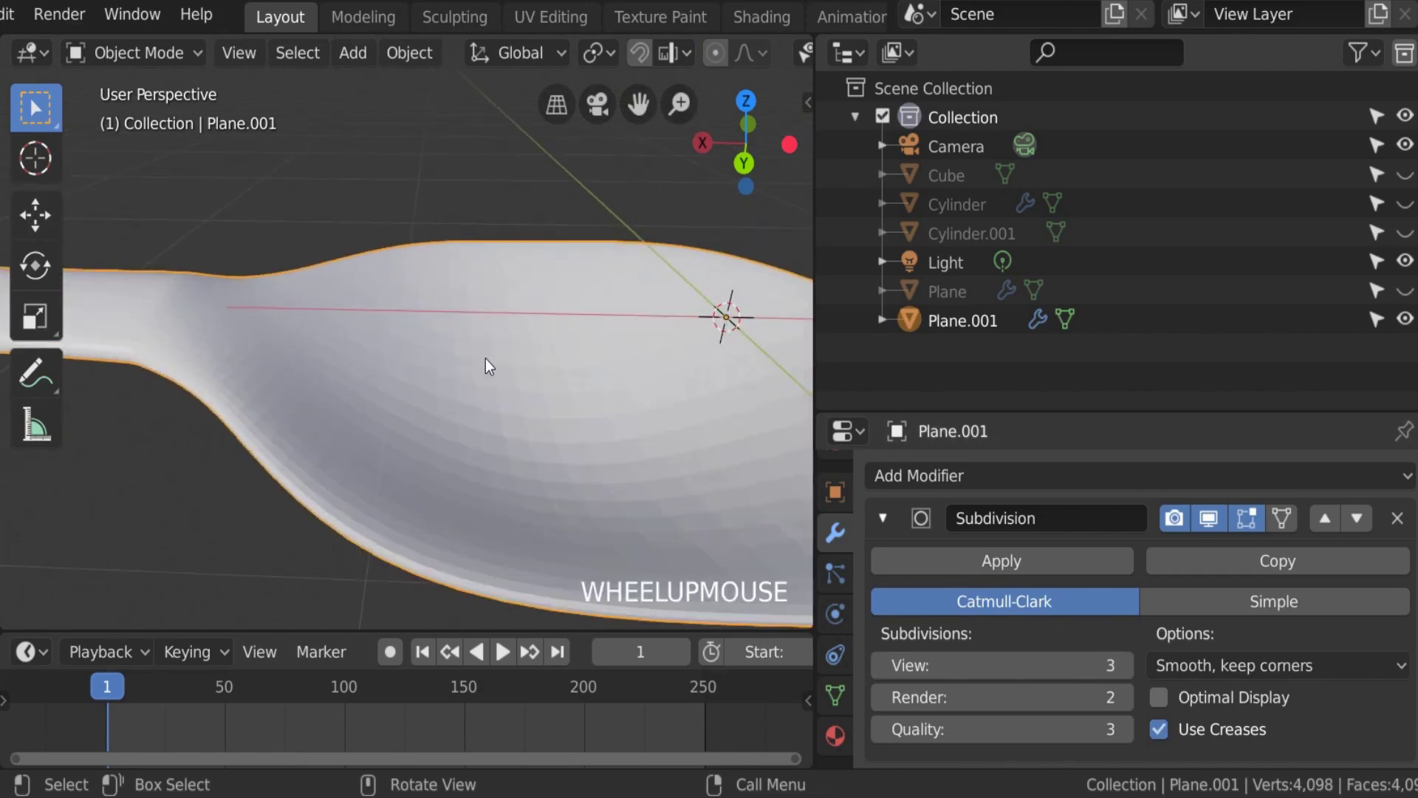
pyautogui.scroll(-1, 500, 418)
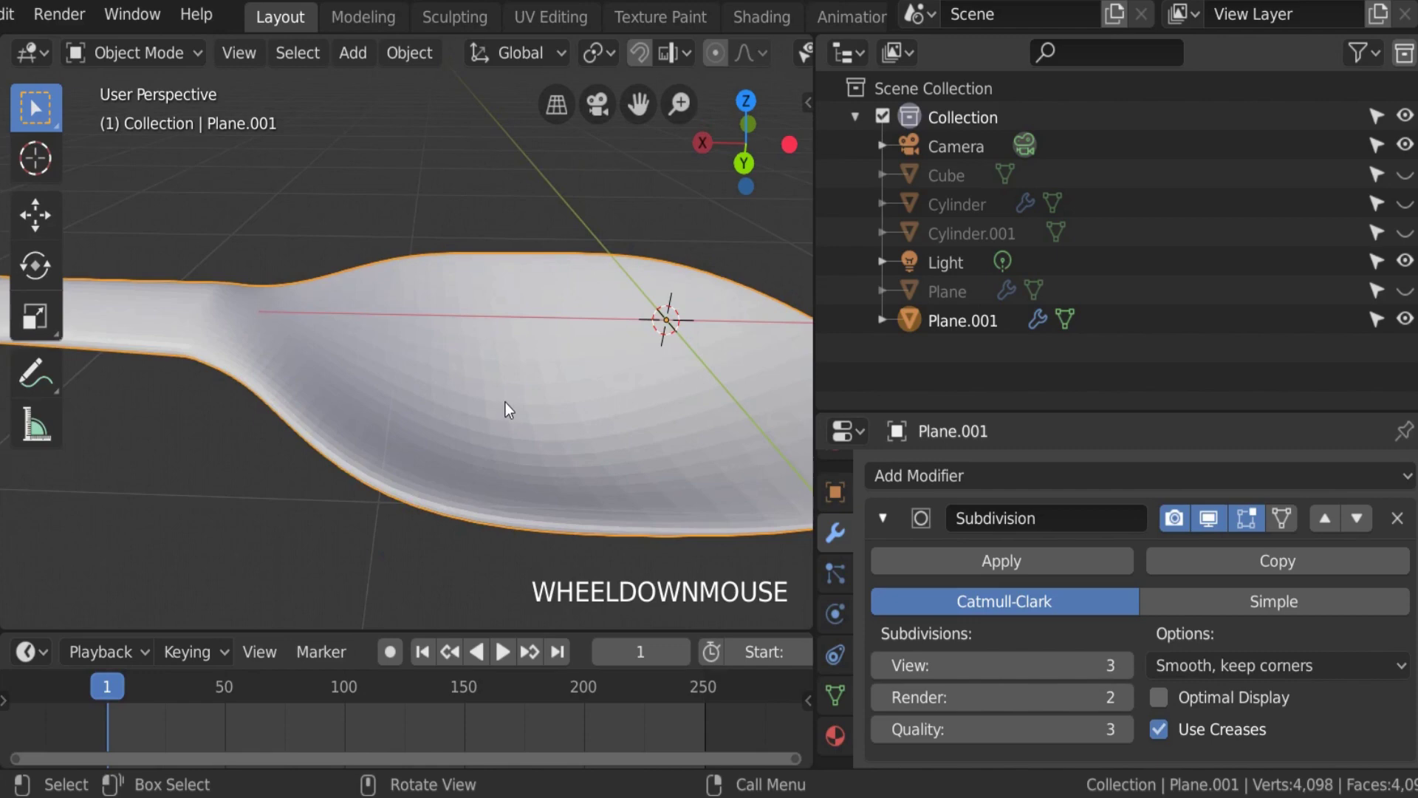
# Step: Apply Shade Smooth to the small spoon
pyautogui.click(473, 345)
pyautogui.press('F3')
pyautogui.write('smo')
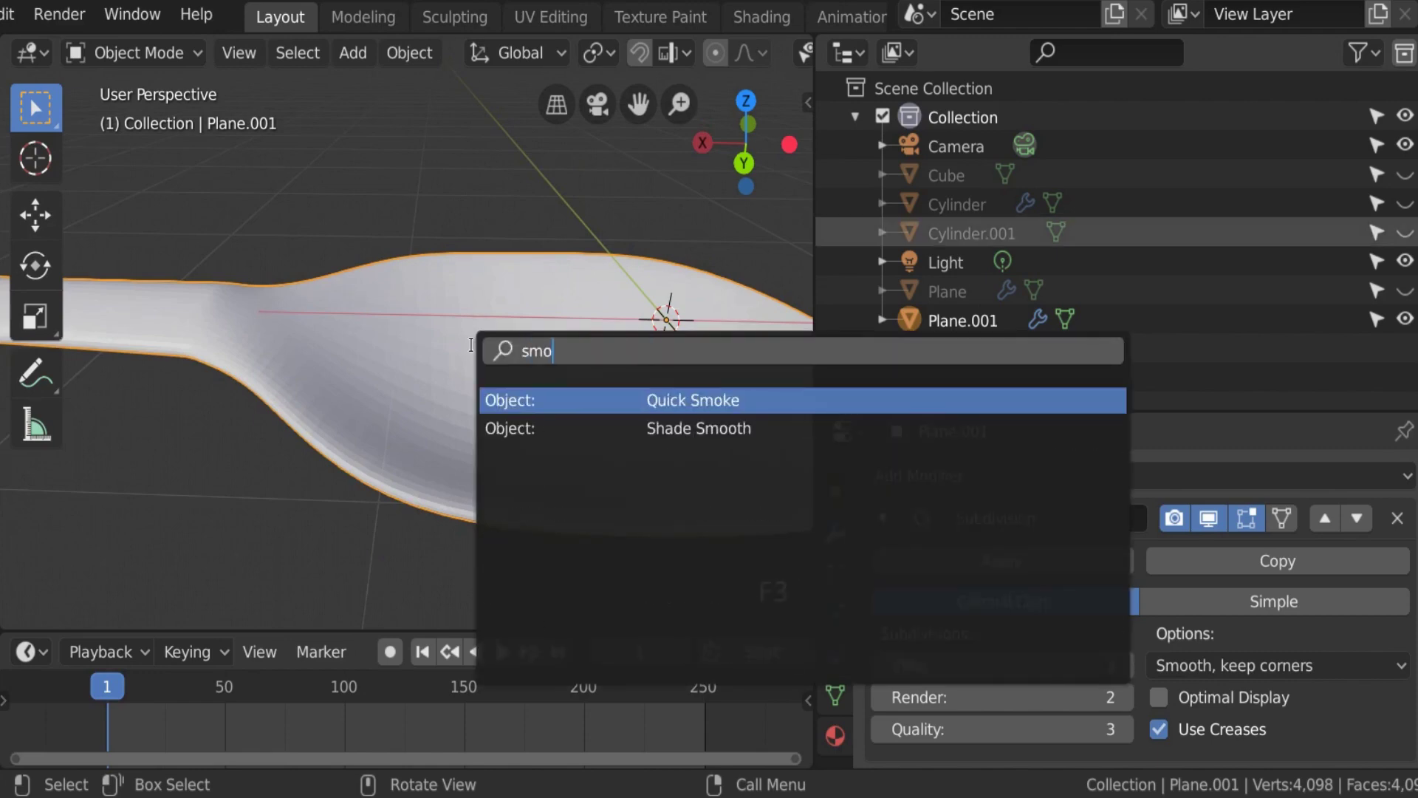
pyautogui.write('o')
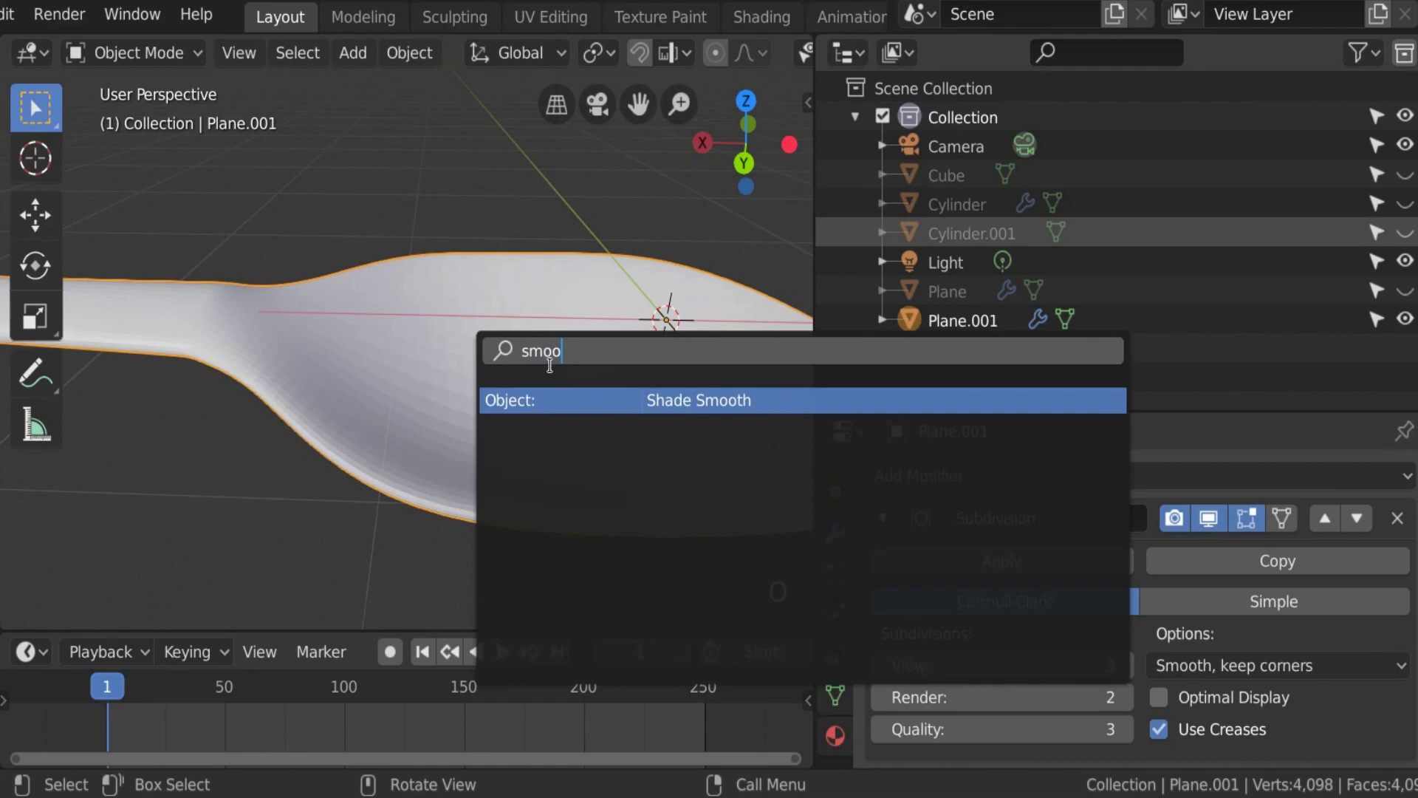
pyautogui.press('BackSpace')
pyautogui.press('BackSpace')
pyautogui.press('BackSpace')
pyautogui.press('BackSpace')
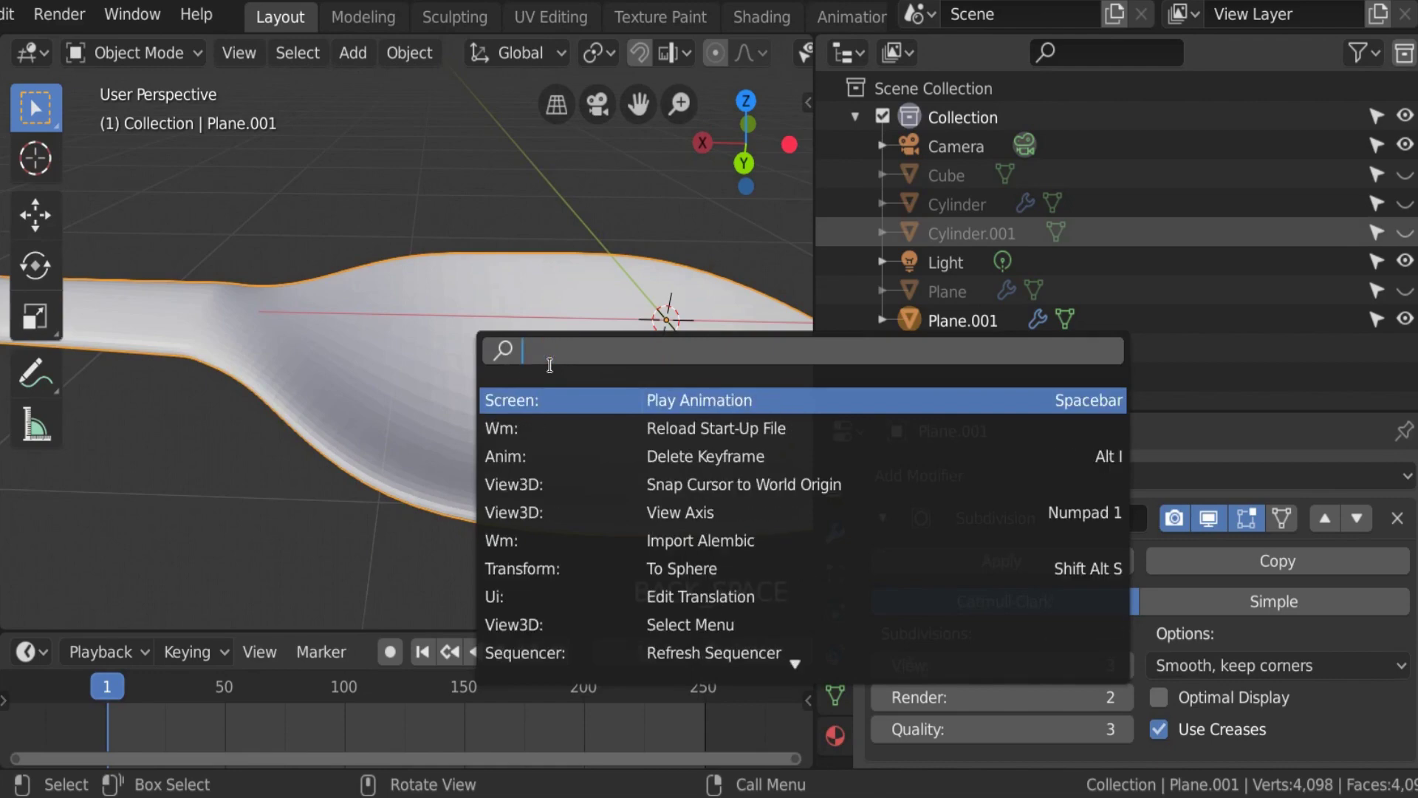
pyautogui.write('shade')
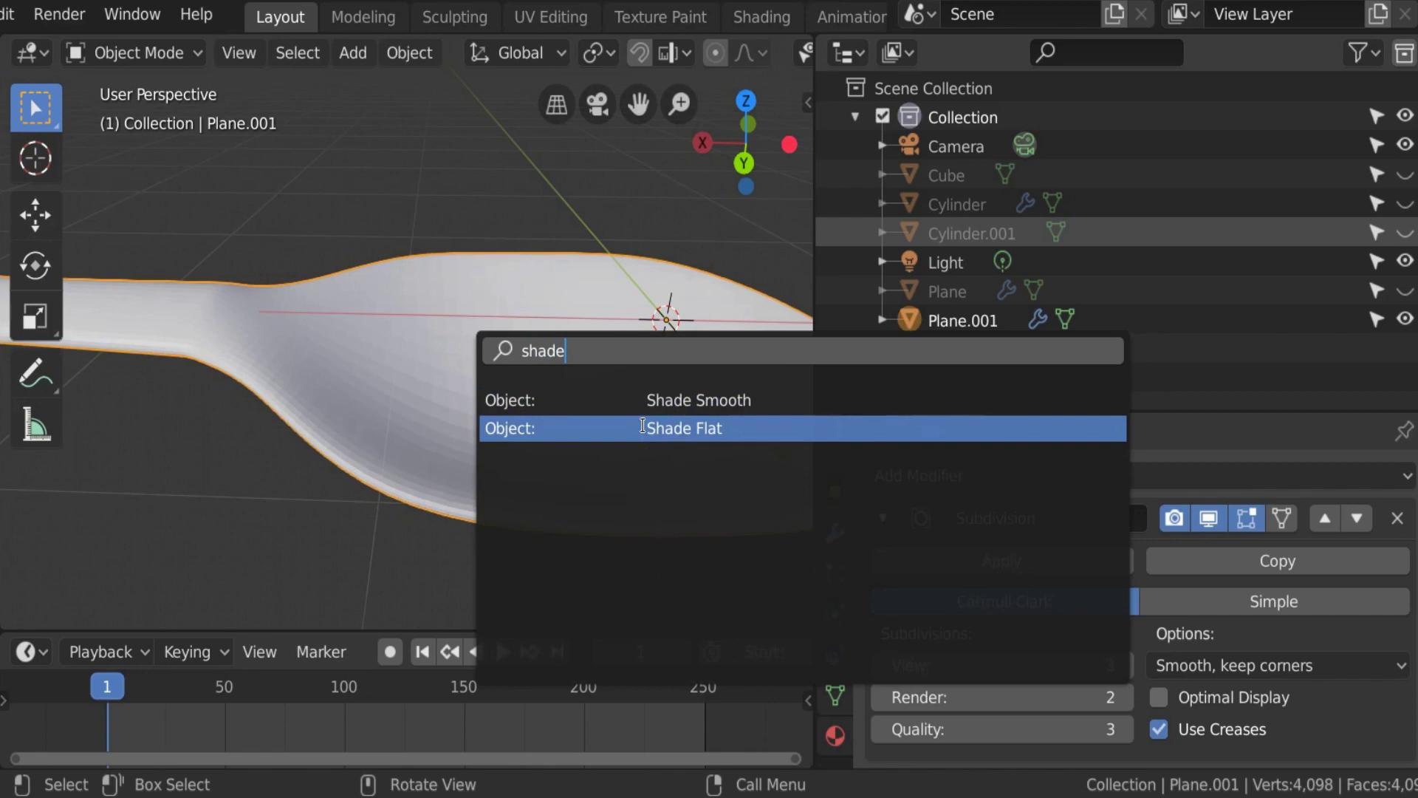
pyautogui.click(680, 406)
pyautogui.scroll(-4, 569, 408)
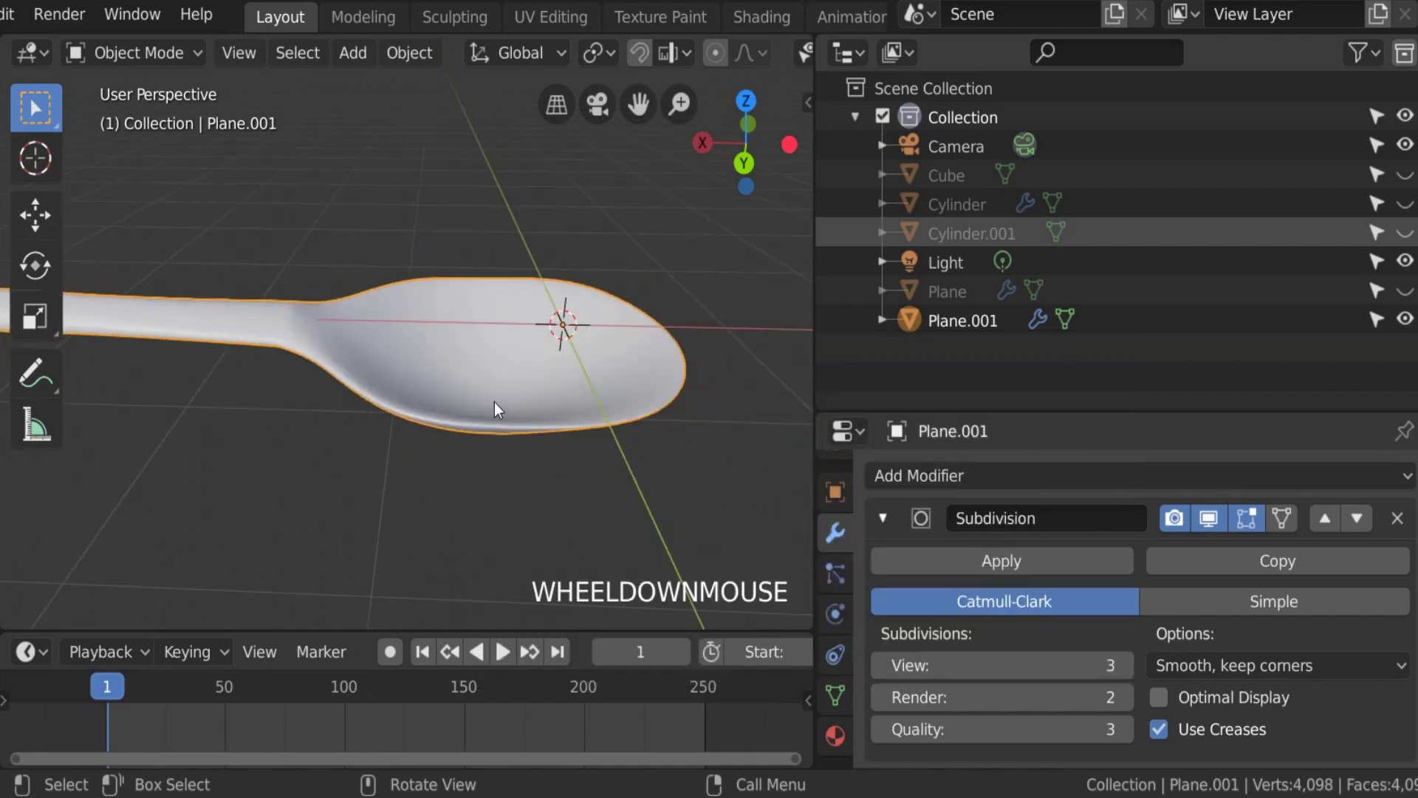
# Step: Reveal all the hidden objects in the scene
pyautogui.keyDown('shift'); pyautogui.moveTo(374, 384); pyautogui.dragTo(809, 358, button='middle'); pyautogui.keyUp('shift')
pyautogui.scroll(-2, 320, 437)
pyautogui.keyDown('shift'); pyautogui.moveTo(320, 437); pyautogui.dragTo(409, 443, button='middle'); pyautogui.keyUp('shift')
pyautogui.scroll(-1, 413, 448)
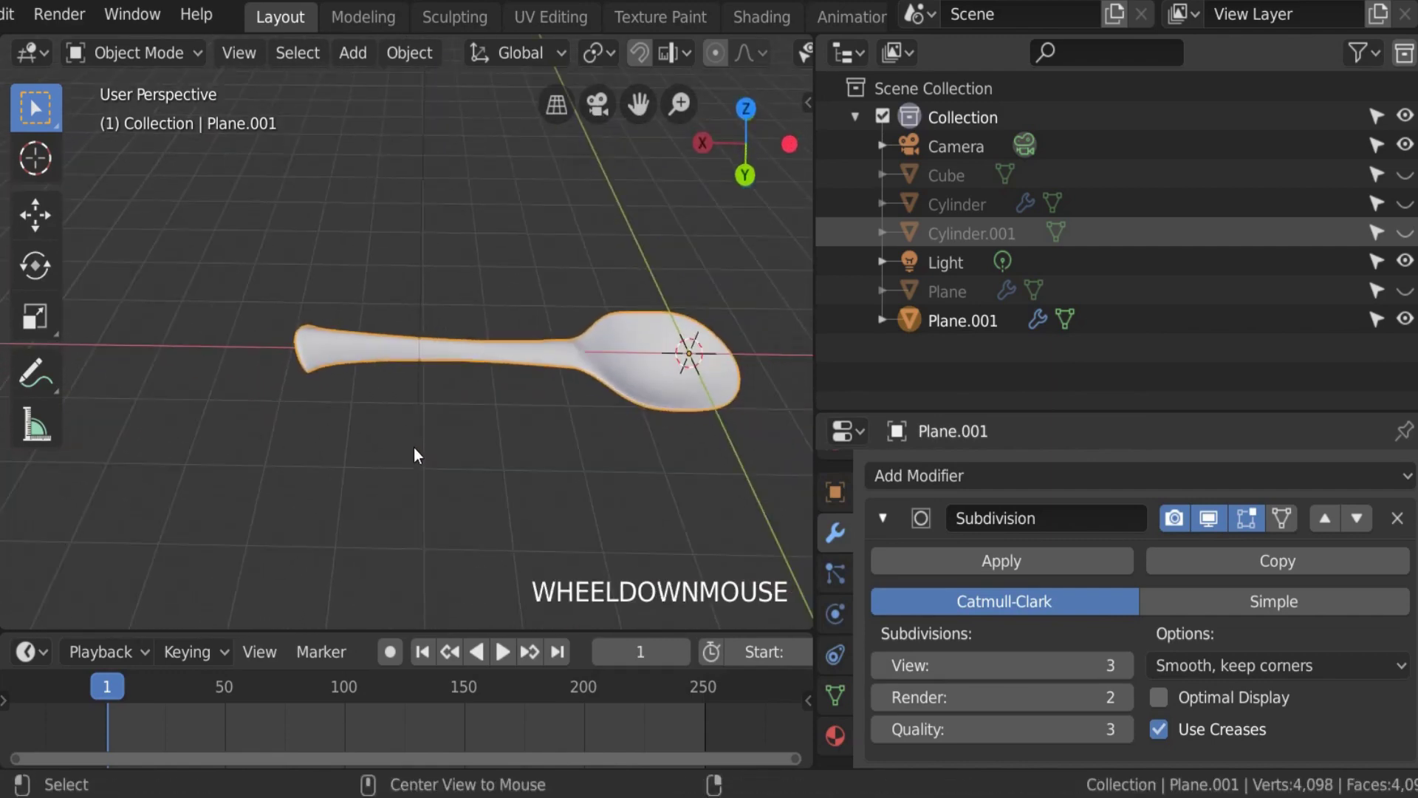
pyautogui.hotkey('alt', 'h')
pyautogui.scroll(-2, 490, 335)
pyautogui.scroll(2, 490, 336)
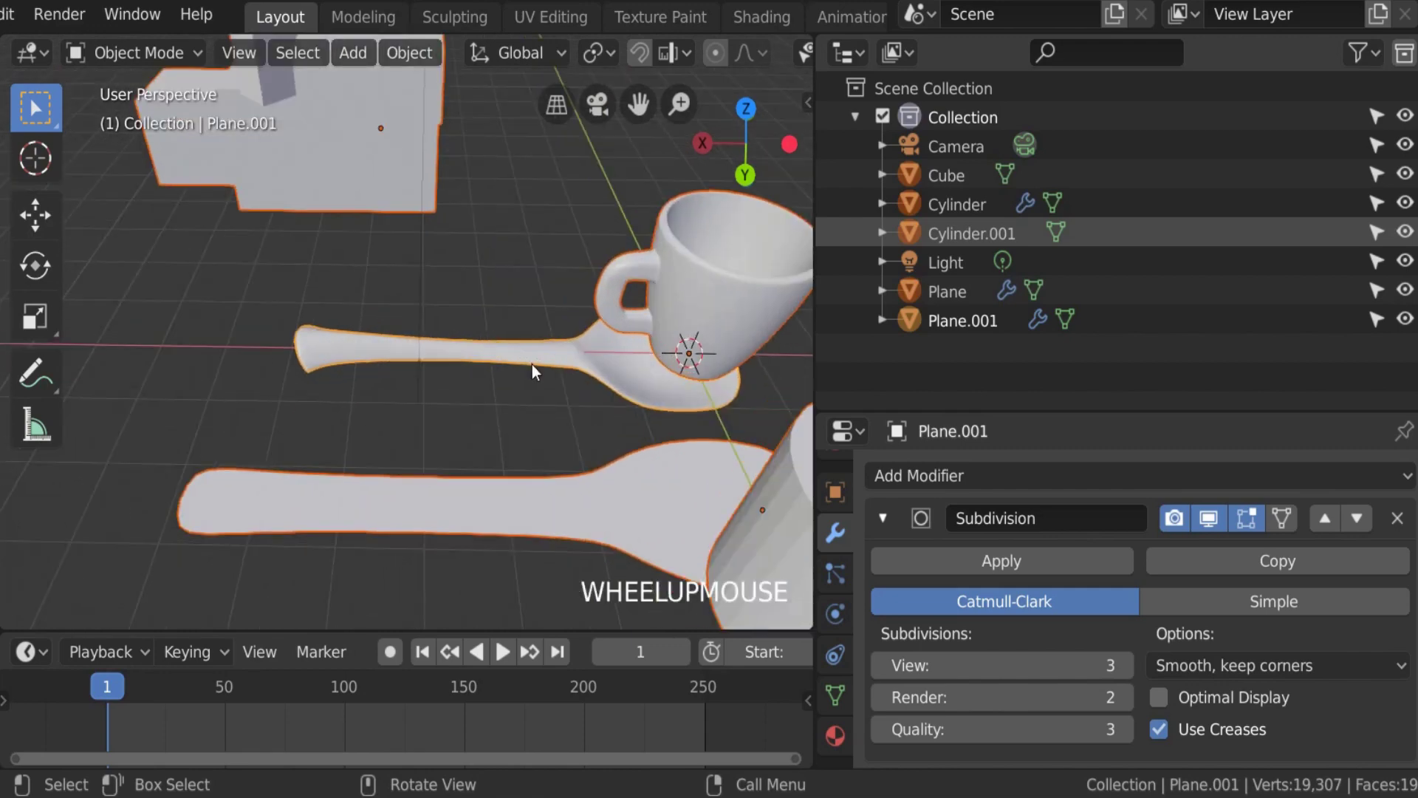
pyautogui.scroll(-1, 529, 362)
# Step: Scale the small spoon down to a size that suits the mug
pyautogui.click(524, 348)
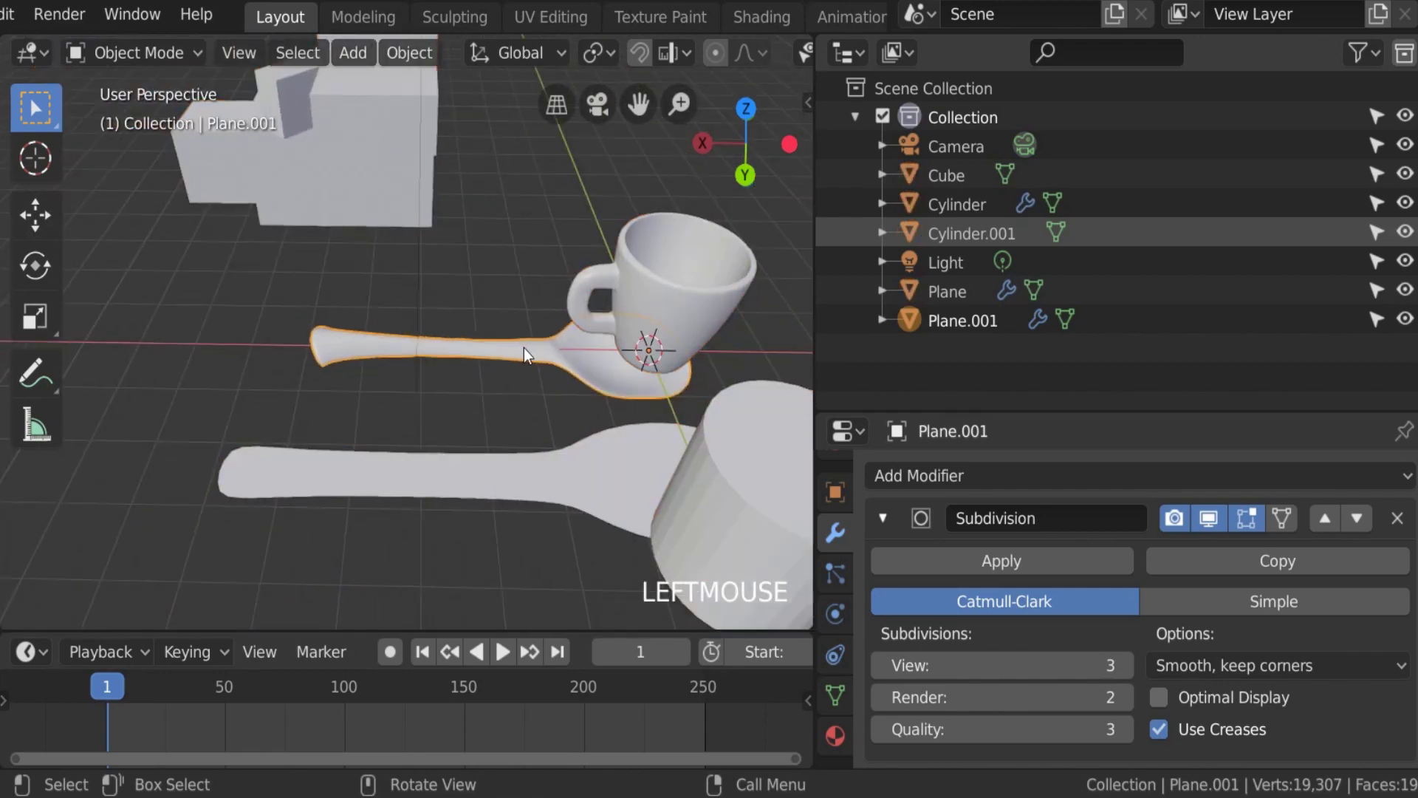
pyautogui.press('KP_7')
pyautogui.scroll(-1, 402, 369)
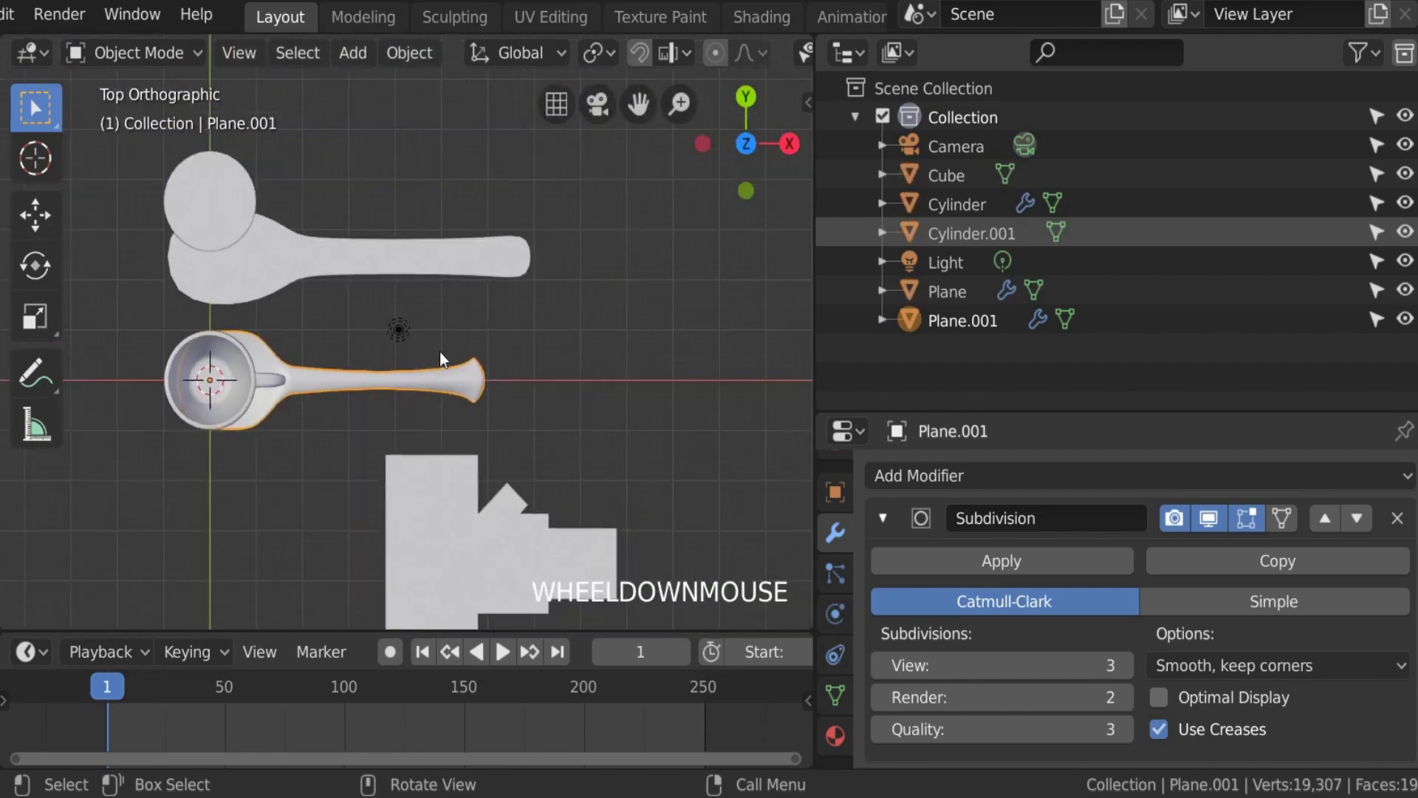
pyautogui.moveTo(441, 351); pyautogui.dragTo(349, 446, button='middle')
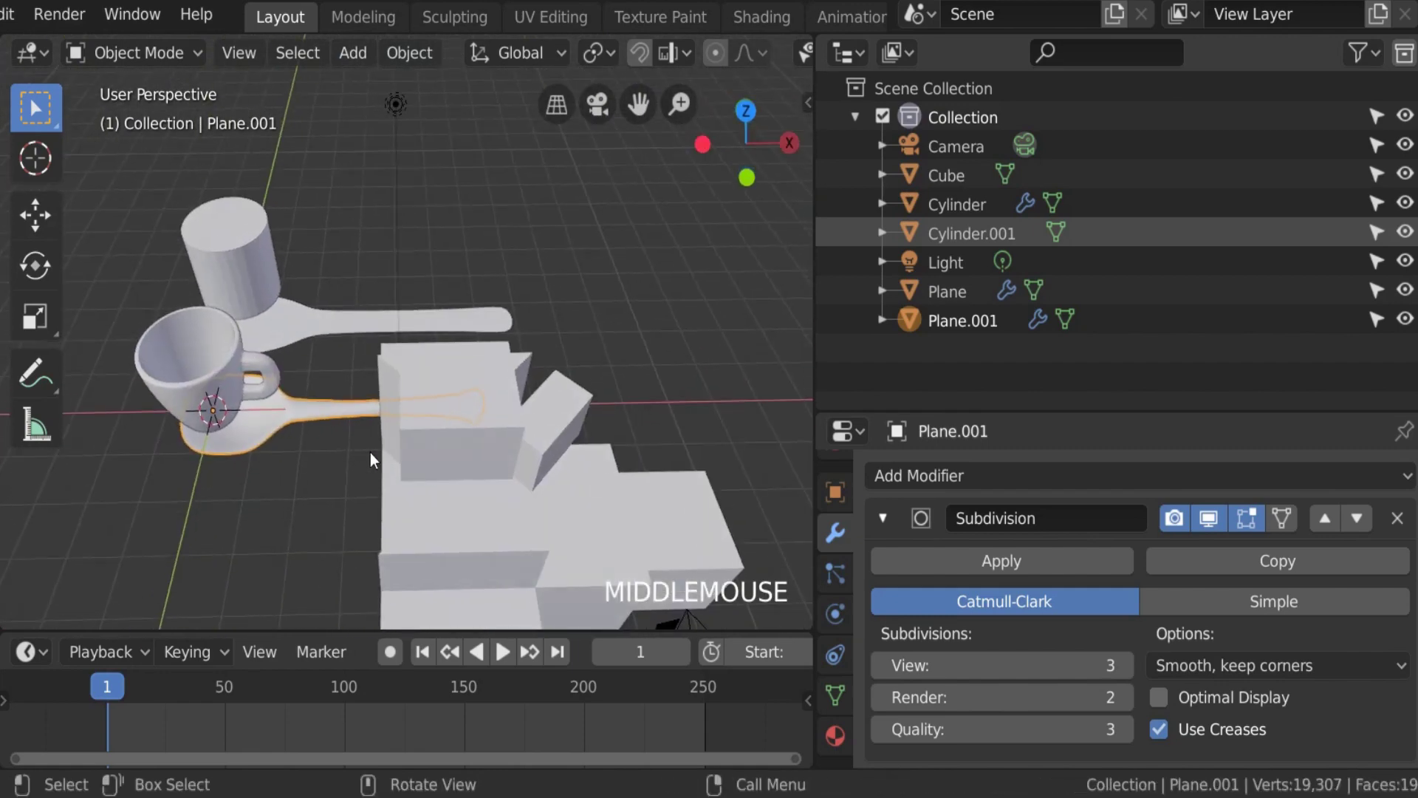
pyautogui.press('s')
pyautogui.click(259, 436)
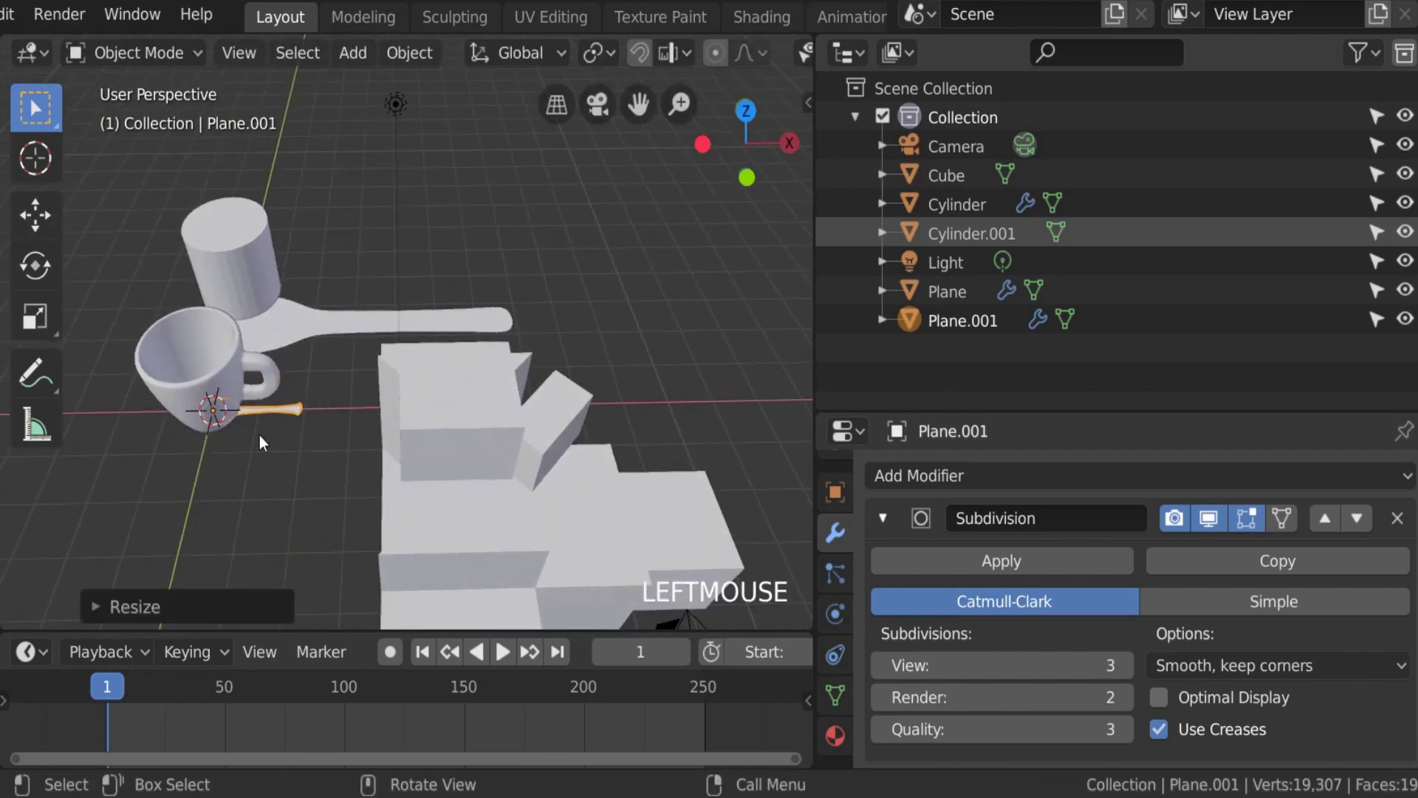
pyautogui.press('KP_1')
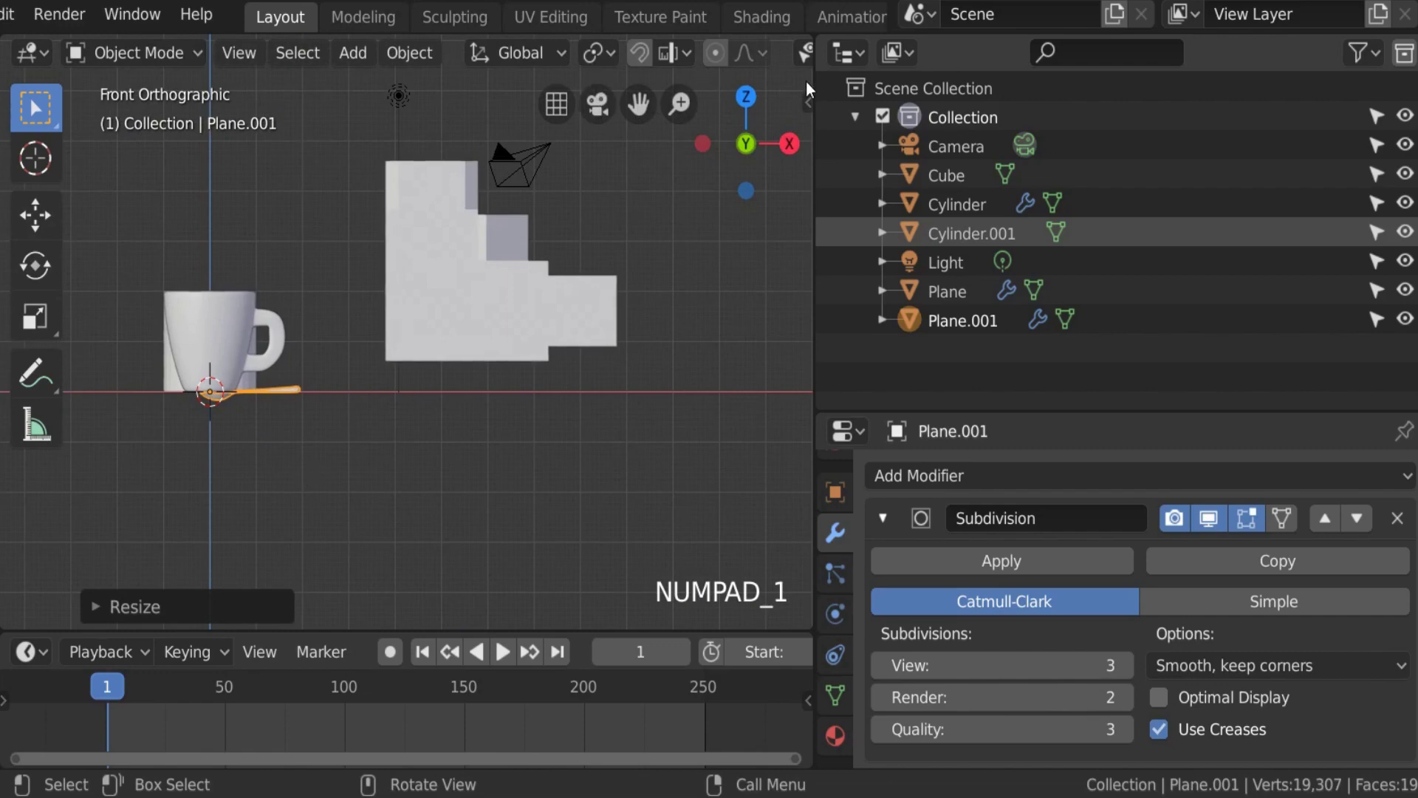
# Step: Delete the plain cylinder, the large flat spoon and the block model, keeping only the mug and the small spoon
pyautogui.keyDown('shift'); pyautogui.moveTo(377, 286); pyautogui.dragTo(231, 454, button='middle'); pyautogui.keyUp('shift')
pyautogui.click(218, 405)
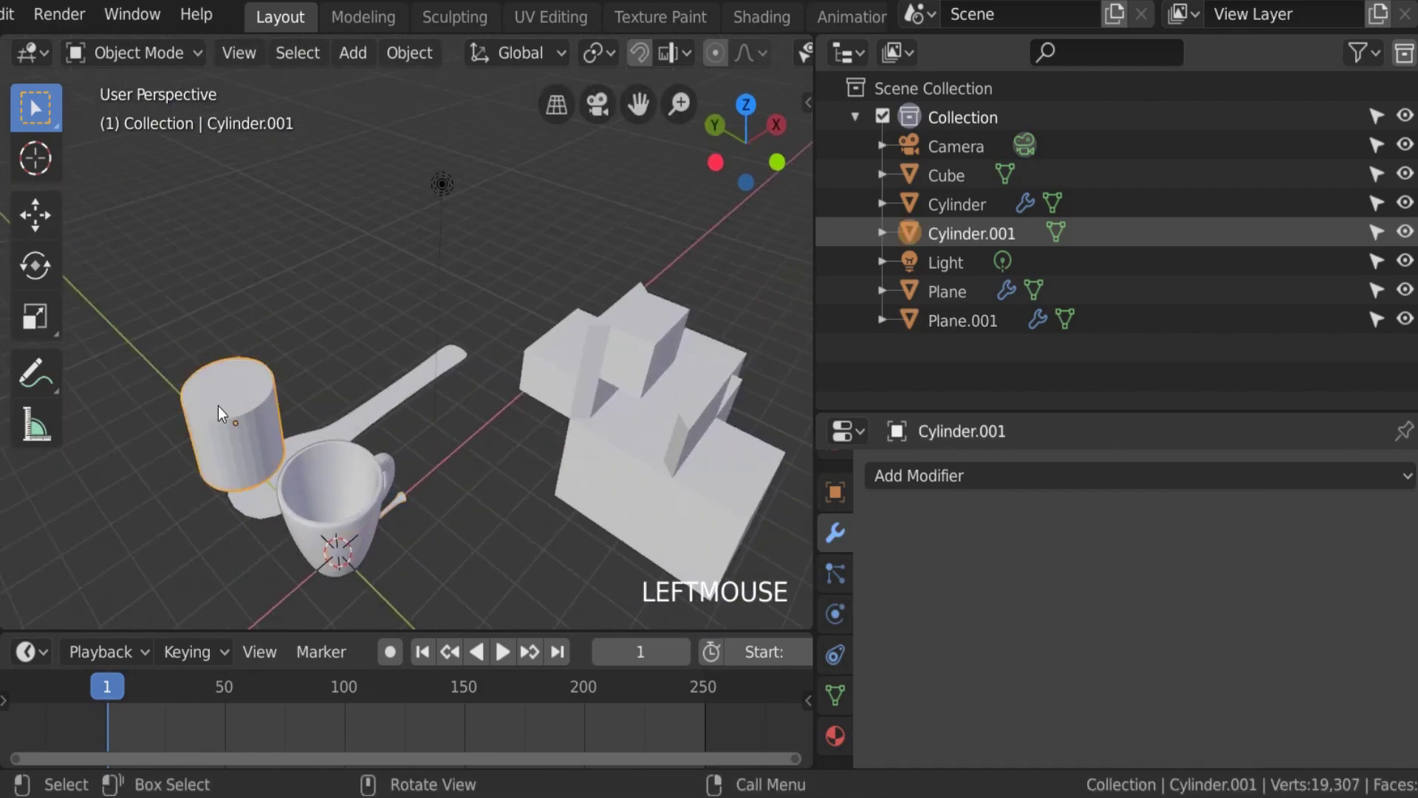
pyautogui.press('x')
pyautogui.click(221, 406)
pyautogui.click(379, 411)
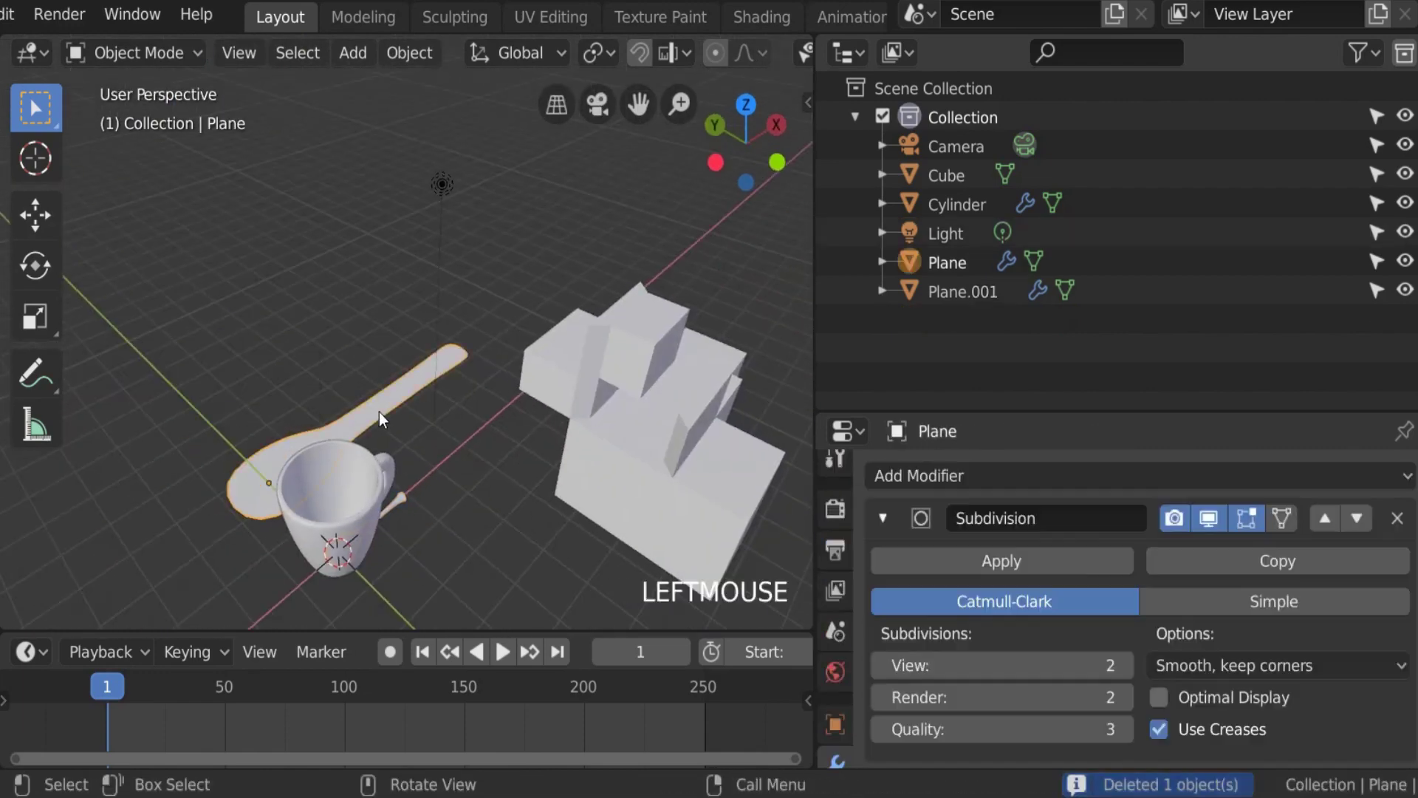
pyautogui.press('x')
pyautogui.click(379, 410)
pyautogui.click(701, 437)
pyautogui.press('x')
pyautogui.click(701, 437)
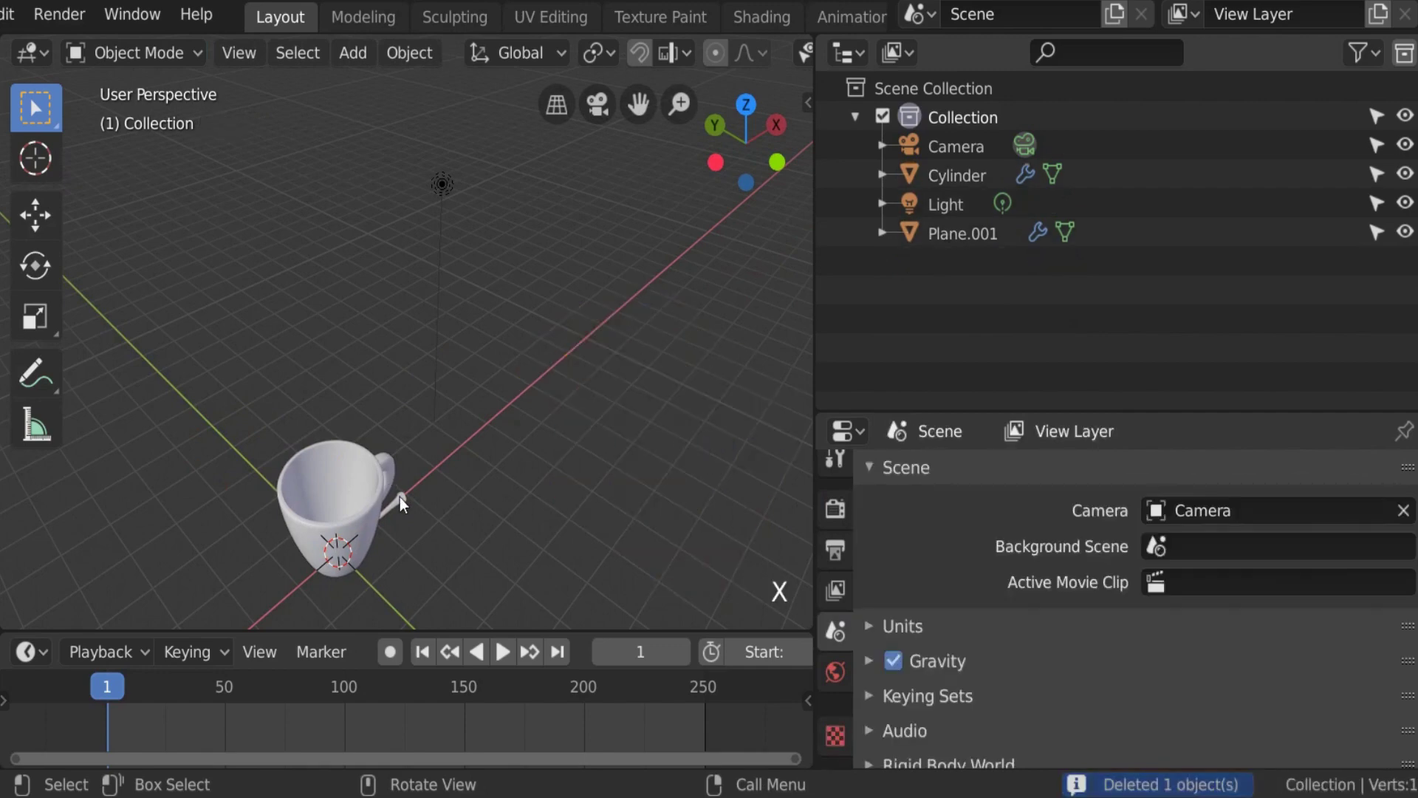
# Step: Turn on X-ray display and rotate the small spoon nearly upright in the front view with its bowl at the bottom
pyautogui.click(400, 498)
pyautogui.press('KP_1')
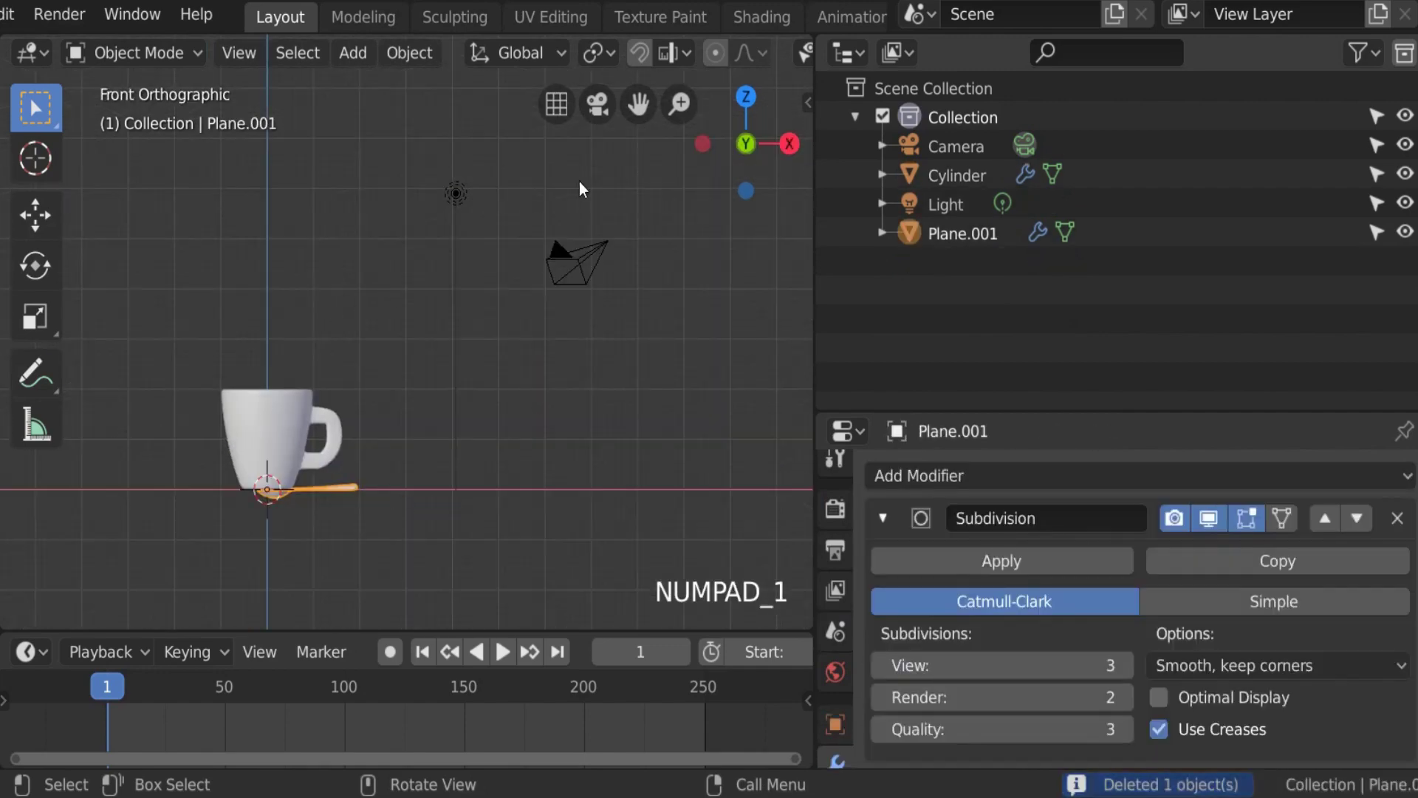
pyautogui.moveTo(665, 55); pyautogui.dragTo(687, 71, button='middle')
pyautogui.click(653, 52)
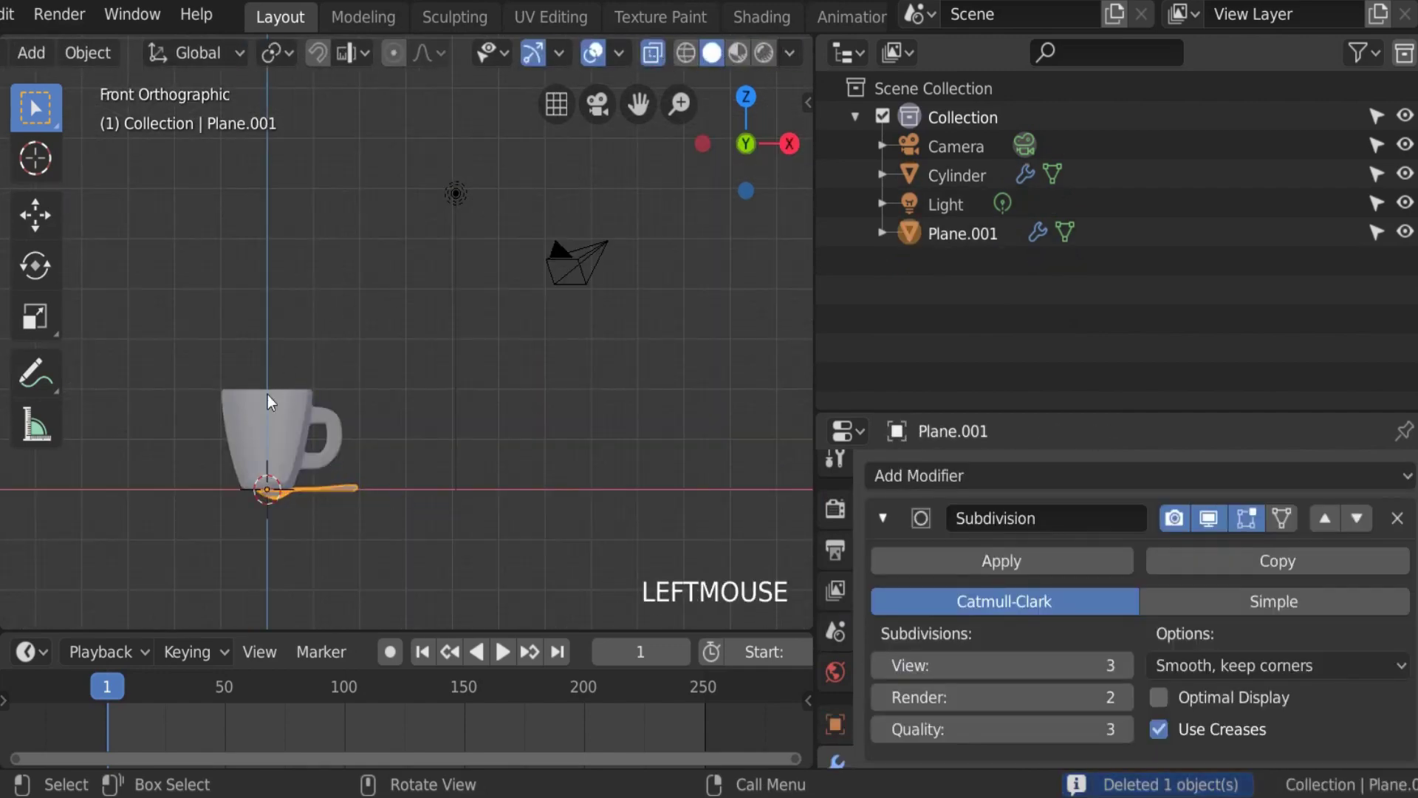
pyautogui.scroll(2, 274, 425)
pyautogui.keyDown('shift'); pyautogui.moveTo(277, 441); pyautogui.dragTo(548, 308, button='middle'); pyautogui.keyUp('shift')
pyautogui.scroll(4, 595, 293)
pyautogui.press('r')
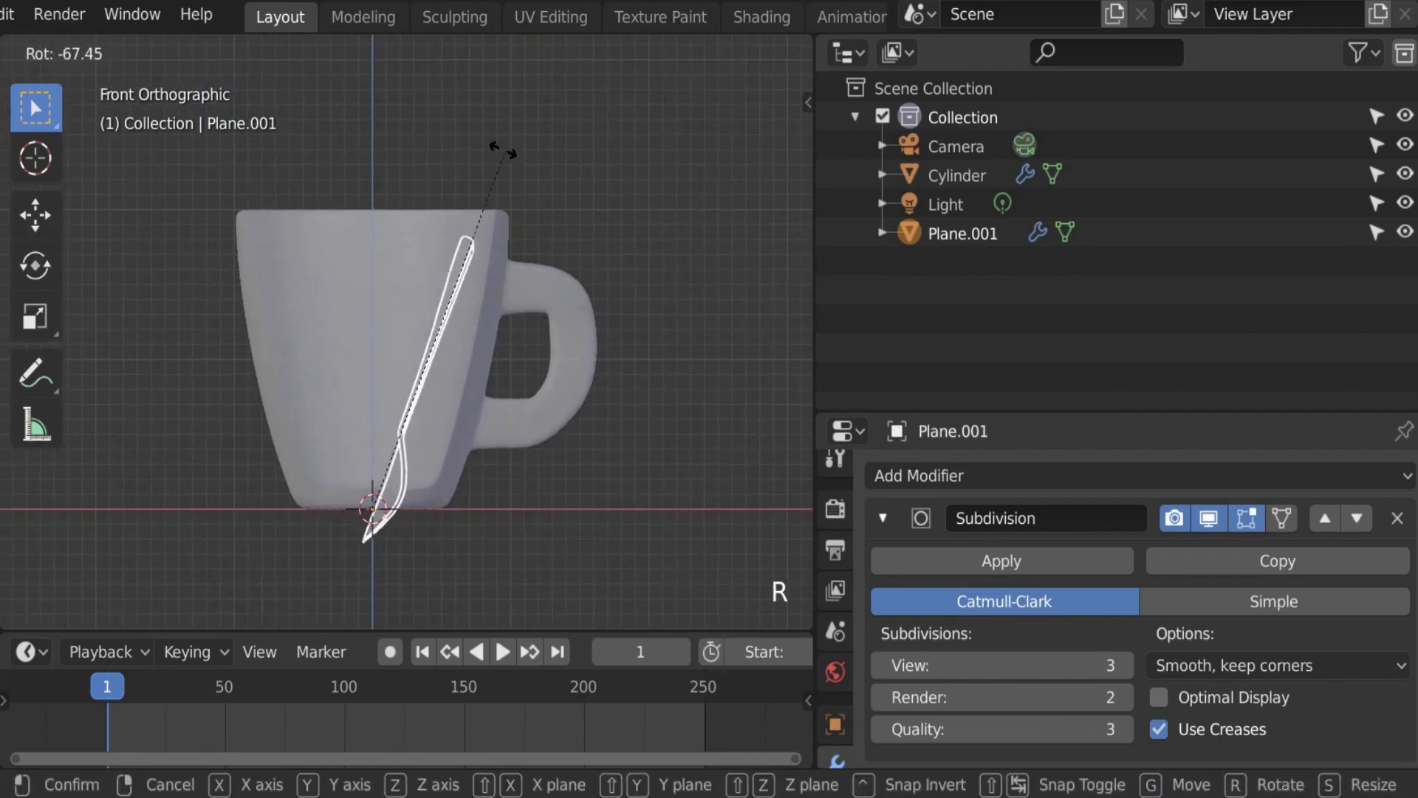
pyautogui.click(458, 182)
# Step: Move the spoon up inside the mug and tilt it about 10 degrees toward the rim on the handle side
pyautogui.press('g')
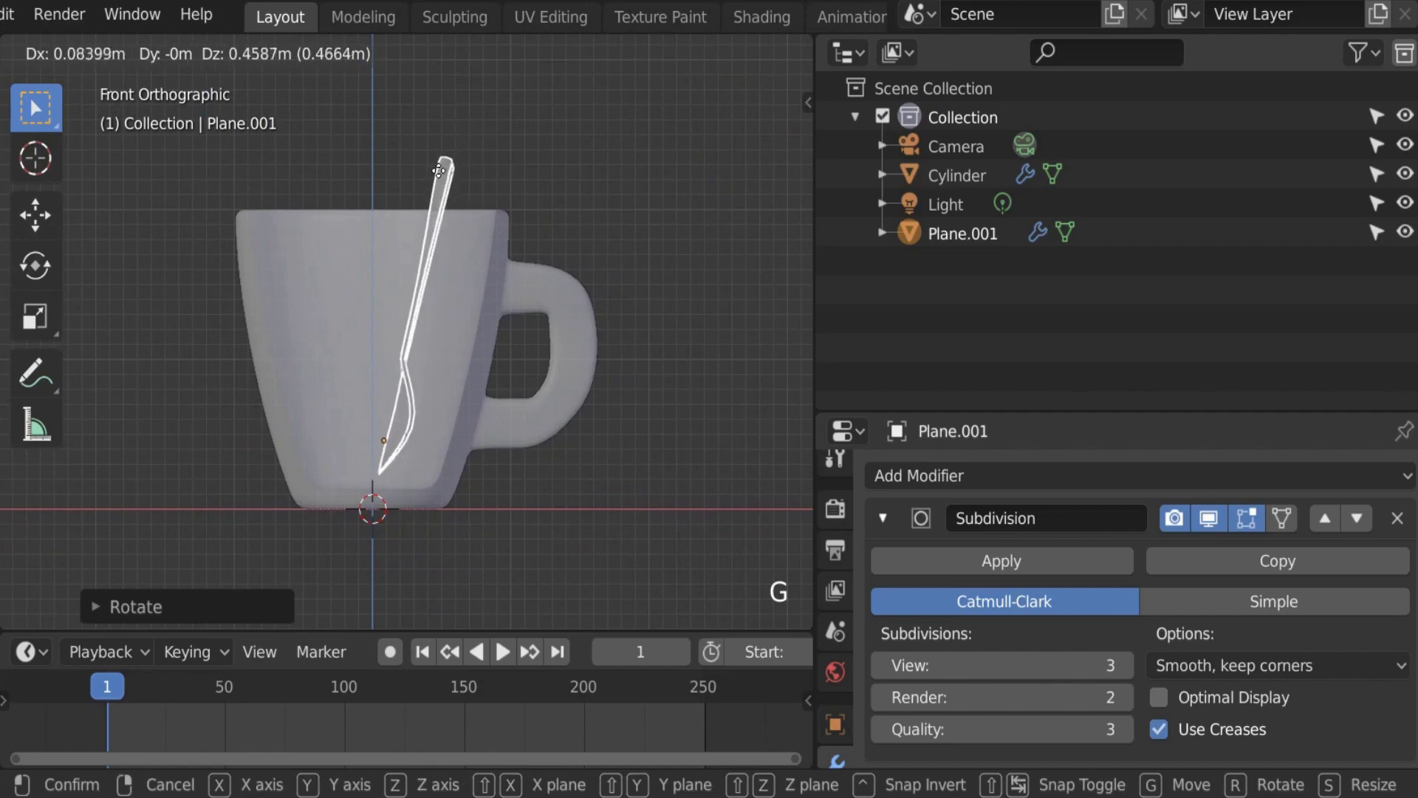
pyautogui.click(440, 175)
pyautogui.press('r')
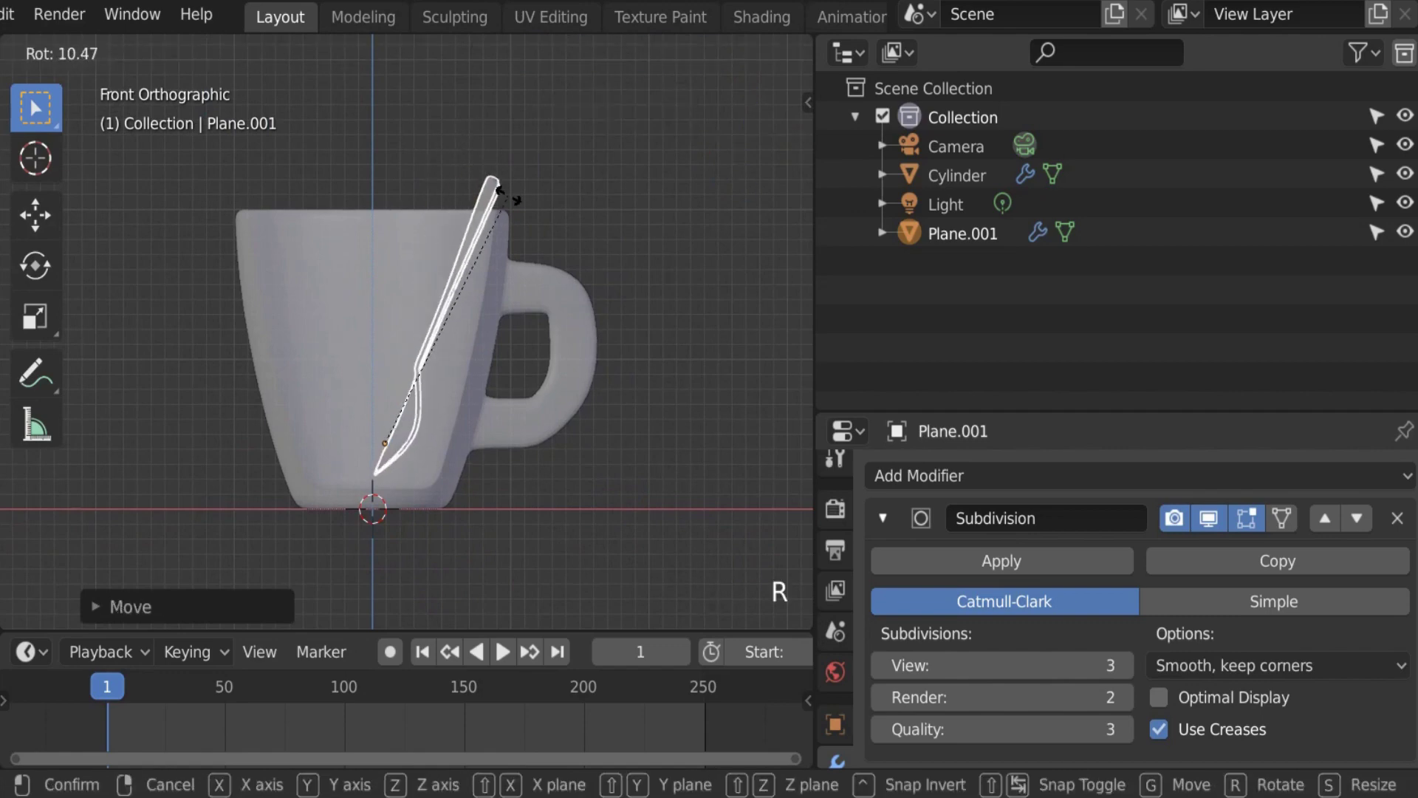
pyautogui.click(509, 196)
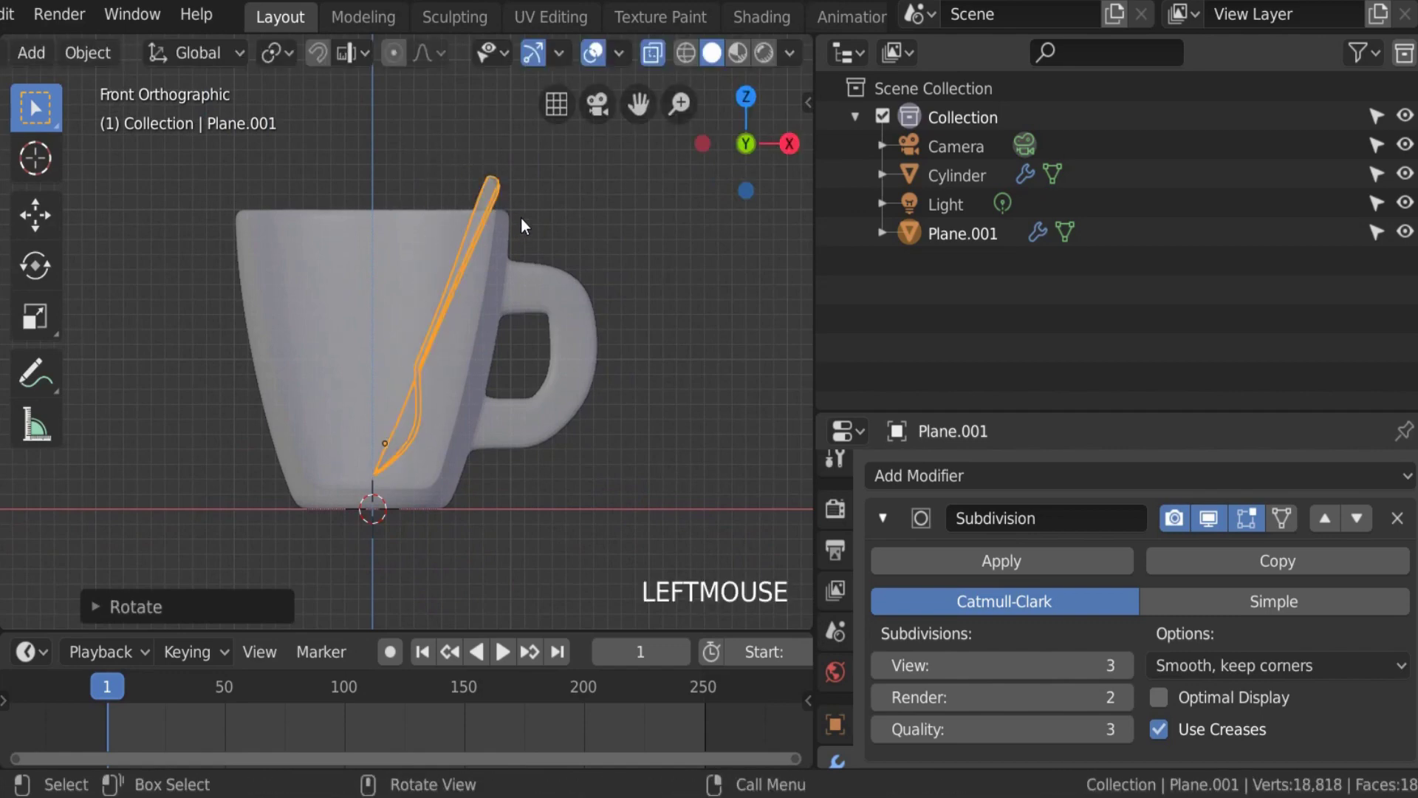
# Step: Rotate the spoon counterclockwise in the top view so it points away from the mug's handle
pyautogui.press('KP_7')
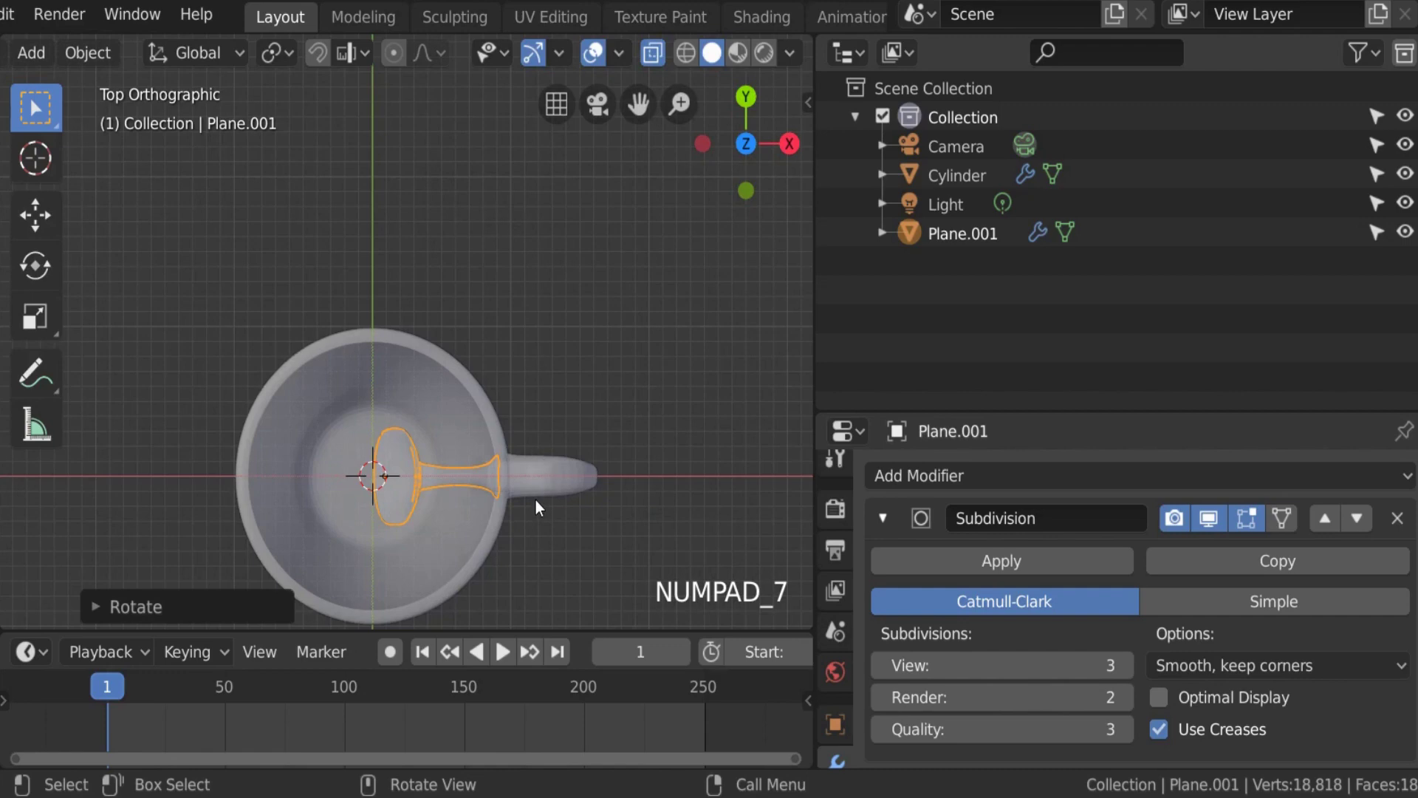
pyautogui.press('r')
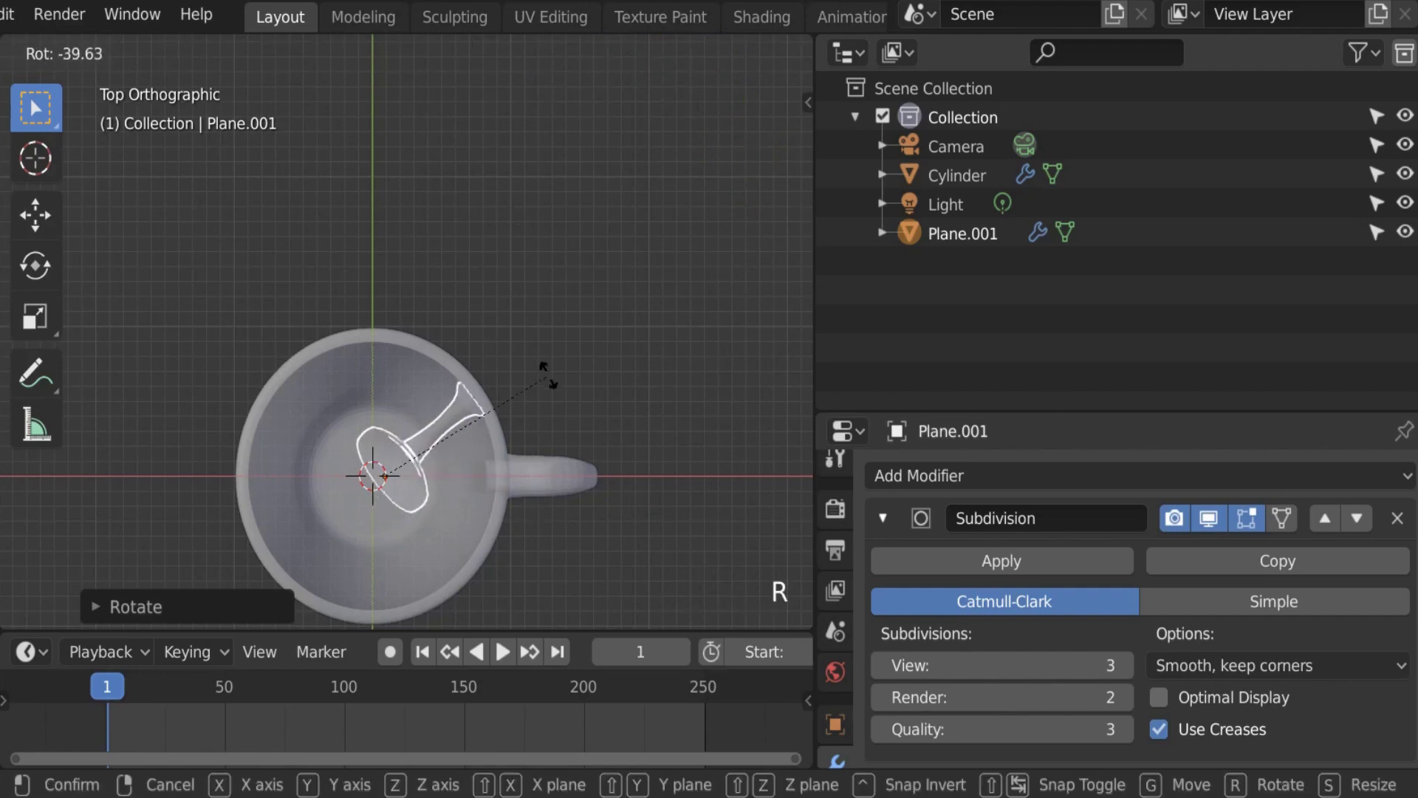
pyautogui.click(506, 462)
# Step: Rotate the mug clockwise in the top view so its handle swings farther from the spoon
pyautogui.click(506, 463)
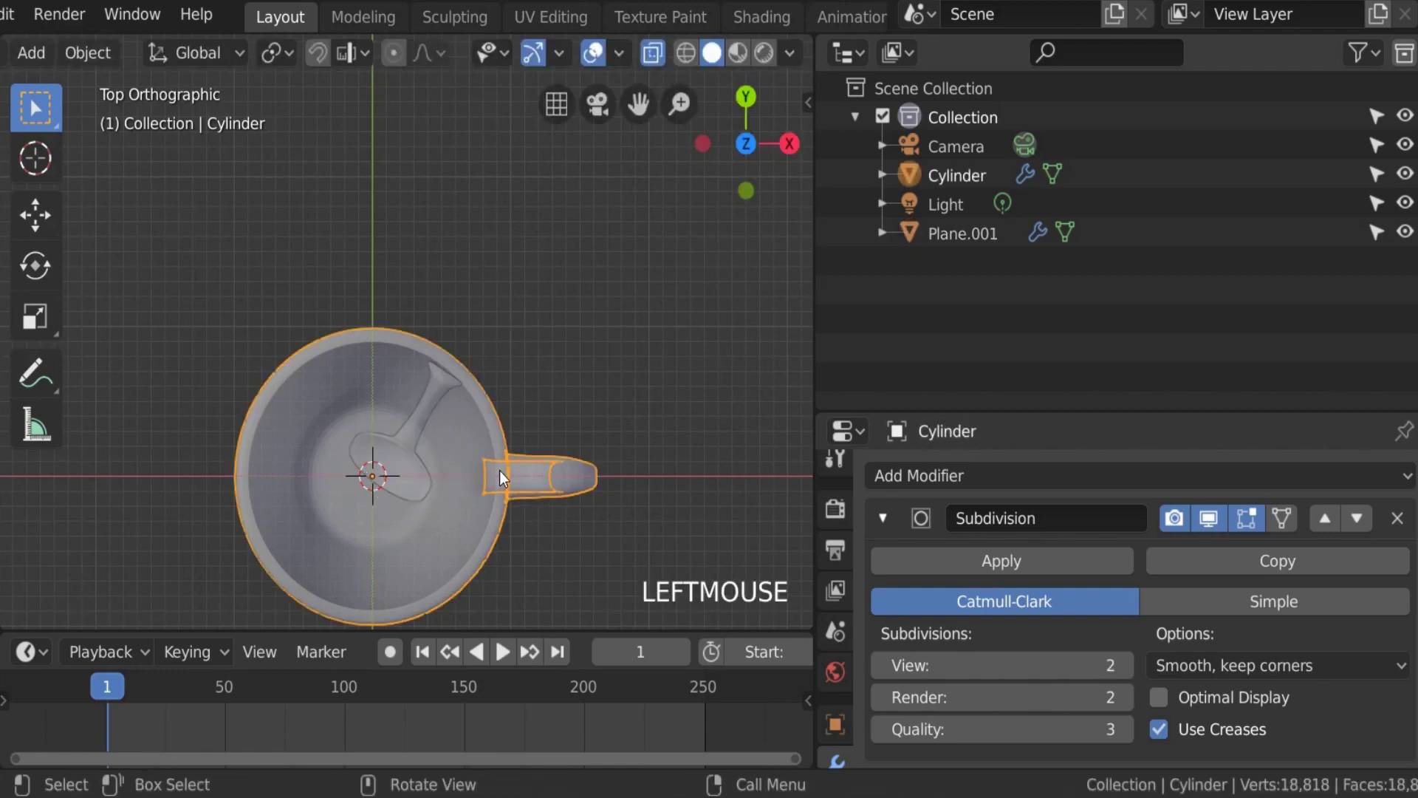
pyautogui.press('r')
pyautogui.click(493, 541)
pyautogui.keyDown('shift'); pyautogui.moveTo(494, 541); pyautogui.dragTo(437, 493, button='middle'); pyautogui.keyUp('shift')
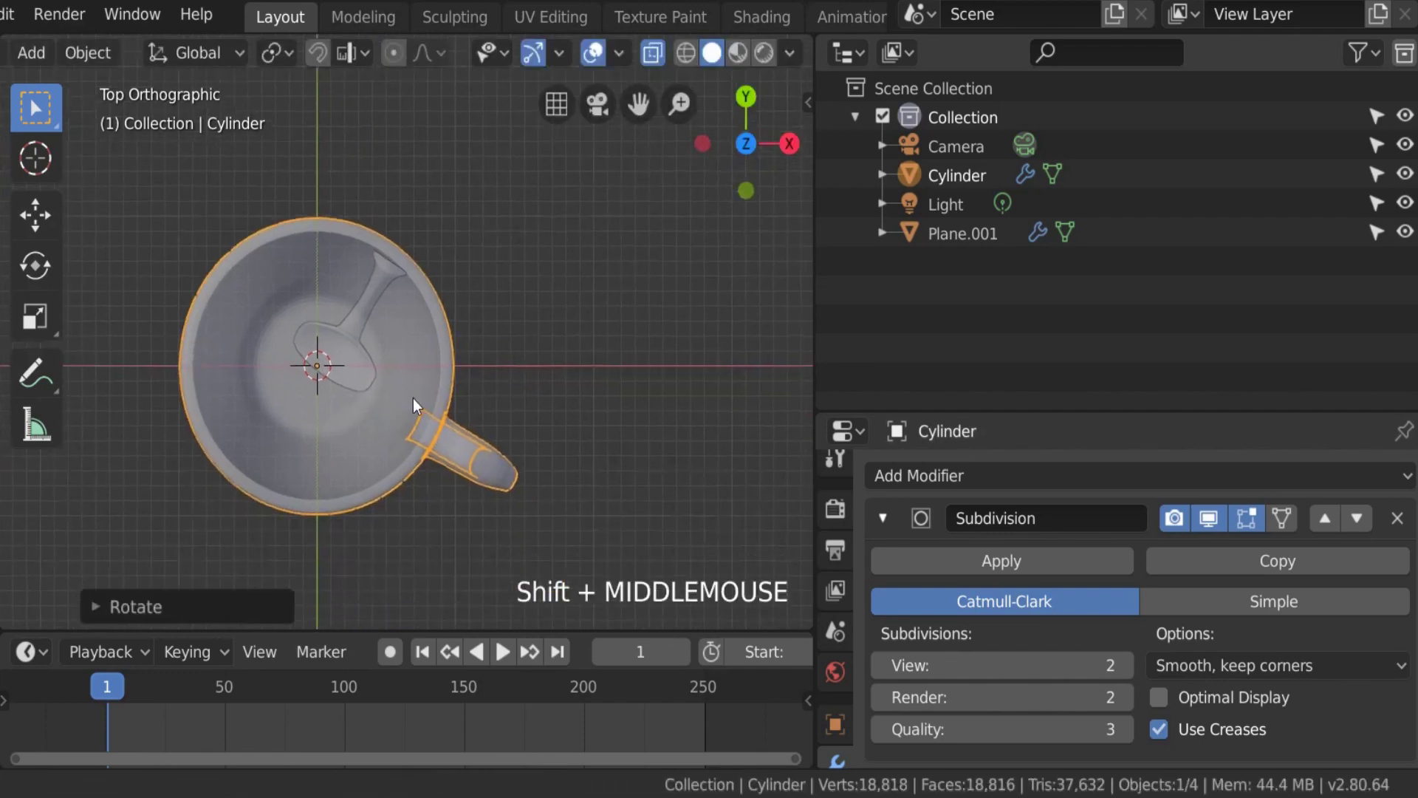
# Step: Scale the spoon up slightly so its handle rises above the mug's rim, and turn off X-ray display
pyautogui.moveTo(414, 397); pyautogui.dragTo(427, 200, button='middle')
pyautogui.click(374, 174)
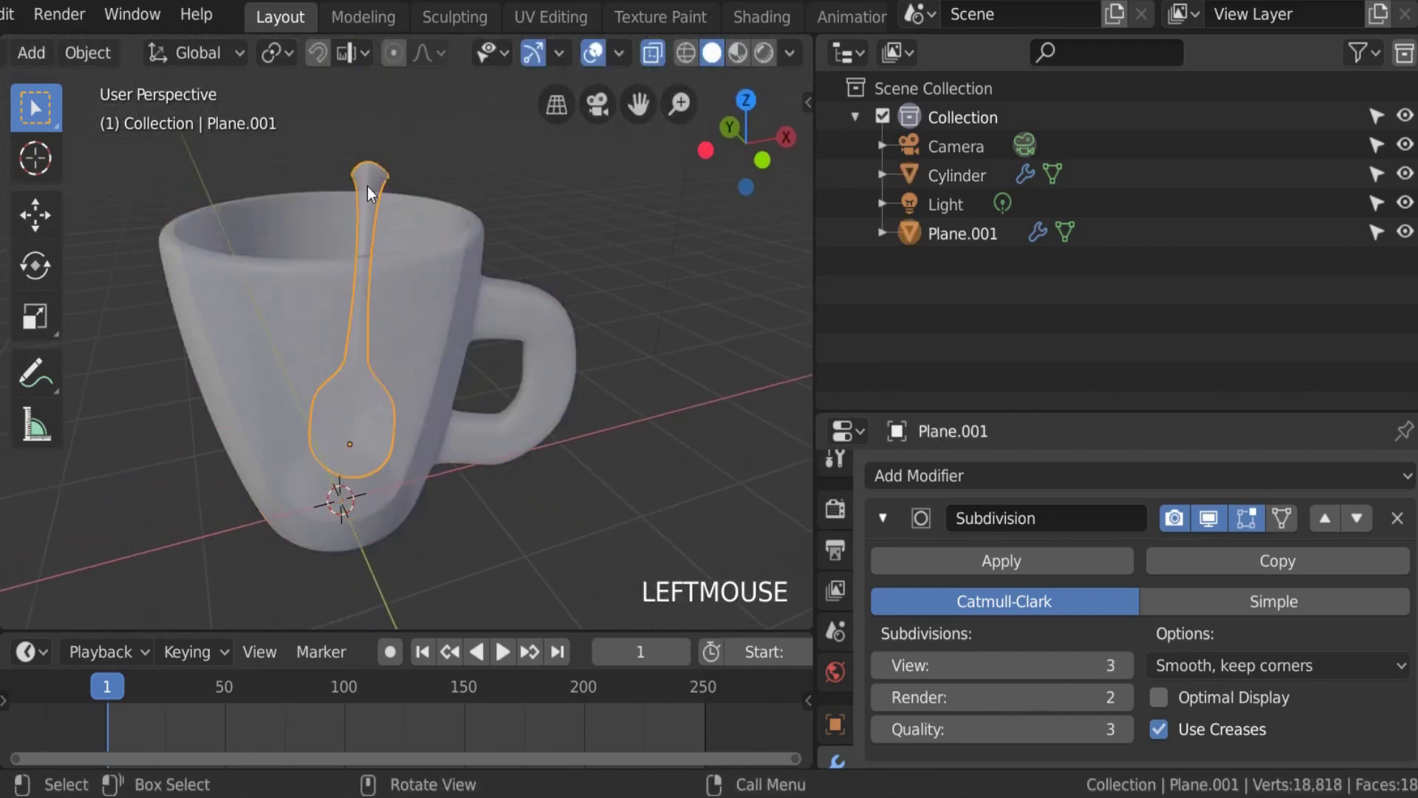
pyautogui.press('s')
pyautogui.click(385, 140)
pyautogui.scroll(3, 431, 282)
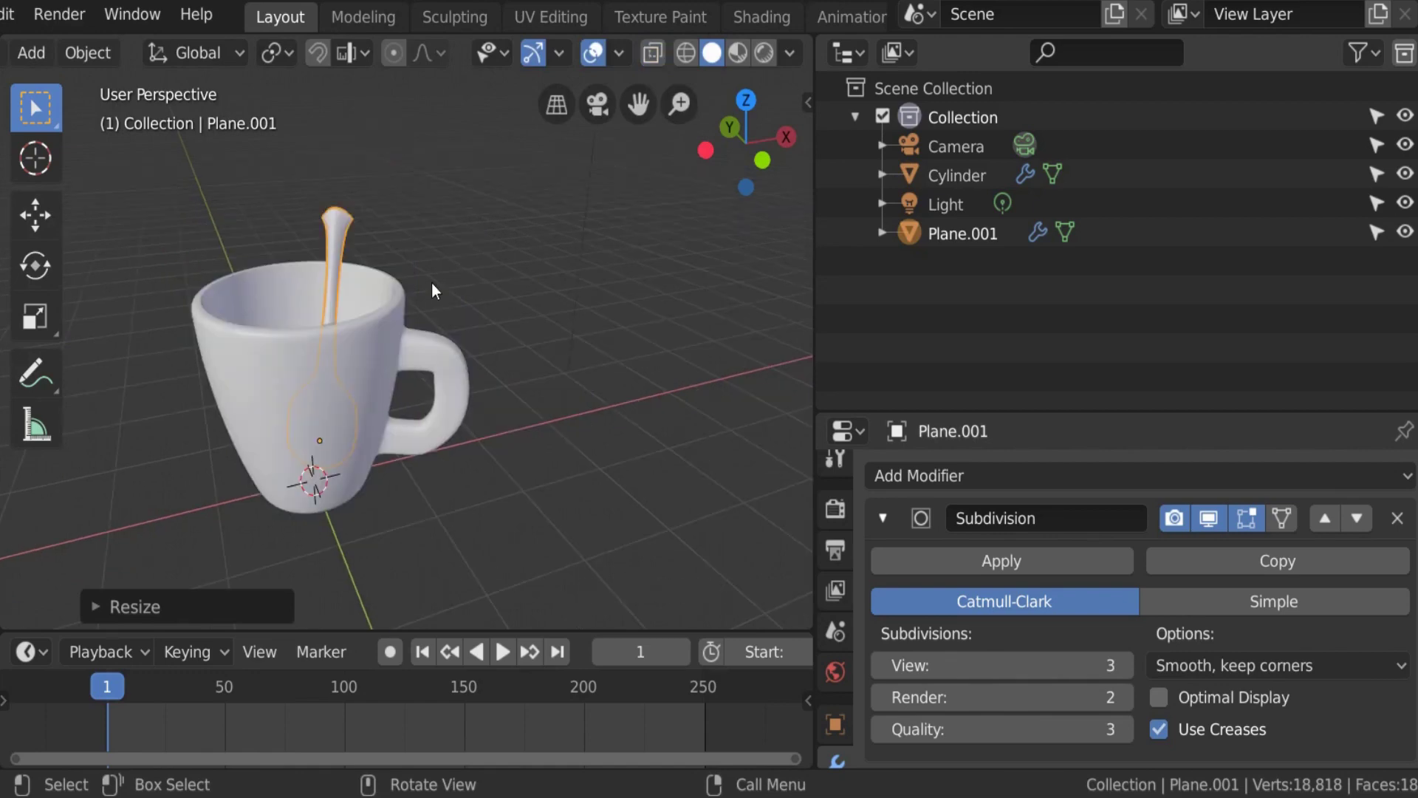
# Step: Examine how the spoon sits in the mug from the front, right and top orthographic views
pyautogui.press('KP_1')
pyautogui.press('KP_3')
pyautogui.press('KP_7')
pyautogui.press('KP_3')
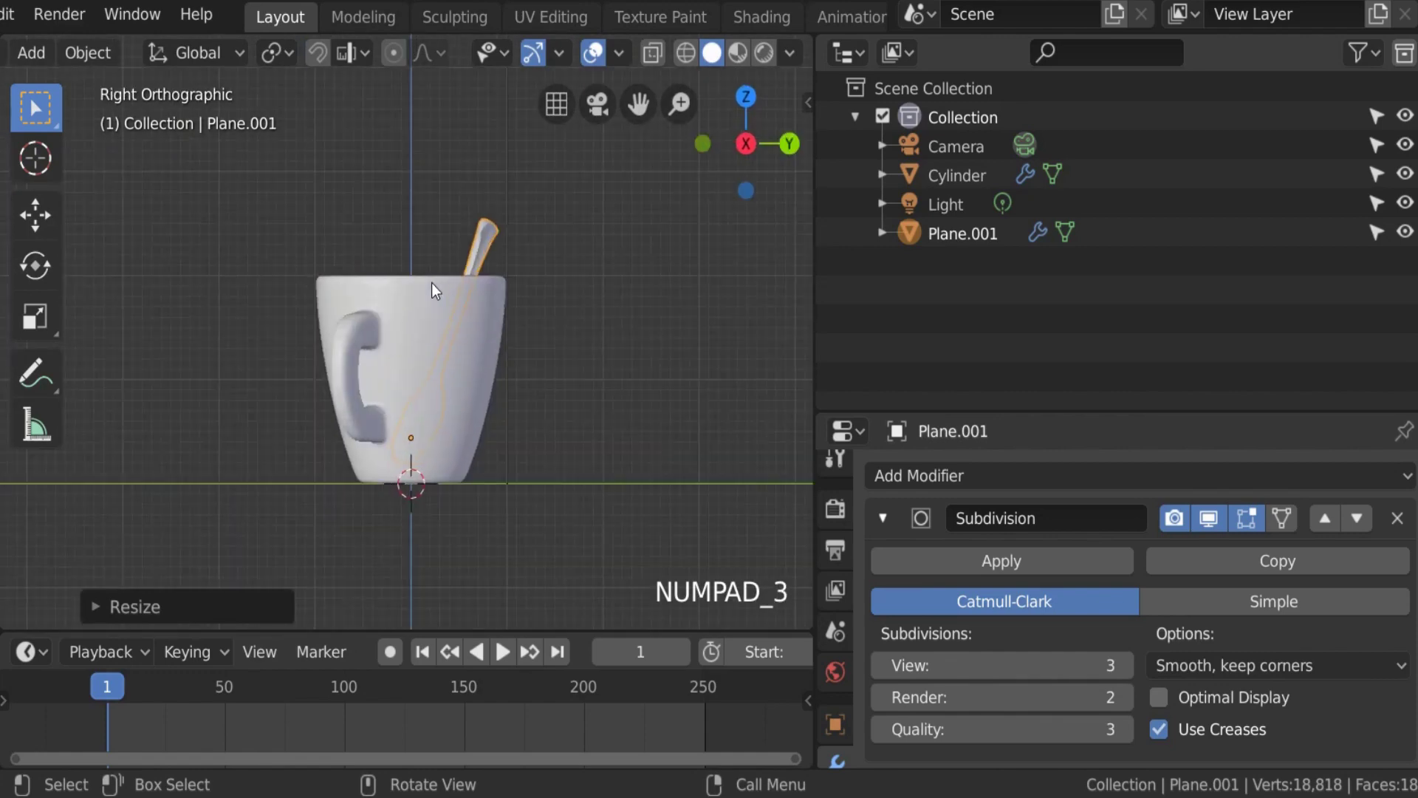
pyautogui.press('KP_7')
pyautogui.press('KP_1')
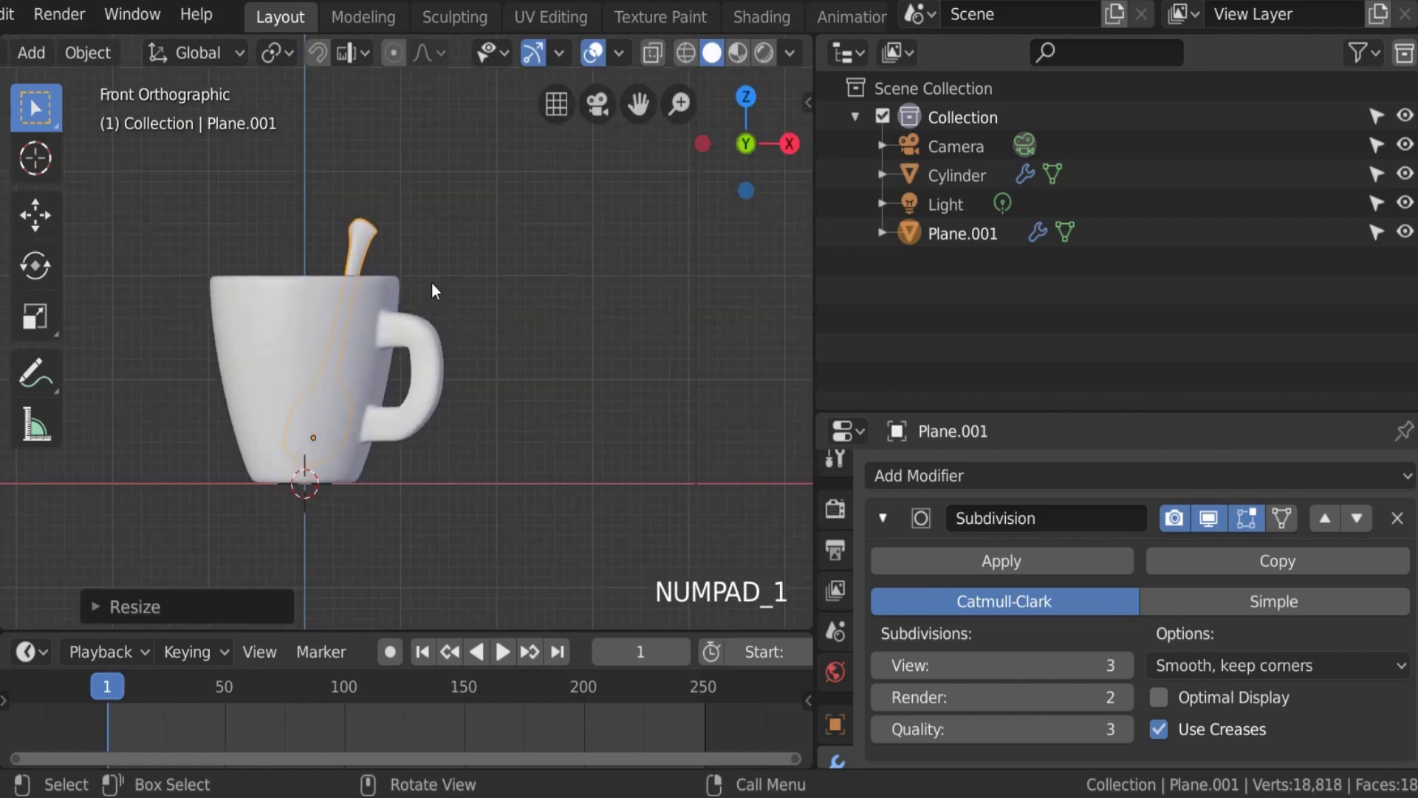
pyautogui.press('KP_3')
pyautogui.press('KP_7')
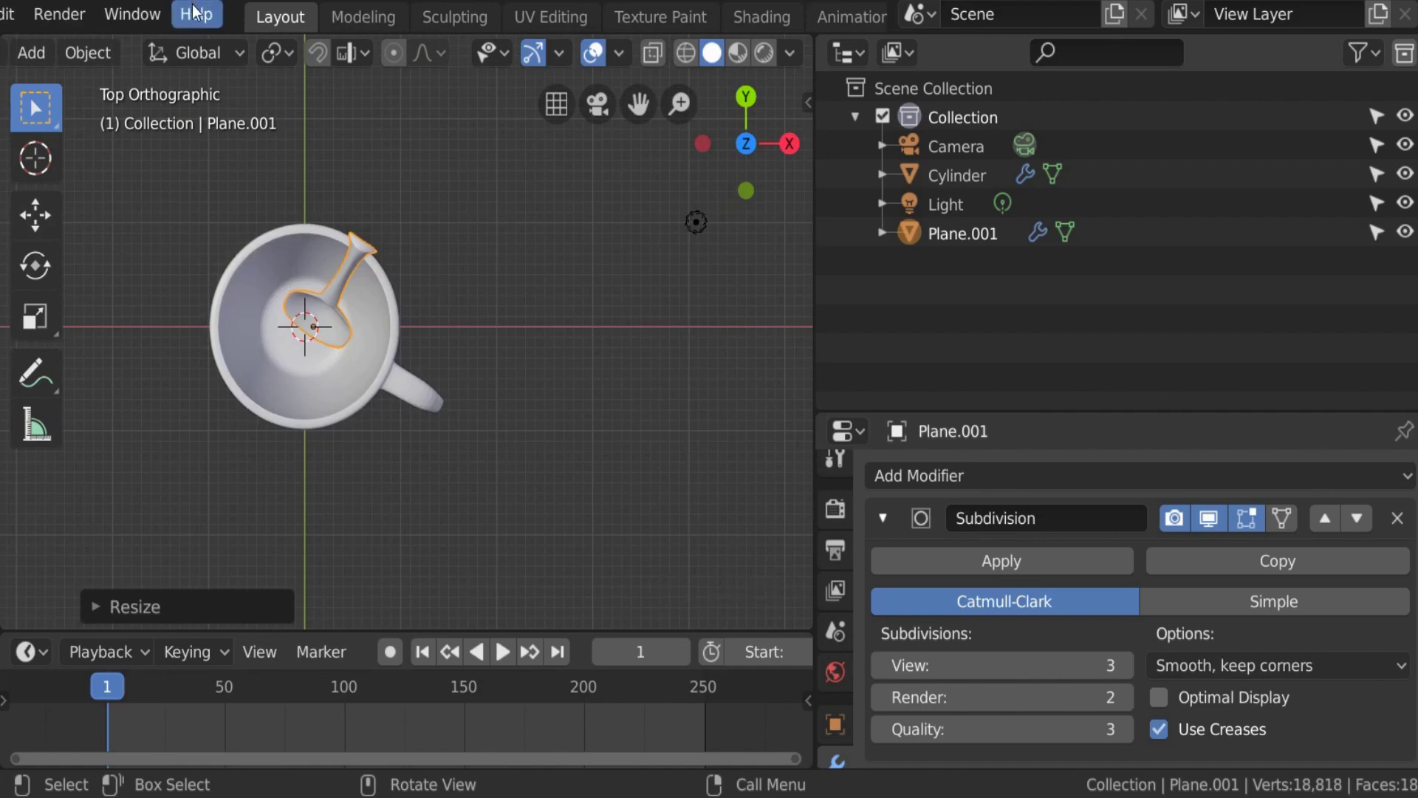
# Step: Use the navigation gizmo's axes to inspect the mug and spoon alternately from the right and from the top
pyautogui.moveTo(197, 15); pyautogui.dragTo(303, 15, button='middle')
pyautogui.click(118, 17)
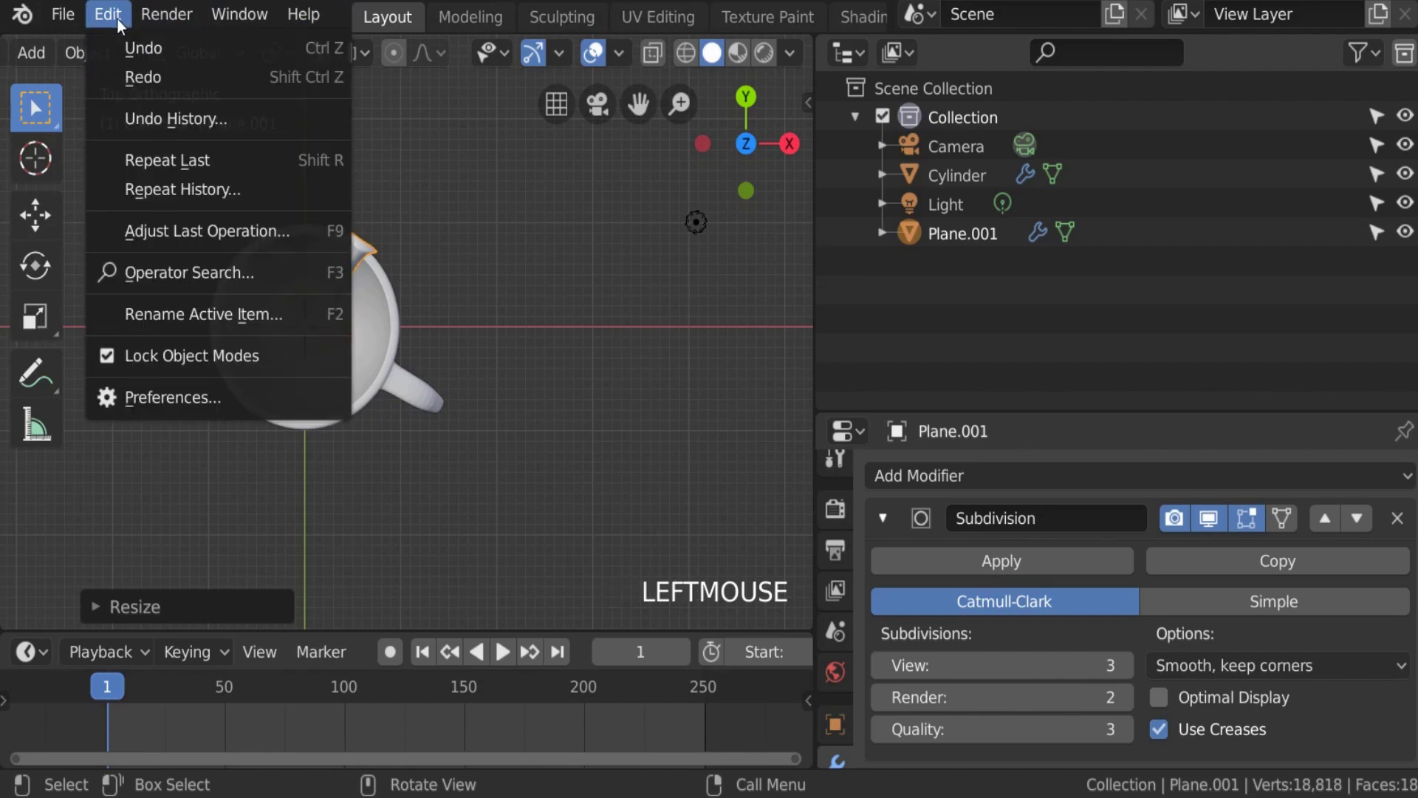
pyautogui.click(789, 144)
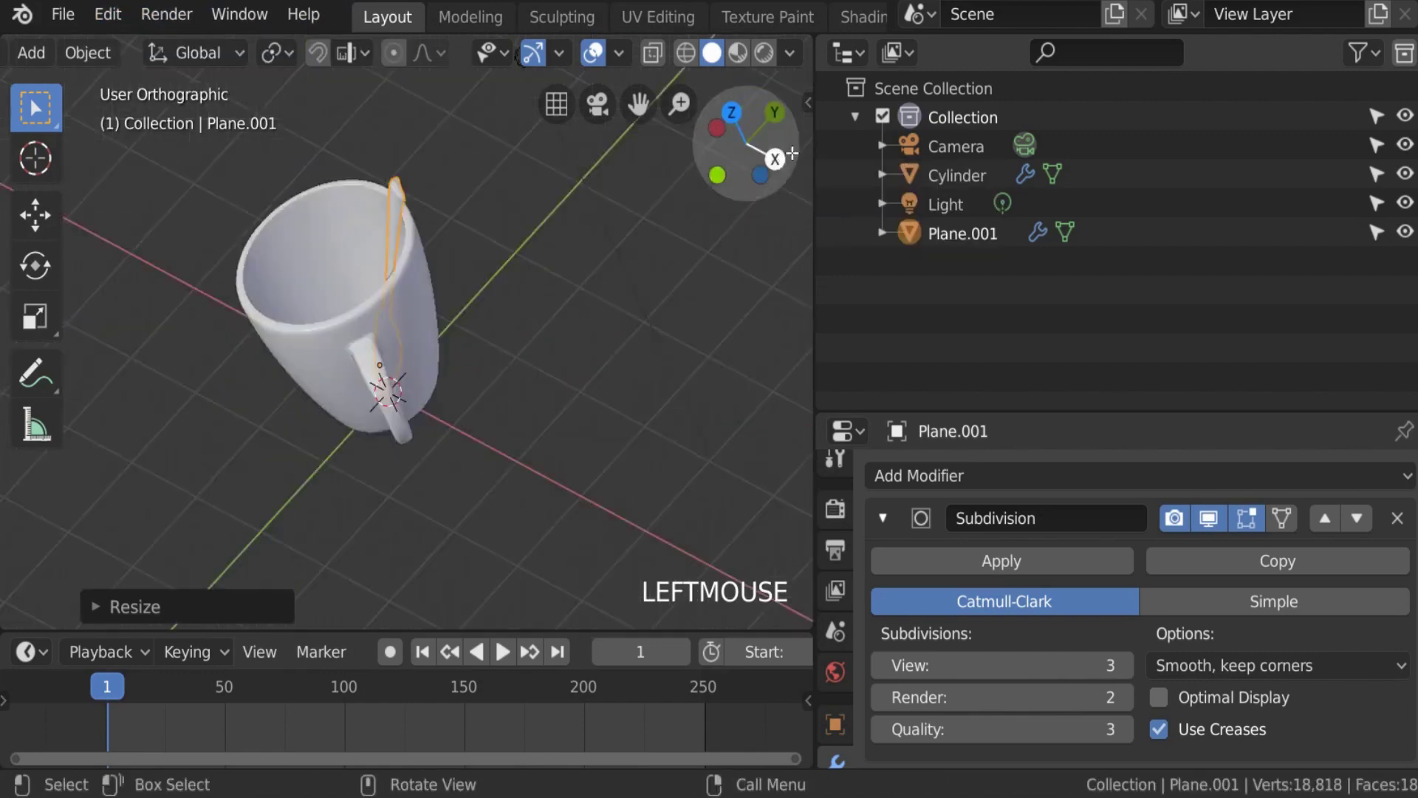
pyautogui.moveTo(789, 143); pyautogui.dragTo(746, 100)
pyautogui.click(745, 97)
pyautogui.click(786, 143)
pyautogui.click(786, 142)
pyautogui.click(748, 97)
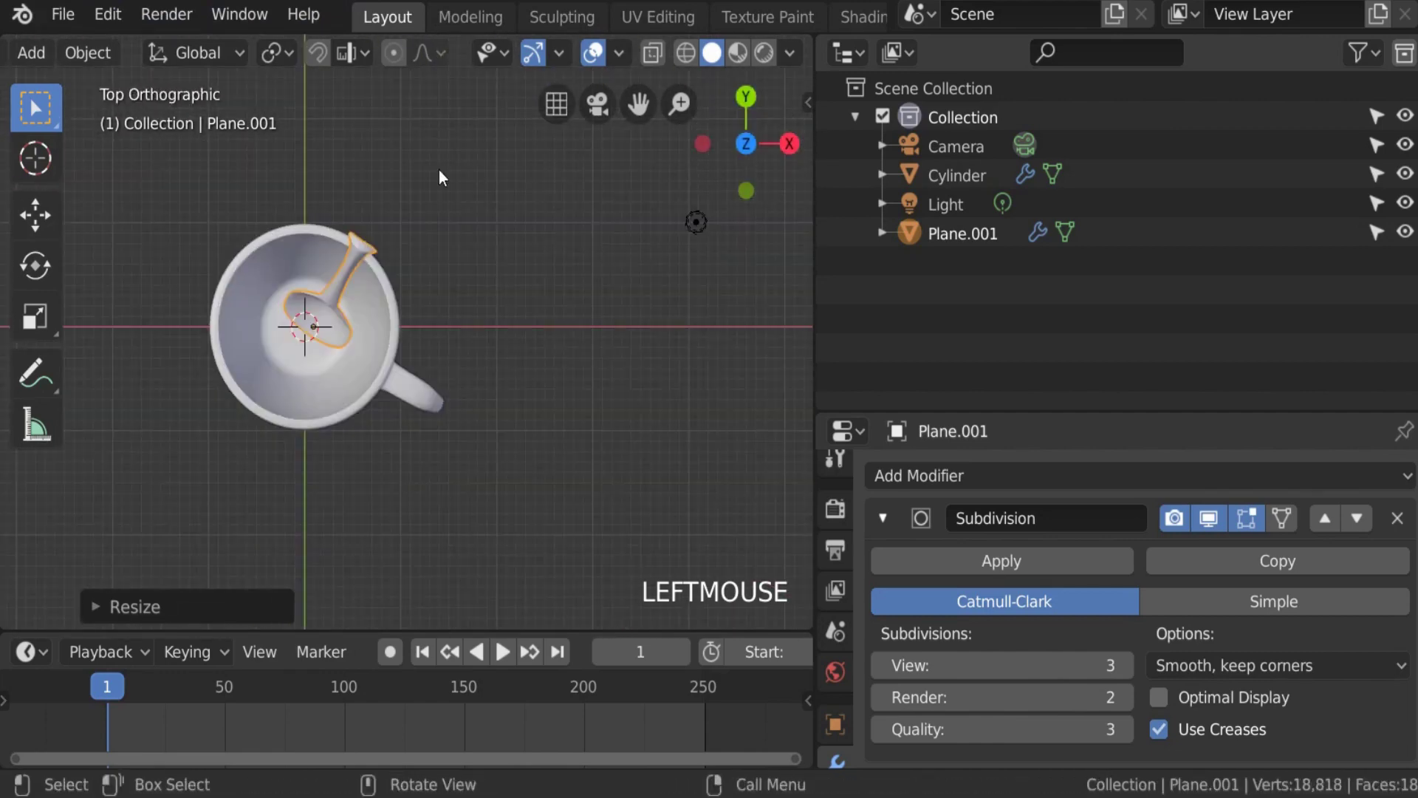
pyautogui.click(746, 97)
pyautogui.click(703, 144)
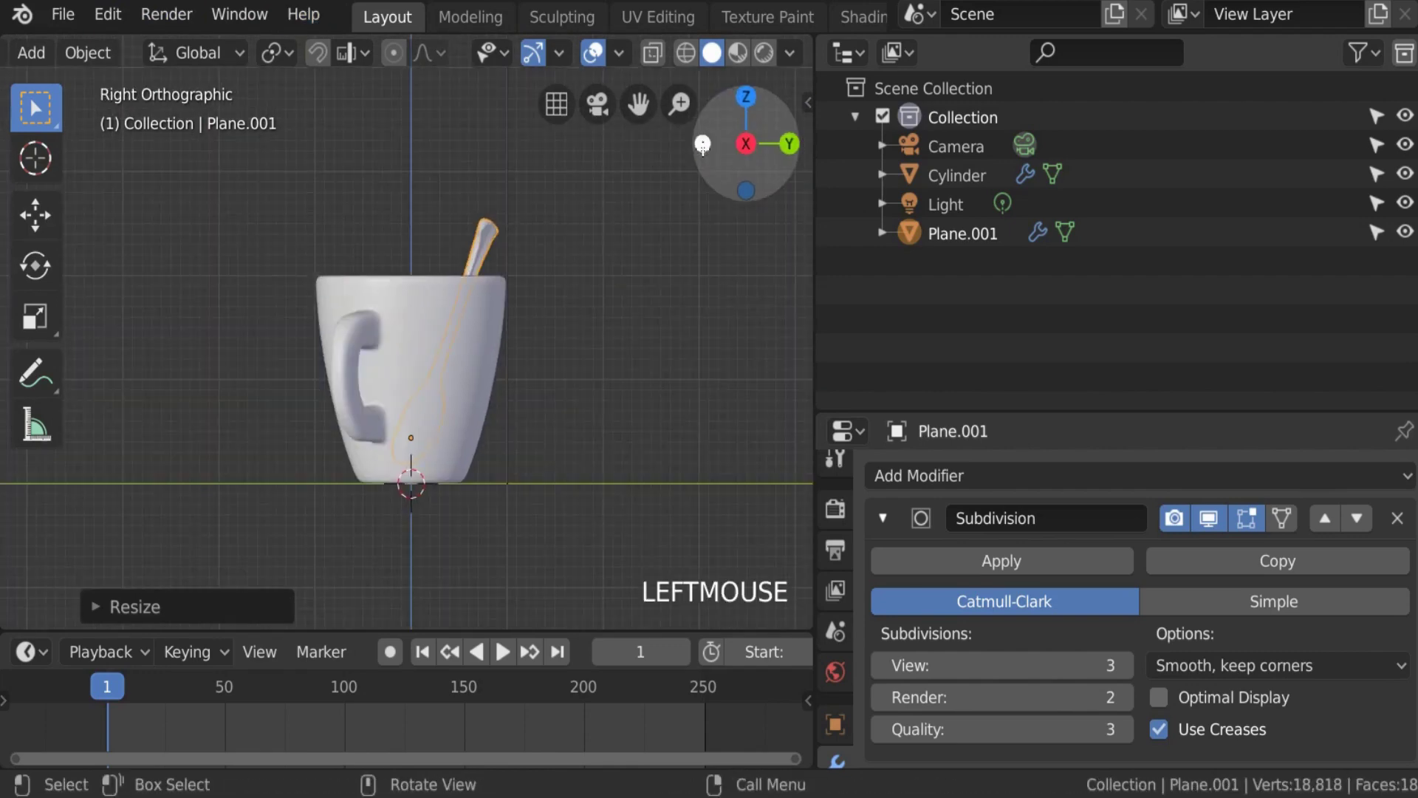
pyautogui.click(746, 97)
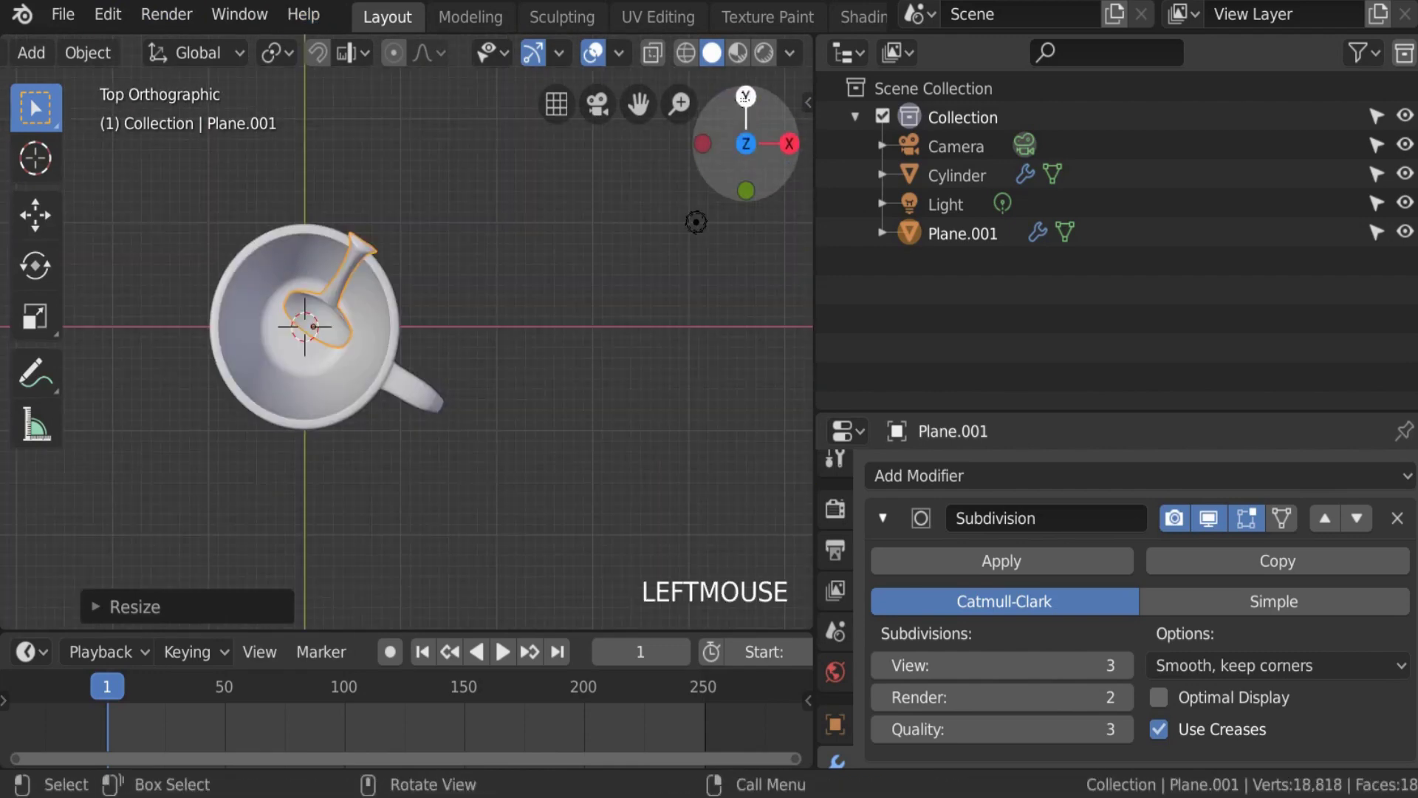
# Step: Tilt the top view slightly into perspective and open the Preferences
pyautogui.moveTo(760, 140); pyautogui.dragTo(758, 143)
pyautogui.click(110, 15)
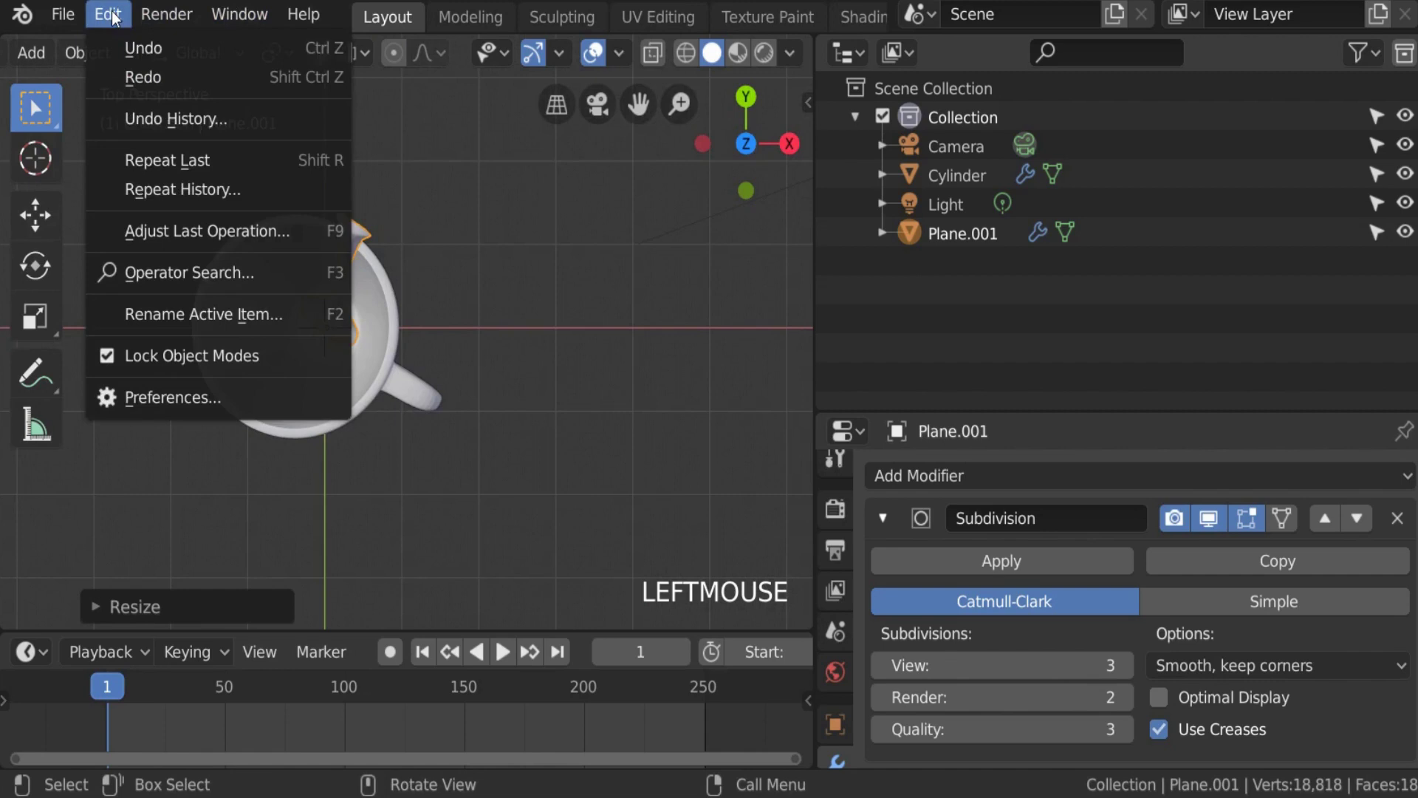
pyautogui.click(203, 399)
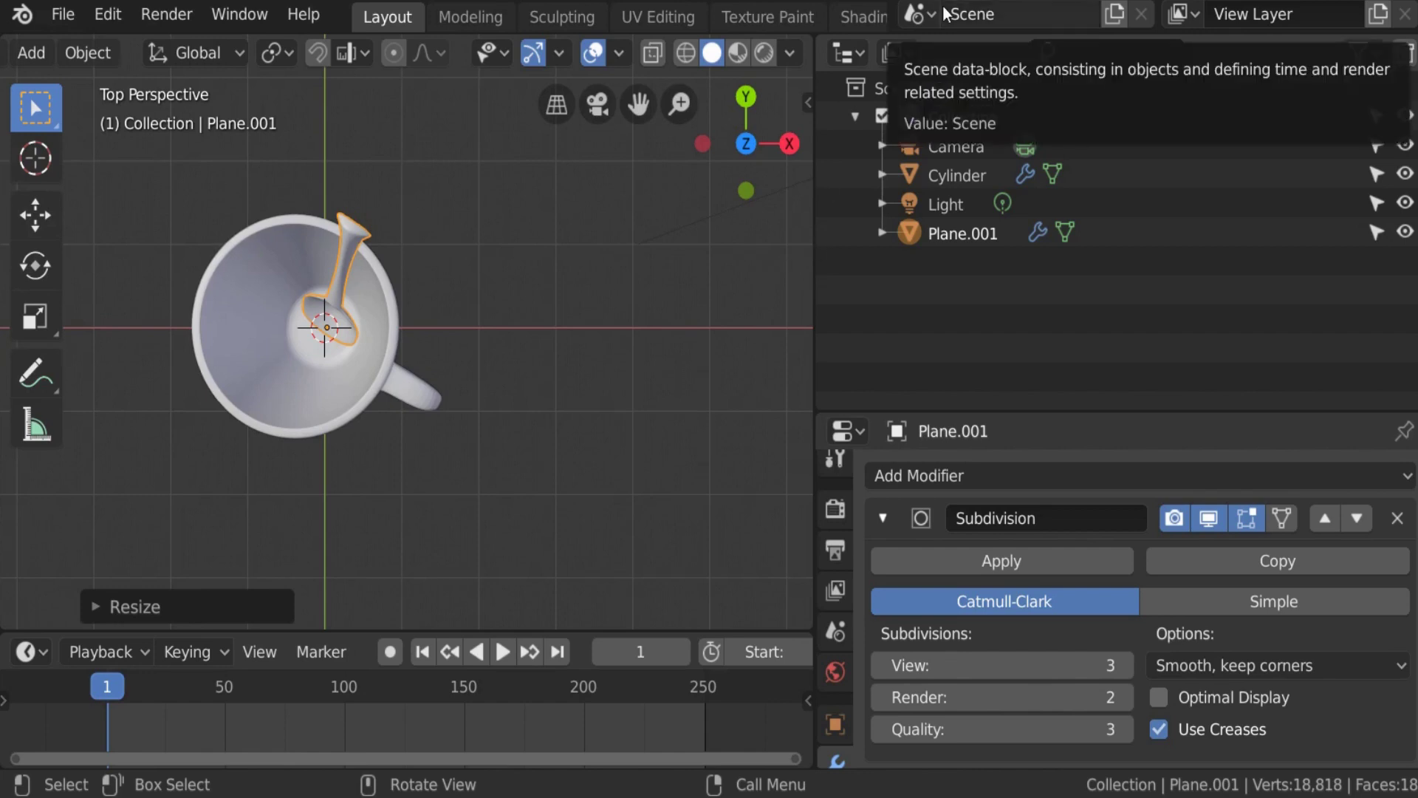
# Step: Check the mug and spoon again from the front and right, and from the top in orthographic projection
pyautogui.press('KP_1')
pyautogui.press('KP_3')
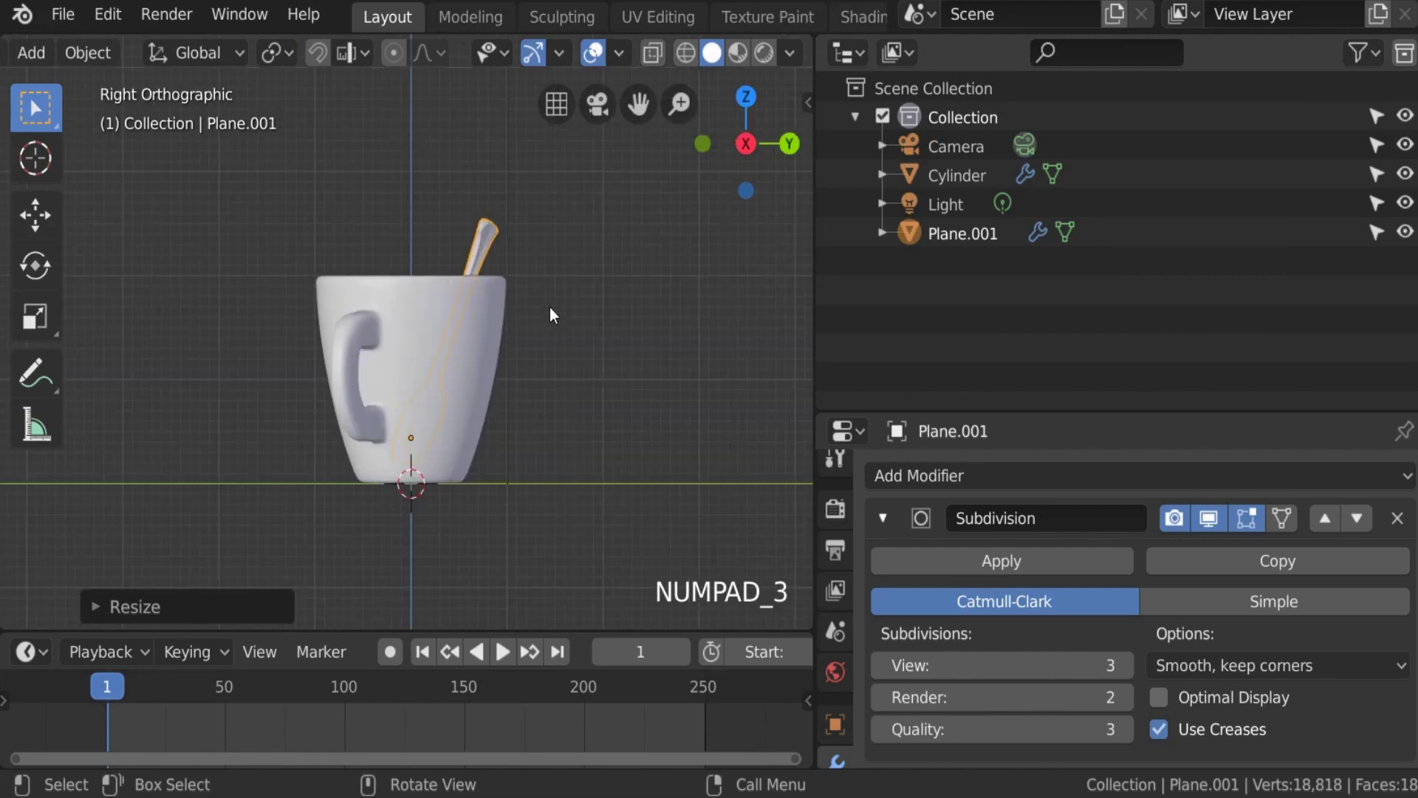
pyautogui.press('KP_7')
pyautogui.press('KP_5')
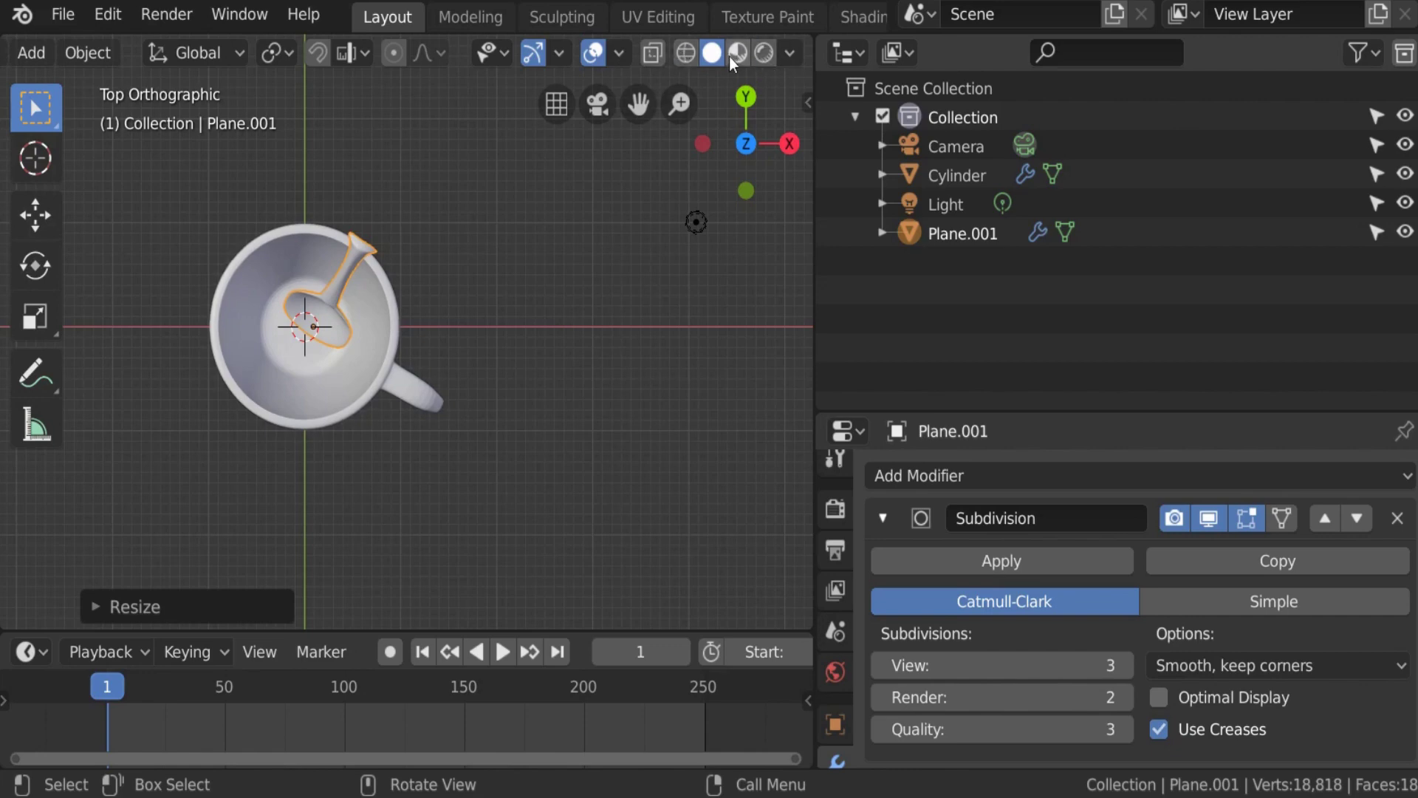
# Step: Turn on X-ray display to examine the spoon inside the mug from above and in perspective, and turn it off again
pyautogui.click(650, 53)
pyautogui.scroll(5, 280, 296)
pyautogui.scroll(-1, 283, 313)
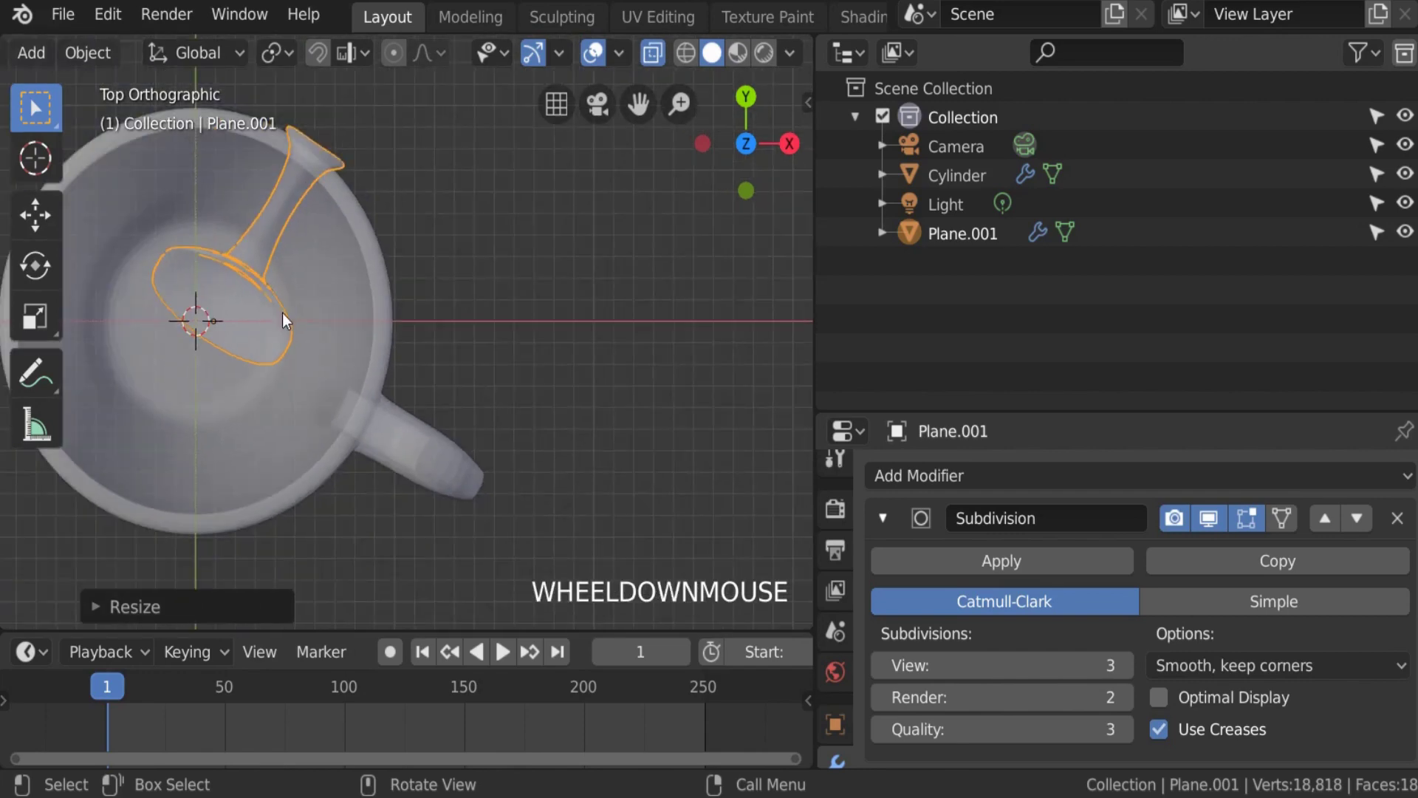
pyautogui.keyDown('shift'); pyautogui.moveTo(337, 371); pyautogui.dragTo(510, 216, button='middle'); pyautogui.keyUp('shift')
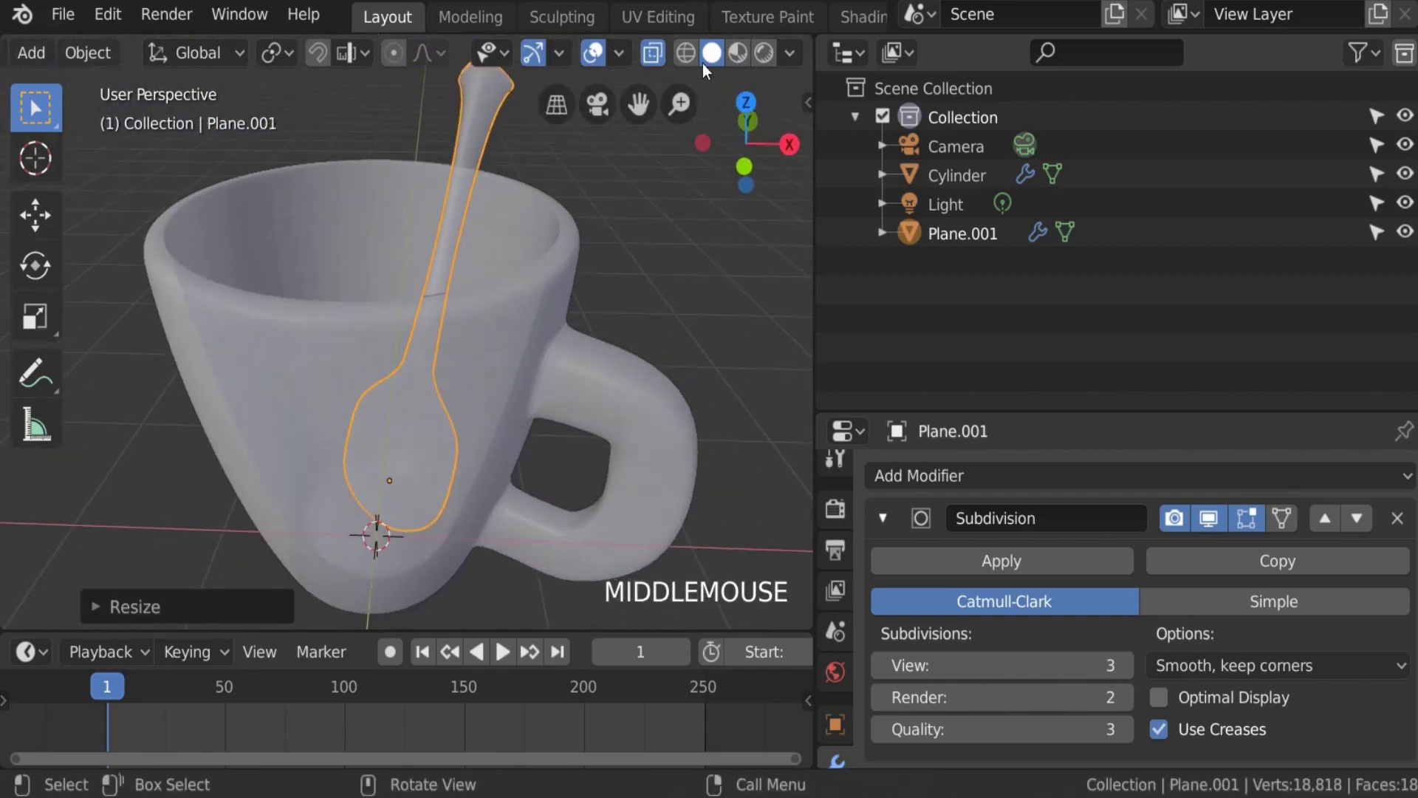
pyautogui.click(652, 53)
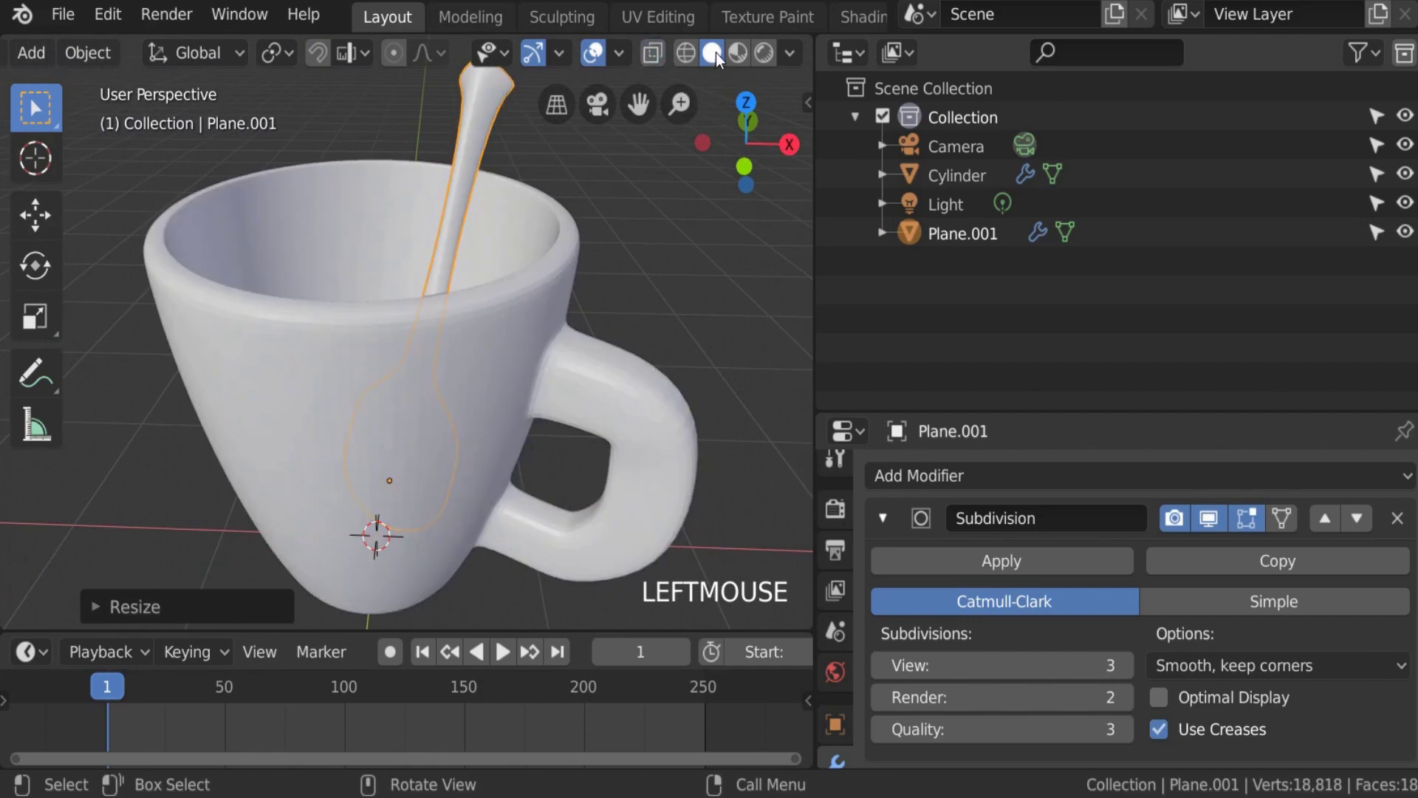
# Step: Compare the mug and spoon alternately in wireframe and solid shading
pyautogui.click(685, 52)
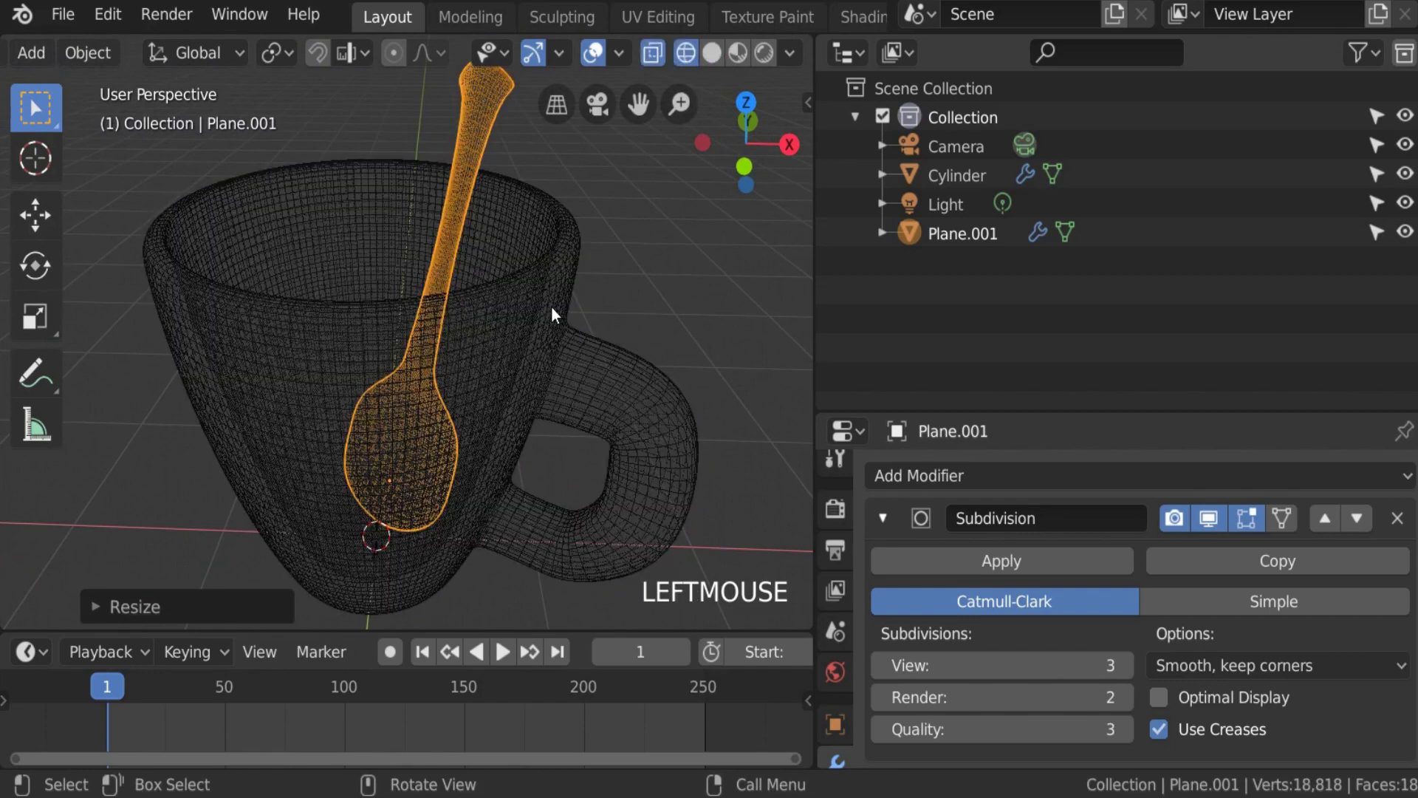
pyautogui.click(709, 53)
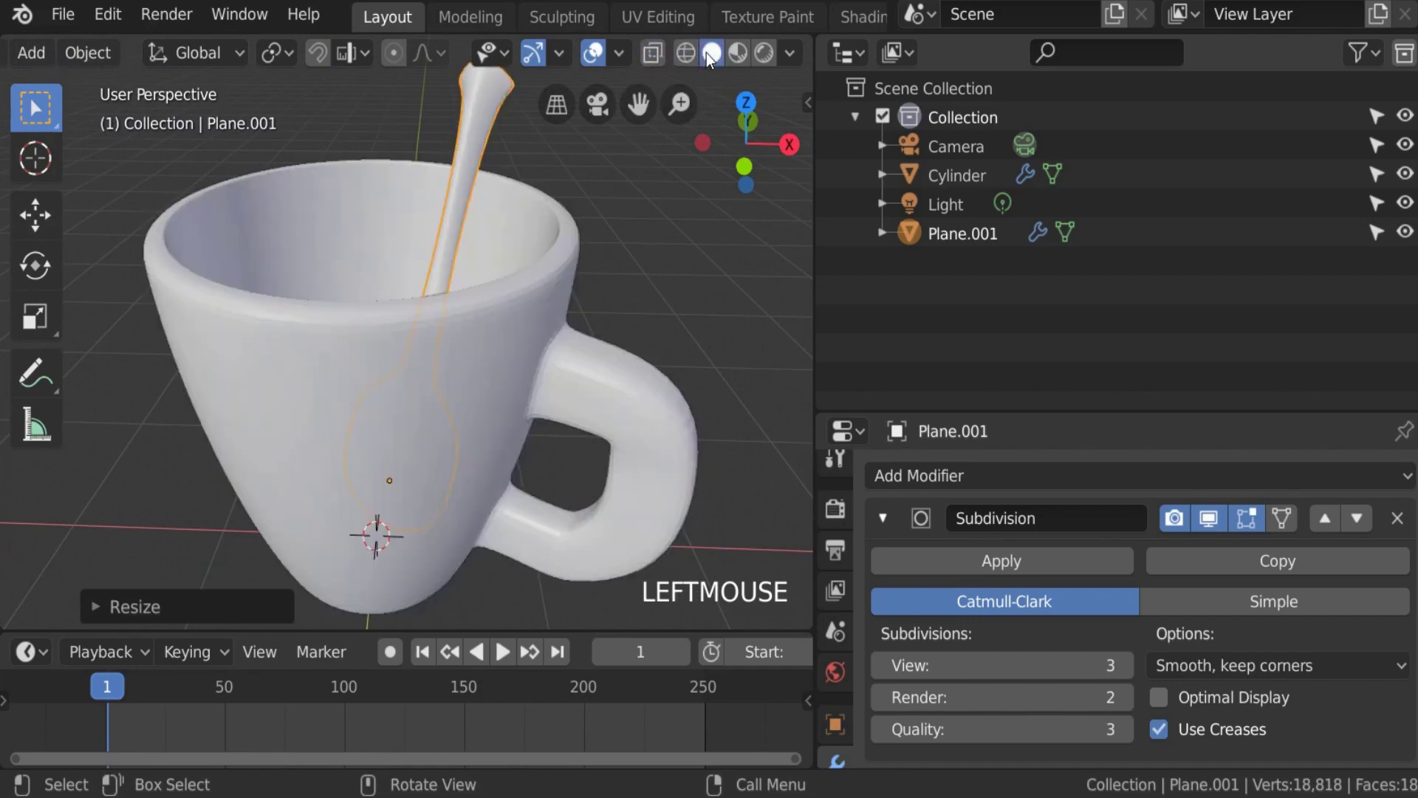
pyautogui.click(686, 53)
pyautogui.click(709, 53)
pyautogui.click(687, 53)
pyautogui.click(709, 53)
pyautogui.click(687, 53)
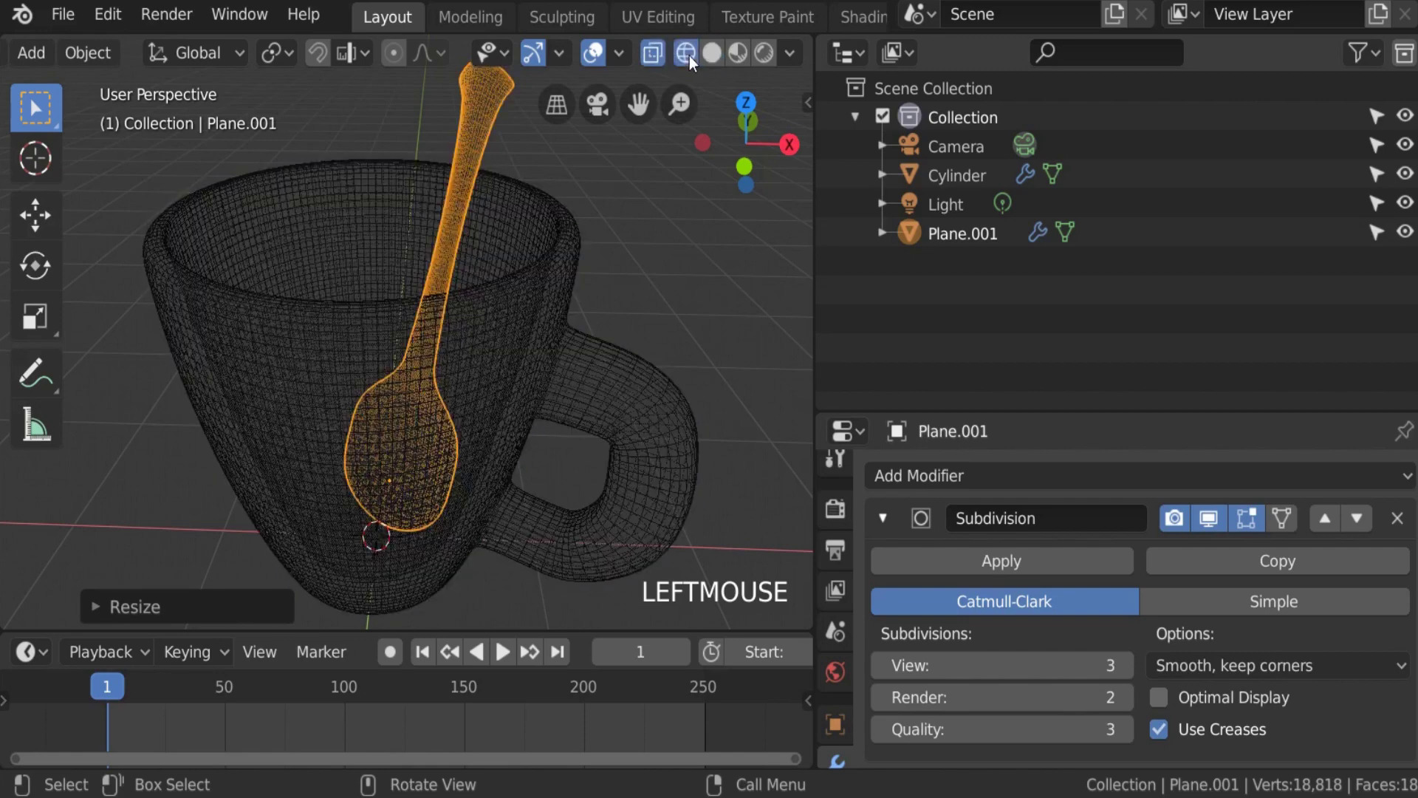
pyautogui.click(710, 55)
# Step: Preview the mug and spoon in LookDev and Rendered shading, return to wireframe, and toggle X-ray there
pyautogui.click(736, 53)
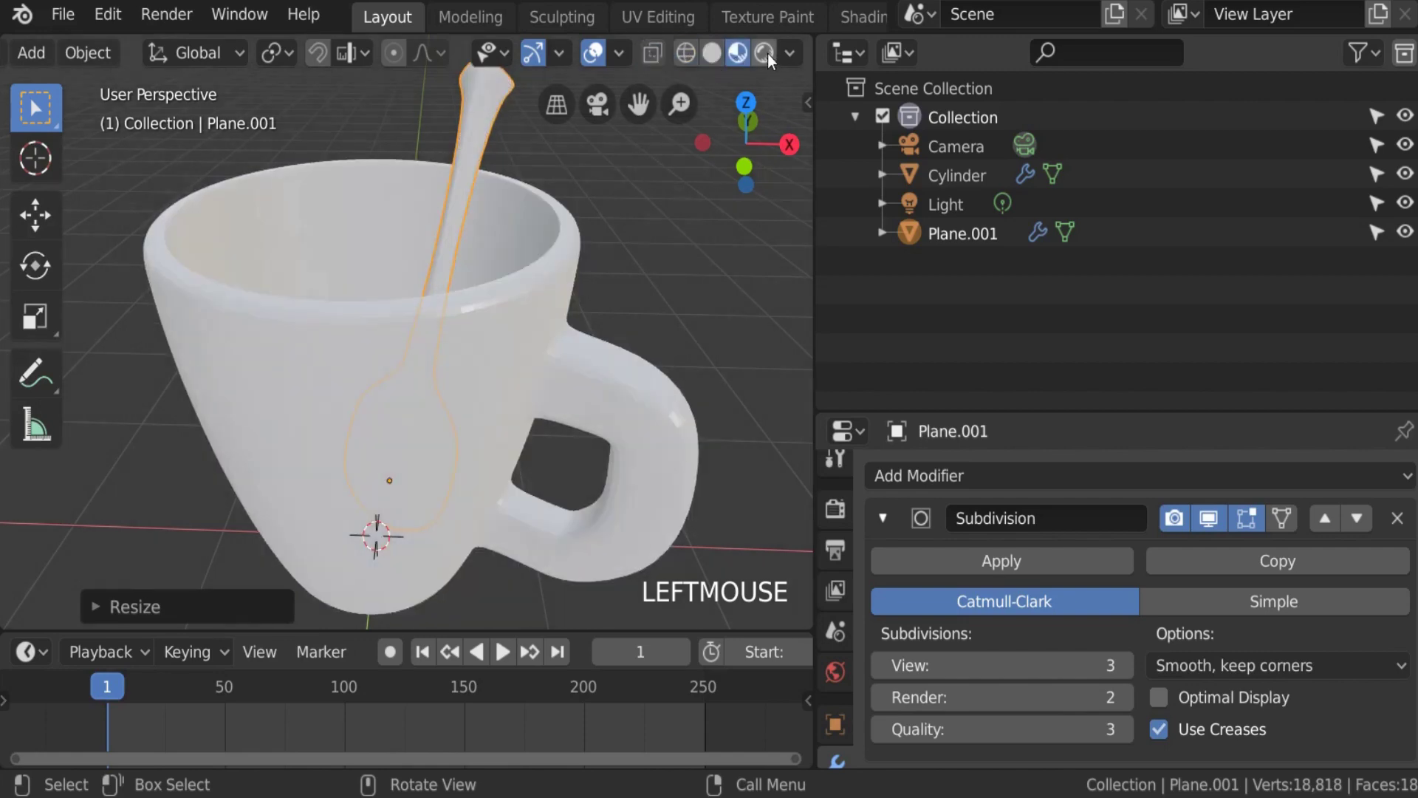
pyautogui.click(764, 53)
pyautogui.scroll(2, 507, 223)
pyautogui.scroll(2, 508, 229)
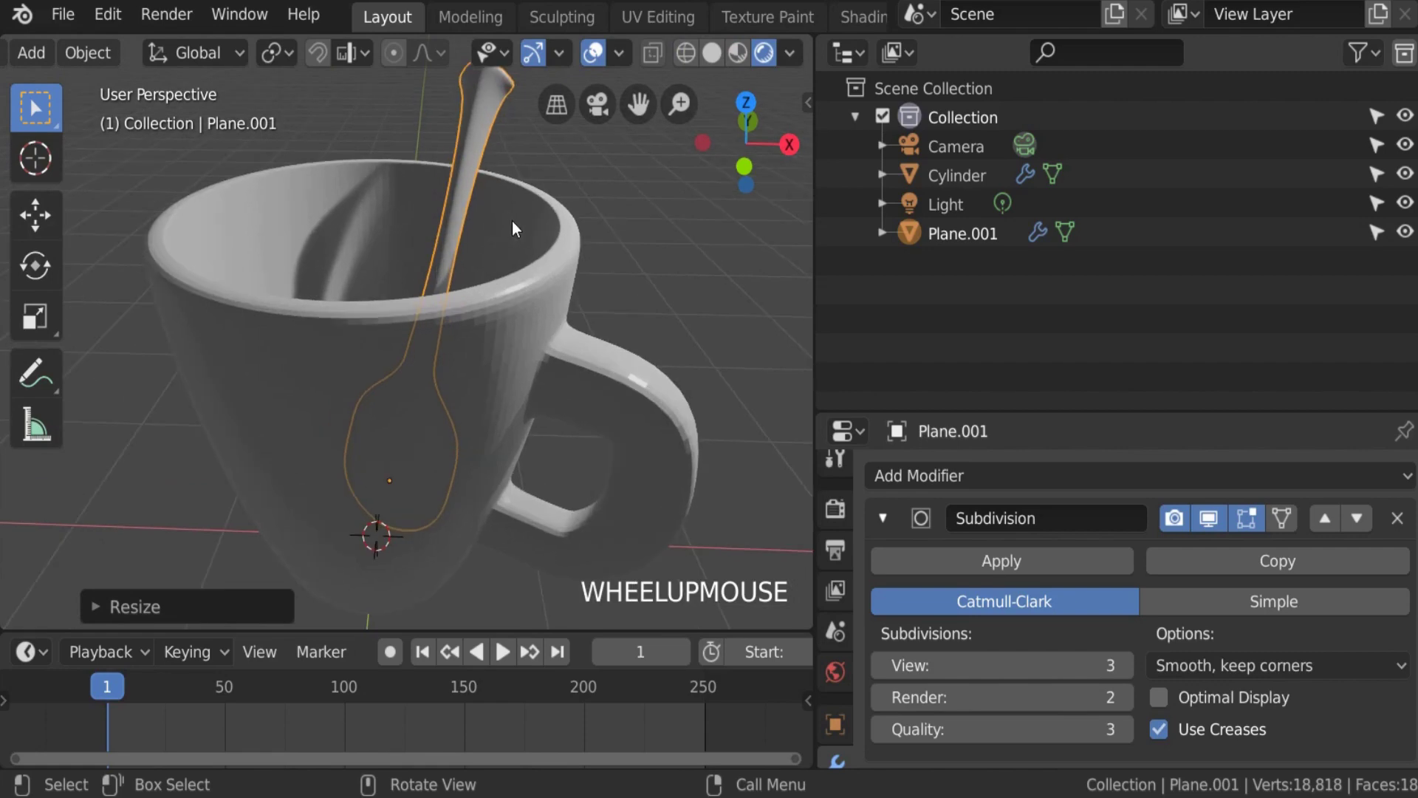
pyautogui.click(738, 53)
pyautogui.click(712, 53)
pyautogui.click(686, 53)
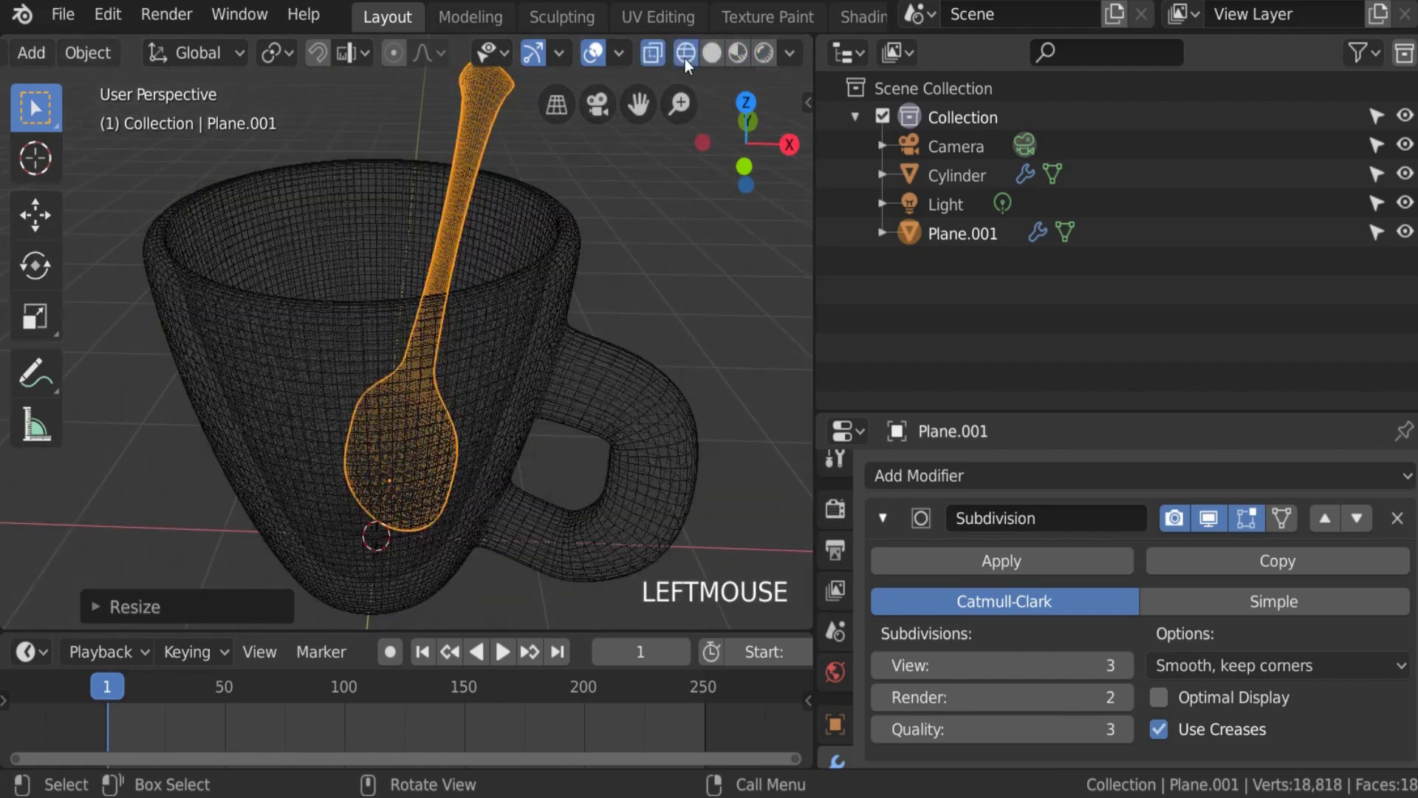
pyautogui.click(653, 54)
pyautogui.click(653, 53)
# Step: Use the Shading pie menu to switch the mug and spoon between solid and wireframe display
pyautogui.press('z')
pyautogui.press('z')
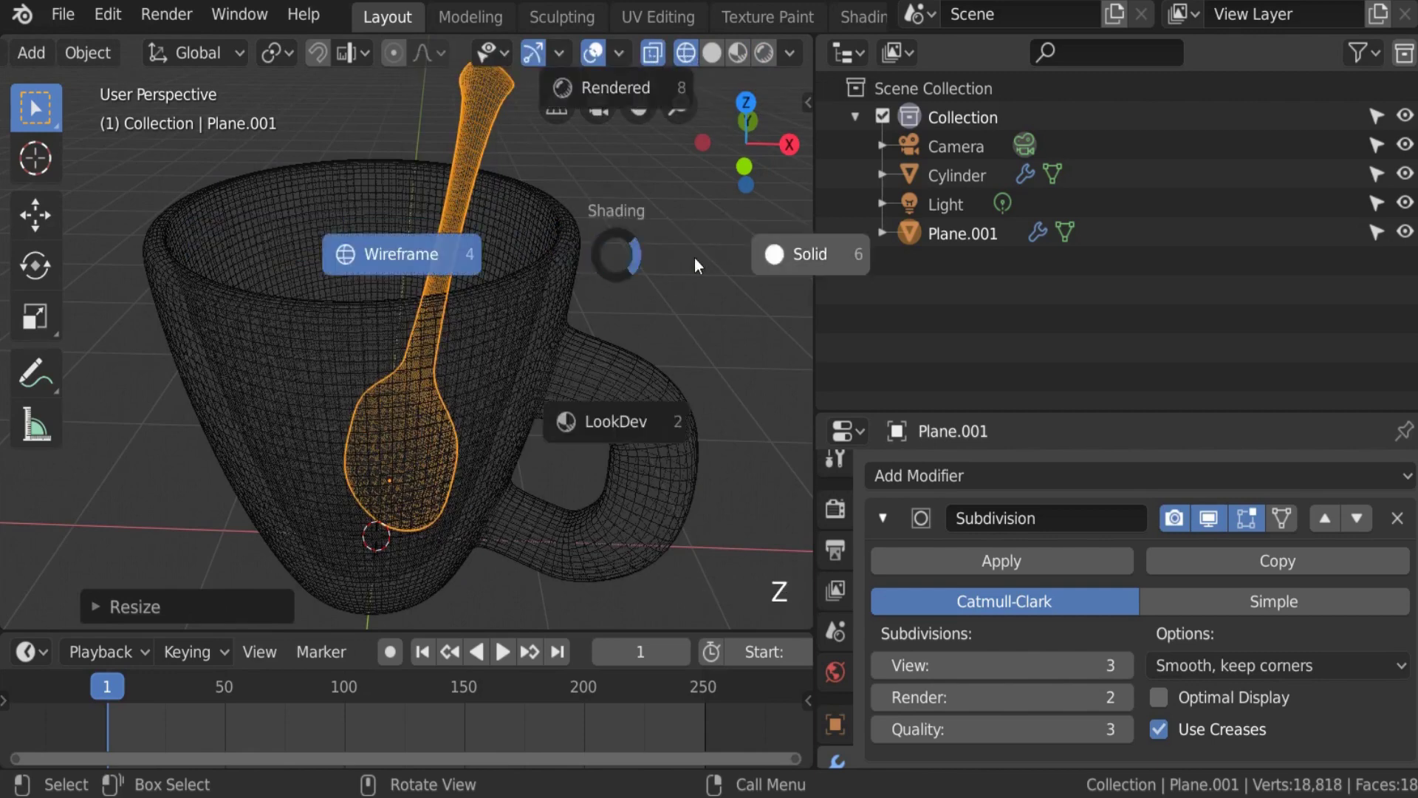
pyautogui.click(732, 255)
pyautogui.press('z')
pyautogui.press('z')
pyautogui.click(343, 220)
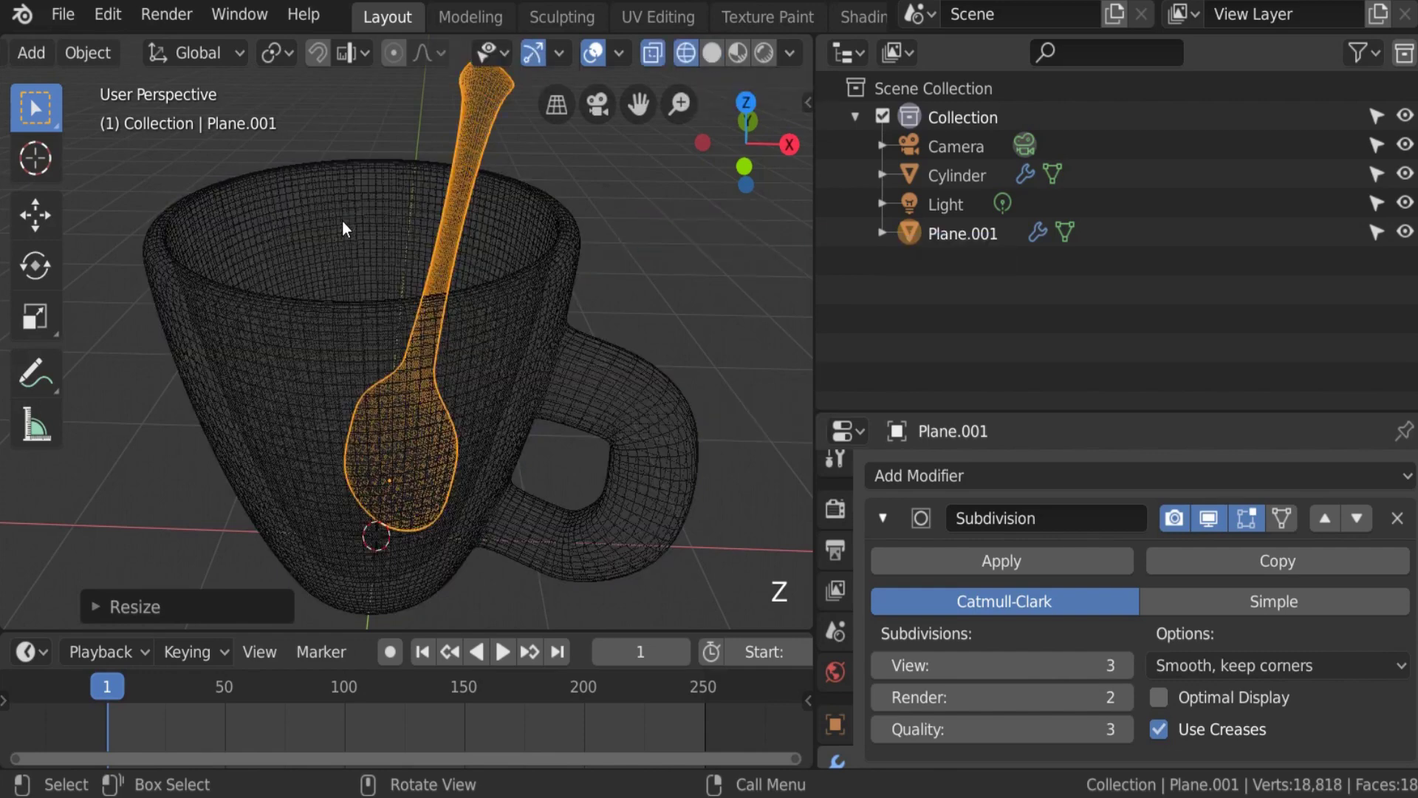
pyautogui.press('z')
pyautogui.click(650, 246)
# Step: Cycle the viewport through Rendered, LookDev, wireframe and solid shading with the Shading pie menu, ending in wireframe
pyautogui.press('z')
pyautogui.click(502, 135)
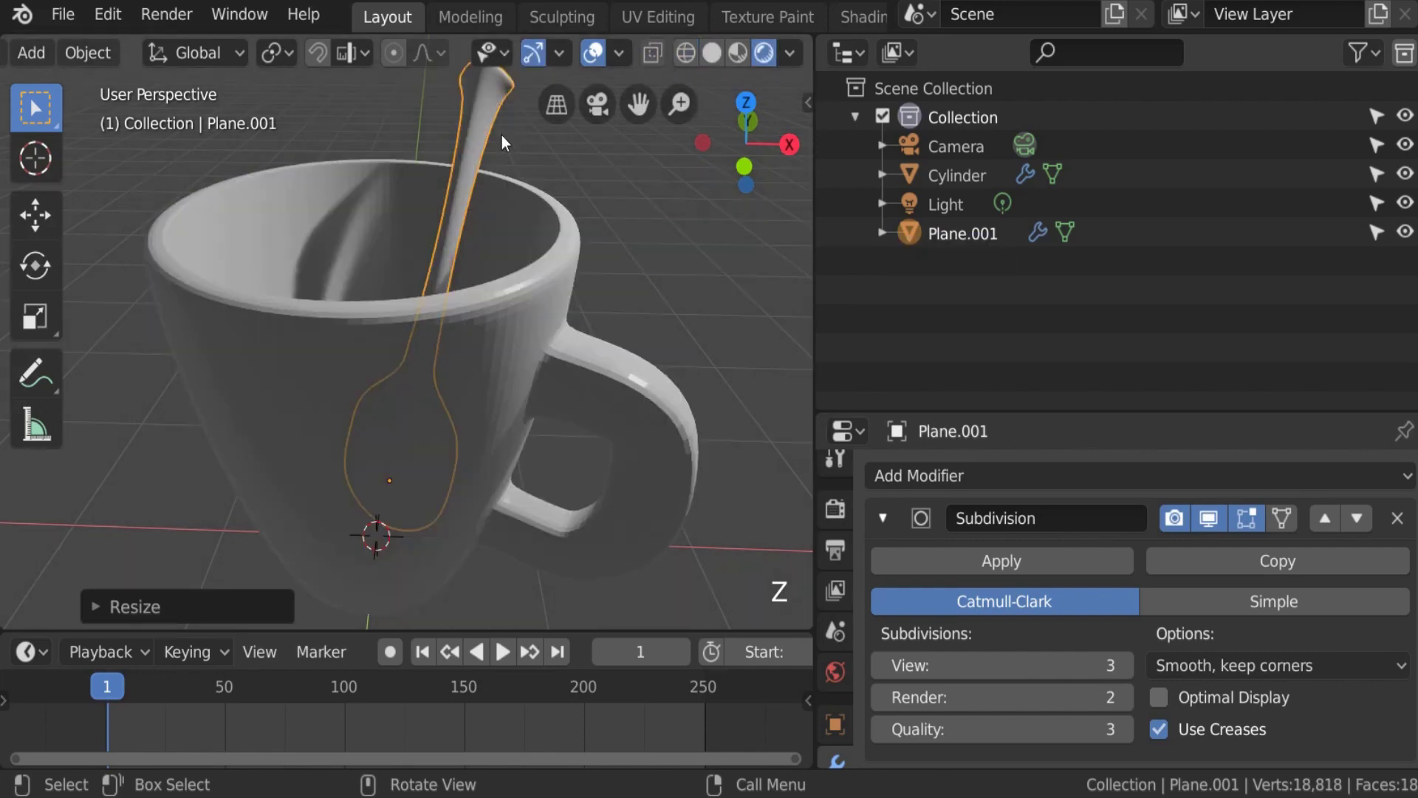
pyautogui.press('z')
pyautogui.click(517, 332)
pyautogui.press('z')
pyautogui.click(370, 300)
pyautogui.press('z')
pyautogui.click(703, 276)
pyautogui.press('z')
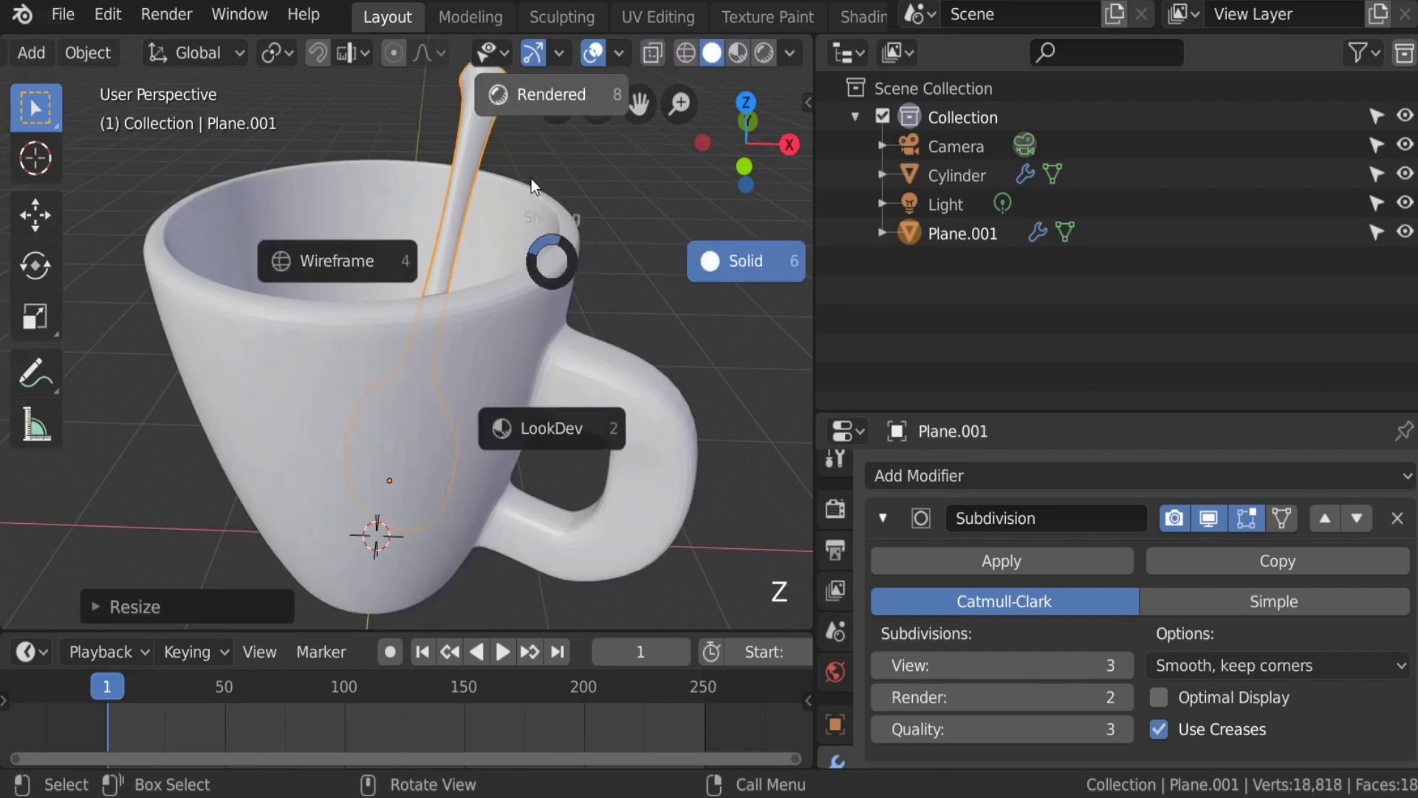
pyautogui.click(542, 103)
pyautogui.press('z')
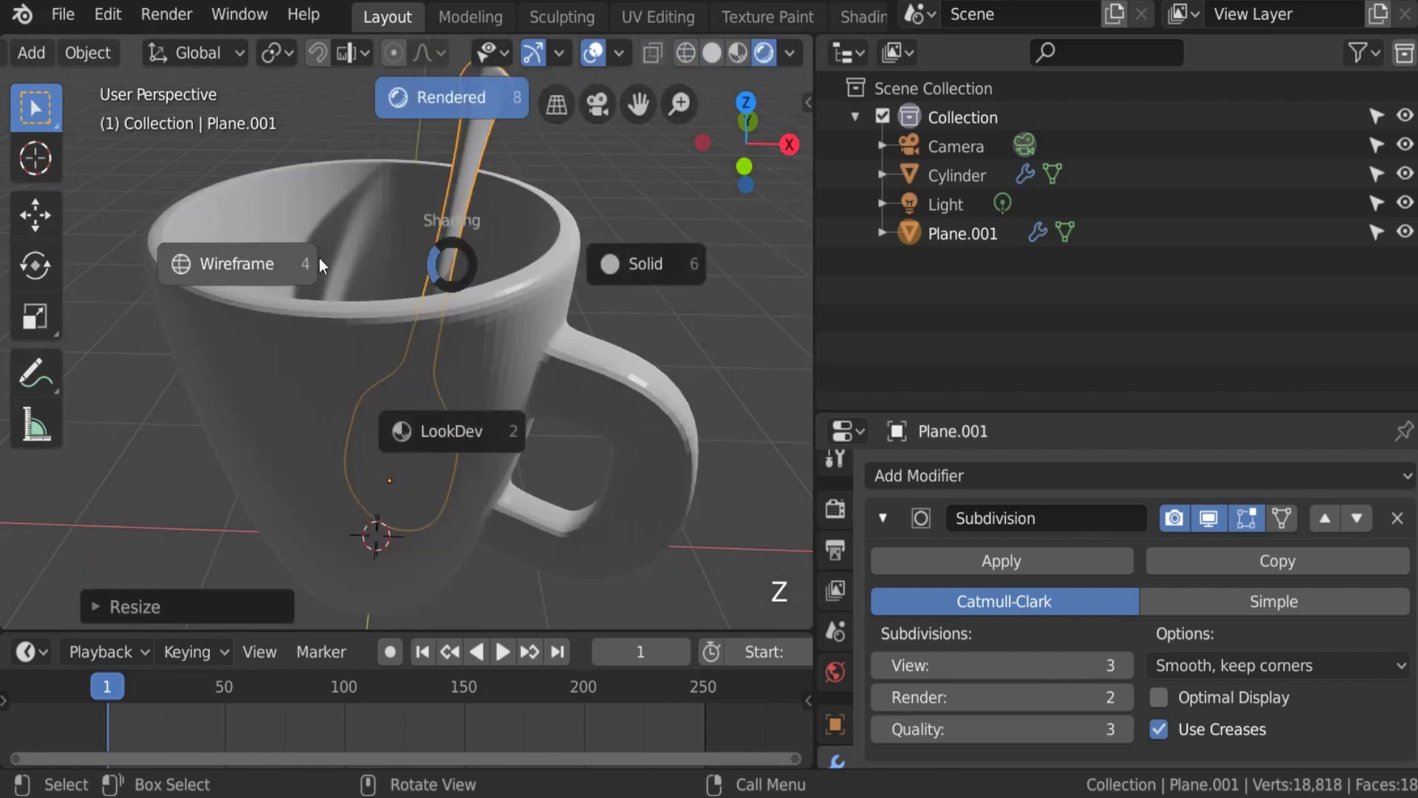
pyautogui.click(227, 270)
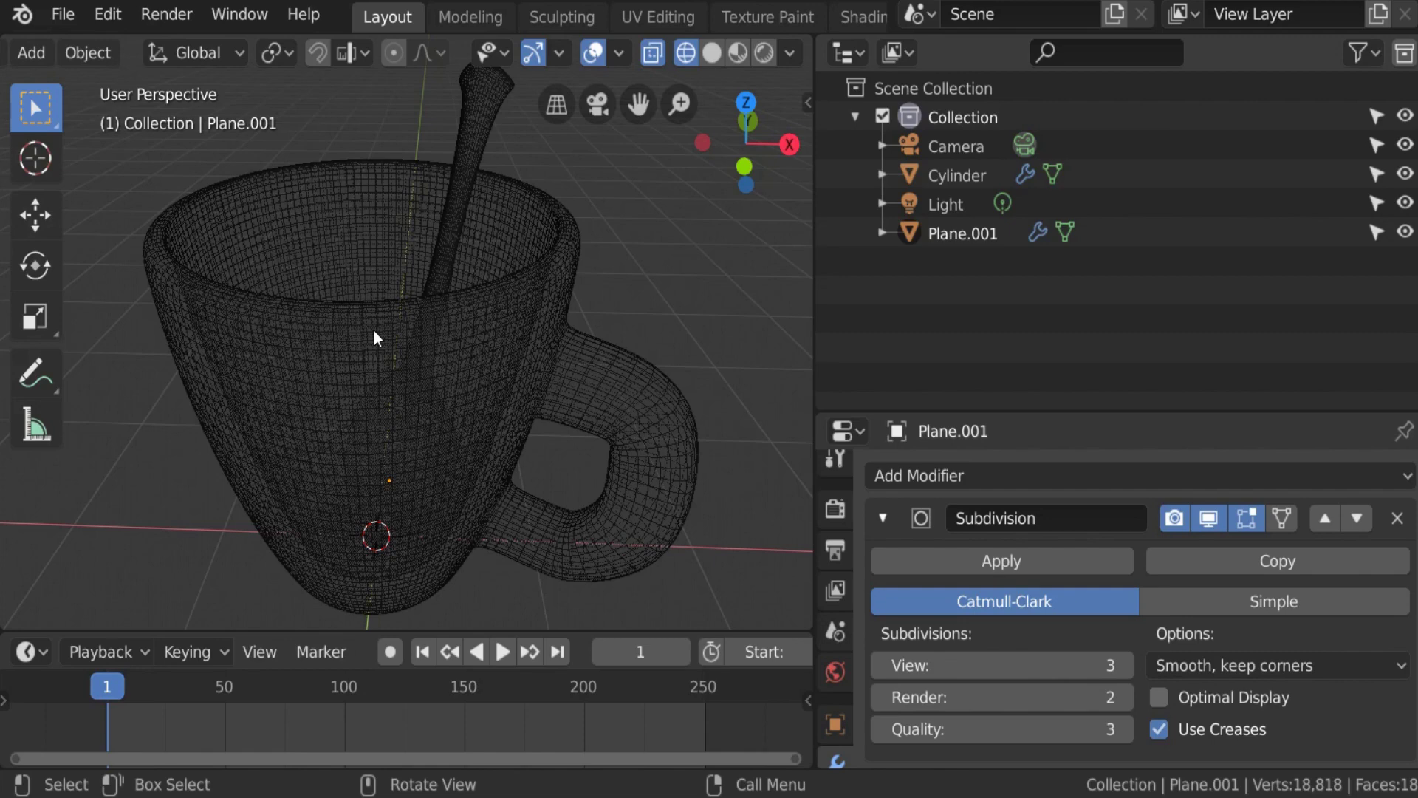
# Step: Try the Cursor tool by placing the 3D cursor at several spots behind the mug
pyautogui.scroll(-2, 401, 360)
pyautogui.scroll(2, 384, 359)
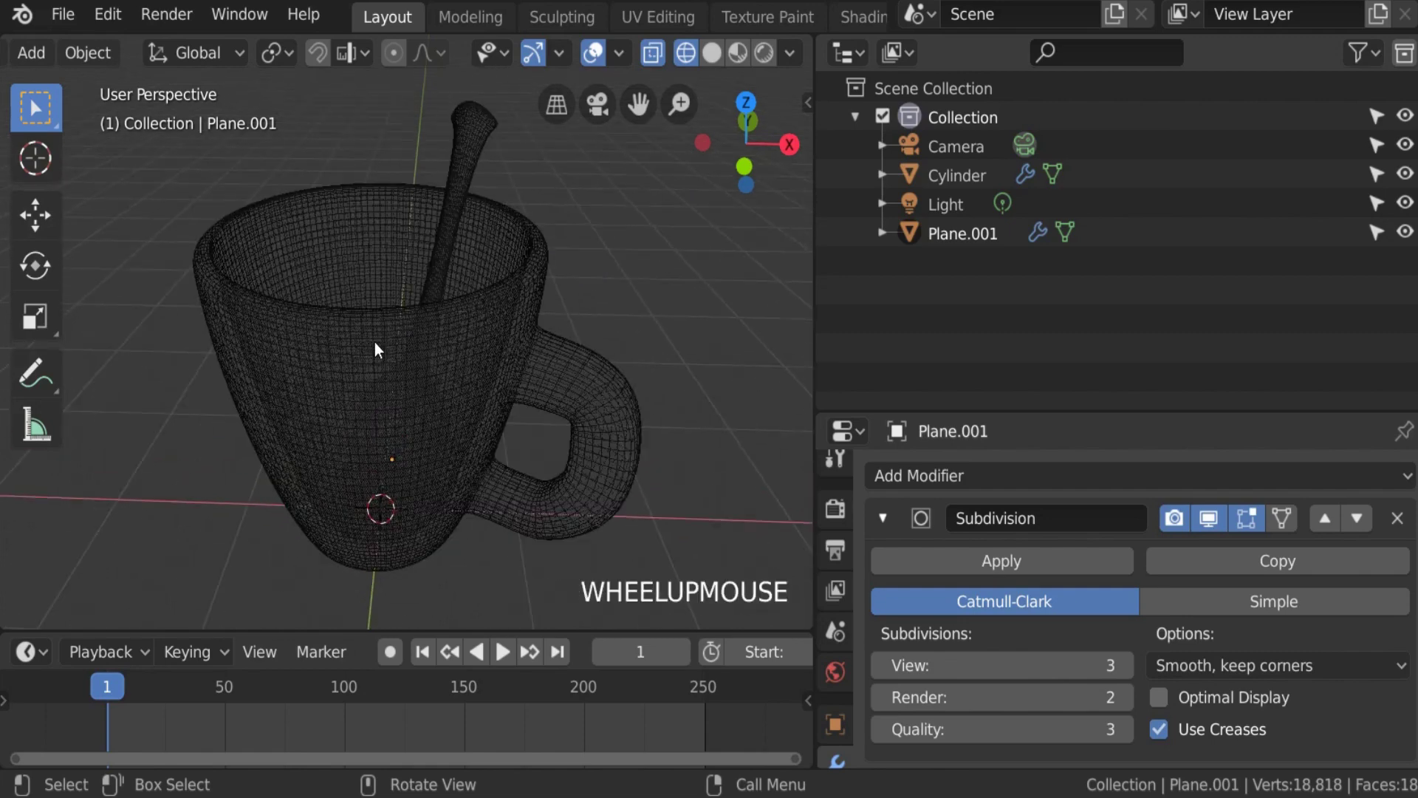
pyautogui.keyDown('shift'); pyautogui.moveTo(364, 310); pyautogui.dragTo(367, 408, button='middle'); pyautogui.keyUp('shift')
pyautogui.scroll(-2, 393, 357)
pyautogui.click(554, 253)
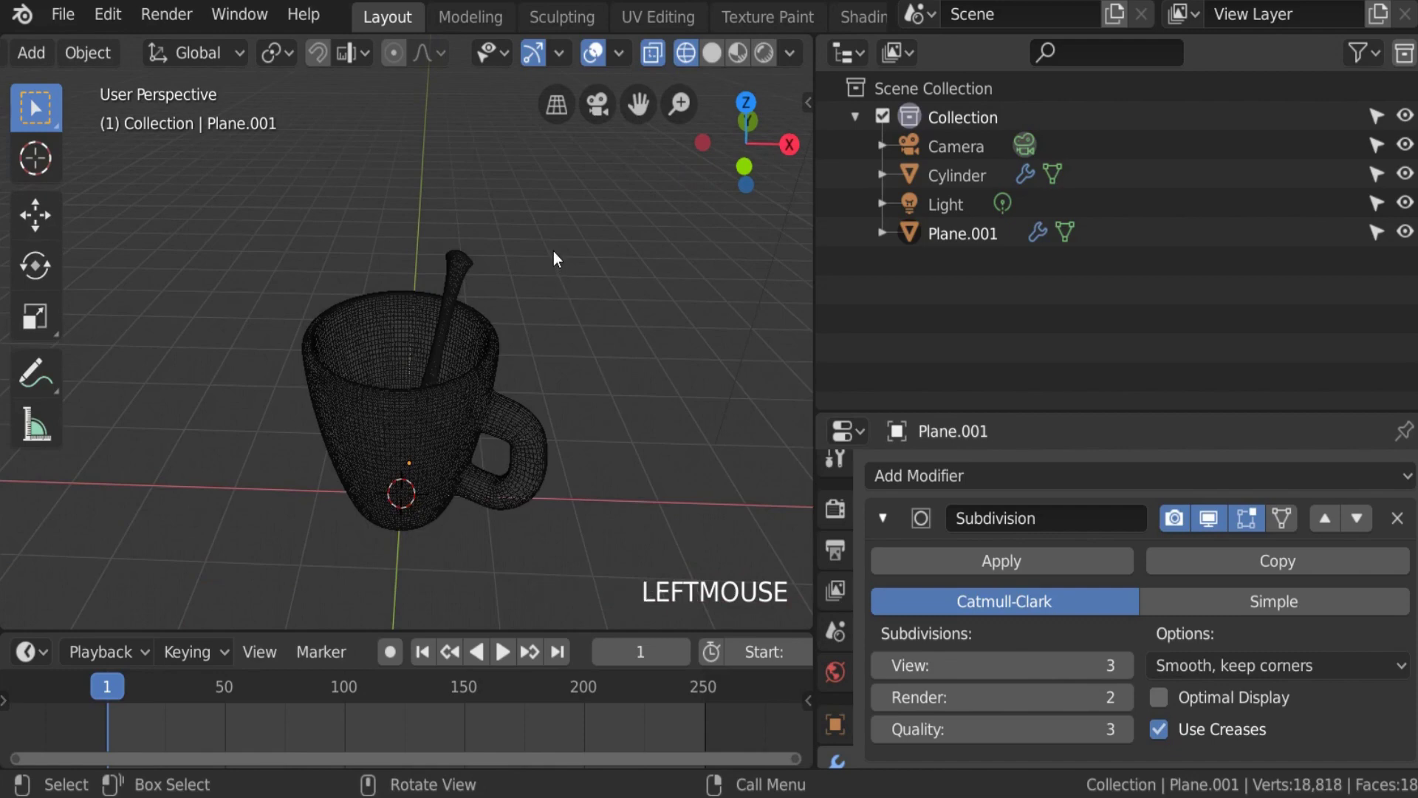
pyautogui.click(34, 158)
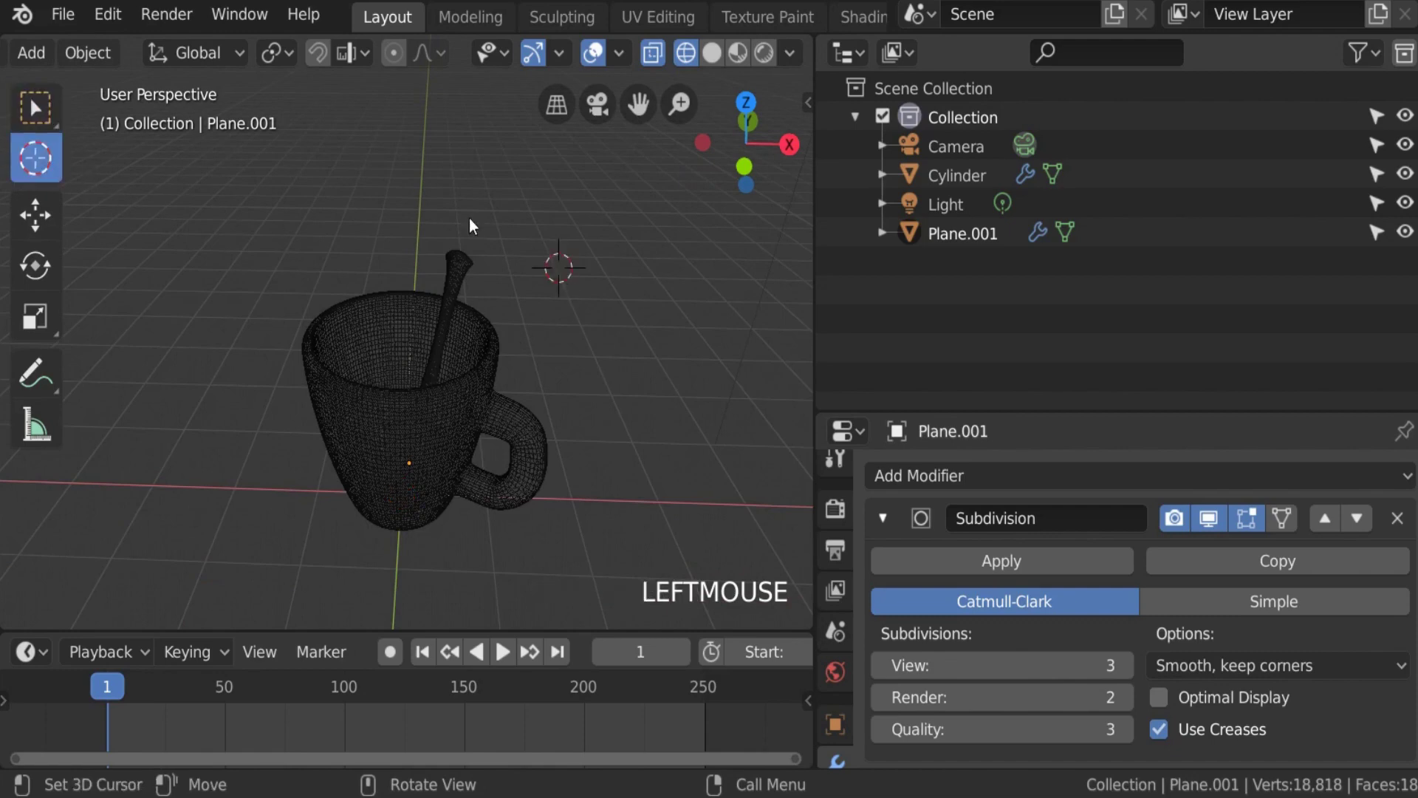
pyautogui.click(421, 215)
pyautogui.scroll(-3, 285, 218)
pyautogui.click(468, 219)
pyautogui.click(567, 265)
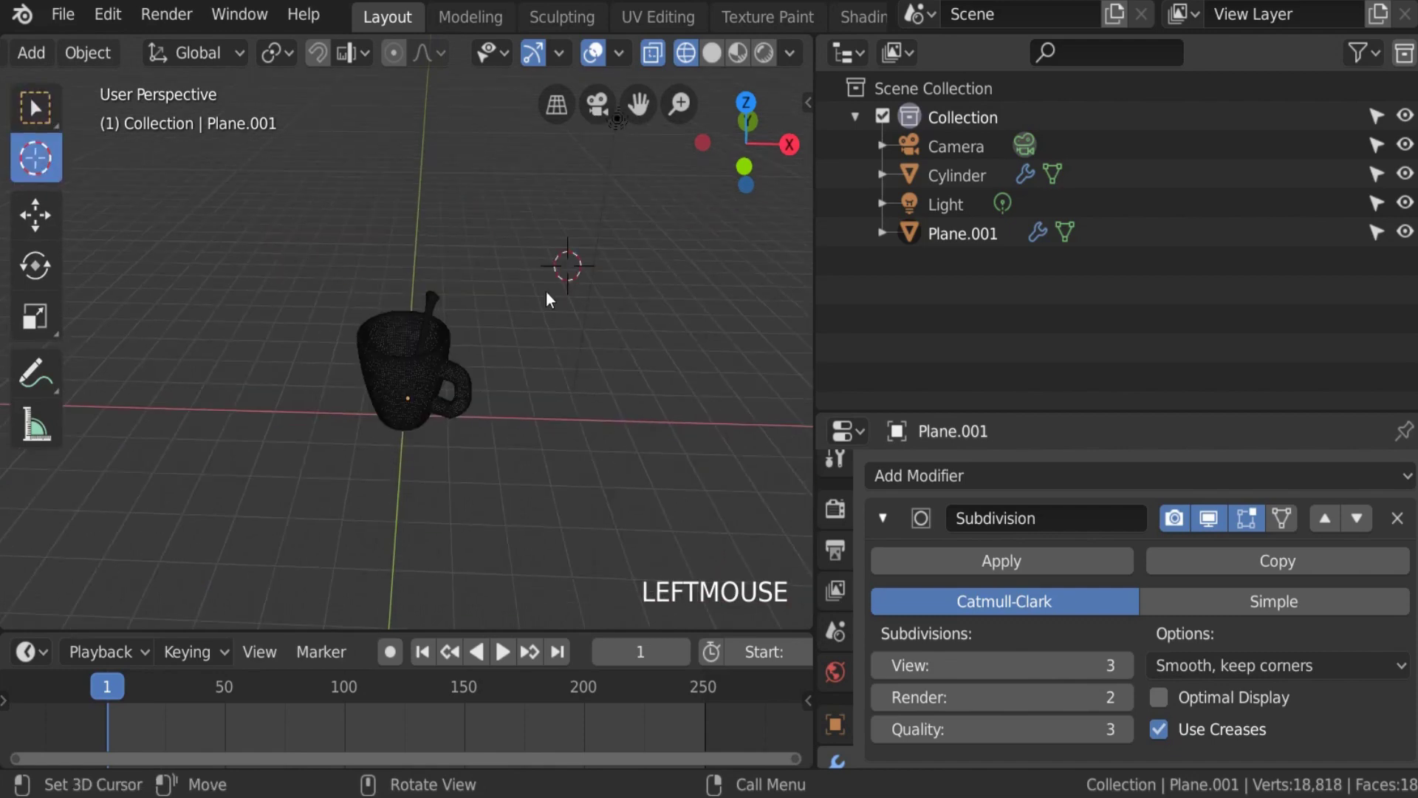
# Step: Move the 3D cursor to several points around the mug, ending beside its handle, and return to the Select Box tool
pyautogui.click(356, 455)
pyautogui.scroll(1, 280, 295)
pyautogui.click(287, 267)
pyautogui.click(564, 261)
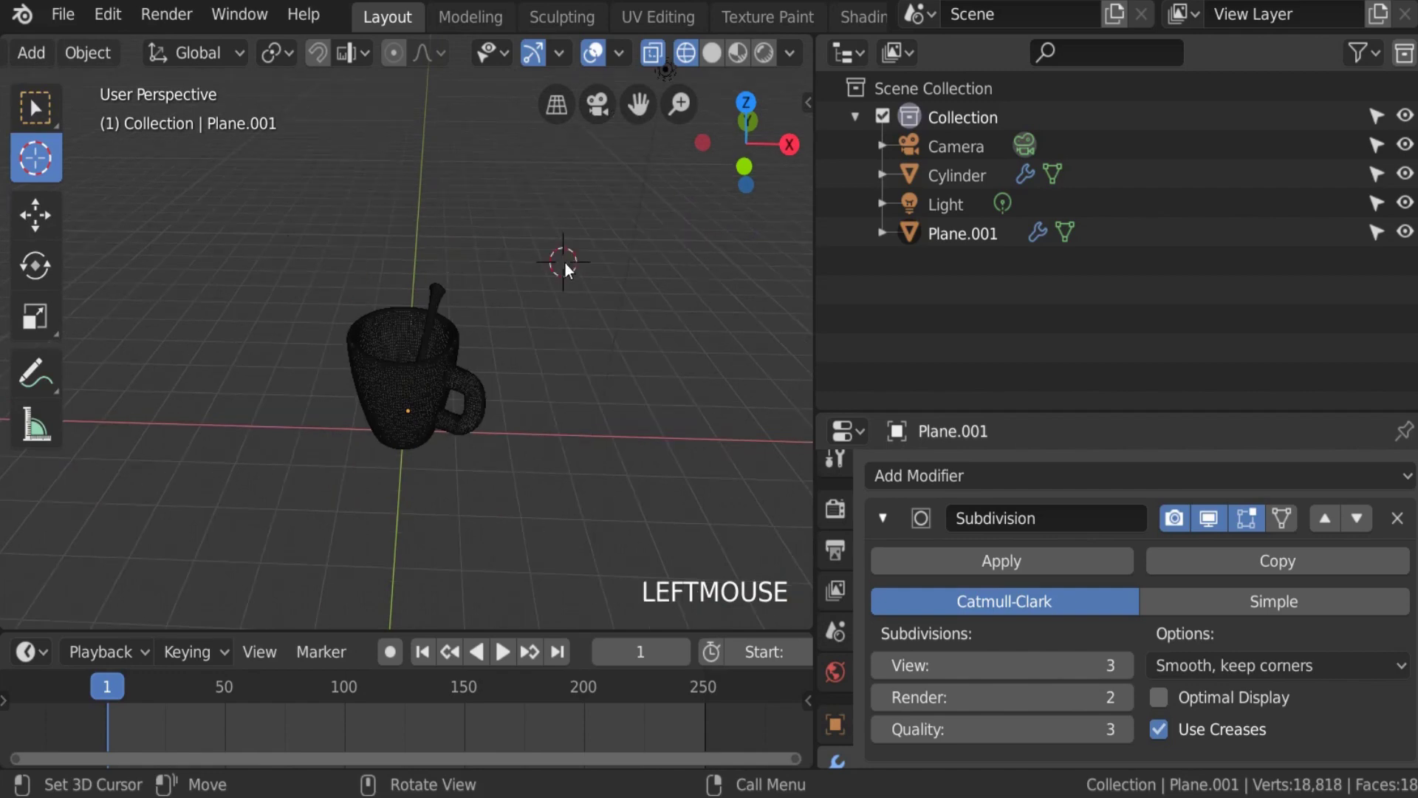
pyautogui.click(558, 372)
pyautogui.click(34, 107)
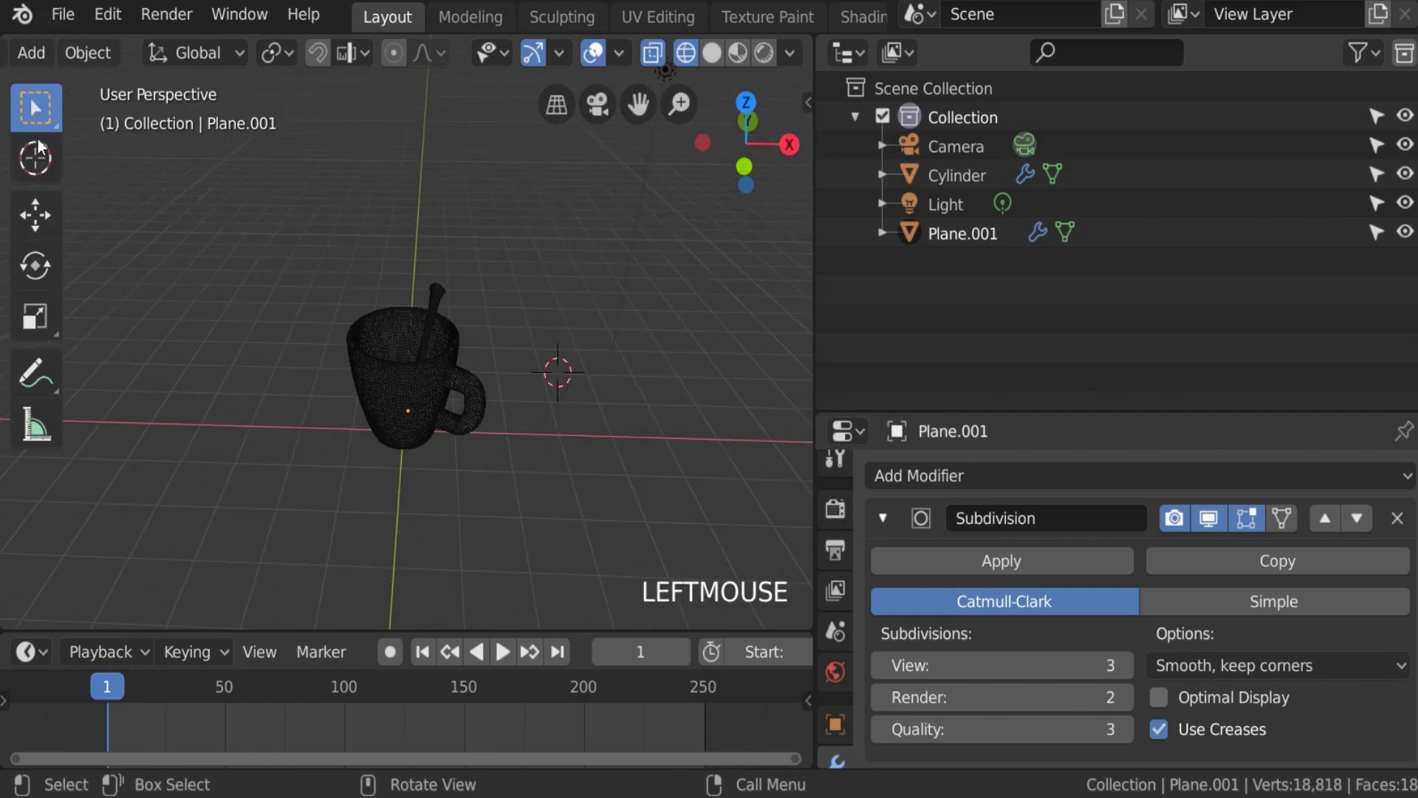
# Step: Place the 3D cursor on the side of the mug opposite its handle and add a monkey mesh there
pyautogui.click(41, 166)
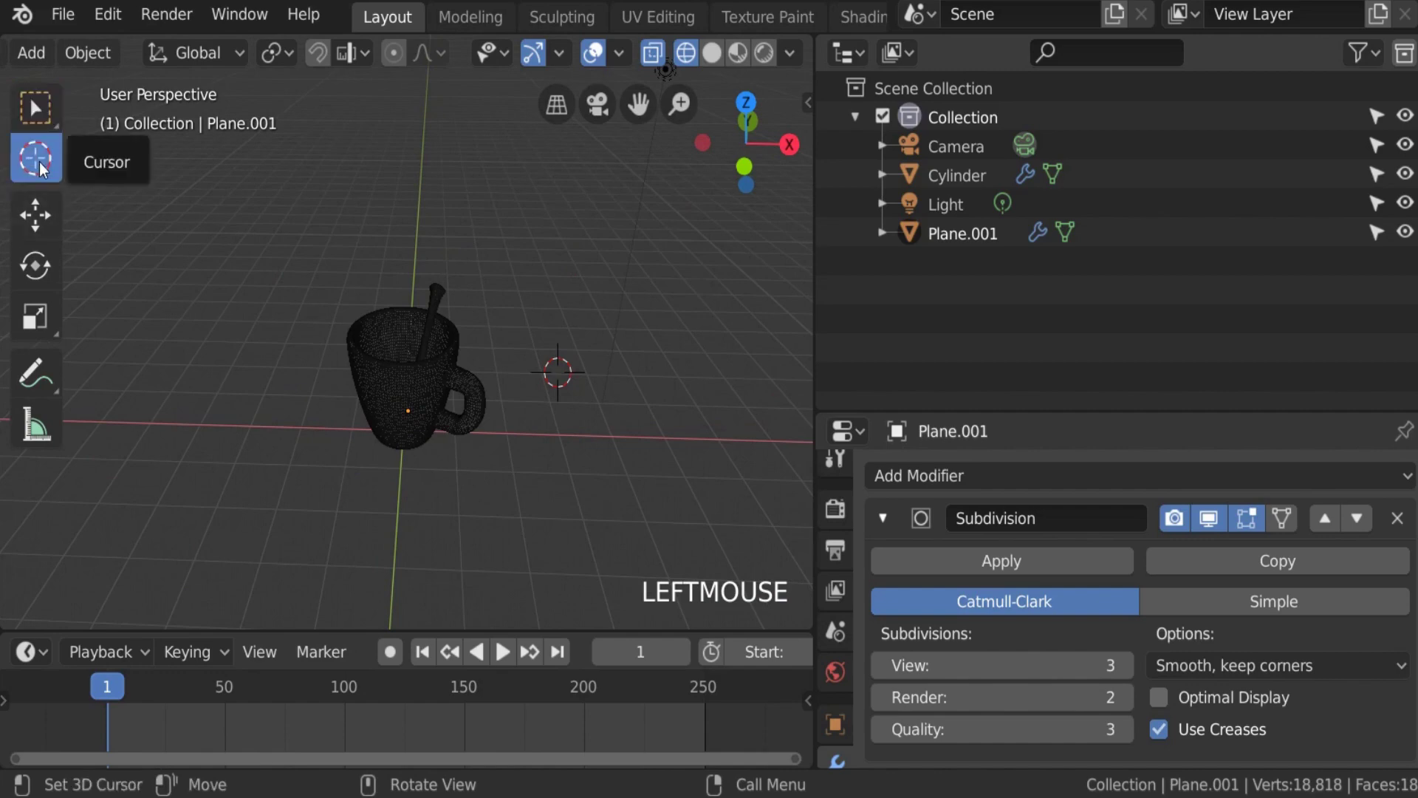
pyautogui.click(416, 242)
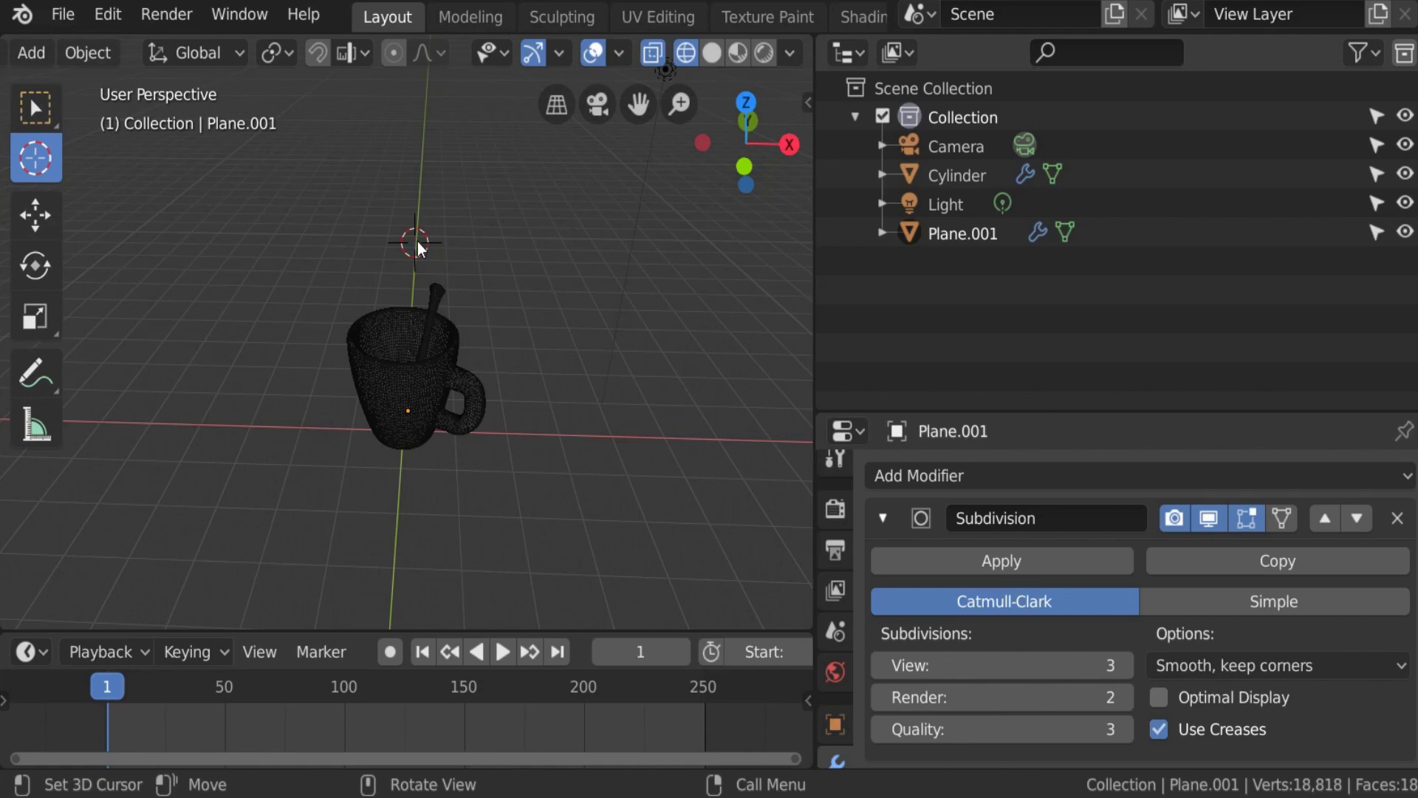
pyautogui.click(562, 233)
pyautogui.click(198, 372)
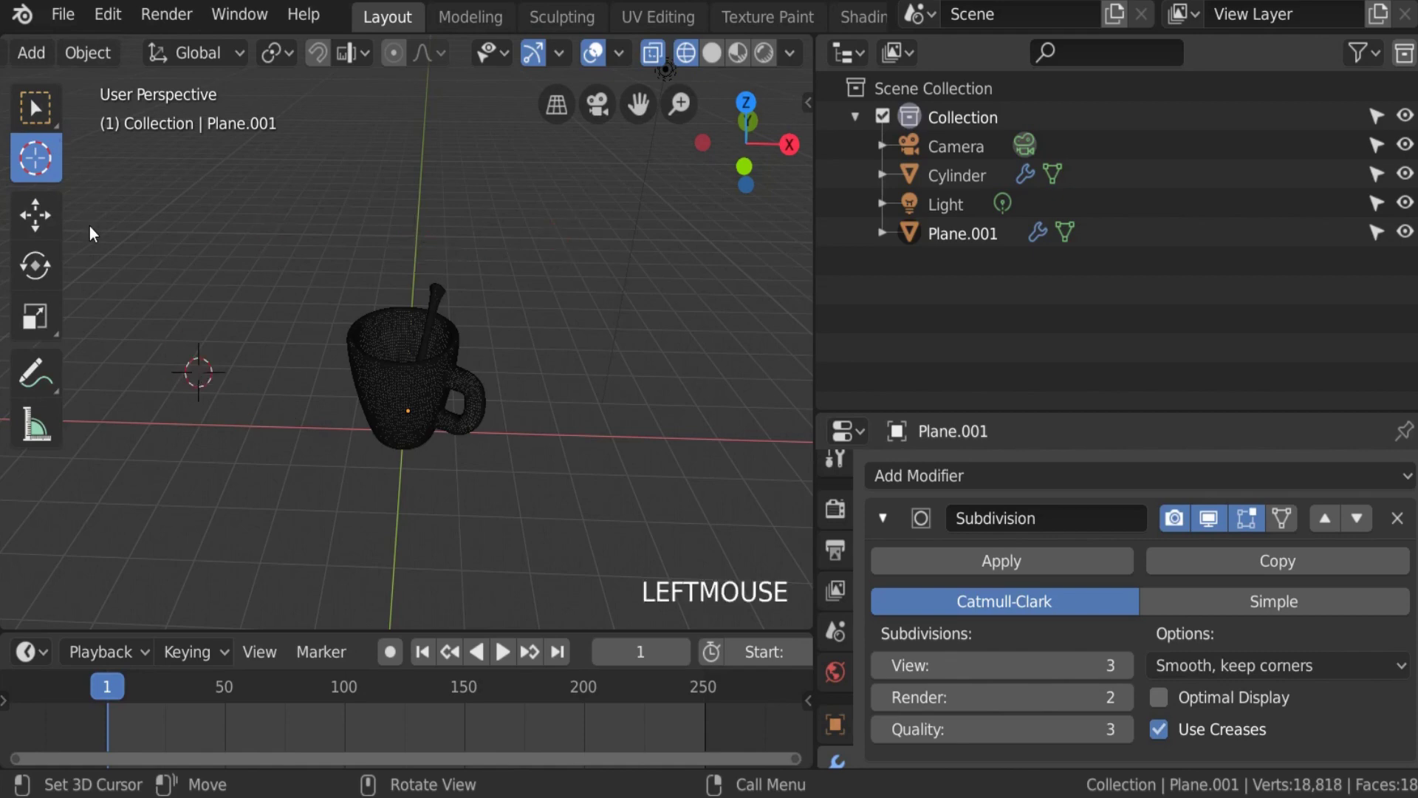
pyautogui.hotkey('shift', 'a')
pyautogui.moveTo(90, 226)
pyautogui.click(321, 498)
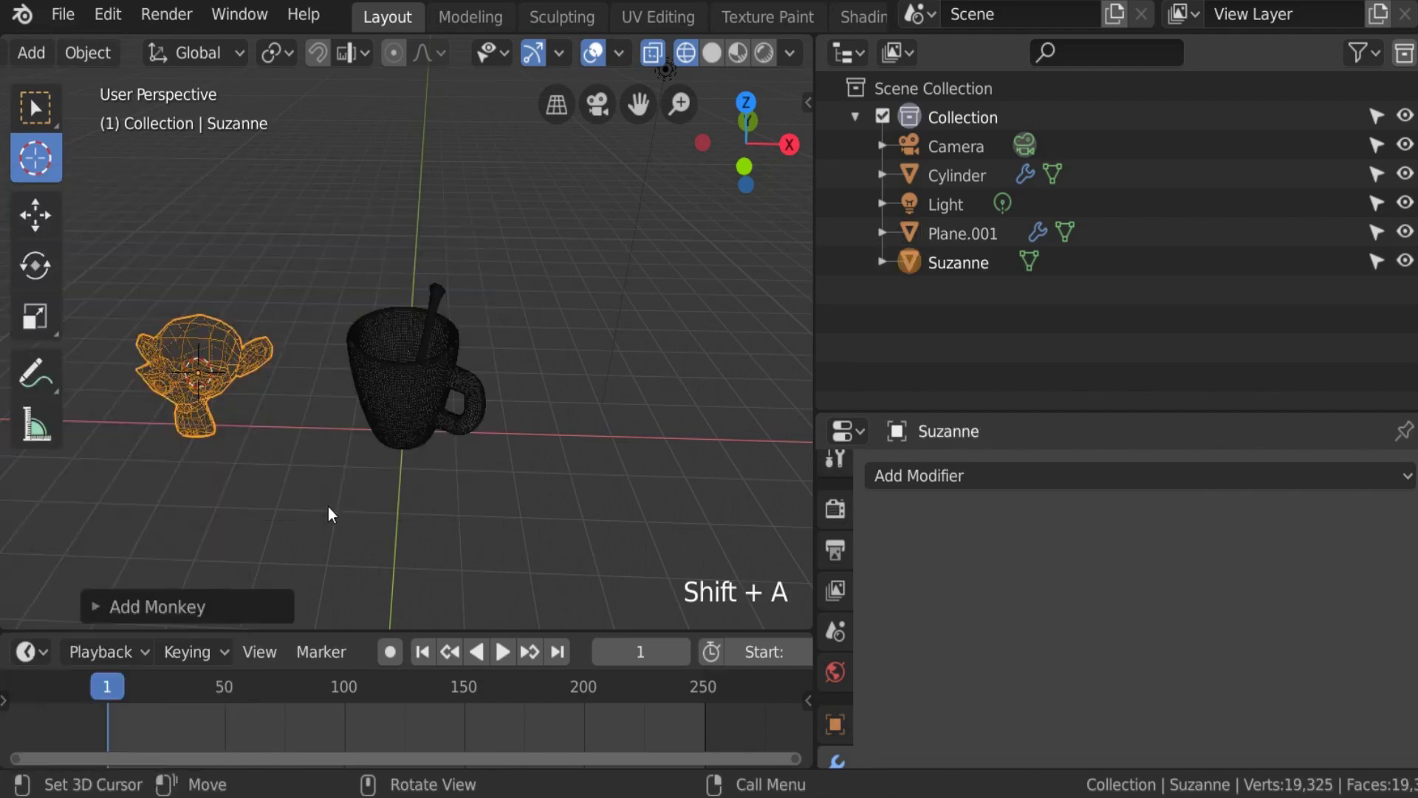
# Step: Place the 3D cursor above the first monkey in the view and add a second monkey mesh there
pyautogui.scroll(3, 247, 362)
pyautogui.scroll(-2, 249, 370)
pyautogui.keyDown('shift'); pyautogui.moveTo(250, 369); pyautogui.dragTo(523, 302, button='middle'); pyautogui.keyUp('shift')
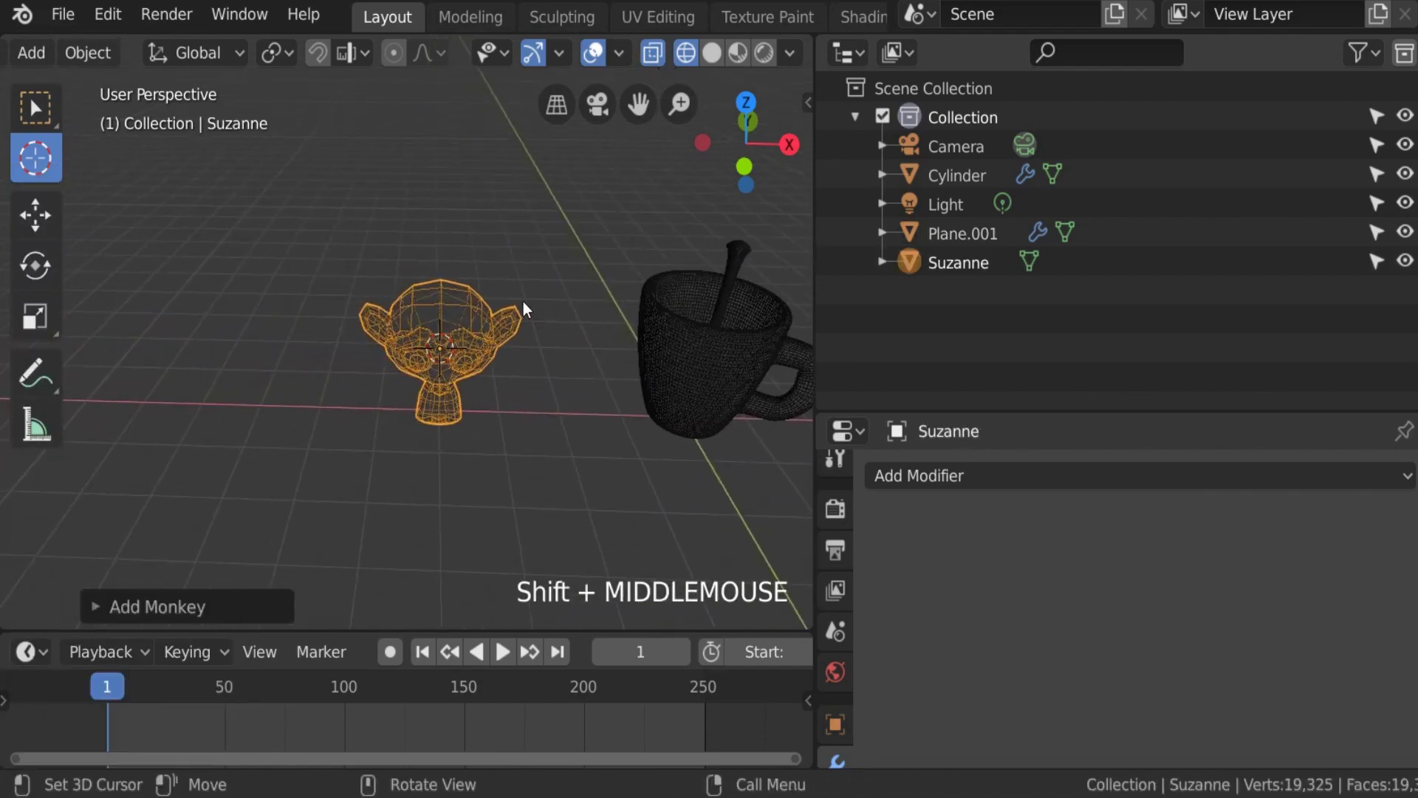
pyautogui.scroll(-2, 477, 242)
pyautogui.click(504, 171)
pyautogui.hotkey('shift', 'a')
pyautogui.moveTo(489, 188)
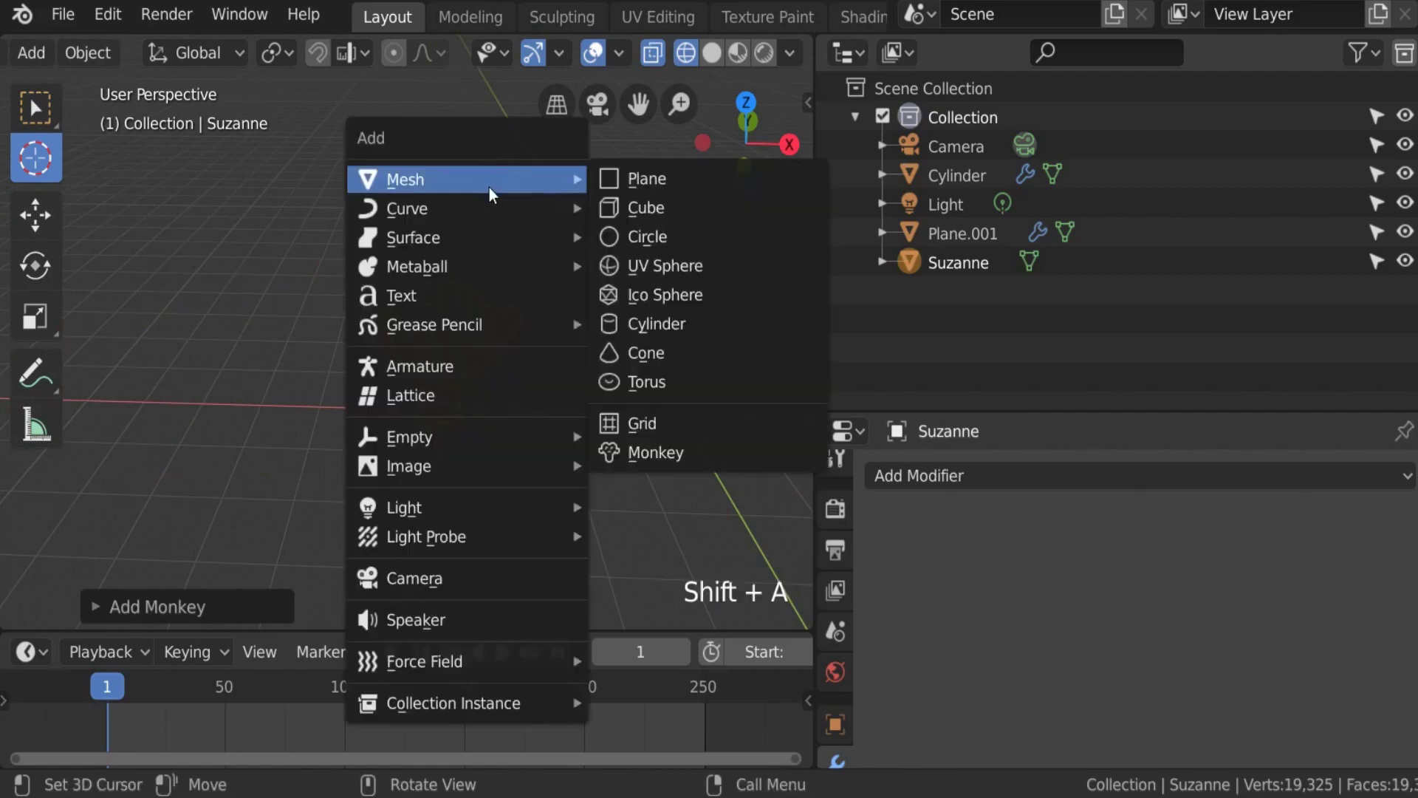
pyautogui.click(656, 452)
pyautogui.scroll(-3, 517, 213)
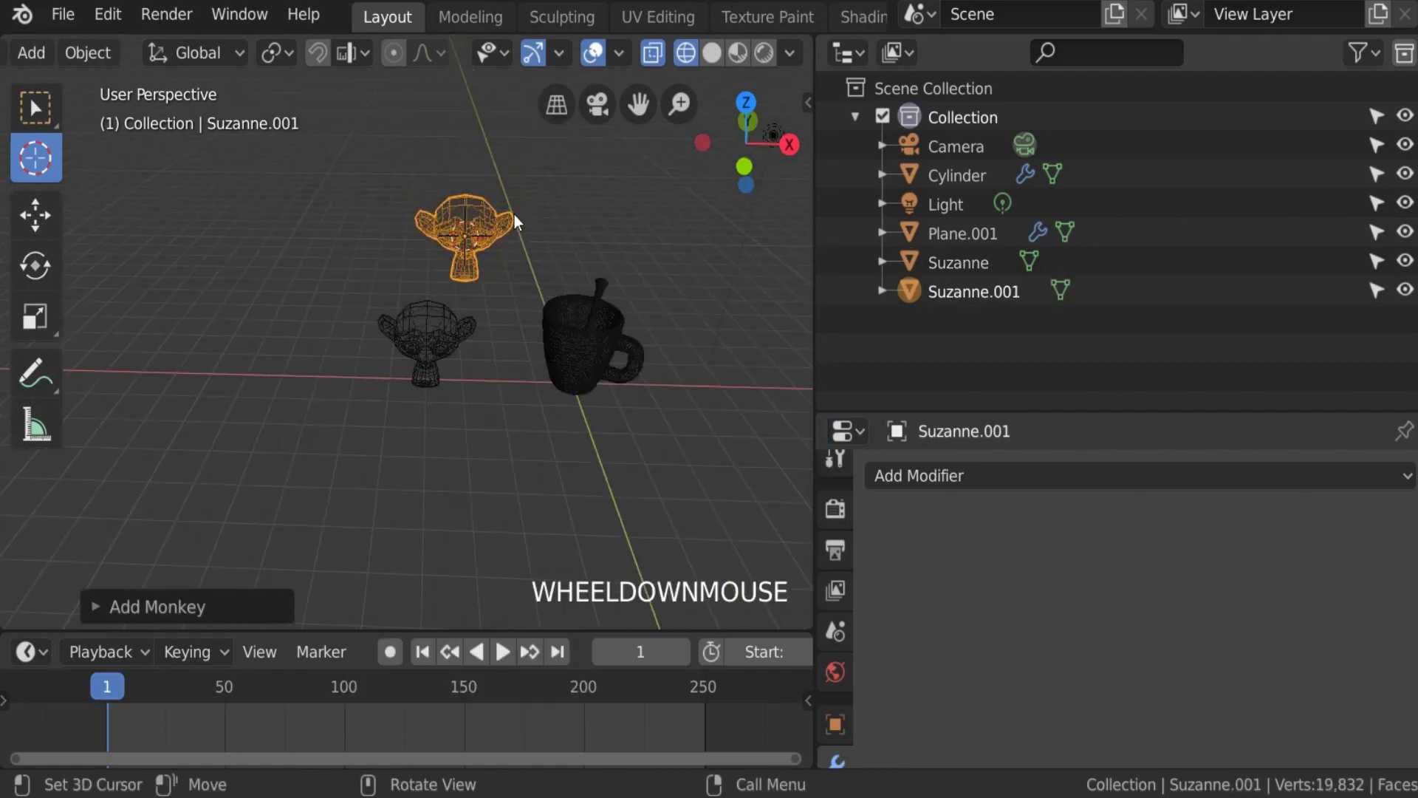
# Step: Orbit to a side angle to check the monkeys' depth and place the 3D cursor in the empty space beside the mug
pyautogui.scroll(2, 487, 218)
pyautogui.keyDown('shift'); pyautogui.moveTo(482, 220); pyautogui.dragTo(741, 158, button='middle'); pyautogui.keyUp('shift')
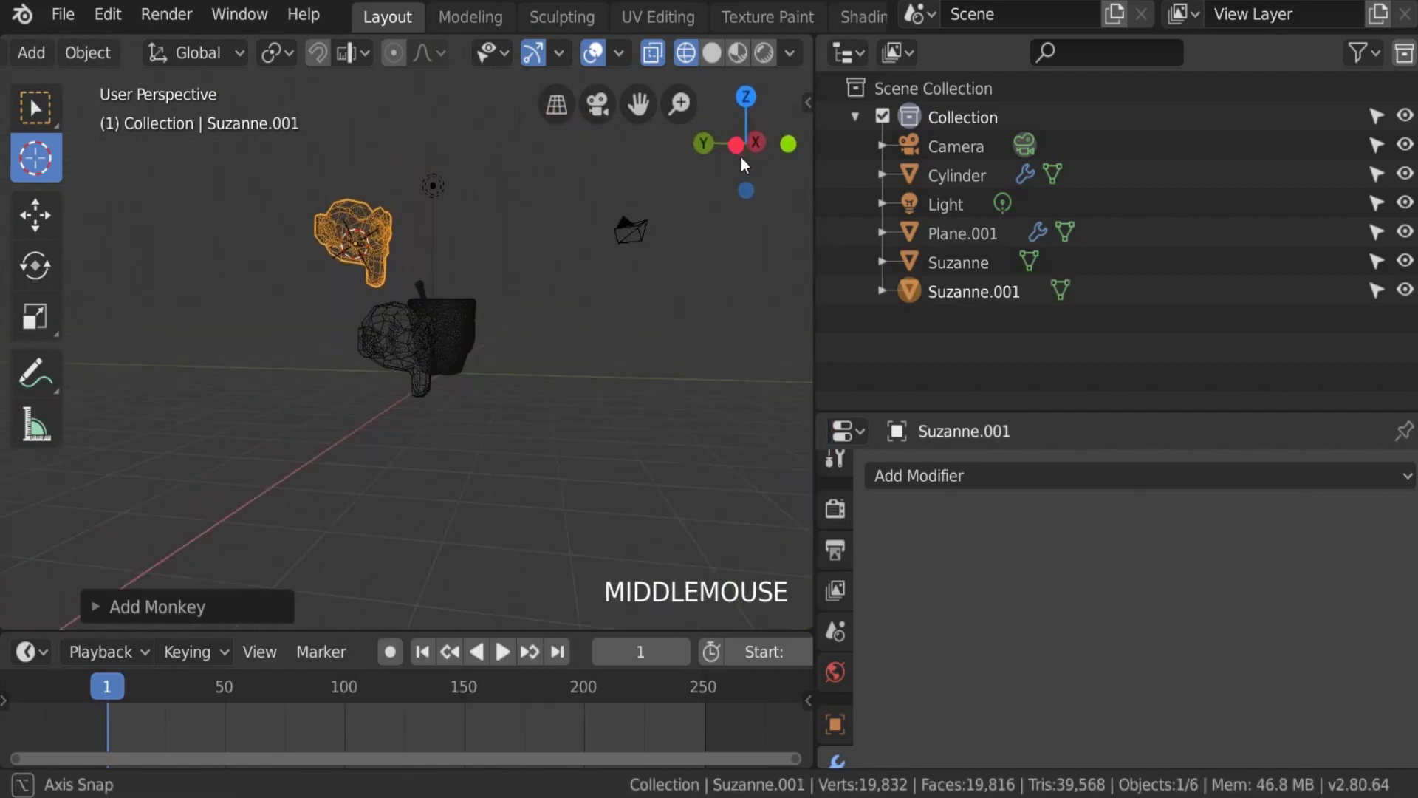
pyautogui.scroll(3, 421, 193)
pyautogui.click(707, 318)
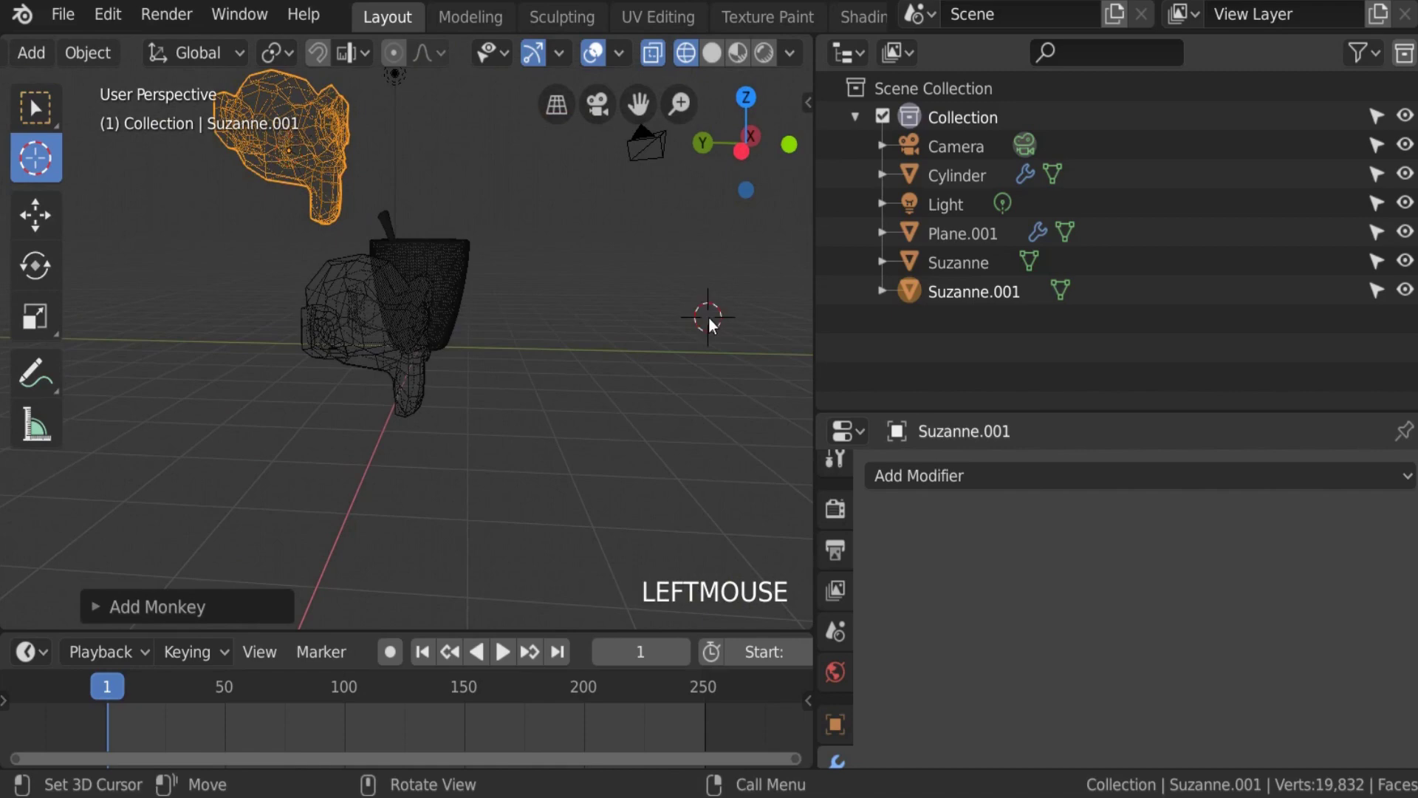
pyautogui.scroll(-2, 667, 325)
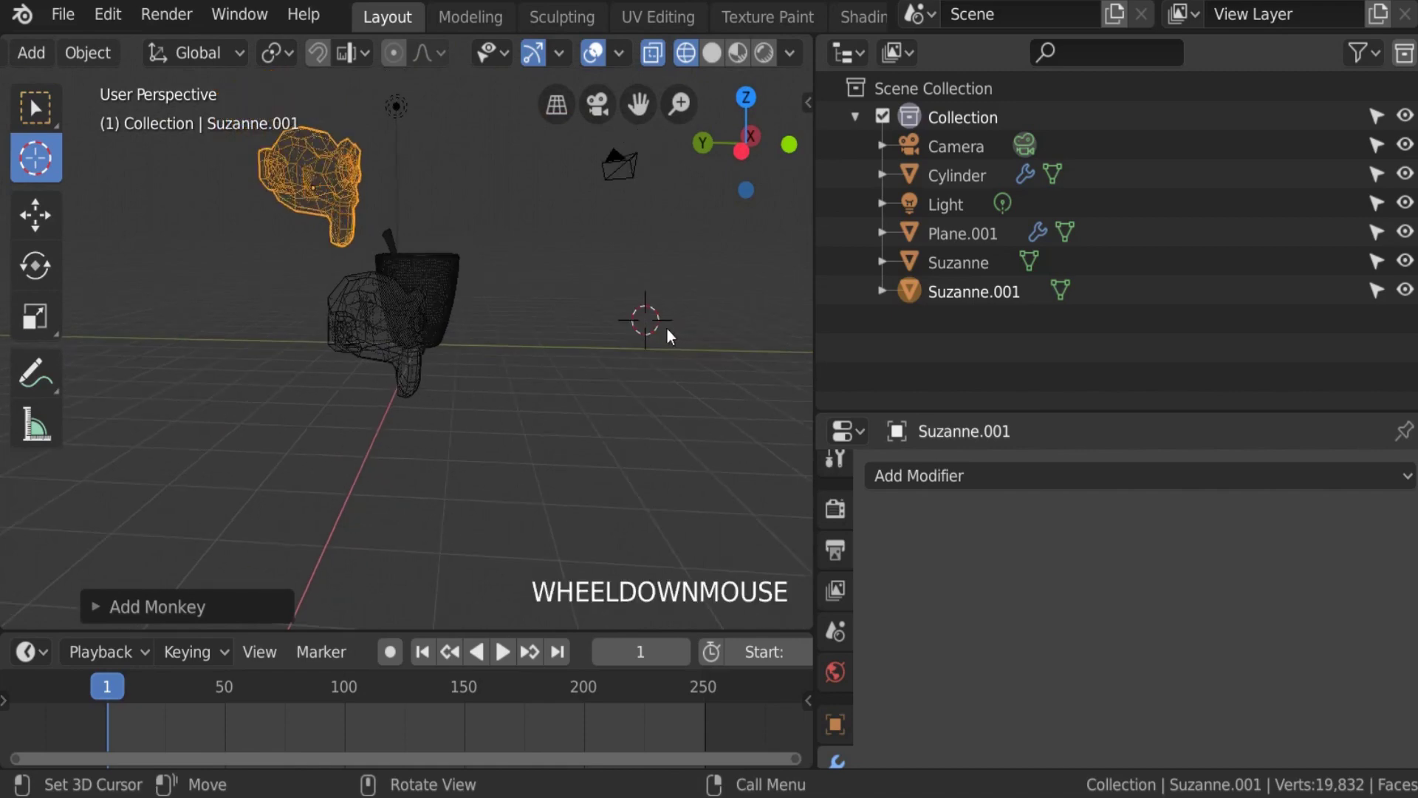
# Step: Move the 3D cursor onto the lower monkey, and finally into the empty space on the monkeys' side facing away from the mug
pyautogui.scroll(3, 554, 322)
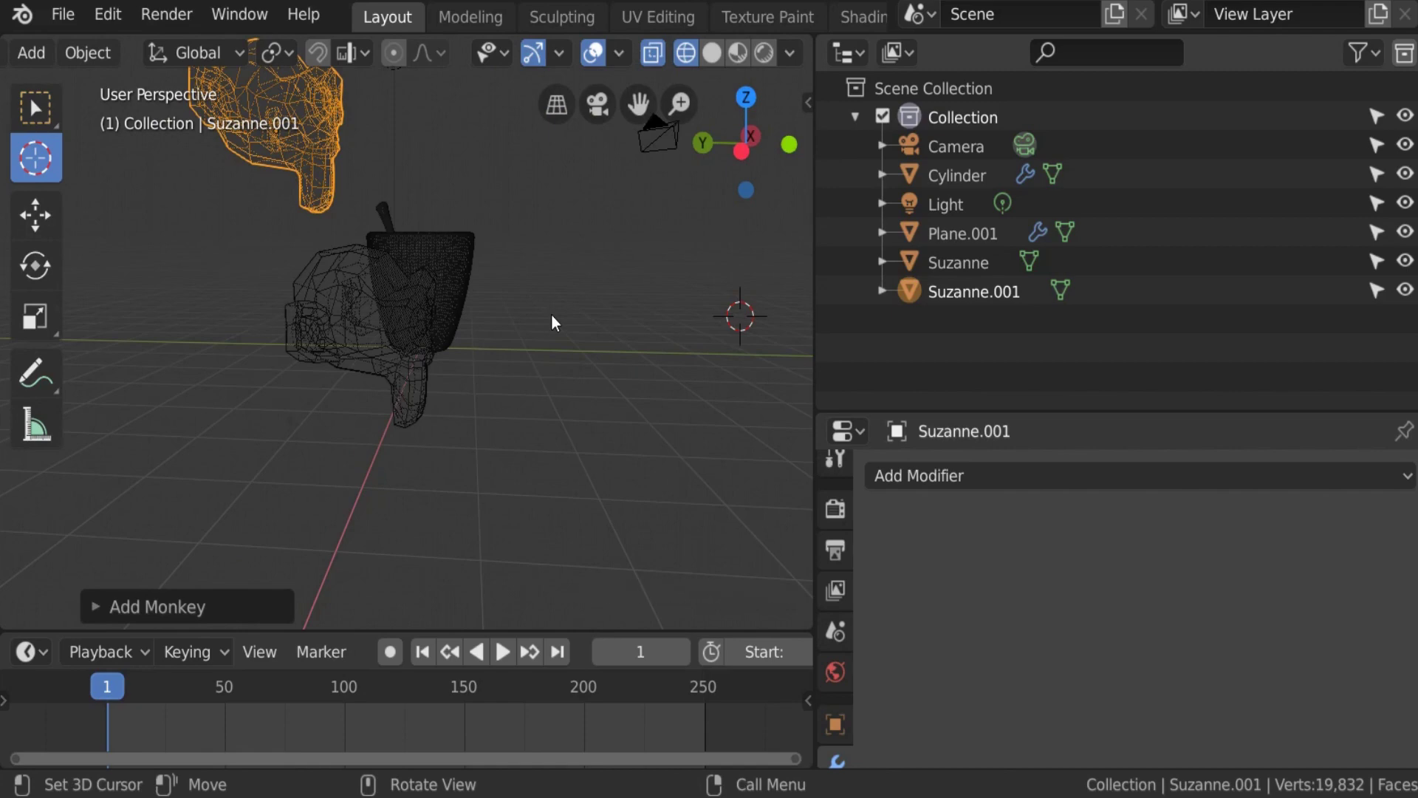
pyautogui.scroll(-2, 352, 313)
pyautogui.click(348, 312)
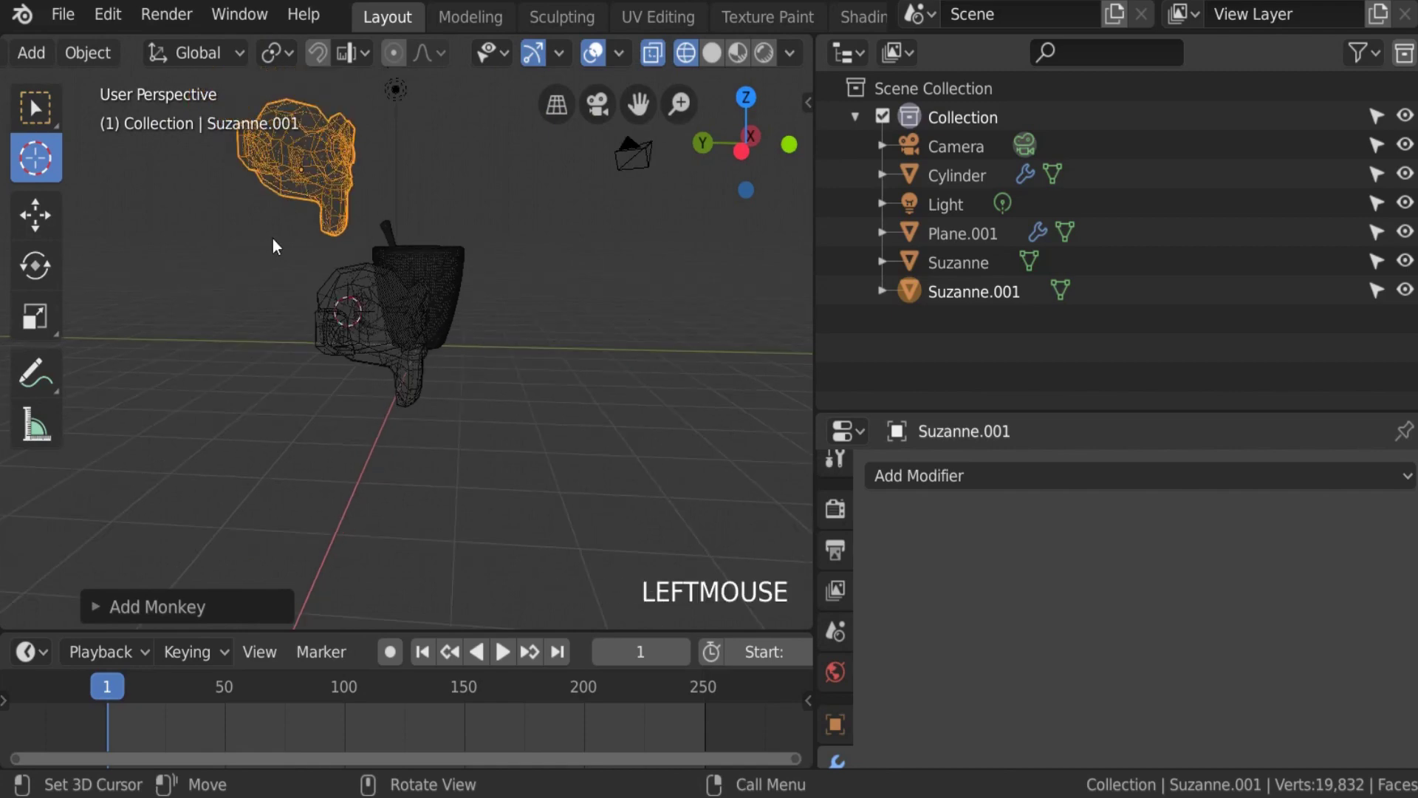
pyautogui.click(164, 229)
pyautogui.scroll(-1, 421, 273)
pyautogui.keyDown('shift'); pyautogui.moveTo(421, 273); pyautogui.dragTo(230, 382, button='middle'); pyautogui.keyUp('shift')
pyautogui.scroll(-3, 254, 366)
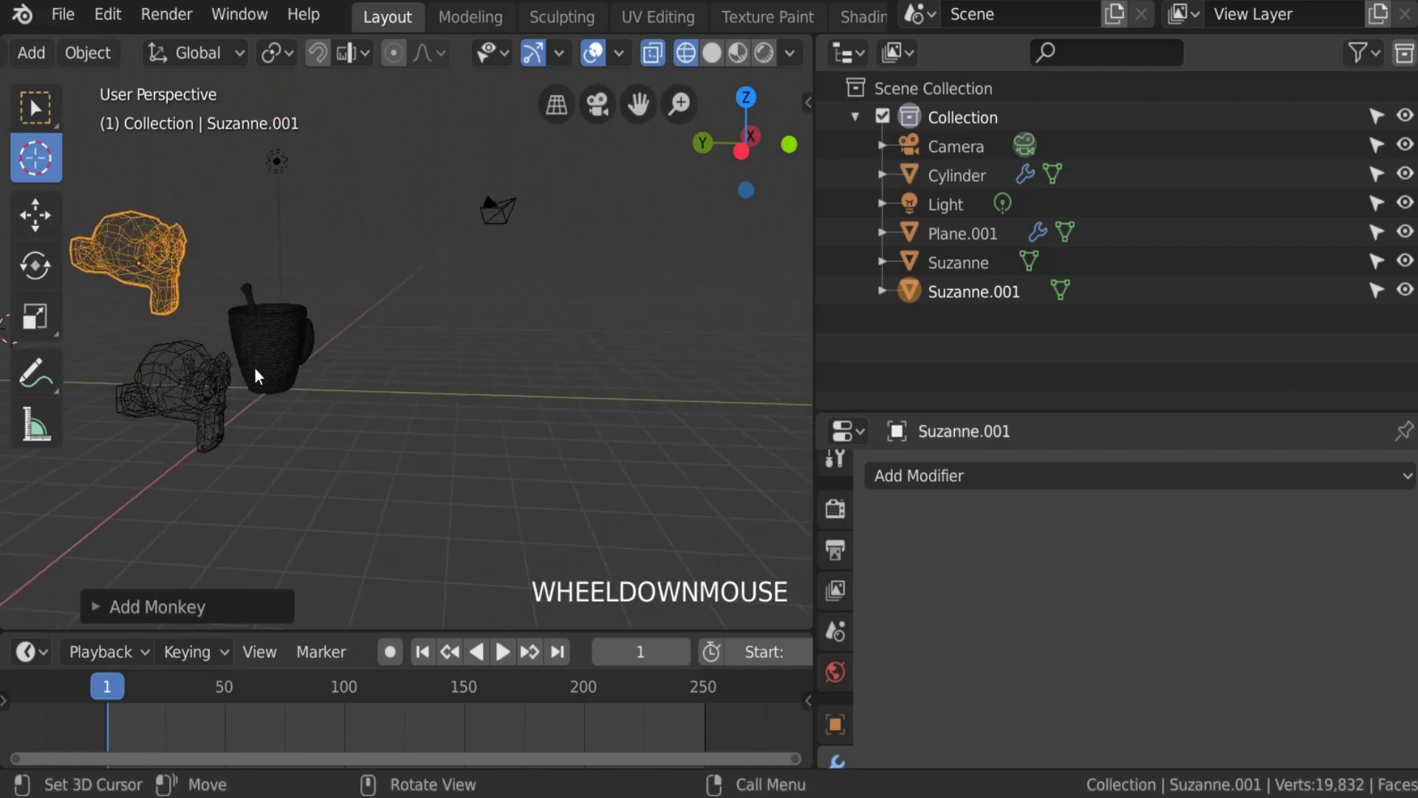
# Step: Select all objects in the scene, including the camera and the light
pyautogui.scroll(3, 296, 358)
pyautogui.press('a')
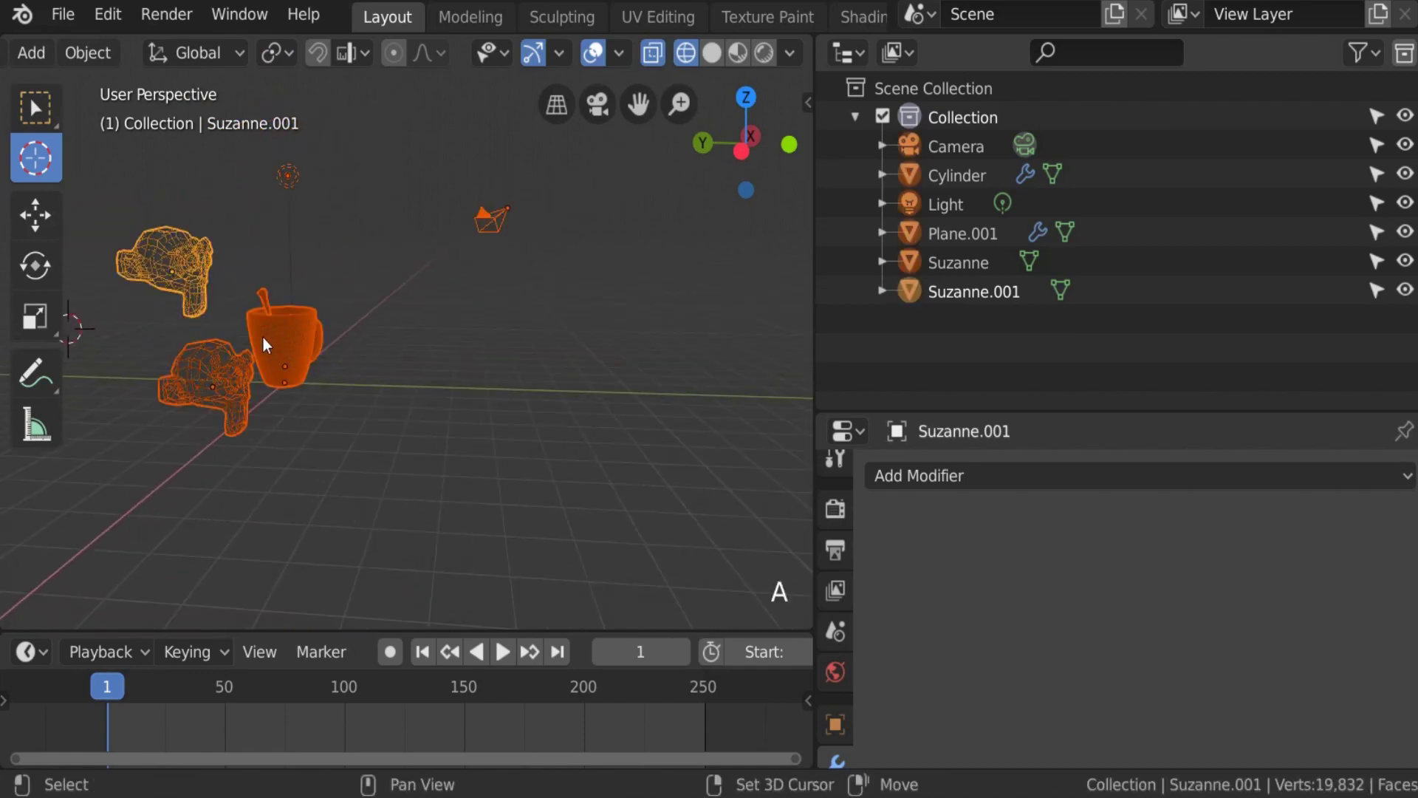
pyautogui.keyDown('shift'); pyautogui.moveTo(263, 338); pyautogui.dragTo(456, 324, button='middle'); pyautogui.keyUp('shift')
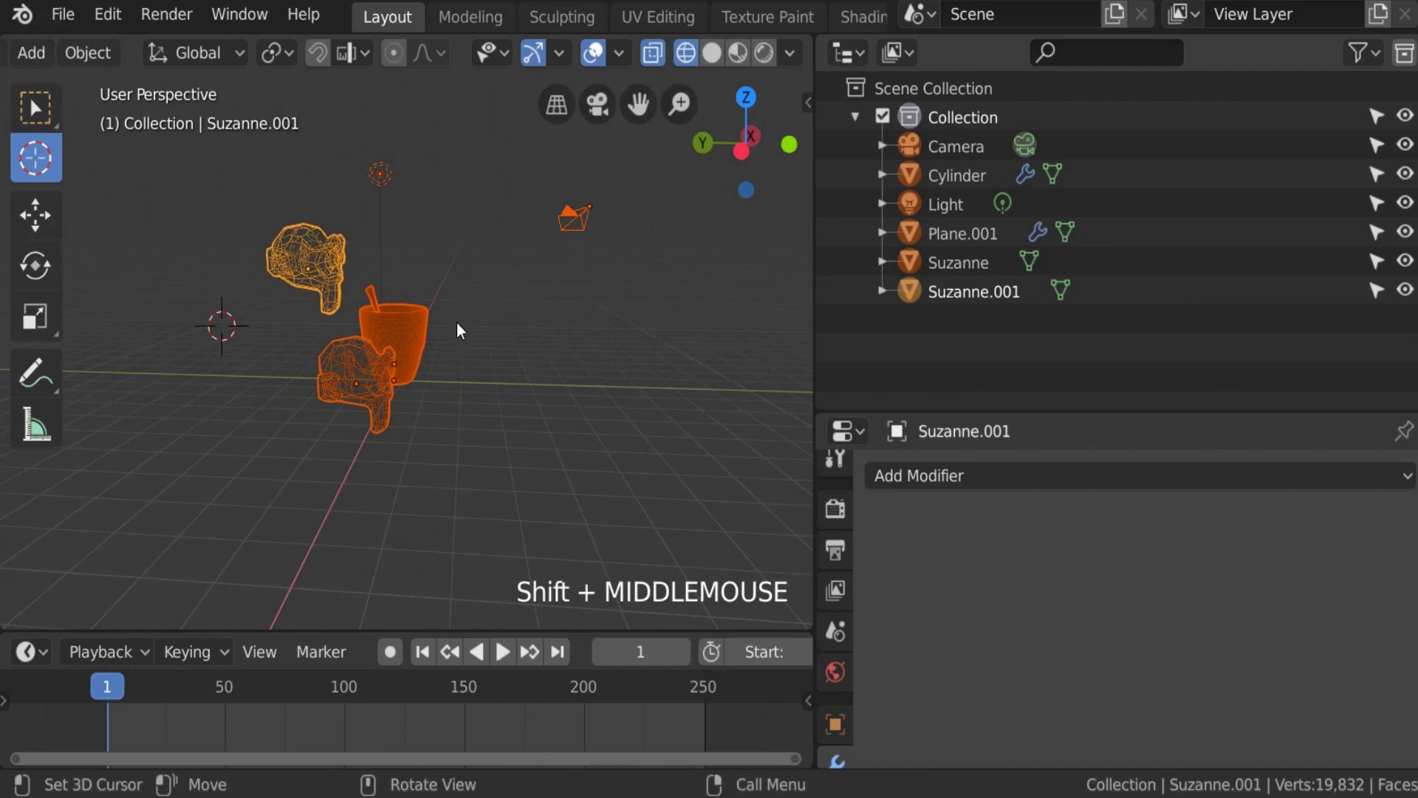
# Step: Switch the pivot point to 3D Cursor and back to Median Point, and try rotating all selected objects around their median
pyautogui.click(288, 53)
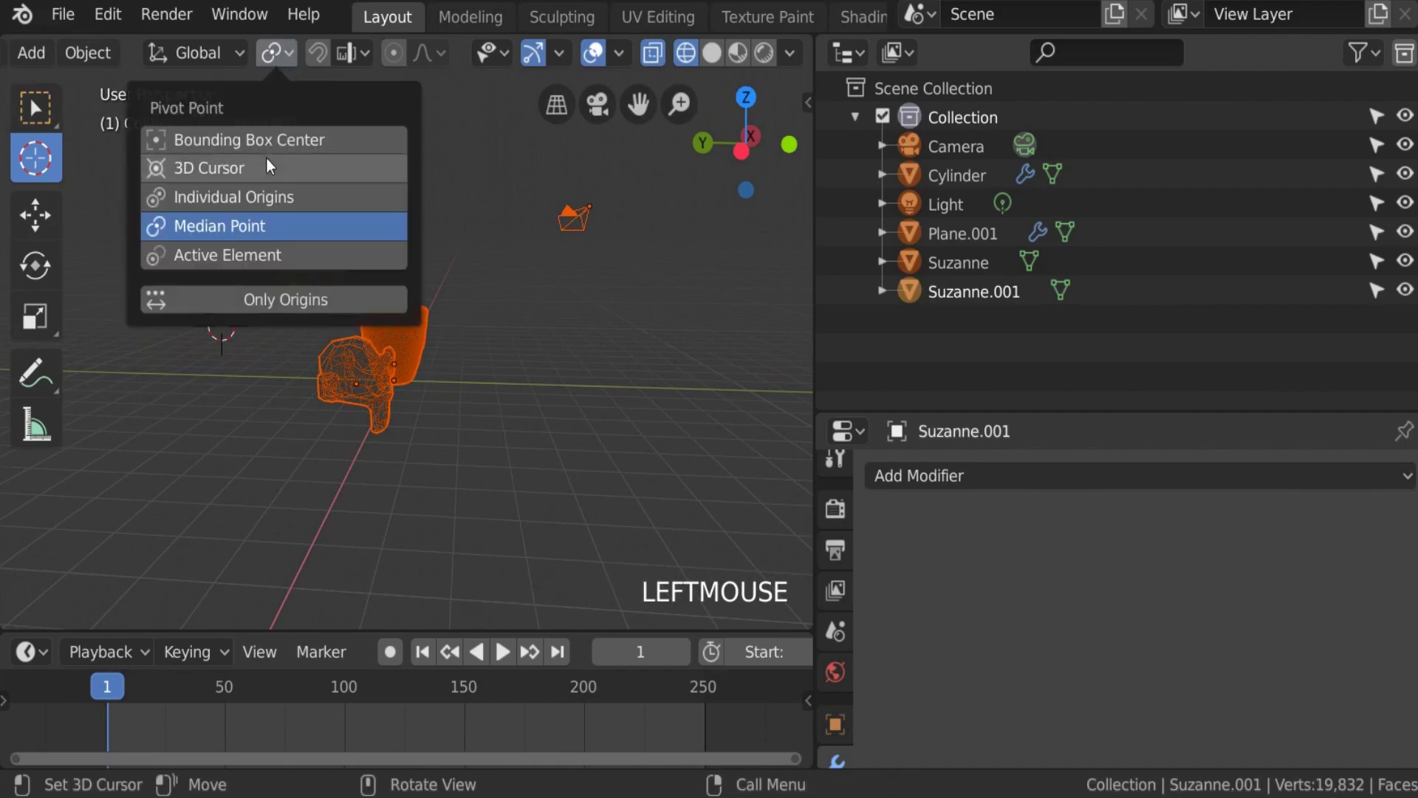
pyautogui.click(268, 169)
pyautogui.click(275, 53)
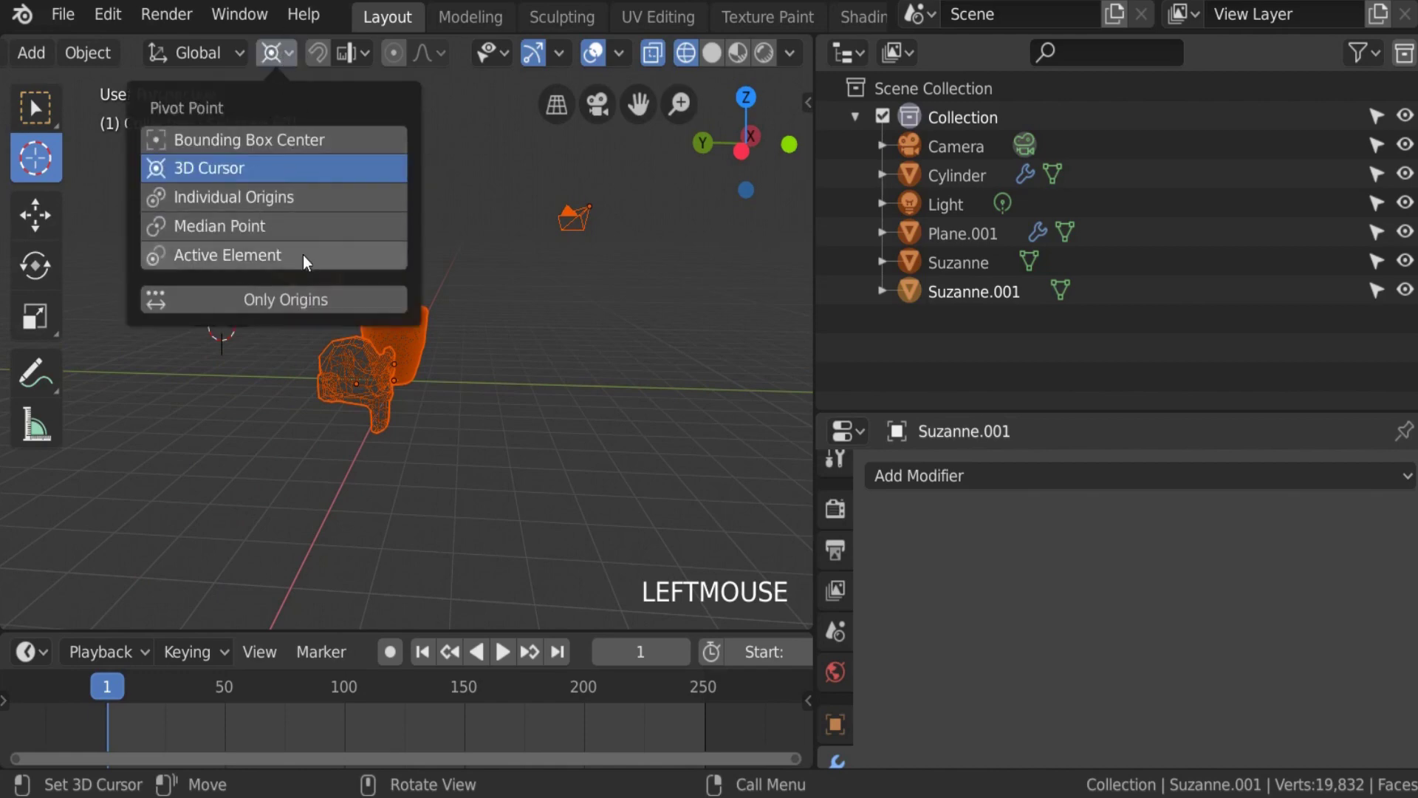
pyautogui.click(325, 228)
pyautogui.press('r')
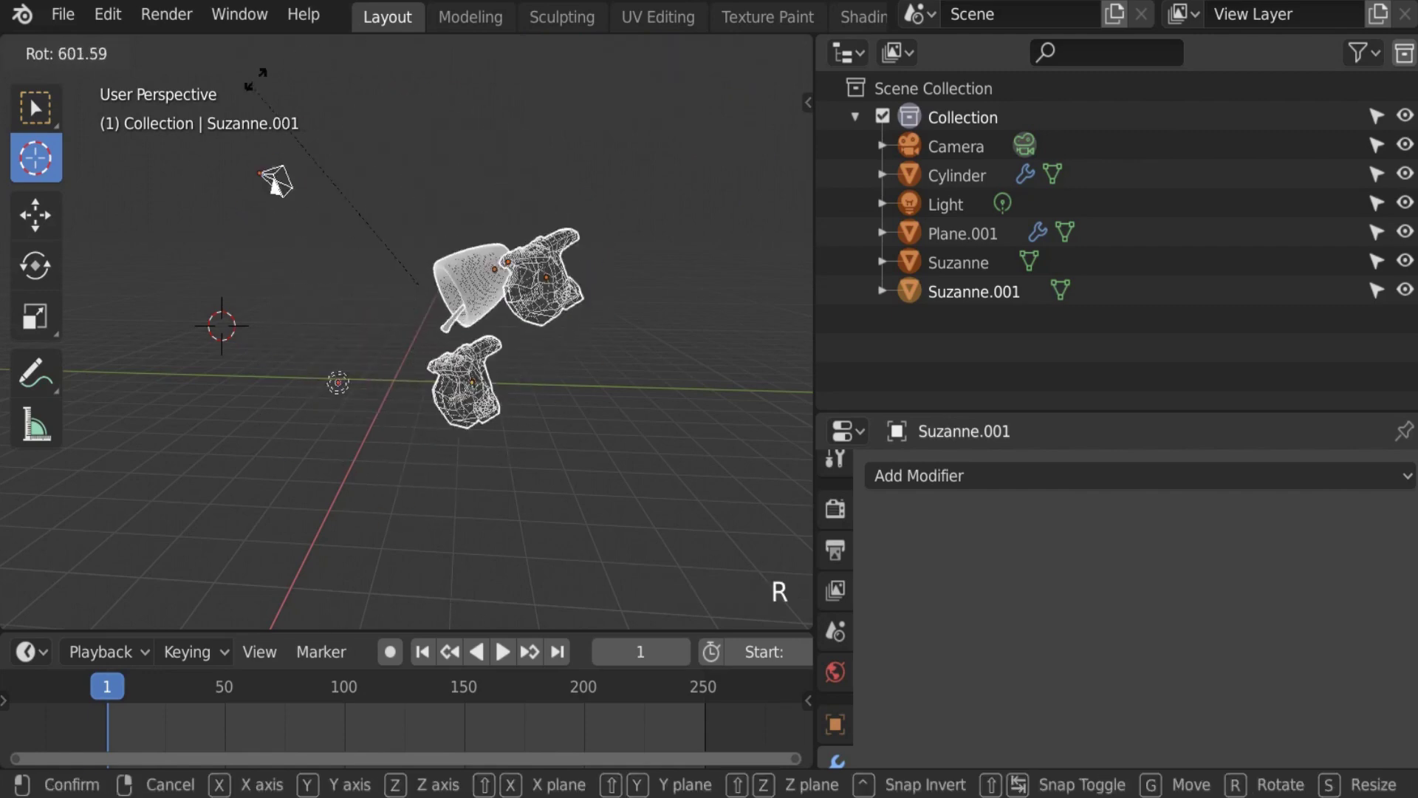
pyautogui.rightClick(382, 398)
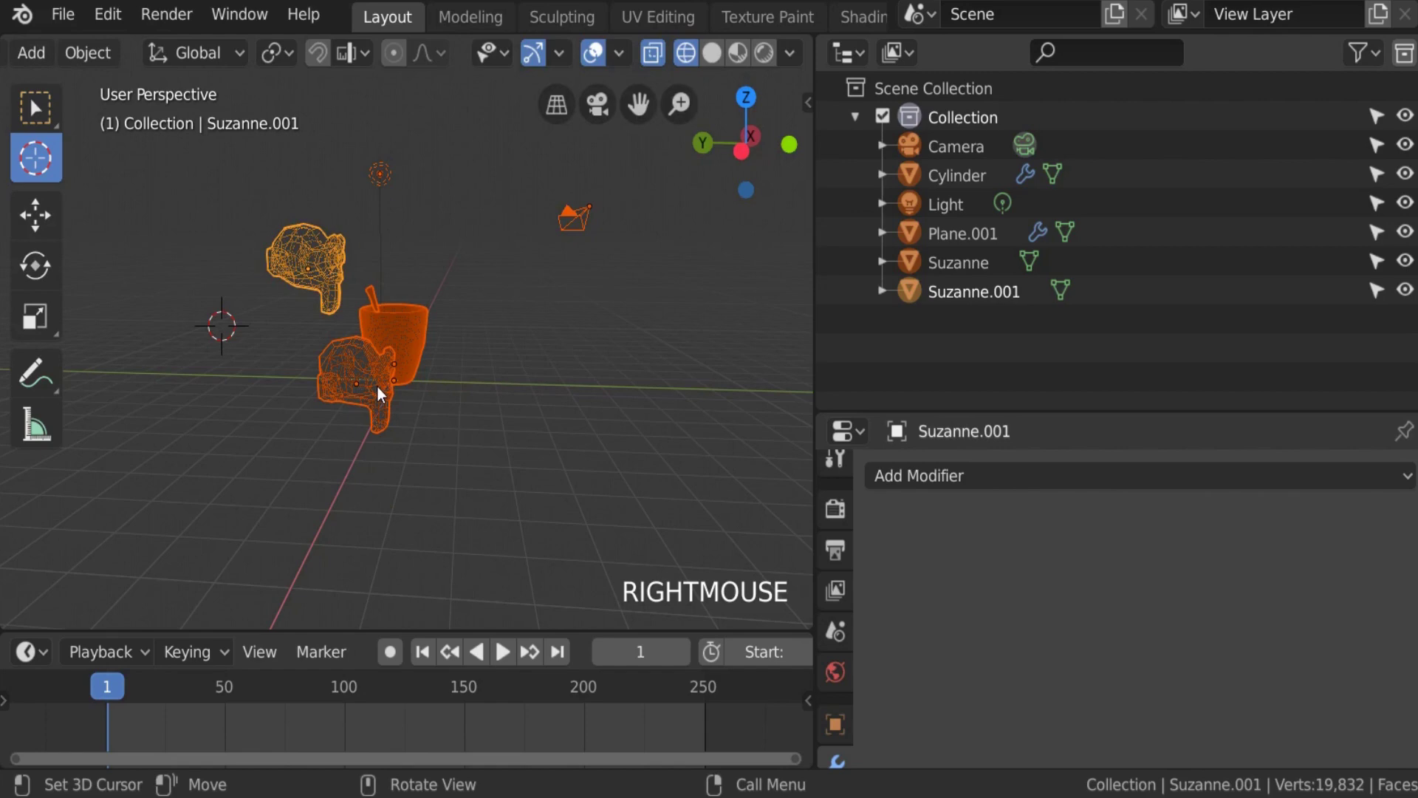
# Step: Set the pivot point to 3D Cursor and try rotating all selected objects around the cursor
pyautogui.click(275, 55)
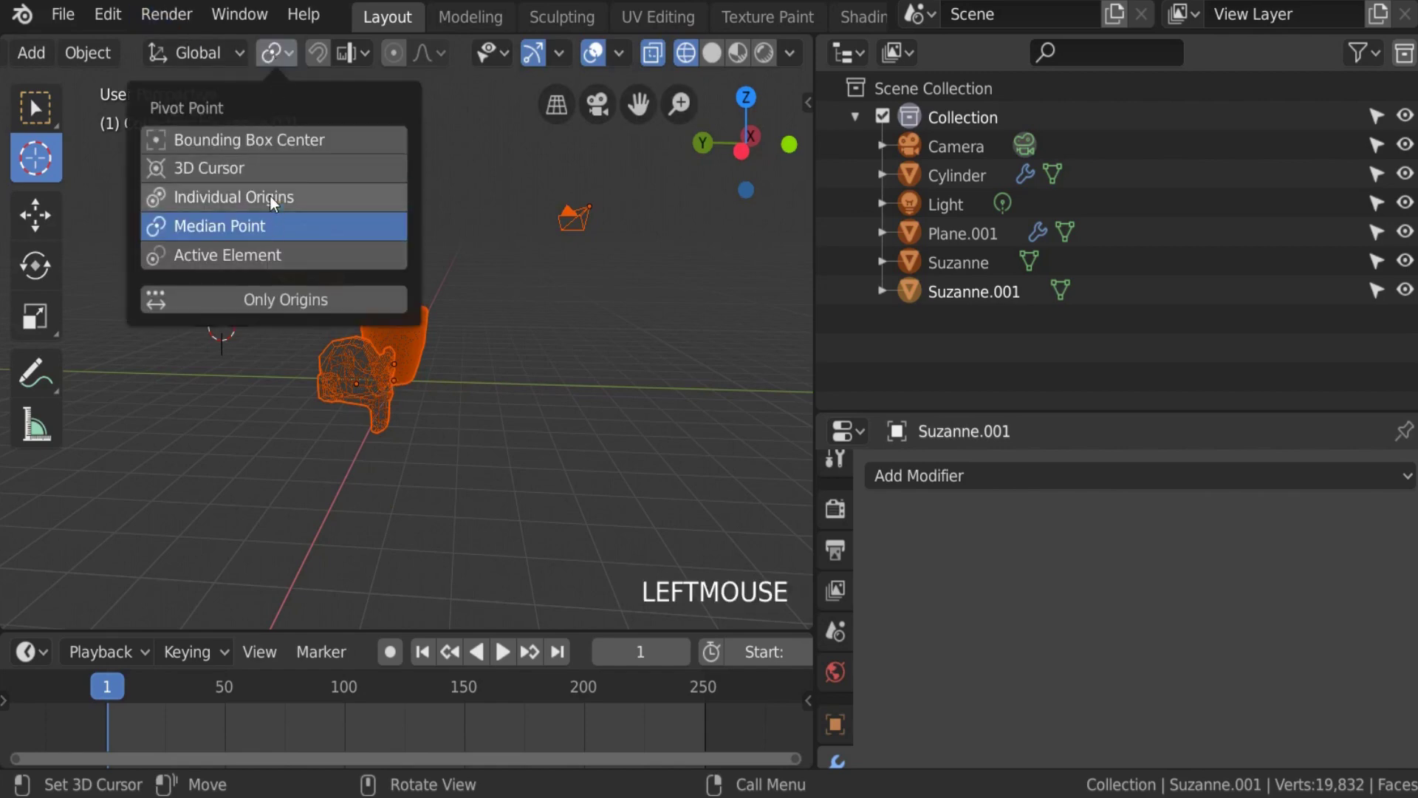
pyautogui.click(264, 170)
pyautogui.press('r')
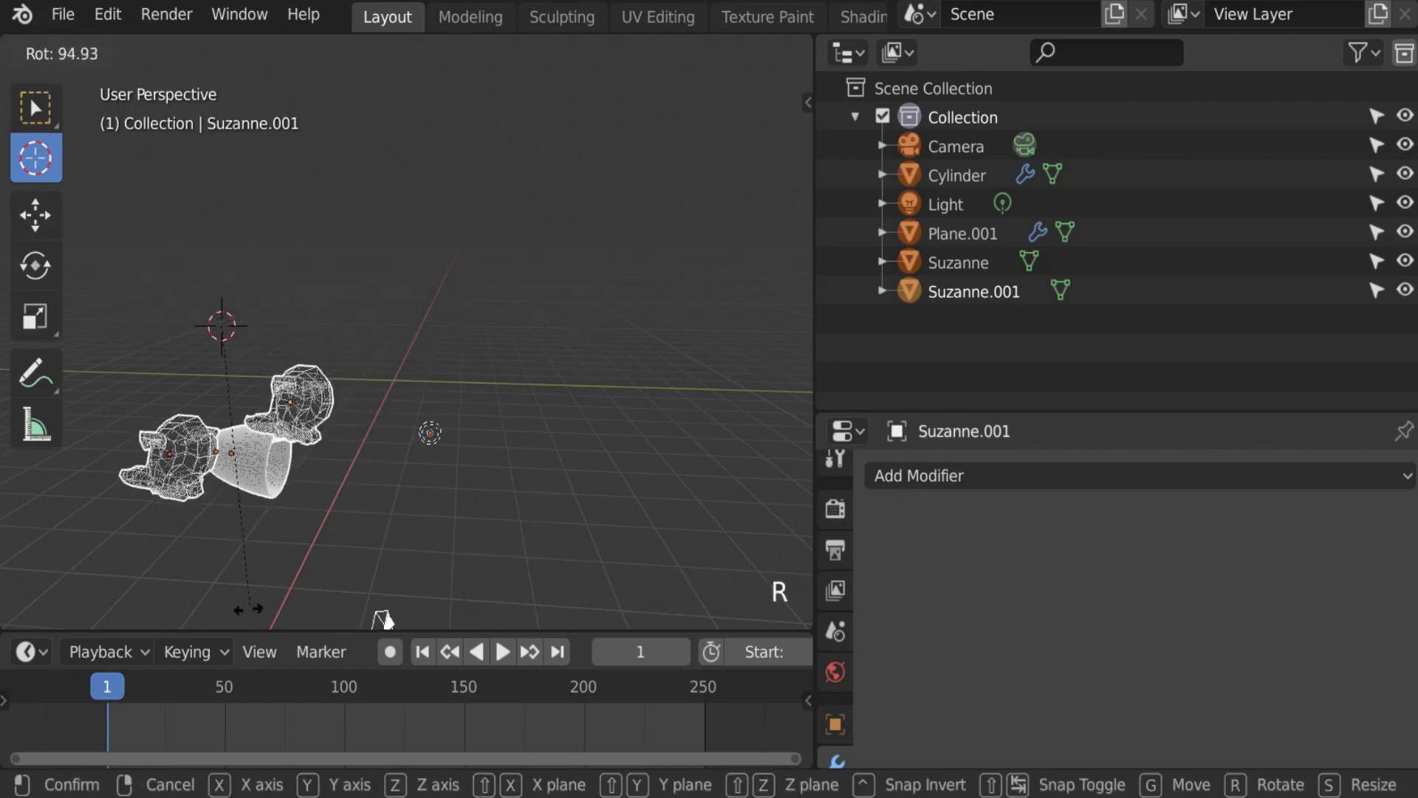
pyautogui.rightClick(702, 219)
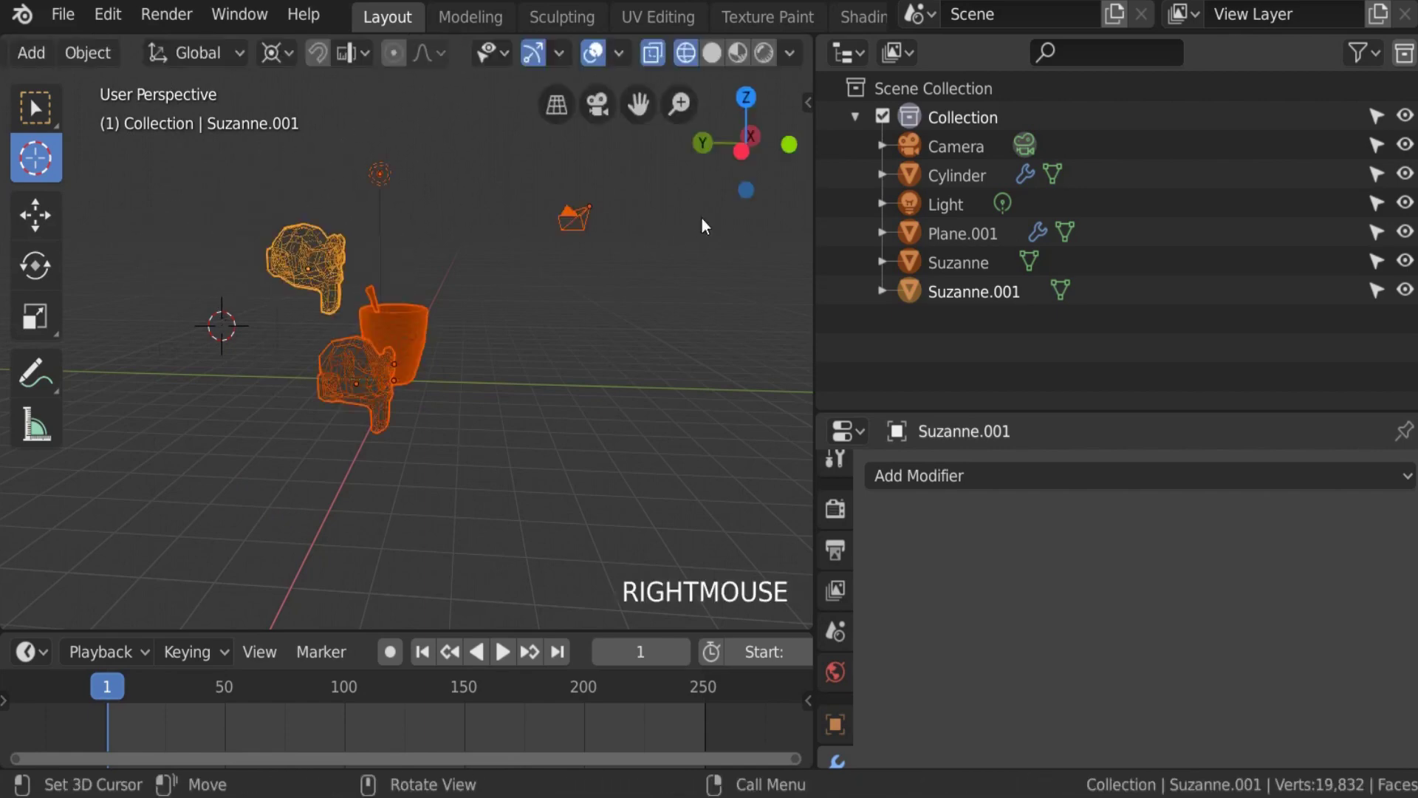
# Step: Set the transform pivot point to Active Element, keeping the Global orientation
pyautogui.scroll(2, 461, 301)
pyautogui.click(196, 52)
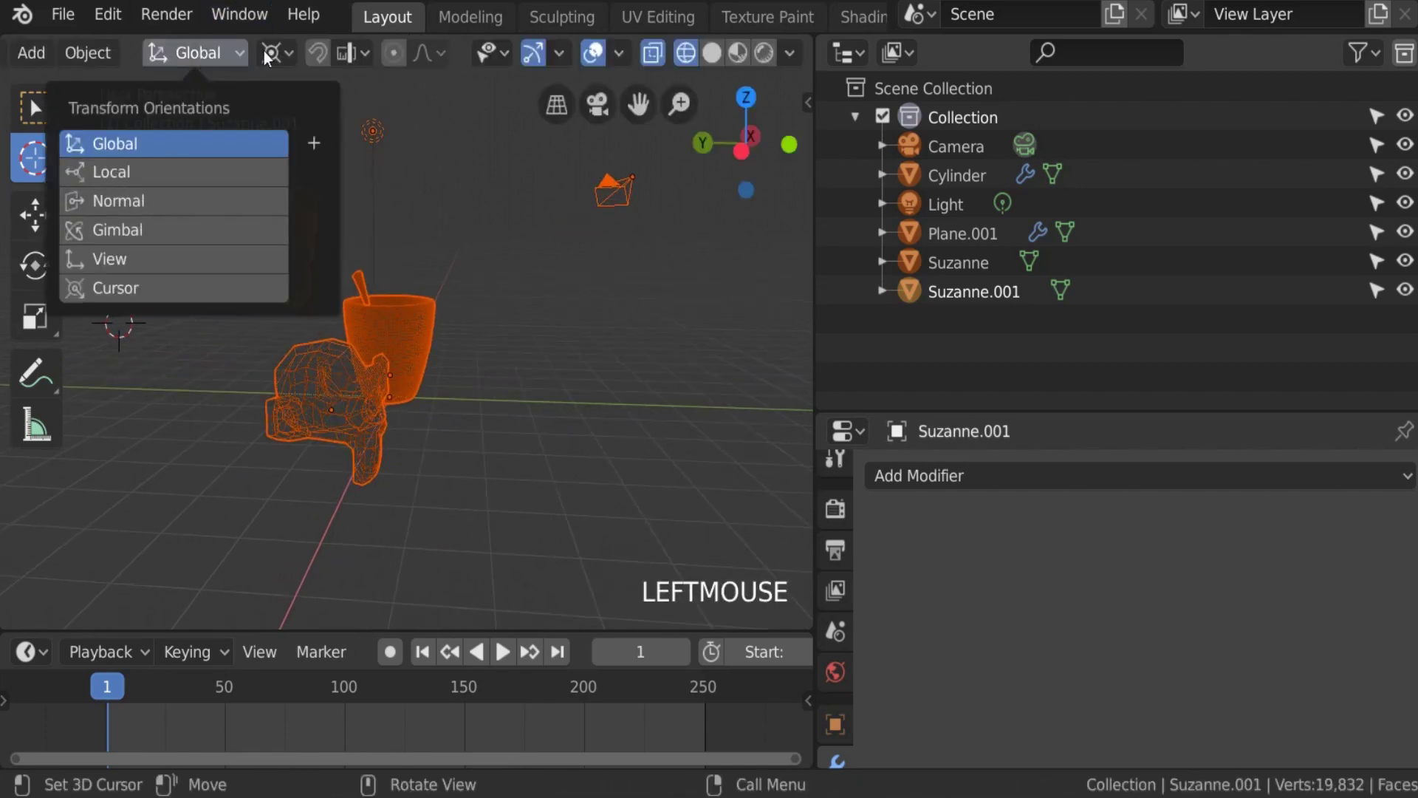
pyautogui.moveTo(273, 64)
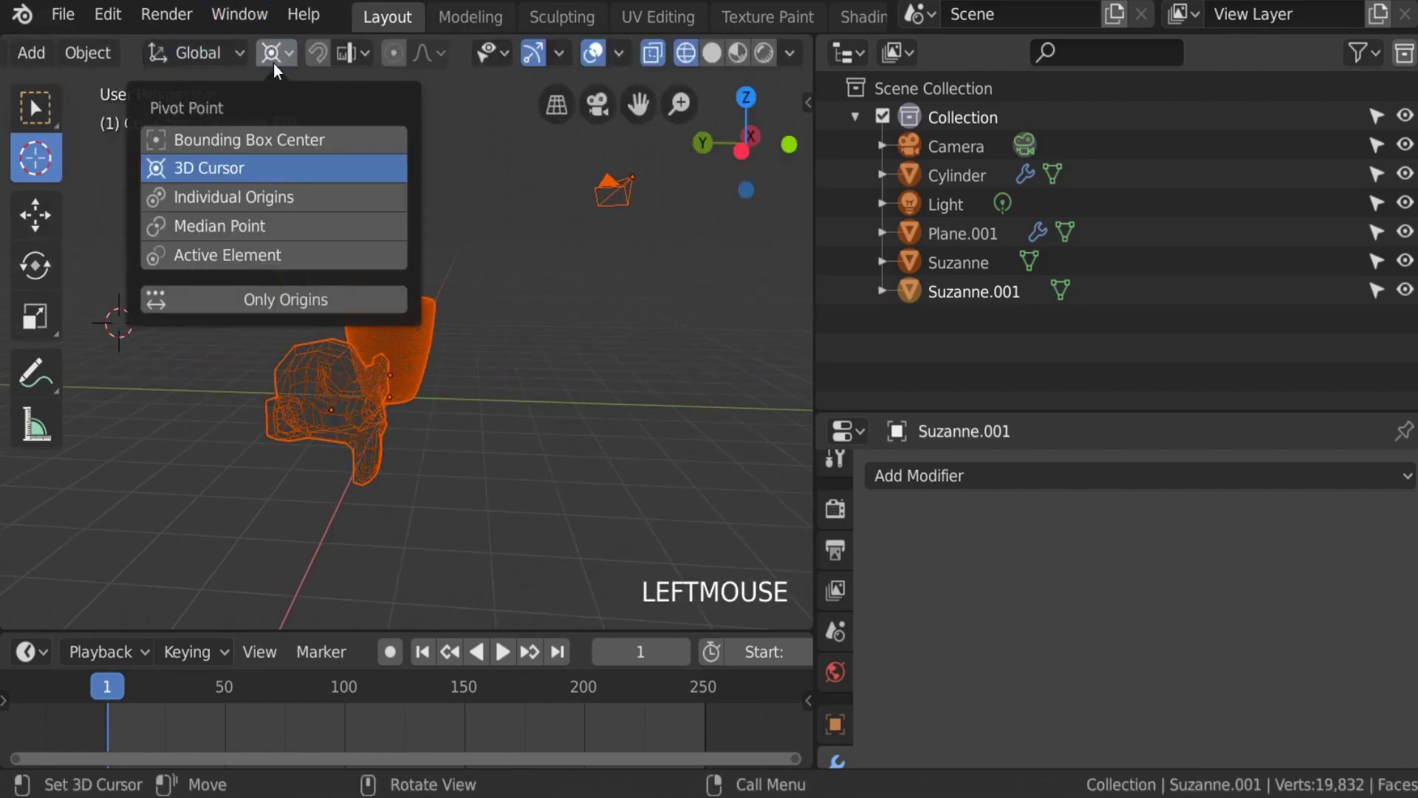
pyautogui.click(259, 256)
pyautogui.click(264, 255)
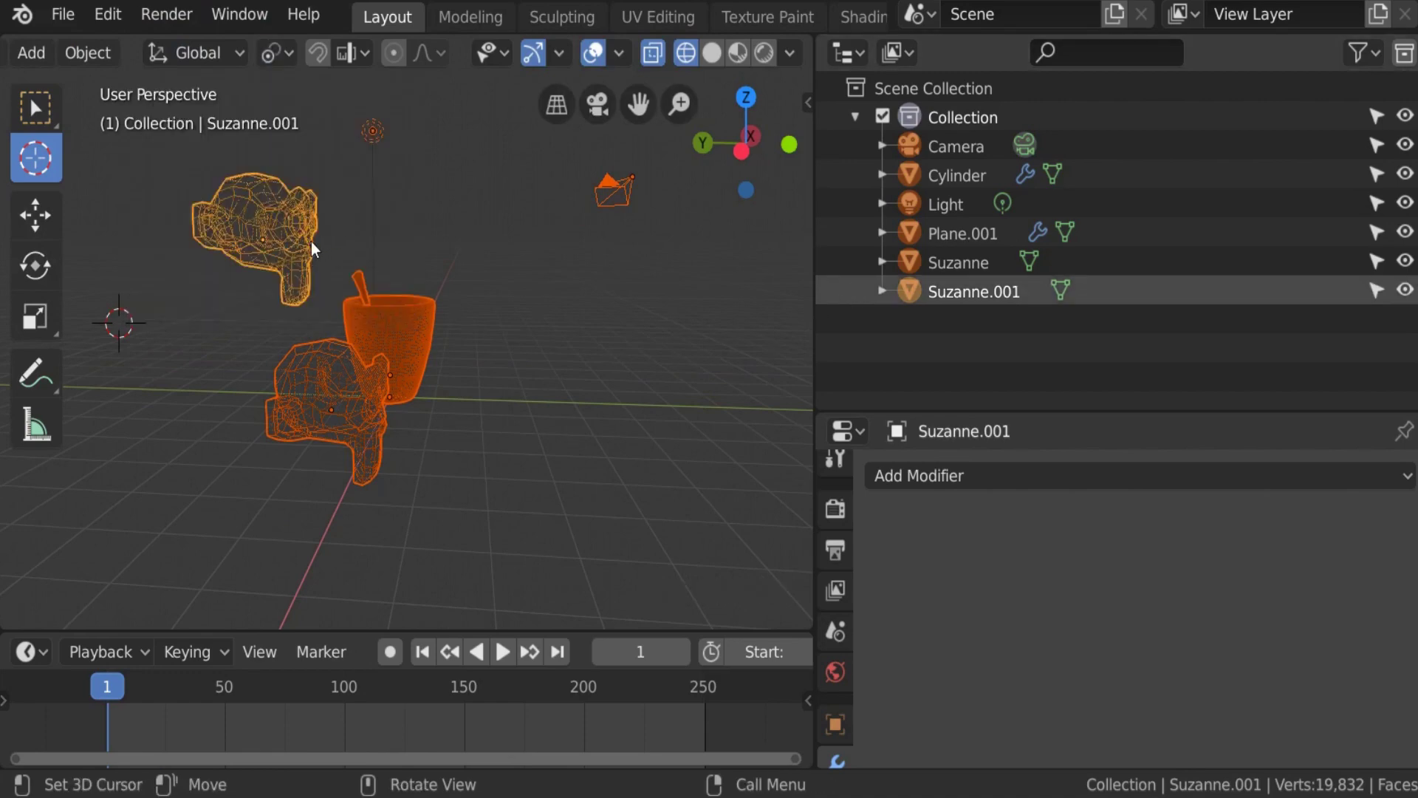
# Step: Make the mug the active object of the selection and try rotating everything around it on the global Z axis
pyautogui.keyDown('shift'); pyautogui.click(389, 345); pyautogui.keyUp('shift')
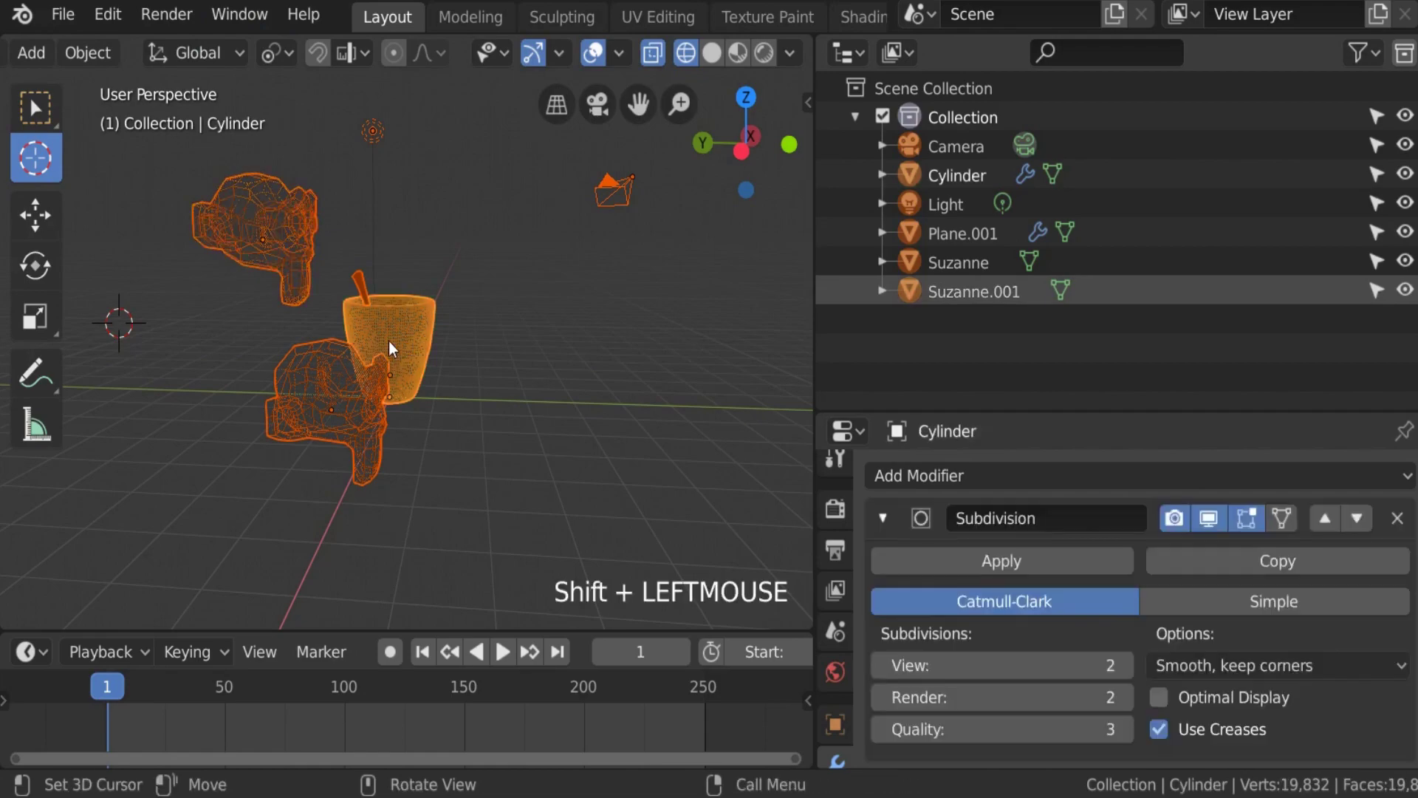
pyautogui.press('r')
pyautogui.press('z')
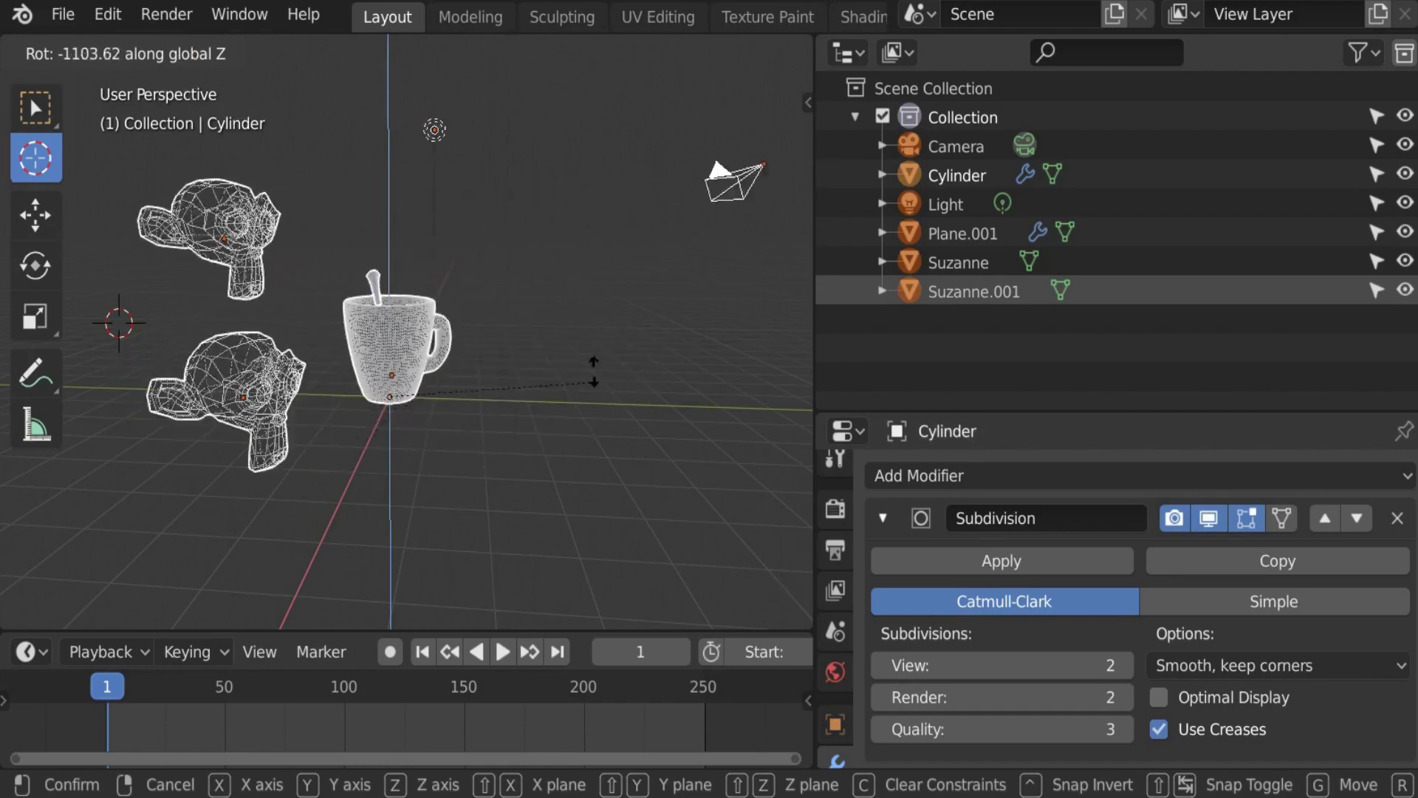
pyautogui.rightClick(564, 364)
# Step: Make the light the active object of the selection and try rotating everything around it on the global Z axis
pyautogui.scroll(-2, 563, 365)
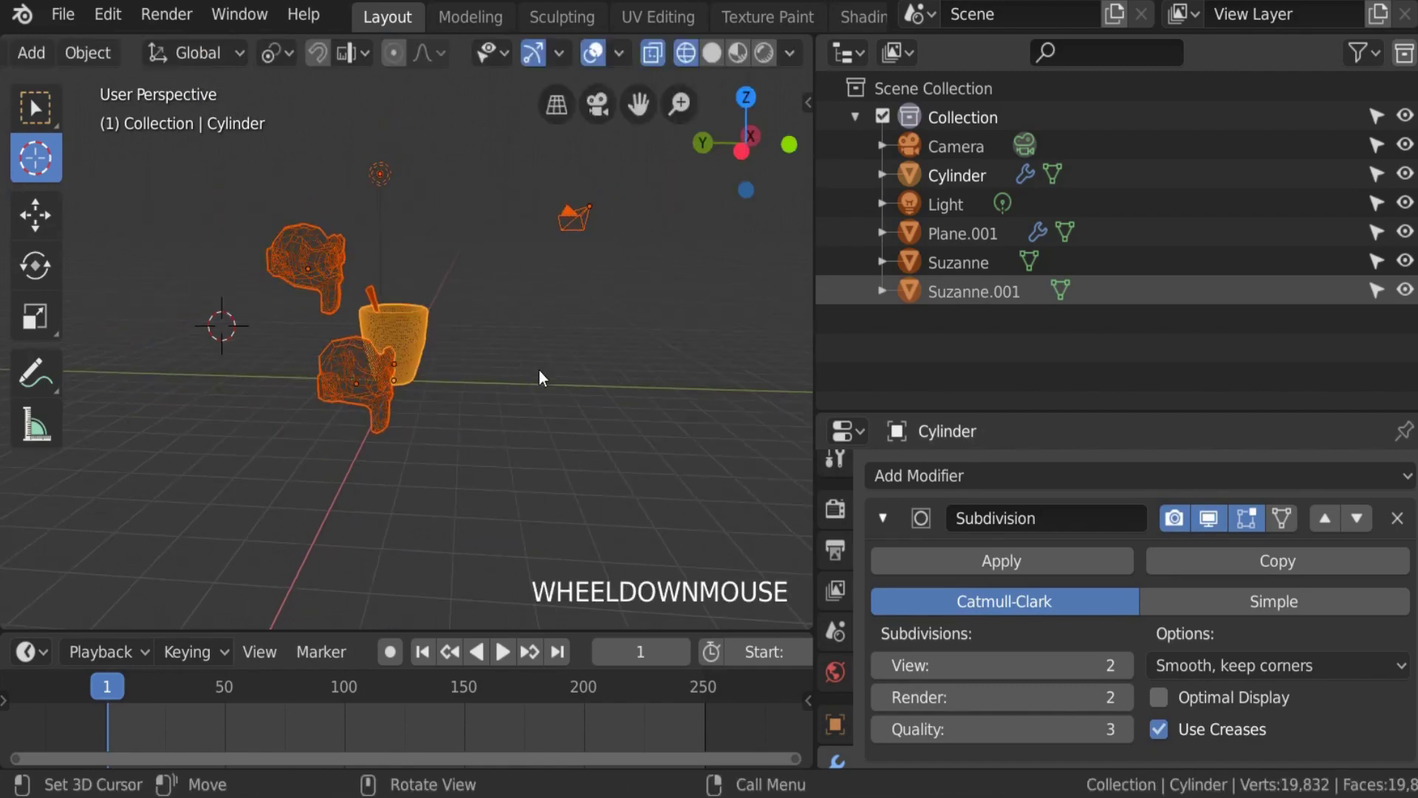
pyautogui.keyDown('shift'); pyautogui.moveTo(484, 377); pyautogui.dragTo(413, 255, button='middle'); pyautogui.keyUp('shift')
pyautogui.scroll(-2, 482, 215)
pyautogui.keyDown('shift'); pyautogui.click(482, 214); pyautogui.keyUp('shift')
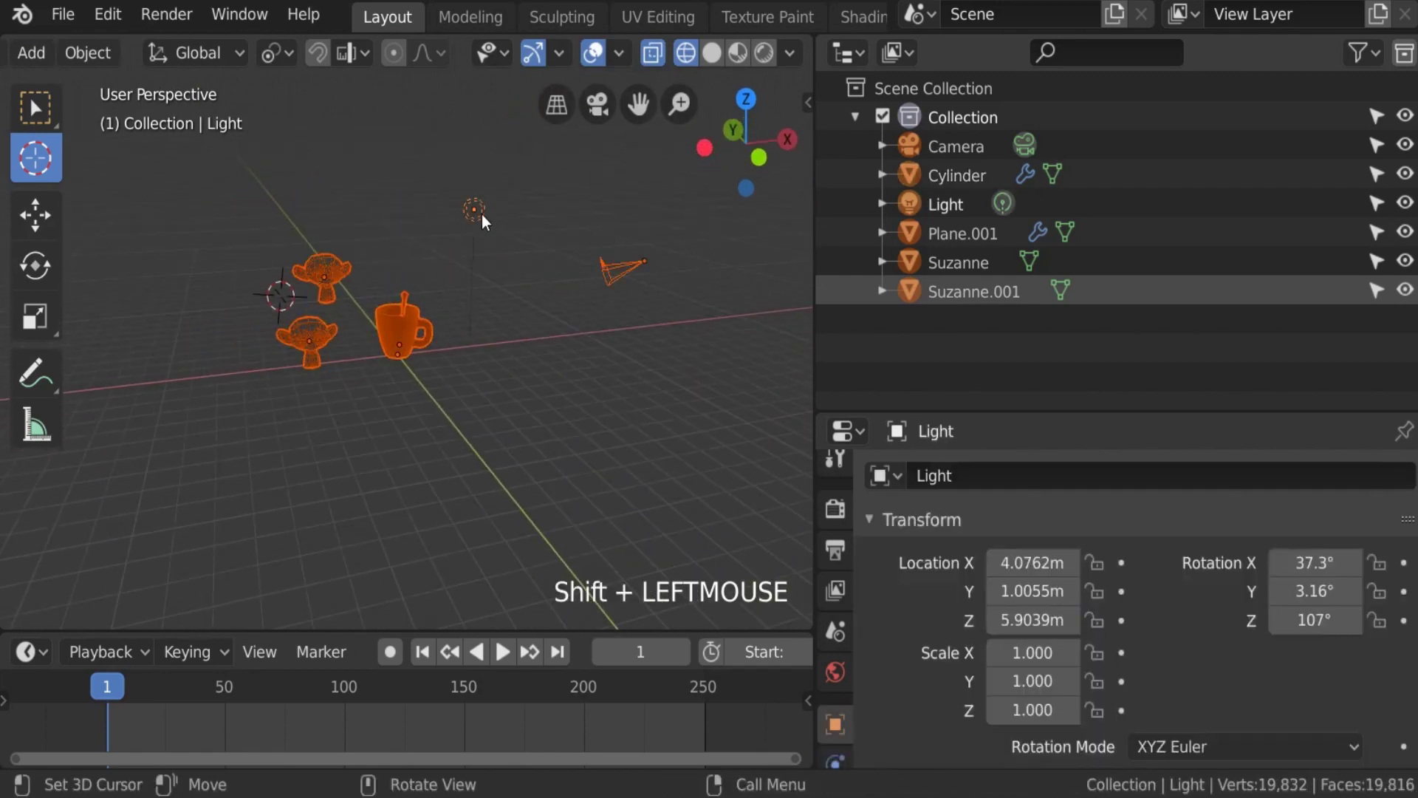
pyautogui.press('r')
pyautogui.press('z')
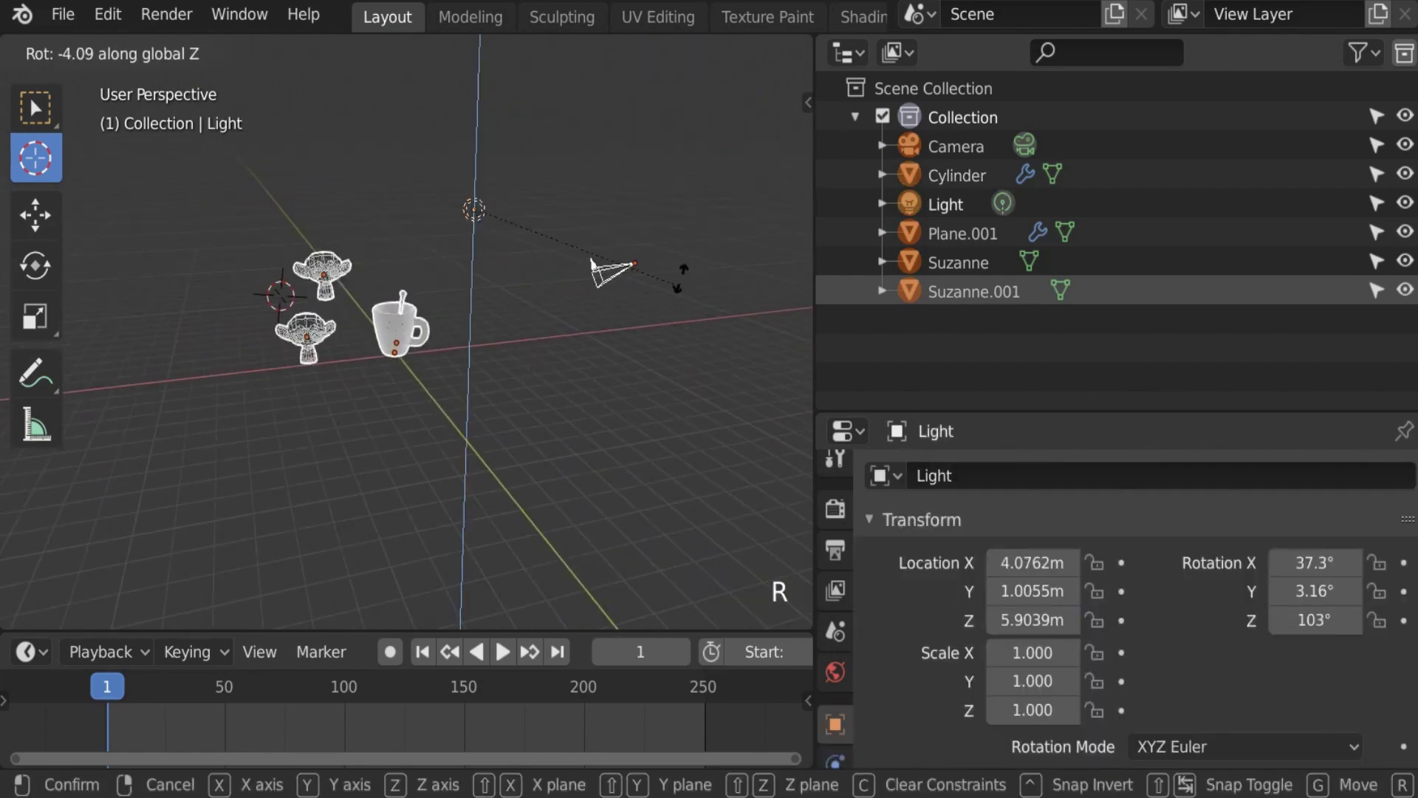
pyautogui.rightClick(397, 264)
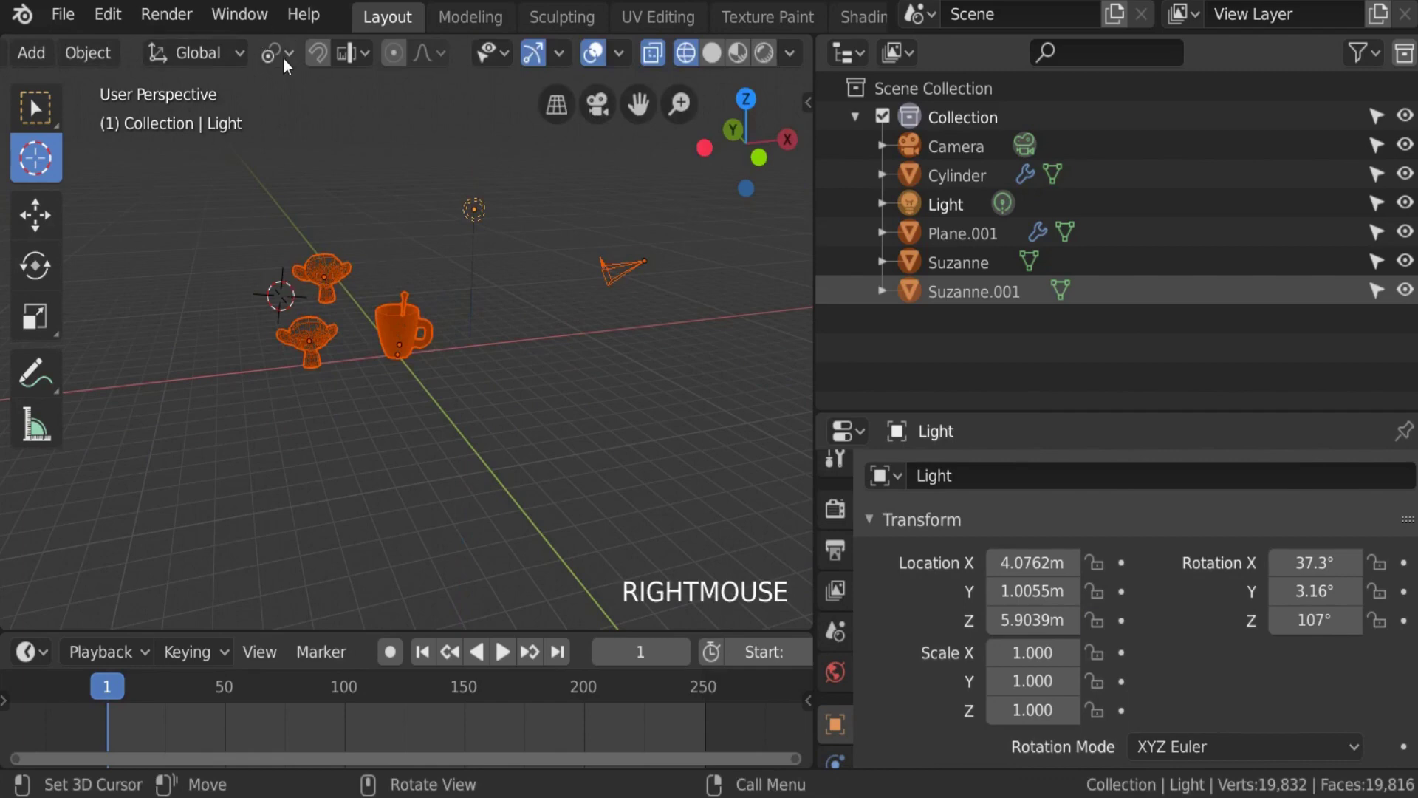